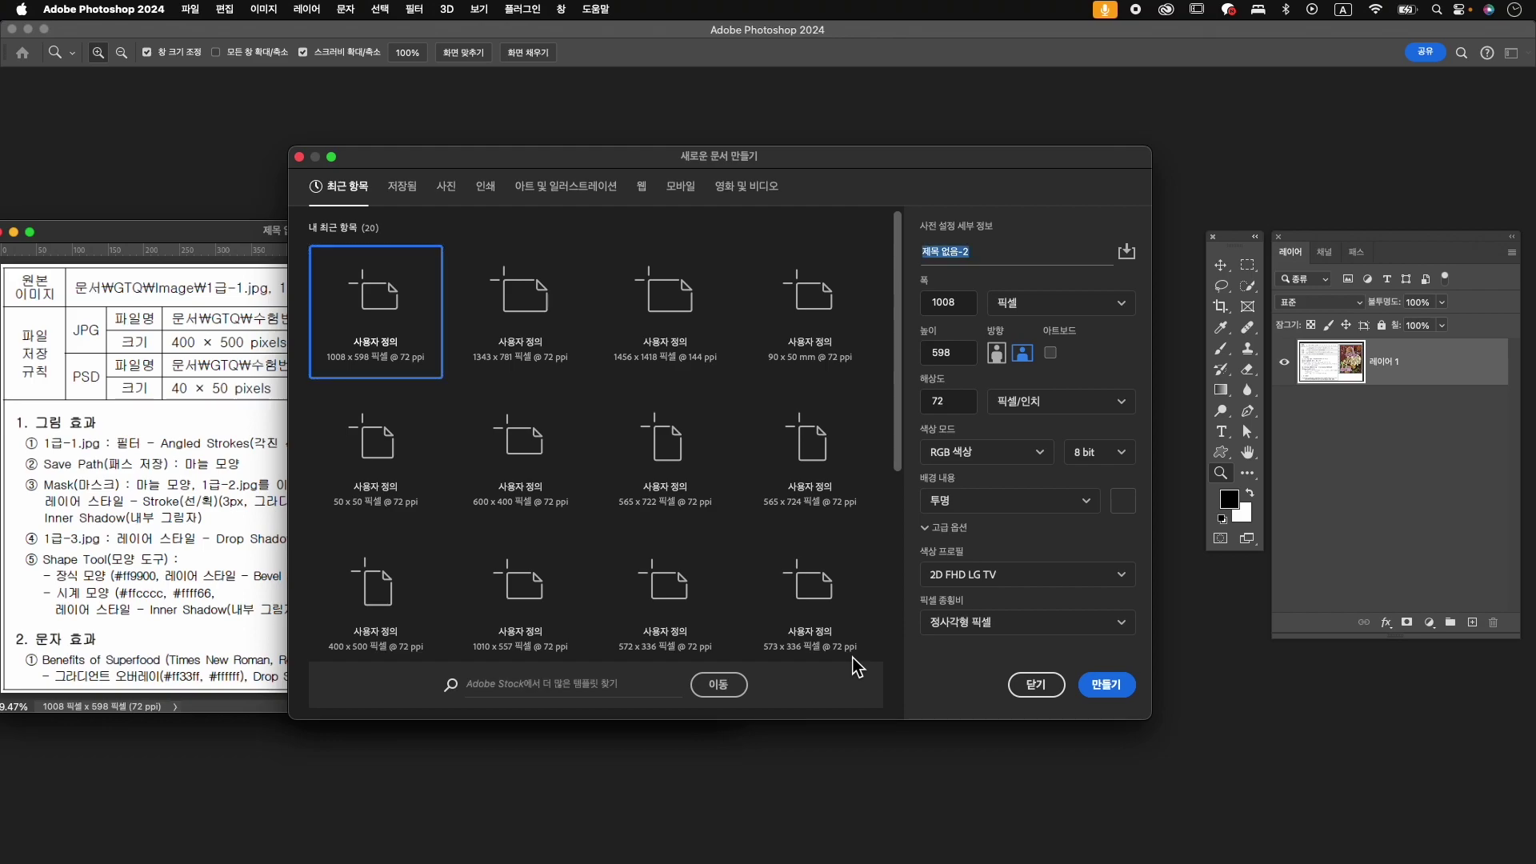
- Create a 400 × 500 pixel document named 수험번호-성명-1 with a white background and place its window beside the exam sheet
type("수험번호-성명-1")
key("Tab")
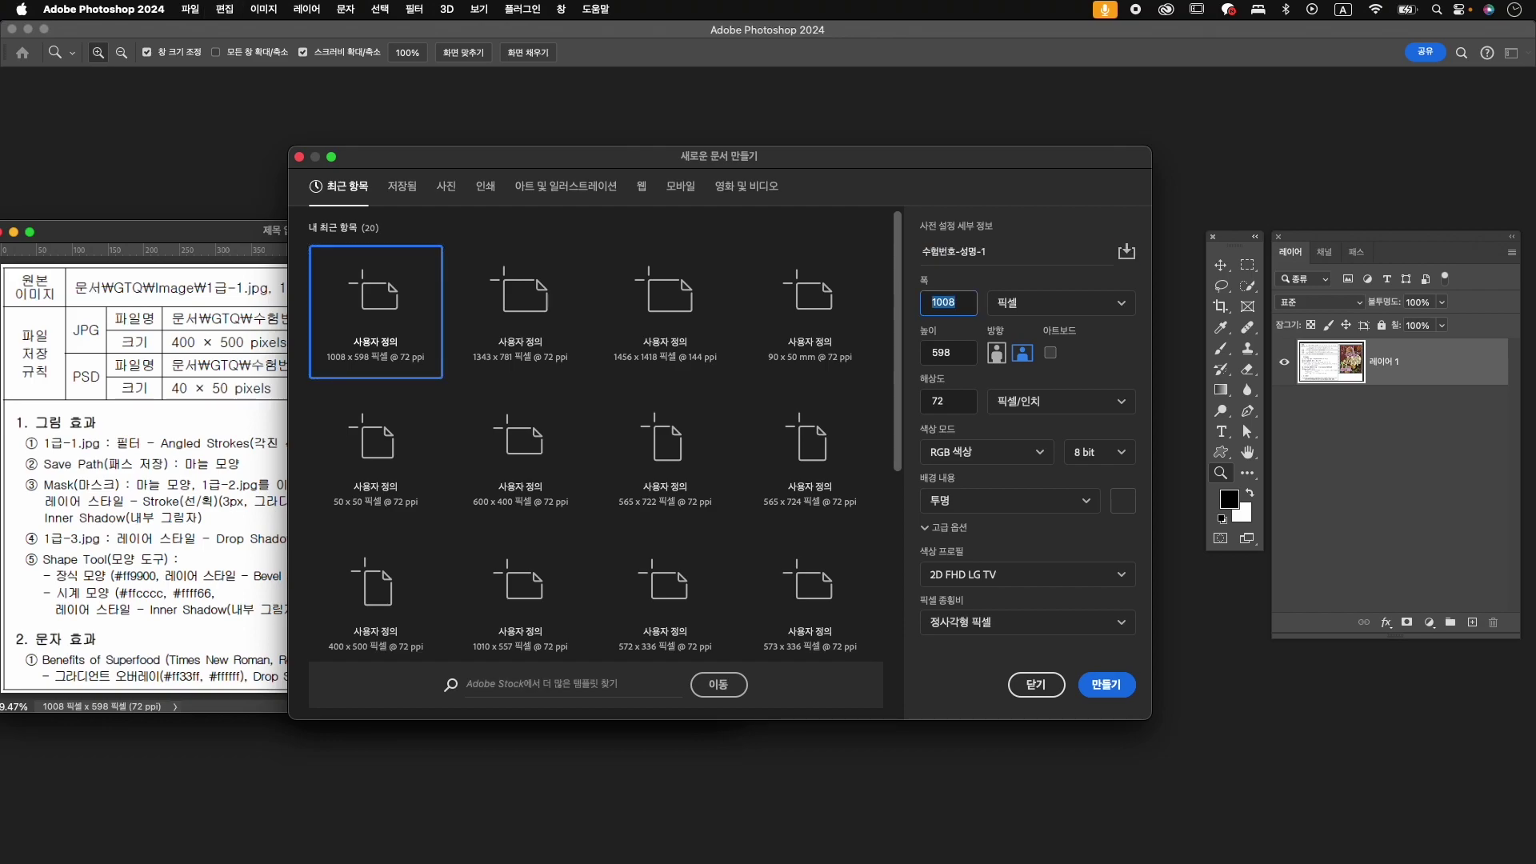
key("Tab")
type("500")
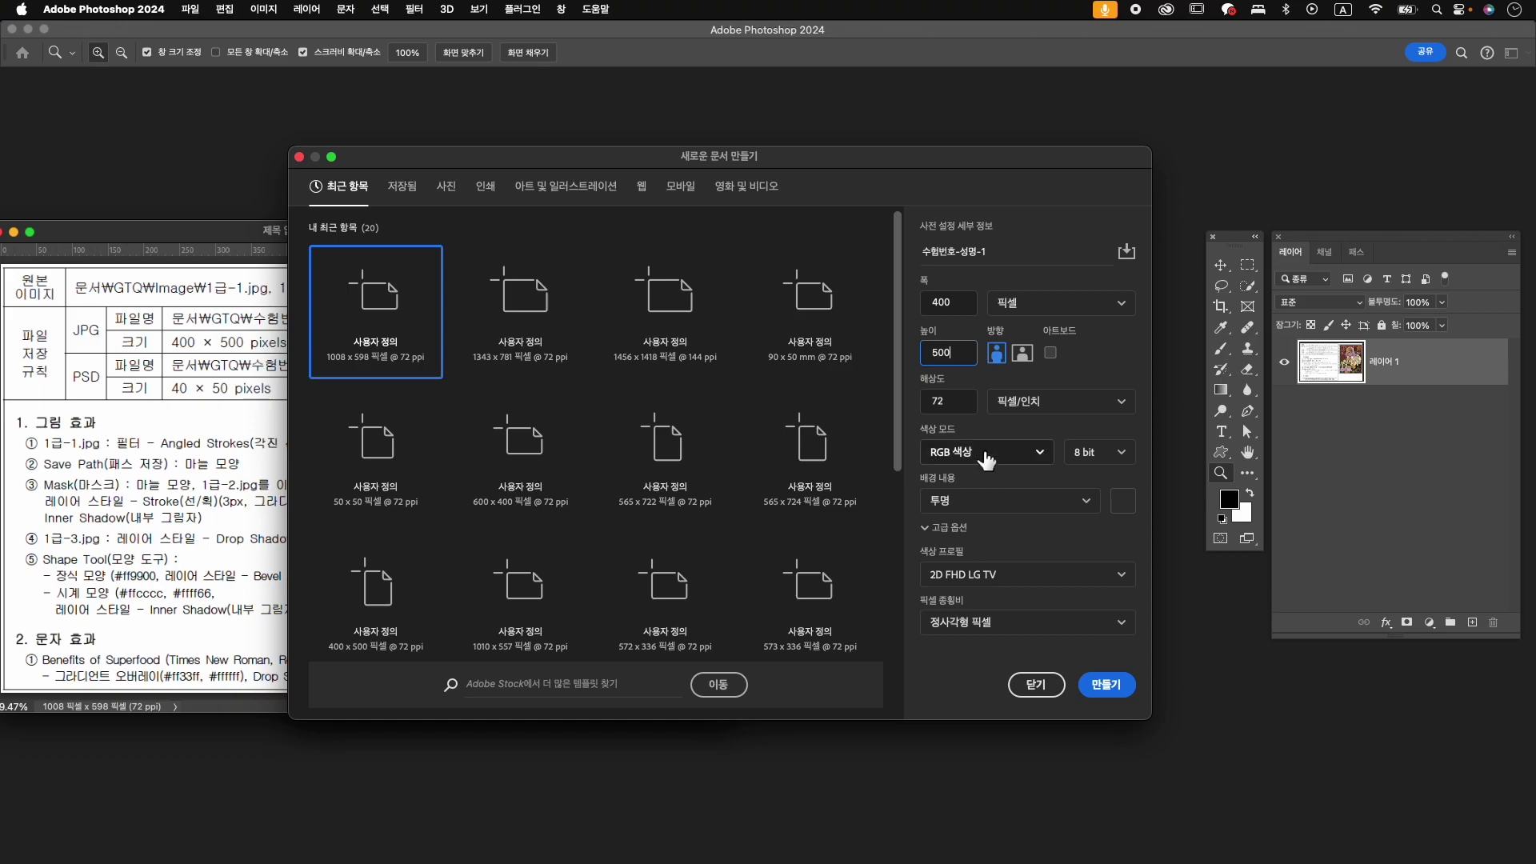
left_click(1032, 518)
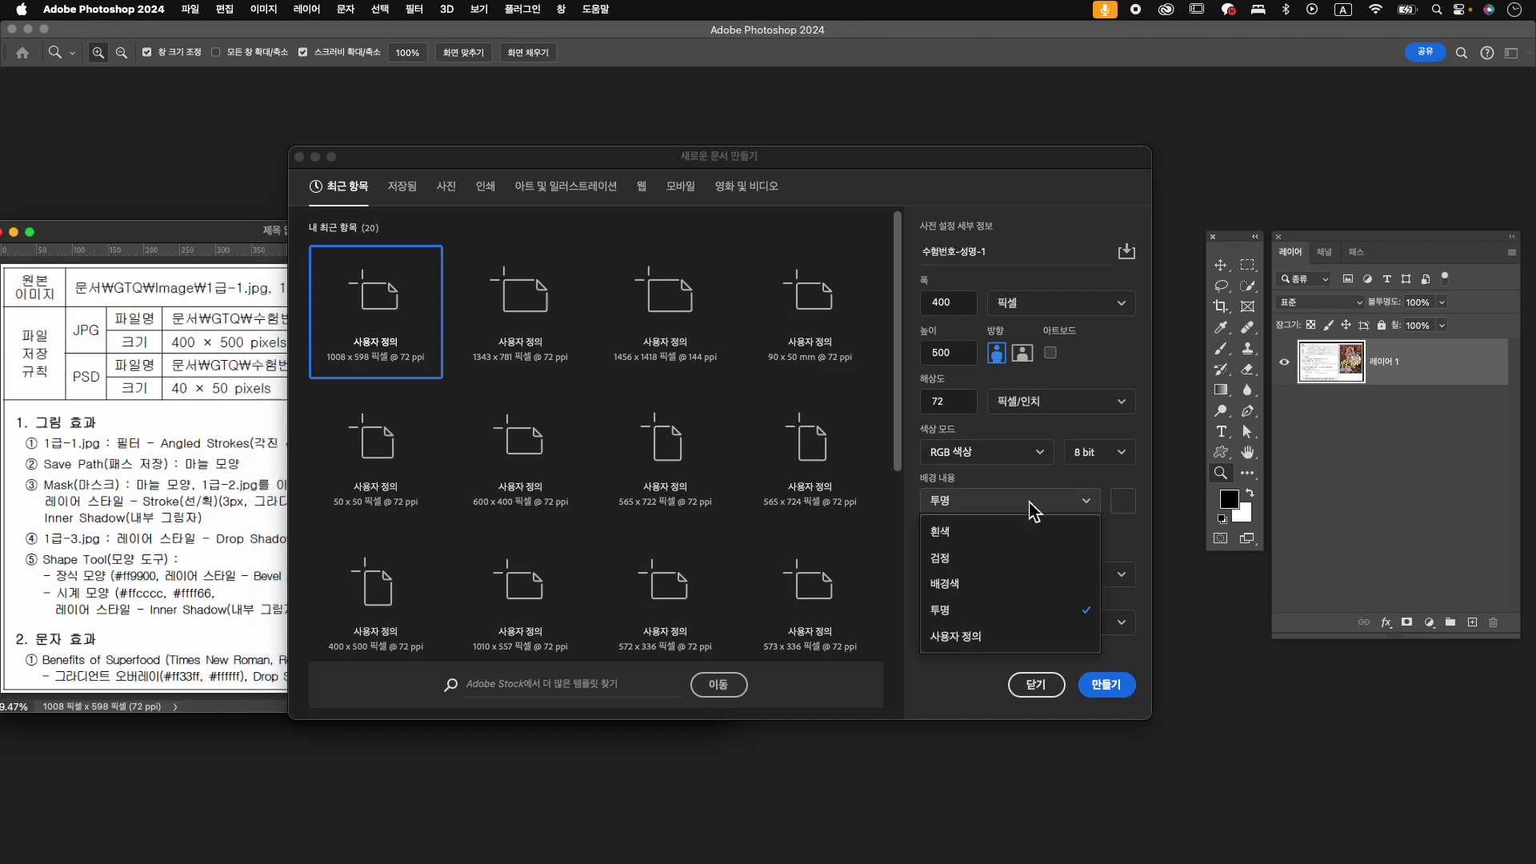
left_click(993, 533)
left_click(1108, 686)
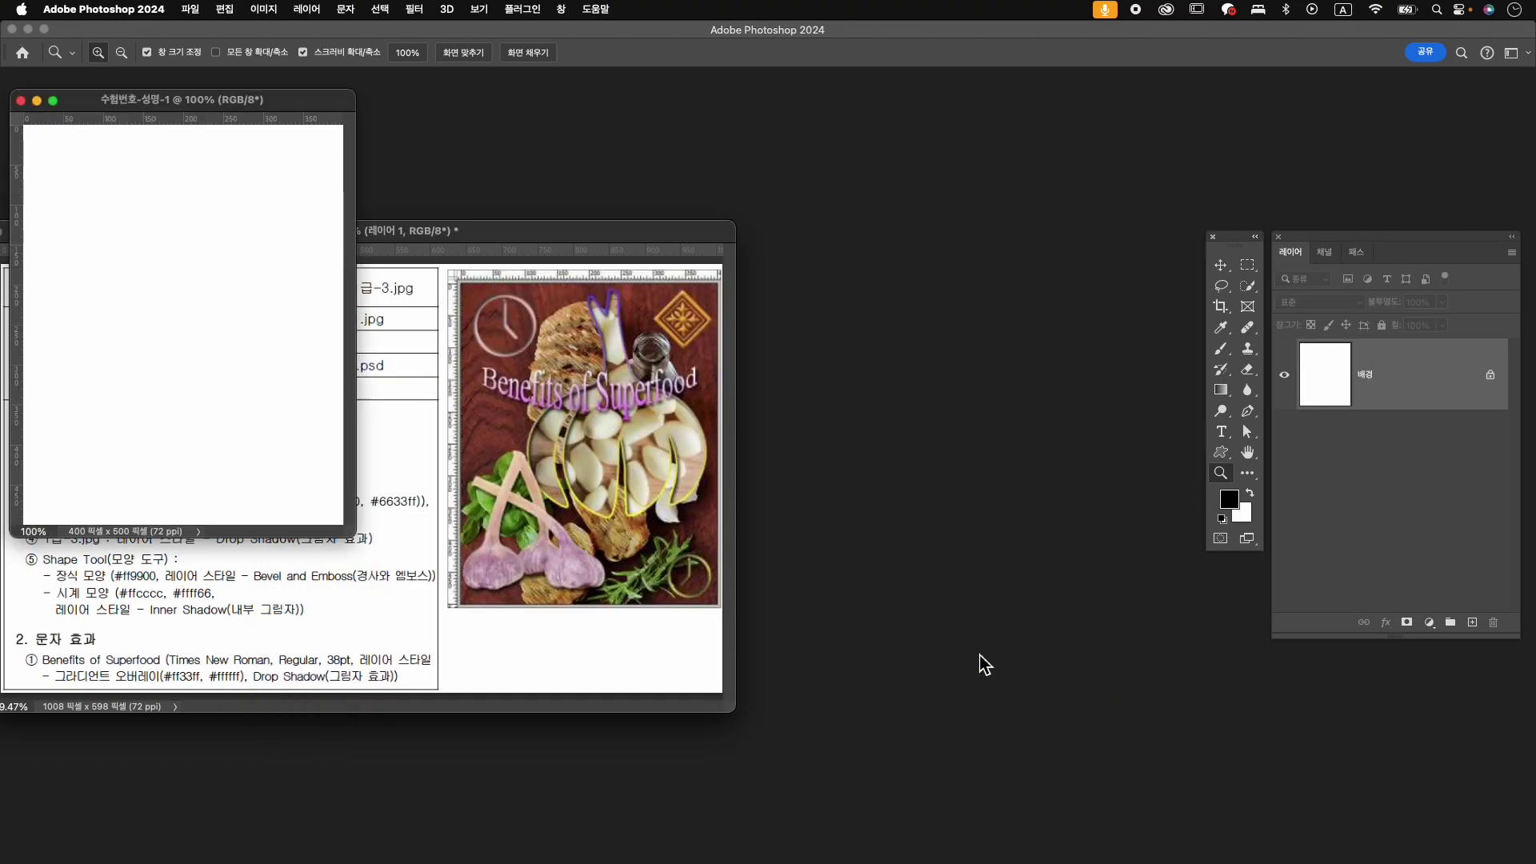
left_click_drag(261, 101, 952, 244)
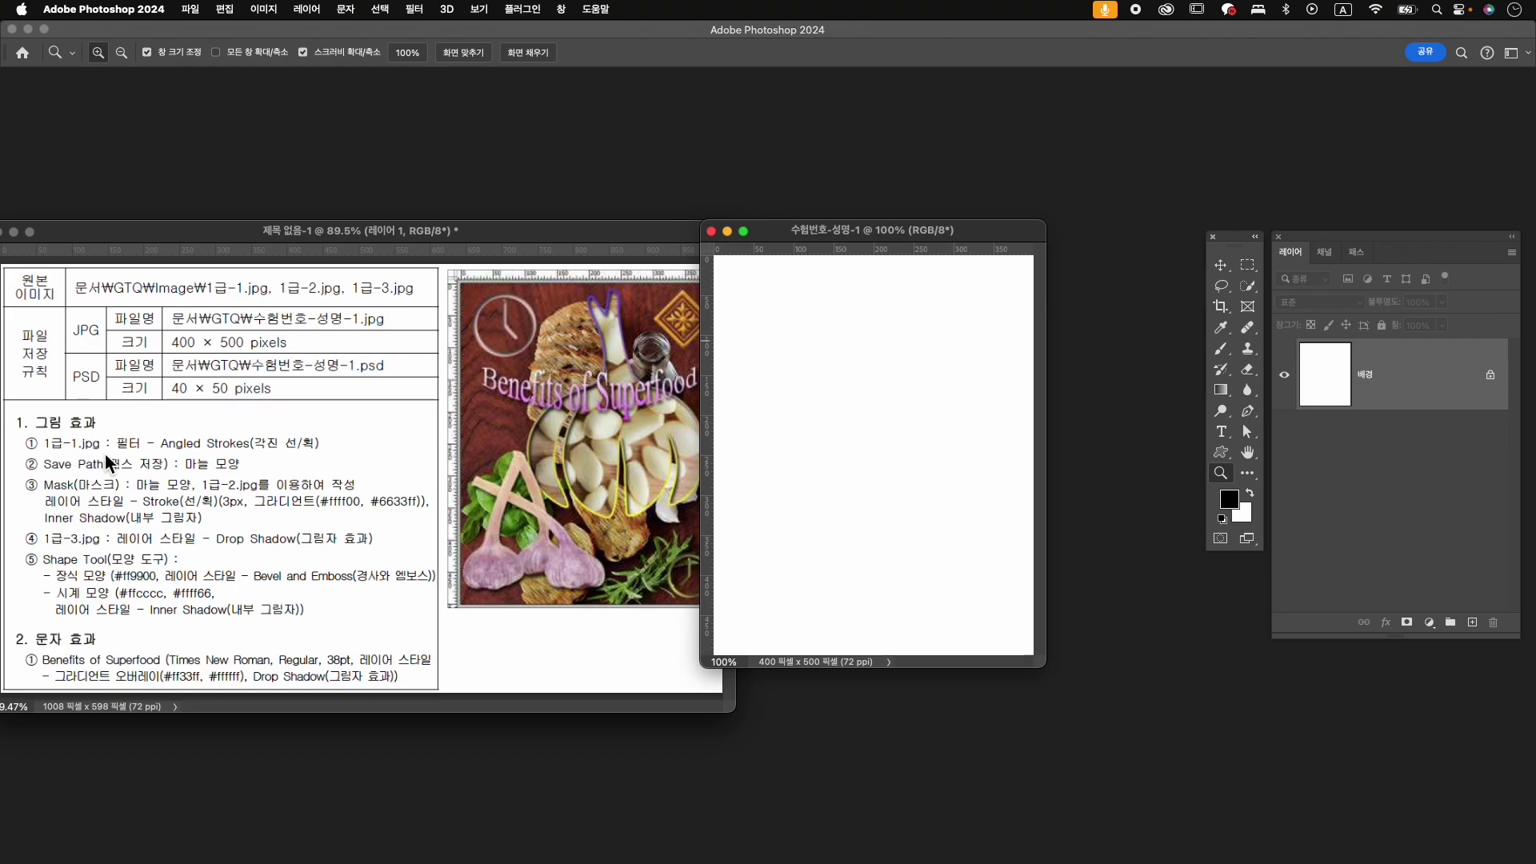
- Open 1급-1.jpg from the Image folder inside GTQ and move its window clear of the exam sheet
key("super+o")
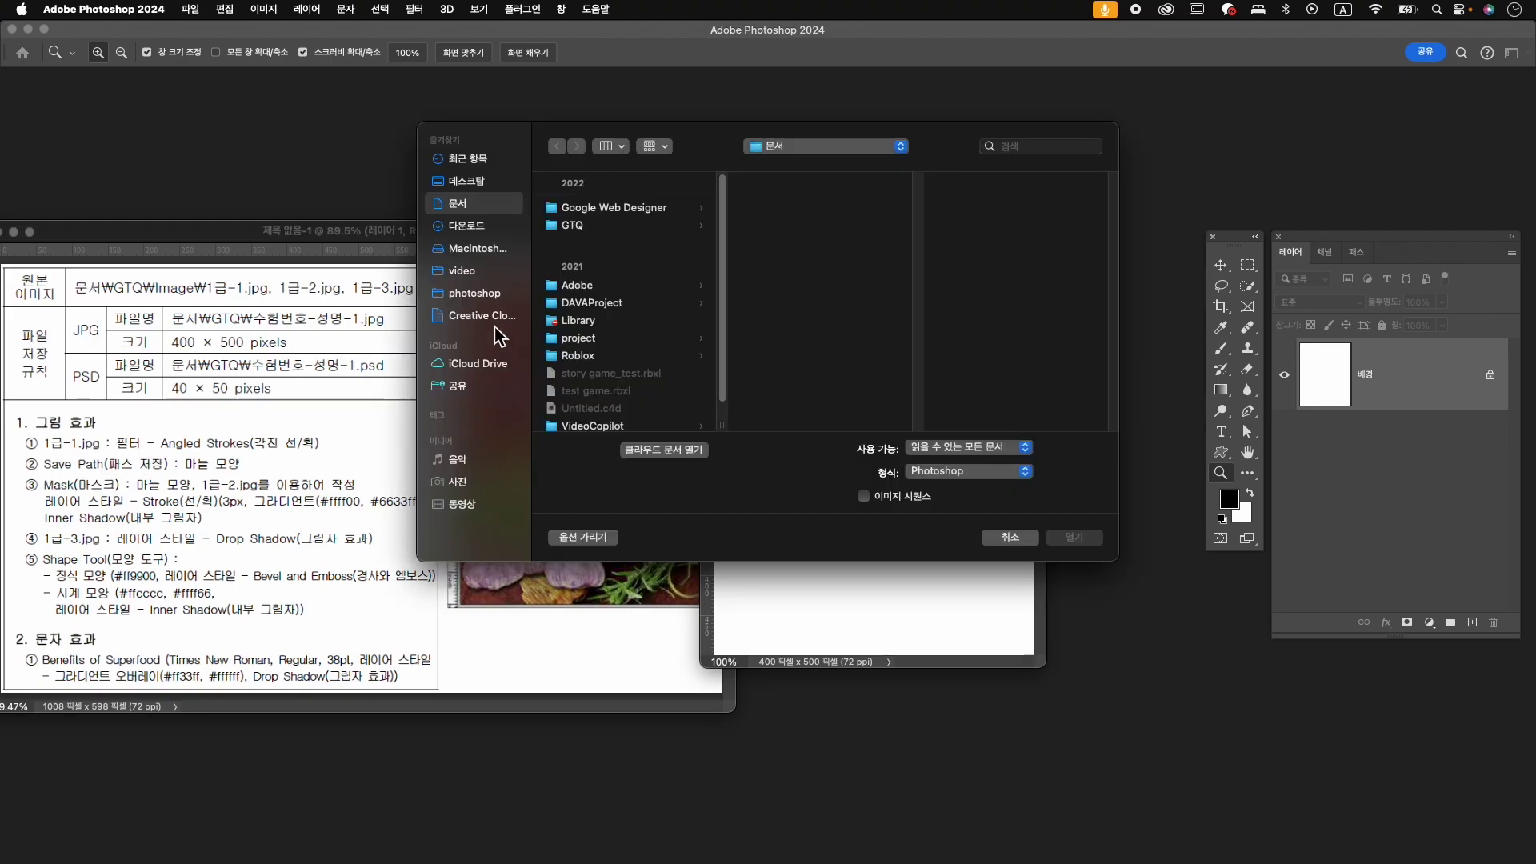
left_click(581, 225)
left_click(787, 210)
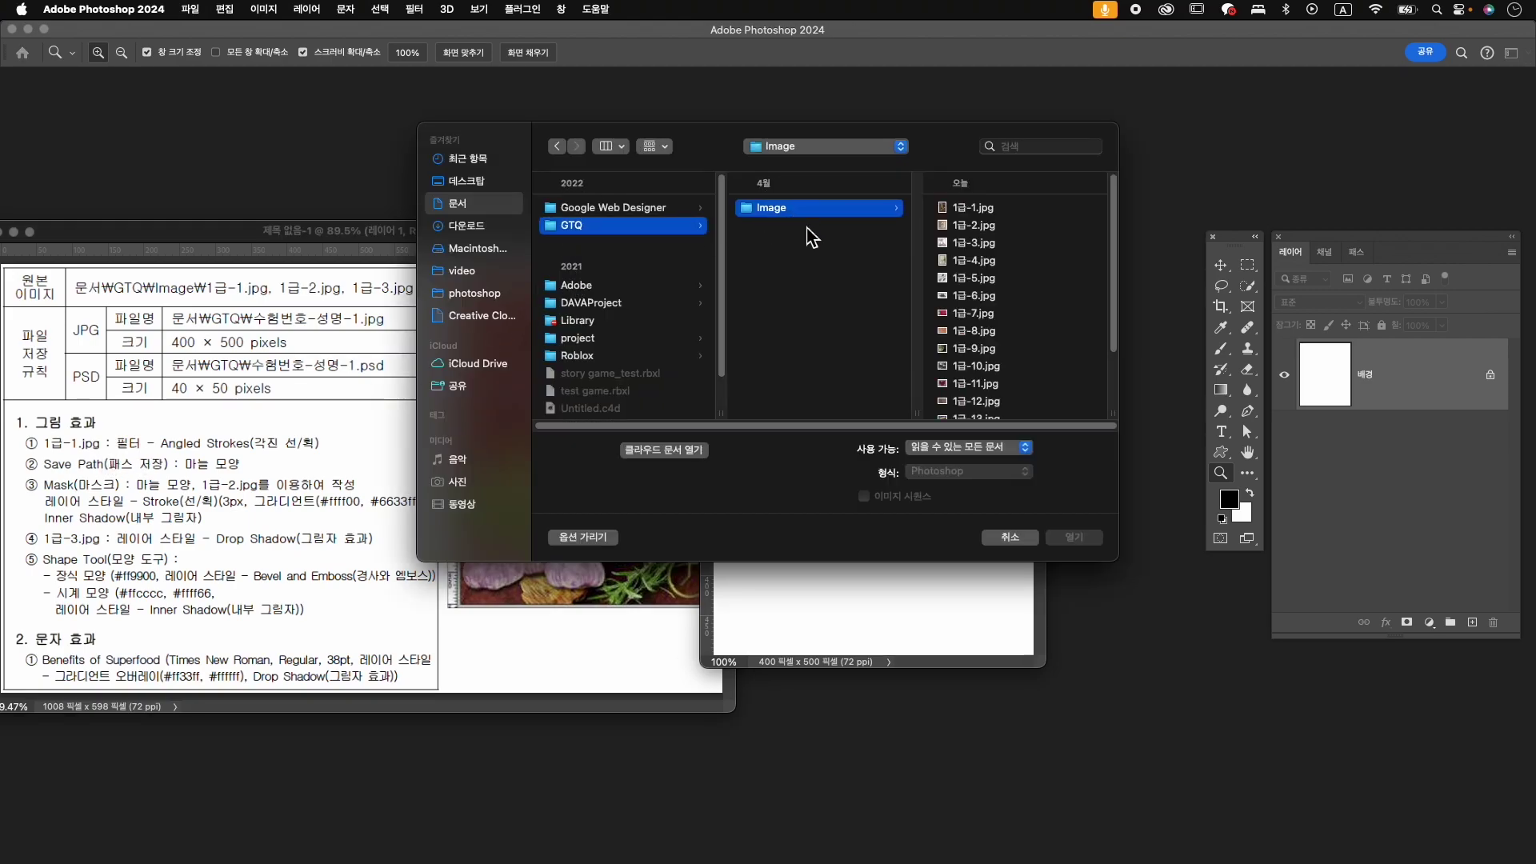
left_click(975, 207)
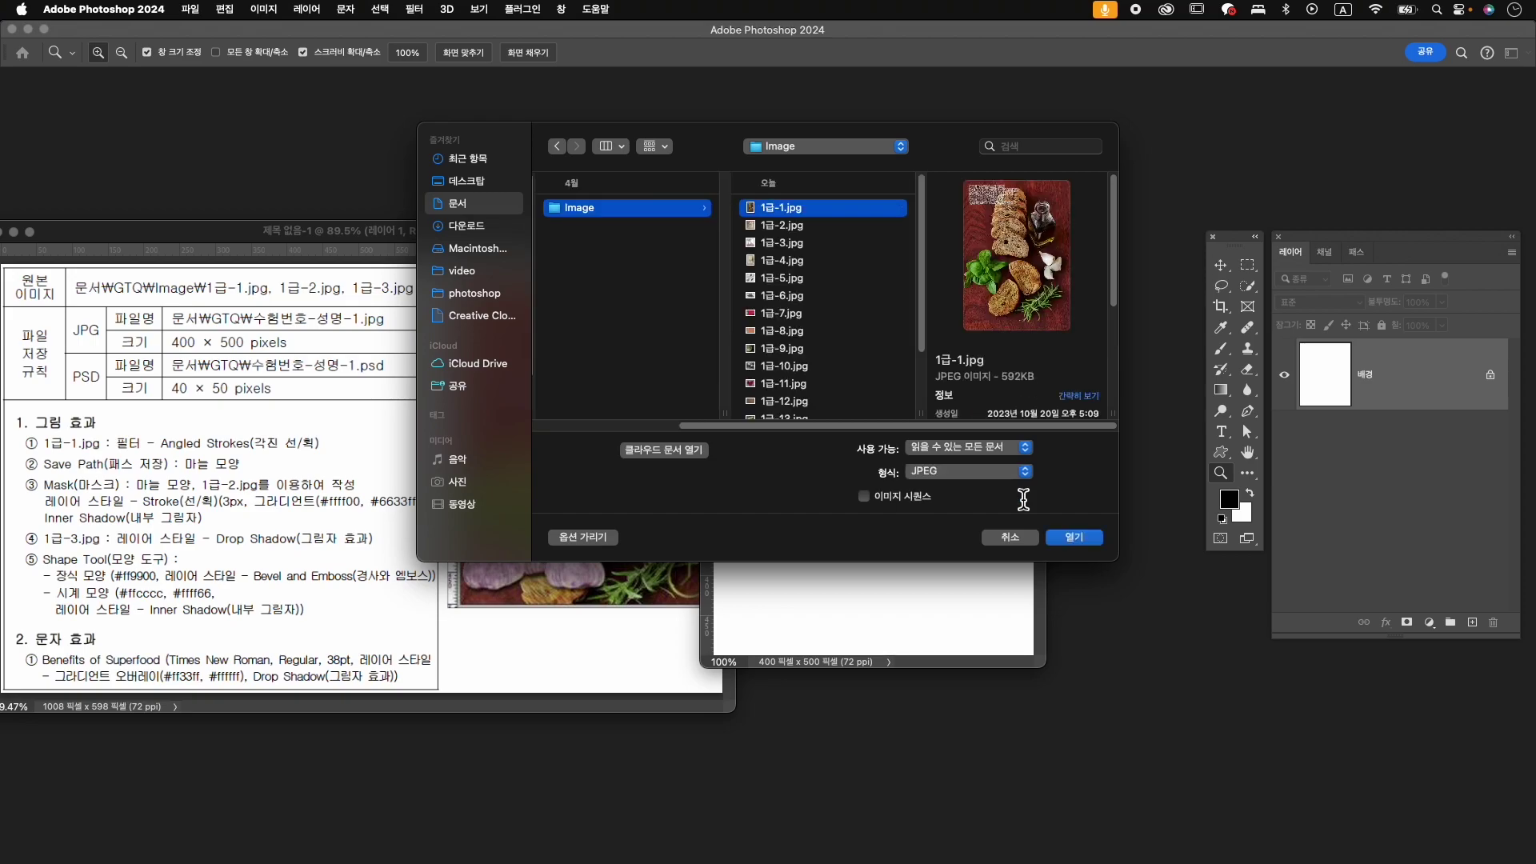
left_click(1071, 540)
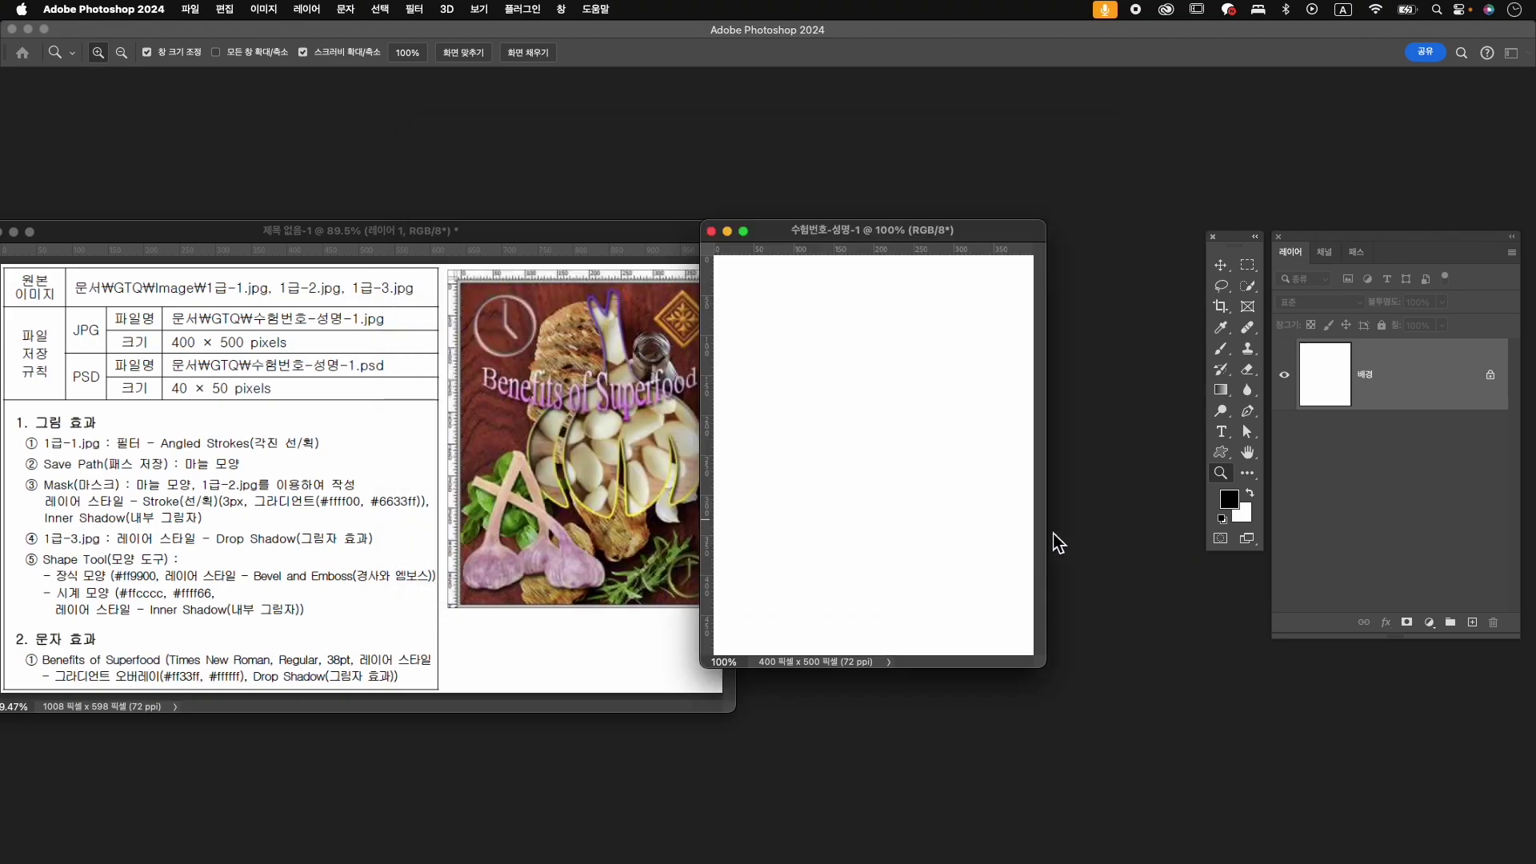
left_click_drag(347, 127, 811, 130)
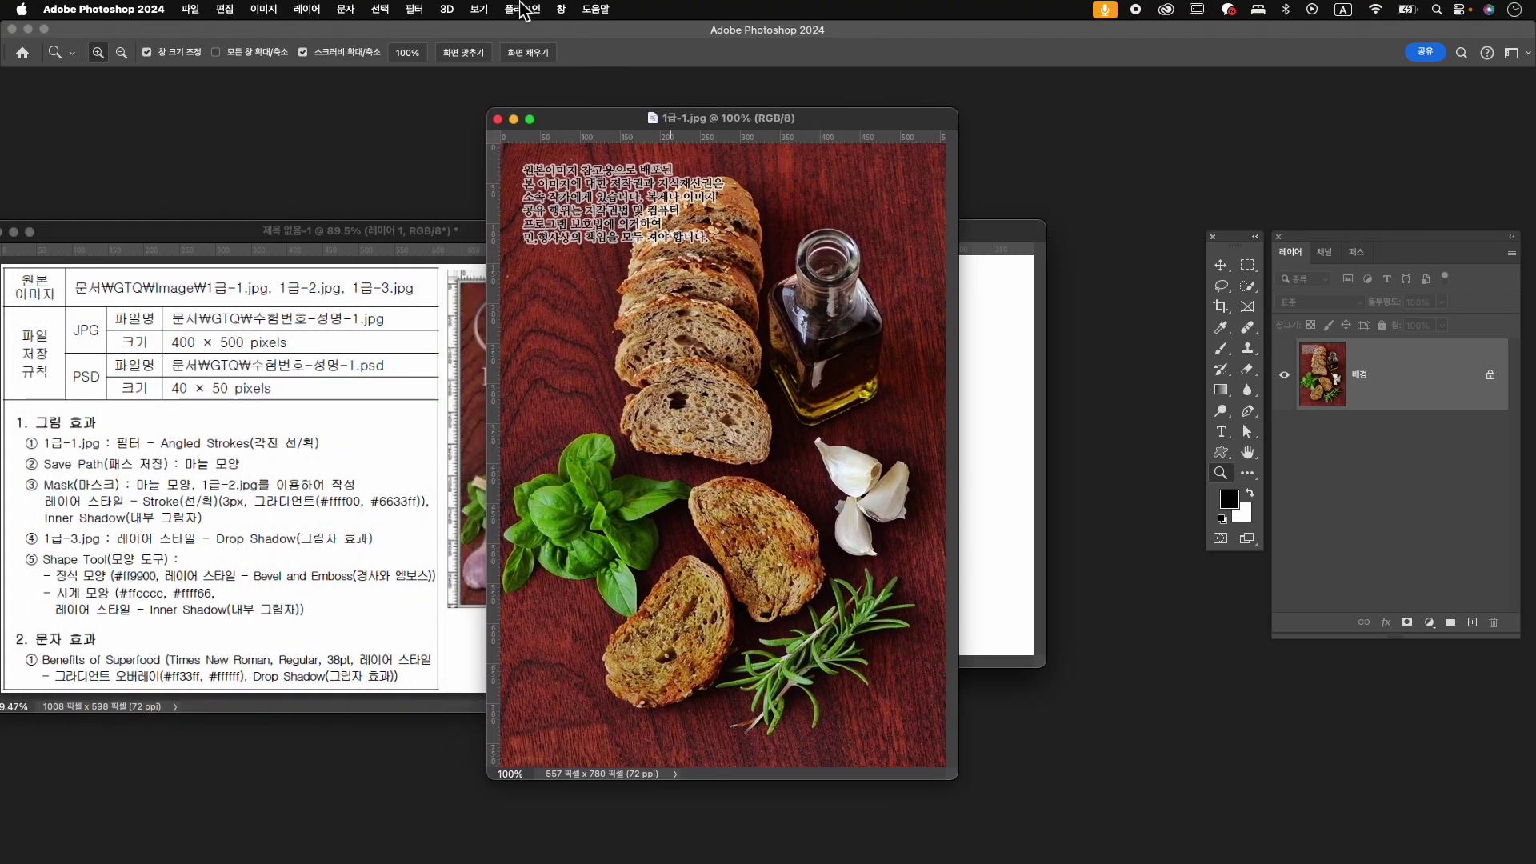
- Apply the Angled Strokes (각진 획) brush stroke filter to the 1급-1.jpg image from the Filter Gallery
left_click(415, 9)
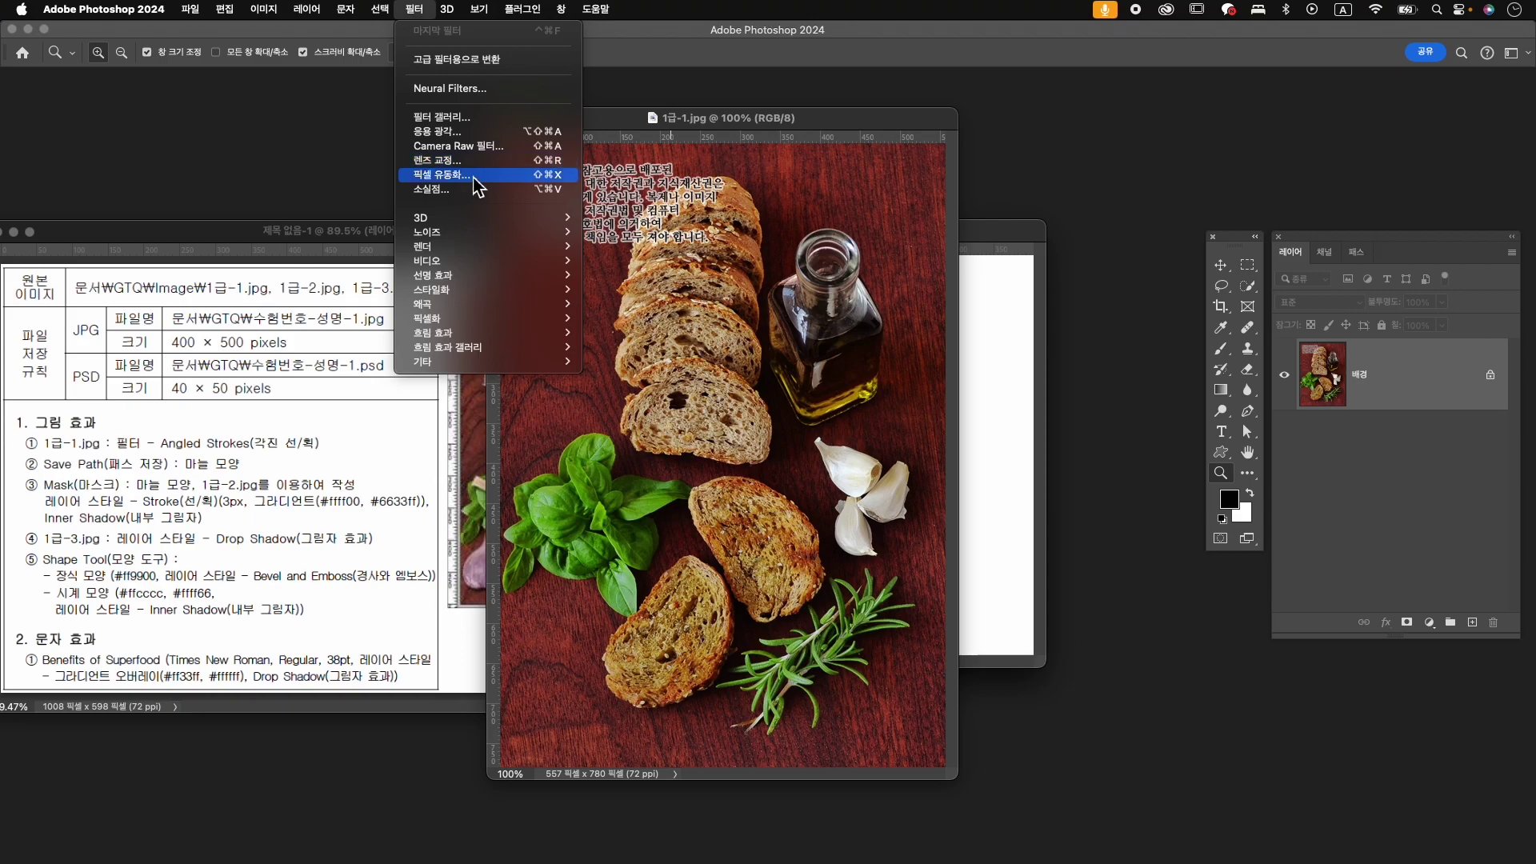
left_click(494, 120)
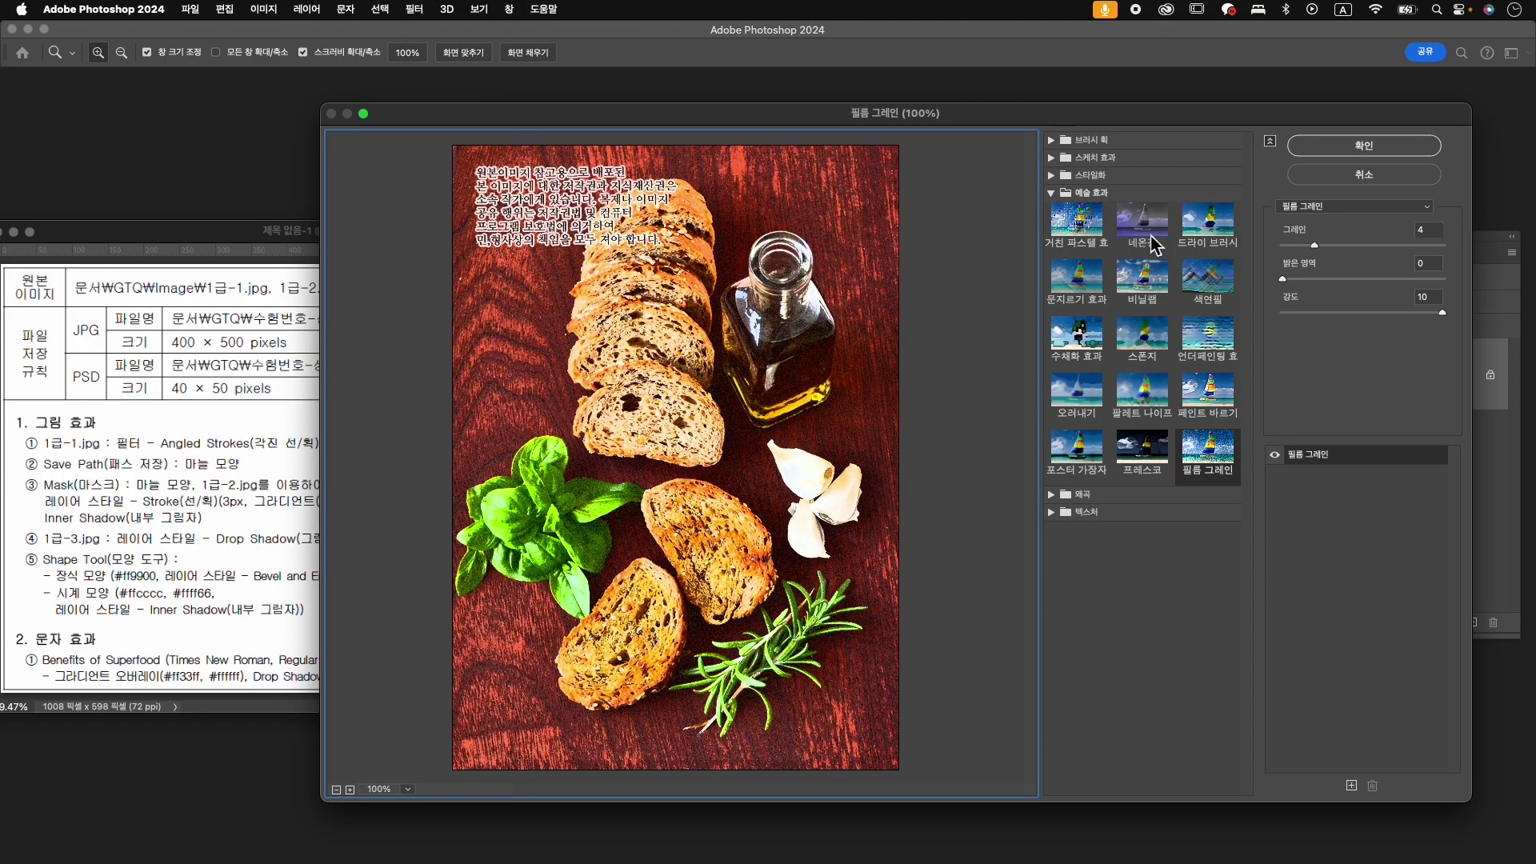
left_click(1055, 142)
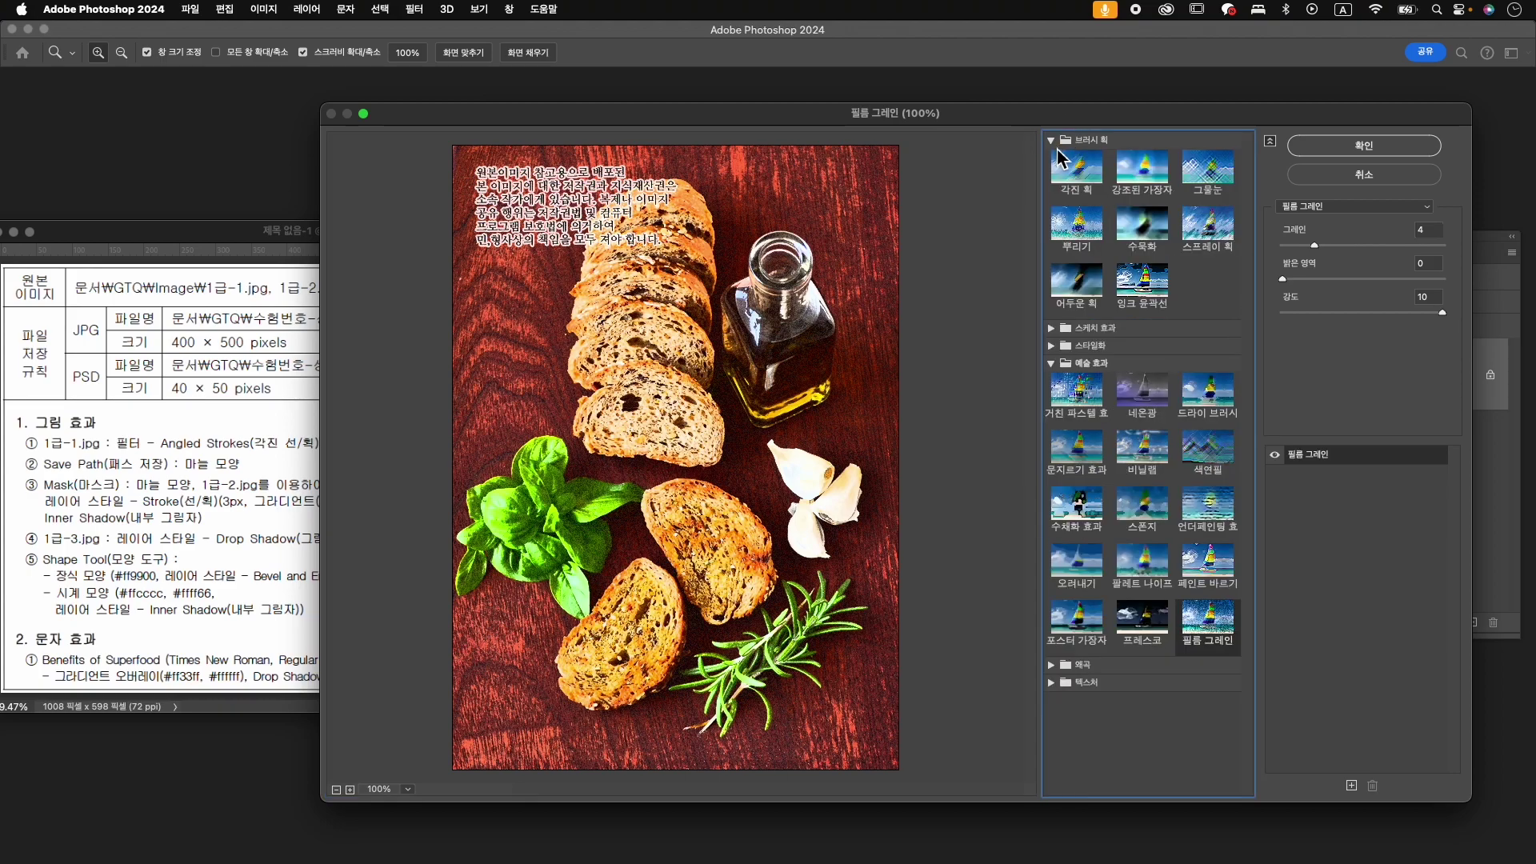
left_click(1082, 172)
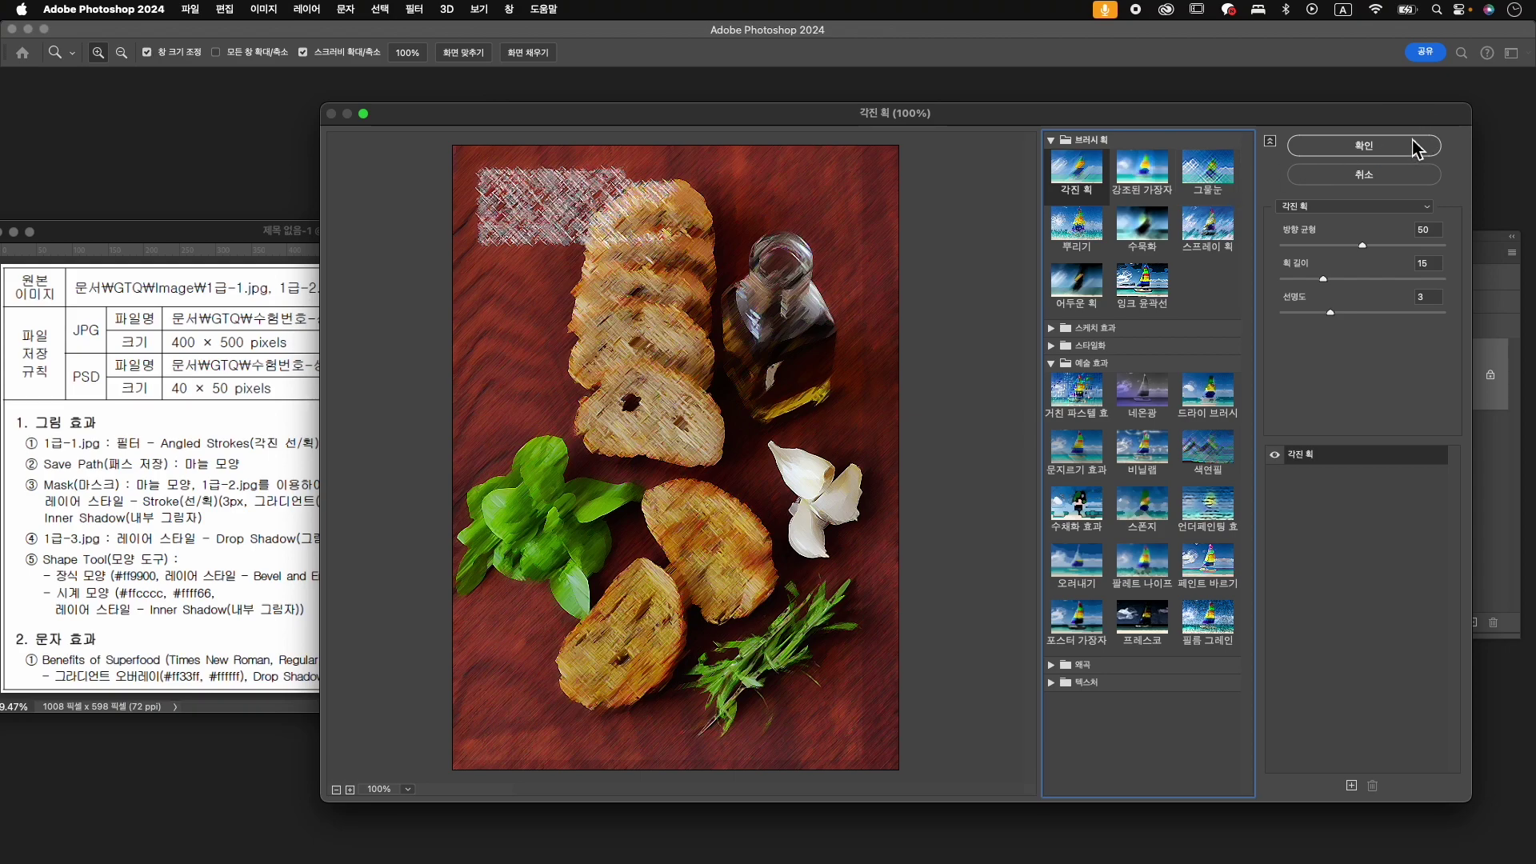
left_click(1364, 146)
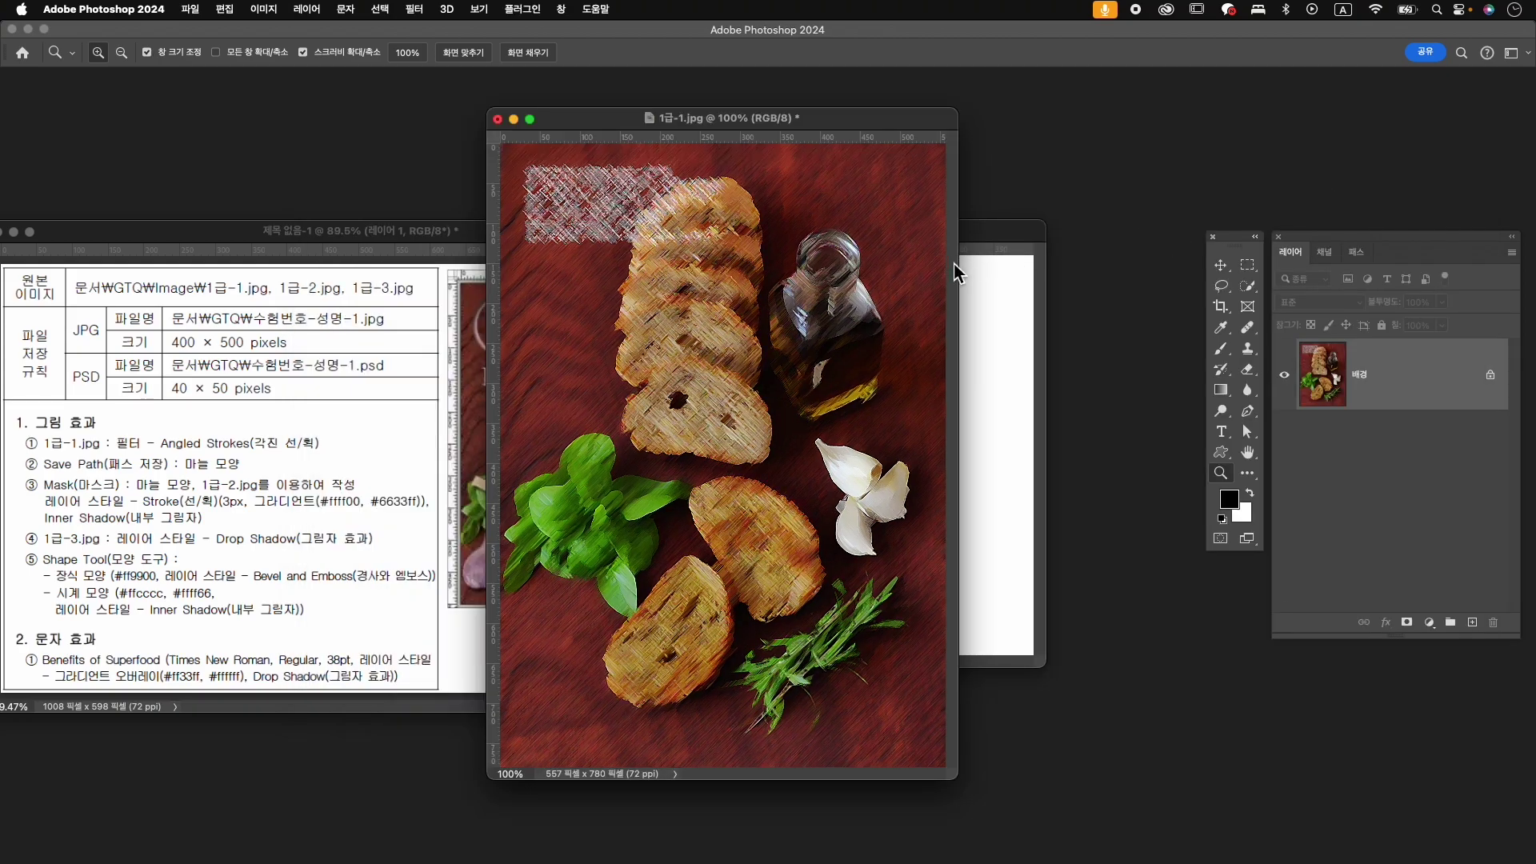
- Resize the filtered 1급-1.jpg image to a width of 400 pixels, keeping its proportions
left_click_drag(576, 126, 663, 127)
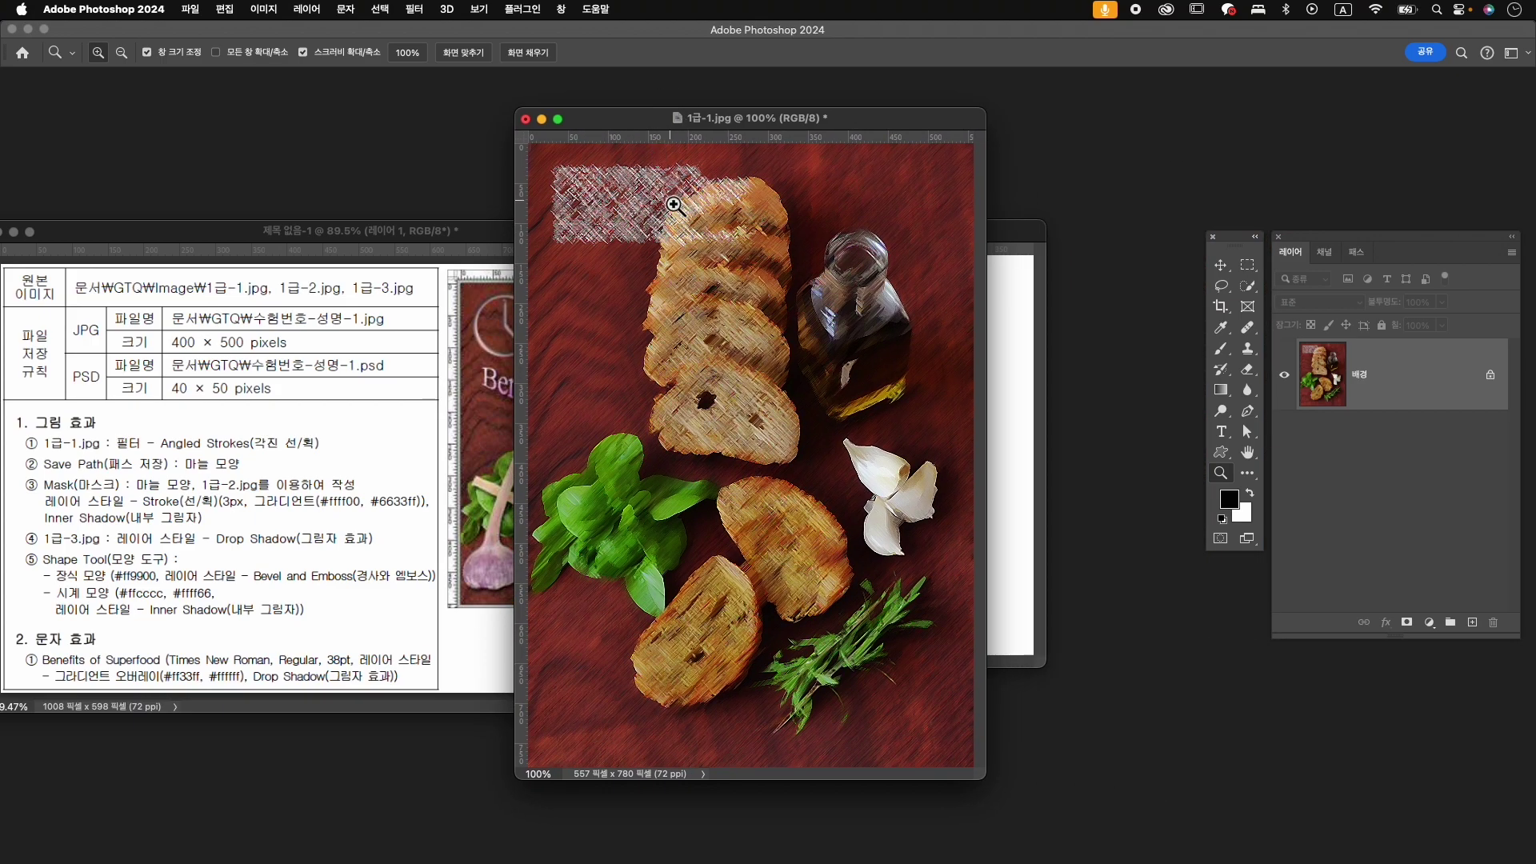
key("super+alt+i")
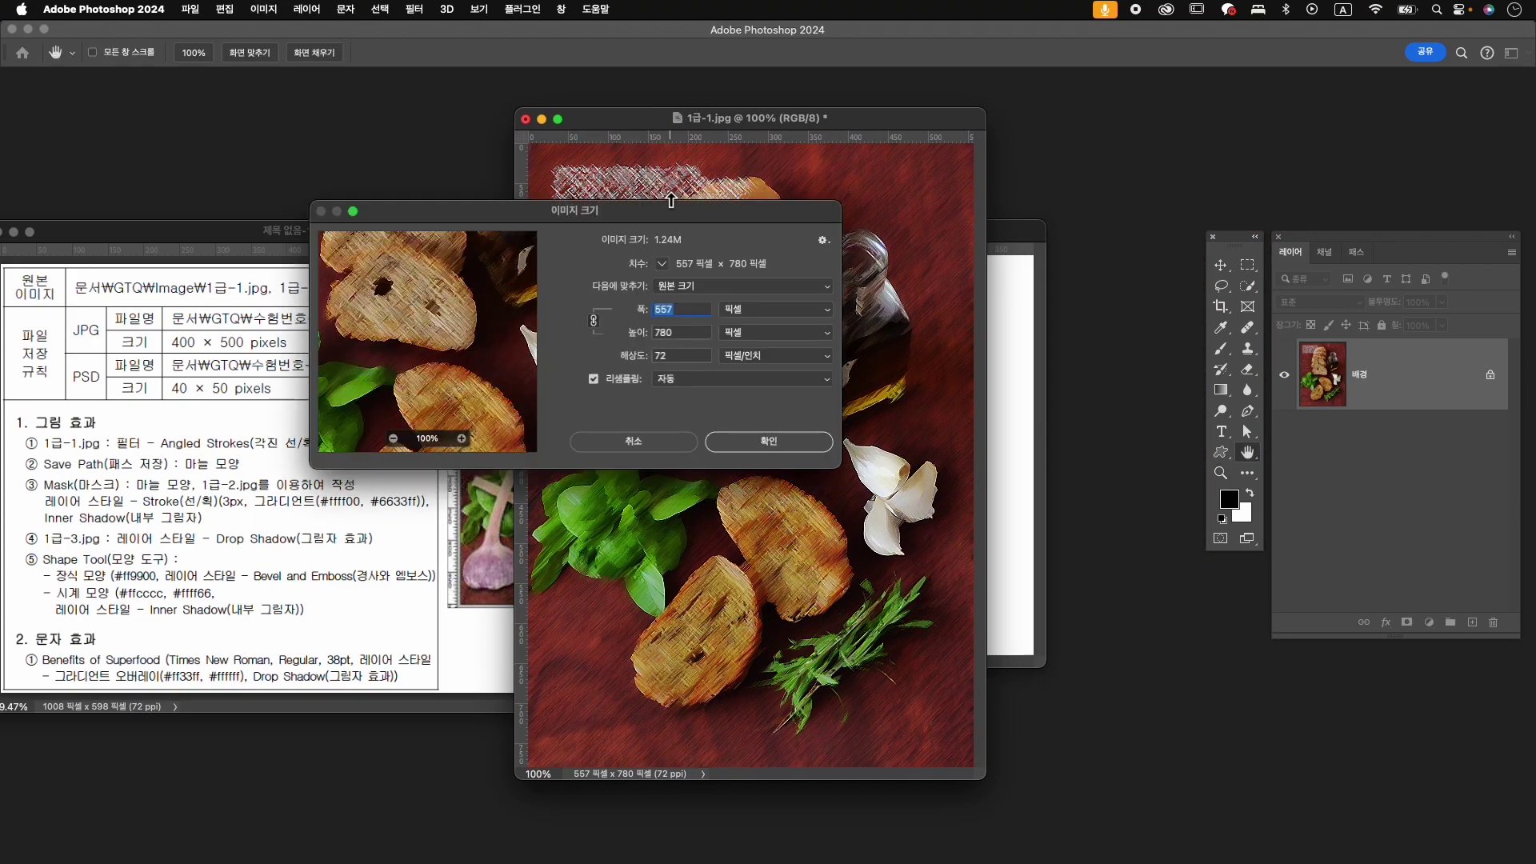
type("400")
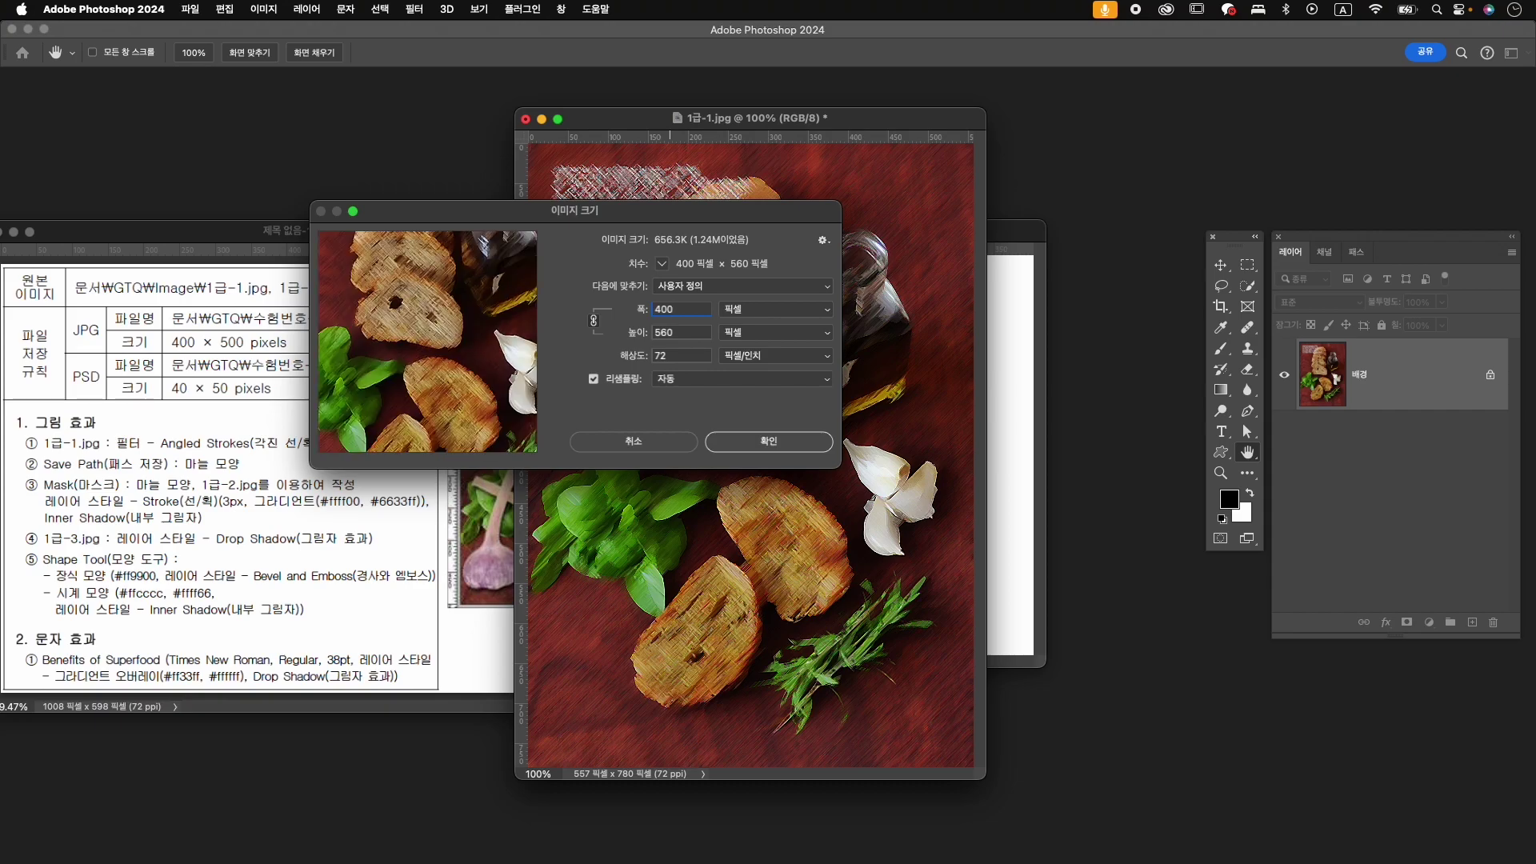
key("Return")
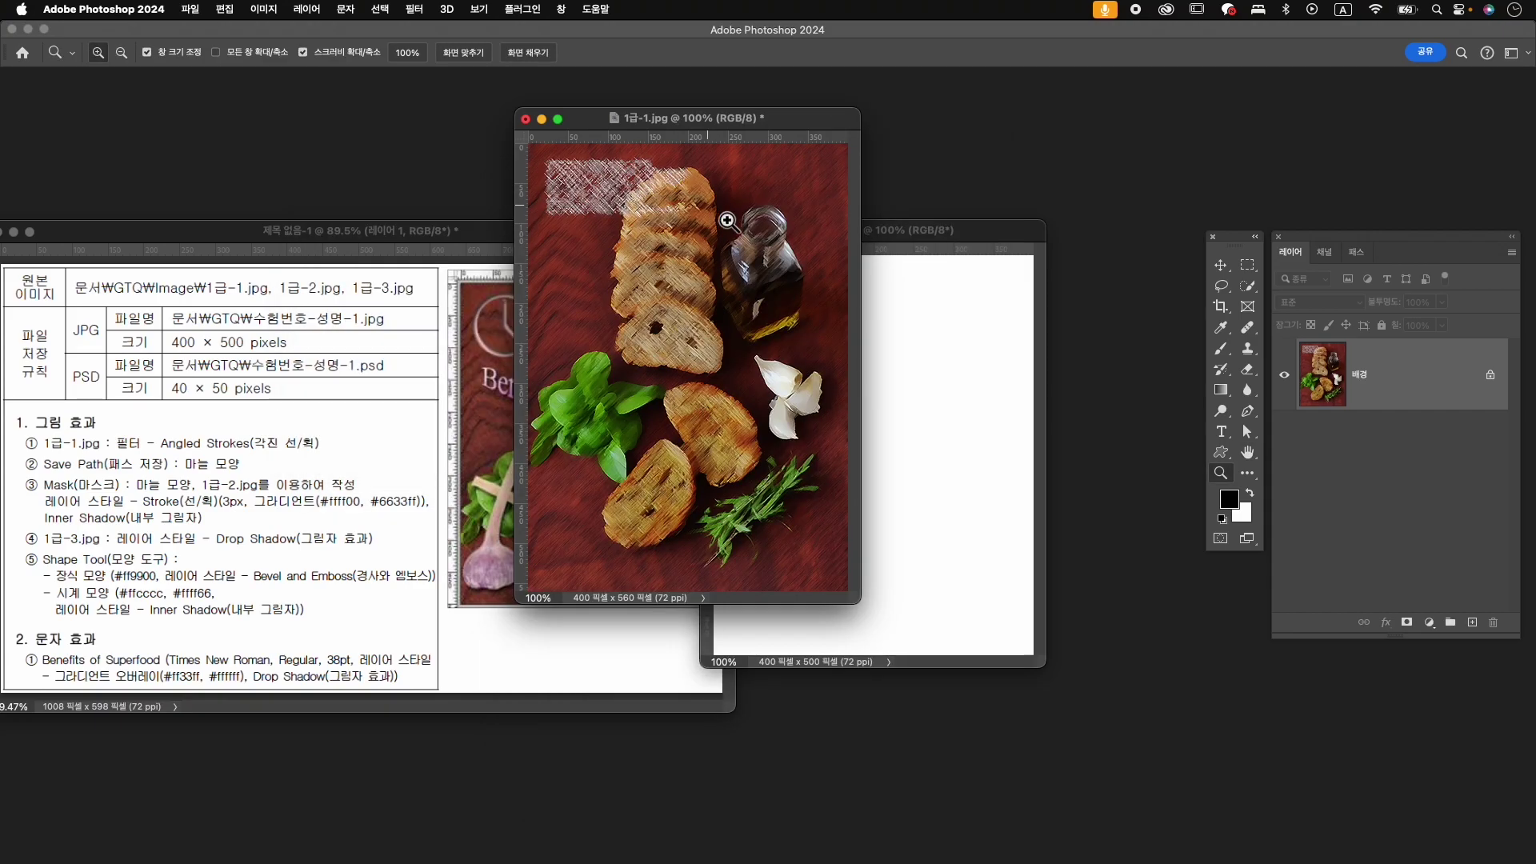
- Copy the filtered image into the 수험번호-성명-1 document and close 1급-1.jpg without saving
key("v")
left_click_drag(758, 355, 909, 477)
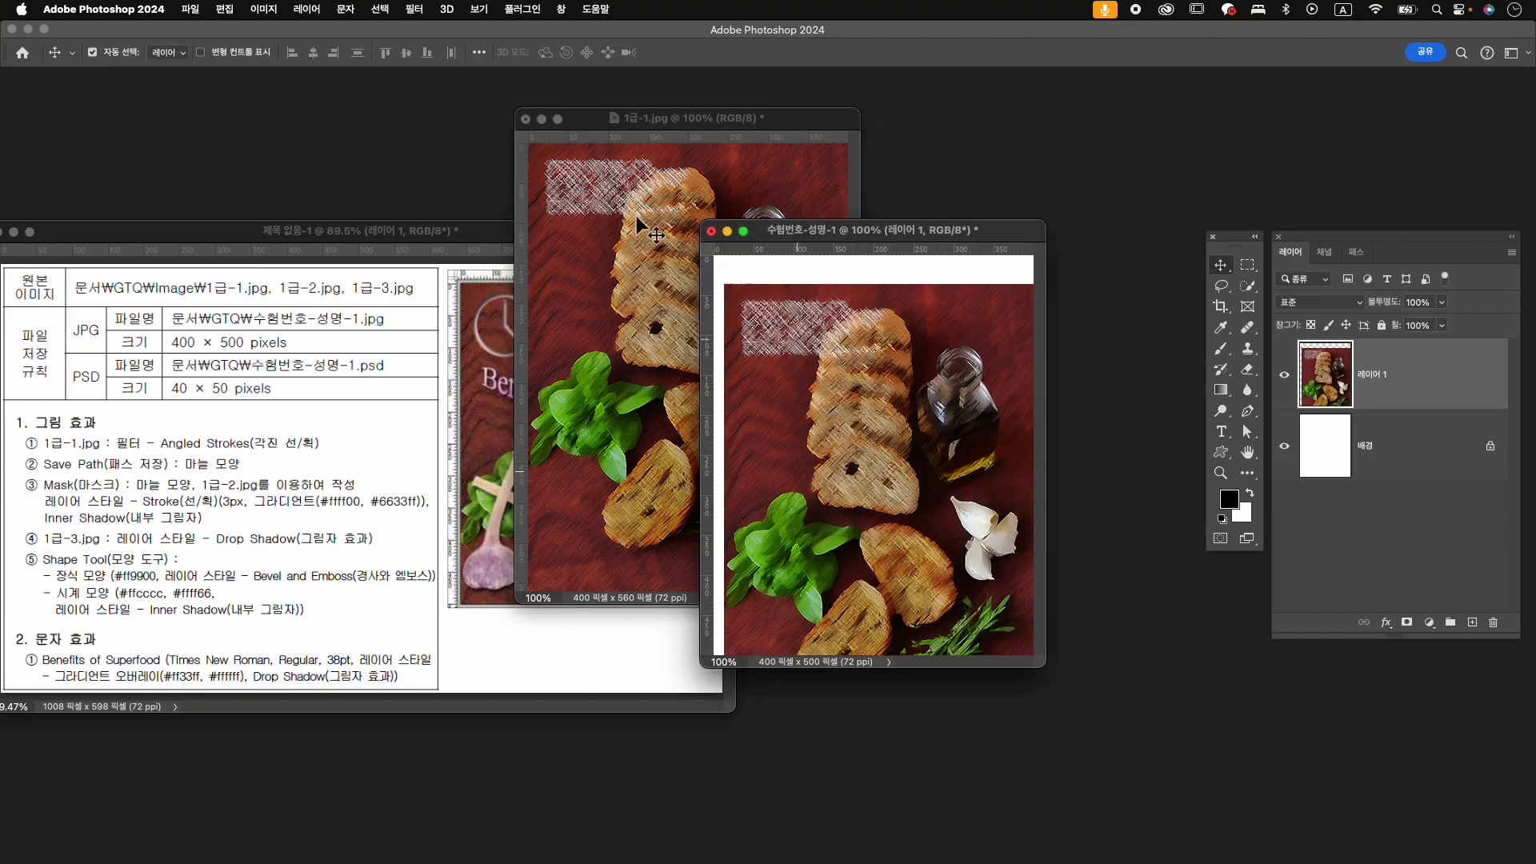
left_click(526, 118)
left_click(795, 347)
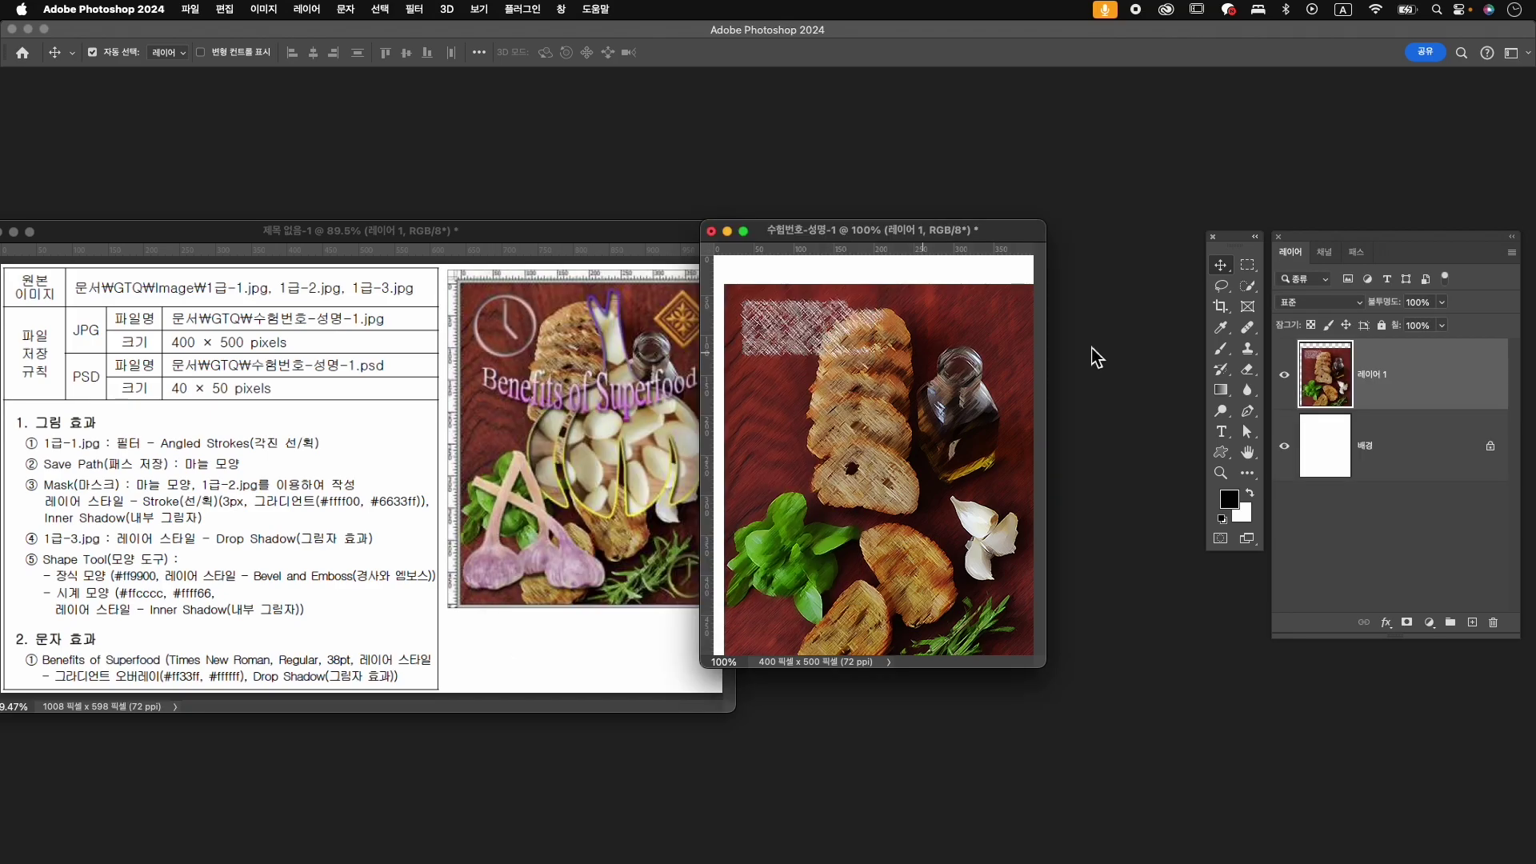
- Rename the pasted image layer as 1-1
double_click(1372, 376)
type("1-1")
key("Return")
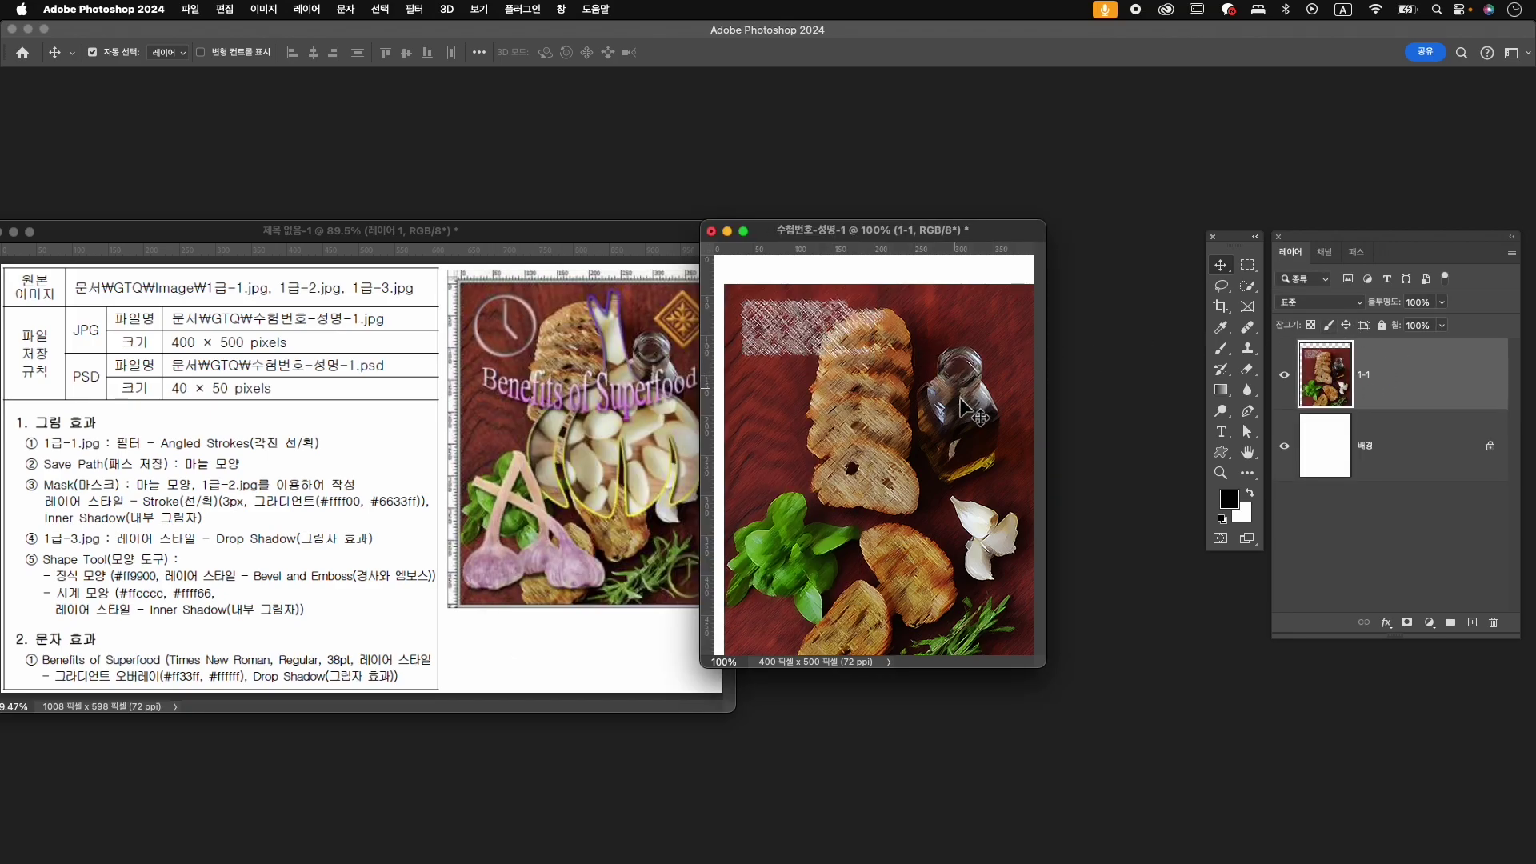
- Turn on proof colors and move layer 1-1 so it covers the canvas from the upper-left corner, with its centre at X 200, Y 280 pixels
key("super+y")
key("super+t")
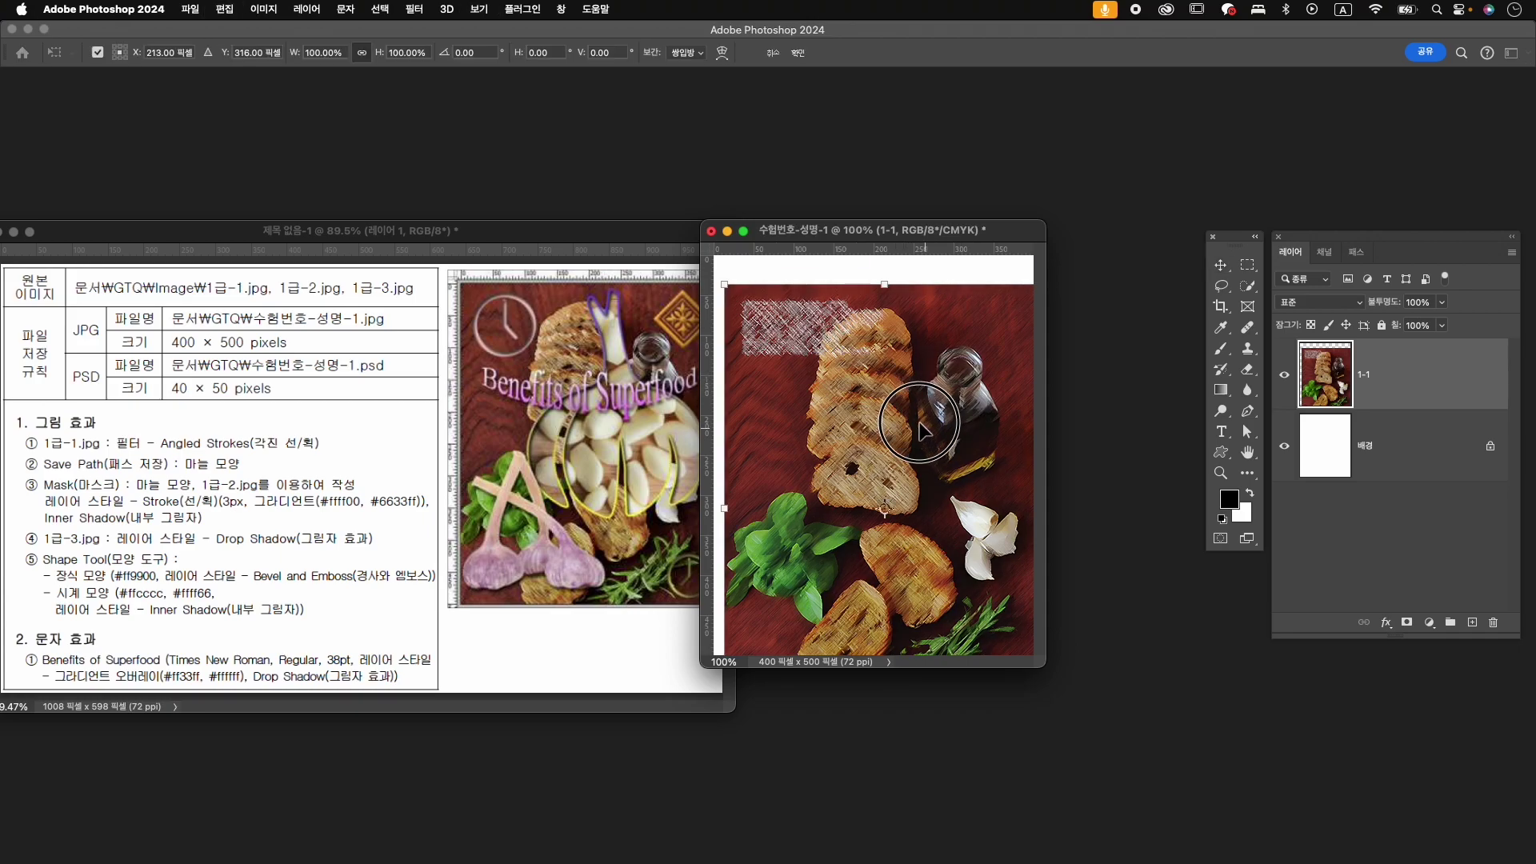
left_click_drag(926, 436, 916, 407)
left_click(920, 412)
left_click_drag(812, 233, 841, 230)
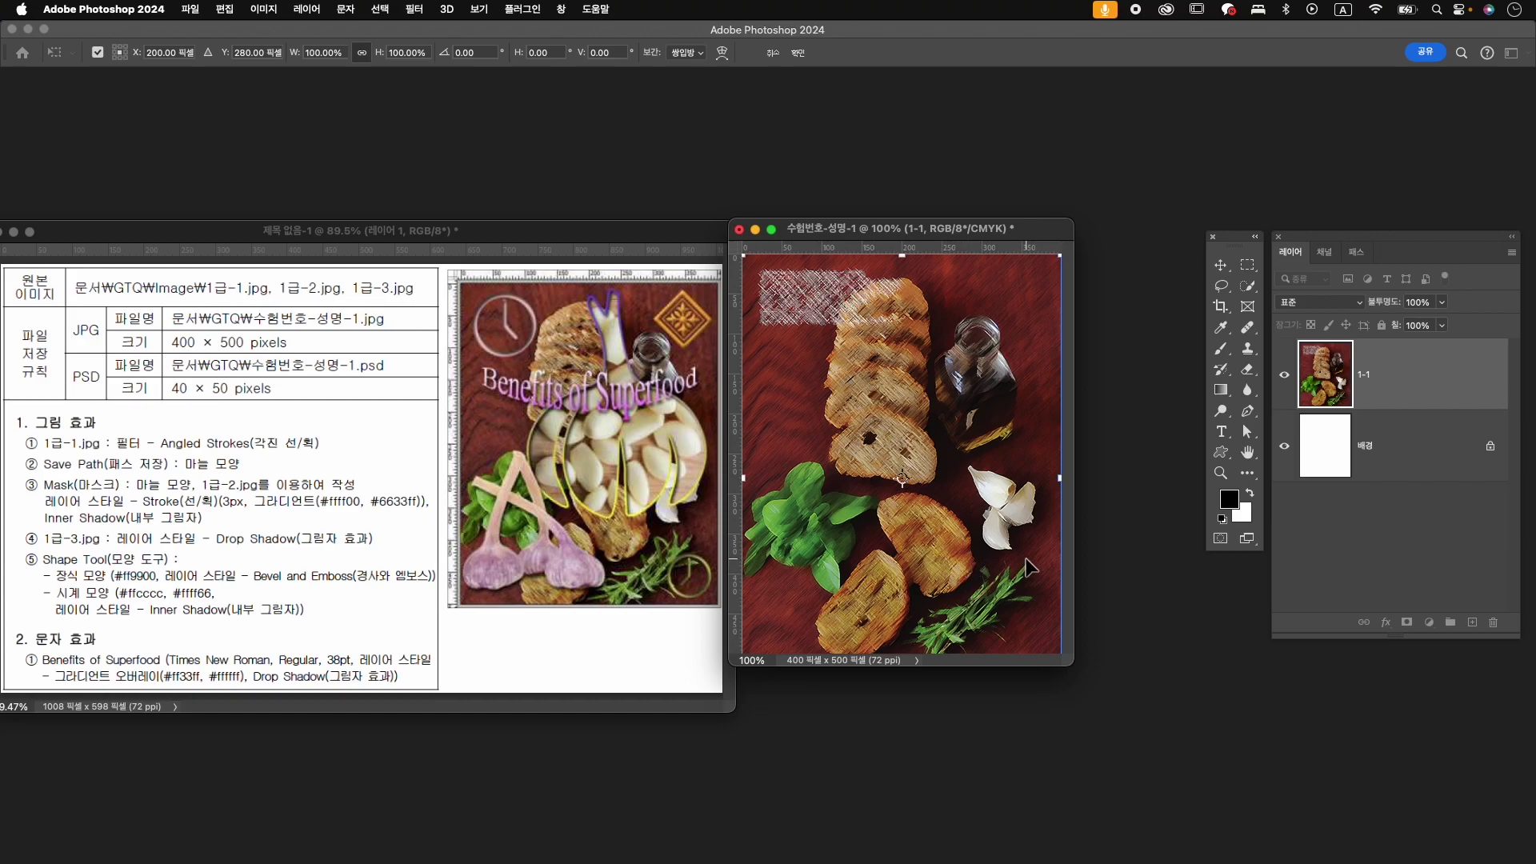
key("Return")
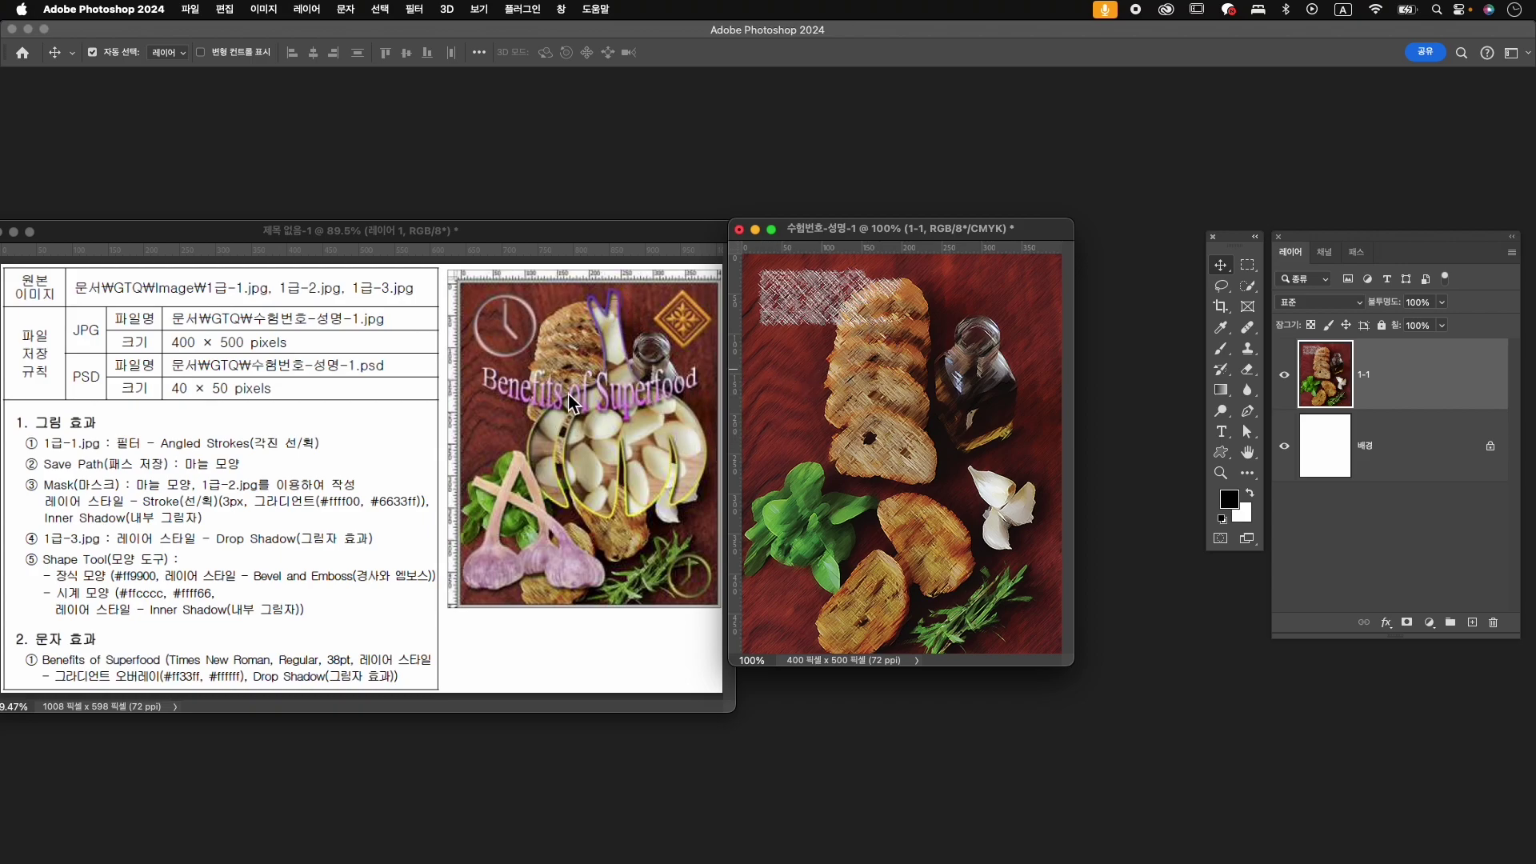
- Add vertical guides at about 100 and 390 pixels and horizontal guides at about 10 and 350 pixels to frame the garlic shape
left_click_drag(740, 376, 823, 356)
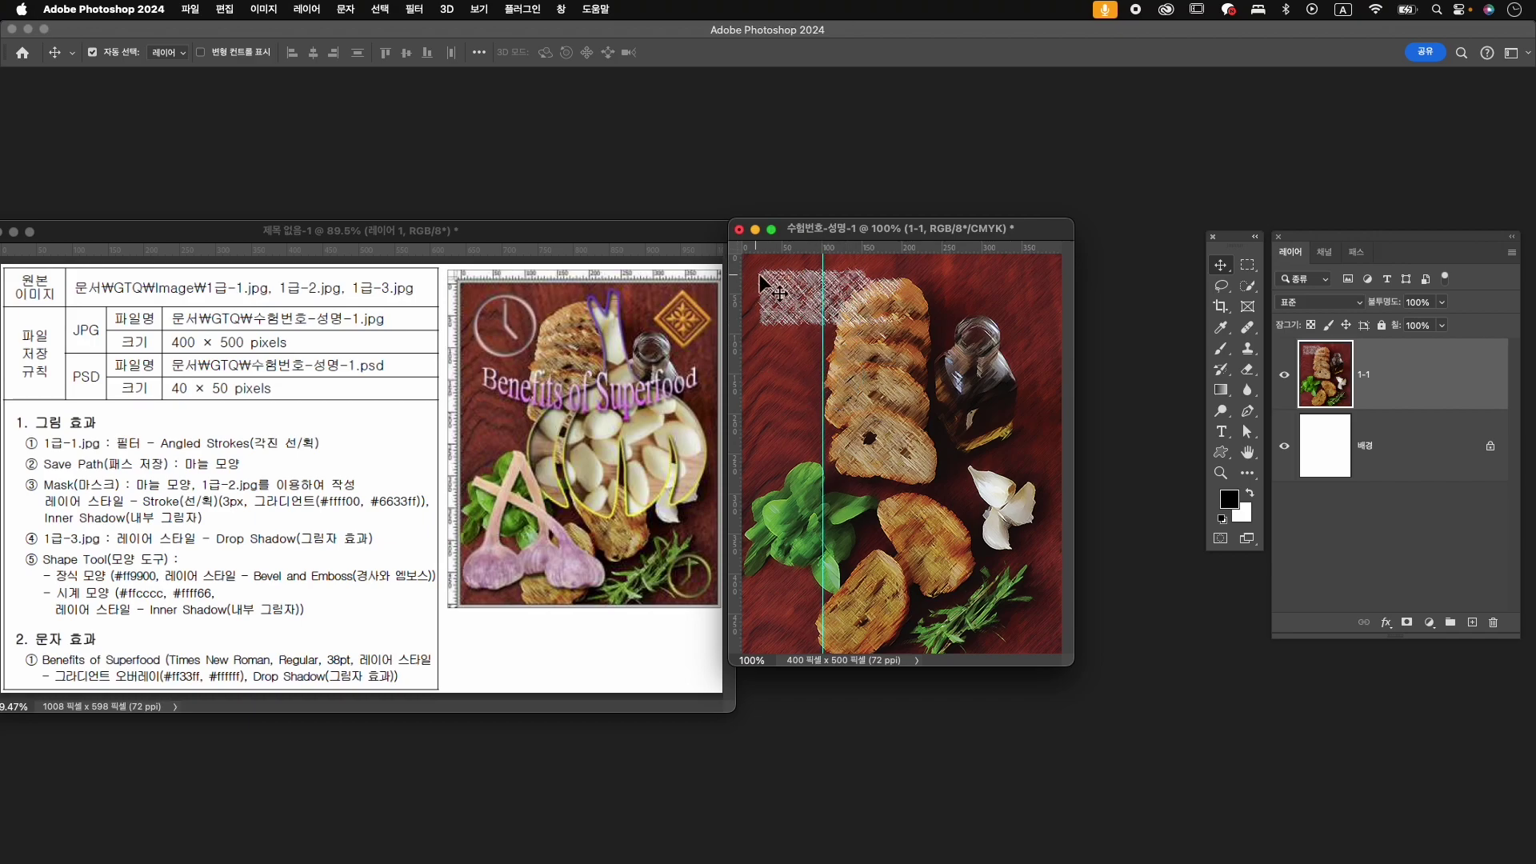
left_click(481, 9)
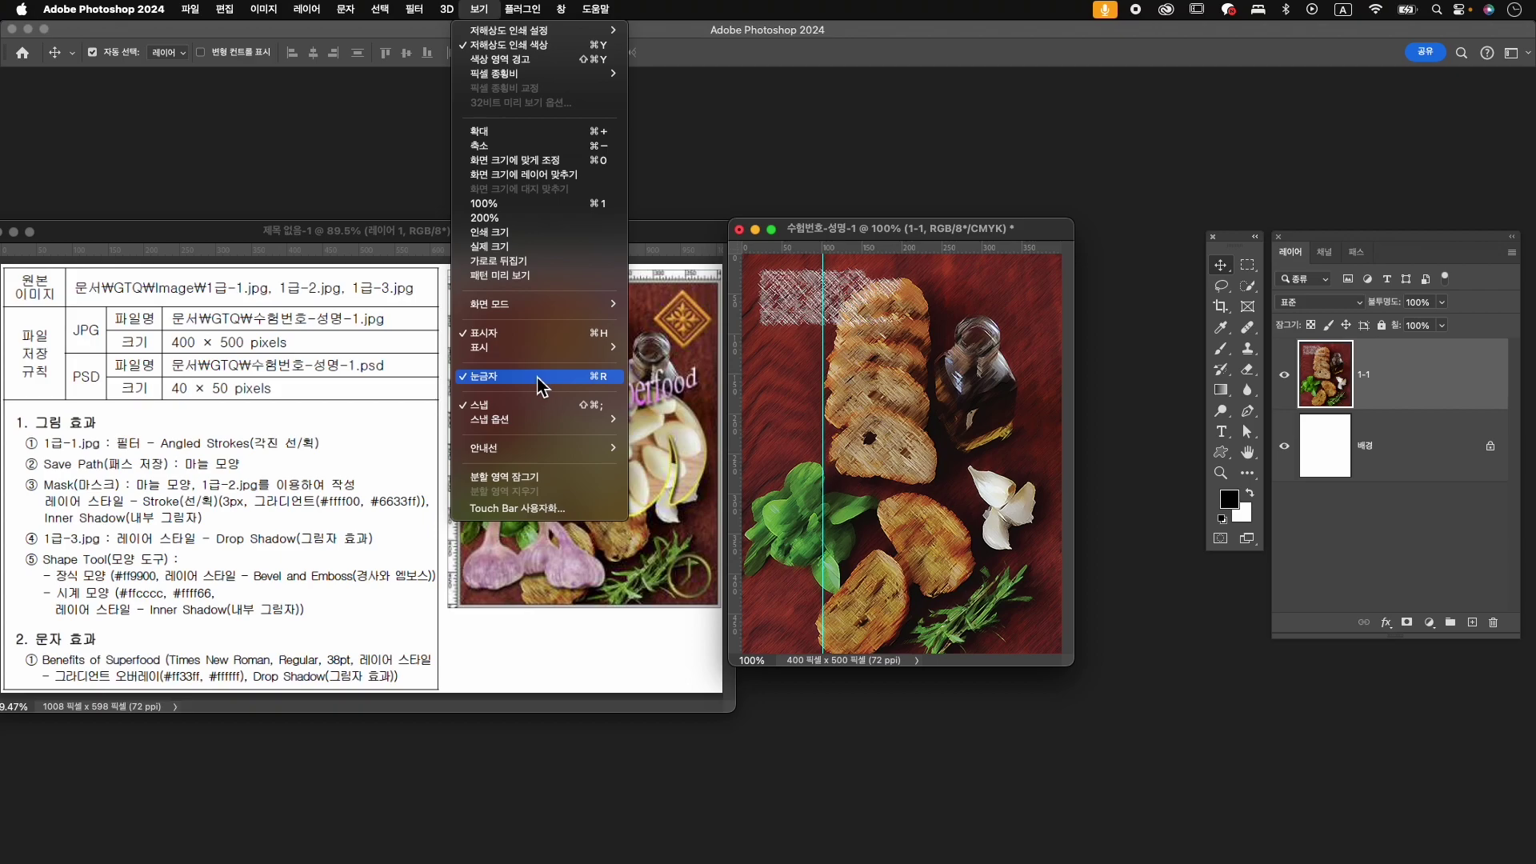
left_click(865, 235)
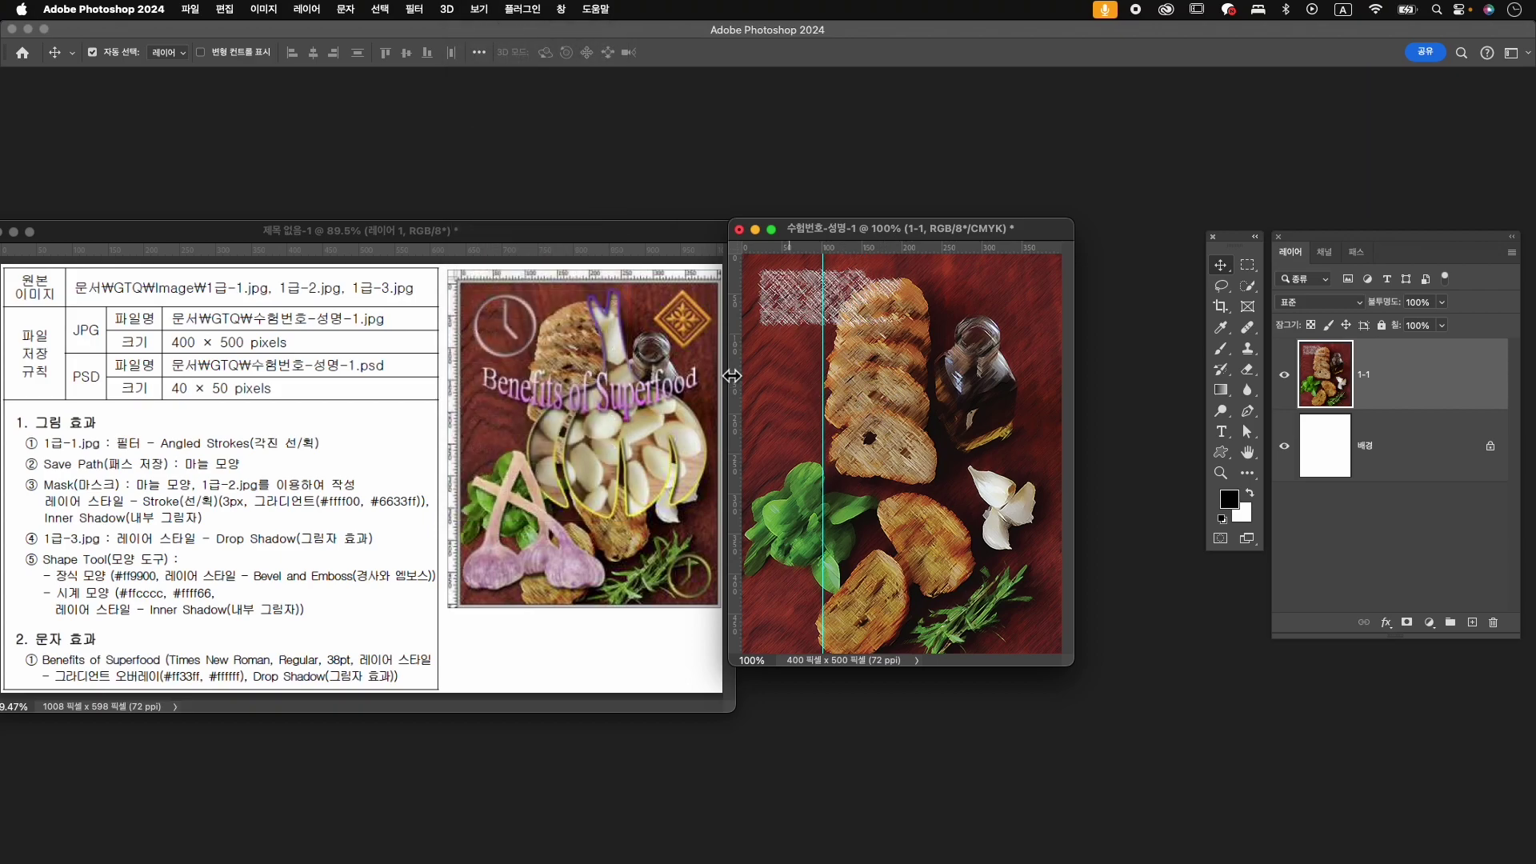
left_click_drag(944, 249, 944, 263)
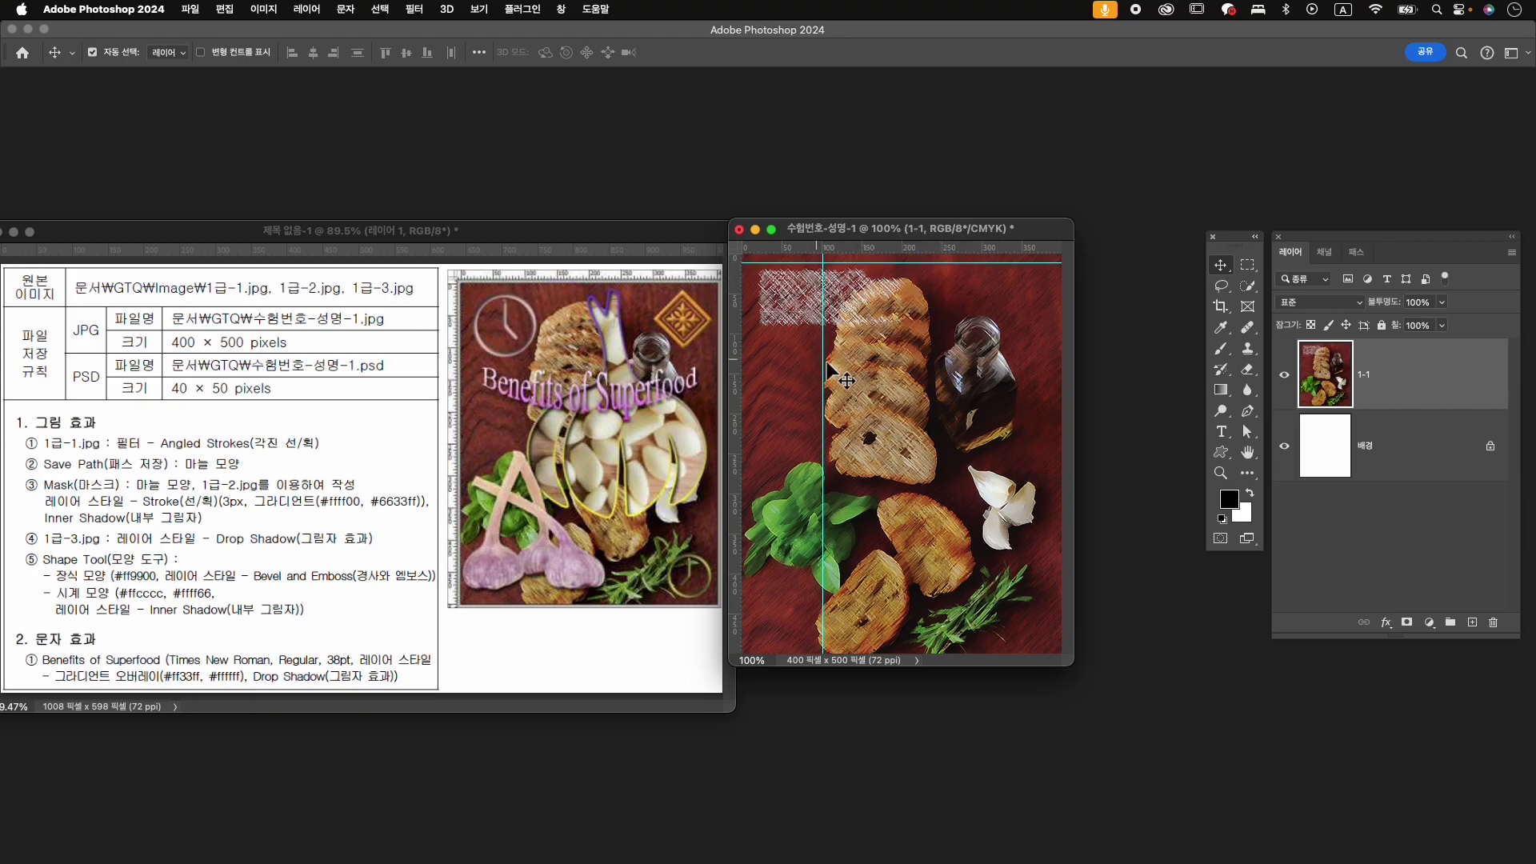
left_click_drag(735, 347, 1059, 353)
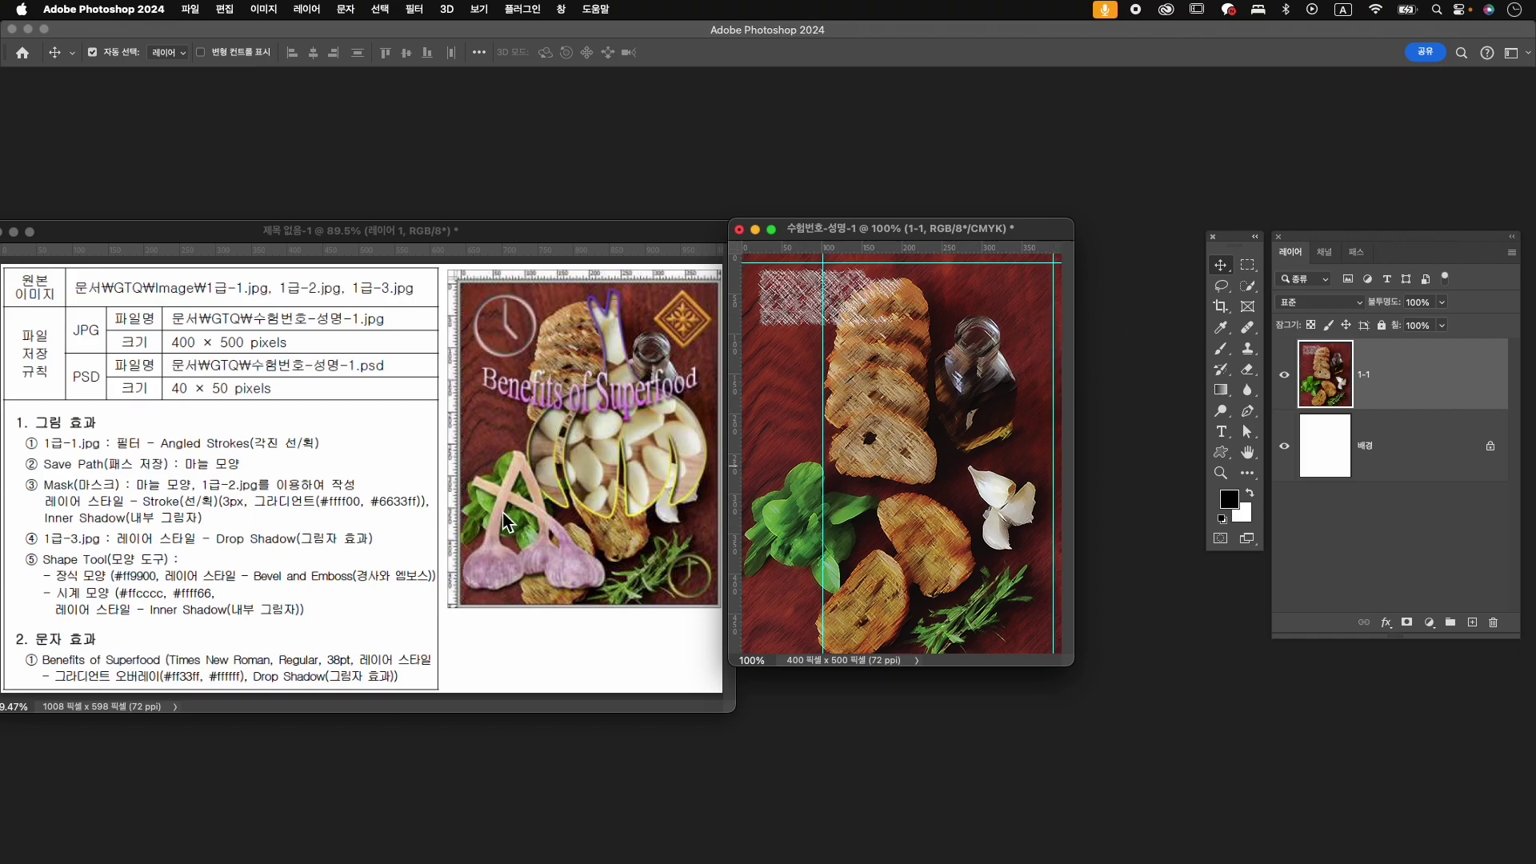
left_click_drag(857, 250, 844, 546)
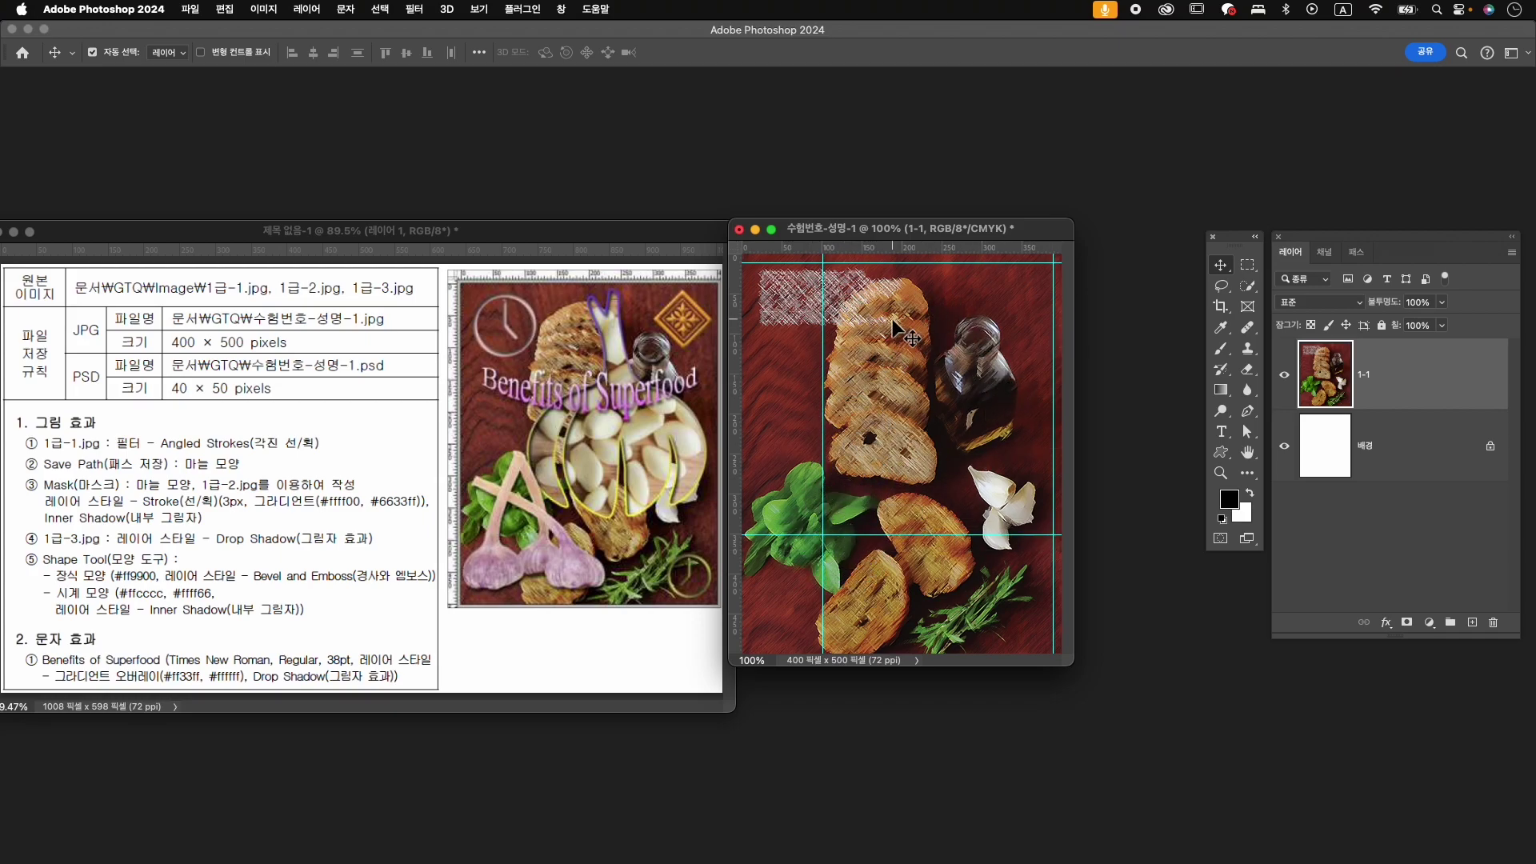
- Set up the Pen tool in Shape mode with a black fill and no stroke, with the guide-framed area enlarged for drawing
left_click_drag(1072, 665, 1156, 746)
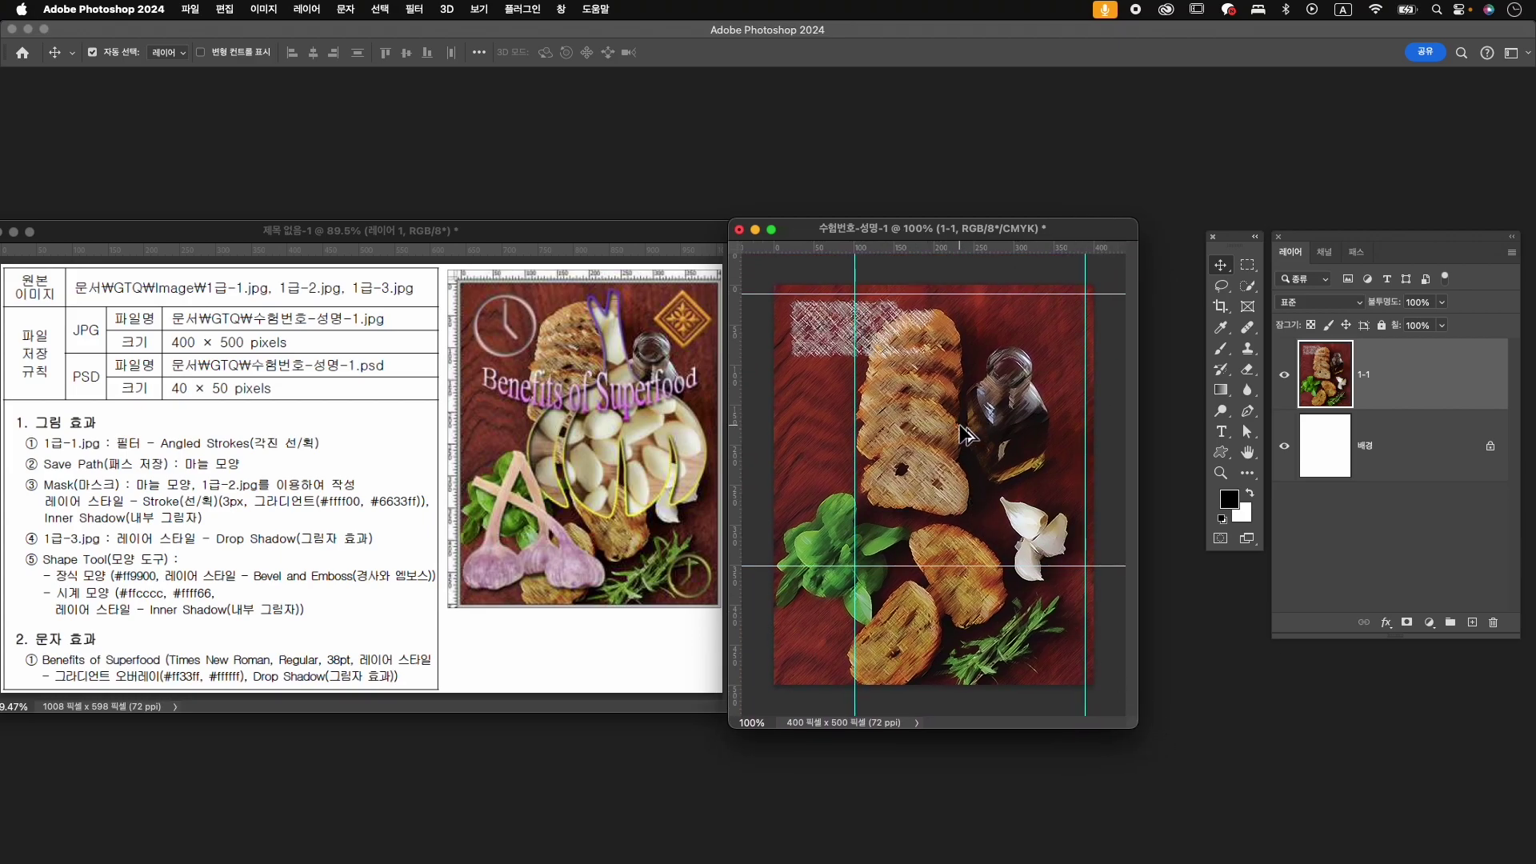
scroll(997, 425, "up", 2)
scroll(1000, 435, "up", 1)
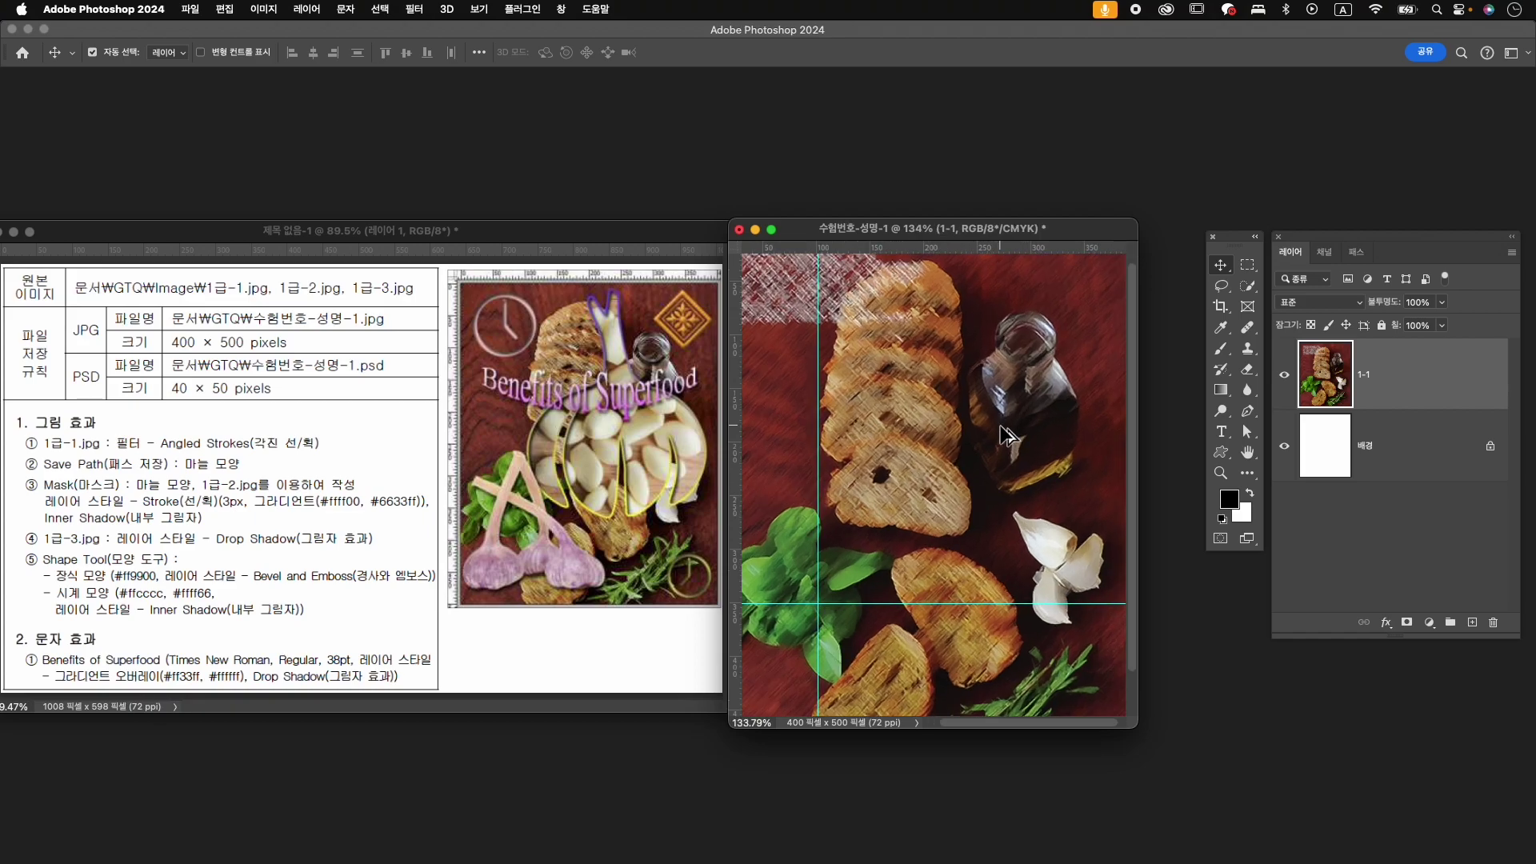
scroll(996, 416, "up", 1)
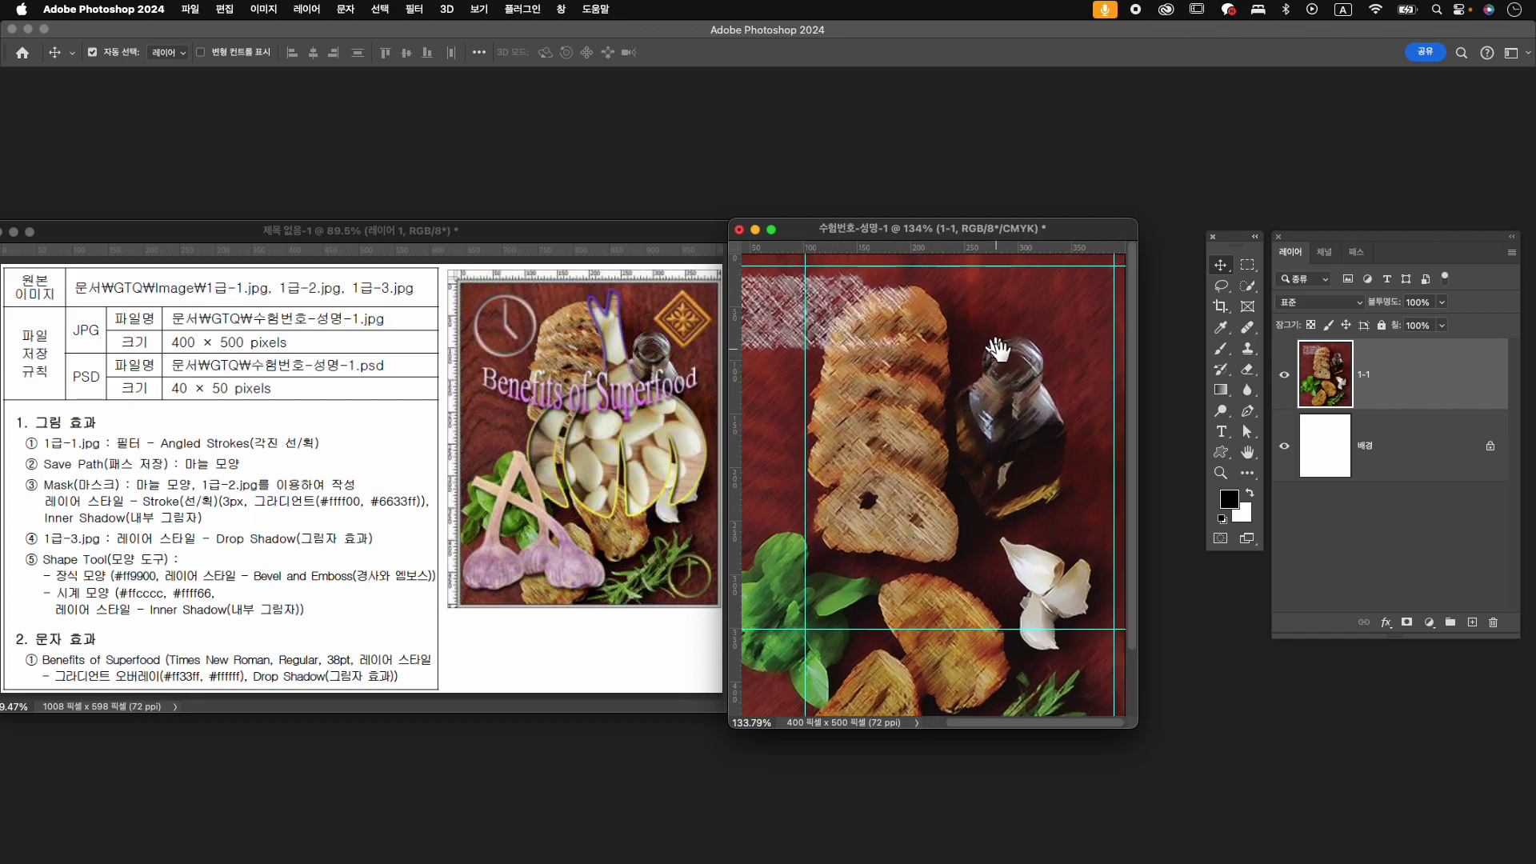
left_click_drag(950, 433, 928, 472)
scroll(942, 412, "up", 2)
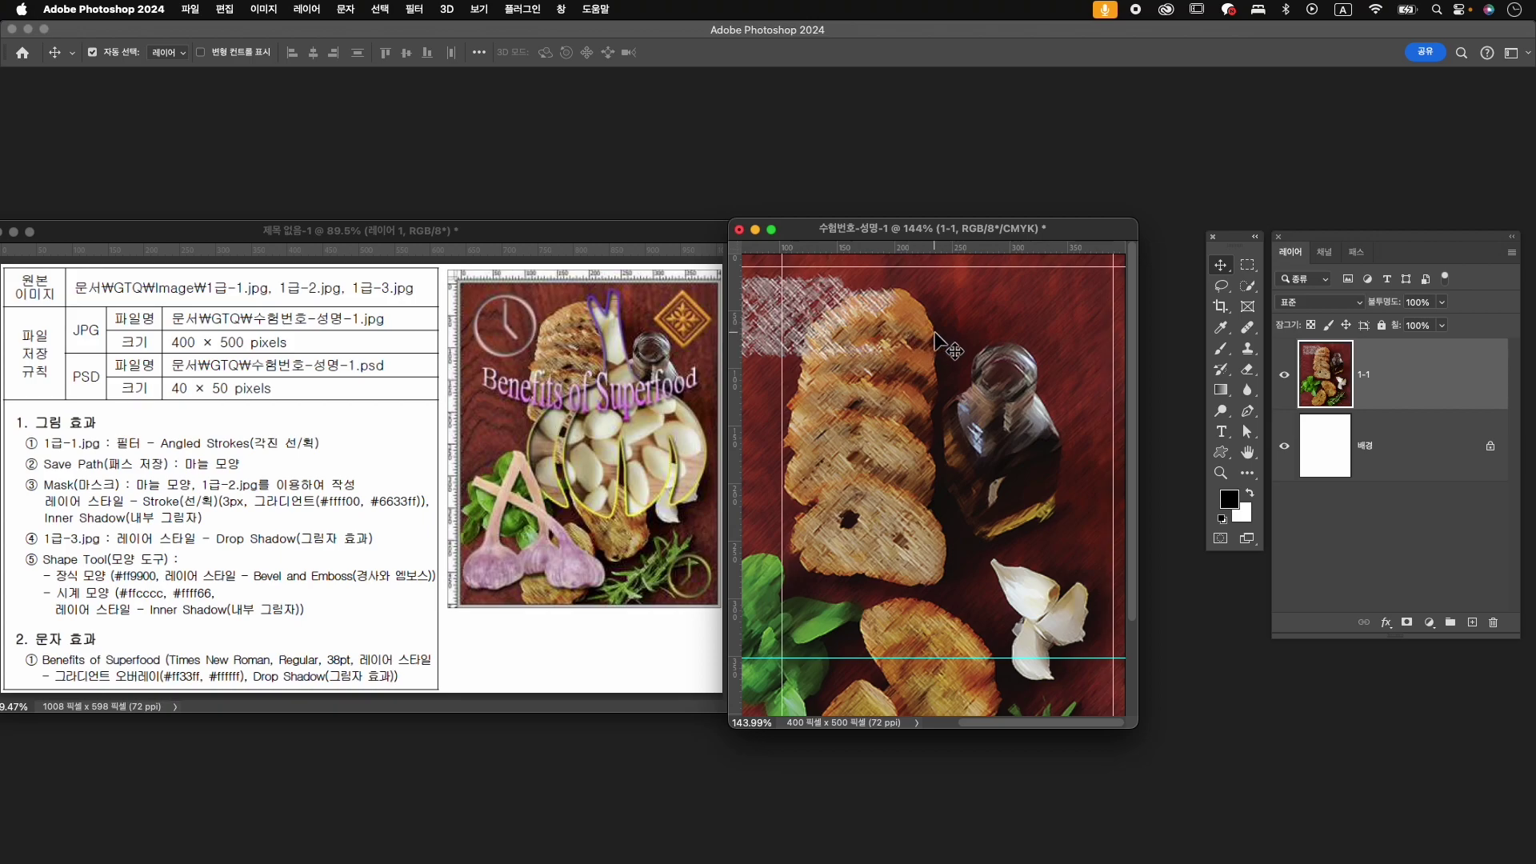
key("p")
left_click(1250, 414)
left_click(1300, 410)
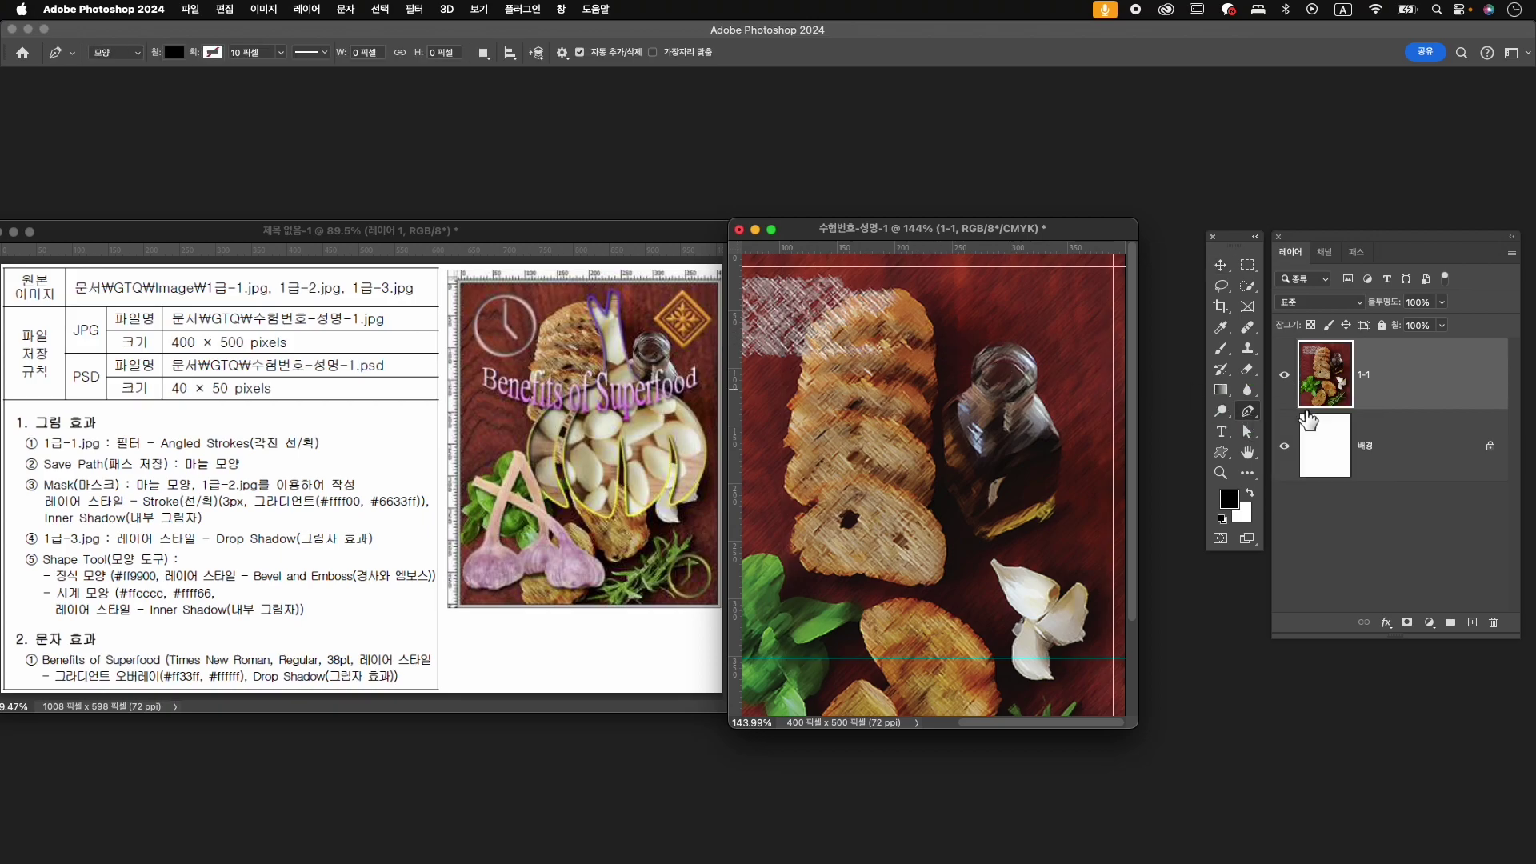
left_click(122, 64)
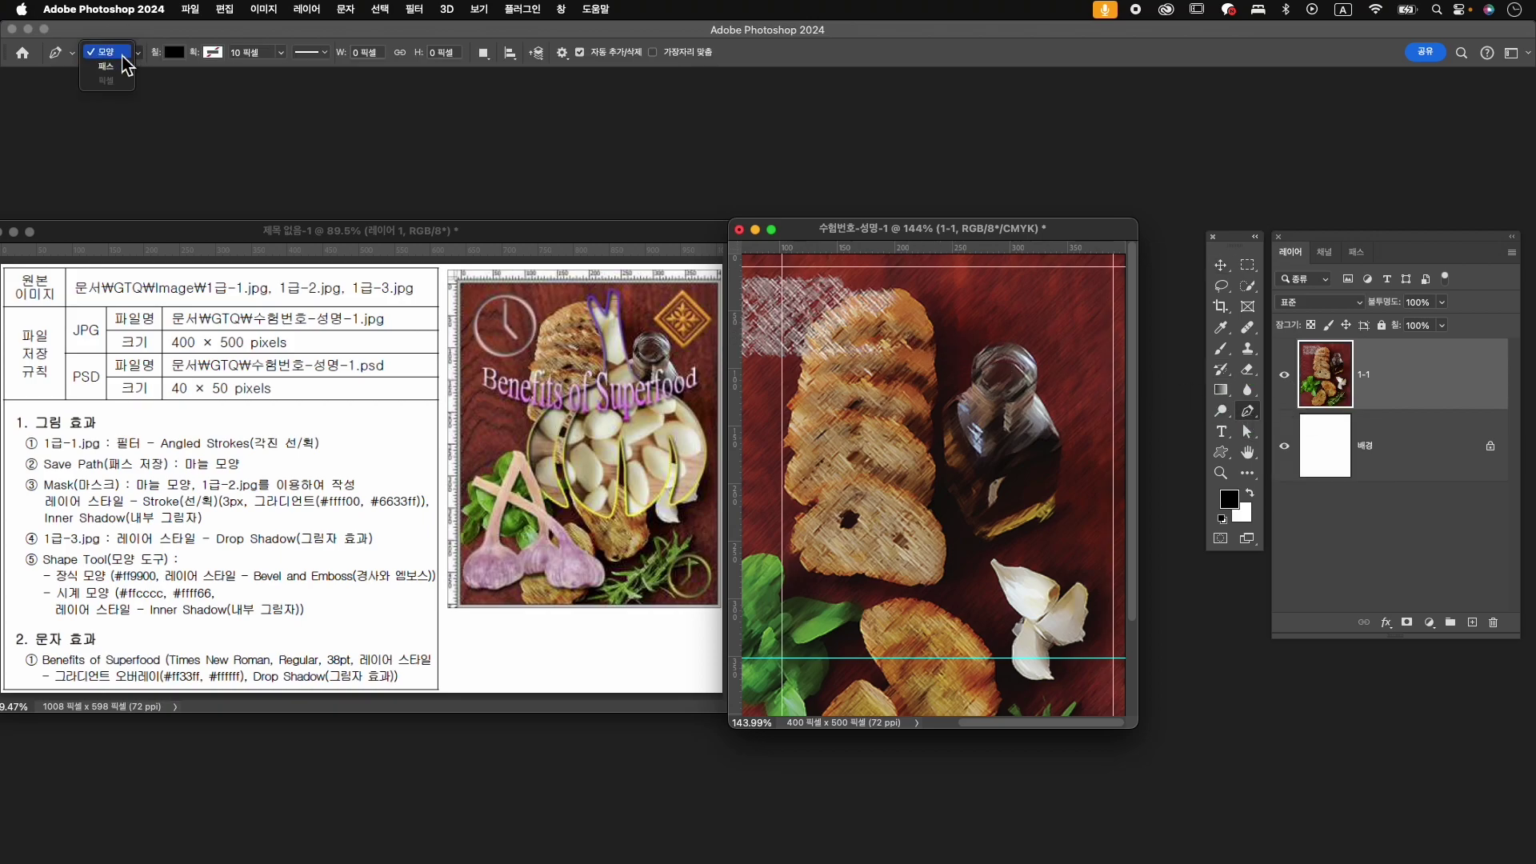
left_click(122, 56)
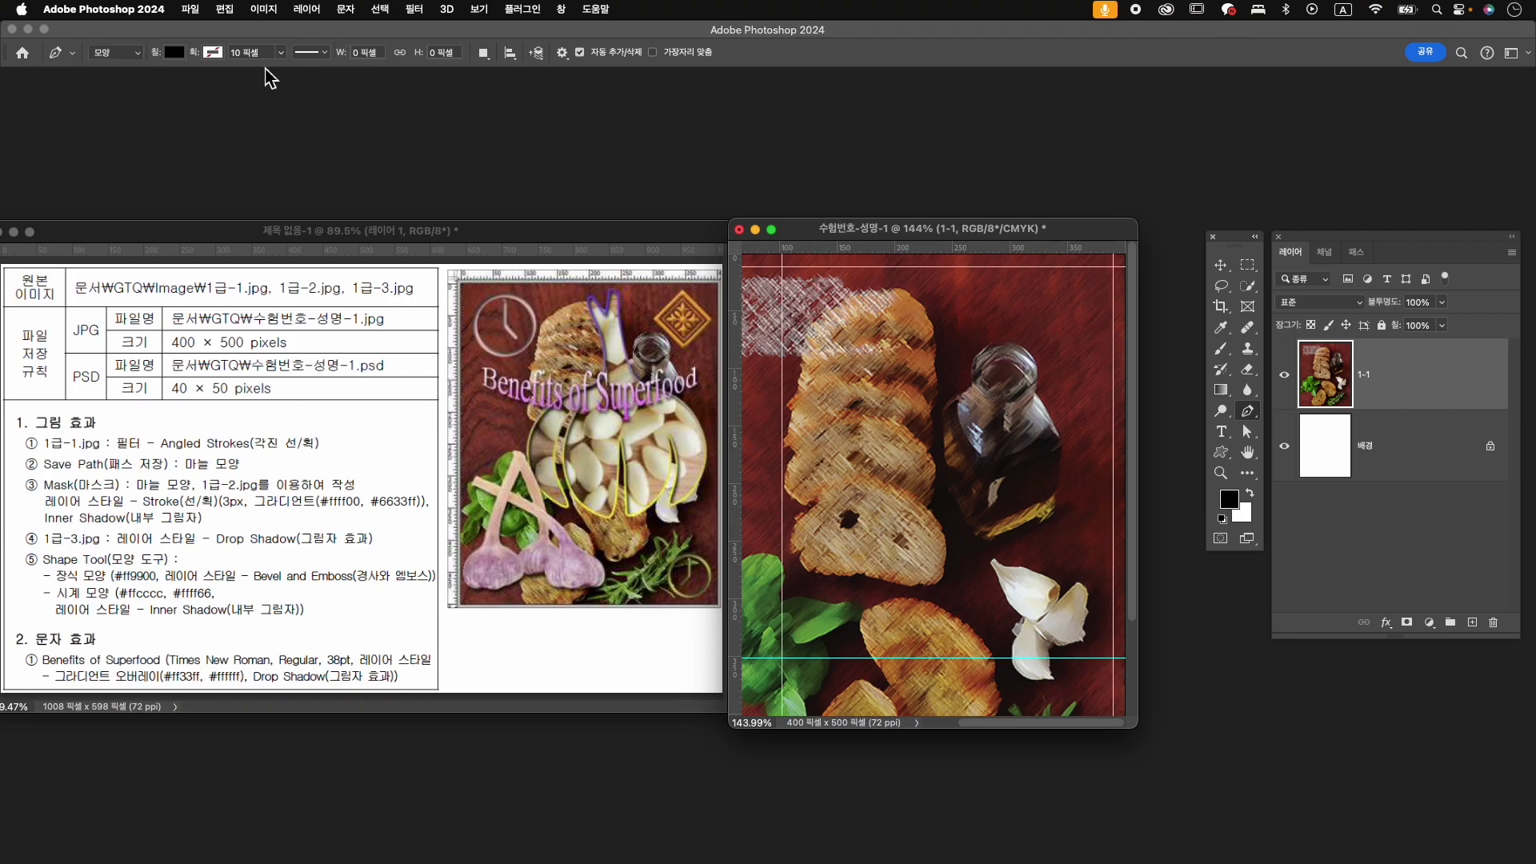
left_click(560, 9)
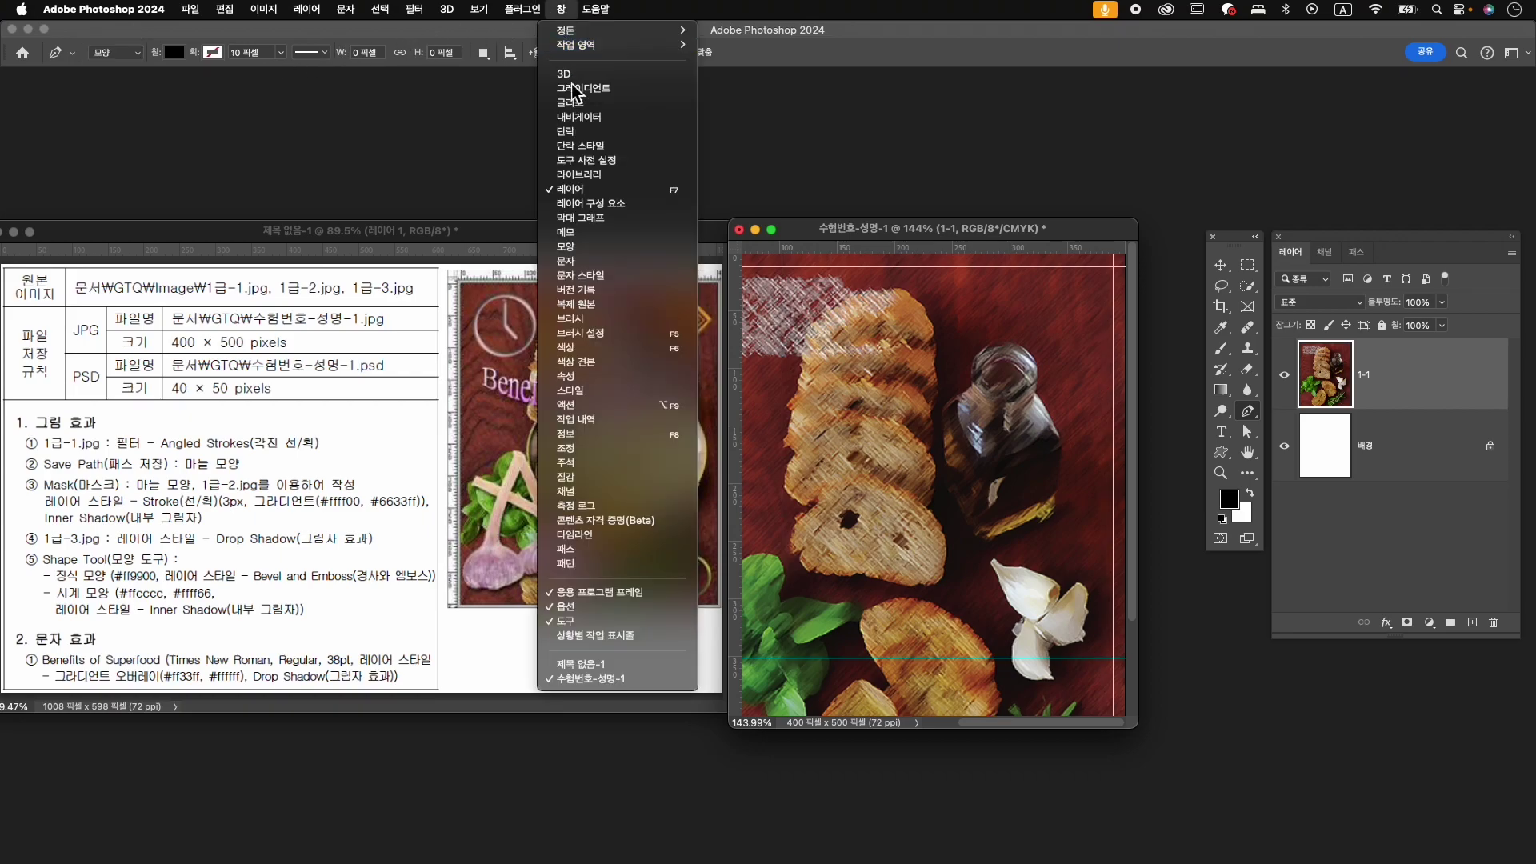
left_click(632, 608)
left_click(558, 9)
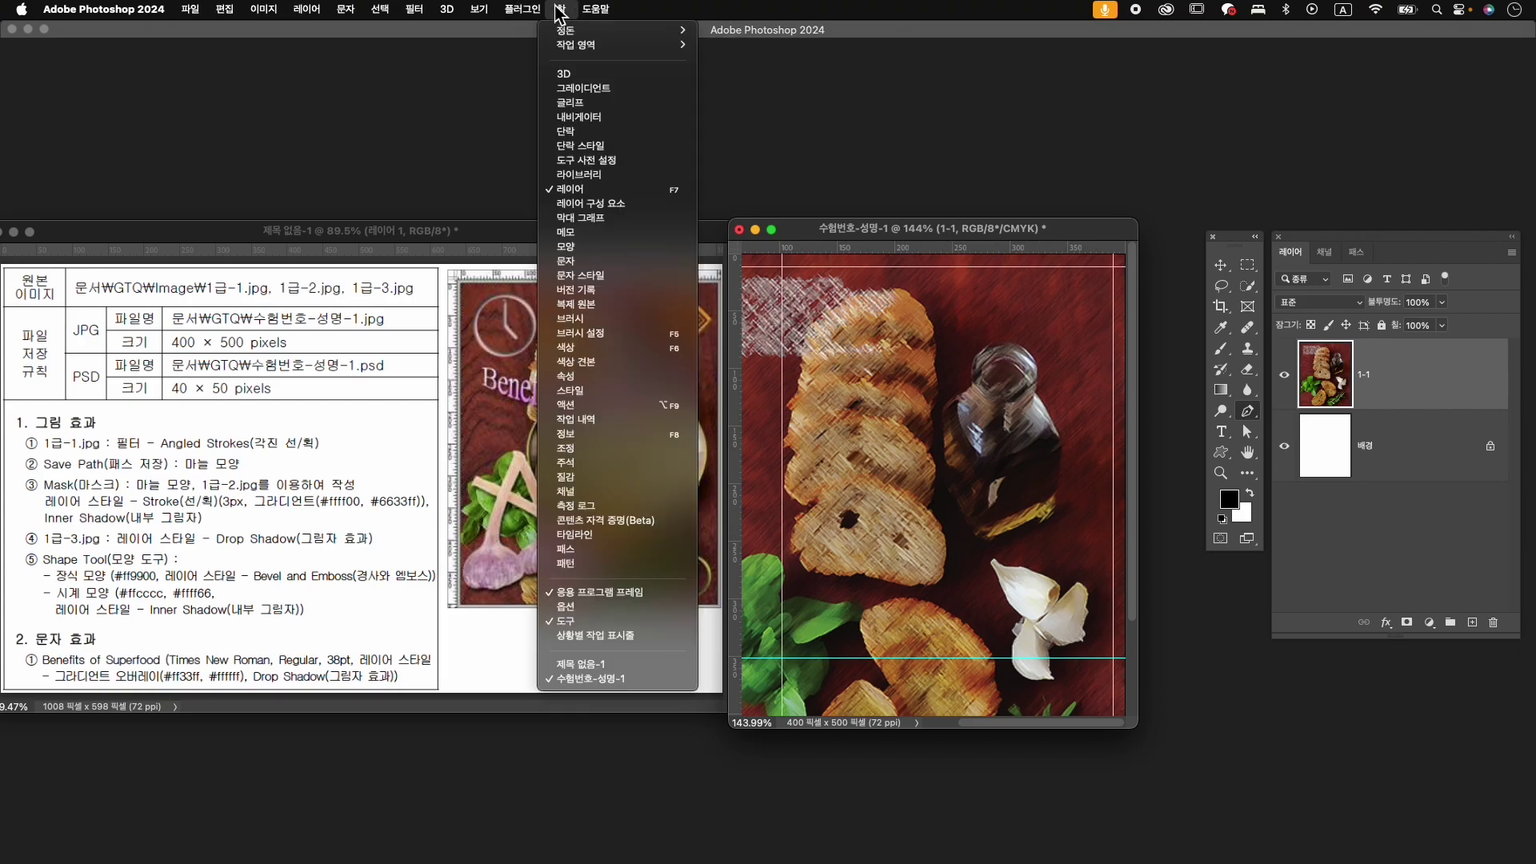
left_click(606, 620)
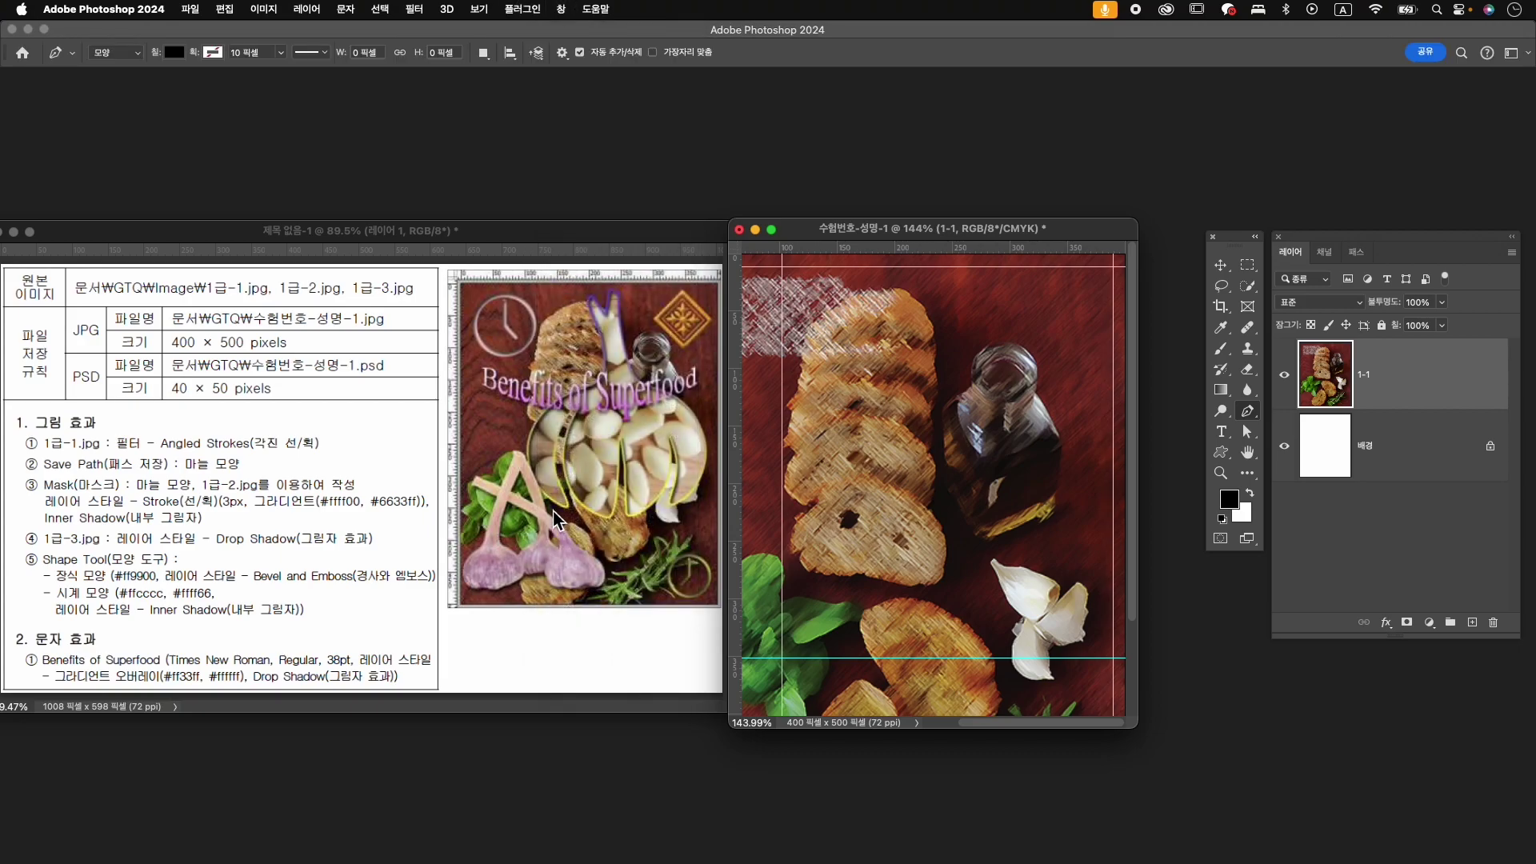
left_click(172, 52)
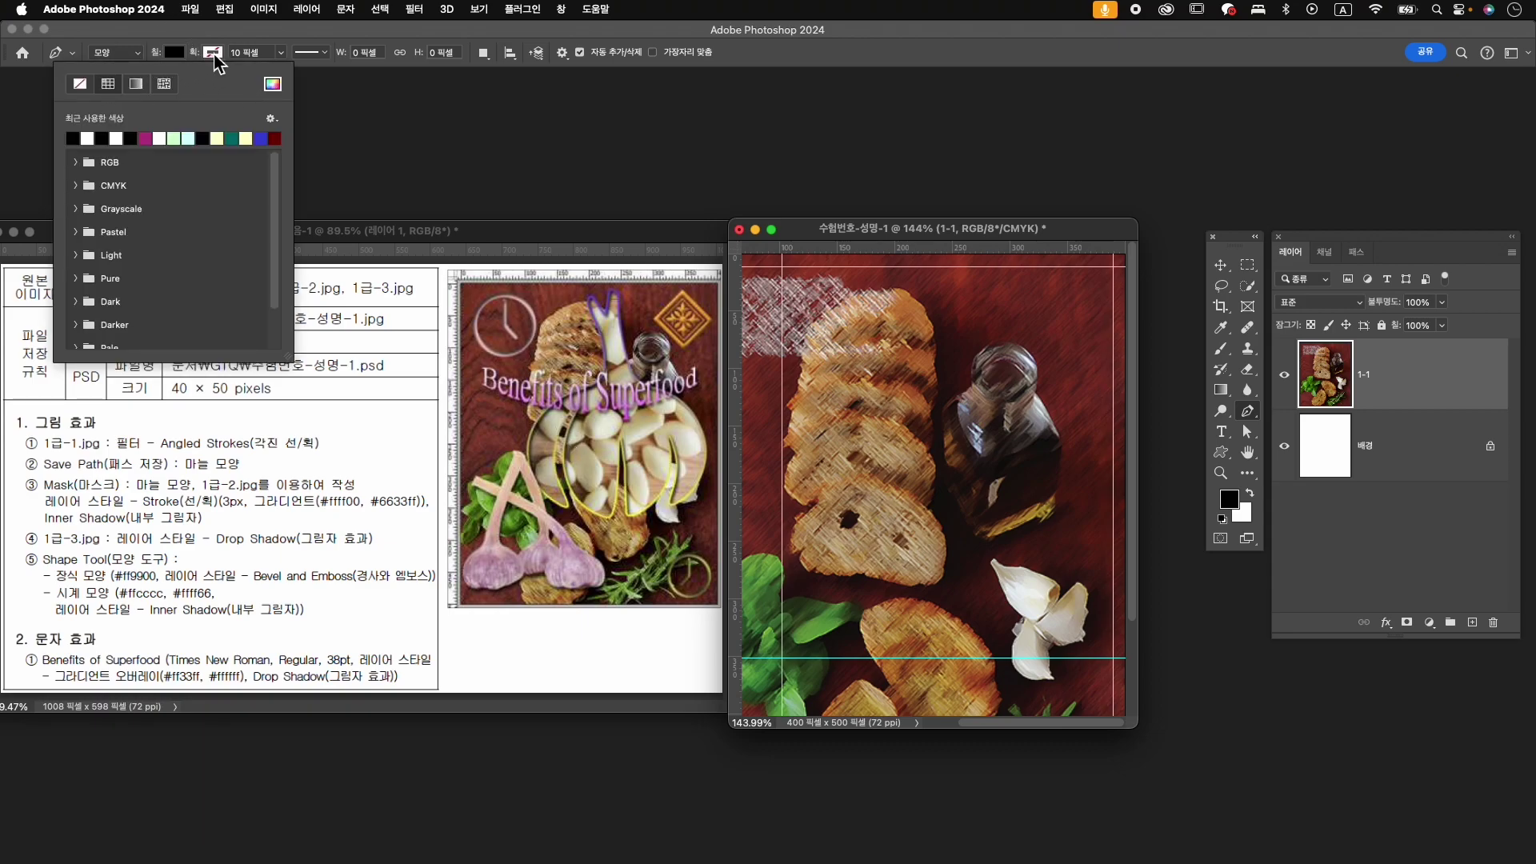
left_click(524, 237)
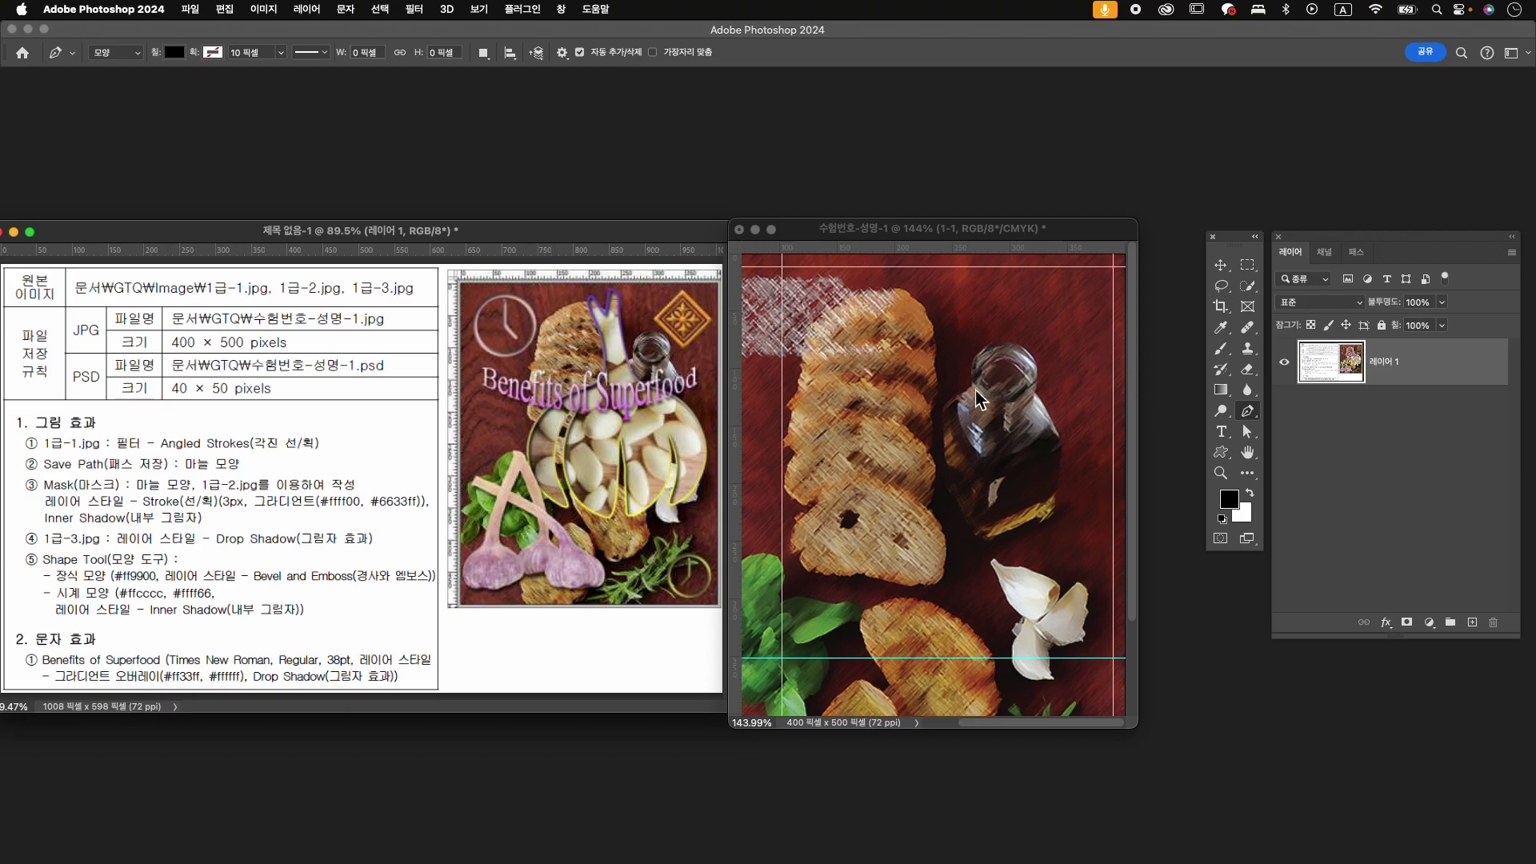
left_click(928, 229)
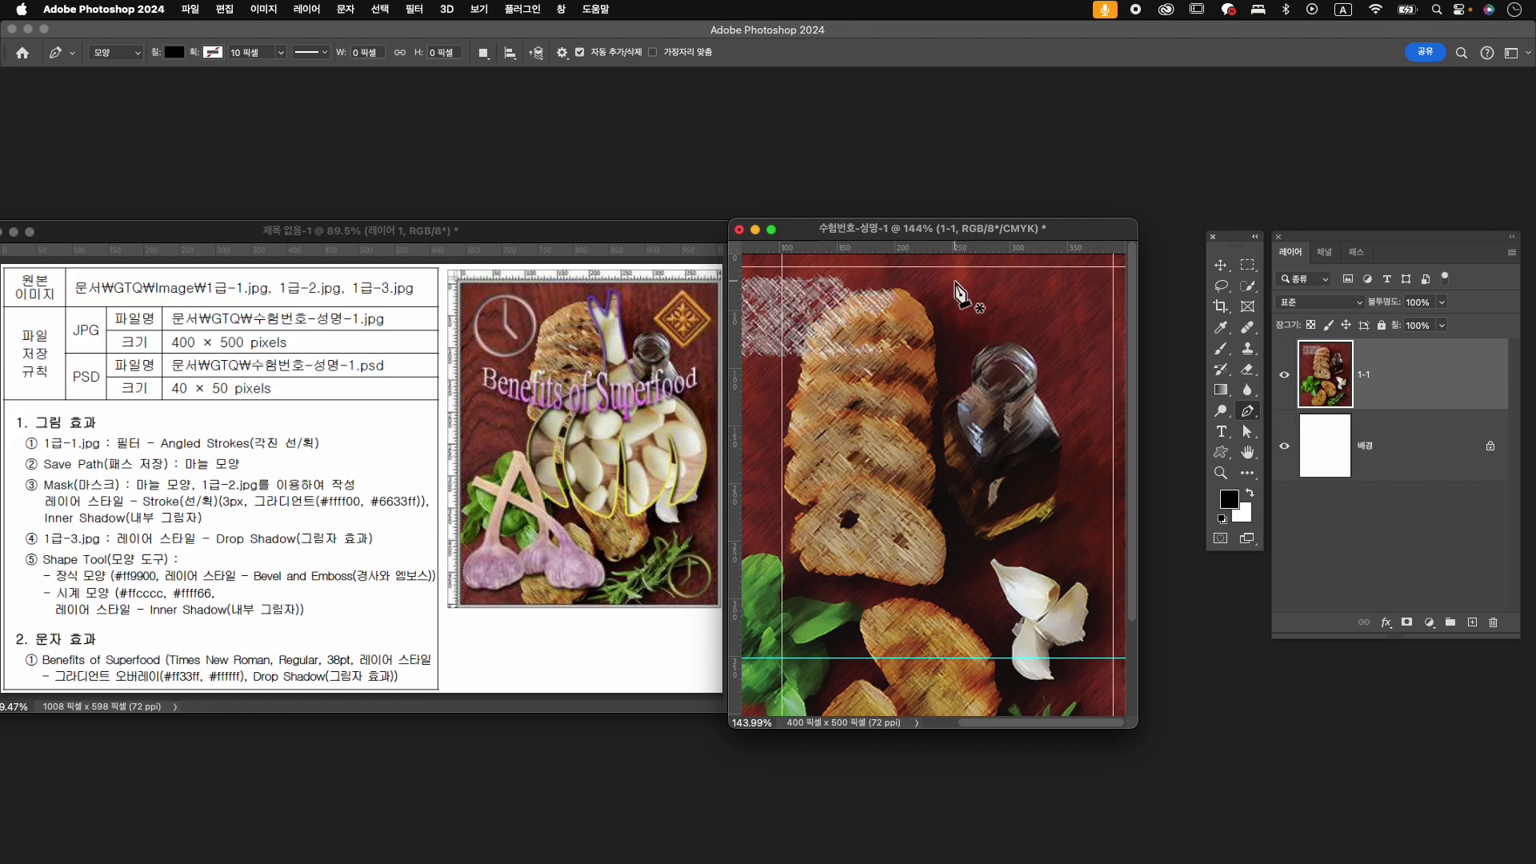
- Start the garlic shape with the stem's left edge and the curved outer side of the leftmost clove, ending in a corner at its tip
left_click(901, 278)
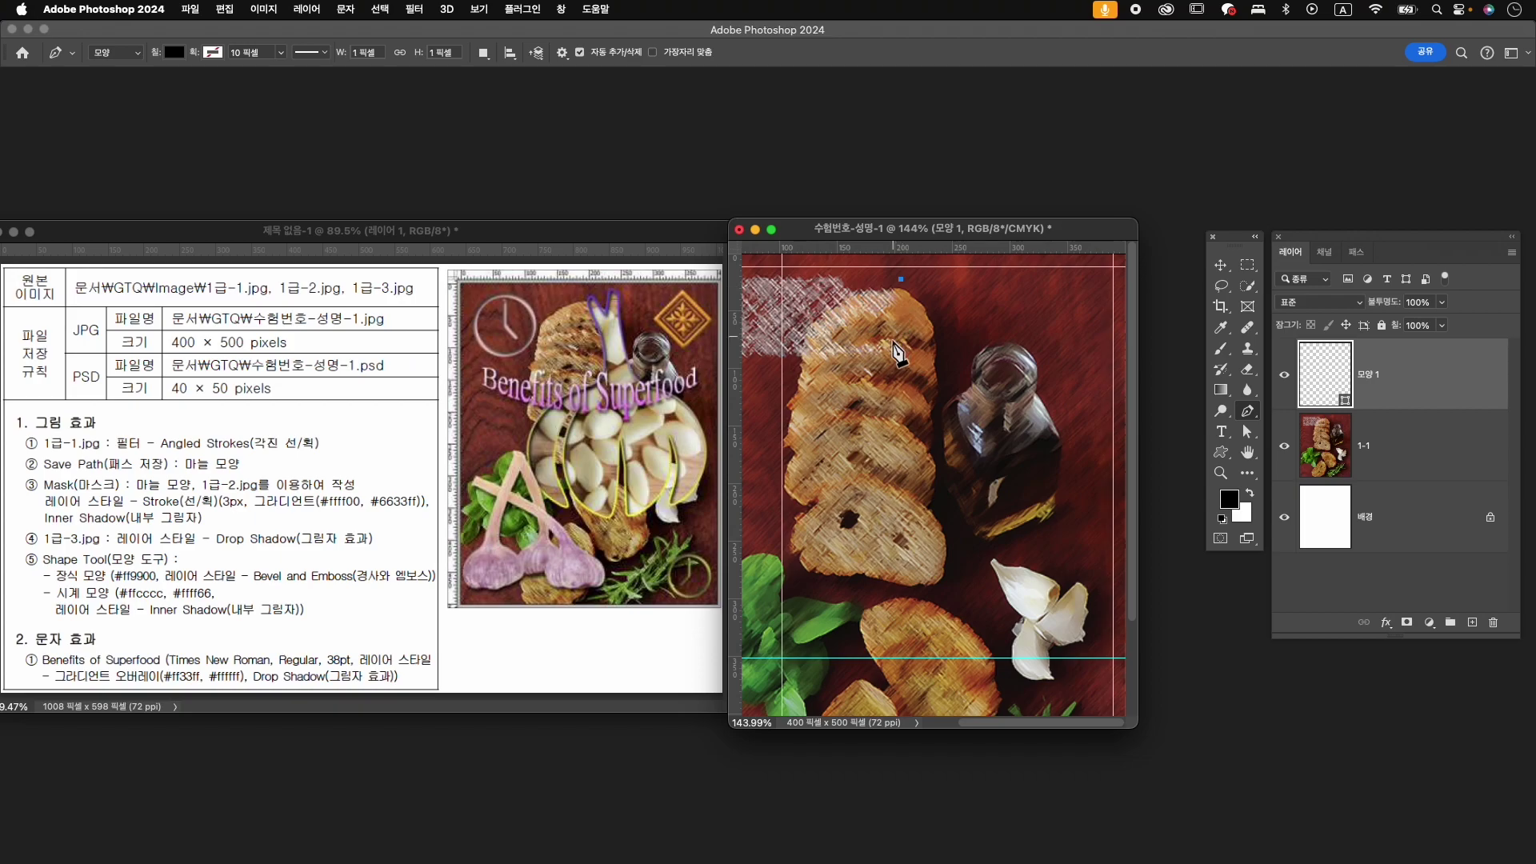
left_click_drag(912, 335, 919, 344)
left_click(914, 330)
left_click_drag(915, 320, 914, 321)
left_click(939, 417)
left_click_drag(824, 598, 936, 700)
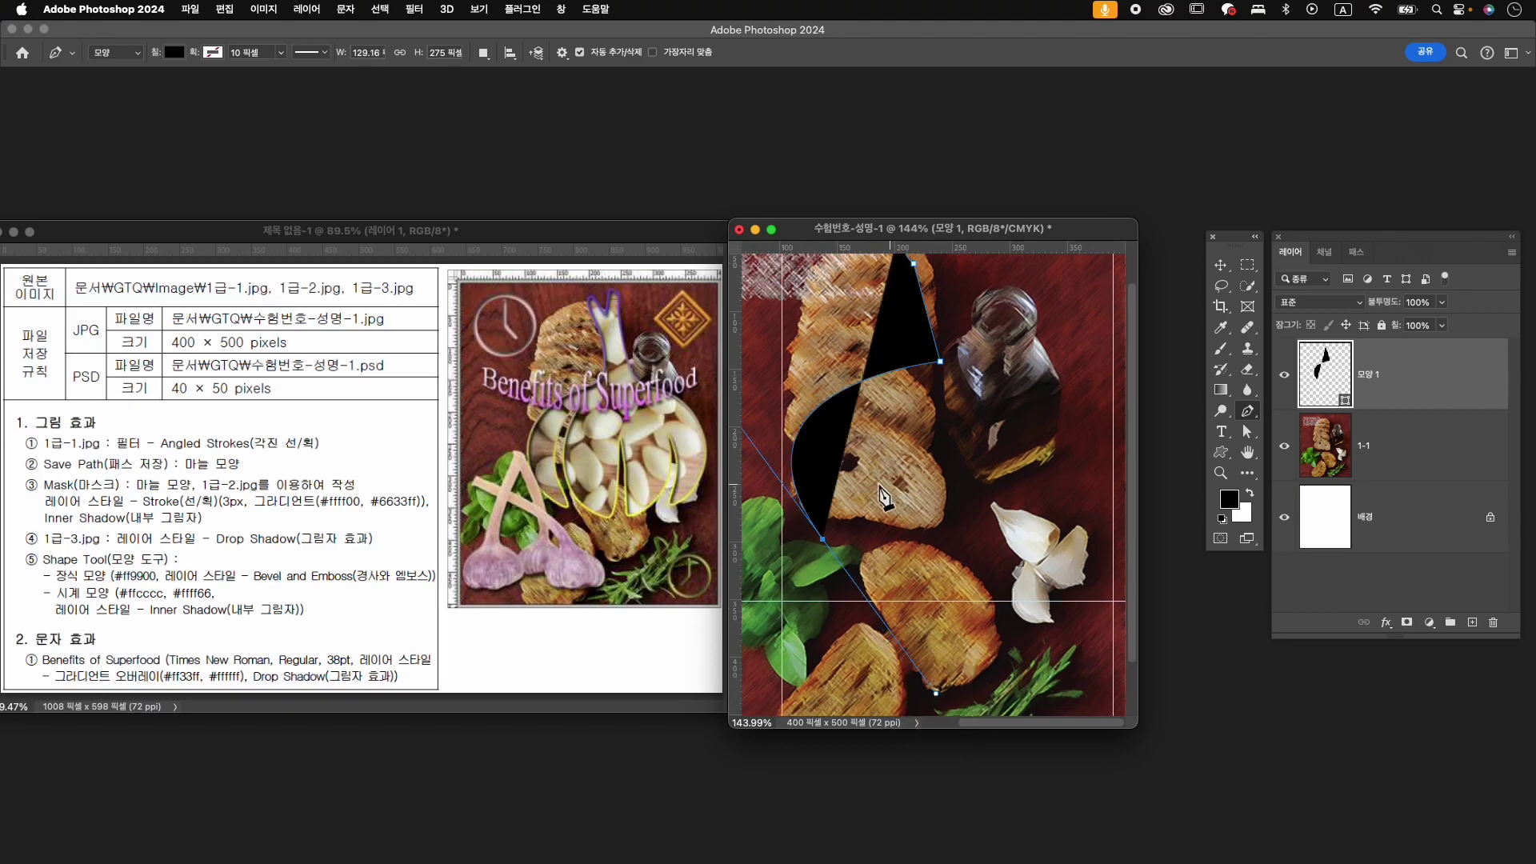
left_click_drag(823, 540, 813, 539)
left_click(814, 541)
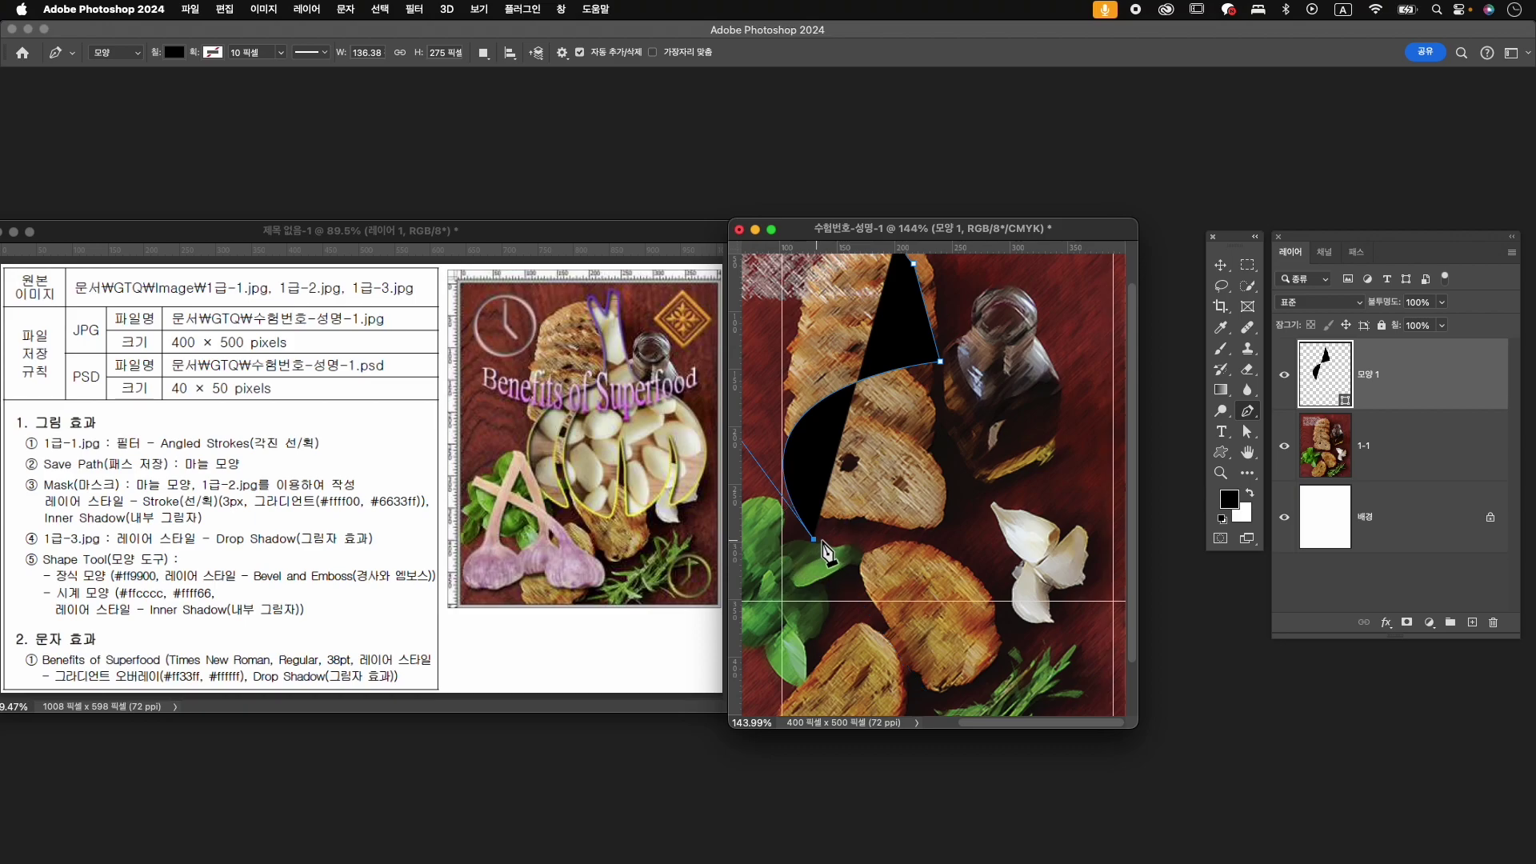
- Draw the leftmost clove's inner edge up to a pointed gap and the second clove's left curve down to the 350-pixel guide
left_click(868, 399)
left_click_drag(901, 392, 918, 393)
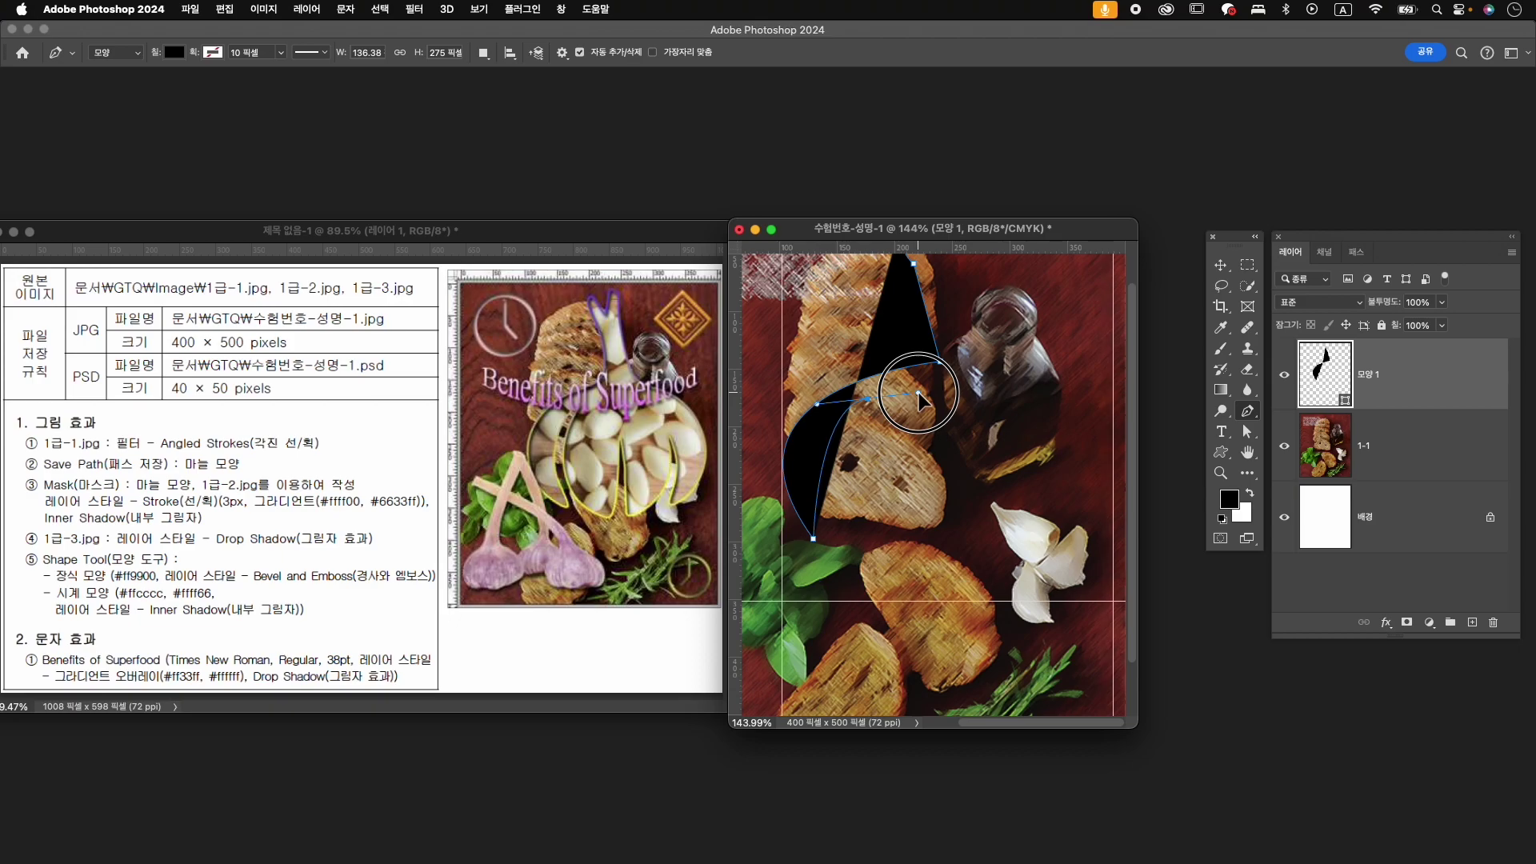
left_click(868, 399)
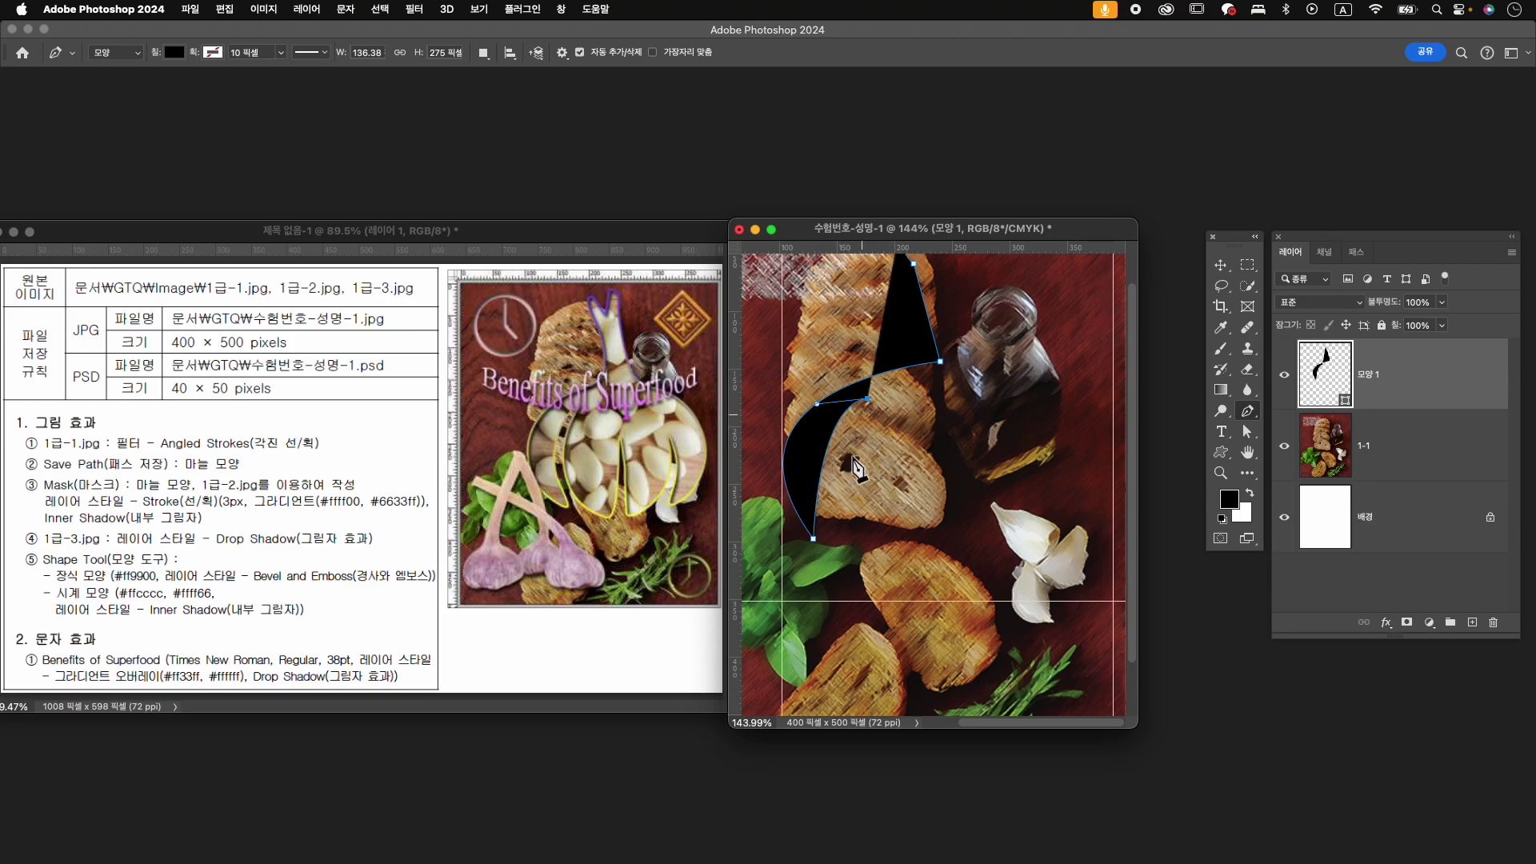
left_click_drag(878, 572, 971, 630)
left_click(877, 571)
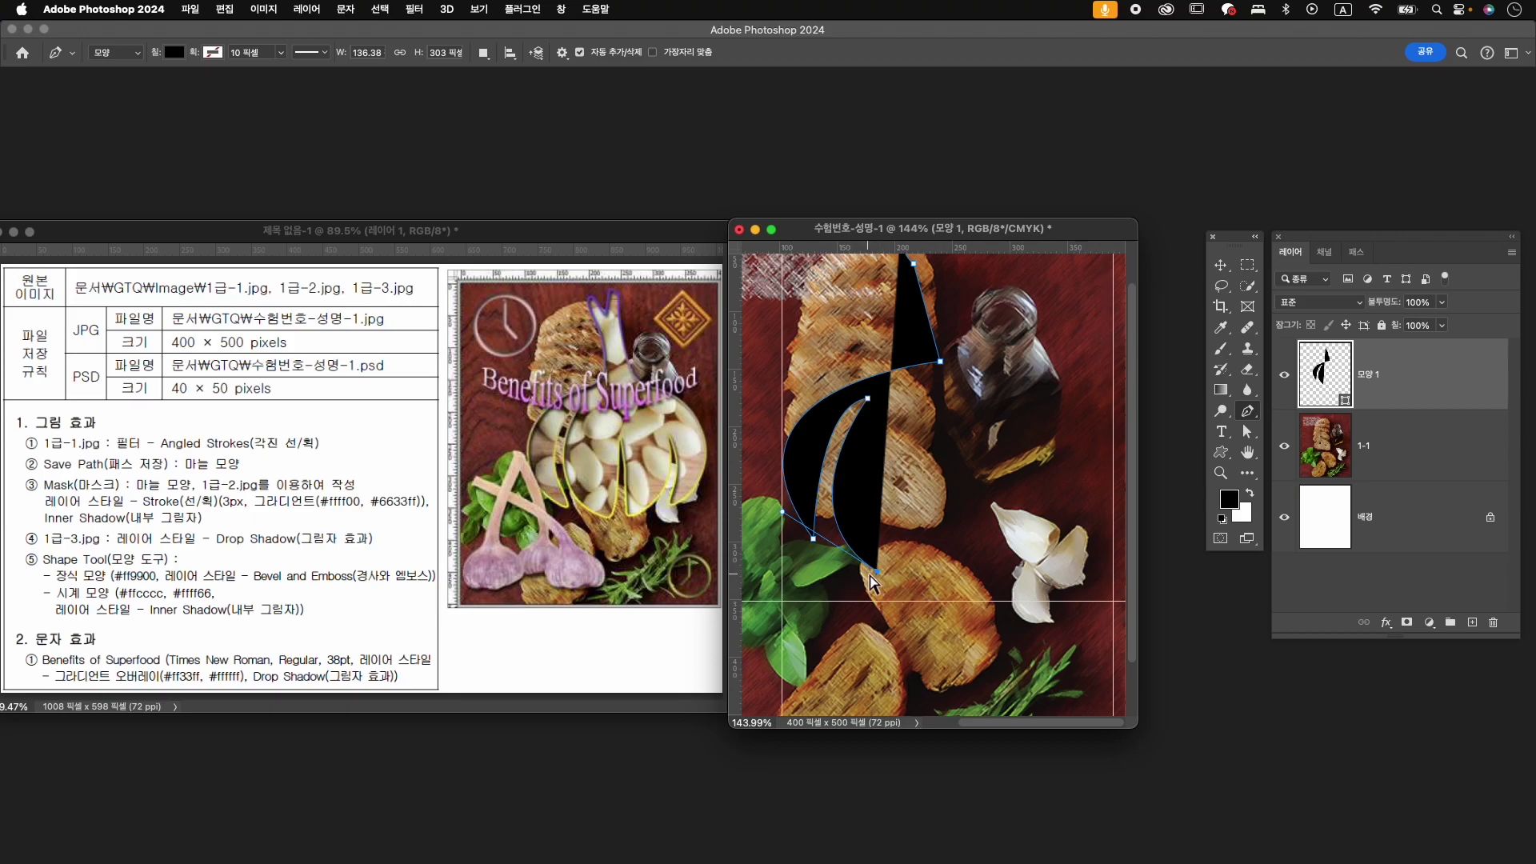
left_click_drag(876, 570, 875, 599)
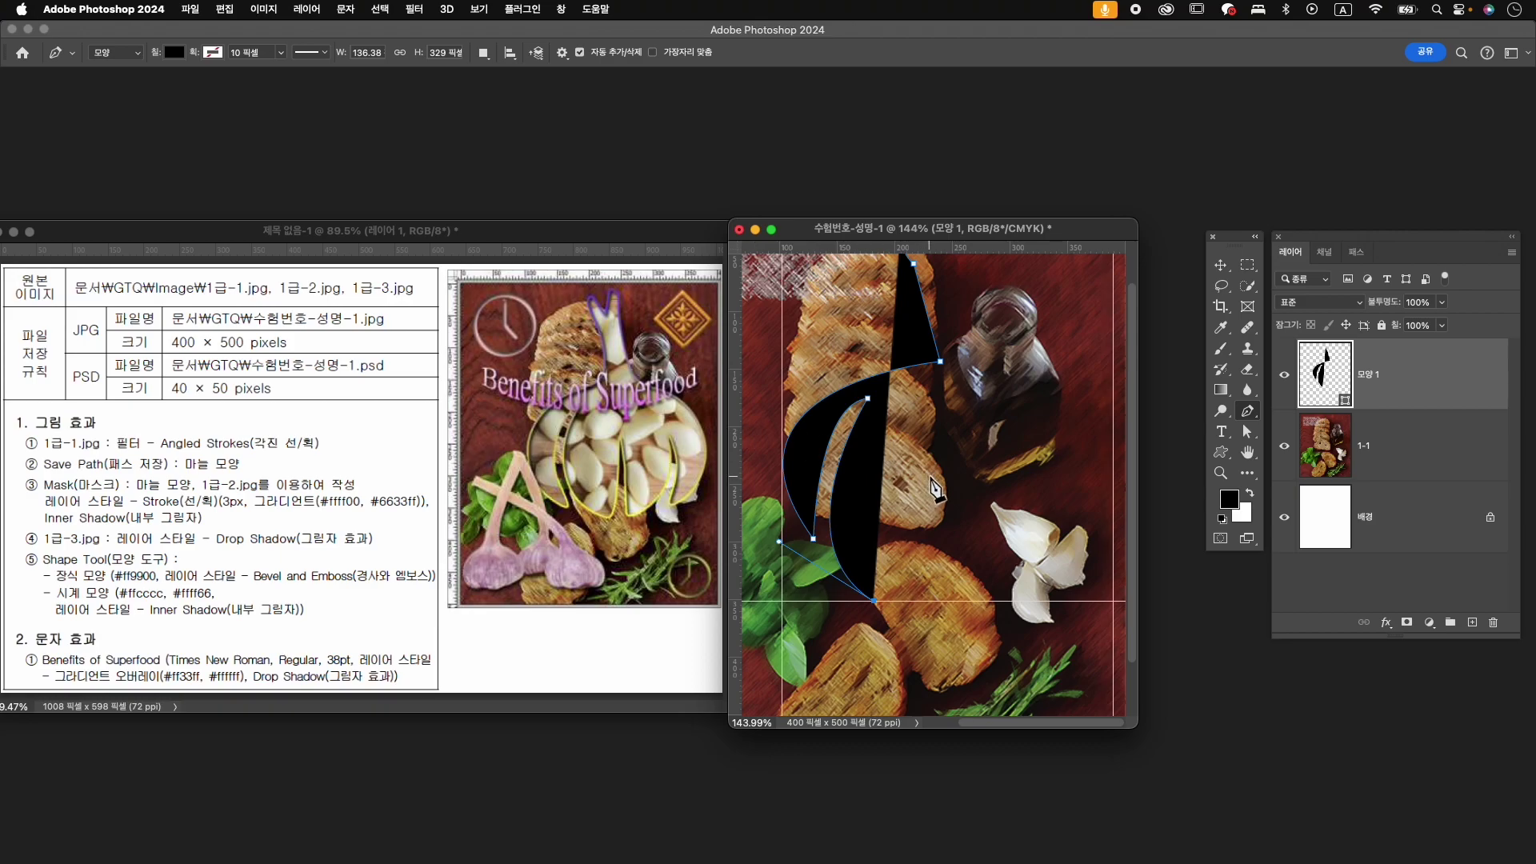
- Continue the garlic outline around the second gap, the third clove reaching the lower guide, and the third gap down to the rightmost clove's tip
left_click_drag(921, 480, 920, 393)
left_click_drag(922, 480, 929, 478)
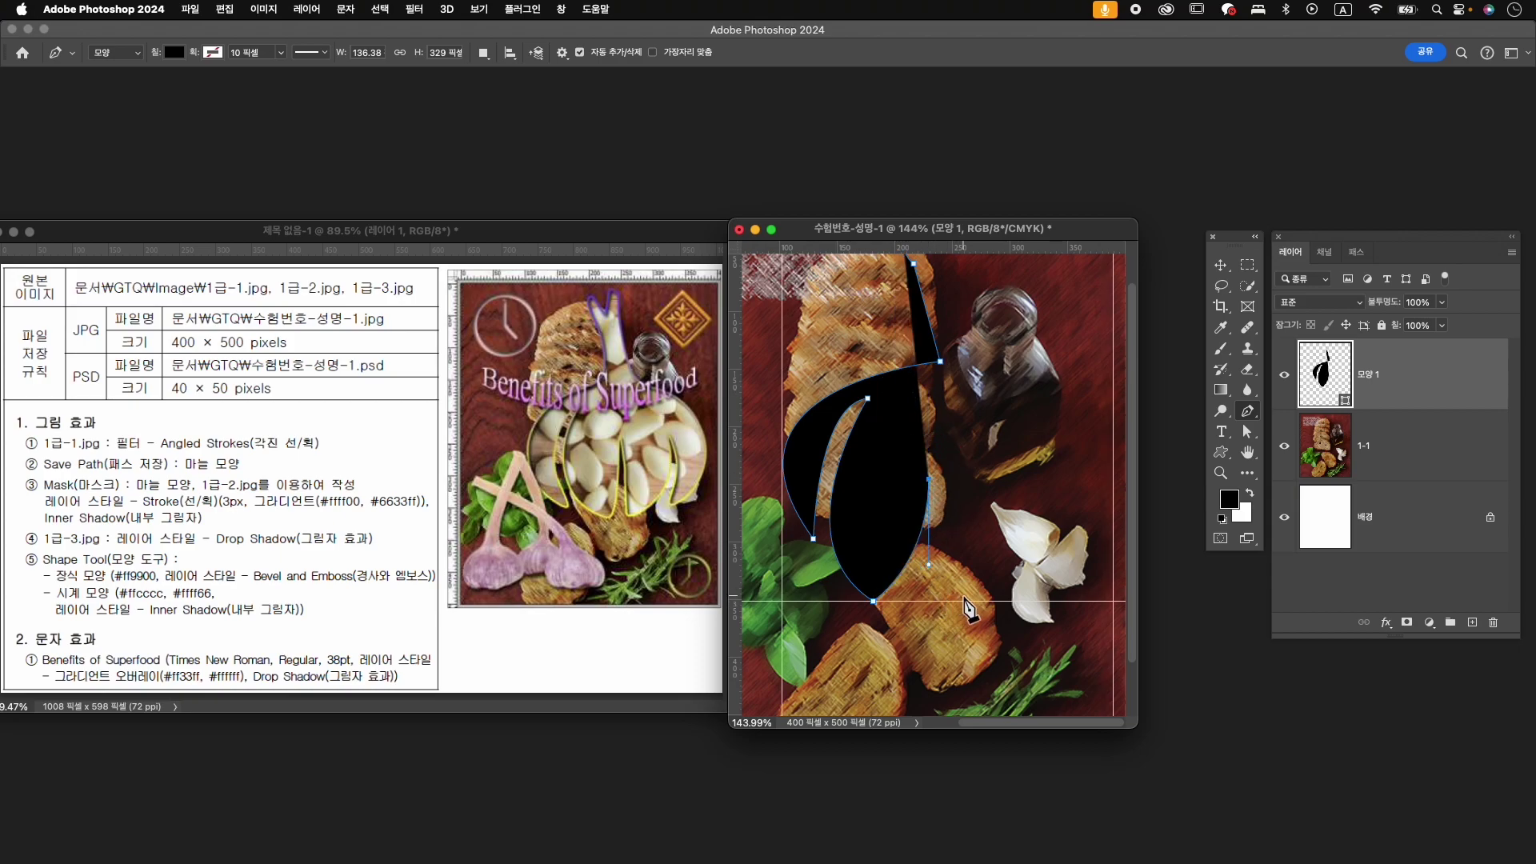
left_click_drag(943, 601, 945, 602)
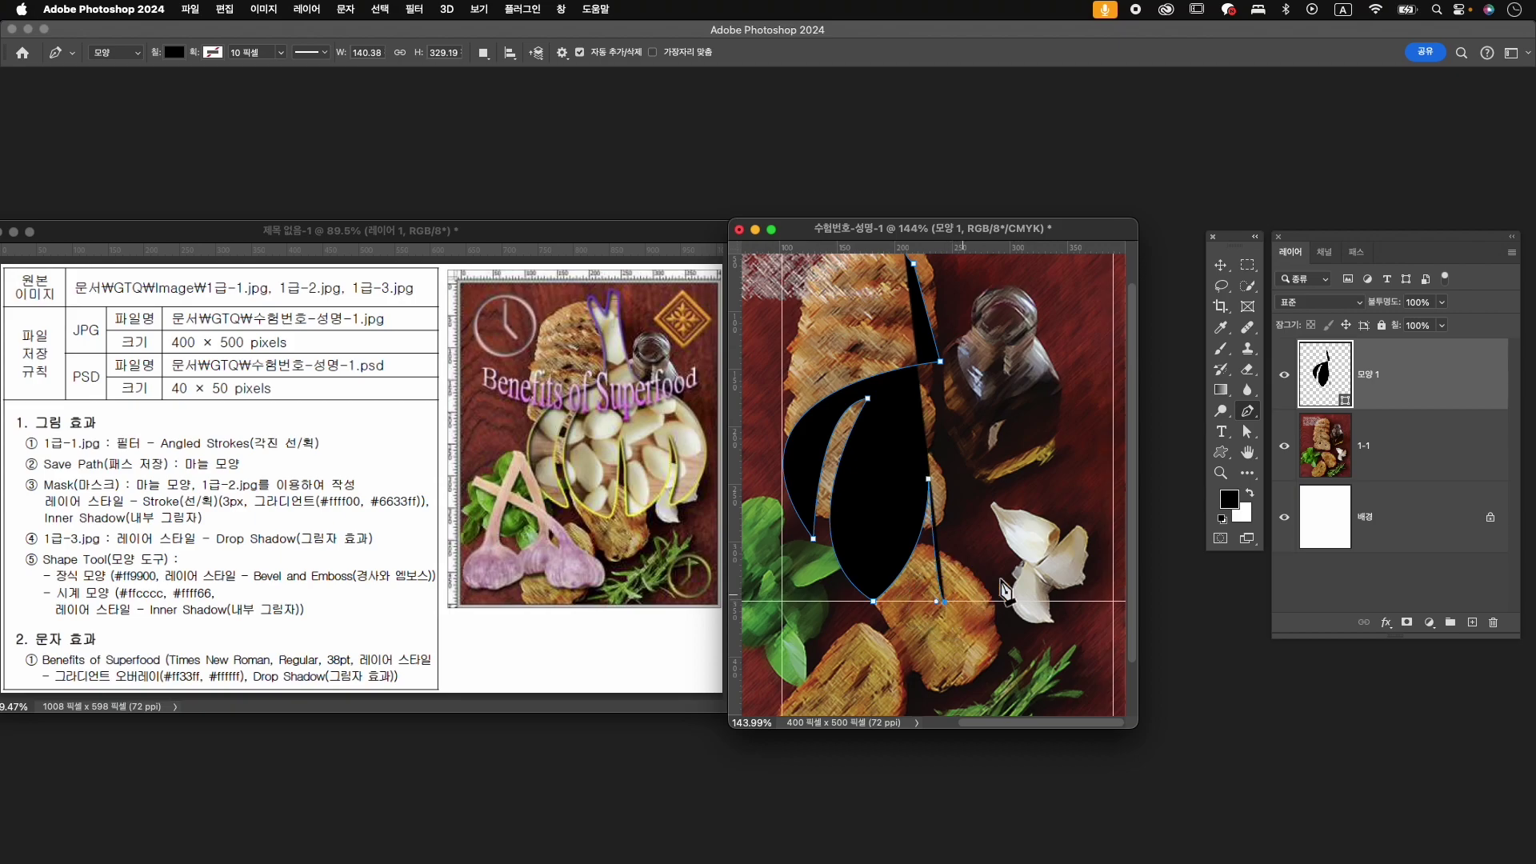
left_click_drag(1025, 477, 1012, 379)
left_click(1026, 478)
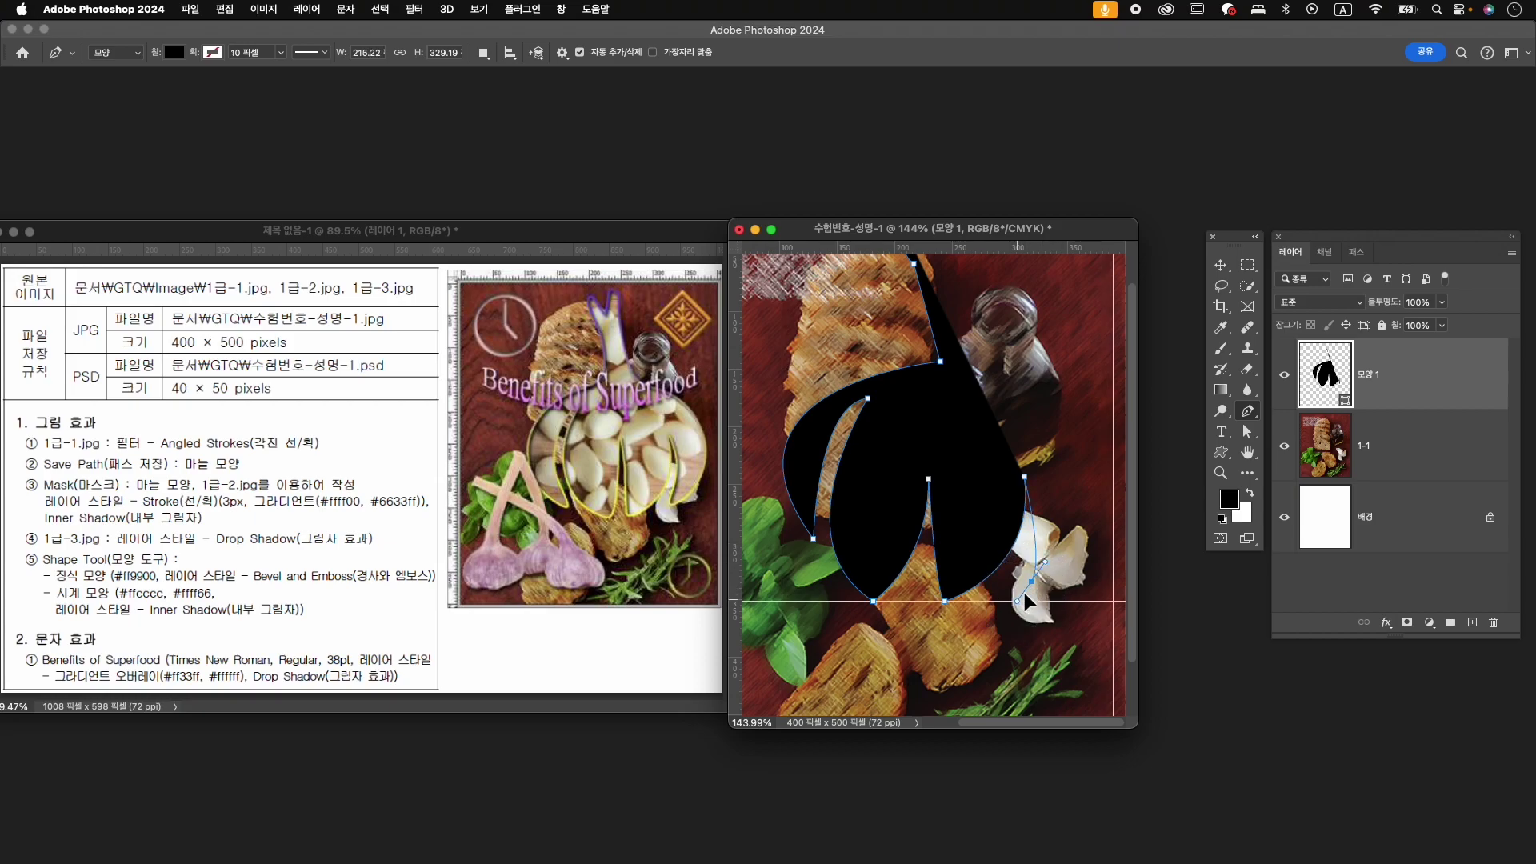
left_click_drag(1017, 597, 1017, 601)
left_click(1032, 583)
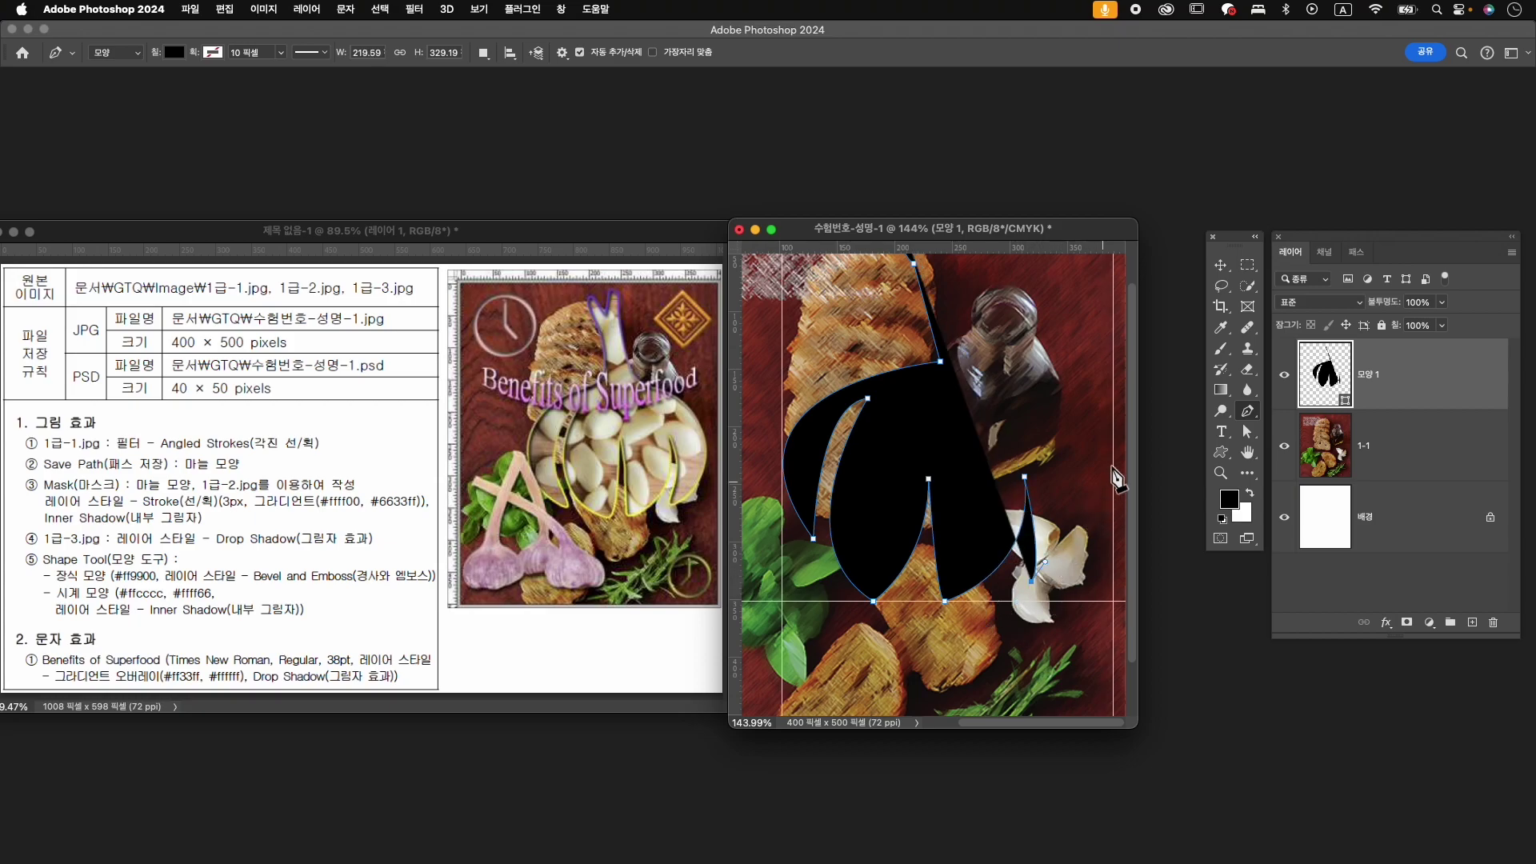
- Curve the bulb's right side from the rightmost clove's tip up to a corner point at the right base of the stem
left_click_drag(1081, 418, 992, 356)
left_click(1081, 419)
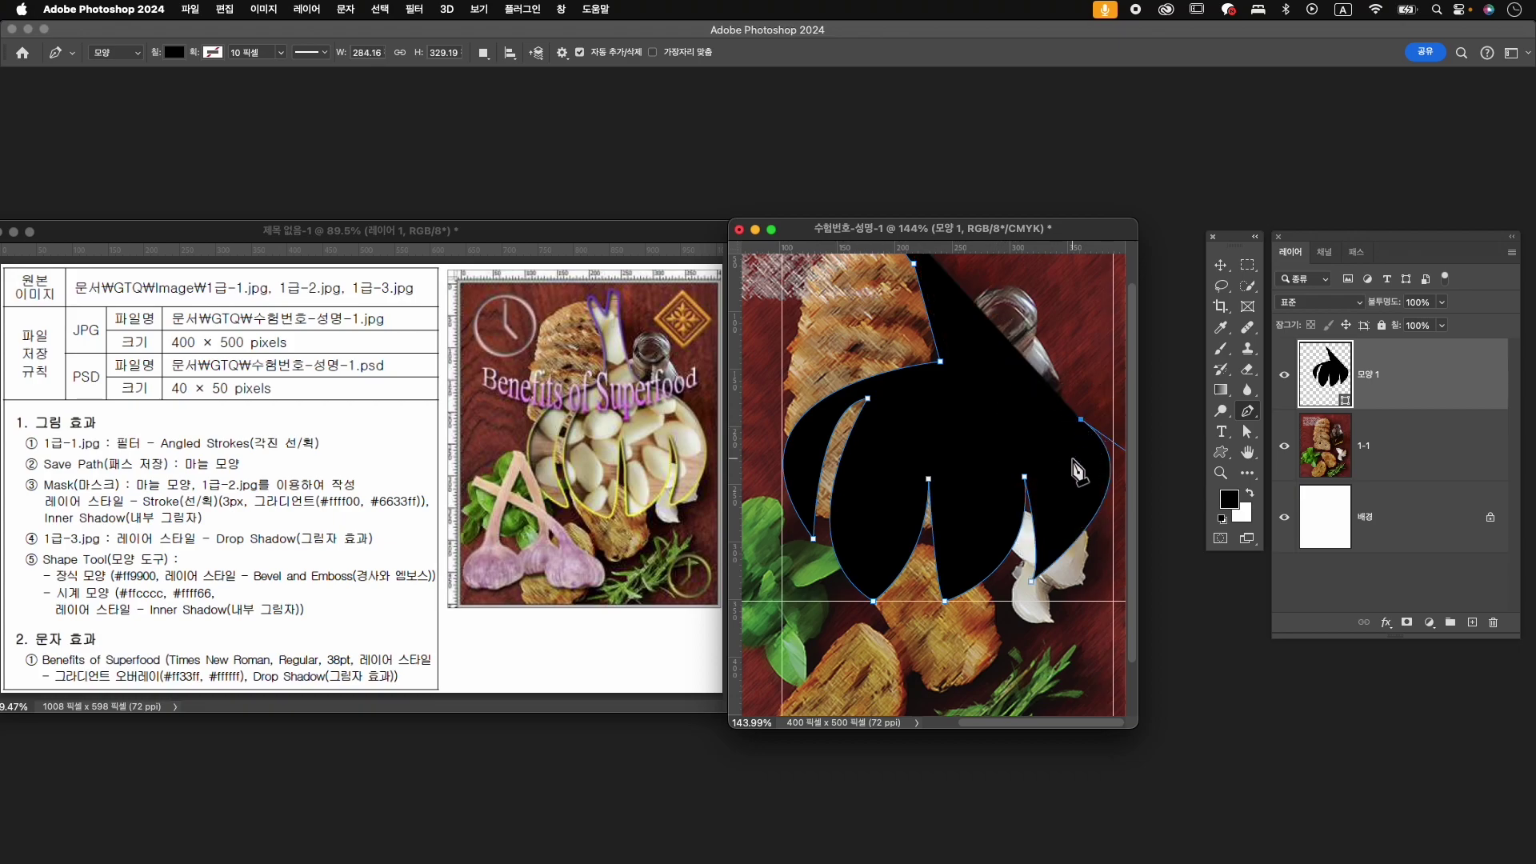
left_click(1016, 361)
left_click_drag(1016, 361, 966, 353)
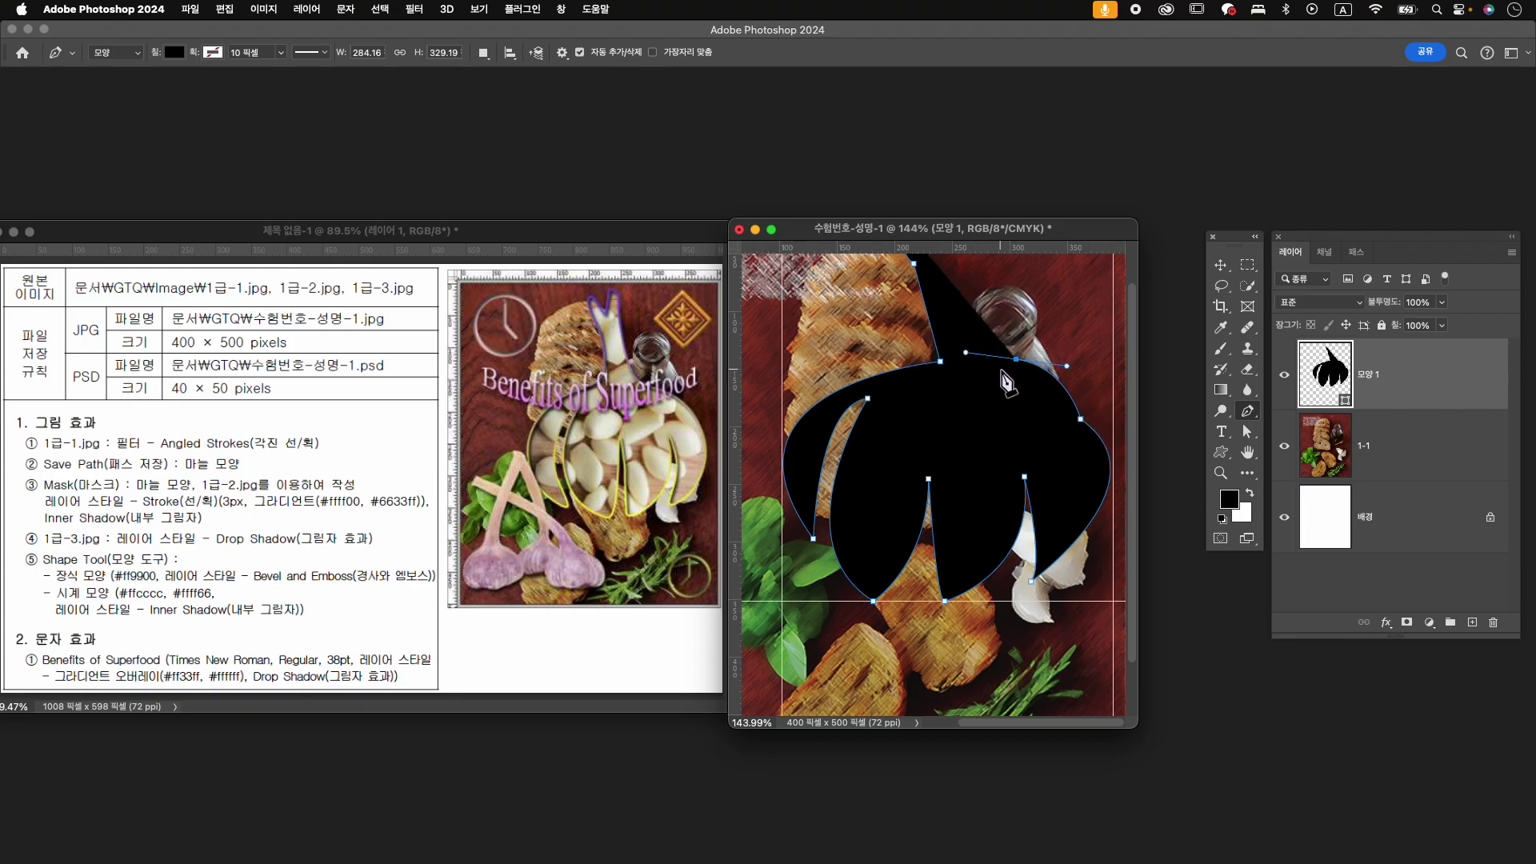
scroll(1000, 436, "up", 3)
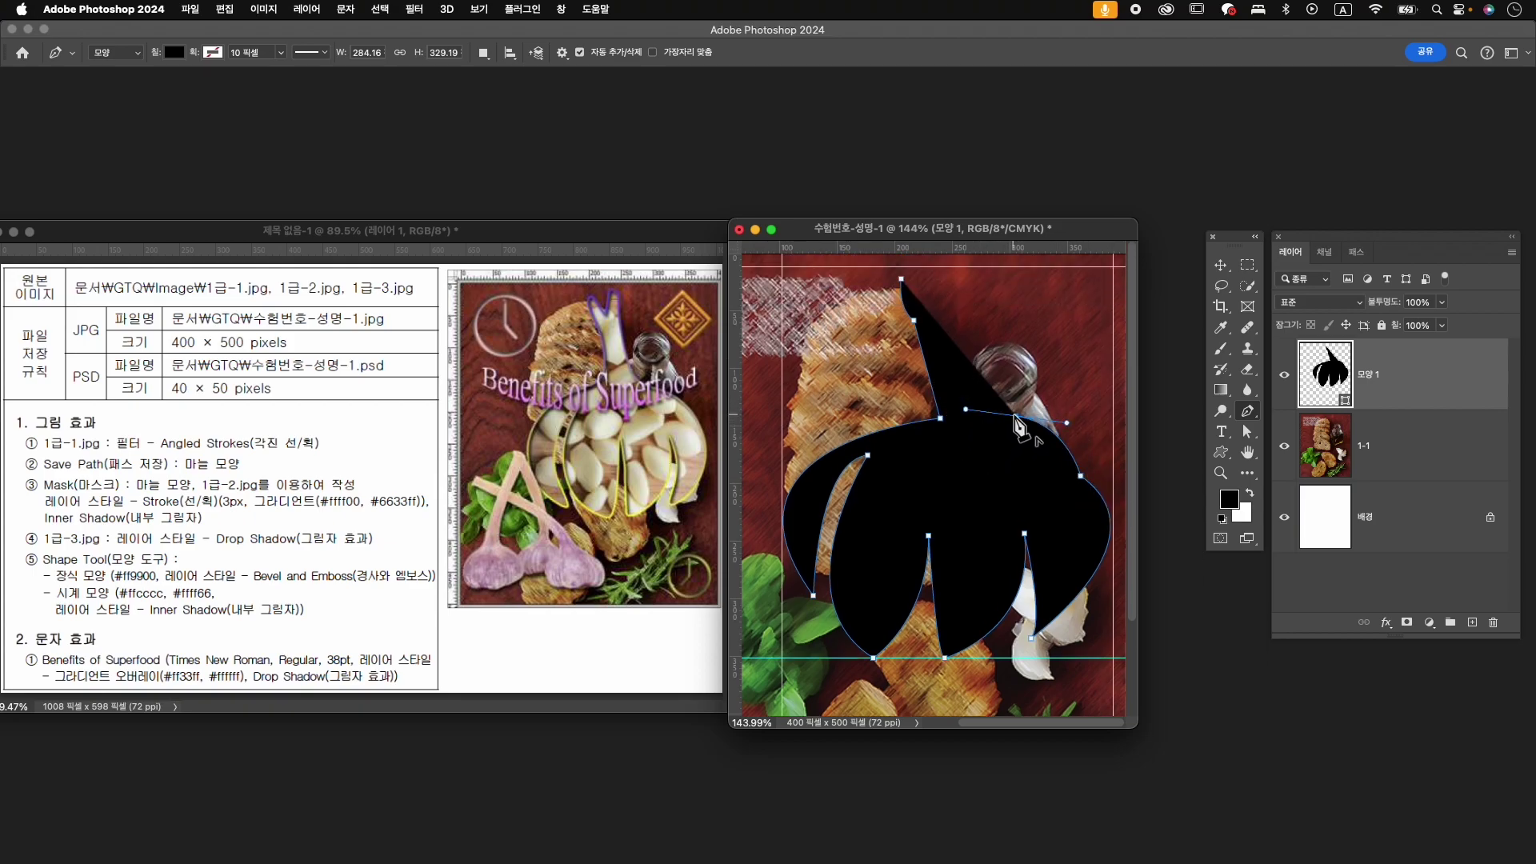
left_click_drag(1015, 417, 994, 414)
left_click(995, 413, "alt")
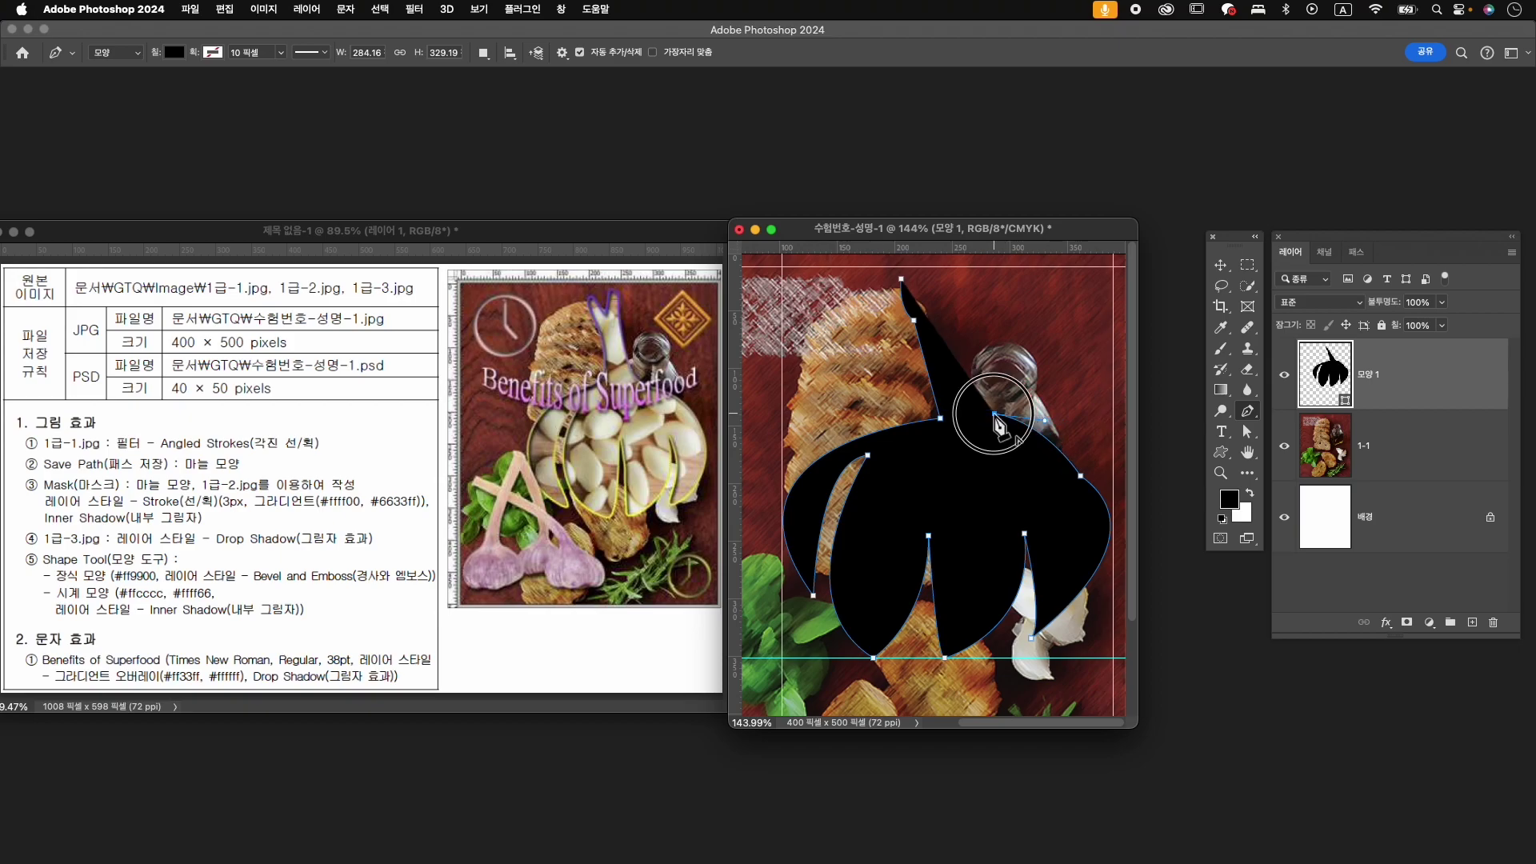
- Draw the stem's right edge and its forked top, closing the garlic shape at about 284 × 340 pixels
left_click(951, 313)
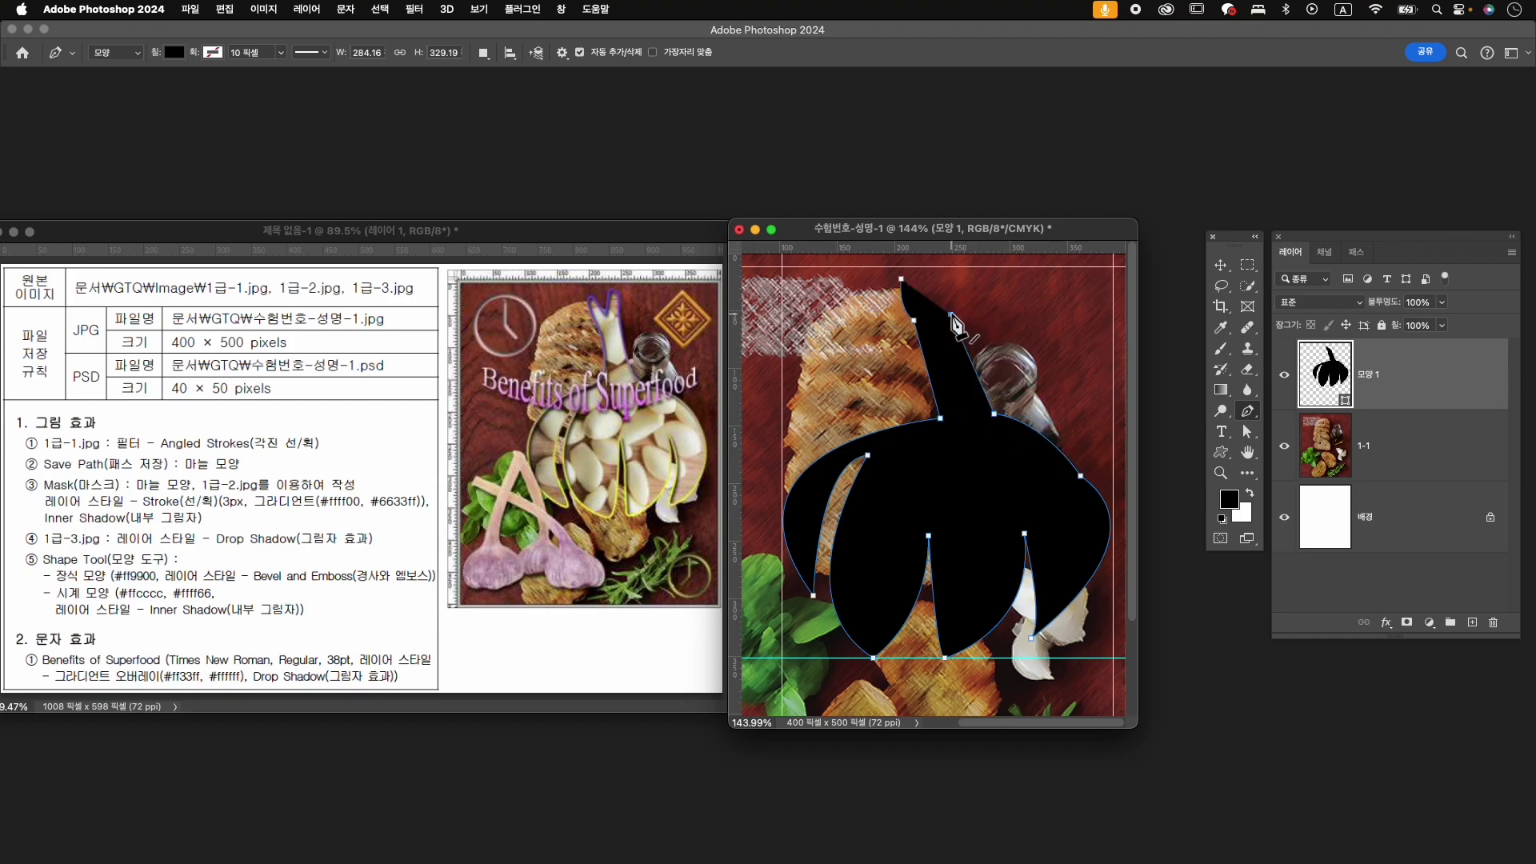
left_click(951, 266)
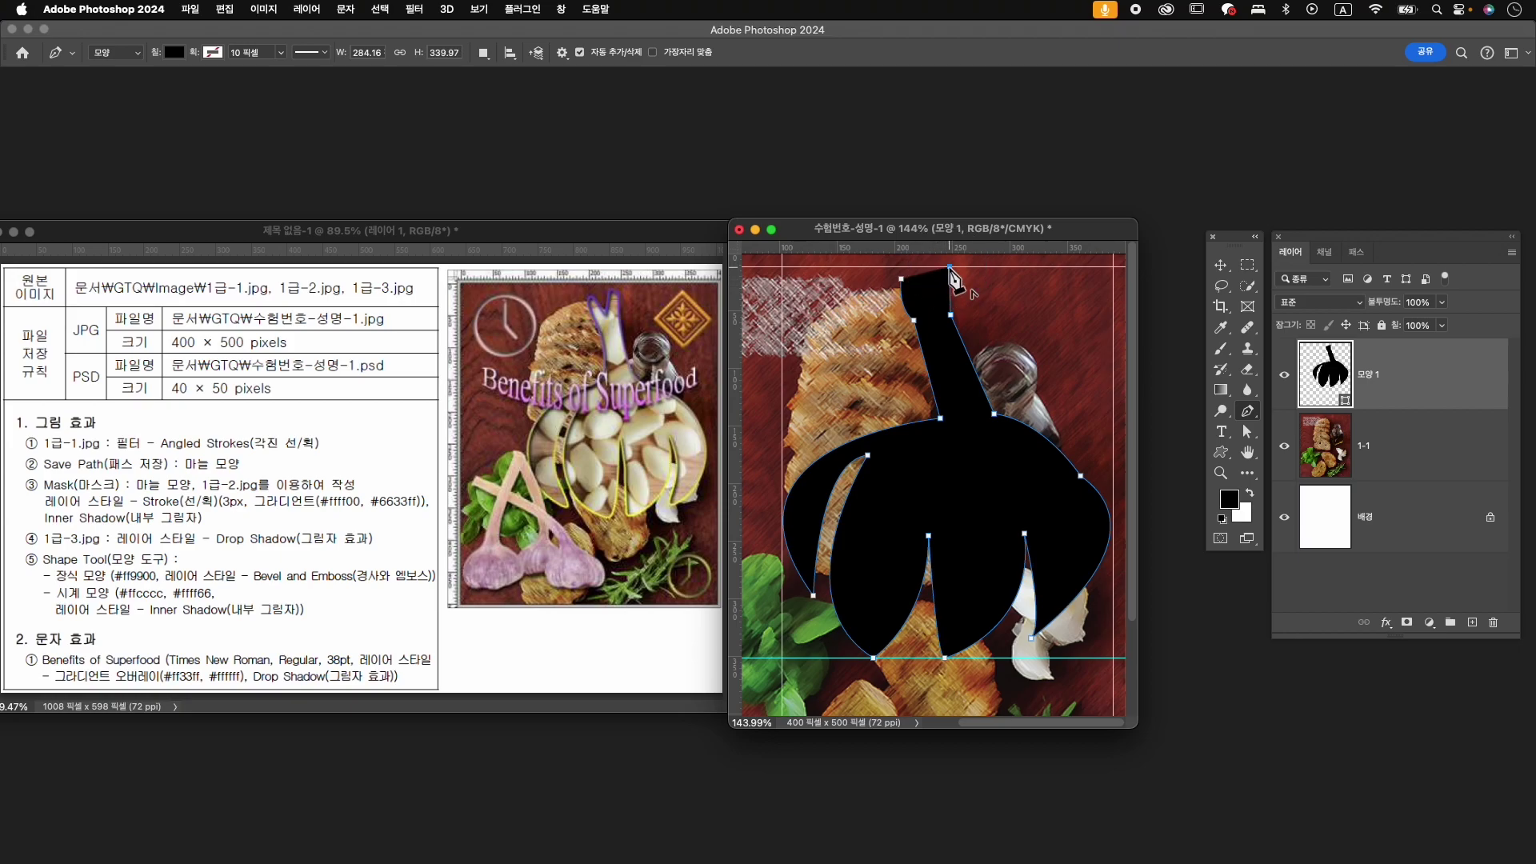
left_click_drag(934, 290, 885, 275)
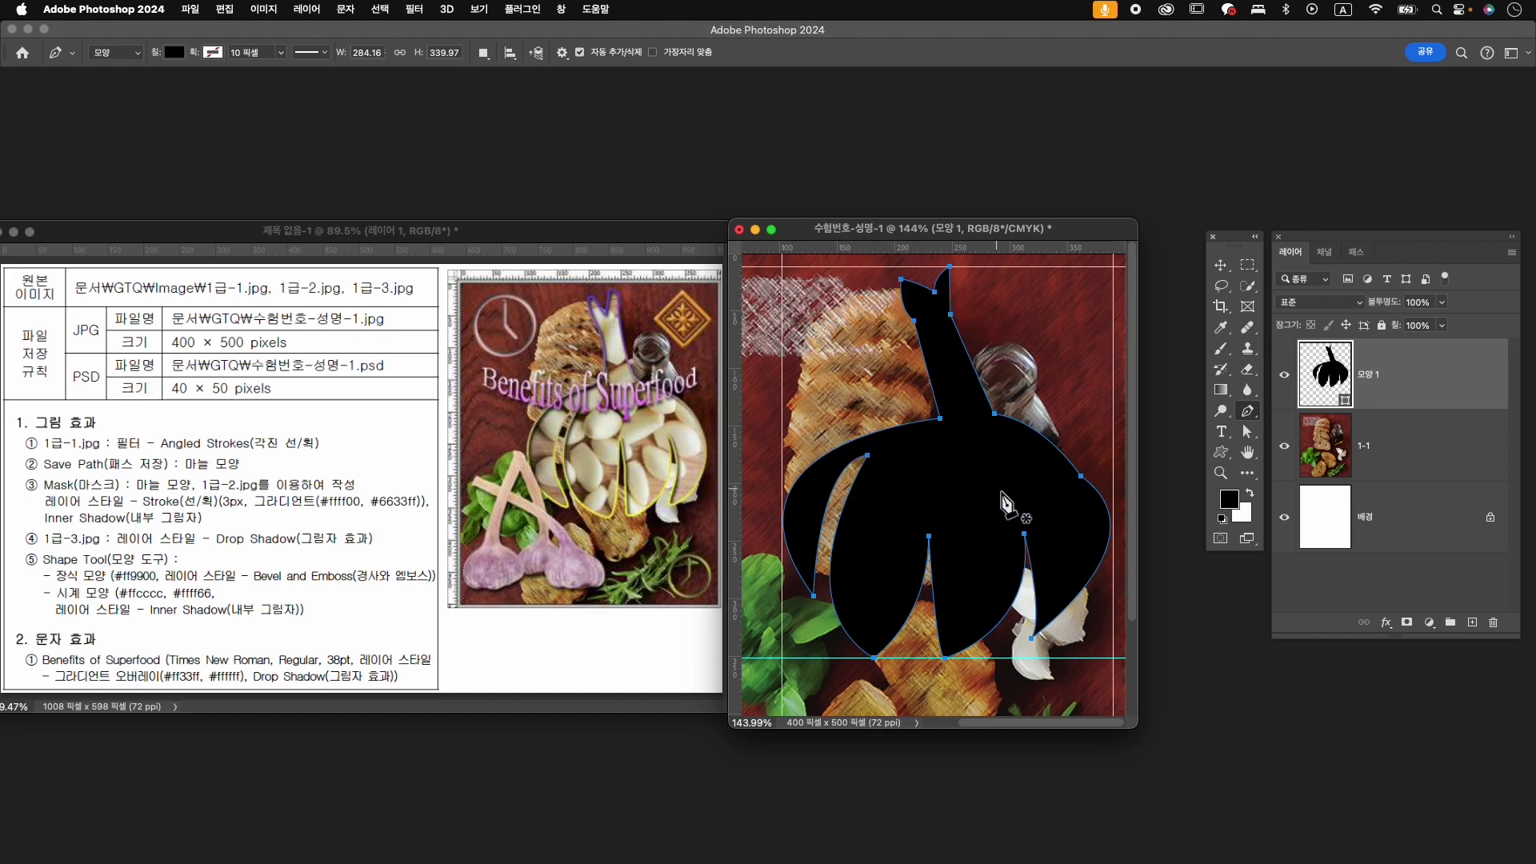
- Move the peak of the gap between the garlic's leftmost and second cloves downward and adjust its curve handle with the Direct Selection tool
left_click(1256, 433)
right_click(1255, 438)
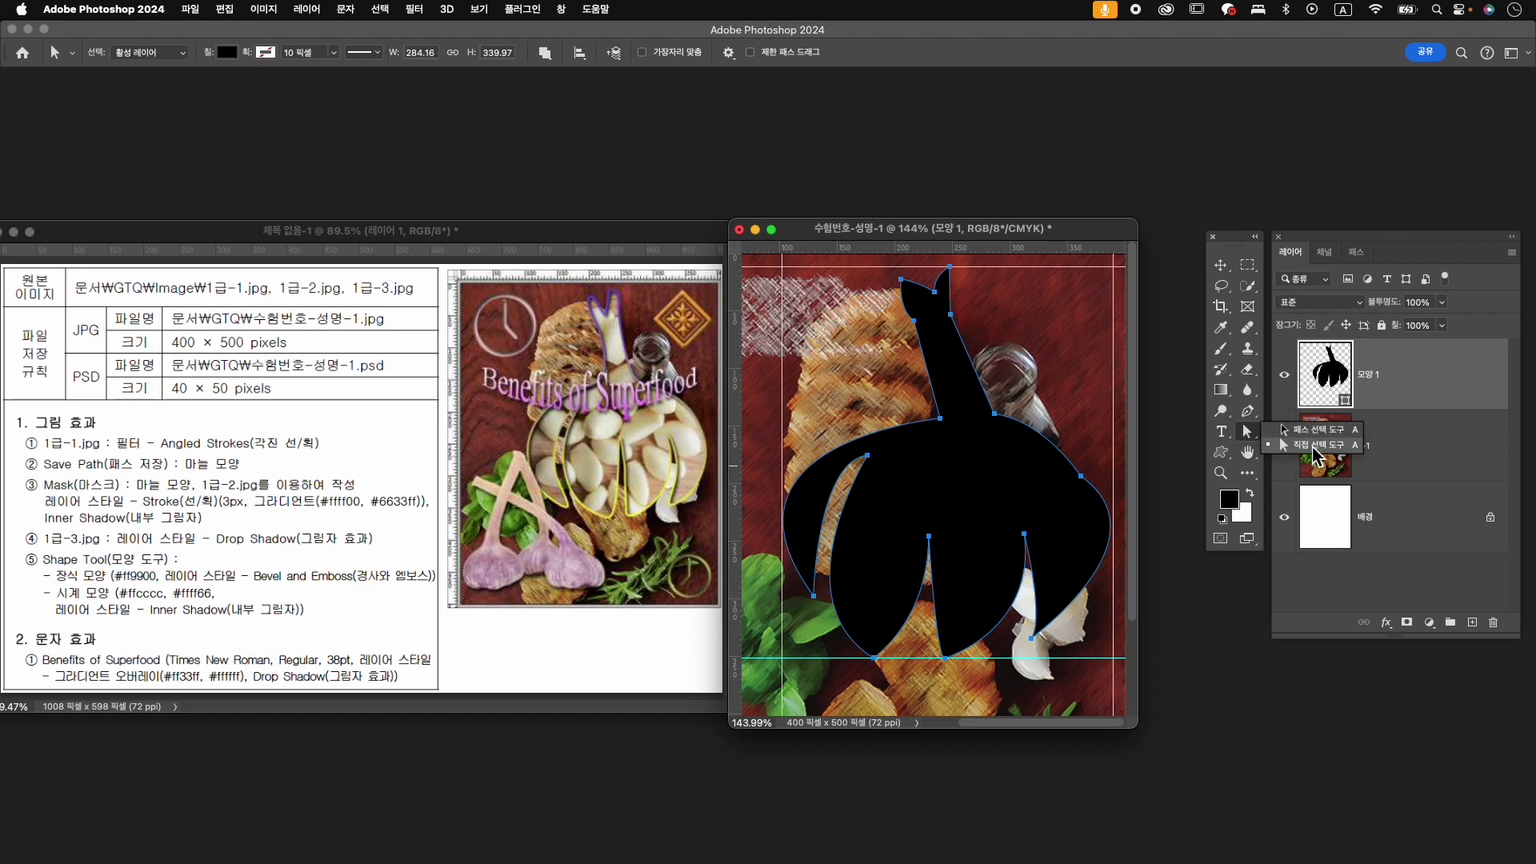
left_click(1313, 449)
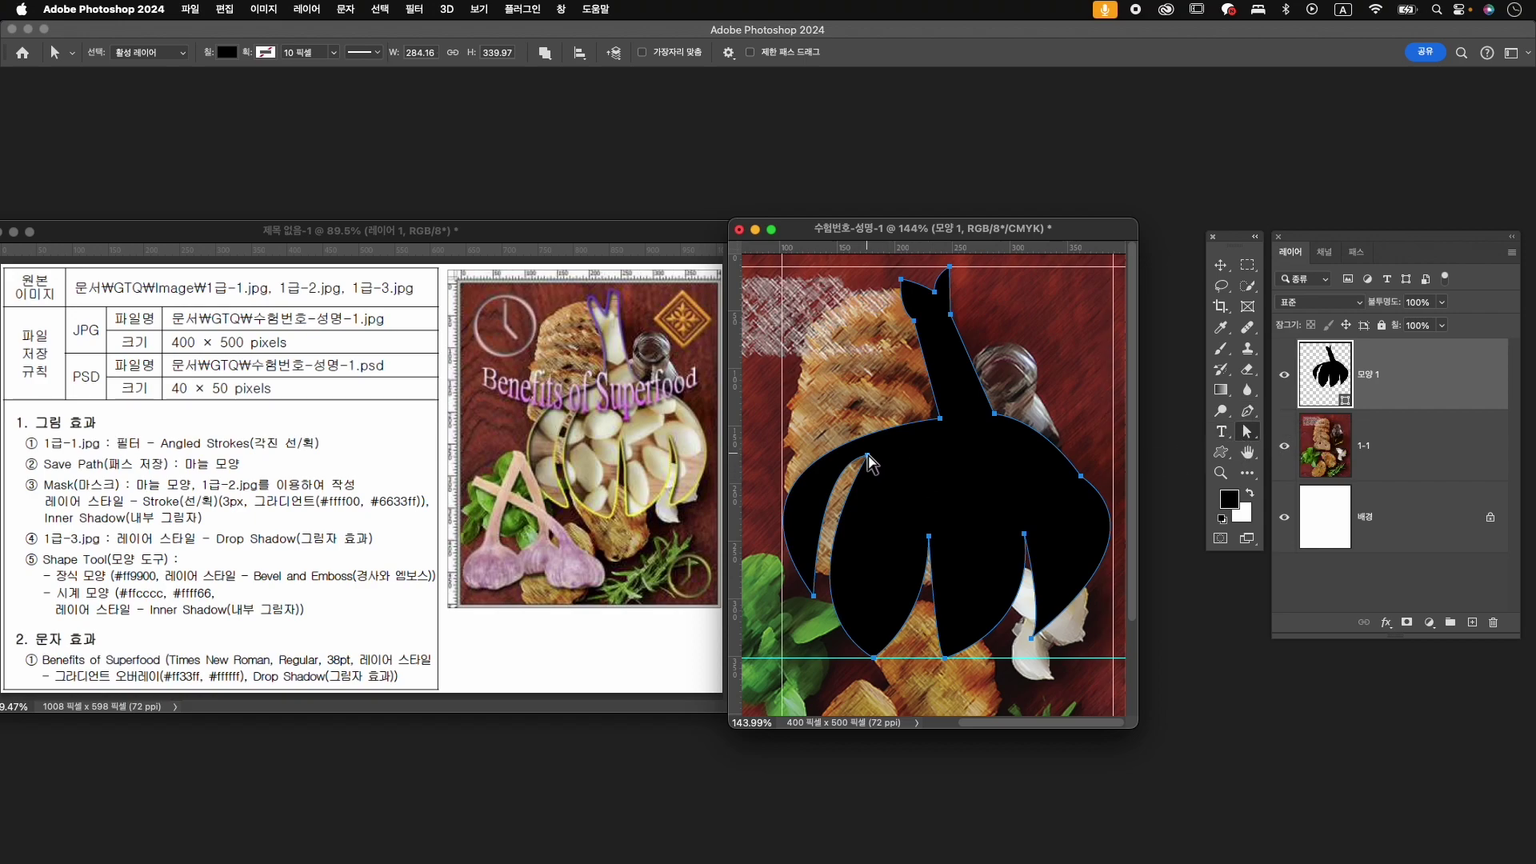
left_click_drag(868, 462, 838, 570)
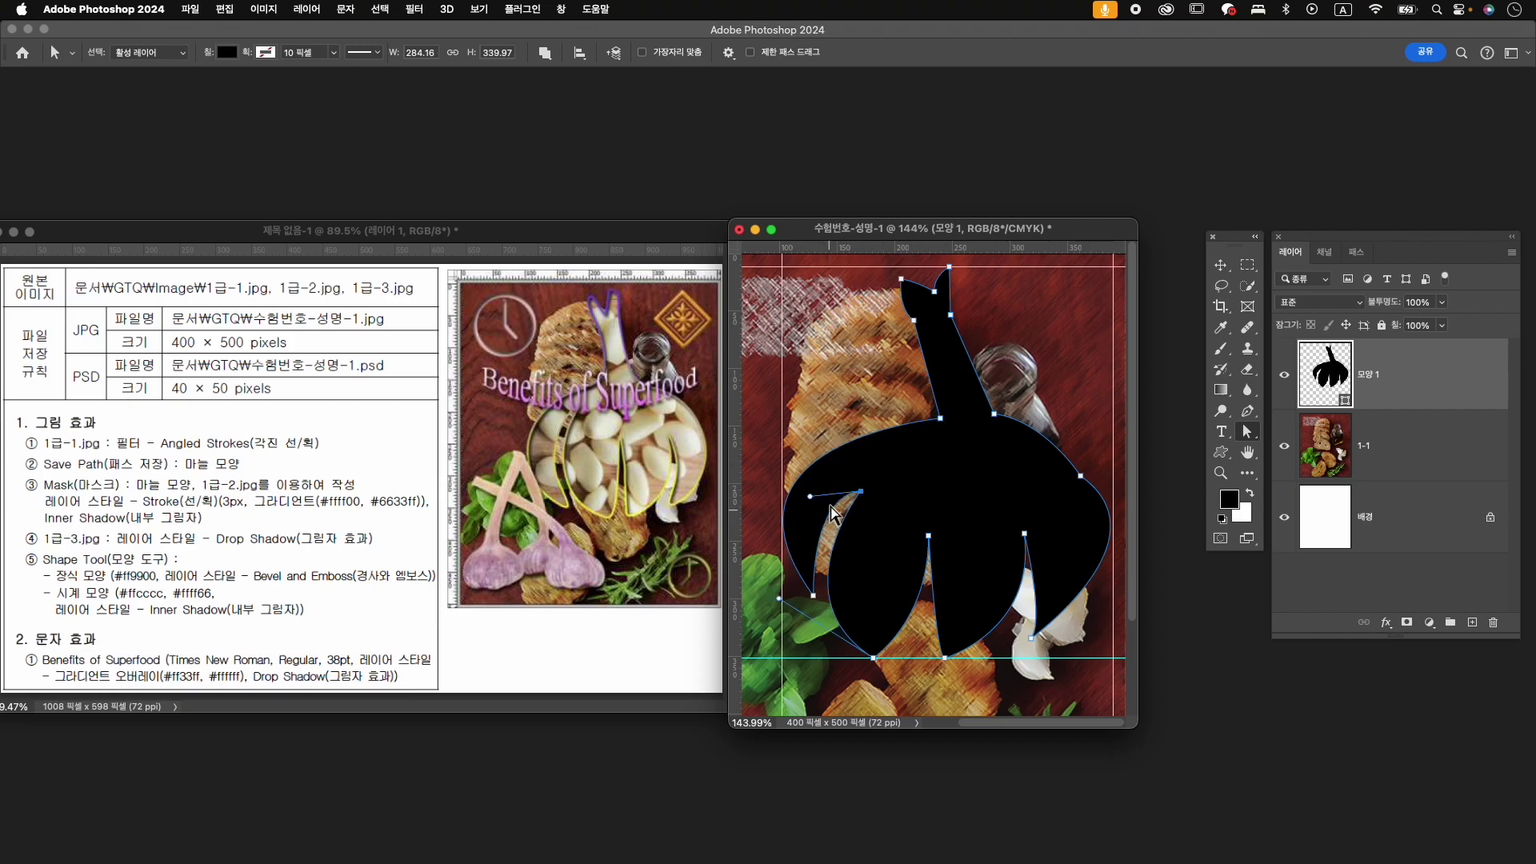
left_click_drag(811, 498, 818, 519)
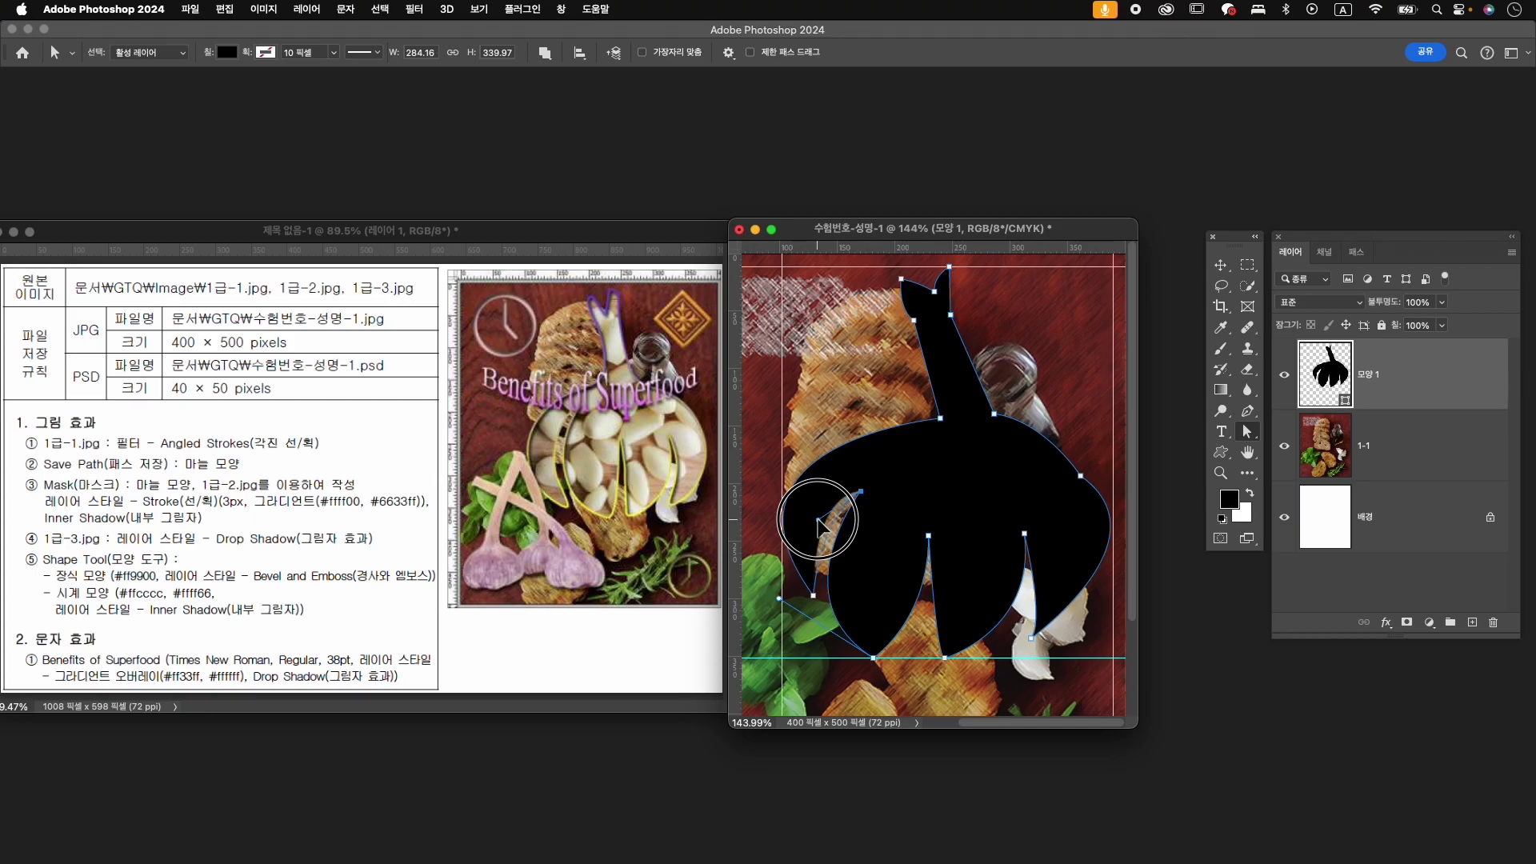
- Refine the cloves' lower edges by adjusting the second clove's curve, the third clove's bottom point, the third gap's peak and the rightmost clove's tip
left_click(874, 658)
mouse_move(926, 634)
left_mouse_down()
mouse_move(946, 654)
mouse_move(931, 659)
left_mouse_up()
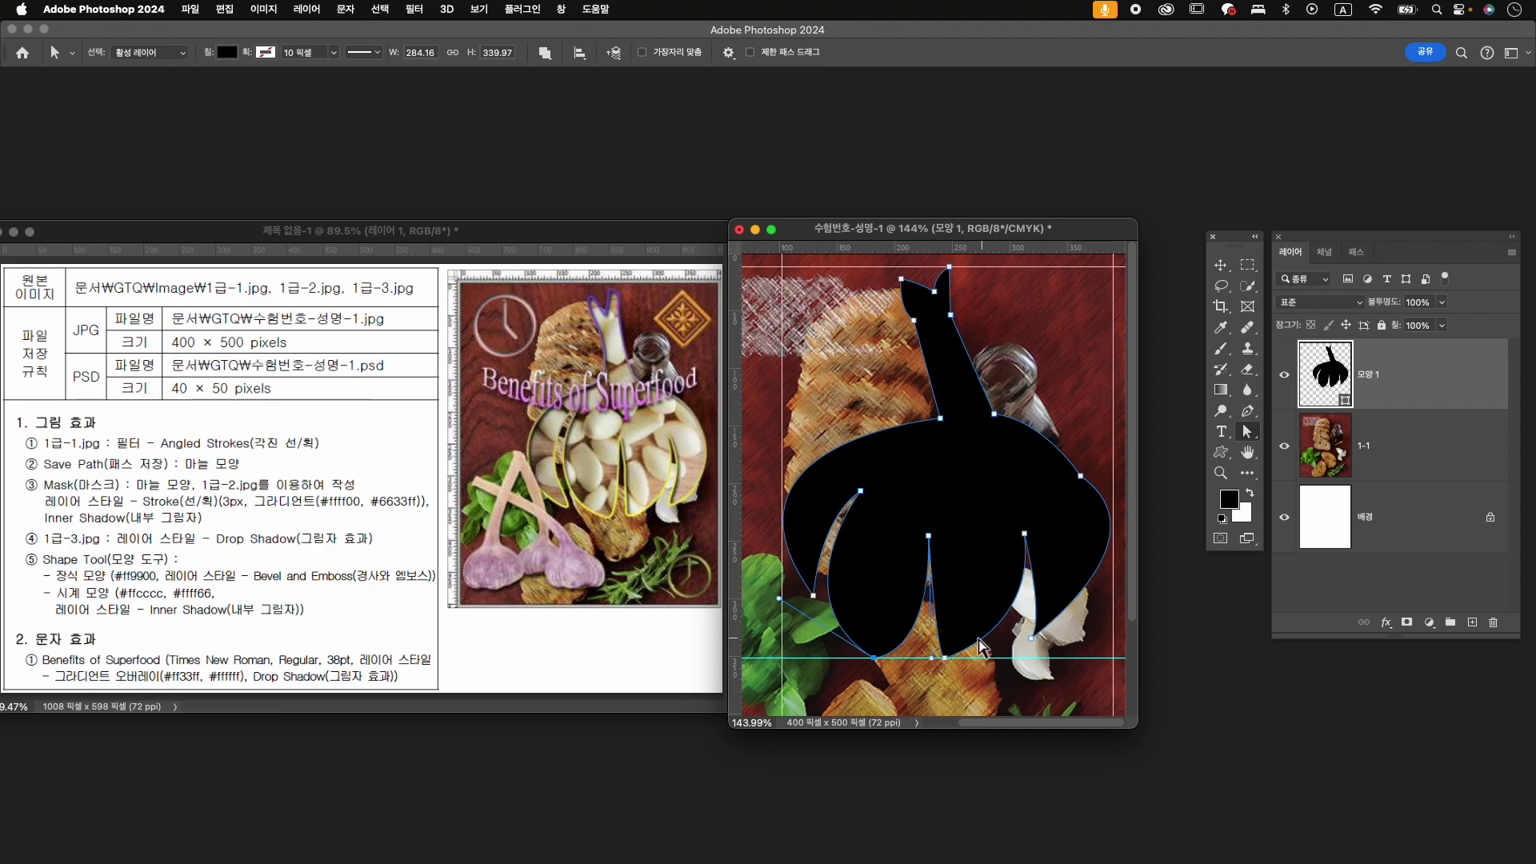
left_click_drag(948, 660, 927, 659)
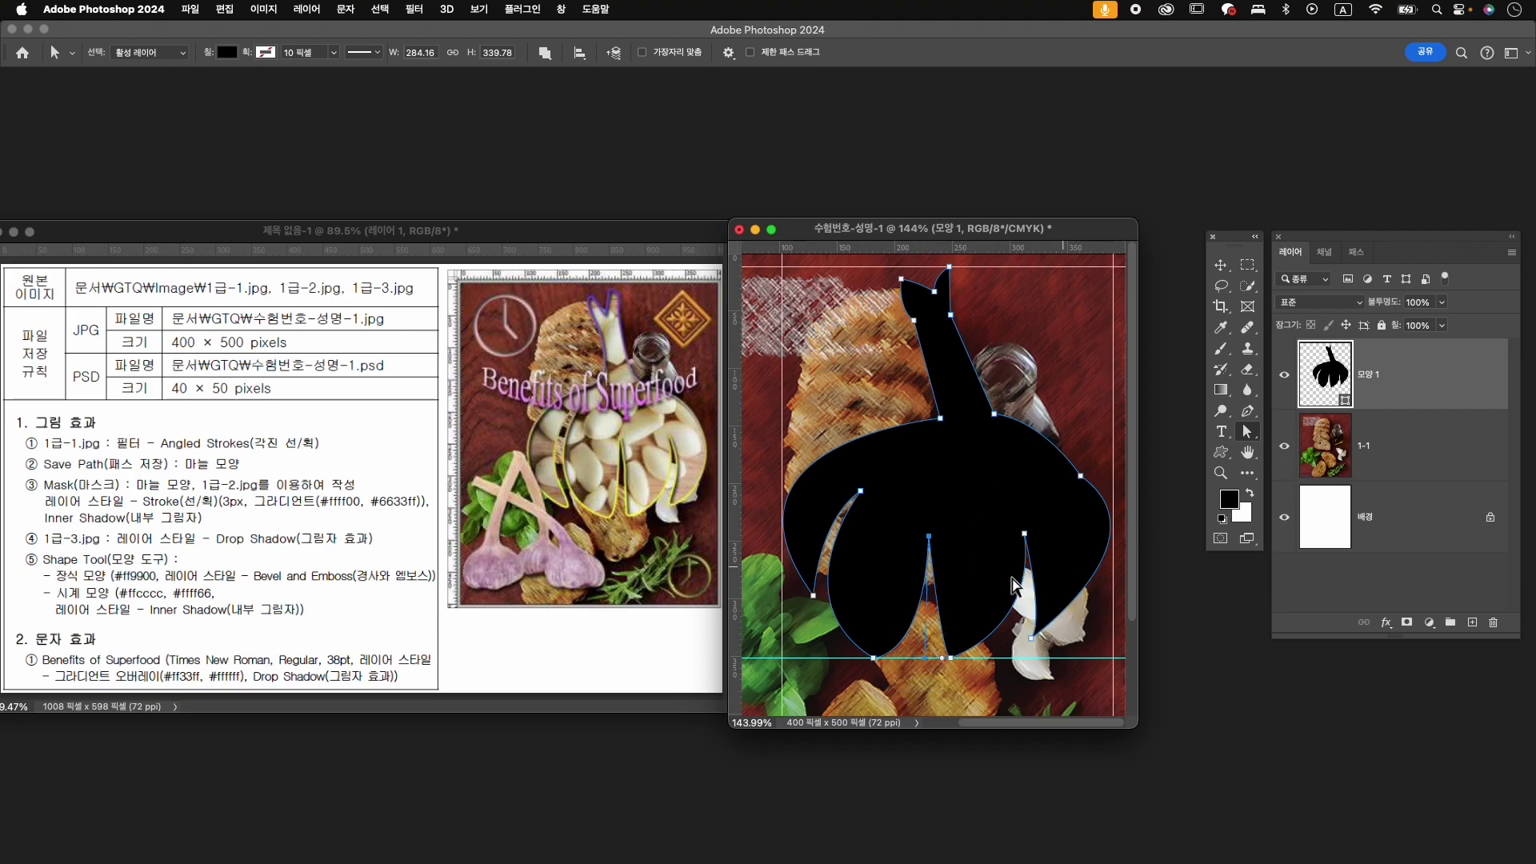
left_click_drag(1025, 534, 1019, 534)
left_click_drag(1033, 640, 1028, 645)
- Shift the anchor on the bulb's right shoulder outward and reshape its upper curve handle independently with the Convert Point tool
left_click_drag(1090, 475, 1100, 480)
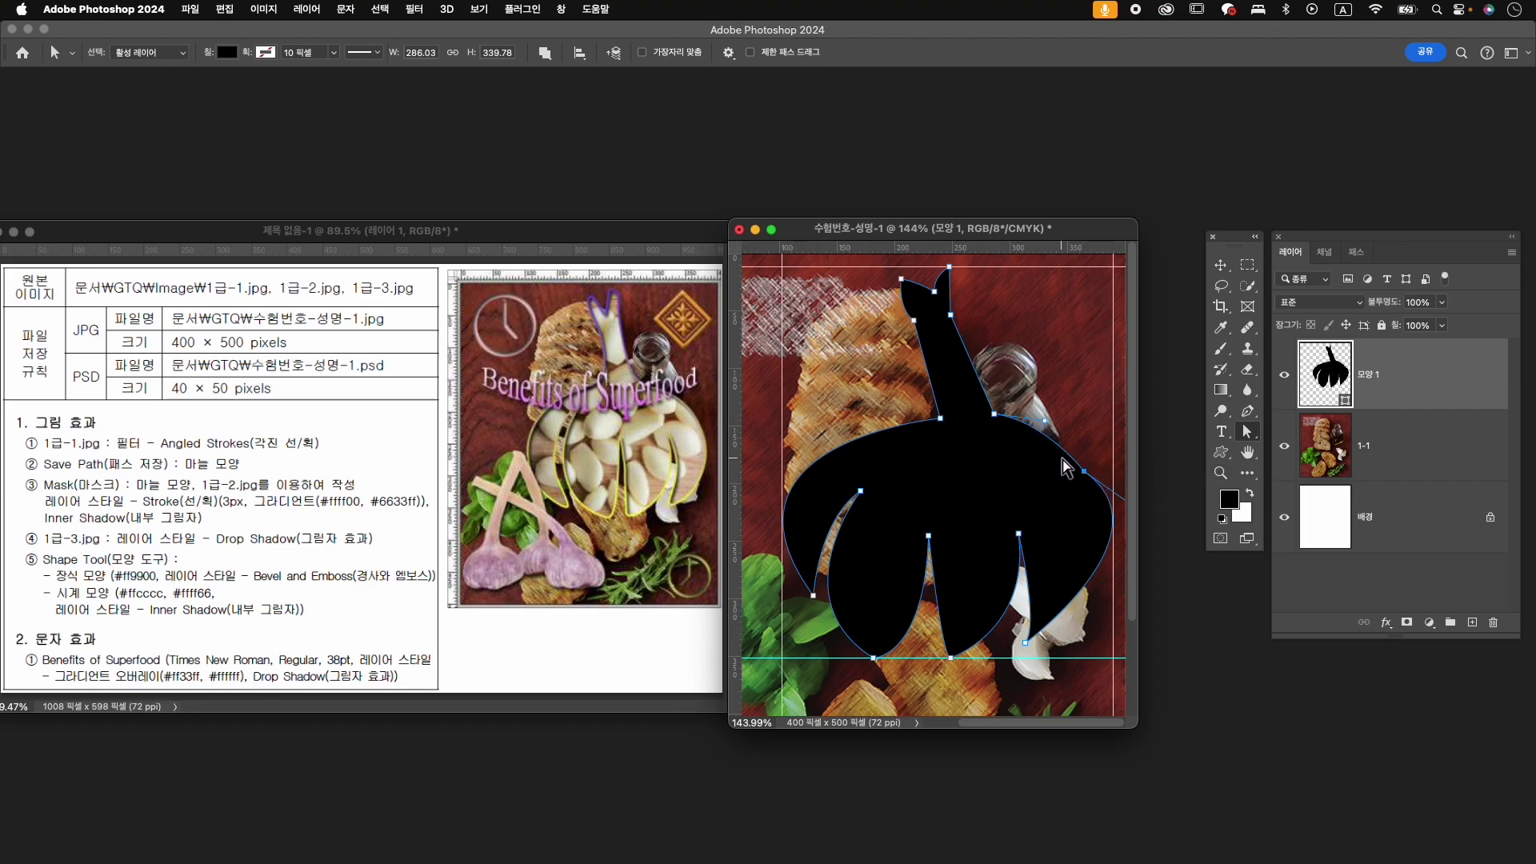
left_click(1248, 410)
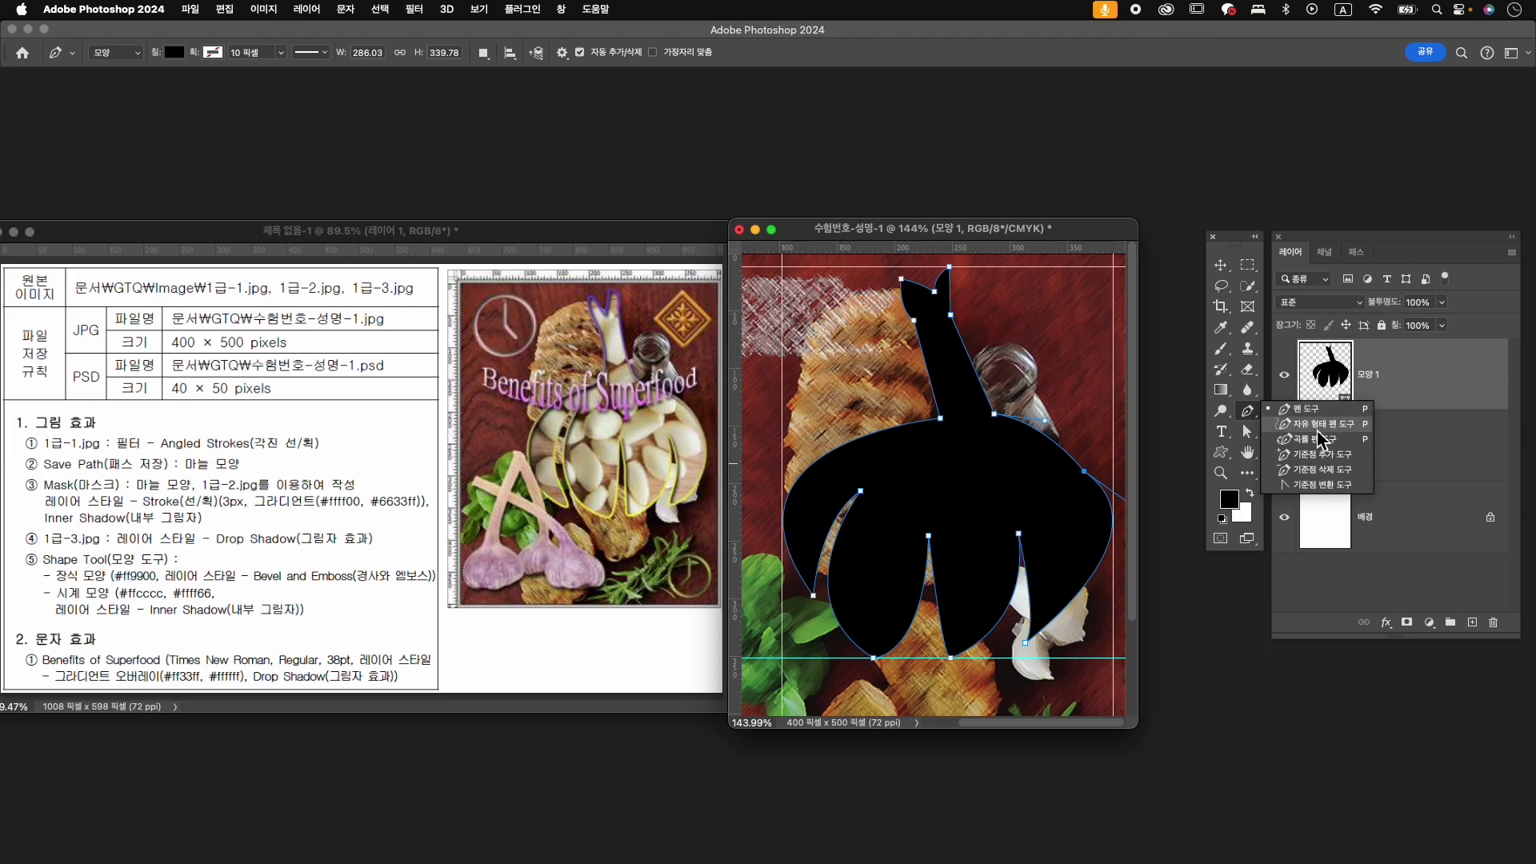
left_click(1323, 485)
left_click_drag(1084, 474, 1048, 429)
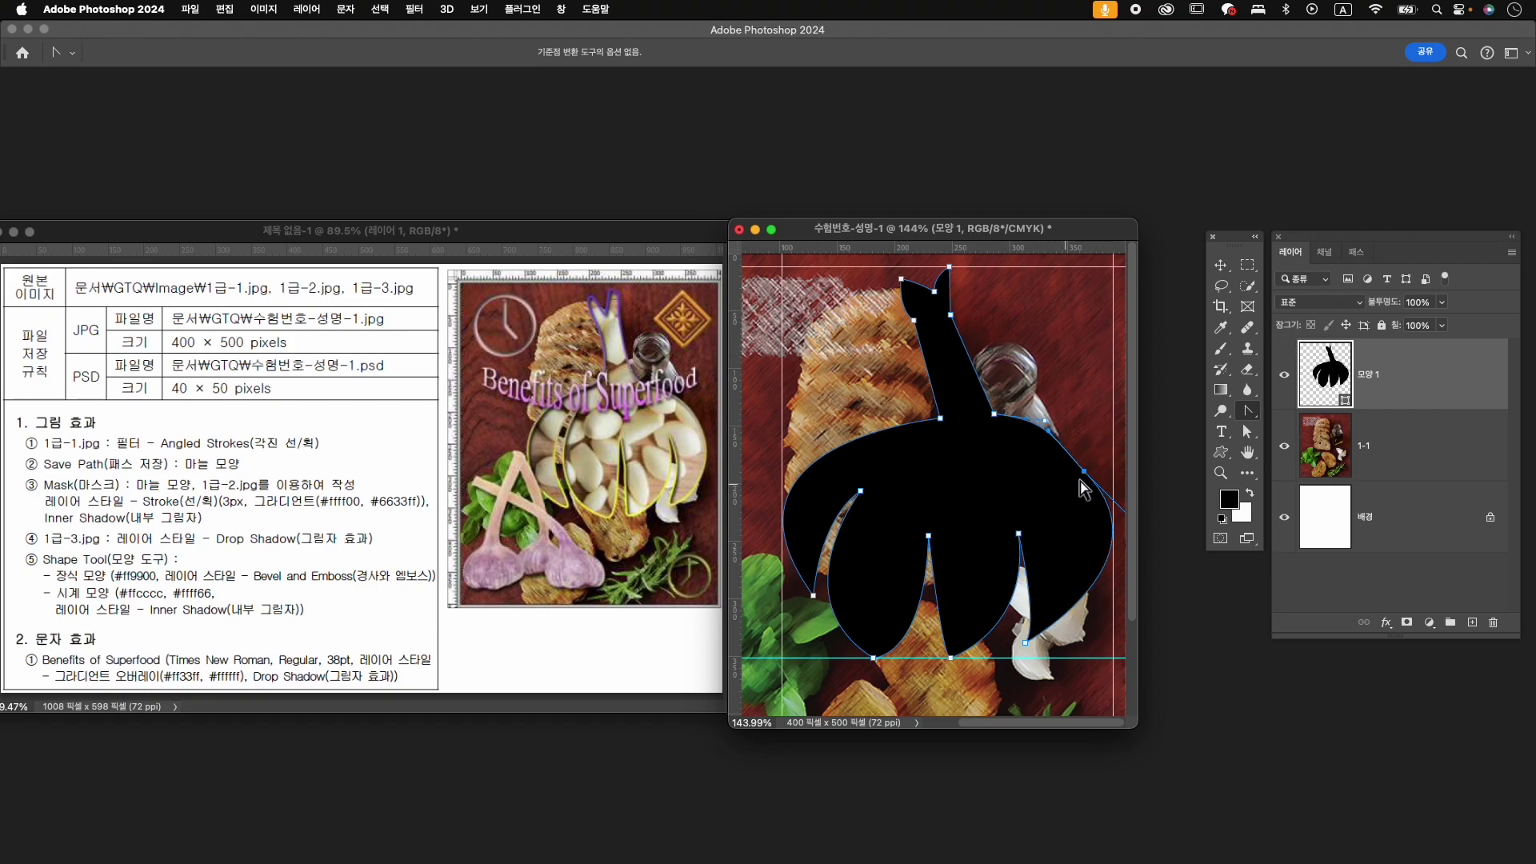
key("a")
left_click(1053, 432)
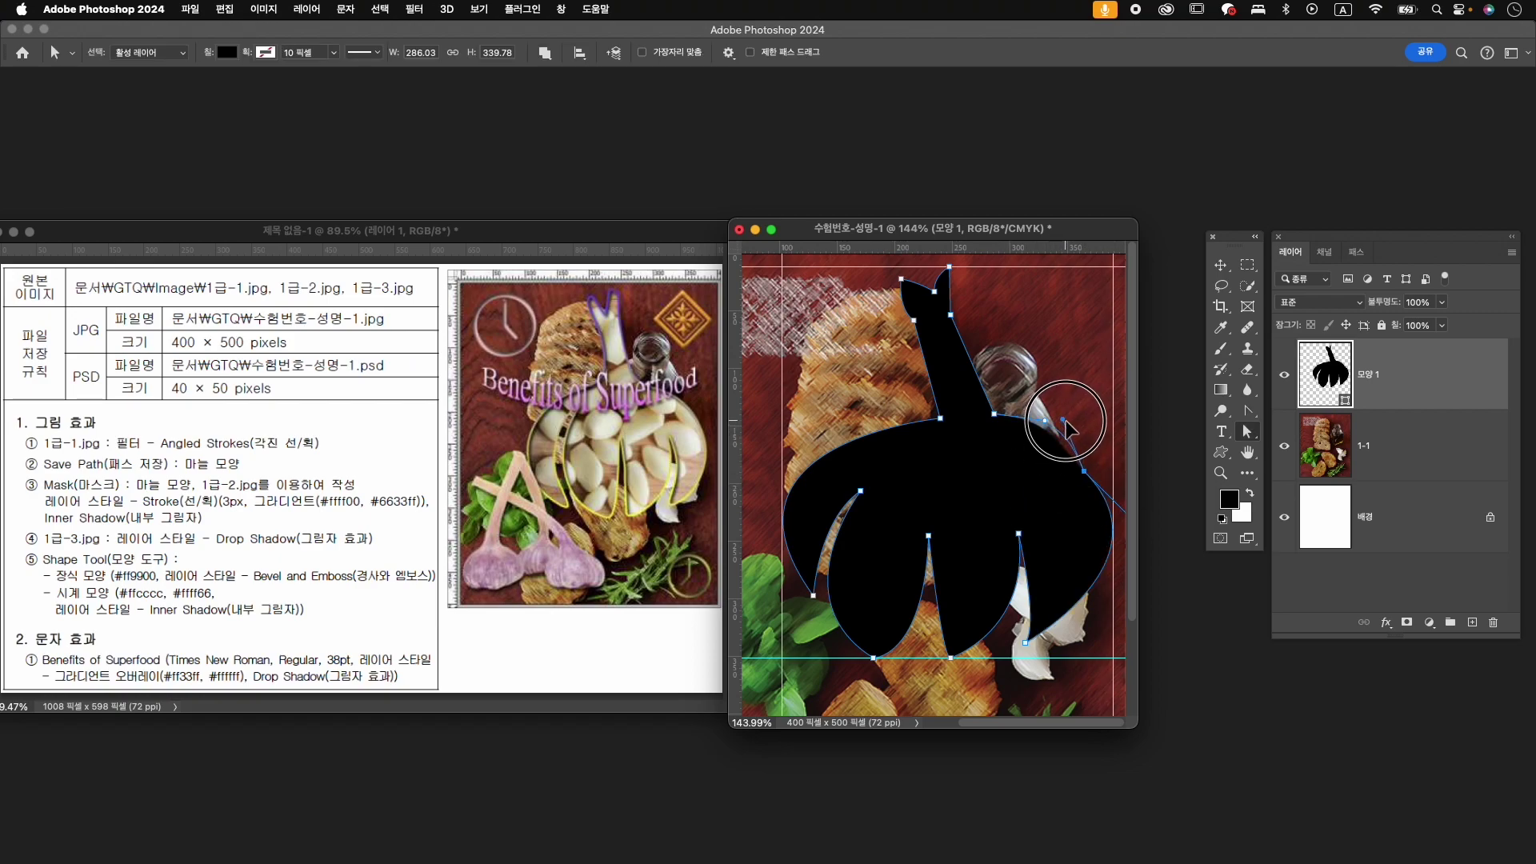
- Adjust the lower curve handle of the right shoulder anchor to draw the bulb's right side slightly inward
left_click_drag(1120, 516, 1098, 503)
left_click_drag(1134, 732, 1205, 762)
left_click_drag(973, 592, 1009, 554)
scroll(1009, 554, "down", 2)
scroll(1090, 527, "down", 3)
left_click_drag(1166, 517, 1156, 519)
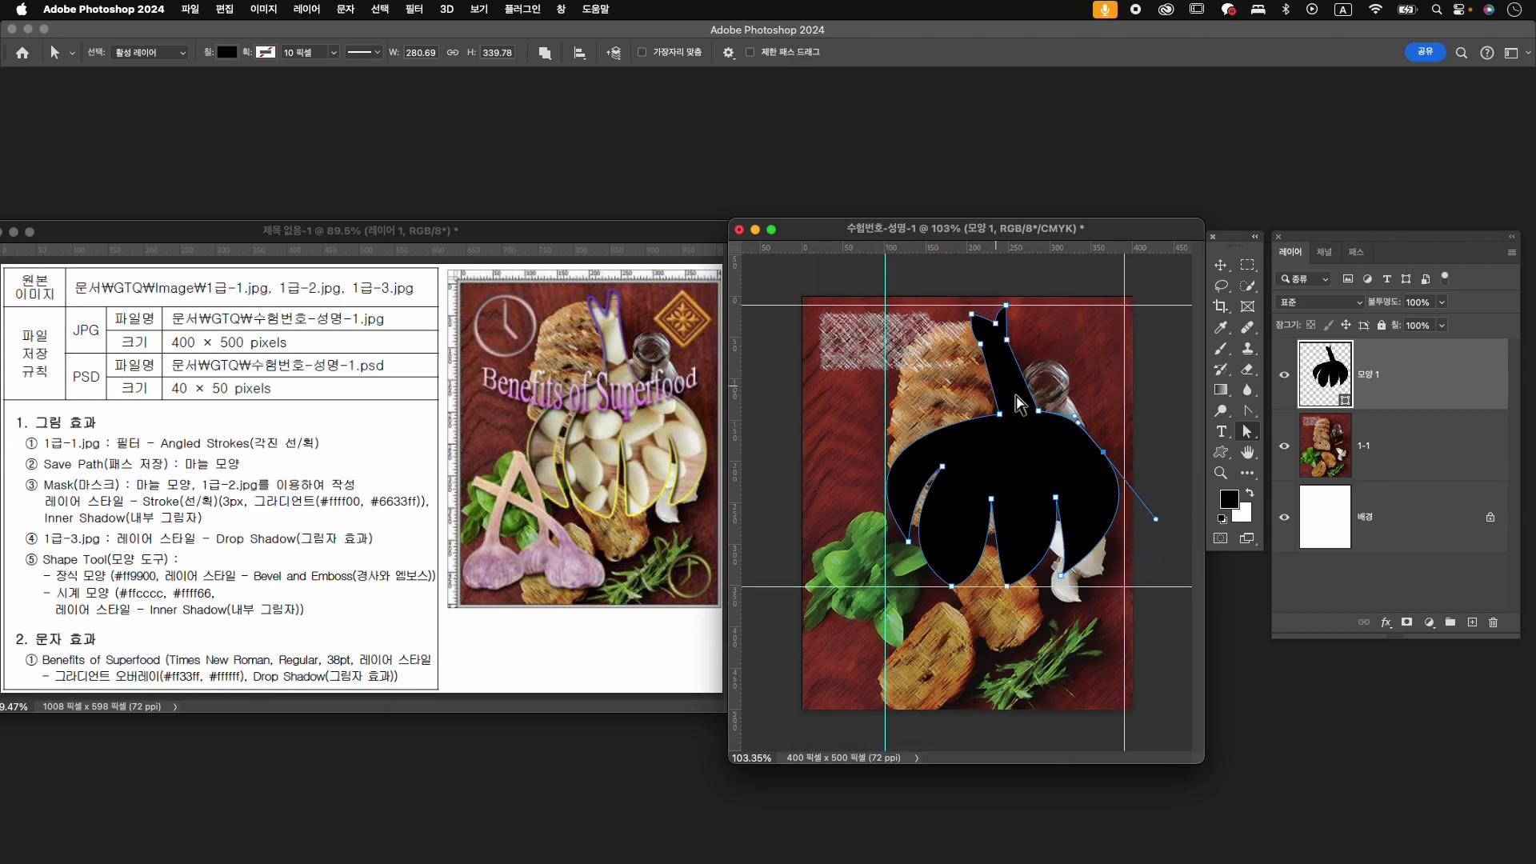
- Narrow the garlic's stem at its right base and reshape the notch and right tip of its forked top
left_click_drag(1038, 411, 1026, 411)
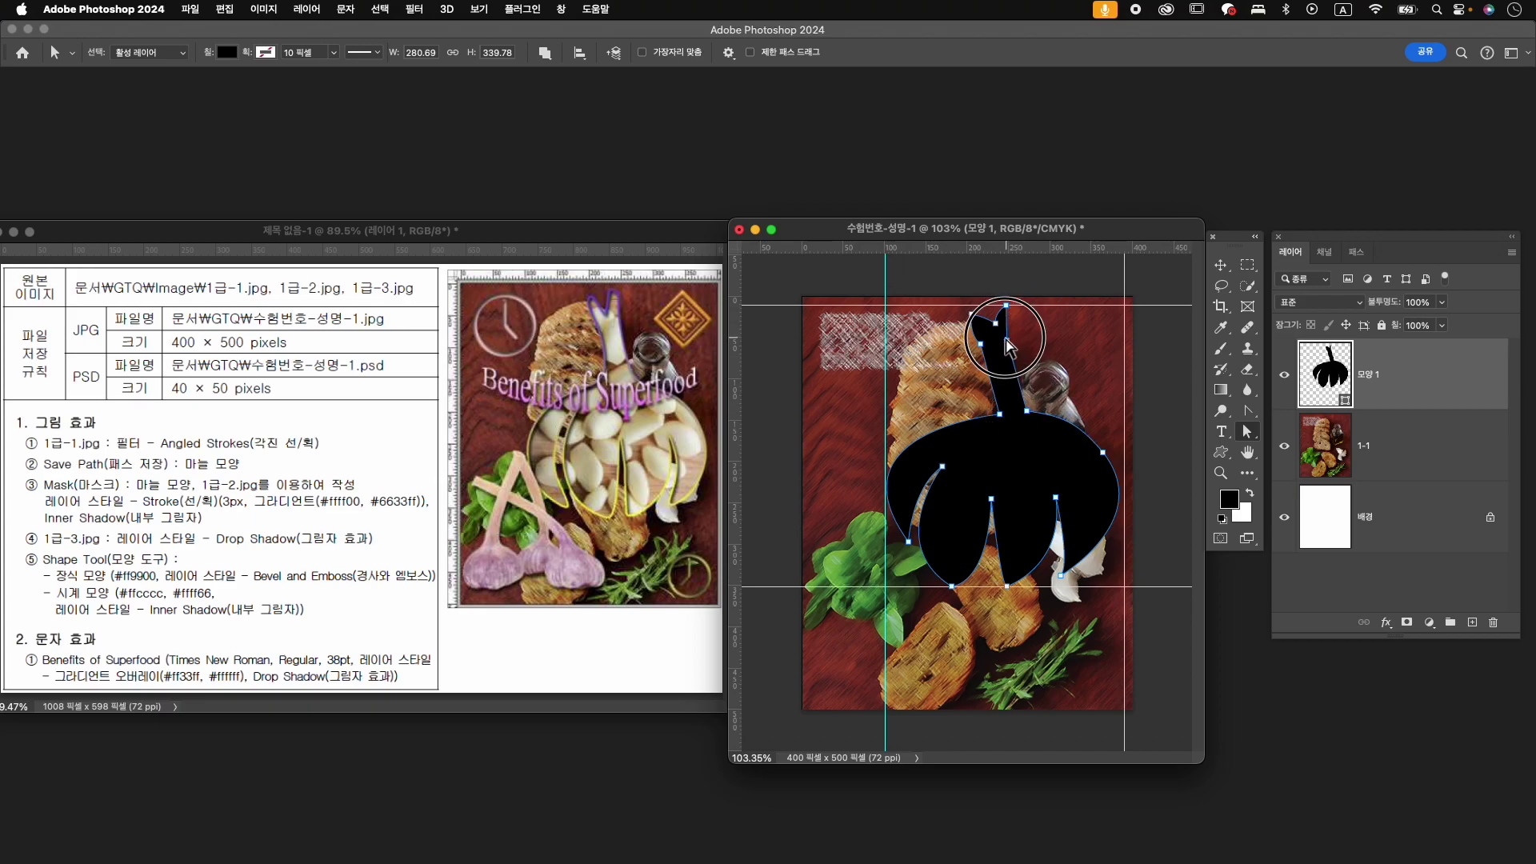
left_click_drag(996, 324, 1000, 313)
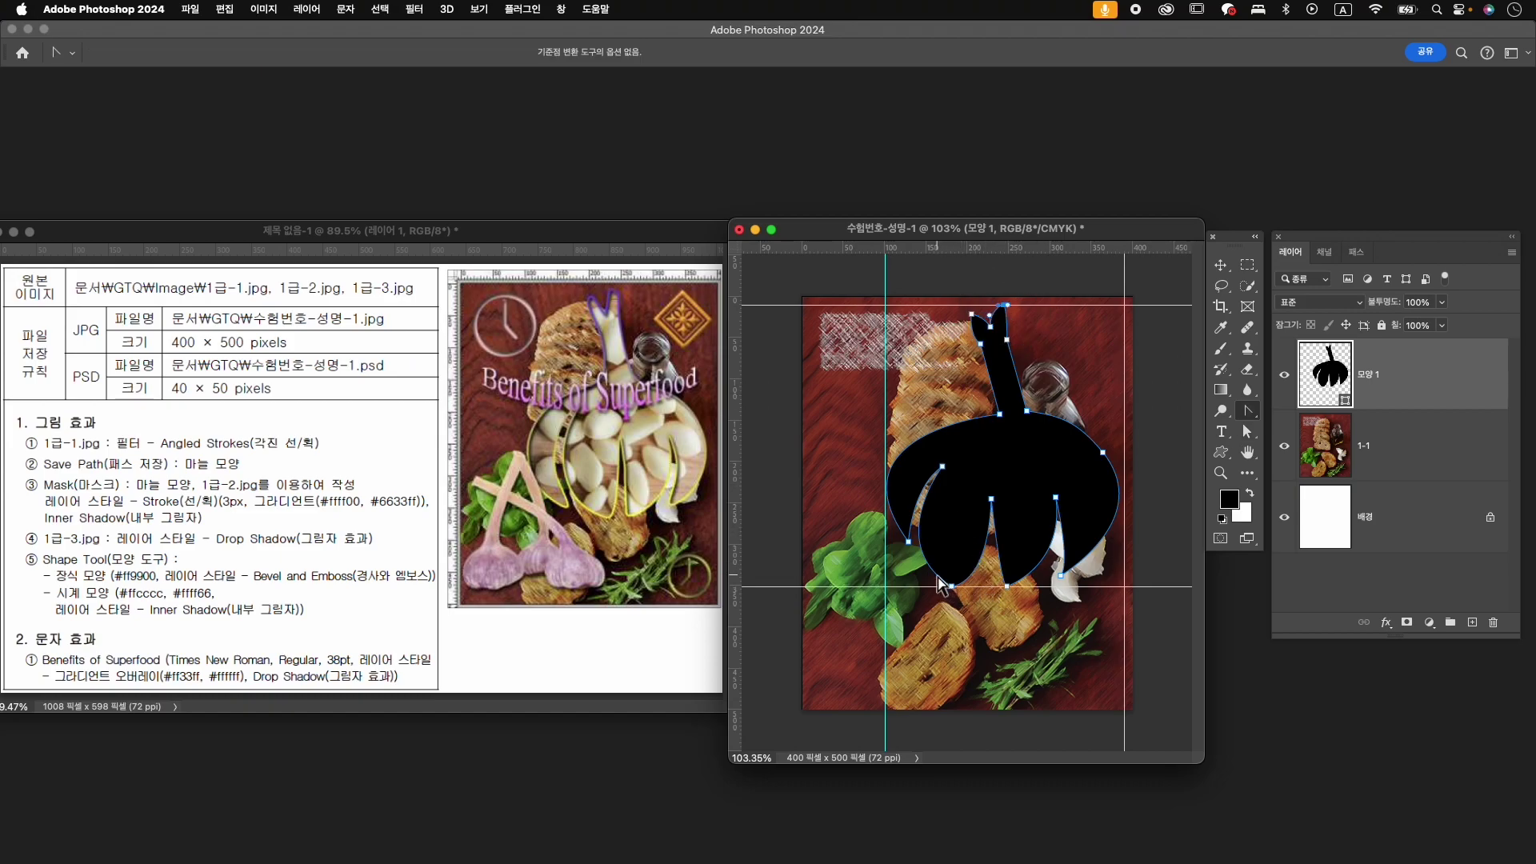
key("a")
- Extend the leftmost clove's tip downward and give it smooth curve handles to round its outer edge
left_click_drag(913, 545, 908, 564)
left_click_drag(827, 452, 820, 415)
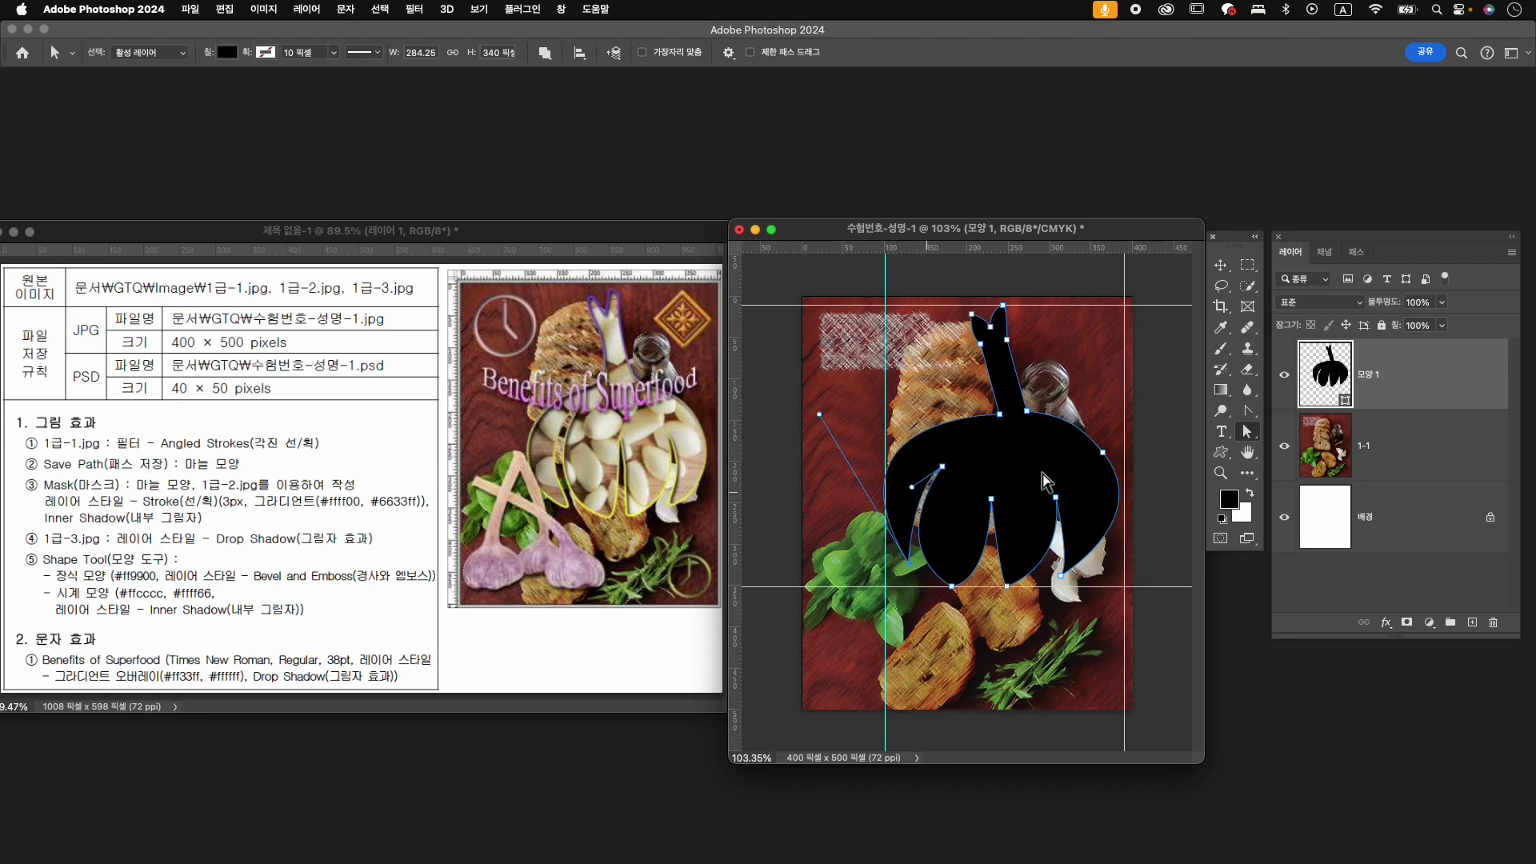
left_click(1248, 410)
left_click_drag(910, 562, 983, 693)
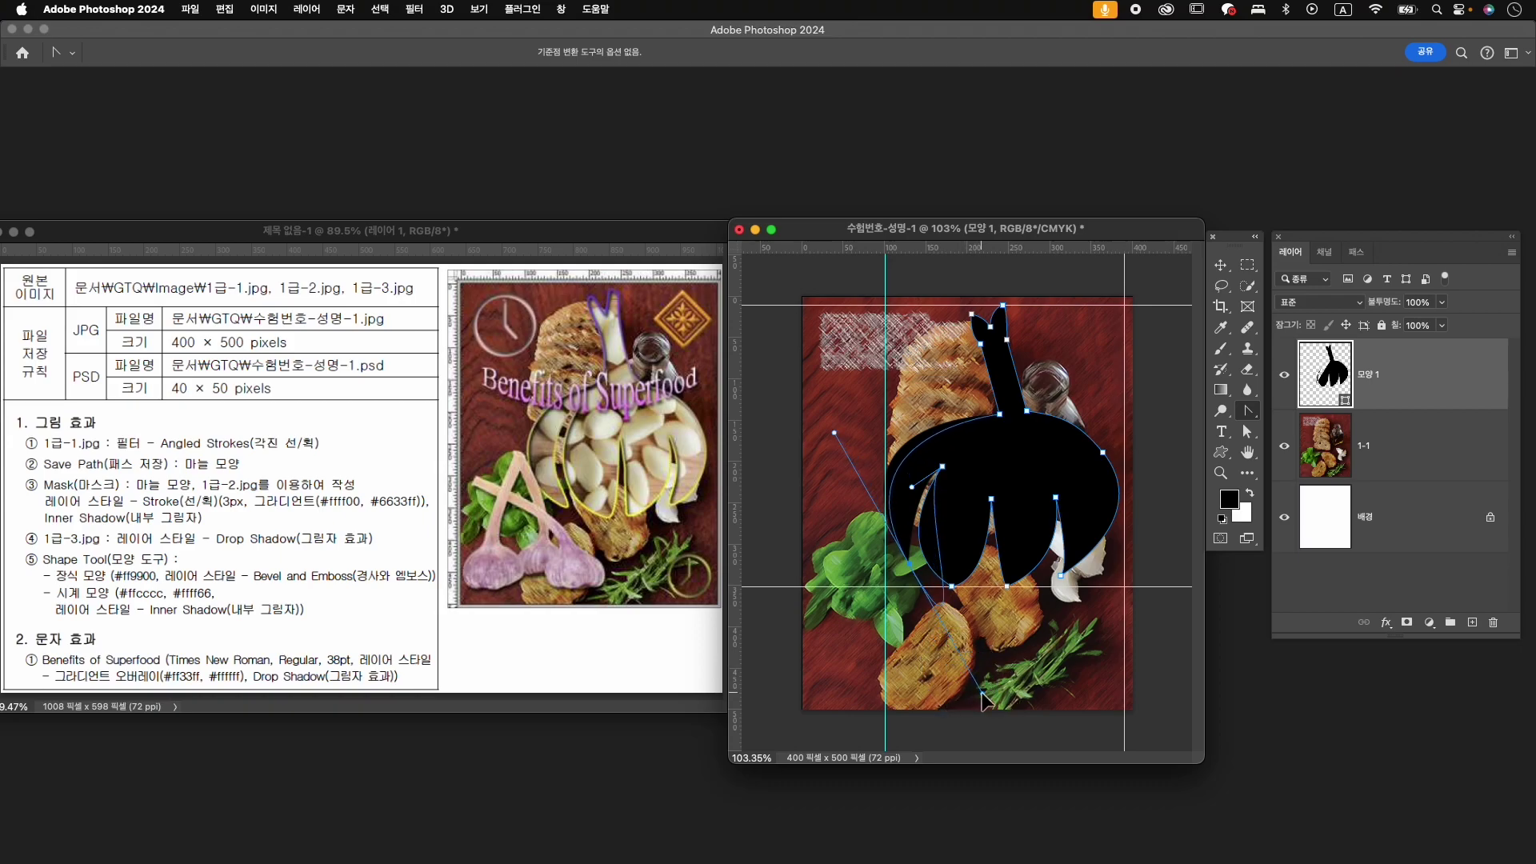
key("a")
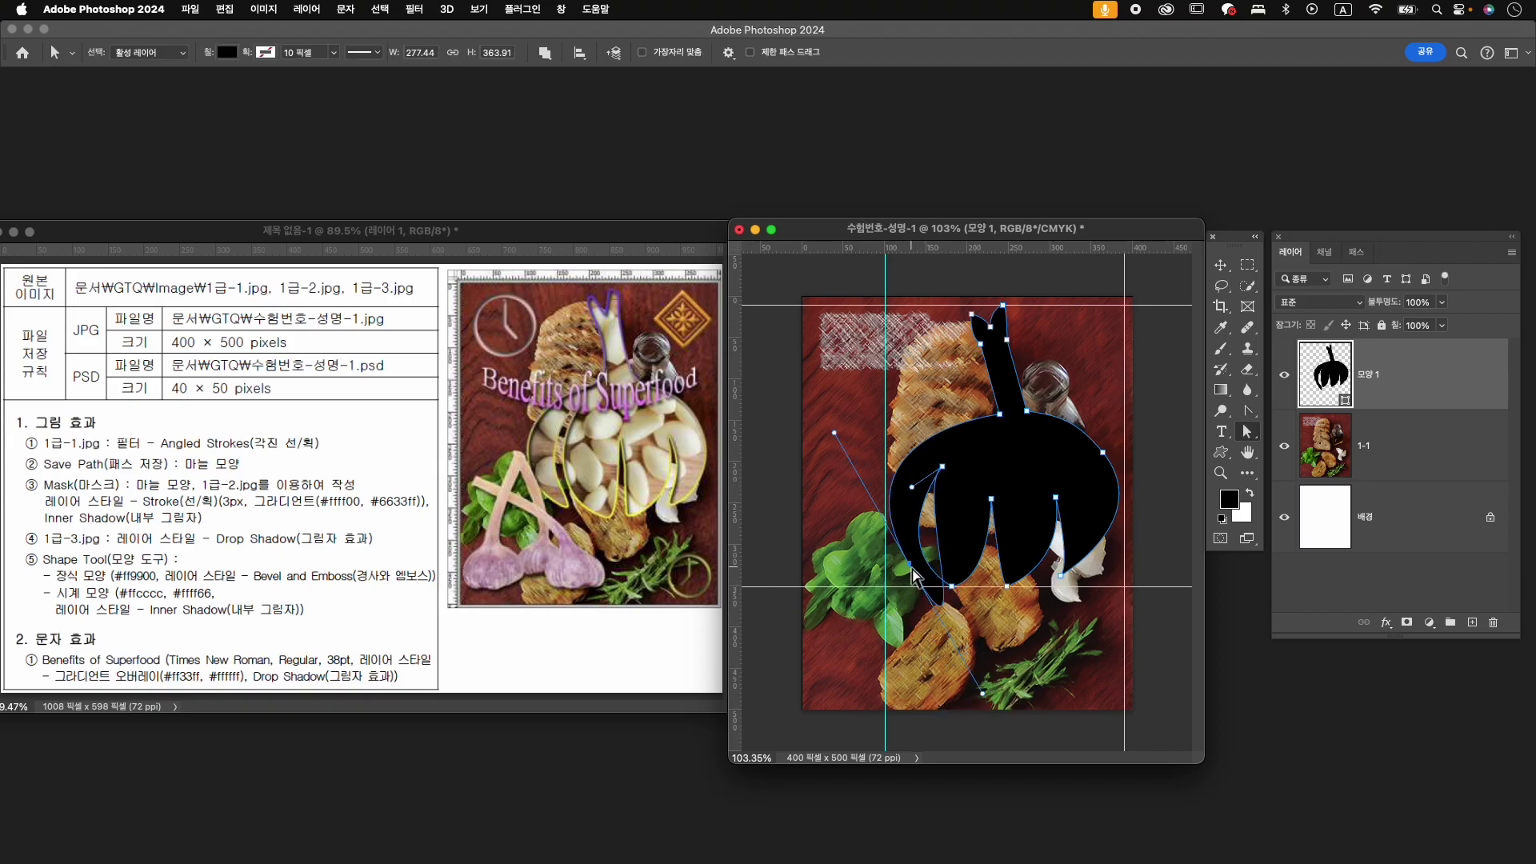
left_click_drag(984, 695, 943, 606)
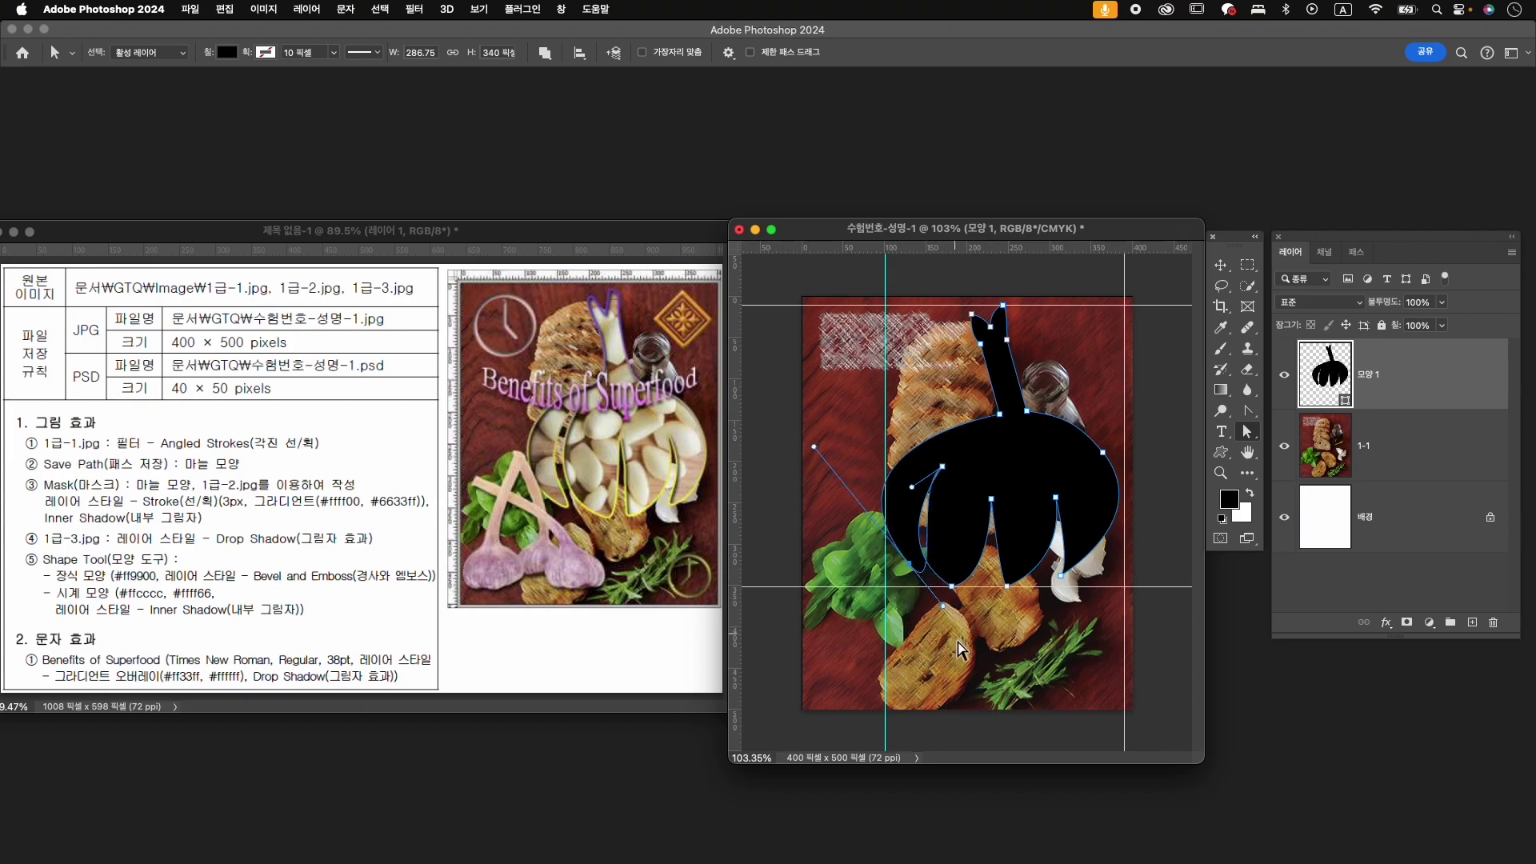
- Fine-tune the curve handles around the leftmost clove's tip, bringing the garlic shape to about 284 × 340 pixels
left_click(939, 562, "super")
left_click_drag(1016, 650, 995, 617)
left_click_drag(955, 418, 922, 411)
mouse_move(754, 350)
left_mouse_down()
mouse_move(797, 340)
mouse_move(781, 338)
left_mouse_up()
key("z")
left_click_drag(1068, 394, 1008, 406)
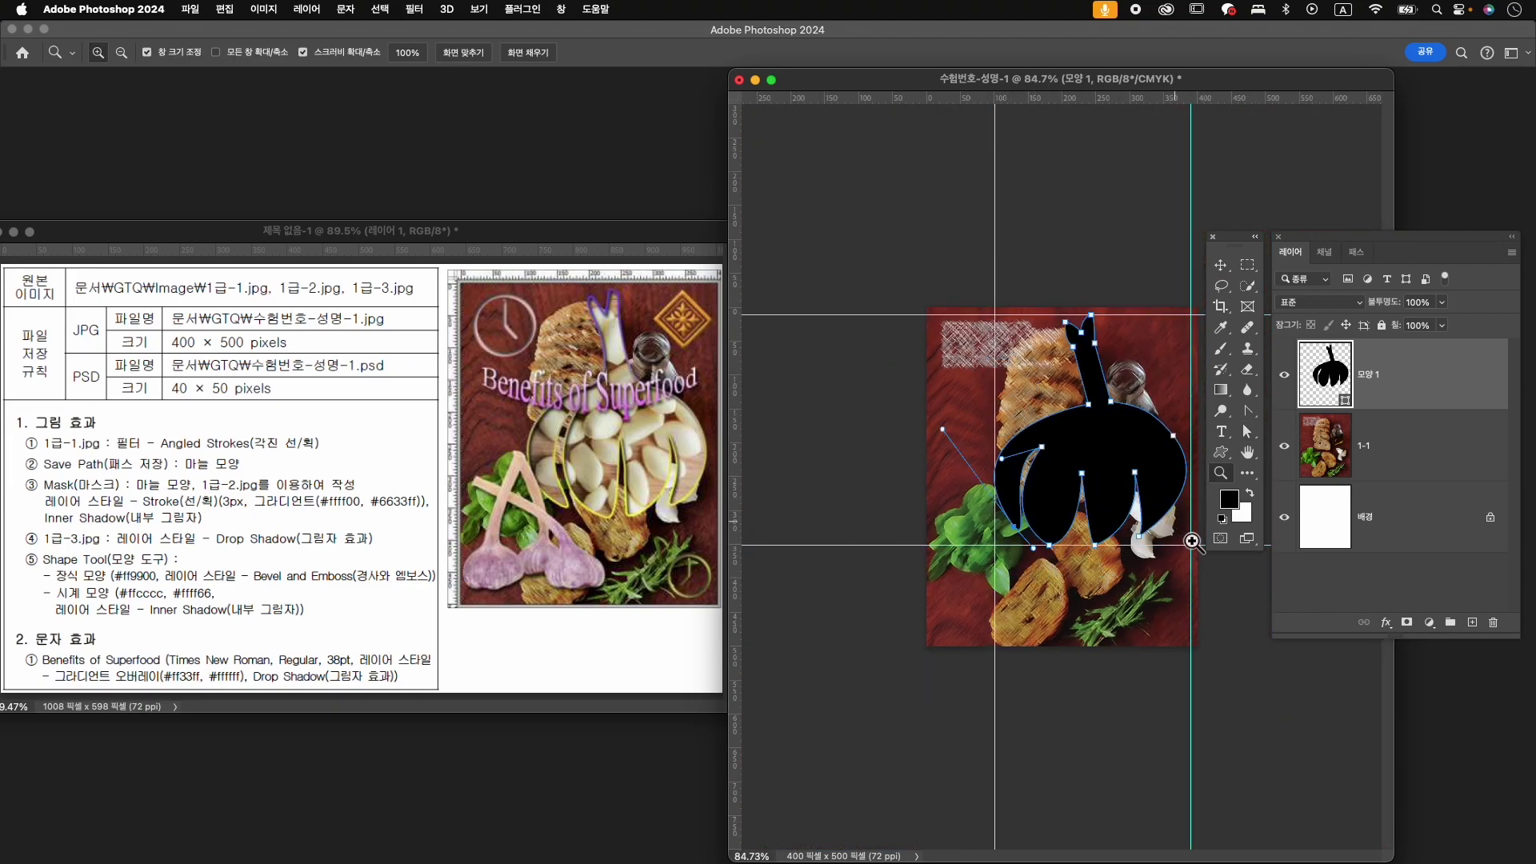
left_click(1248, 431)
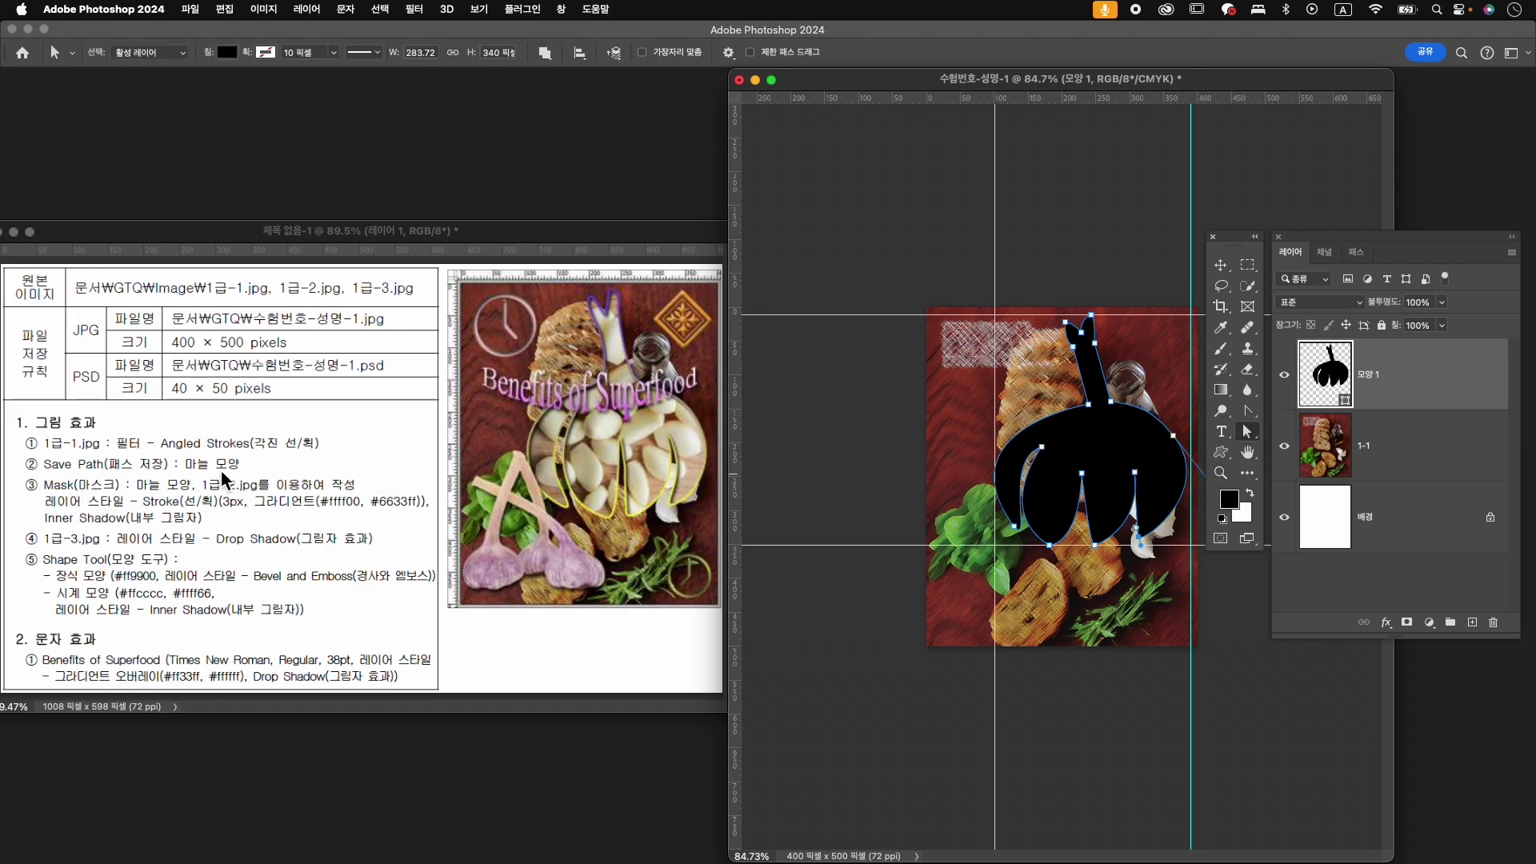
- Save the garlic shape's path under the name 마늘 모양, deselect it and return to the layer list
left_click(1358, 253)
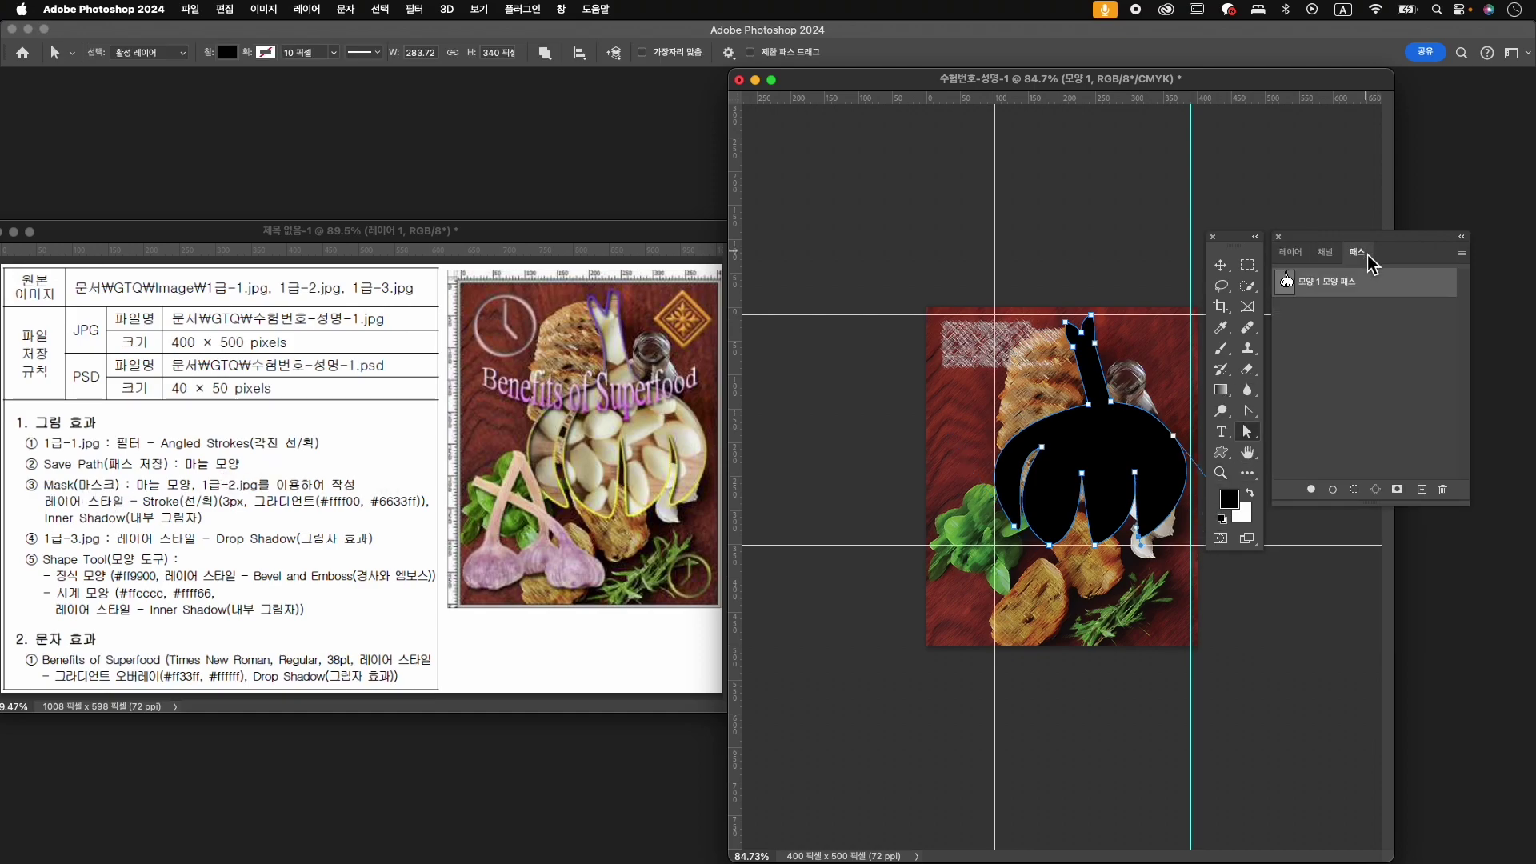
double_click(1344, 293)
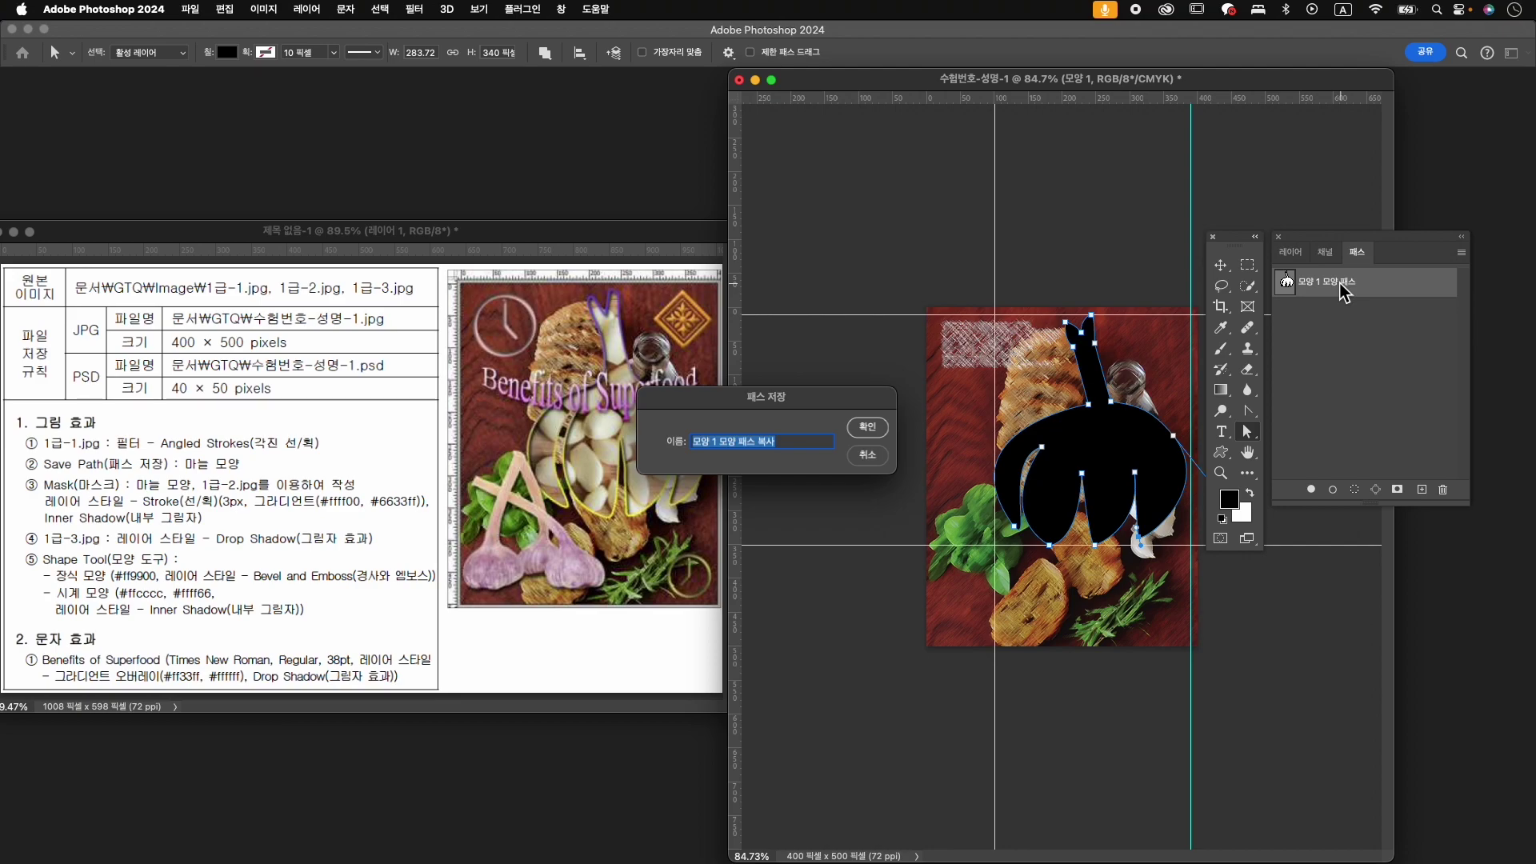
key("ctrl+space")
type("맨")
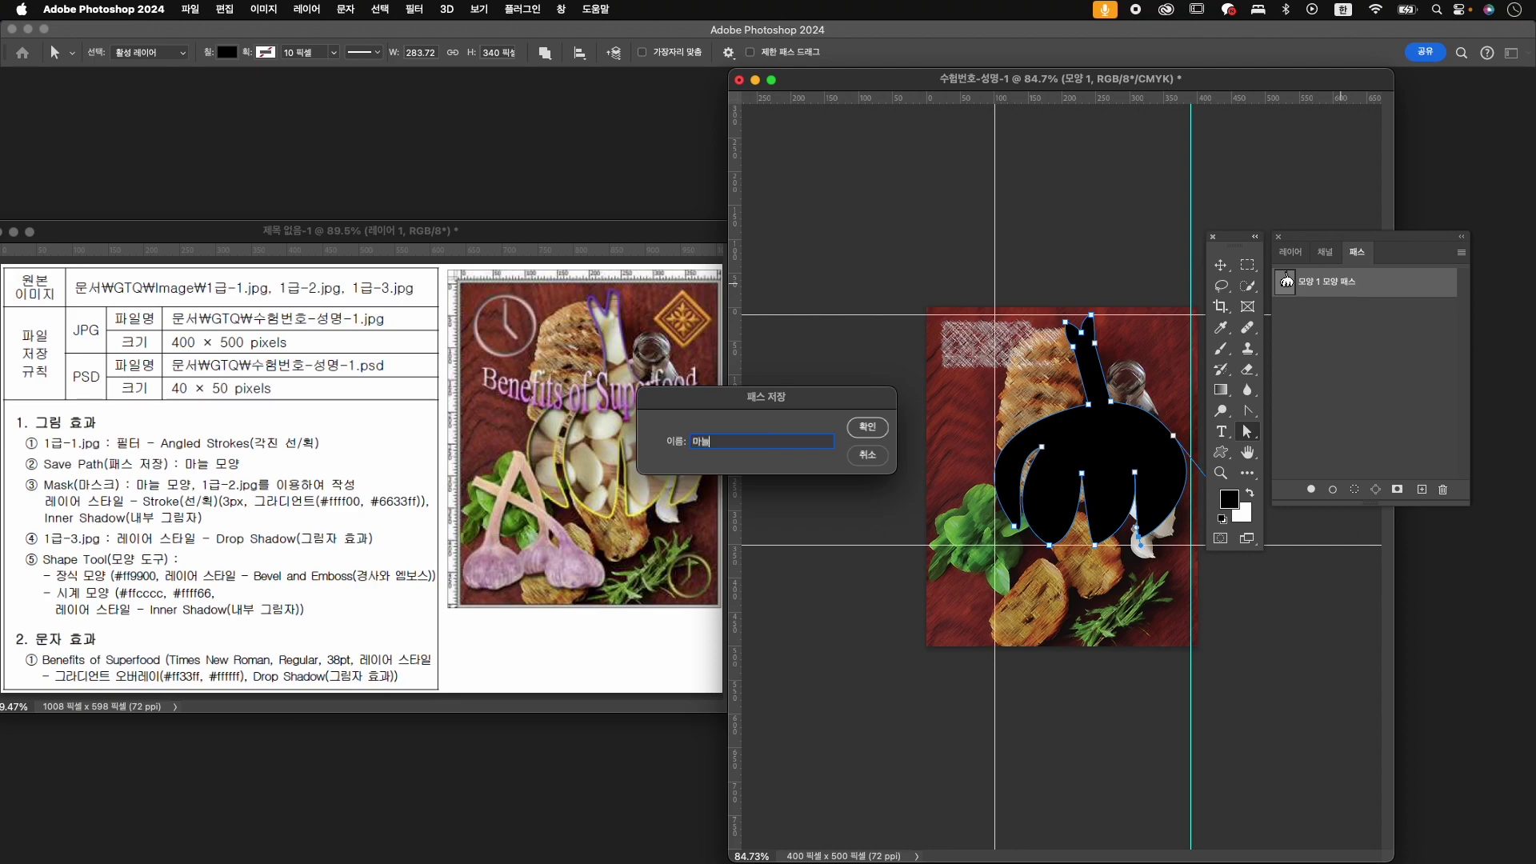
type("늘 모양")
key("Return")
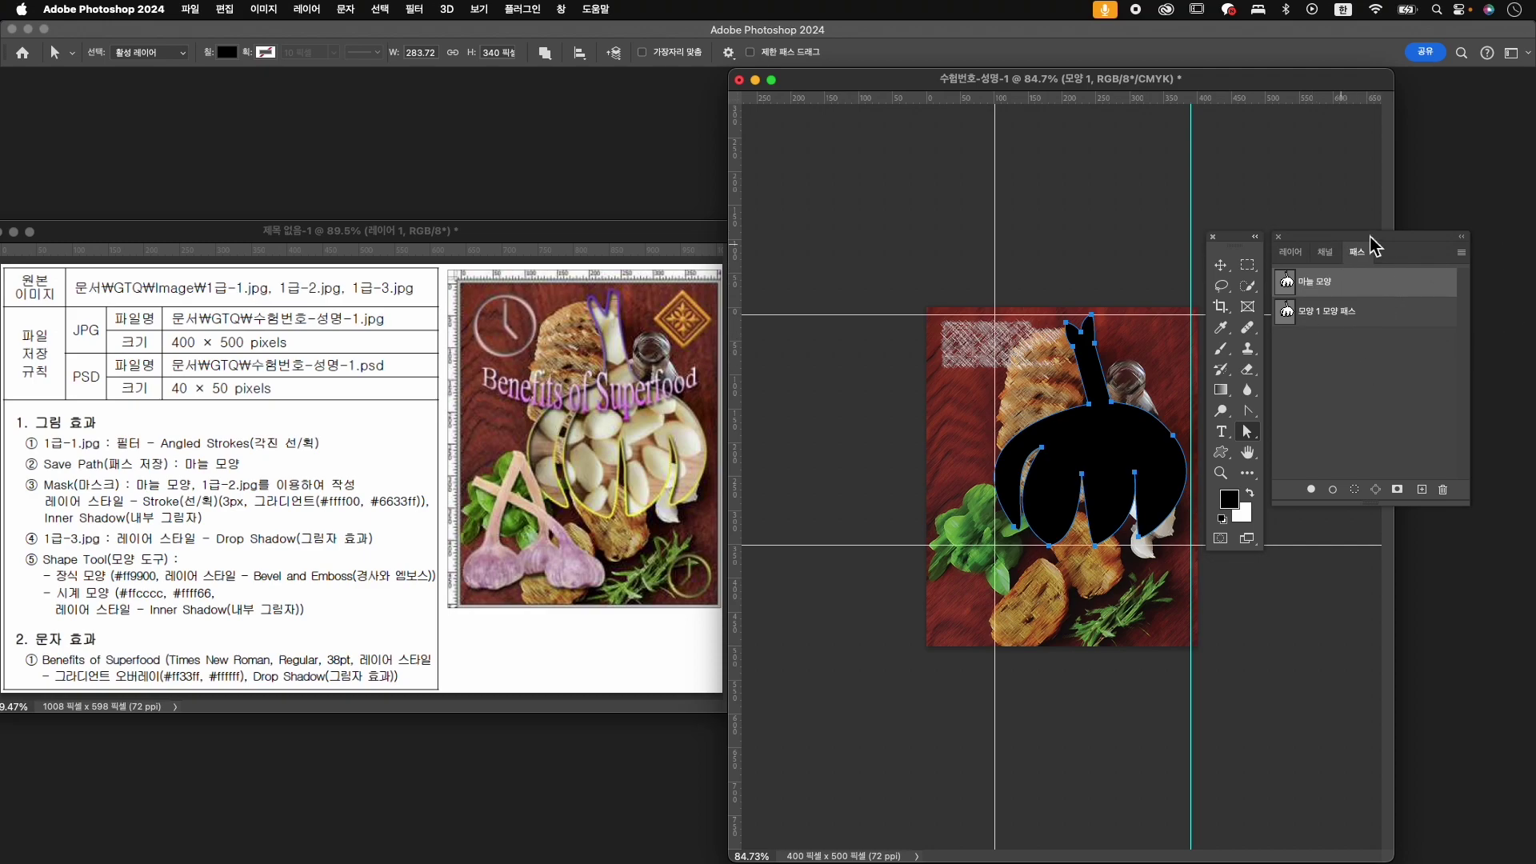
left_click(1394, 385)
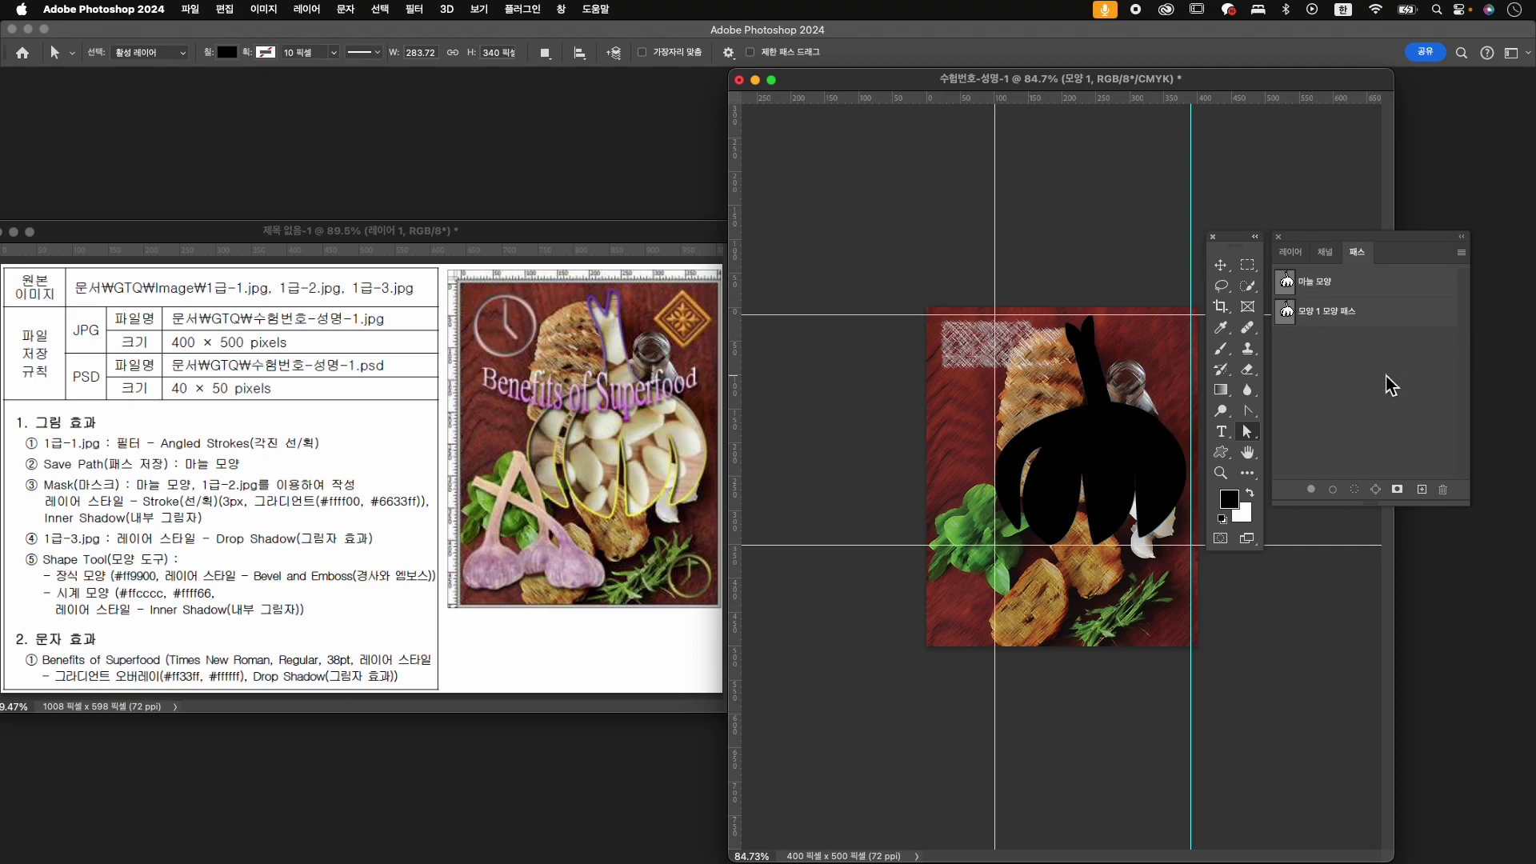
left_click(1297, 253)
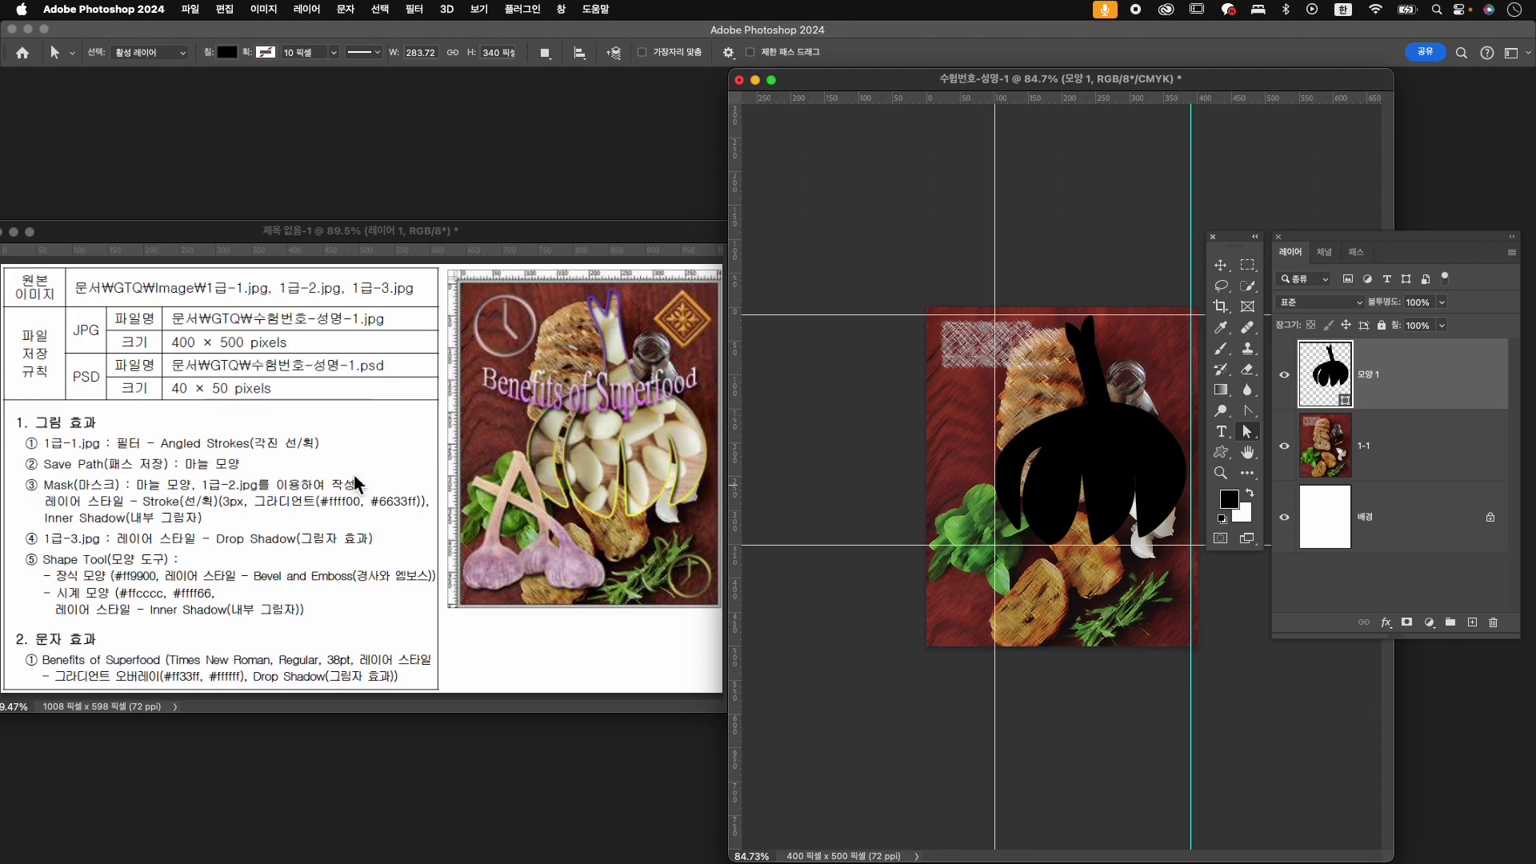
- Open 1급-2.jpg from the GTQ Image folder in its own window beside the composition
scroll(942, 434, "down", 6)
scroll(942, 435, "up", 9)
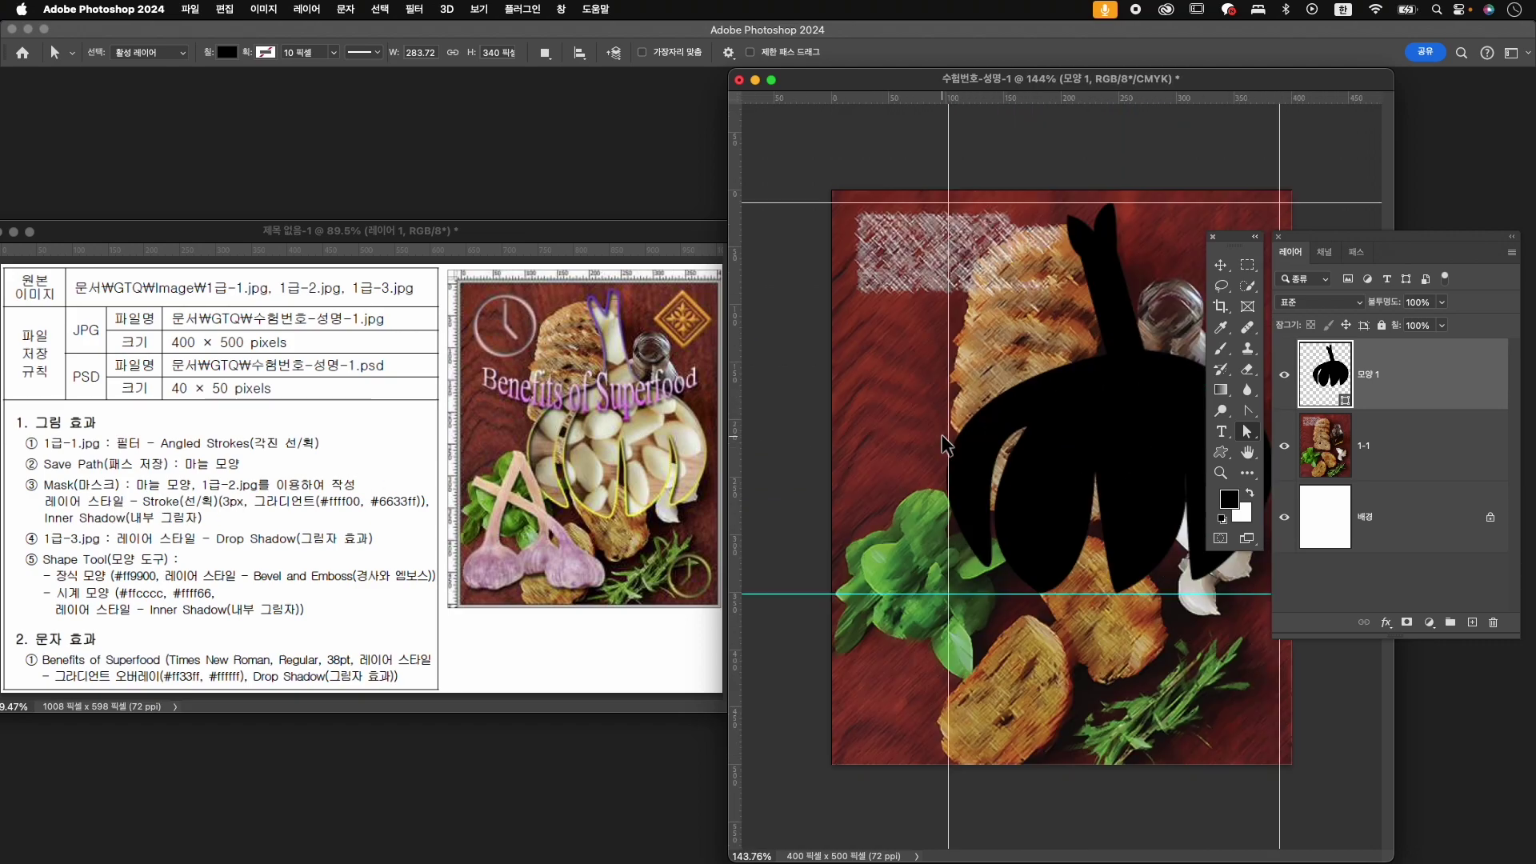
left_click_drag(729, 78, 832, 255)
left_click_drag(960, 278, 860, 203)
scroll(992, 476, "down", 2)
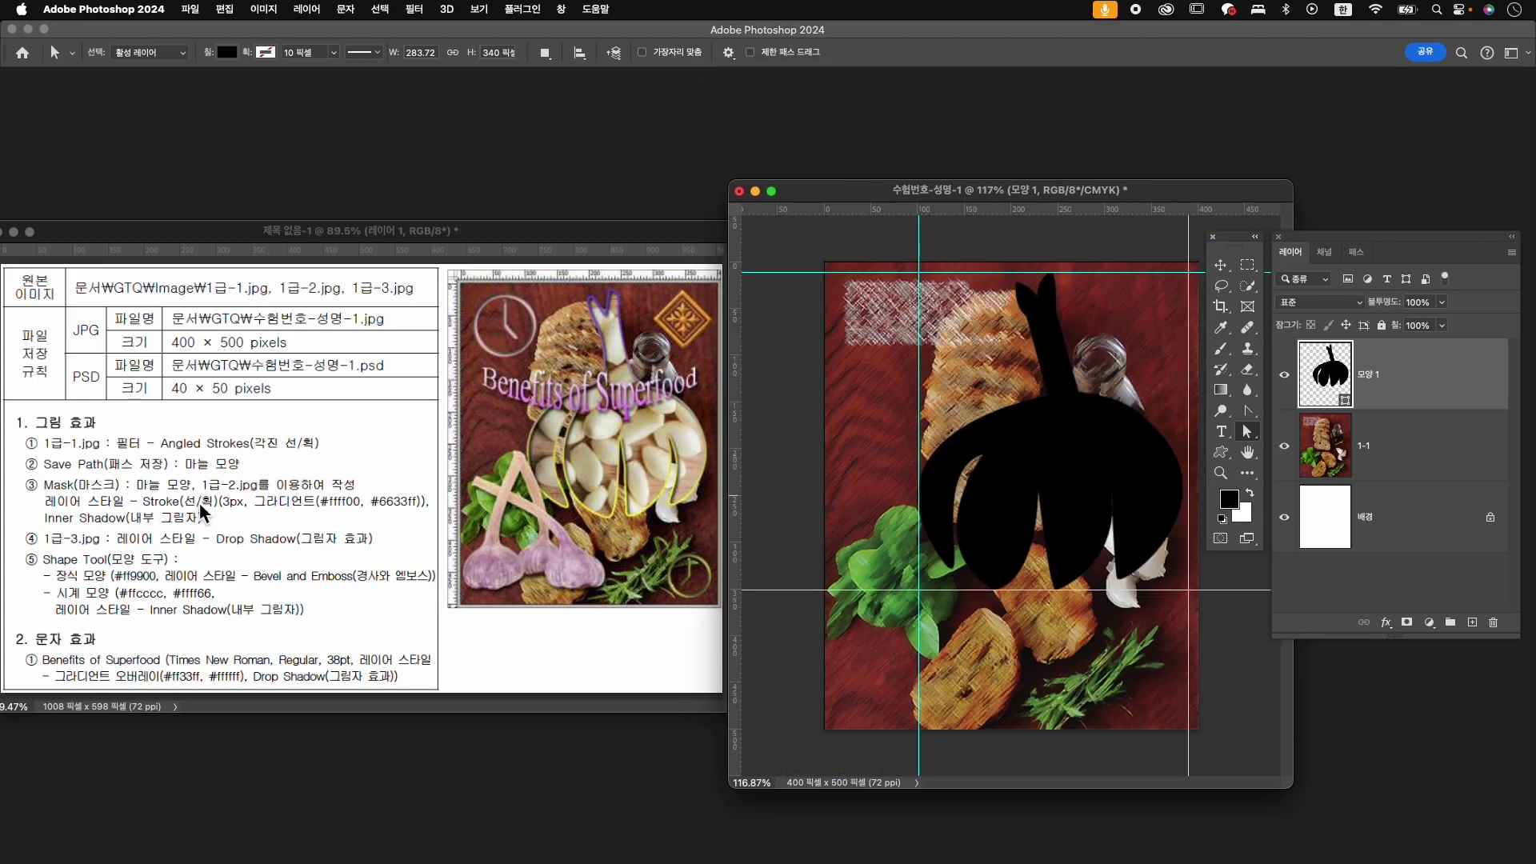
key("super+o")
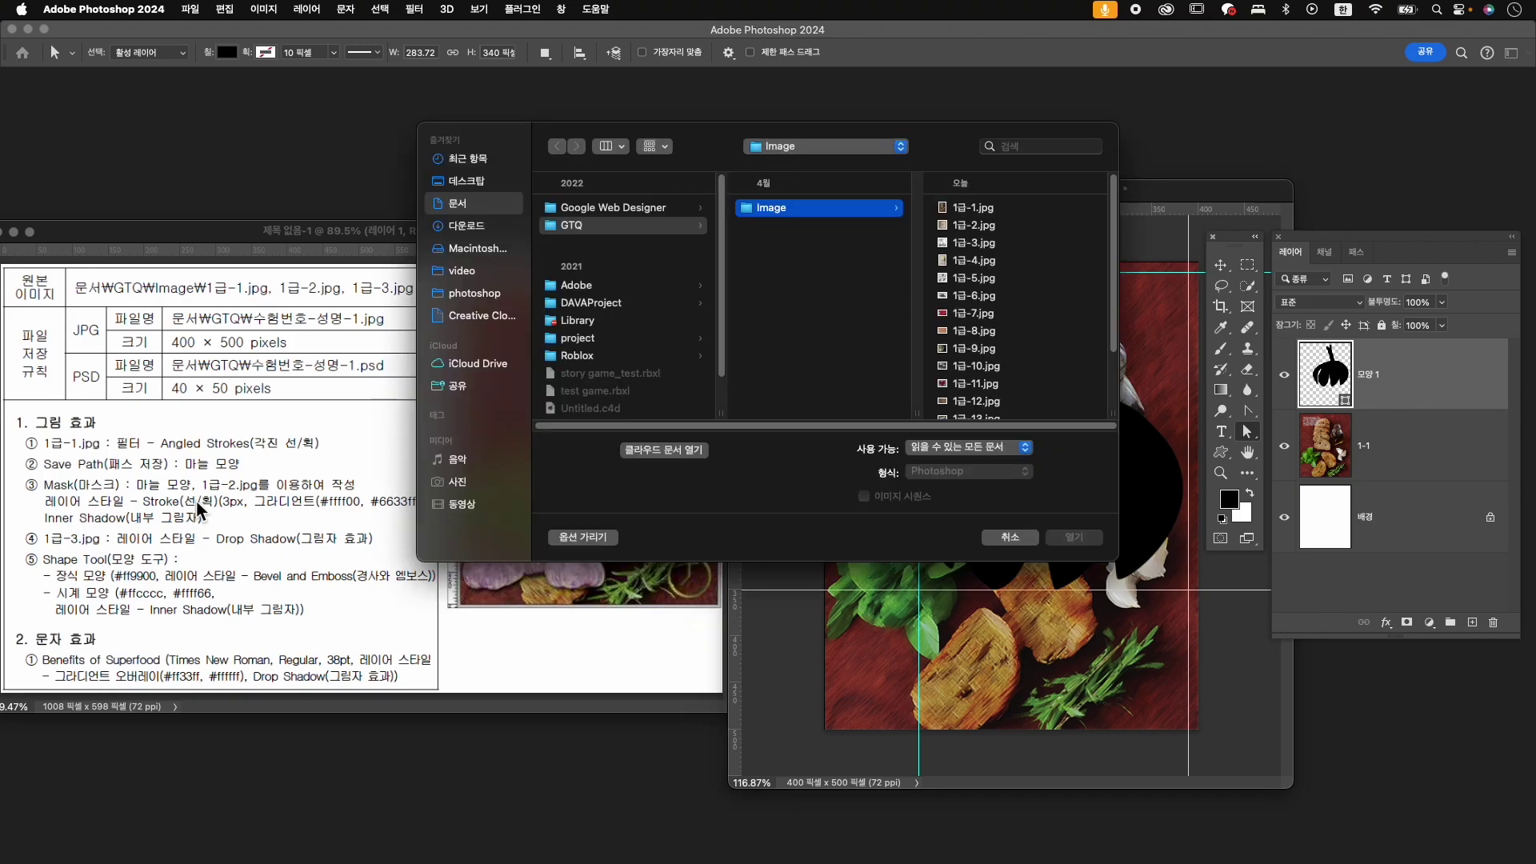
left_click(1010, 228)
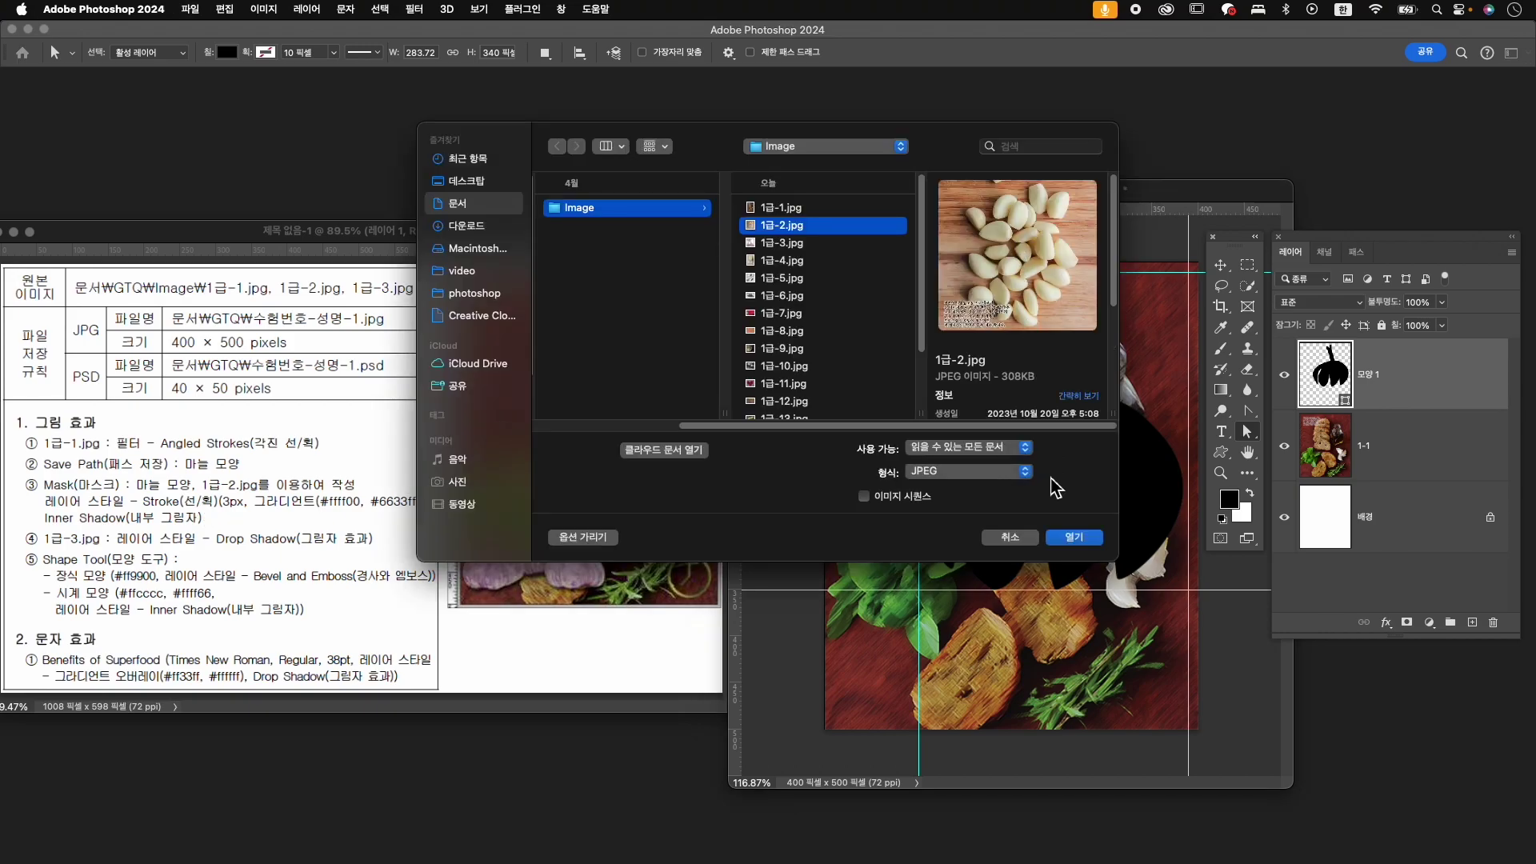
left_click(1076, 537)
left_click_drag(384, 136, 685, 169)
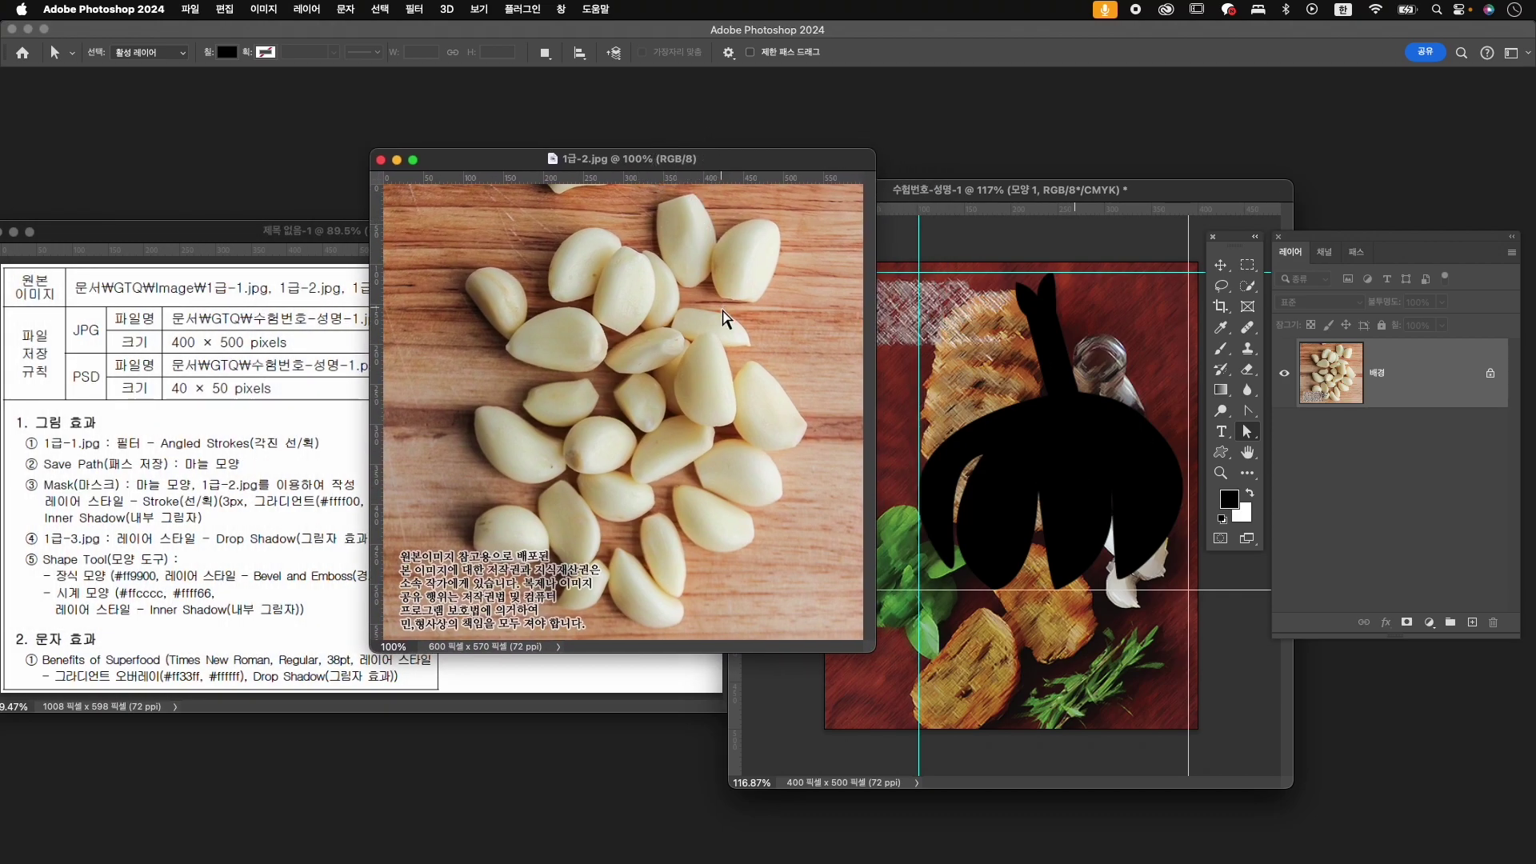
- Copy the garlic clove photo into the composition as a layer named 1-2 and close the source image
key("v")
left_click_drag(713, 387, 1015, 441)
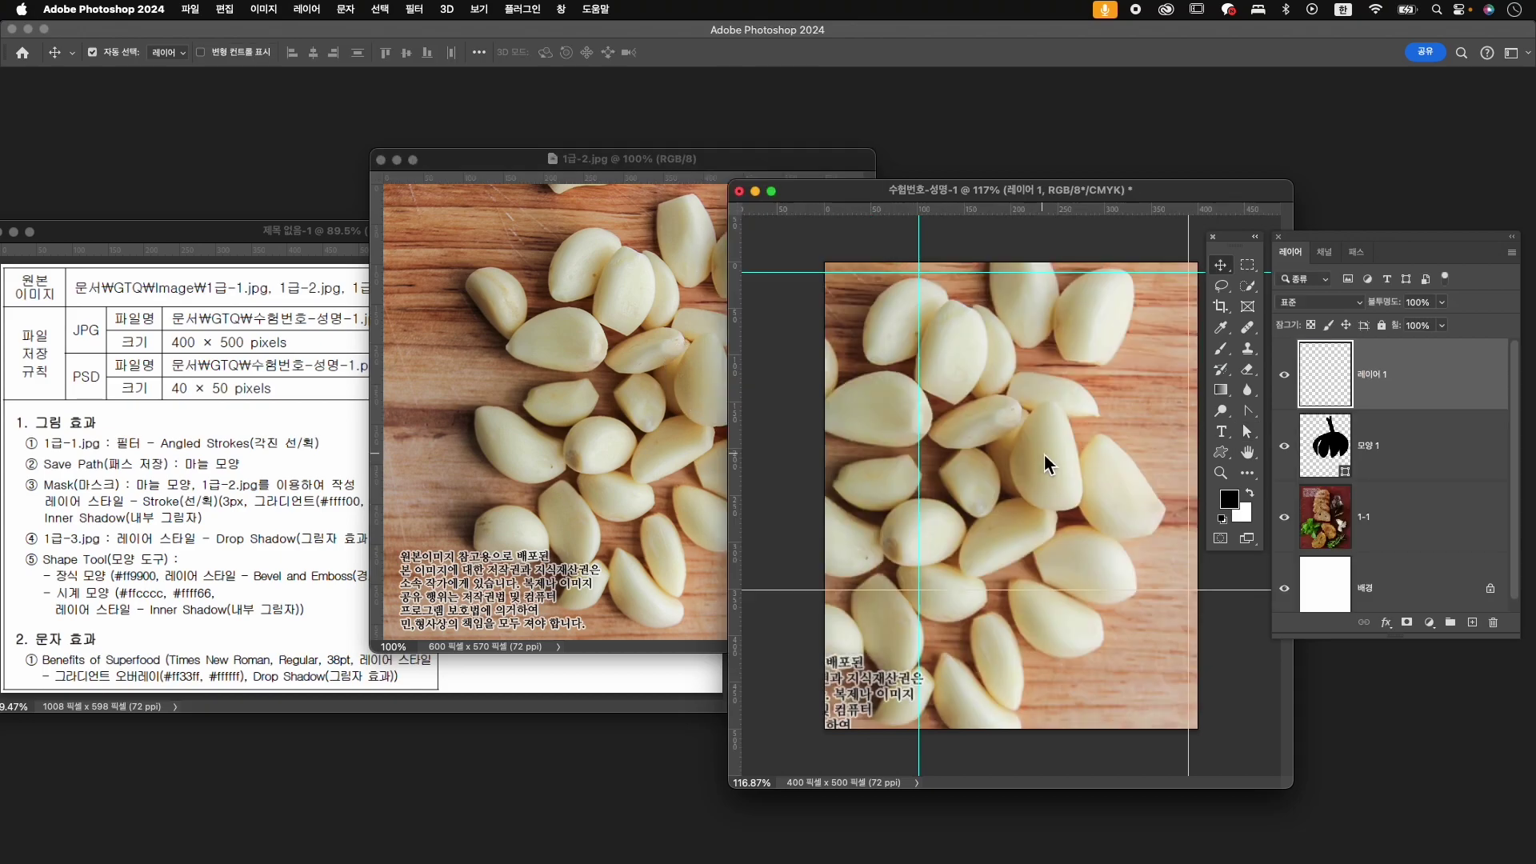
left_click(381, 159)
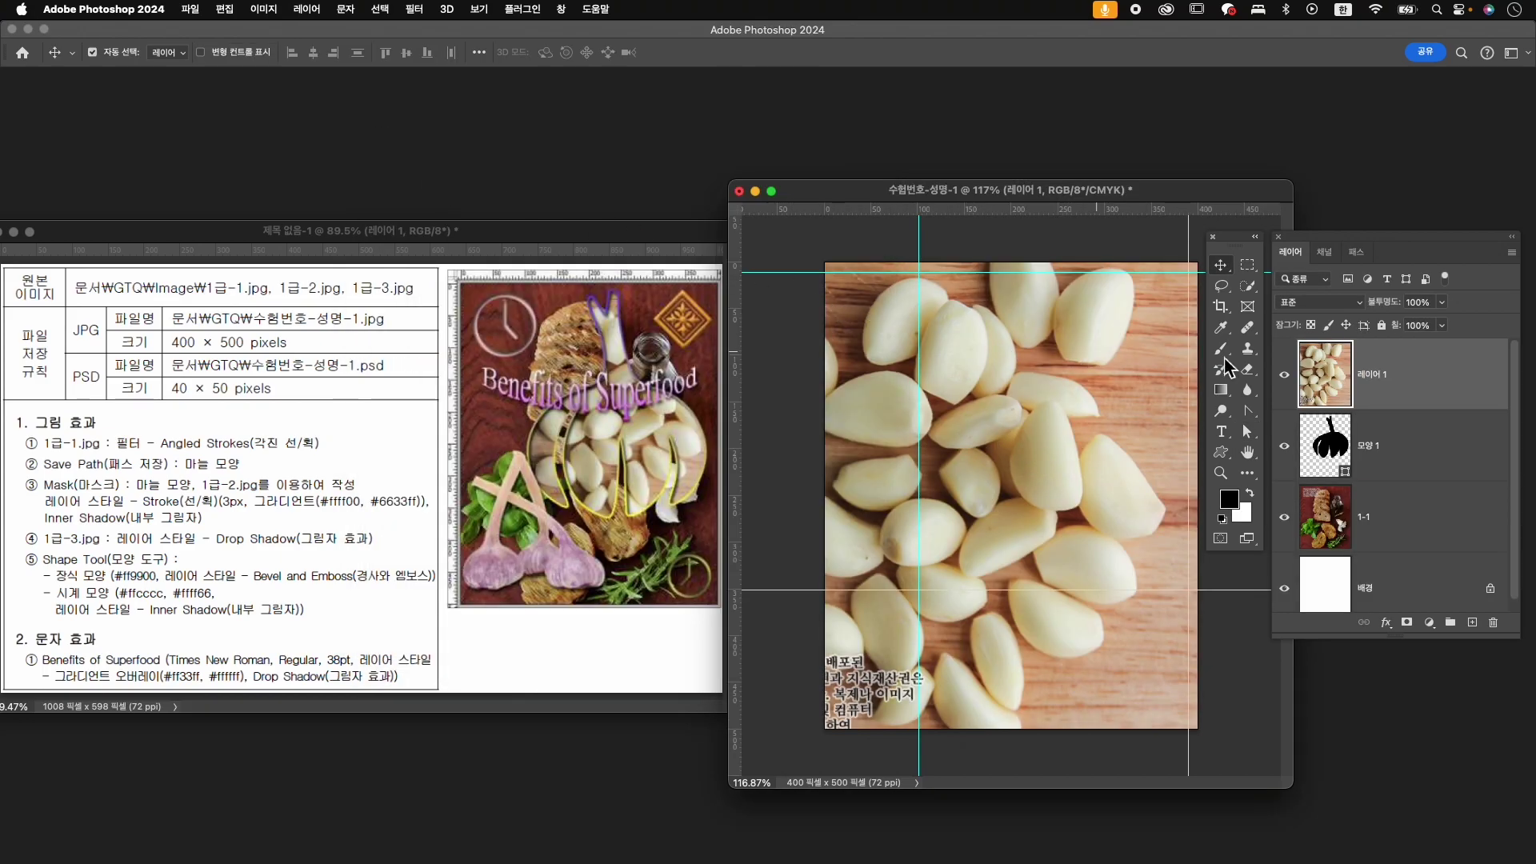
double_click(1373, 374)
type("1-2")
key("Return")
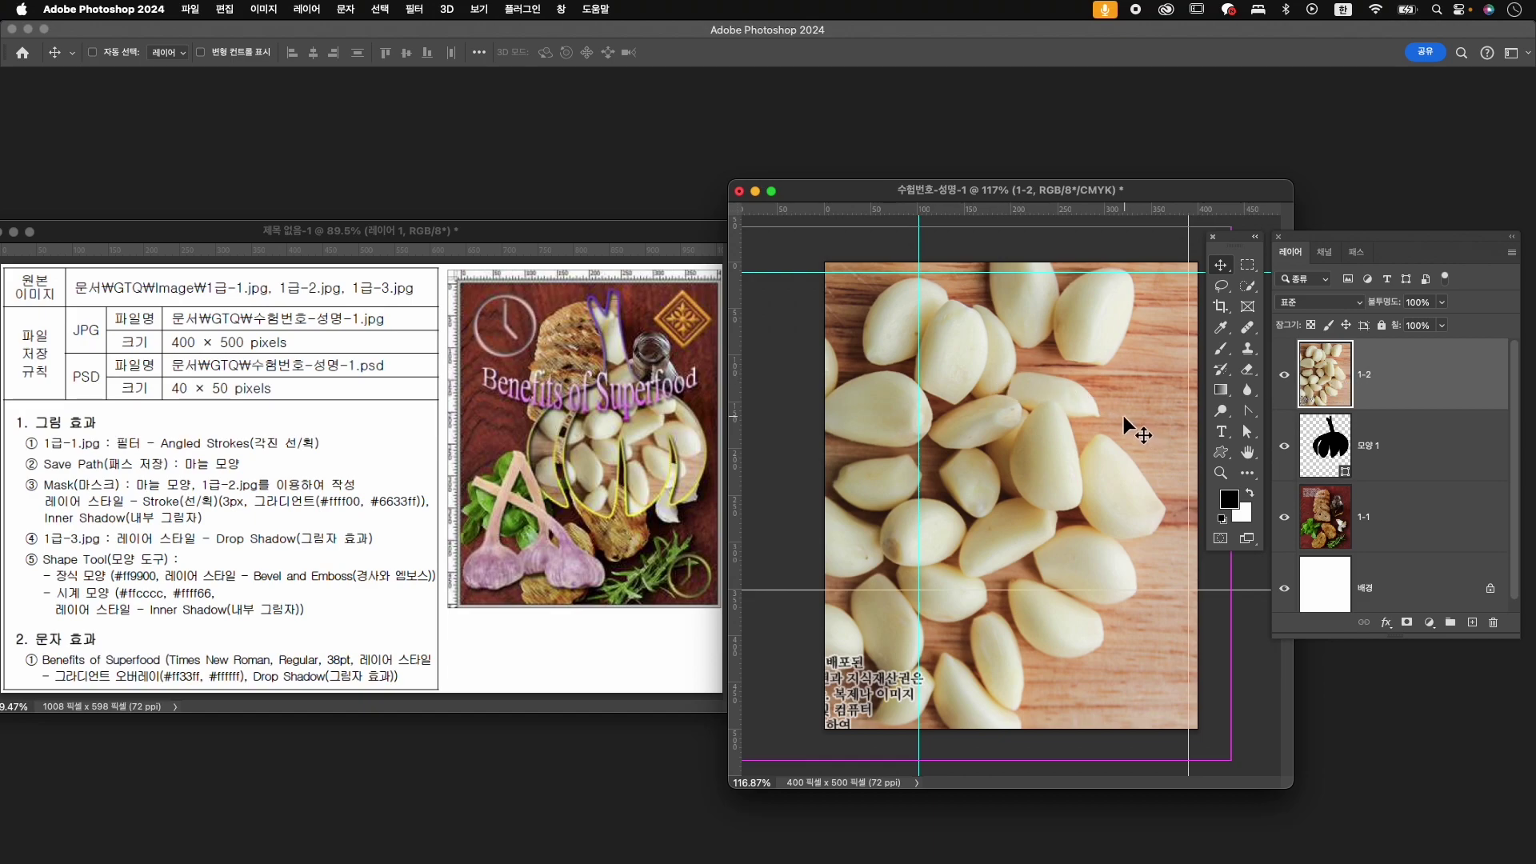
- Scale the 1-2 clove photo to about 65% and fit it over the garlic shape, using 45% layer opacity for alignment
key("ctrl+t")
left_click_drag(1236, 240, 1163, 308)
left_click_drag(1065, 407, 1133, 381)
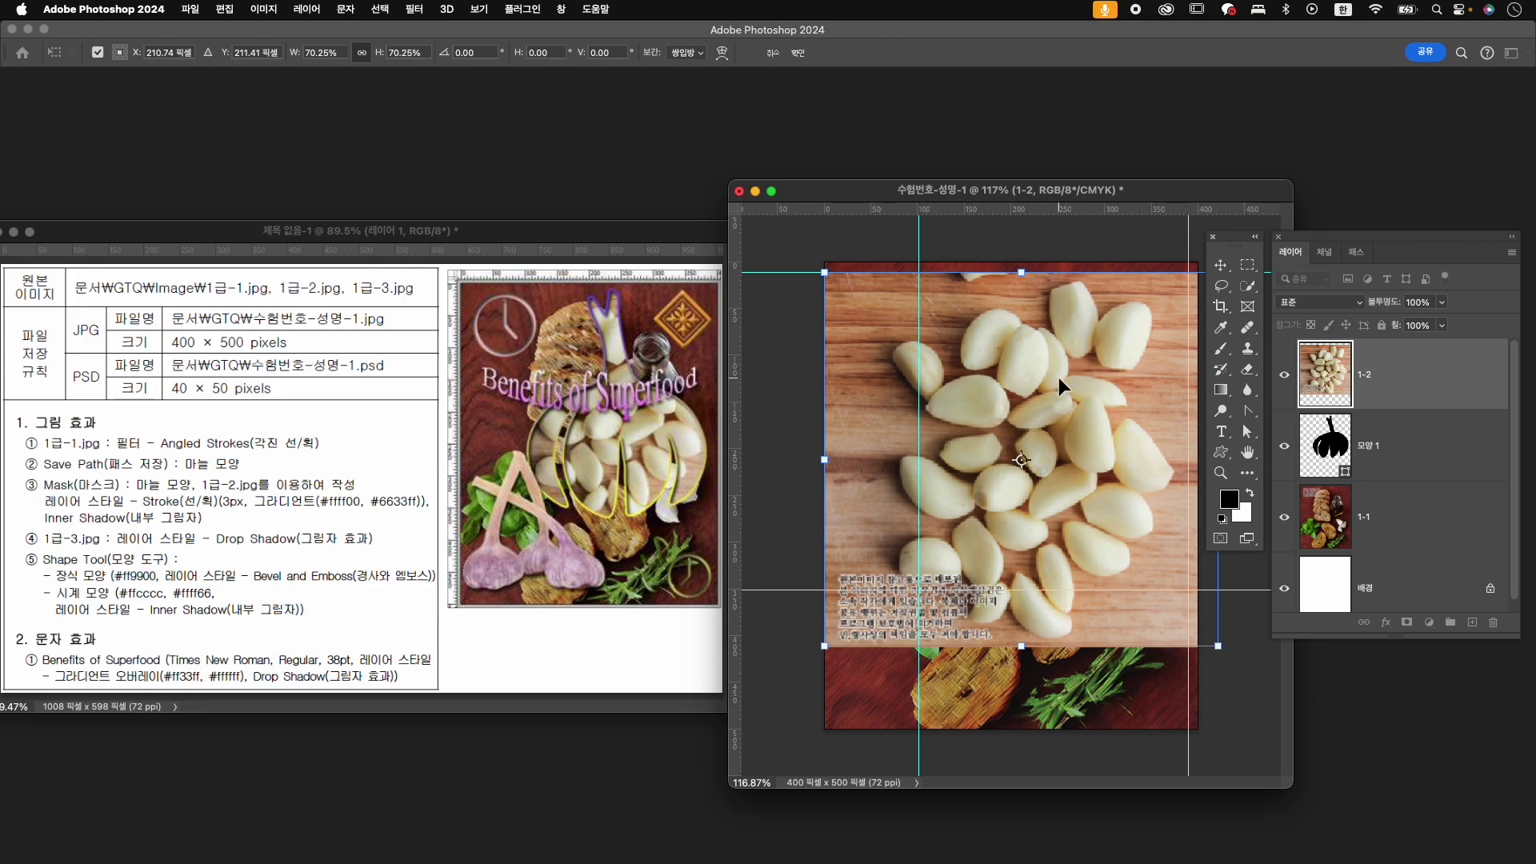
left_click_drag(1394, 315, 1349, 313)
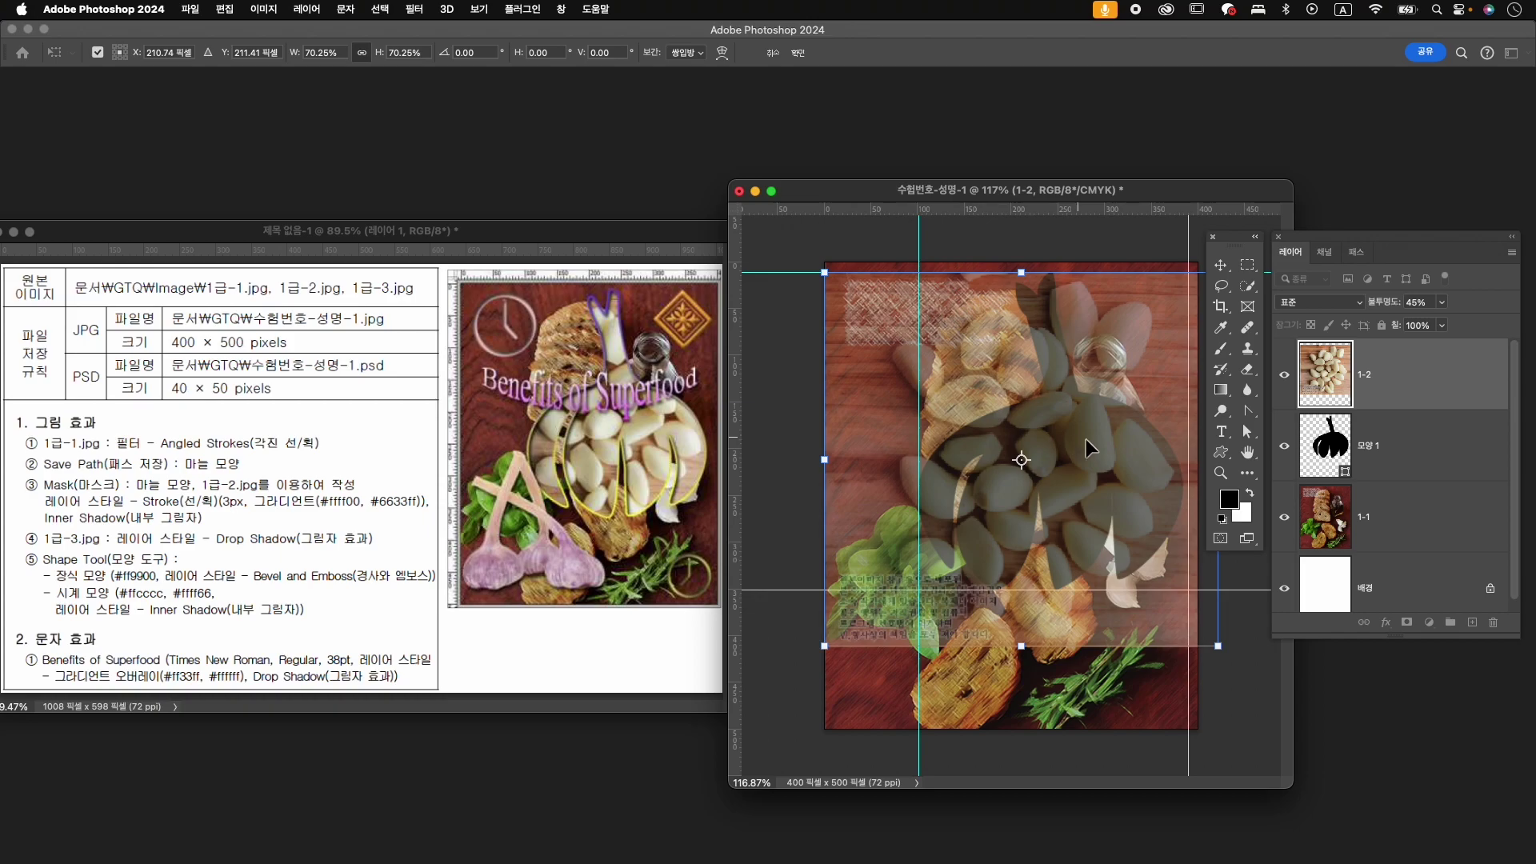
left_click_drag(1104, 466, 1107, 477)
left_click_drag(825, 288, 850, 302)
left_click_drag(1015, 430, 1036, 395)
left_click_drag(1081, 487, 1077, 487)
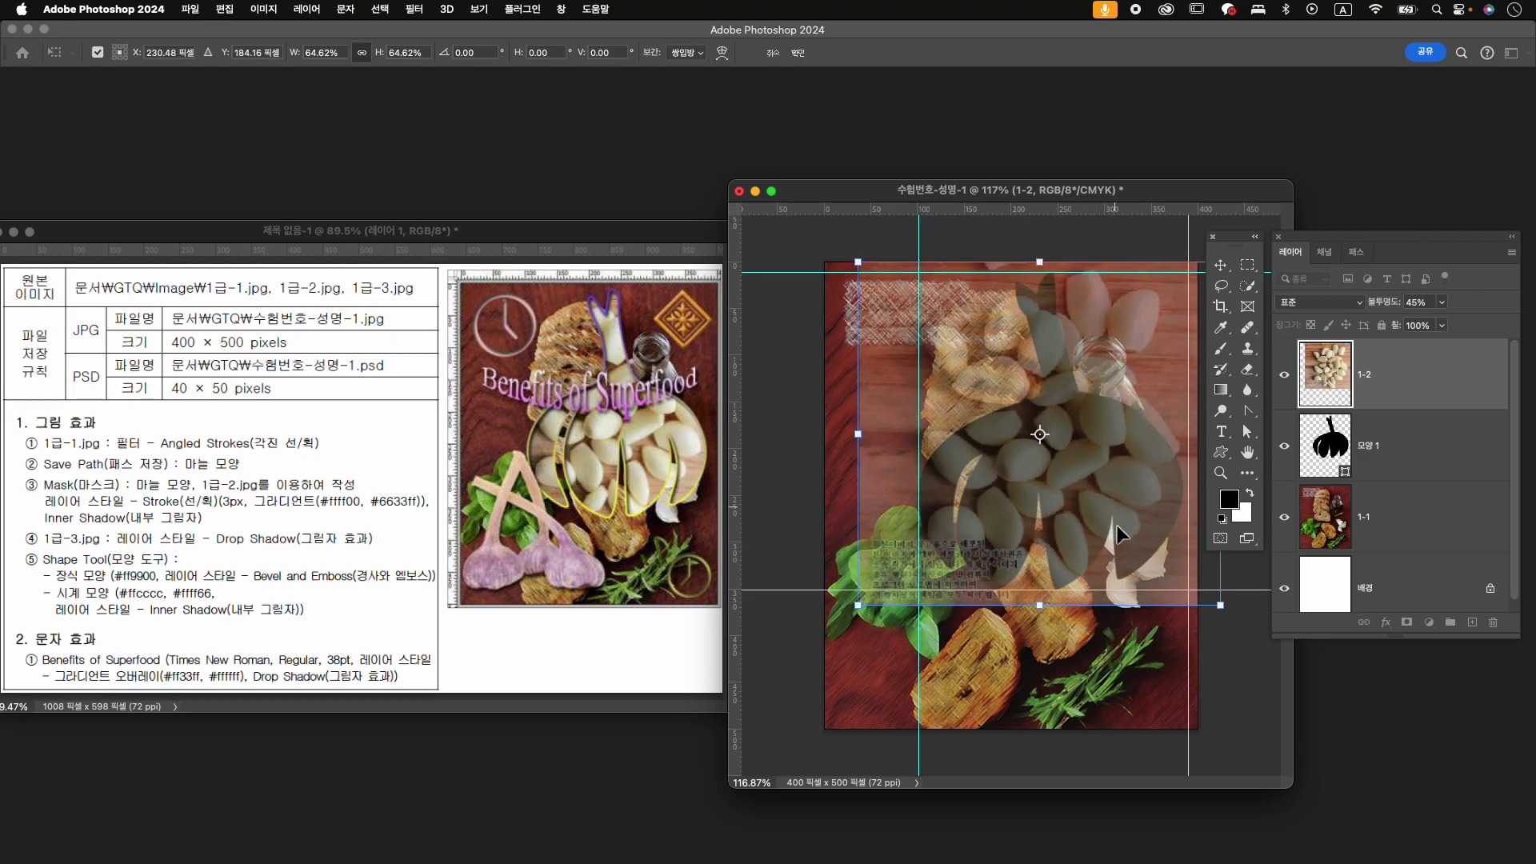
key("Return")
- Set the 1-2 layer's opacity to 100% and clip it to the garlic shape layer 모양 1
left_click_drag(1389, 303, 1468, 323)
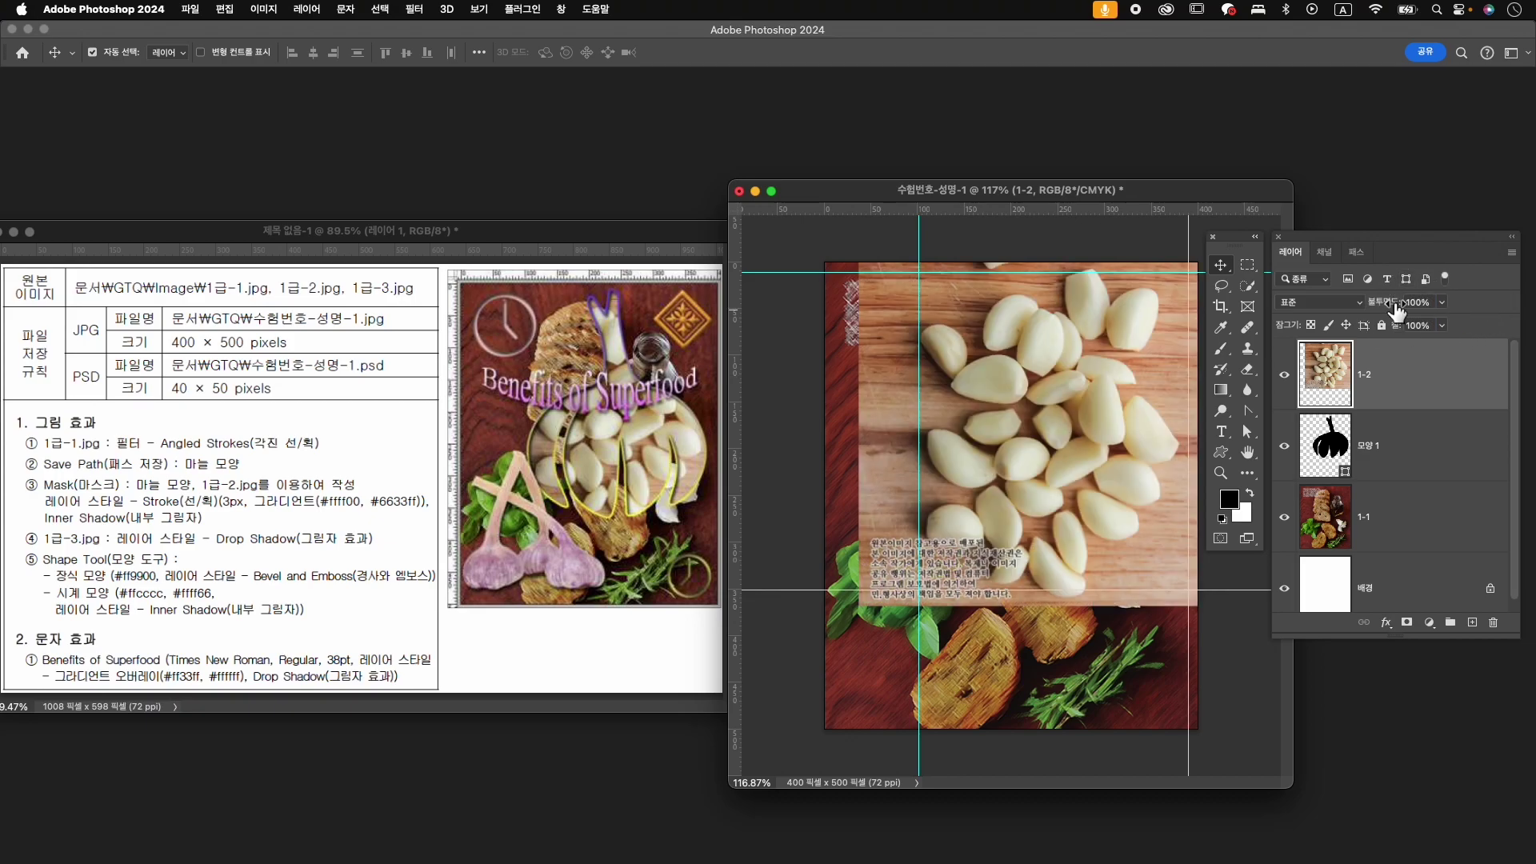
left_click_drag(1392, 303, 1439, 303)
right_click(1416, 377)
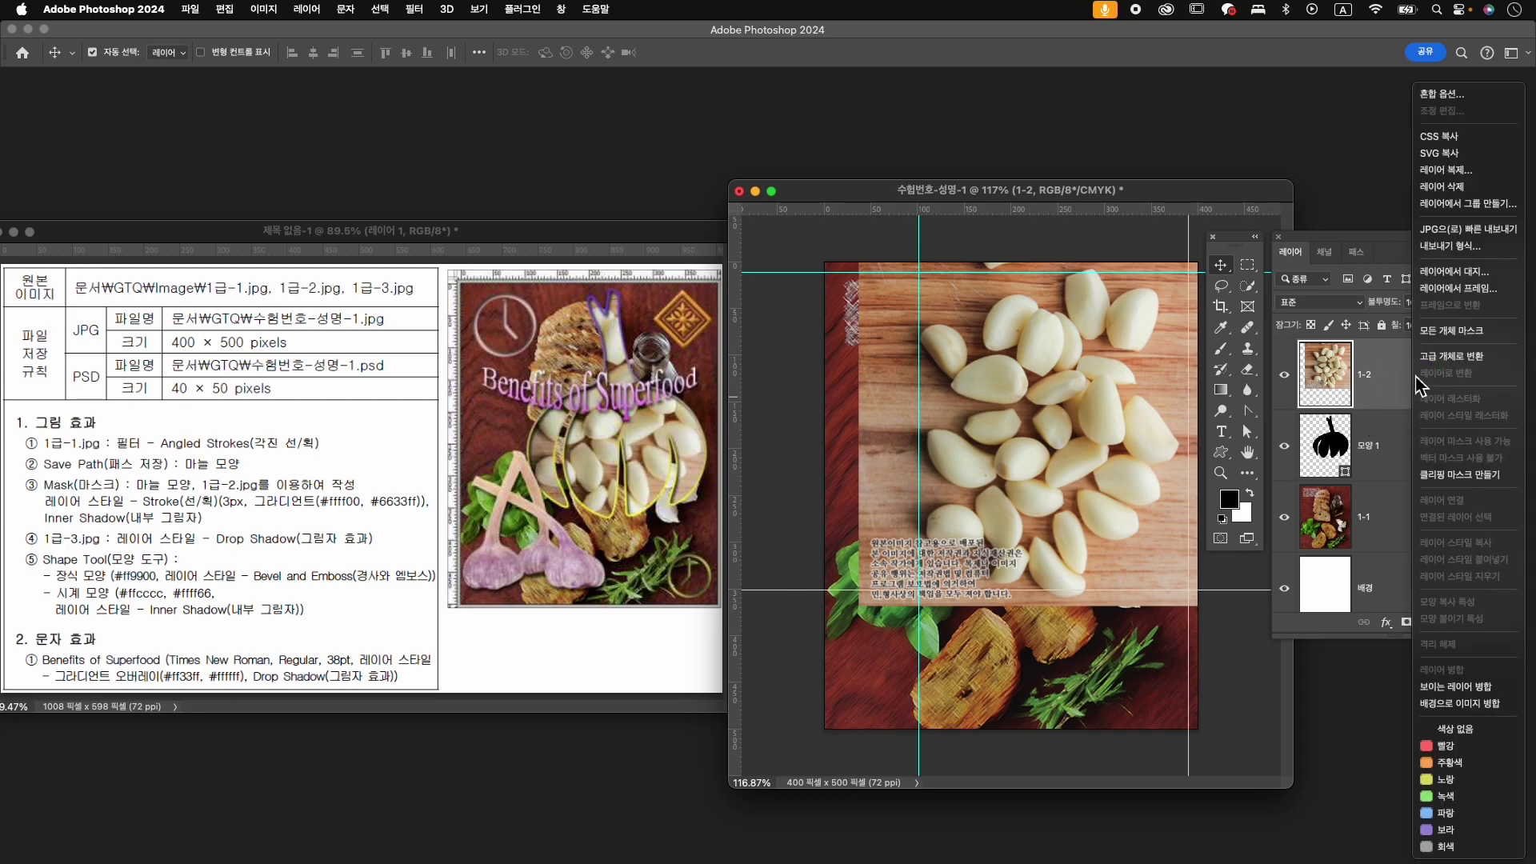
left_click(1480, 477)
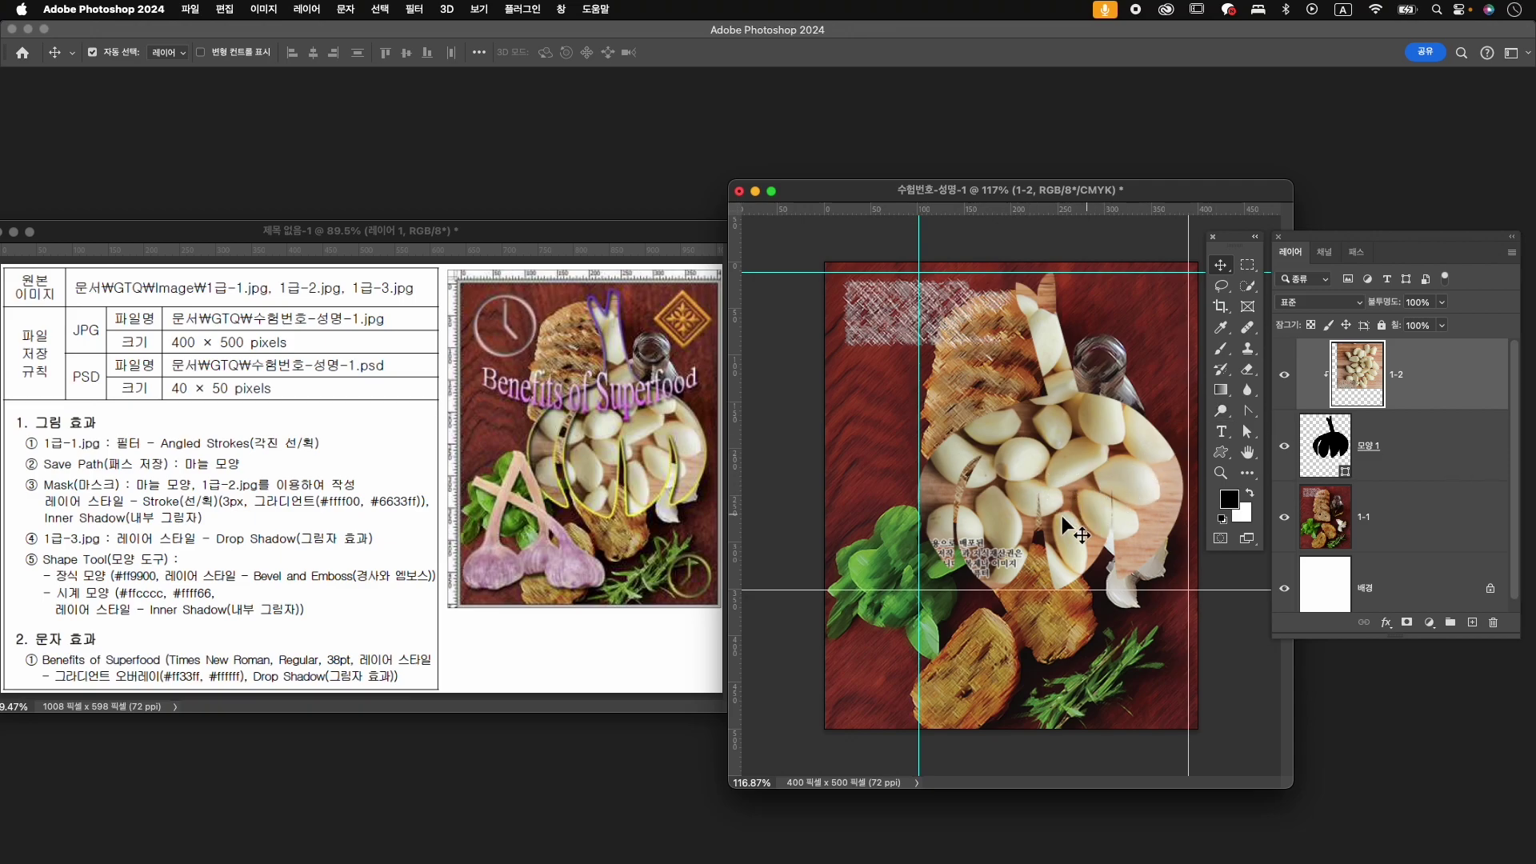
- Add a 3 px Stroke effect with a gradient fill type to the garlic shape layer 모양 1
left_click(1428, 468)
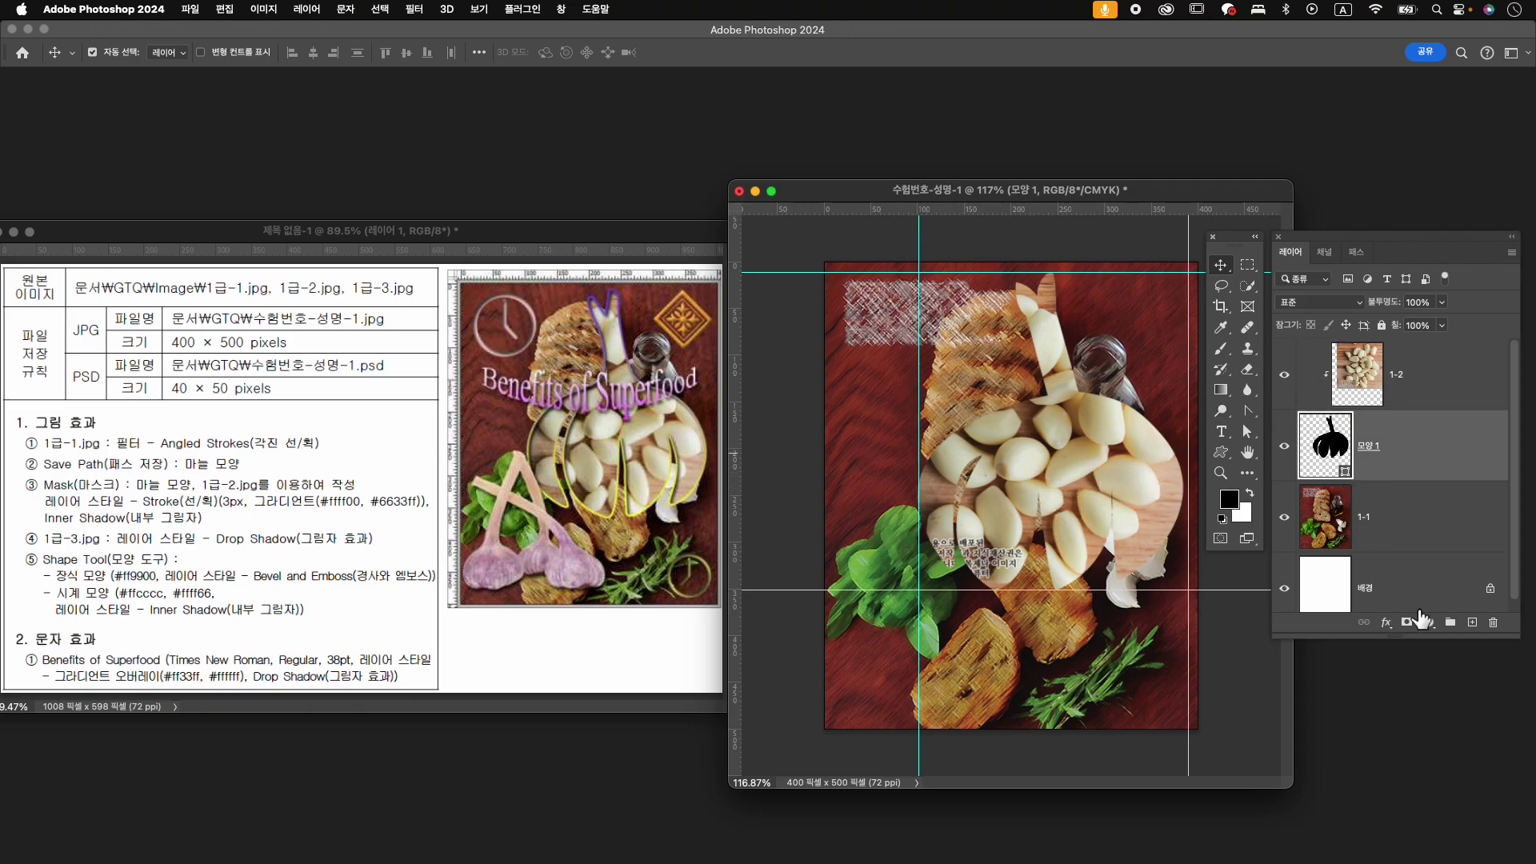
left_click(1388, 624)
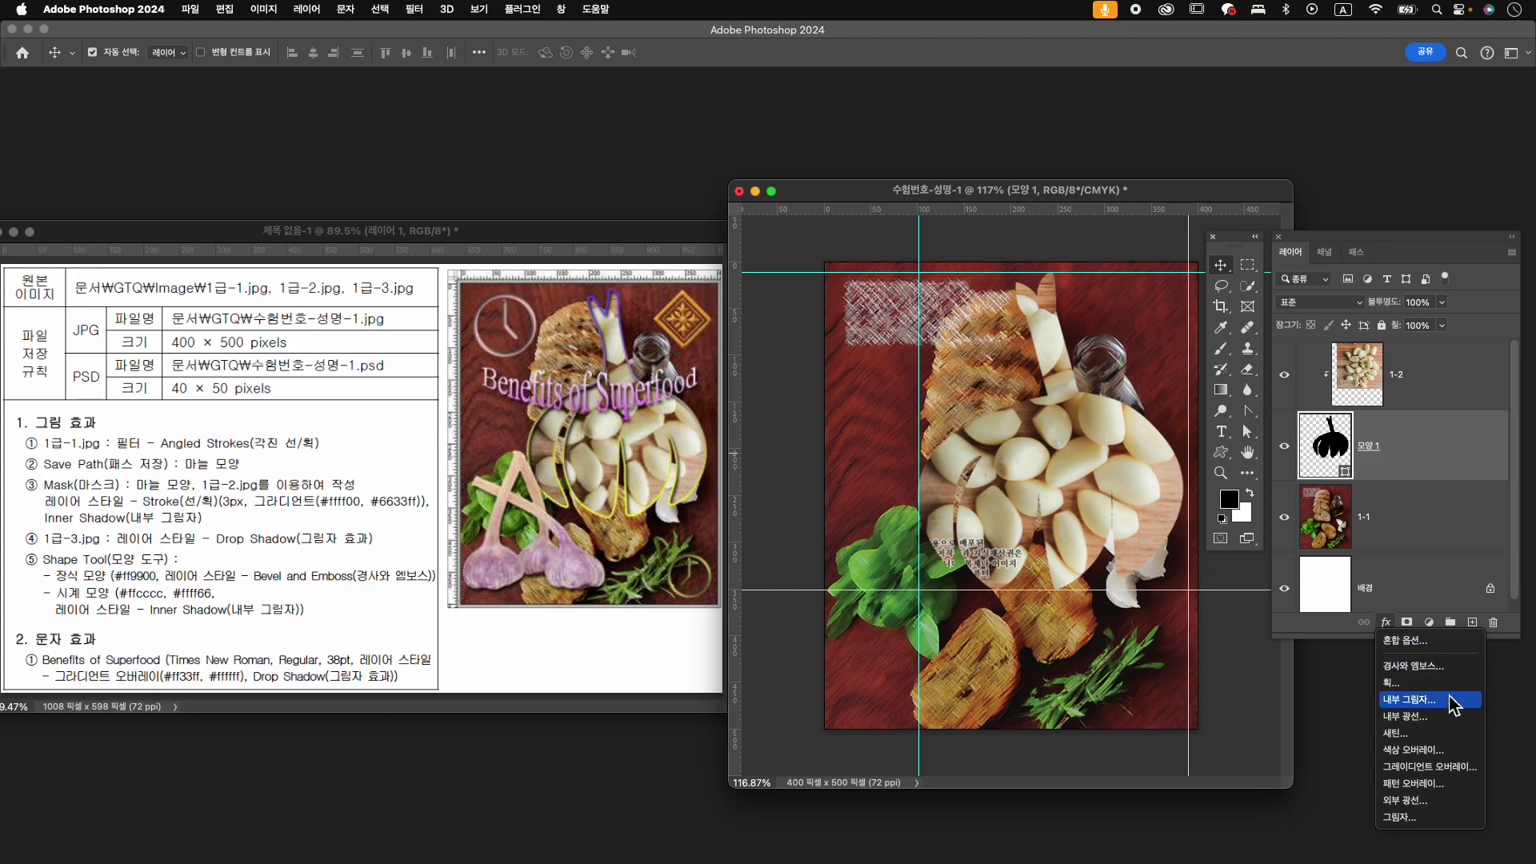
left_click(1432, 684)
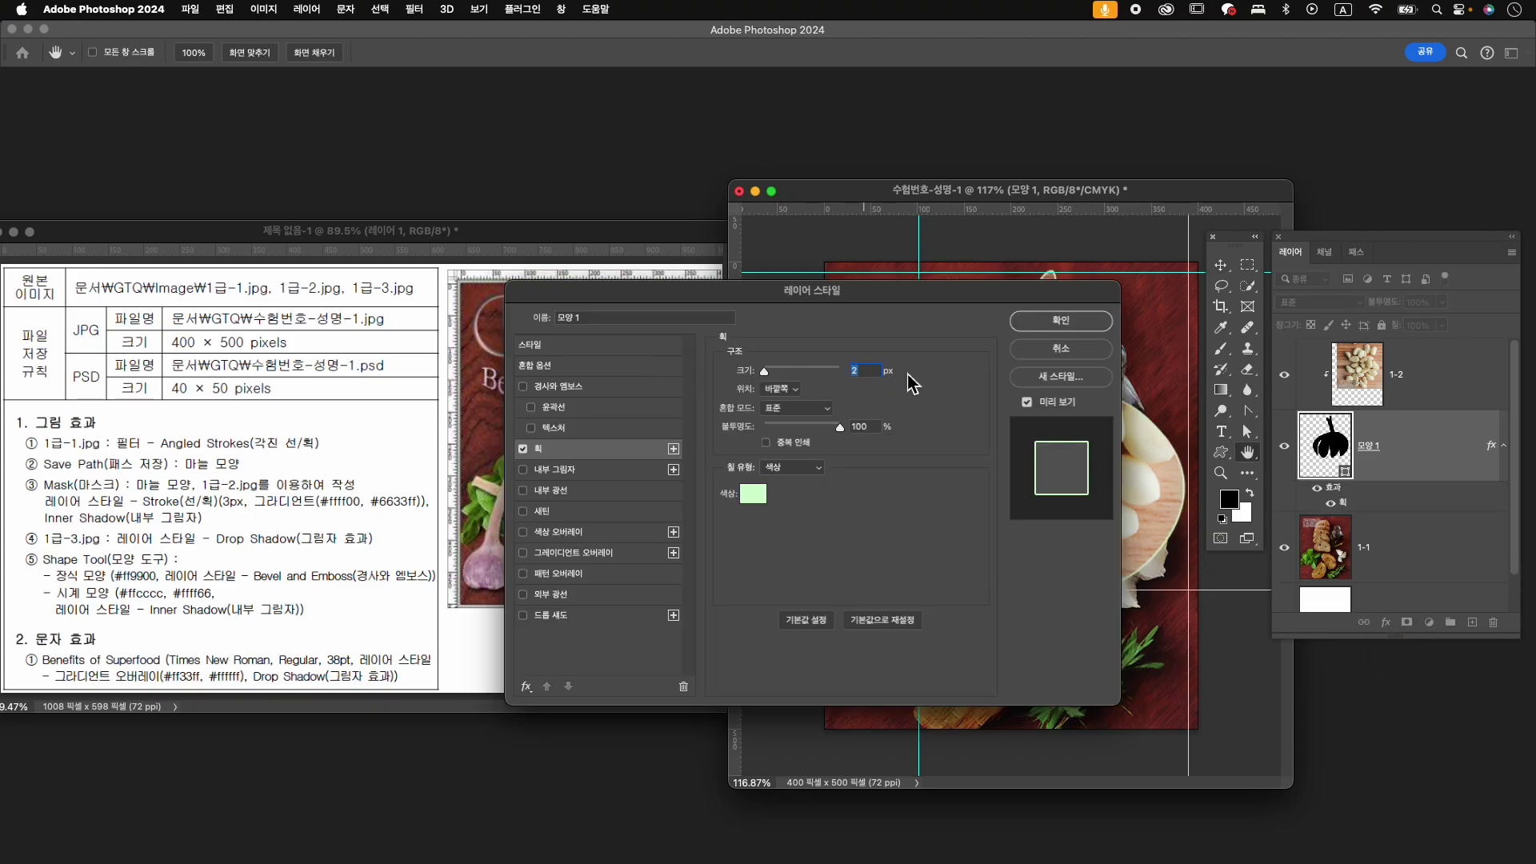
type("3")
left_click(792, 467)
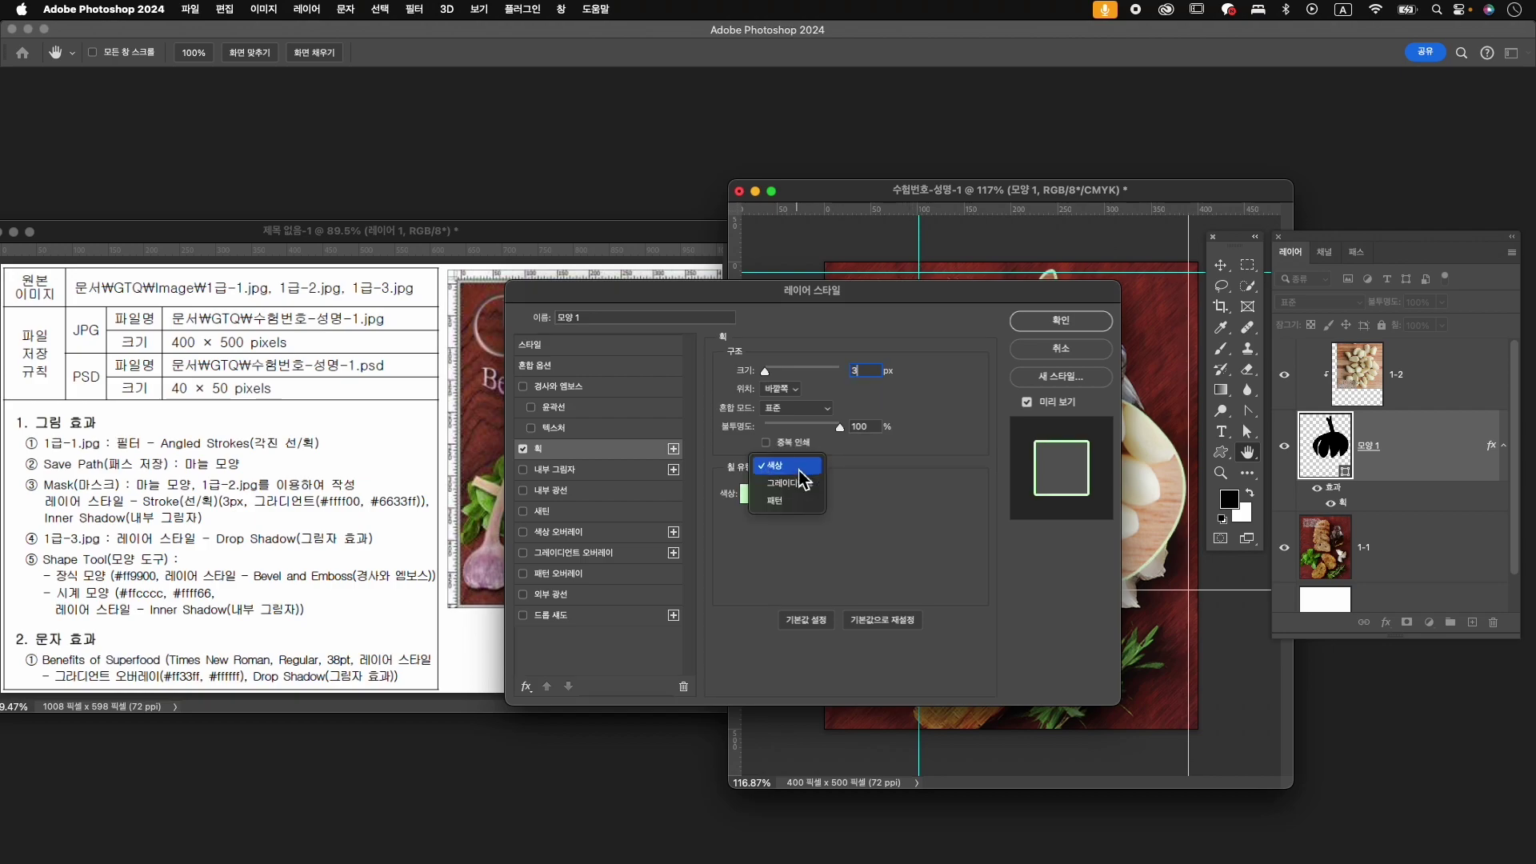
left_click(800, 484)
- Set the stroke gradient's start colour to ffff00 and its end colour to 6633ff
left_click(835, 492)
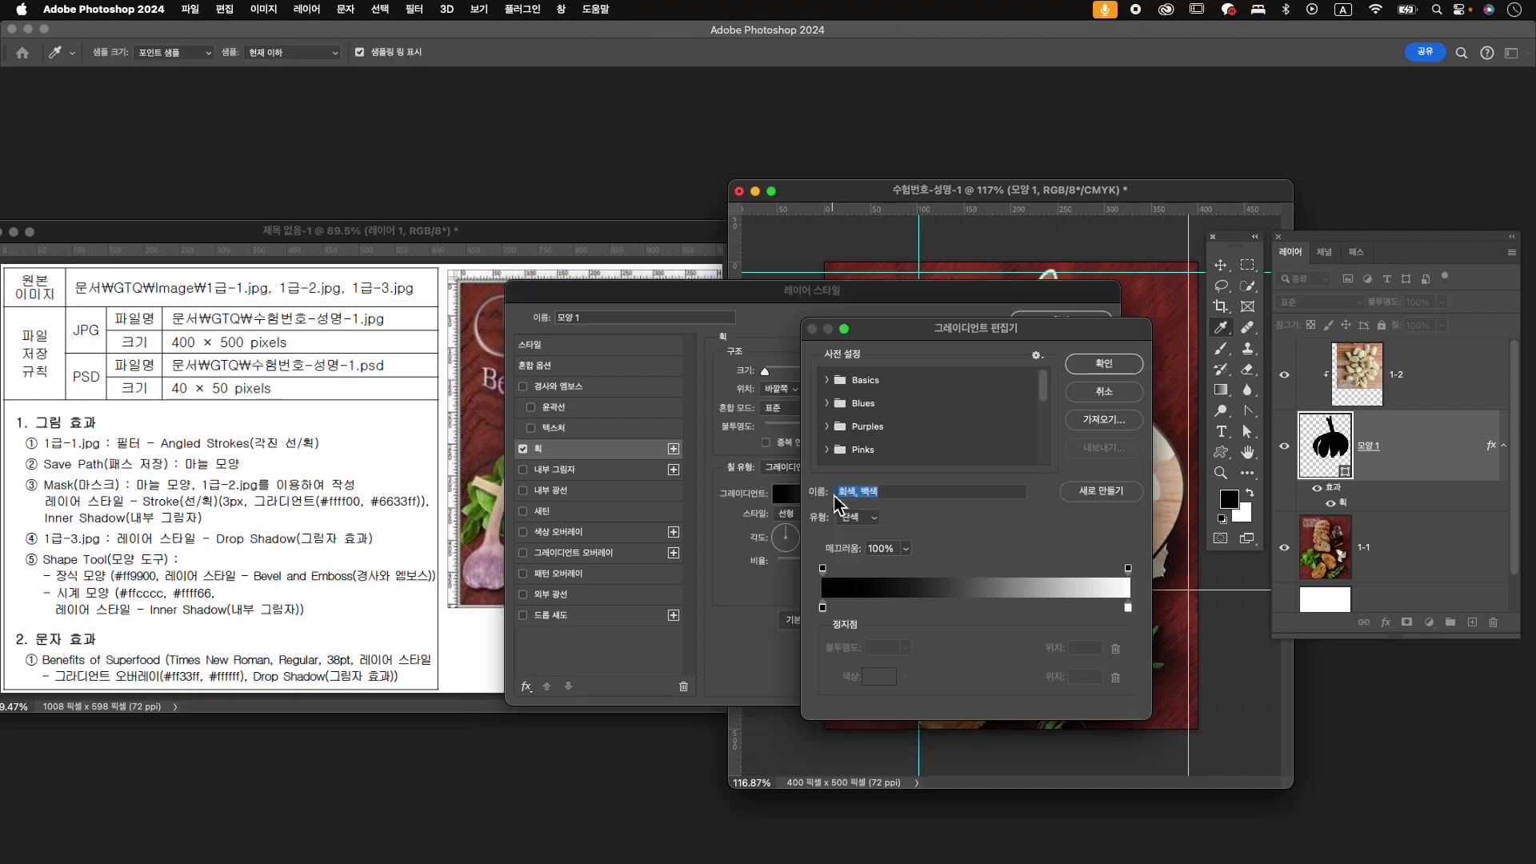
left_click(823, 608)
double_click(823, 609)
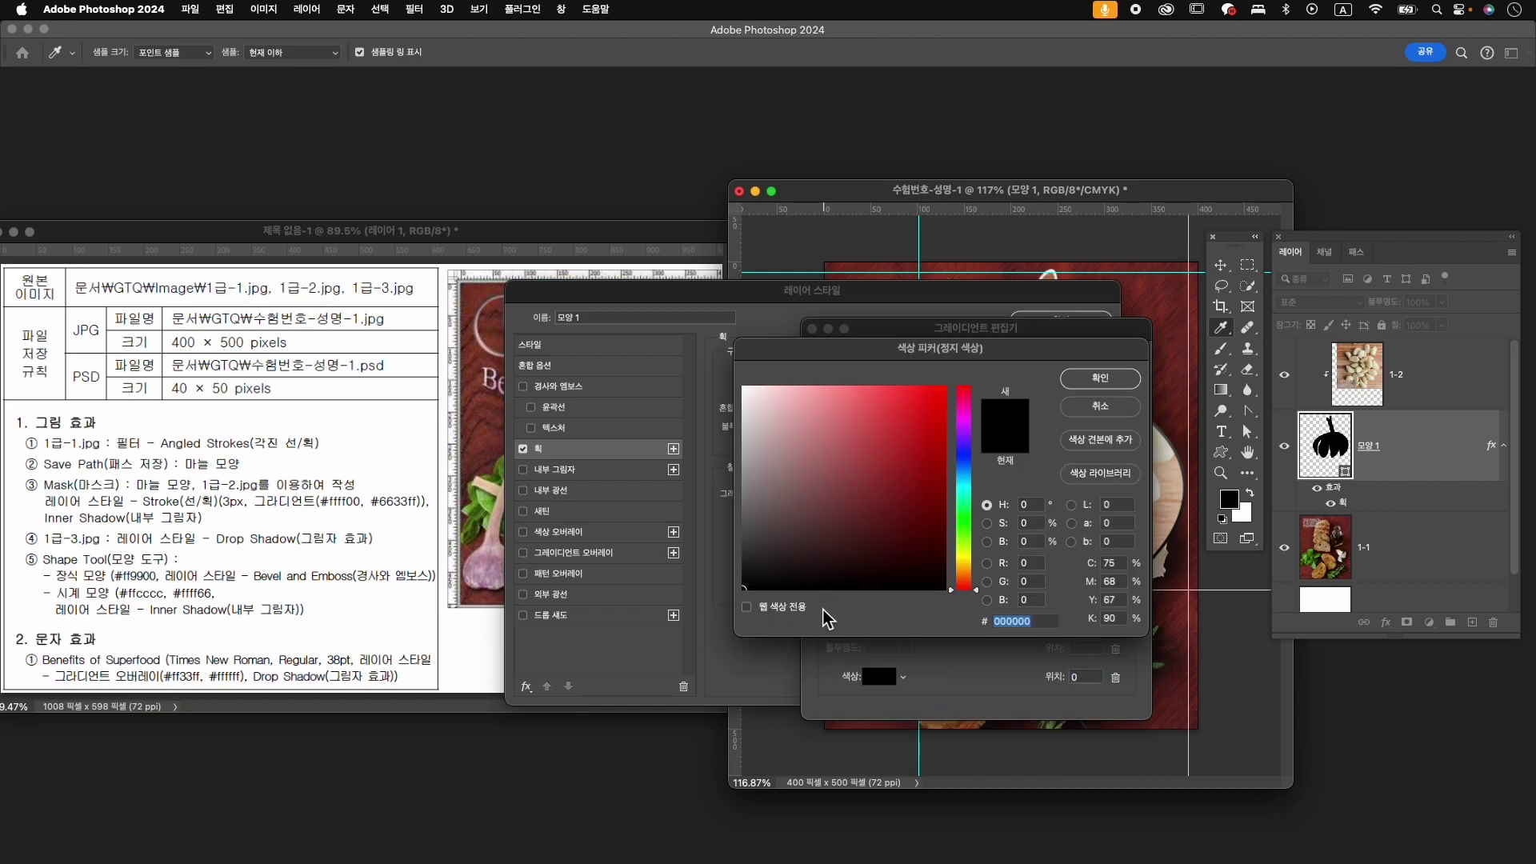
type("ffff00")
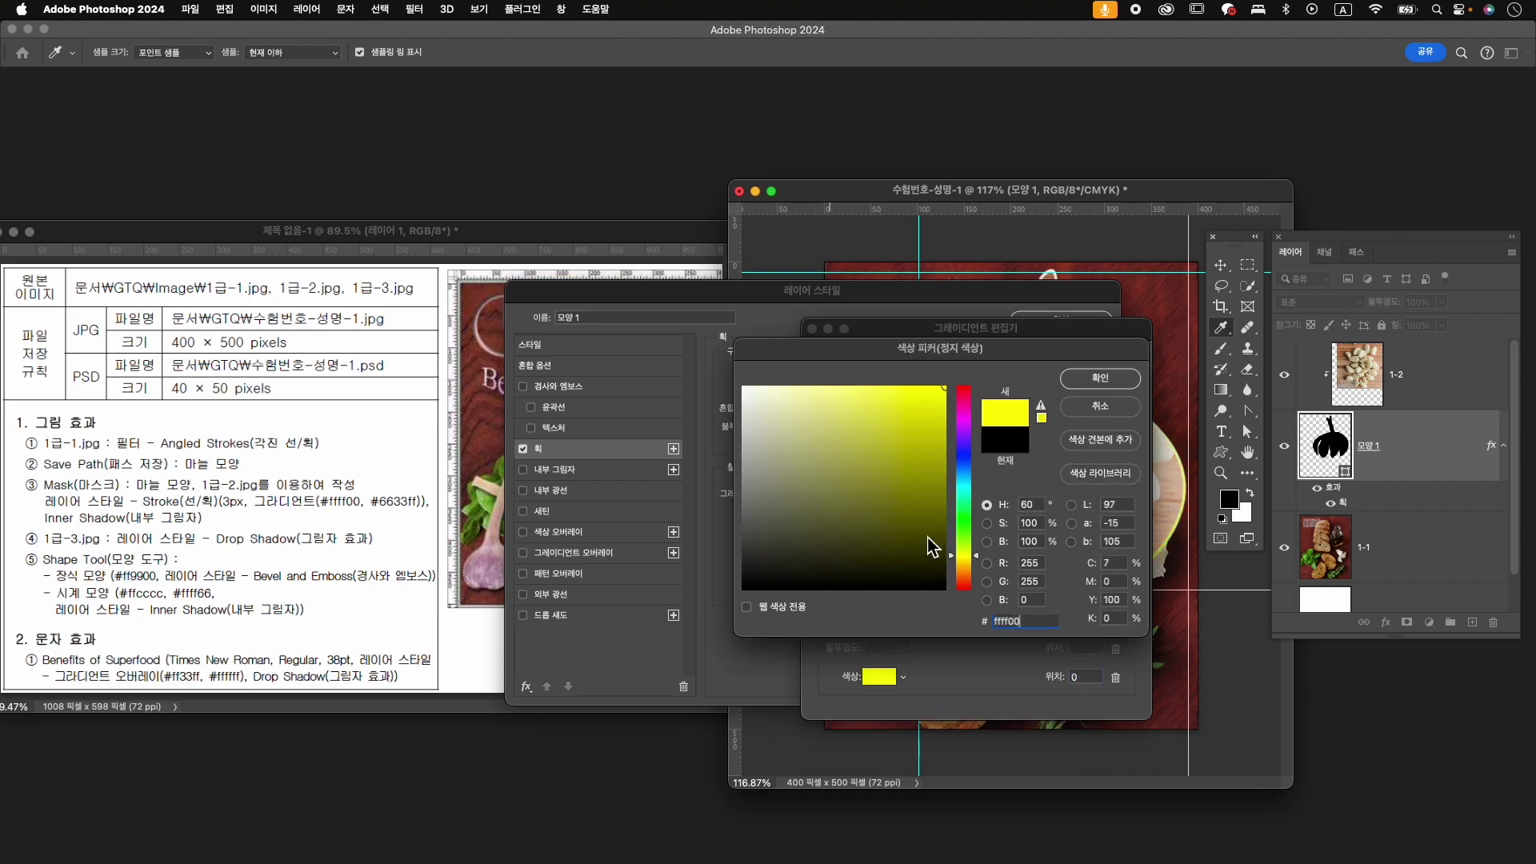
key("Return")
left_click(1129, 610)
double_click(1129, 610)
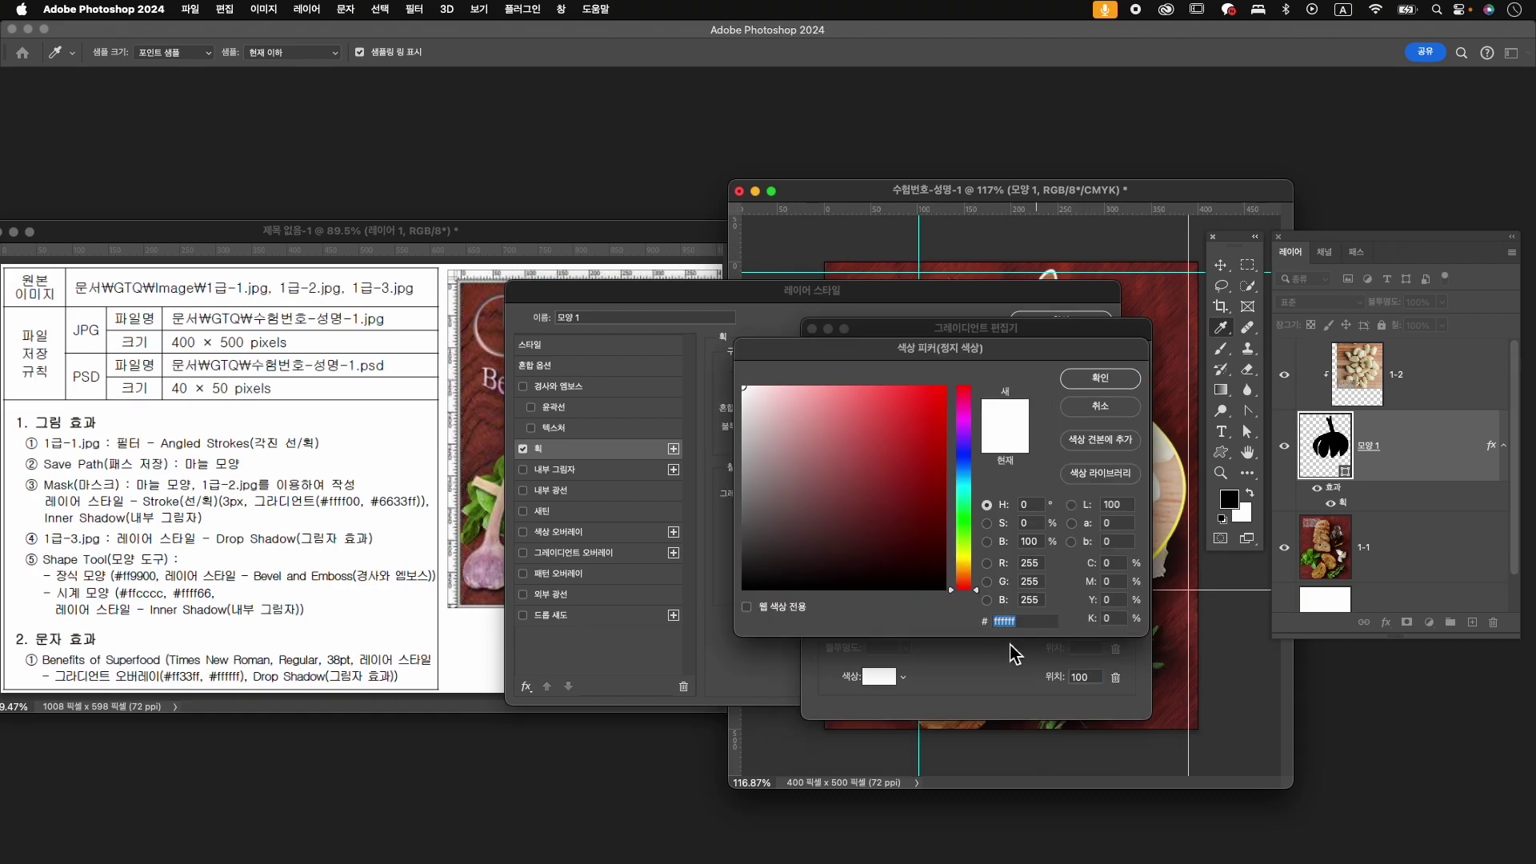
key("Return")
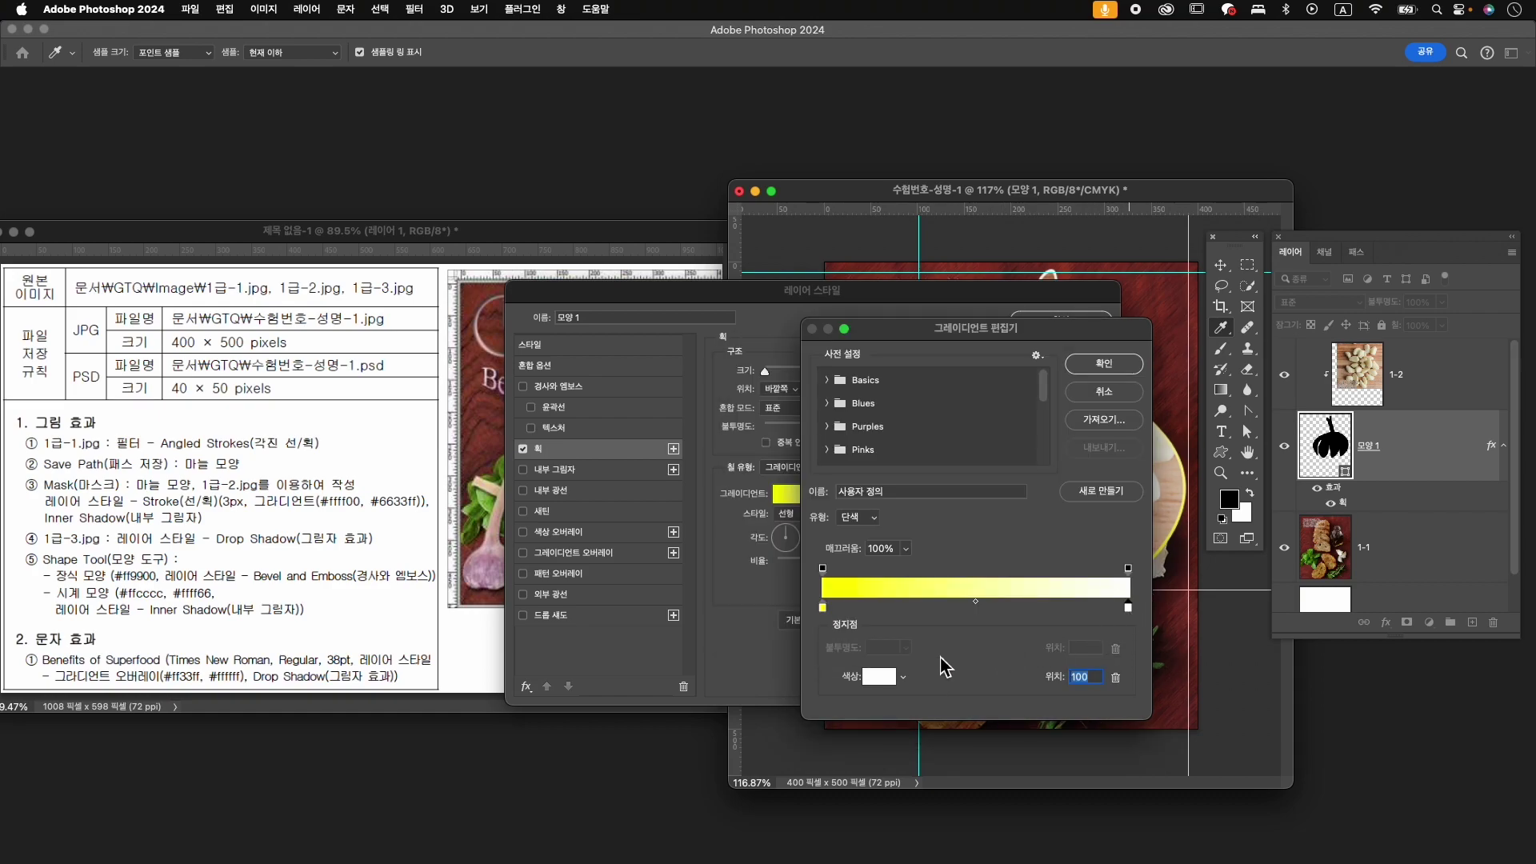
left_click(881, 680)
type("6633ff")
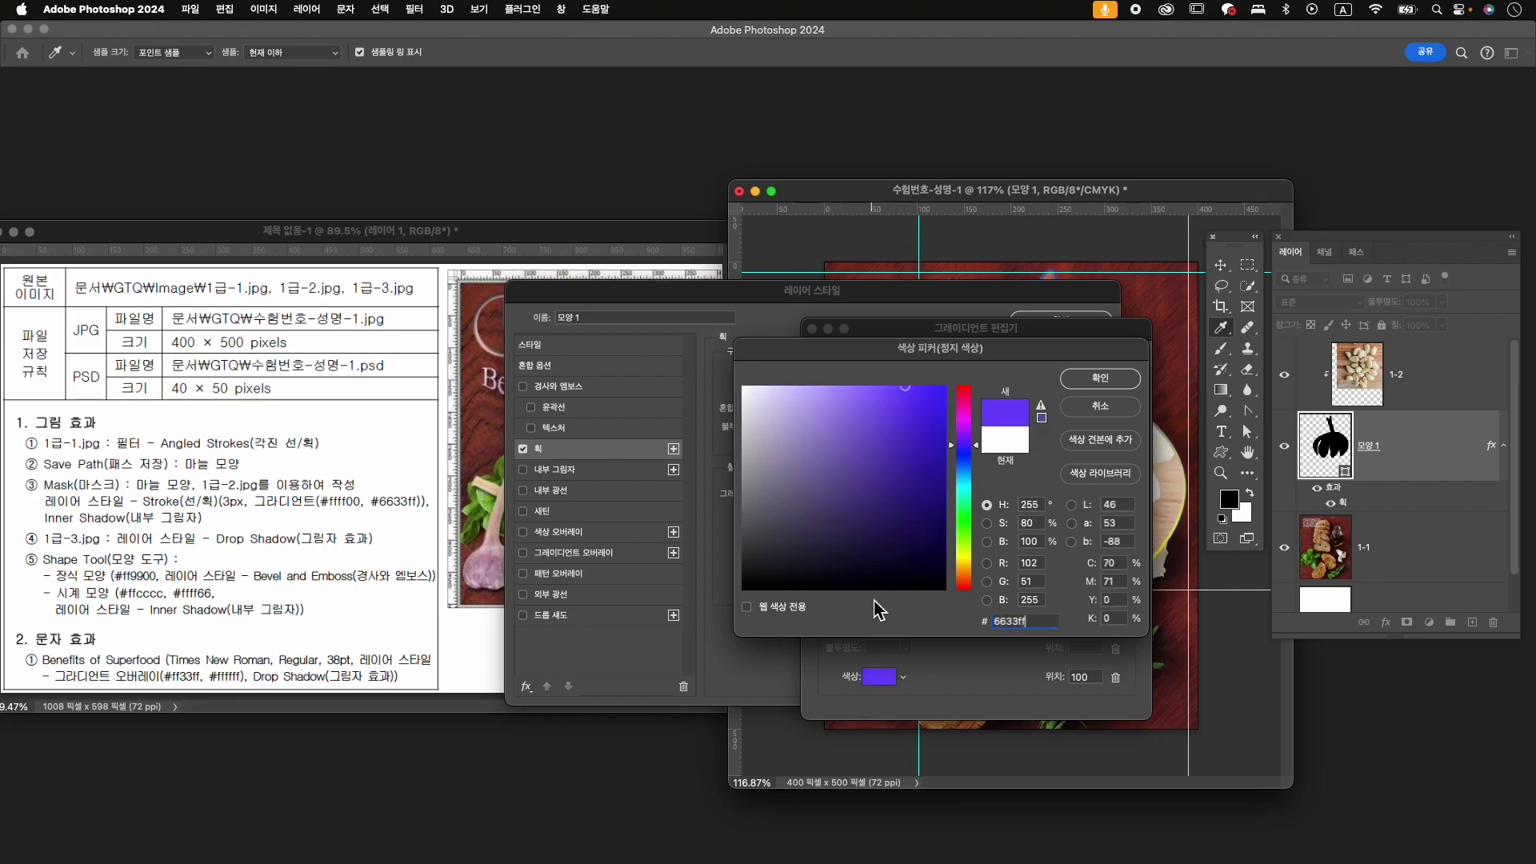
key("Return")
left_click(1094, 367)
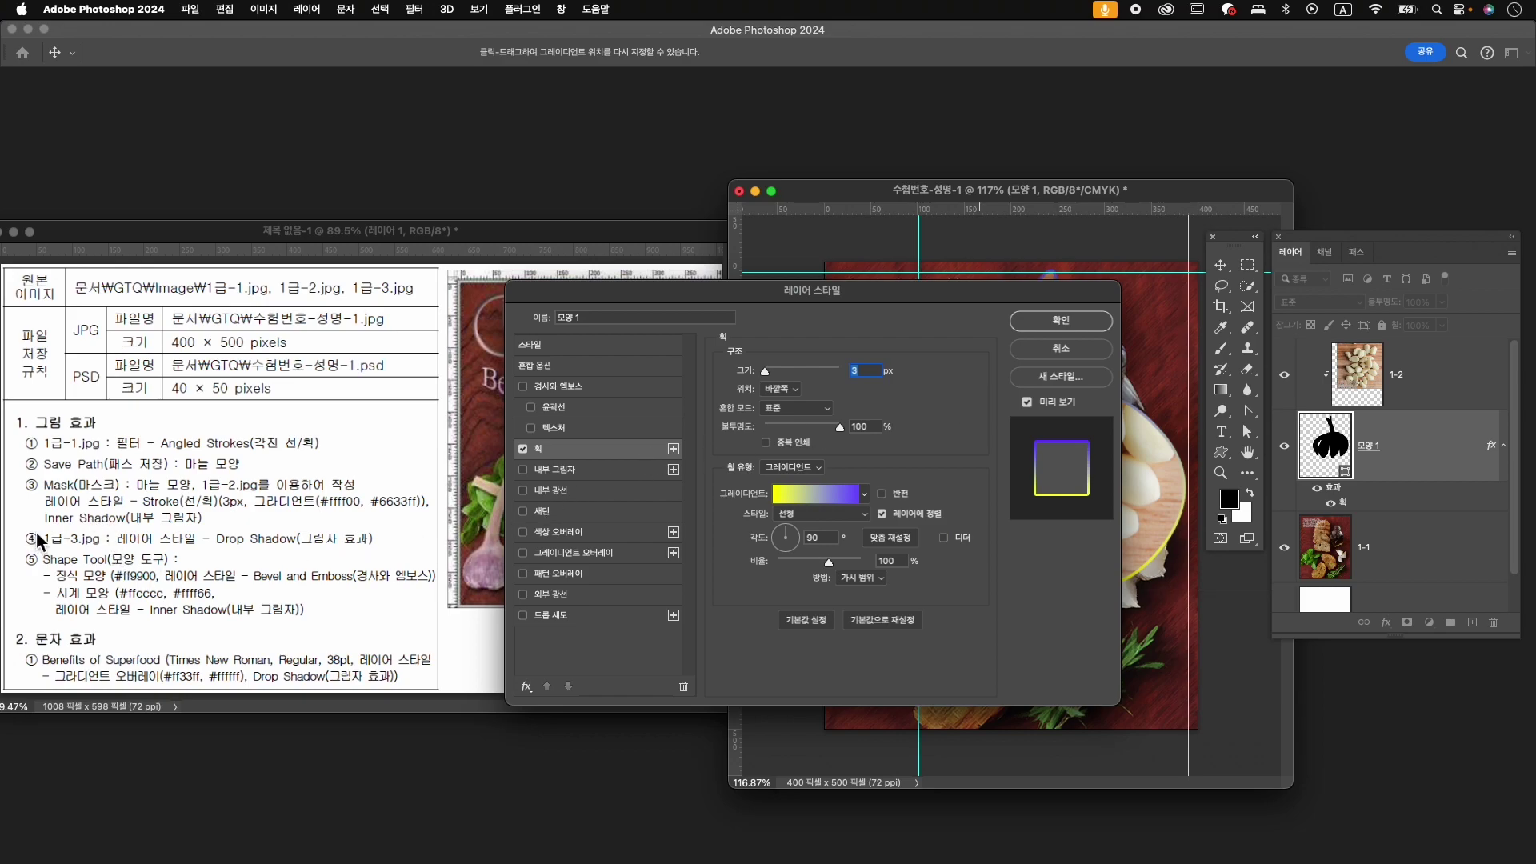
- Add an Inner Shadow effect to the garlic shape and apply the layer styles
left_click(577, 472)
left_click_drag(775, 298, 864, 377)
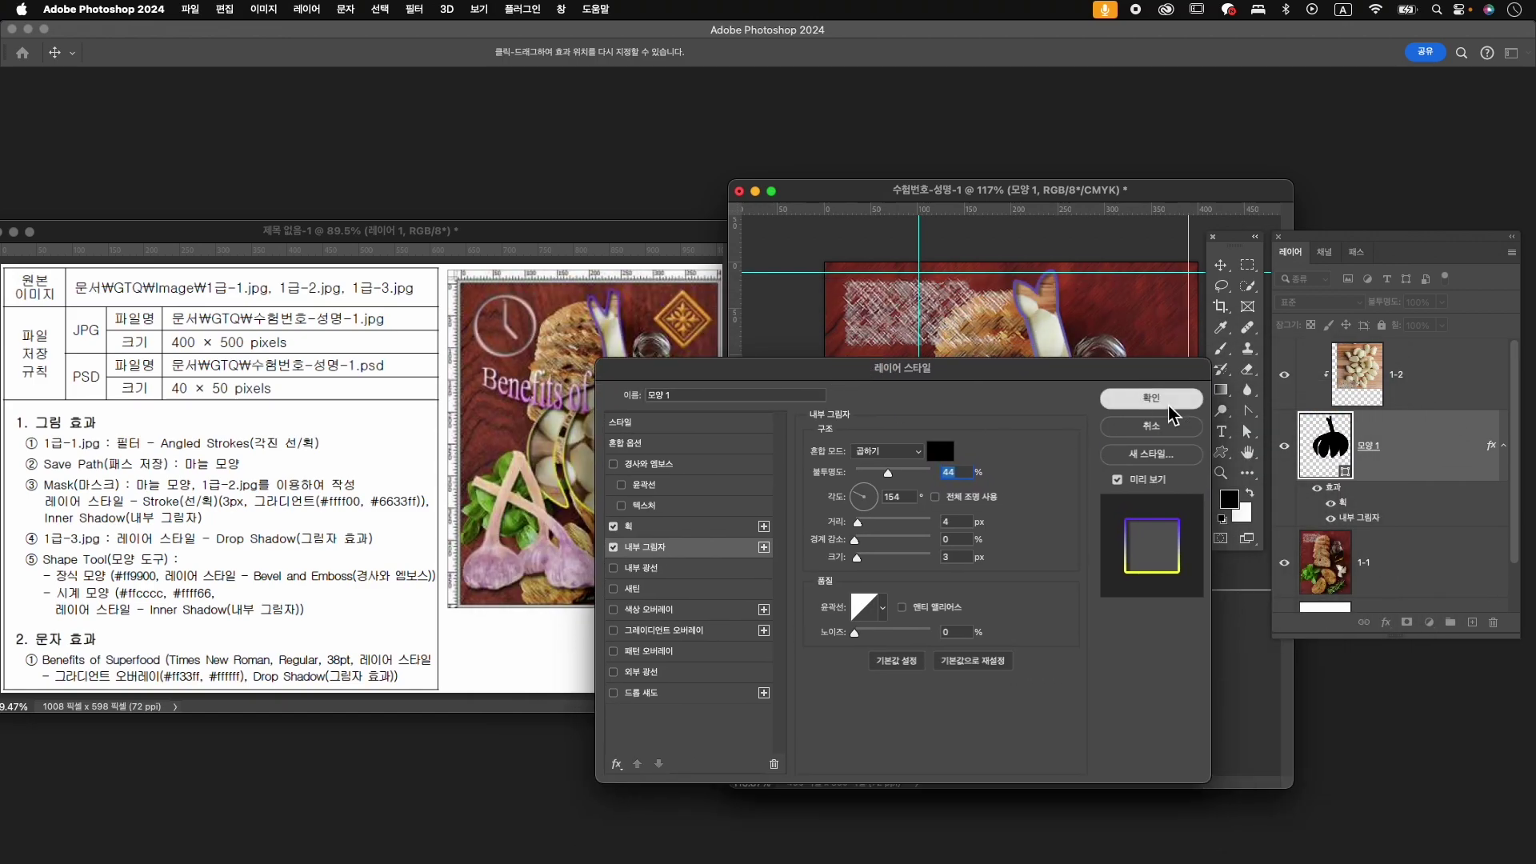
left_click(1164, 399)
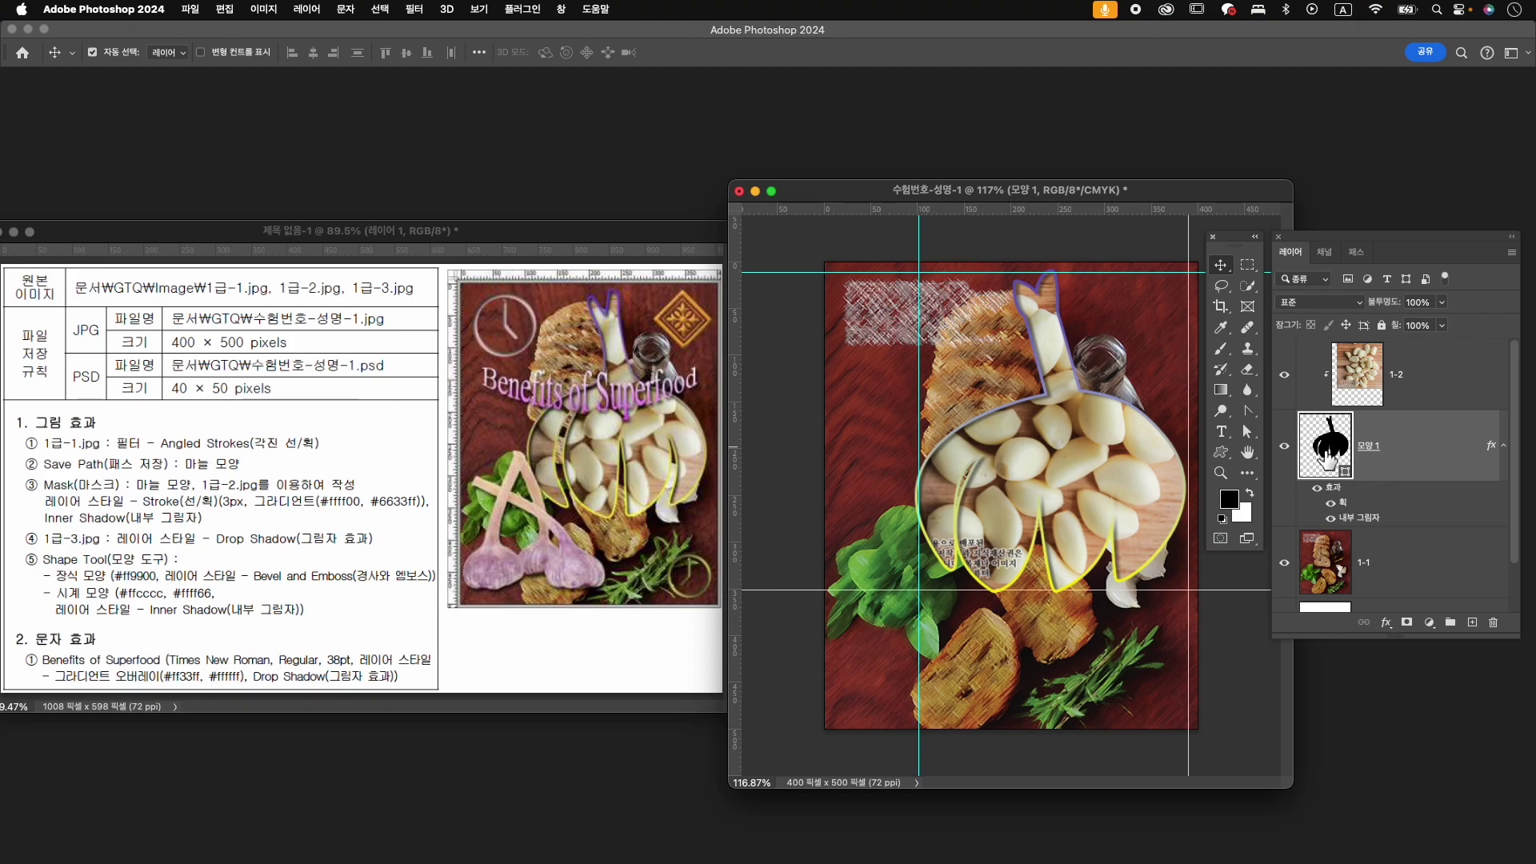
- Reshape the garlic path's stem, left side, middle notch and clove tips with direct selection, bringing its width to about 286 pixels
left_click(1248, 432)
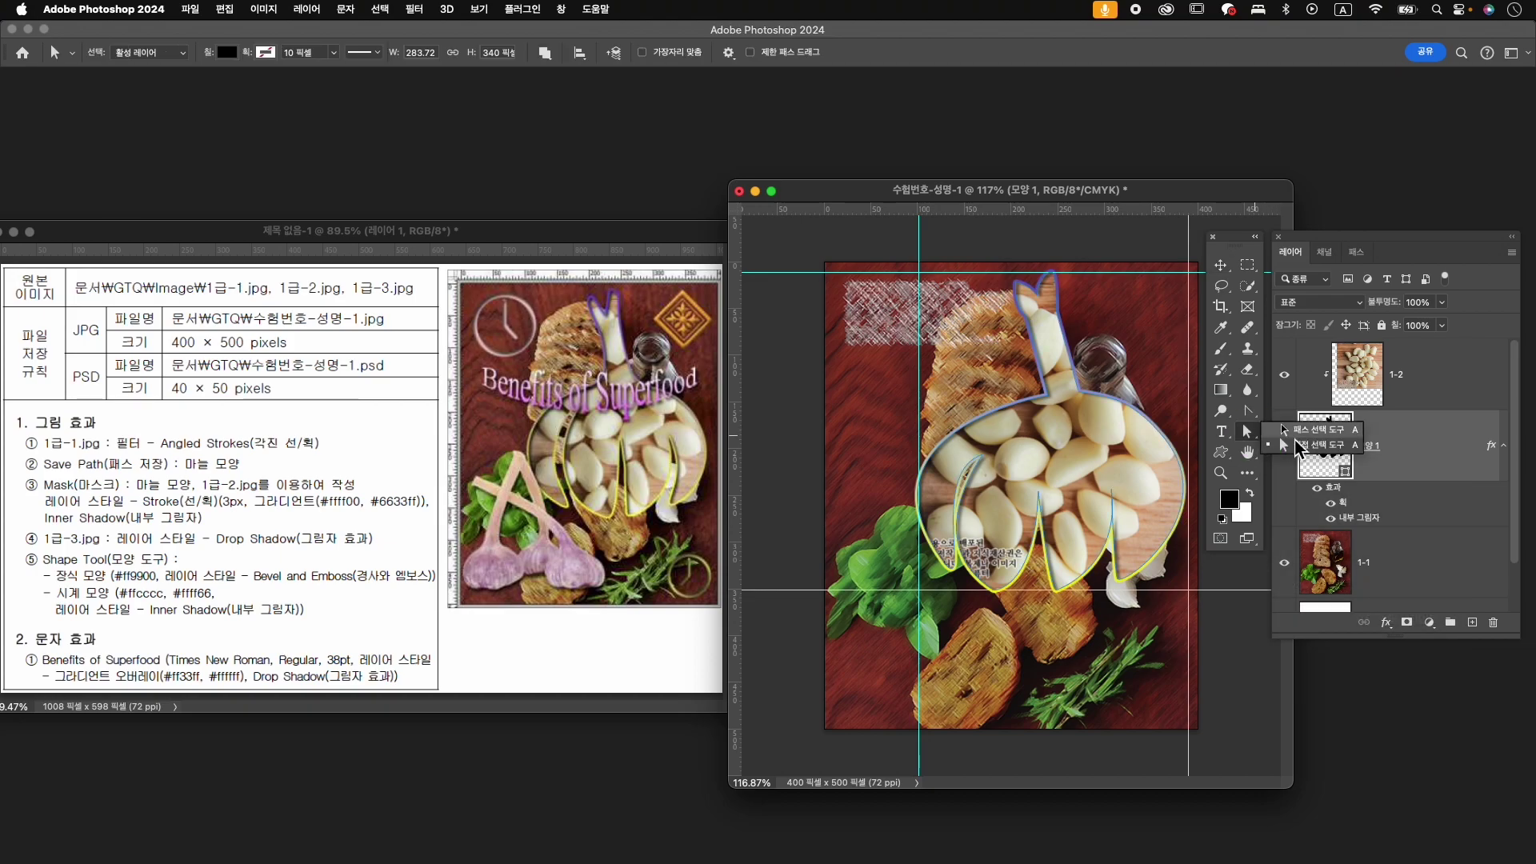
left_click(1042, 303)
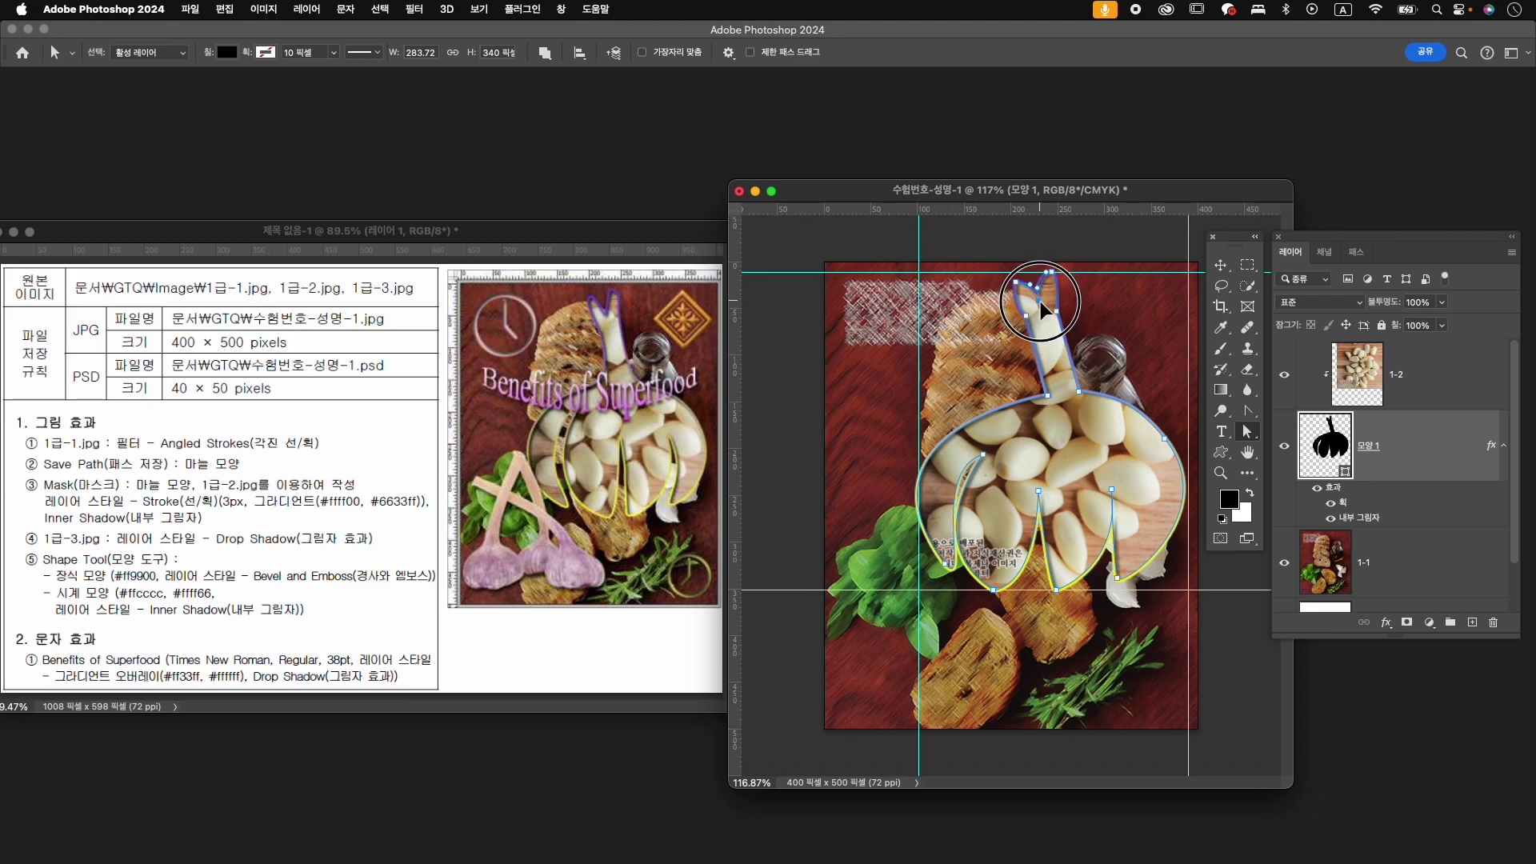
left_click_drag(1018, 319, 1027, 340)
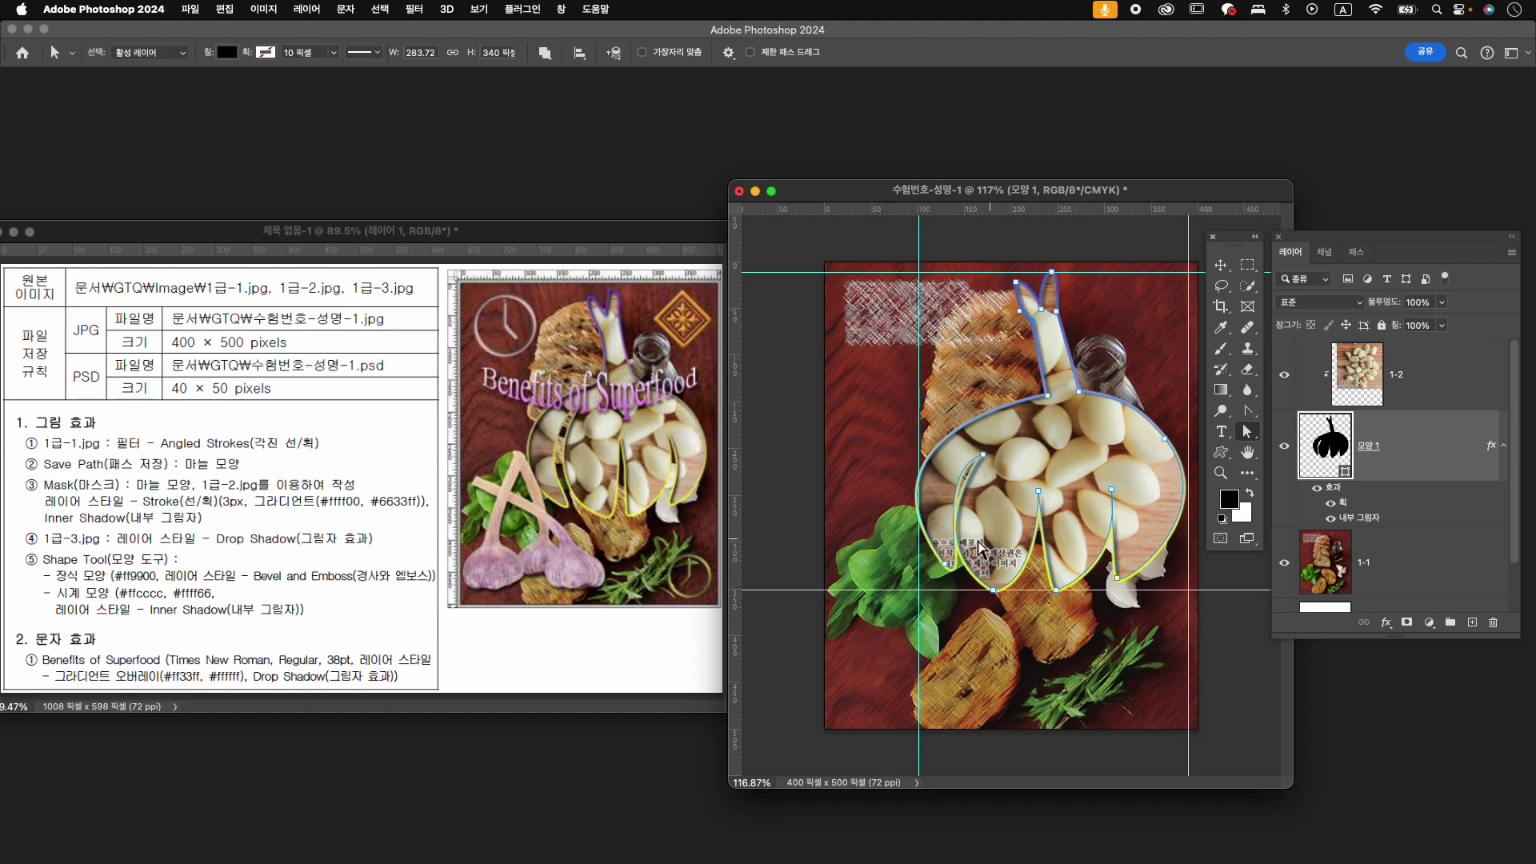
left_click_drag(929, 474, 909, 495)
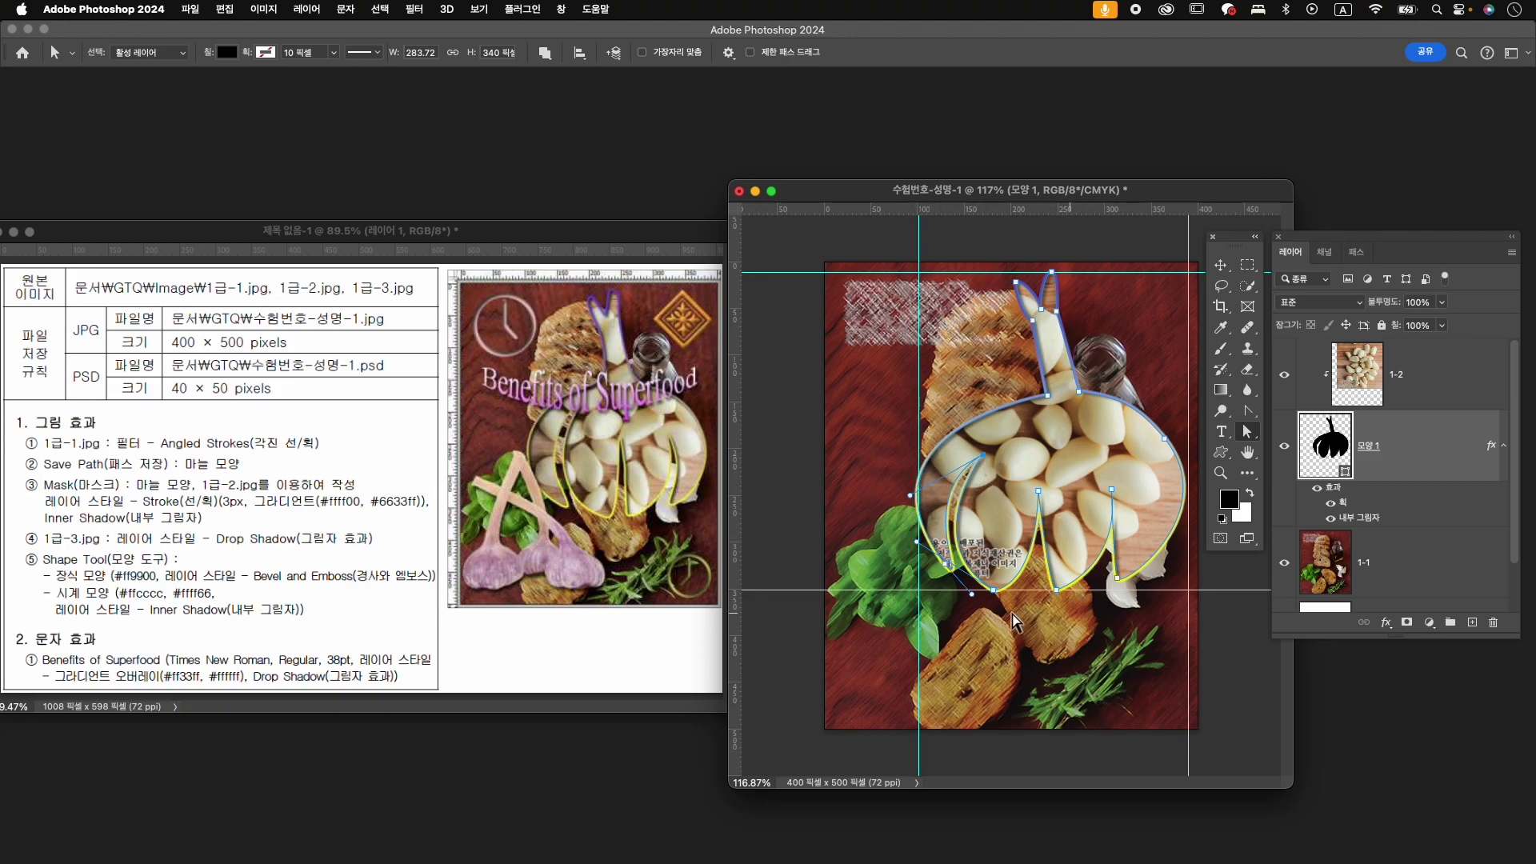
left_click_drag(1038, 491, 1058, 486)
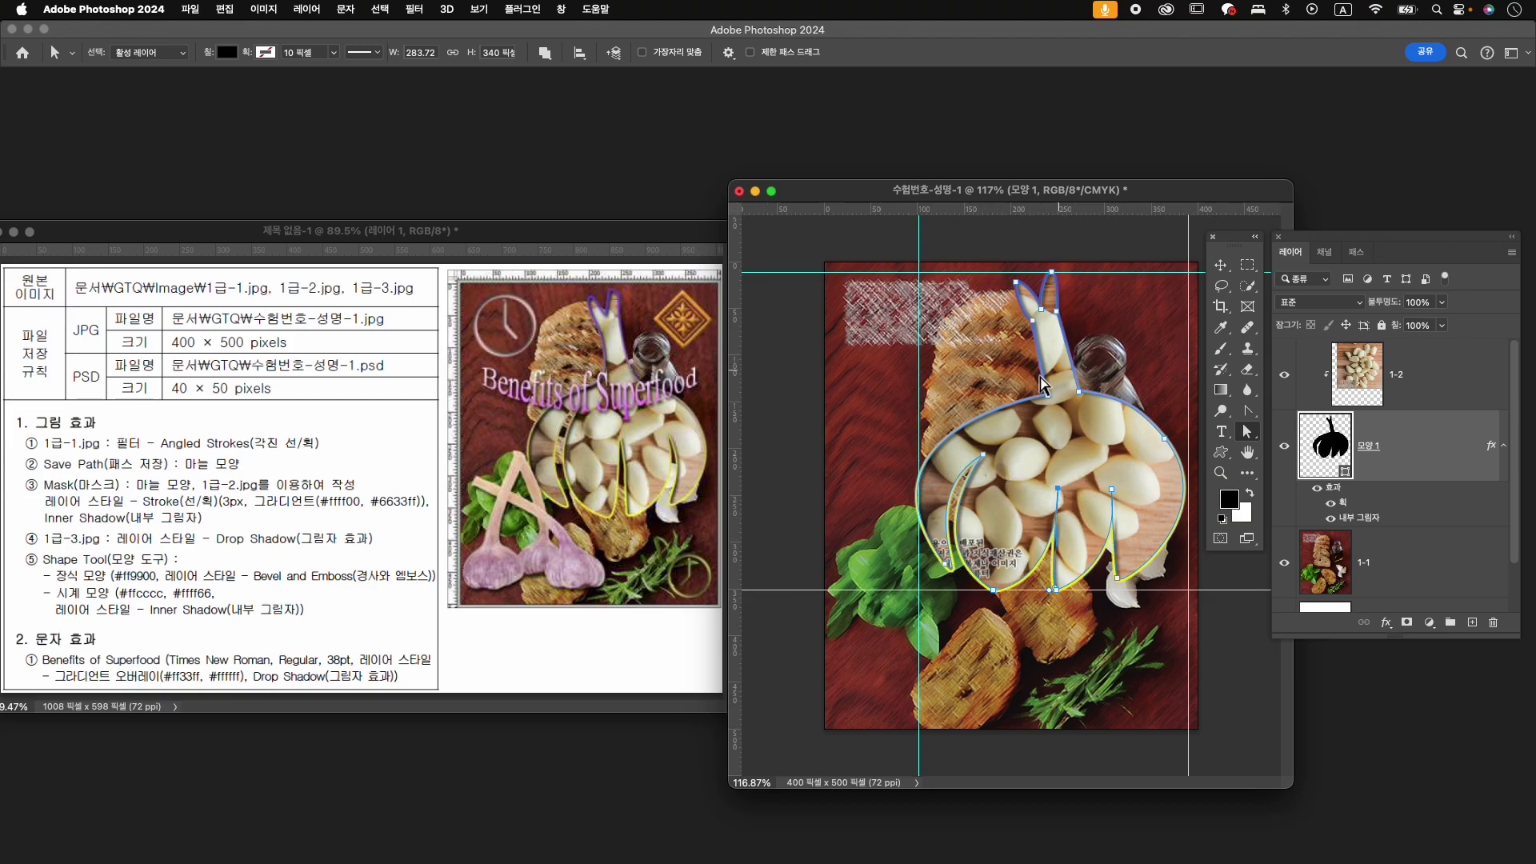
mouse_move(1048, 395)
left_mouse_down()
mouse_move(1035, 395)
mouse_move(1063, 393)
left_mouse_up()
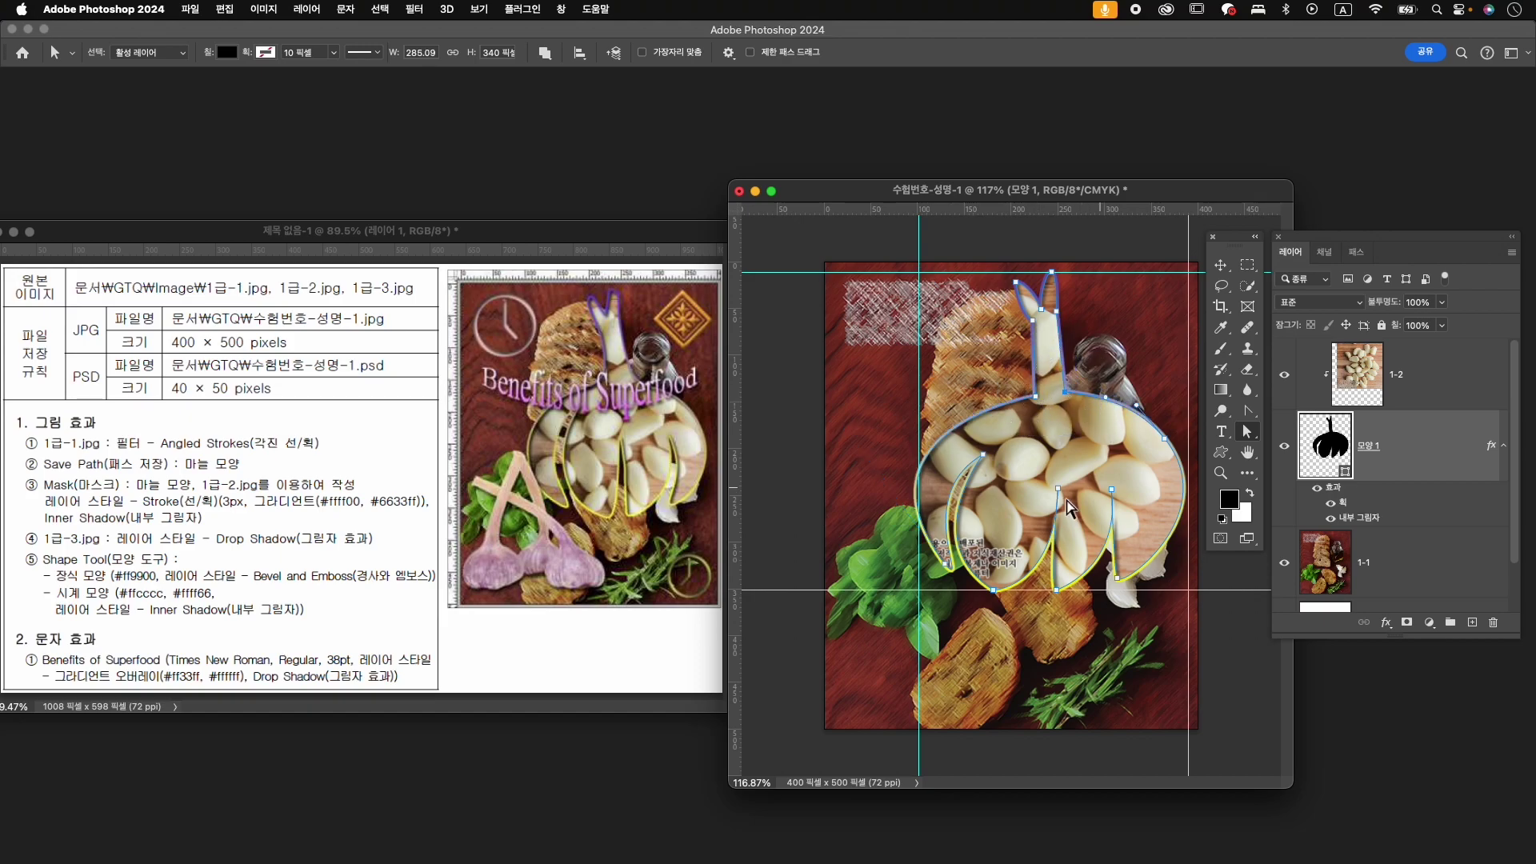
left_click_drag(1070, 590, 1066, 590)
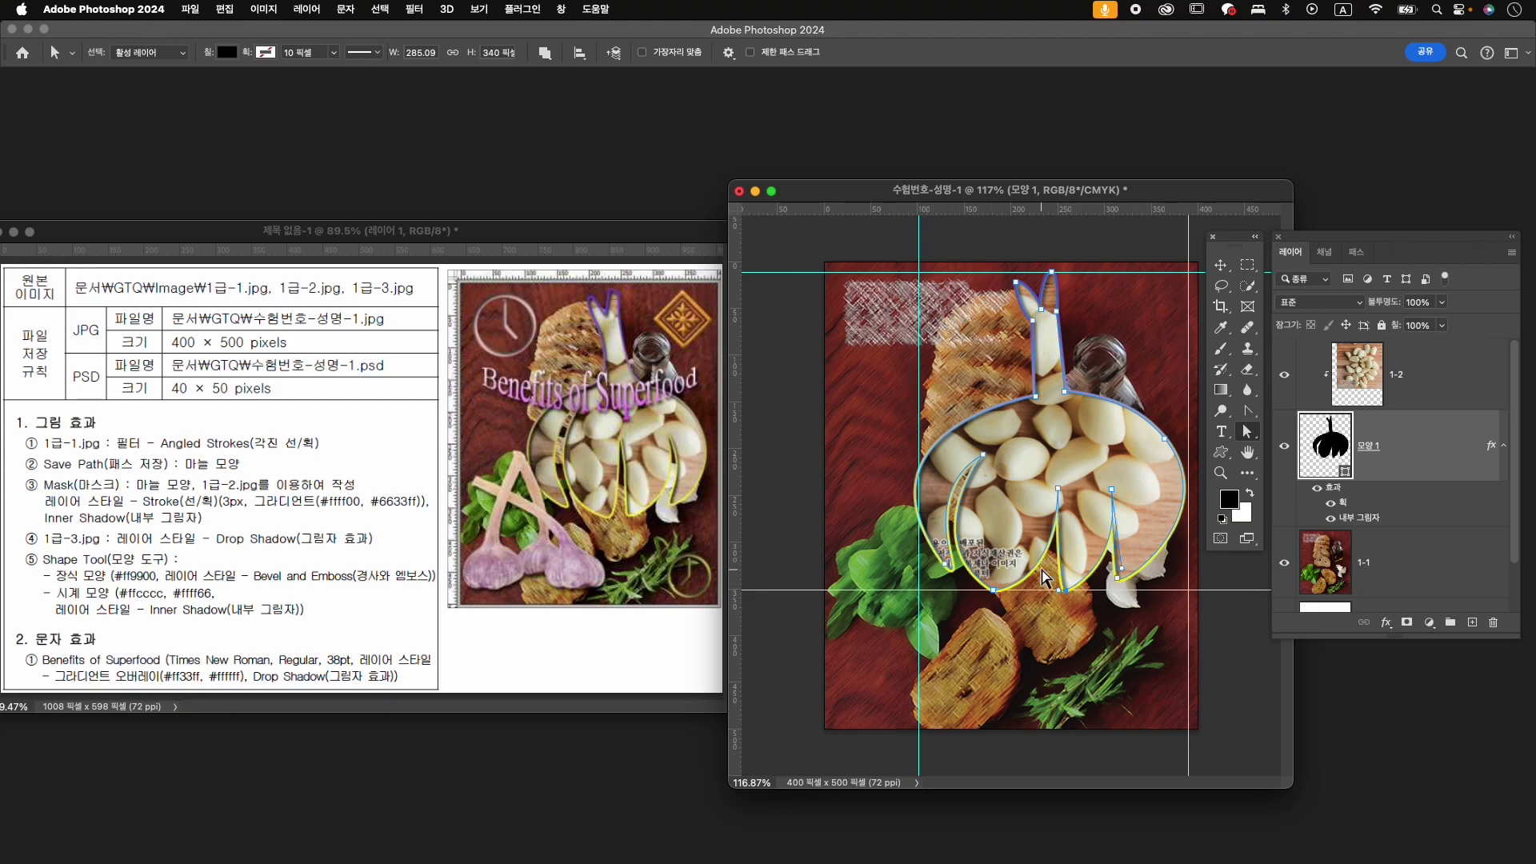
left_click_drag(996, 592, 1003, 592)
left_click_drag(1117, 579, 1121, 577)
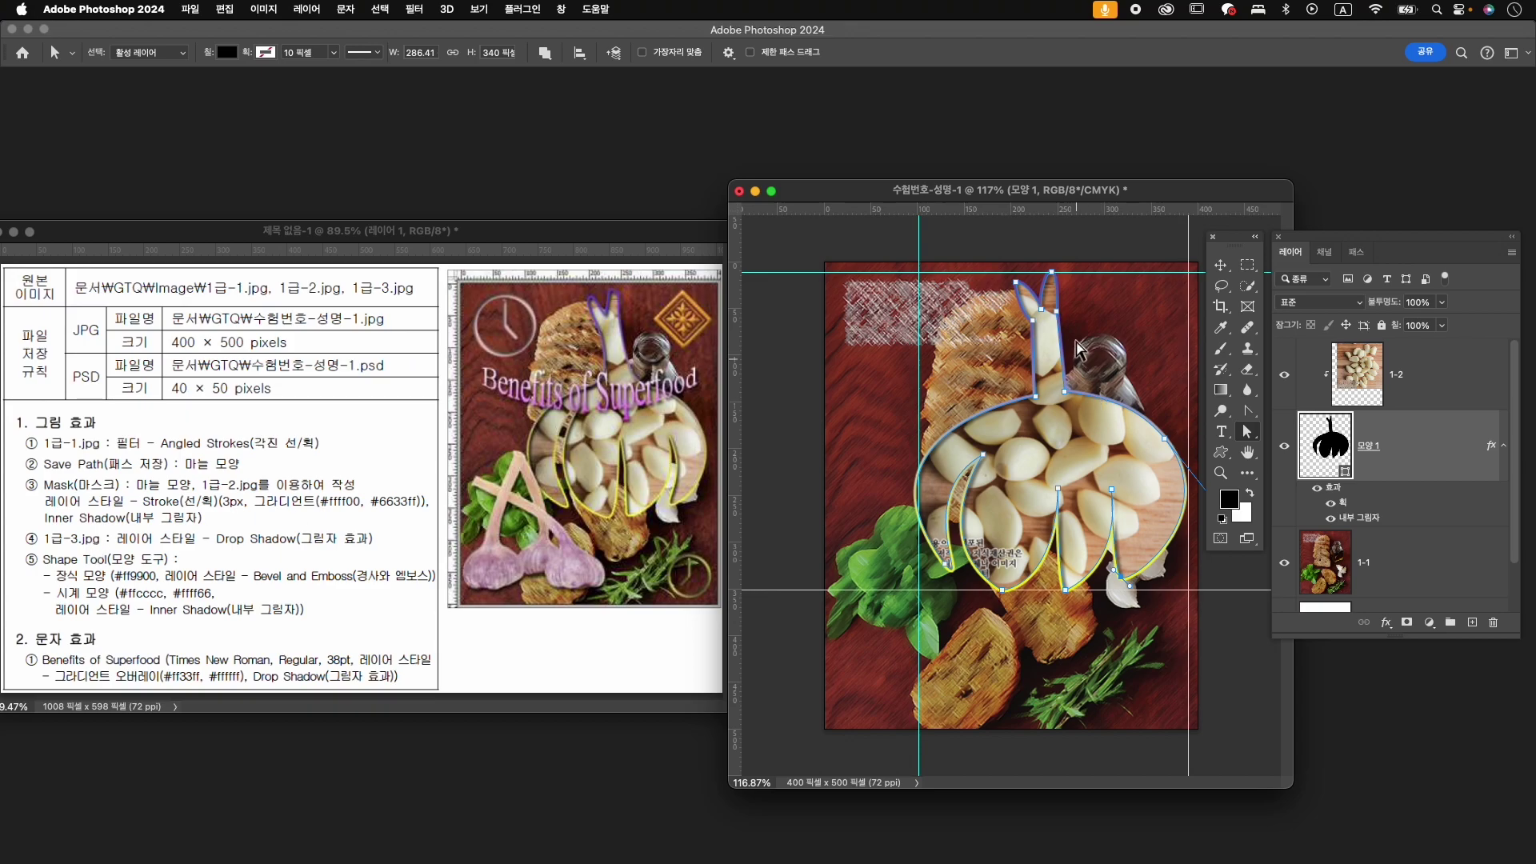
- Leave path editing for the Move tool and make the clipped photo layer 1-2 active
left_click(1220, 264)
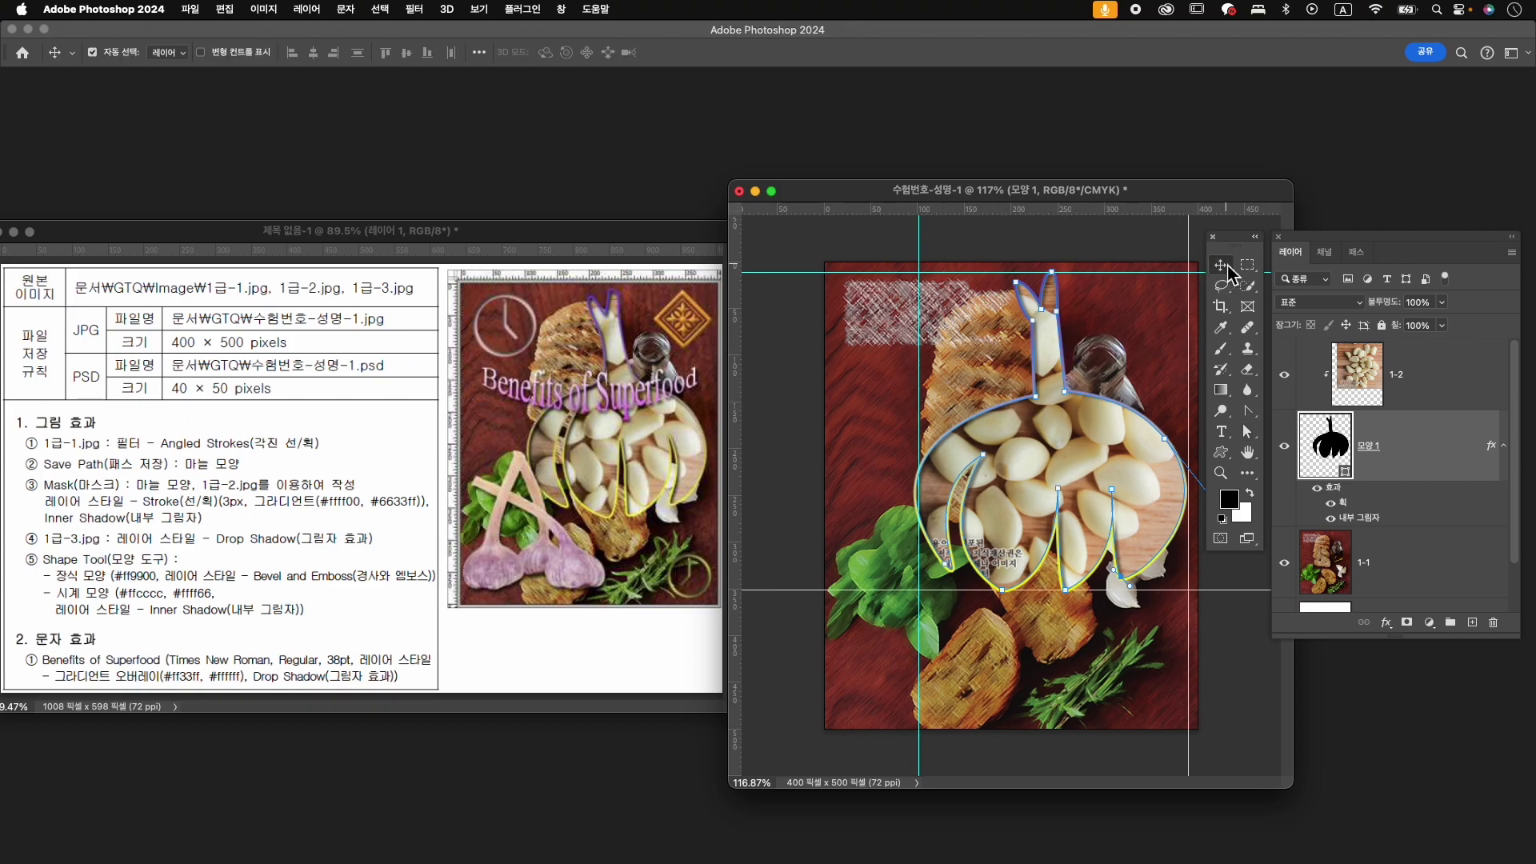
left_click(1447, 375)
left_click(1444, 470)
left_click(1445, 378)
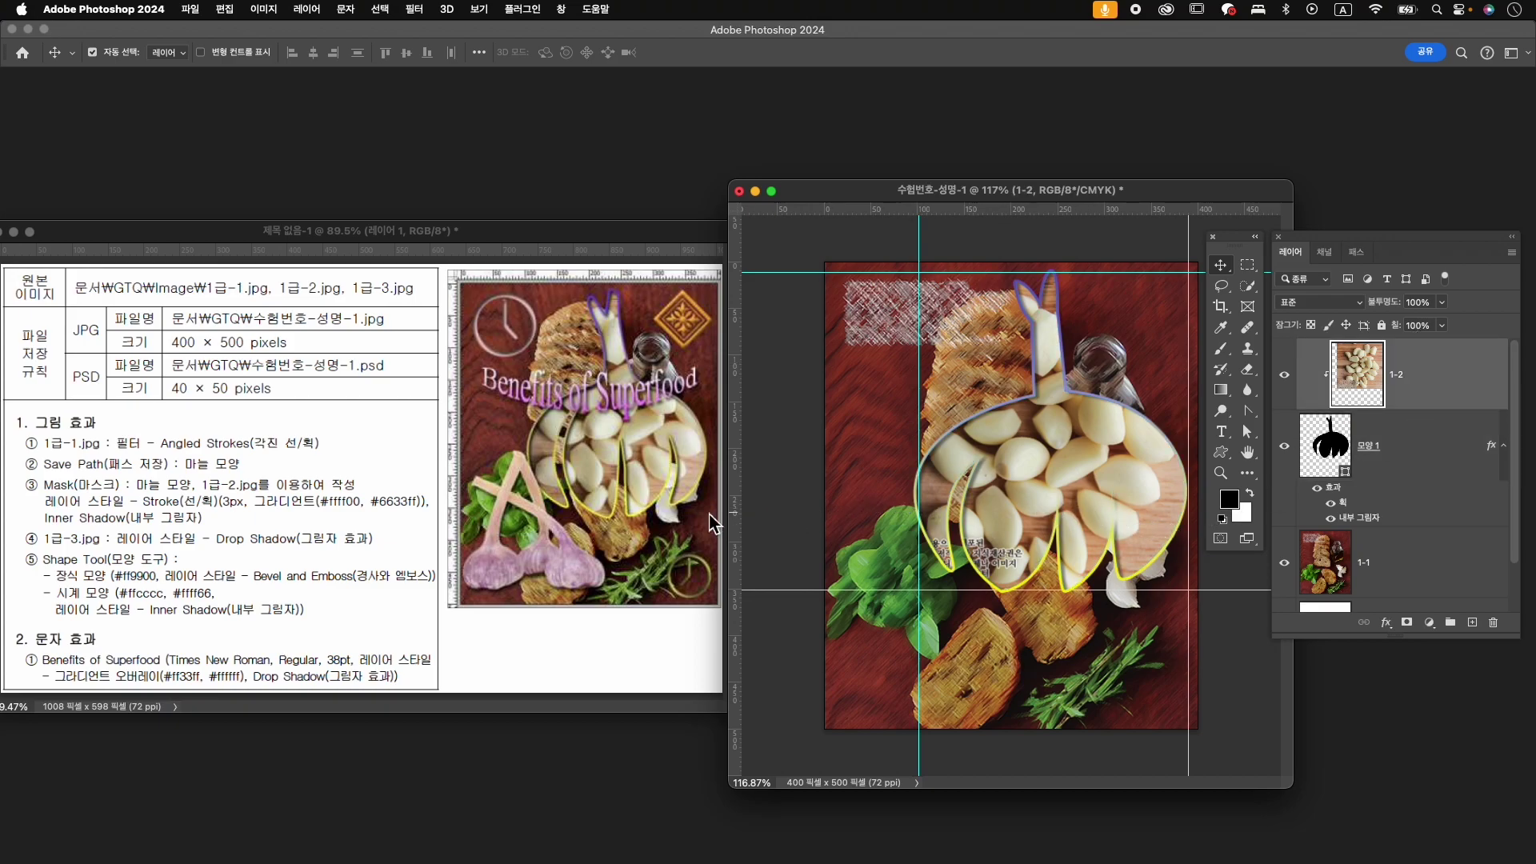
- Open 1급-3.jpg from the GTQ Image folder and place its window over the composition
key("super+o")
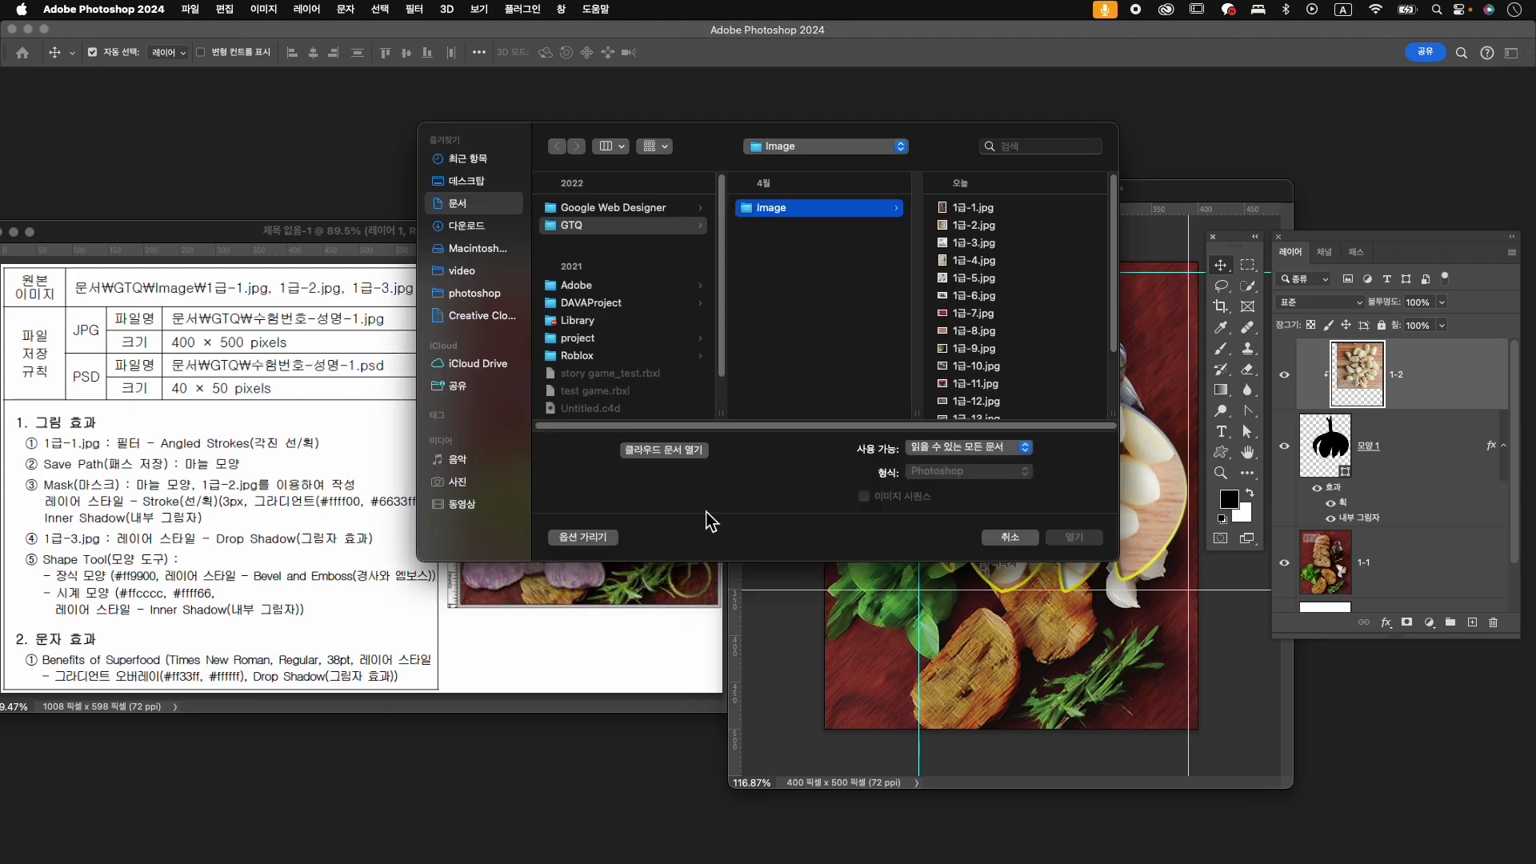
left_click(983, 243)
left_click(1093, 545)
left_click_drag(280, 140, 1000, 184)
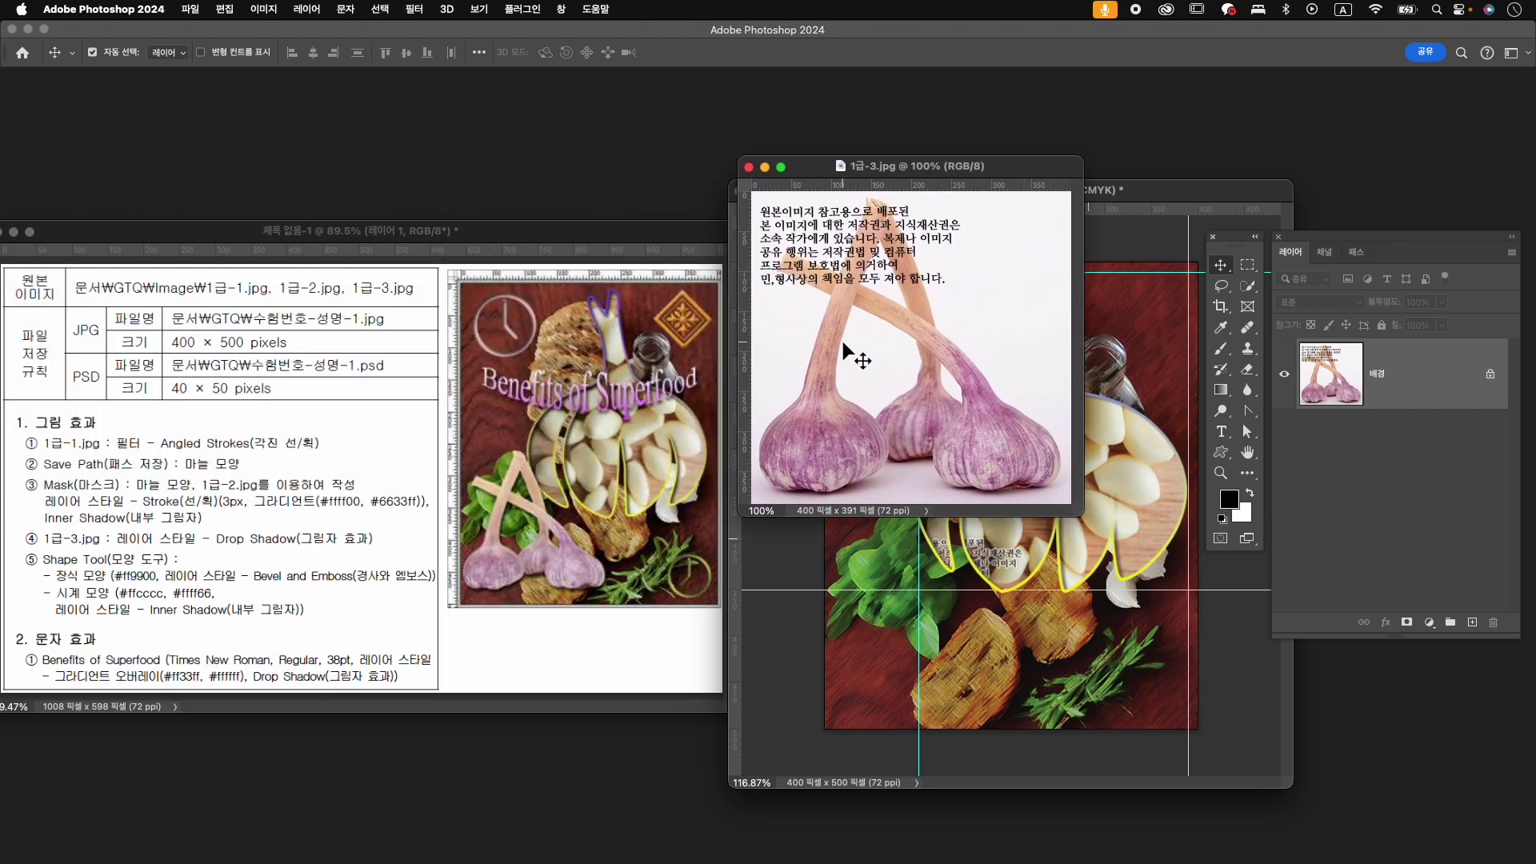
- Select the purple garlic bulbs in 1급-3.jpg with a rectangular Object Selection around the whole bunch
left_click(1247, 286)
left_click(1247, 285)
left_click(1304, 286)
left_click_drag(768, 201, 1065, 505)
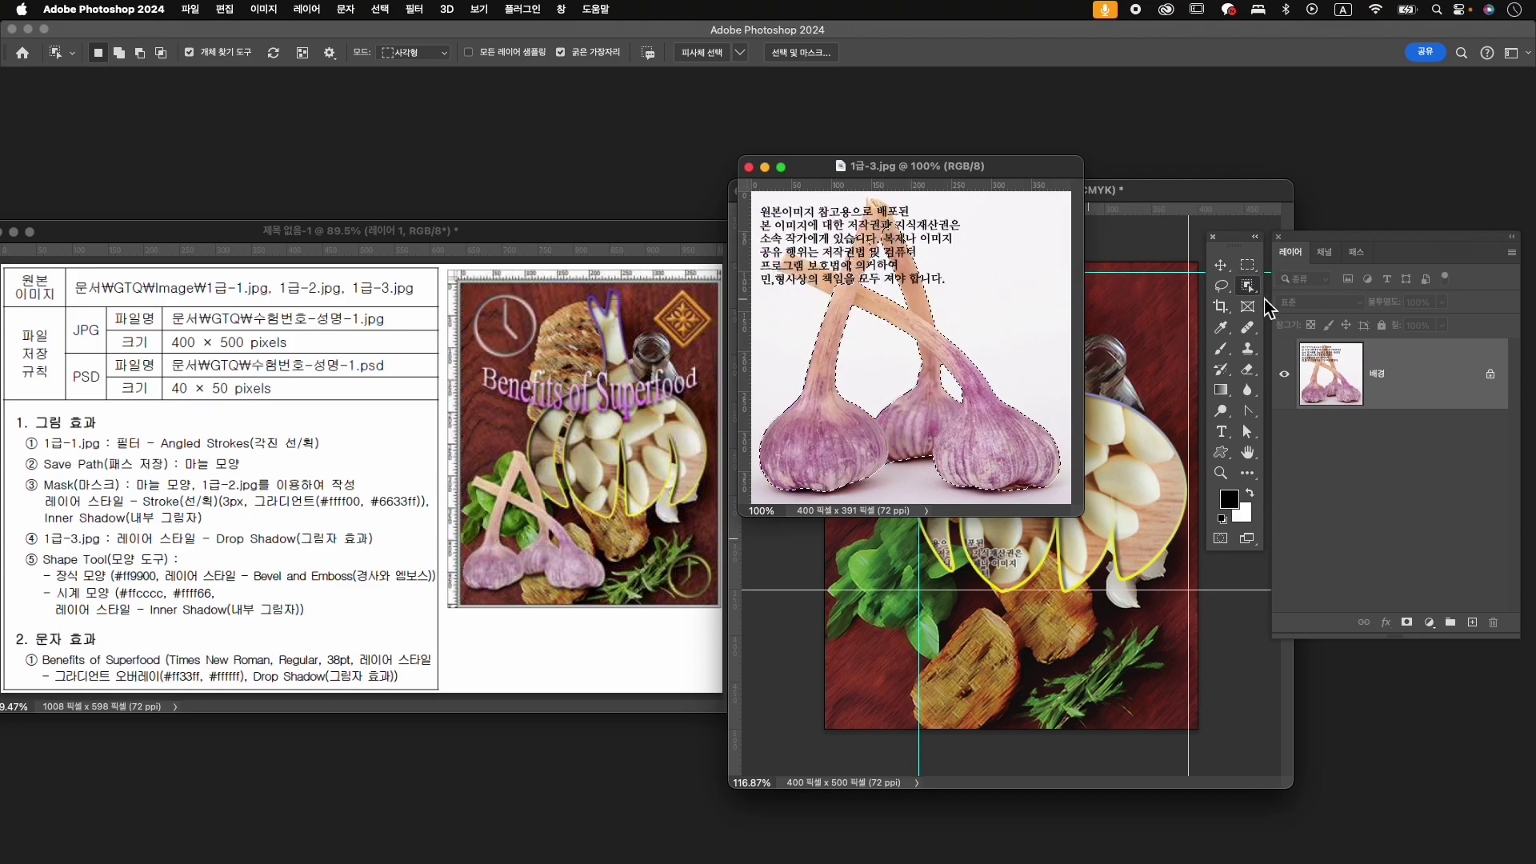
- Add the crossed garlic stems in 1급-3.jpg to the selection with the Quick Selection tool
right_click(1248, 286)
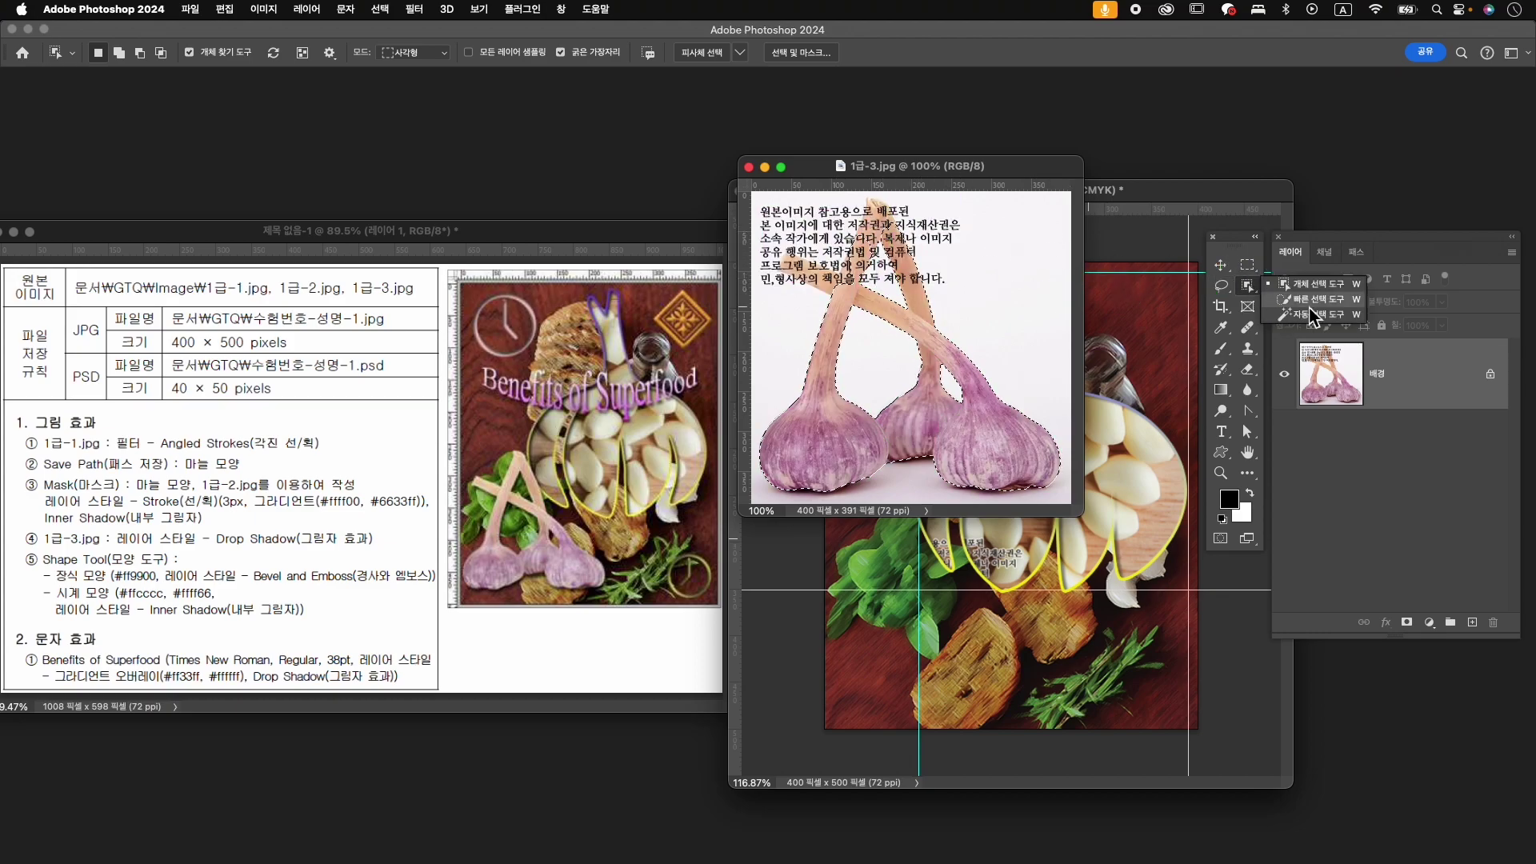
left_click(1313, 301)
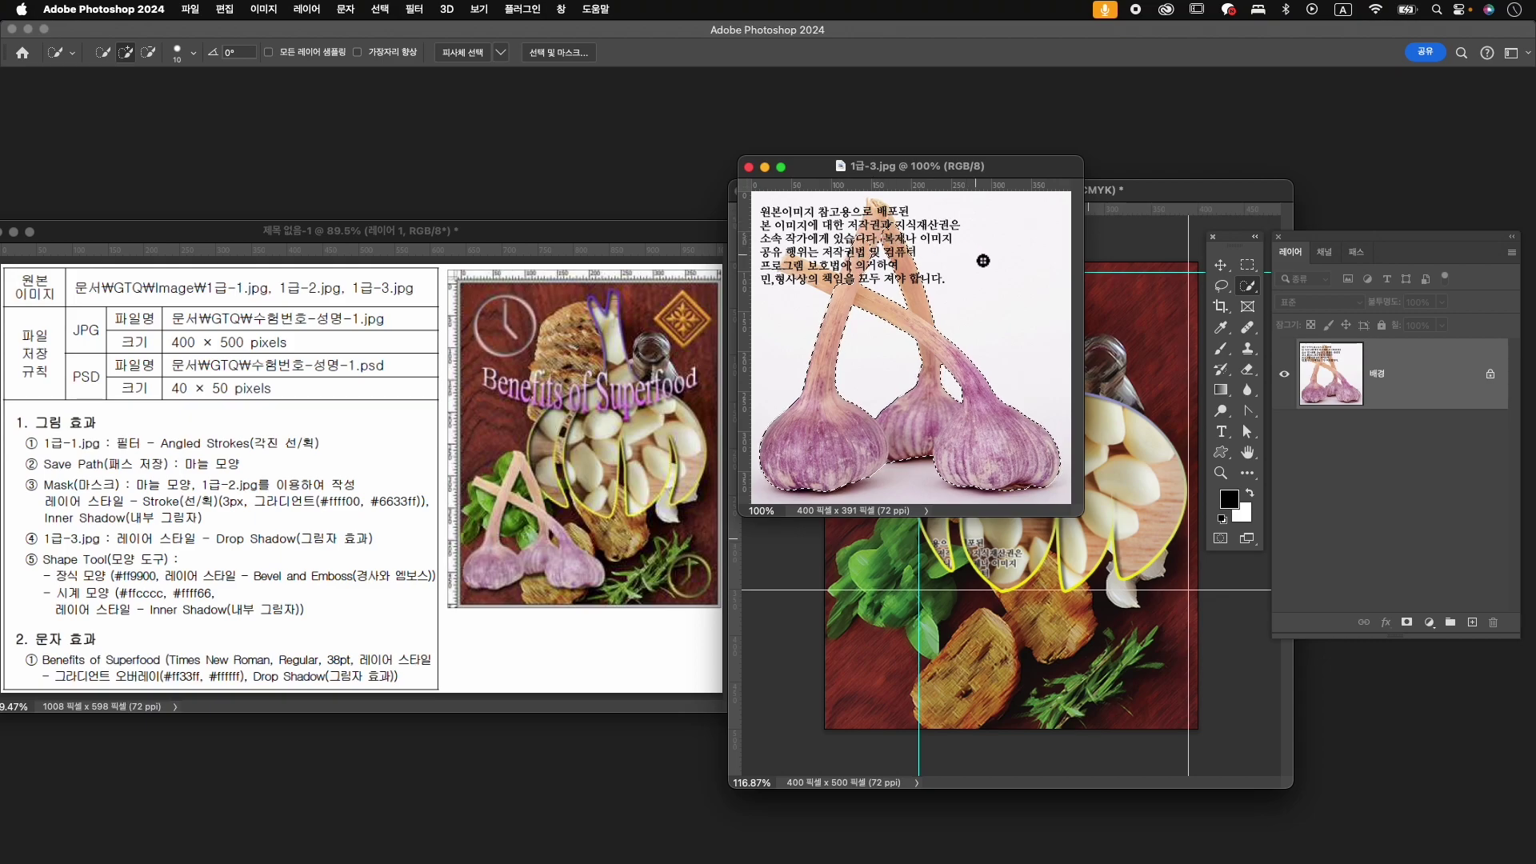
key("bracketright")
mouse_move(834, 280)
left_mouse_down()
mouse_move(798, 263)
mouse_move(892, 307)
mouse_move(881, 277)
mouse_move(919, 301)
mouse_move(915, 335)
left_mouse_up()
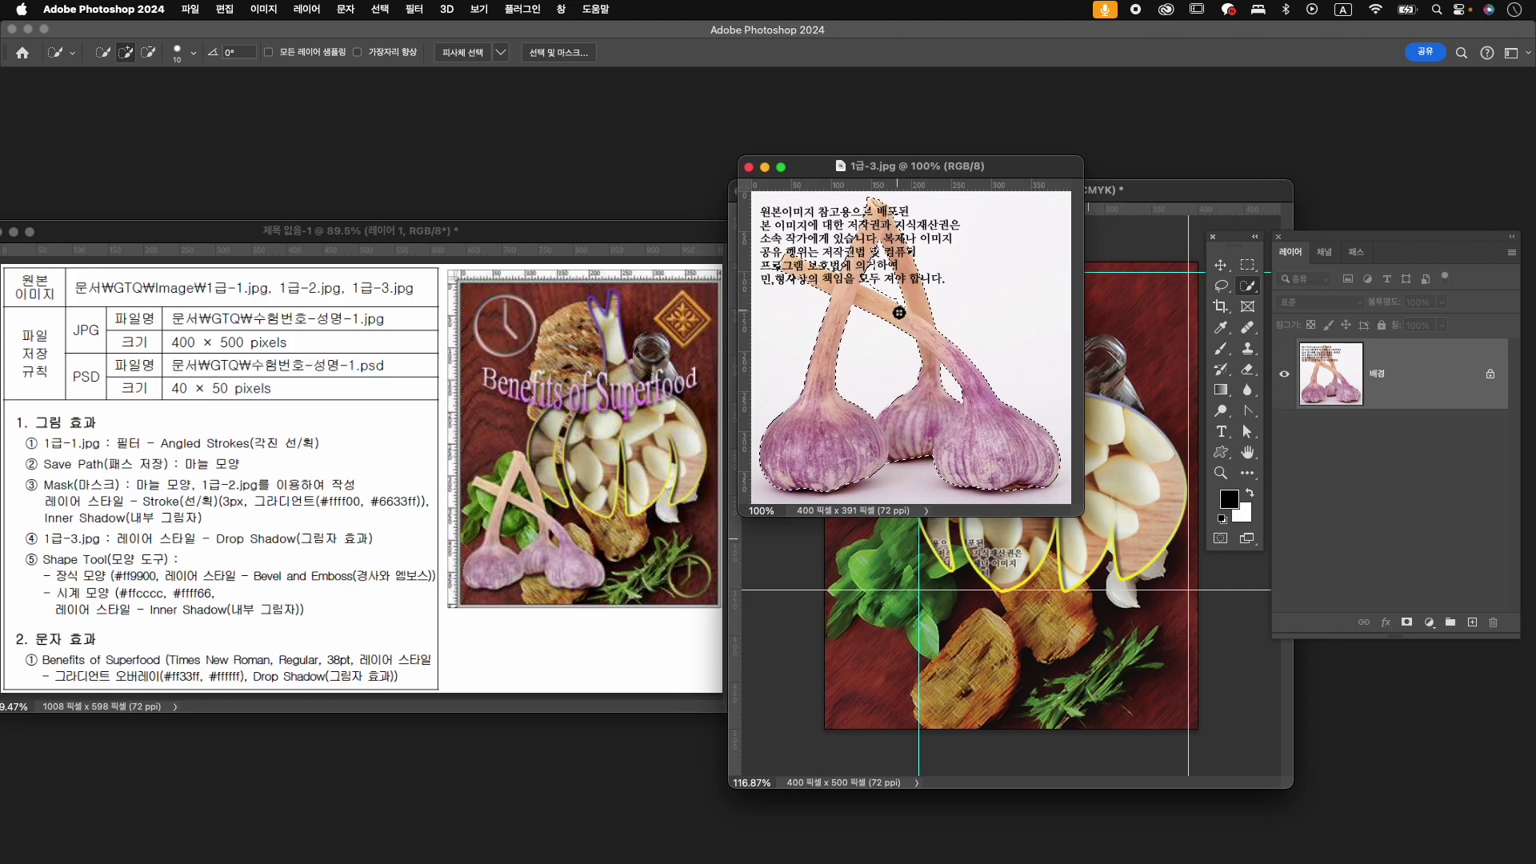
- Add a layer mask from the garlic selection in 1급-3.jpg to hide the background
key("z")
mouse_move(872, 277)
left_mouse_down()
mouse_move(836, 292)
mouse_move(872, 289)
left_mouse_up()
key("v")
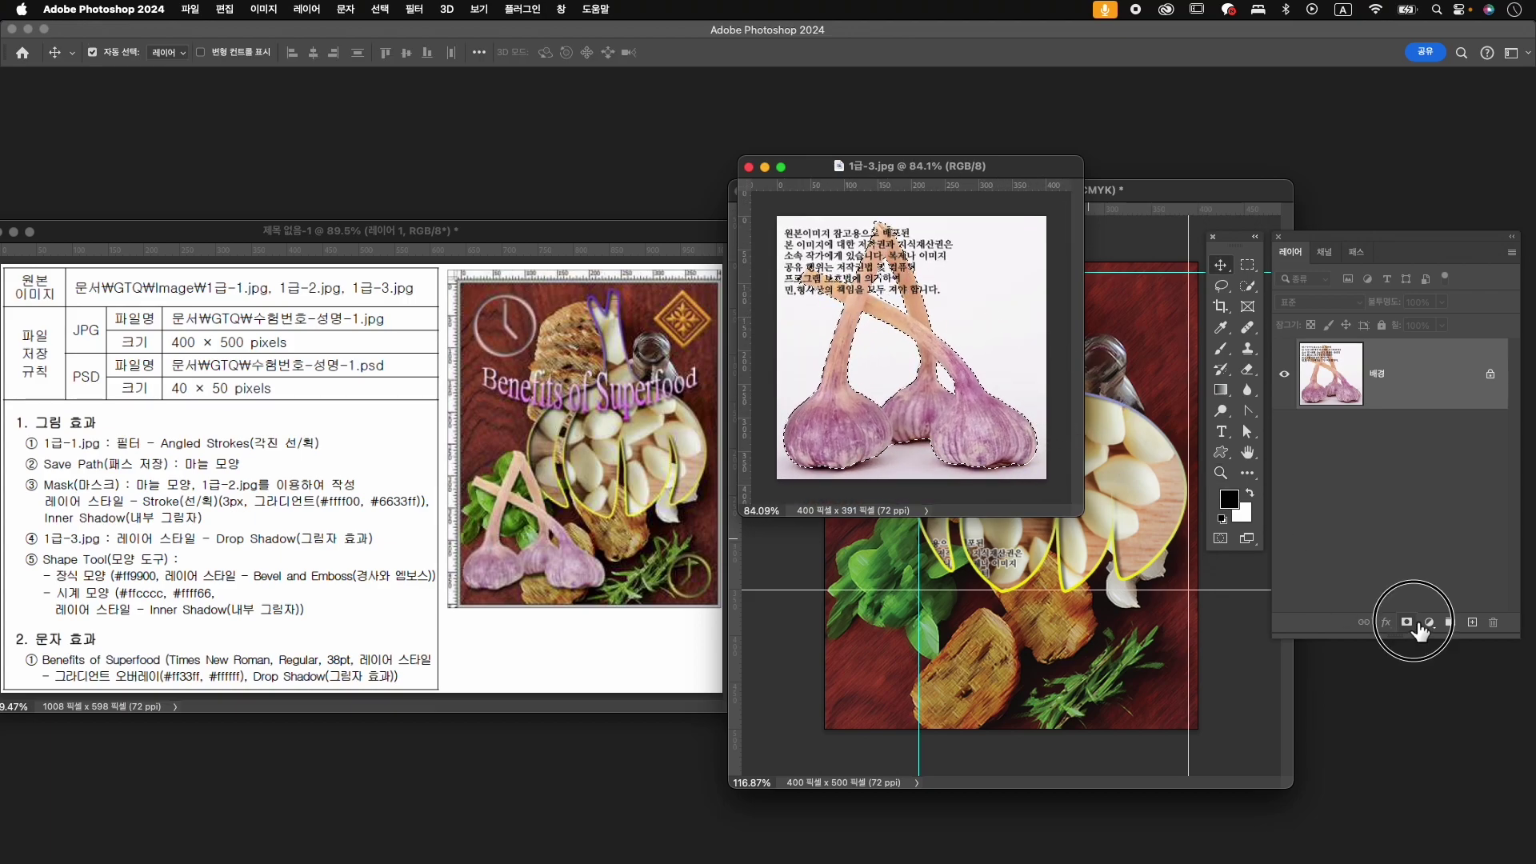
left_click(1407, 622)
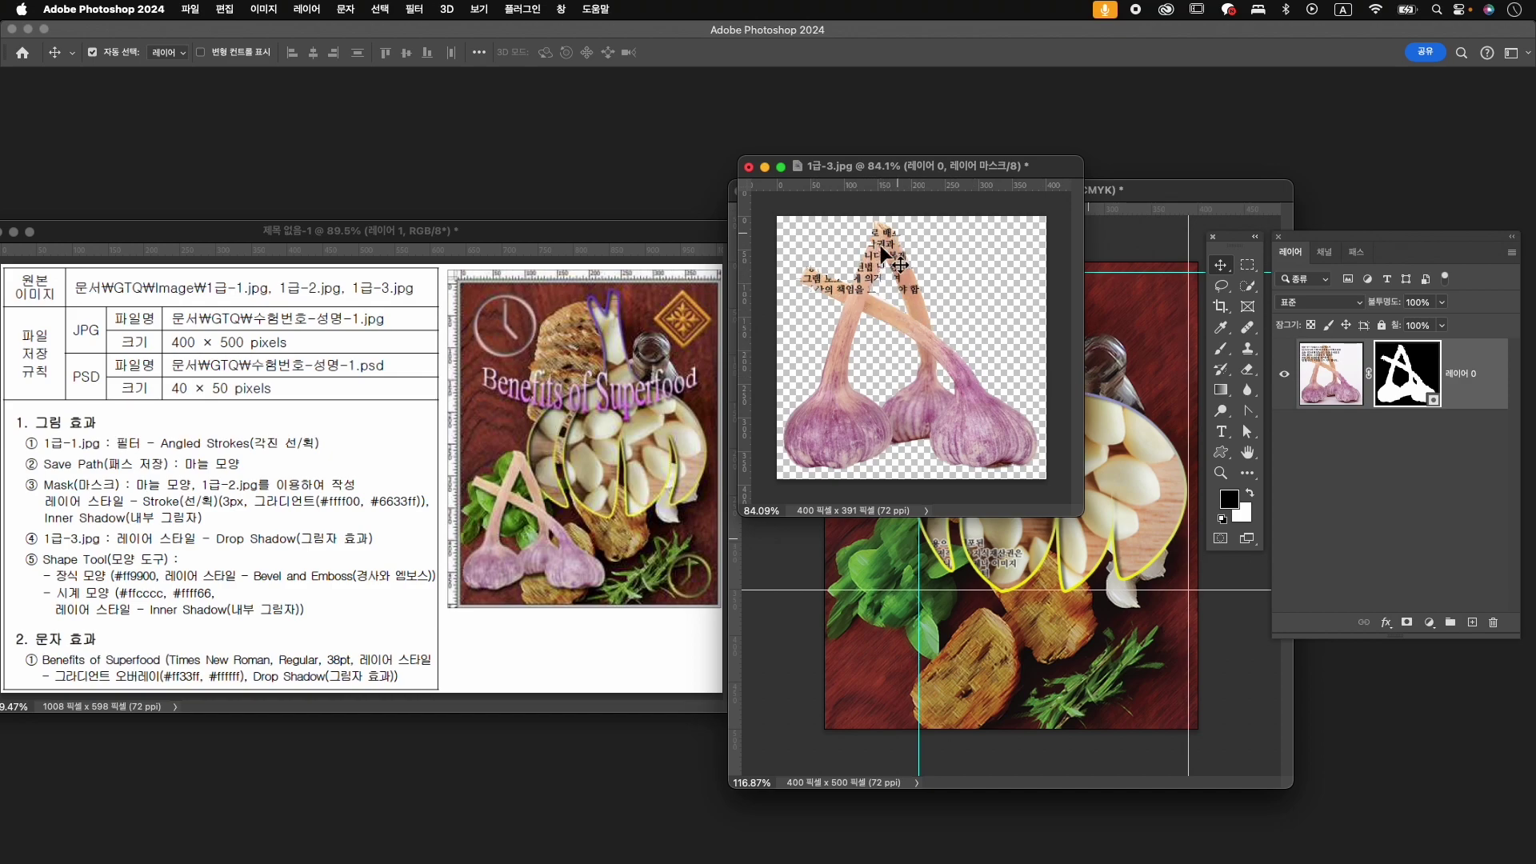
- Touch up the layer mask over the crossed garlic stems with the Brush tool, swapping between black and white paint
left_click(1221, 348)
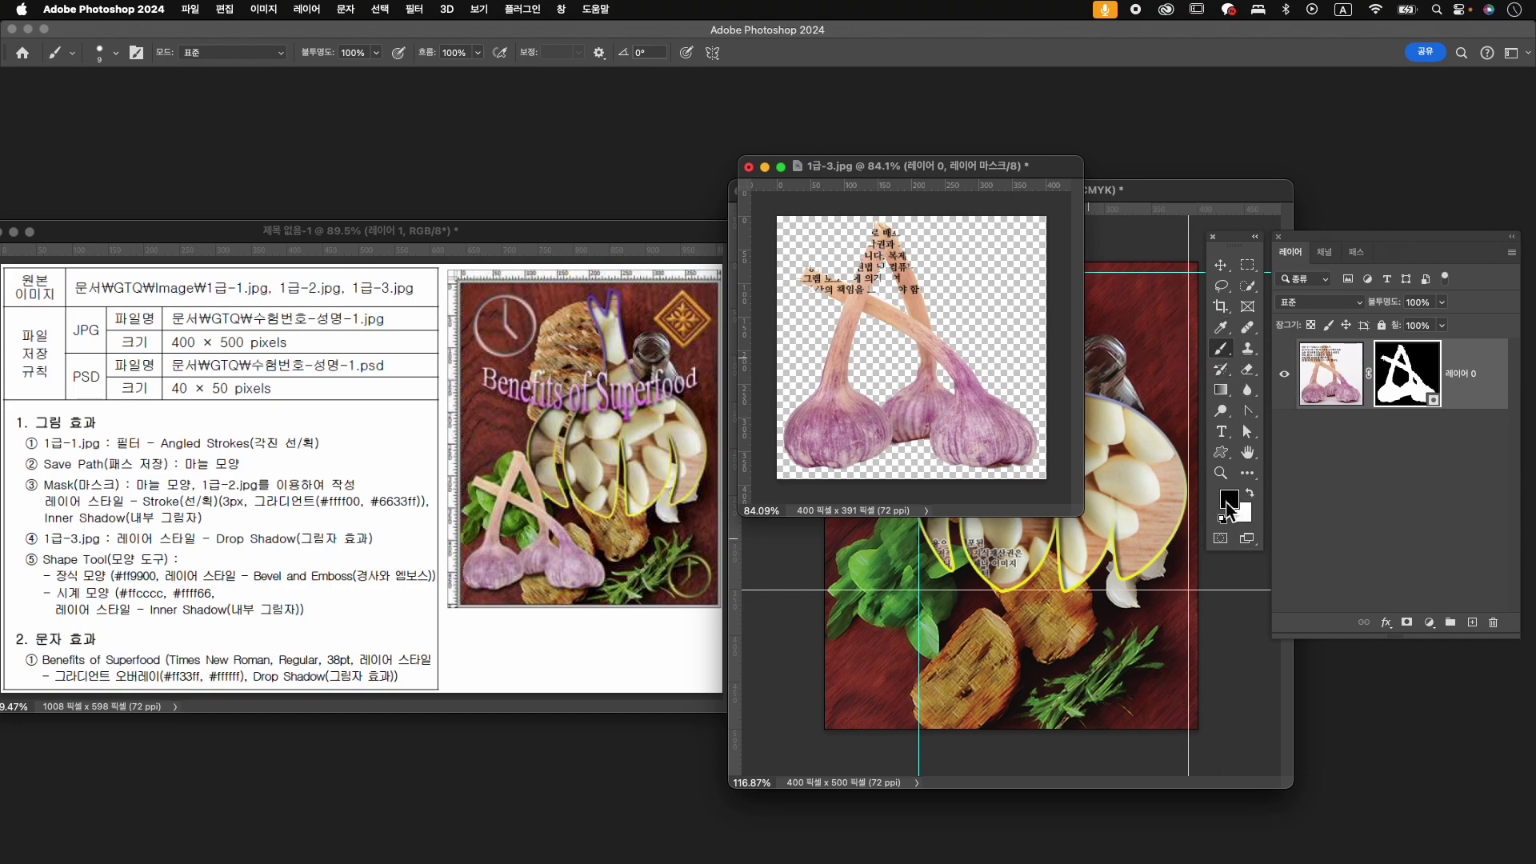
left_click(1254, 500)
left_click(1253, 496)
left_click(1251, 492)
left_click(1252, 493)
left_click(1252, 492)
left_click(1252, 492)
left_click(1252, 493)
left_click(1252, 493)
left_click(1252, 493)
key("x")
left_click_drag(876, 294, 885, 264)
- Move the masked garlic into the 수험번호-성명-1 composition, position it over the lower part, and close 1급-3.jpg
key("v")
left_click_drag(943, 414, 1011, 608)
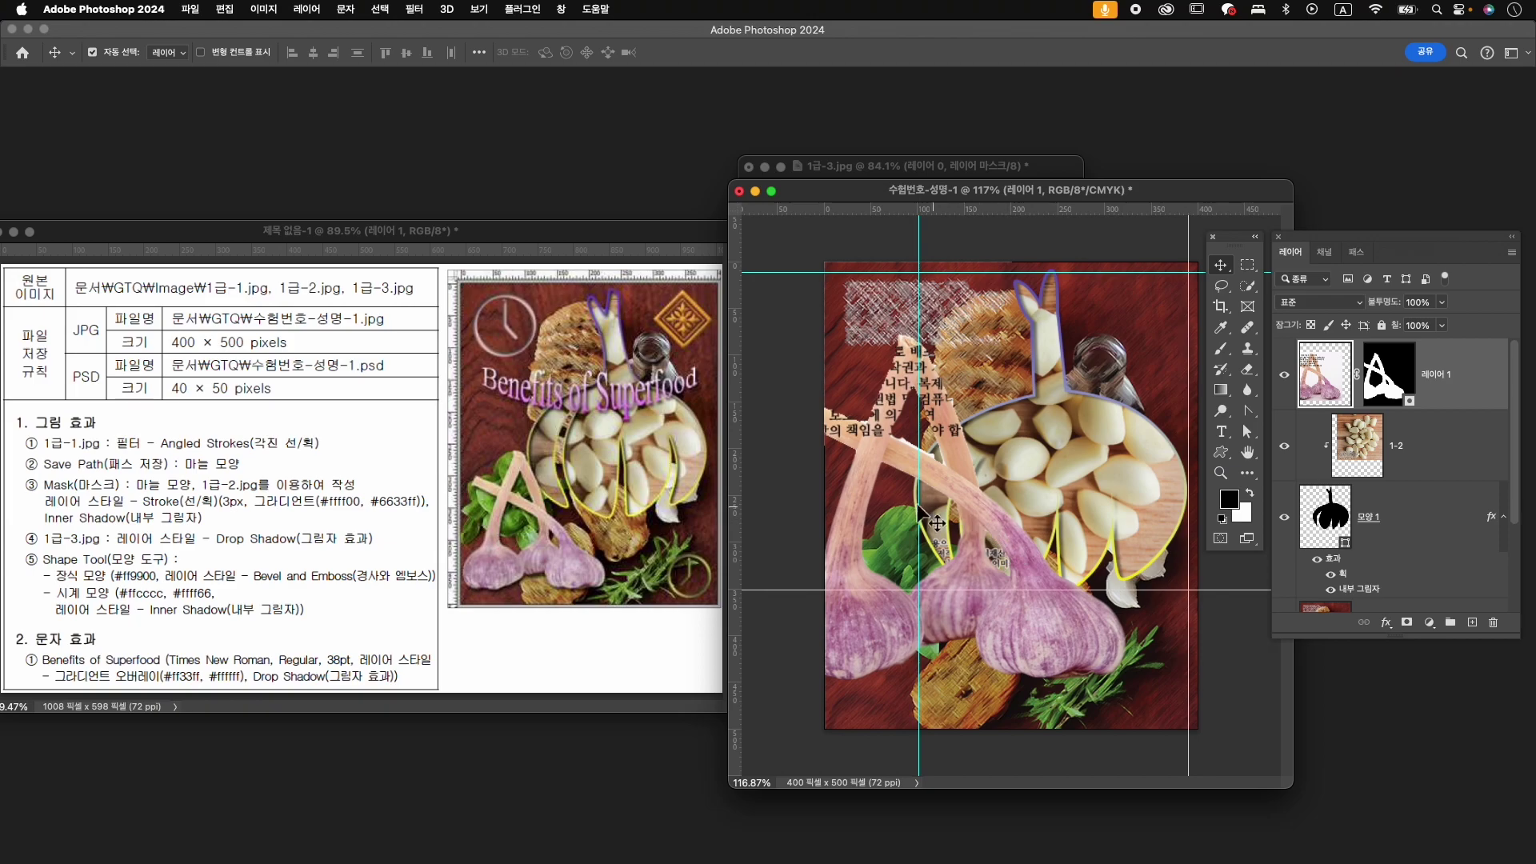
left_click_drag(950, 470, 998, 485)
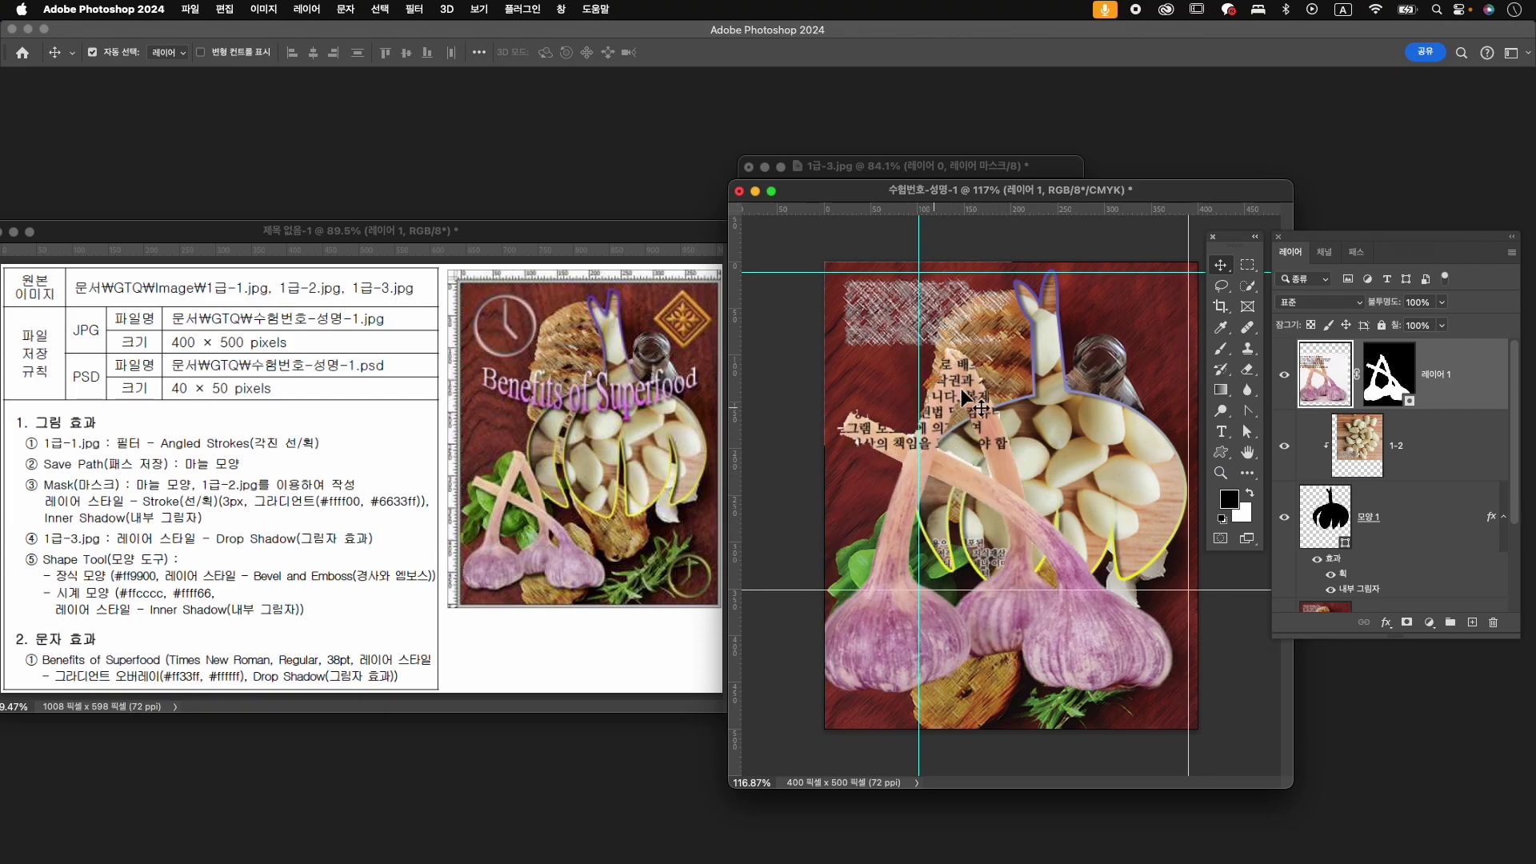
left_click(748, 166)
left_click(848, 346)
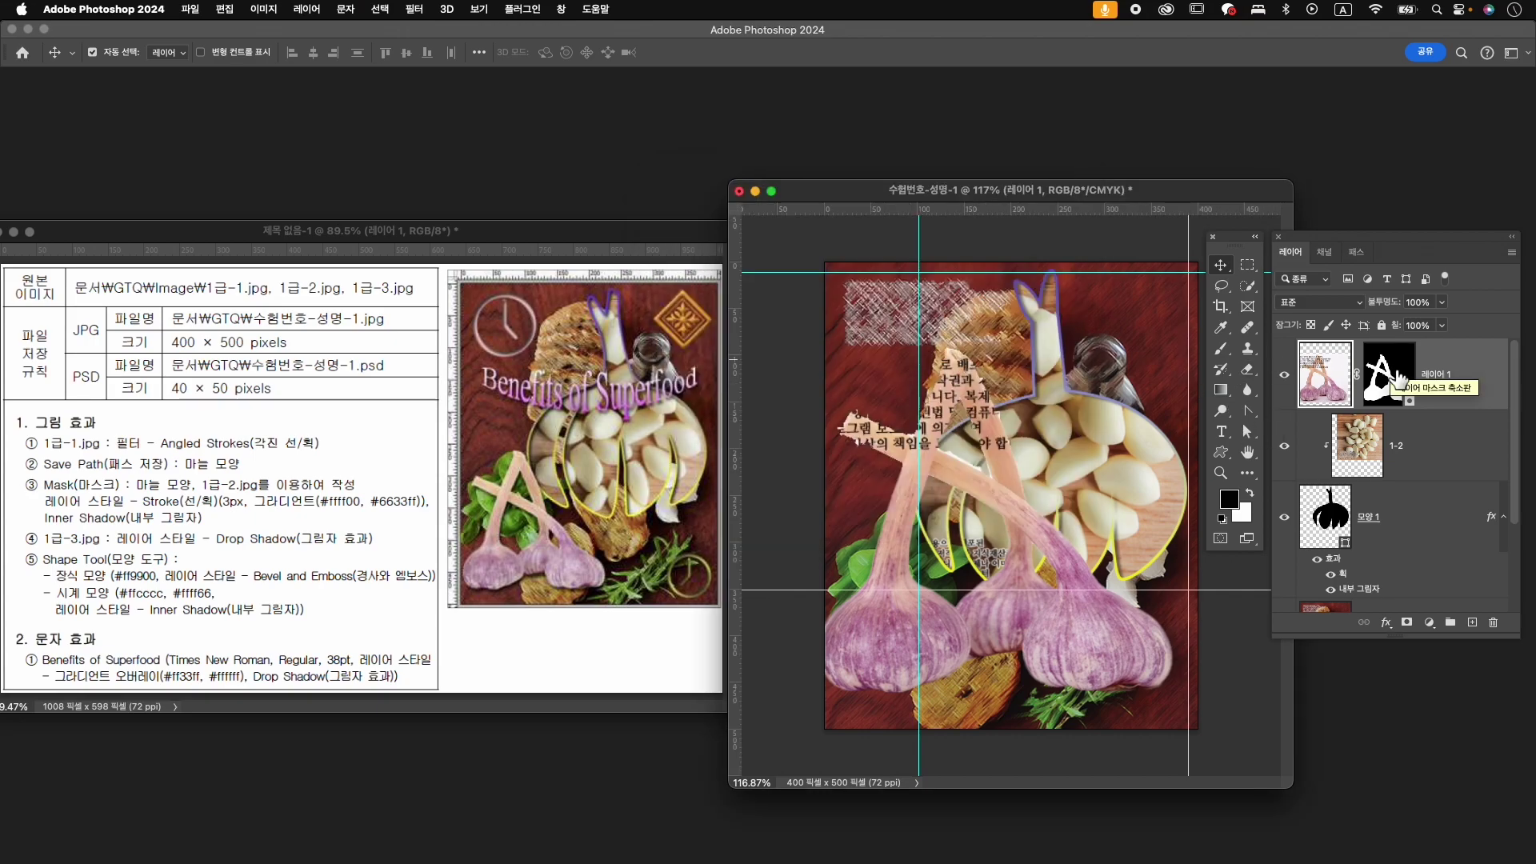
- Brush black on the pasted garlic's layer mask to clean up the end of the slanted stem and the edges around the crossing
left_click(1399, 376)
key("z")
left_click_drag(964, 468, 1016, 491)
scroll(941, 442, "left", 2)
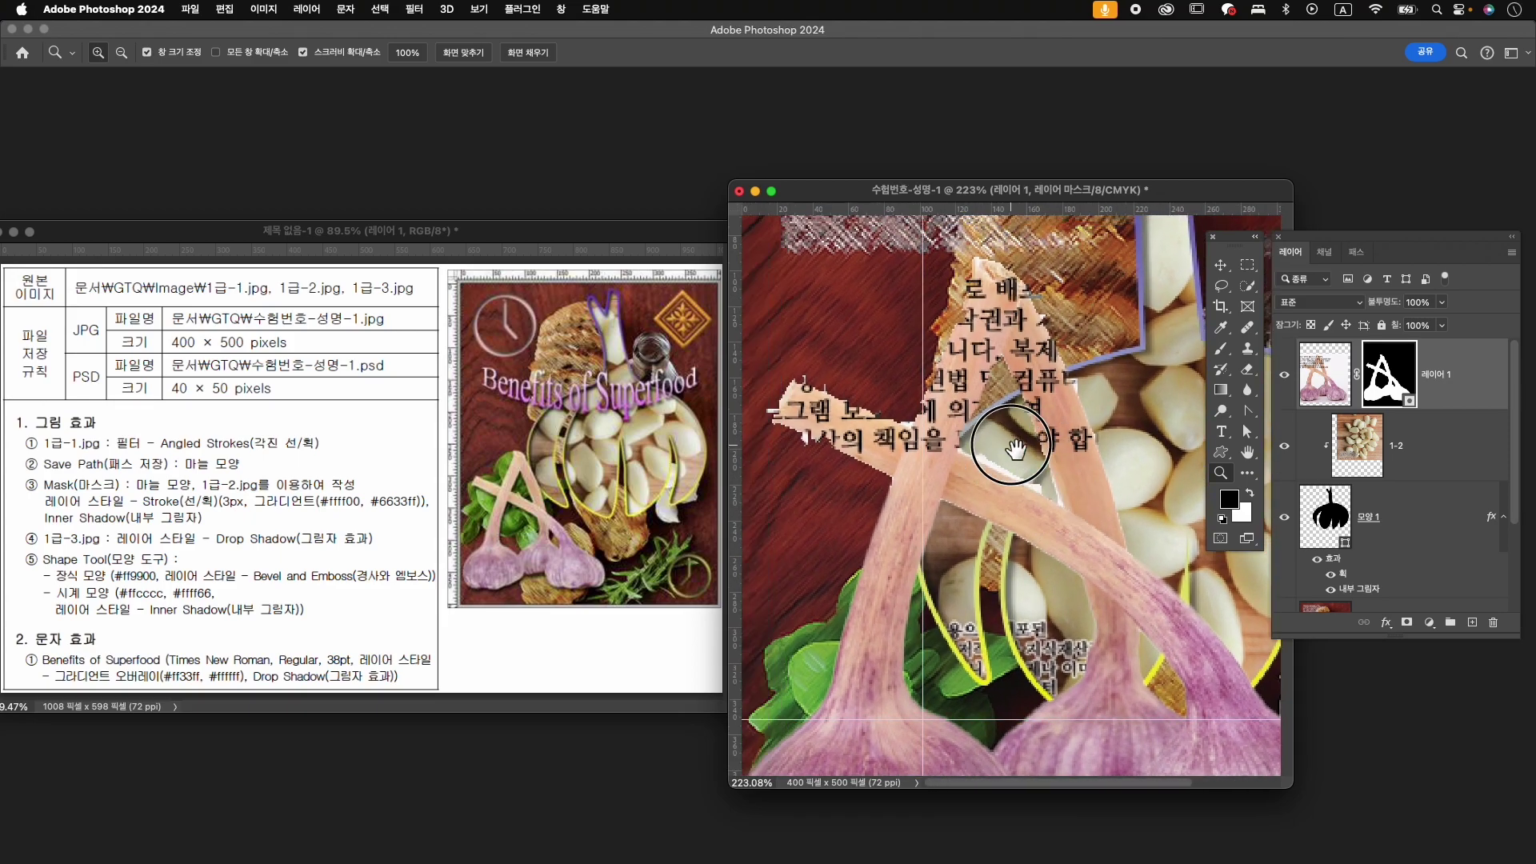
key("b")
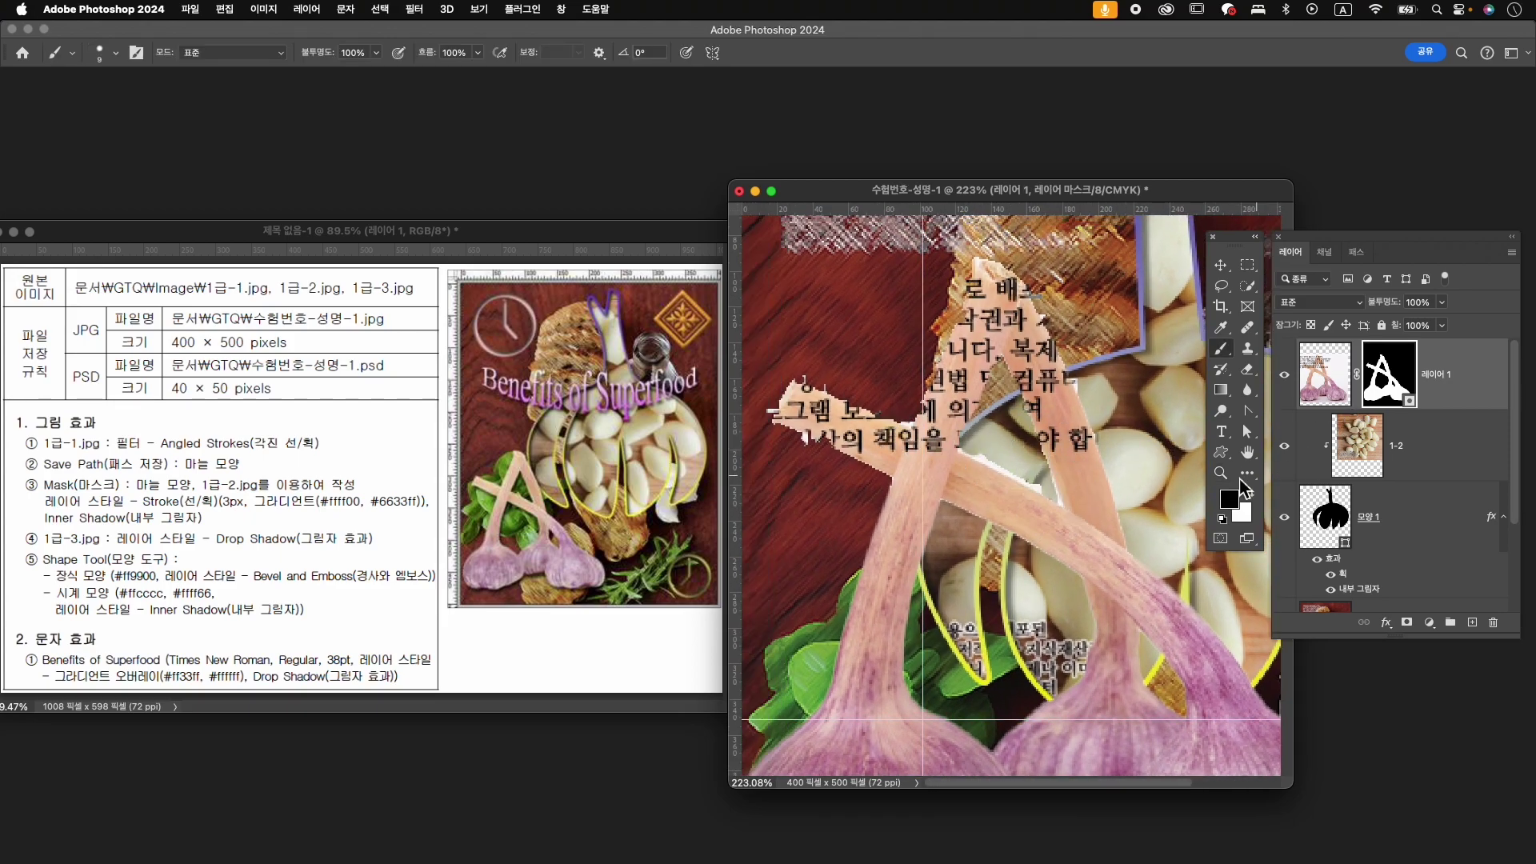
left_click_drag(805, 452, 813, 455)
left_click_drag(768, 409, 769, 408)
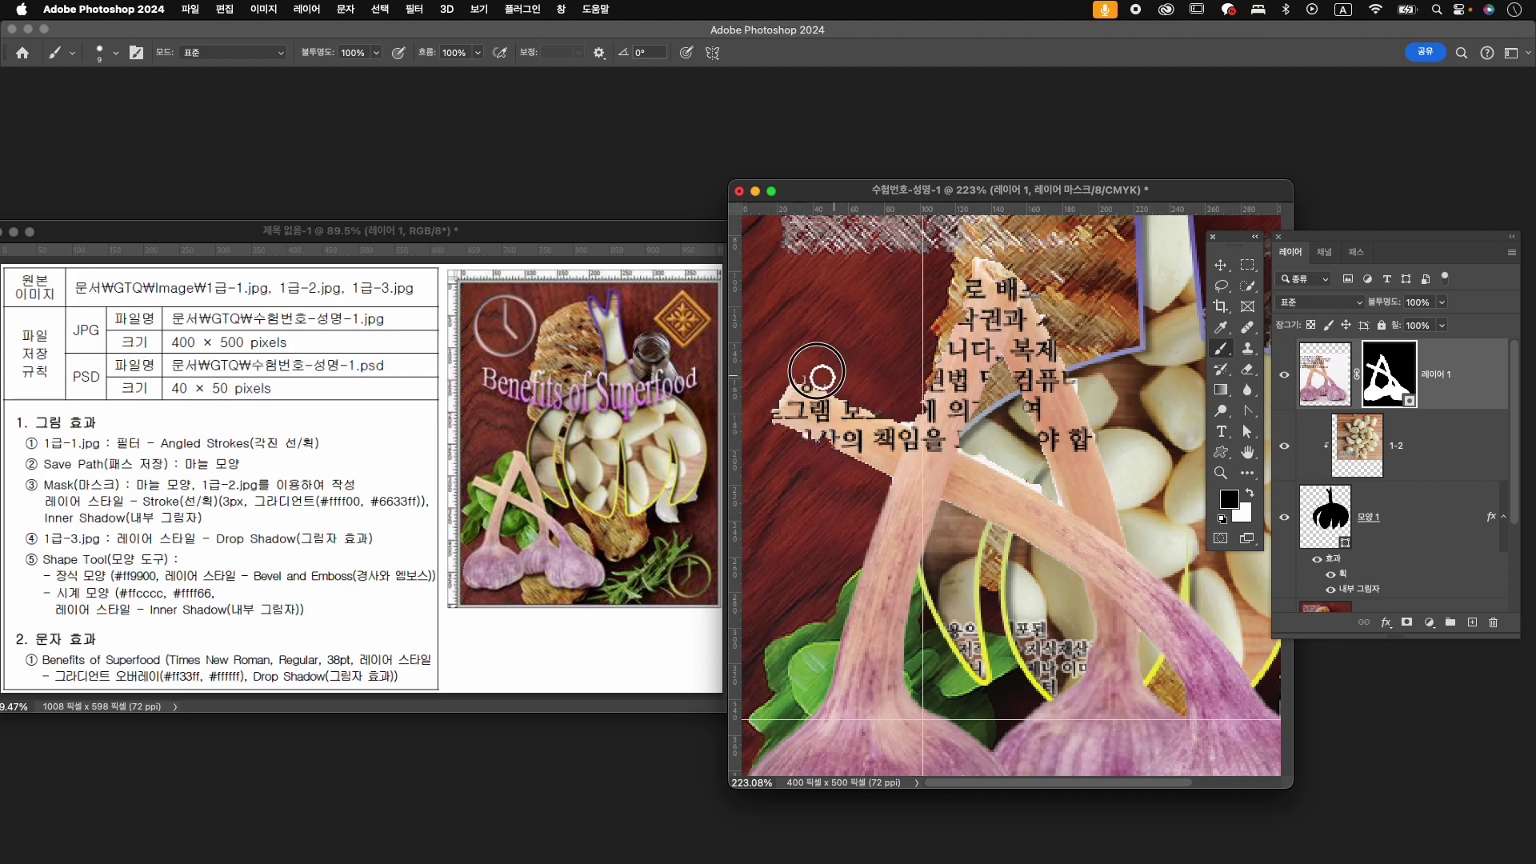
mouse_move(969, 443)
left_mouse_down()
mouse_move(1023, 470)
mouse_move(981, 447)
left_mouse_up()
mouse_move(966, 443)
left_mouse_down()
mouse_move(1052, 496)
mouse_move(970, 450)
left_mouse_up()
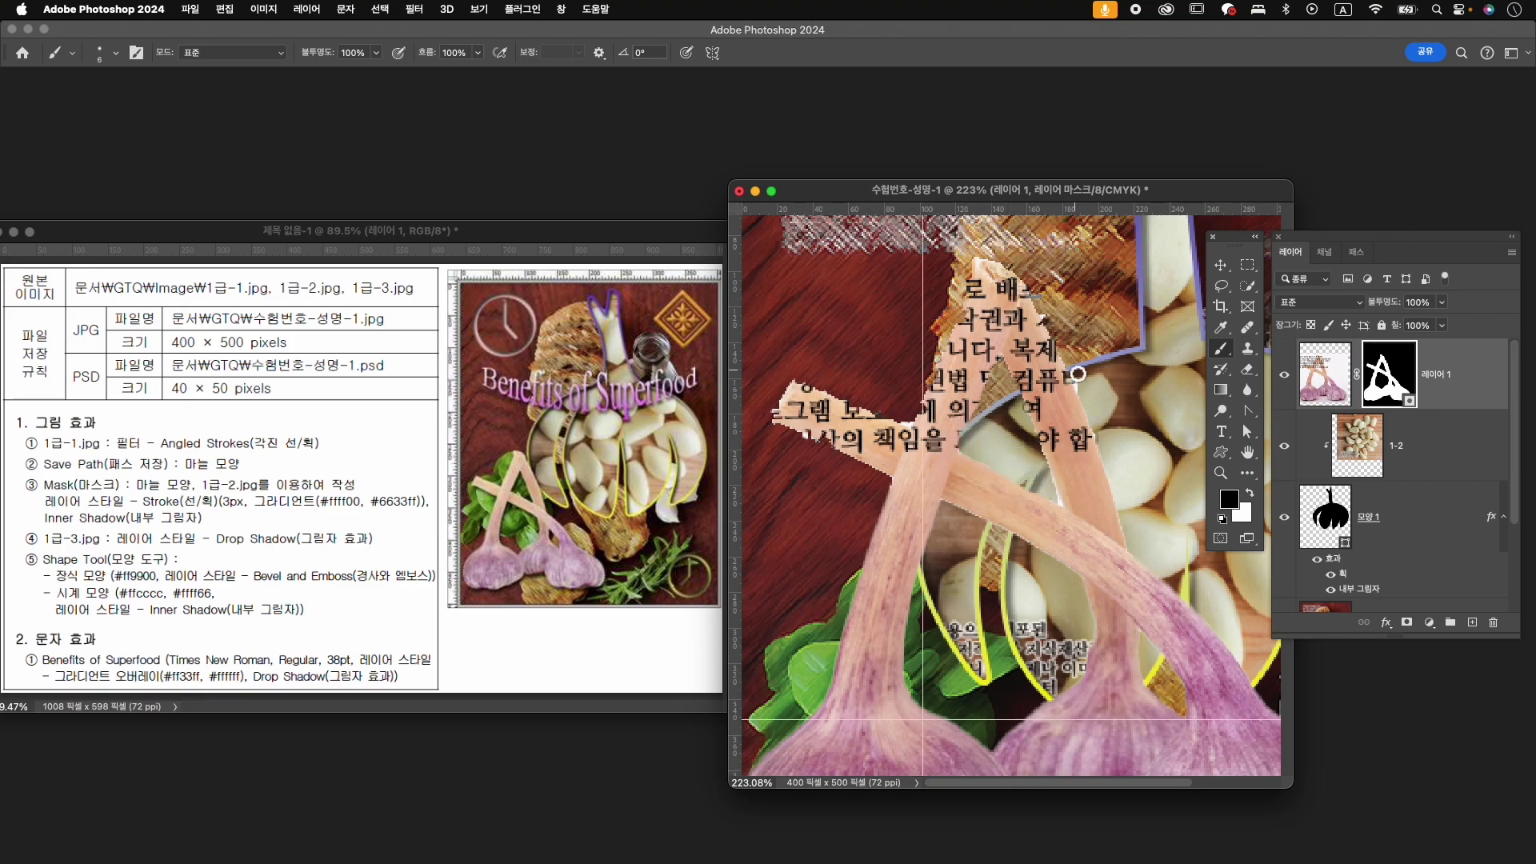
- Reduce the brush to 3 px and trim the mask along the inner edge of the right-hand garlic stem
key("bracketleft")
key("bracketleft")
key("bracketleft")
left_click_drag(1059, 495, 1064, 509)
left_click_drag(1057, 486, 1040, 448)
- Refine the mask beside the stem crossing and along the upright stem's outer edge, alternating white and black brush strokes
left_click(1252, 494)
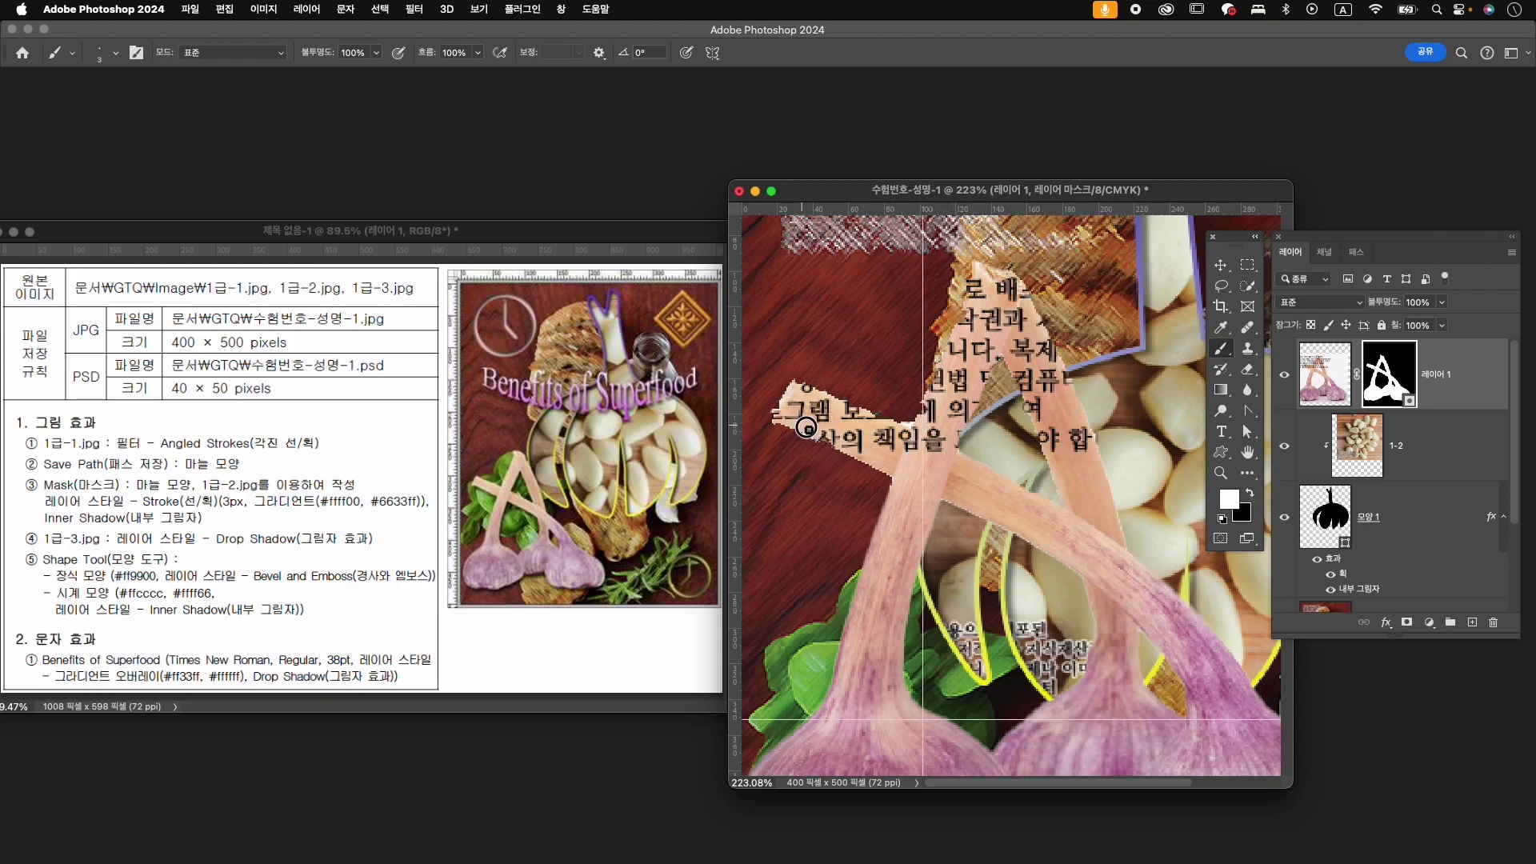
key("x")
key("x")
left_click(905, 426)
key("x")
left_click_drag(898, 419, 911, 416)
left_click_drag(896, 415, 905, 422)
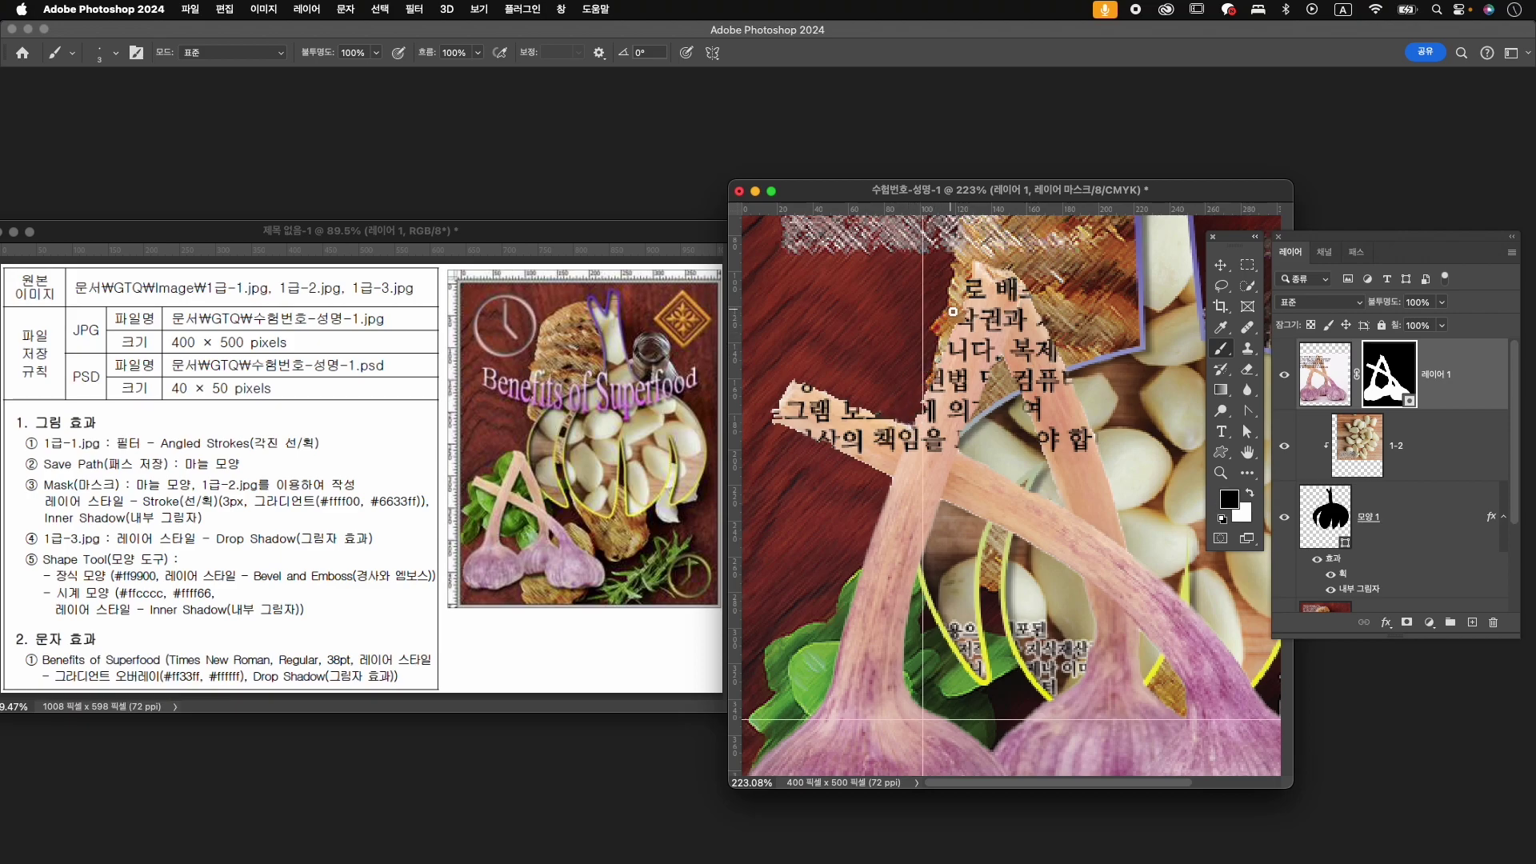
key("x")
key("x")
mouse_move(920, 393)
left_mouse_down()
mouse_move(913, 409)
mouse_move(977, 284)
left_mouse_up()
key("x")
- Scale the masked garlic layer down to about 57% and place it in the composition's lower-left corner
key("z")
left_click_drag(1064, 535, 1017, 536)
key("v")
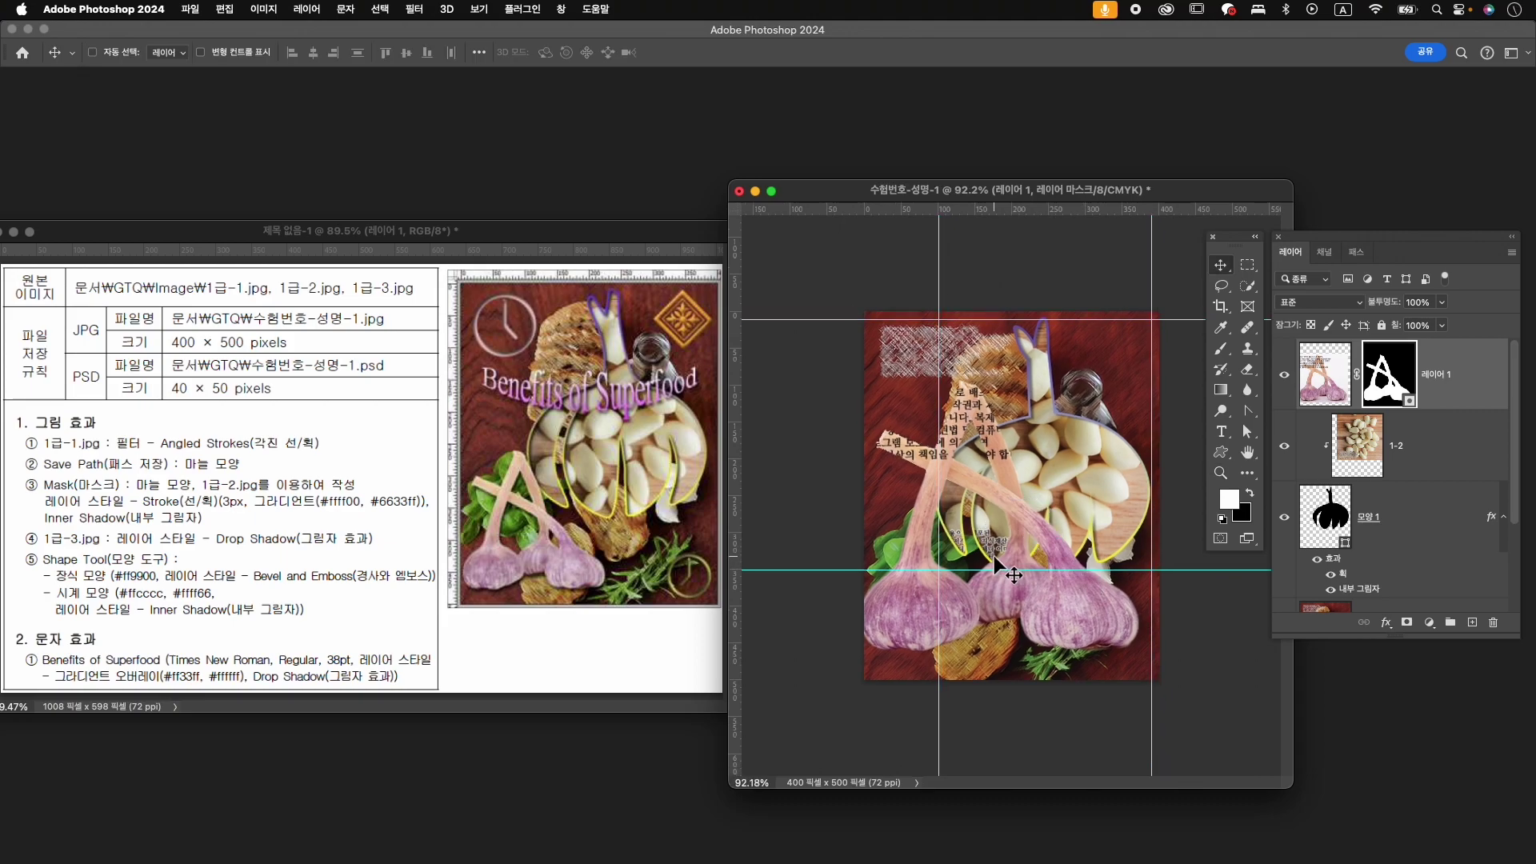
key("super+t")
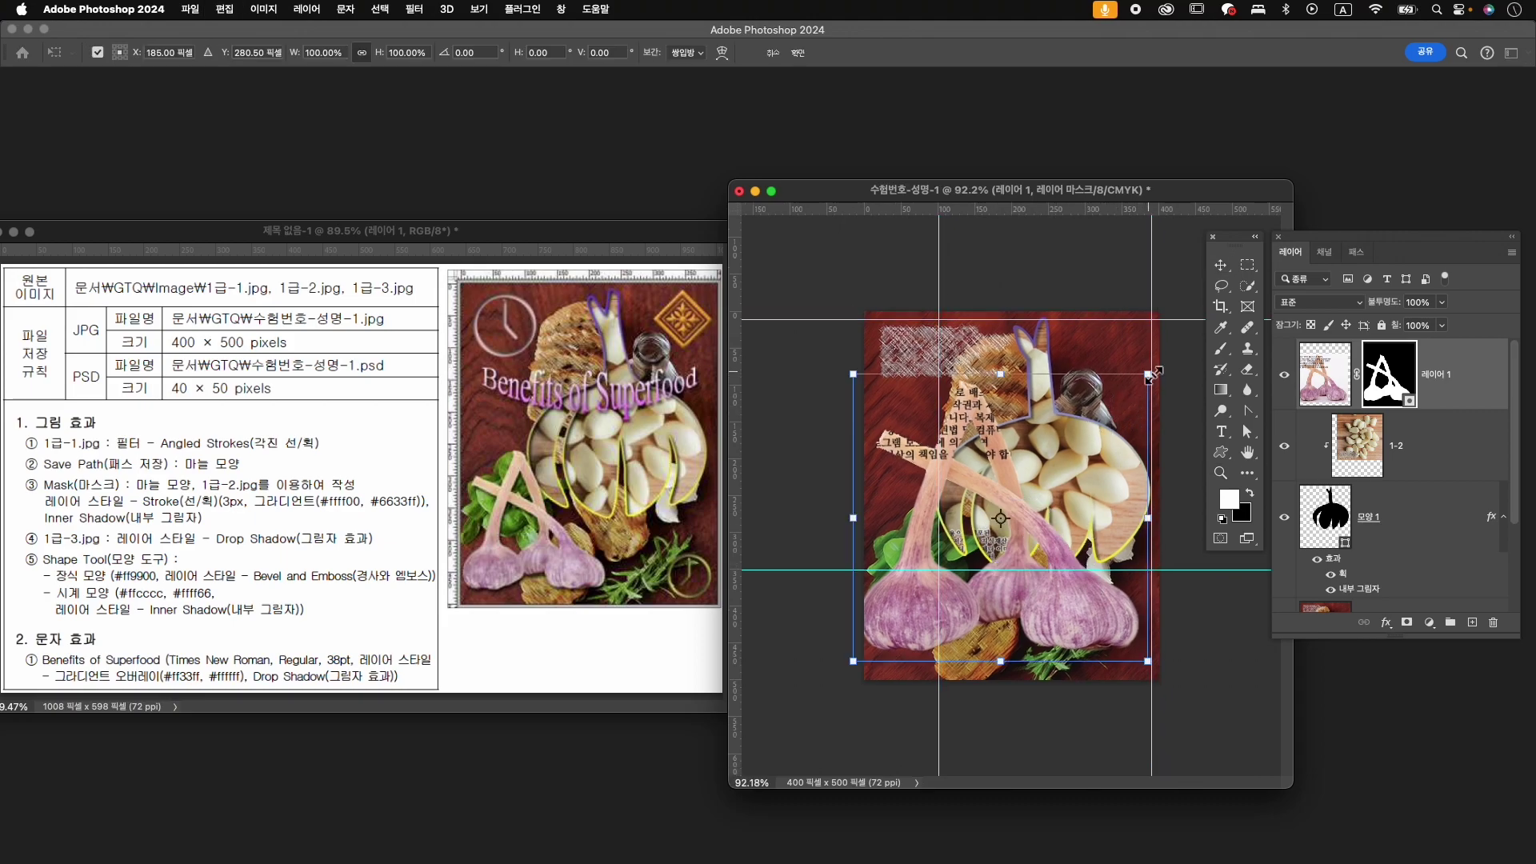
left_click_drag(1153, 384, 1099, 438)
left_click_drag(1039, 538, 997, 598)
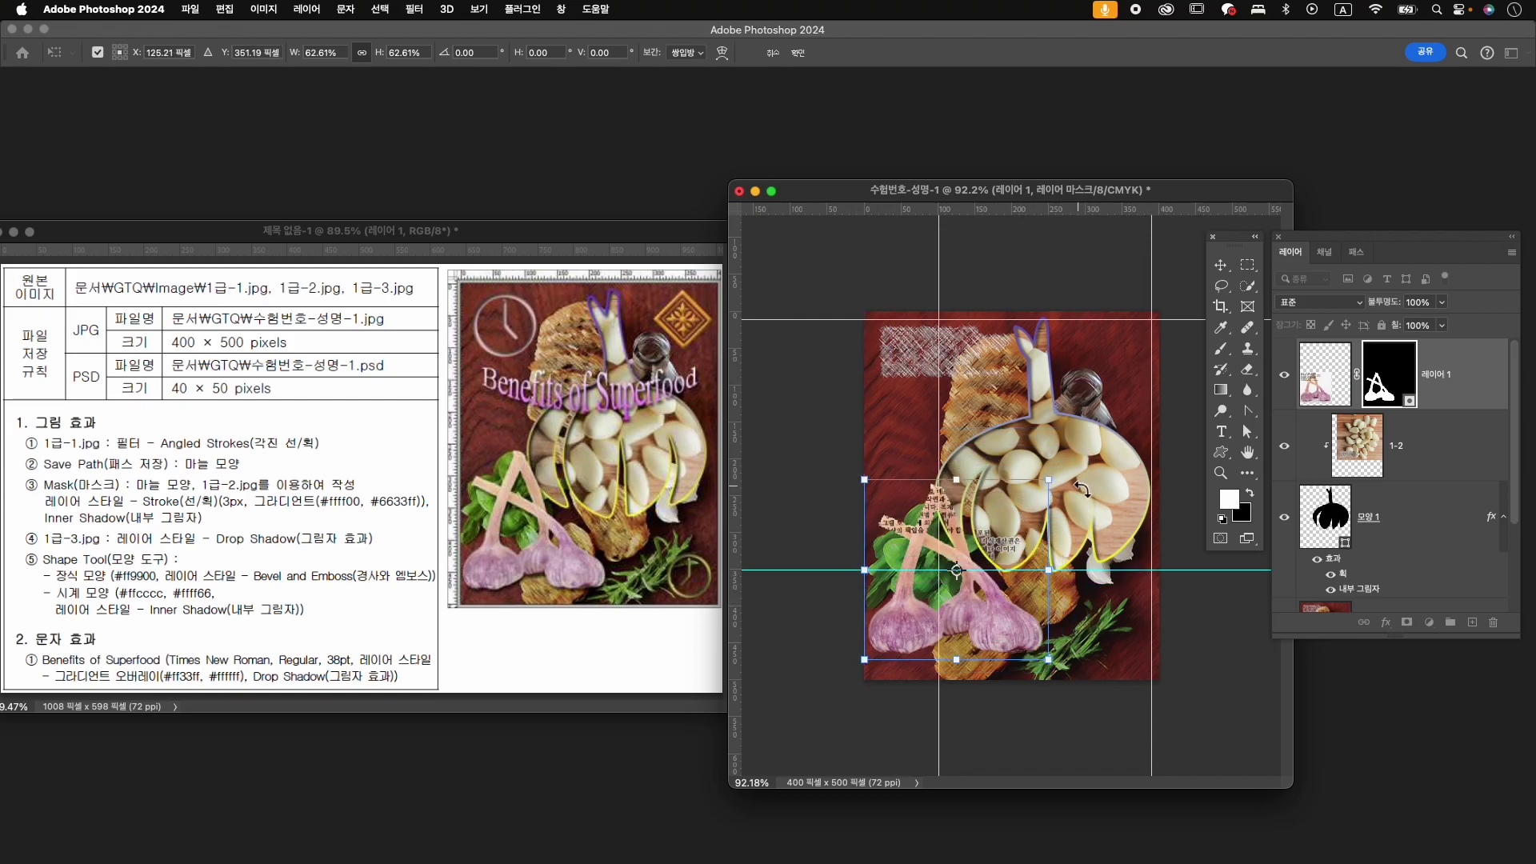
left_click_drag(1049, 480, 1041, 504)
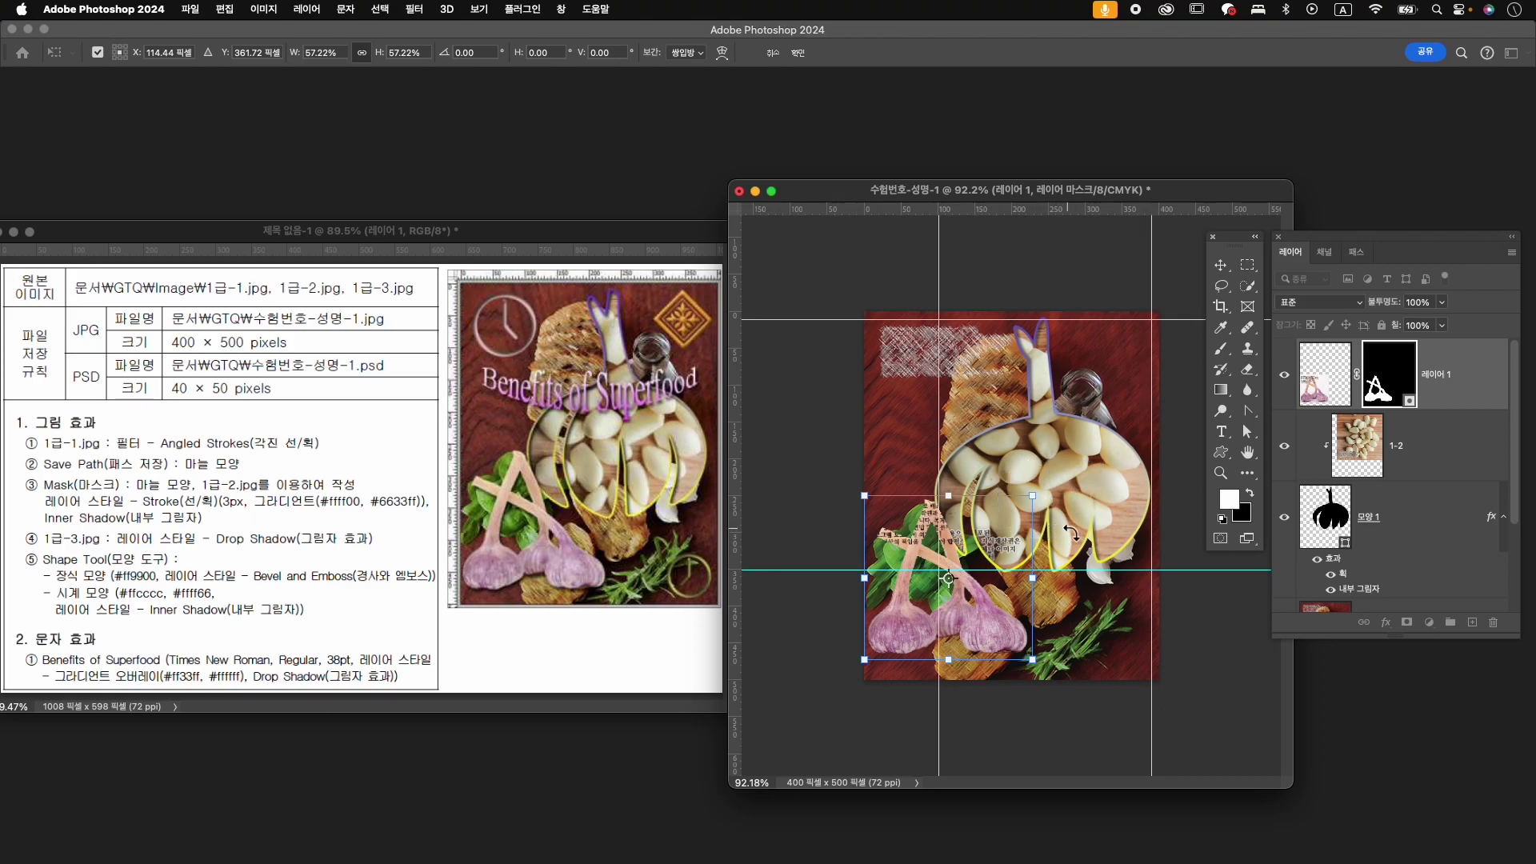
left_click_drag(987, 631, 987, 640)
left_click_drag(1032, 507, 1040, 504)
key("Return")
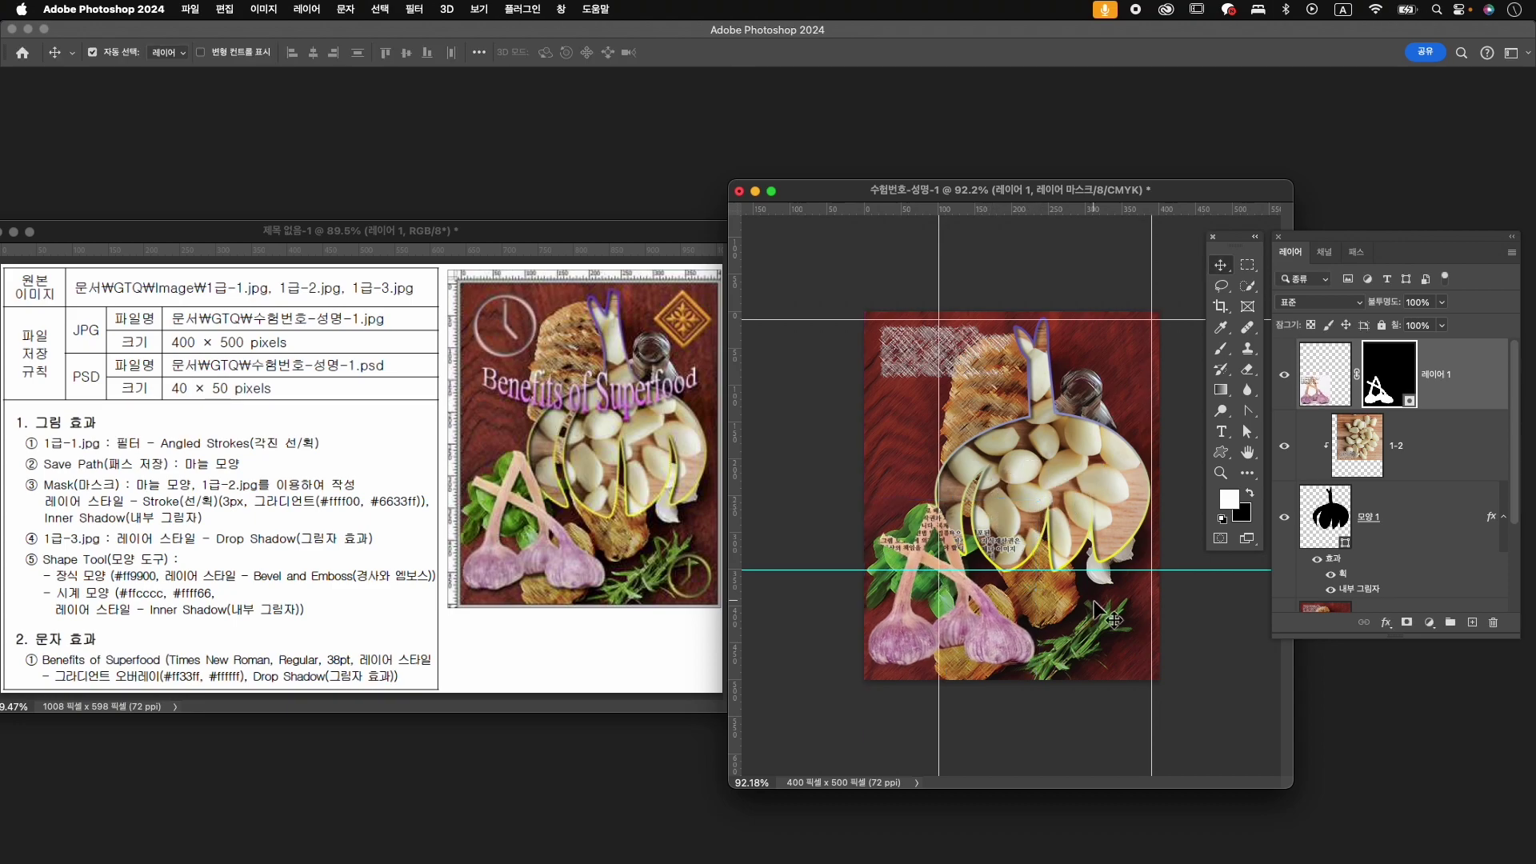
- Rename the garlic layer as 1-3 and apply a Drop Shadow layer style to it
double_click(1442, 376)
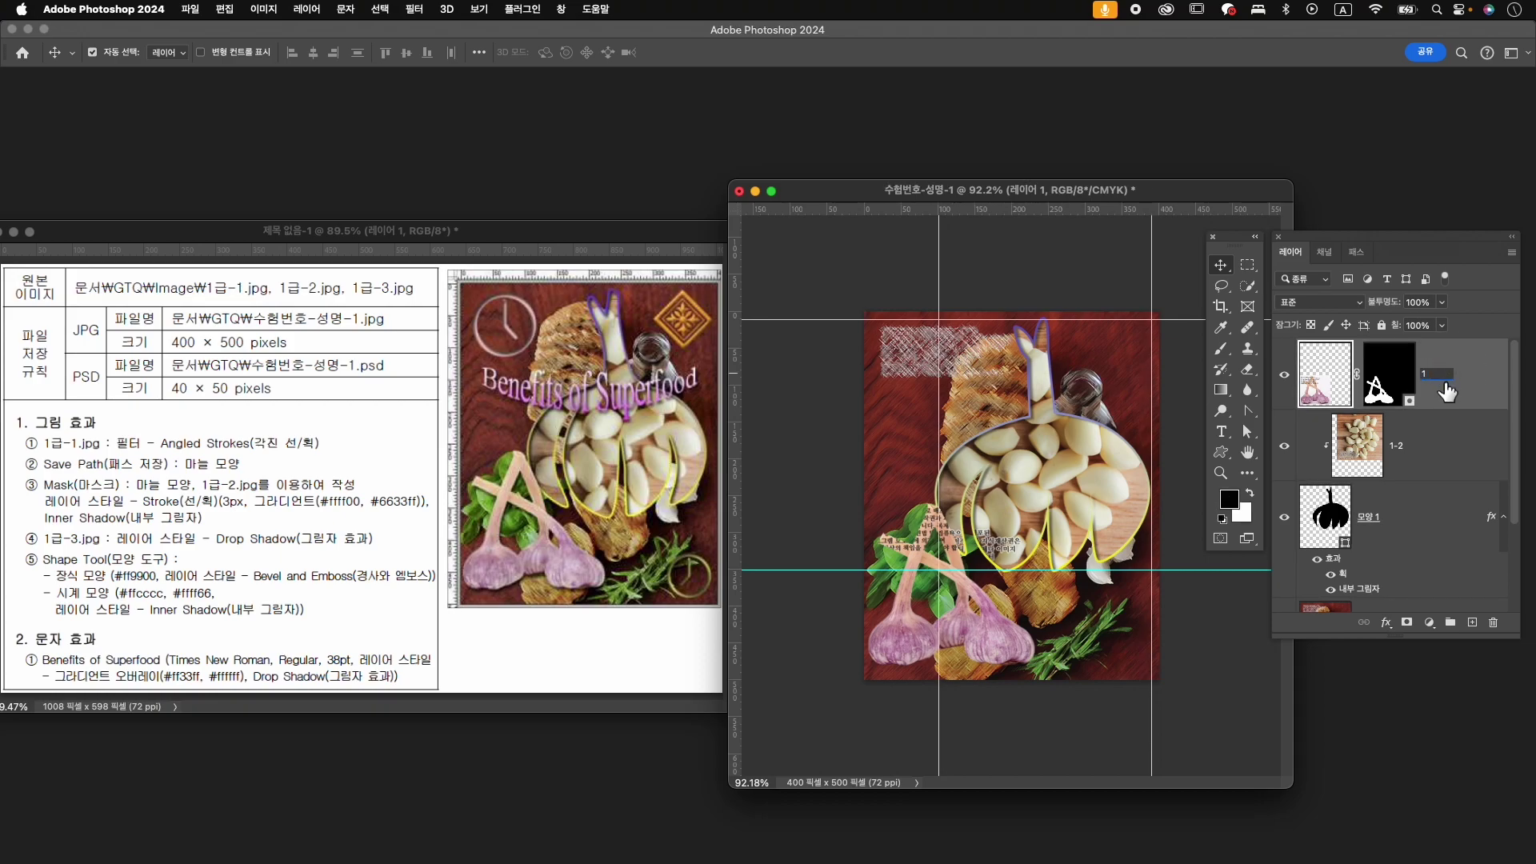
key("Return")
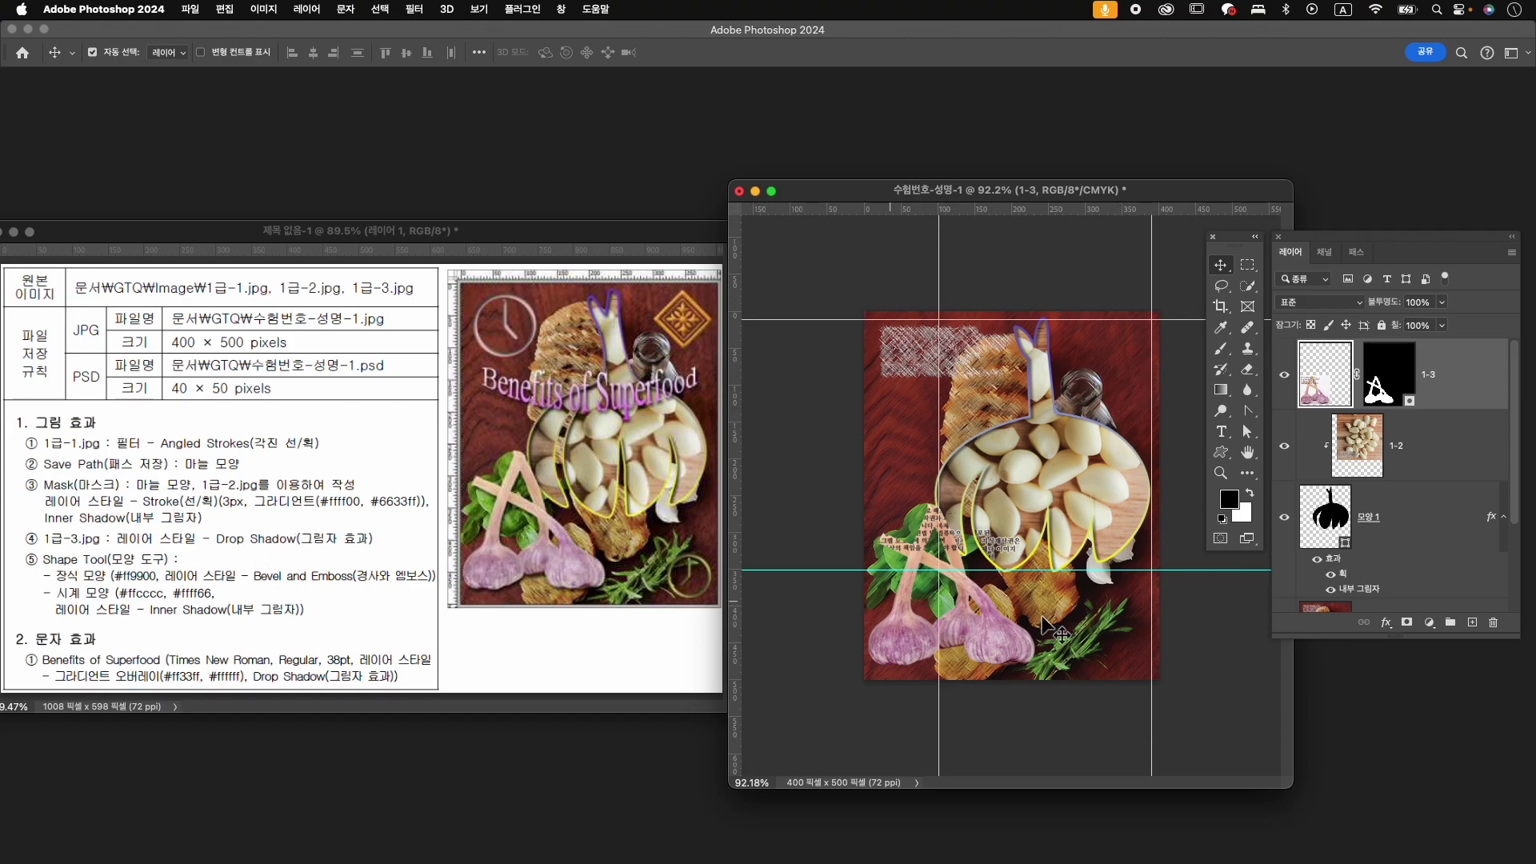
left_click(1386, 622)
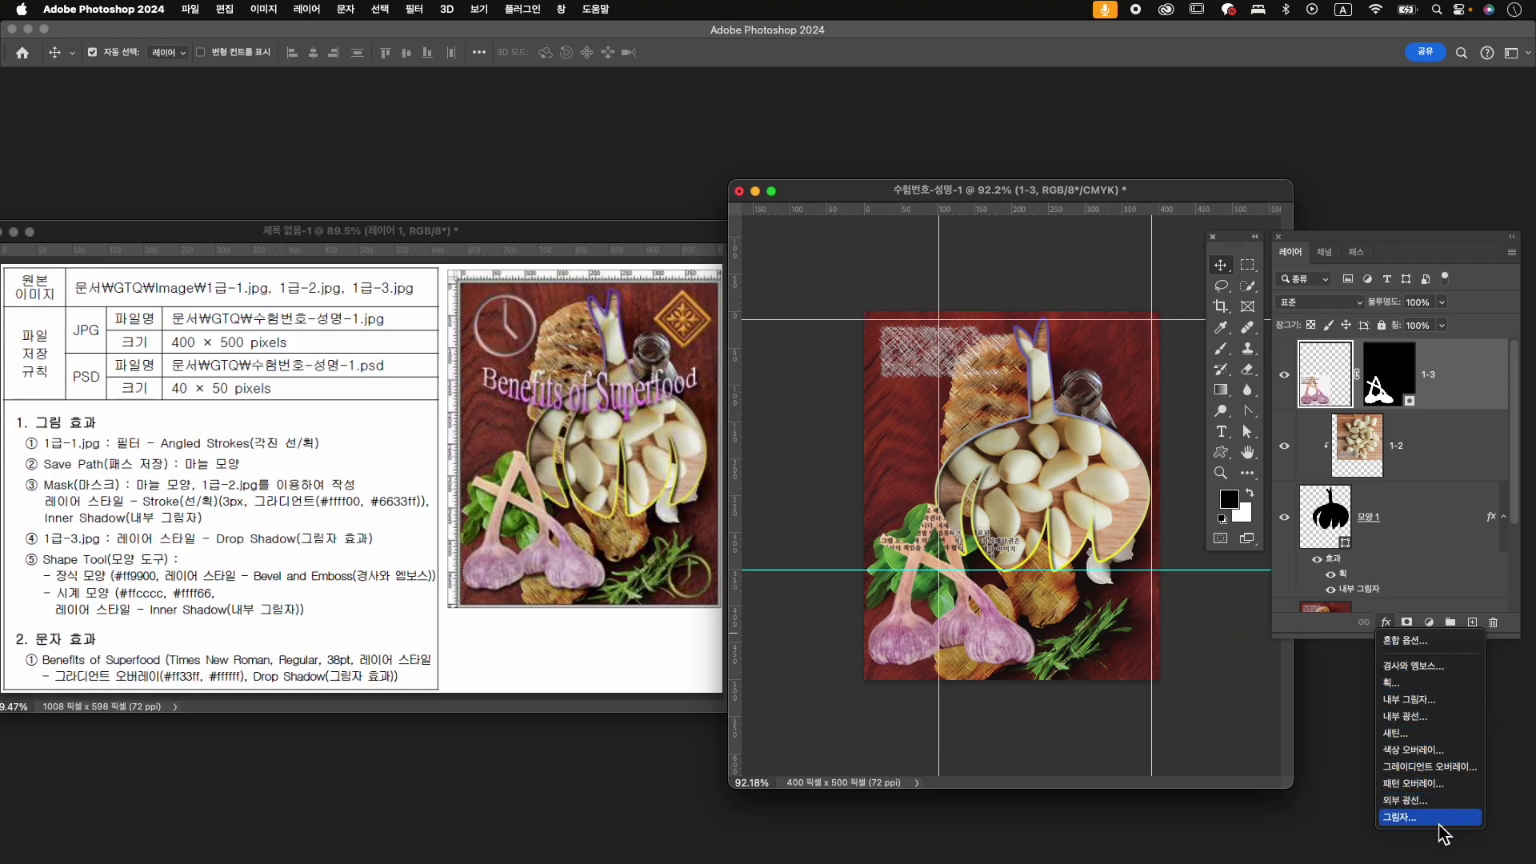
left_click(1400, 817)
left_click(1200, 398)
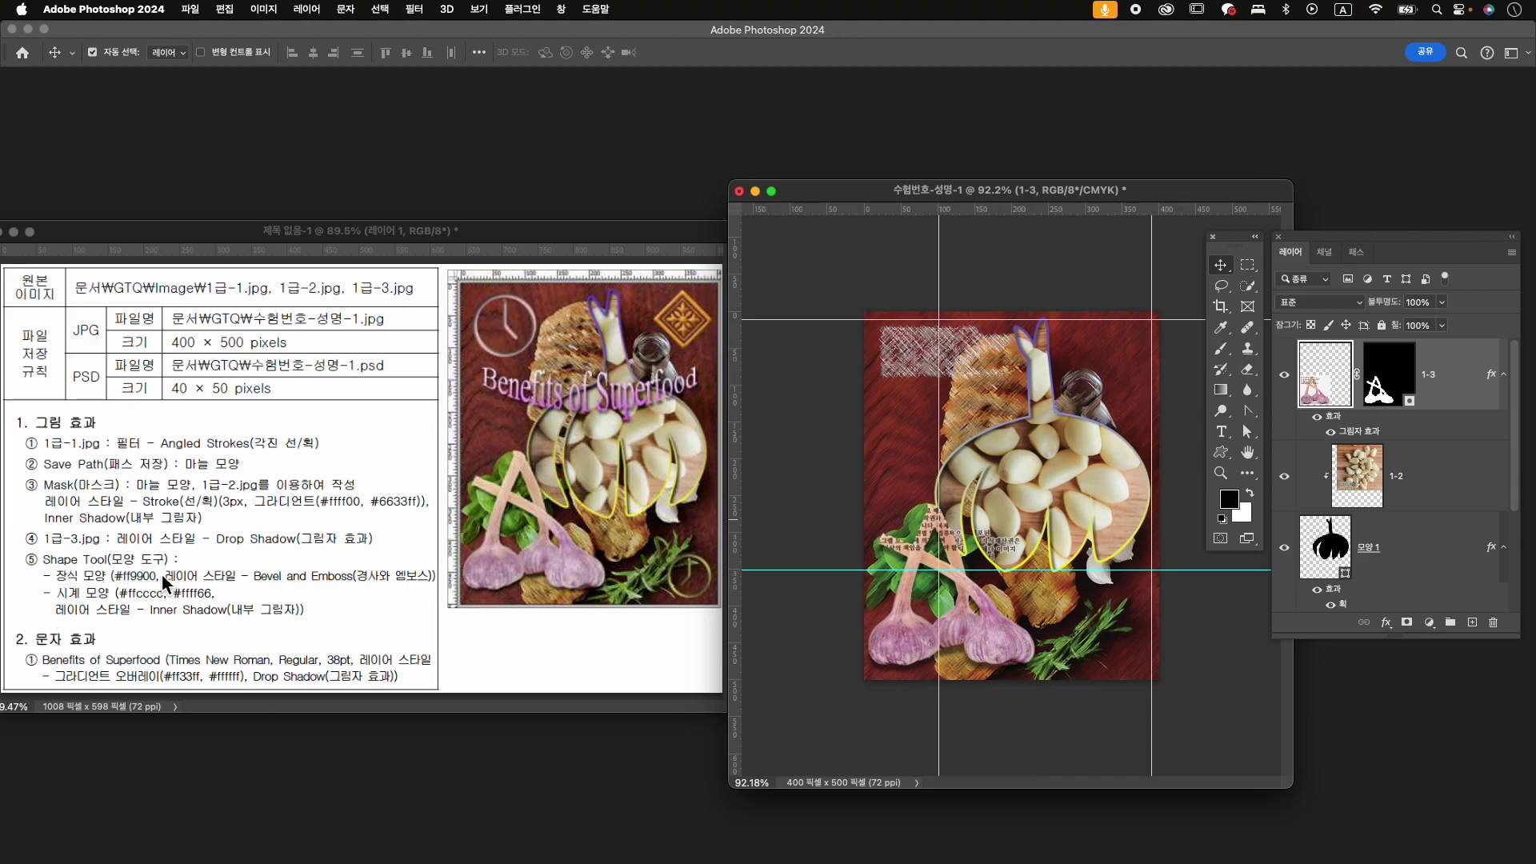
- Show the Shapes list beside the composition and activate the Custom Shape tool
left_click(562, 10)
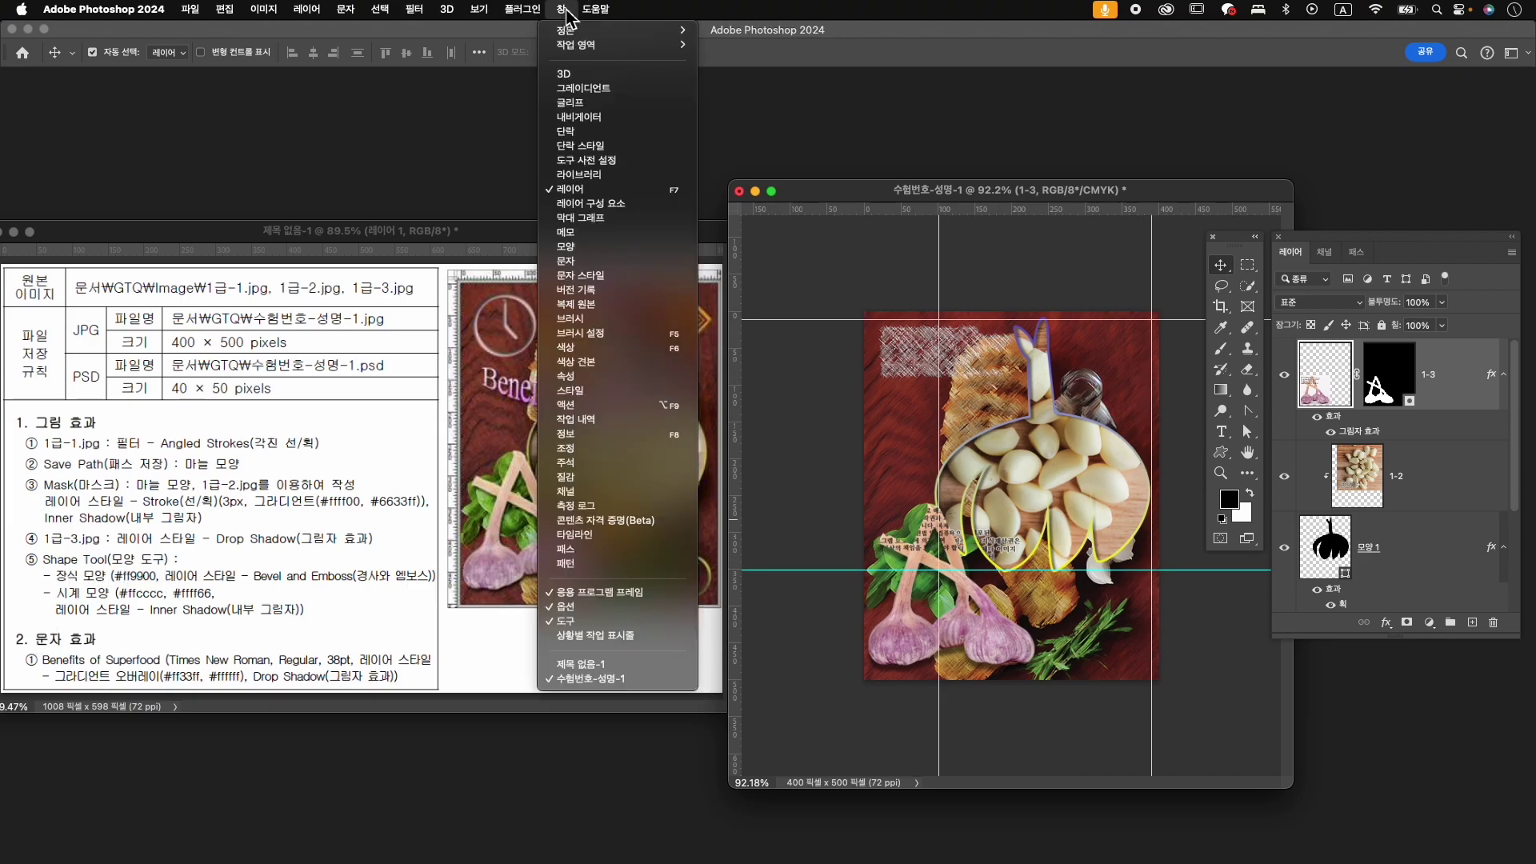
left_click(593, 246)
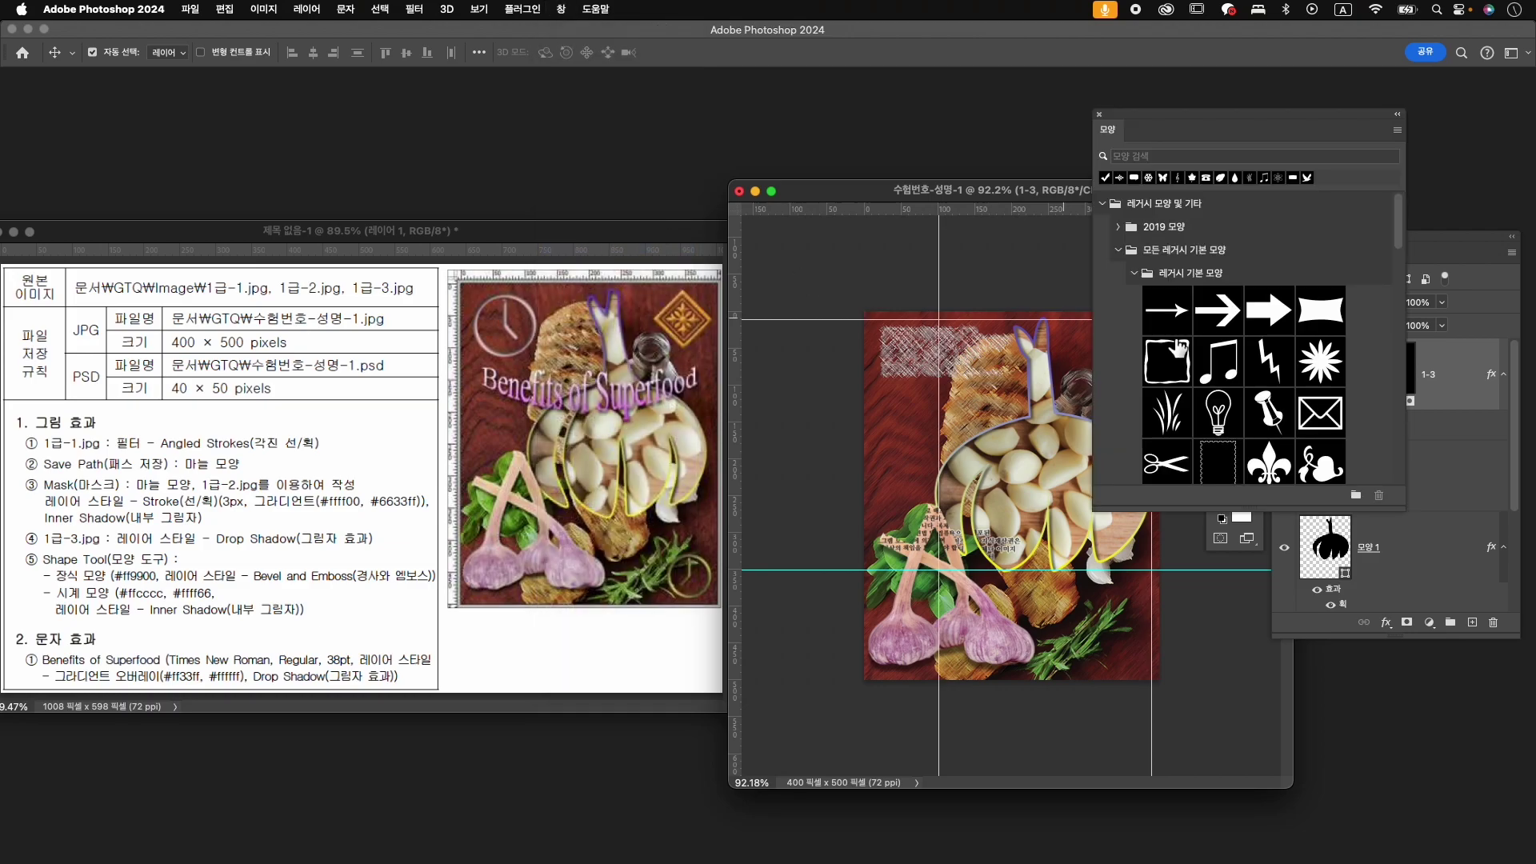
left_click_drag(1219, 114, 795, 128)
left_click(1221, 453)
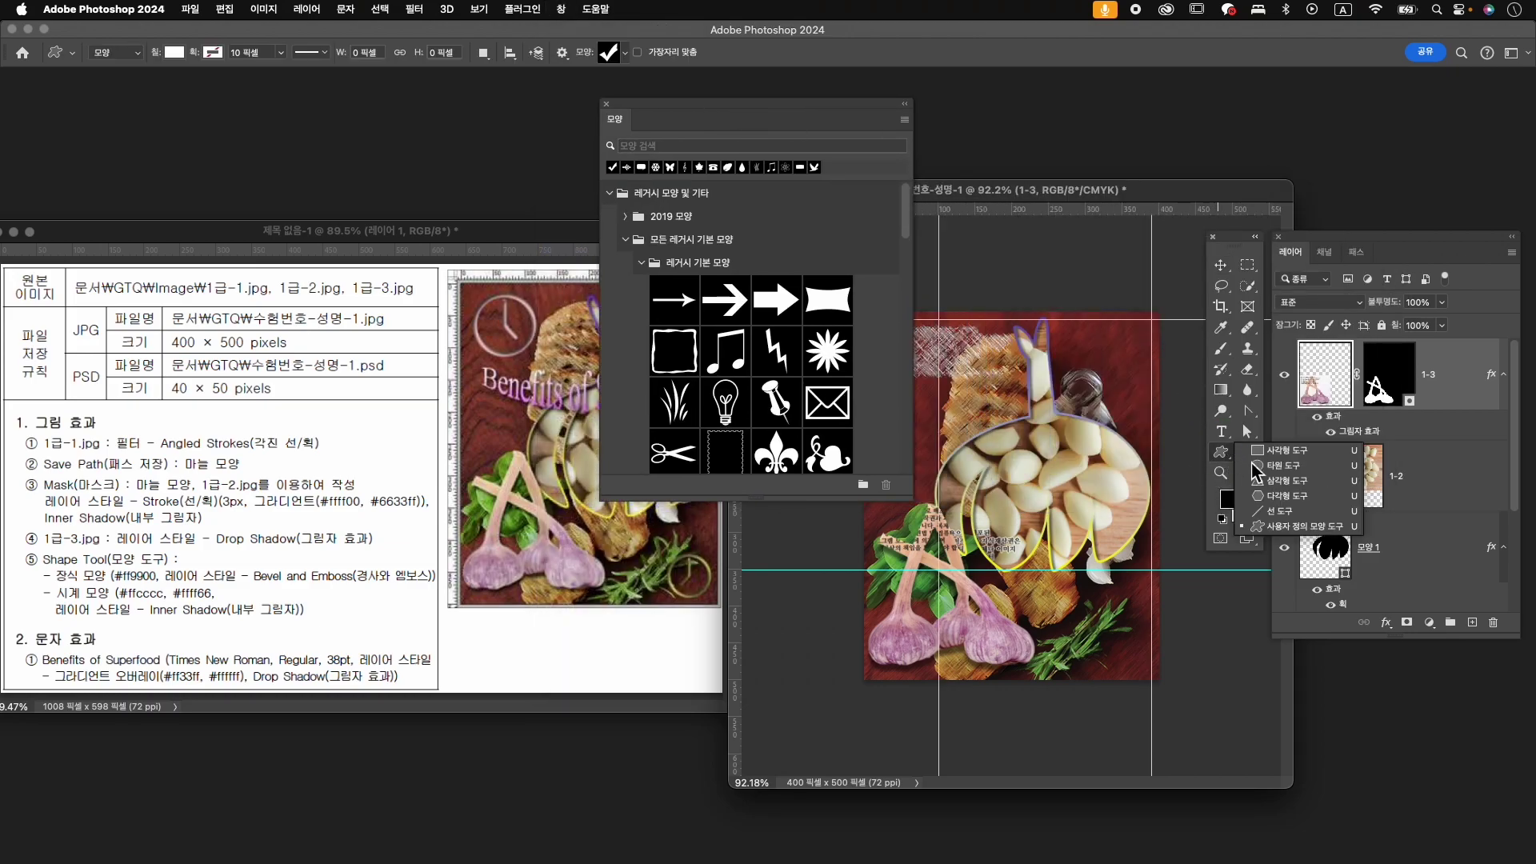
left_click(1280, 451)
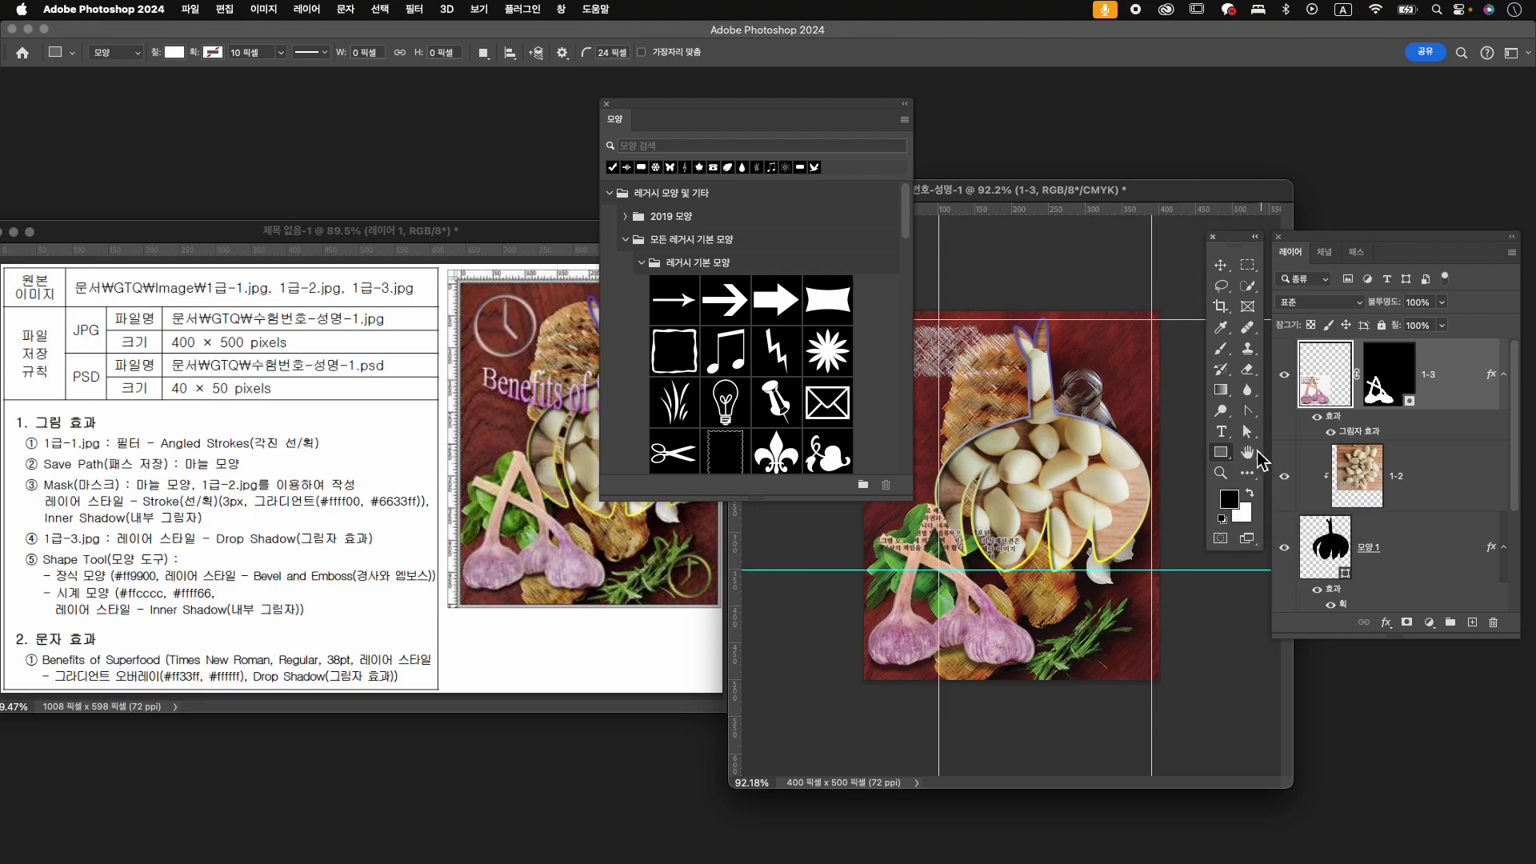
left_click(1221, 454)
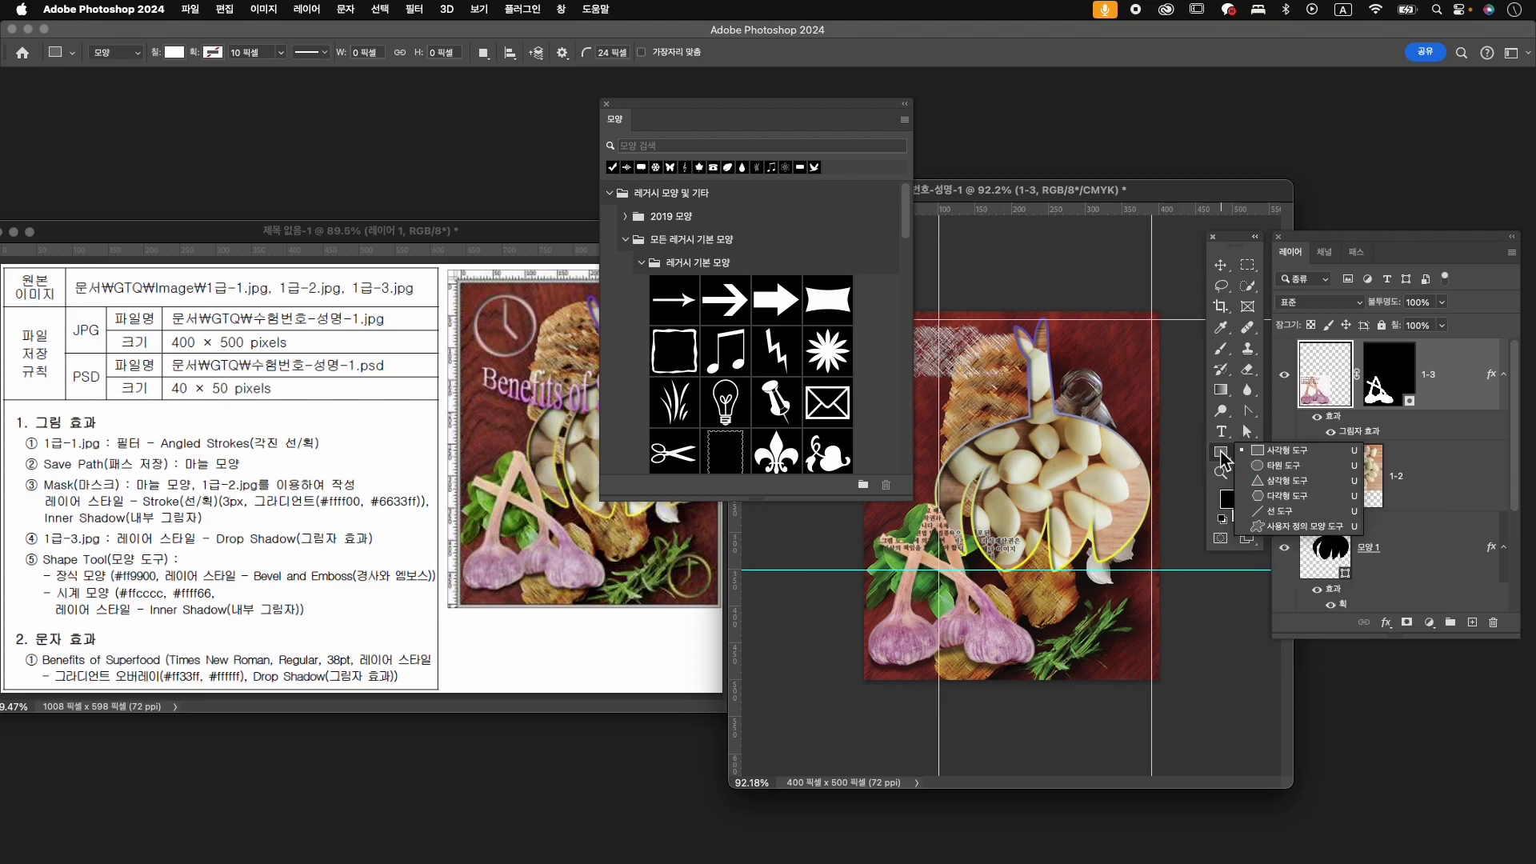
left_click(1302, 526)
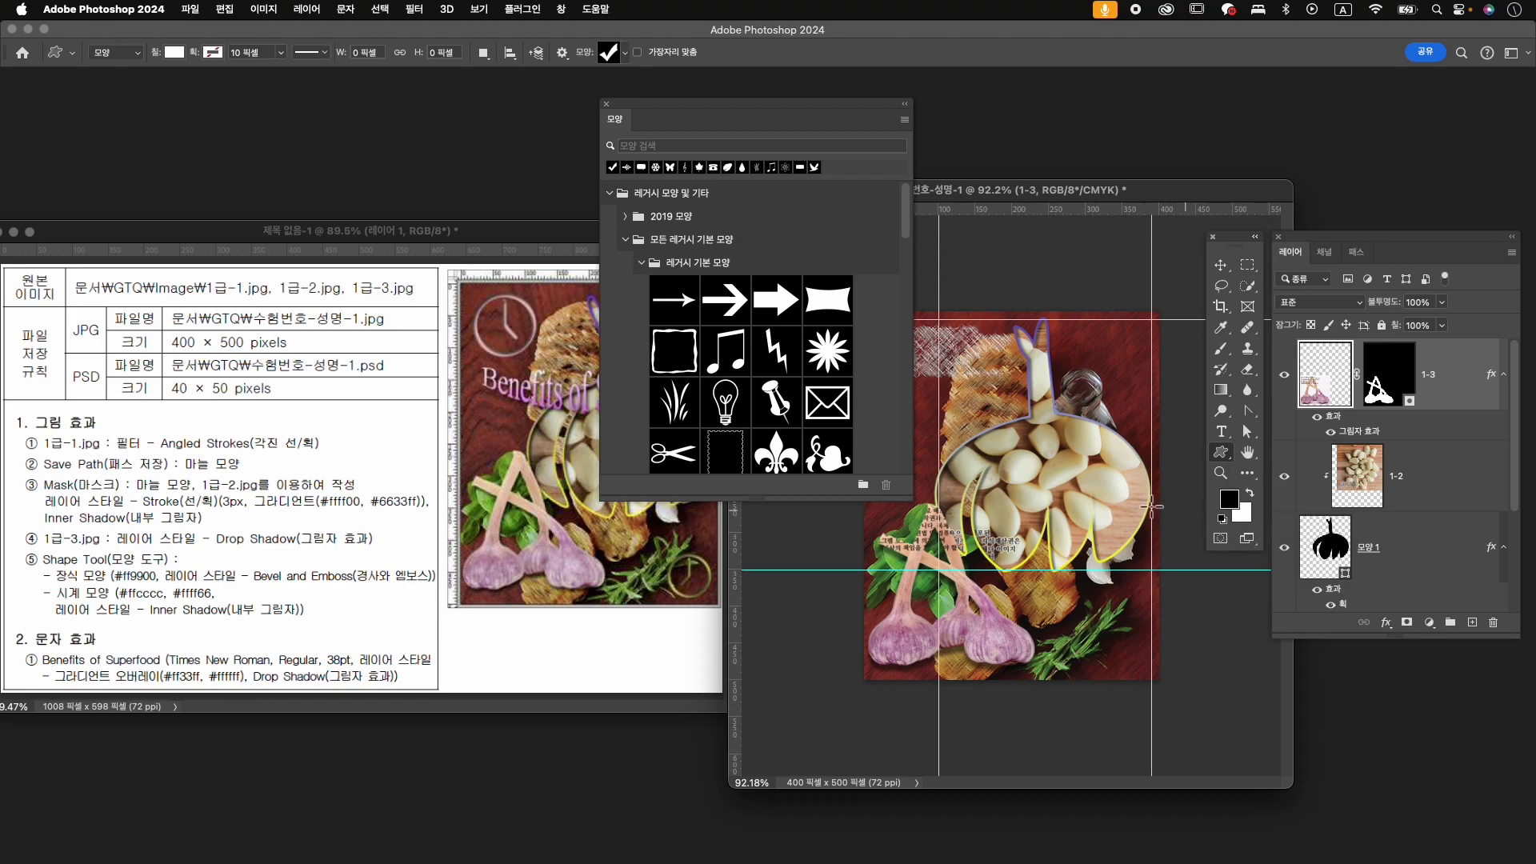
- Search the shape library for 장식 and choose the square-framed ornament that matches the reference image
left_click(730, 147)
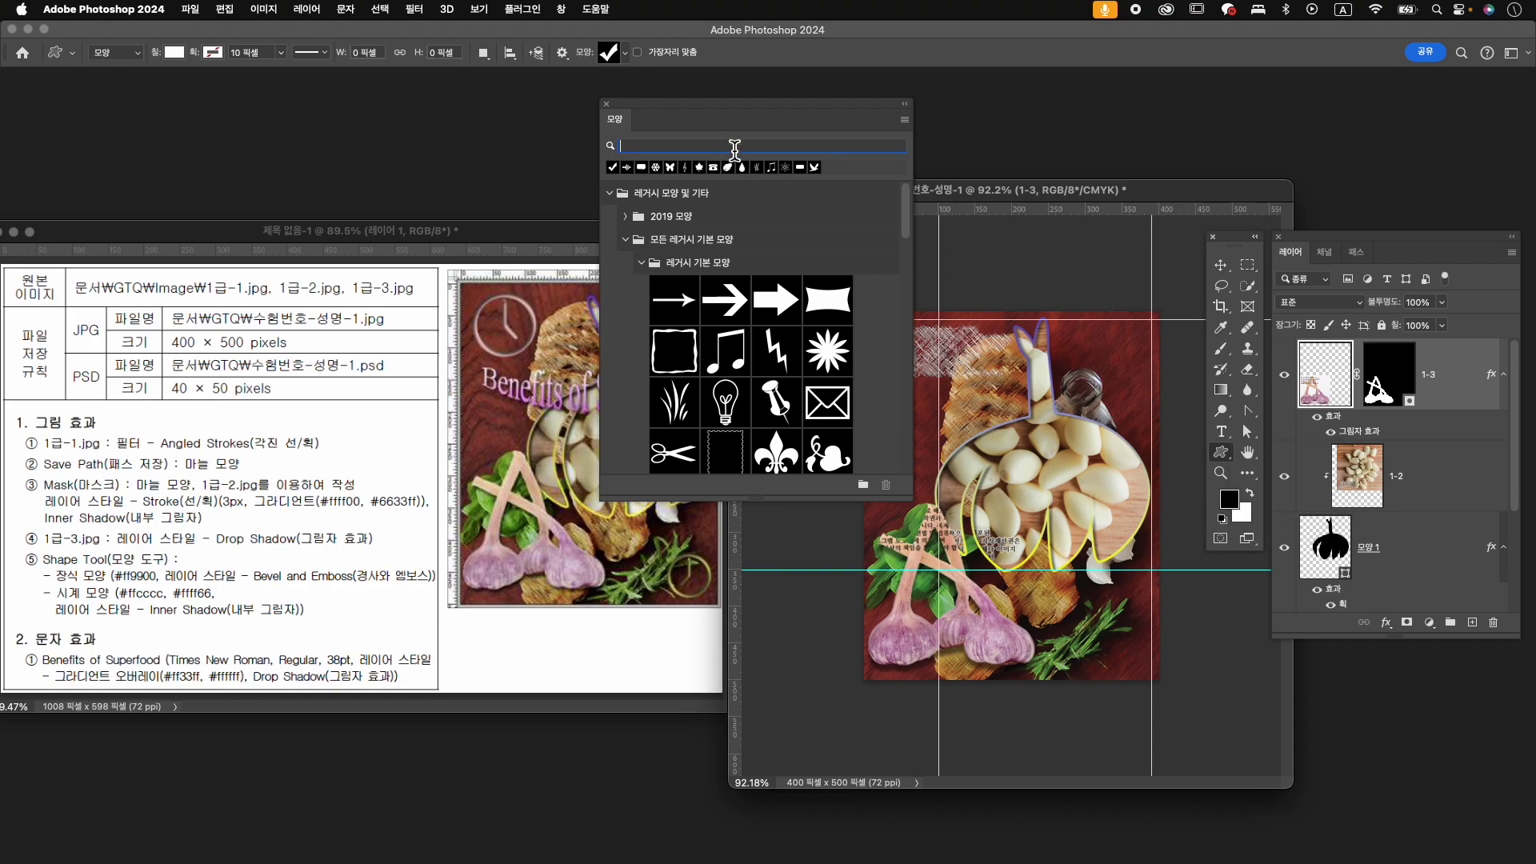
left_click(642, 267)
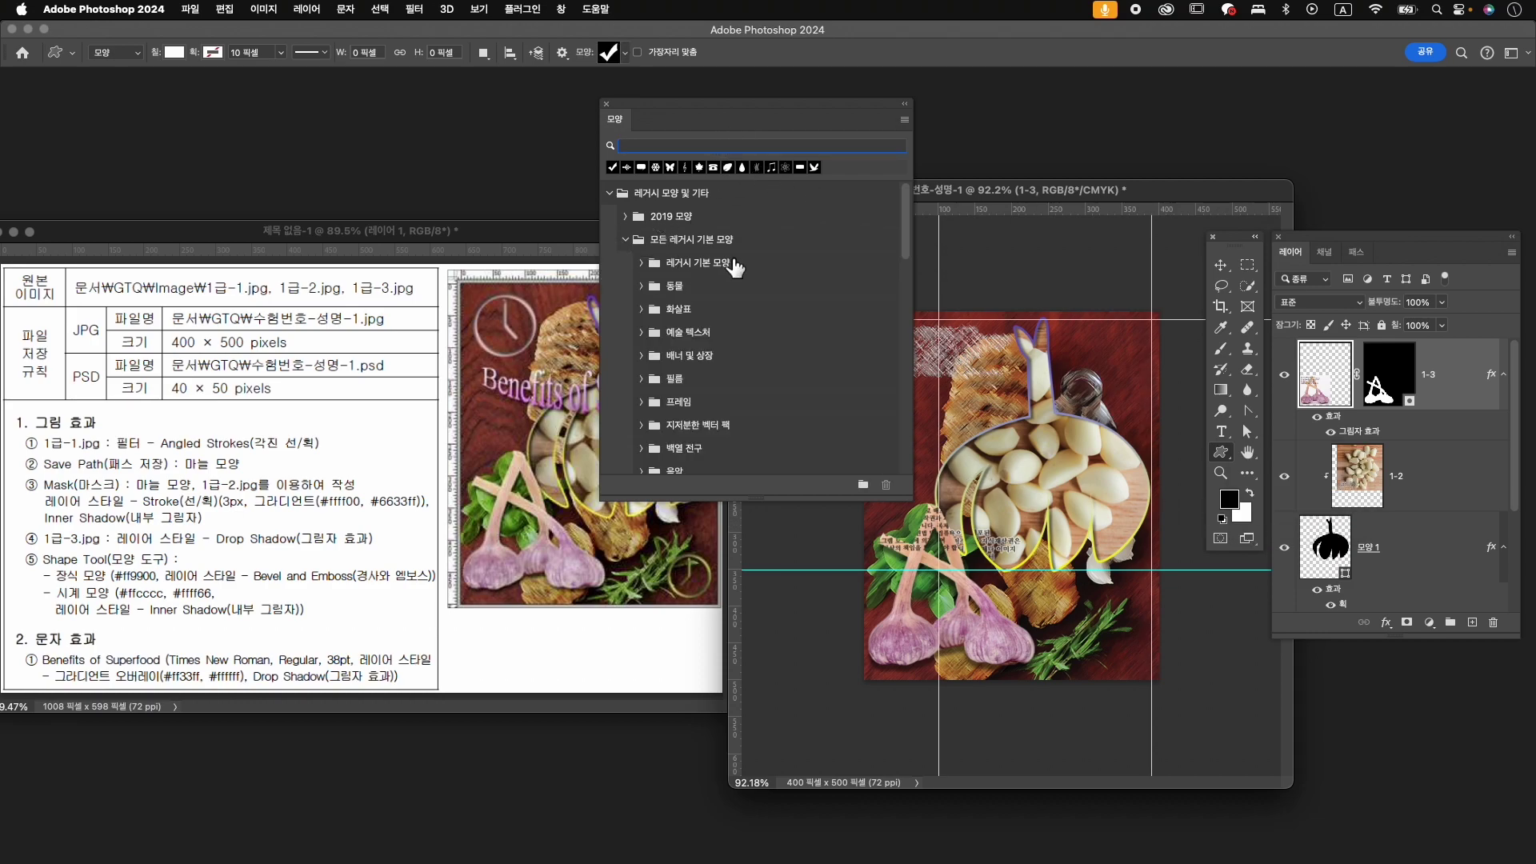
key("ctrl+space")
type("장식")
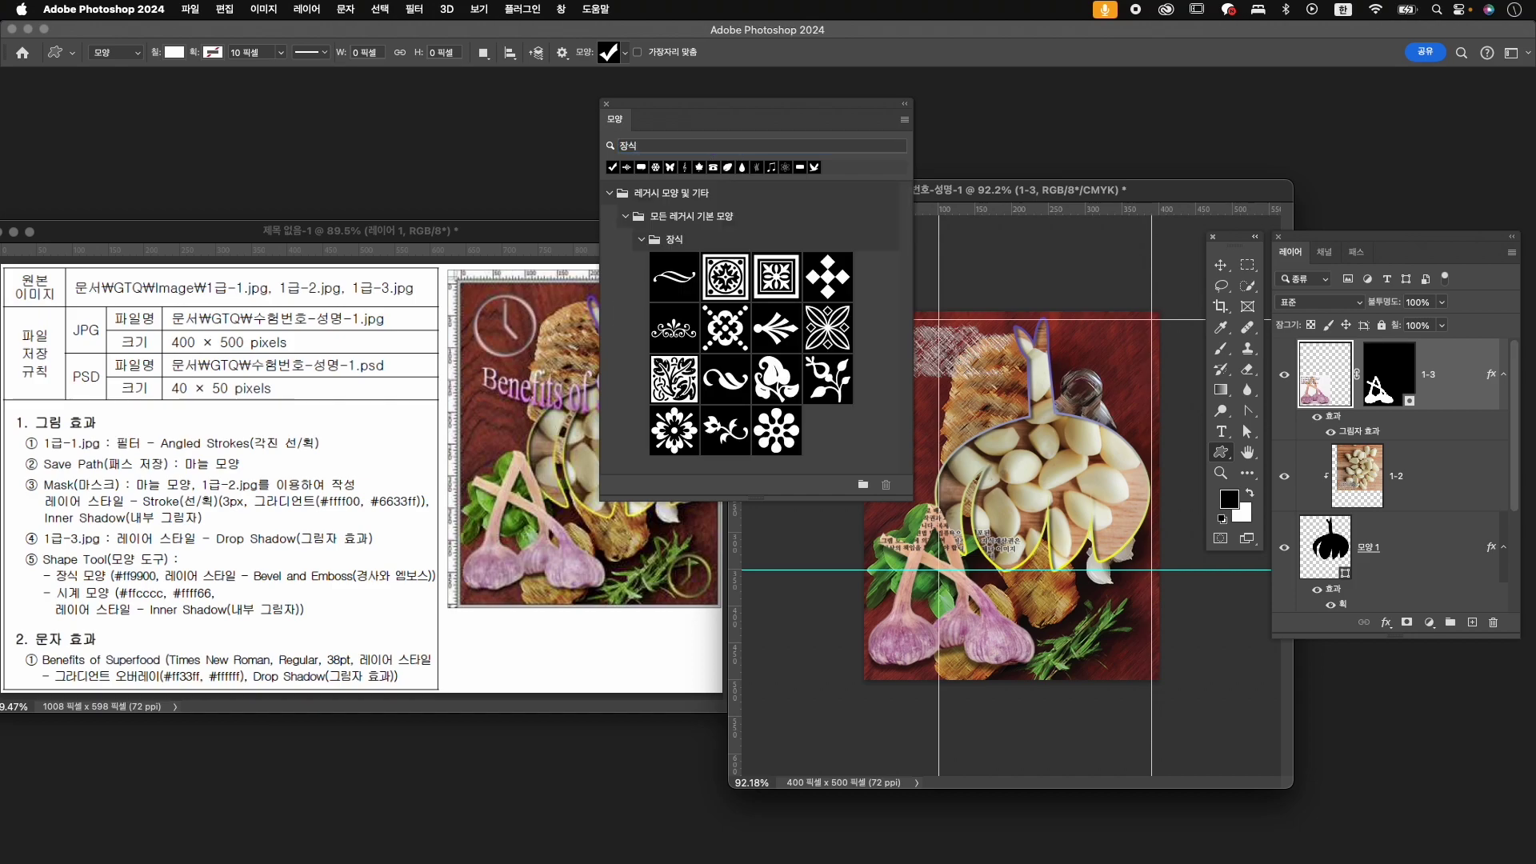
left_click_drag(735, 120, 911, 103)
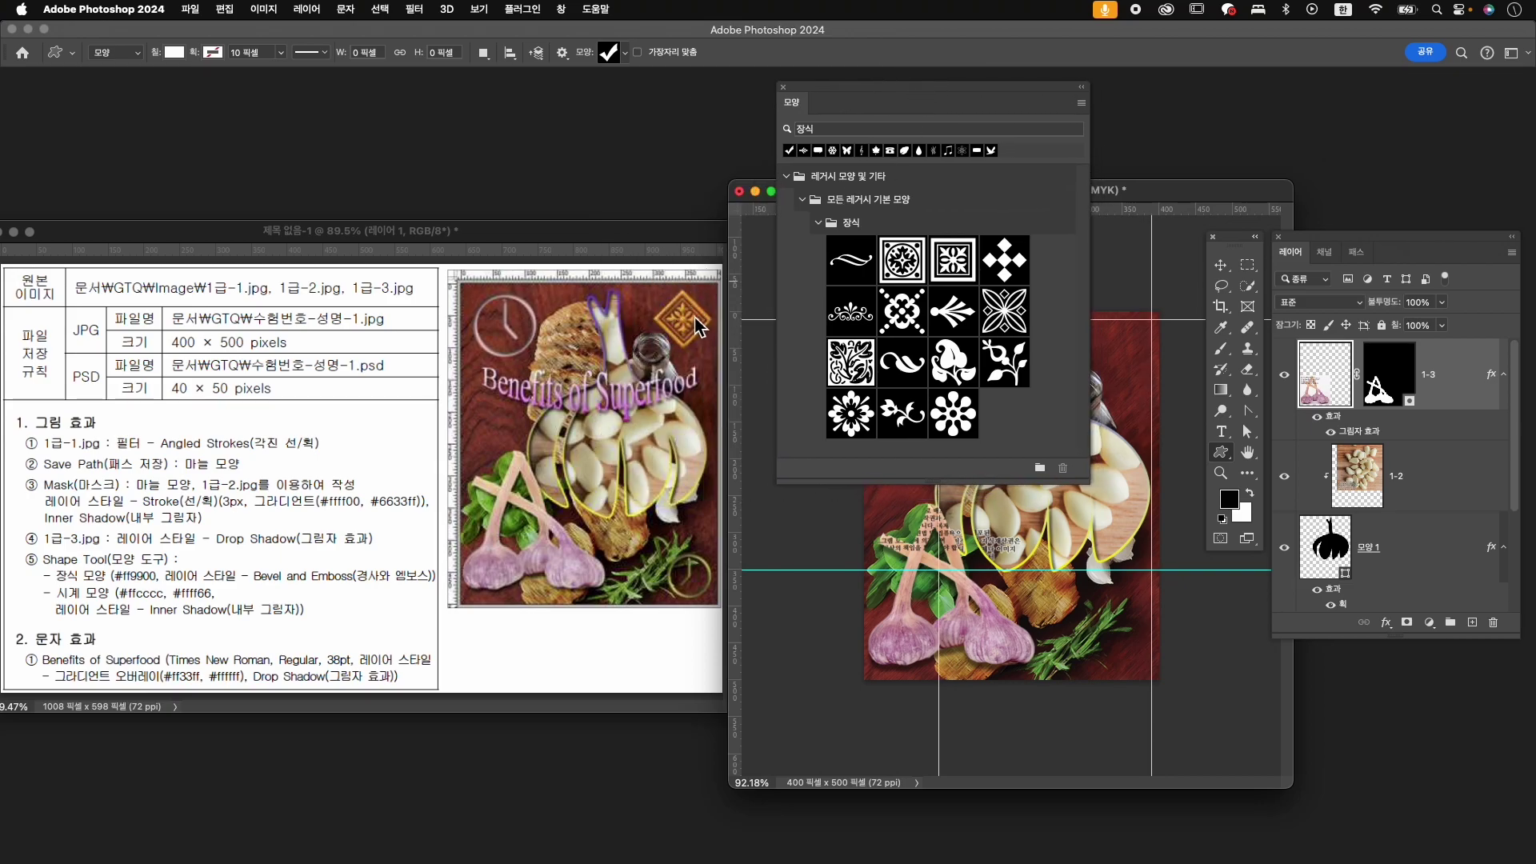
left_click(957, 269)
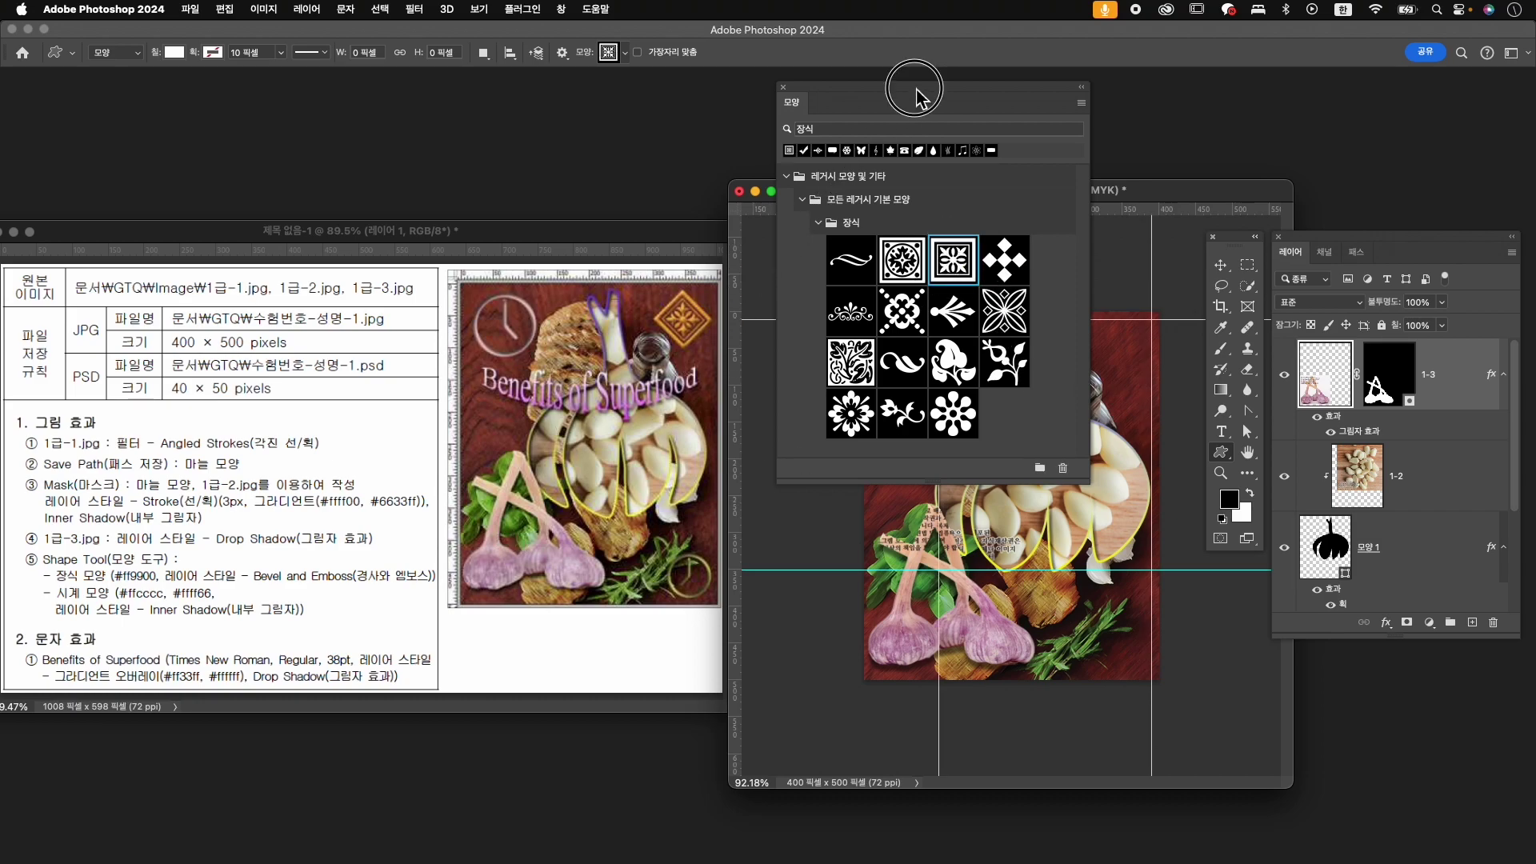
left_click_drag(915, 94, 729, 109)
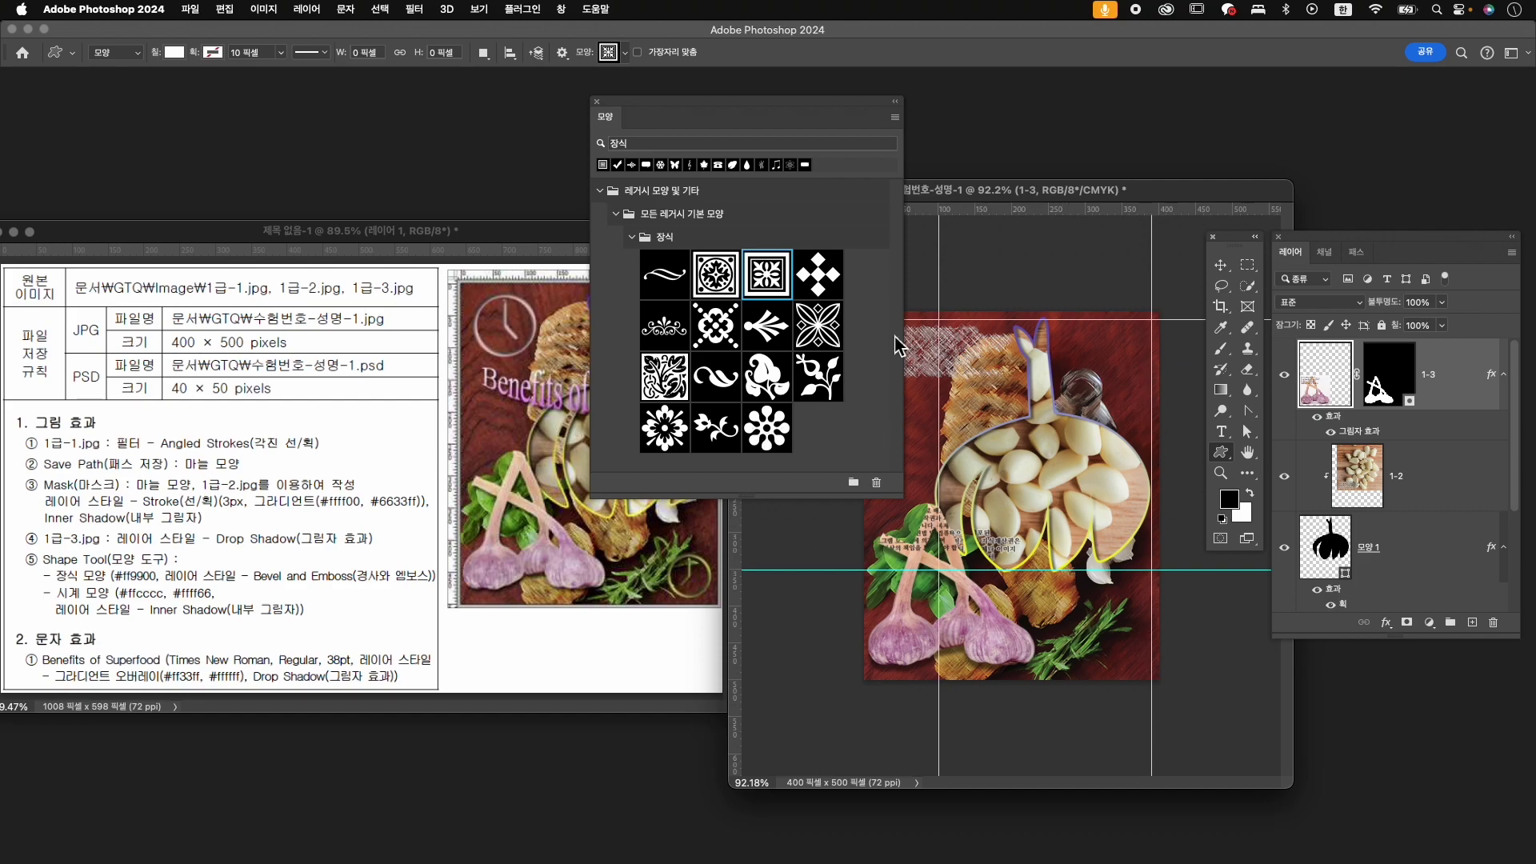
- Draw the ornament shape about 78 × 75 px in the composition's upper-right corner and fill it with #ff9900
left_click_drag(809, 100, 928, 371)
left_click_drag(1085, 321, 1209, 472)
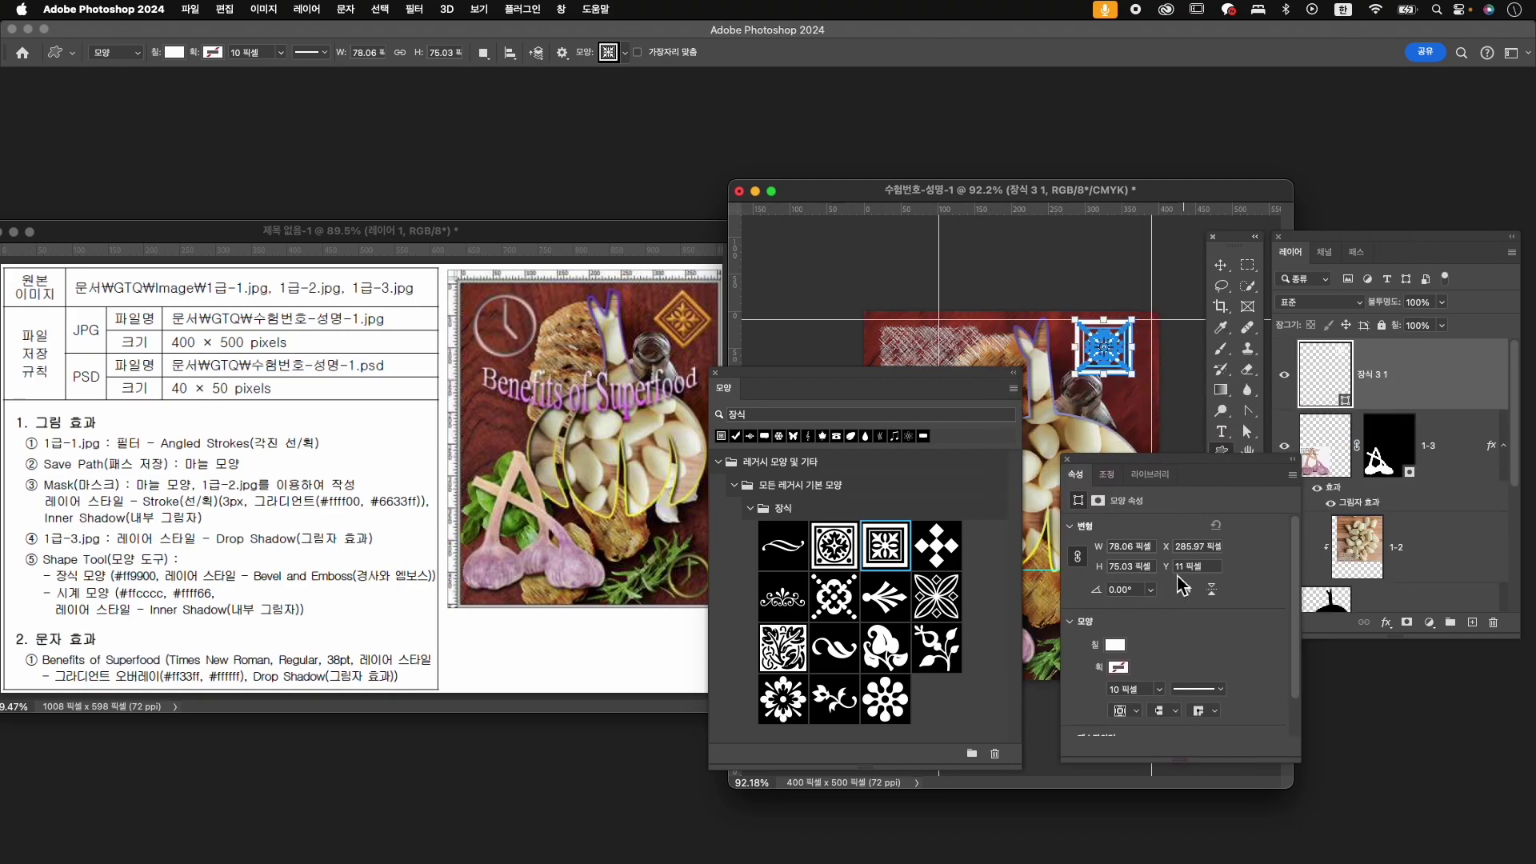
left_click(1124, 650)
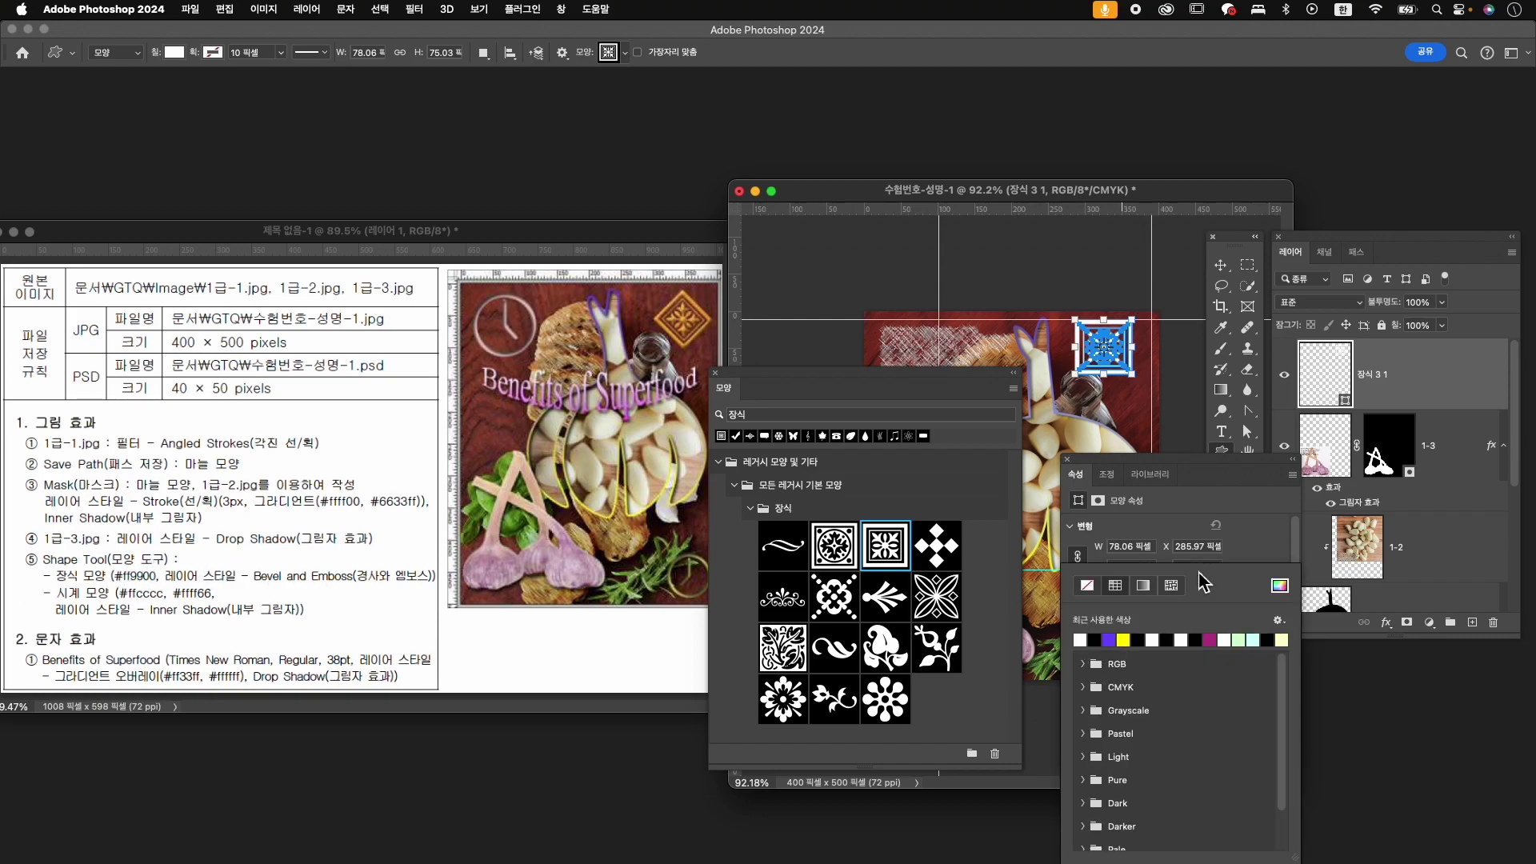
left_click(1279, 586)
type("ff9900")
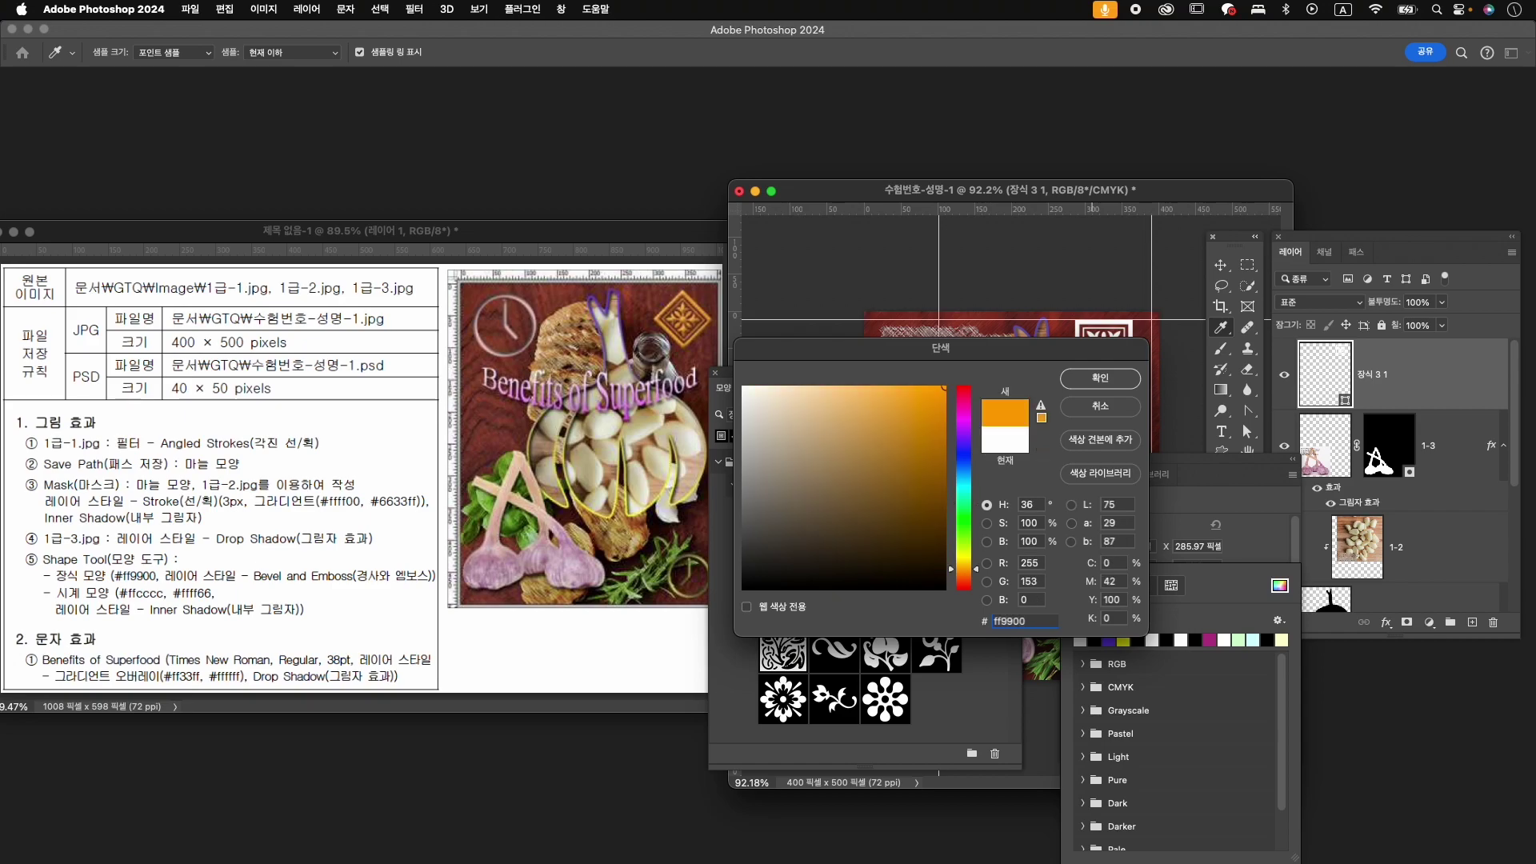
key("Return")
- Apply a Bevel and Emboss layer style to the ornament shape
left_click(1430, 398)
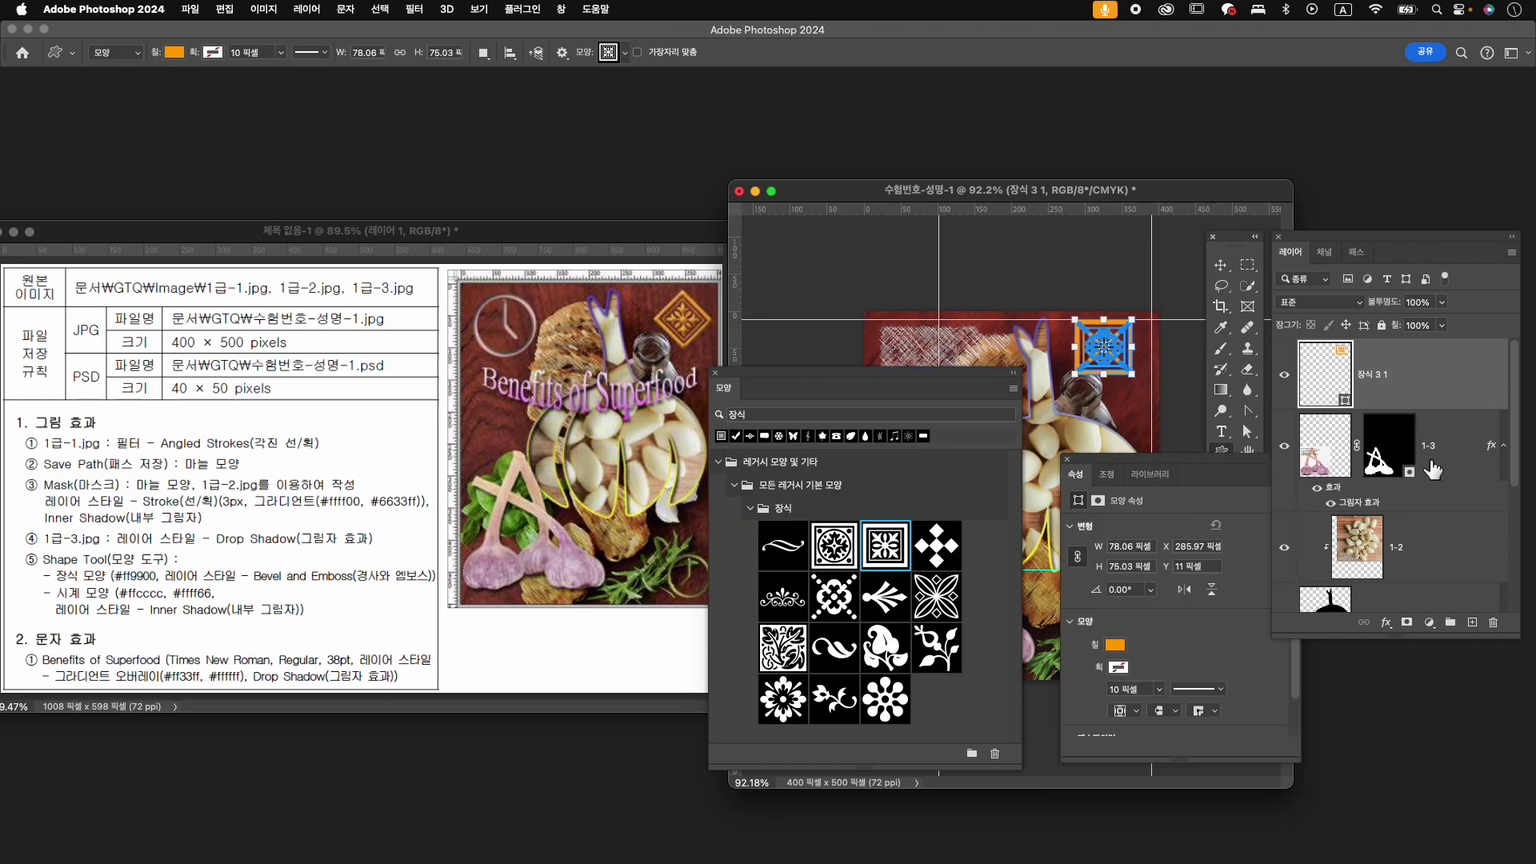
left_click(1387, 622)
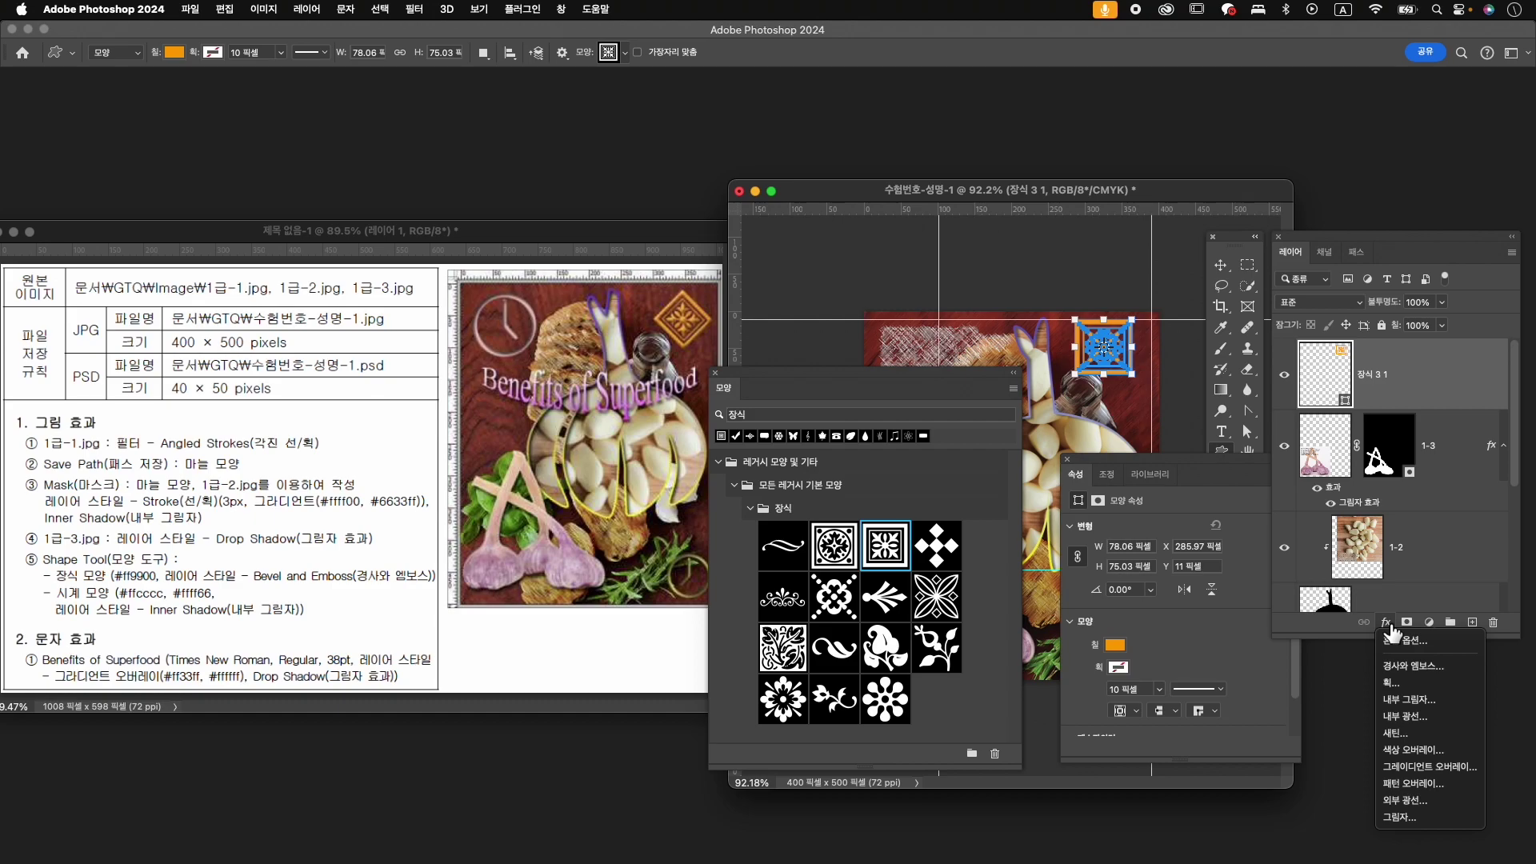
left_click(1412, 665)
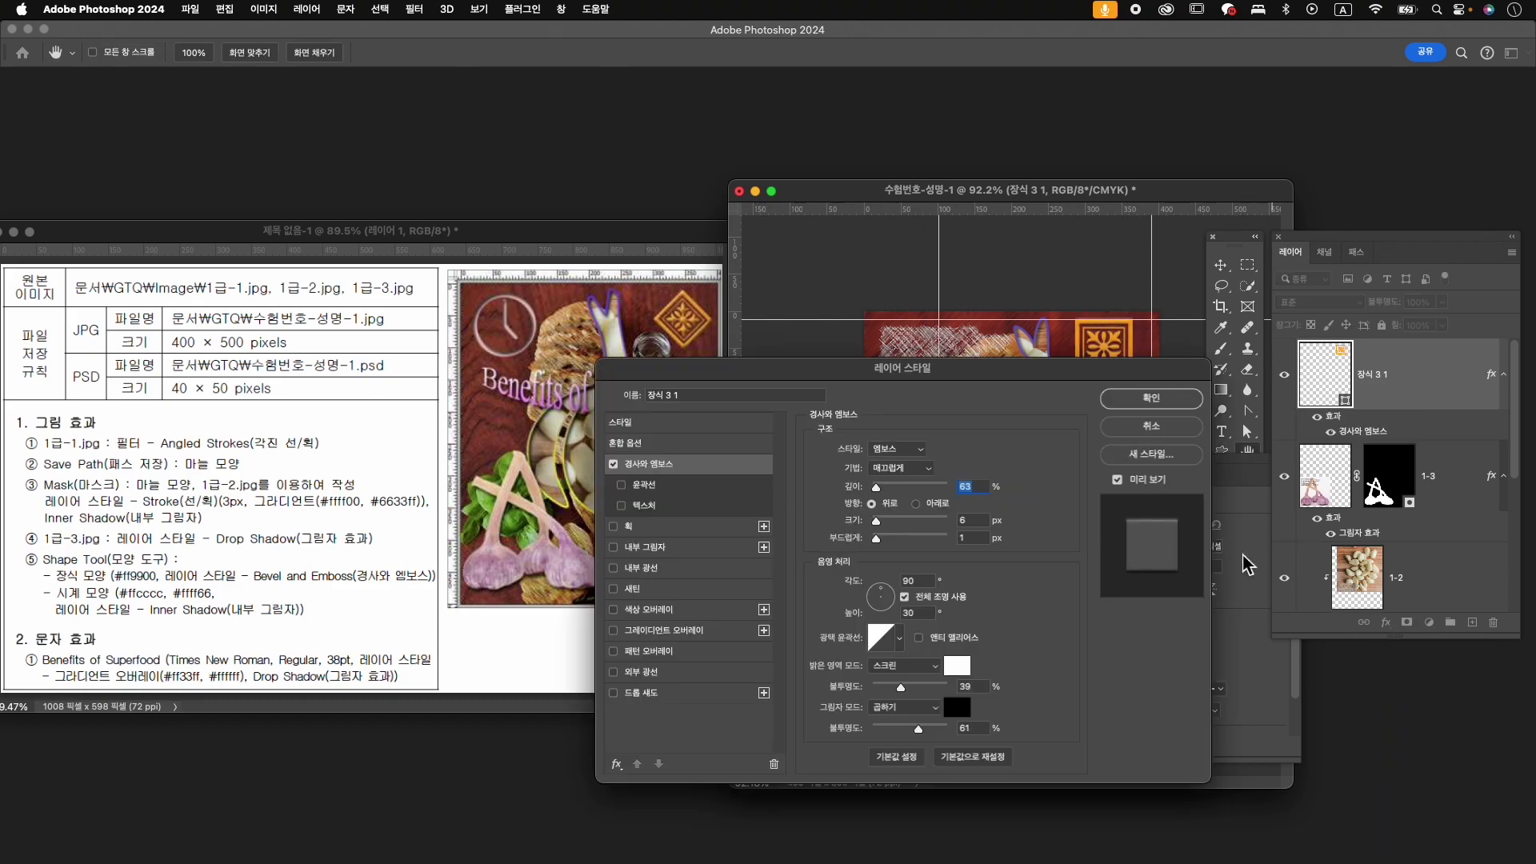
left_click(1159, 406)
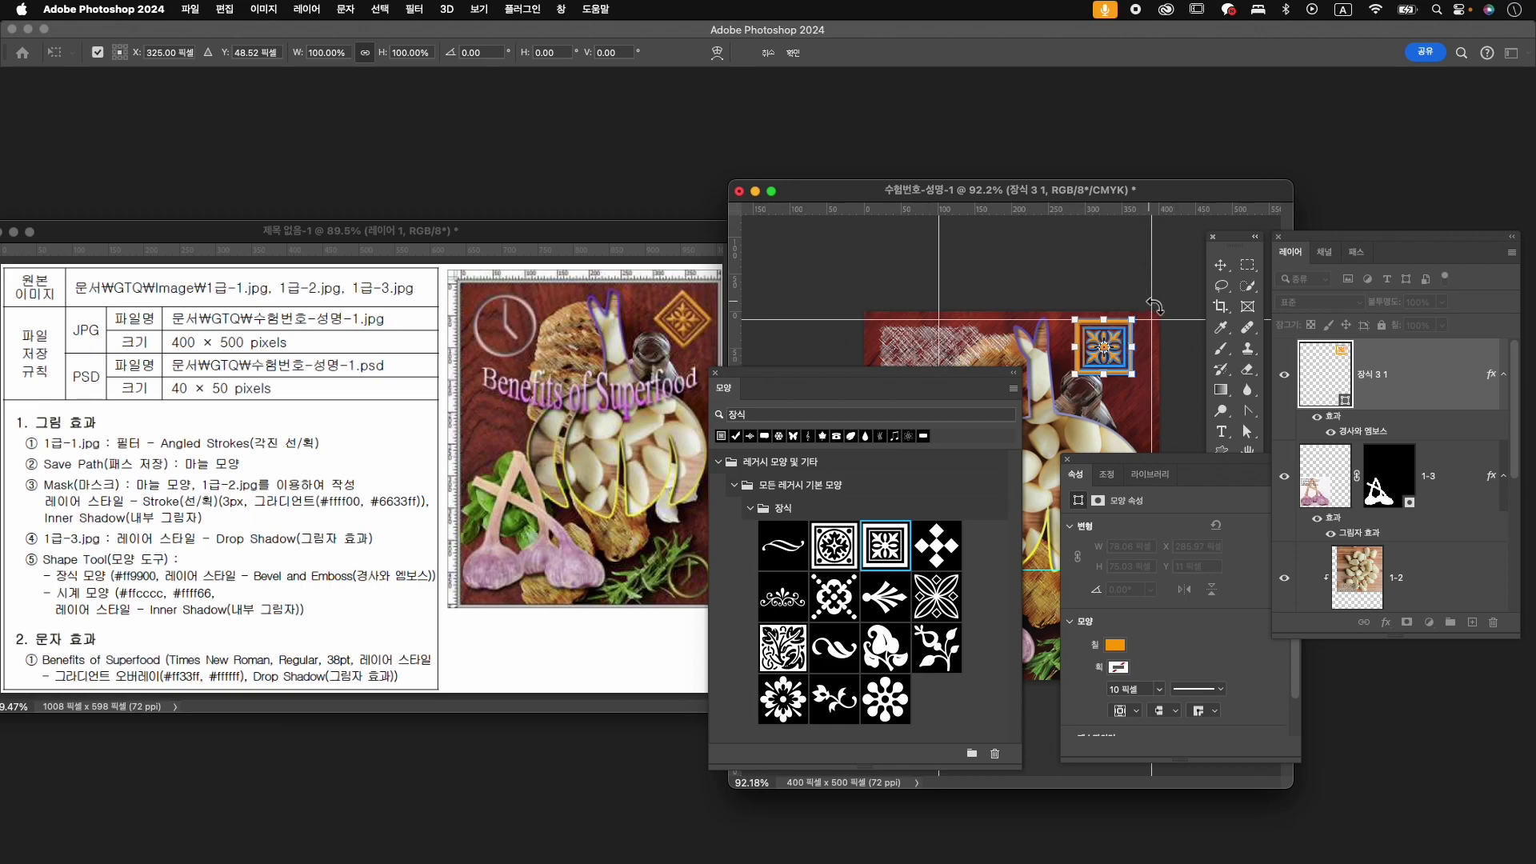
- Rotate the ornament shape by 45° so it stands as a diamond
mouse_move(1144, 304)
left_mouse_down()
mouse_move(1162, 340)
mouse_move(1161, 320)
mouse_move(1129, 310)
left_mouse_up()
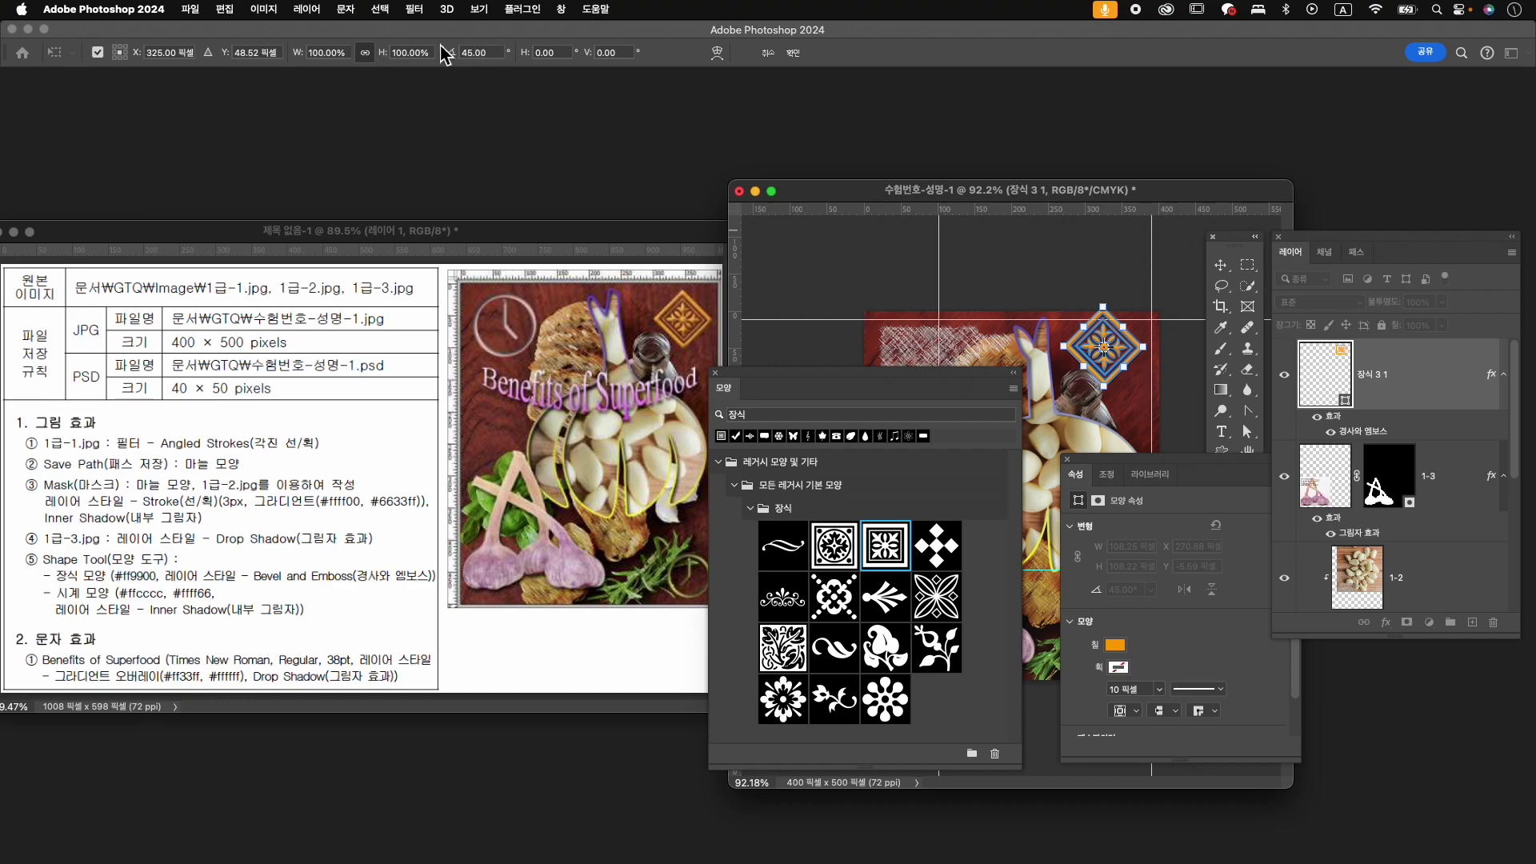
double_click(488, 53)
type("45")
left_click(795, 54)
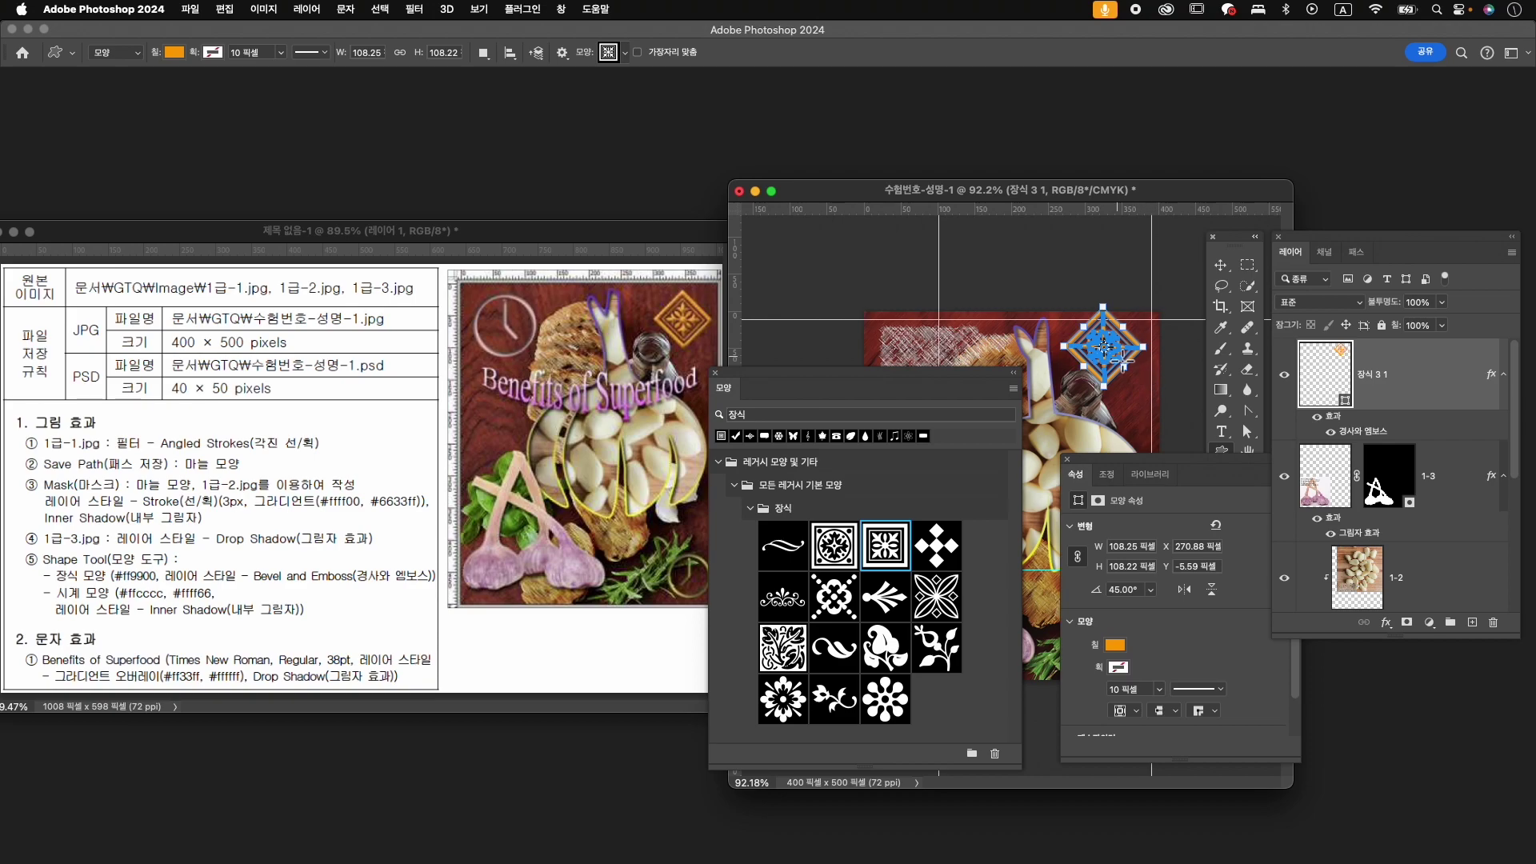
- Scale the rotated ornament down to about 80% and position it inside the composition's upper-right corner
key("super+t")
mouse_move(1120, 356)
left_mouse_down()
mouse_move(1145, 330)
mouse_move(1137, 342)
left_mouse_up()
key("Up")
key("Right")
key("Right")
key("Right")
key("Right")
key("Right")
key("Right")
key("Right")
key("Right")
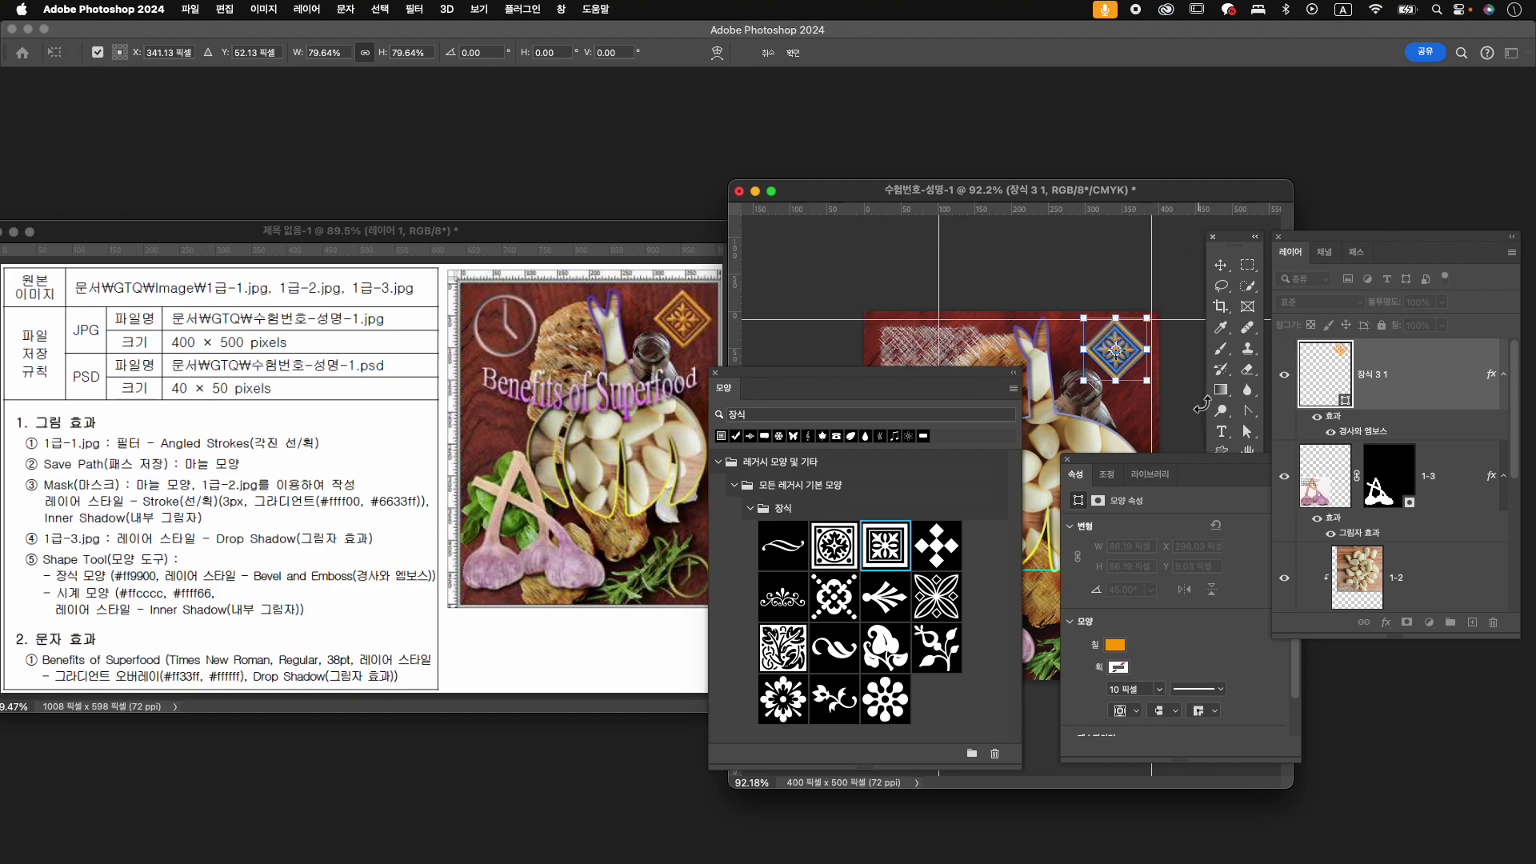
key("Return")
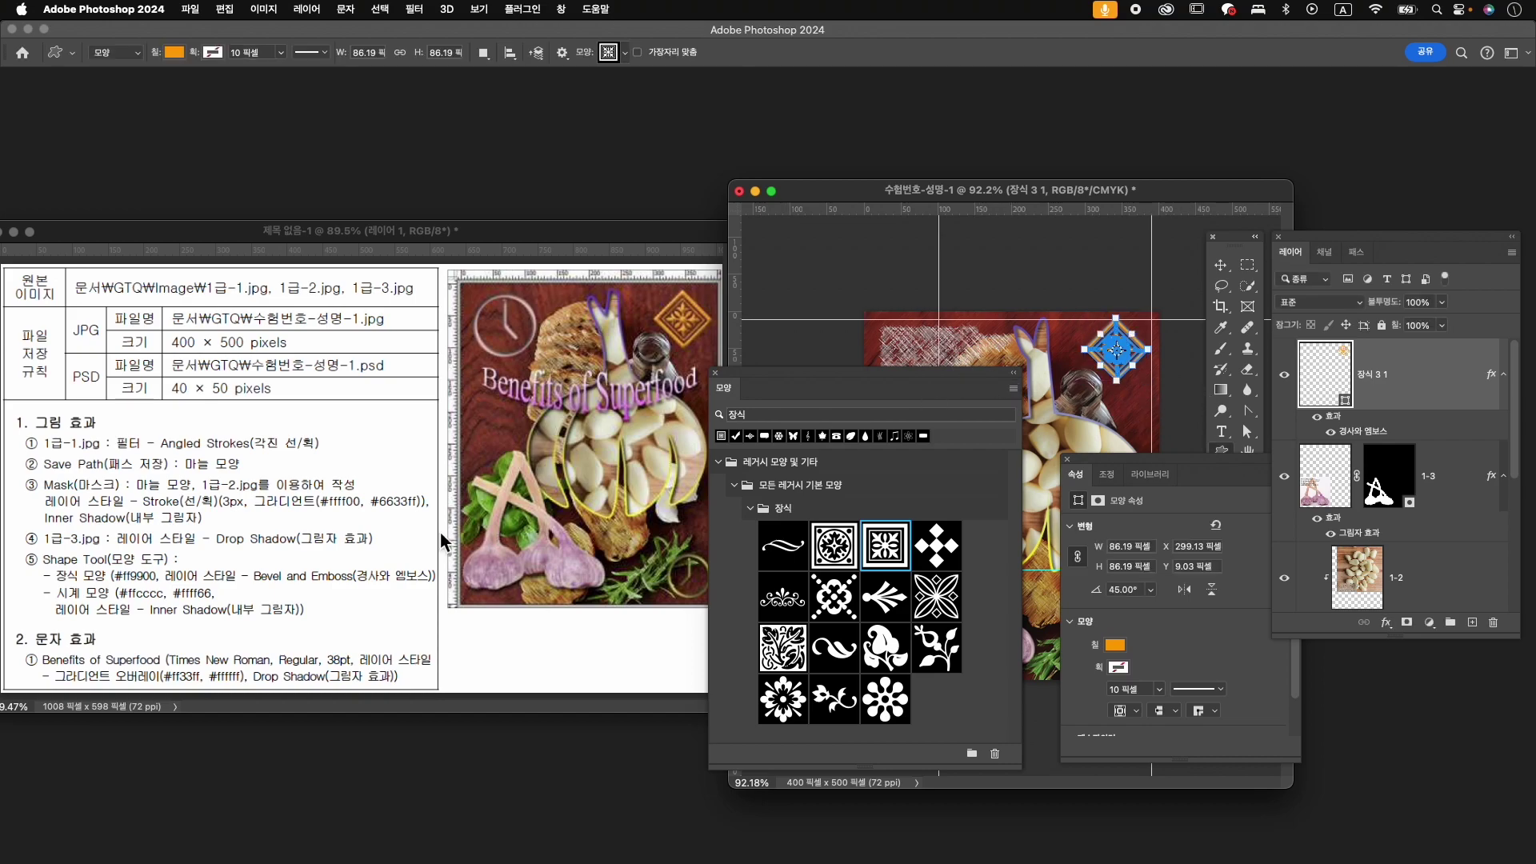
- Search the shape library for 시계 and for 시간, and choose the round clock shape
left_click(1224, 453)
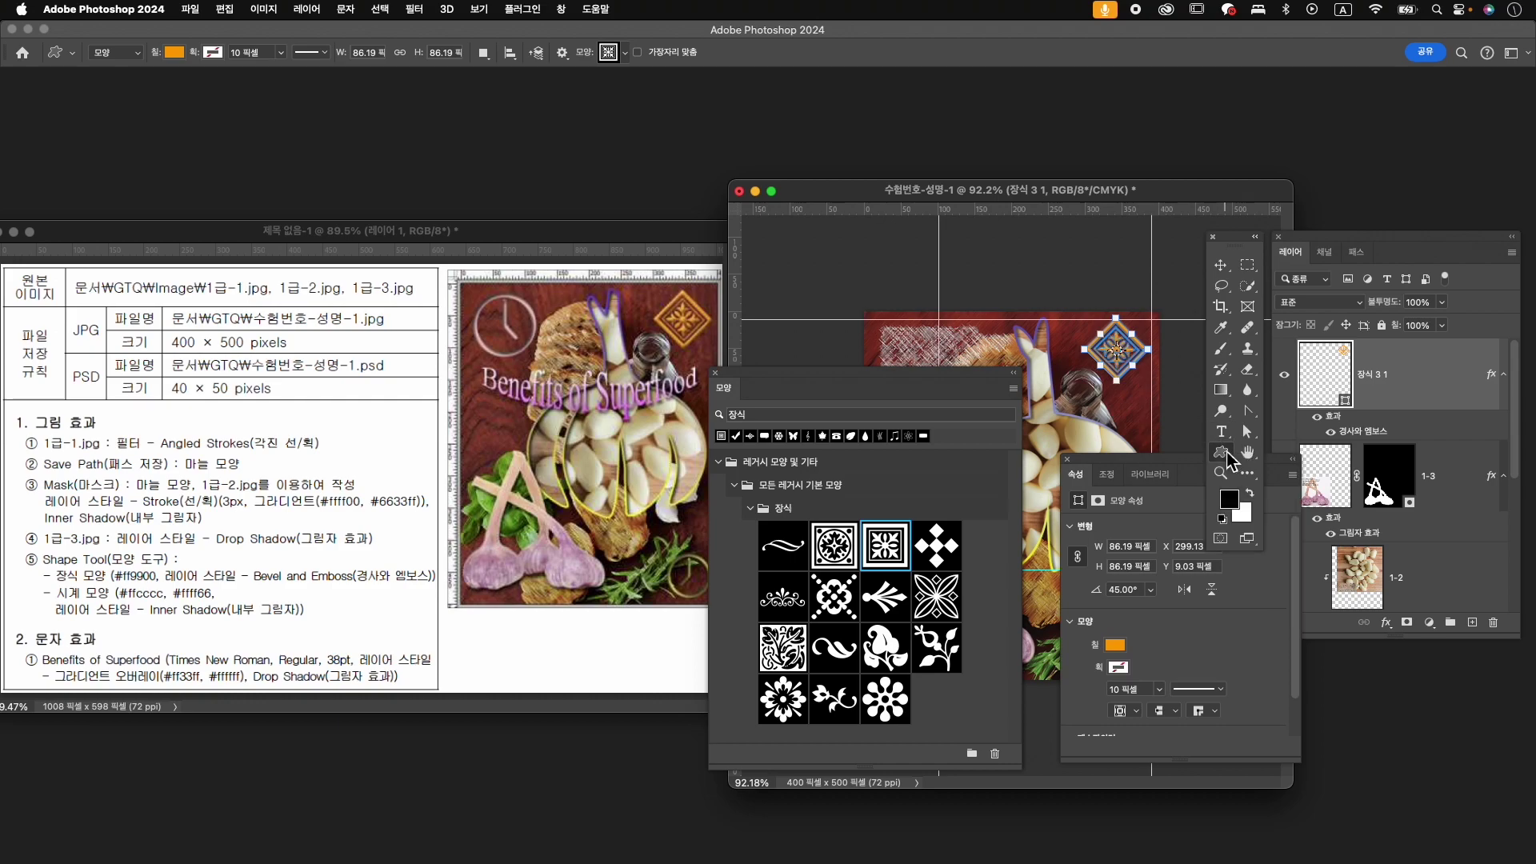
key("ctrl+space")
type("시계")
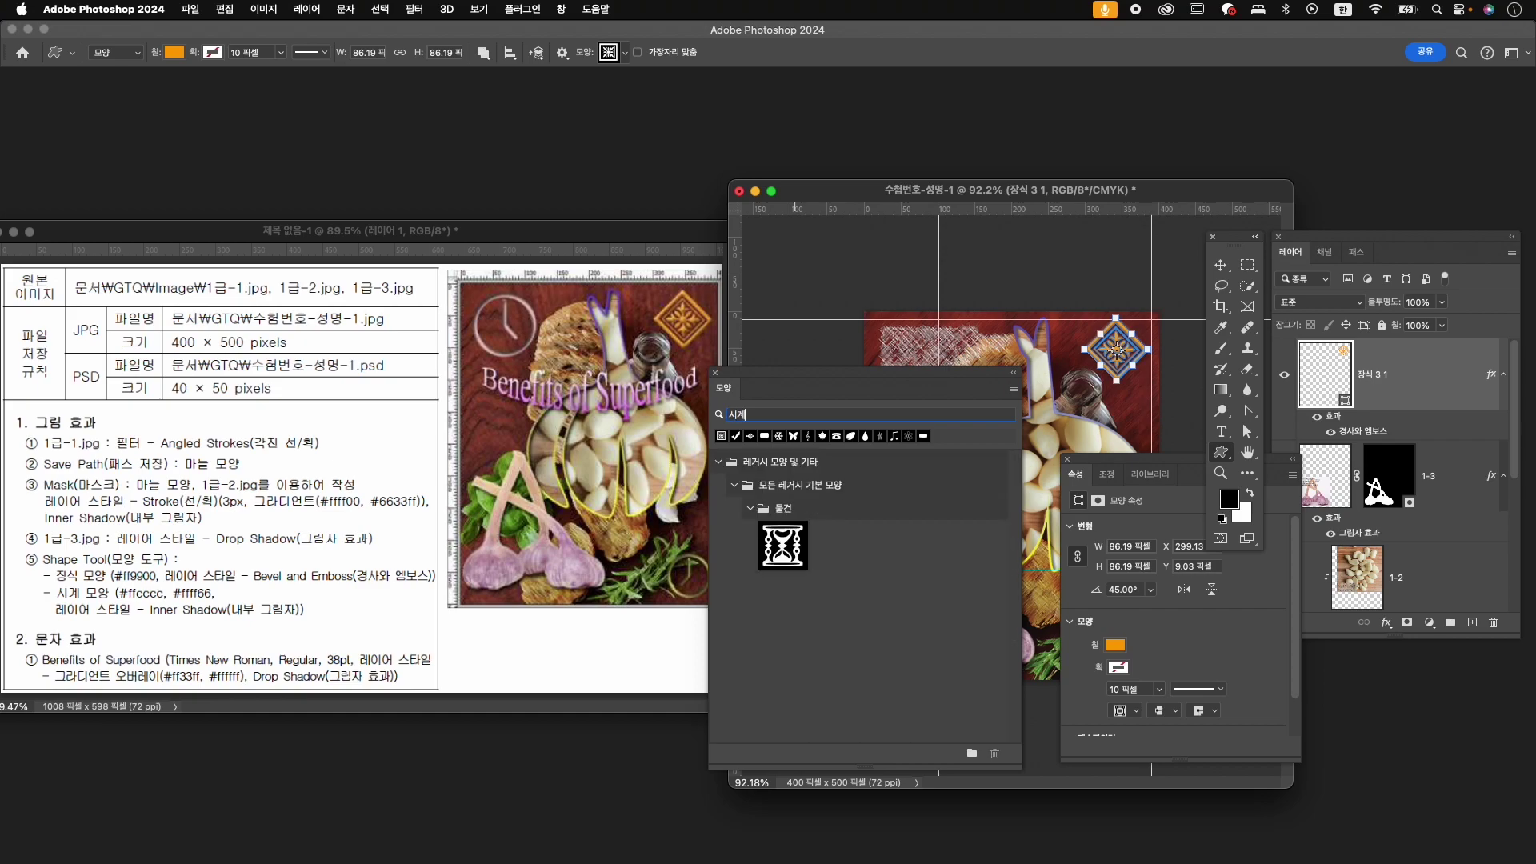
double_click(766, 415)
type("시간")
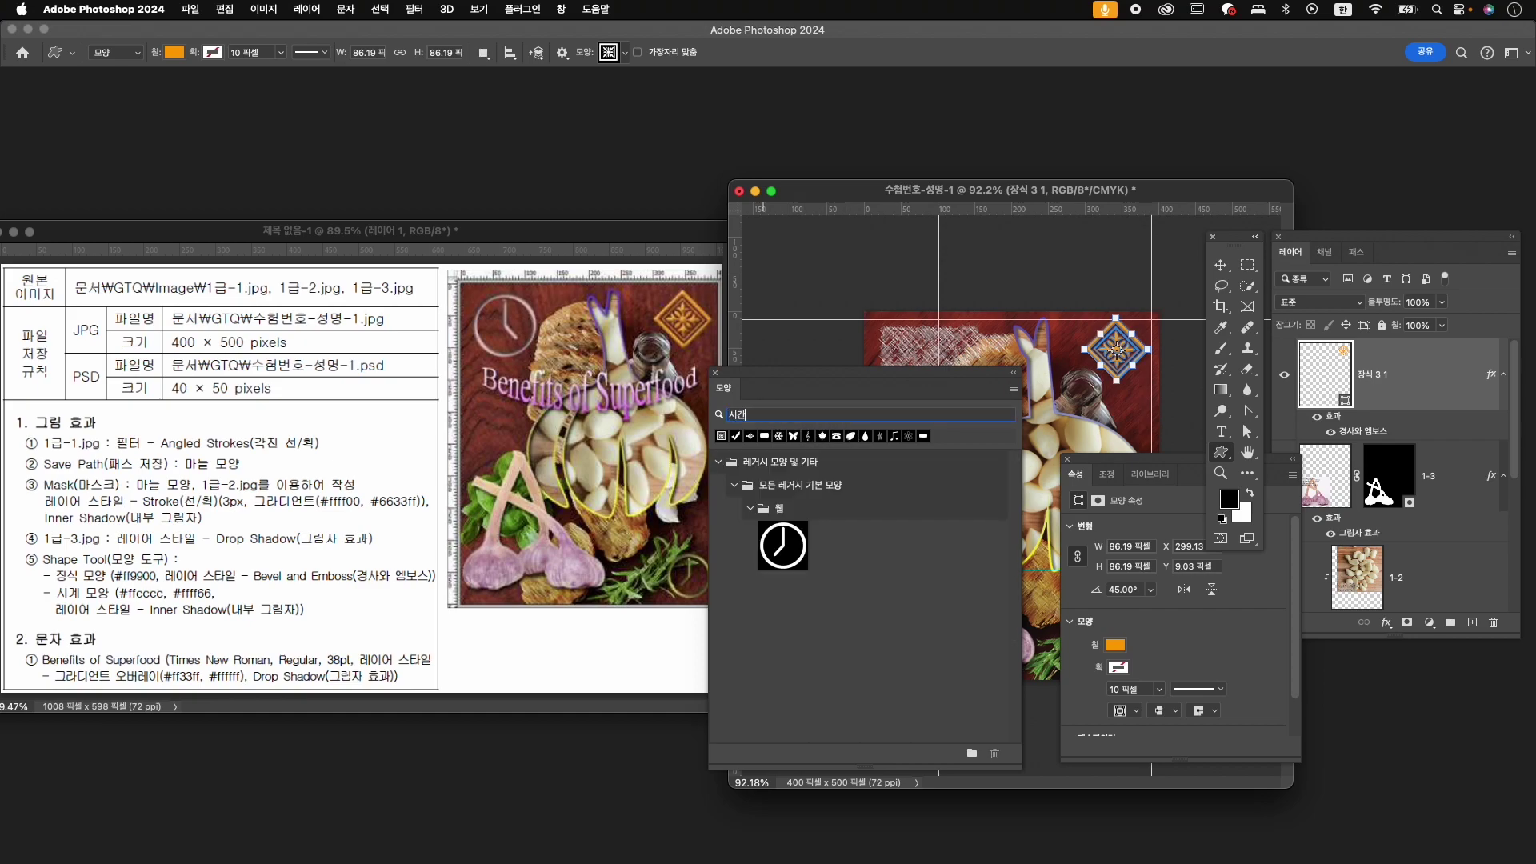
left_click(794, 554)
- Draw the clock shape about 99 × 99 px in the composition's upper-left corner and fill it with #ffcccc
left_click_drag(820, 390, 576, 522)
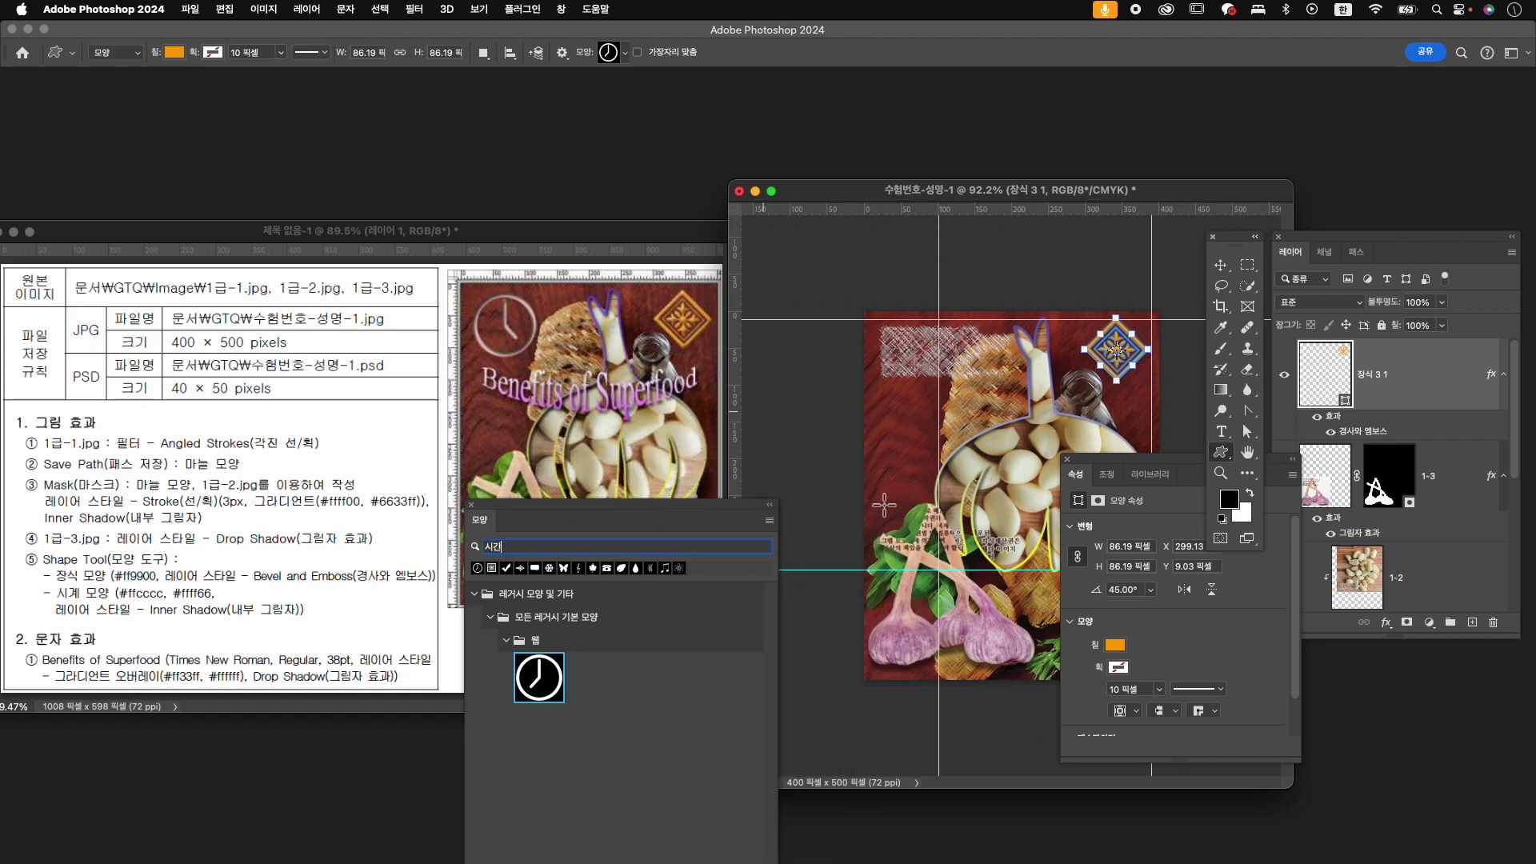
left_click_drag(883, 328, 948, 392)
left_click(1115, 645)
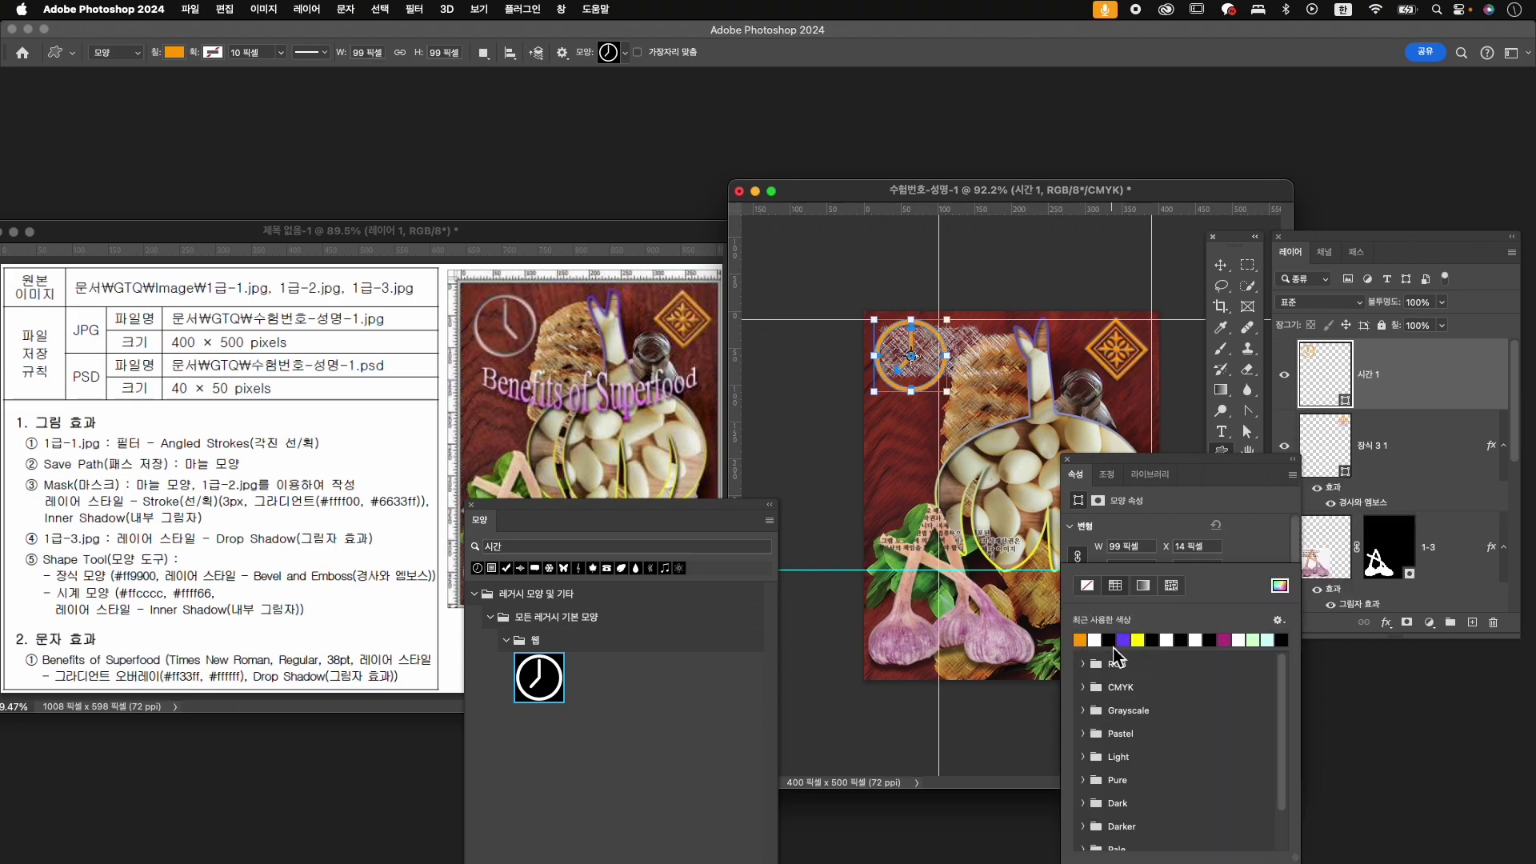
left_click(1280, 586)
type("ffcccc")
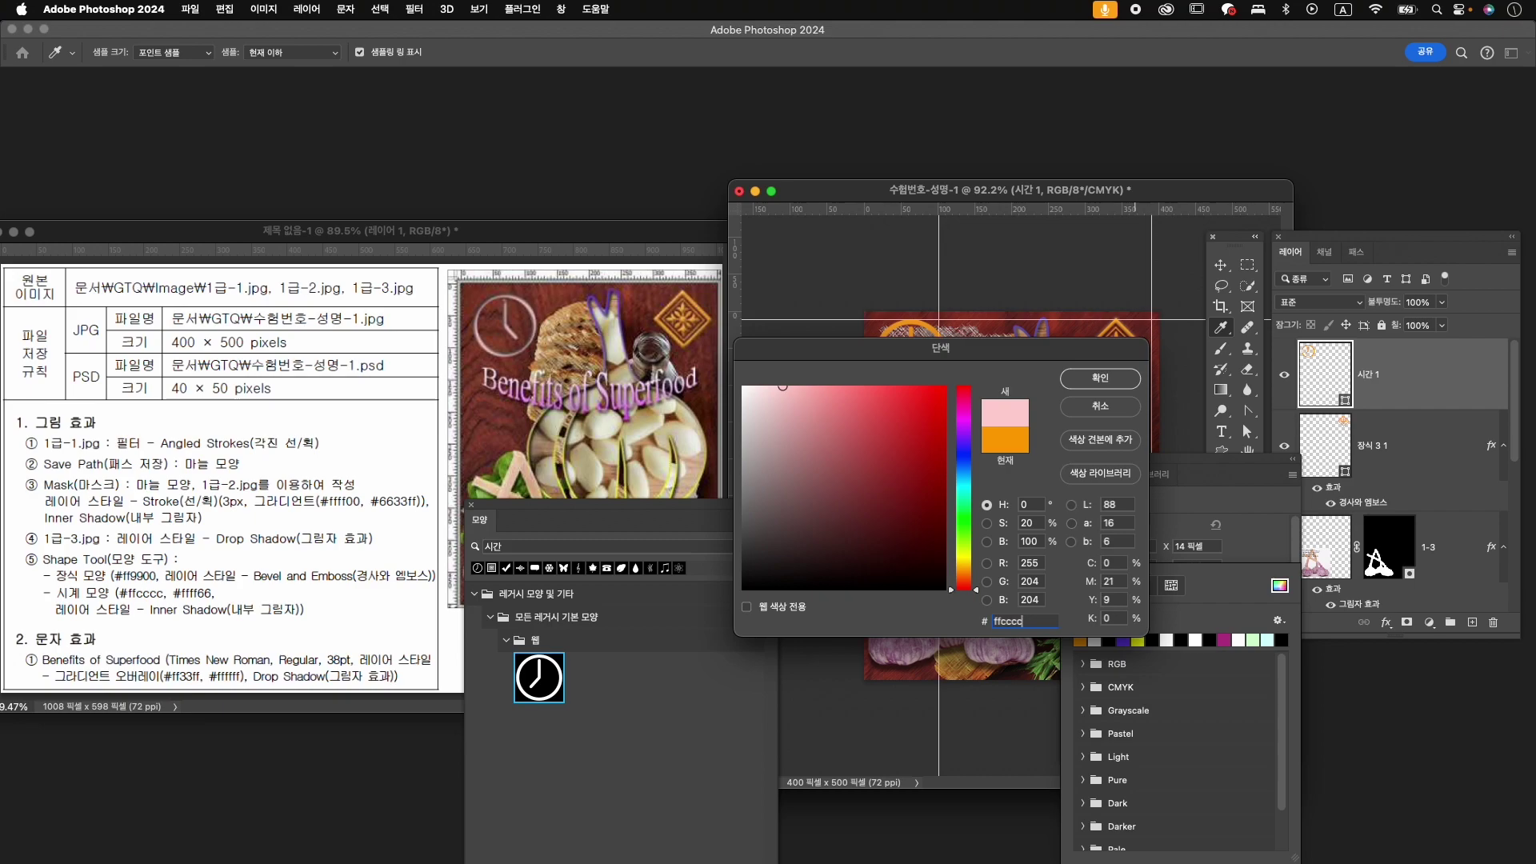
key("Return")
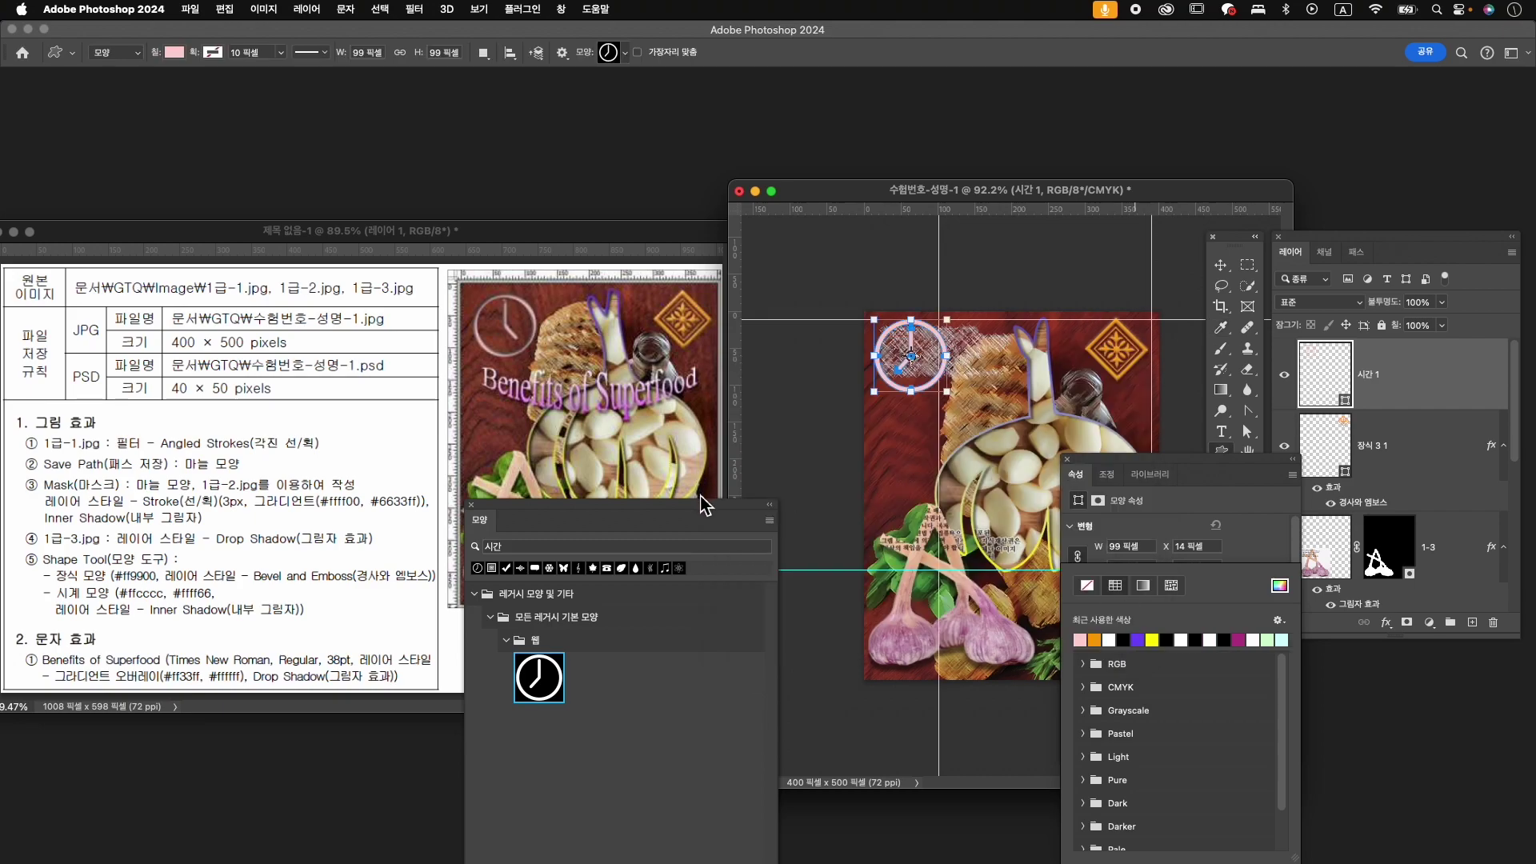
- Apply an Inner Shadow layer style to the pink clock shape
left_click(1387, 623)
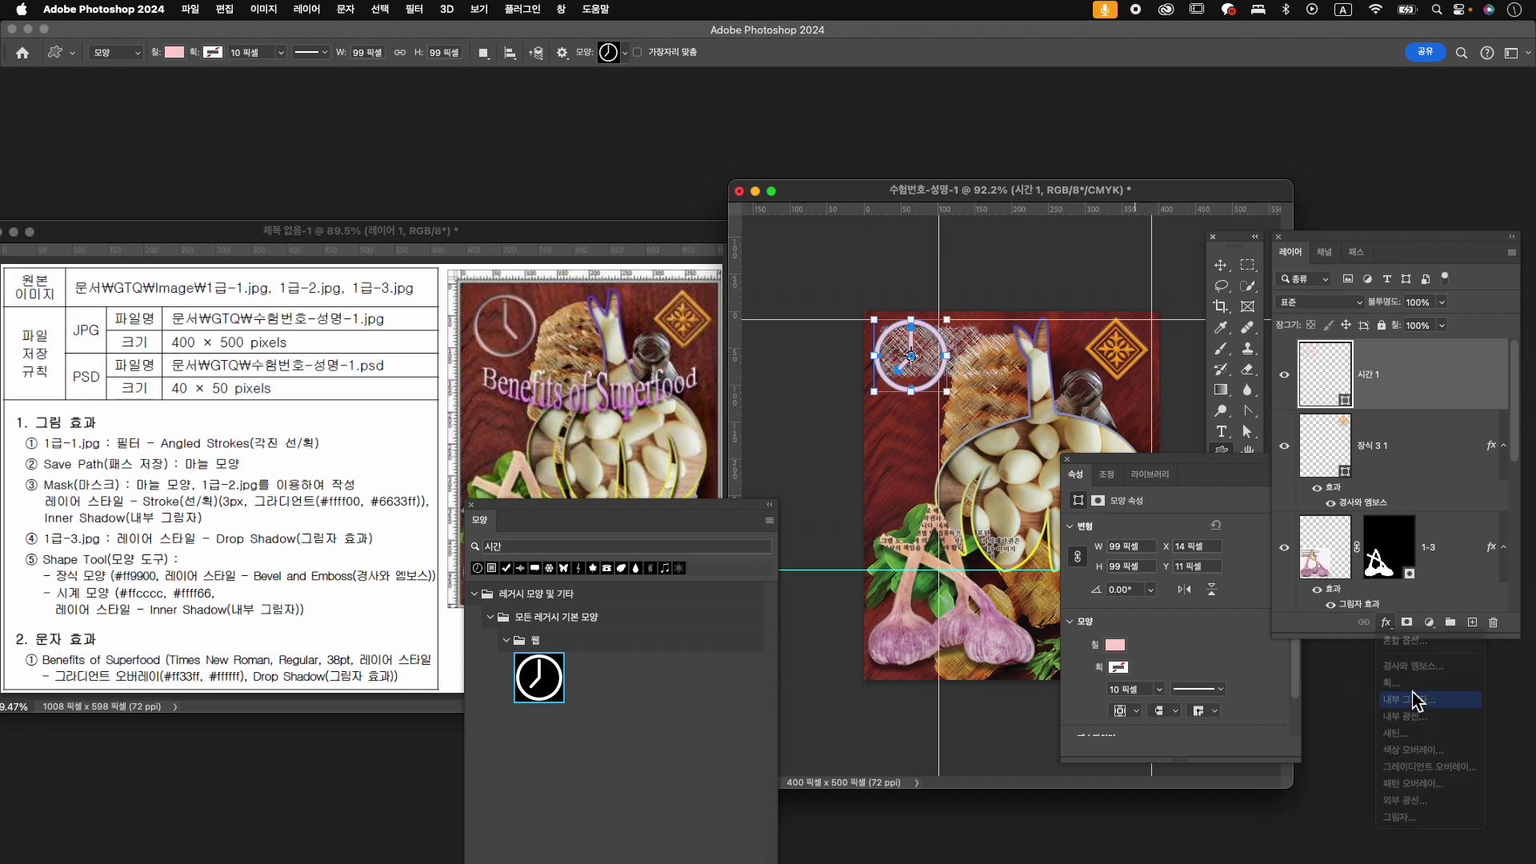
left_click(1409, 699)
left_click(1195, 401)
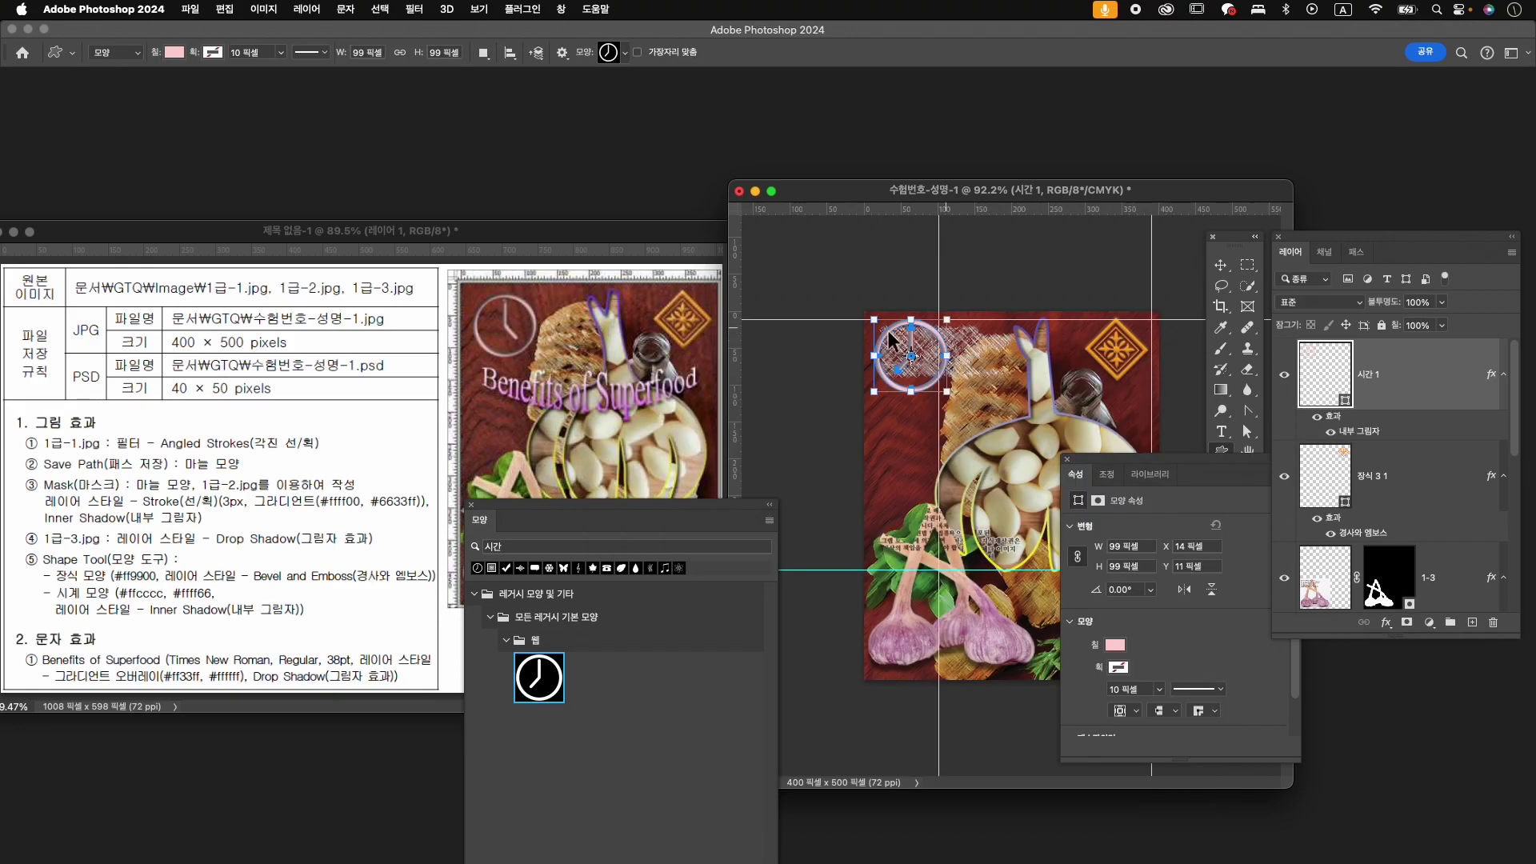
- Flip the pink clock horizontally and move the shape properties clear of the composition
key("super+t")
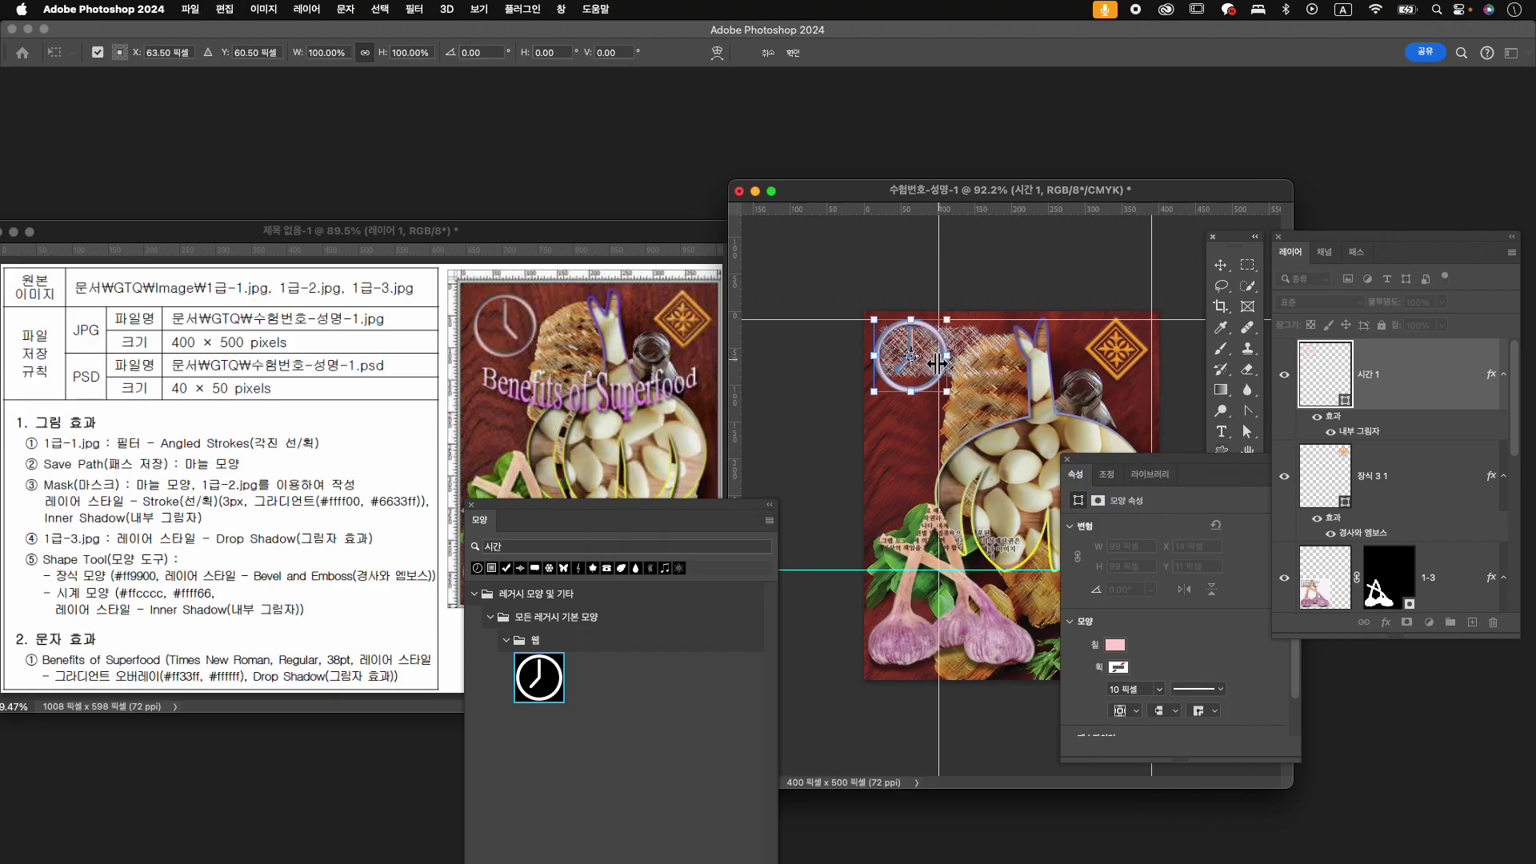
right_click(893, 346)
left_click(983, 705)
key("Return")
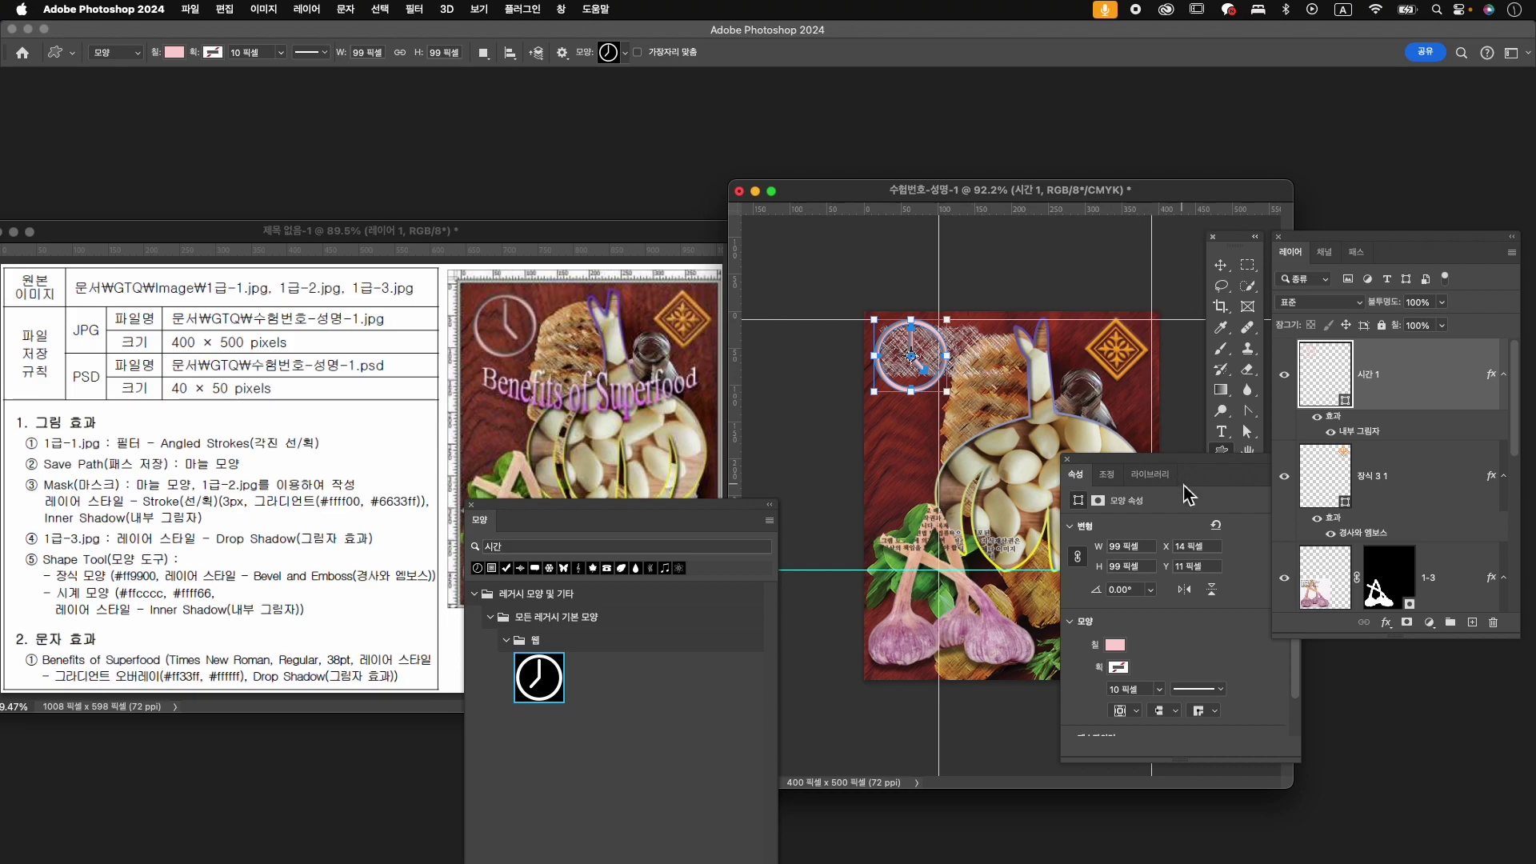
left_click_drag(1158, 466, 1352, 560)
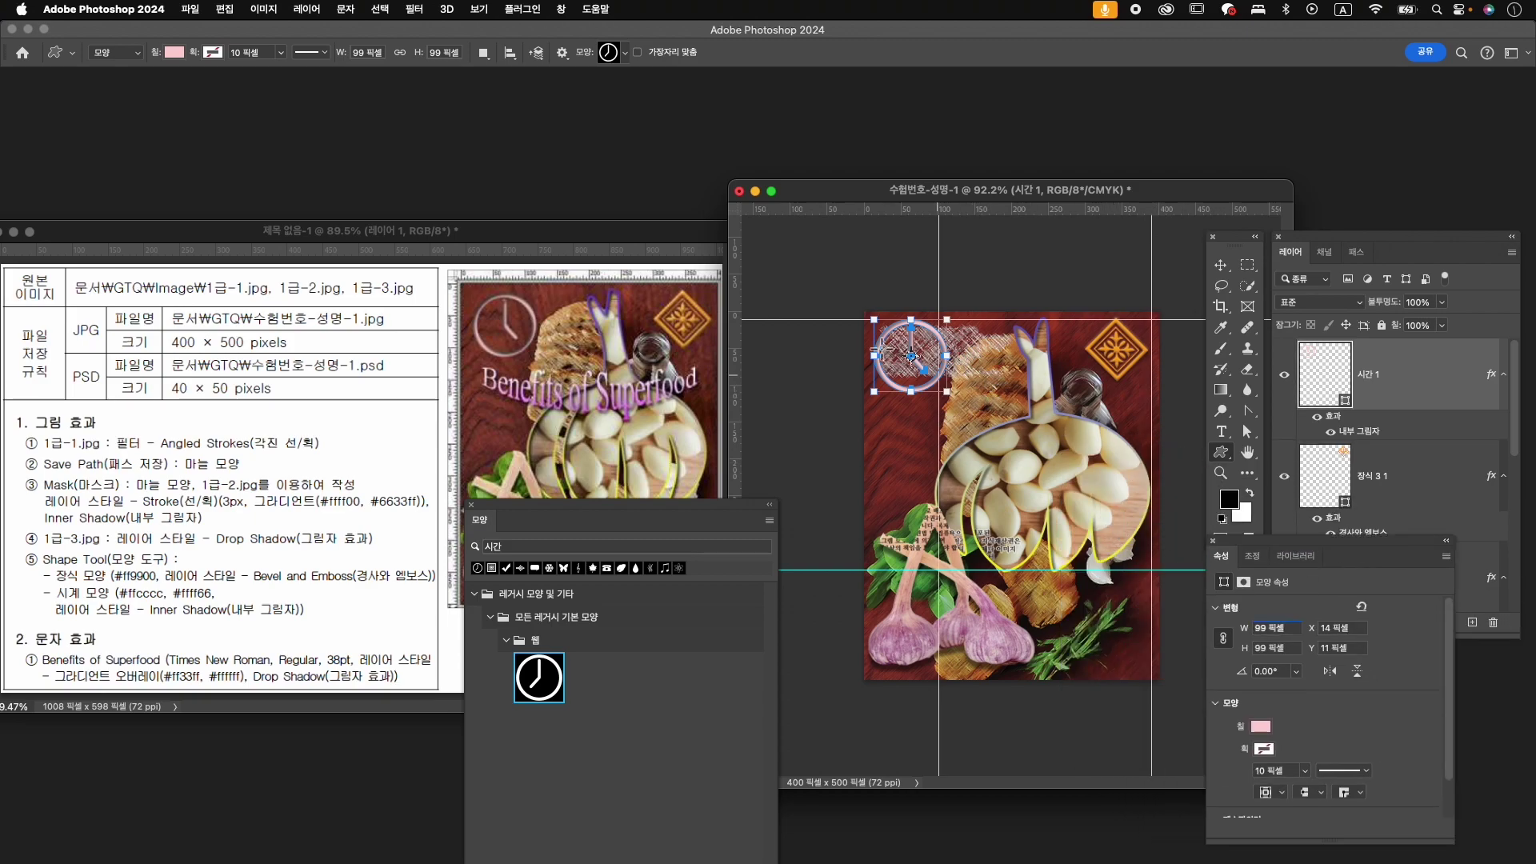
key("Return")
- Duplicate the clock layer, scale the copy to about 70% and place it over the herbs in the composition's lower-right corner
left_click(1413, 379)
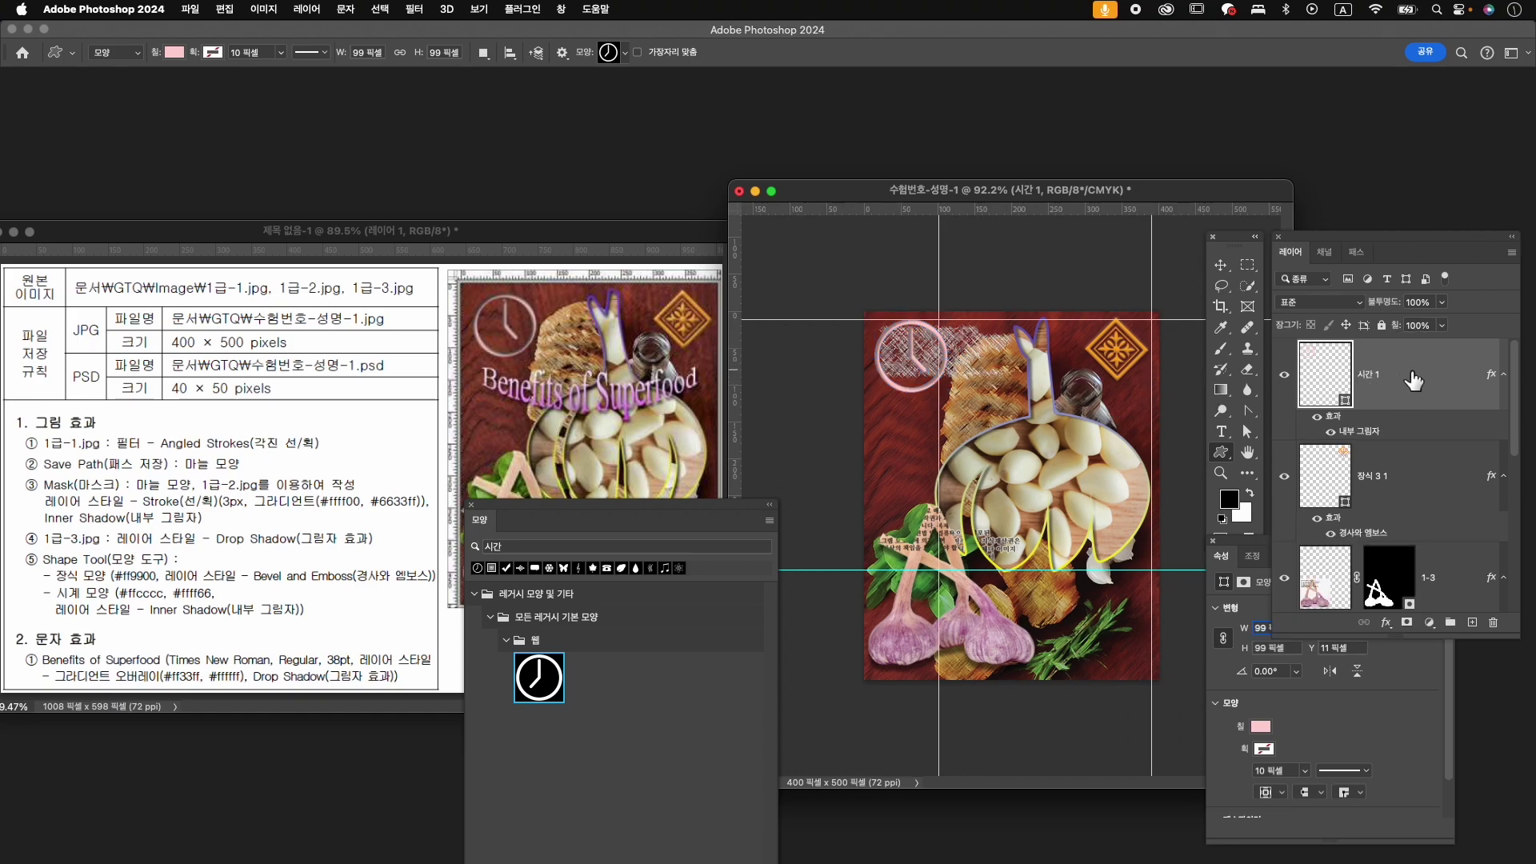
left_click_drag(1412, 380, 1474, 627)
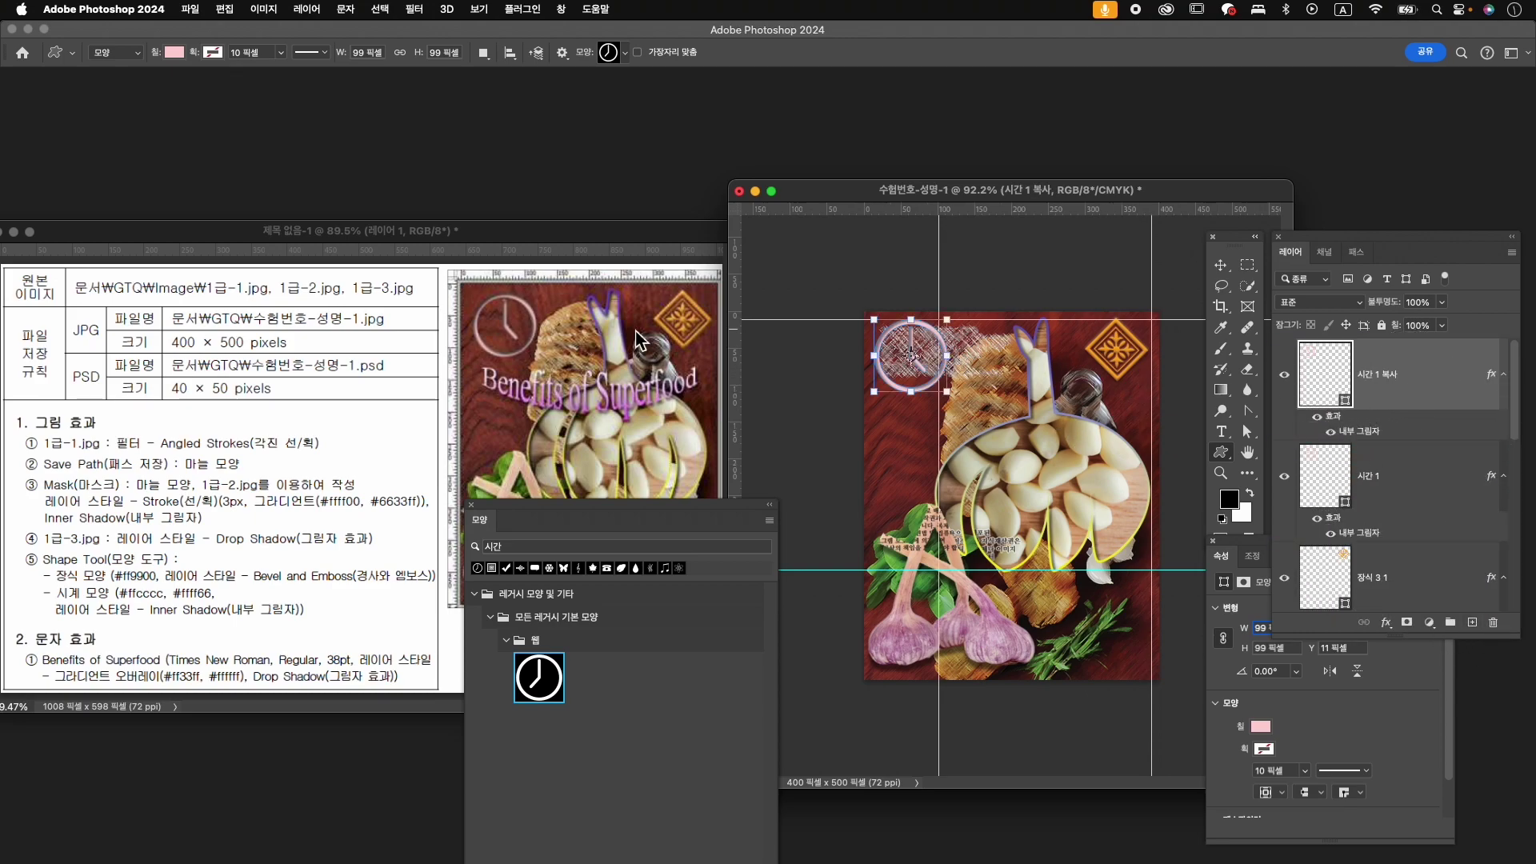
key("super+t")
left_click_drag(915, 336, 1127, 614)
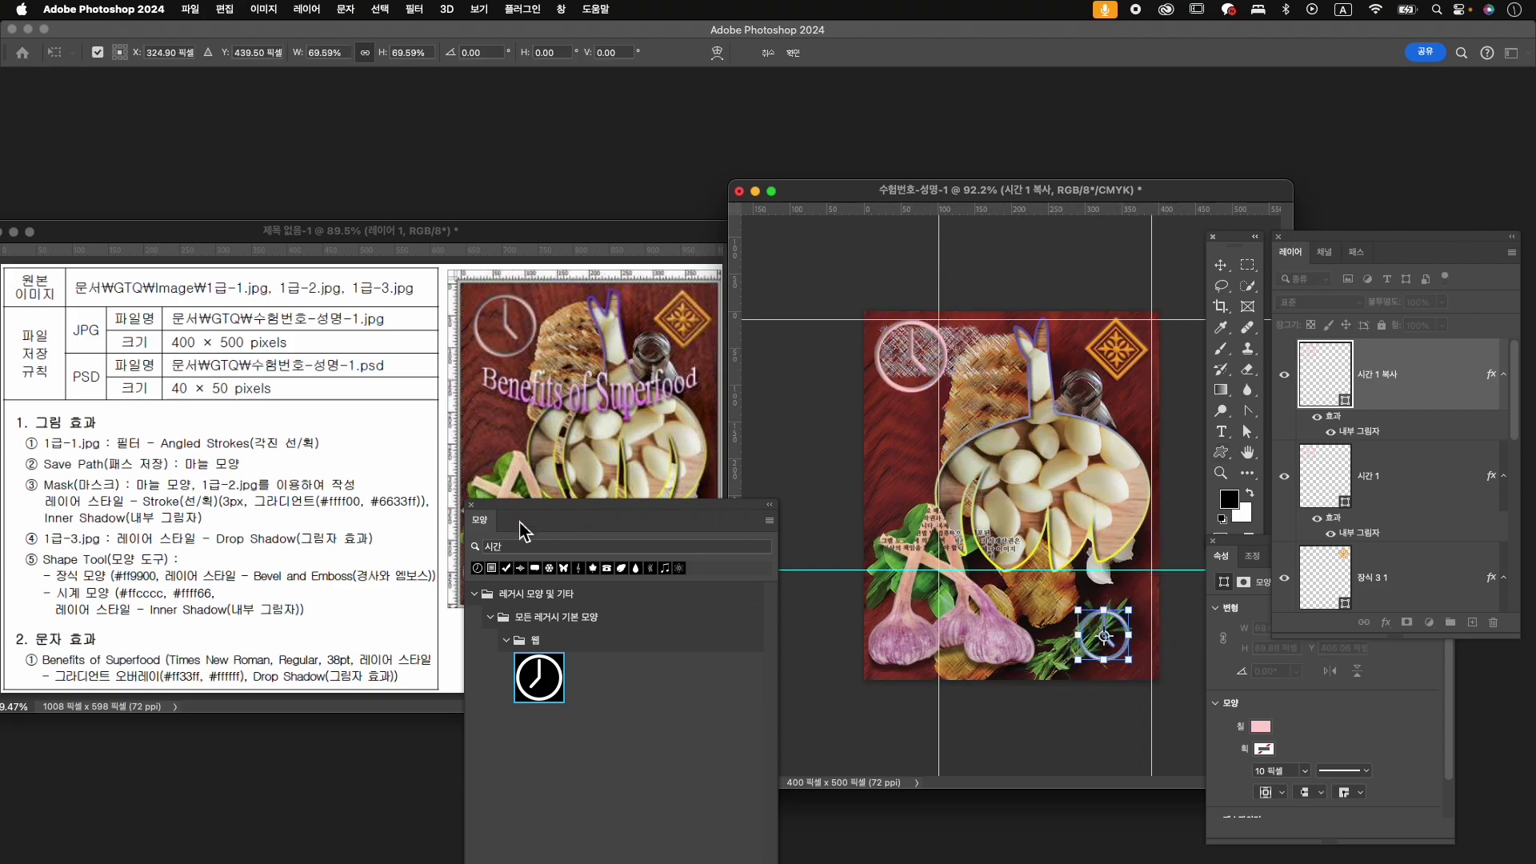
left_click(471, 504)
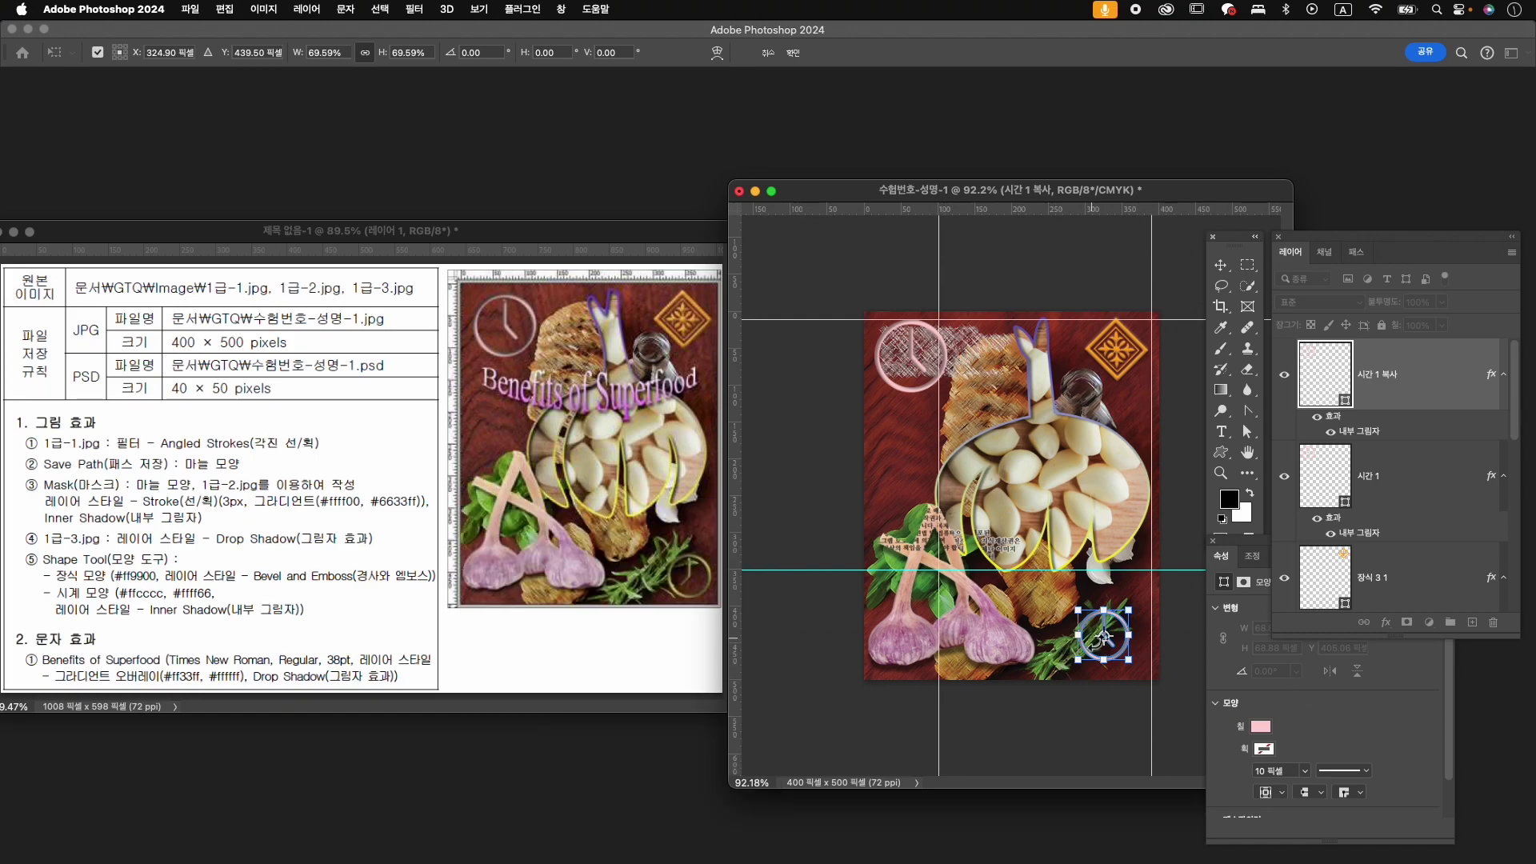
key("Return")
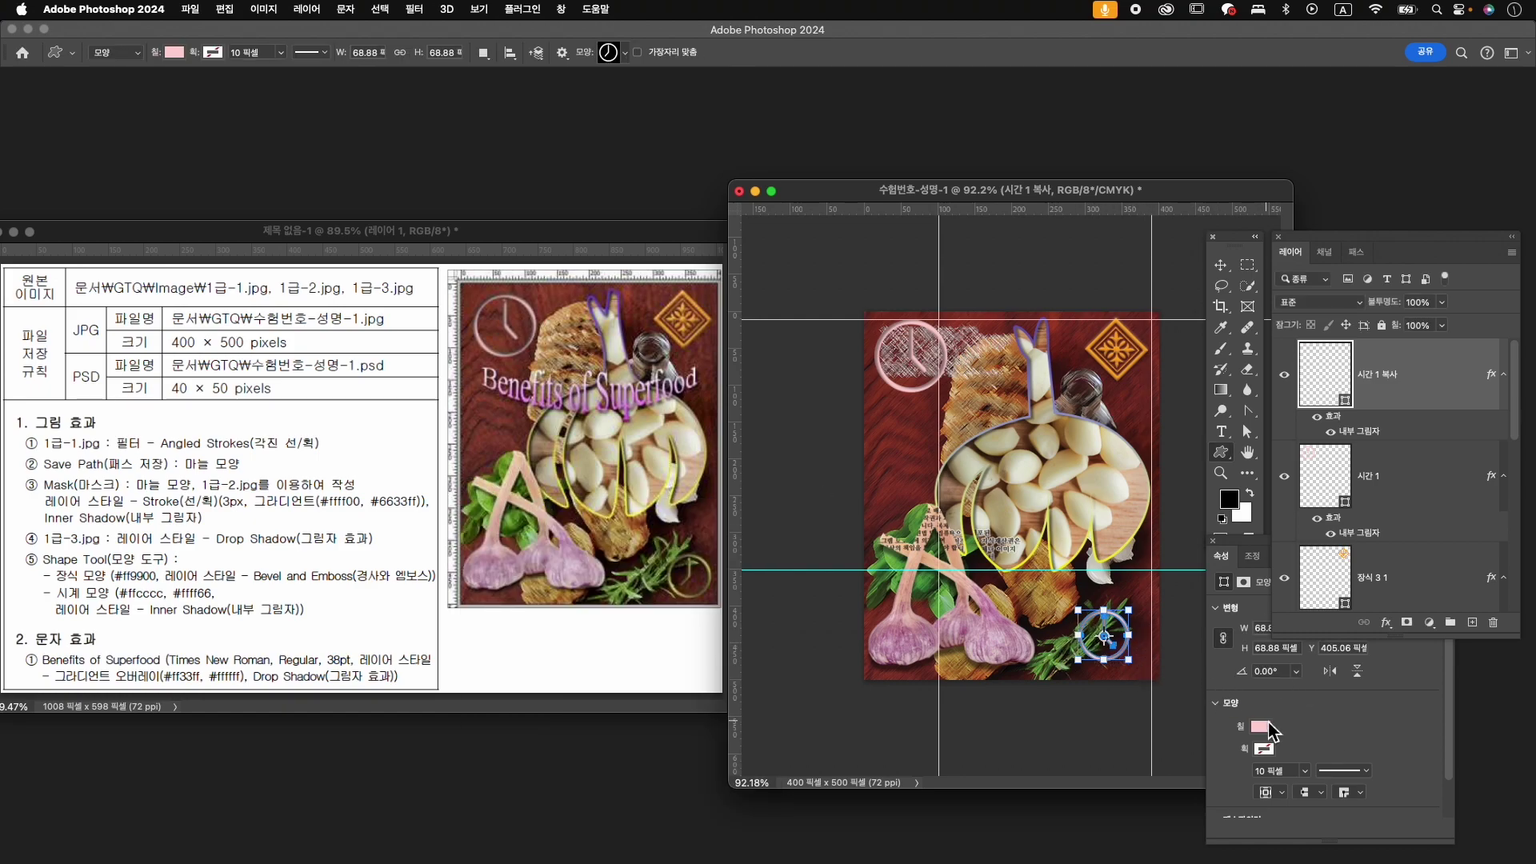
- Change the small clock copy's fill color to #ffff66
left_click(1261, 727)
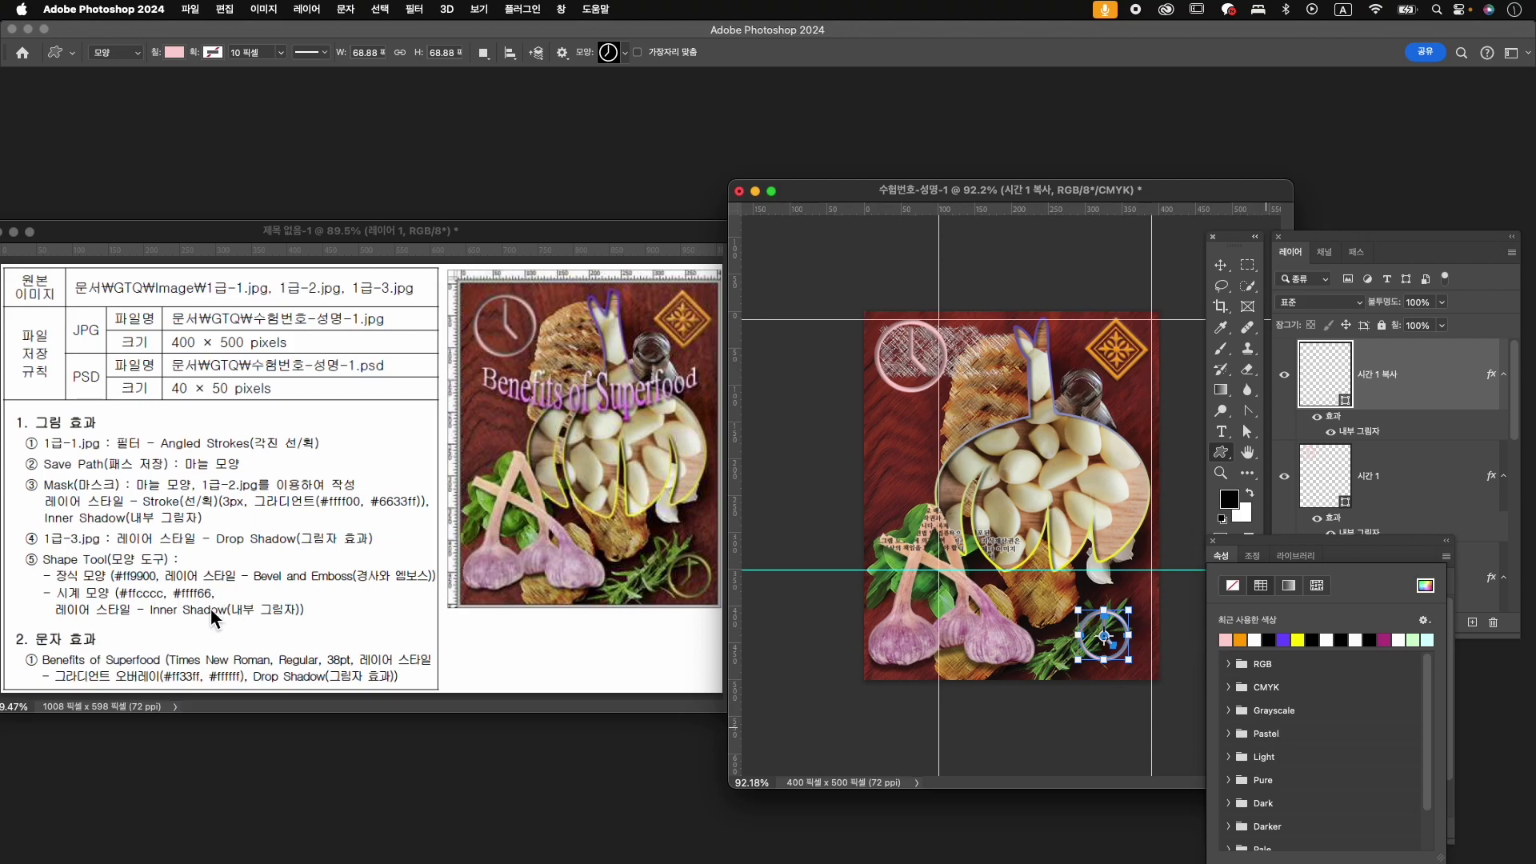
left_click(1424, 585)
type("fff")
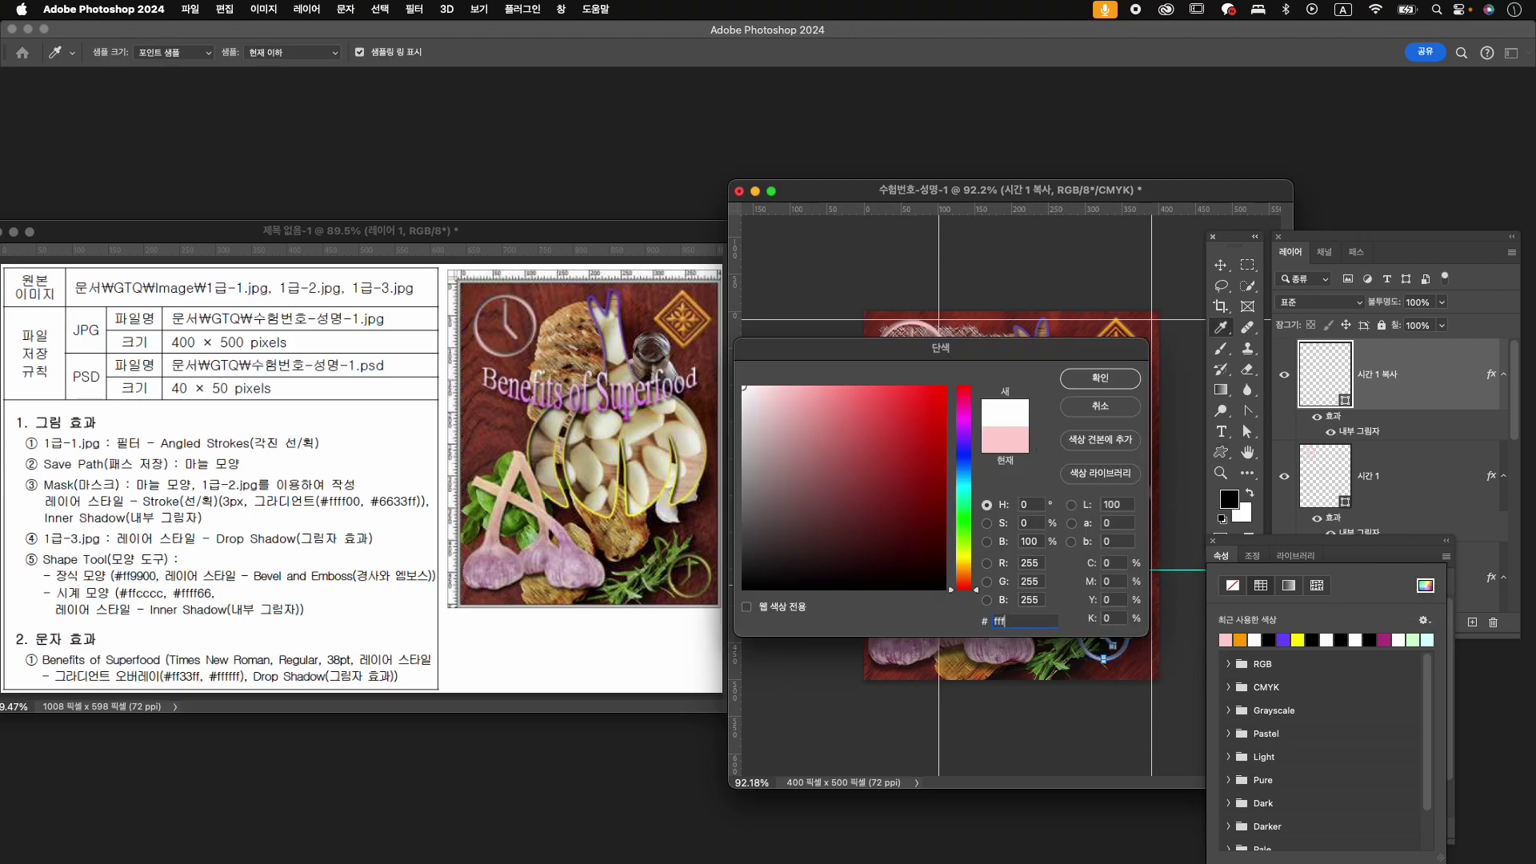
type("f")
type("00")
key("Return")
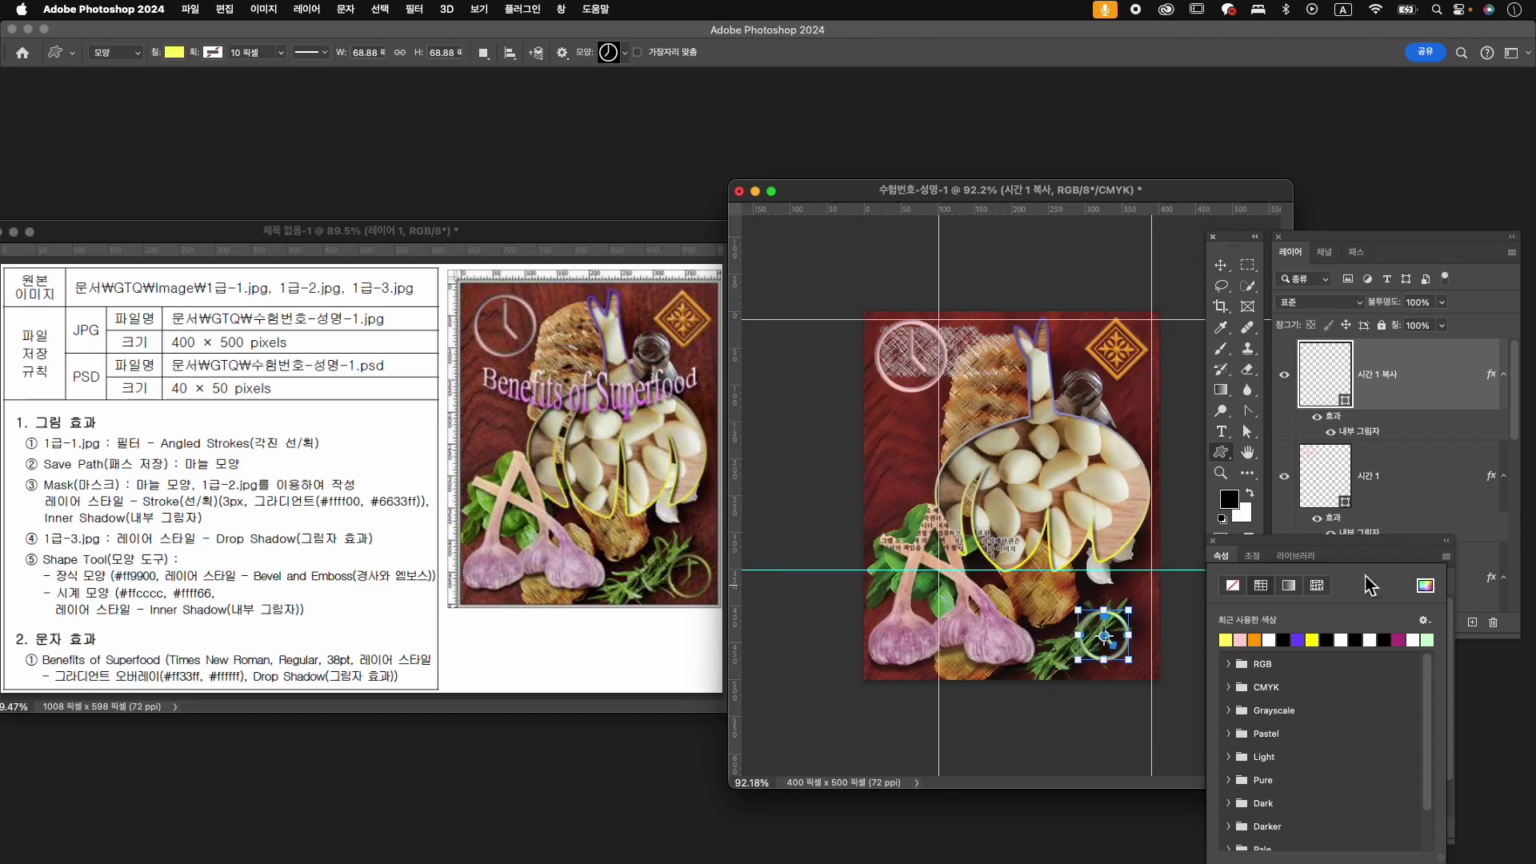
left_click(1126, 635)
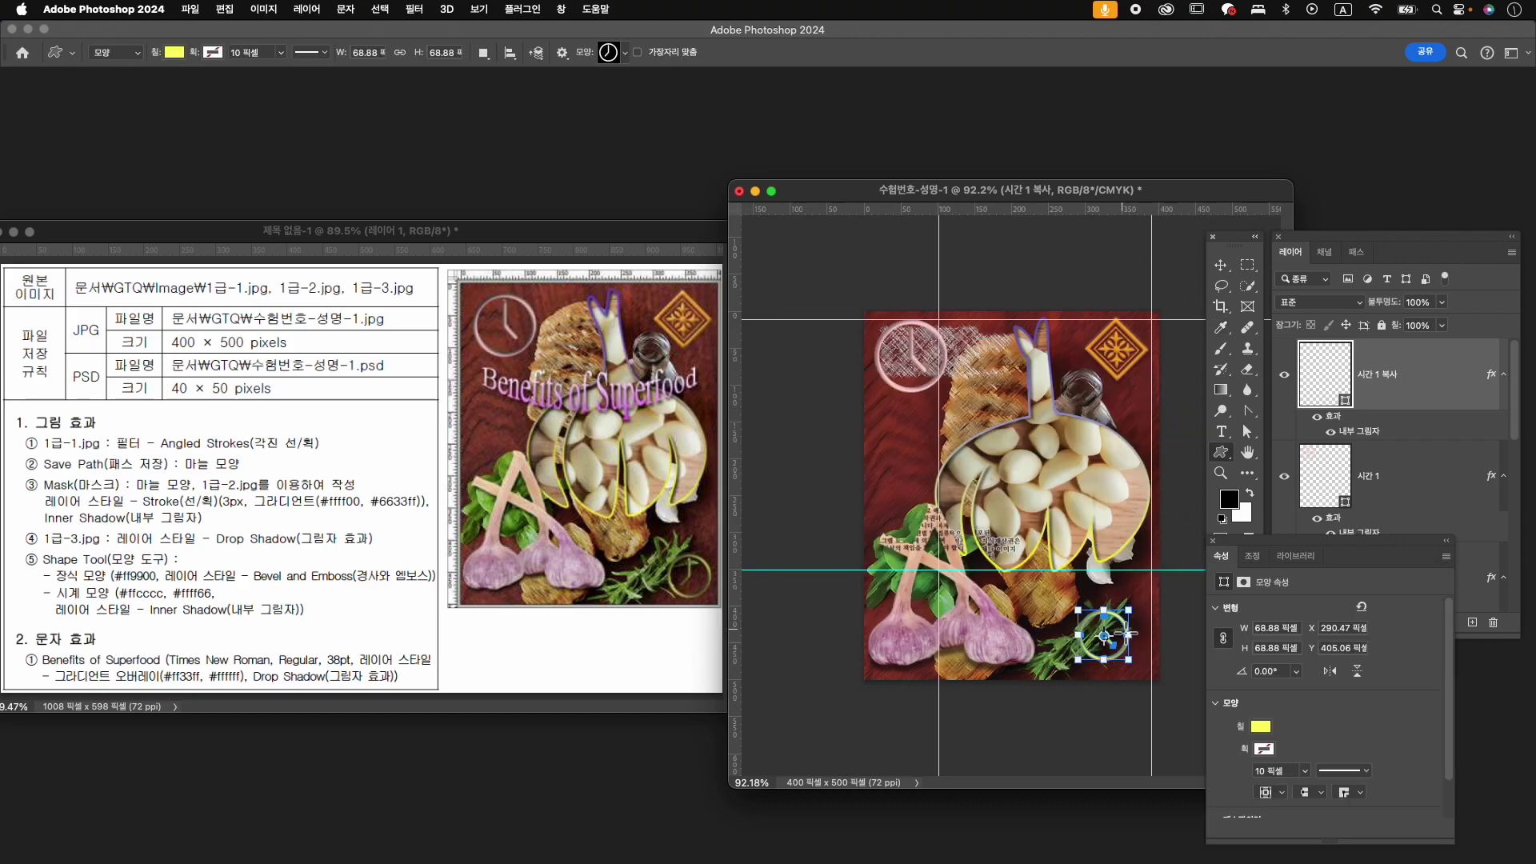
key("Return")
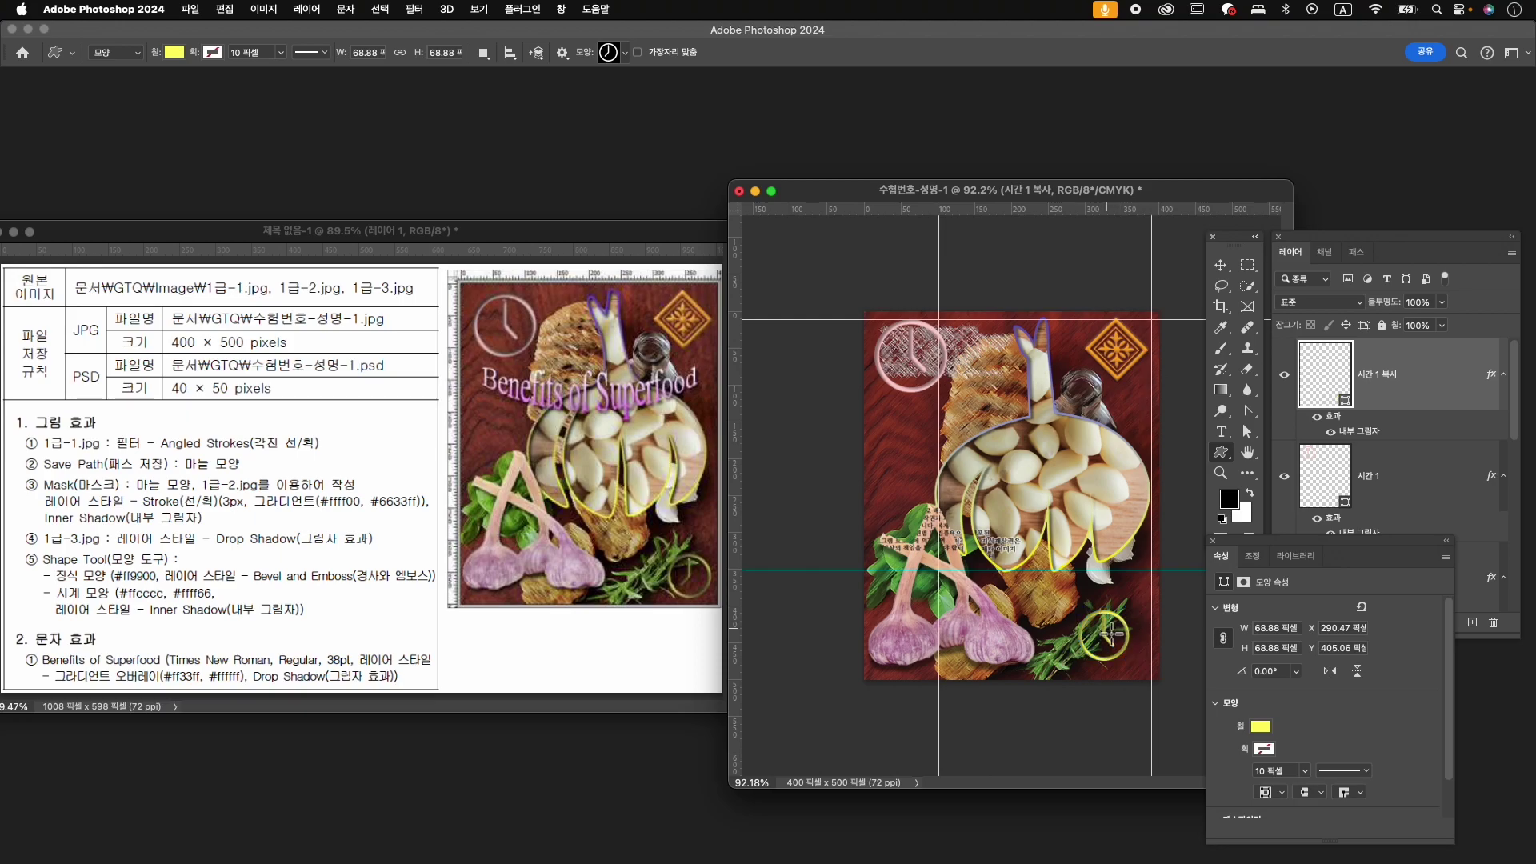
- Flip the small yellow clock horizontally and move it closer to the composition's lower-right corner
key("super+t")
right_click(1109, 635)
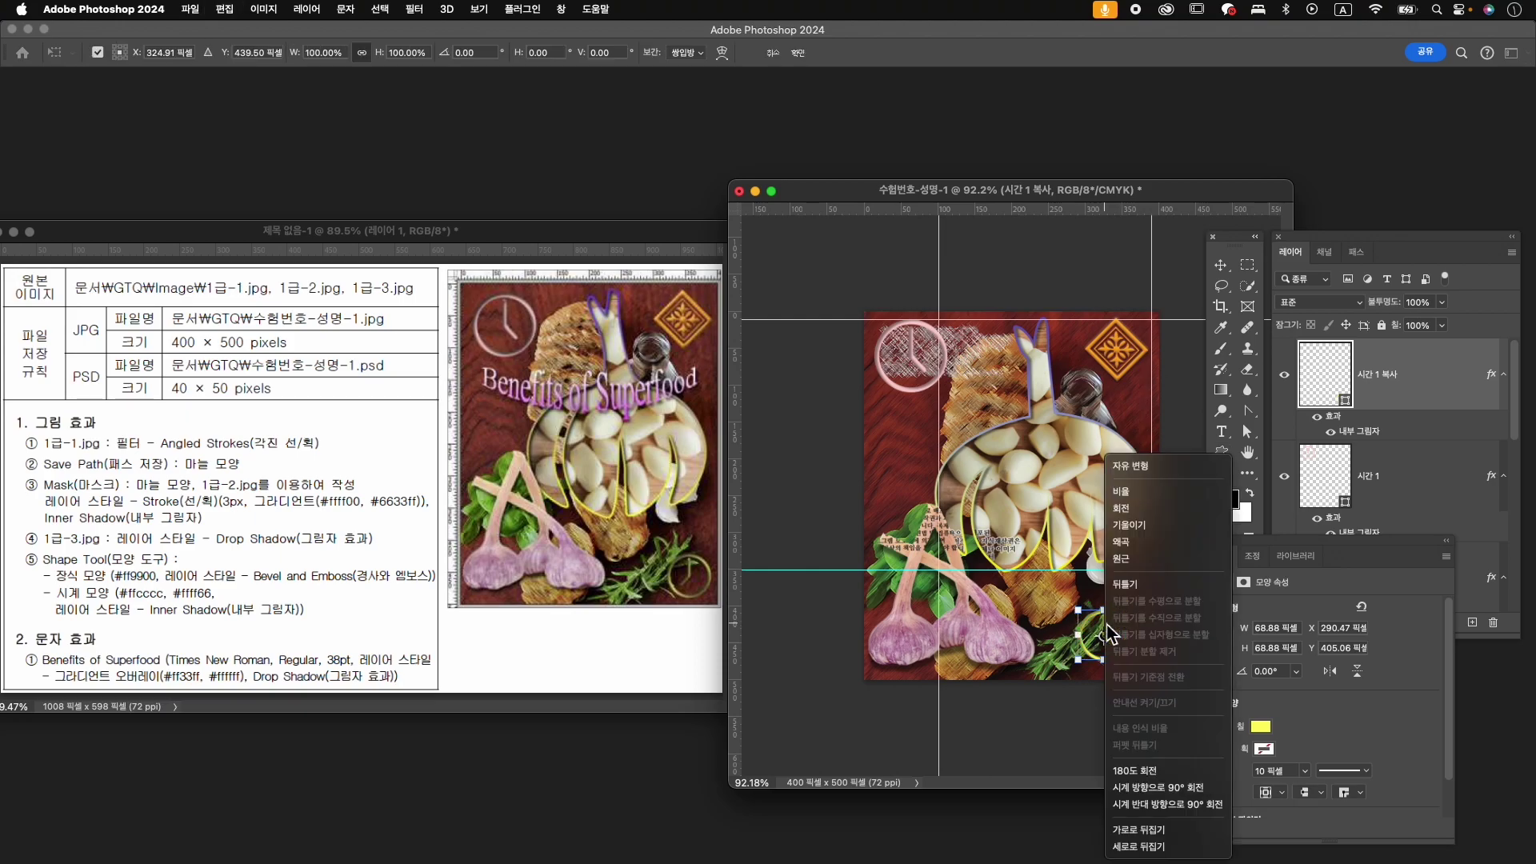
left_click(1158, 830)
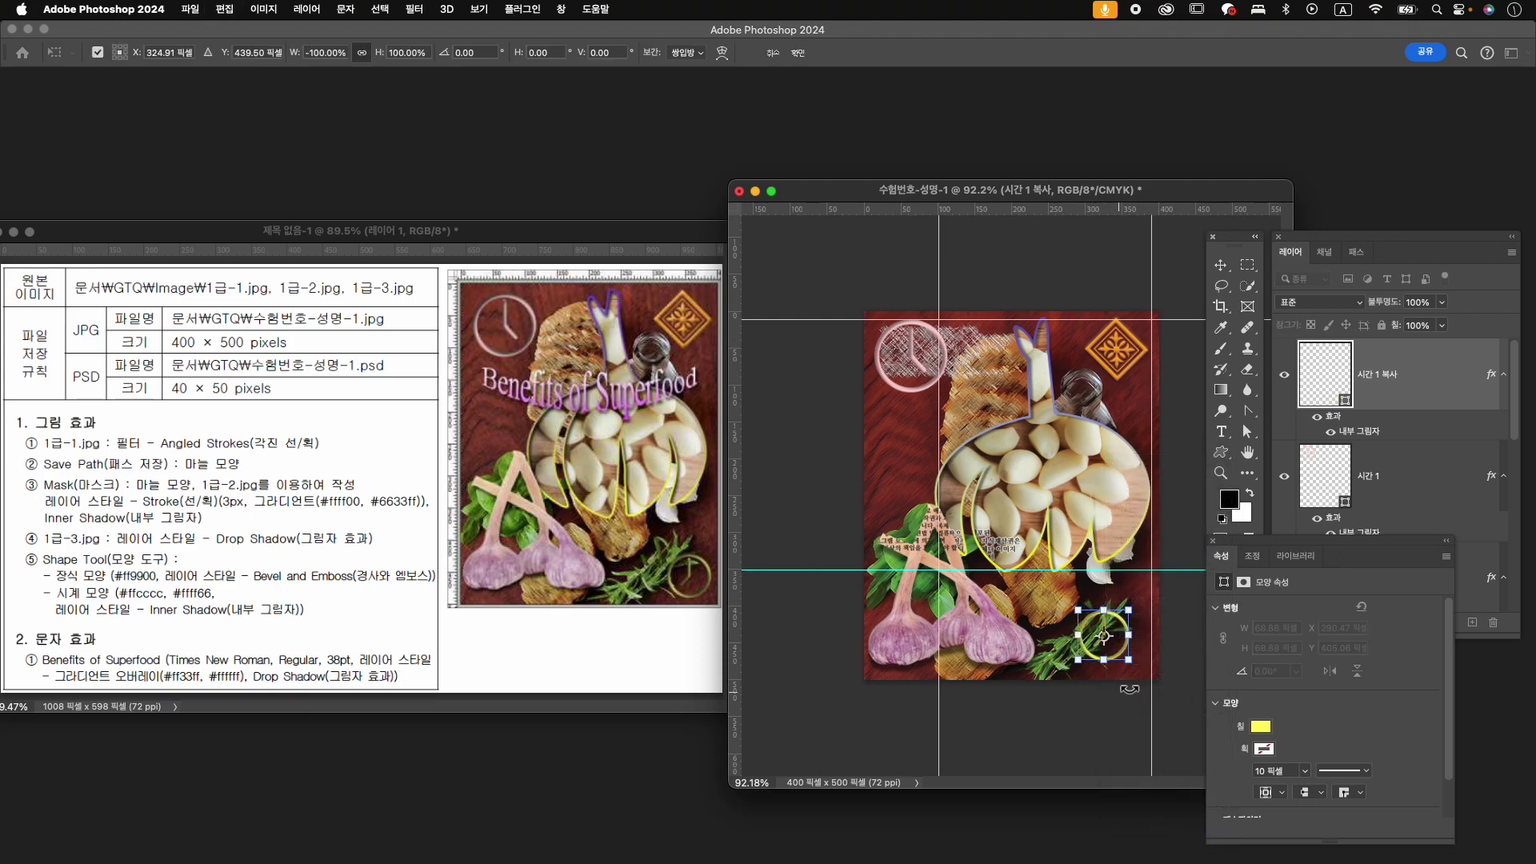
key("Return")
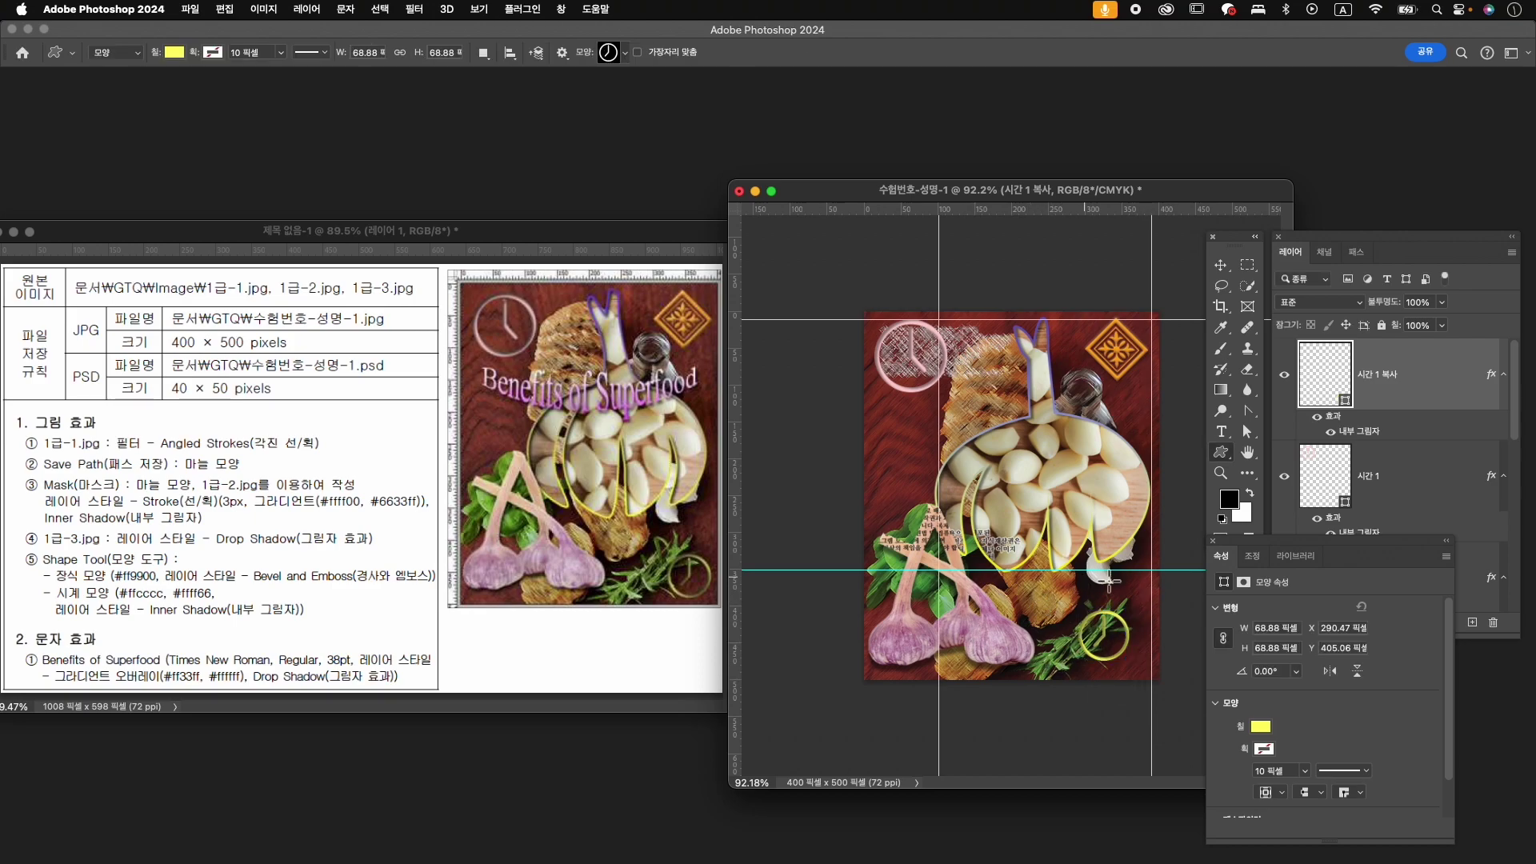
key("super+t")
left_click_drag(1122, 626, 1138, 639)
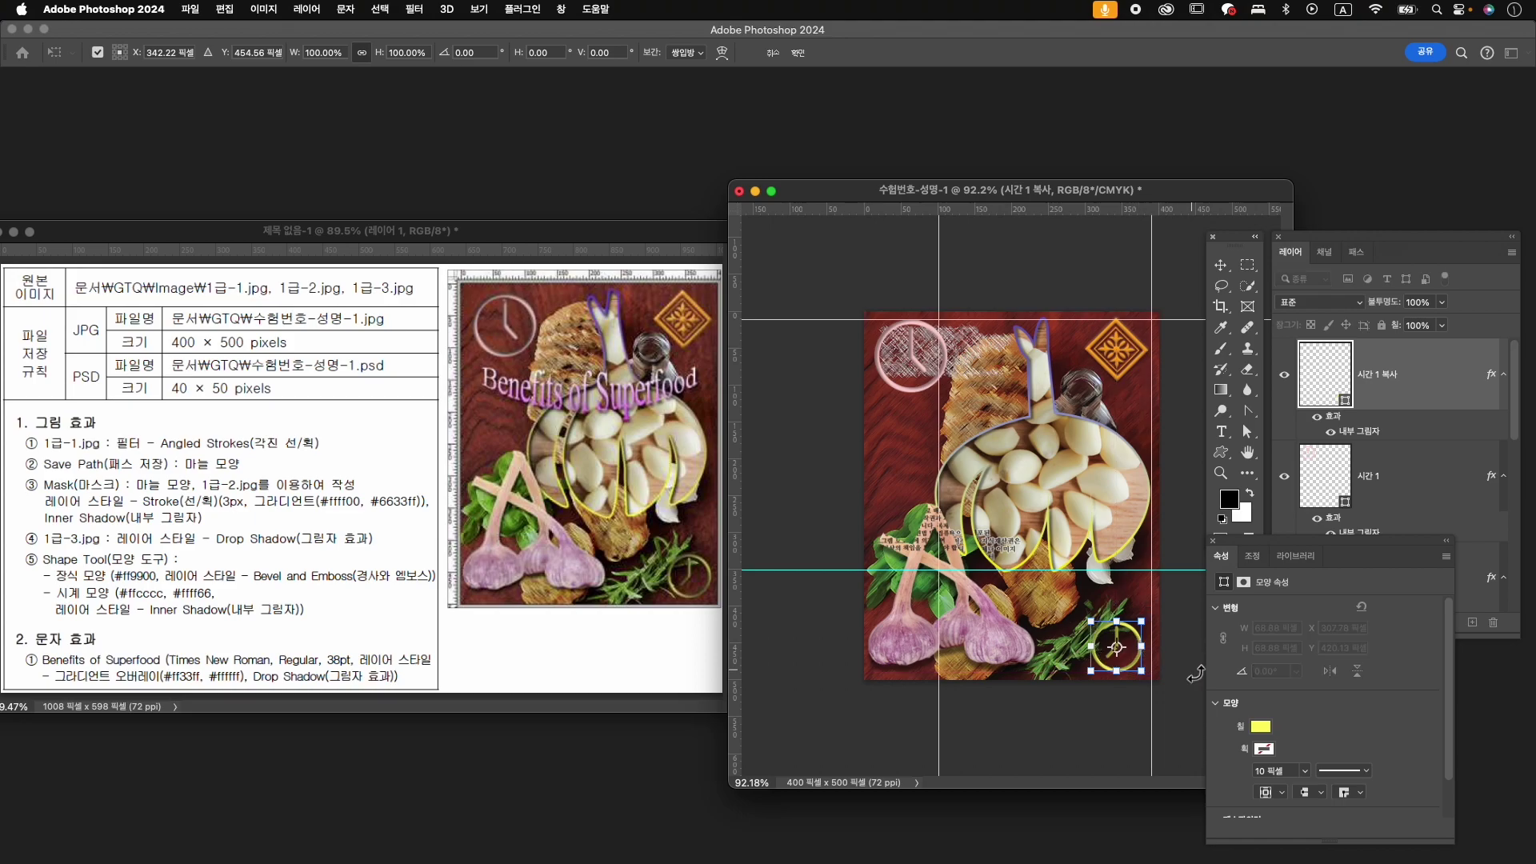
key("Return")
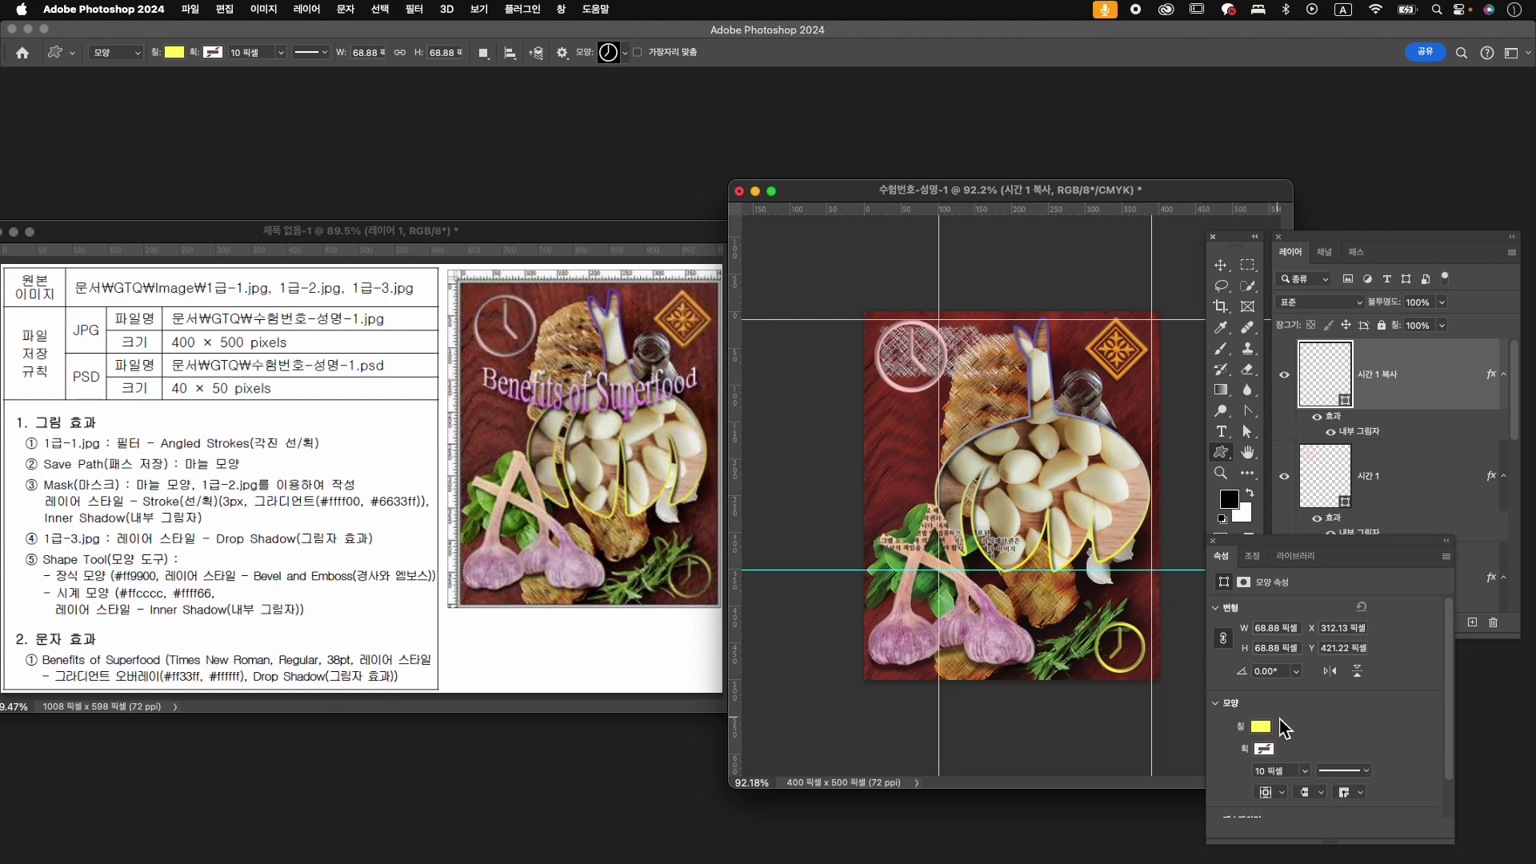
- Adjust the yellow clock's Inner Shadow to 53% opacity, 149° angle, 6 px distance, 4% choke and 0 px size
double_click(1377, 431)
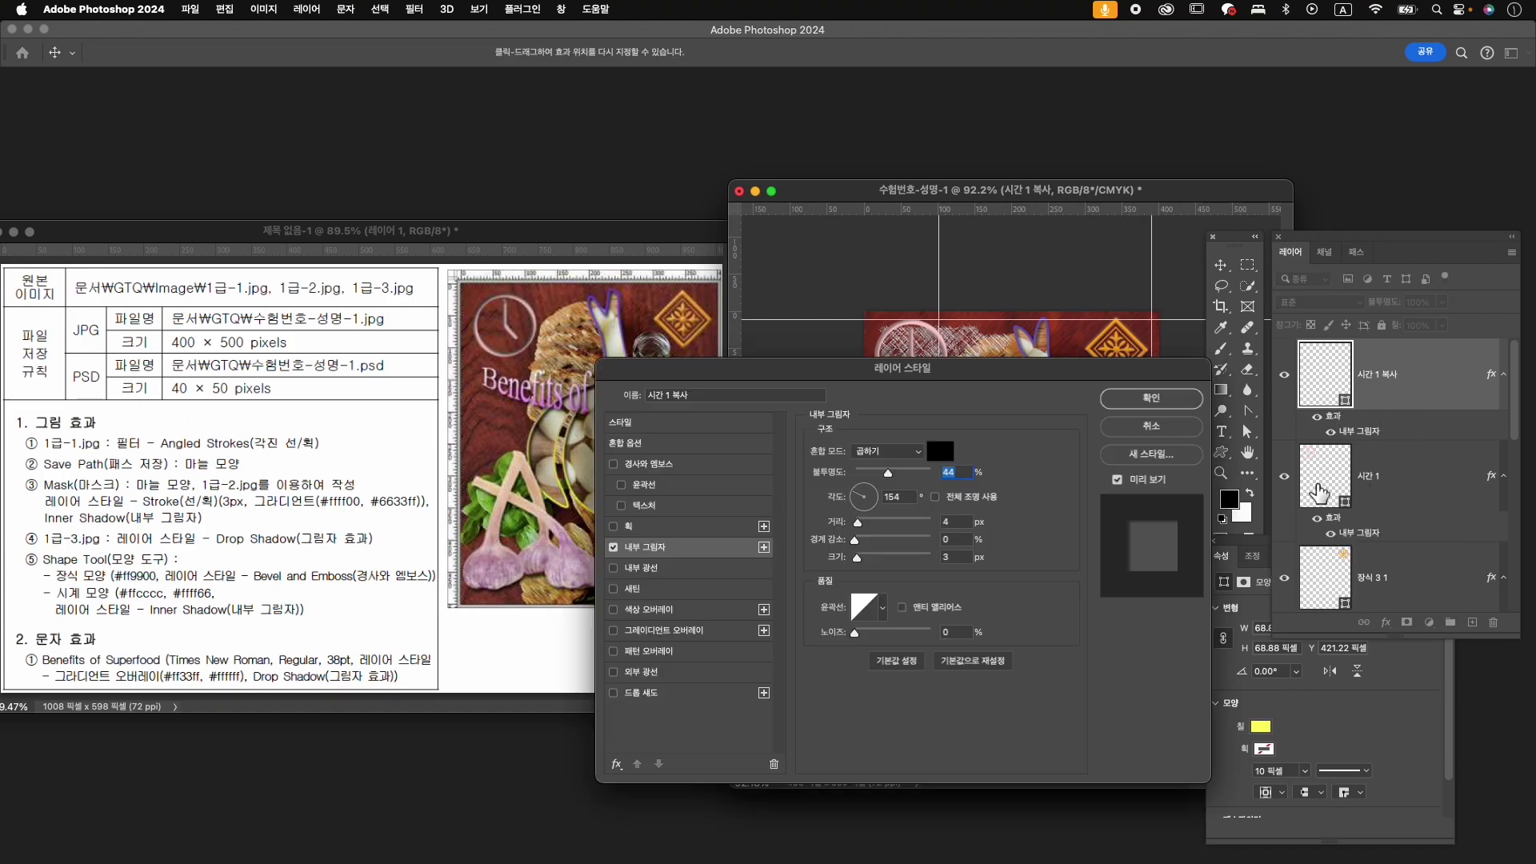
left_click_drag(940, 377, 1060, 95)
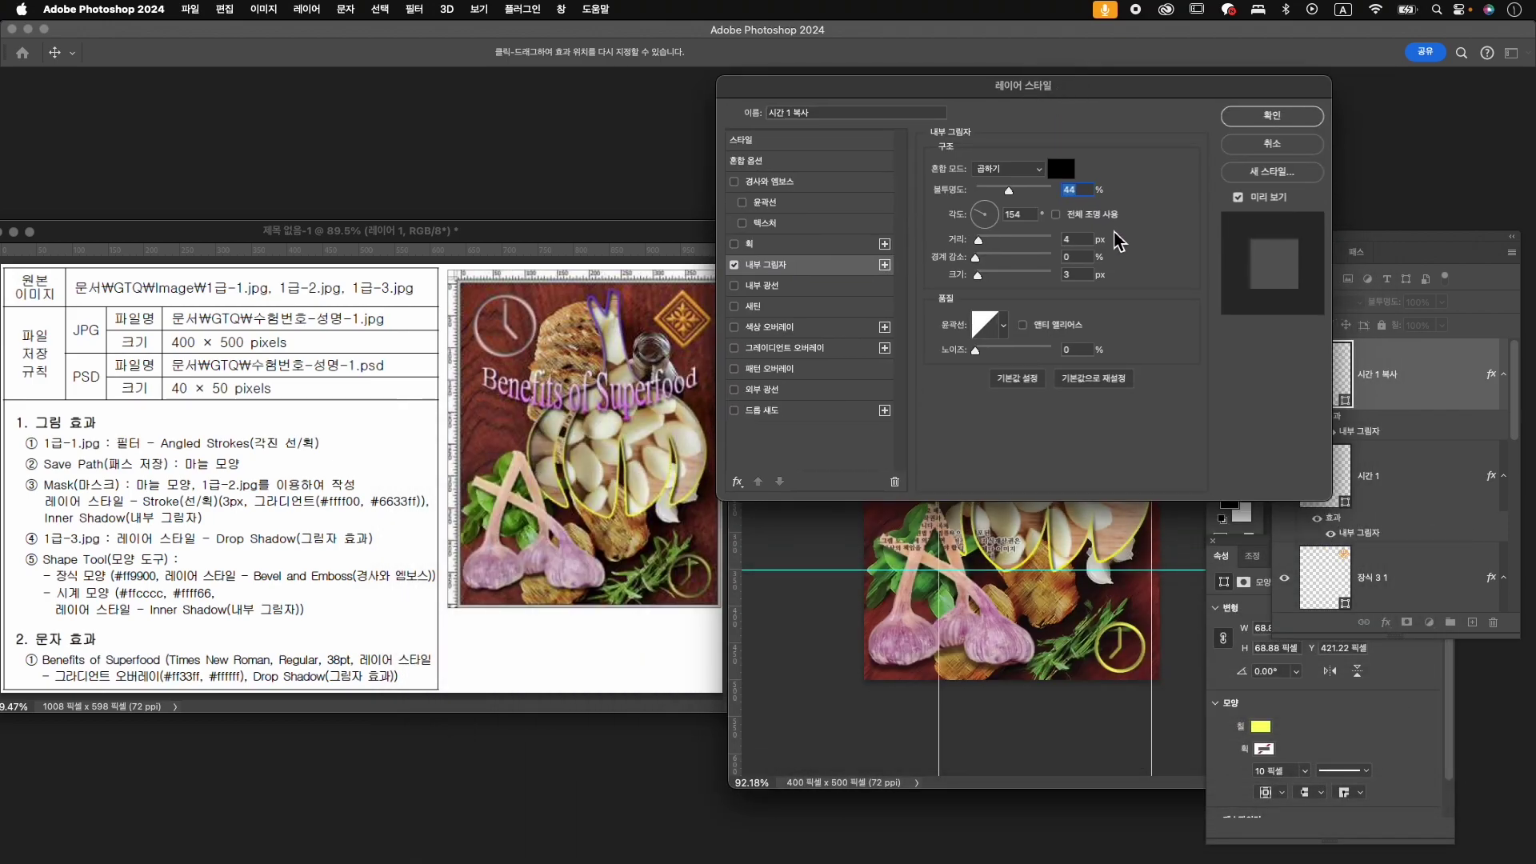
left_click(984, 240)
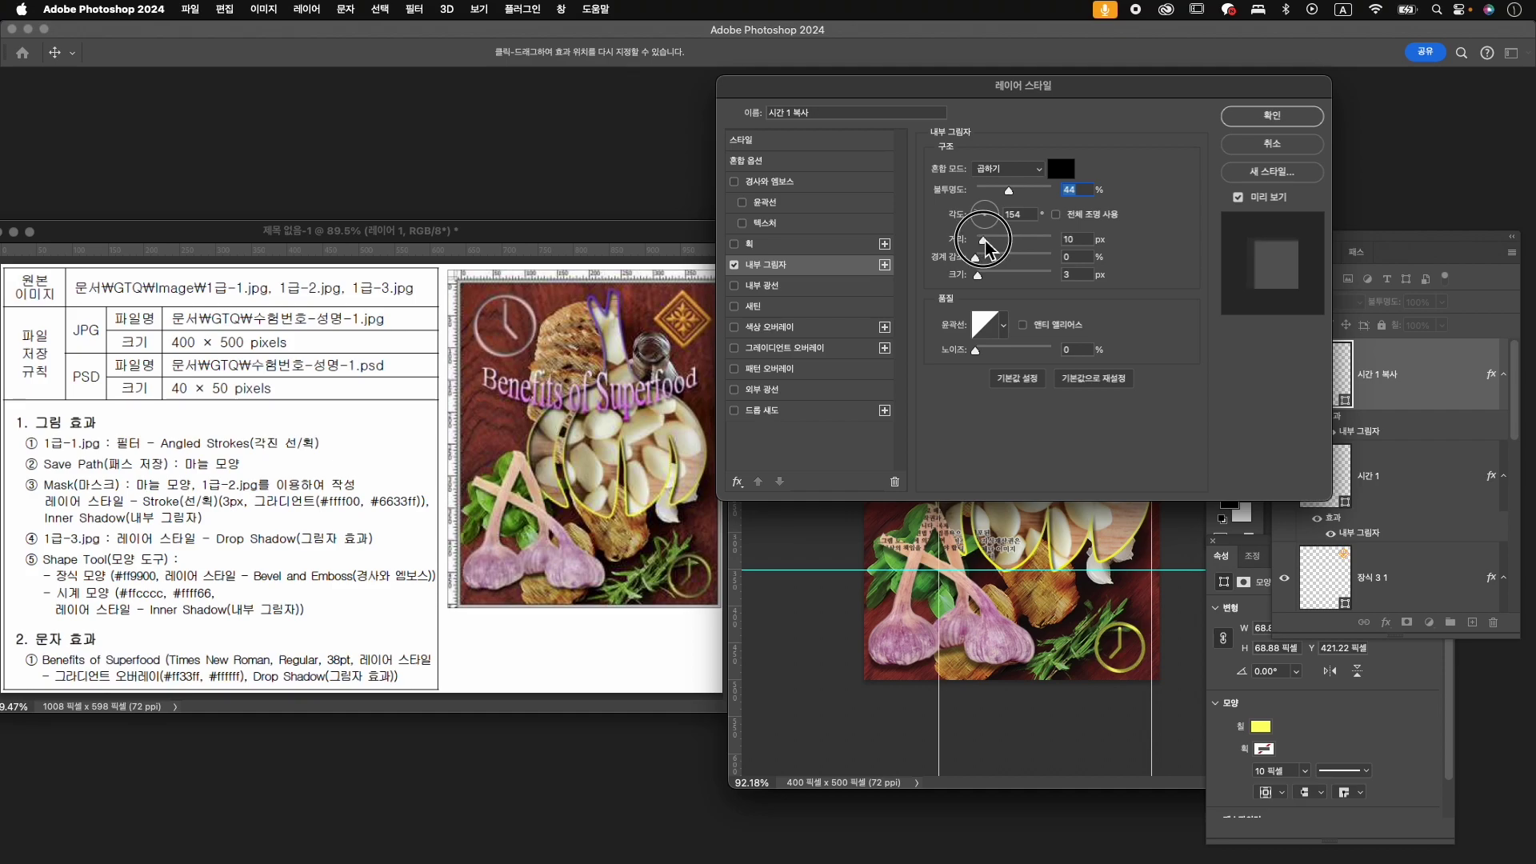
left_click(1019, 190)
left_click_drag(1019, 190, 1015, 191)
left_click(990, 213)
left_click(991, 215)
left_click_drag(989, 218, 983, 216)
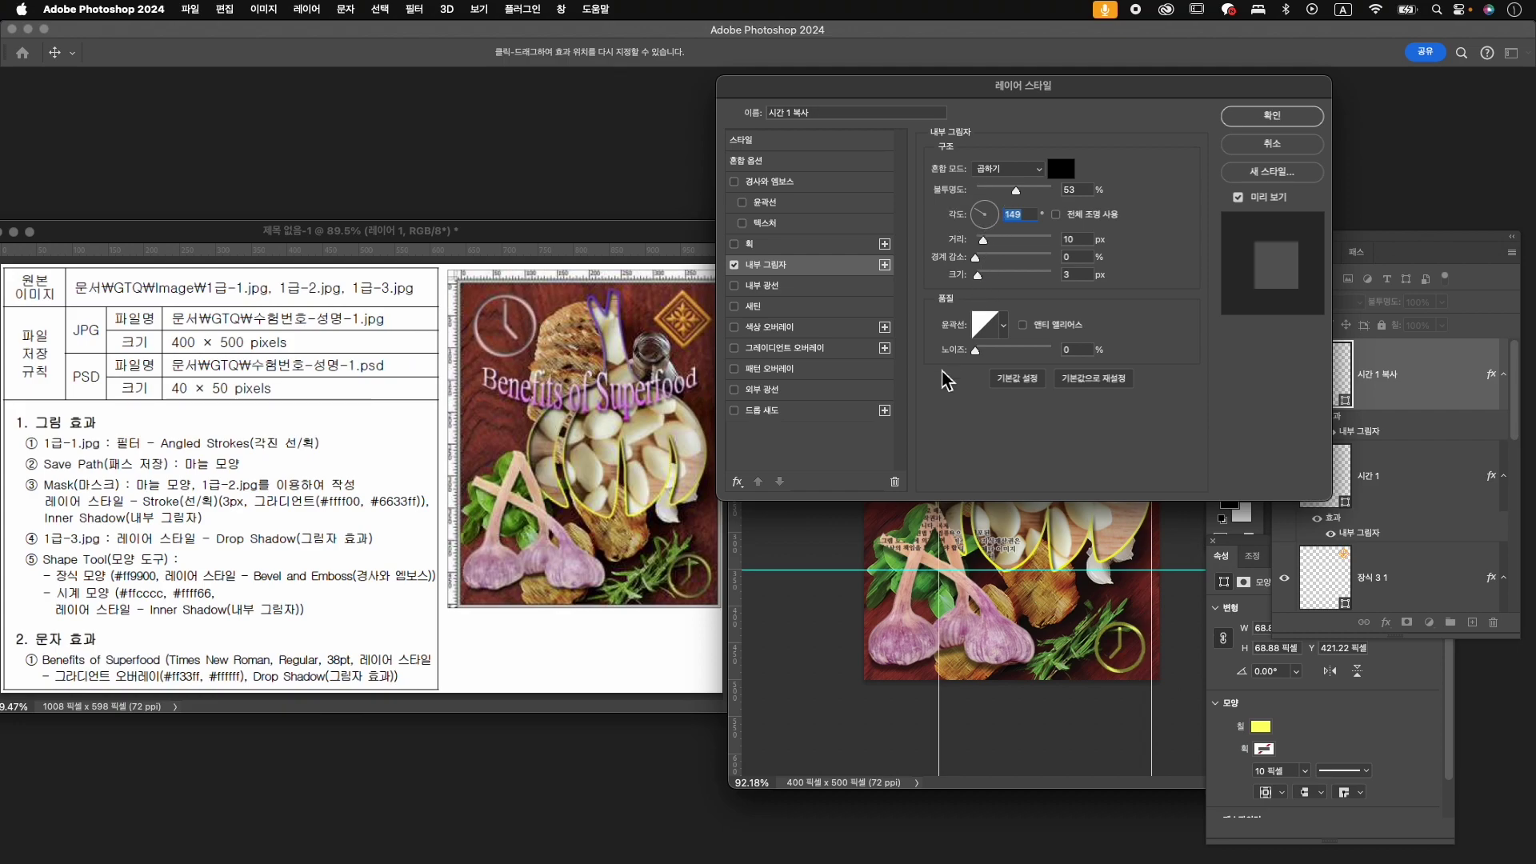
left_click(980, 277)
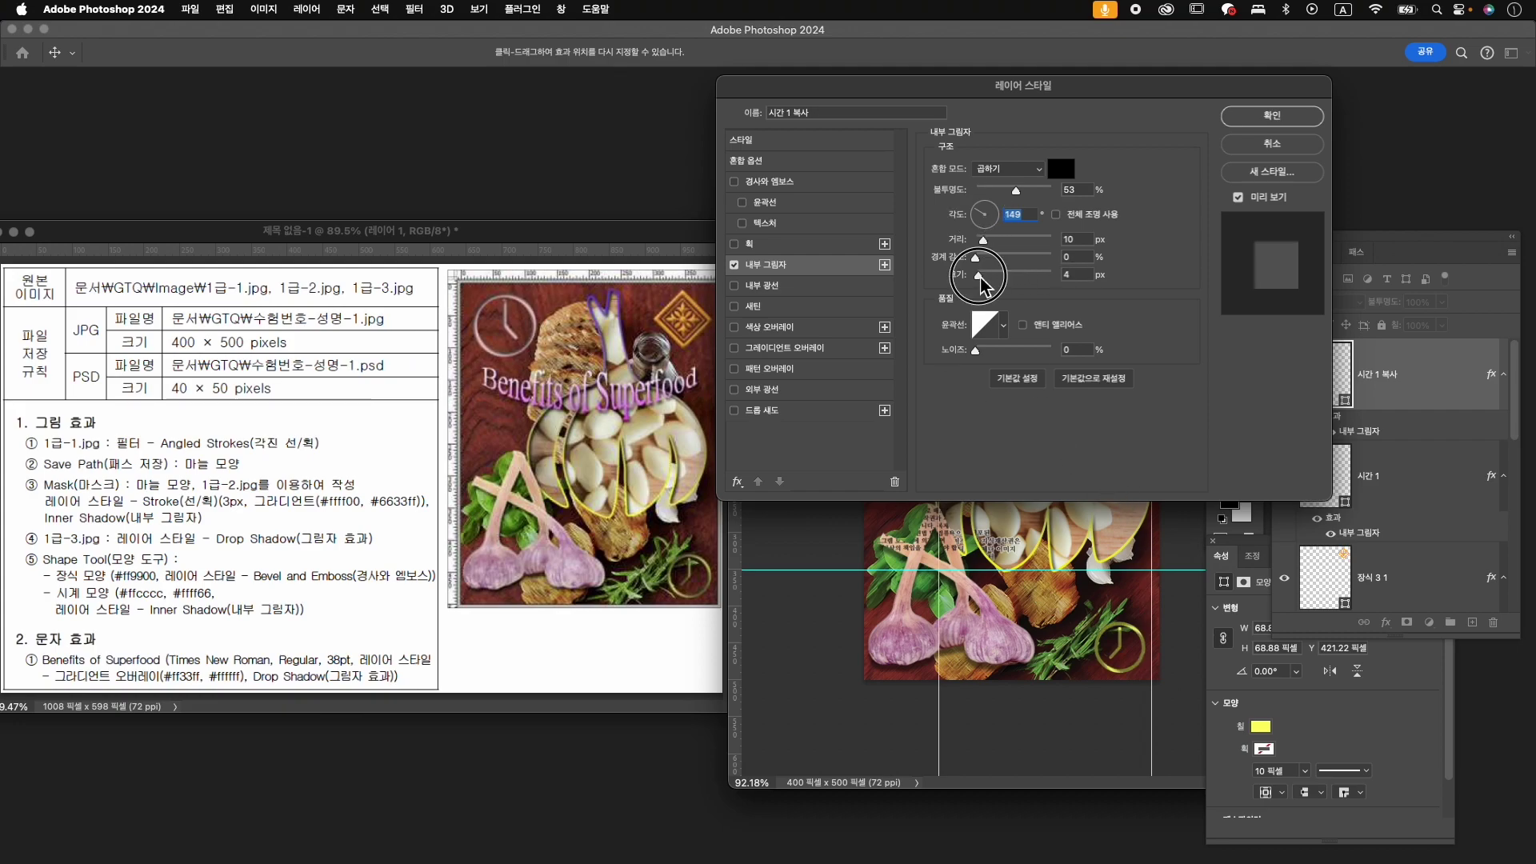
left_click_drag(978, 277, 981, 242)
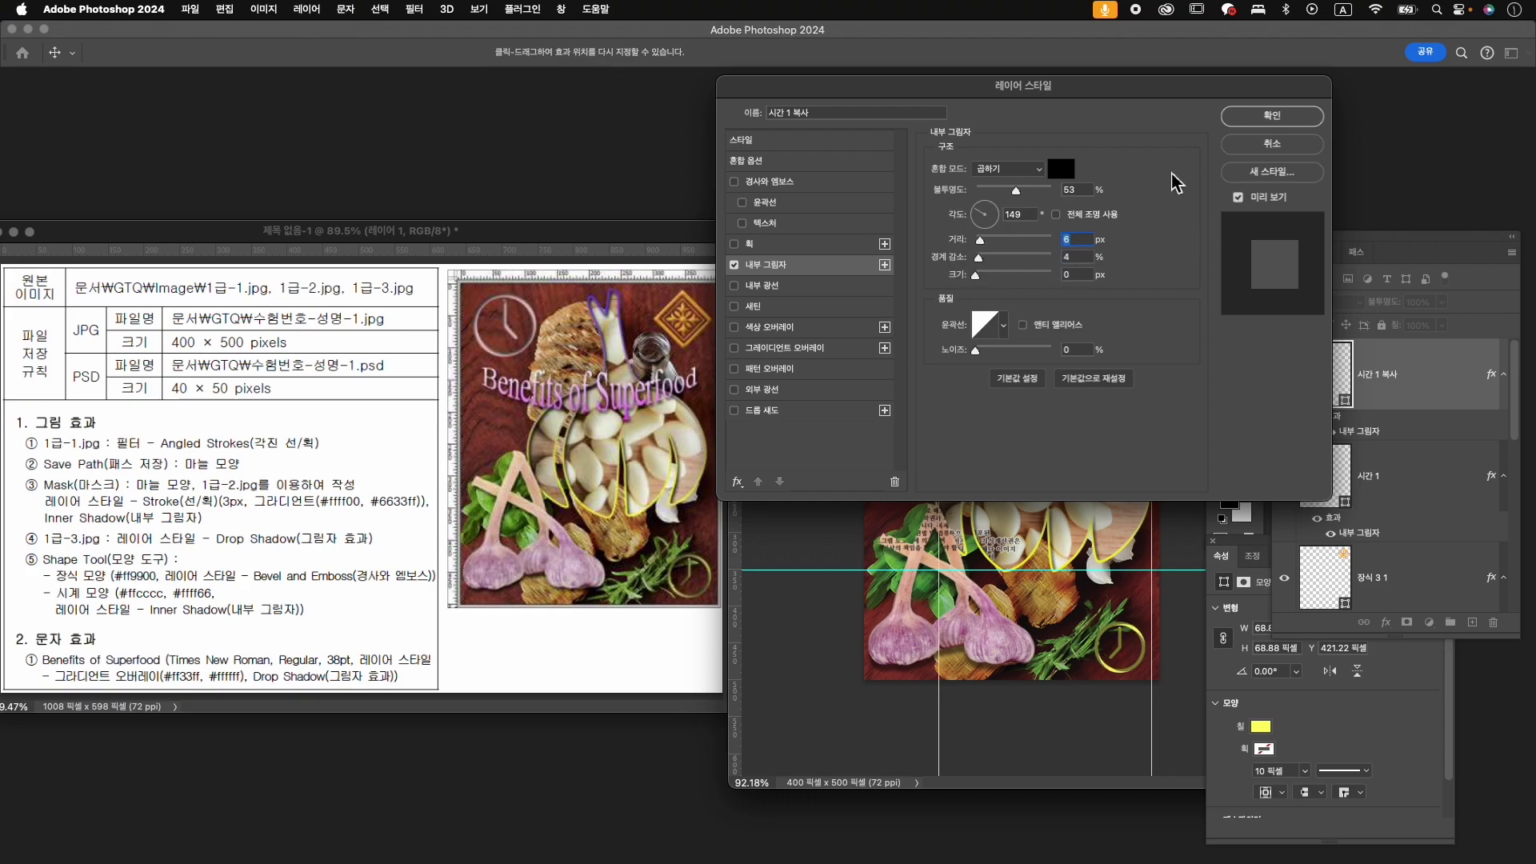
key("Return")
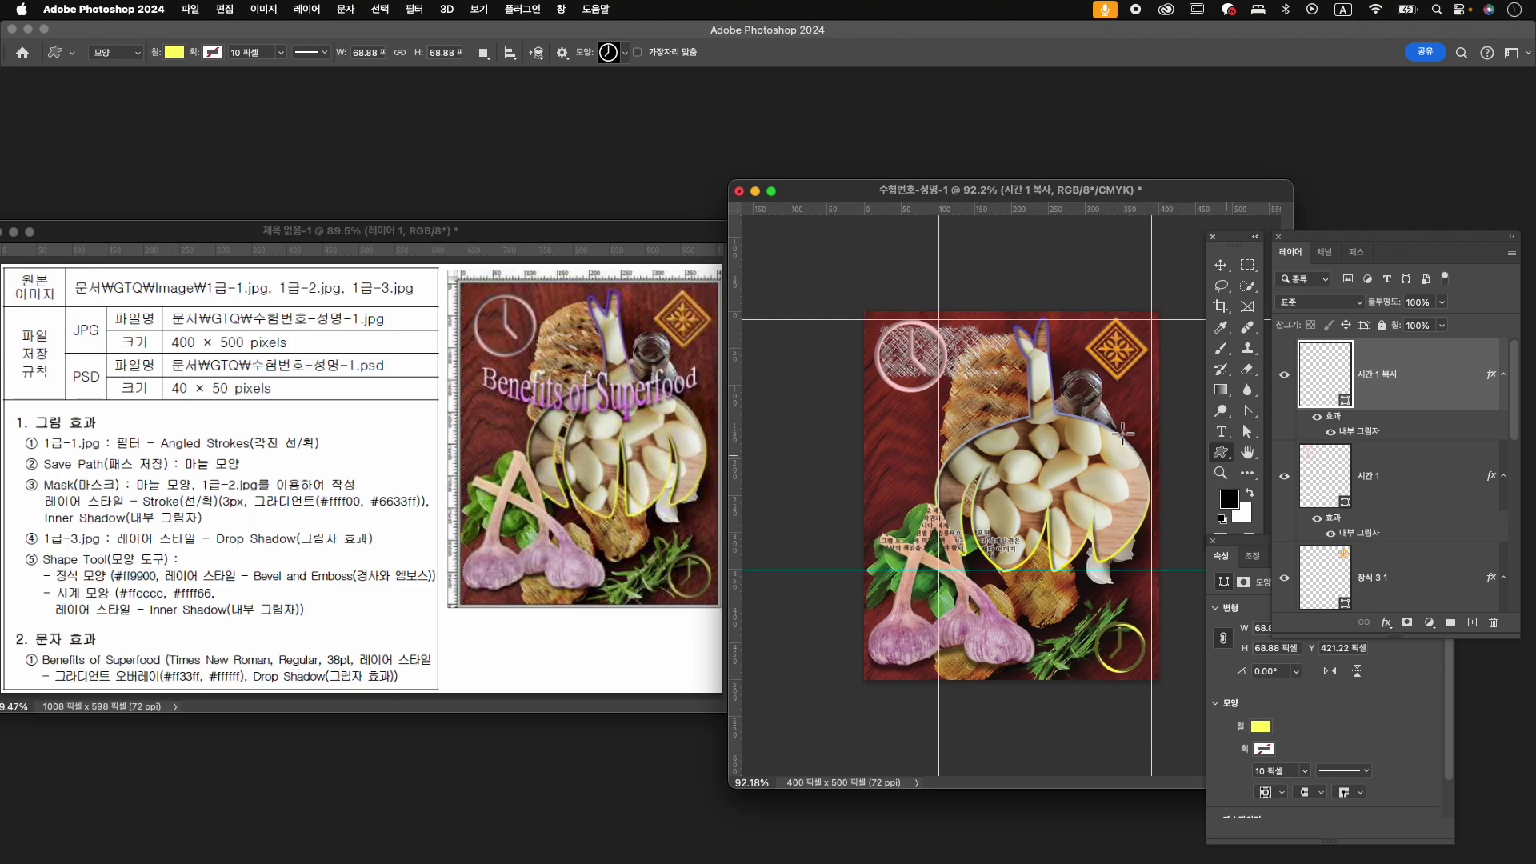
- Remove the pink clock's Inner Shadow and replace it with a copy of the yellow clock's Inner Shadow
left_click_drag(1492, 475, 1495, 624)
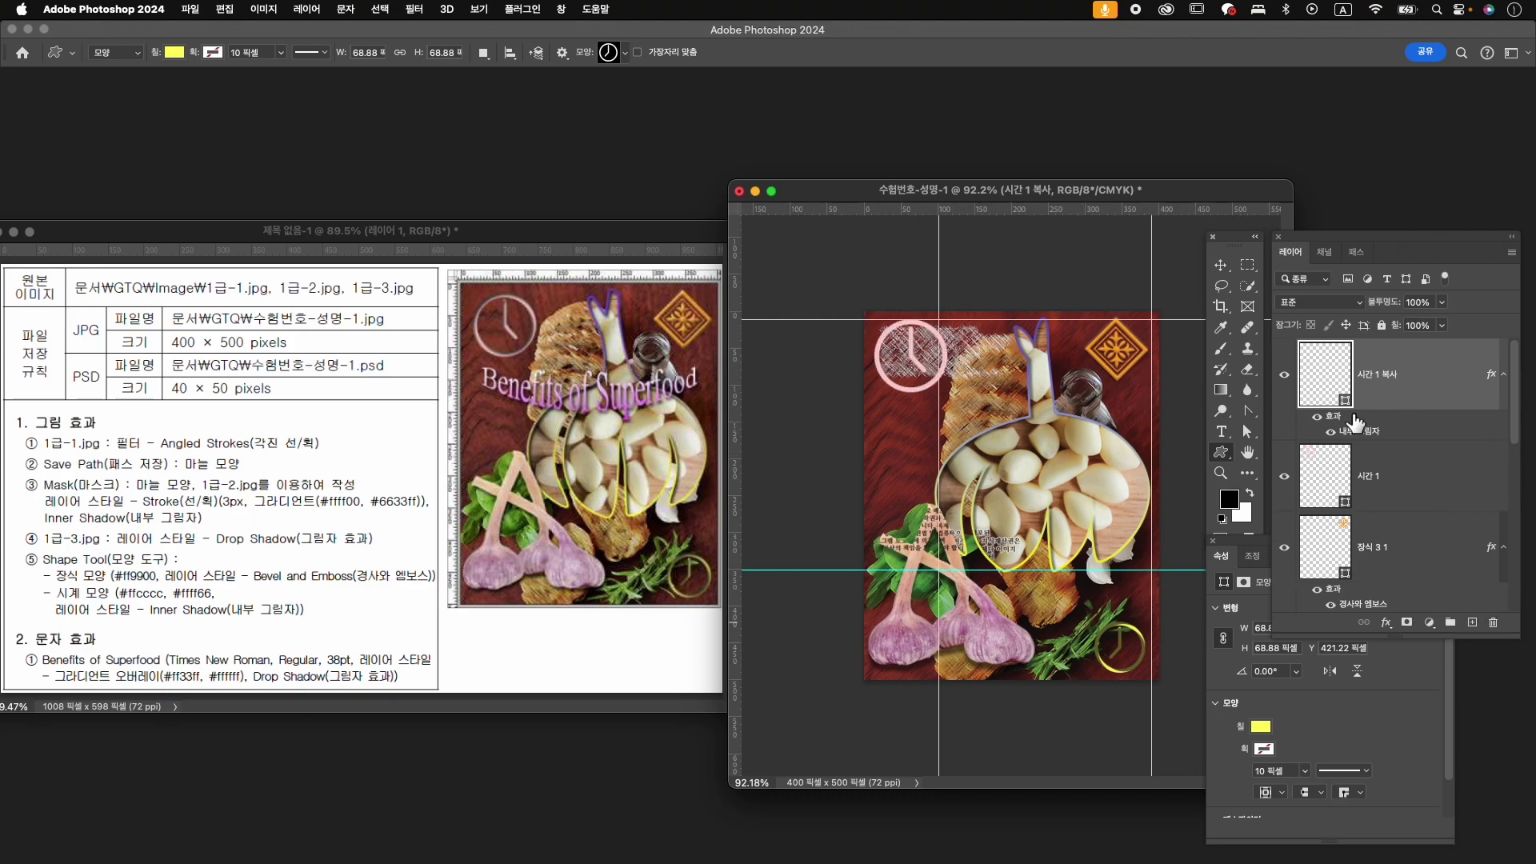
left_click_drag(1372, 441, 1380, 484)
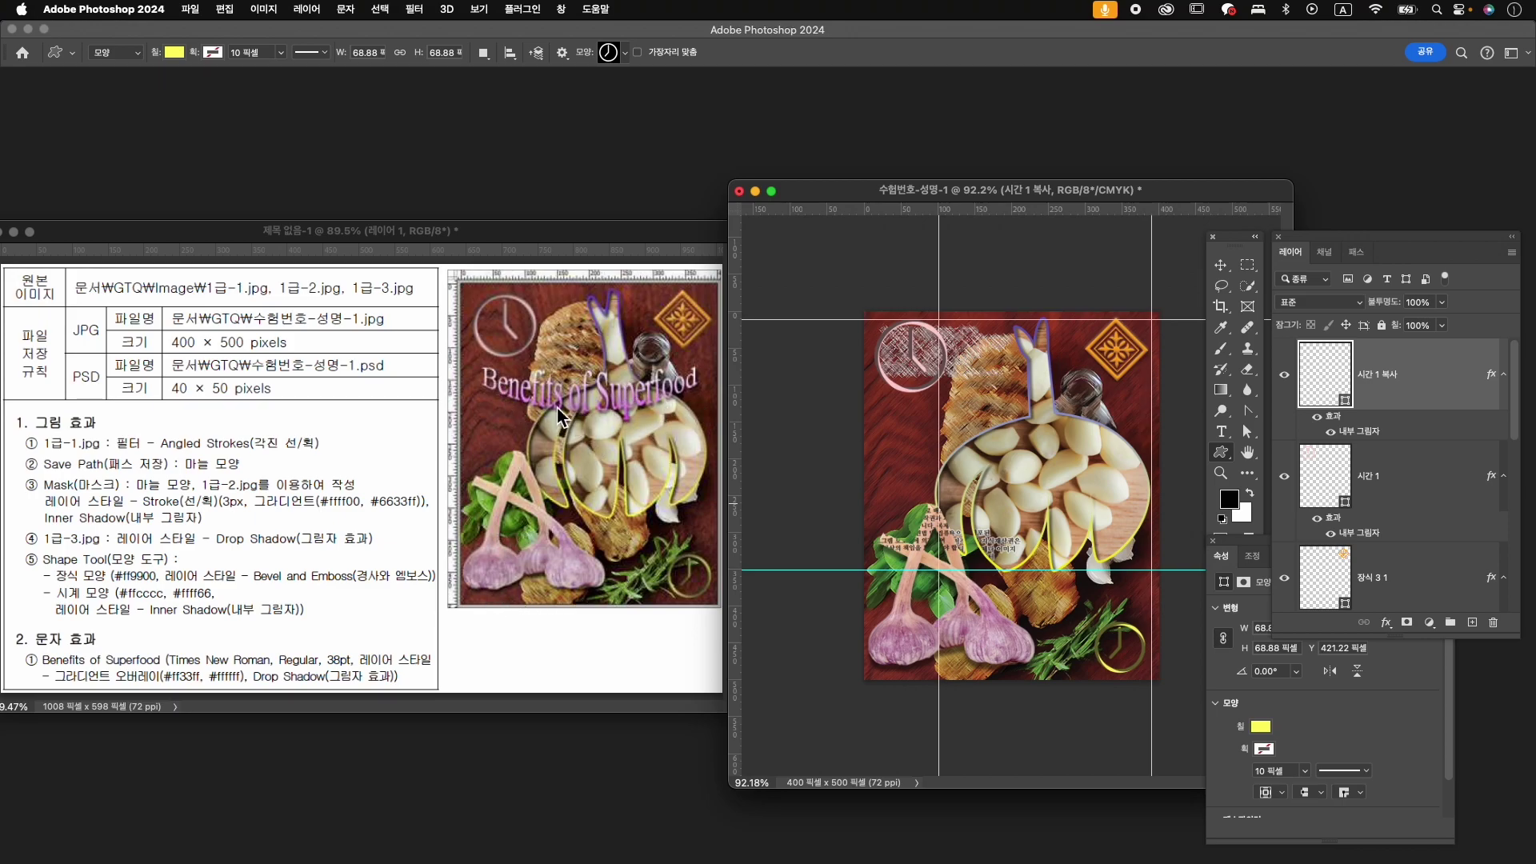
- Add the text "Benefits of Superfood" across the top of the garlic in Times New Roman, Regular, 38 pt
key("t")
left_click(1222, 432)
left_click(1284, 430)
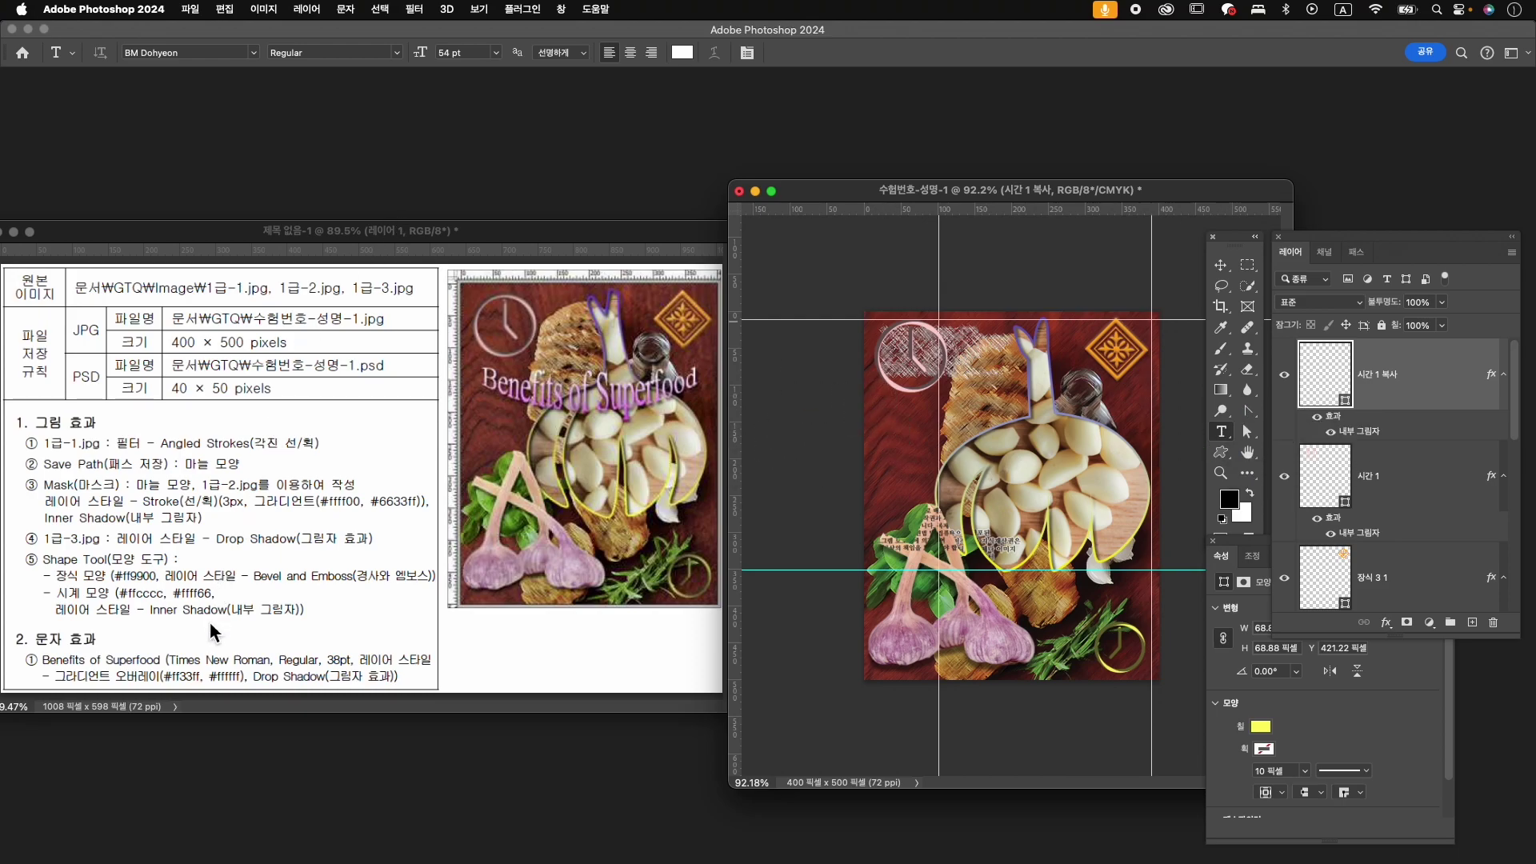
left_click(192, 52)
type("time")
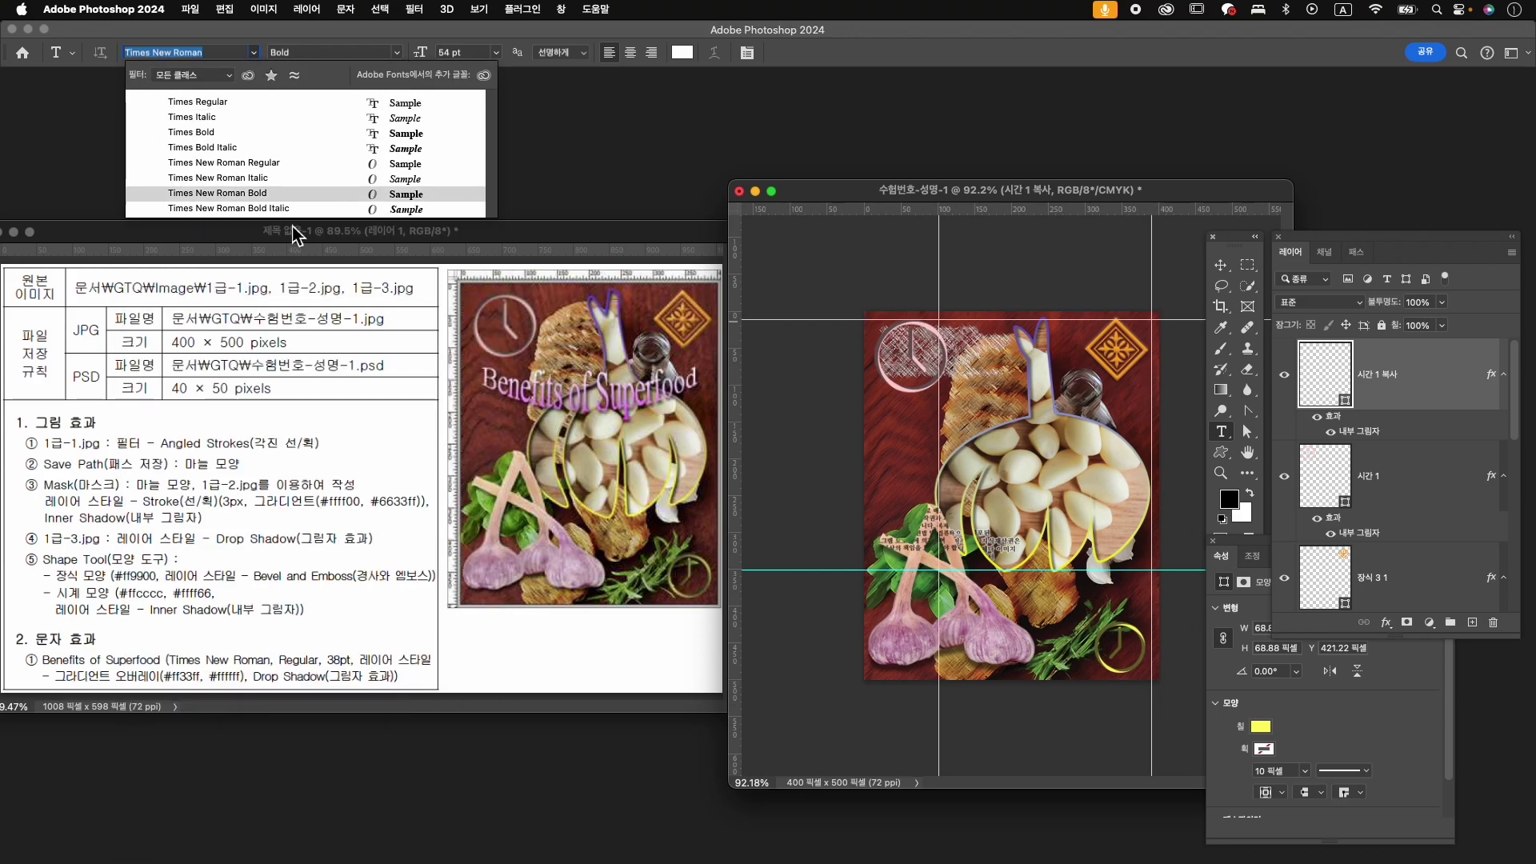
left_click(284, 162)
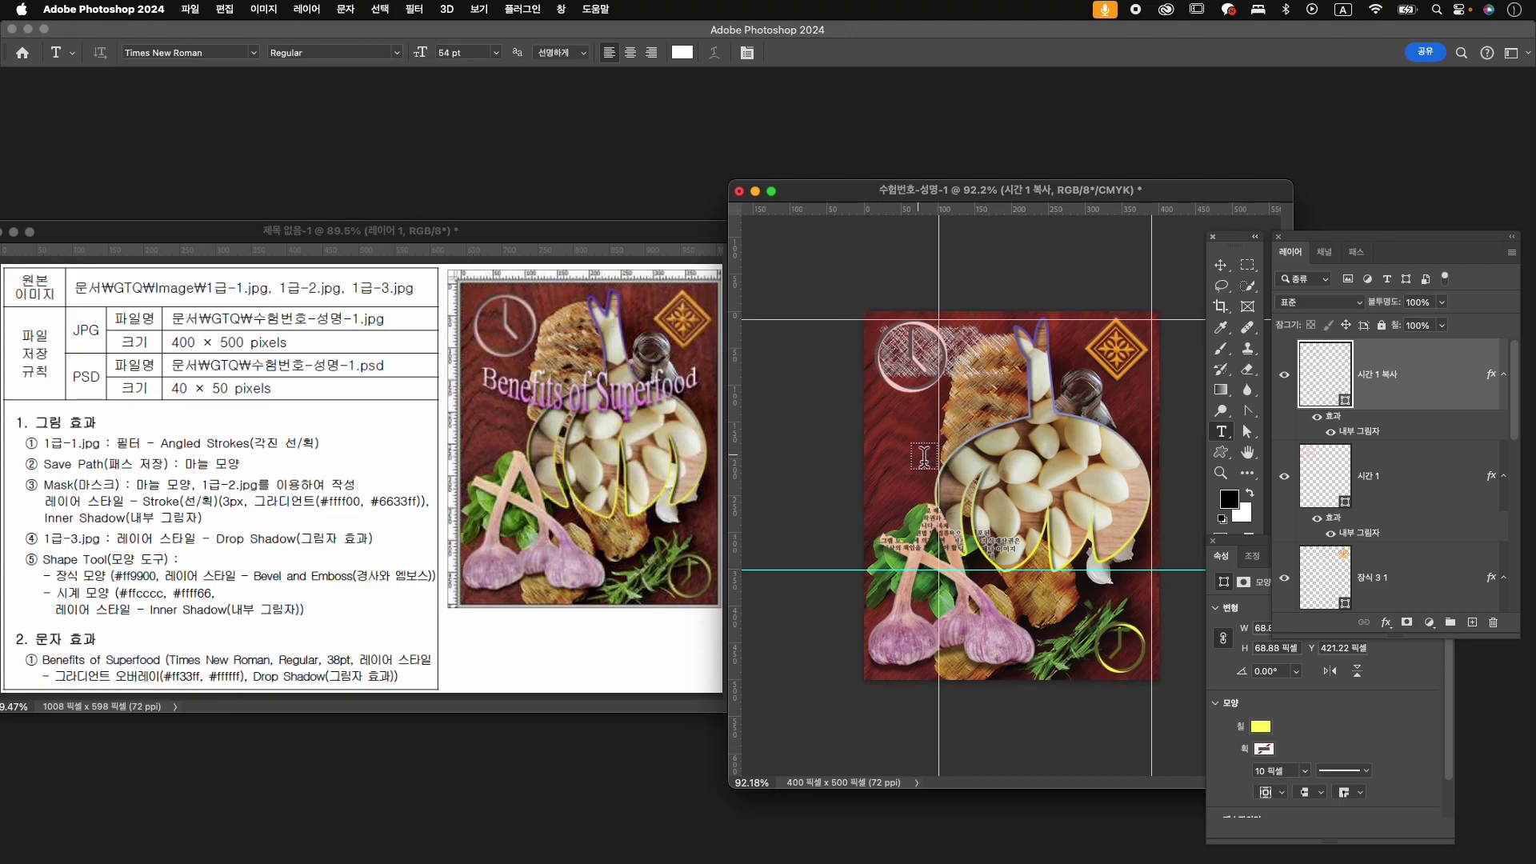
left_click(449, 52)
left_click(903, 441)
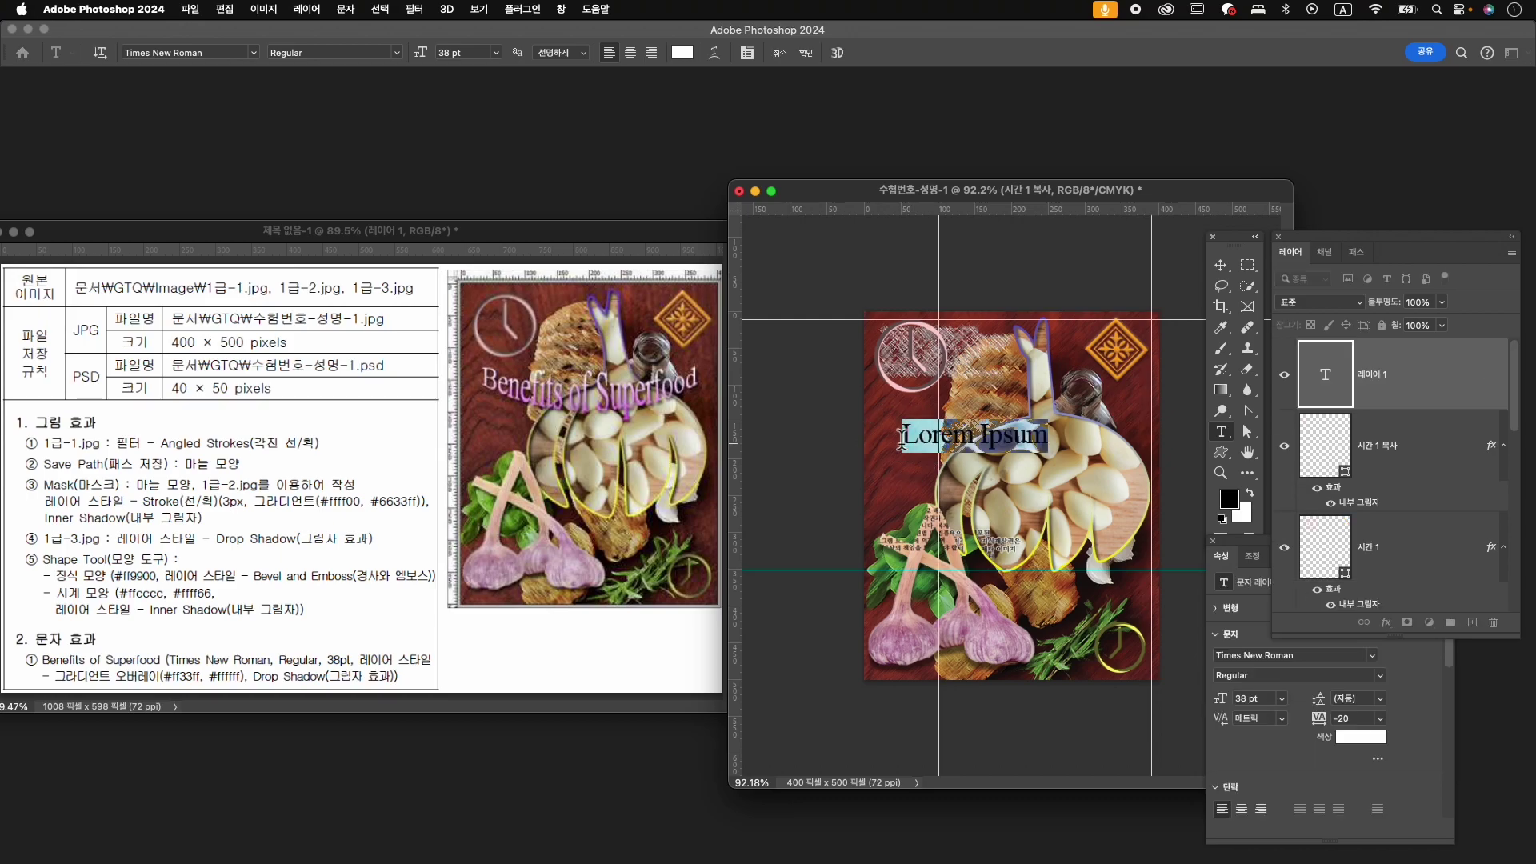
type("Benefits of Superfood")
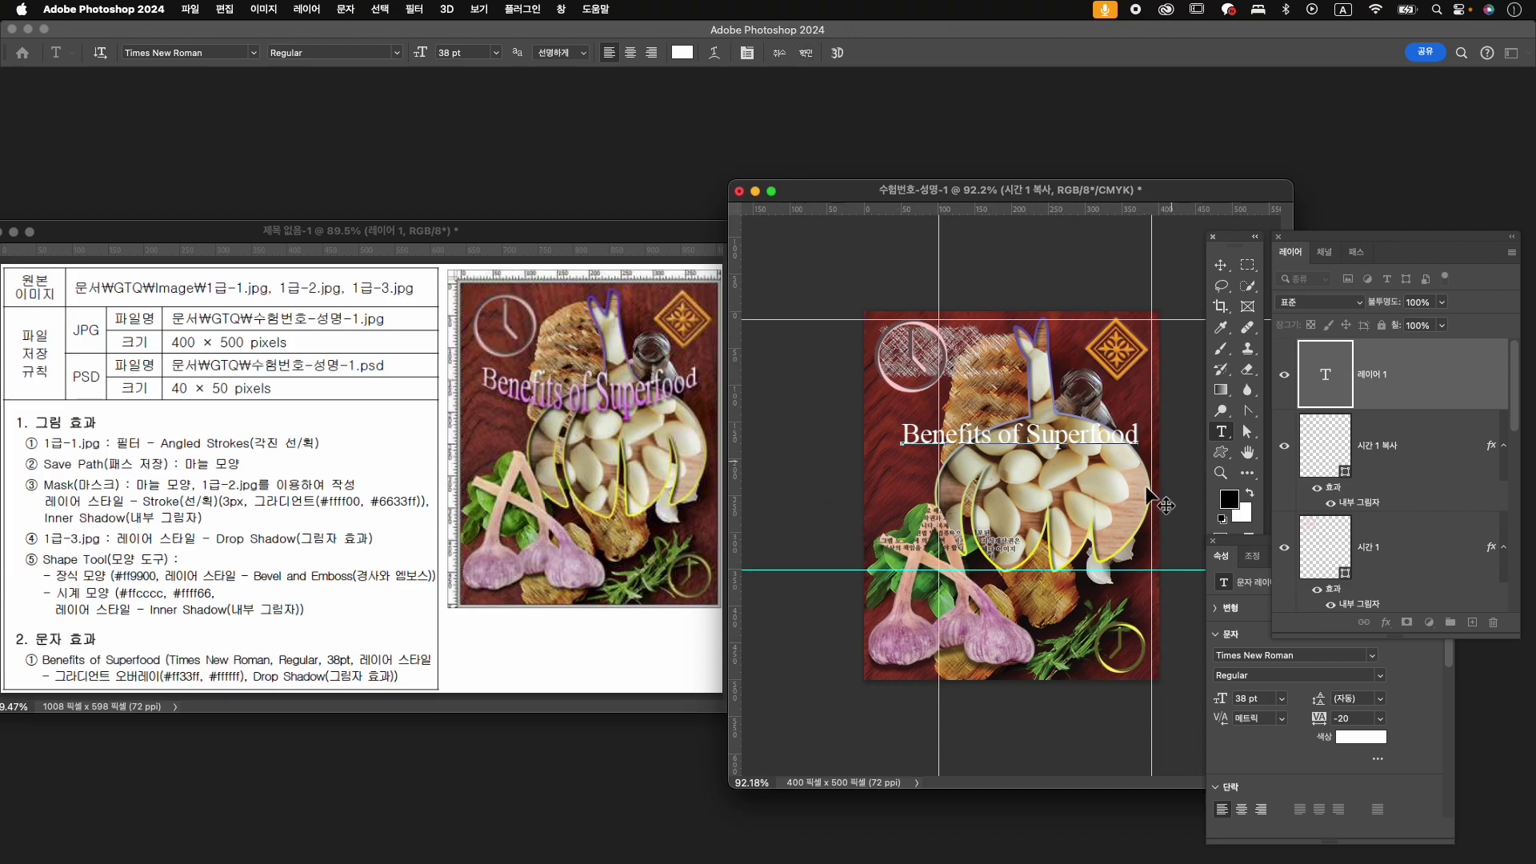
left_click(813, 53)
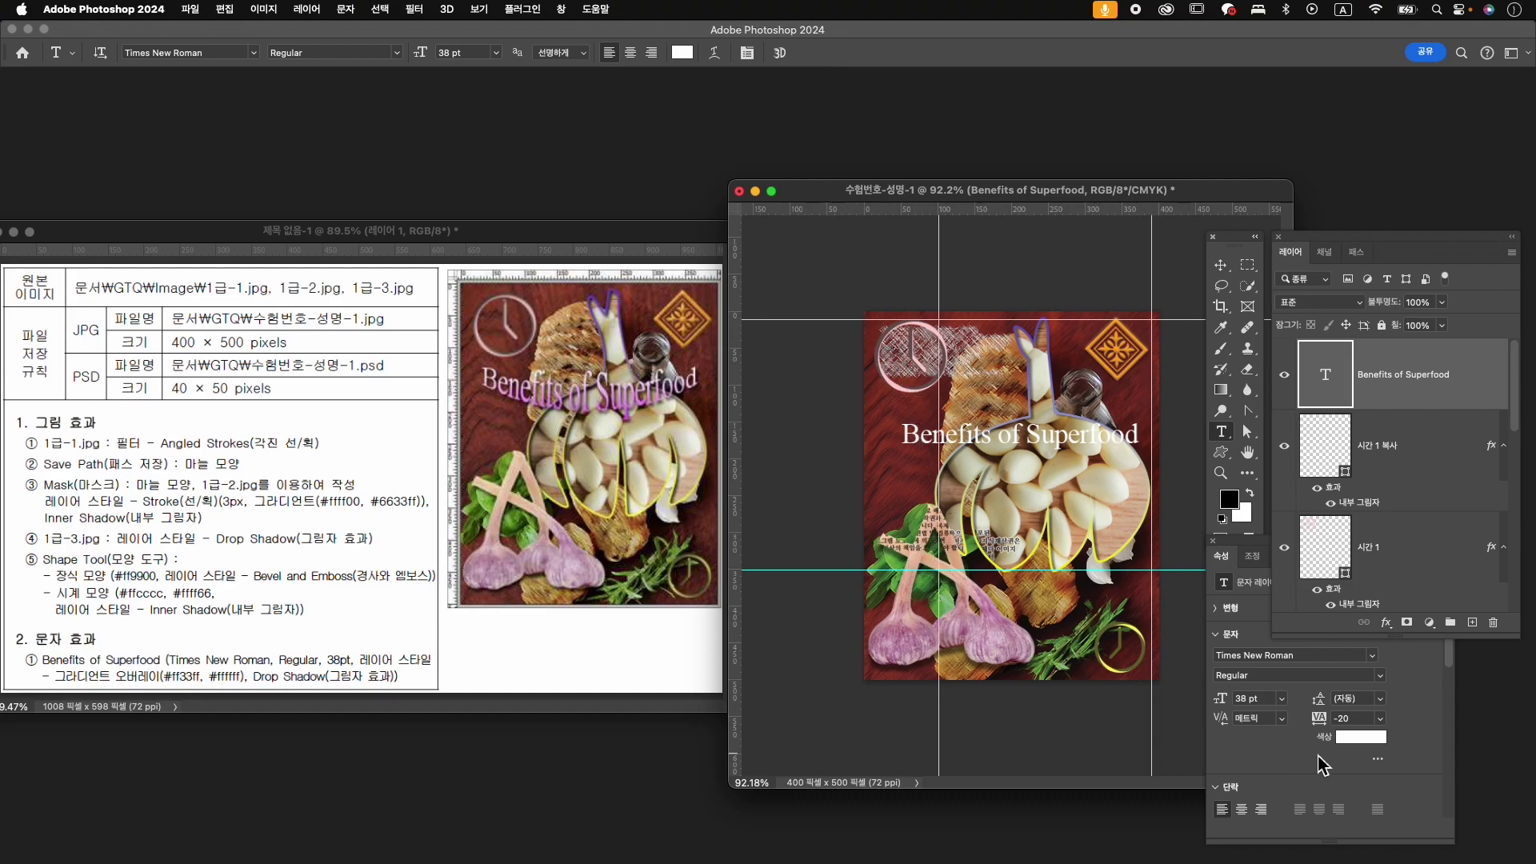
- Add a Gradient Overlay to the title, remove its middle color stop and set the starting stop to #ff33ff
left_click(1387, 622)
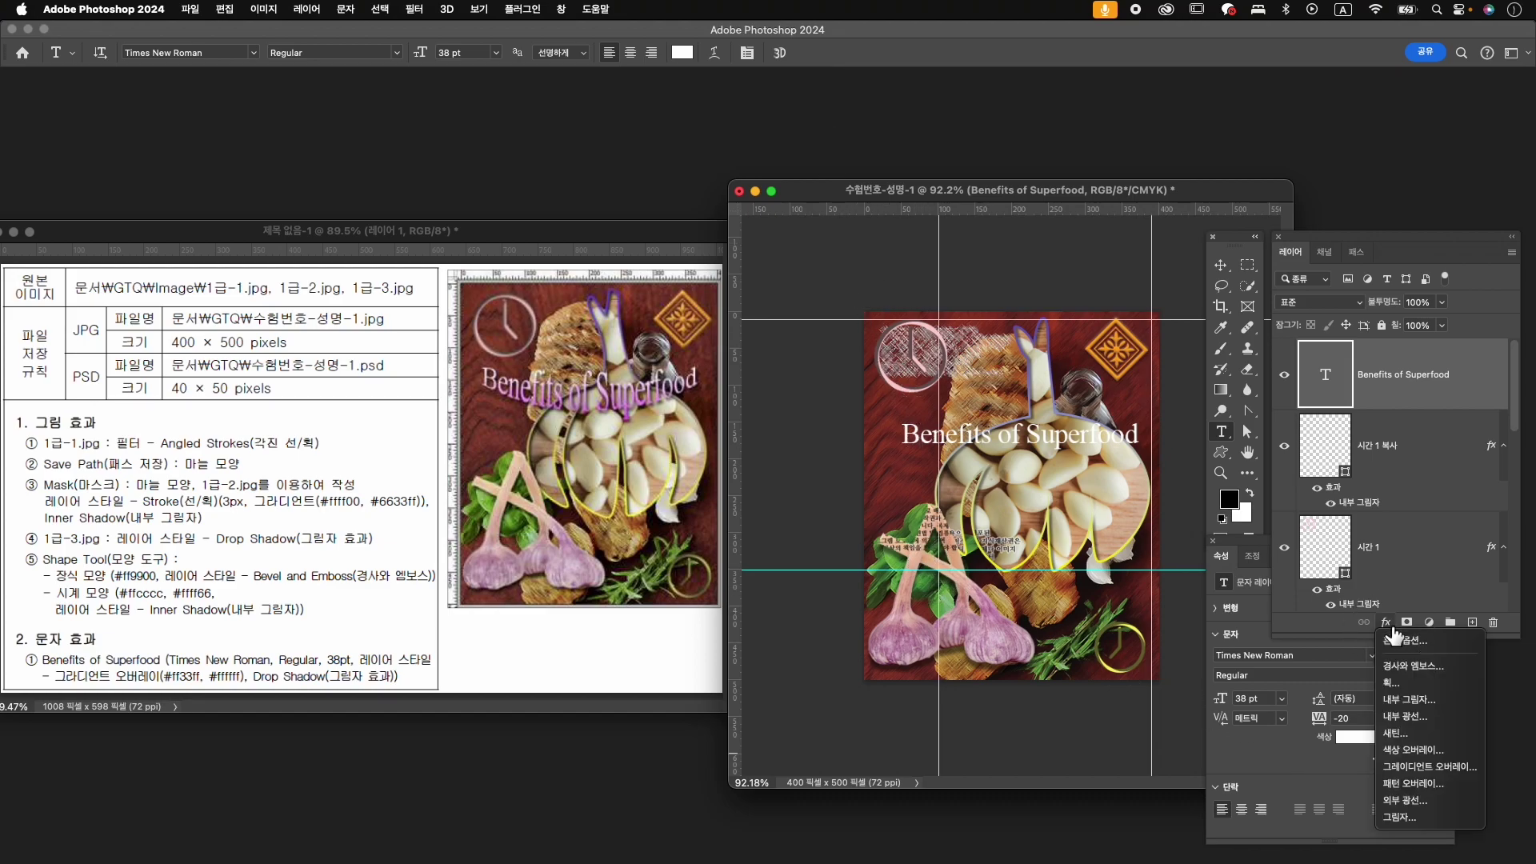
left_click(1430, 767)
left_click(1054, 209)
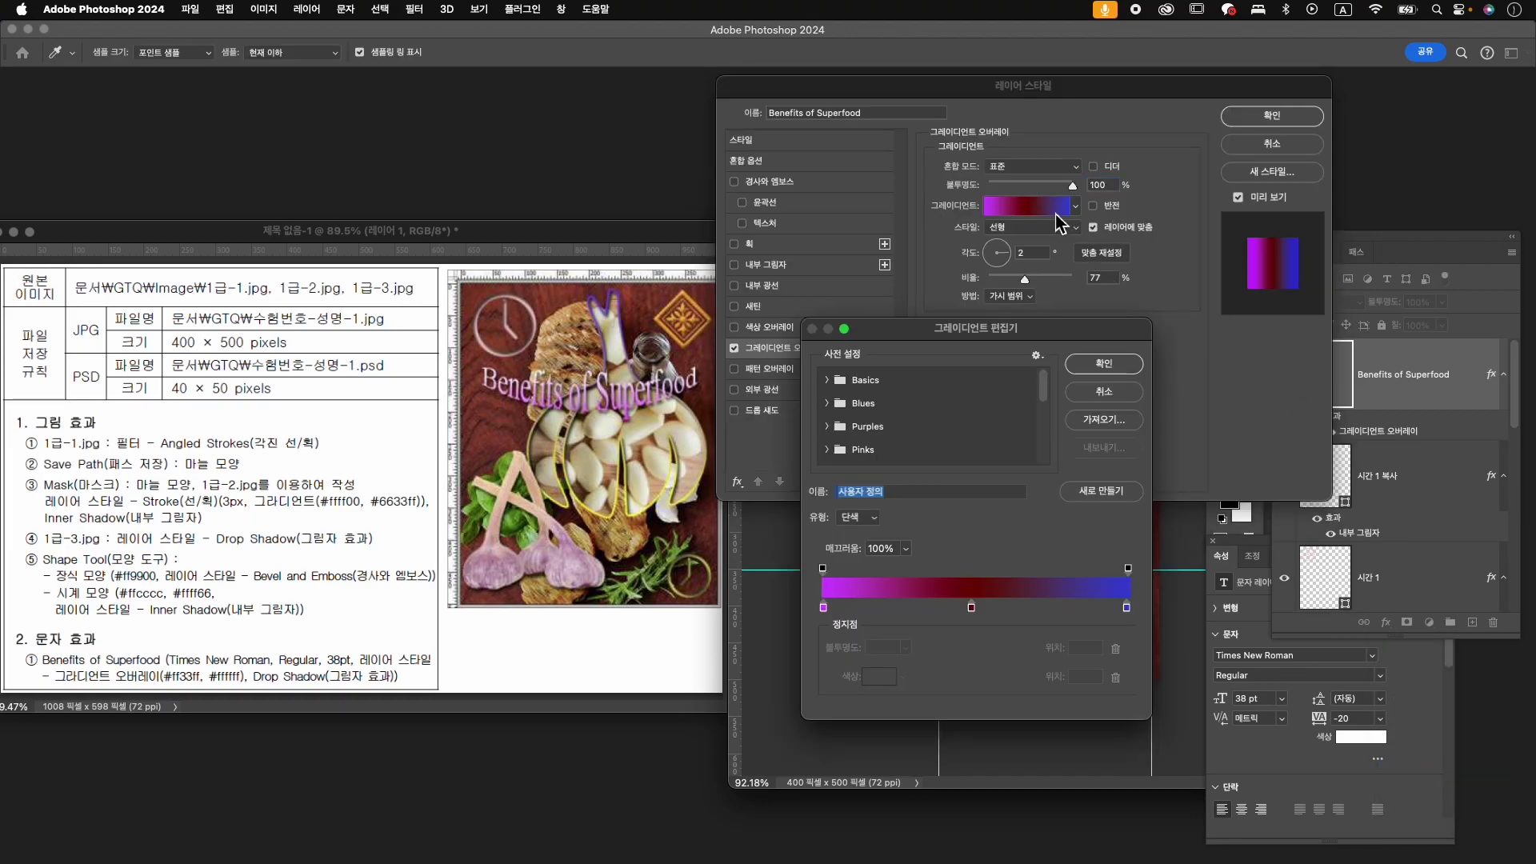
left_click_drag(971, 608, 942, 658)
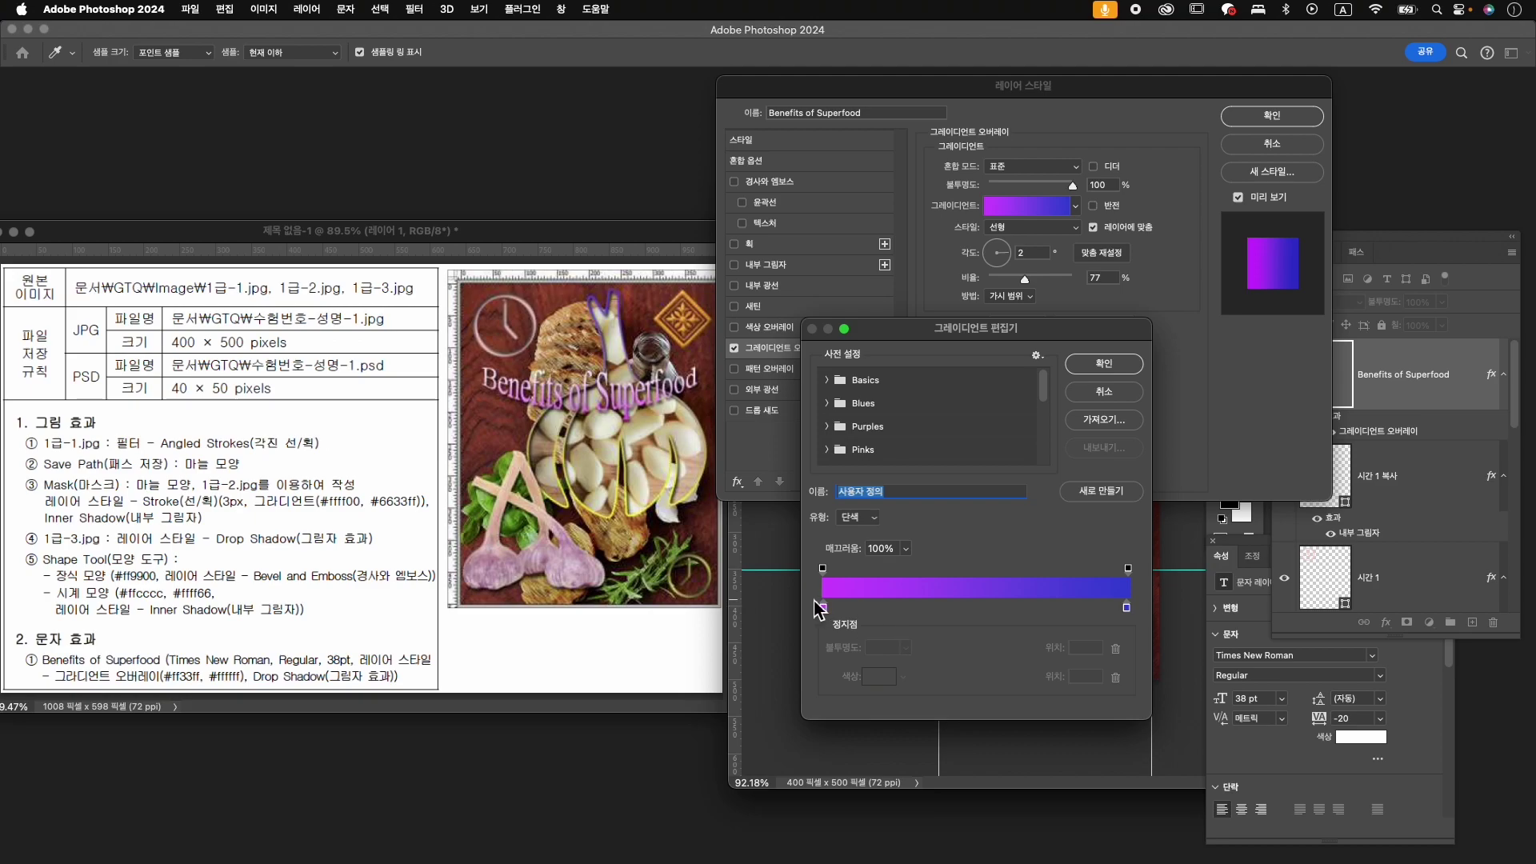
left_click(824, 608)
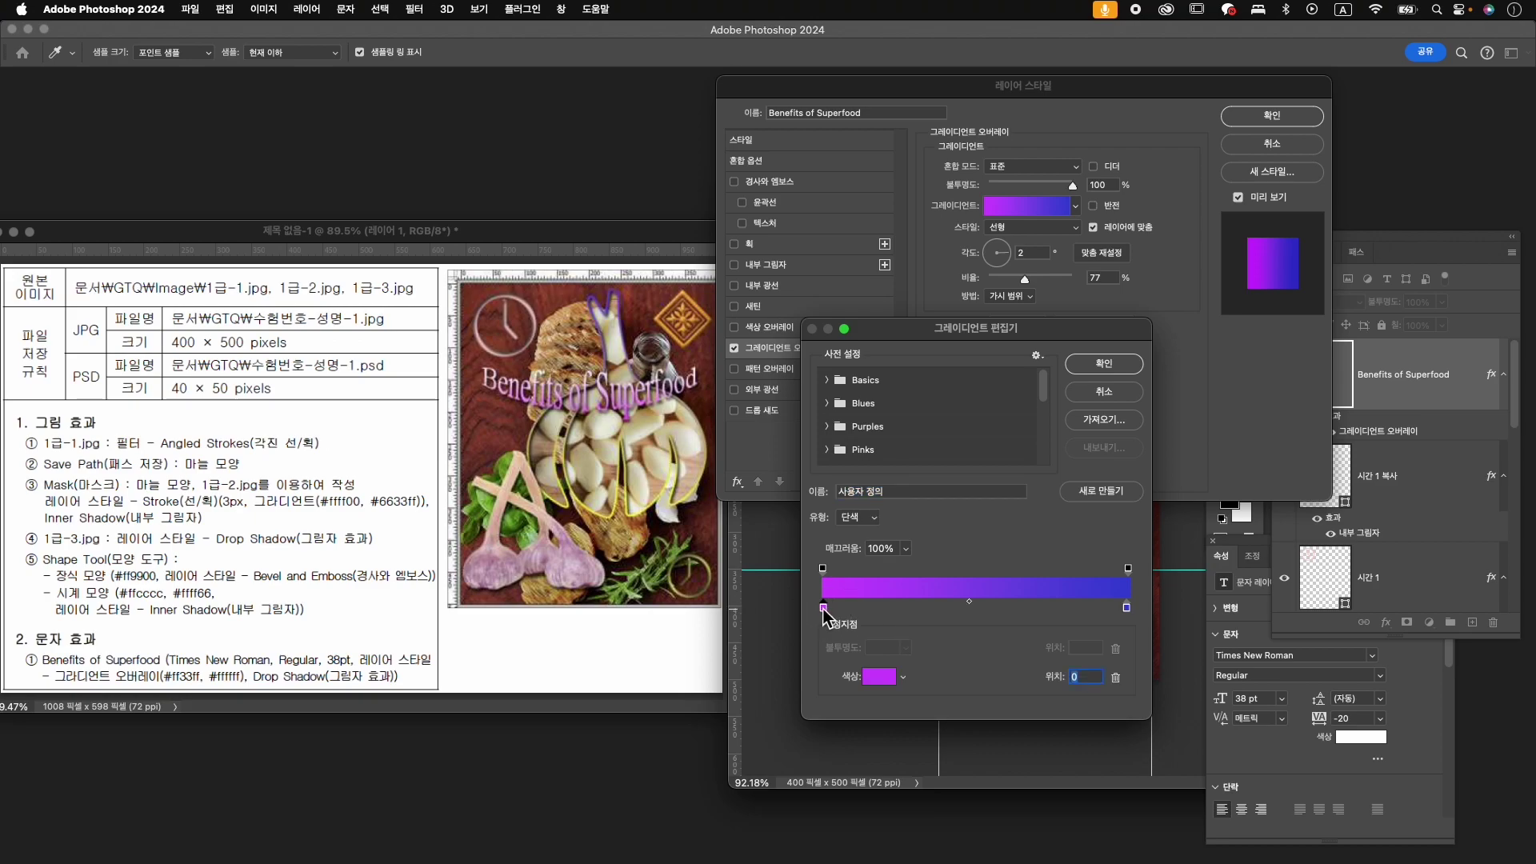
double_click(824, 608)
type("ff33ff")
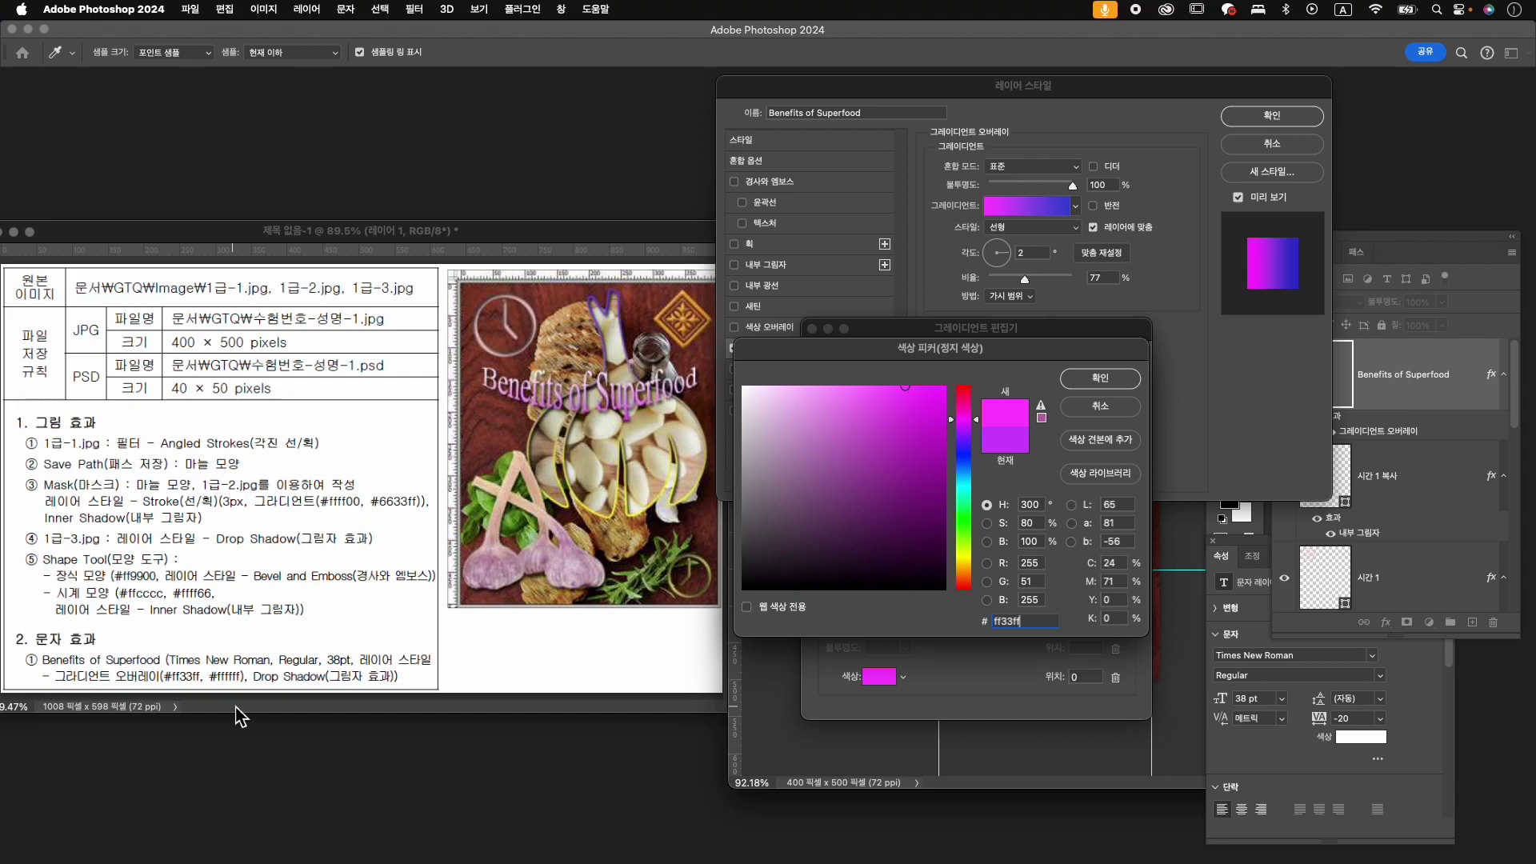
key("Return")
- Set the title gradient's ending stop to #ffffff and accept the edited gradient
left_click(1129, 616)
double_click(1129, 616)
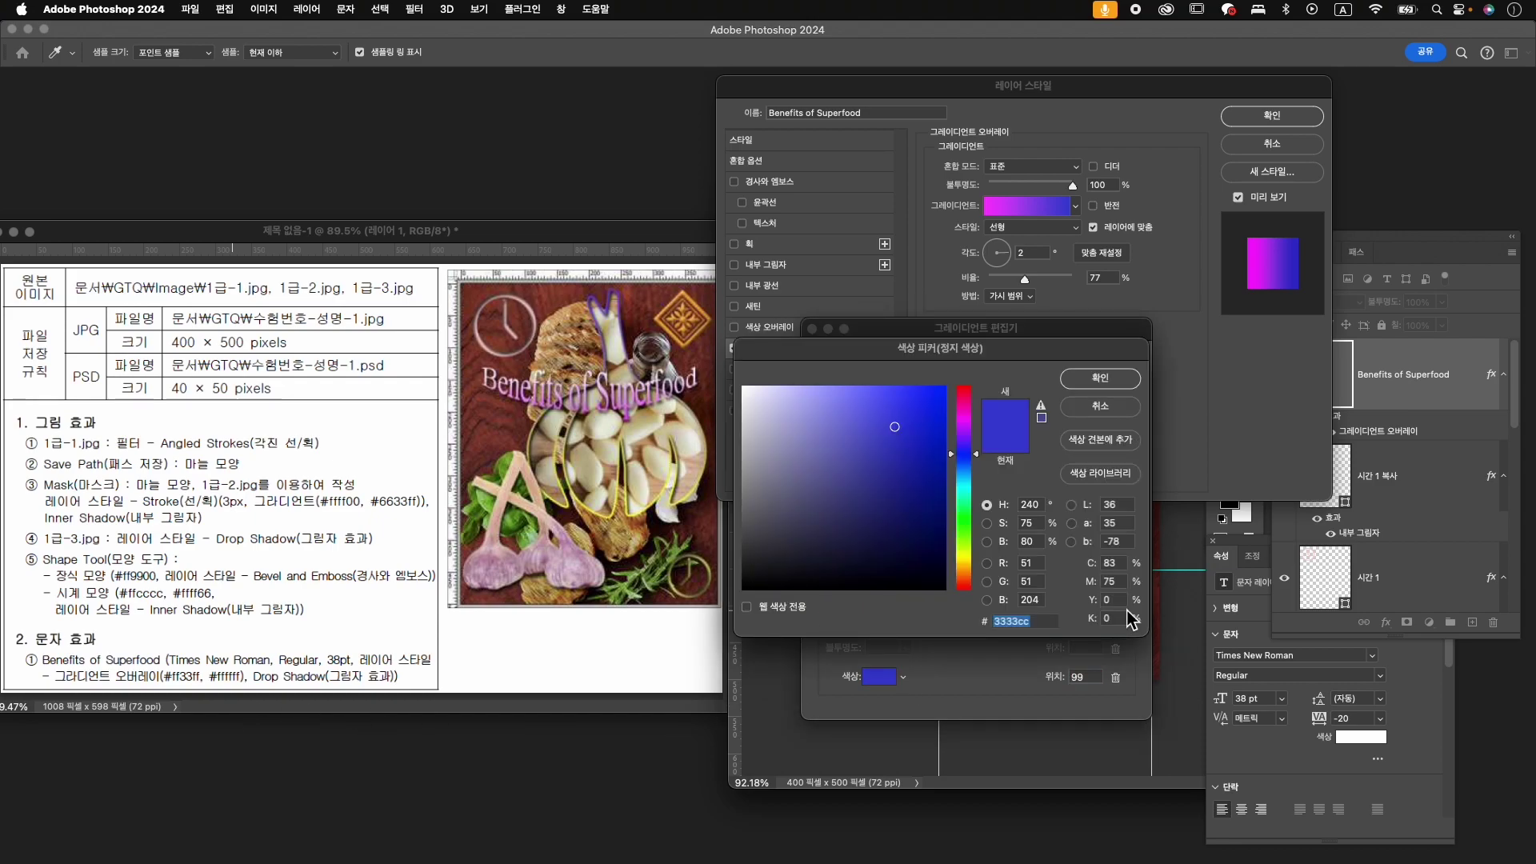
type("ffffff")
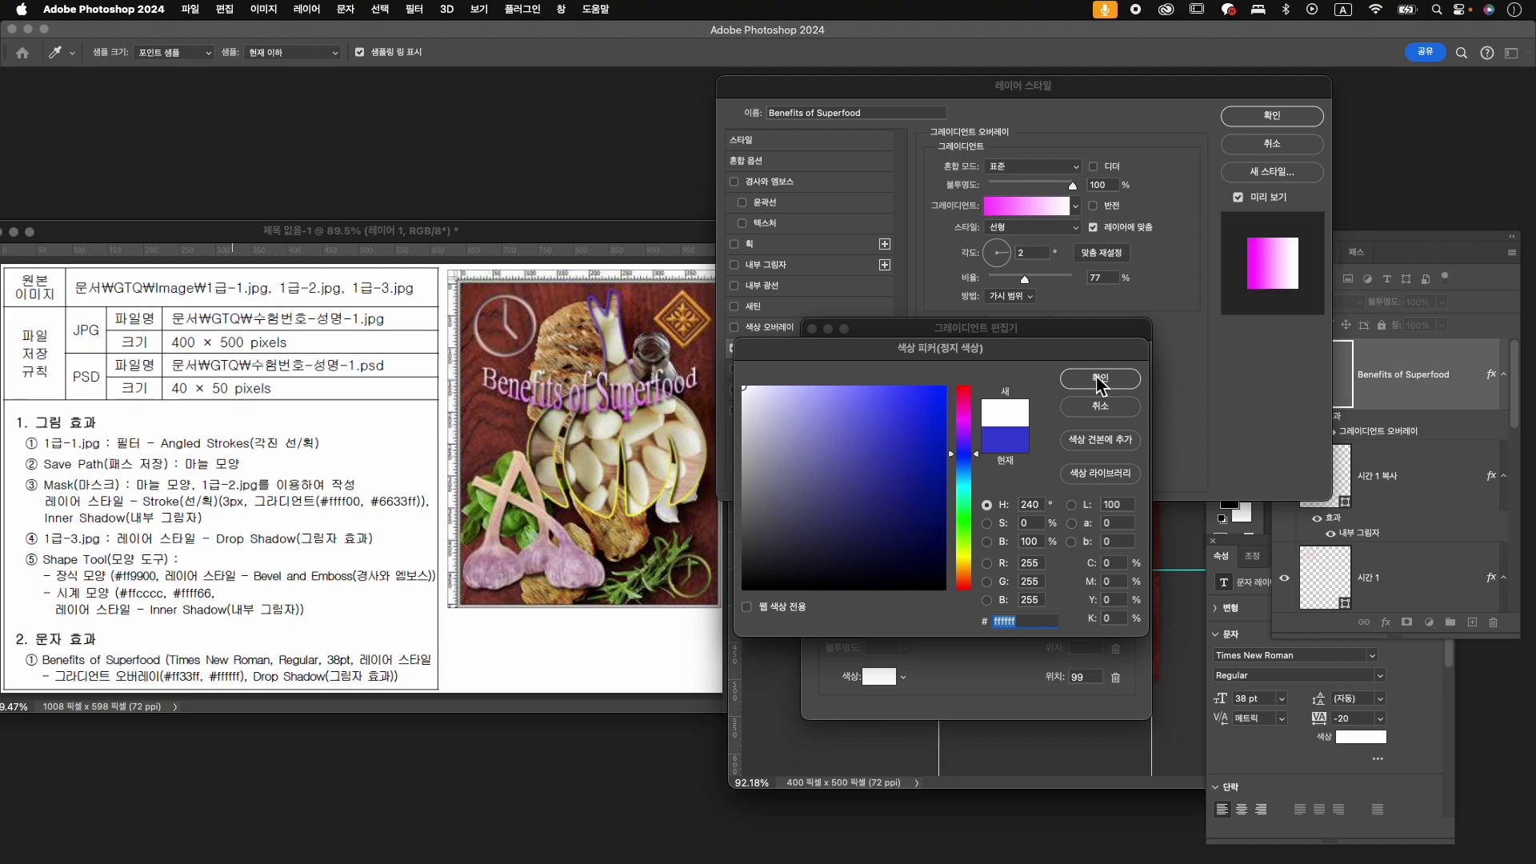
left_click(1100, 380)
left_click(1110, 364)
- Add a Drop Shadow at a 90° angle to the title, moving the style settings clear of the text
left_click(802, 412)
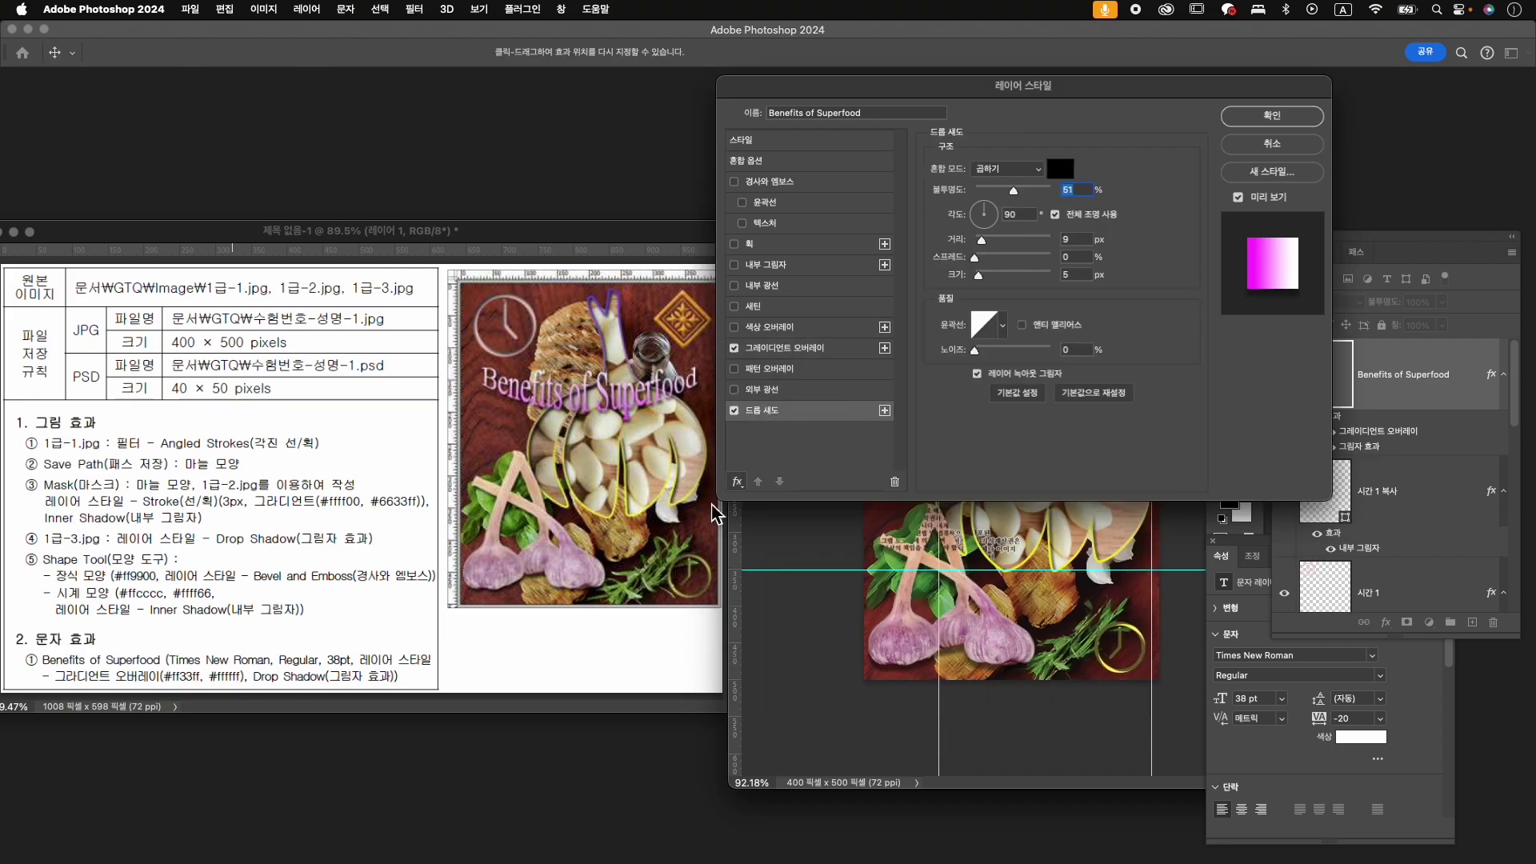
left_click(989, 95)
left_click_drag(989, 94, 1067, 522)
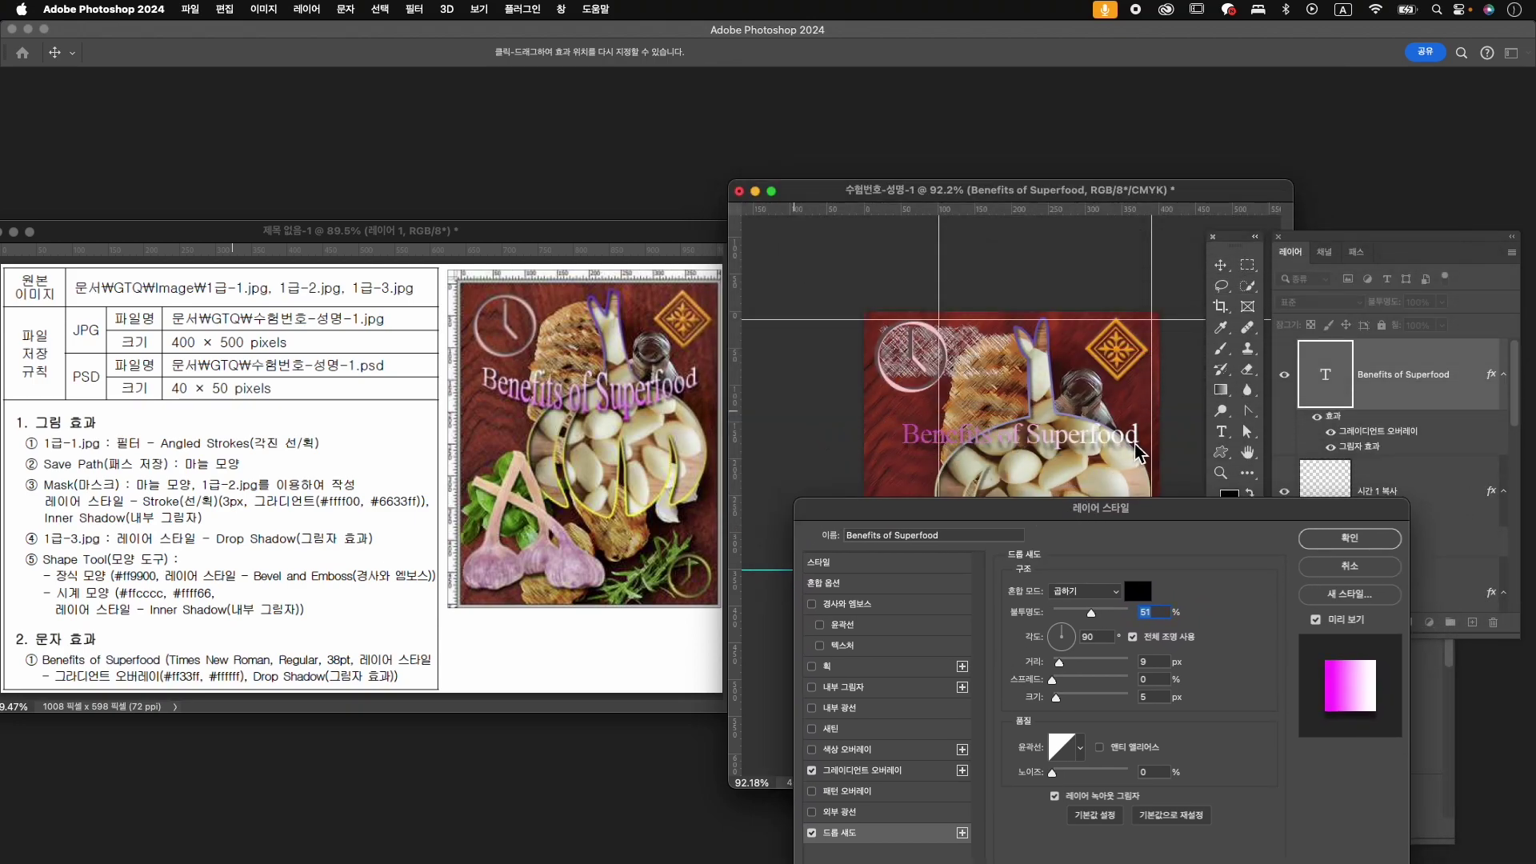
left_click_drag(1073, 645, 1068, 651)
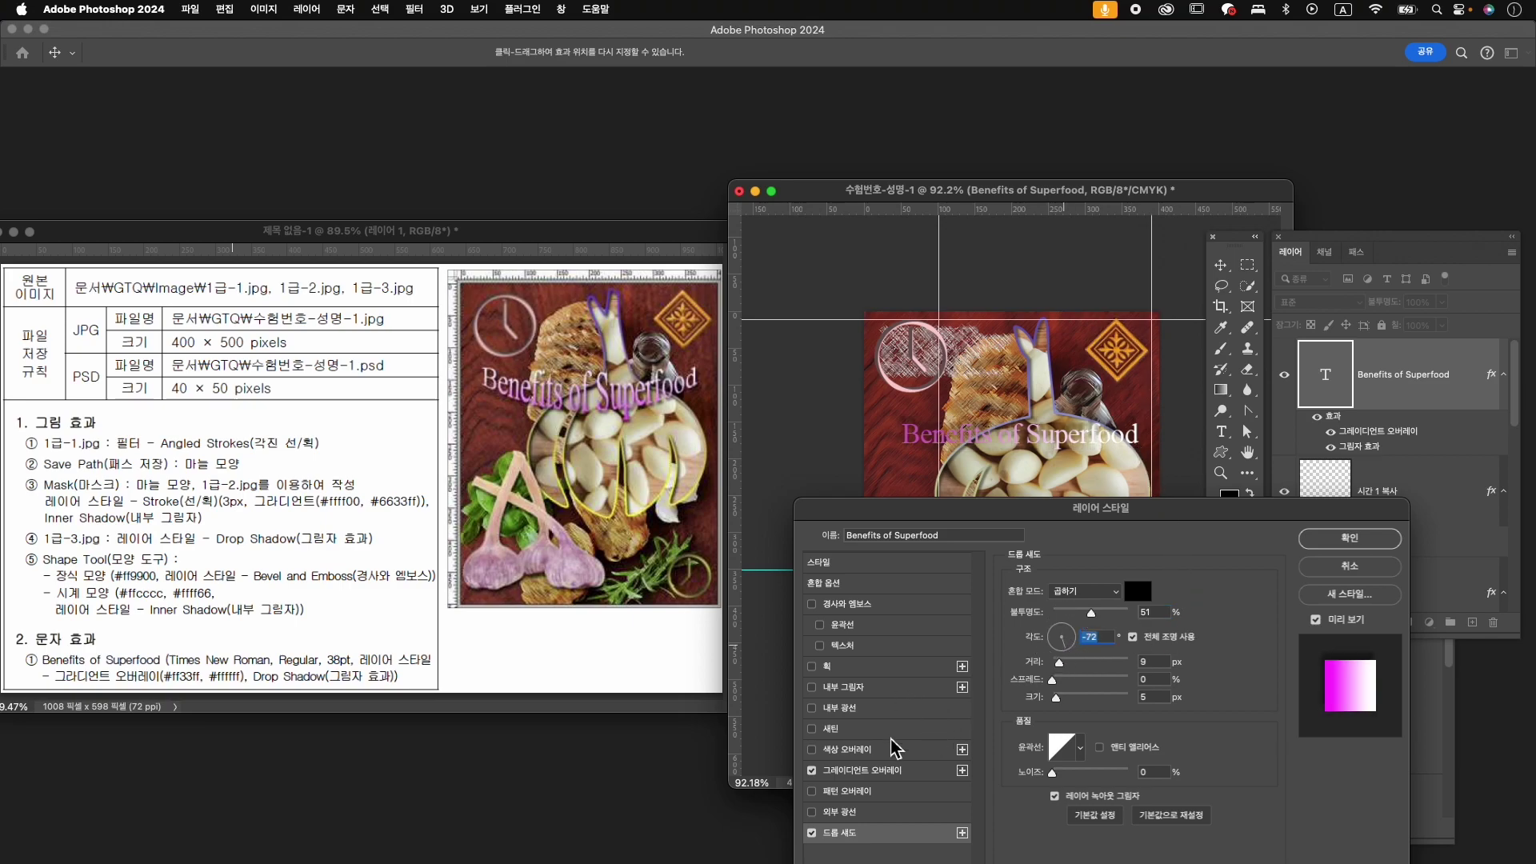
left_click(1061, 628)
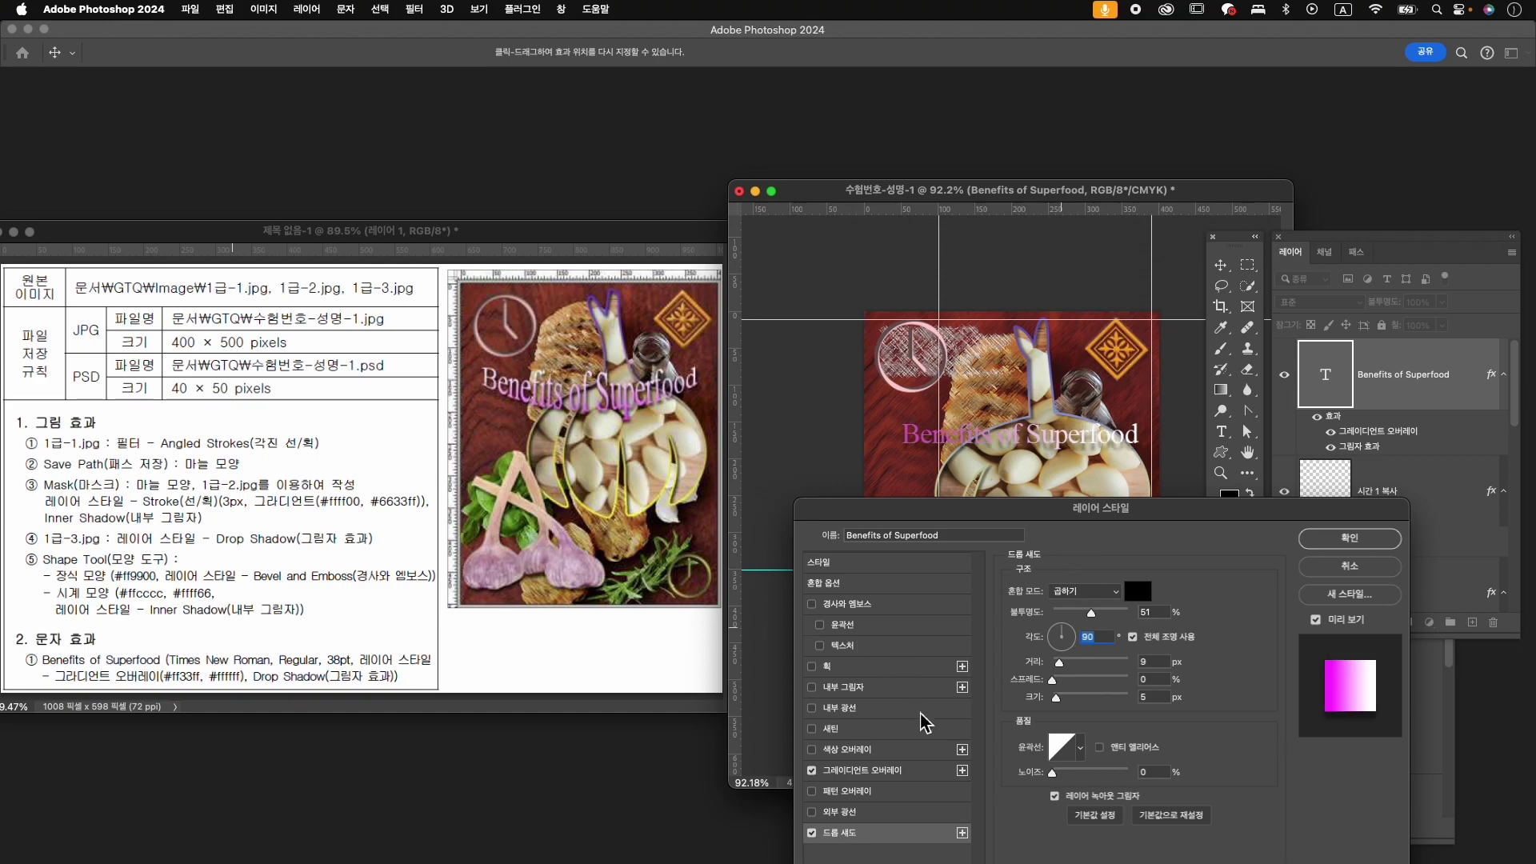
- Turn the title's gradient vertical with white above pink, adjust its scale and apply the layer styles
left_click(907, 773)
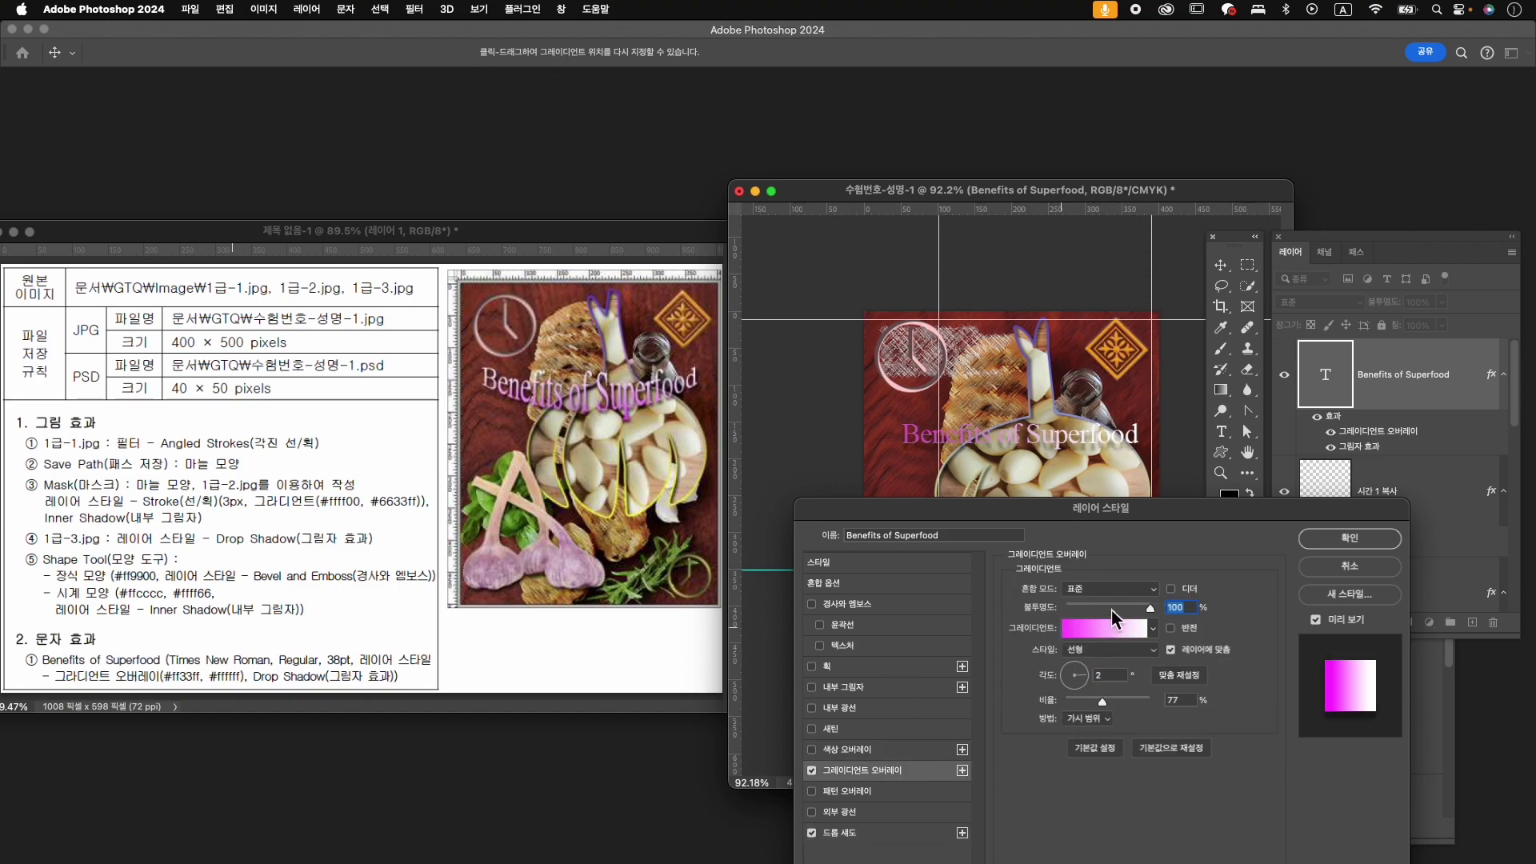
left_click_drag(1079, 686, 1074, 667)
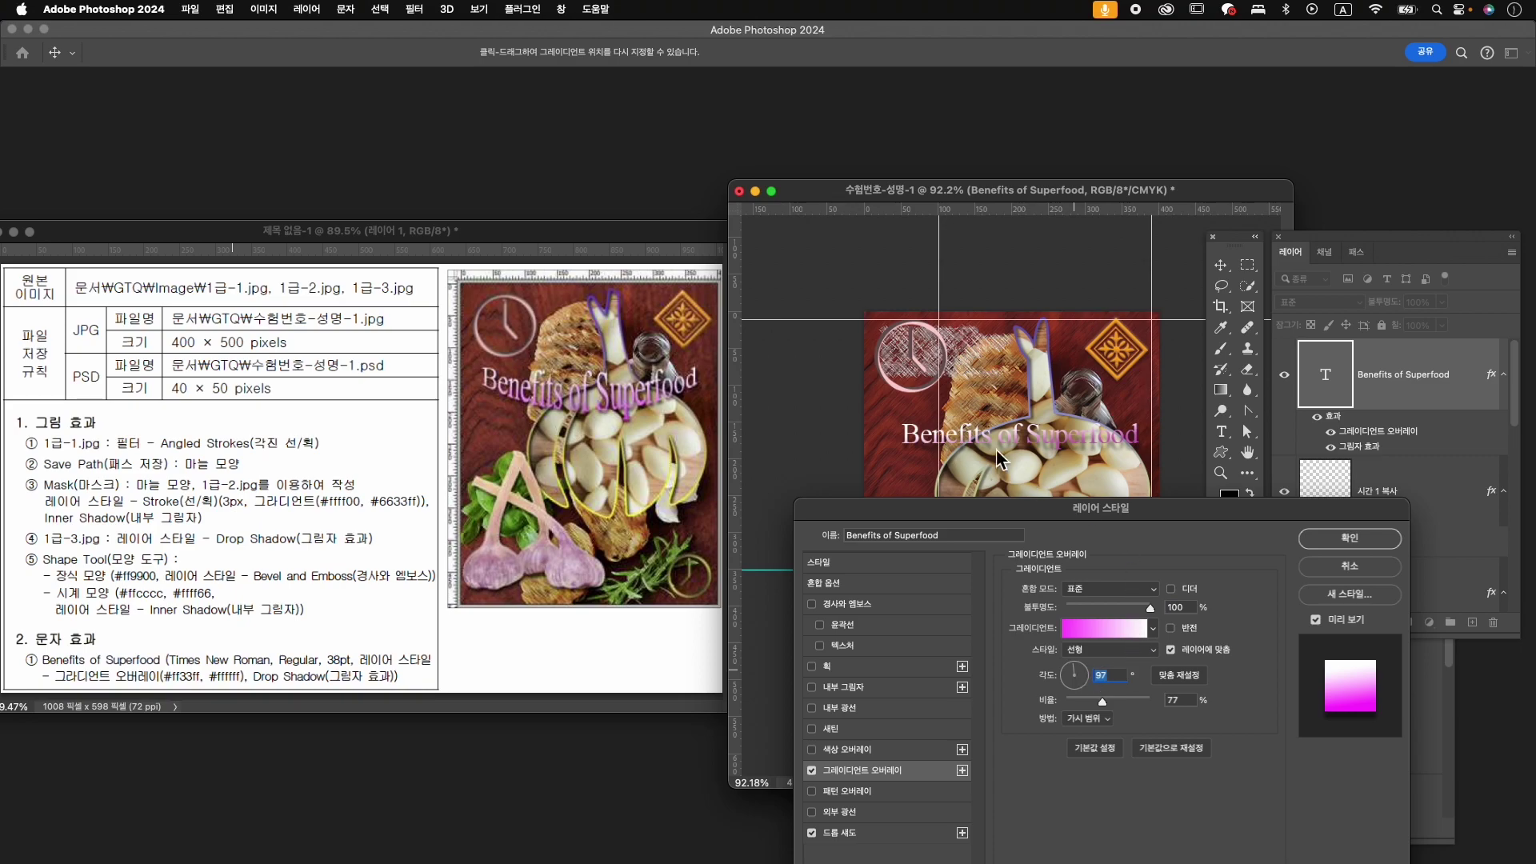
left_click(1076, 665)
left_click(1100, 703)
left_click(1362, 540)
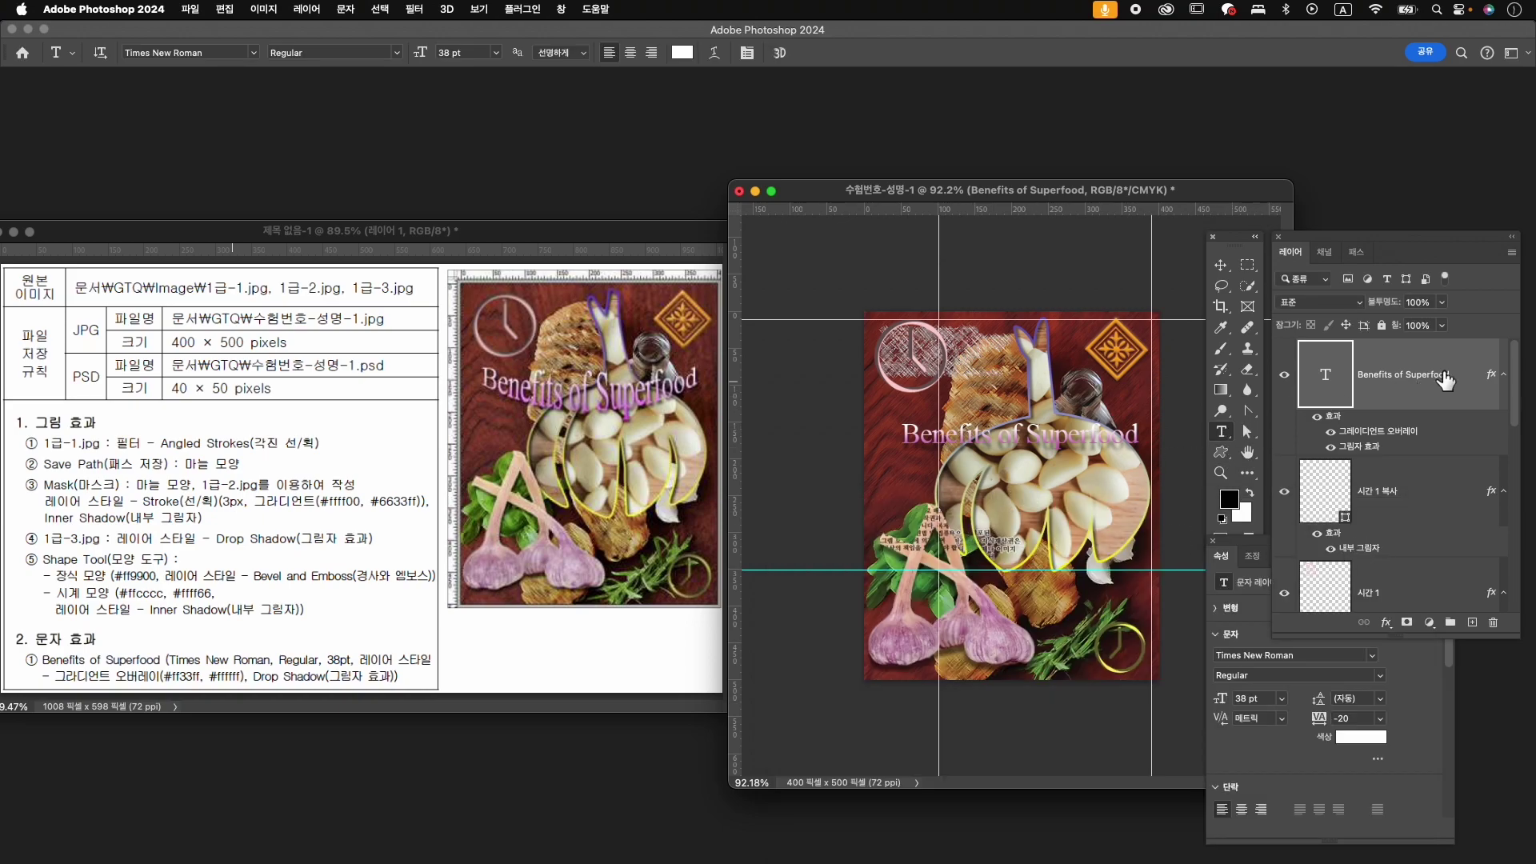
- Open the Warp Text settings for the title and move them clear of the artwork
left_click(1221, 431)
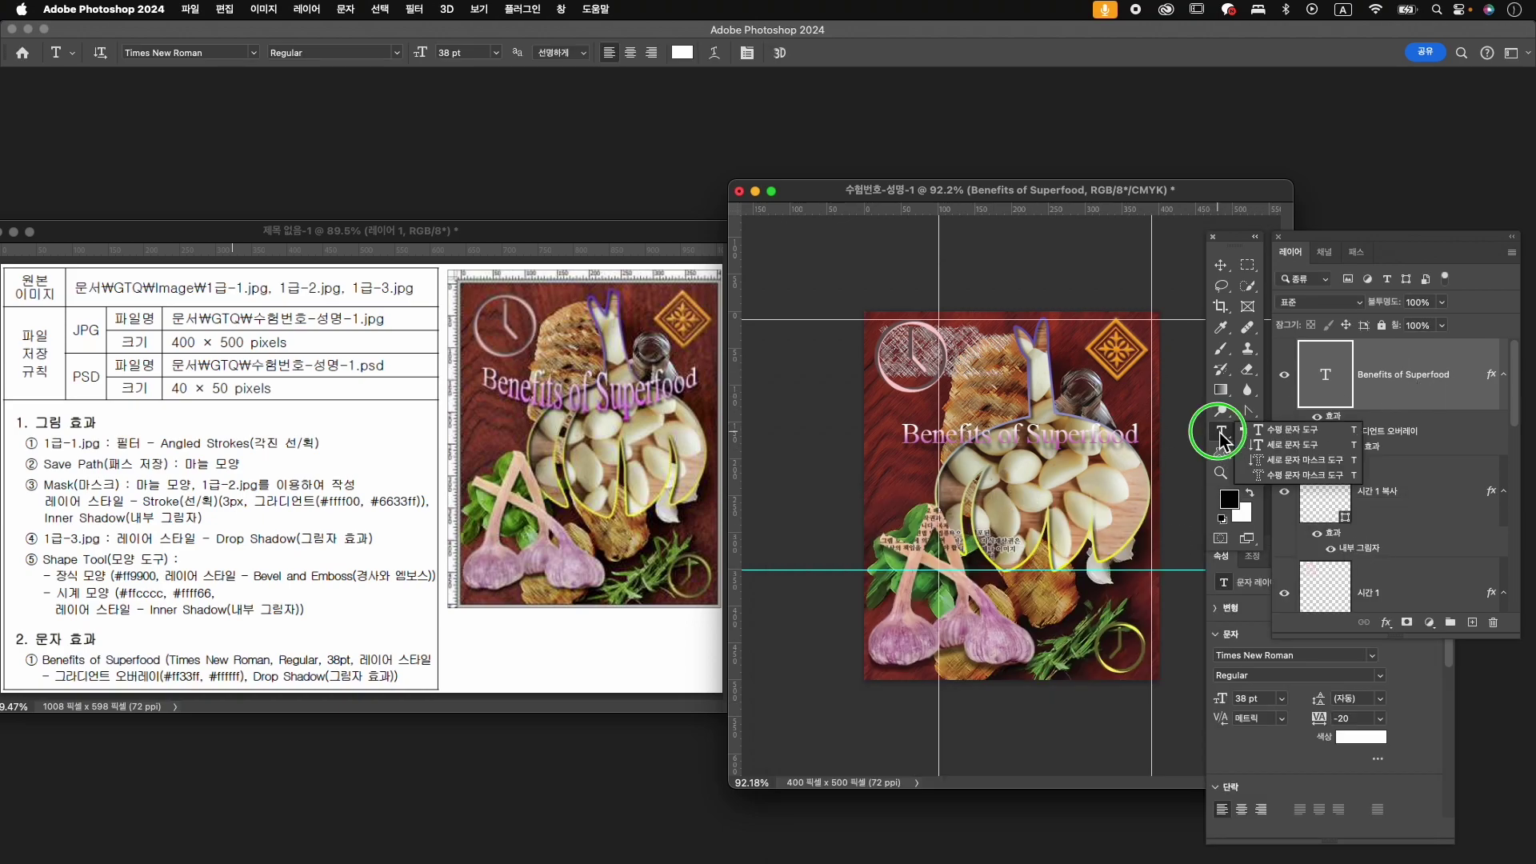
left_click(1274, 432)
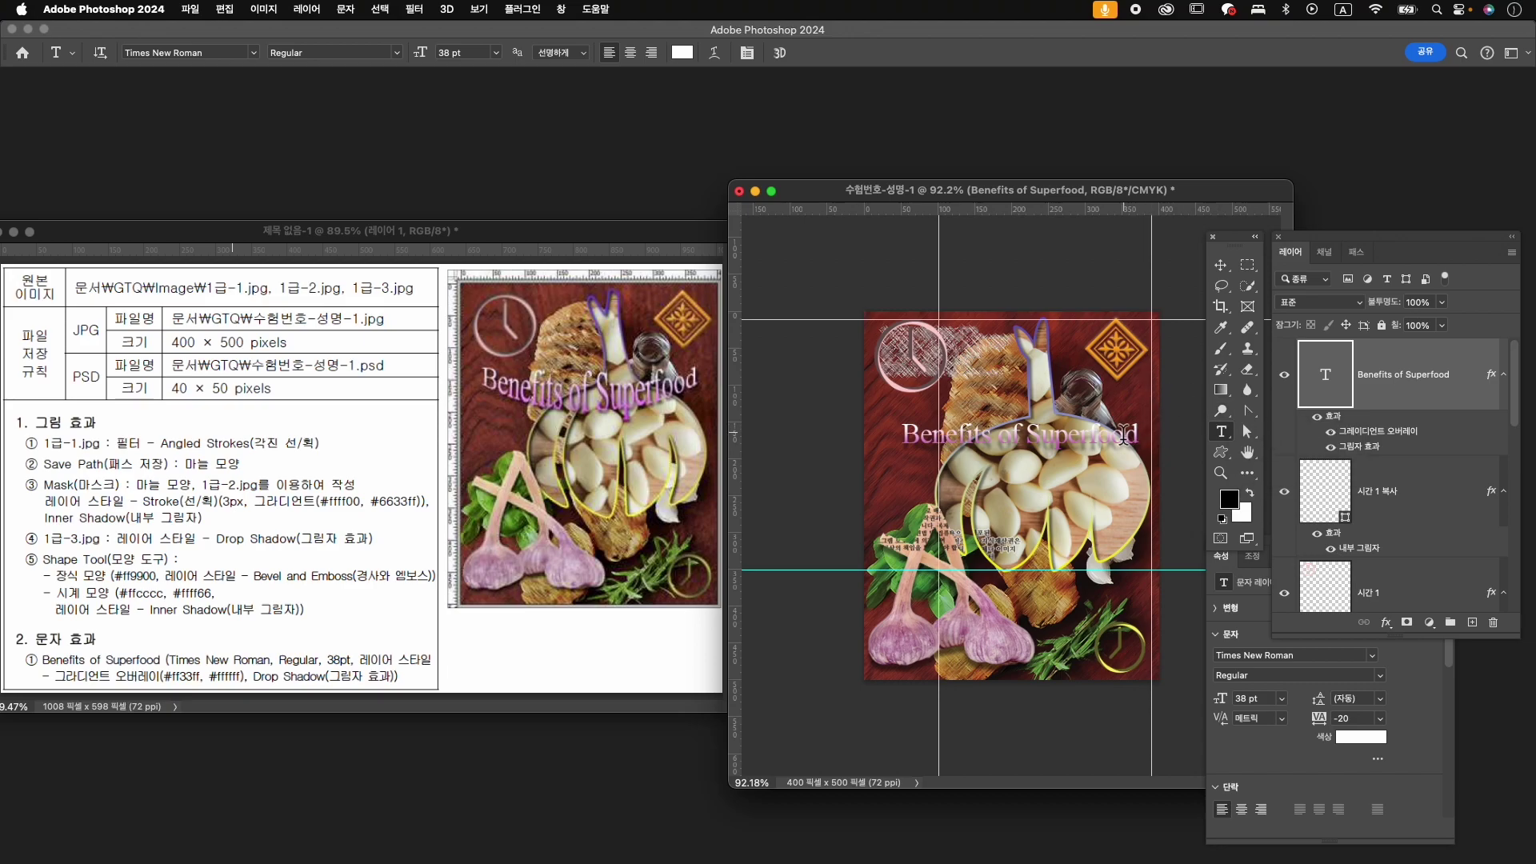
left_click(717, 53)
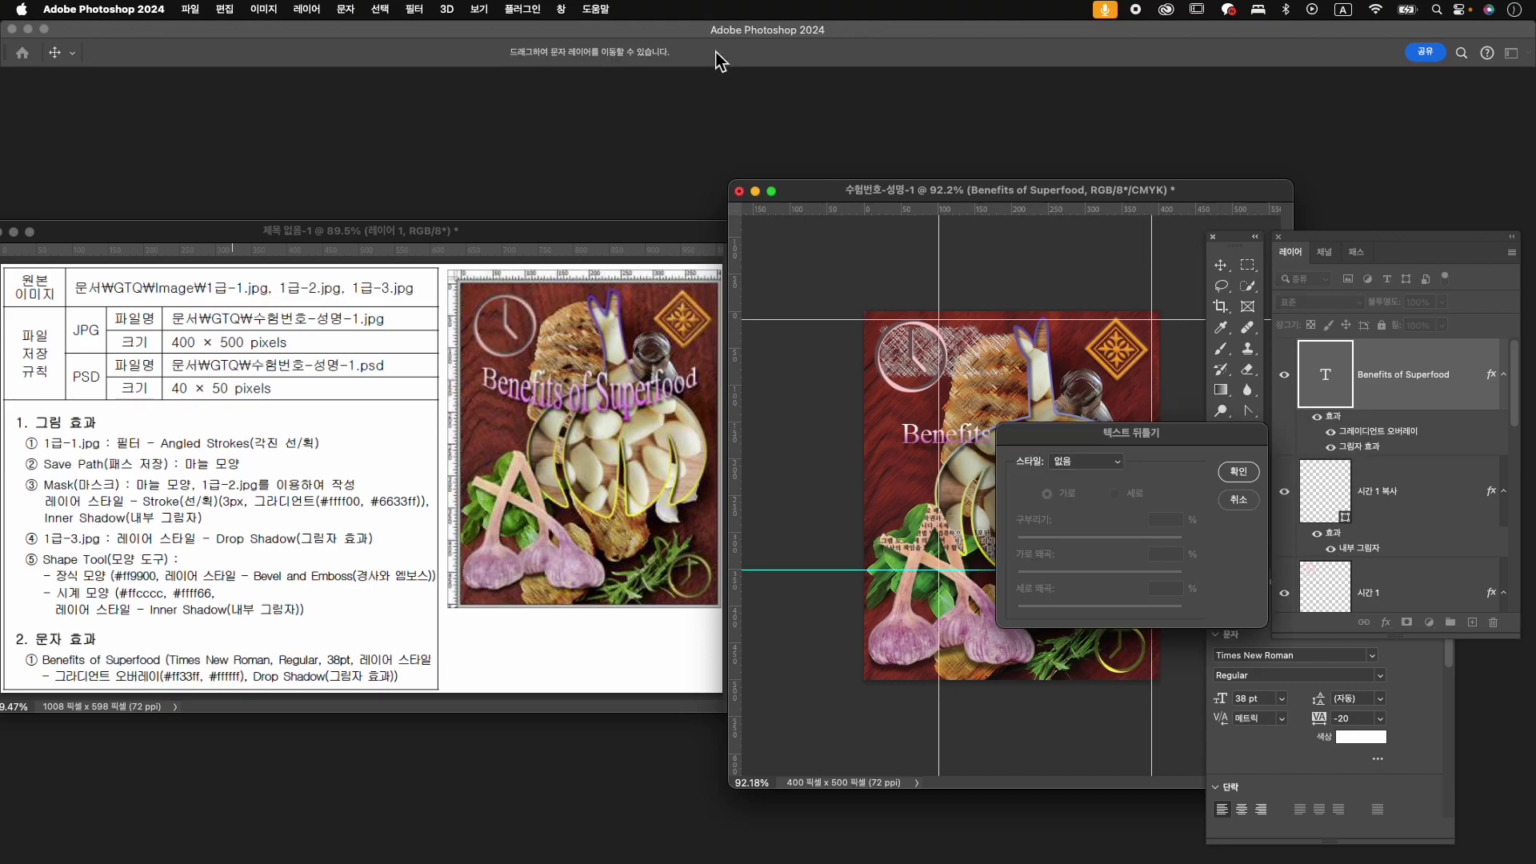
left_click_drag(1124, 429, 1140, 156)
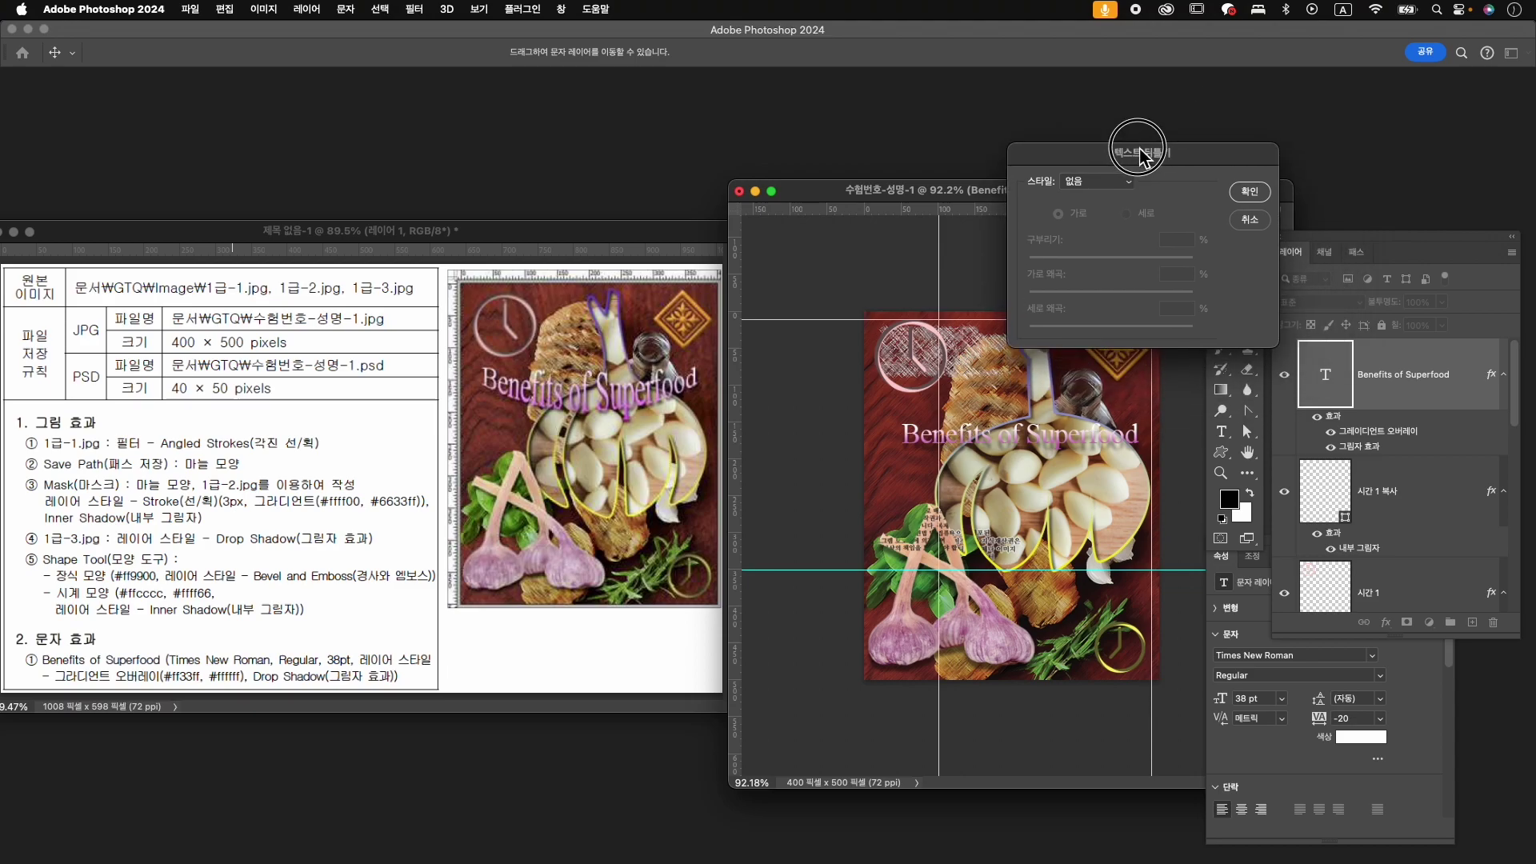
- Try an Arc warp on the title with a horizontal bend of -22%
left_click(1108, 176)
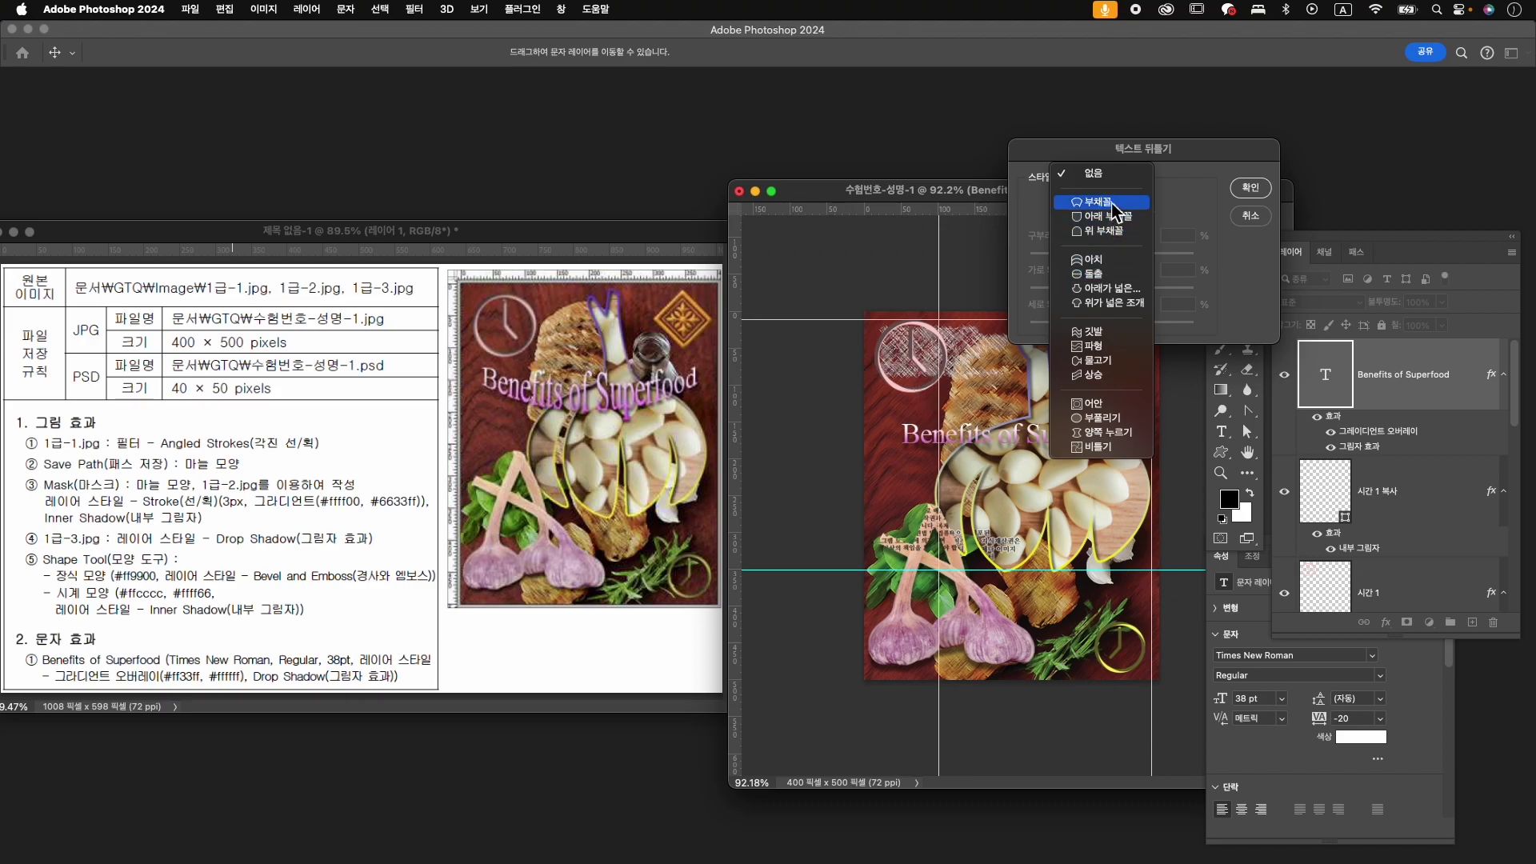
left_click(1112, 201)
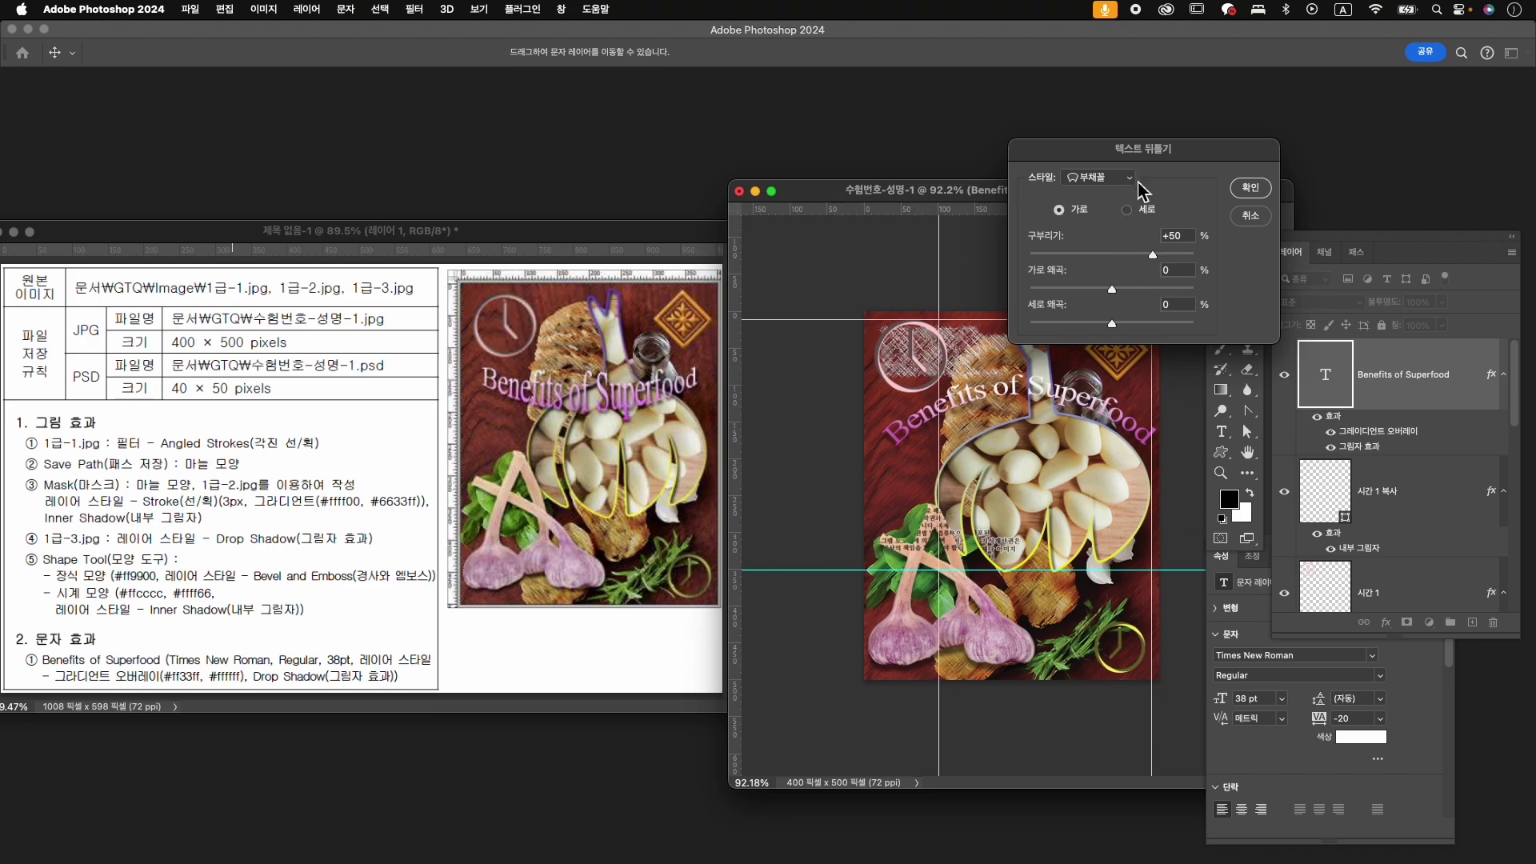
left_click(1092, 255)
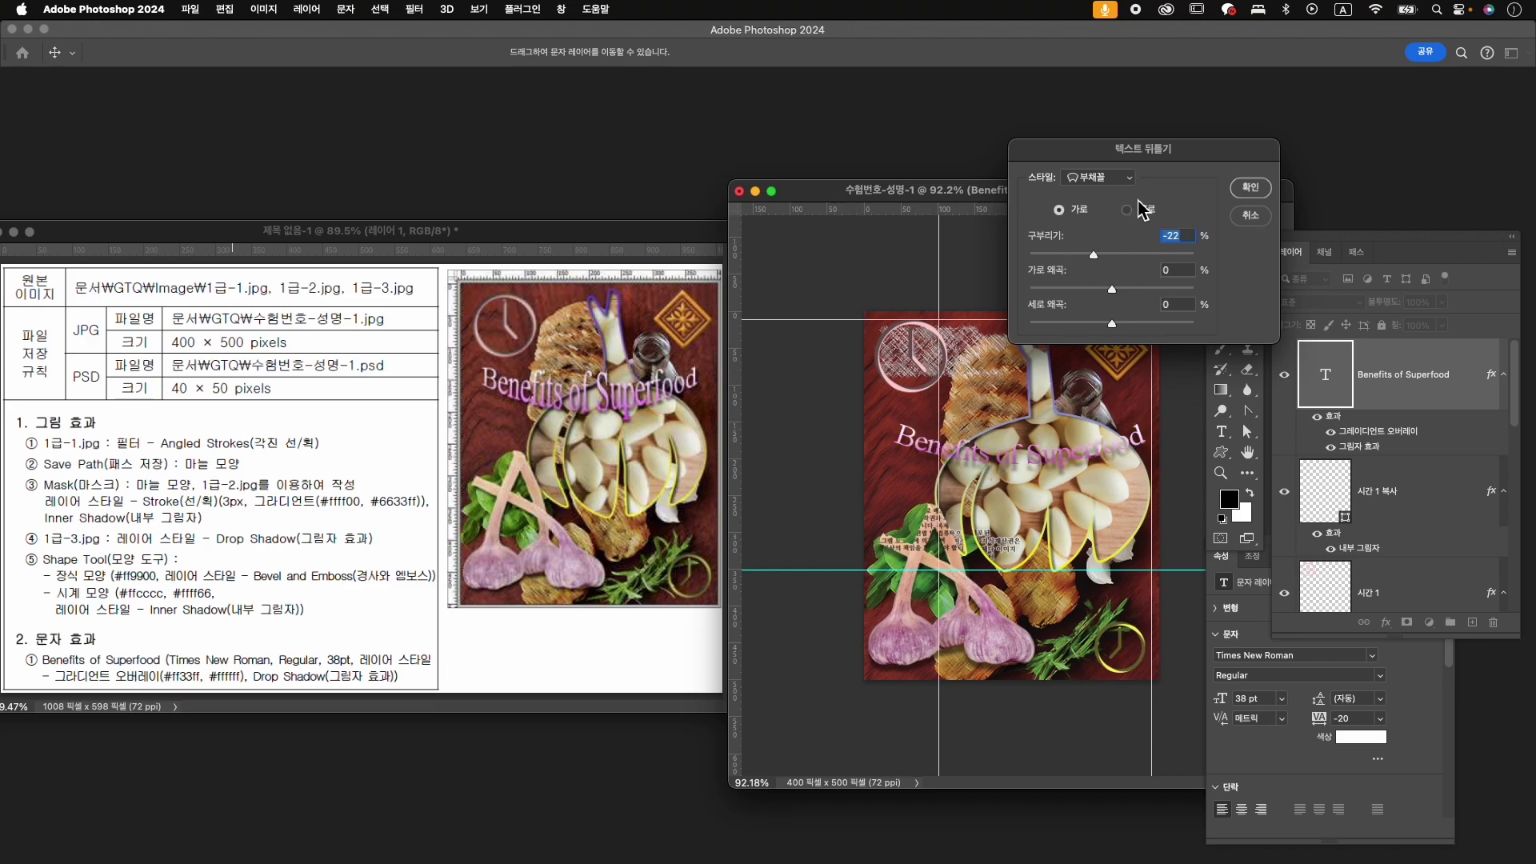
- Warp the title with the Arc Lower style at a horizontal bend of +39% and apply it
left_click(1122, 179)
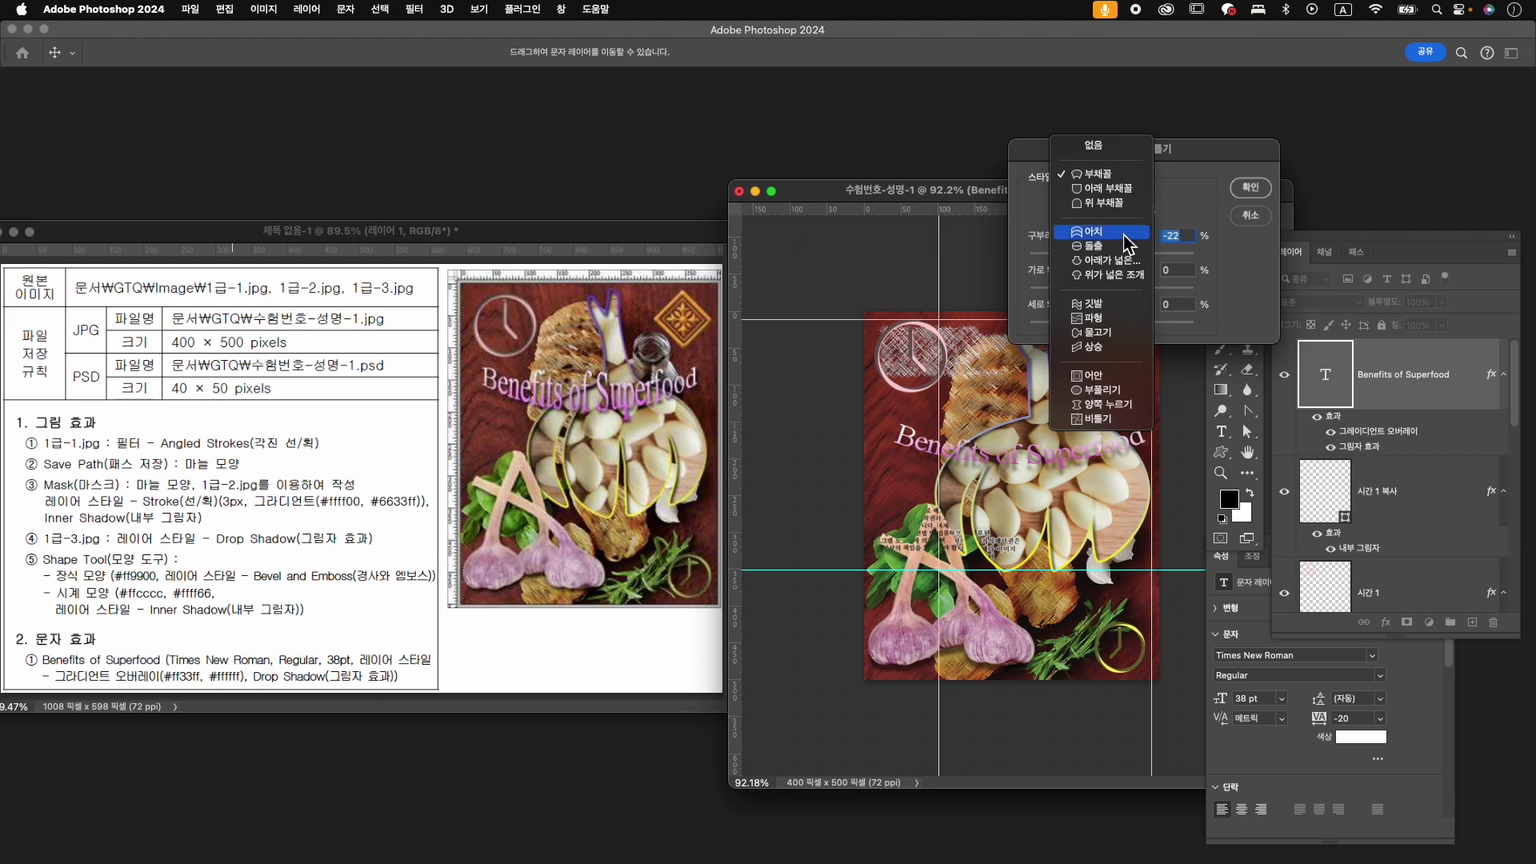
left_click(1124, 189)
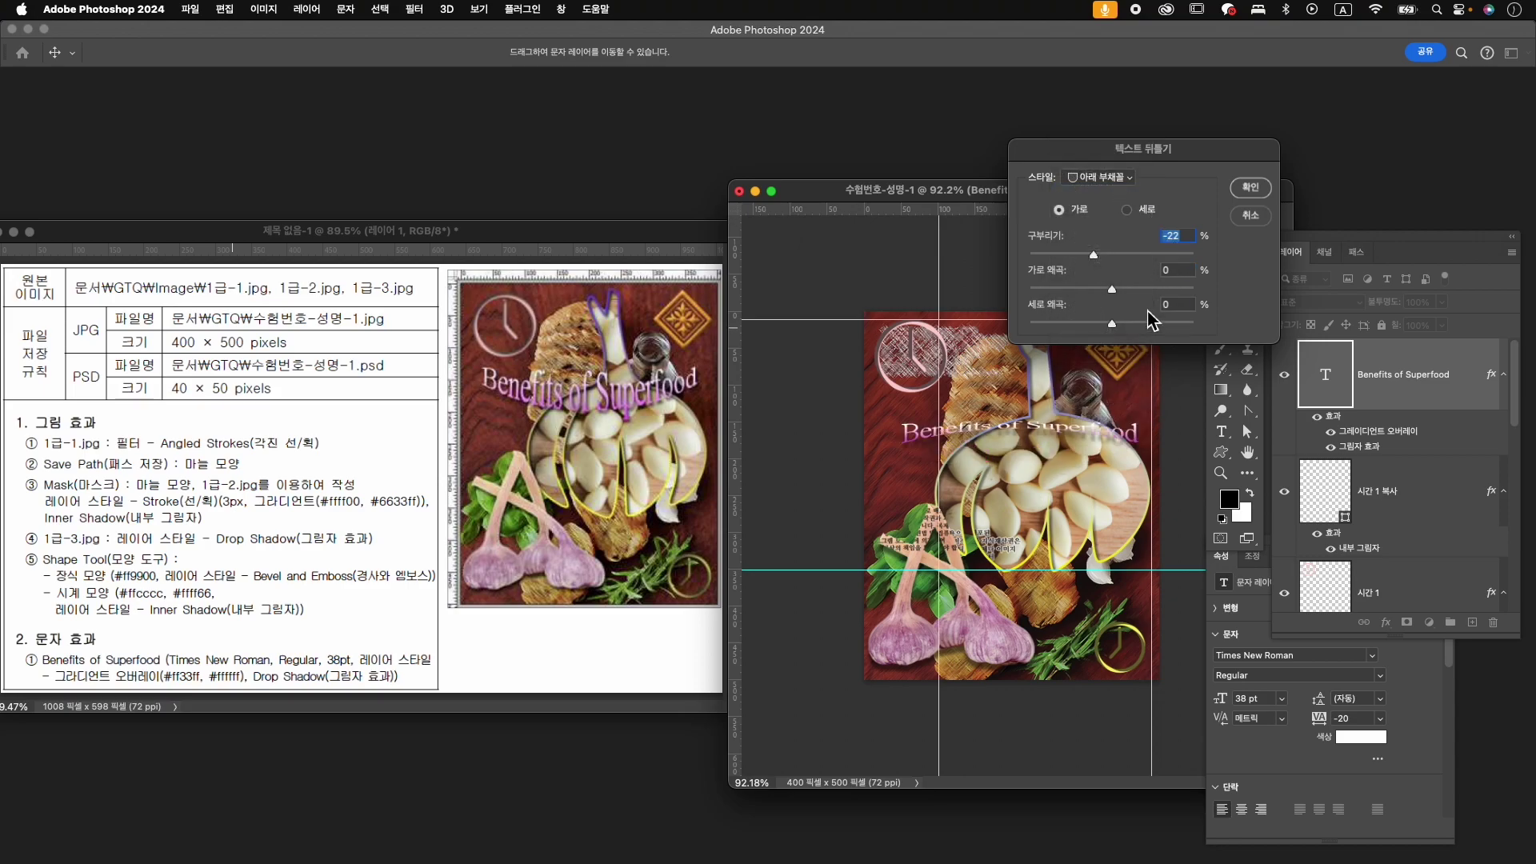
left_click_drag(1108, 262, 1144, 256)
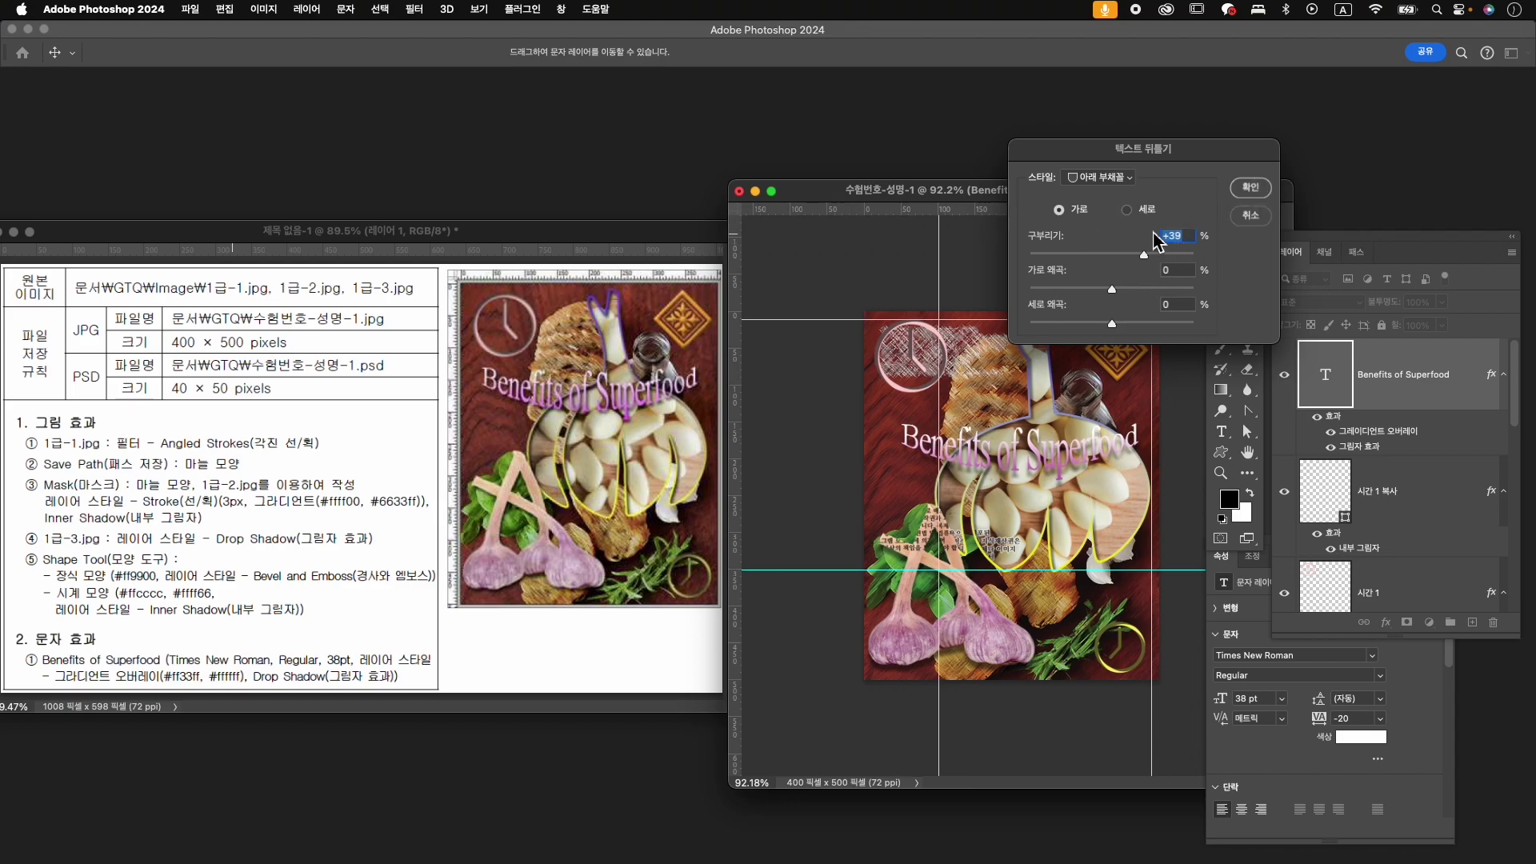
left_click(1250, 189)
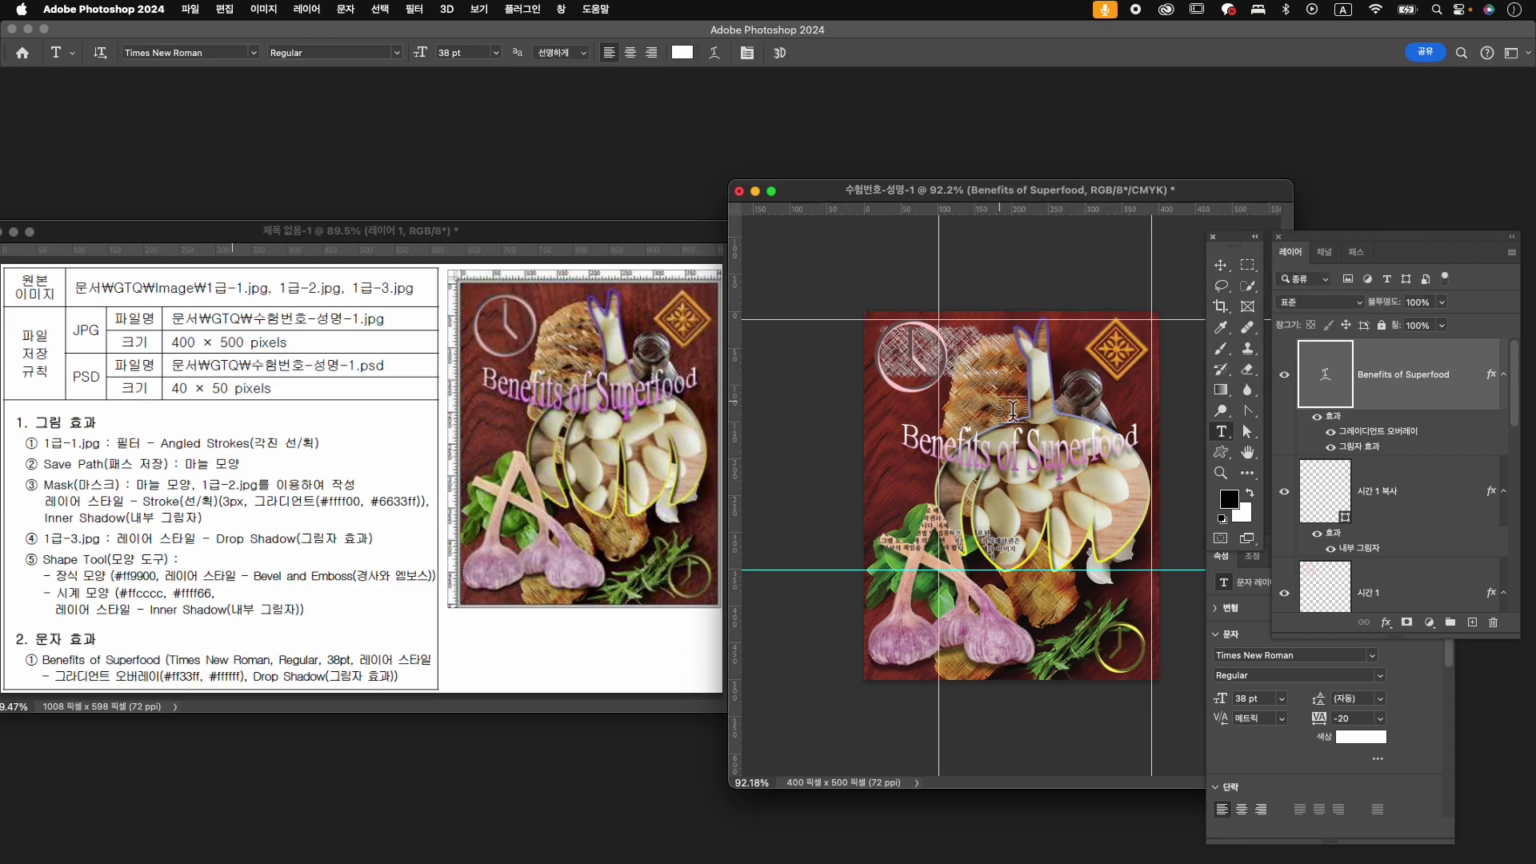
- Shorten the distance of the title's Drop Shadow and set its size to 2 px
double_click(1370, 448)
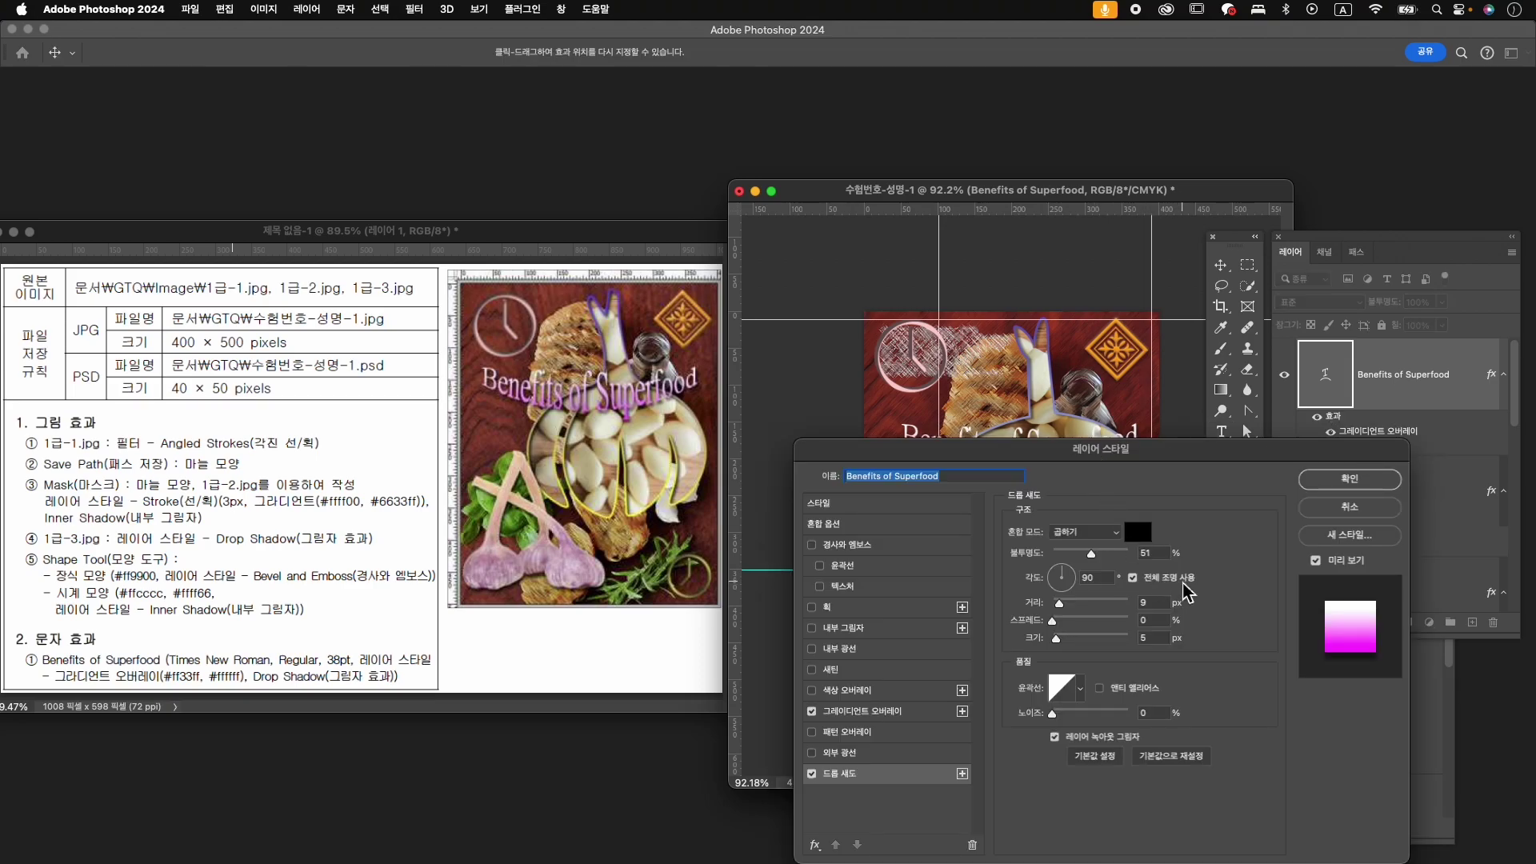
left_click_drag(1093, 450, 1069, 501)
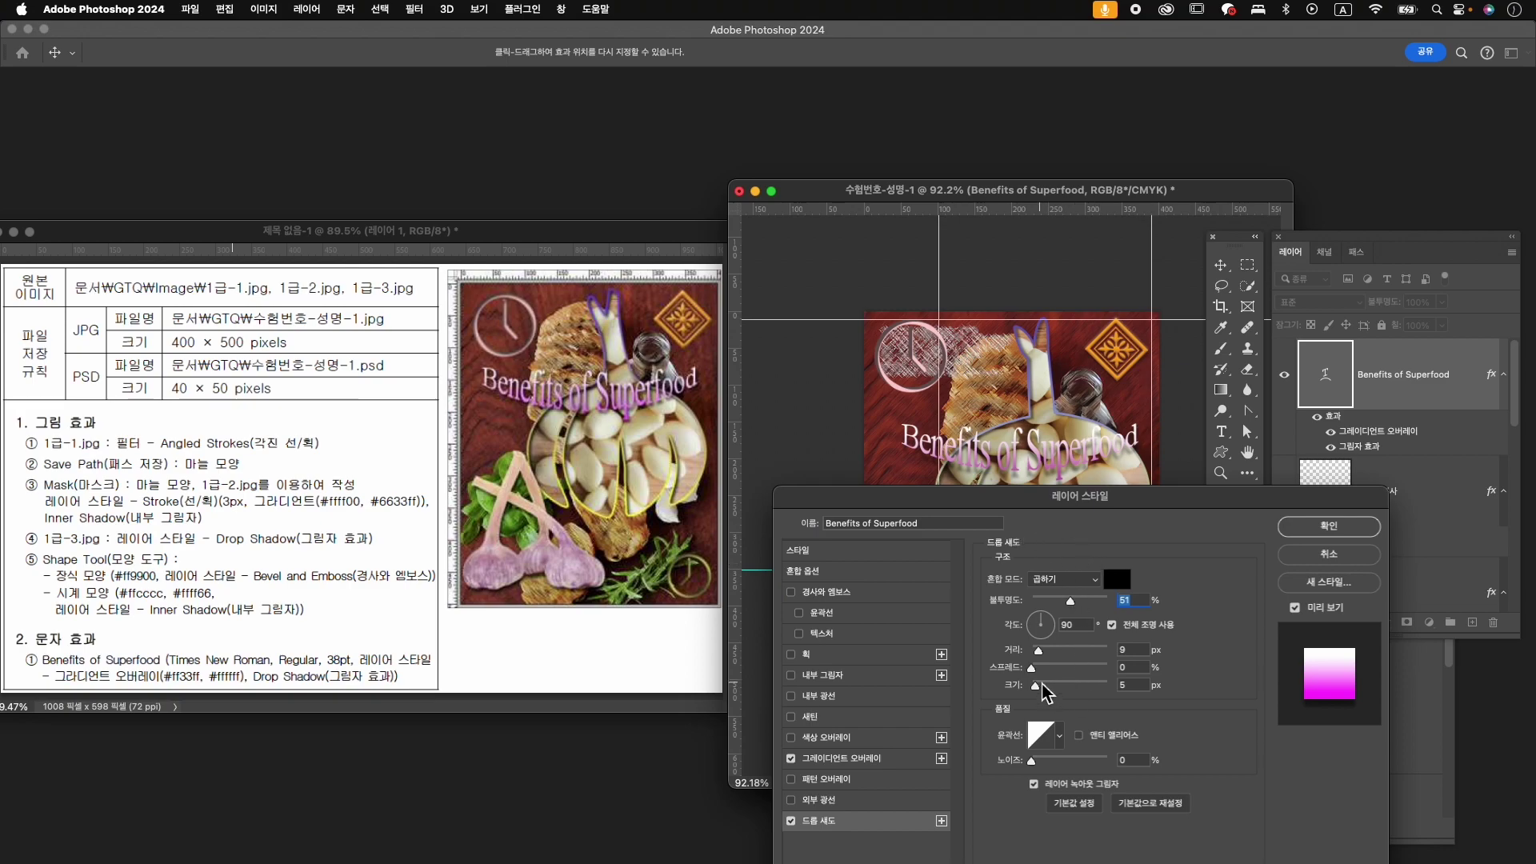
left_click_drag(1039, 688, 1037, 656)
left_click(1329, 525)
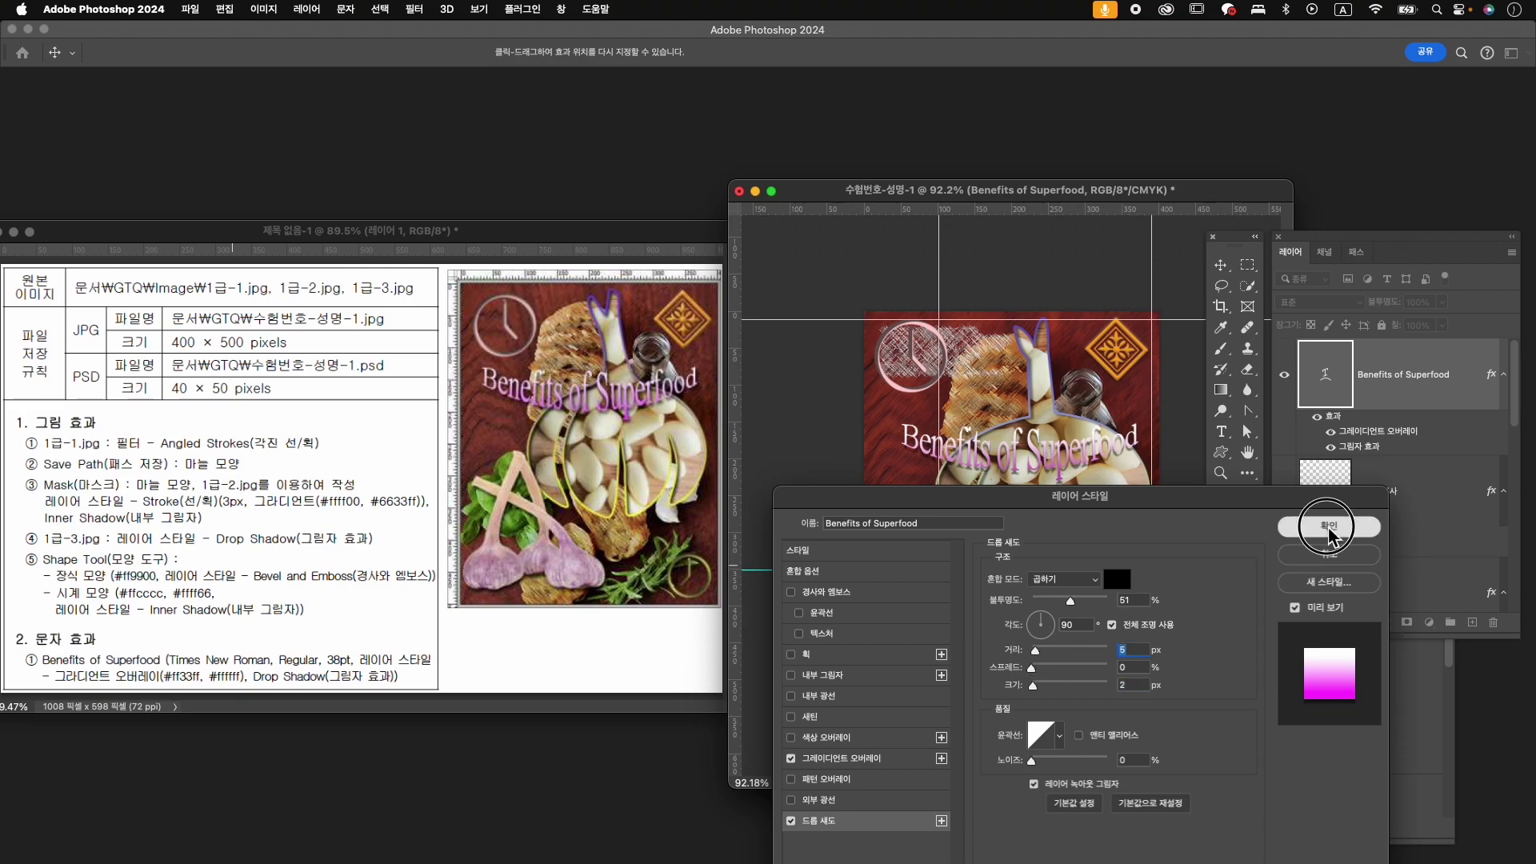
- Center the title horizontally at X 200 px and raise it to about Y 174 px with Free Transform
key("super+t")
left_click_drag(1080, 444, 1092, 427)
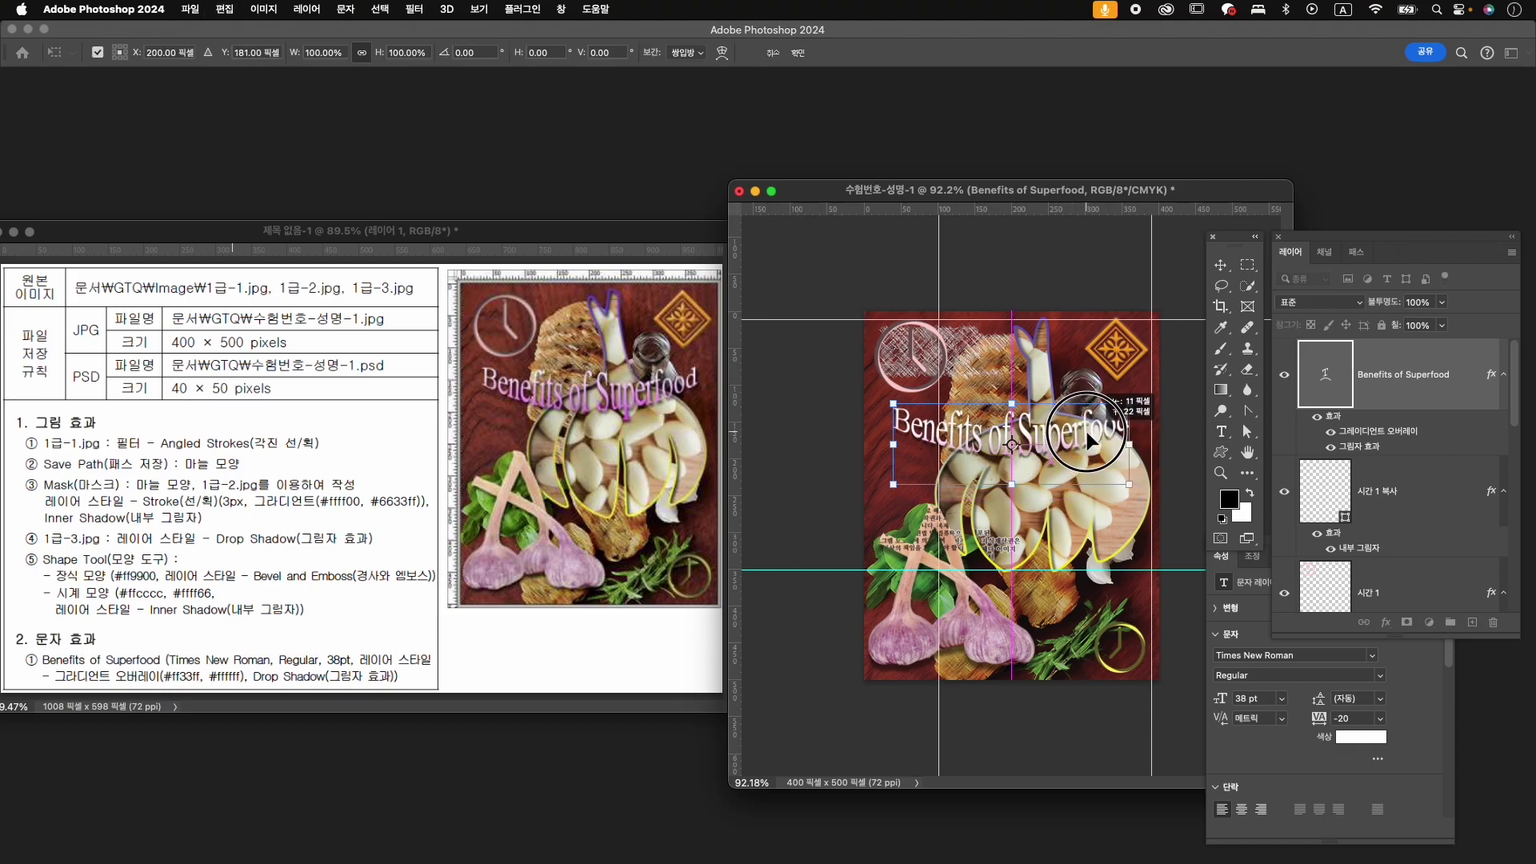
left_click_drag(1086, 431, 1086, 430)
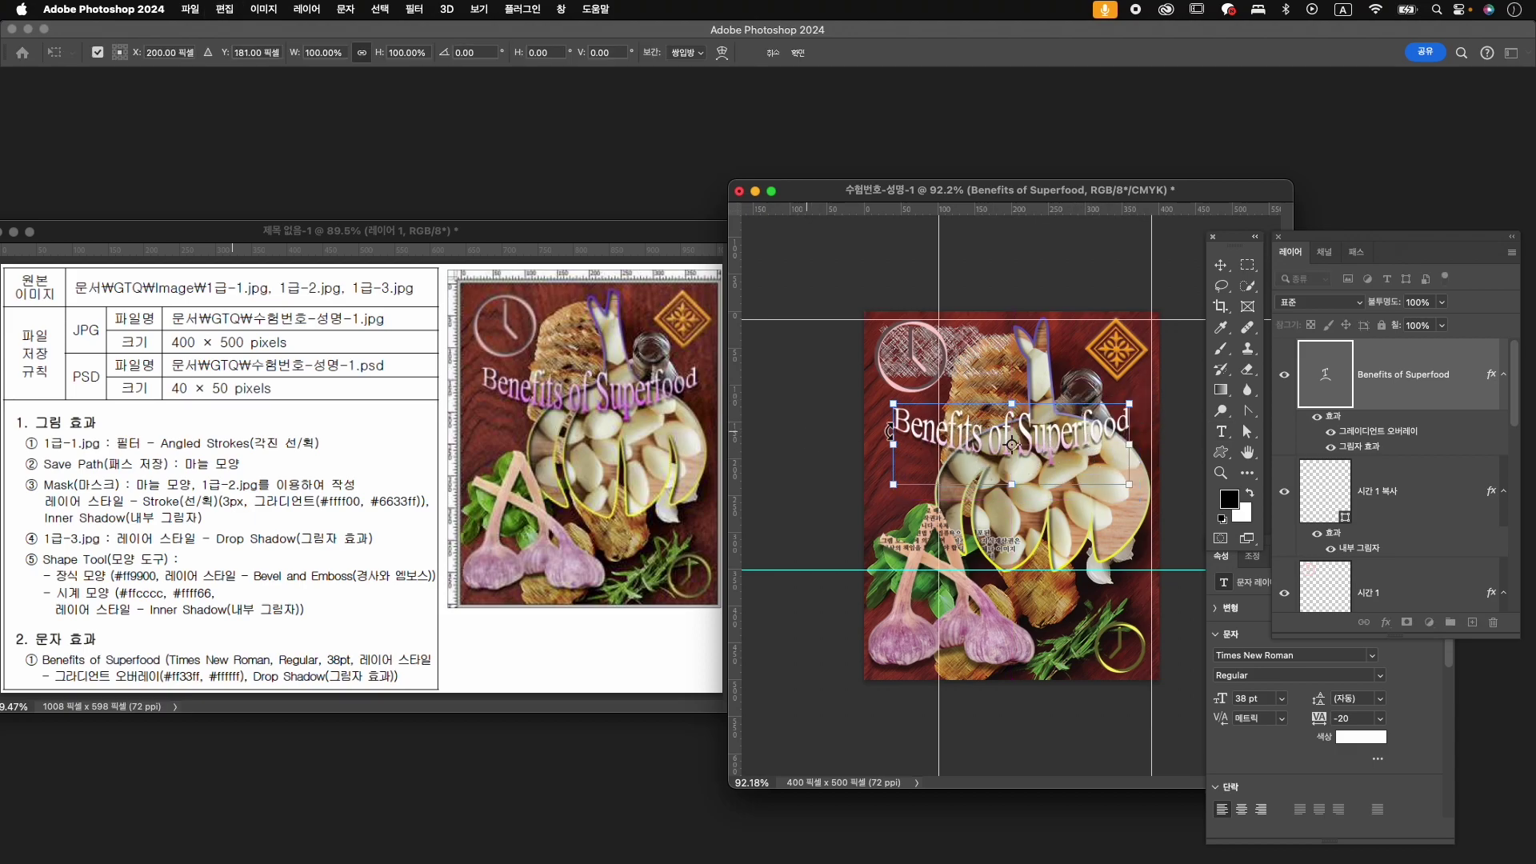
key("Up")
key("Up")
key("Up")
key("Up")
key("Up")
key("Up")
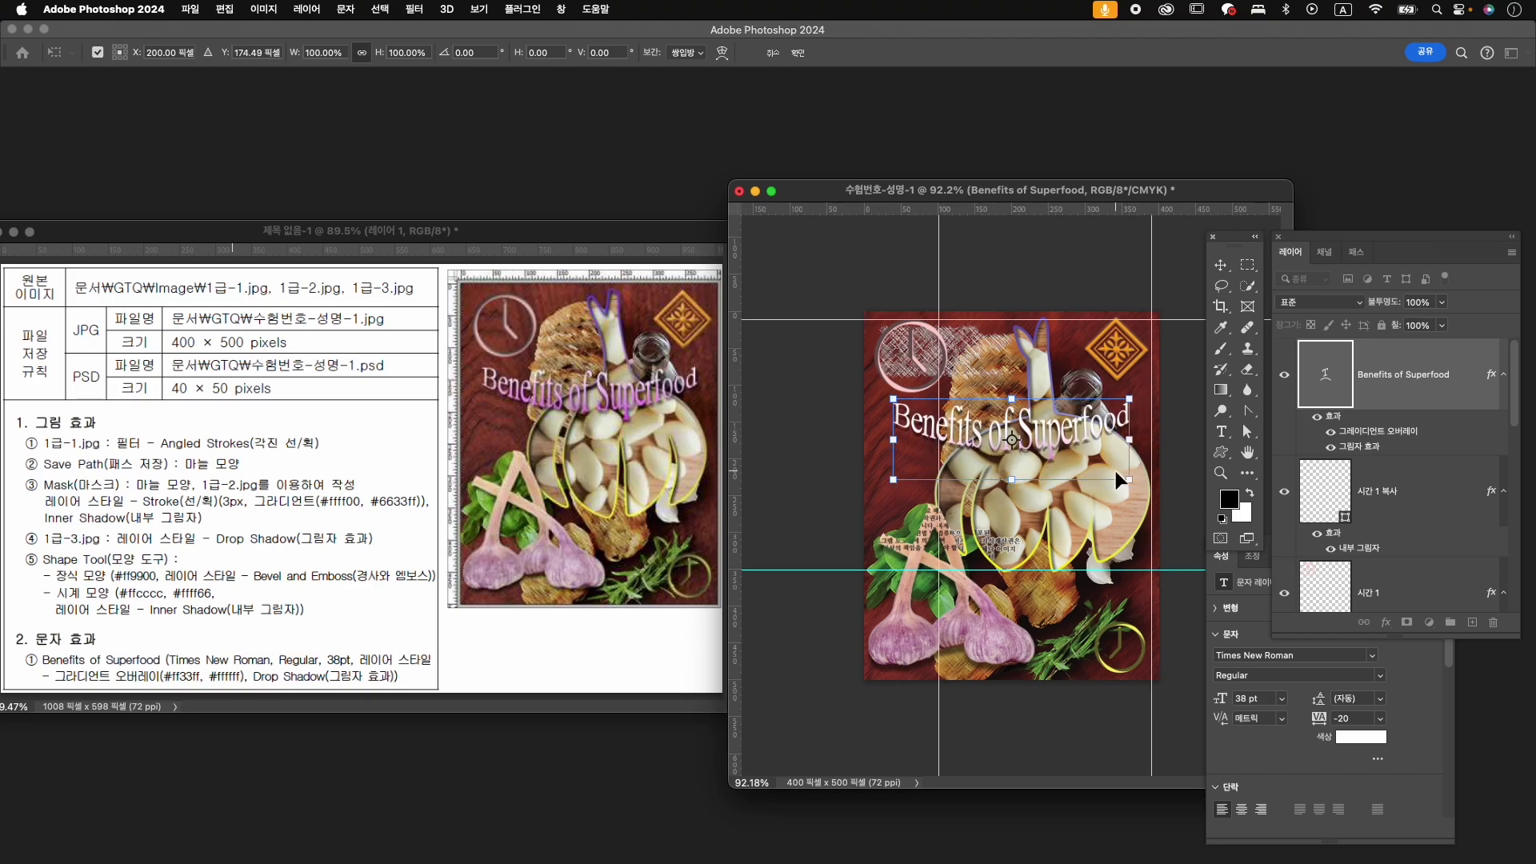
key("Return")
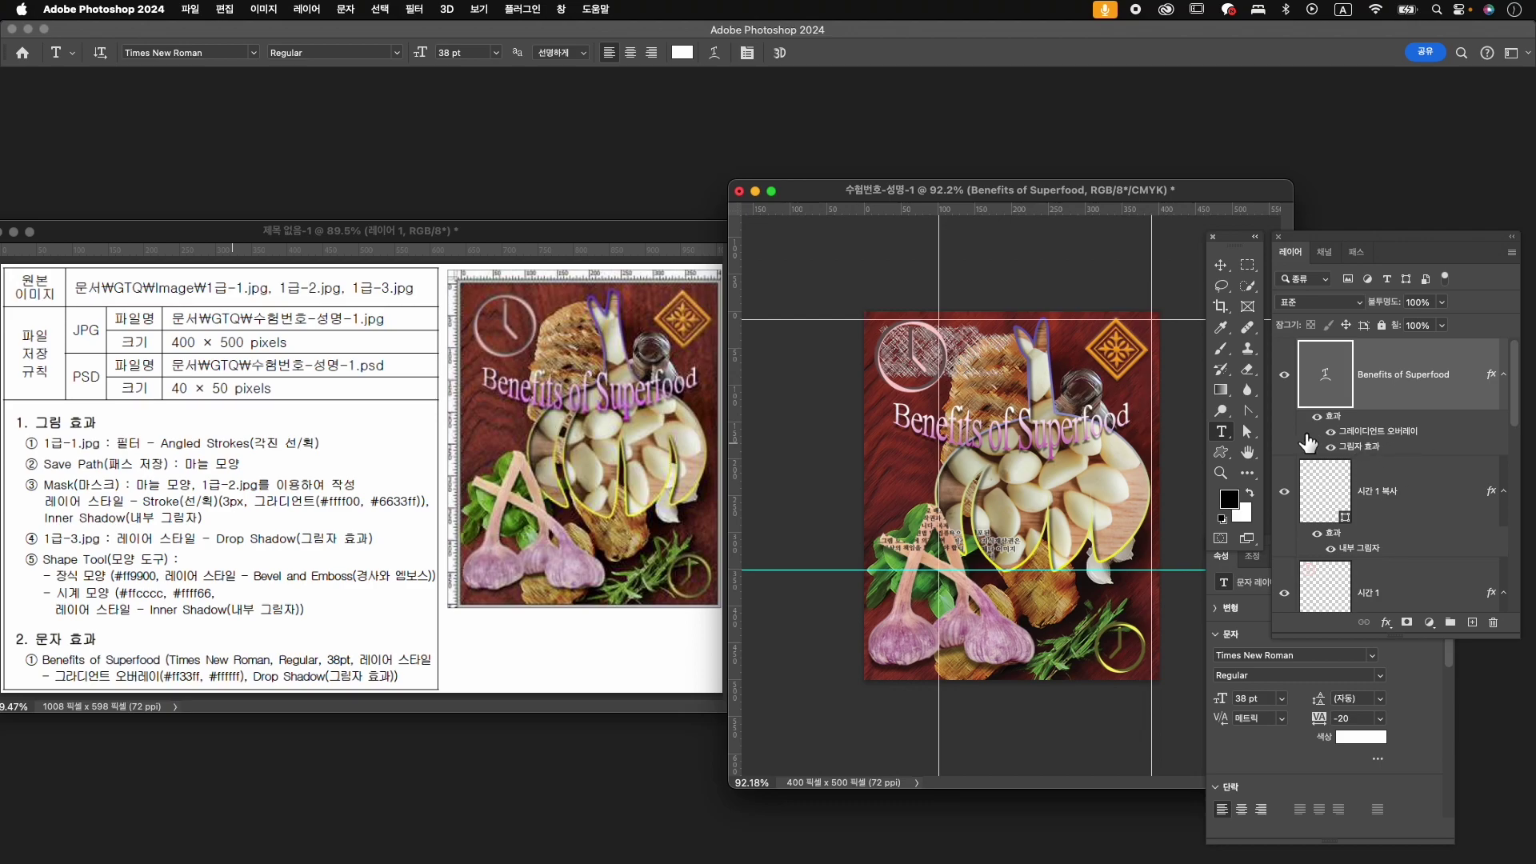
- Select the garlic shape layer and adjust the anchor points of its middle notch, undoing the misplaced moves
key("v")
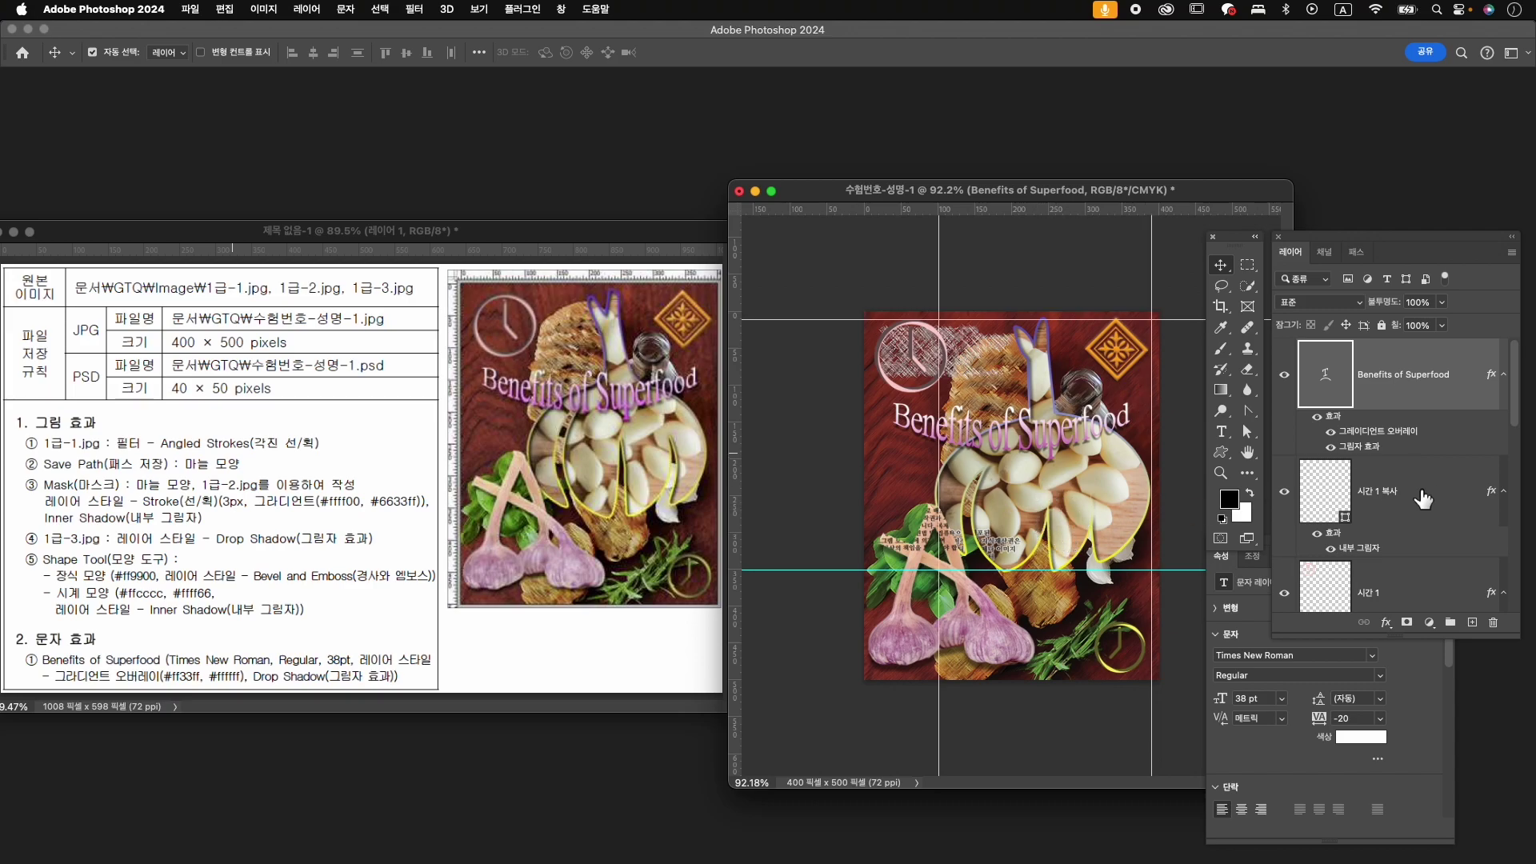
left_click(1038, 512)
scroll(1426, 582, "down", 4)
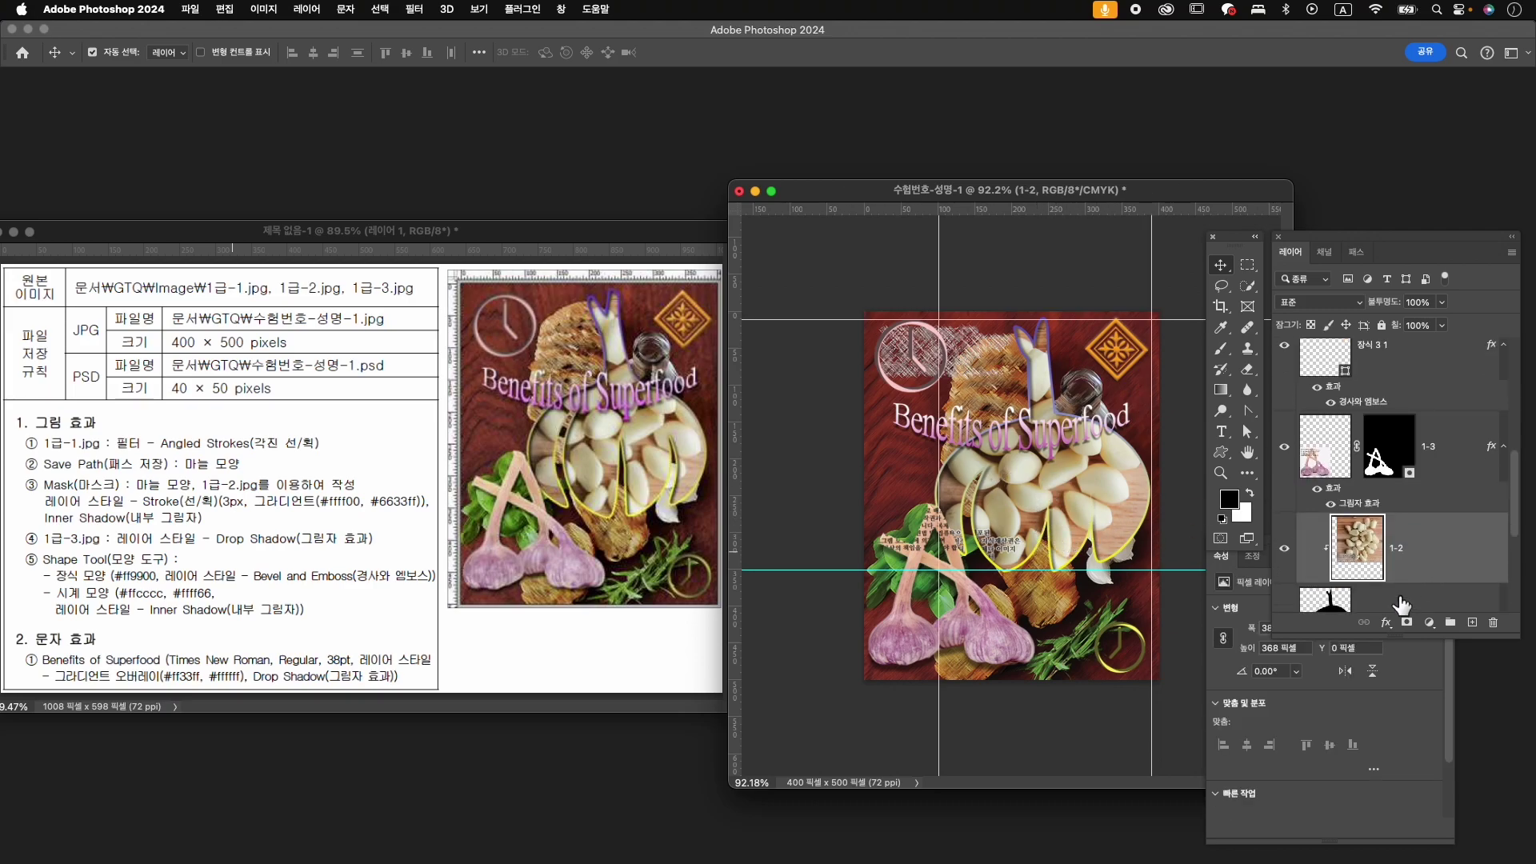
left_click(1396, 489)
key("a")
left_click(1051, 506)
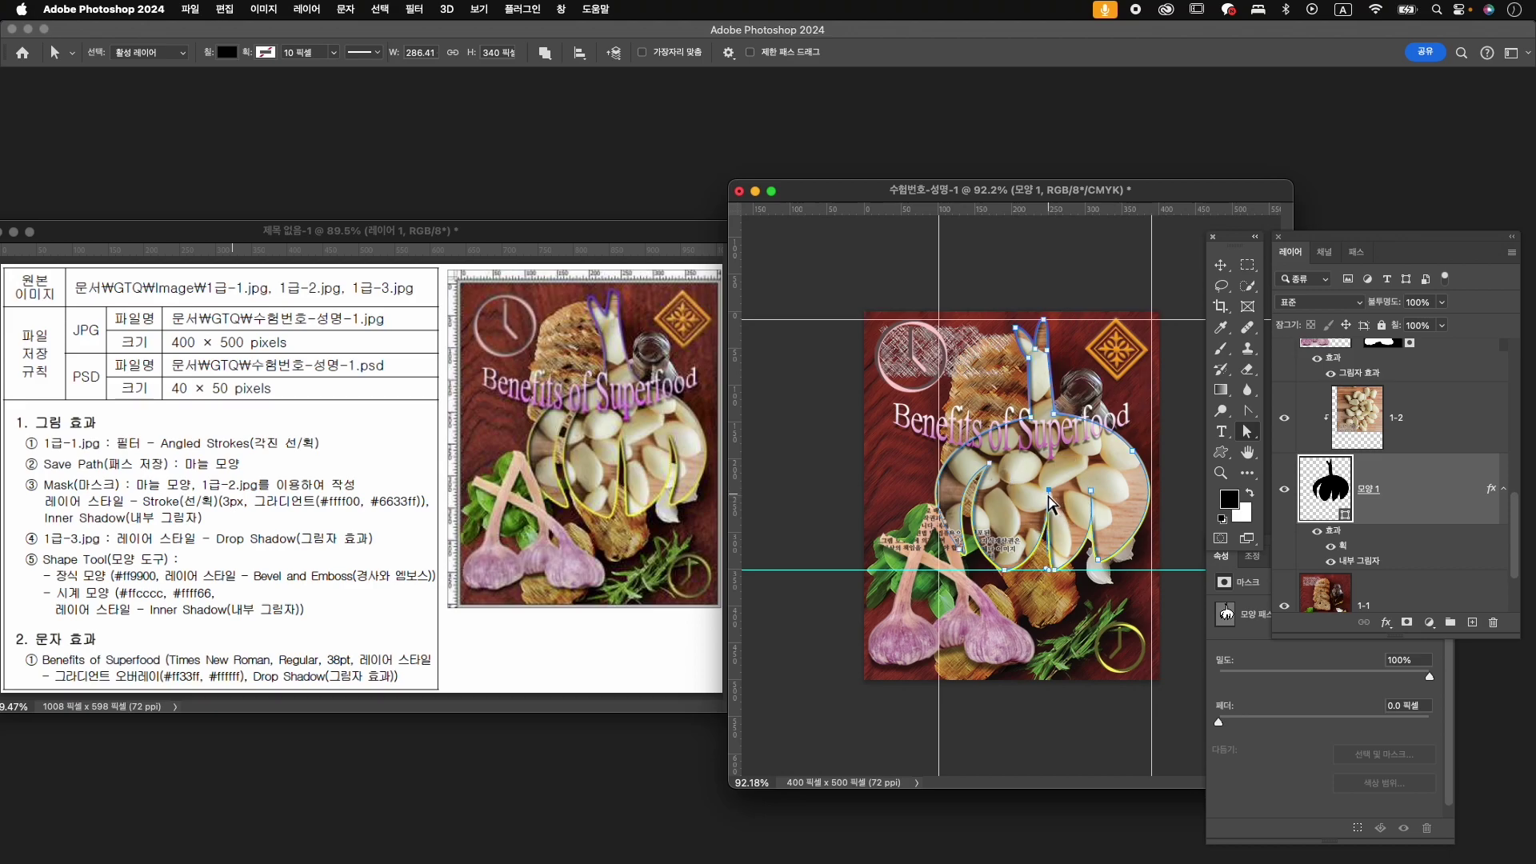
left_click_drag(1049, 491, 1046, 489)
left_click_drag(1044, 569, 1041, 616)
key("super+z")
left_click_drag(1055, 559, 1010, 543)
key("super+z")
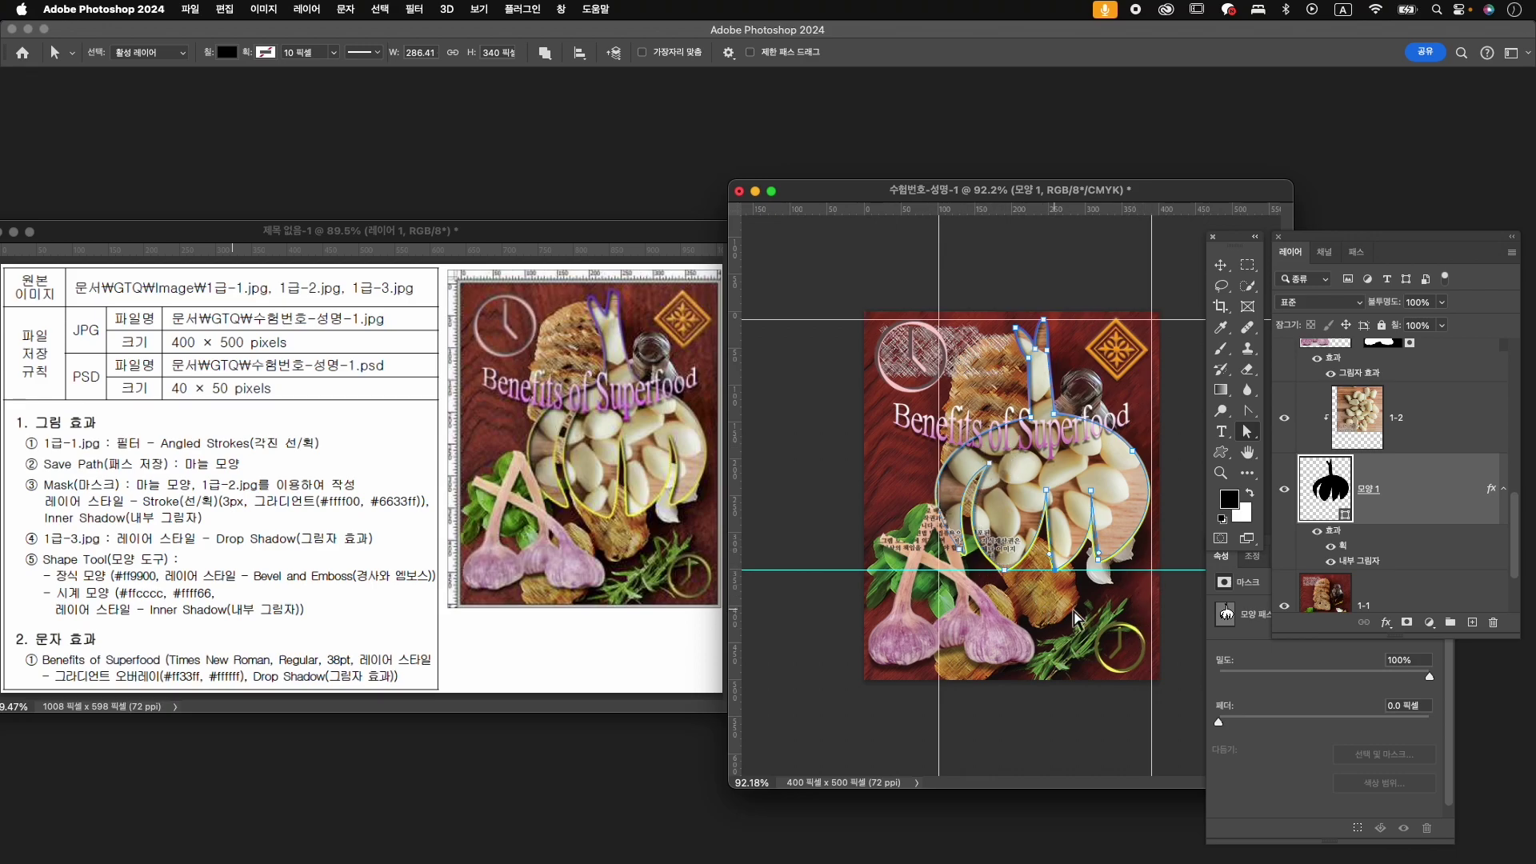
- Clear all guides from the composition
key("v")
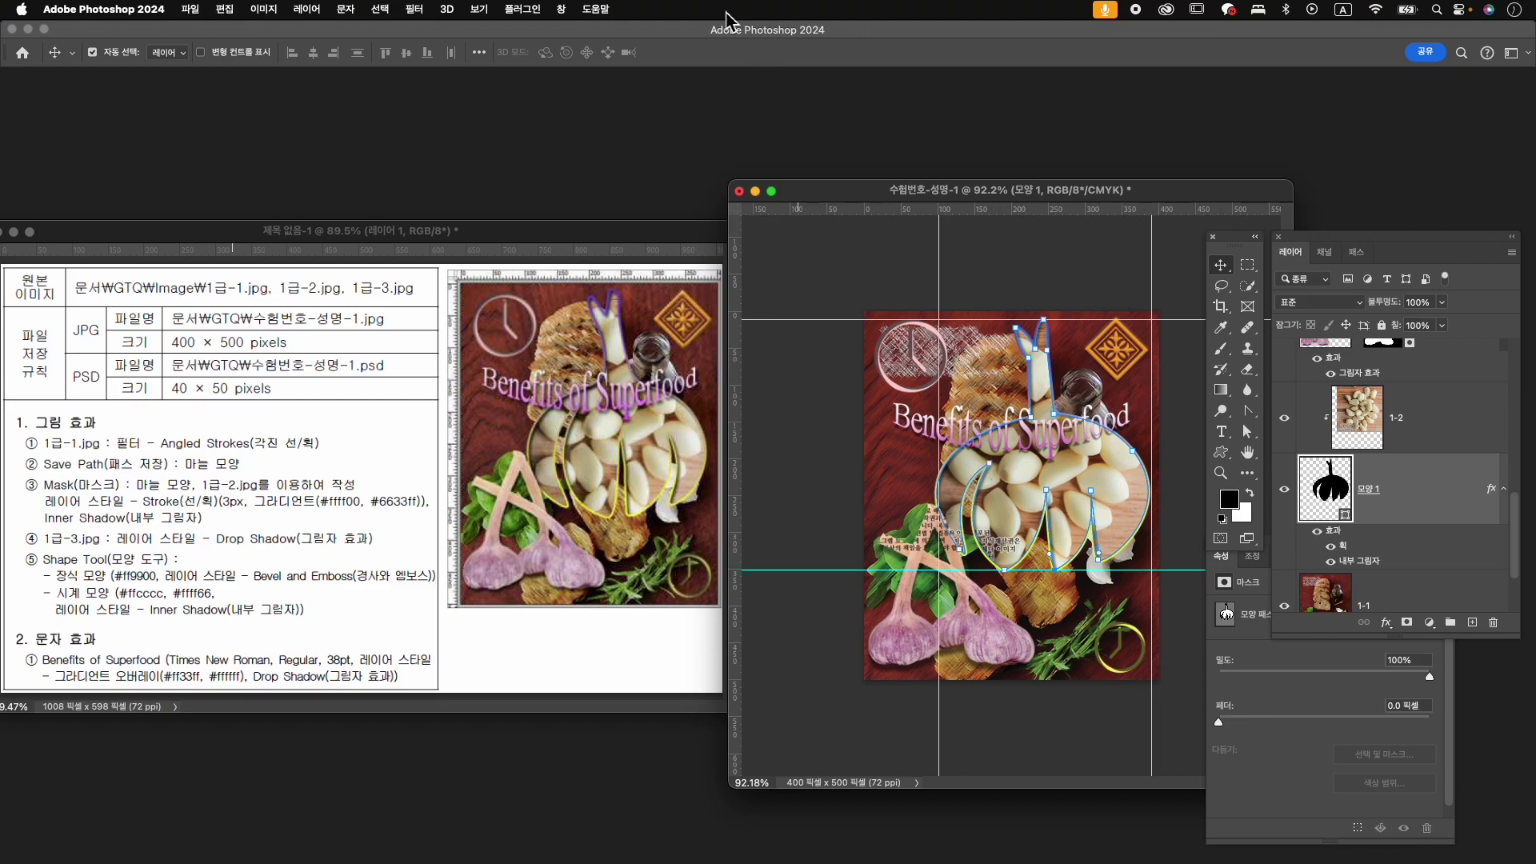
left_click(480, 9)
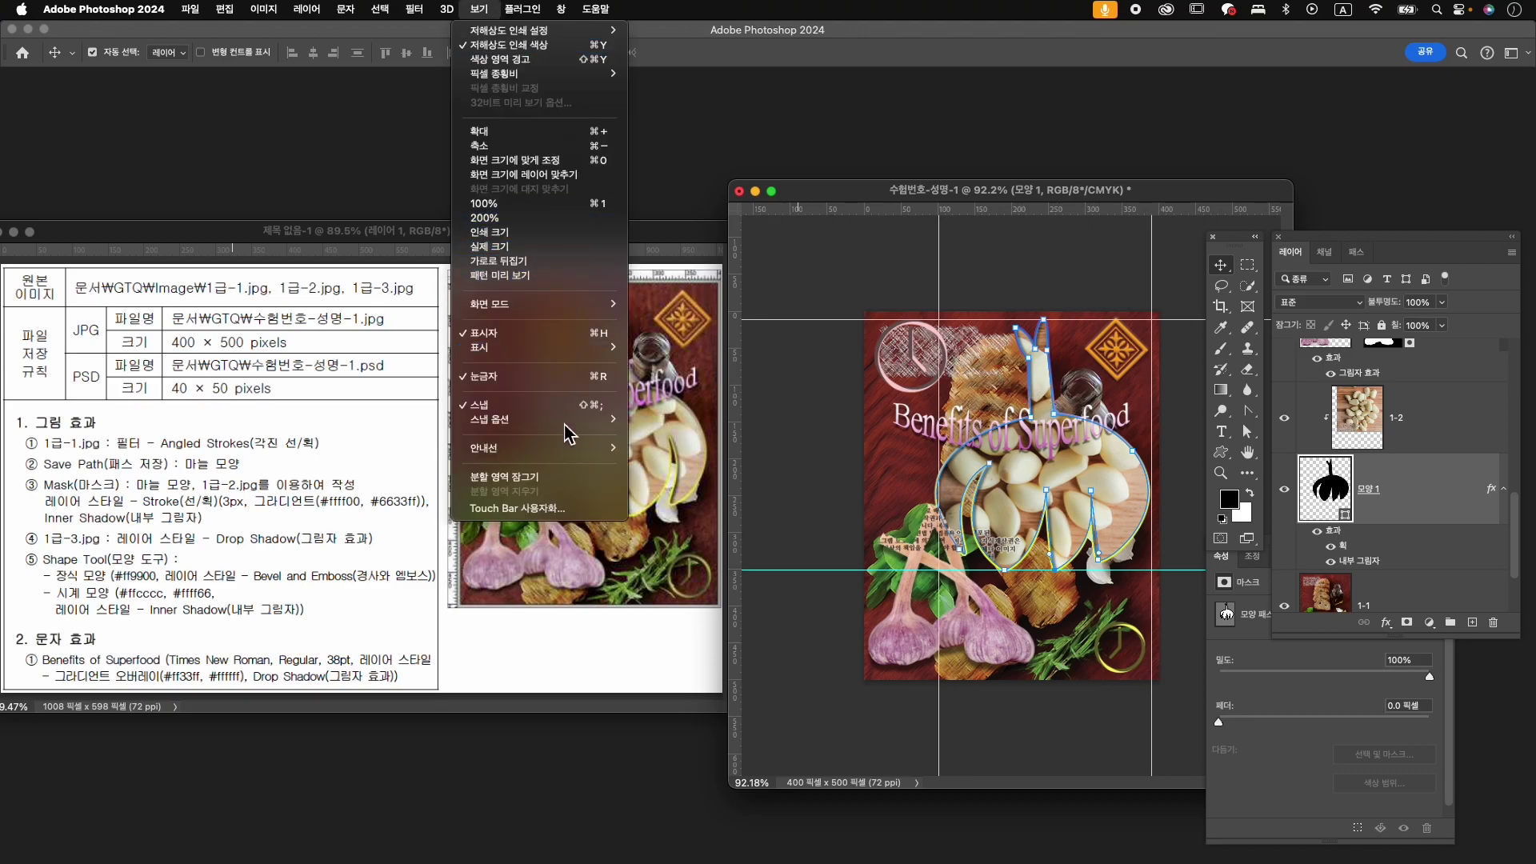
mouse_move(573, 449)
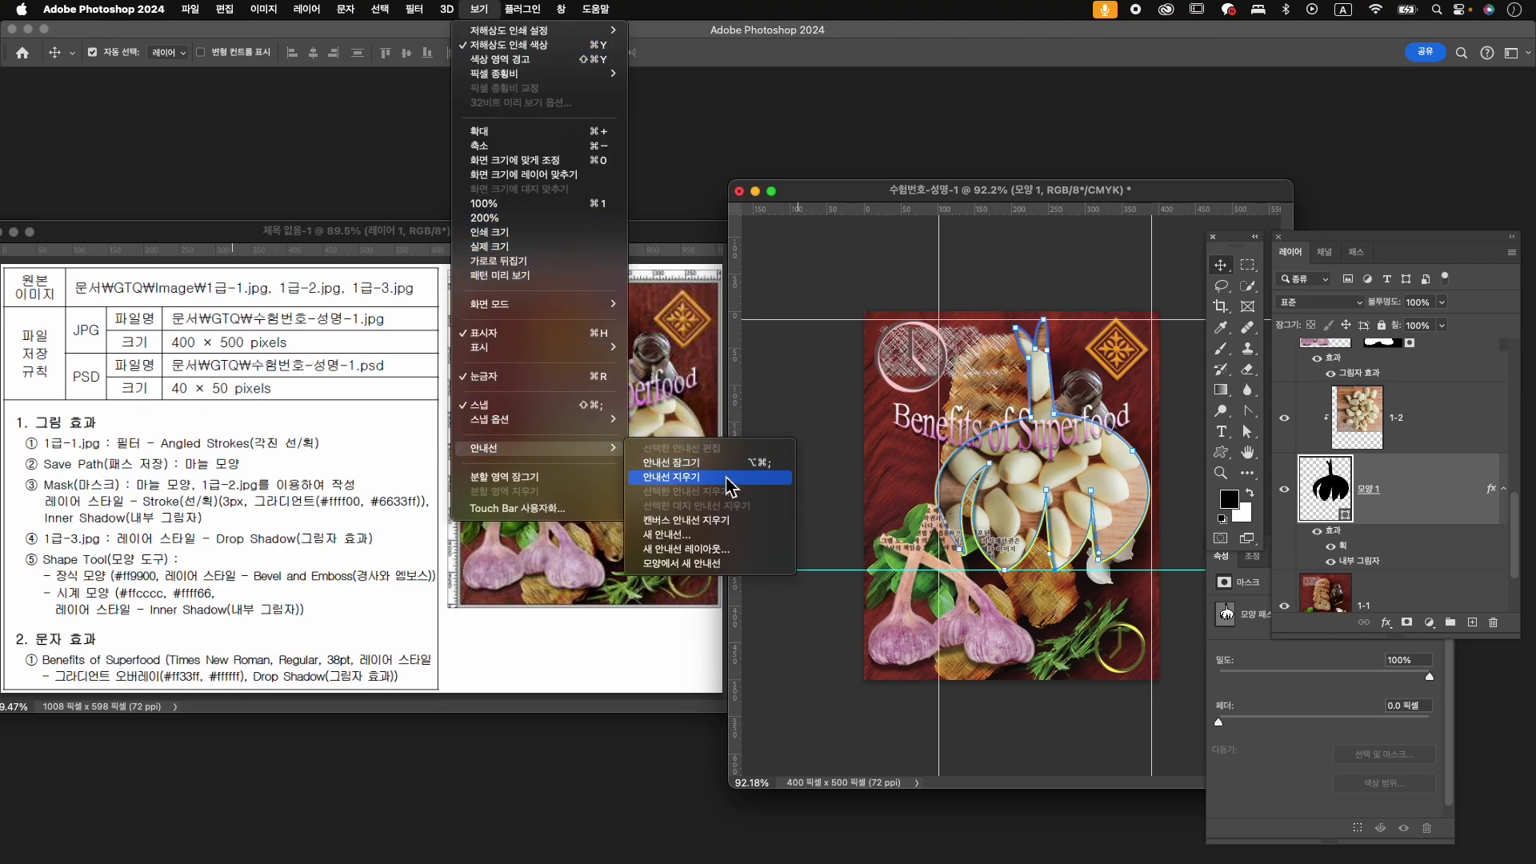
left_click(720, 476)
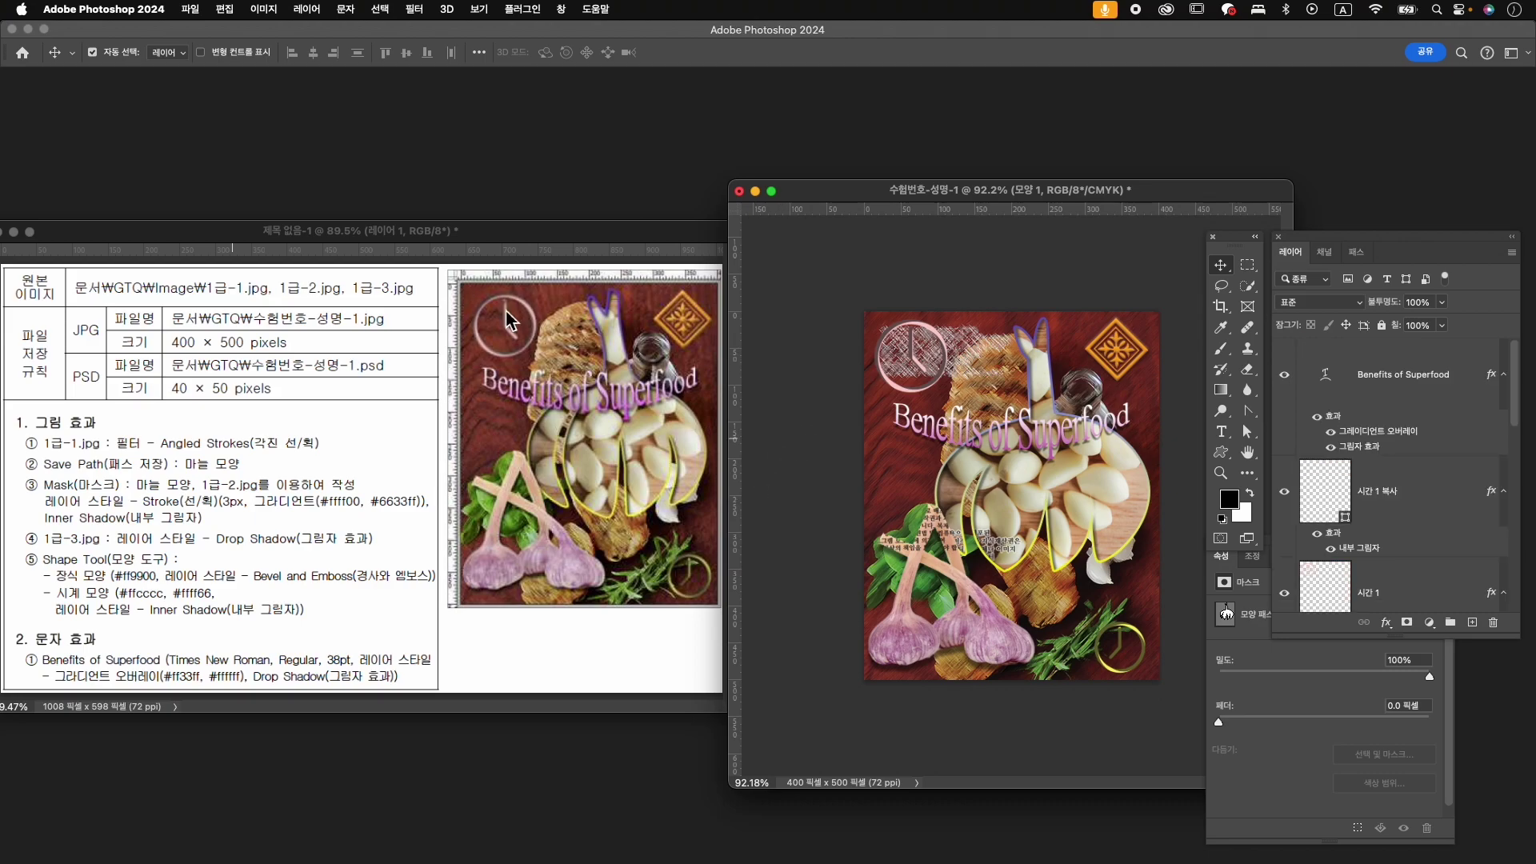
left_click(190, 9)
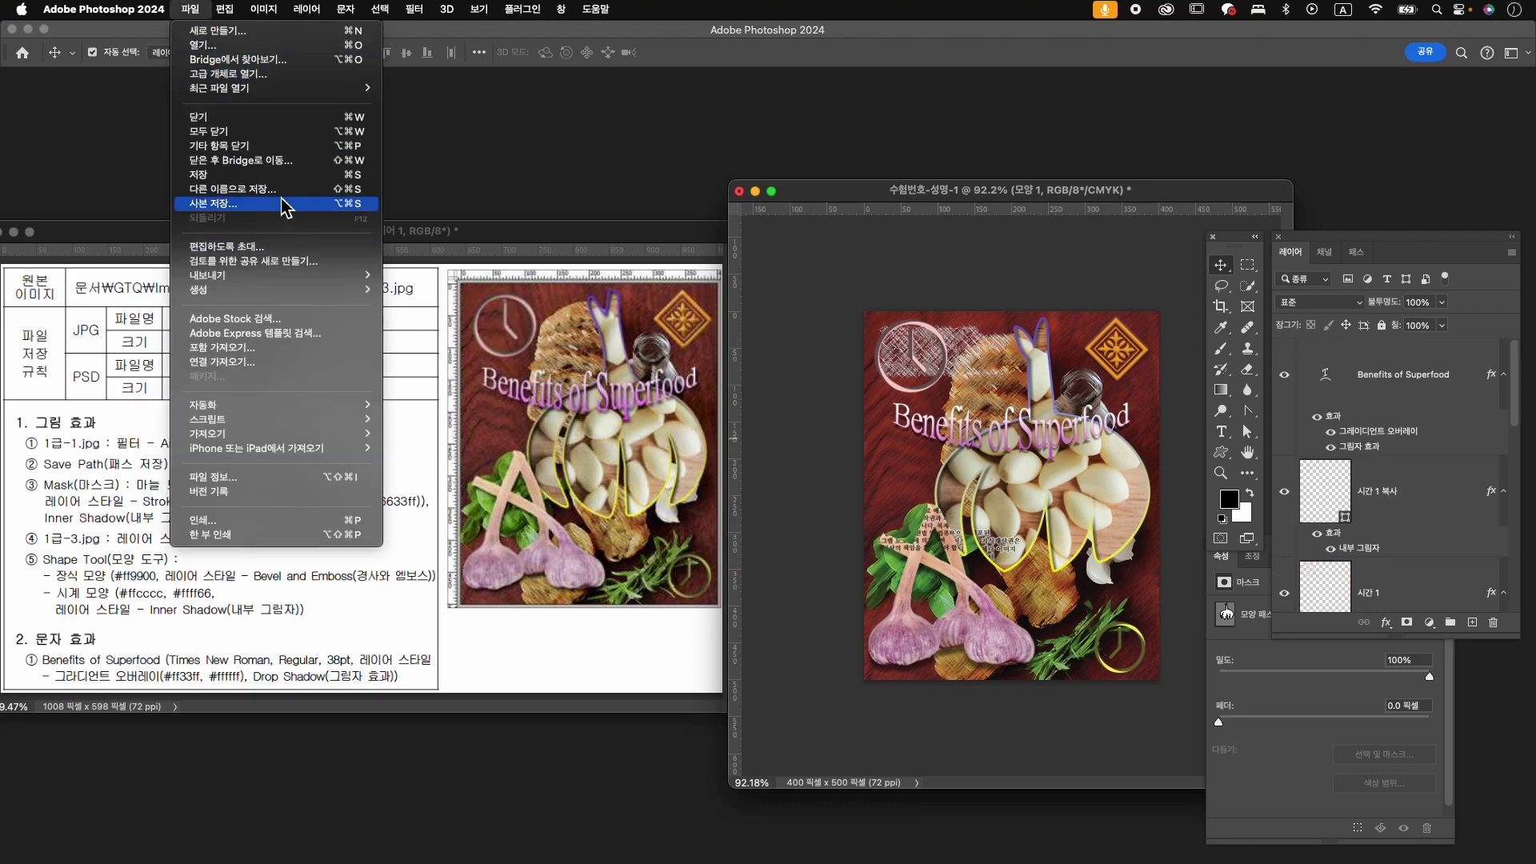
mouse_move(303, 278)
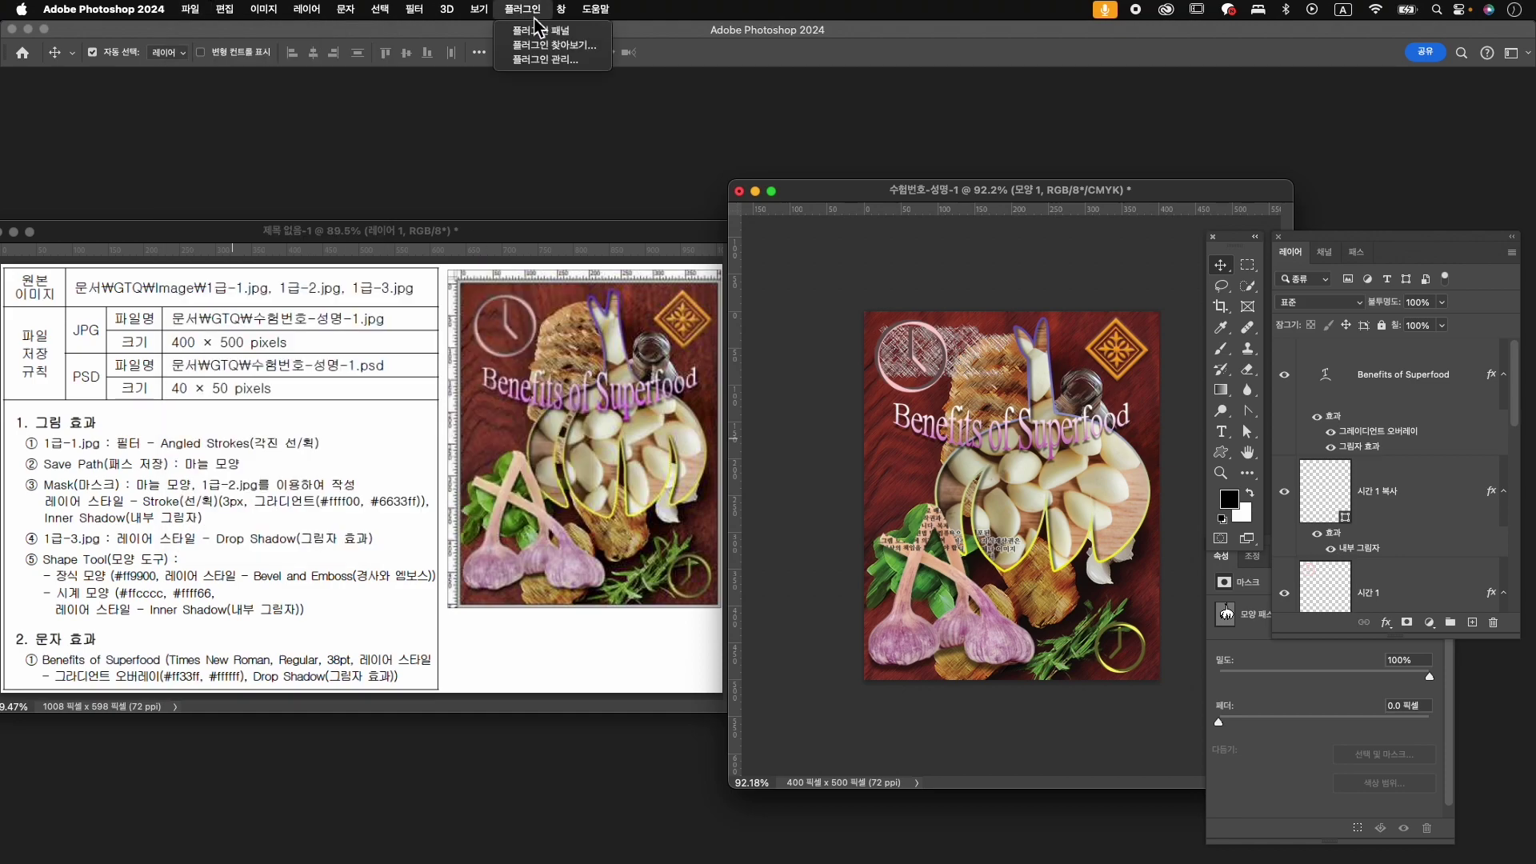
left_click(417, 38)
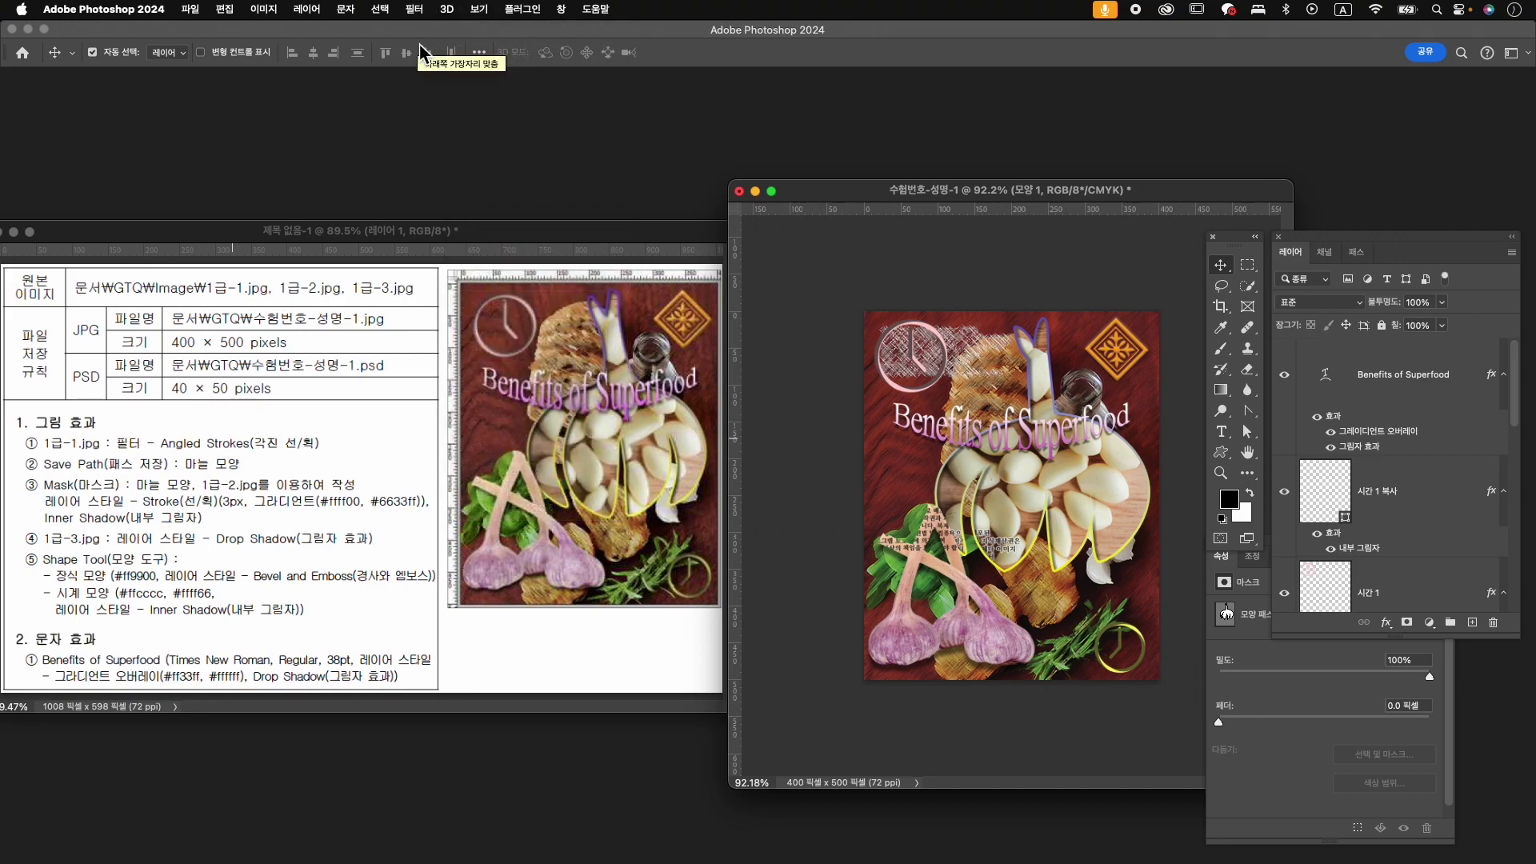
- Check the quick export format and its JPG quality setting in the export preferences
left_click(158, 9)
mouse_move(178, 70)
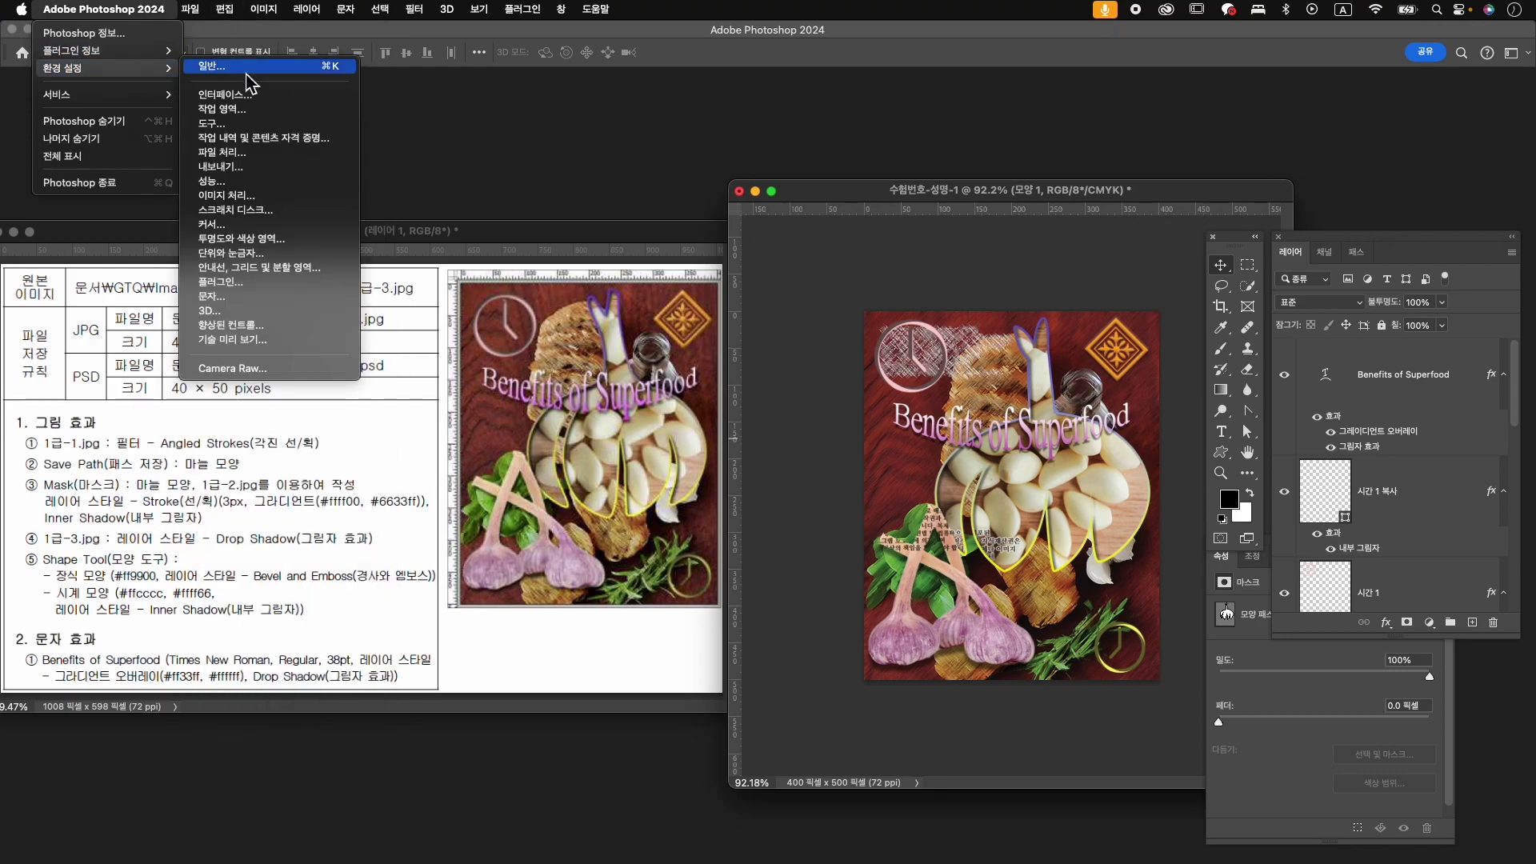
left_click(254, 109)
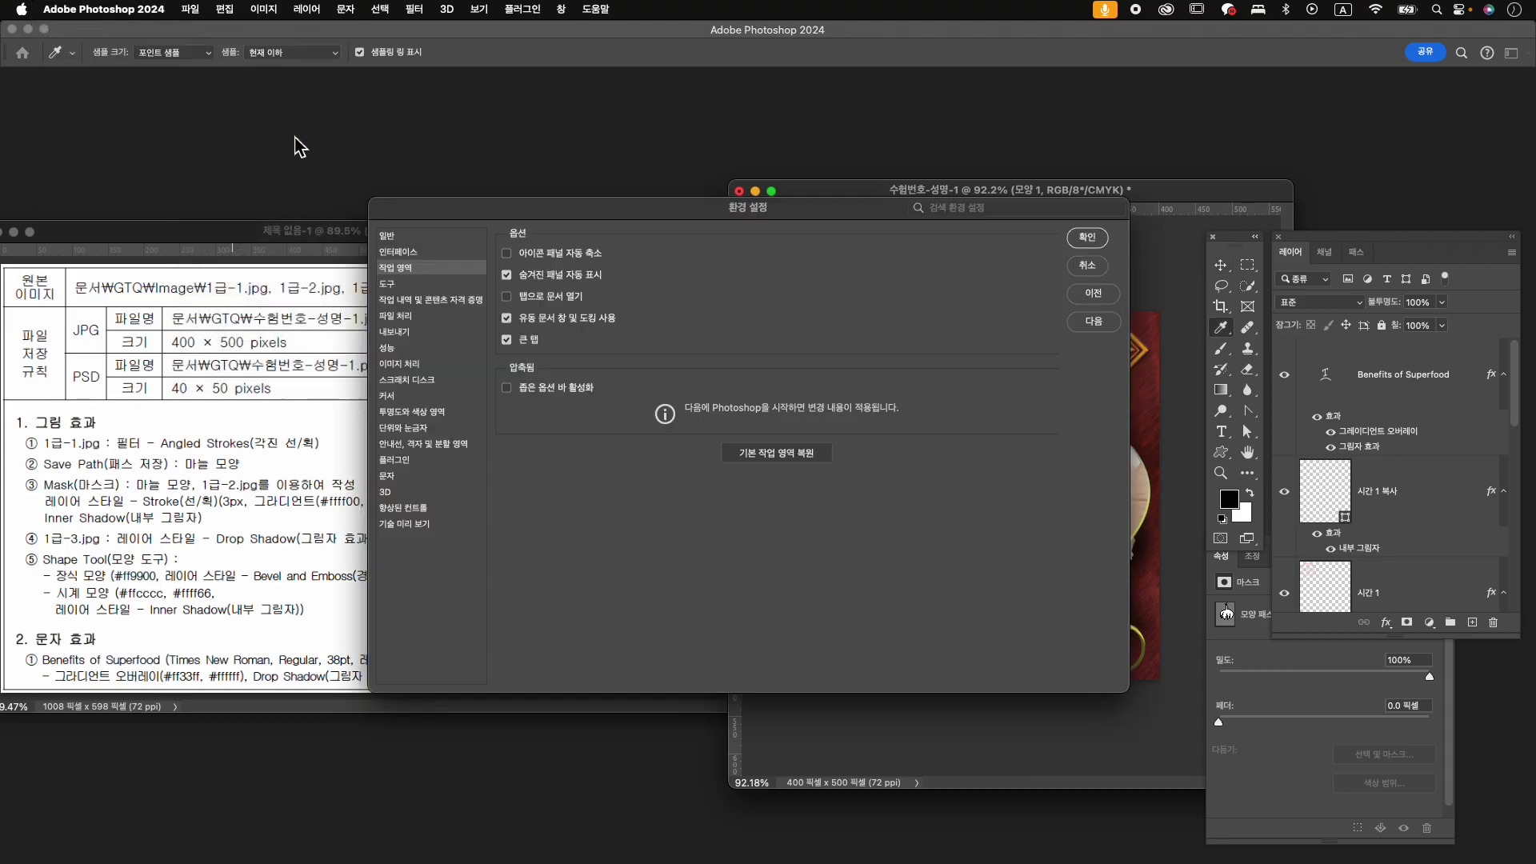
left_click(438, 332)
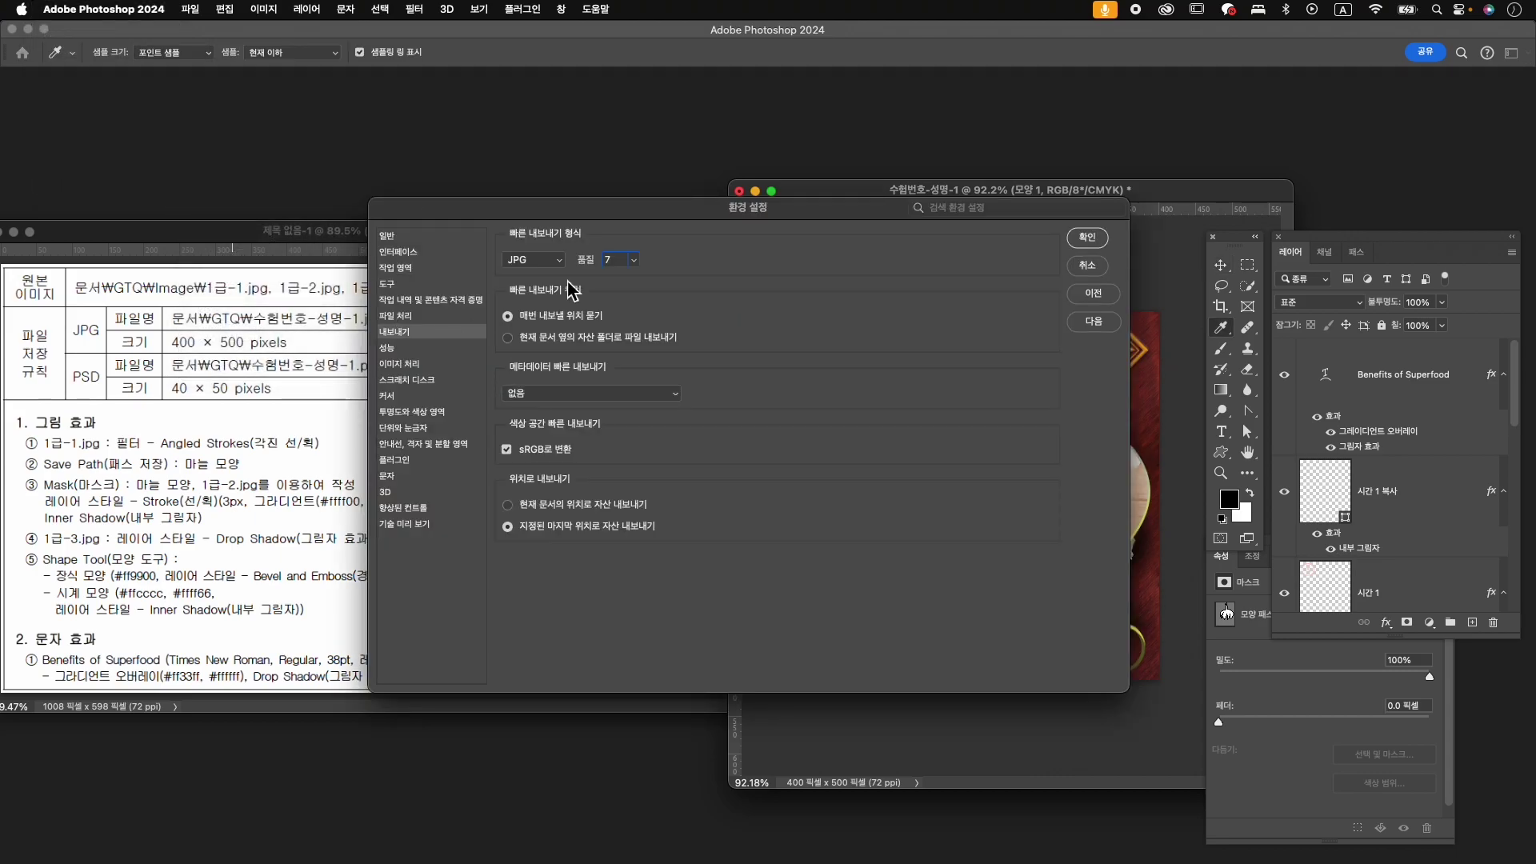
left_click(538, 264)
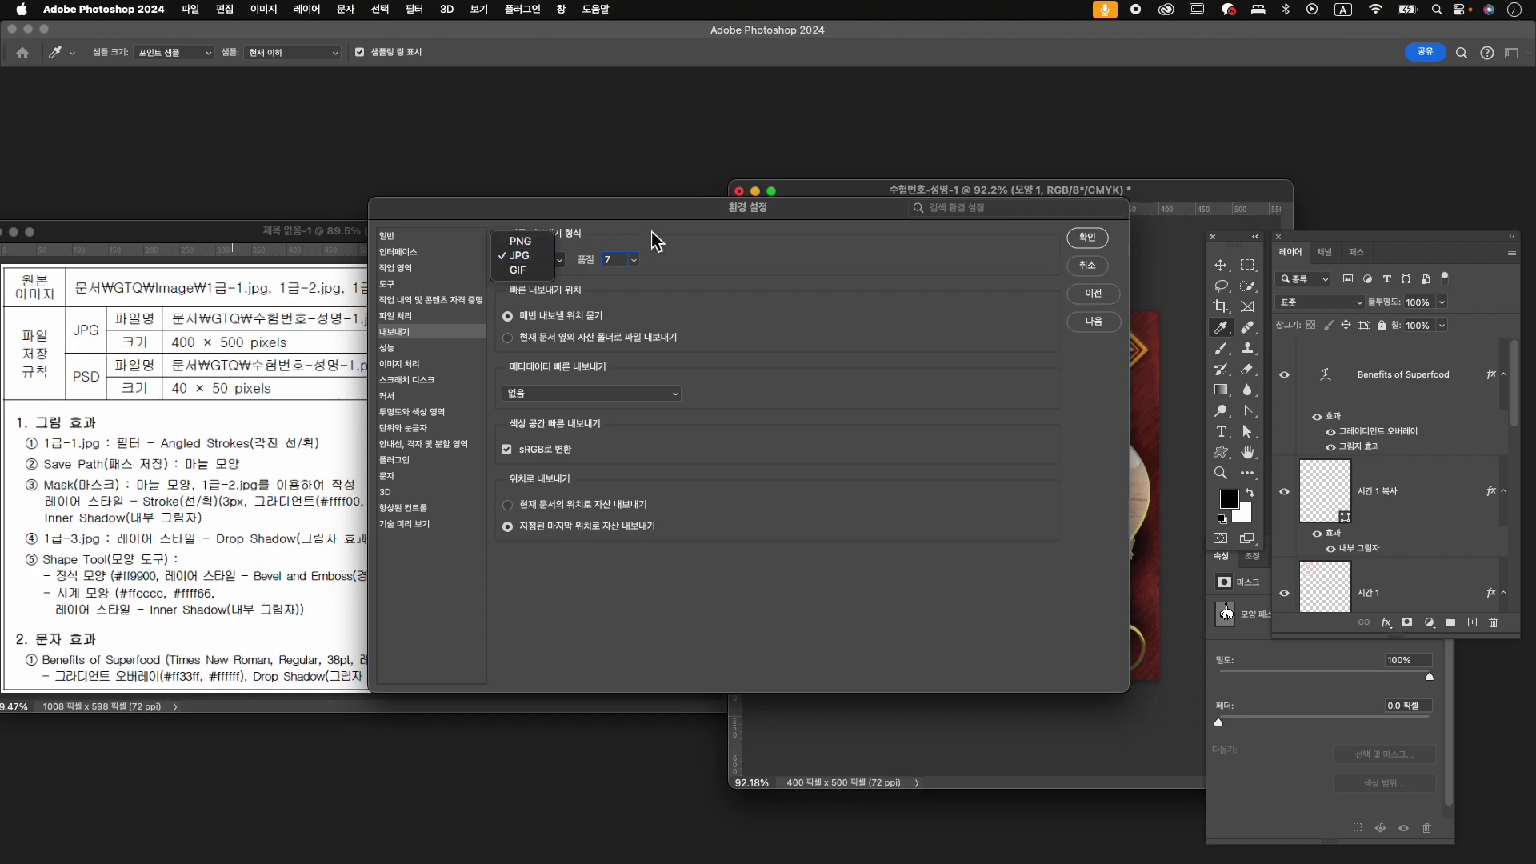
left_click(692, 230)
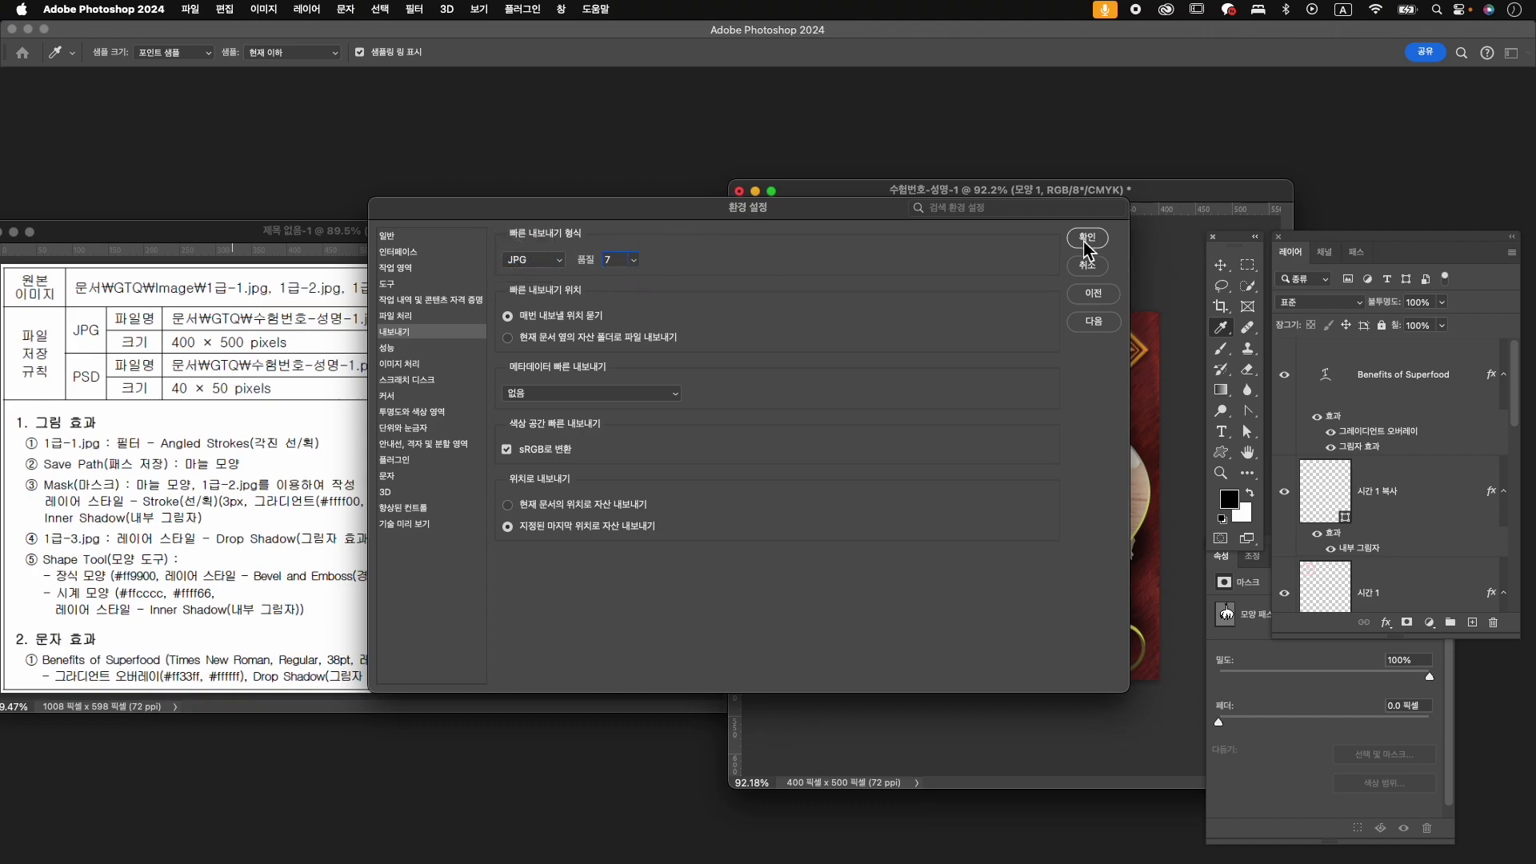
left_click(634, 260)
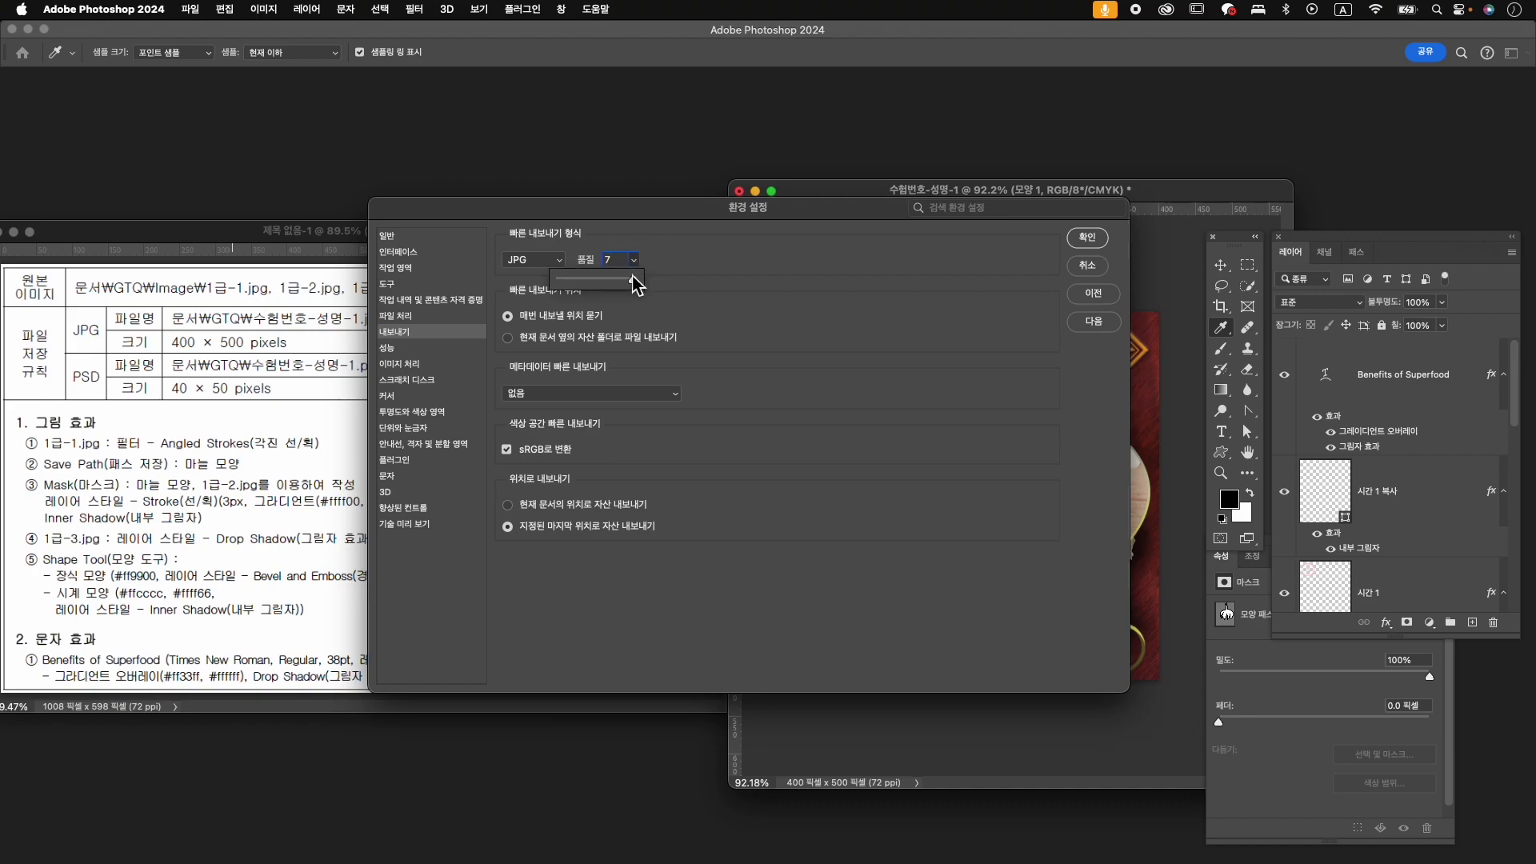
left_click(1087, 238)
left_click(1087, 238)
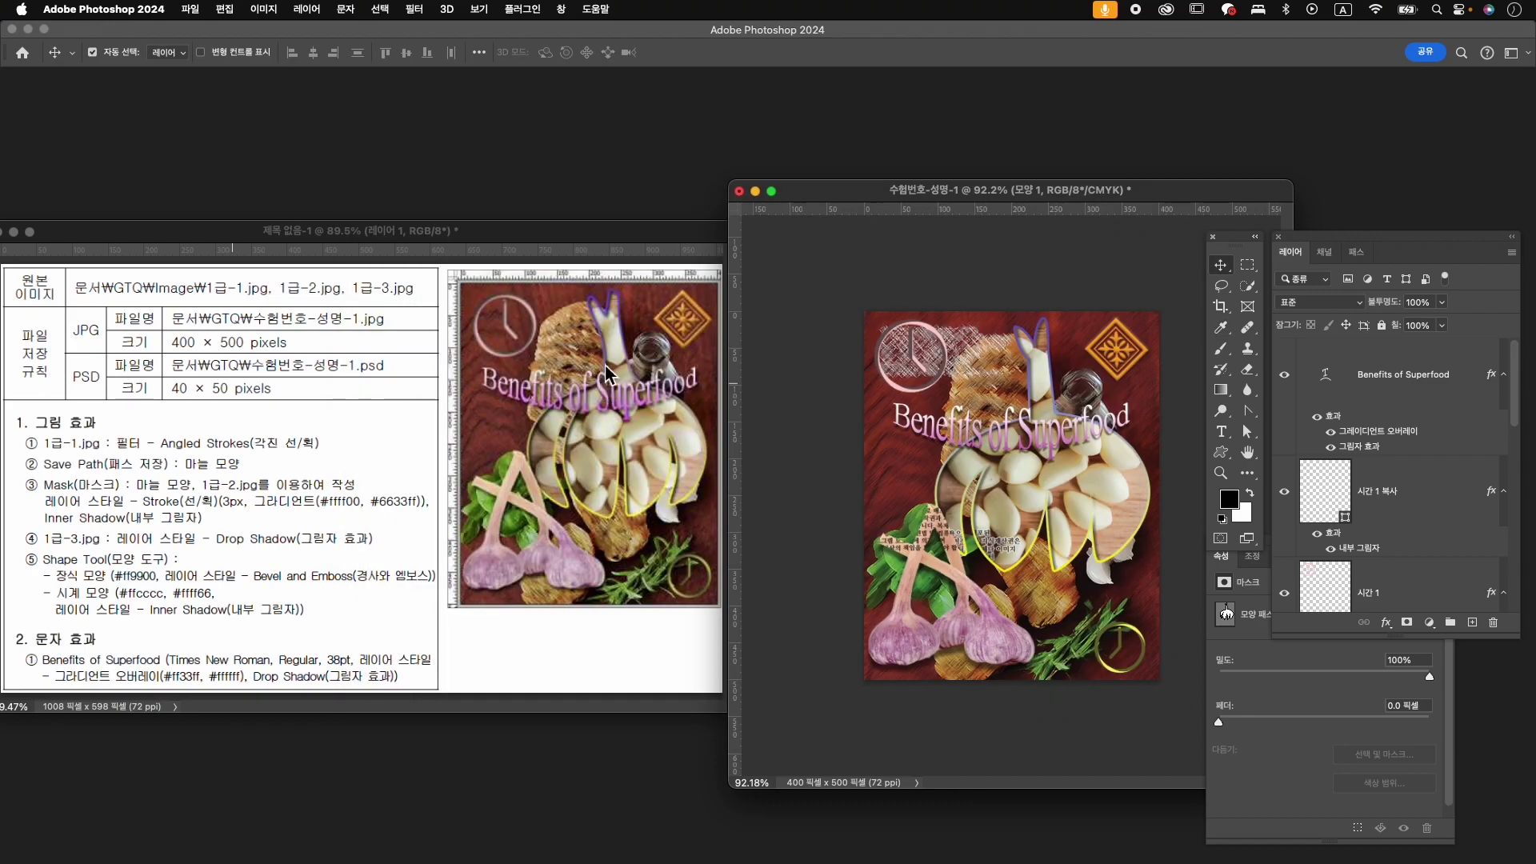
- Quick export the composition as 수험번호-성명-1.jpg into the GTQ folder
left_click(190, 9)
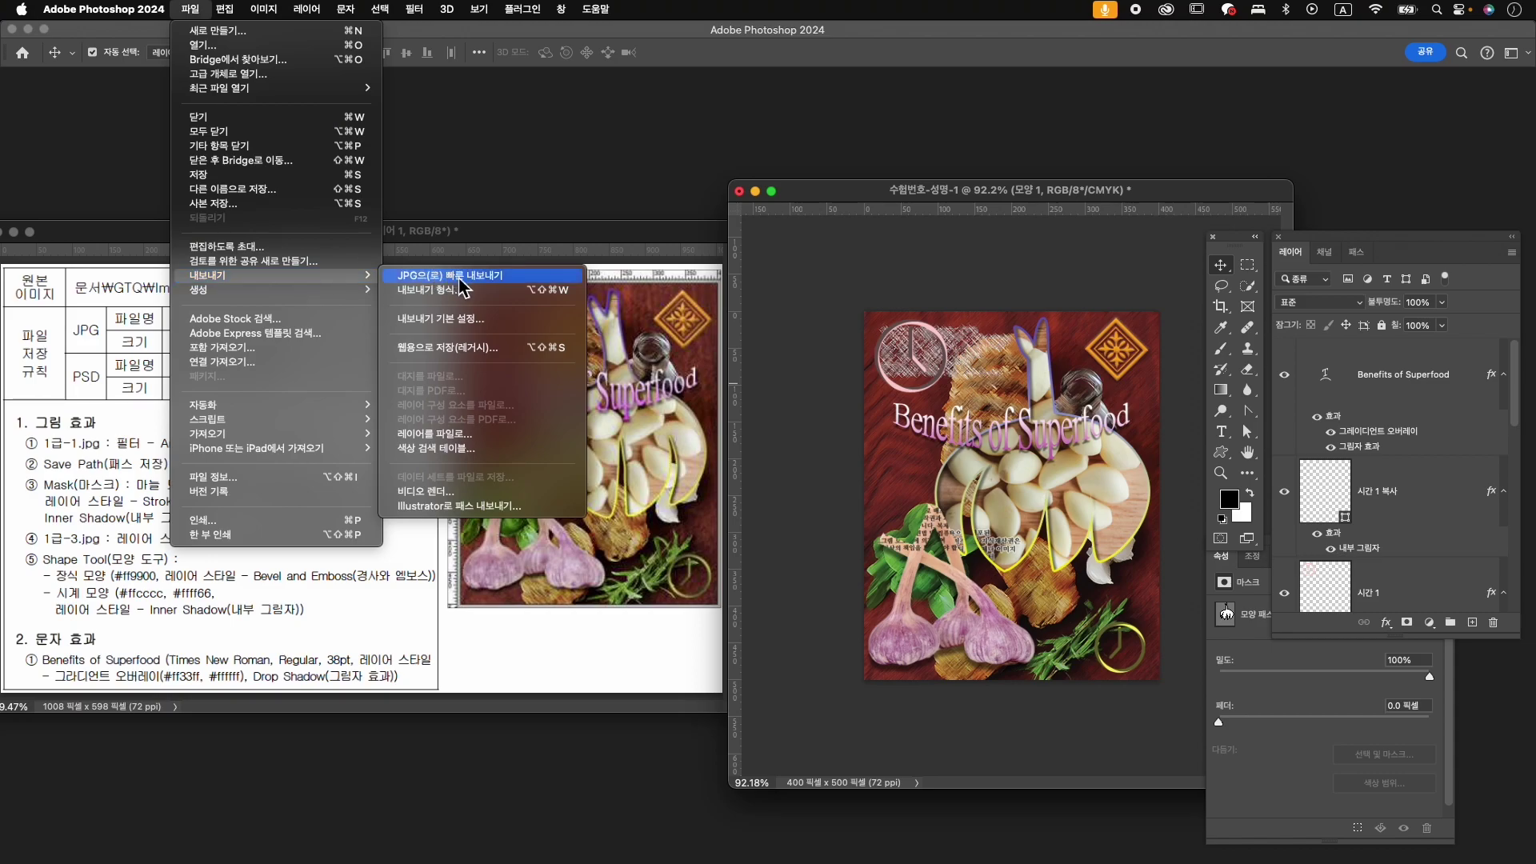
left_click(461, 280)
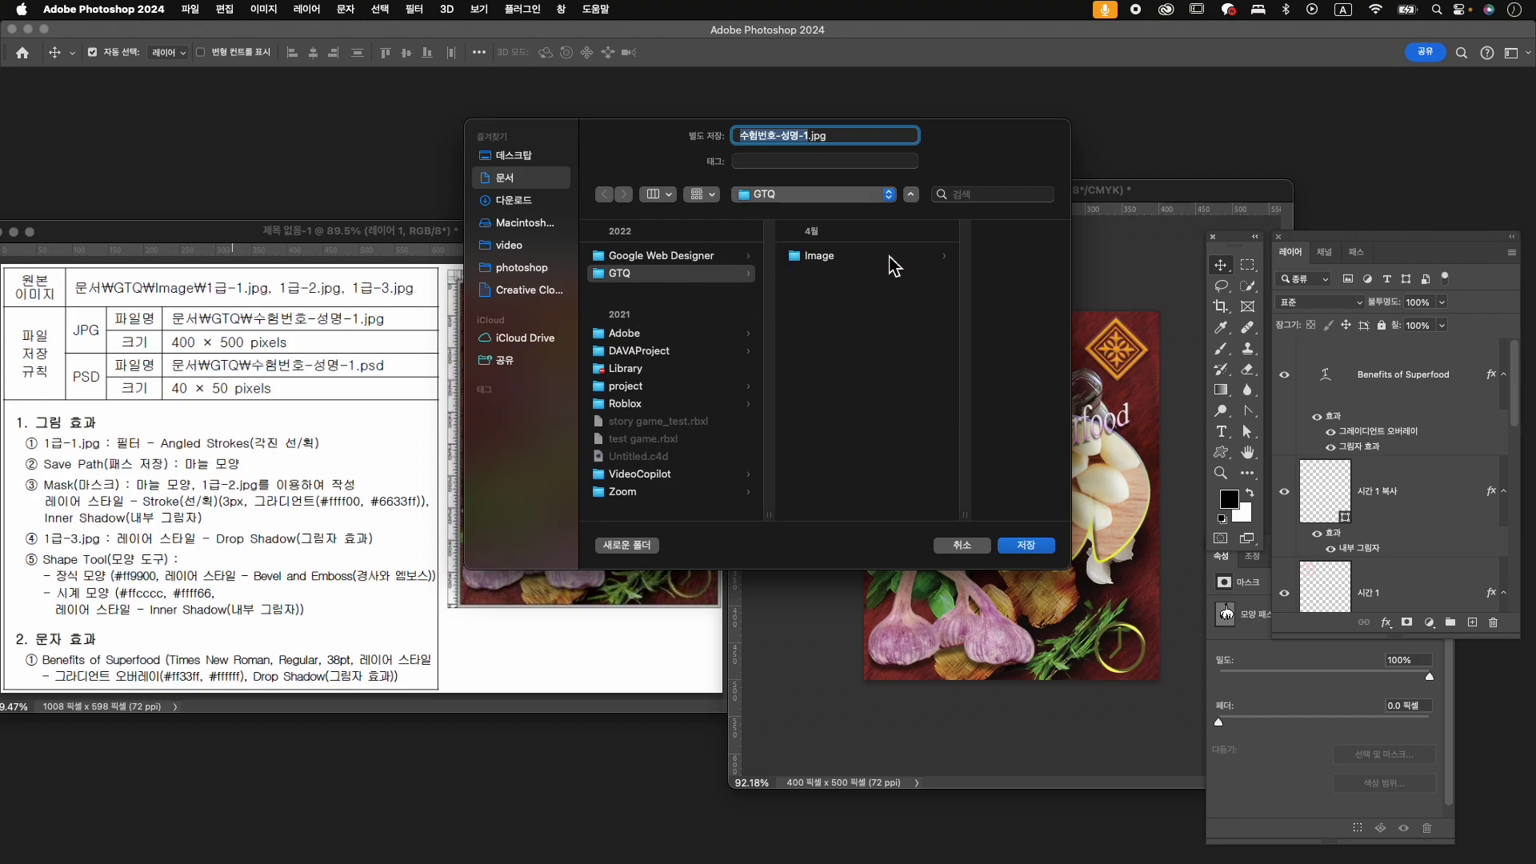
left_click(652, 276)
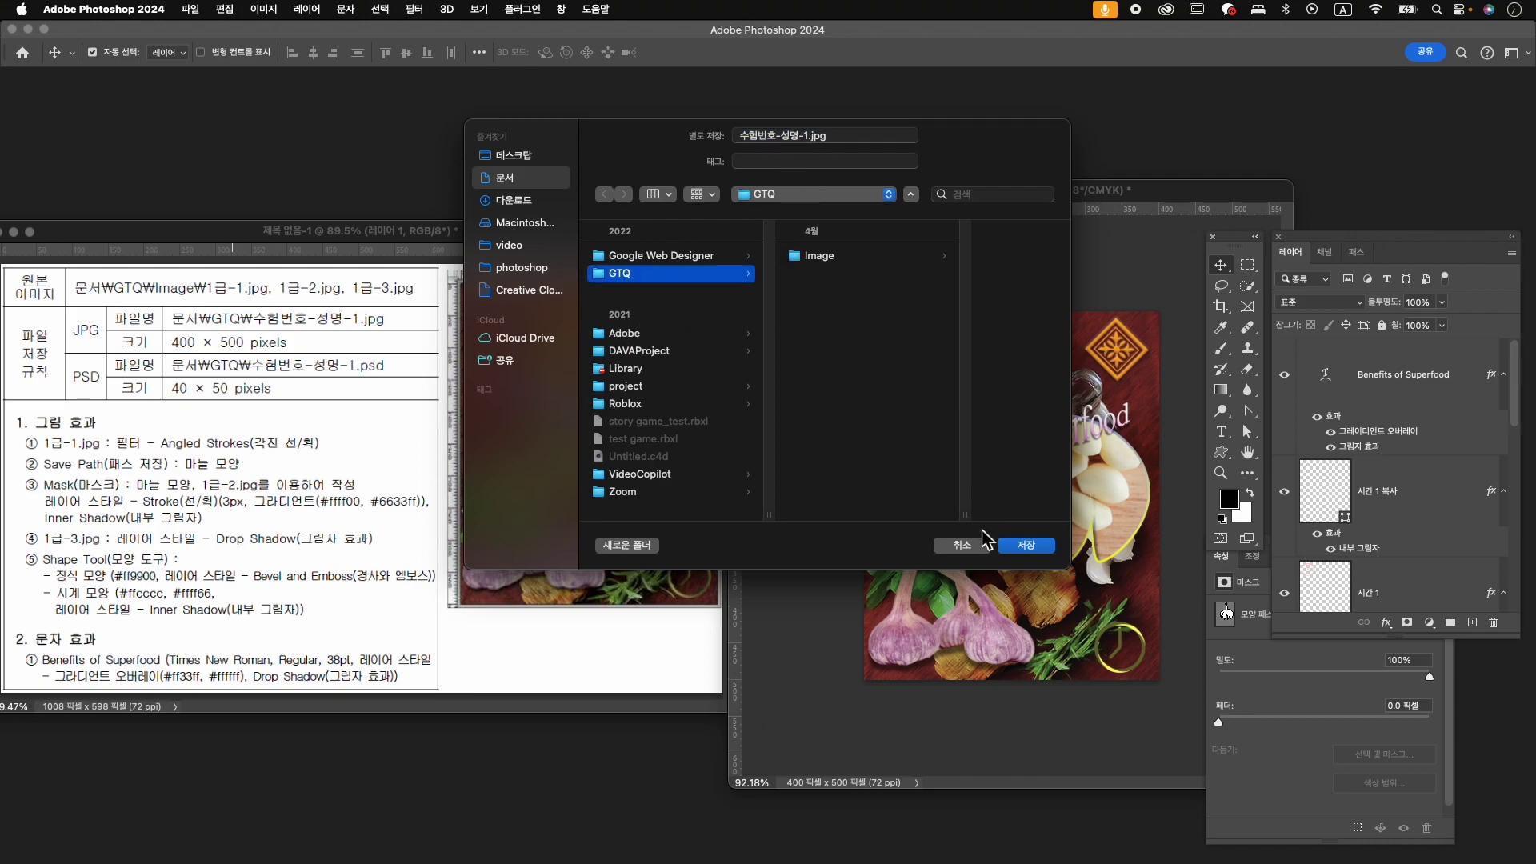
left_click(1021, 546)
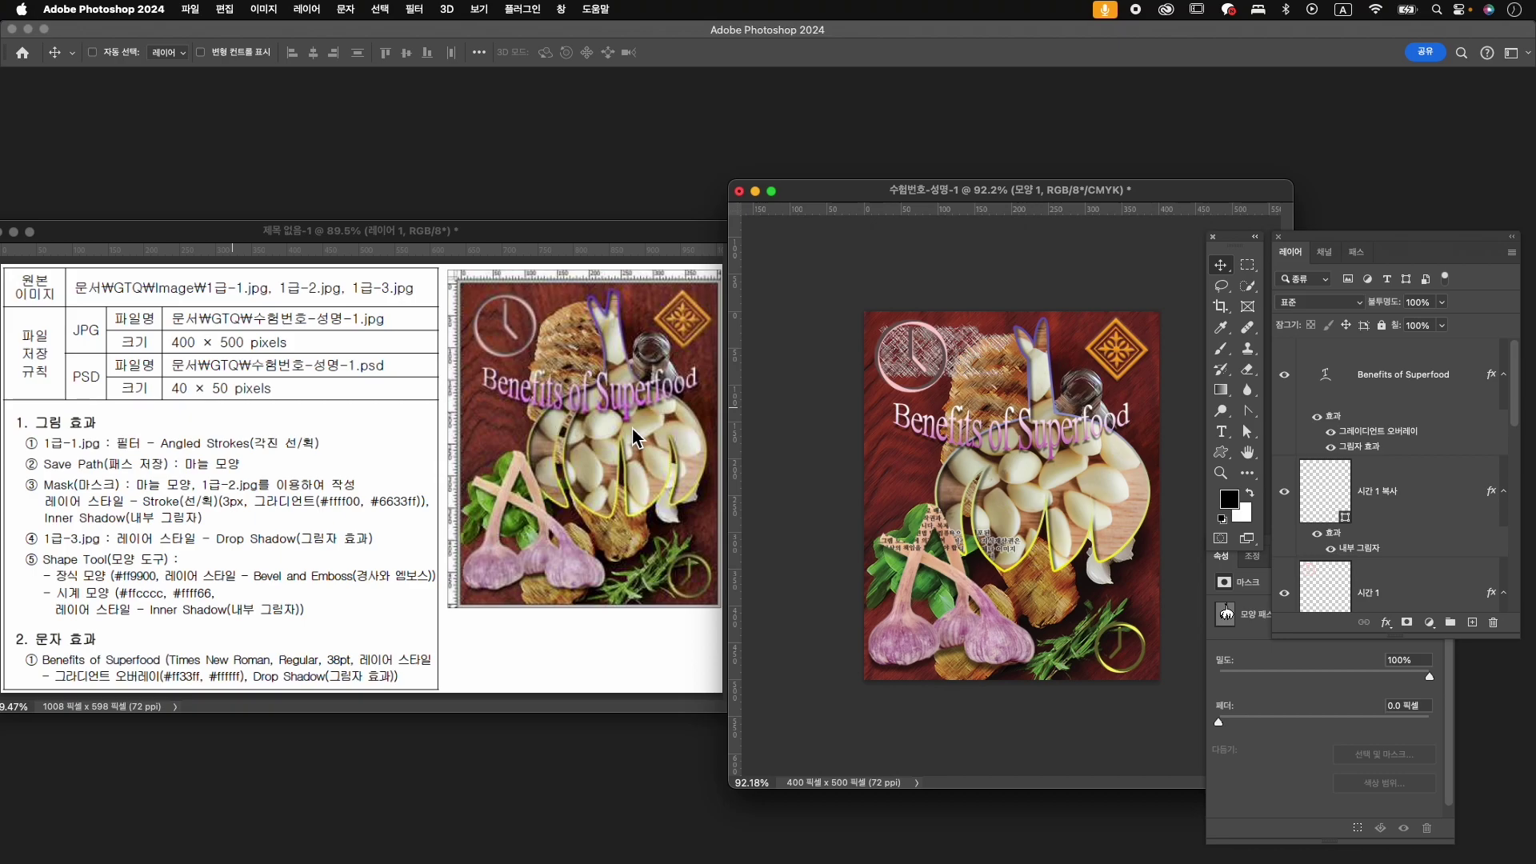
- Resize the composition to 40 × 50 pixels
key("super+alt+i")
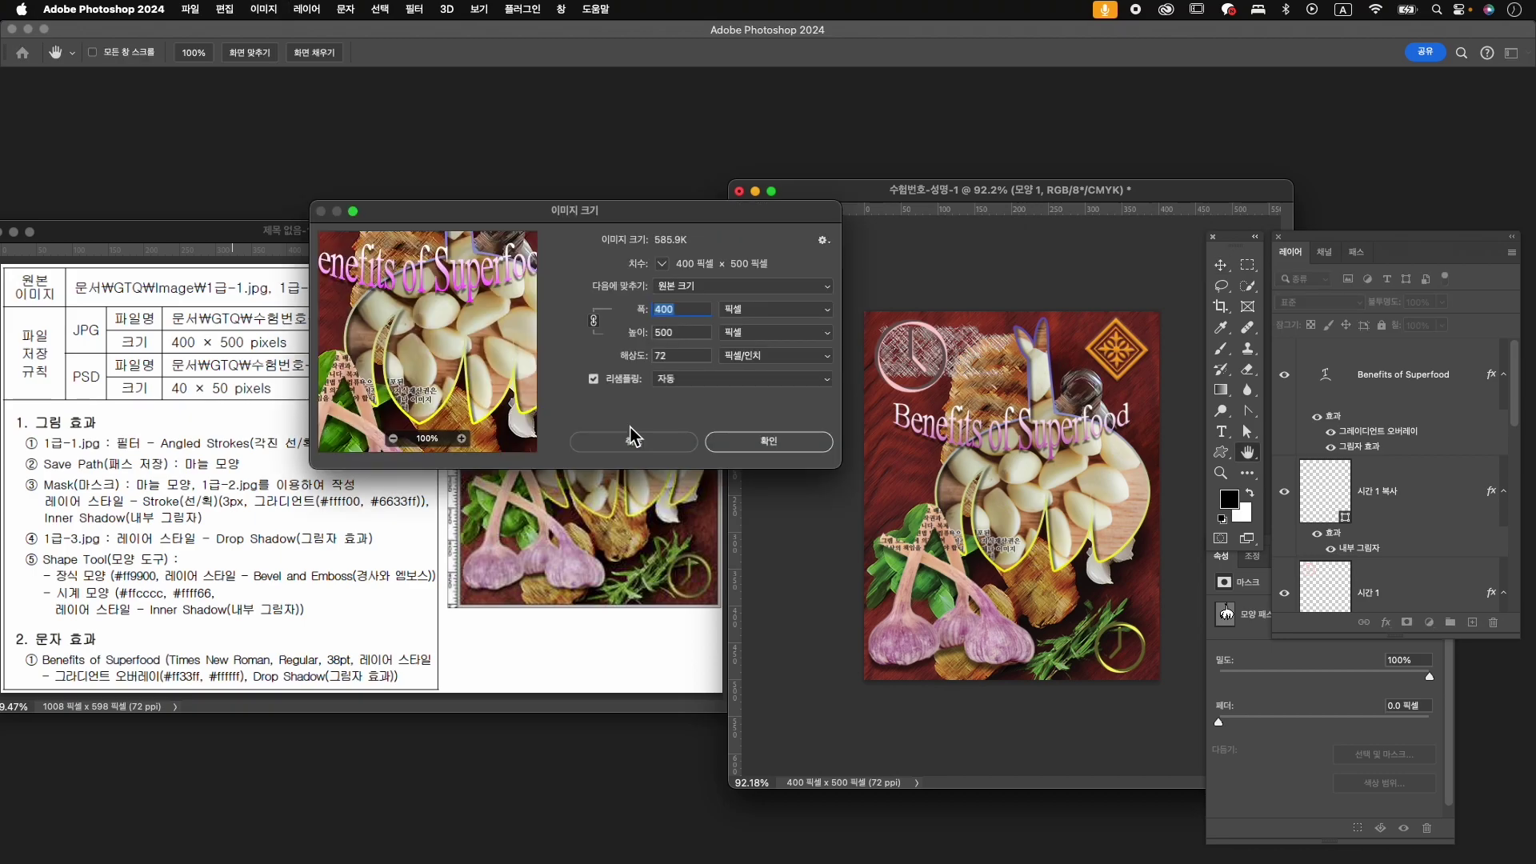
type("40")
key("Tab")
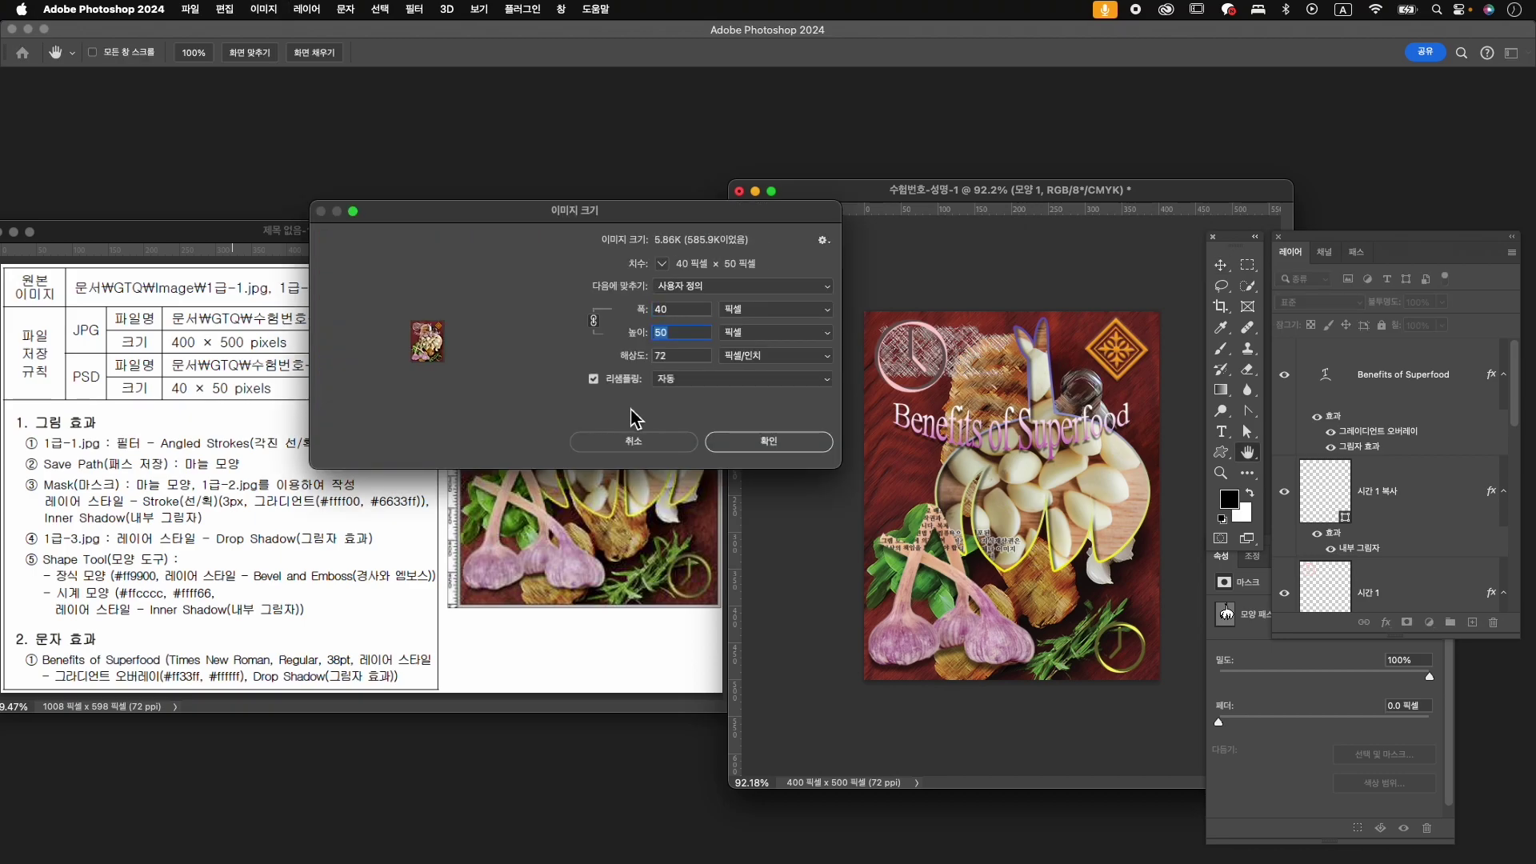
left_click(757, 445)
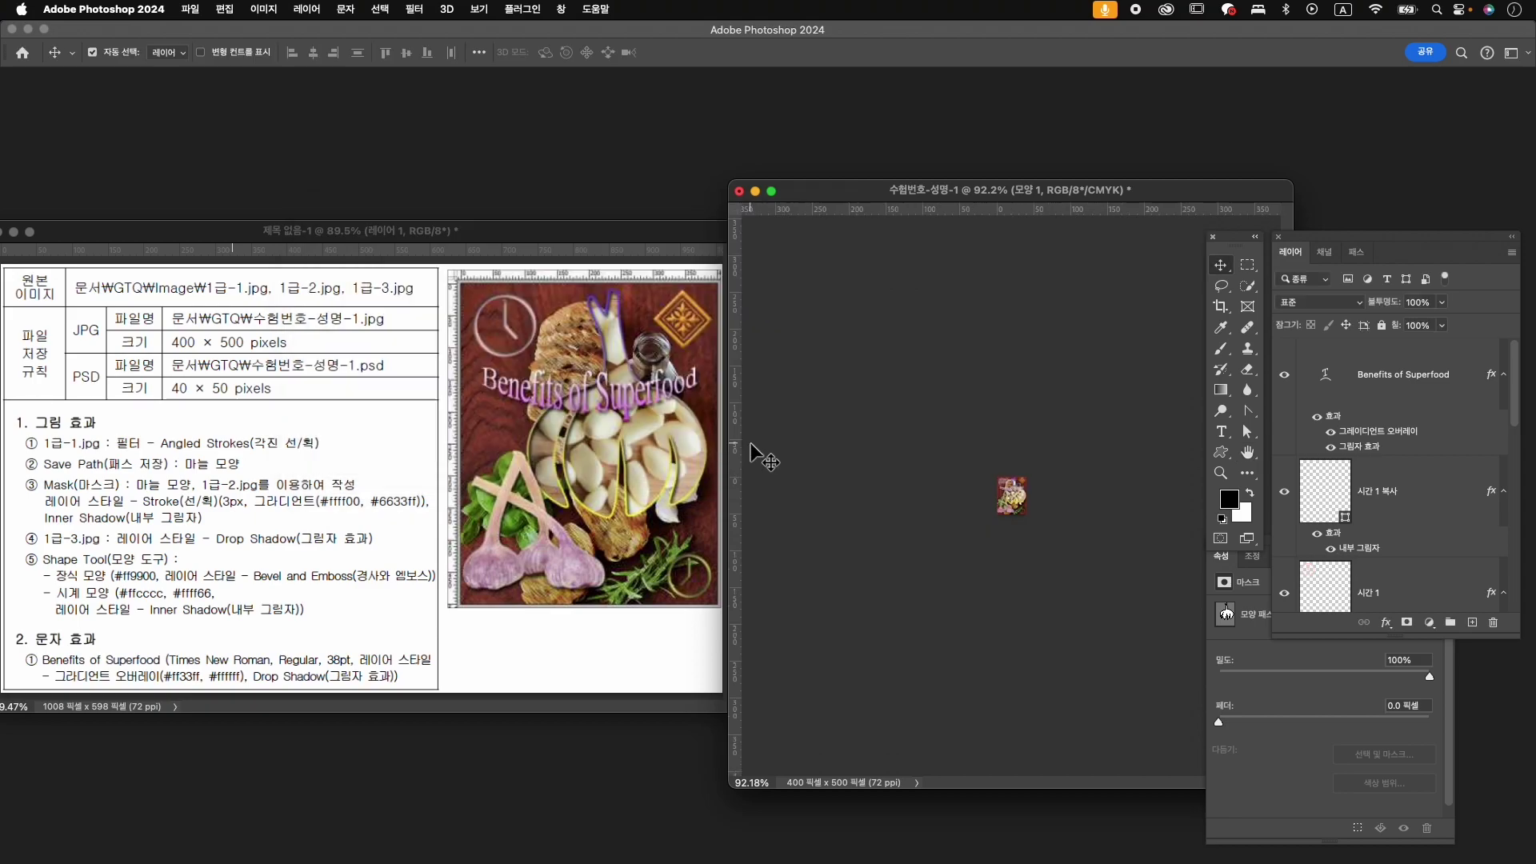
- Save the reduced composition as the Photoshop file 수험번호-성명-1.psd in the GTQ folder
left_click(190, 9)
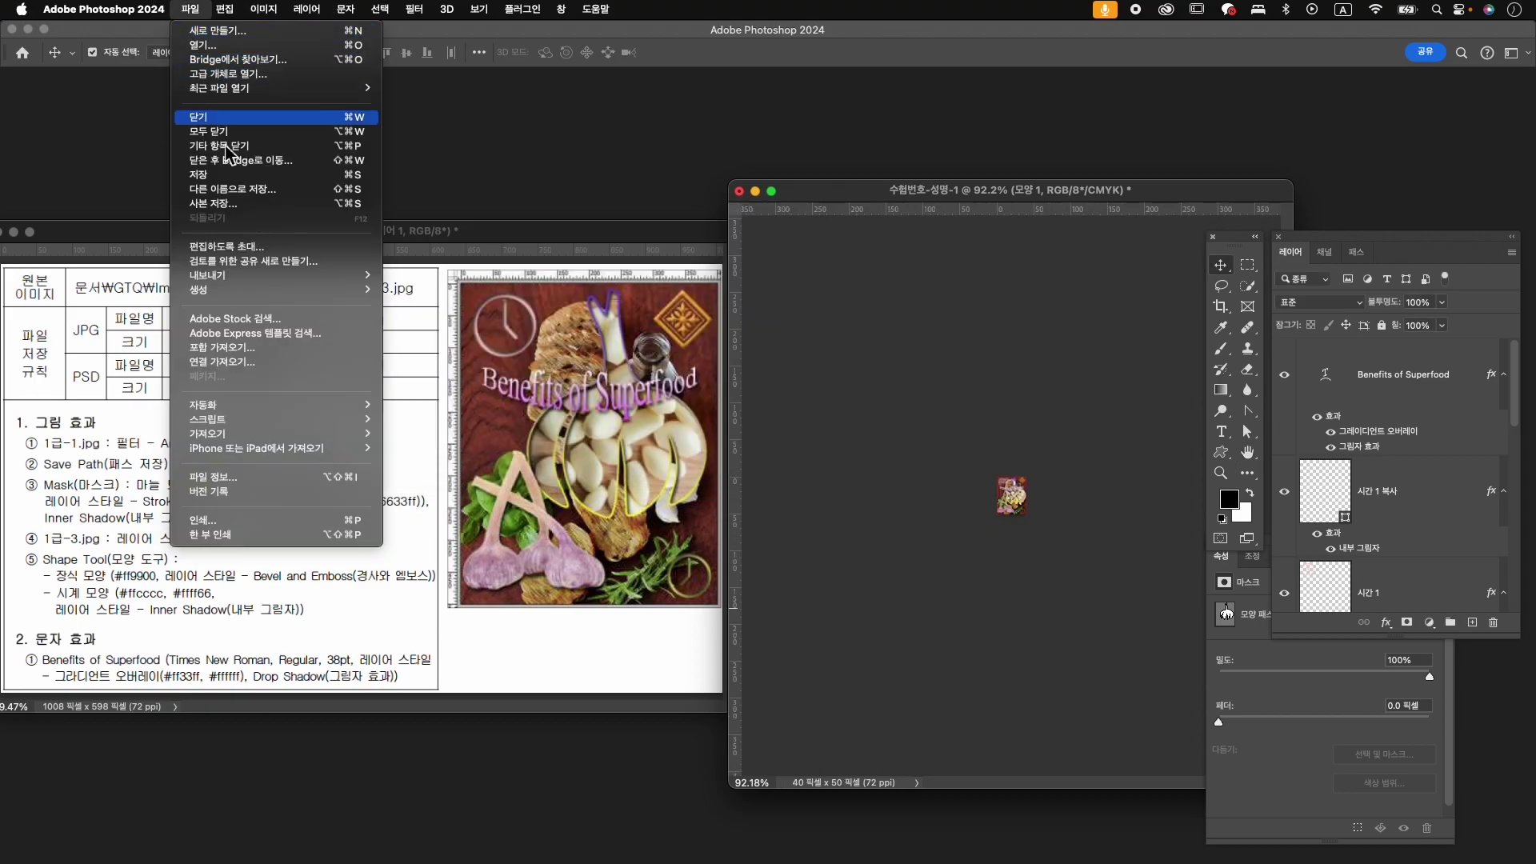
left_click(234, 190)
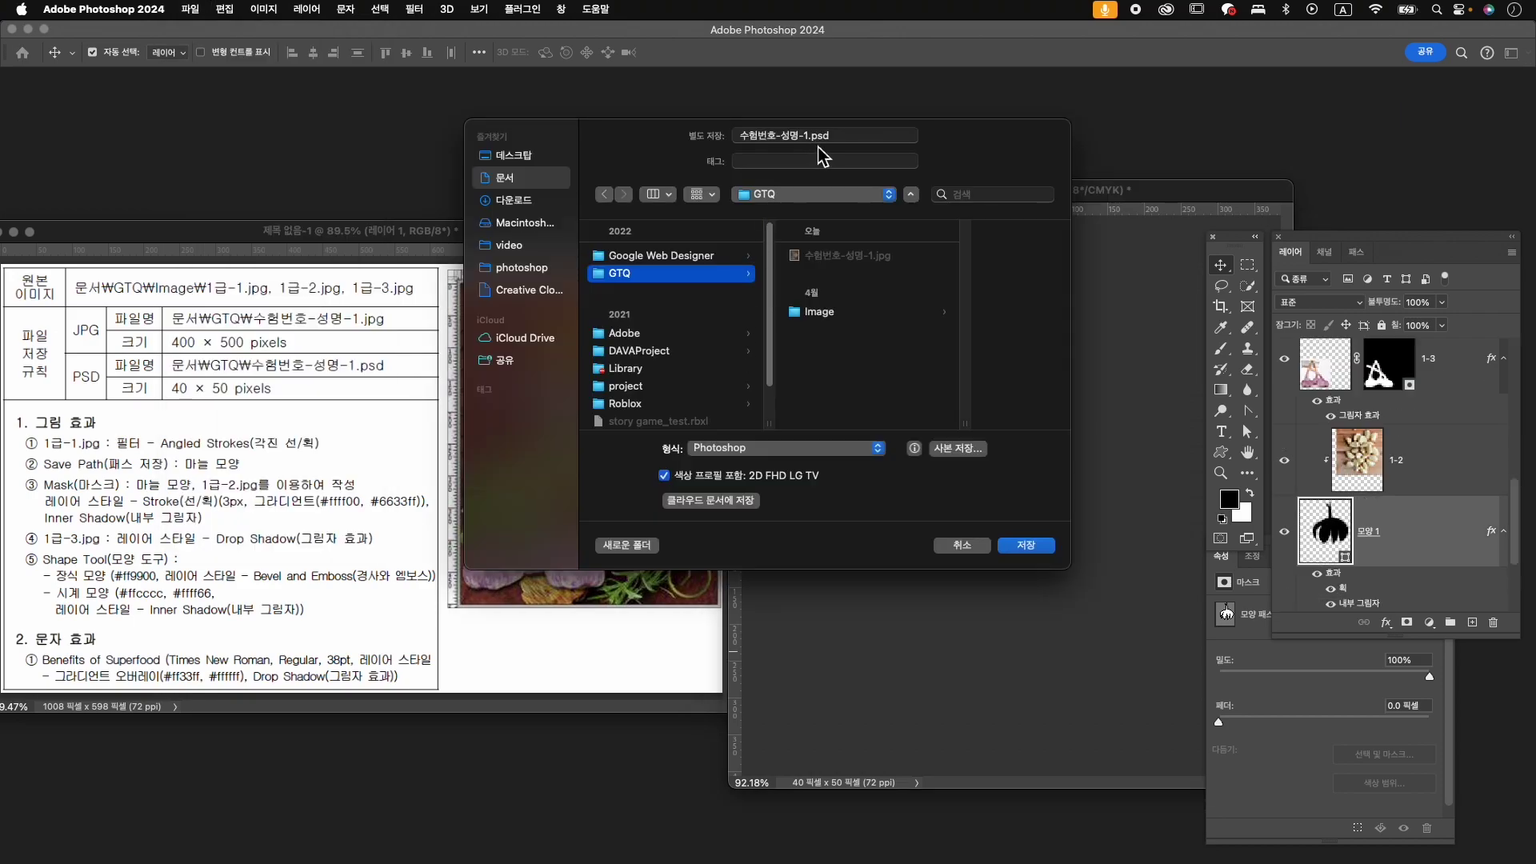
left_click(1040, 547)
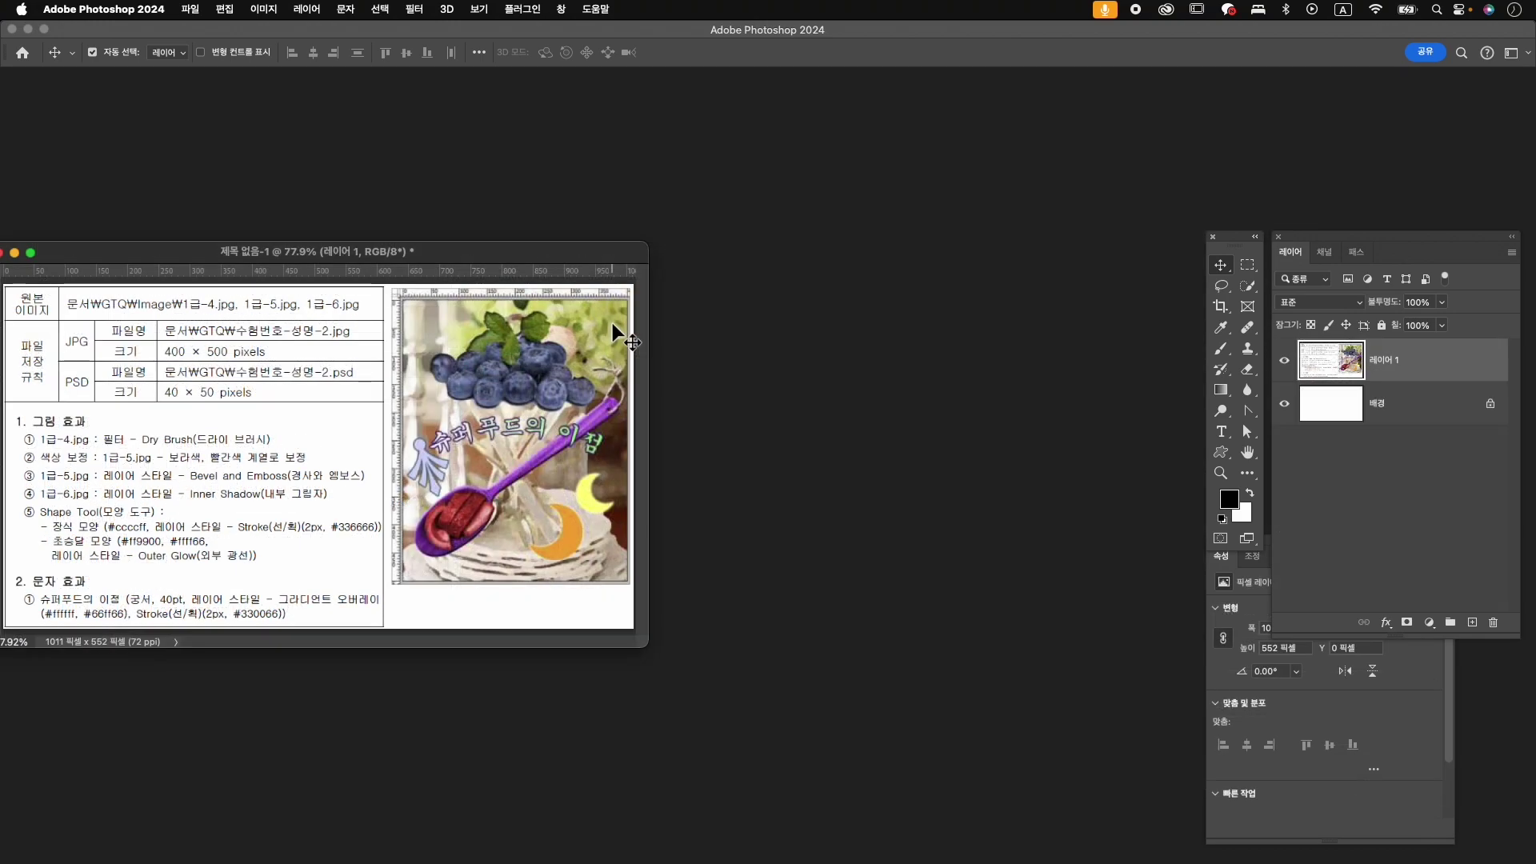
- Create a 400 × 500 pixel document named 수험번호-성명-2 at 72 ppi in RGB, and place its window beside the exam sheet
key("super")
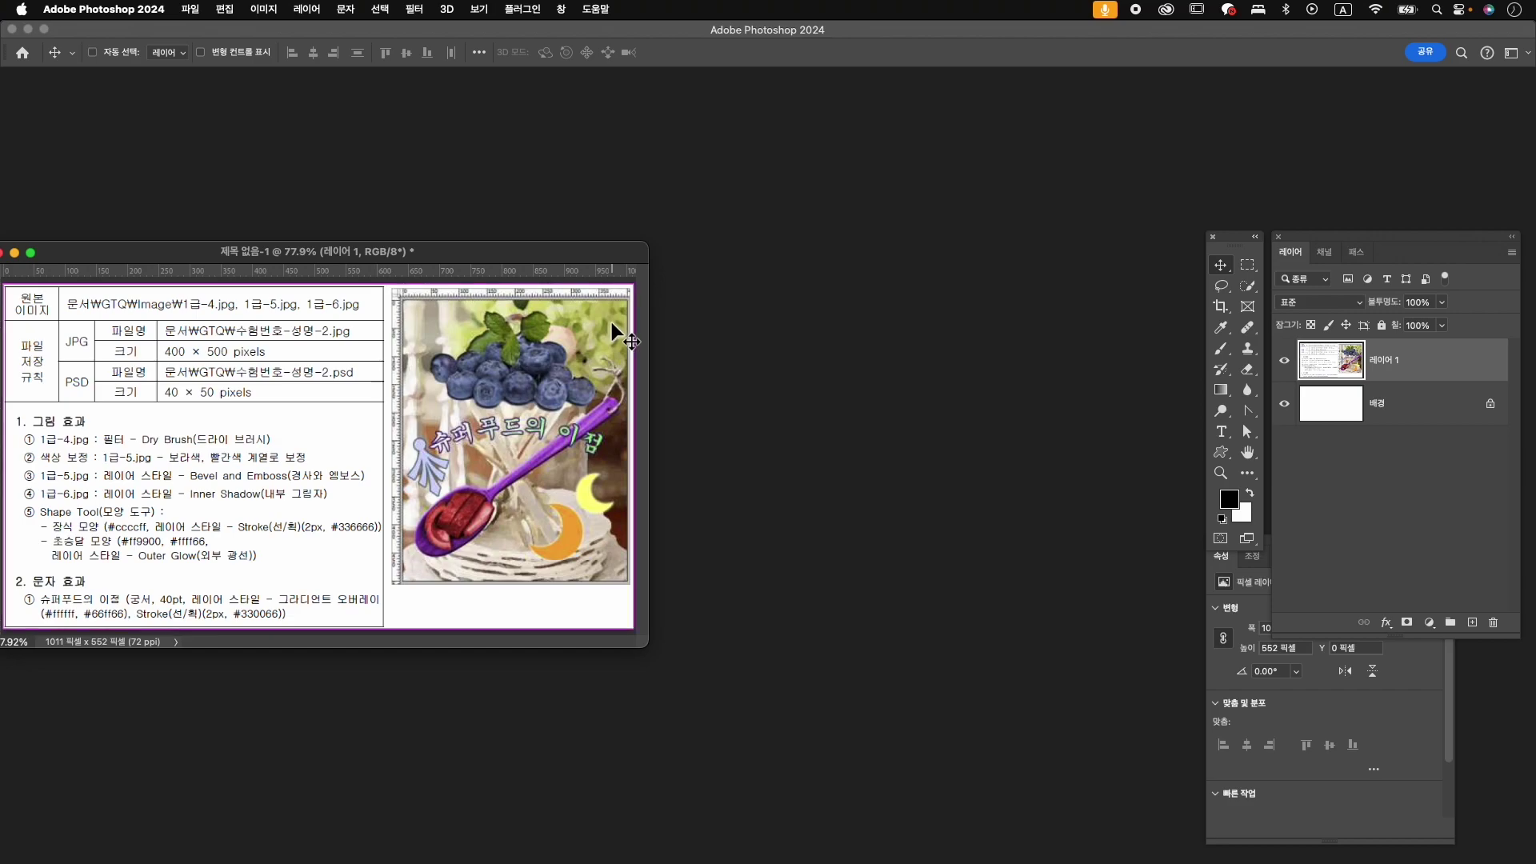
key("super+n")
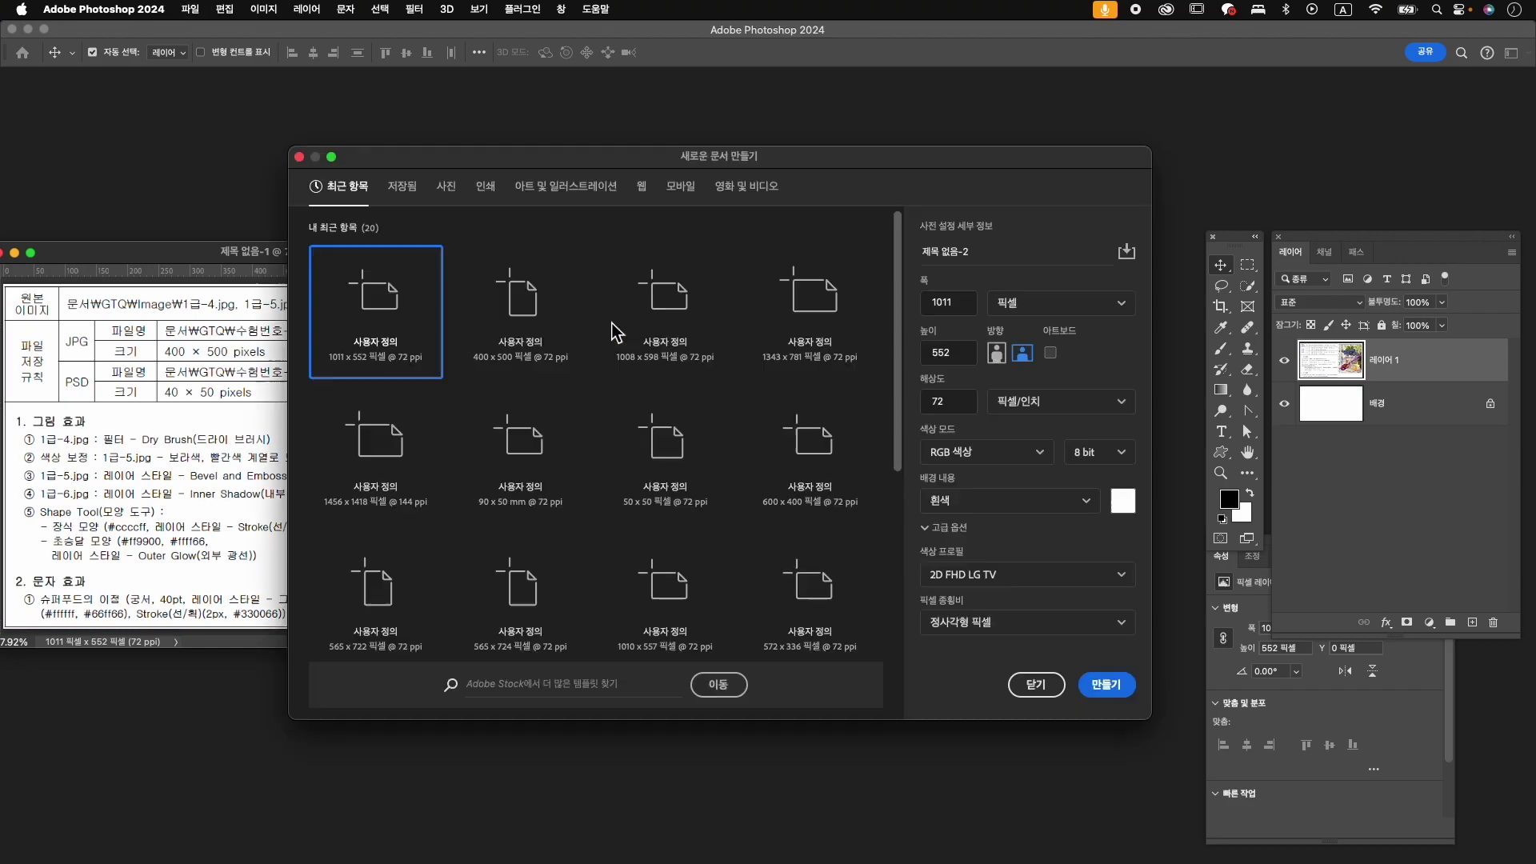
type("쉬")
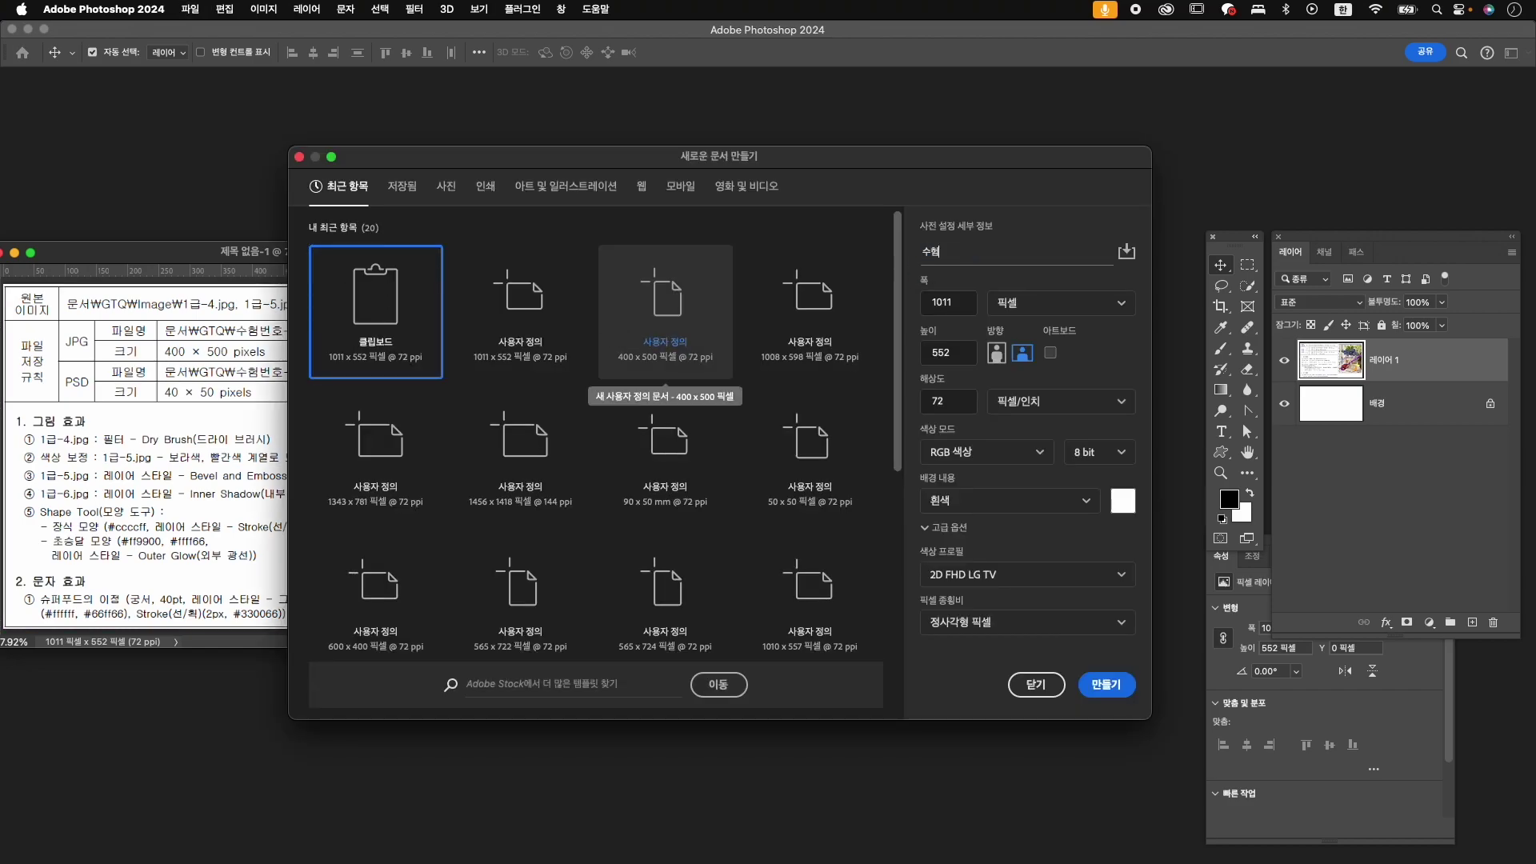
key("Tab")
key("Tab")
key("Tab")
type("50")
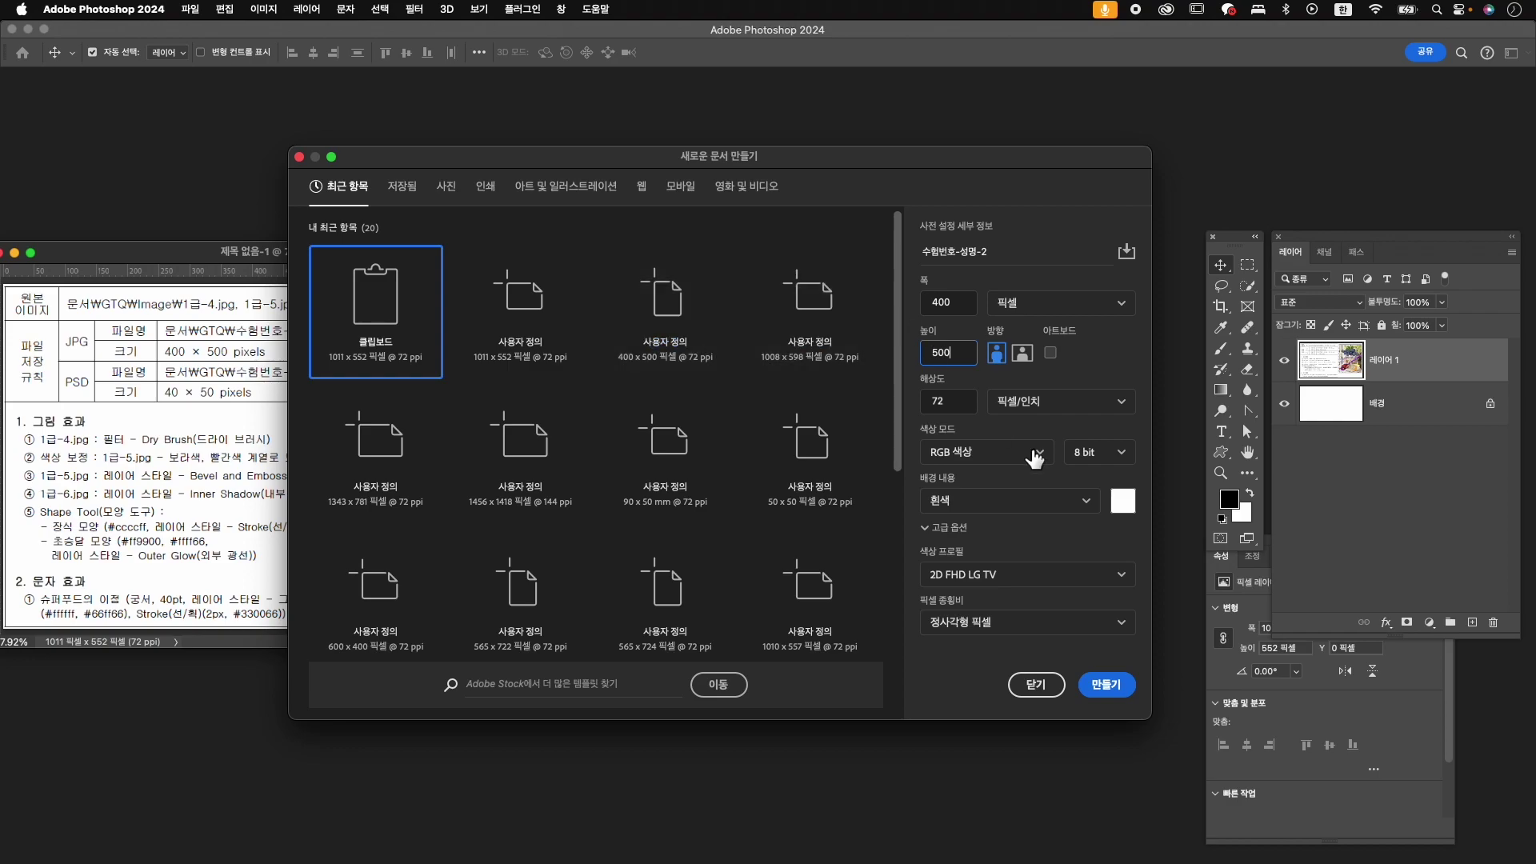
left_click(1118, 684)
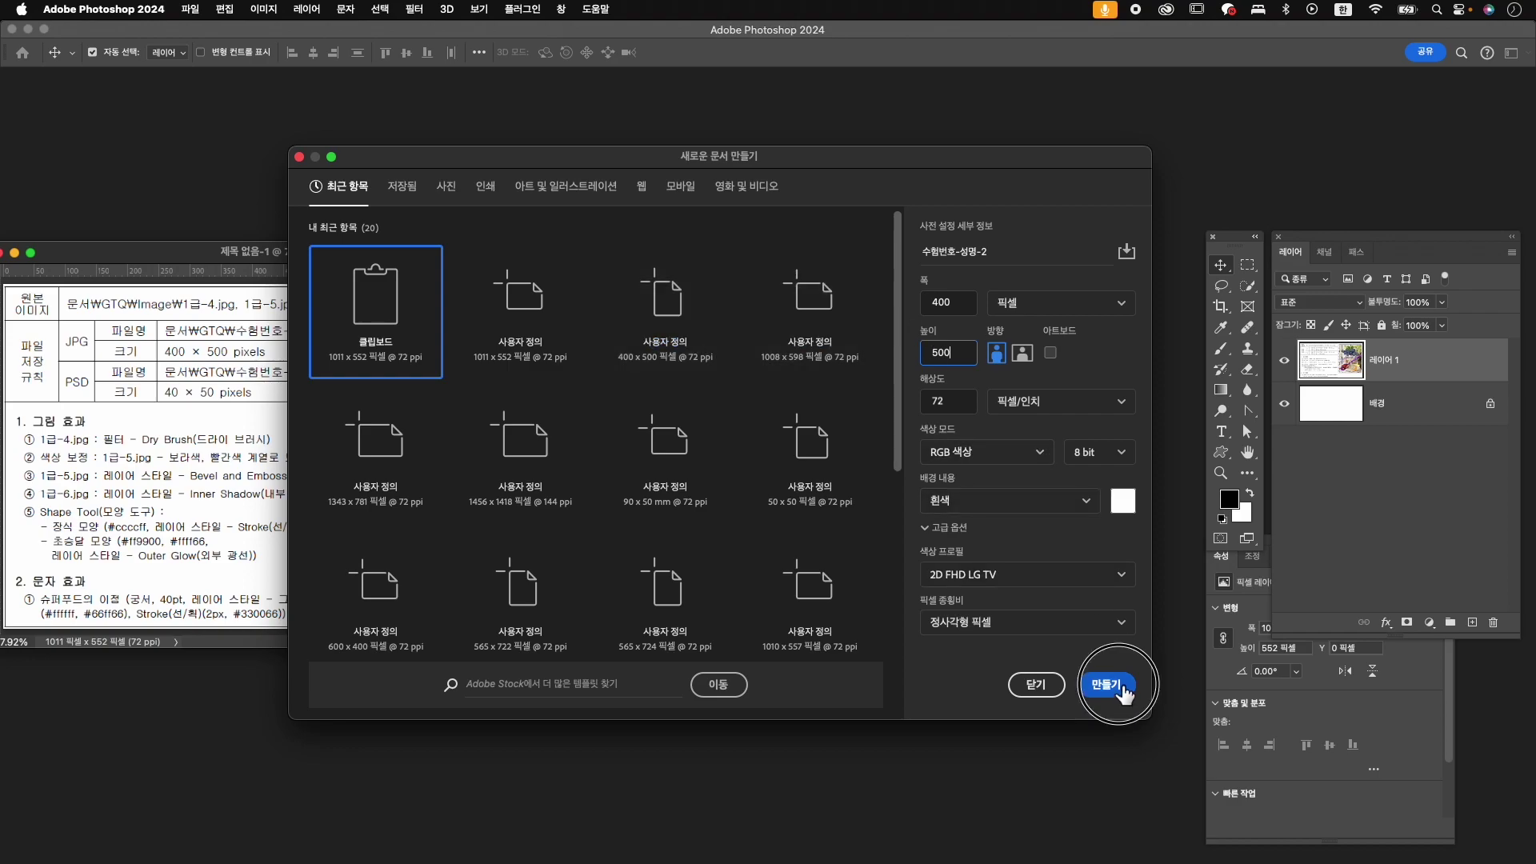
left_click_drag(234, 111, 822, 233)
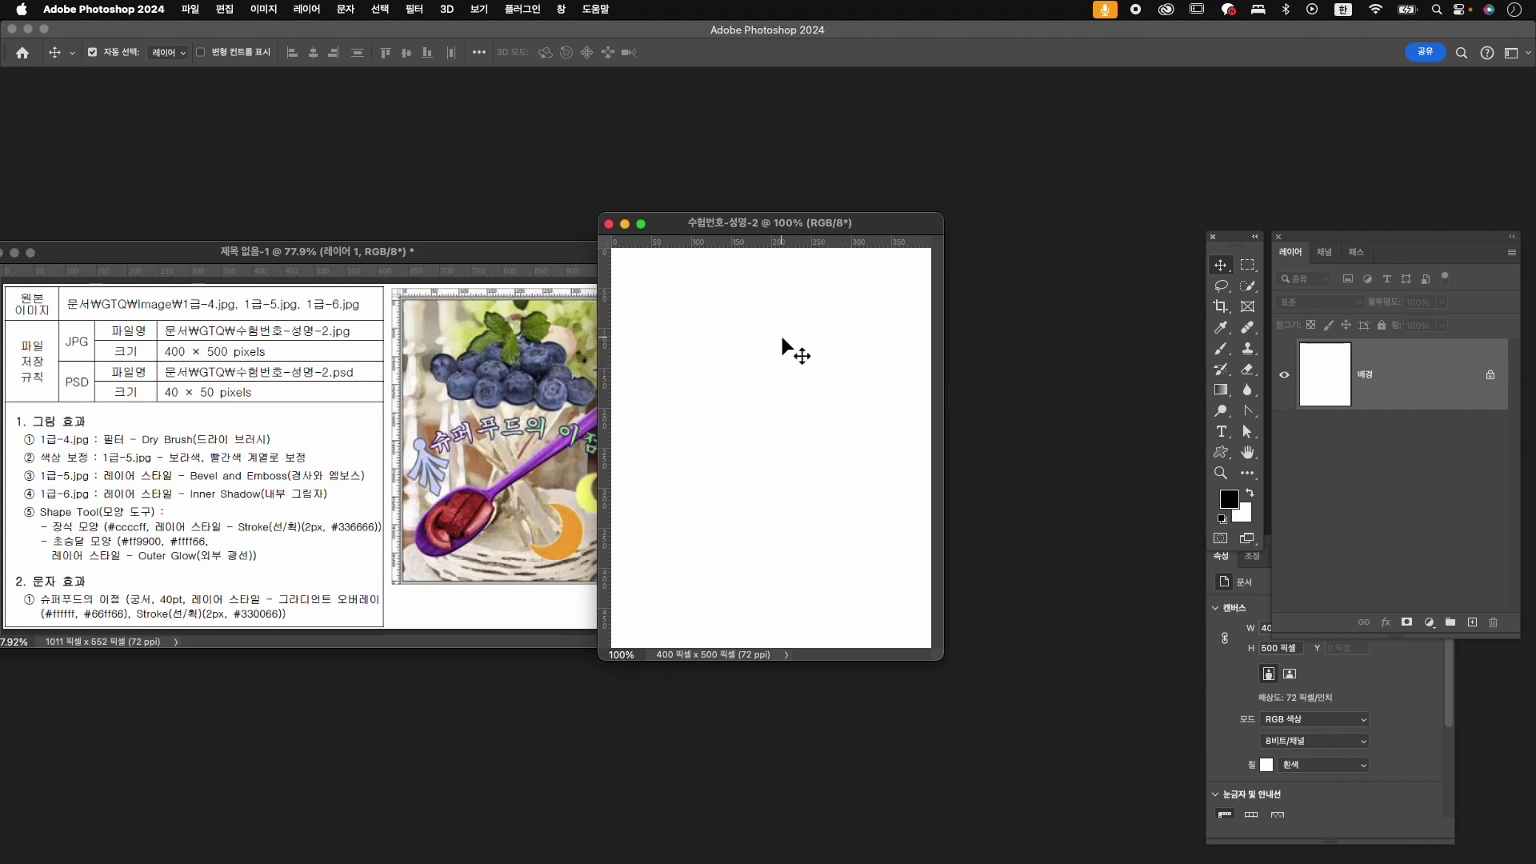
- Open 1급-4.jpg from the Image folder and move its window clear of the upper edge of the exam sheet
key("super+o")
left_click(799, 291)
left_click(987, 263)
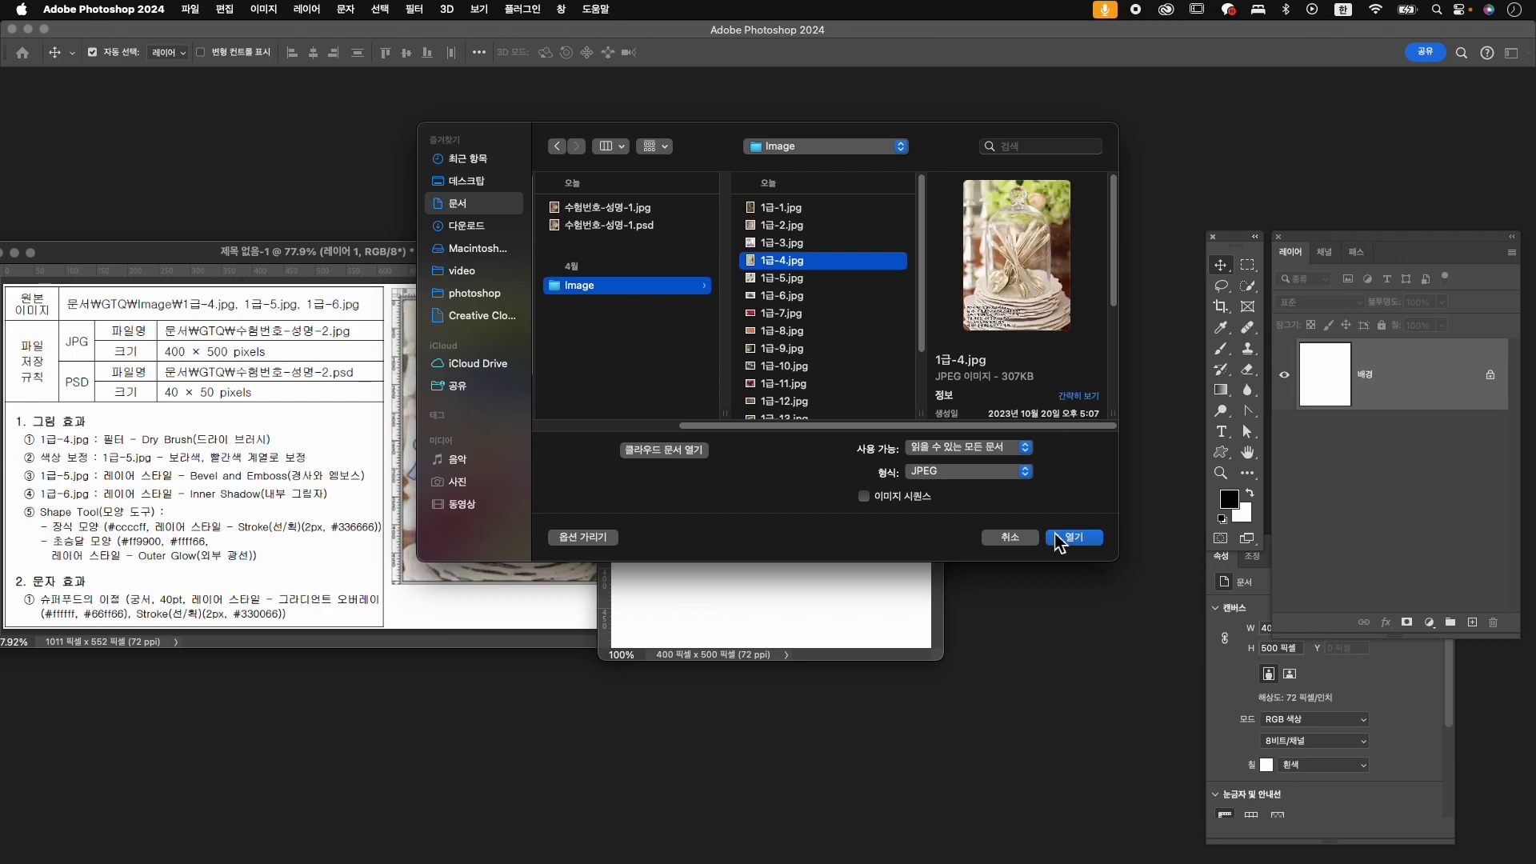
left_click(1073, 537)
left_click_drag(325, 128, 500, 141)
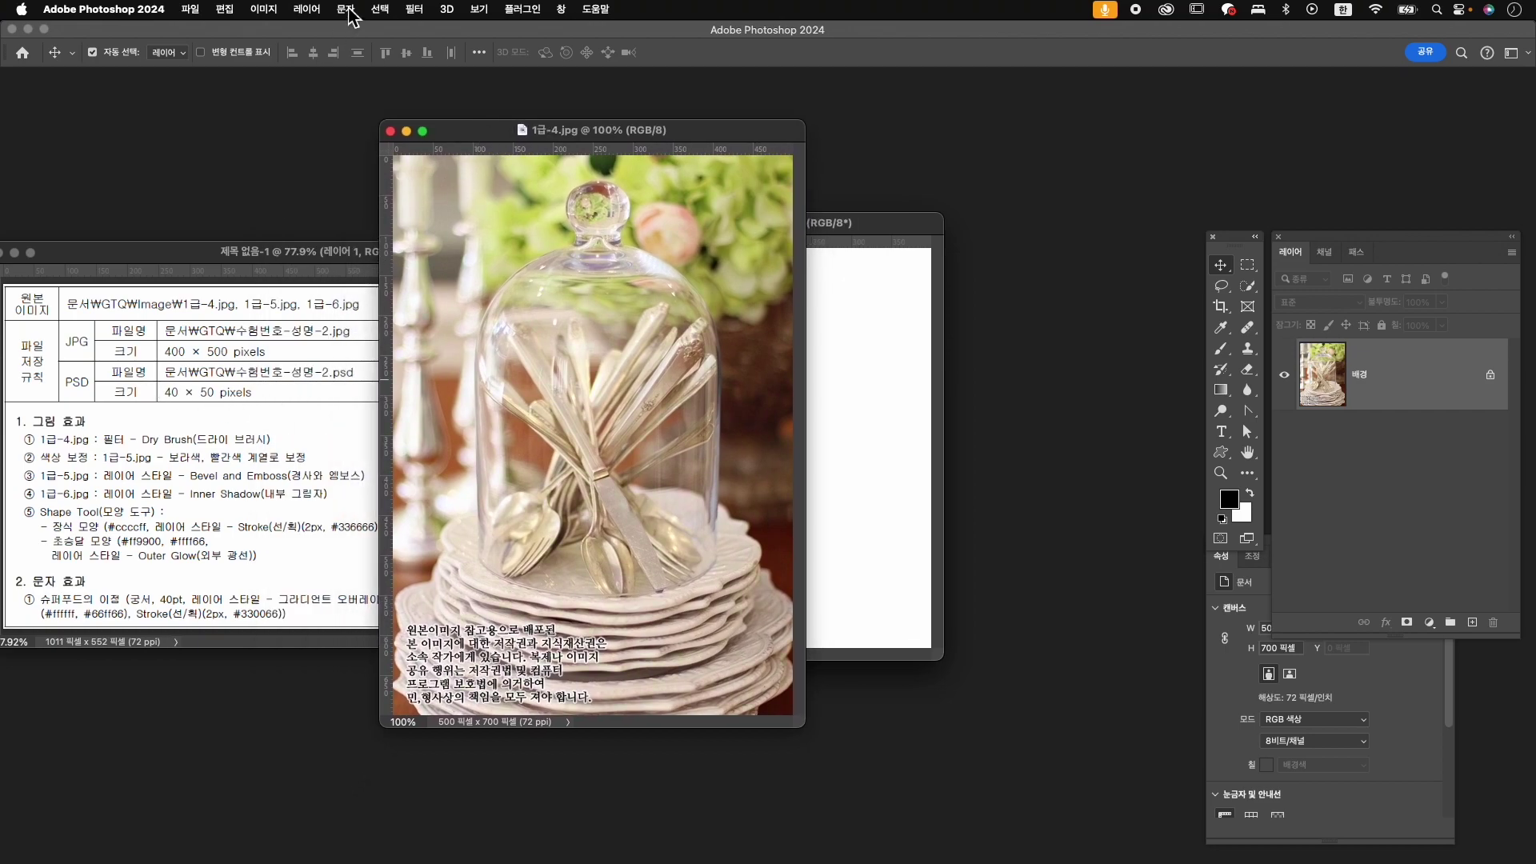
- Apply the Dry Brush artistic filter to the 1급-4.jpg photo
left_click(427, 8)
left_click(455, 127)
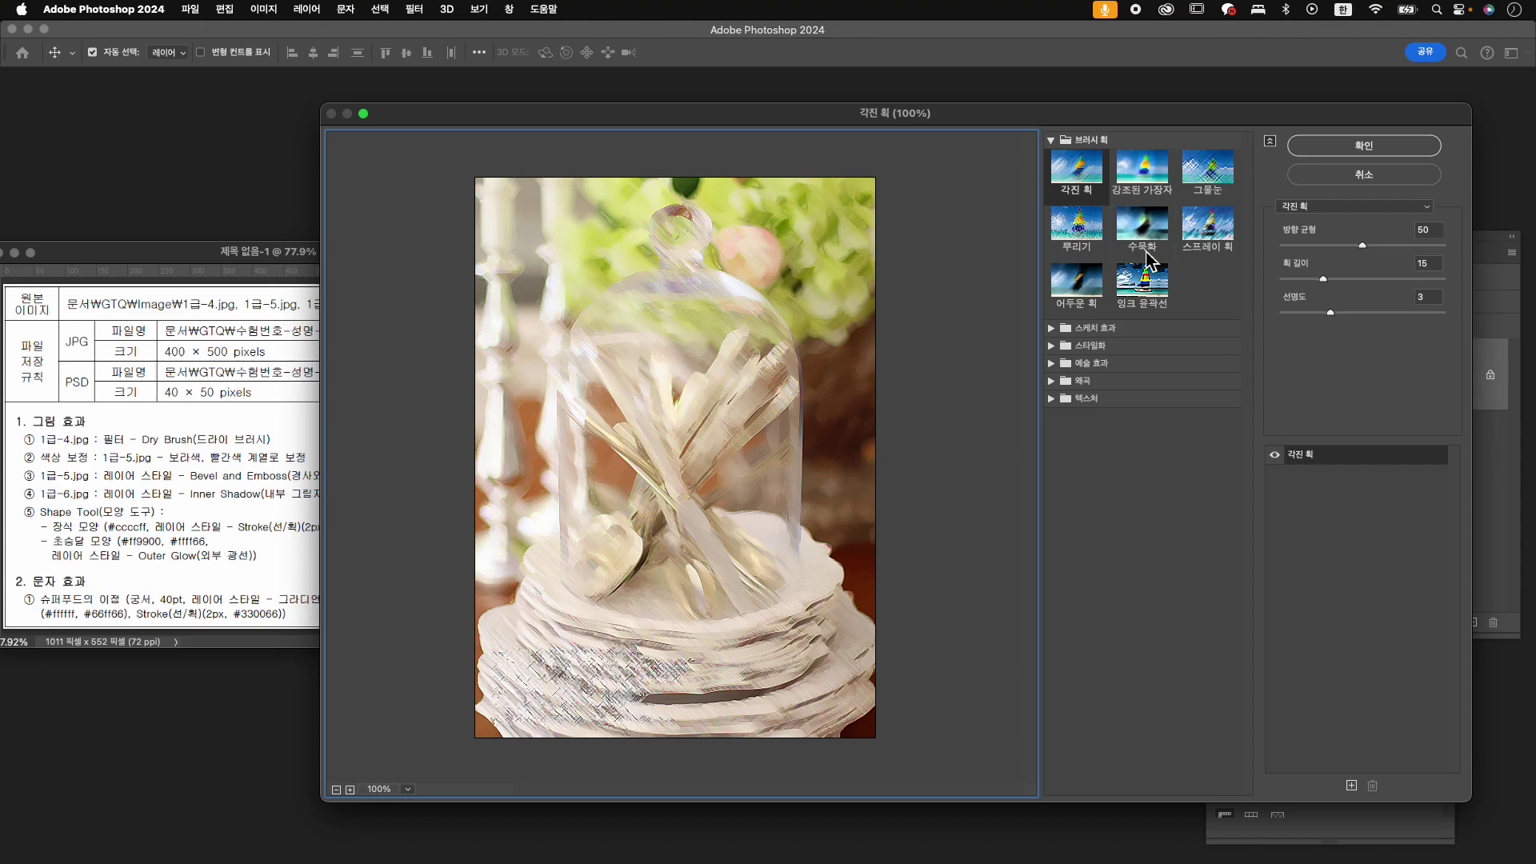
left_click(1060, 366)
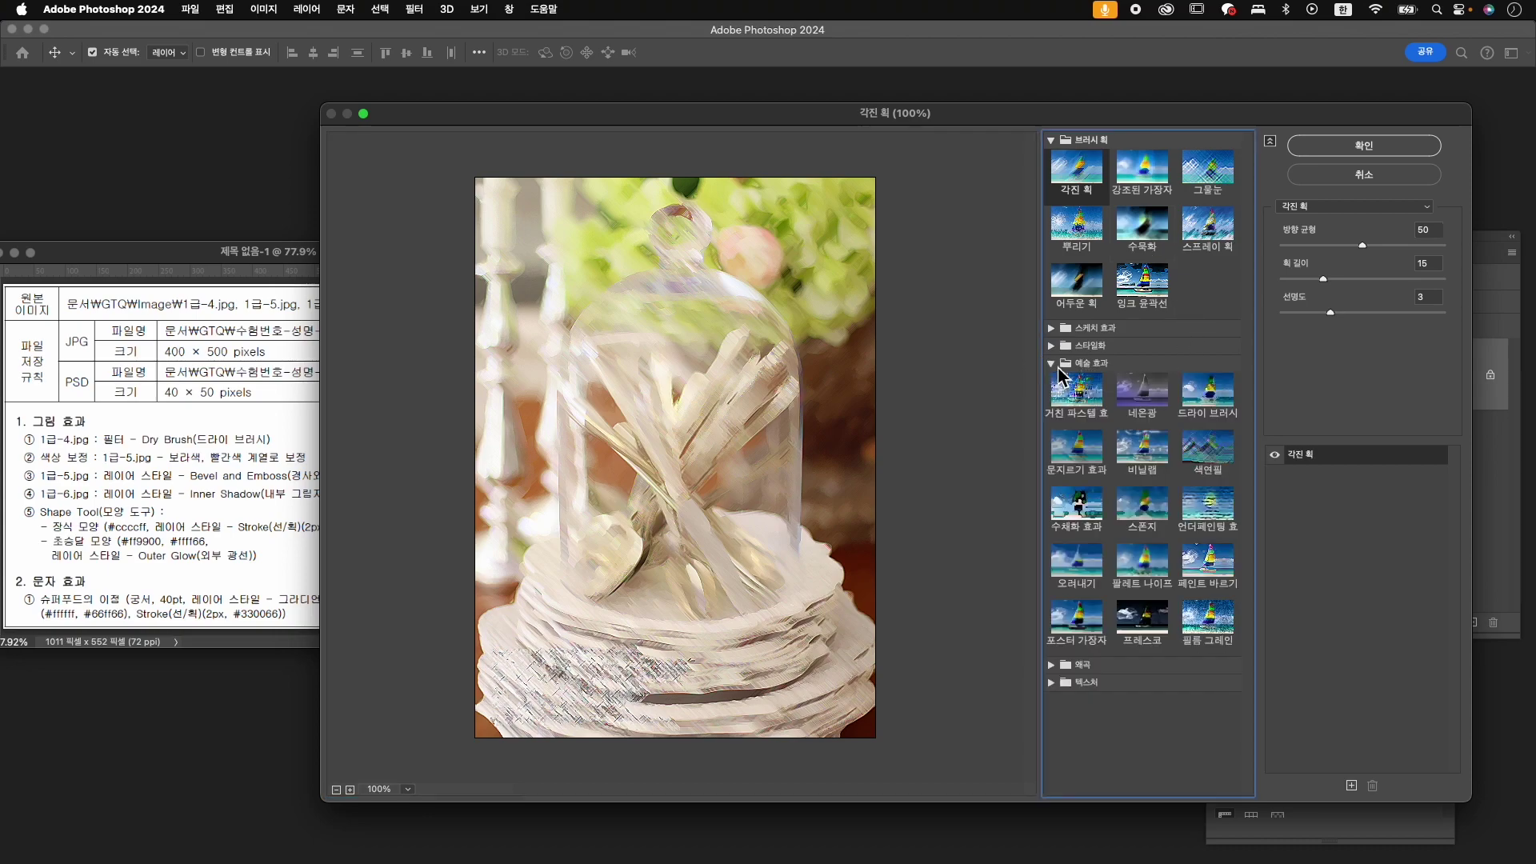
left_click(1209, 392)
left_click(1364, 146)
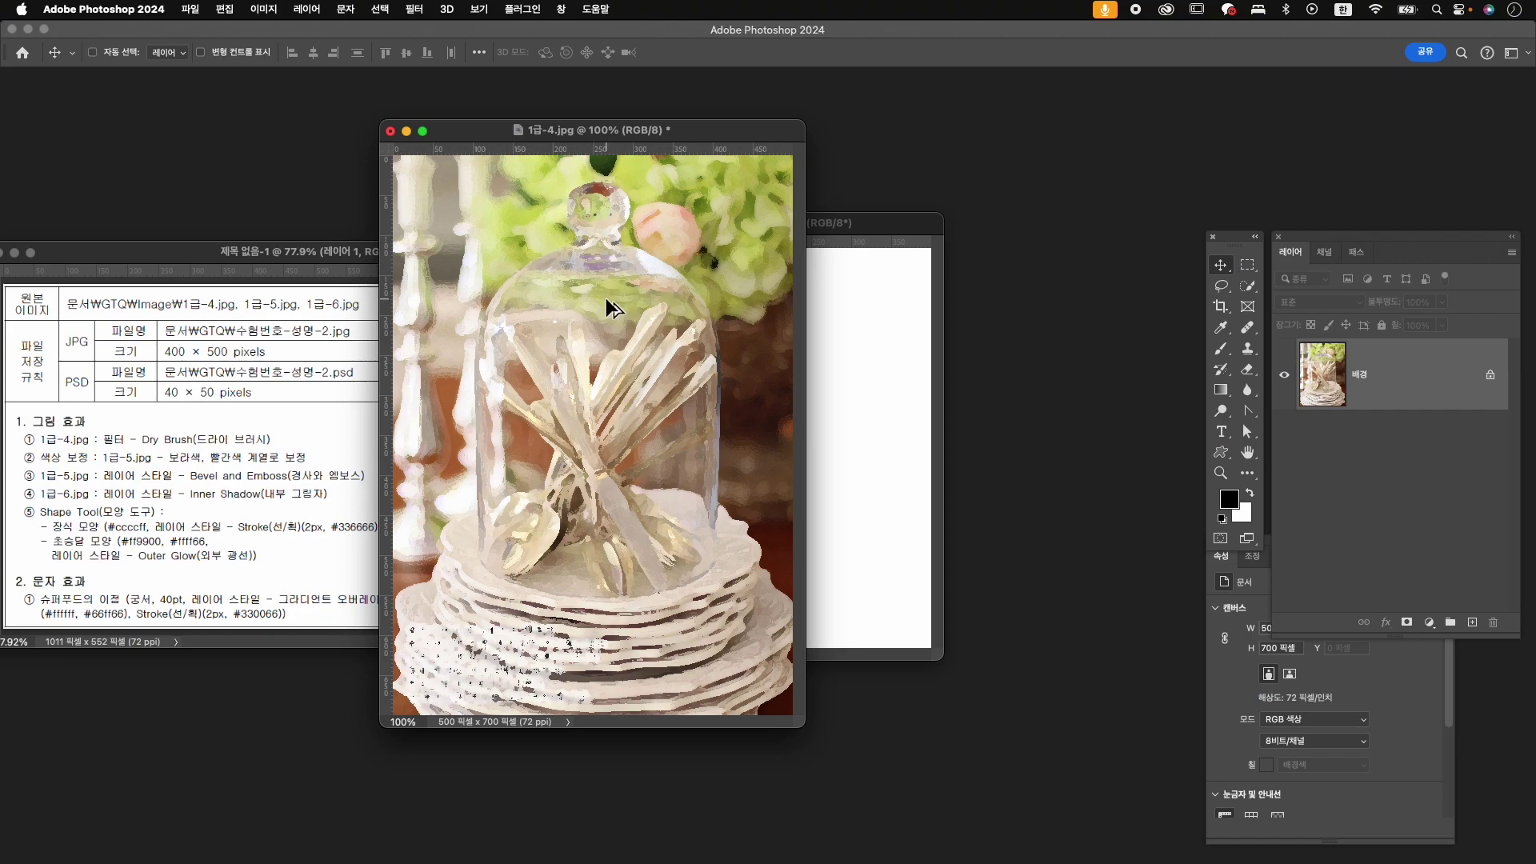
- Resize the filtered photo to 400 pixels wide, keeping its proportions
key("super+alt+i")
type("400")
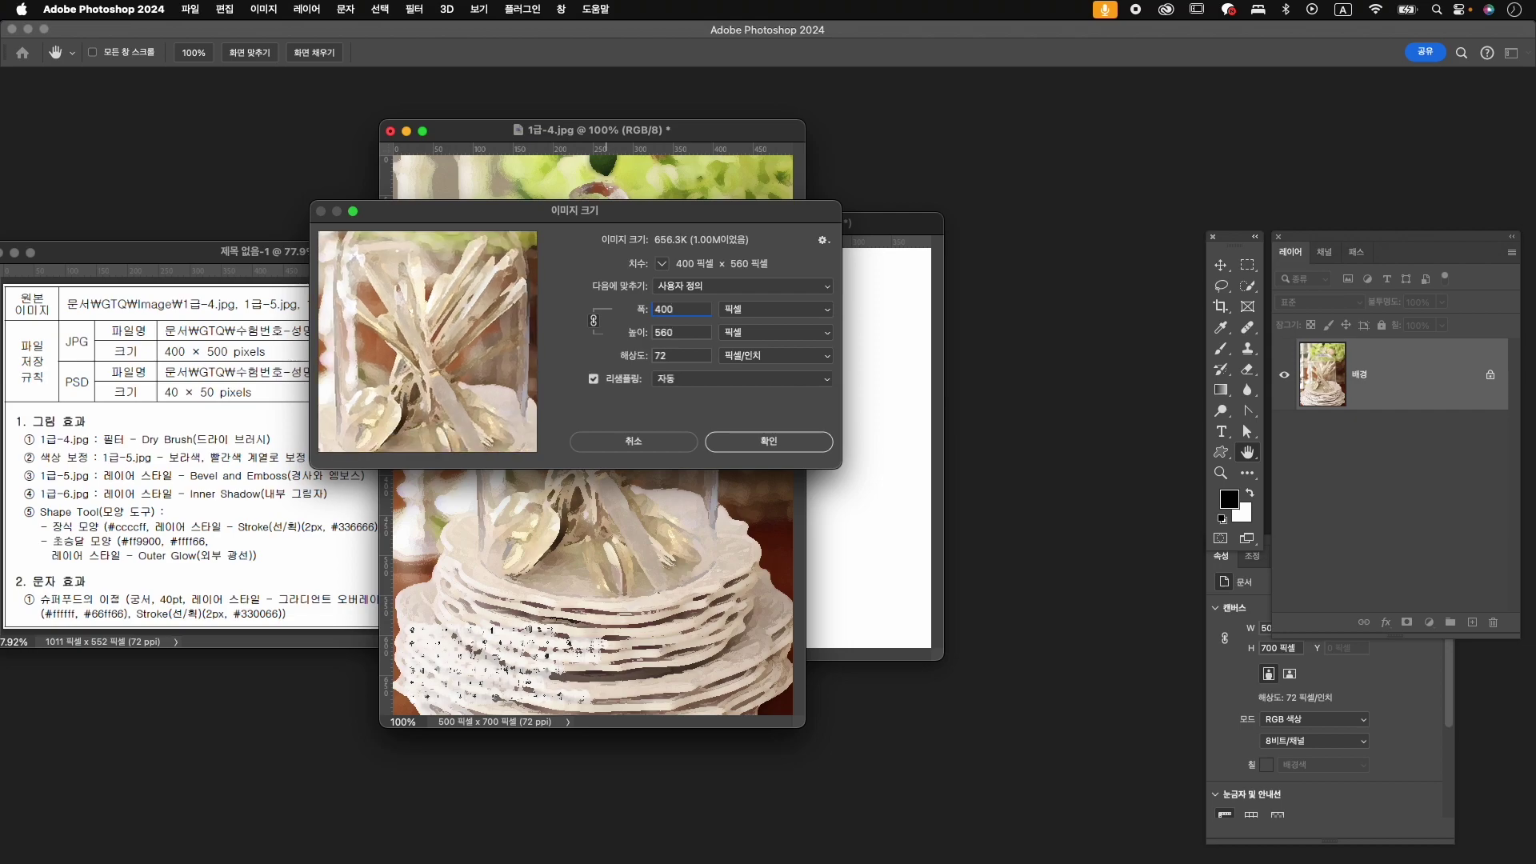
key("Return")
- Copy the filtered photo into the 수험번호-성명-2 document as a new layer and close 1급-4.jpg
left_click_drag(624, 312, 688, 324)
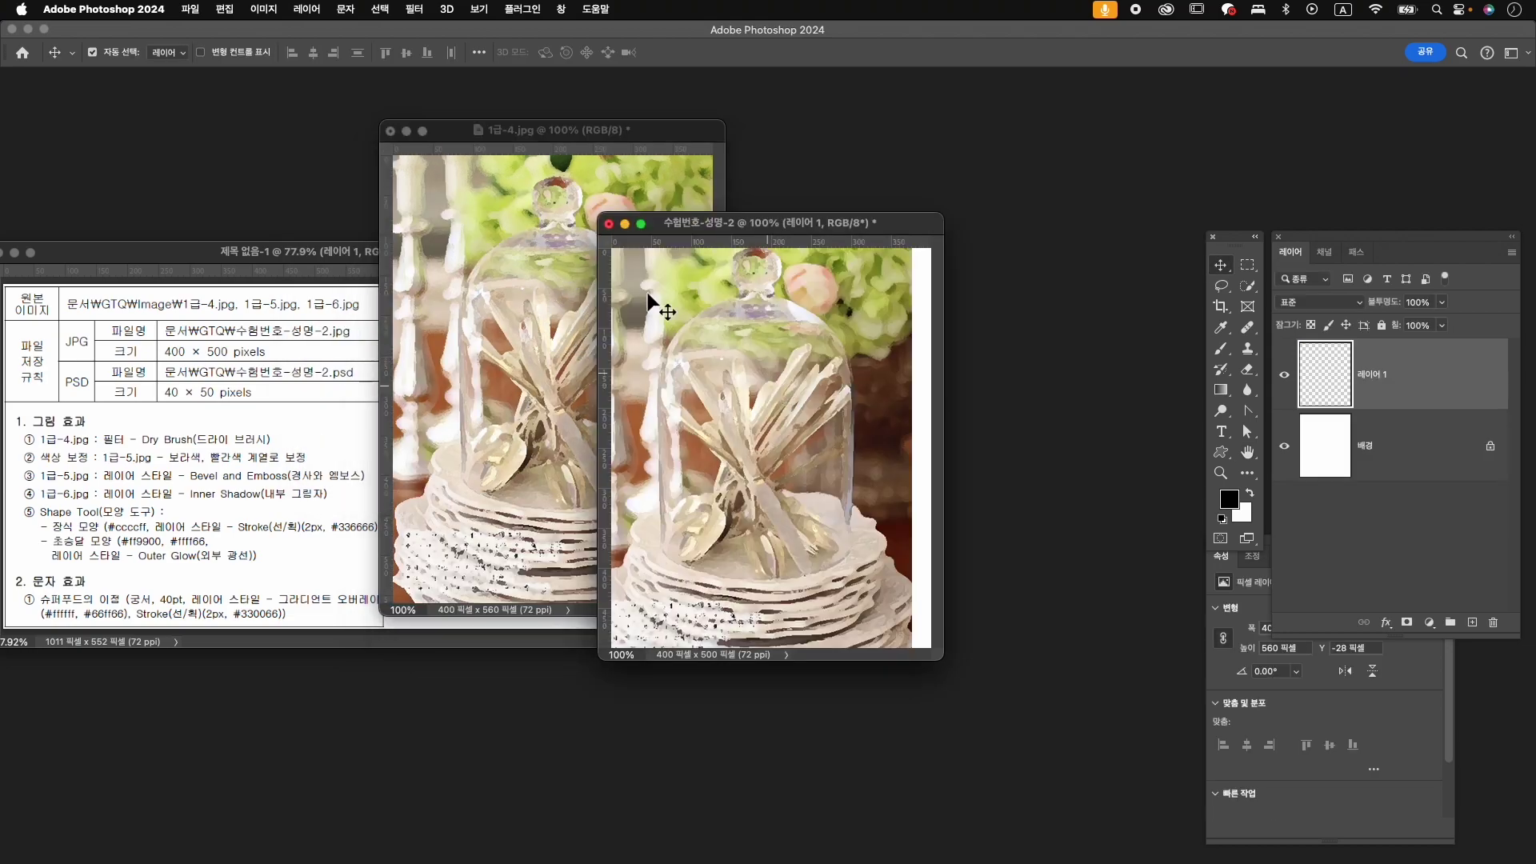
left_click(390, 130)
left_click(768, 364)
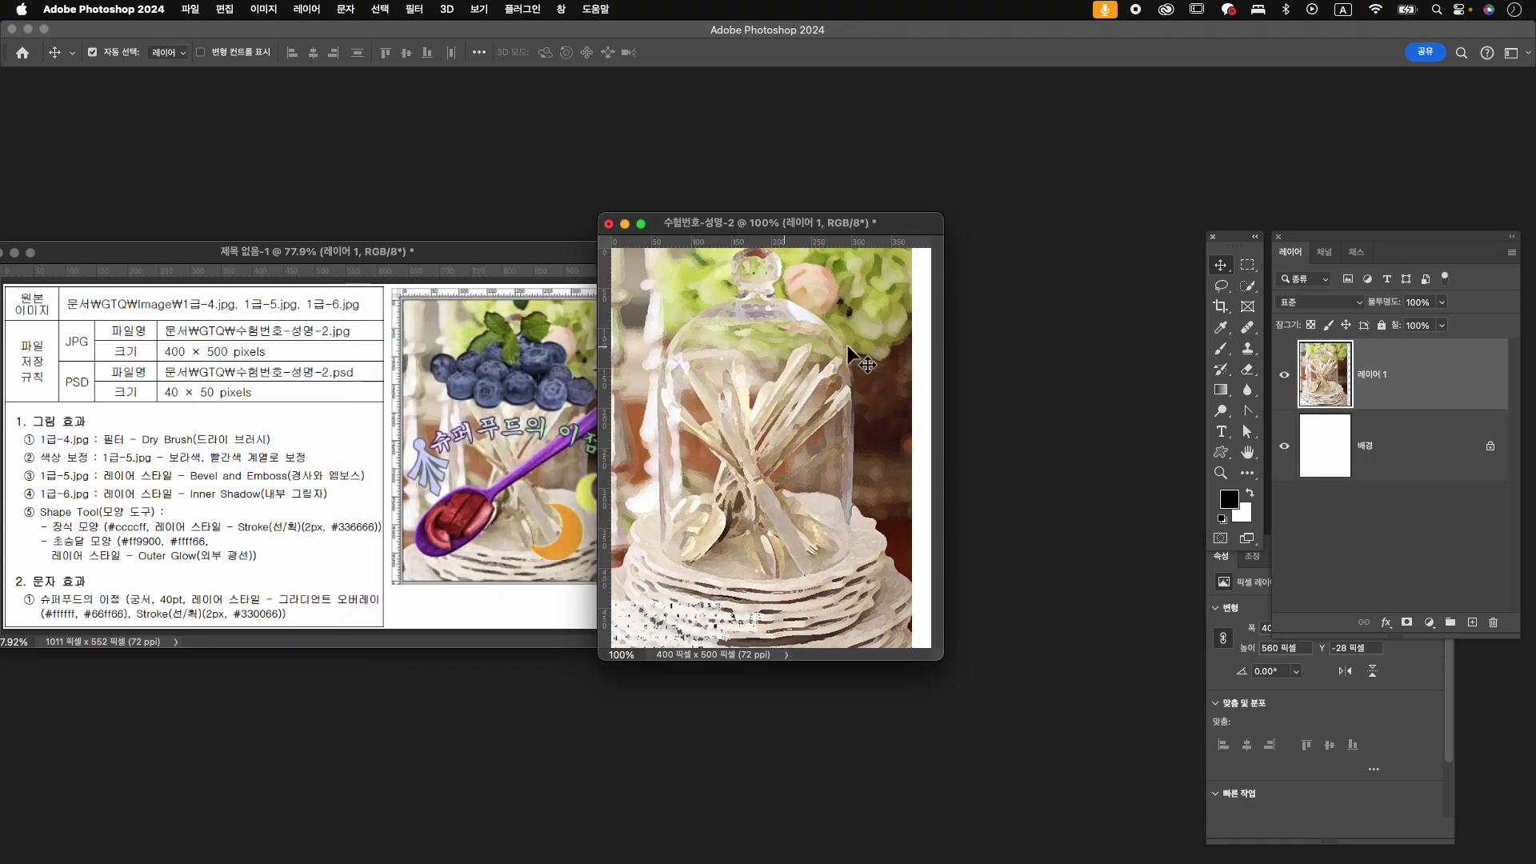
- Center the photo layer relative to the canvas both ways, and shift it down until its top edge meets the canvas top
left_click_drag(1221, 265, 1277, 276)
left_click(480, 53)
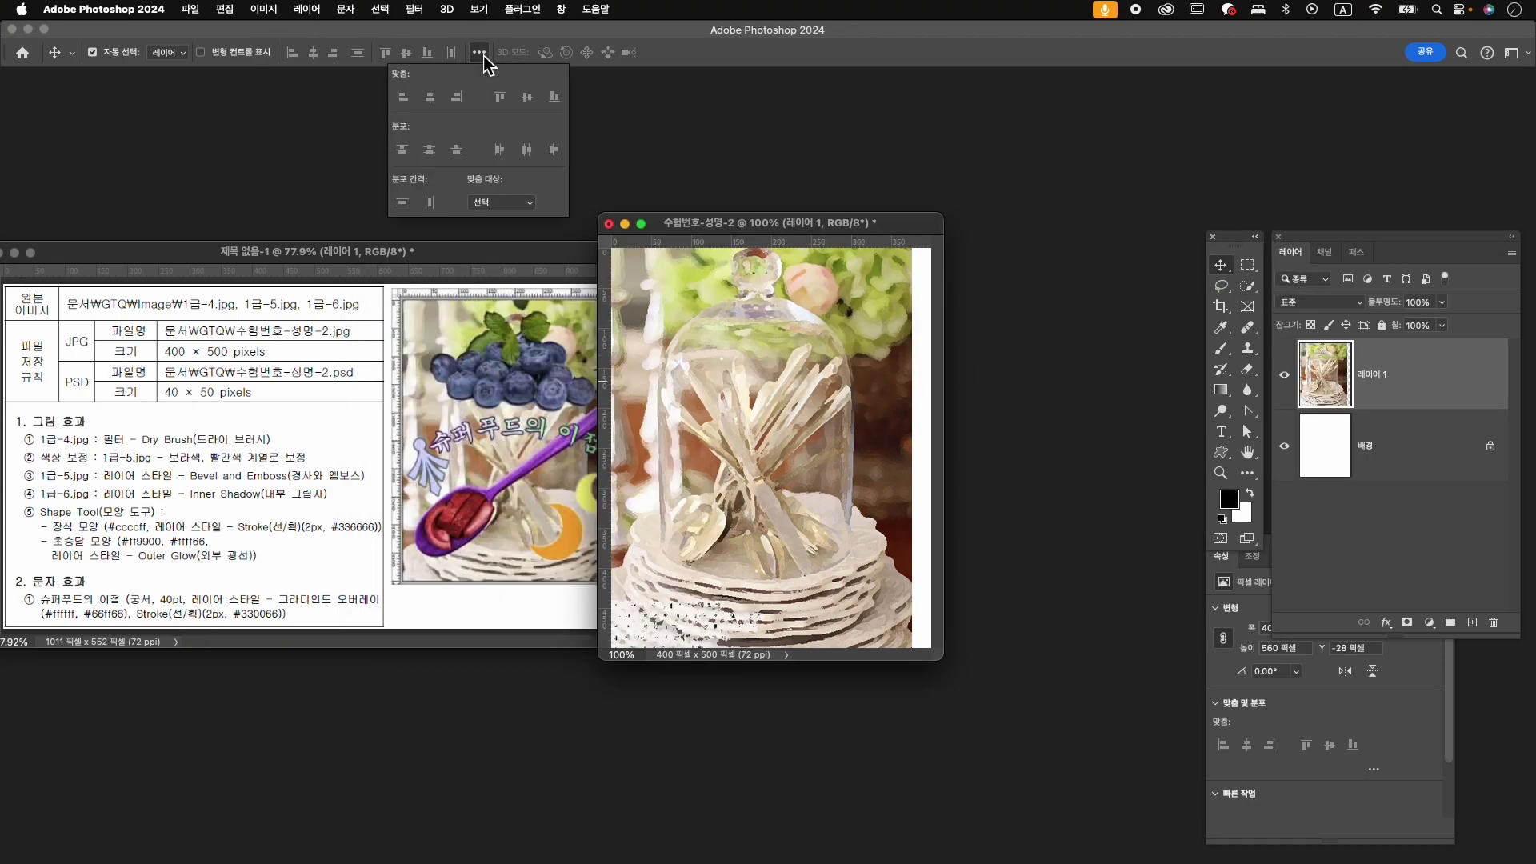
left_click(528, 205)
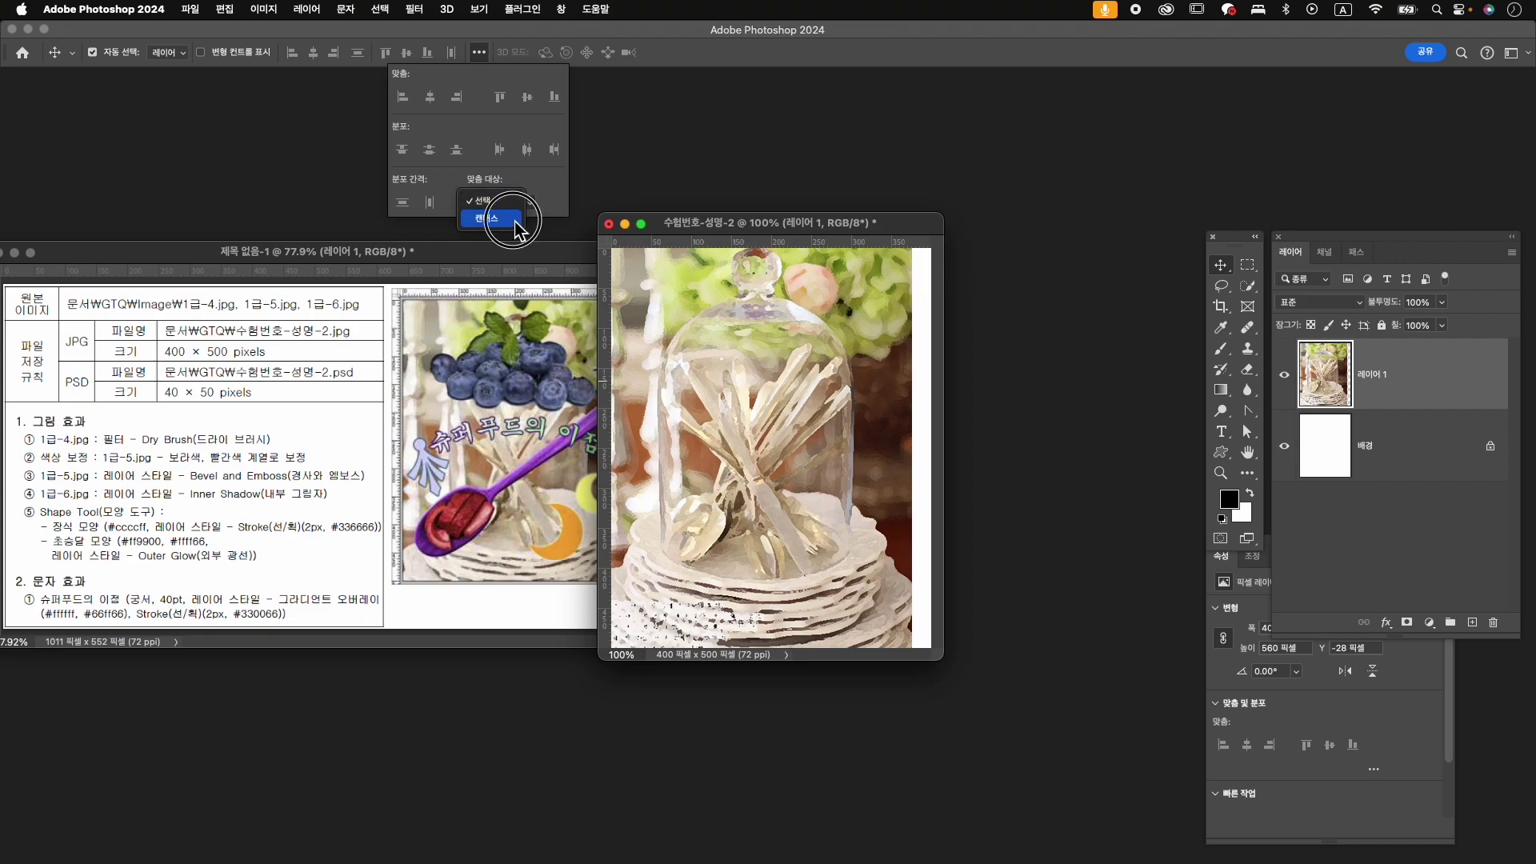
left_click(516, 226)
left_click(430, 96)
left_click(526, 97)
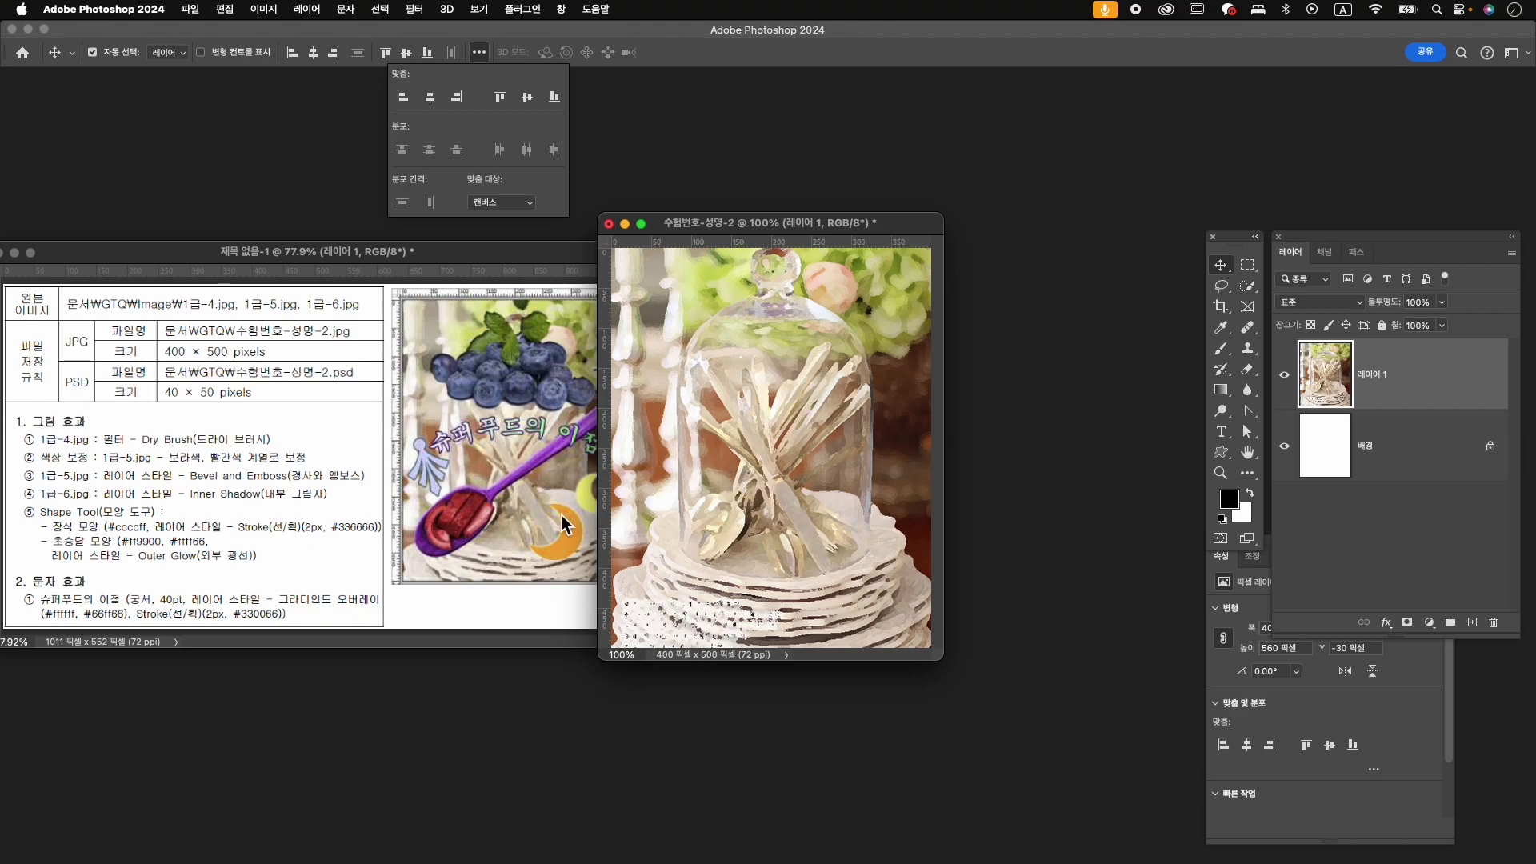
left_click_drag(782, 496, 767, 582)
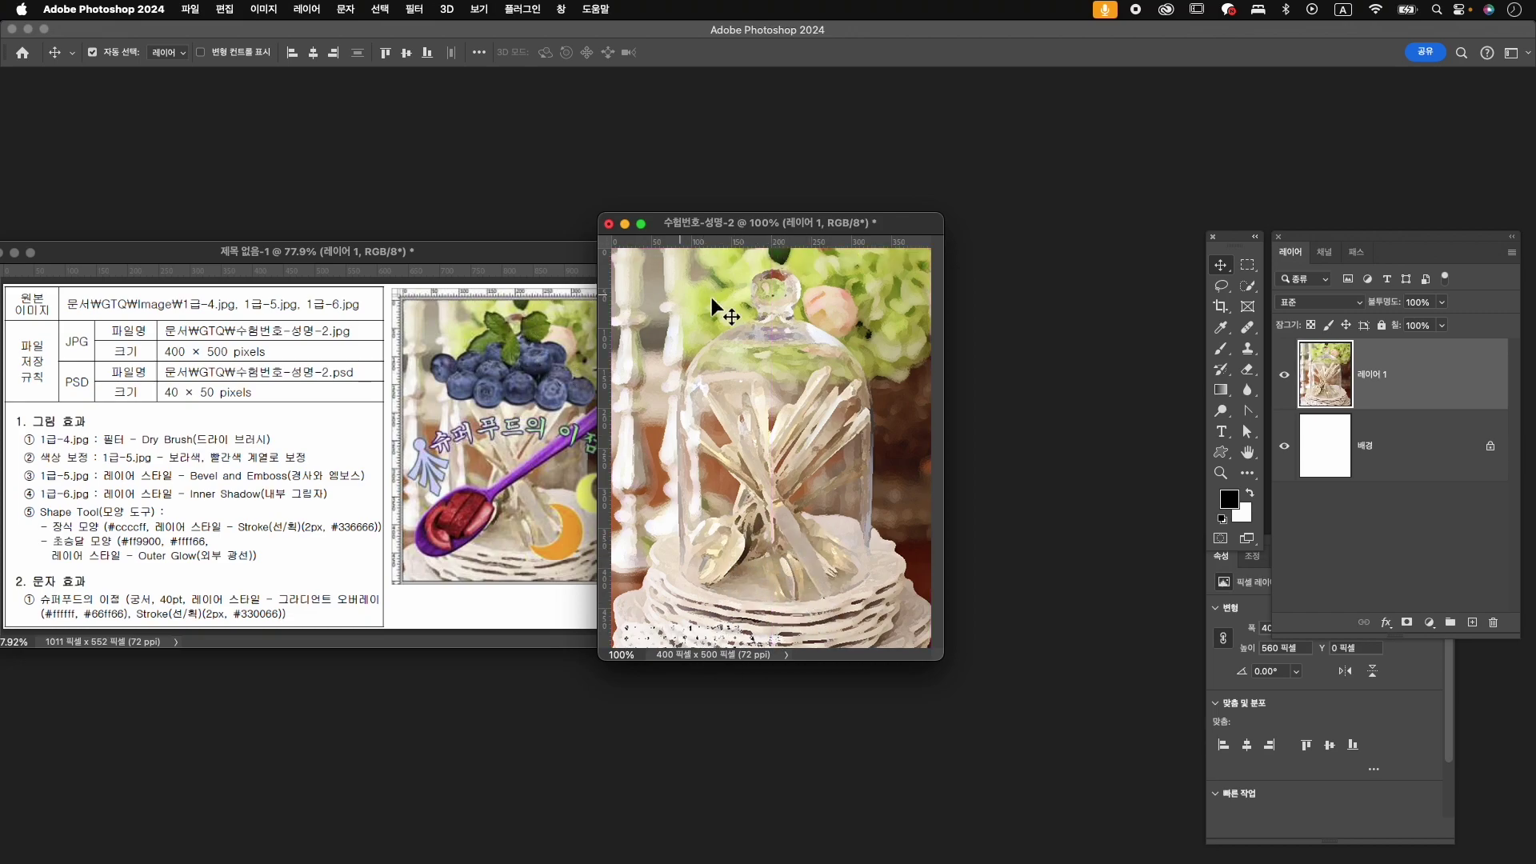
- Nudge the photo layer up to Y −2 px and rename the layer 1-4
left_click_drag(780, 280, 780, 278)
left_click_drag(943, 660, 987, 704)
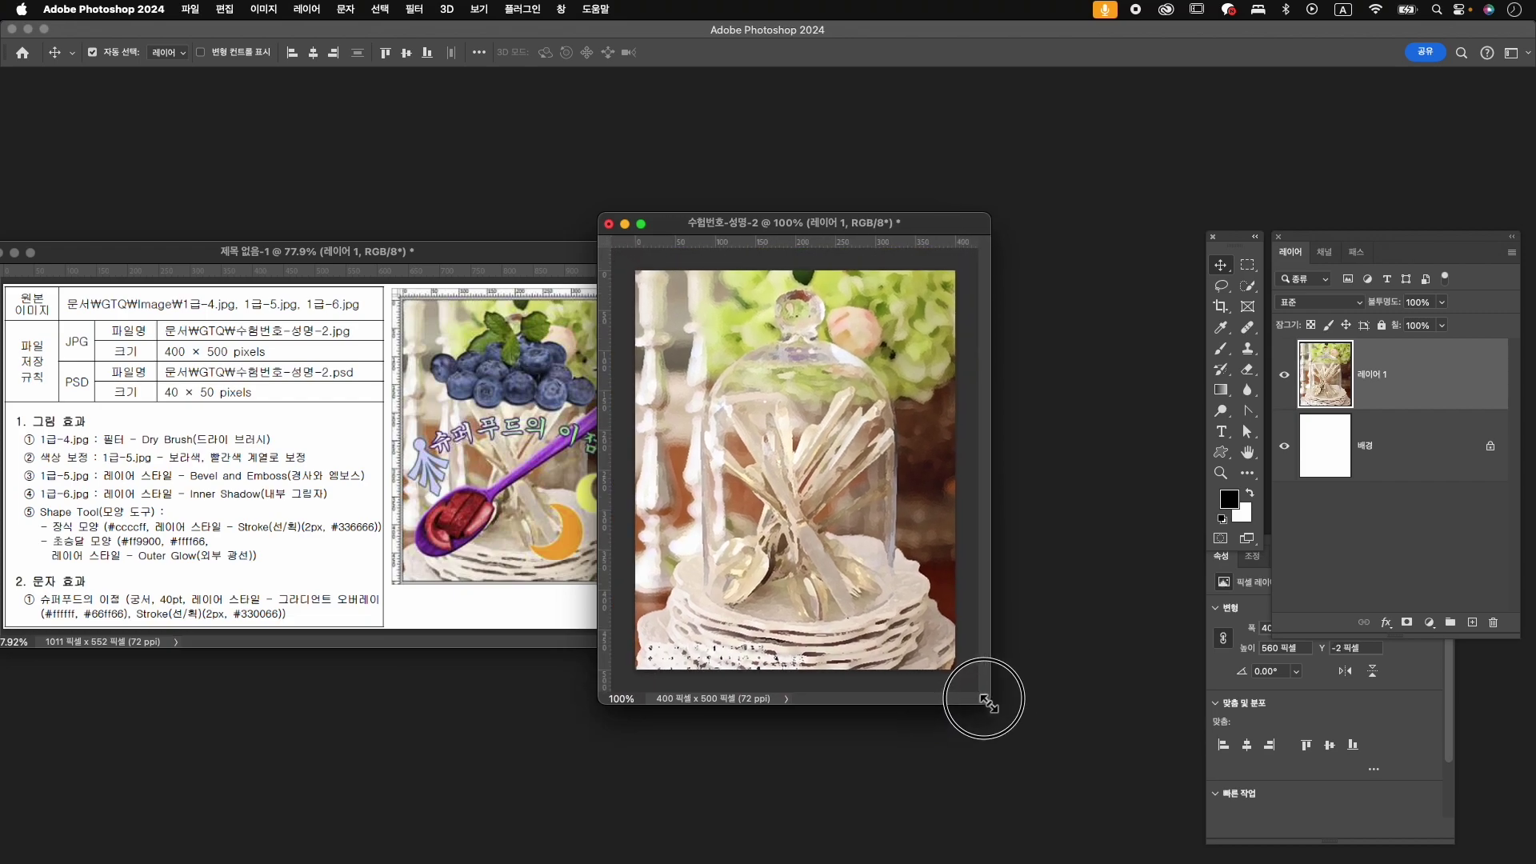
left_click_drag(796, 231, 861, 221)
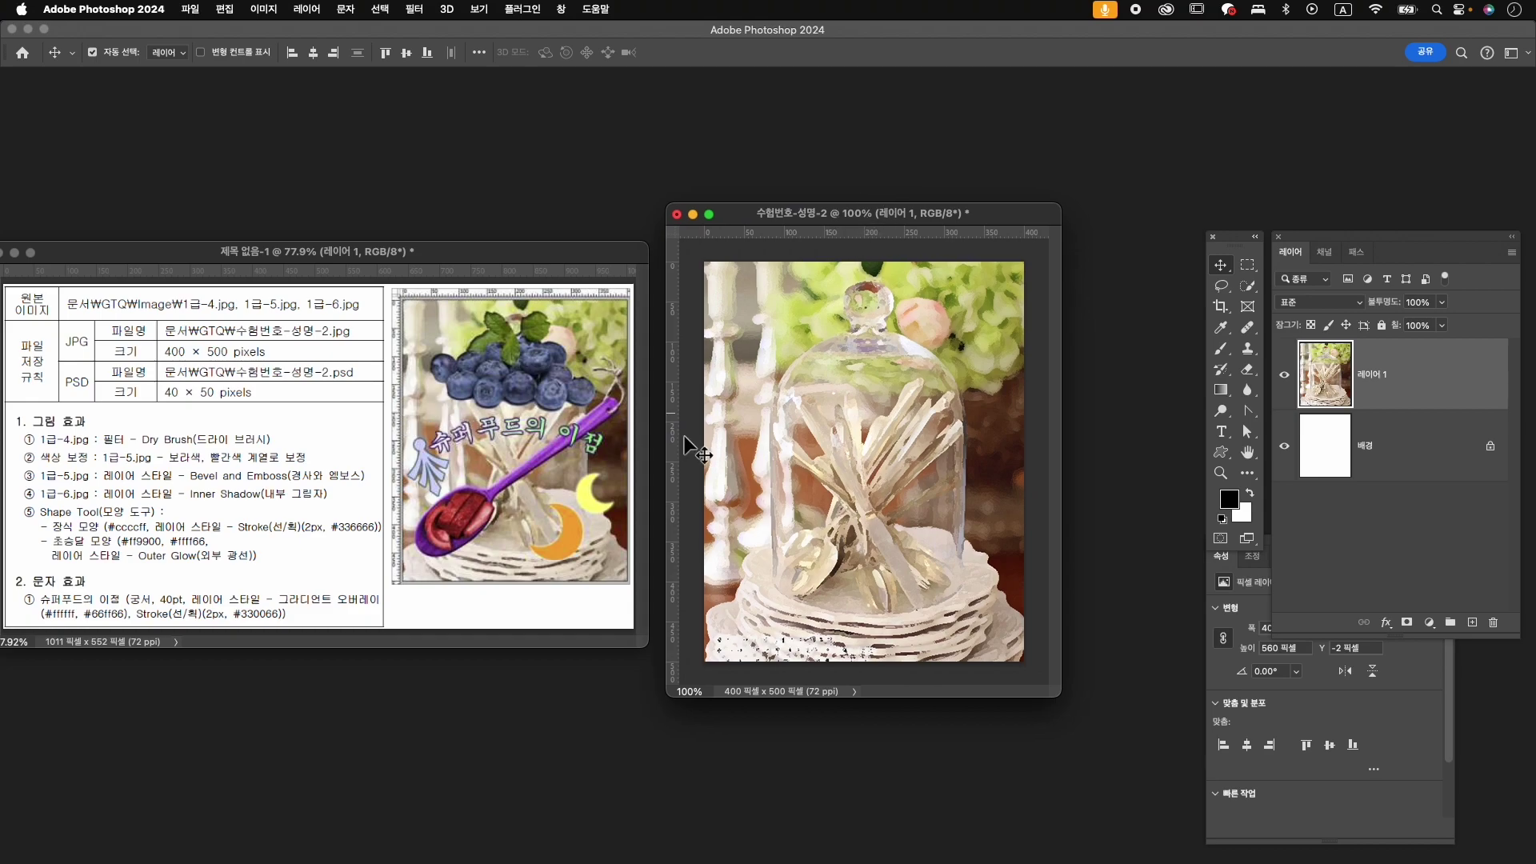
double_click(1383, 376)
type("1-4")
key("Return")
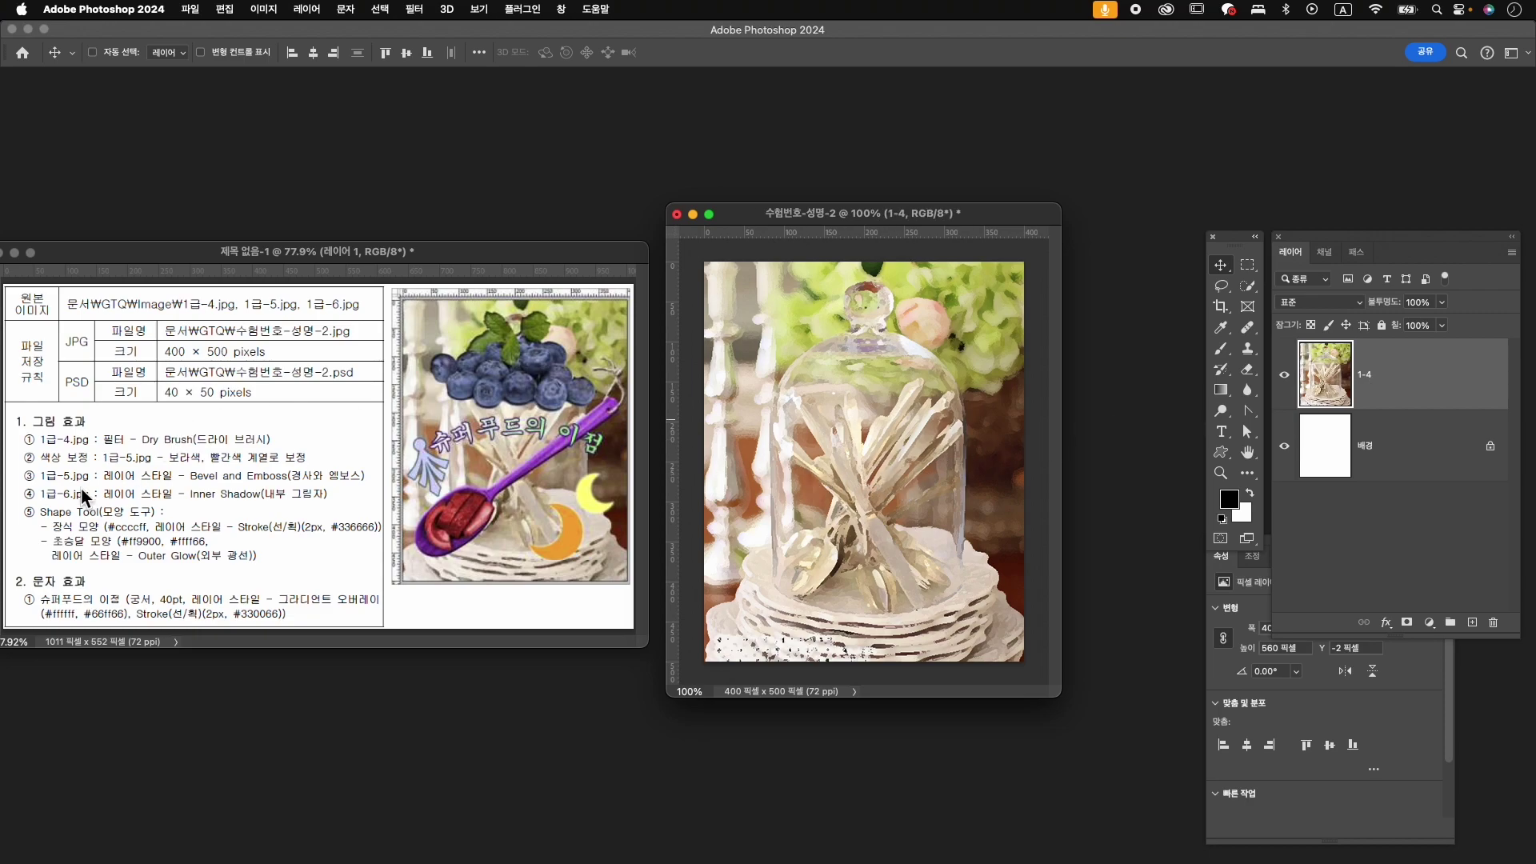
- Open 1급-5.jpg from the Image folder and place its window clear of the reference sheet
key("super+o")
left_click(972, 280)
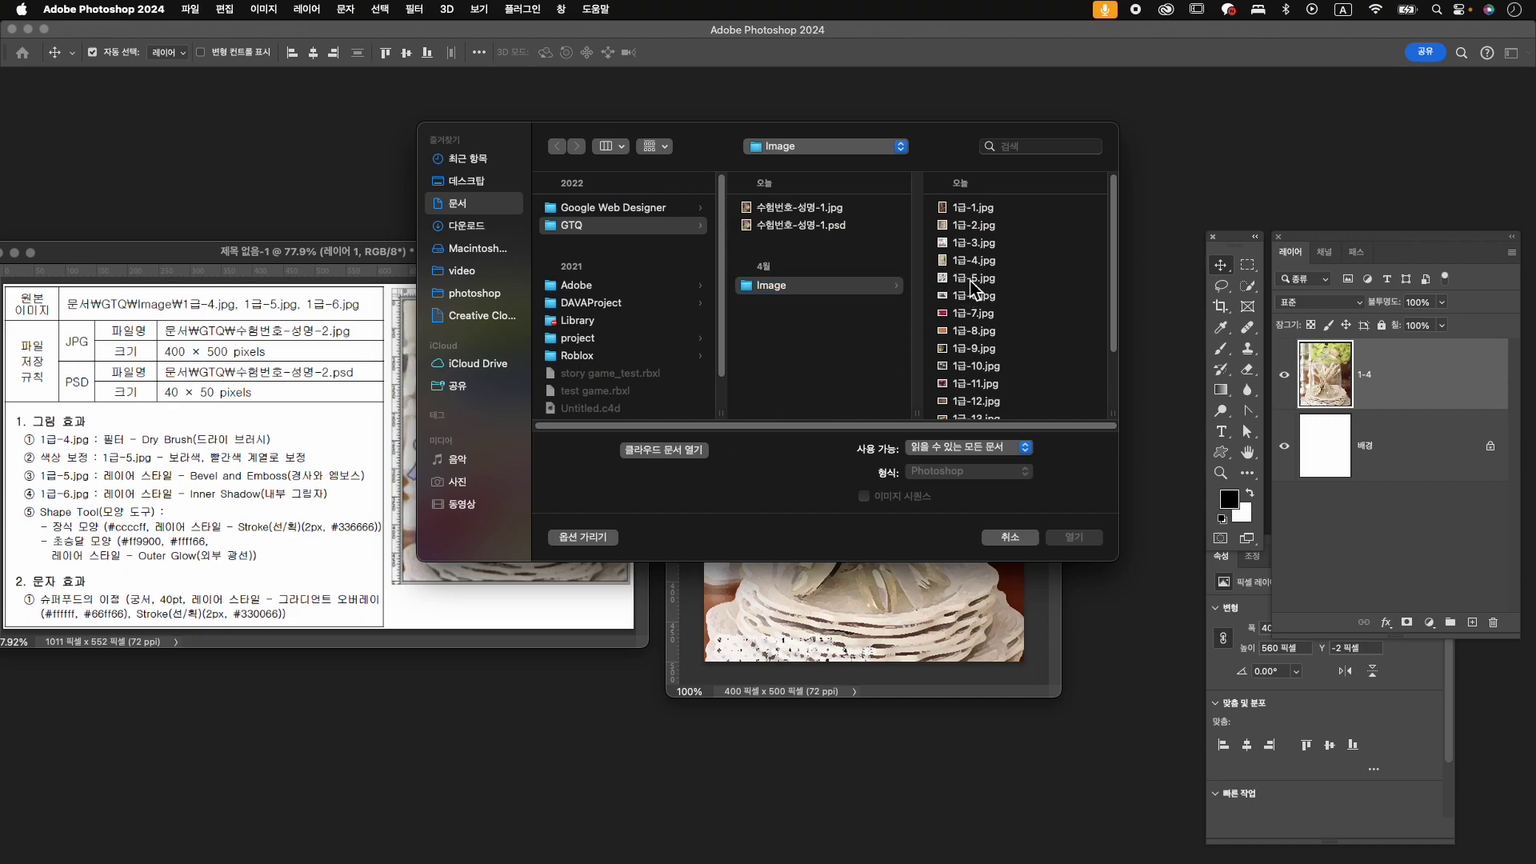
left_click(1072, 538)
left_click_drag(272, 128, 878, 149)
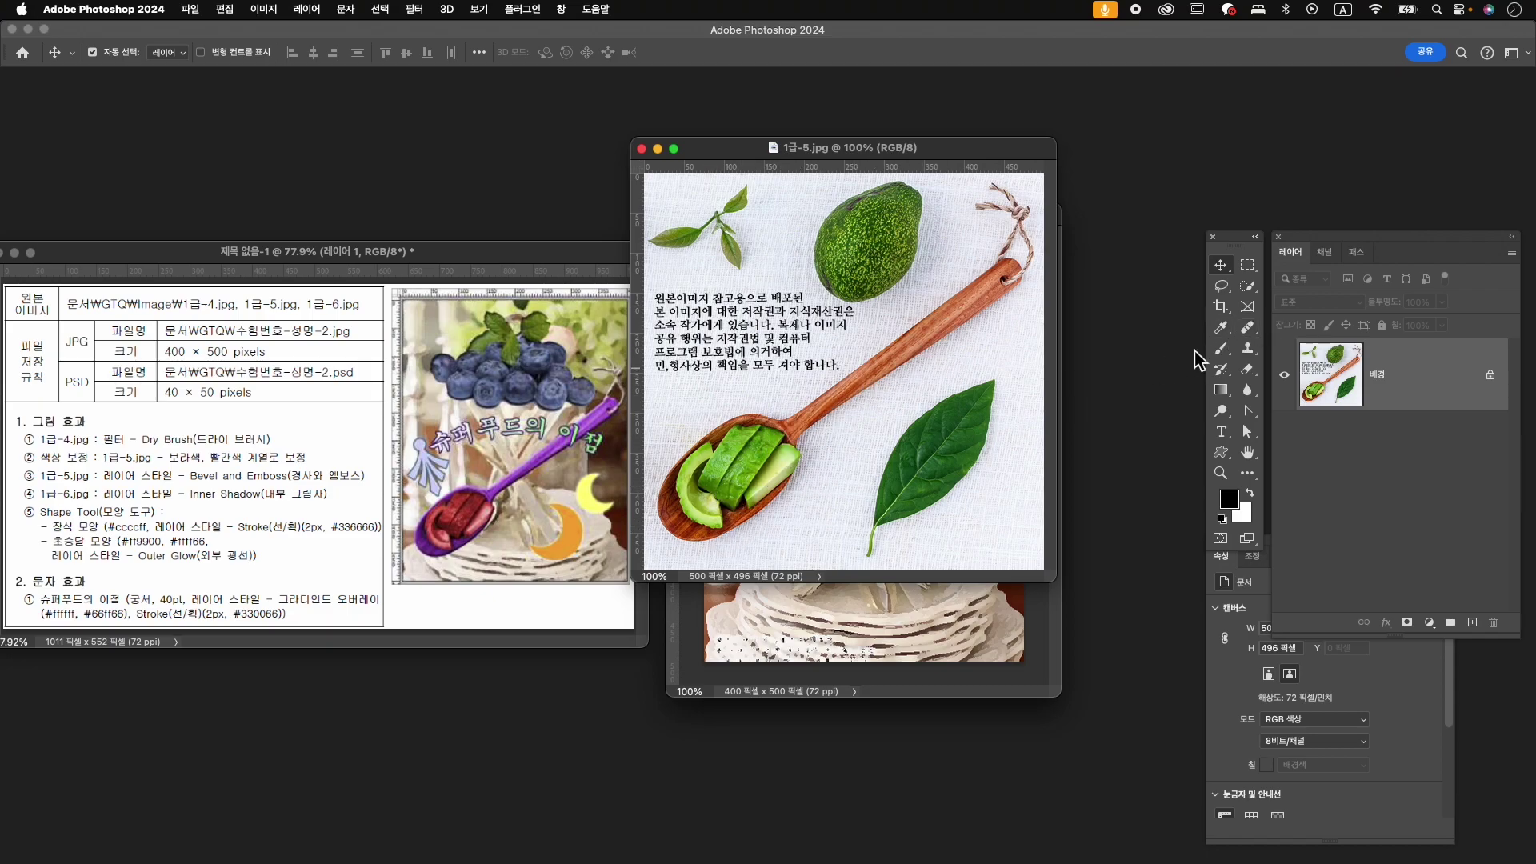
- Select the avocado pieces in the spoon's bowl with the Quick Selection tool
left_click_drag(1247, 285, 1276, 304)
left_click(1296, 300)
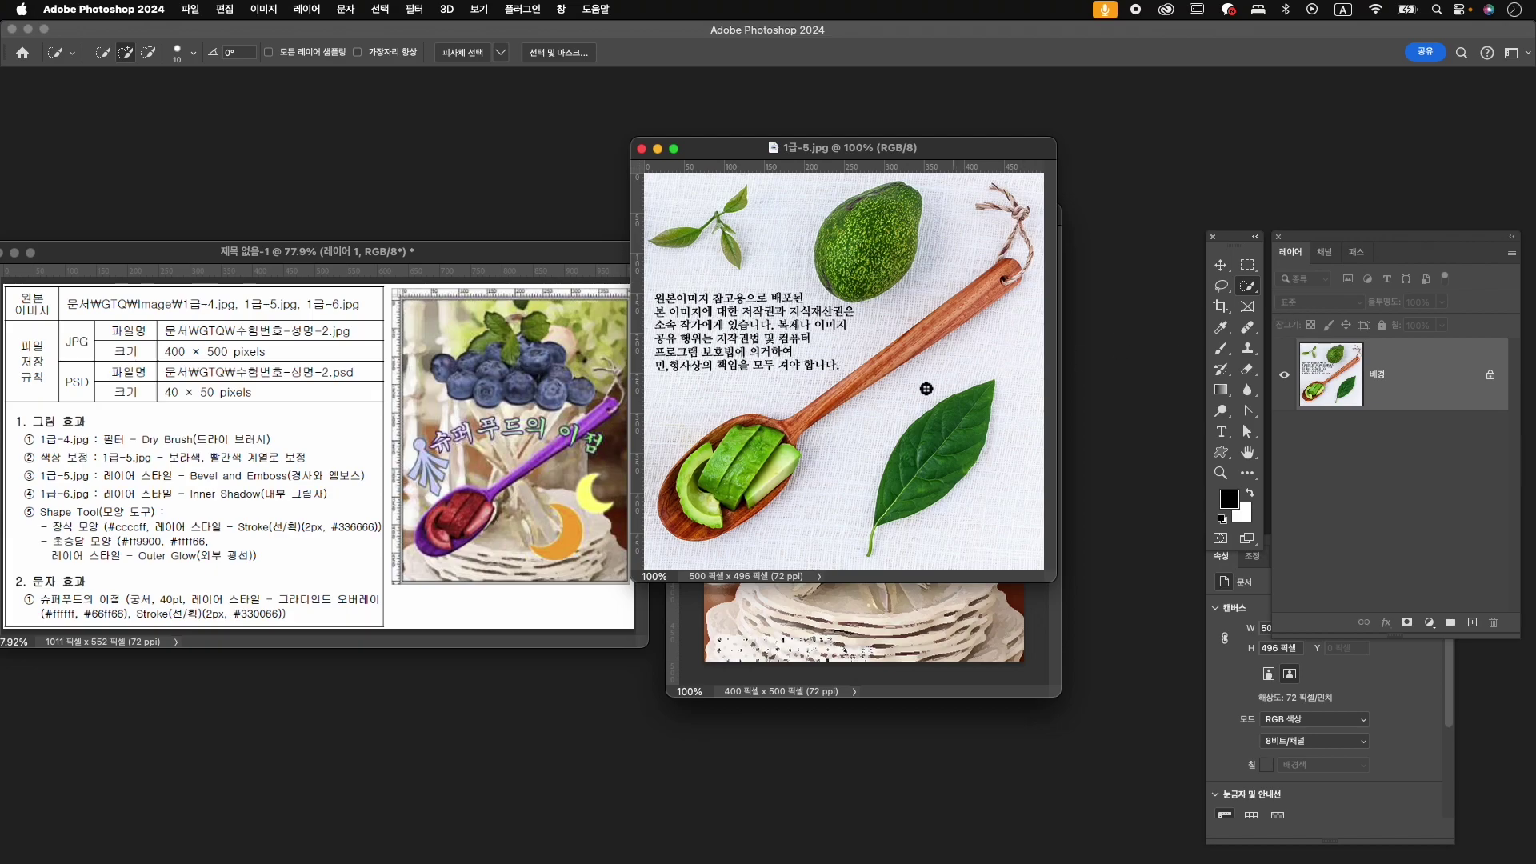
mouse_move(741, 471)
left_mouse_down()
mouse_move(752, 448)
mouse_move(716, 480)
mouse_move(780, 468)
mouse_move(690, 497)
mouse_move(712, 516)
left_mouse_up()
key("alt")
left_click_drag(727, 515, 779, 497)
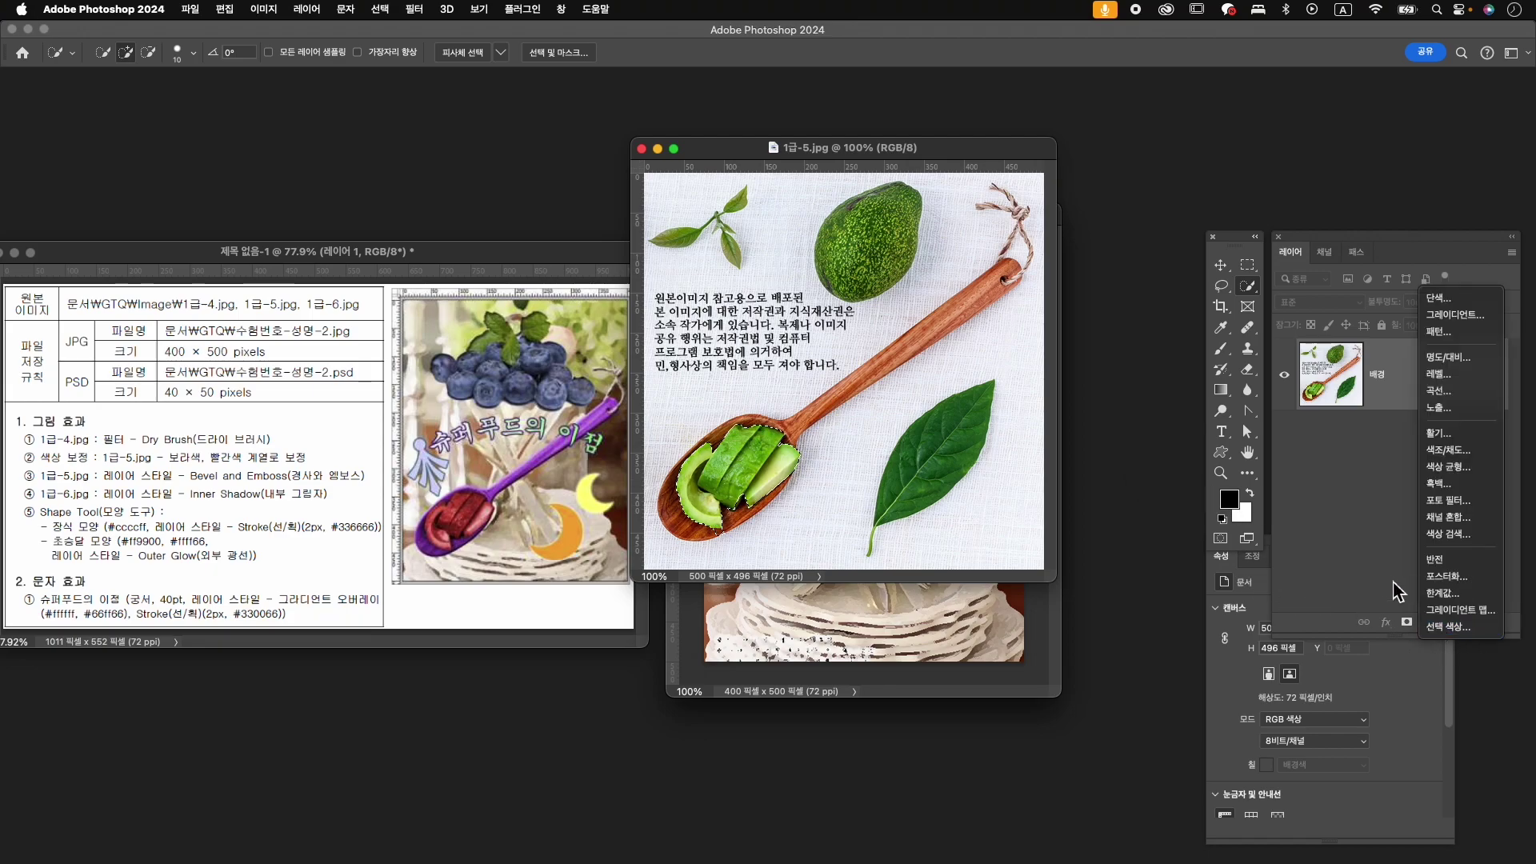
- Colorize the selected avocado pieces red with a Hue/Saturation adjustment layer, hue 0 and saturation 54
left_click(1467, 451)
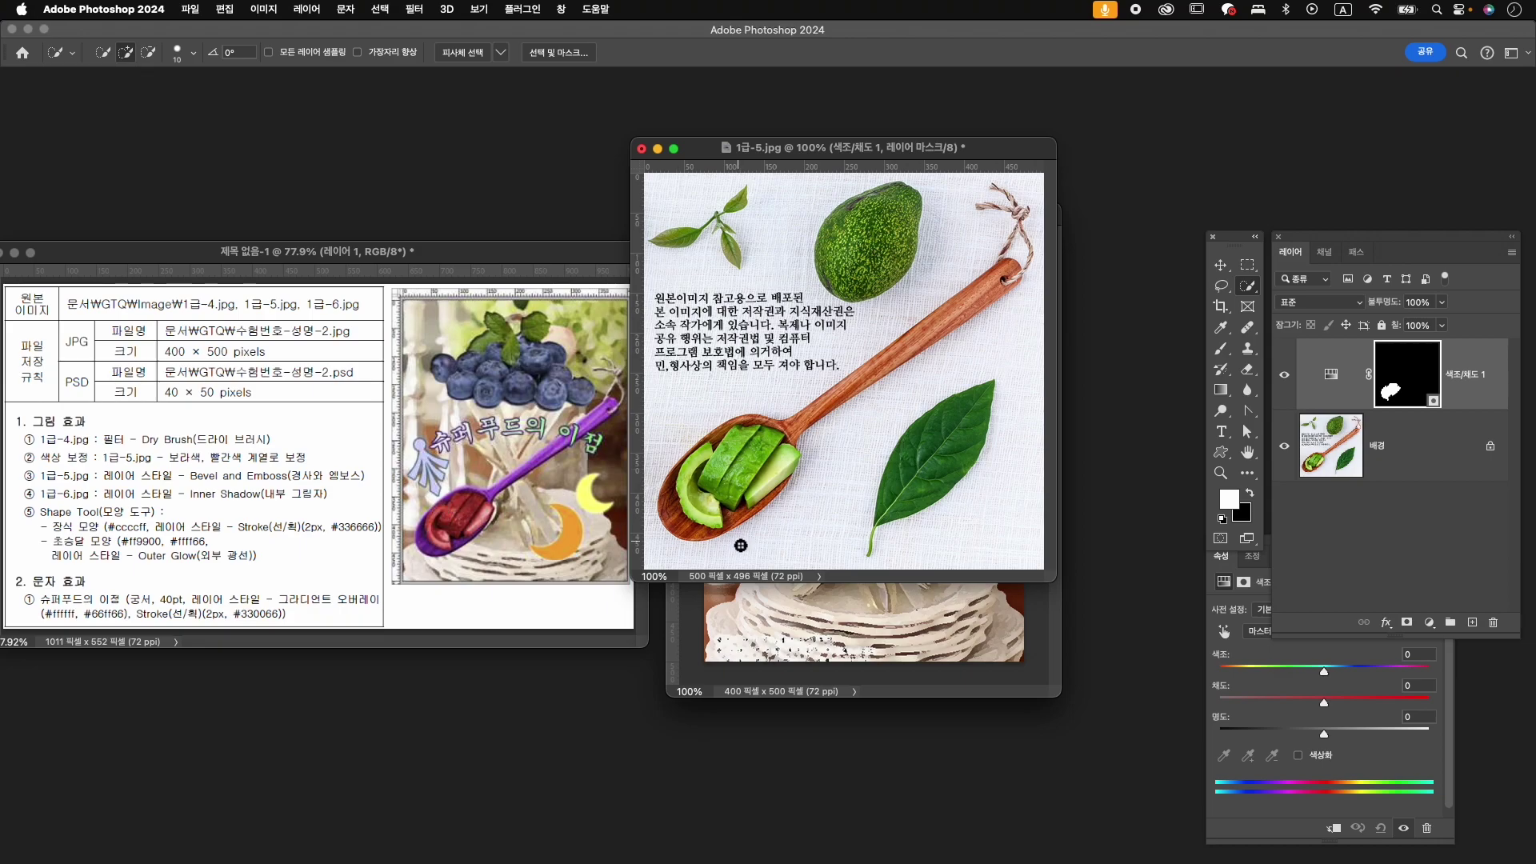
left_click(1365, 662)
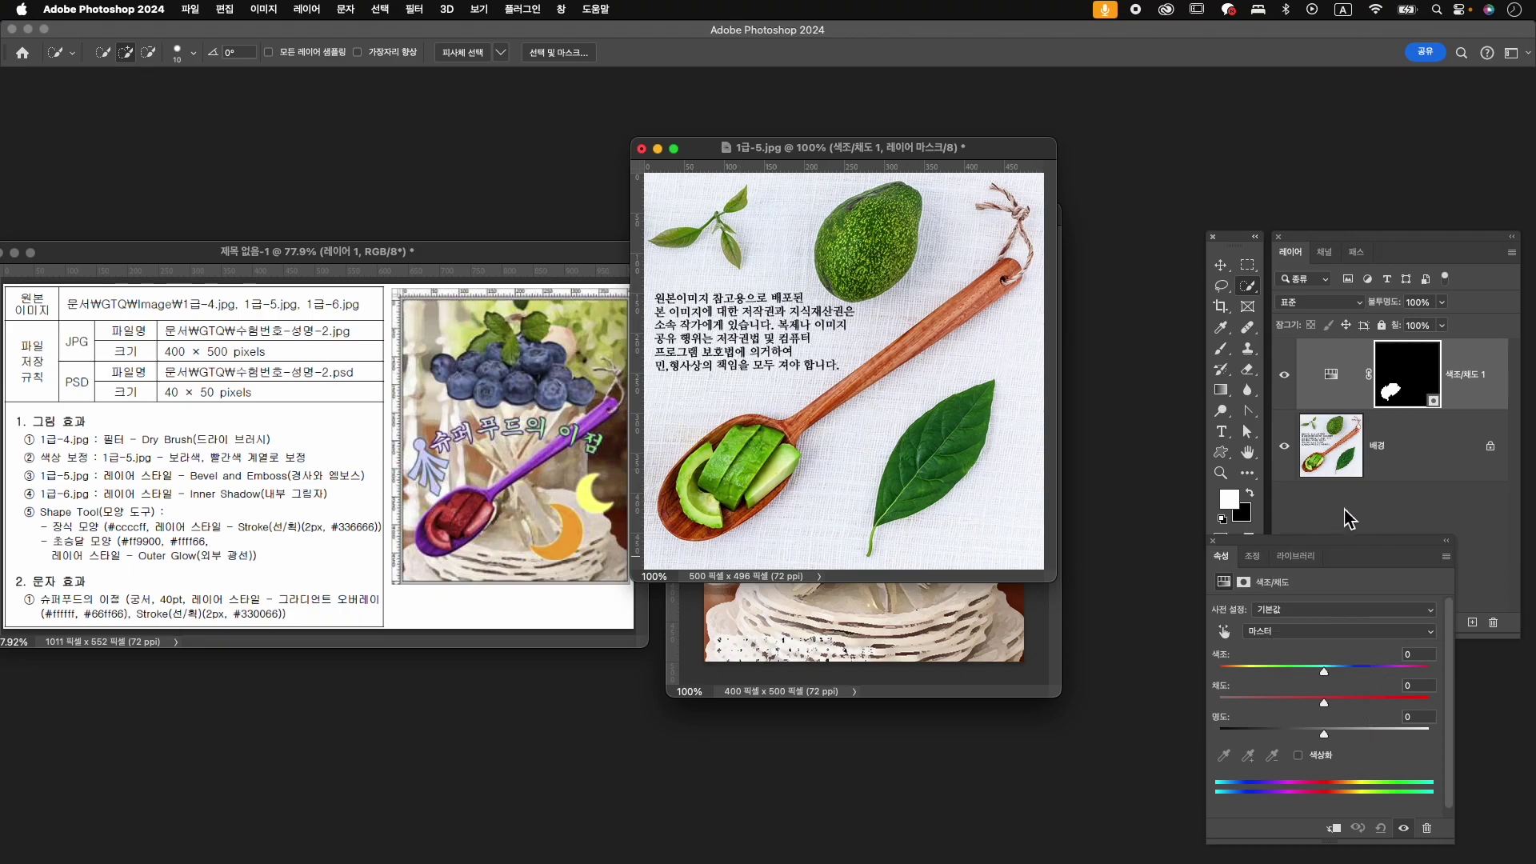
left_click_drag(1389, 556, 1230, 490)
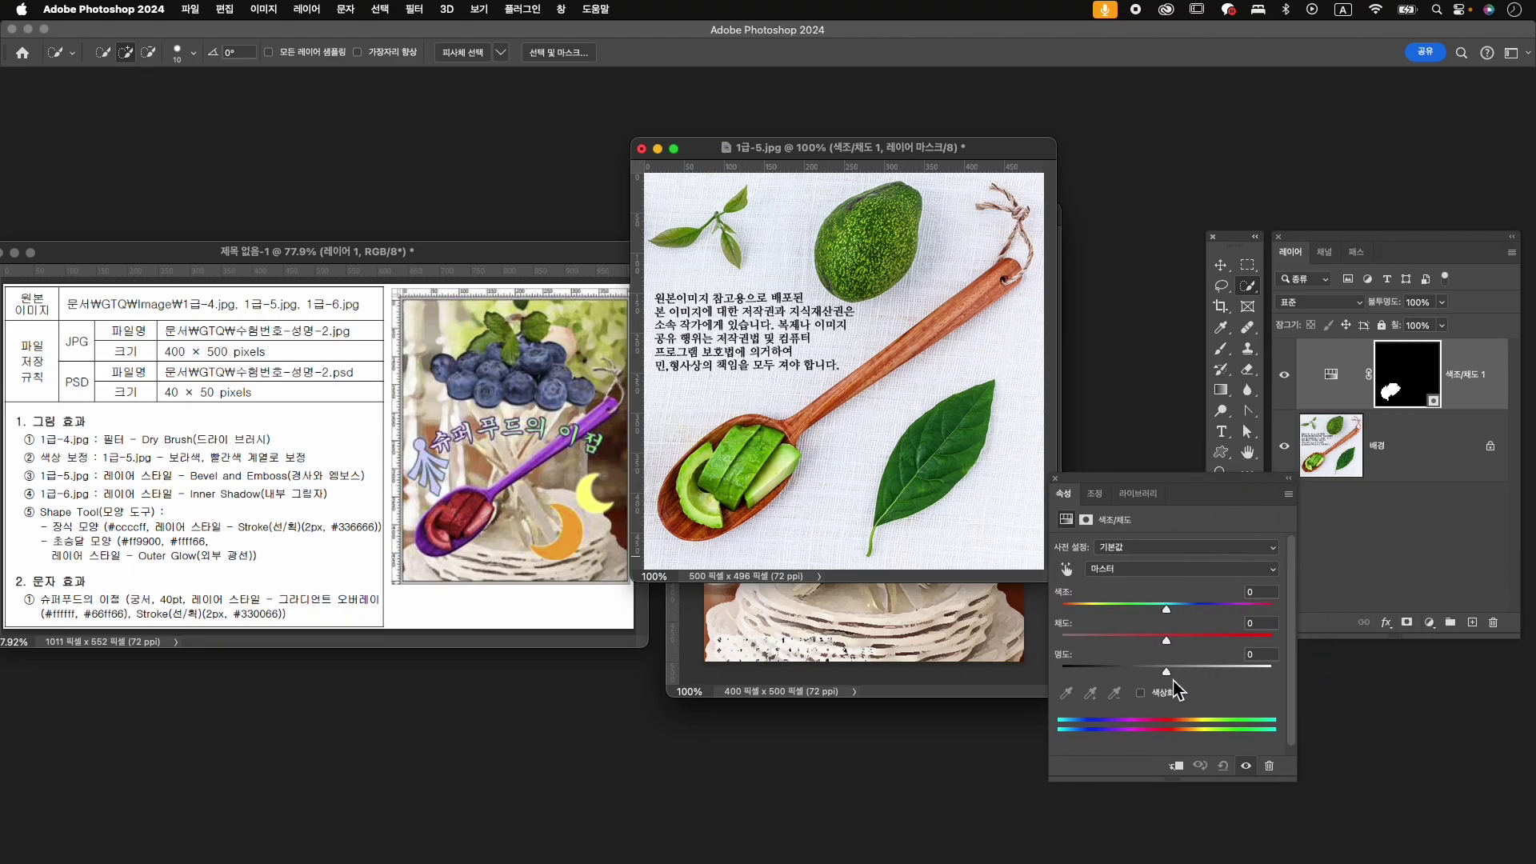
left_click(1141, 693)
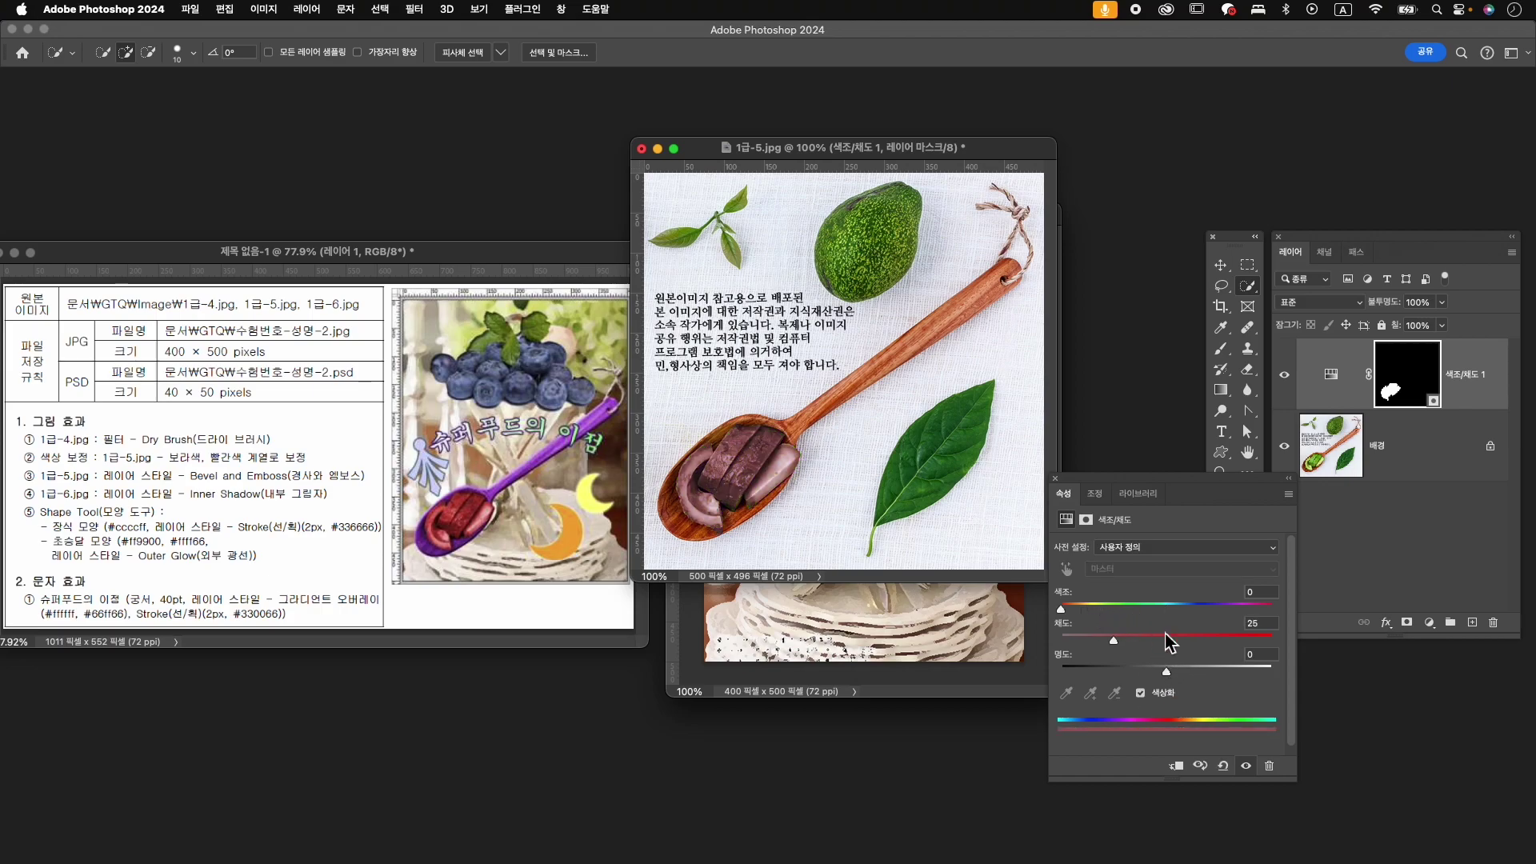
left_click_drag(1115, 641, 1176, 640)
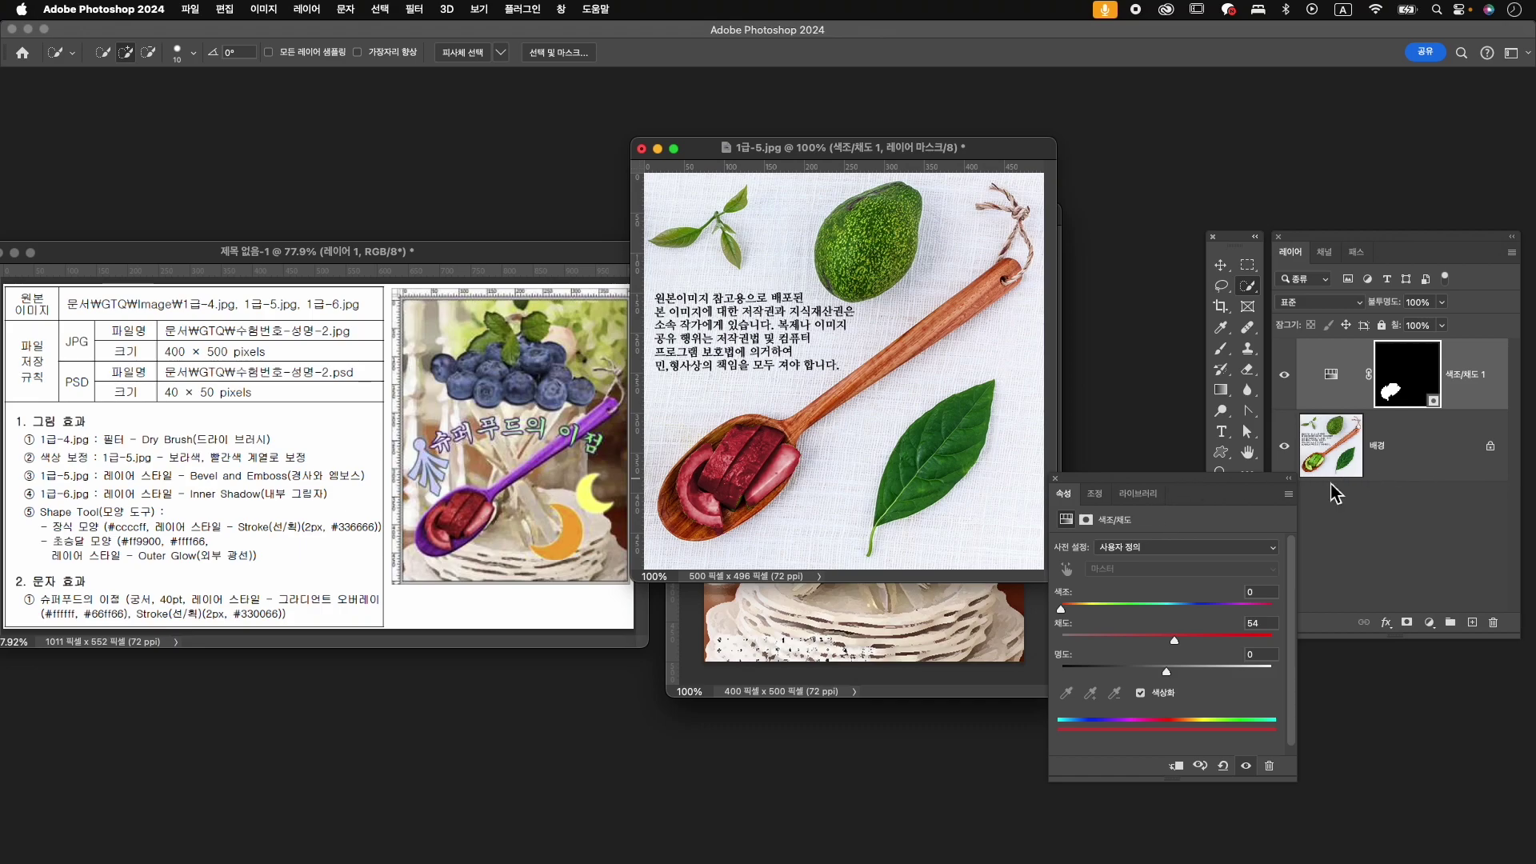
- Select the wooden spoon without the avocado pieces on the background layer, using the Quick Selection tool
left_click(1409, 458)
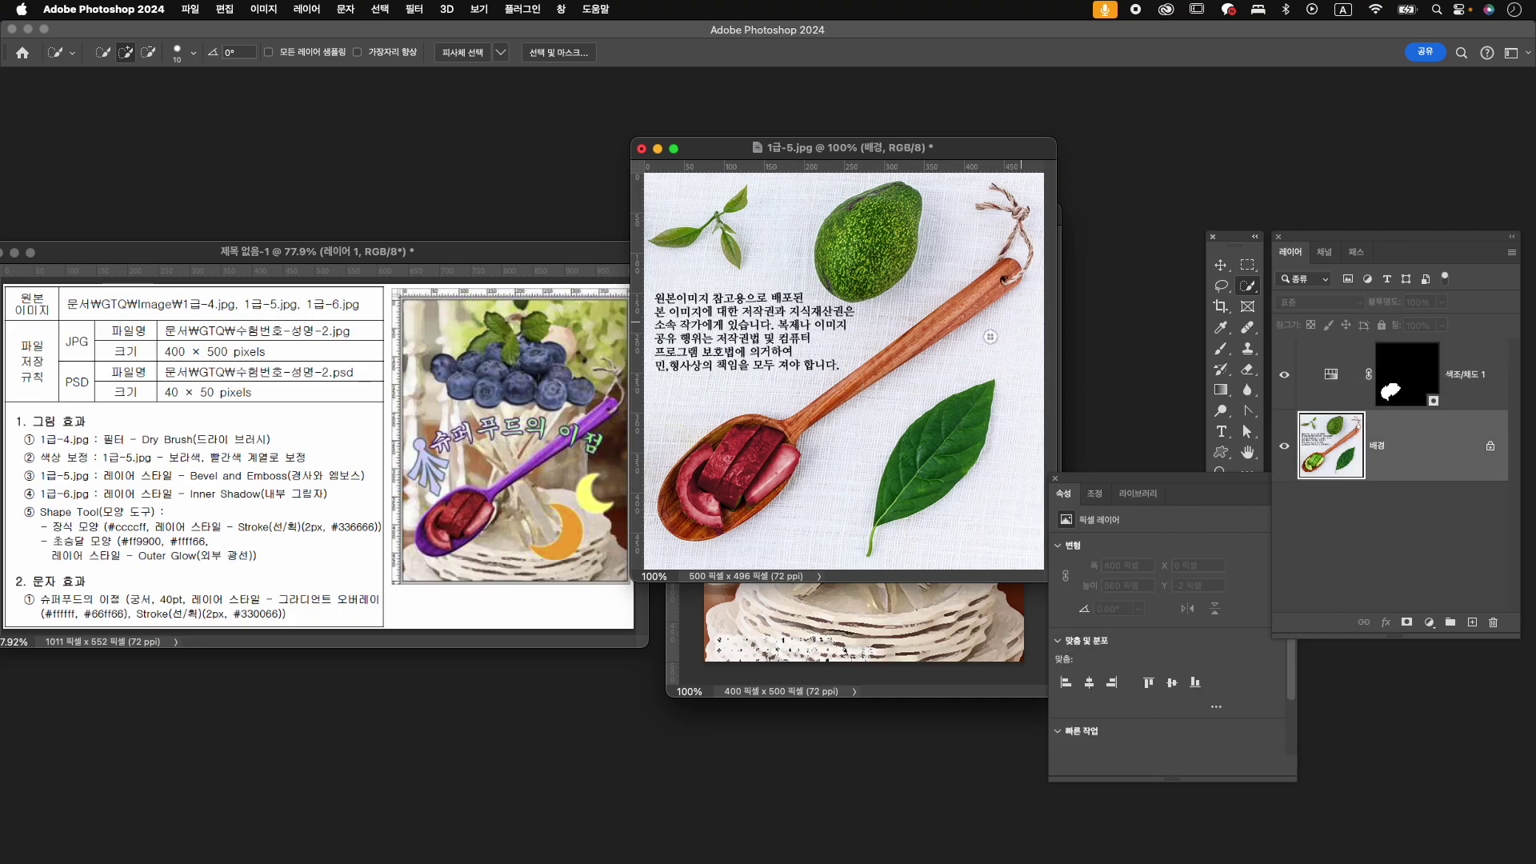
mouse_move(969, 307)
left_mouse_down()
mouse_move(998, 286)
mouse_move(796, 428)
mouse_move(732, 424)
mouse_move(671, 524)
mouse_move(740, 512)
mouse_move(780, 484)
mouse_move(724, 476)
mouse_move(732, 452)
mouse_move(772, 472)
mouse_move(762, 492)
mouse_move(789, 464)
mouse_move(748, 495)
mouse_move(751, 449)
mouse_move(724, 472)
mouse_move(705, 460)
mouse_move(693, 486)
mouse_move(711, 512)
mouse_move(712, 462)
left_mouse_up()
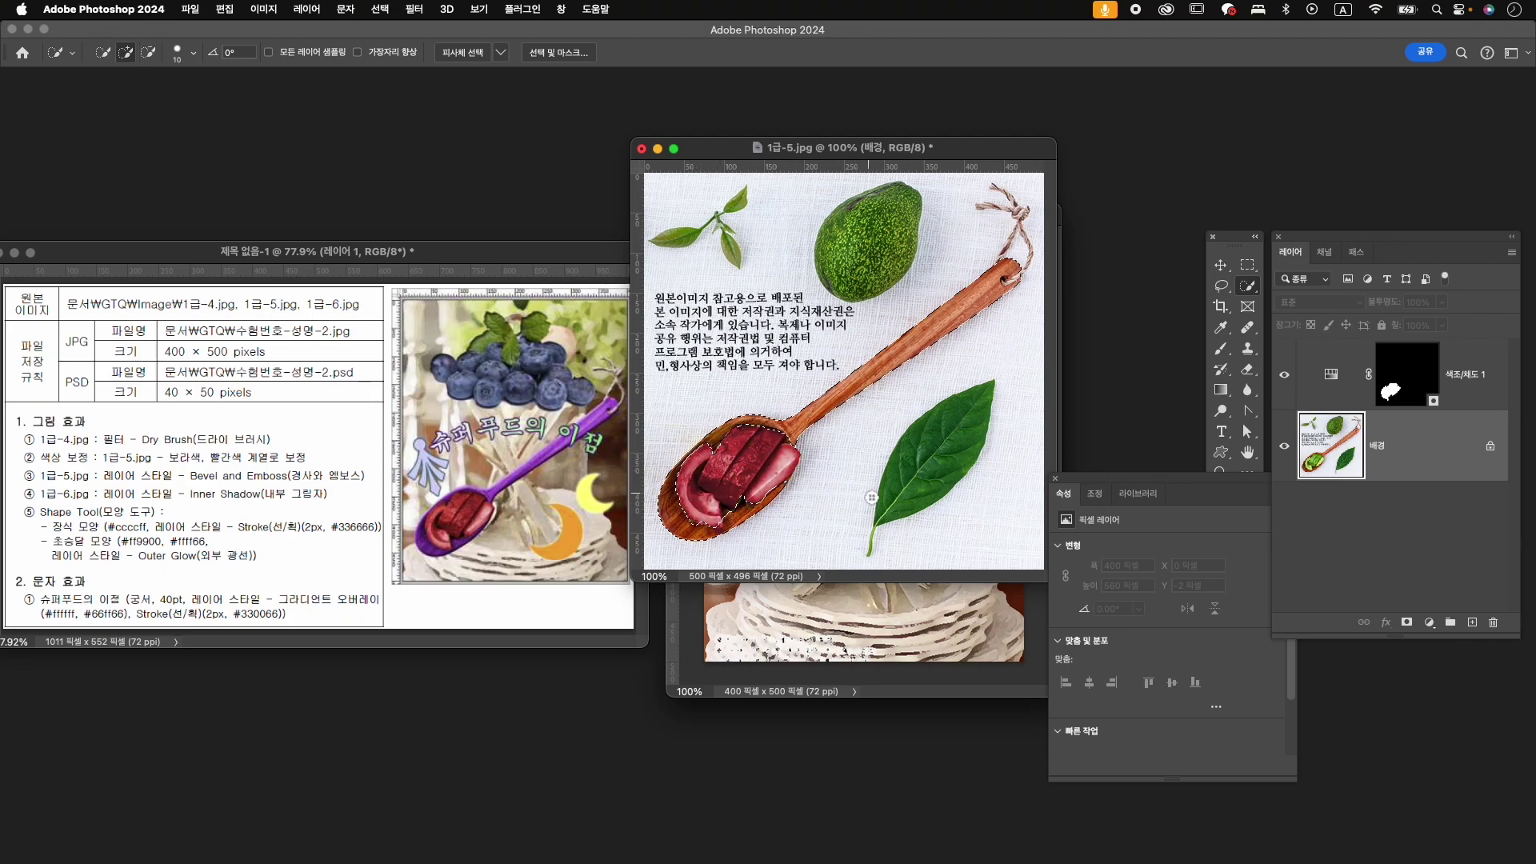
left_click_drag(709, 523, 717, 538)
- Colorize the selected spoon purple with a second Hue/Saturation adjustment layer, hue 289 and saturation 39
left_click(1429, 622)
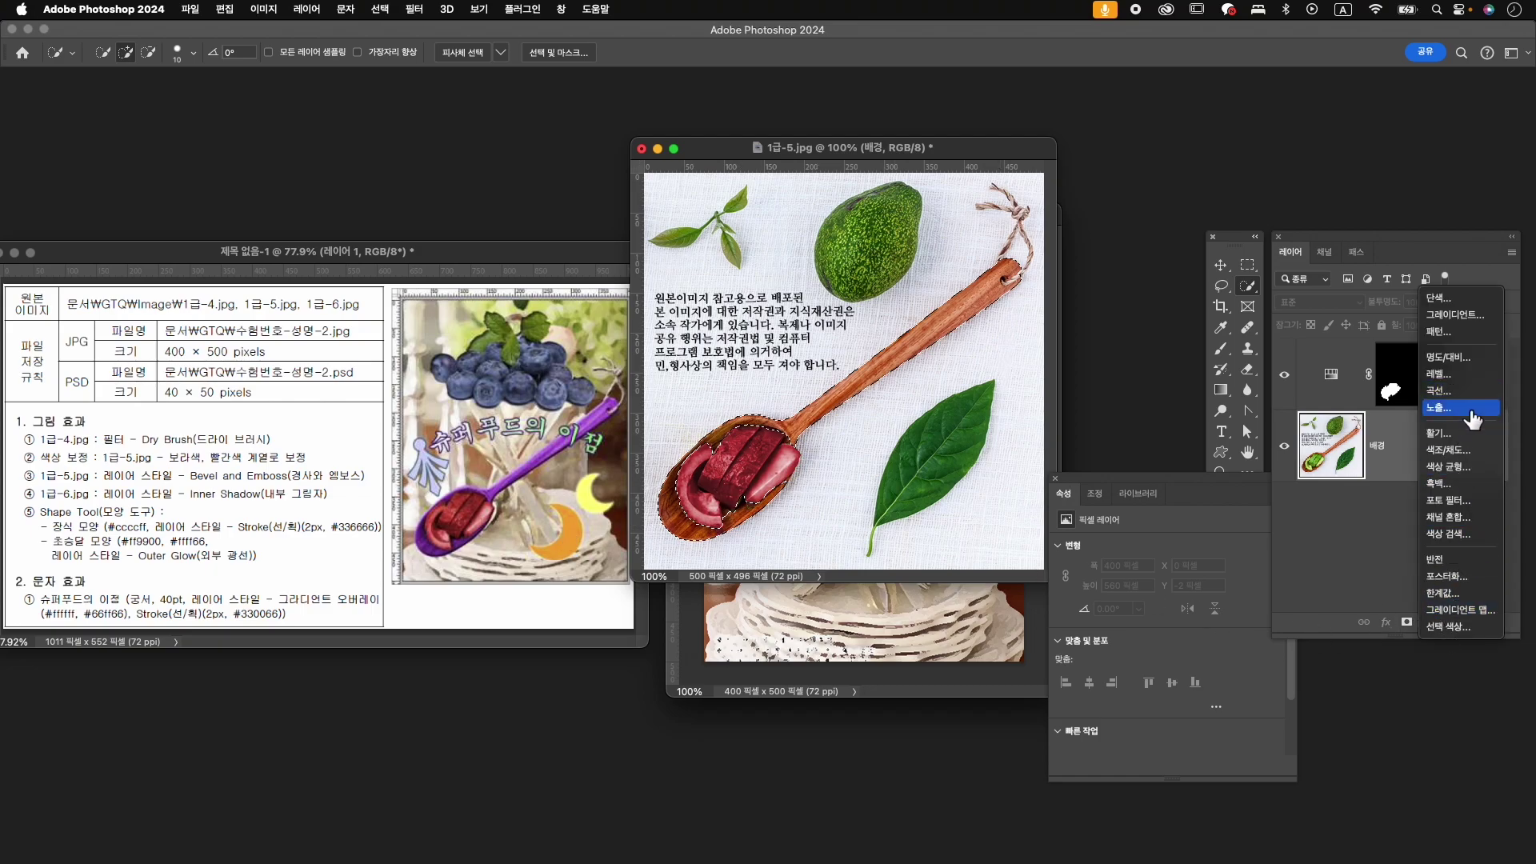
left_click(1476, 454)
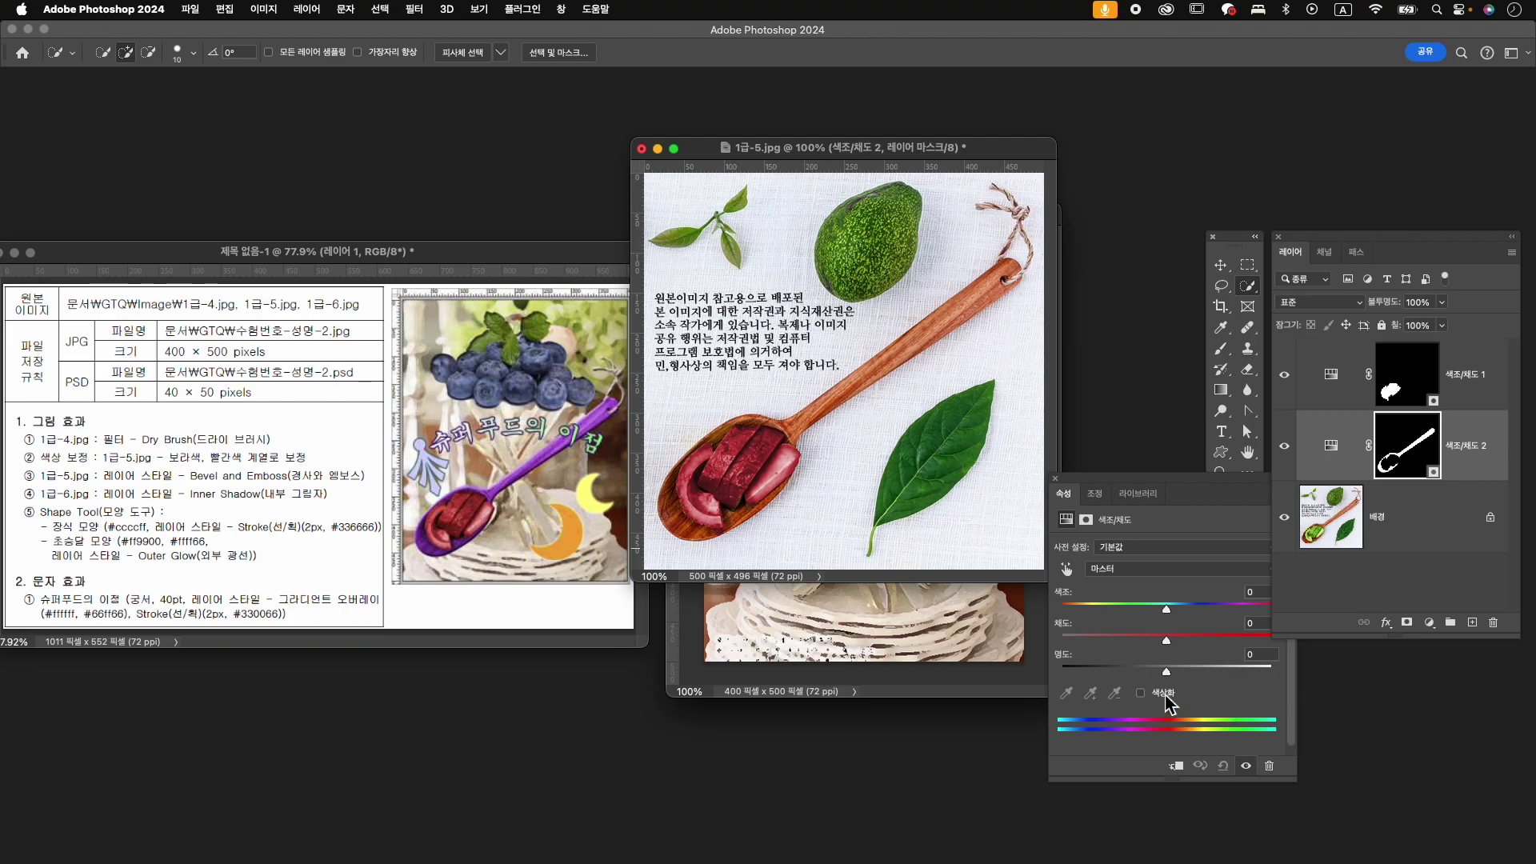
left_click(1140, 693)
left_click_drag(1219, 610, 1230, 609)
left_click_drag(1113, 640, 1143, 640)
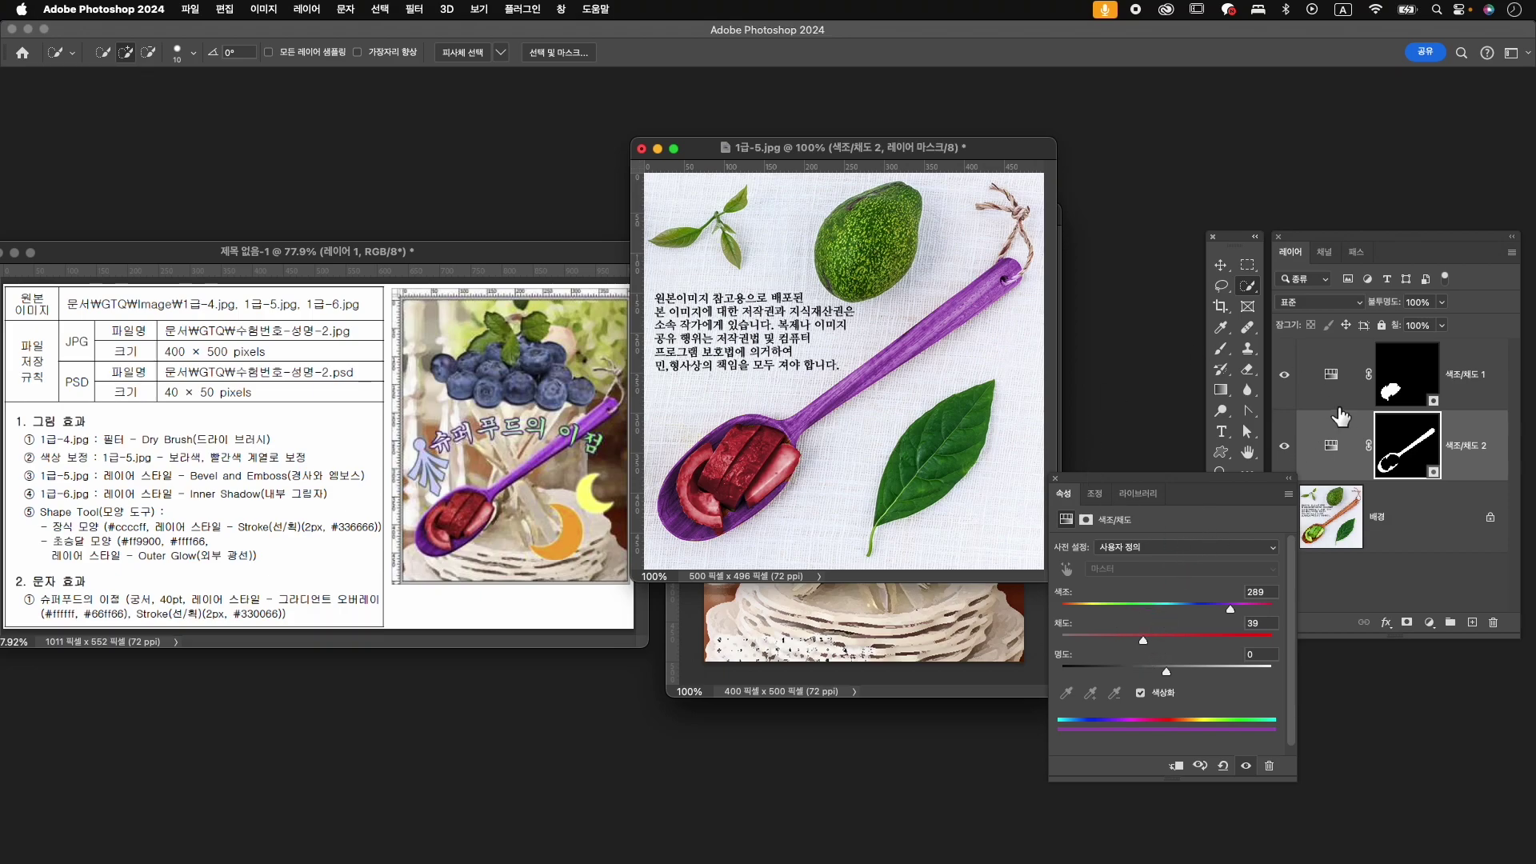
- Select the whole spoon with its contents on the background layer, using the Object Selection tool
left_click(1421, 534)
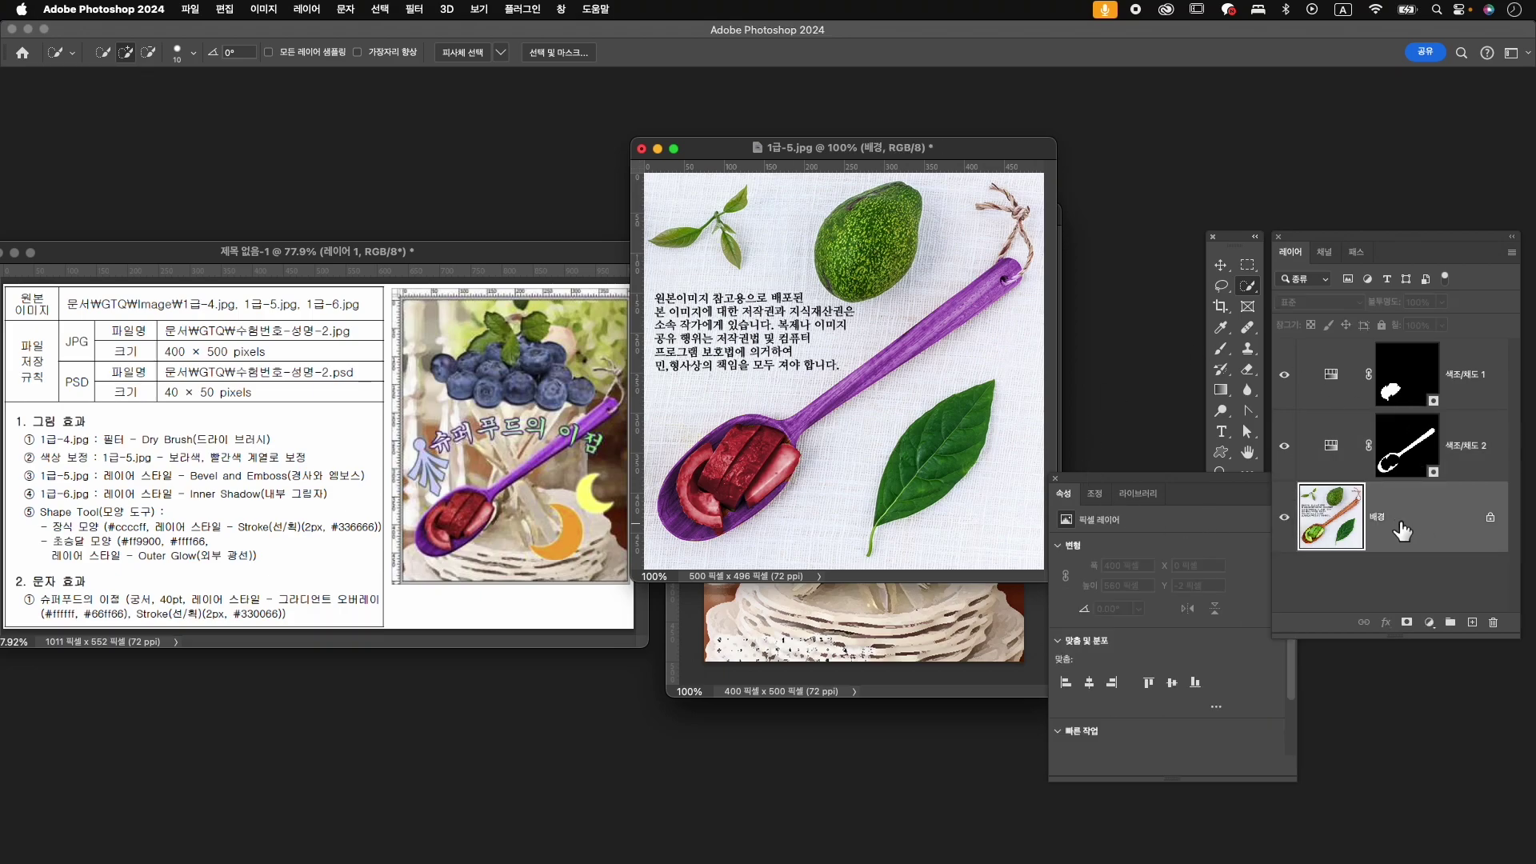
left_click(1248, 285)
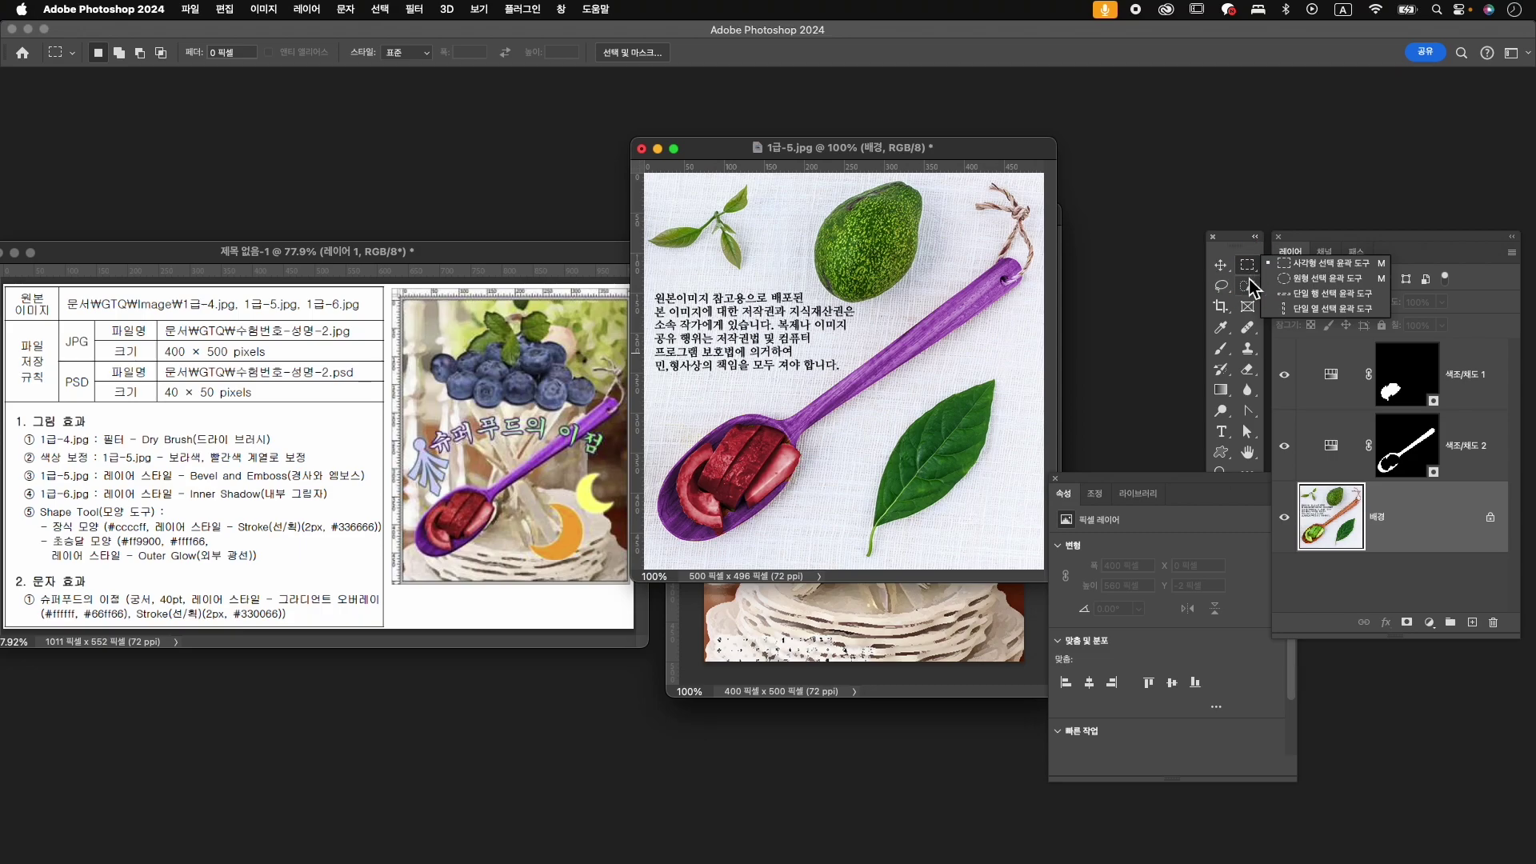
left_click(1296, 289)
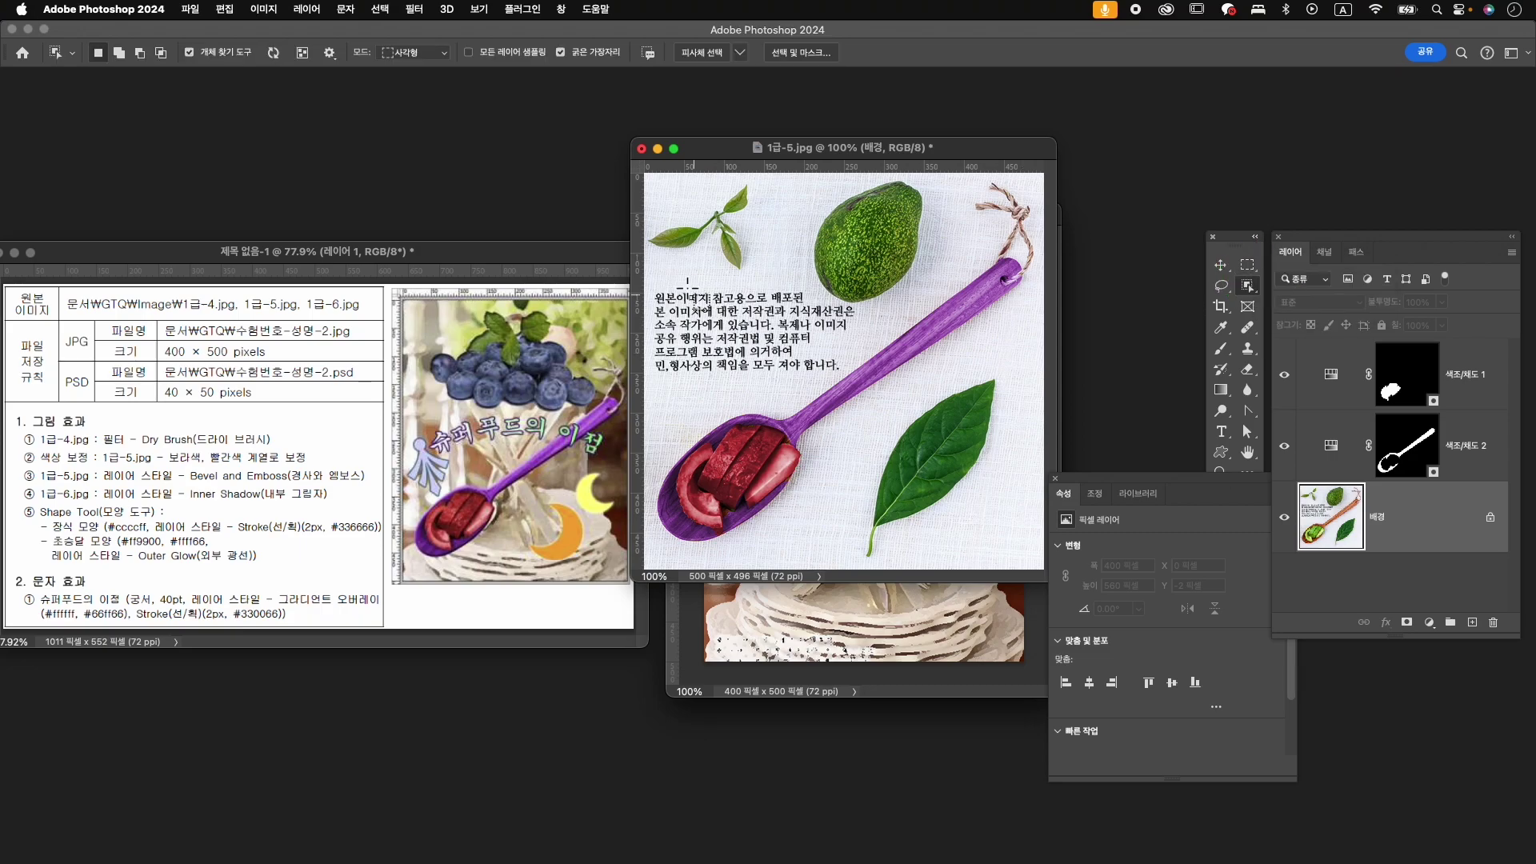
left_click_drag(670, 262, 976, 515)
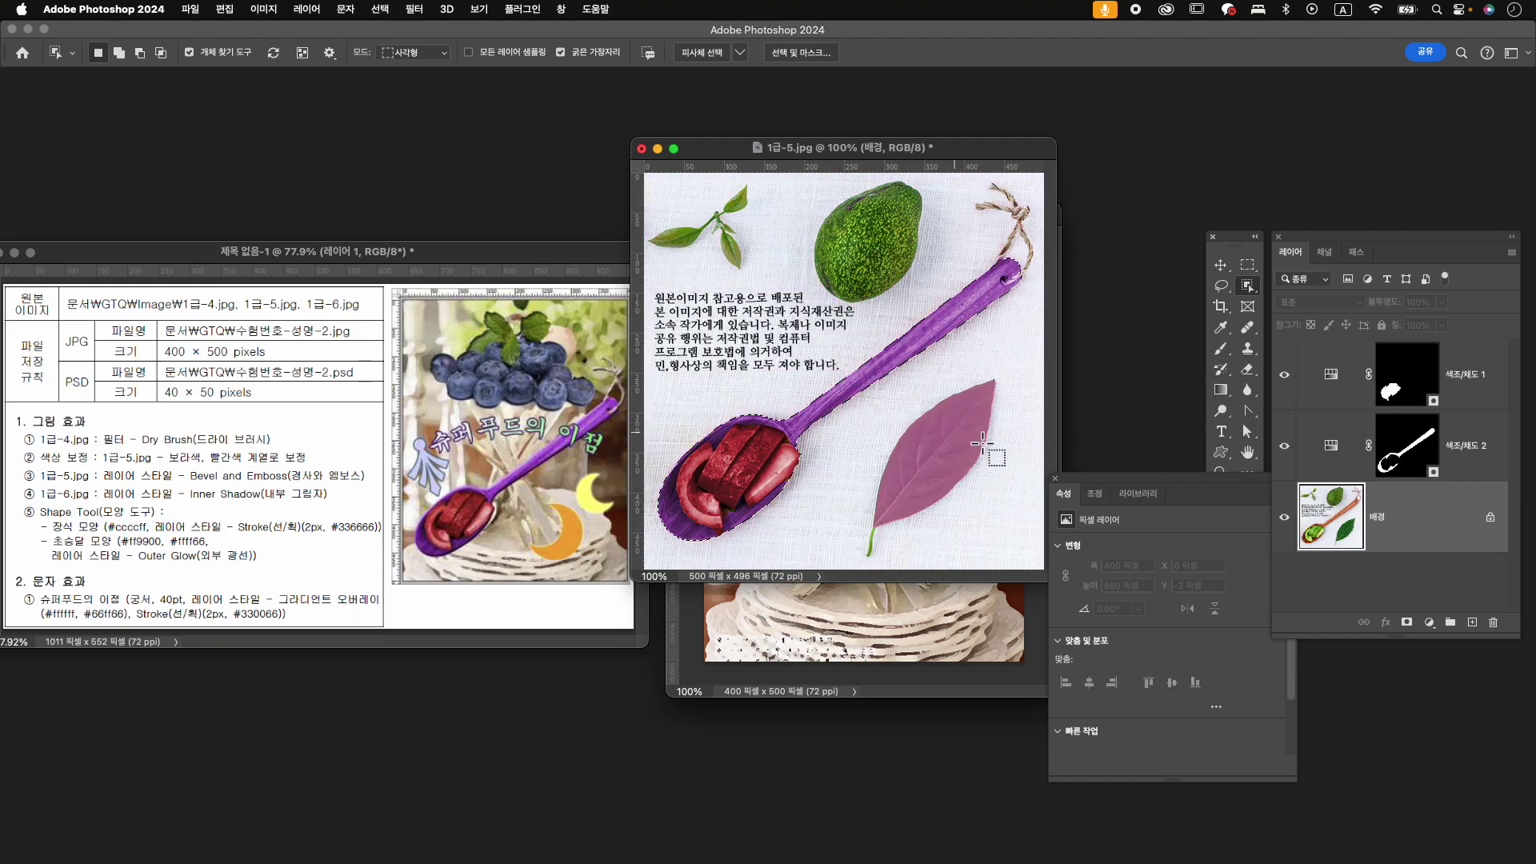
left_click(1406, 623)
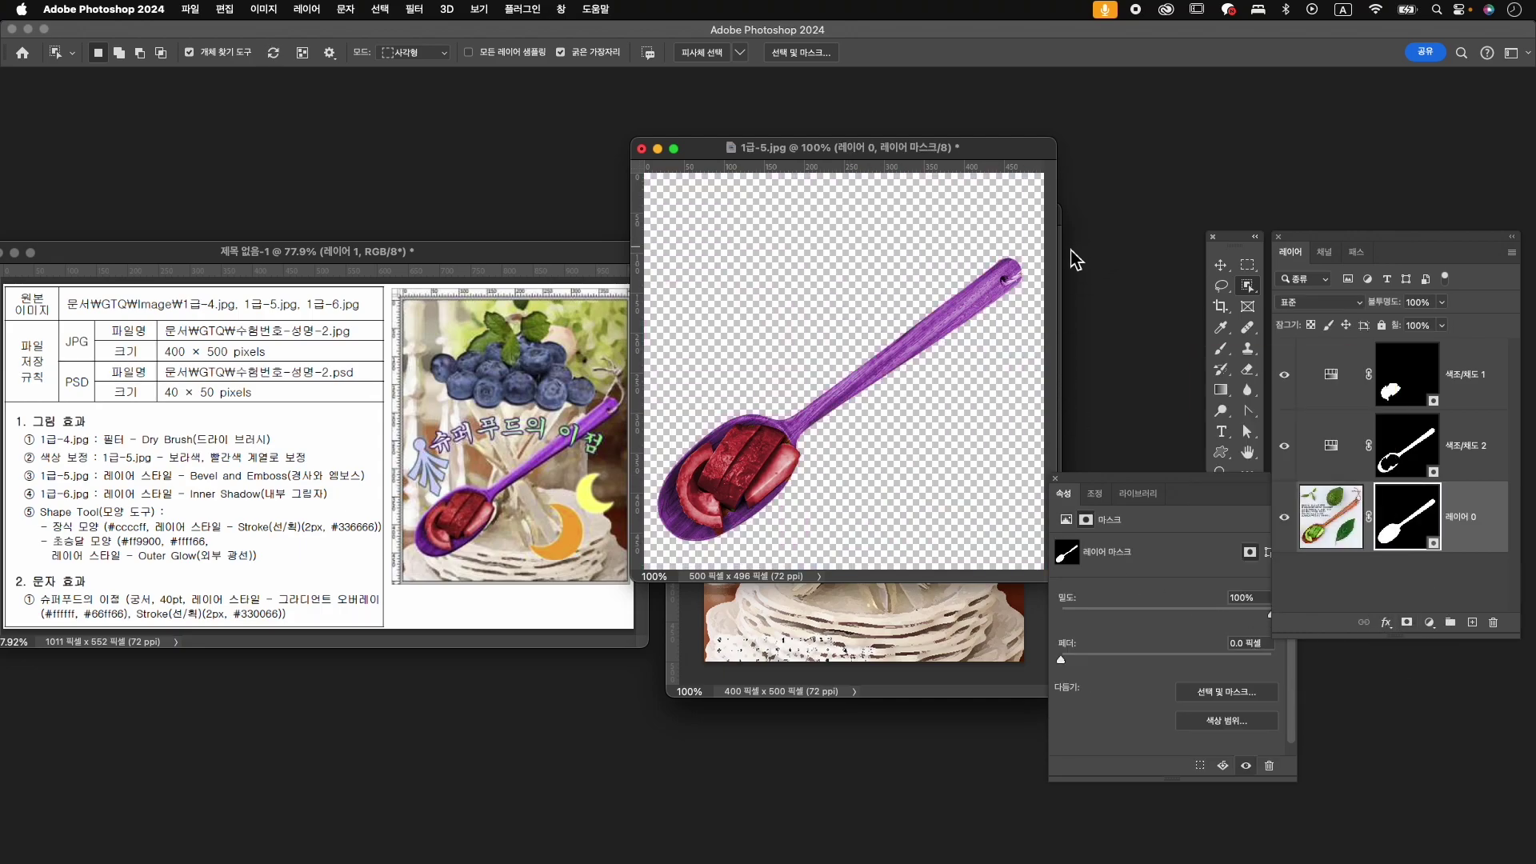
key("v")
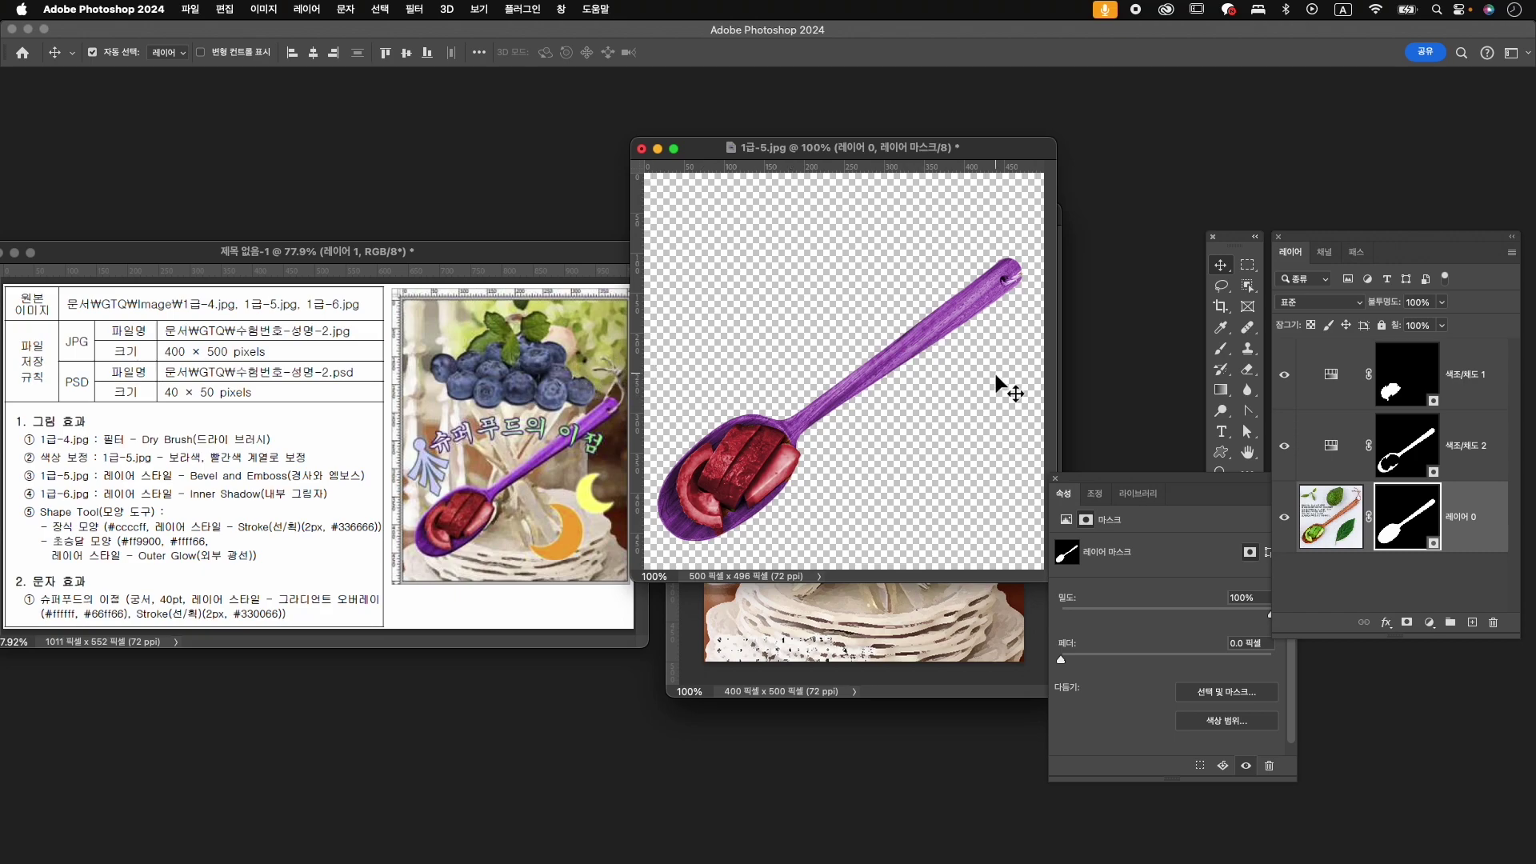
key("super+z")
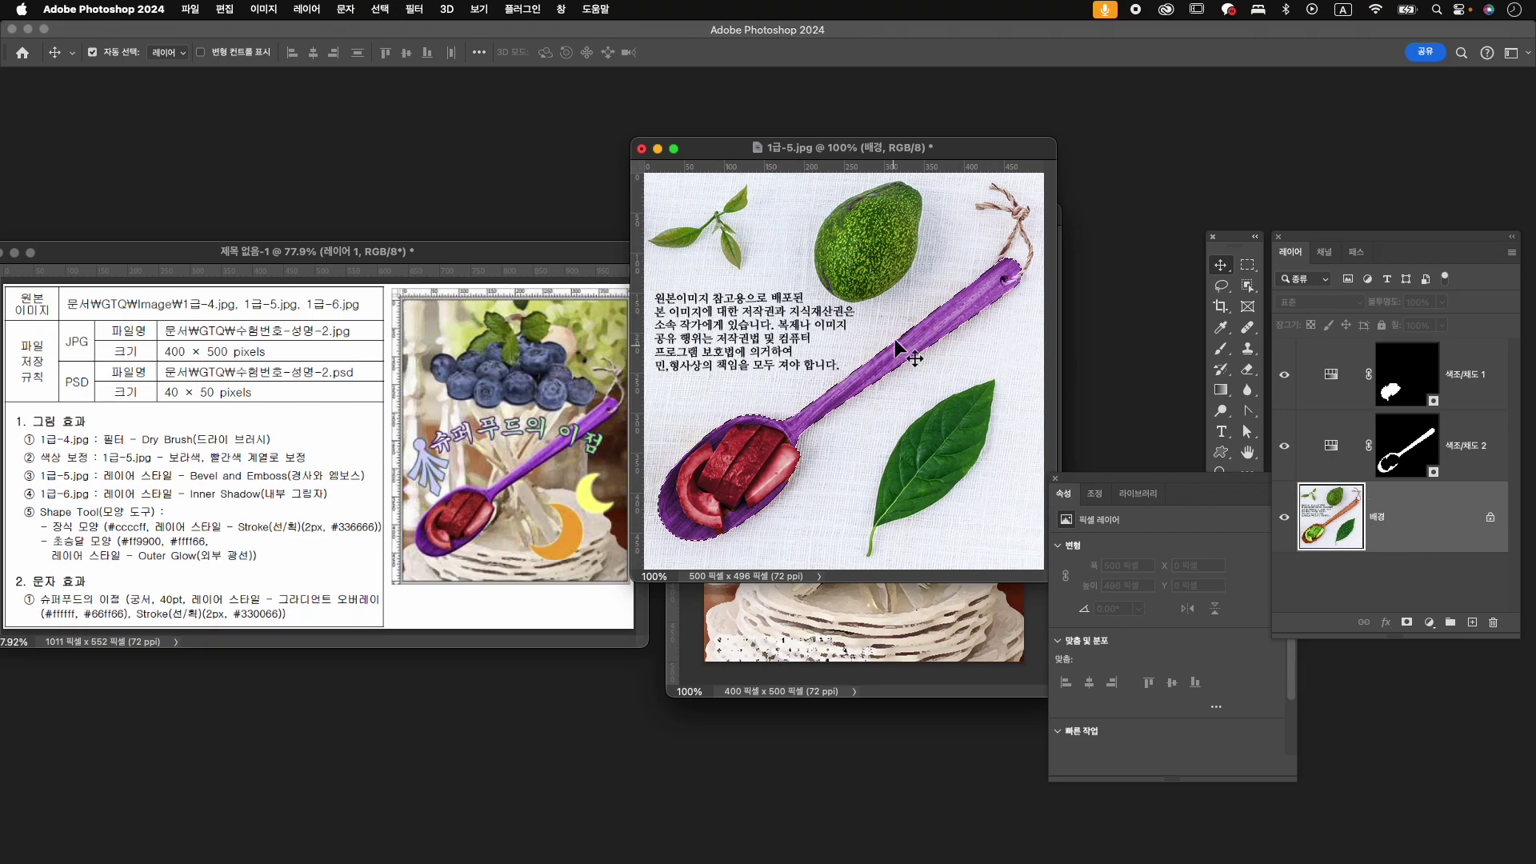
- Add the string to the spoon selection, exclude the gaps inside its loop, and turn the selection into a layer mask
left_click_drag(1247, 286, 1316, 303)
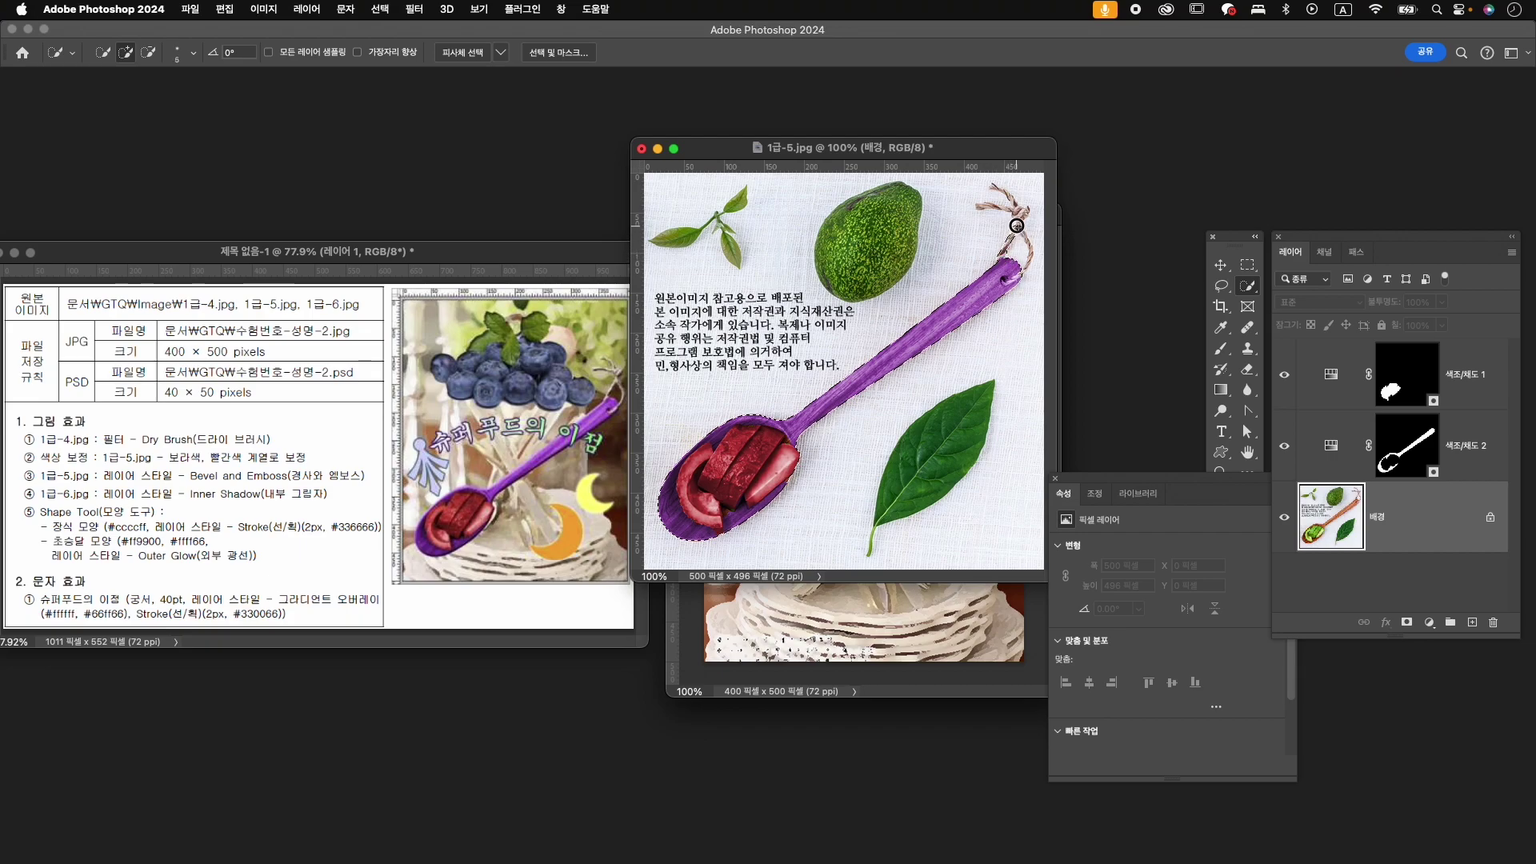
left_click(983, 205)
key("alt")
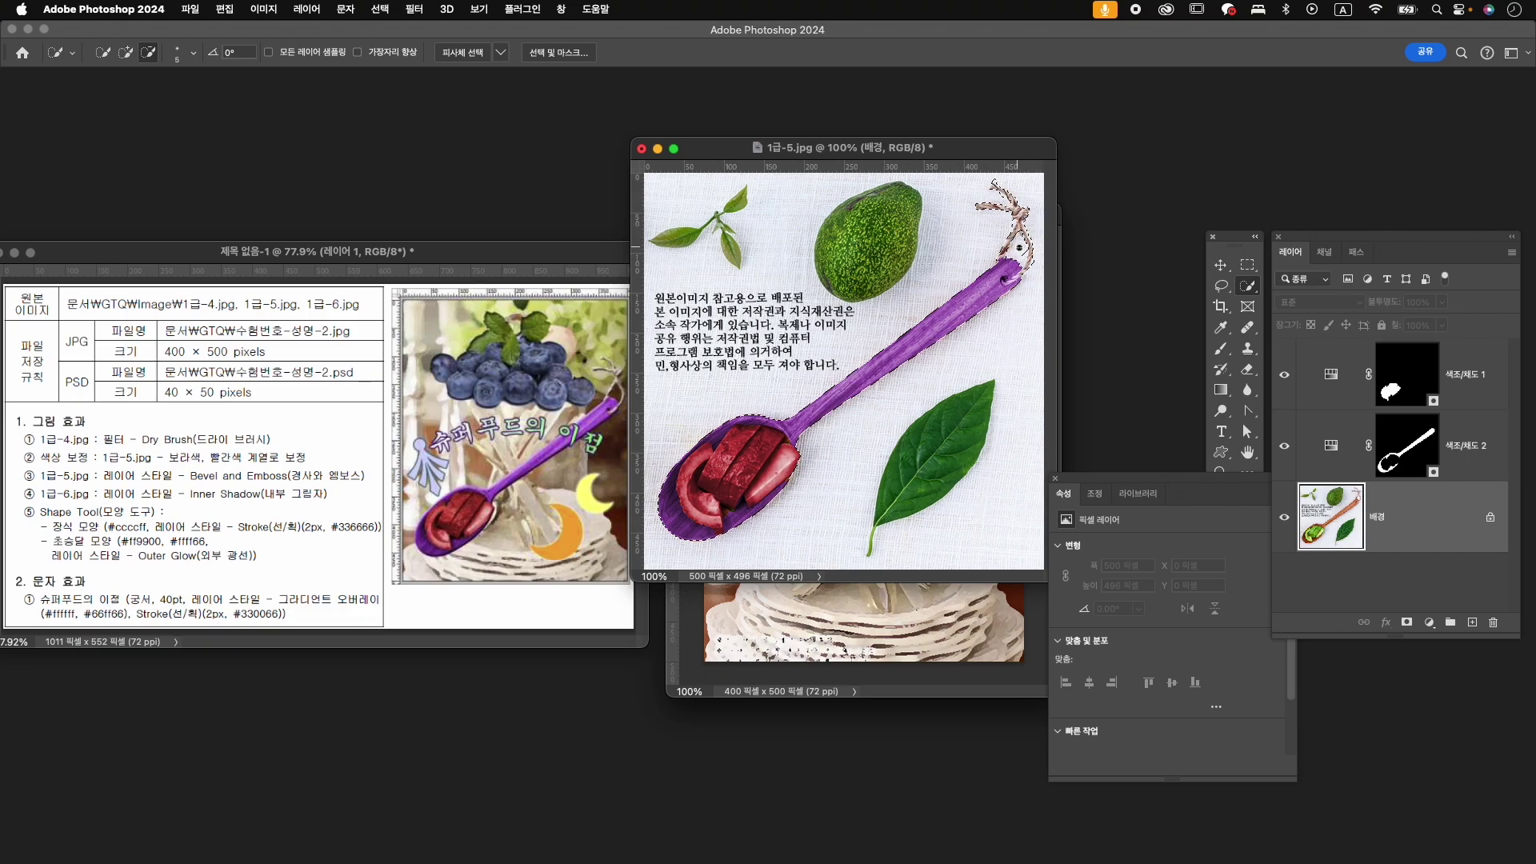
left_click(1024, 254, "alt")
left_click(1015, 246, "alt")
left_click(1408, 623)
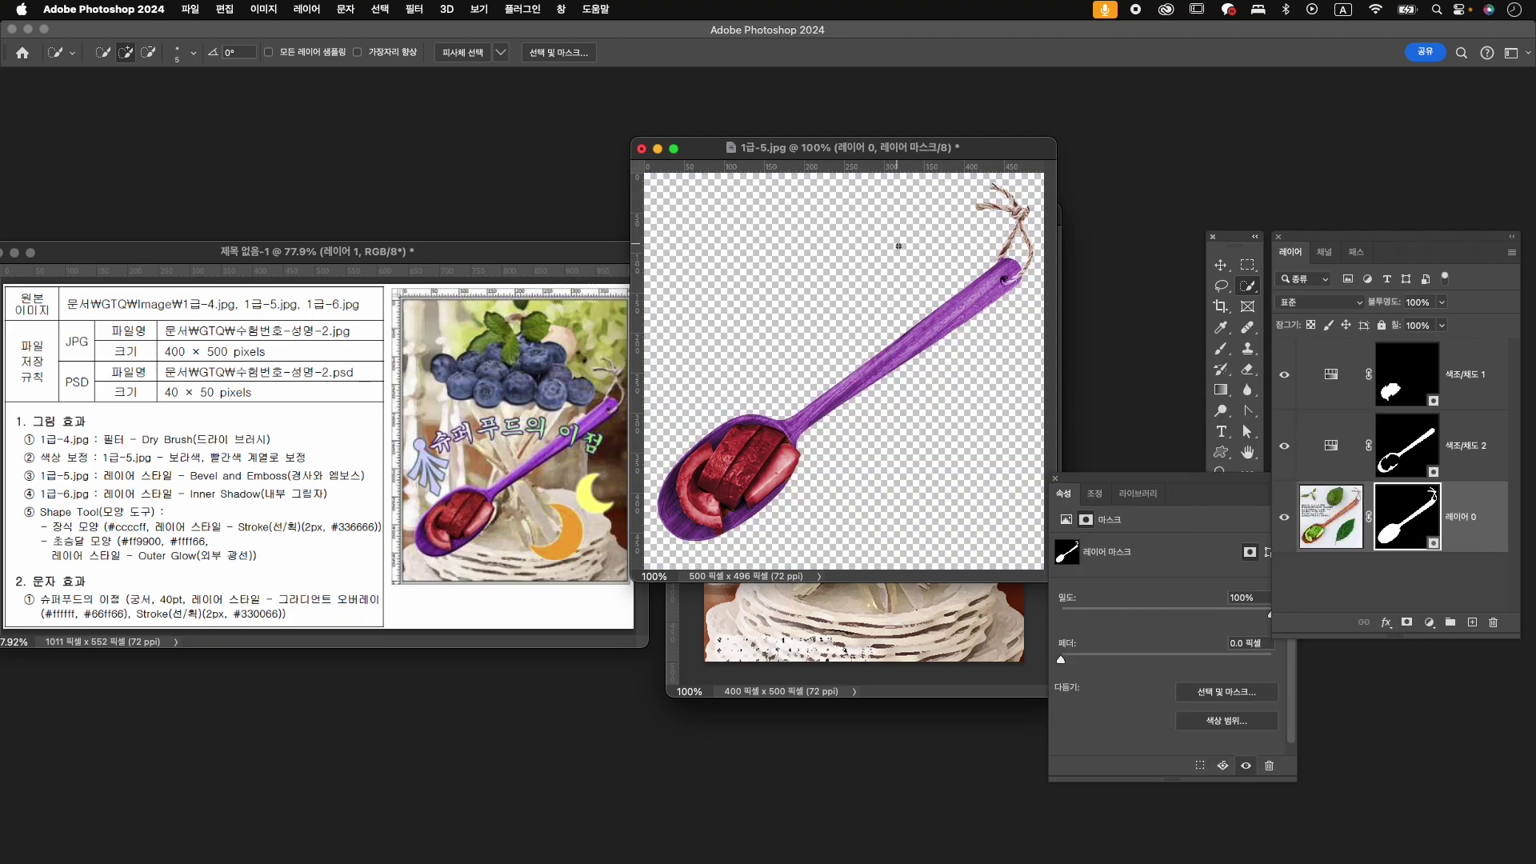
key("v")
left_click_drag(885, 353, 877, 646)
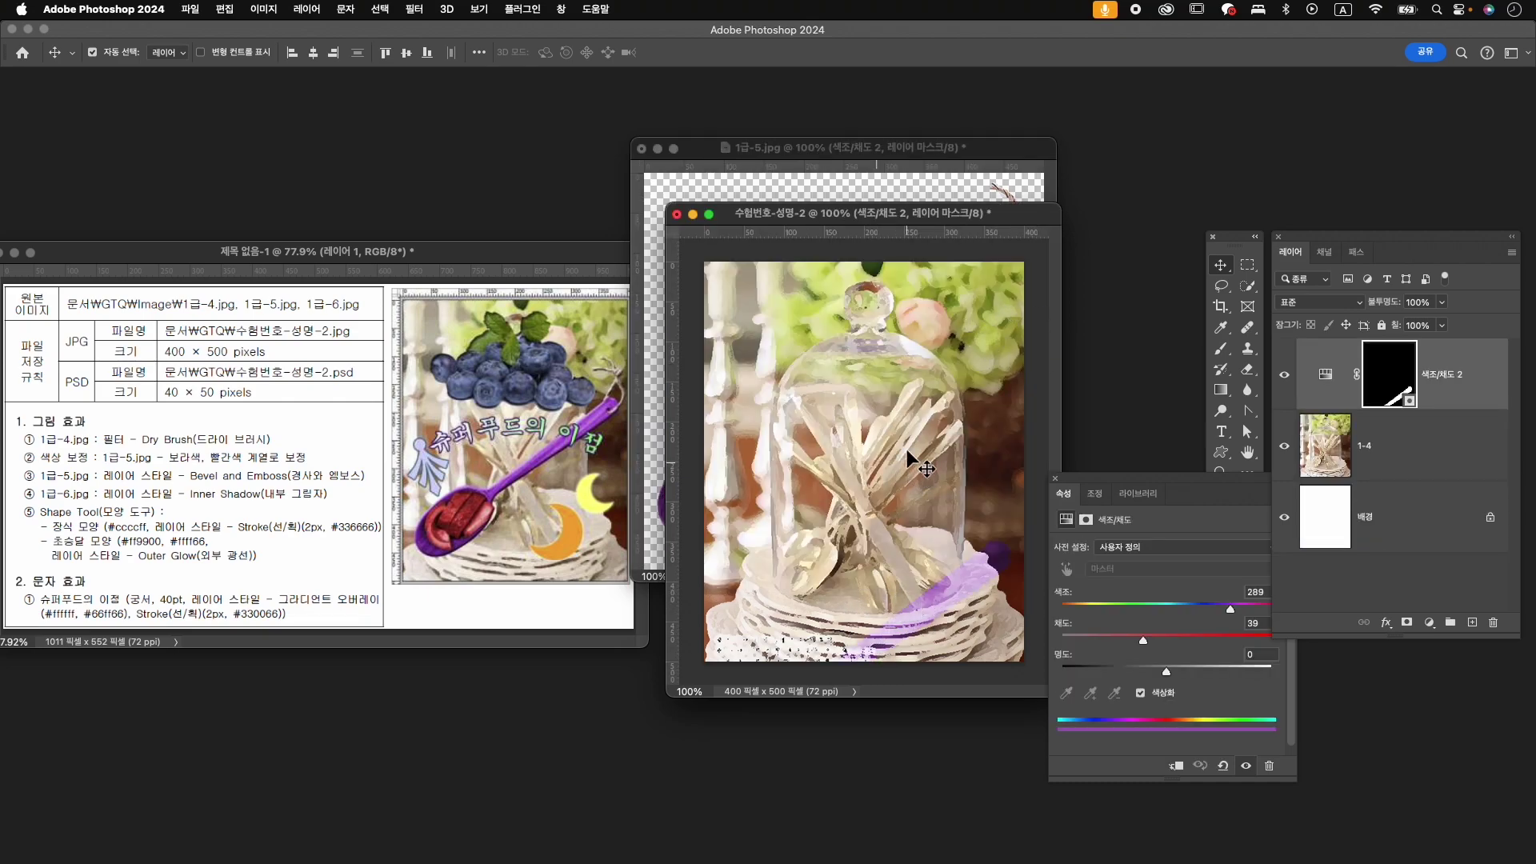
left_click(902, 149)
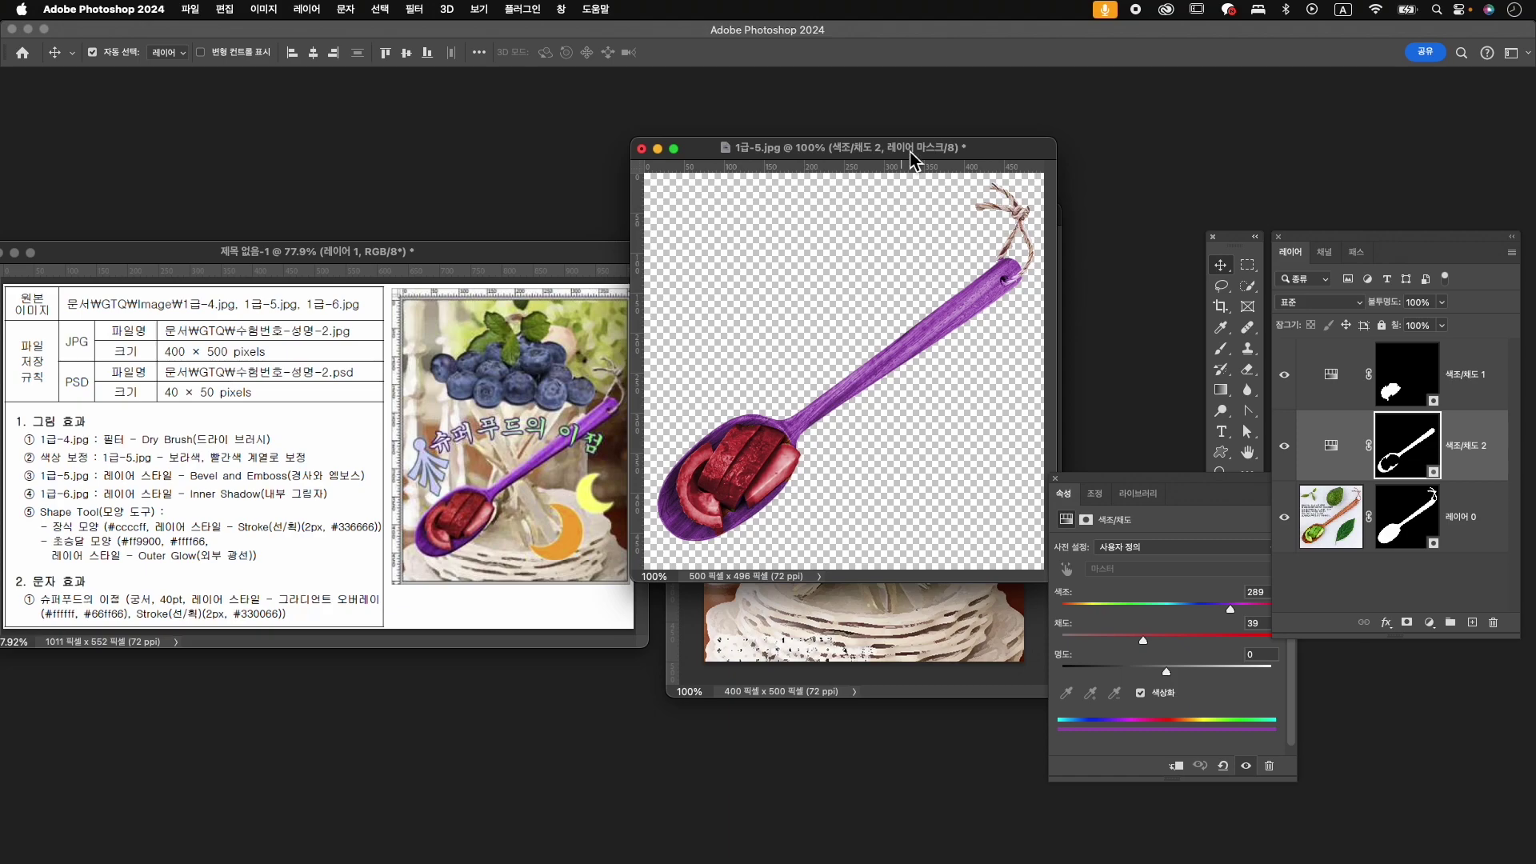
- Stamp all visible layers of 1급-5.jpg into a new layer above the 색조/채도 1 adjustment
left_click(1484, 528)
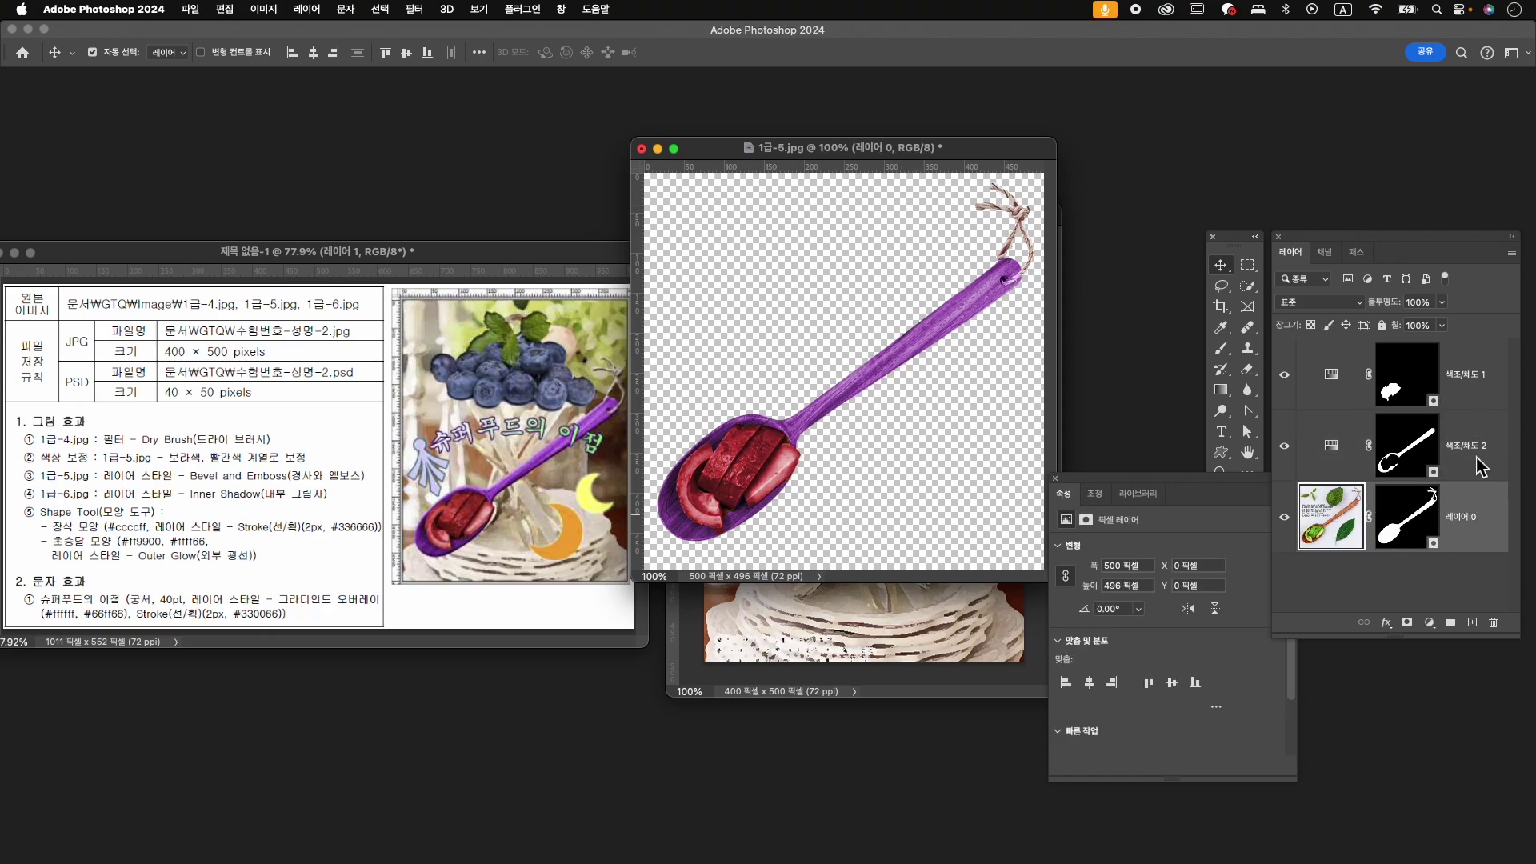
left_click(1475, 381)
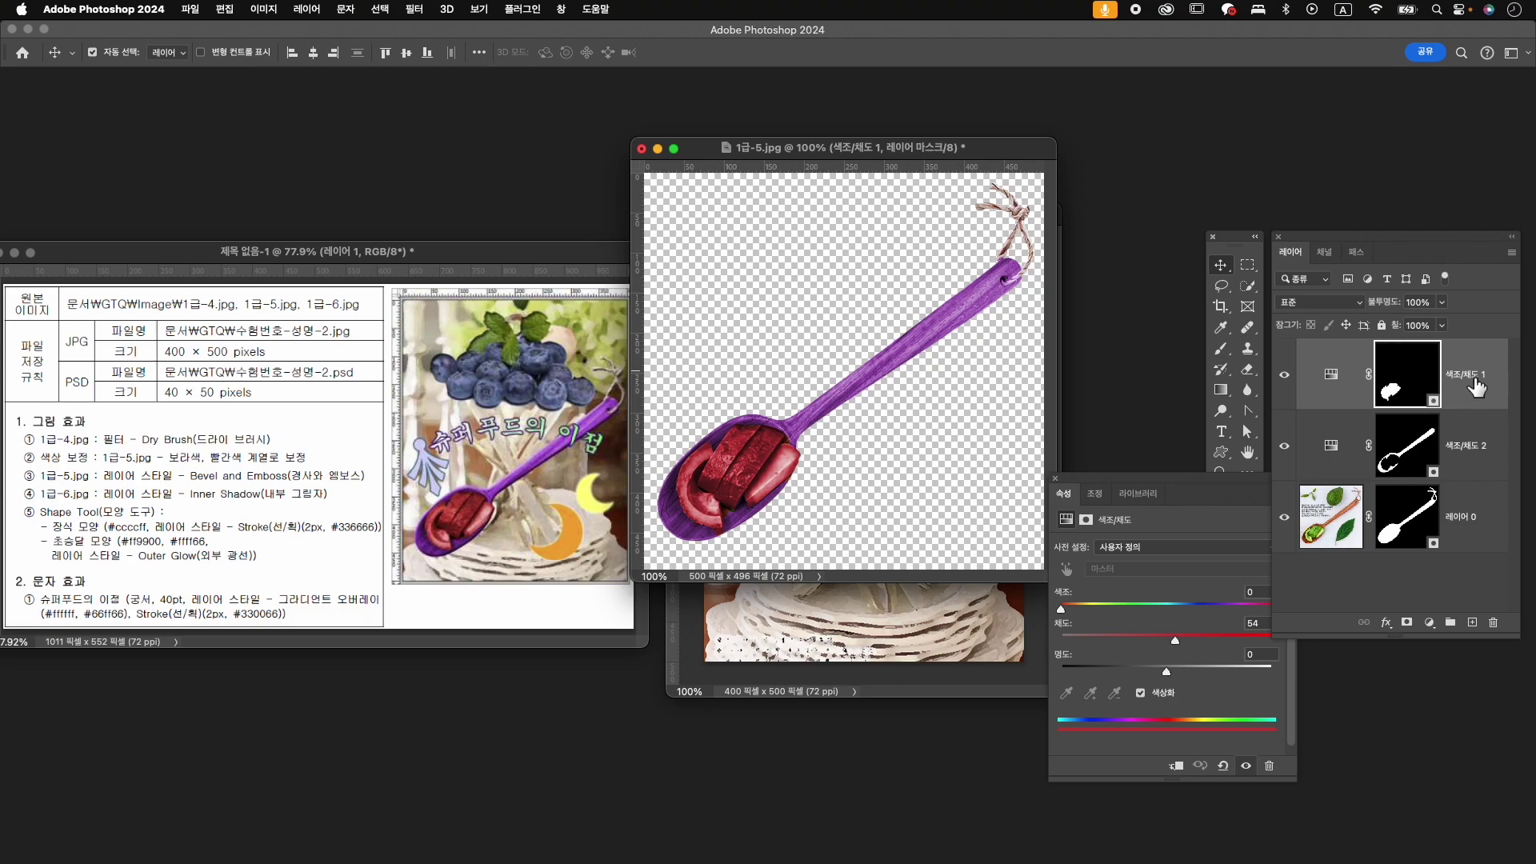
left_click(1475, 378)
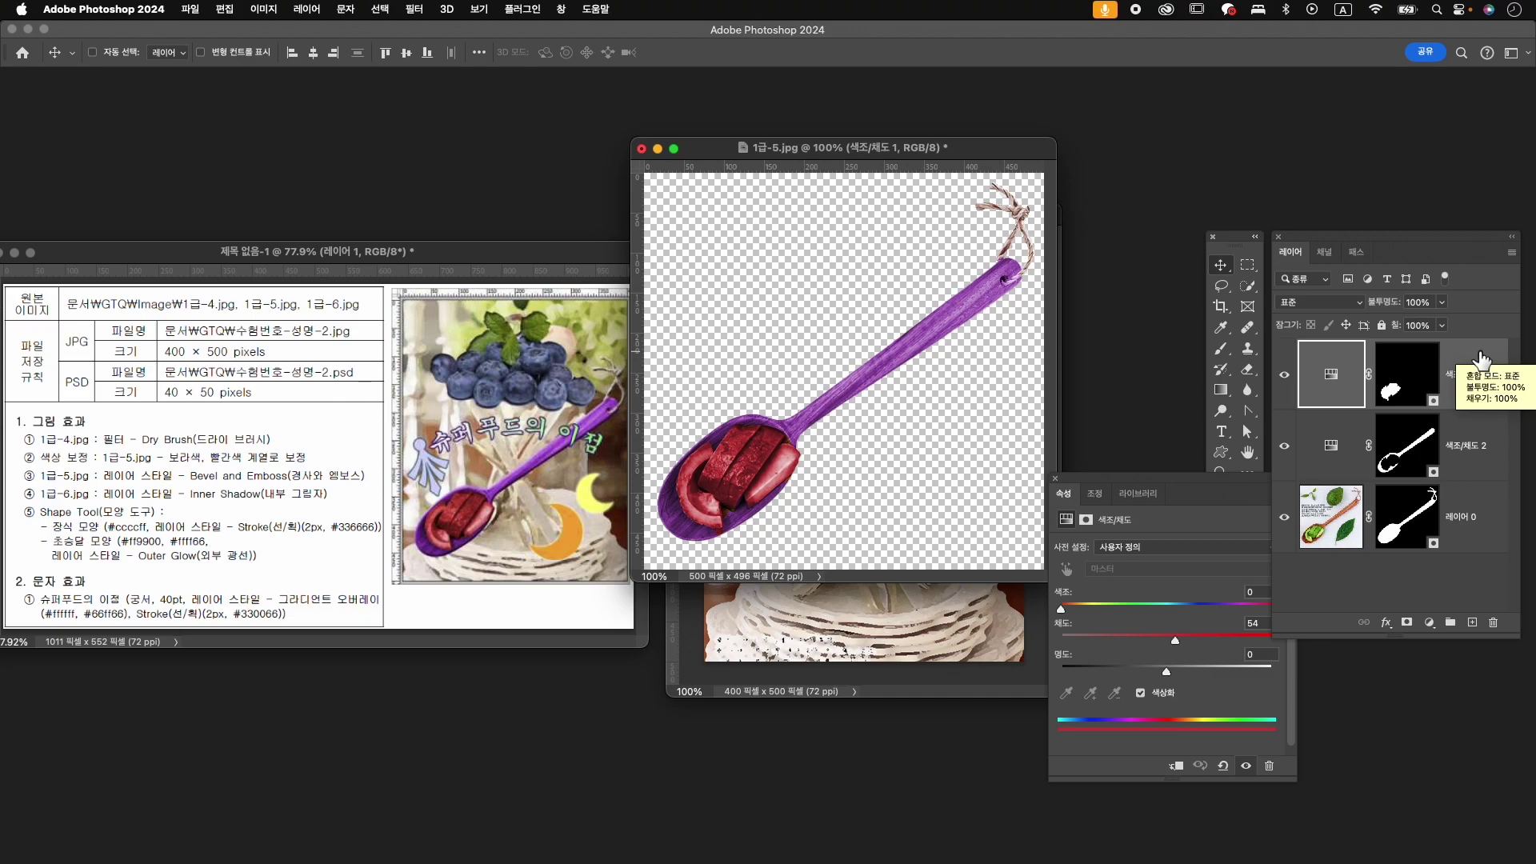
key("super+alt+shift+e")
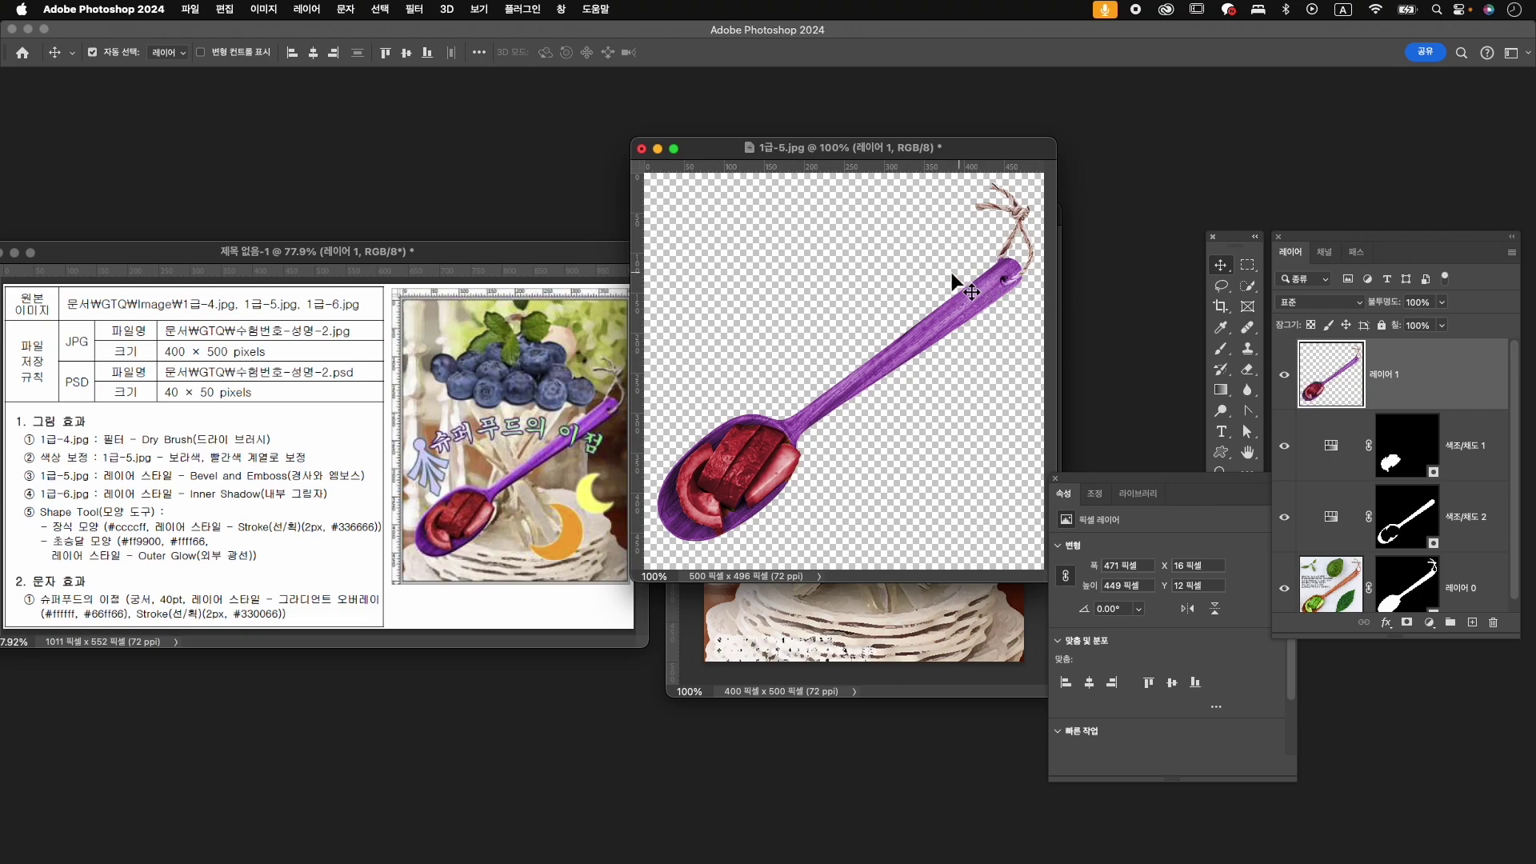
- Copy the merged spoon layer into the 수험번호-성명-2 document and close 1급-5.jpg
left_click_drag(920, 330, 927, 421)
left_click(640, 149)
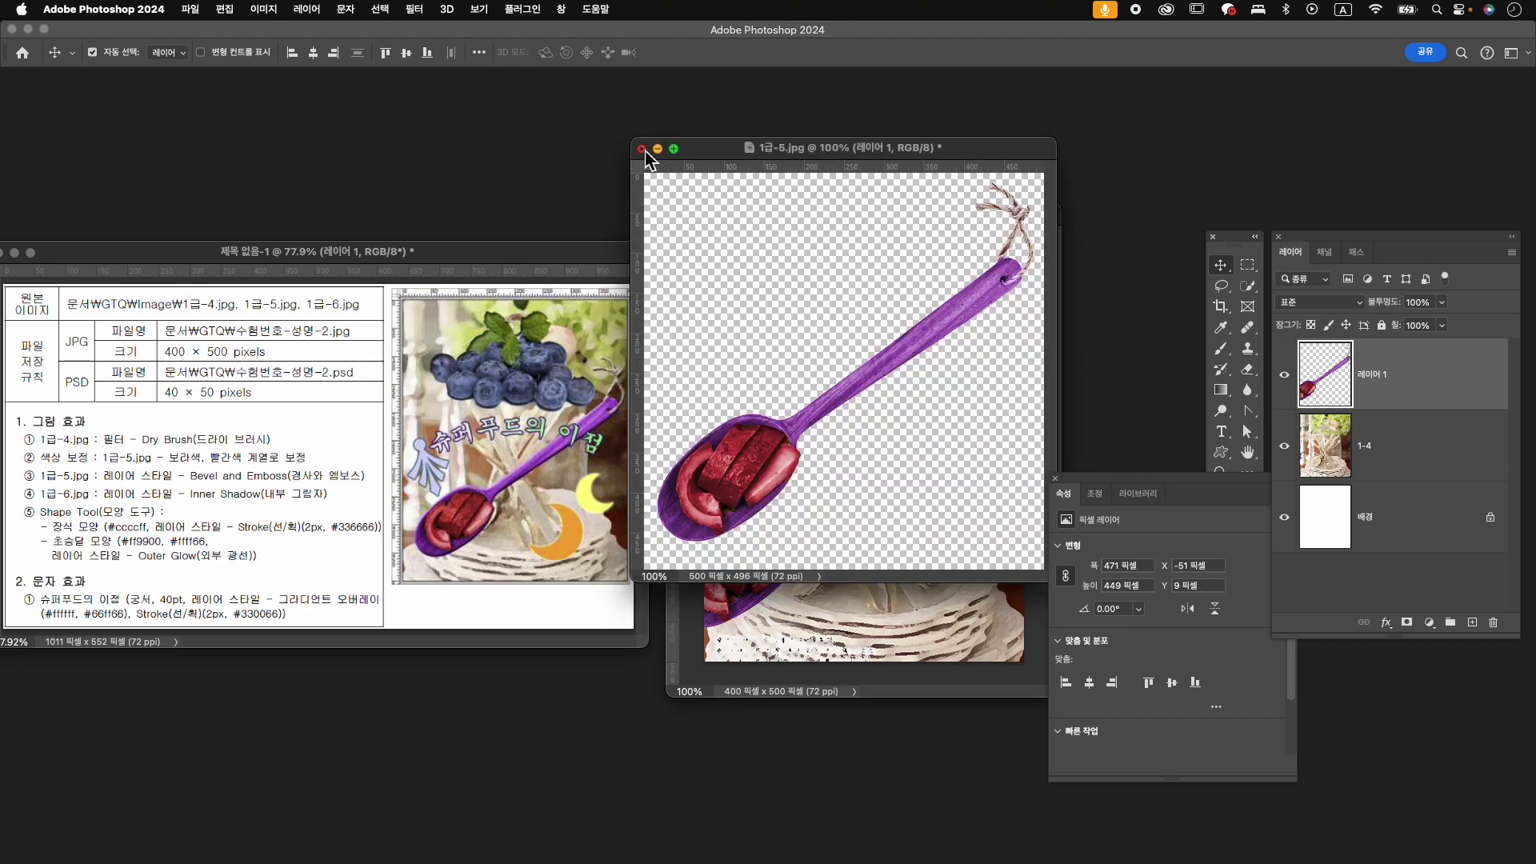
- Close 1급-5.jpg without saving and rename the spoon layer in the exam document as 1-5
left_click(768, 345)
double_click(1374, 376)
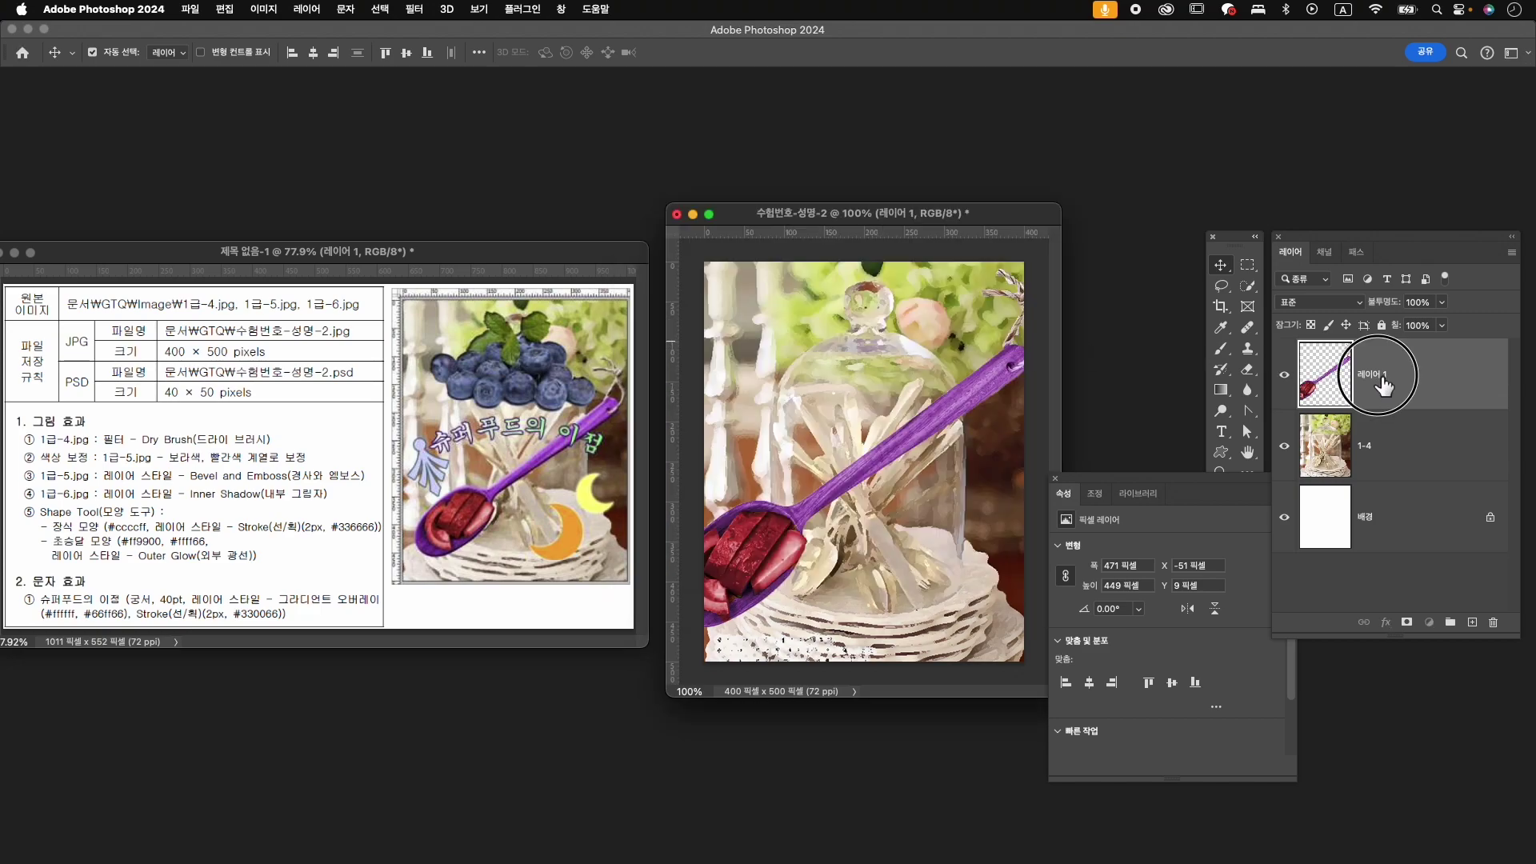
type("1-5")
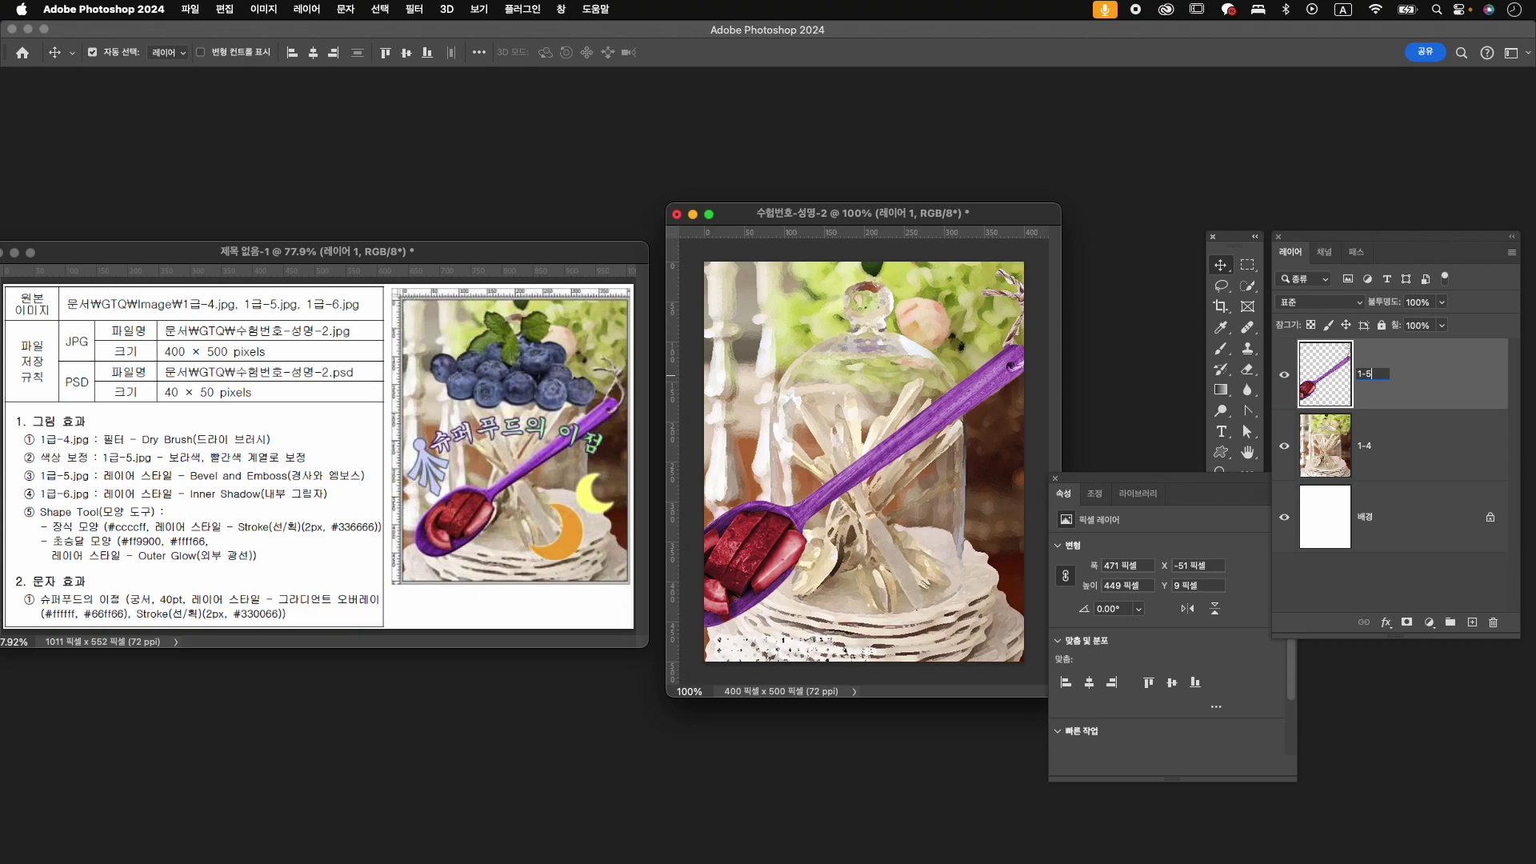
key("Return")
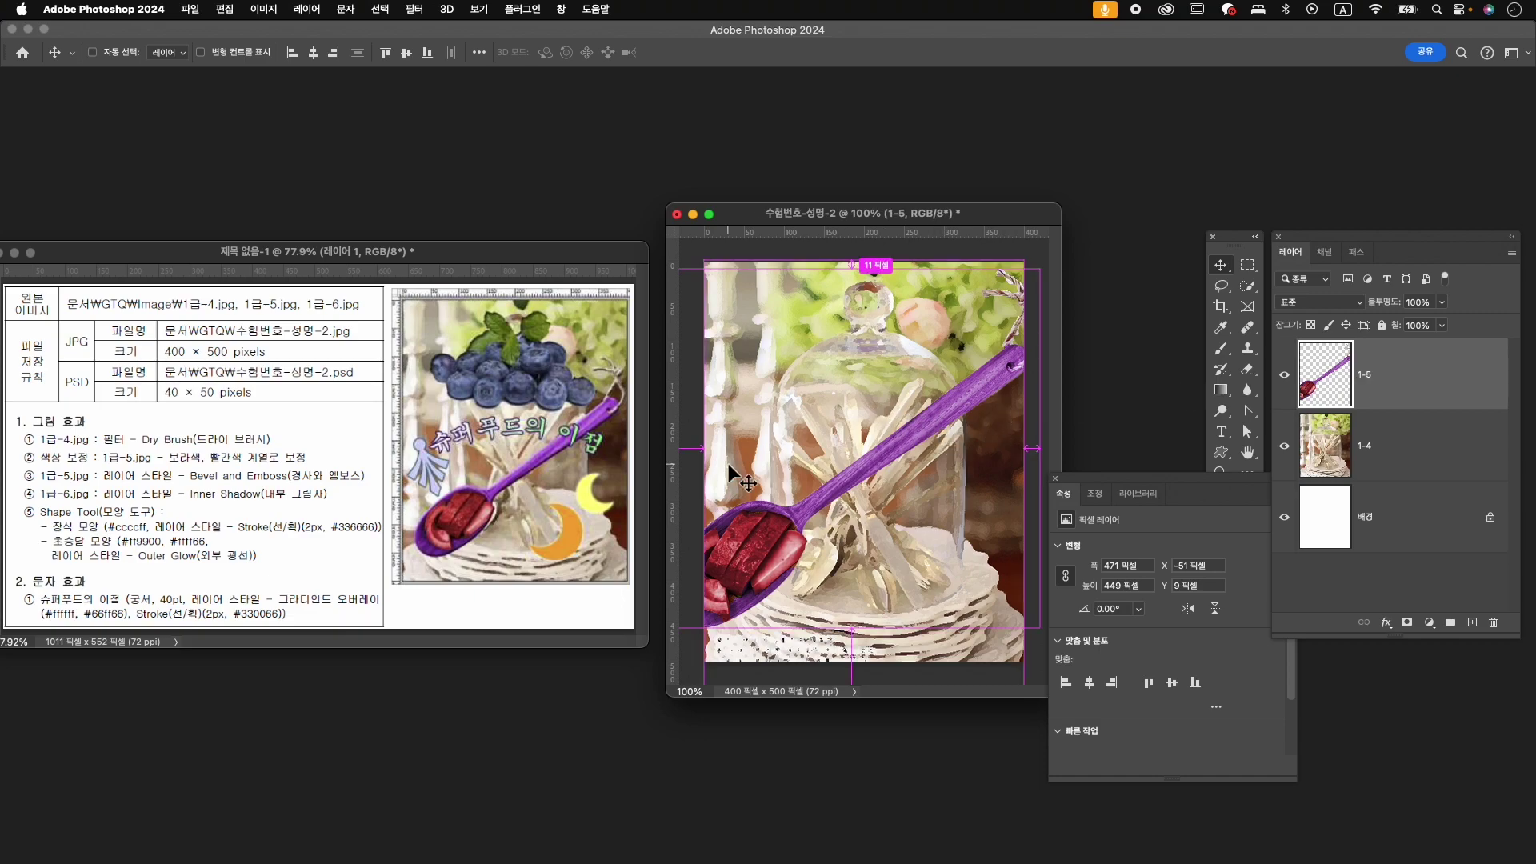
- Scale the spoon layer to about 78% and centre it horizontally in the lower part of the image, at about X 200, Y 288 px
key("super+t")
left_click_drag(1044, 276, 1006, 320)
left_click_drag(920, 430, 933, 464)
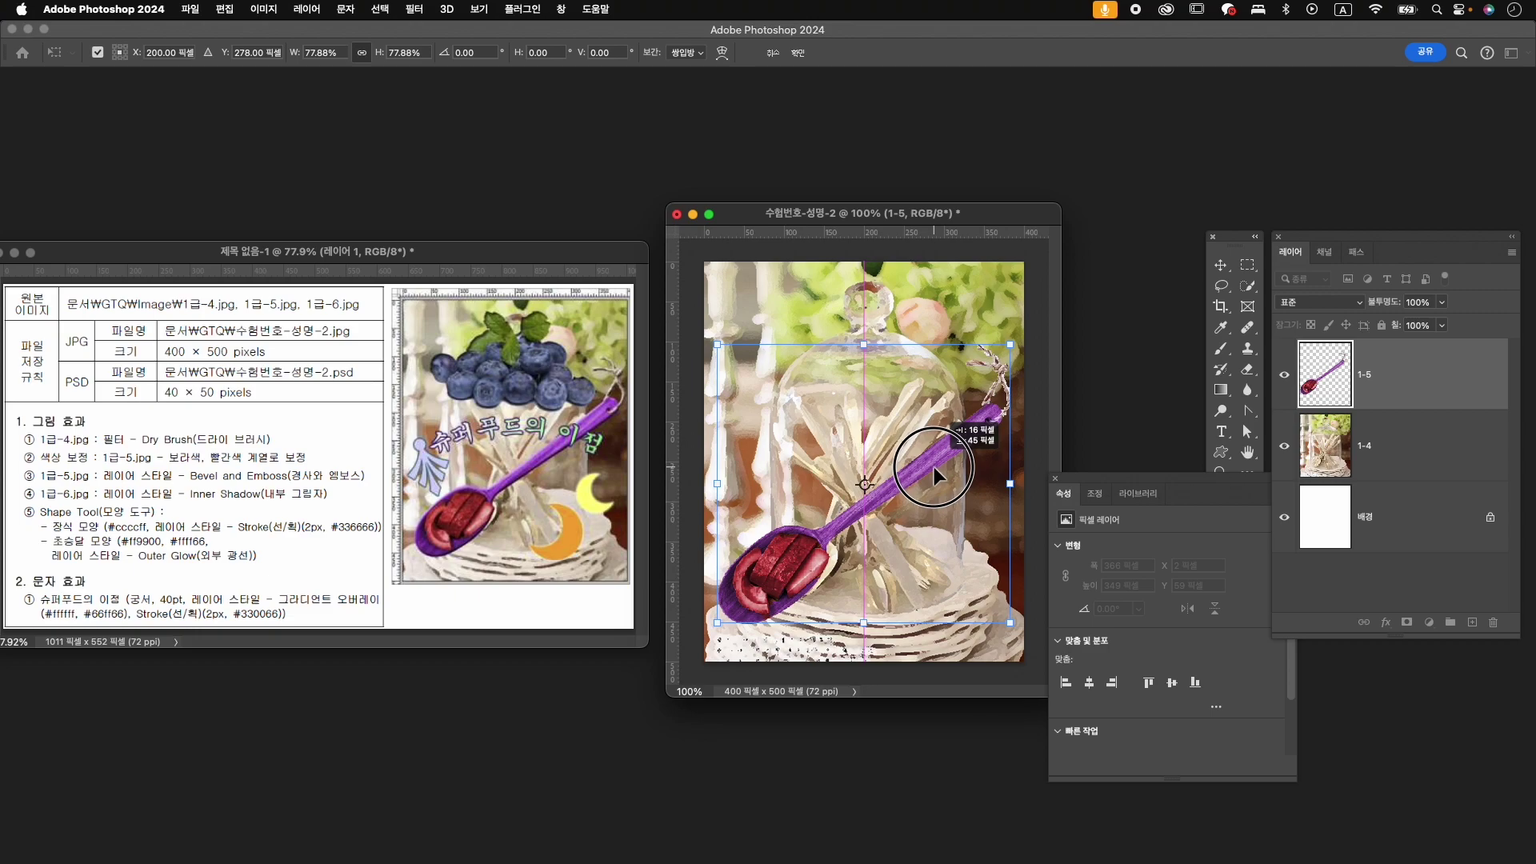
left_click_drag(934, 468, 933, 464)
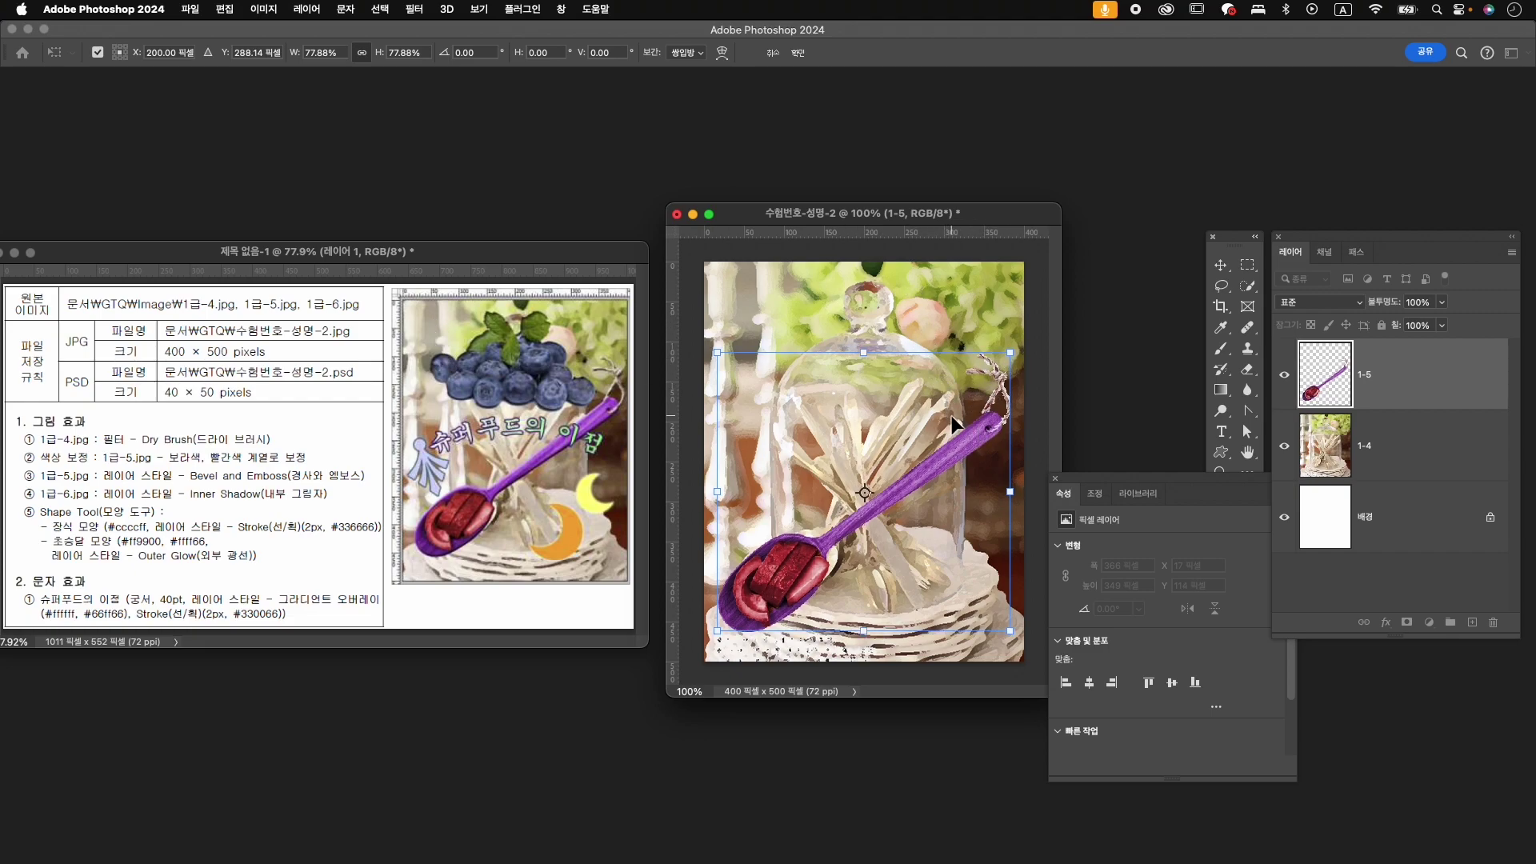
key("Return")
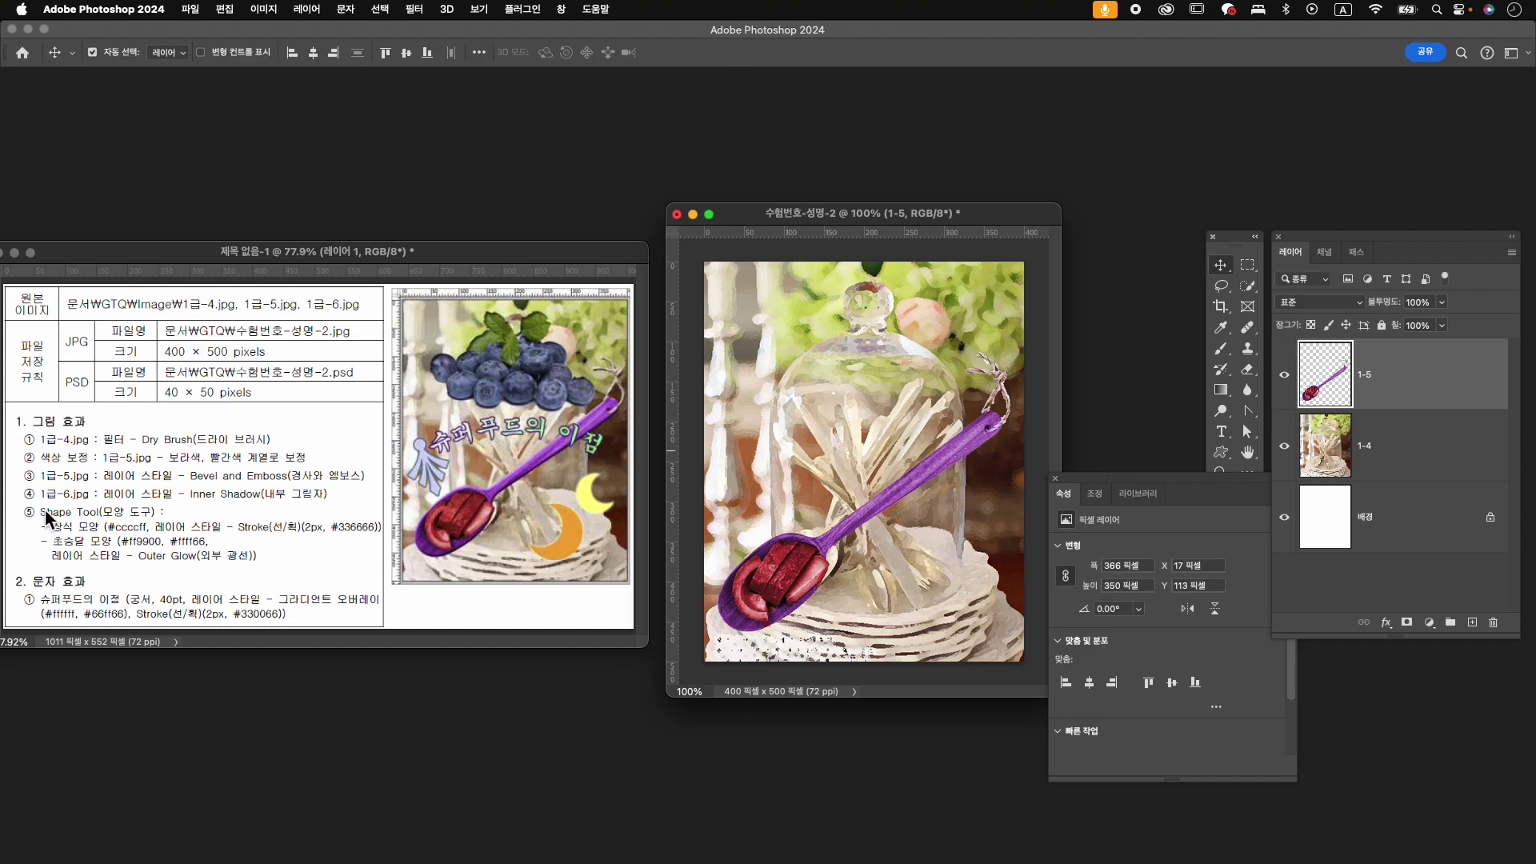
- Open 1급-6.jpg from the Image folder and move its window above the exam document
key("super+o")
left_click(972, 296)
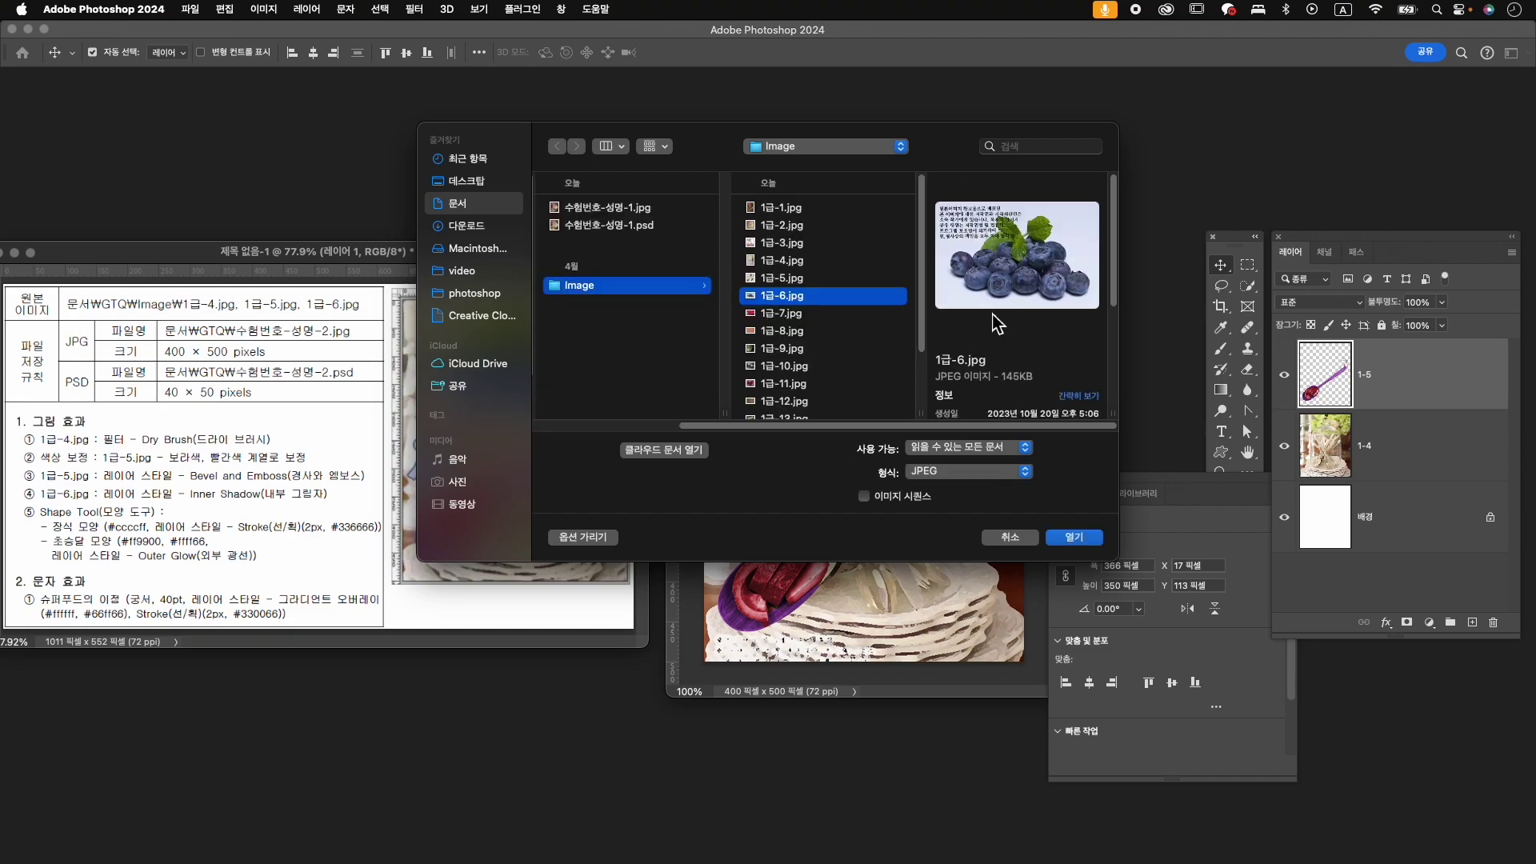
left_click(1092, 543)
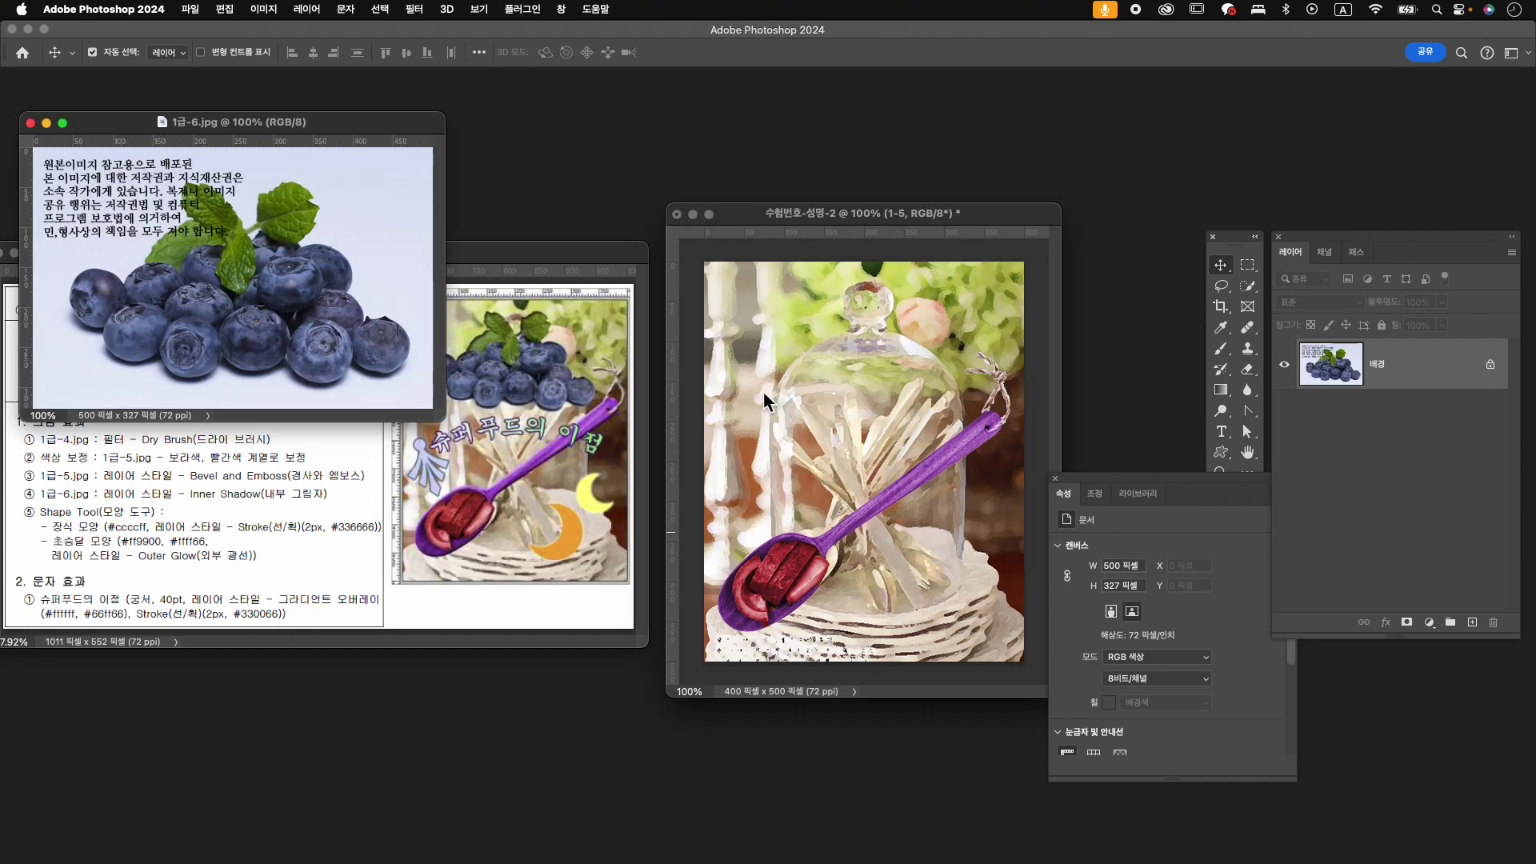
left_click_drag(341, 130, 904, 100)
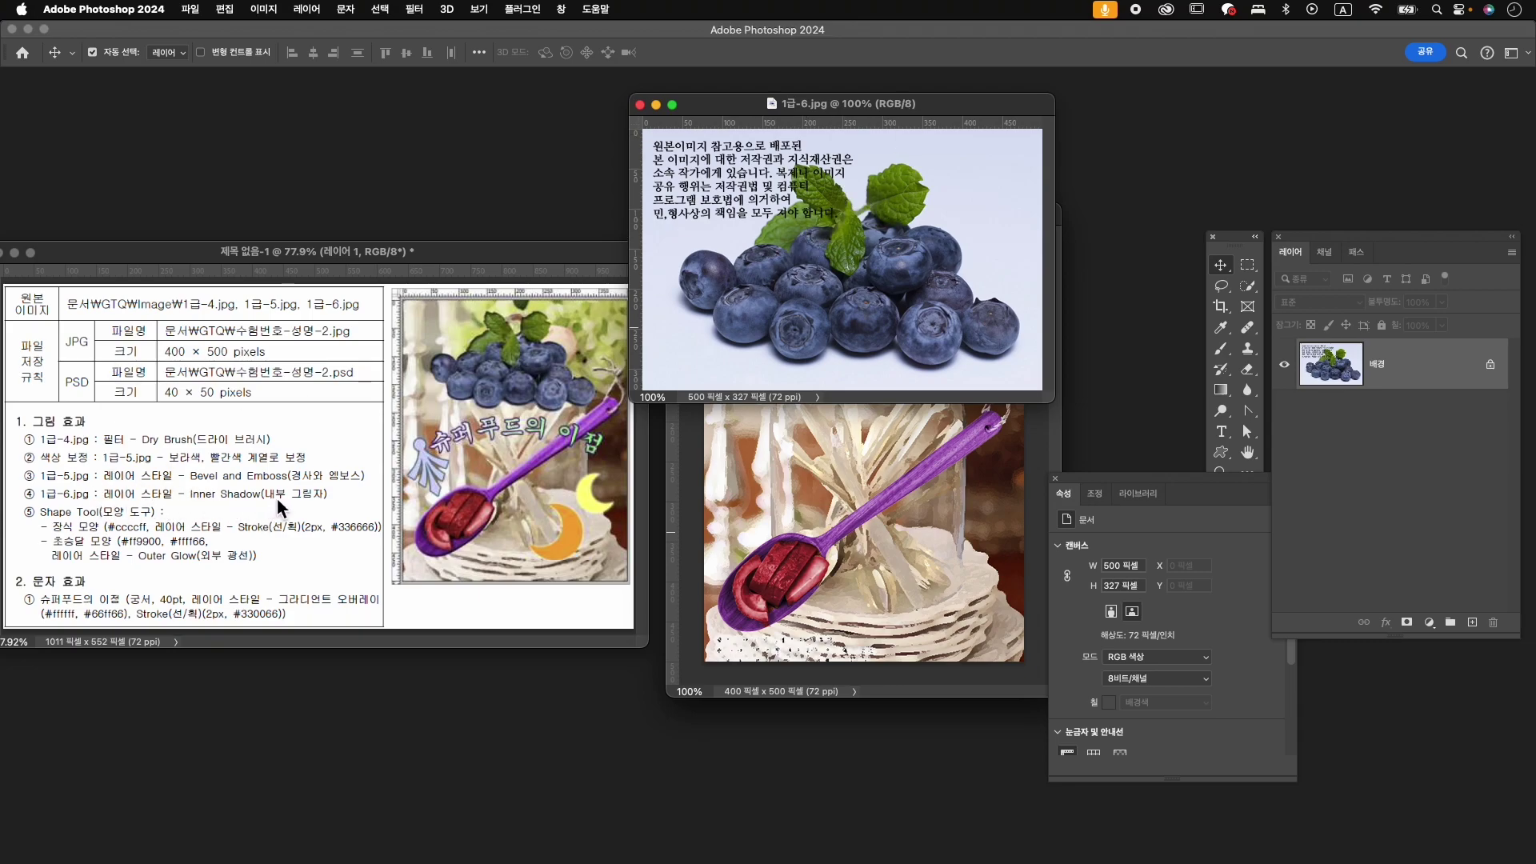
- Select the blueberries and mint leaves with the Object Selection tool and mask out the background
left_click(1247, 285)
left_click(1278, 286)
left_click_drag(1034, 363, 672, 170)
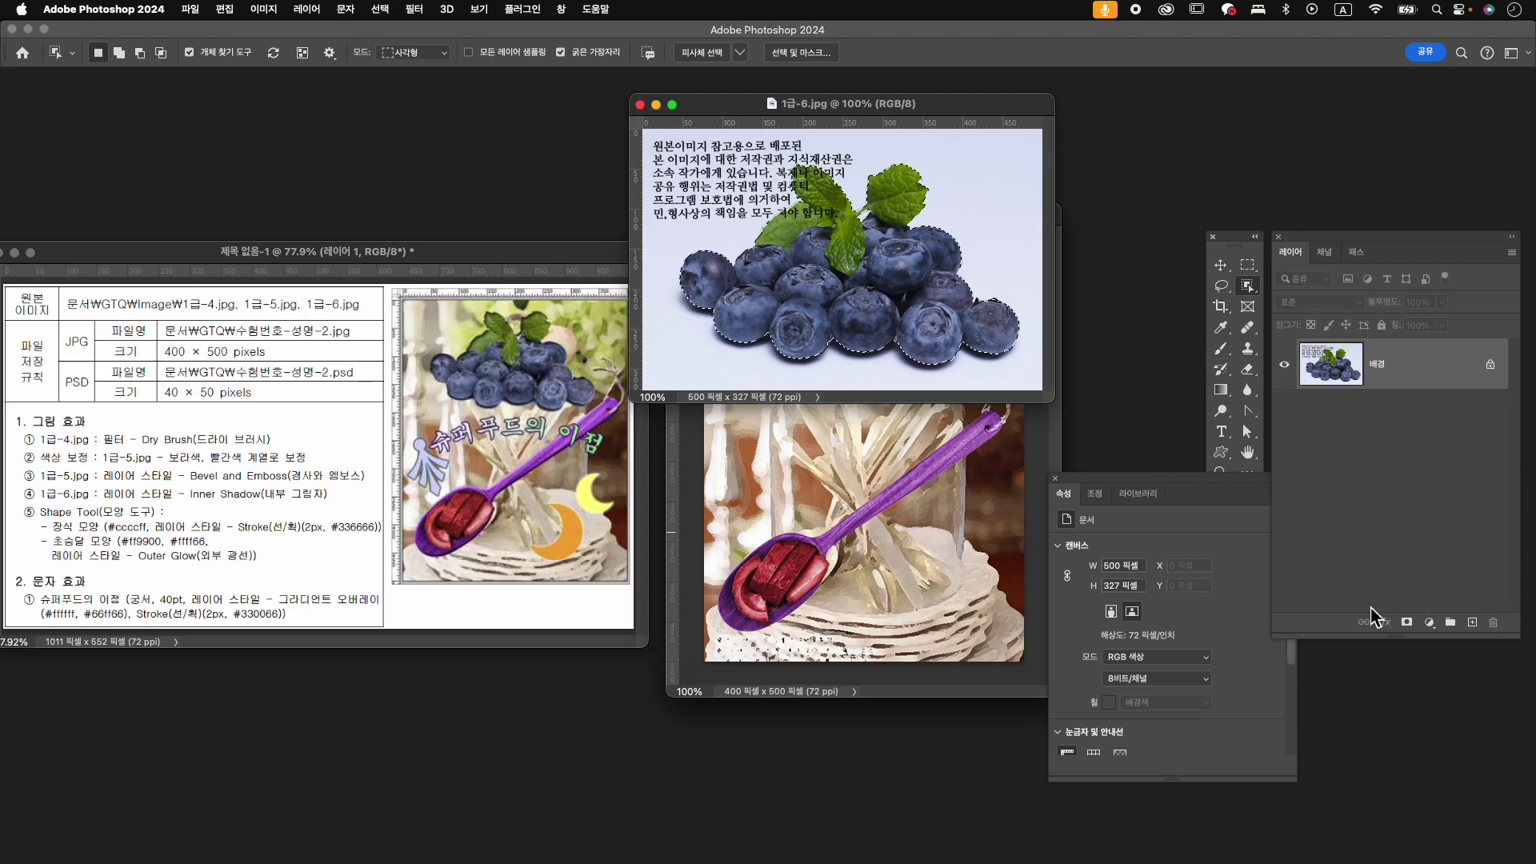
left_click(1408, 622)
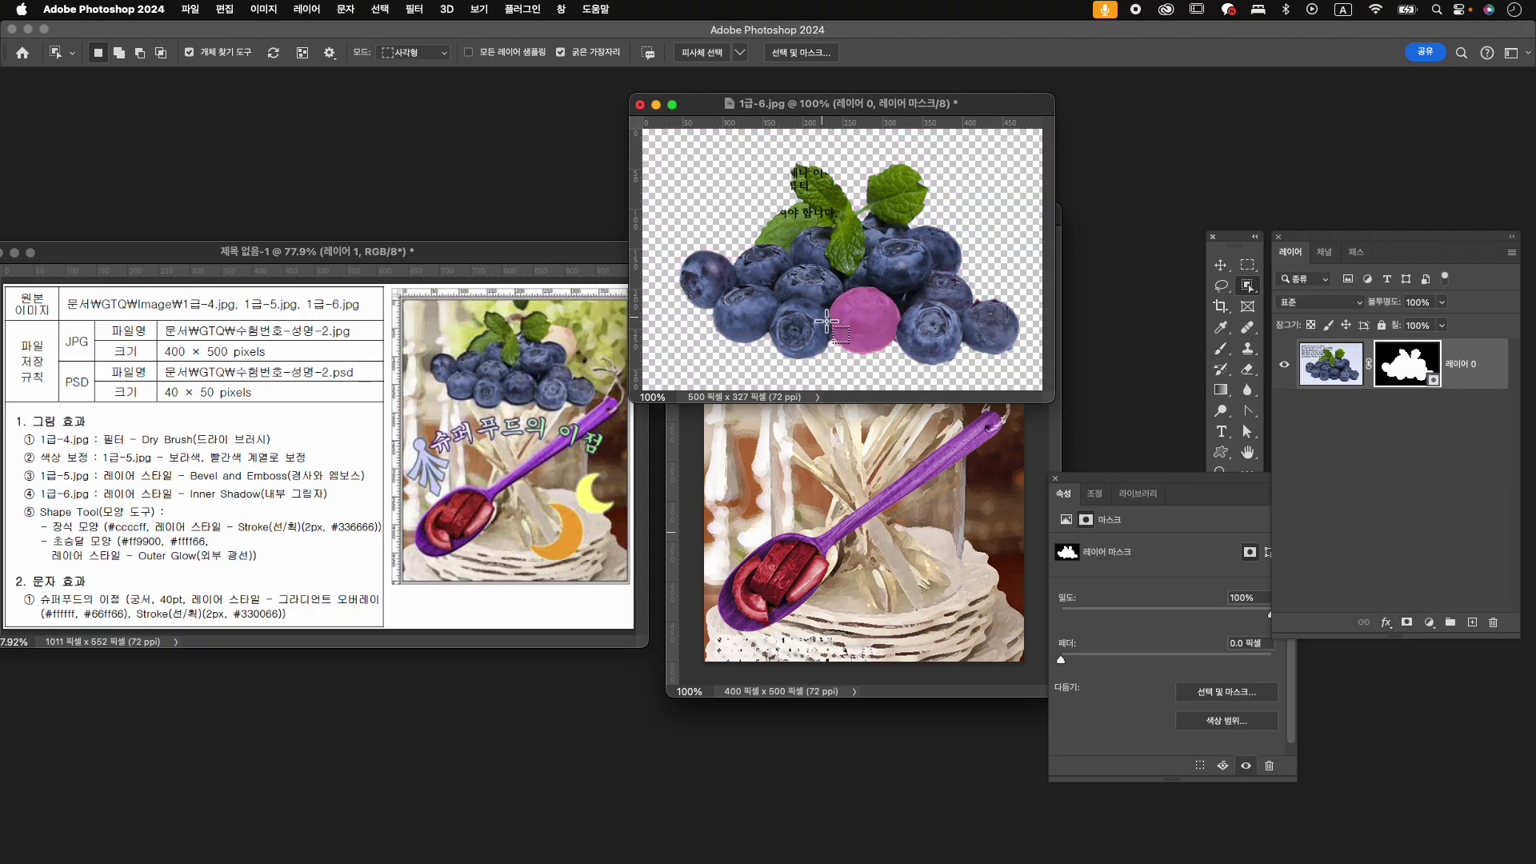
- Copy the masked blueberries into the exam document, scale them to about 62% and position them at X 200, Y 113 px
key("v")
left_click_drag(872, 259, 908, 384)
key("super+t")
left_click_drag(1004, 286, 928, 336)
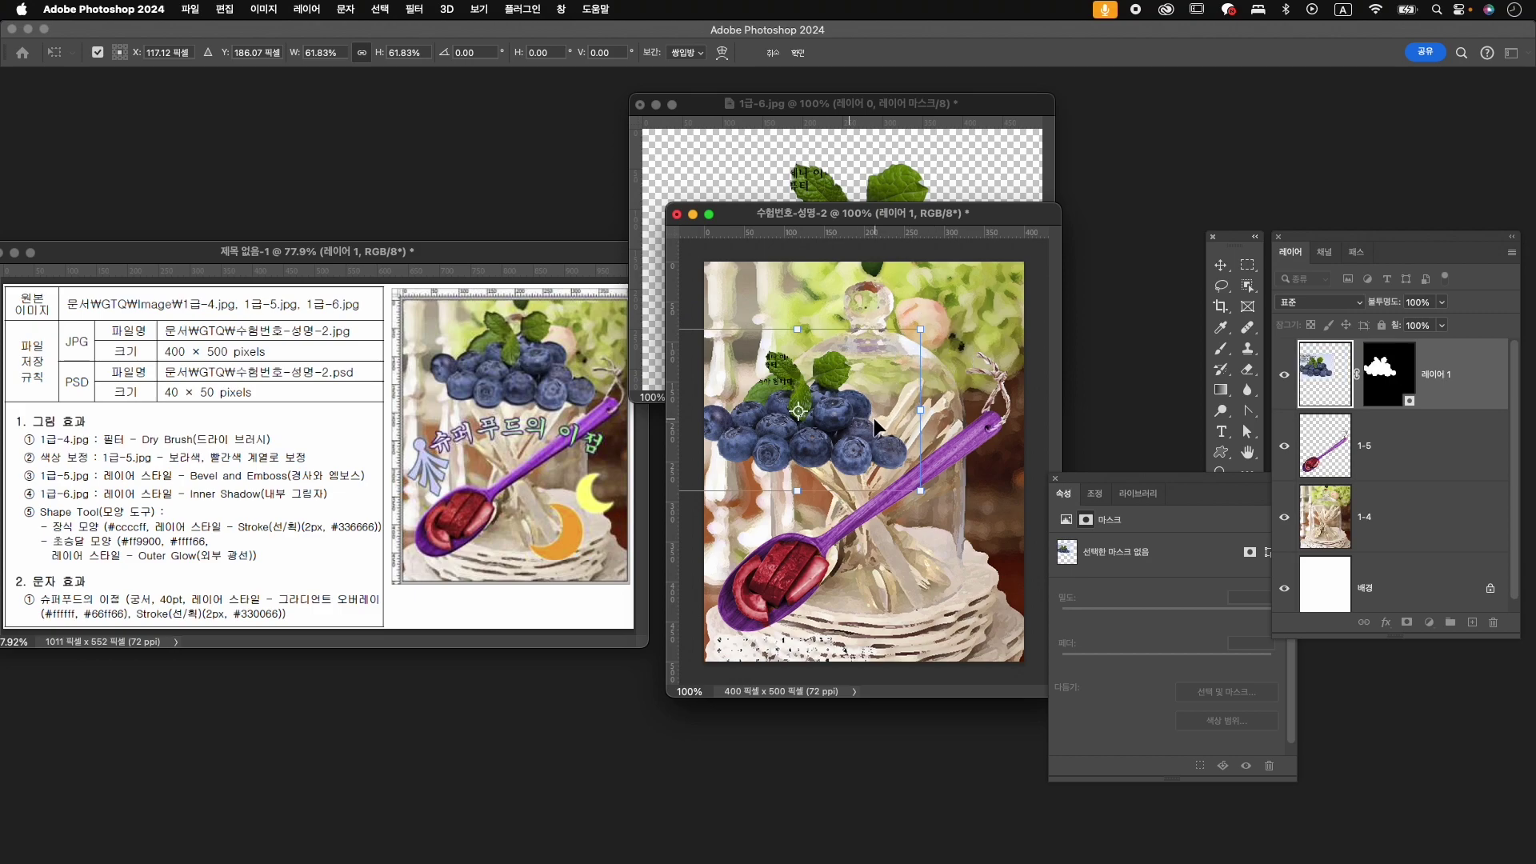
left_click_drag(866, 416, 935, 354)
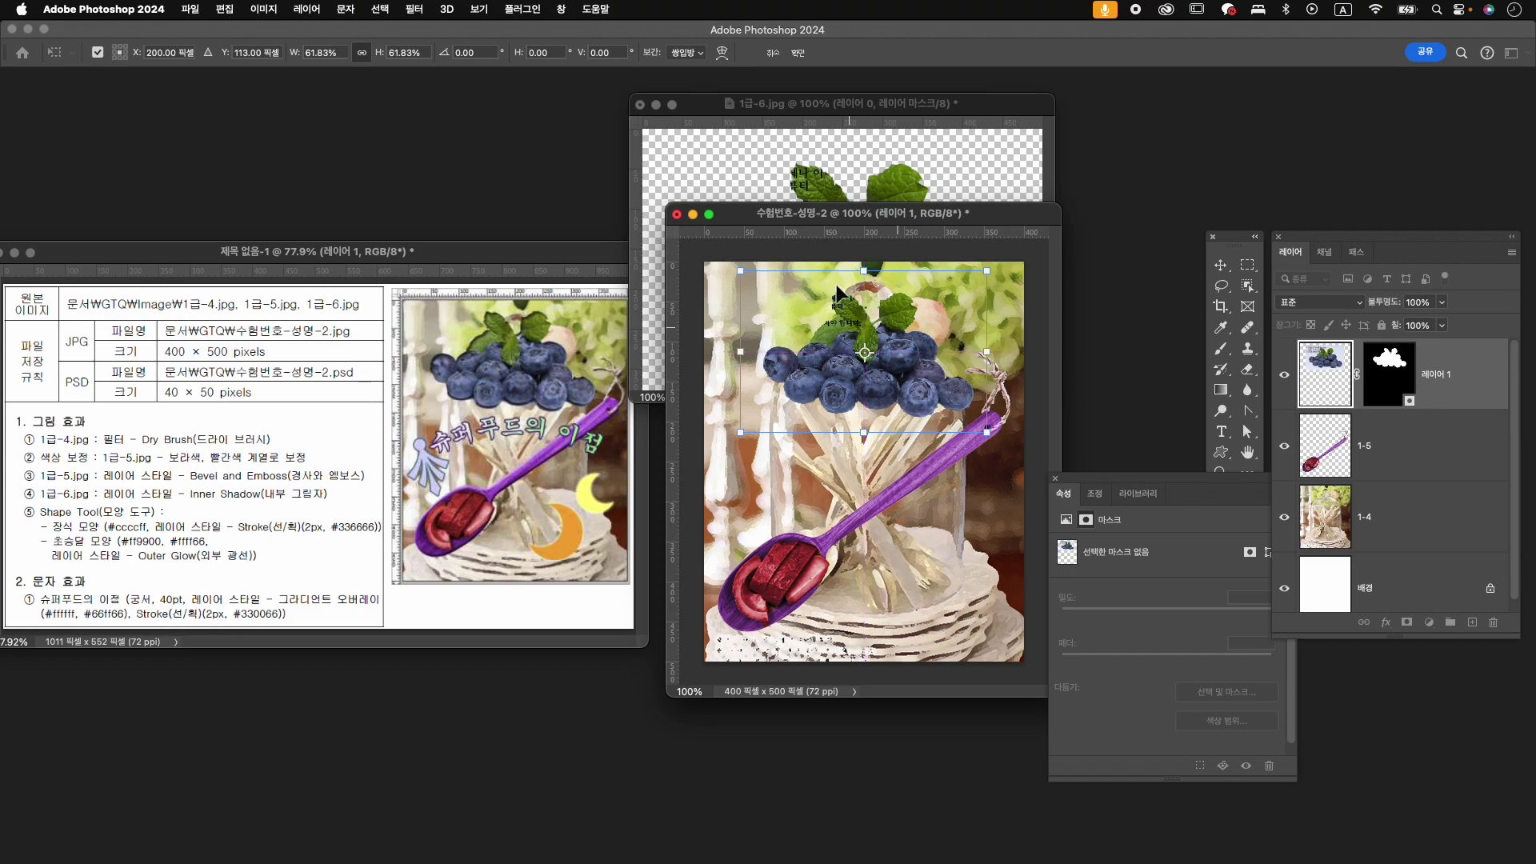
- Enlarge the blueberries to about 65% and nudge them up and left to X 190, Y 99 px
left_click_drag(990, 425, 1004, 439)
left_click_drag(1008, 441, 995, 436)
key("Left")
key("Left")
key("Left")
key("Left")
key("Left")
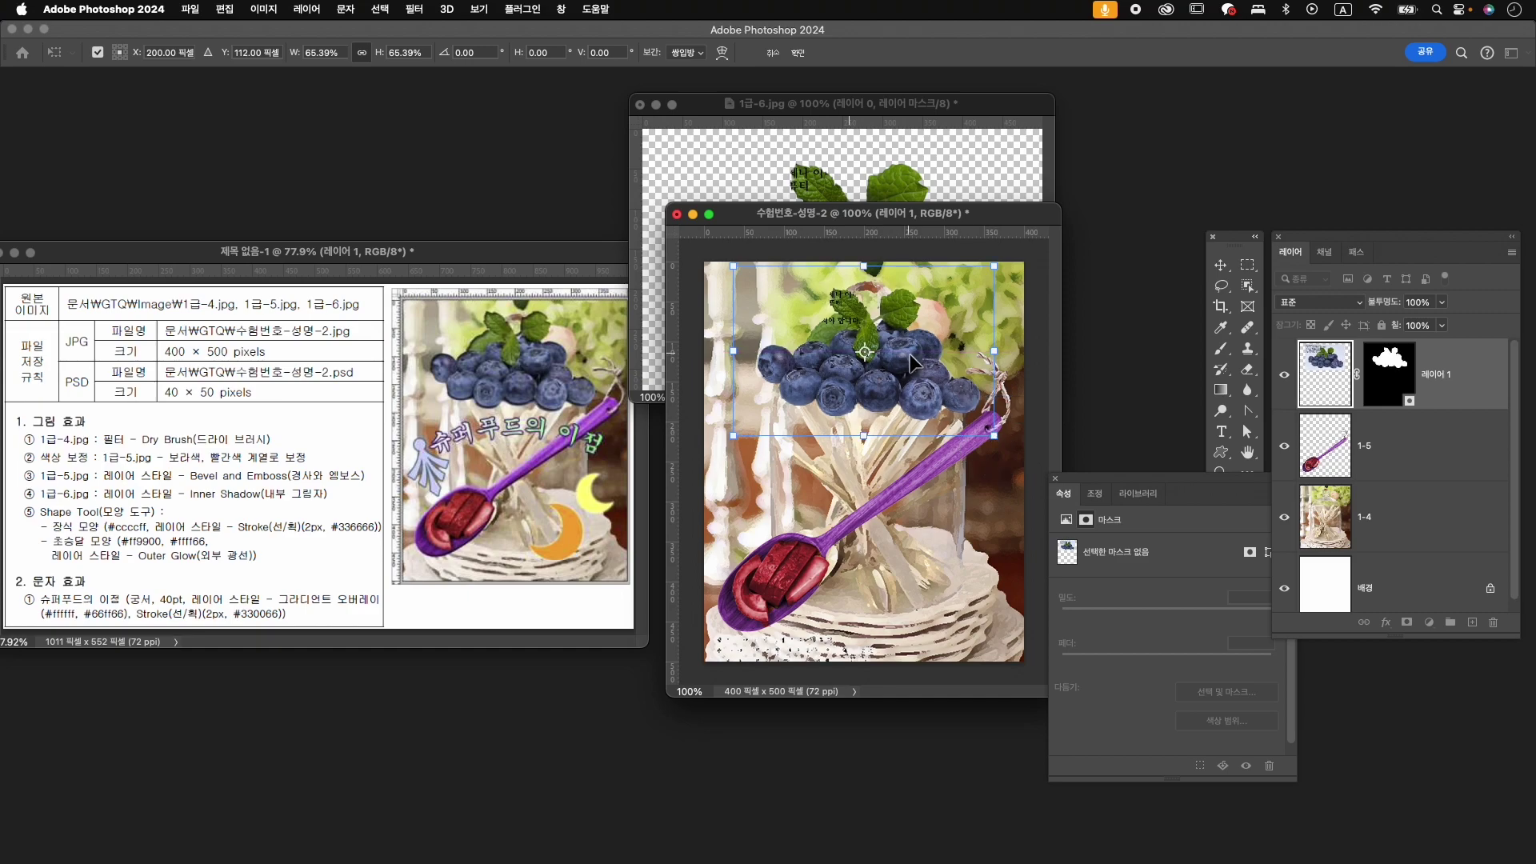
key("Up")
key("Up")
key("Up")
key("Up")
key("Up")
key("Up")
key("Up")
key("Up")
key("Up")
key("Up")
key("Up")
key("Up")
key("Left")
key("Left")
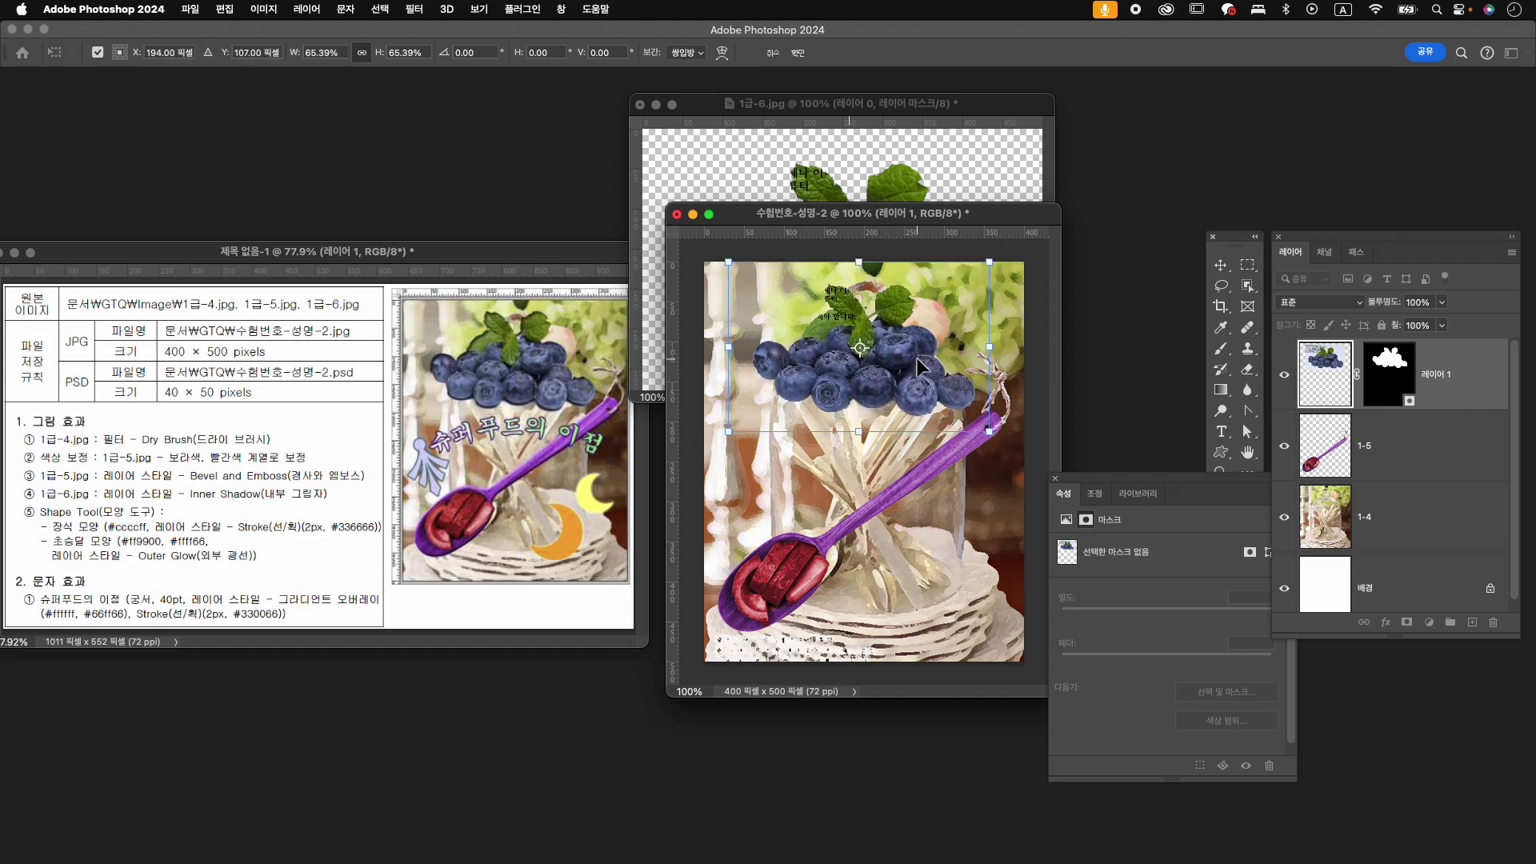
key("Up")
key("Up")
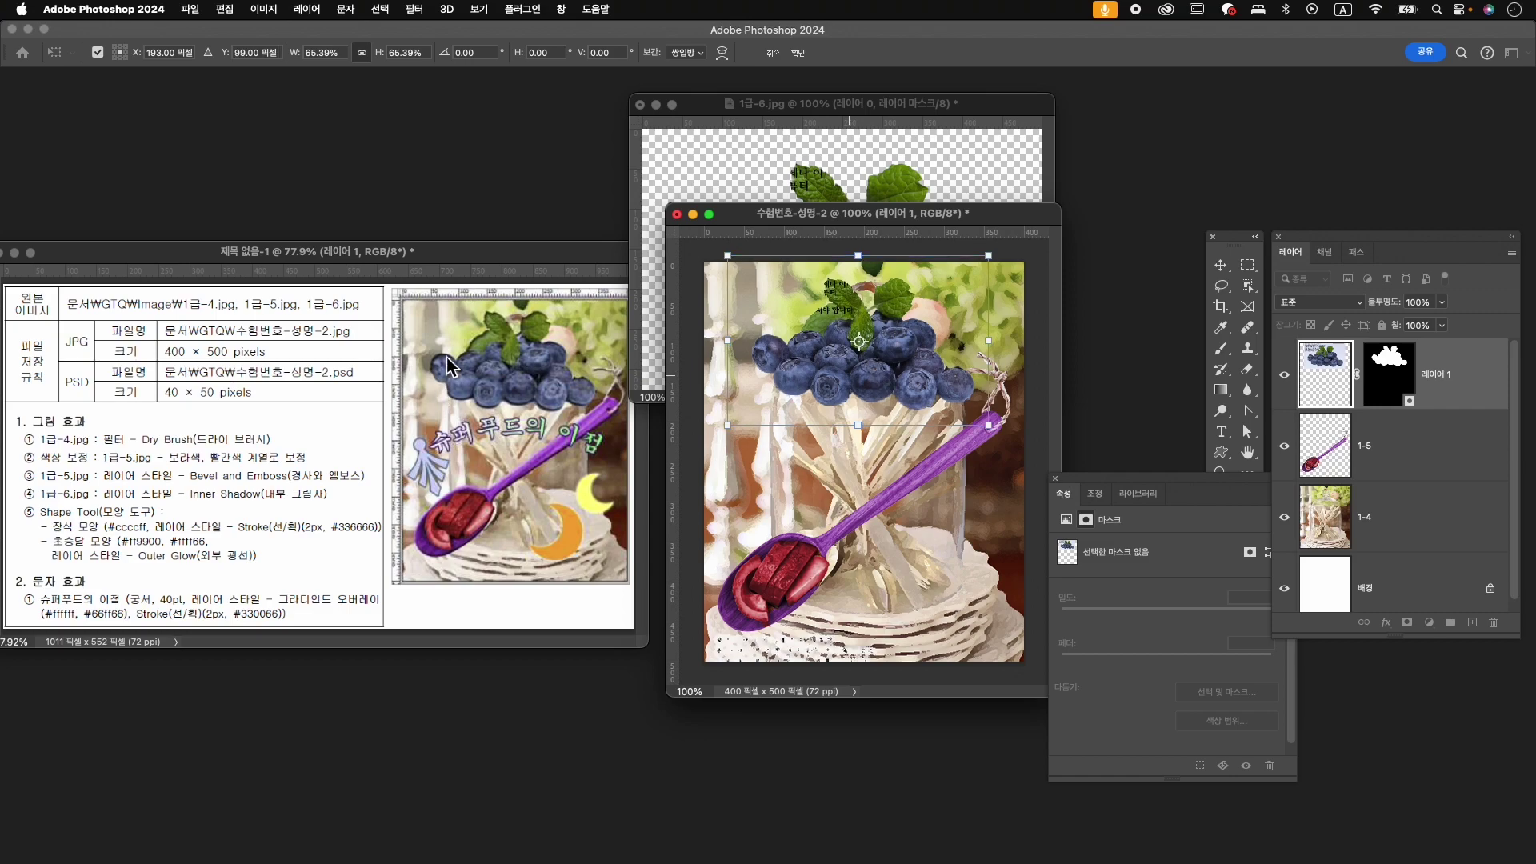
key("Left")
key("Left")
key("Left")
key("Left")
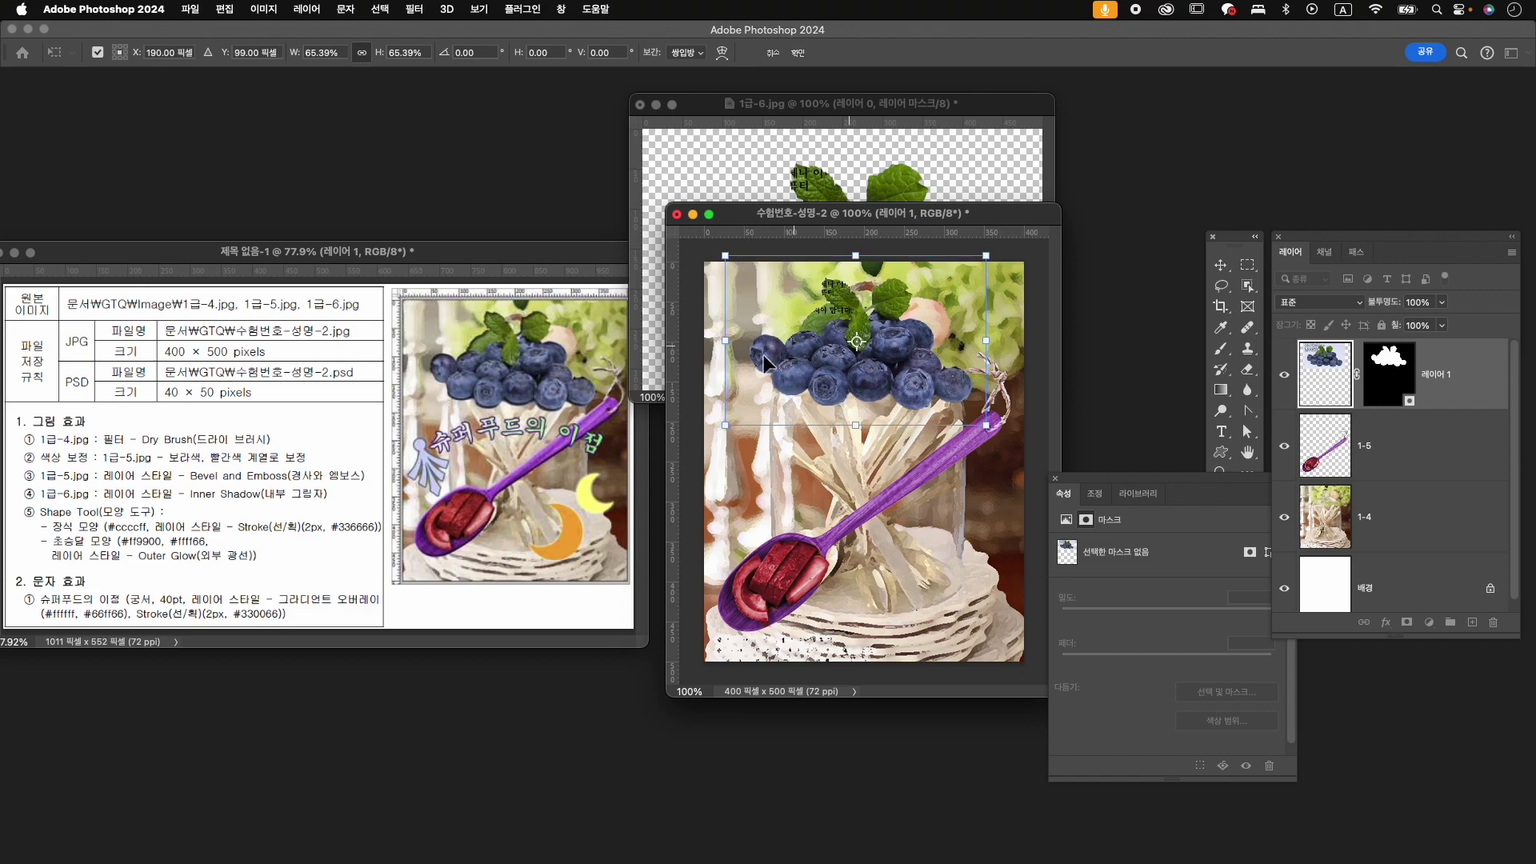
- Enlarge the blueberries to about 67% and move them to X 200, Y 113 px, centred on the canvas
left_click(725, 426)
left_click_drag(726, 426, 722, 430)
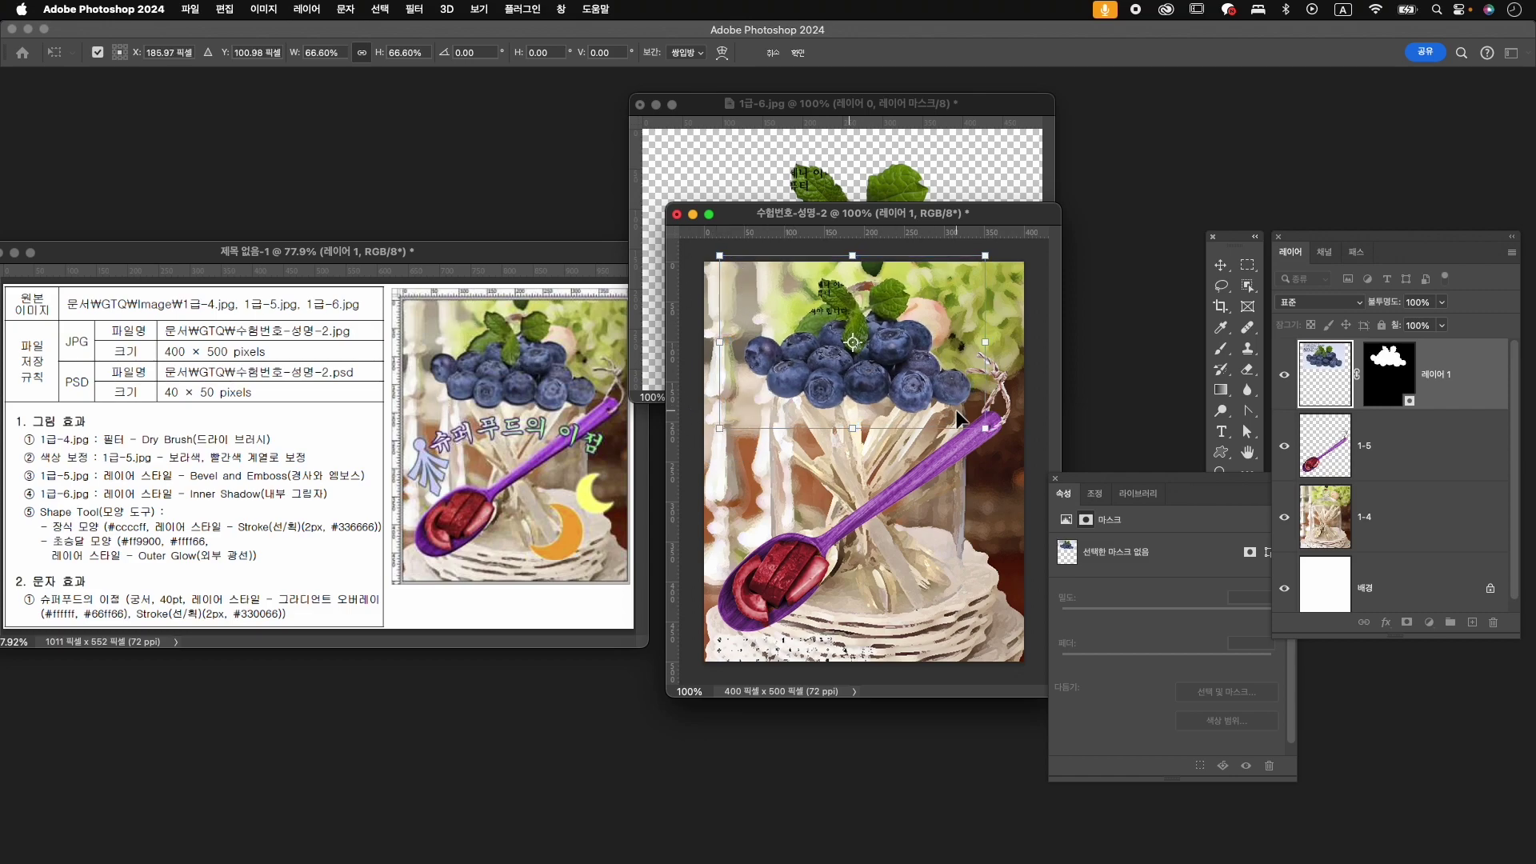
left_click_drag(899, 382, 916, 388)
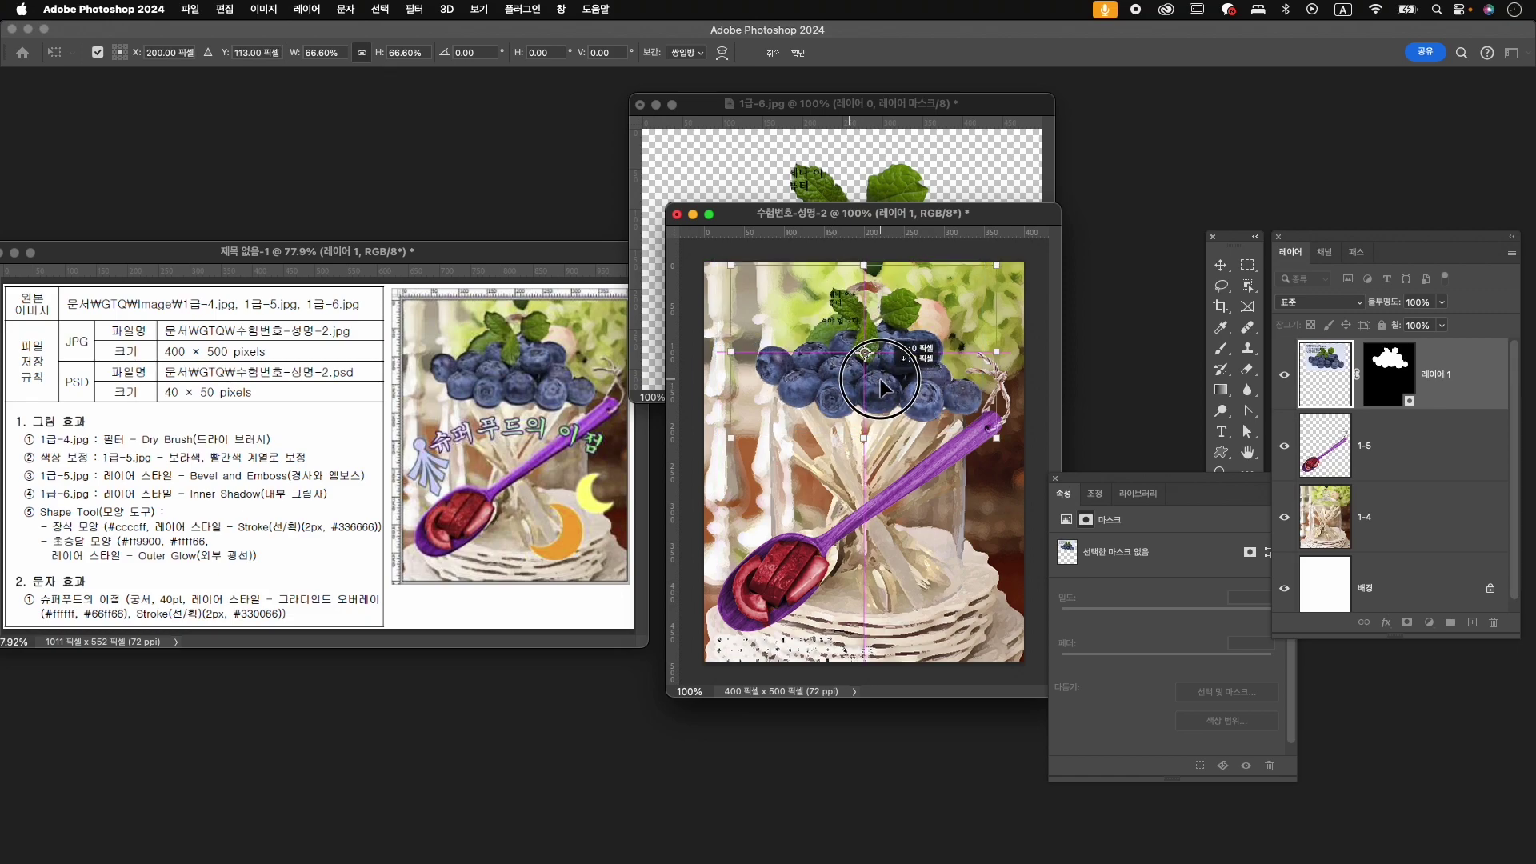
- Enlarge the blueberries to about 70%, nudge them to about X 187, Y 106 px and apply the transform
left_click_drag(733, 269, 715, 259)
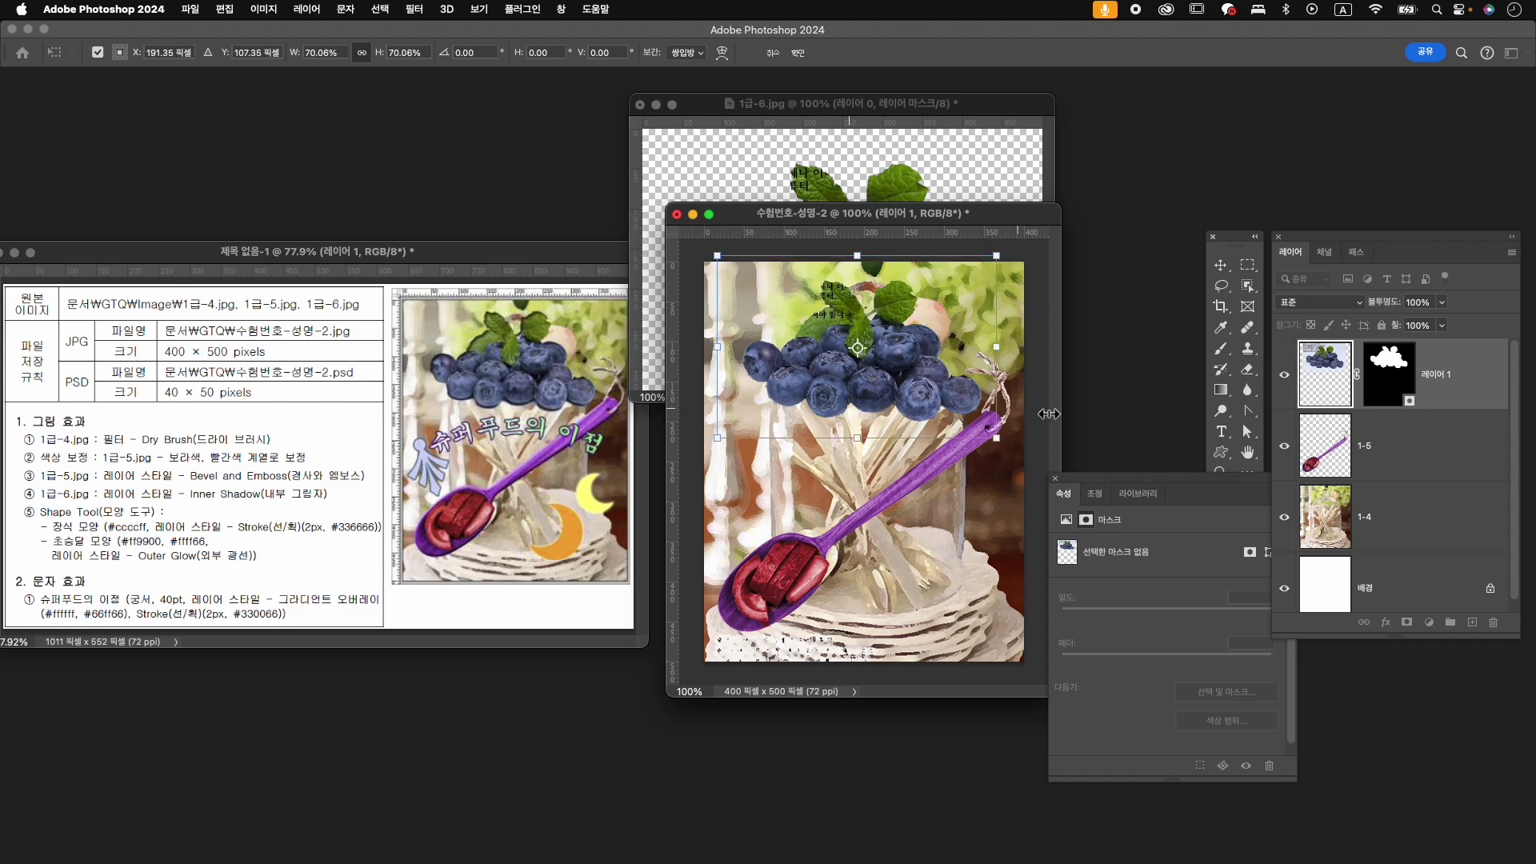
key("Up")
key("Up")
key("Left")
key("Left")
key("Left")
key("Left")
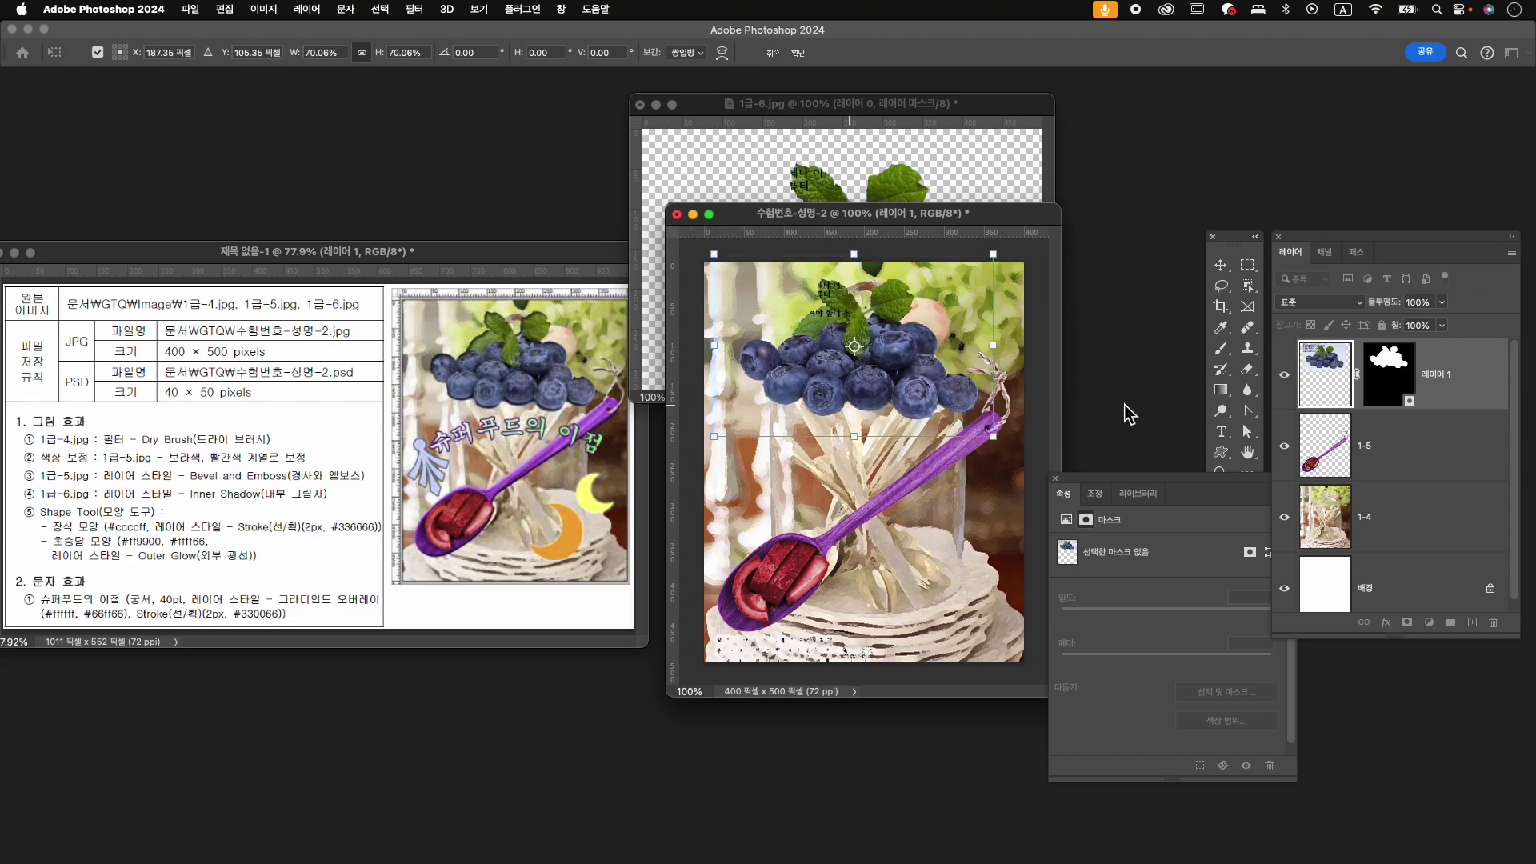
key("Down")
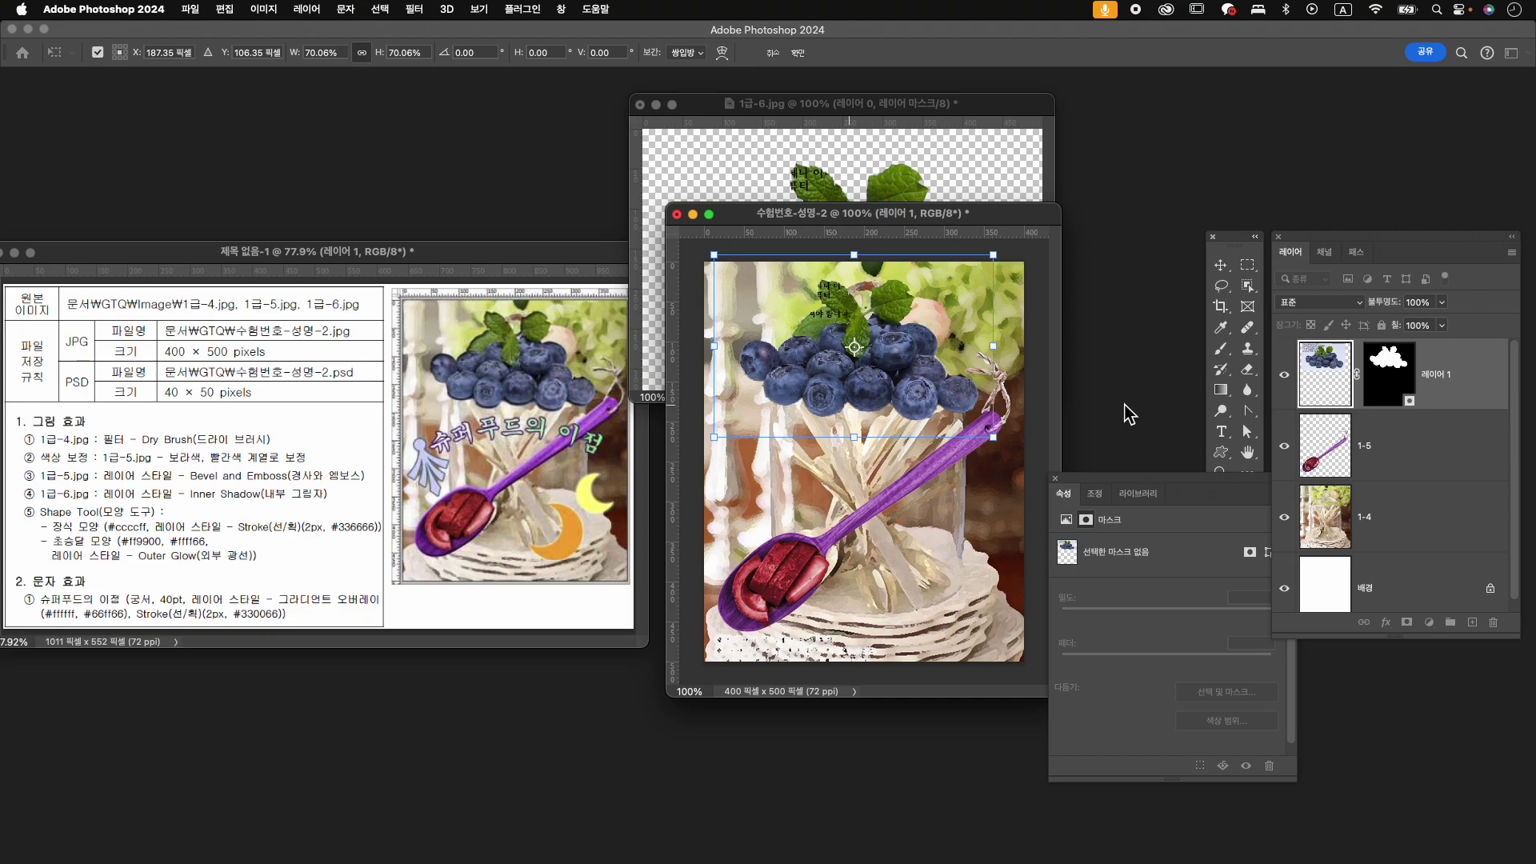
key("Return")
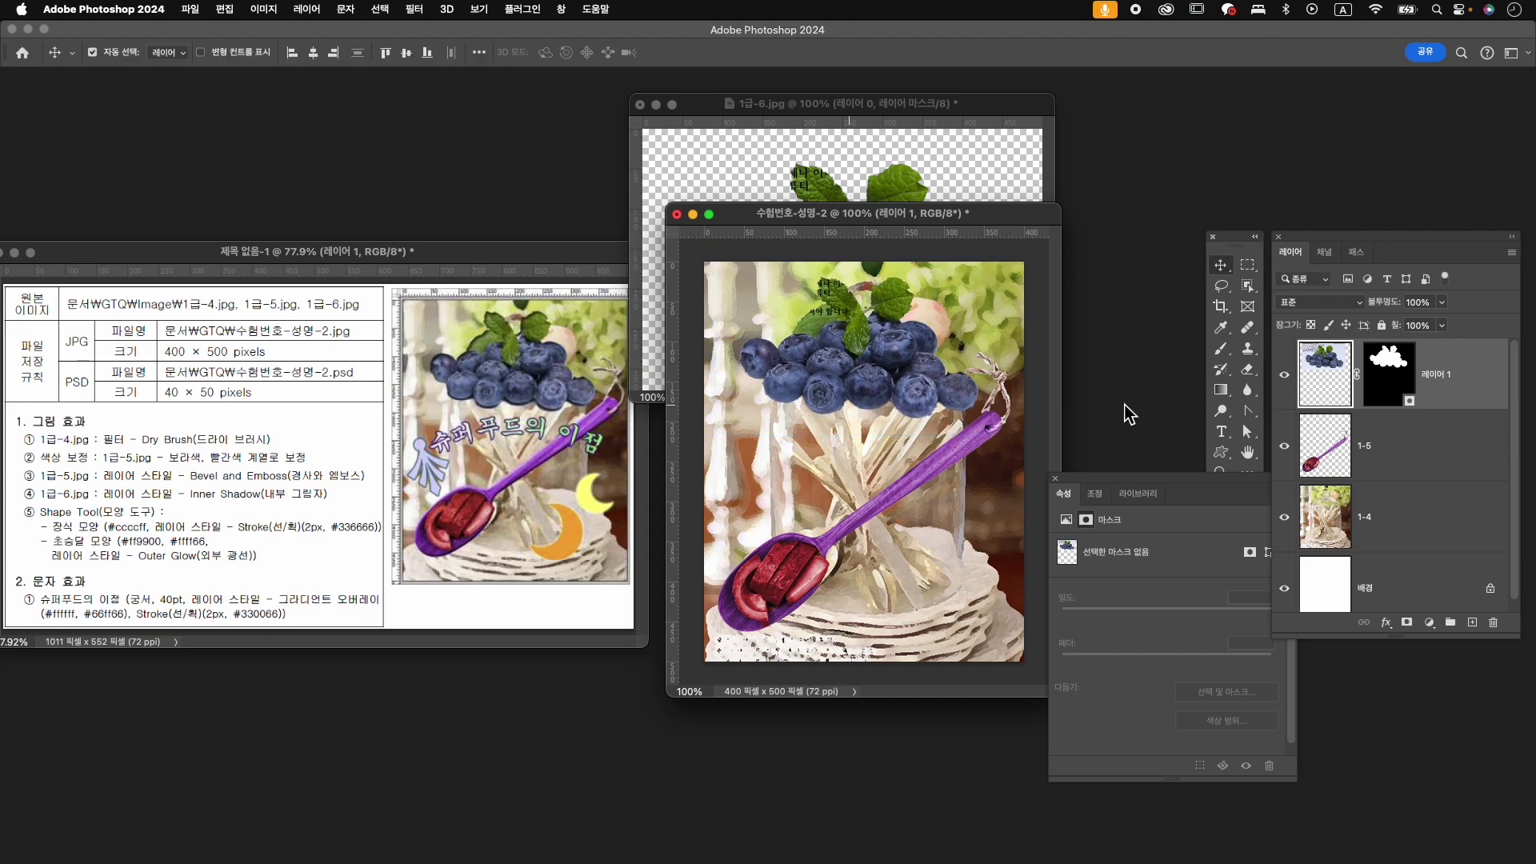
- Rename the blueberry layer as 1-6 and close 1급-6.jpg without saving
double_click(1436, 374)
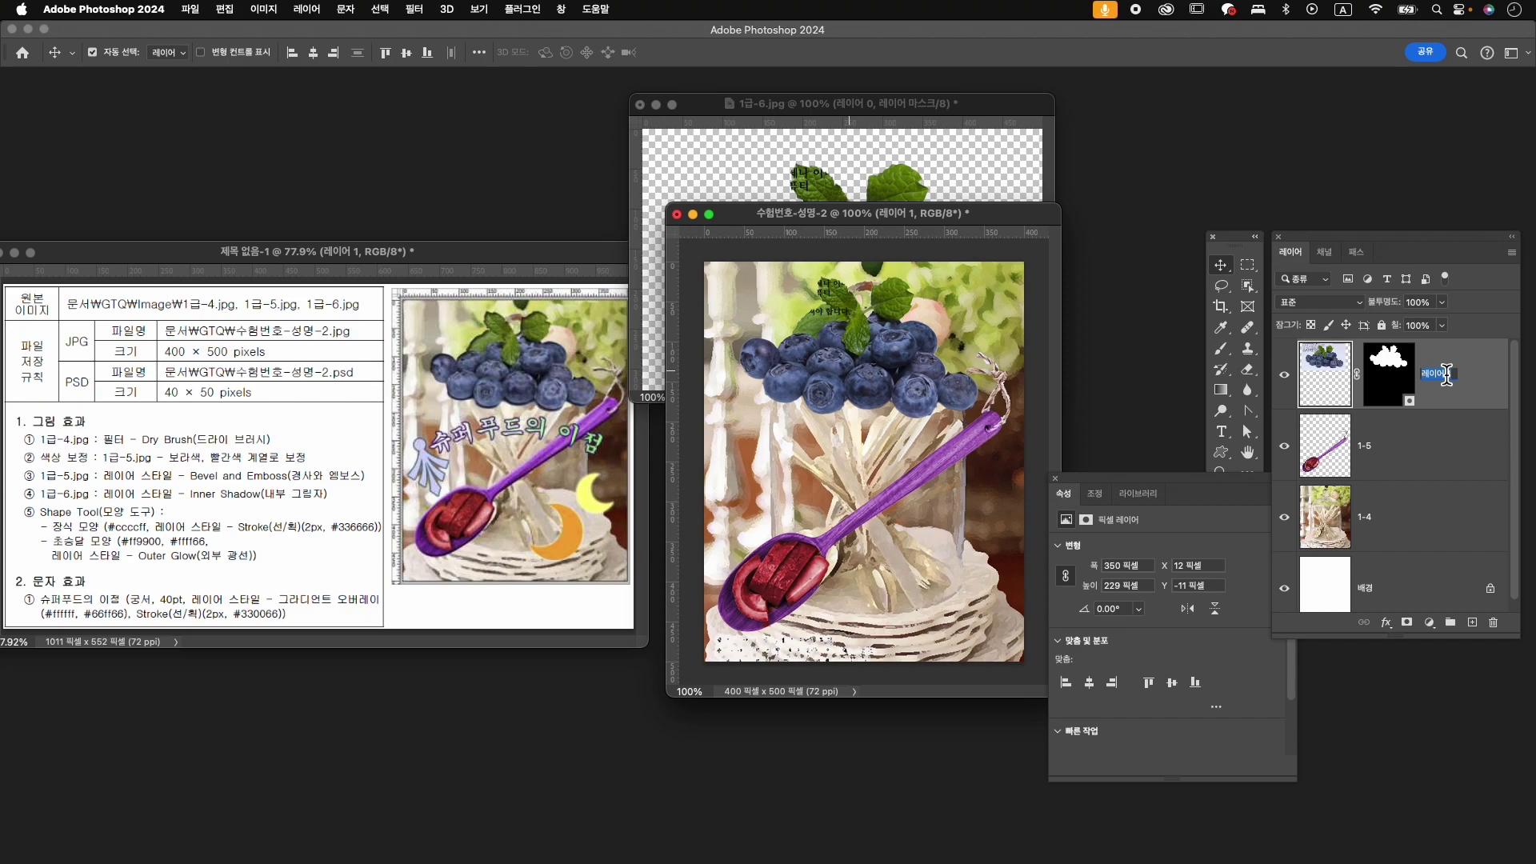
key("Return")
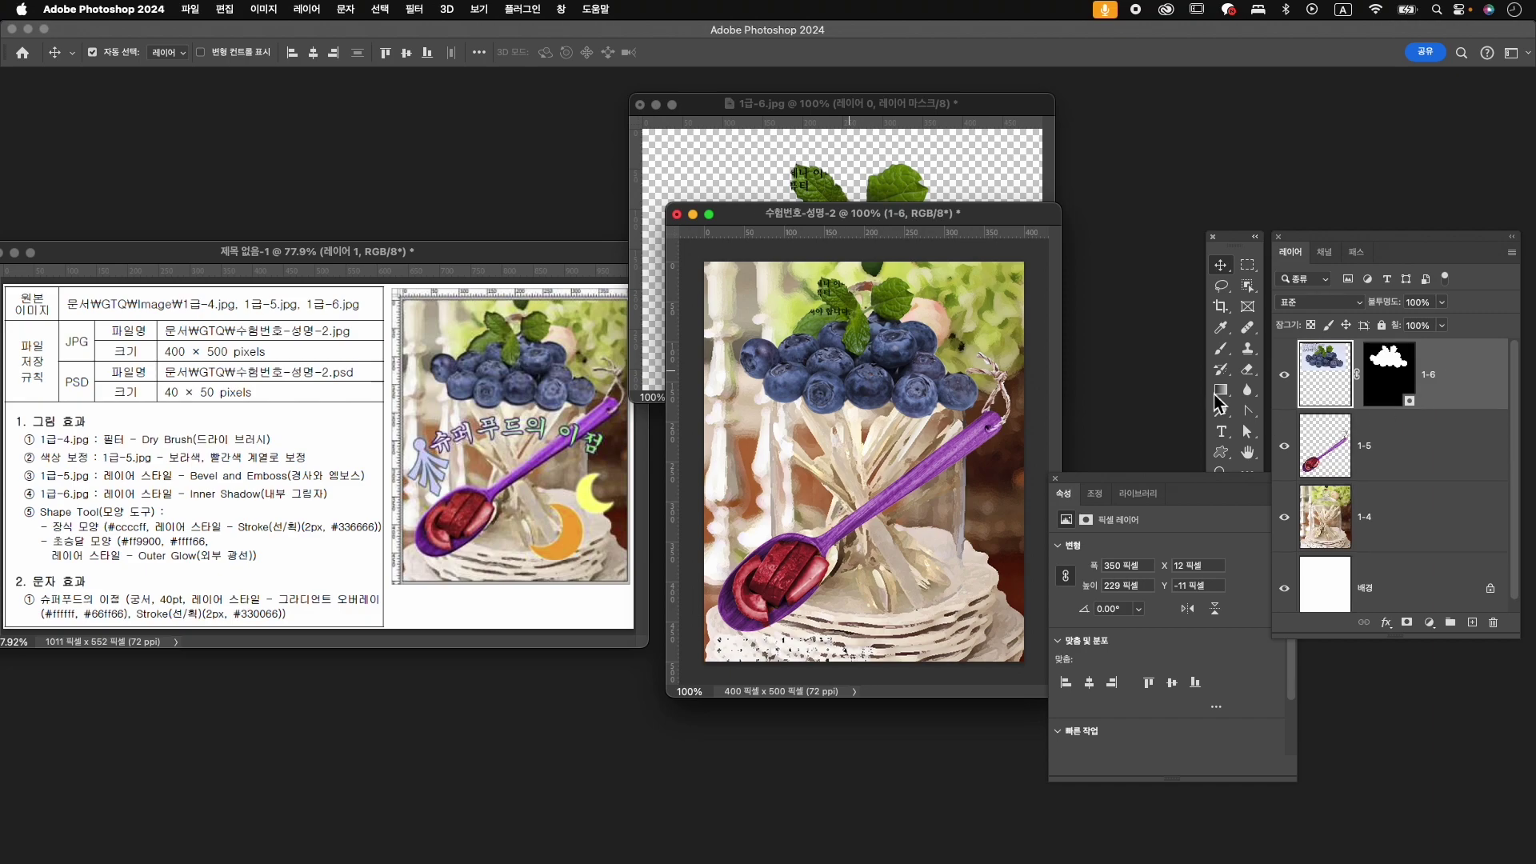
left_click(639, 104)
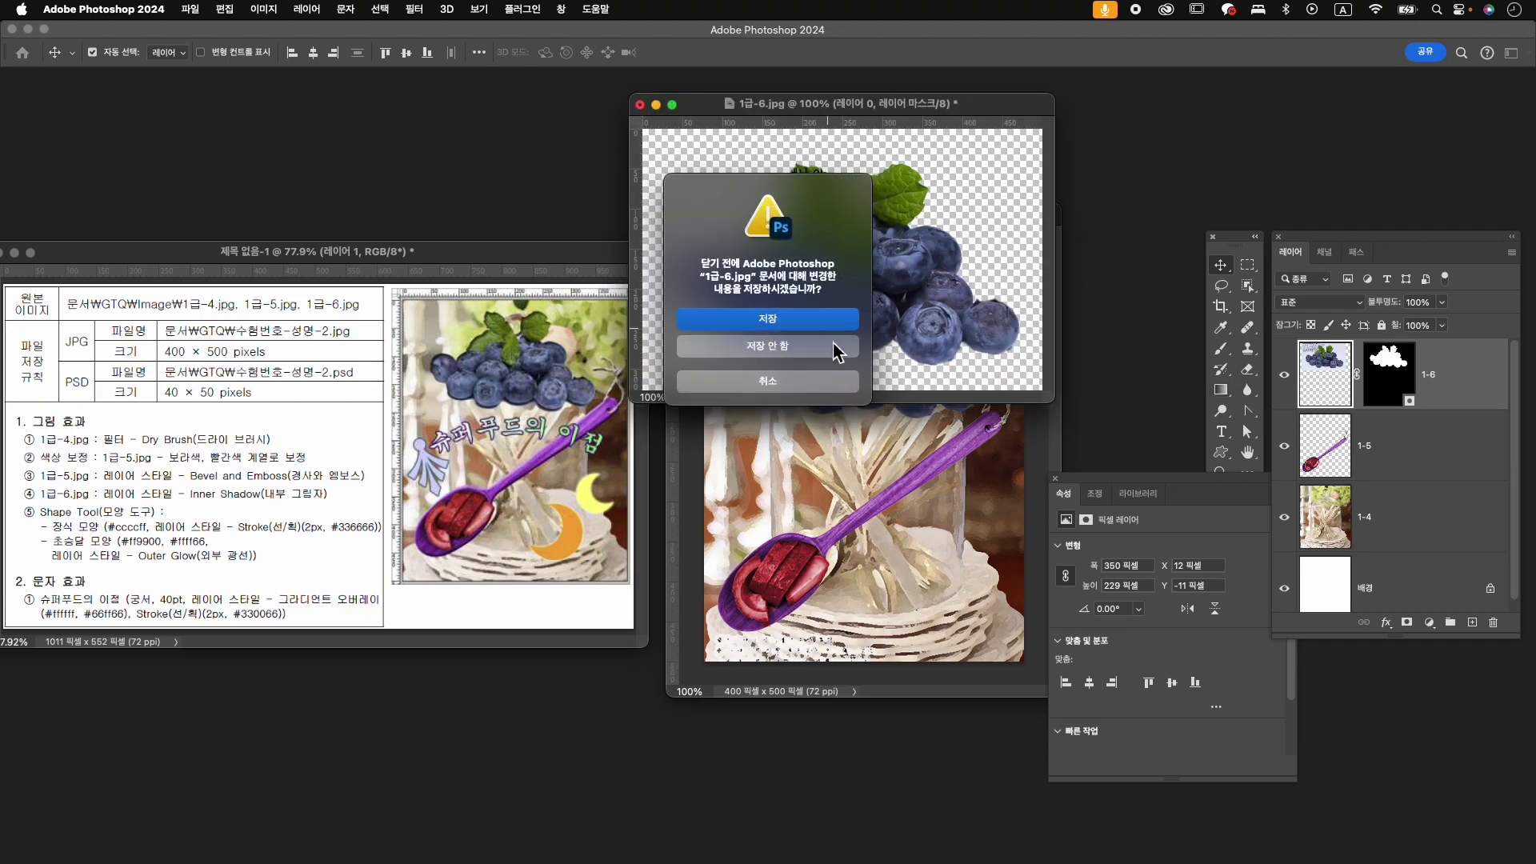
left_click(832, 344)
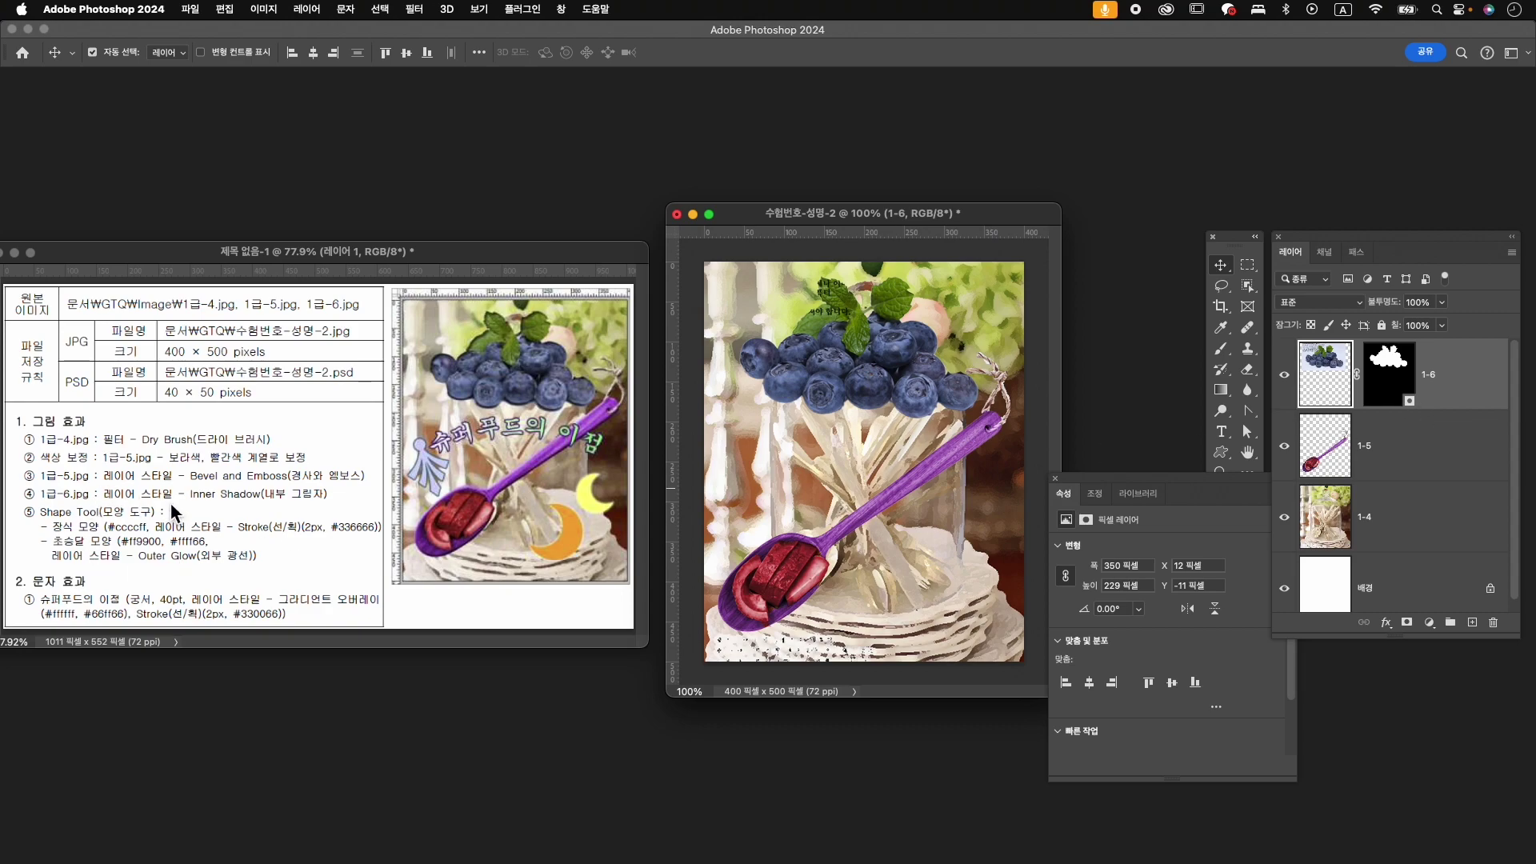
- Add an Inner Shadow layer style to layer 1-6, accepting the preset settings
left_click(1386, 622)
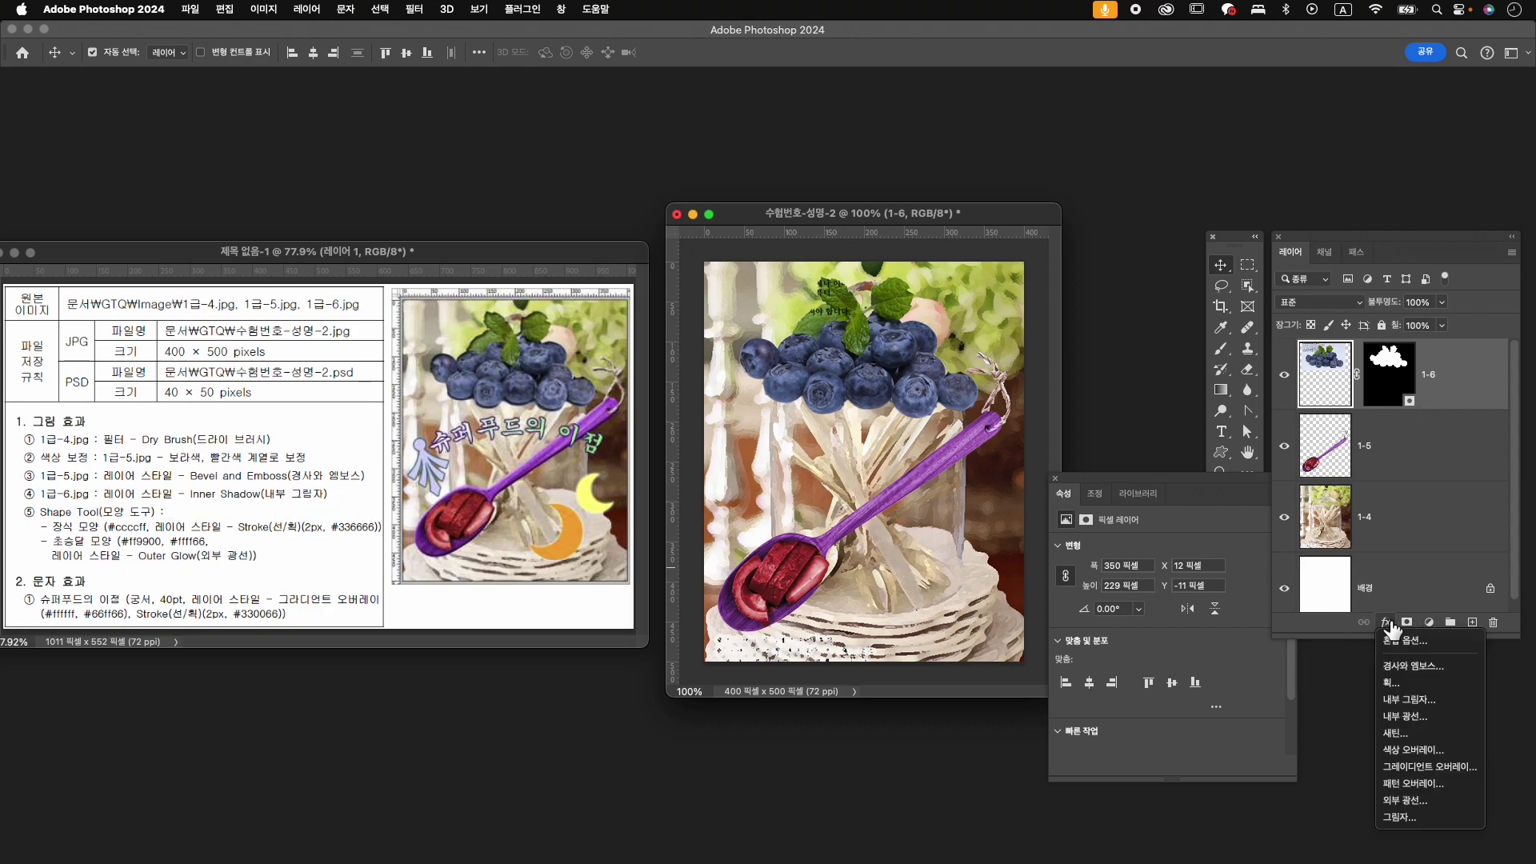
left_click(1440, 700)
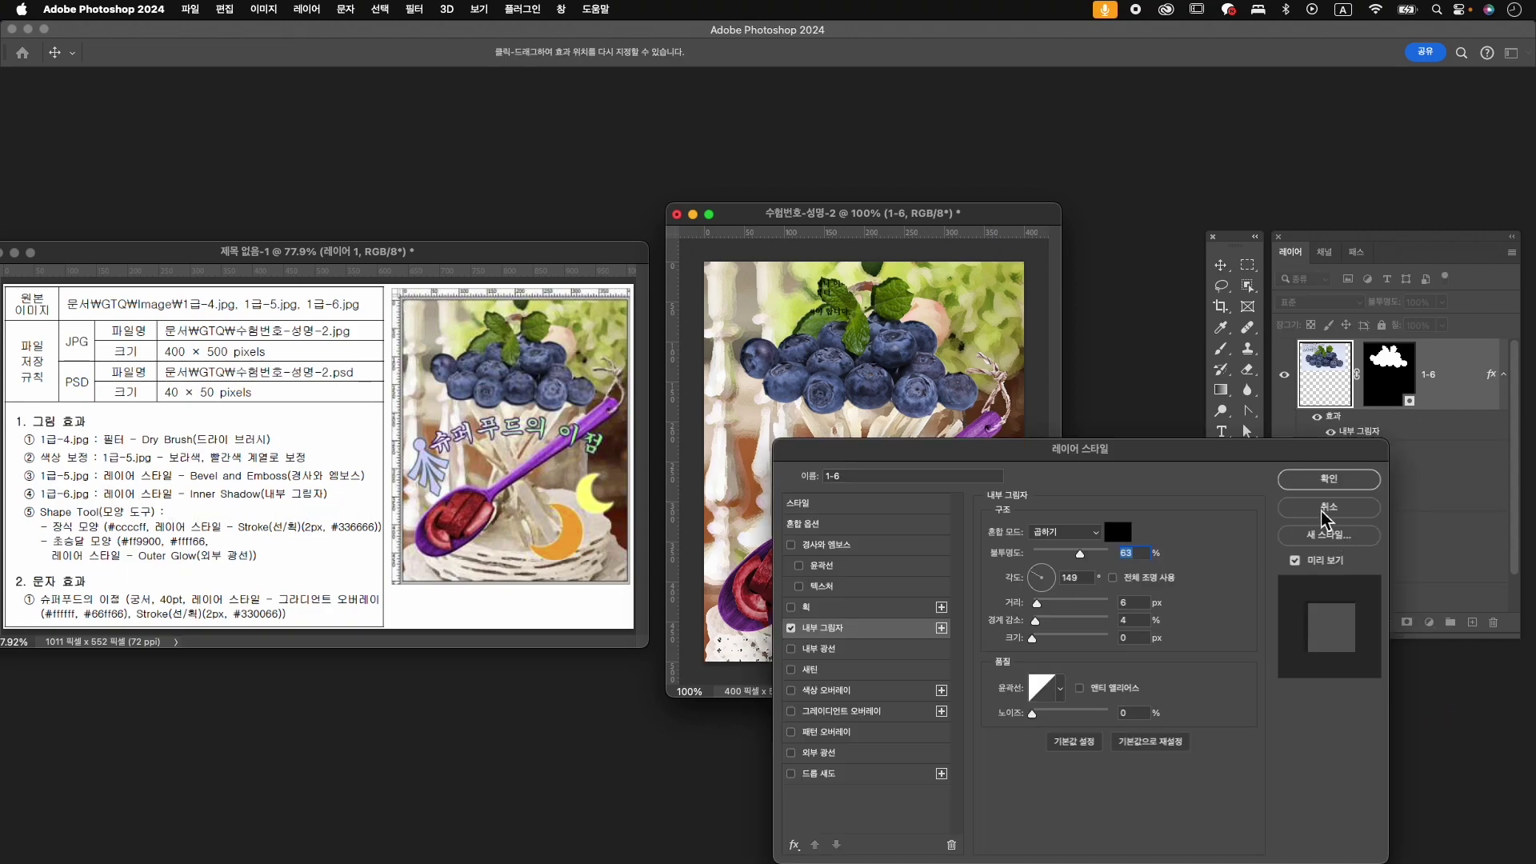
left_click(1328, 479)
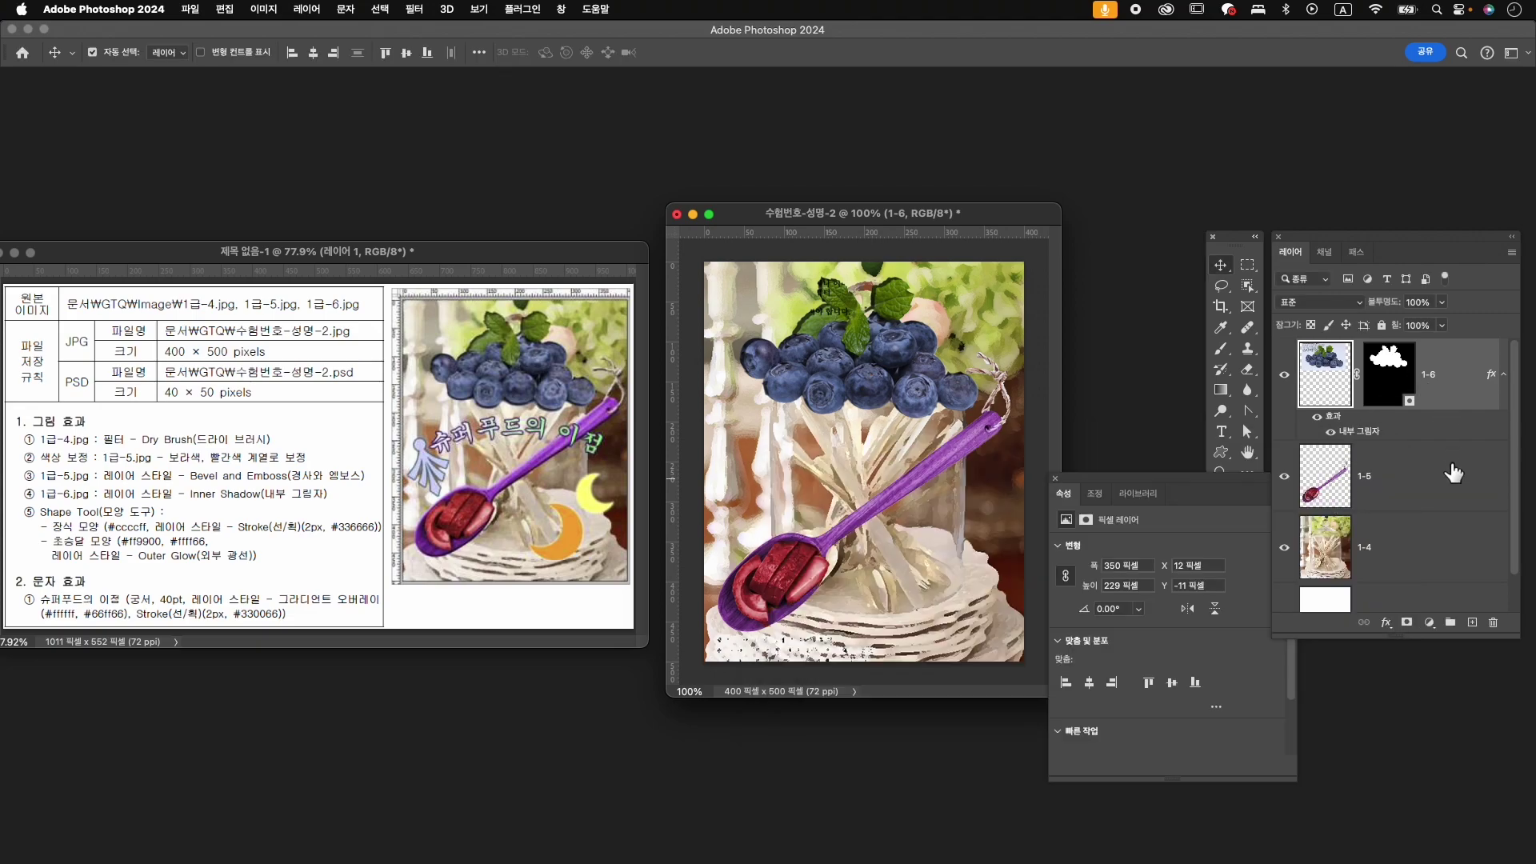
- Add a Bevel and Emboss layer style to the spoon layer 1-5, accepting the preset settings
left_click(1453, 471)
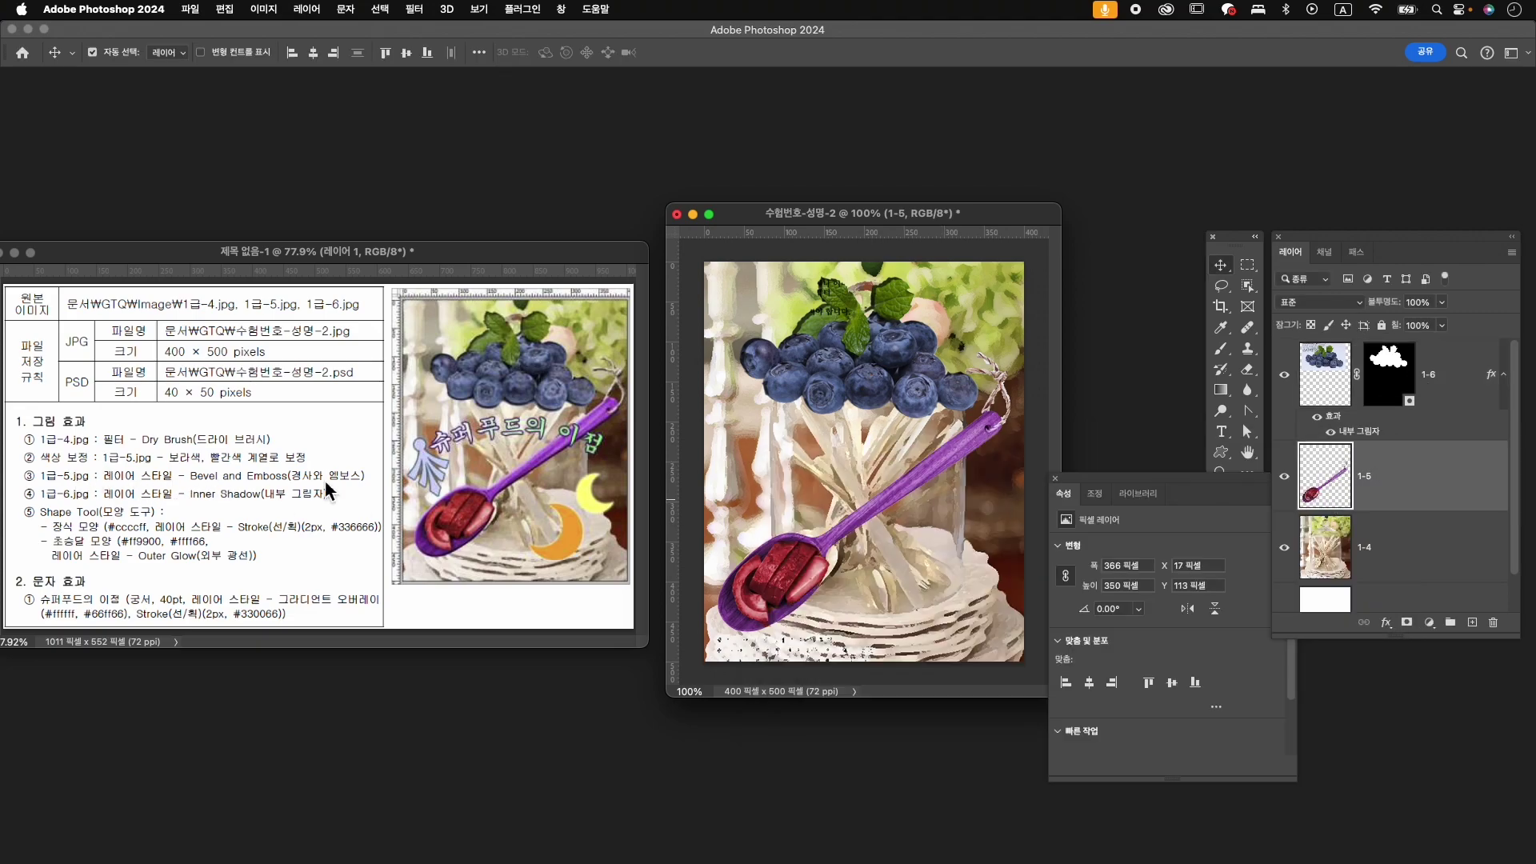
left_click(1392, 625)
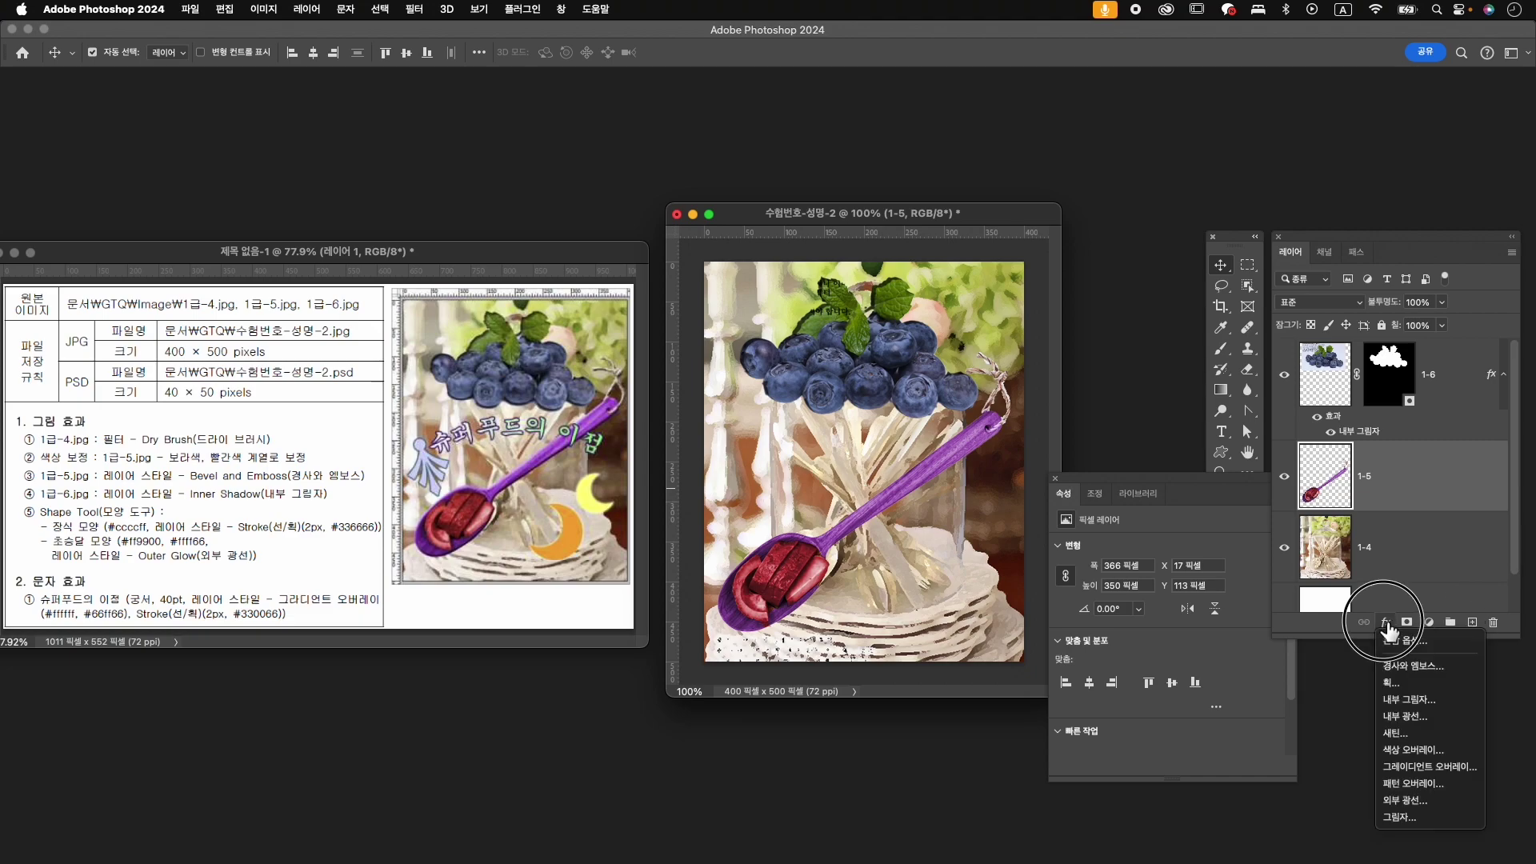
left_click(1405, 660)
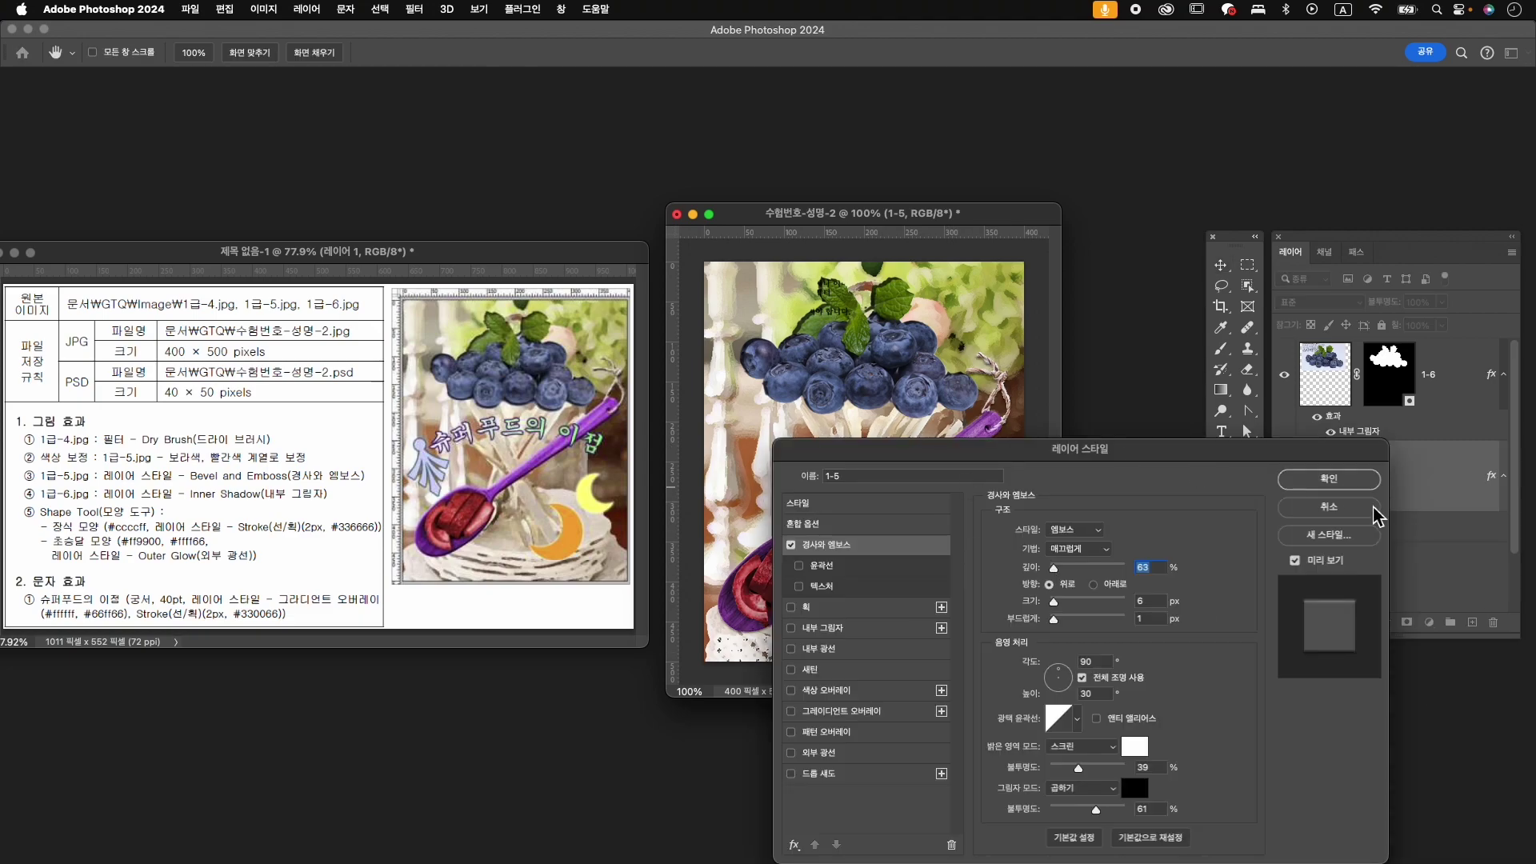
left_click(1346, 482)
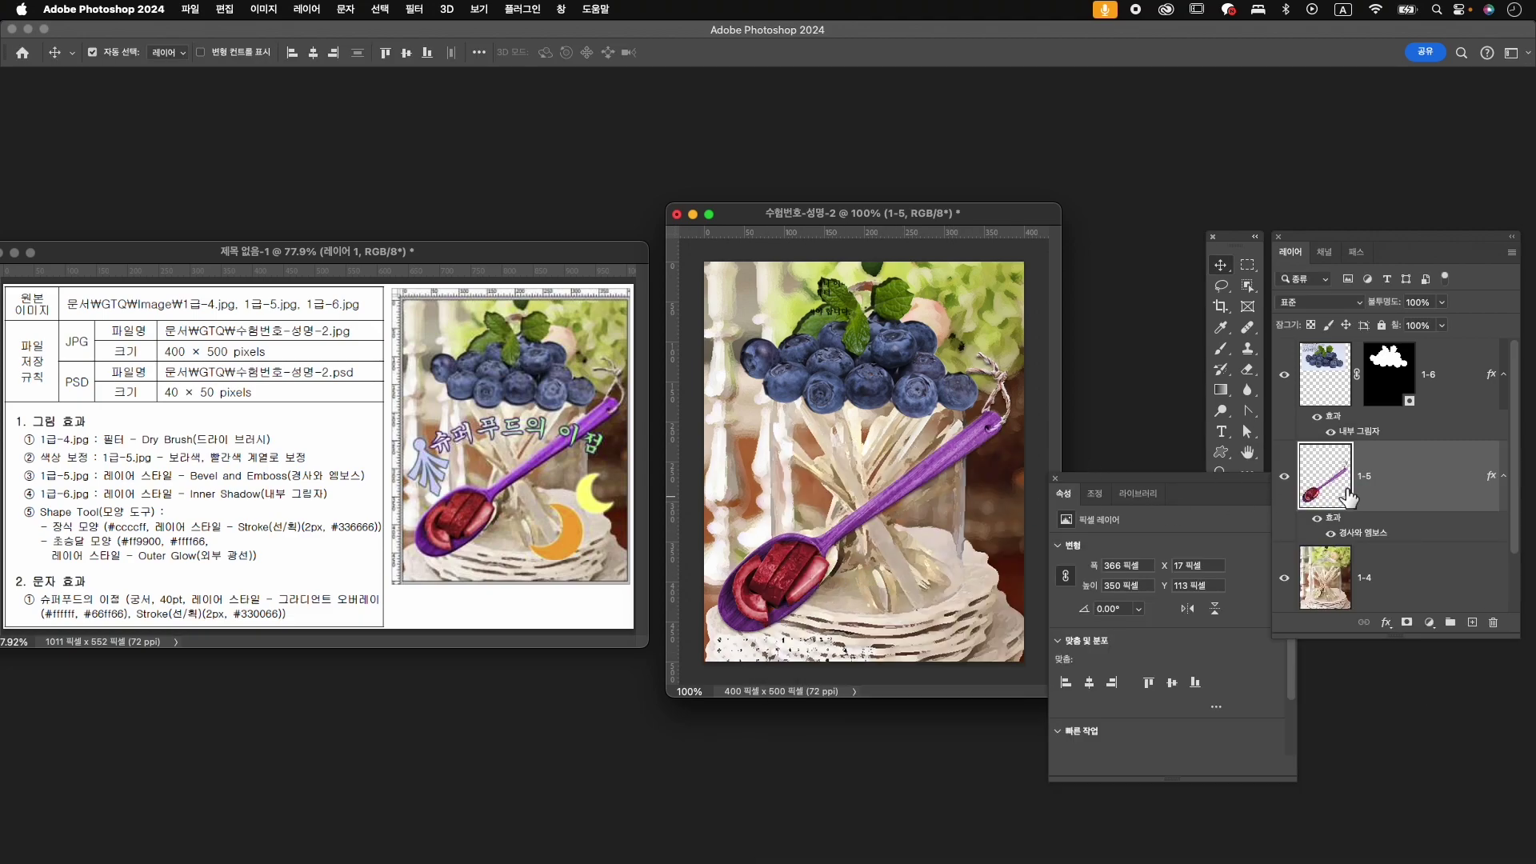
- Compare the spoon with its Bevel and Emboss effect hidden and shown, and reselect layer 1-6
left_click(1330, 533)
left_click(1330, 533)
left_click(1331, 535)
left_click(1330, 534)
left_click(1330, 534)
left_click(1331, 534)
left_click(1331, 535)
left_click(1330, 534)
left_click(1464, 388)
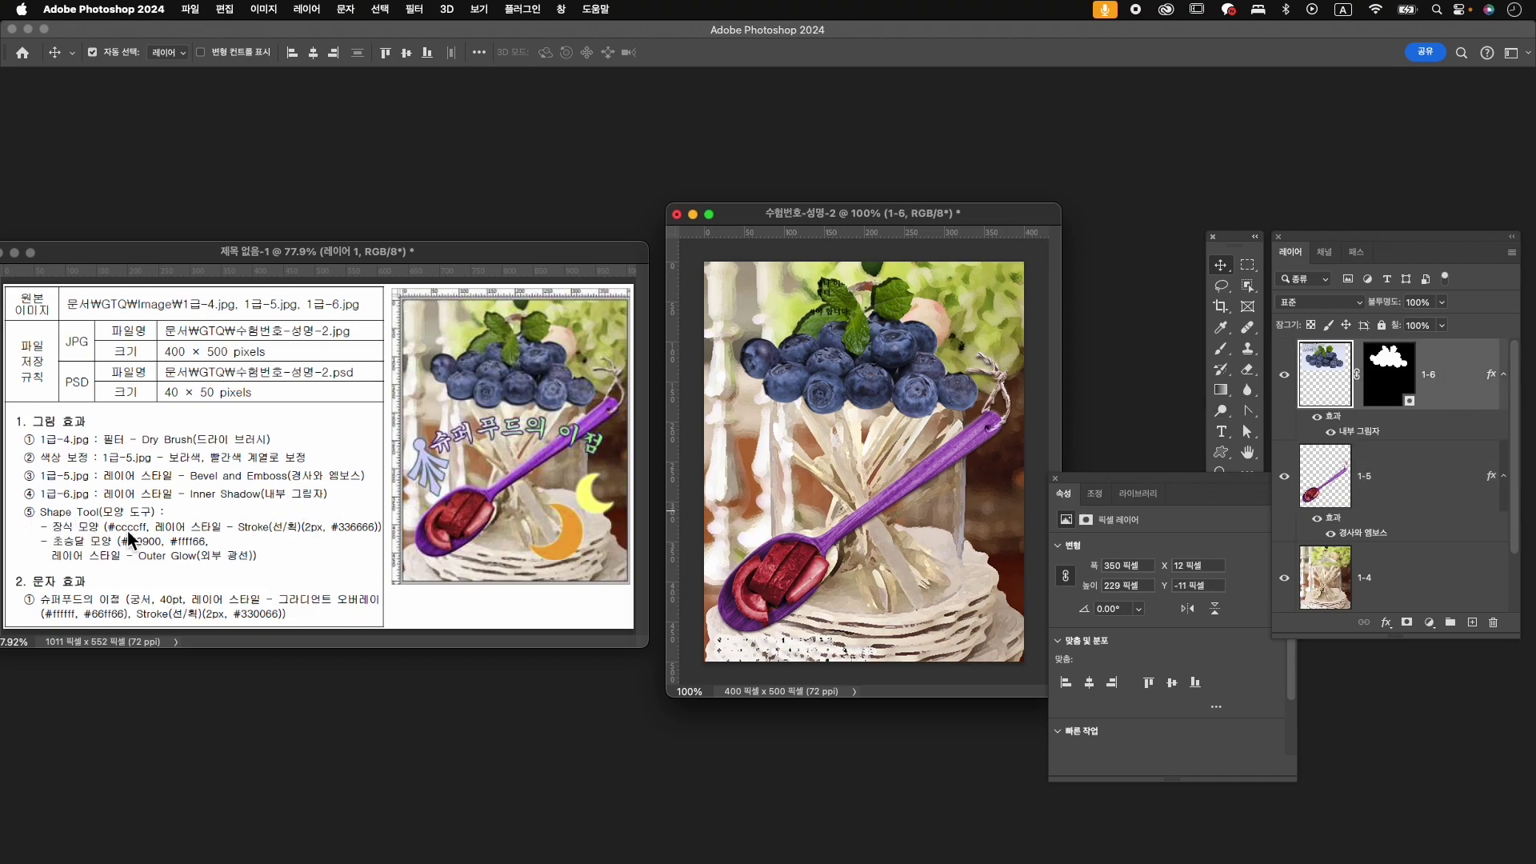
- Search the shape library for 장식 and choose the fan-shaped leaf ornament from the legacy ornament shapes
left_click(560, 9)
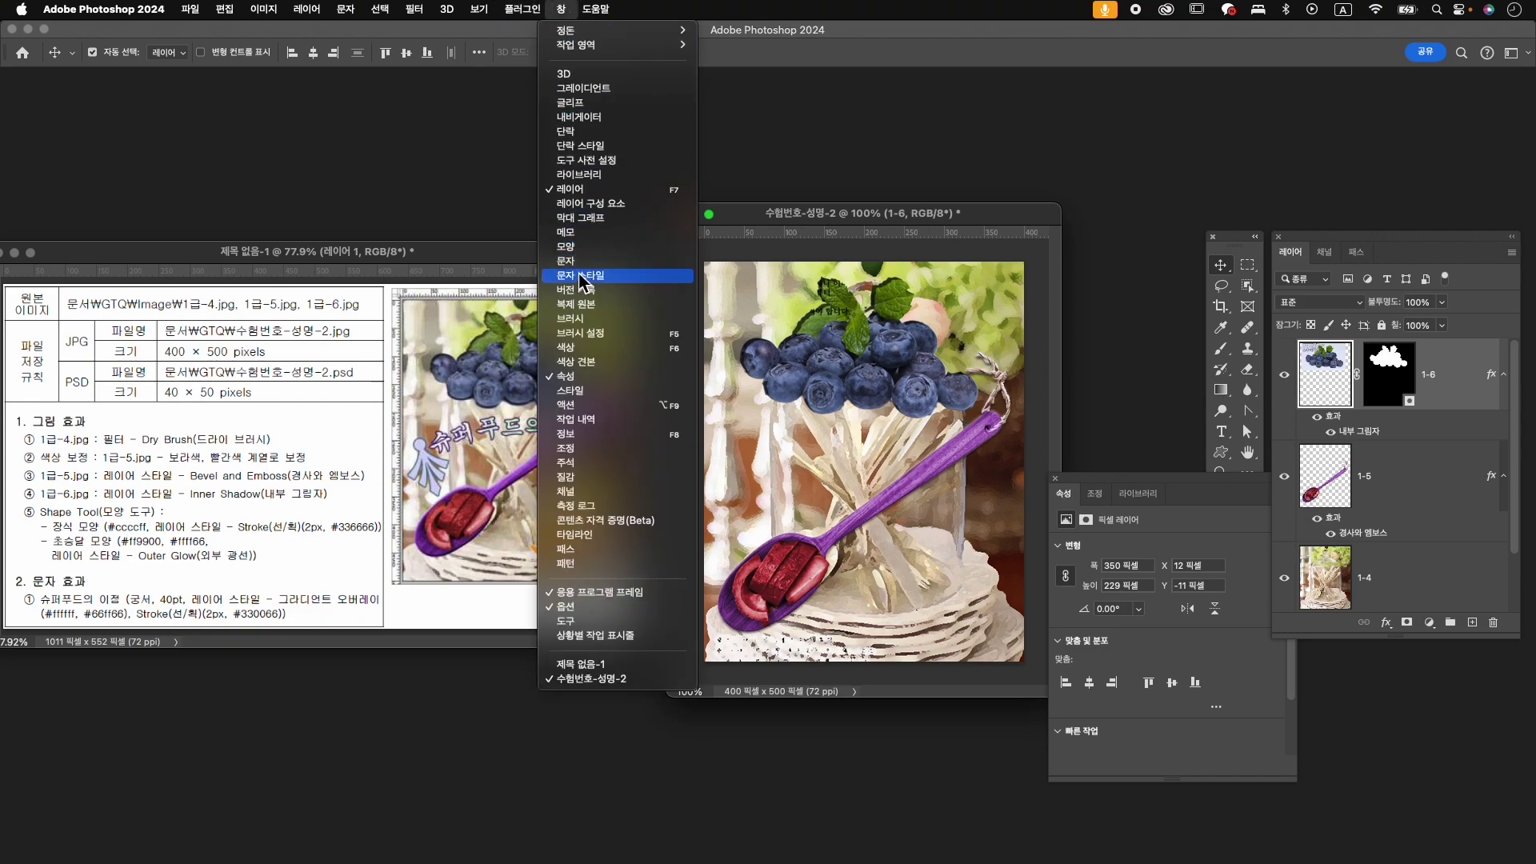
left_click(588, 246)
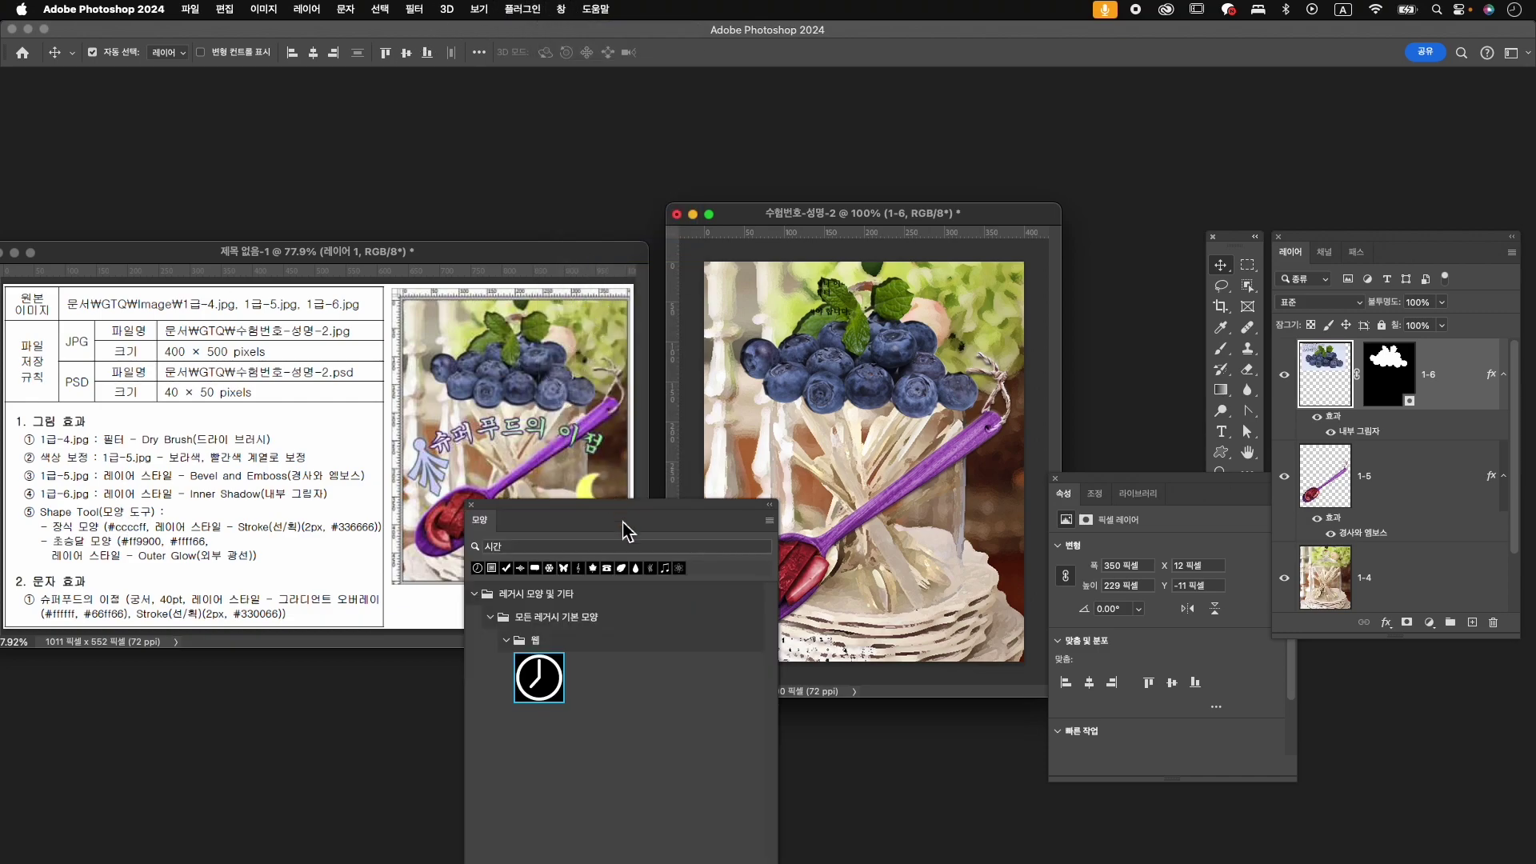
left_click_drag(558, 520, 716, 541)
left_click(688, 573)
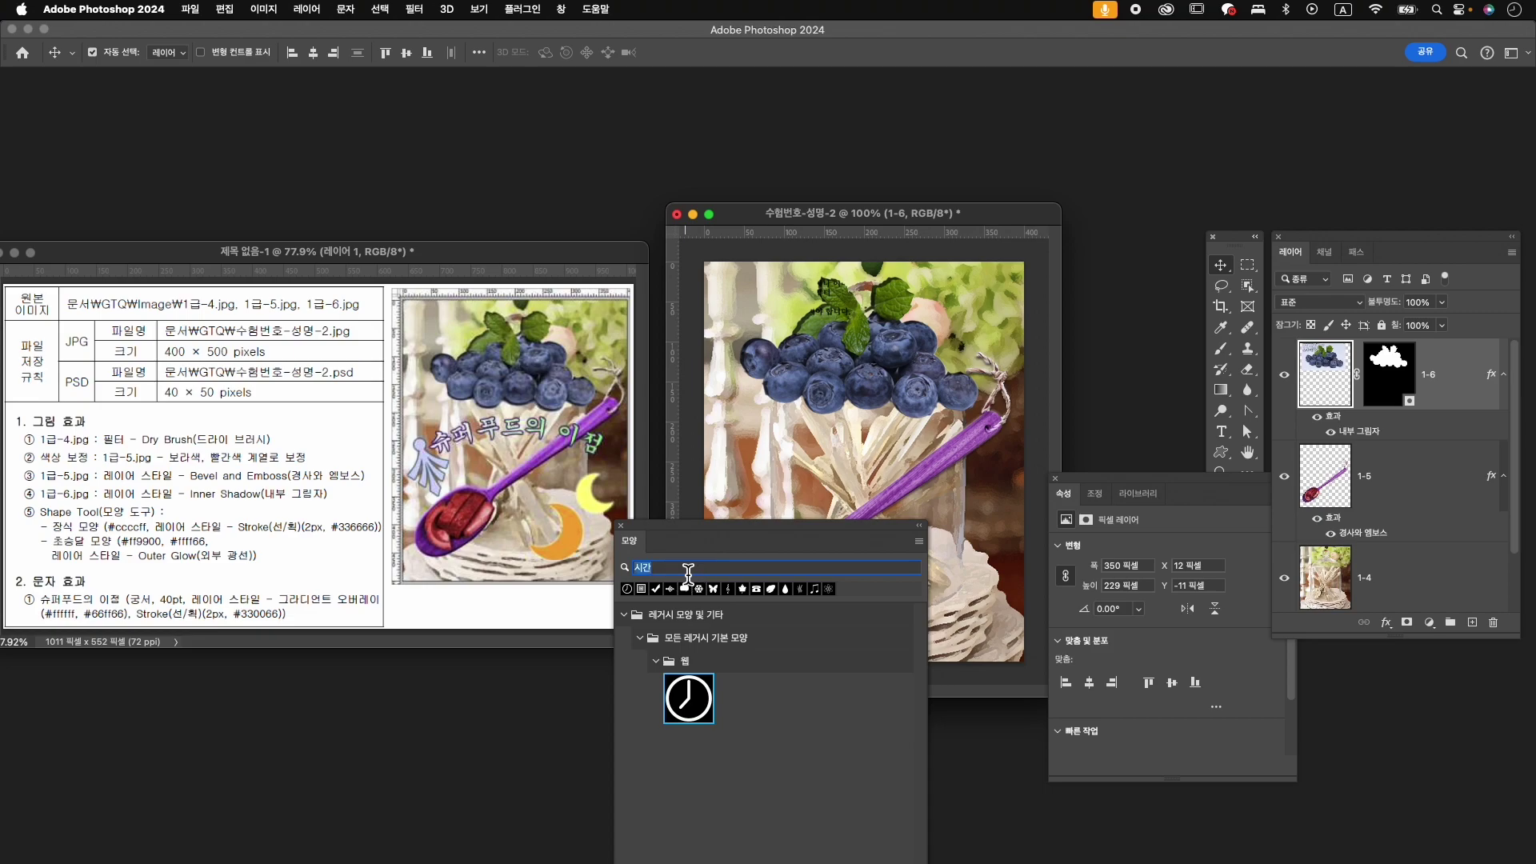
key("Caps_Lock")
type("장식")
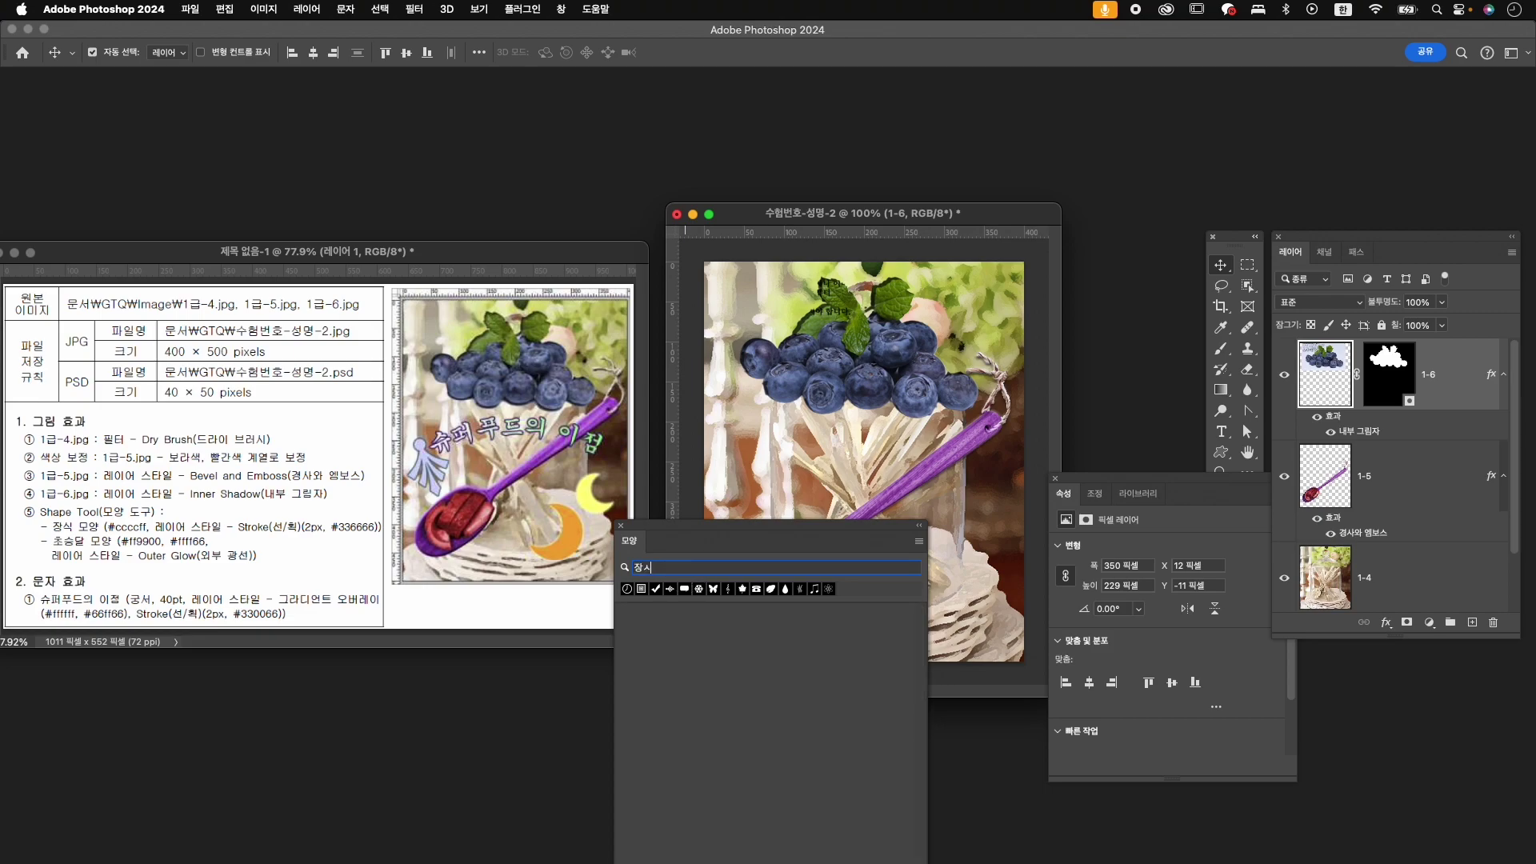
left_click(790, 750)
- Draw the ornament as a shape about 97 × 69 px above the spoon's bowl and fill it with #ccccff
left_click(1224, 454)
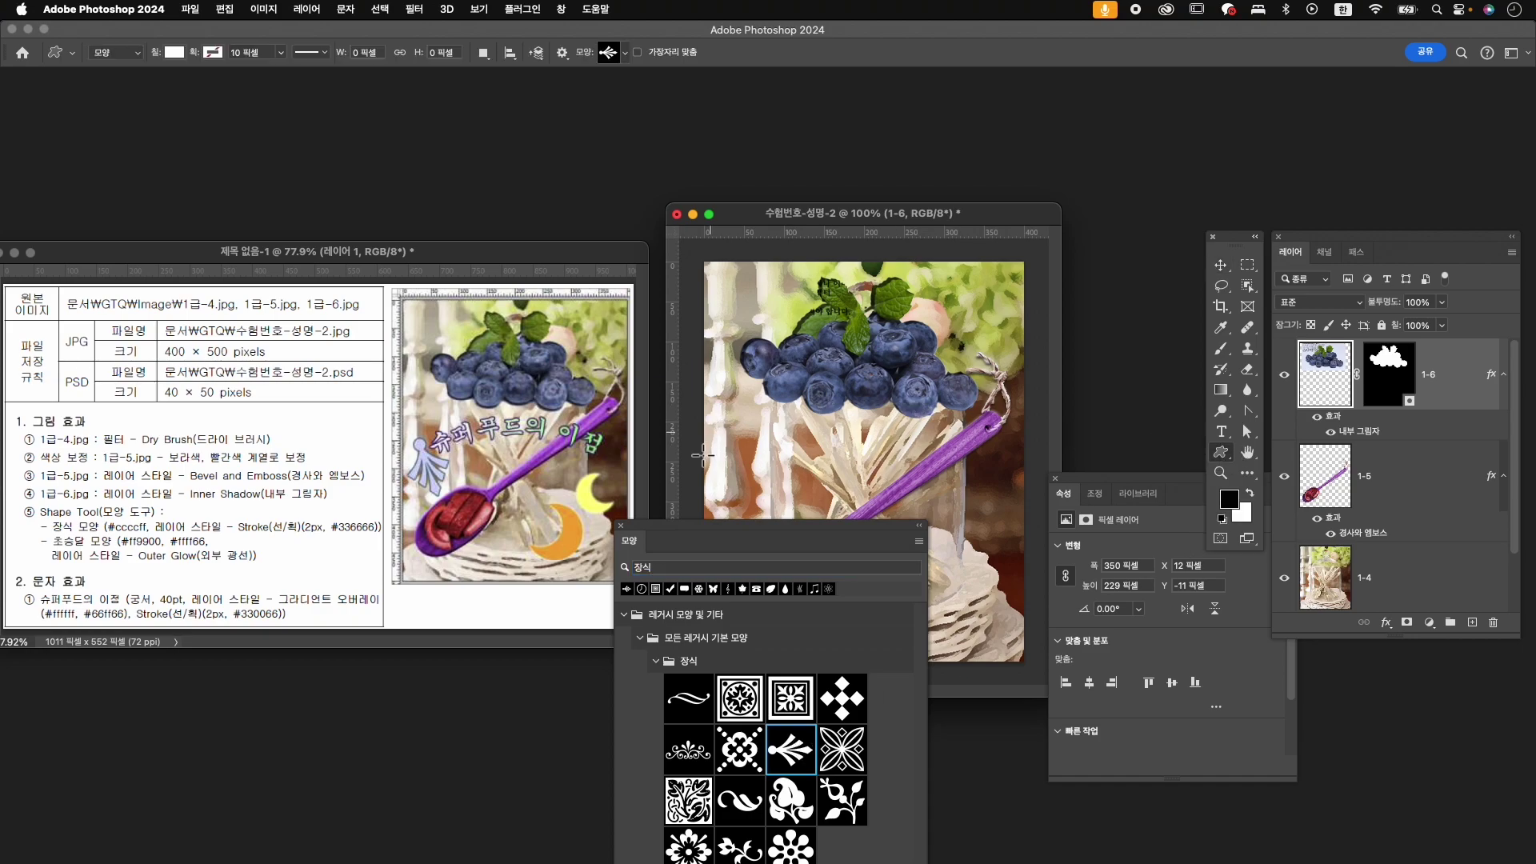
left_click_drag(738, 439, 743, 605)
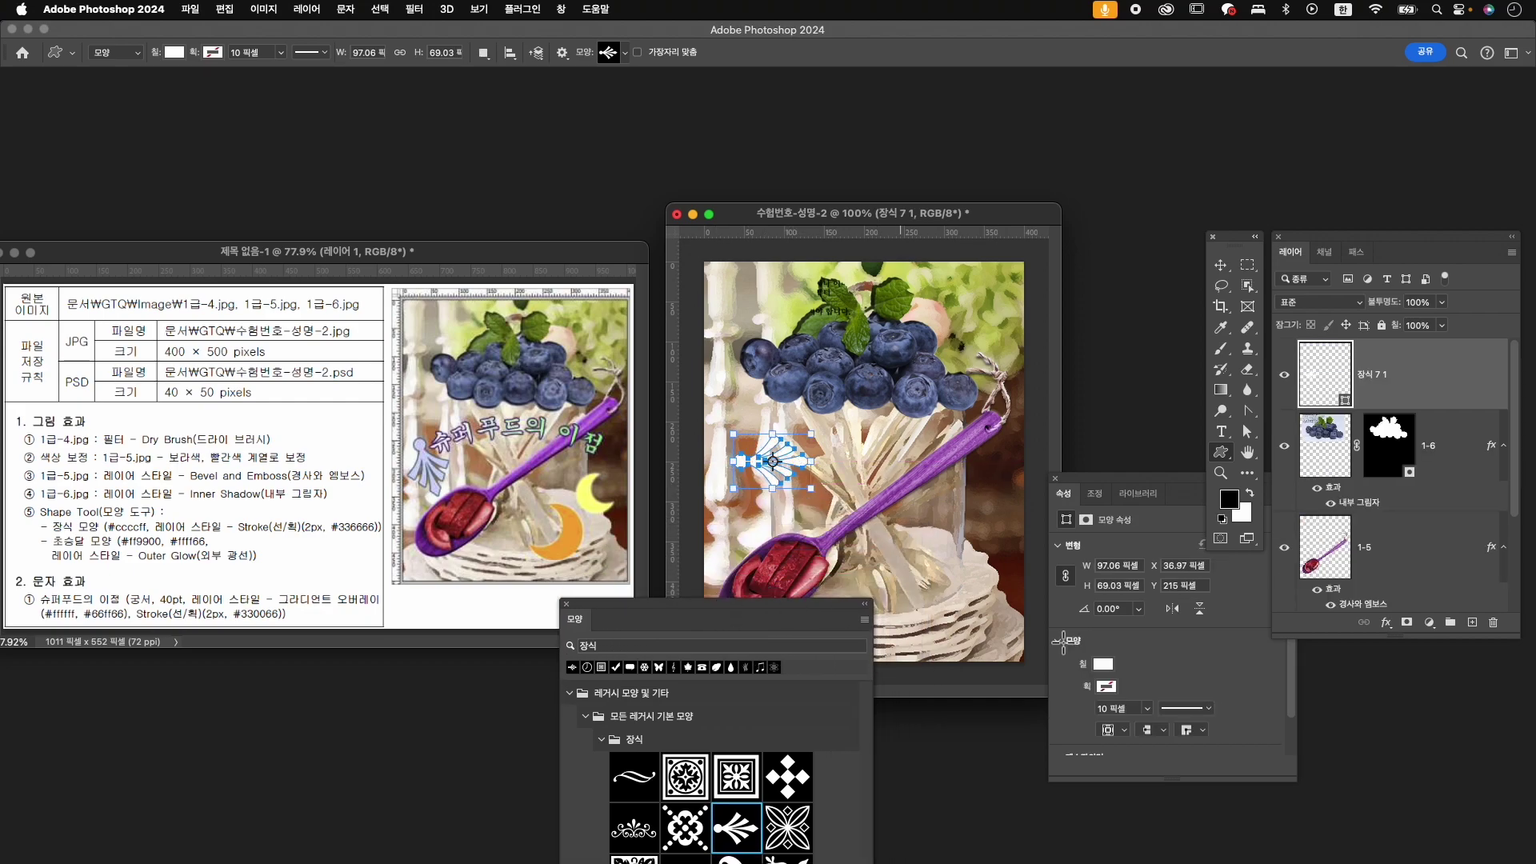
left_click(1110, 669)
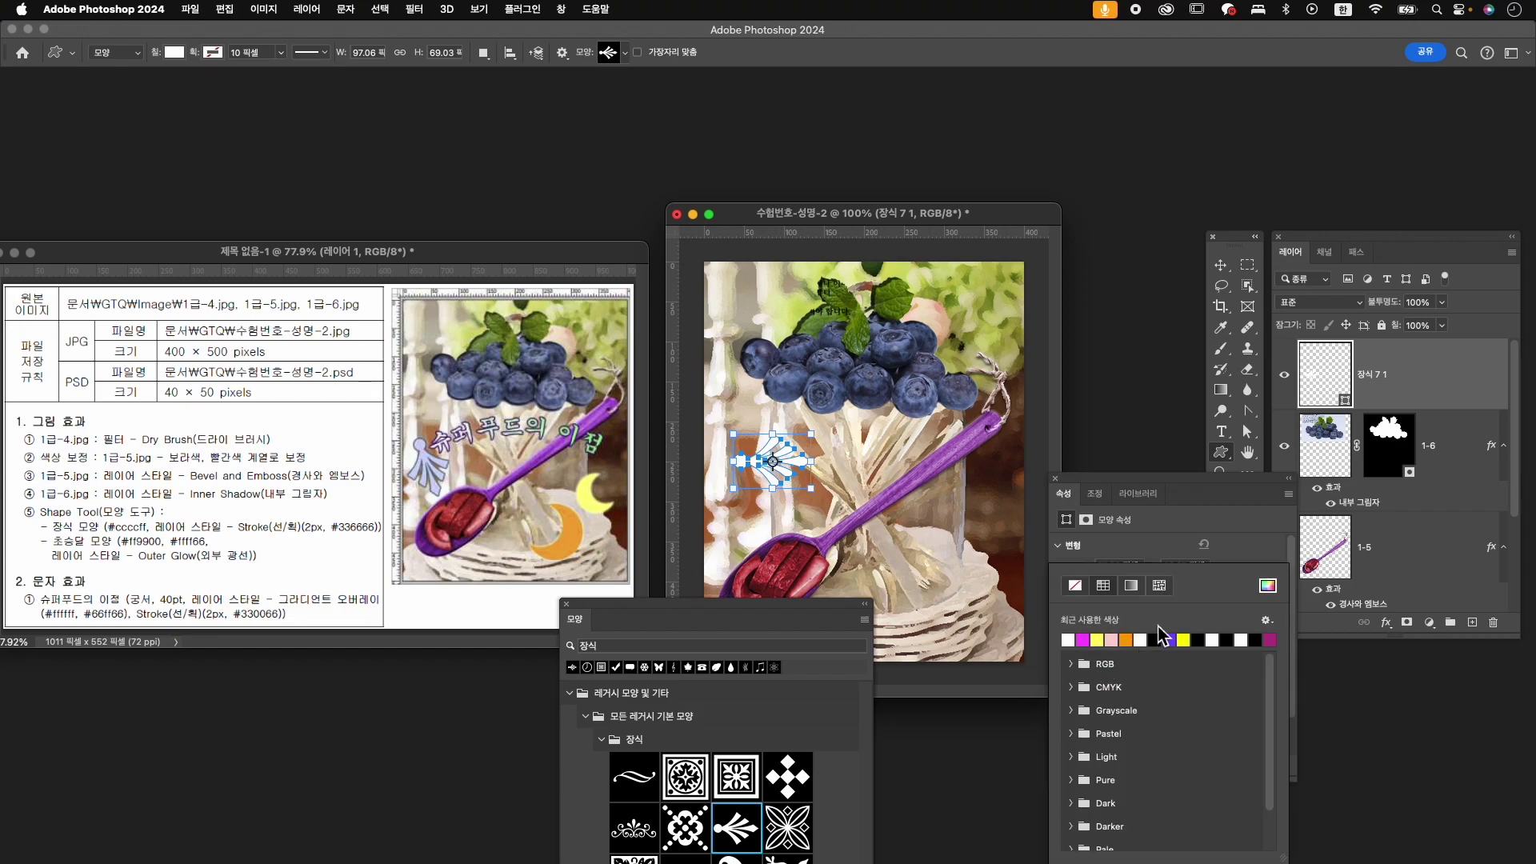
left_click(1279, 594)
type("ccccff")
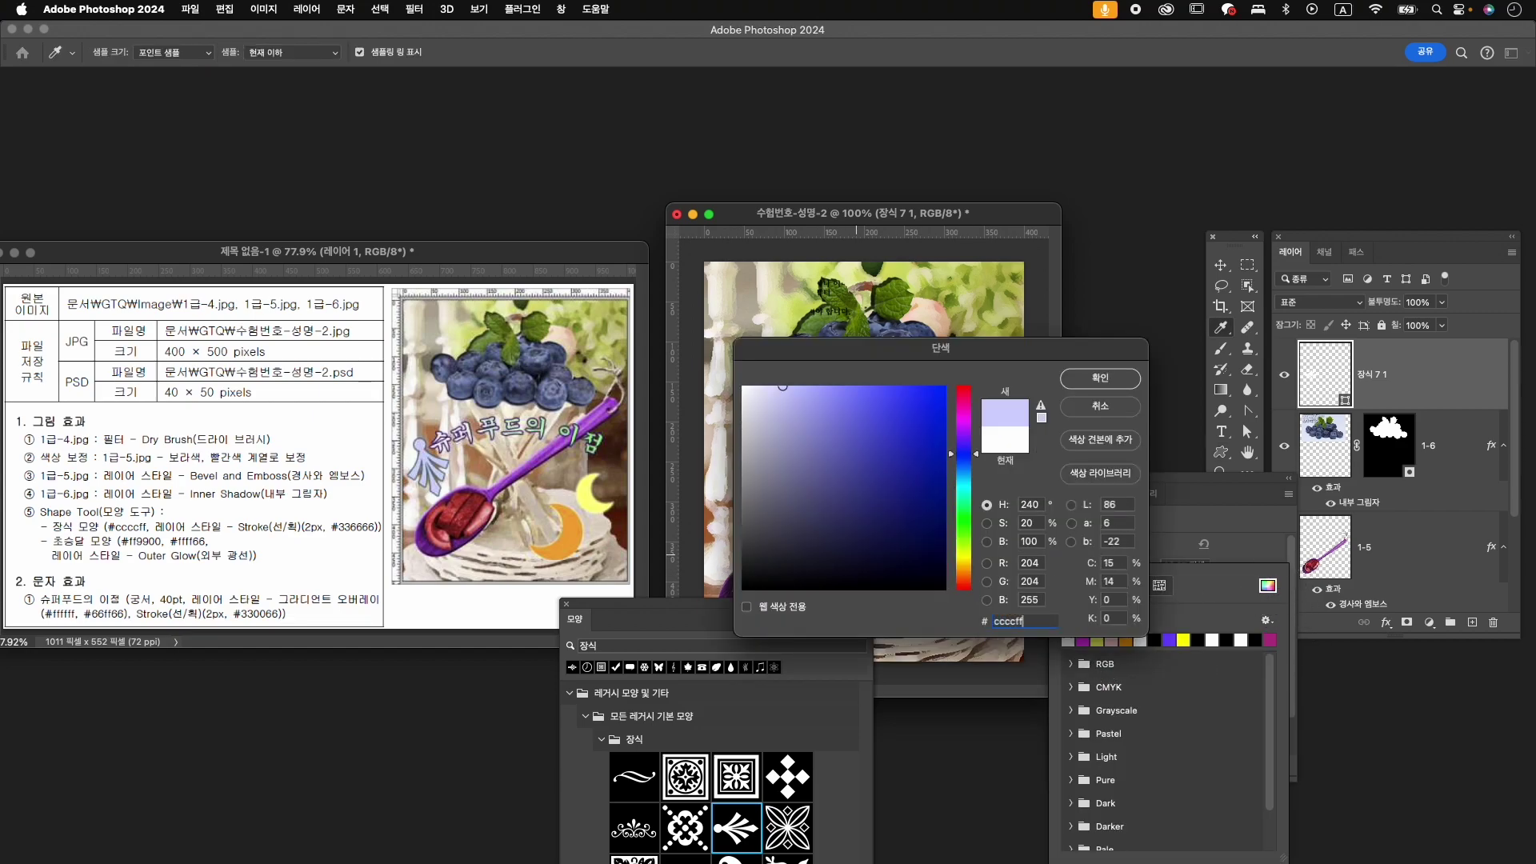
key("Return")
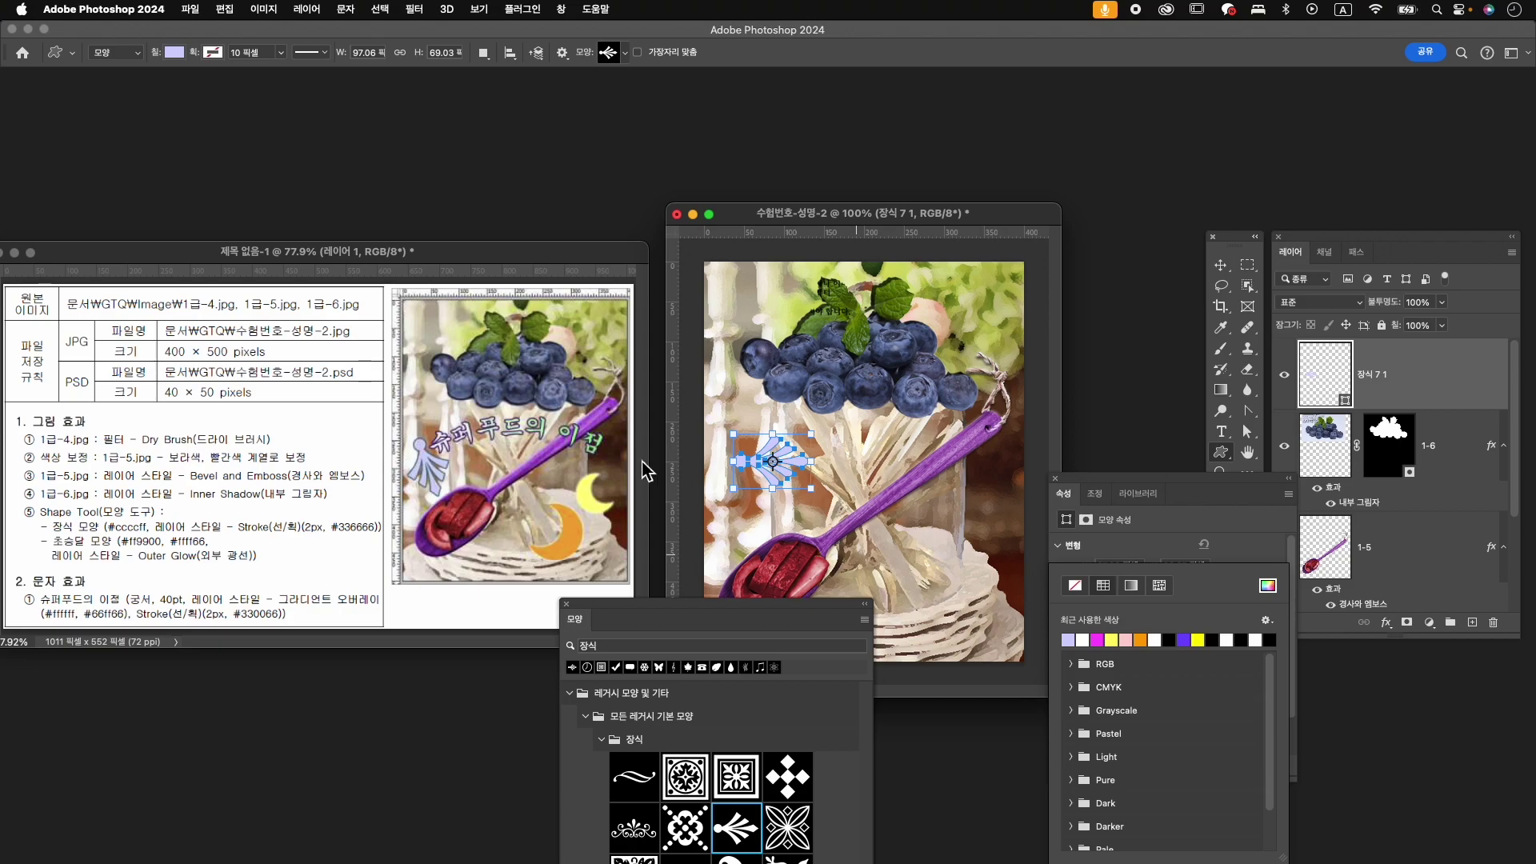
- Add a Stroke layer style to the ornament shape with size 2 px and the solid color #336666
left_click(1386, 622)
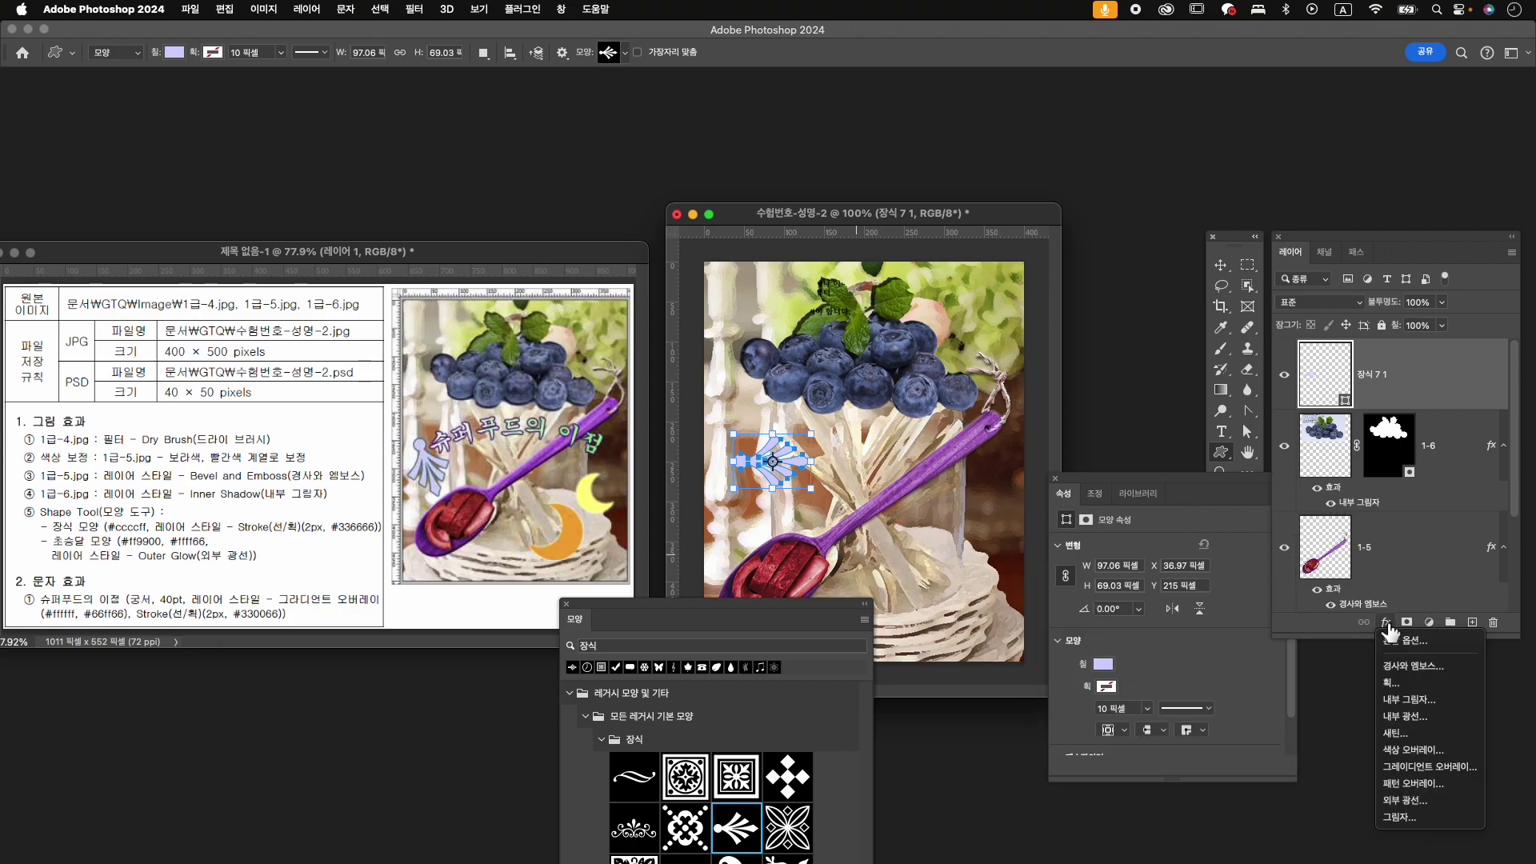
left_click(1394, 682)
type("2")
left_click(1060, 625)
left_click(1059, 608)
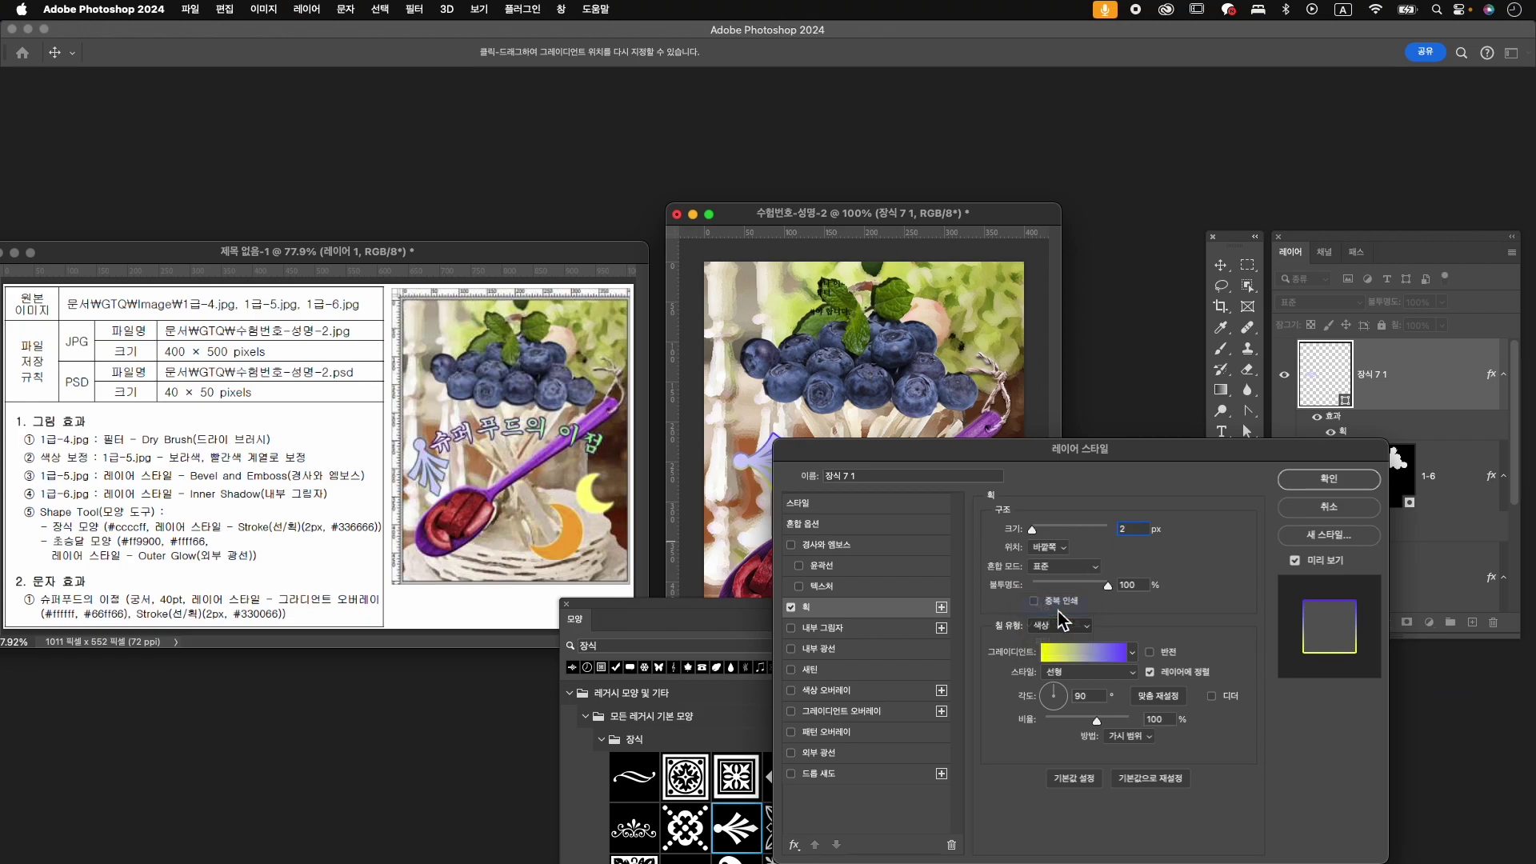
left_click(1025, 653)
type("33")
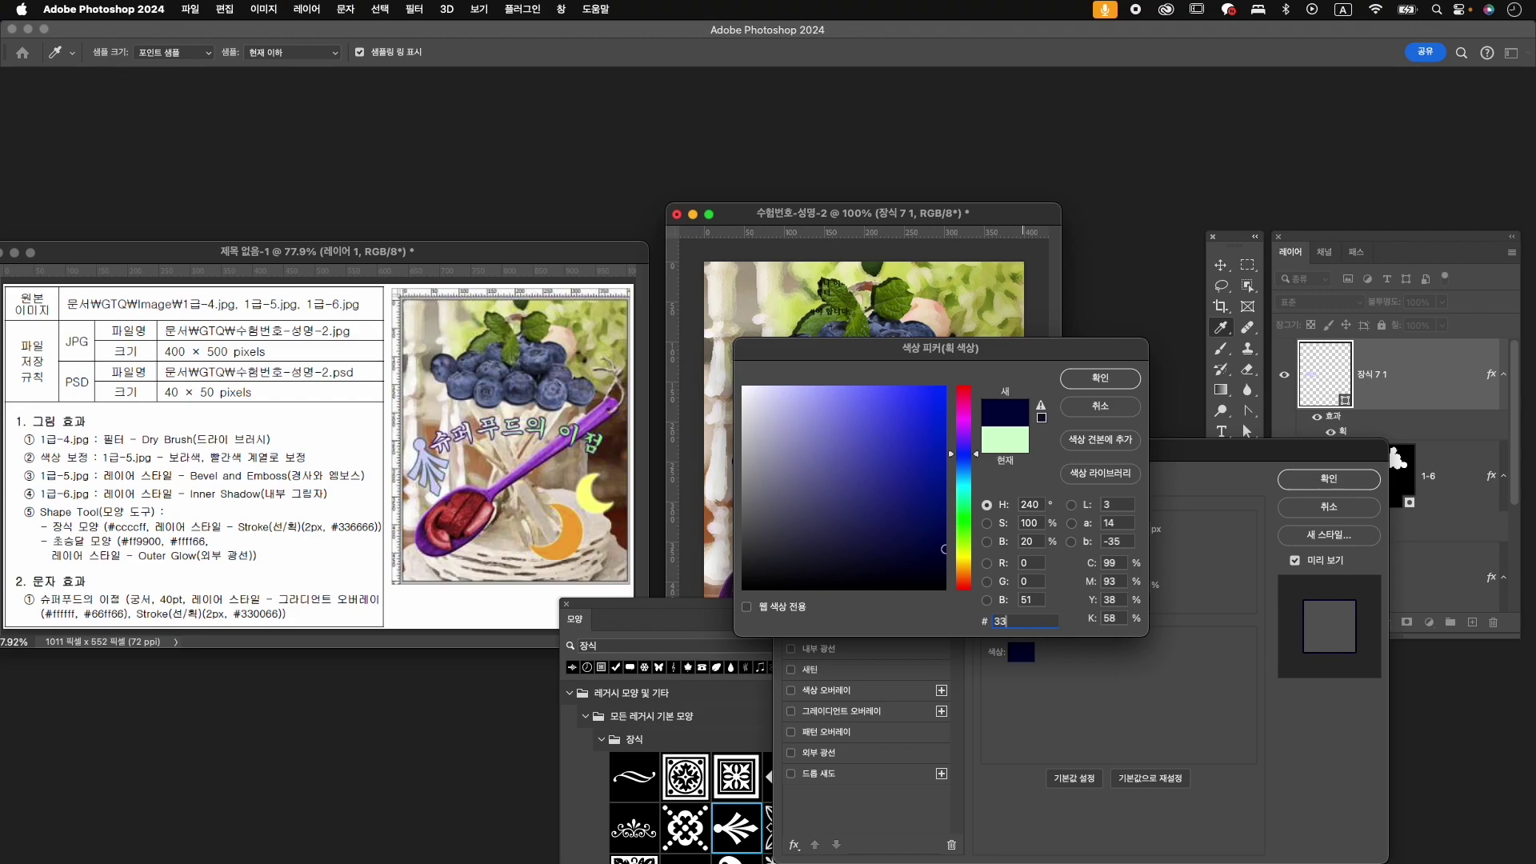
type("6666")
key("Return")
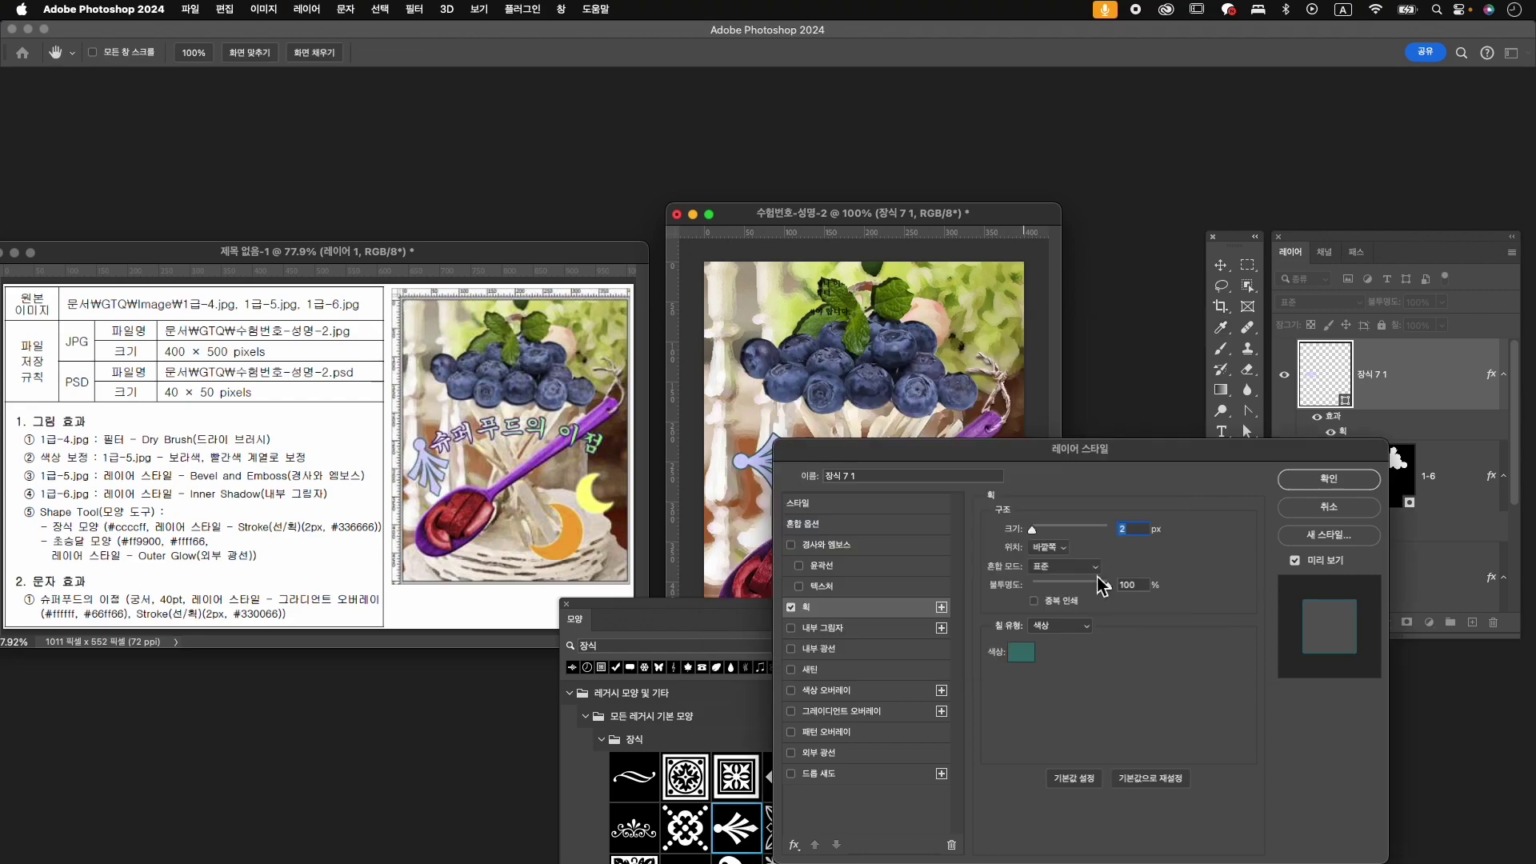
left_click(1329, 478)
- Rotate the ornament about 74.5°, enlarge it slightly and place it at the canvas's left edge just above the spoon's bowl
key("super+t")
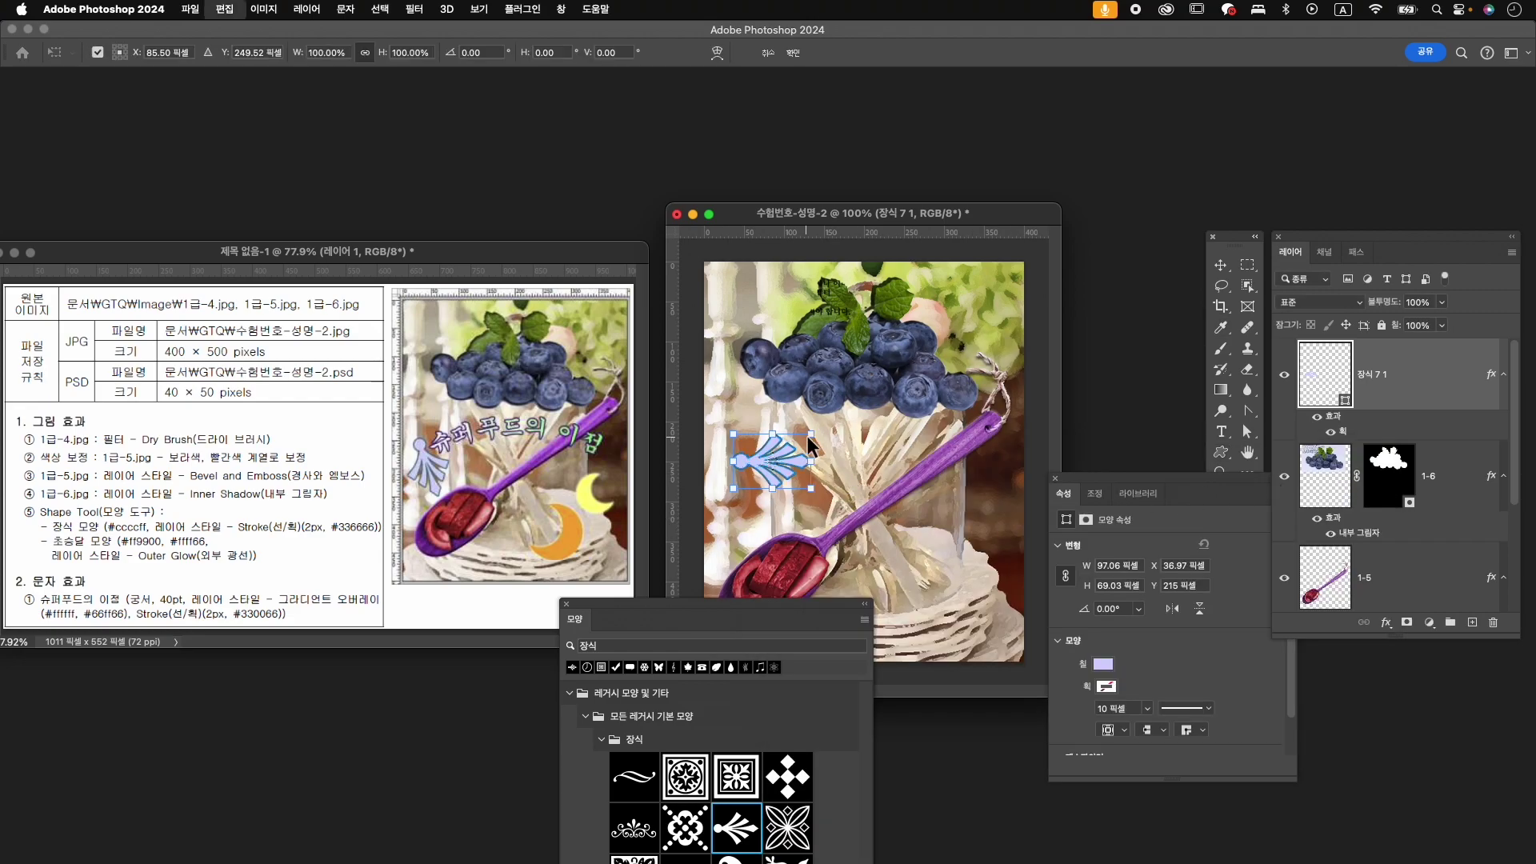
left_click_drag(829, 426, 827, 506)
left_click_drag(760, 424, 737, 446)
left_click_drag(793, 509, 765, 530)
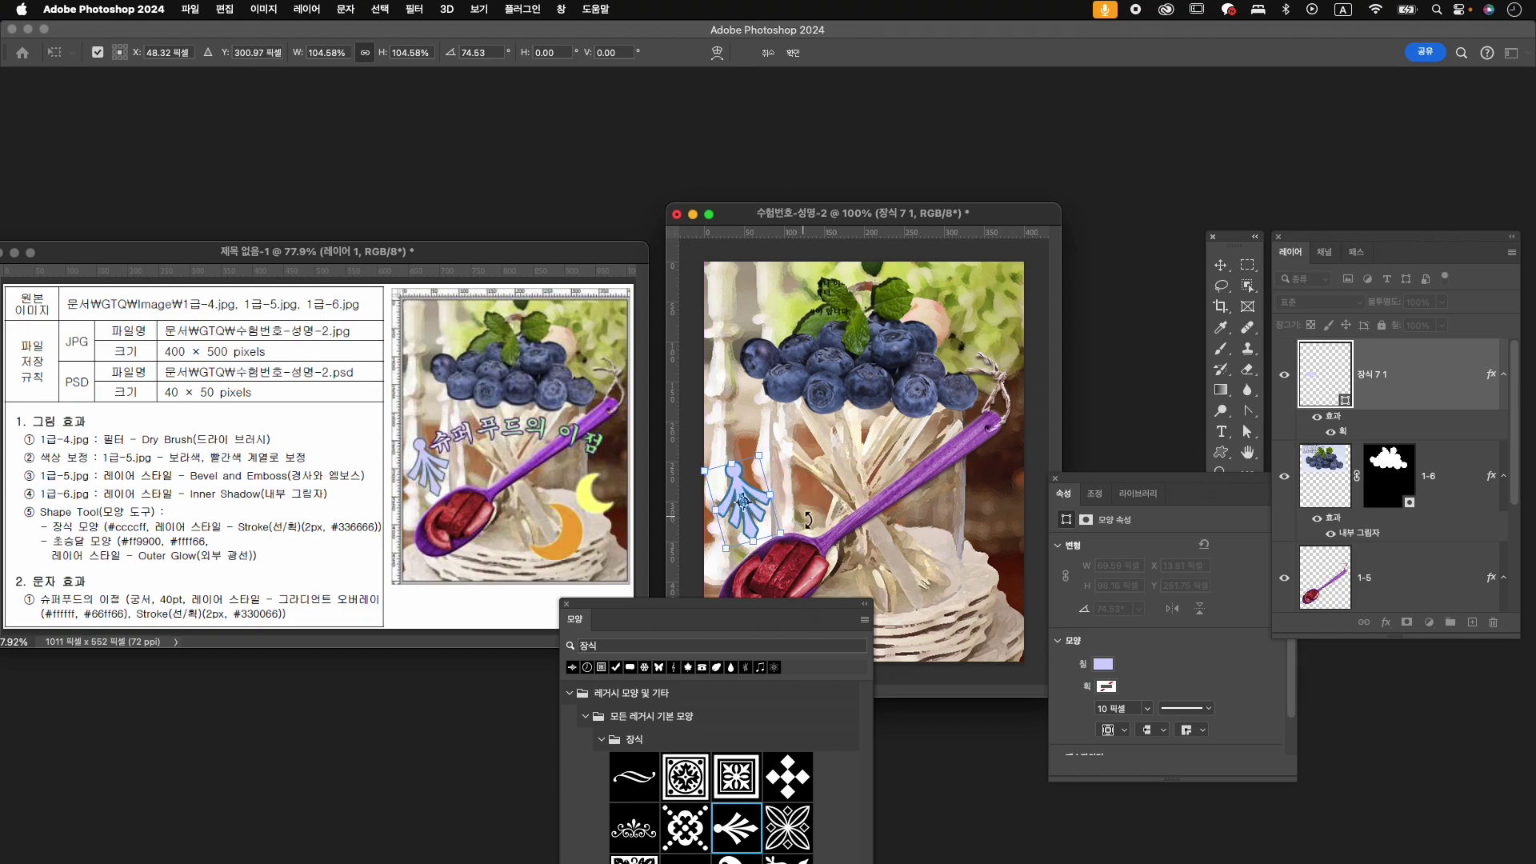
key("Left")
key("Up")
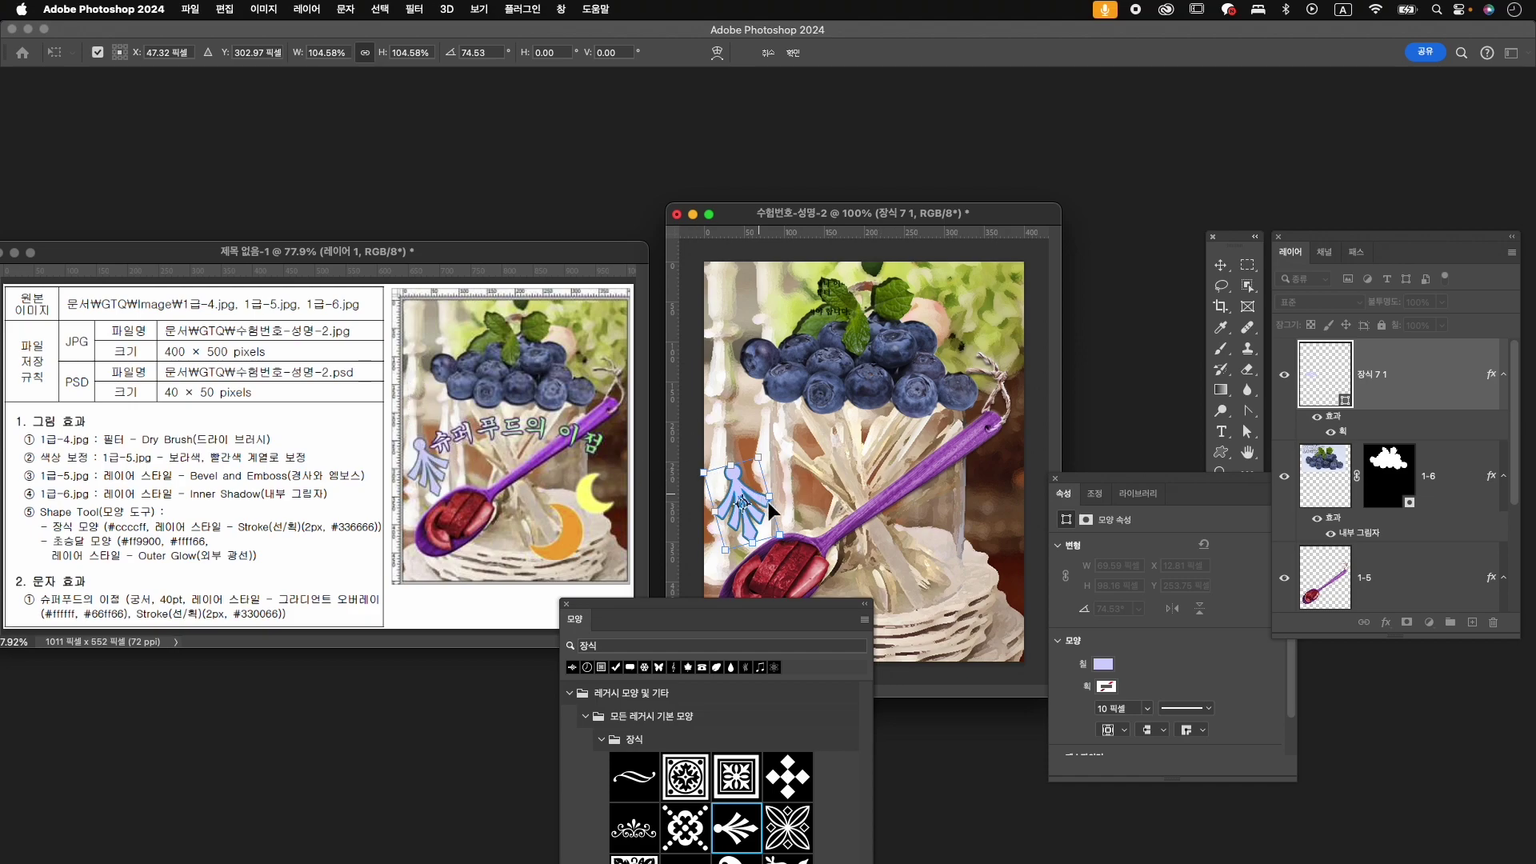
left_click_drag(763, 506, 795, 540)
key("Return")
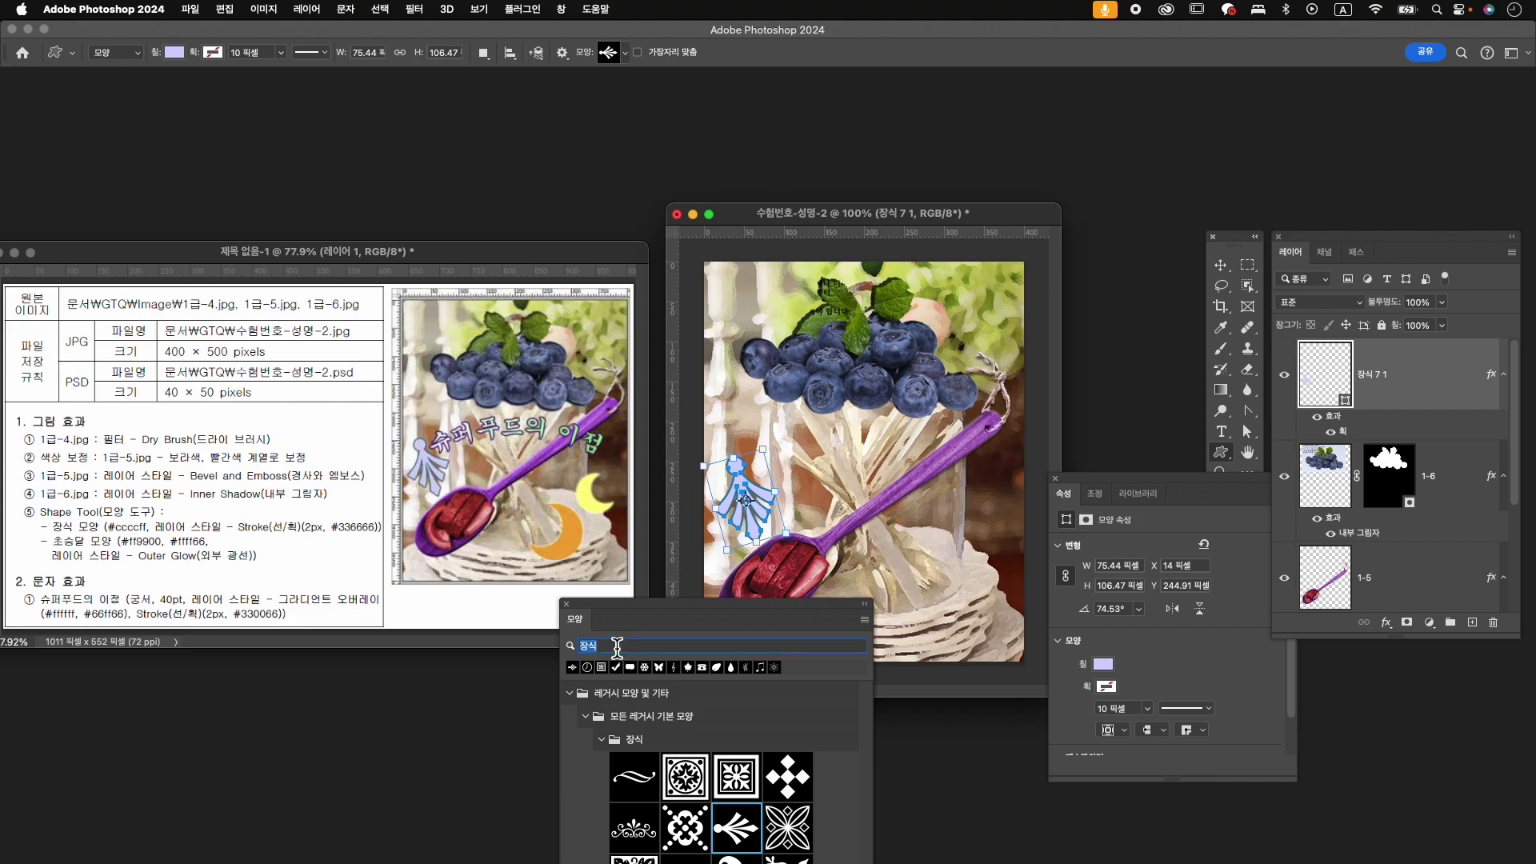
- Search the shape library for 달, choose the solid crescent moon and draw it about 99 × 104 px over the woven plate
type("달")
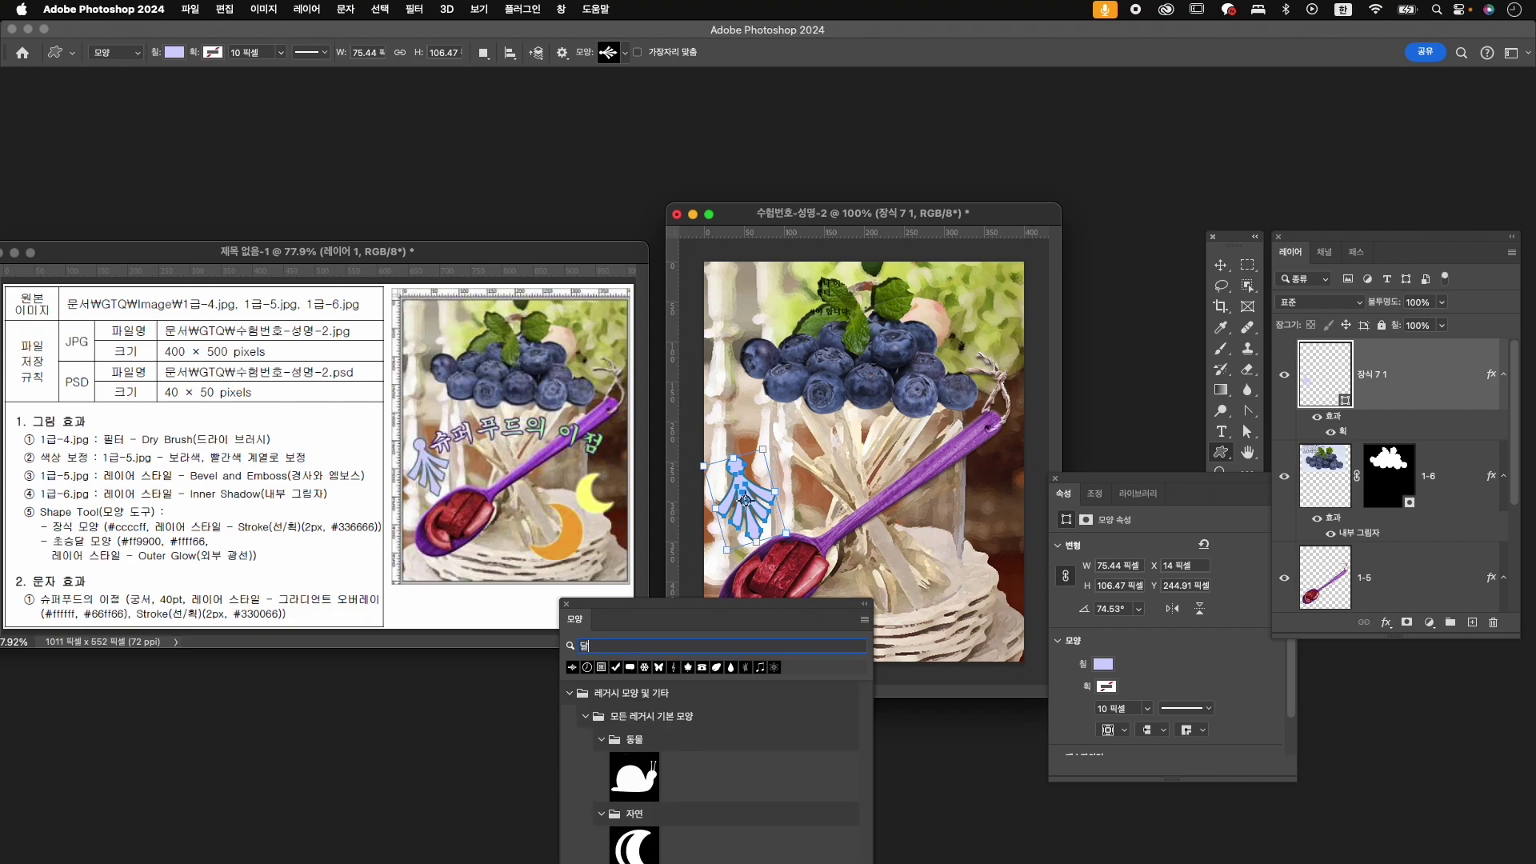
left_click_drag(672, 616, 580, 470)
left_click(538, 767)
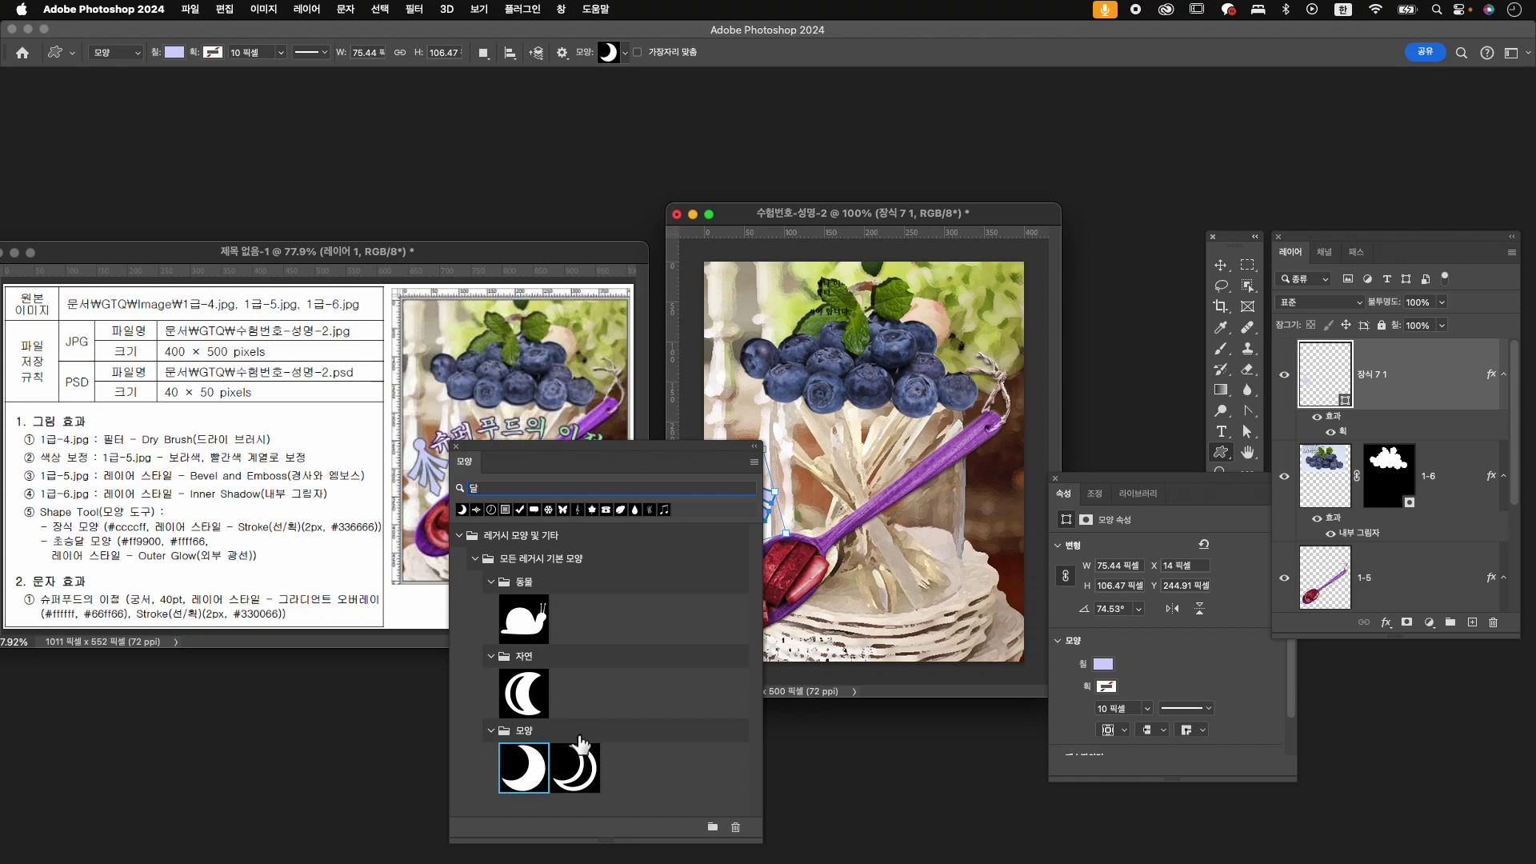
left_click_drag(882, 548, 956, 628)
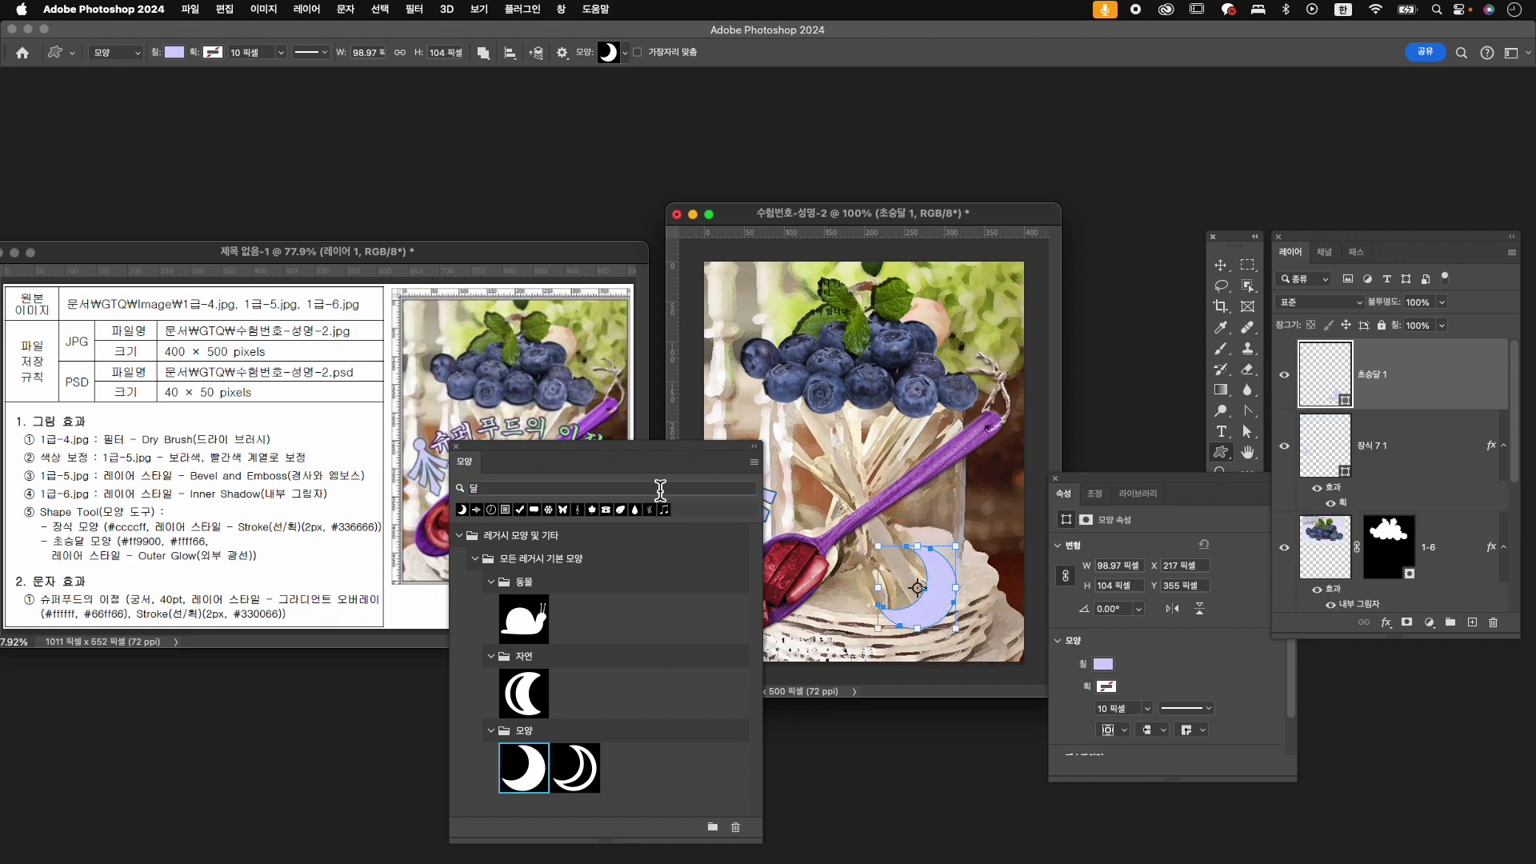
left_click(458, 448)
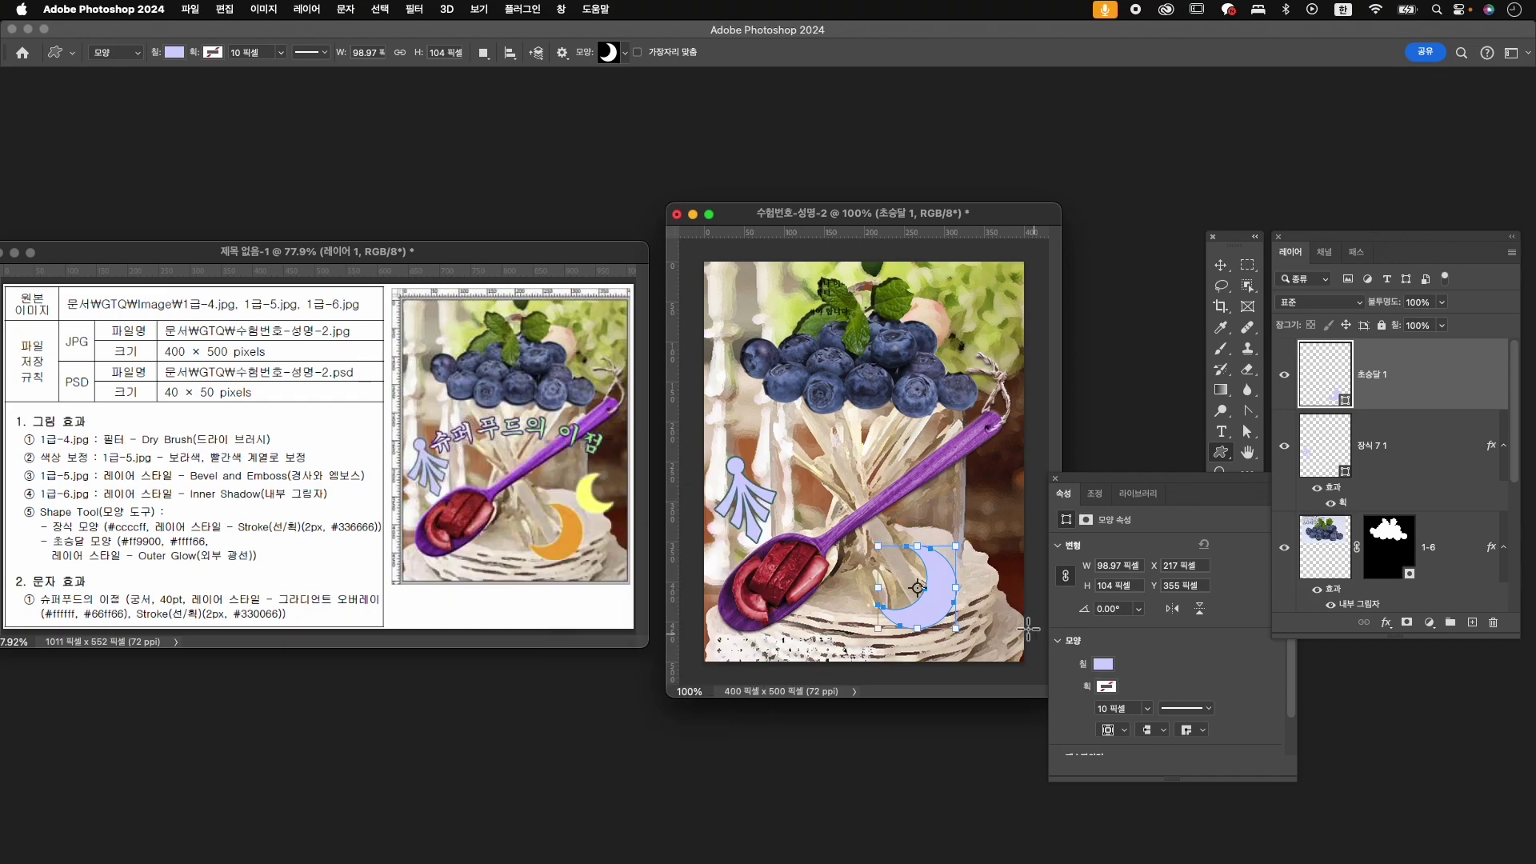
- Fill the crescent with #ff9900 and add an Outer Glow layer style, accepting the preset settings
left_click(1104, 664)
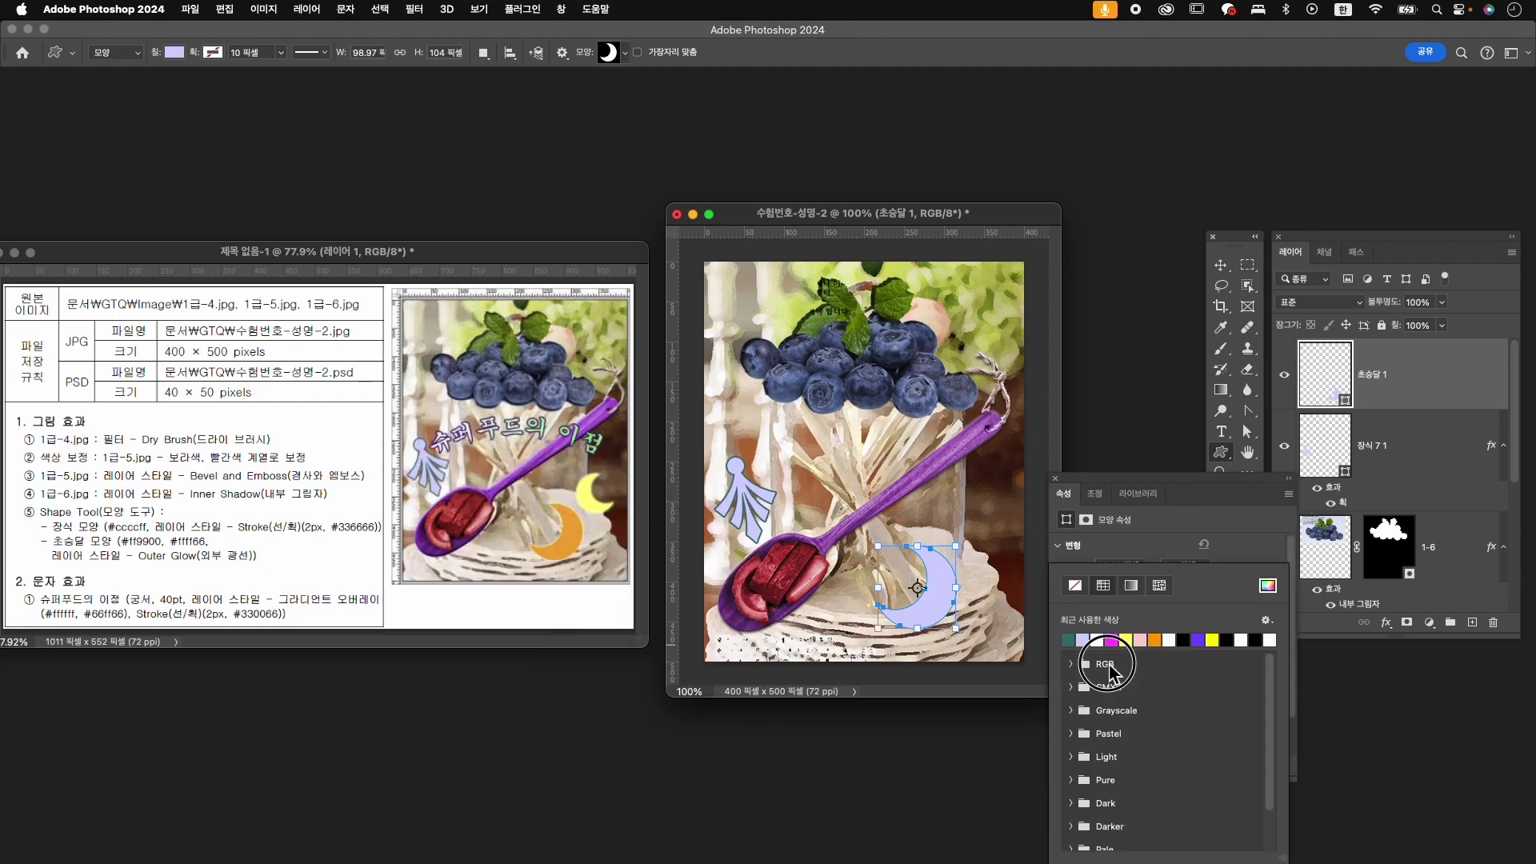
left_click(1268, 586)
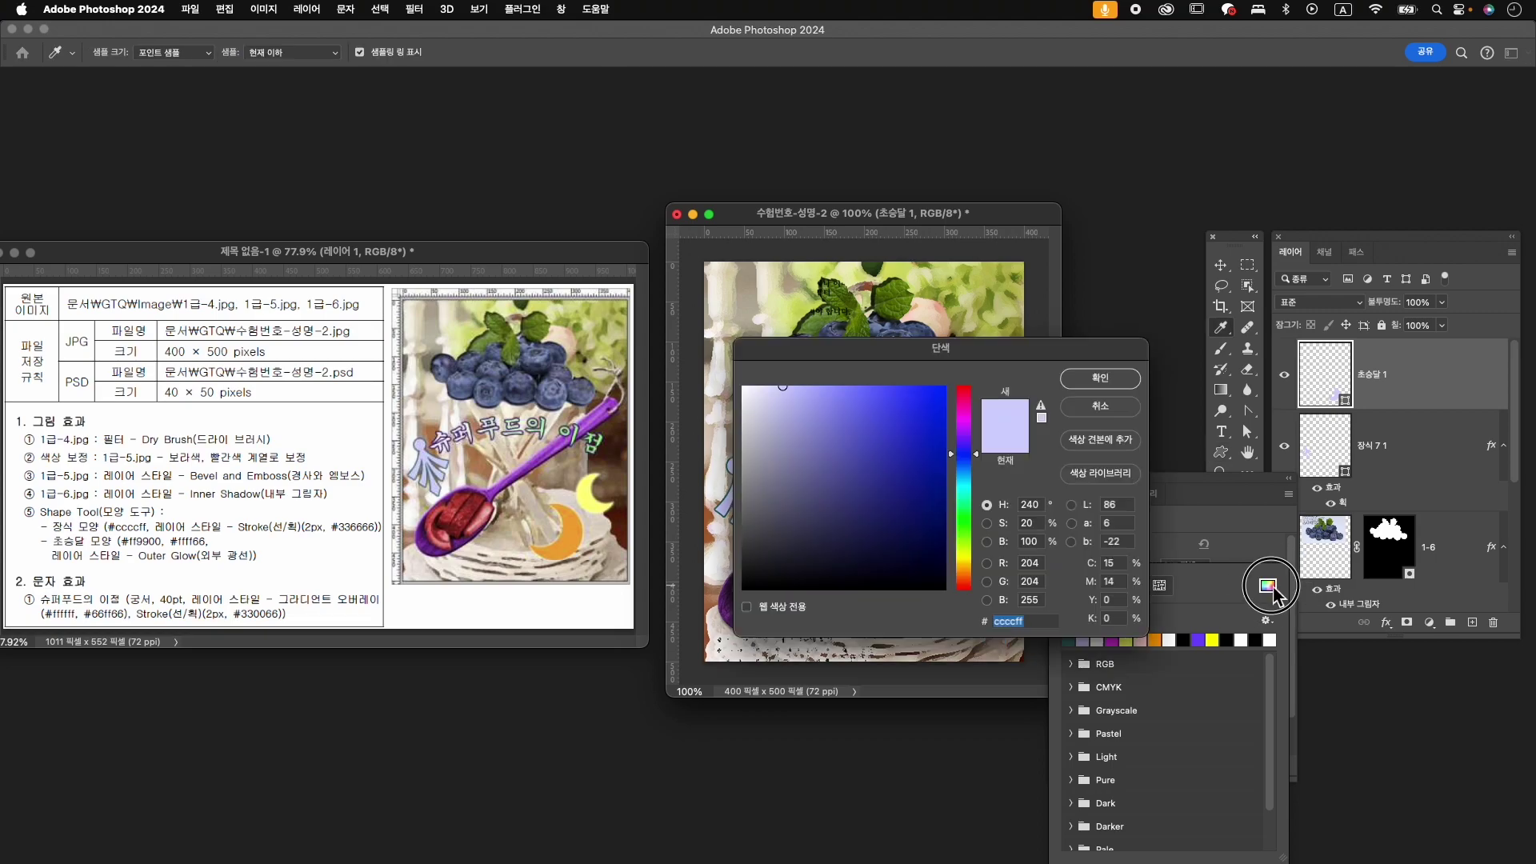
type("ff9900")
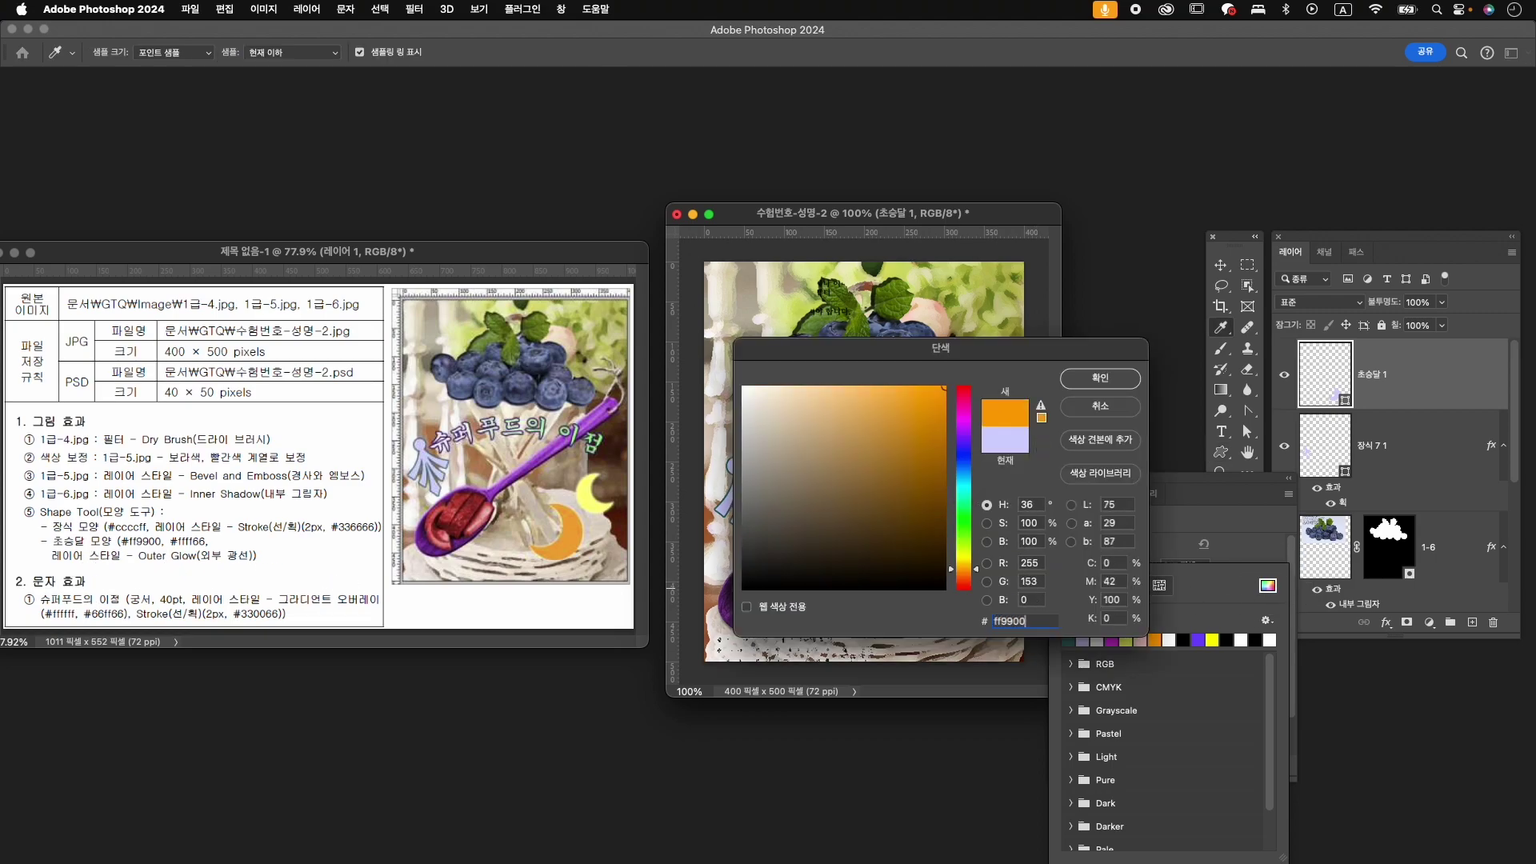
key("Return")
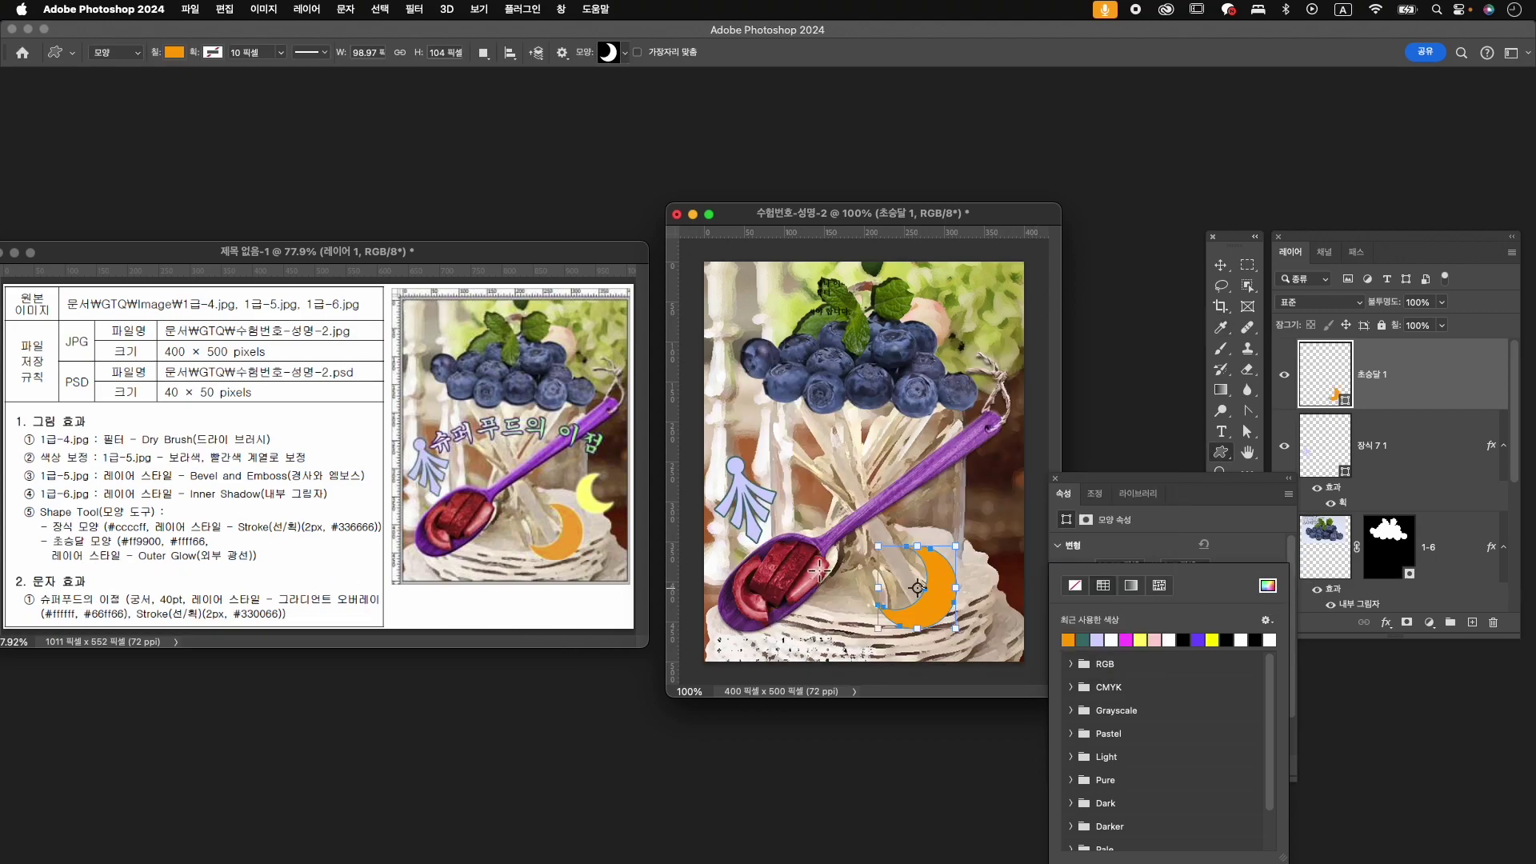
left_click(1385, 623)
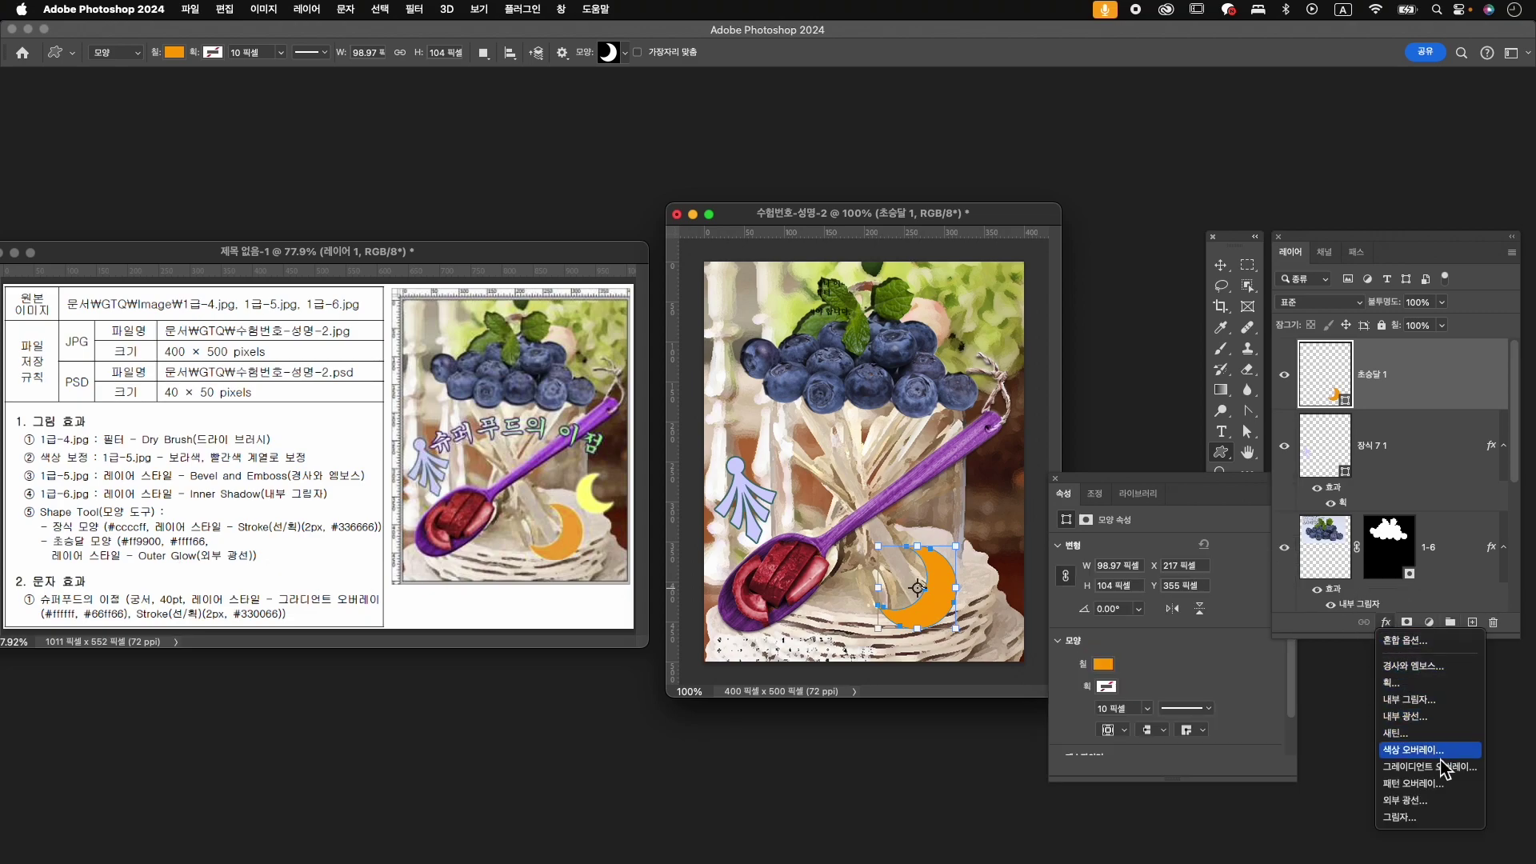
left_click(1444, 800)
left_click(1329, 478)
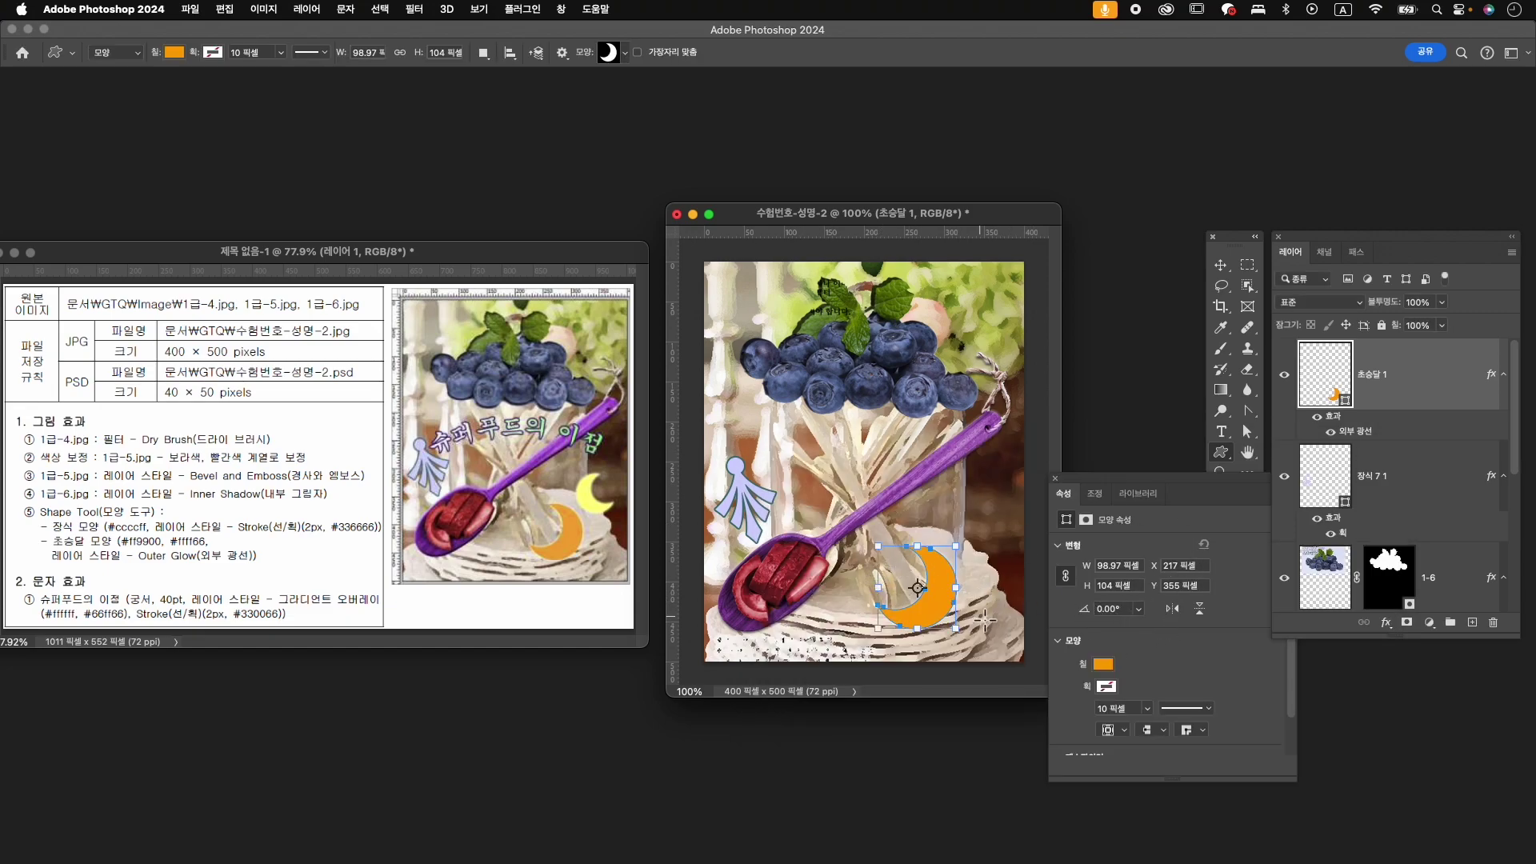
- Shift the orange crescent slightly down and to the left to about X 214 px, Y 359 px
key("super+t")
left_click_drag(929, 607, 931, 611)
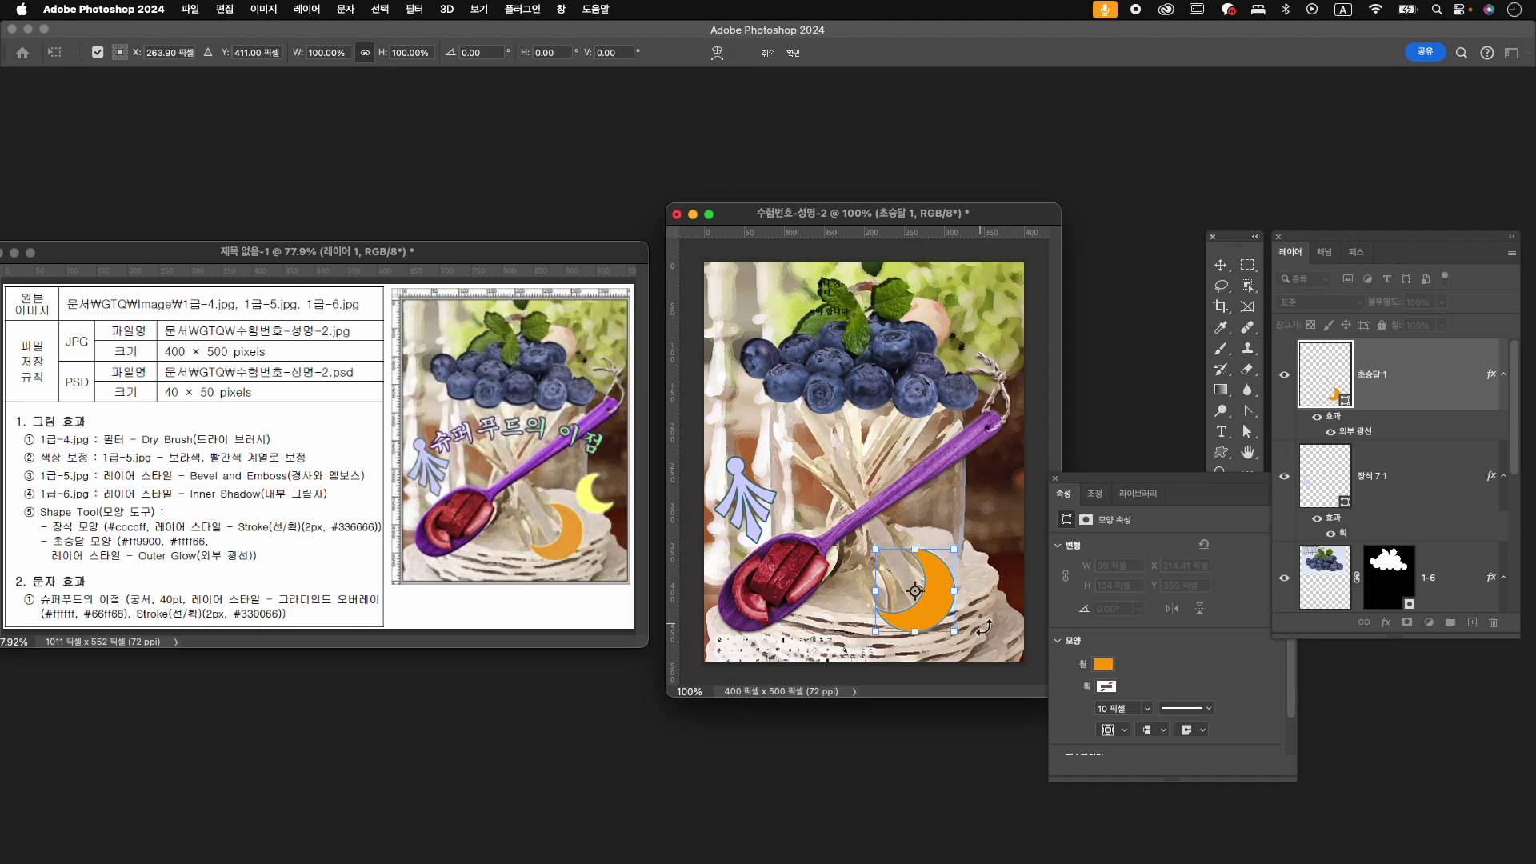
key("Return")
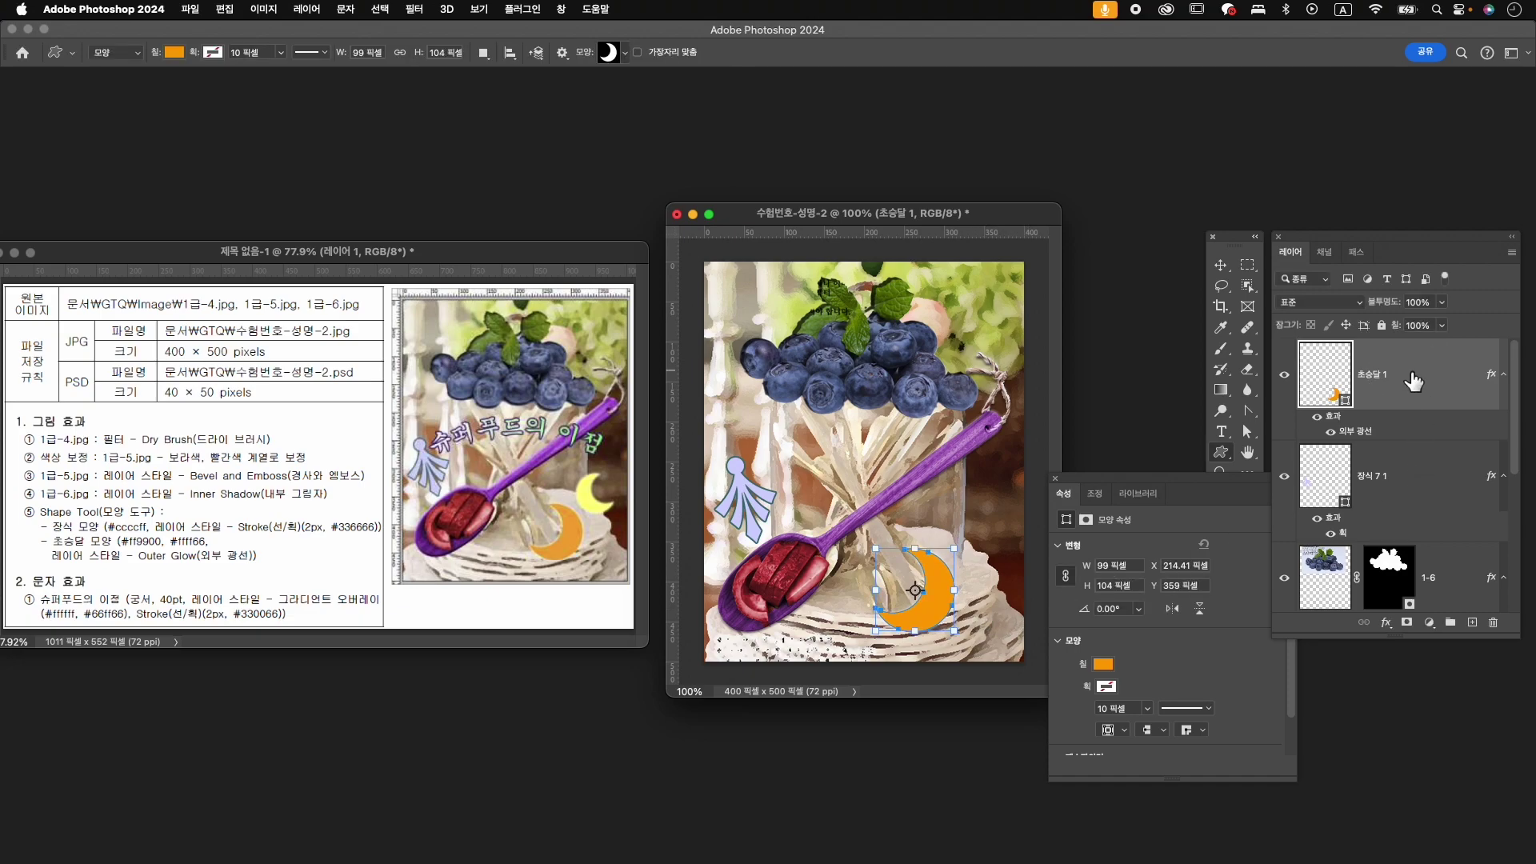
- Duplicate the crescent layer, move the copy up and to the right, and flip it horizontally
key("super+j")
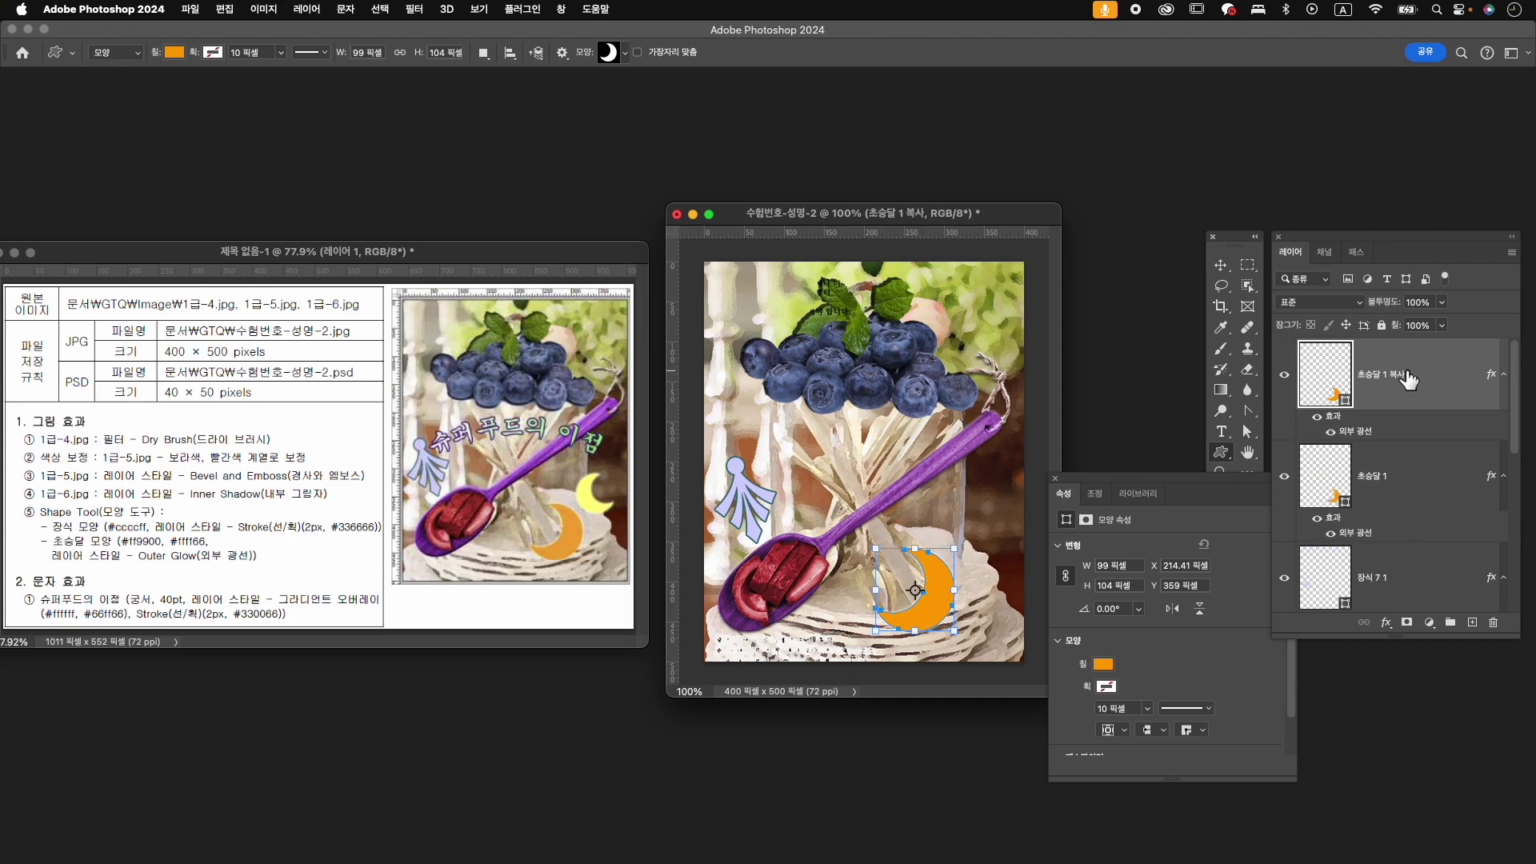
key("super+t")
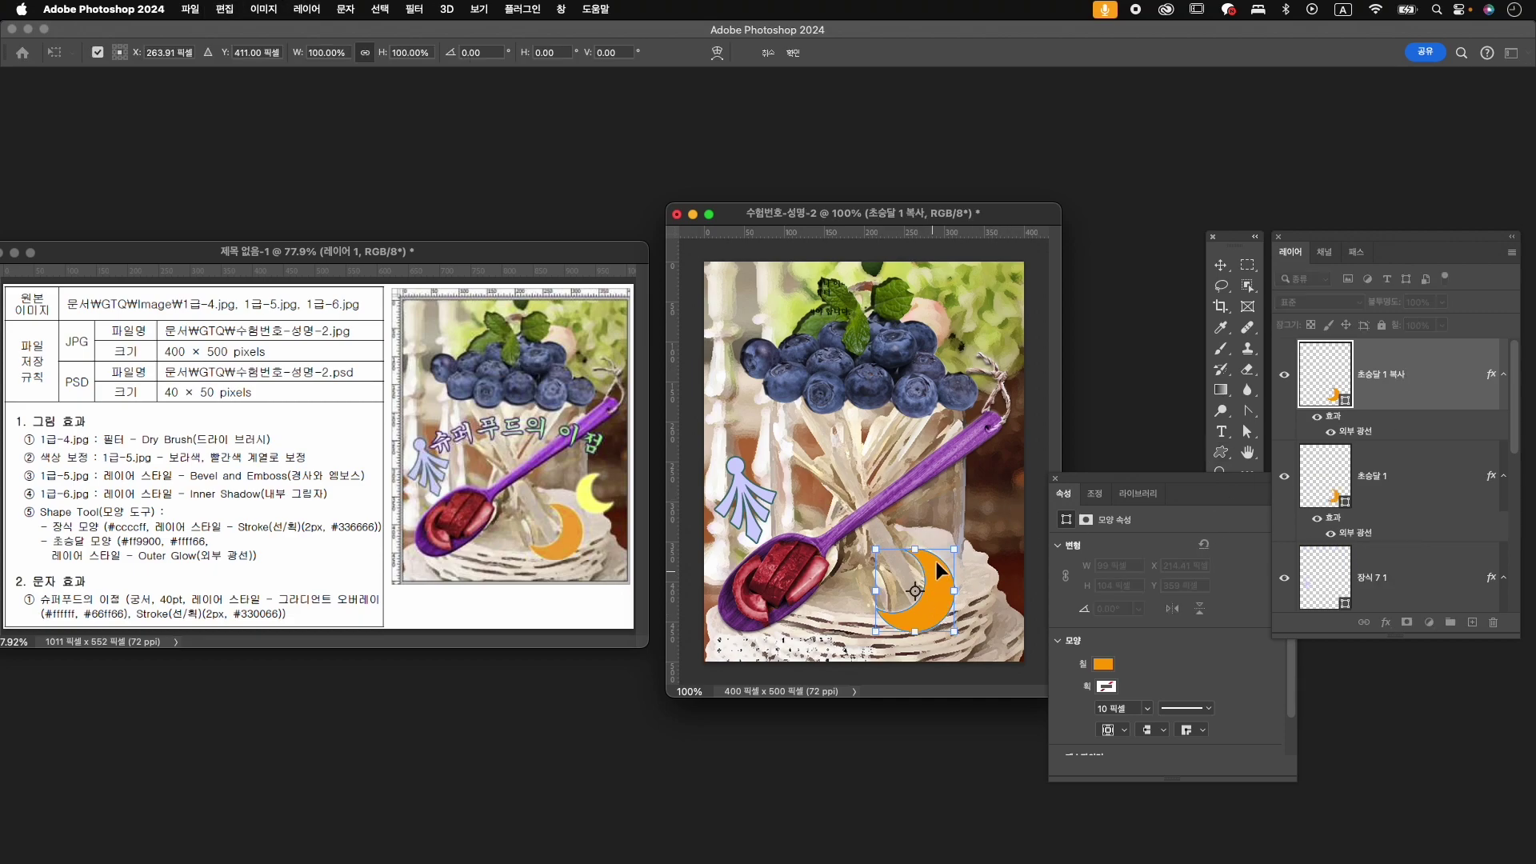
left_click_drag(924, 568, 972, 541)
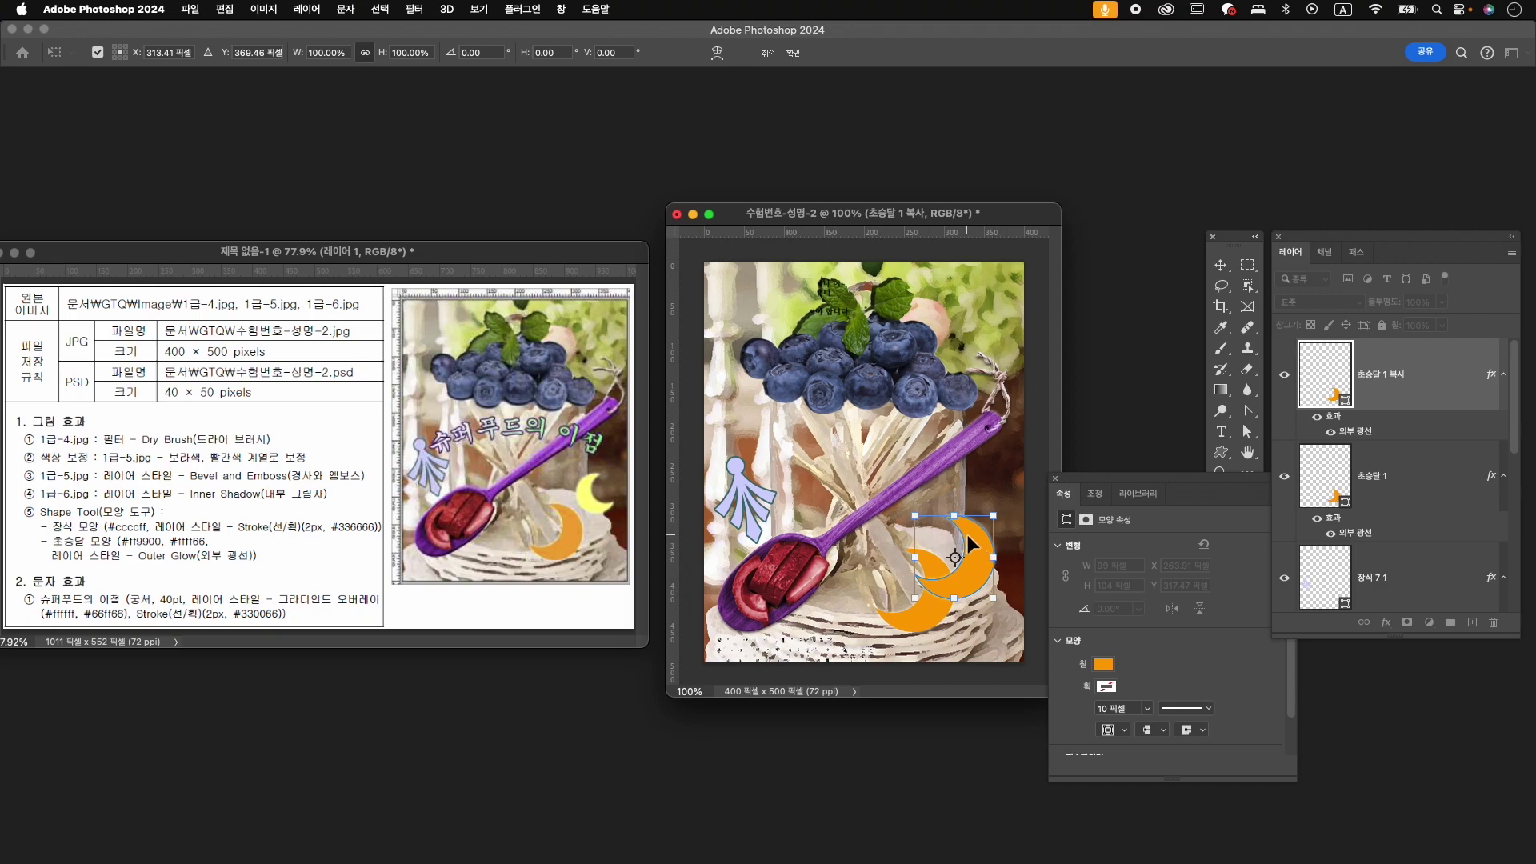
right_click(972, 543)
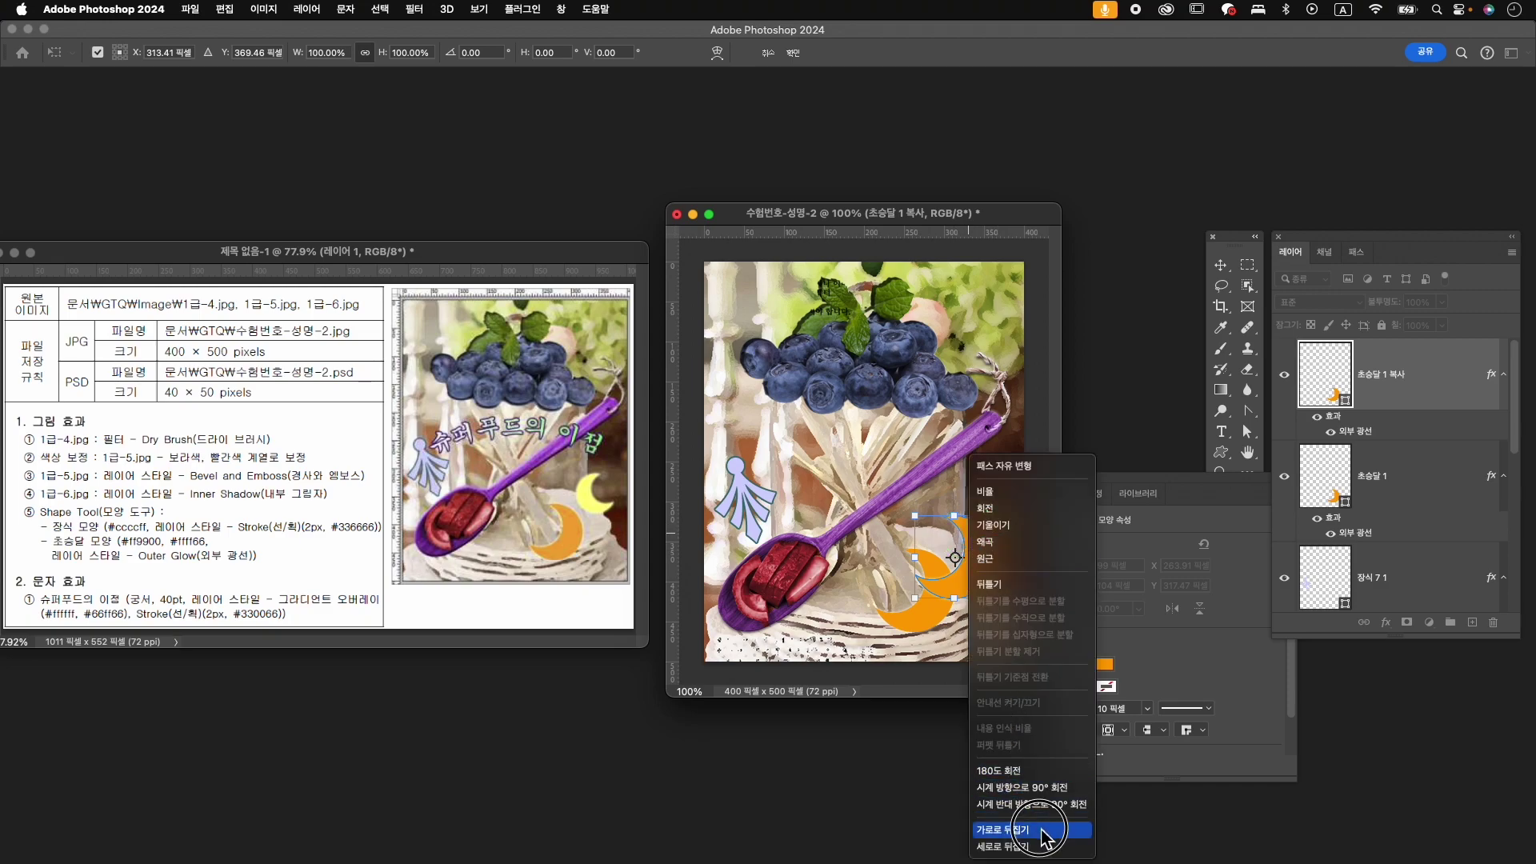
left_click(1032, 827)
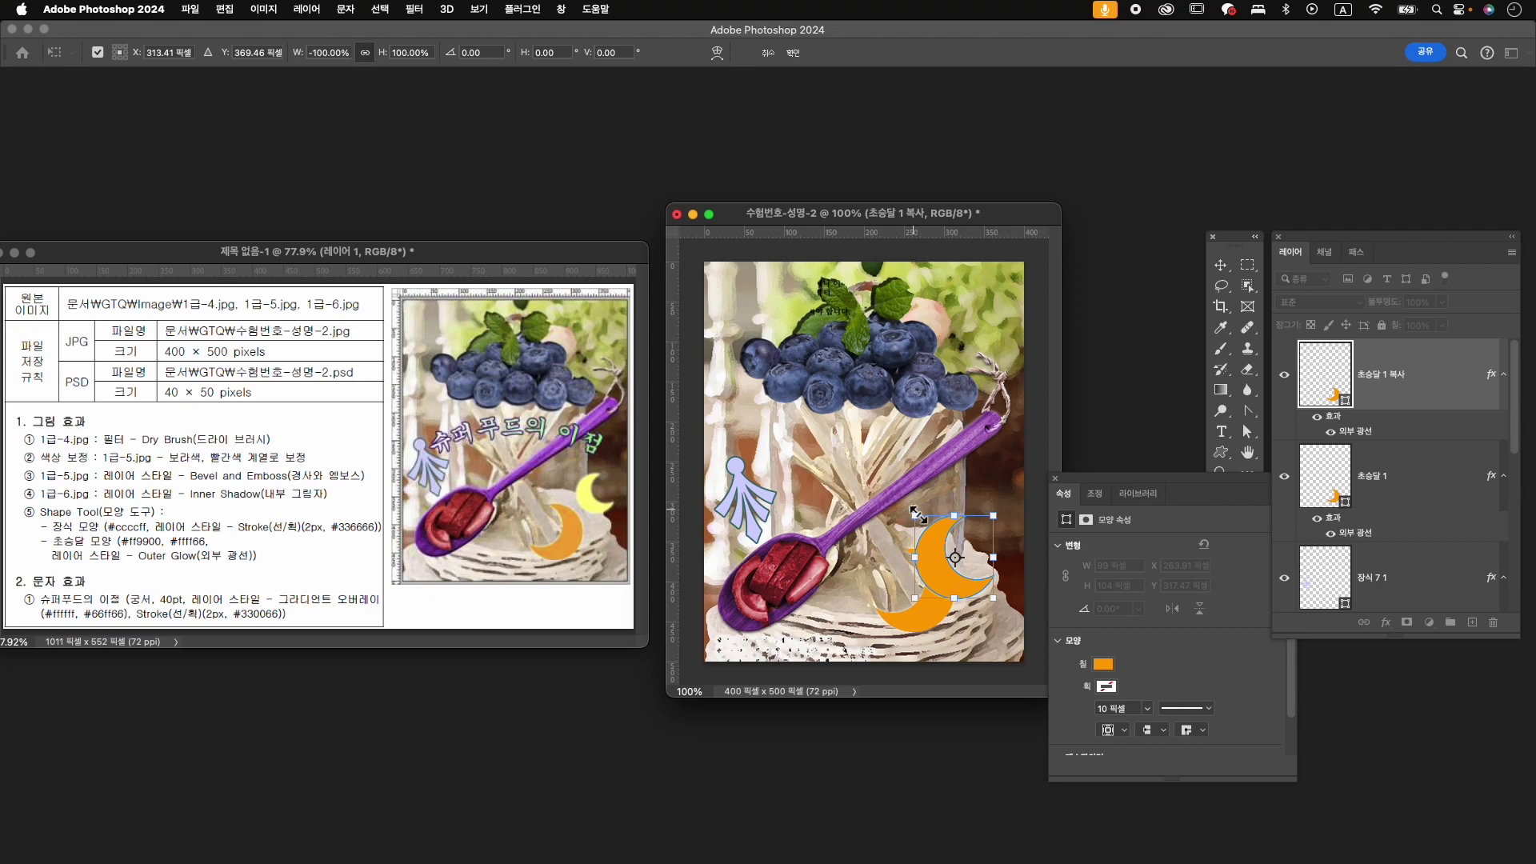
- Scale the flipped crescent copy down to about 72% (71 × 75 px) and position it above and beside the large crescent, near X 334, Y 342 px
left_click_drag(916, 516, 960, 571)
mouse_move(972, 569)
left_mouse_down()
mouse_move(948, 575)
mouse_move(964, 554)
left_mouse_up()
key("Up")
key("Up")
key("Up")
key("Up")
key("Up")
key("Left")
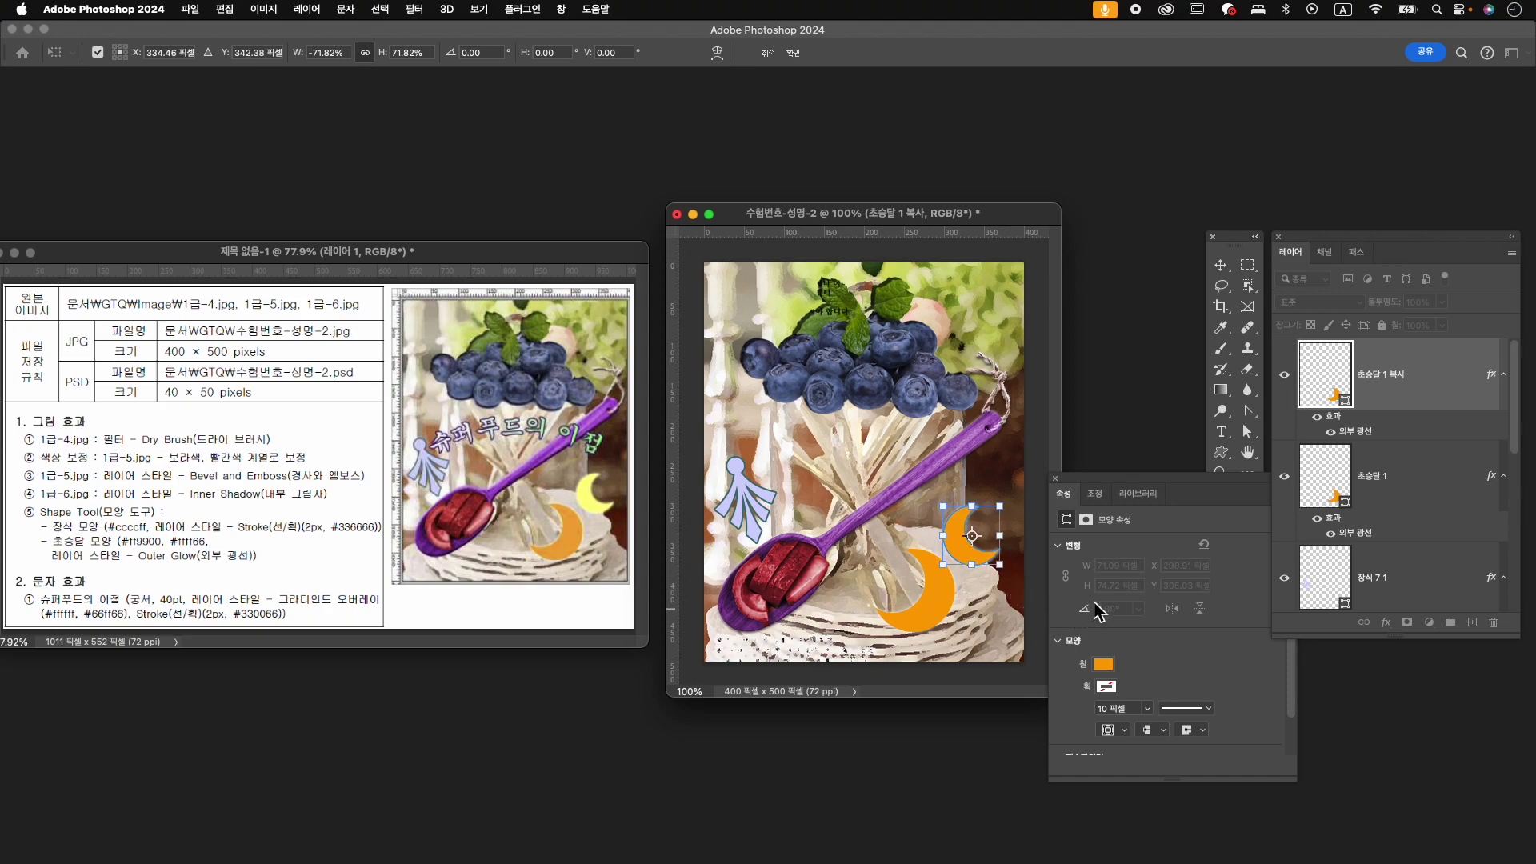
key("Return")
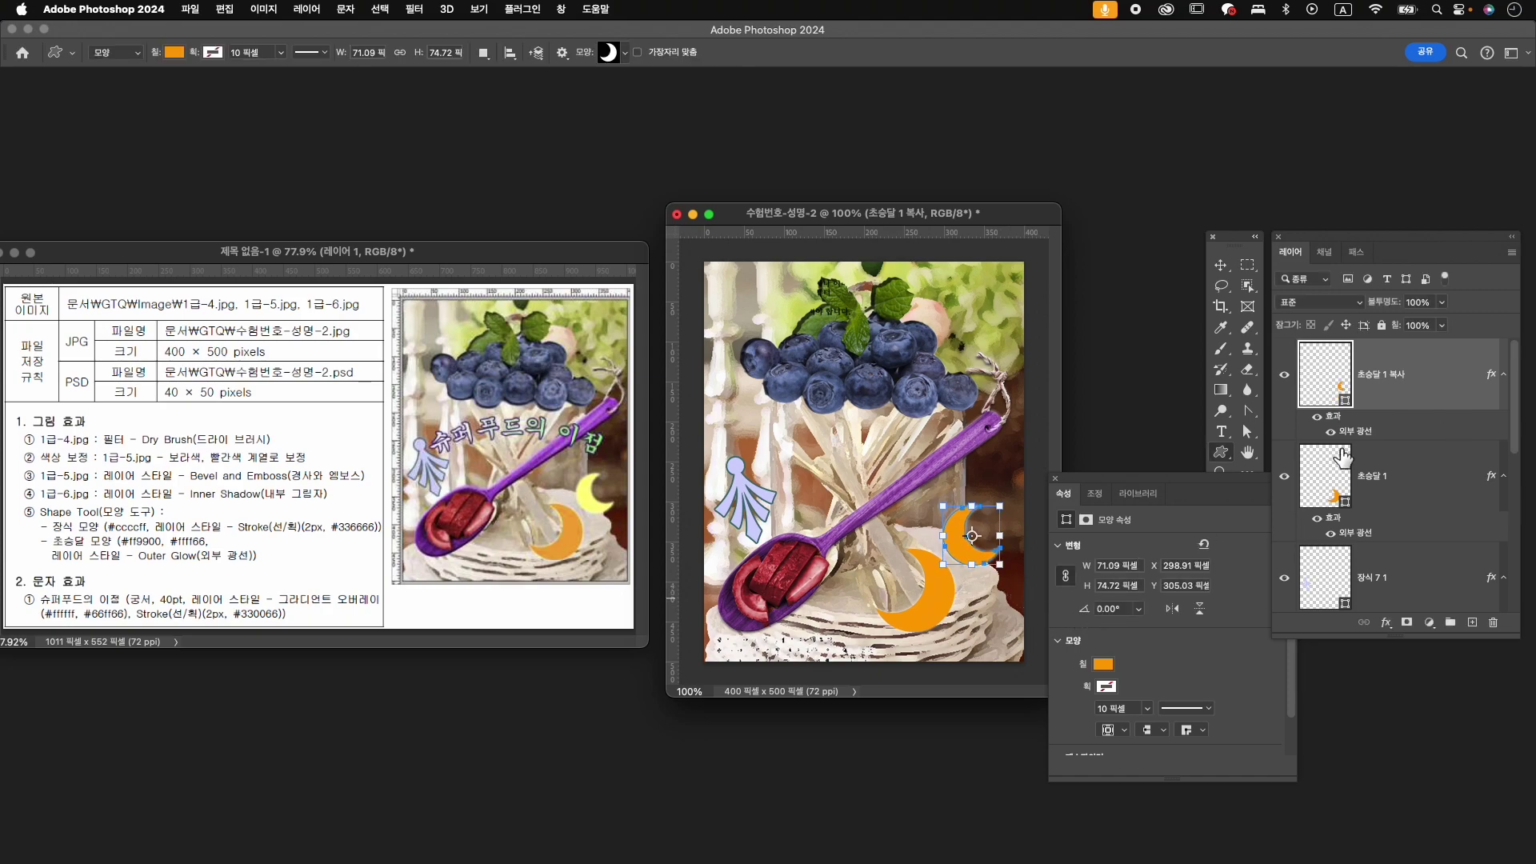
- Change the small crescent's fill color to #ffff66
left_click(1103, 665)
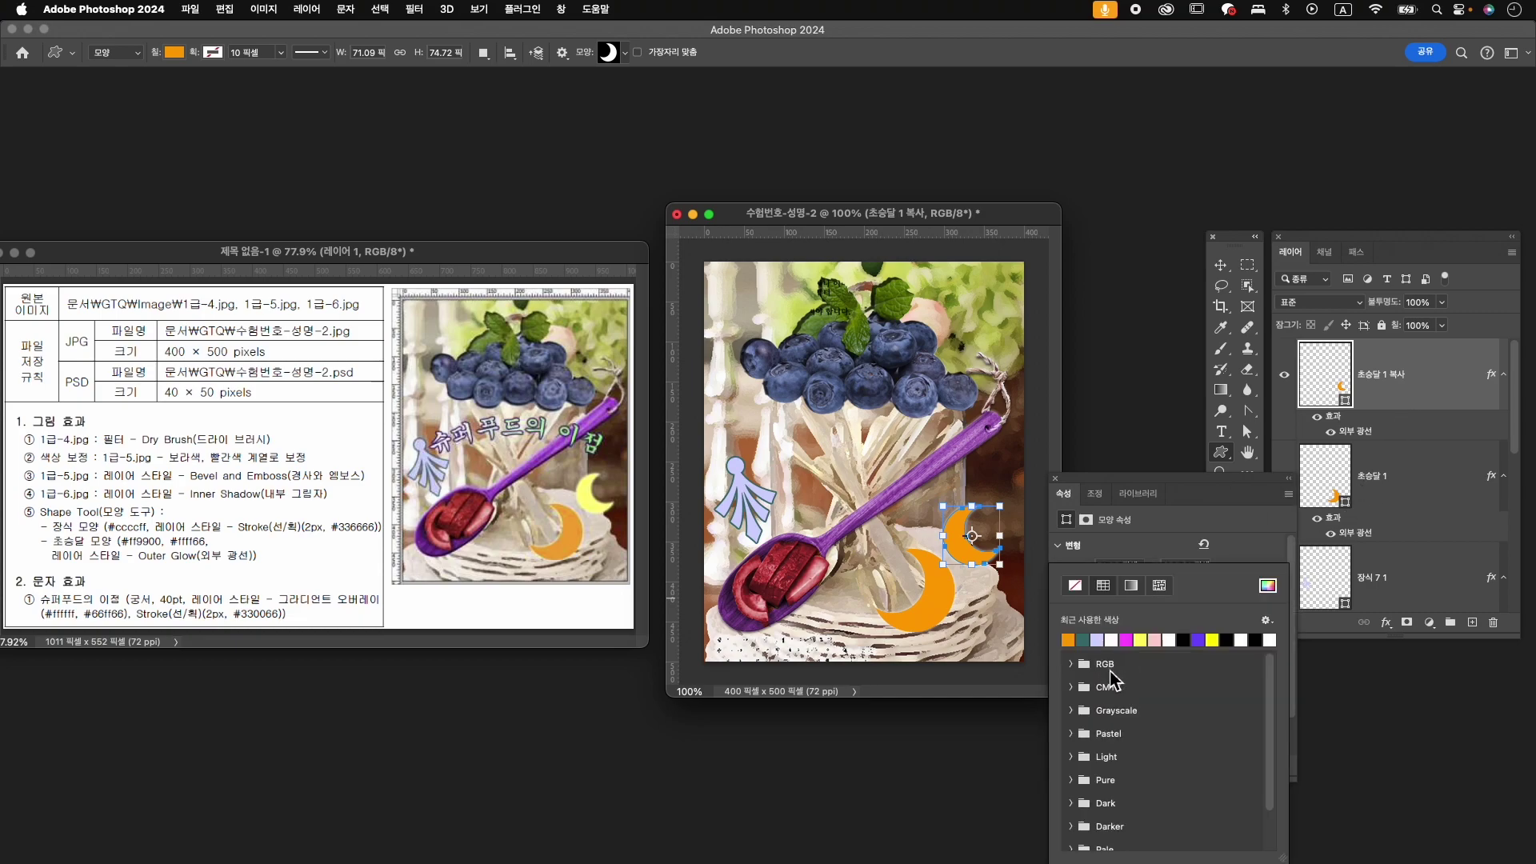
left_click(1268, 587)
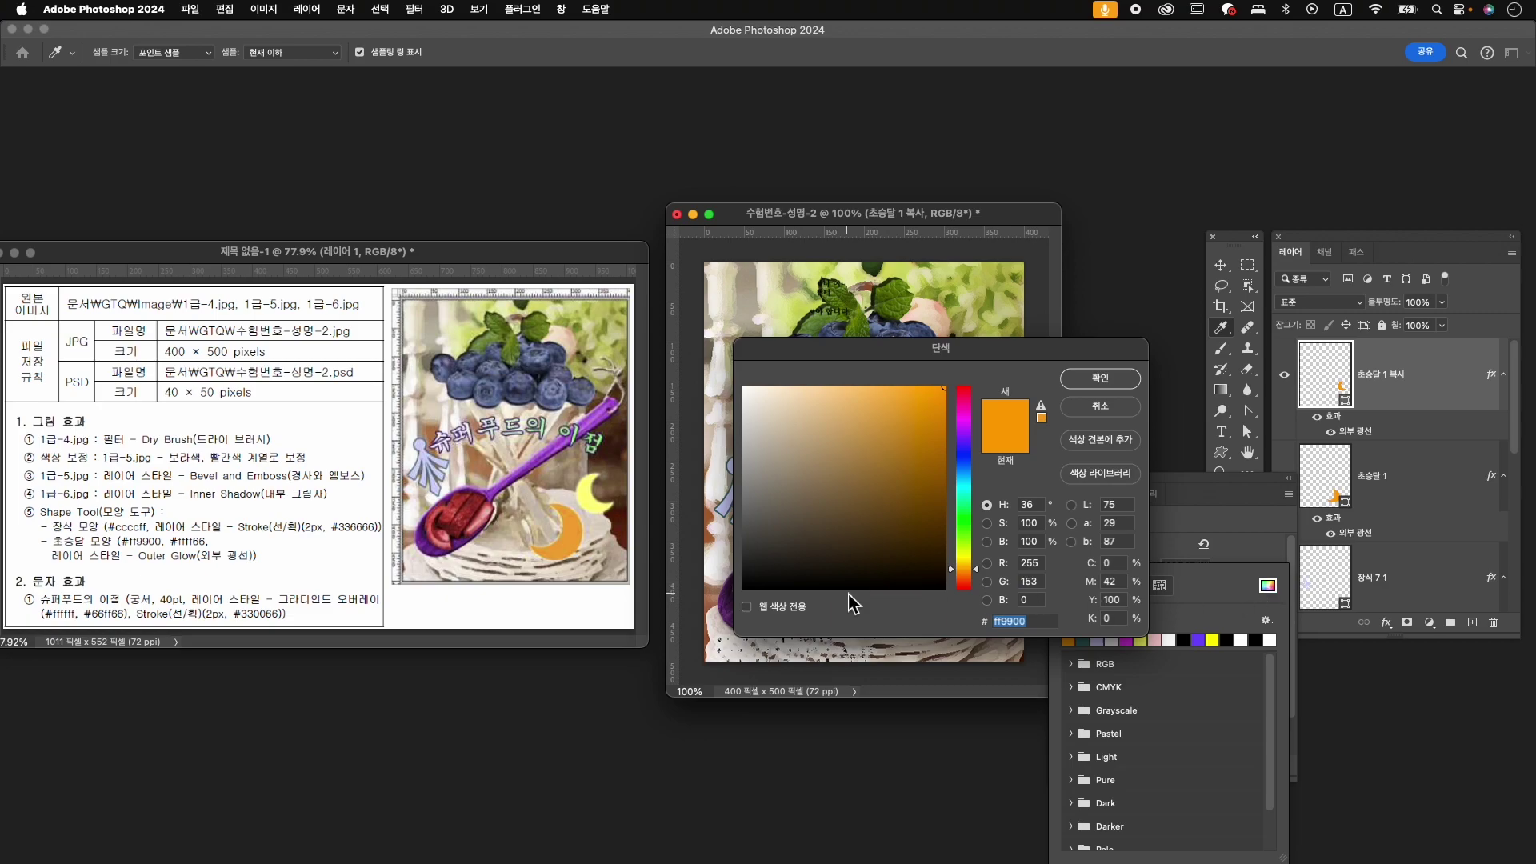
type("ffff66")
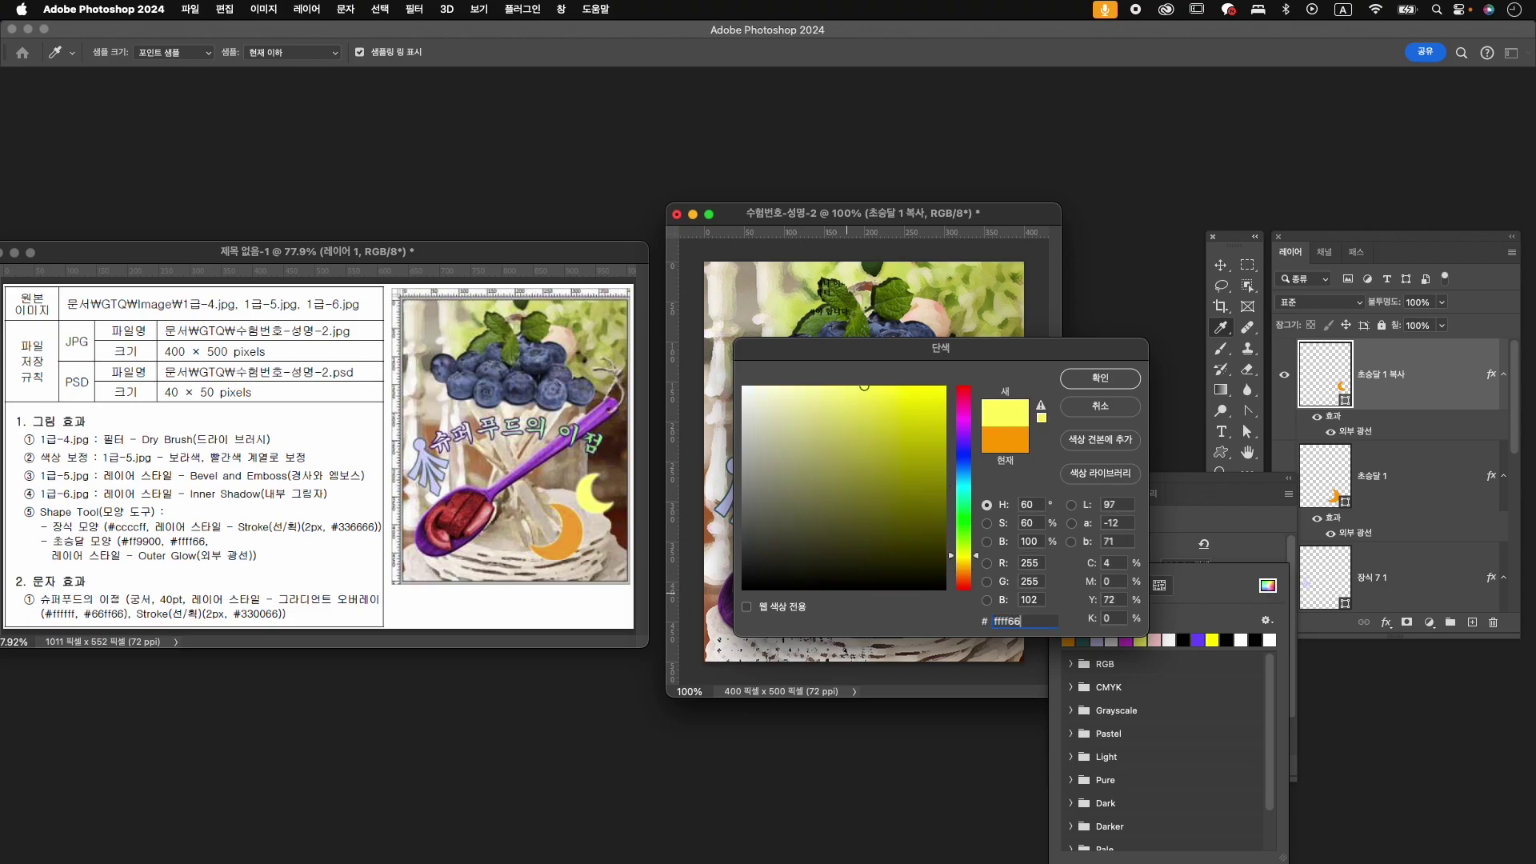
key("Return")
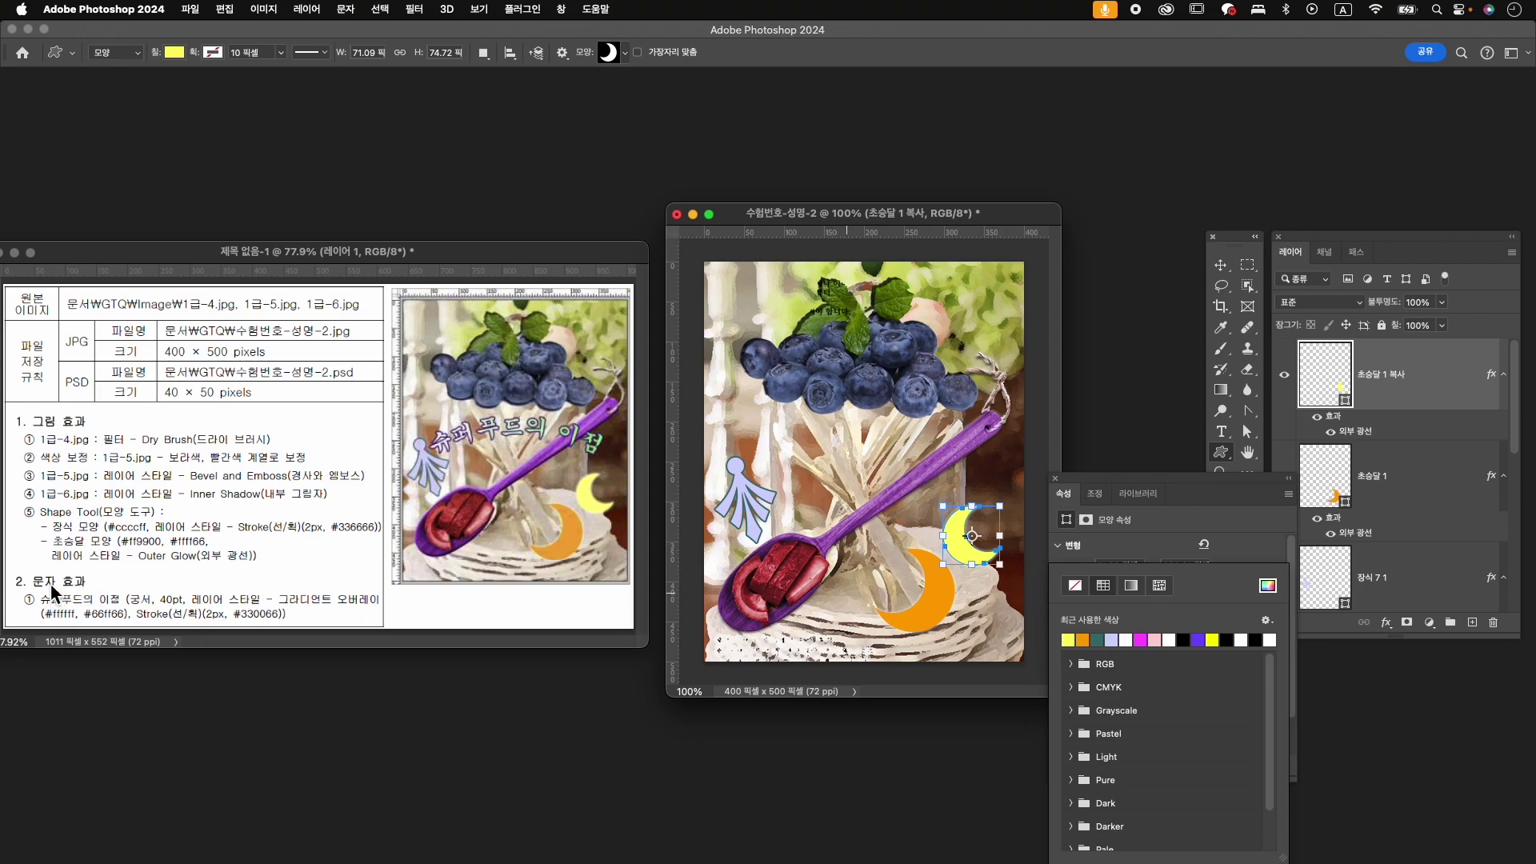
- Set up the Type tool with the GungSeo font at 40 pt
key("t")
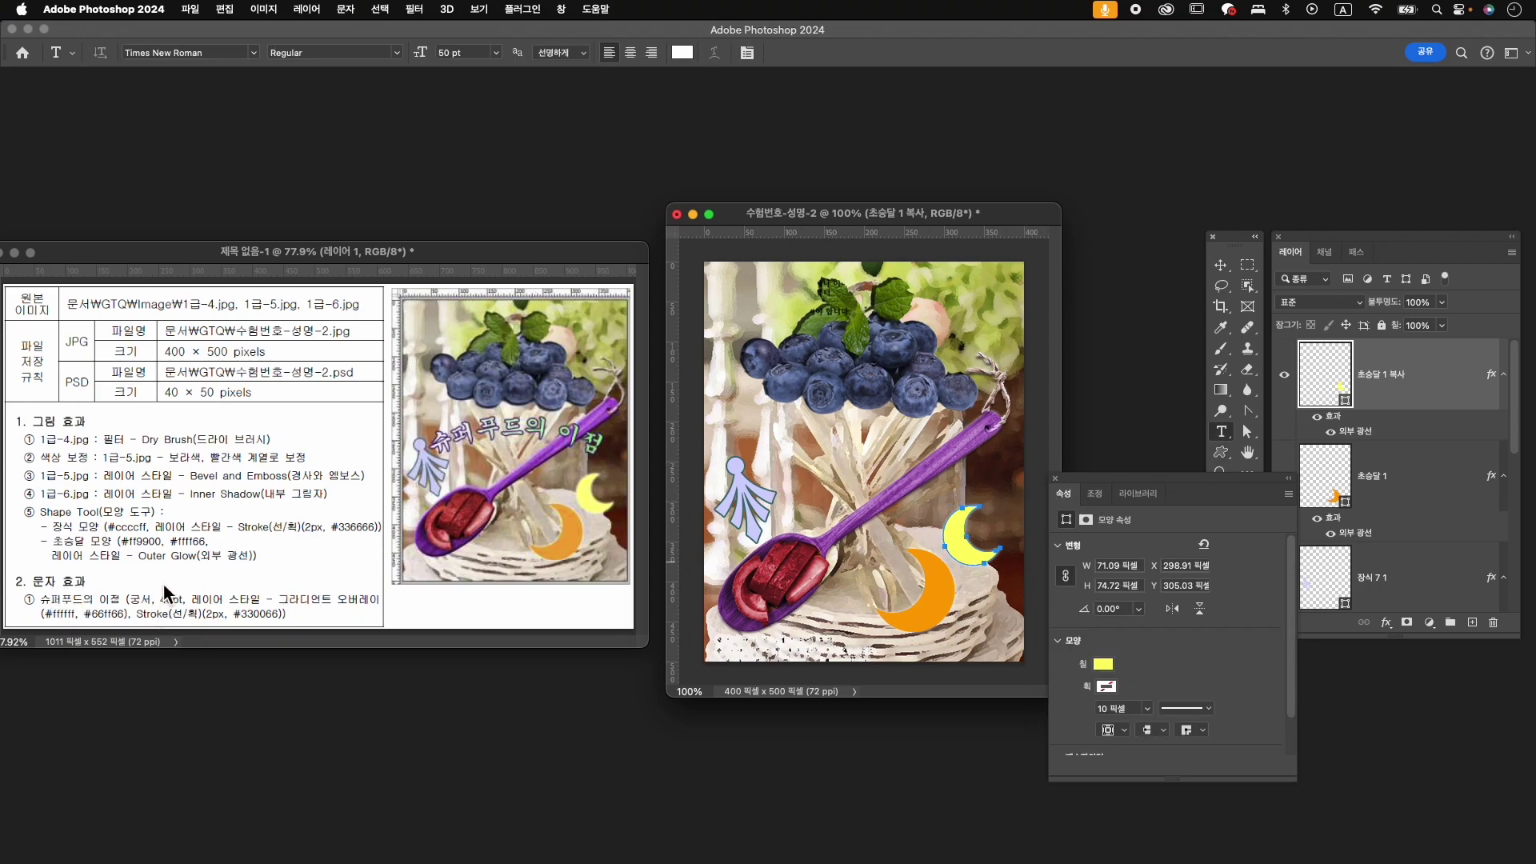
left_click(201, 56)
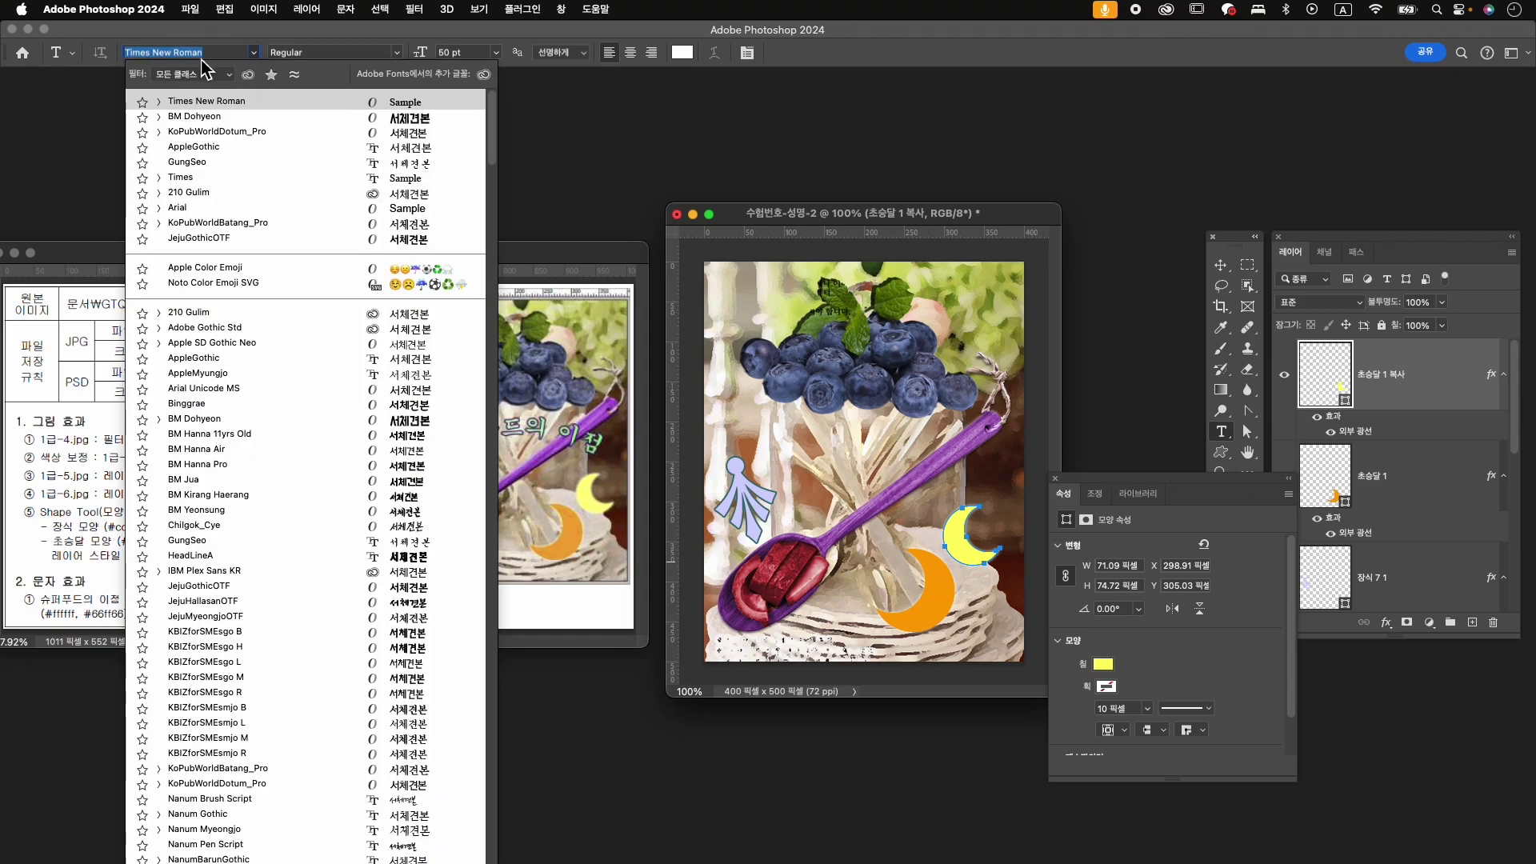
key("Caps_Lock")
type("궁")
key("BackSpace")
key("Caps_Lock")
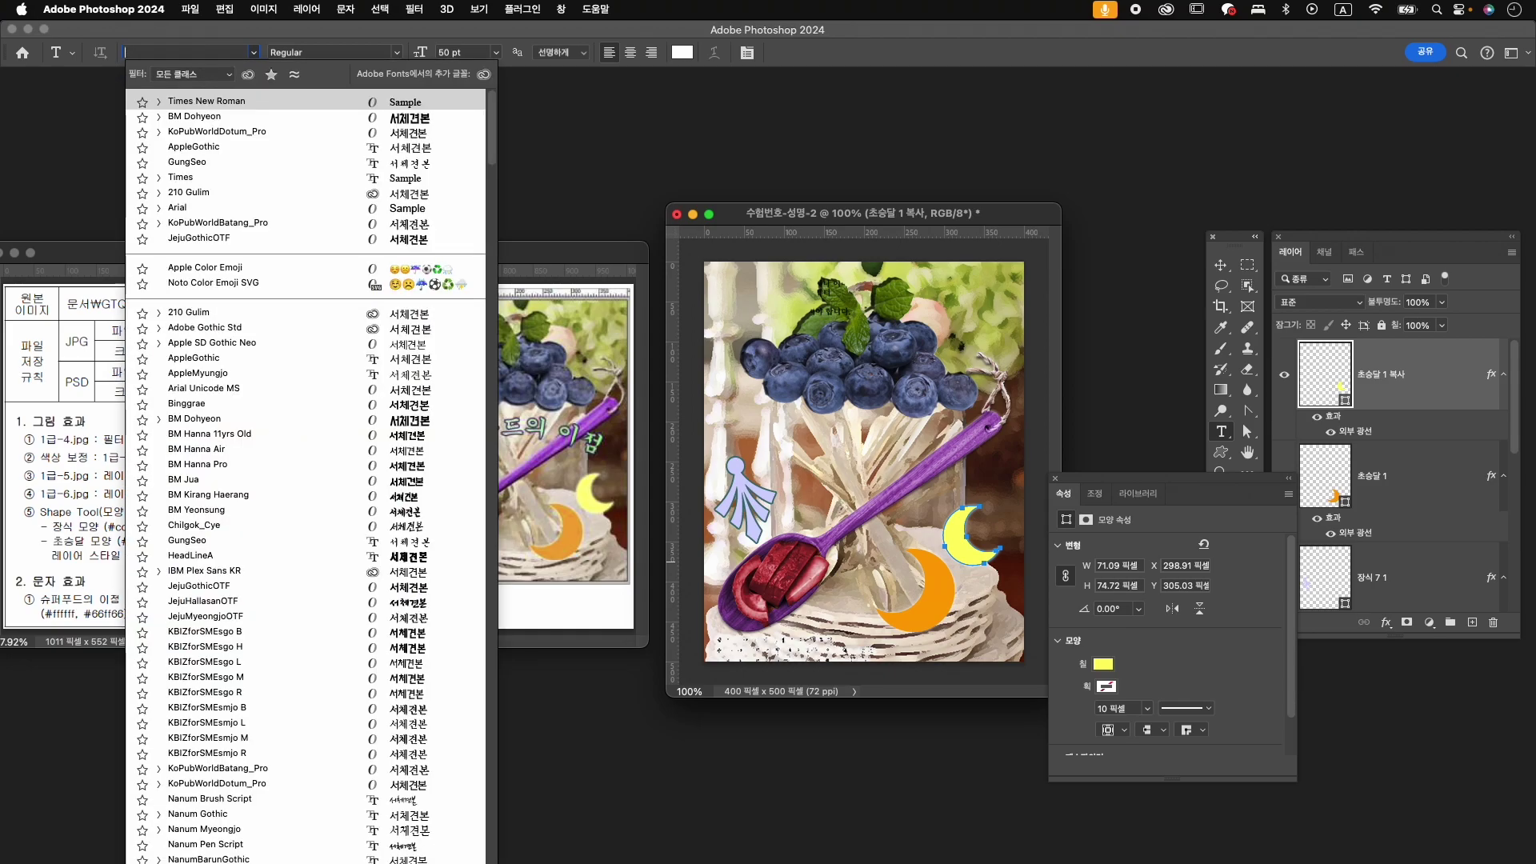
type("gun")
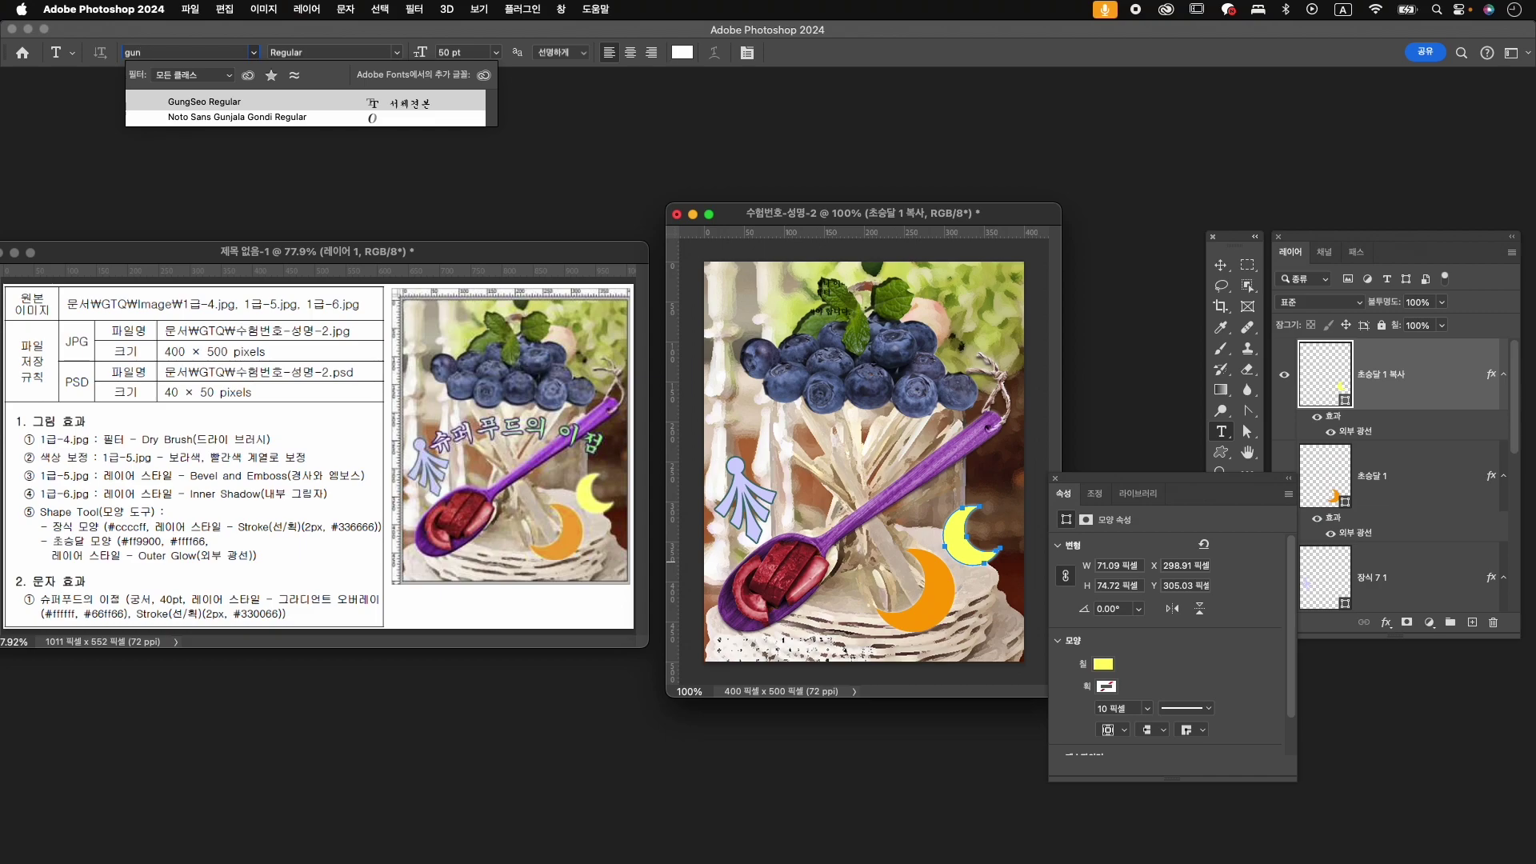
key("Return")
left_click(450, 52)
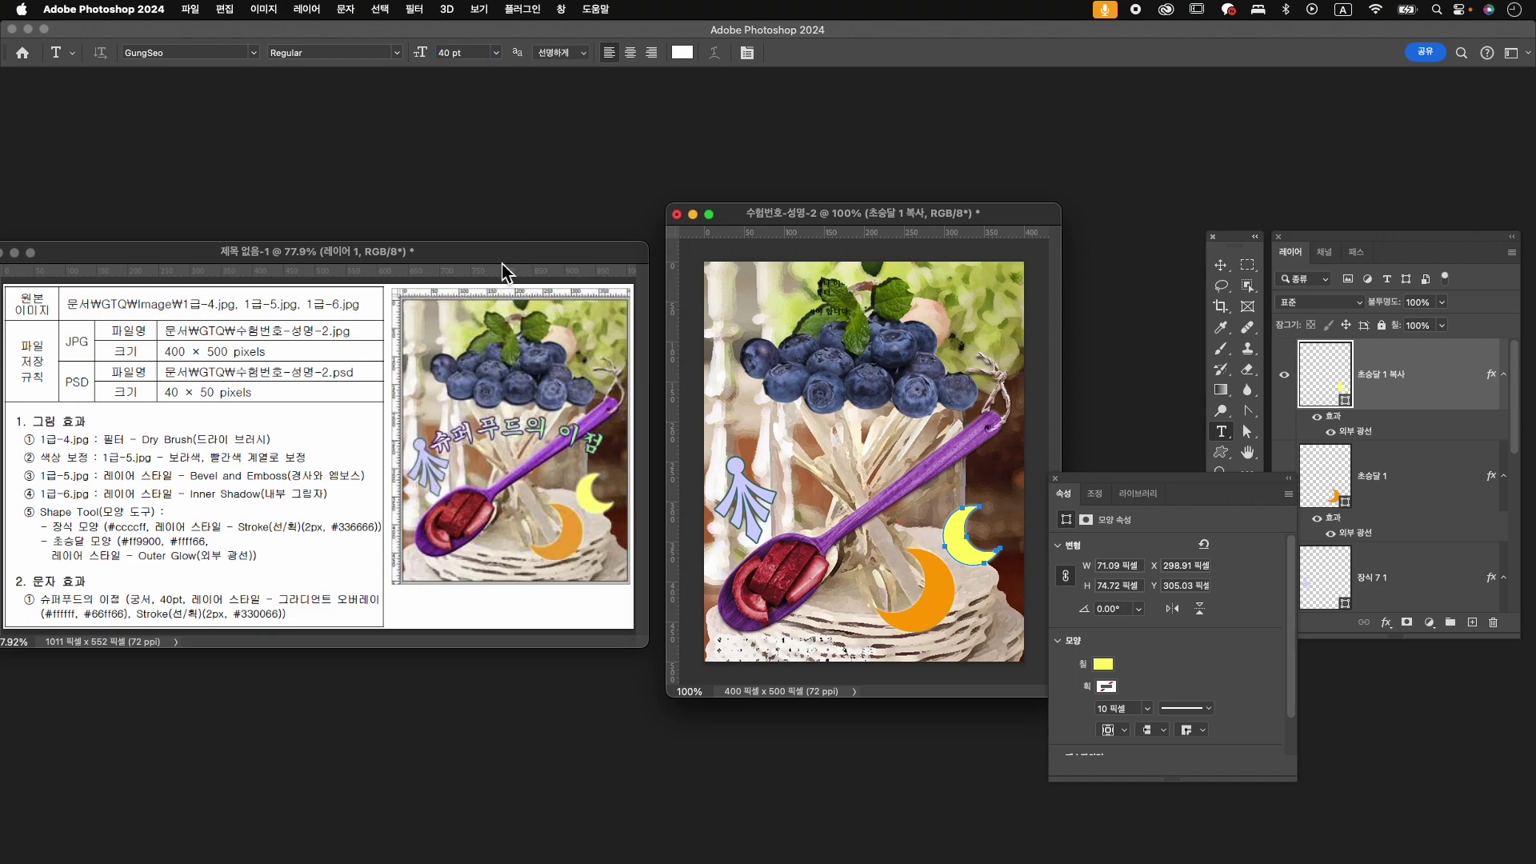
- Add the text 슈퍼푸드의 이점 just below the blueberries, replacing the placeholder text
left_click(739, 442)
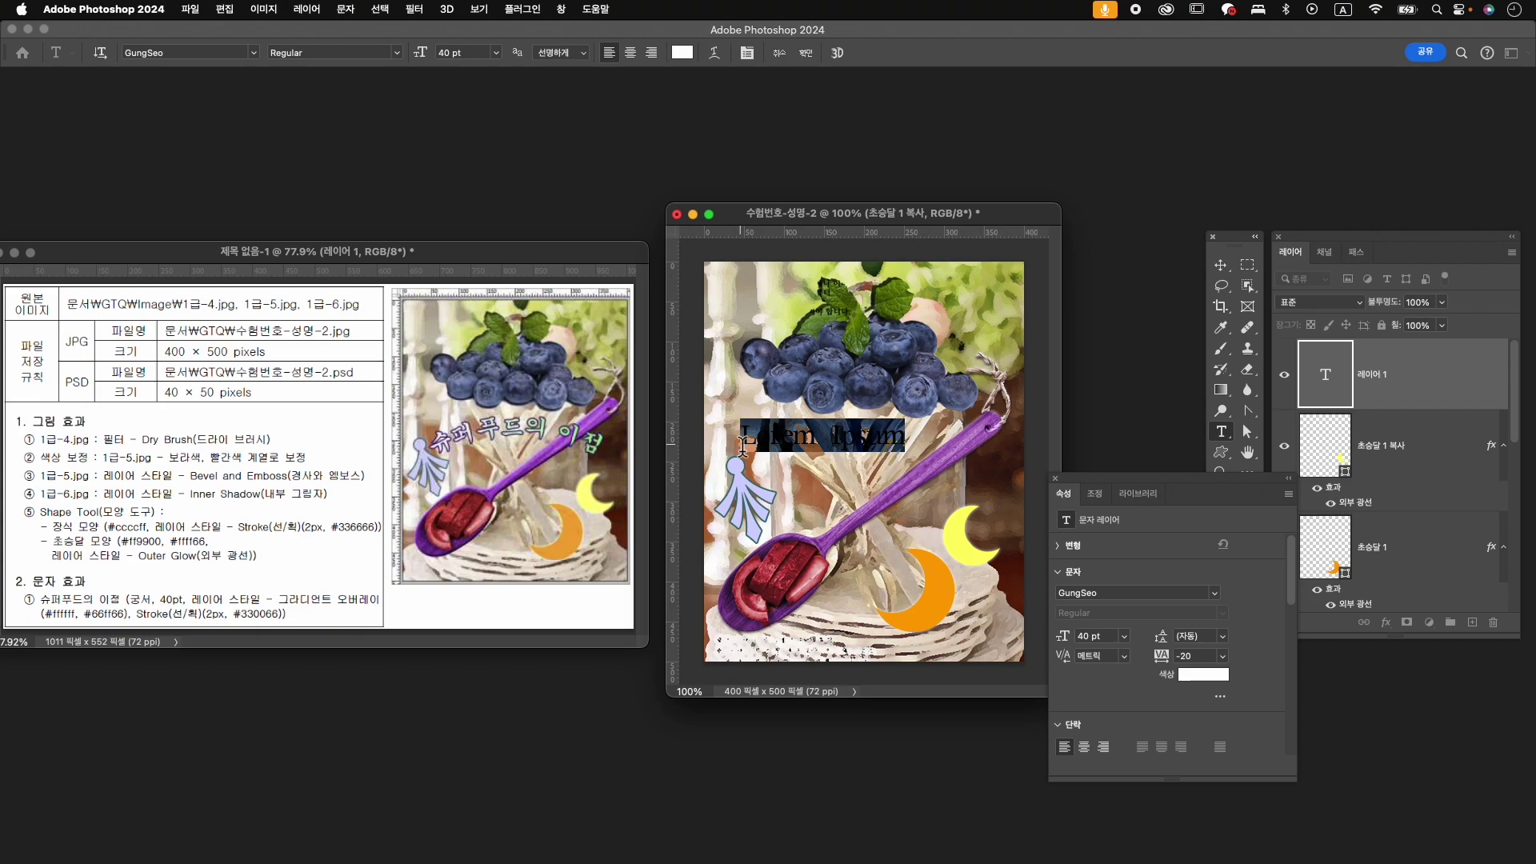
key("BackSpace")
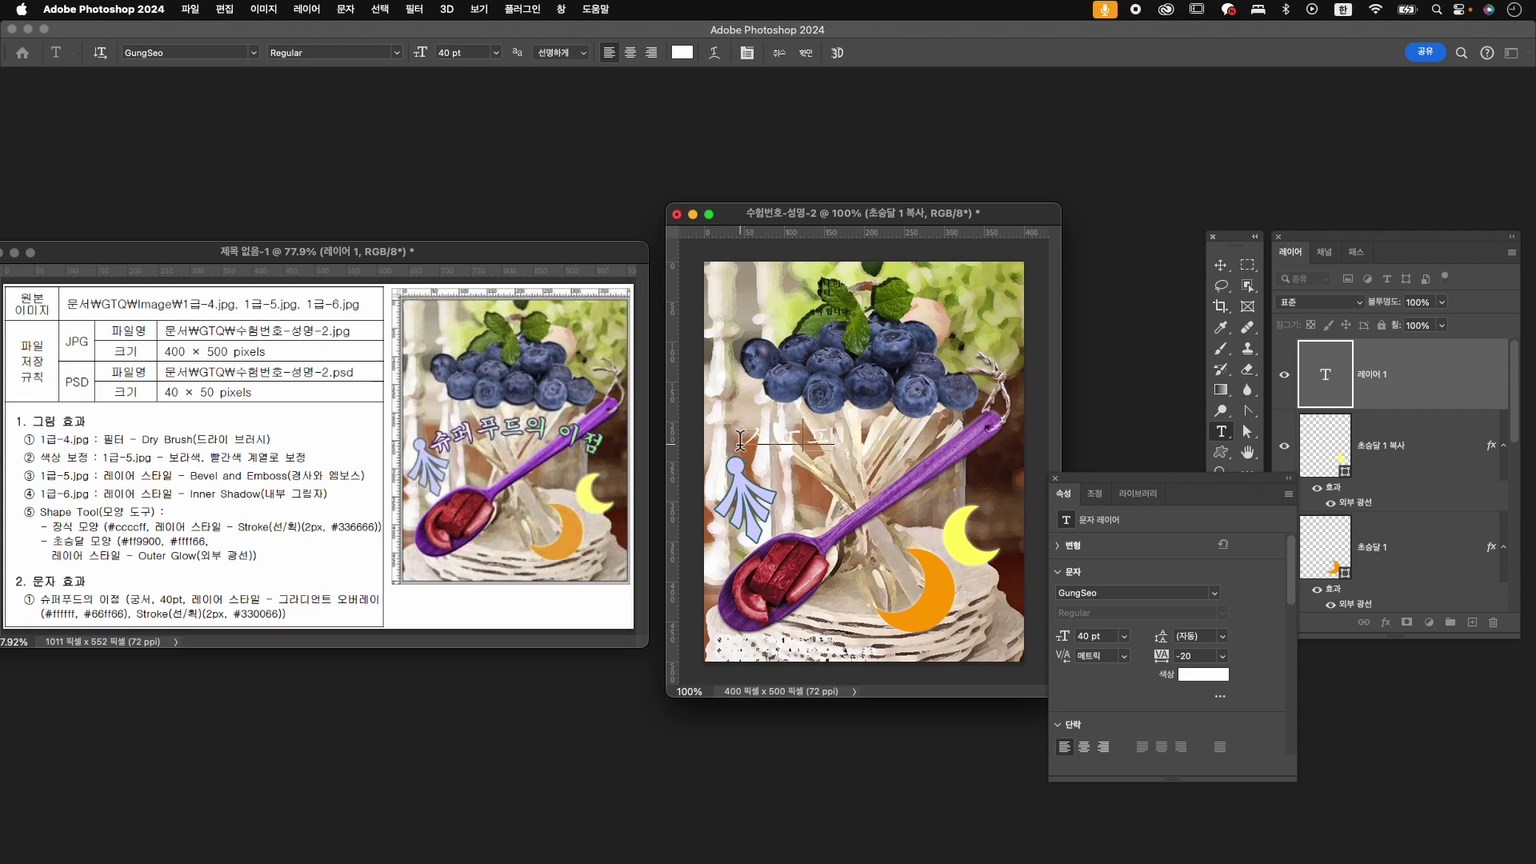
type("슈ㅍ")
type("ㅓㅍㅡ")
type("드의 이점")
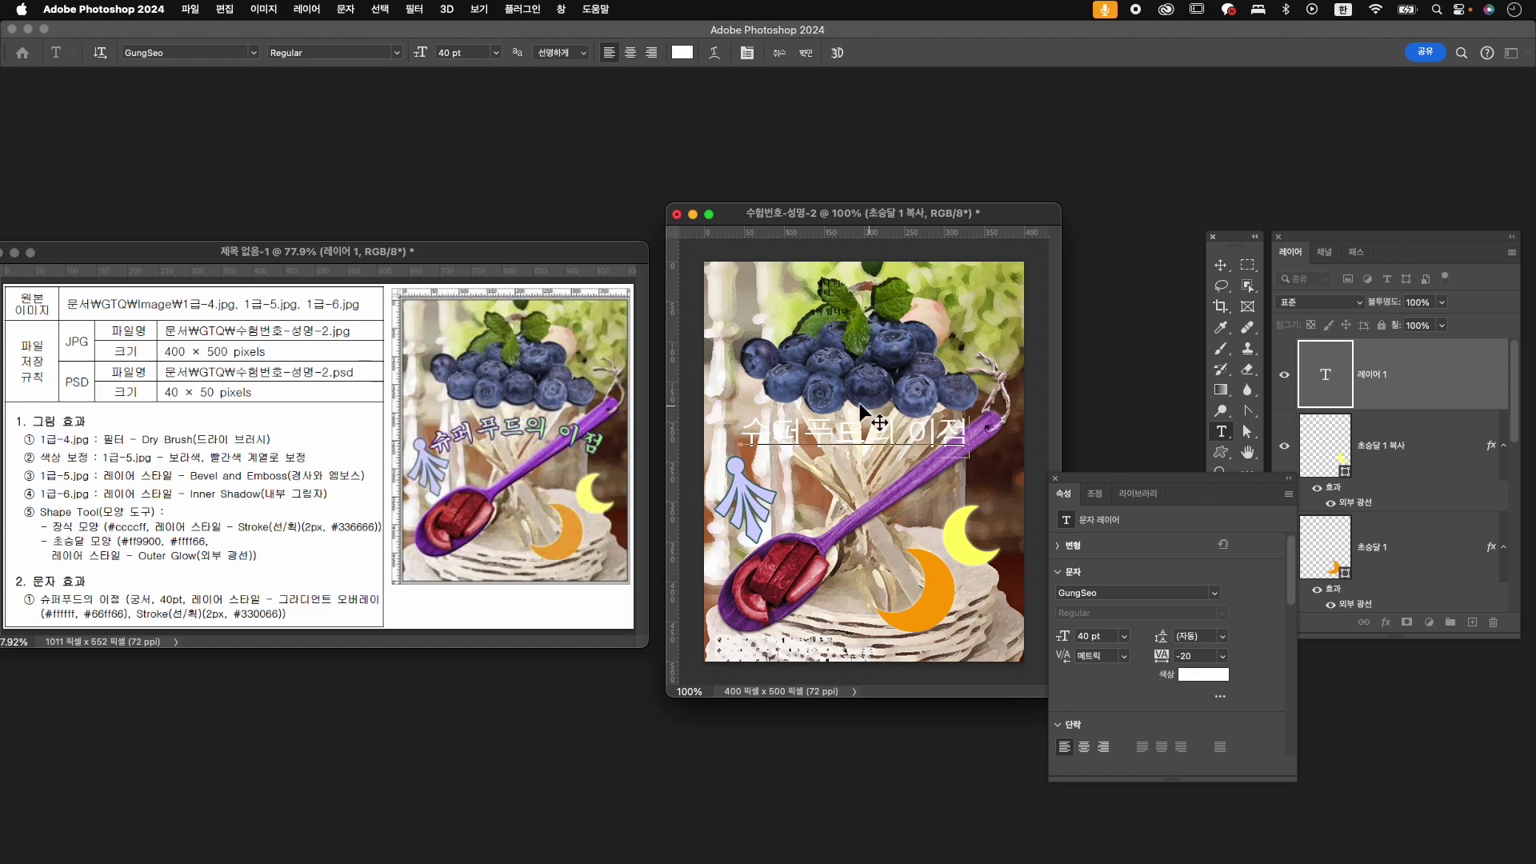
- Select the whole 슈퍼푸드의 이점 line and set its font to GungSeo
triple_click(889, 433)
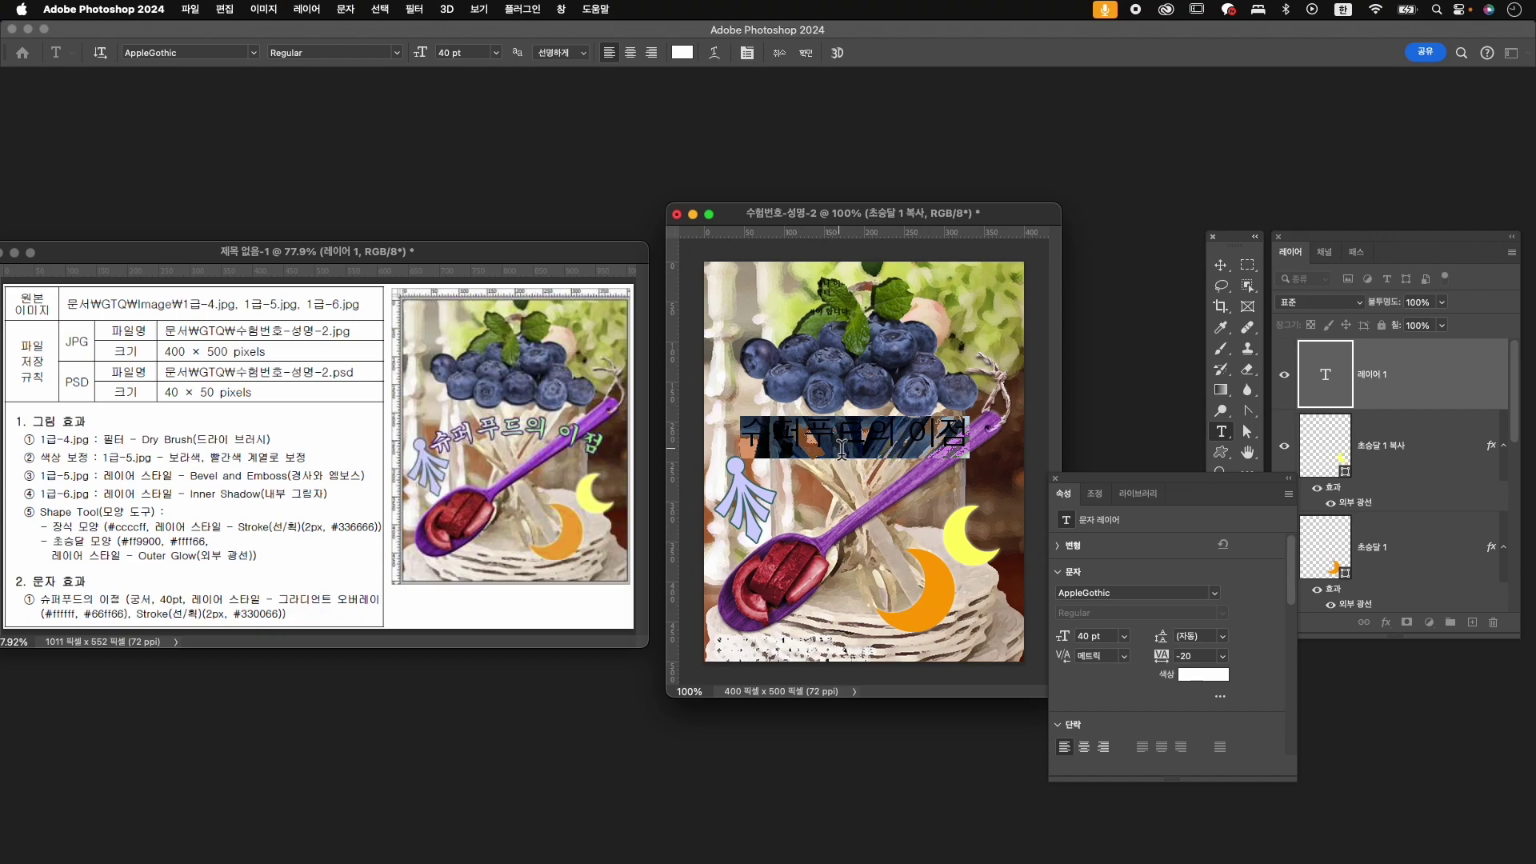
key("super+t")
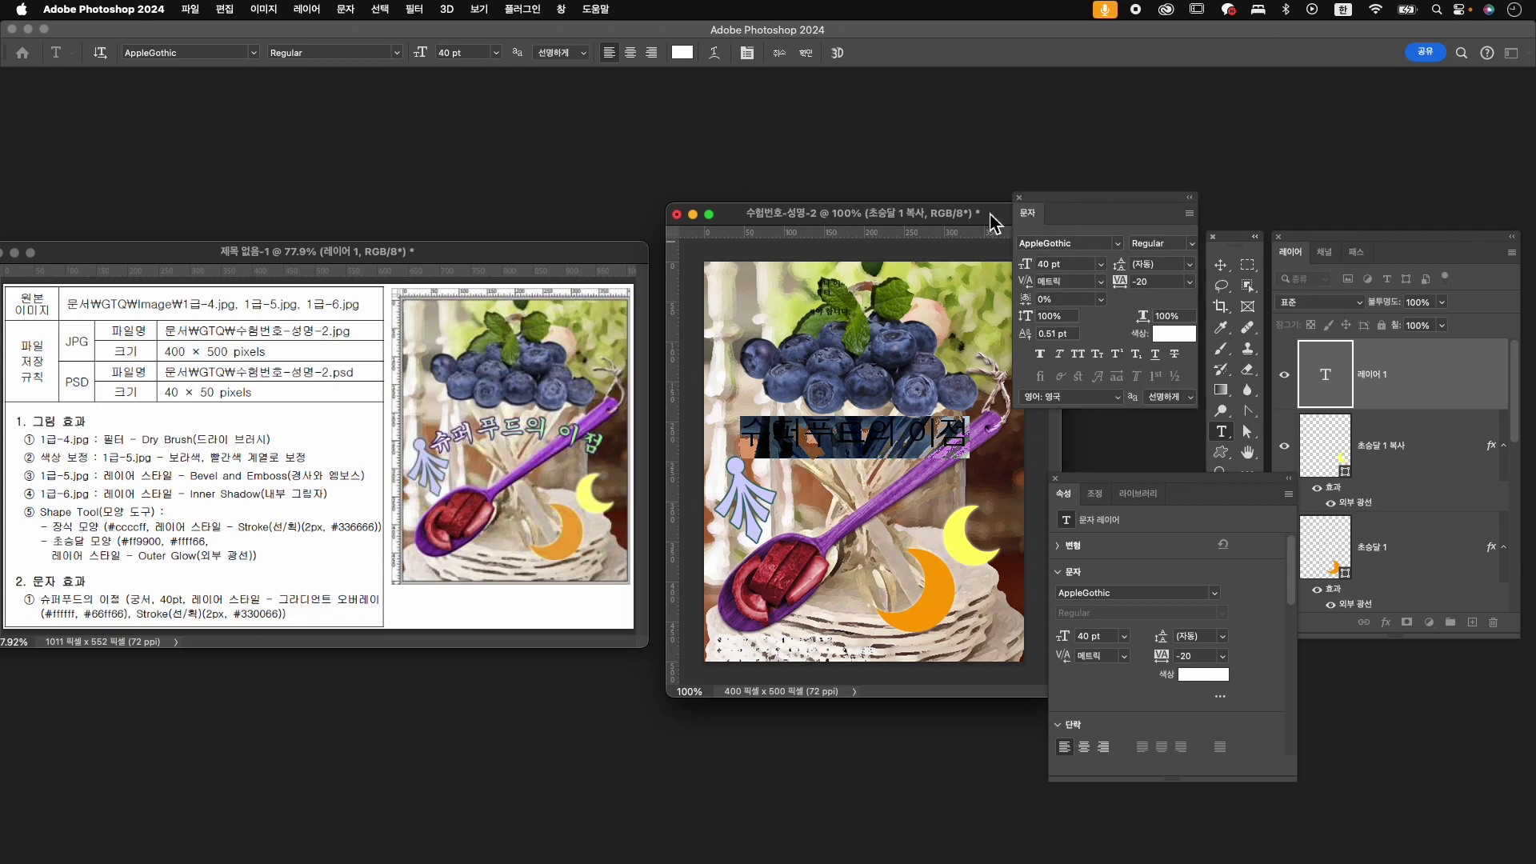
left_click(1122, 247)
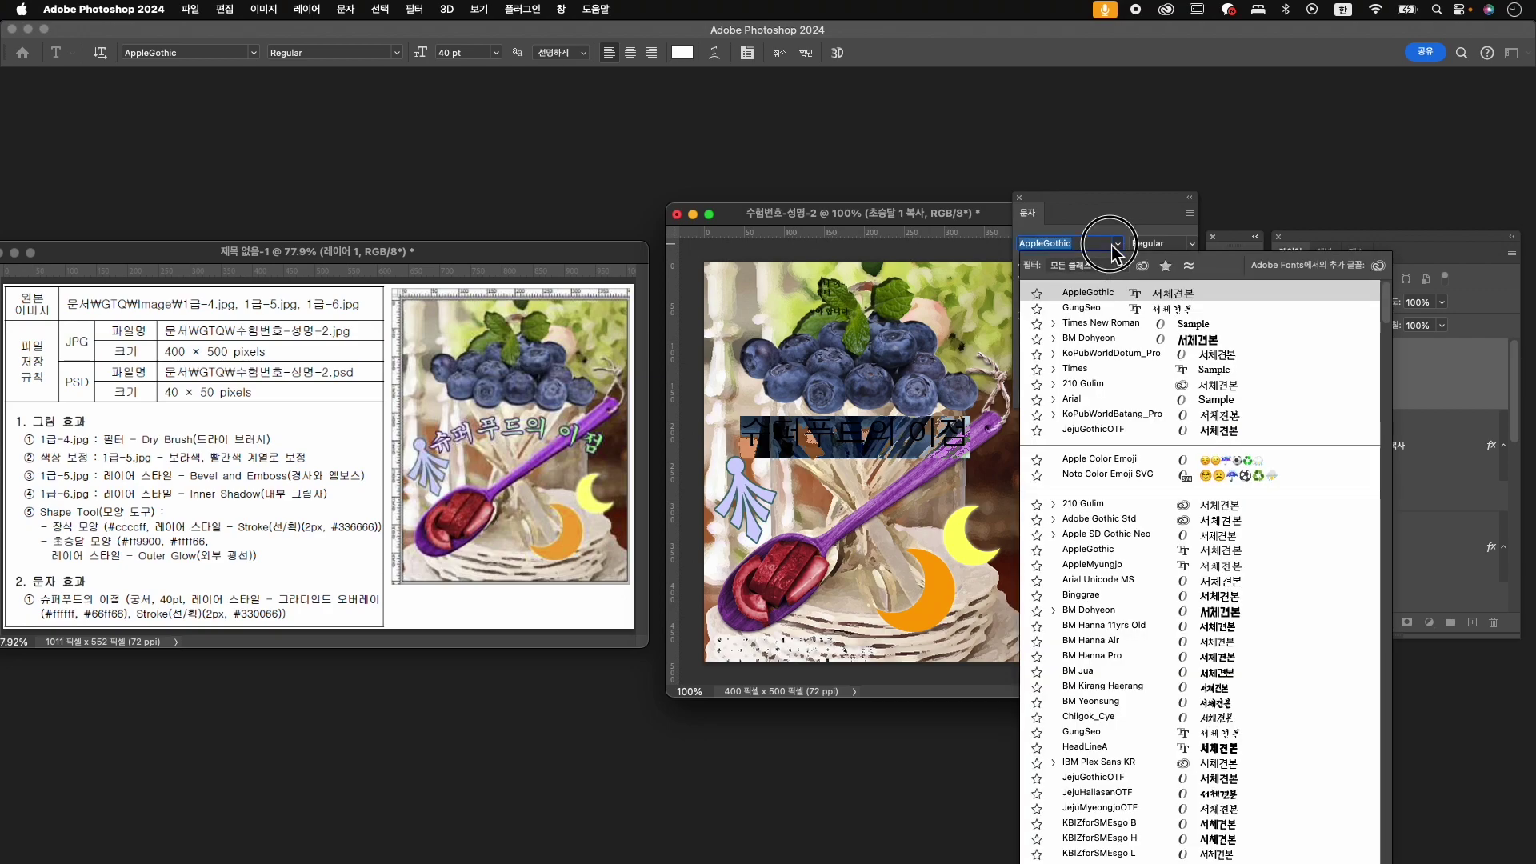
left_click(1118, 306)
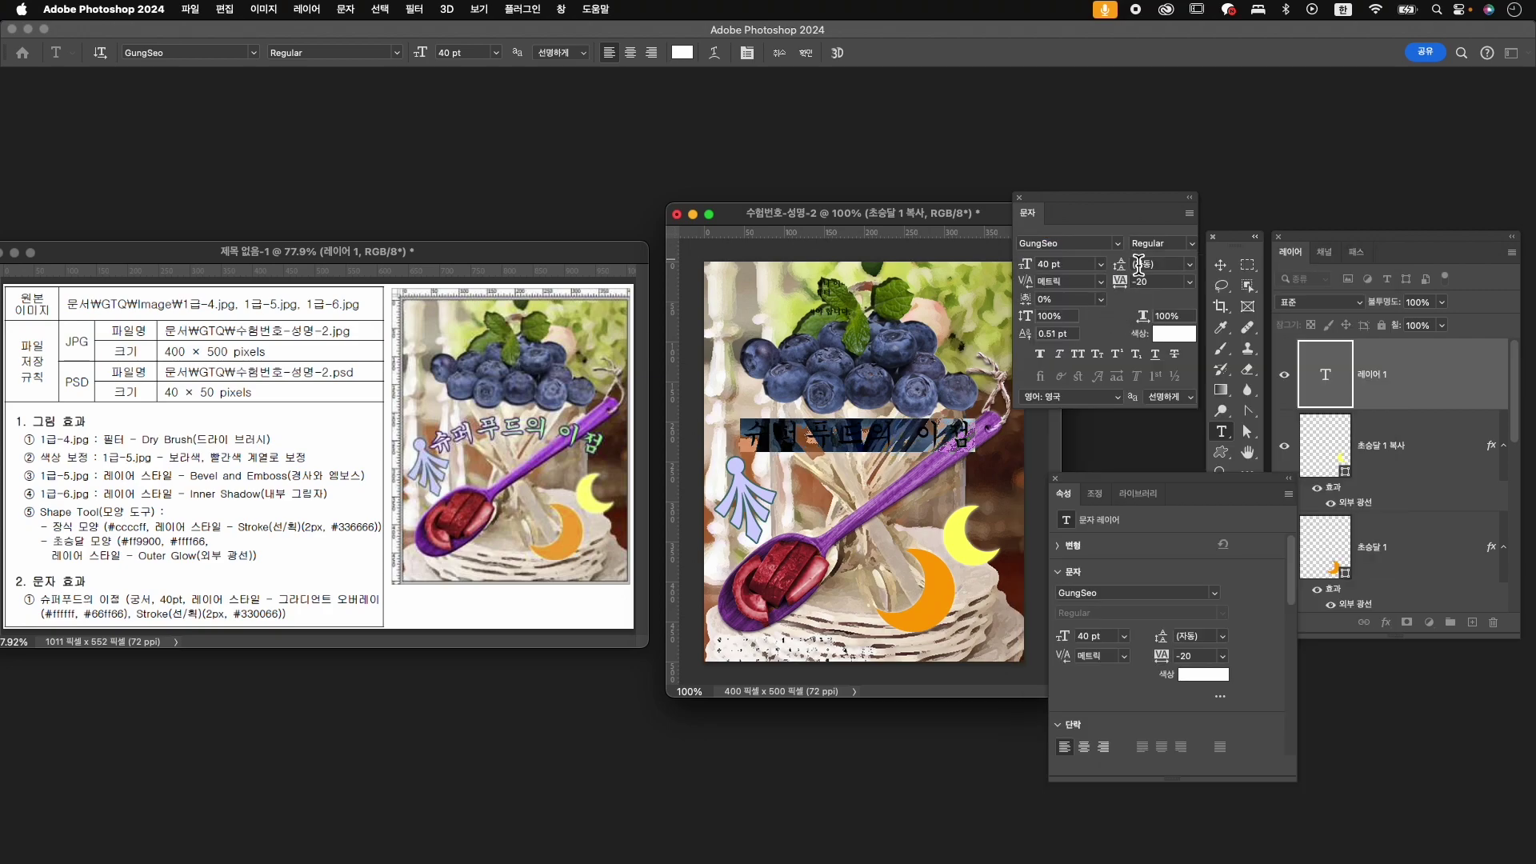
- Set the title text's tracking to 0 and its baseline shift to 0 pt, and commit the text
left_click(1158, 286)
type("0")
key("Return")
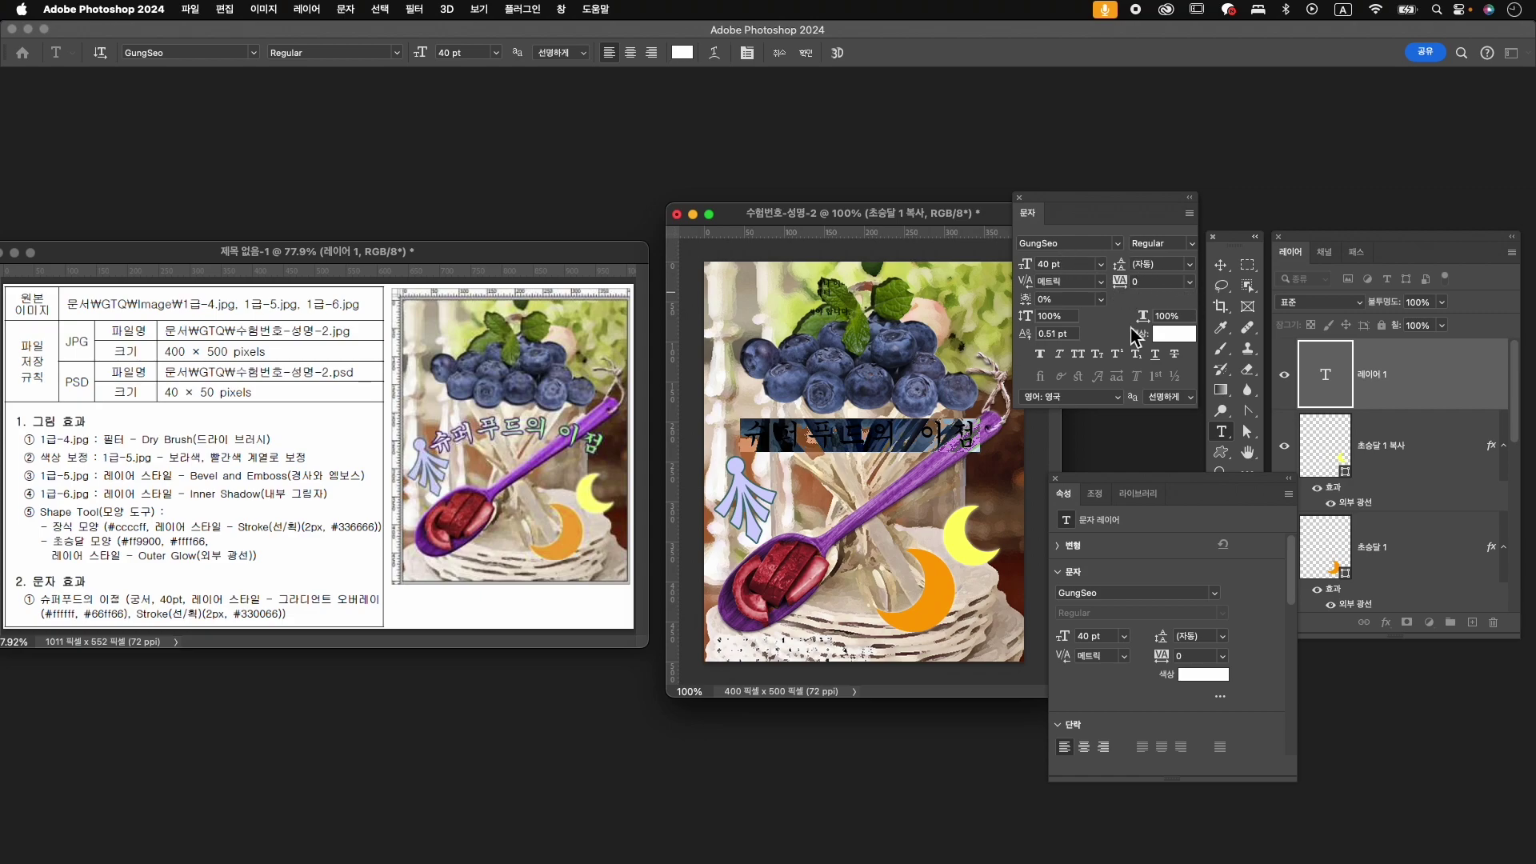
left_click_drag(1058, 334, 980, 335)
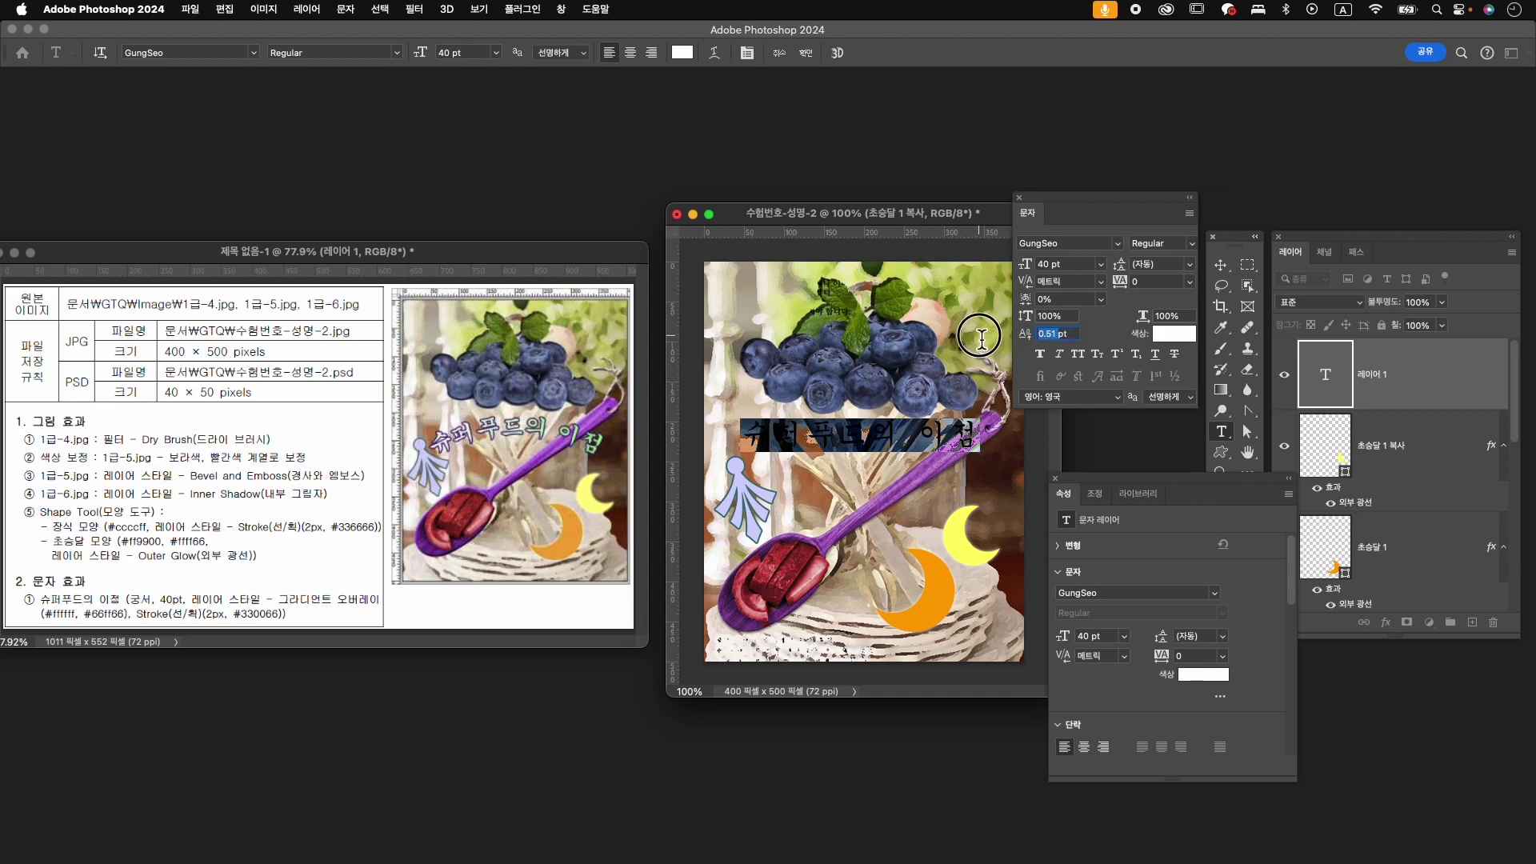
type("0")
key("Return")
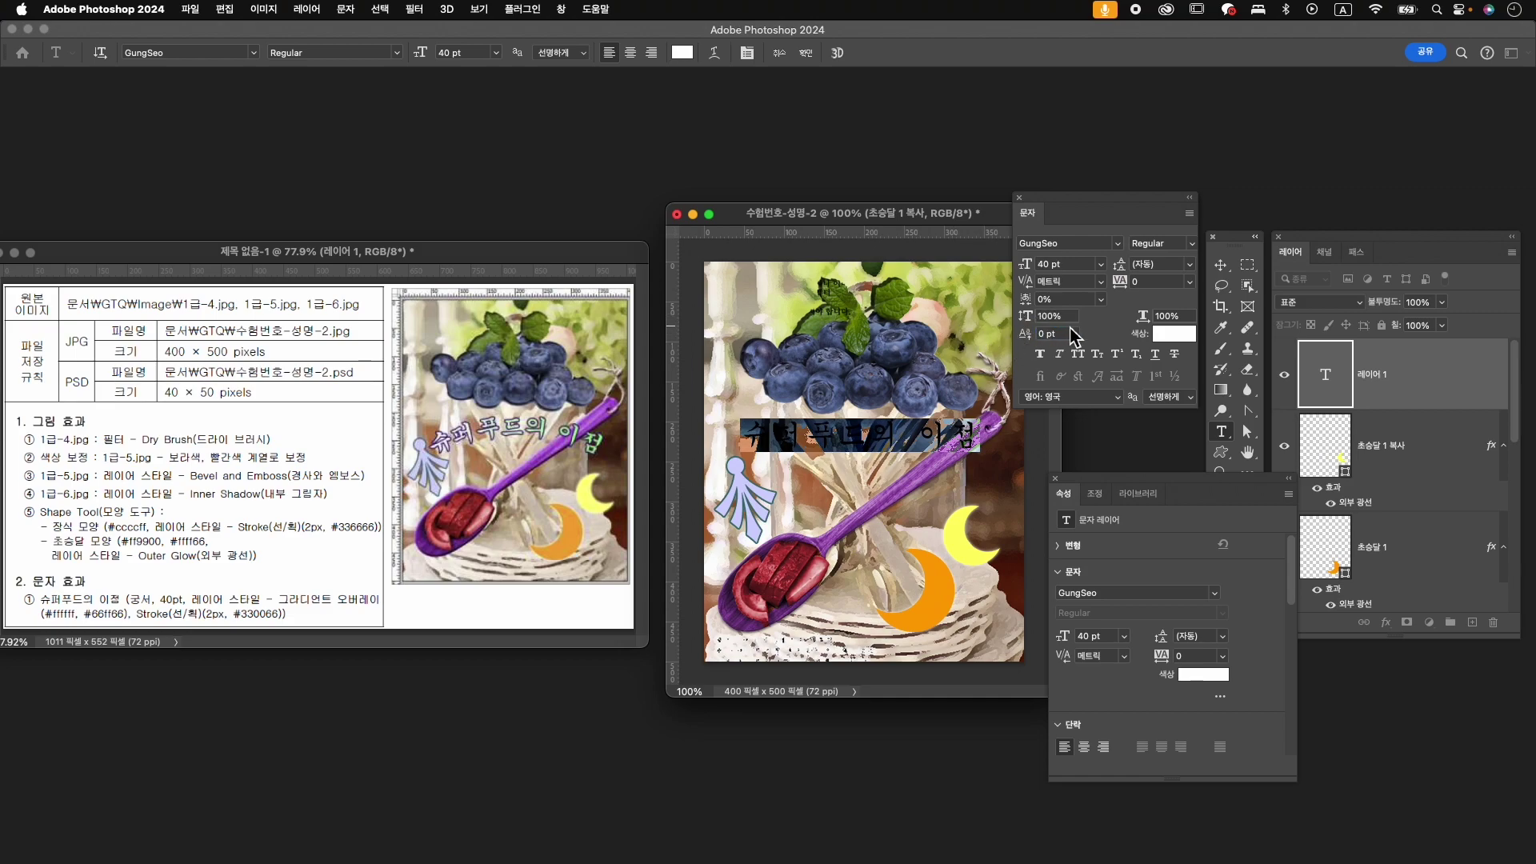
left_click_drag(1145, 281, 1069, 278)
left_click(1080, 270)
key("Return")
left_click(805, 54)
- Add a Gradient Overlay layer style to the title text and set the gradient's first color stop to white
left_click(1385, 623)
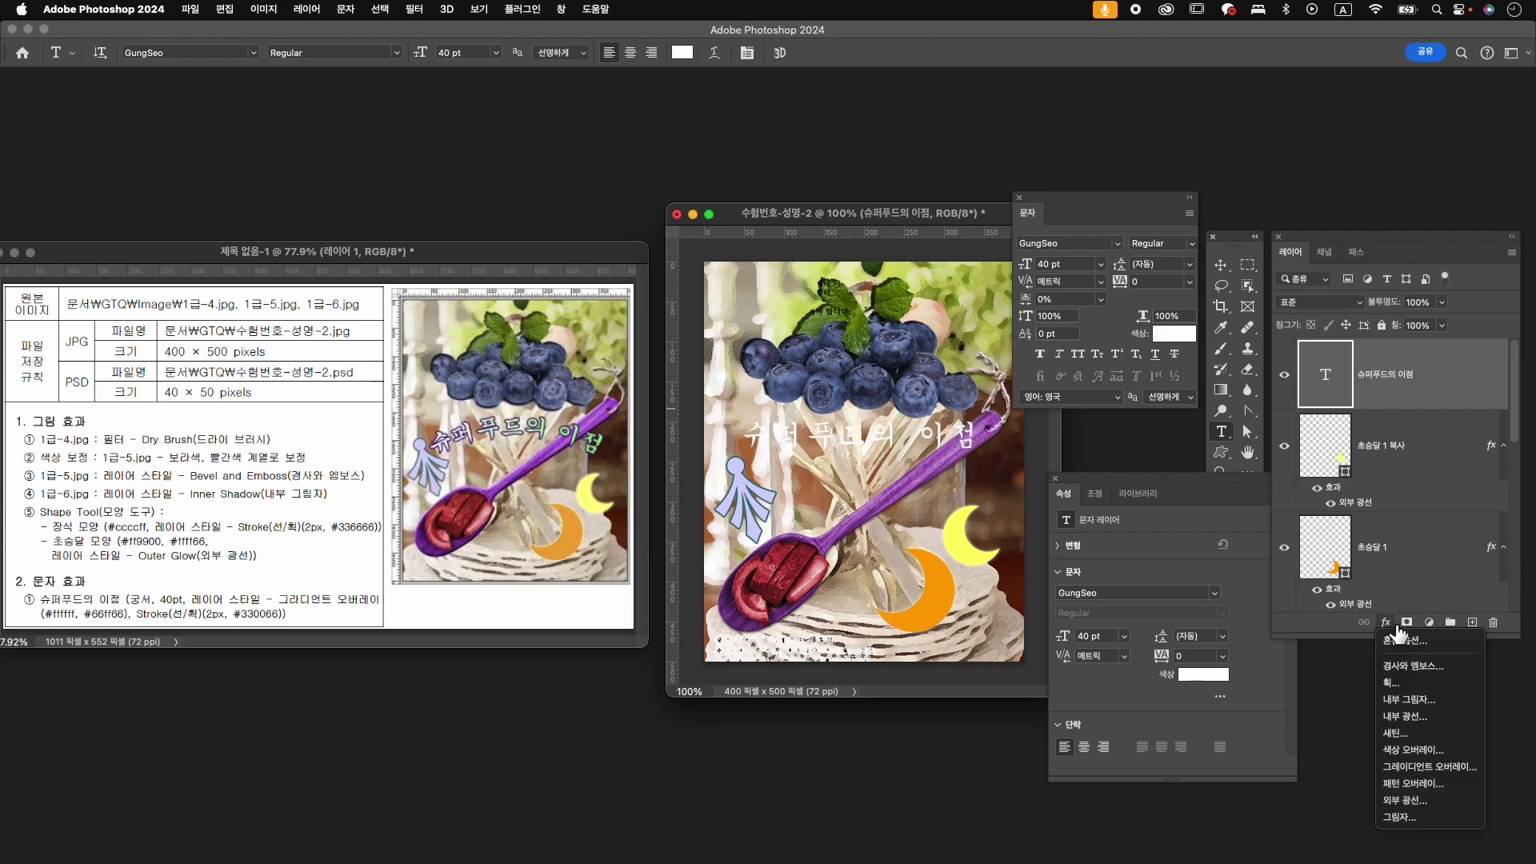
left_click(1429, 767)
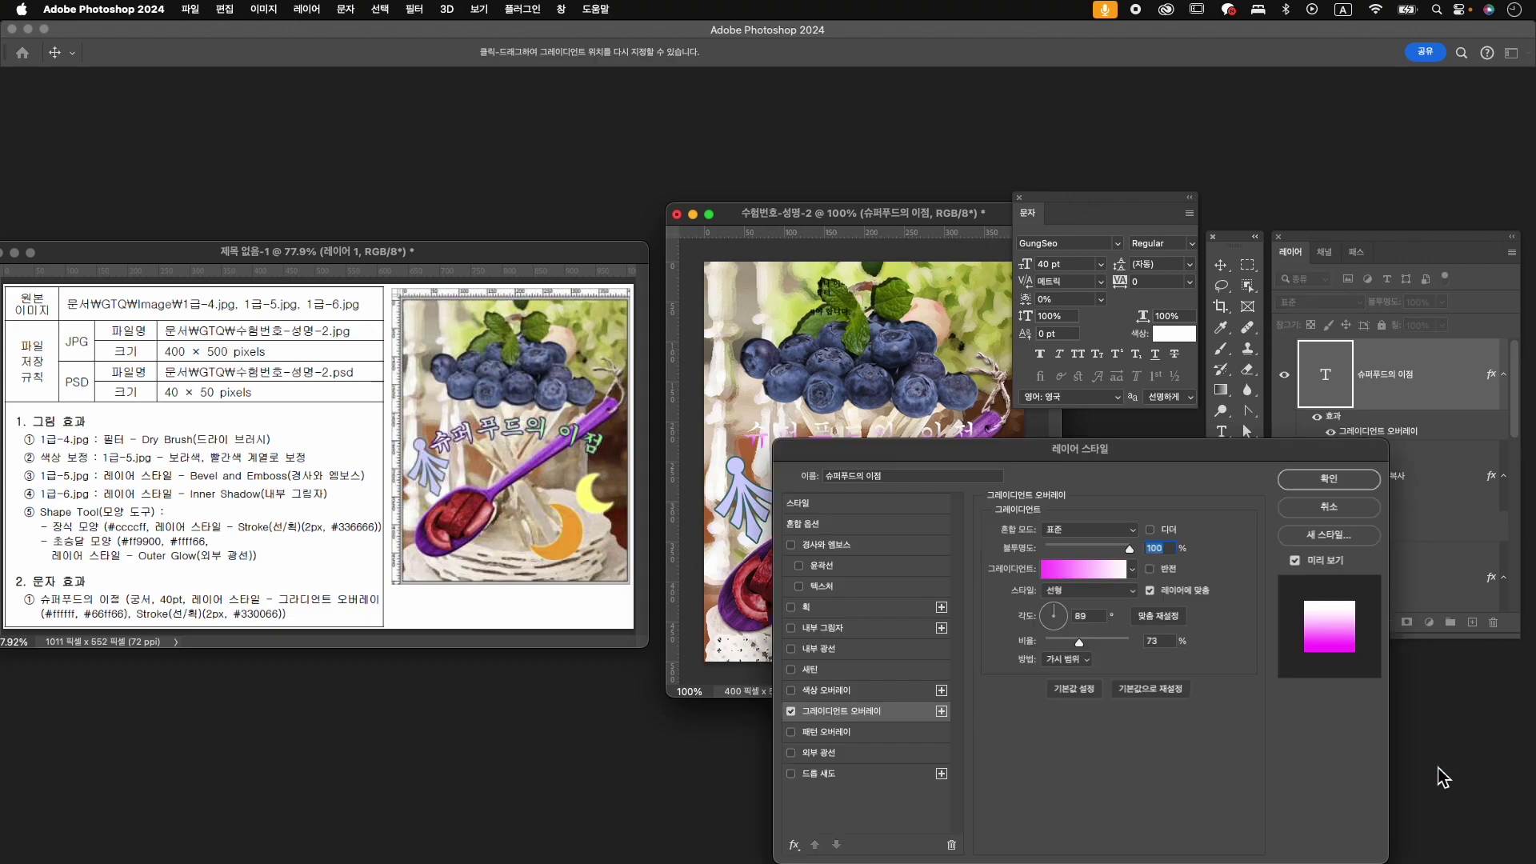
left_click(1072, 570)
left_click(824, 609)
double_click(824, 610)
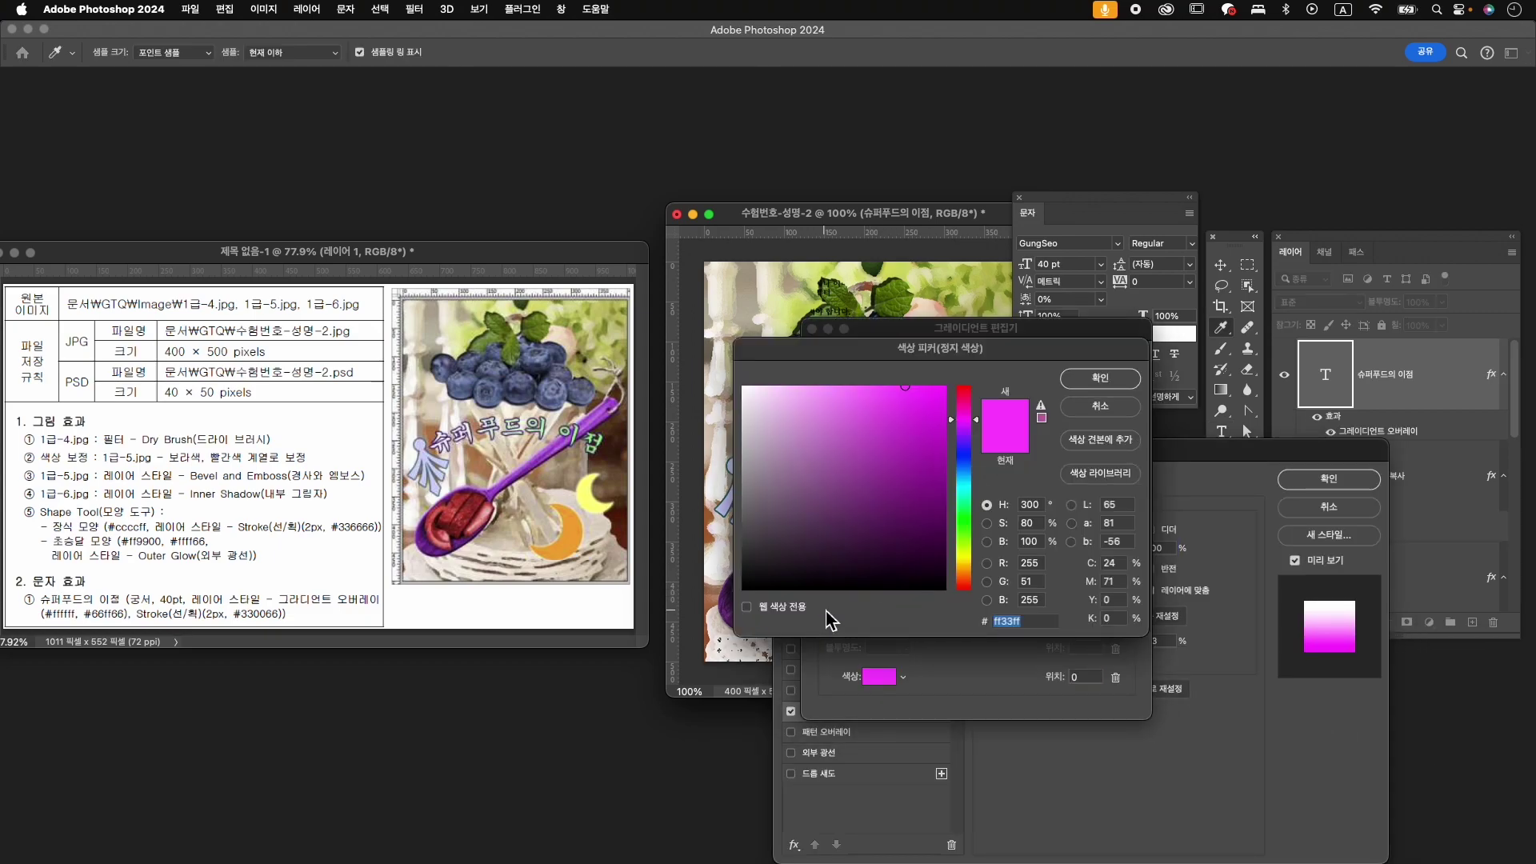
left_click_drag(800, 524, 724, 344)
left_click(1100, 379)
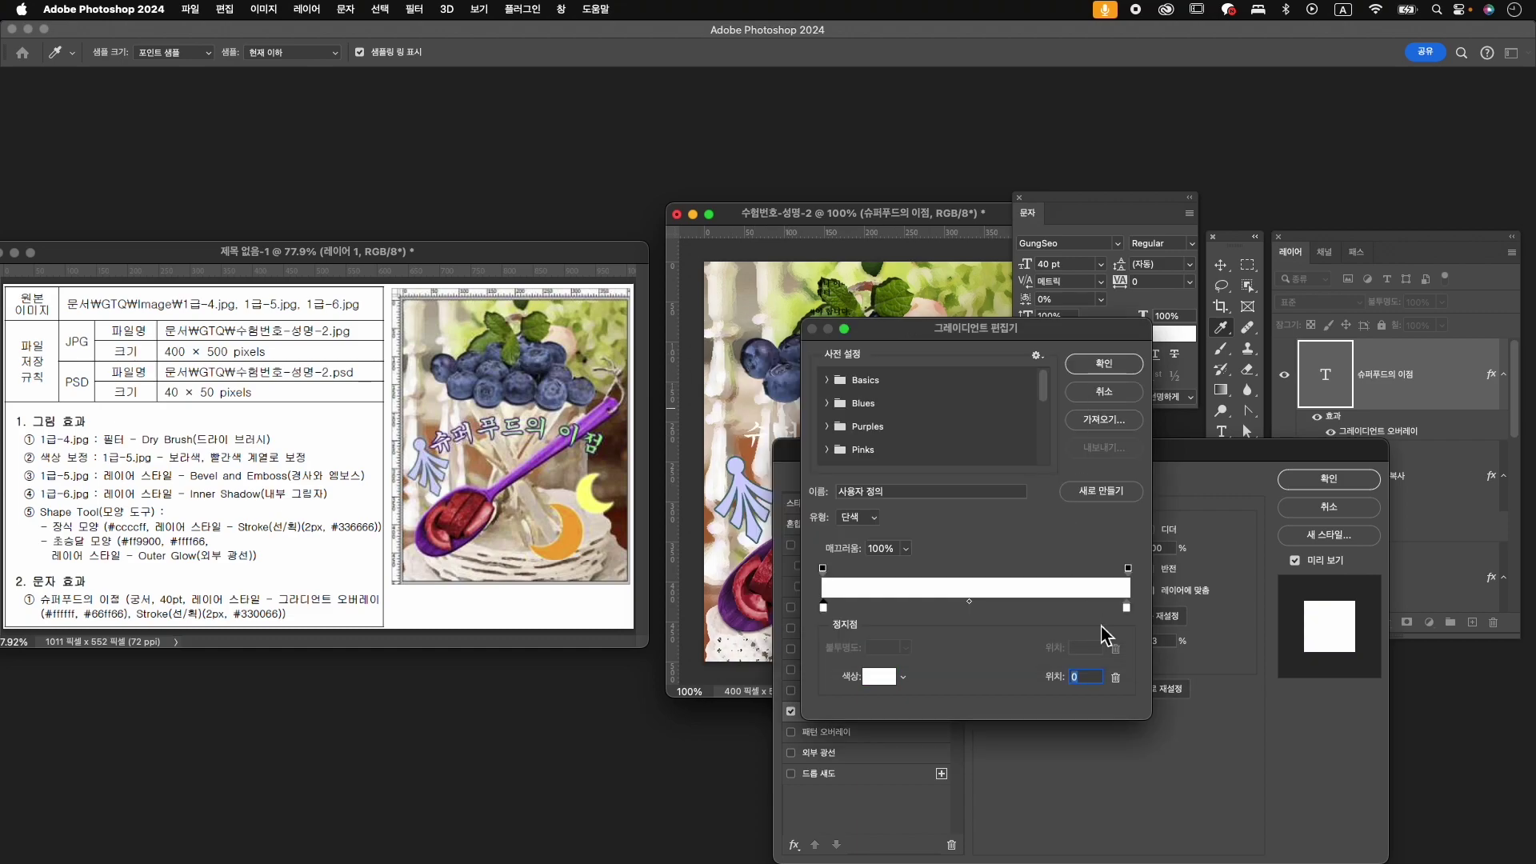
- Set the gradient's end color stop to #66ff66 and accept the gradient
left_click(884, 676)
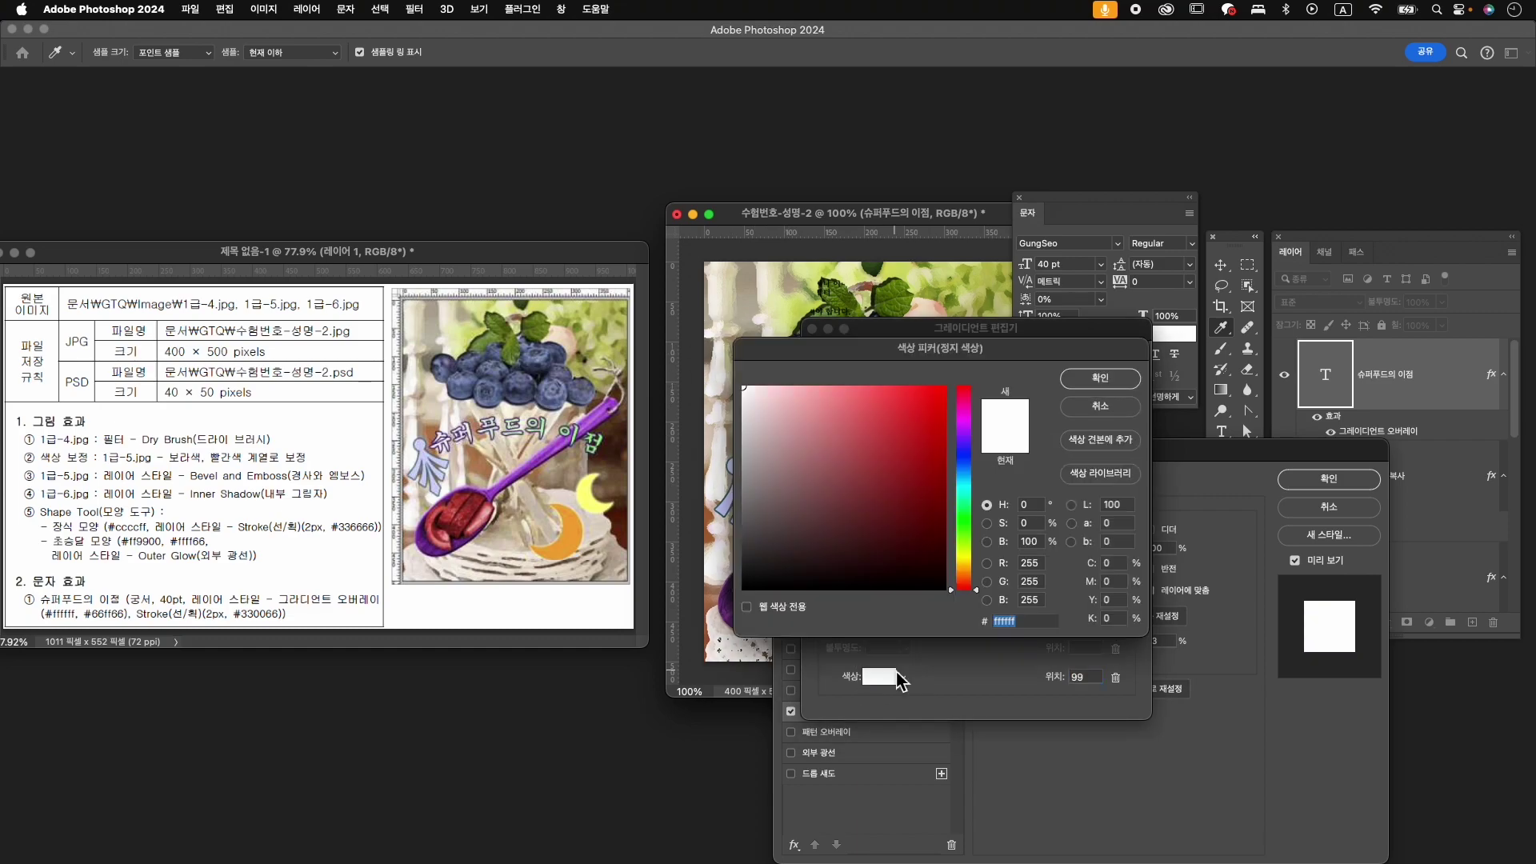
type("66")
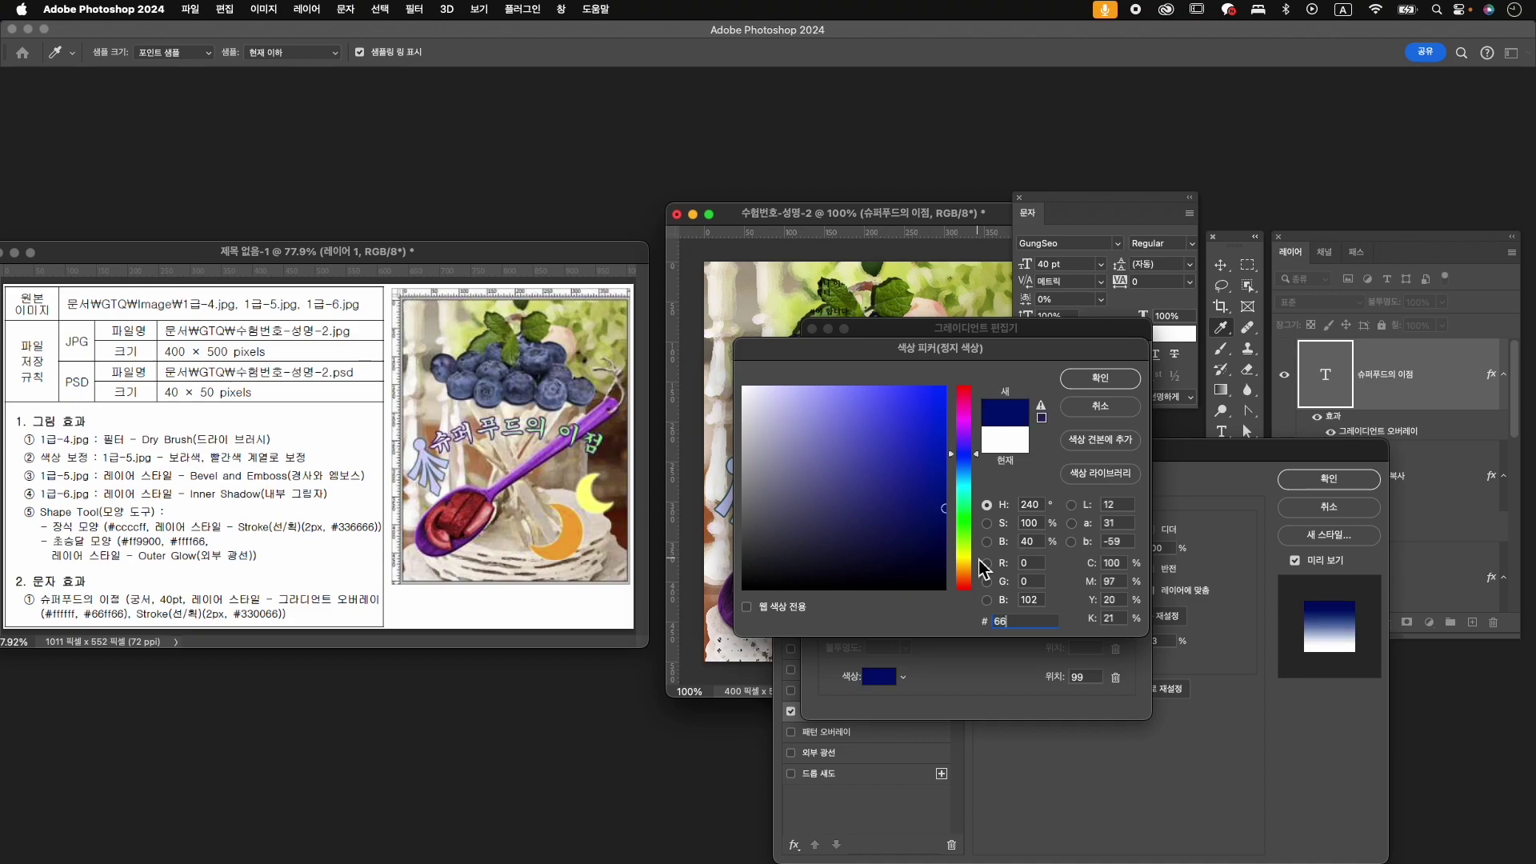
type("ff66")
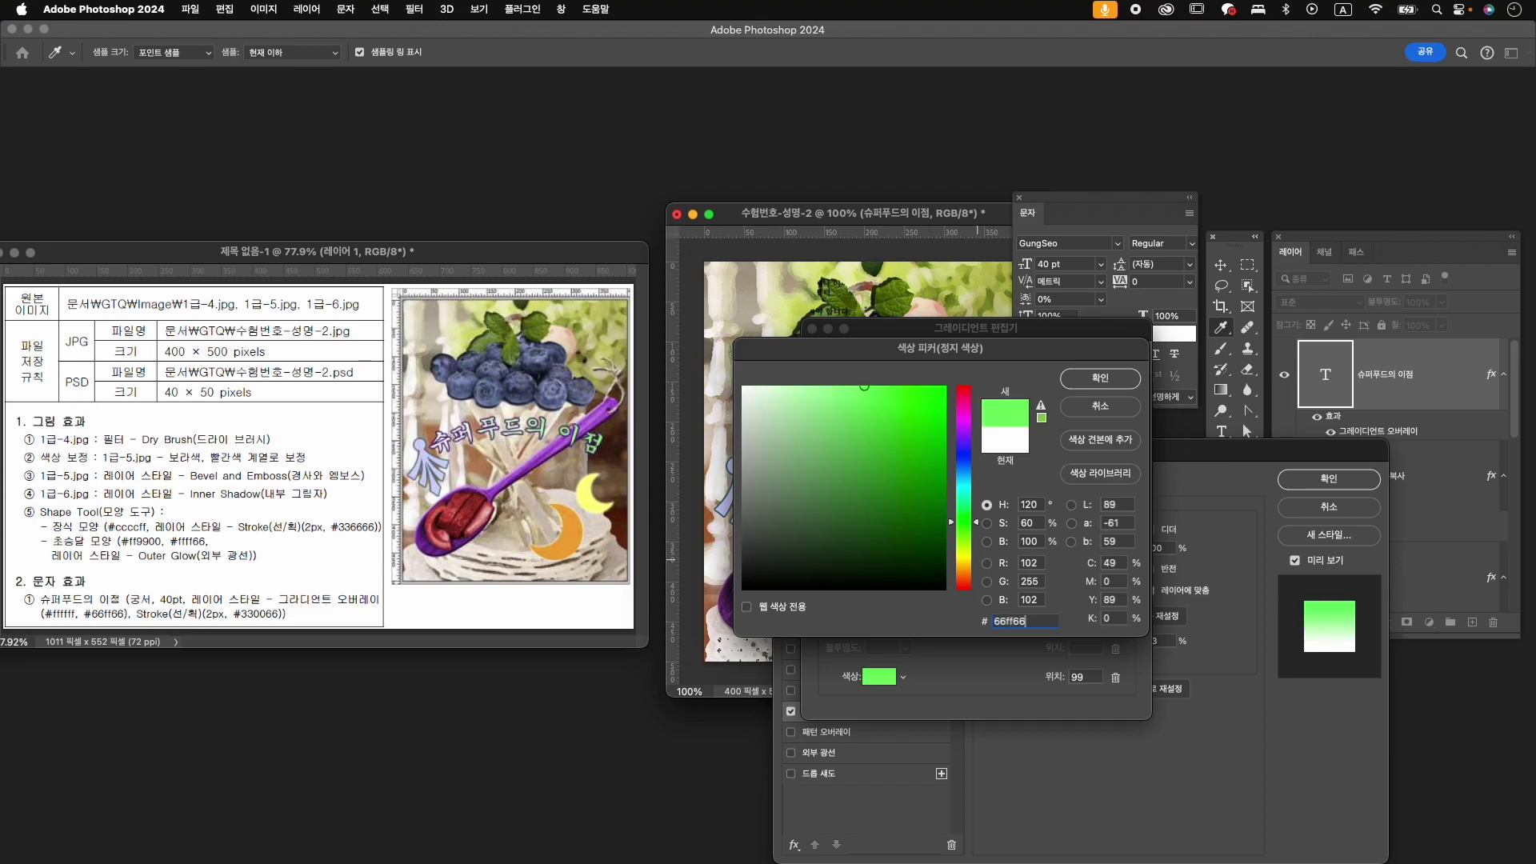
key("Return")
left_click(1110, 367)
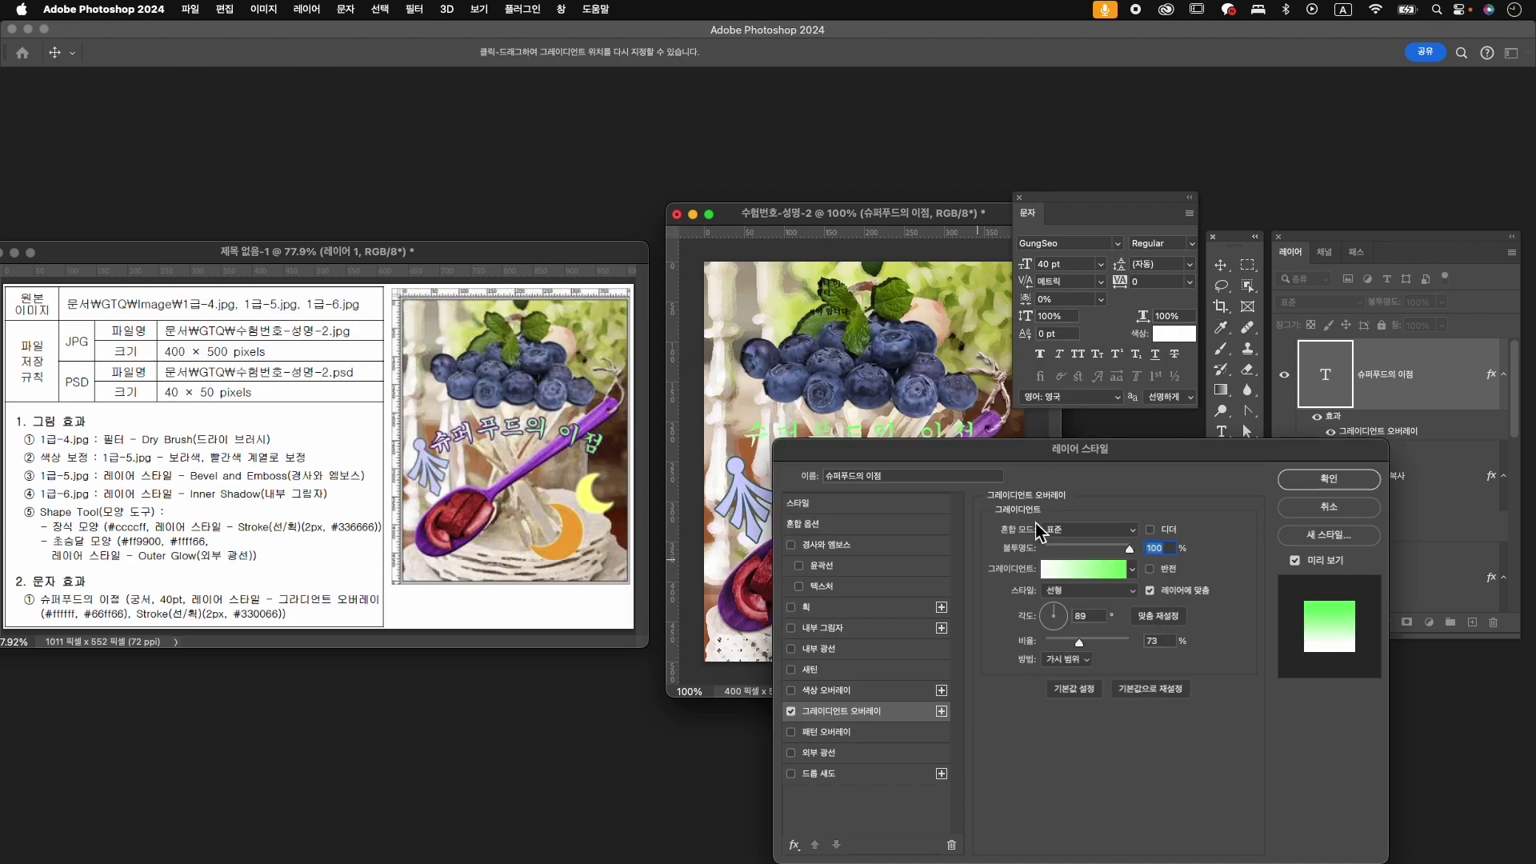
- Add a 2 px outside Stroke to the title text in color #330066
left_click(837, 608)
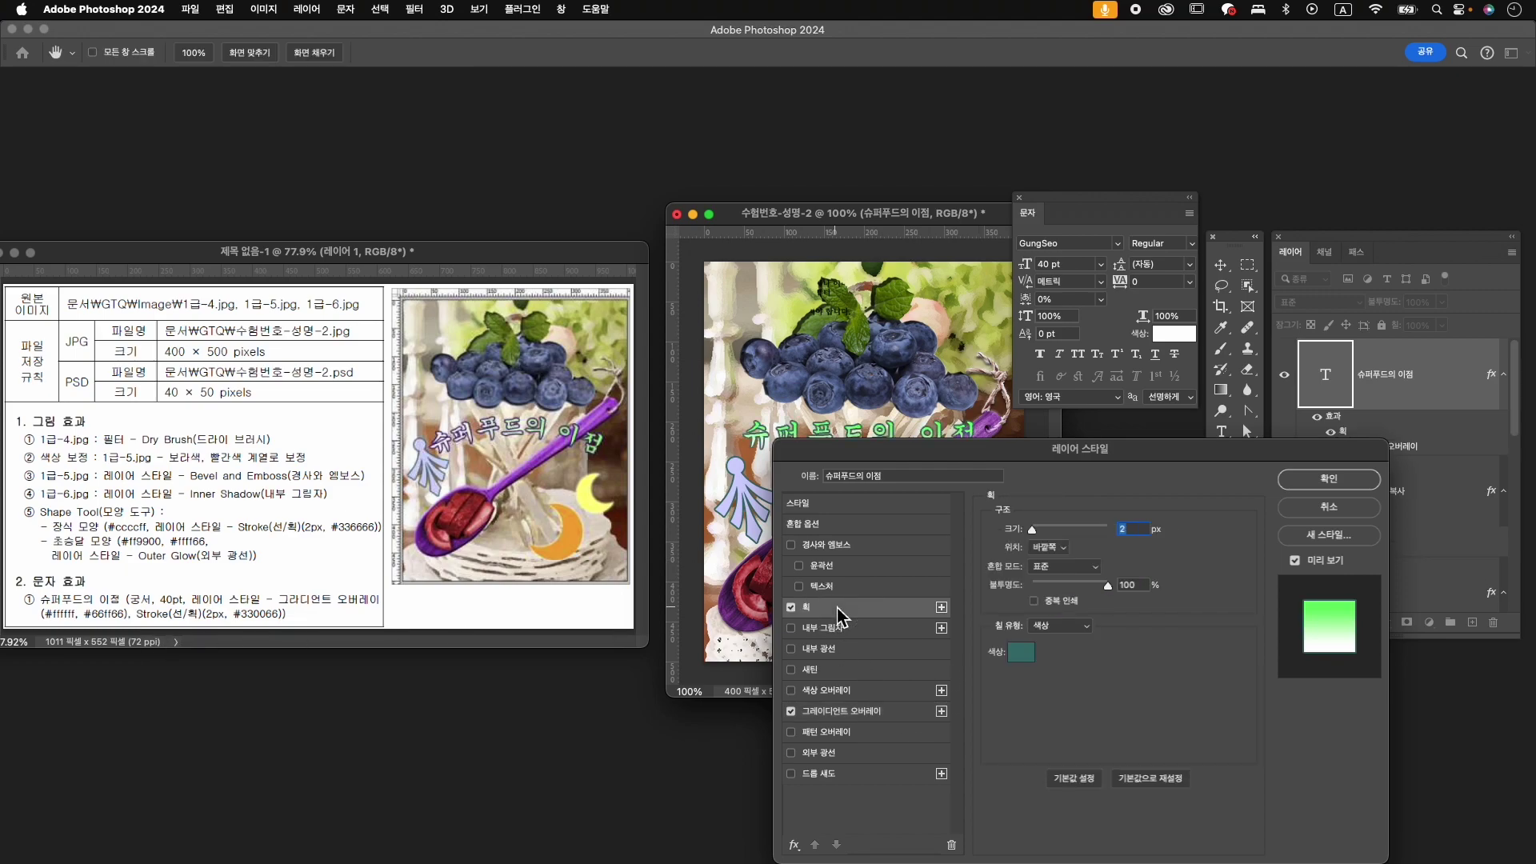
left_click(1021, 652)
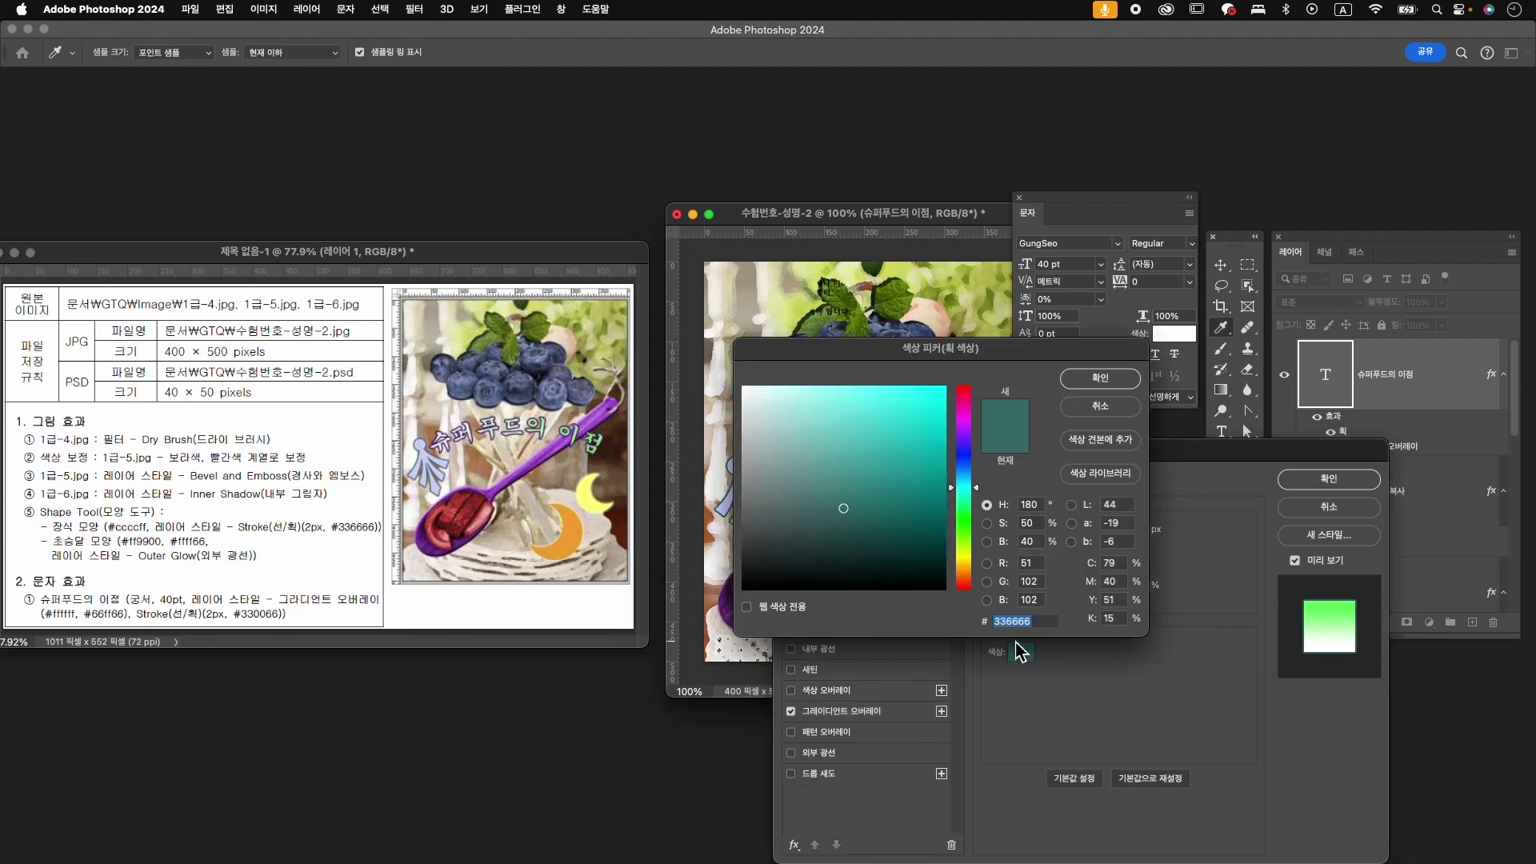
type("330066")
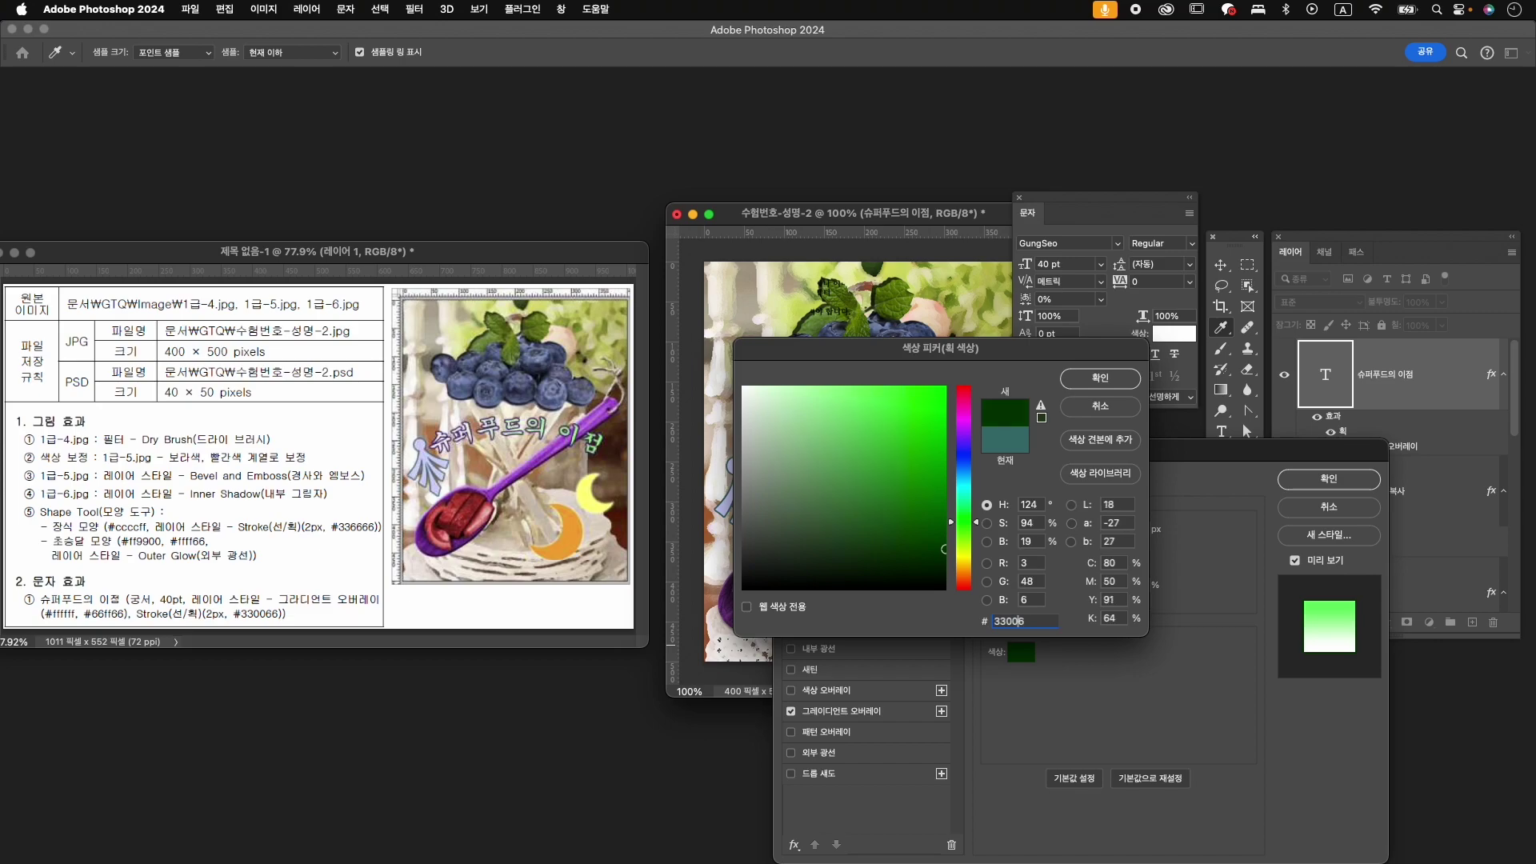
key("Return")
left_click(1352, 482)
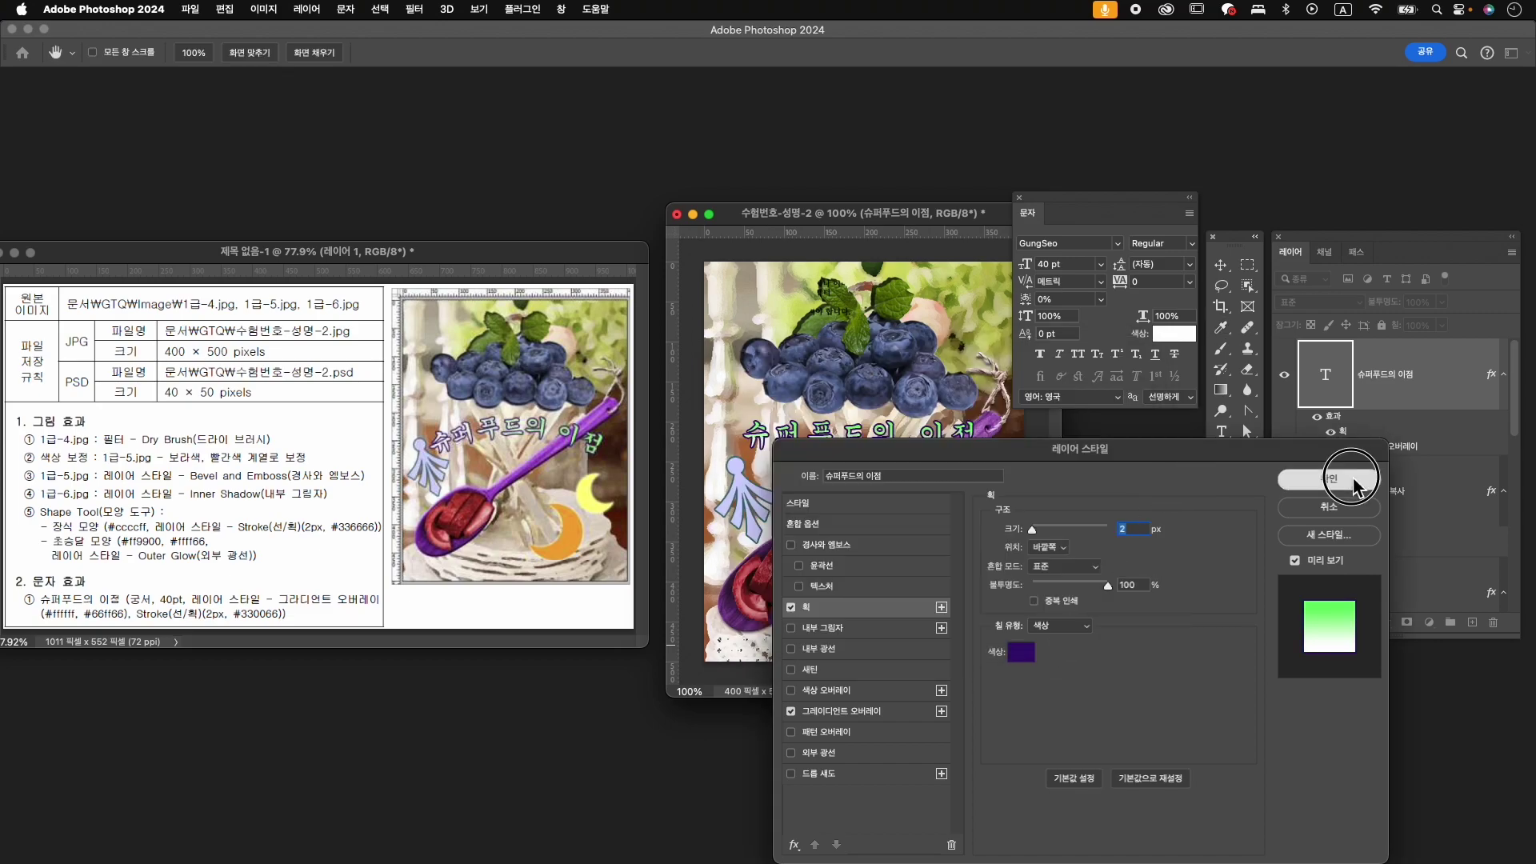
- Rotate the title's Gradient Overlay to run horizontally from white to green, and accept the layer styles
left_click(846, 712)
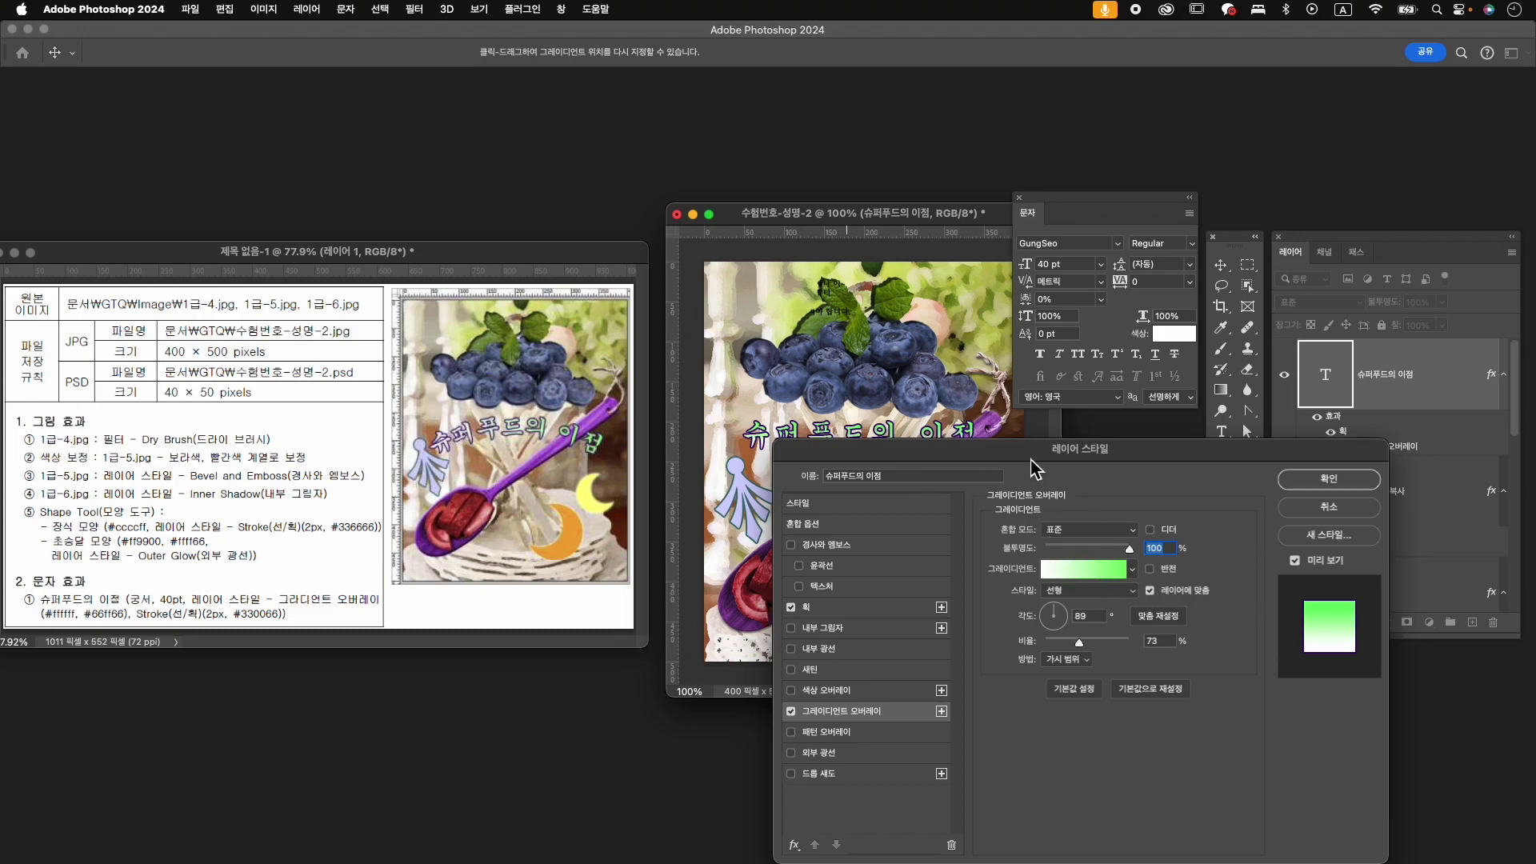
left_click_drag(1072, 621, 1076, 623)
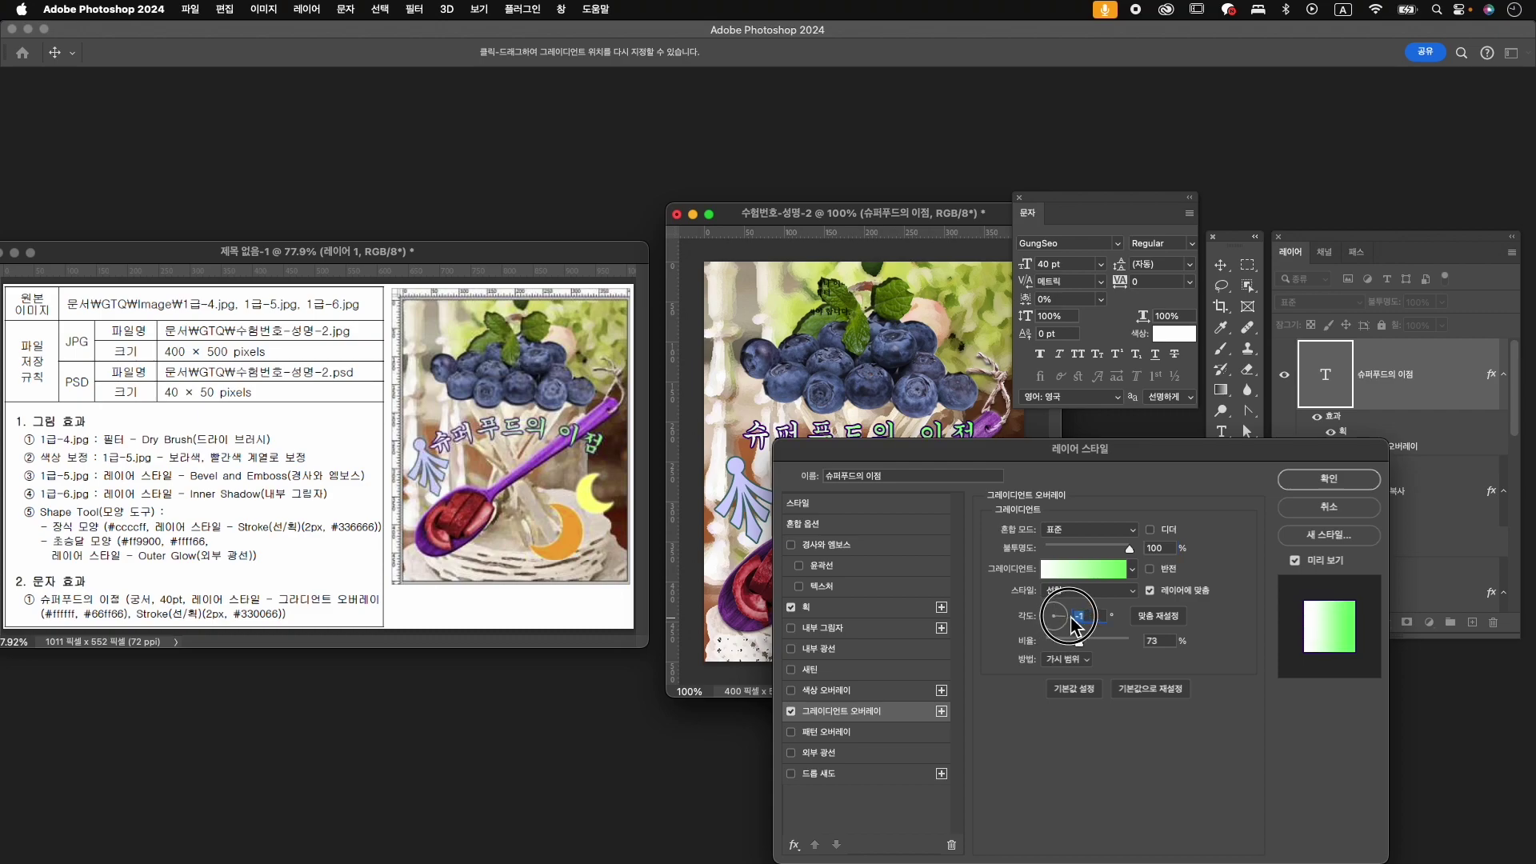
left_click(1354, 483)
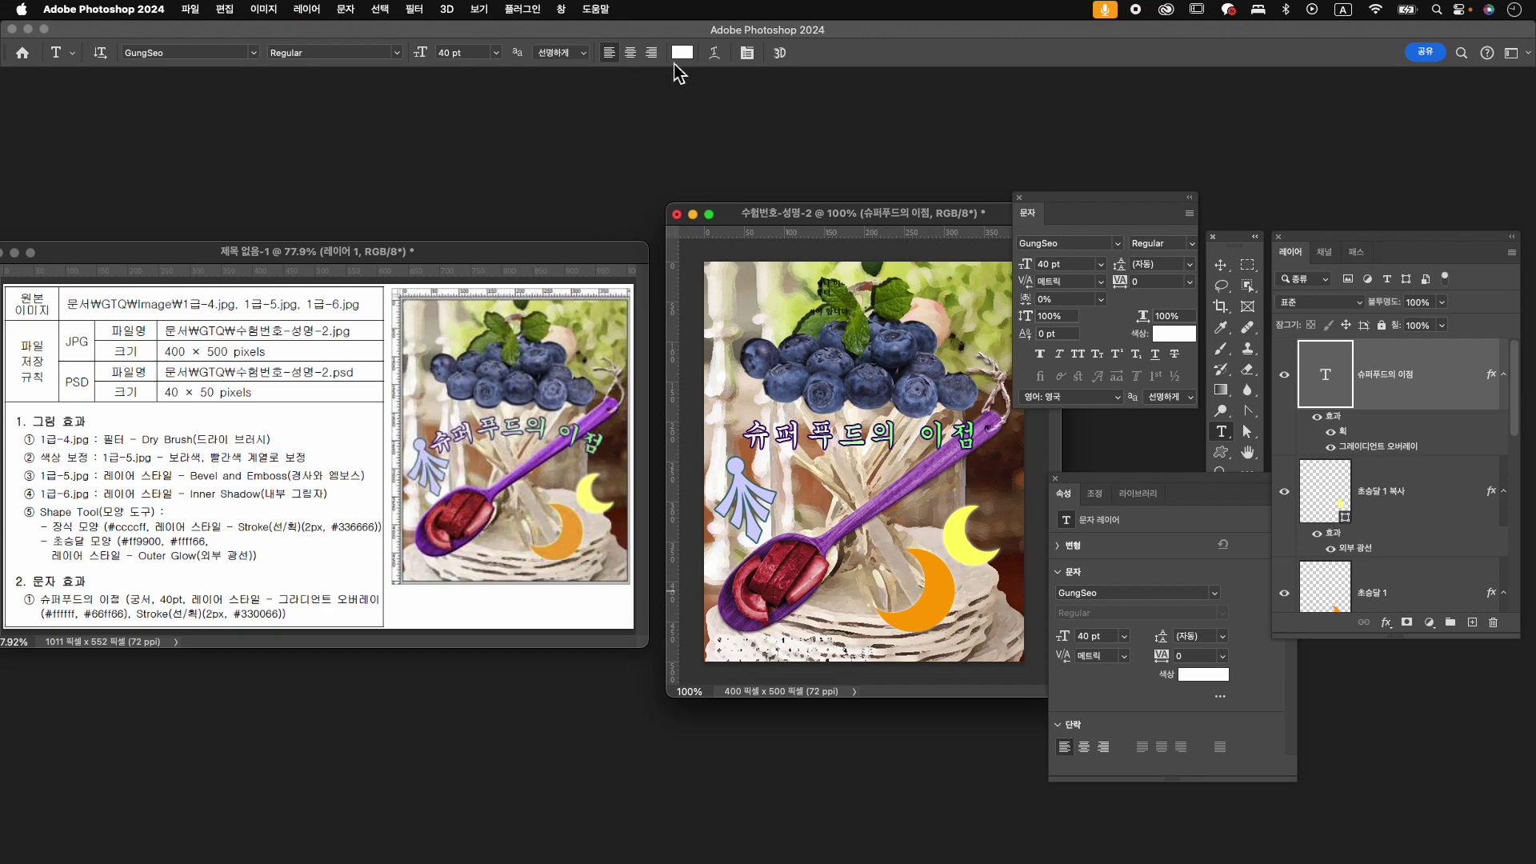
- Warp the title text into a gentle upward arc with a horizontal bend
left_click(714, 53)
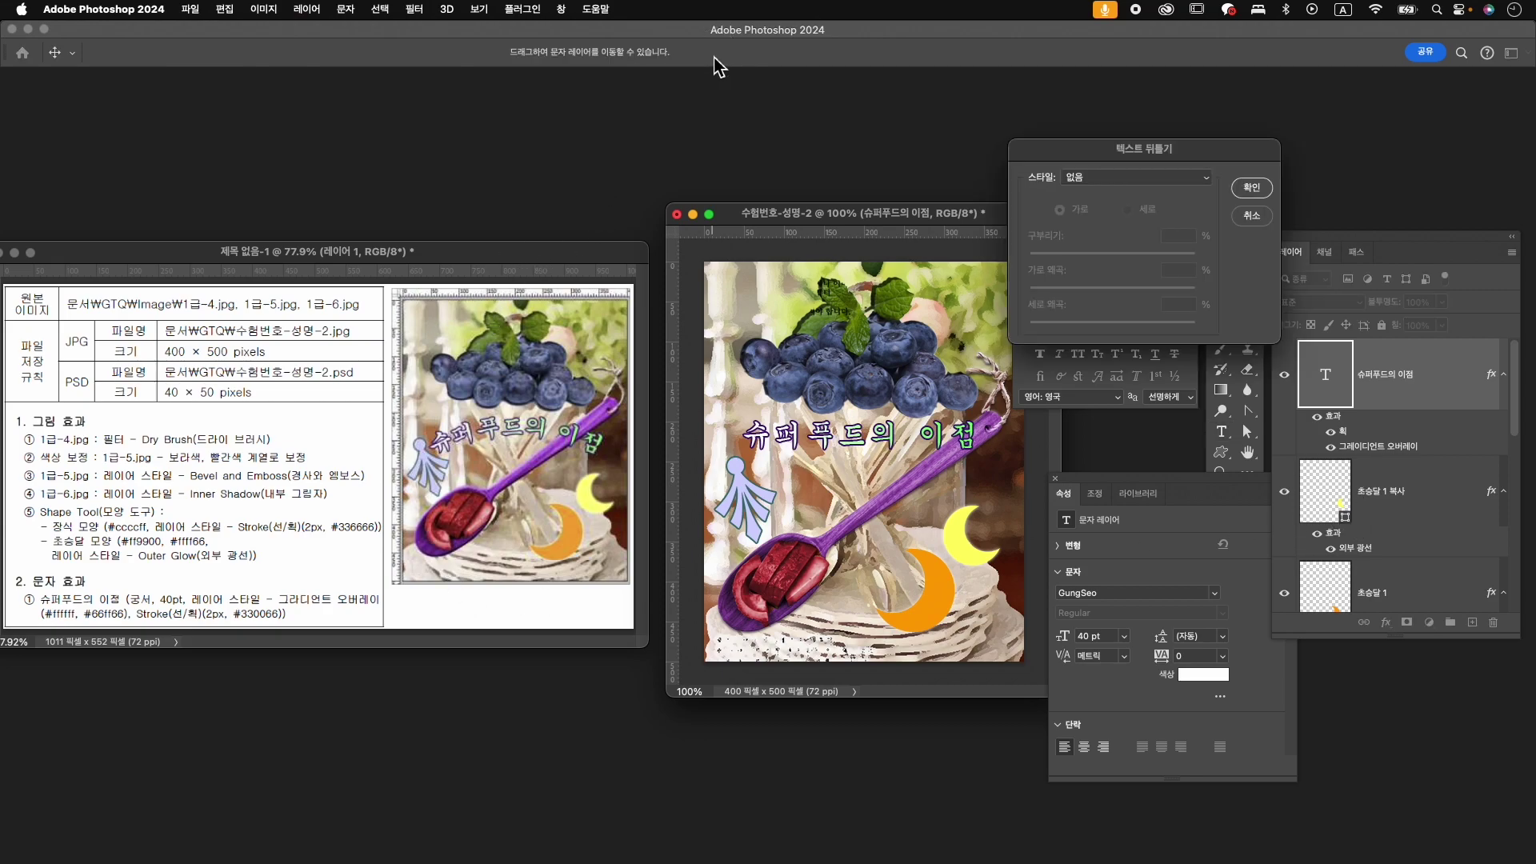
left_click(1136, 177)
left_click(1152, 202)
left_click_drag(1153, 254, 1137, 258)
left_click(1252, 189)
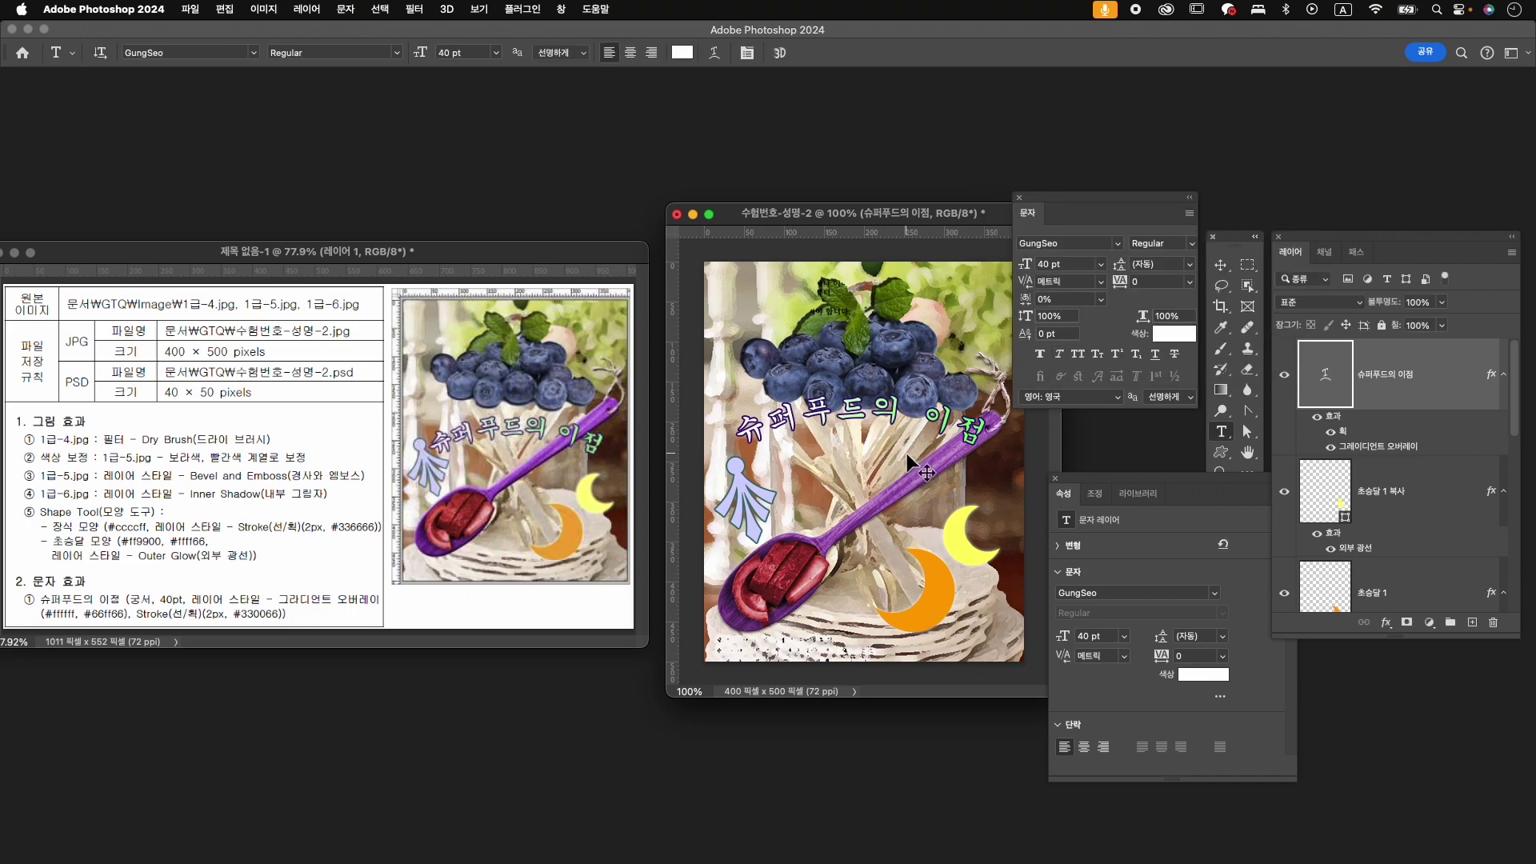
- Move the warped title slightly down and to the right, matching the reference image, and commit the transform
key("super+t")
left_click_drag(913, 412, 924, 445)
key("Right")
key("Right")
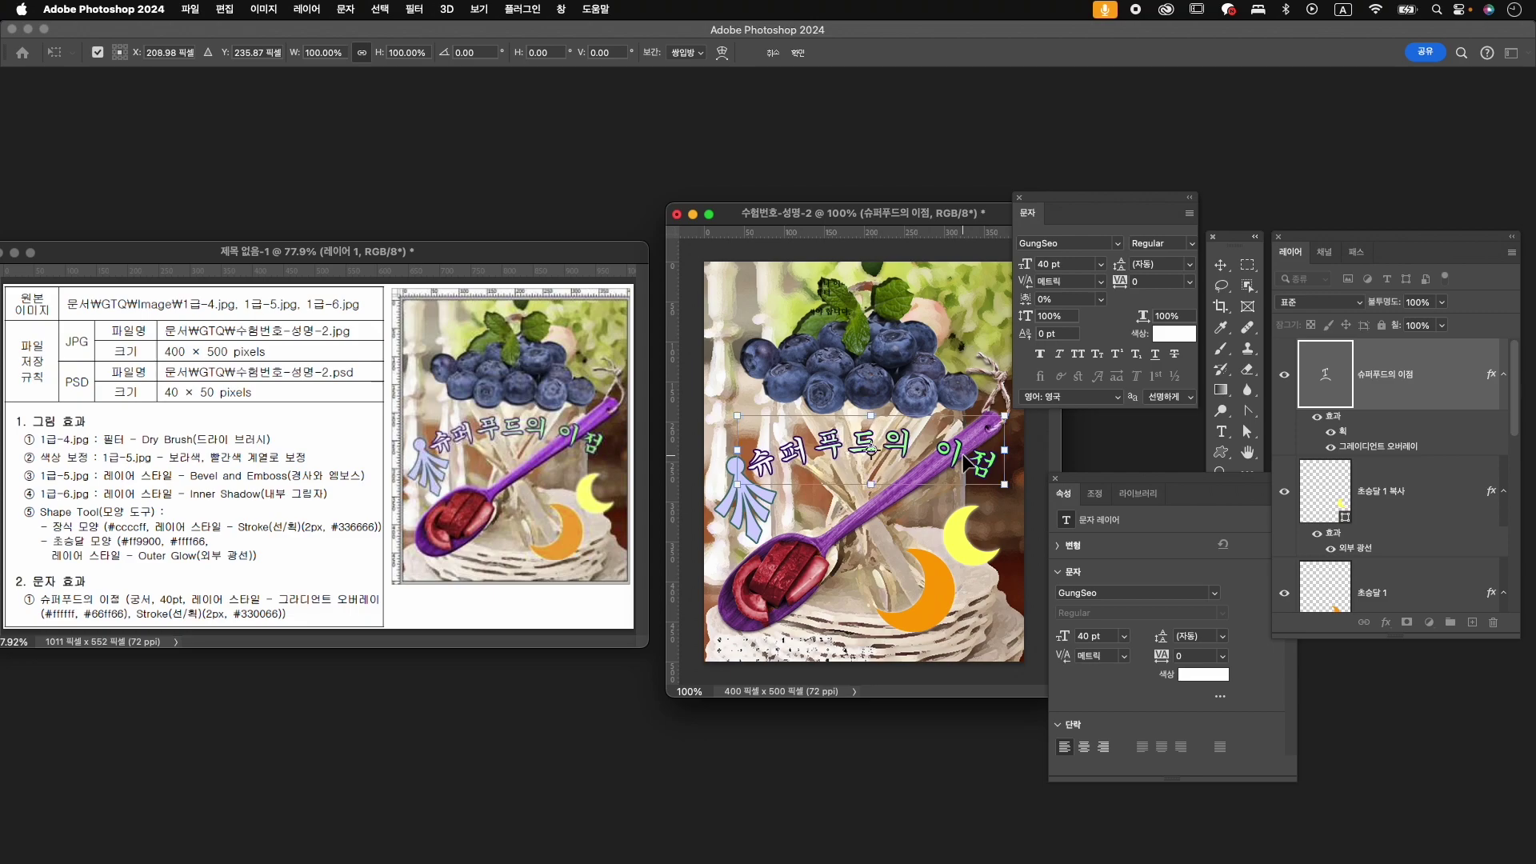
key("Return")
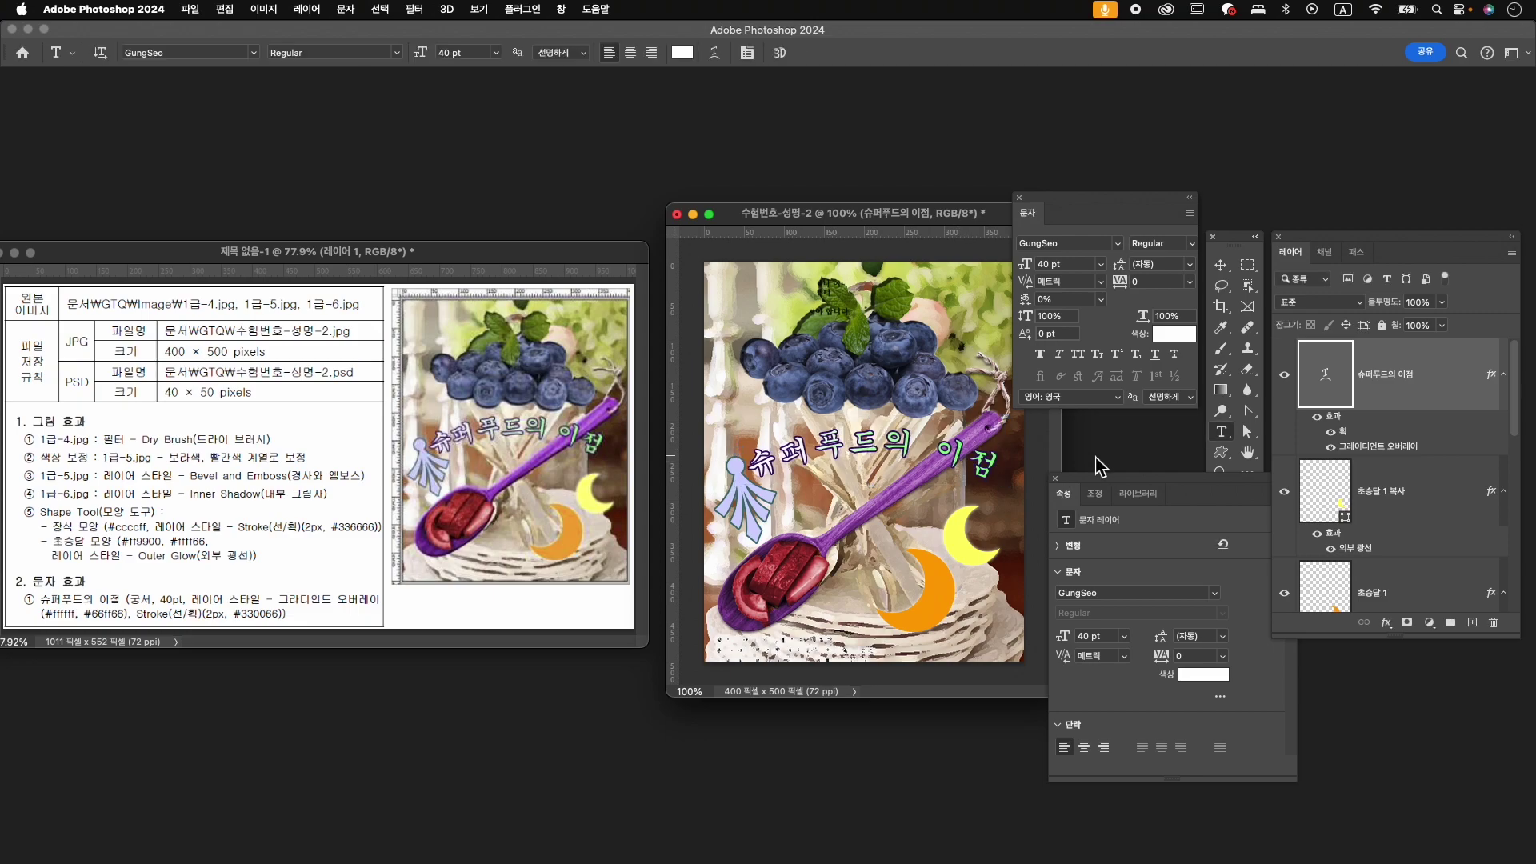
- Close the Character and Properties panels and activate the Move tool
left_click(1020, 198)
left_click(1055, 478)
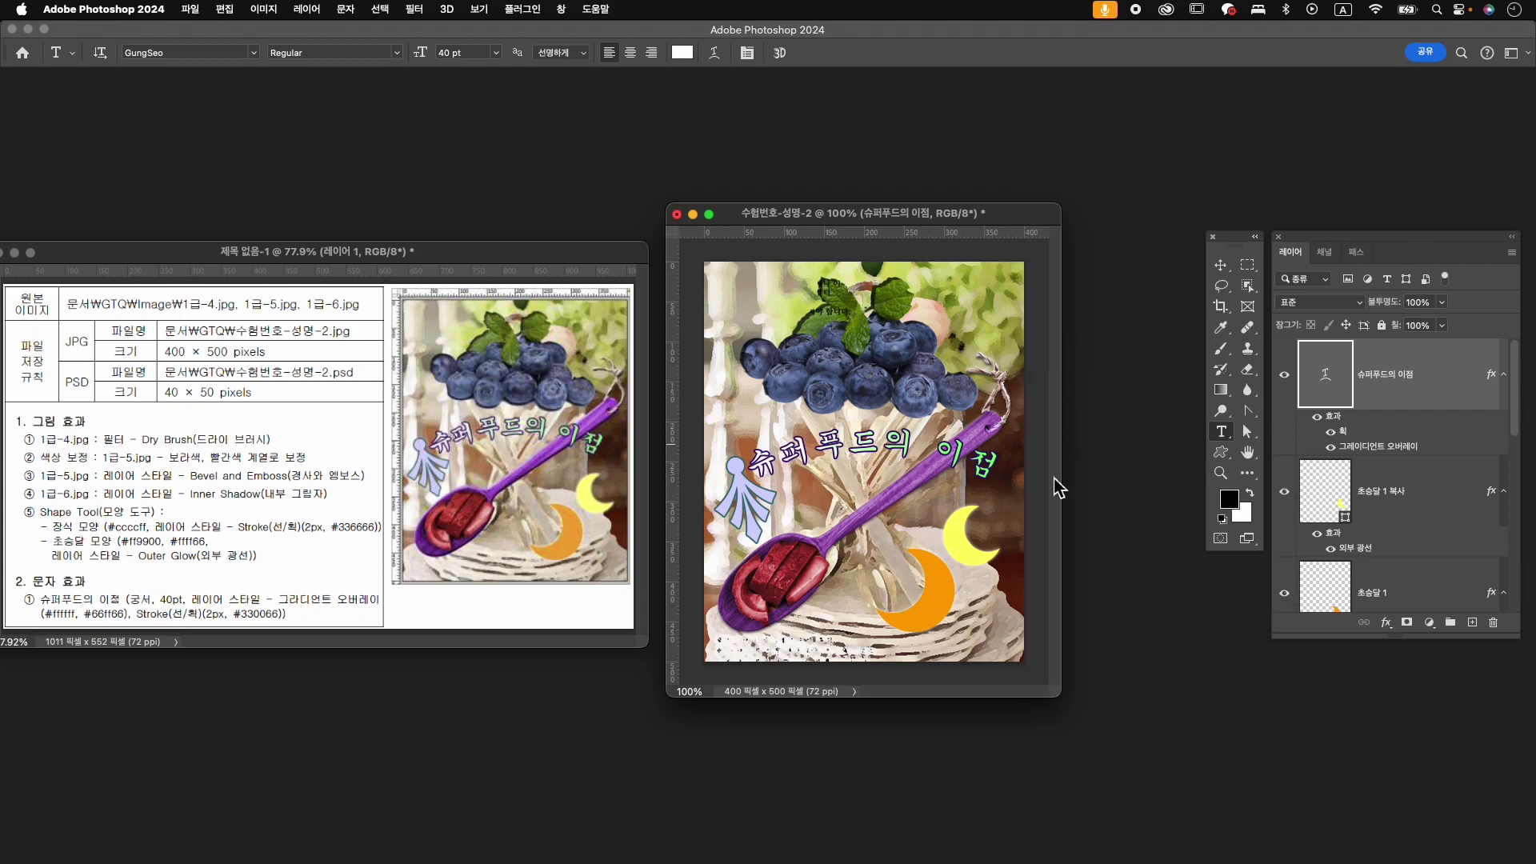
key("v")
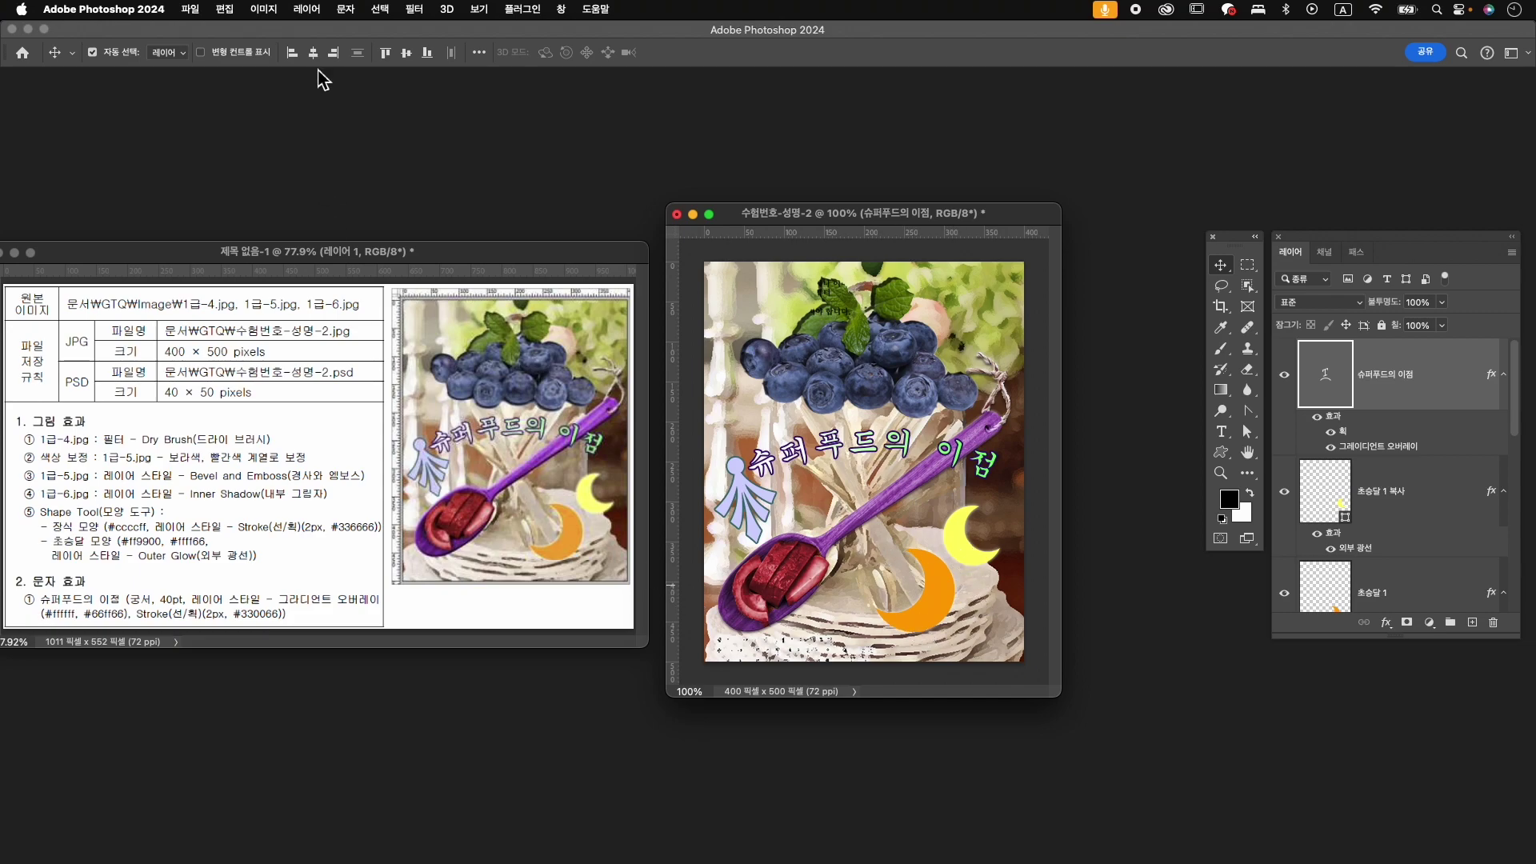
- Quick-export the finished composition as 수험번호-성명-2.jpg into the GTQ folder
left_click(192, 9)
mouse_move(283, 281)
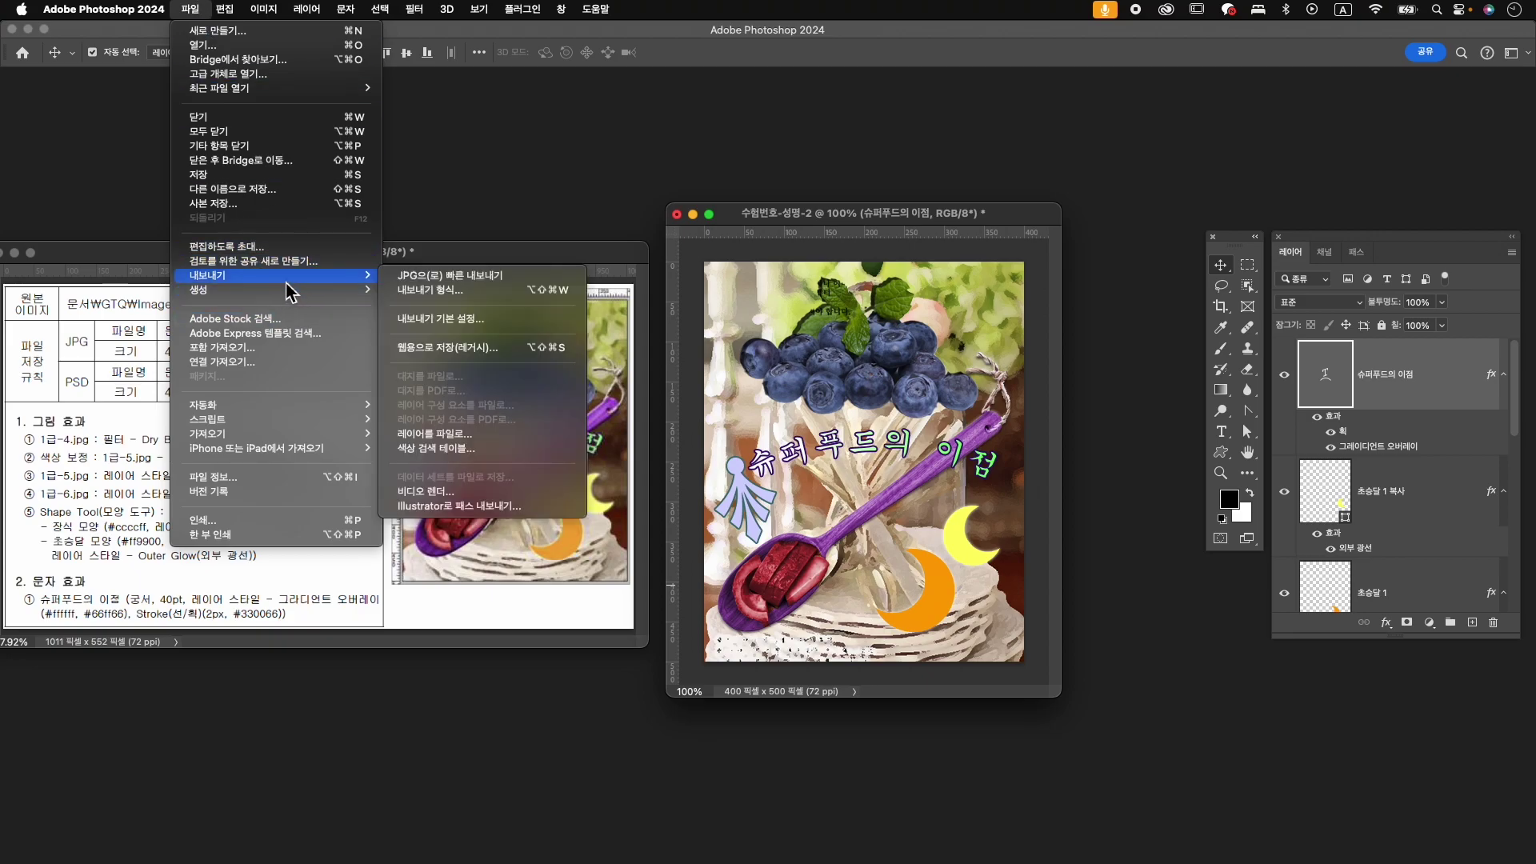
left_click(459, 277)
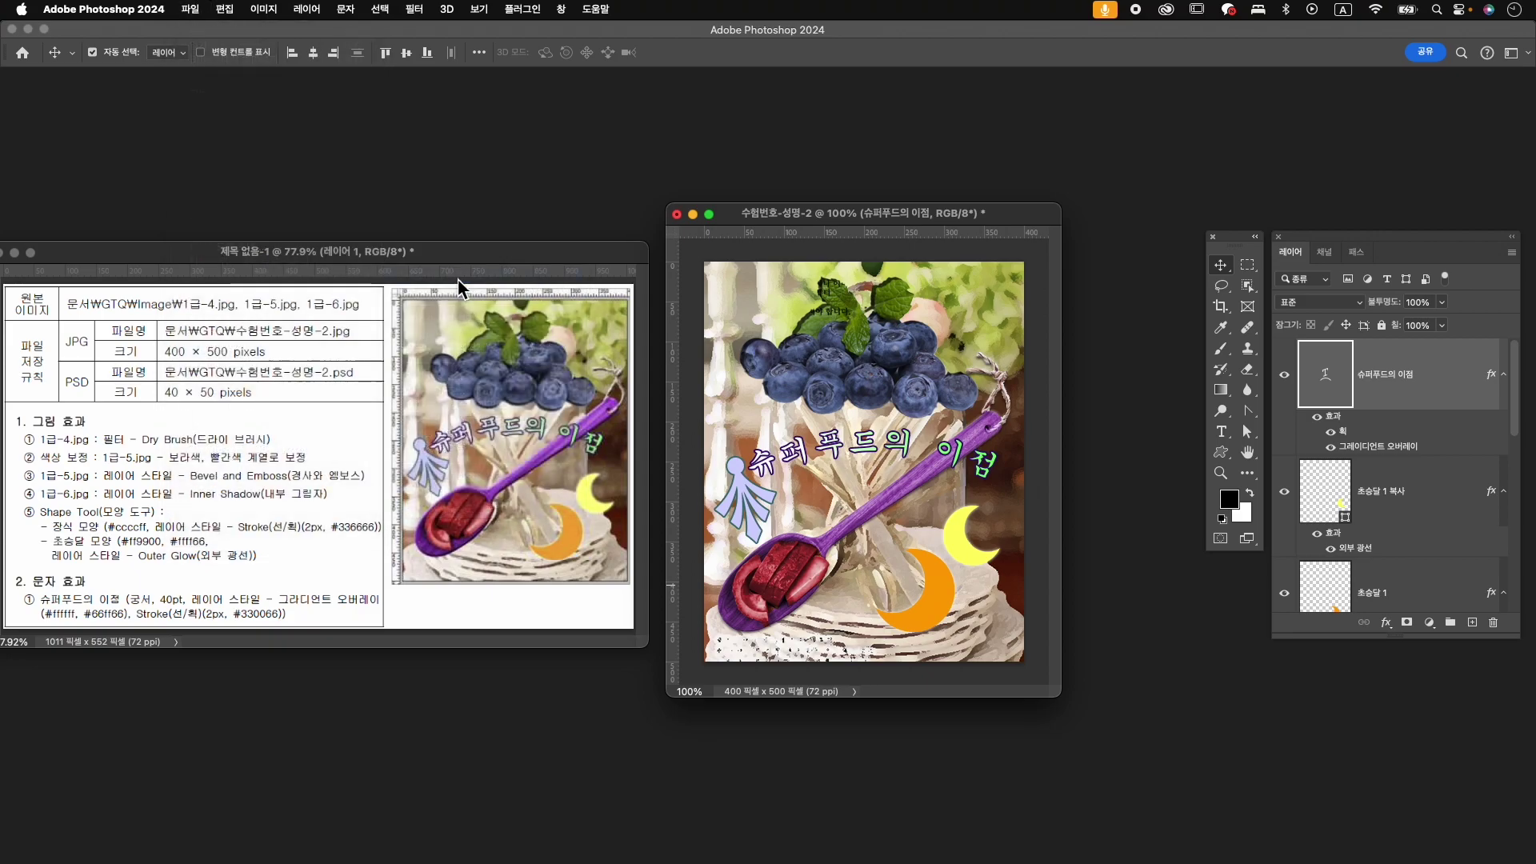
left_click(692, 276)
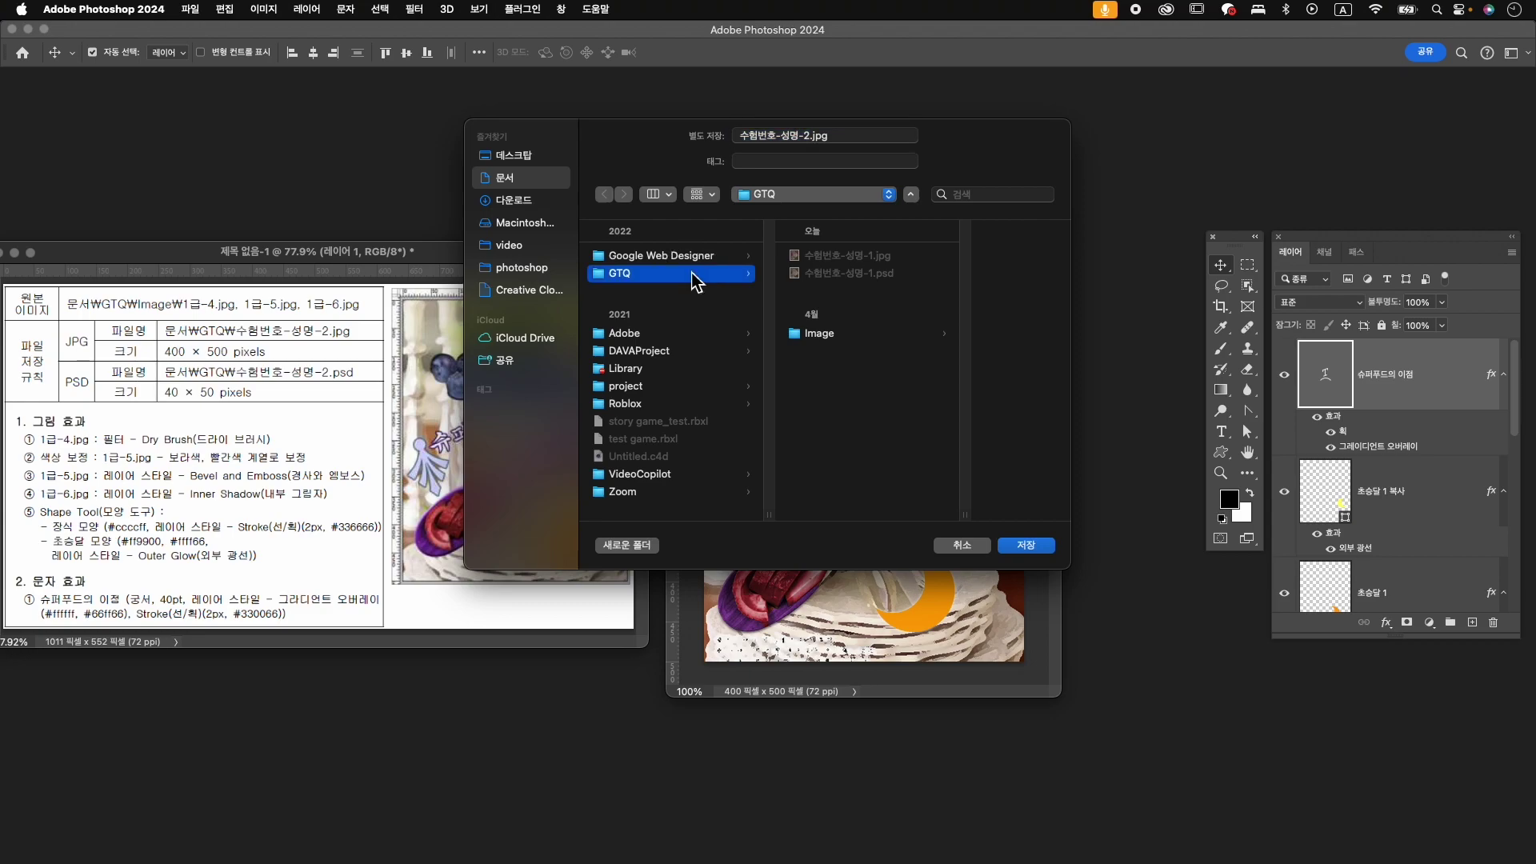
left_click(1027, 546)
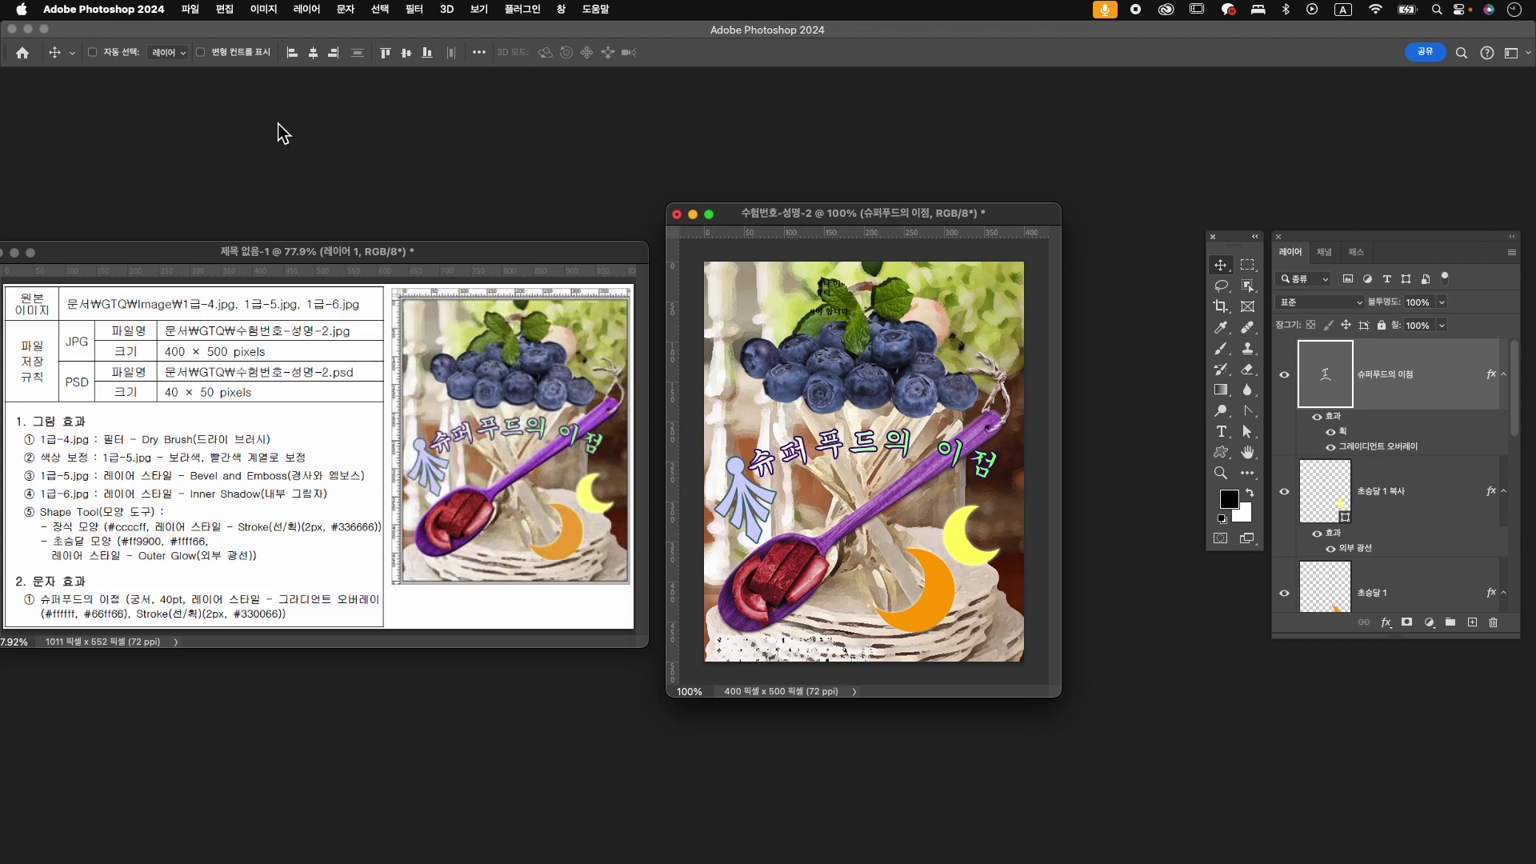
- Resize the superfood composition to 40 × 50 pixels
key("super+alt+i")
type("40")
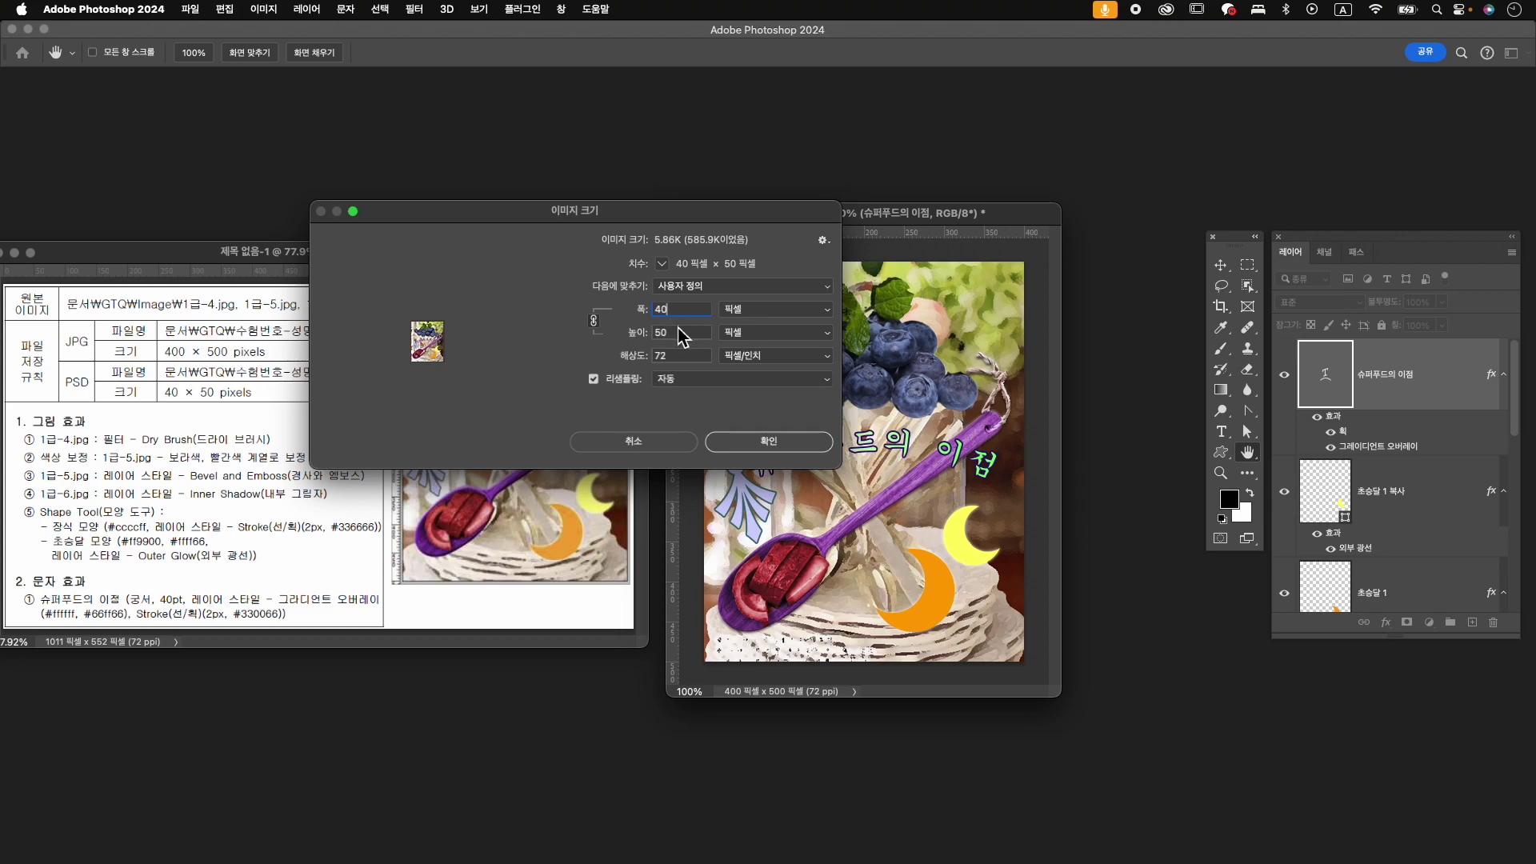
left_click(780, 441)
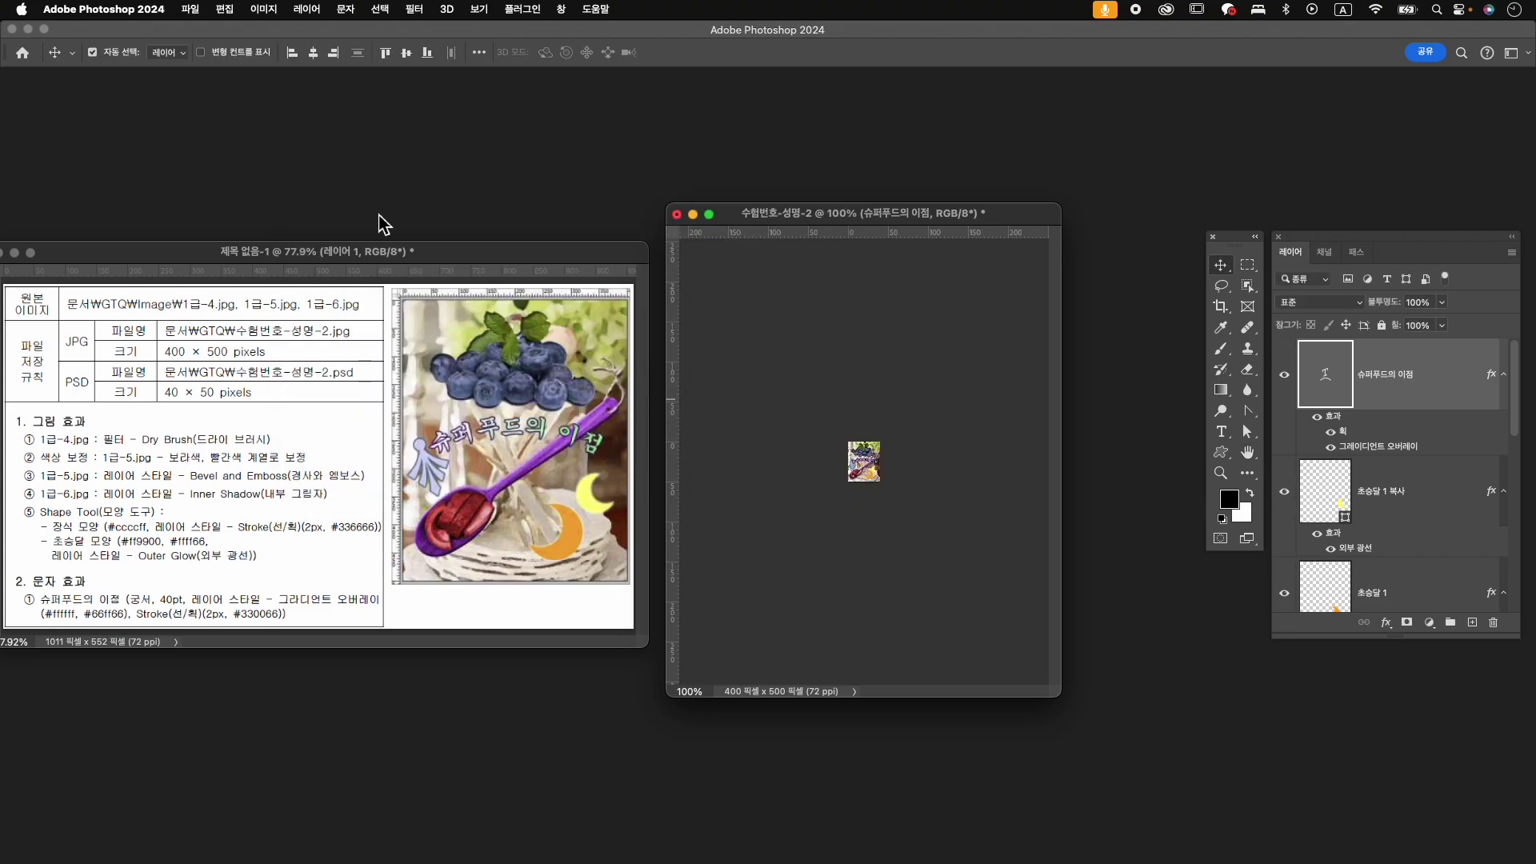
- Save the reduced document in Photoshop format as 수험번호-성명-2.psd
left_click(190, 9)
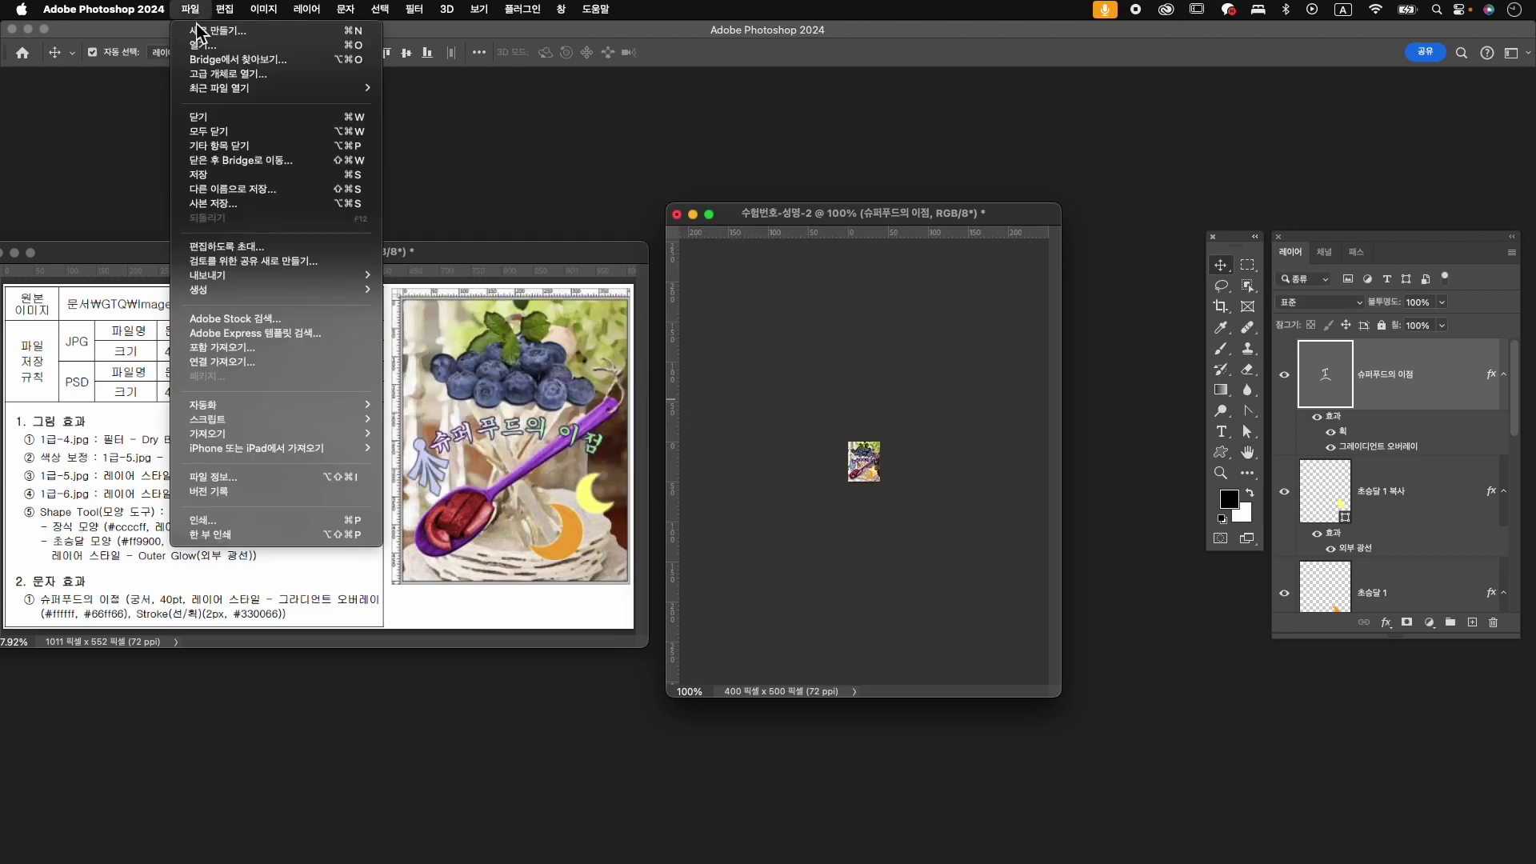
left_click(244, 192)
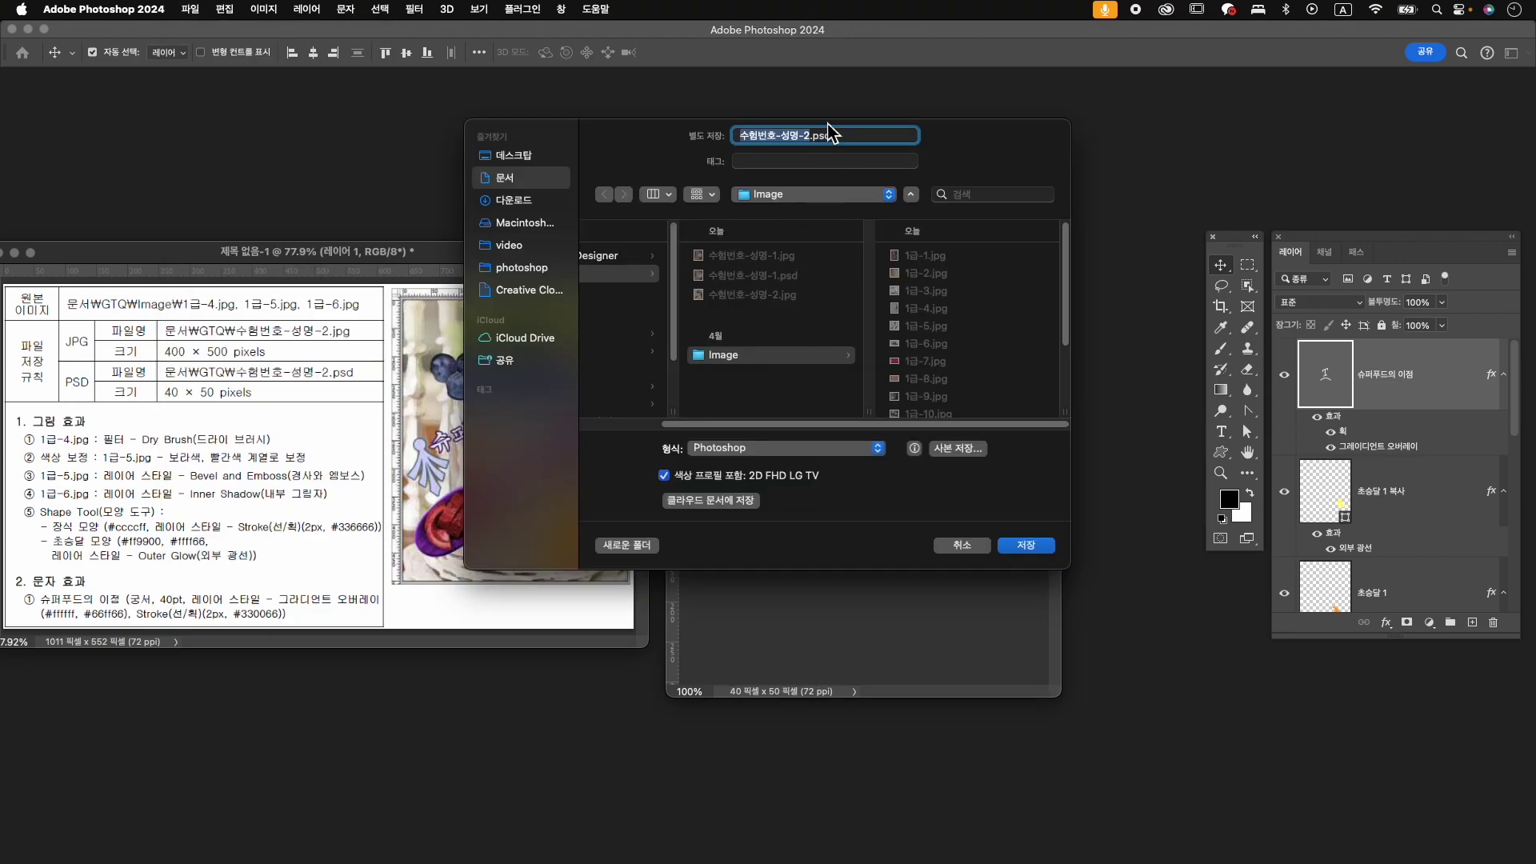
left_click(1033, 544)
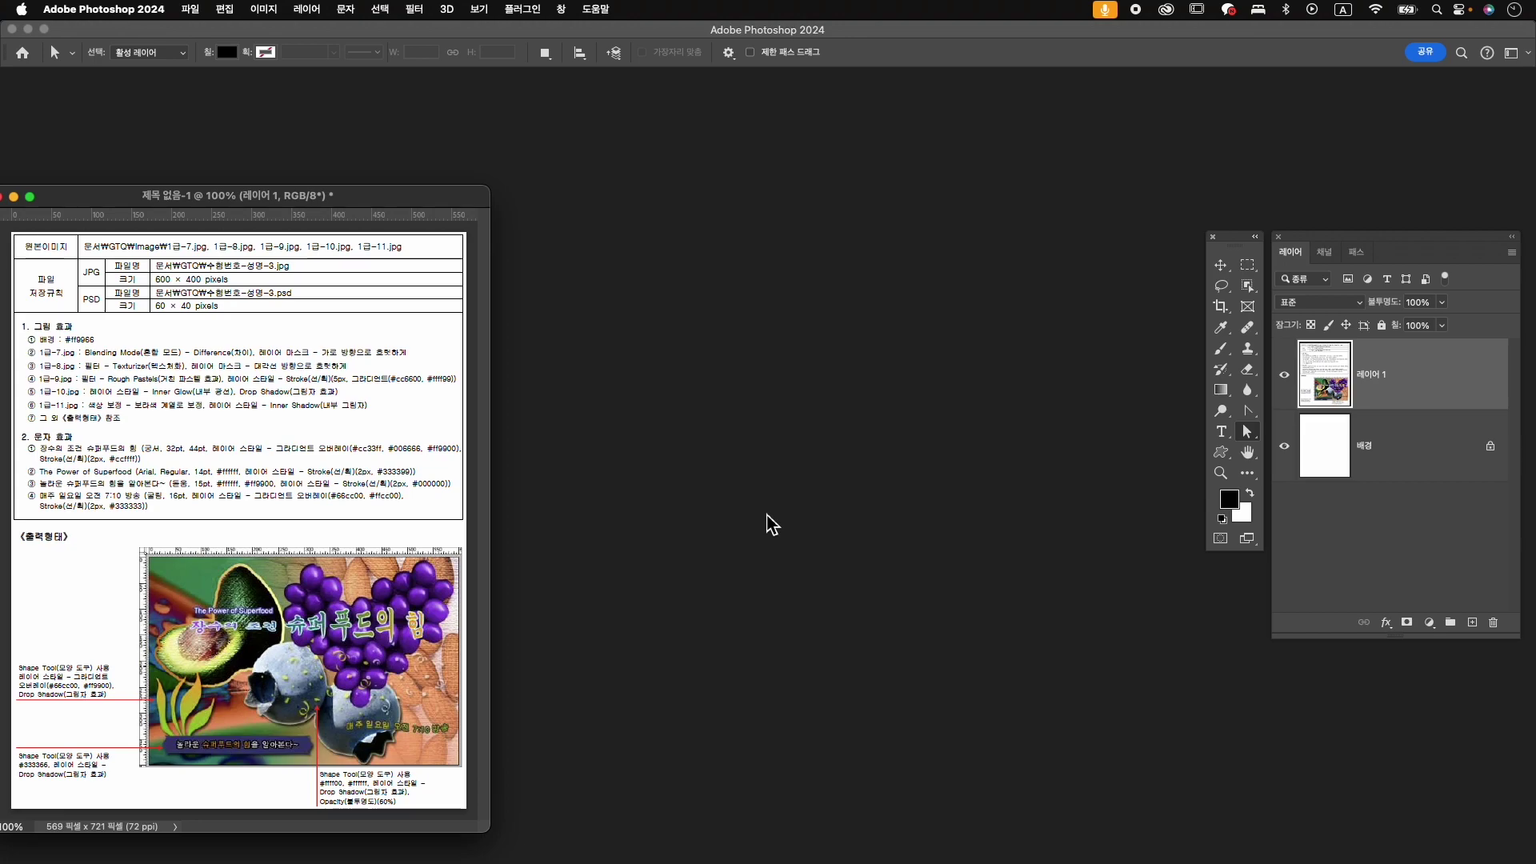
- Create a new document named 수험번호-성명-3 at 600 × 400 pixels, 72 pixels/inch, RGB color, with a white background
key("super+n")
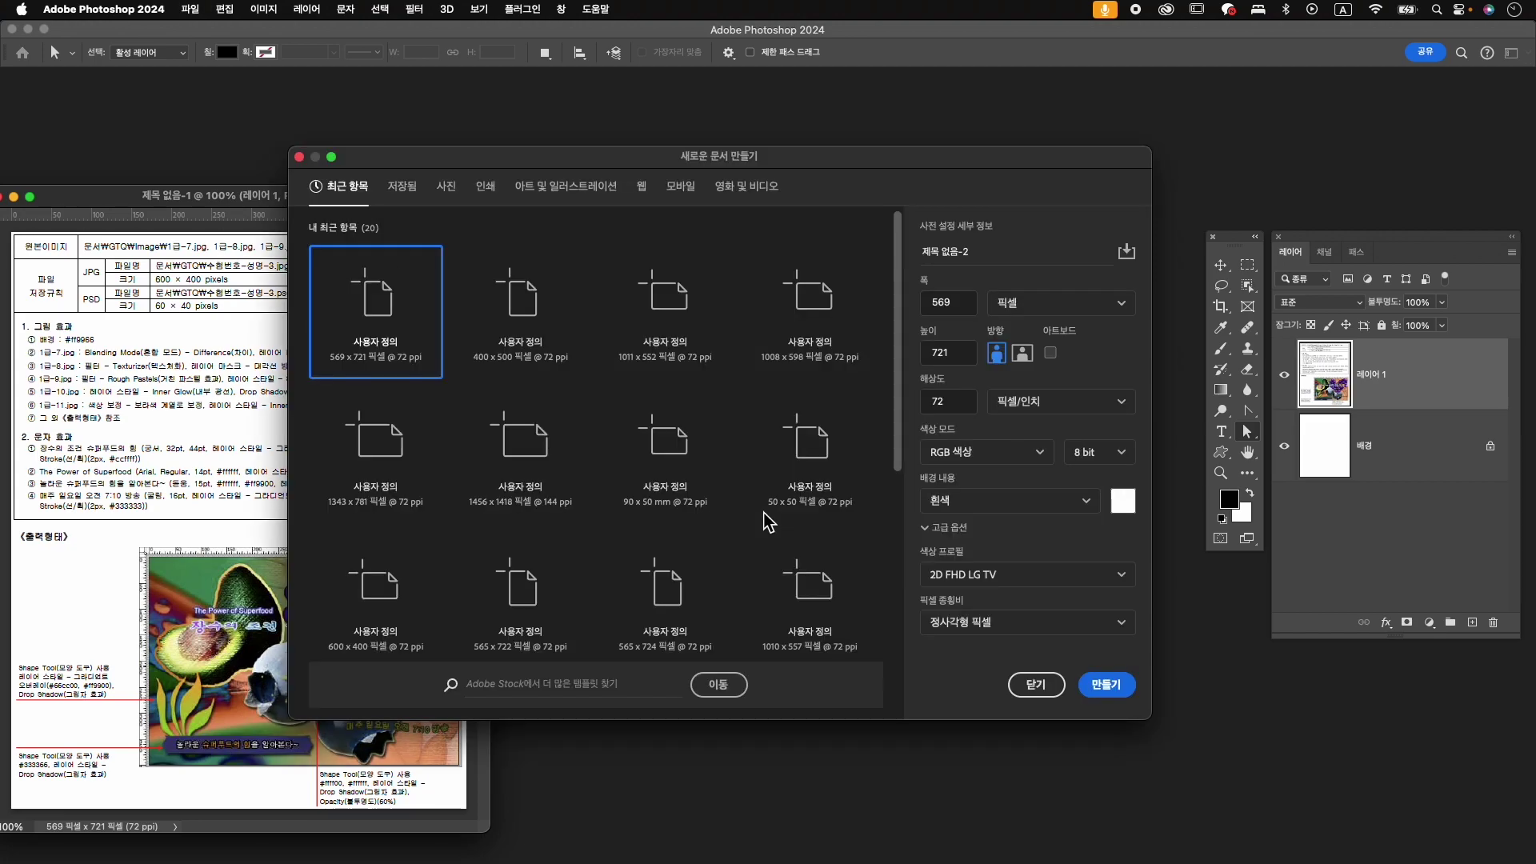
type("r")
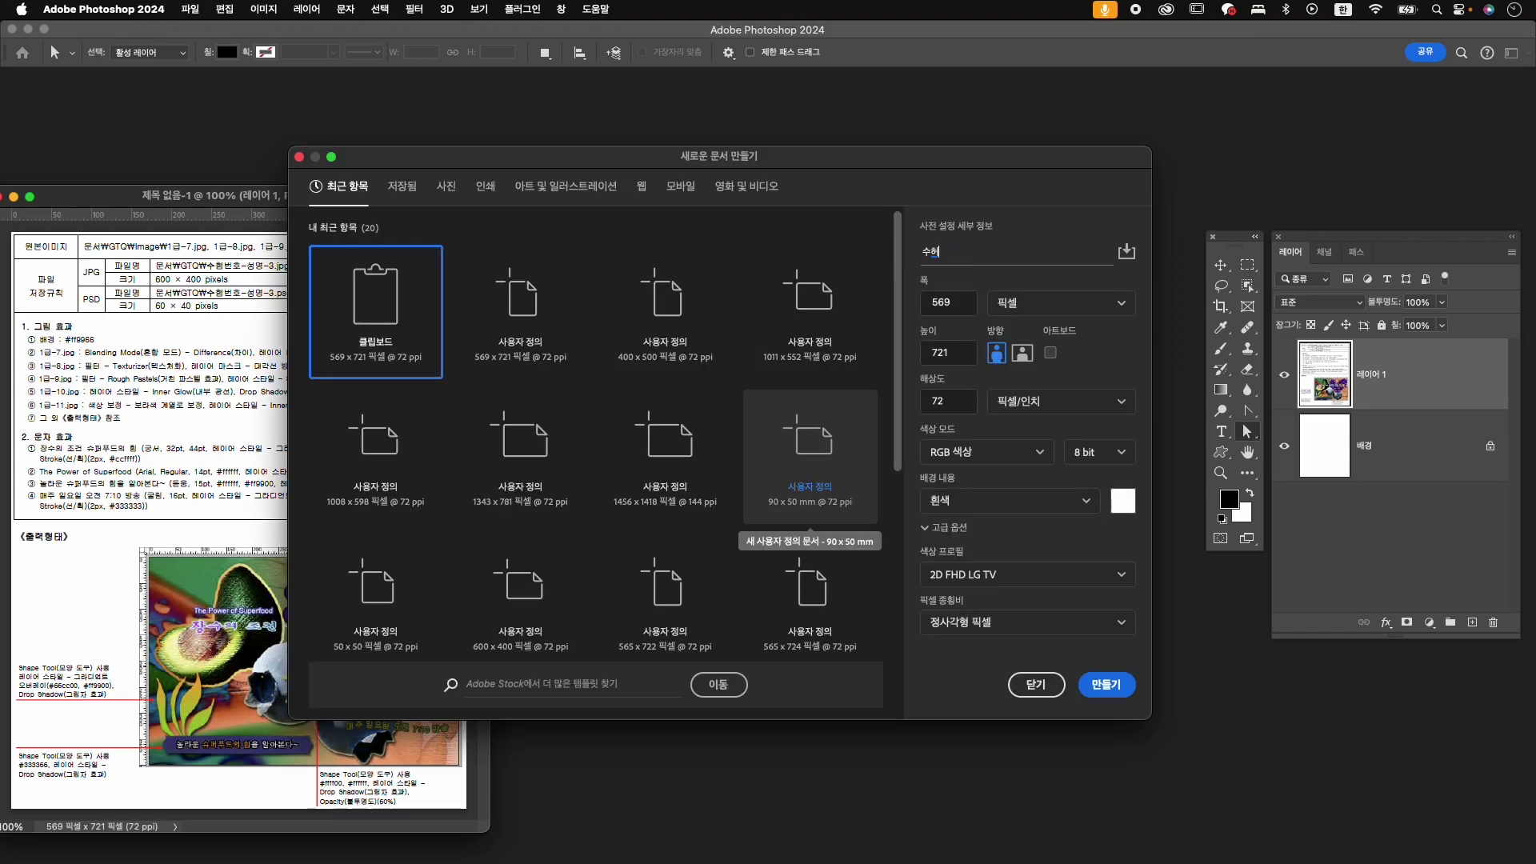
type("험번호-시")
type("명-3")
key("Tab")
key("Tab")
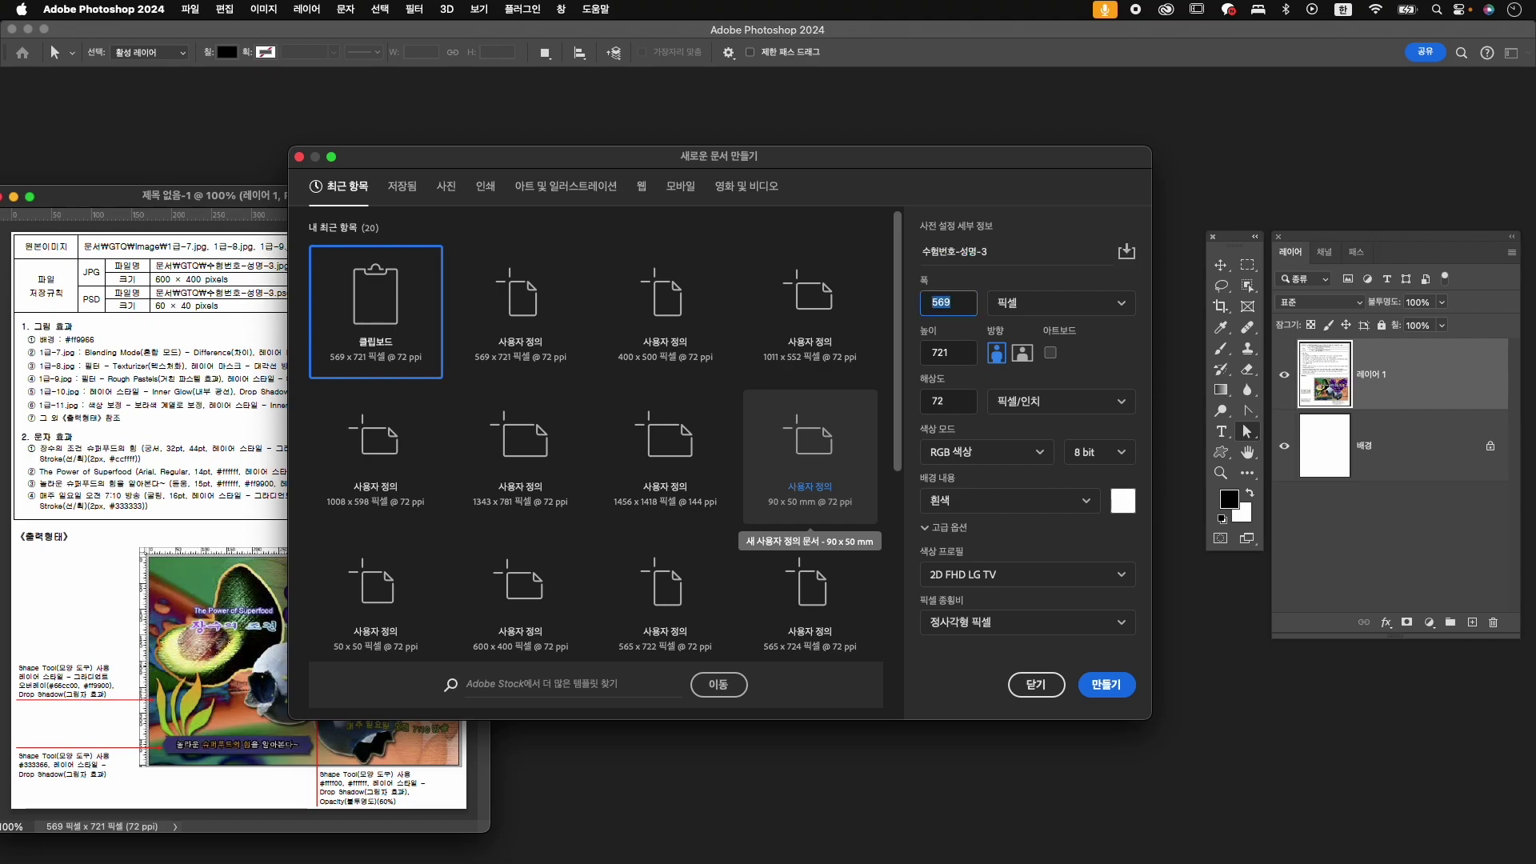
type("600")
key("Tab")
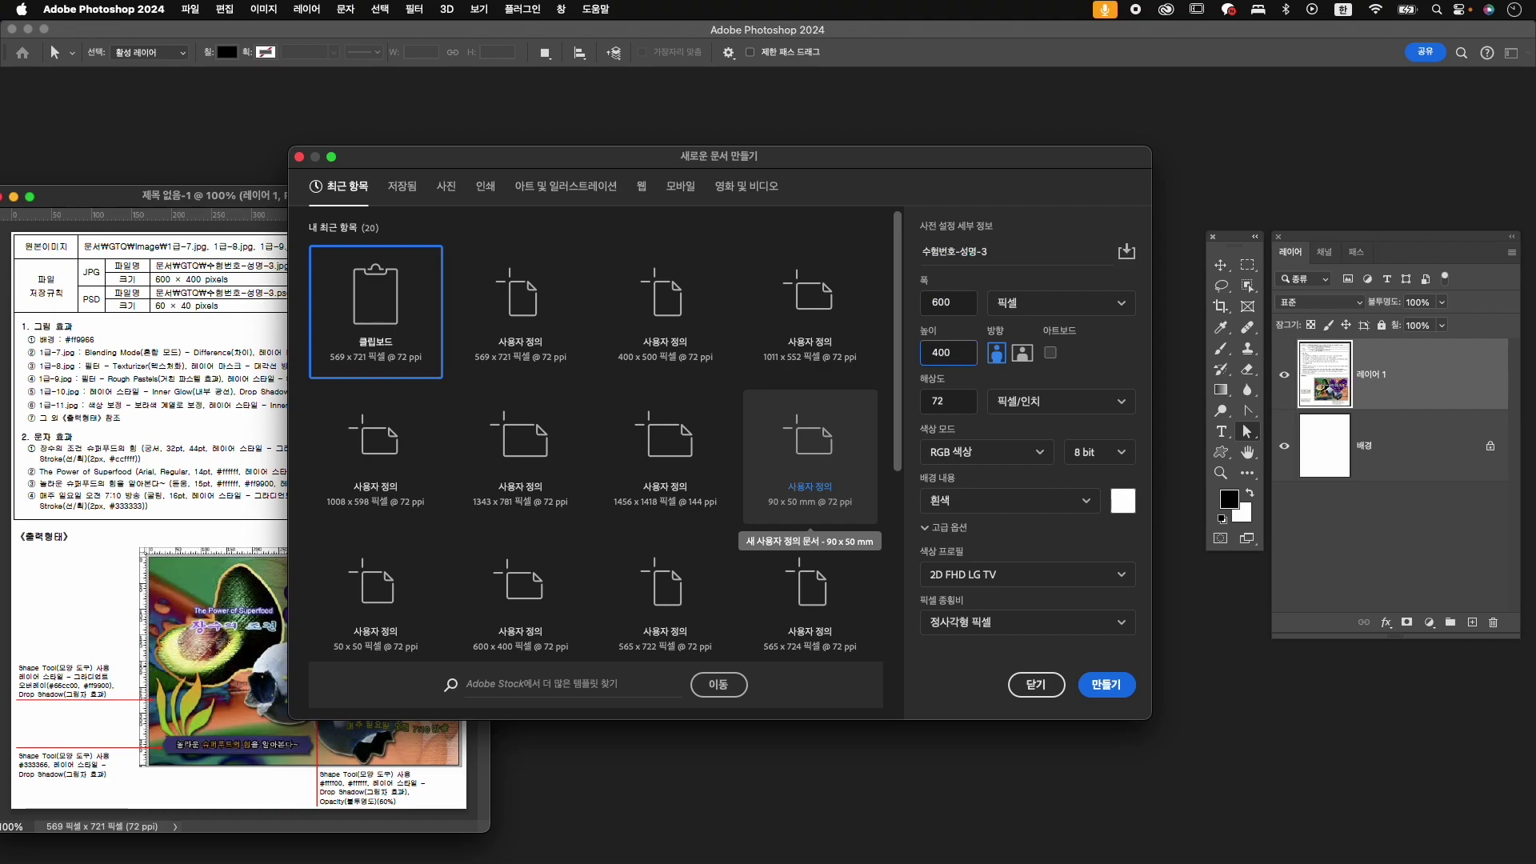
type("400")
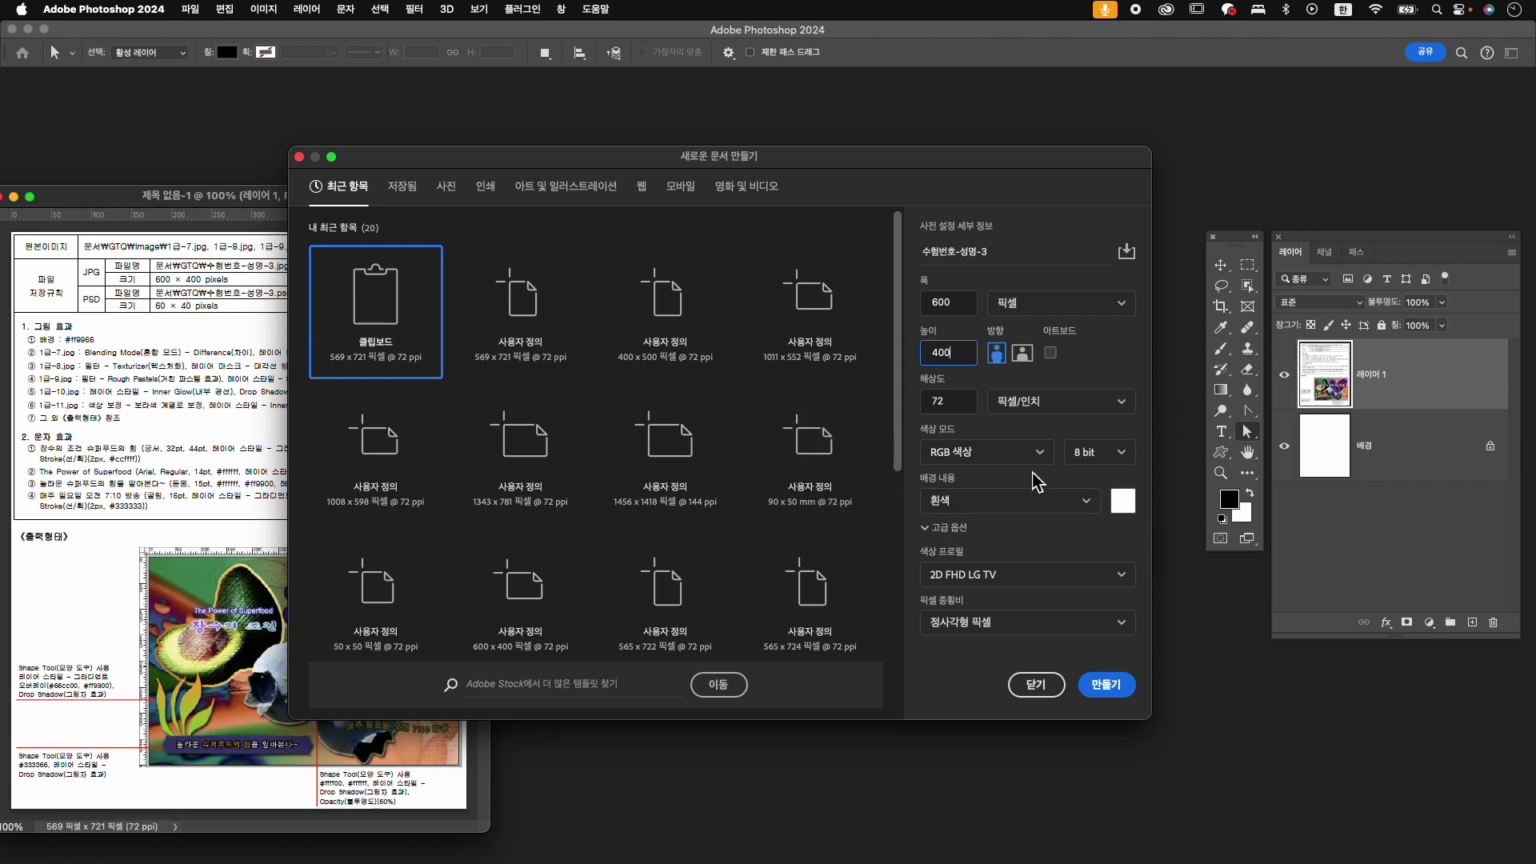
left_click(1106, 684)
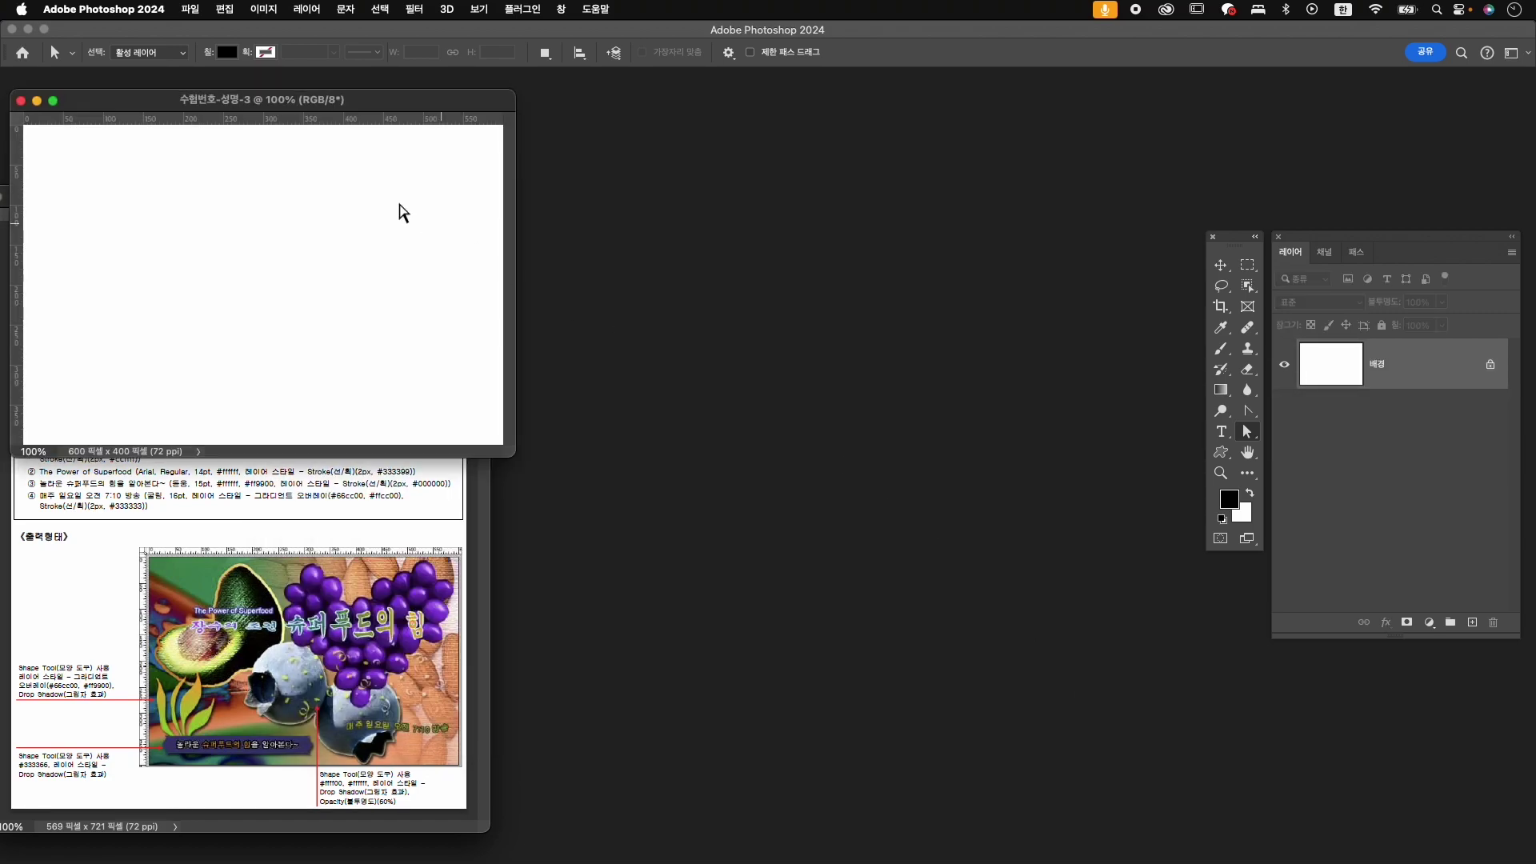
- Arrange the new document window beside the exam sheet so both are fully visible
left_click_drag(336, 108, 861, 238)
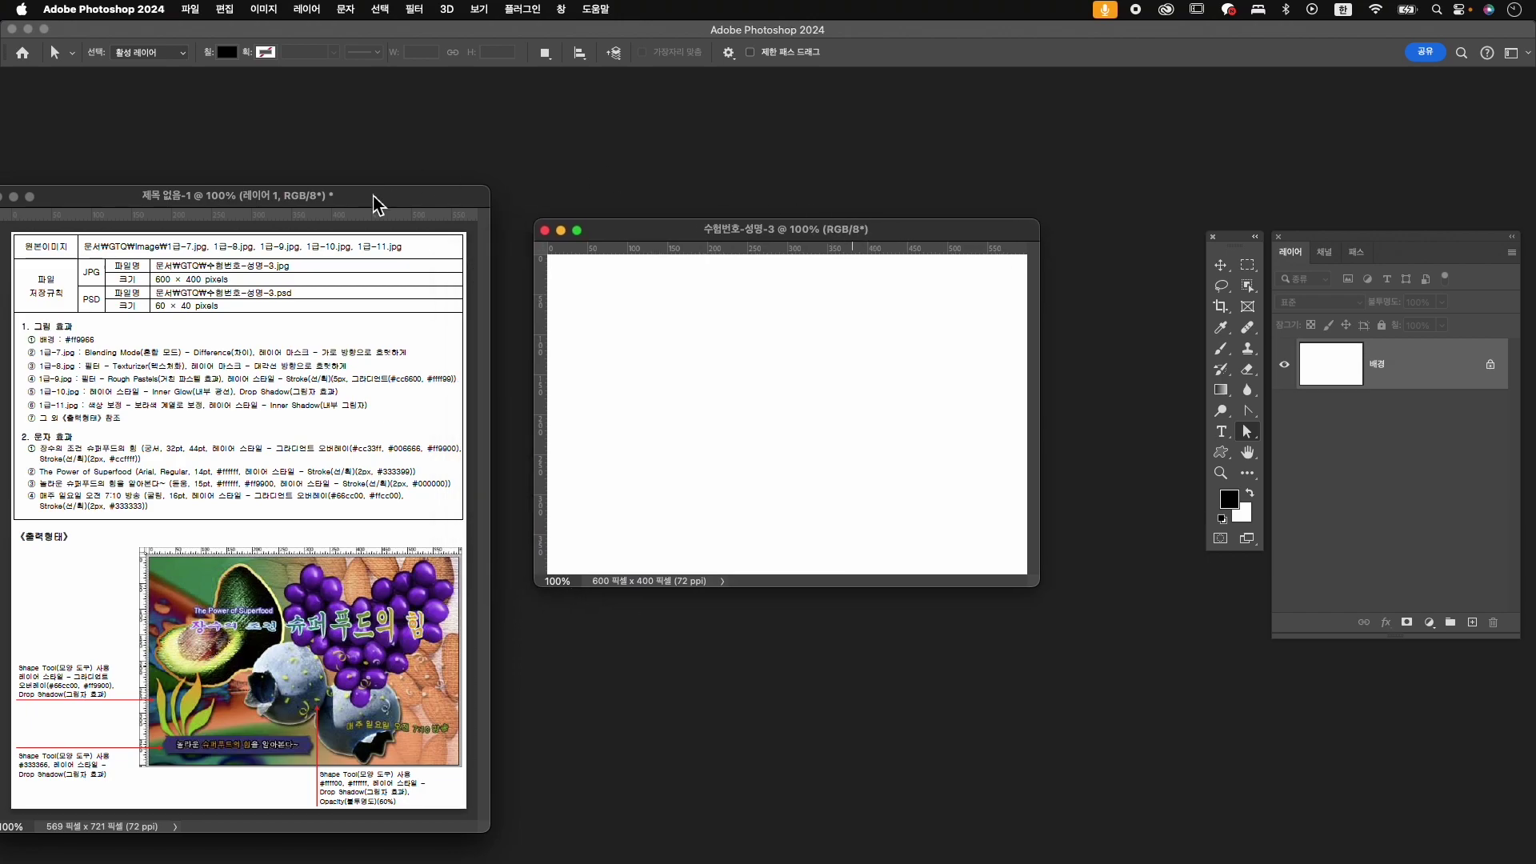
left_click(355, 206)
left_click_drag(354, 201, 359, 176)
left_click_drag(731, 236, 724, 208)
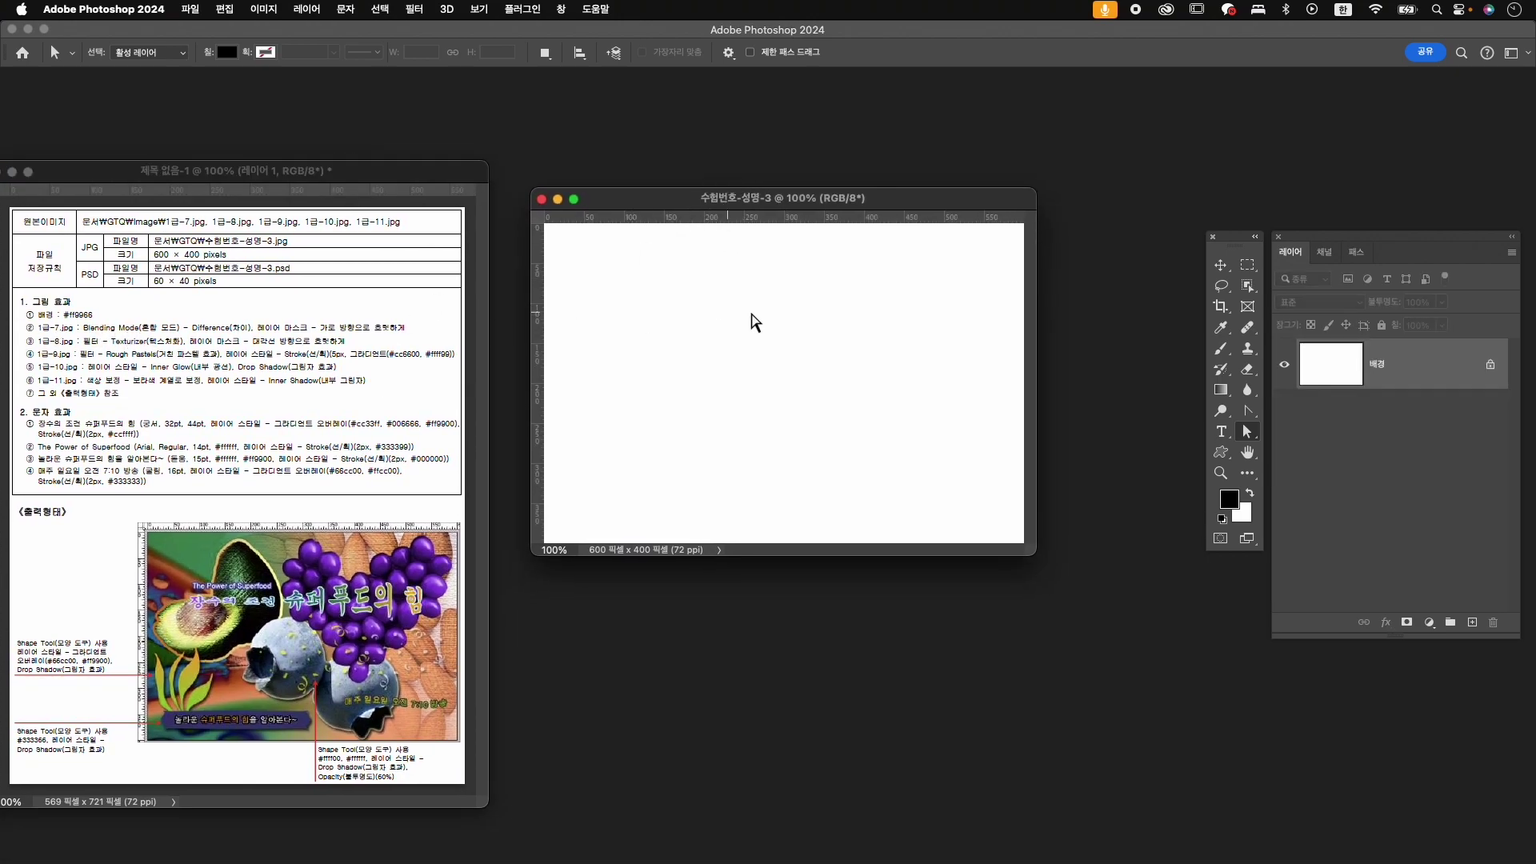
- Set the background color to #ff9966
left_click(1244, 516)
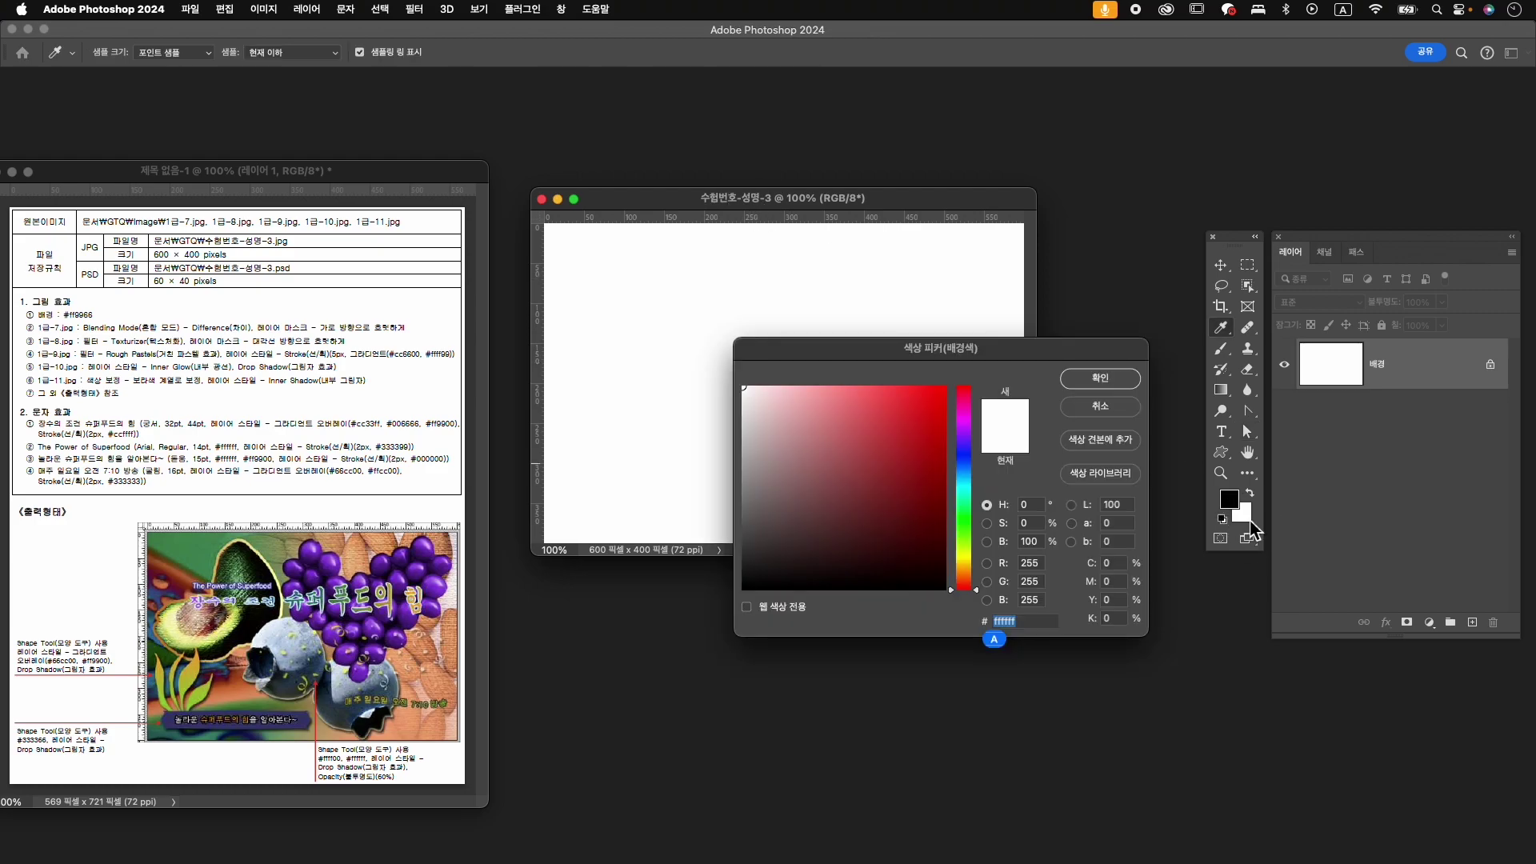
type("ff9")
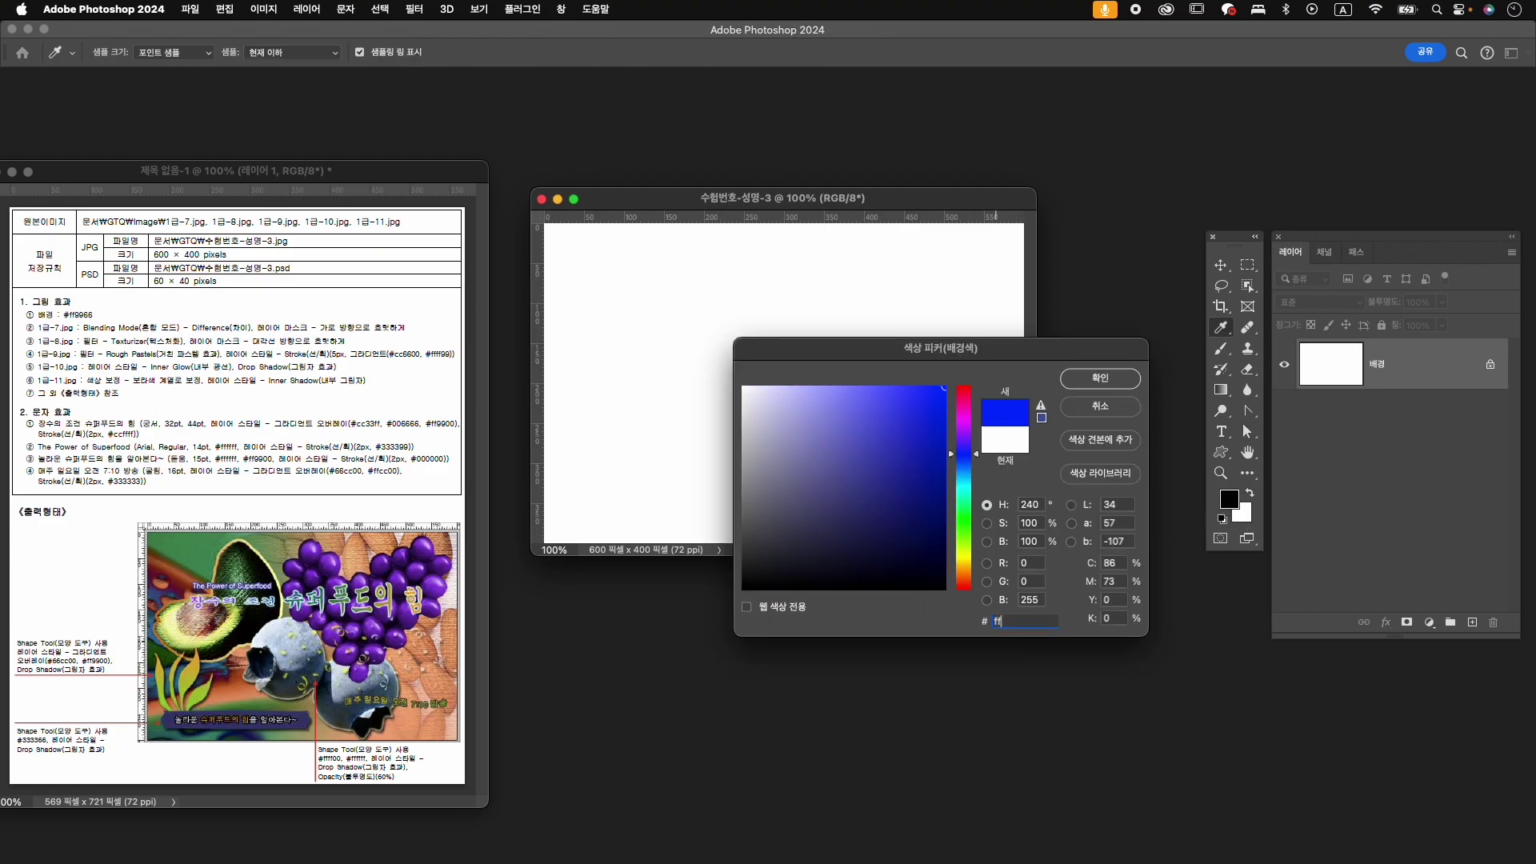
key("BackSpace")
type("9966")
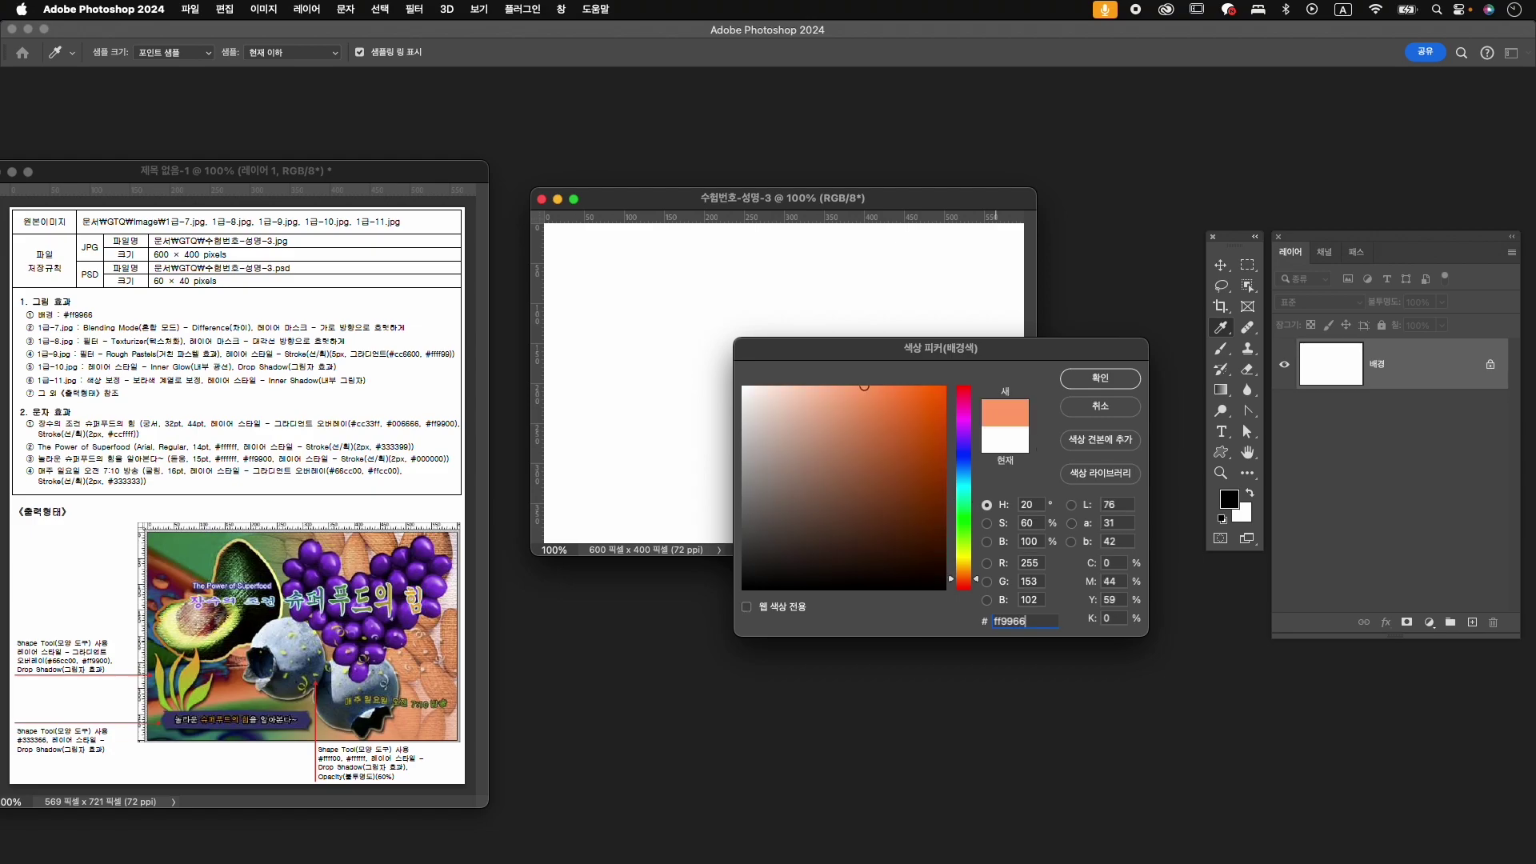
key("Return")
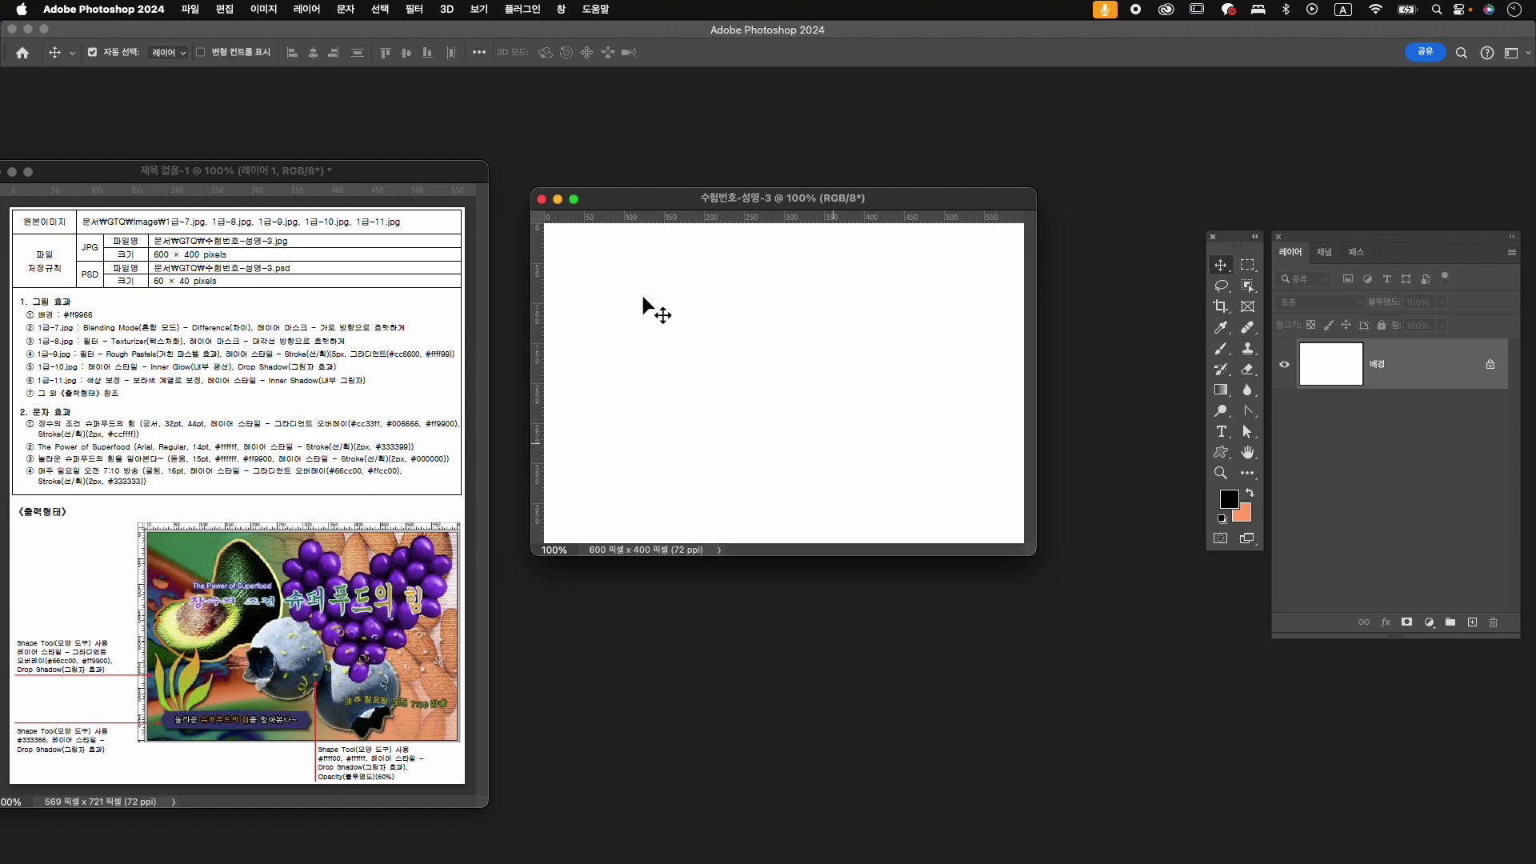
- Fill the background layer with the background color at 100% opacity, and enlarge the document window around the canvas
left_click(234, 10)
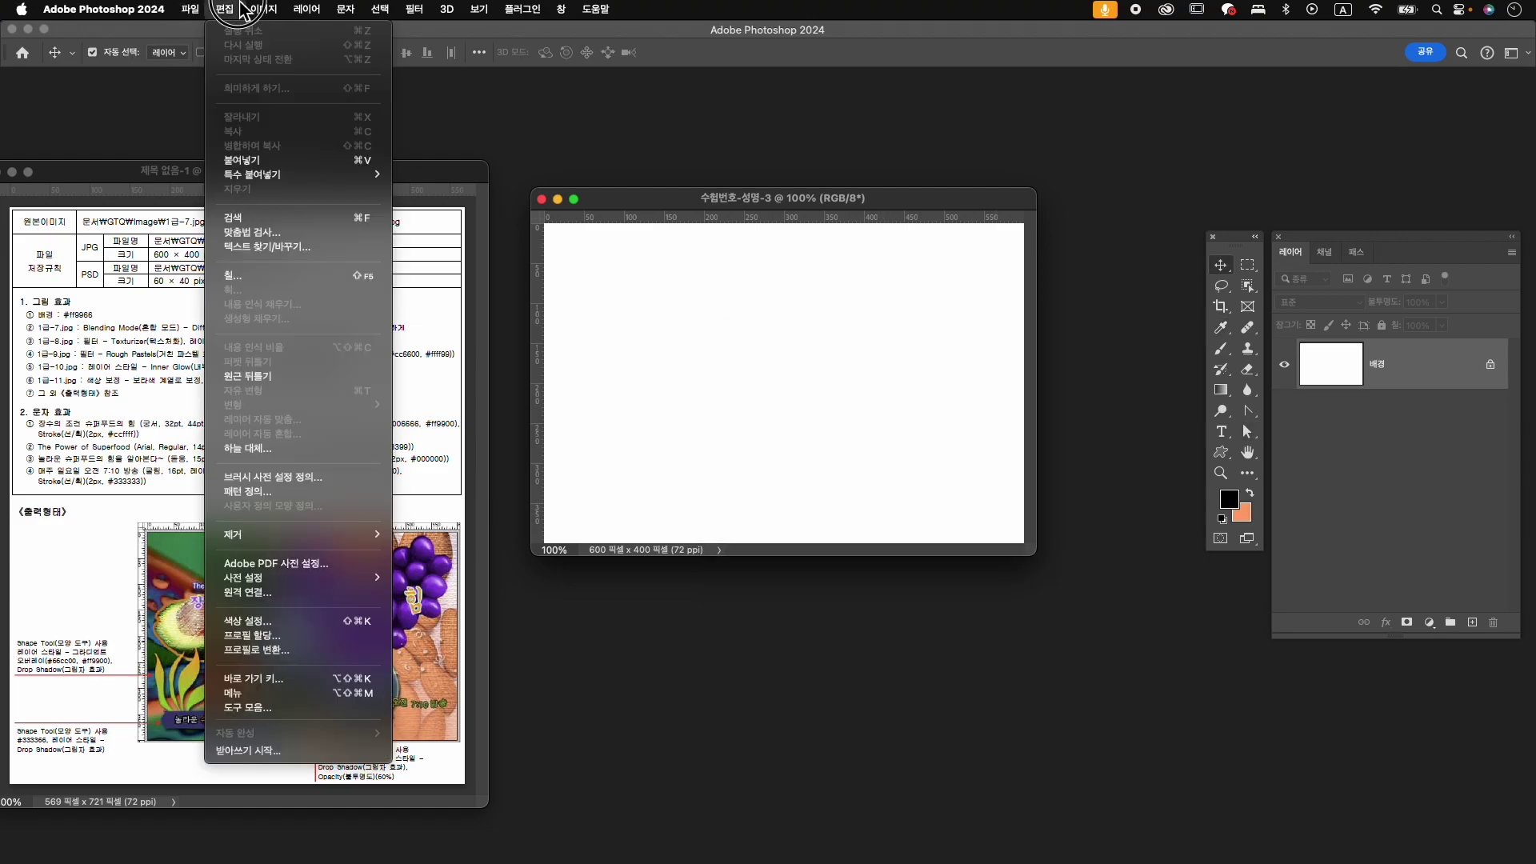
left_click(298, 276)
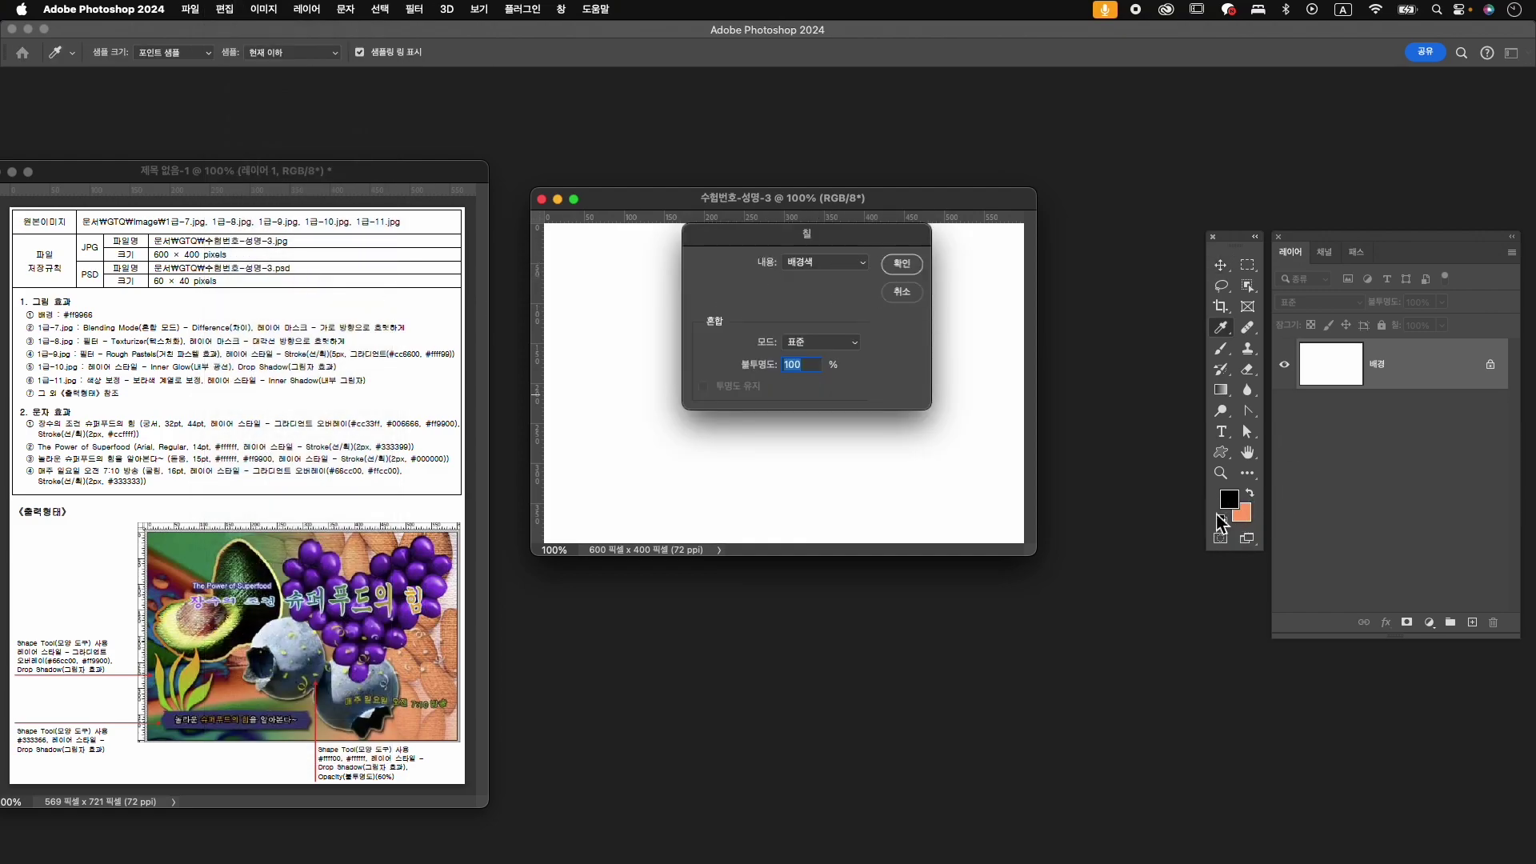
left_click(901, 264)
key("v")
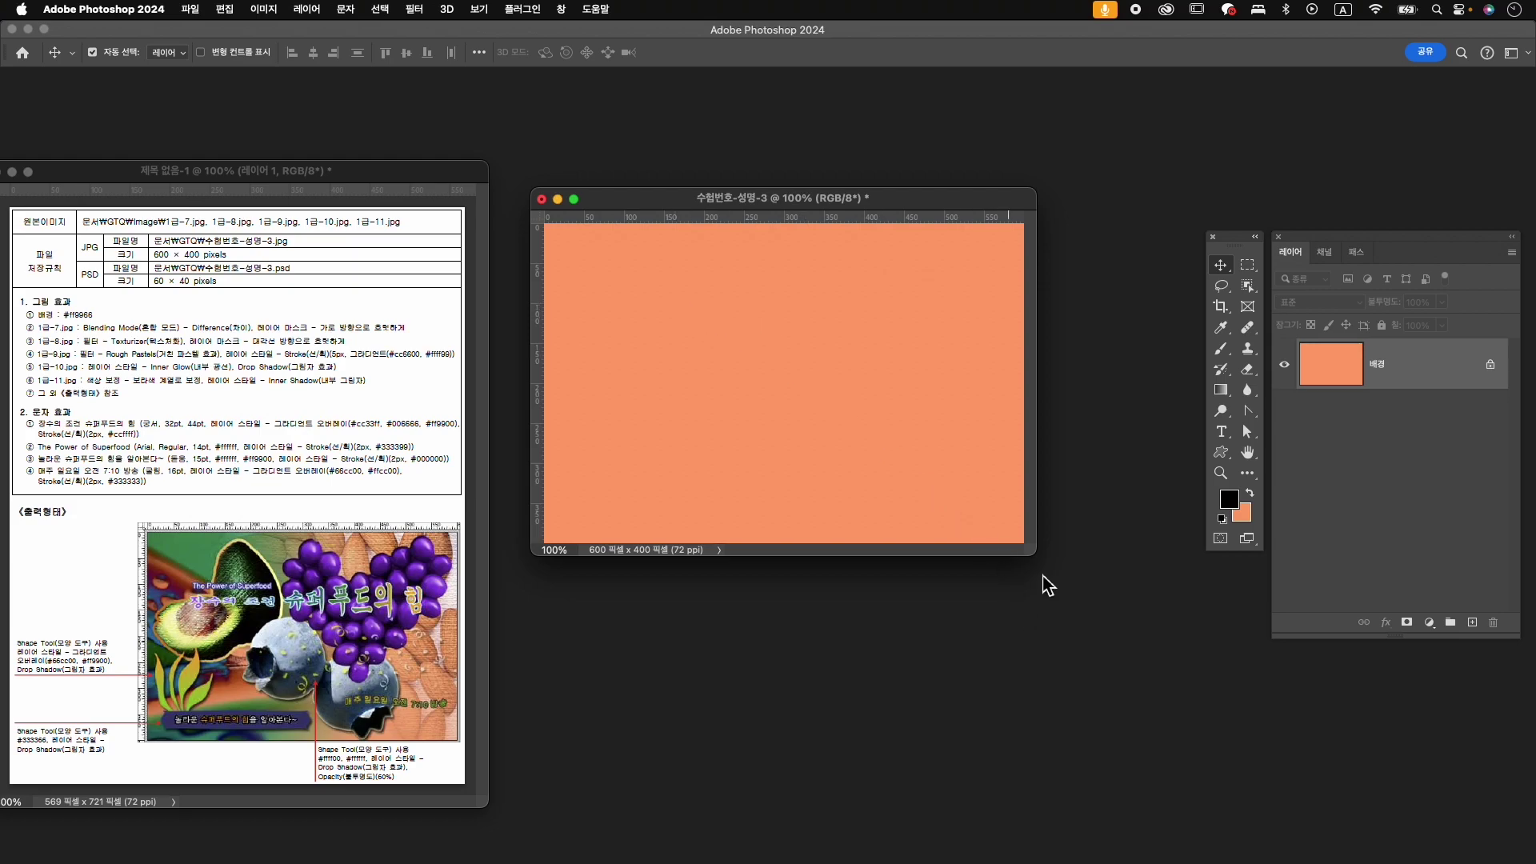
left_click_drag(1036, 555, 1091, 621)
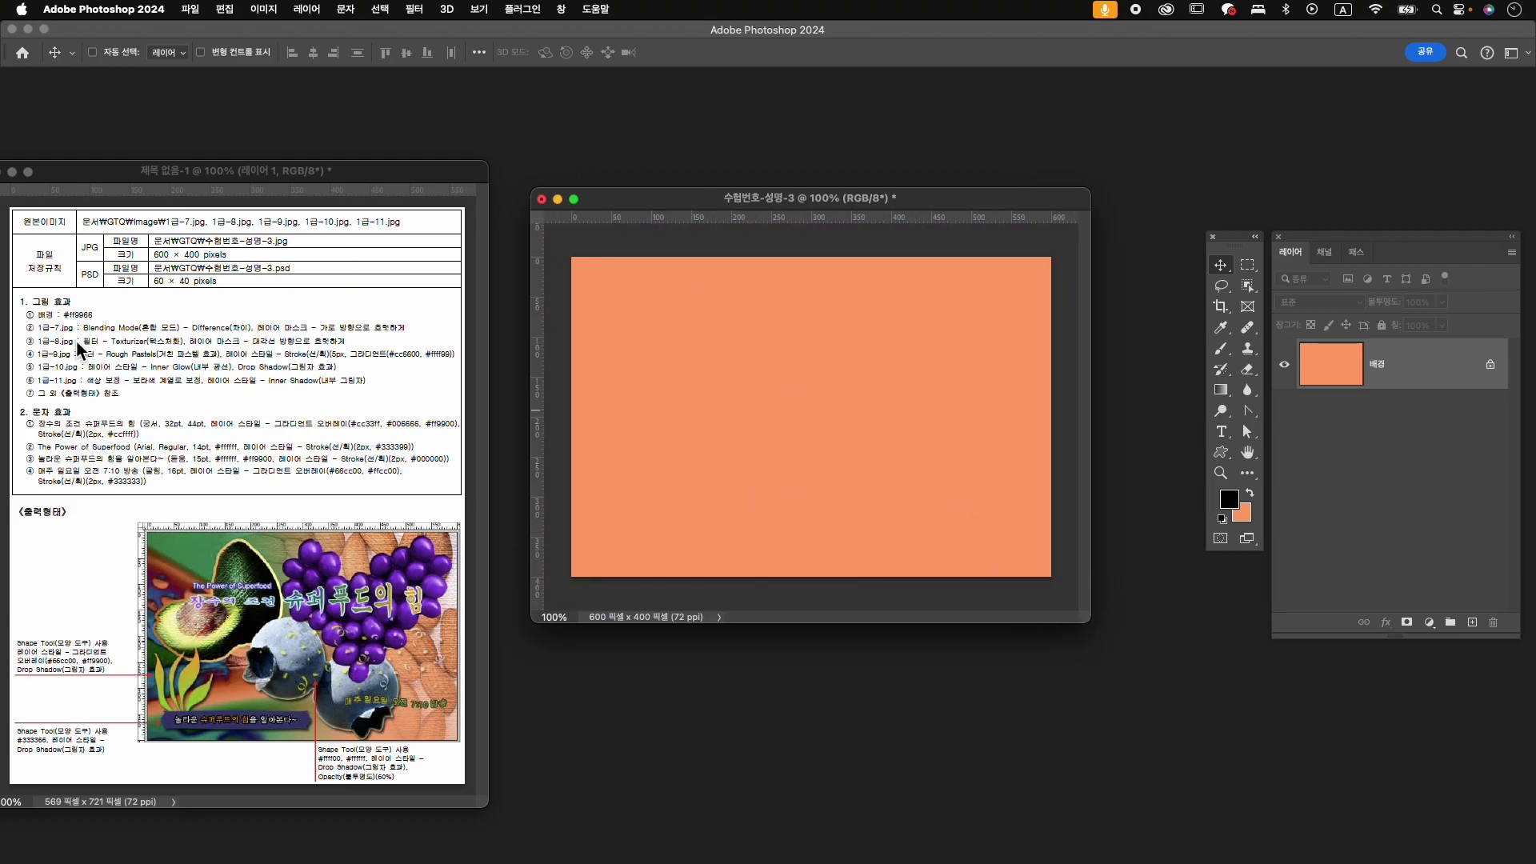
- Open the source image 1급-7.jpg and place its window so the exam sheet stays fully visible
key("super+o")
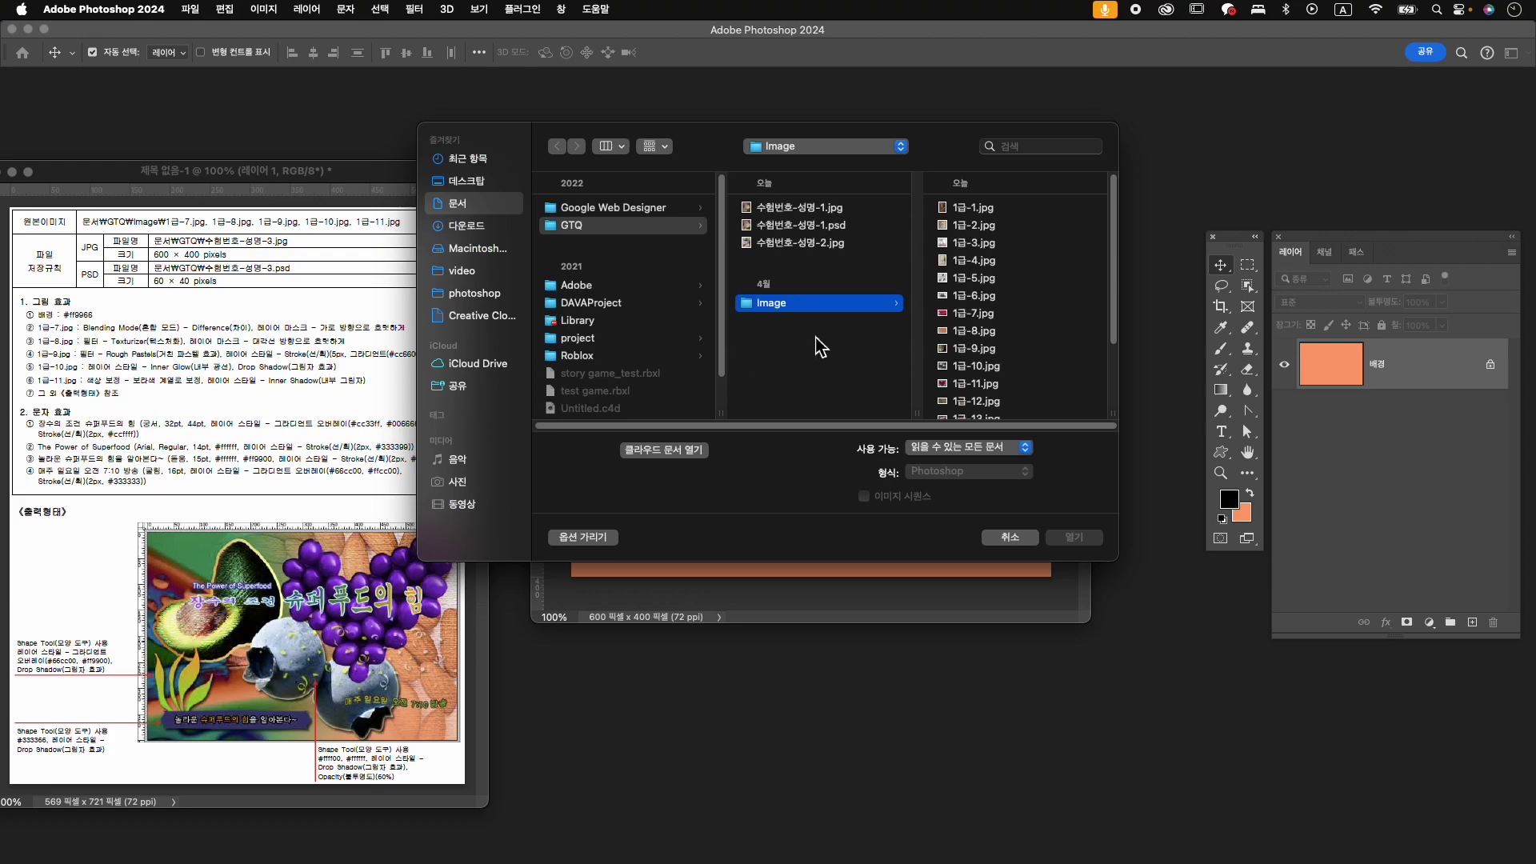
left_click(980, 322)
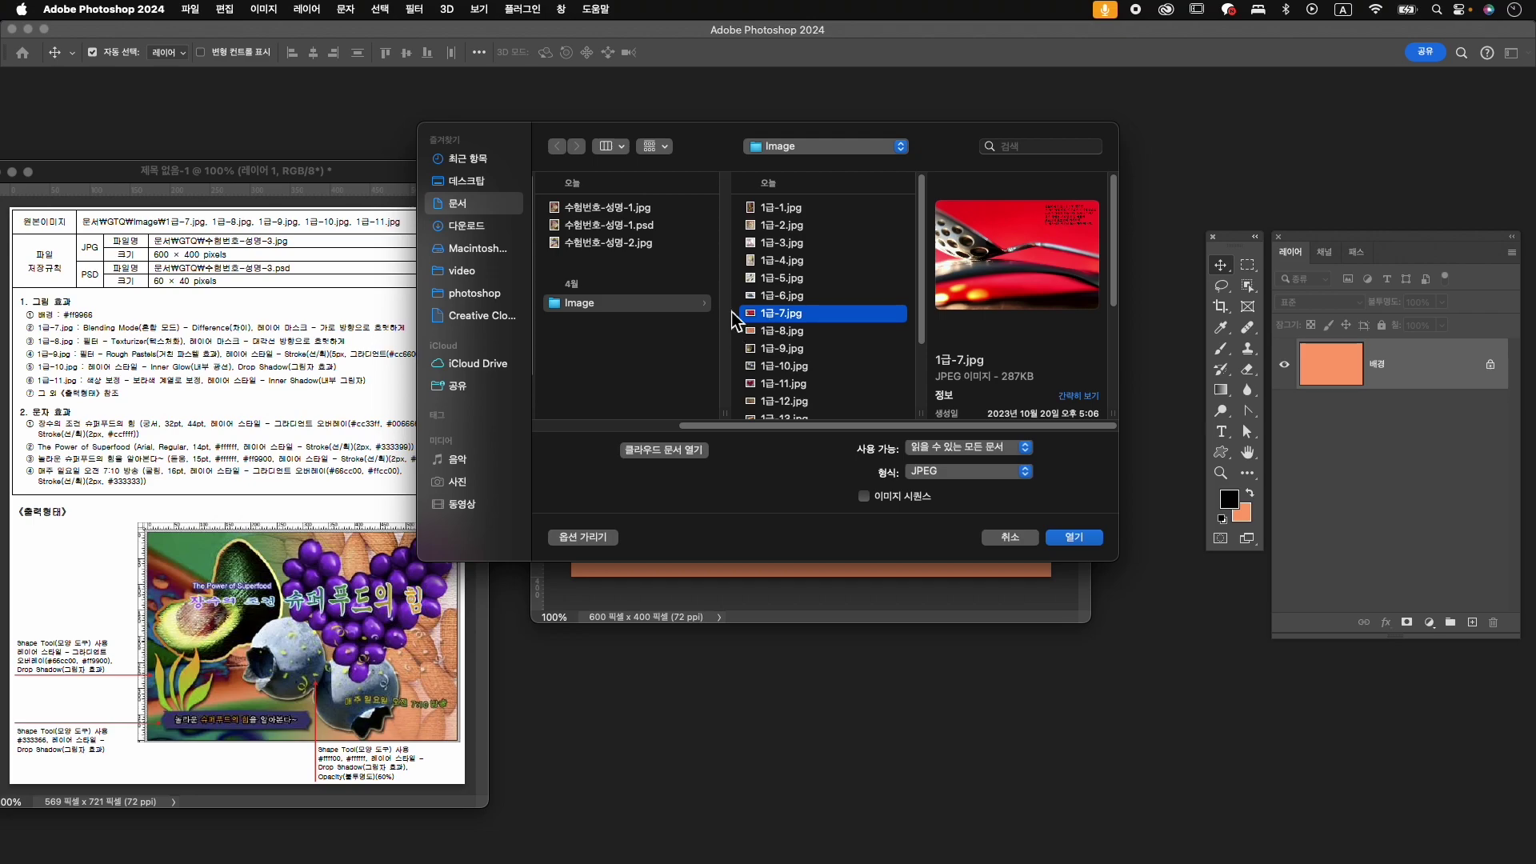
scroll(787, 317, "down", 5)
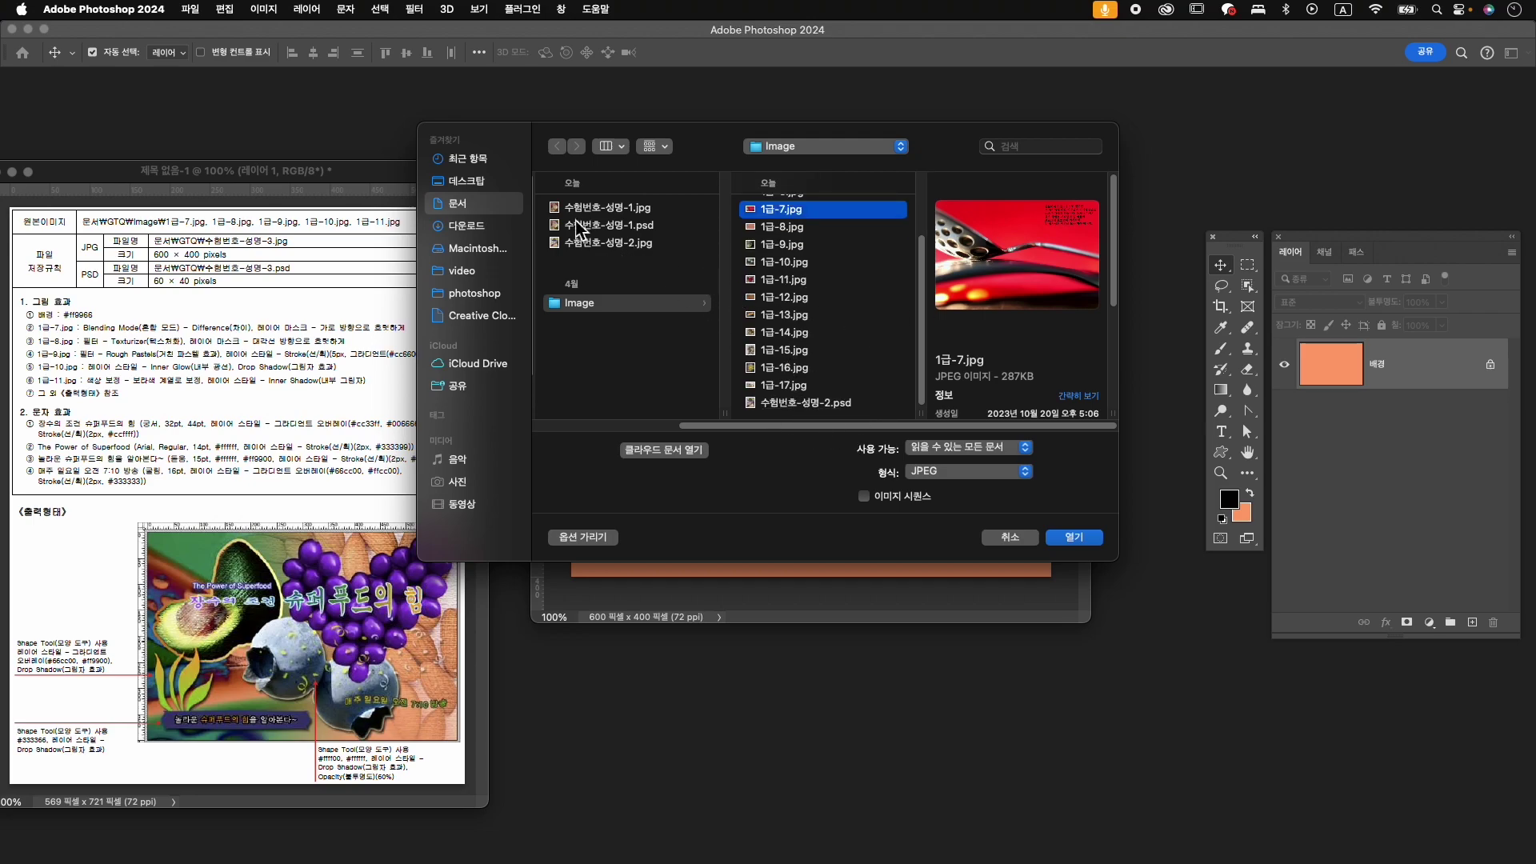
scroll(783, 320, "up", 5)
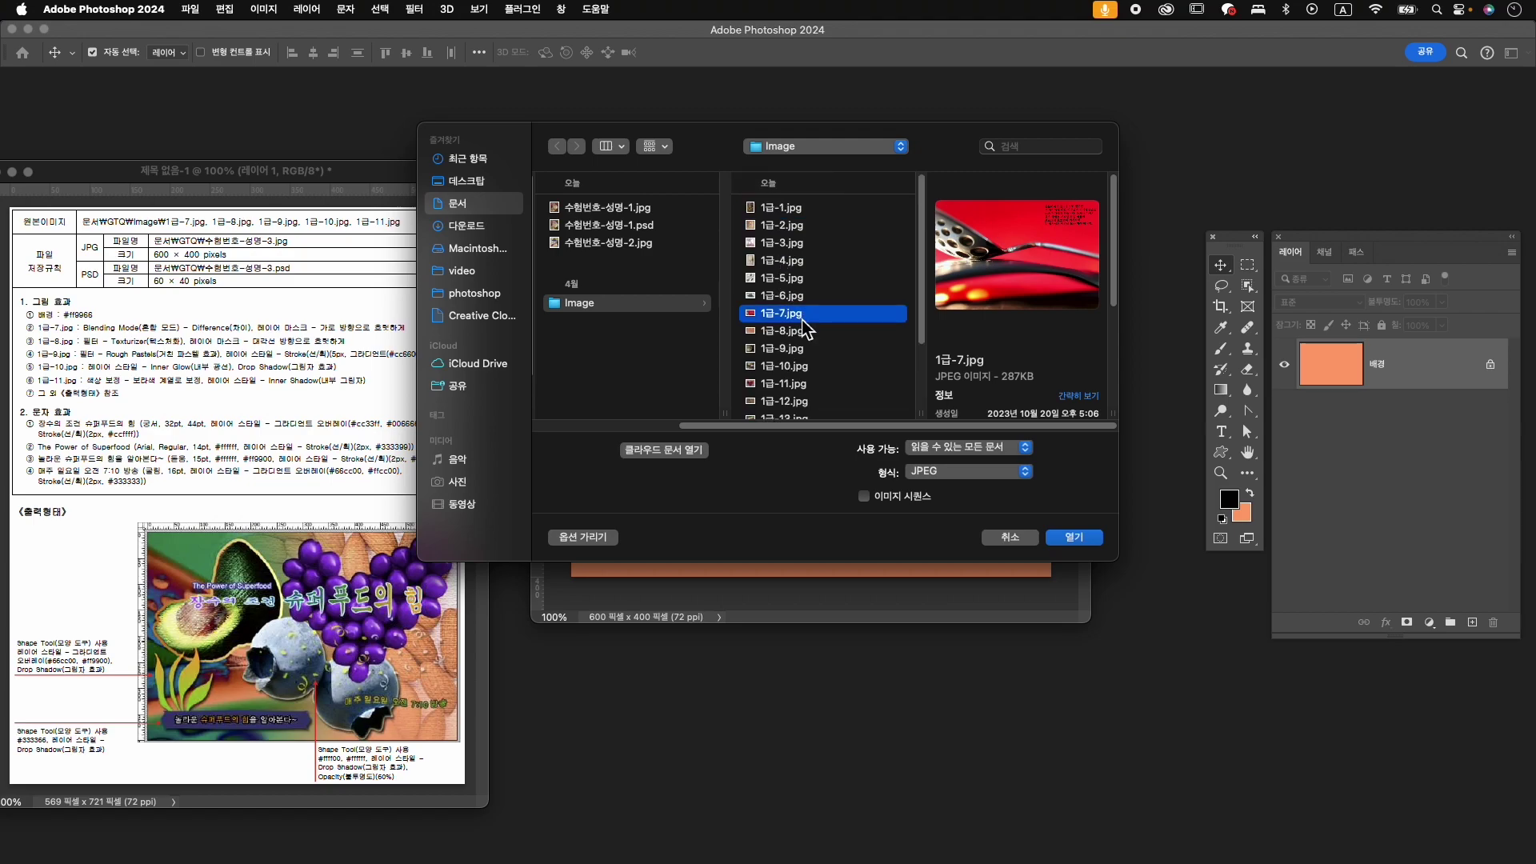
left_click(1074, 537)
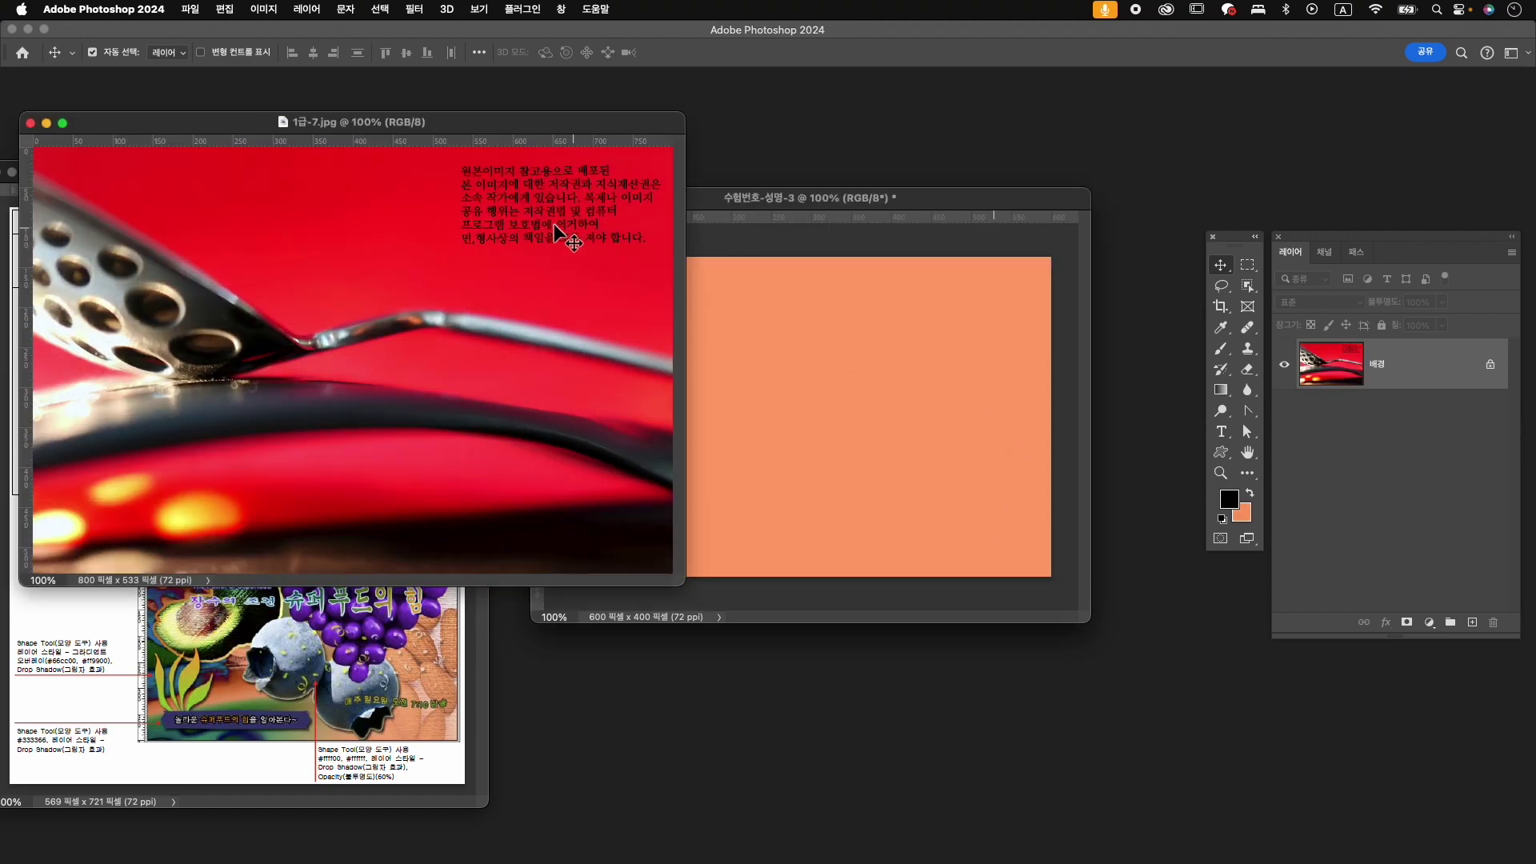
left_click_drag(415, 138, 877, 134)
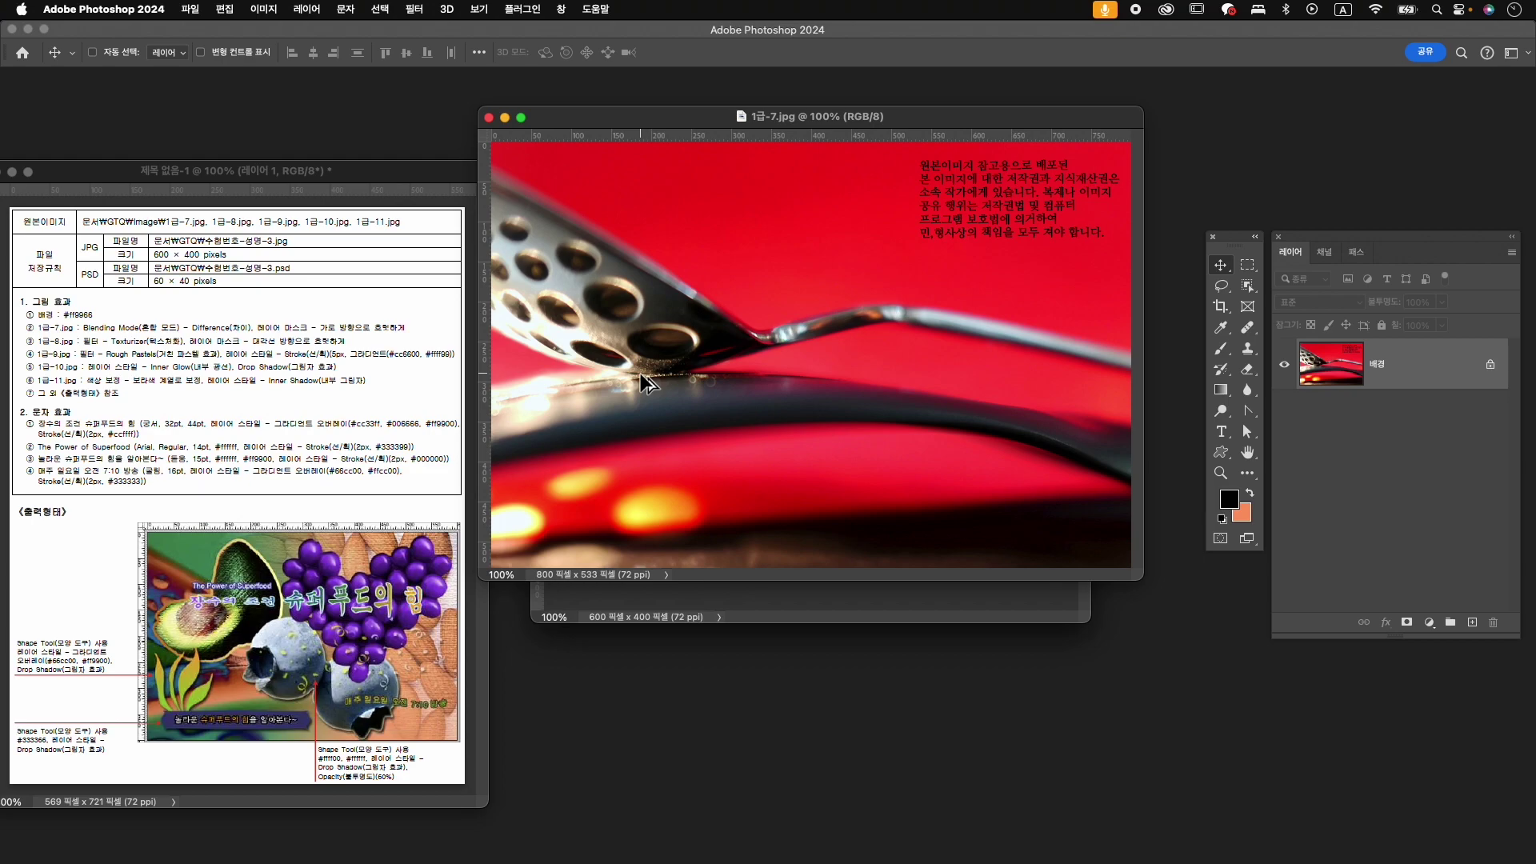
- Resize 1급-7.jpg to 600 × 400 pixels, copy it onto the 수험번호-성명-3 canvas, and close the source without saving
key("super+alt+i")
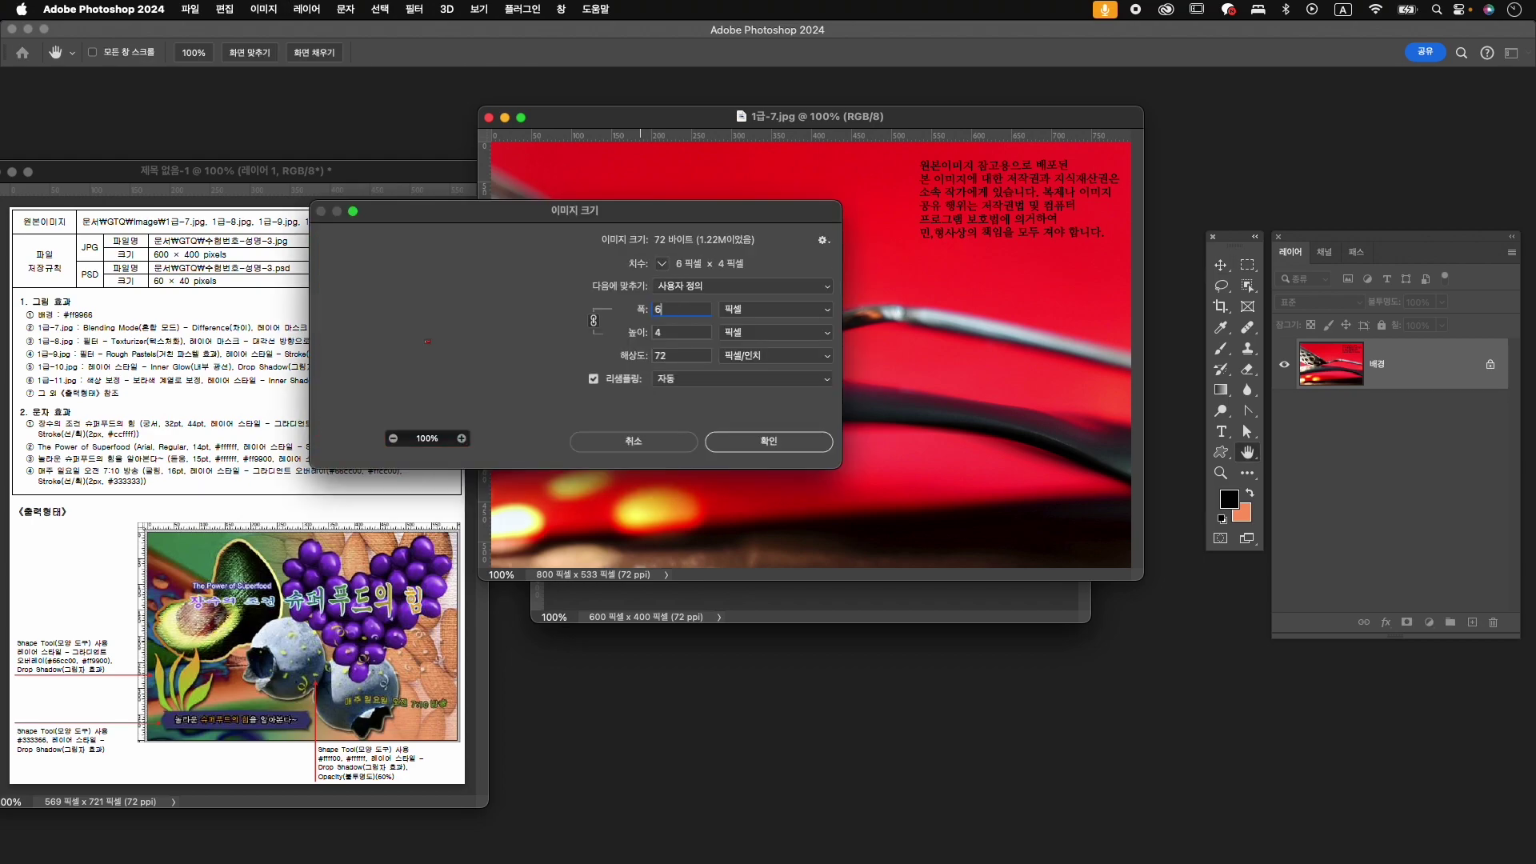
key("Return")
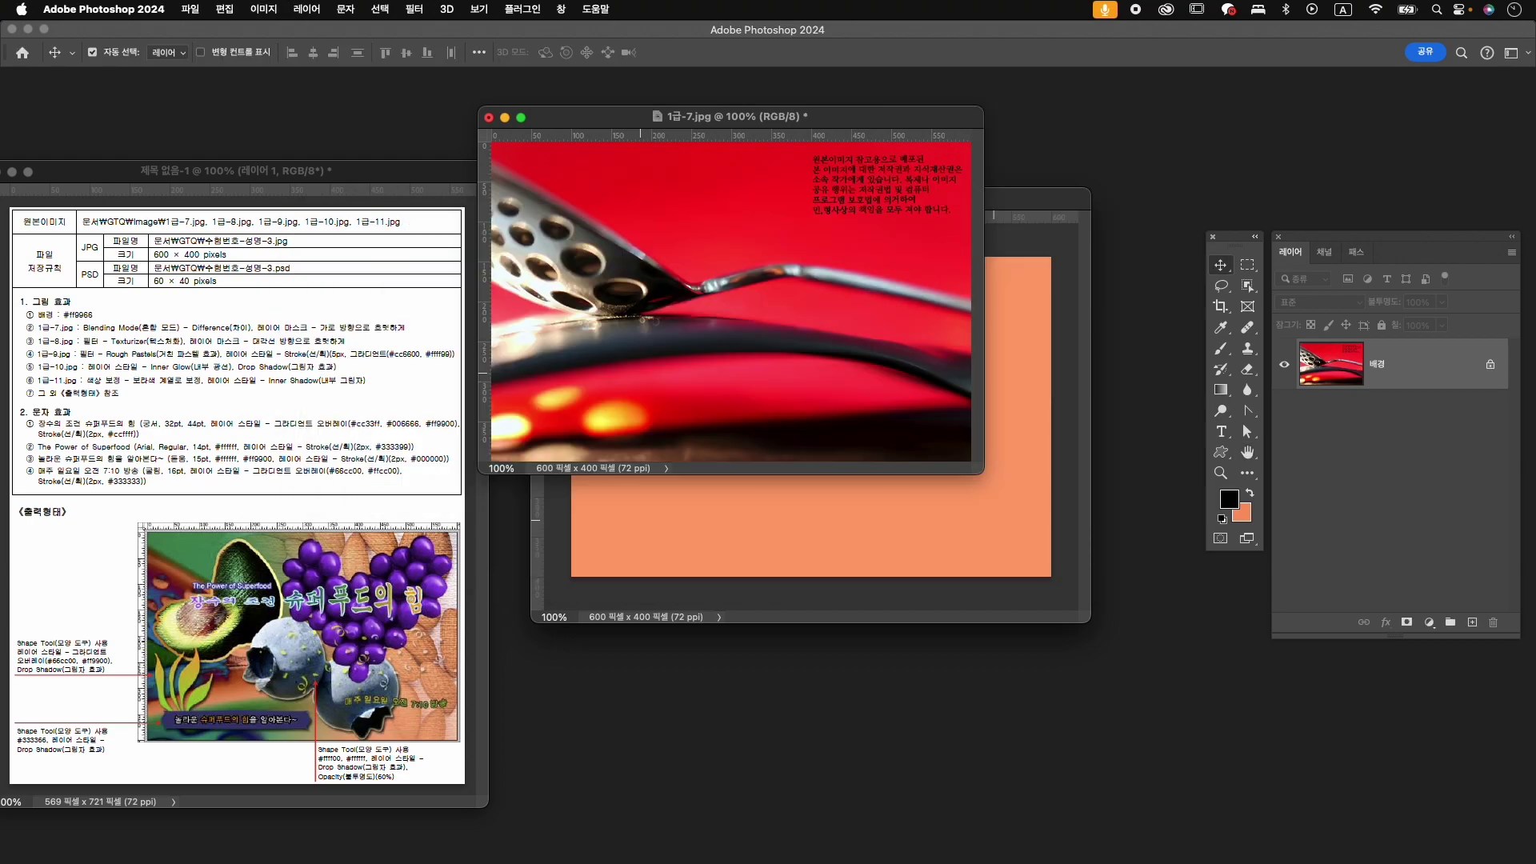
left_click_drag(656, 313, 736, 403)
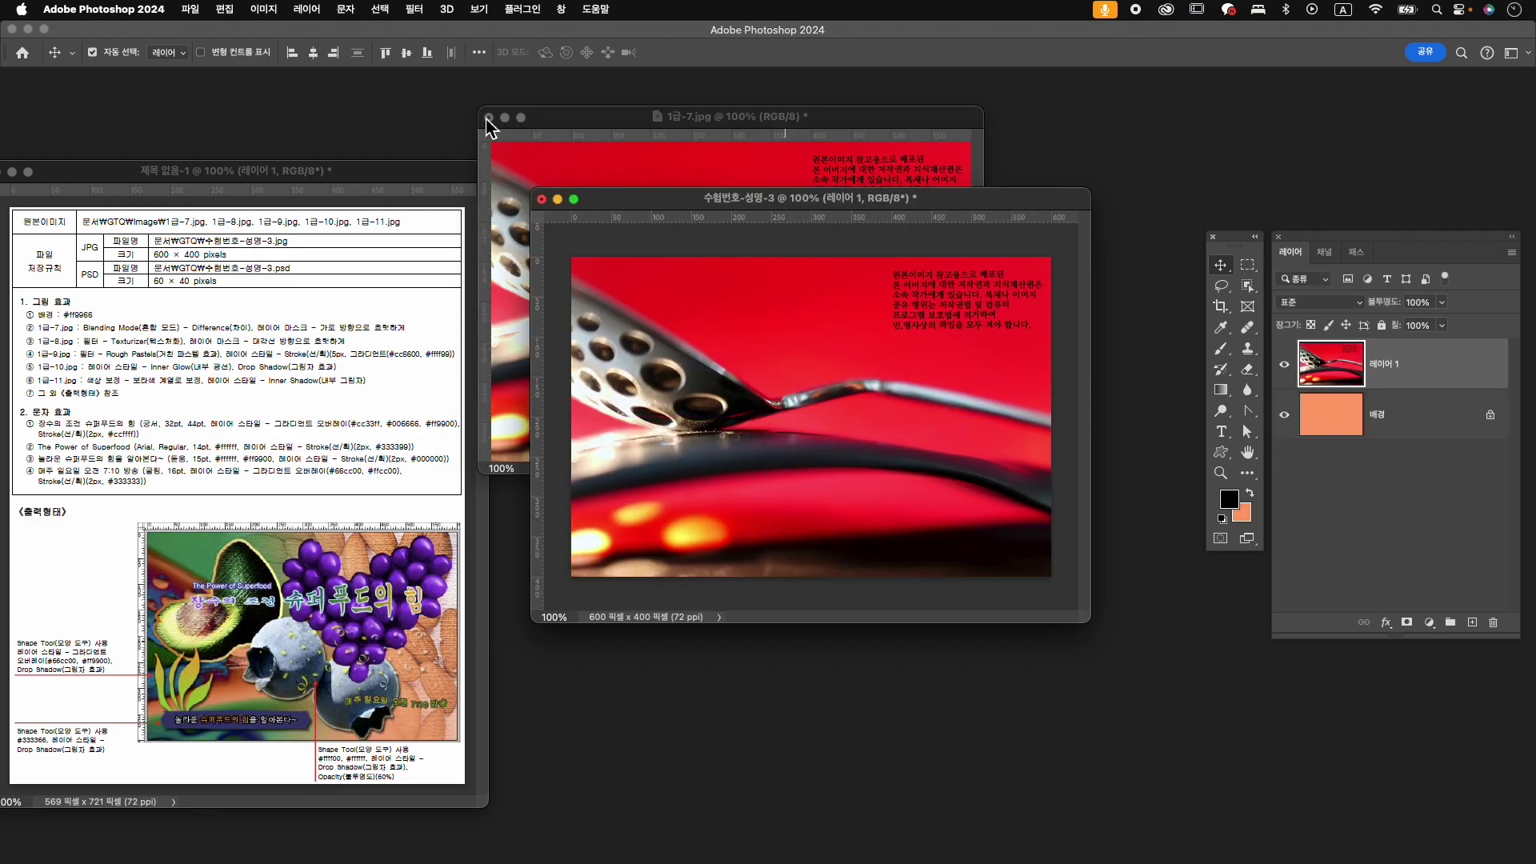
left_click(488, 117)
left_click(772, 356)
- Rename the copied utensil photo's layer to 1-7 and set its blending mode to Difference (차이)
double_click(1384, 365)
type("1-7")
key("Return")
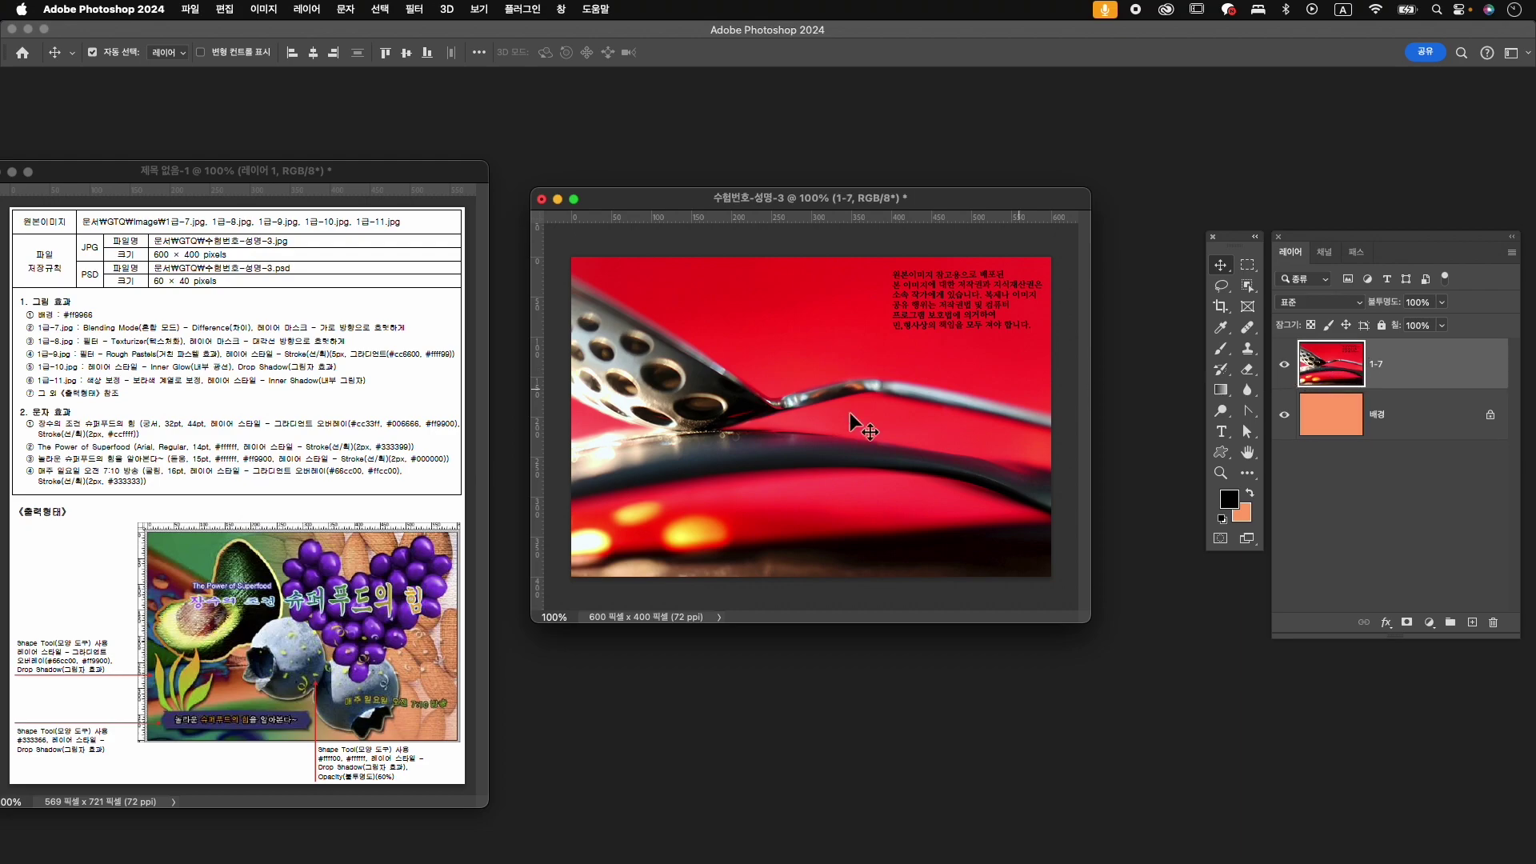
left_click(1355, 303)
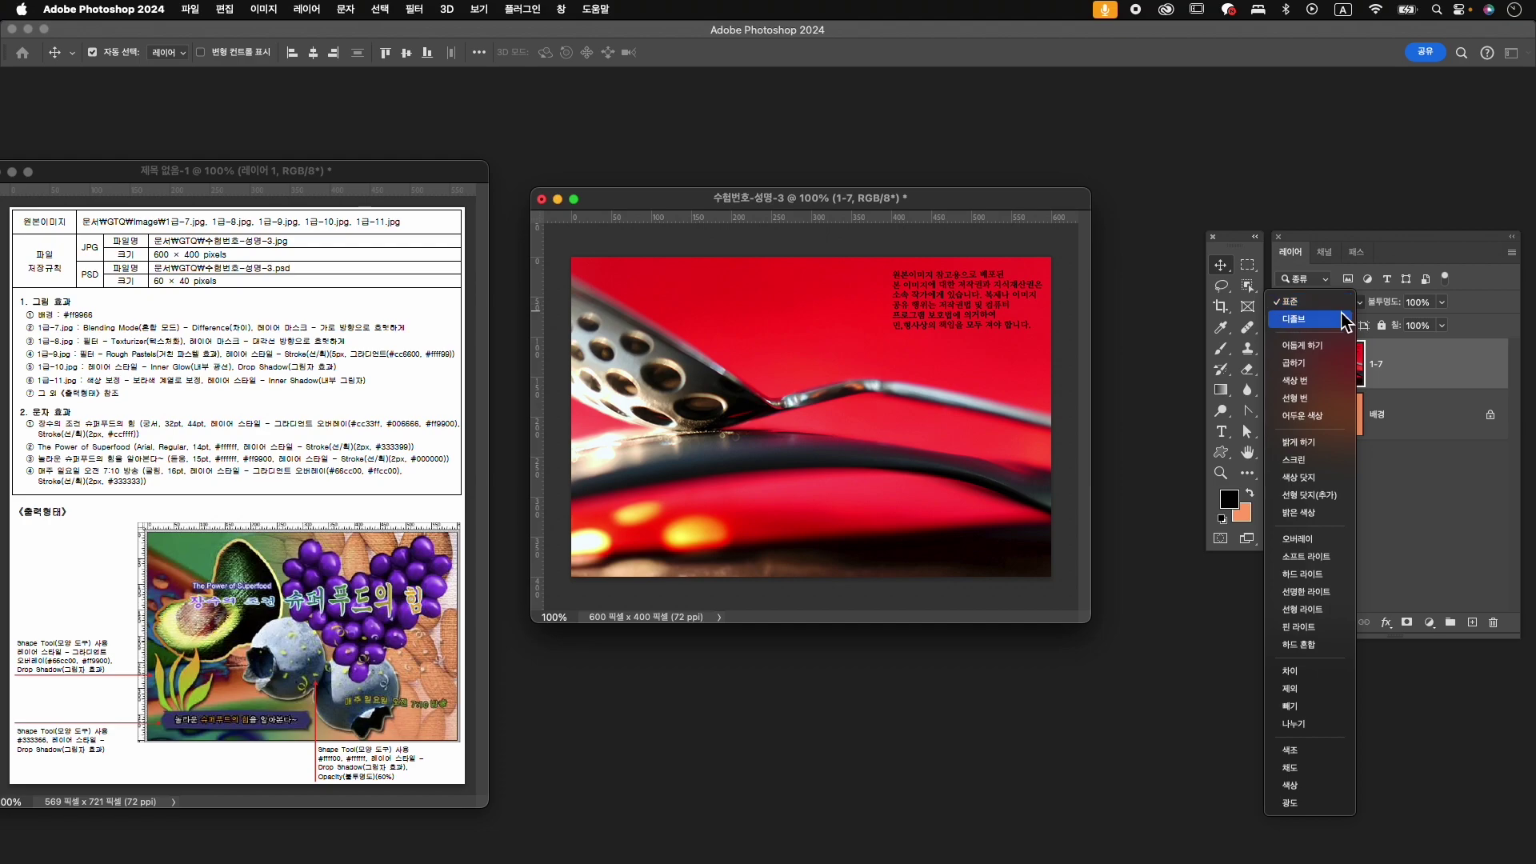
left_click(1312, 674)
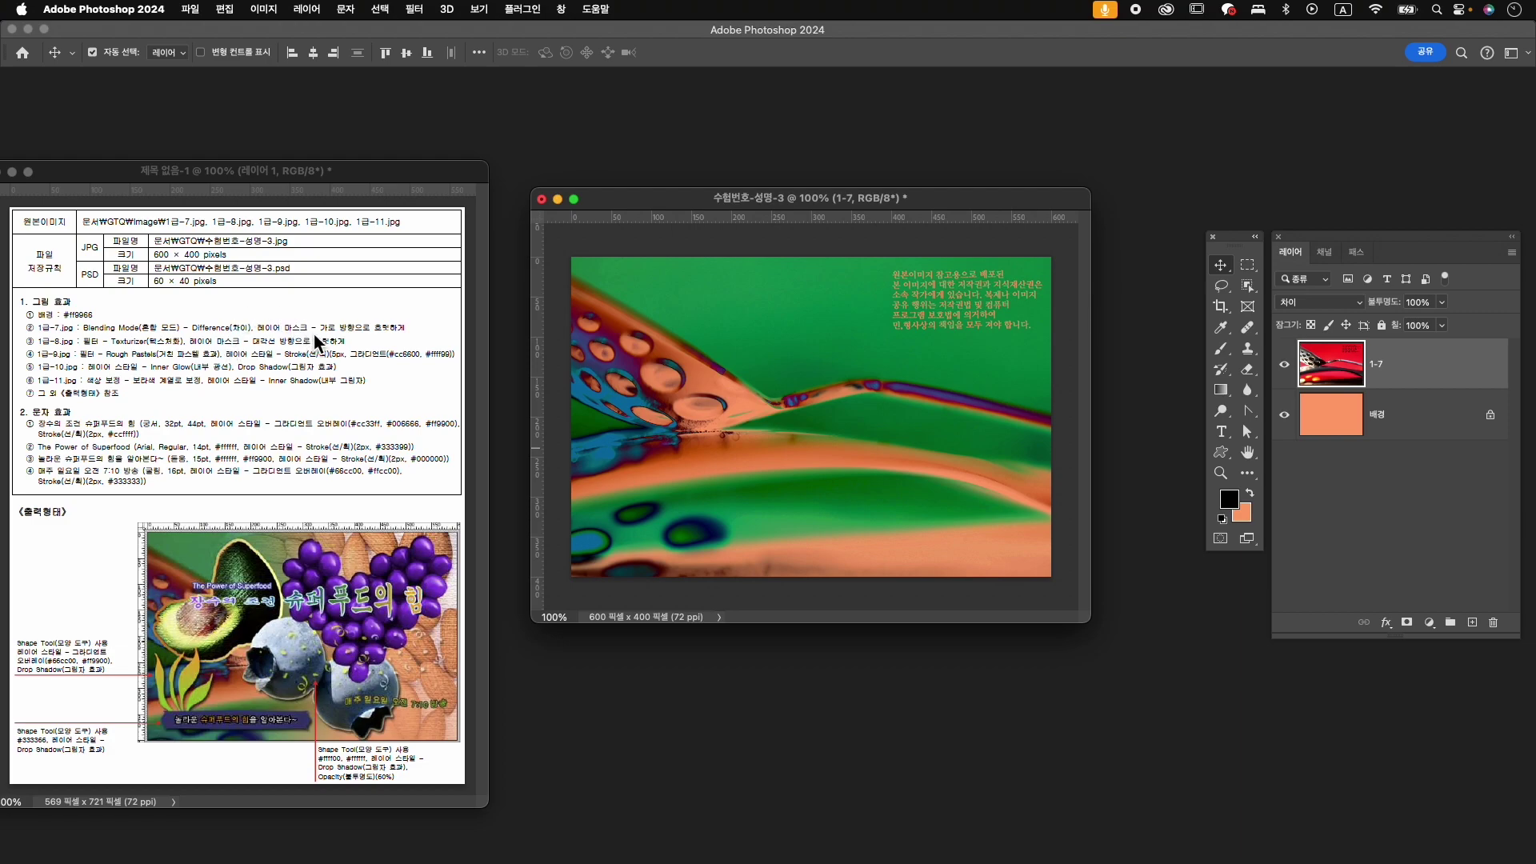
- Add a layer mask to layer 1-7 and fade the image out horizontally toward the right with a linear black-and-white gradient across the middle
left_click(1406, 624)
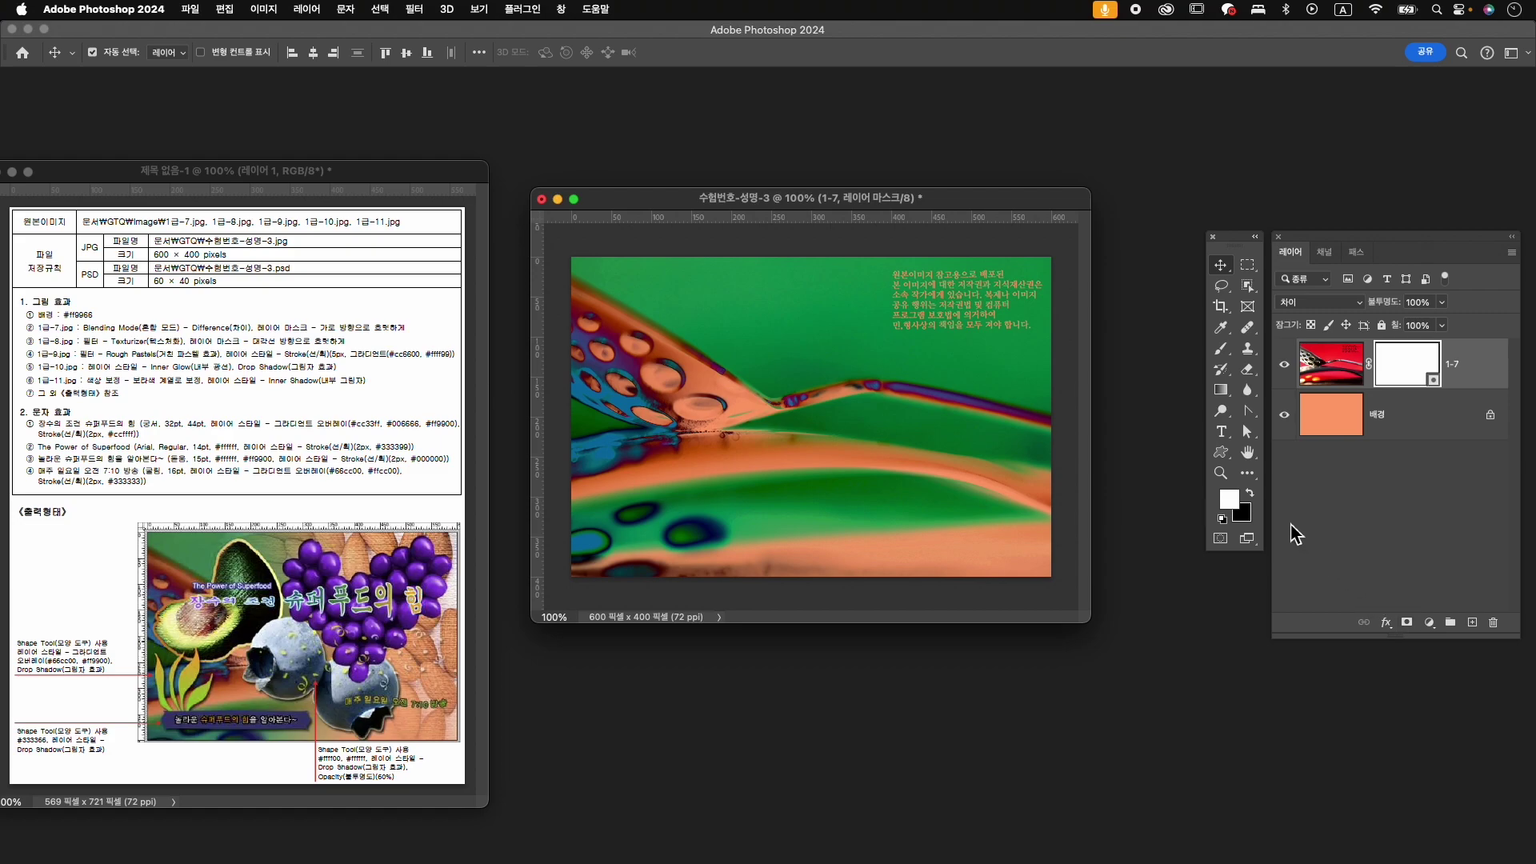
key("g")
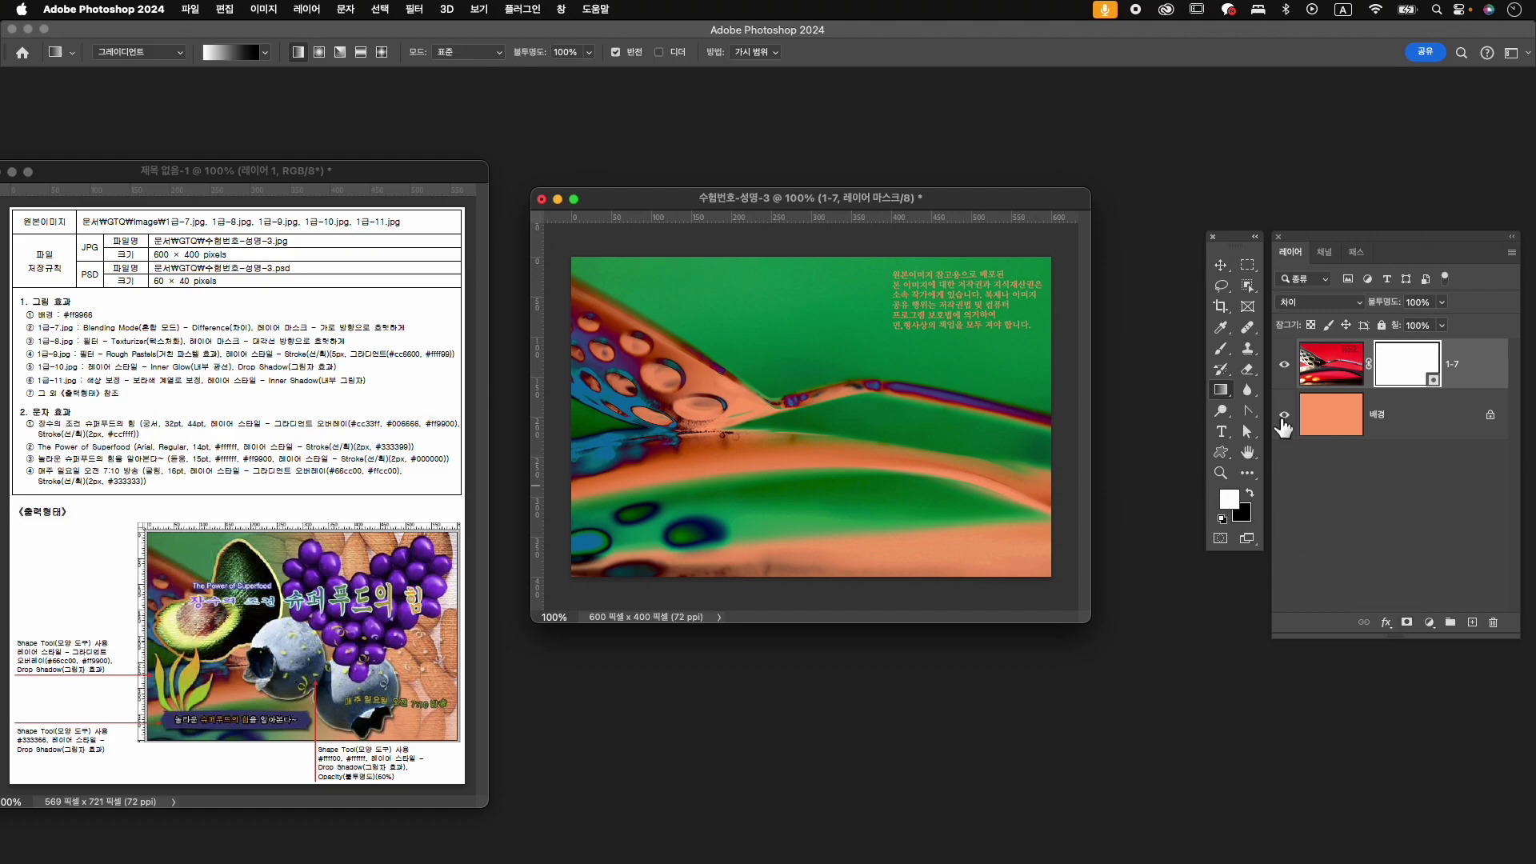
right_click(1215, 393)
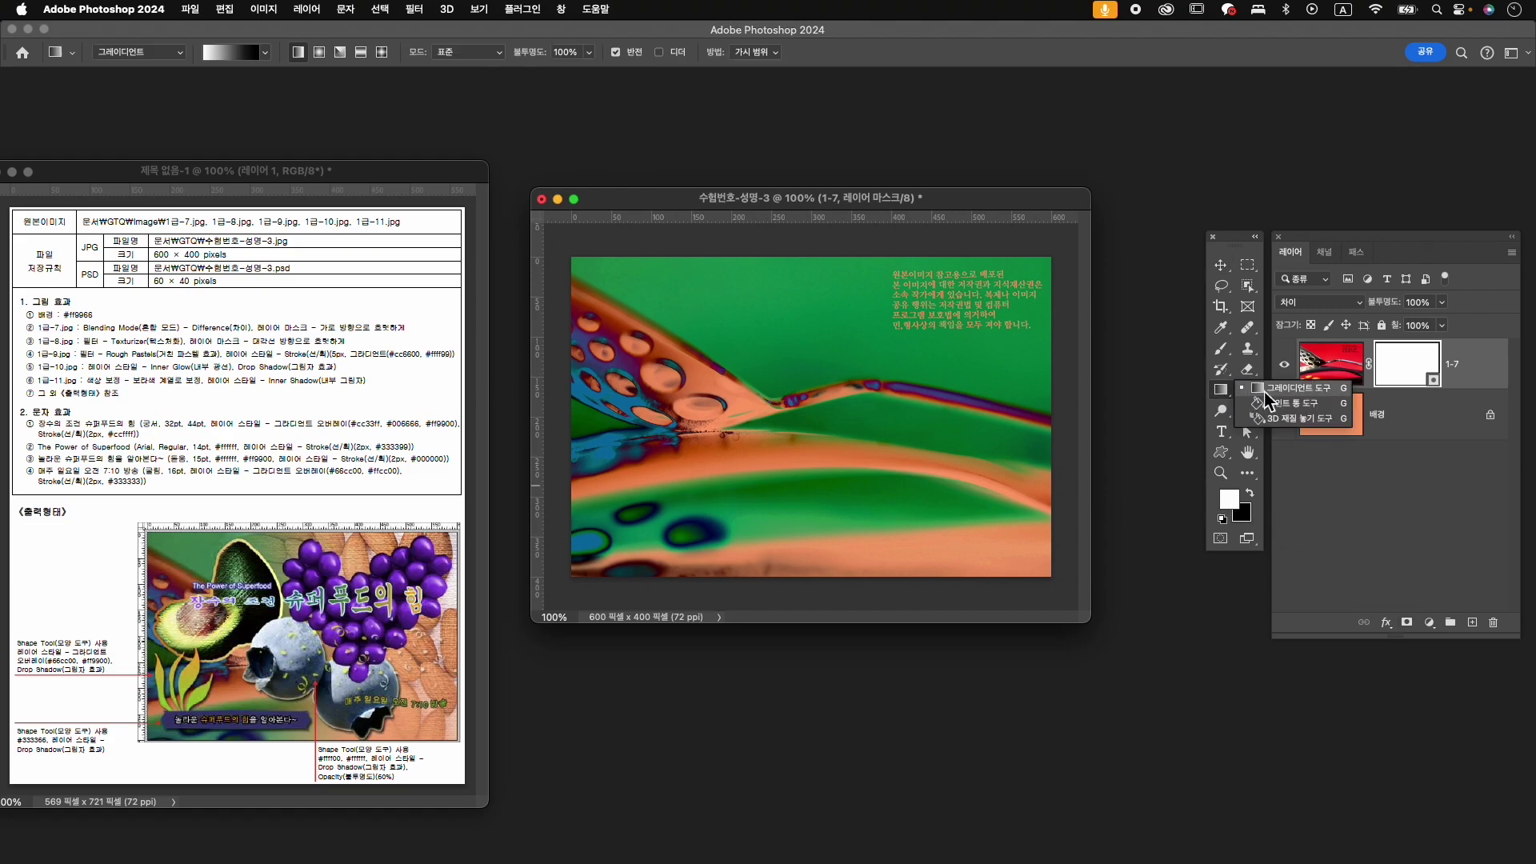
left_click(1266, 390)
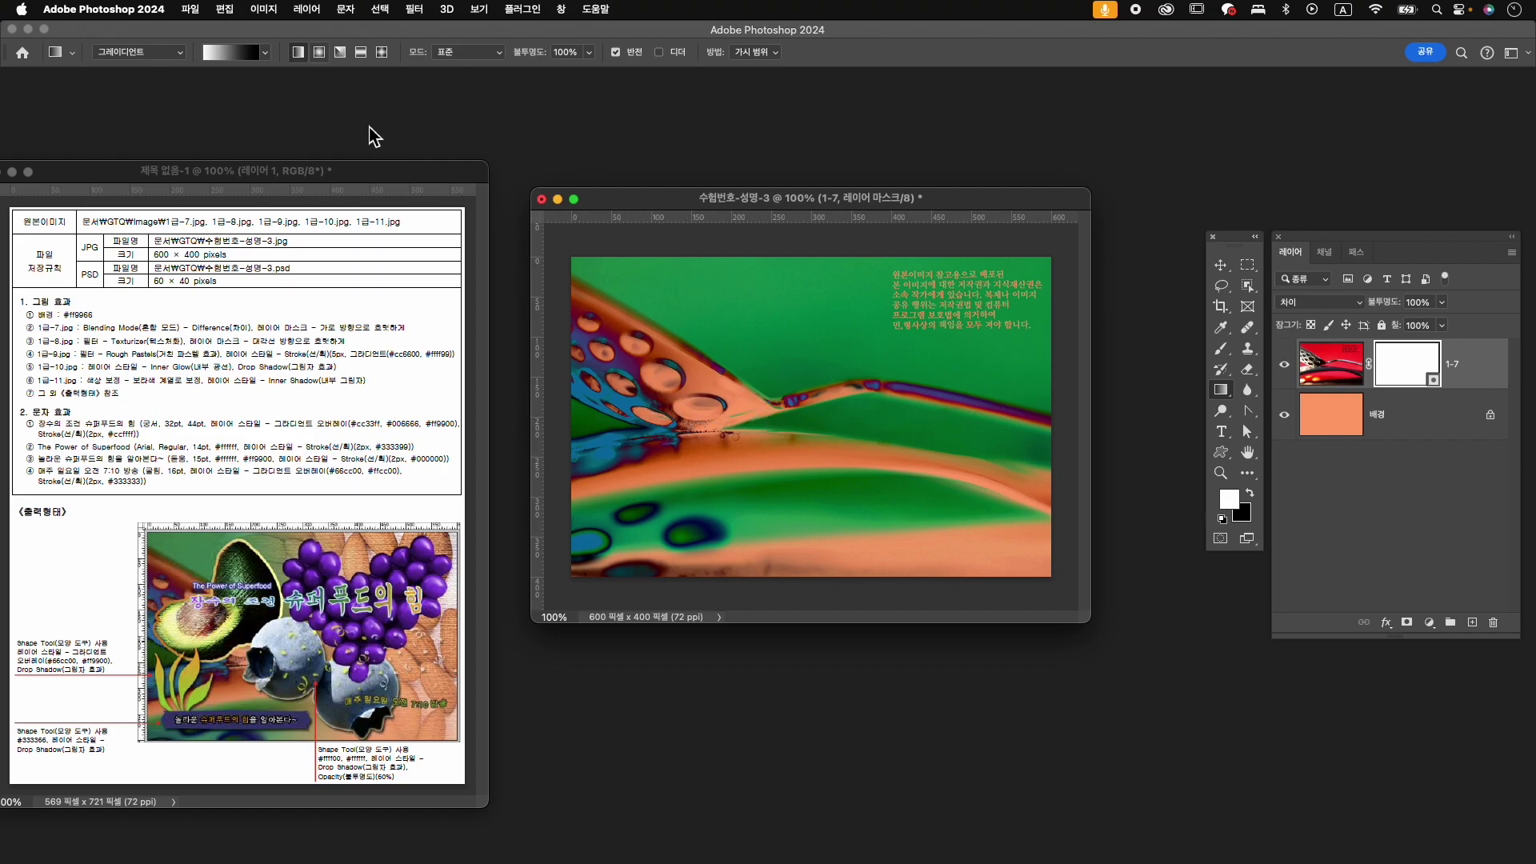
left_click_drag(685, 415, 866, 415)
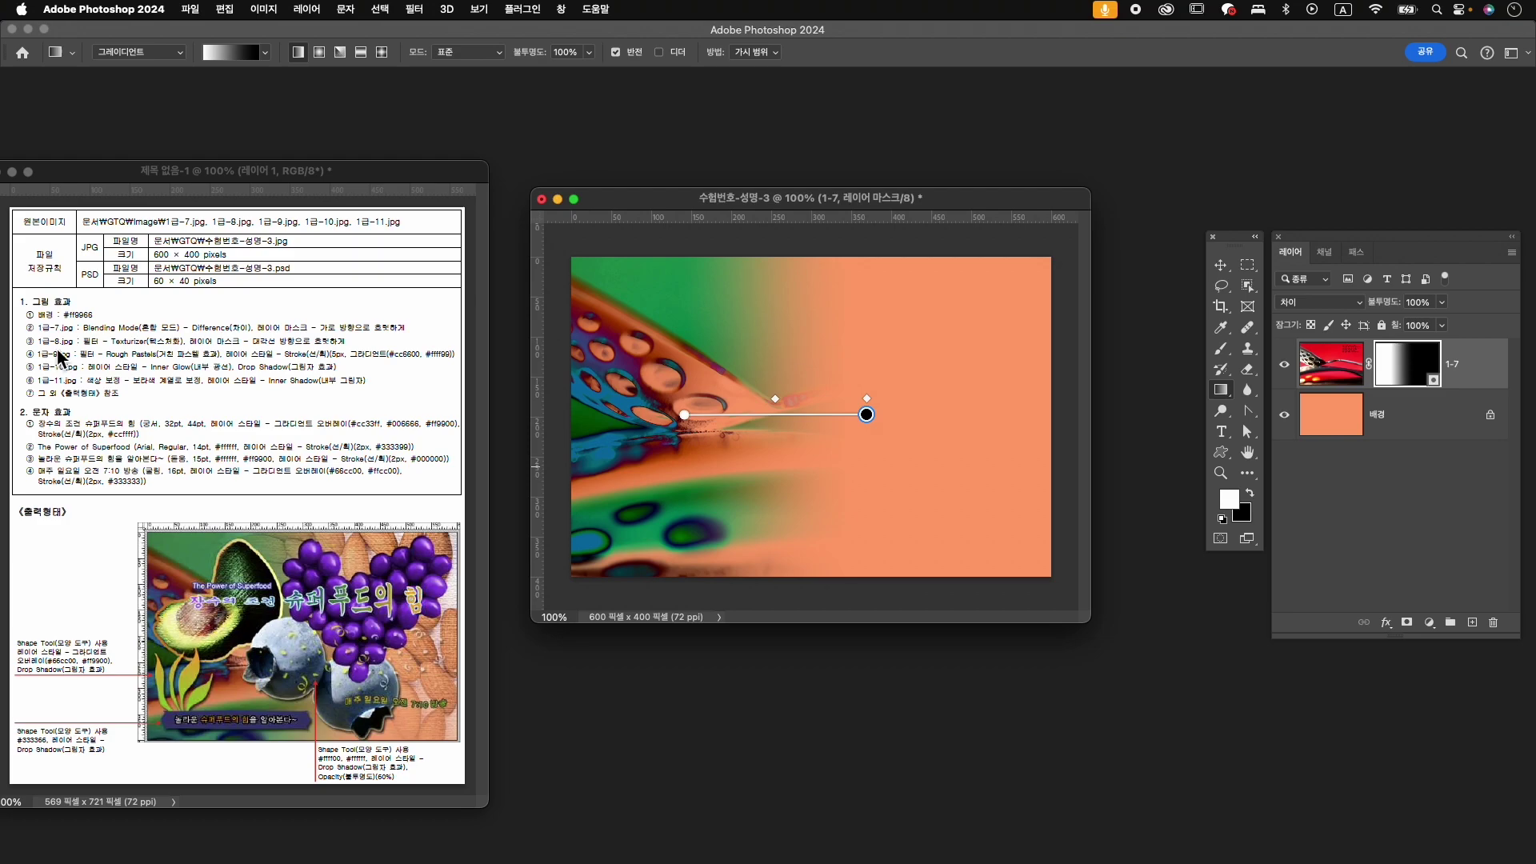
- Open the almond image 1급-8.jpg and move its window beside the exam instructions
key("super+o")
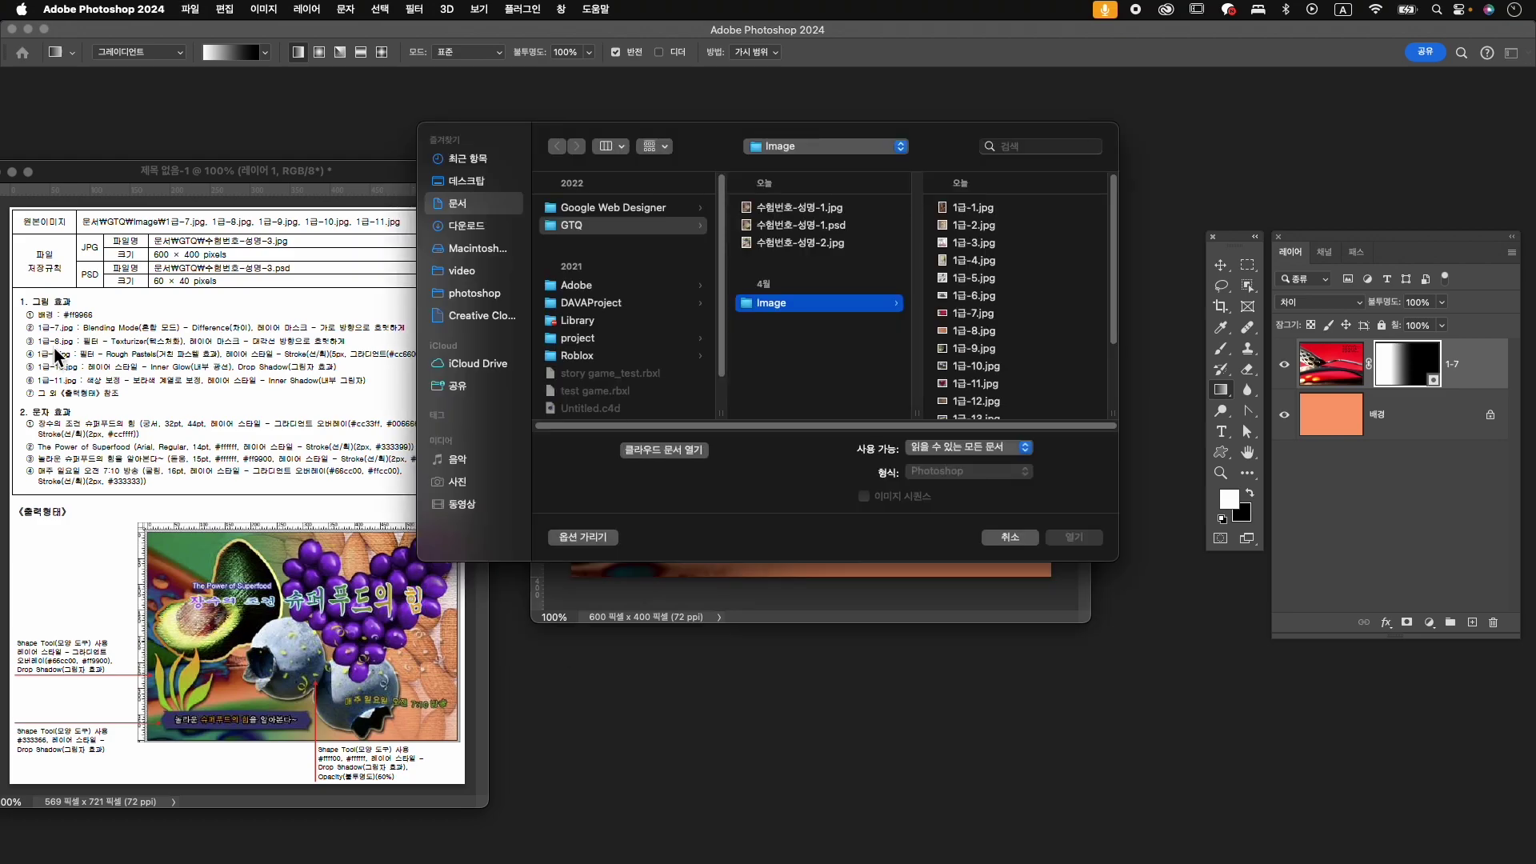
left_click(980, 331)
left_click(1066, 540)
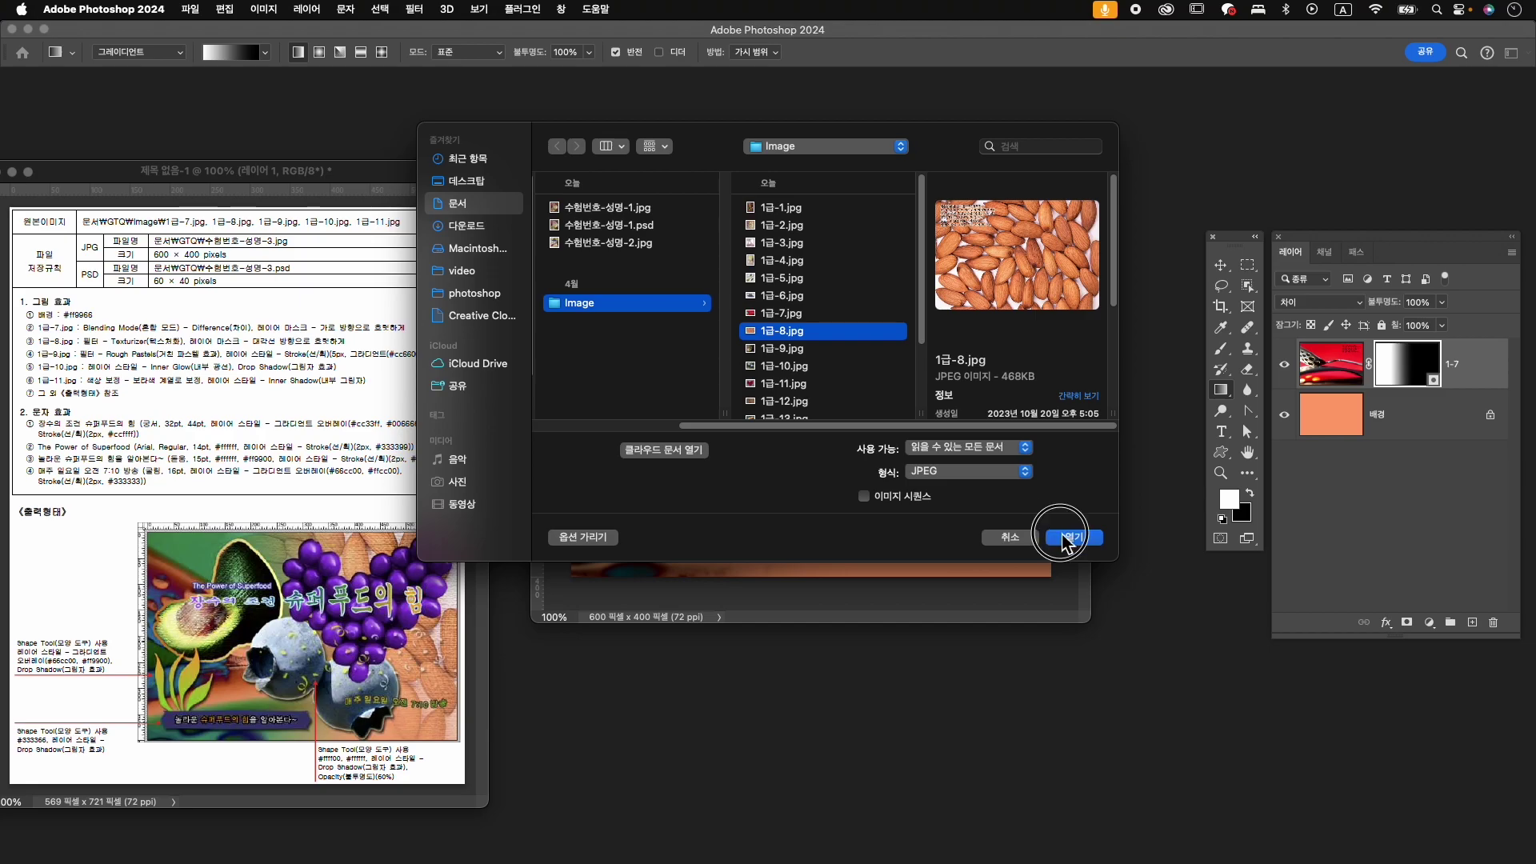
left_click_drag(344, 128, 777, 181)
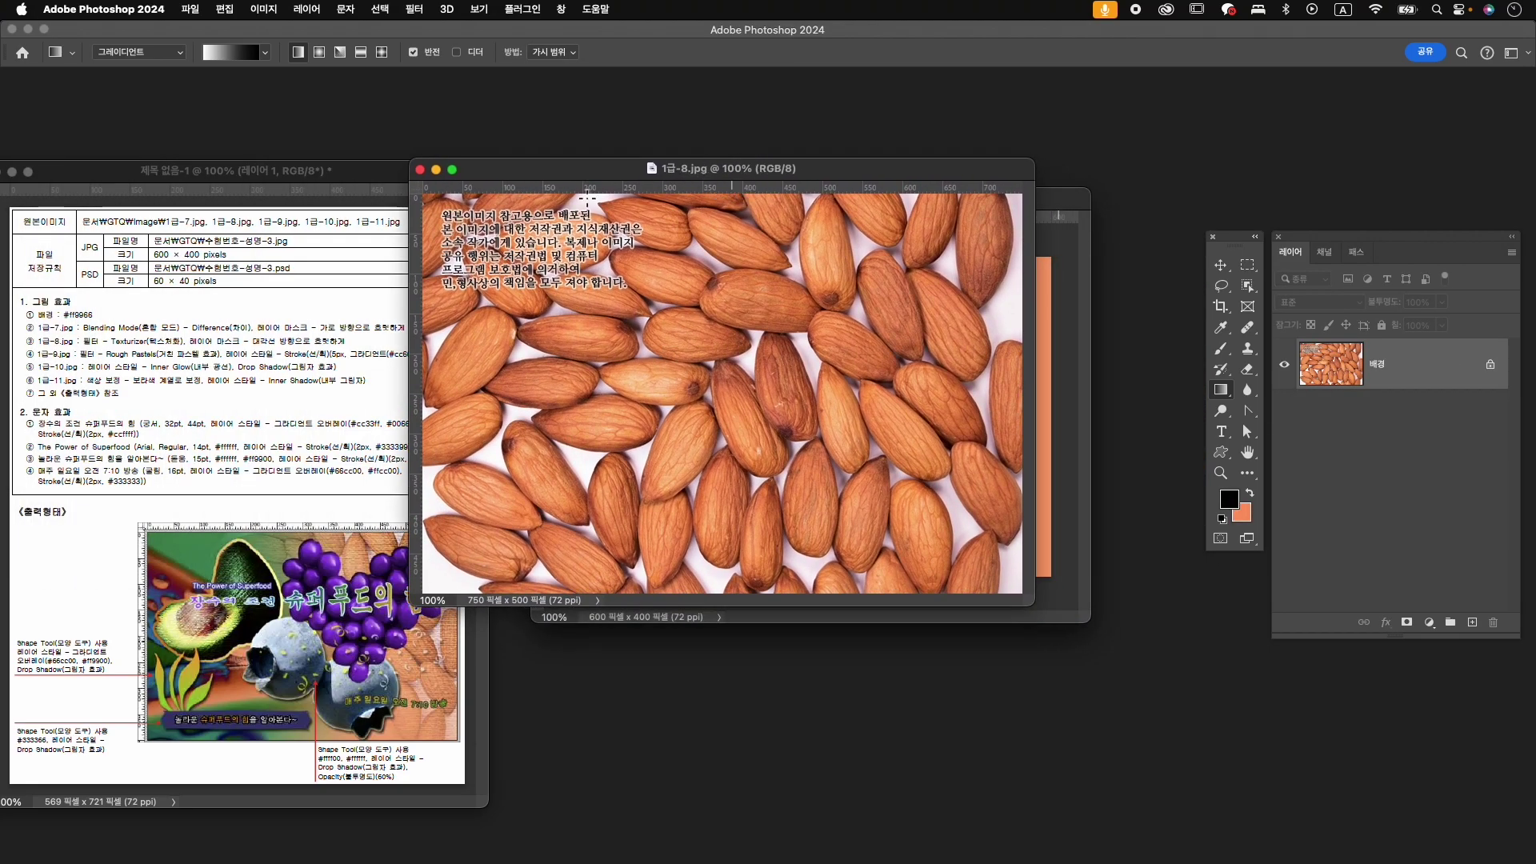
- Apply the Texturizer (텍스처화) filter from the Filter Gallery to the almond image
left_click(415, 9)
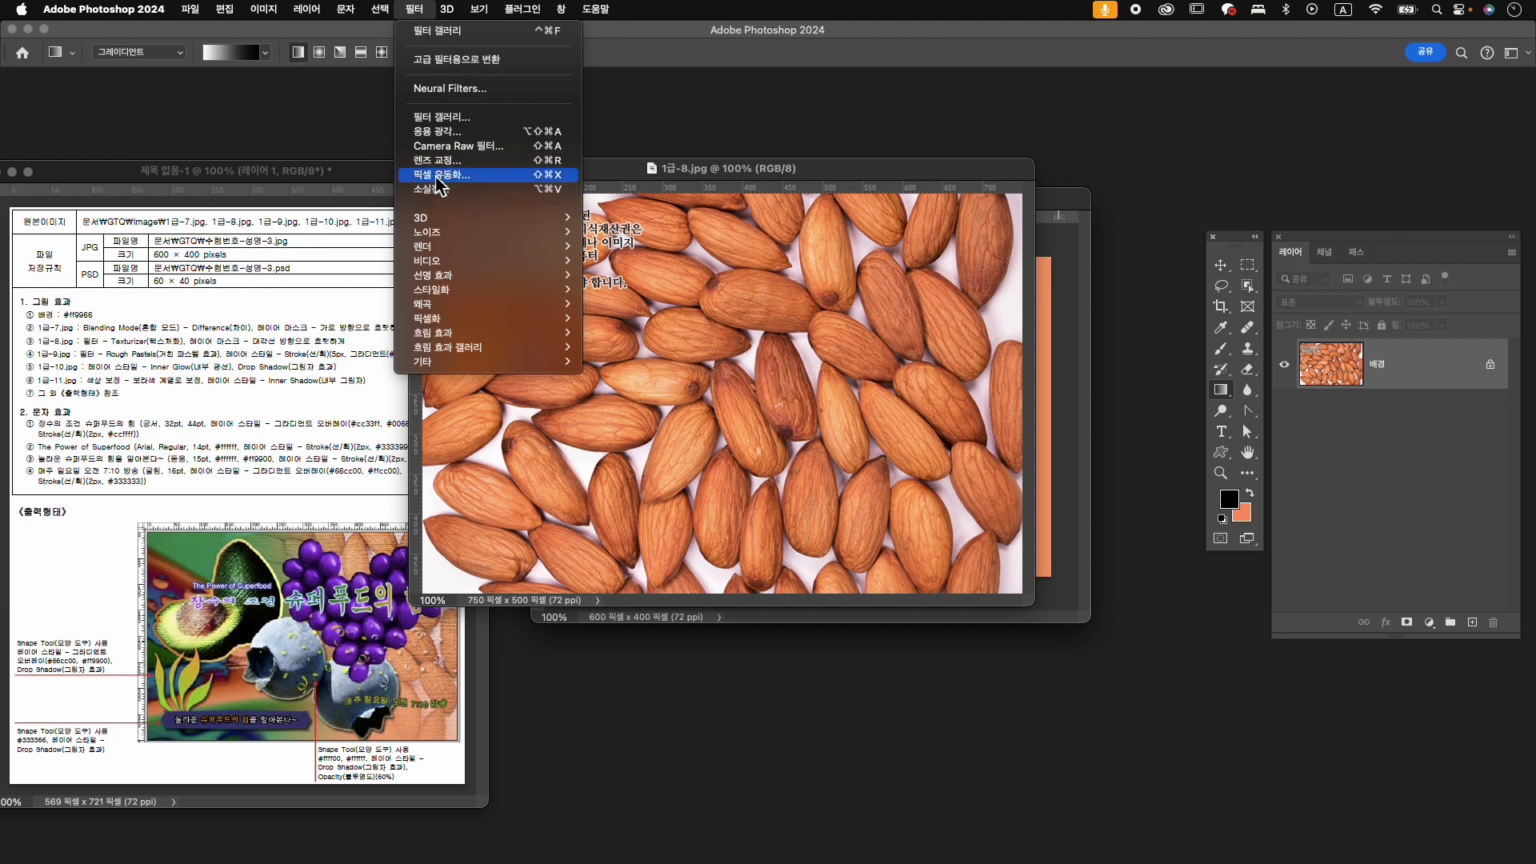
left_click(472, 117)
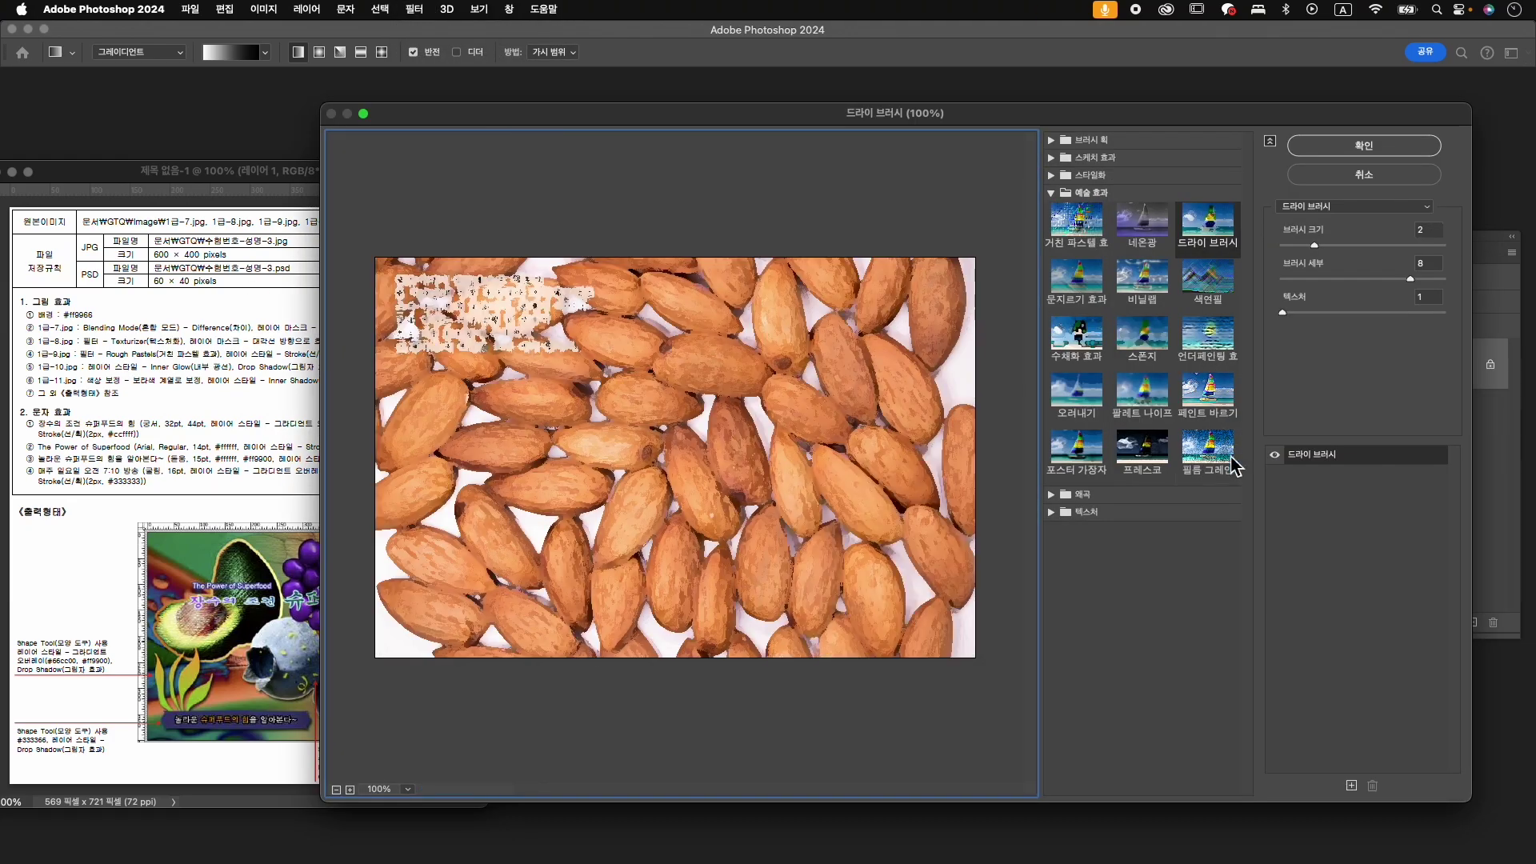
left_click(1058, 517)
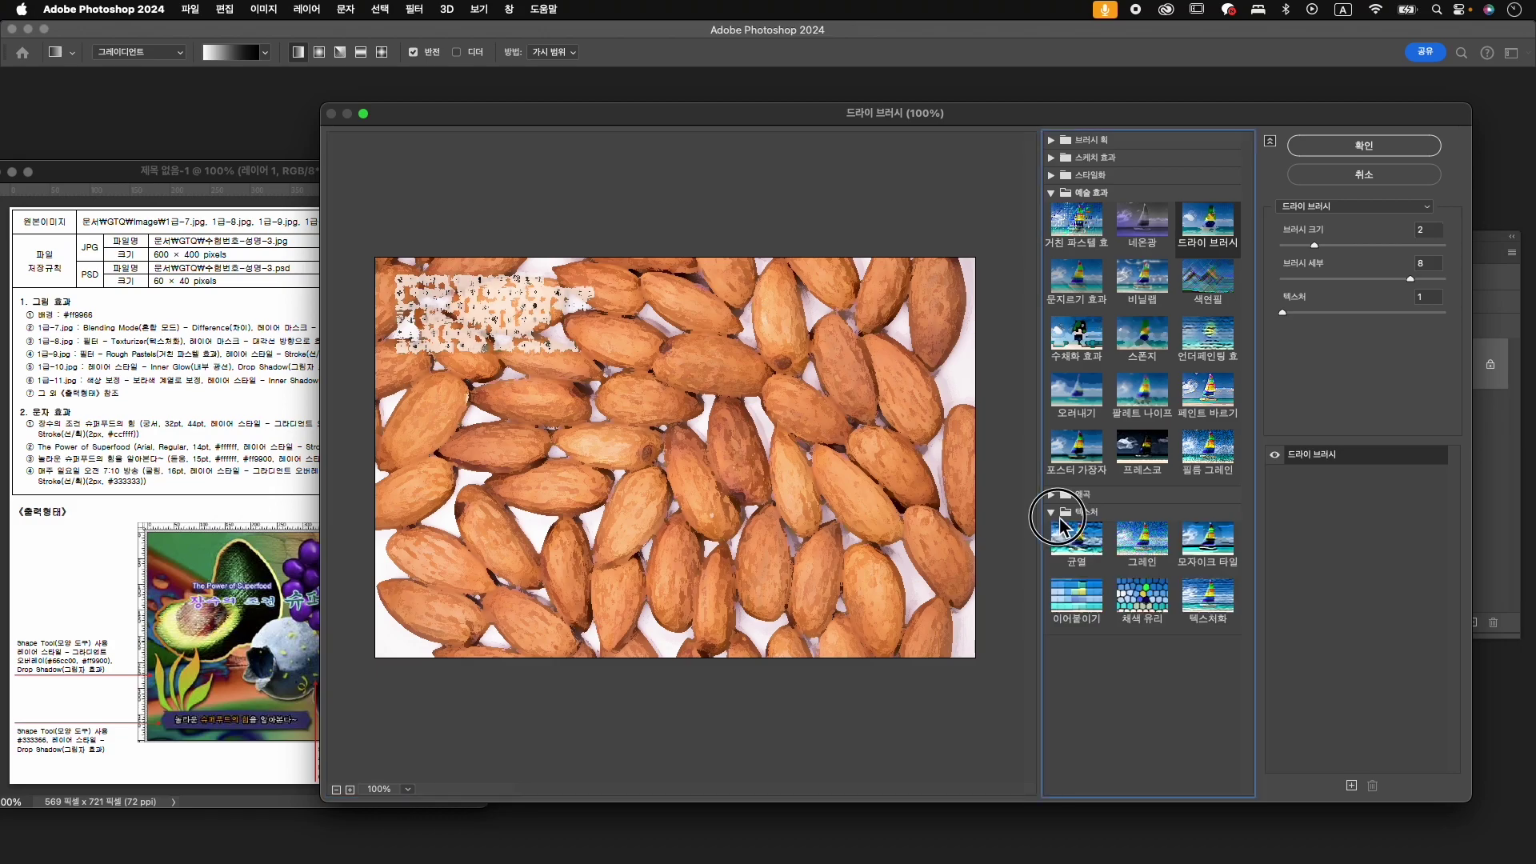
left_click(1207, 608)
left_click(1343, 148)
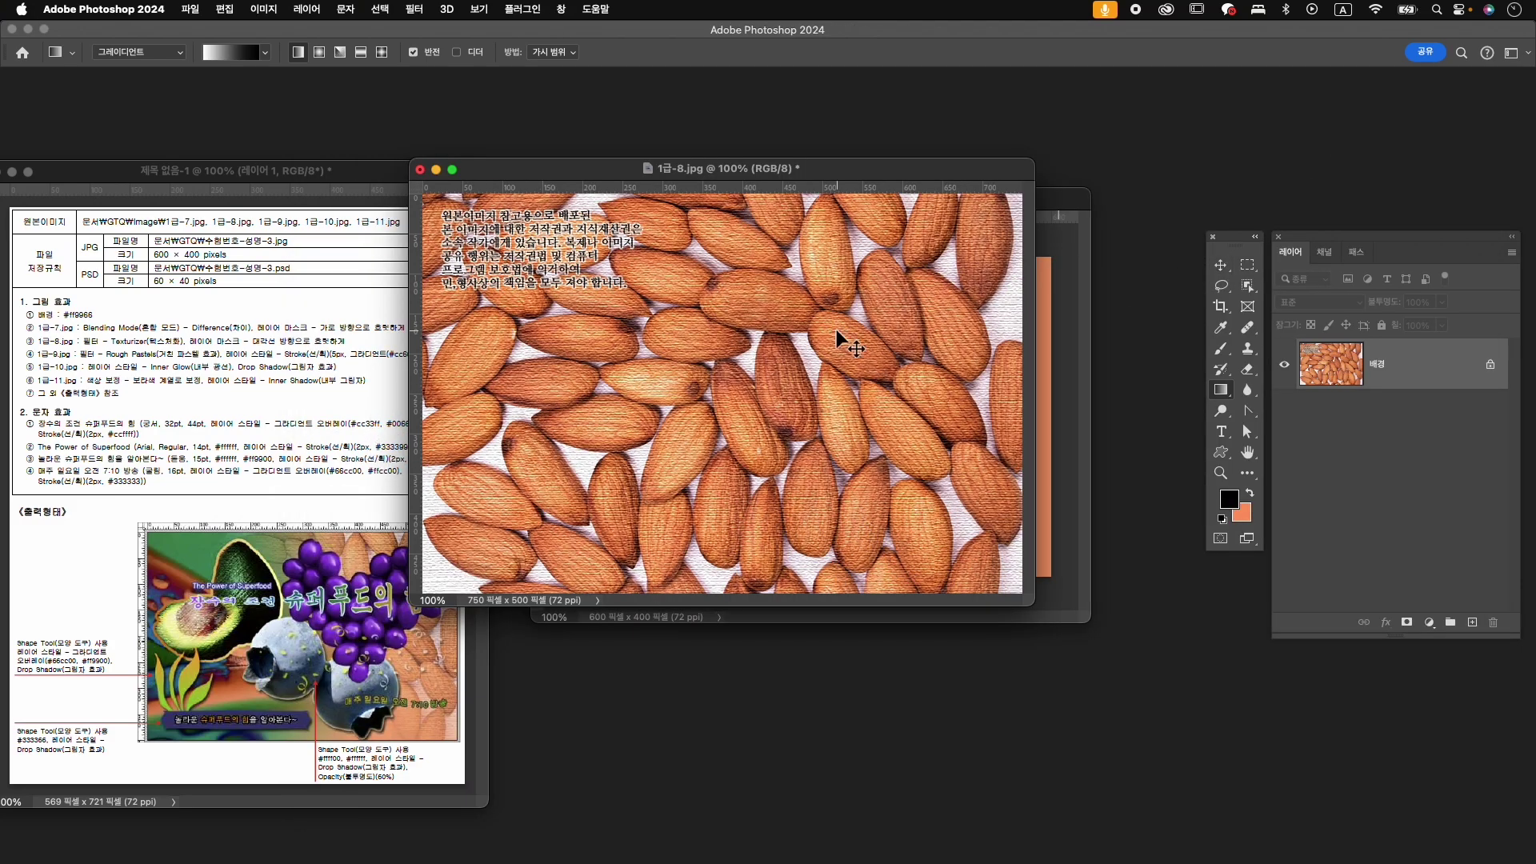
- Resize the almond image to 600 × 400 pixels, copy it into the 수험번호-성명-3 document, and close the source without saving
key("super+alt+i")
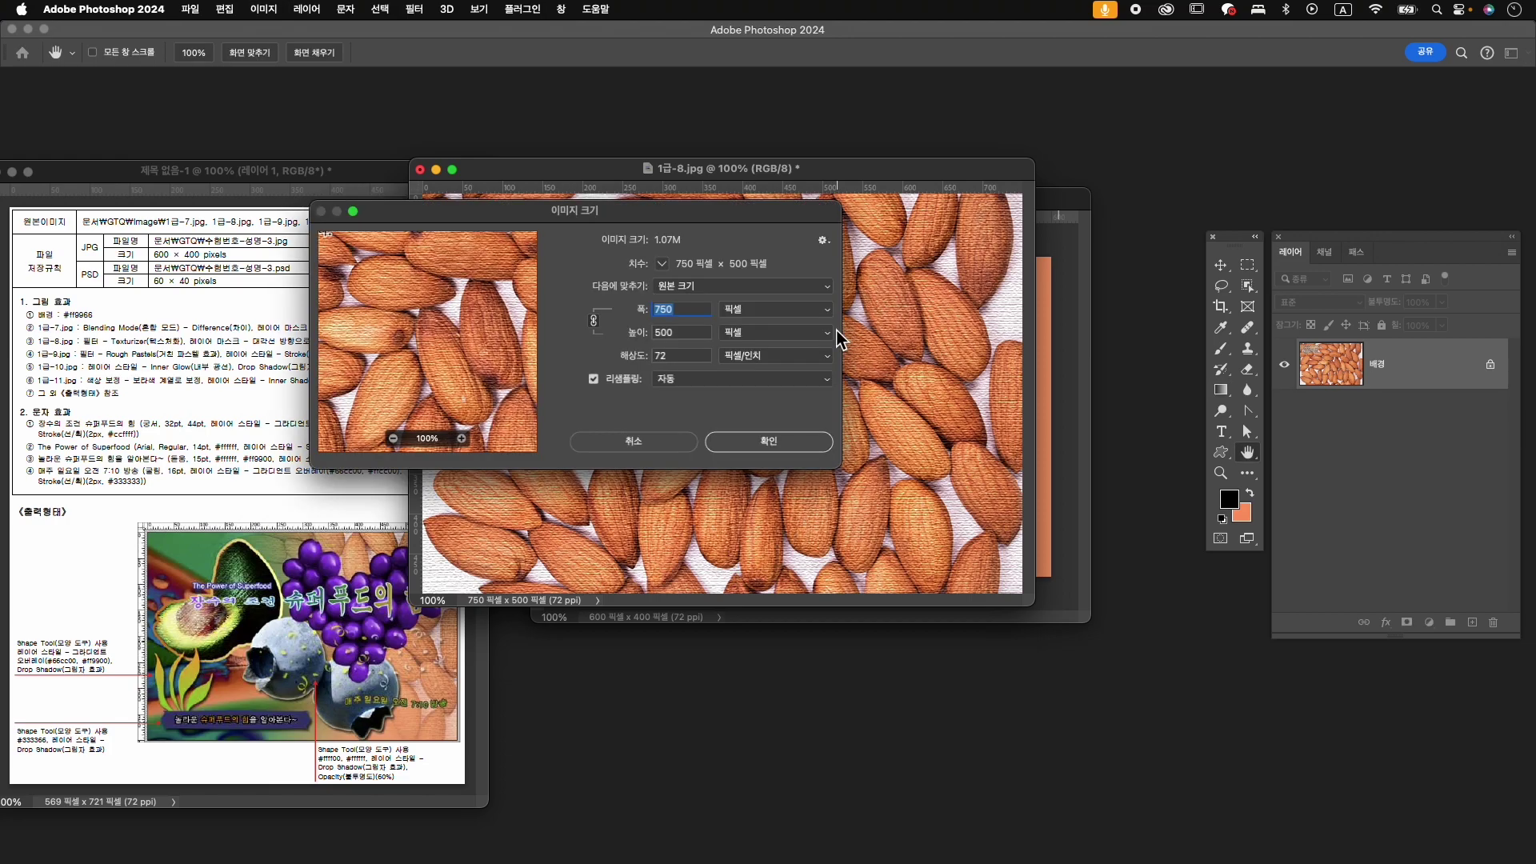
type("600")
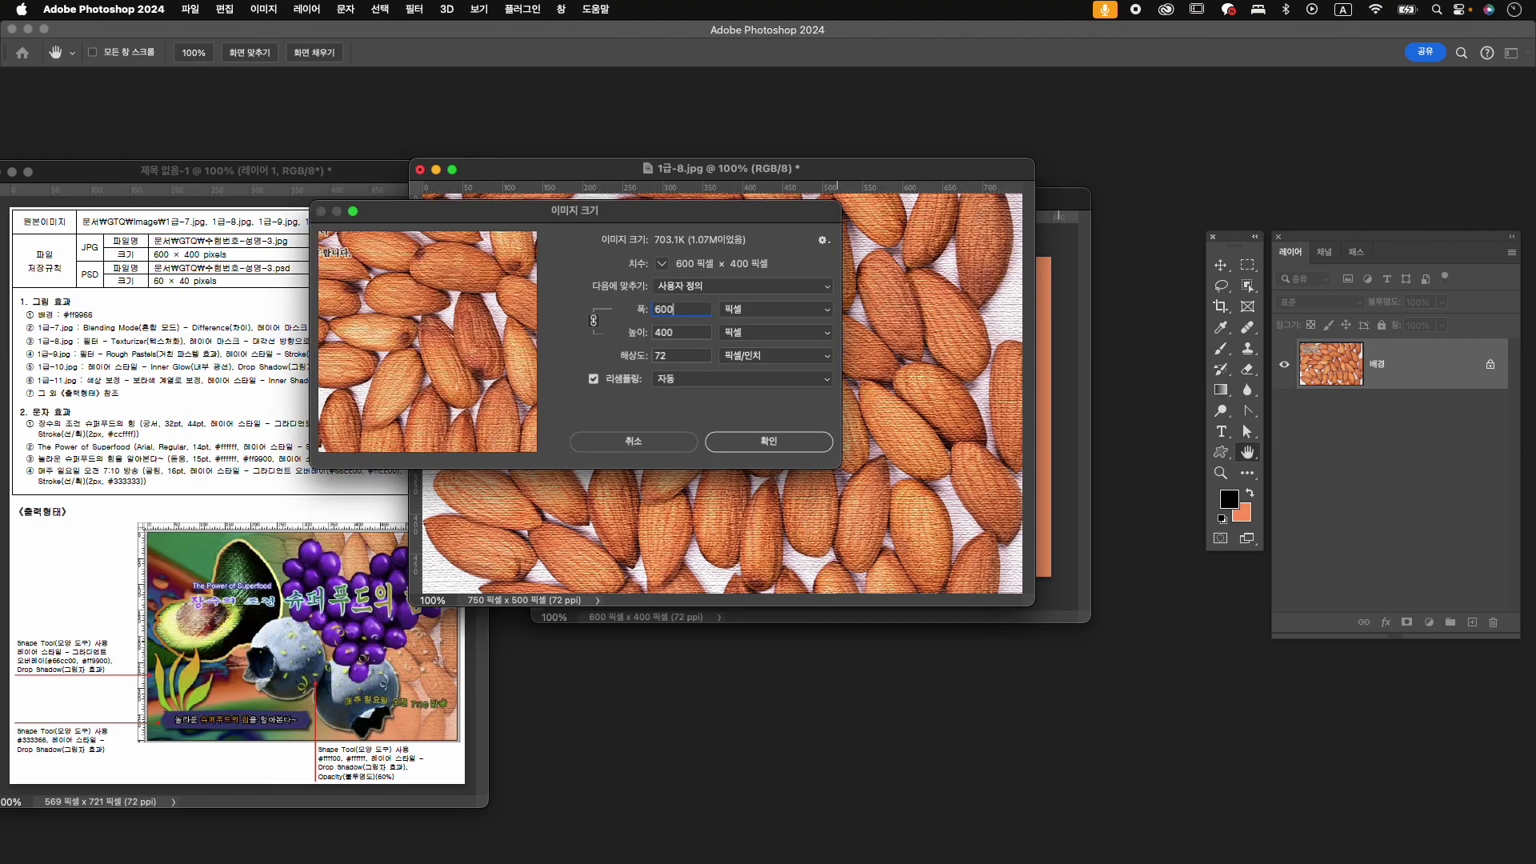
key("Return")
key("g")
key("v")
left_click_drag(672, 366, 996, 450)
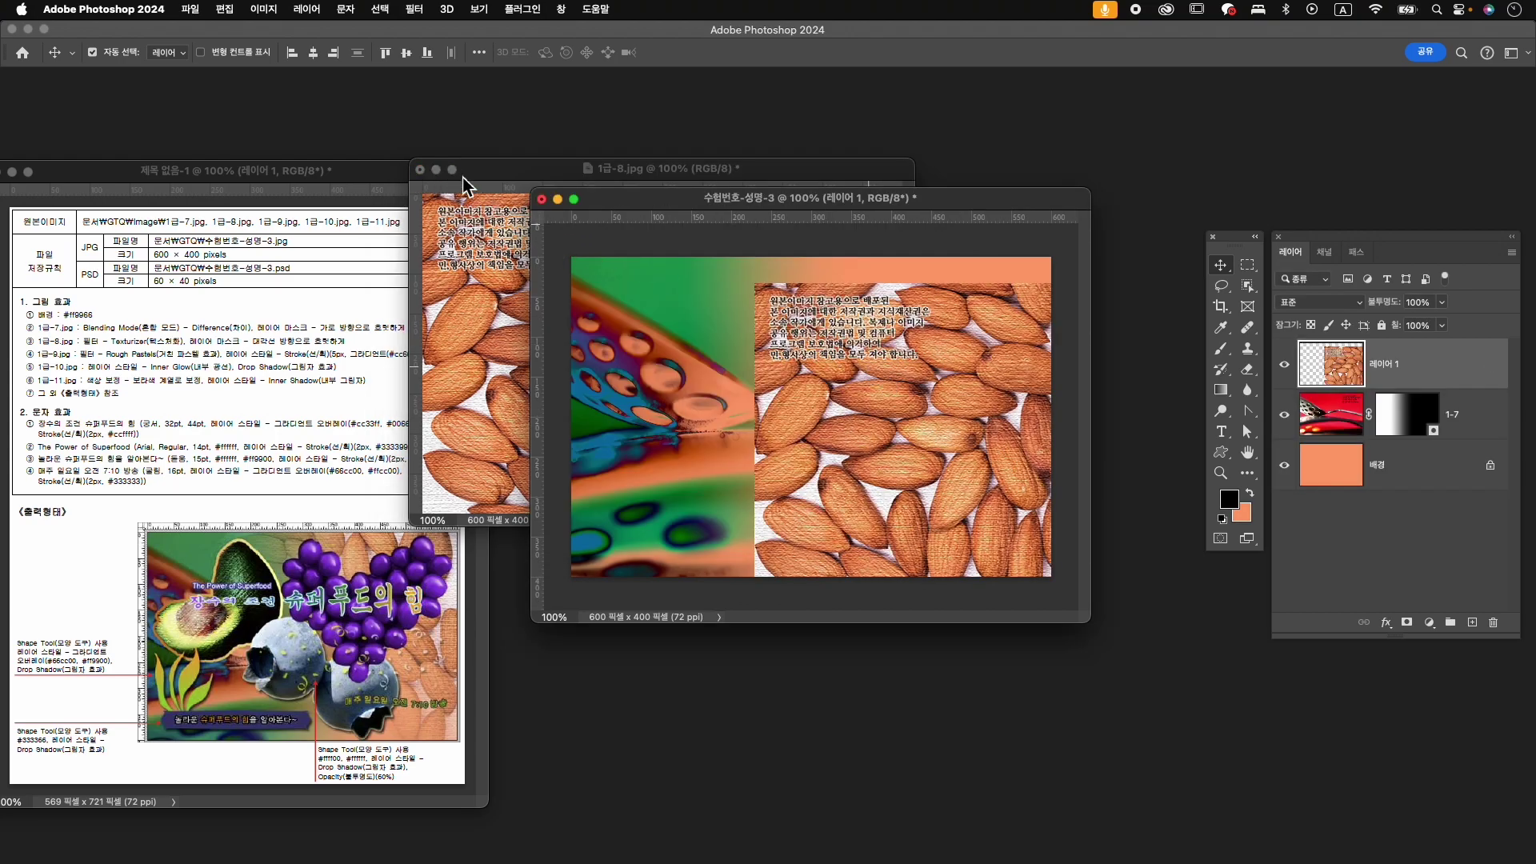
left_click(420, 169)
left_click(795, 350)
- Rename the almond layer to 1-8 and move the image so it covers the whole canvas
double_click(1383, 364)
type("1-8")
key("Return")
key("super+t")
left_click_drag(880, 484, 690, 458)
key("Return")
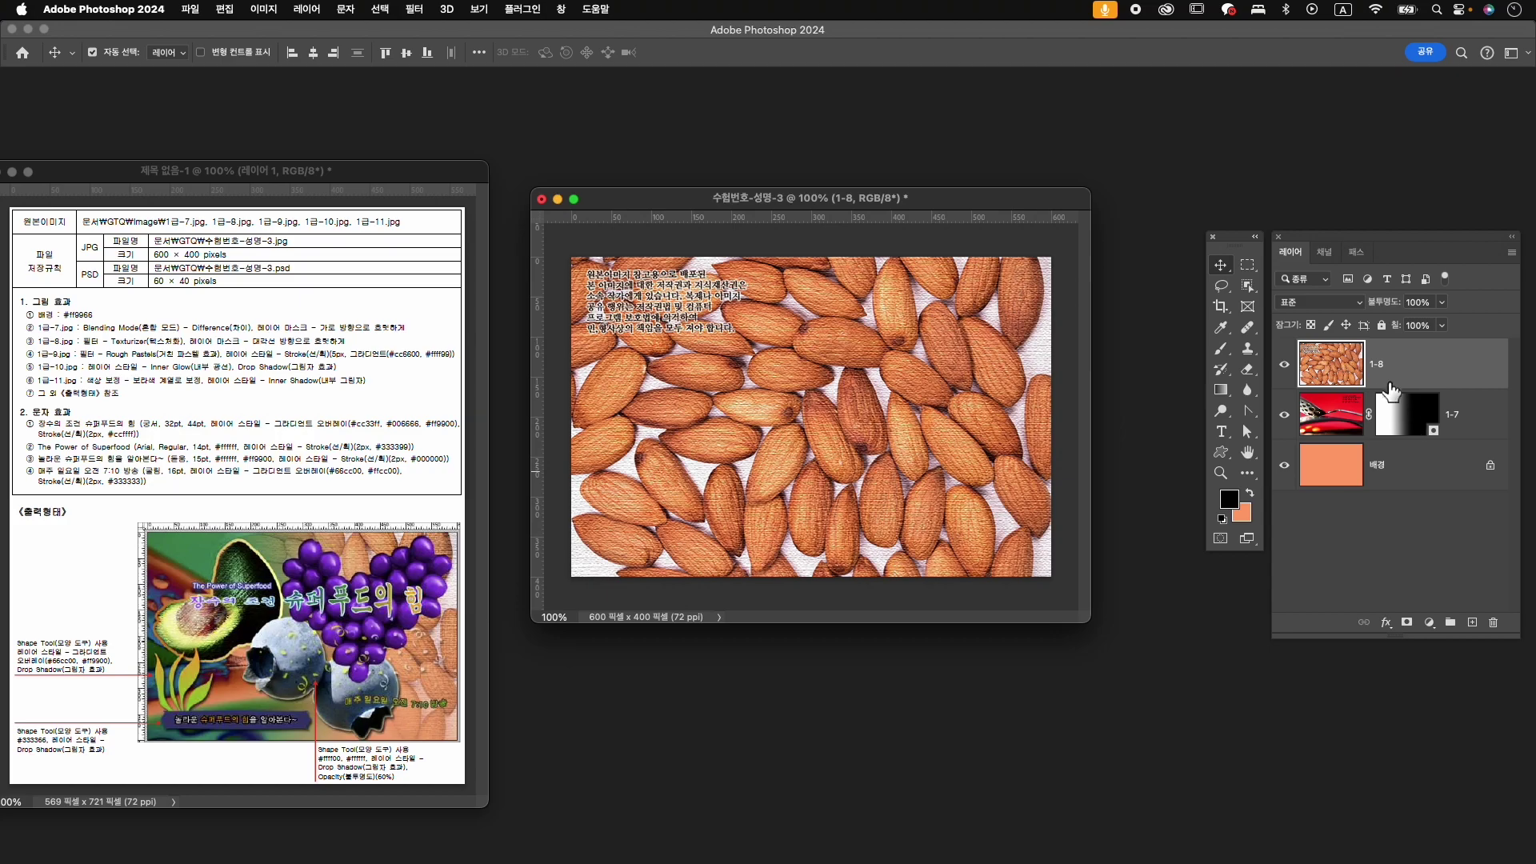
- Add a layer mask to layer 1-8 and fade the almonds diagonally from upper right to lower left with a linear gradient
left_click(1408, 623)
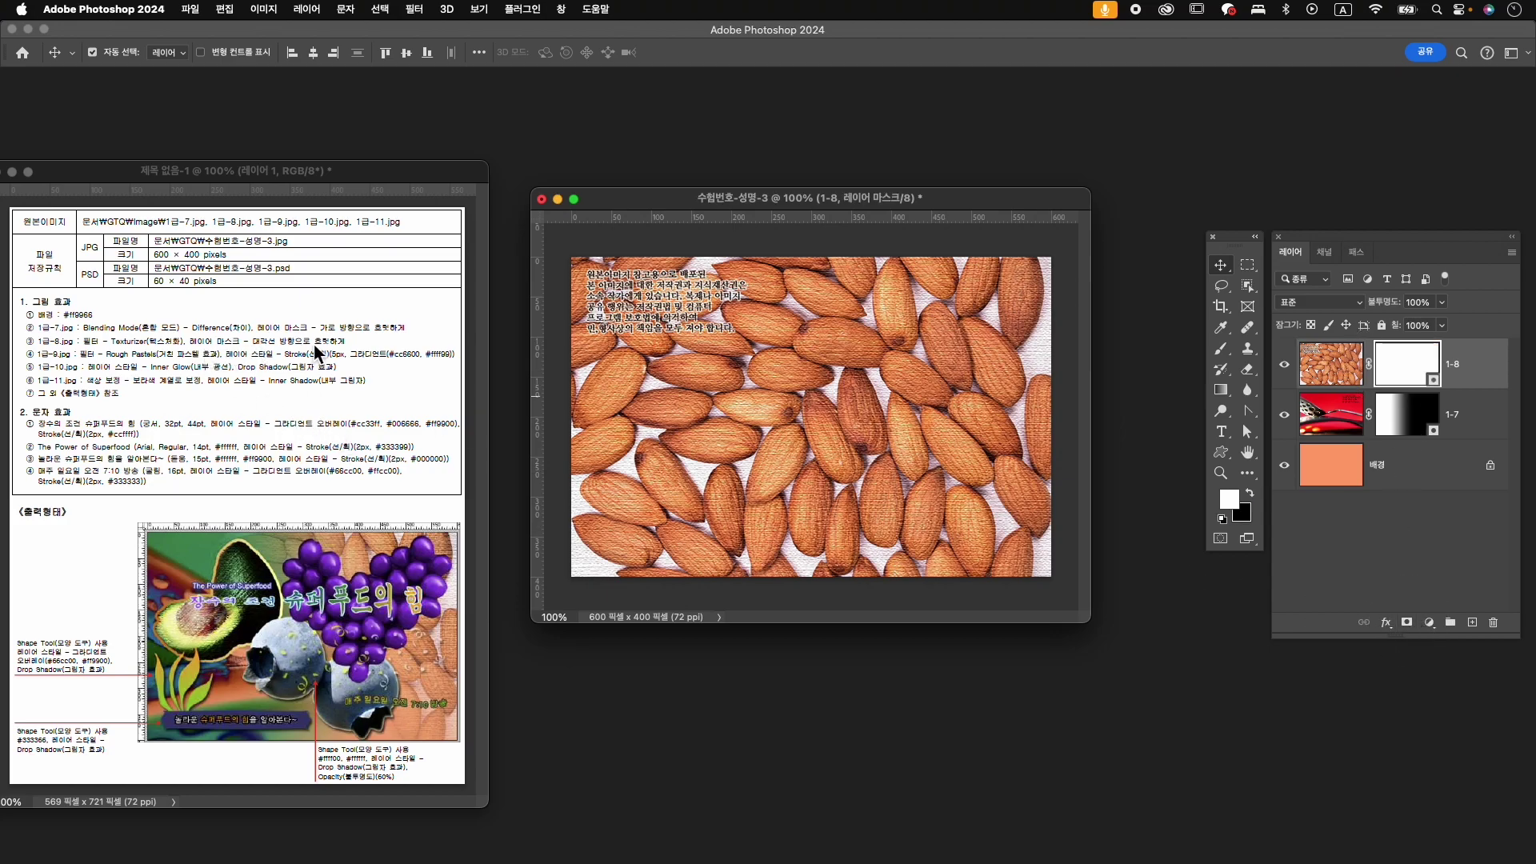
key("g")
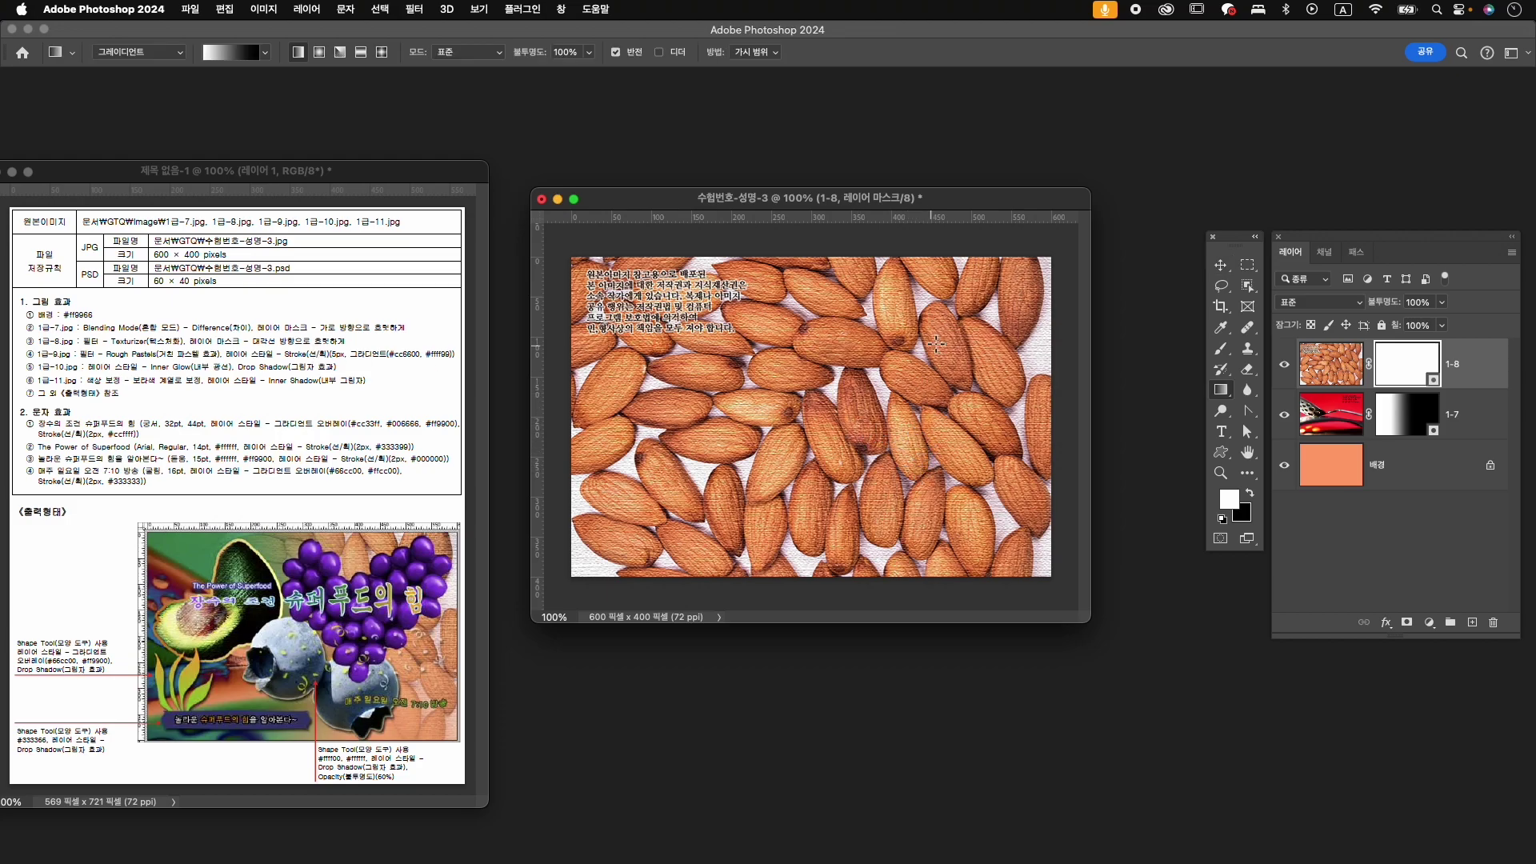
left_click_drag(894, 311, 661, 455)
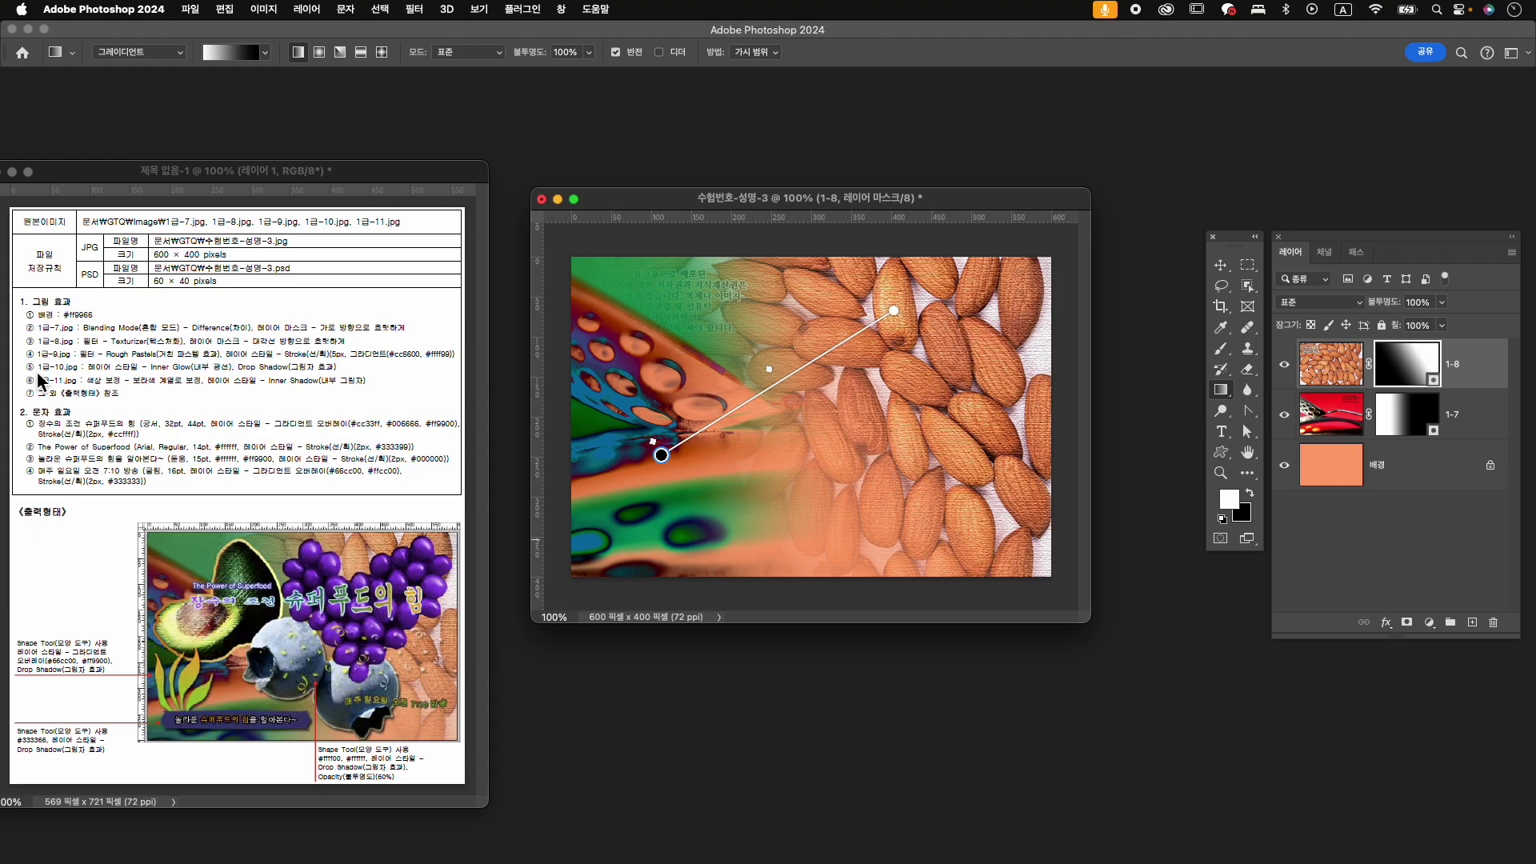
- Open the avocado image 1급-9.jpg and move its window over the composition, clear of the exam instructions
key("super+o")
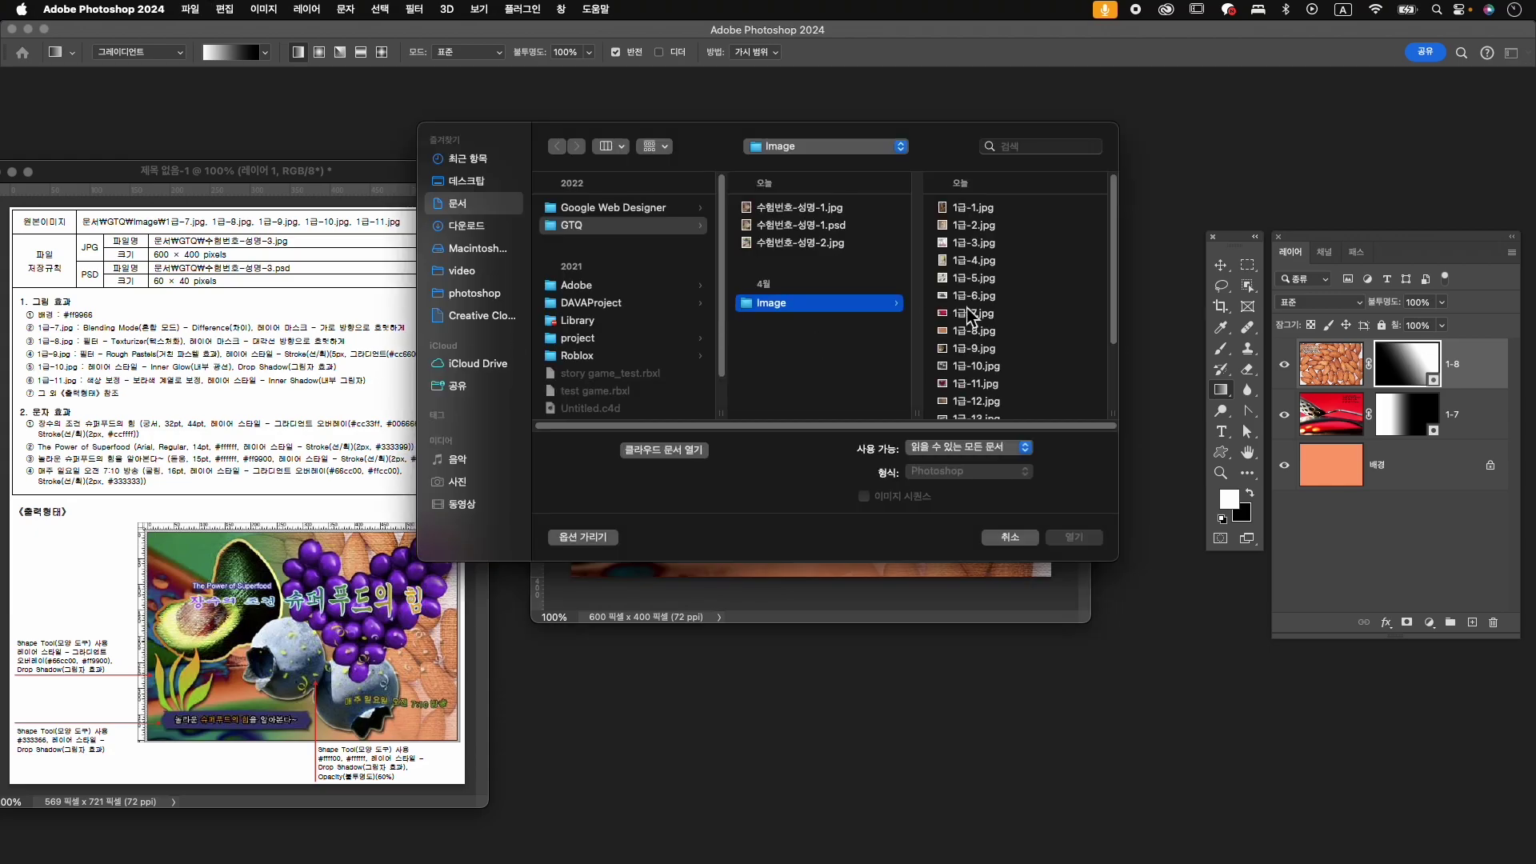
left_click(976, 349)
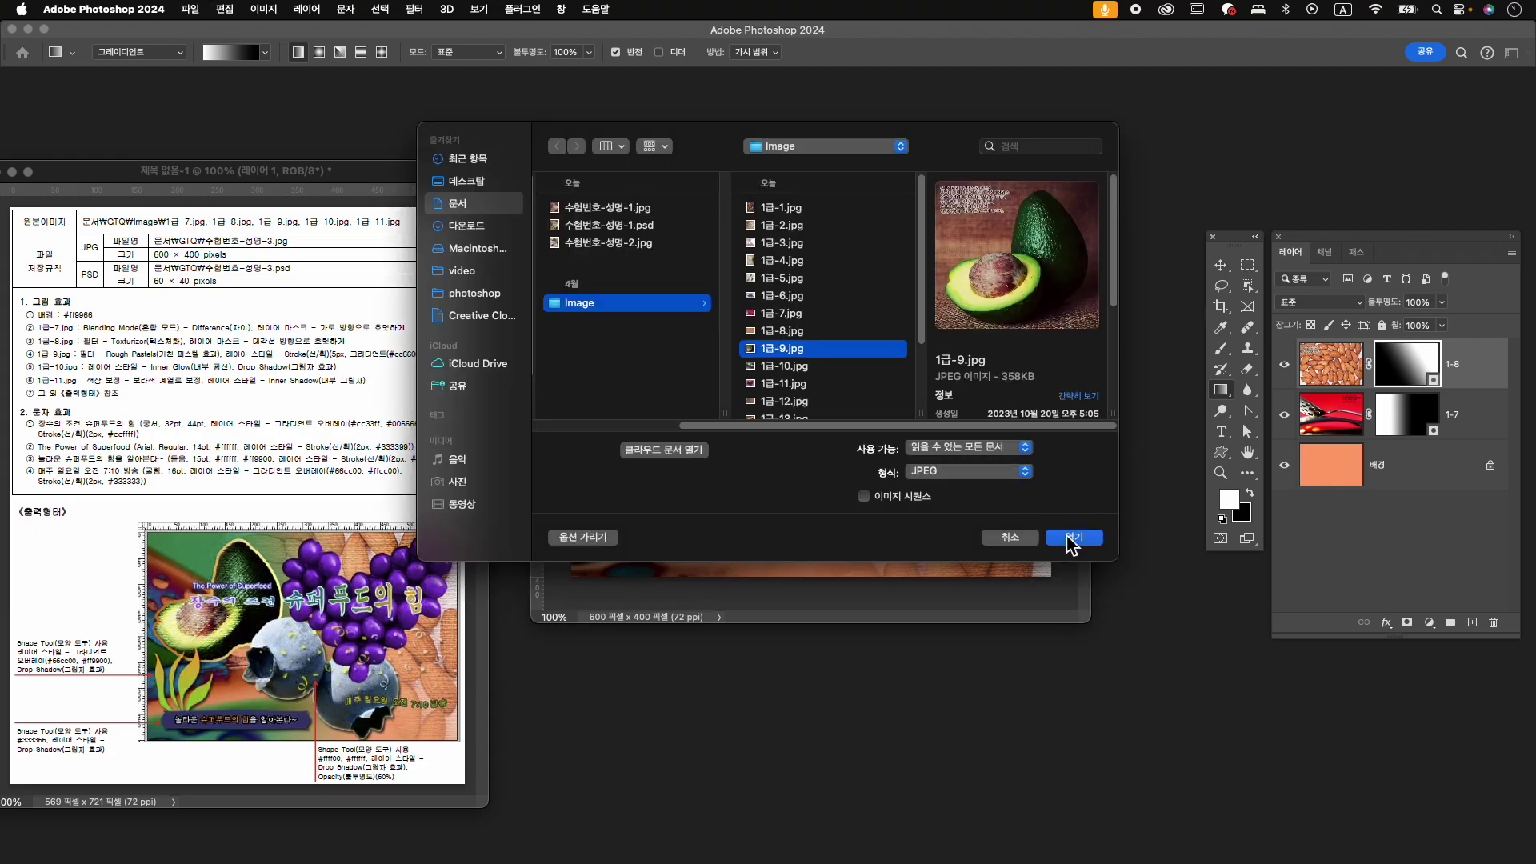
left_click(1072, 537)
left_click_drag(280, 122, 651, 130)
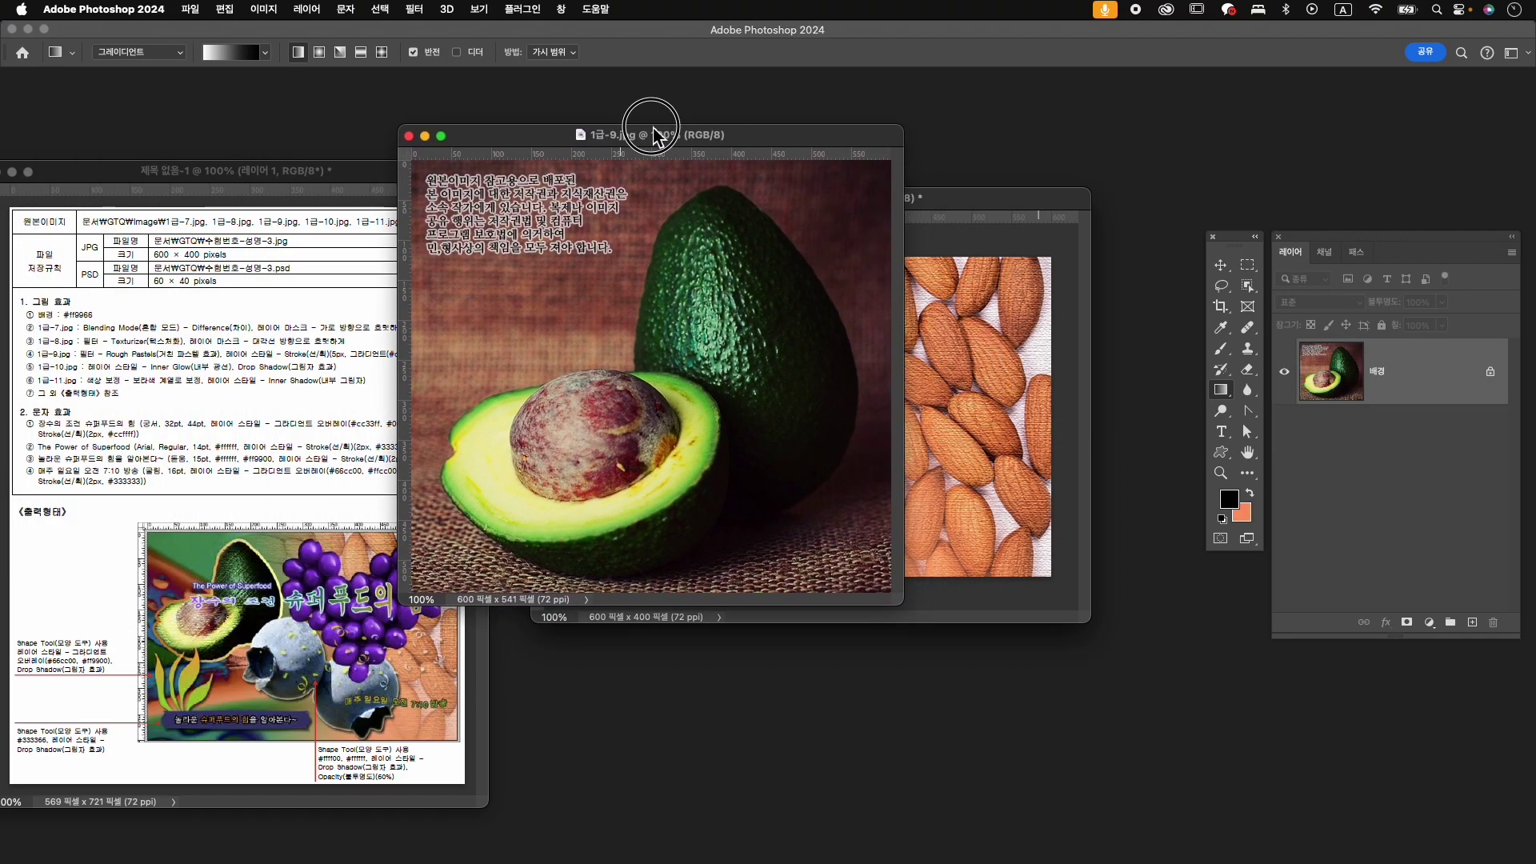
- Apply the Rough Pastels filter from the Artistic group to the avocado image and move its window clear of the exam instructions
left_click(413, 10)
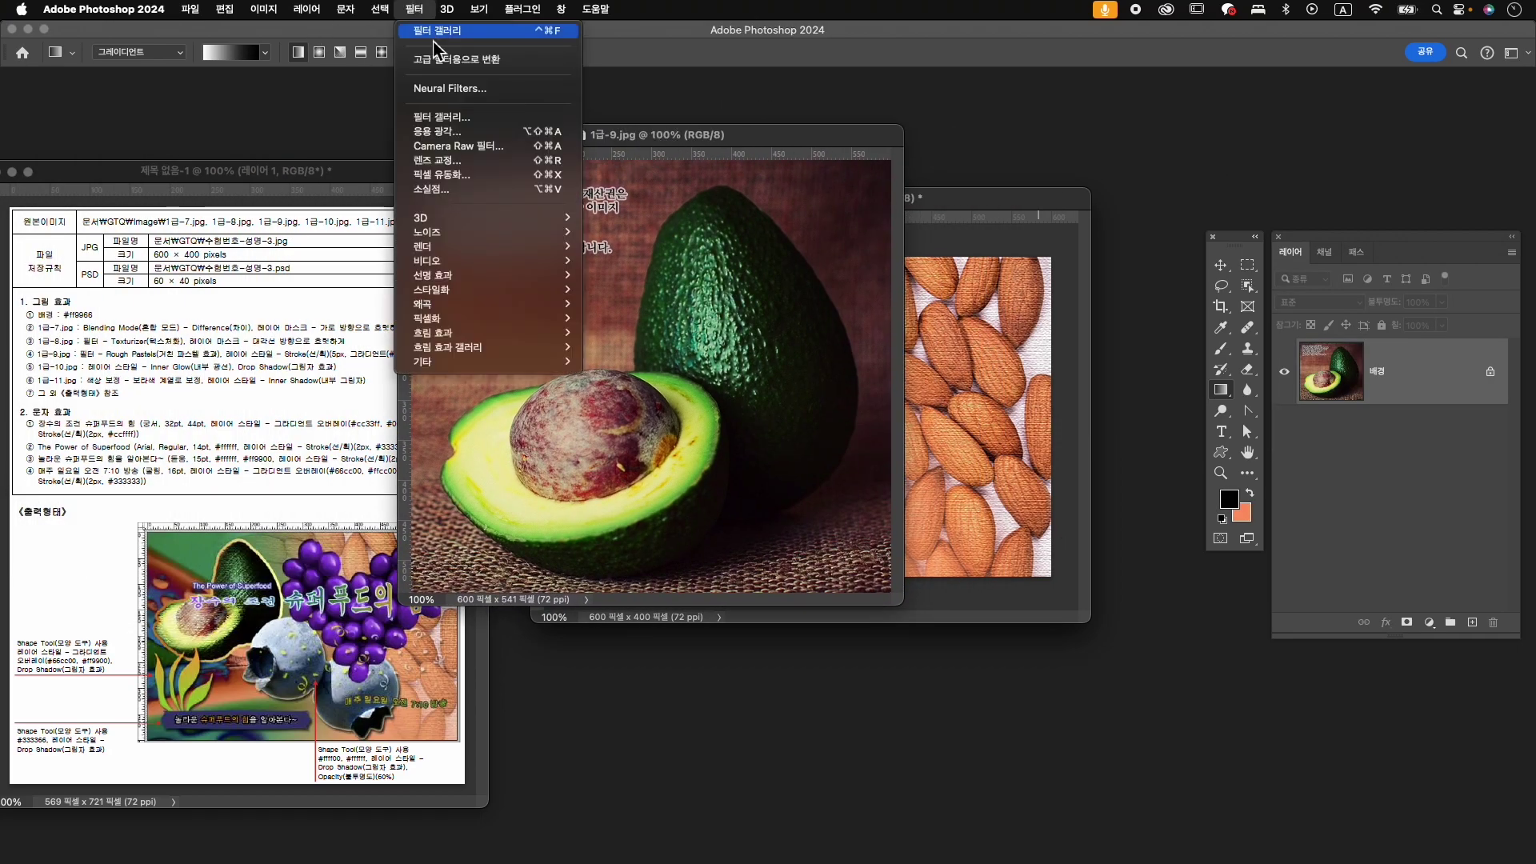
left_click(462, 120)
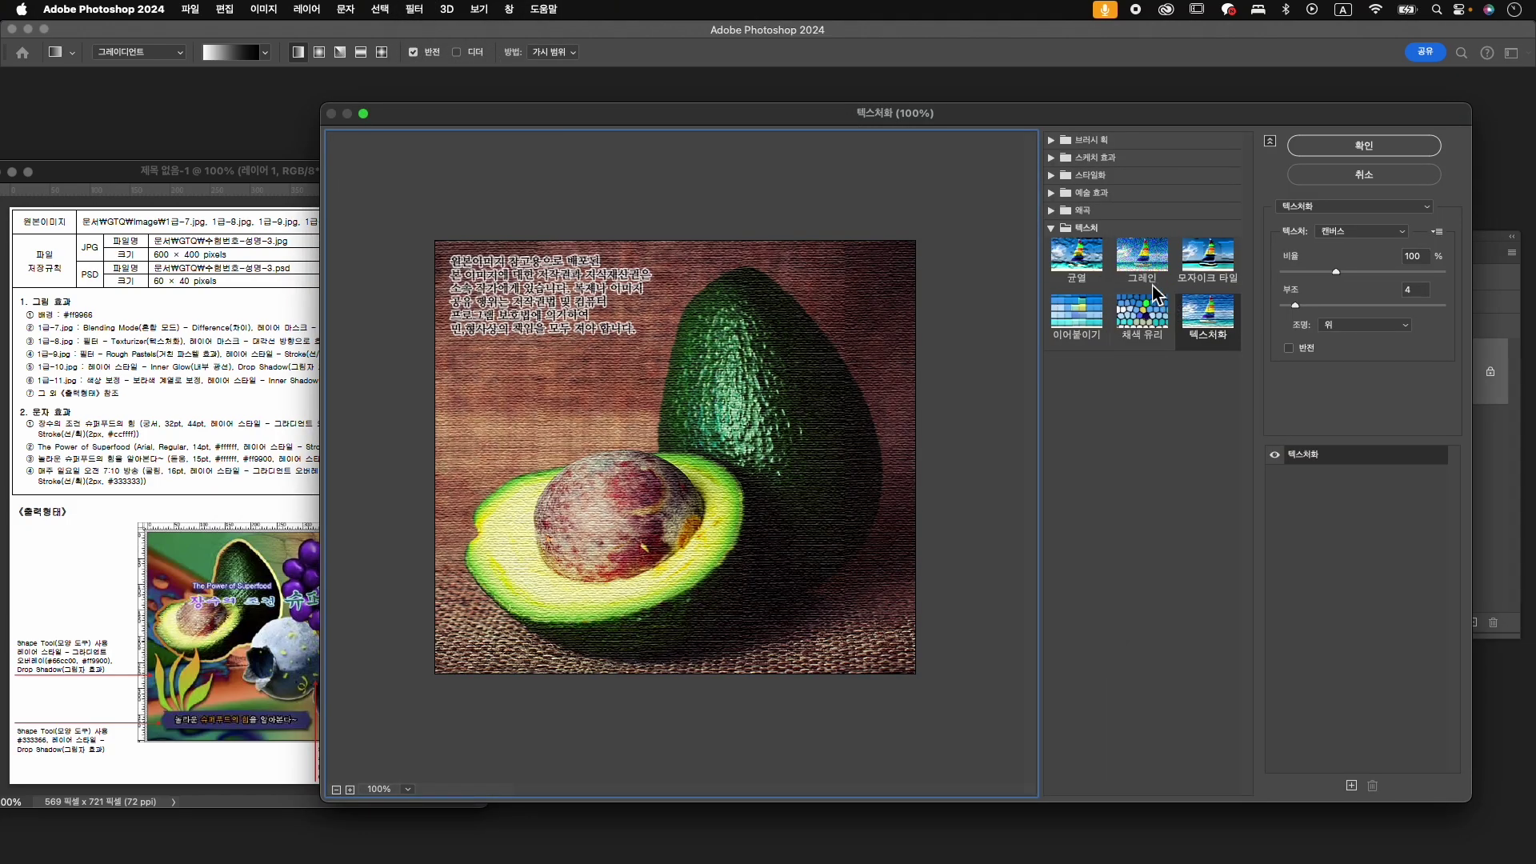
left_click(1052, 193)
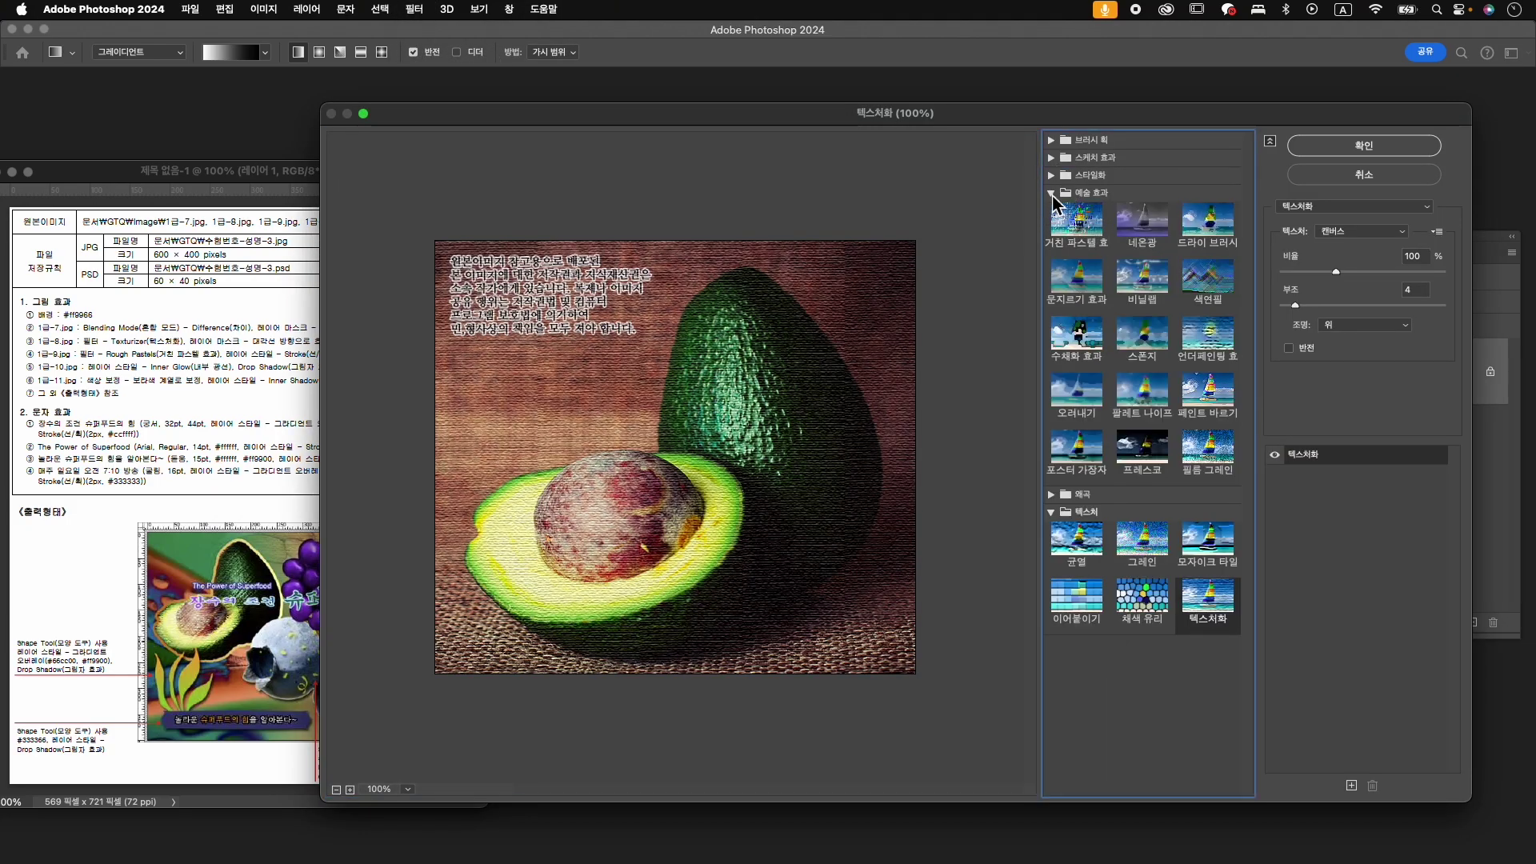
left_click(1071, 240)
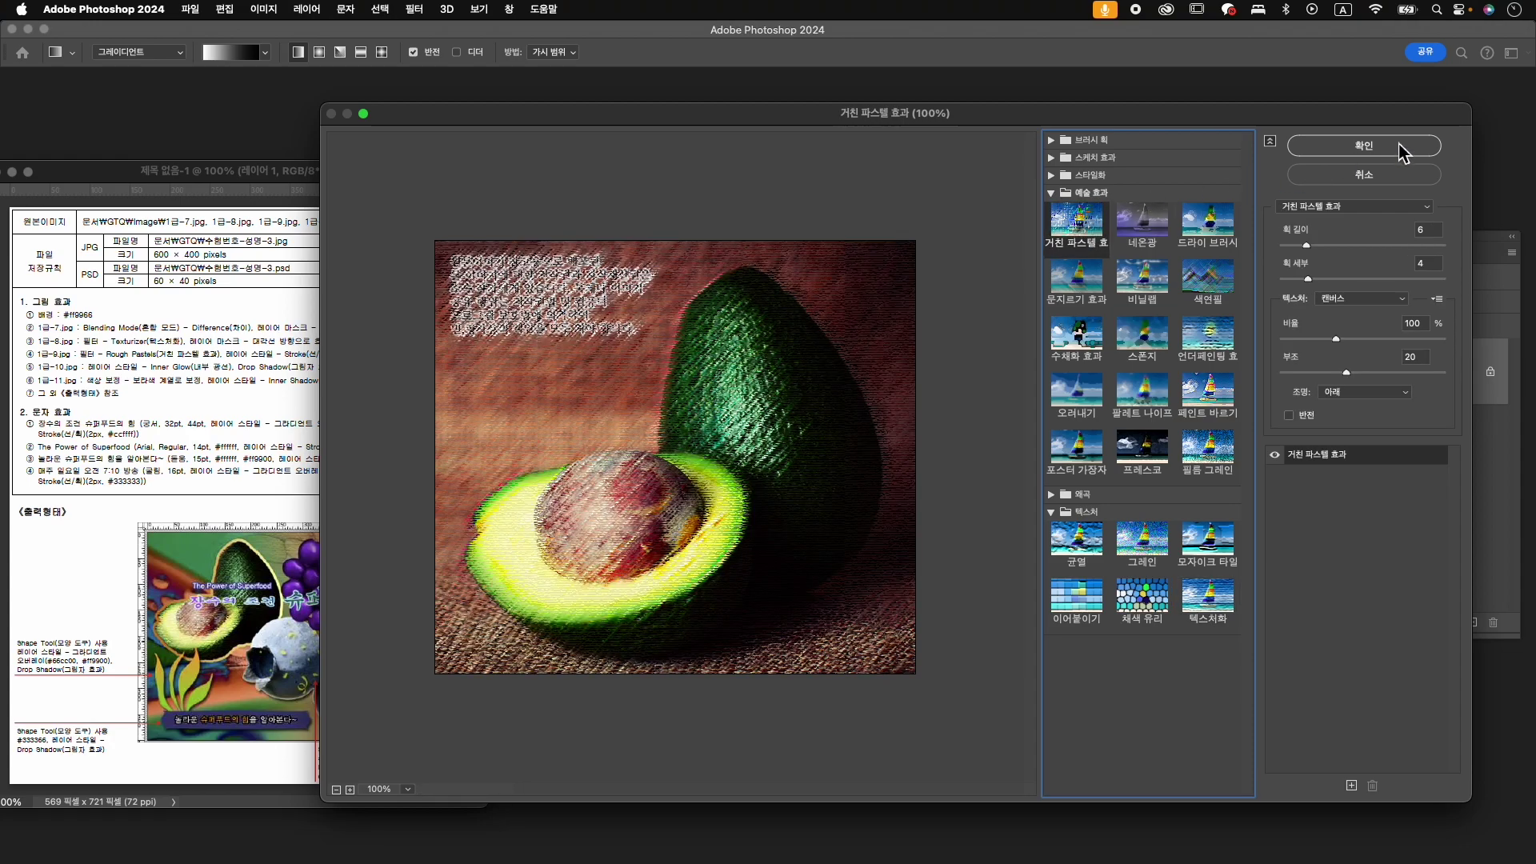
left_click(1364, 146)
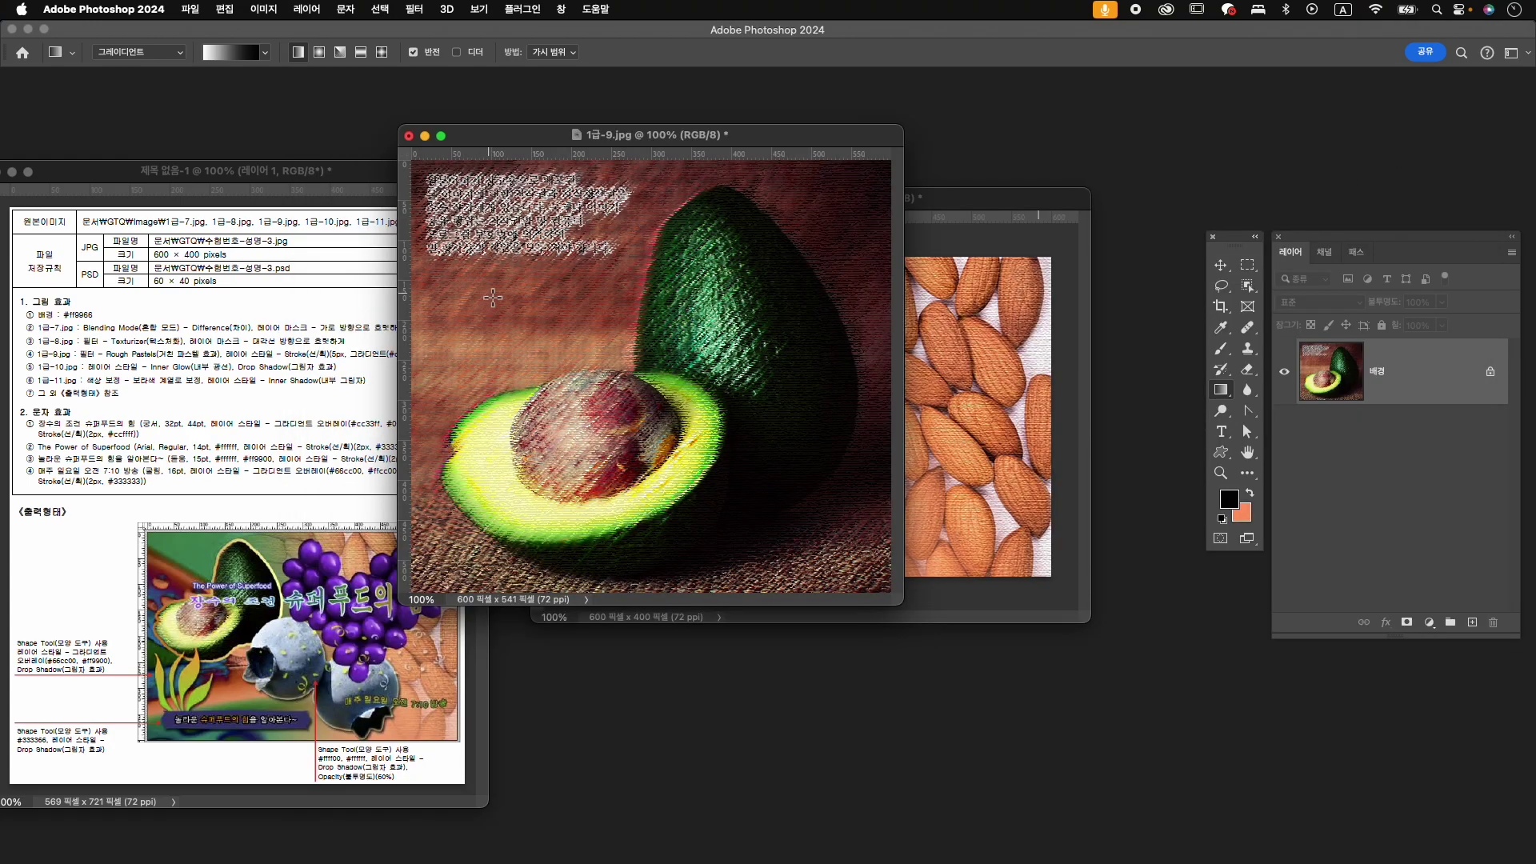
left_click_drag(494, 136, 735, 190)
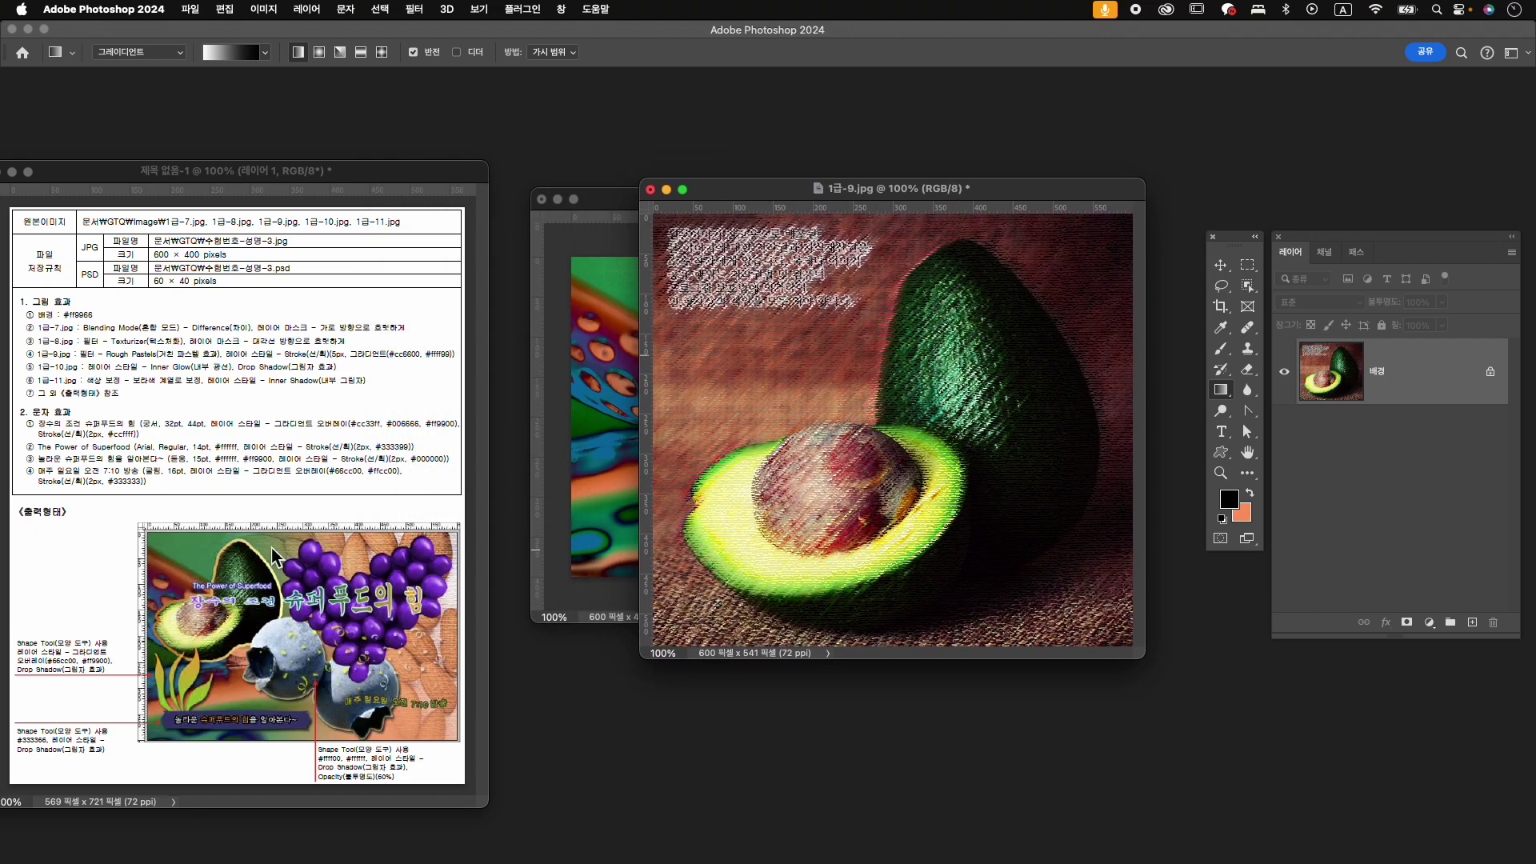
- Select the cut avocado with the Object Selection tool and extend the selection over the dark whole avocado with the Quick Selection tool
left_click(1247, 286)
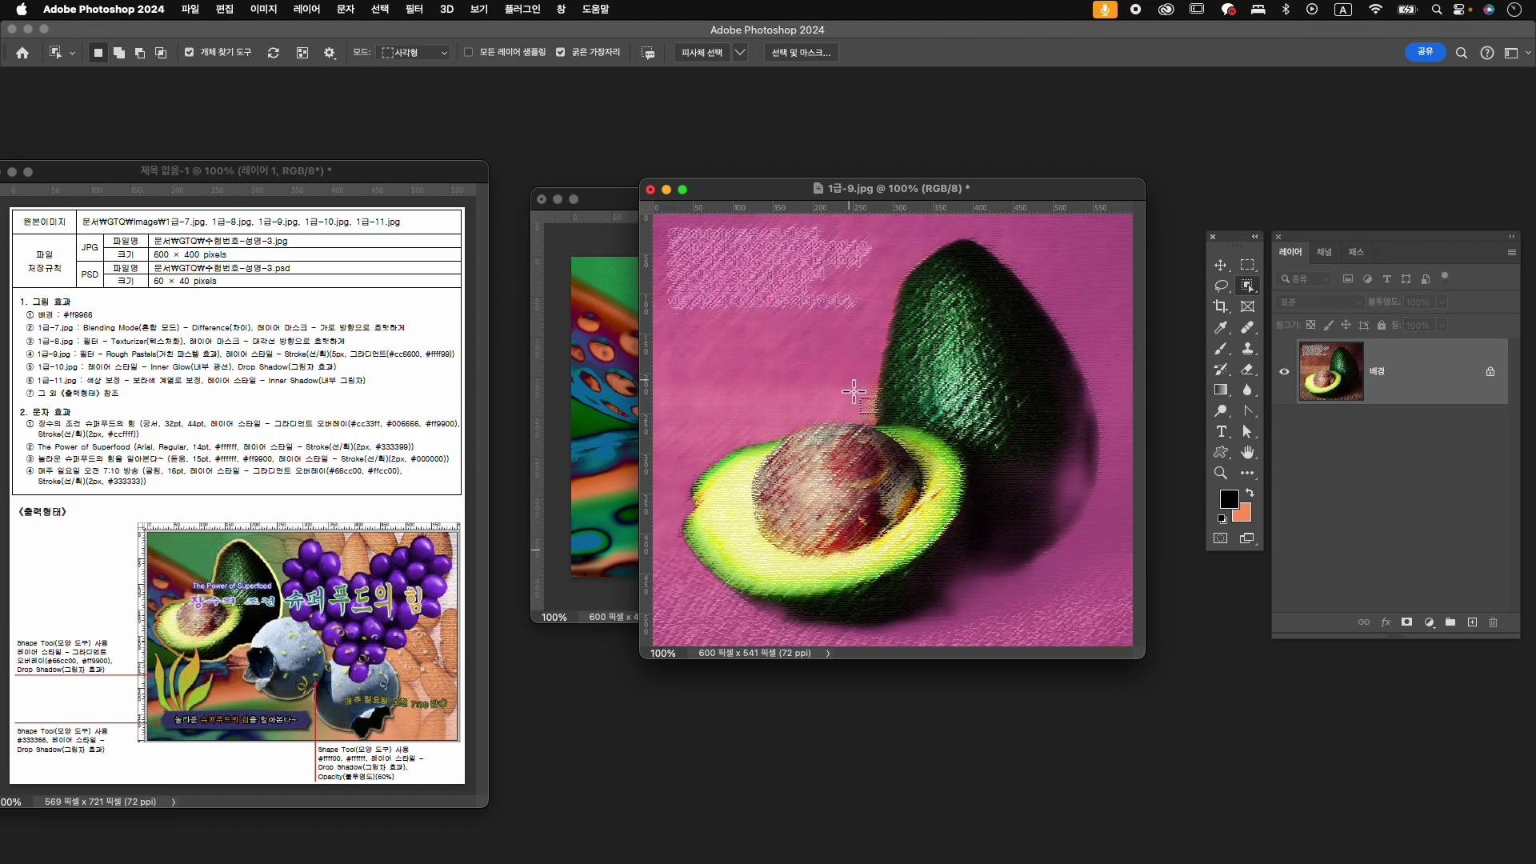
left_click(984, 456)
right_click(1248, 285)
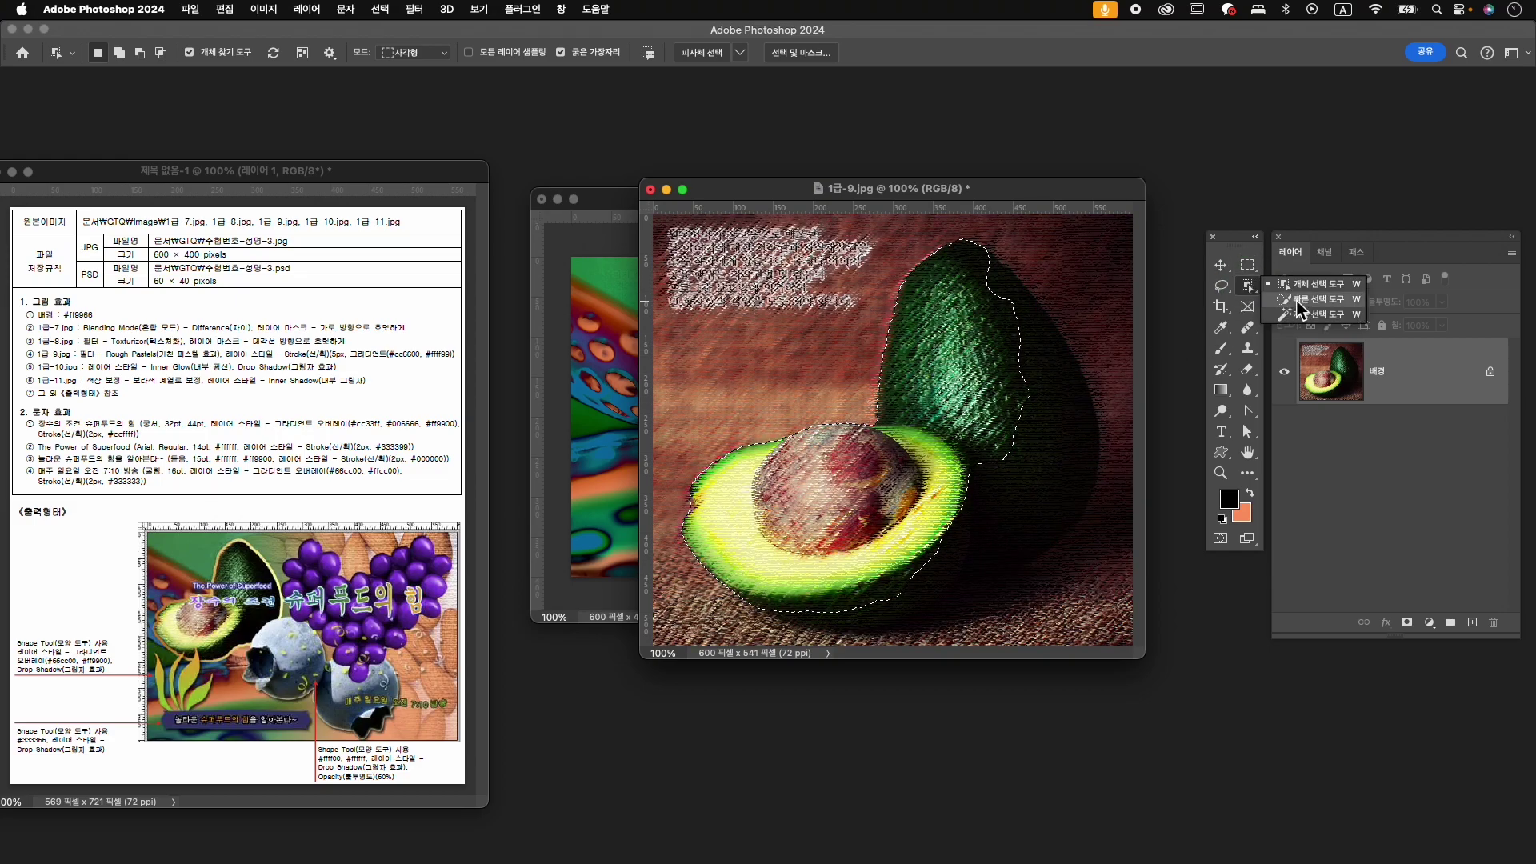
left_click(1301, 300)
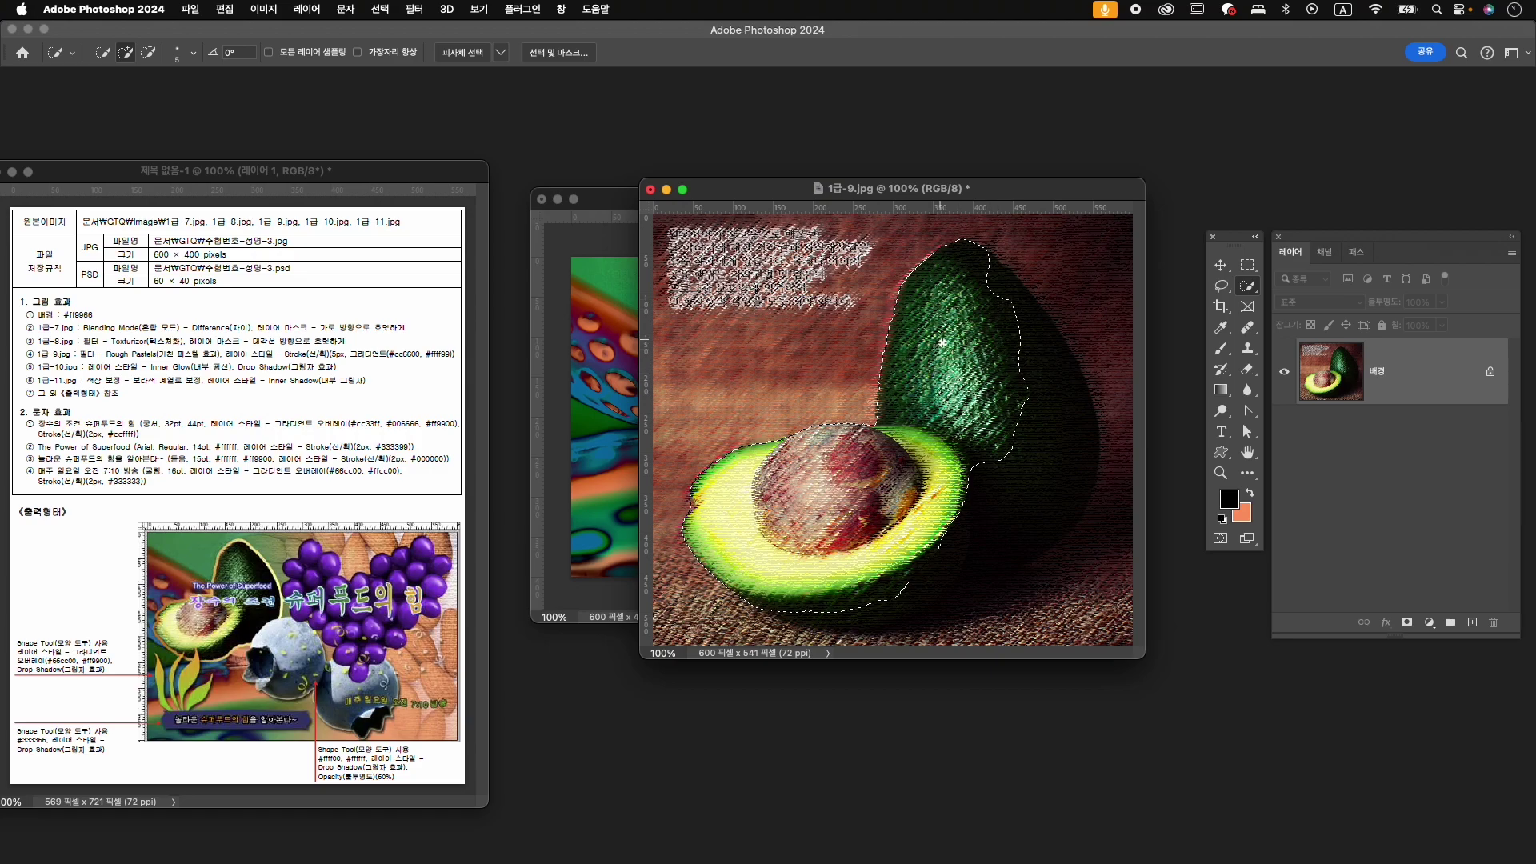
mouse_move(987, 296)
left_mouse_down()
mouse_move(1025, 423)
mouse_move(1053, 432)
mouse_move(866, 641)
mouse_move(799, 641)
mouse_move(1032, 635)
mouse_move(1001, 631)
mouse_move(1036, 617)
mouse_move(950, 621)
mouse_move(1125, 531)
mouse_move(1132, 357)
mouse_move(1053, 240)
mouse_move(984, 219)
mouse_move(1046, 310)
left_mouse_up()
mouse_move(1045, 477)
left_mouse_down()
mouse_move(977, 514)
mouse_move(1083, 481)
mouse_move(1029, 532)
mouse_move(885, 589)
mouse_move(782, 602)
mouse_move(919, 597)
mouse_move(833, 607)
mouse_move(871, 607)
mouse_move(831, 620)
mouse_move(915, 587)
mouse_move(854, 611)
mouse_move(934, 595)
left_mouse_up()
- Refine the selection edge around both avocados and turn it into a layer mask that hides the background
key("alt")
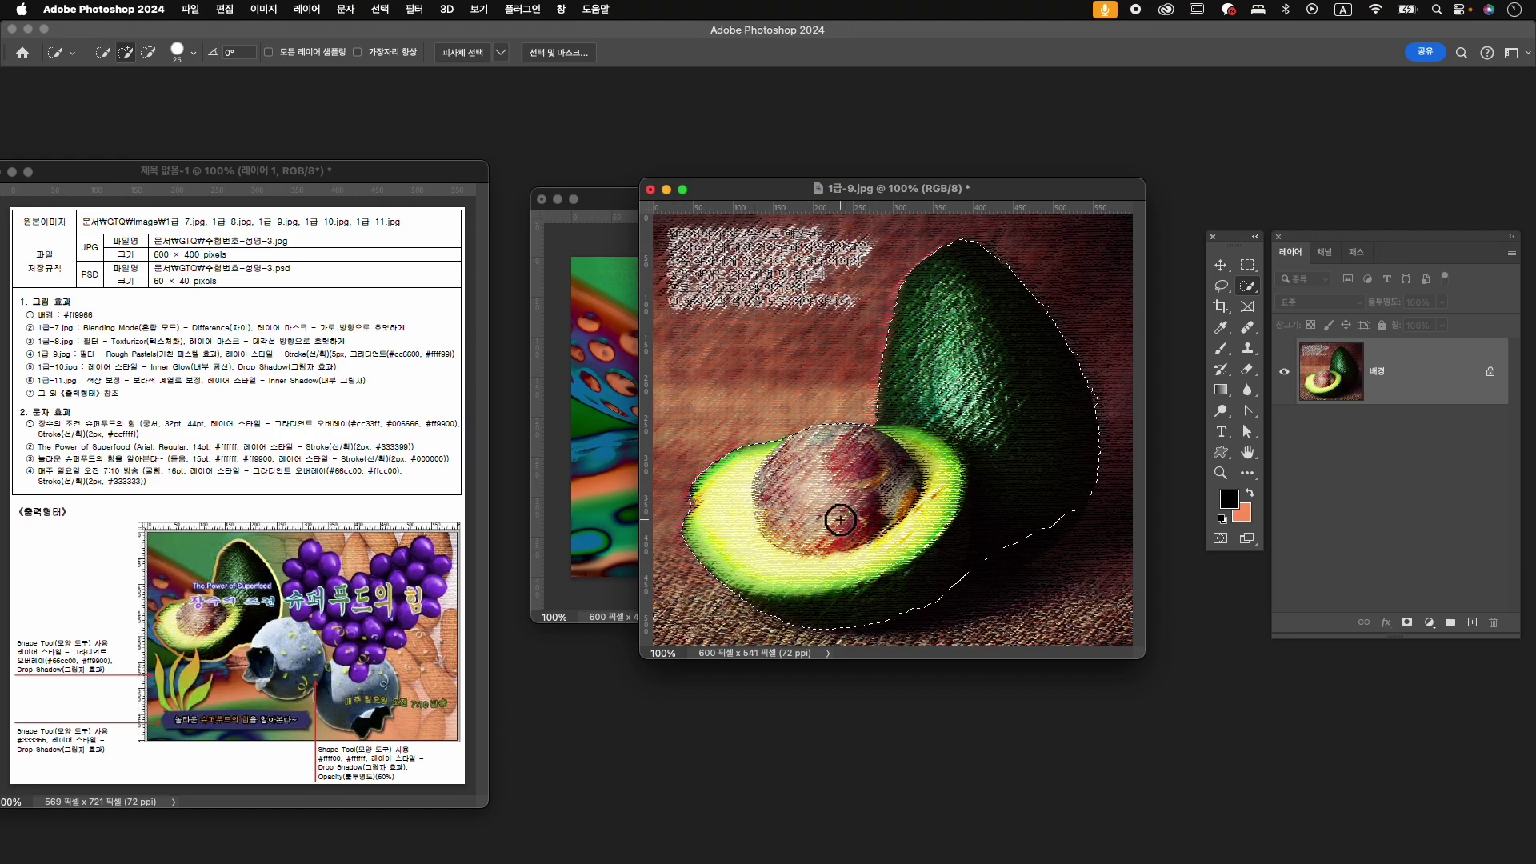
left_click(194, 53)
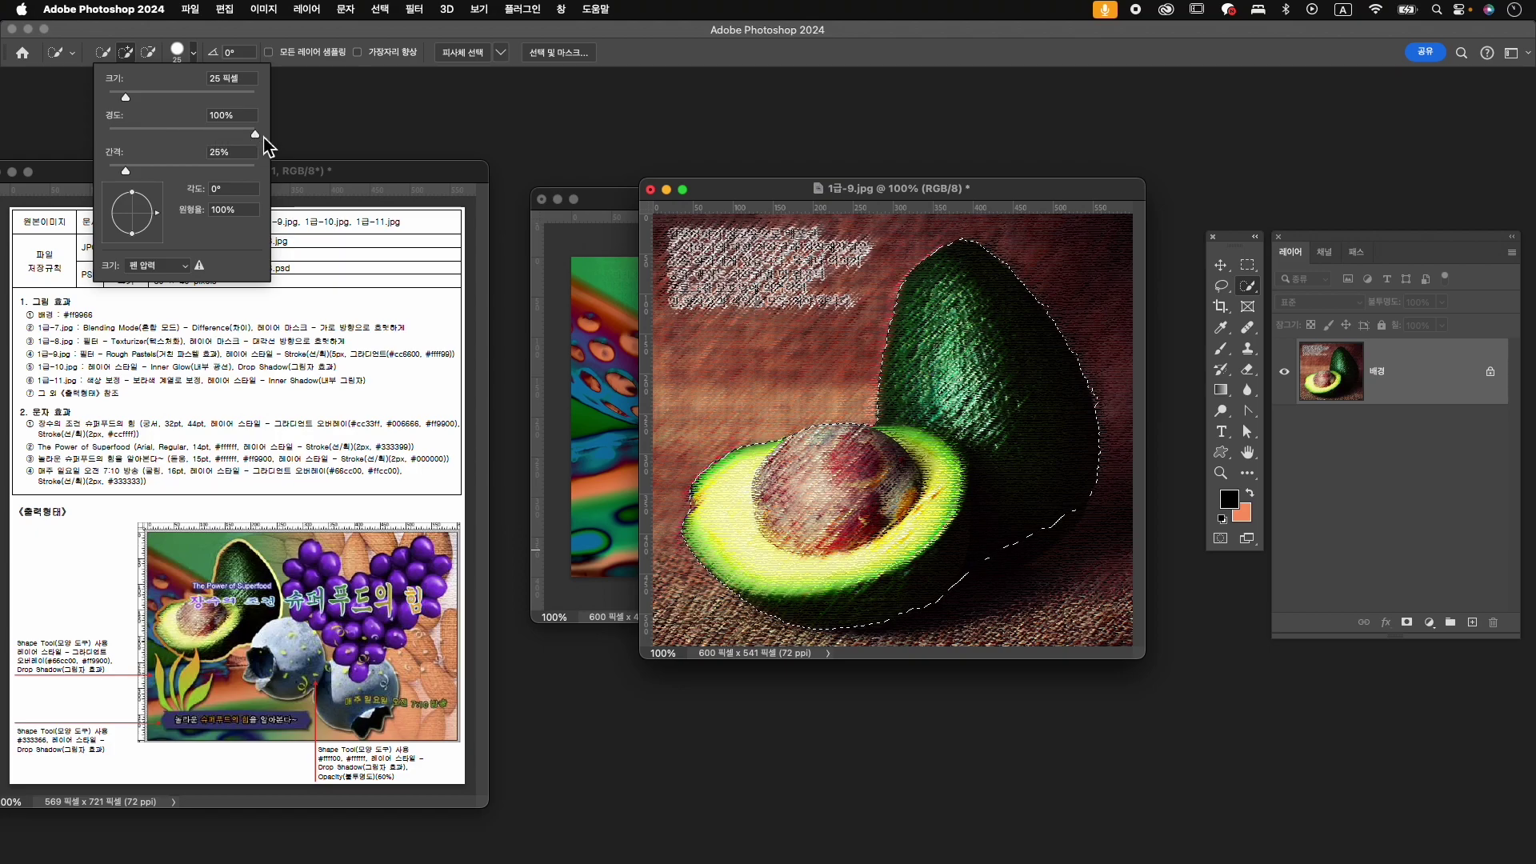
left_click(680, 47)
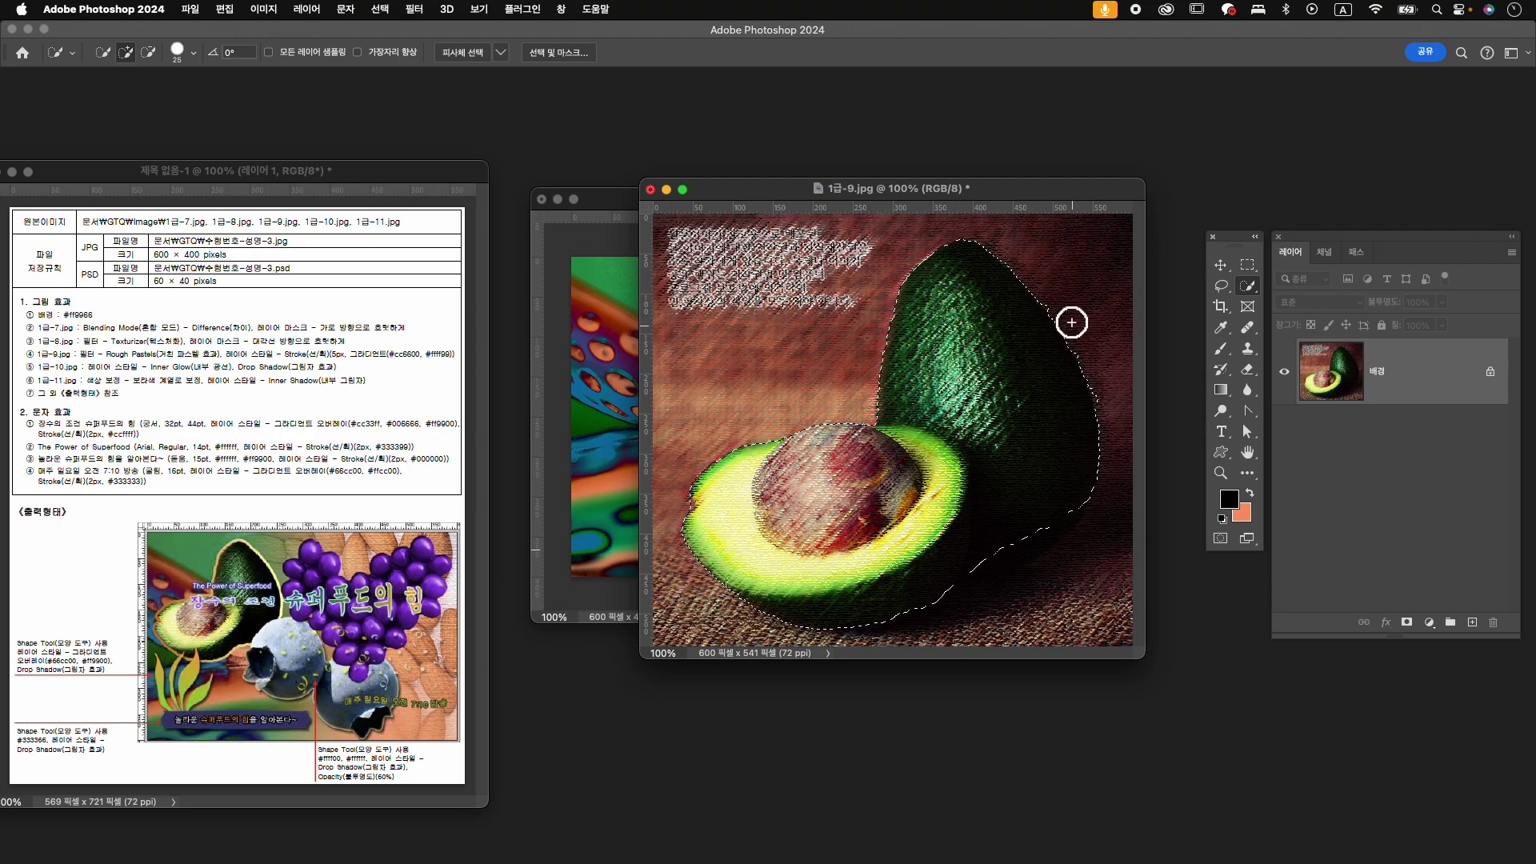
key("alt")
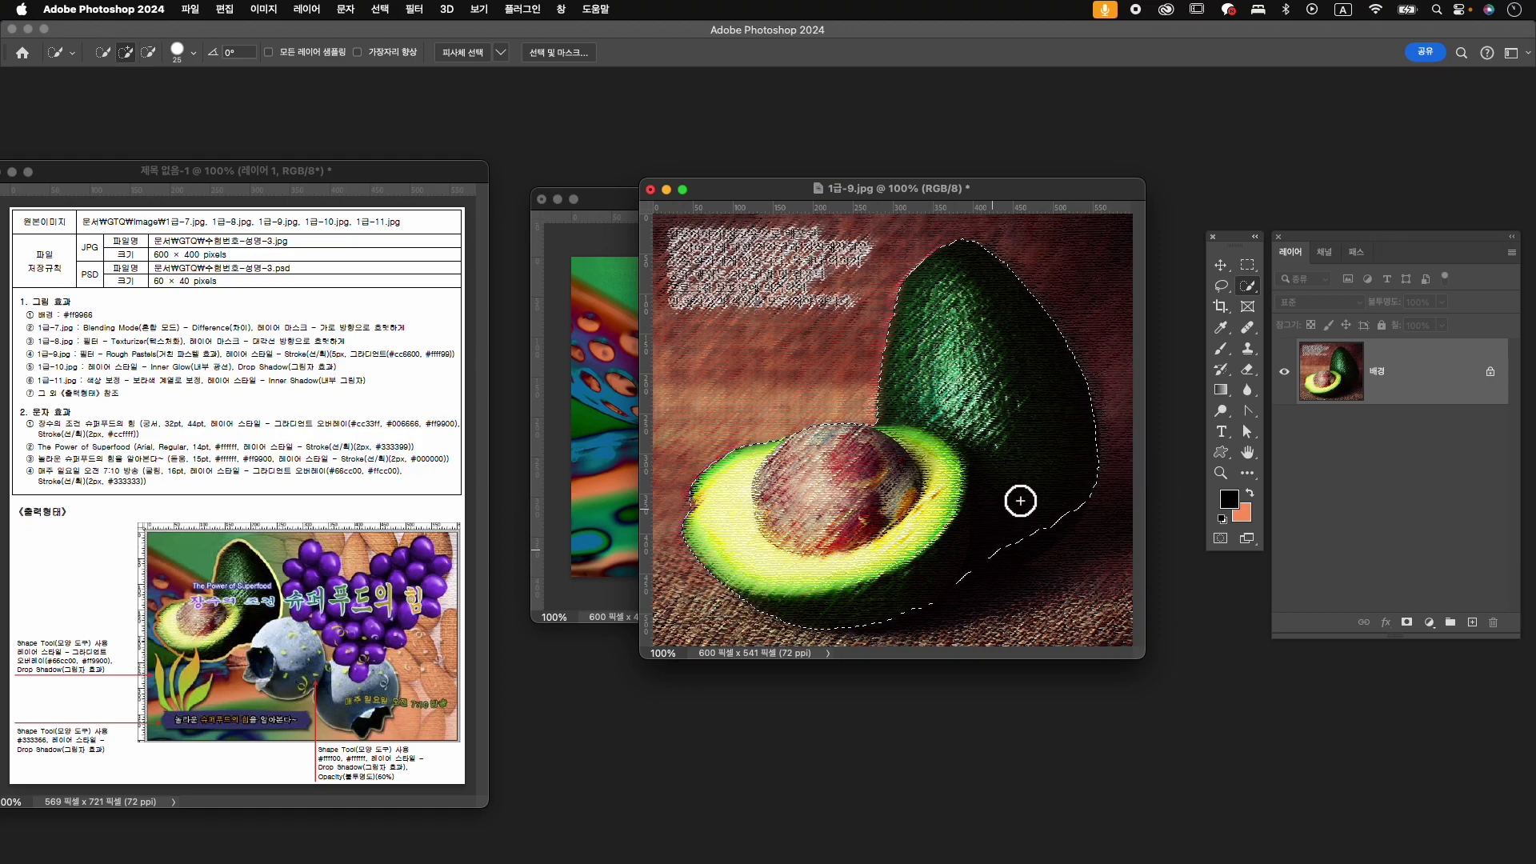
left_click(1407, 623)
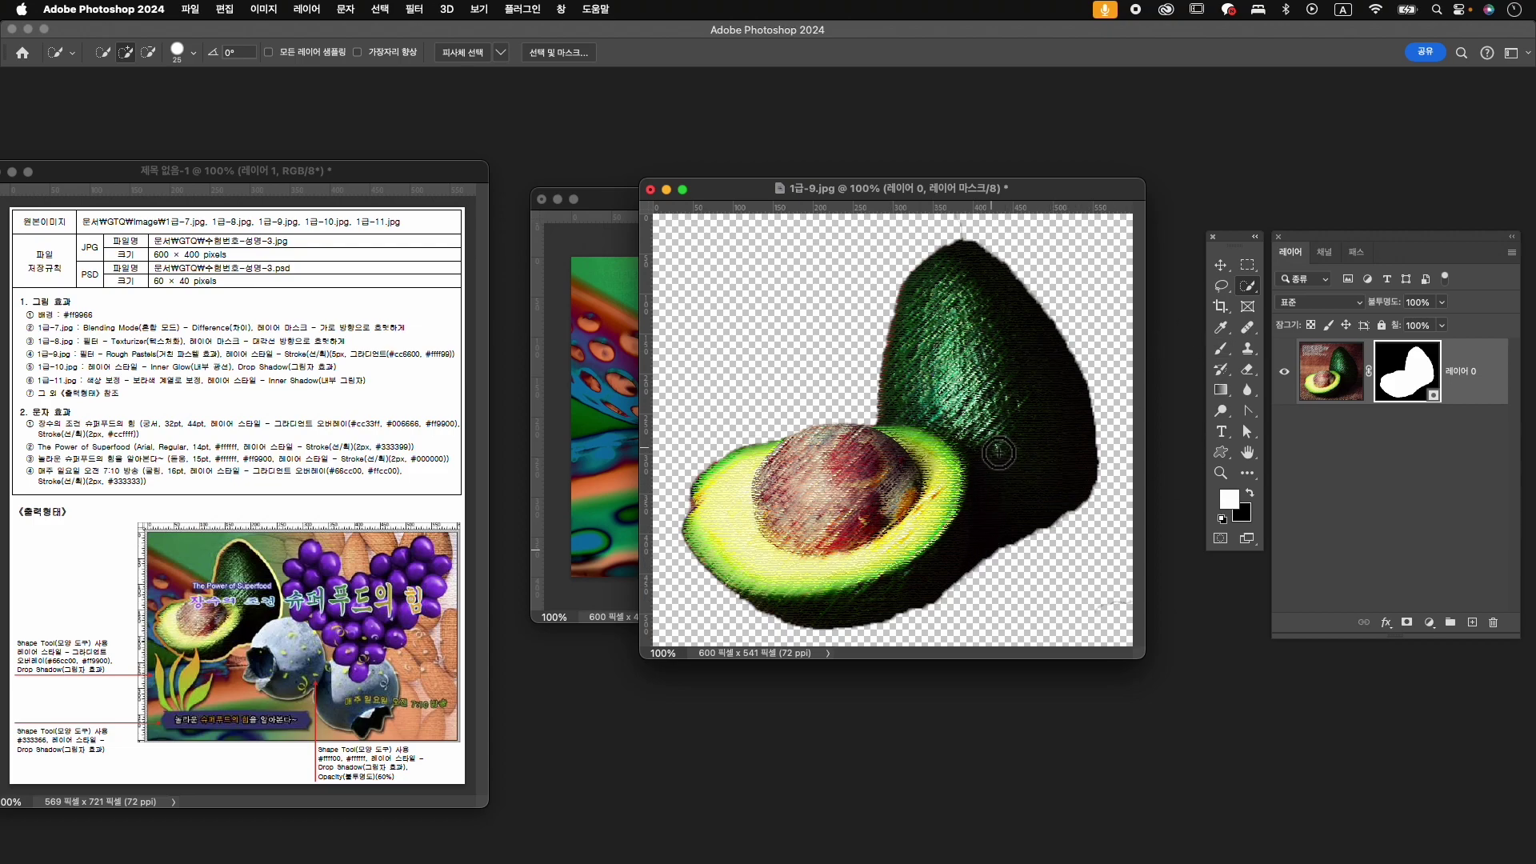
- Copy the masked avocados into the 수험번호-성명-3 document and close 1급-9.jpg without saving
key("v")
left_click_drag(1010, 445, 876, 434)
left_click(996, 184)
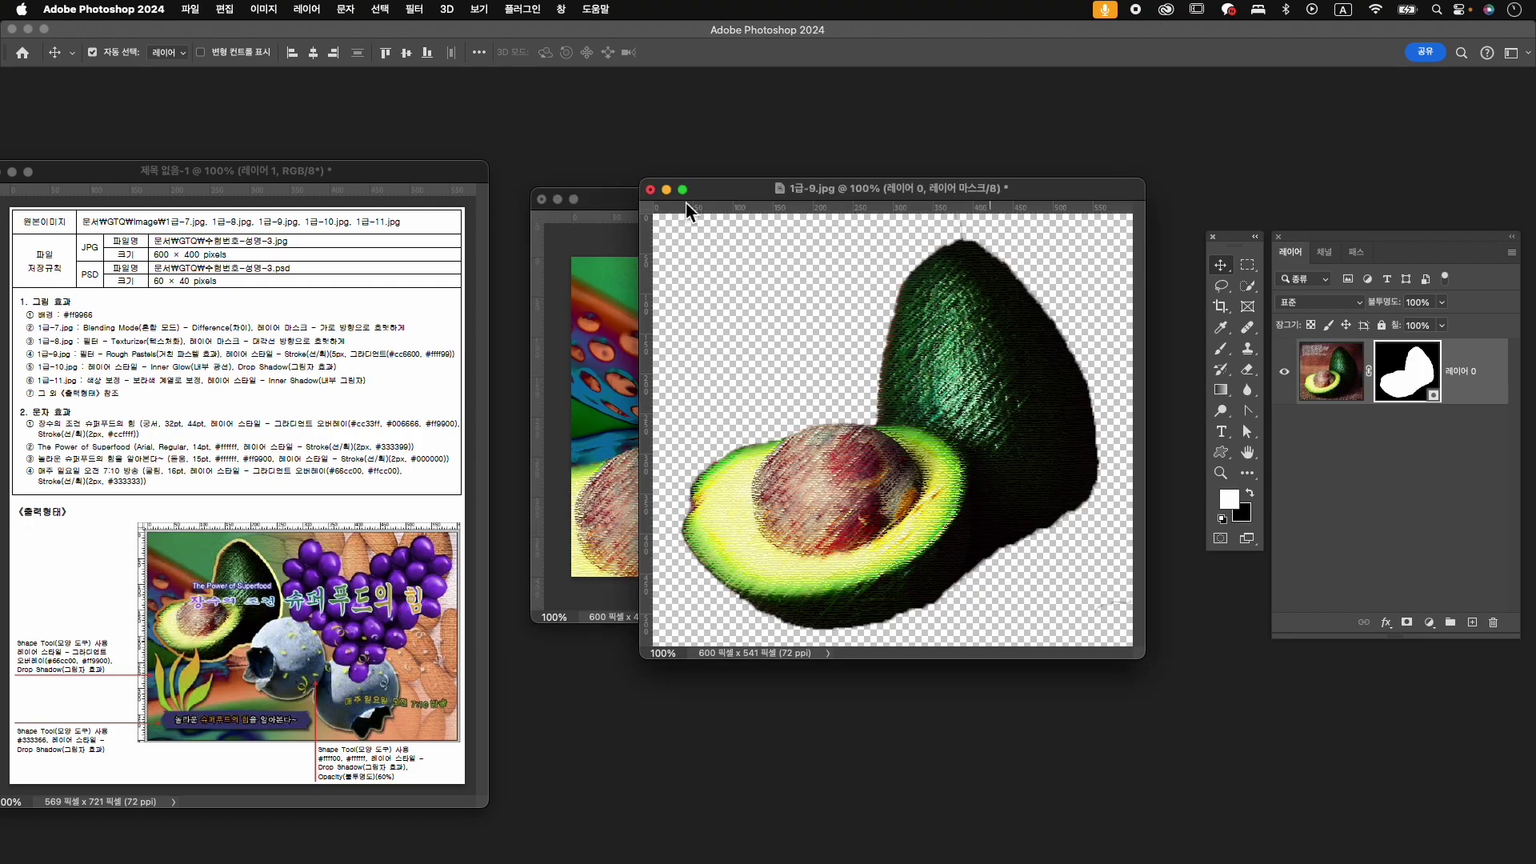
left_click(650, 189)
left_click(819, 344)
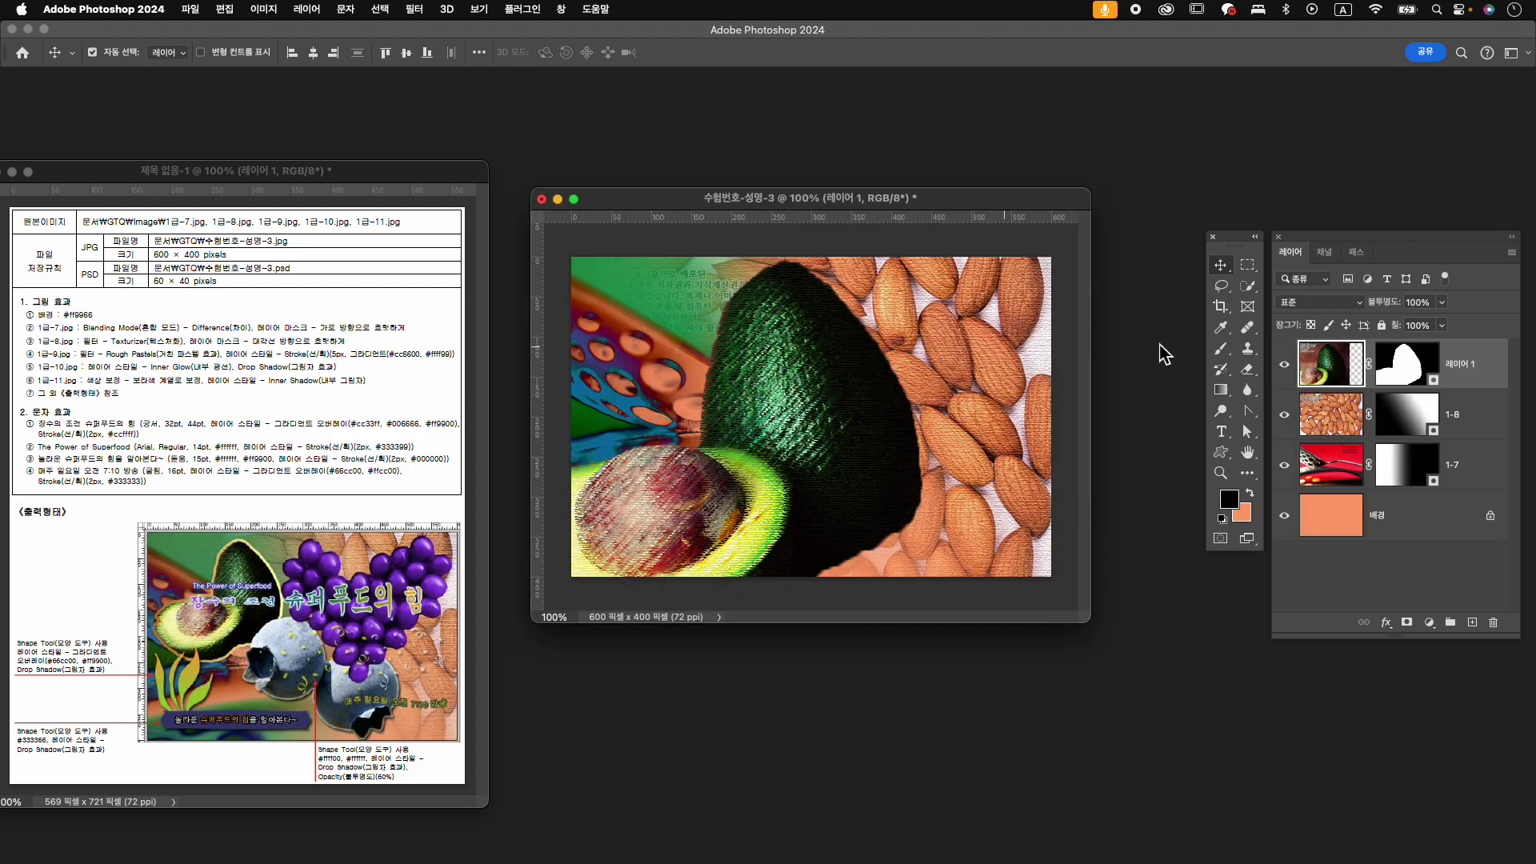
- Rename the avocado layer to 1-9, then scale it down and place it in the upper-left part of the canvas as in the sample
double_click(1459, 364)
type("1-9")
key("Return")
key("ctrl+t")
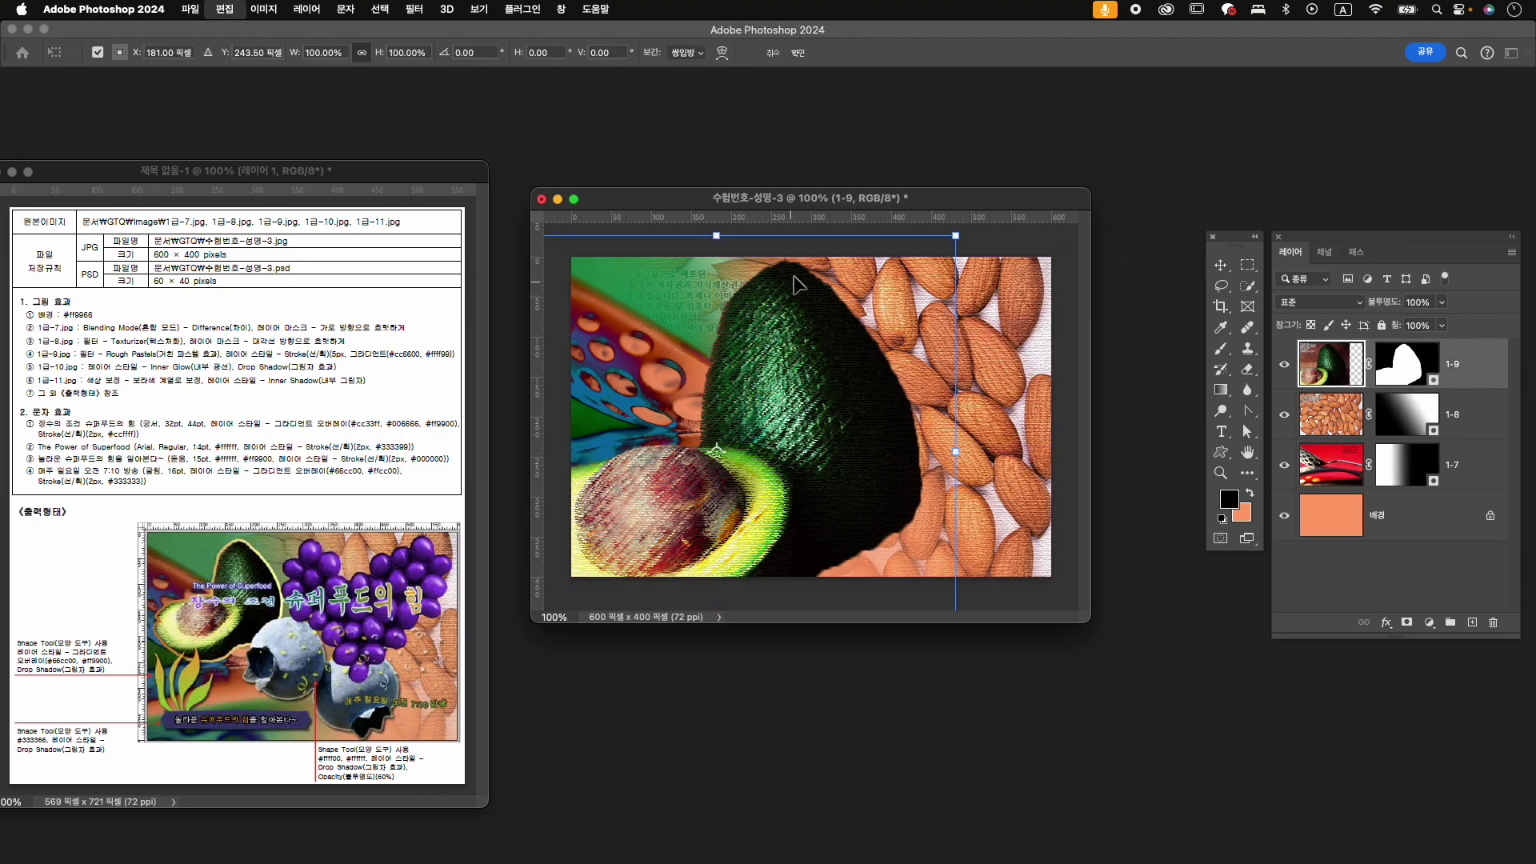
left_click_drag(963, 234, 860, 323)
left_click_drag(808, 457, 793, 392)
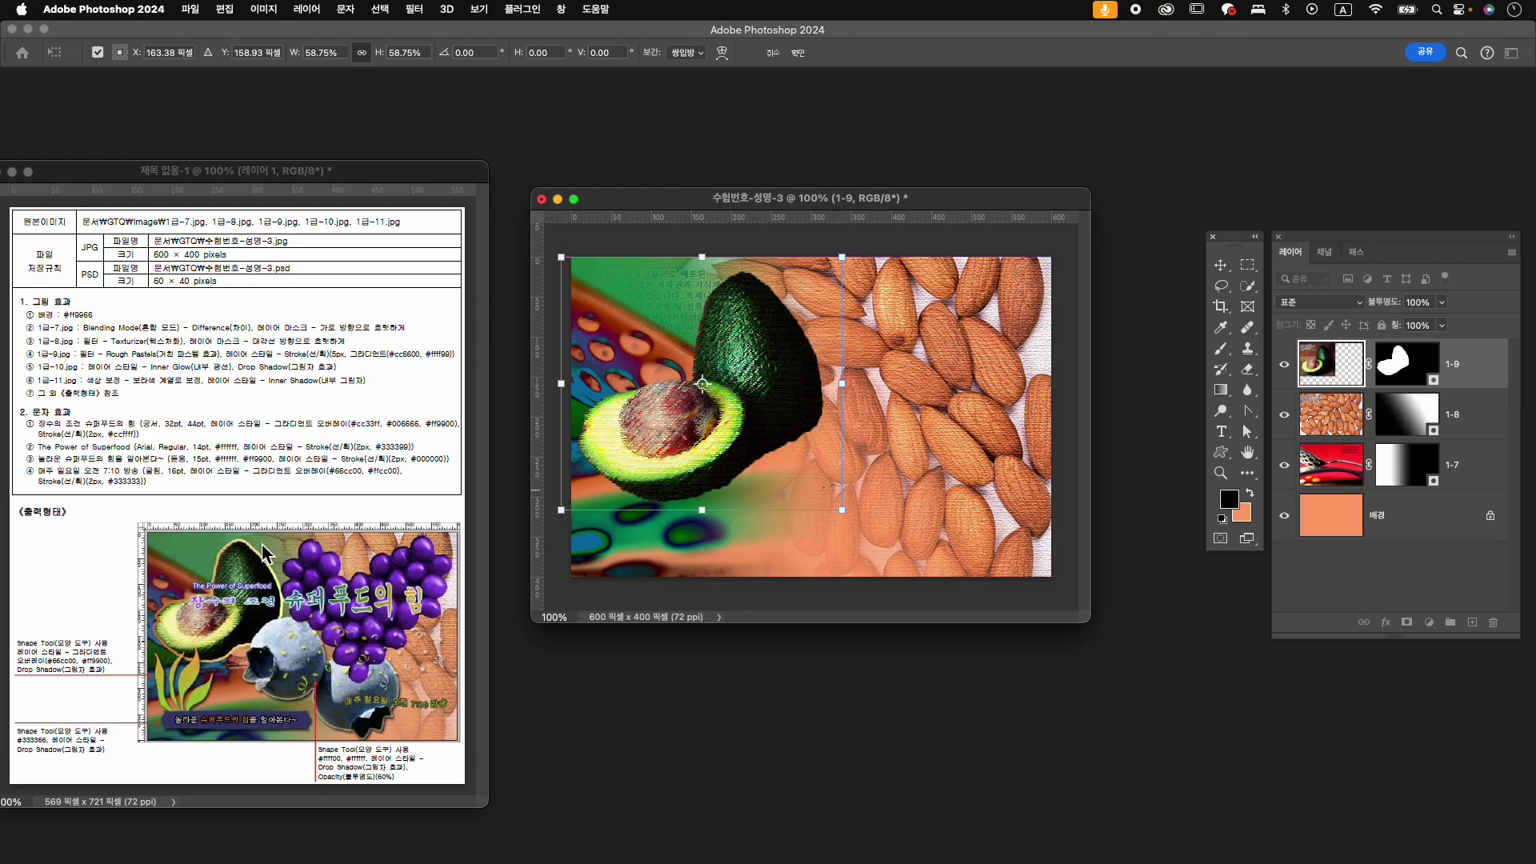
left_click_drag(841, 510, 801, 489)
key("Return")
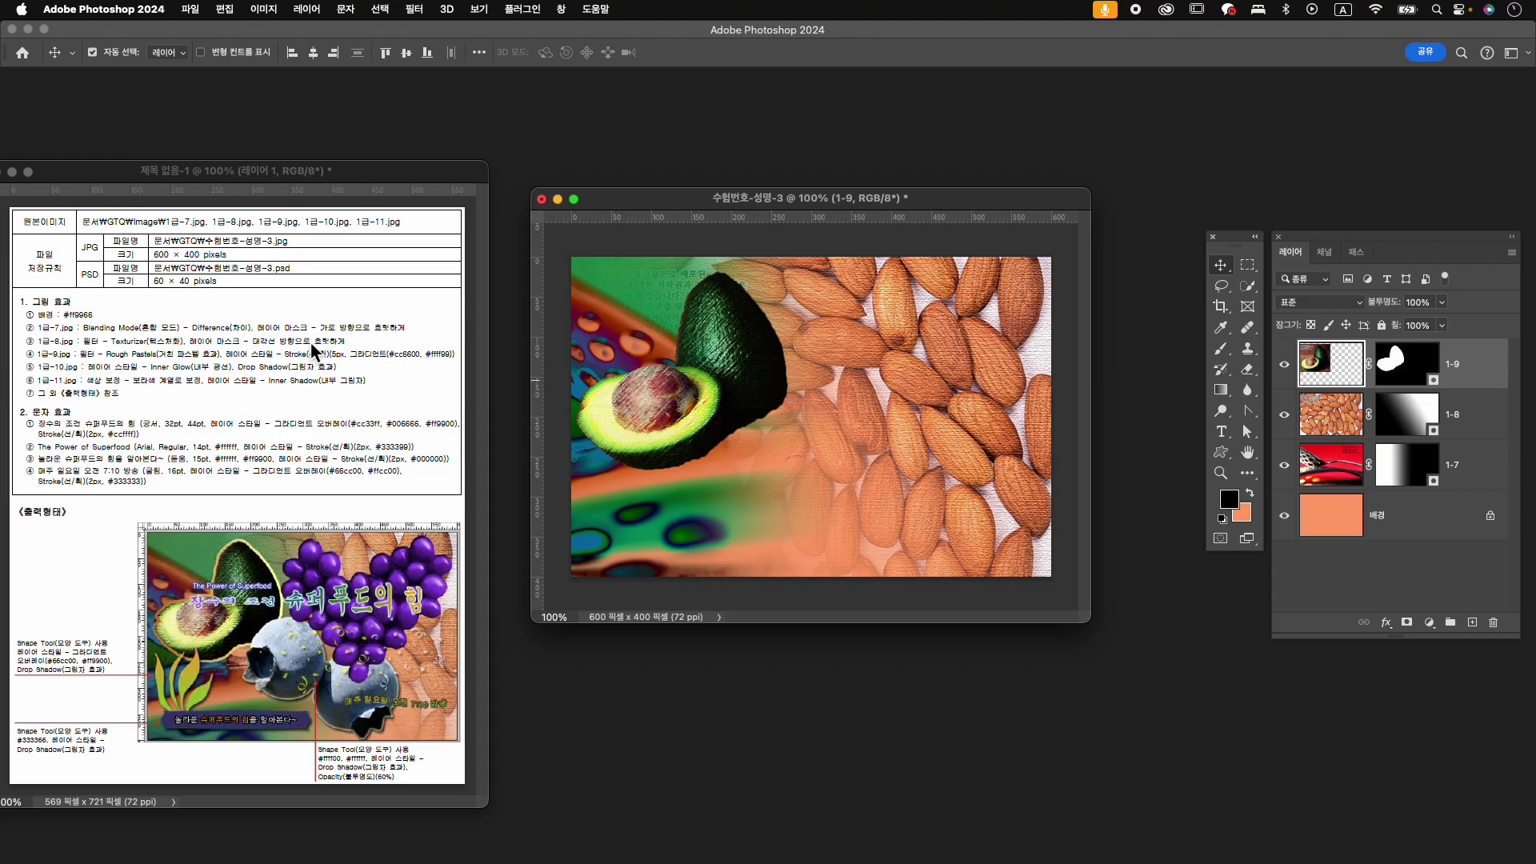
- Add a 5 px Stroke style with a gradient fill to layer 1-9 and open its gradient for editing
left_click(1387, 623)
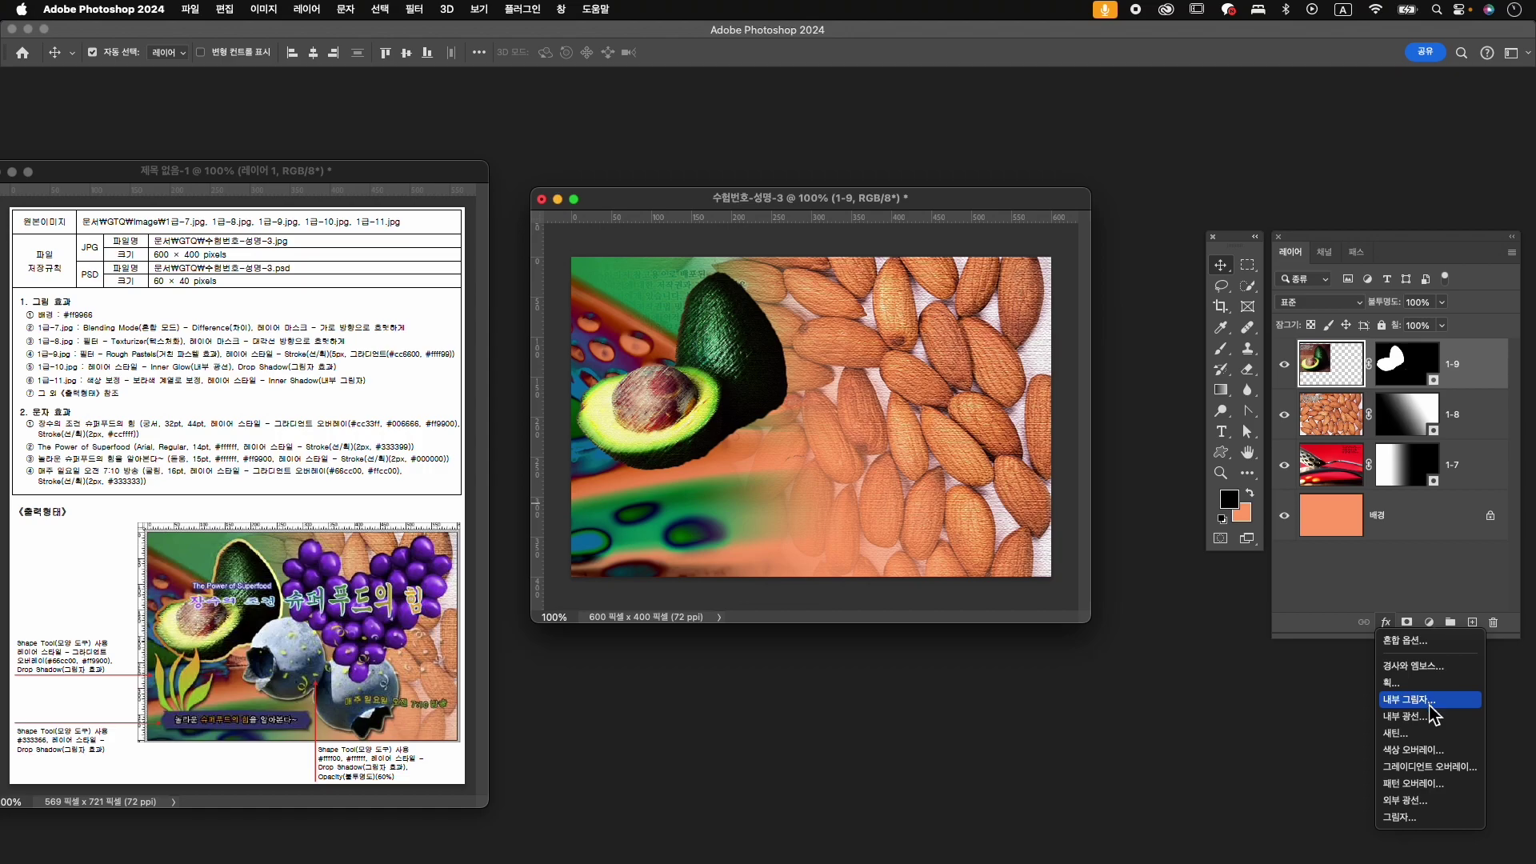
left_click(1417, 684)
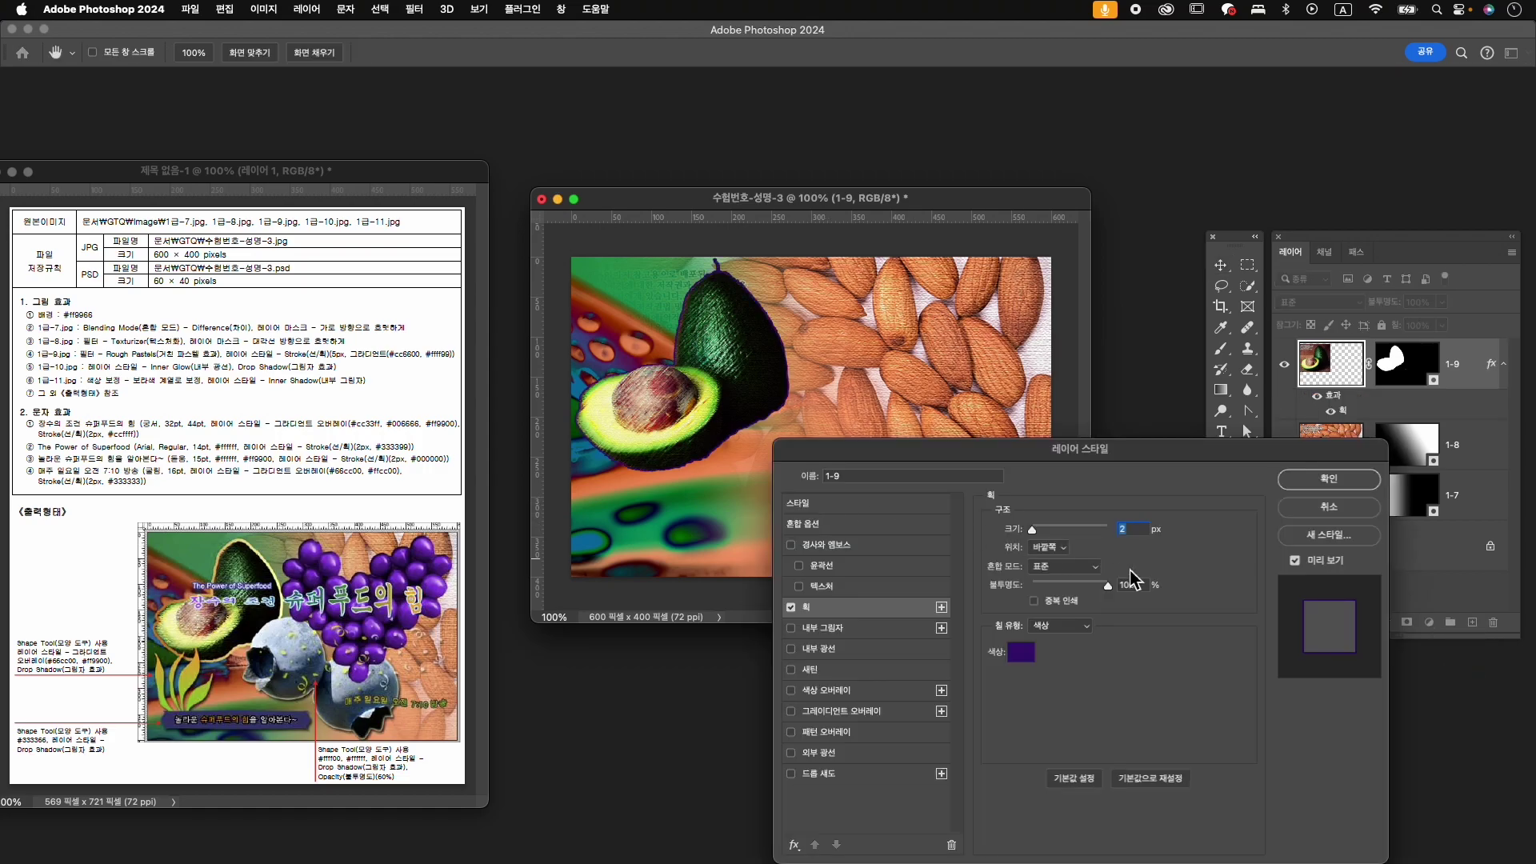
type("5")
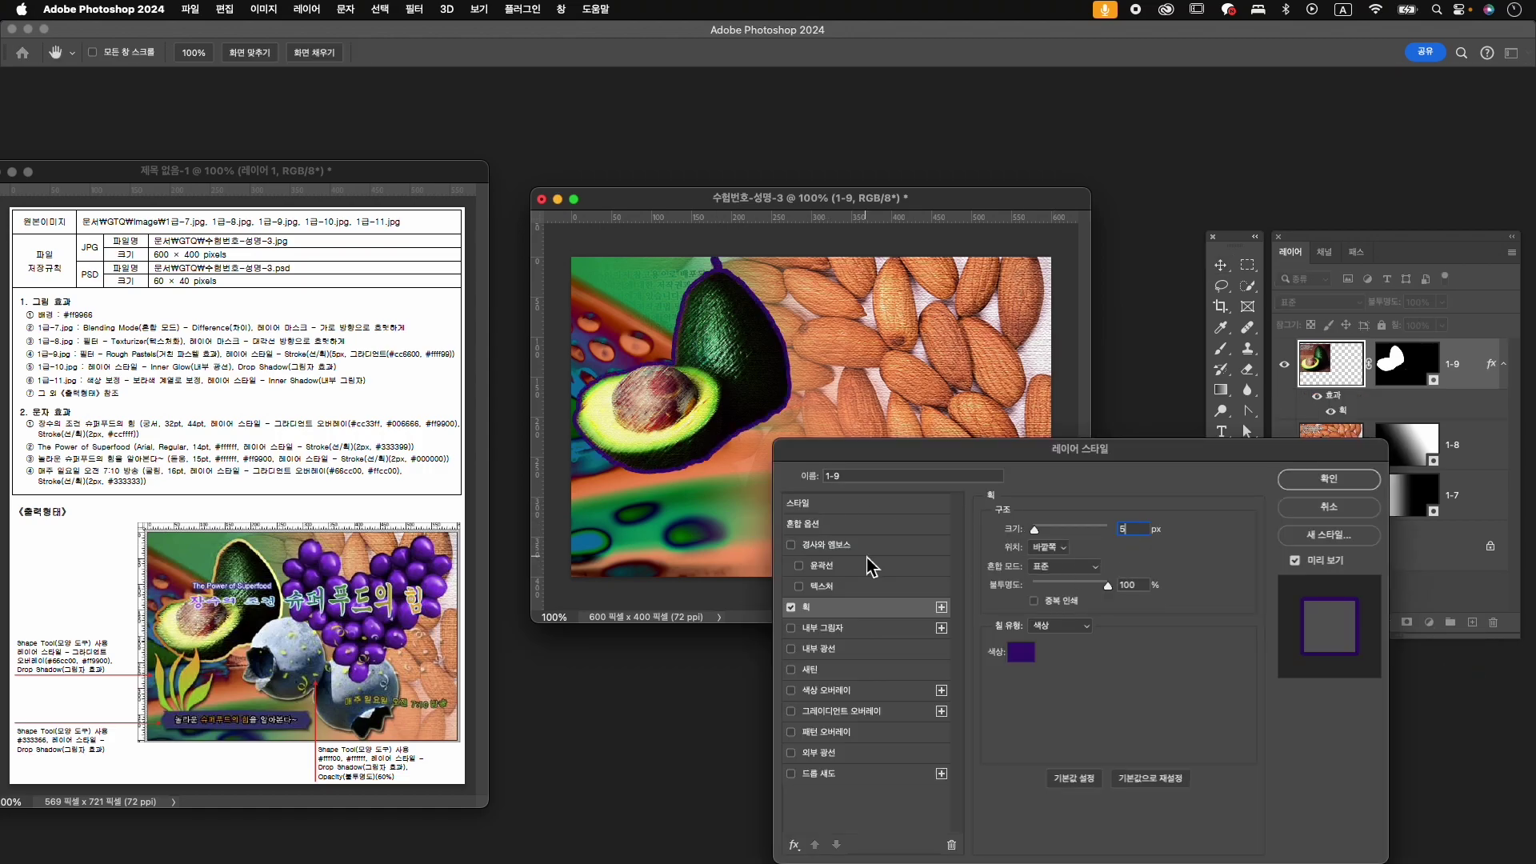
left_click(1050, 630)
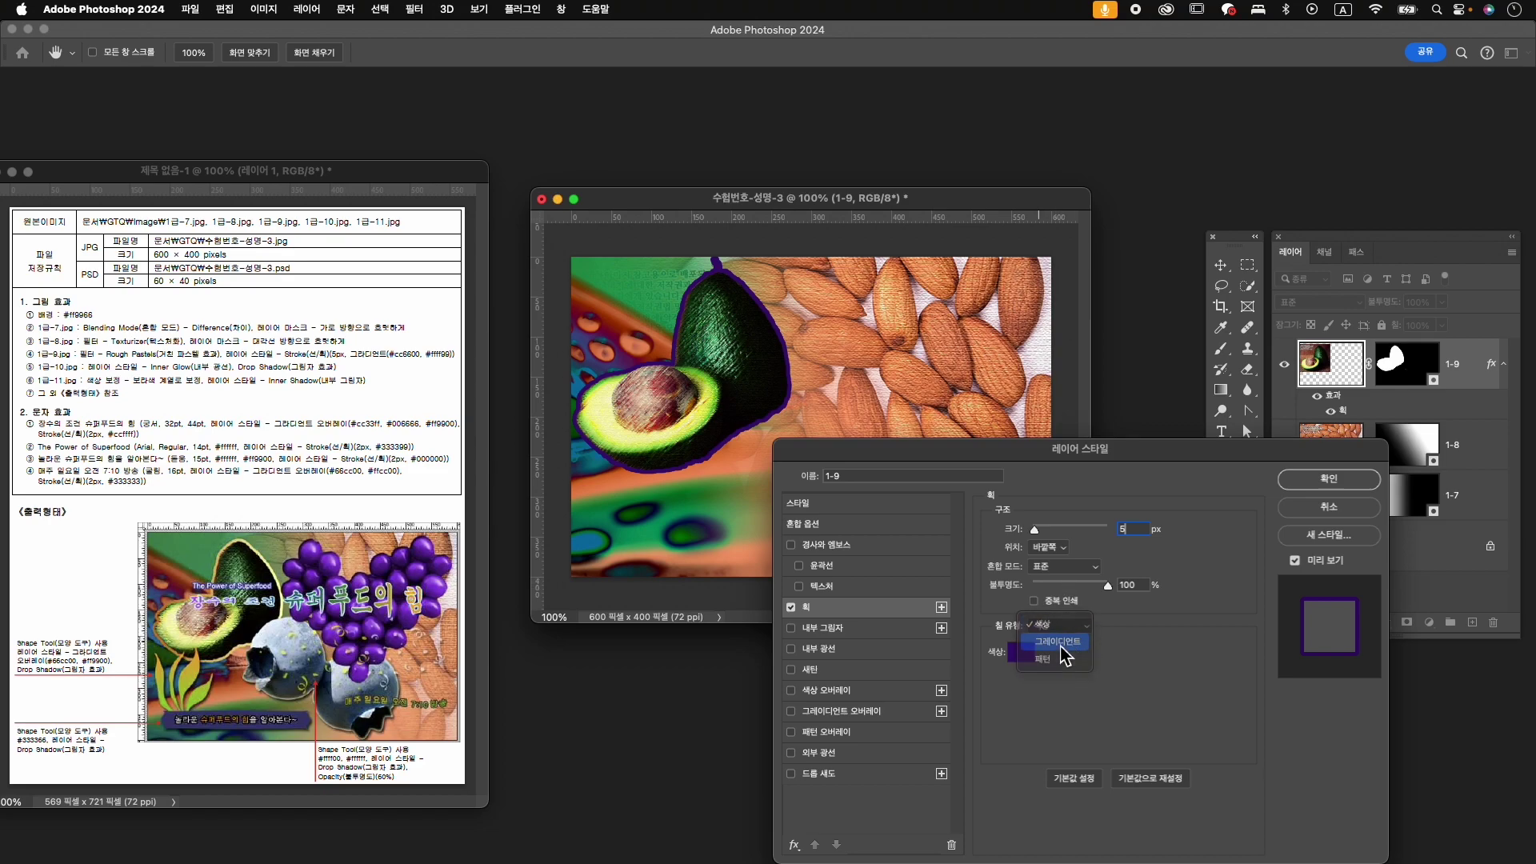
left_click(1055, 645)
left_click(1072, 661)
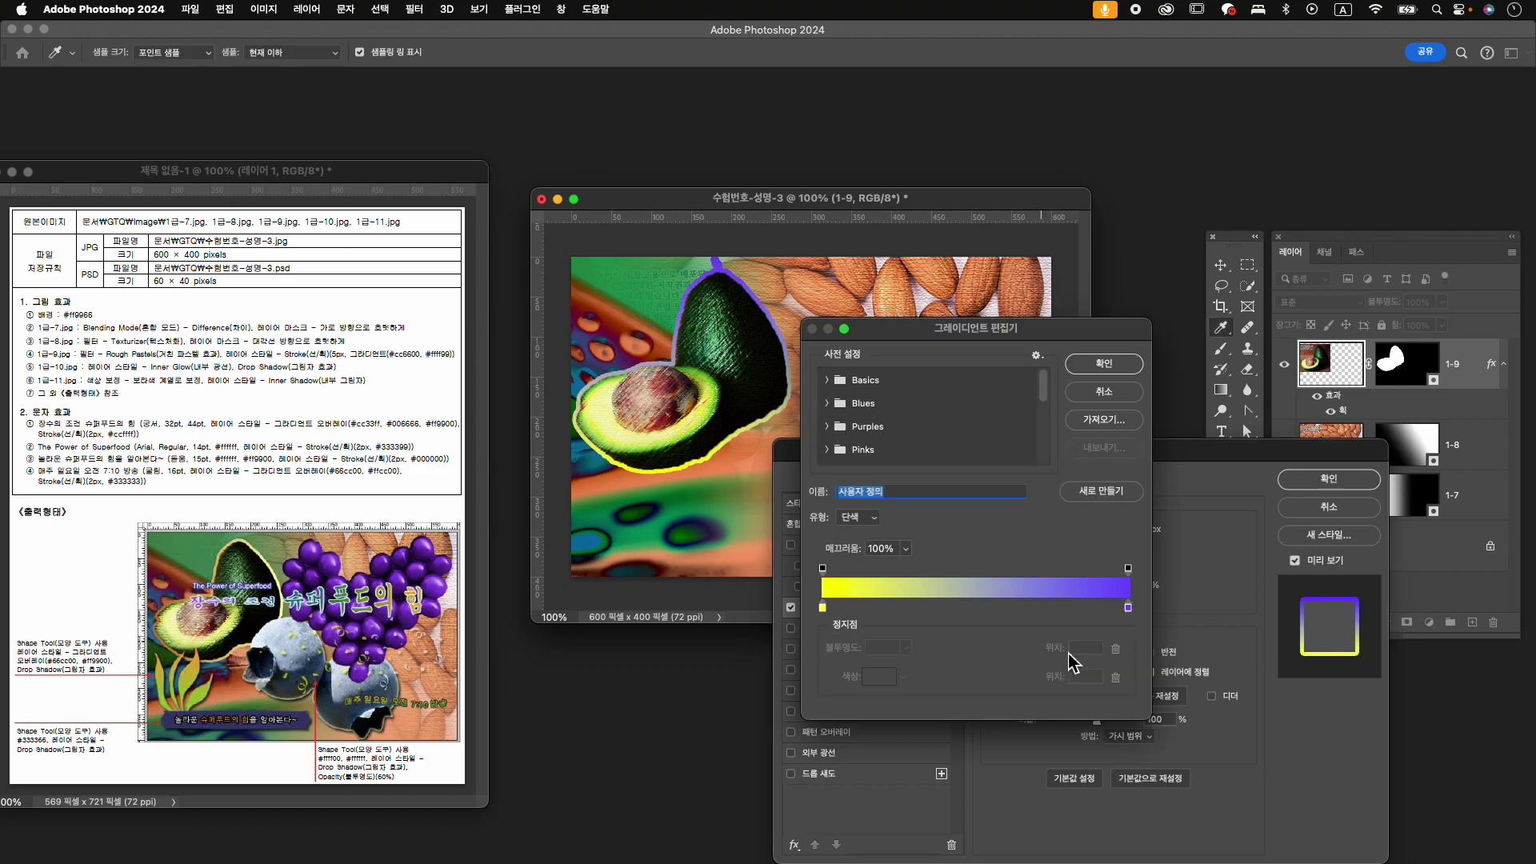
- Set the stroke gradient's start color to #cc6600 and its end color to #ffff99, and apply the layer style
double_click(822, 608)
type("cc")
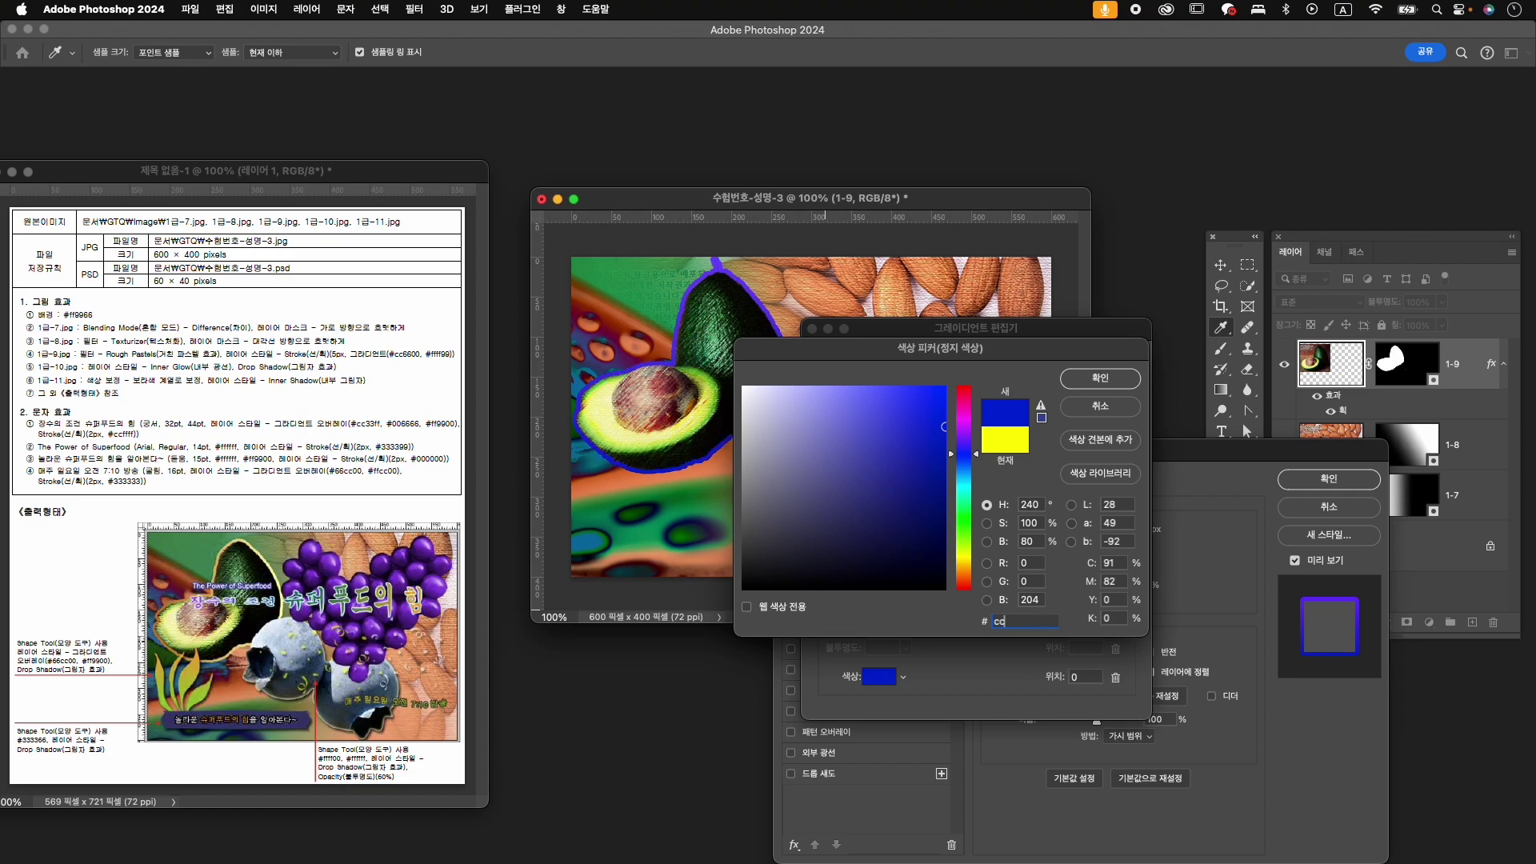
type("6600")
key("Return")
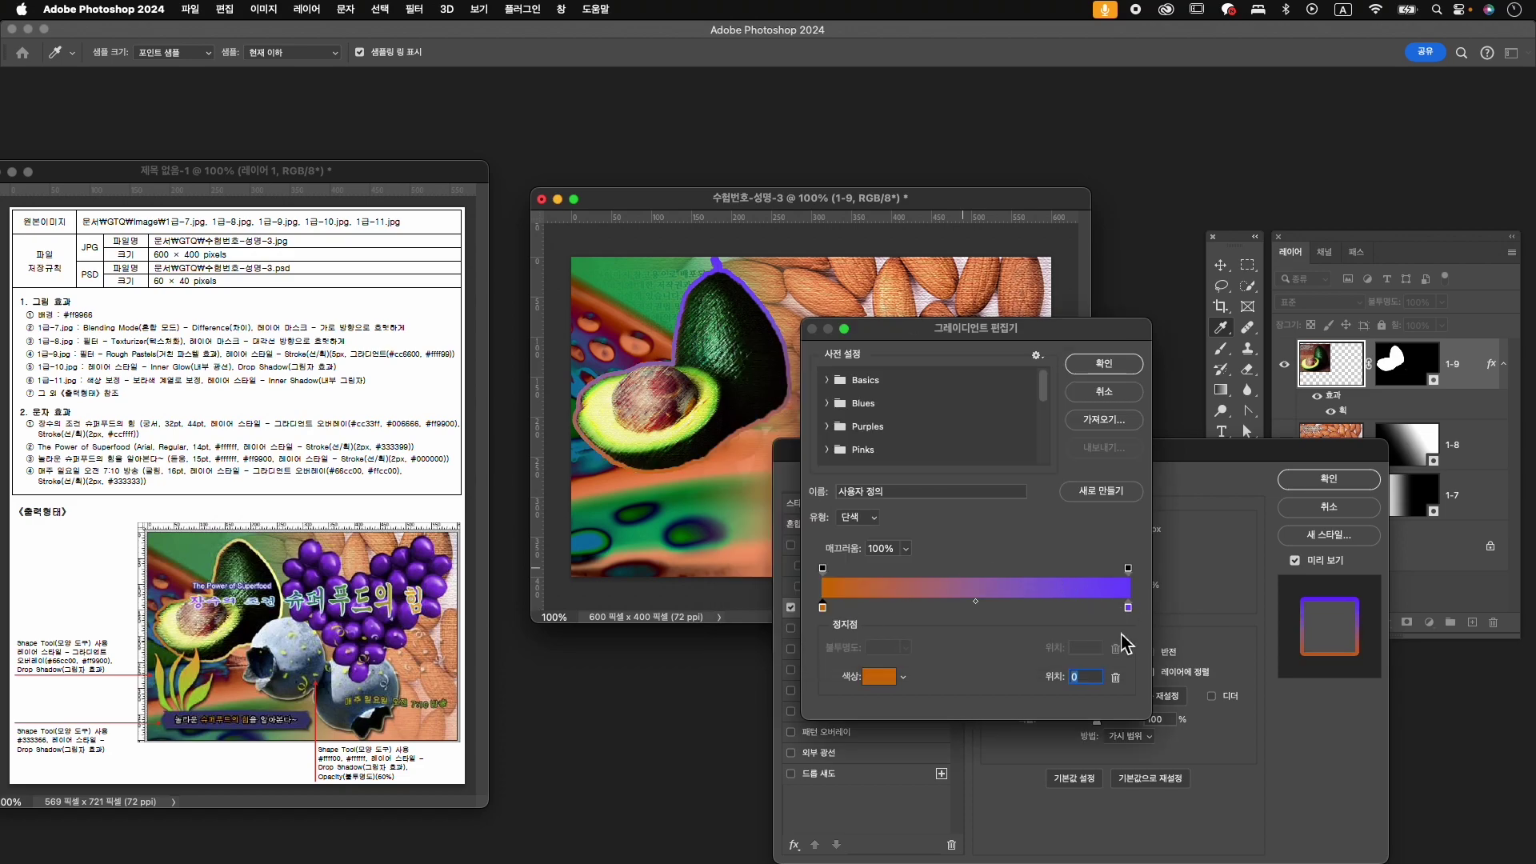
double_click(1128, 608)
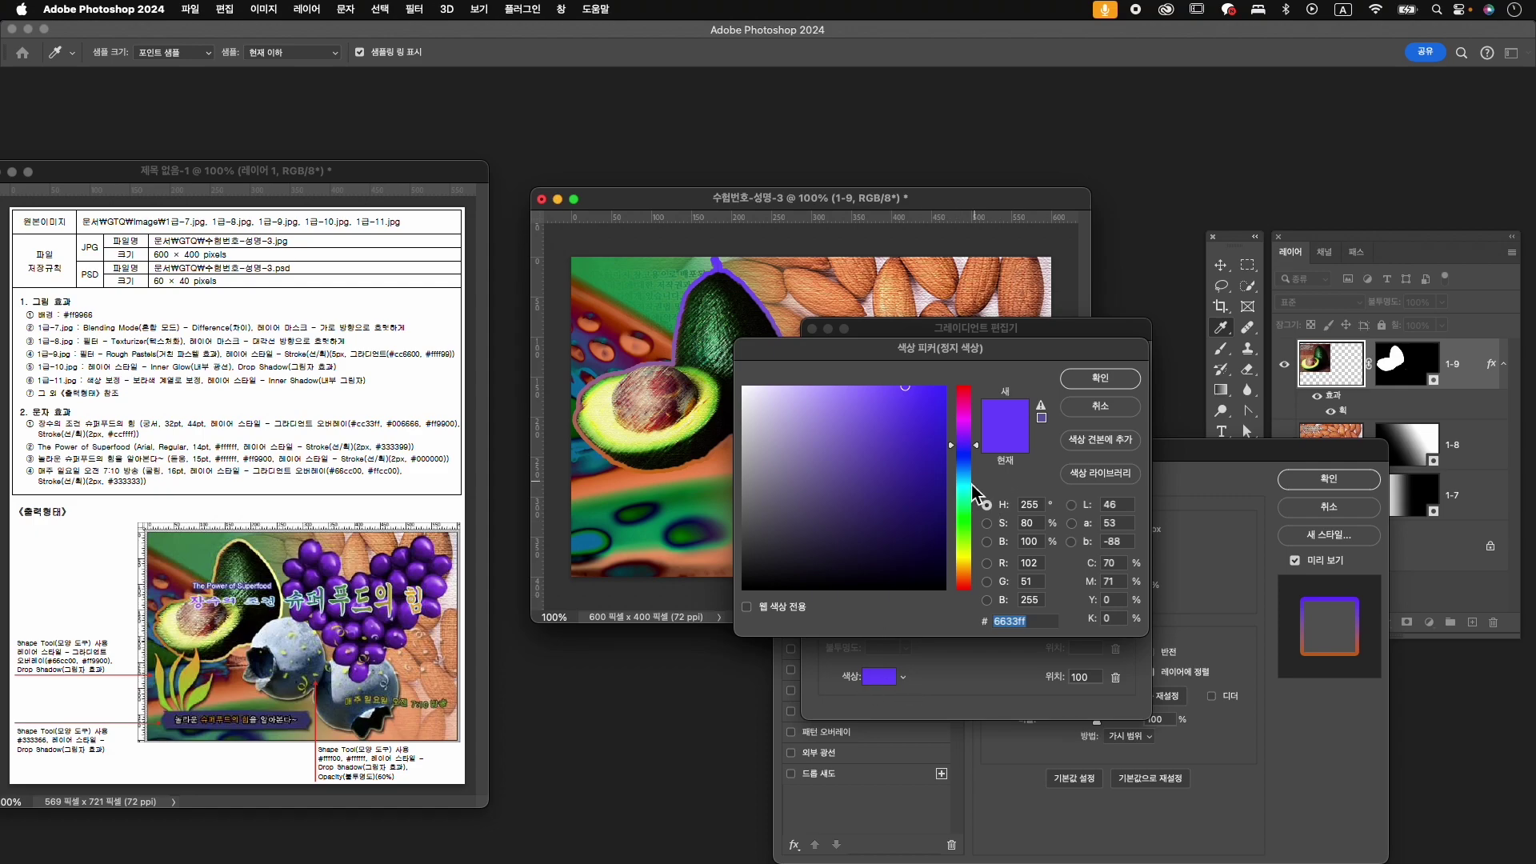
type("ffff99")
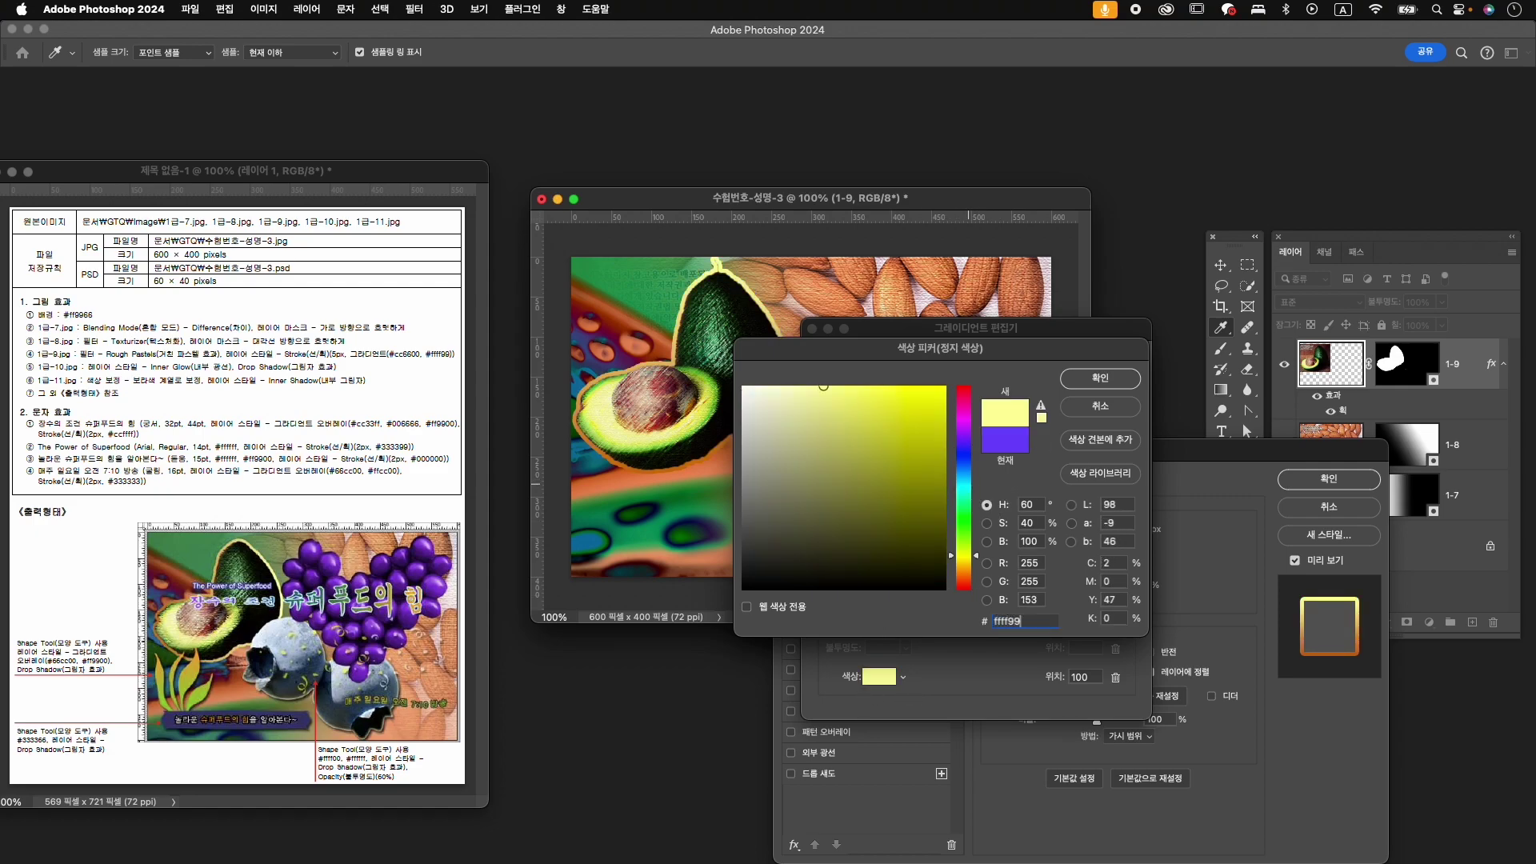
key("Return")
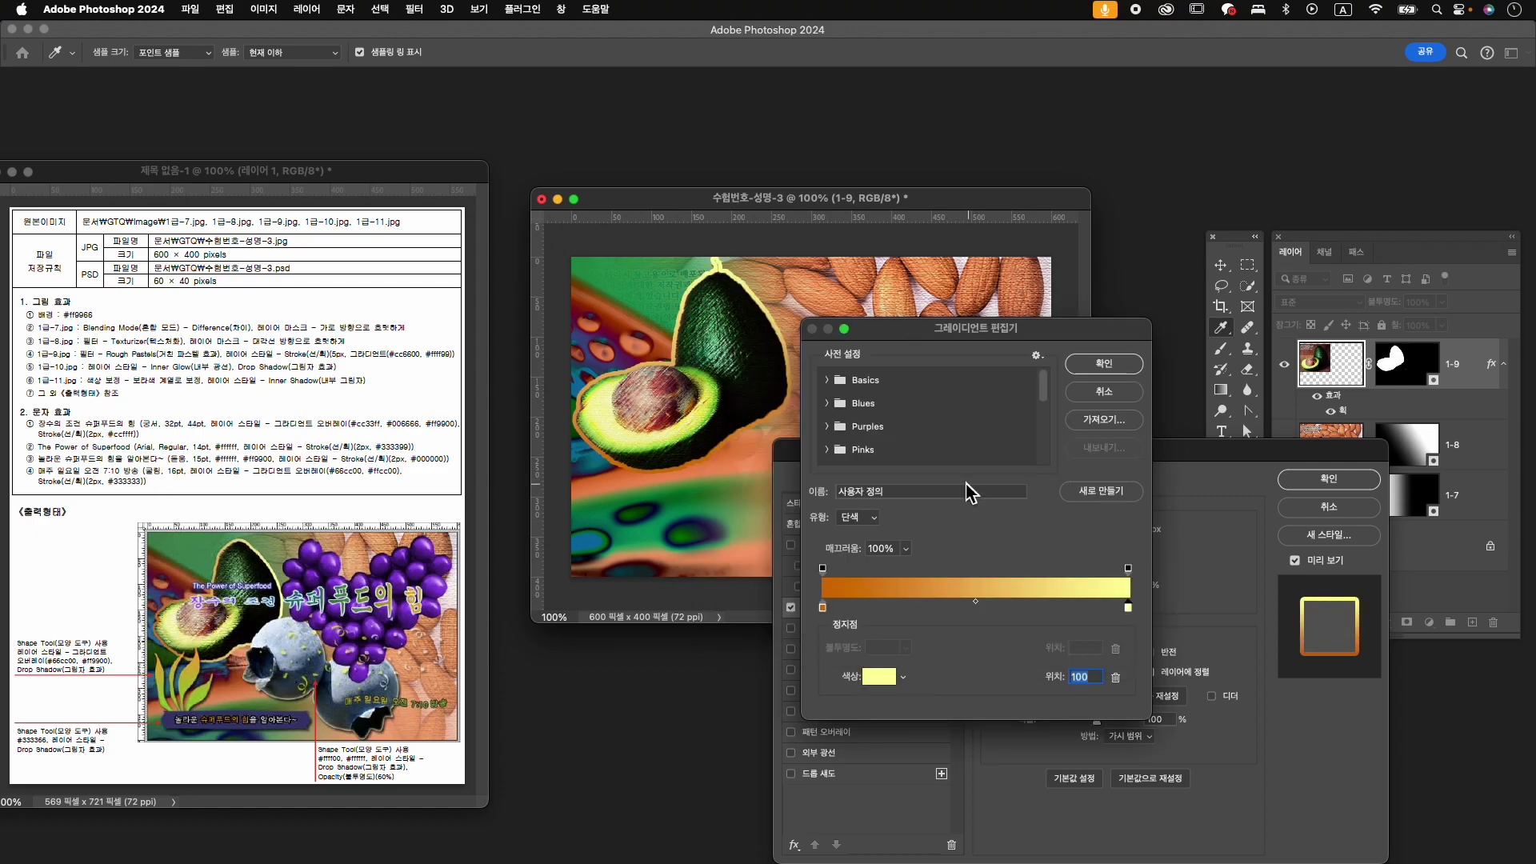
left_click(1107, 368)
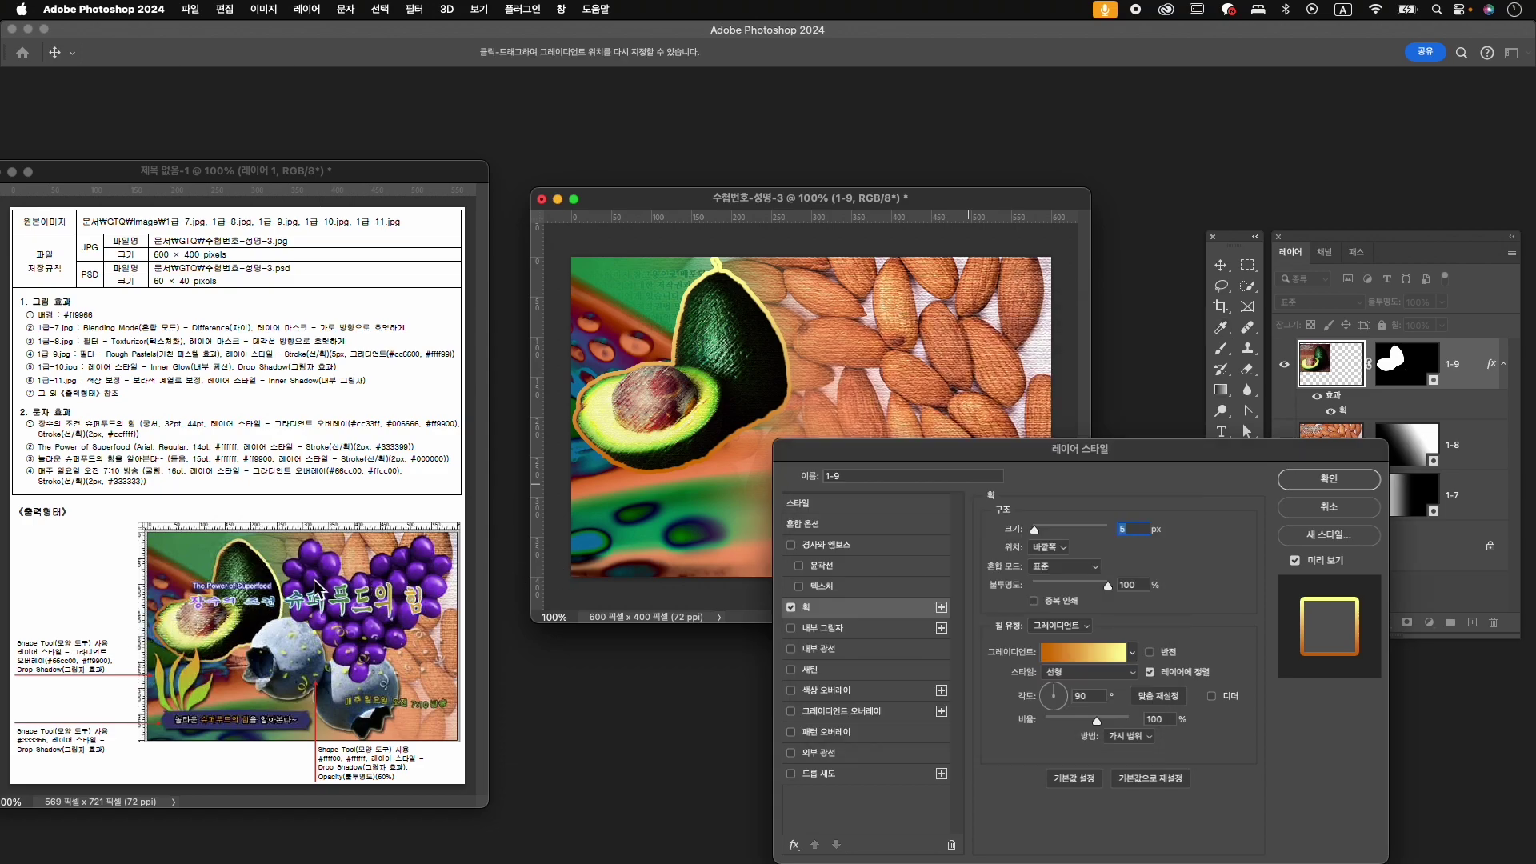
left_click(1327, 483)
- Paint black on the layer 1-9 mask to hide the thin stem above the tip of the dark avocado
left_click(1421, 372)
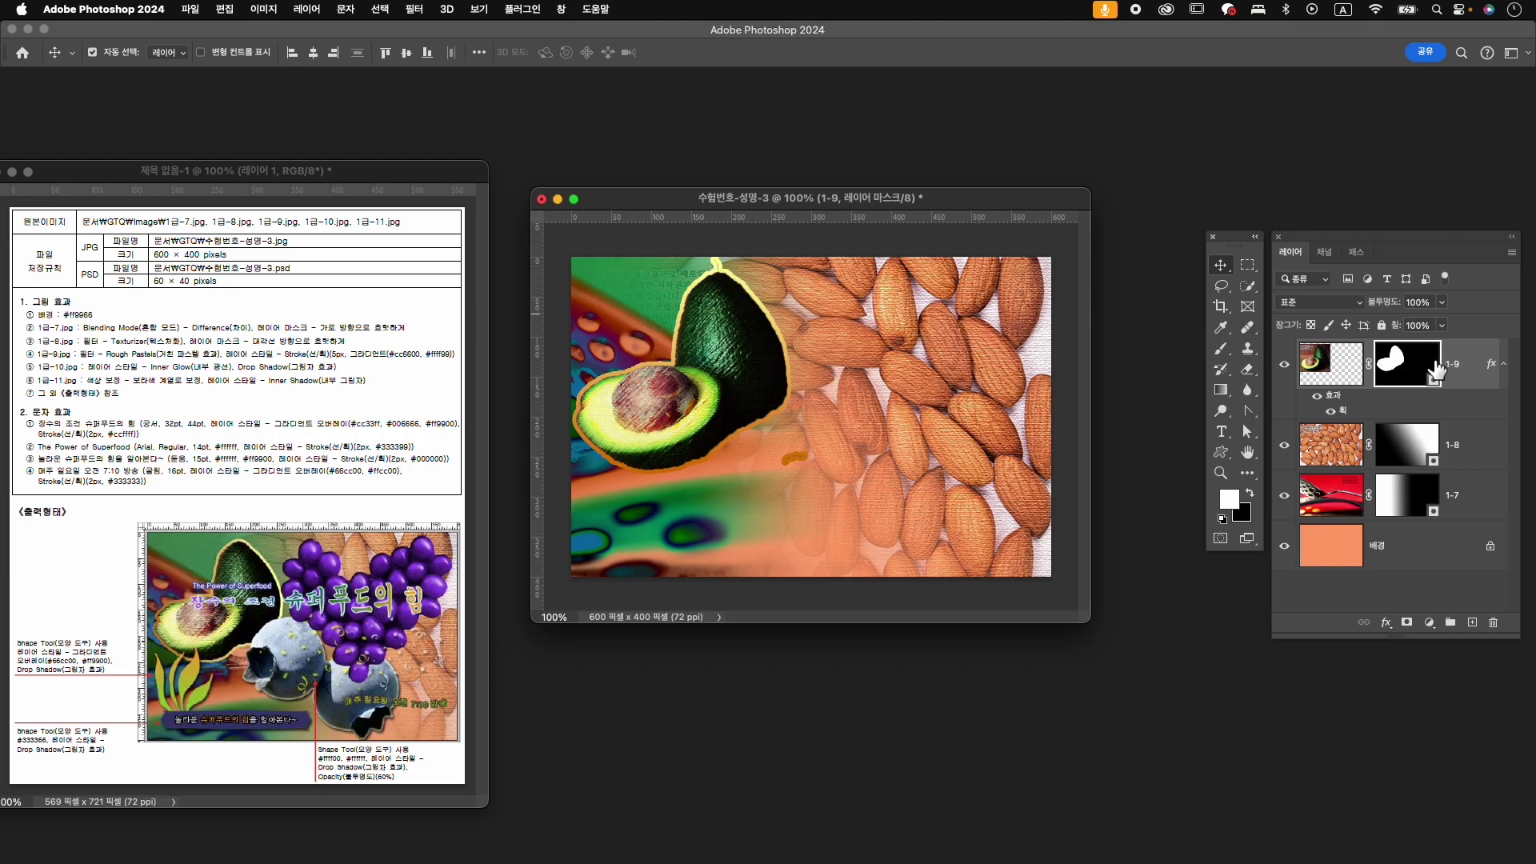
key("b")
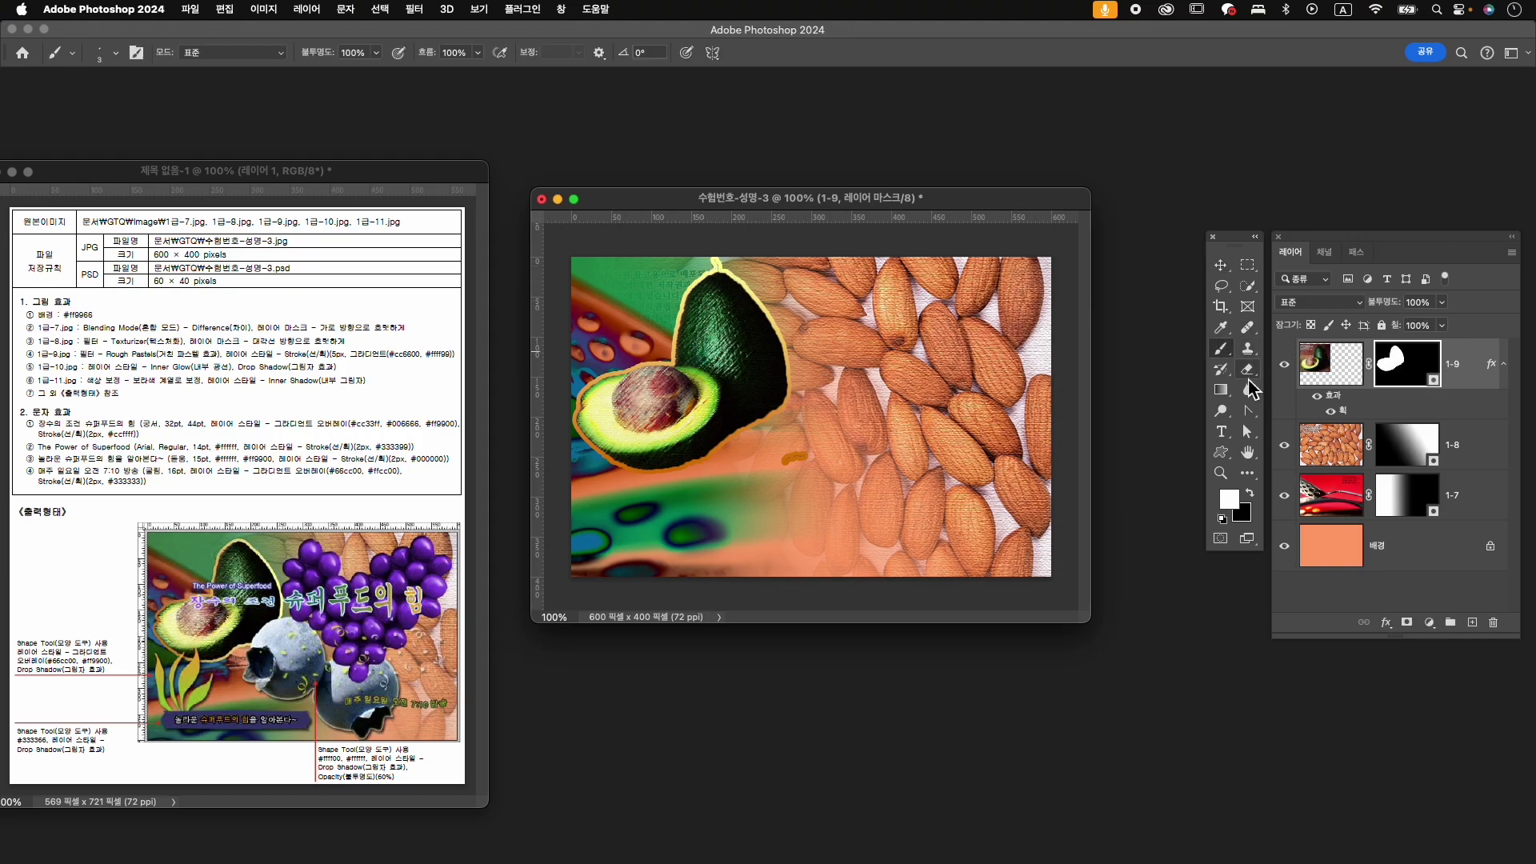
left_click(1251, 496)
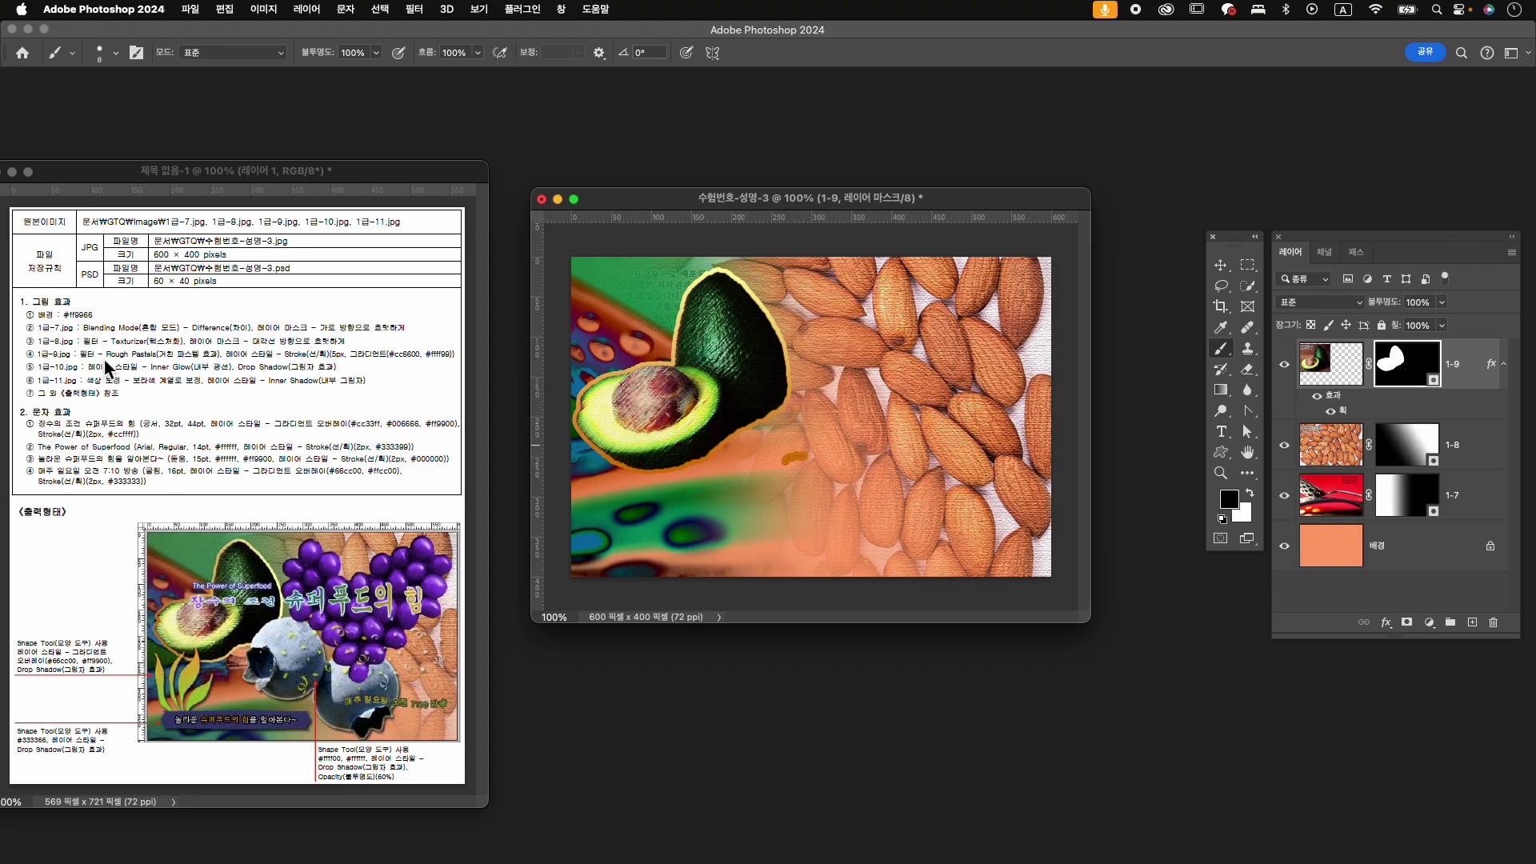
- Open the blueberry image 1급-10.jpg and move its window over the composition, clear of the exam instructions
key("super+o")
left_click(1051, 366)
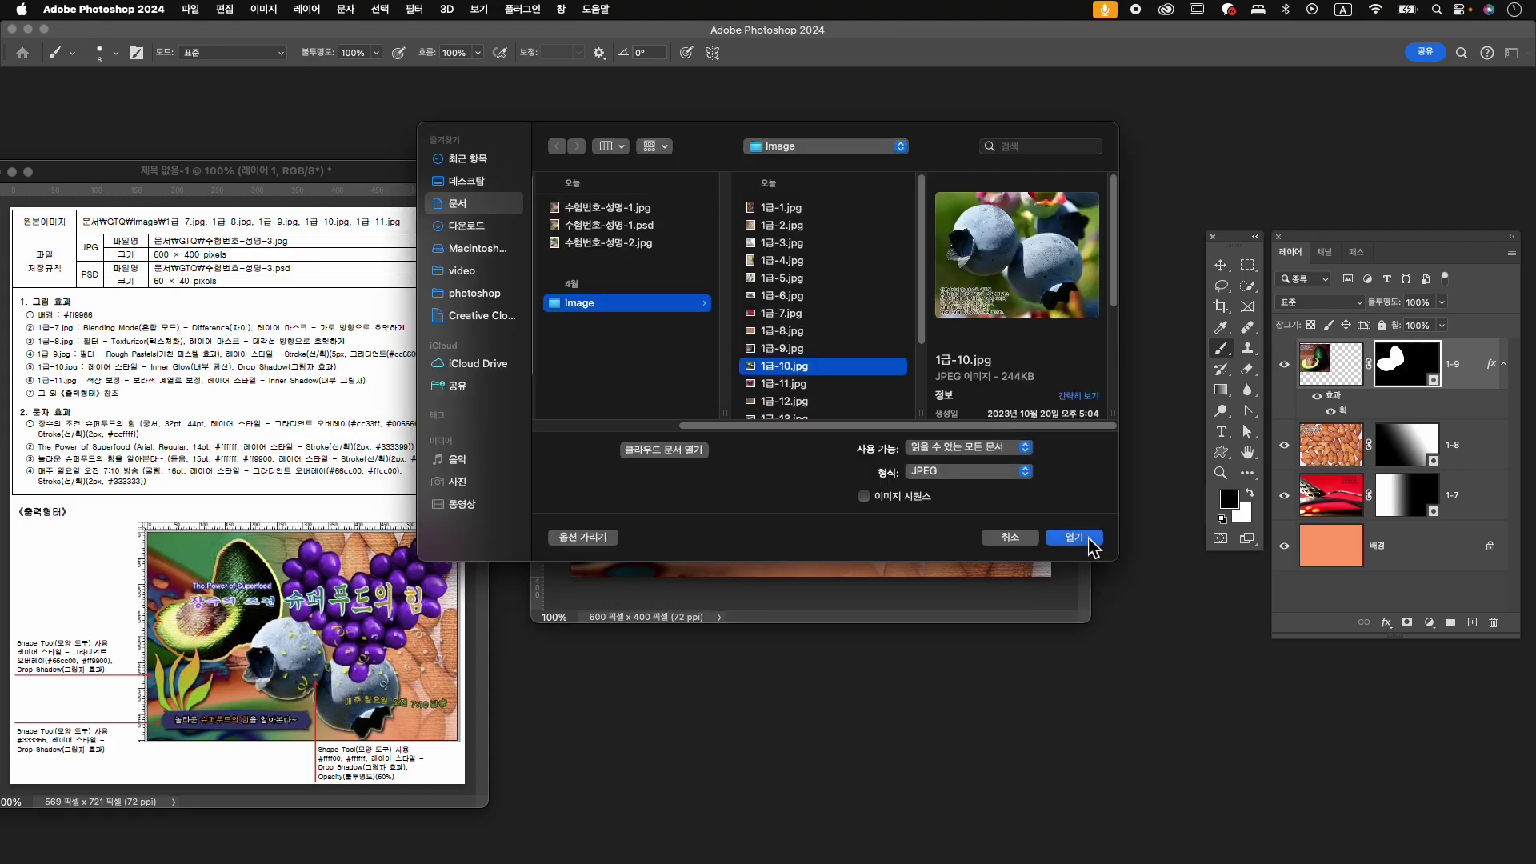
left_click(1074, 538)
left_click_drag(444, 126, 978, 160)
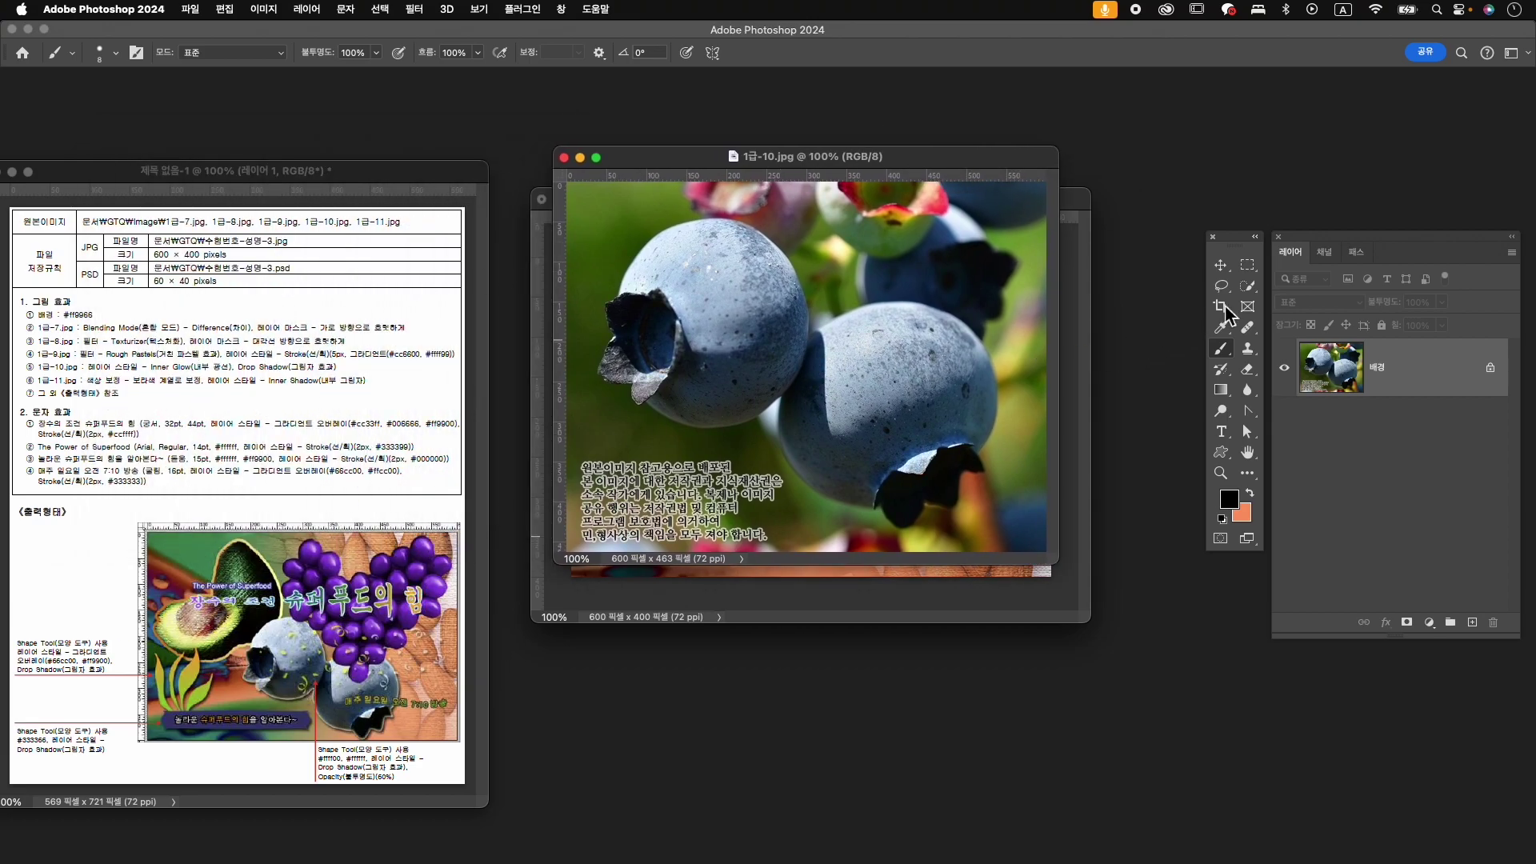
- Select both large blueberries in 1급-10.jpg with the Object Selection tool and mask out everything else
left_click(1248, 287)
left_click(1300, 284)
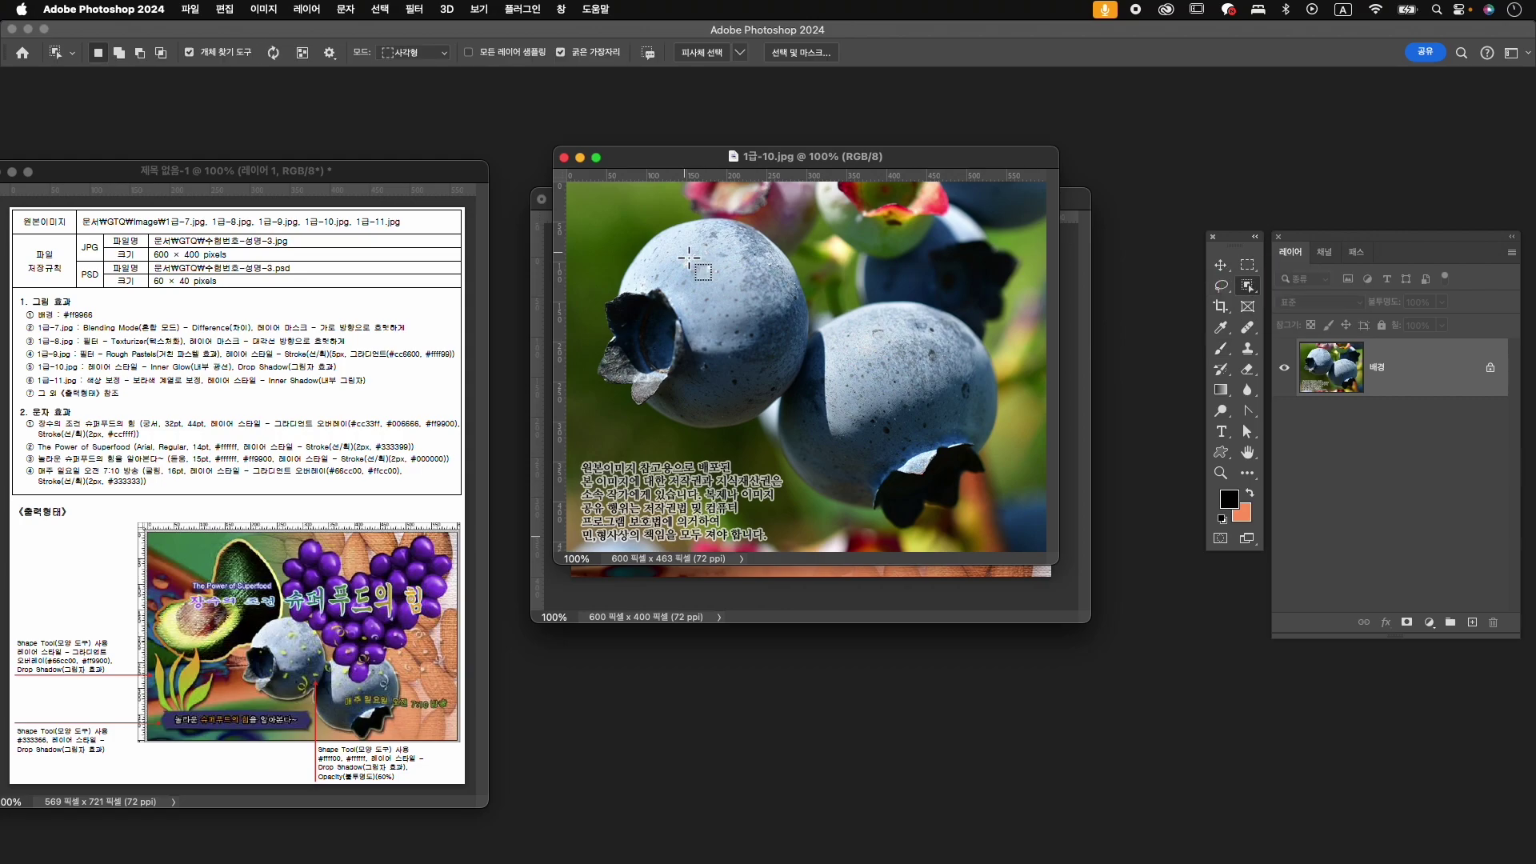
left_click(688, 268)
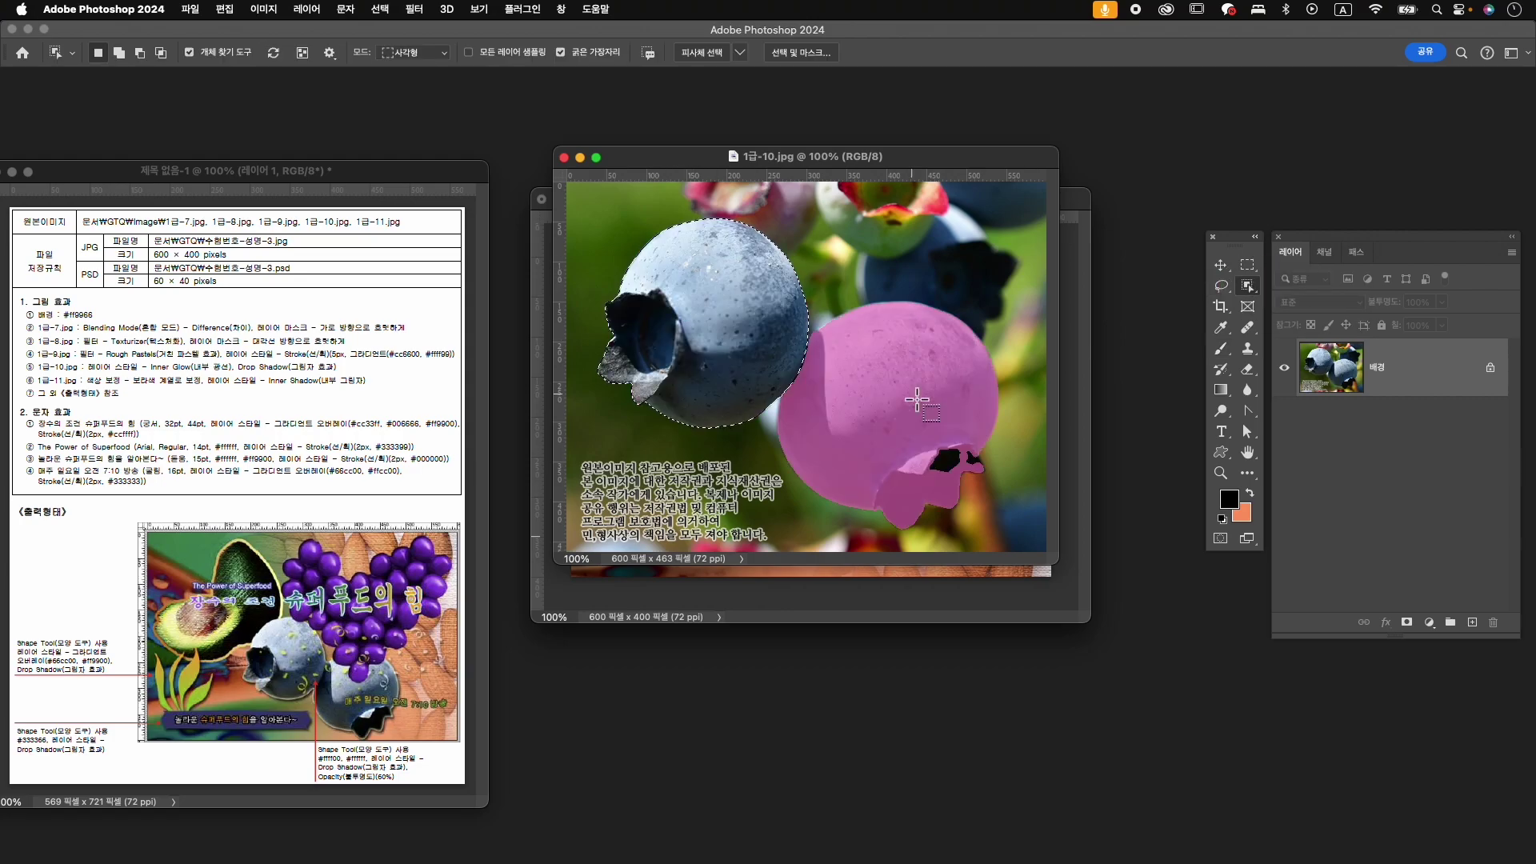
key("shift")
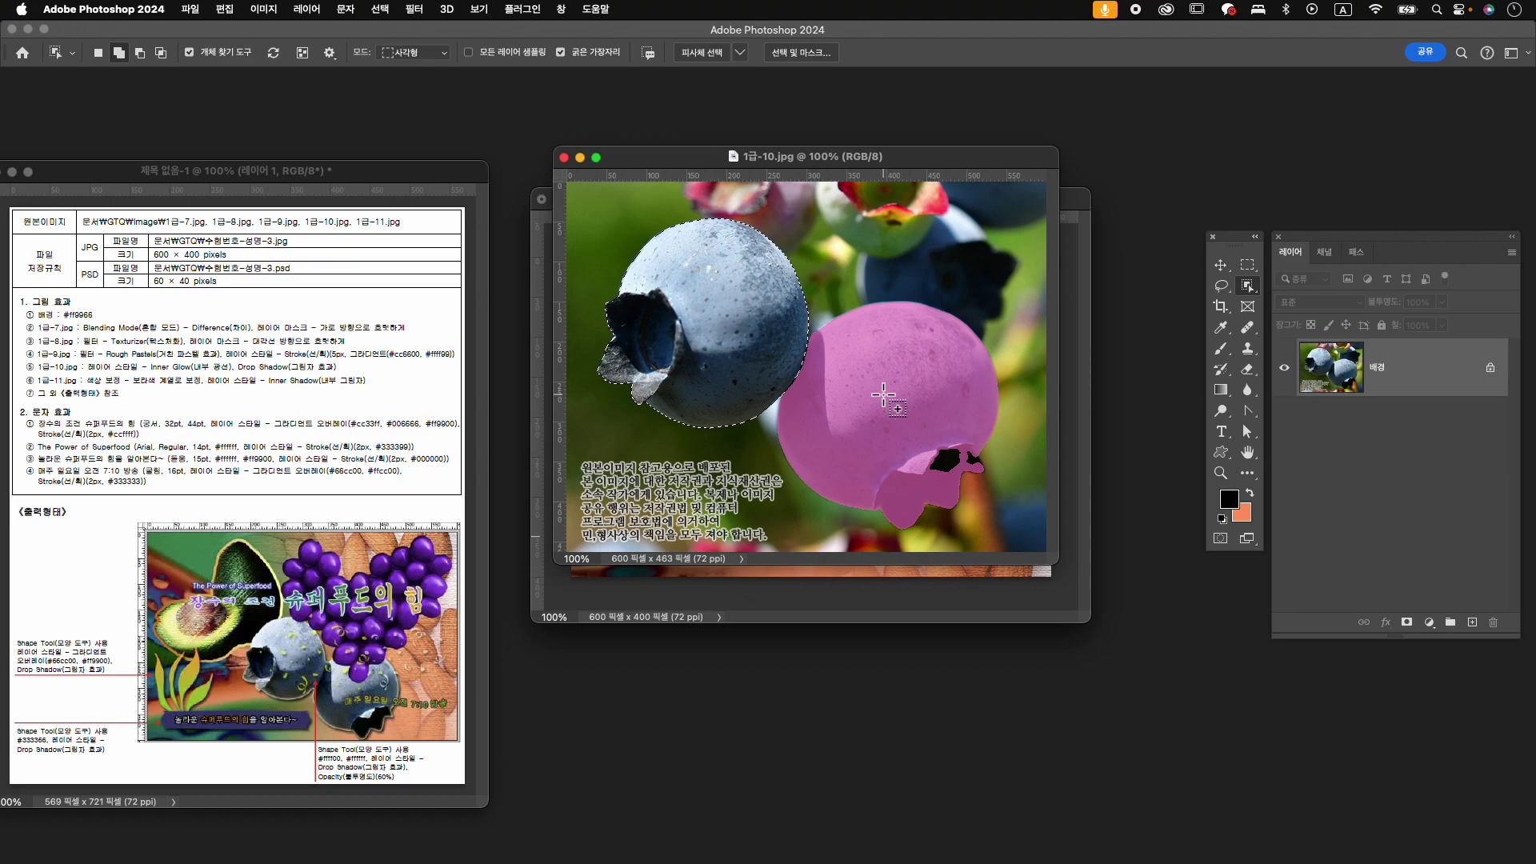
left_click(884, 394)
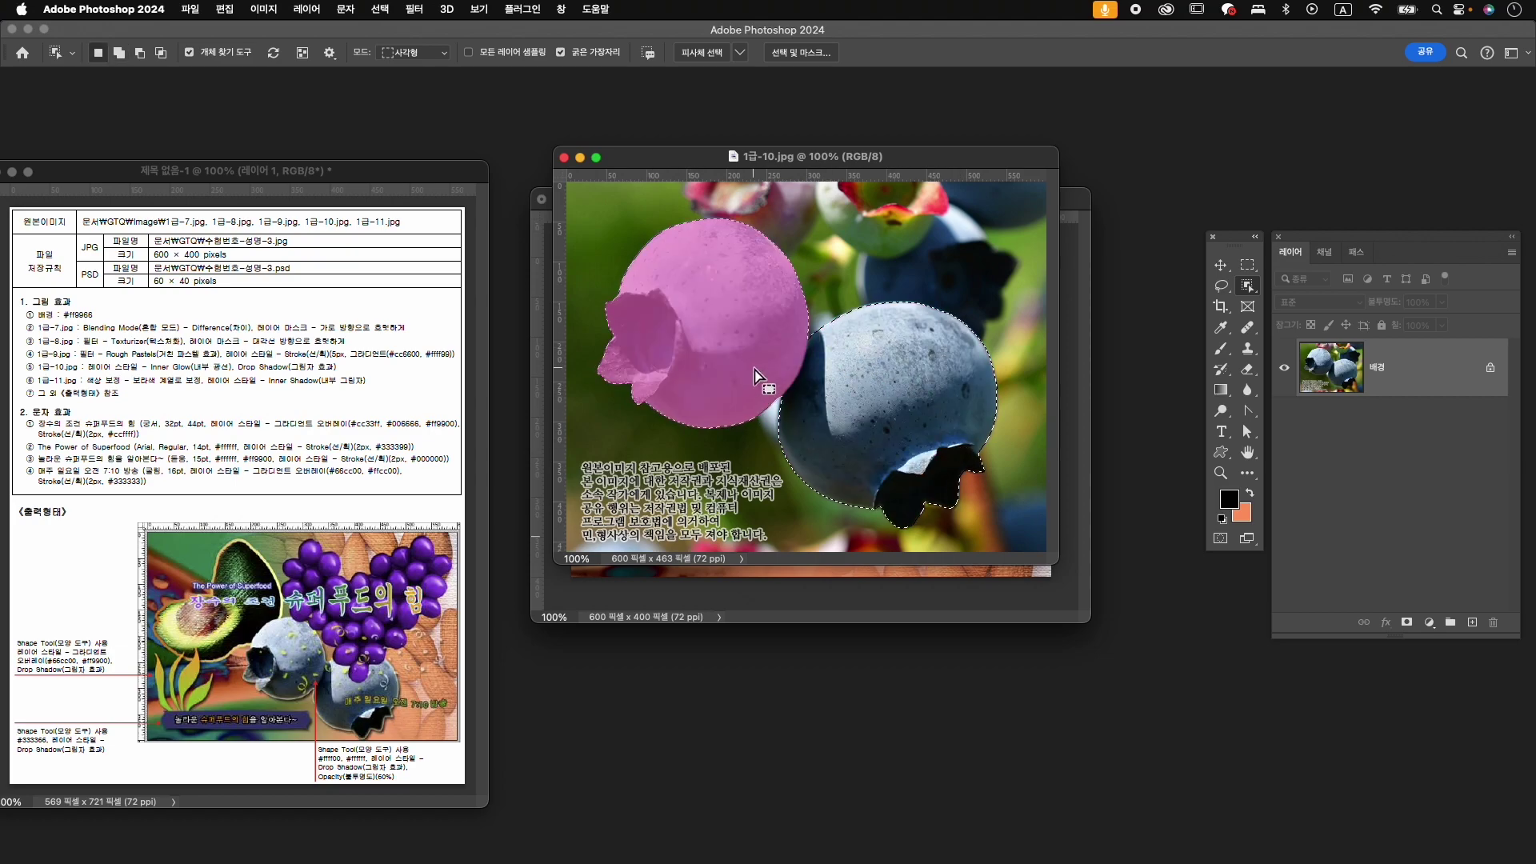
left_click(1408, 626)
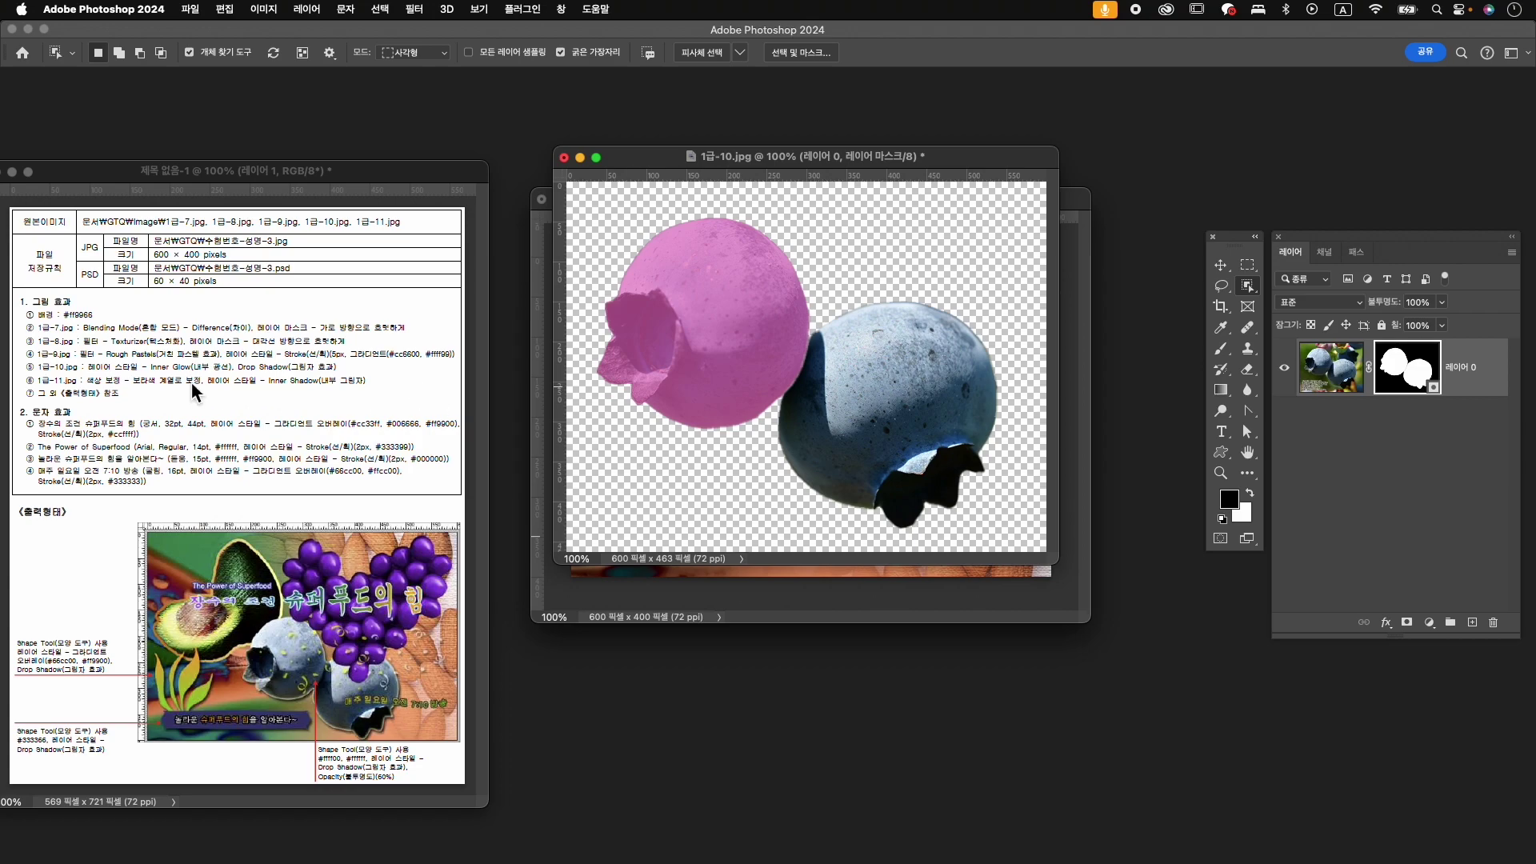
- Copy the masked blueberries into the 수험번호-성명-3 composition and close 1급-10.jpg without saving
key("v")
left_click_drag(716, 342, 751, 587)
left_click_drag(754, 497, 777, 376)
left_click(564, 157)
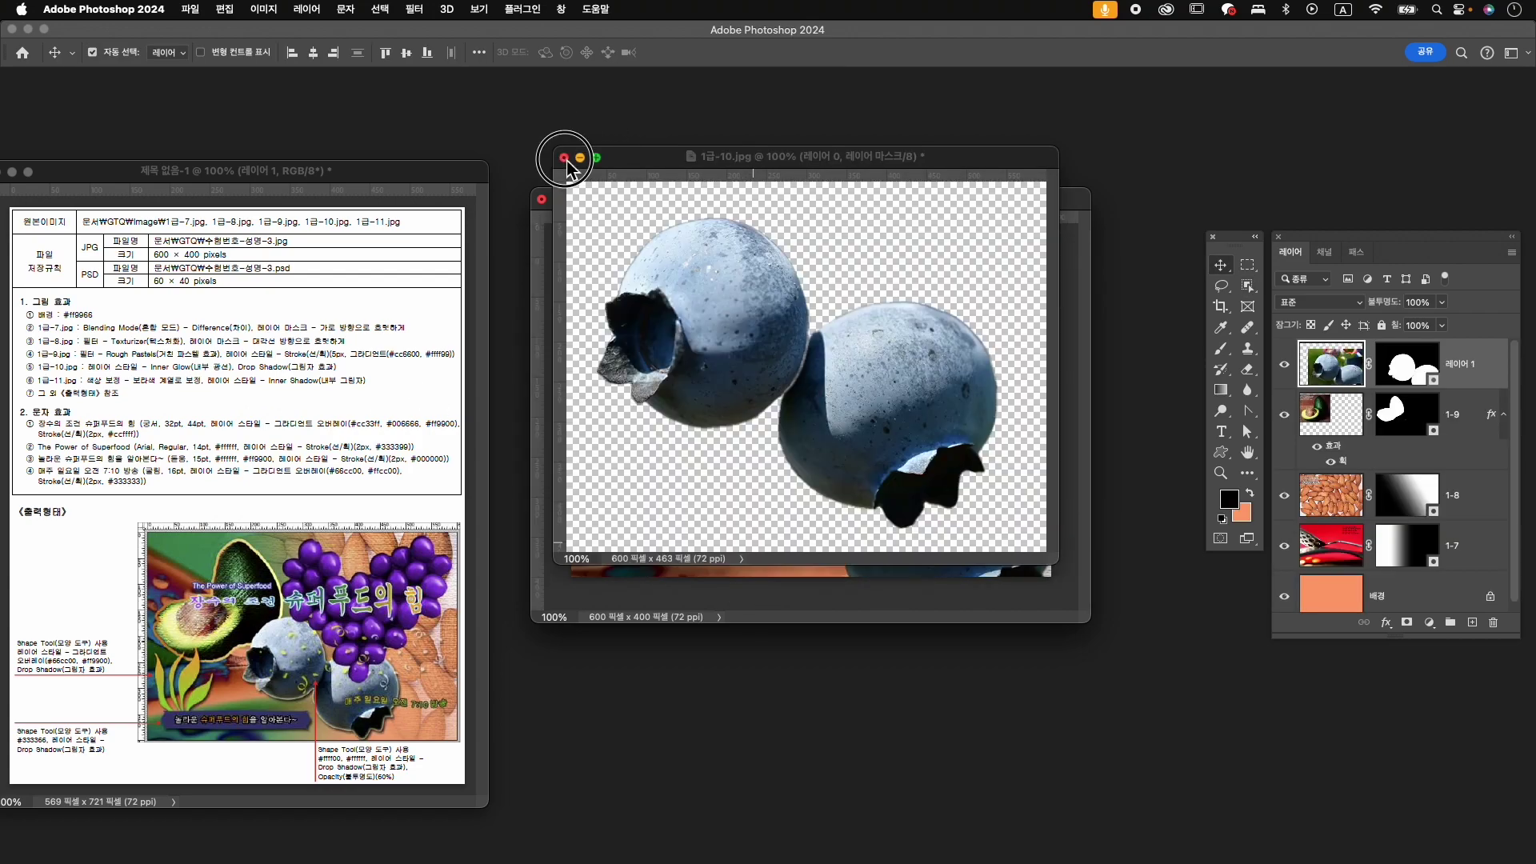
left_click(816, 346)
- Rename the blueberry layer as 1-10
double_click(1460, 364)
type("1-10")
key("Return")
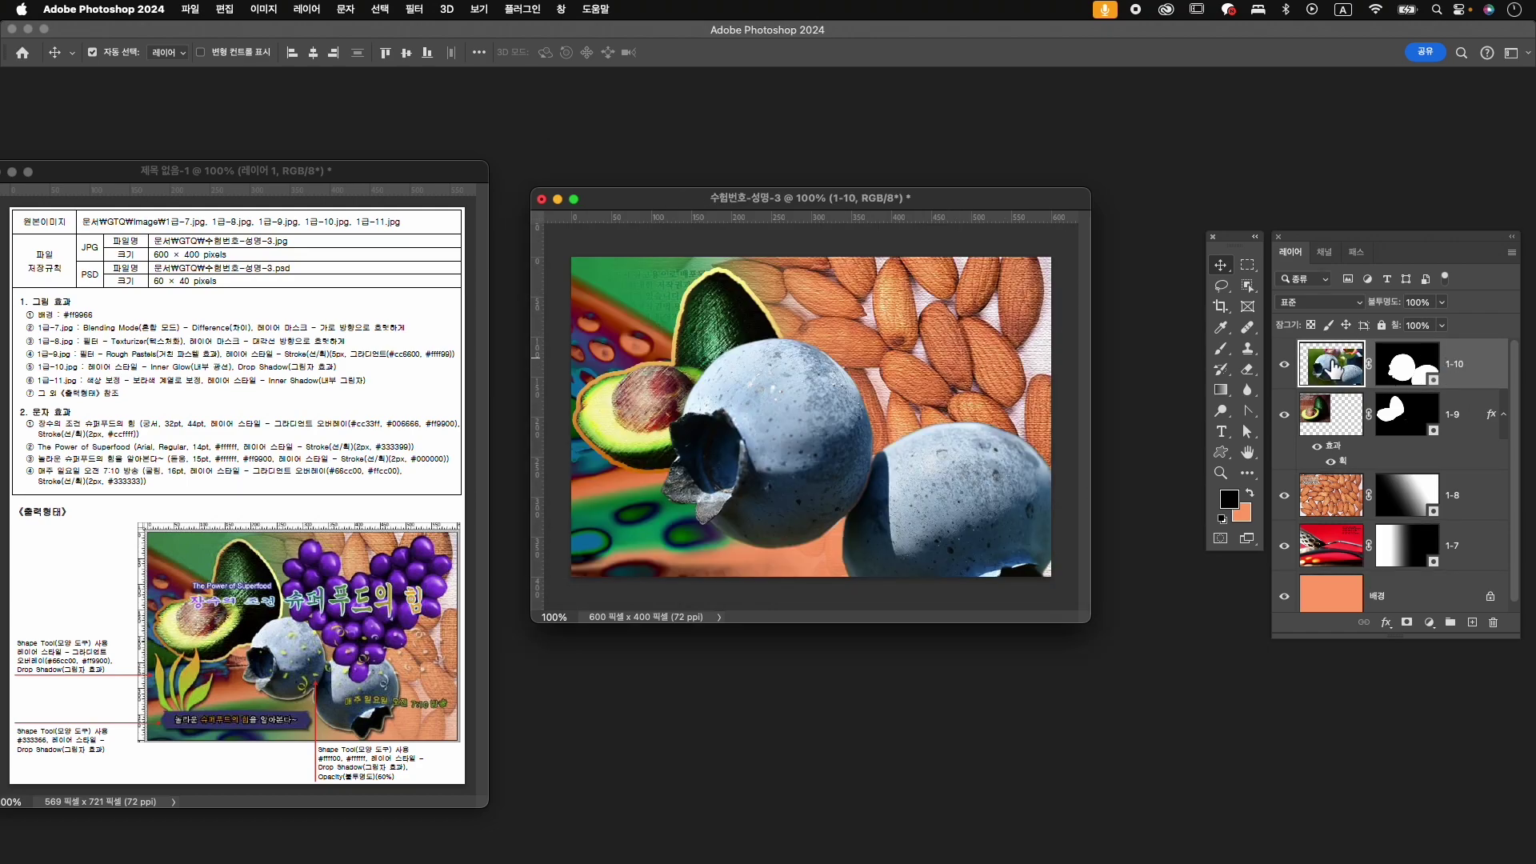
- Scale layer 1-10 proportionally to about 58% and place the blueberries at the lower center, overlapping the almonds beside the avocado
key("cmd+t")
left_click_drag(632, 302, 728, 376)
mouse_move(814, 427)
left_mouse_down()
mouse_move(760, 401)
mouse_move(802, 426)
left_mouse_up()
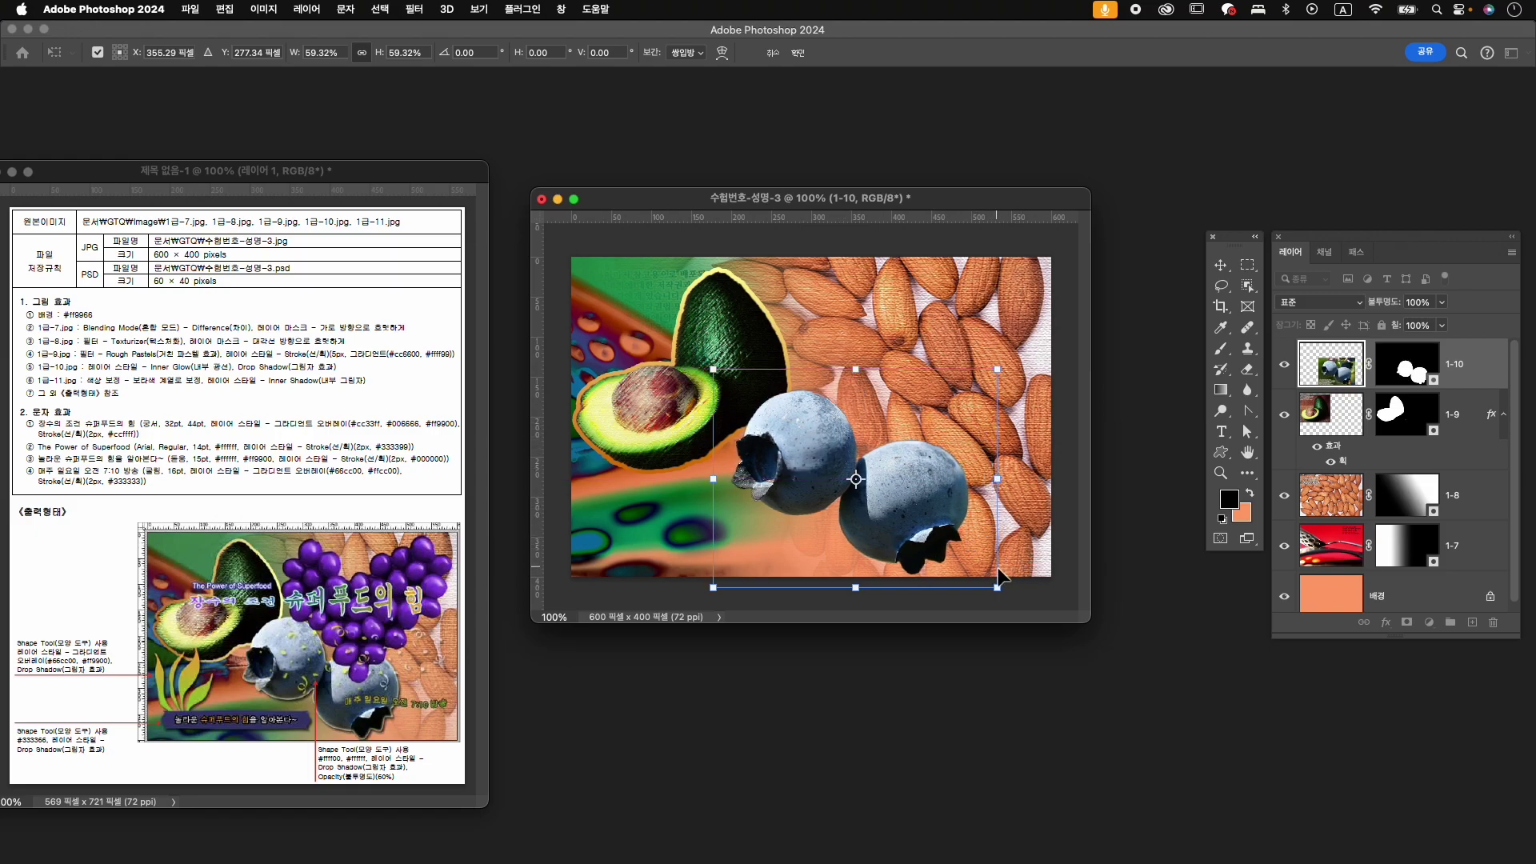
left_click_drag(996, 589, 990, 592)
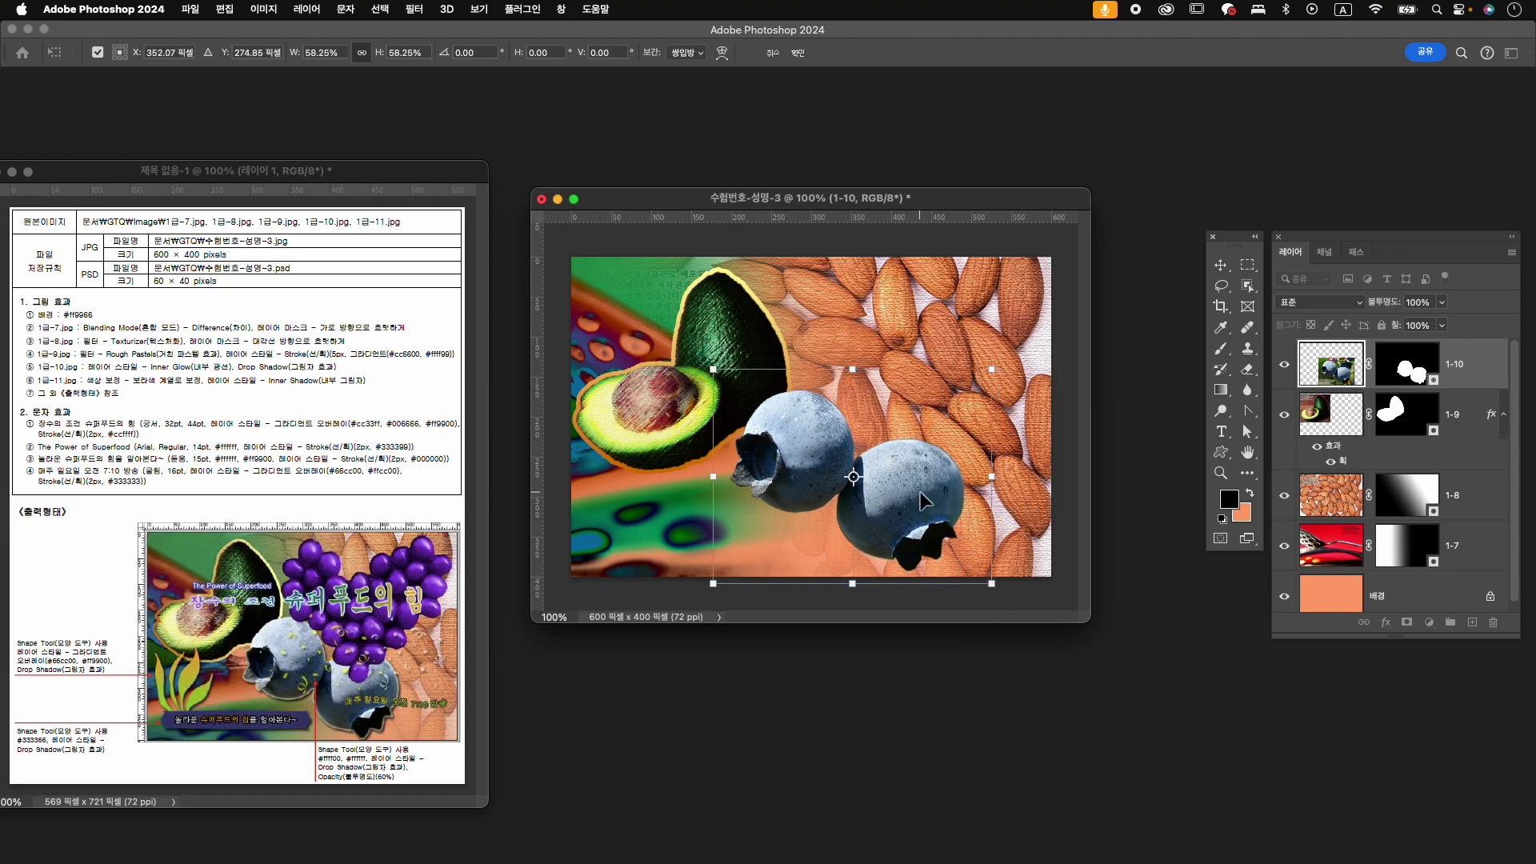
key("Return")
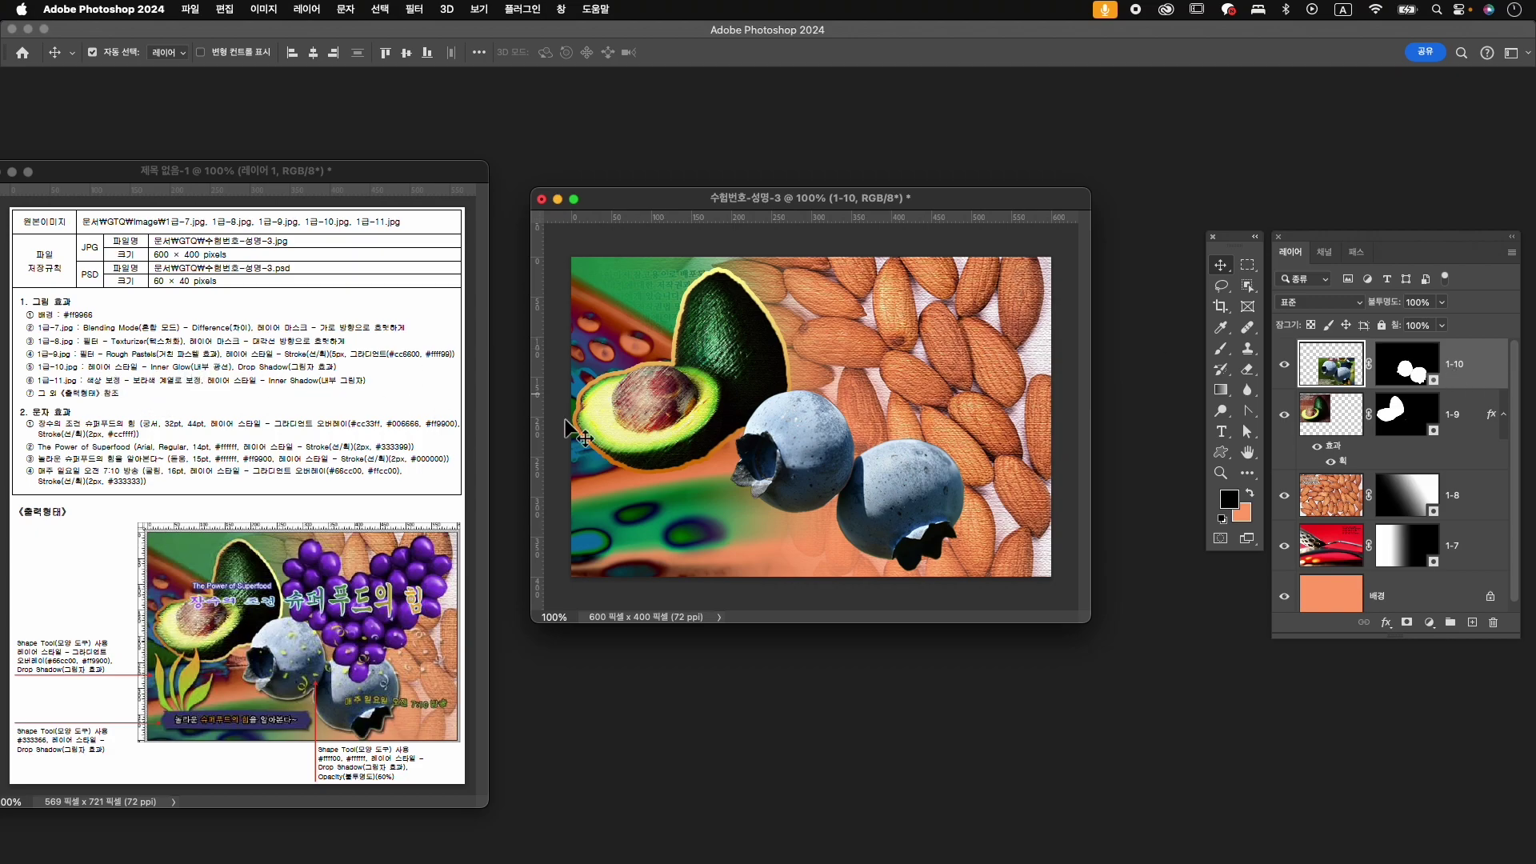
- Give layer 1-10 an Inner Glow and a Drop Shadow style, leaving Inner Shadow off
left_click(1386, 622)
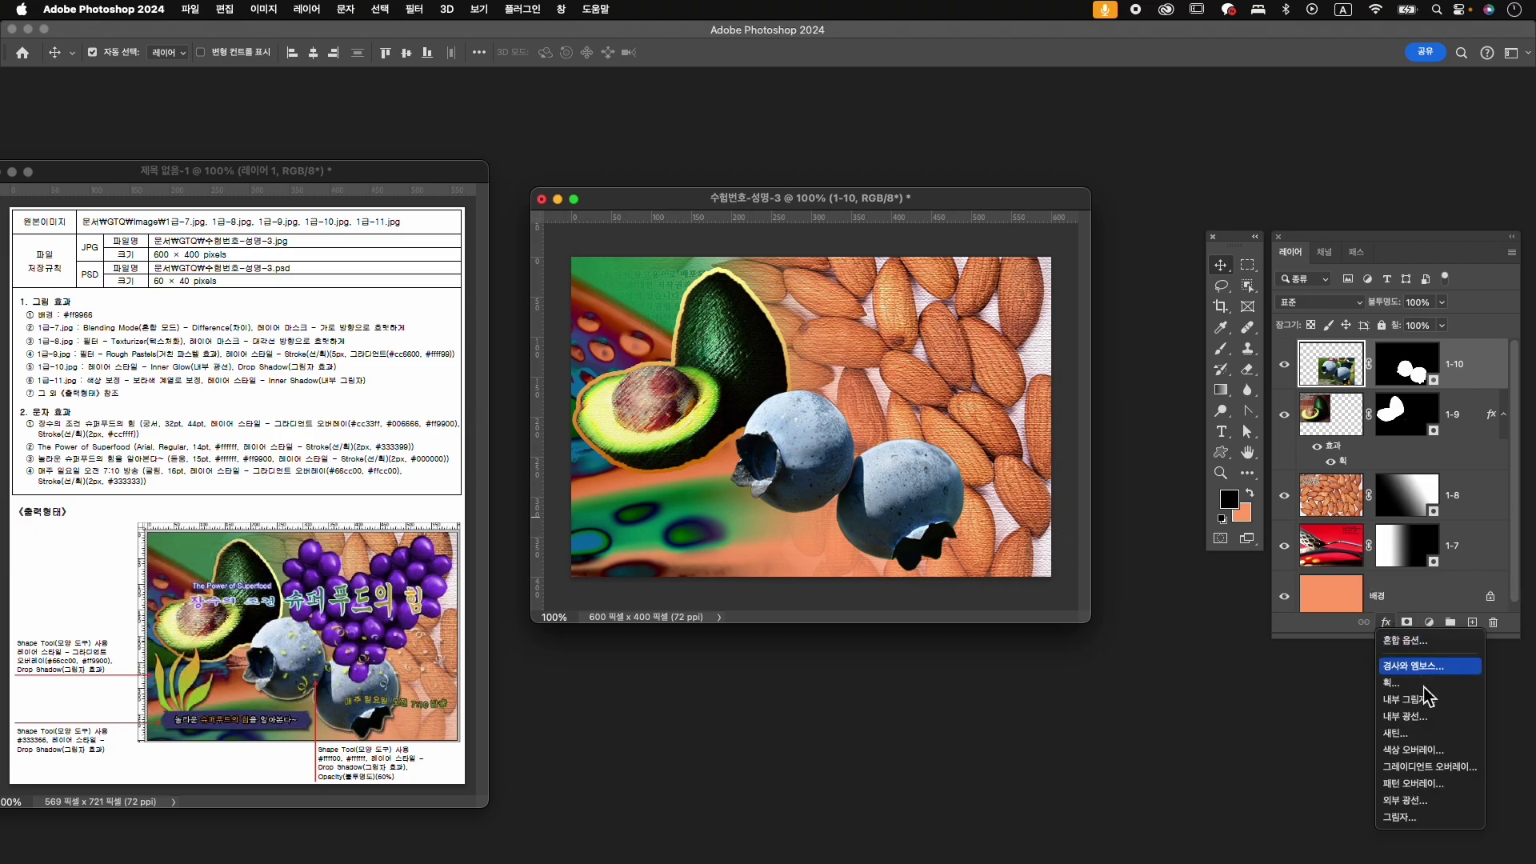
left_click(1410, 699)
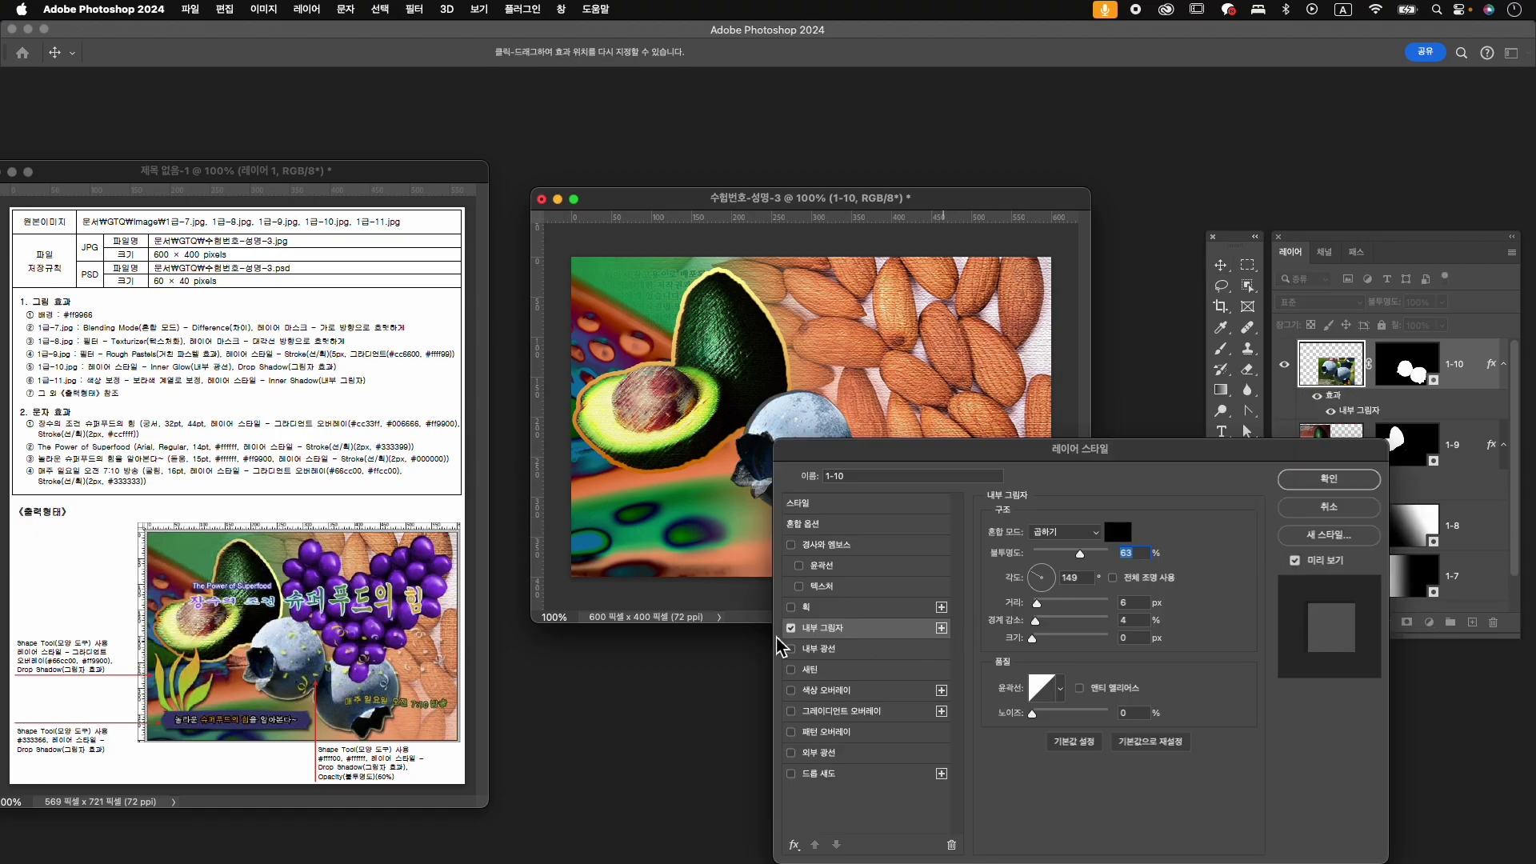
left_click(789, 629)
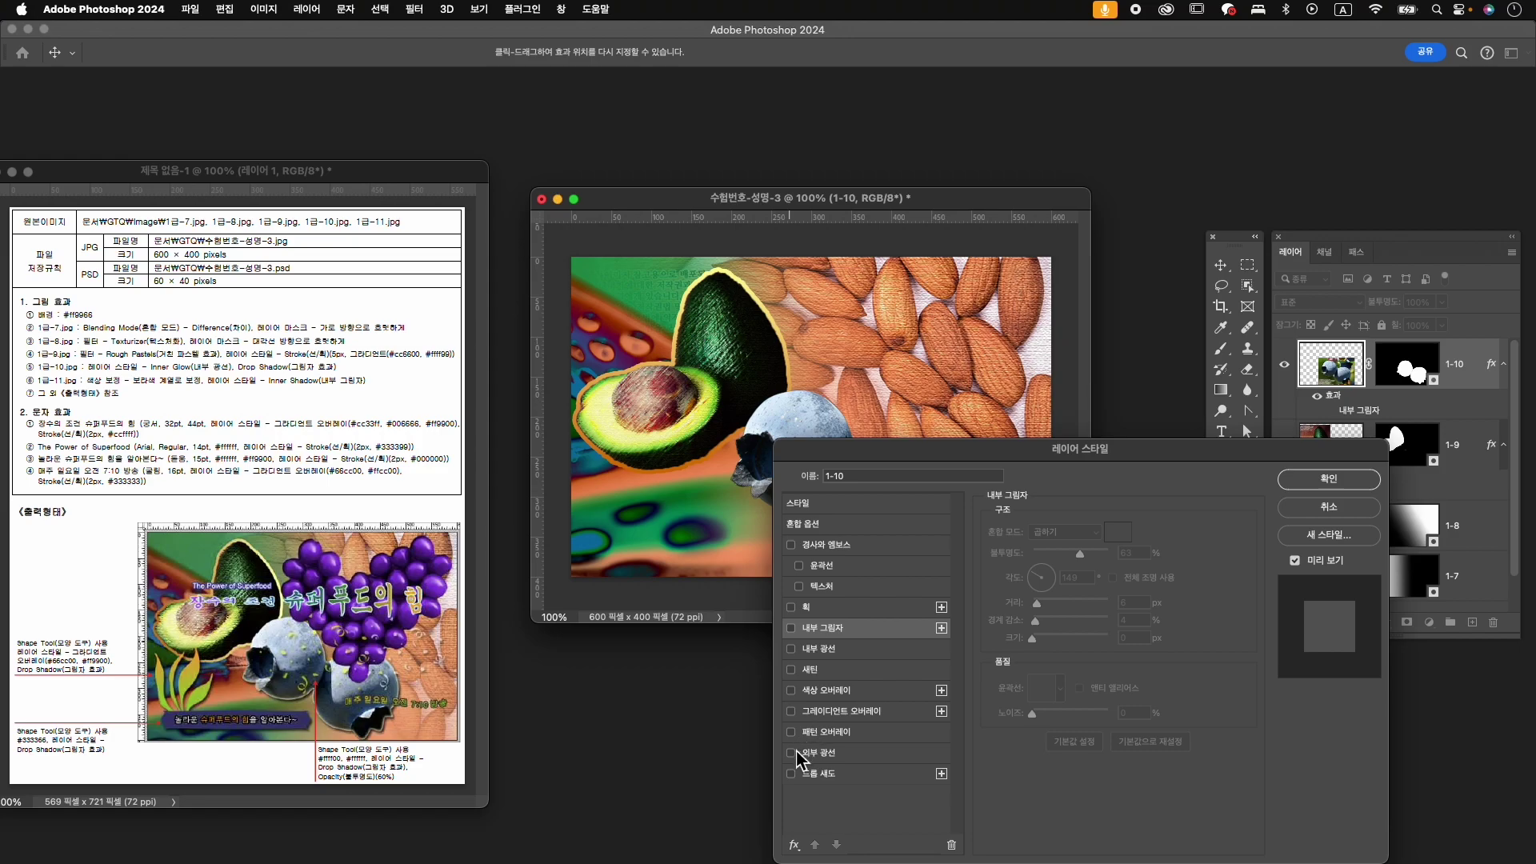
left_click(790, 649)
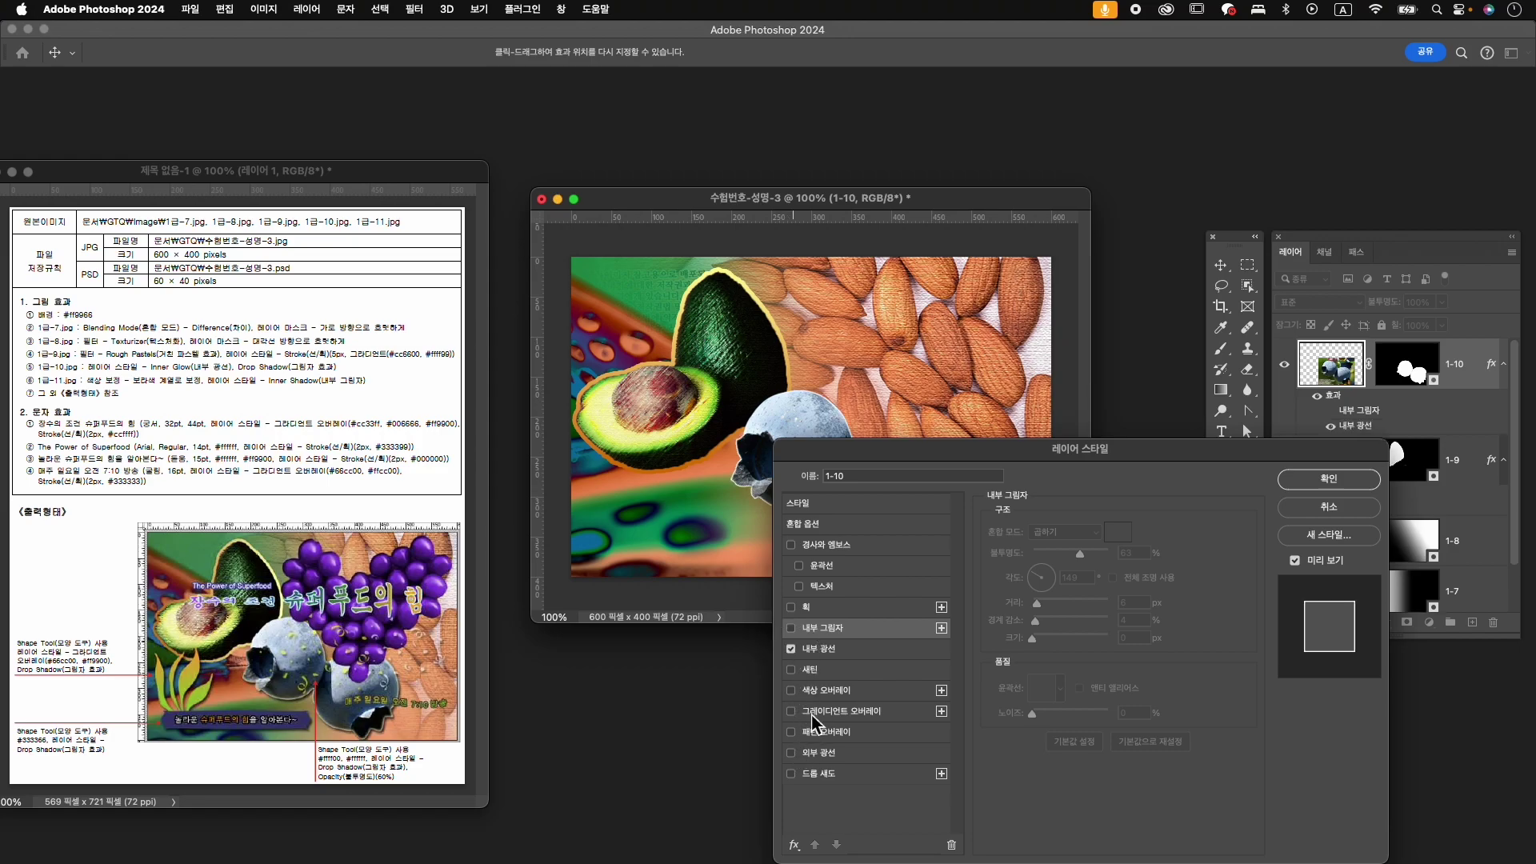
left_click(838, 776)
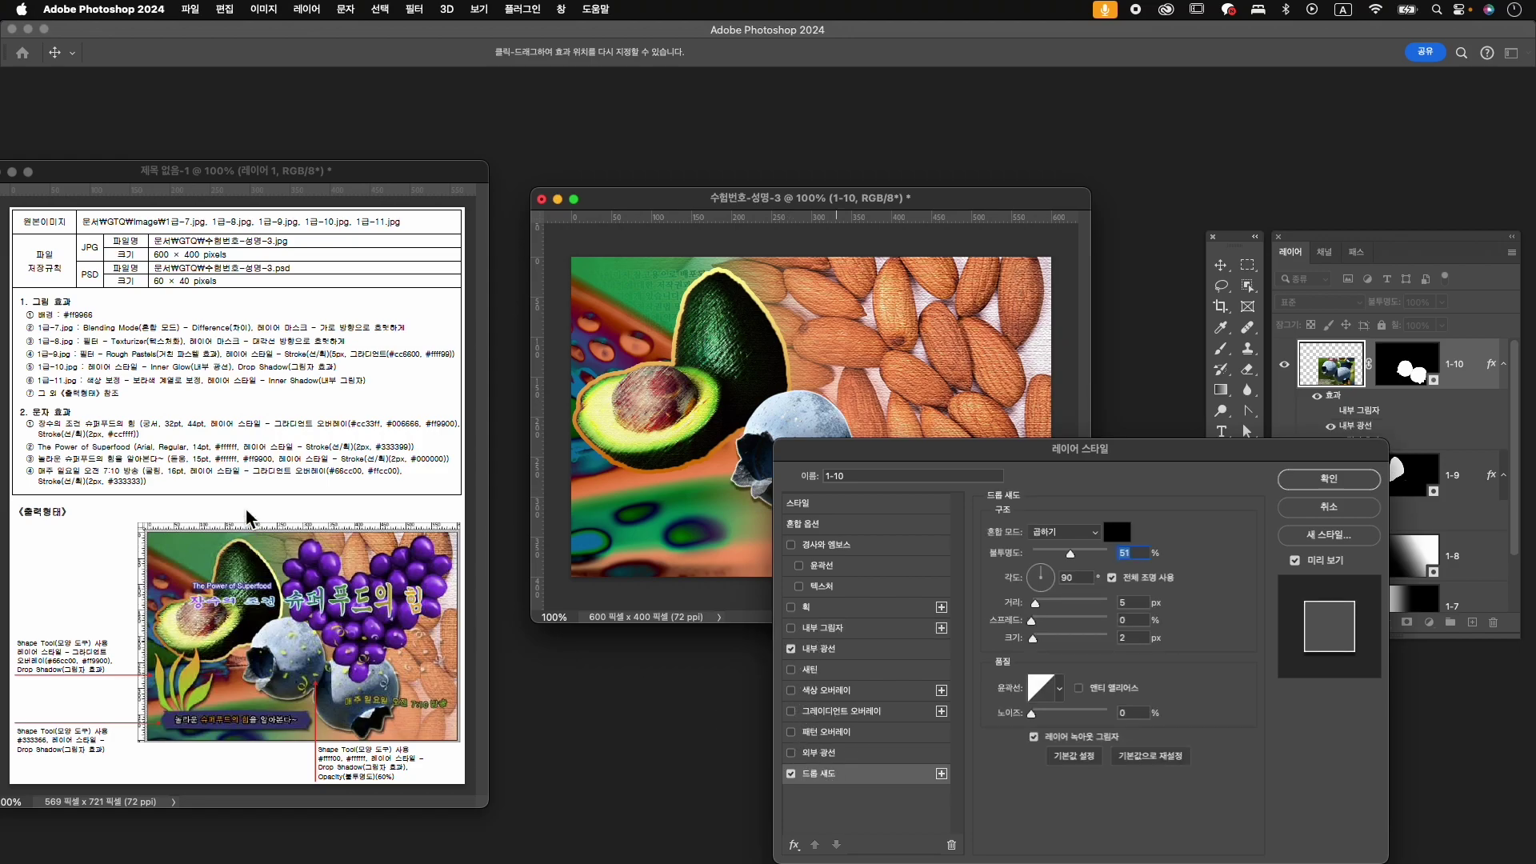
left_click(1342, 480)
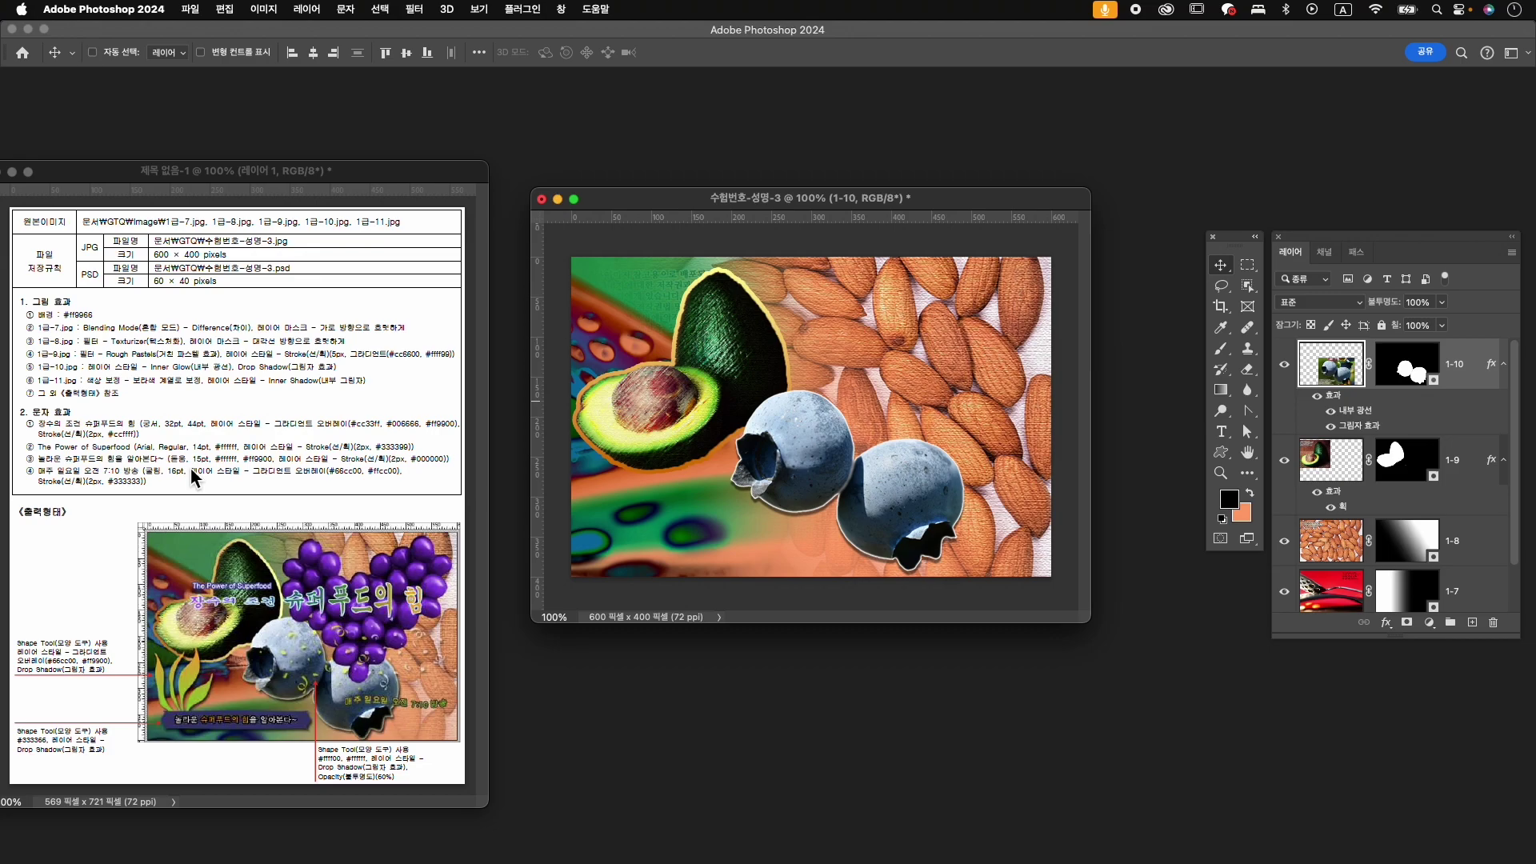
- Open the red berry image 1급-11.jpg and move its window over the composition, clear of the exam instructions
key("super+o")
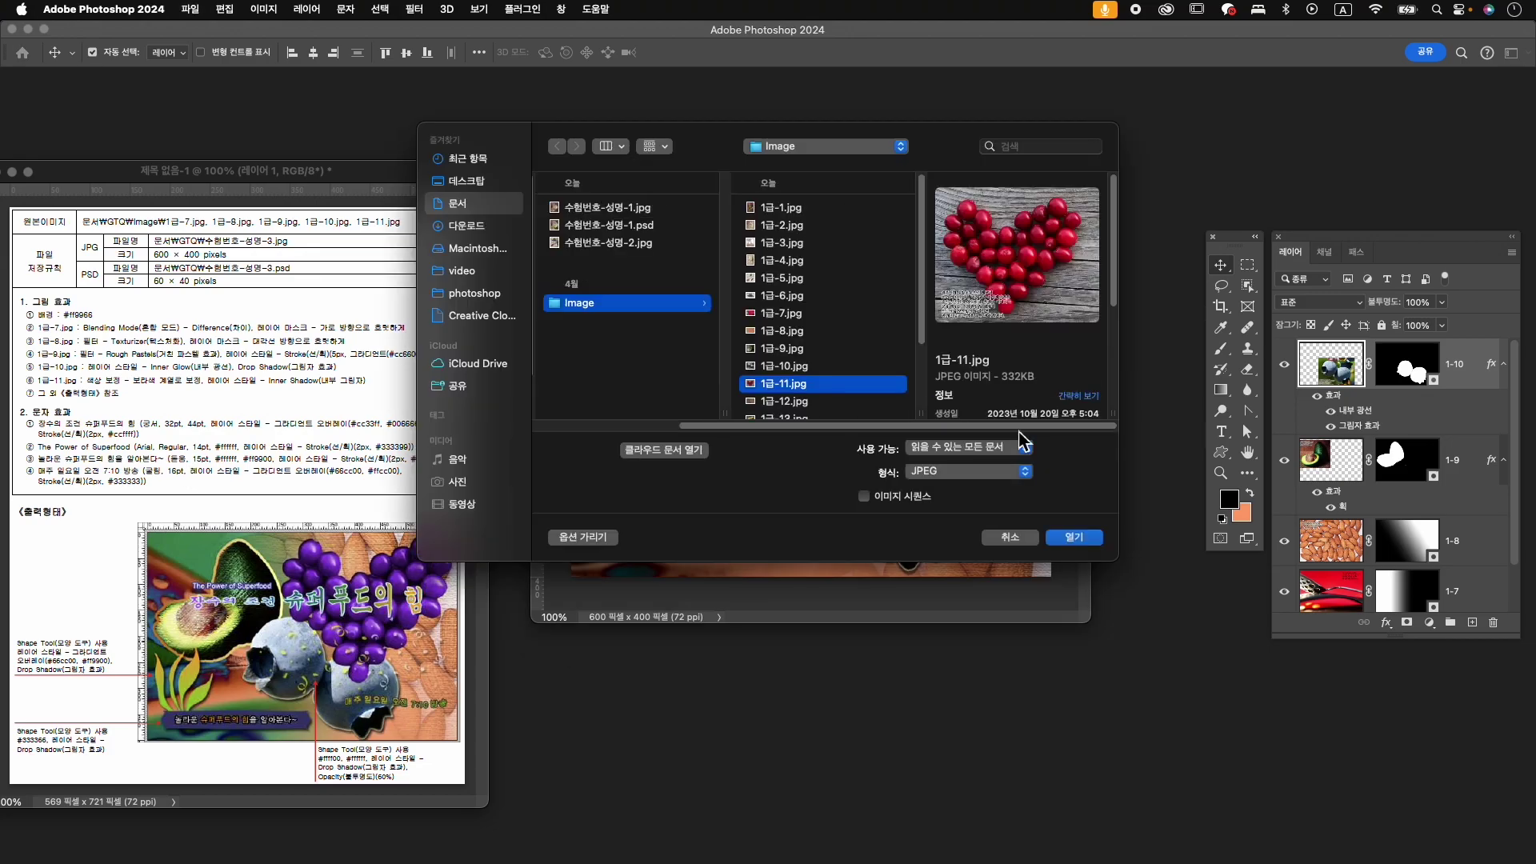
left_click(1075, 543)
left_click_drag(346, 144, 949, 148)
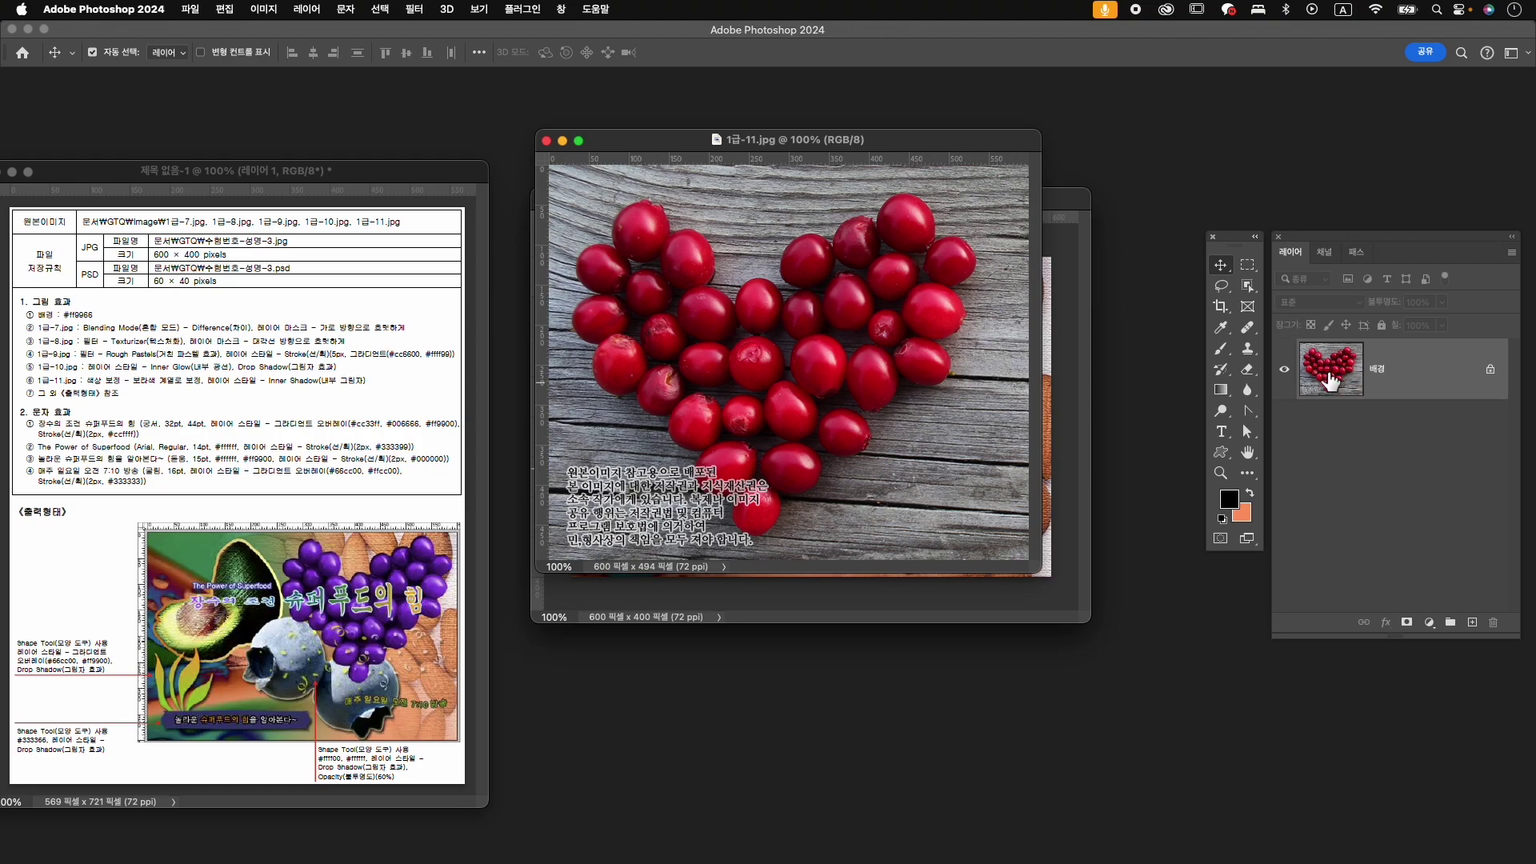
- Select the heart-shaped berry cluster with the Object Selection tool and add a Hue/Saturation adjustment layer limited to it
left_click(1248, 286)
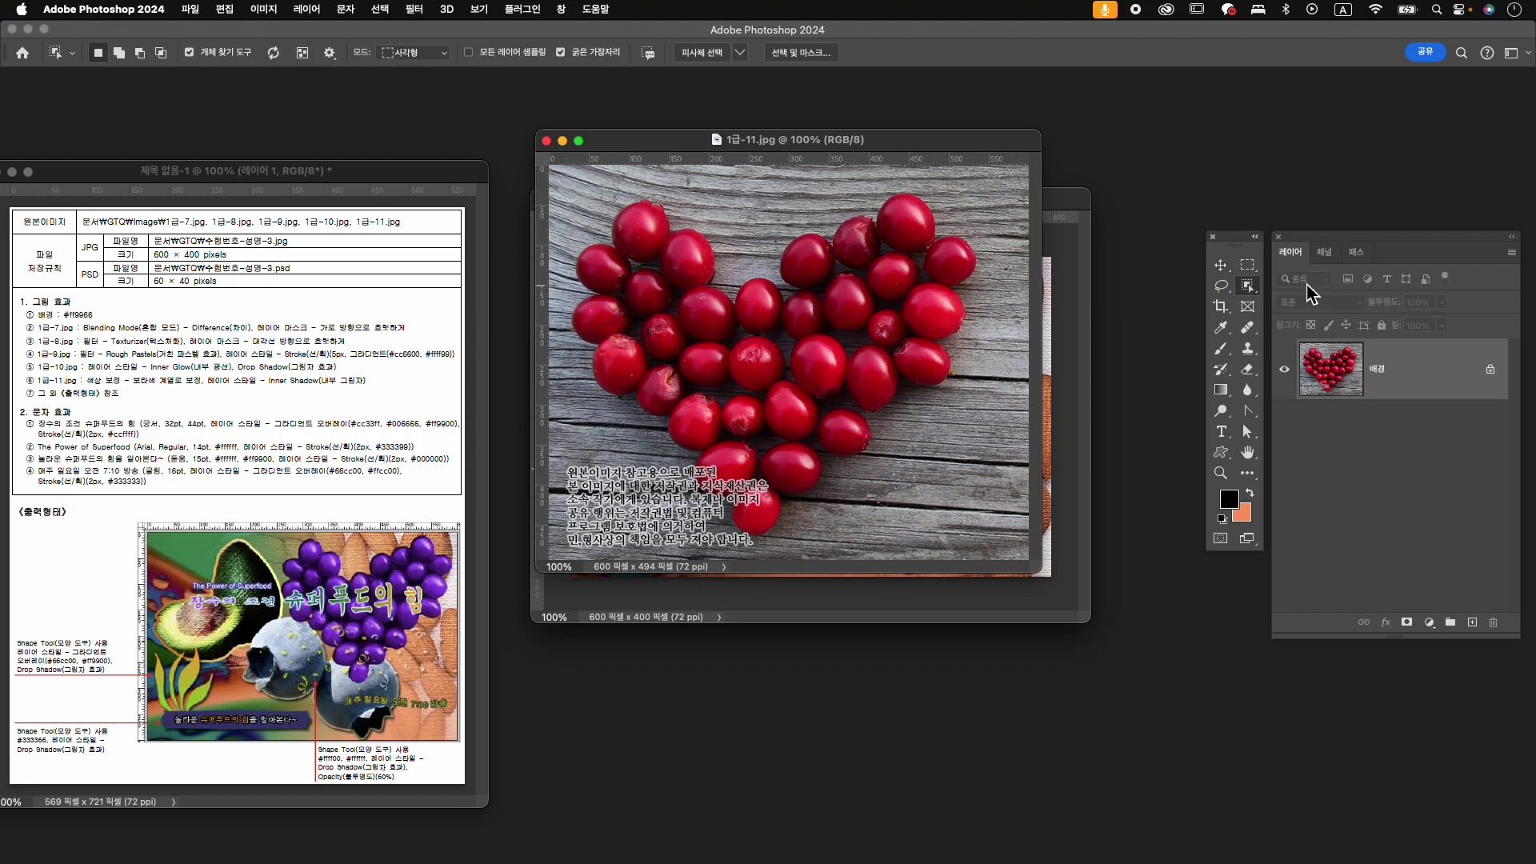
left_click_drag(585, 200, 986, 512)
left_click(1429, 622)
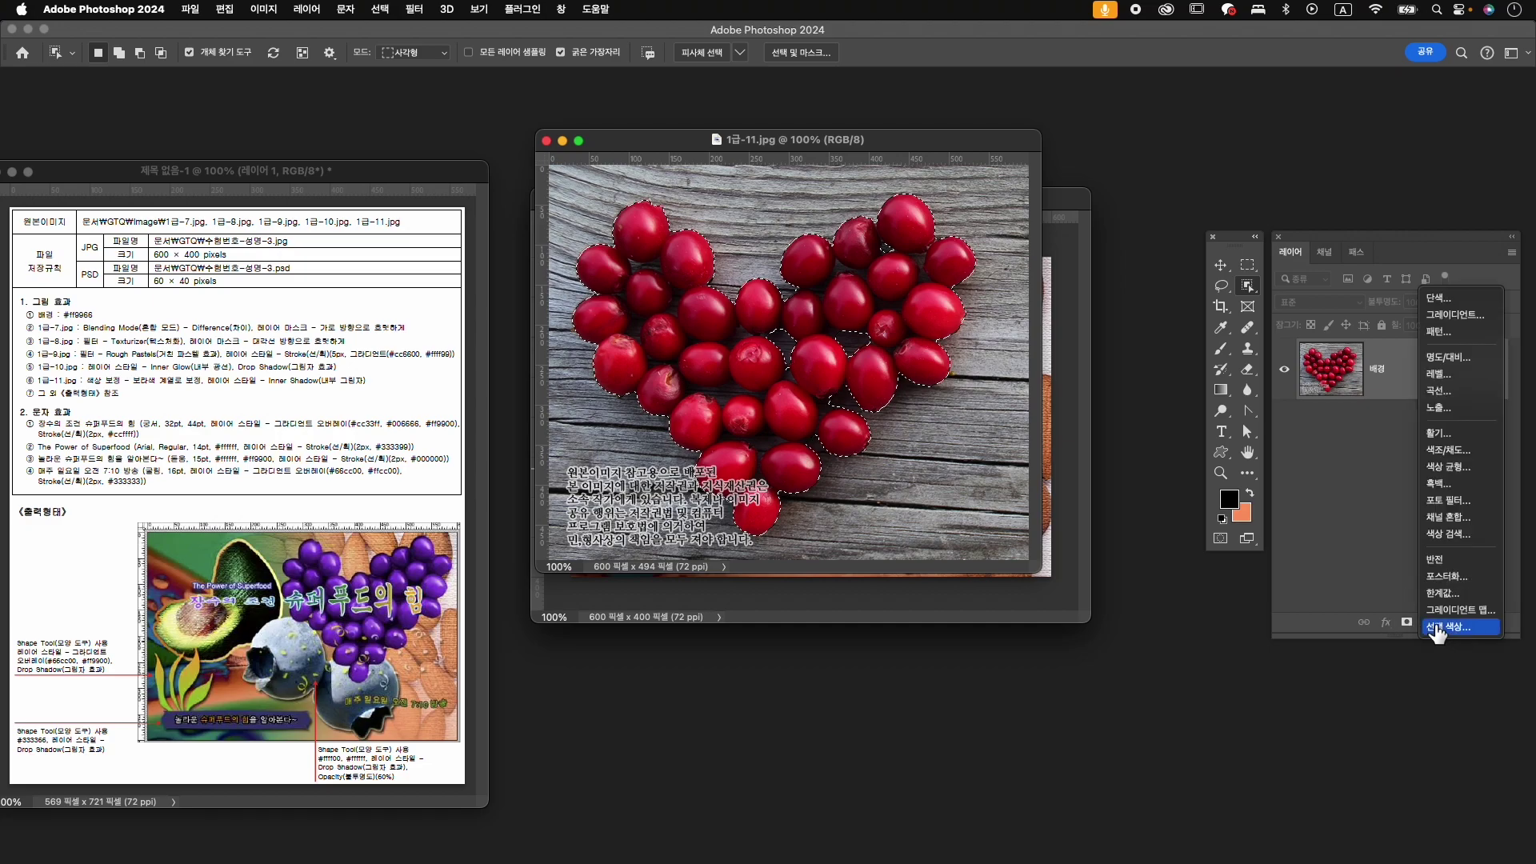
left_click(1461, 463)
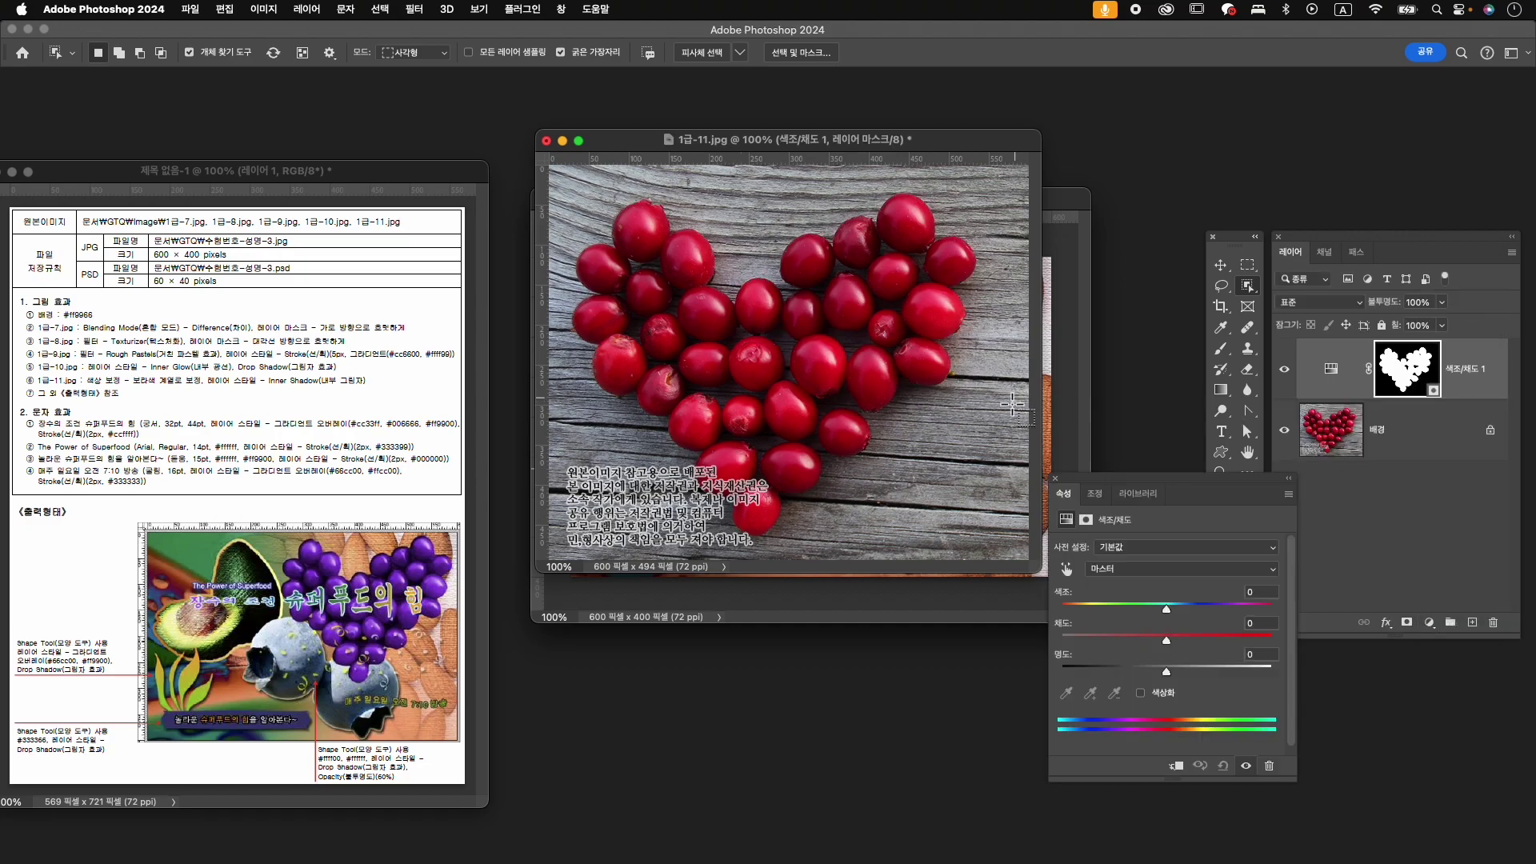
- Colorize the berries purple with hue 282 and saturation 61, and close the adjustment's properties
left_click(1171, 699)
left_click(1239, 608)
left_click_drag(1166, 640, 1226, 612)
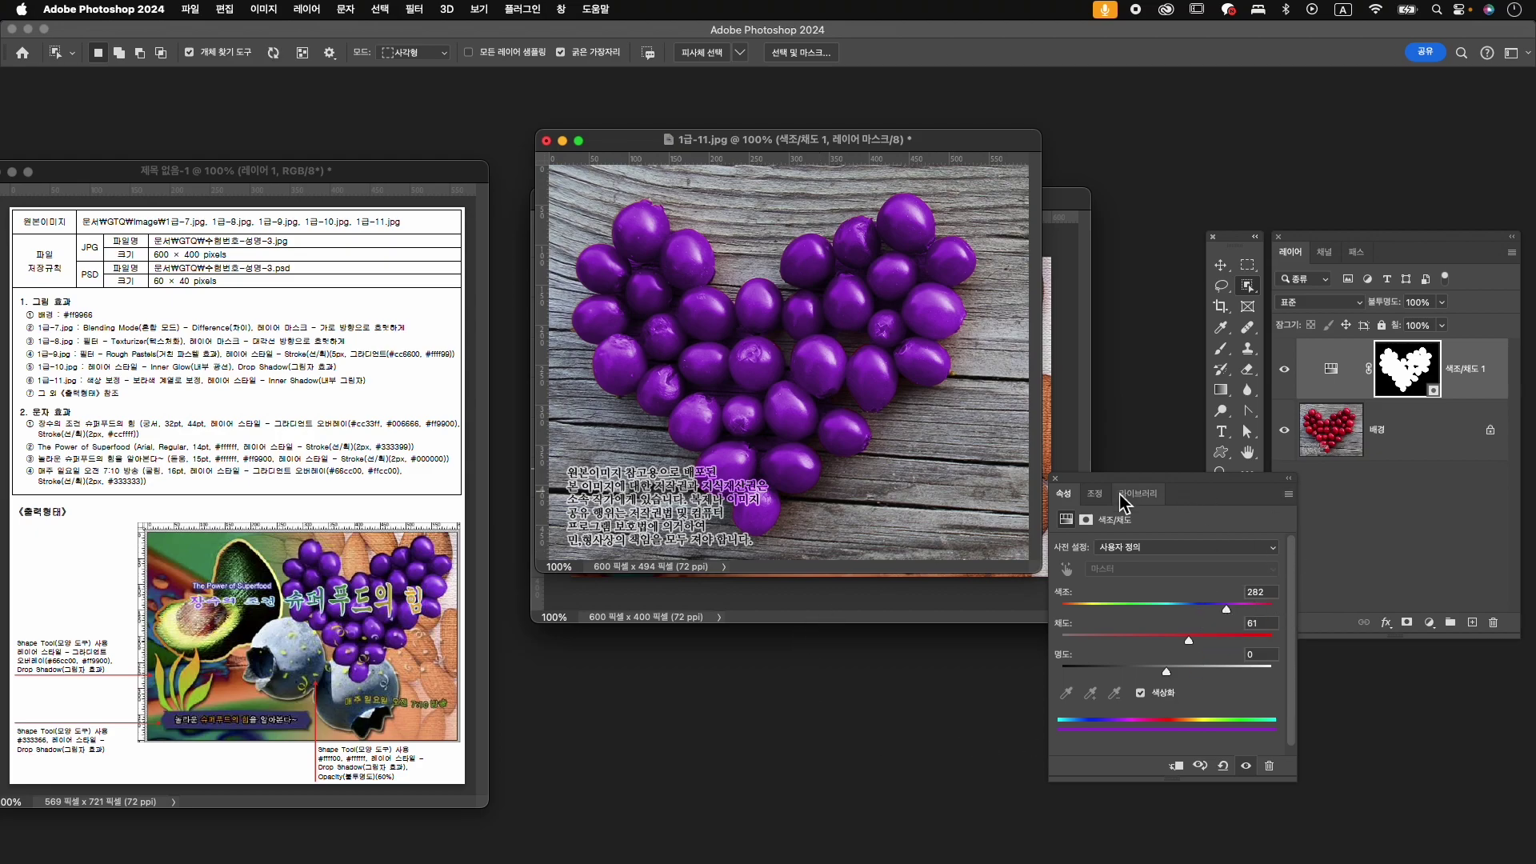
left_click(1056, 478)
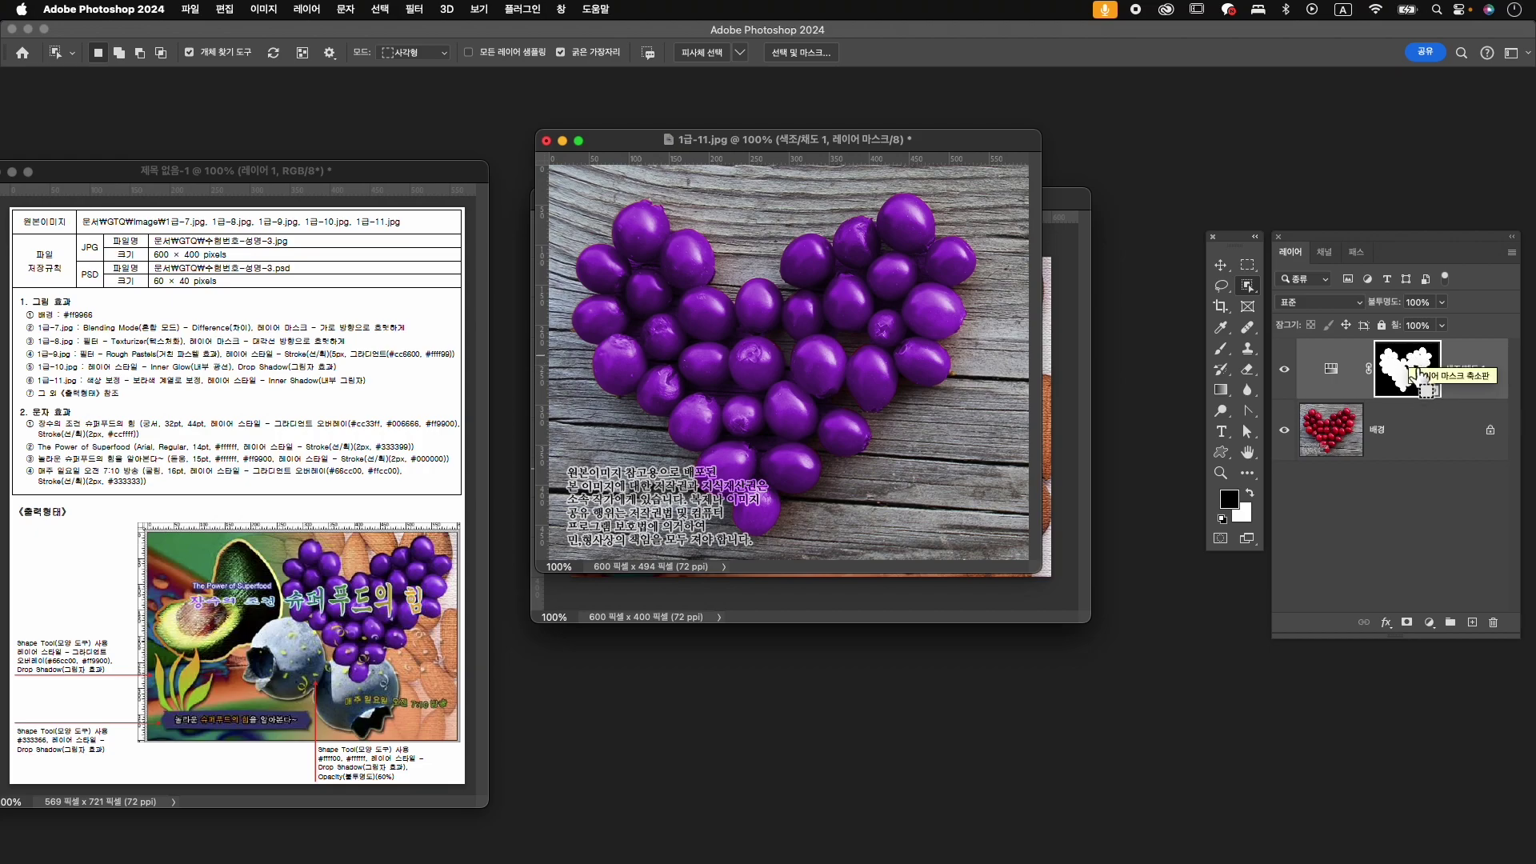
- Load the adjustment mask as a selection, refine it with Quick Selection, and use it to mask the berry photo's background layer
left_click(1408, 370, "super")
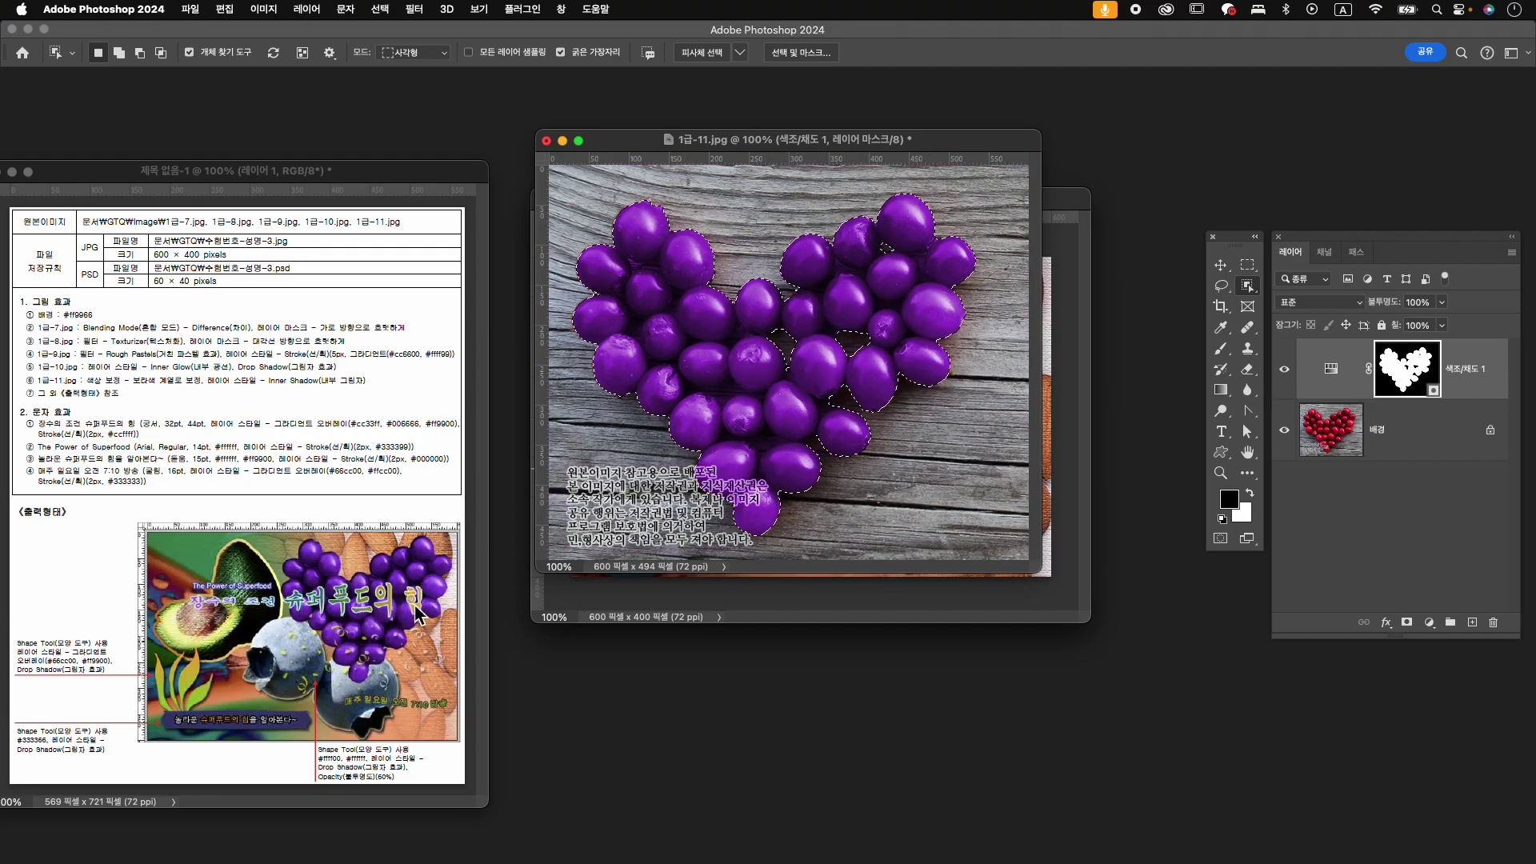
right_click(1247, 286)
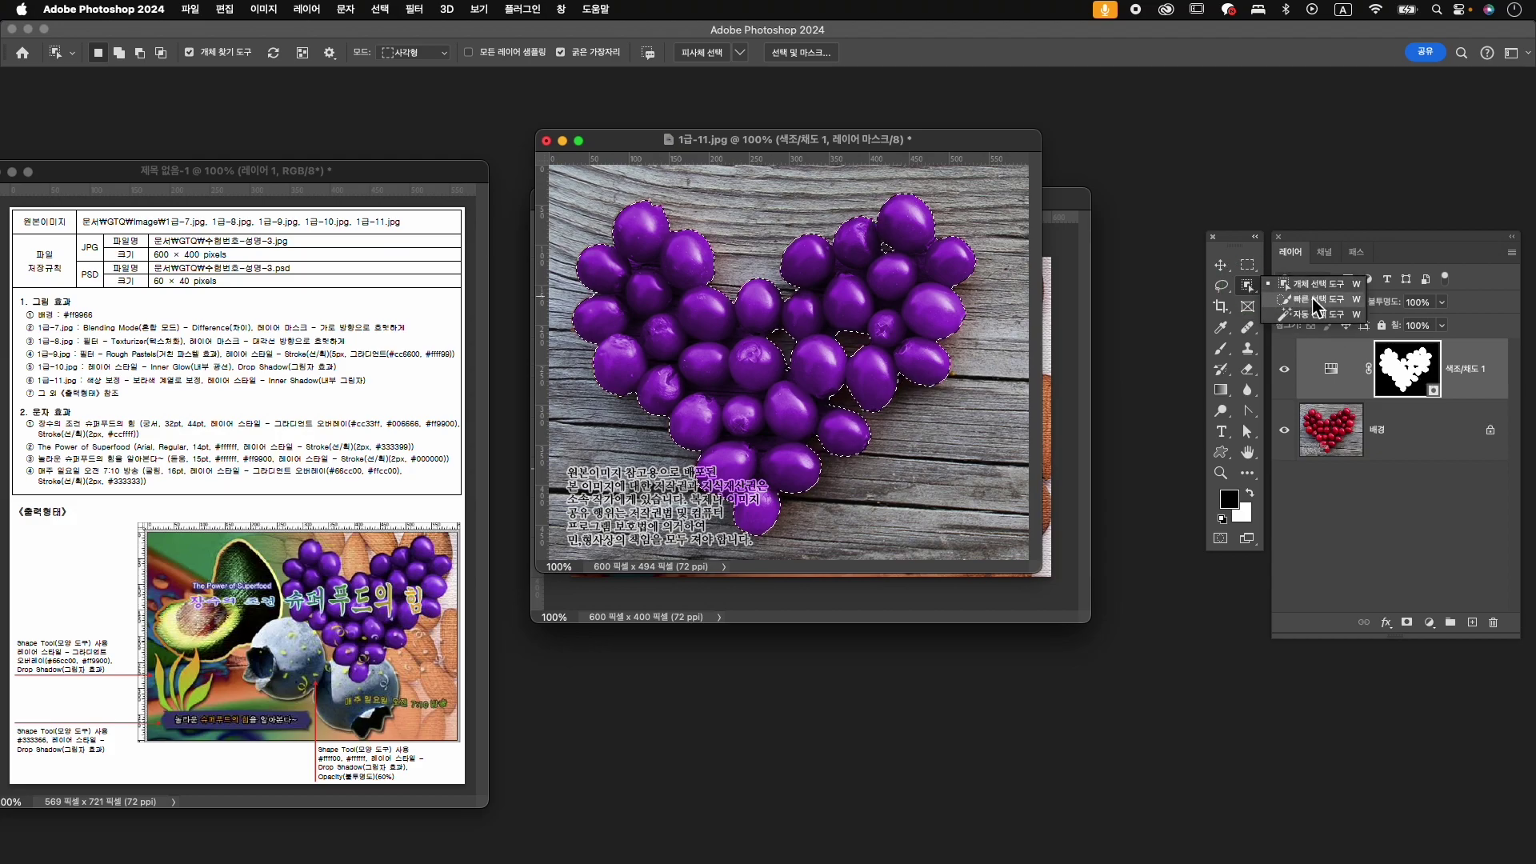
left_click(1315, 300)
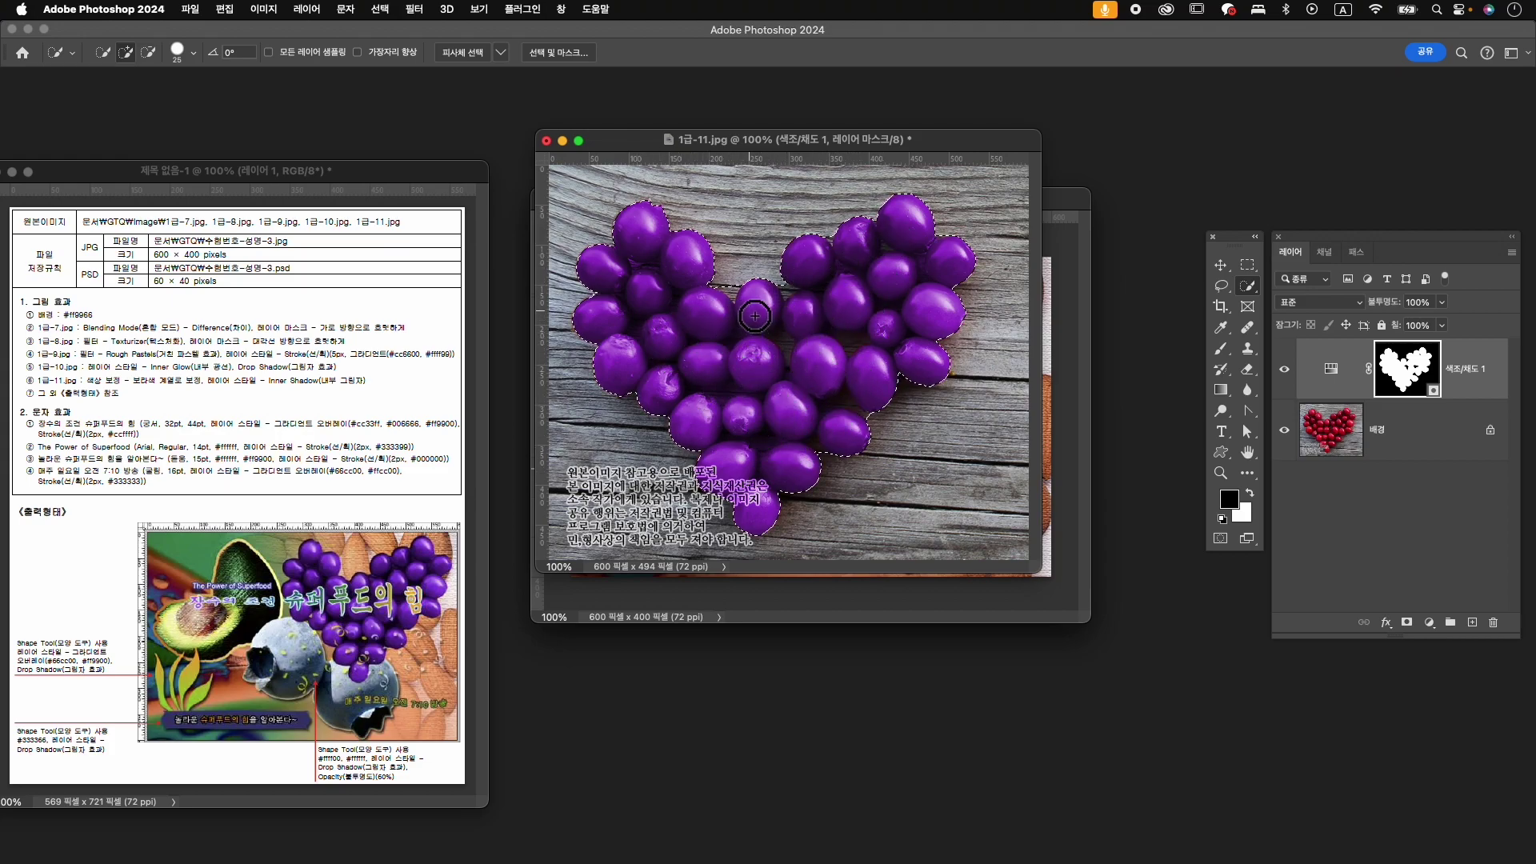
key("alt")
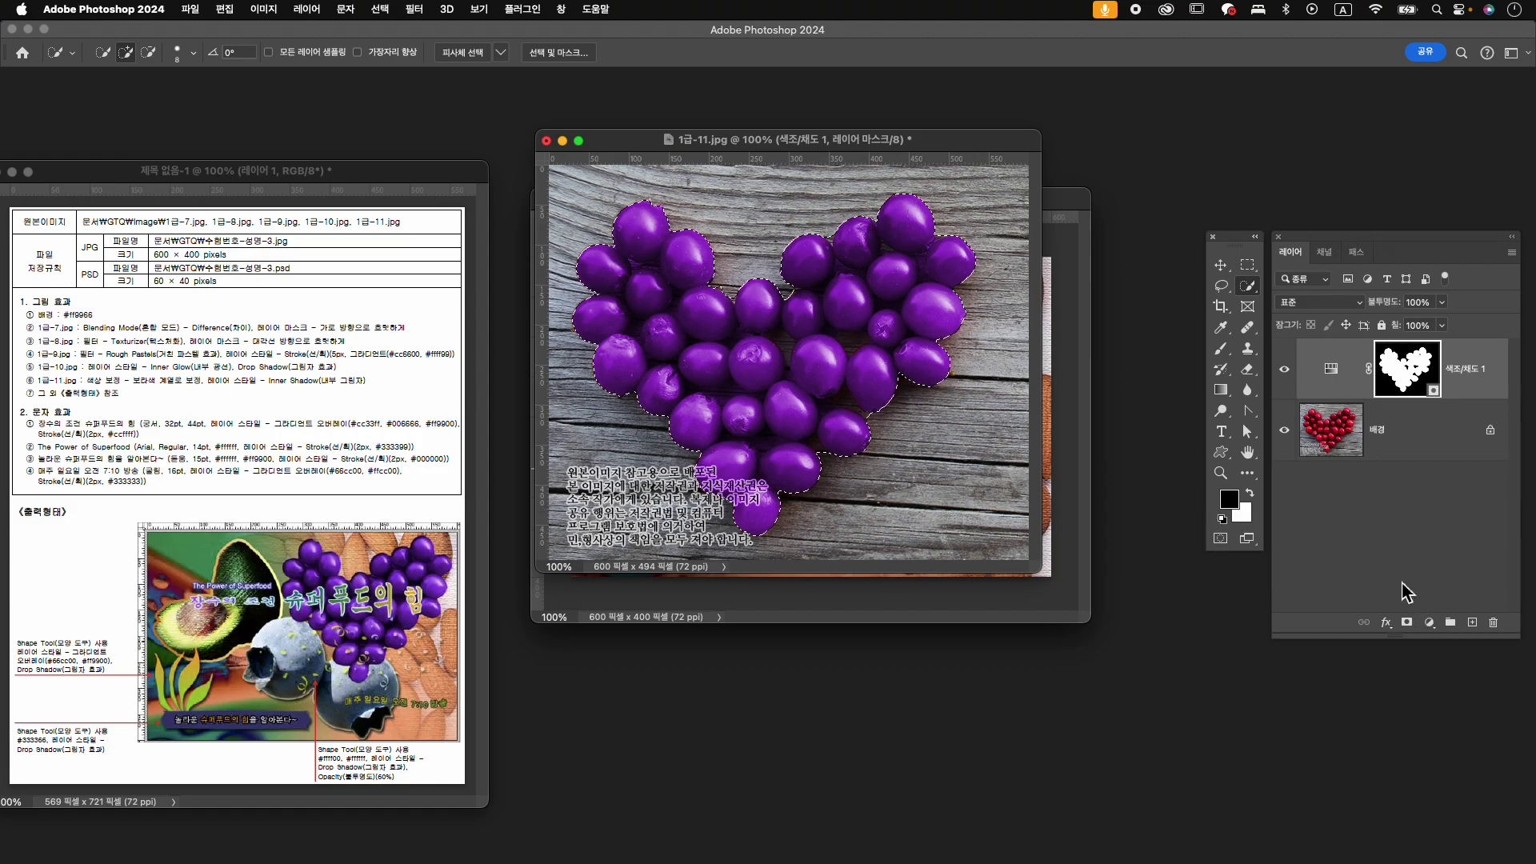
left_click(1416, 437)
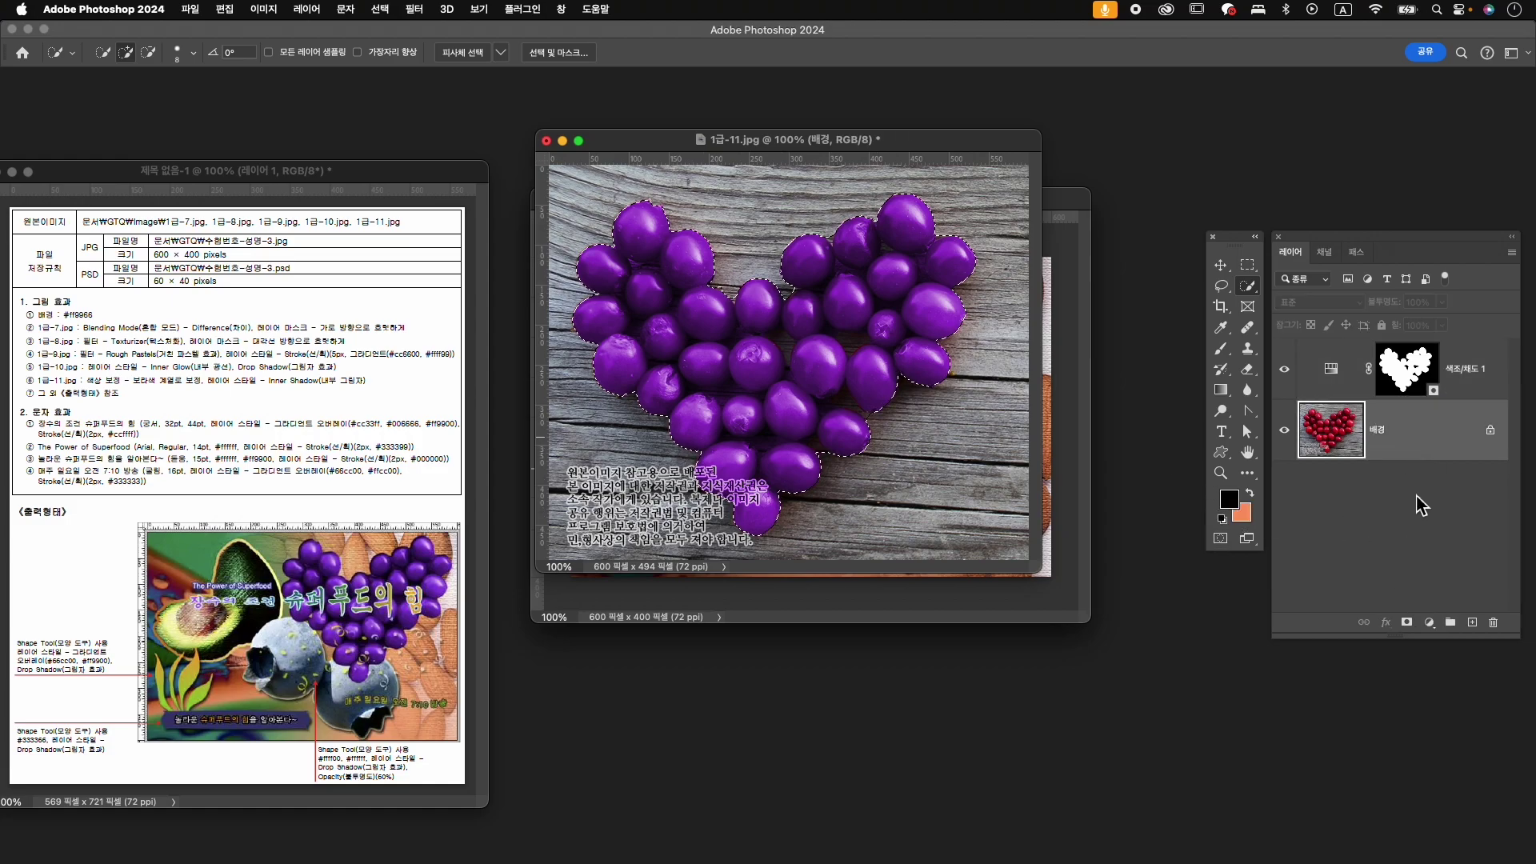
left_click(1407, 623)
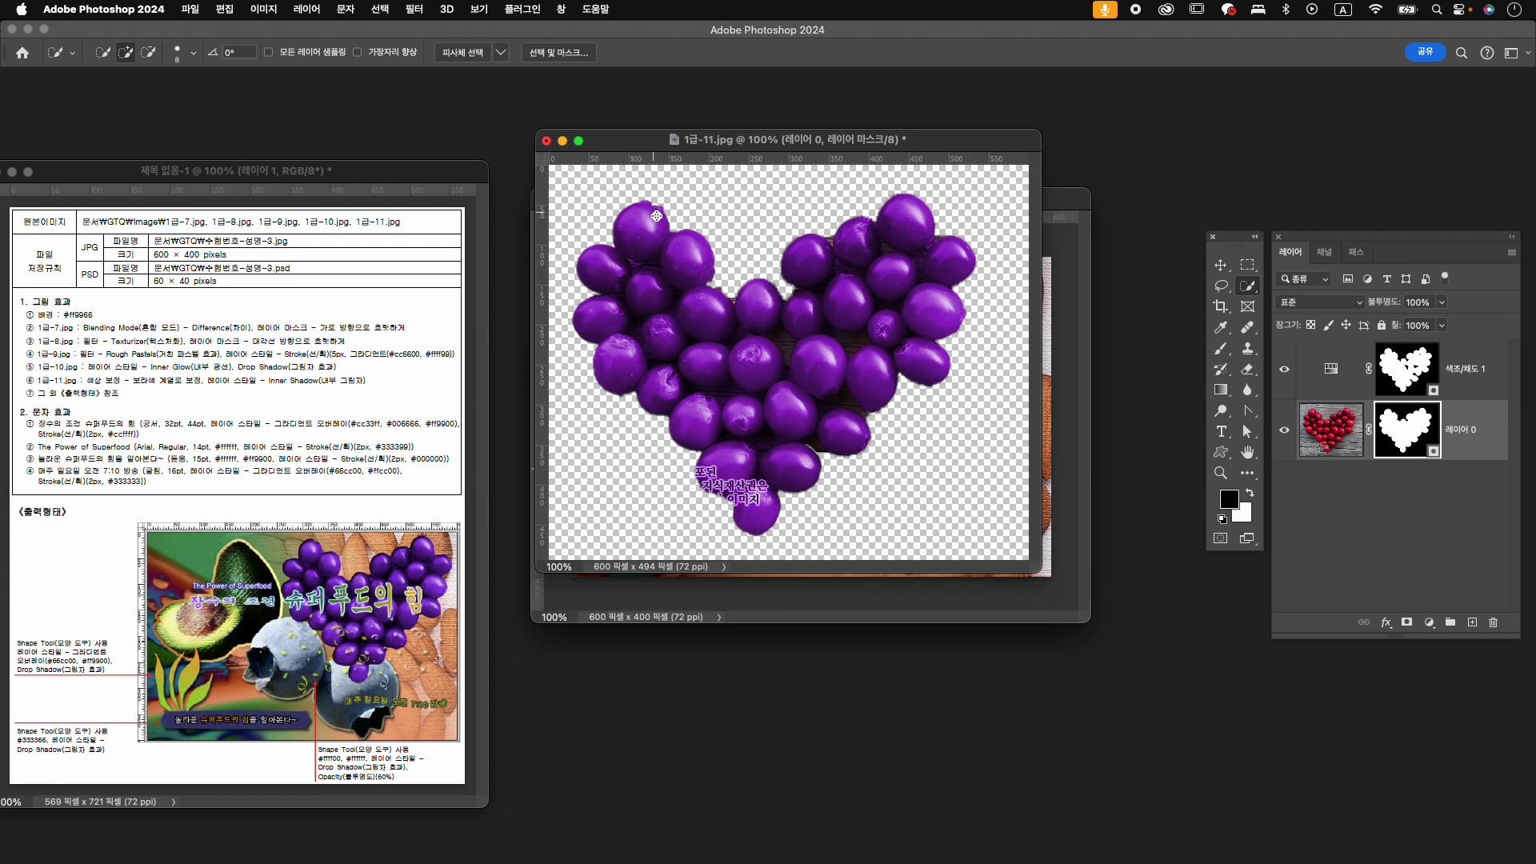
- Paint white on the berry photo's mask to restore the clipped top of the upper-left berry
key("b")
key("x")
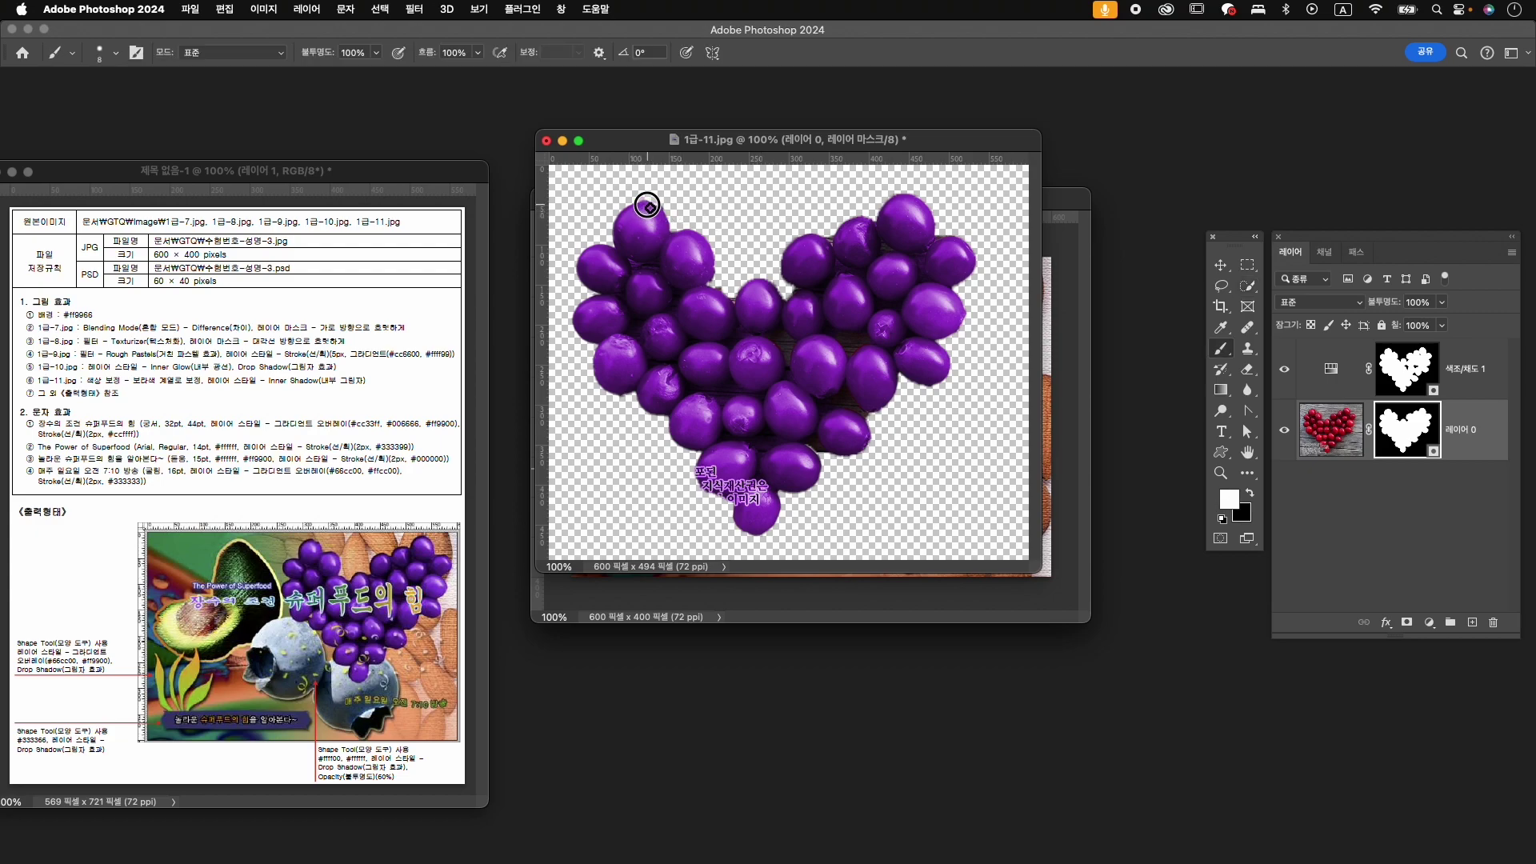
key("v")
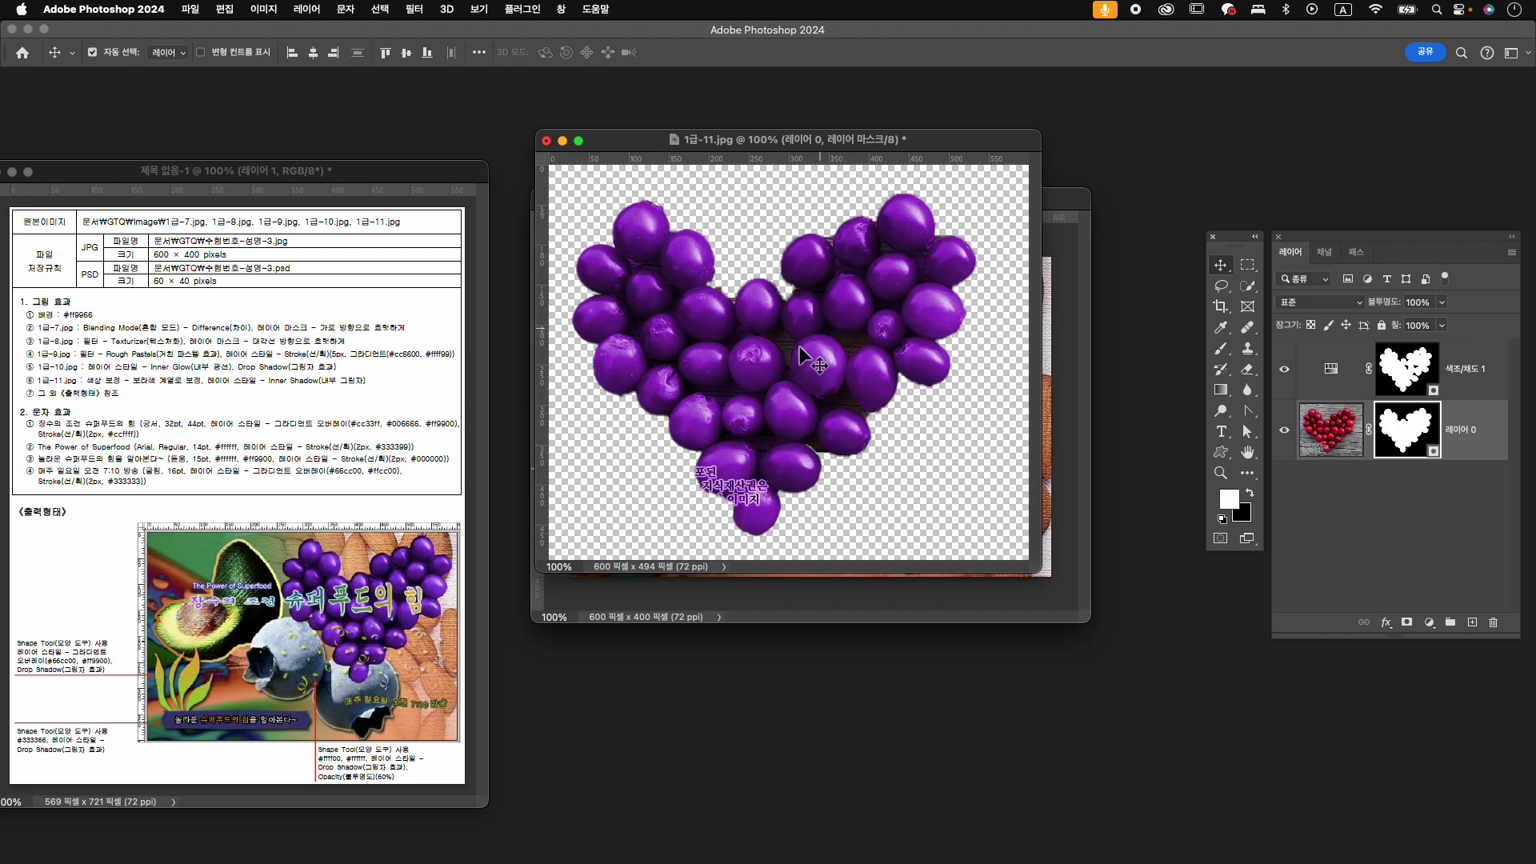
- Stamp the visible layers of 1급-11.jpg into a new merged layer above the Hue/Saturation adjustment
left_click_drag(838, 404, 827, 361)
left_click(724, 148)
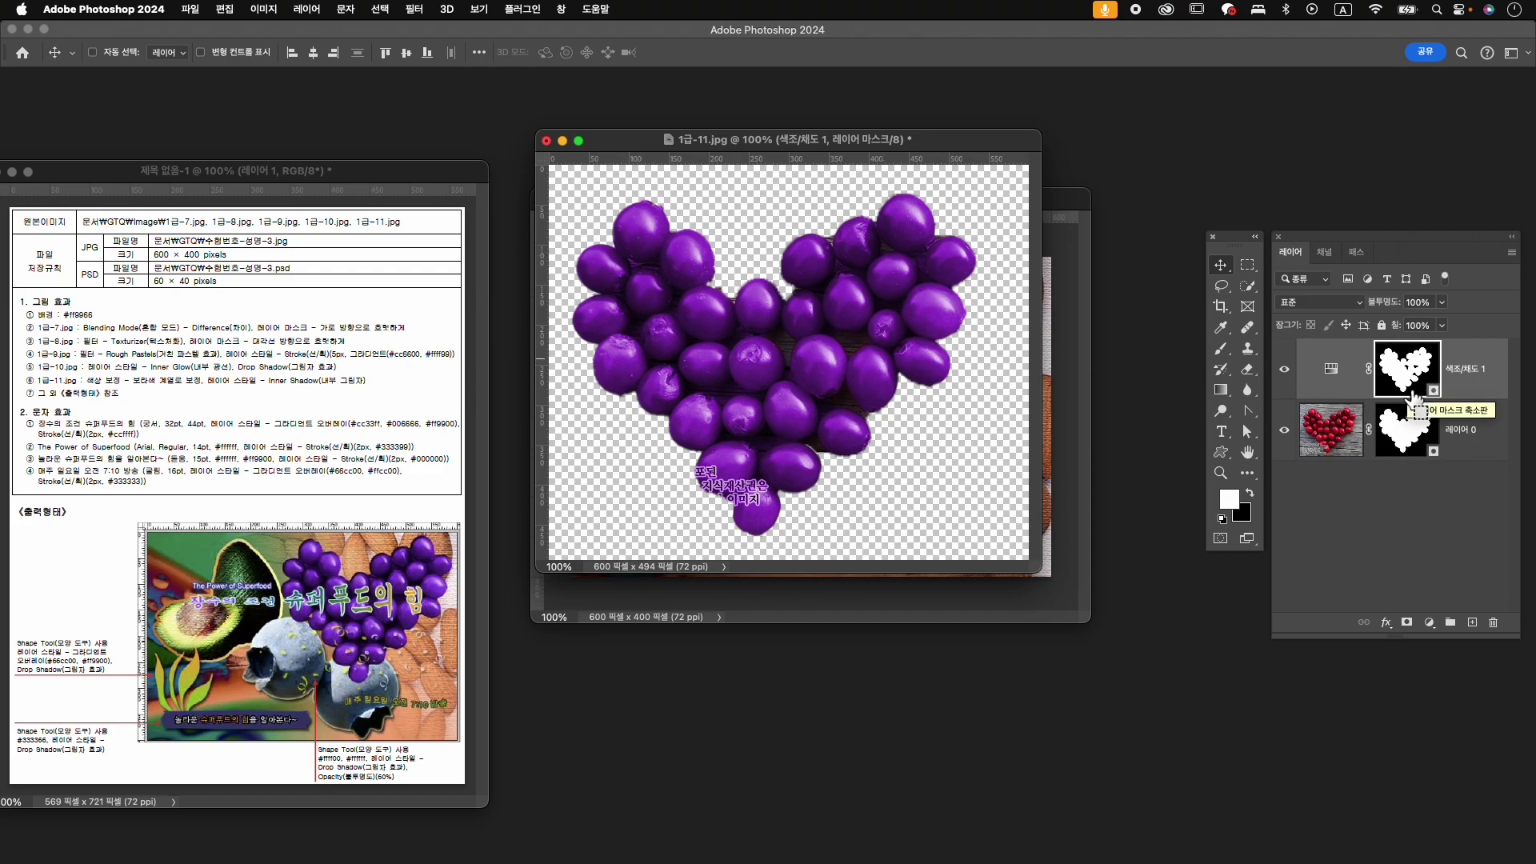
key("super+alt+shift+e")
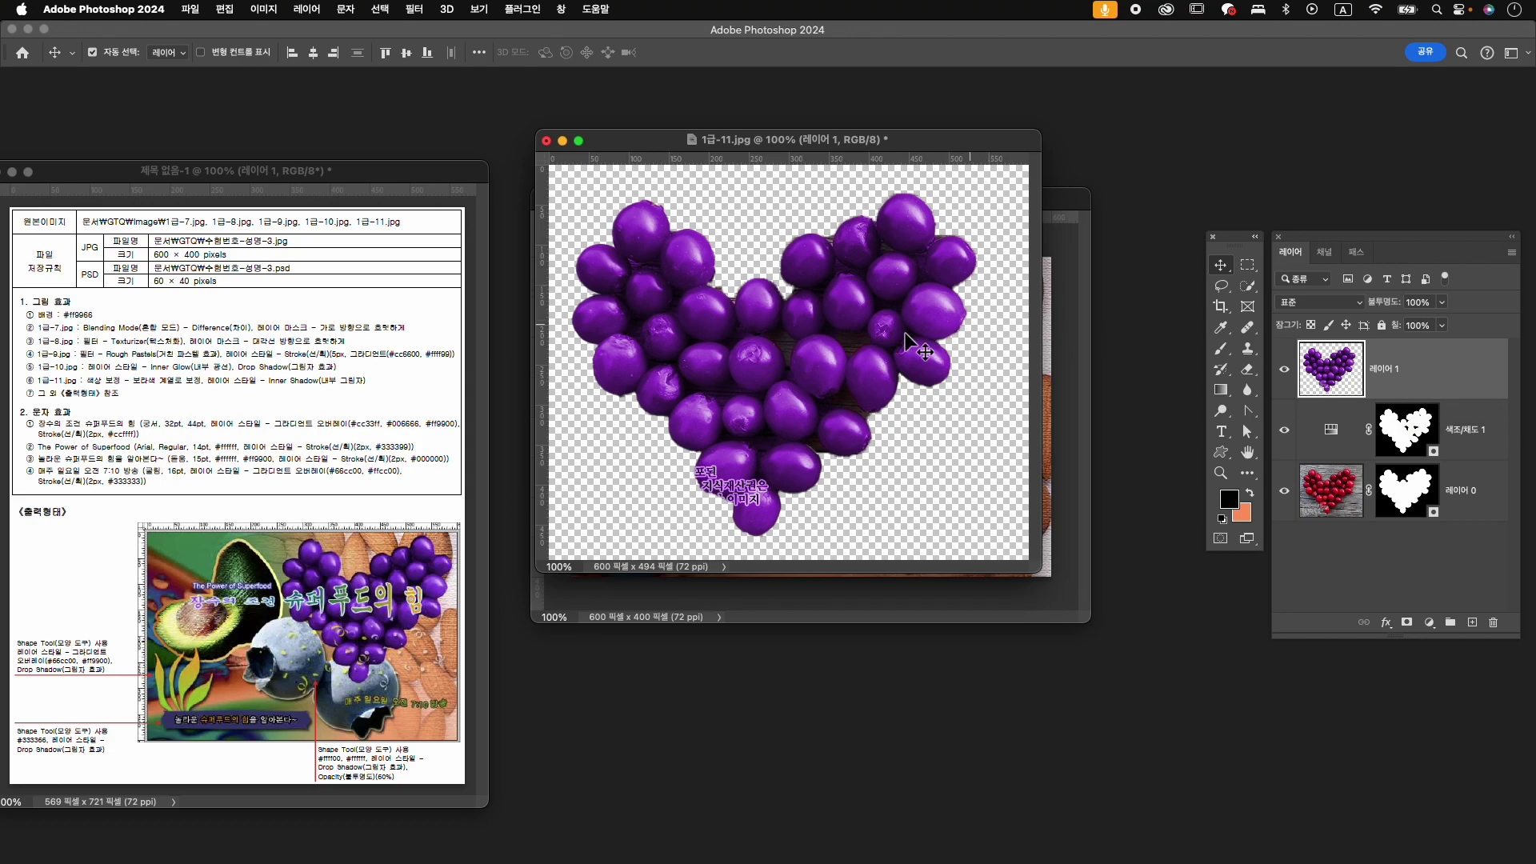
- Copy the merged purple berry layer into the 수험번호-성명-3 composition and close 1급-11.jpg without saving
left_click_drag(783, 302, 820, 430)
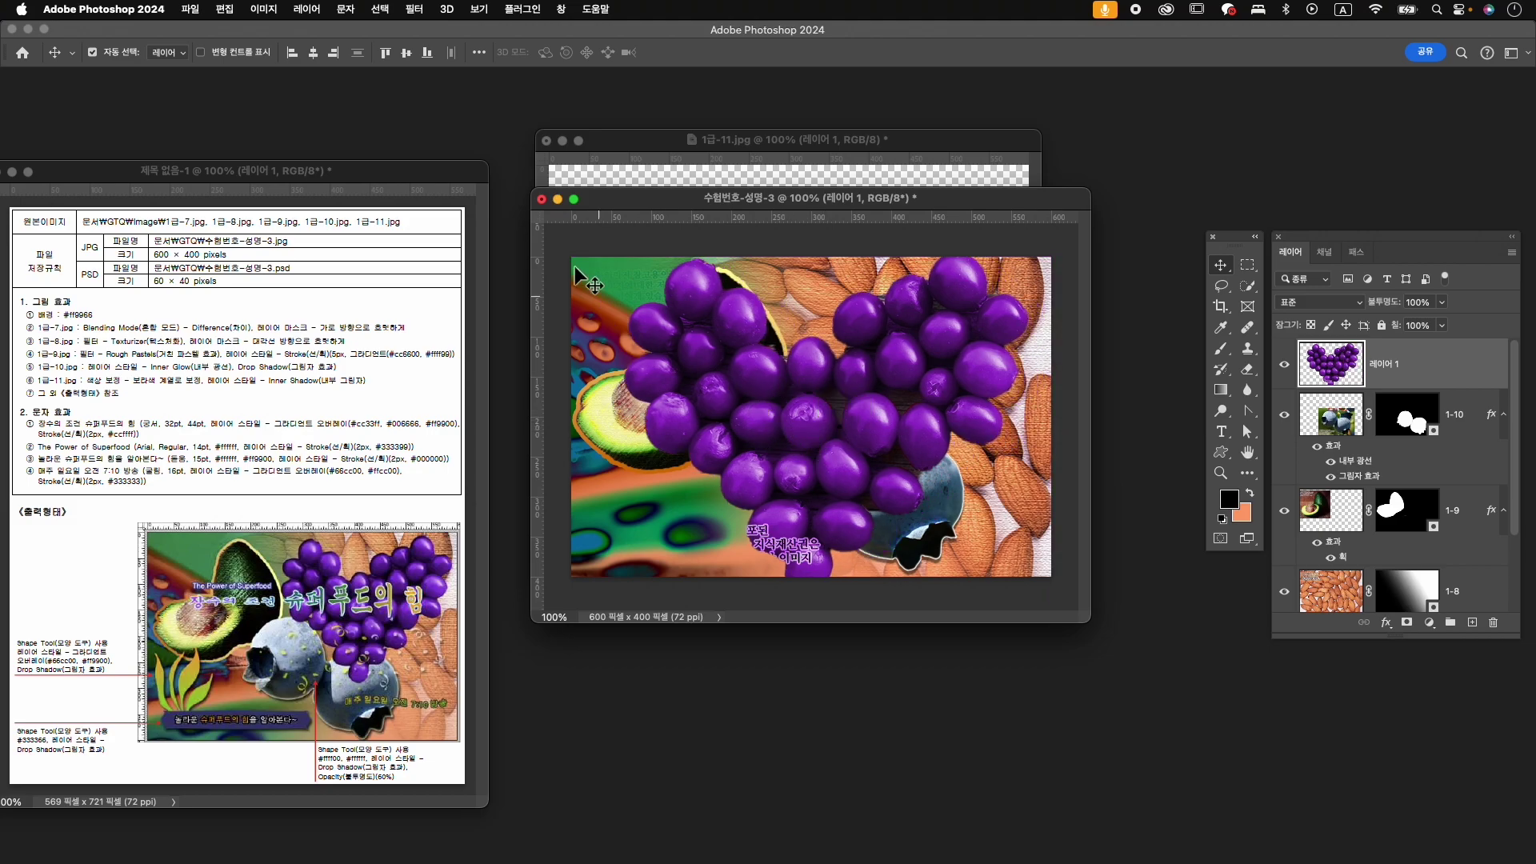
left_click(546, 139)
left_click(803, 348)
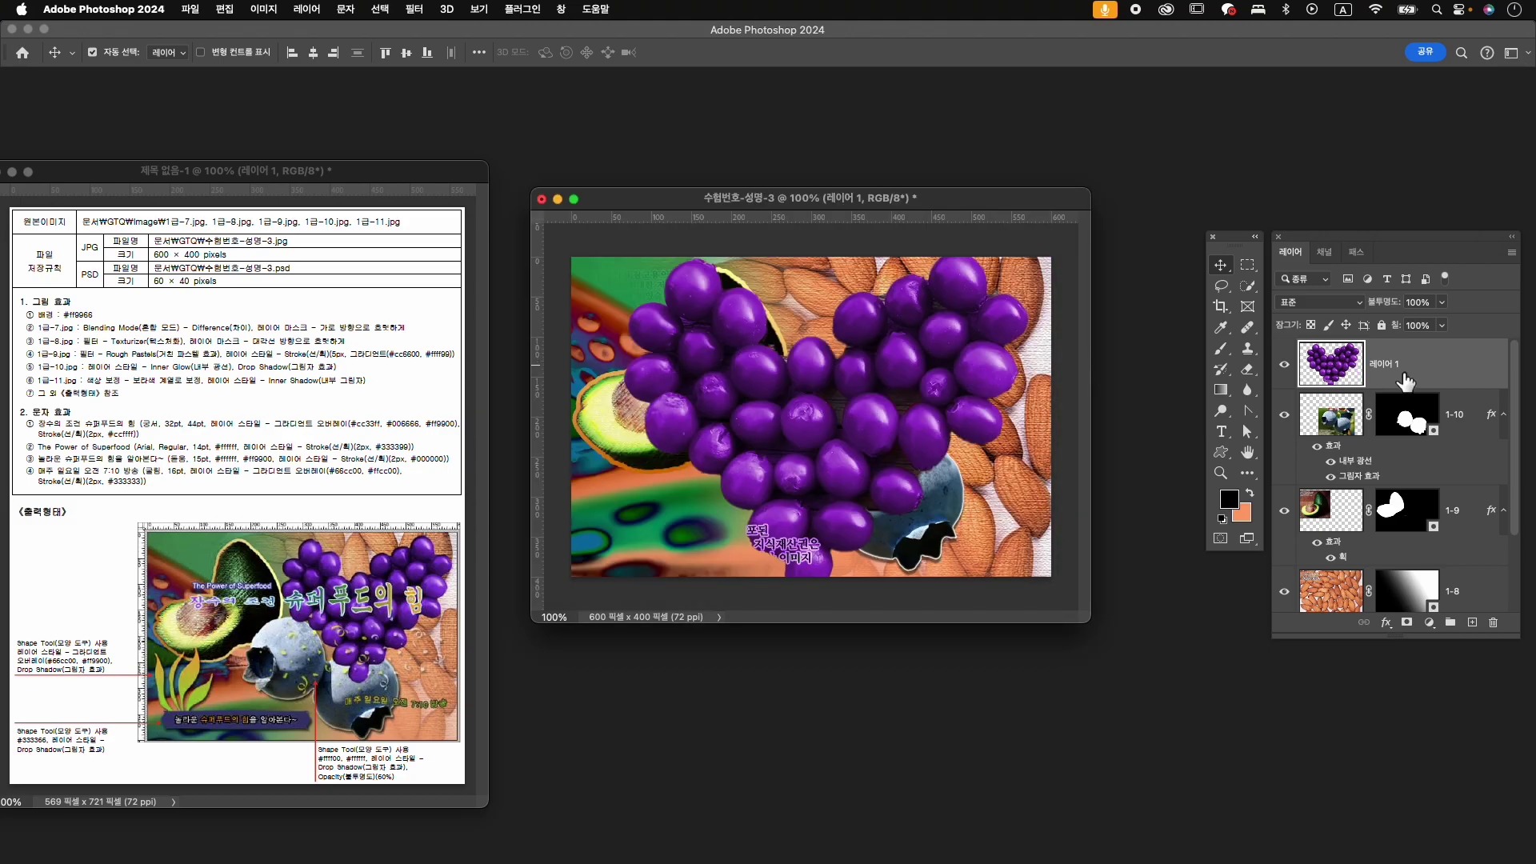
- Rename the purple berry layer as 1-11 and give it an Inner Shadow style
double_click(1383, 367)
type("1-11")
key("Return")
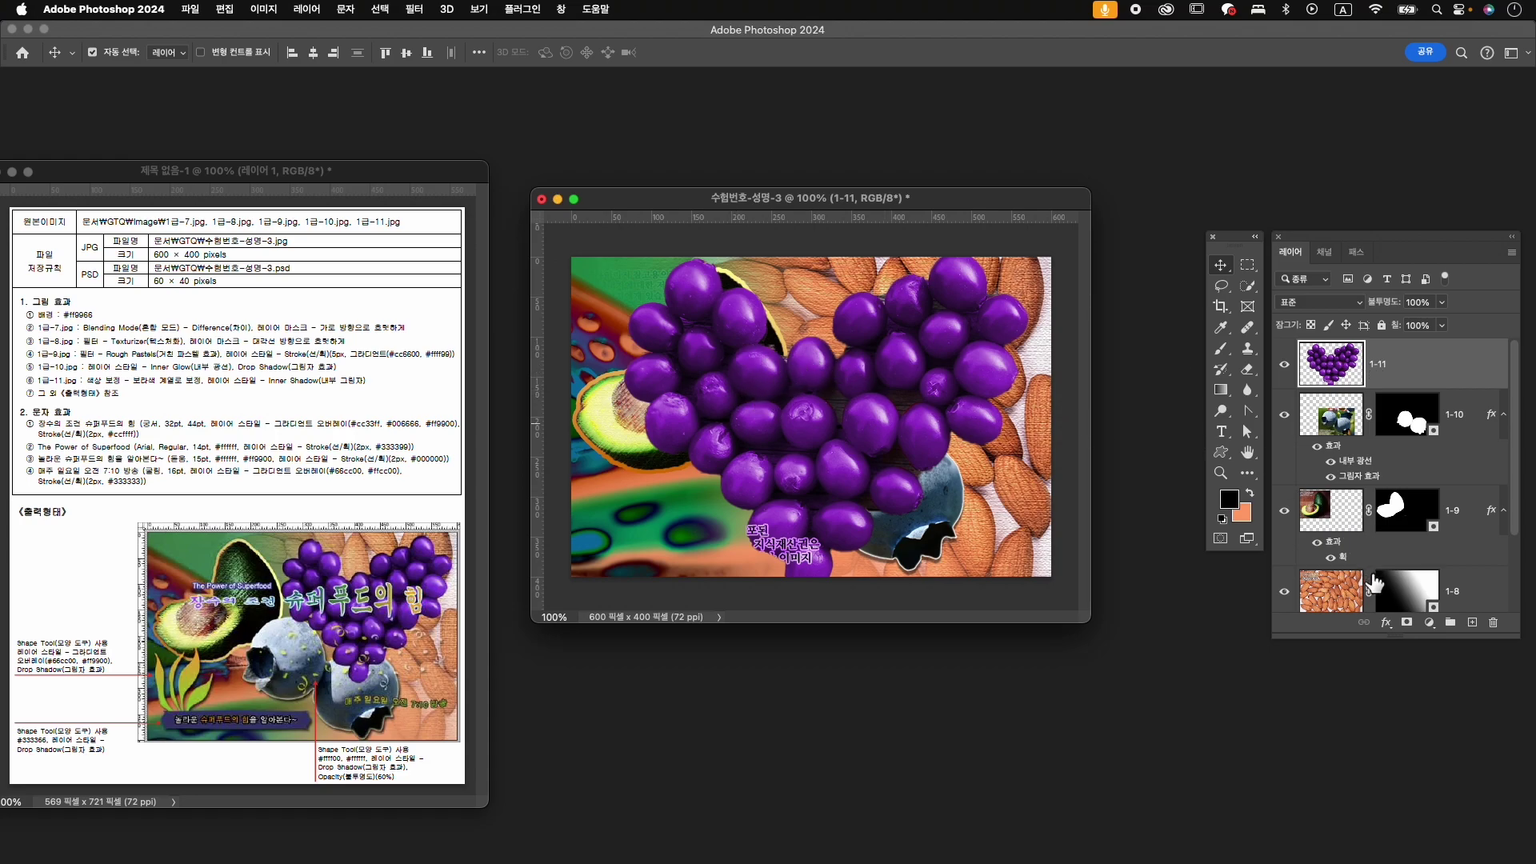
left_click(1387, 624)
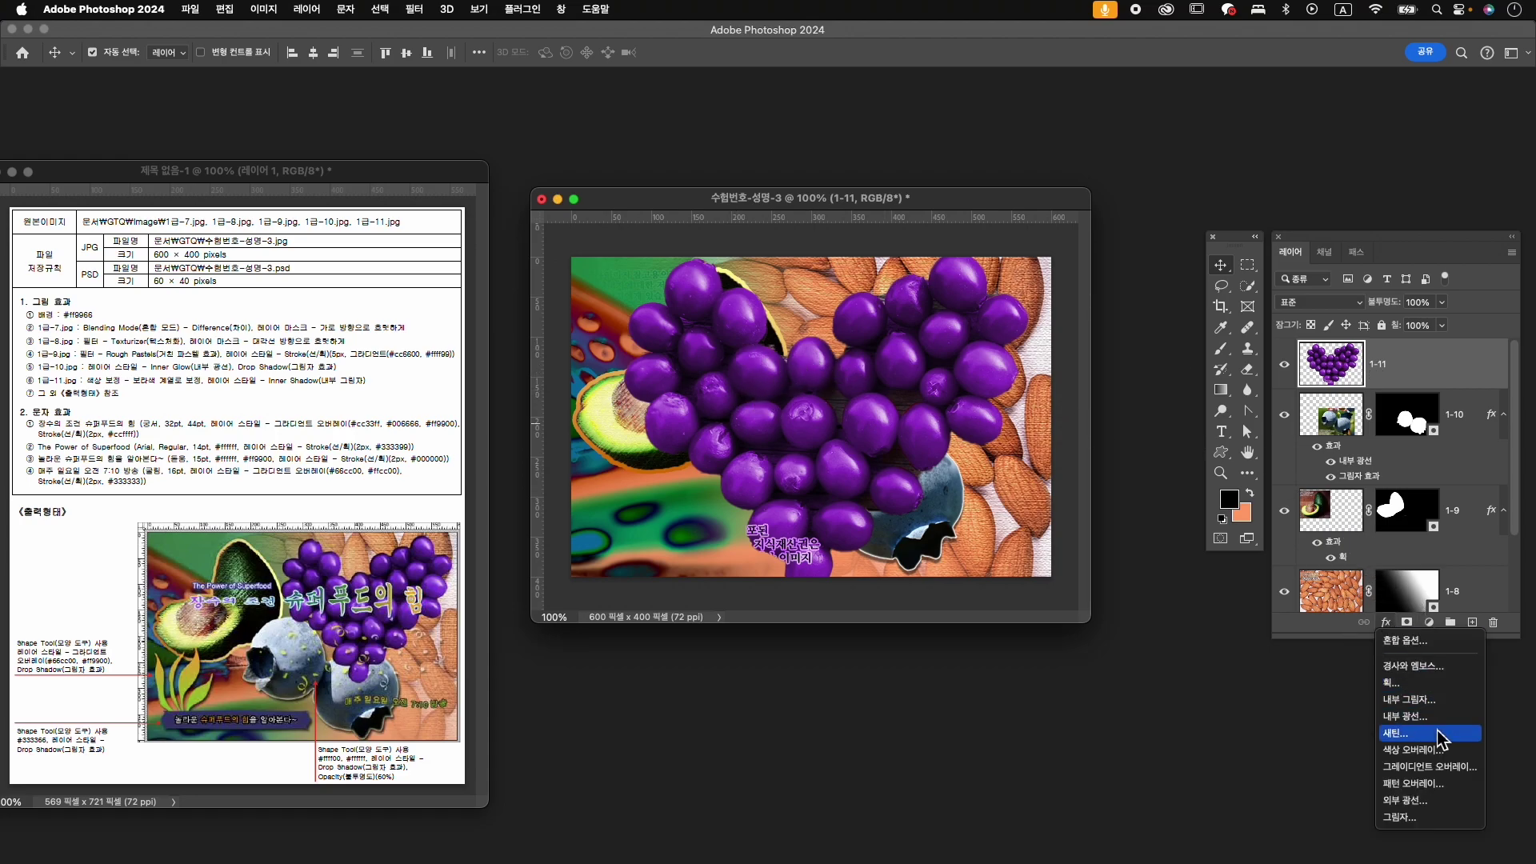
left_click(1432, 700)
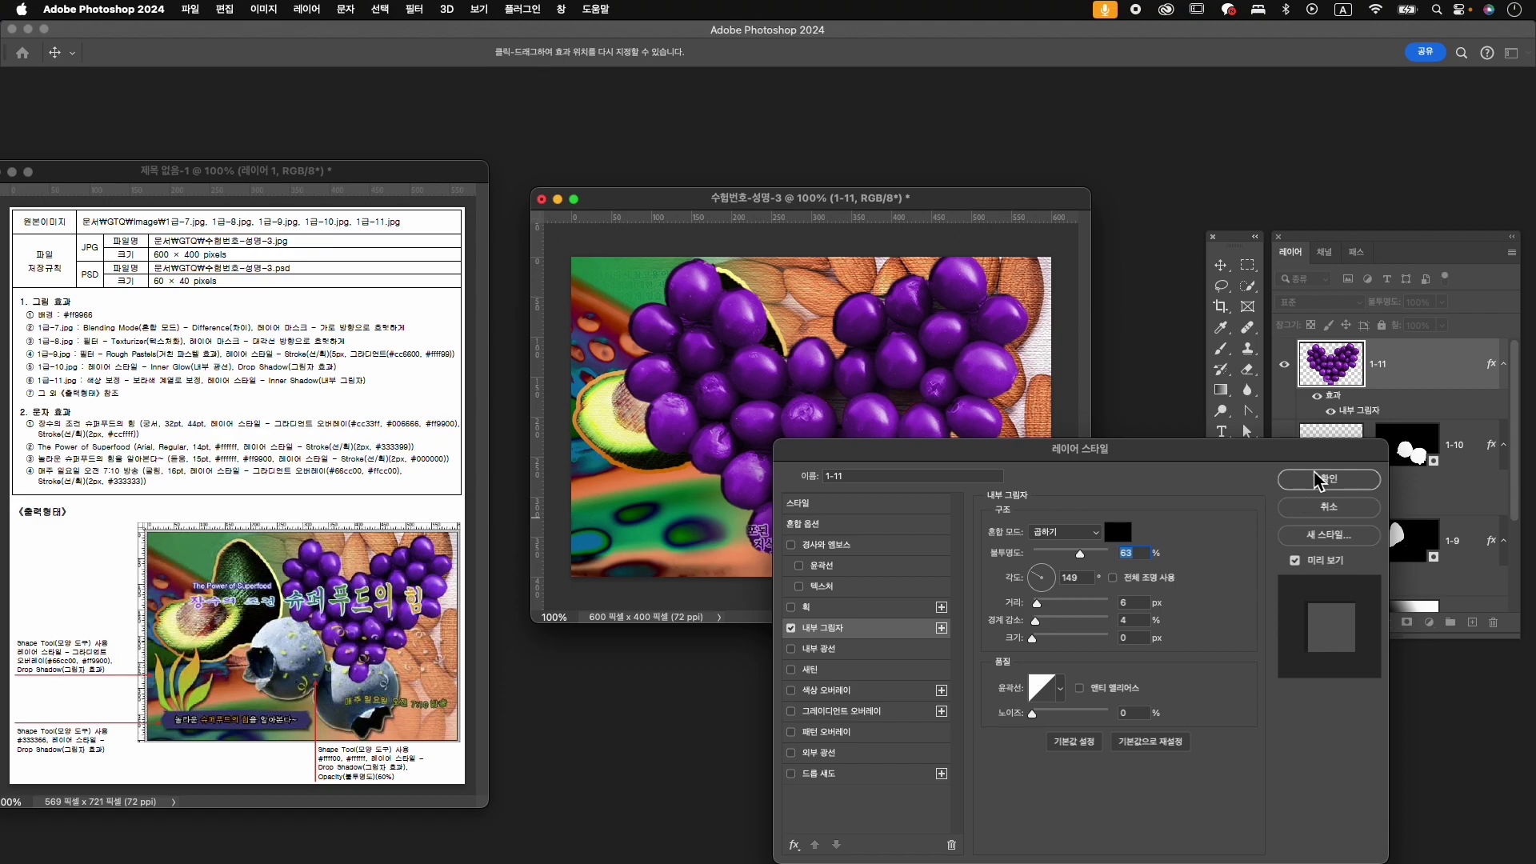
left_click(1320, 481)
- Scale the 1-11 berry layer to about 64% and place it in the upper-right corner of the composition
key("super+t")
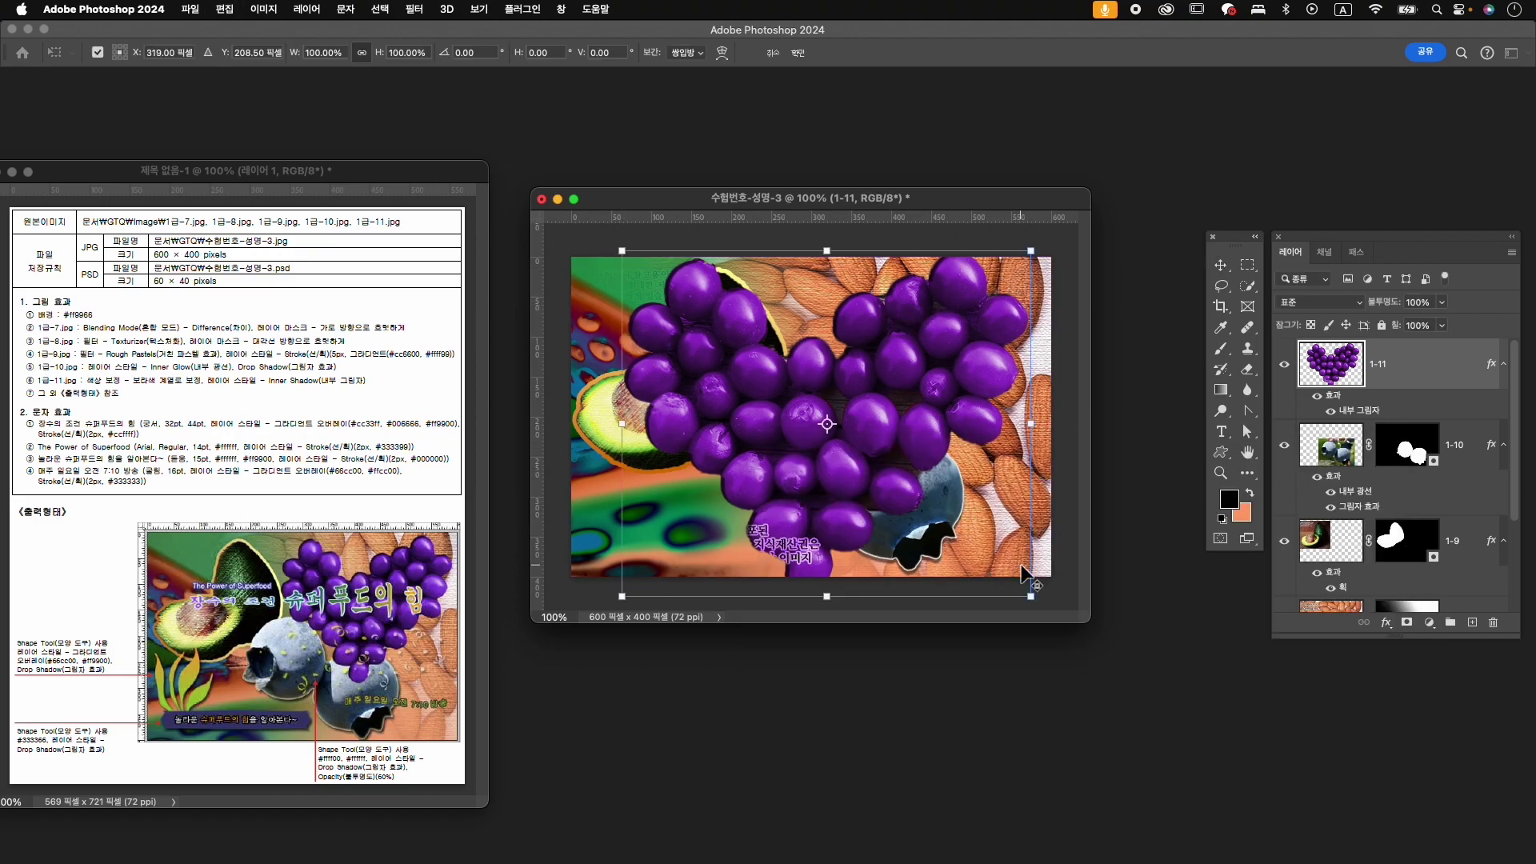
left_click_drag(1031, 596, 952, 534)
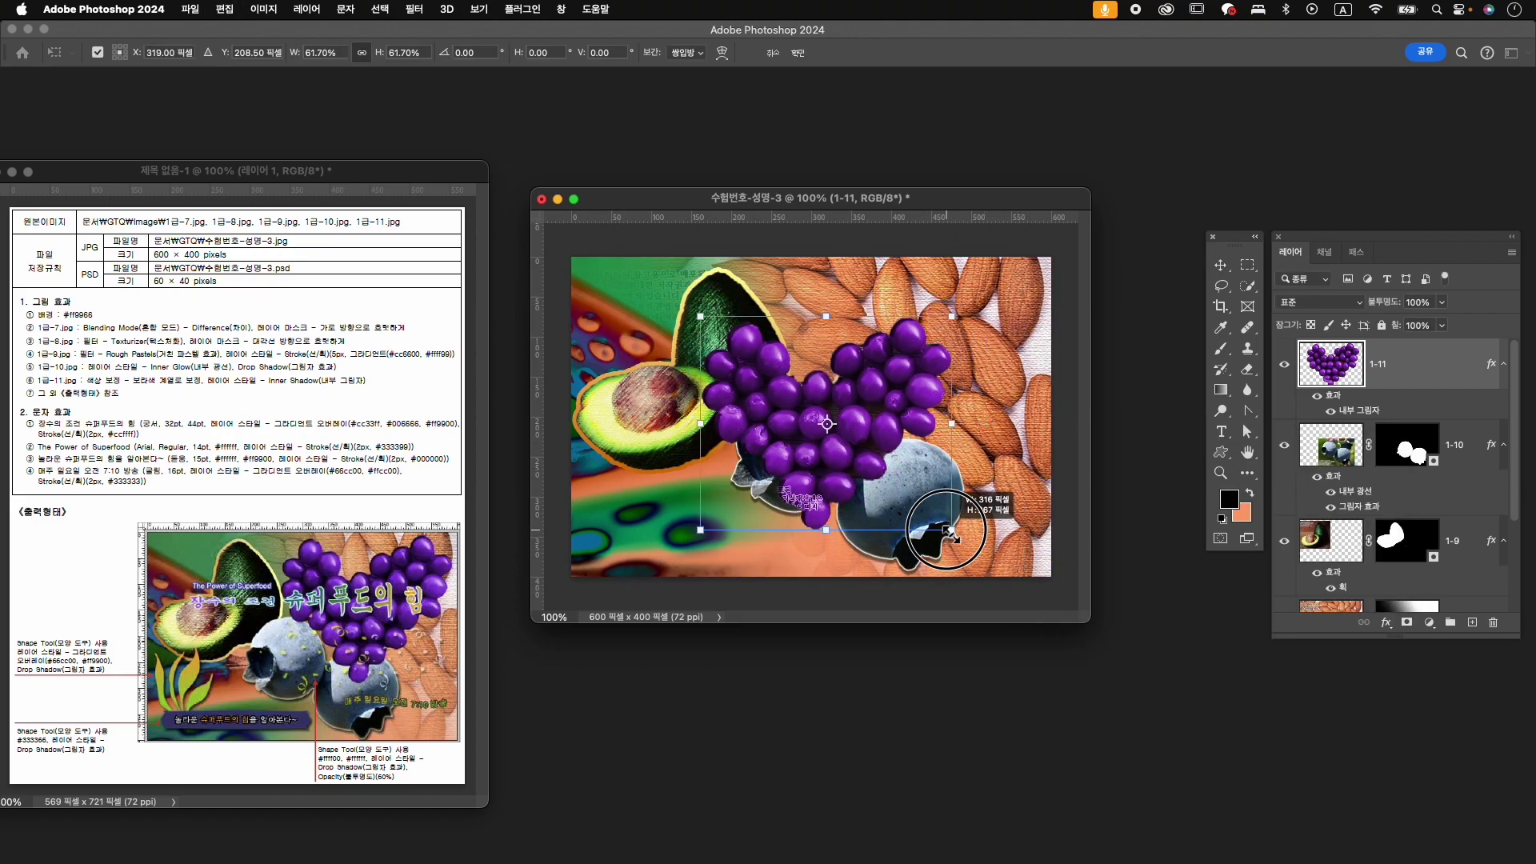
left_click_drag(896, 421, 977, 385)
left_click_drag(1038, 264, 1047, 256)
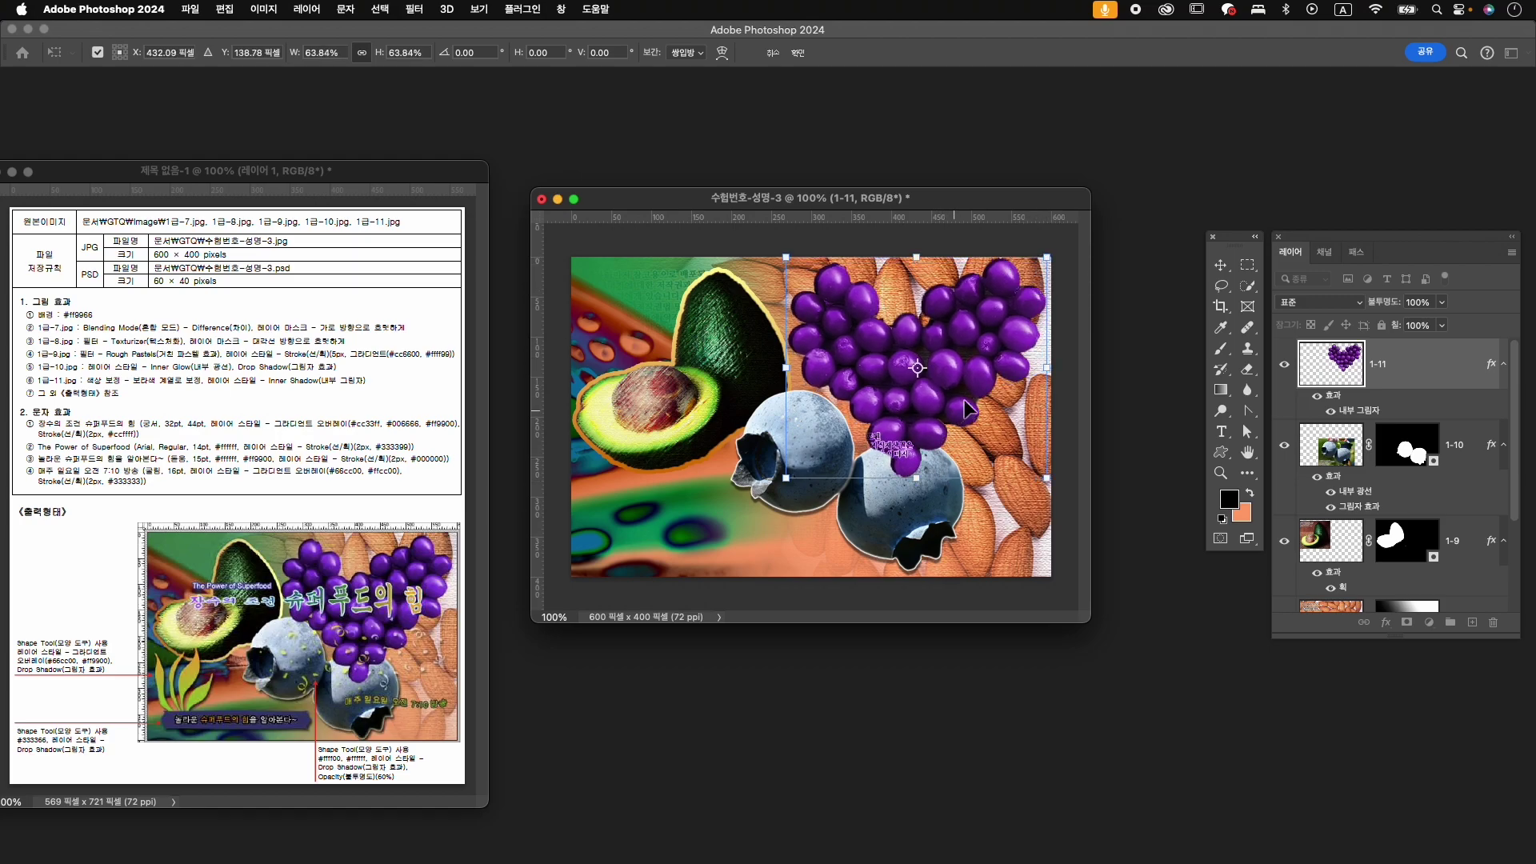
left_click_drag(1047, 480, 1049, 478)
left_click_drag(973, 414, 976, 421)
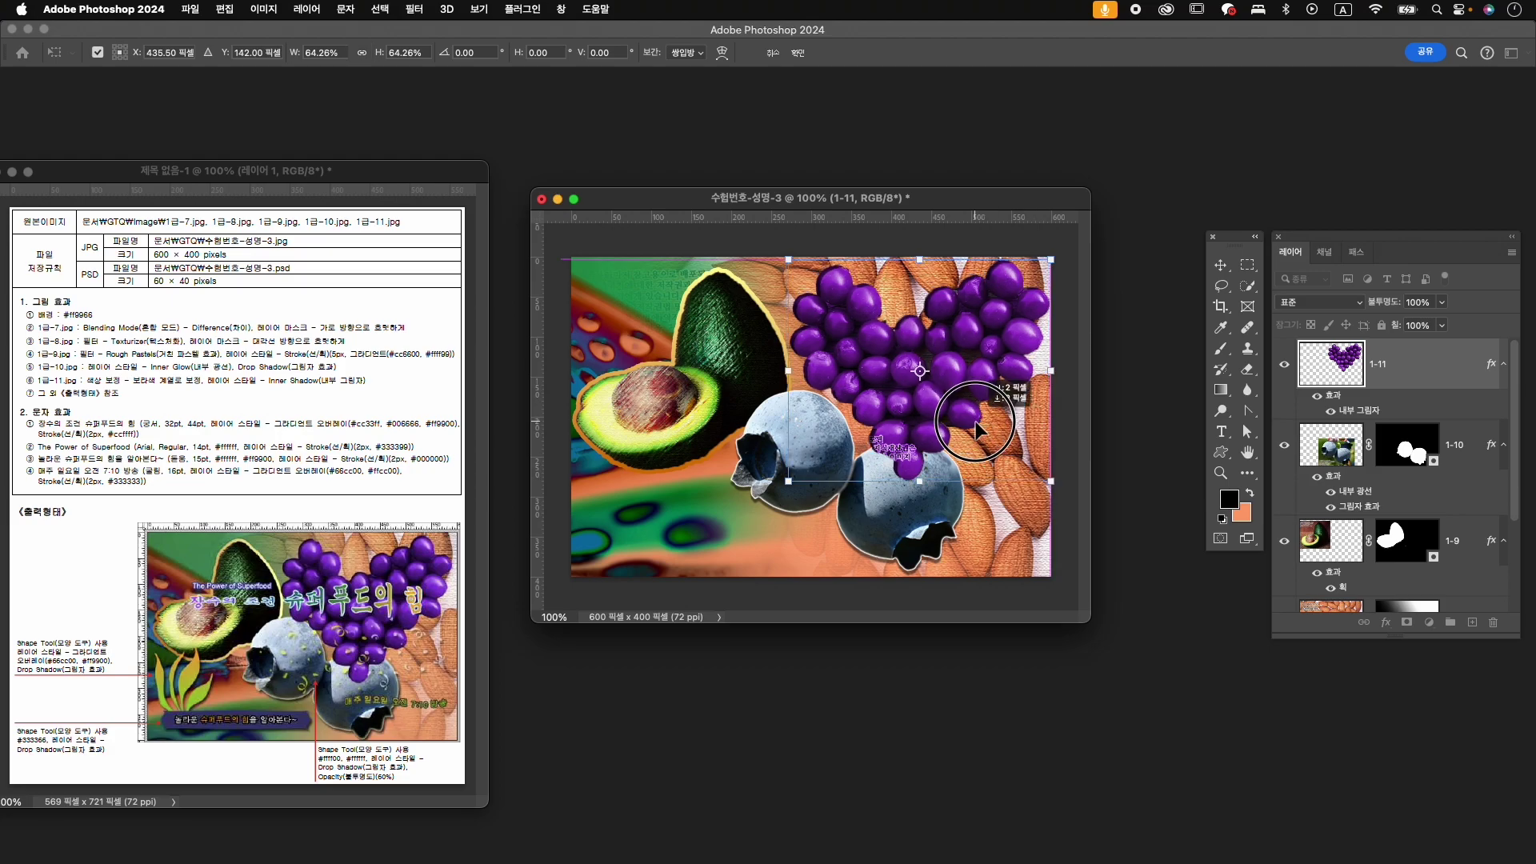
key("Left")
key("Down")
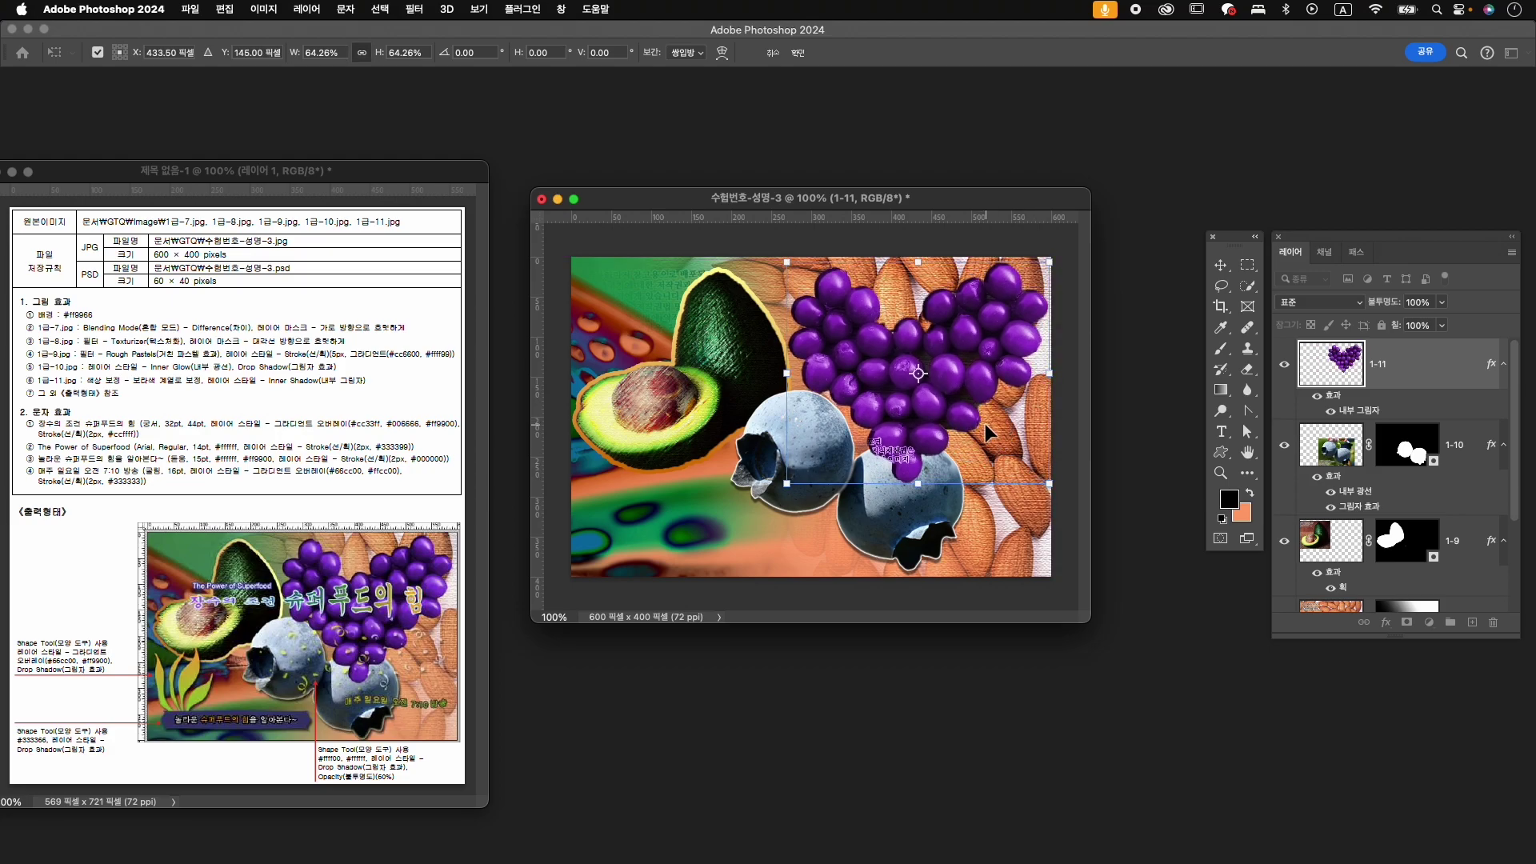
key("Return")
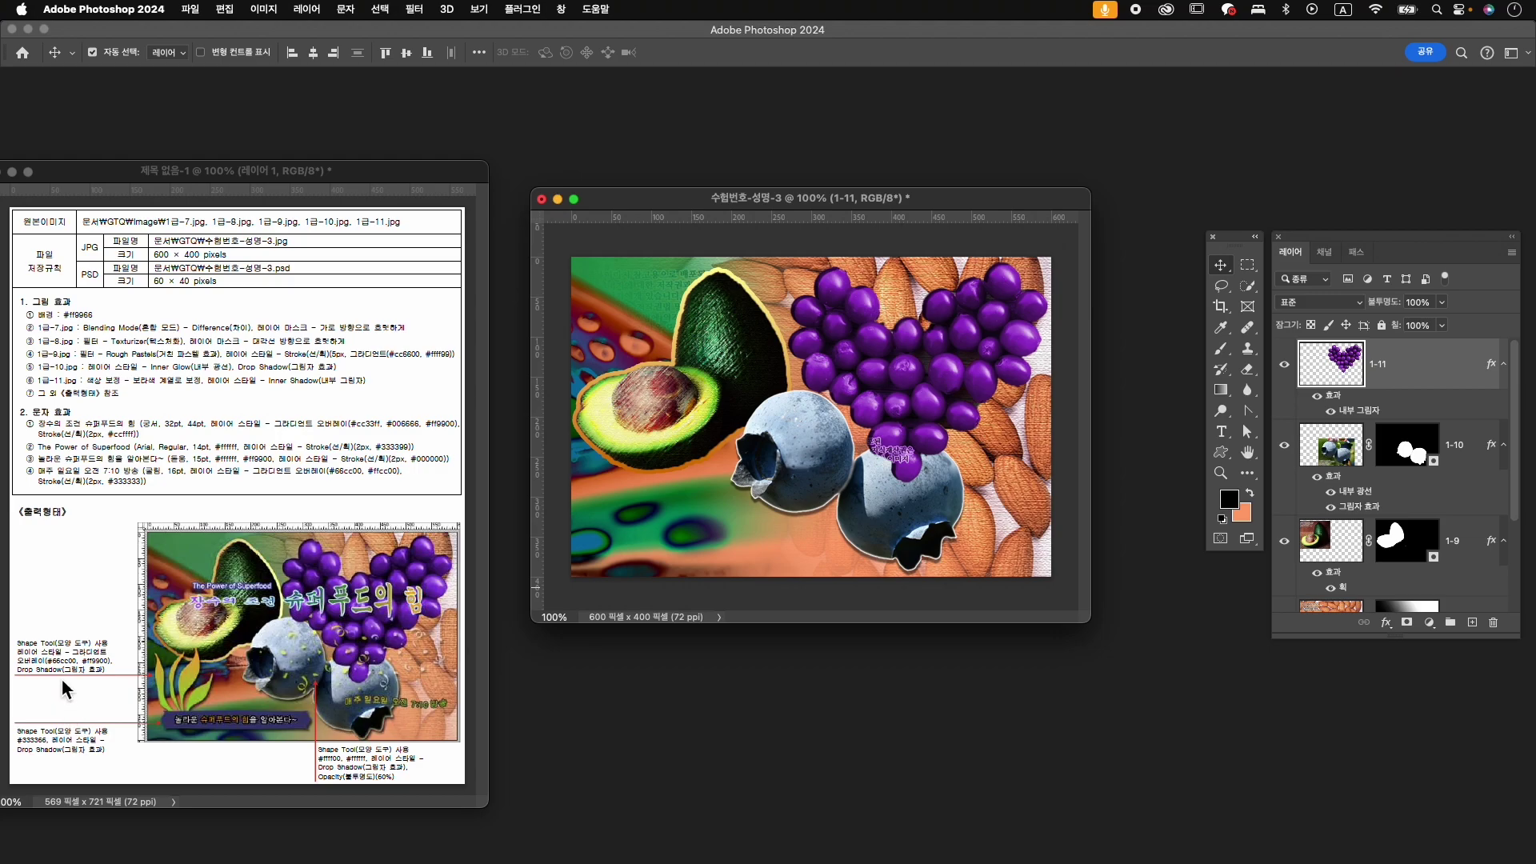
- Bring up the shape library, arrange it beside the composition, and activate the Custom Shape tool
left_click(560, 11)
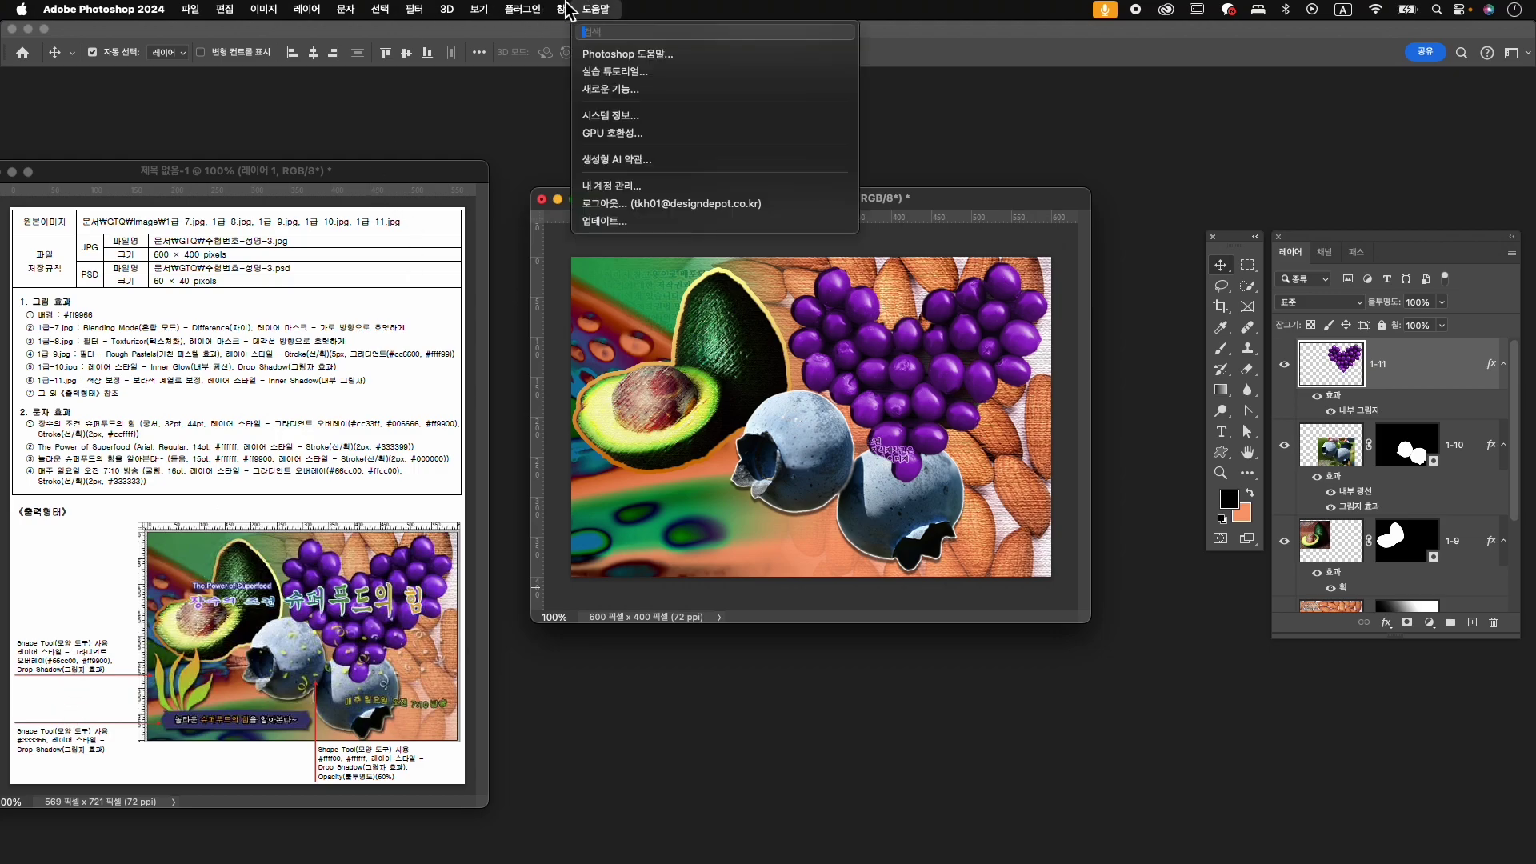
left_click(598, 250)
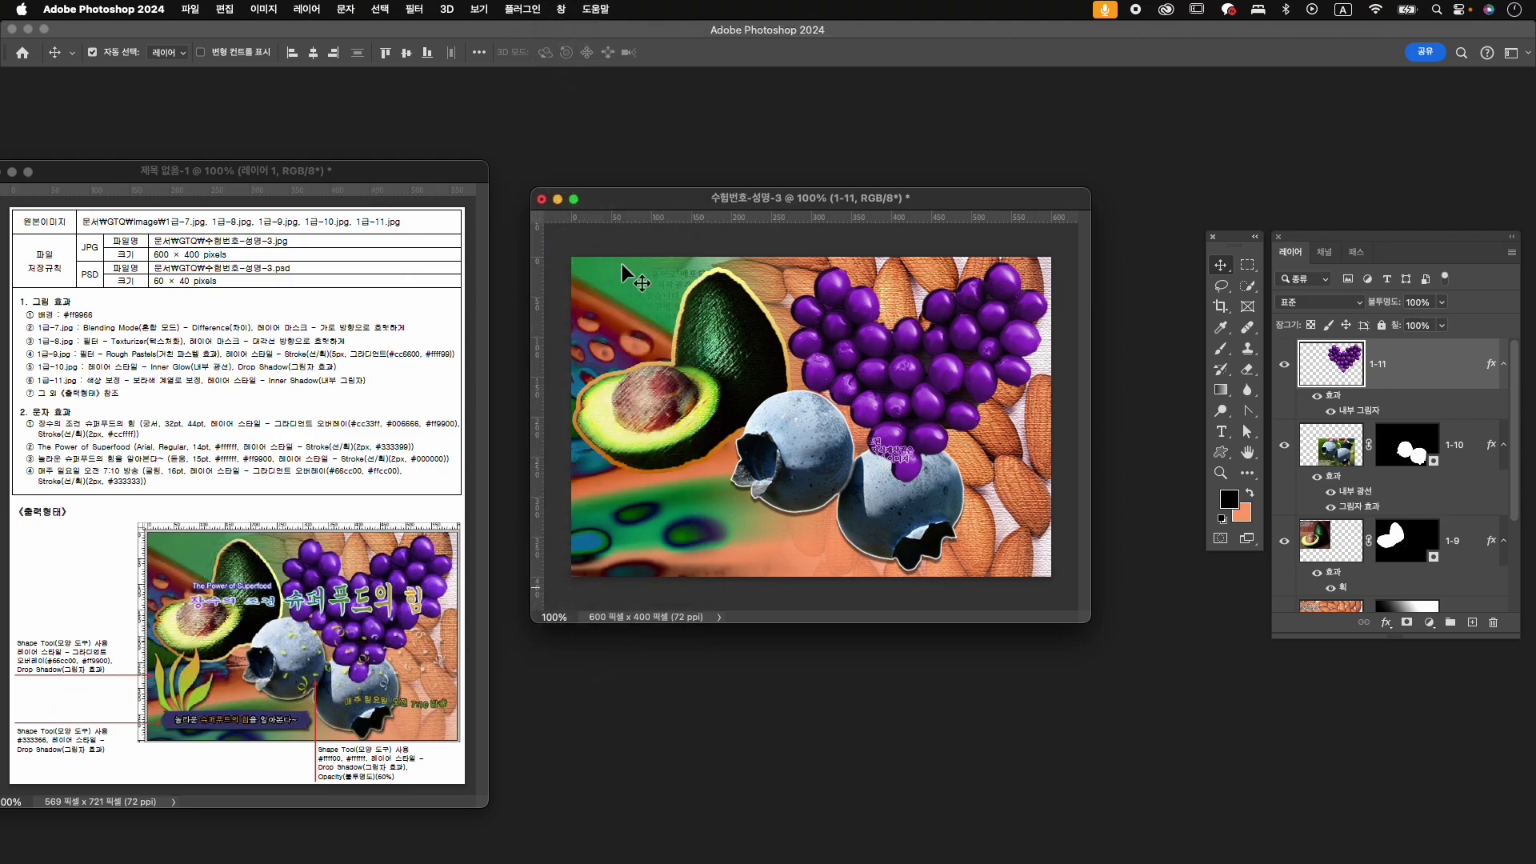
left_click_drag(593, 440, 1168, 226)
left_click_drag(817, 203, 750, 214)
left_click_drag(1139, 237, 1005, 149)
left_click(1222, 452)
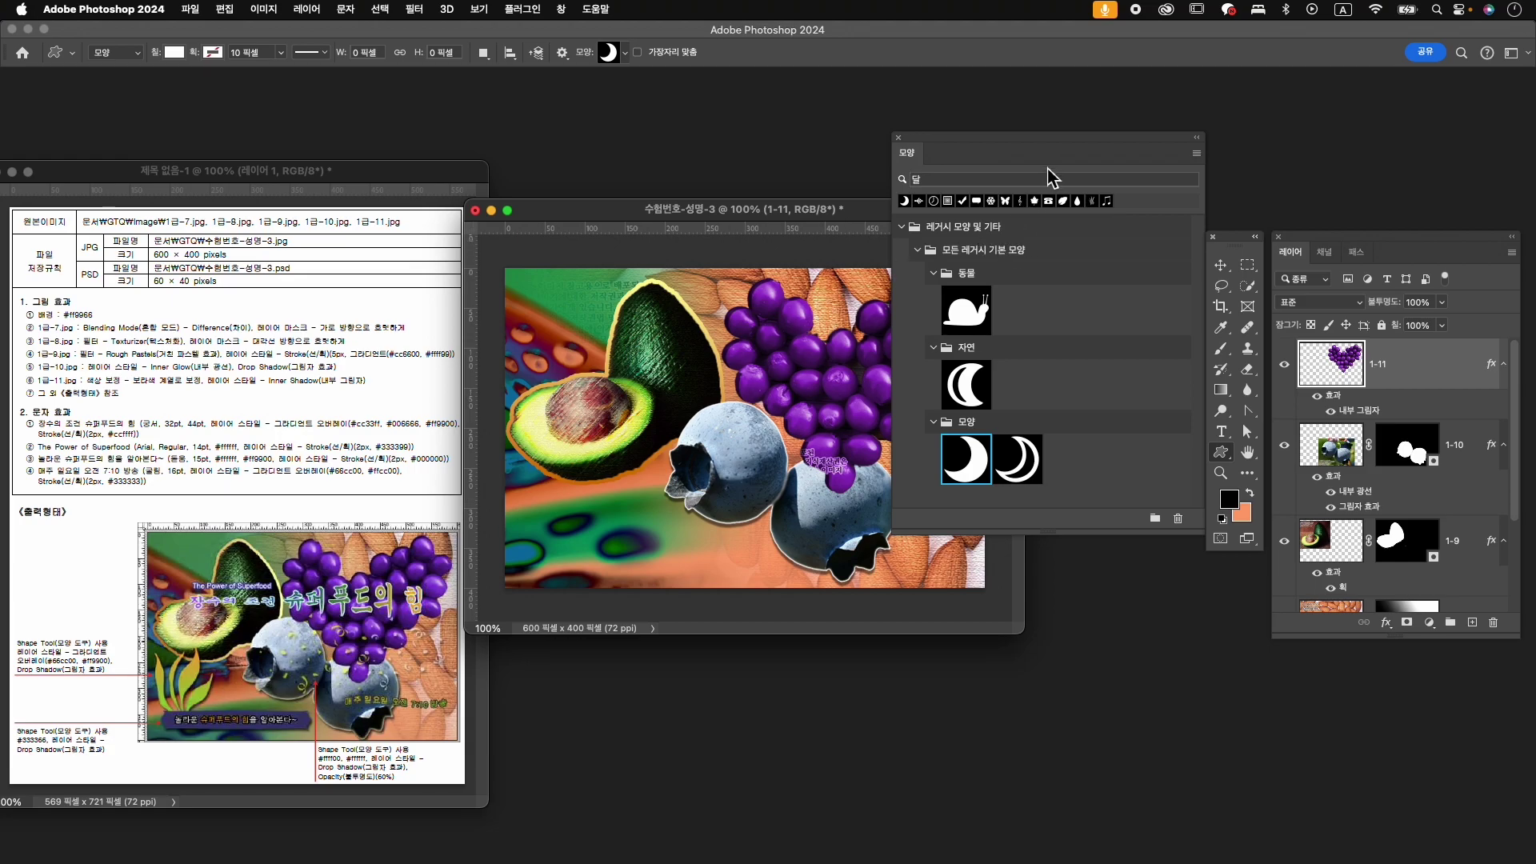
- Search the shape library for 미역 and clear the search
key("BackSpace")
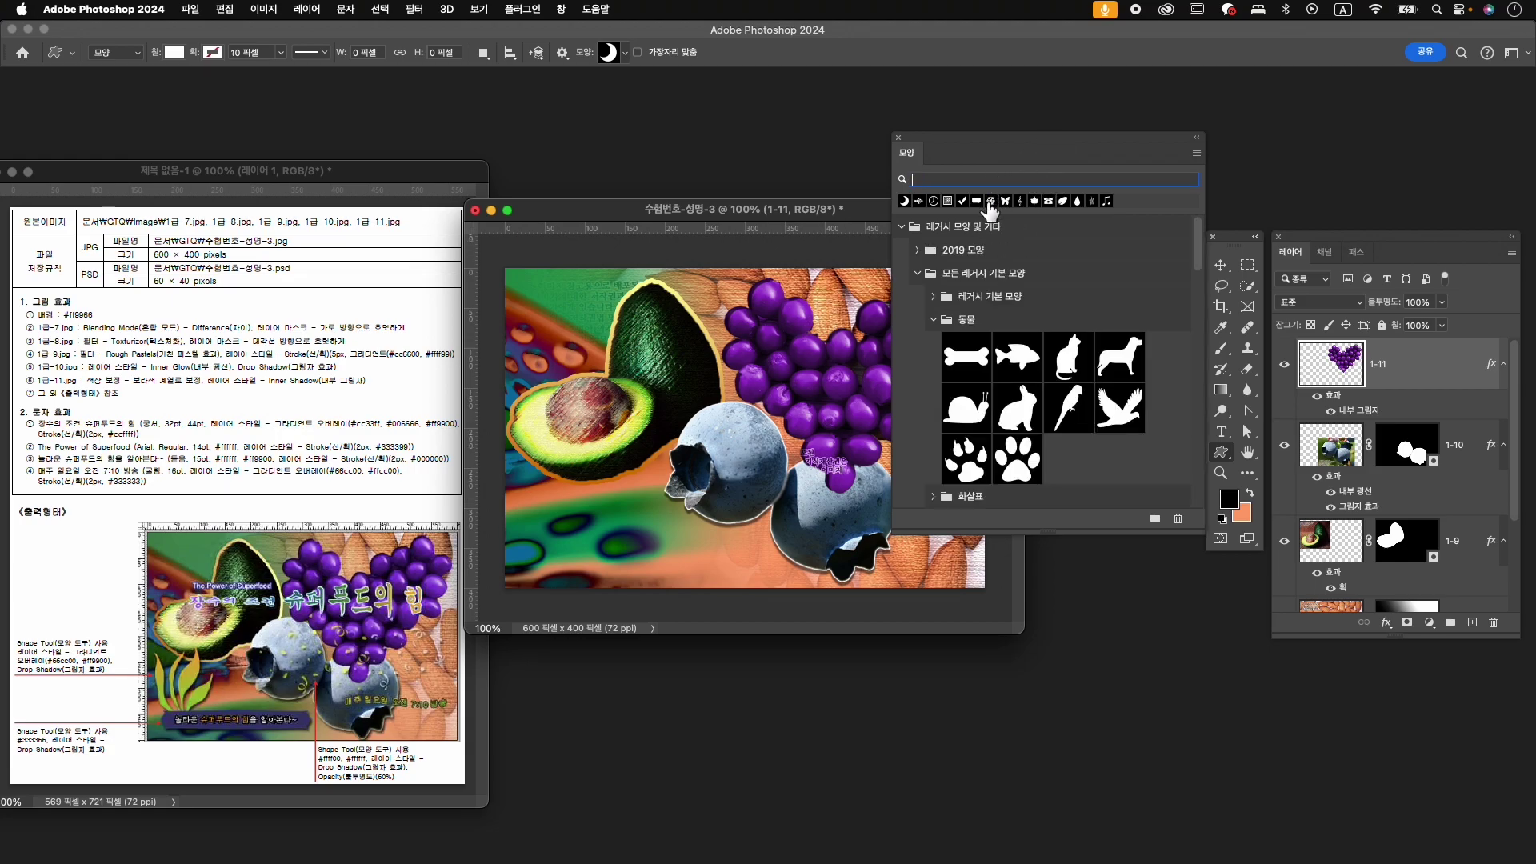
type("a")
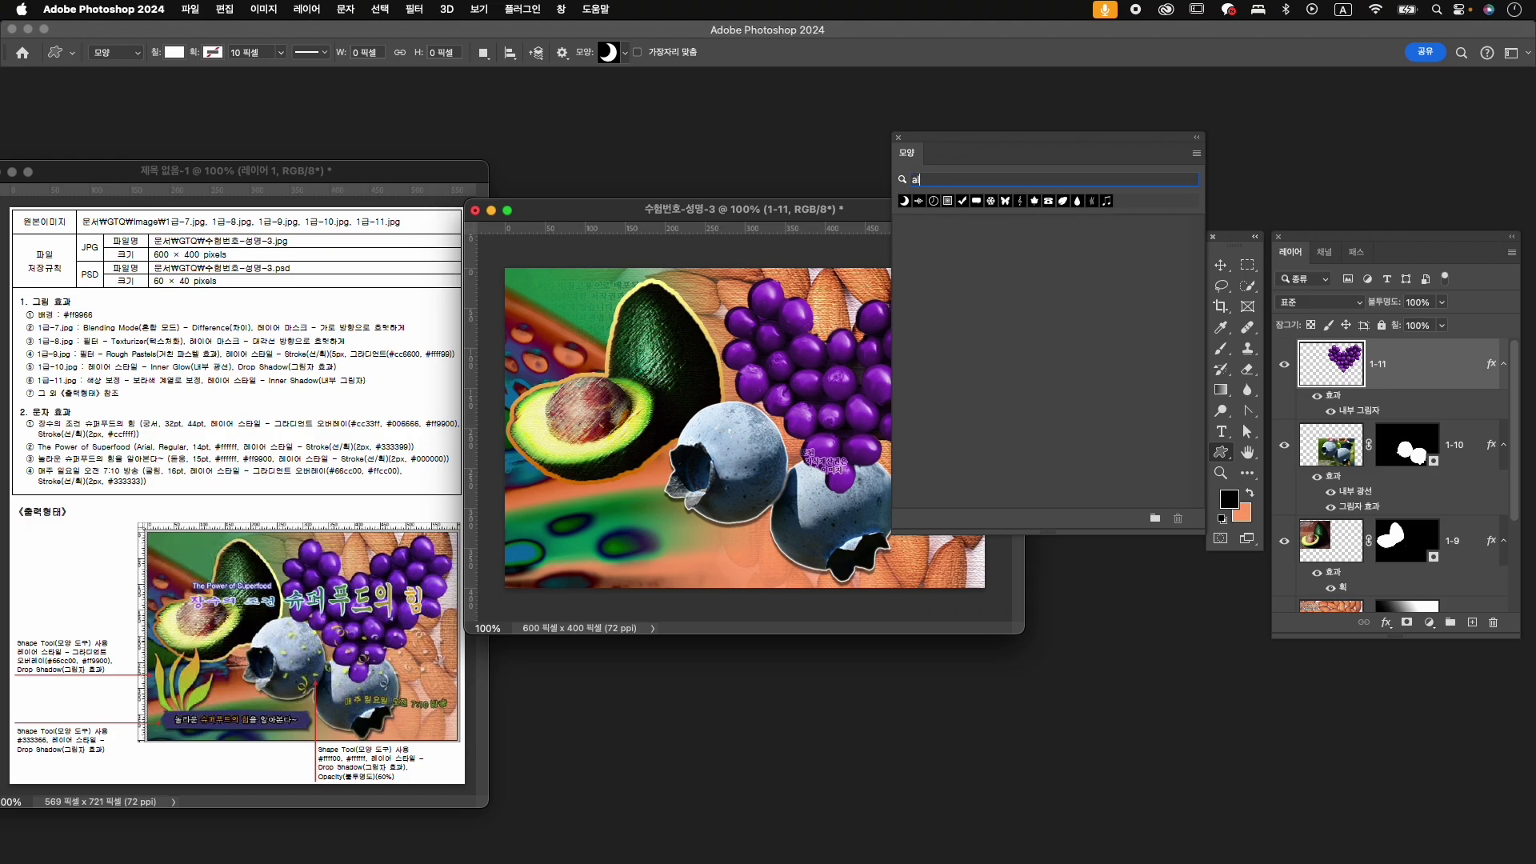
key("Caps_Lock")
key("BackSpace")
type("미역")
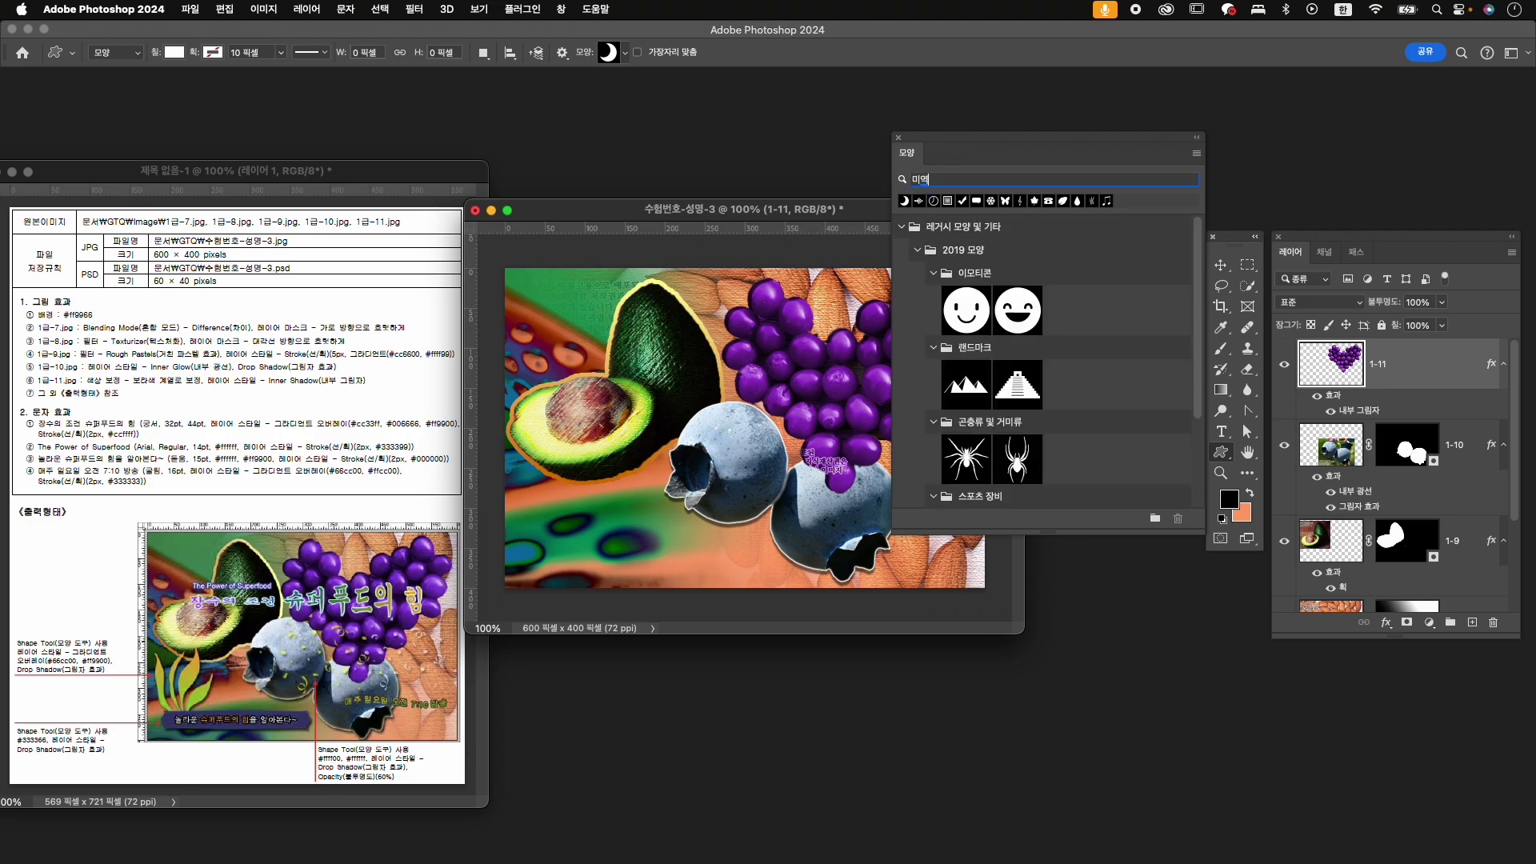
scroll(1037, 401, "down", 3)
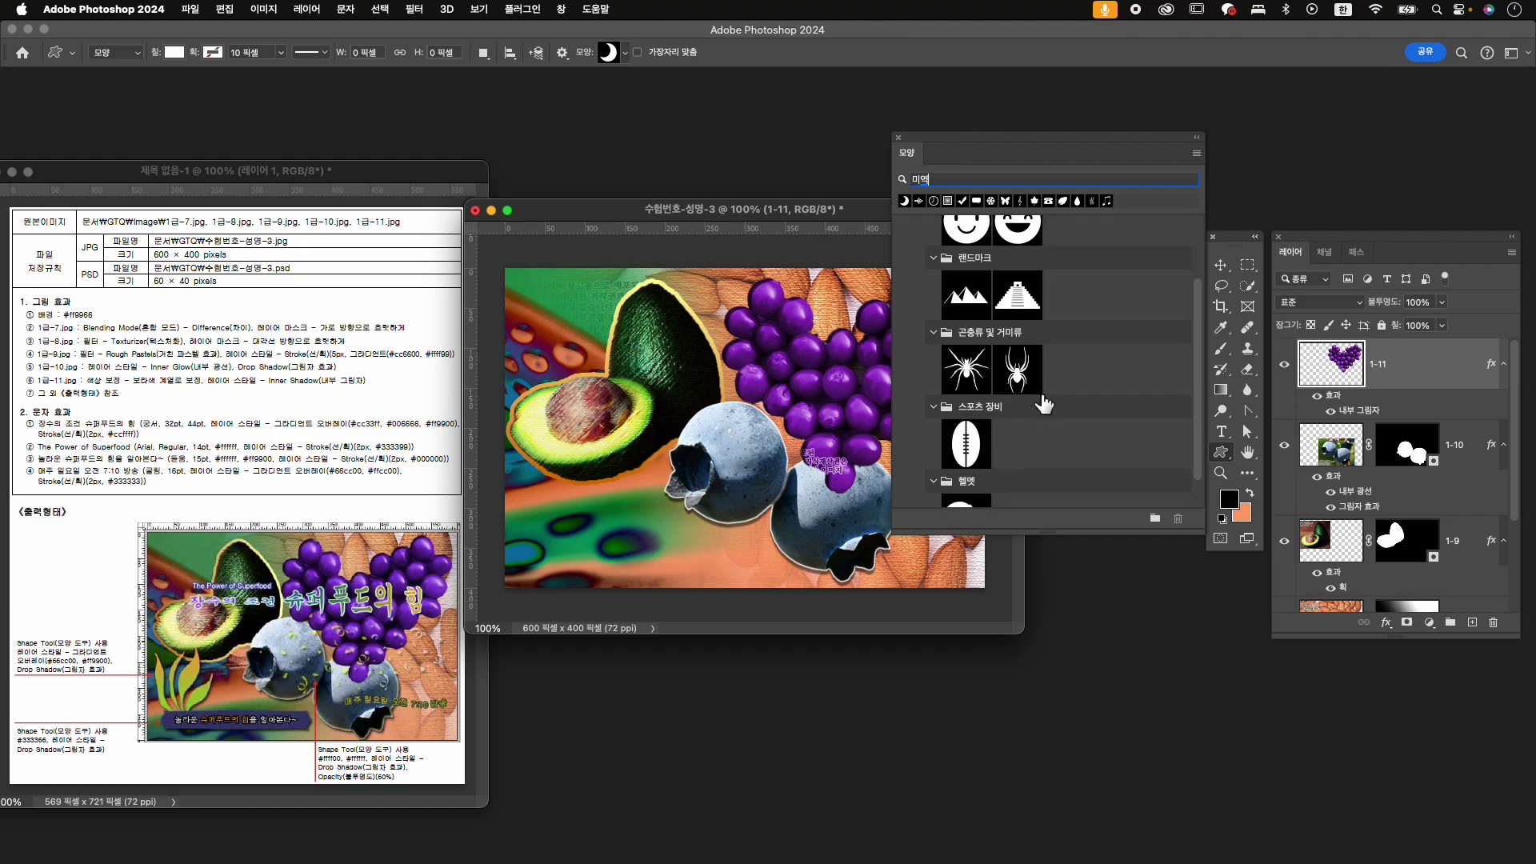
scroll(1044, 400, "up", 3)
key("BackSpace")
key("BackSpace")
key("BackSpace")
key("BackSpace")
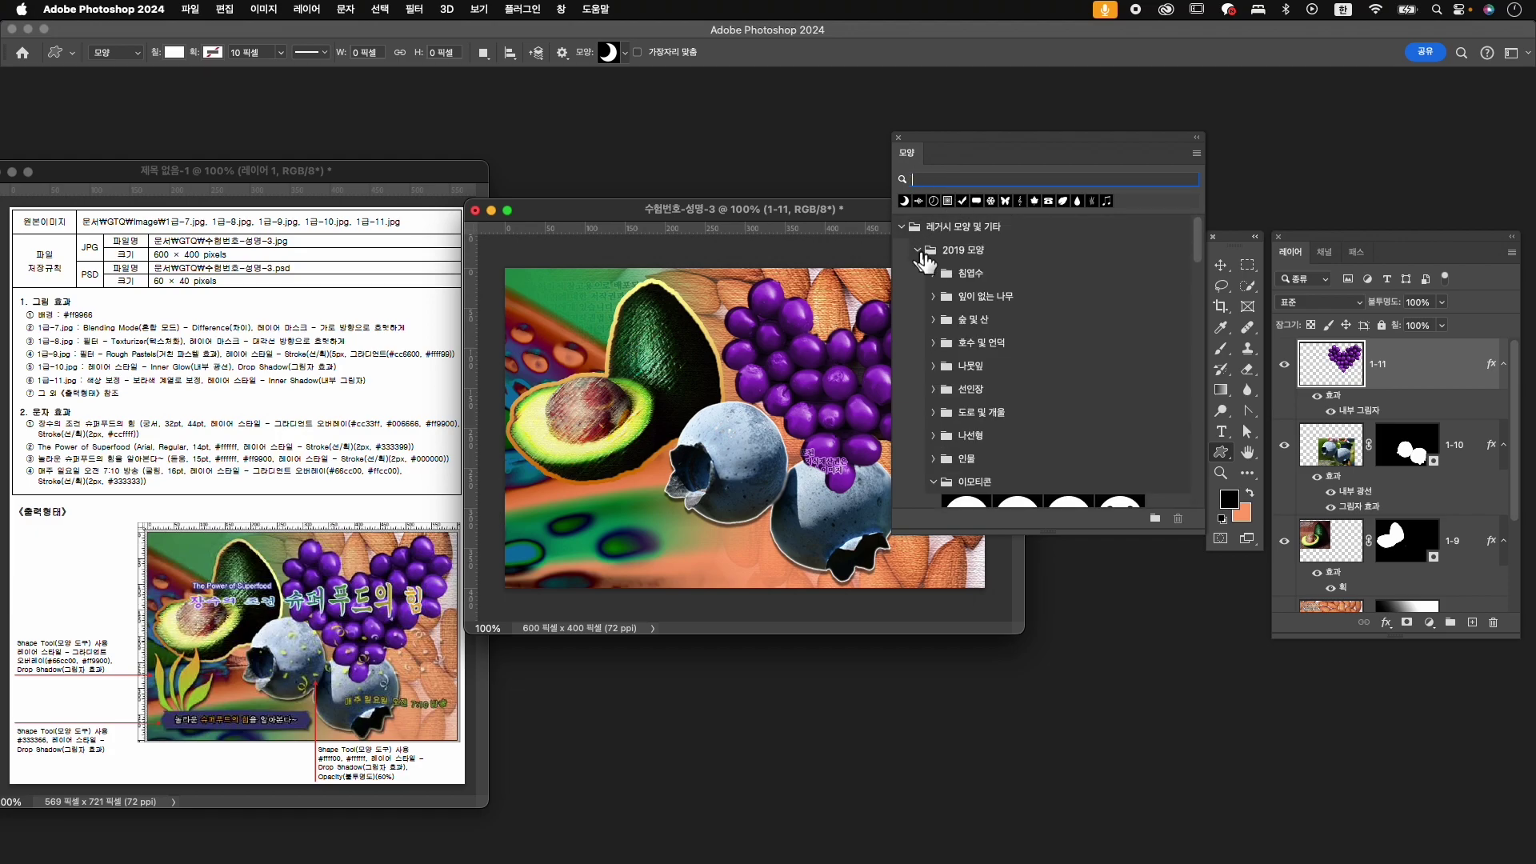
- Choose the broad-bladed grass from the legacy 자연 shapes and draw it about 112 × 134 px in the composition's lower-left corner
left_click(933, 481)
scroll(1000, 408, "down", 1)
scroll(970, 343, "down", 5)
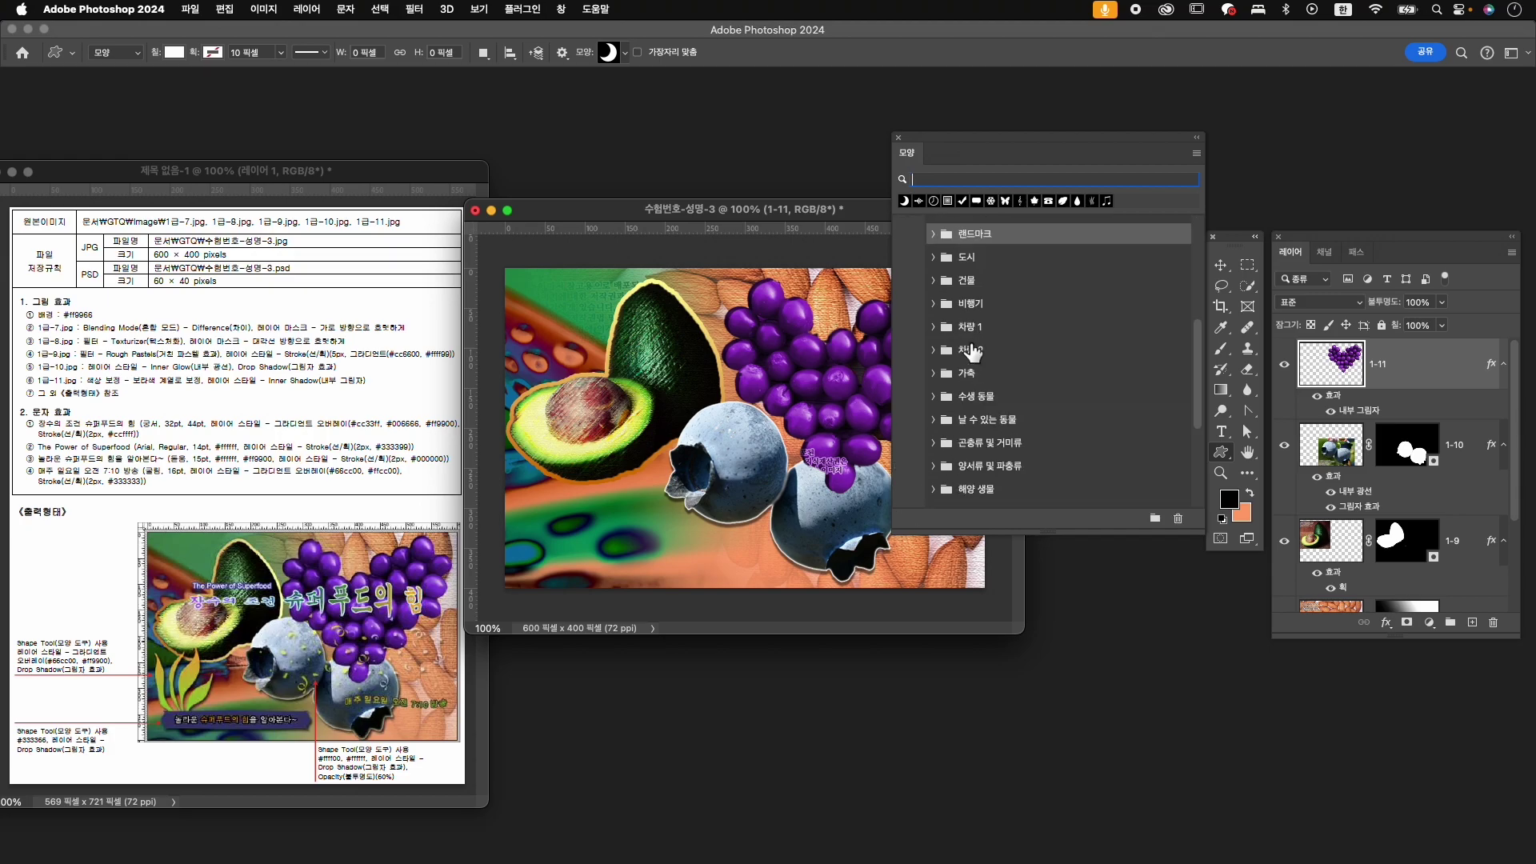
left_click(920, 498)
scroll(1000, 480, "down", 4)
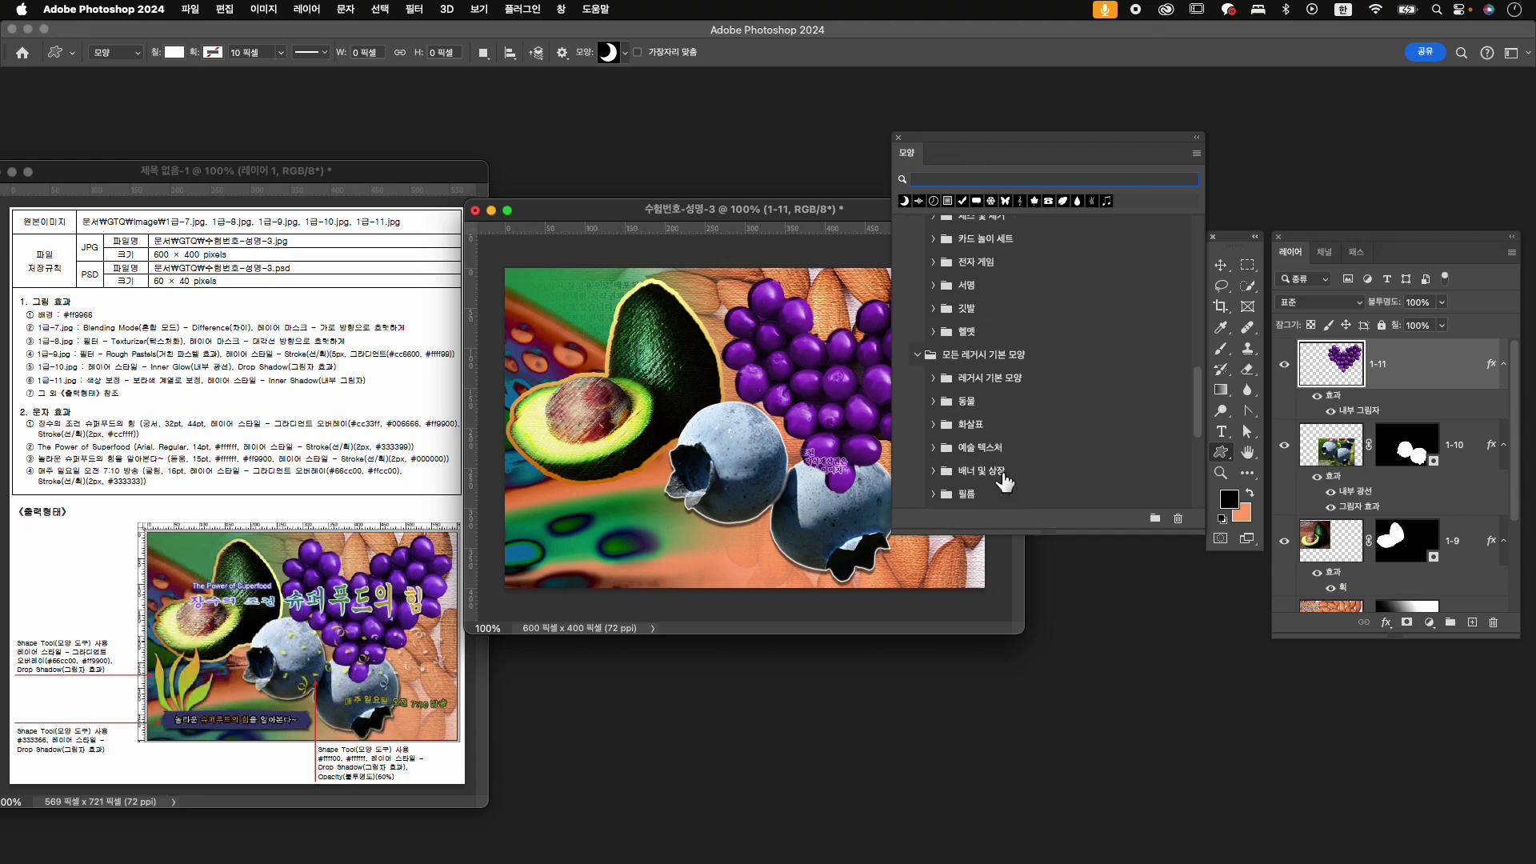
scroll(982, 424, "down", 5)
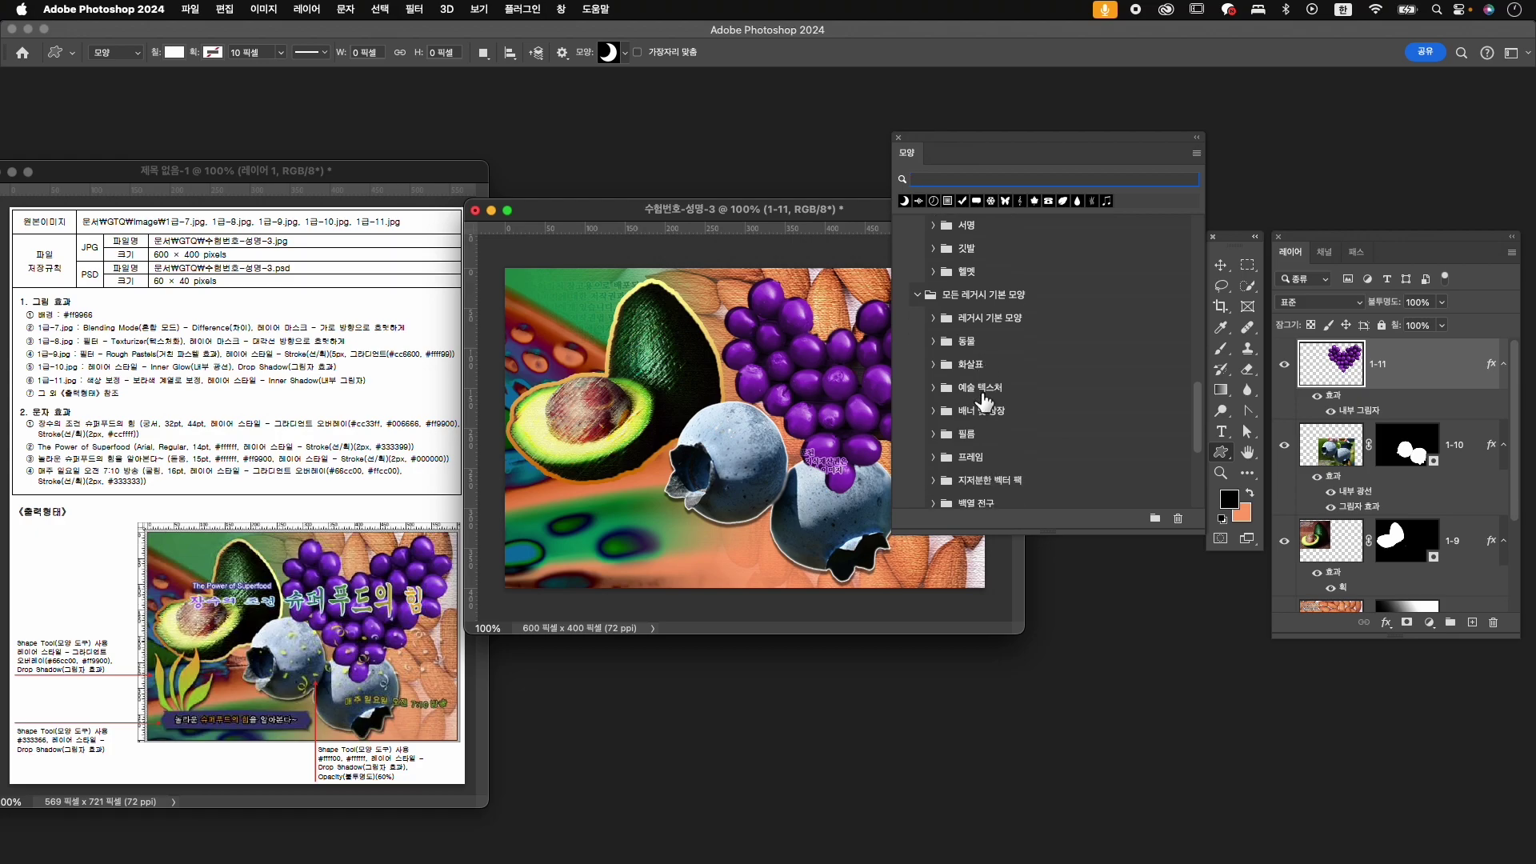
left_click(939, 400)
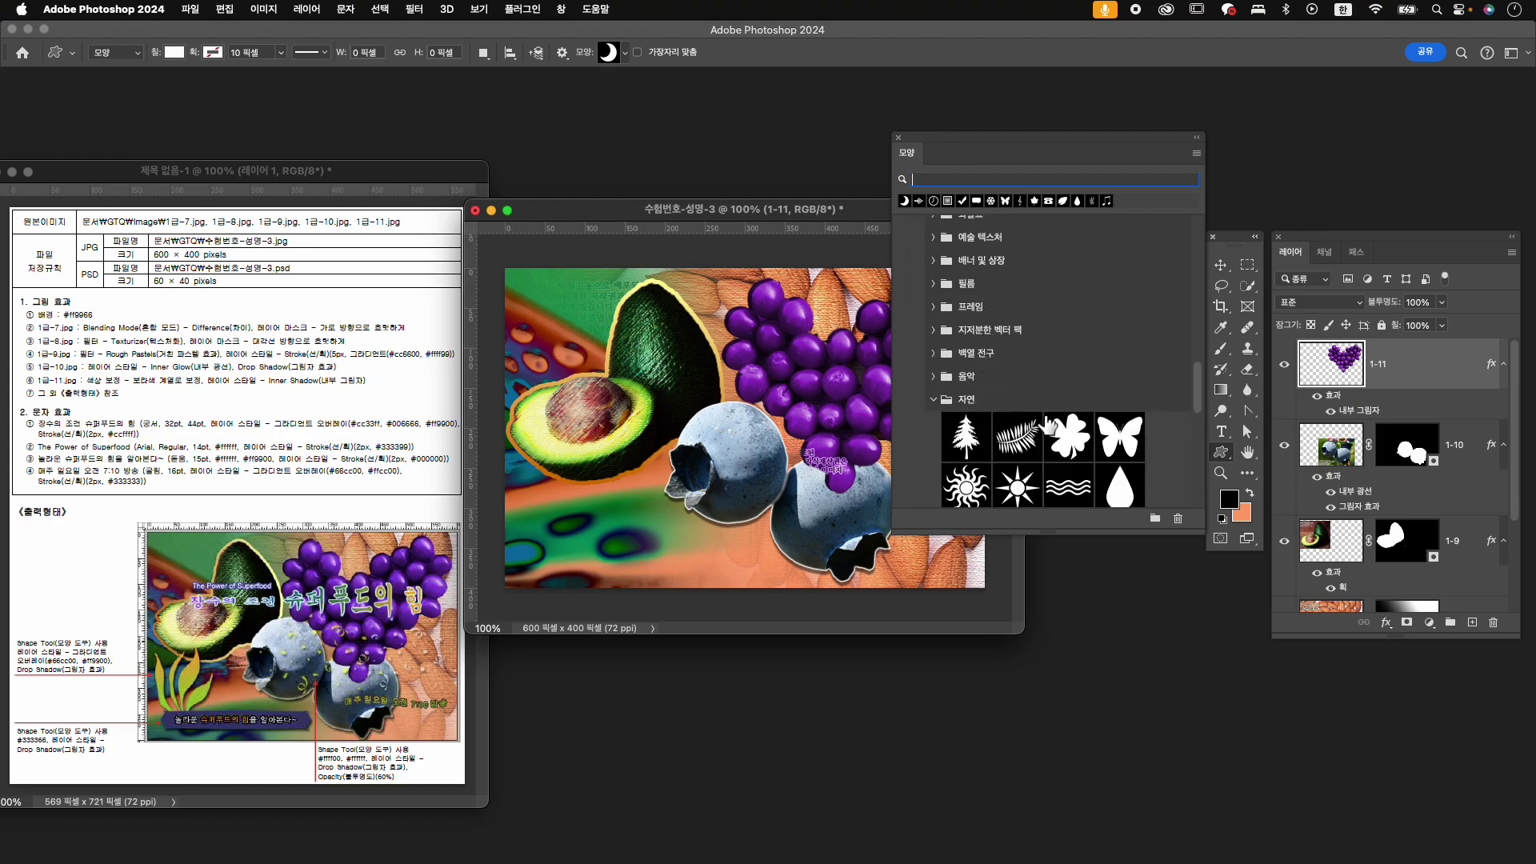
scroll(1052, 424, "down", 4)
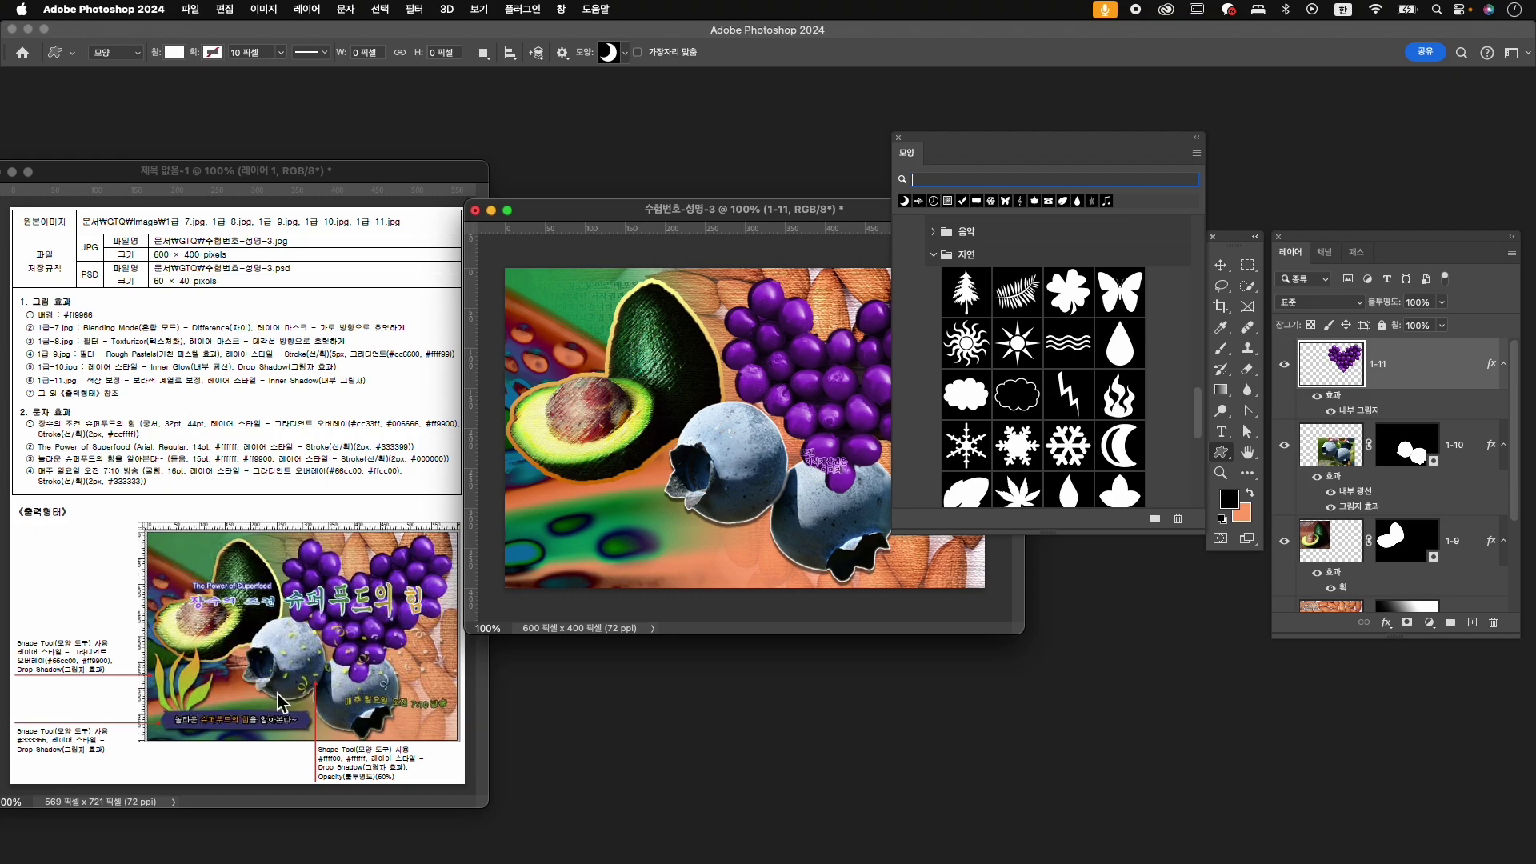
scroll(1076, 396, "down", 2)
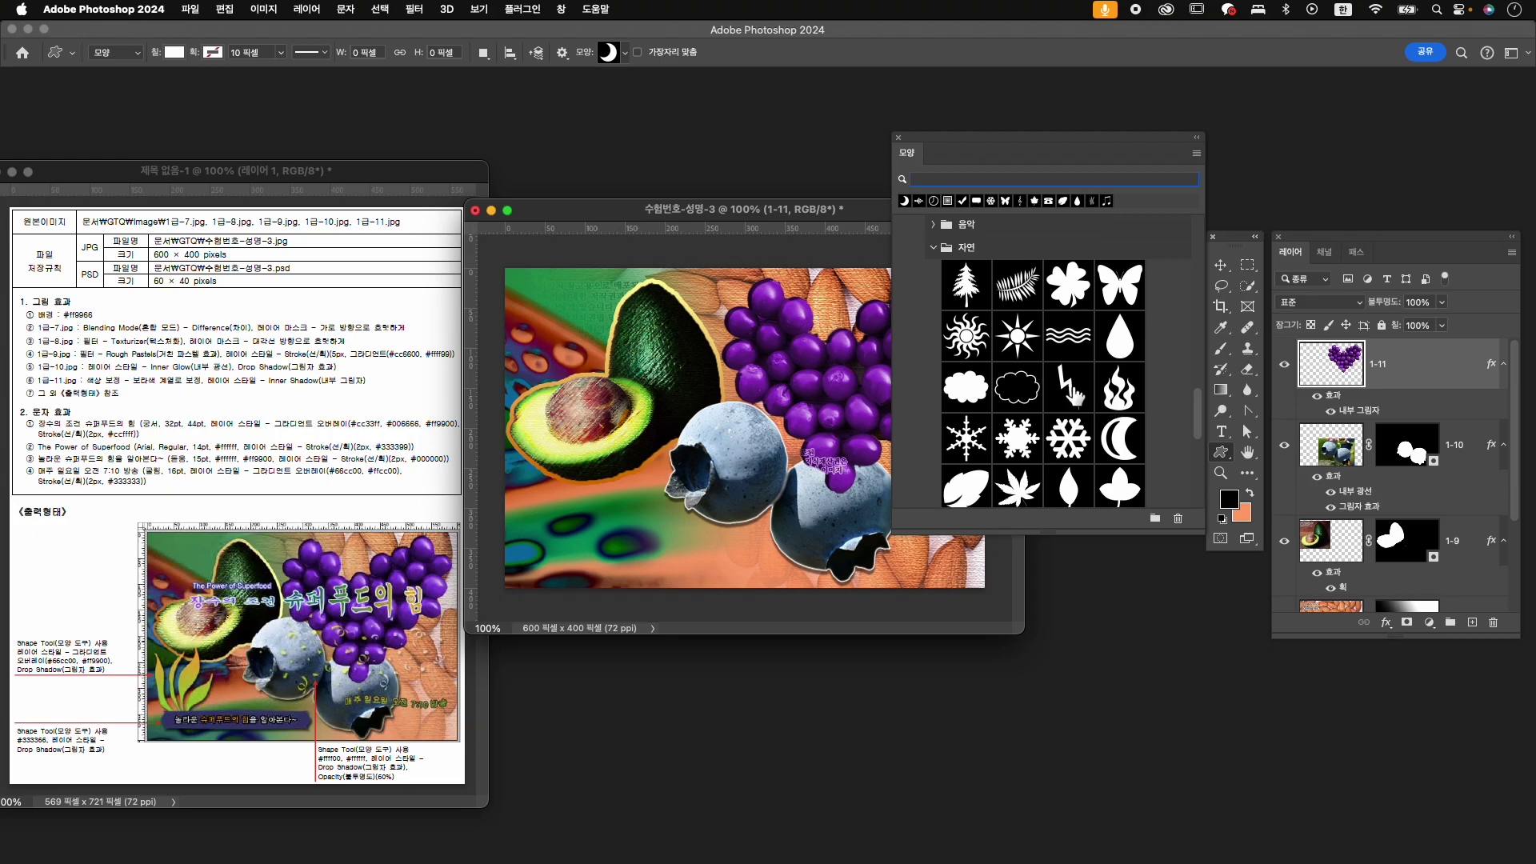
scroll(1080, 396, "down", 4)
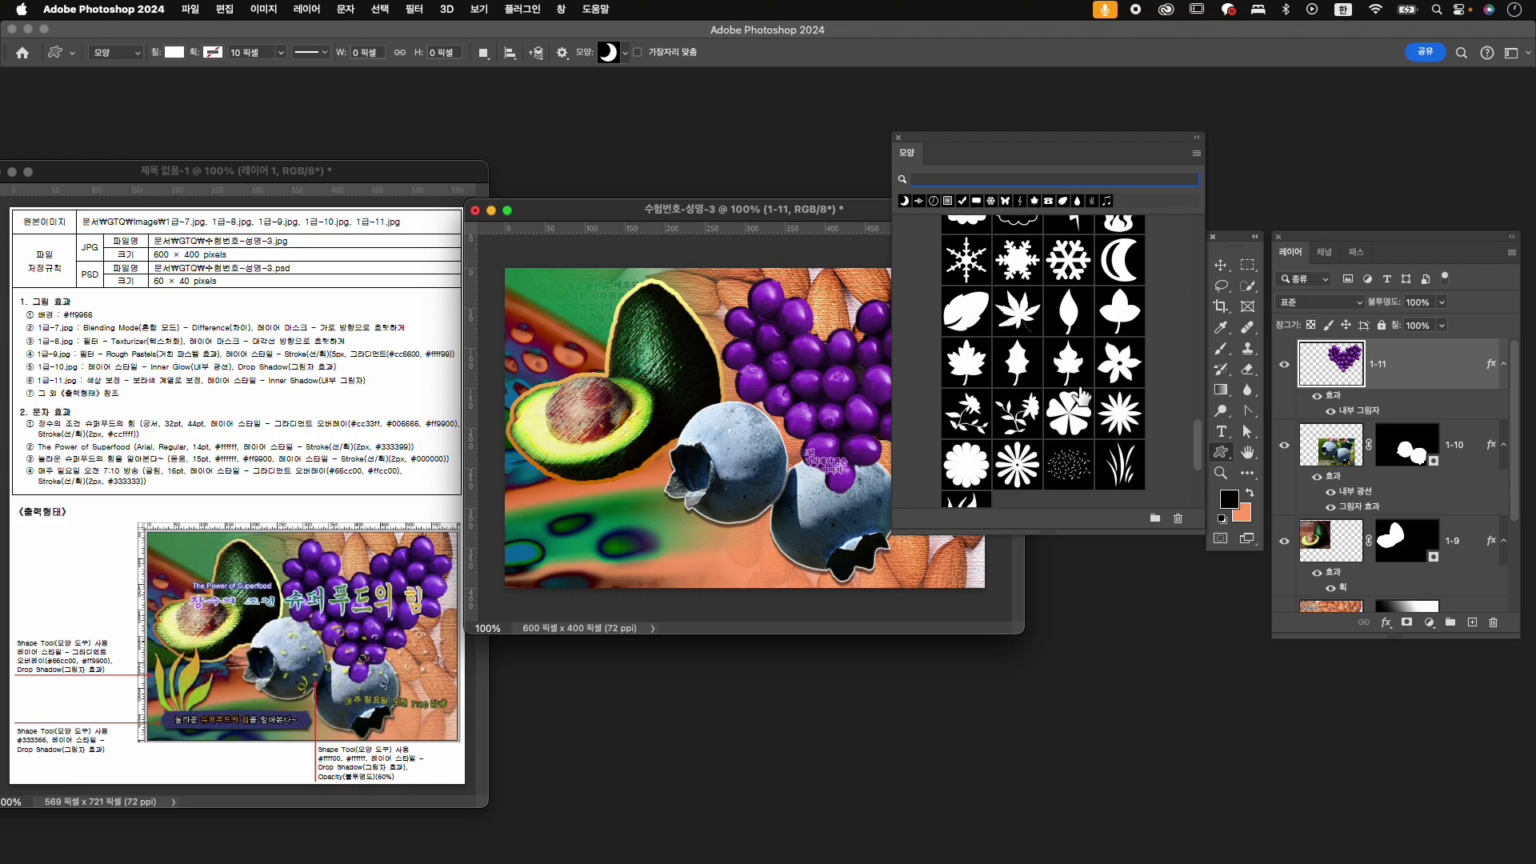
left_click(970, 458)
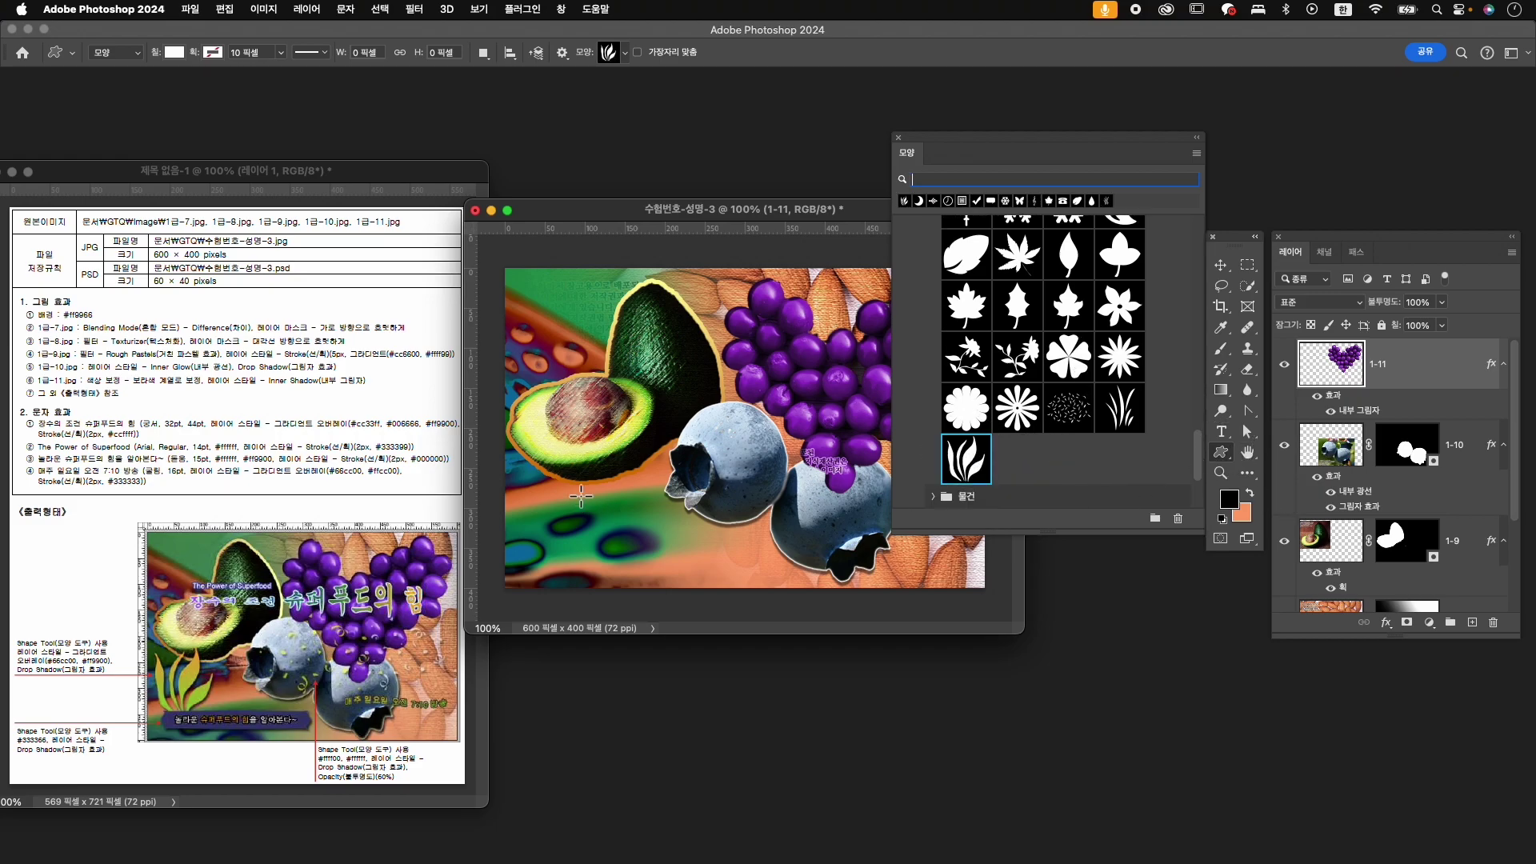
left_click_drag(524, 468, 609, 569)
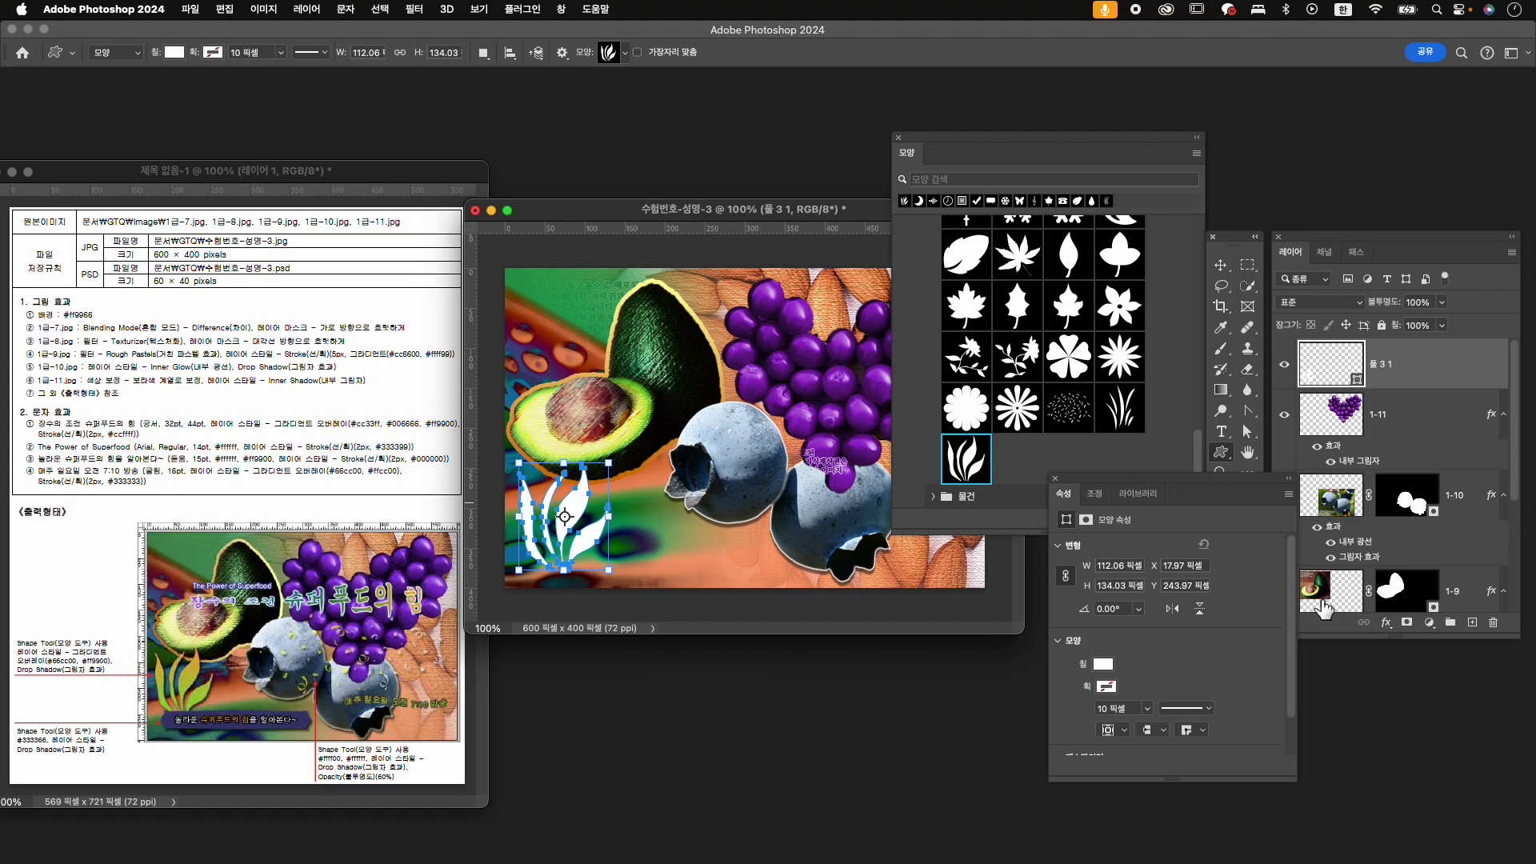
- Add a Gradient Overlay to the grass shape with a gradient running from #66cc00 to #ff9900
left_click(1385, 622)
left_click(1440, 774)
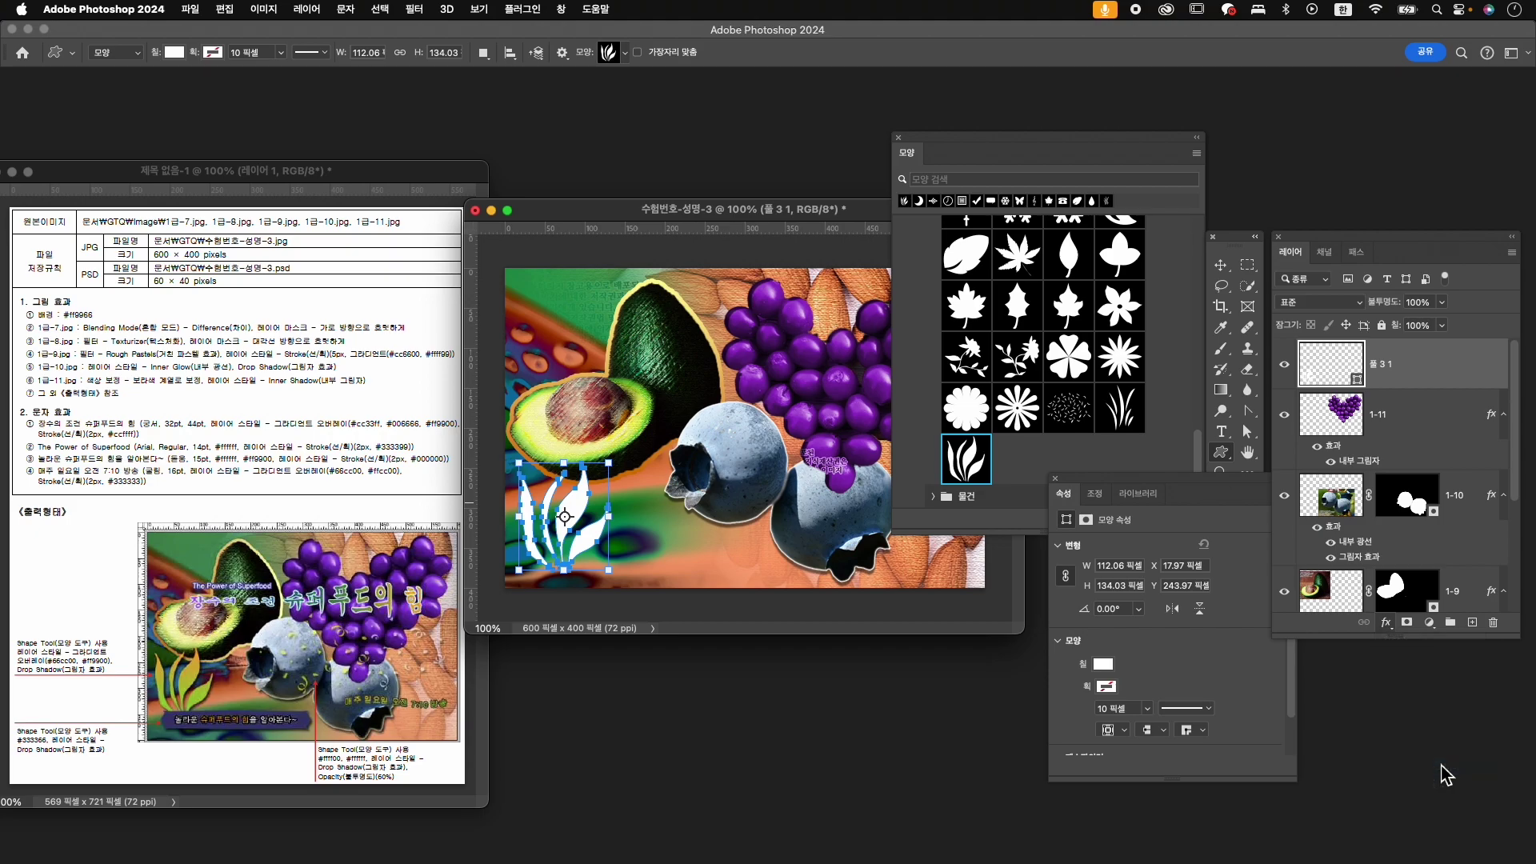
left_click(1080, 569)
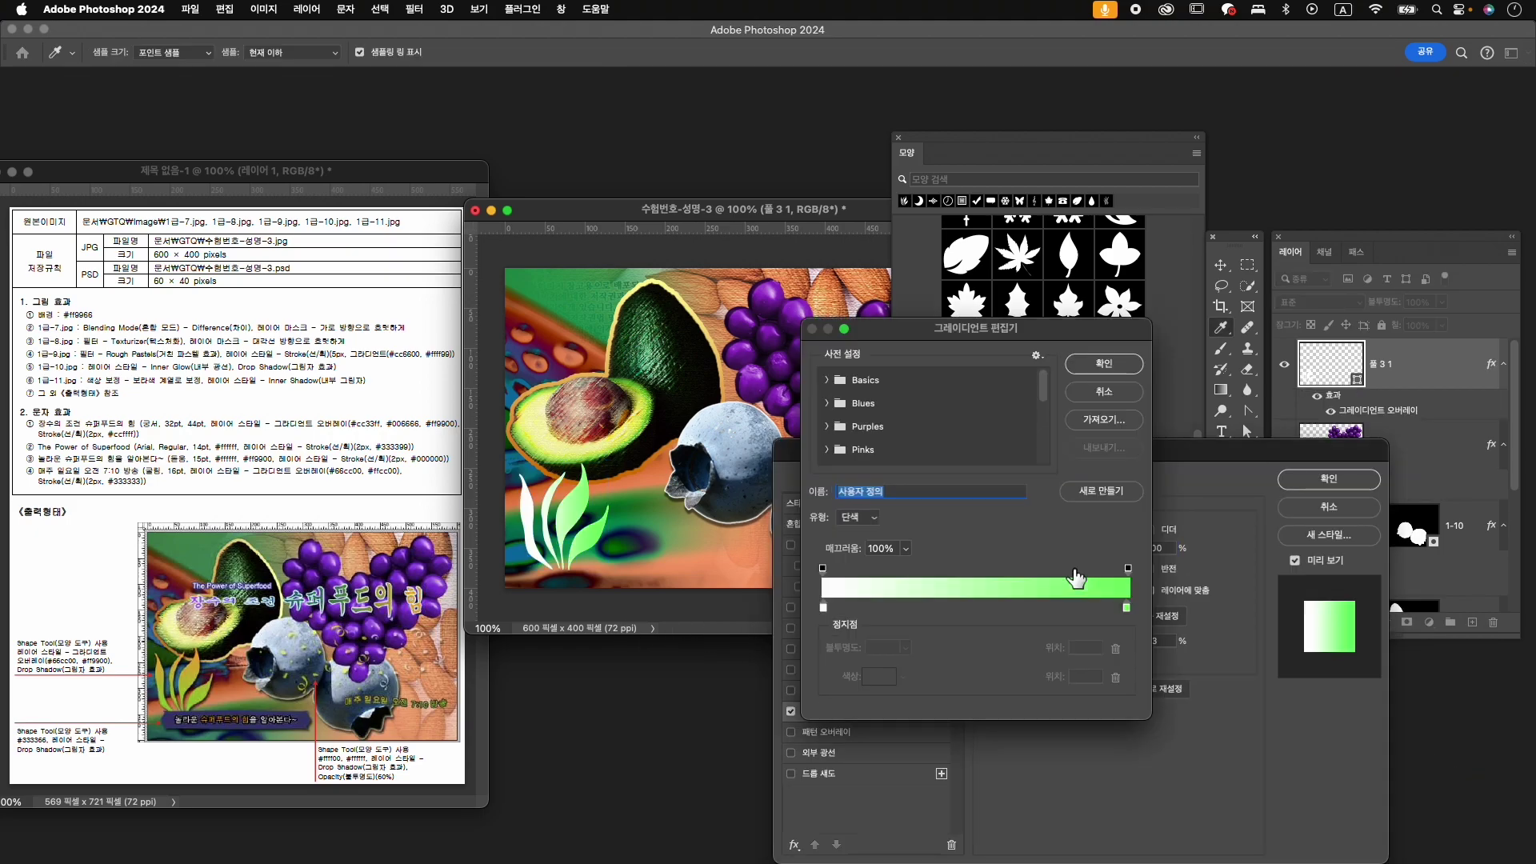
double_click(824, 610)
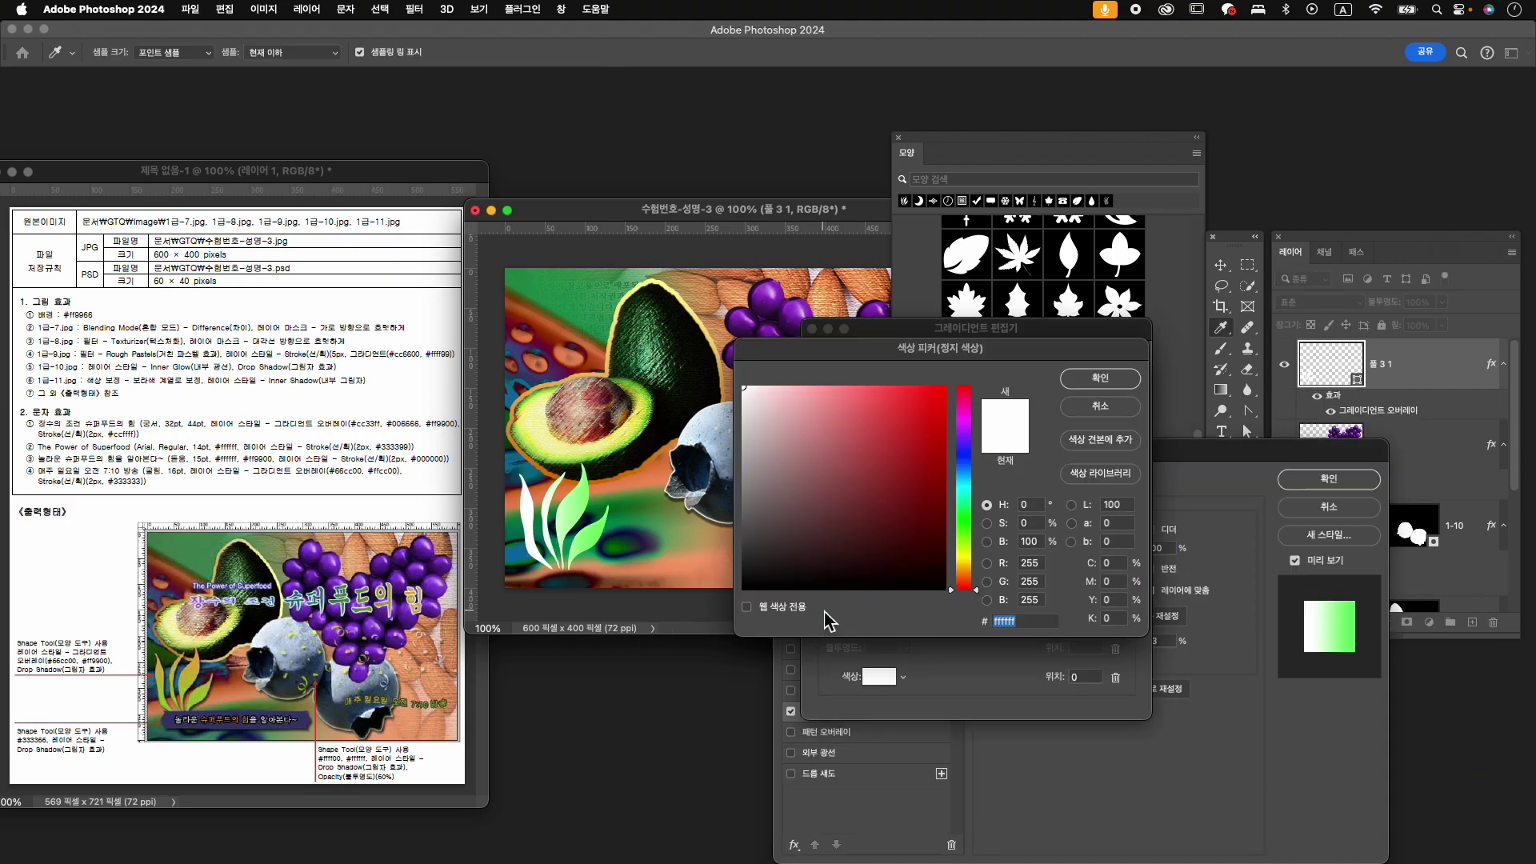
type("66")
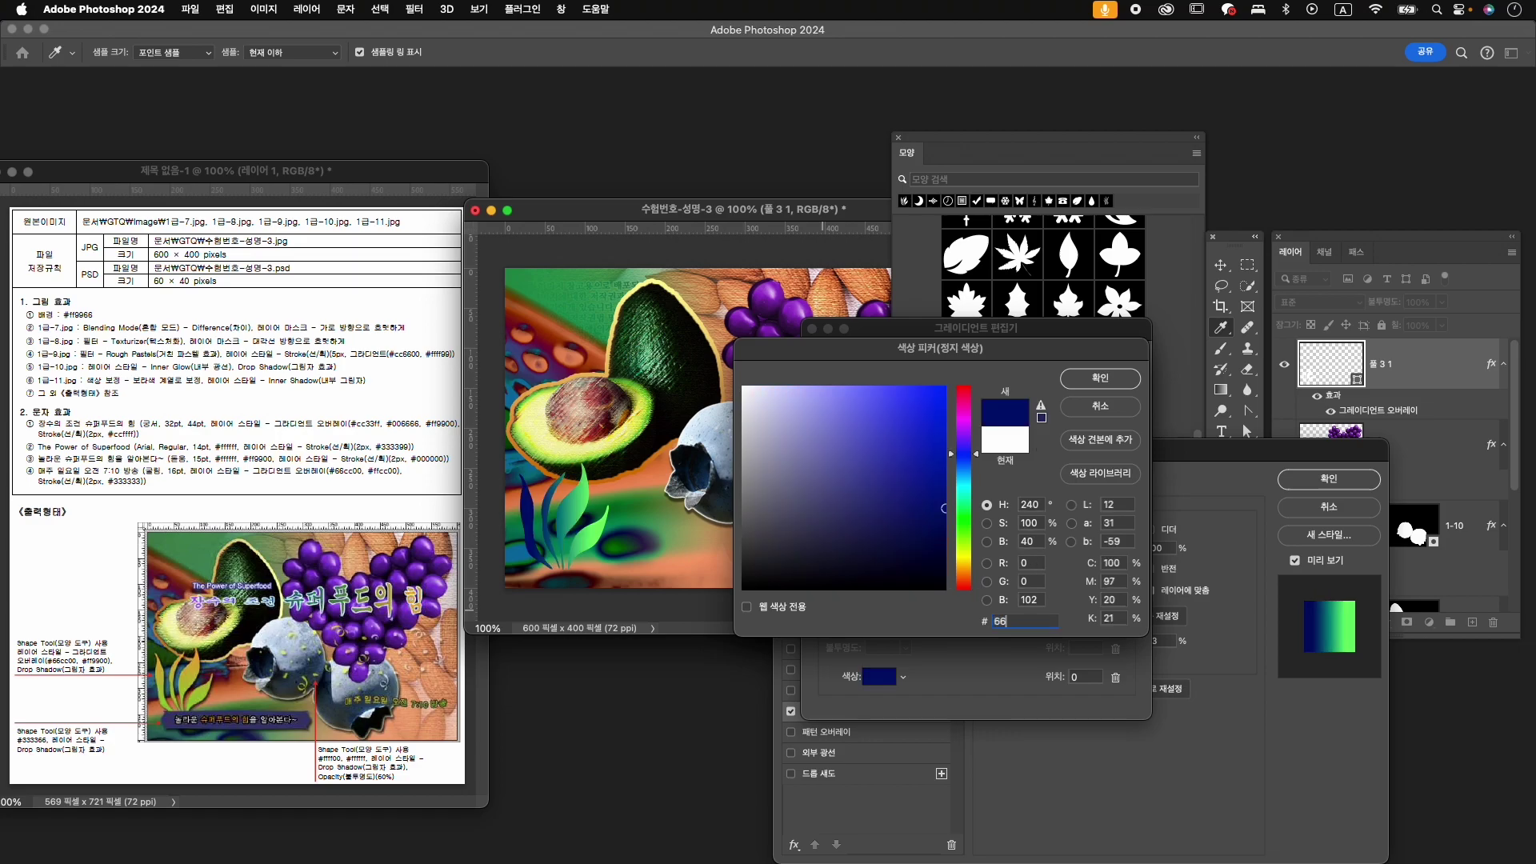
type("cc00")
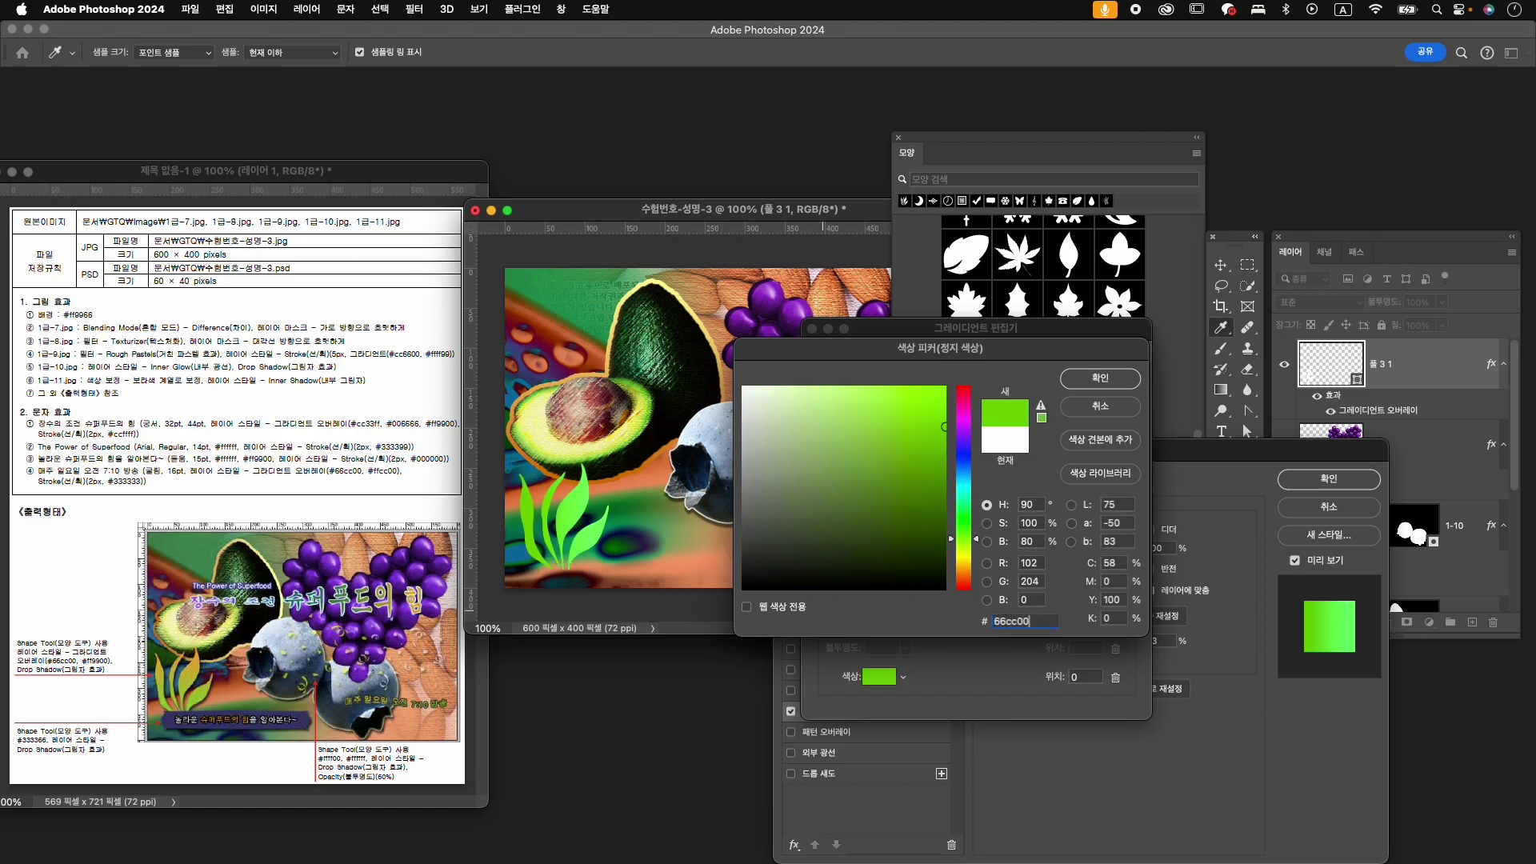
key("Return")
double_click(1127, 608)
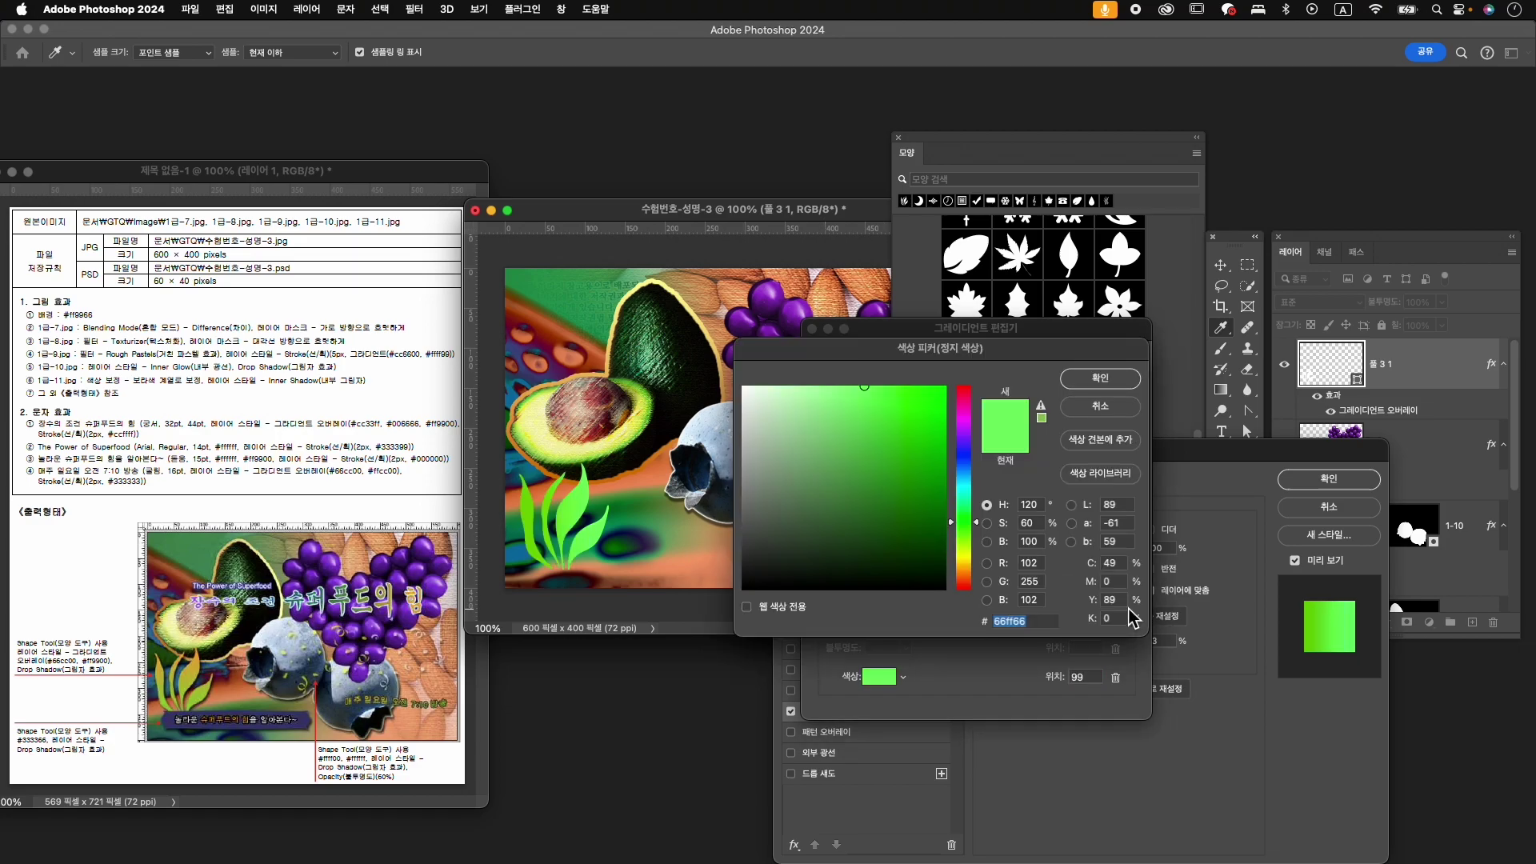
type("ff9900")
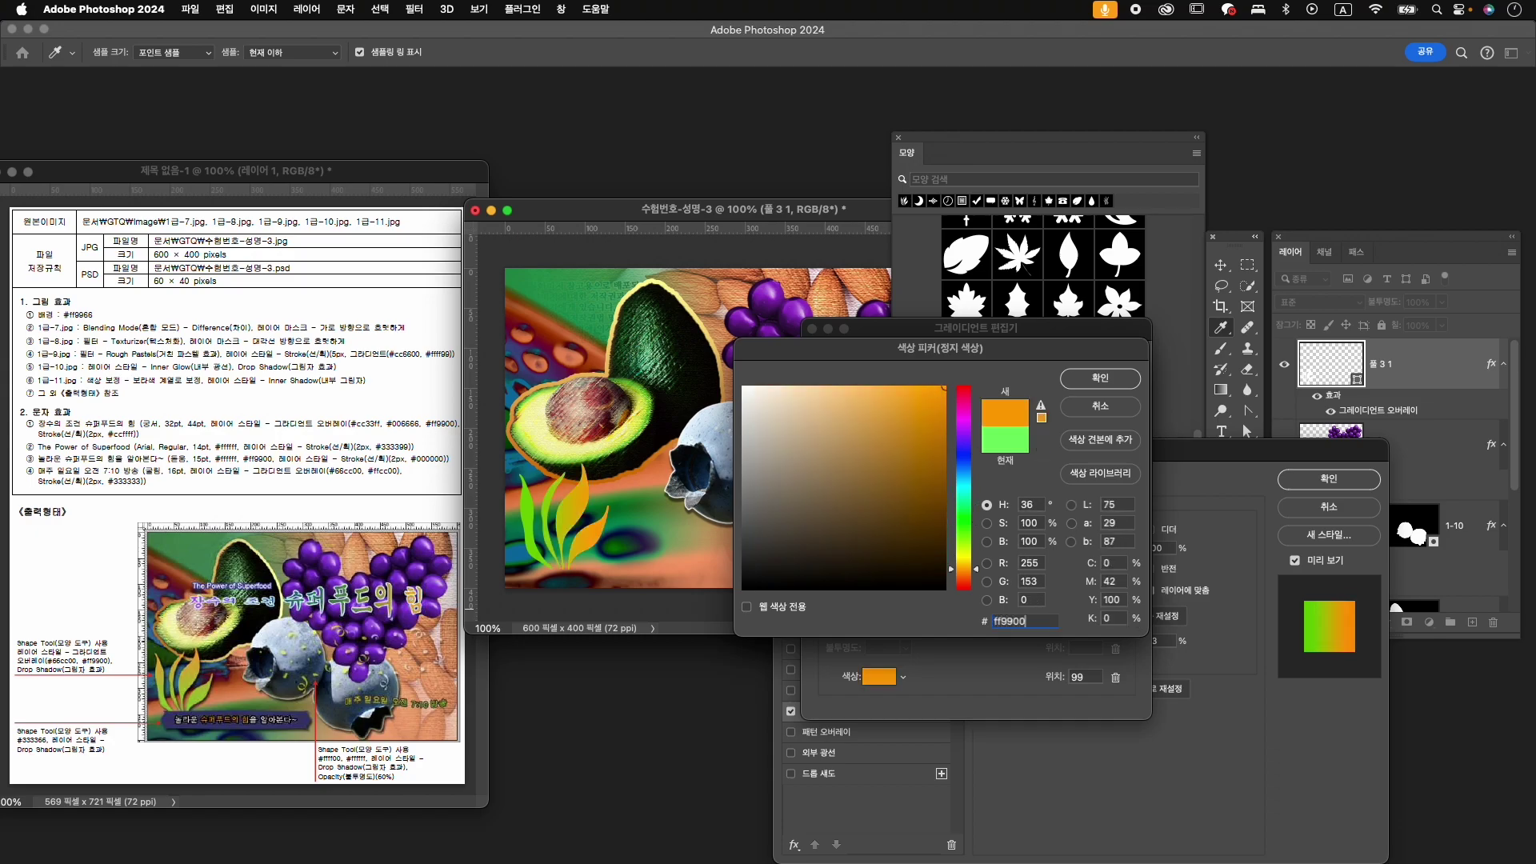
key("Return")
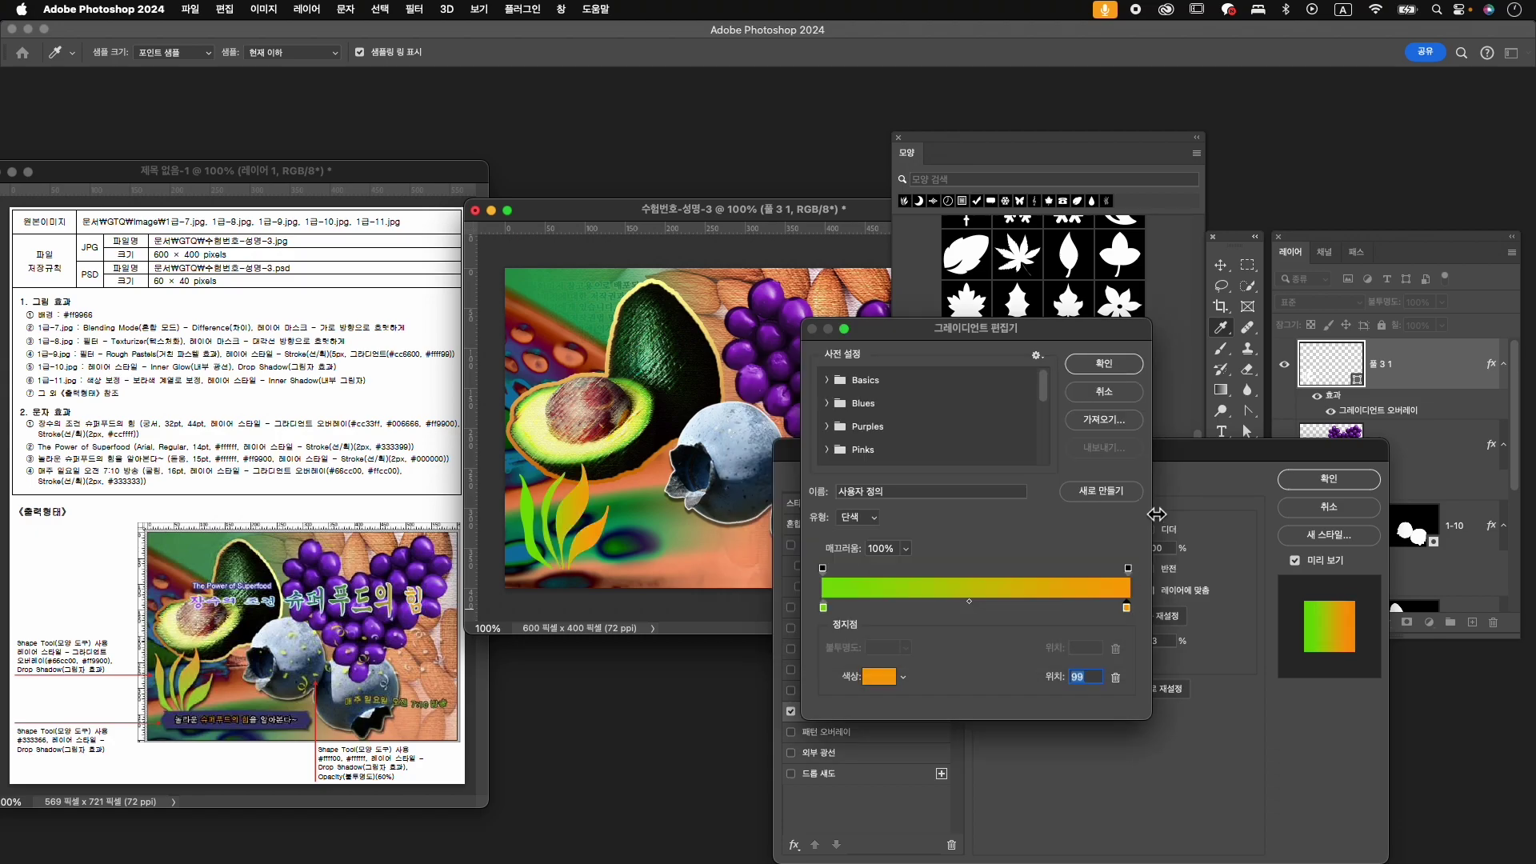
left_click(1125, 370)
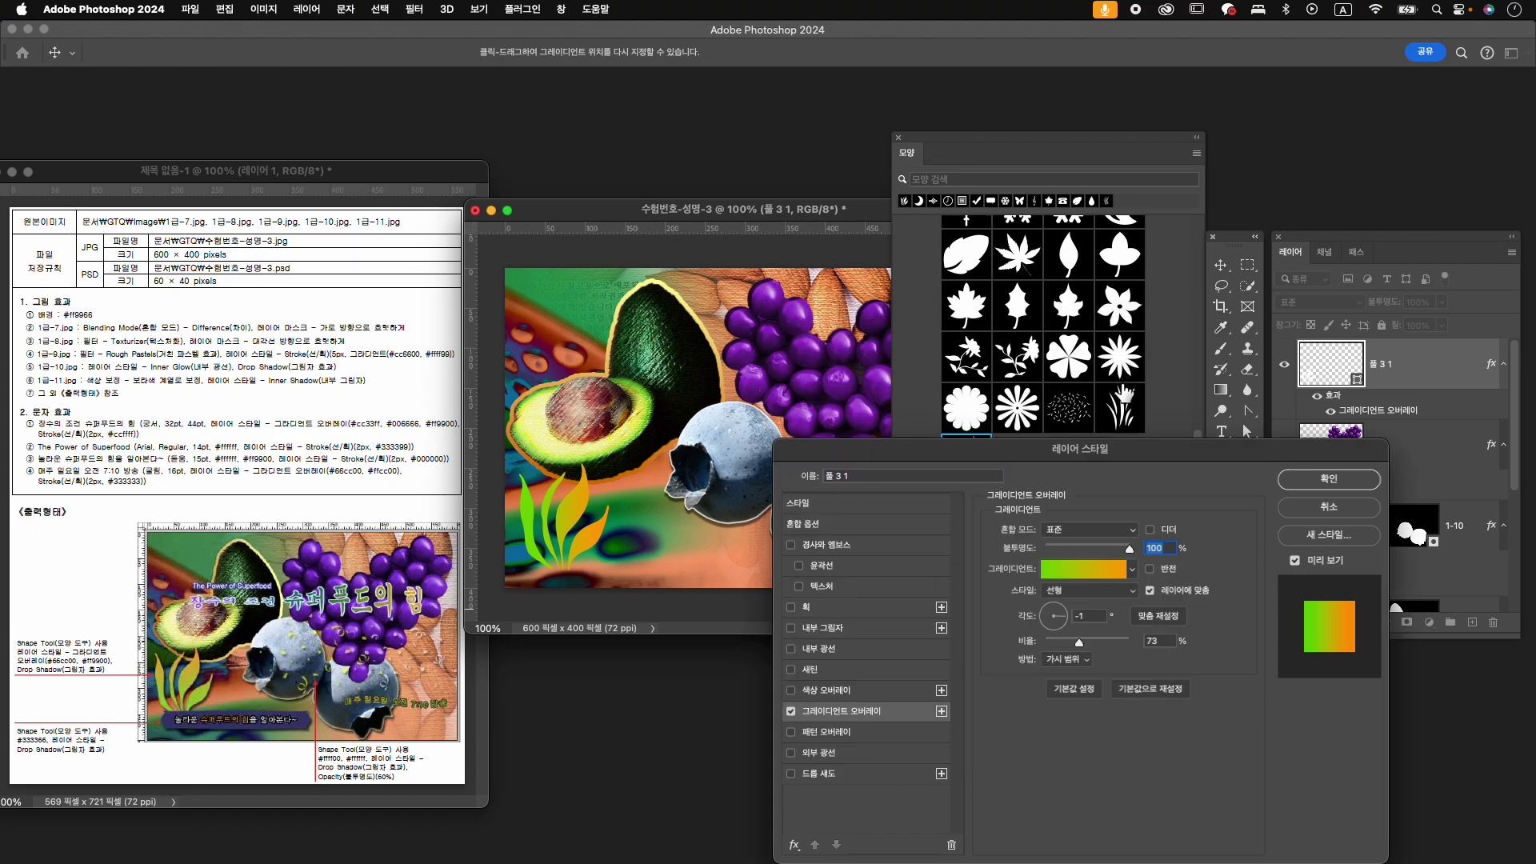
- Set the grass shape's gradient angle to 93° and add a Drop Shadow with 51% opacity, 5 px distance and 2 px size
left_click_drag(1065, 630, 1058, 619)
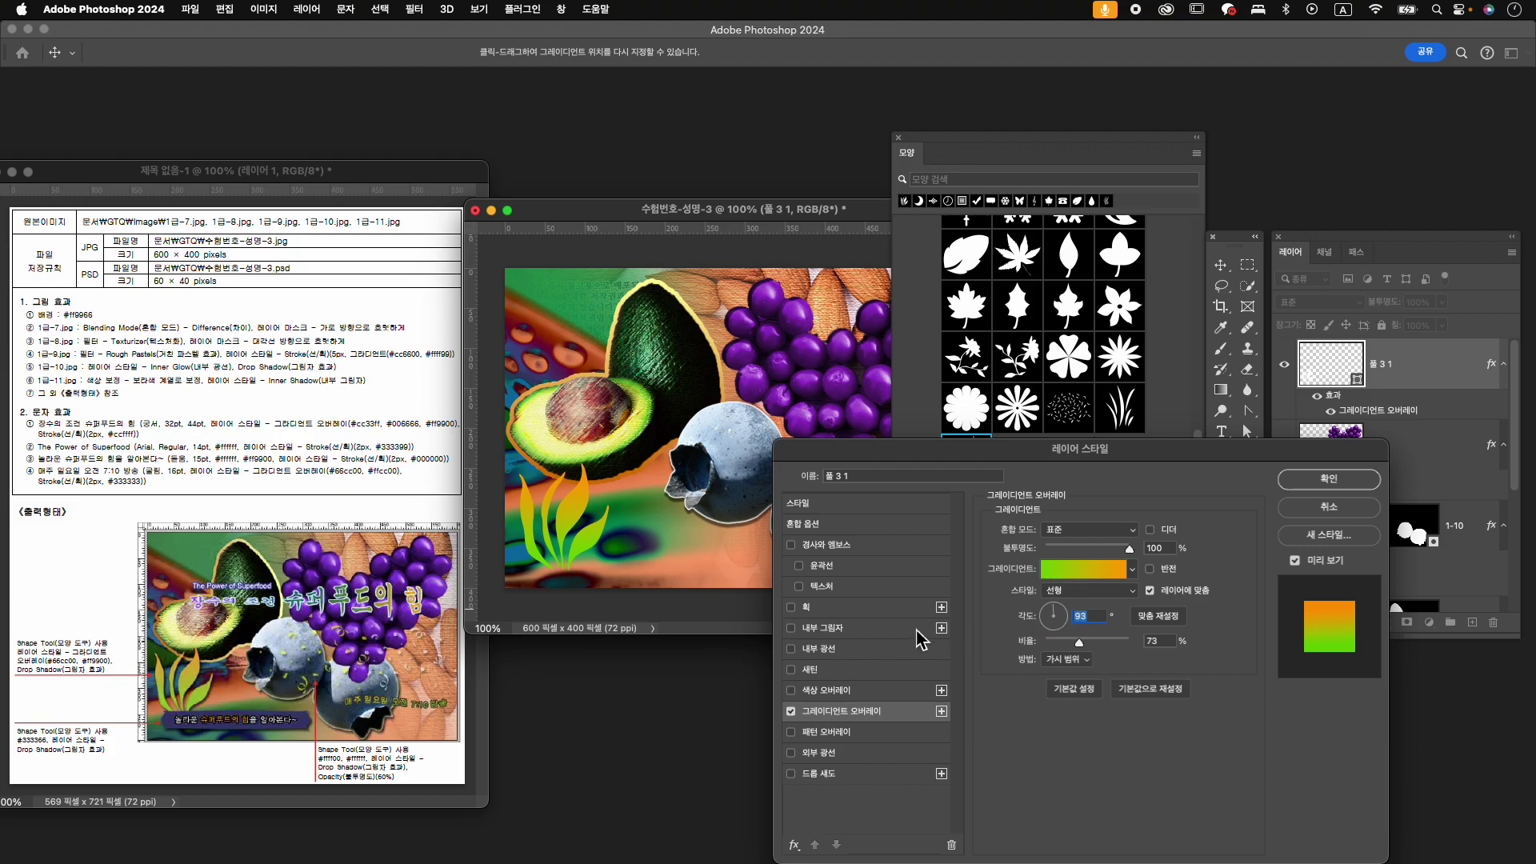
left_click(860, 774)
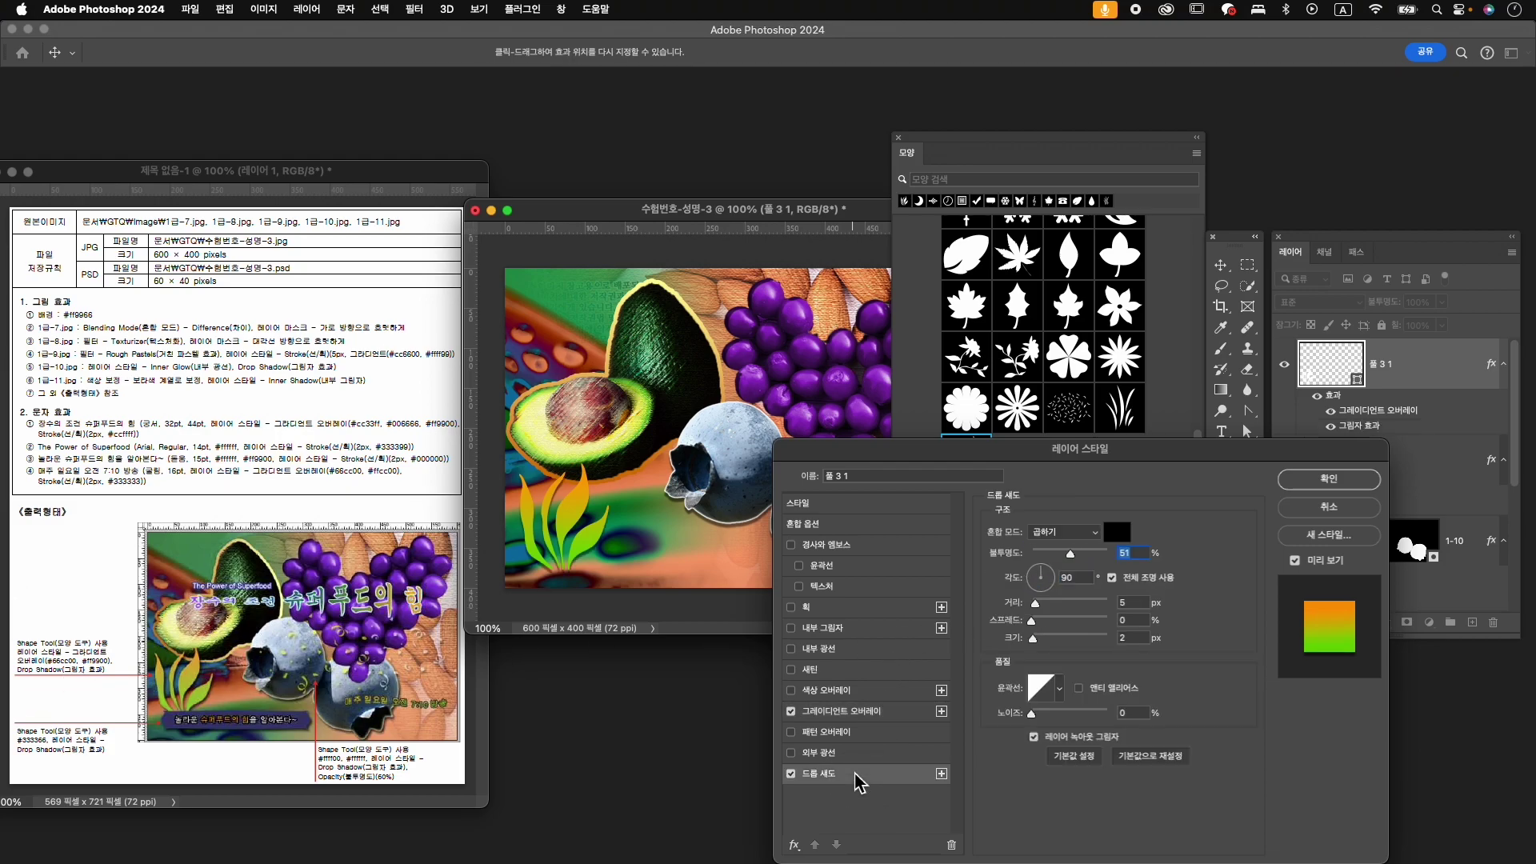
left_click(1344, 479)
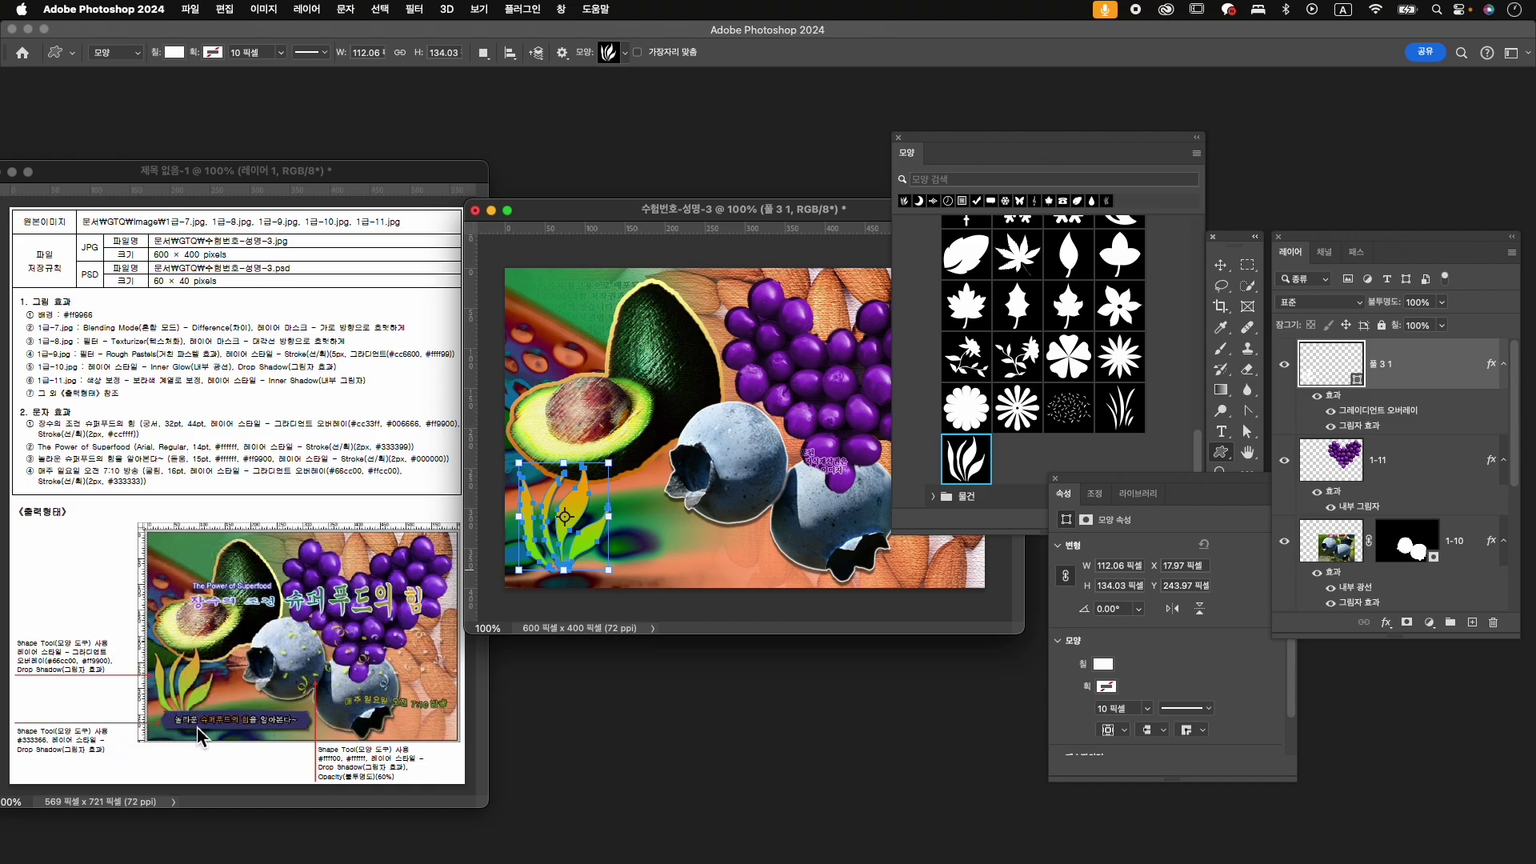
- Find the legacy wide banner shape by searching 배너, and draw it about 299 × 41 px along the composition's lower edge, over the grass base
left_click(1004, 180)
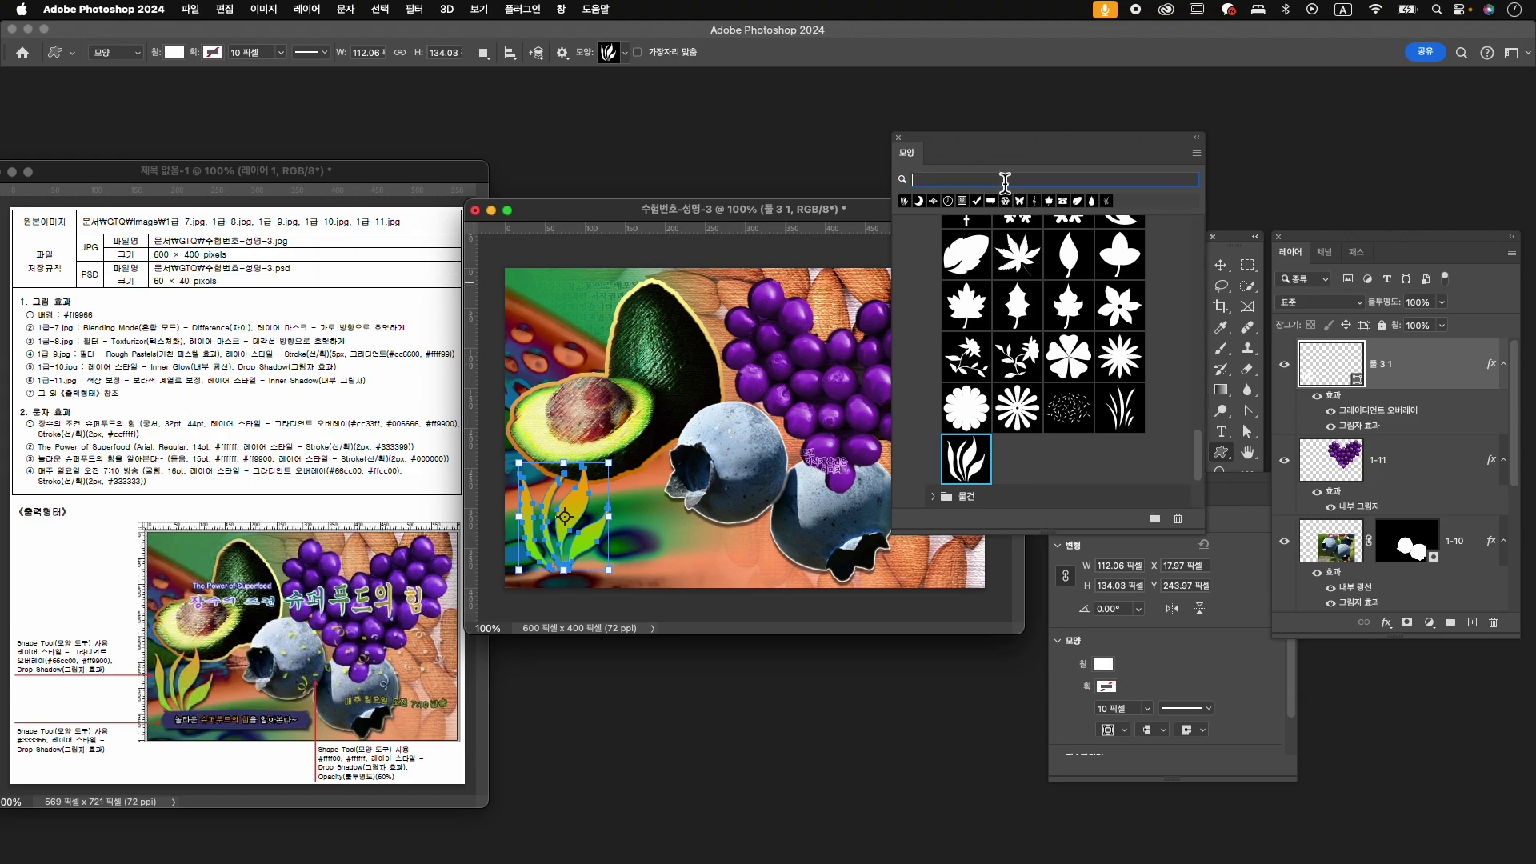
key("Caps_Lock")
type("ㅂ")
type("배너")
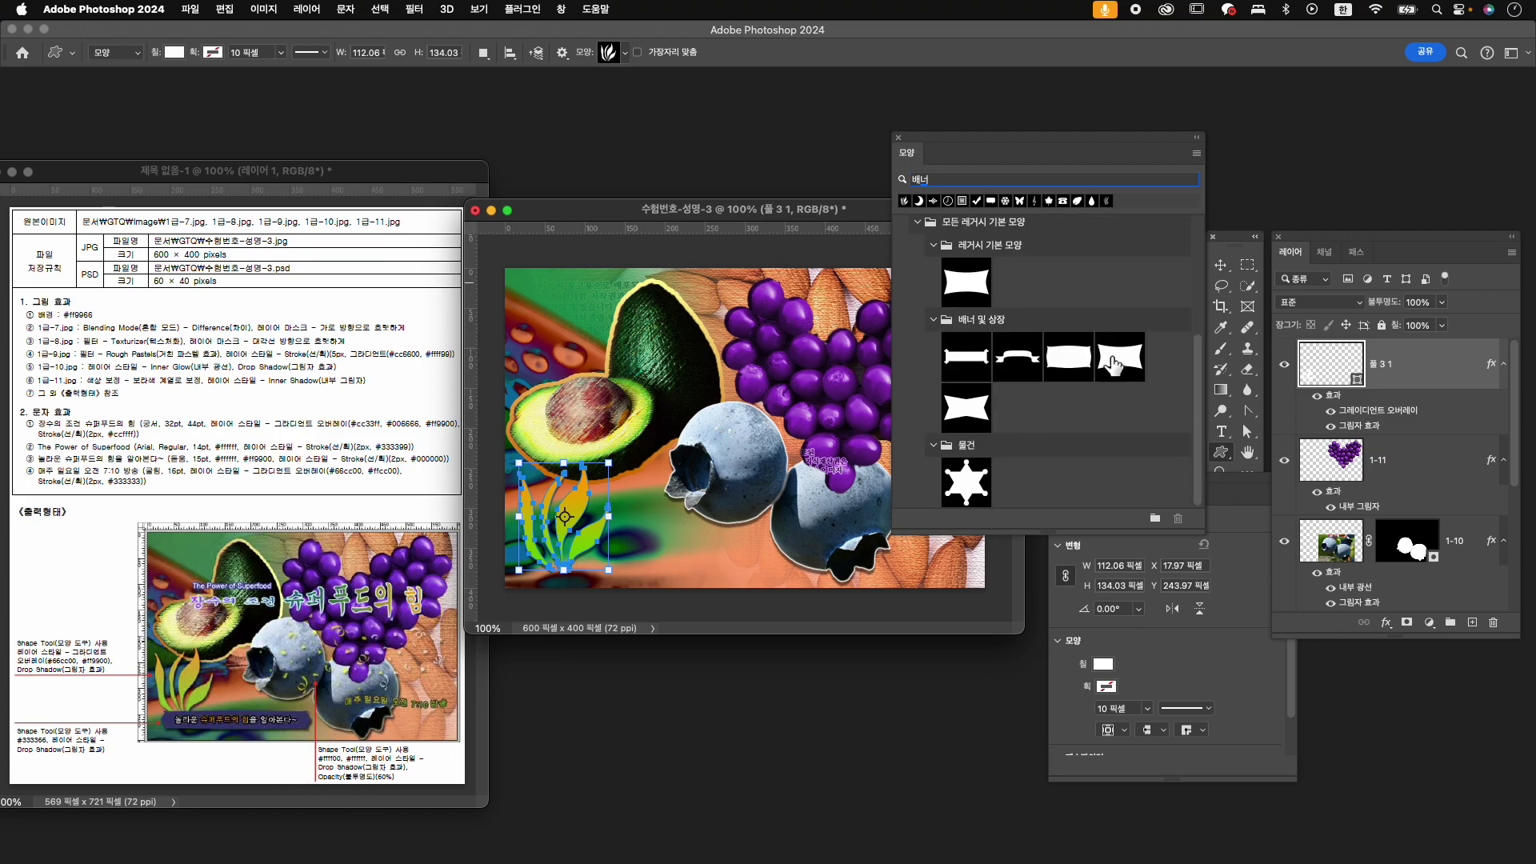
left_click(1065, 366)
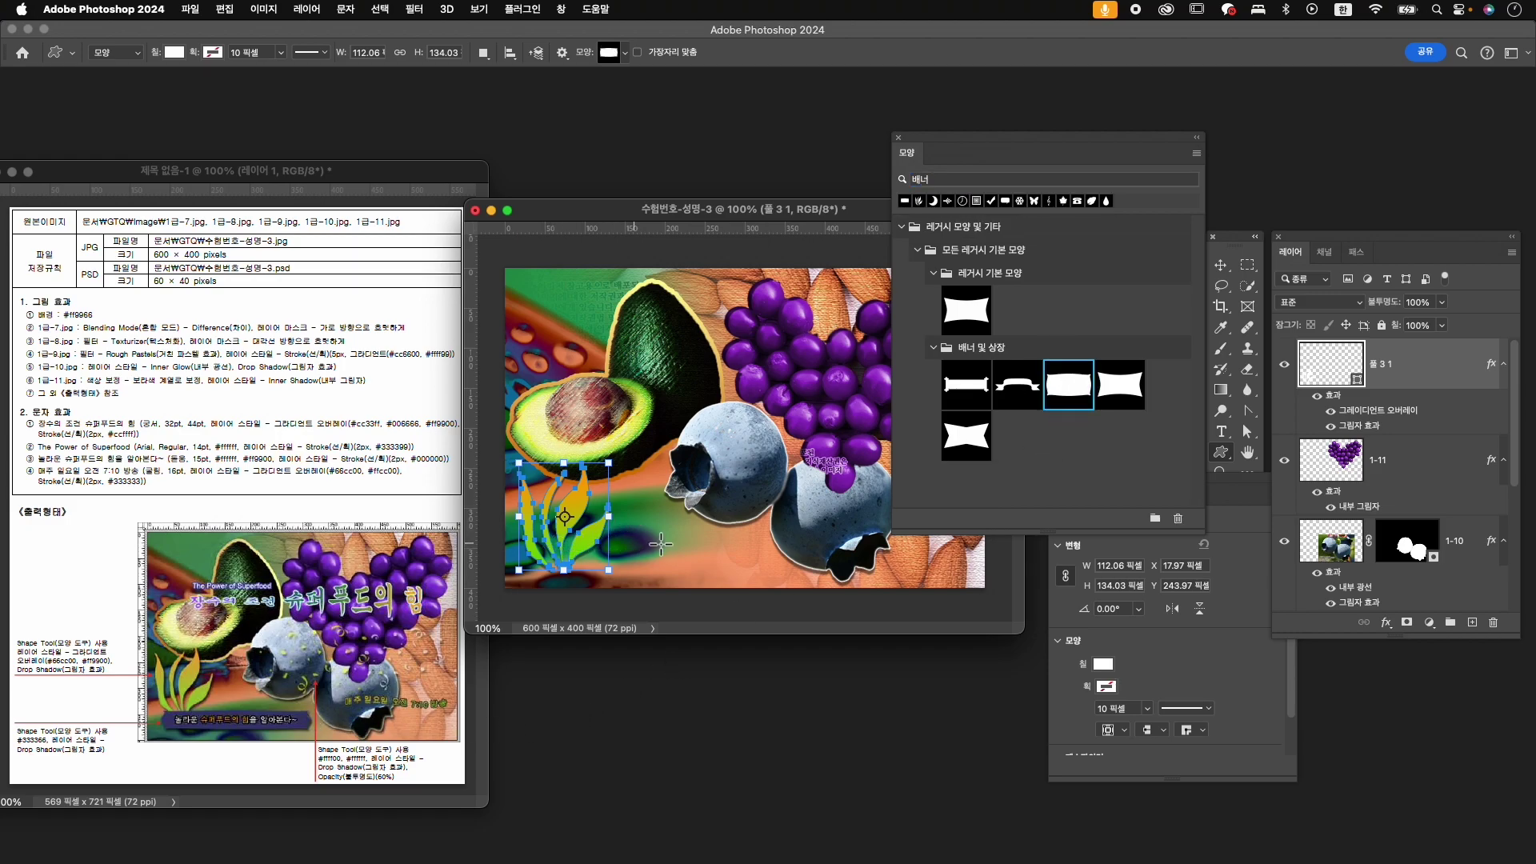
left_click_drag(533, 550, 770, 580)
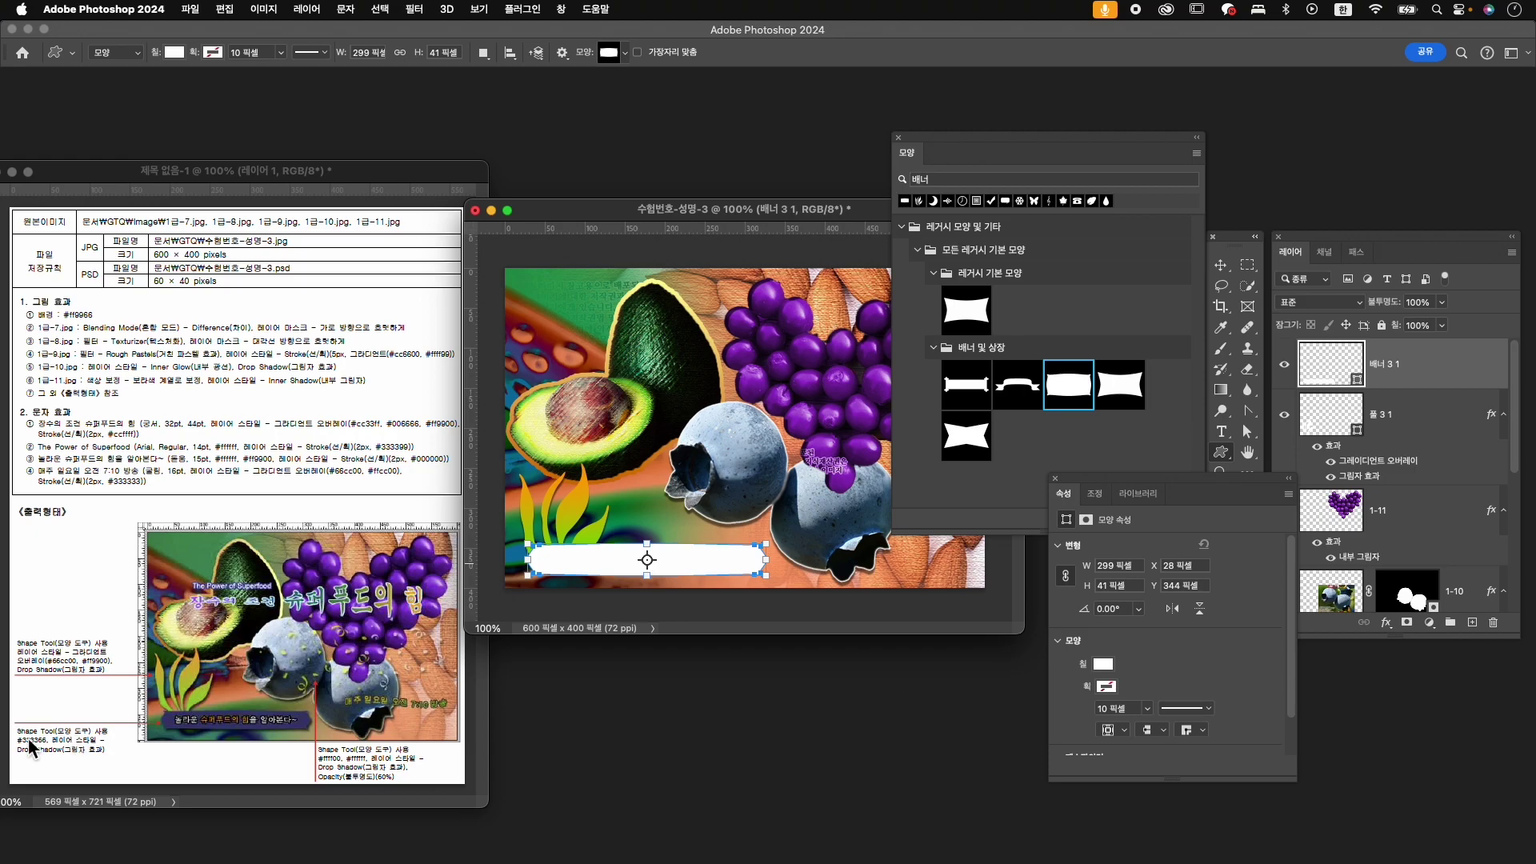
- Fill the banner shape with #333366 and add a Drop Shadow to it
left_click(1102, 666)
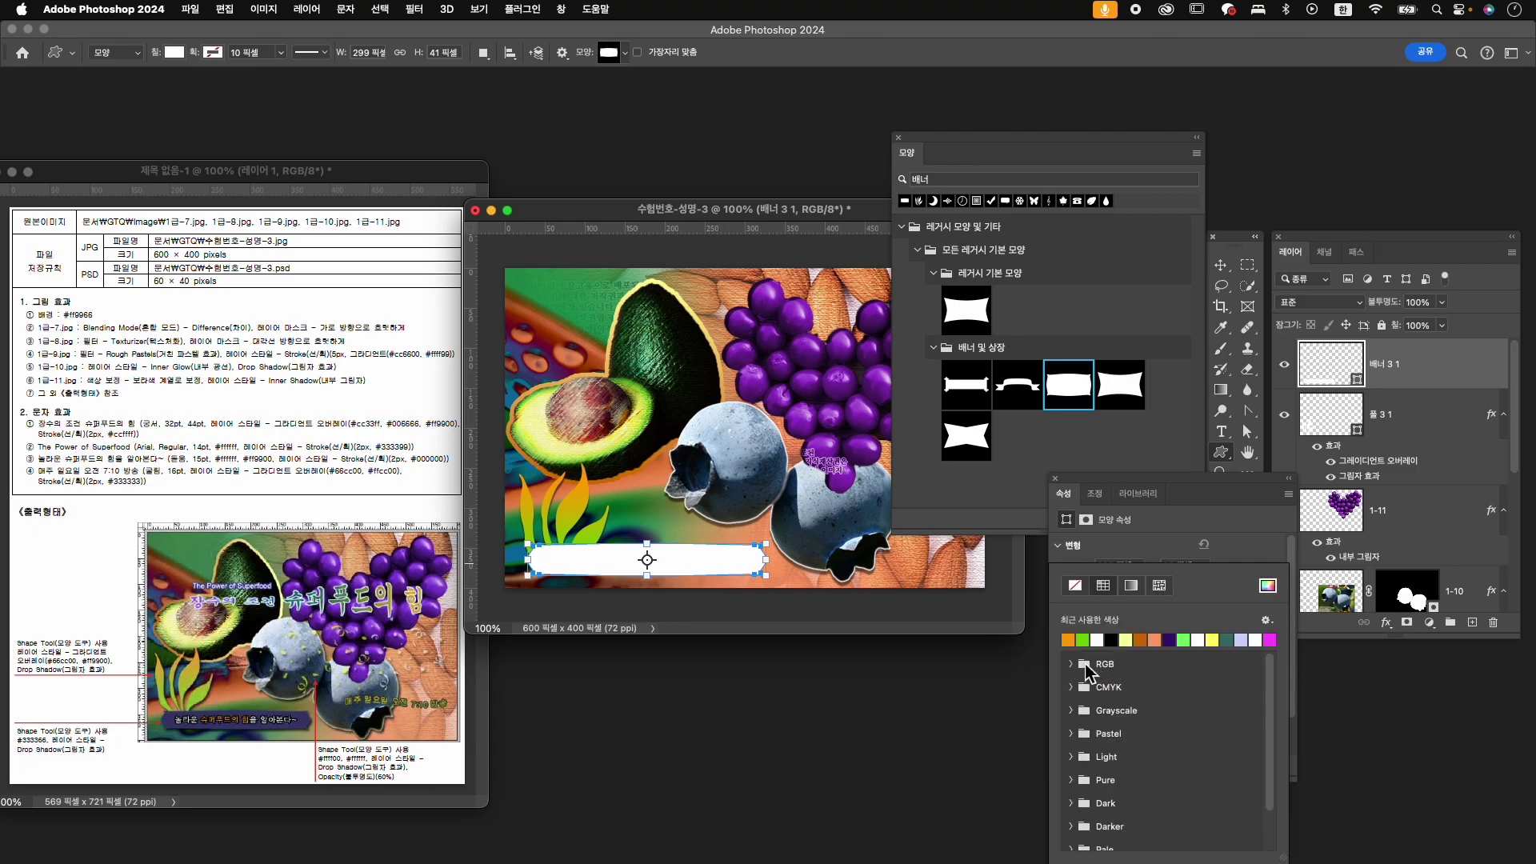
left_click(1268, 585)
type("333366")
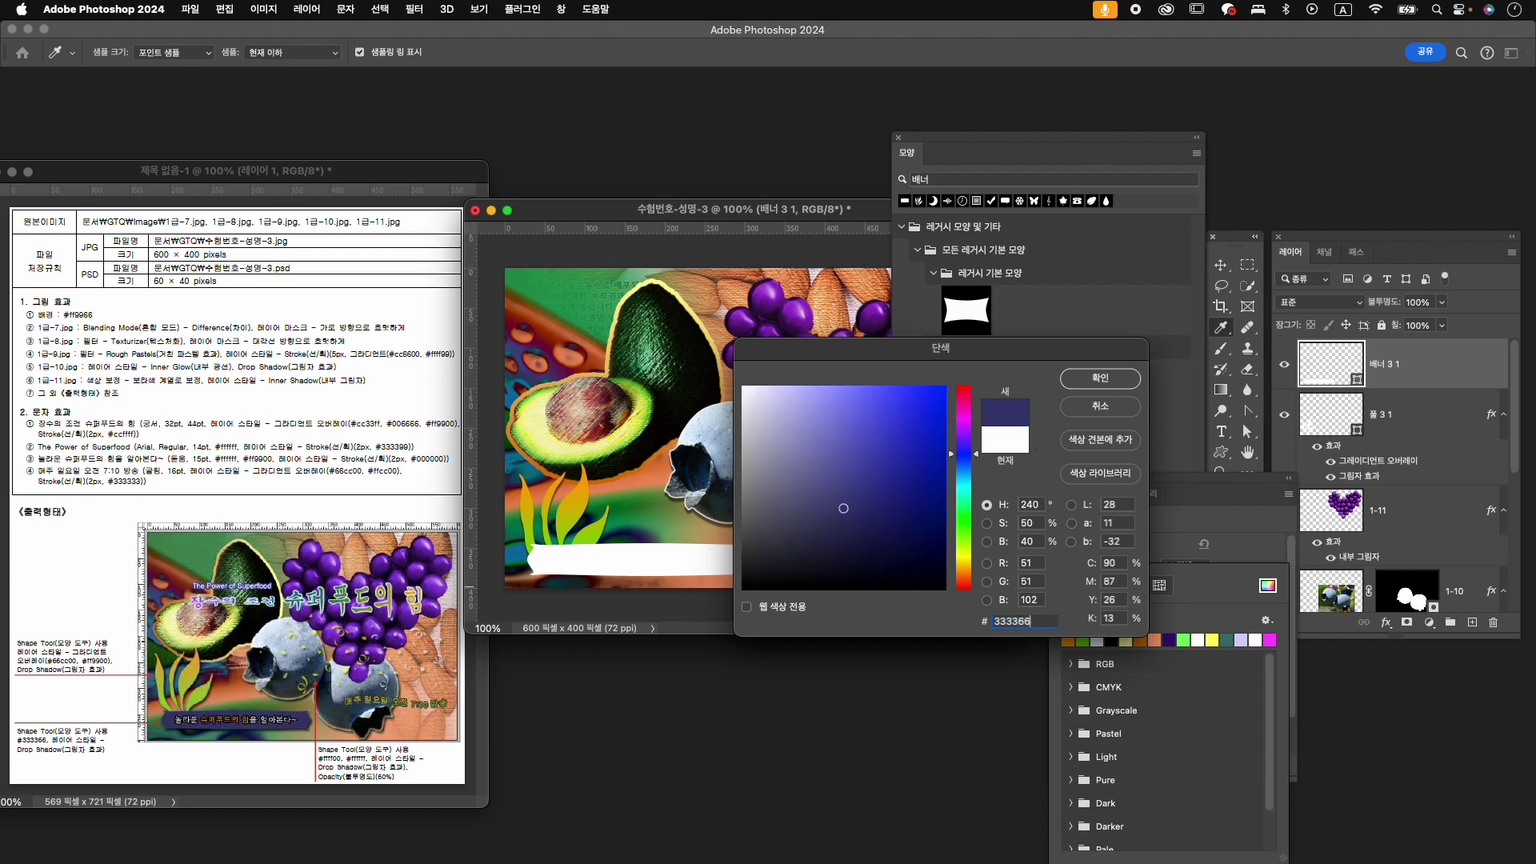
key("Return")
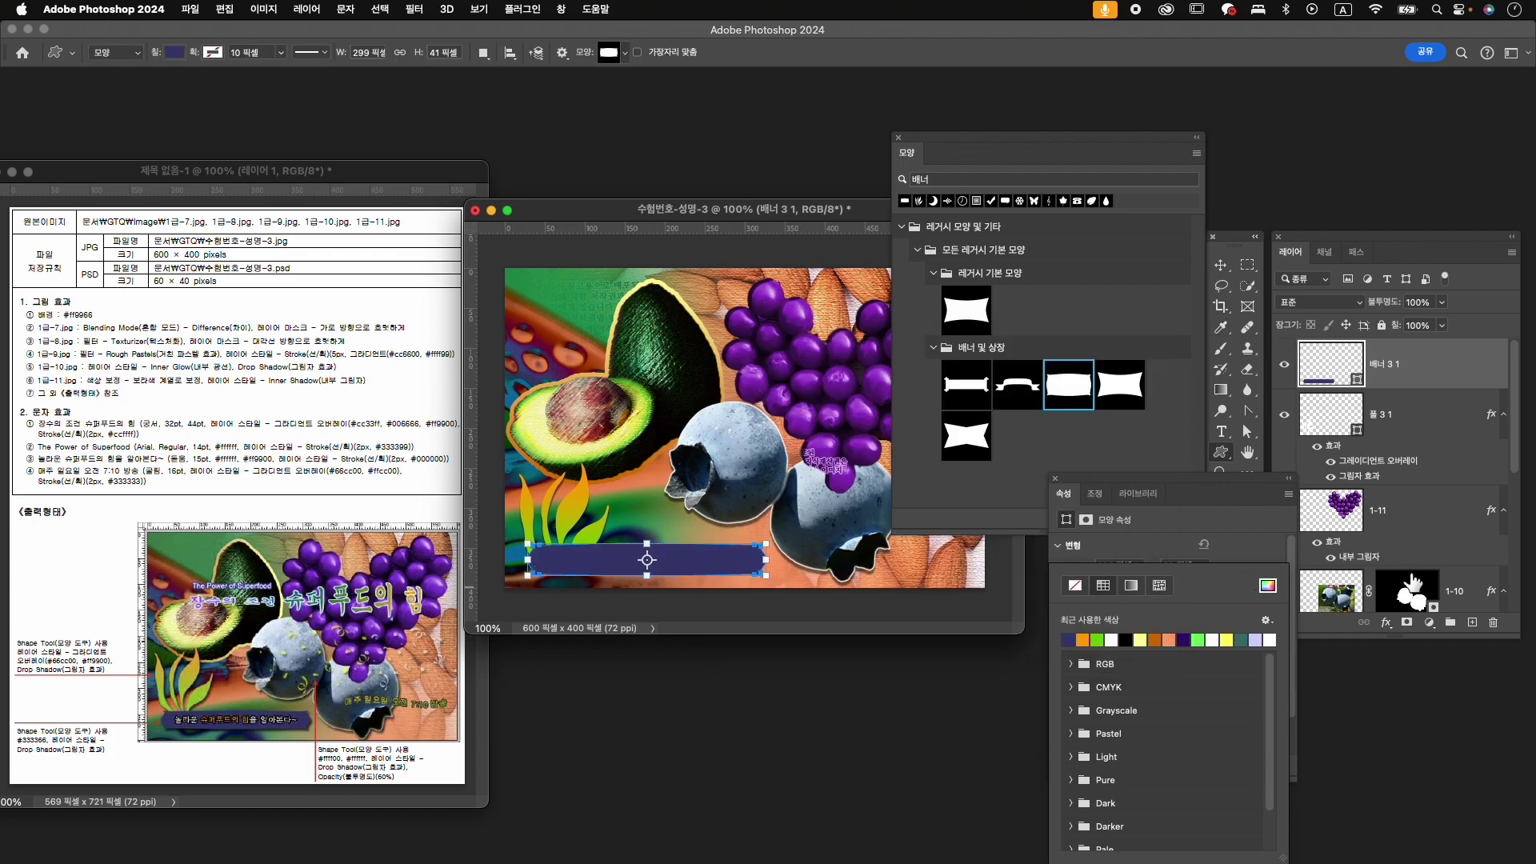
left_click(1386, 622)
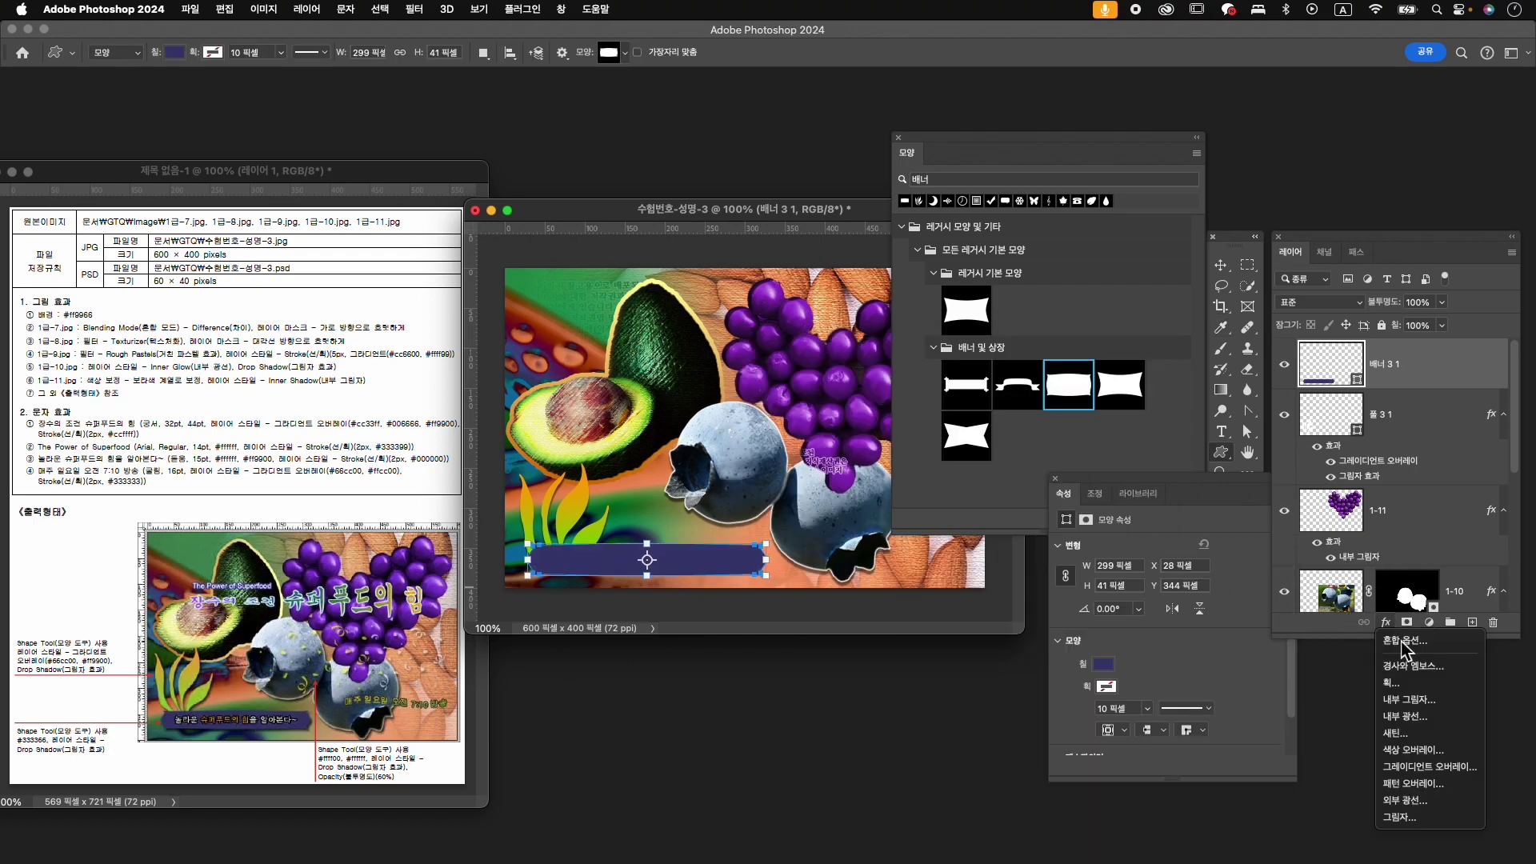
left_click(1400, 817)
left_click(1312, 484)
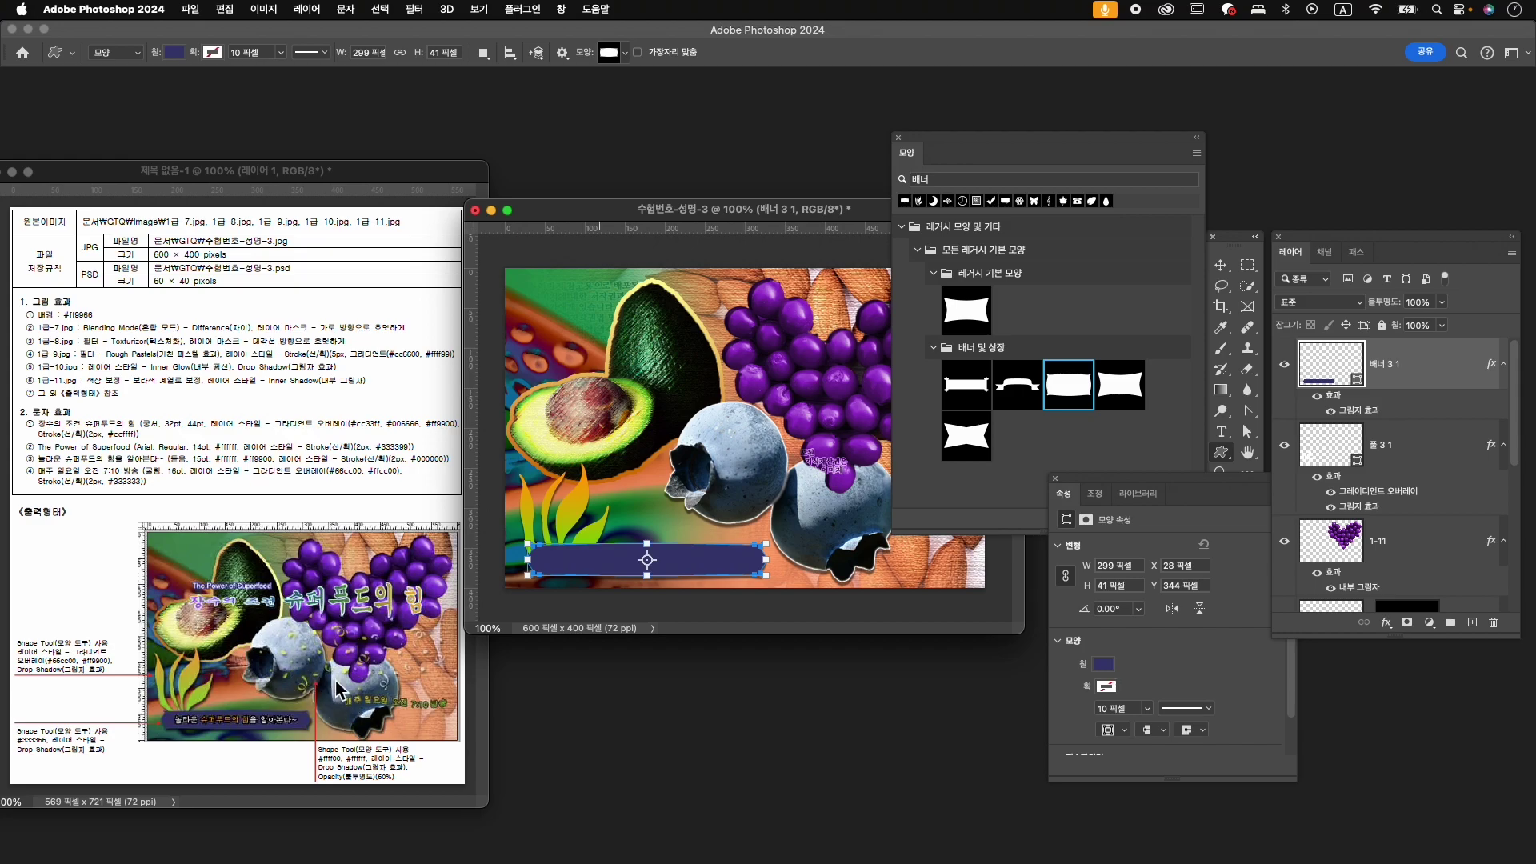
- Search the shape library for 장식 and clear the search
left_click(1010, 183)
key("ctrl+space")
type("장식")
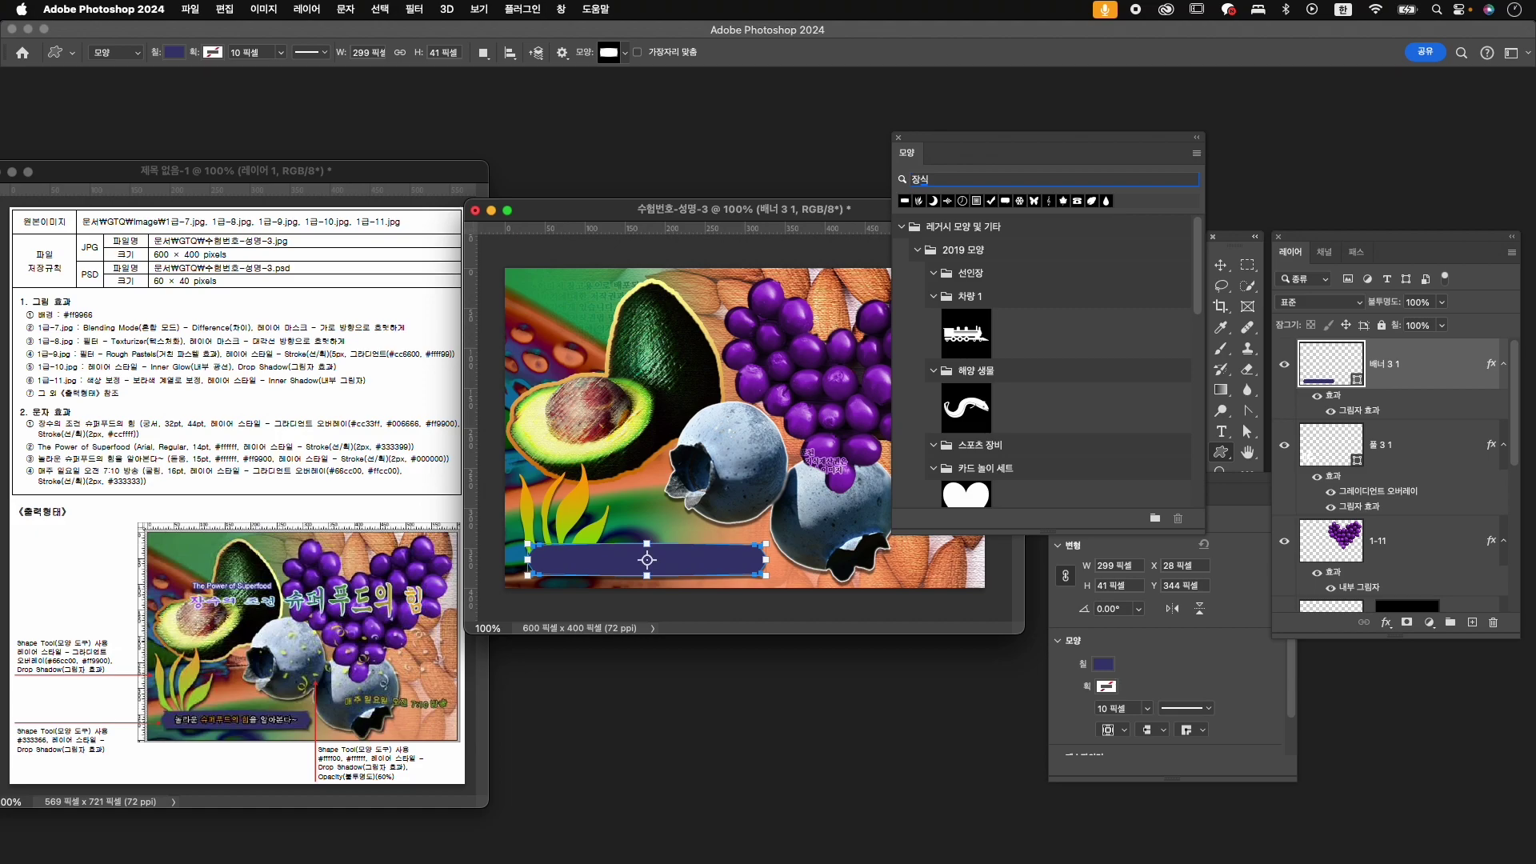
key("BackSpace")
key("BackSpace")
left_click(1016, 402)
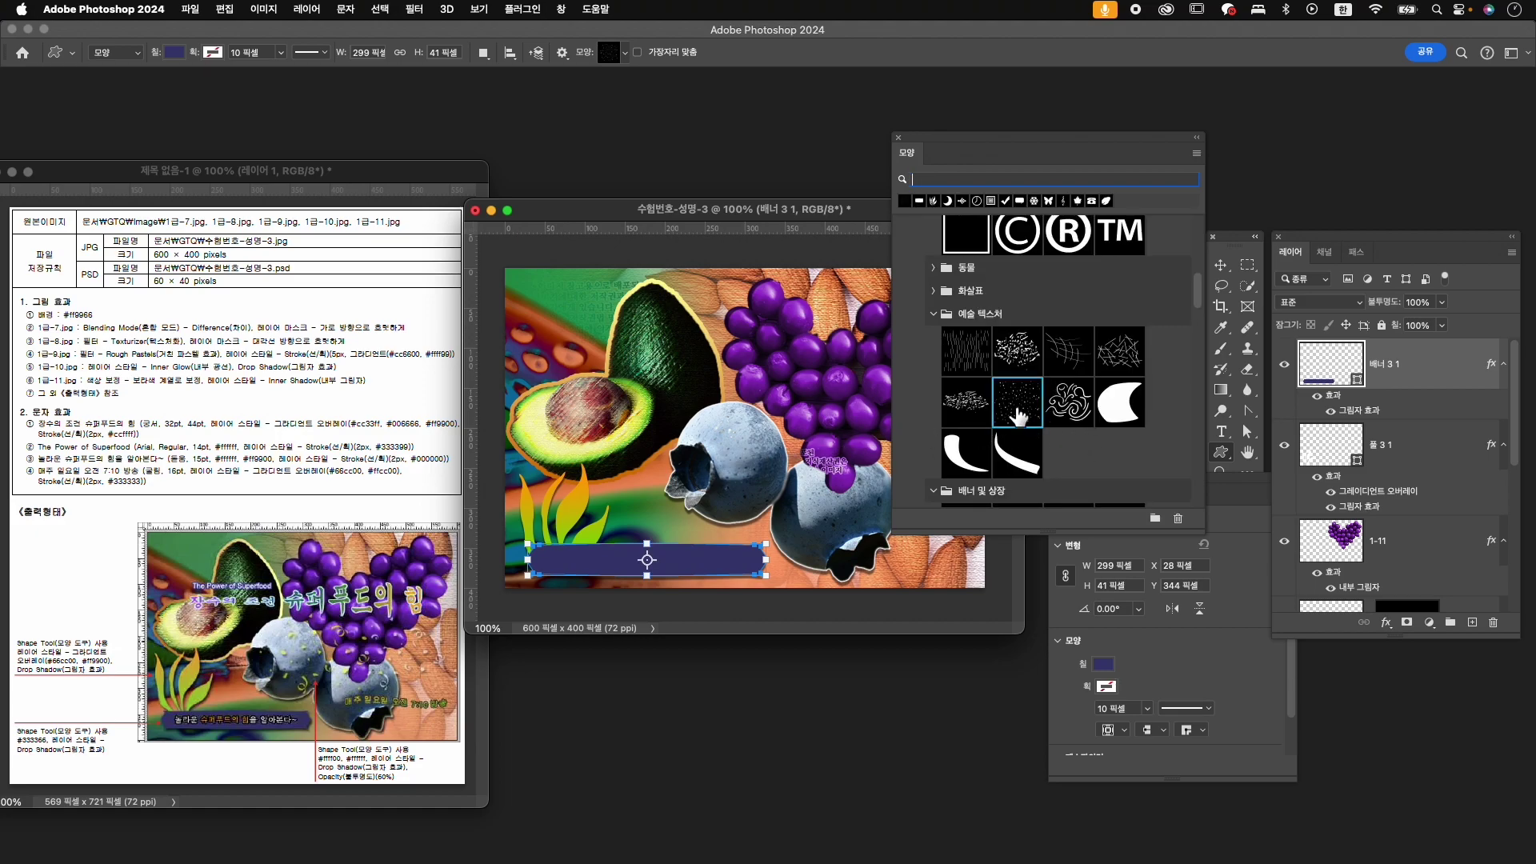
left_click_drag(715, 374, 826, 496)
key("Escape")
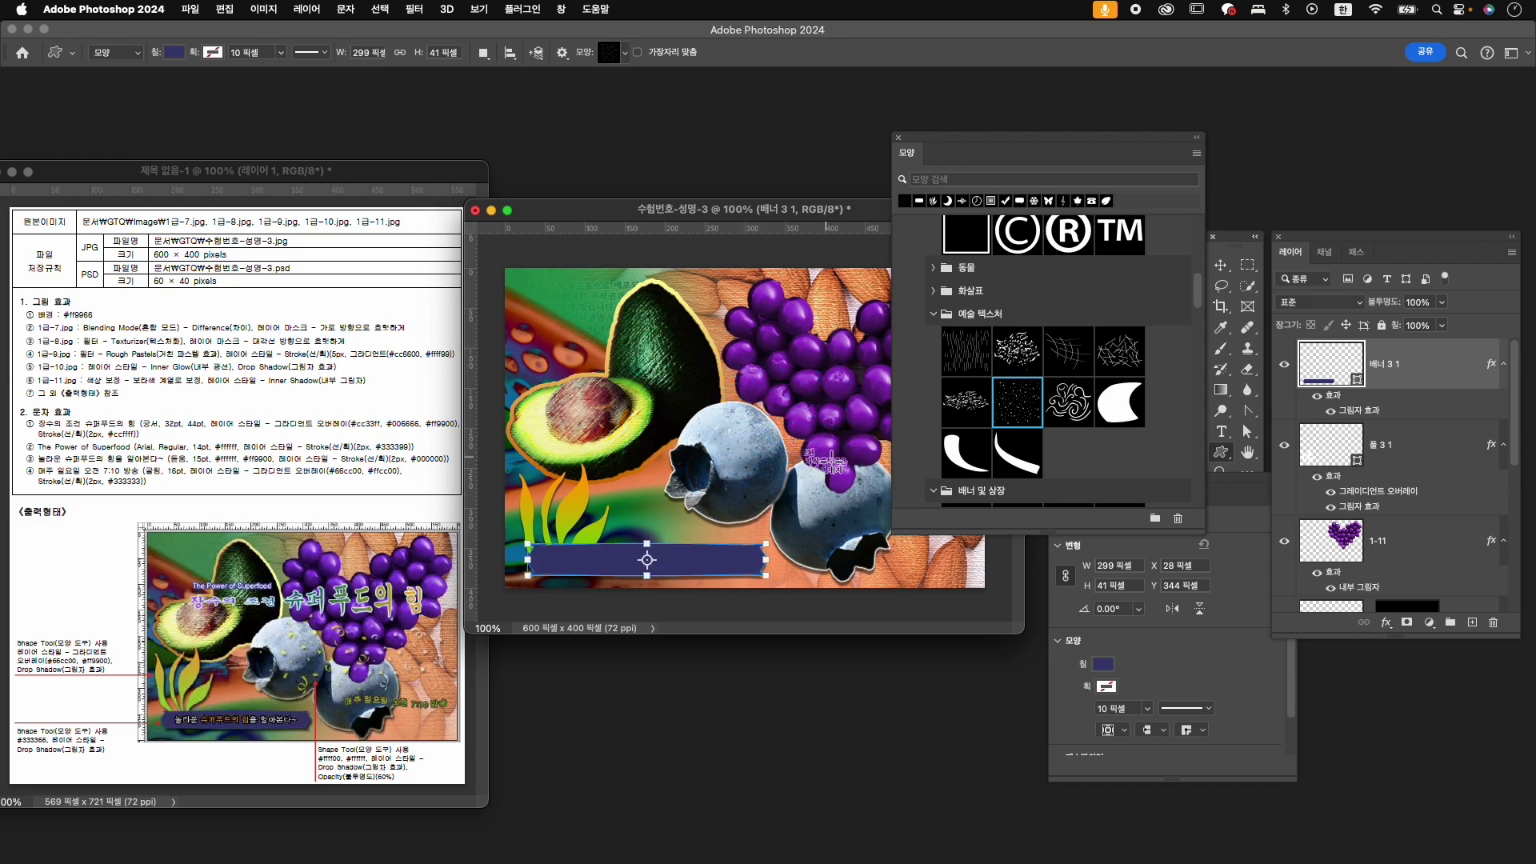
- Look through the legacy shape groups, including 지저분한 벡터 팩, 장식, 모양, 기호 and 웹, for the scattered-speck shape in the reference output
scroll(1032, 436, "down", 1)
scroll(1032, 436, "down", 6)
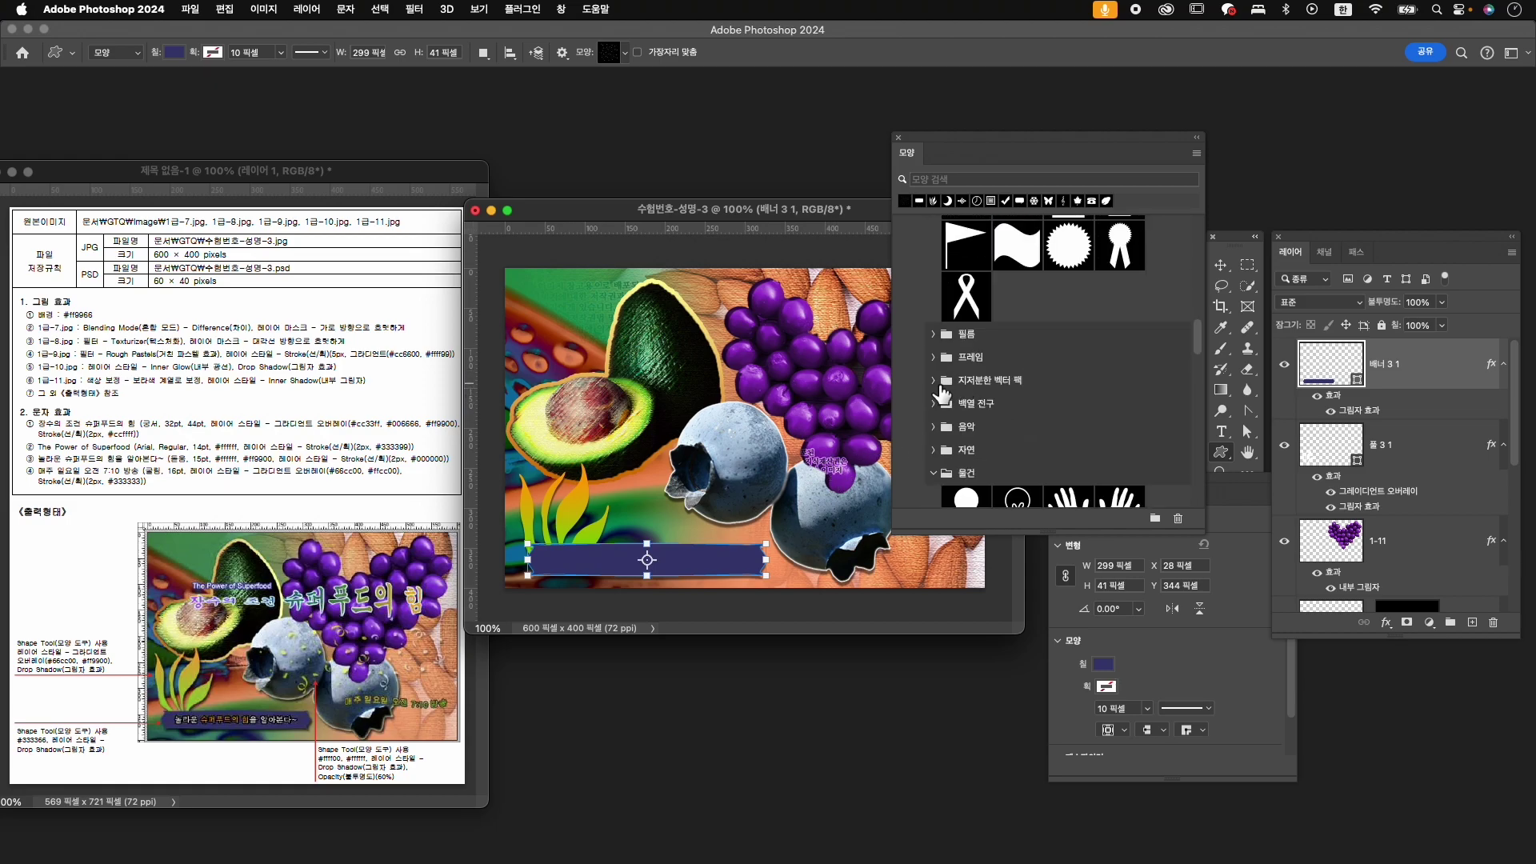
left_click(947, 381)
scroll(1114, 455, "down", 1)
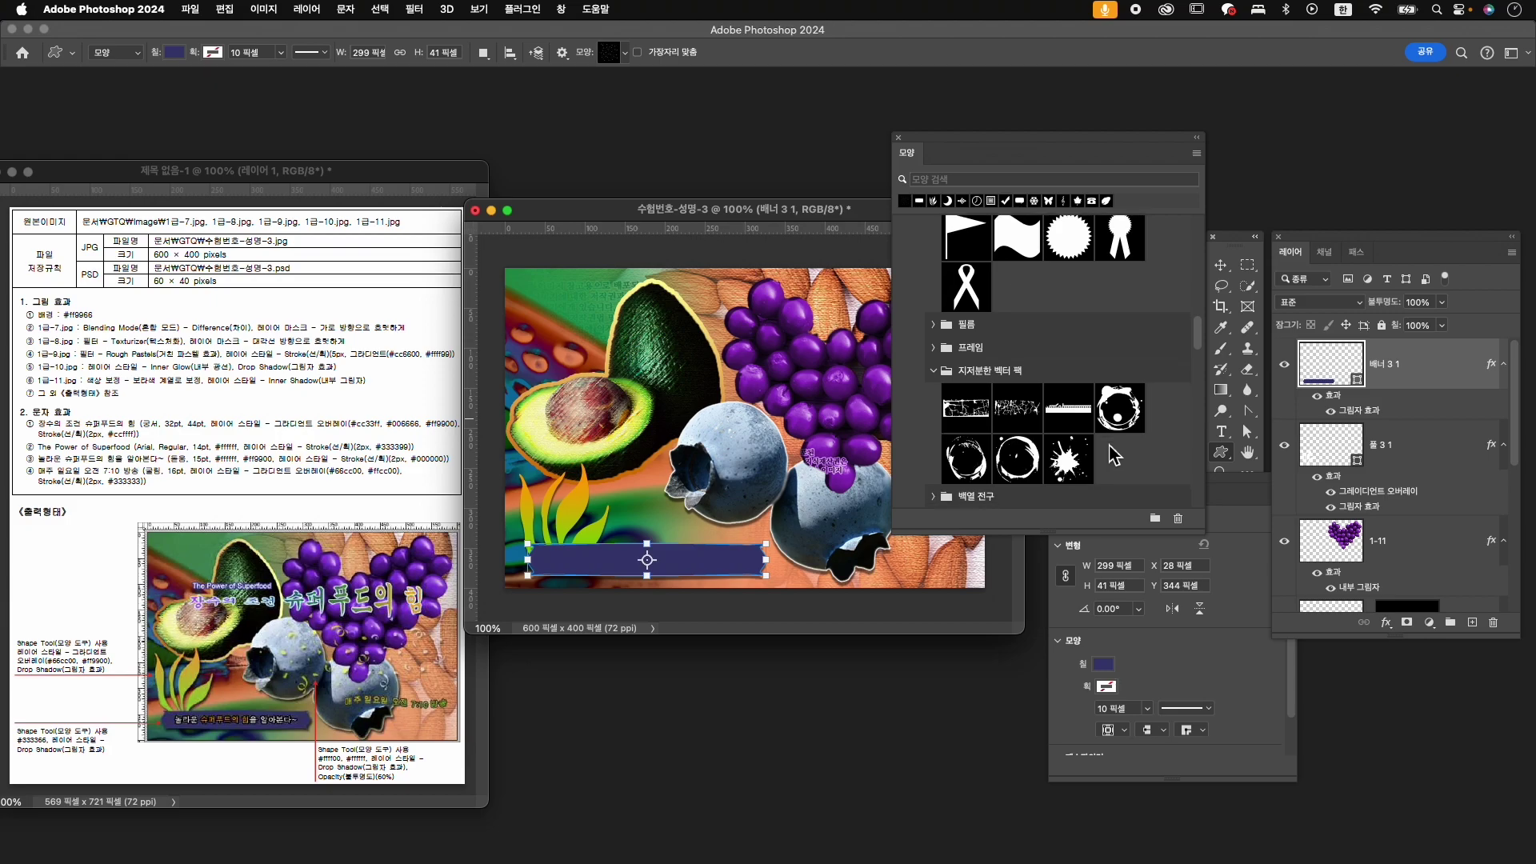
scroll(1110, 456, "down", 3)
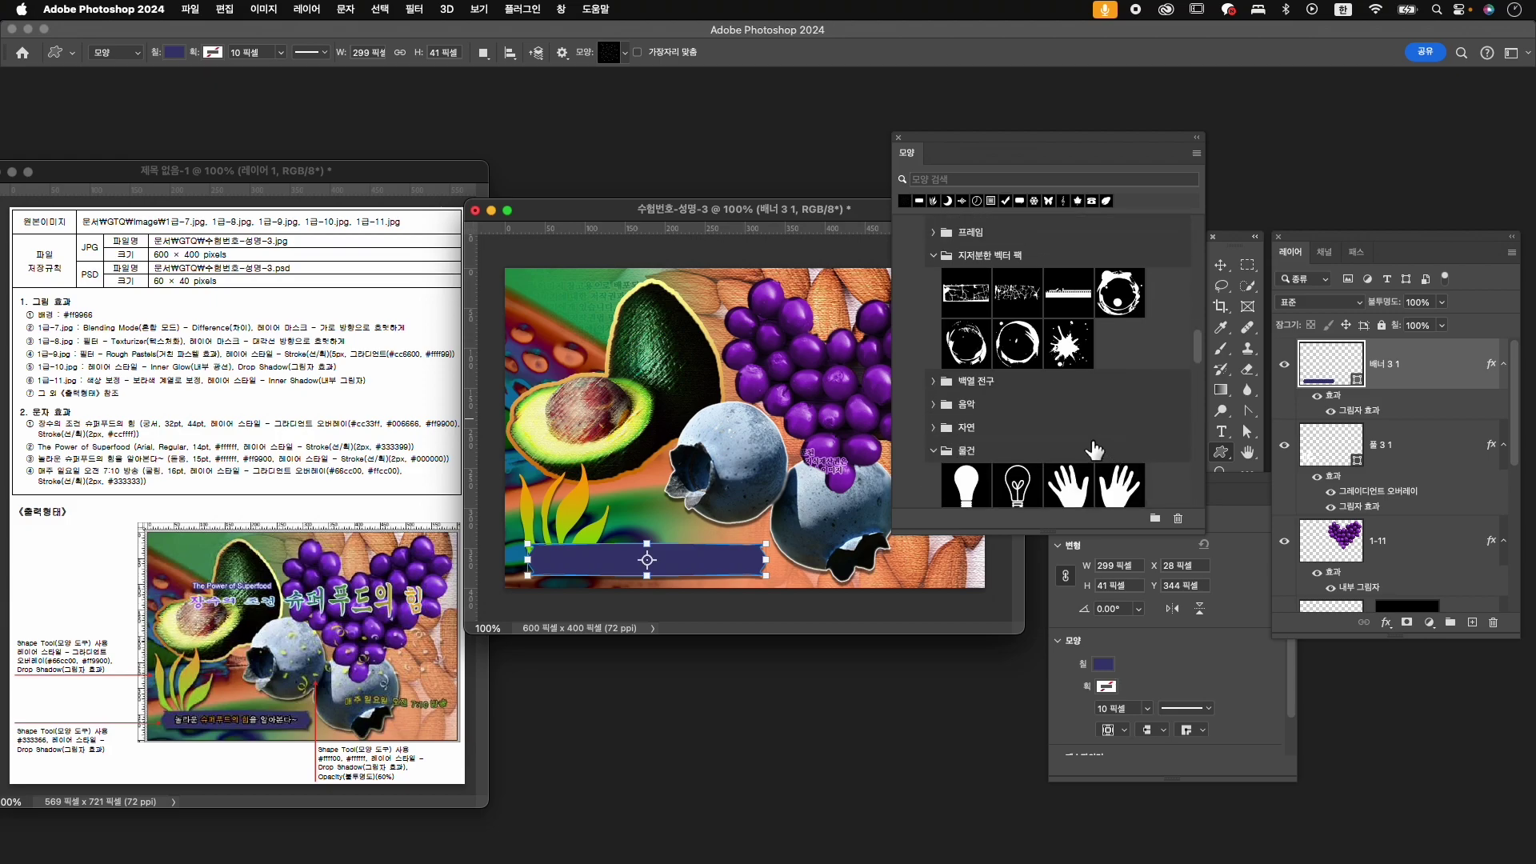
scroll(1096, 452, "down", 2)
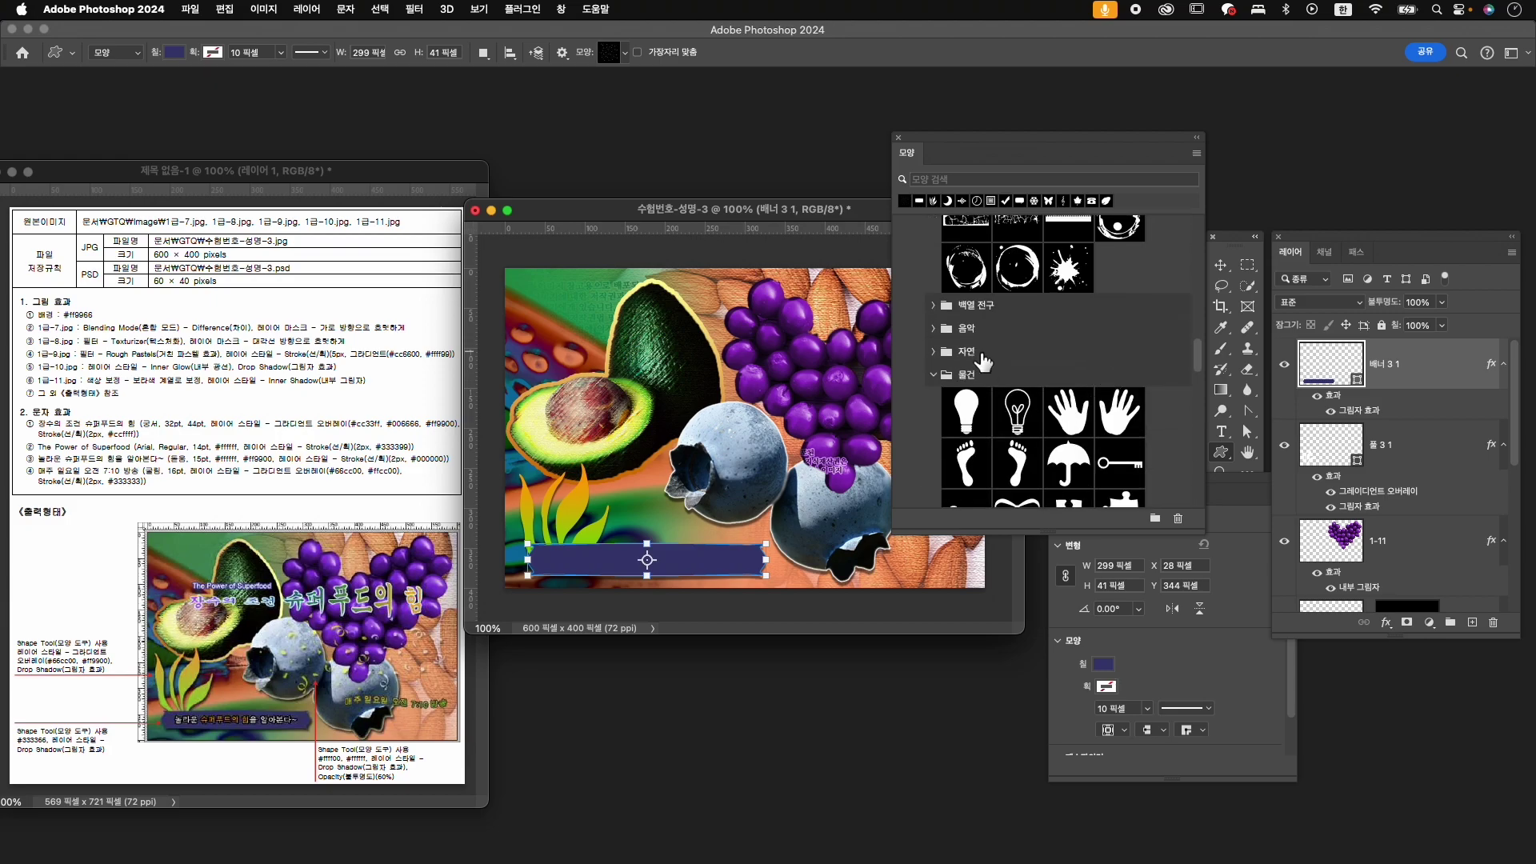
scroll(983, 361, "down", 15)
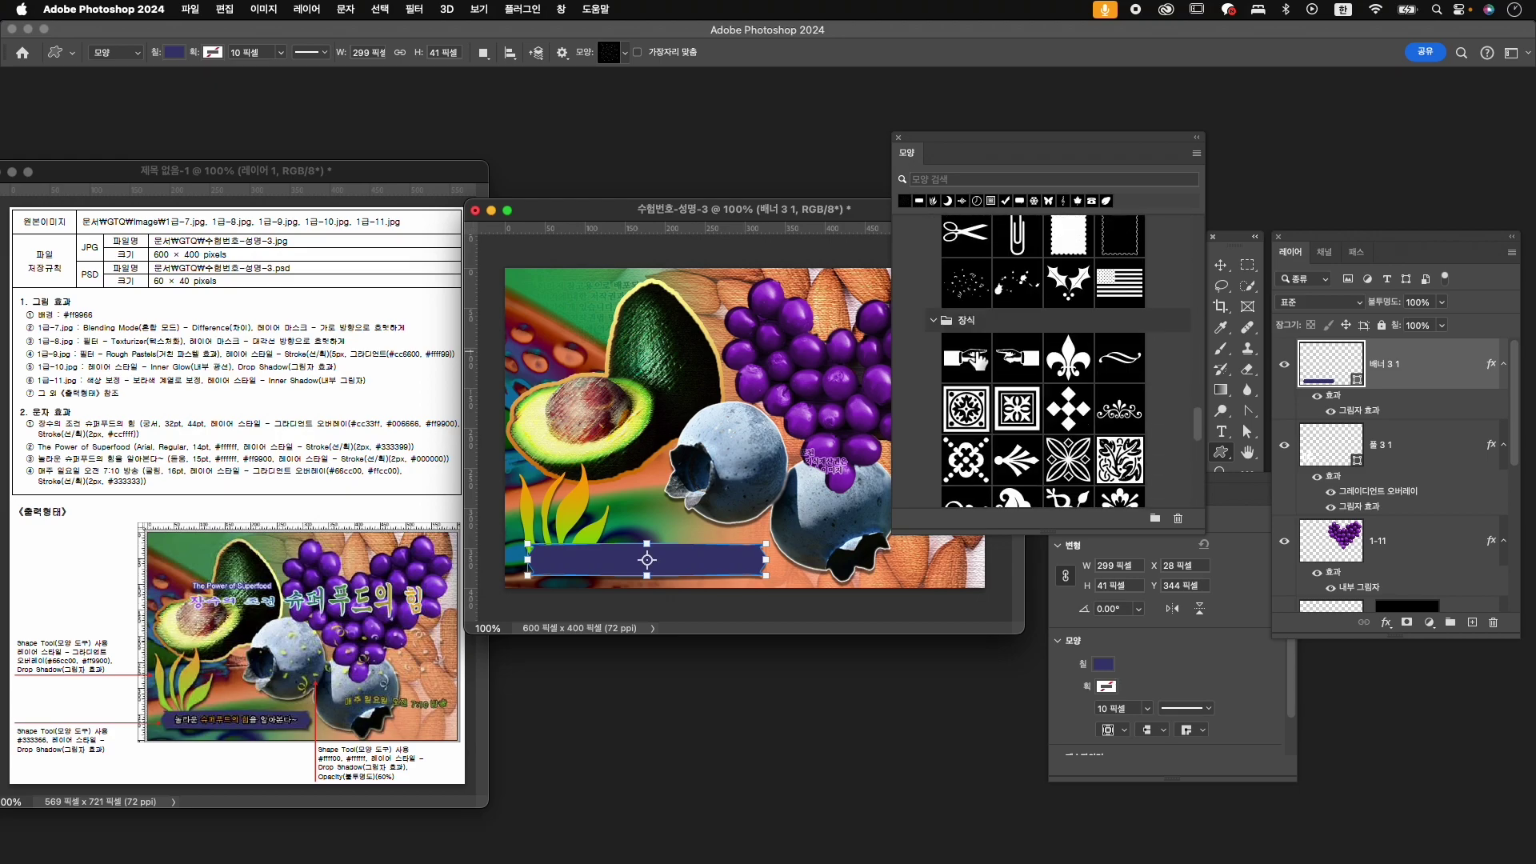
scroll(1062, 377, "down", 4)
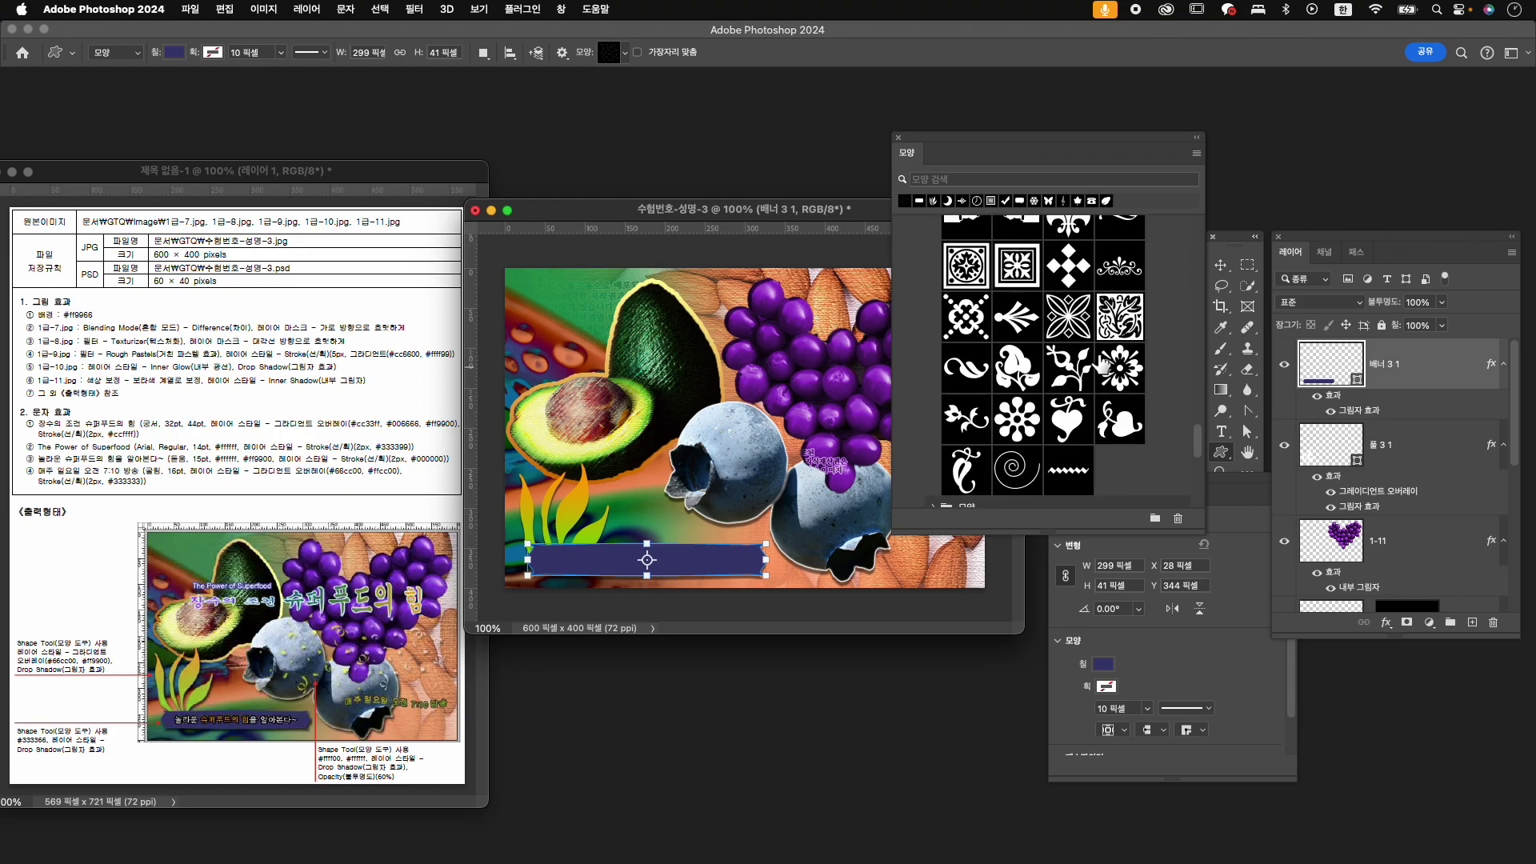
scroll(1096, 365, "down", 3)
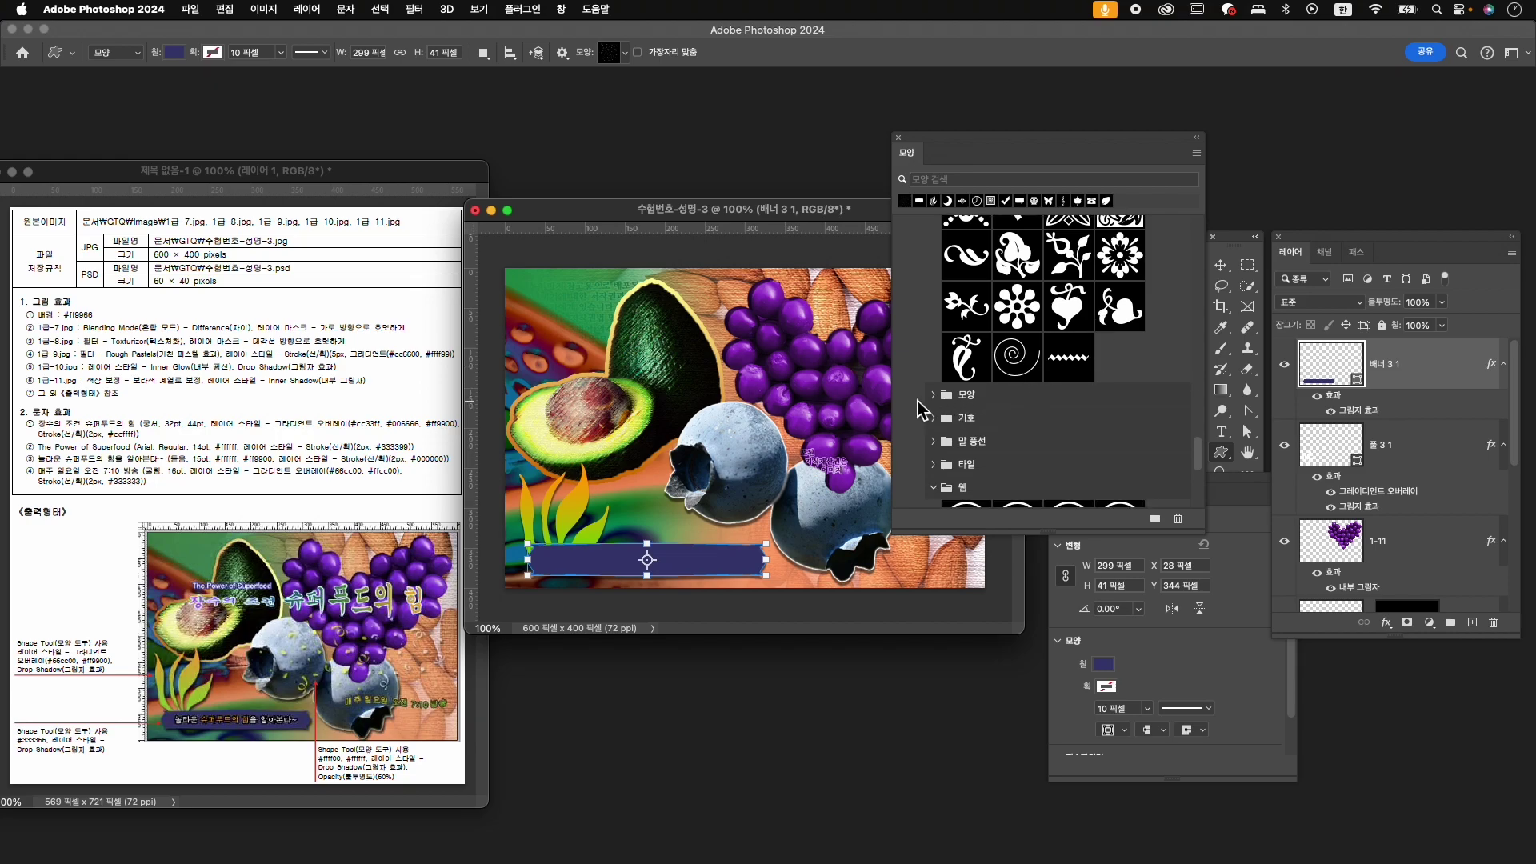
left_click(942, 398)
scroll(956, 412, "down", 6)
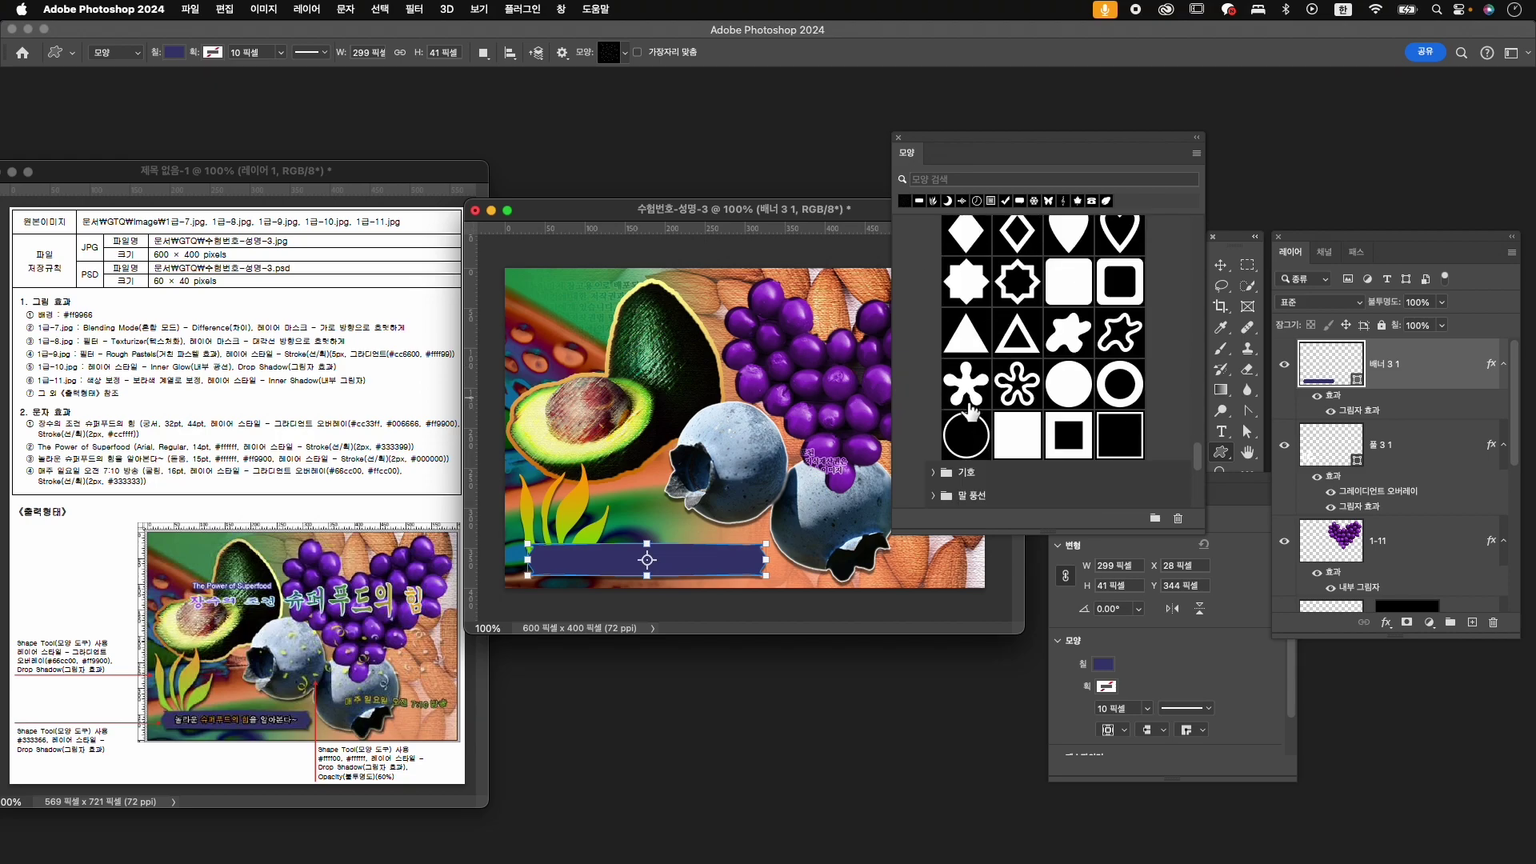
left_click(944, 394)
scroll(986, 410, "down", 6)
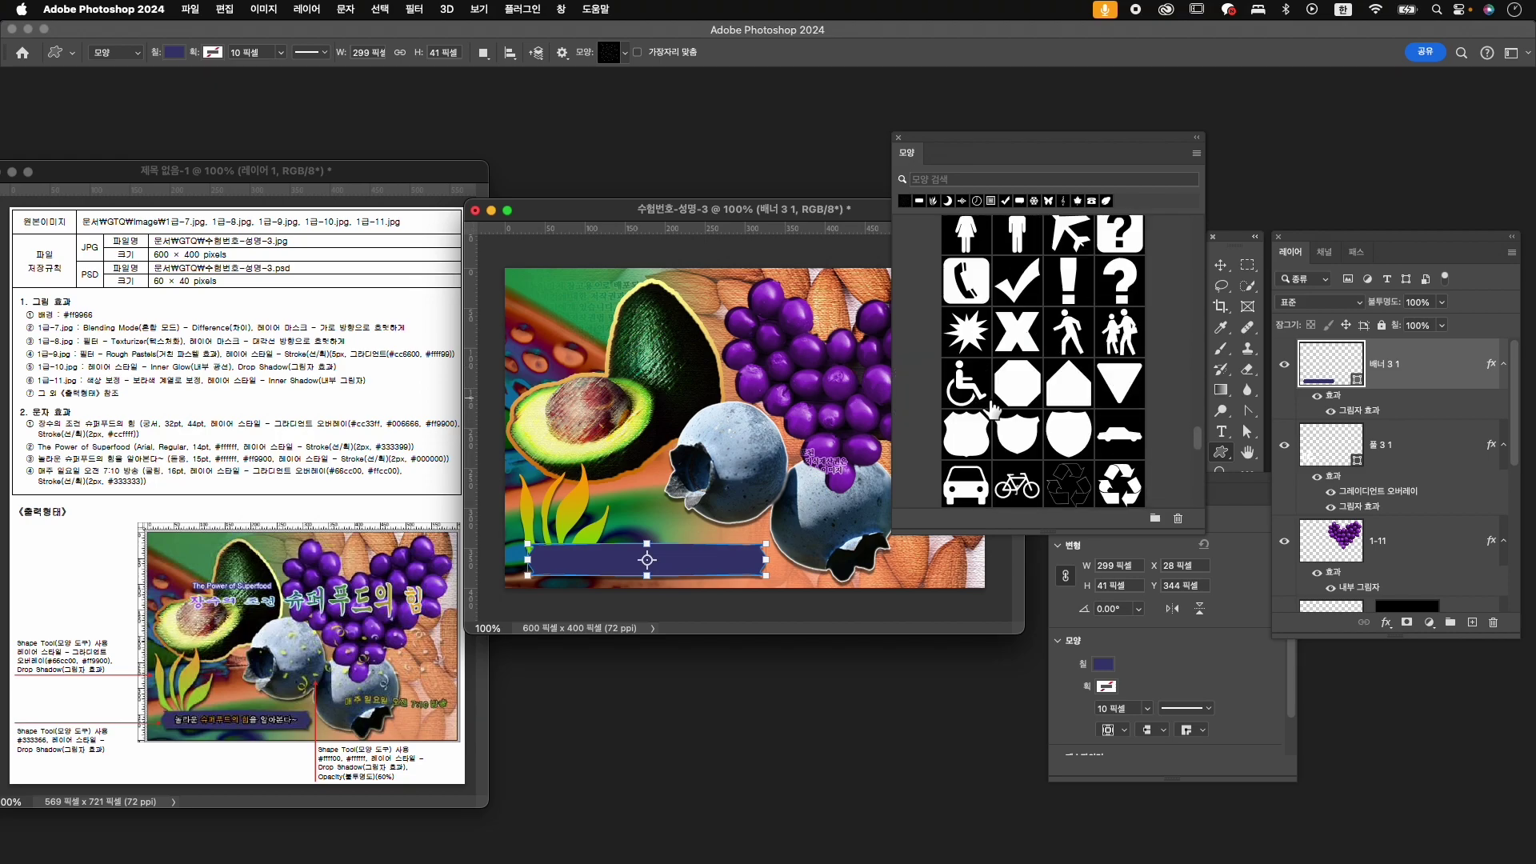
scroll(990, 408, "down", 4)
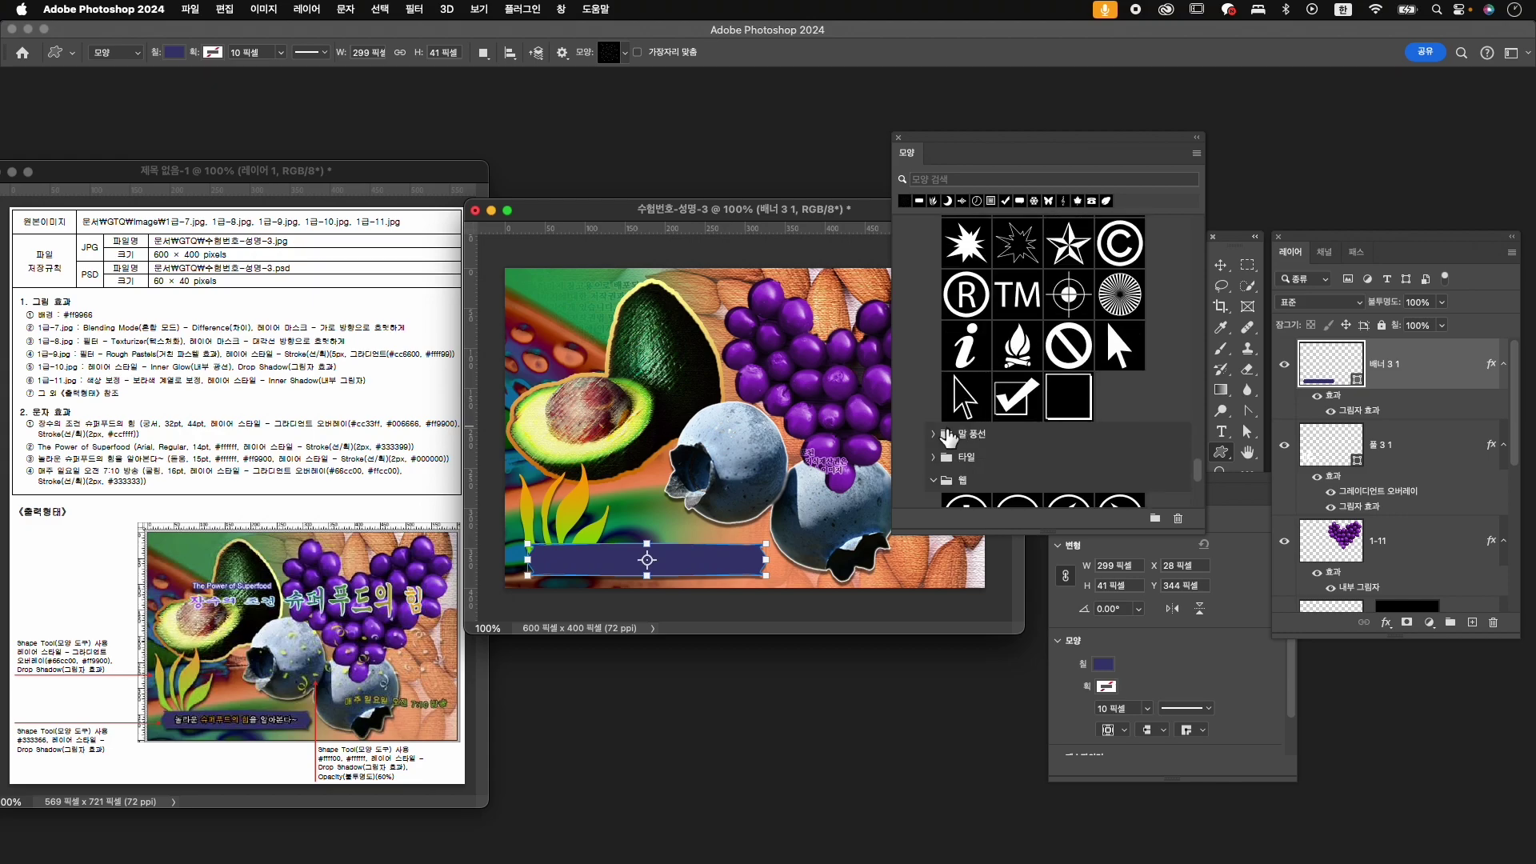
scroll(940, 436, "down", 4)
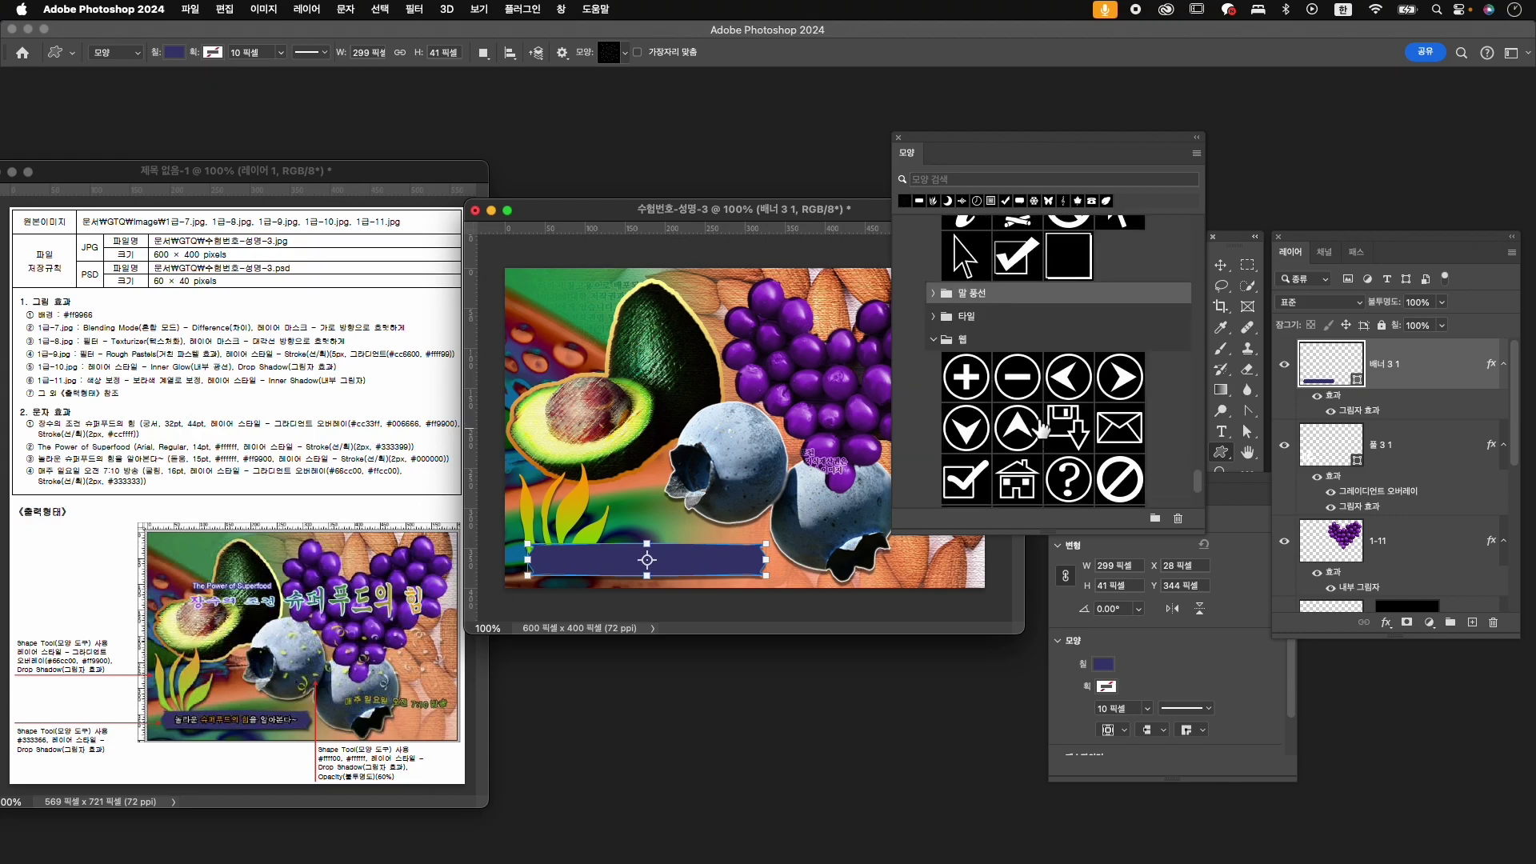
left_click(934, 317)
scroll(958, 332, "down", 7)
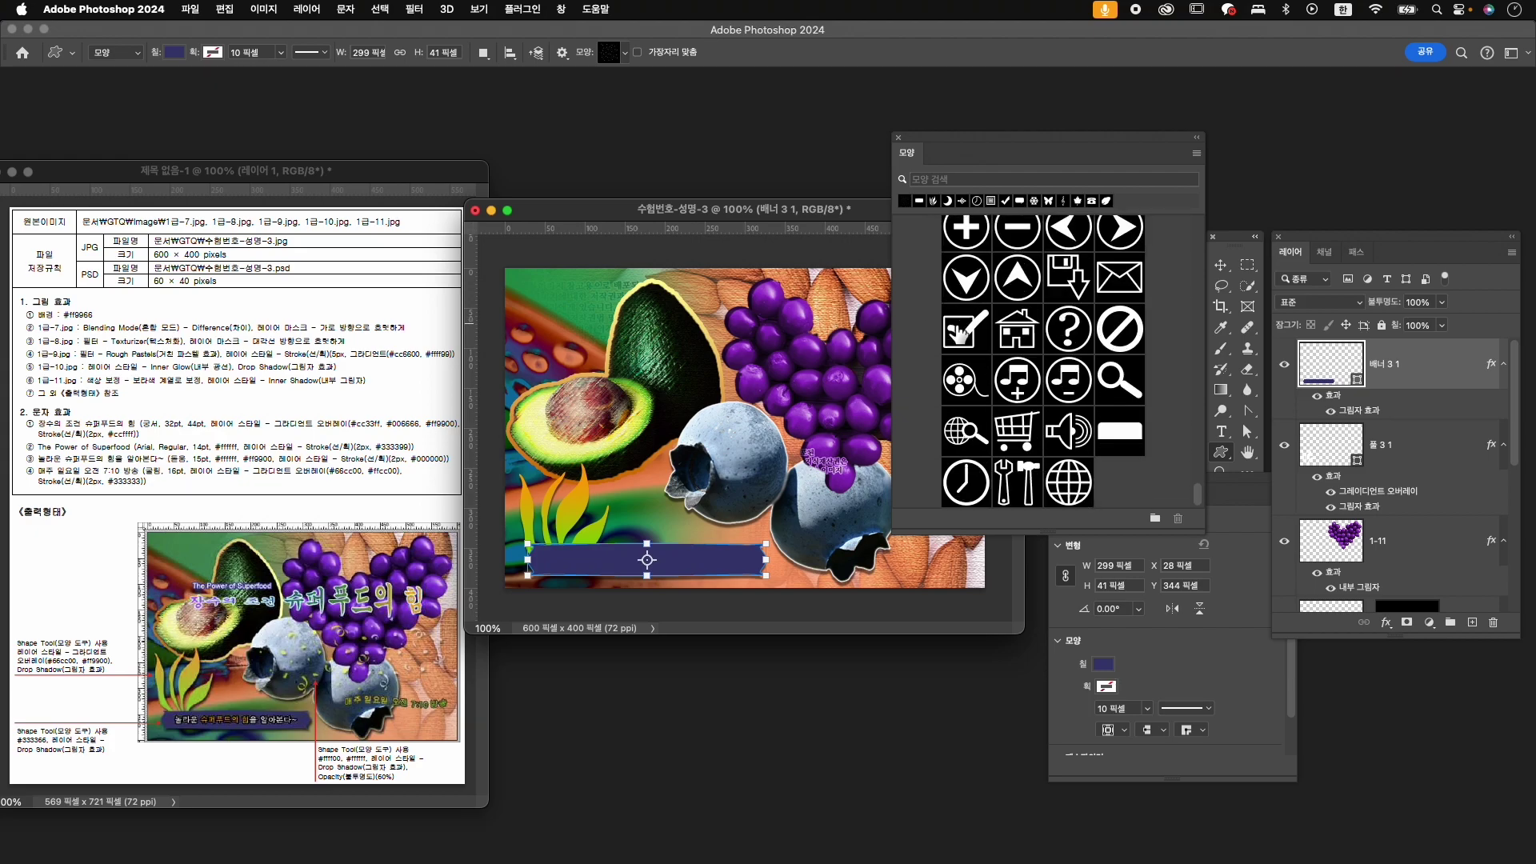
scroll(968, 342, "up", 20)
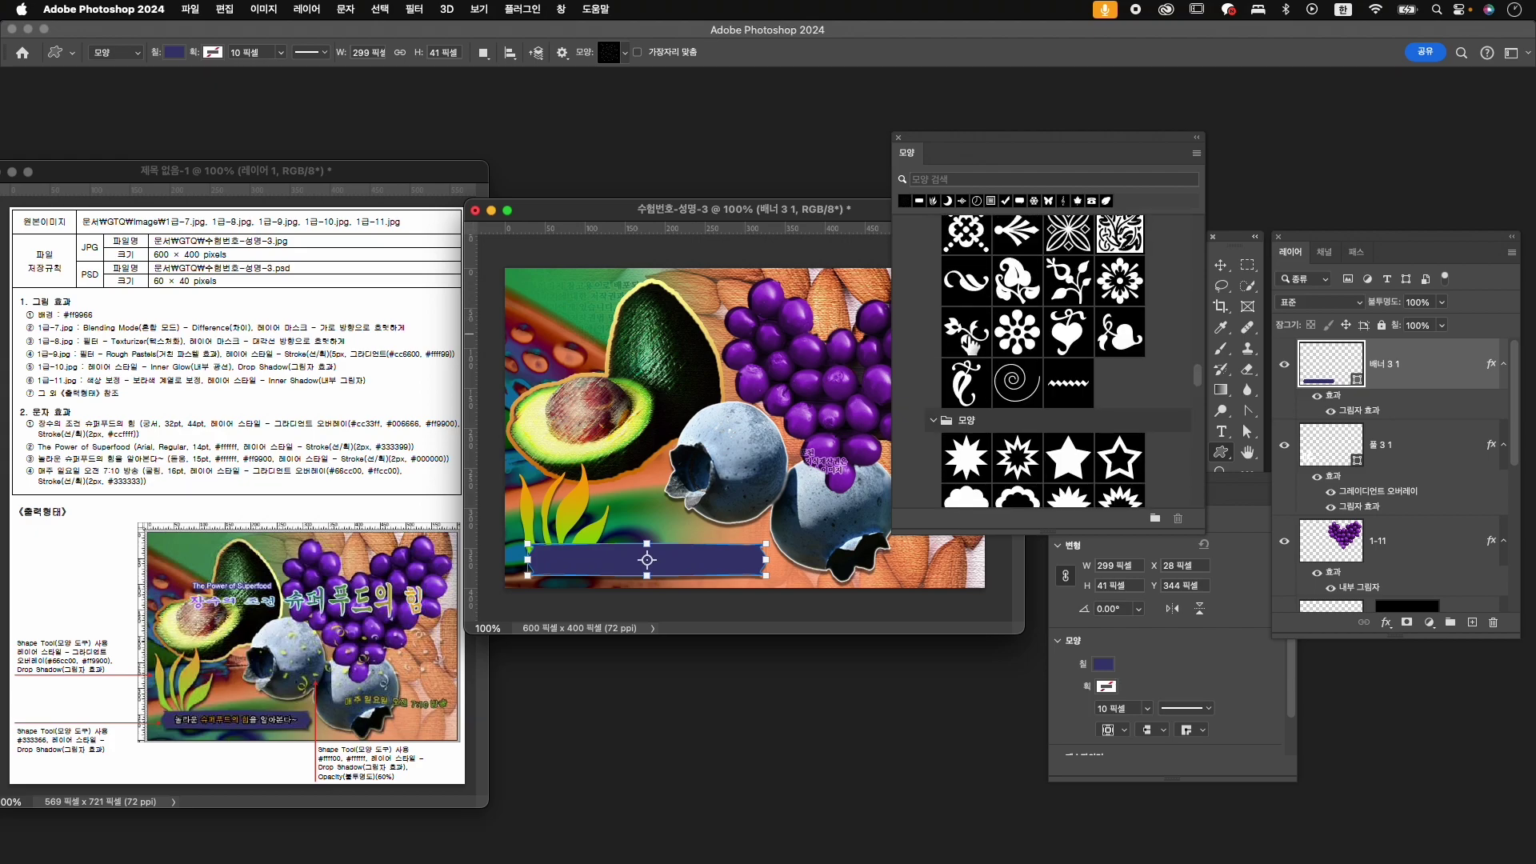
scroll(970, 344, "up", 4)
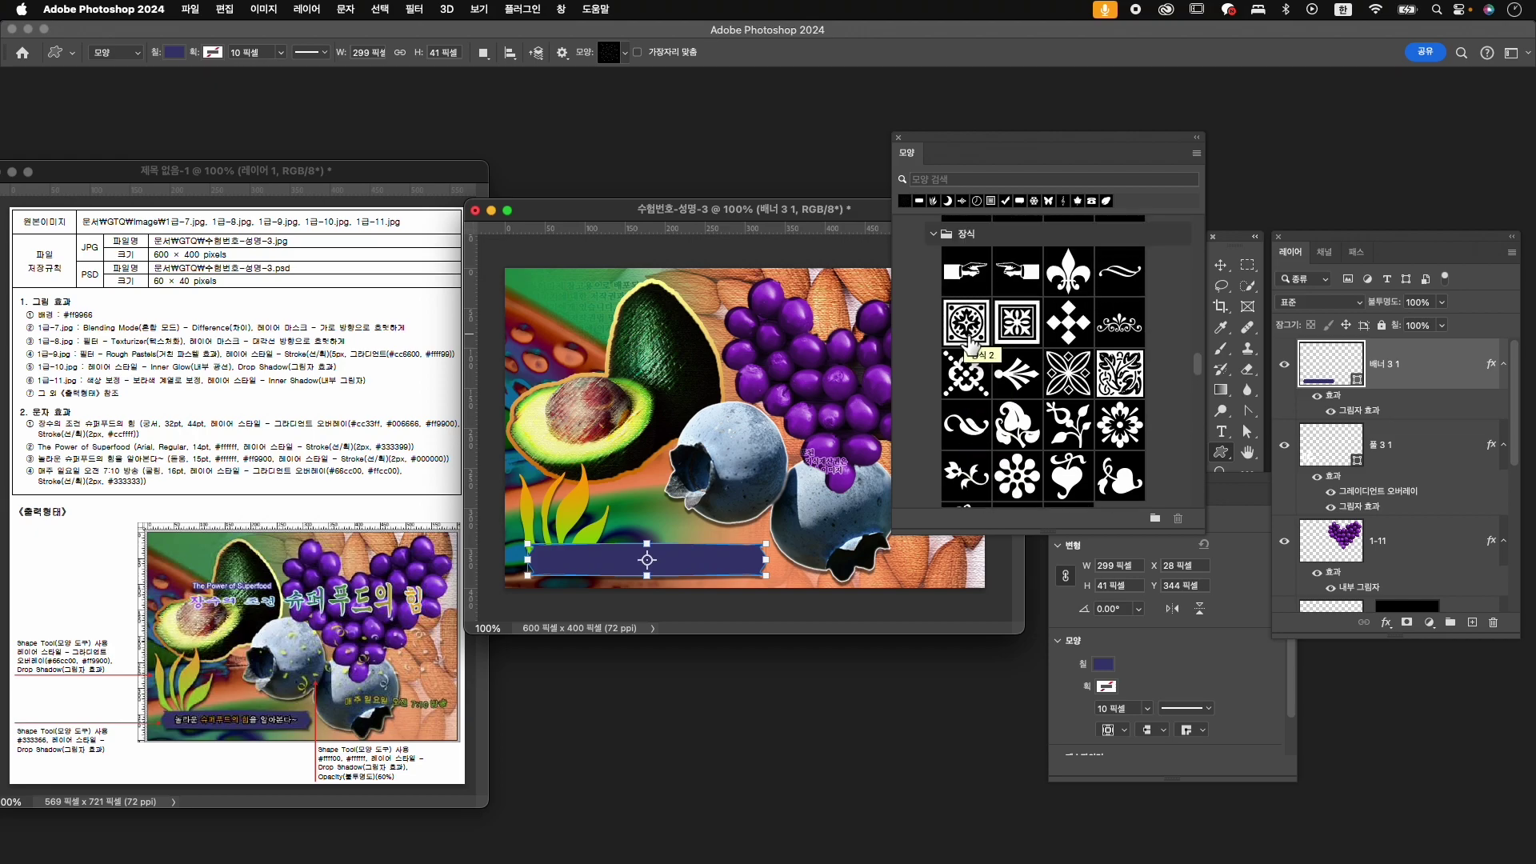
scroll(970, 344, "up", 4)
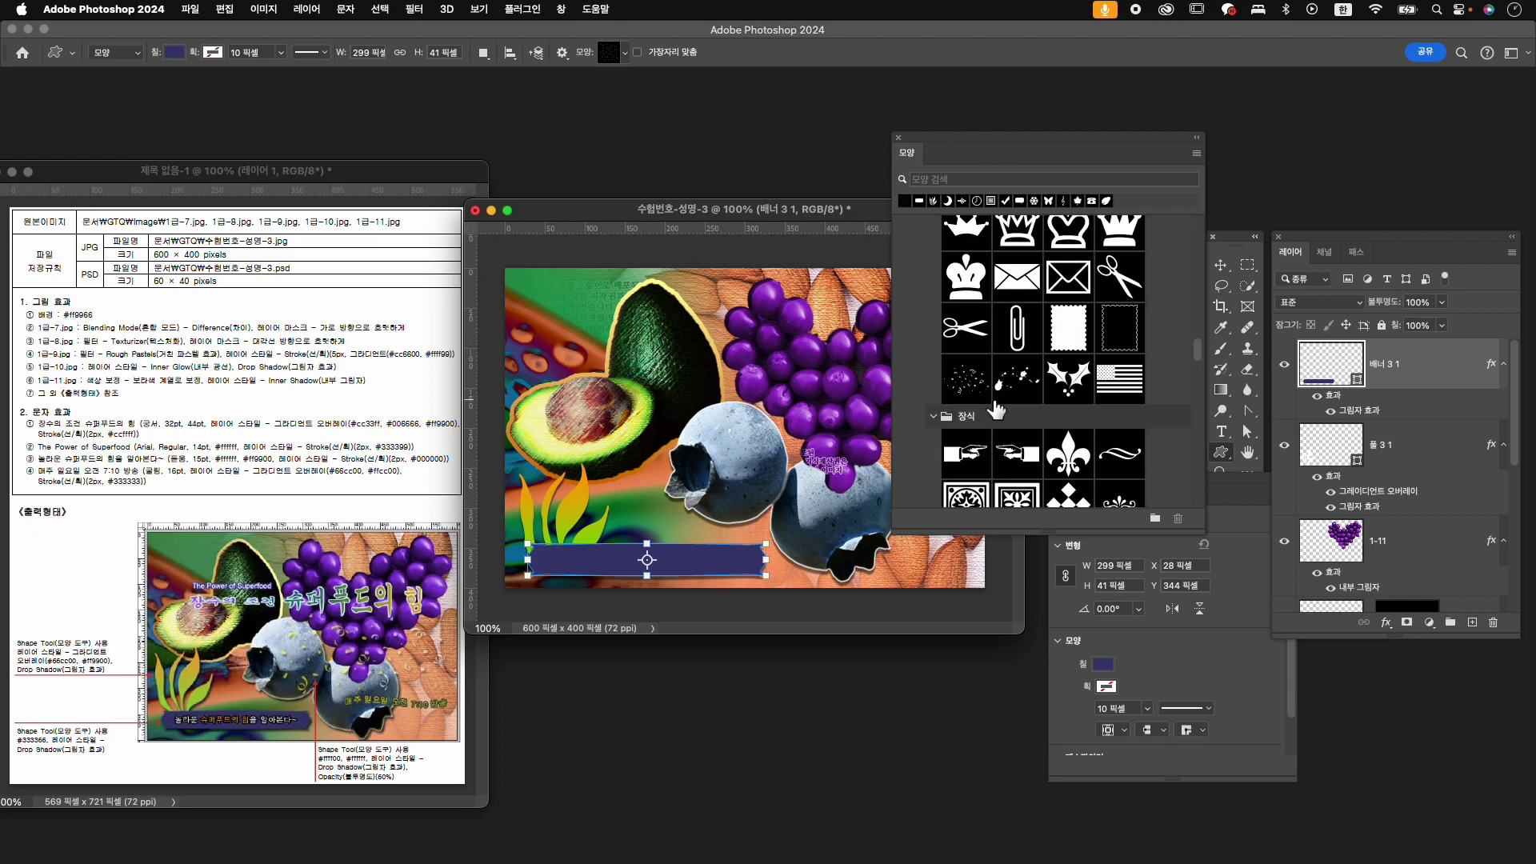
scroll(1016, 392, "up", 8)
- Choose the scattered confetti from the legacy 물건 shapes and draw it about 228 × 147 px over the grape heart
scroll(992, 390, "down", 3)
scroll(988, 389, "down", 4)
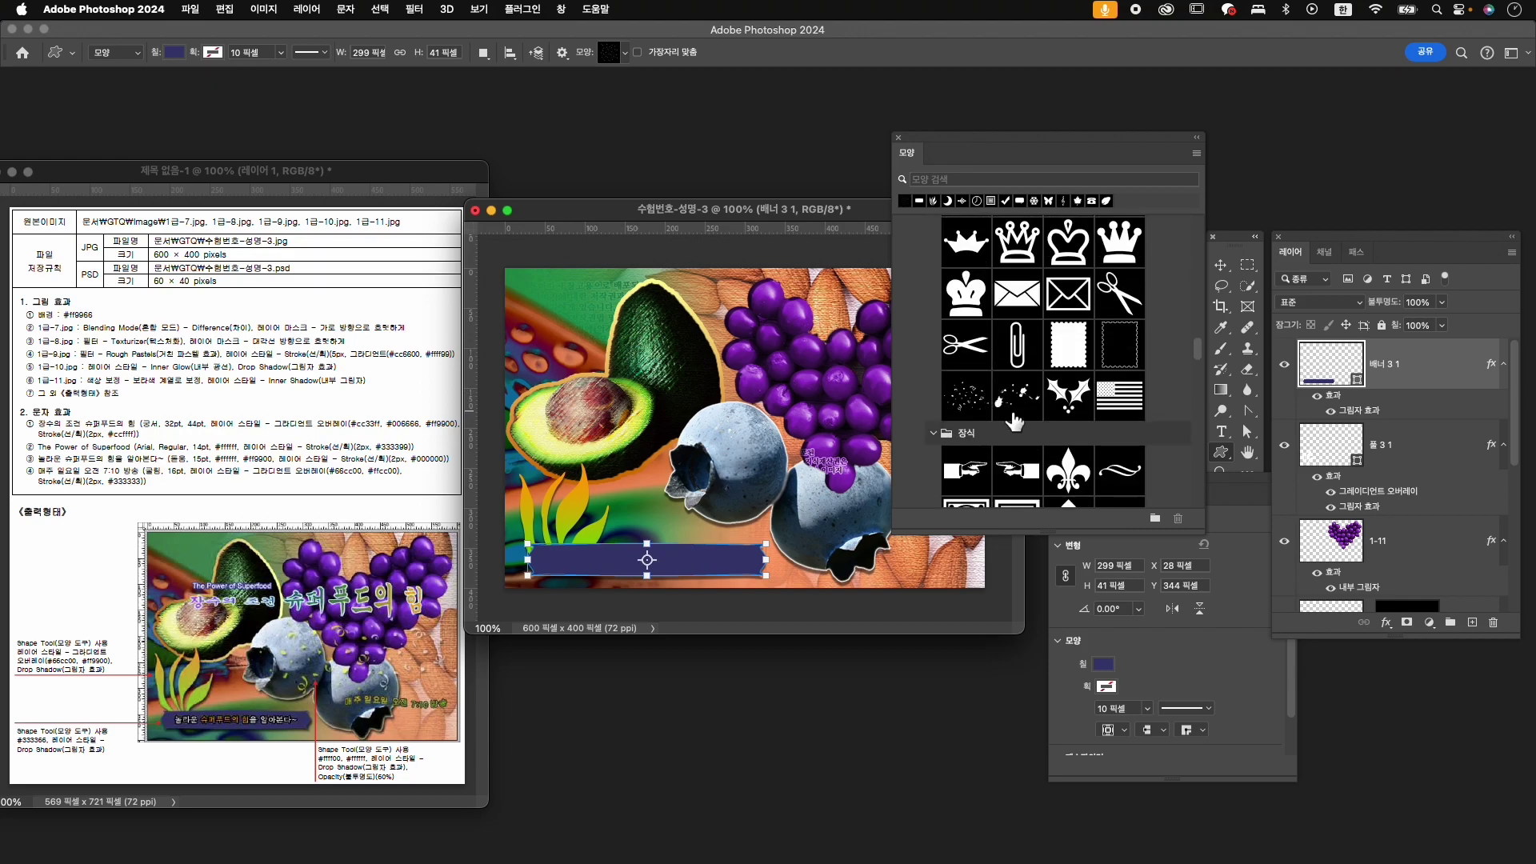
left_click(976, 401)
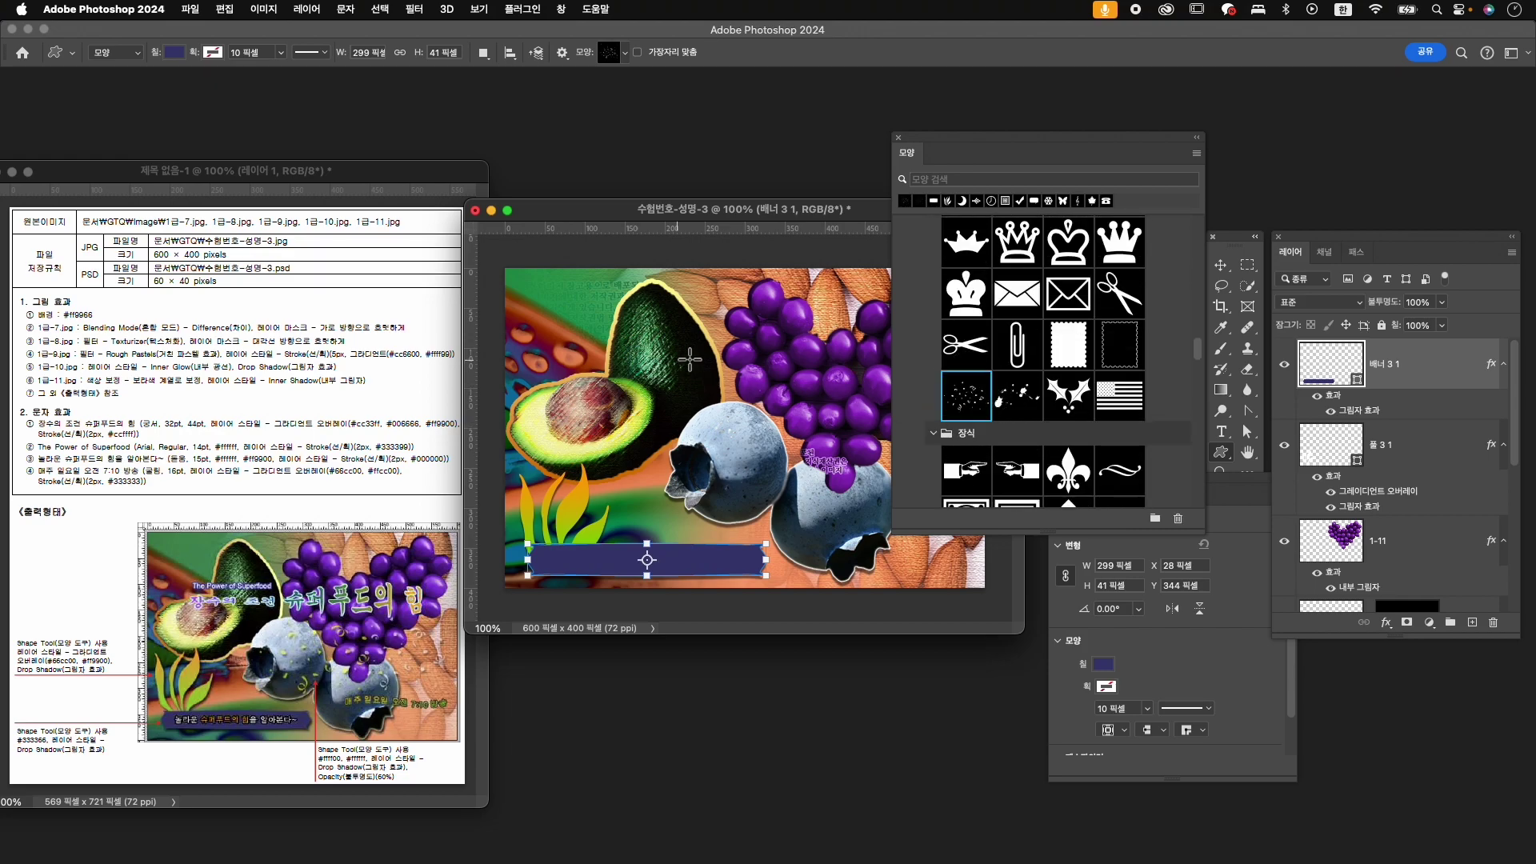
left_click_drag(727, 323, 904, 489)
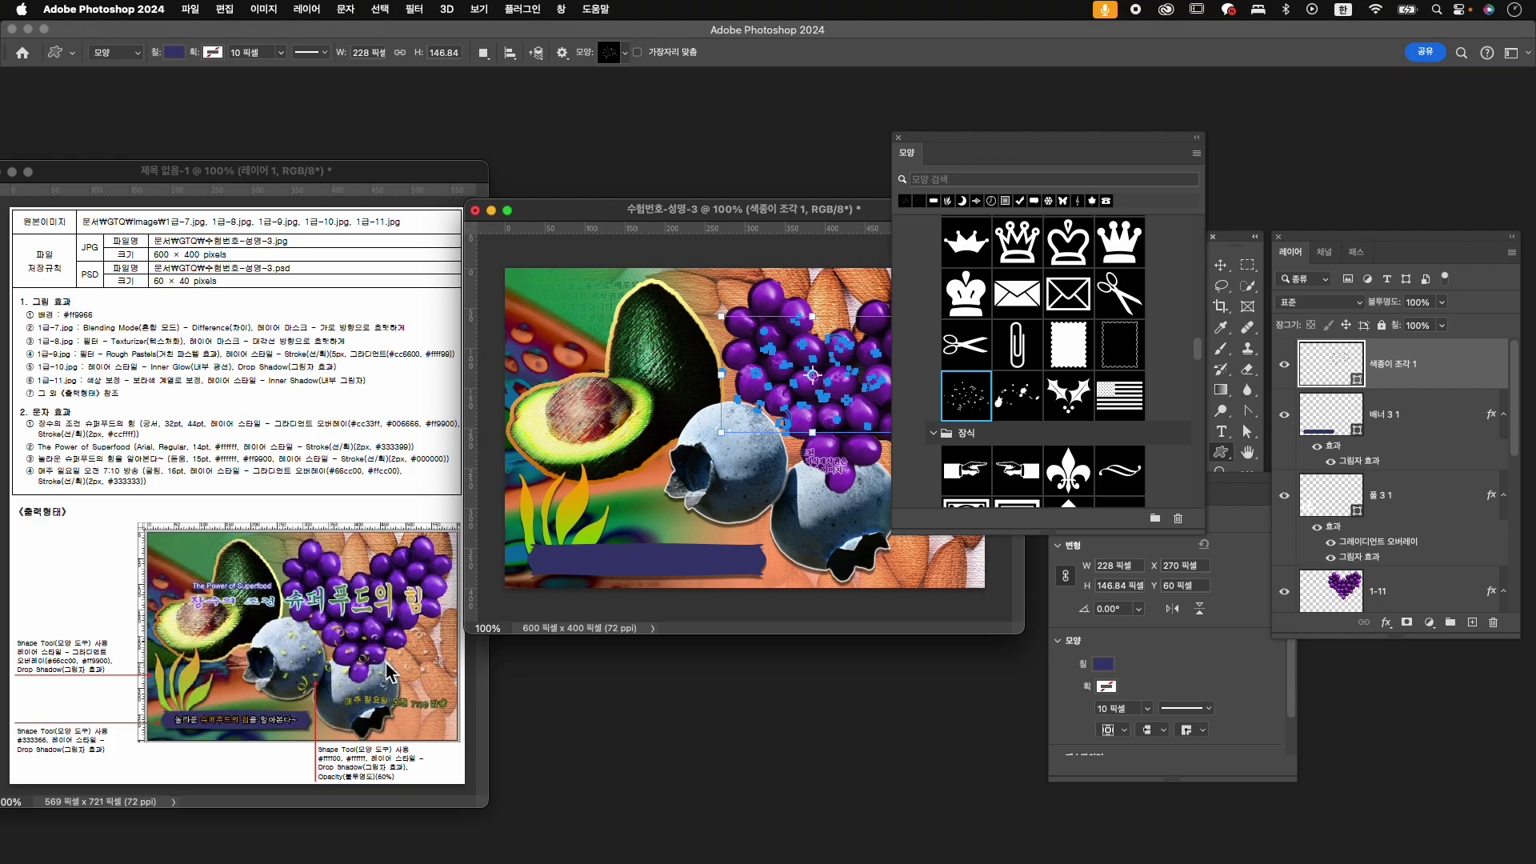
- Fill the confetti shape with #ffff00
left_click(1104, 665)
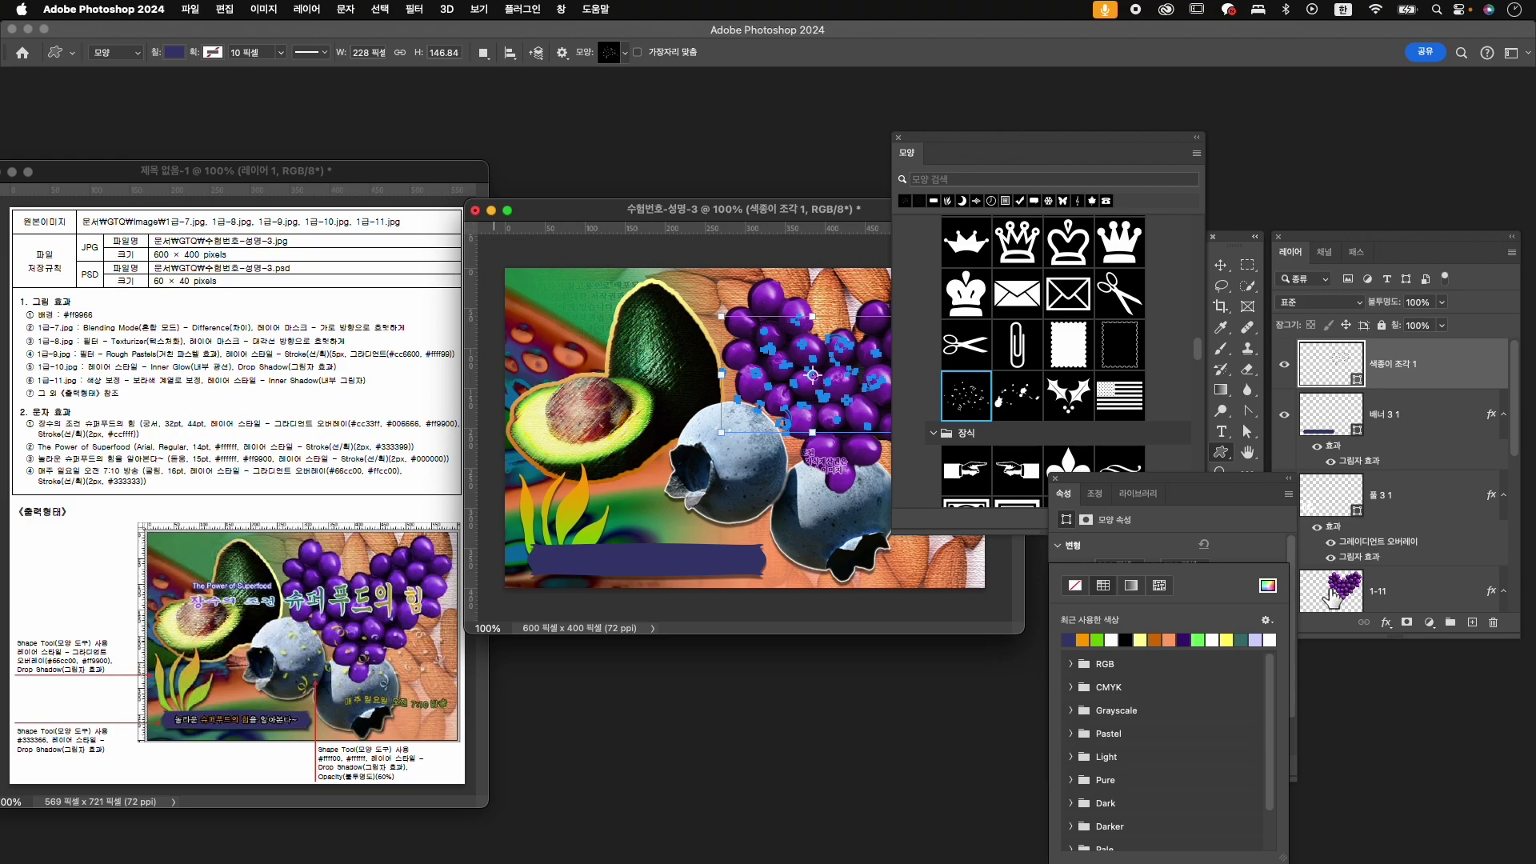
left_click(1268, 586)
type("ff")
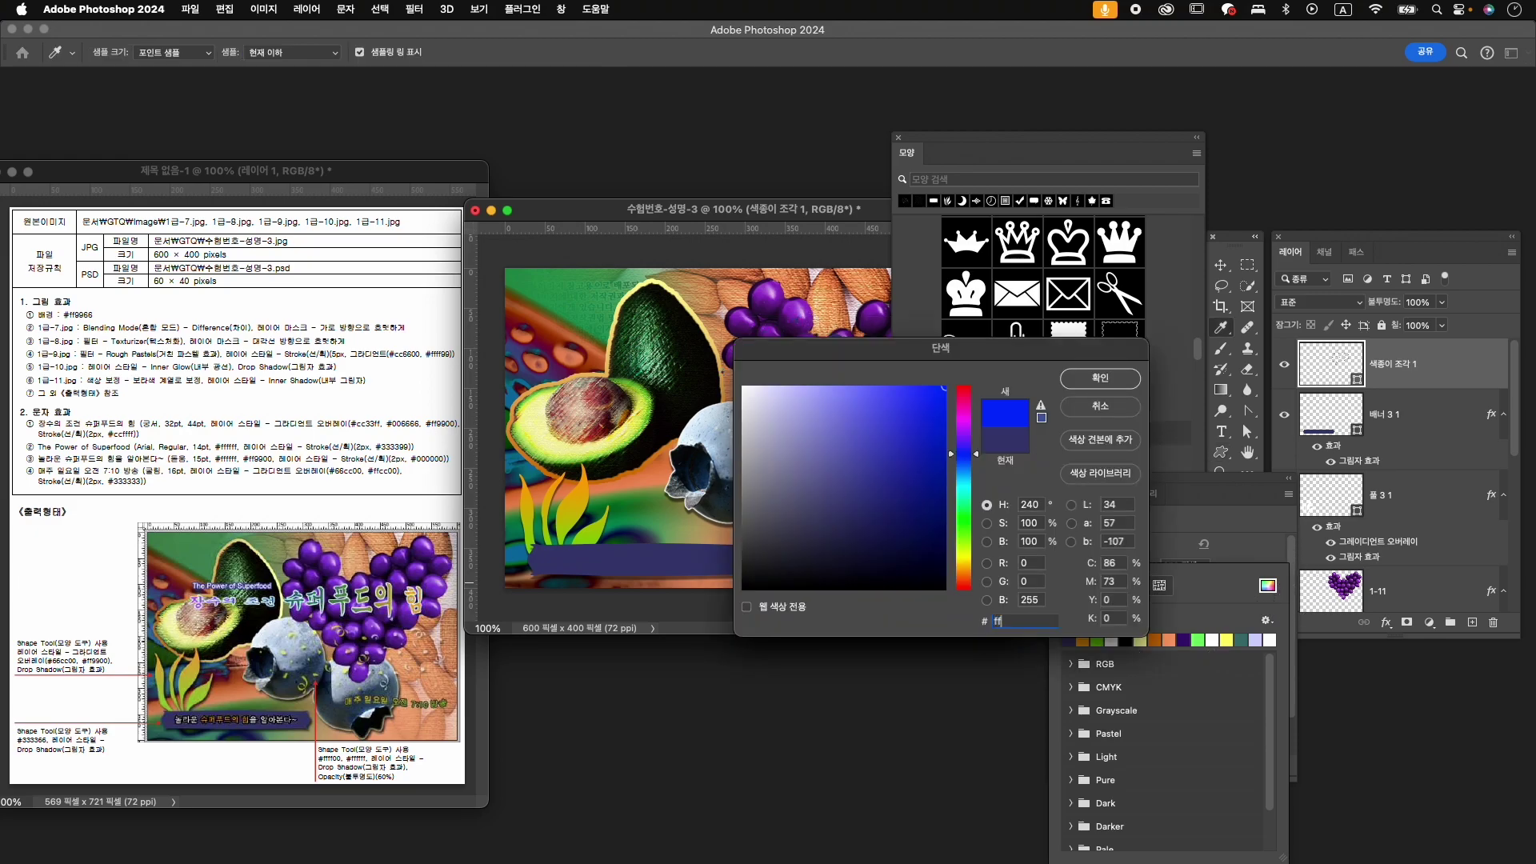
type("ff00")
key("Return")
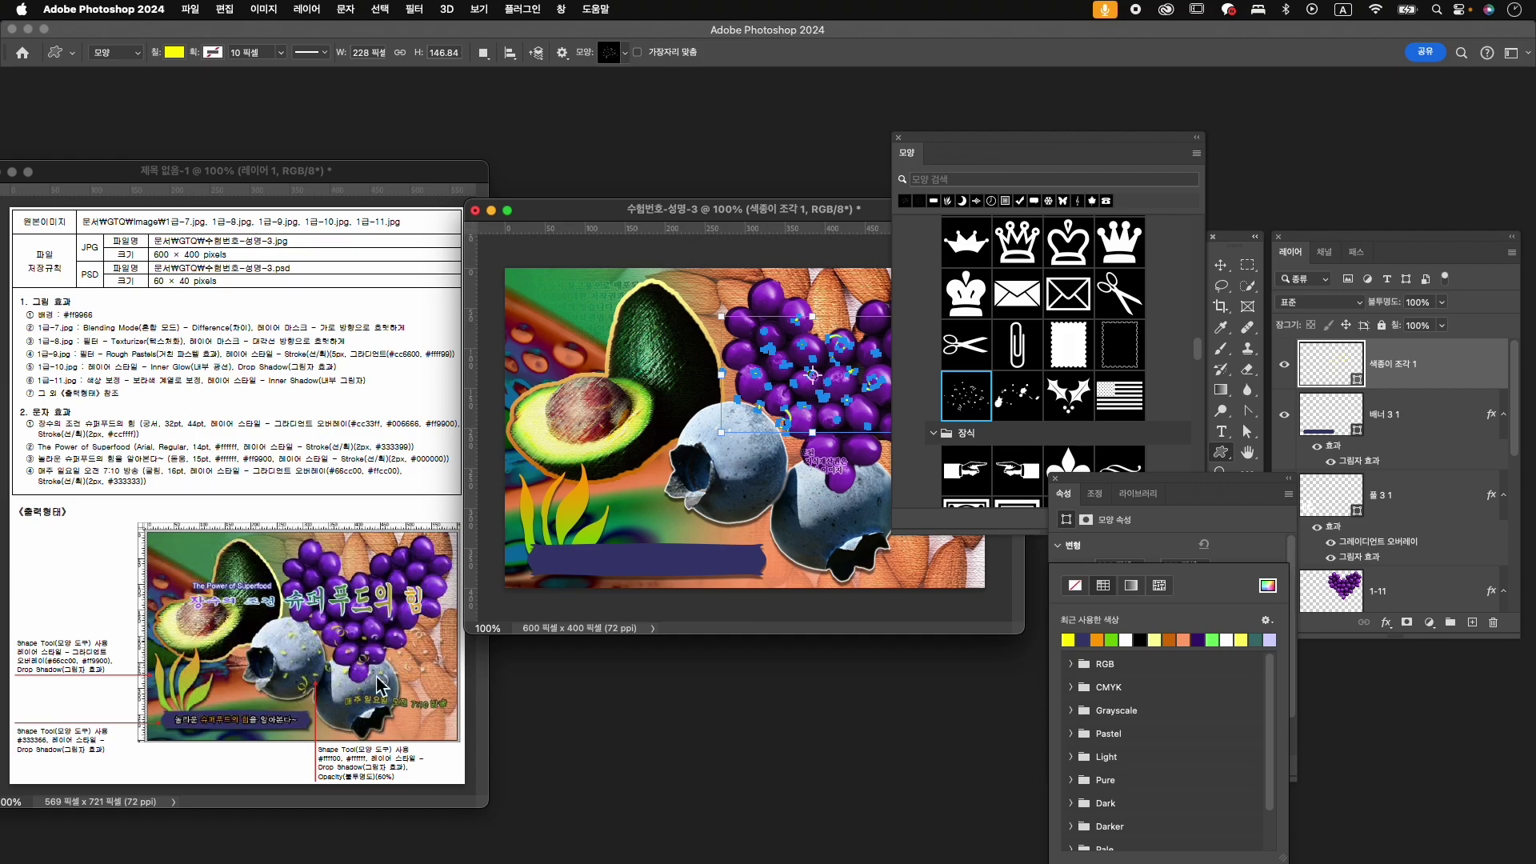
- Add a Drop Shadow to the confetti shape and set the layer's opacity to 60%
left_click(1387, 623)
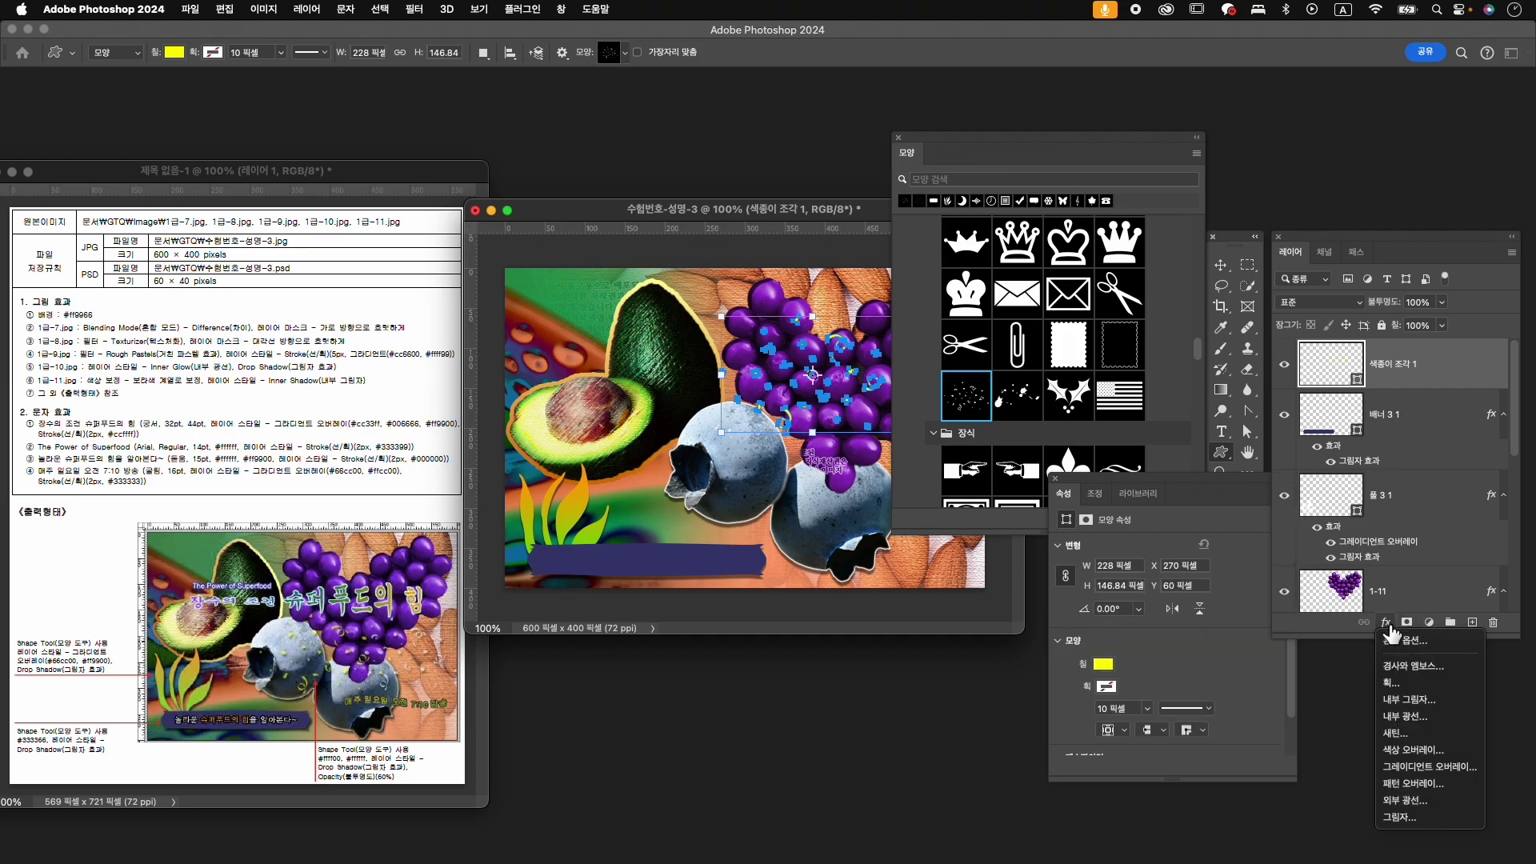
left_click(1409, 817)
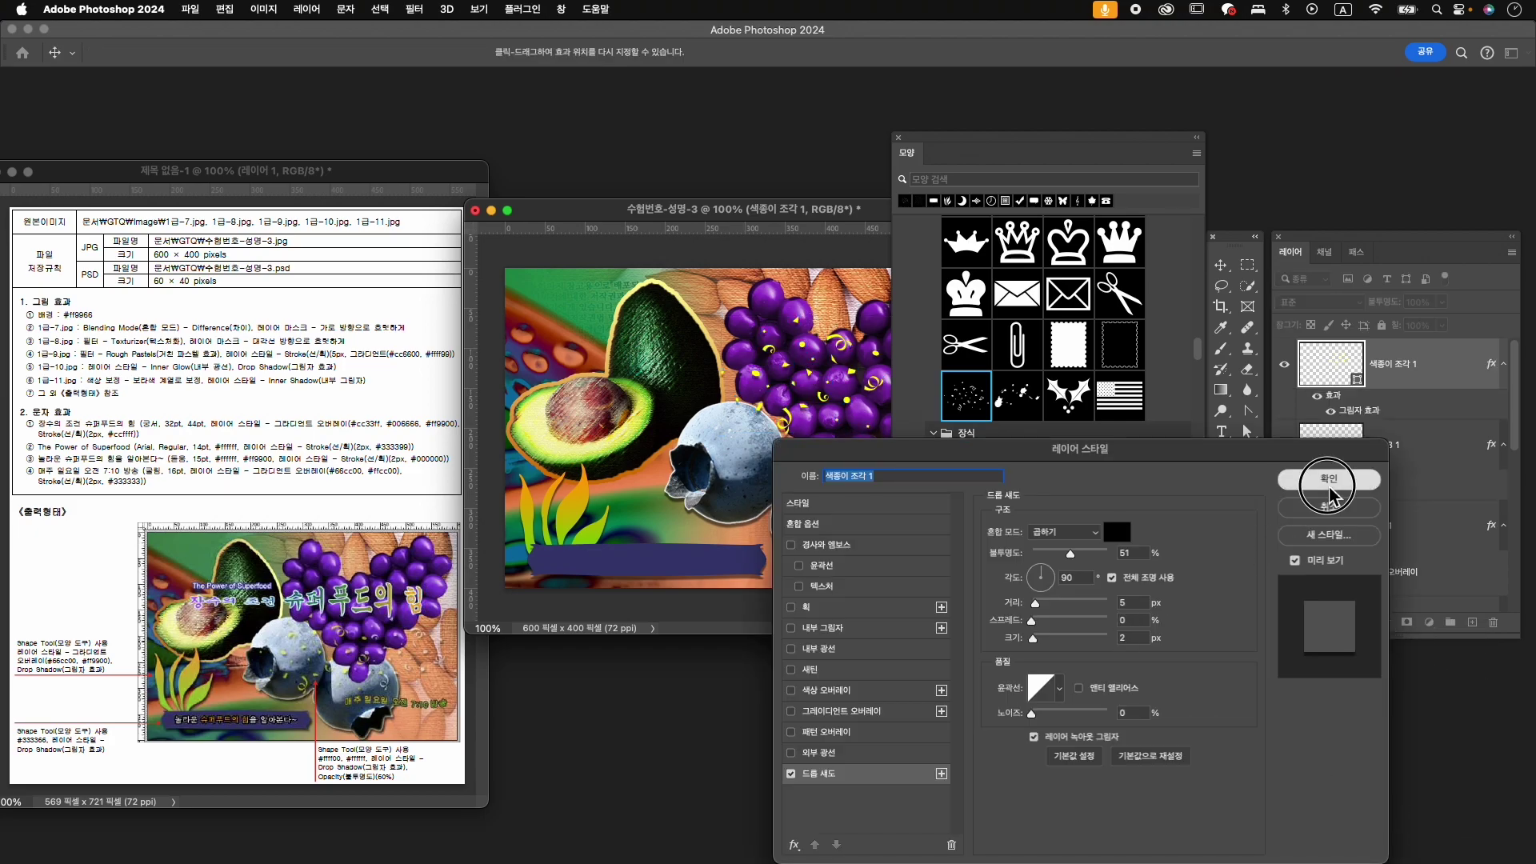
left_click(1328, 478)
left_click(1421, 302)
type("6")
key("Return")
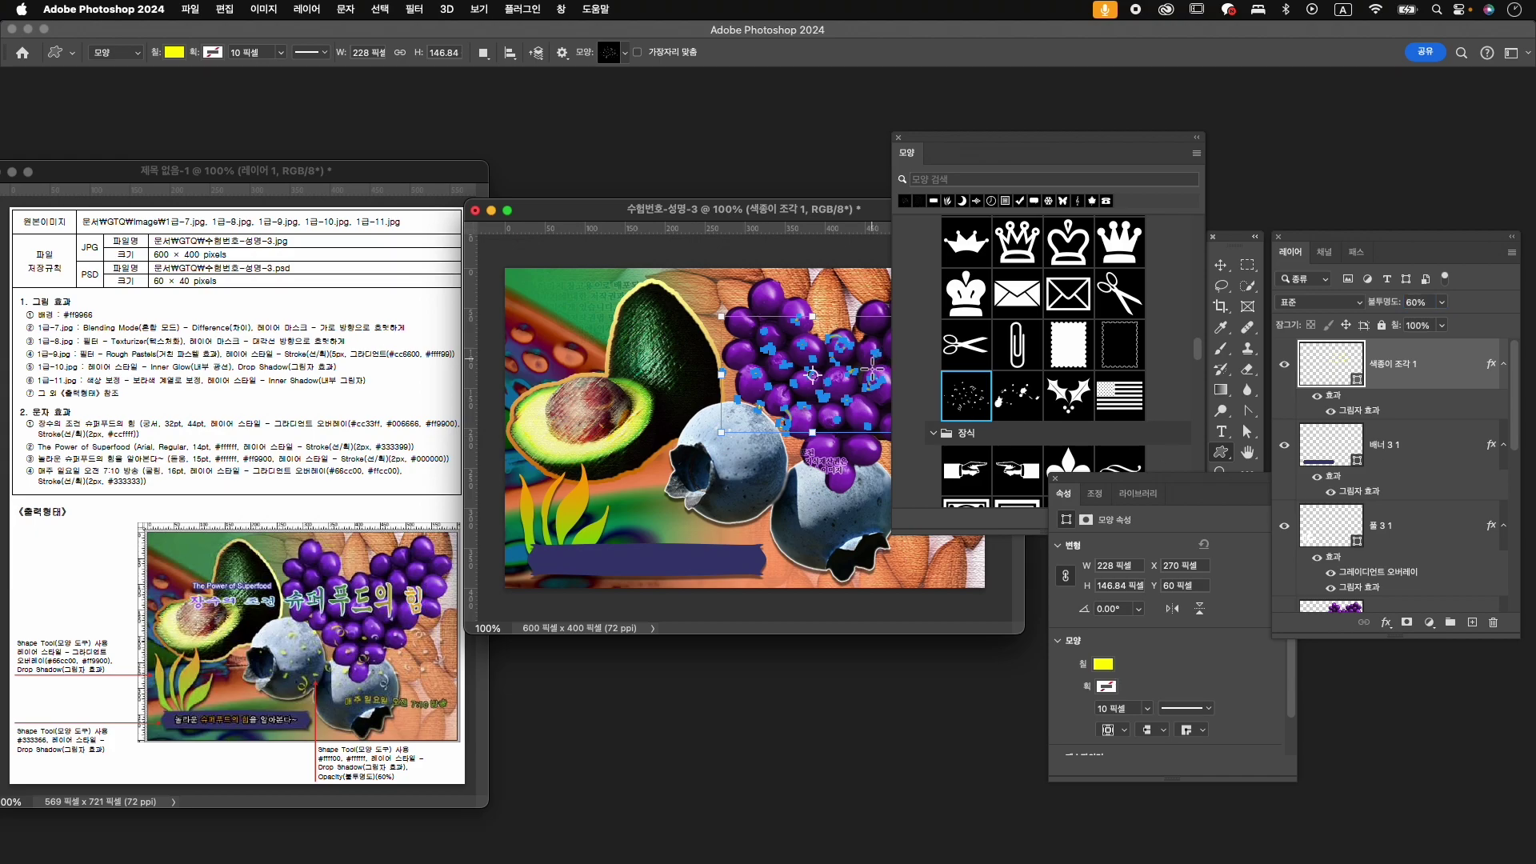
- Close the shape library and move the yellow confetti over the left blueberry, to about X 226, Y 158 px
left_click(900, 144)
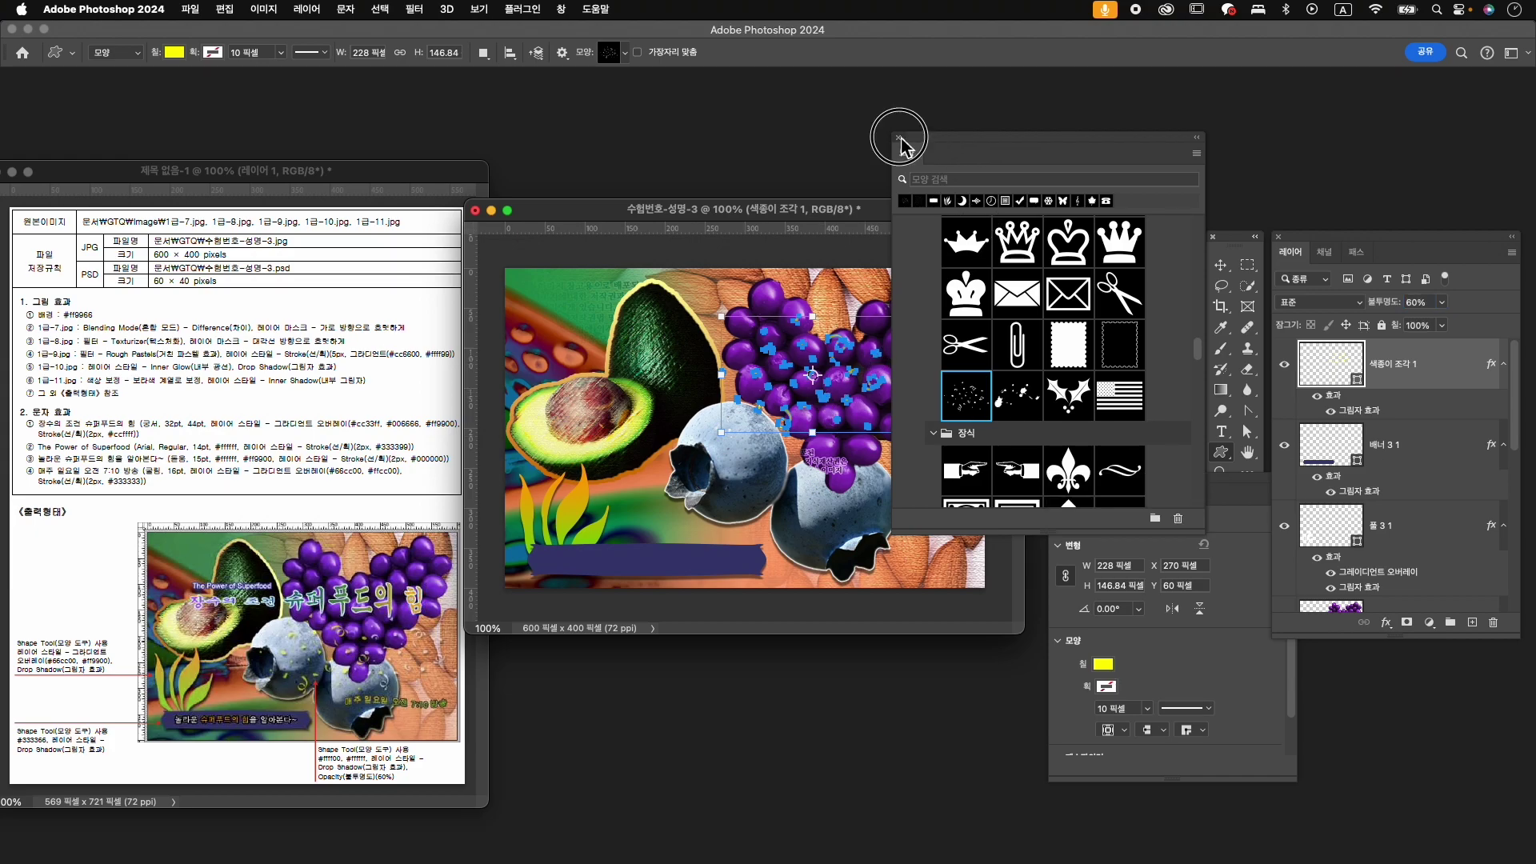
key("super+t")
left_click_drag(844, 352, 830, 437)
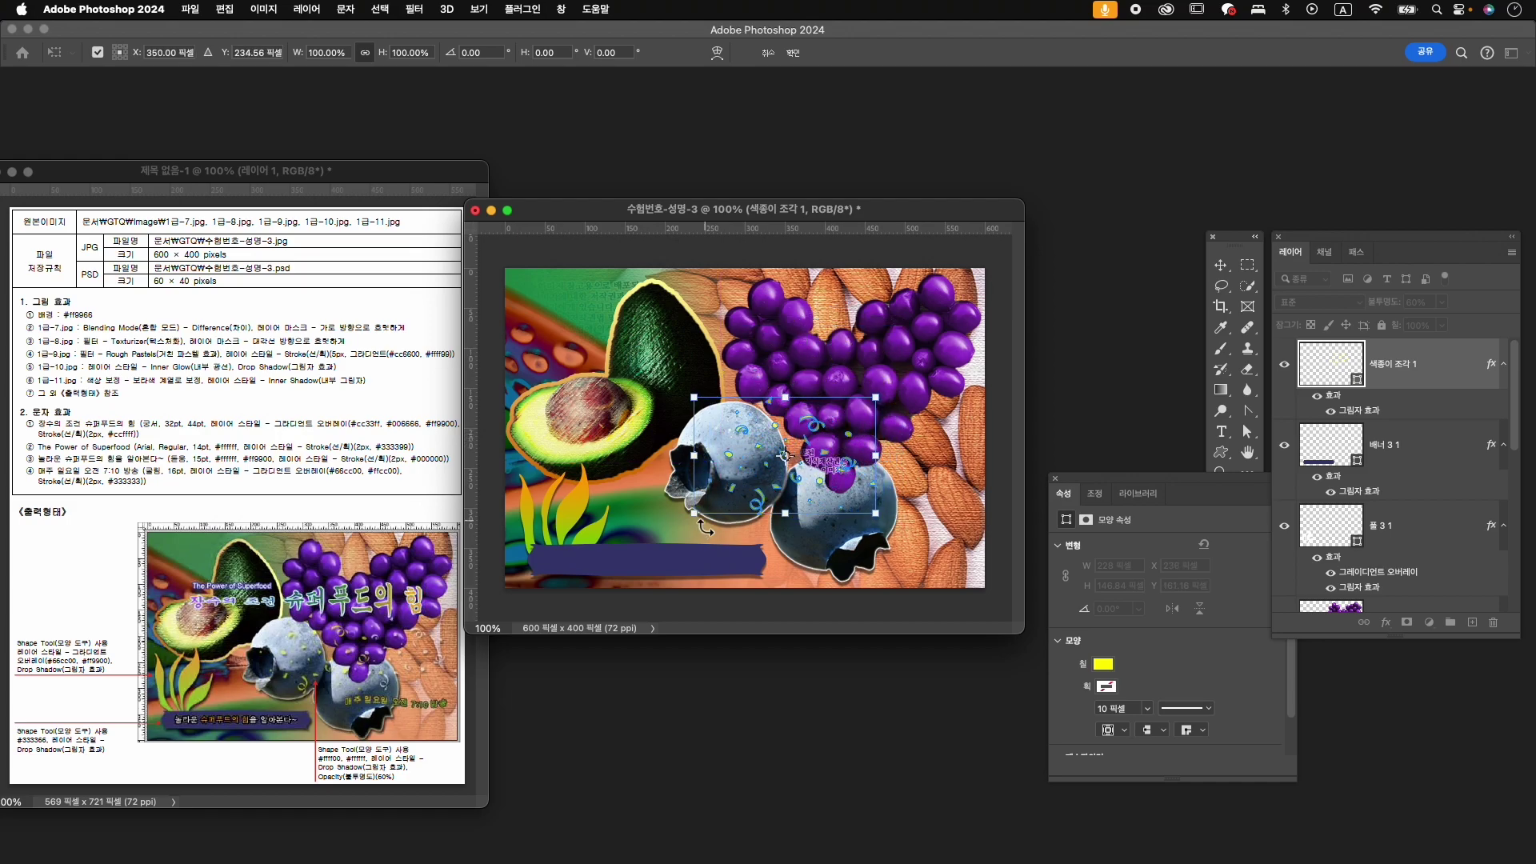
key("Left")
key("Left")
key("Left")
key("Left")
key("Left")
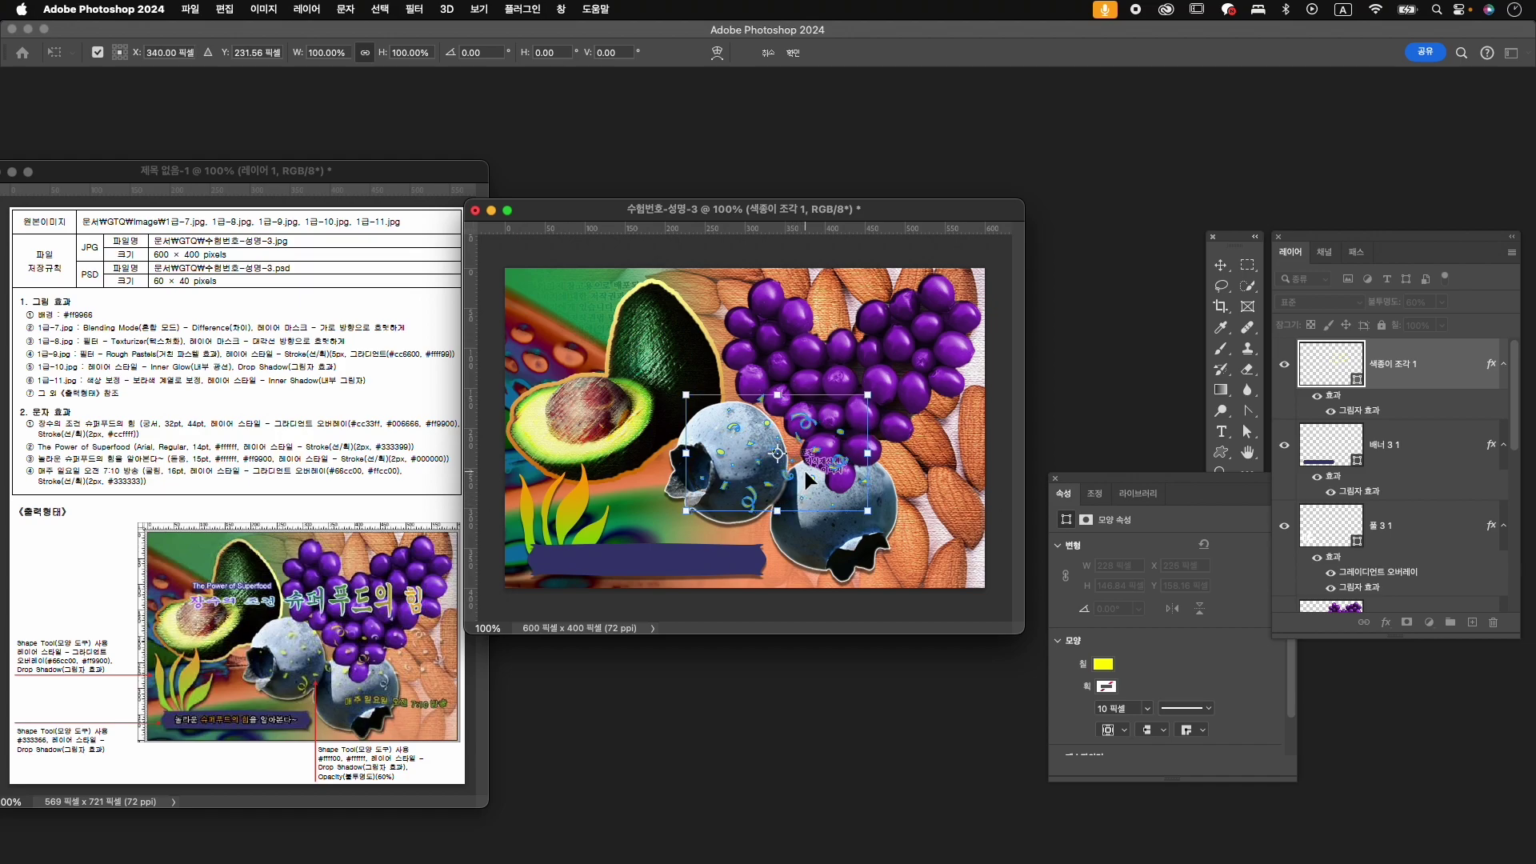
key("Return")
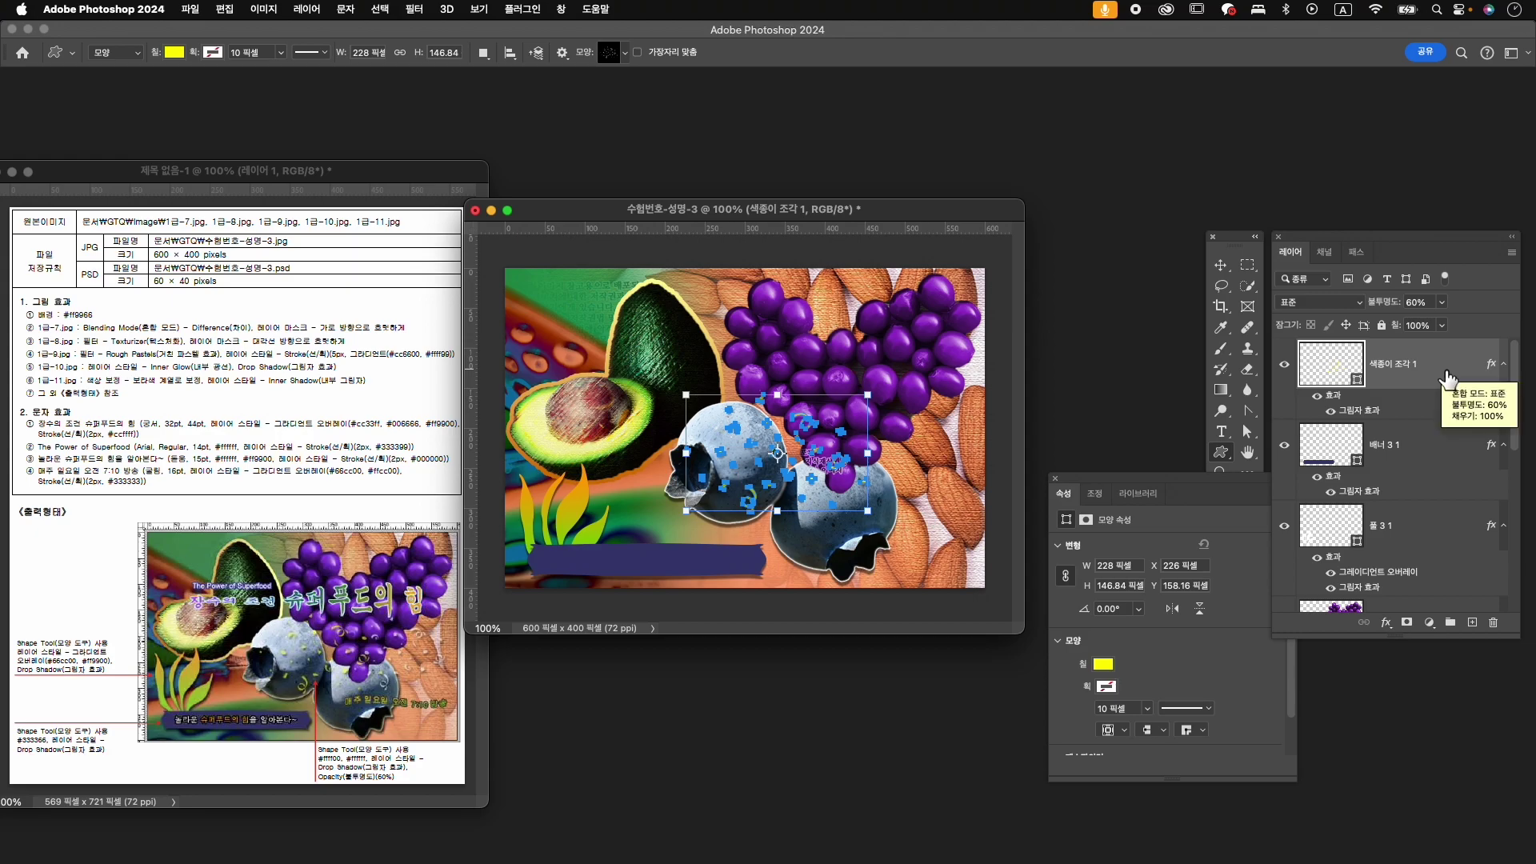
- Duplicate the confetti layer, scale the copy to 94% and place it over the right blueberry, centred at about X 492, Y 240 px
key("super+j")
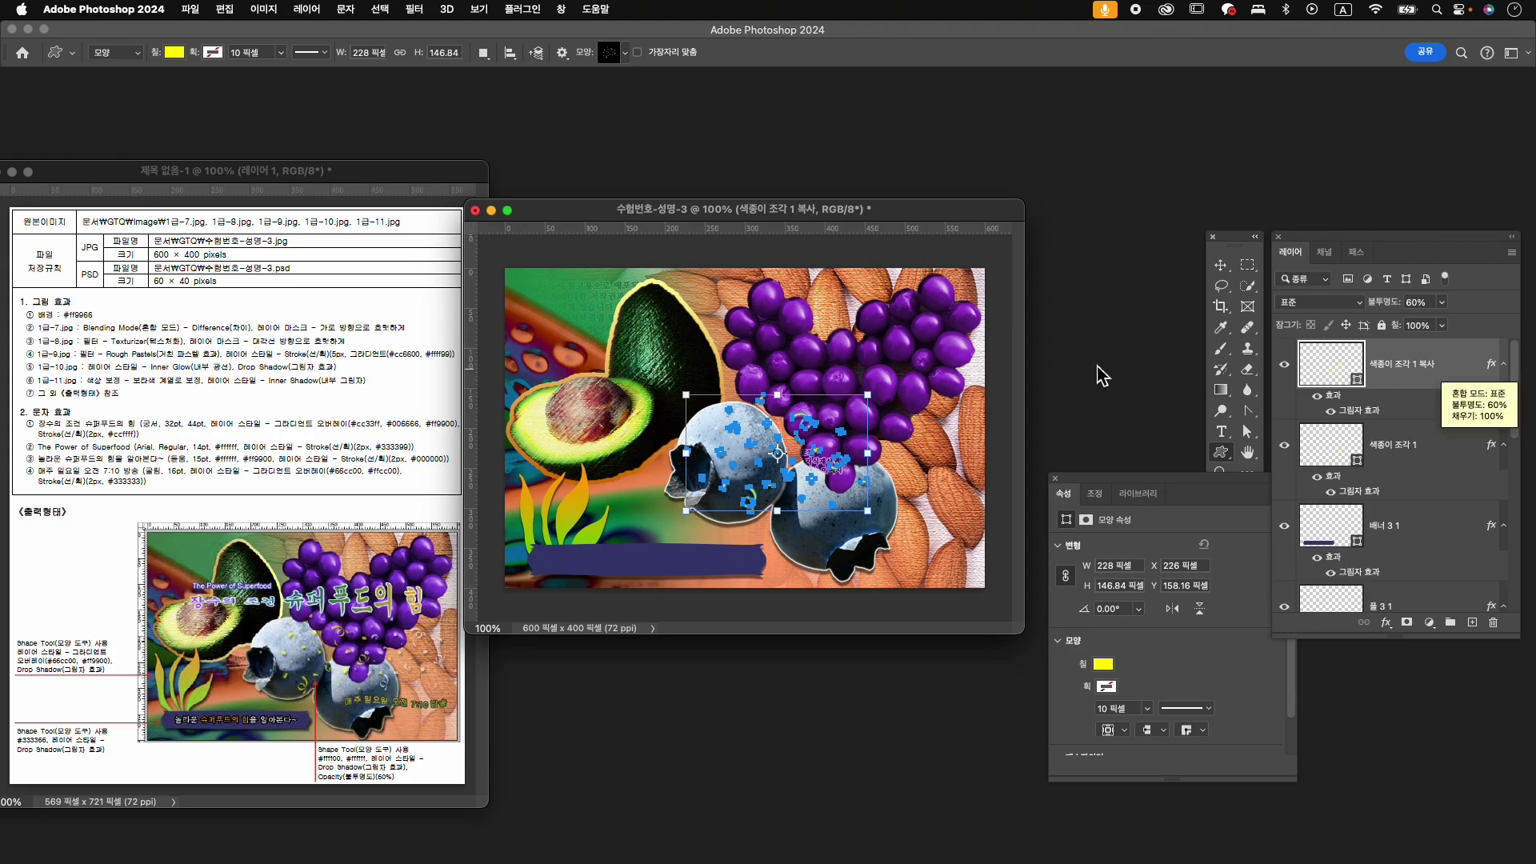
key("ctrl+t")
left_click_drag(824, 432, 938, 463)
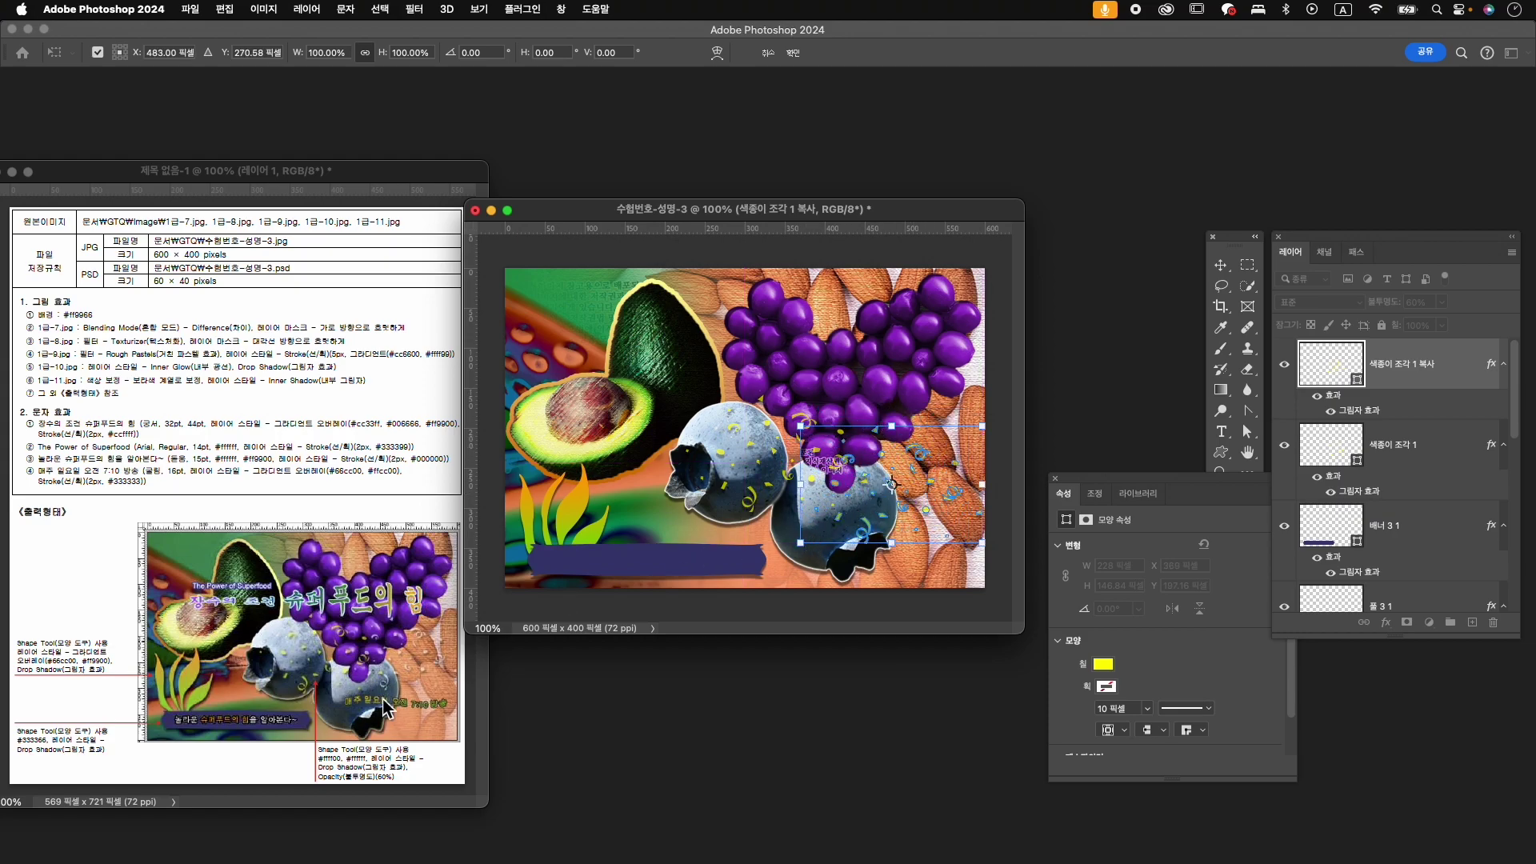
left_click_drag(802, 544, 811, 536)
mouse_move(925, 493)
left_mouse_down()
mouse_move(932, 473)
mouse_move(918, 476)
left_mouse_up()
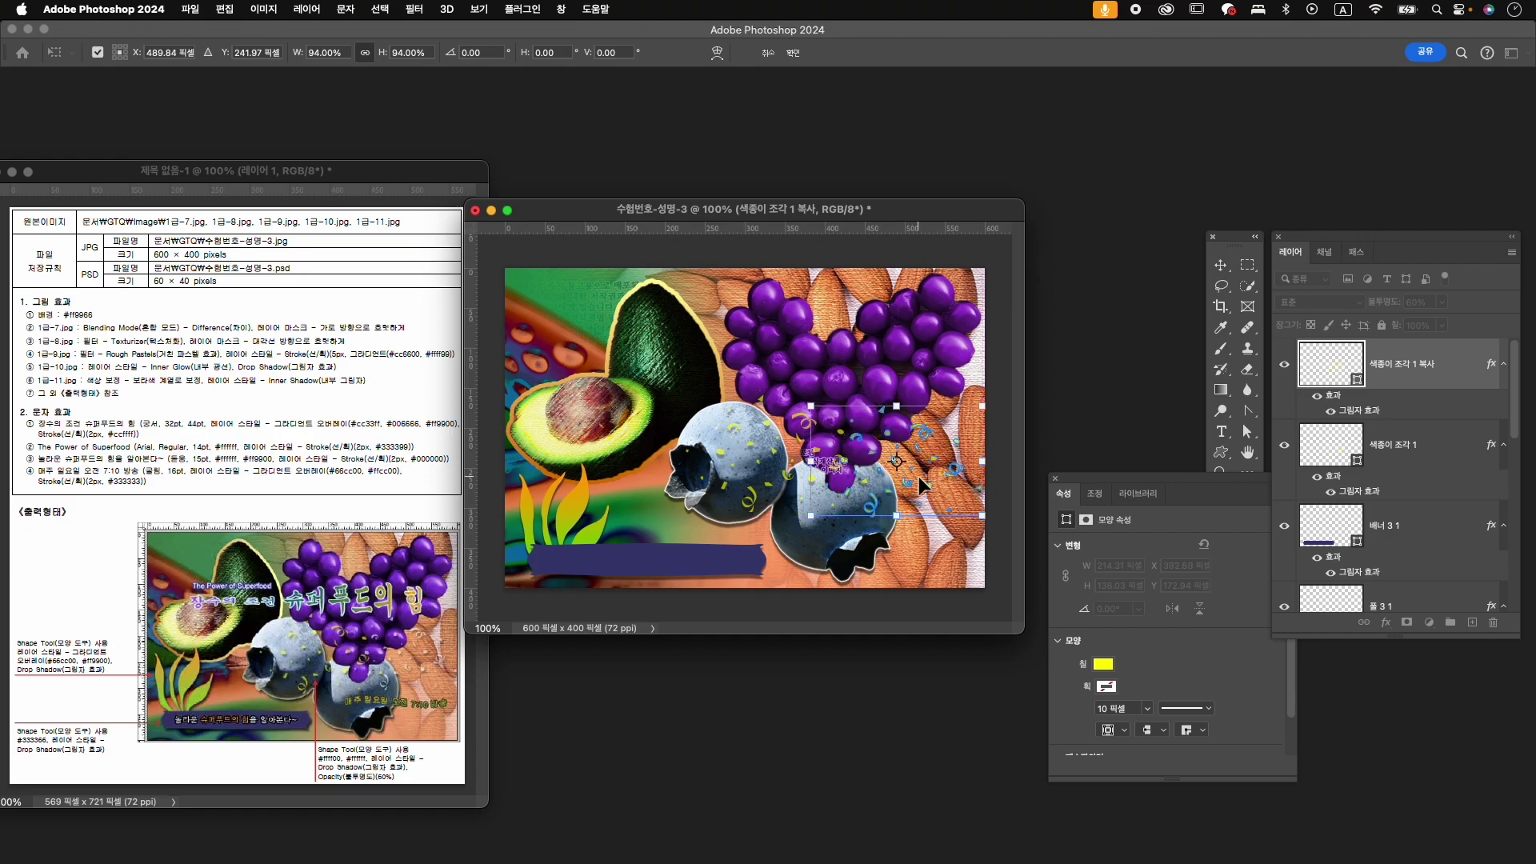
key("Up")
key("Up")
key("Right")
key("Right")
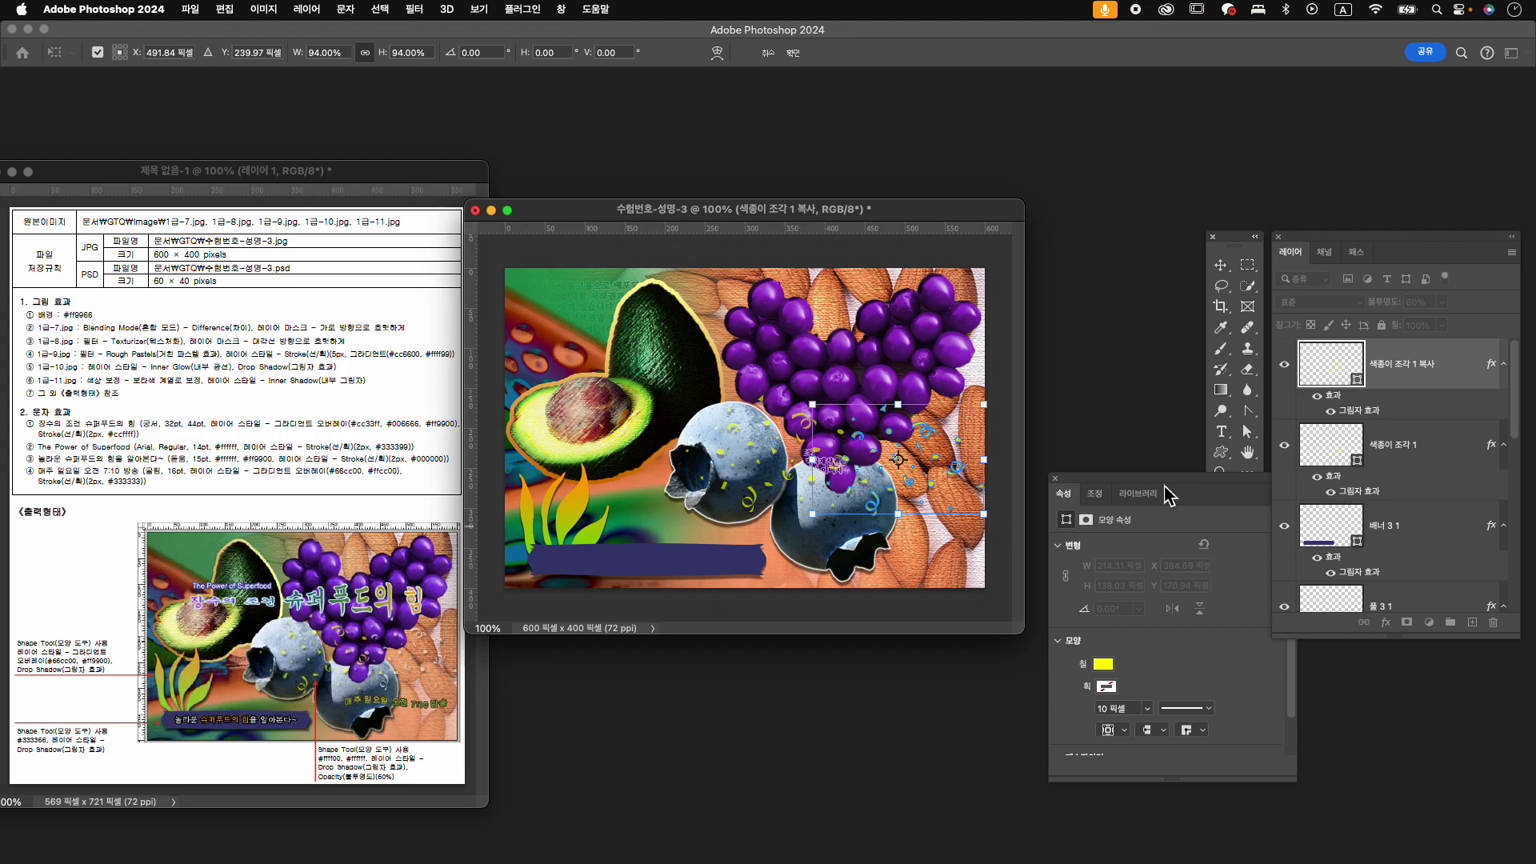
key("Return")
- Fill the duplicated confetti with white (#ffffff)
left_click(1103, 664)
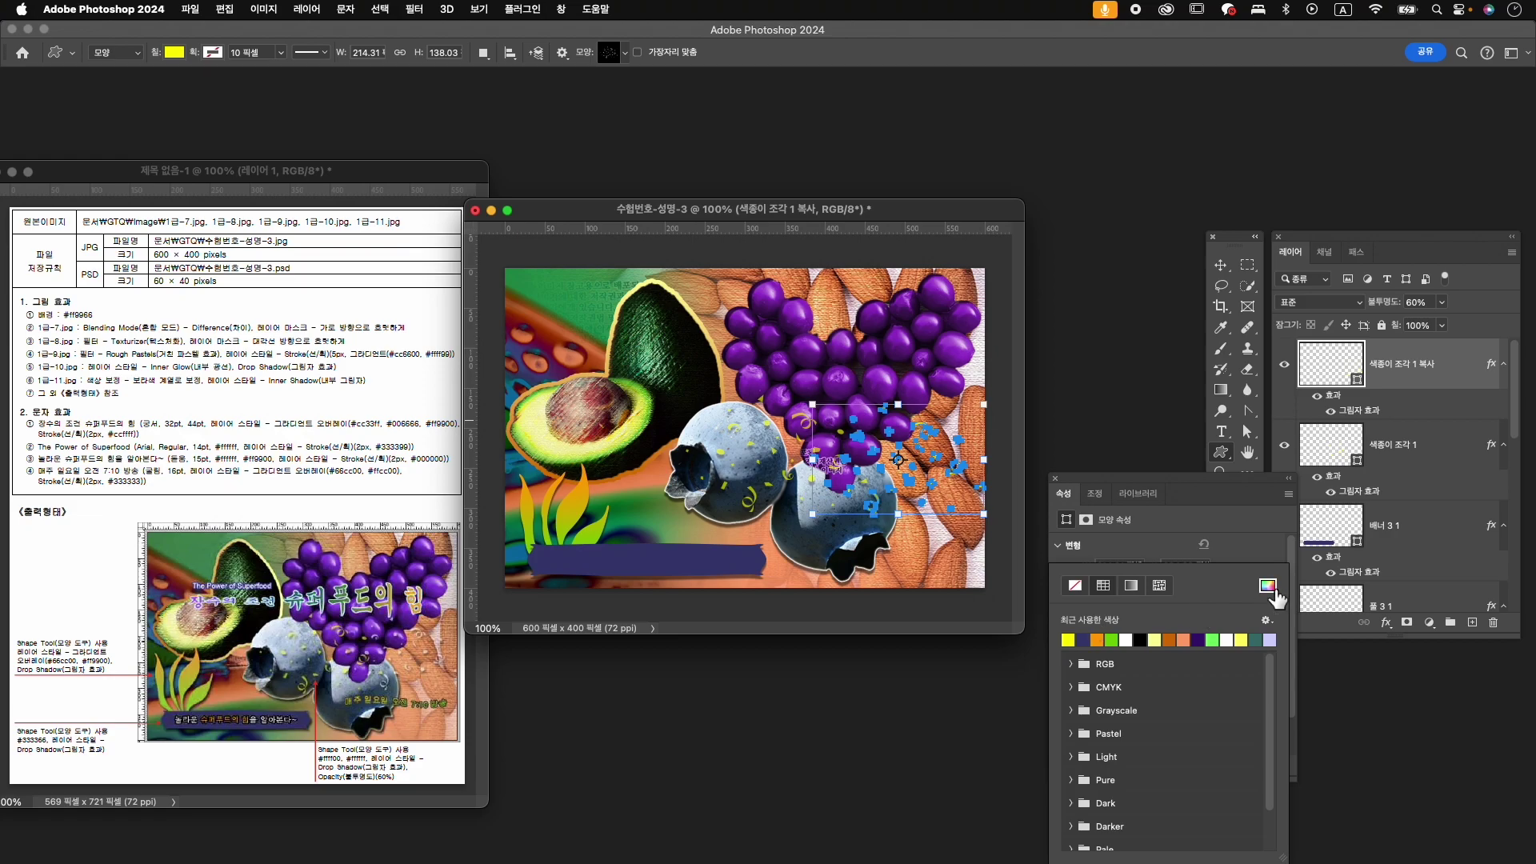
left_click(1268, 585)
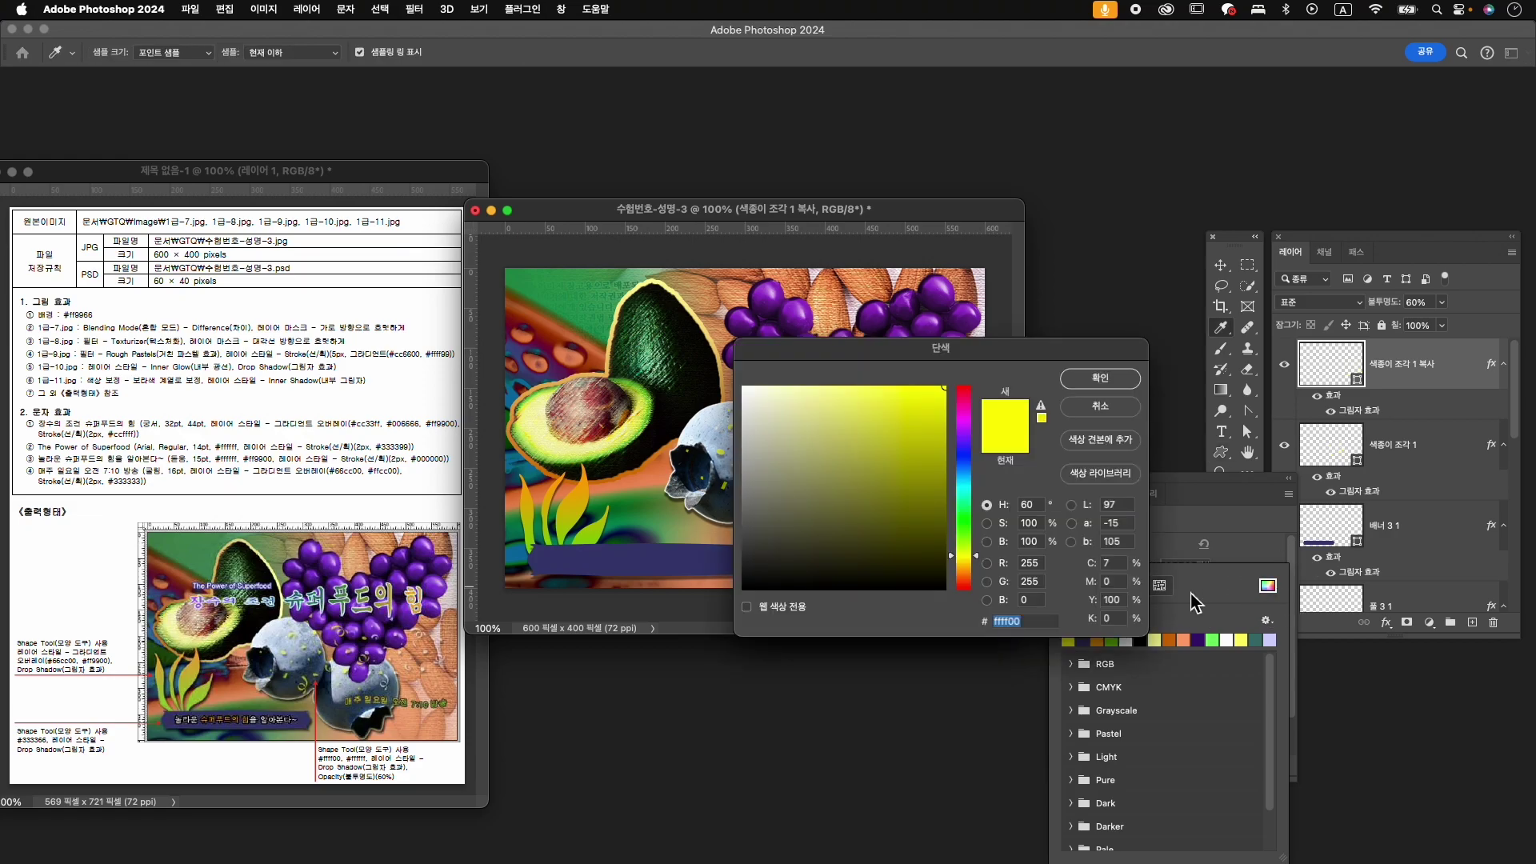
left_click(1101, 378)
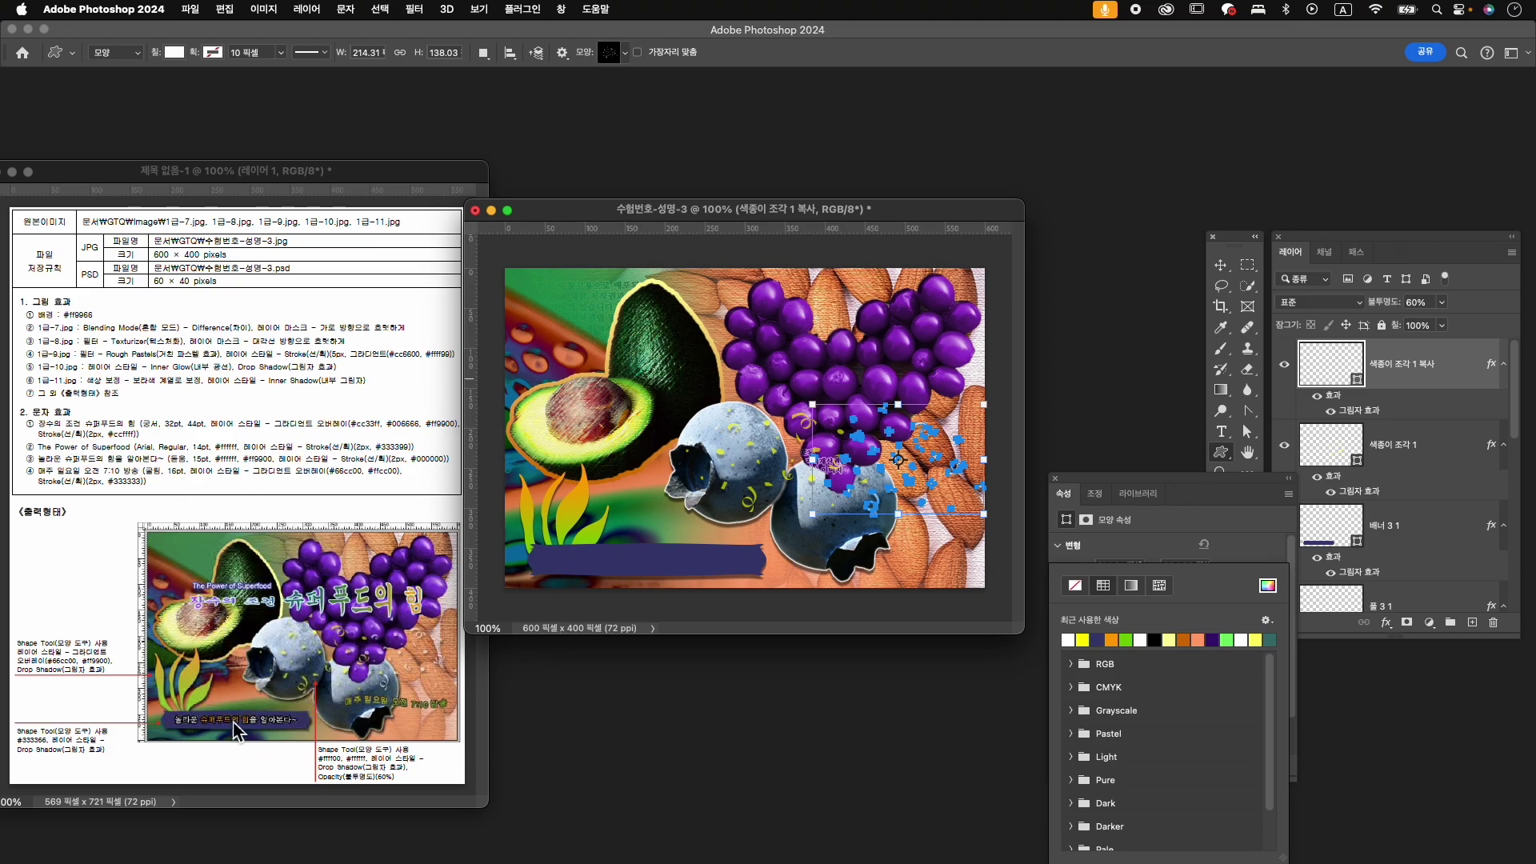
- Reduce the dark blue banner's height to about 33 px and shift it slightly down, to about Y 355 px
left_click(1424, 536)
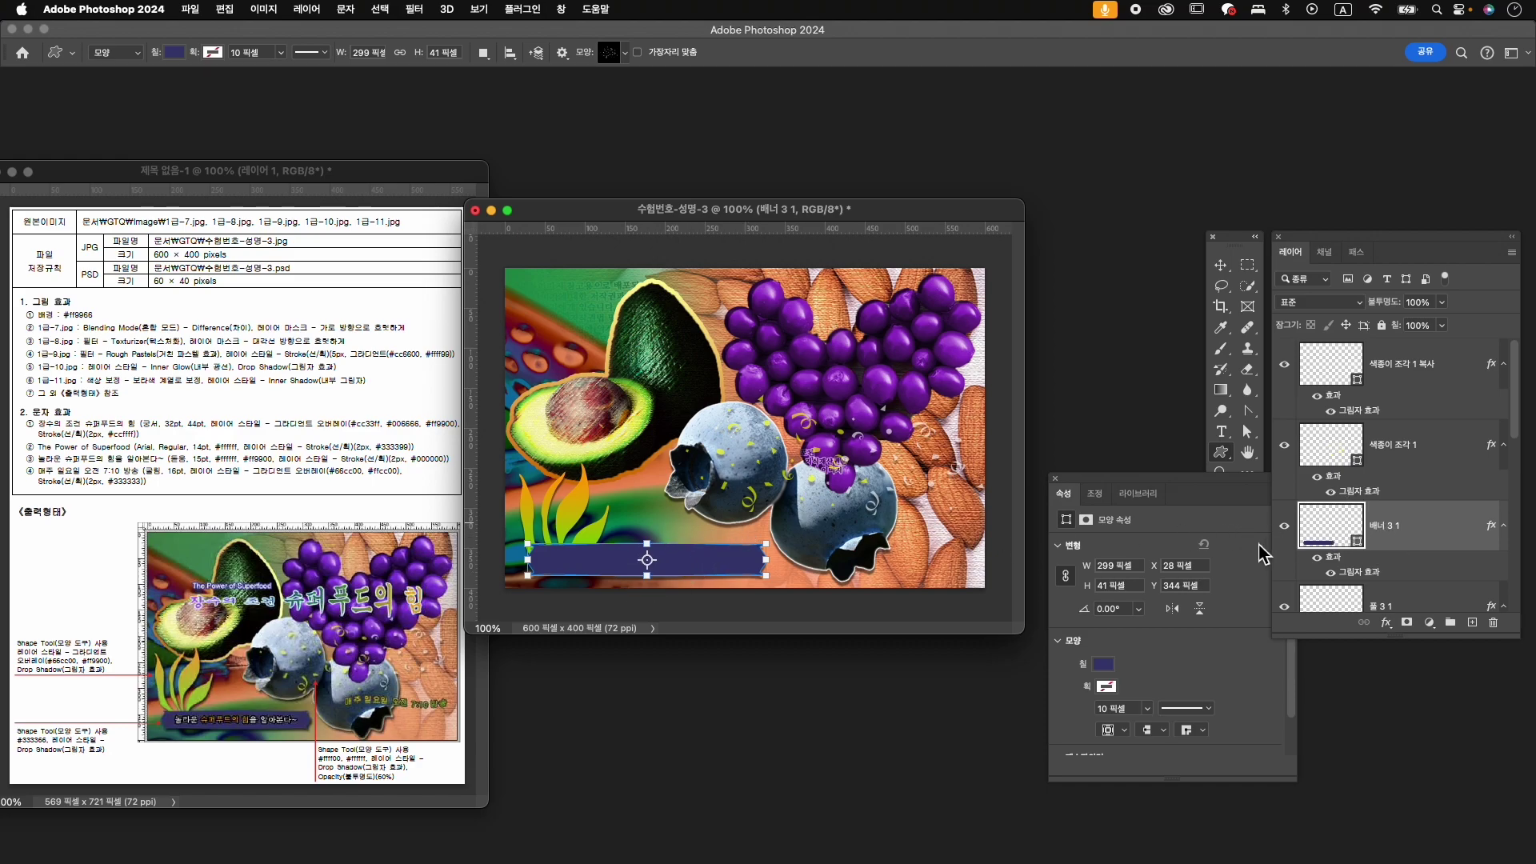
key("super+t")
left_click_drag(648, 543, 651, 550)
key("Down")
key("Down")
key("Down")
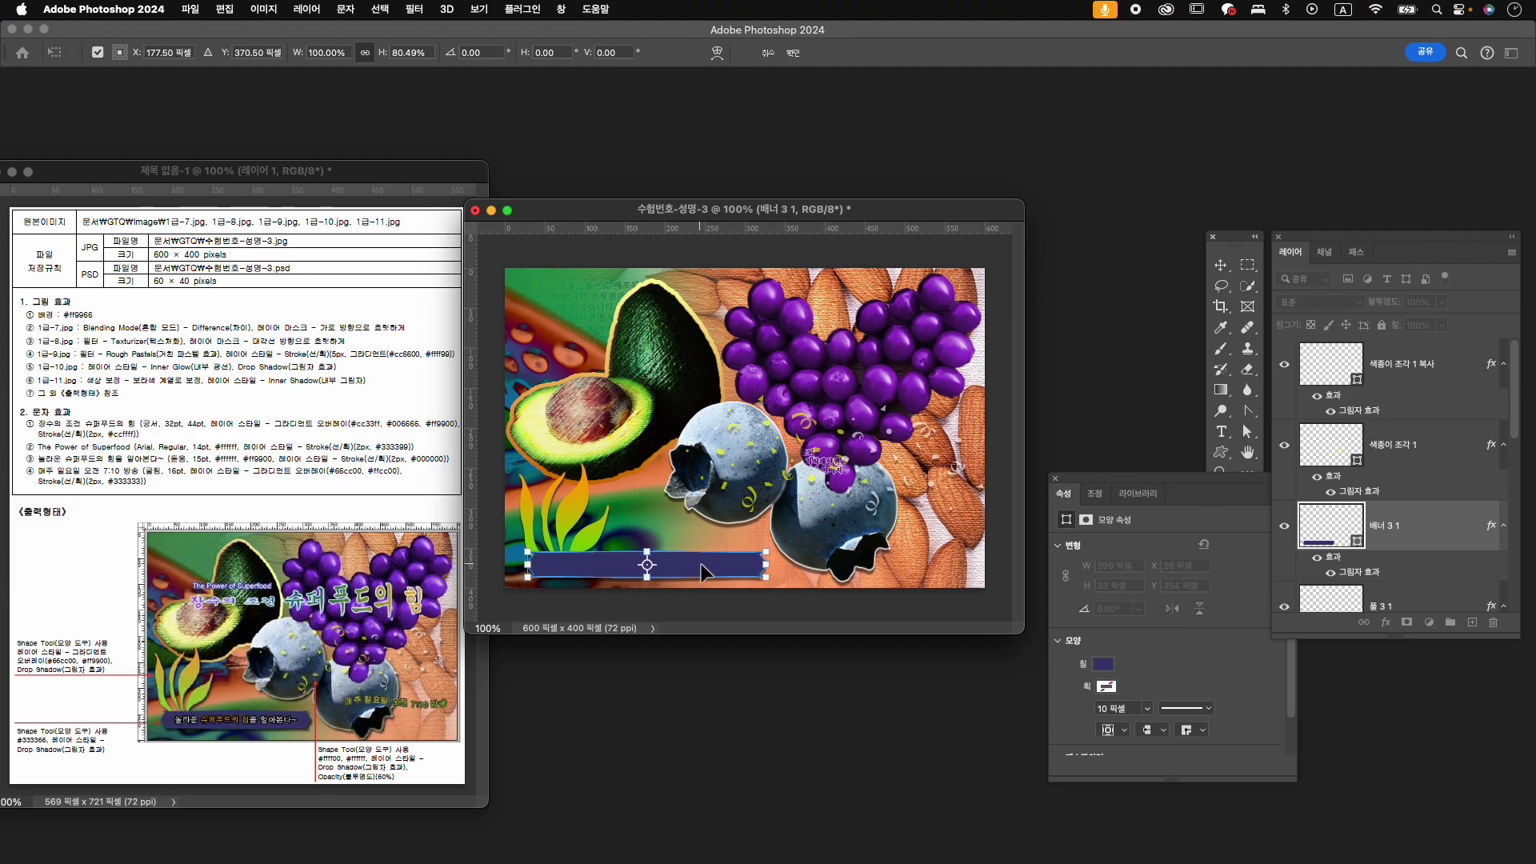
key("Return")
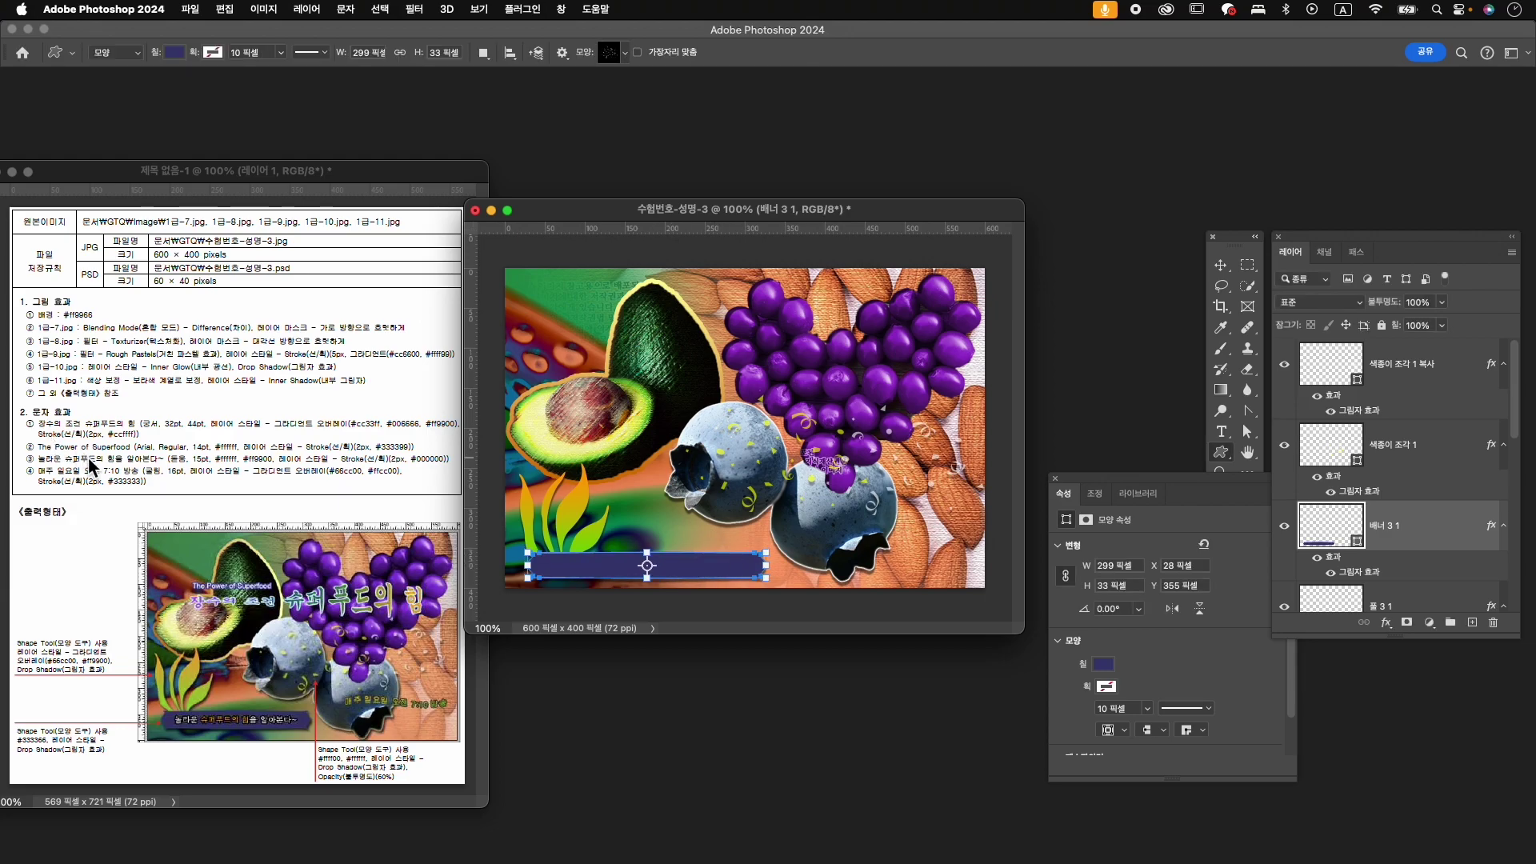
- Activate the Type tool and close the shape properties in preparation for adding the text
key("t")
left_click(1057, 480)
left_click_drag(1223, 434, 1278, 440)
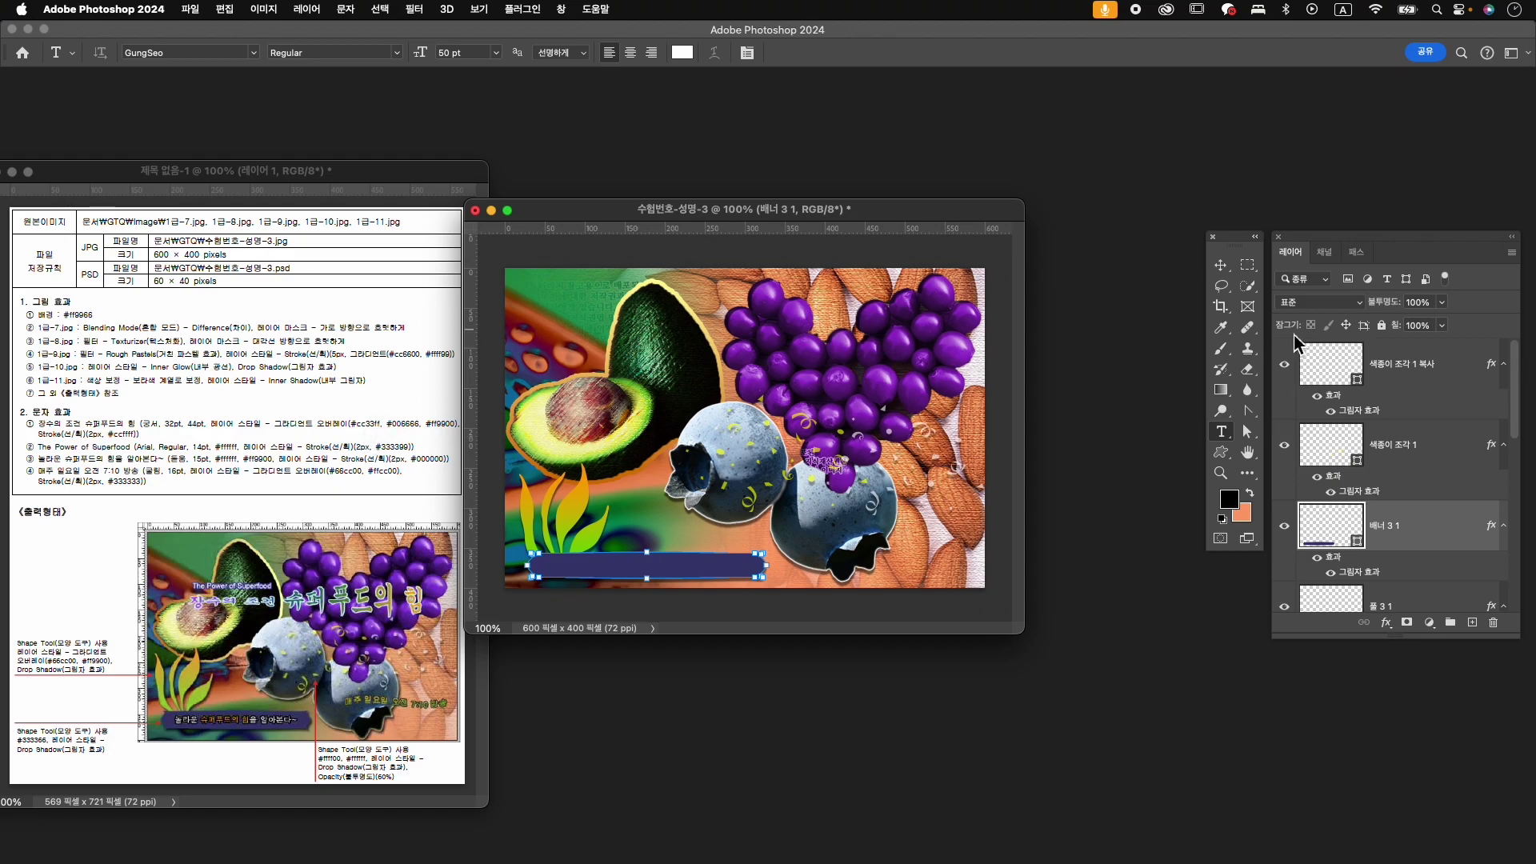
- Add the title text "장수의 조건 슈퍼푸드의 힘" on a new text layer above the topmost confetti layer
left_click(1444, 362)
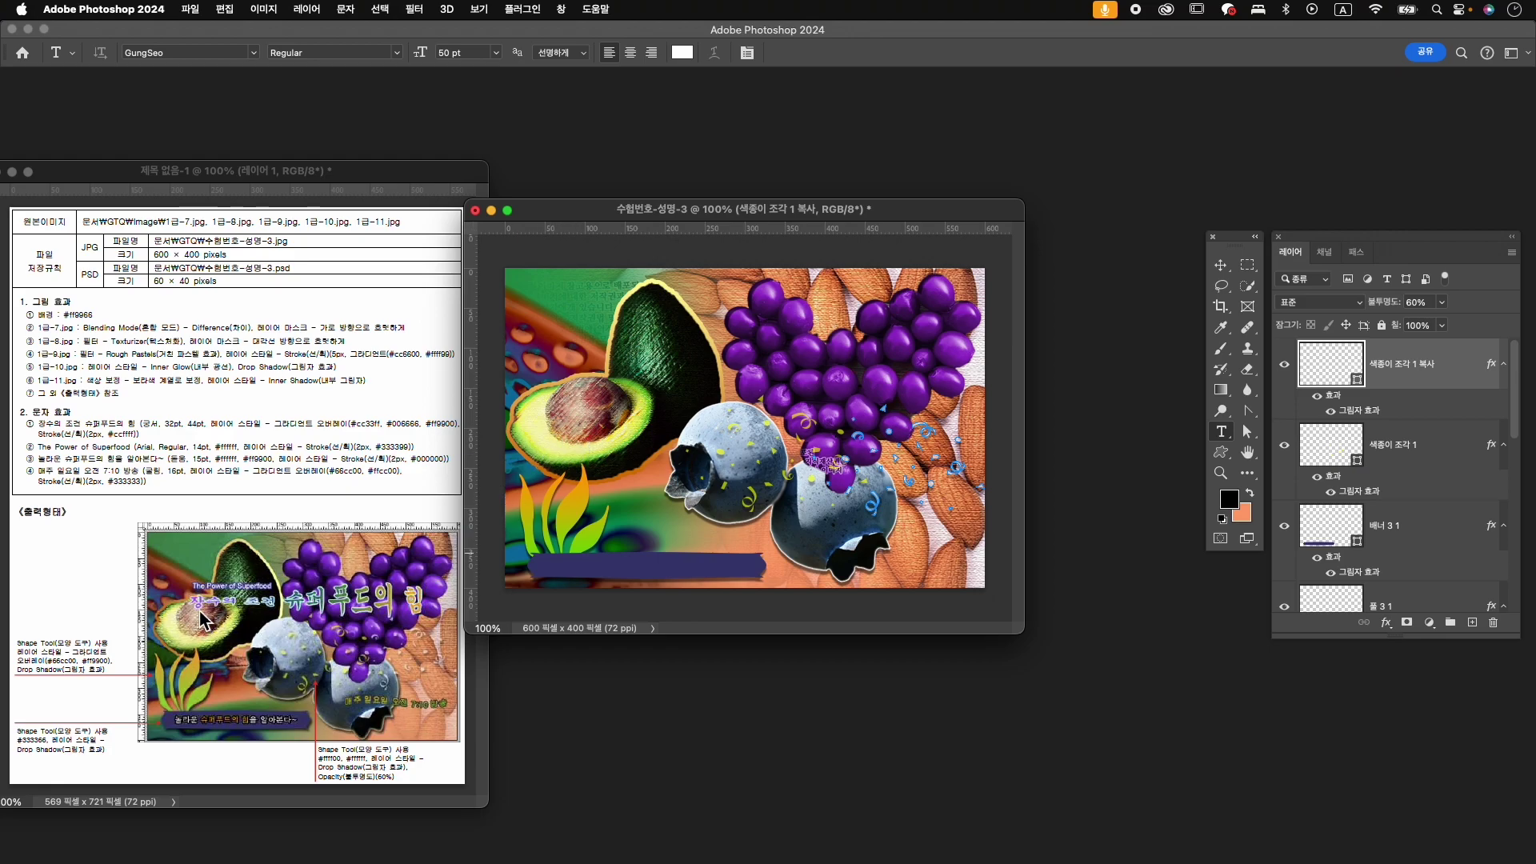
left_click(579, 369)
type("장수의 조건 슈퍼푸으")
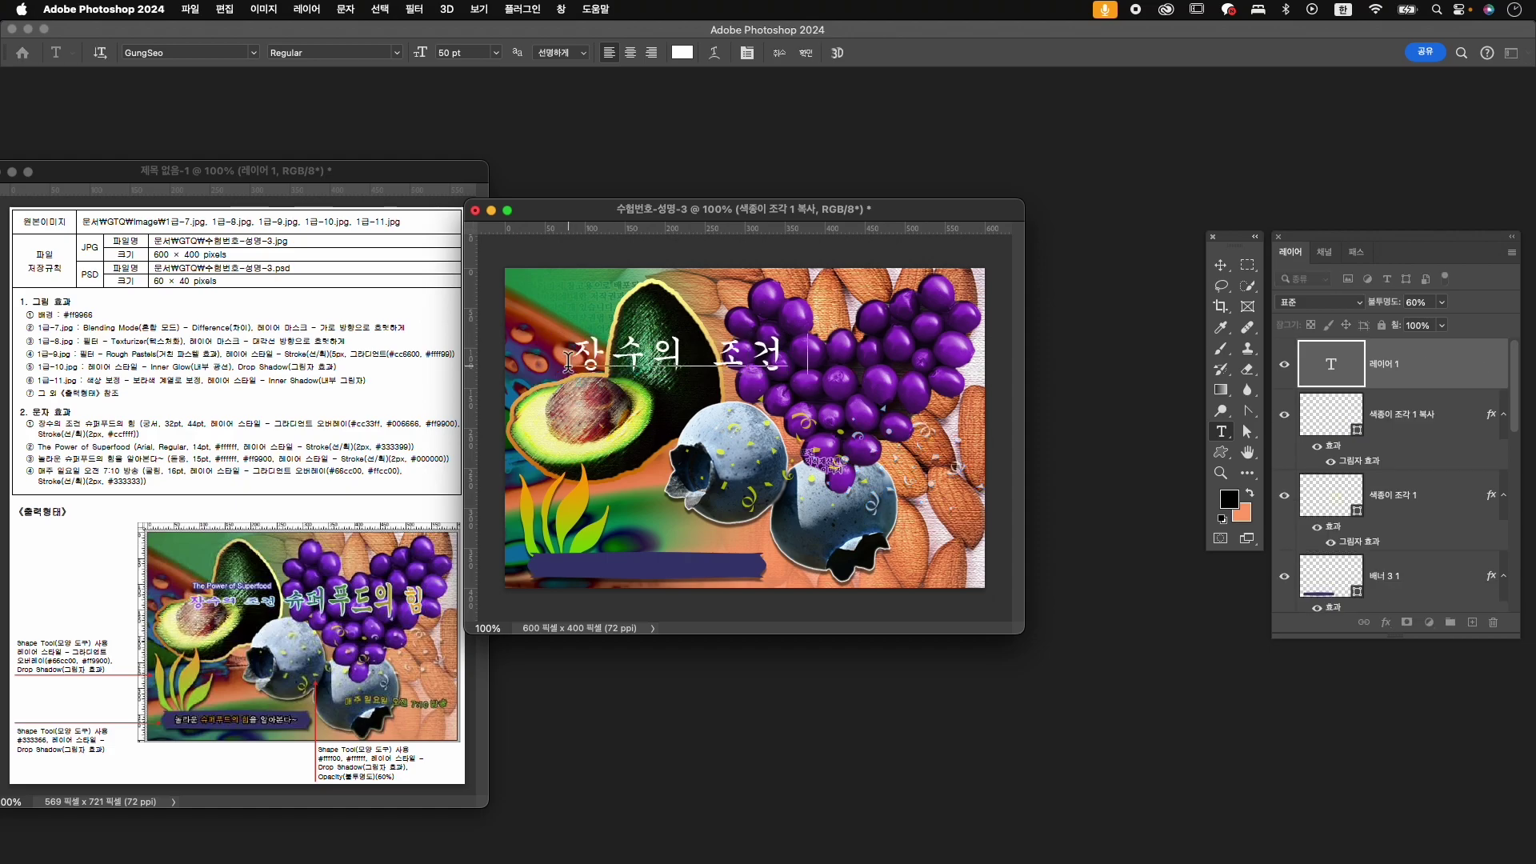
key("BackSpace")
key("BackSpace")
type("푸ㅡ")
key("BackSpace")
type("드")
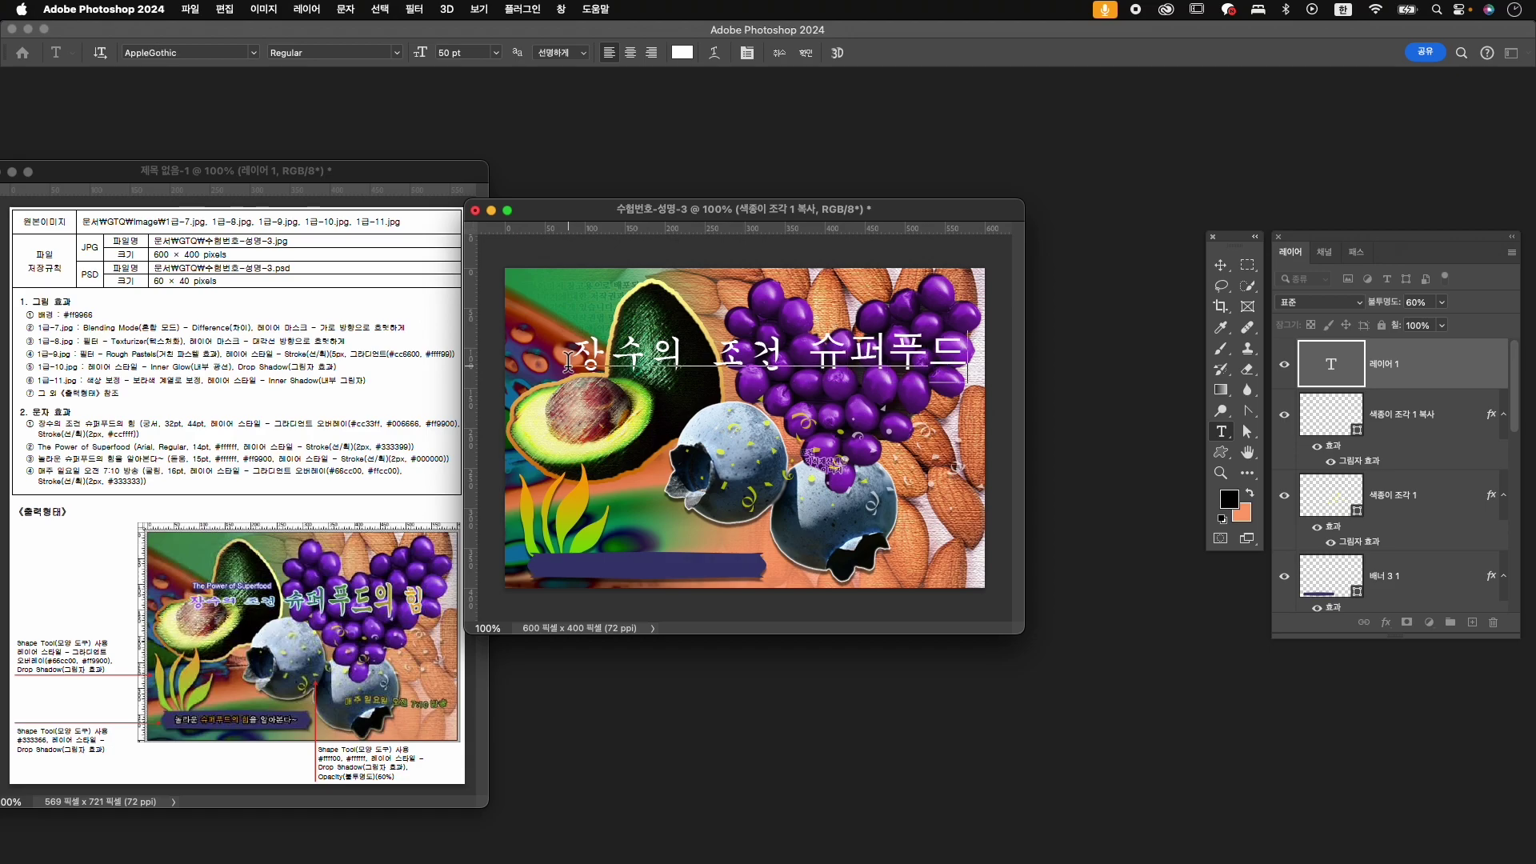
- Format the whole title text in the GungSeo font at 32 pt
key("super+a")
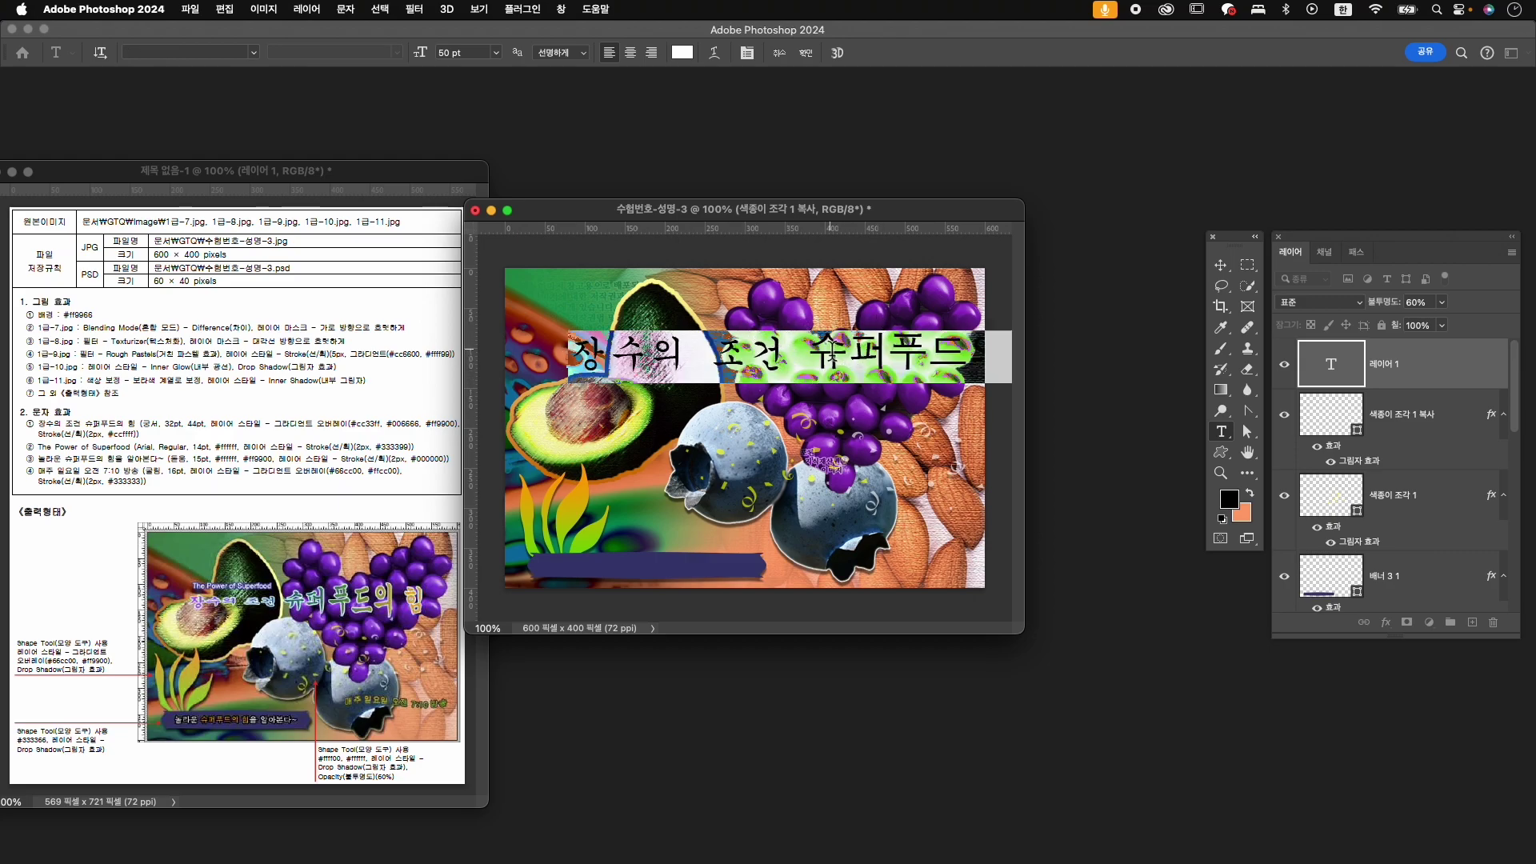
key("super+t")
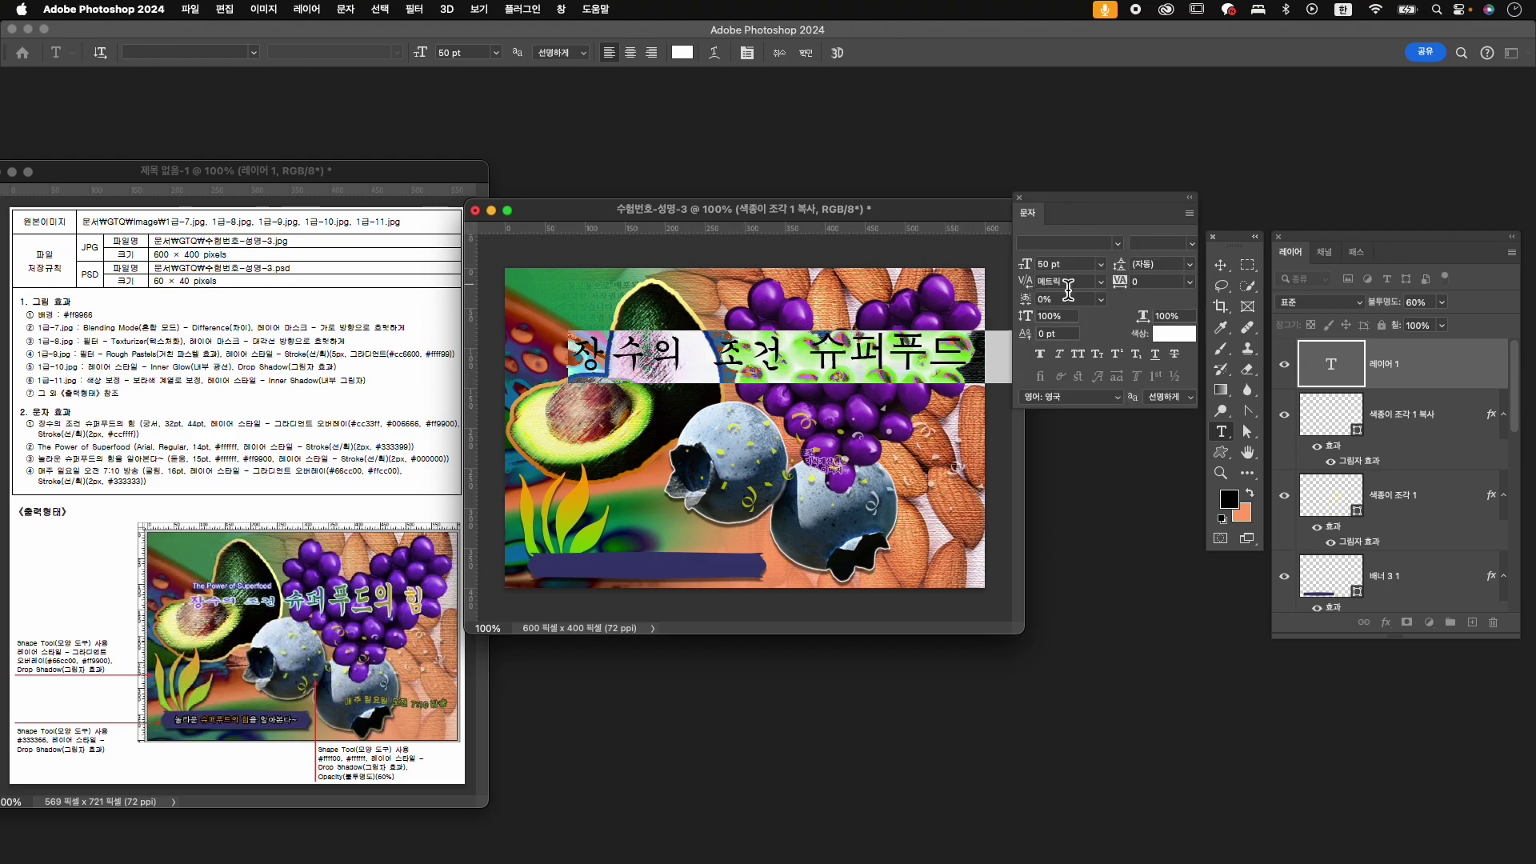
left_click(1054, 264)
key("Caps_Lock")
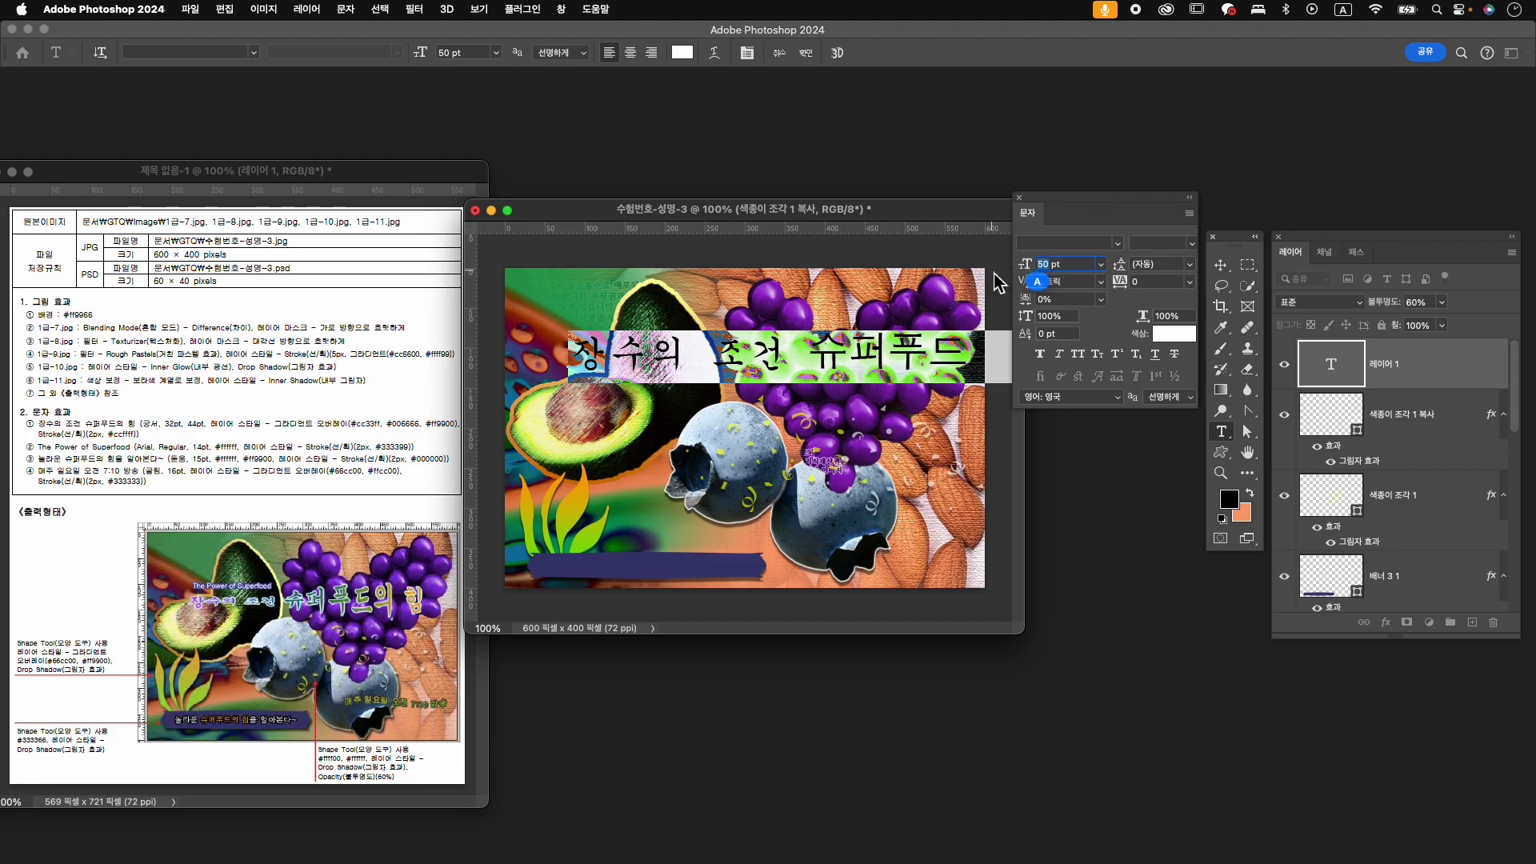
left_click(1117, 243)
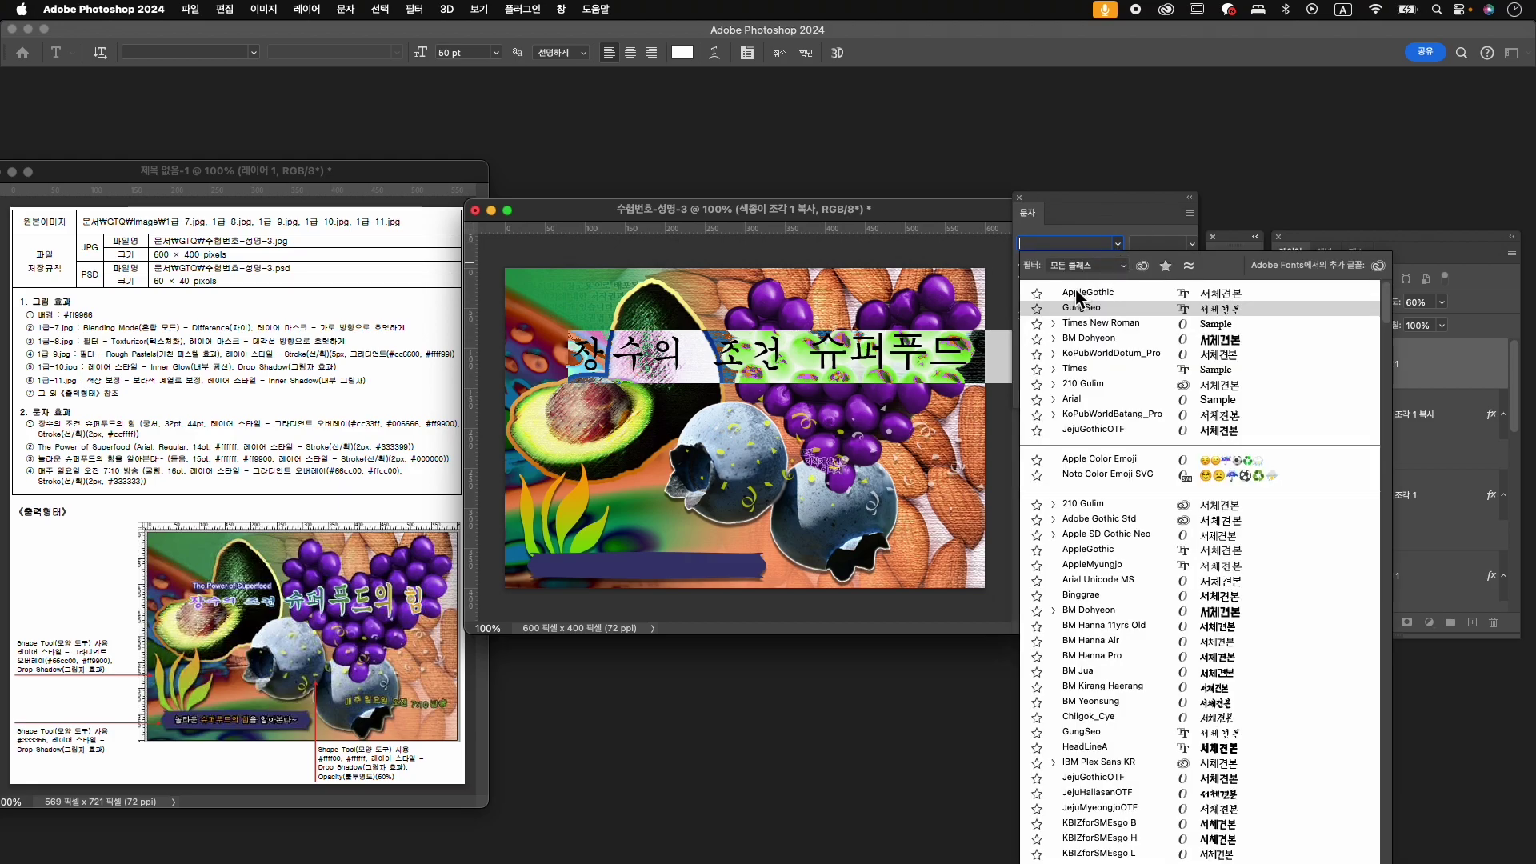
left_click(1087, 304)
left_click(1056, 266)
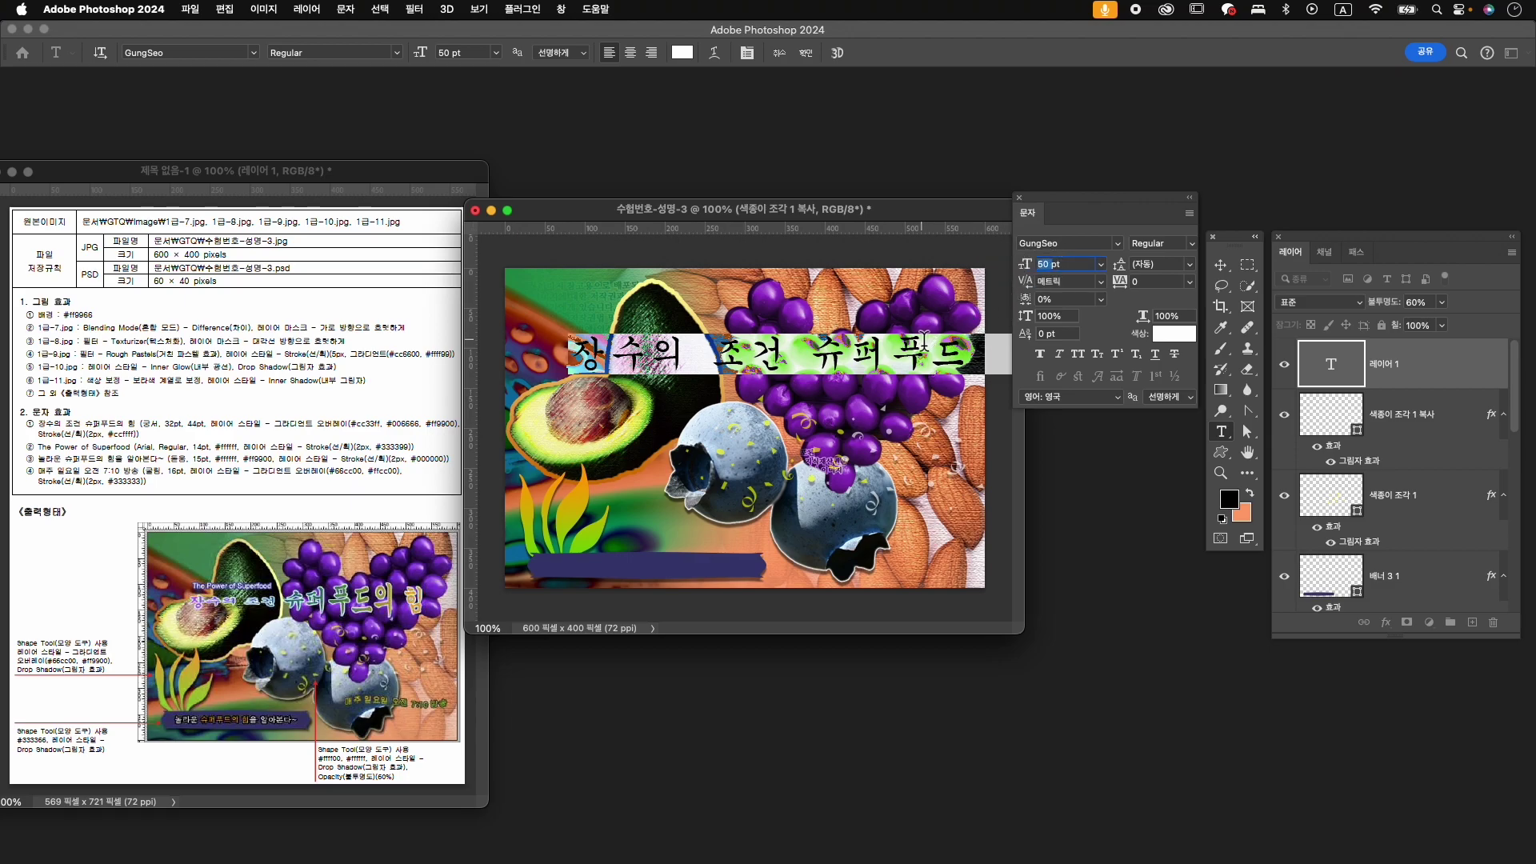
type("32")
key("Return")
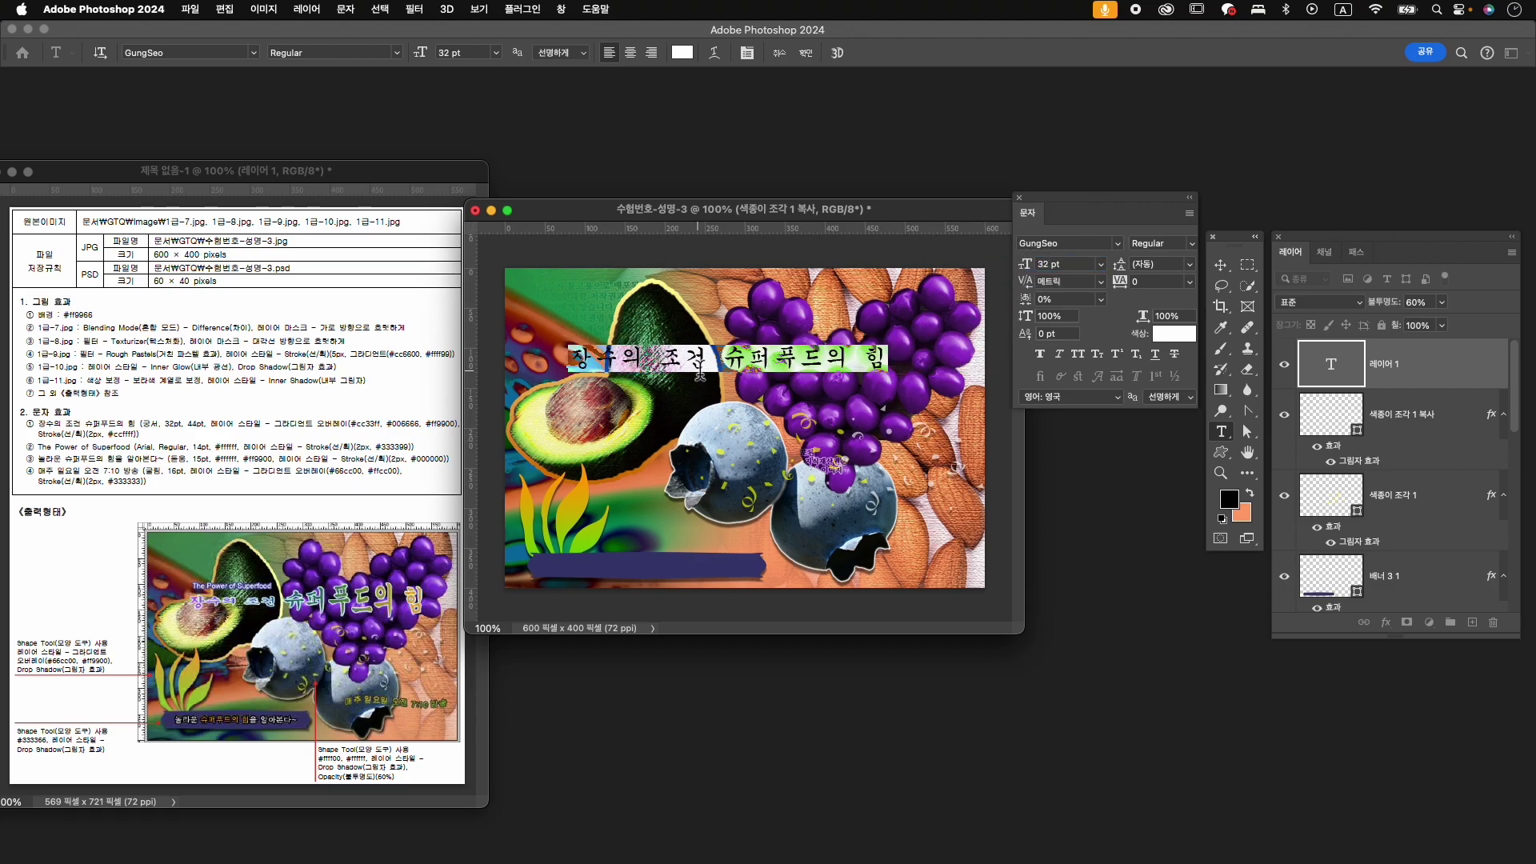
- Enlarge only the words "슈퍼푸드의 힘" to 44 pt and commit the title text
left_click(754, 359)
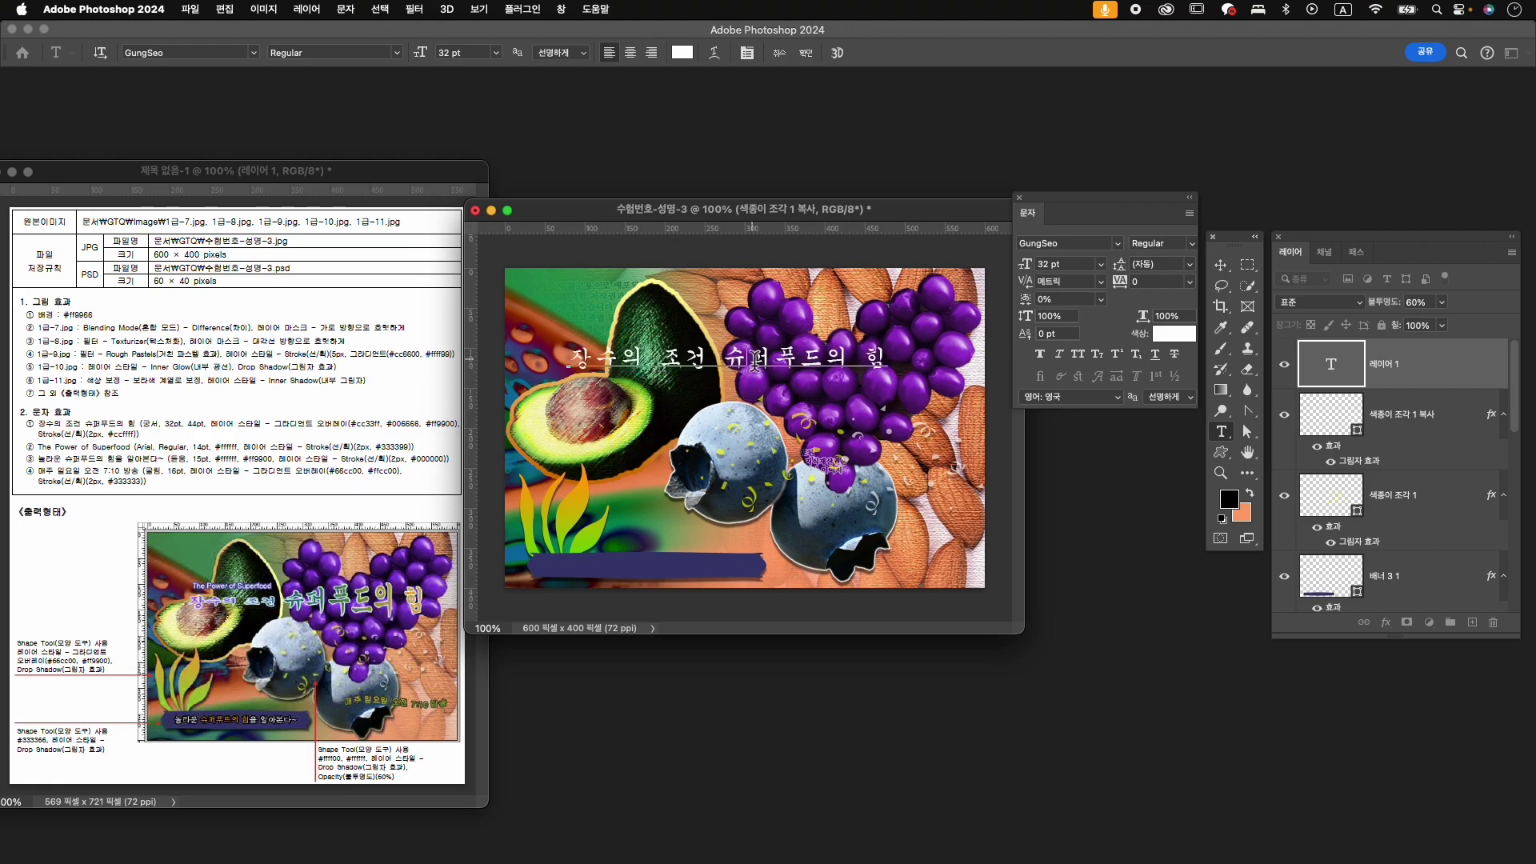
left_click_drag(730, 358, 823, 358)
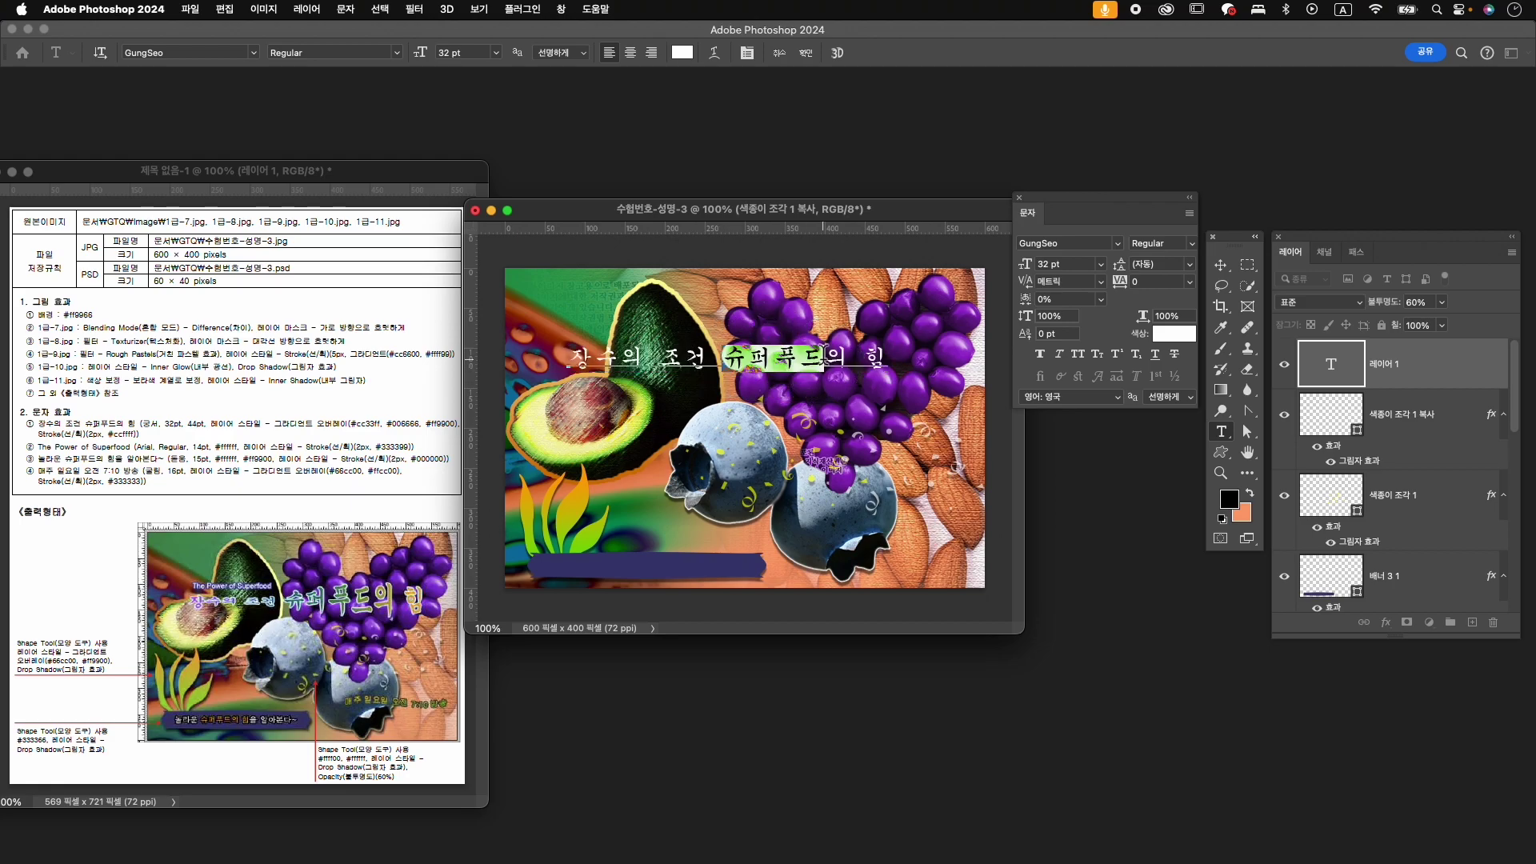
left_click_drag(724, 358, 888, 358)
double_click(1050, 272)
type("44")
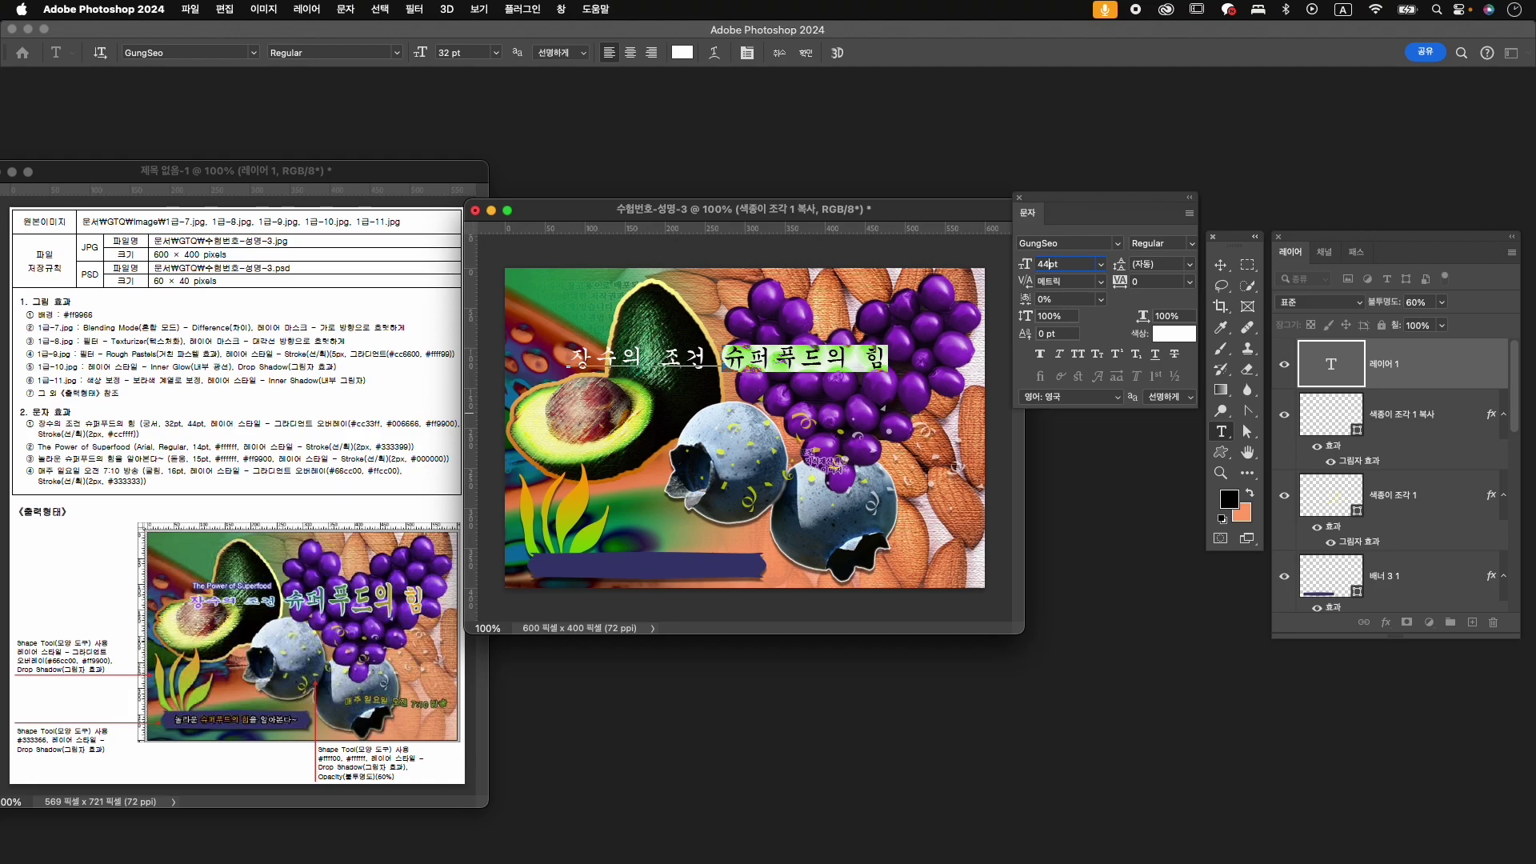
key("Return")
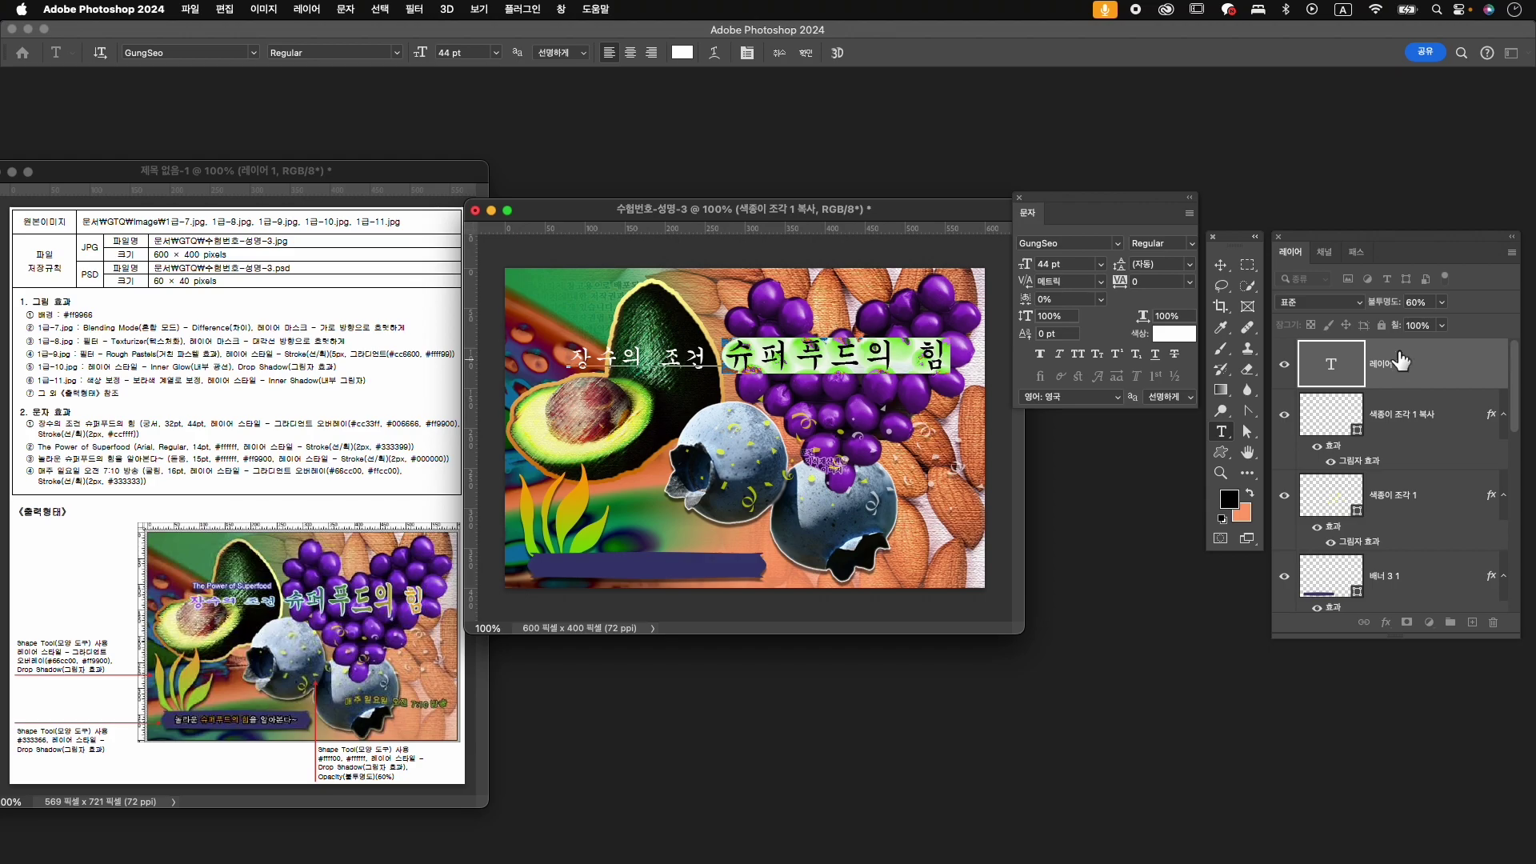
left_click(808, 55)
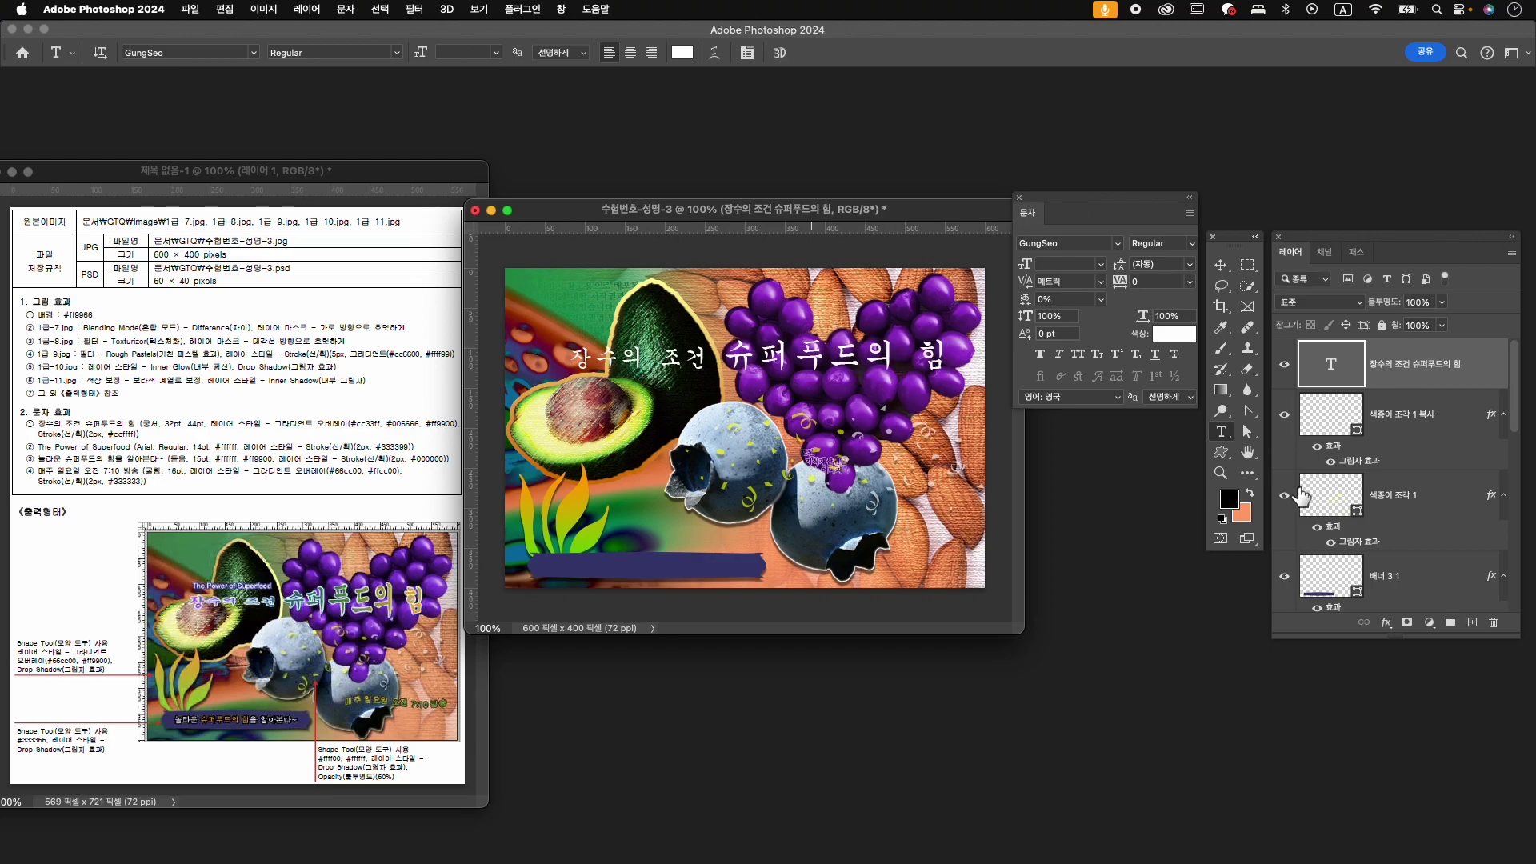
- Give the title layer a Gradient Overlay, add a middle colour stop to its gradient and set the first stop to #cc33ff
left_click(1387, 623)
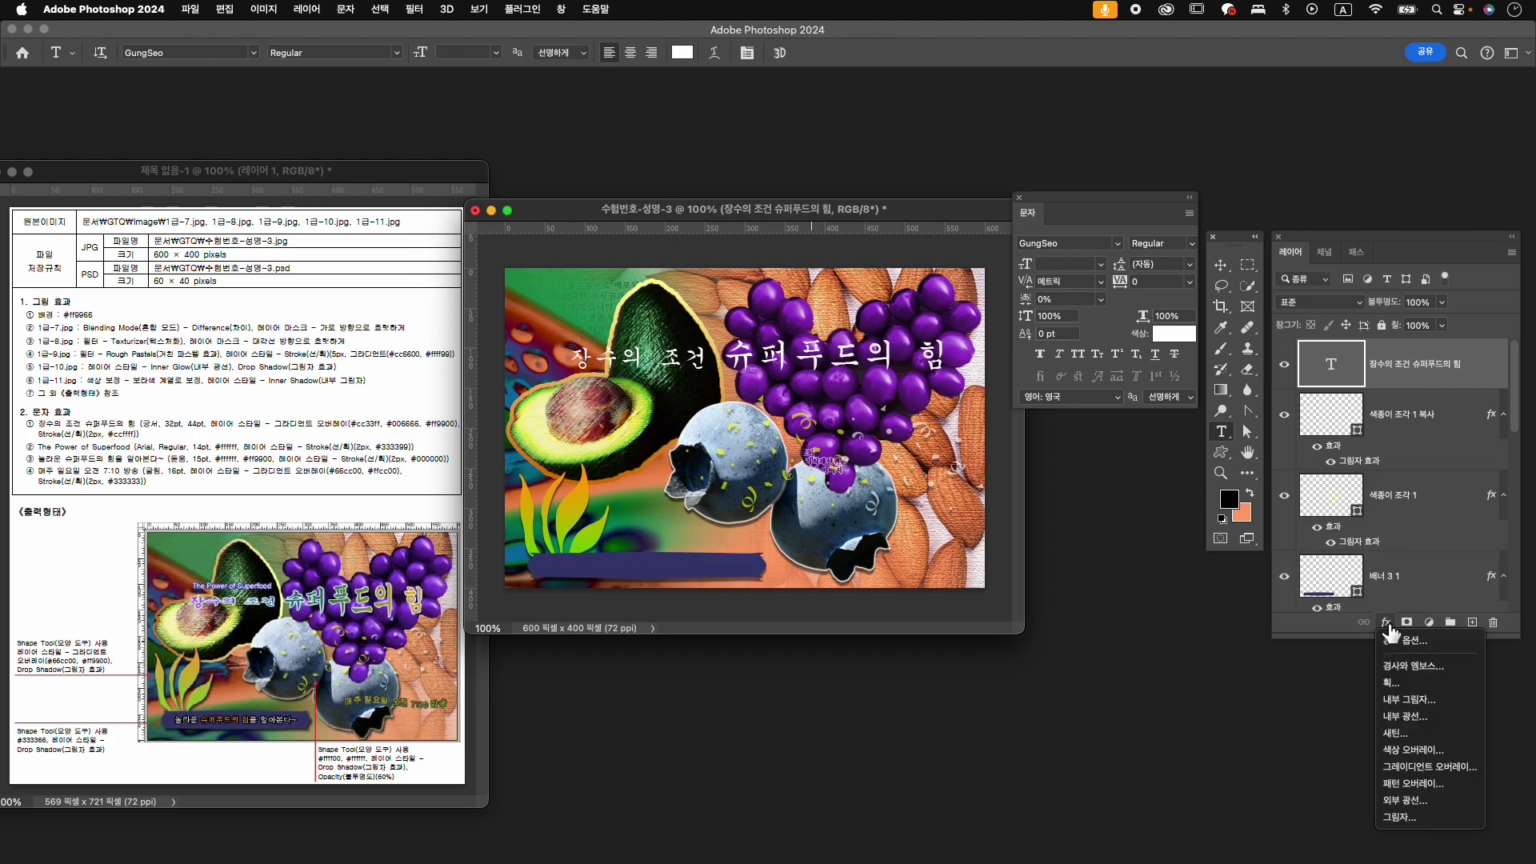
left_click(1428, 766)
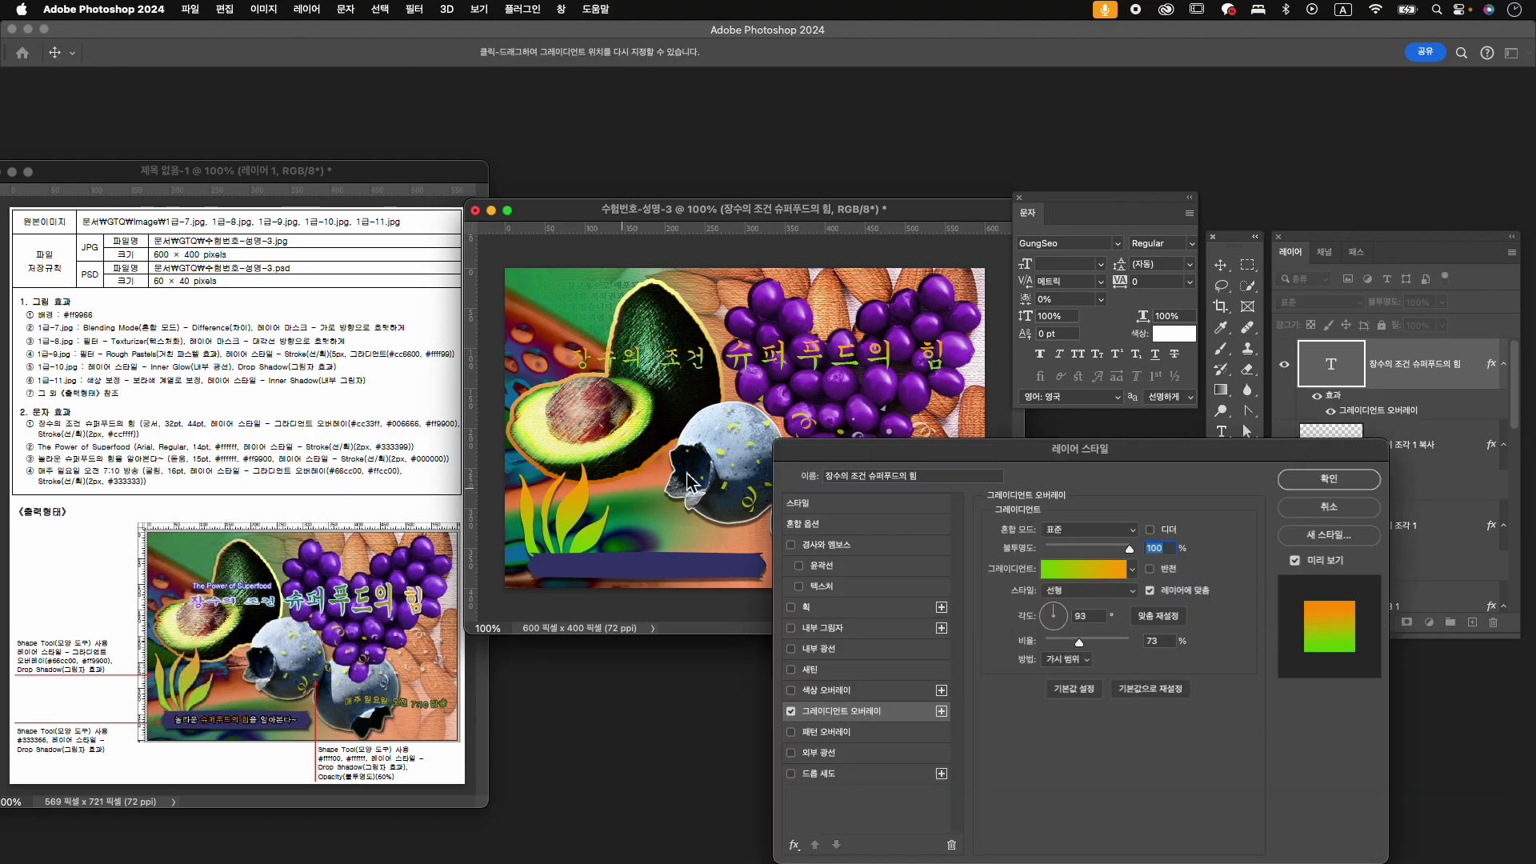
left_click(1062, 577)
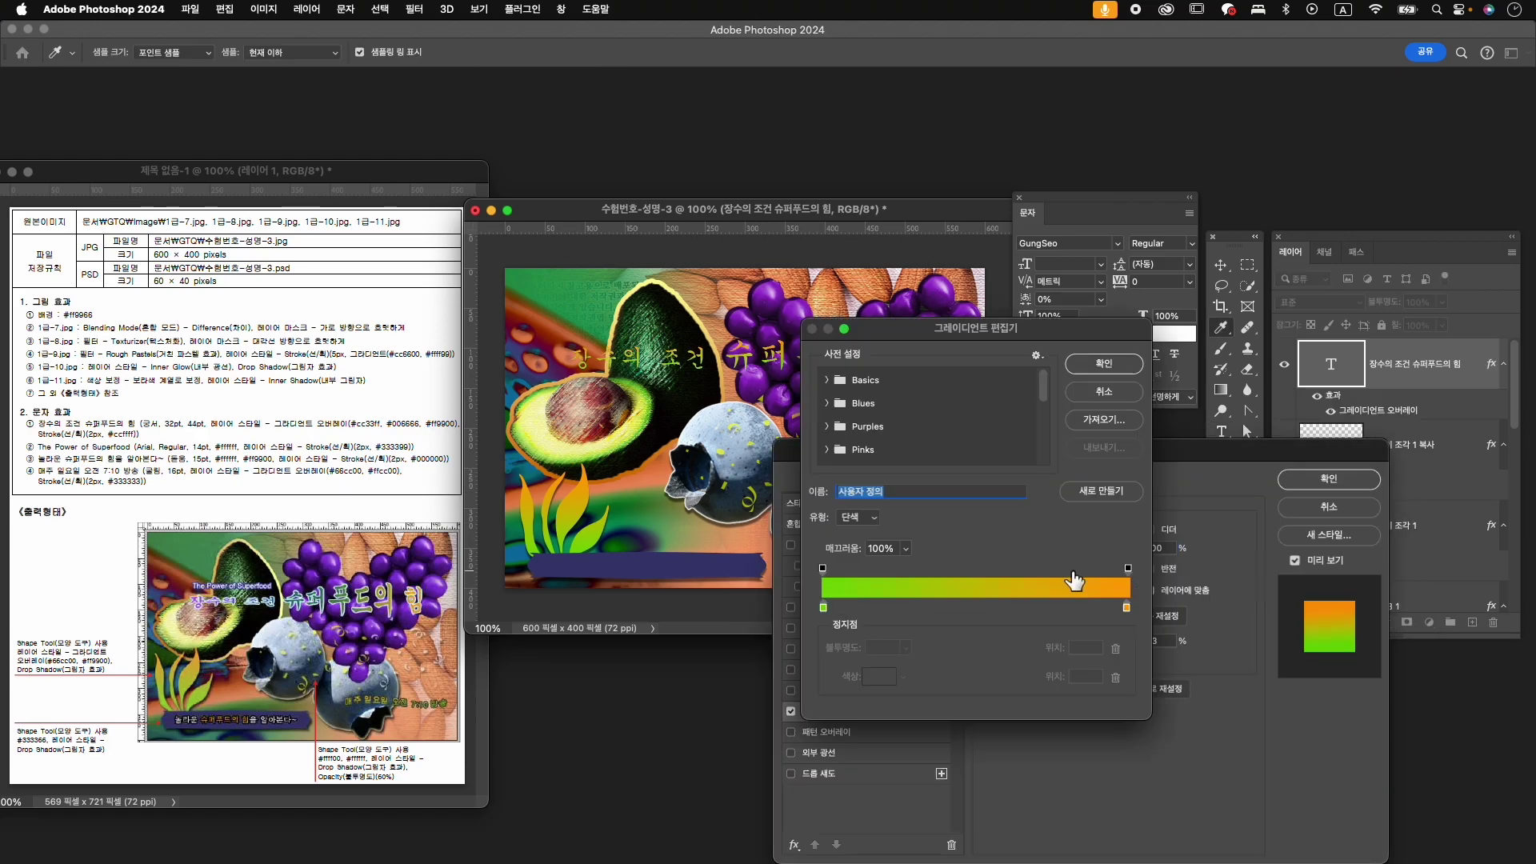
left_click(970, 608)
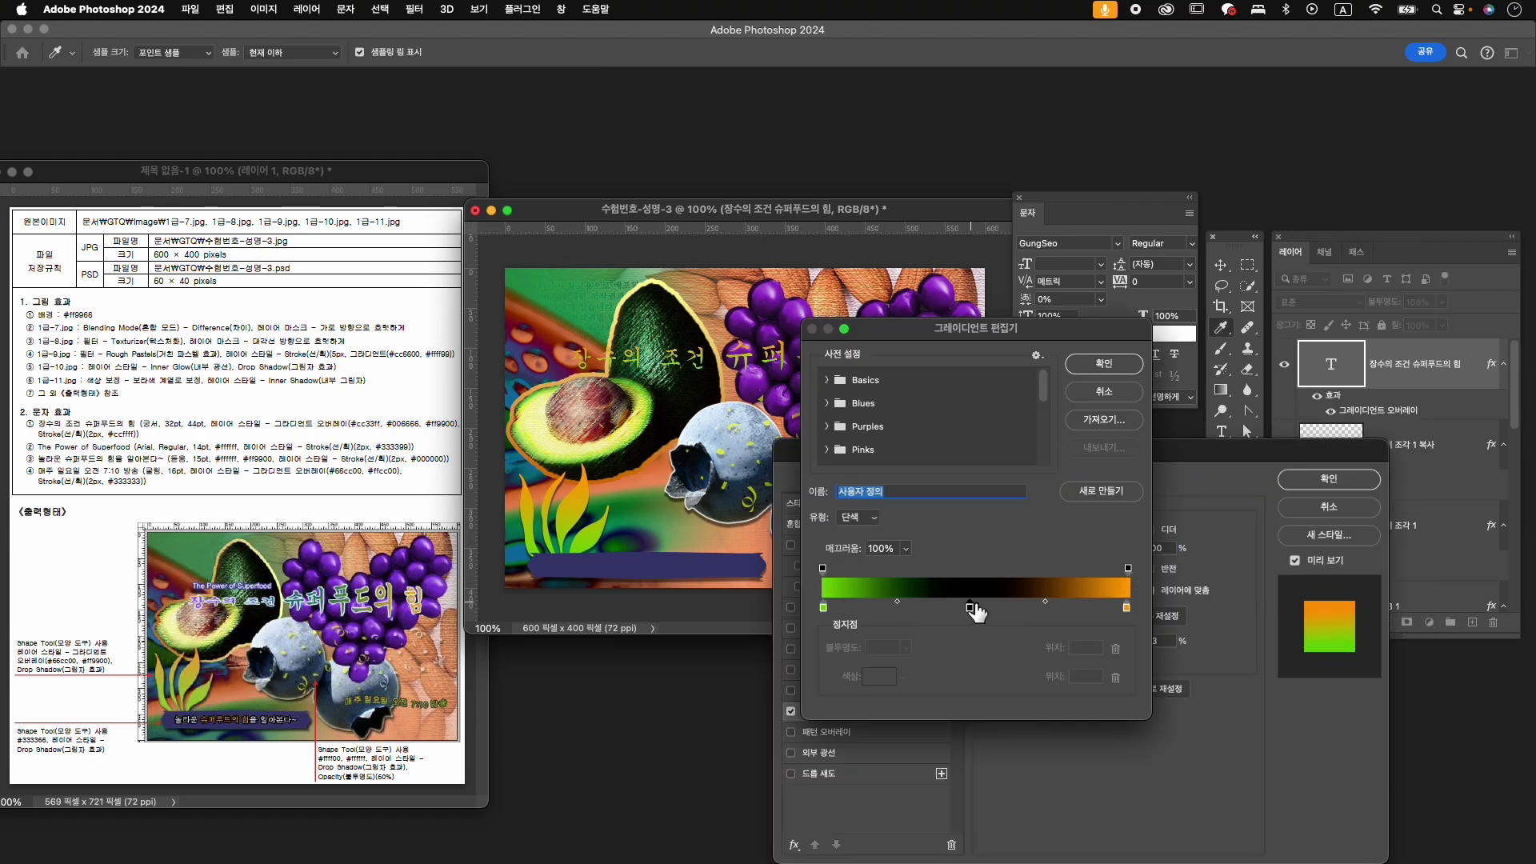
double_click(825, 609)
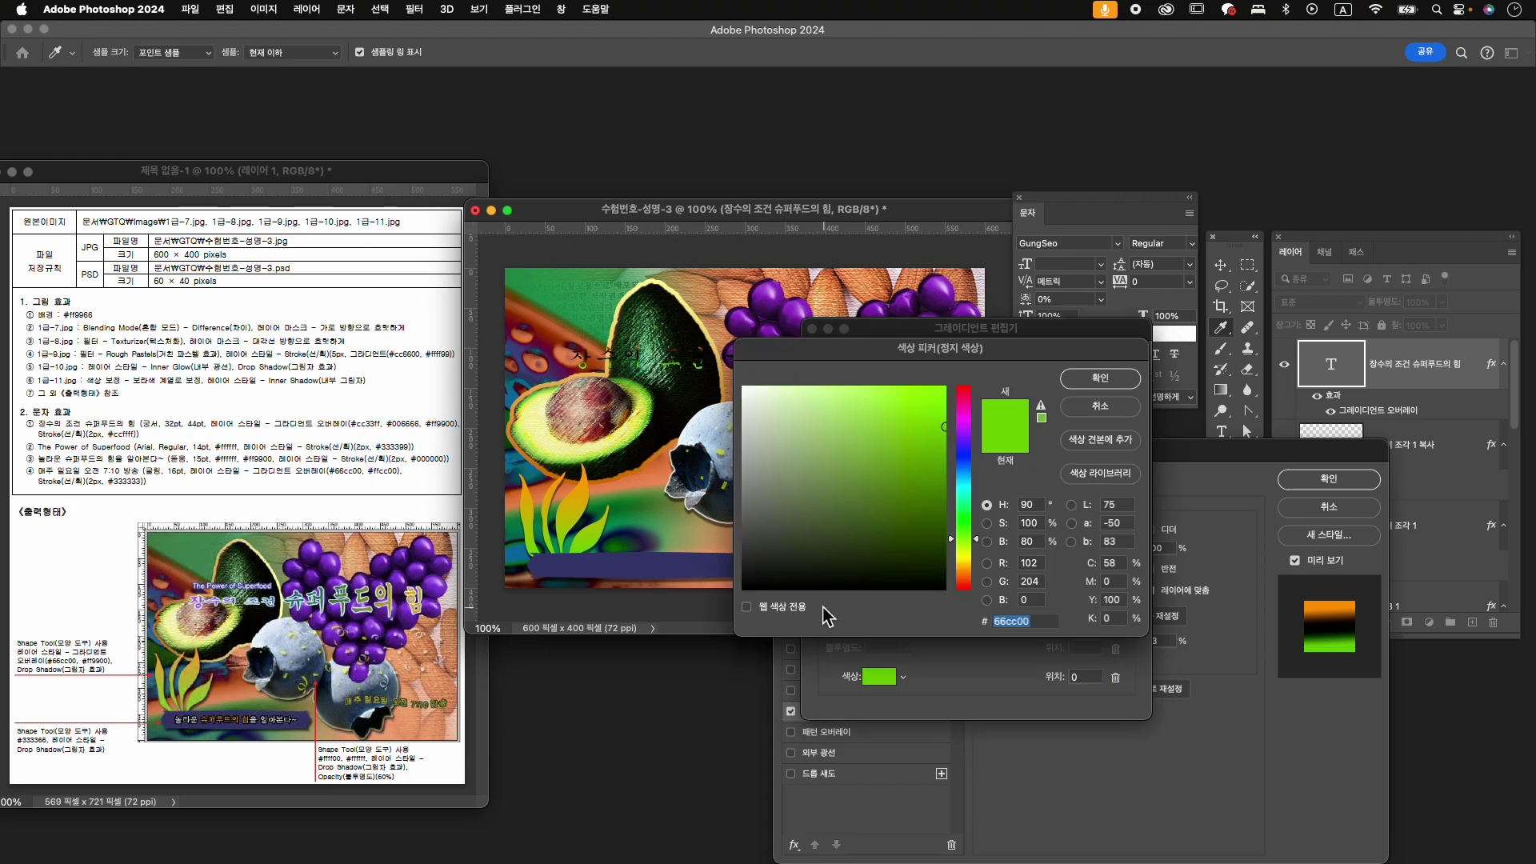
type("cc4")
key("BackSpace")
type("33ff")
key("Return")
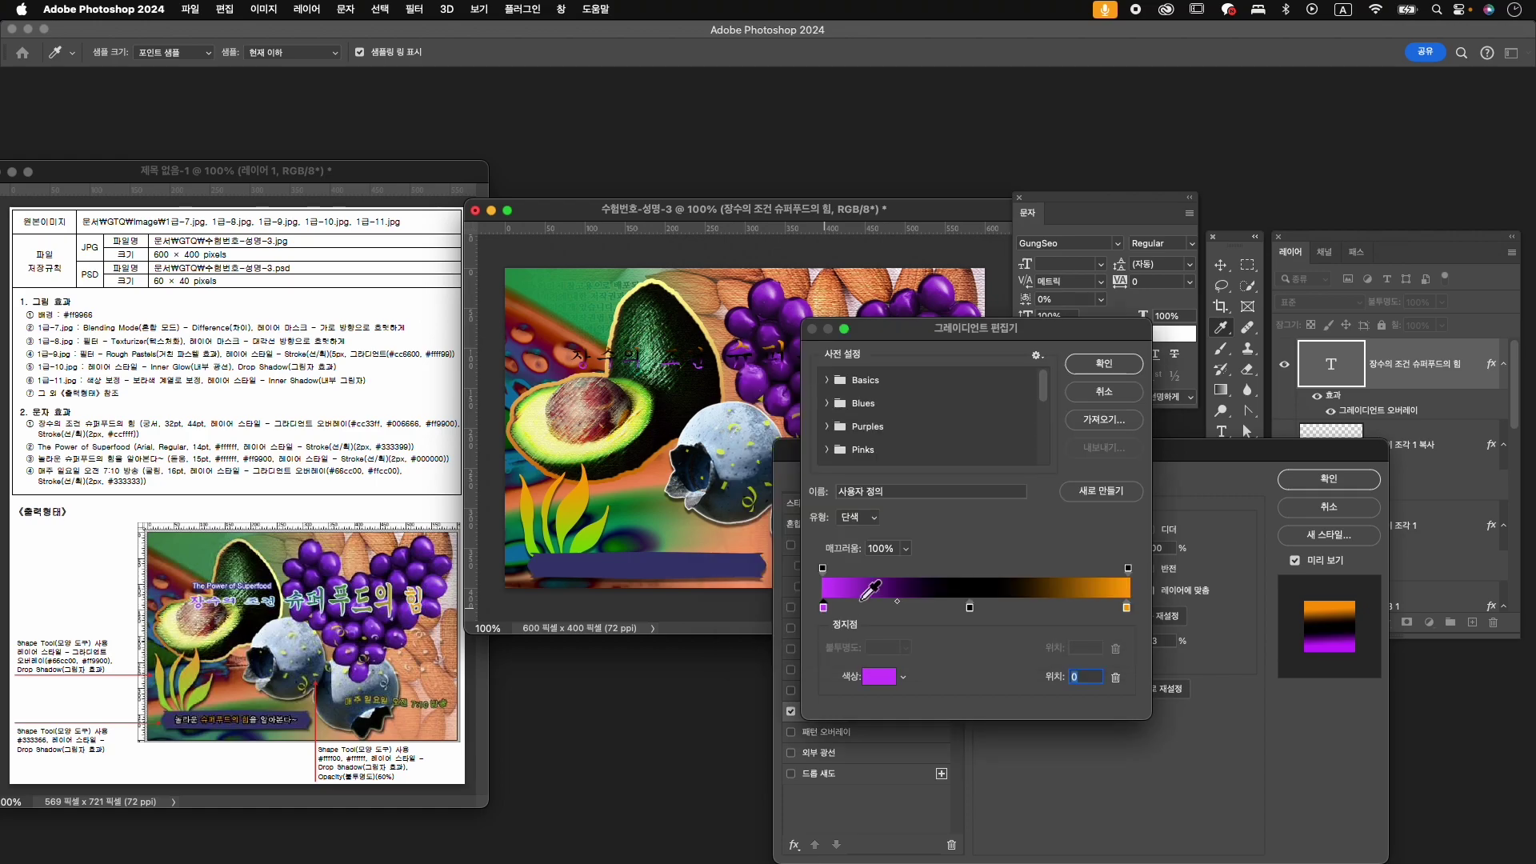
- Set the gradient's middle stop to #006666 and end stop to #ff9900, and turn the overlay angle to about -4°
double_click(969, 608)
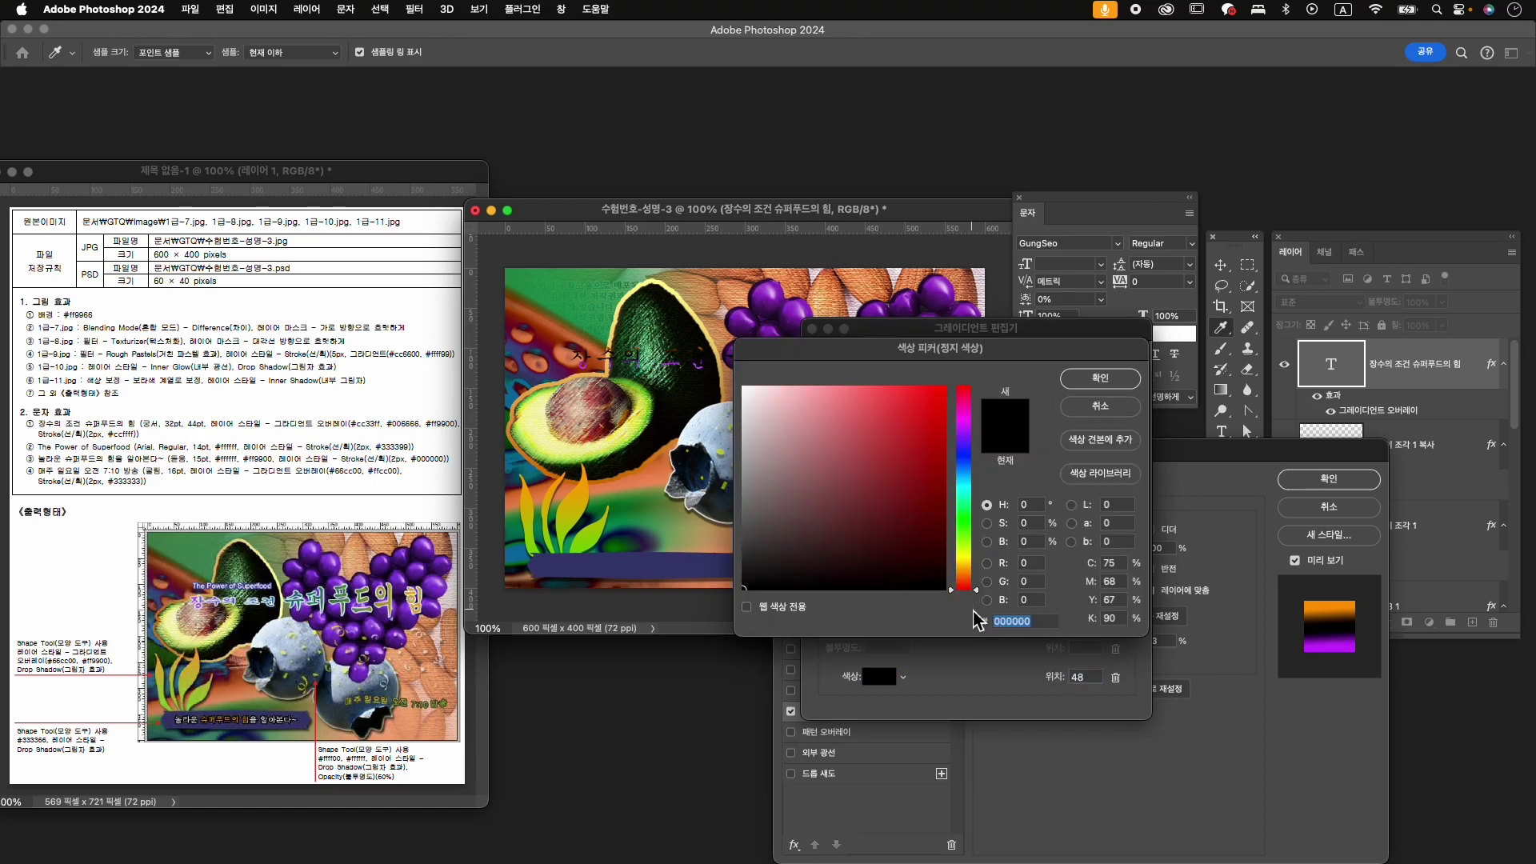
type("006666")
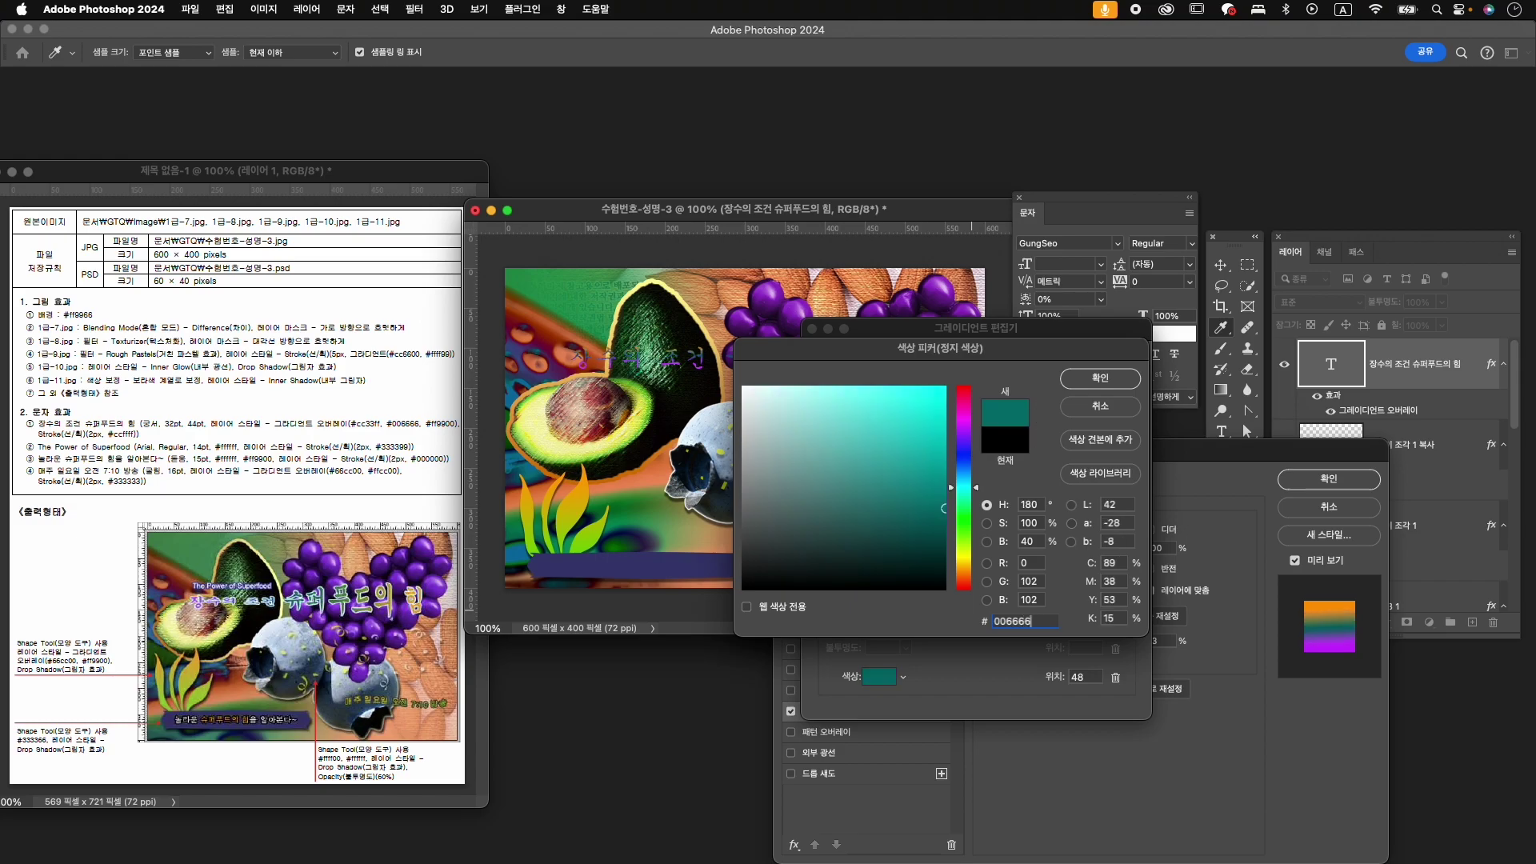
key("Return")
double_click(1127, 607)
type("ff9900")
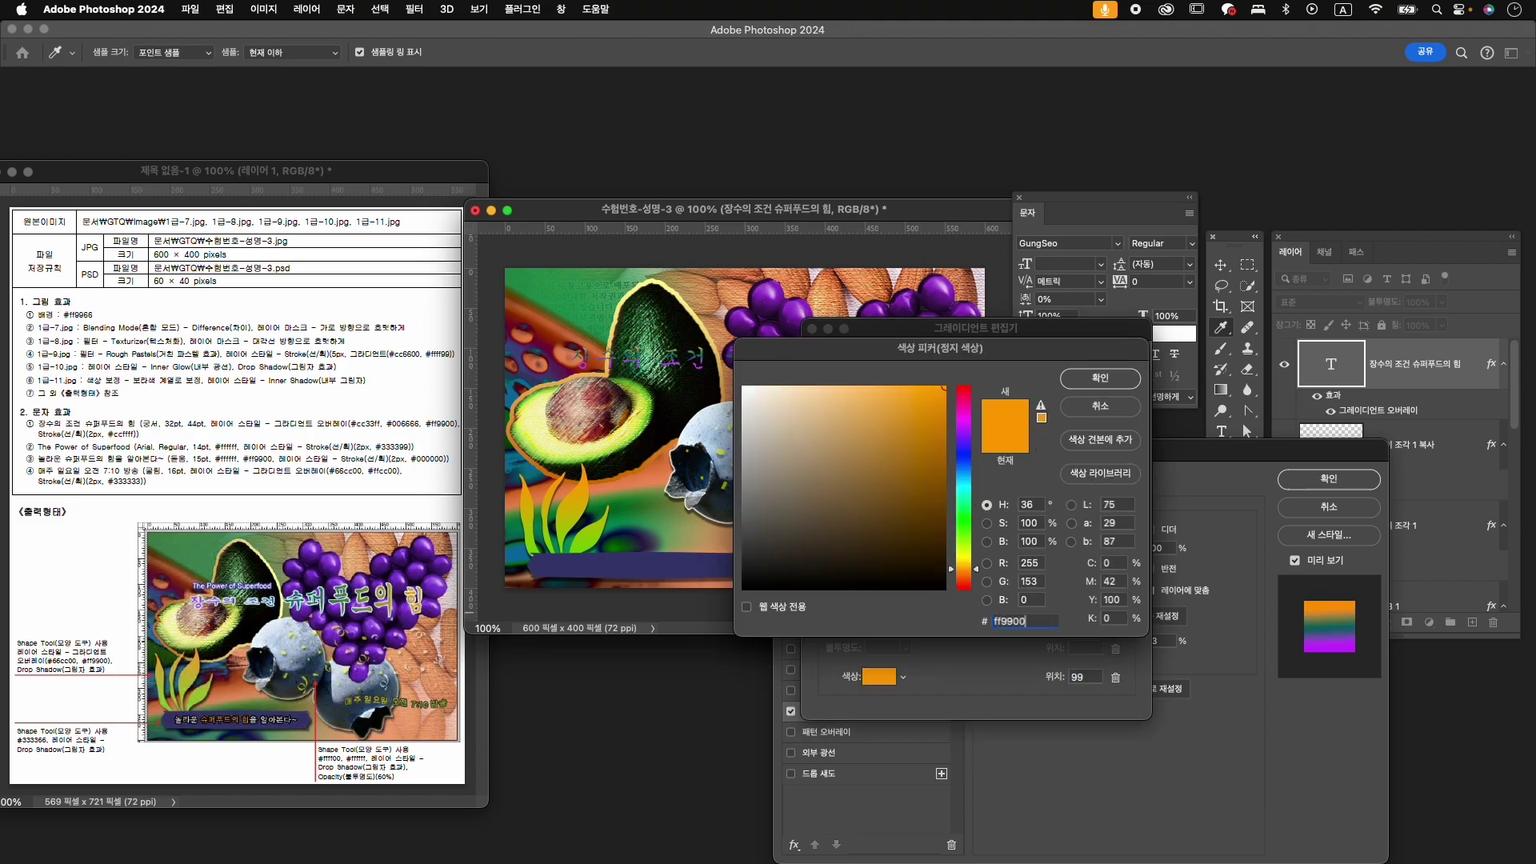
key("Return")
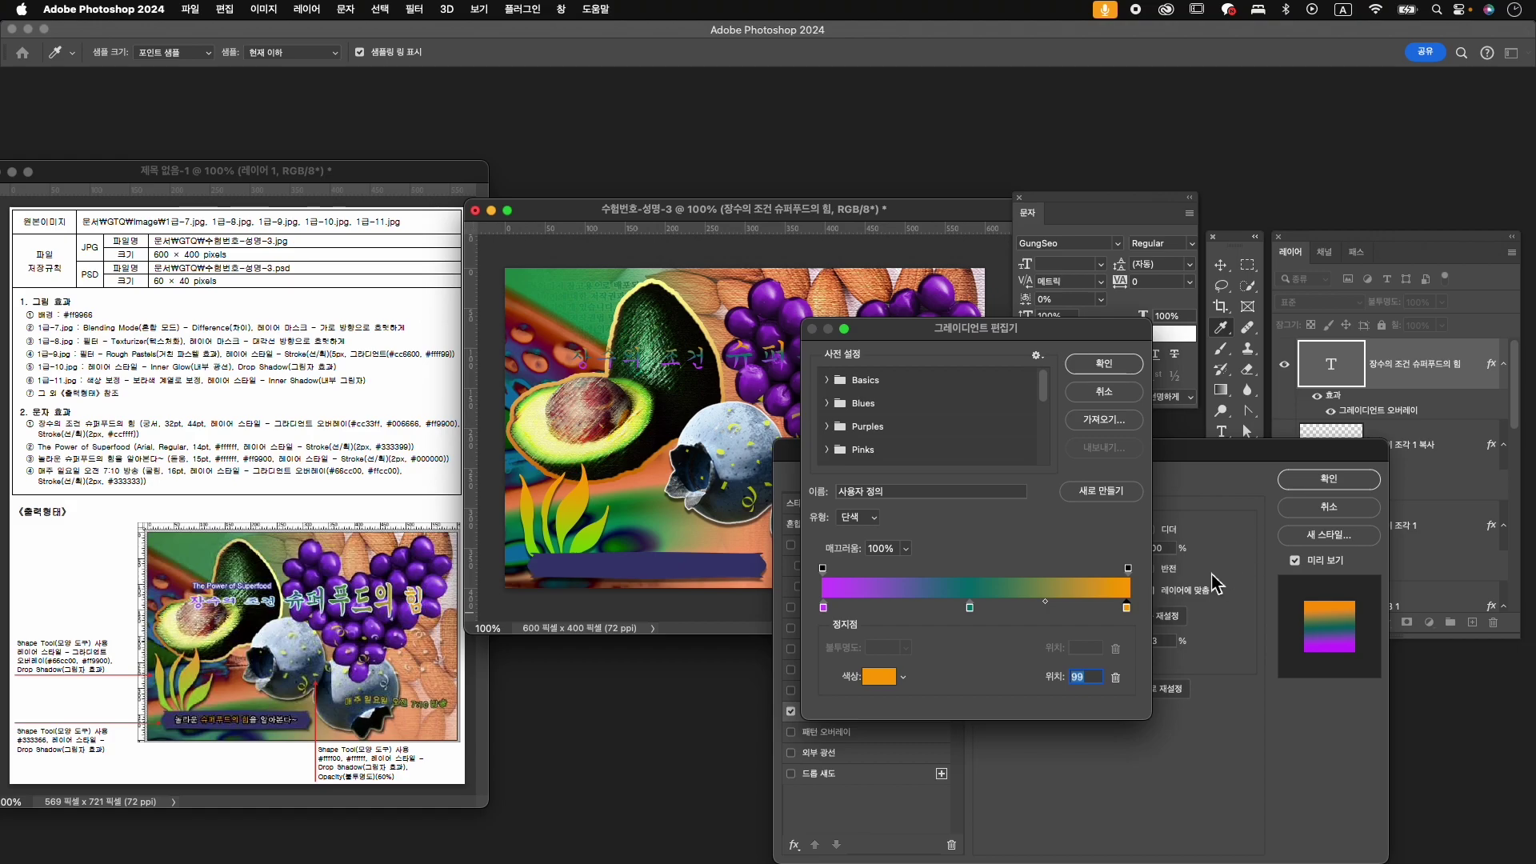
left_click(1104, 364)
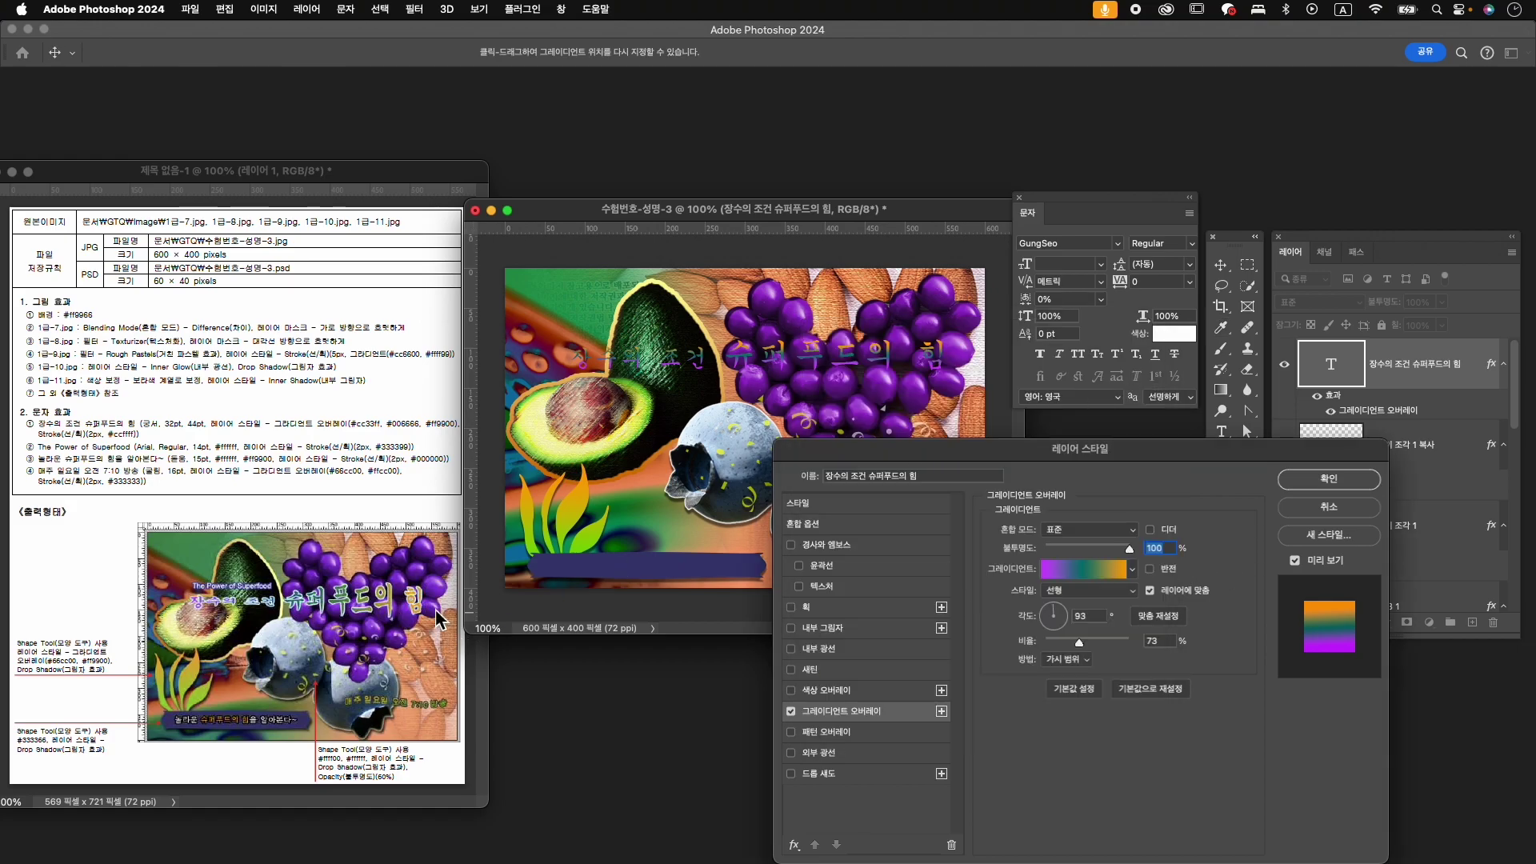
left_click_drag(1064, 608, 1074, 626)
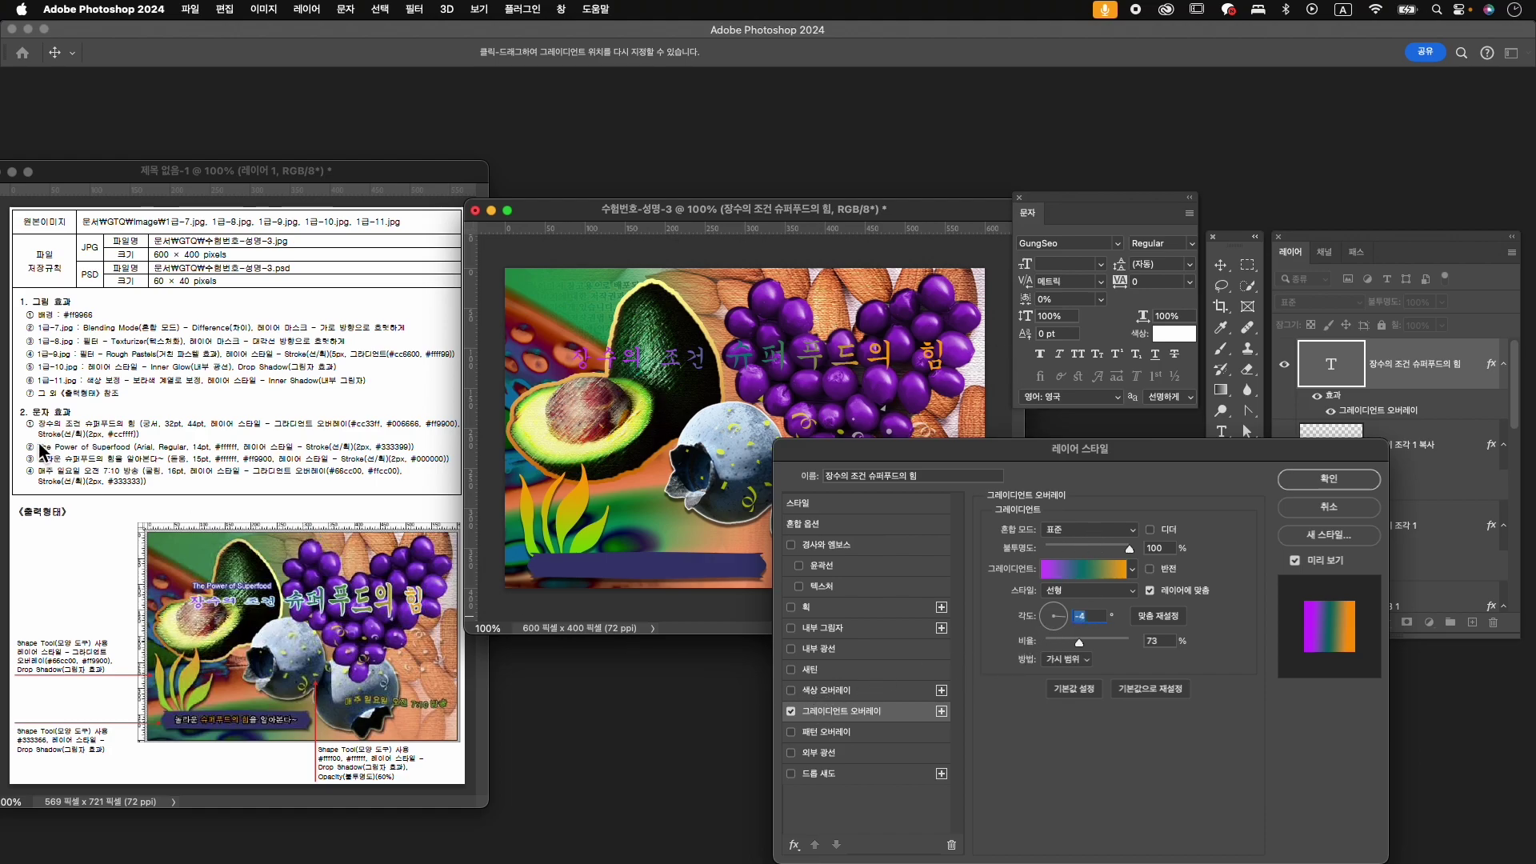
- Add a 2 px solid-colour stroke in #ccffff to the title and apply the layer style
left_click(858, 606)
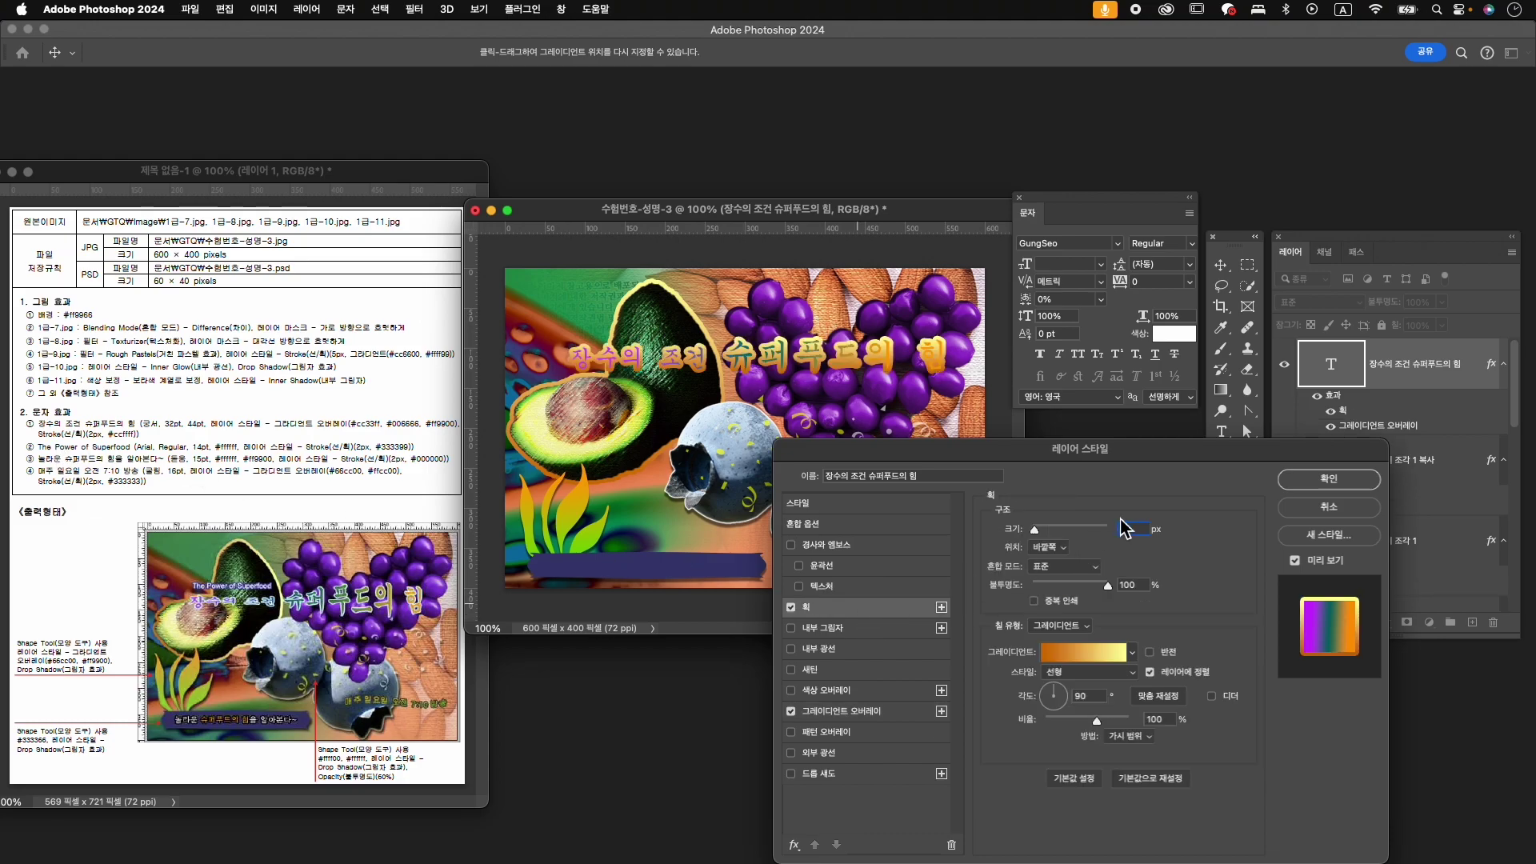
left_click(1060, 625)
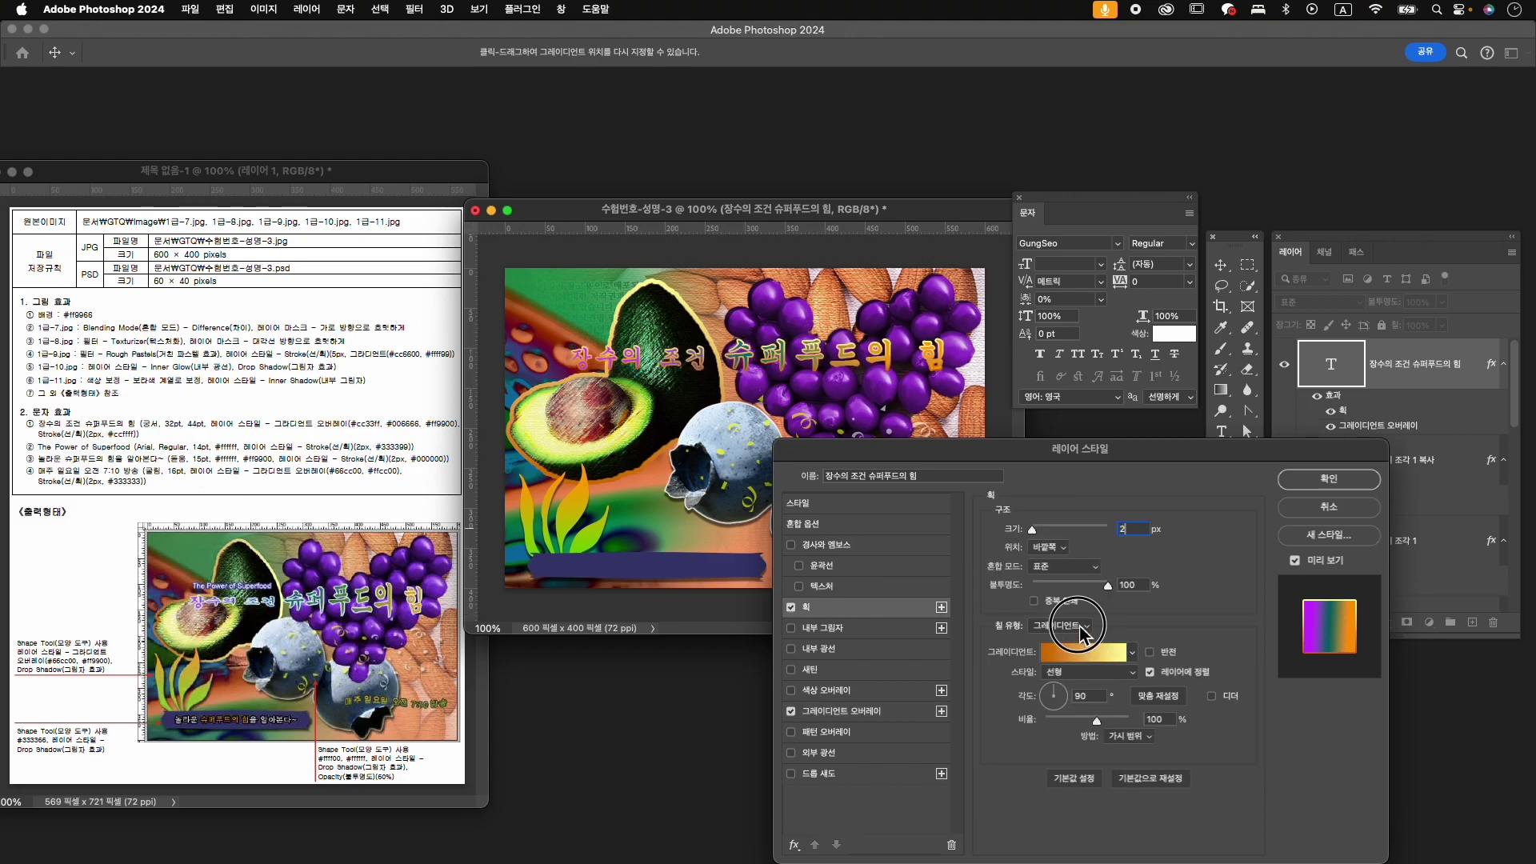
left_click(1054, 610)
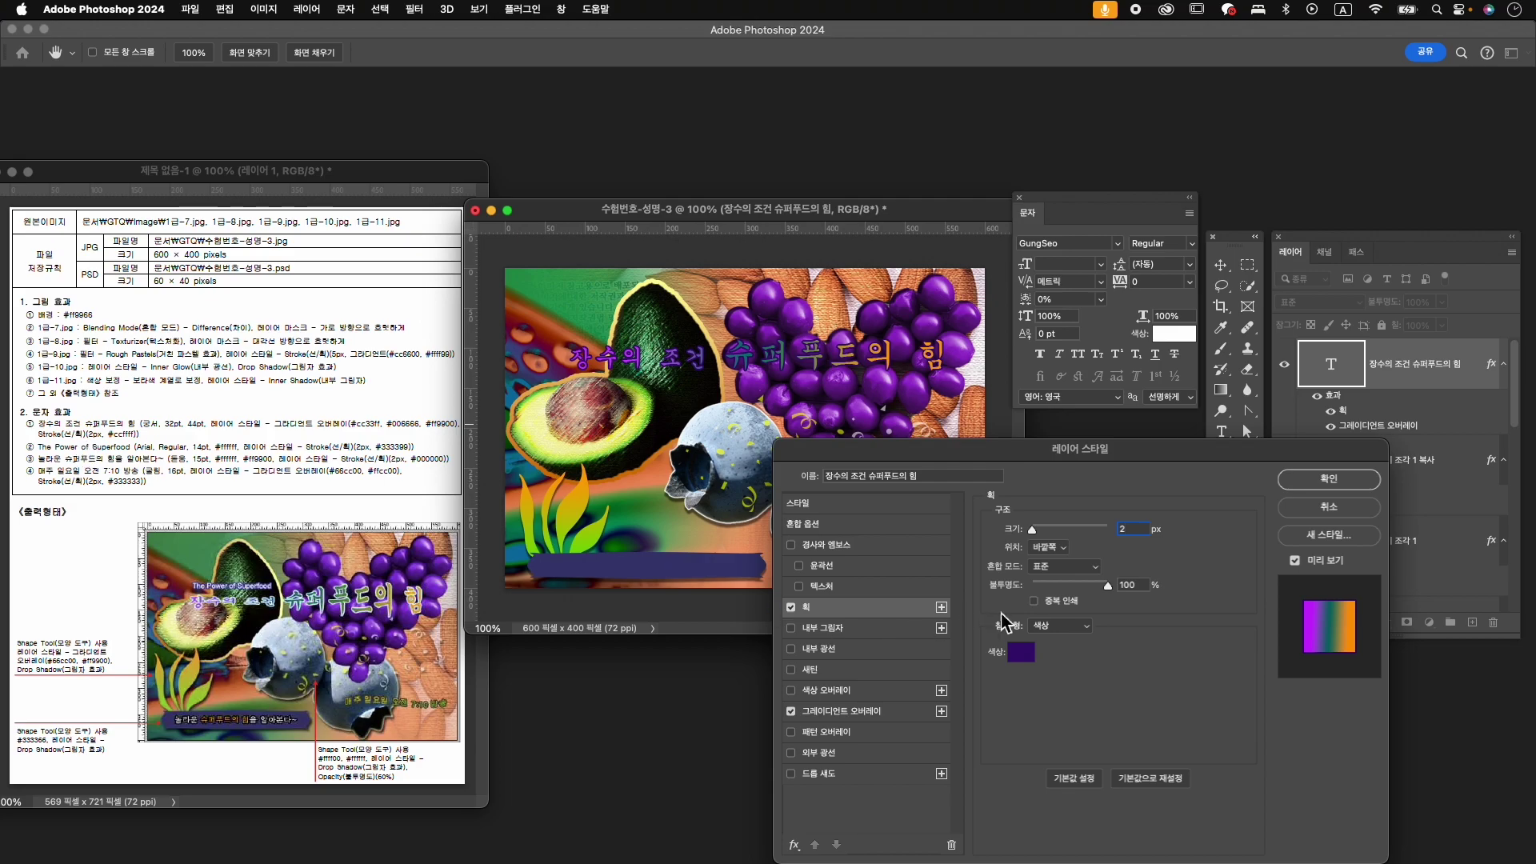
left_click(1024, 655)
type("ccffff")
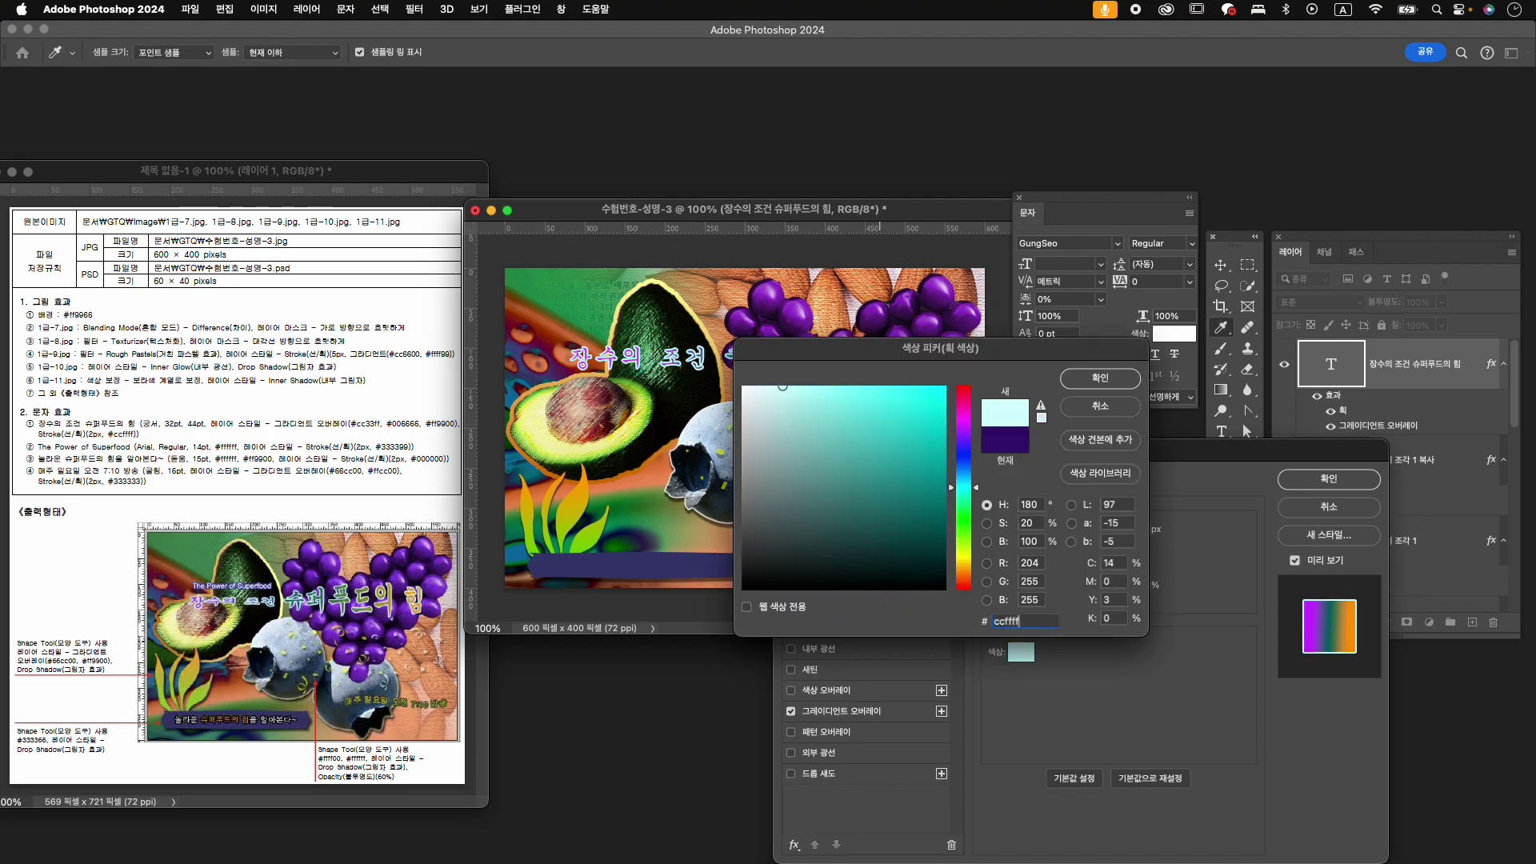
key("Return")
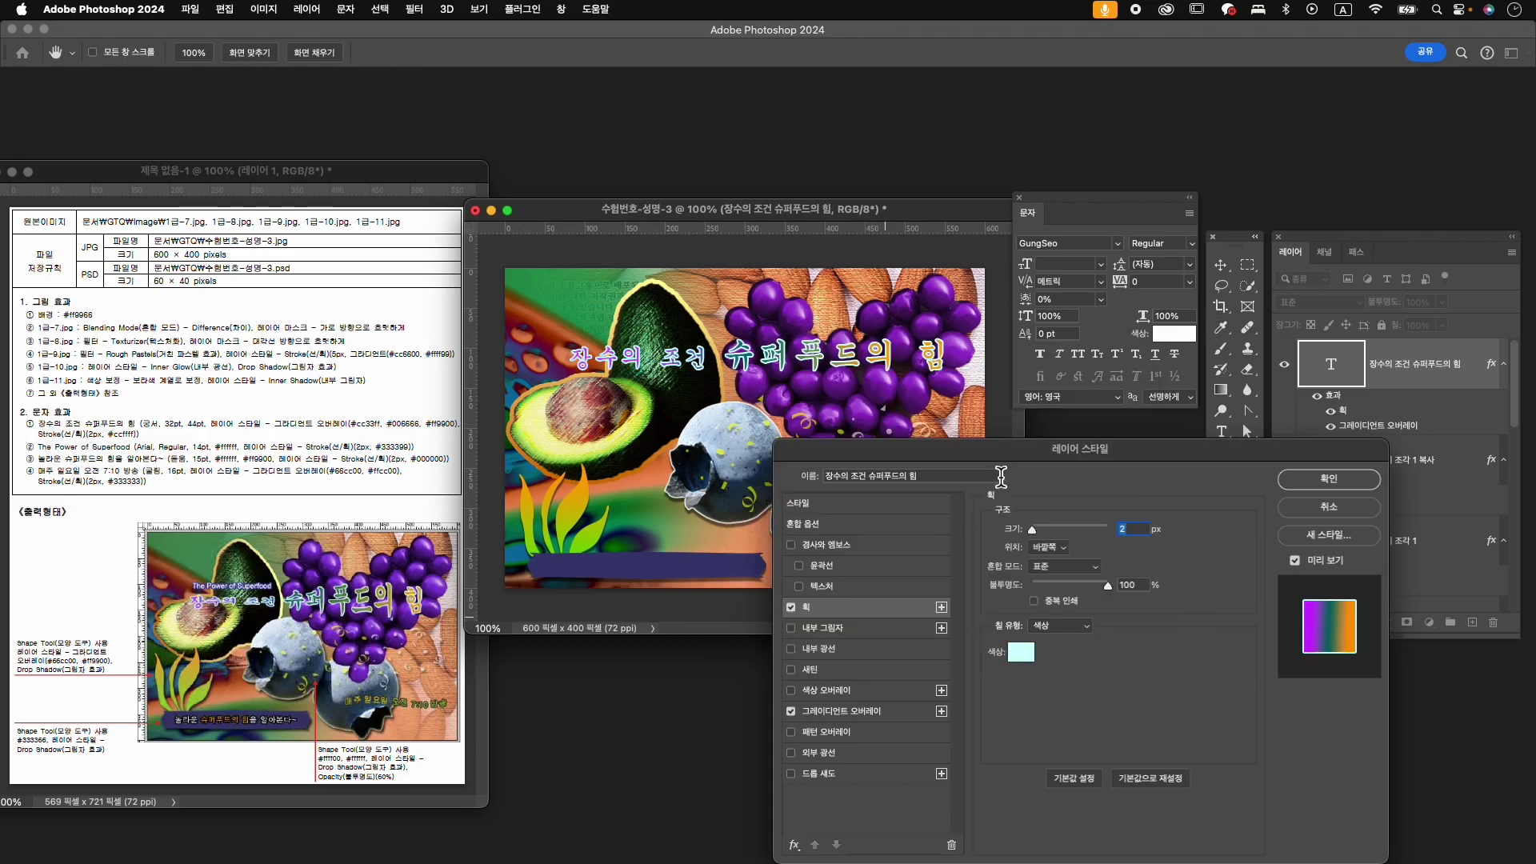
left_click(1370, 490)
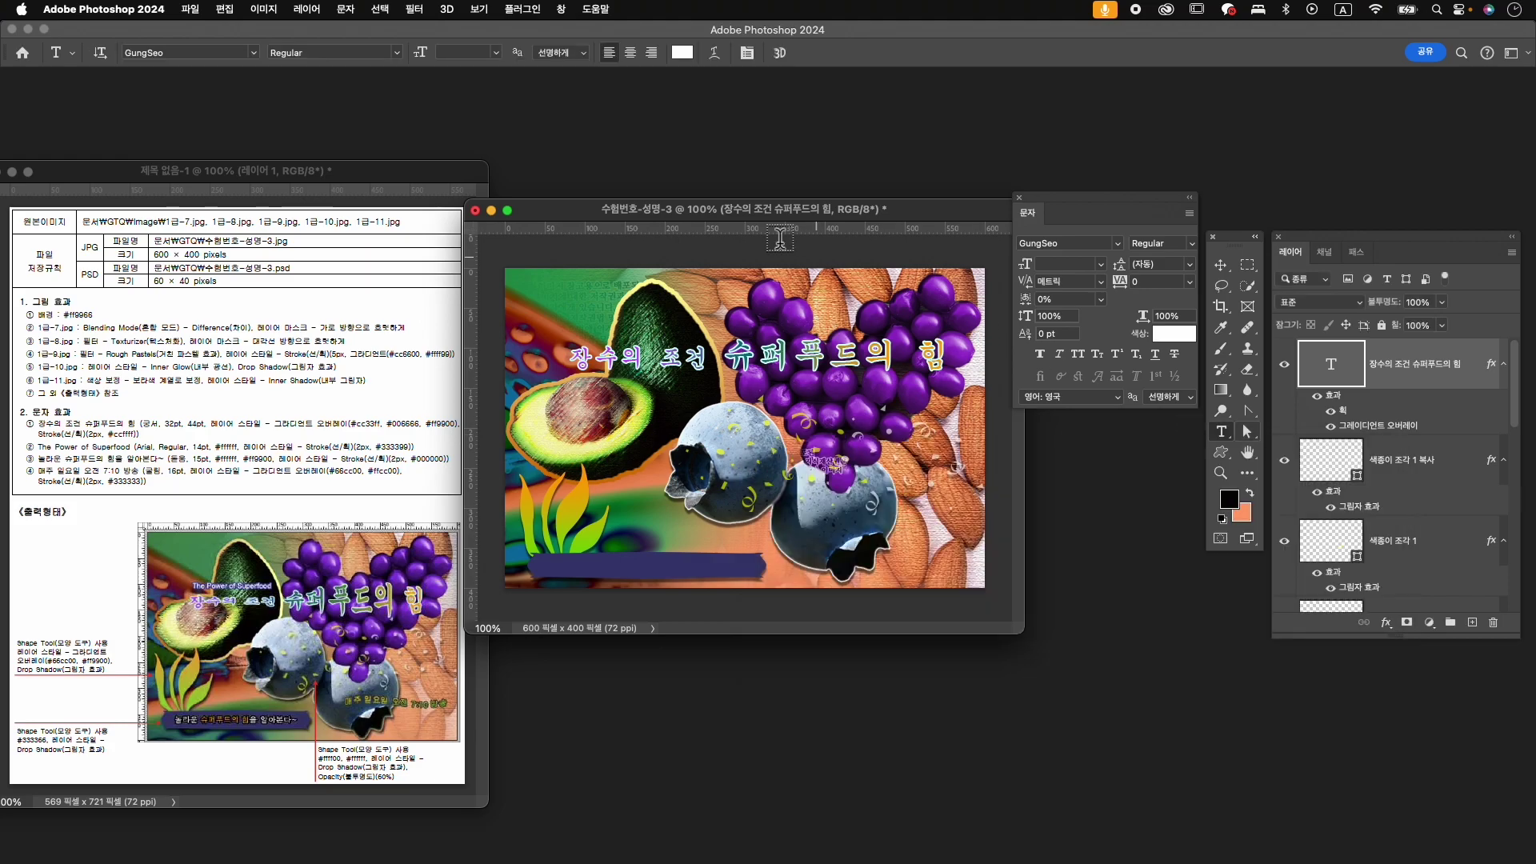
- Warp the title text with the Fish style, horizontal, at a bend of -42%
left_click(715, 53)
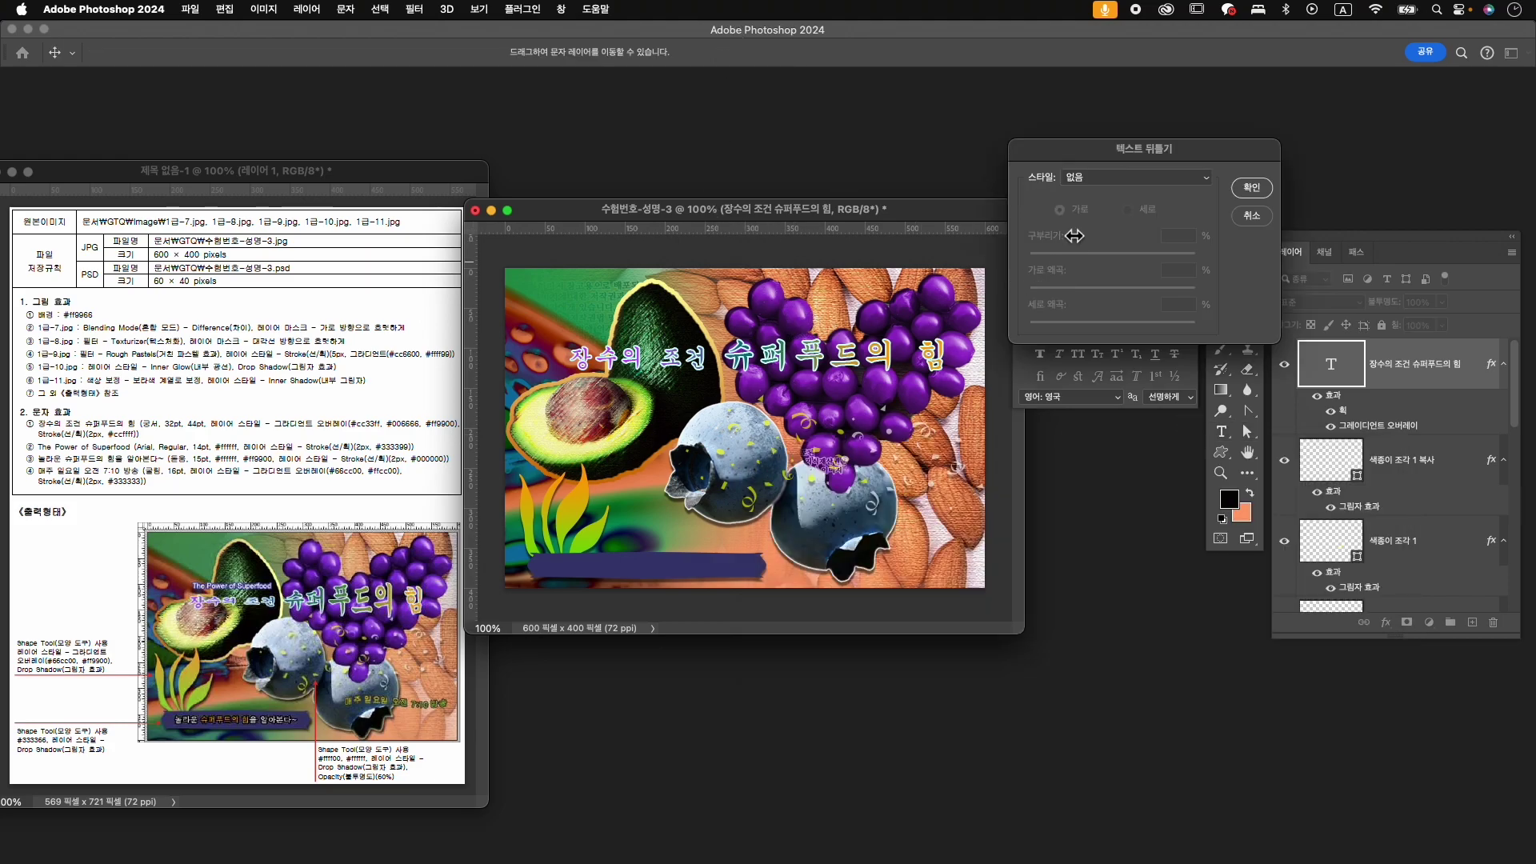
left_click(1111, 181)
left_click(1104, 357)
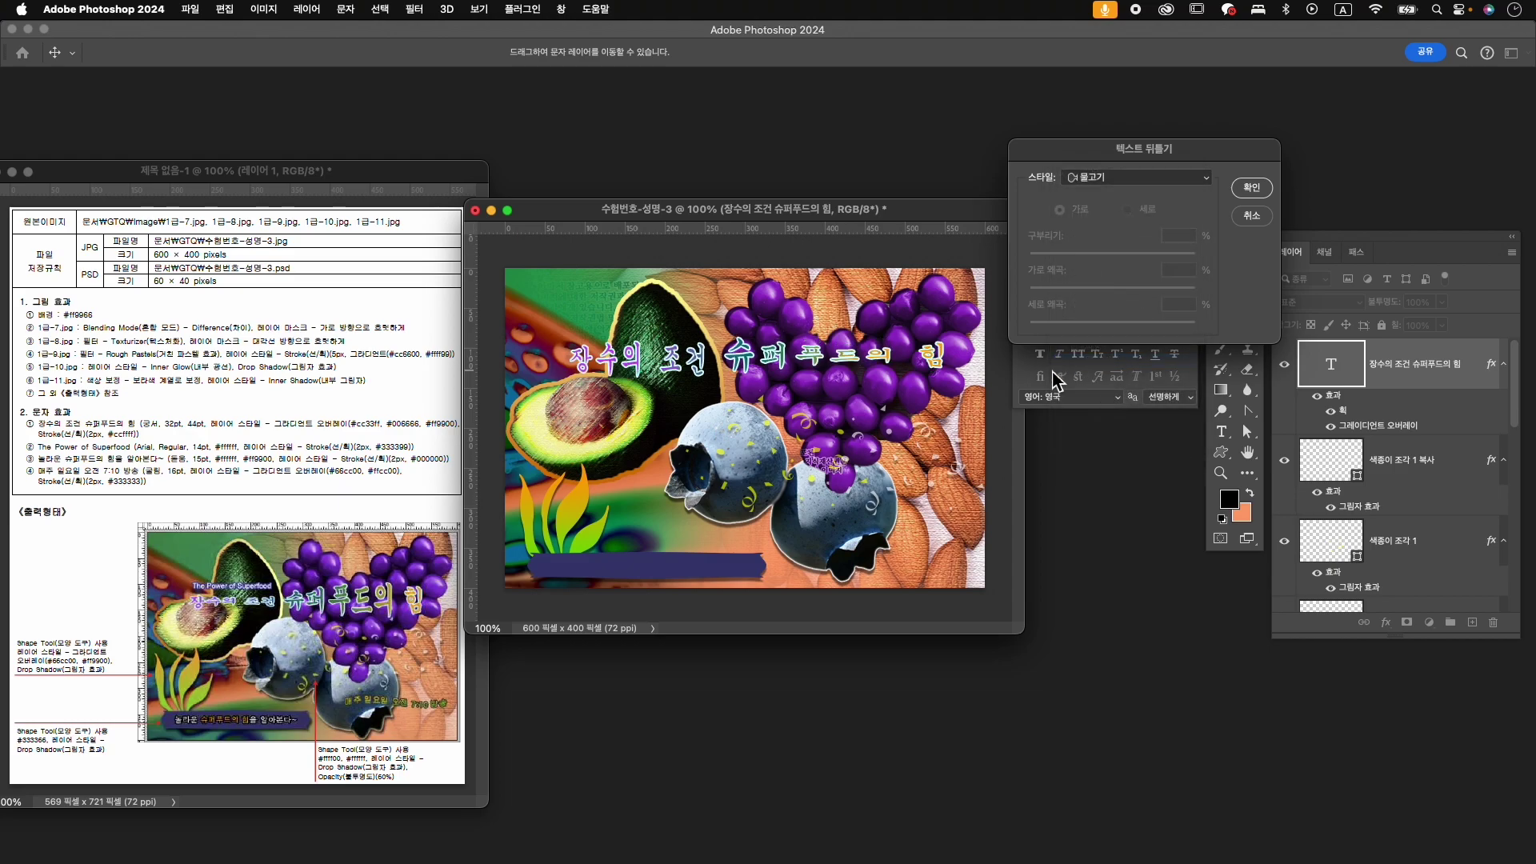
left_click_drag(1114, 255, 1078, 255)
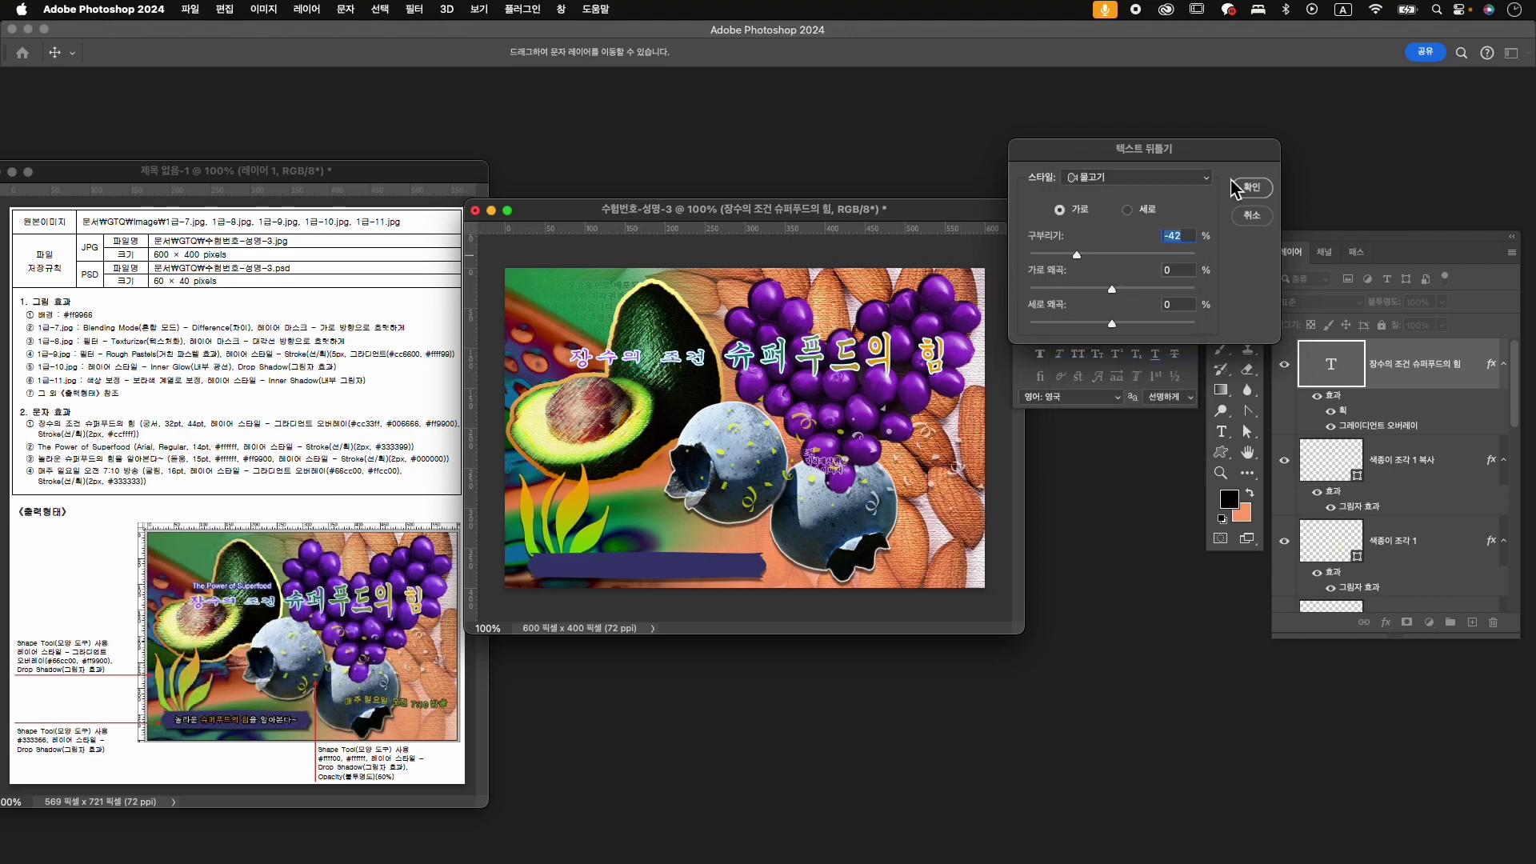
left_click(1252, 188)
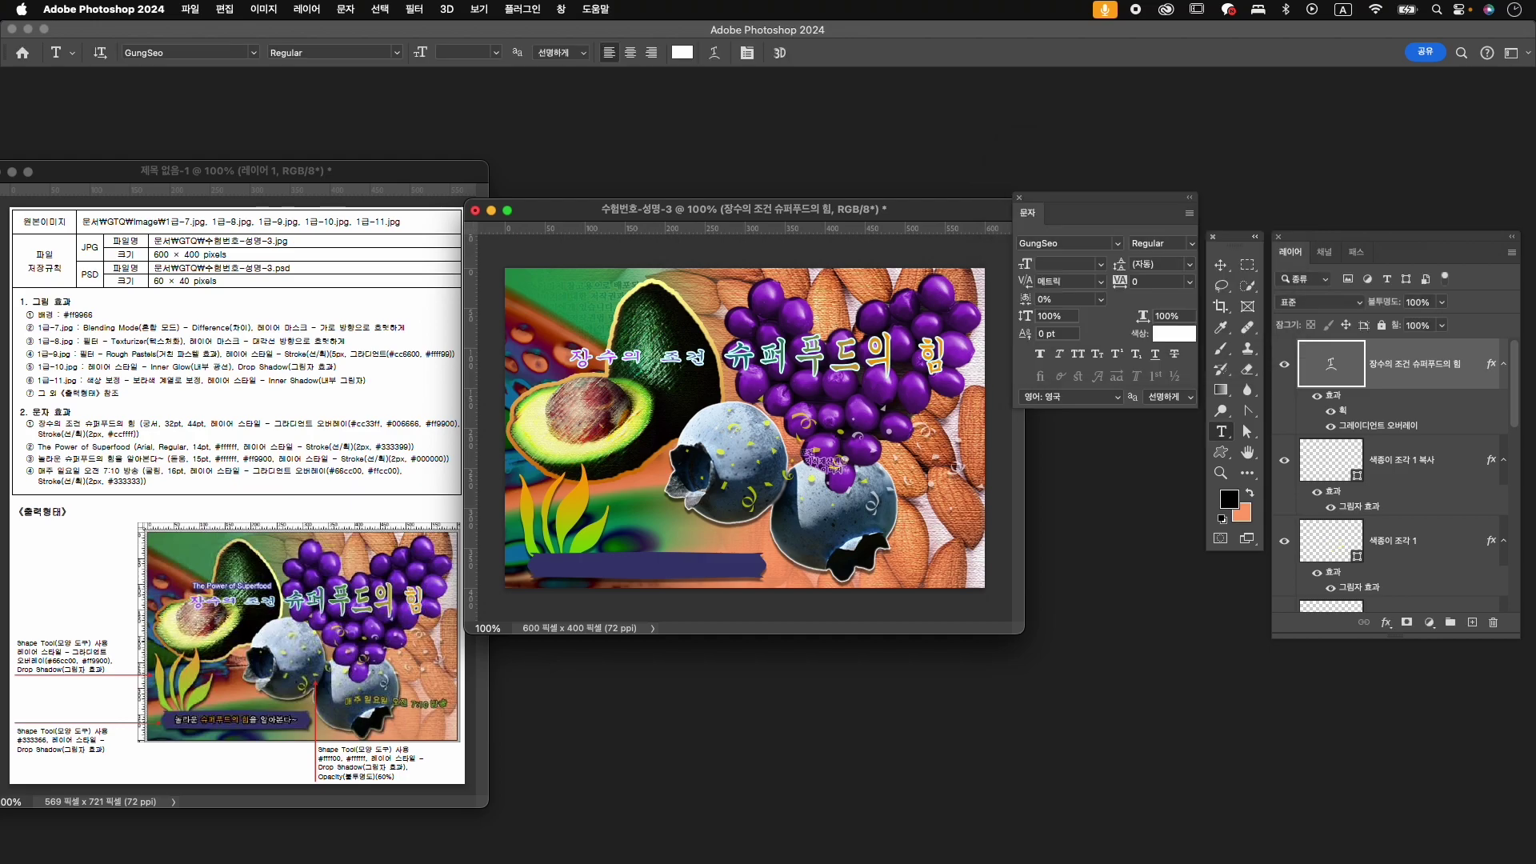
- Move the warped title down with Free Transform to about X 317 px, Y 136 px and commit the transform
key("super+t")
left_click_drag(836, 375, 846, 388)
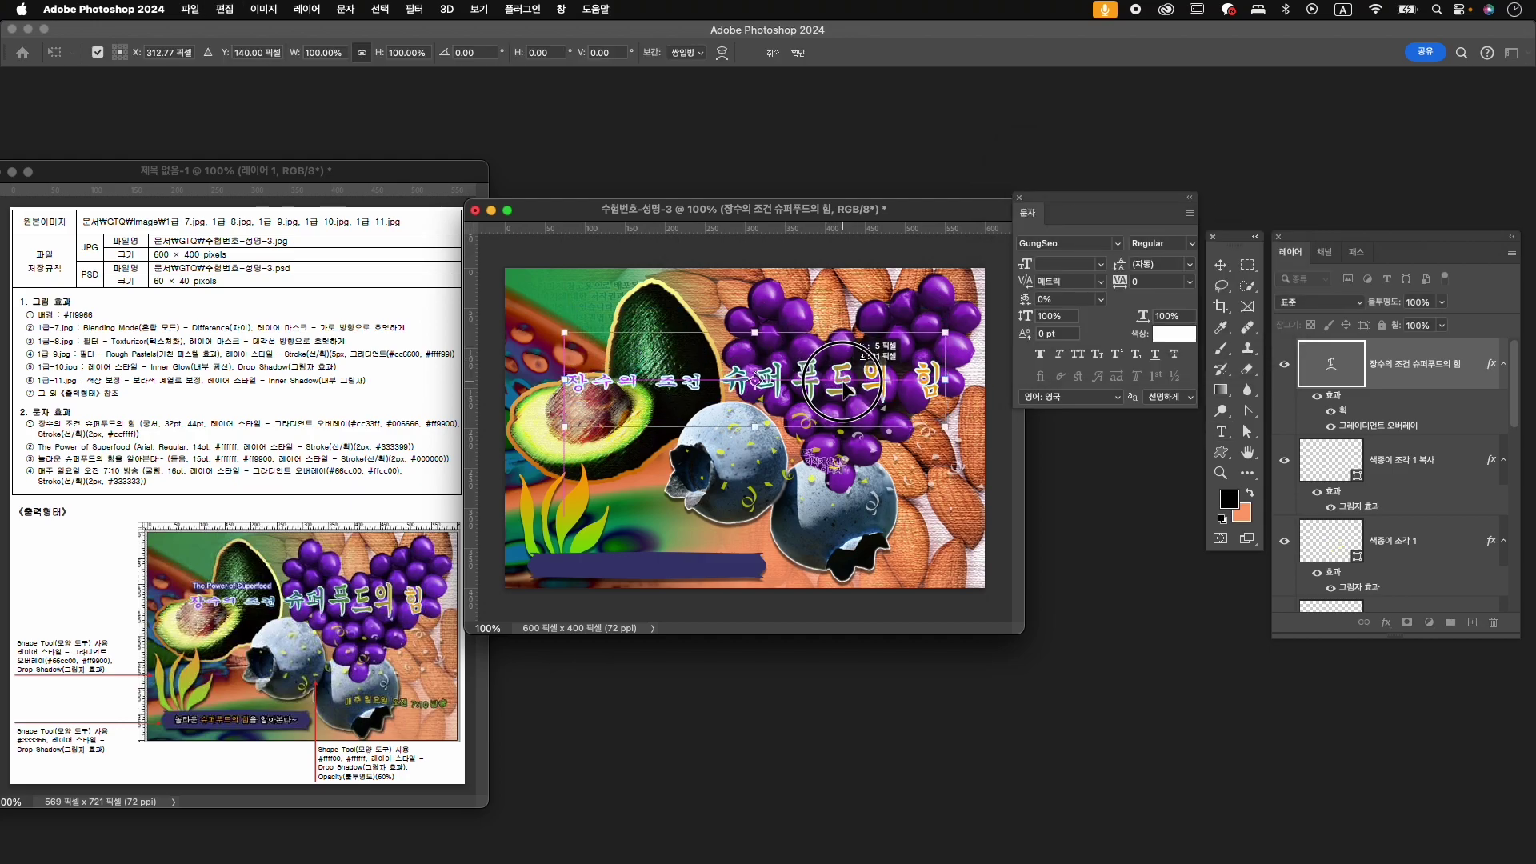
key("Up")
key("Up")
key("Up")
key("Up")
key("Left")
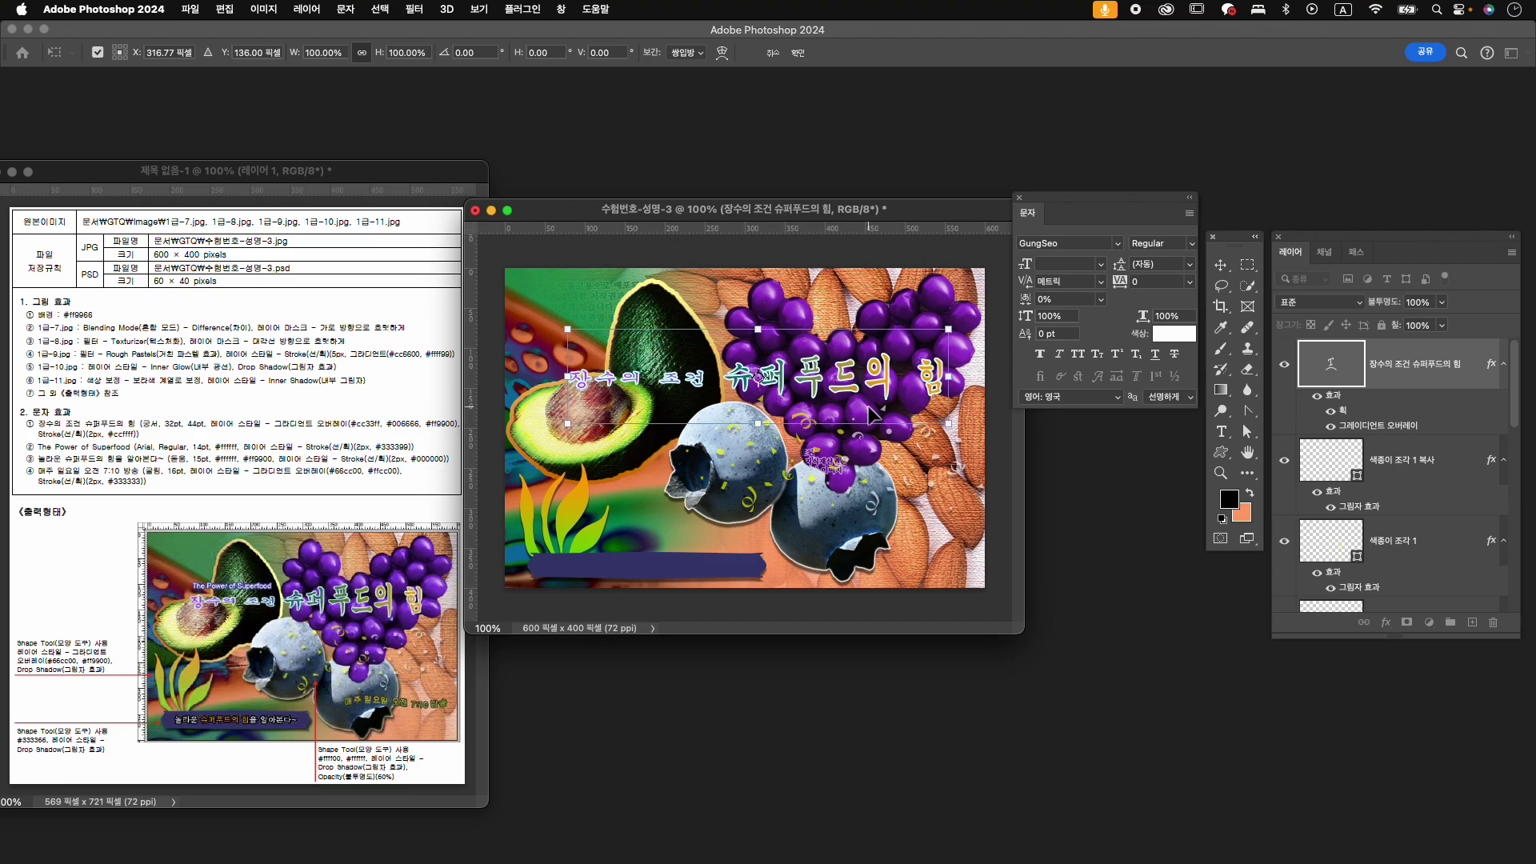
key("Down")
key("Down")
key("Down")
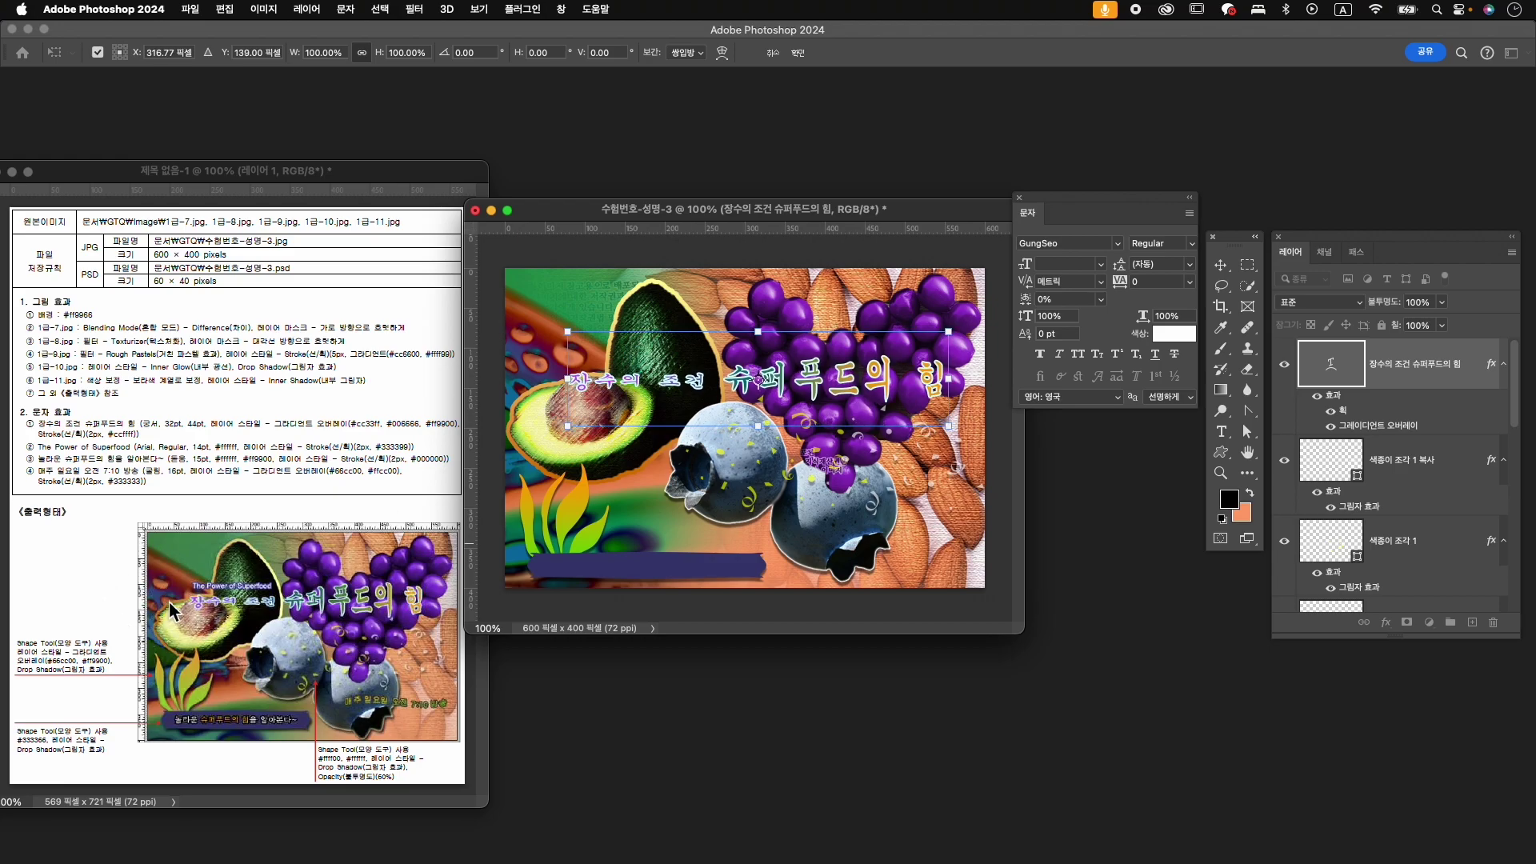
key("Up")
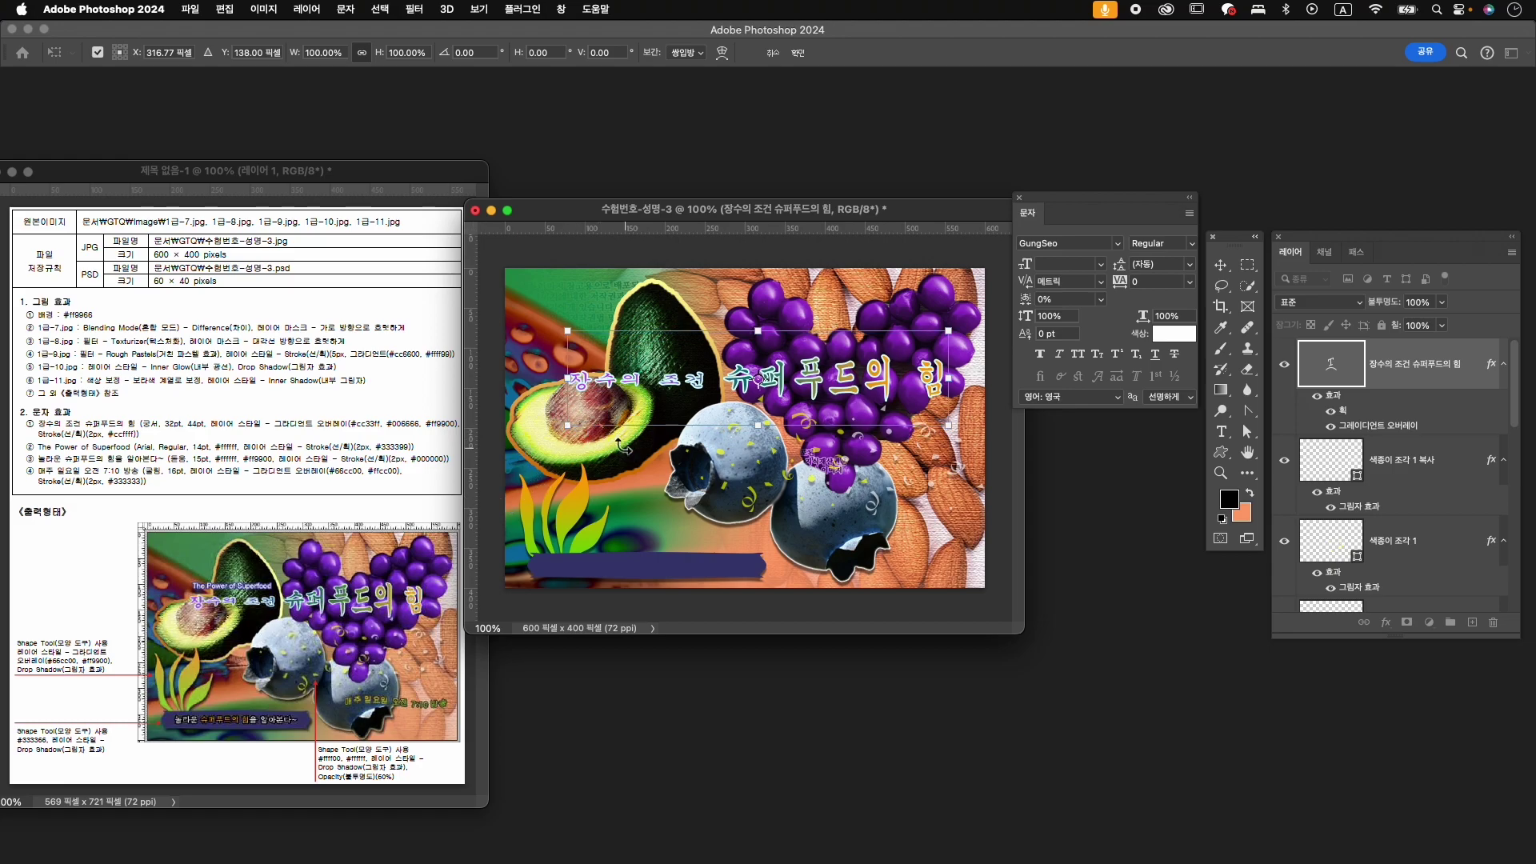
key("Up")
key("Return")
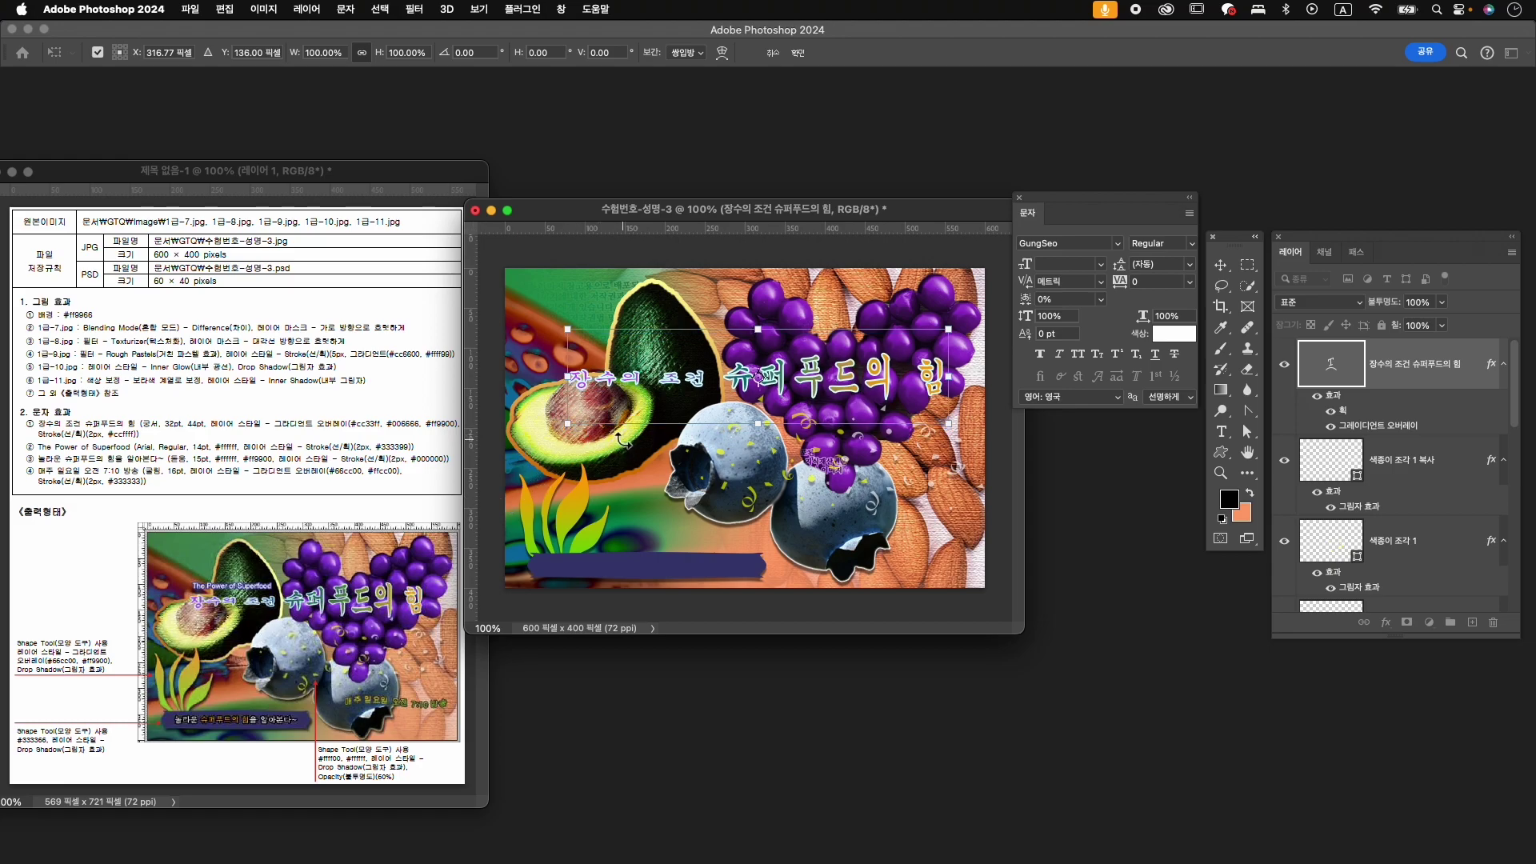
key("t")
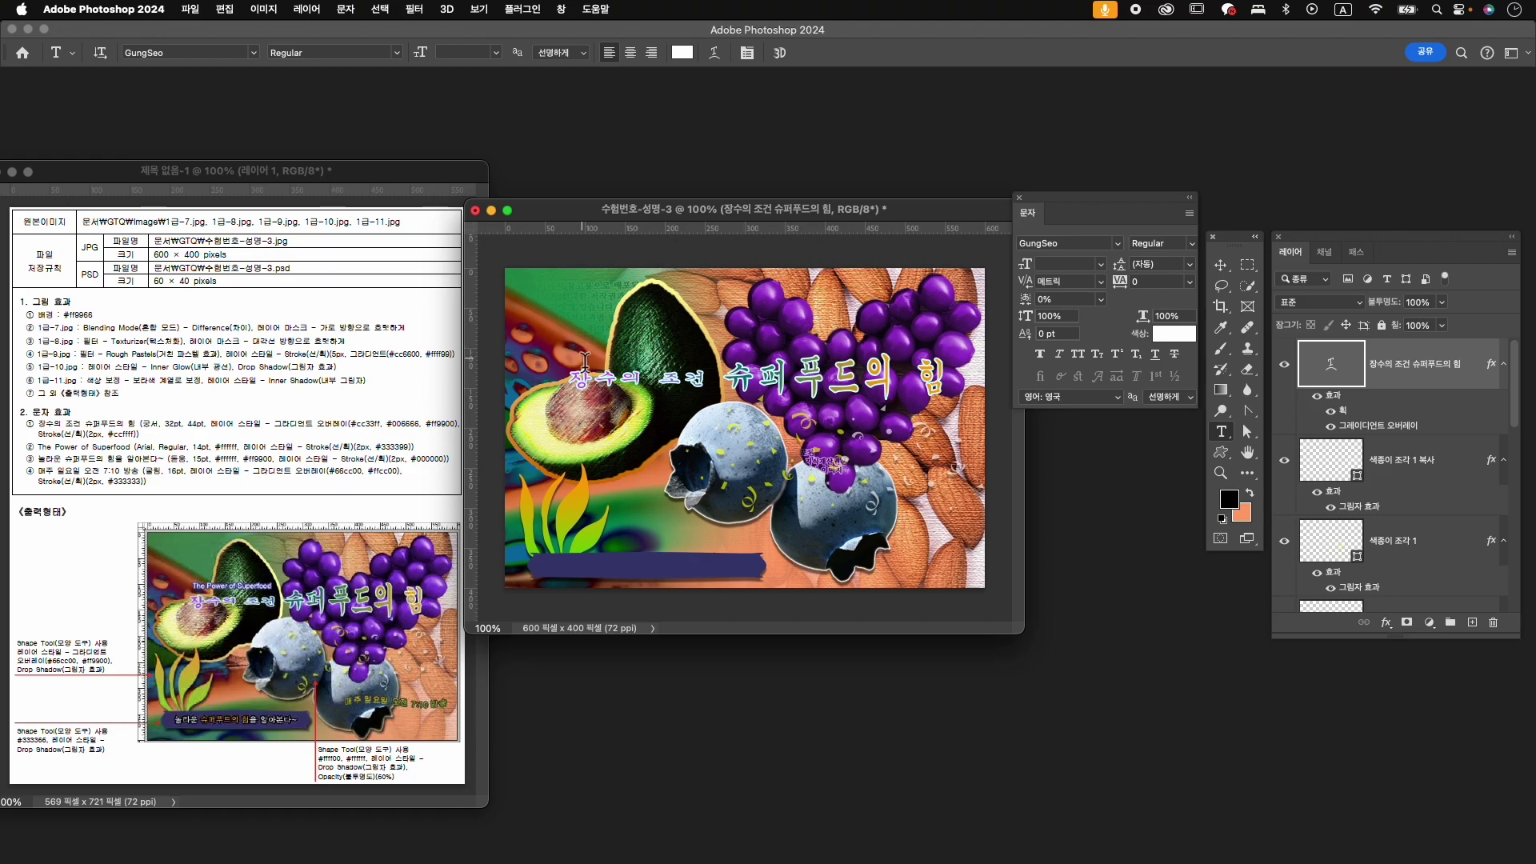
left_click(644, 387)
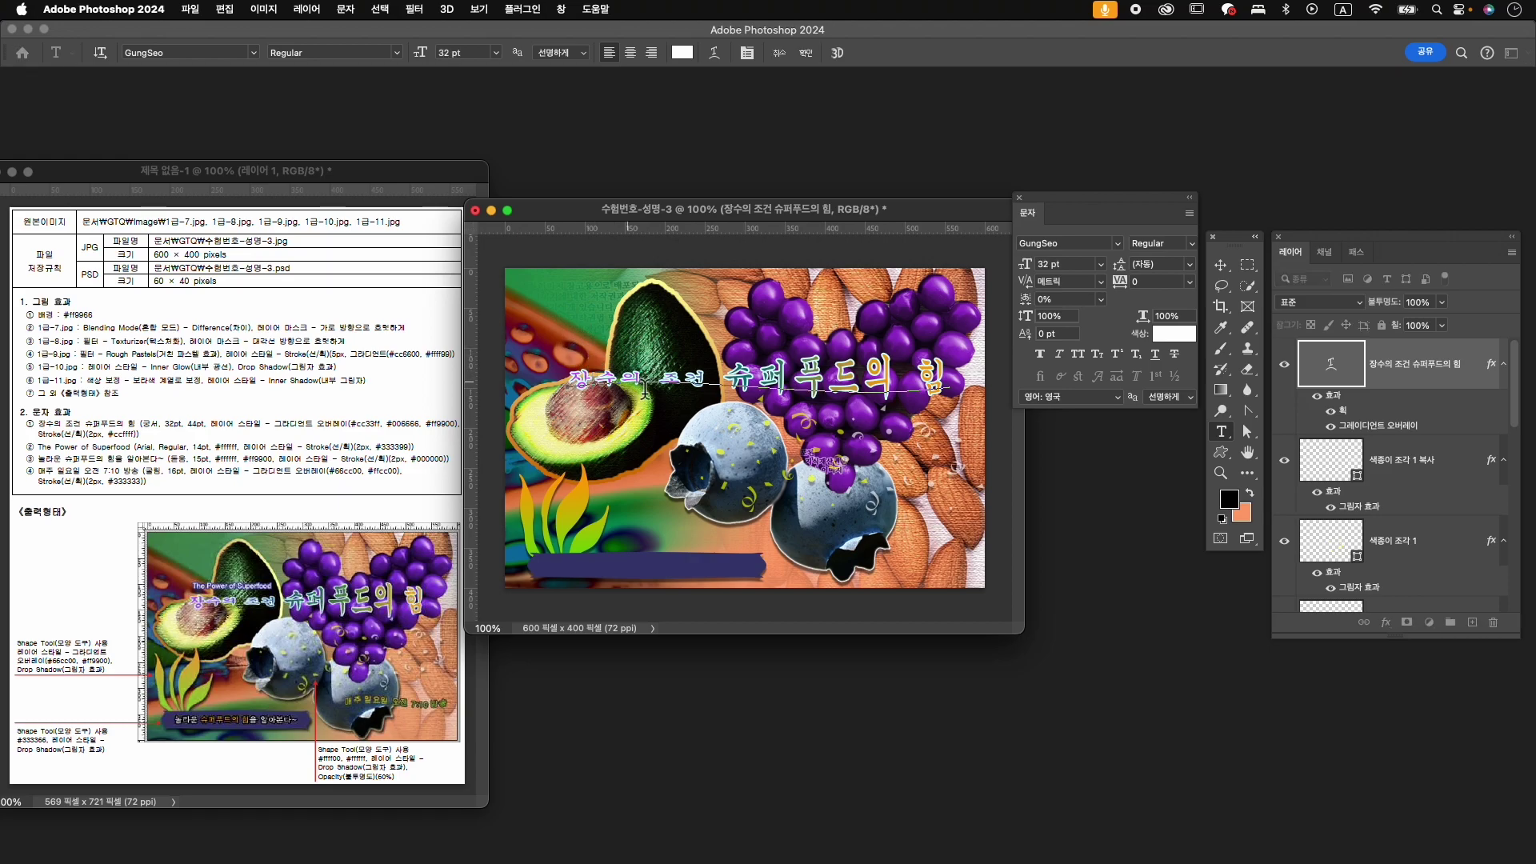
key("Escape")
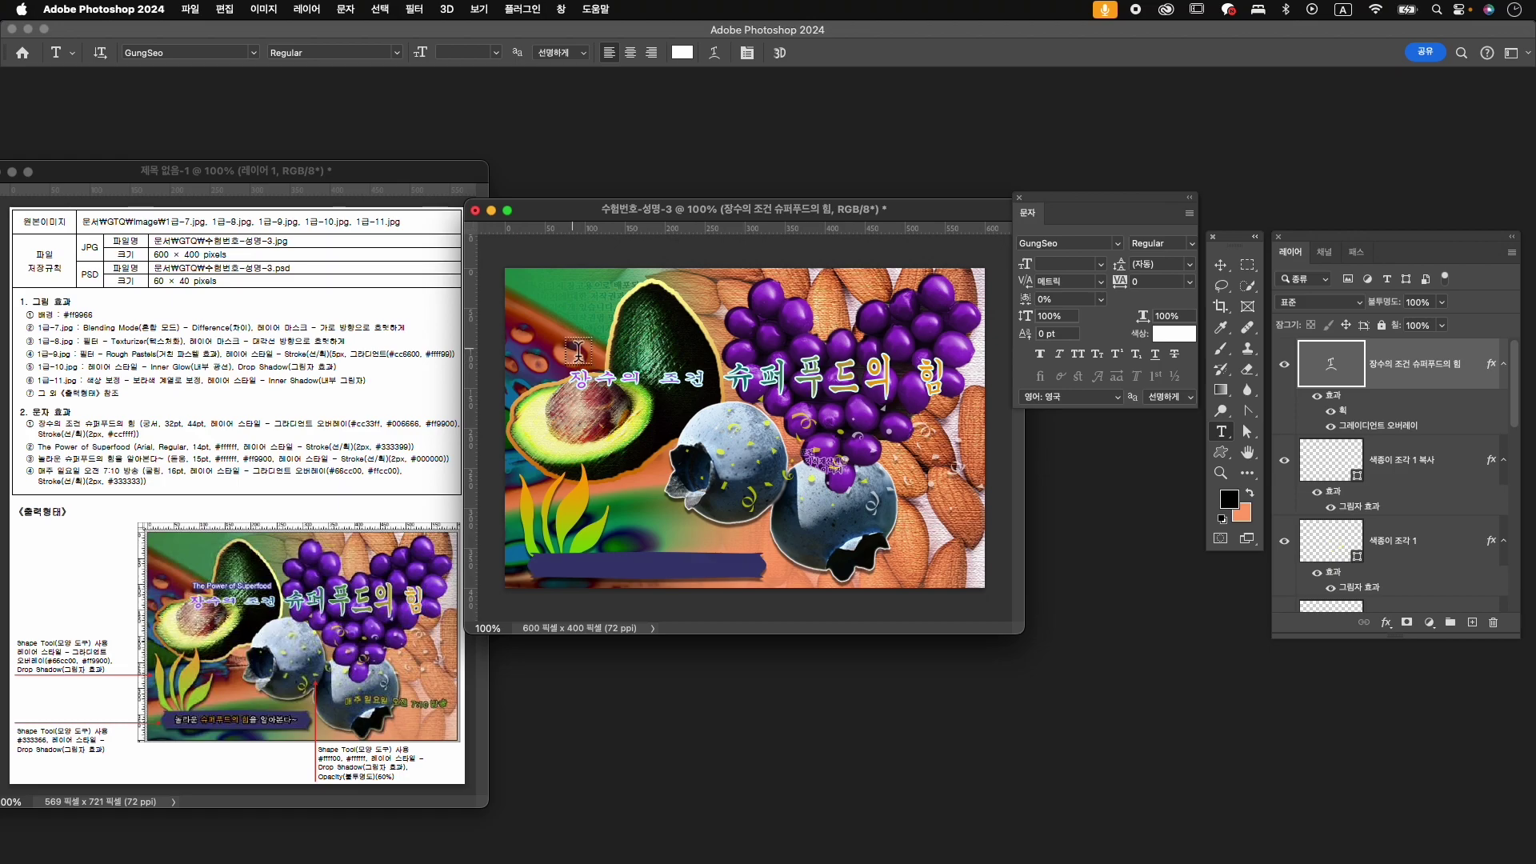
- Add the text "The Power of Superfood" above the title's first words in Arial Unicode MS Regular at 14 pt and commit it
left_click(578, 349)
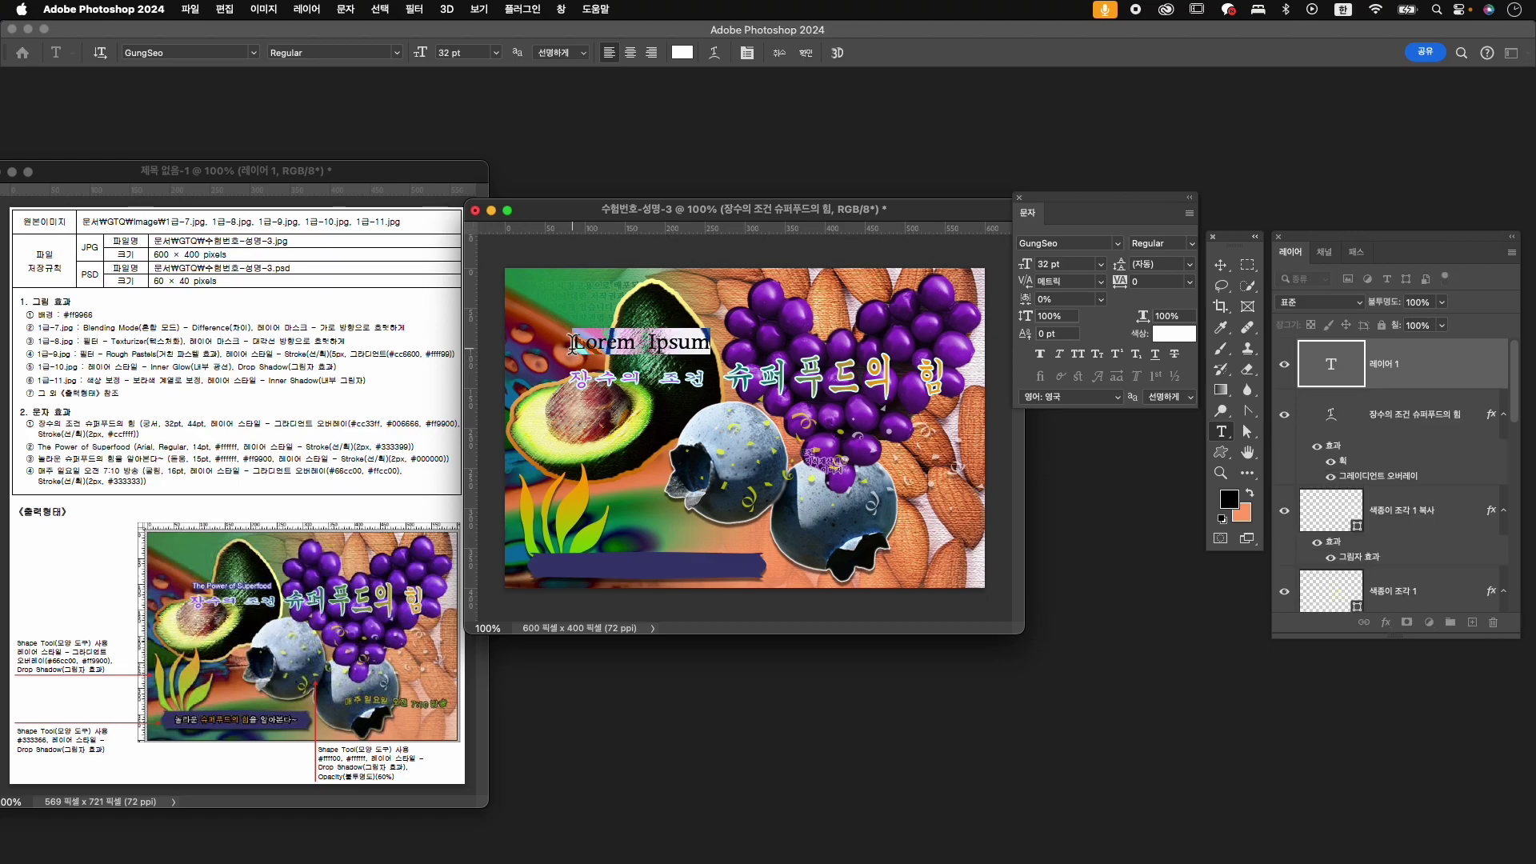
type("쏟")
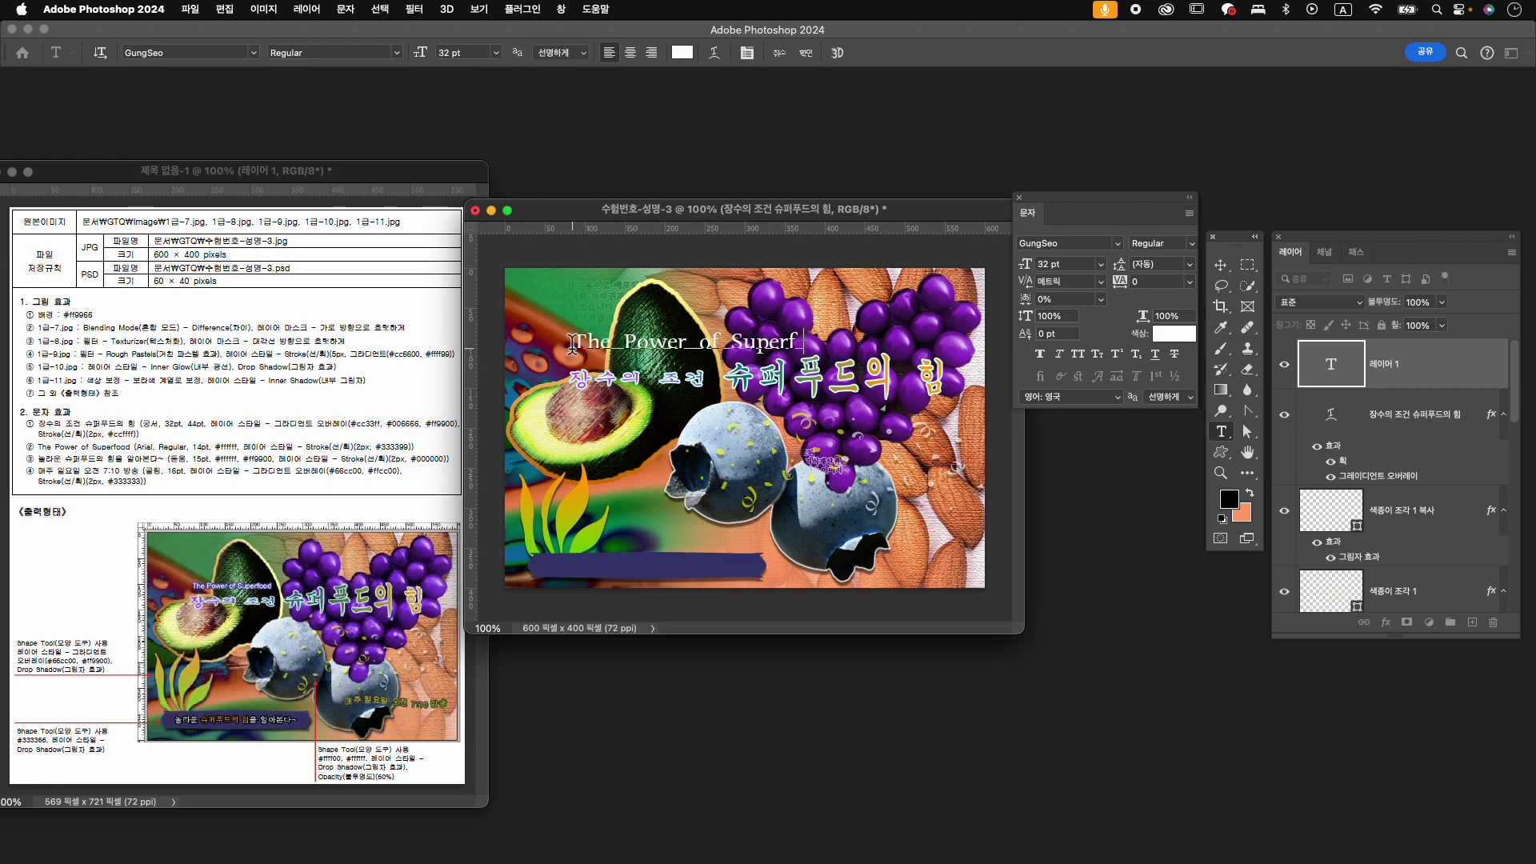
key("super+a")
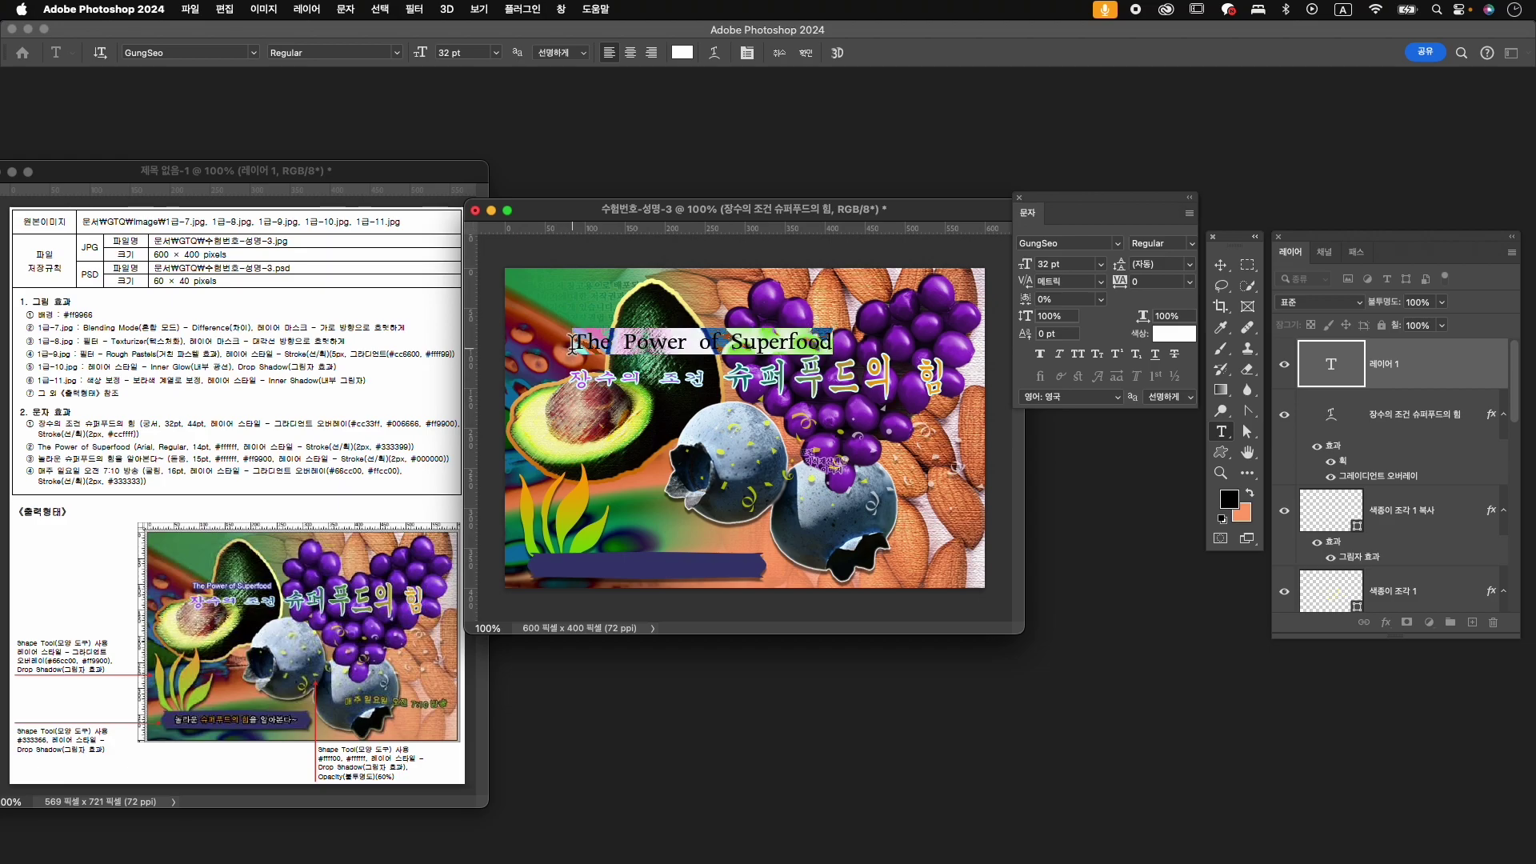
left_click(1058, 244)
type("arial")
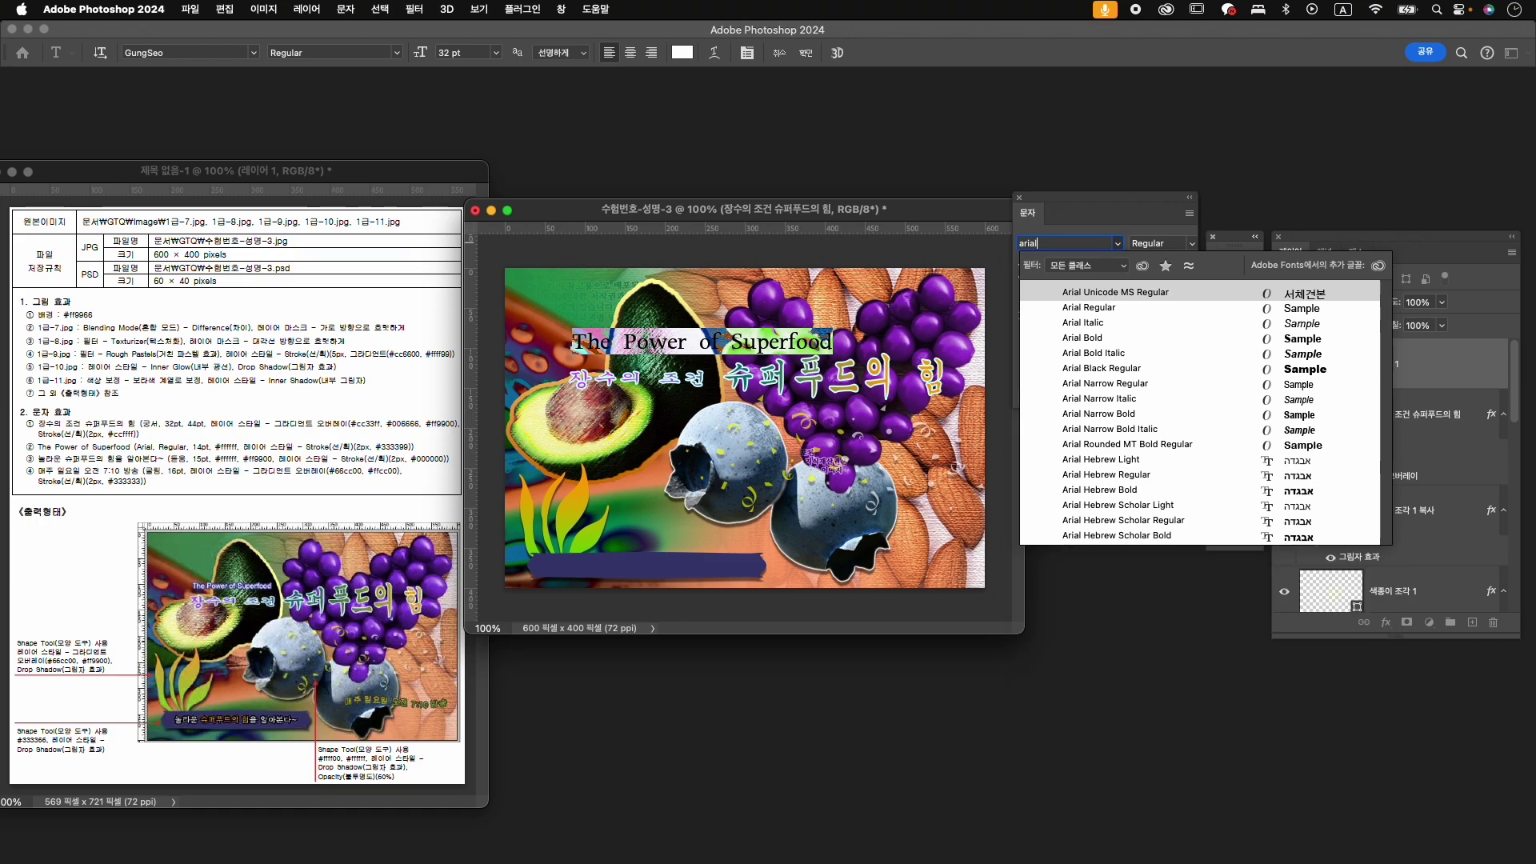
key("Return")
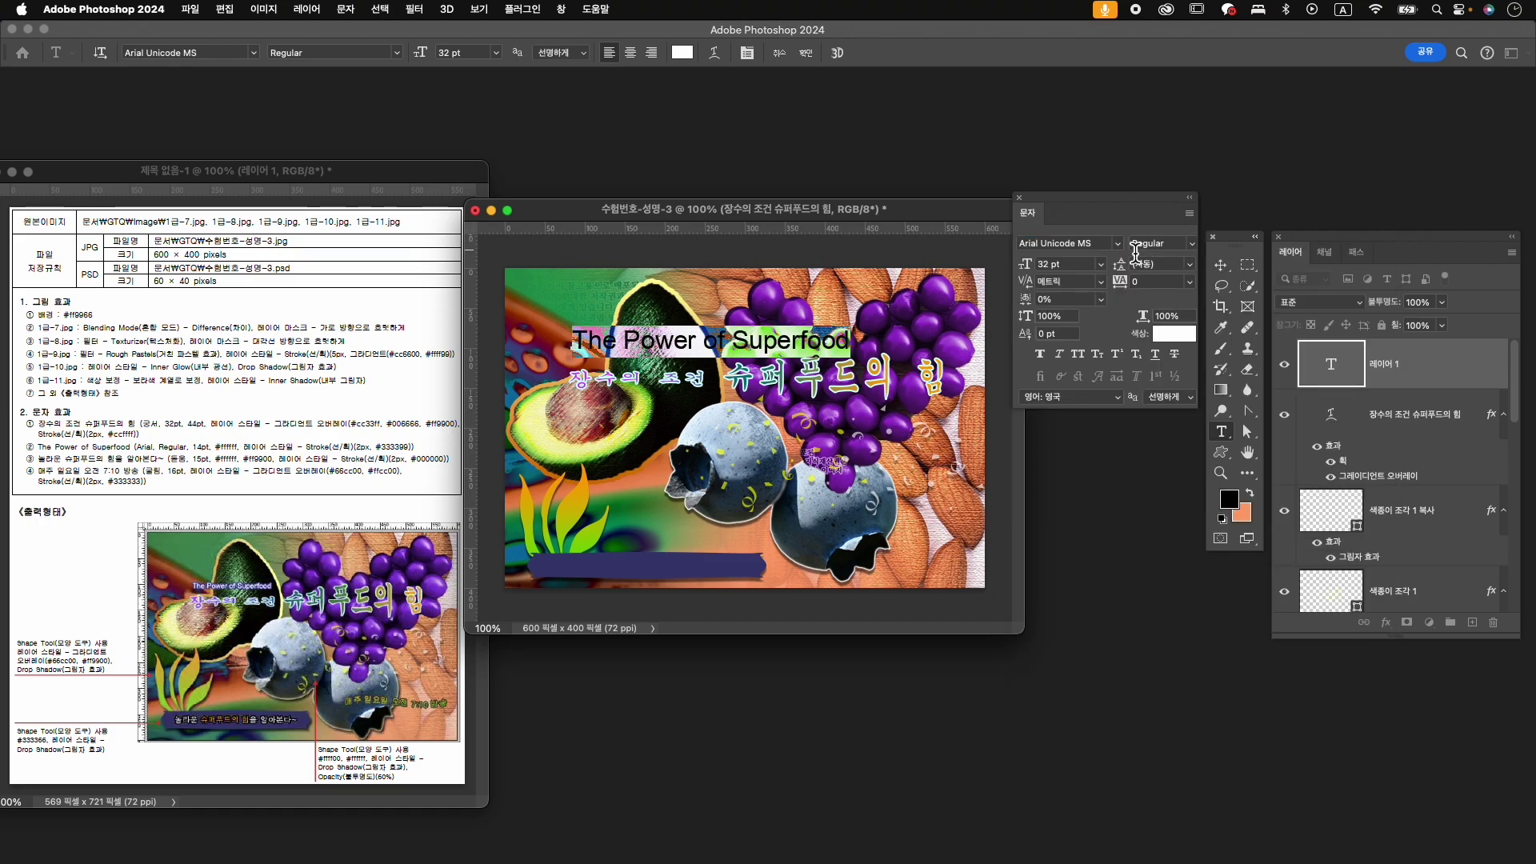
left_click(1047, 263)
type("14")
key("Return")
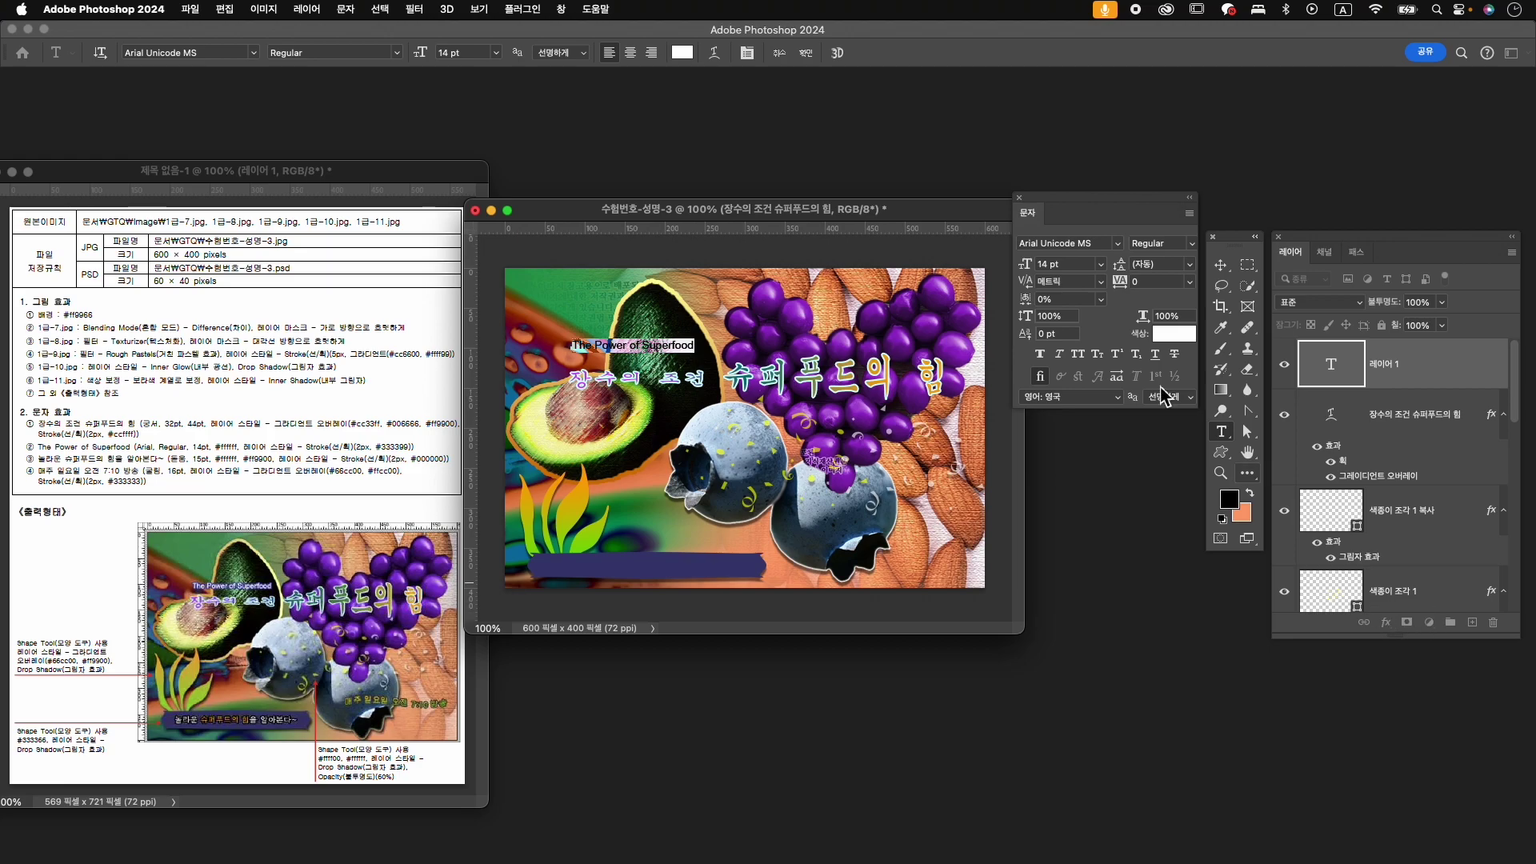
left_click(810, 54)
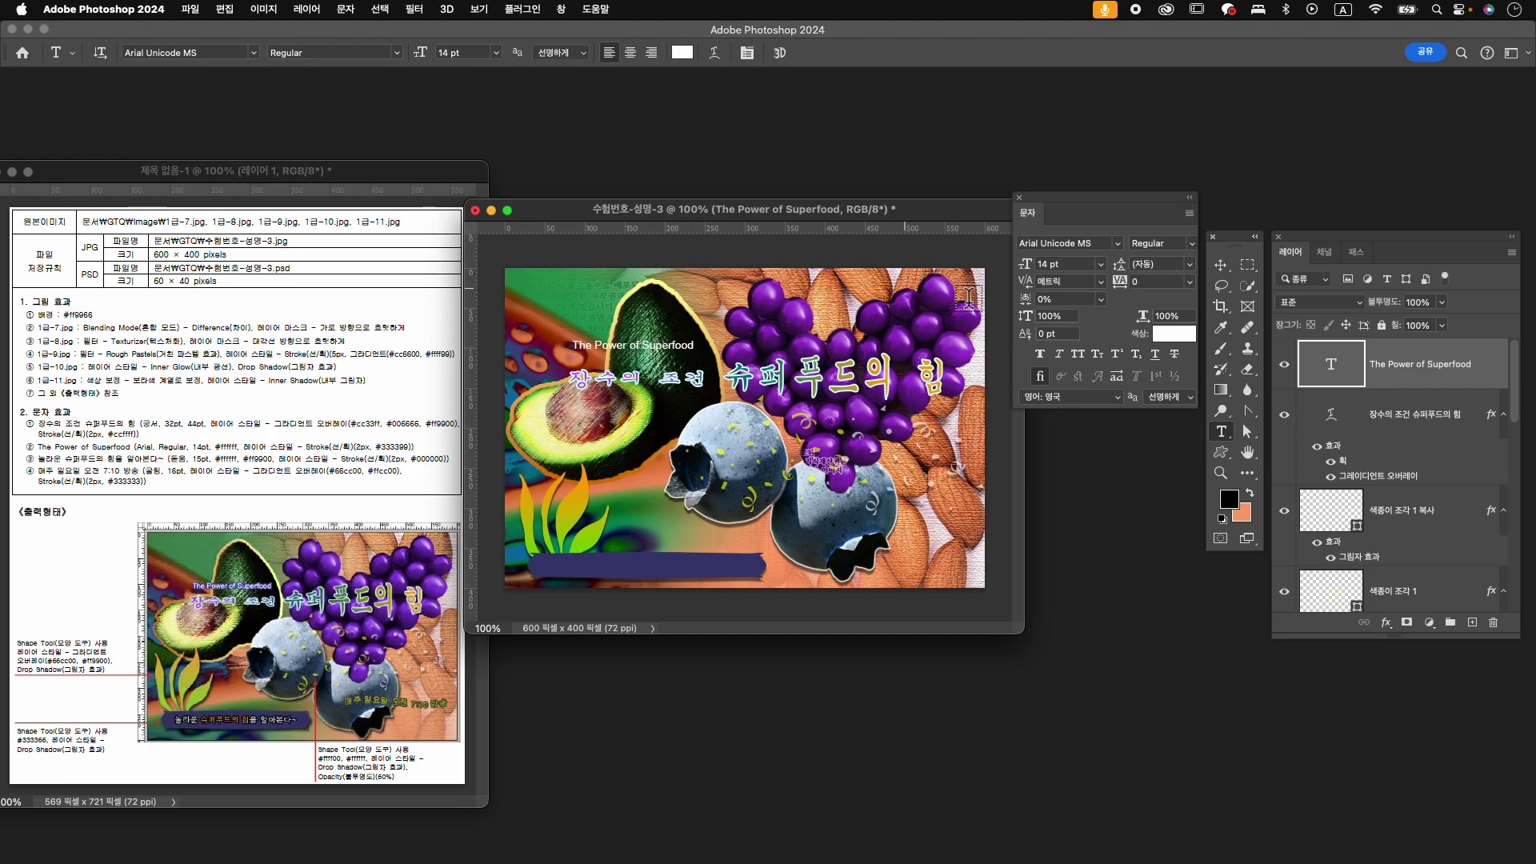
- Add a 2 px outside stroke in #333399 to the "The Power of Superfood" layer and apply the layer style
left_click(1386, 624)
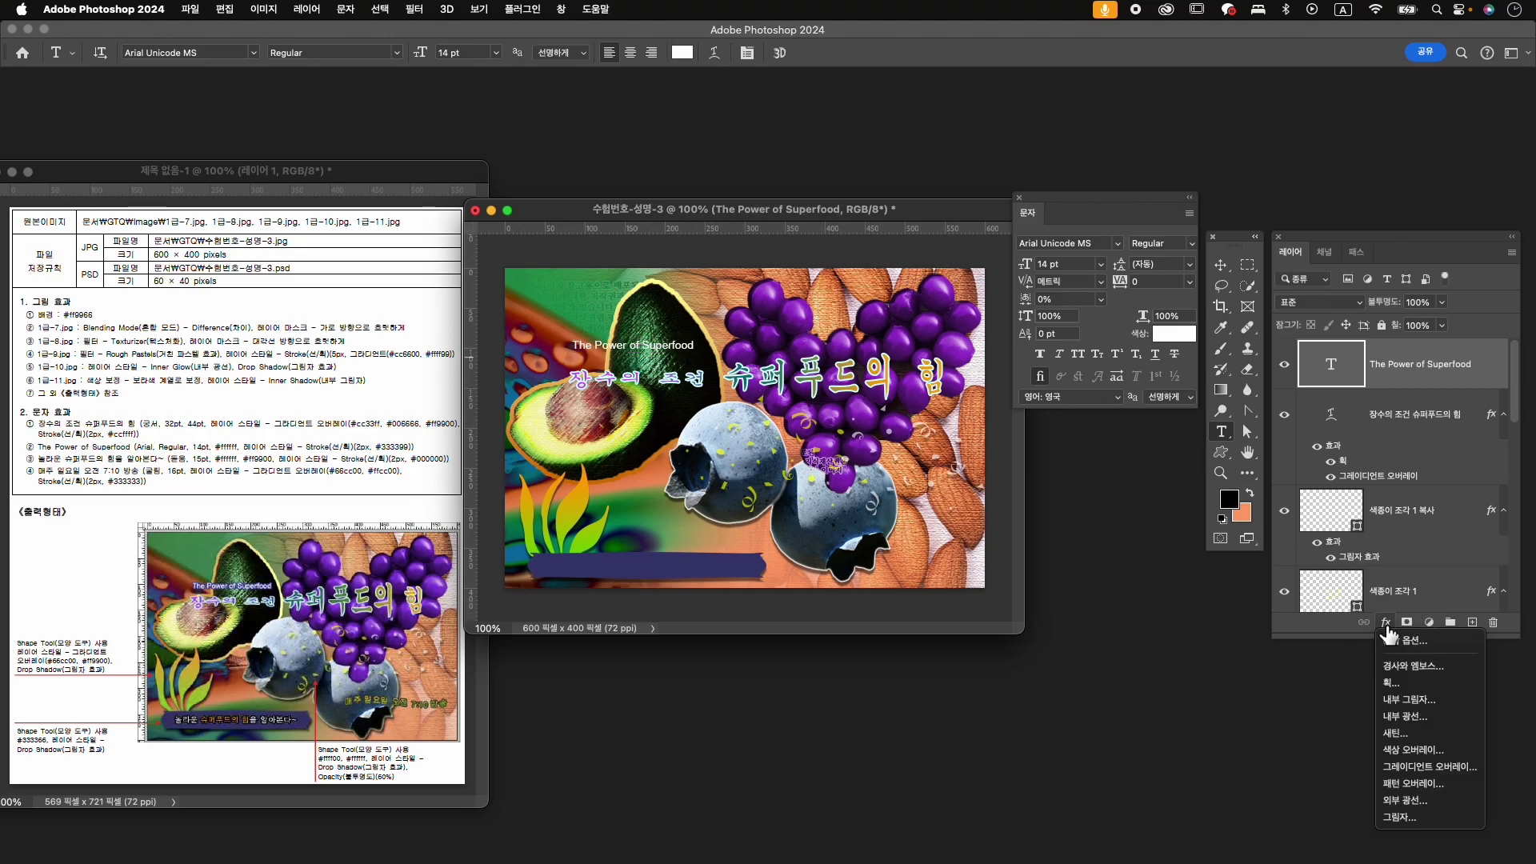
left_click(1406, 684)
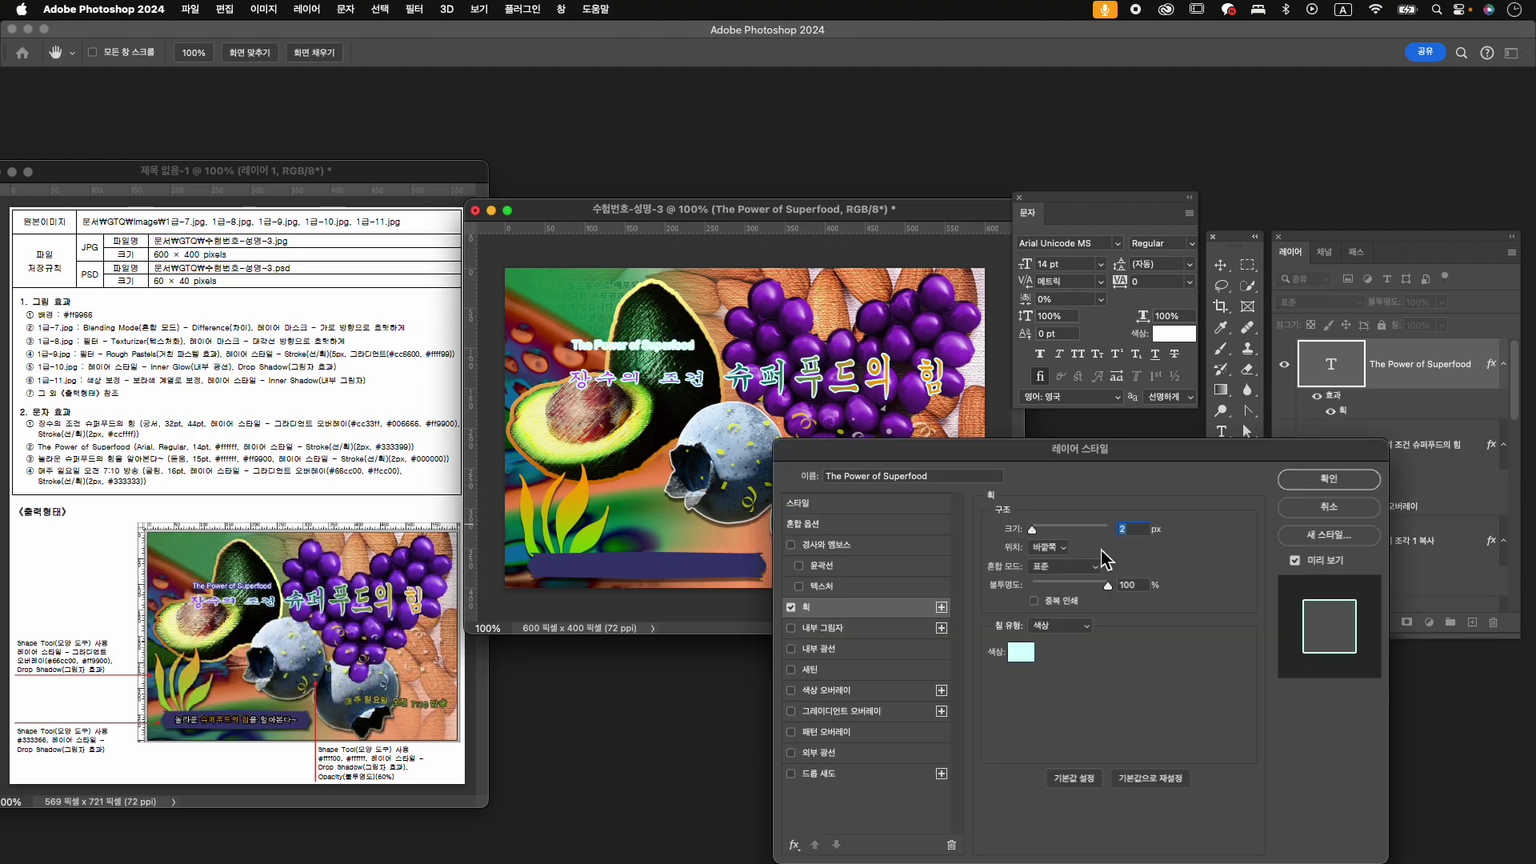
left_click(1016, 650)
type("33")
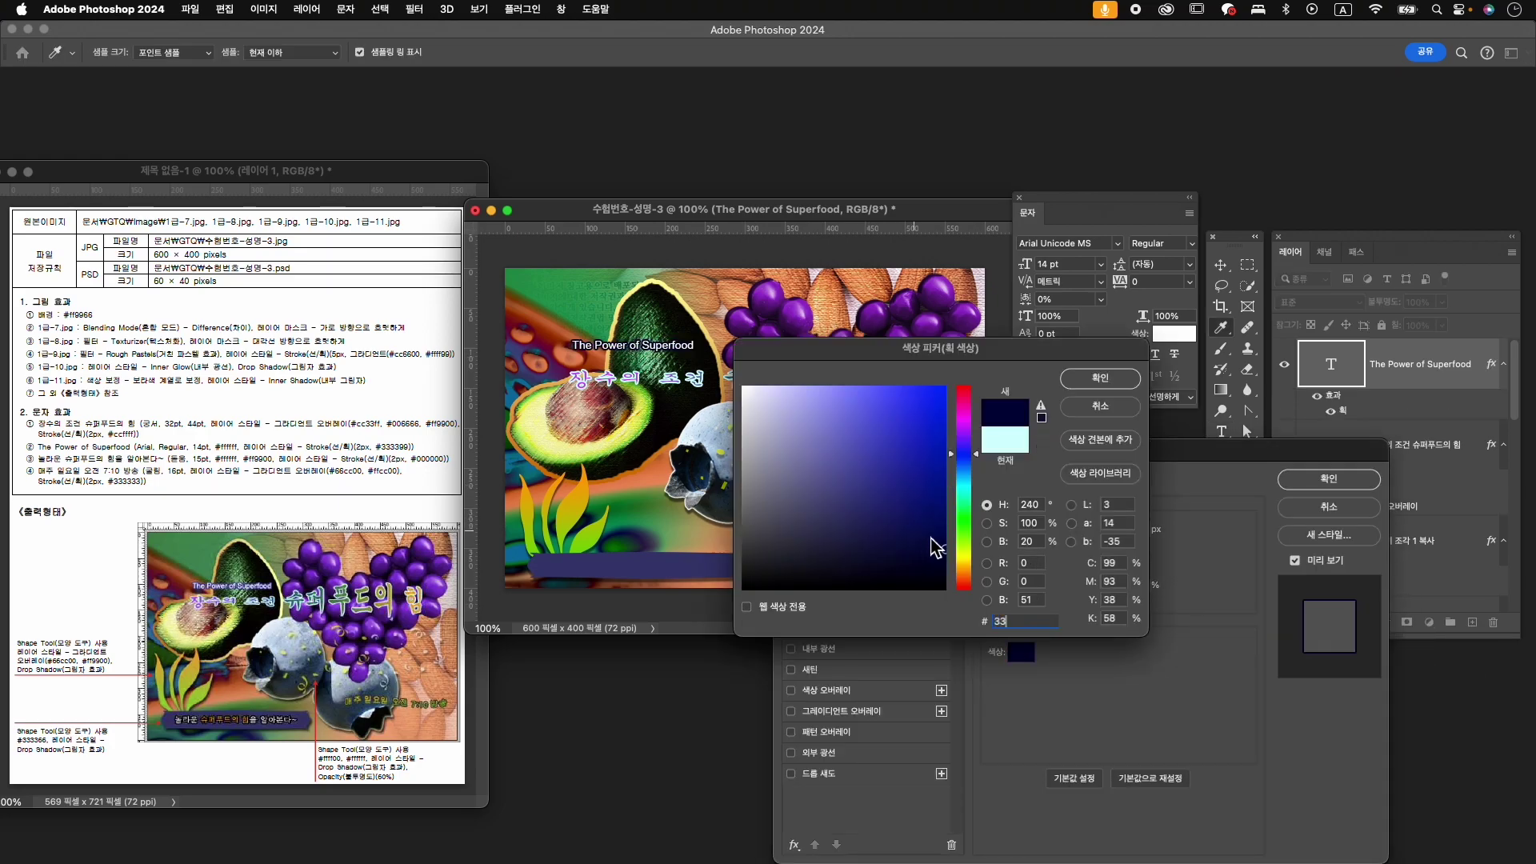
type("3399")
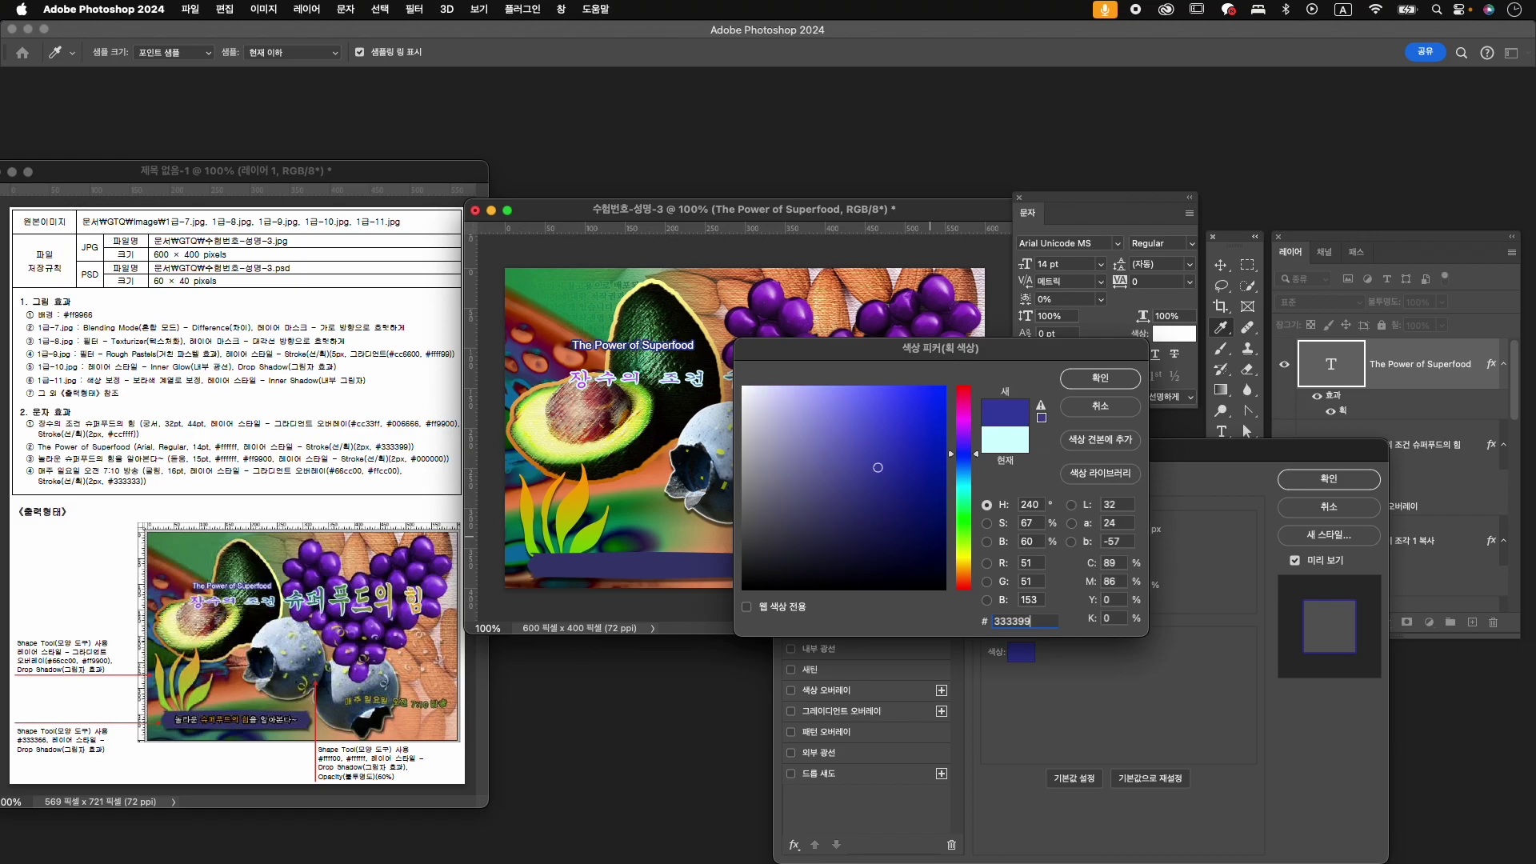
key("Return")
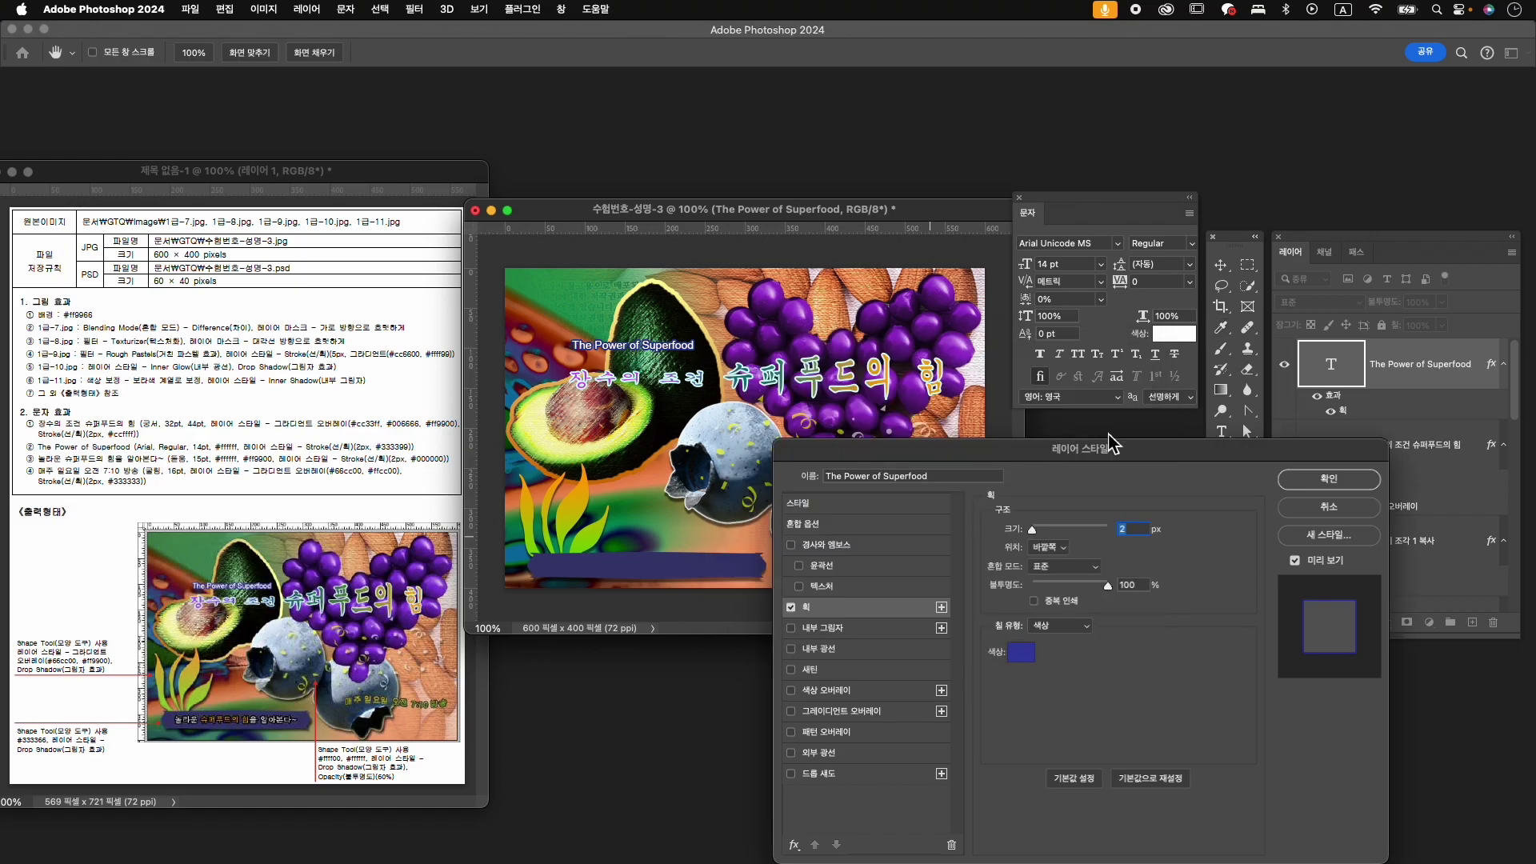
left_click(1327, 480)
- Move "The Power of Superfood" slightly down, closer to the title, to about X 159 px, Y 109 px
key("ctrl+t")
left_click_drag(669, 352, 668, 363)
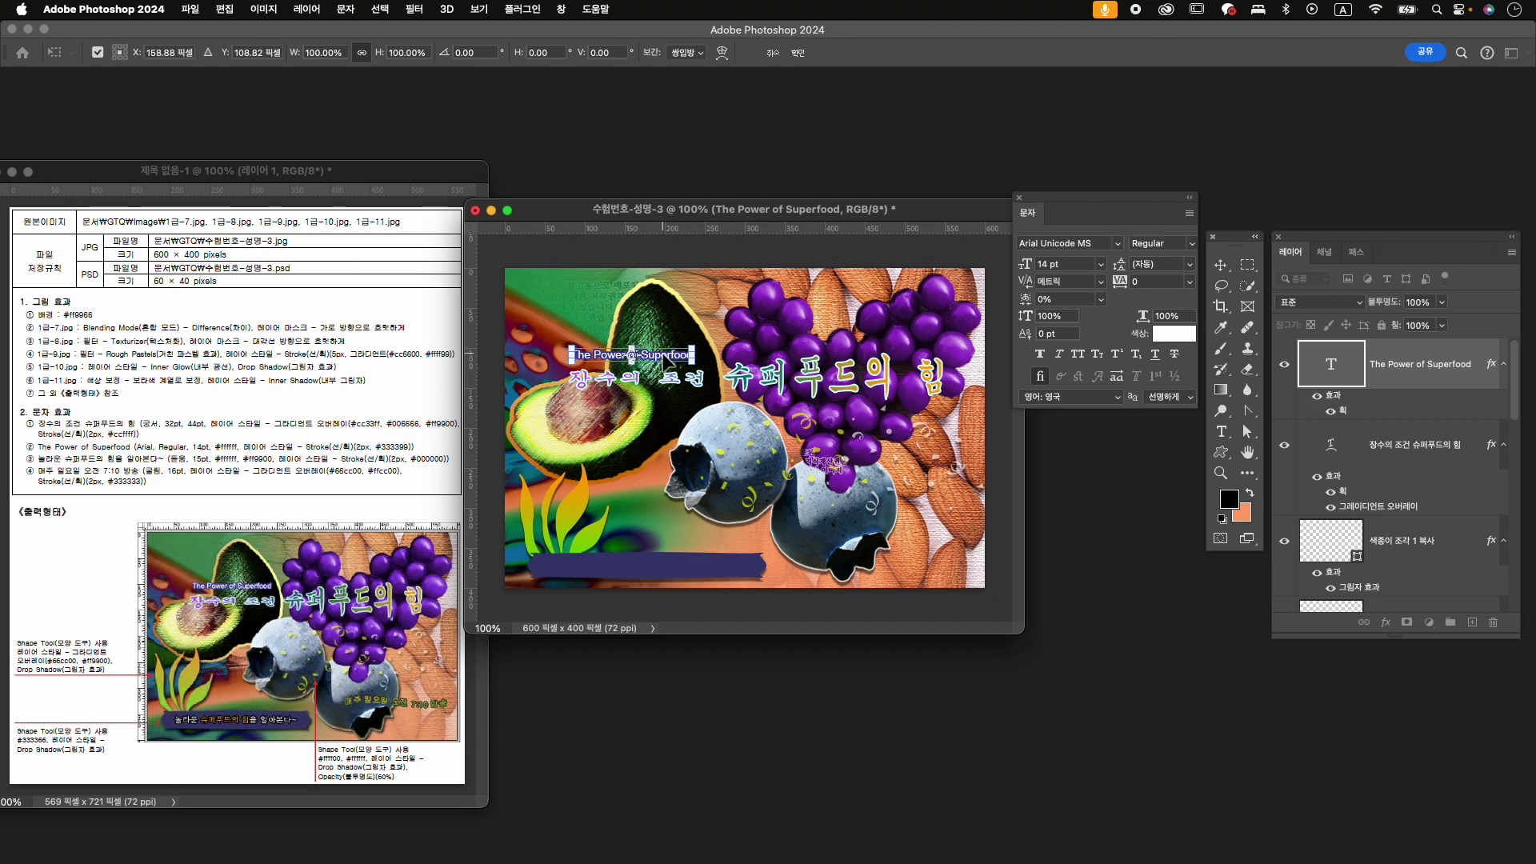
key("Return")
- Add the text "놀라운 슈퍼푸드의 힘을 알아본다~" on the dark blue banner in KoPubWorldDotum_Pro Light at 15 pt
key("t")
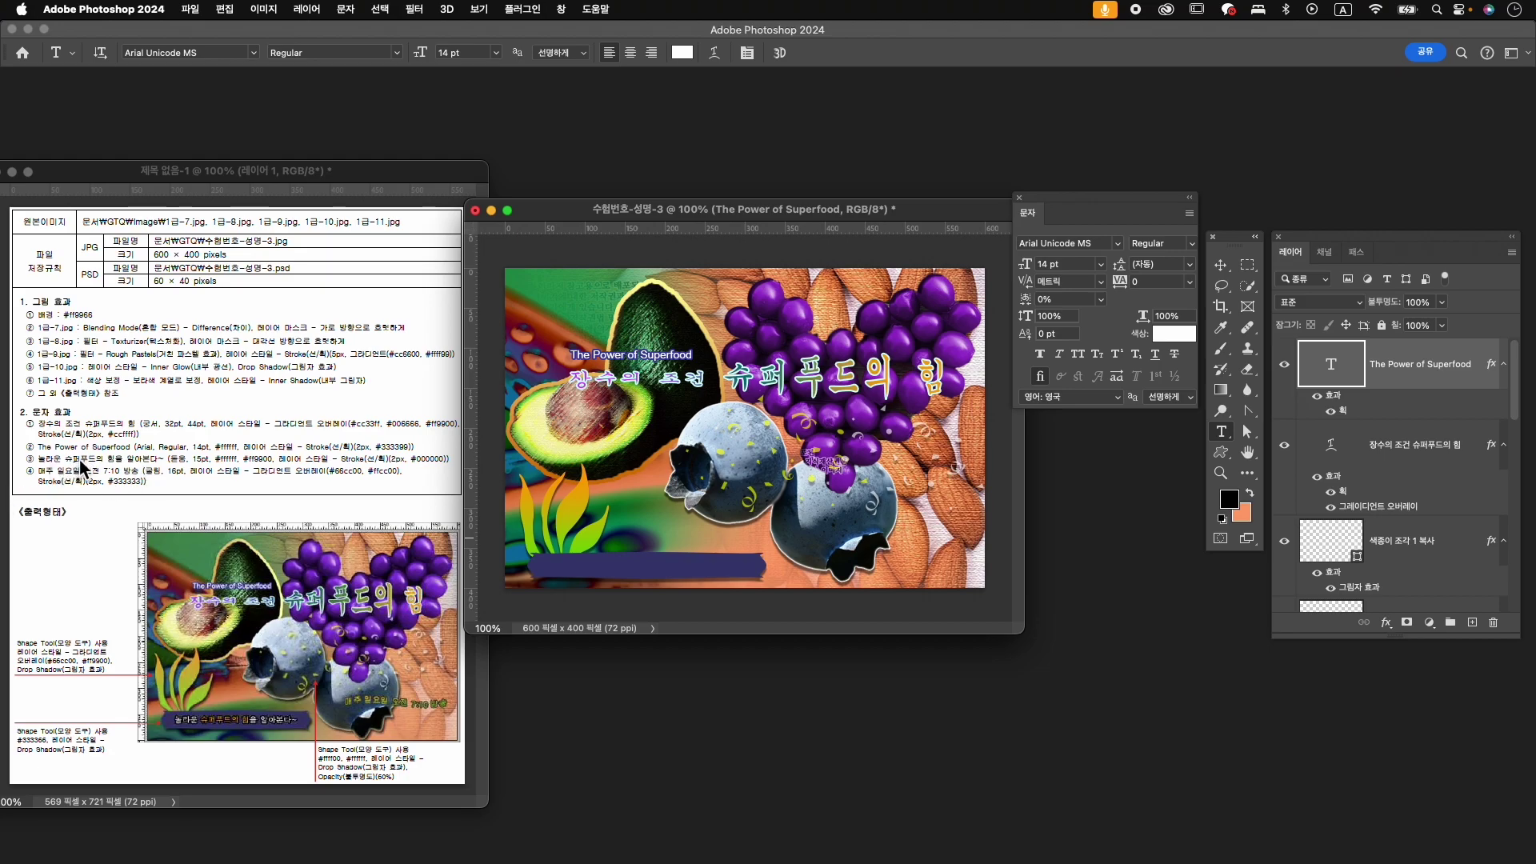
left_click(542, 568)
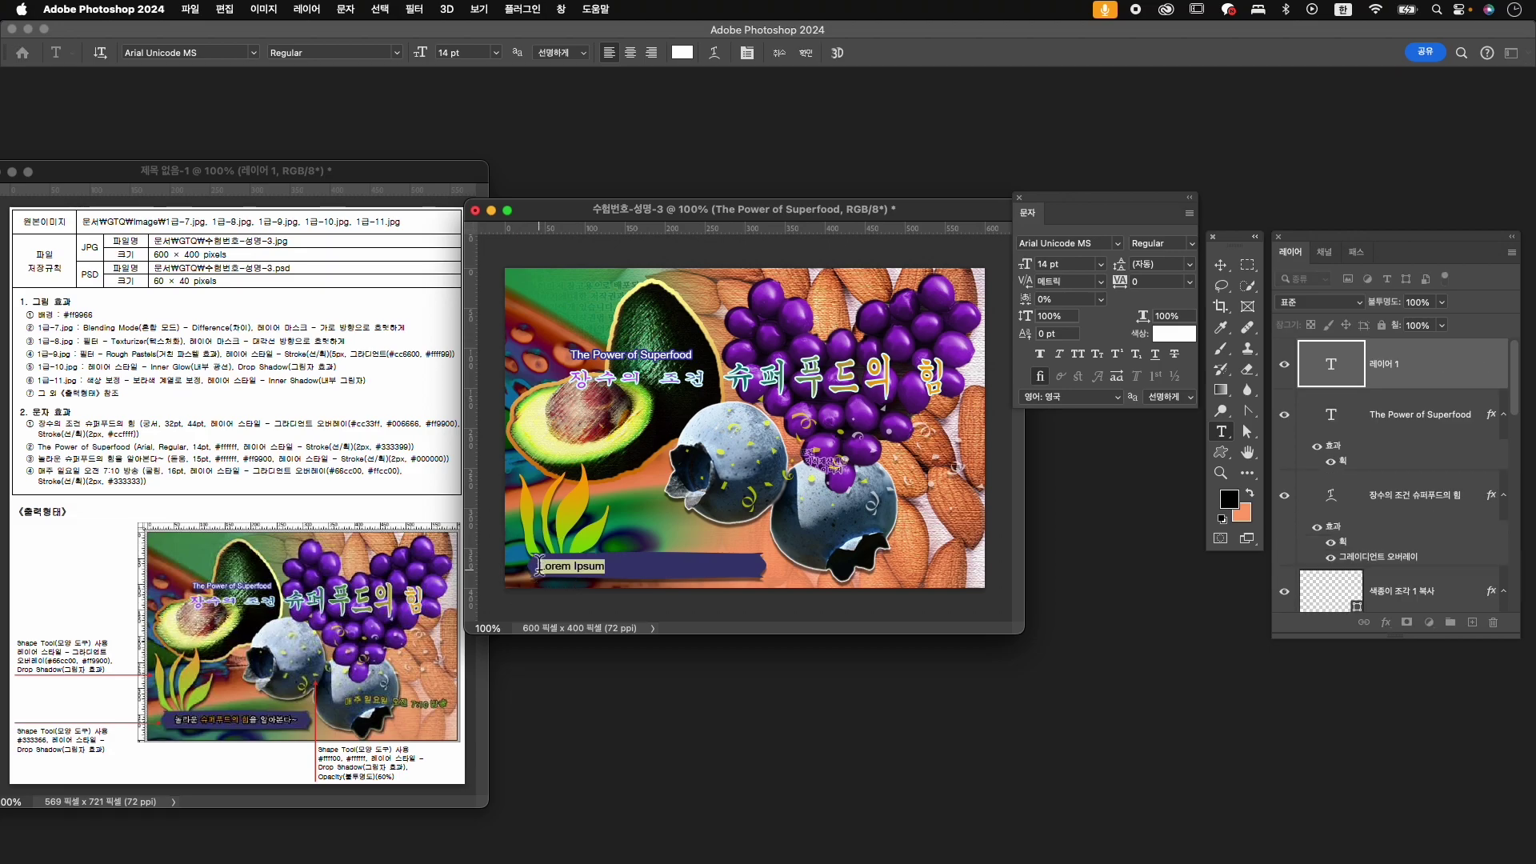
key("BackSpace")
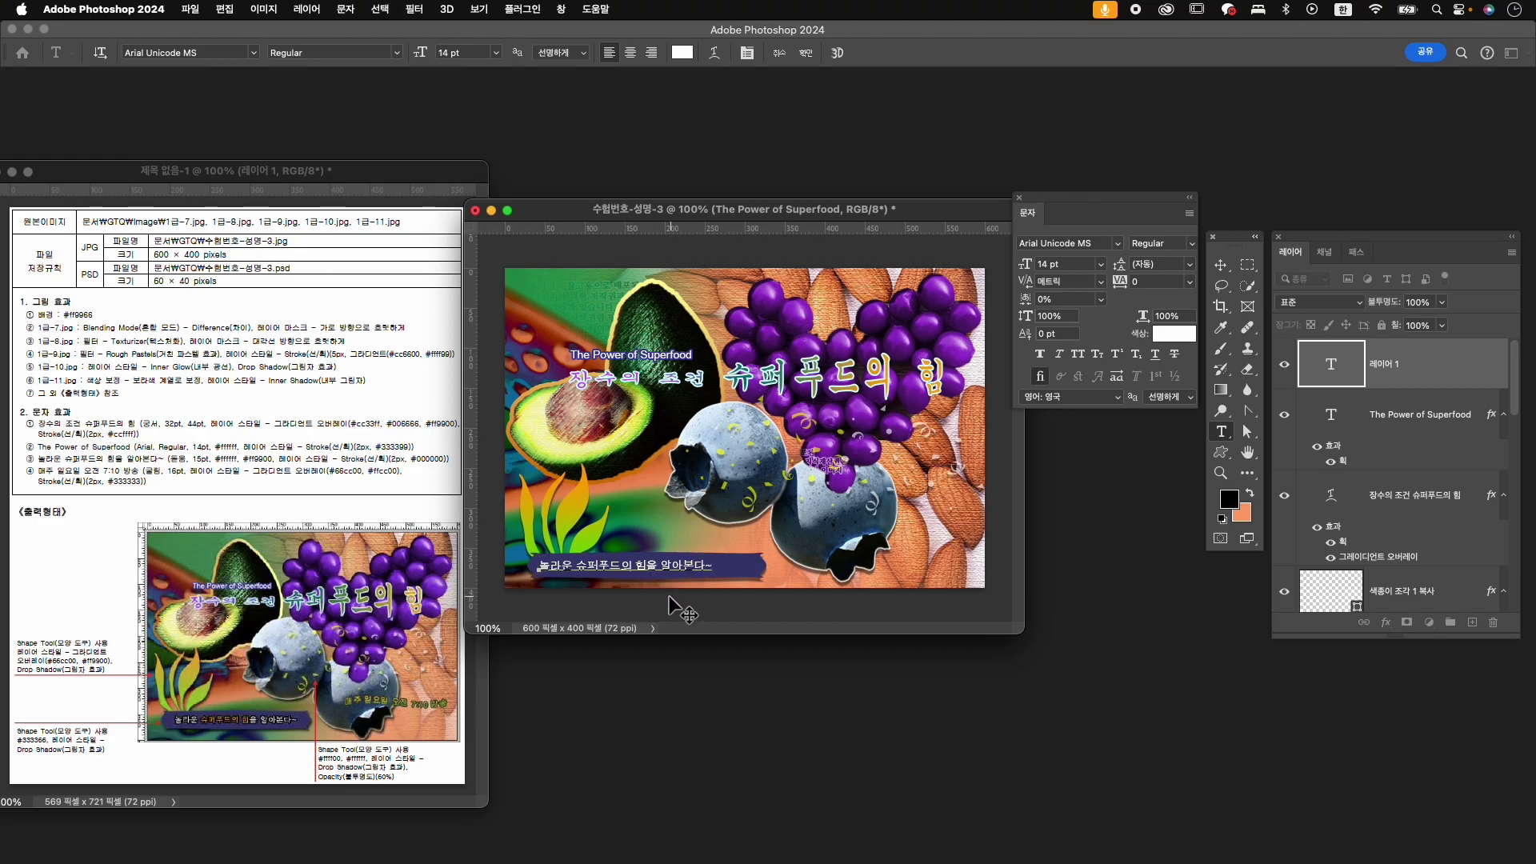
key("super+a")
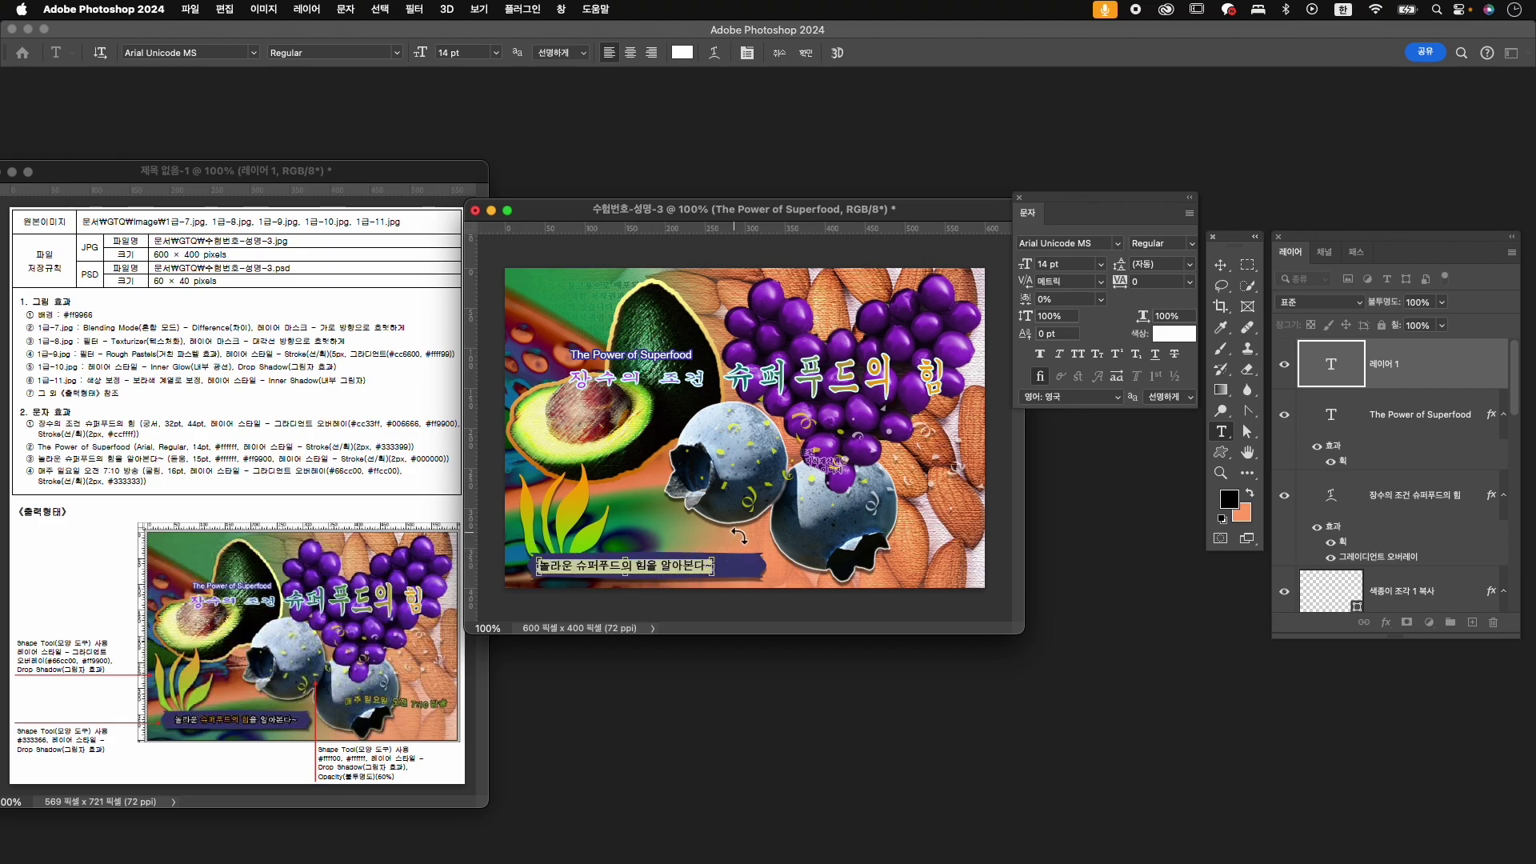
left_click(1103, 249)
left_click(1117, 243)
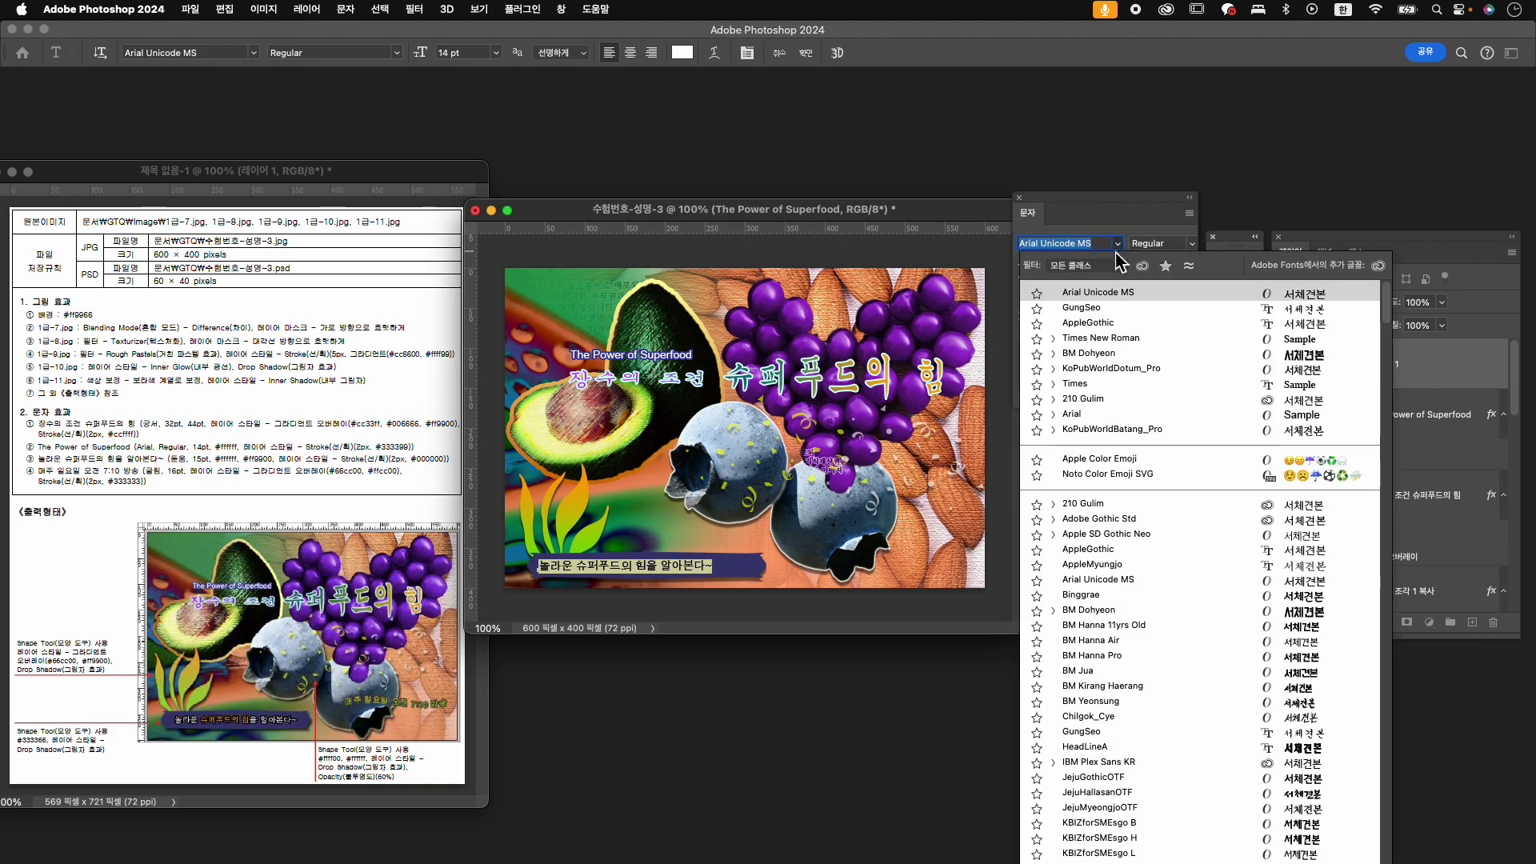
left_click(1131, 367)
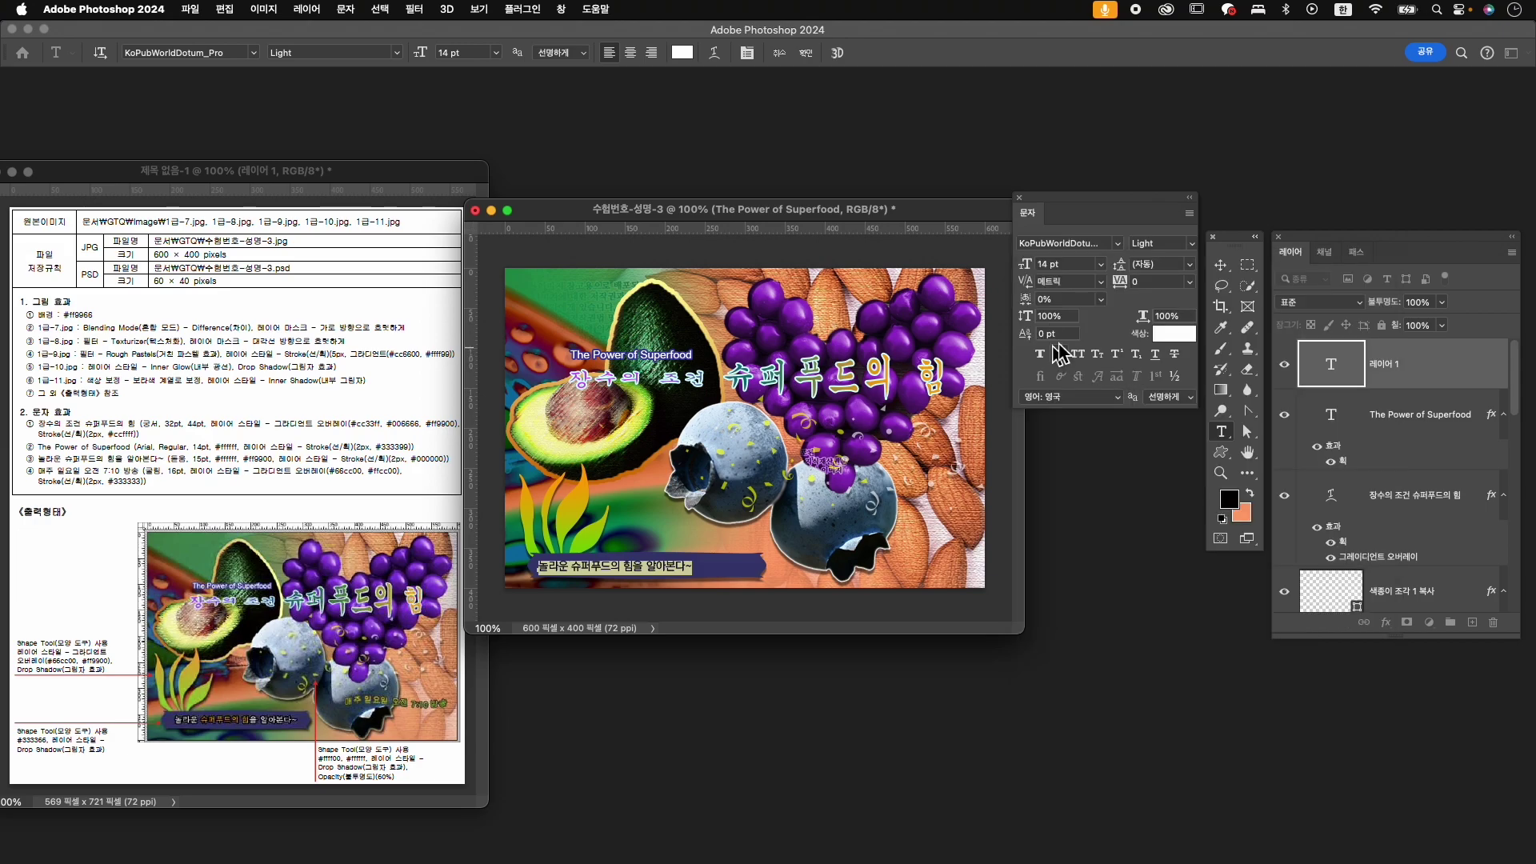
left_click(1054, 264)
type("15")
key("Return")
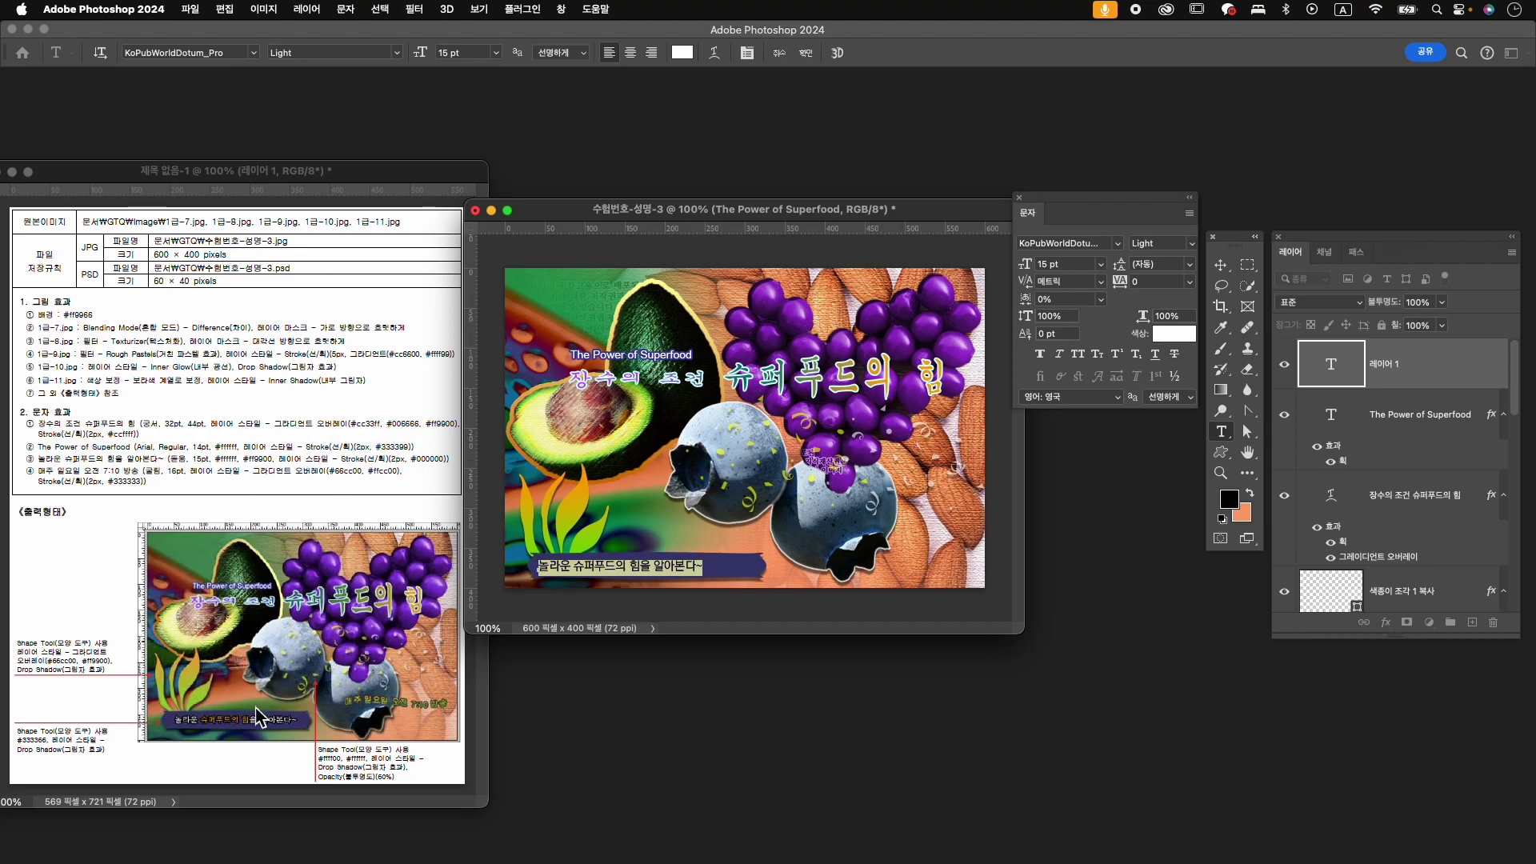
- Recolour only the words "슈퍼푸드의 힘" in the banner text to #ff9900
left_click(588, 565)
left_click_drag(578, 570, 639, 578)
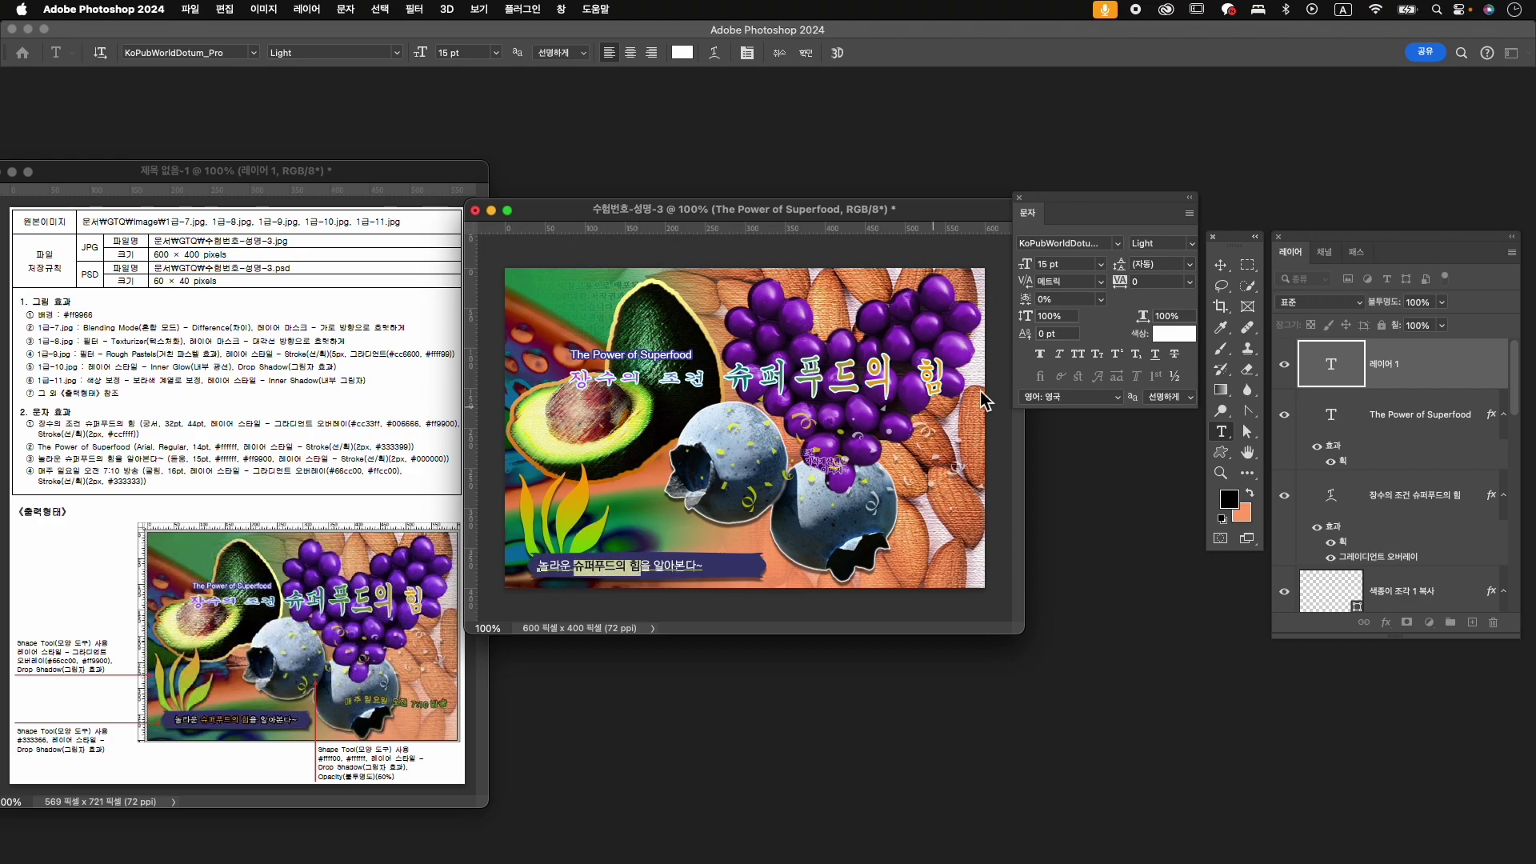
left_click(1173, 335)
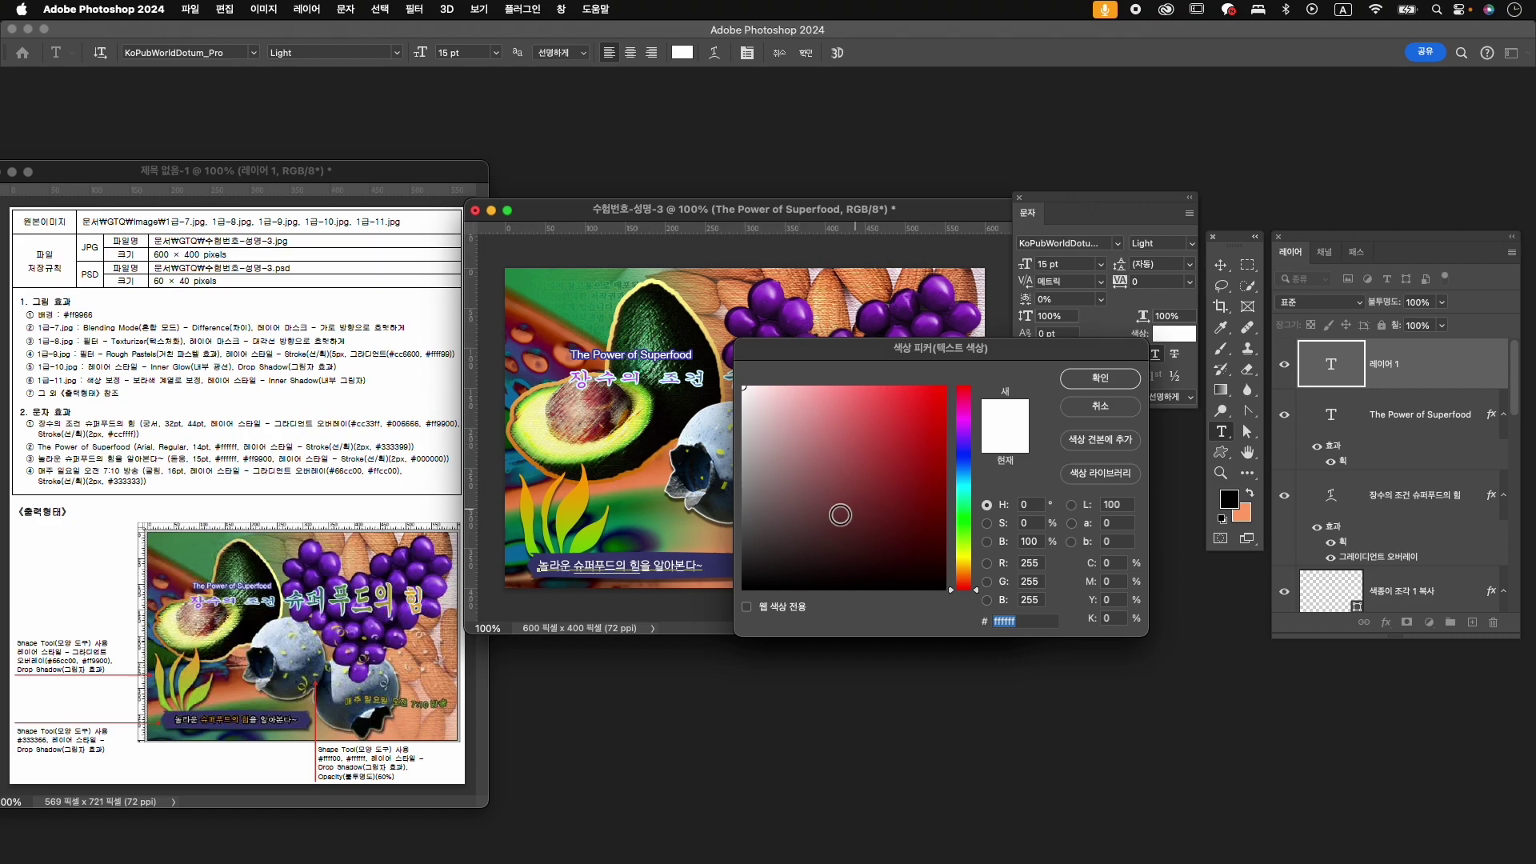
type("ff9900")
key("Return")
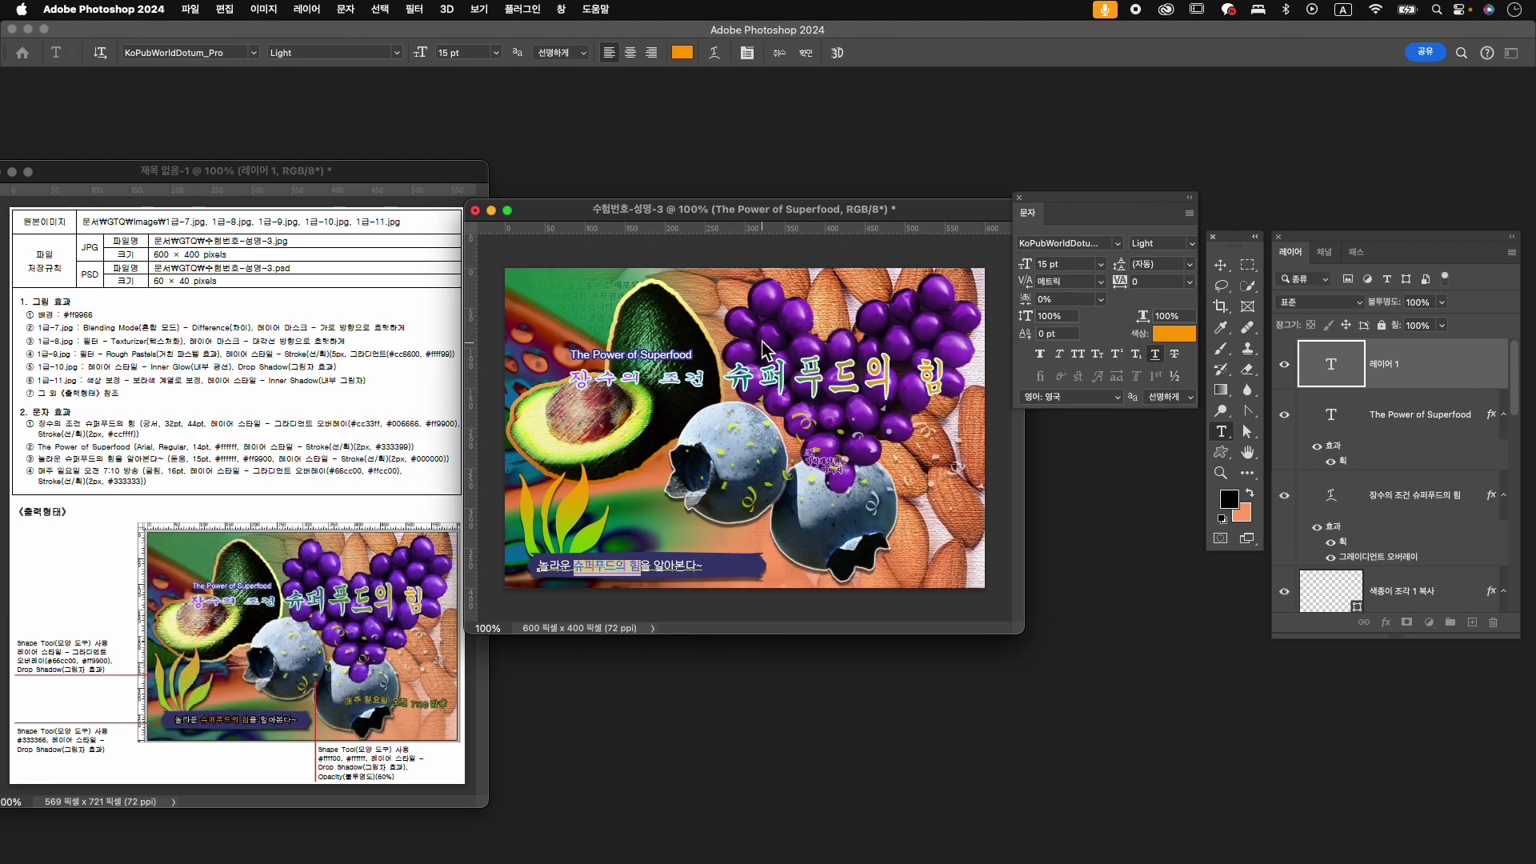
- Finish the banner text and give its layer a 2 px outside stroke in black, applying the layer style
left_click(1155, 353)
left_click(806, 53)
left_click(1387, 622)
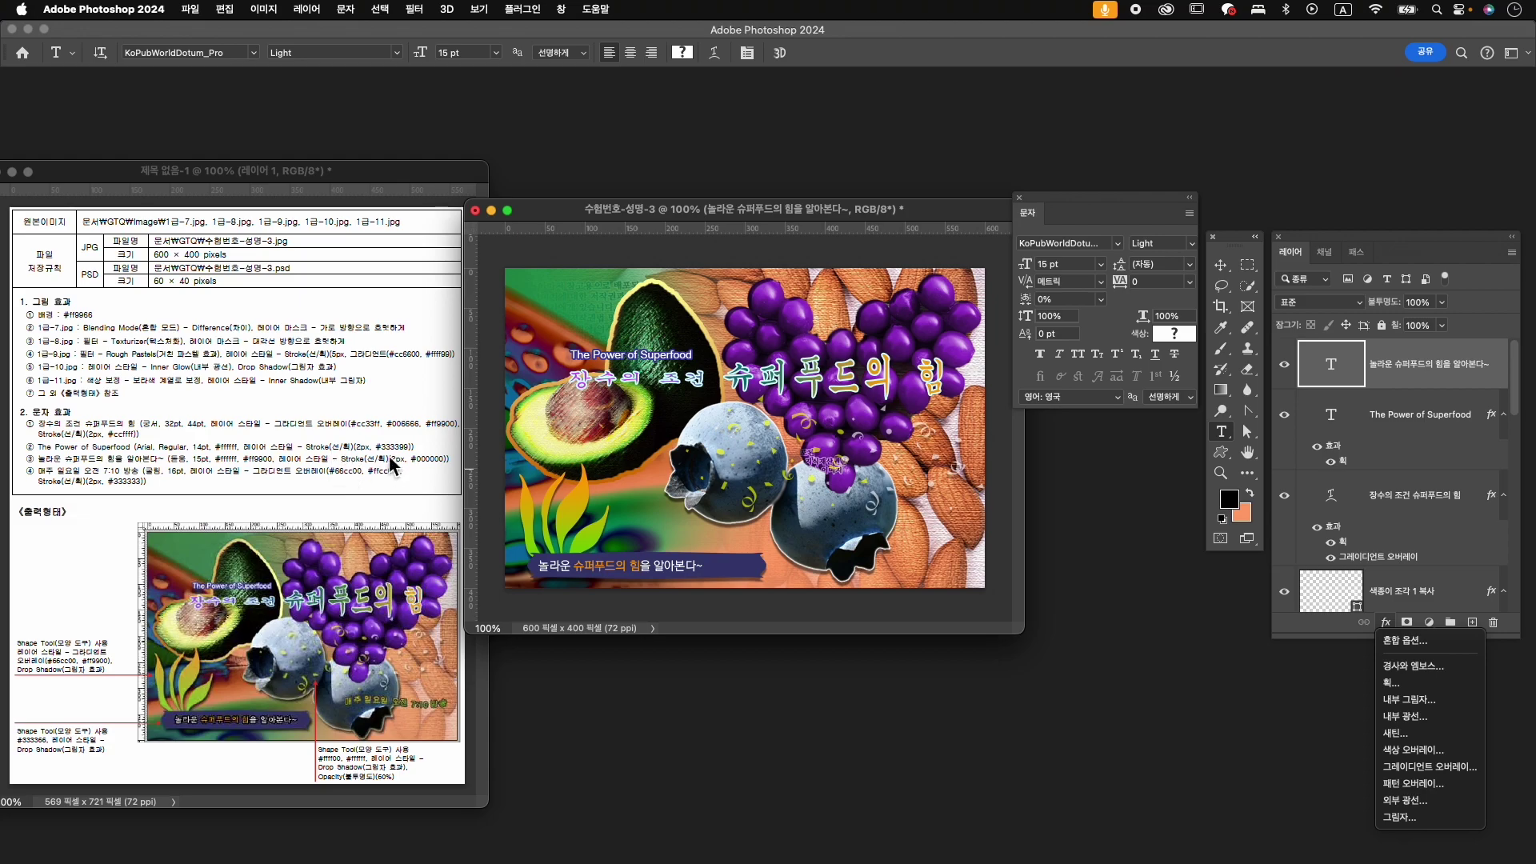
left_click(1406, 689)
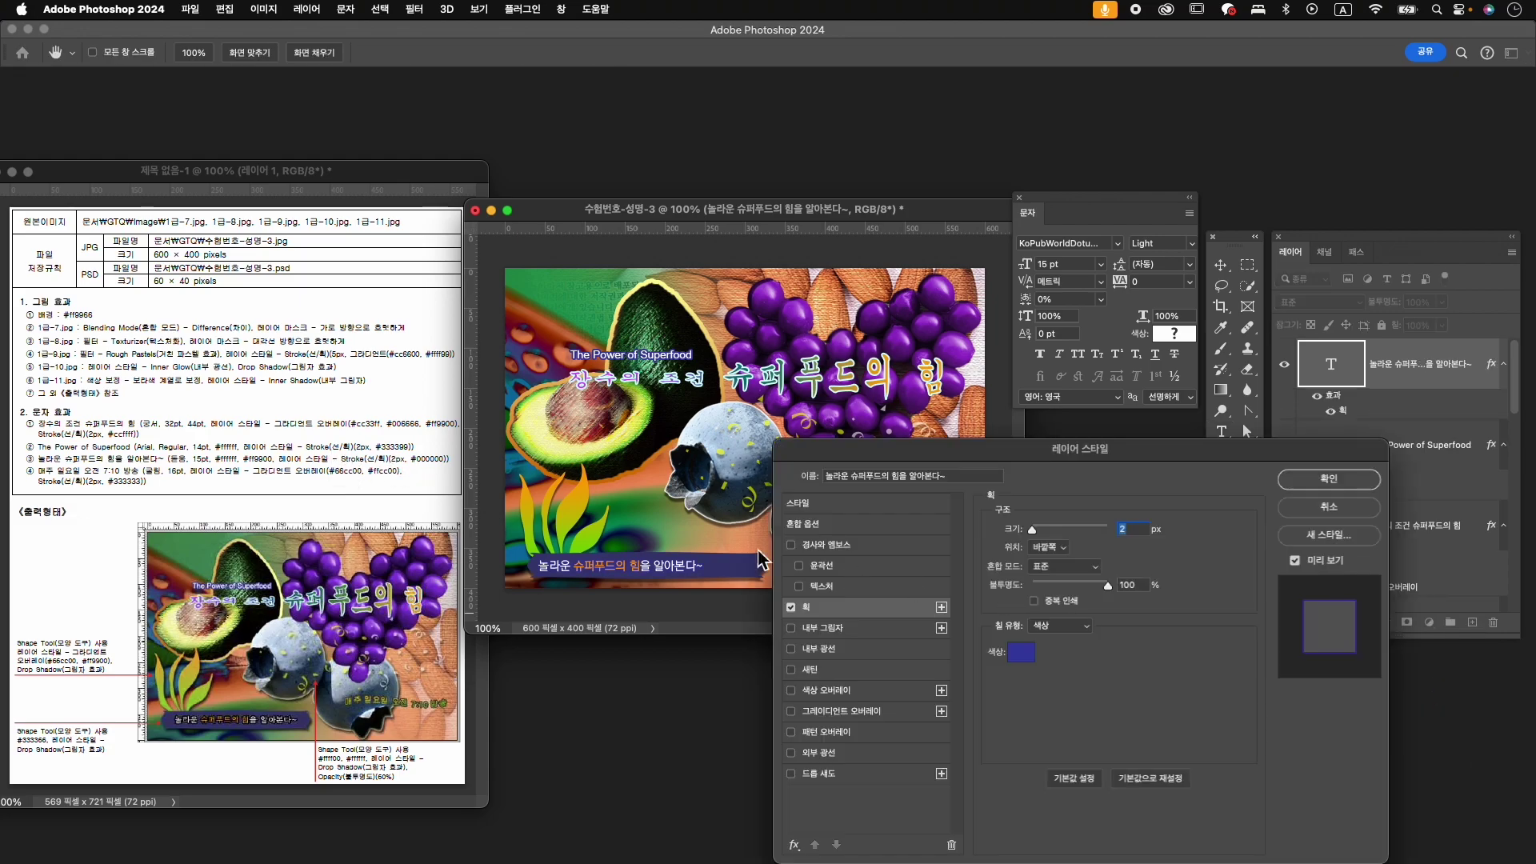
left_click(1021, 652)
left_click_drag(912, 535, 834, 589)
left_click(1094, 381)
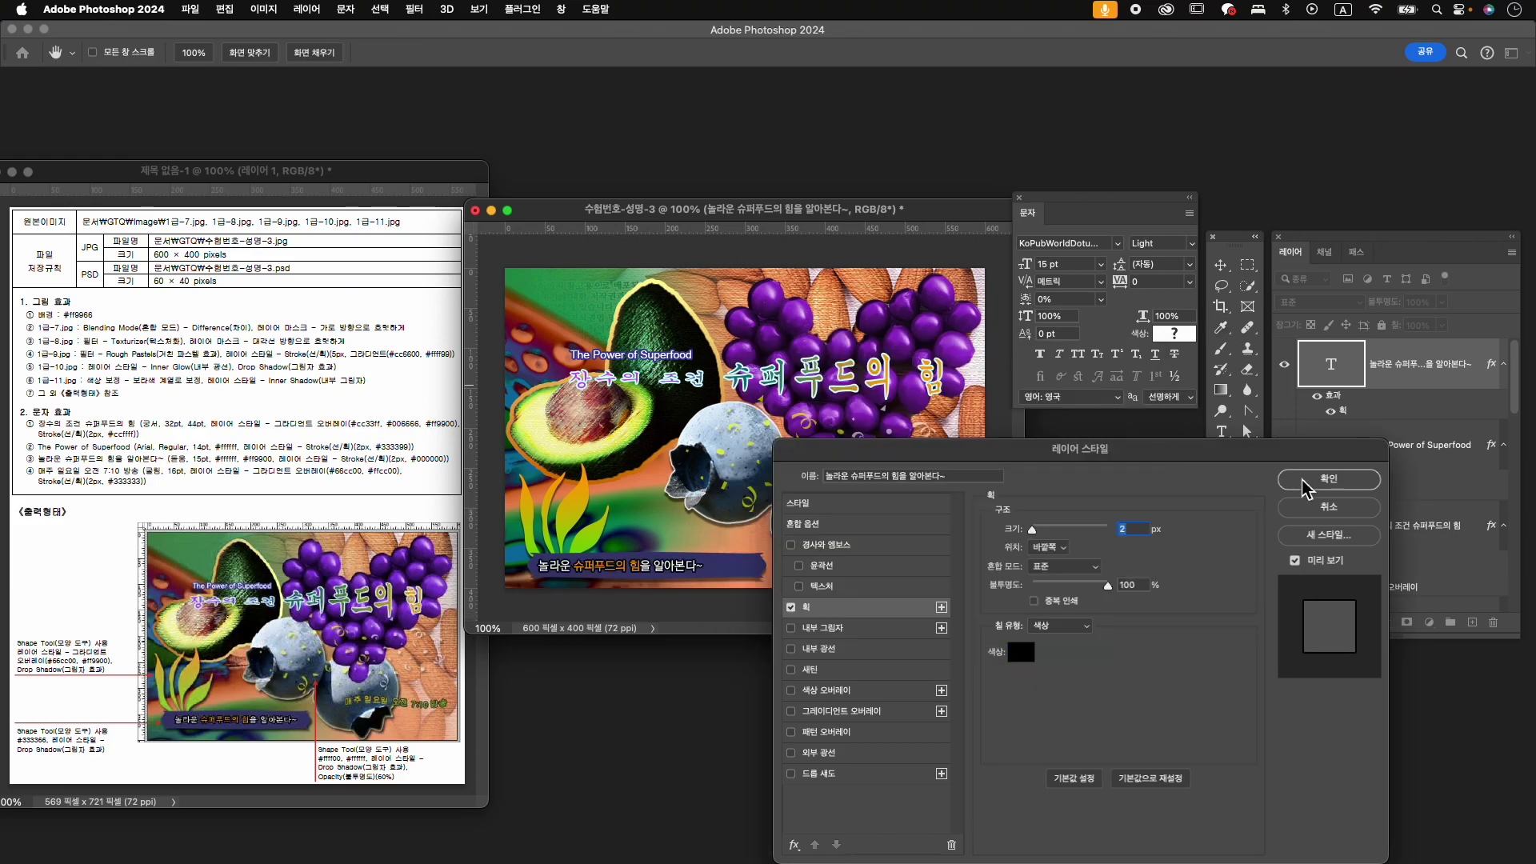
left_click(1346, 481)
- Move the banner text toward the middle of the dark blue banner, to about X 174 px, Y 372.5 px
left_click_drag(664, 573, 691, 574)
key("Down")
key("Down")
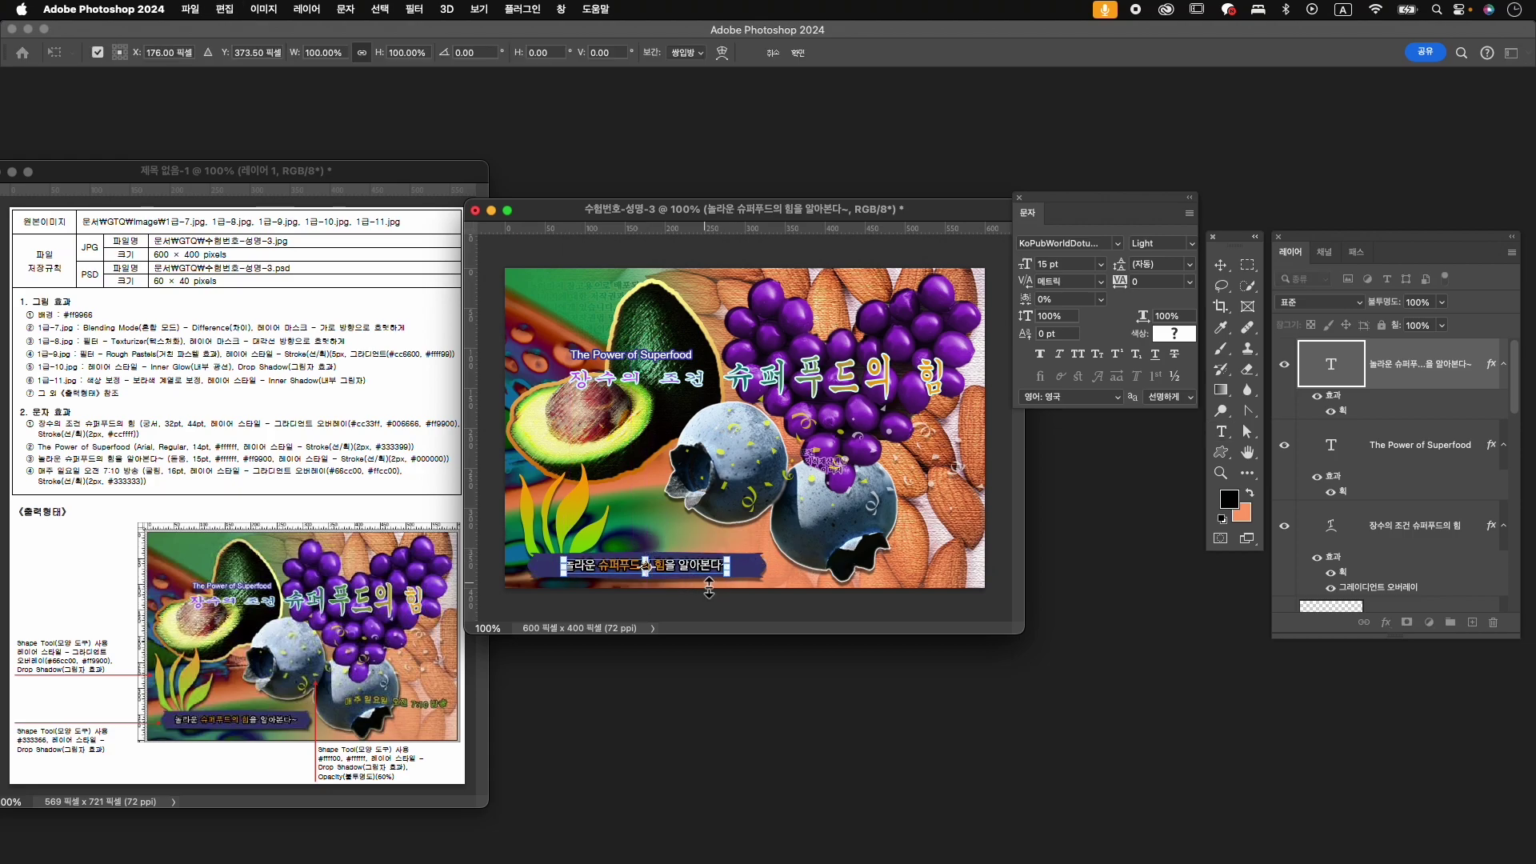
key("Left")
key("Left")
key("Up")
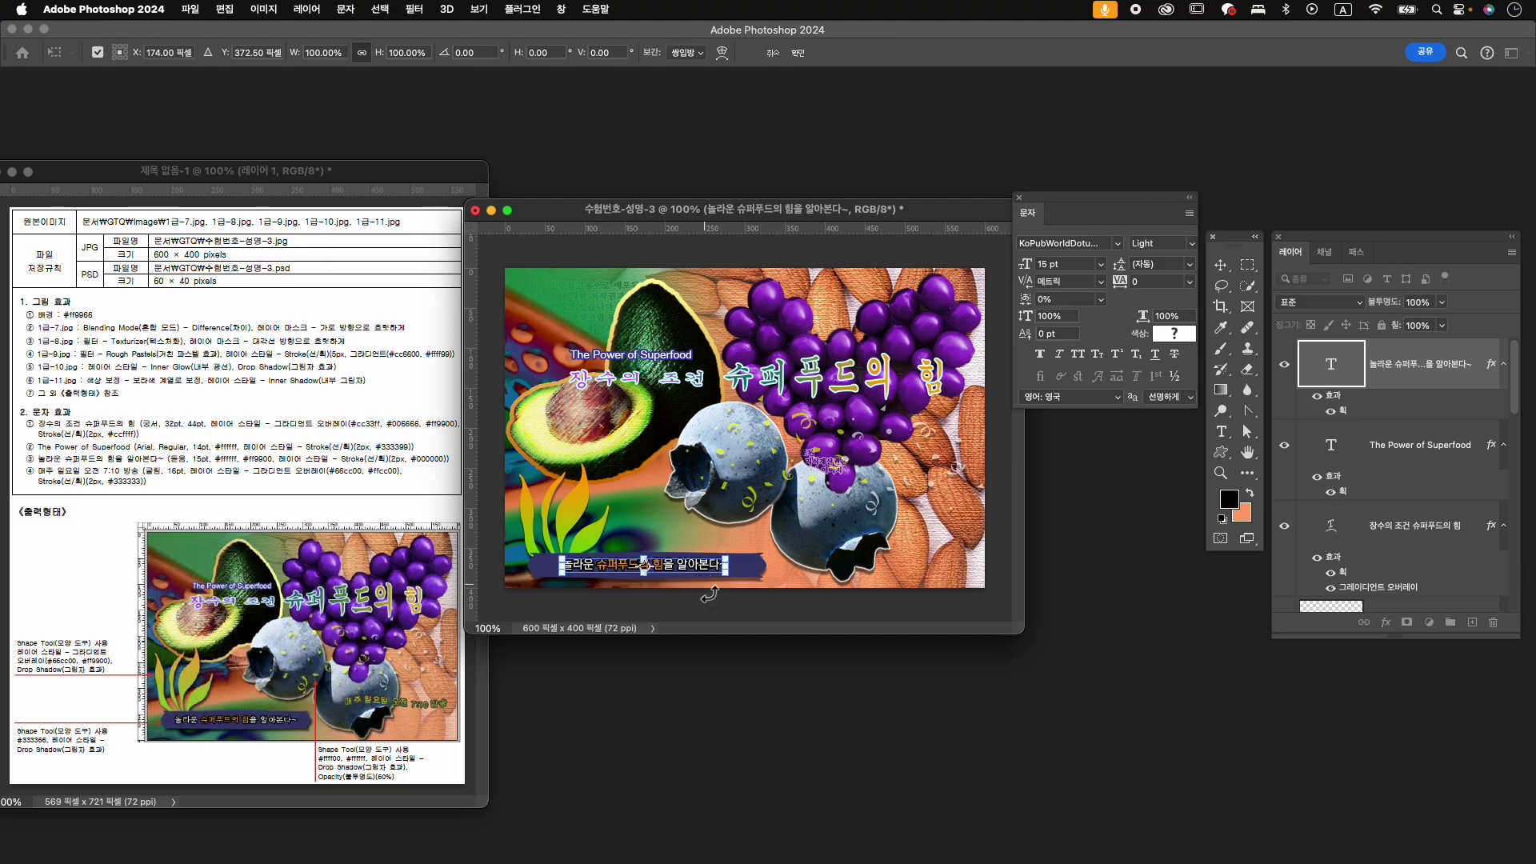
key("Return")
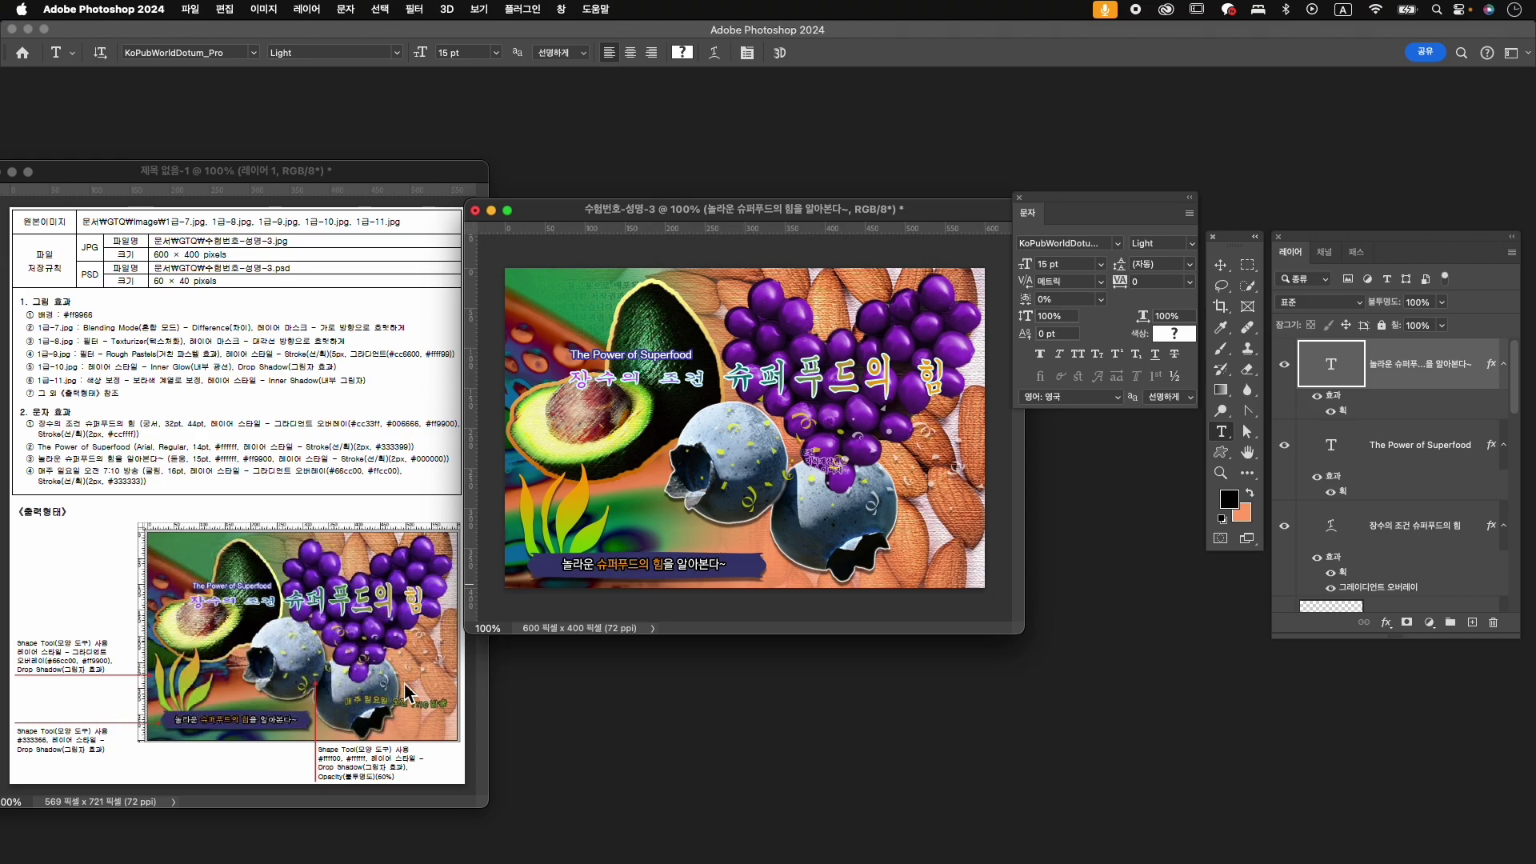
- Add the text "매주 일요일 오전 7:10 방송" over the lower part of the front blueberry
left_click(786, 547)
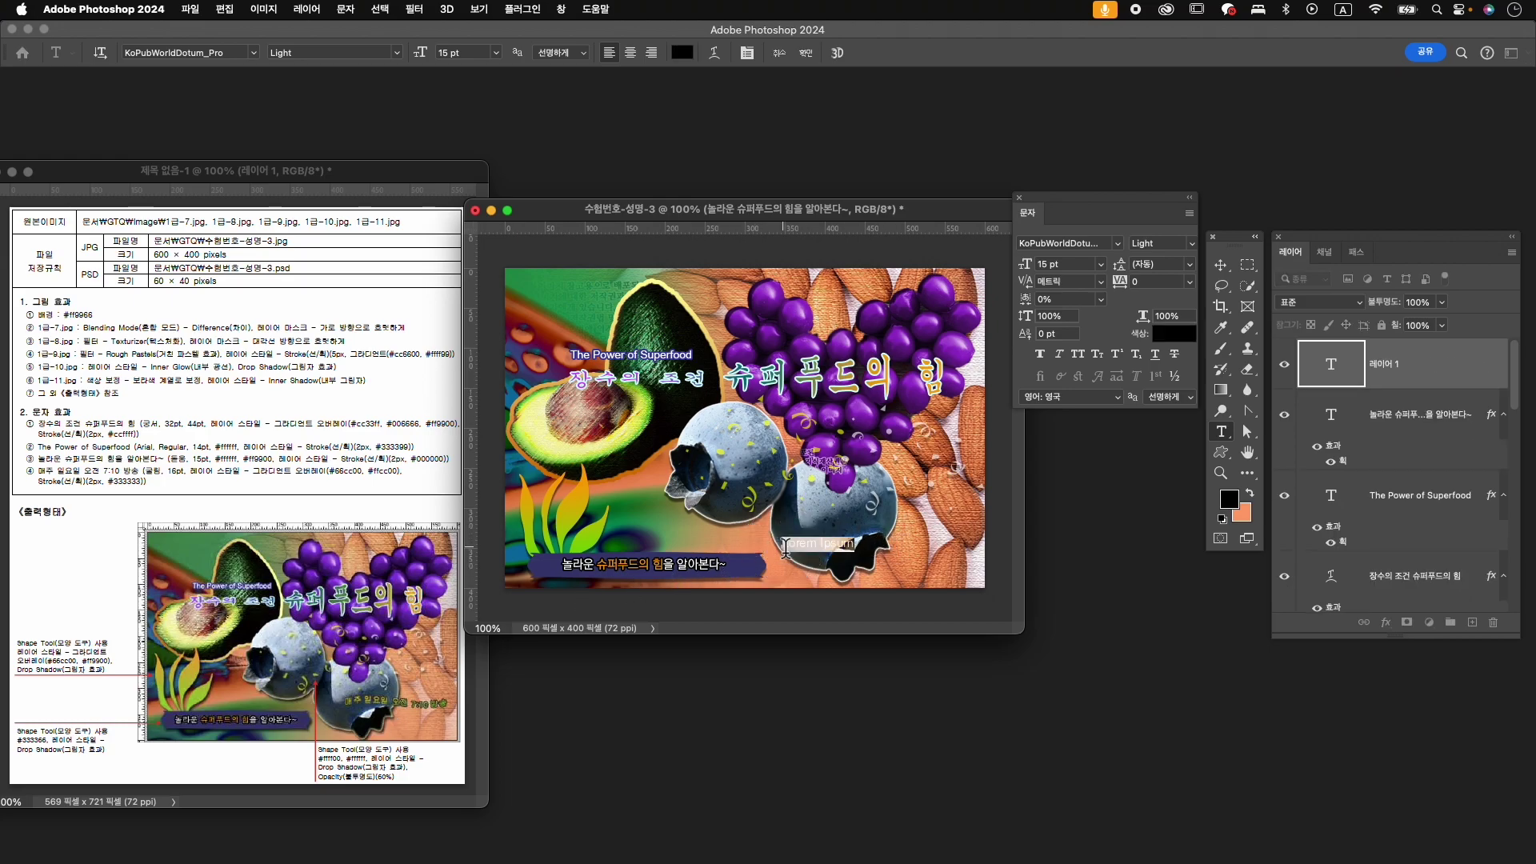
key("Caps_Lock")
type("ㅁ")
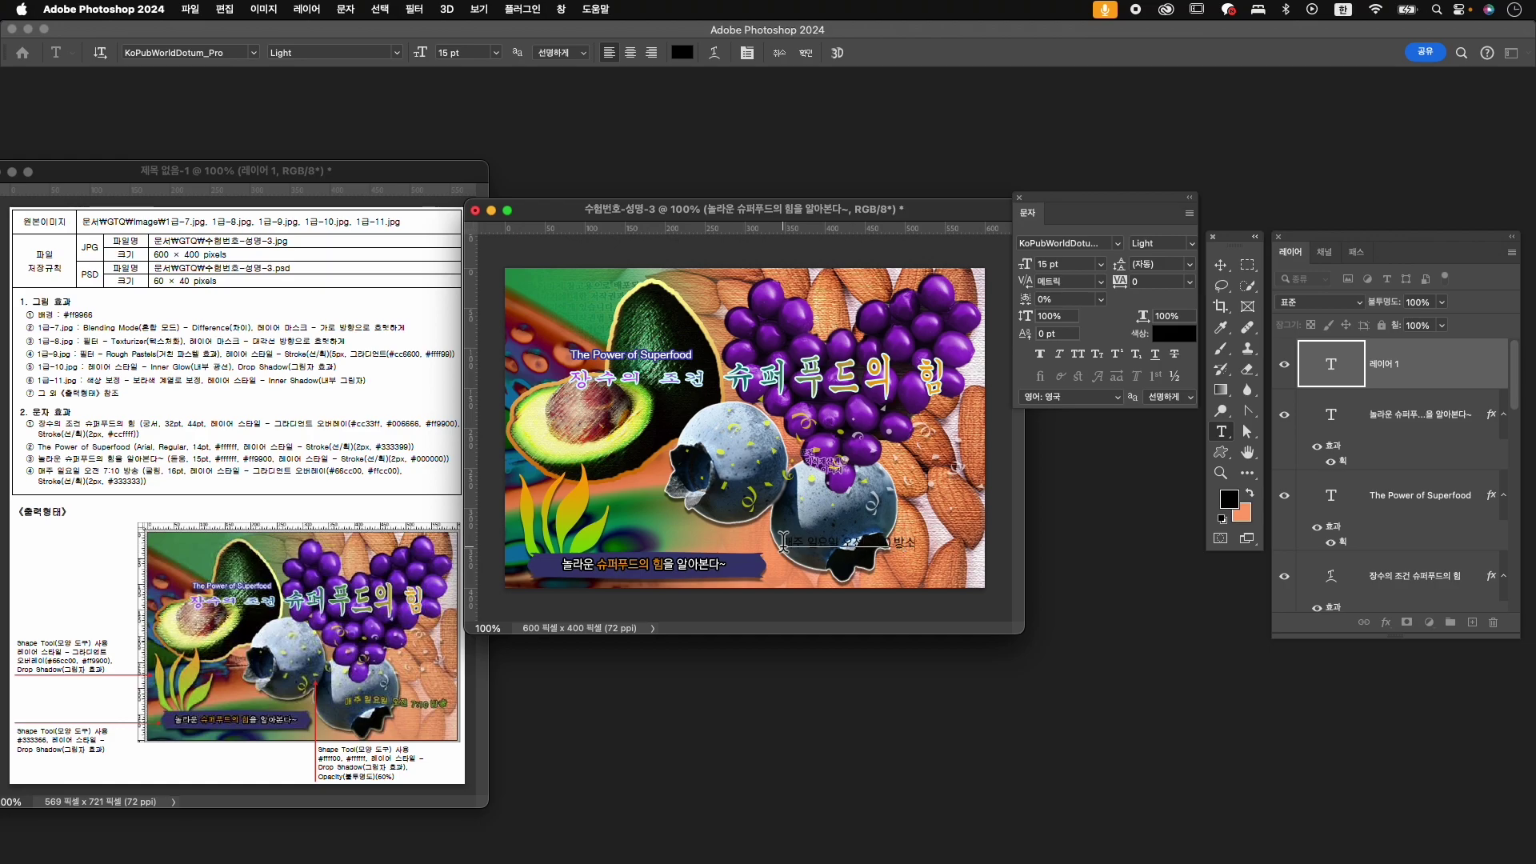
- Set the whole broadcast-time text in 210 Gulim 050 at 16 pt and commit it
key("super+a")
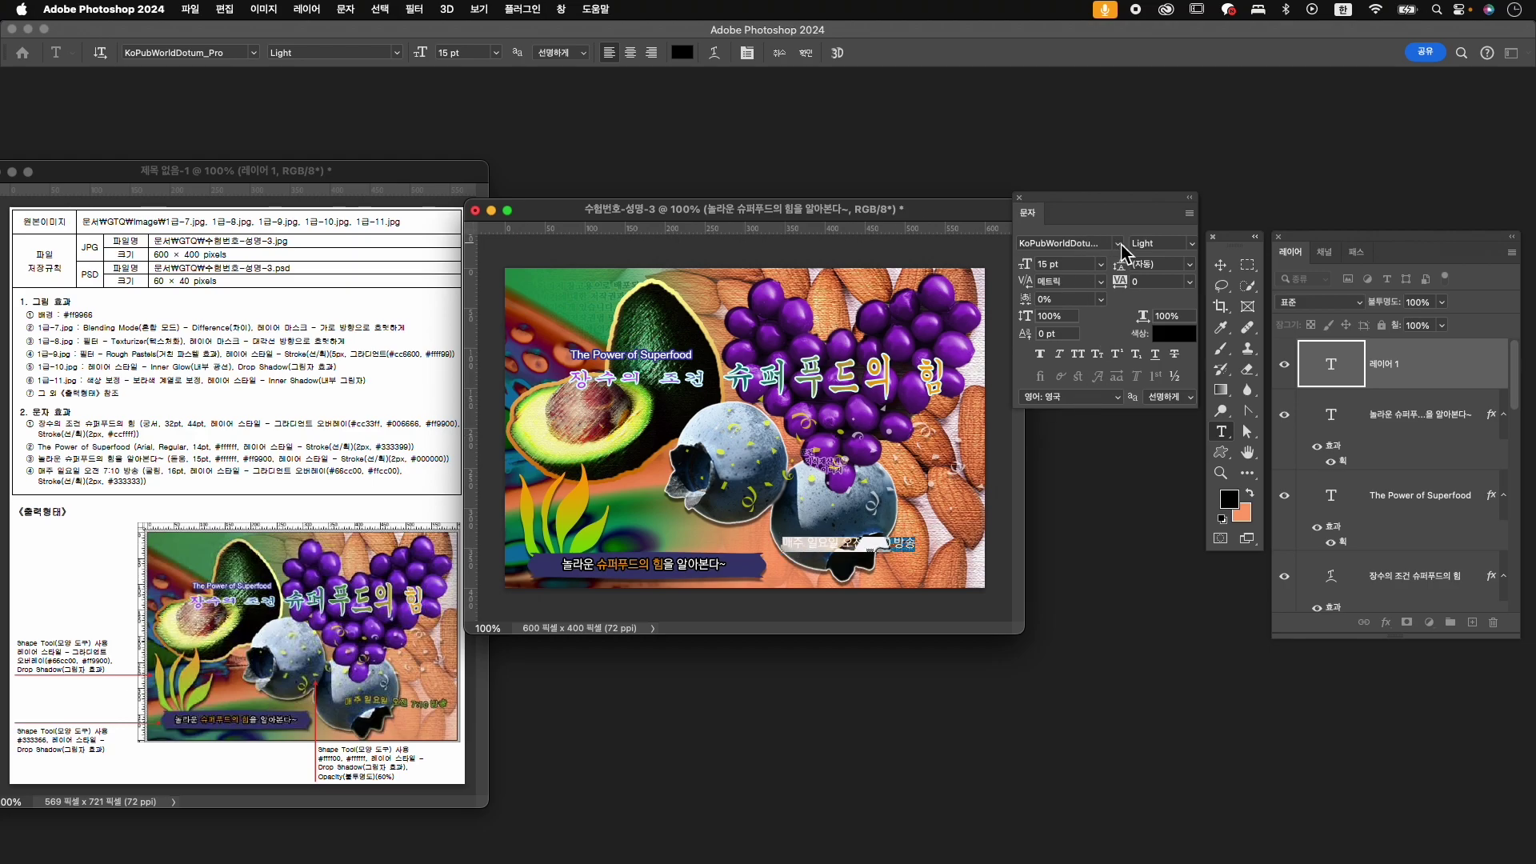
left_click(1100, 247)
type("ㅎ")
key("BackSpace")
key("Caps_Lock")
type("guli")
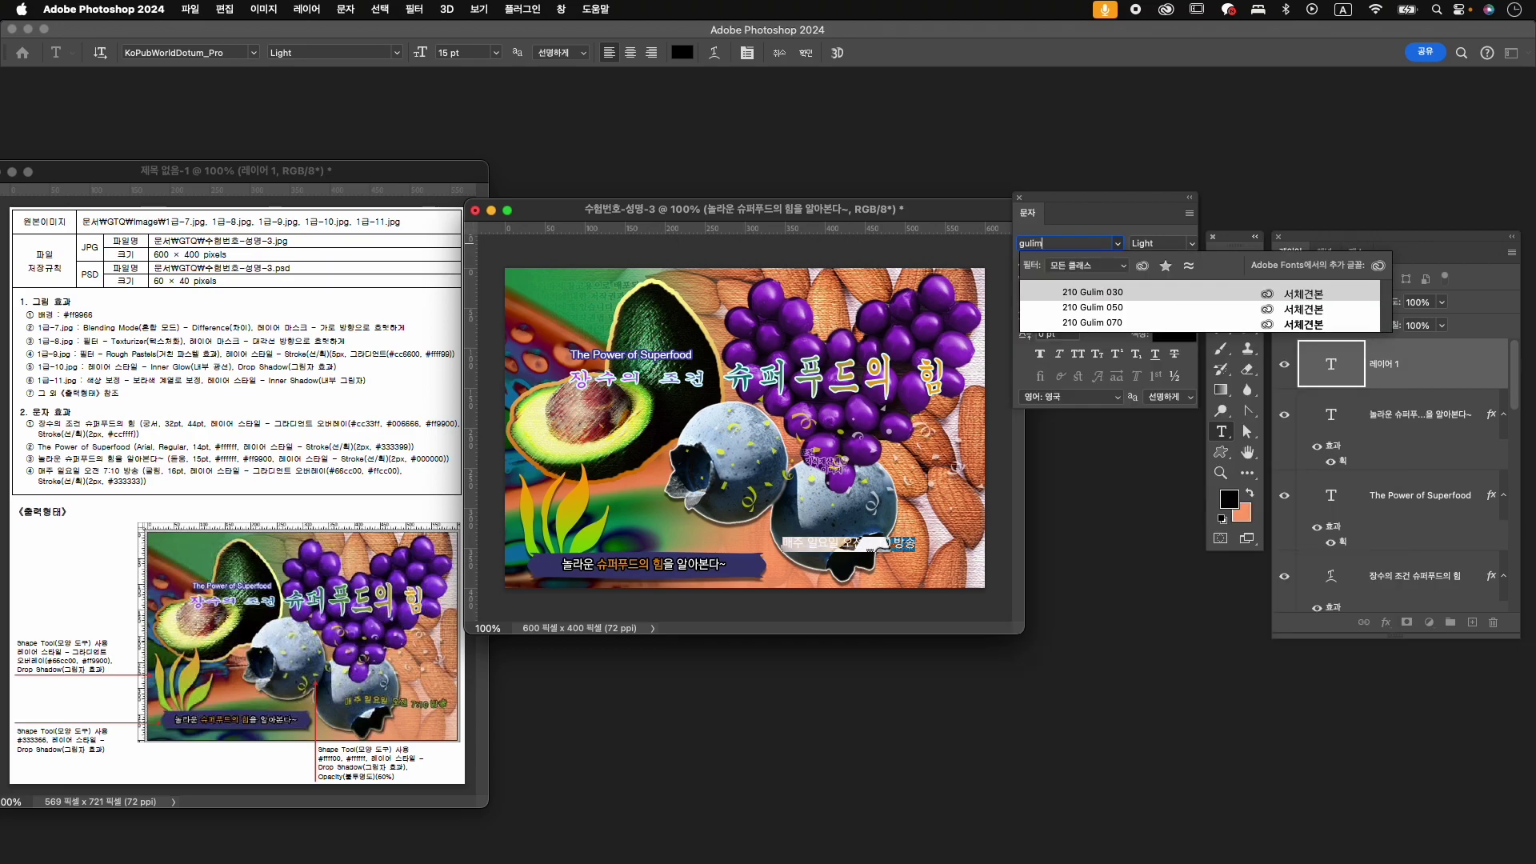
type("m")
left_click(1128, 307)
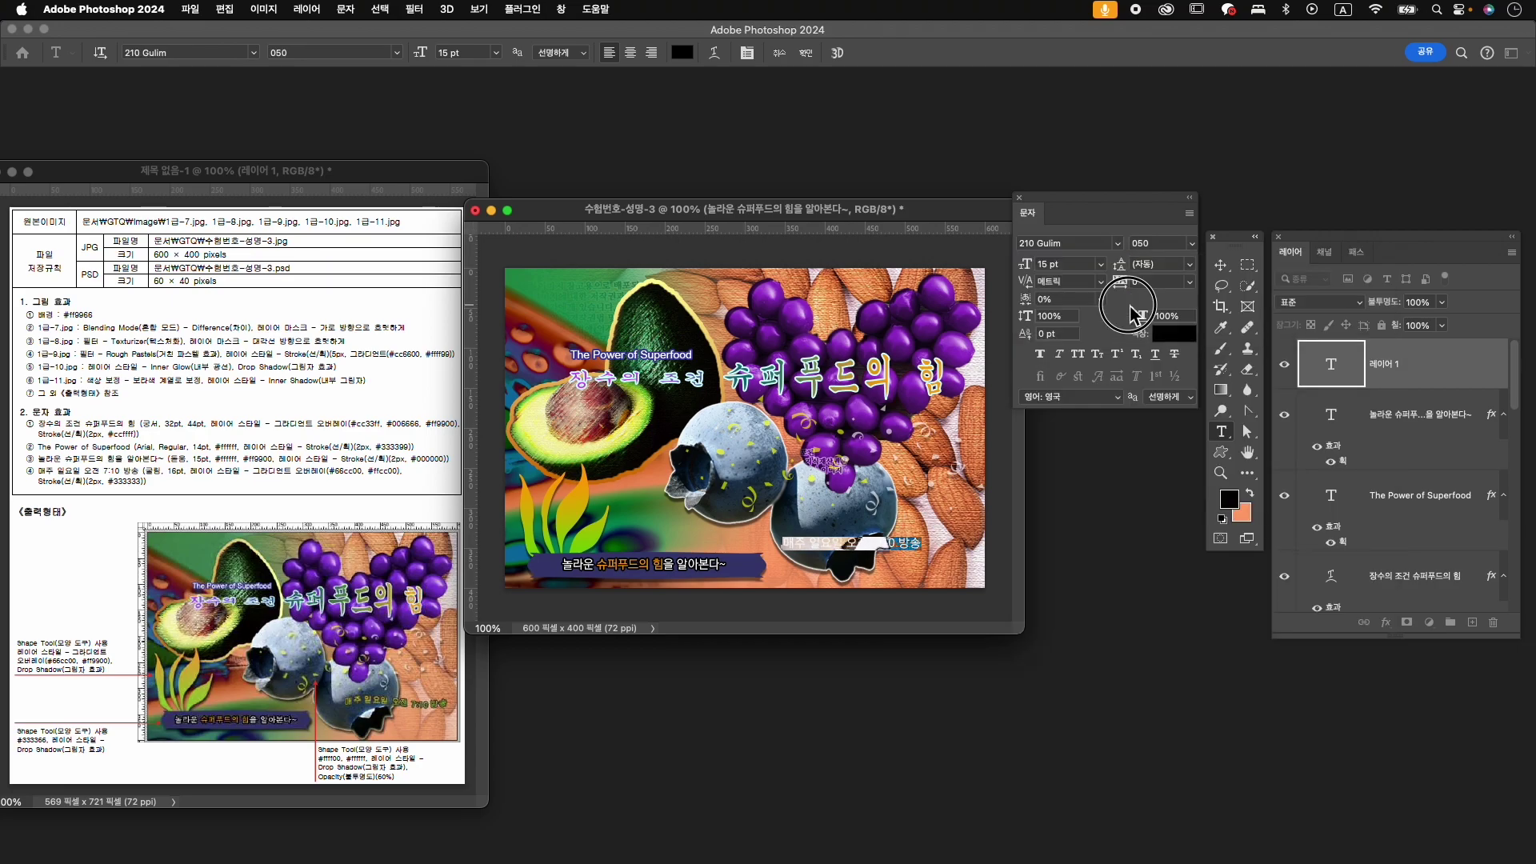
left_click(1066, 264)
left_click(1085, 265)
key("Up")
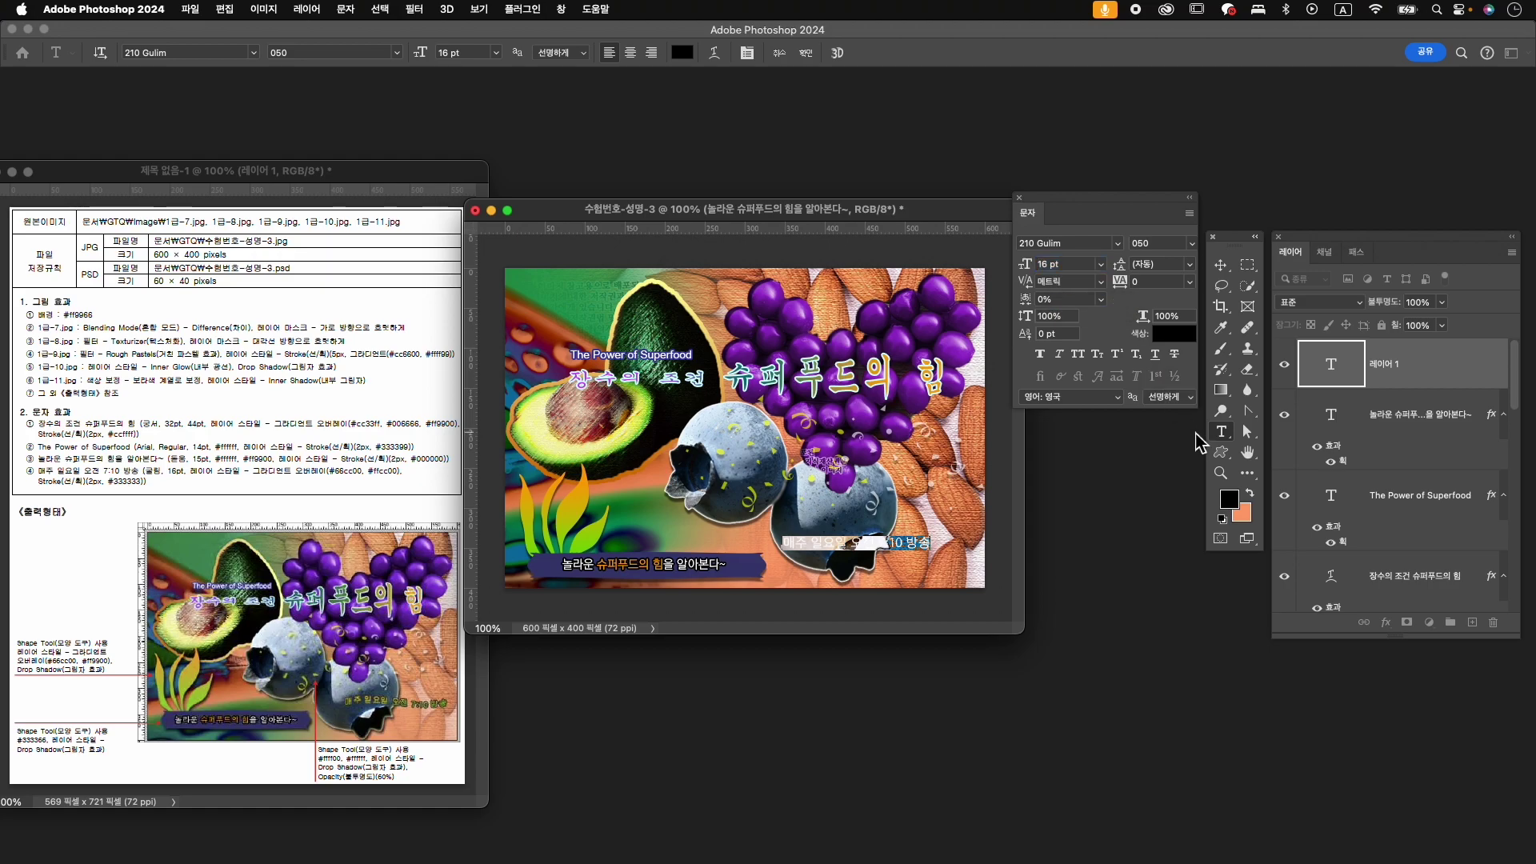
left_click(806, 54)
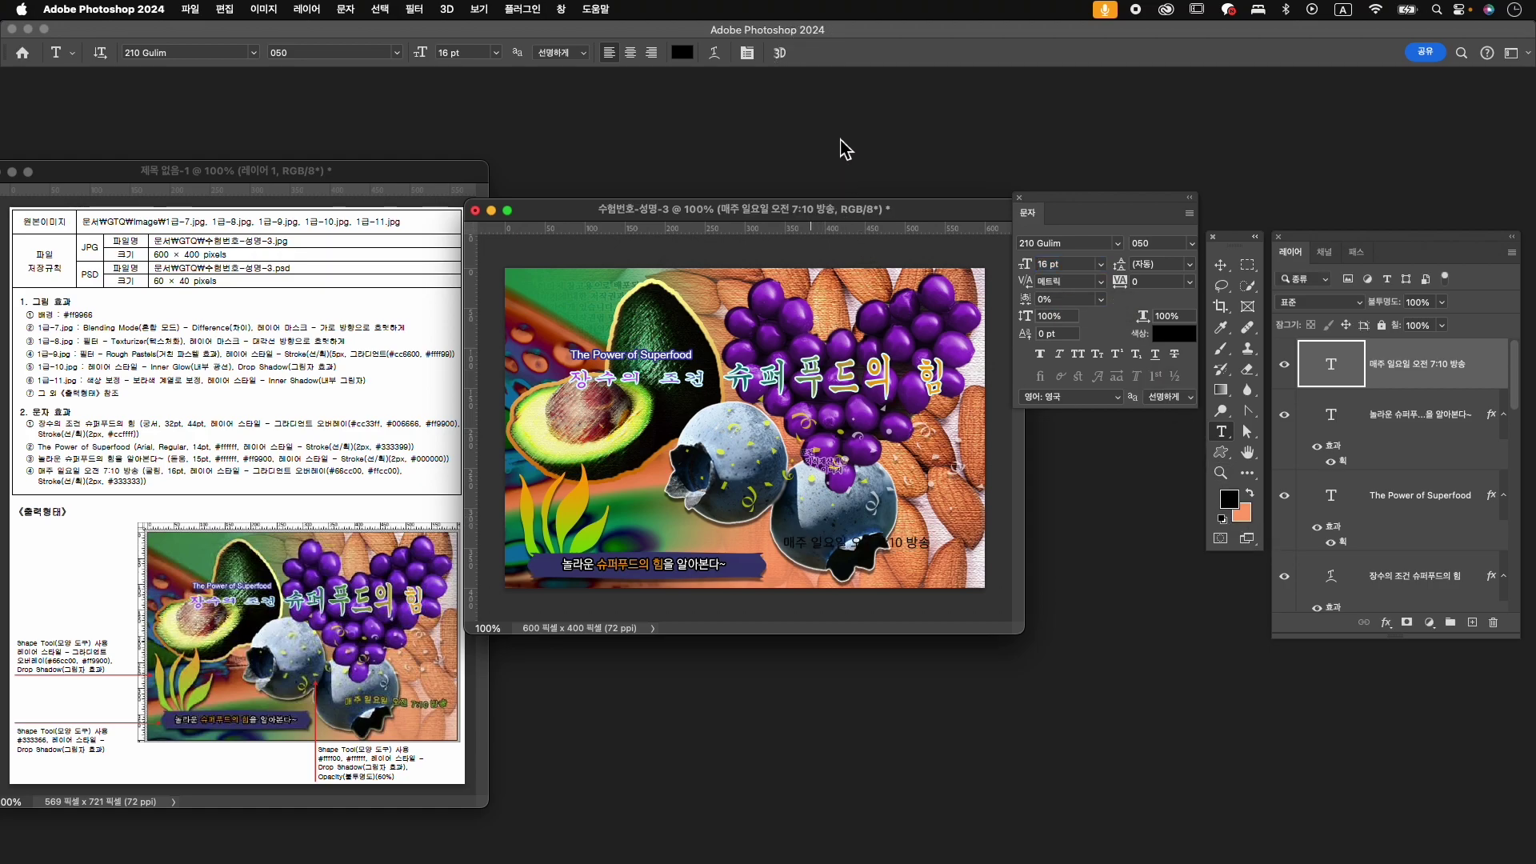
- Add a gradient overlay to the broadcast-time text, removing the middle stop and running from #66cc00 to #ffcc00
left_click(1386, 623)
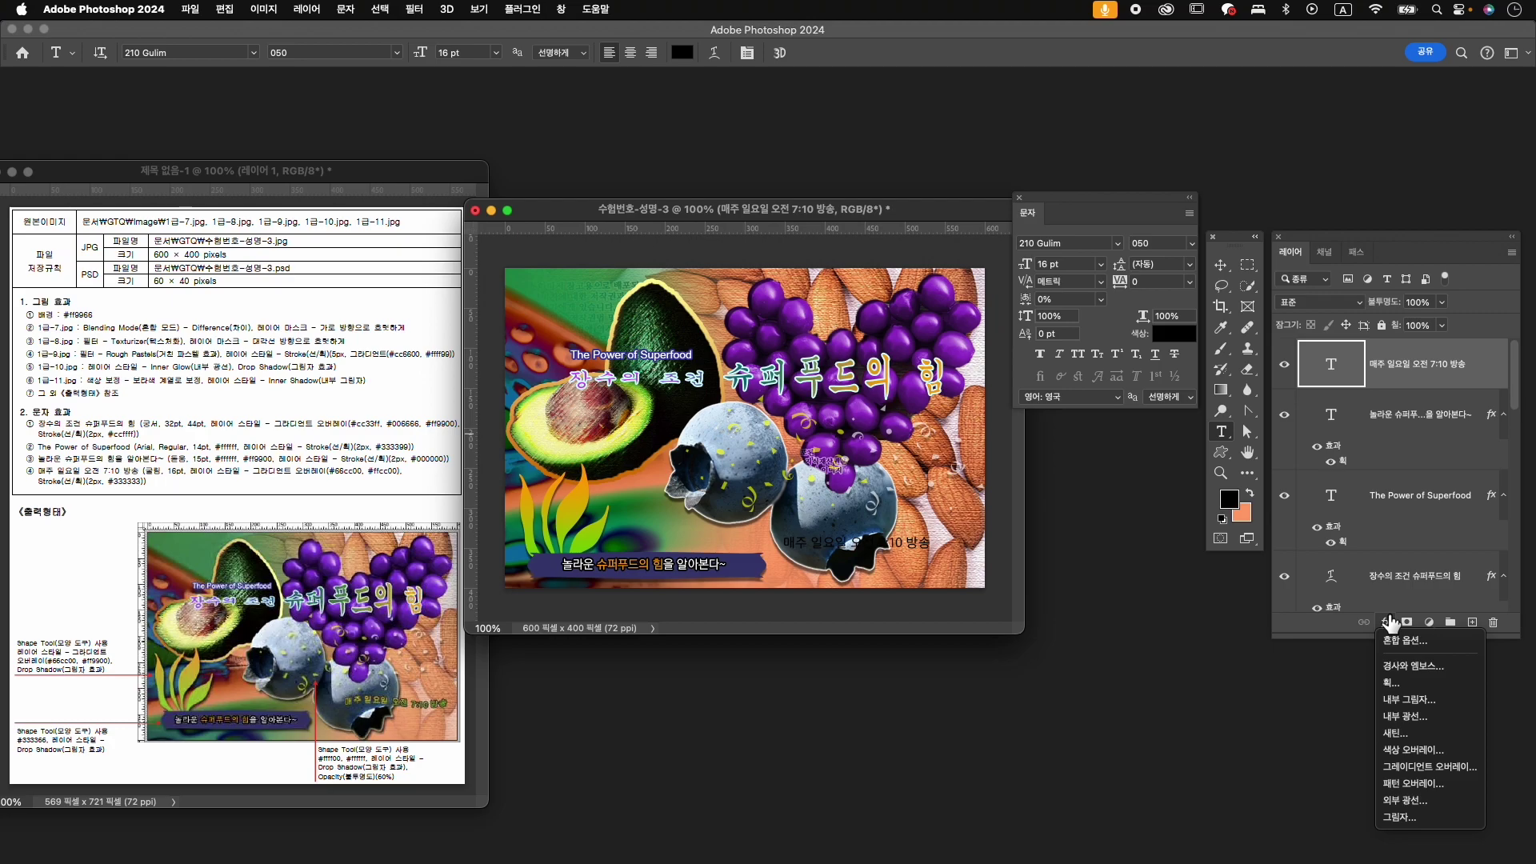
left_click(1429, 766)
left_click(1088, 570)
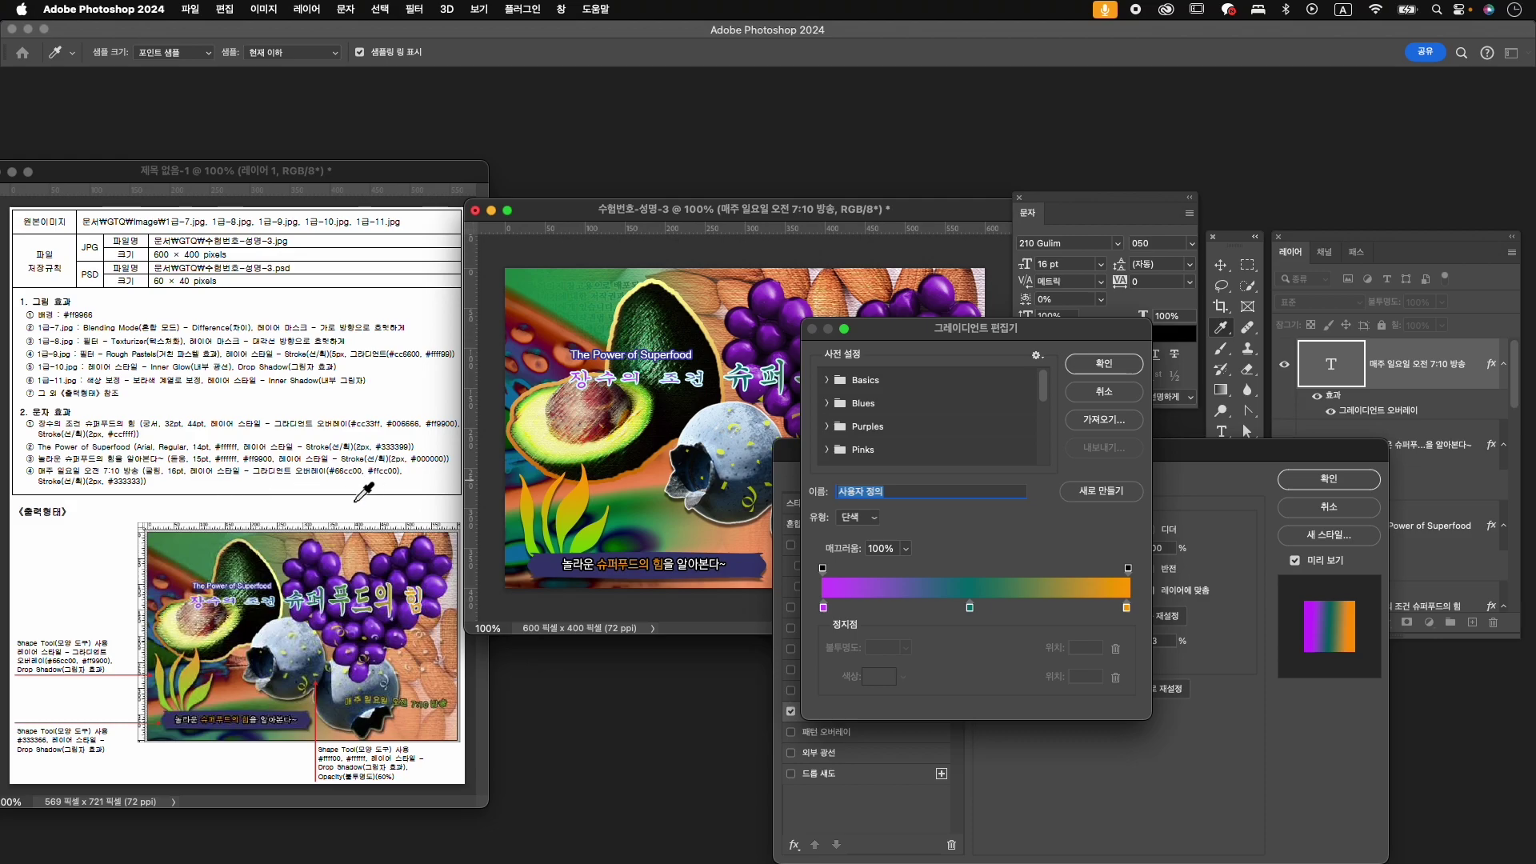
left_click_drag(970, 607, 976, 634)
double_click(824, 609)
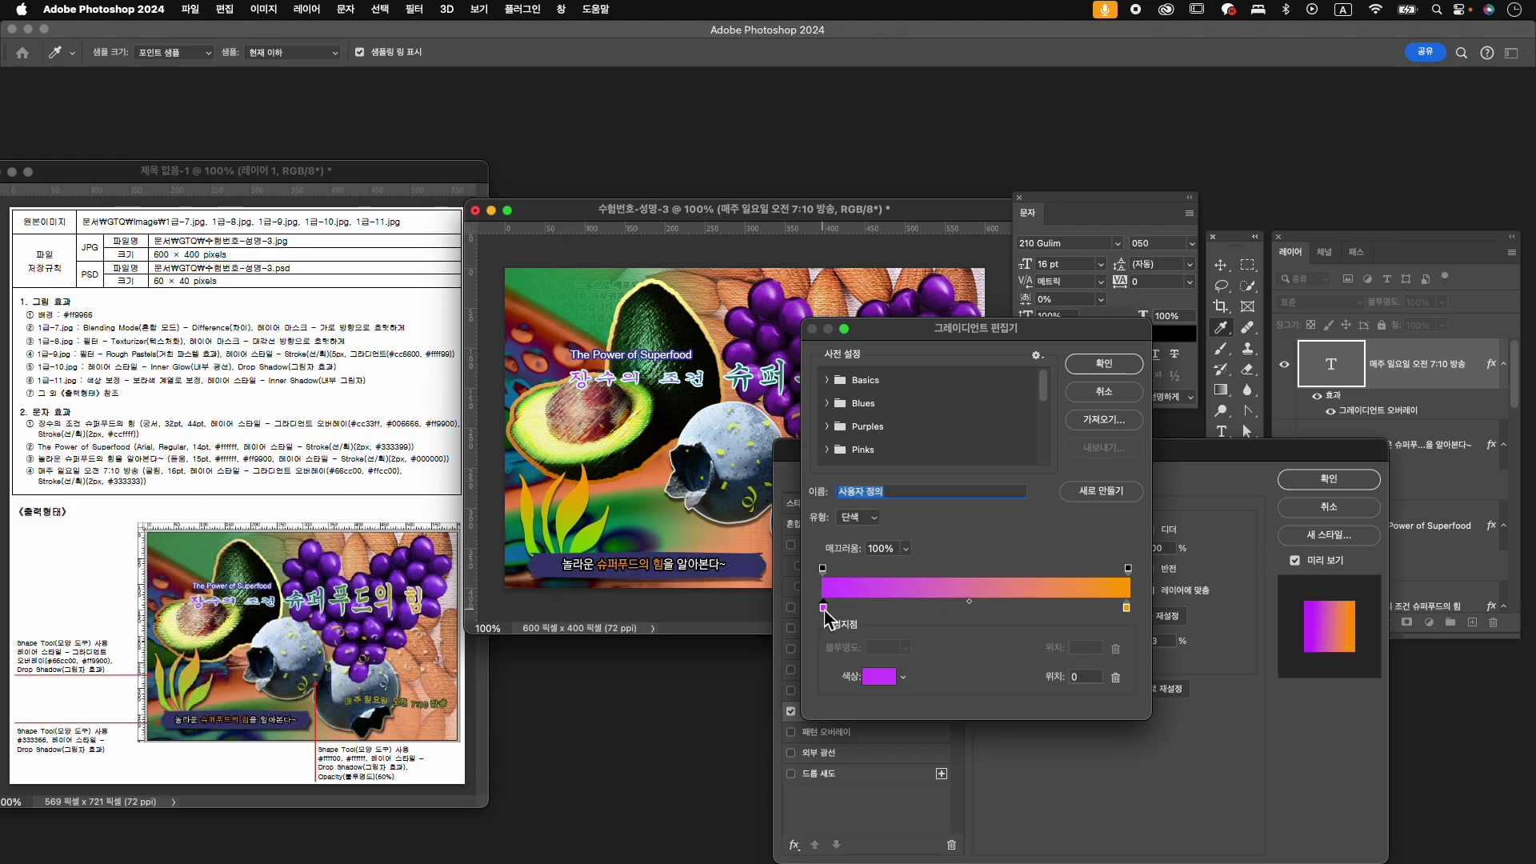
type("66cc00")
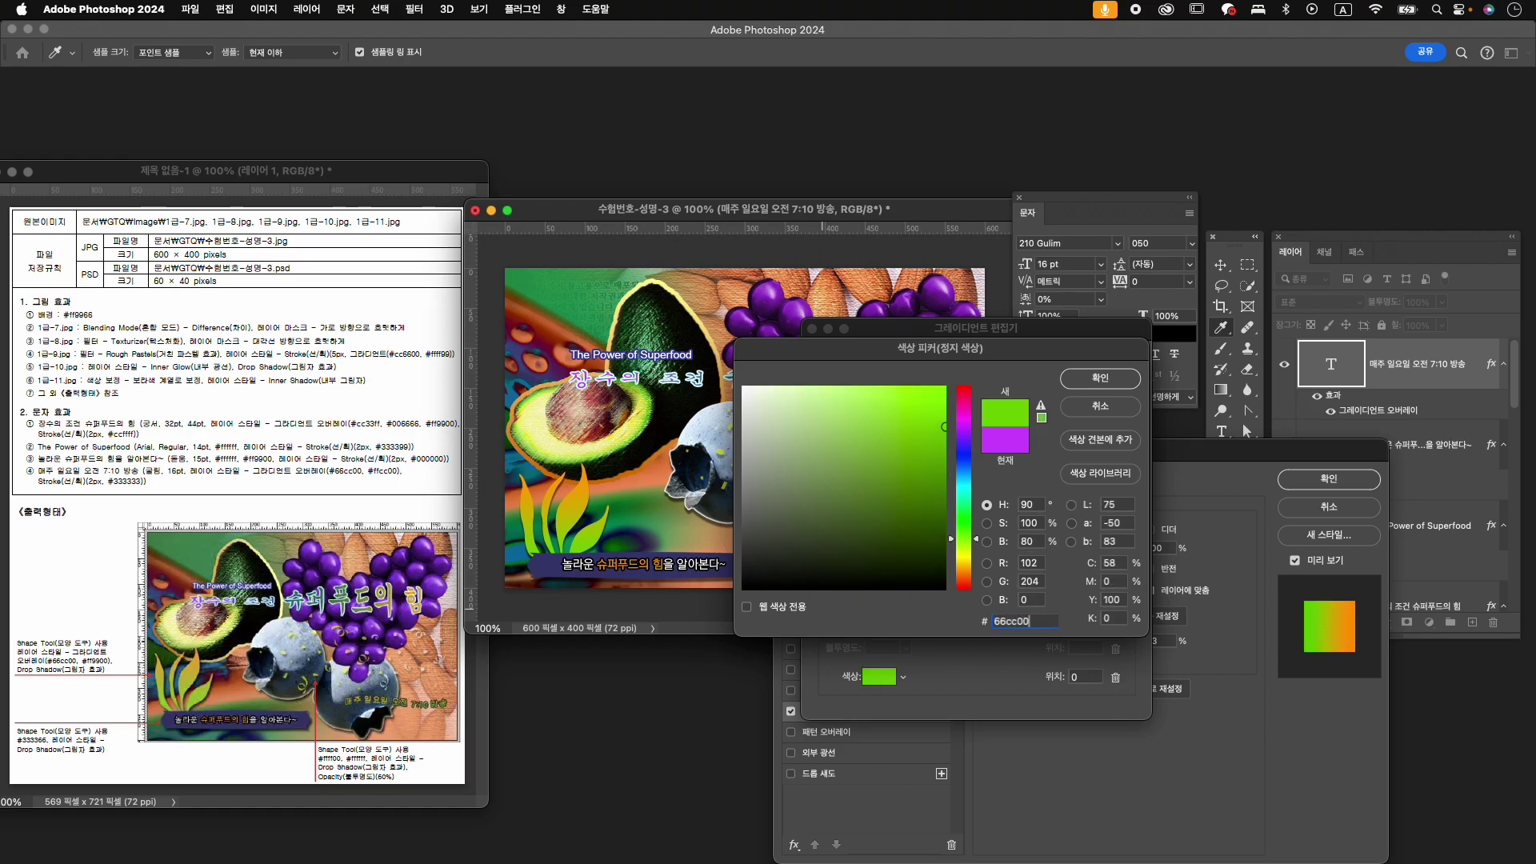
key("Return")
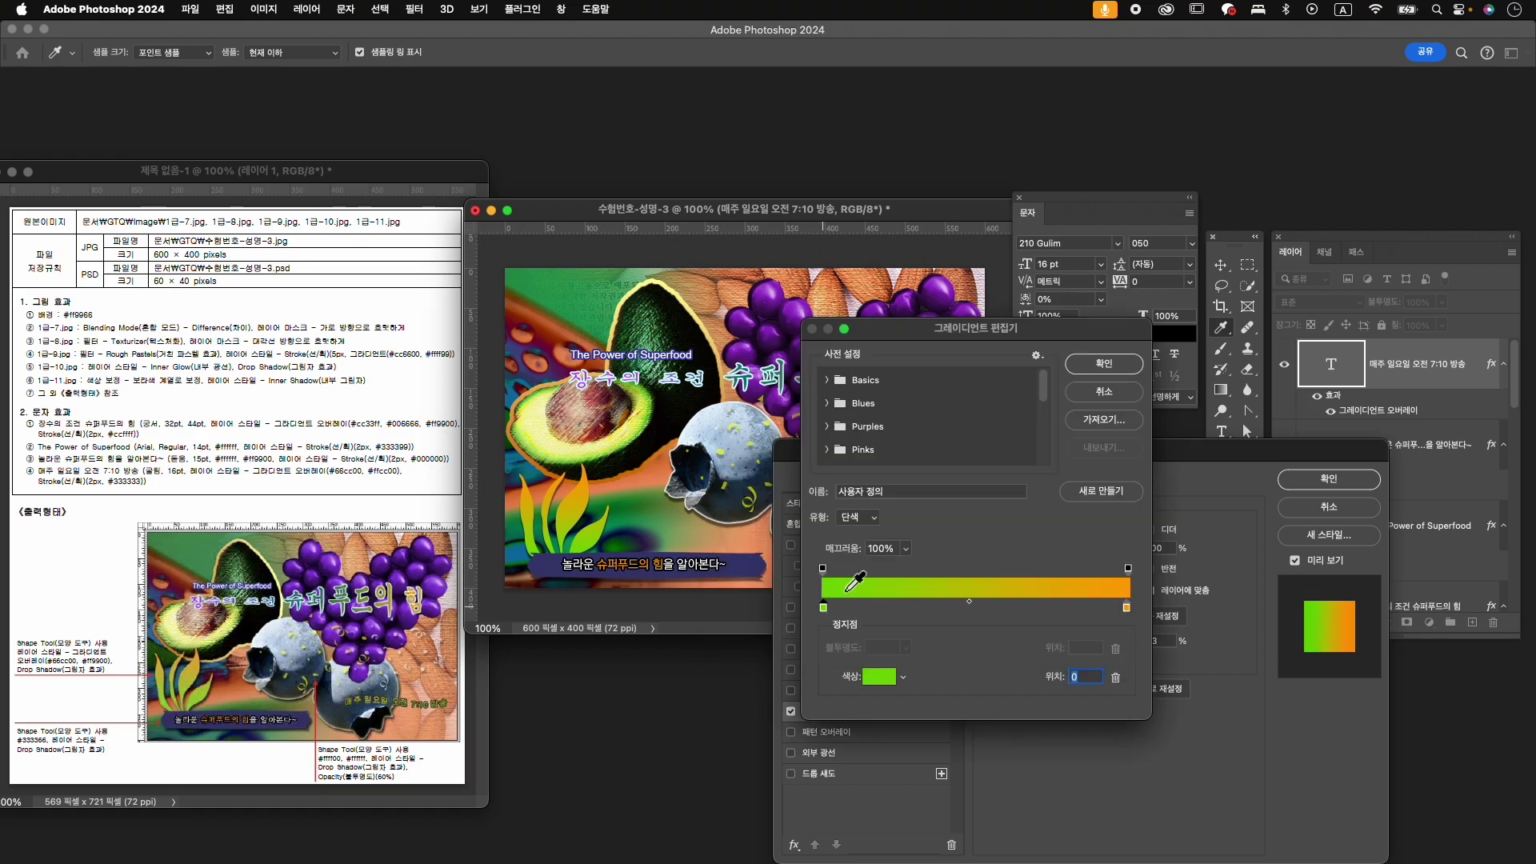
double_click(1128, 608)
type("ffcc00")
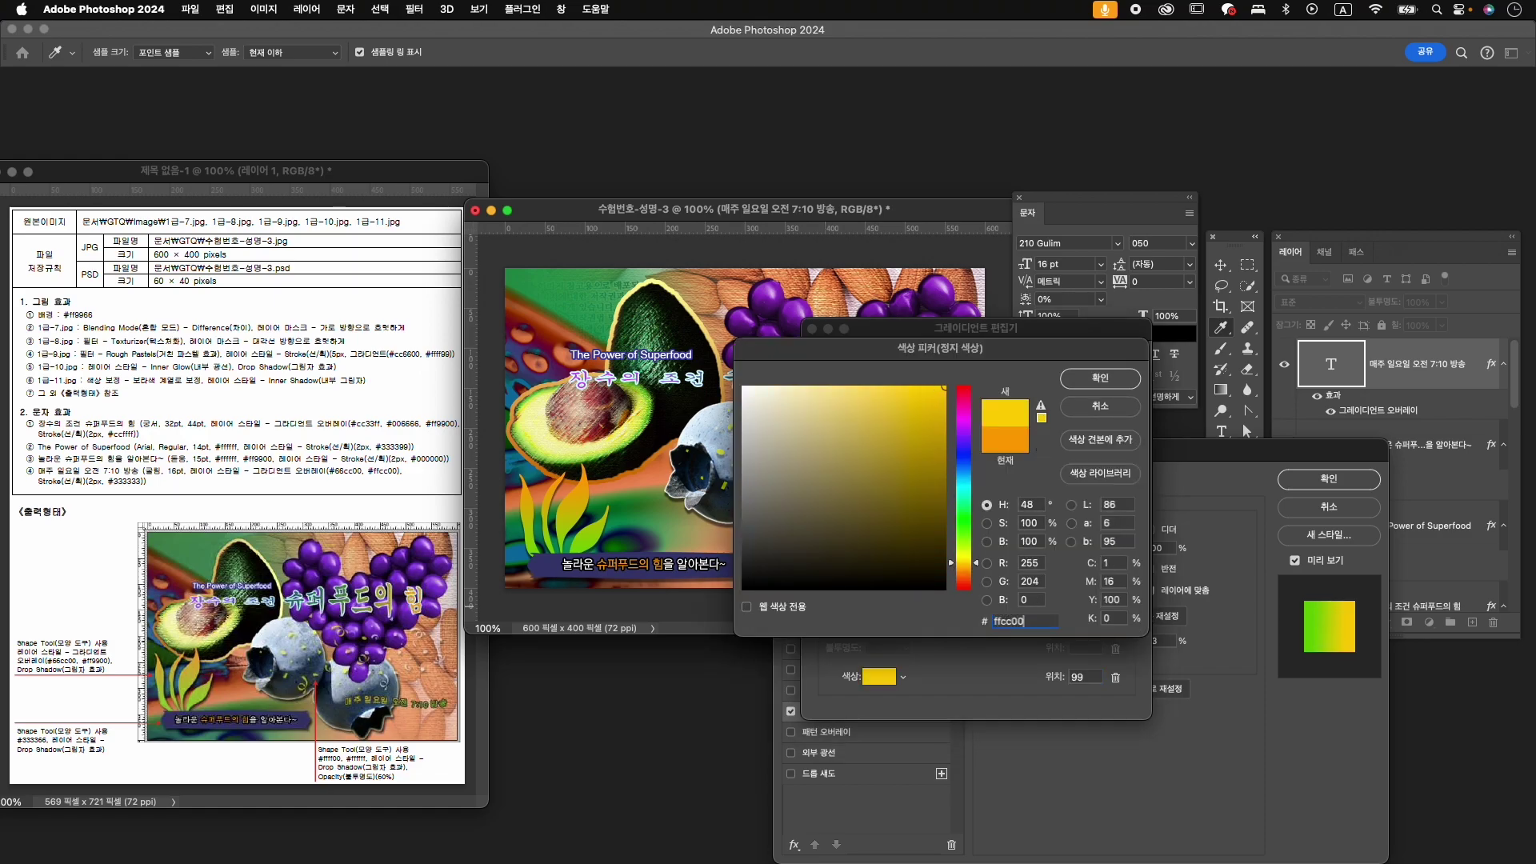
key("Return")
left_click(1107, 364)
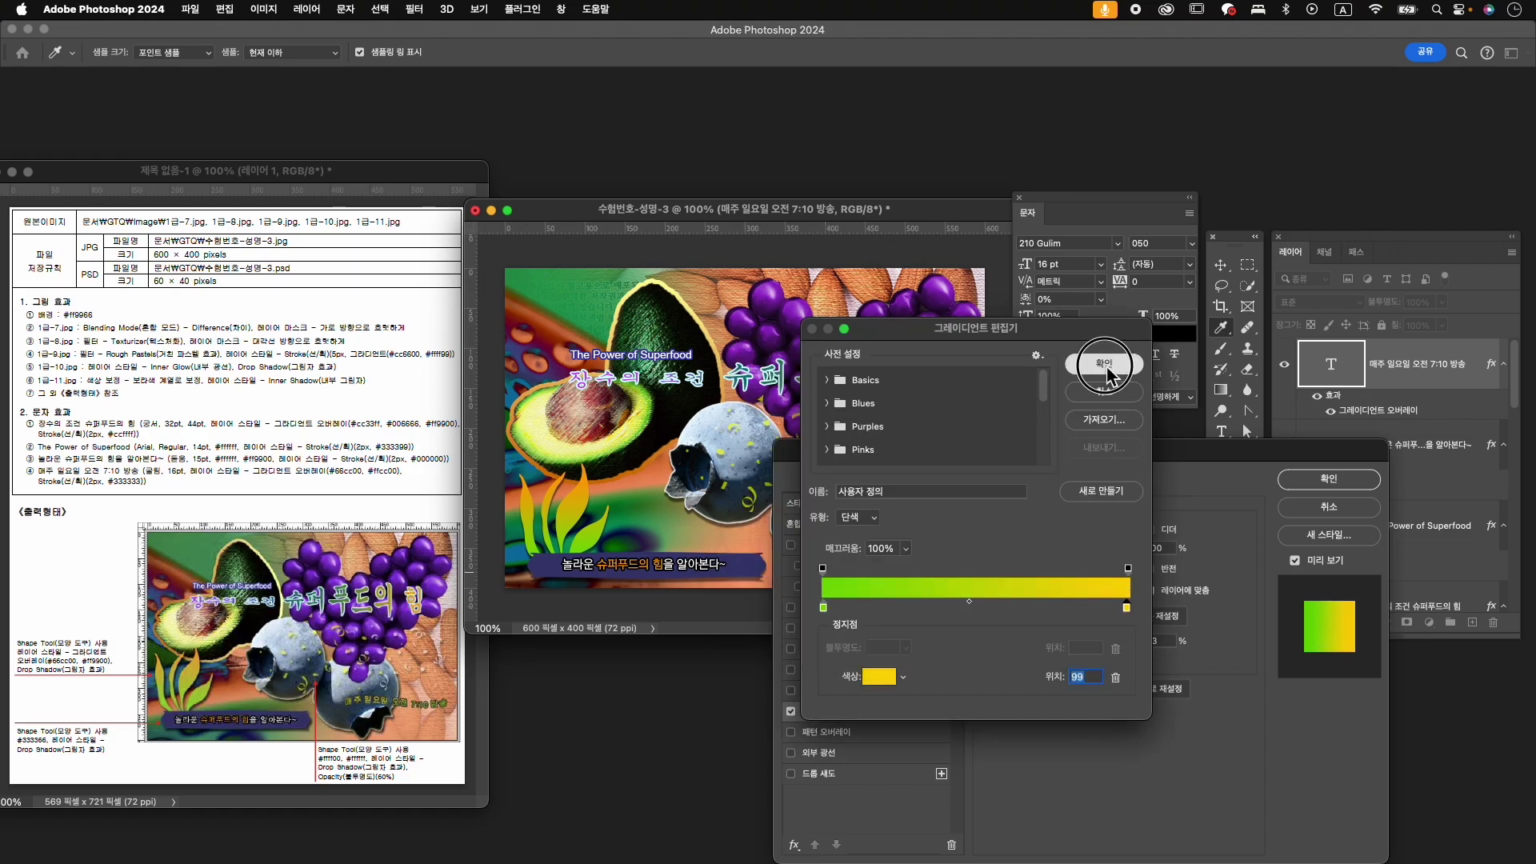
- Set the gradient overlay's angle to -180° so the broadcast-time text runs from yellow to green
left_click_drag(1041, 450, 1088, 409)
left_click(1107, 583)
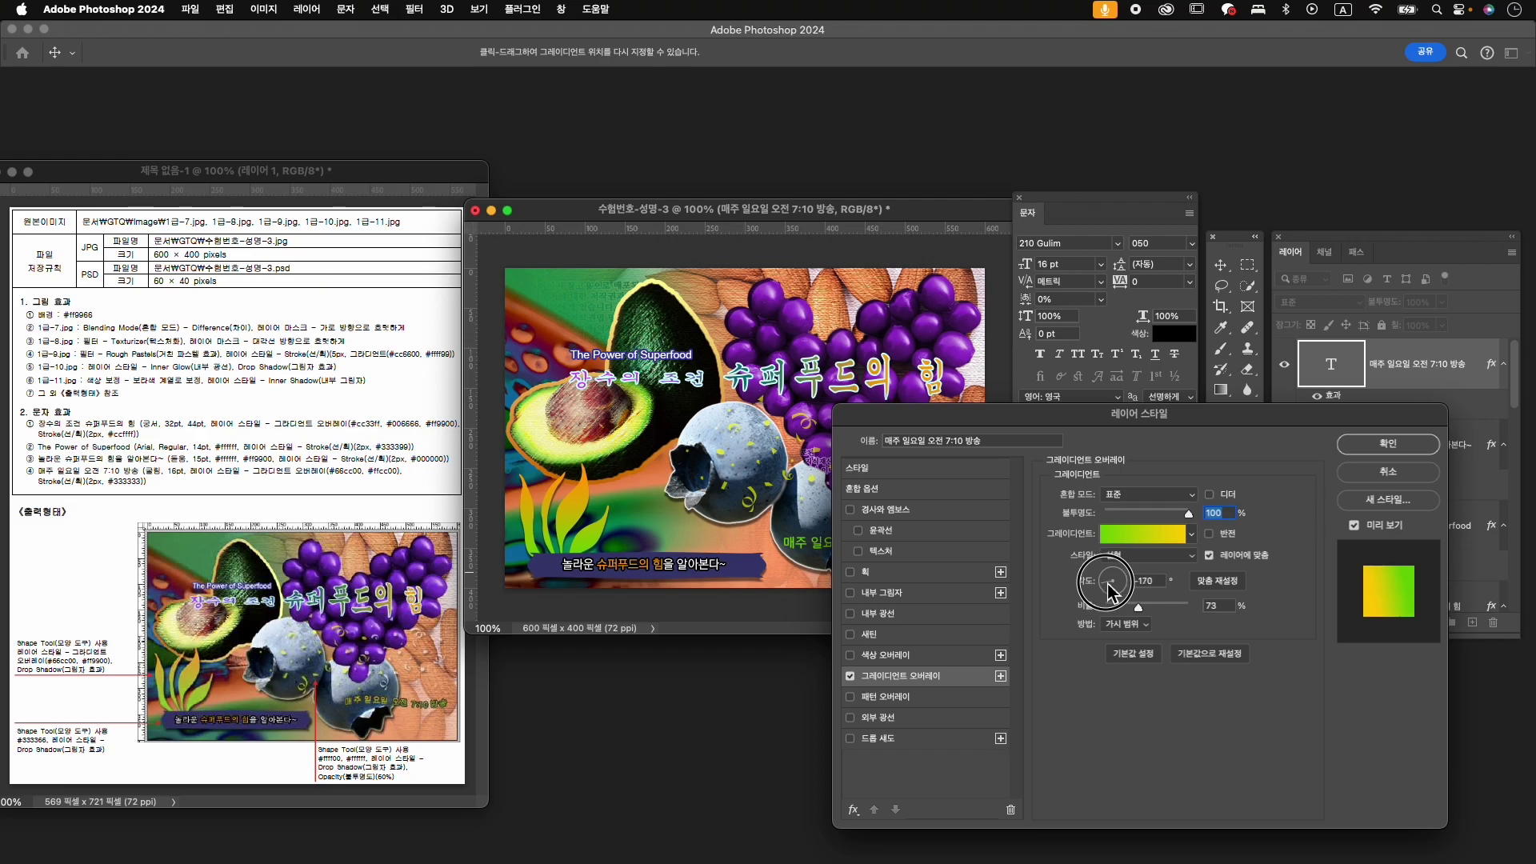
left_click(1104, 579)
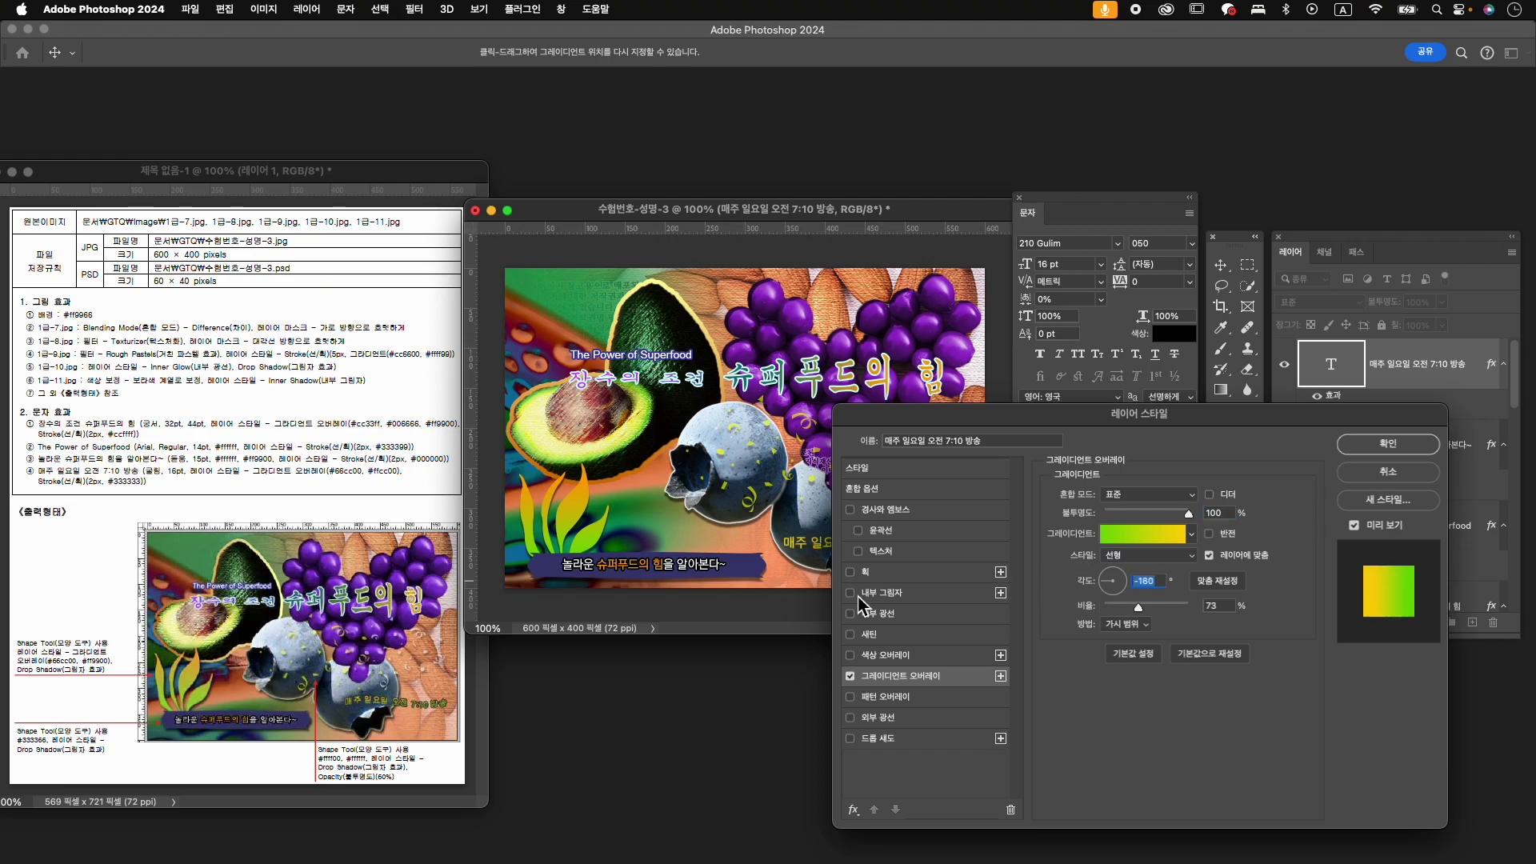
- Add a 2 px outside stroke in #333333 to the broadcast-time text and apply the layer style
left_click(884, 576)
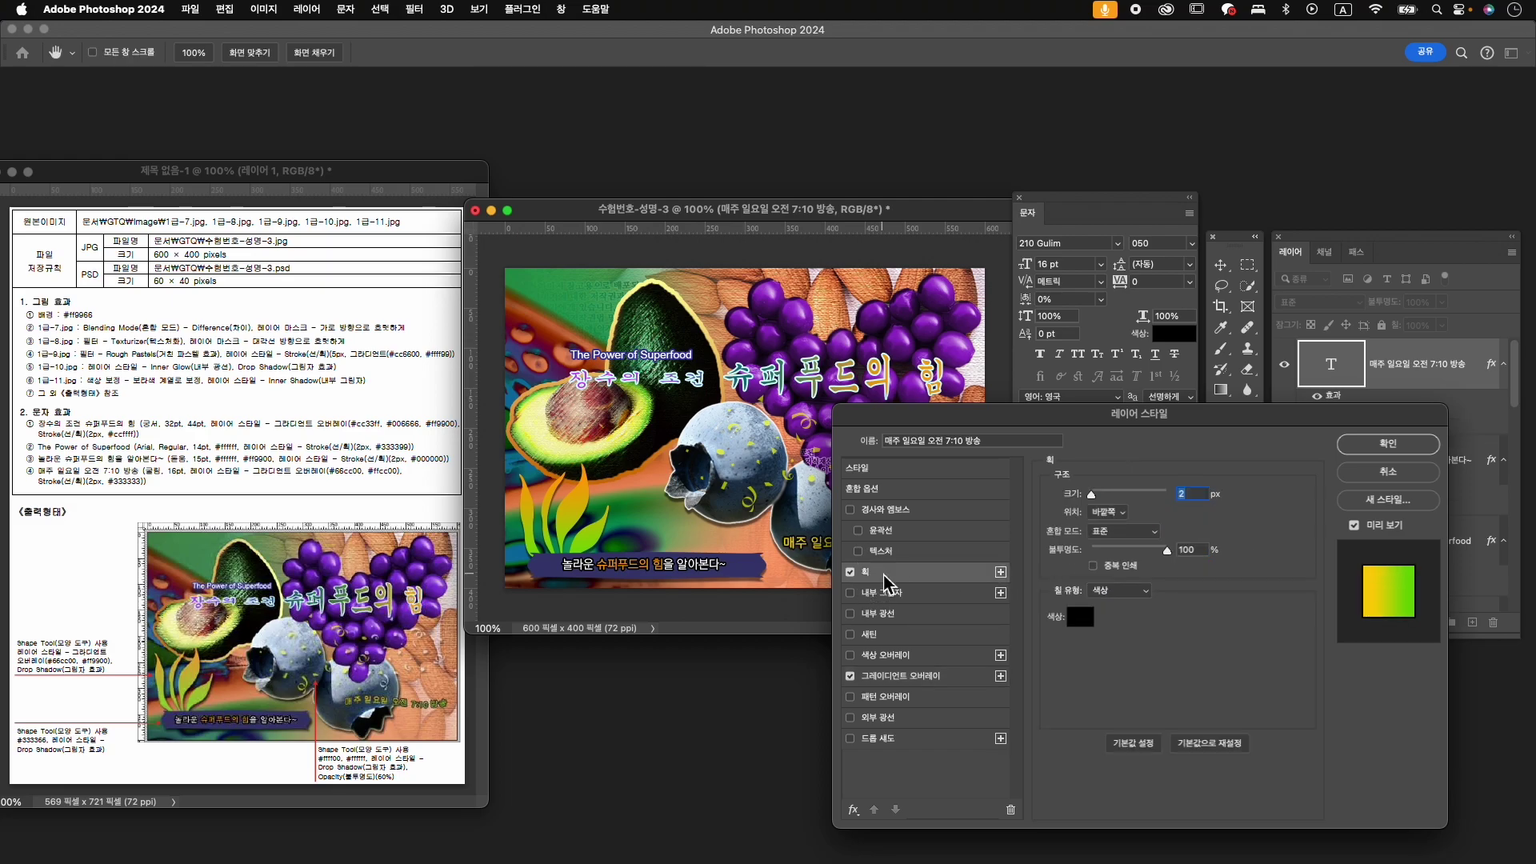
left_click(1084, 618)
left_click(819, 489)
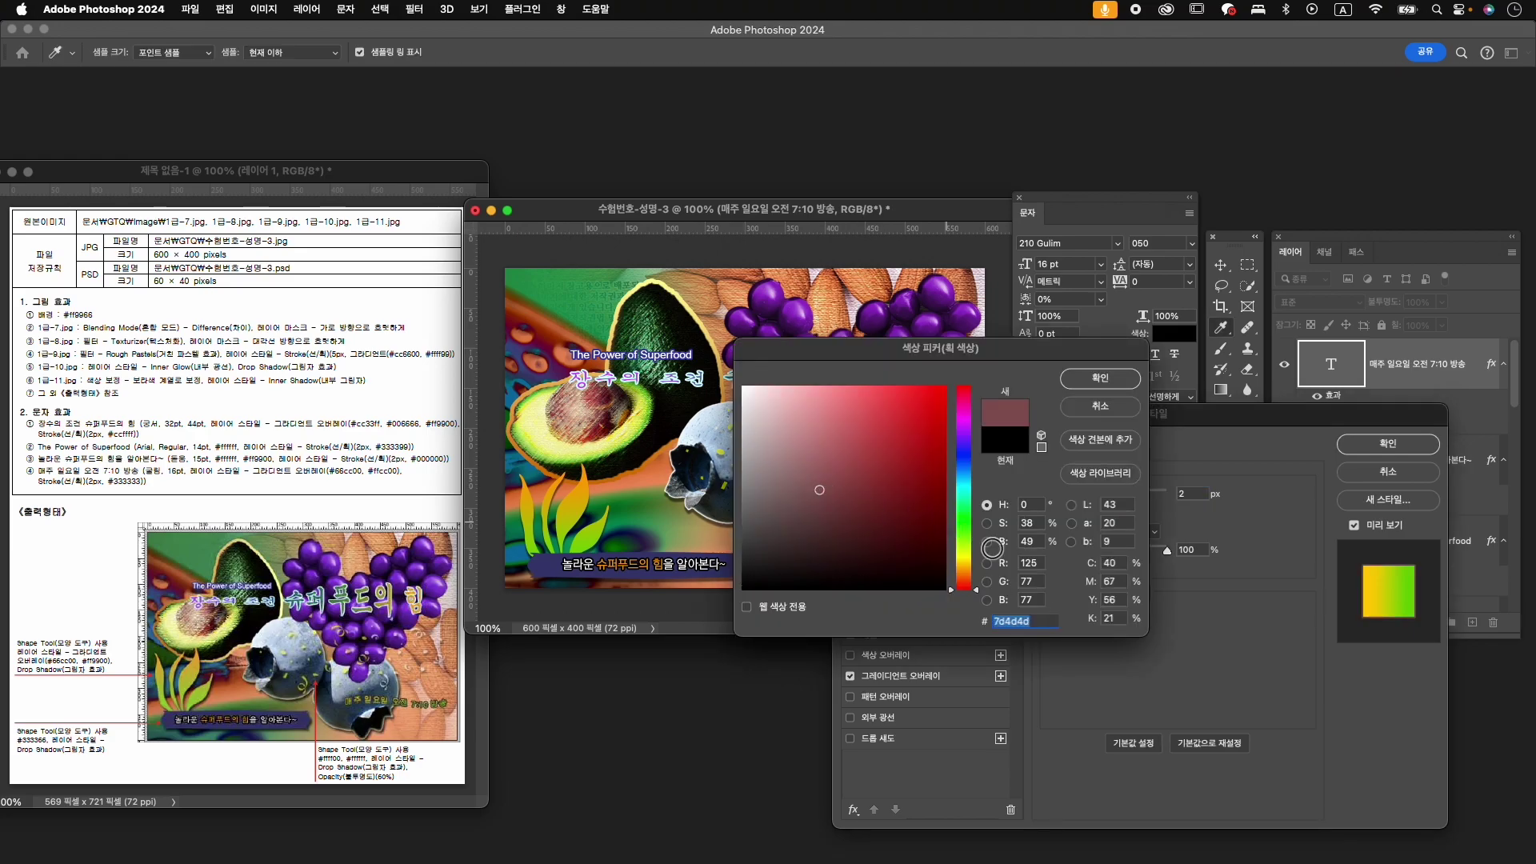
type("333333")
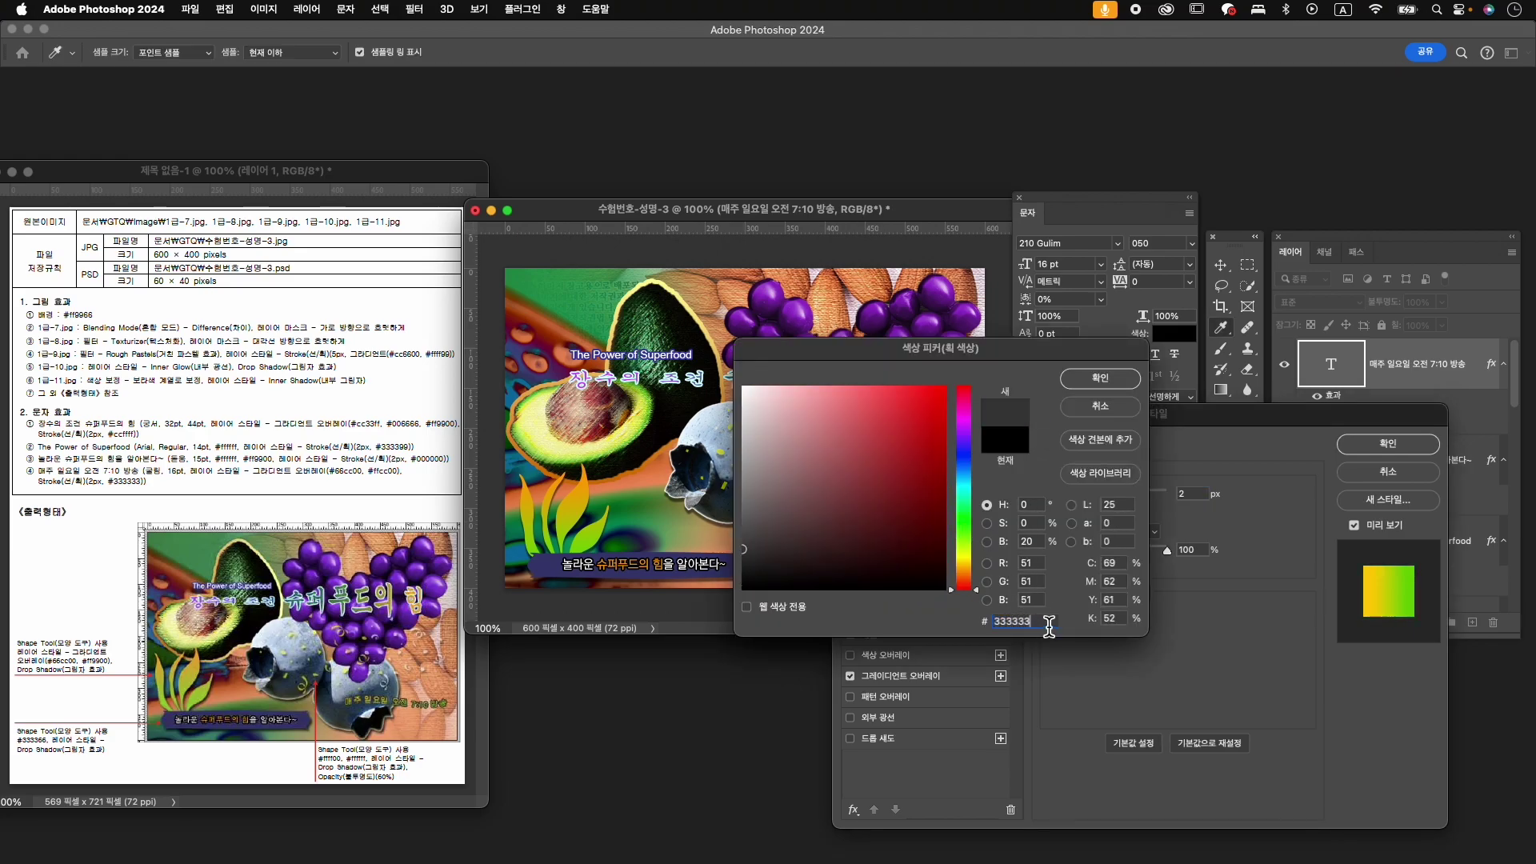
key("Return")
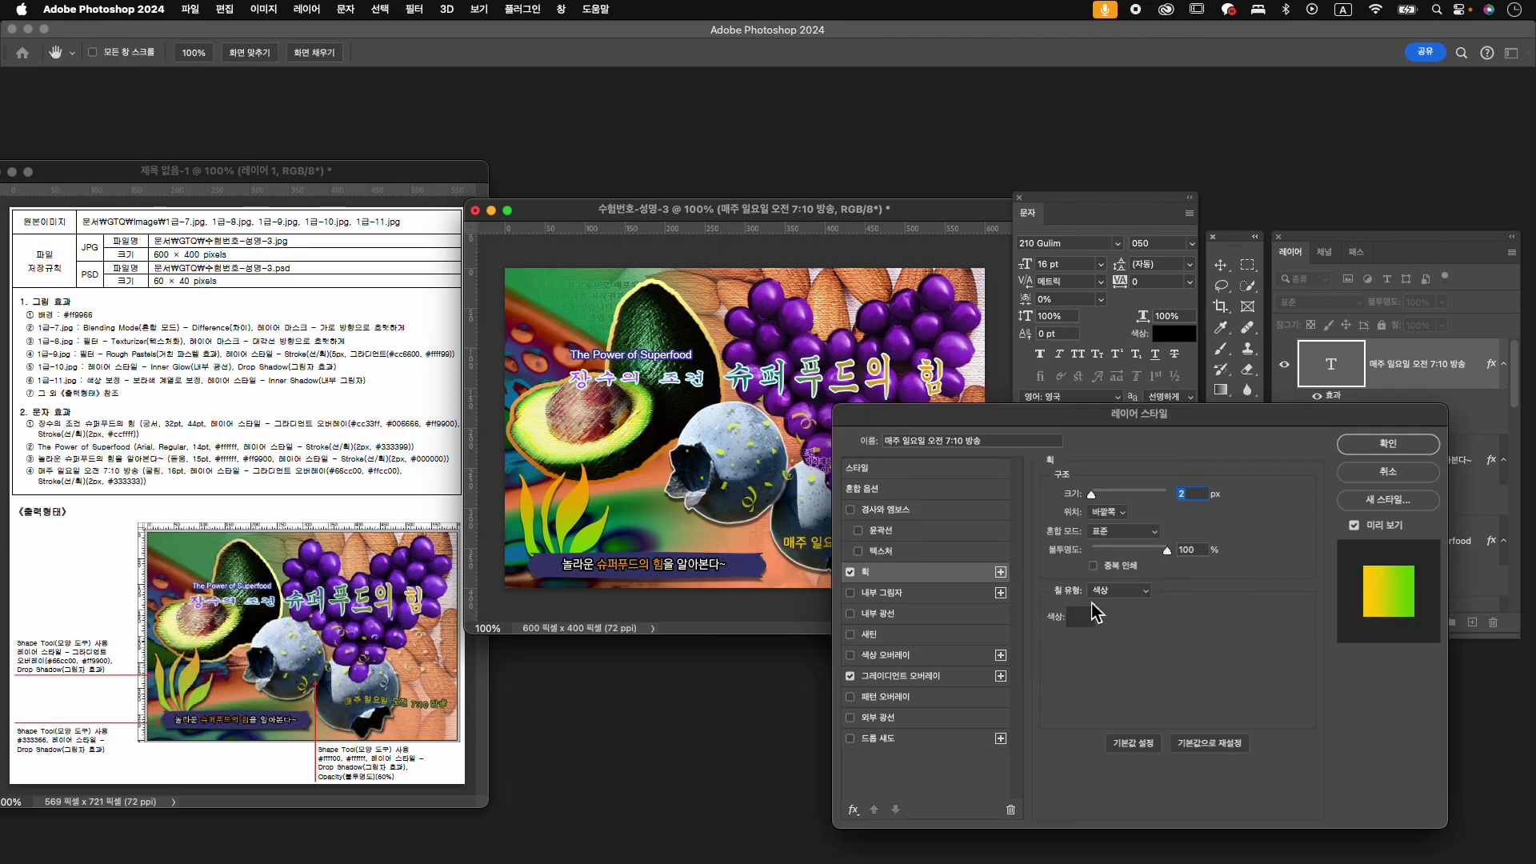
left_click(1379, 445)
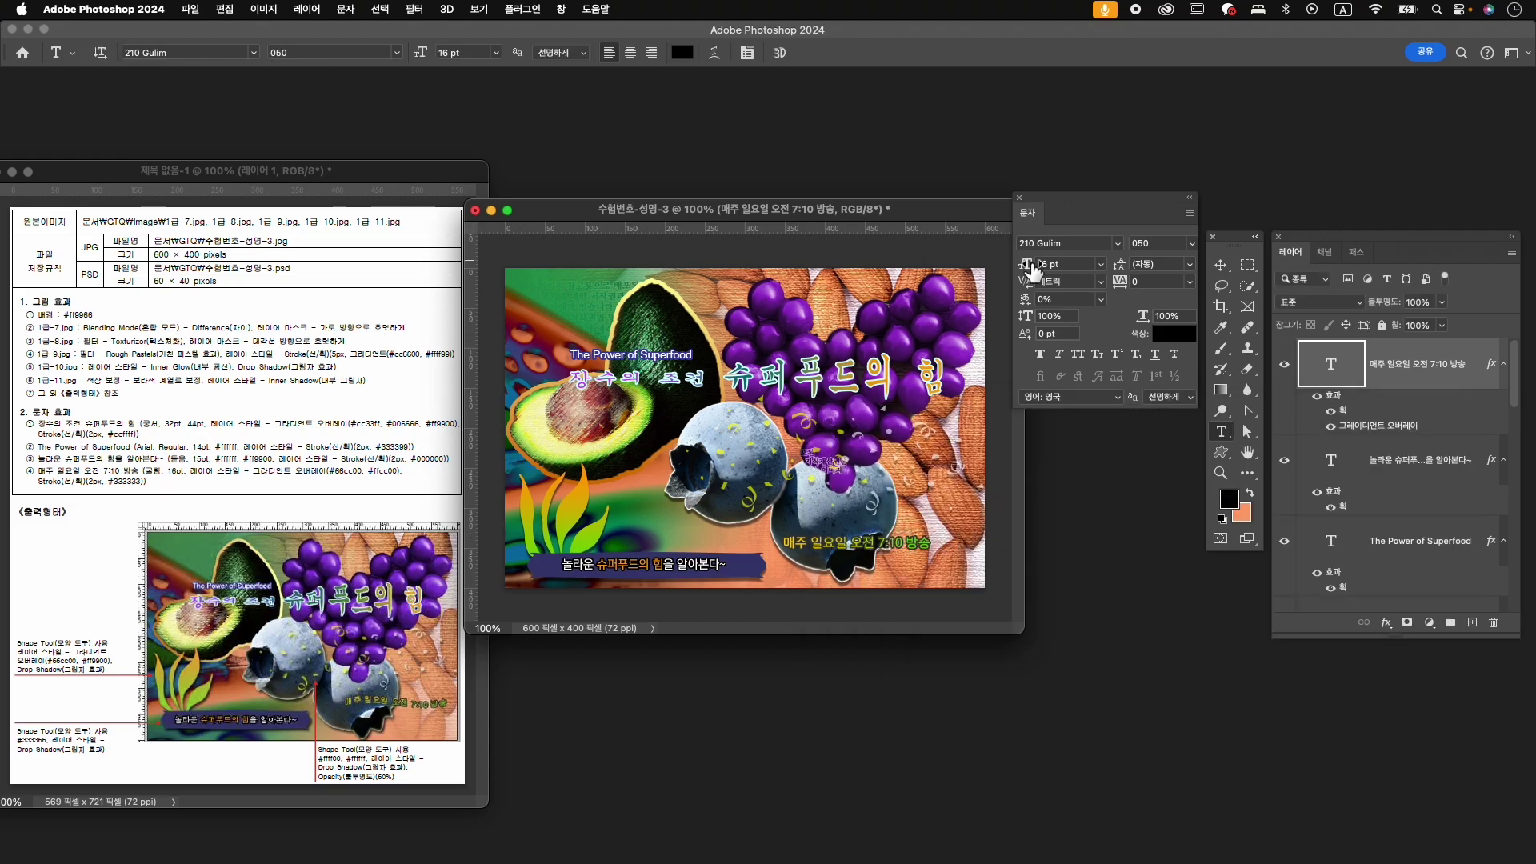
- Warp the broadcast-time text with the Flag (깃발) style, horizontal, at +50% bend
left_click(715, 52)
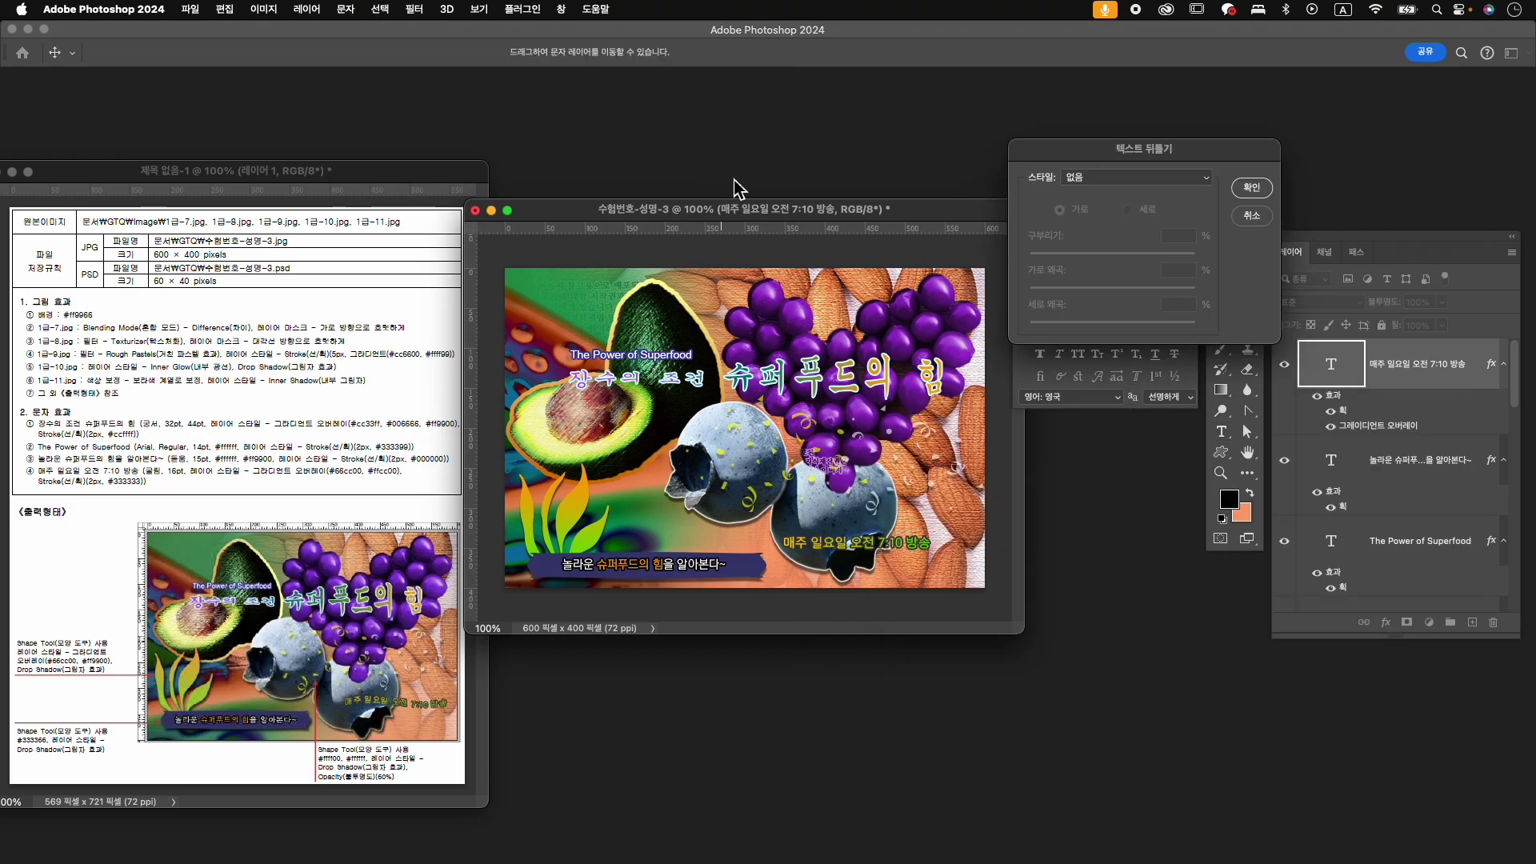
left_click(1112, 195)
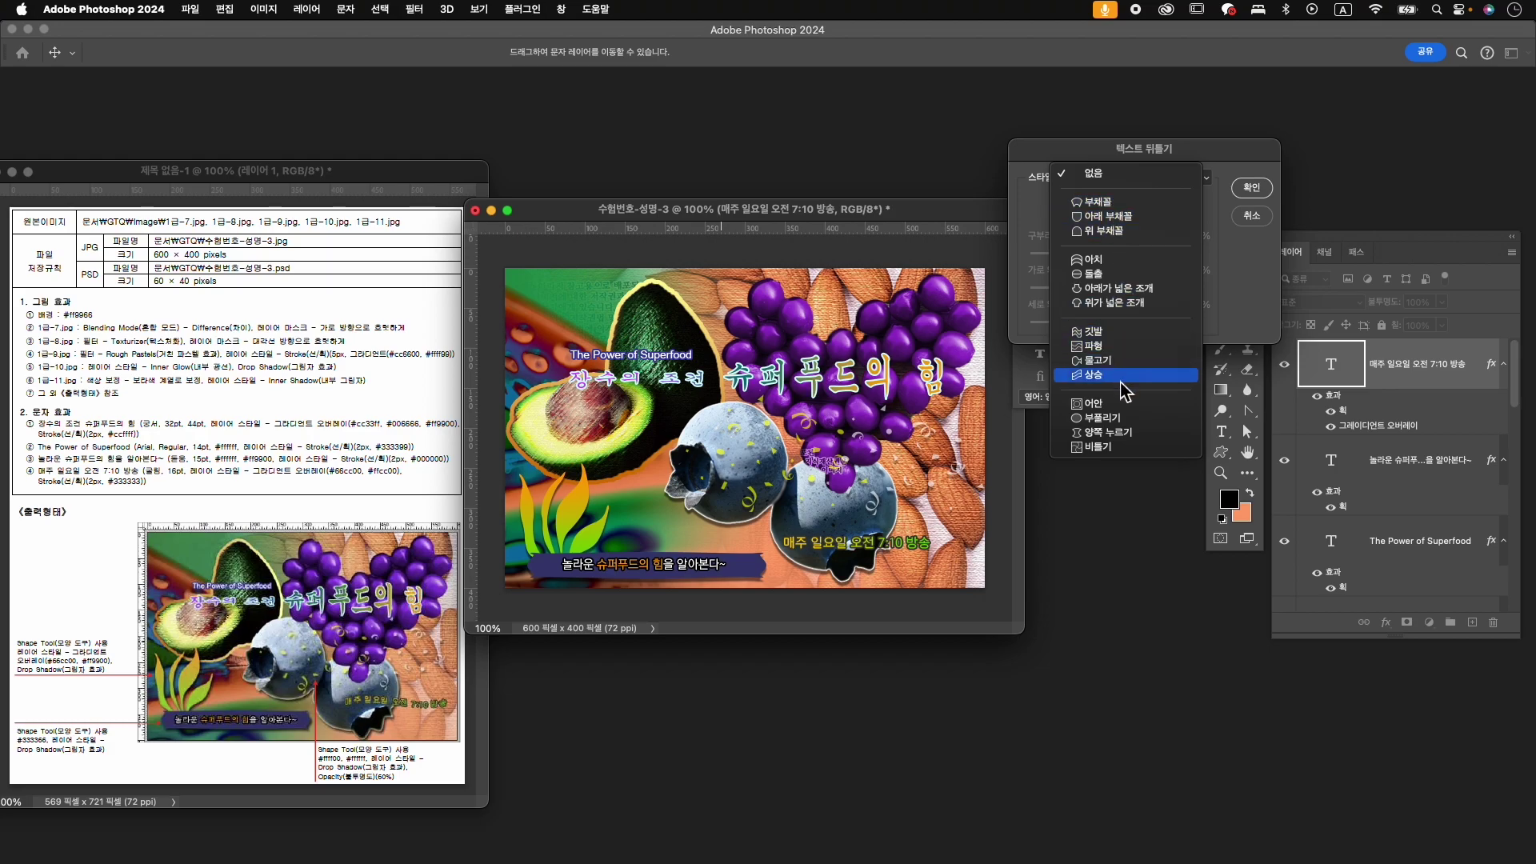
left_click(1116, 333)
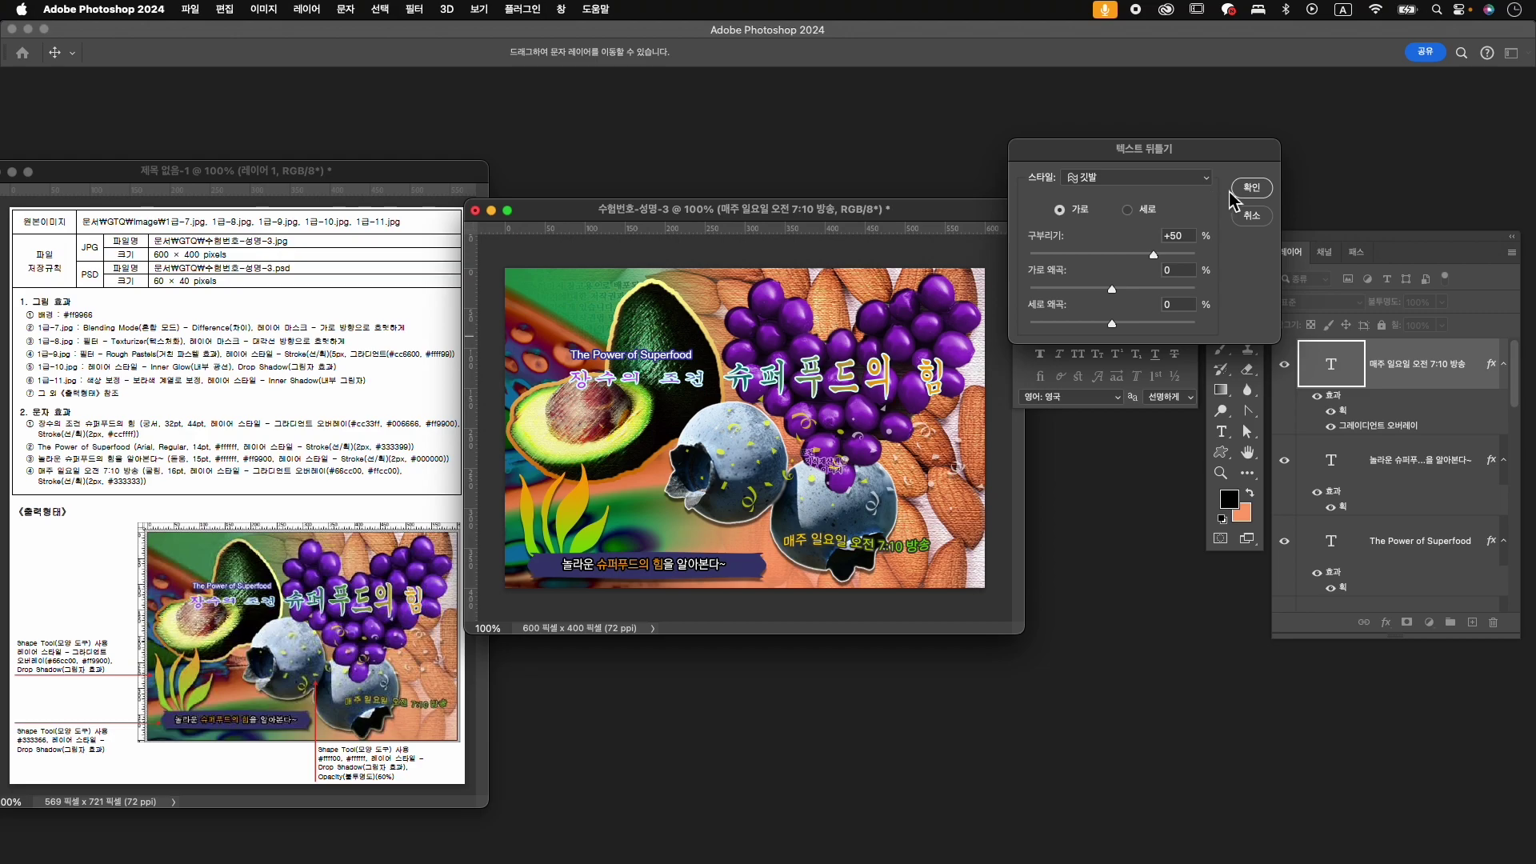
left_click(1252, 188)
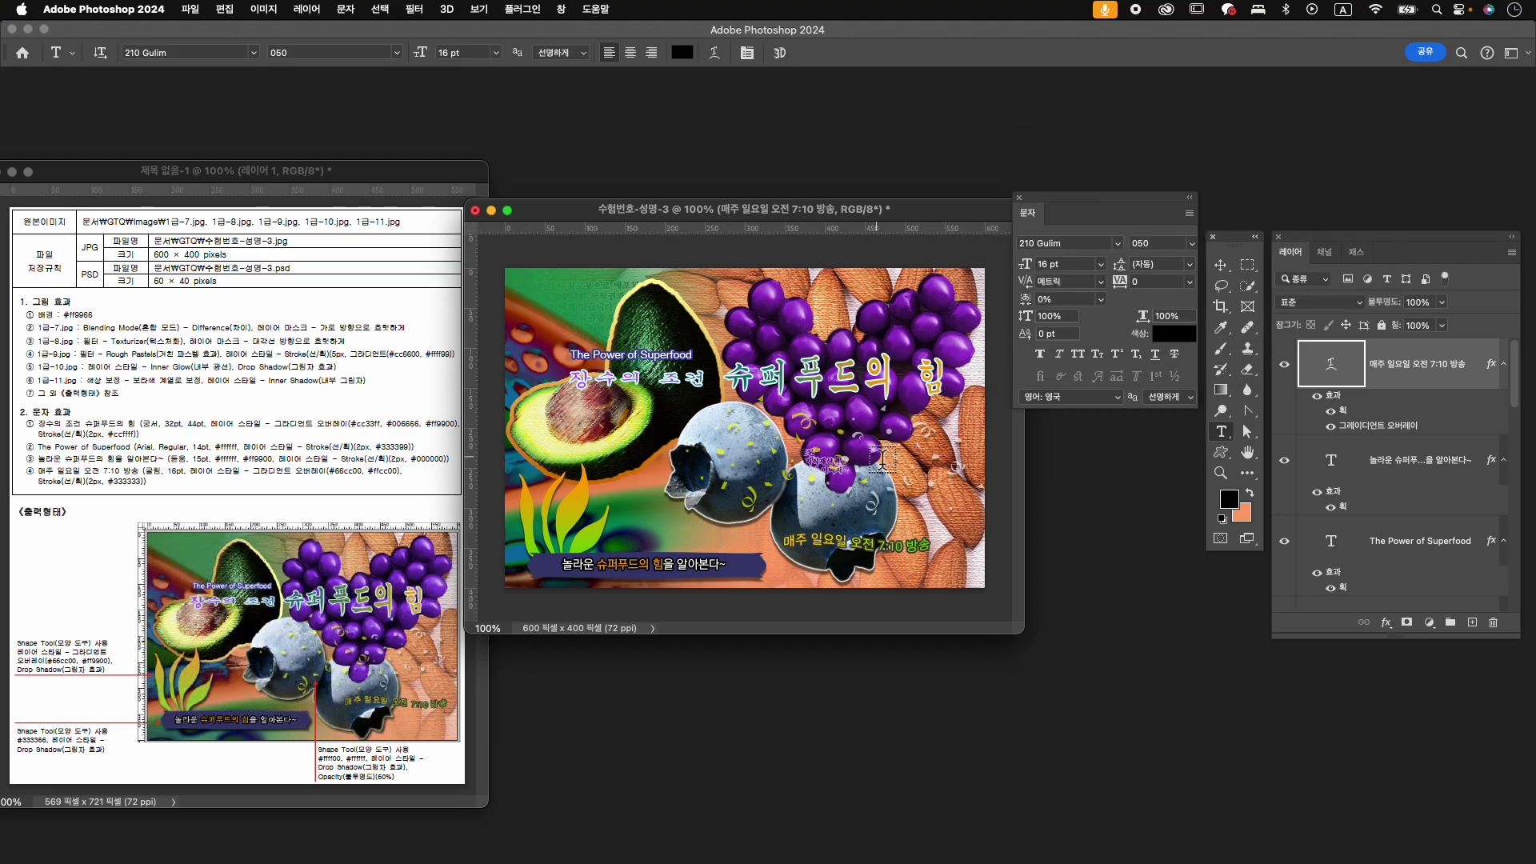
- Move the warped broadcast-time text up toward the poster's right edge, to about X 484 px, Y 326 px
key("ctrl+t")
left_click_drag(876, 548, 905, 536)
key("Right")
key("Up")
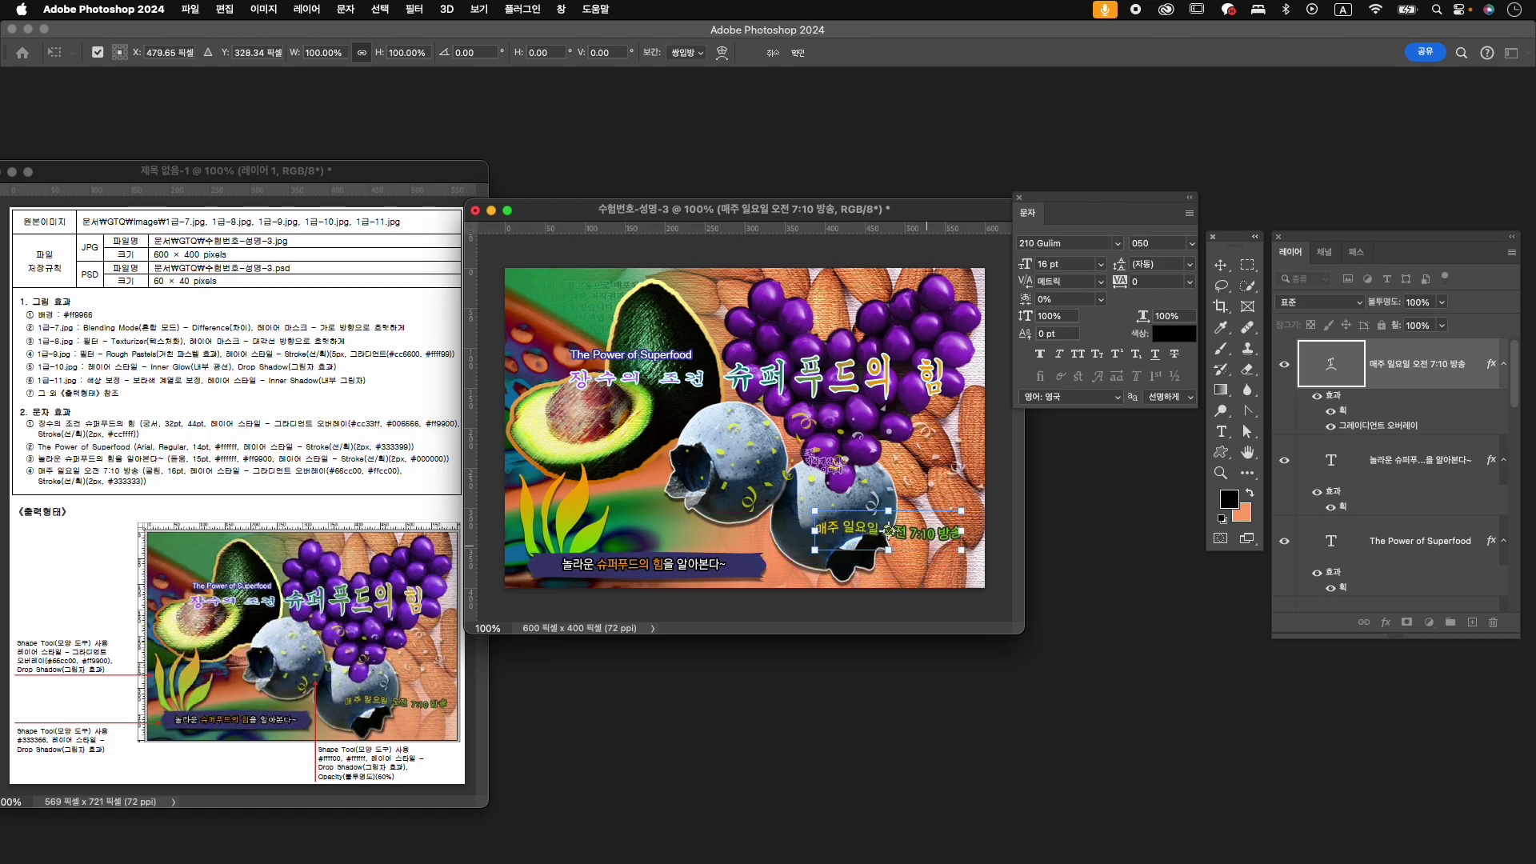
key("Right")
key("Right")
key("Up")
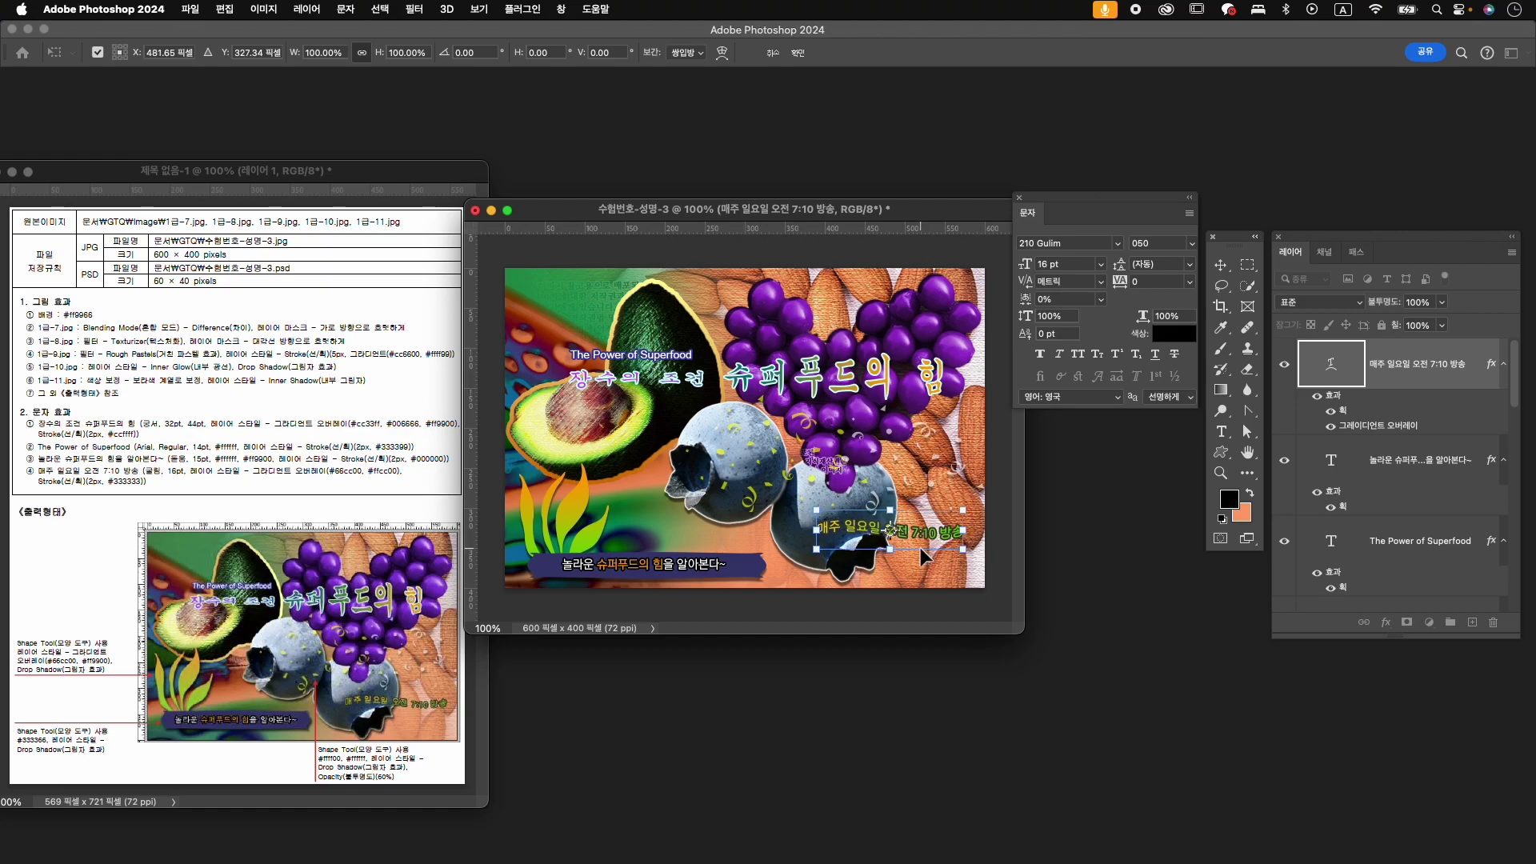
key("Right")
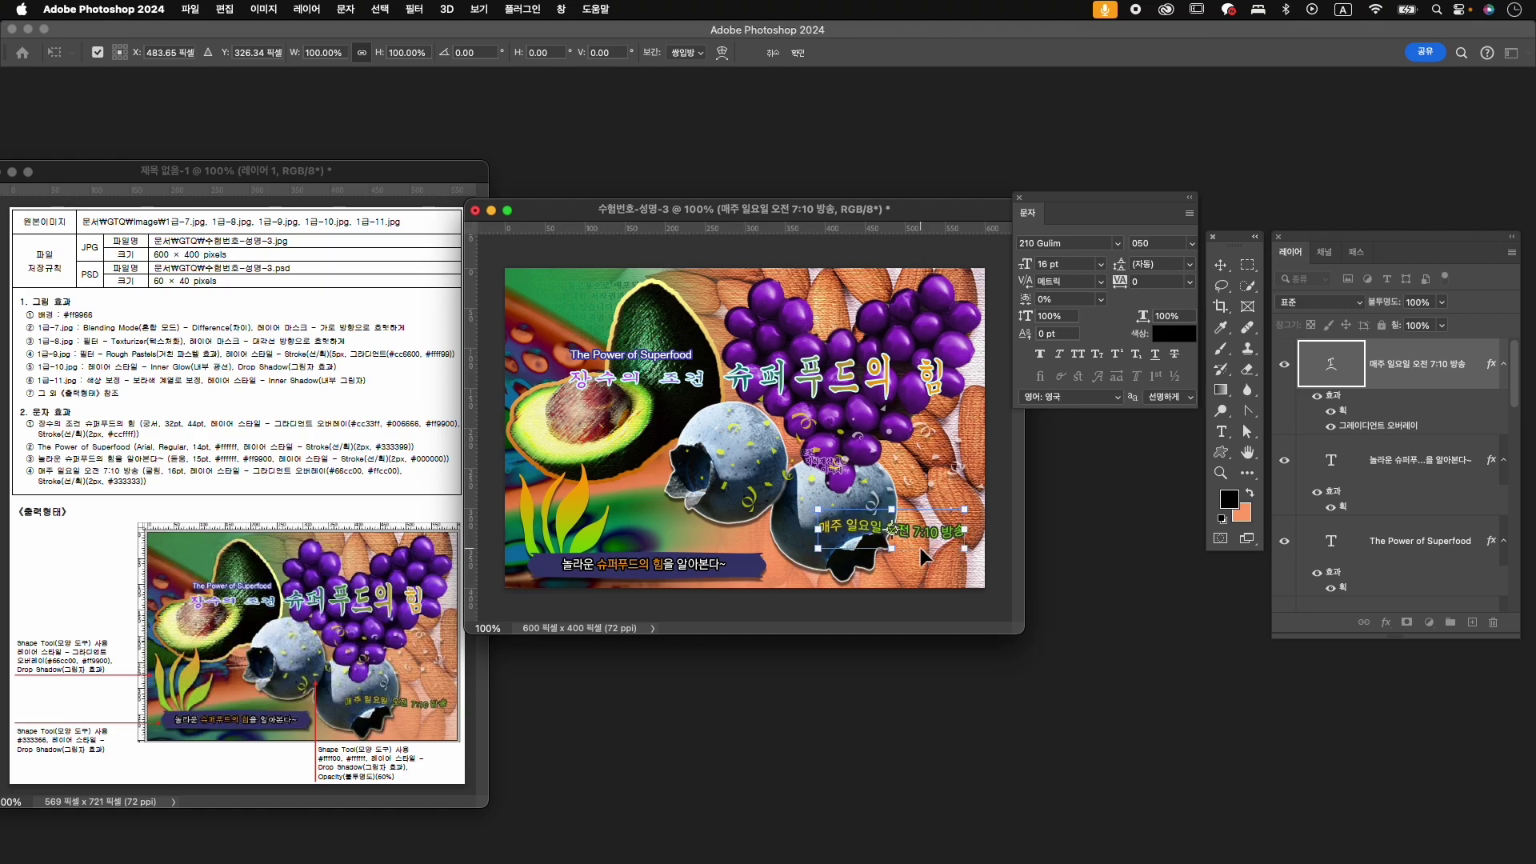
key("Return")
key("v")
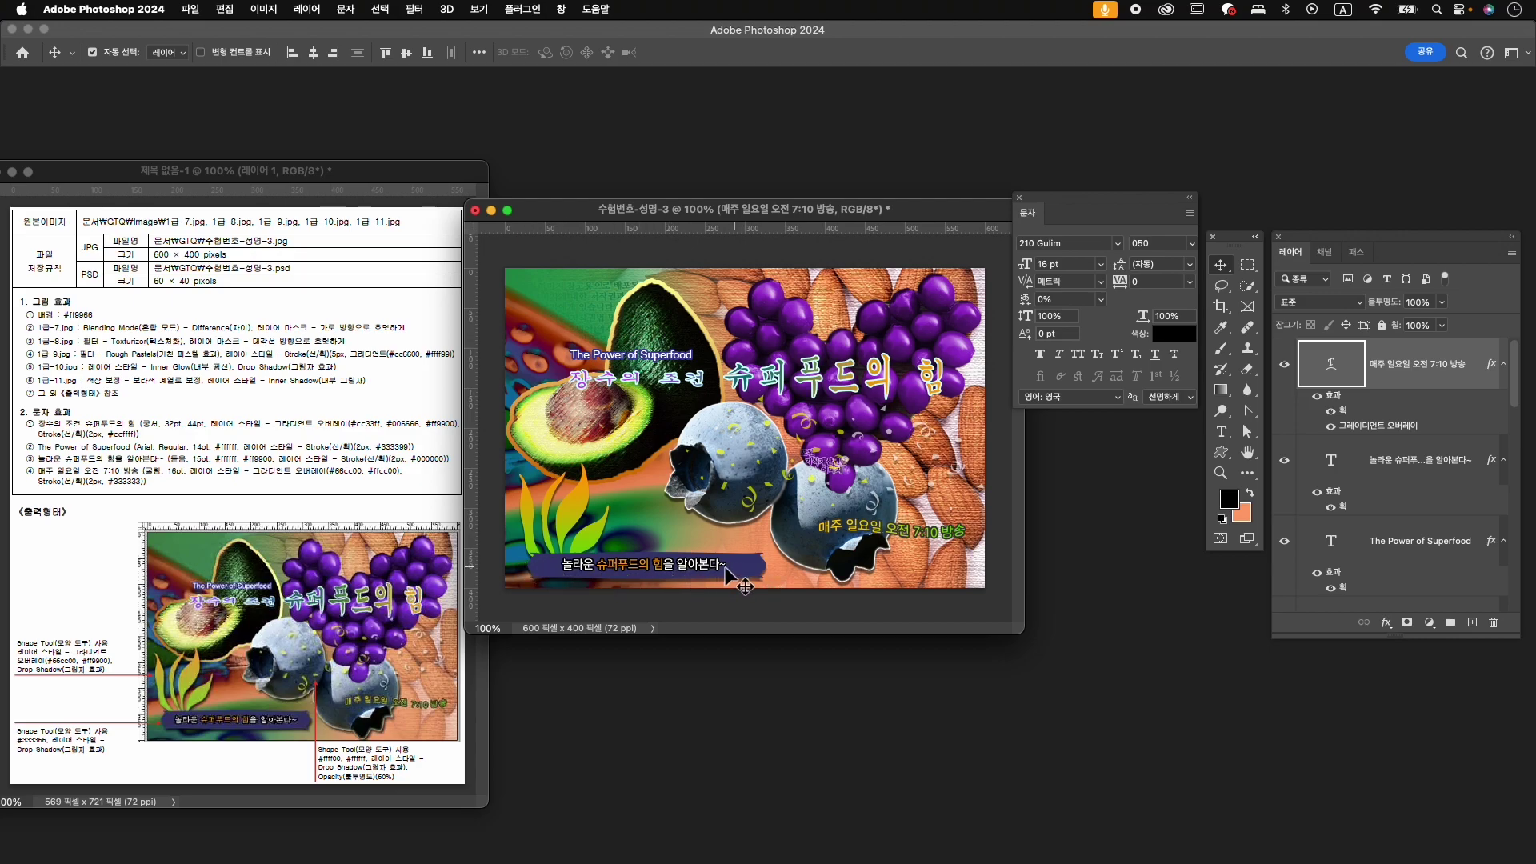
- Set the letter tracking of the white-and-orange banner text 놀라운 슈퍼푸드의 힘을 알아본다~ to 40
double_click(661, 570)
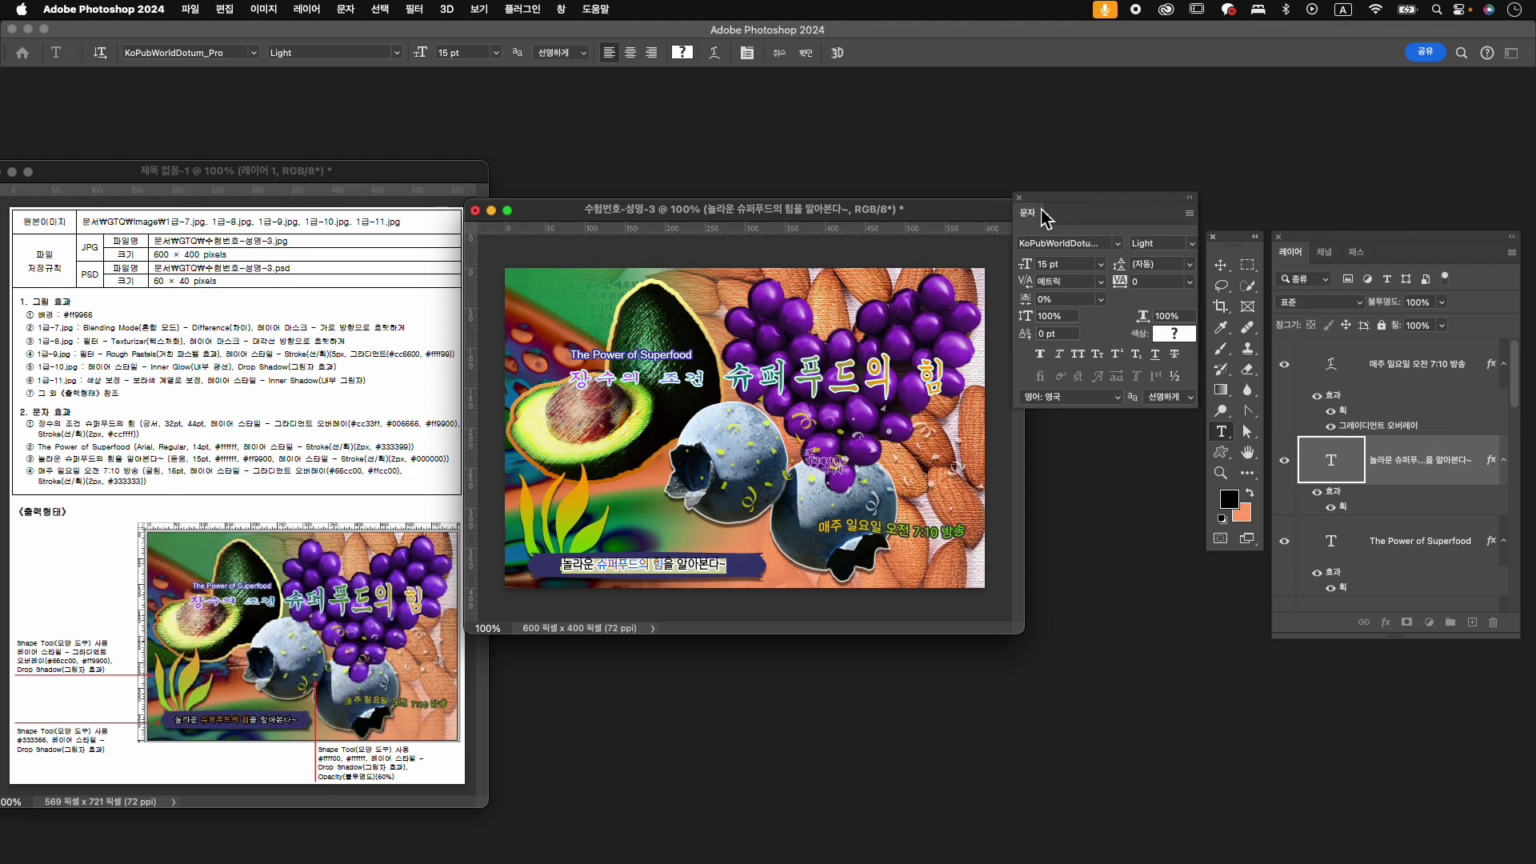
left_click_drag(1123, 286, 1127, 289)
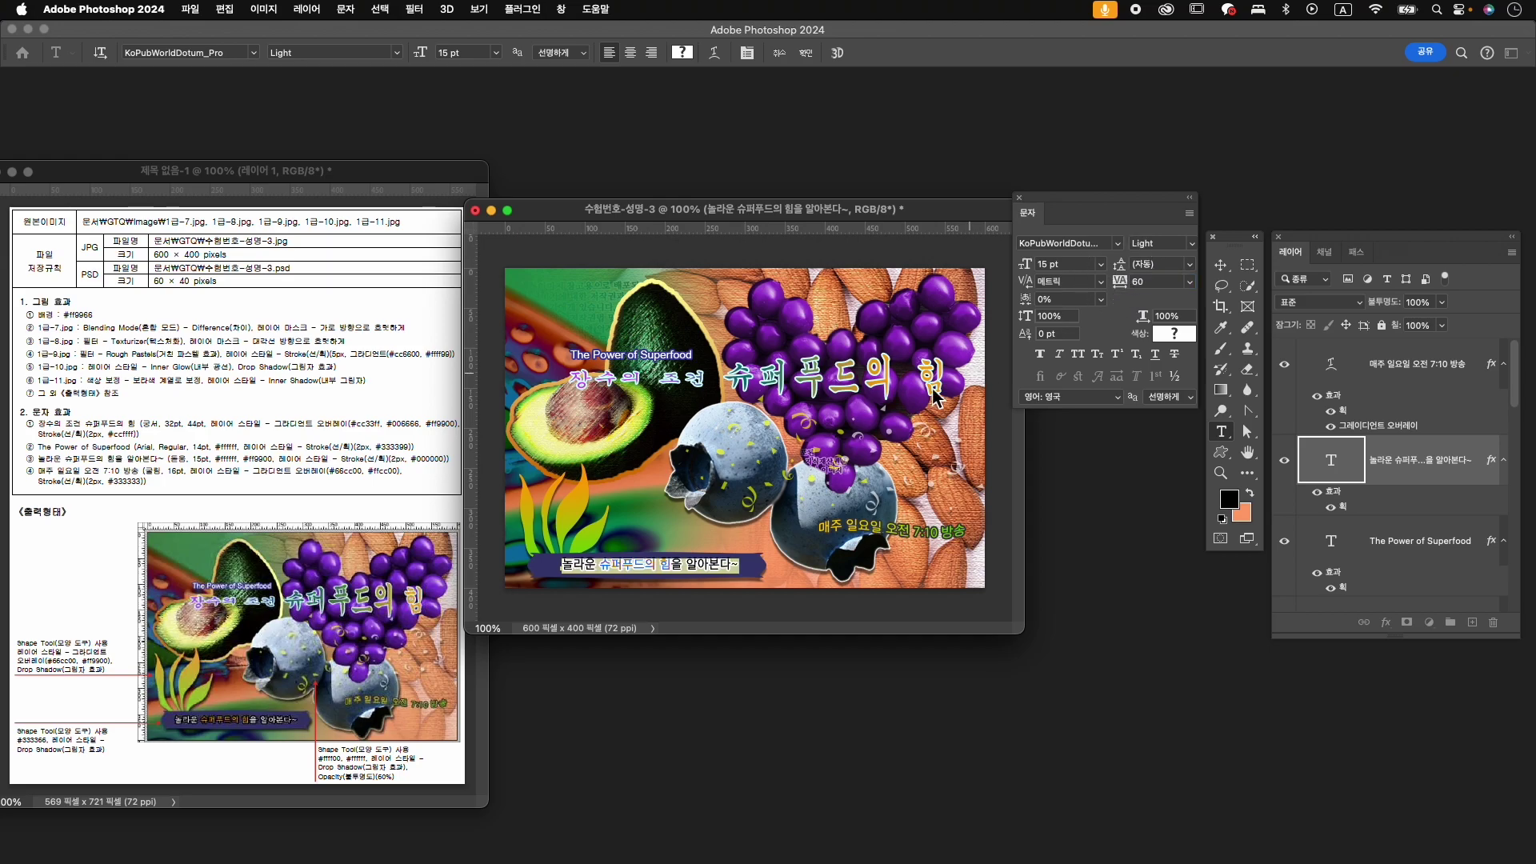
left_click(1155, 284)
key("Down")
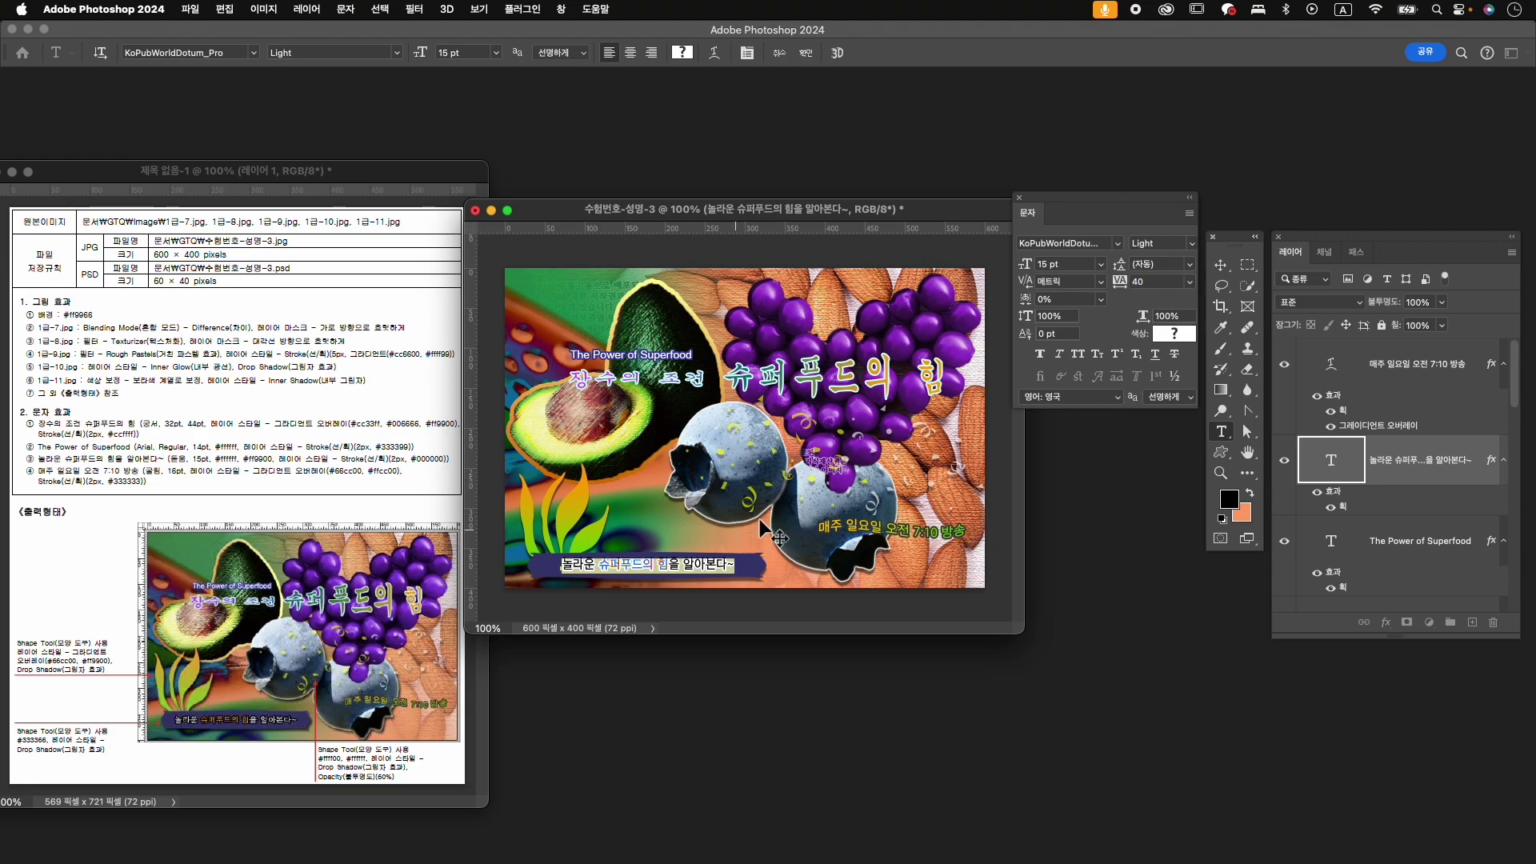
key("Escape")
key("v")
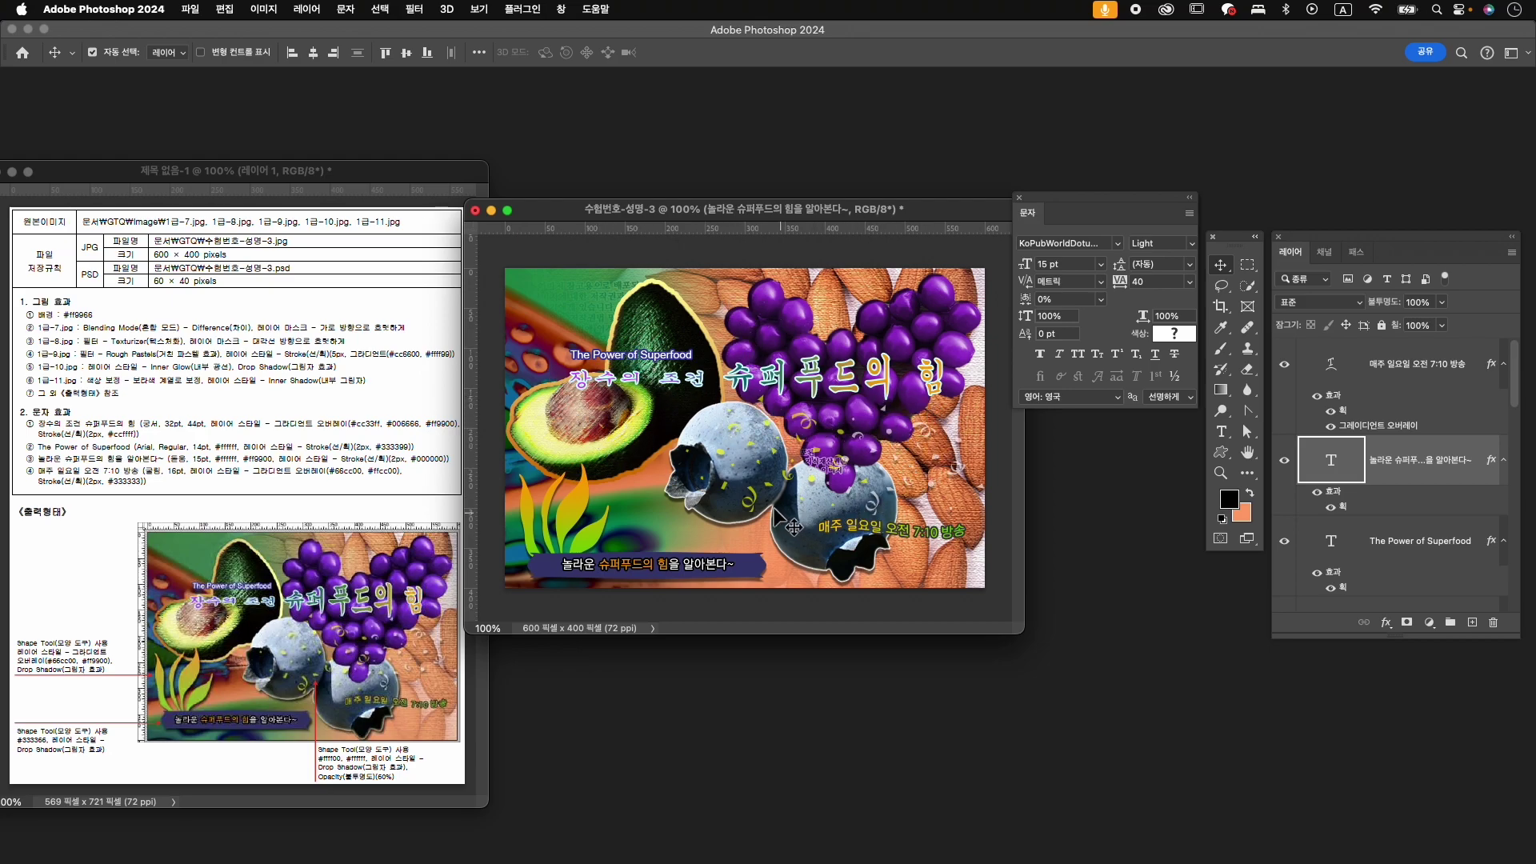
- Export the finished poster as the JPG 수험번호-성명-3.jpg into the GTQ documents folder
left_click(206, 10)
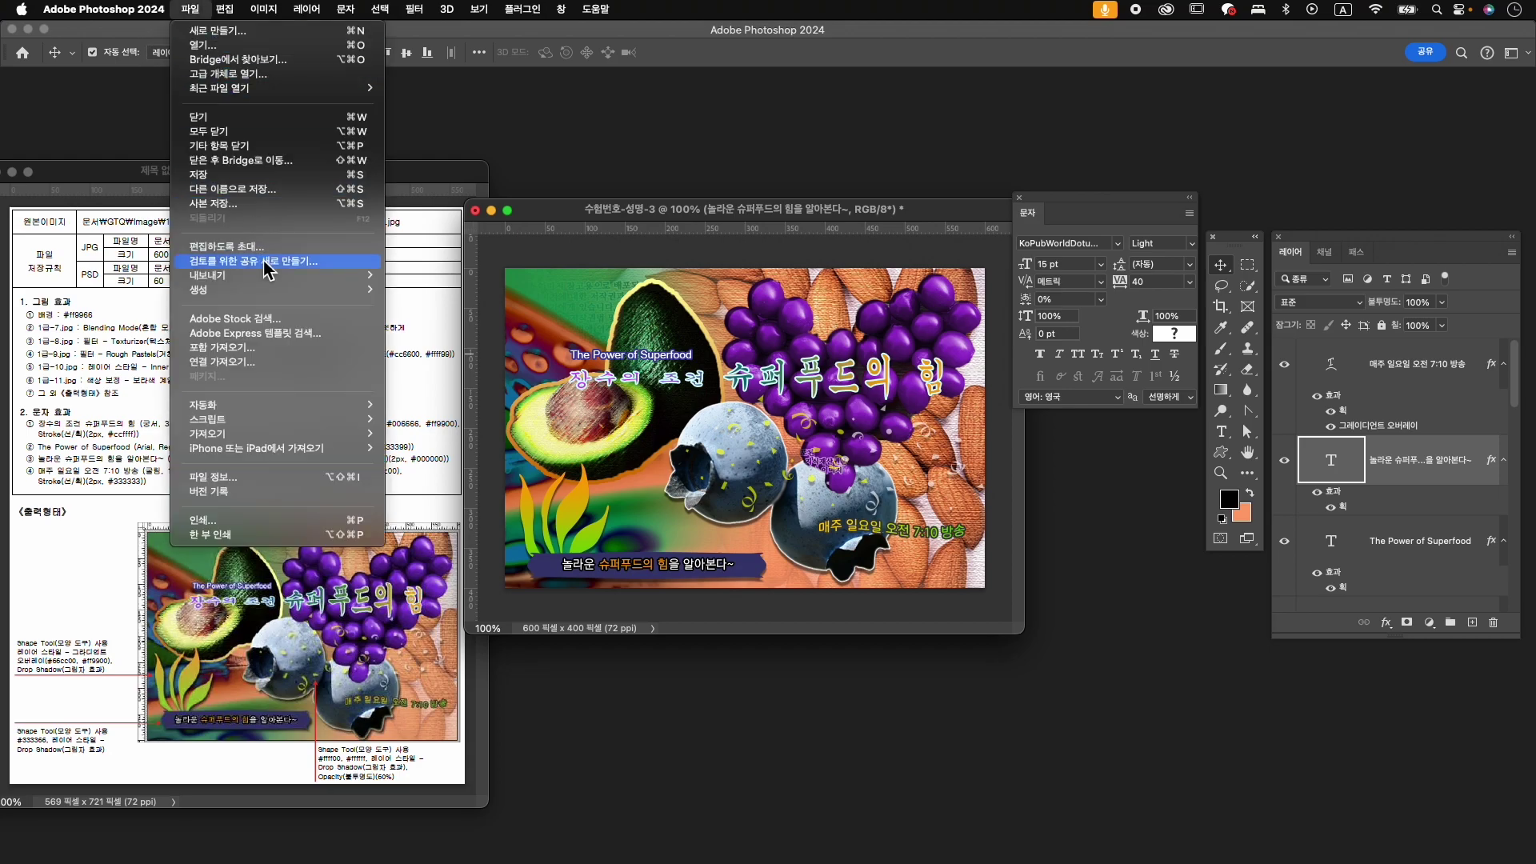
mouse_move(352, 276)
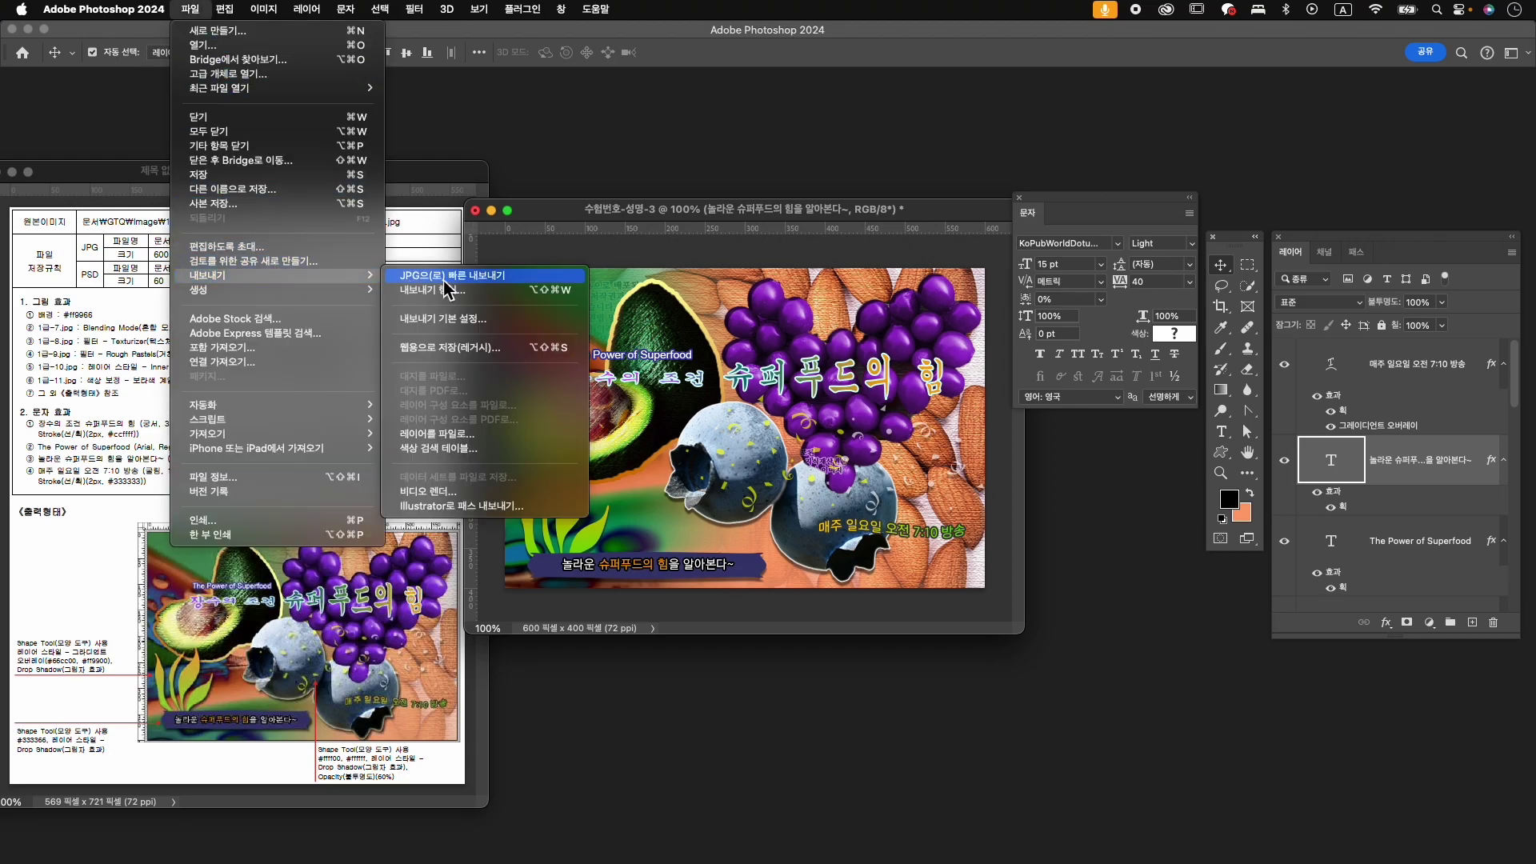
left_click(445, 277)
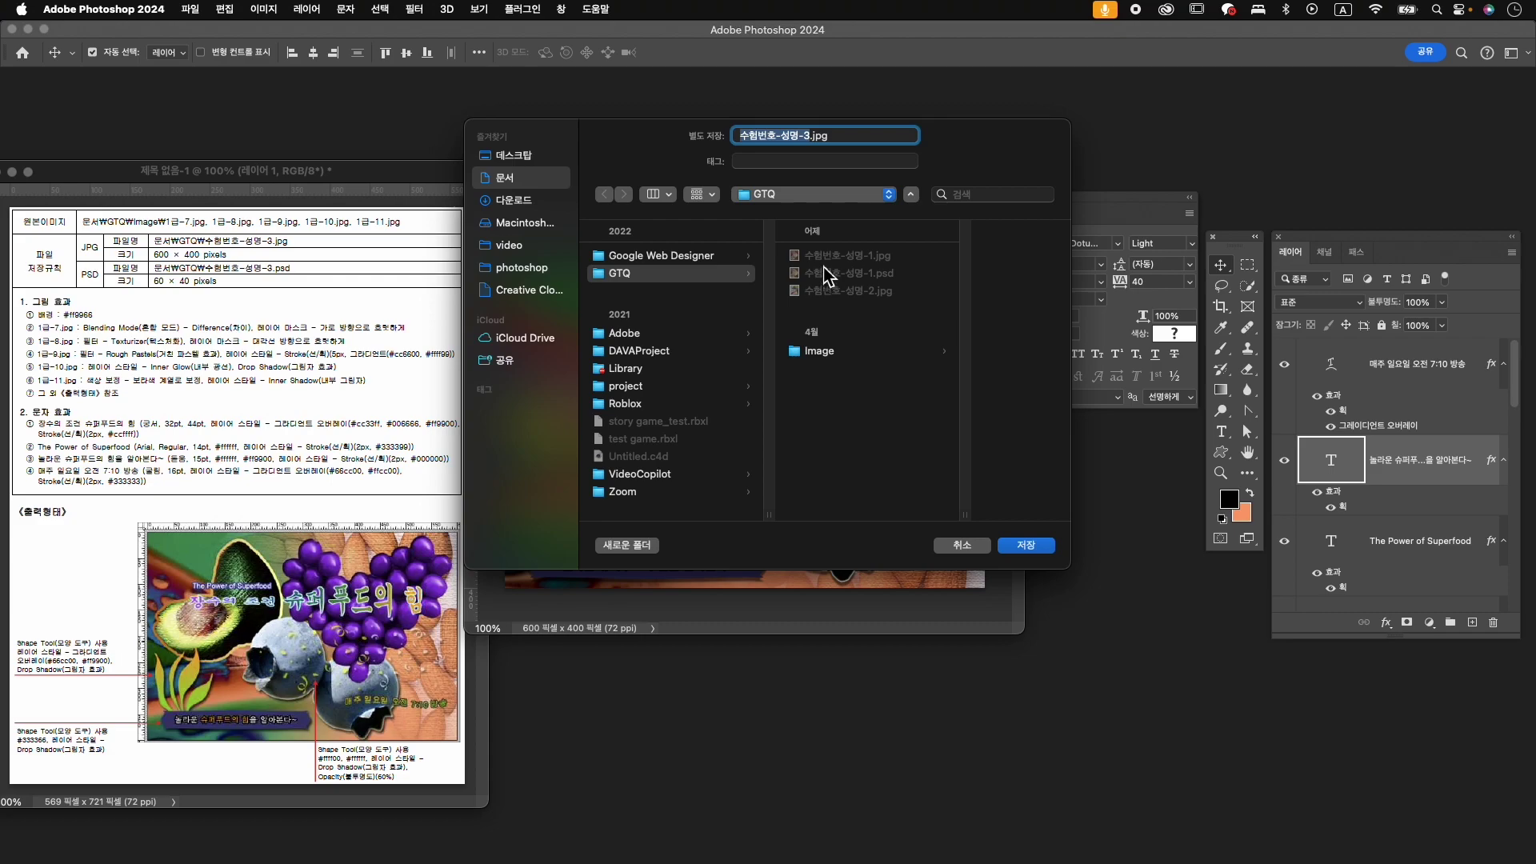
left_click(1032, 545)
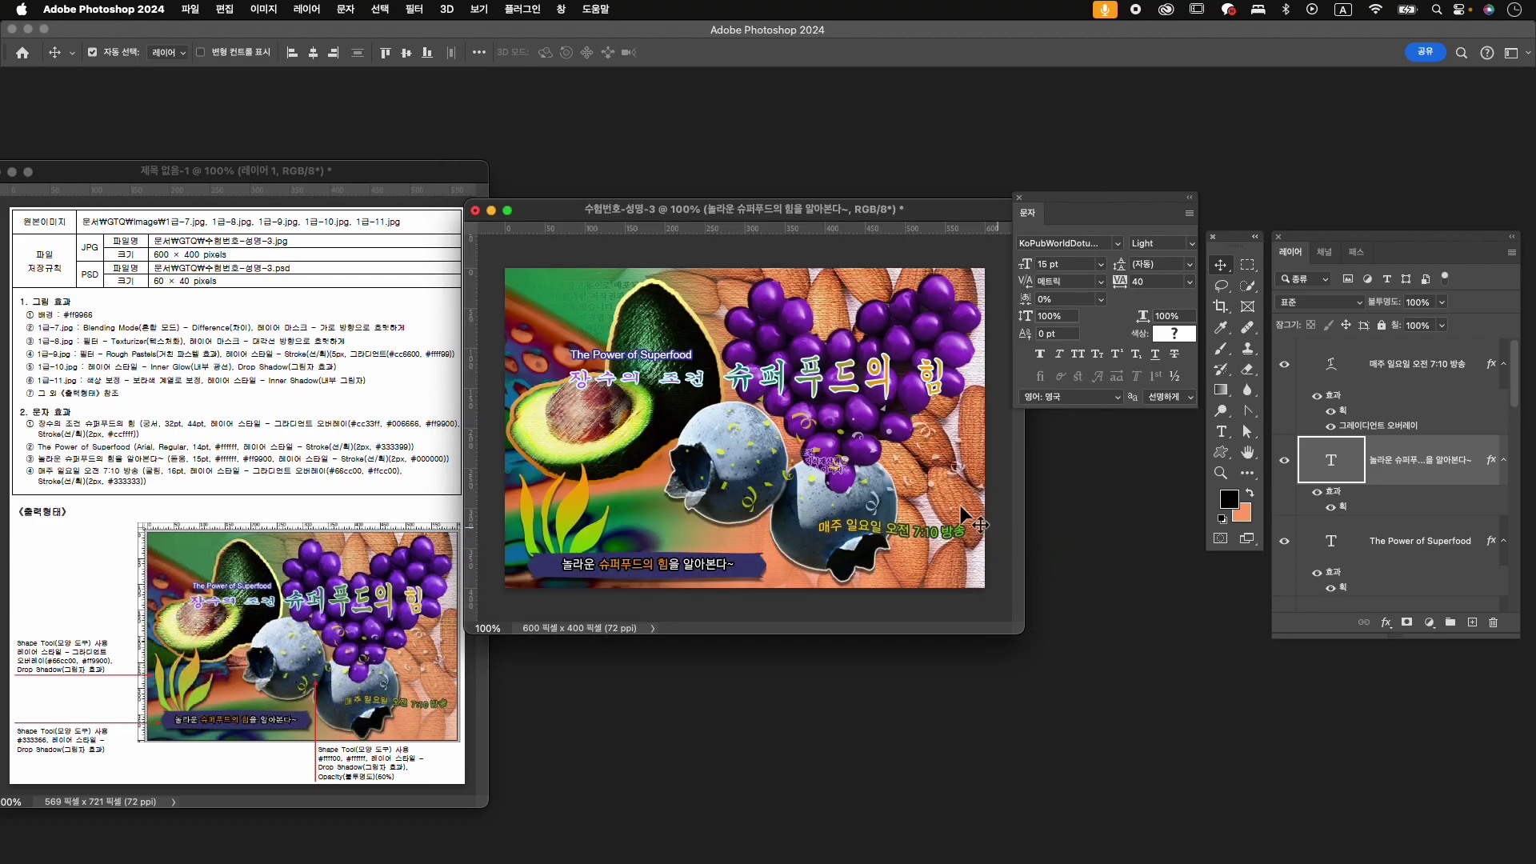
- Save the layered poster as 수험번호-성명-3.psd in Photoshop format in the GTQ folder
left_click(191, 9)
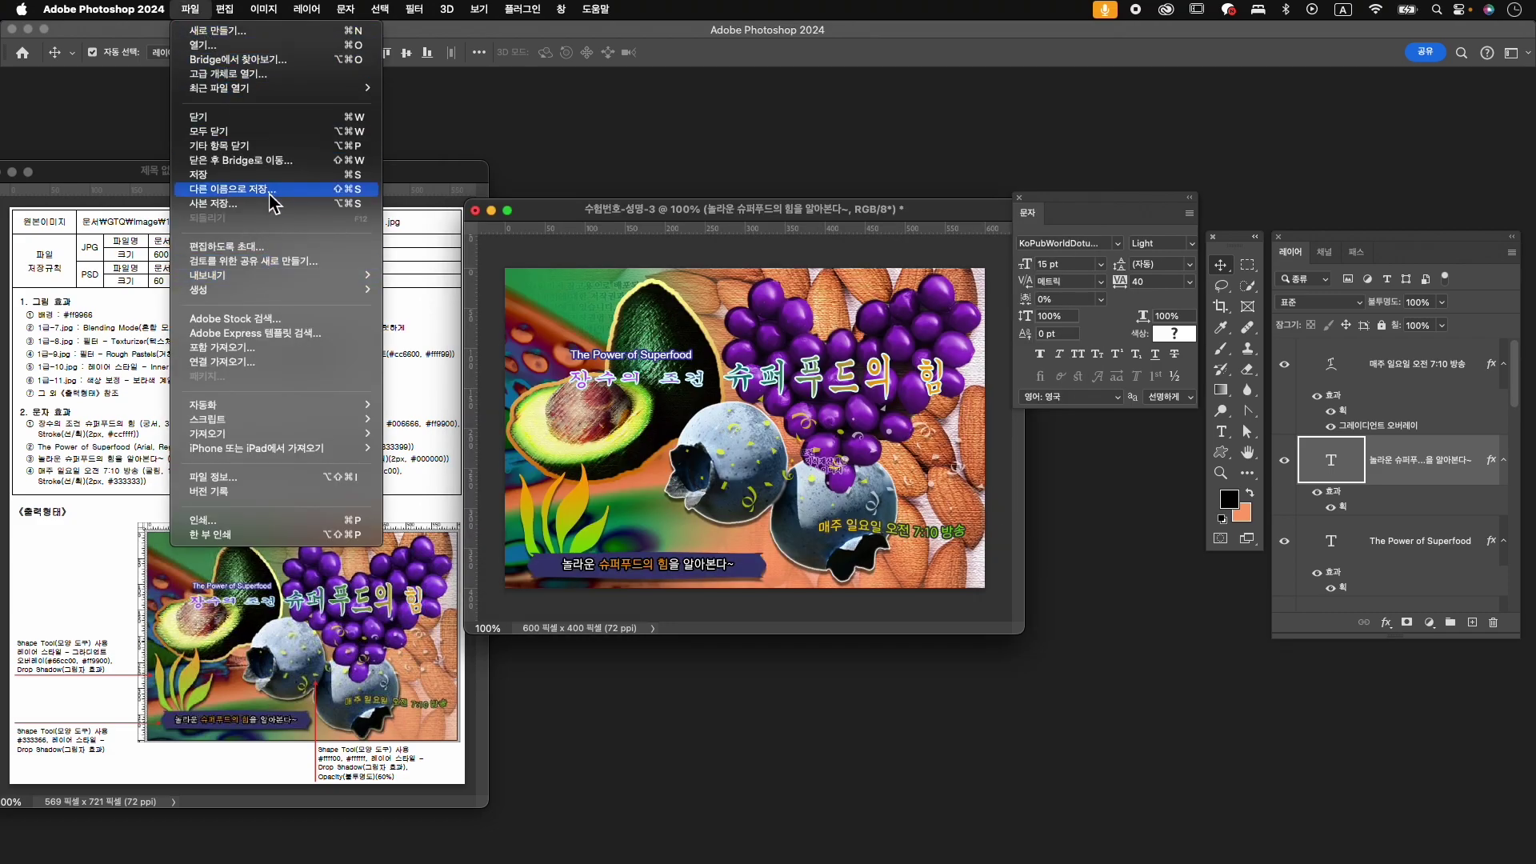
left_click(232, 190)
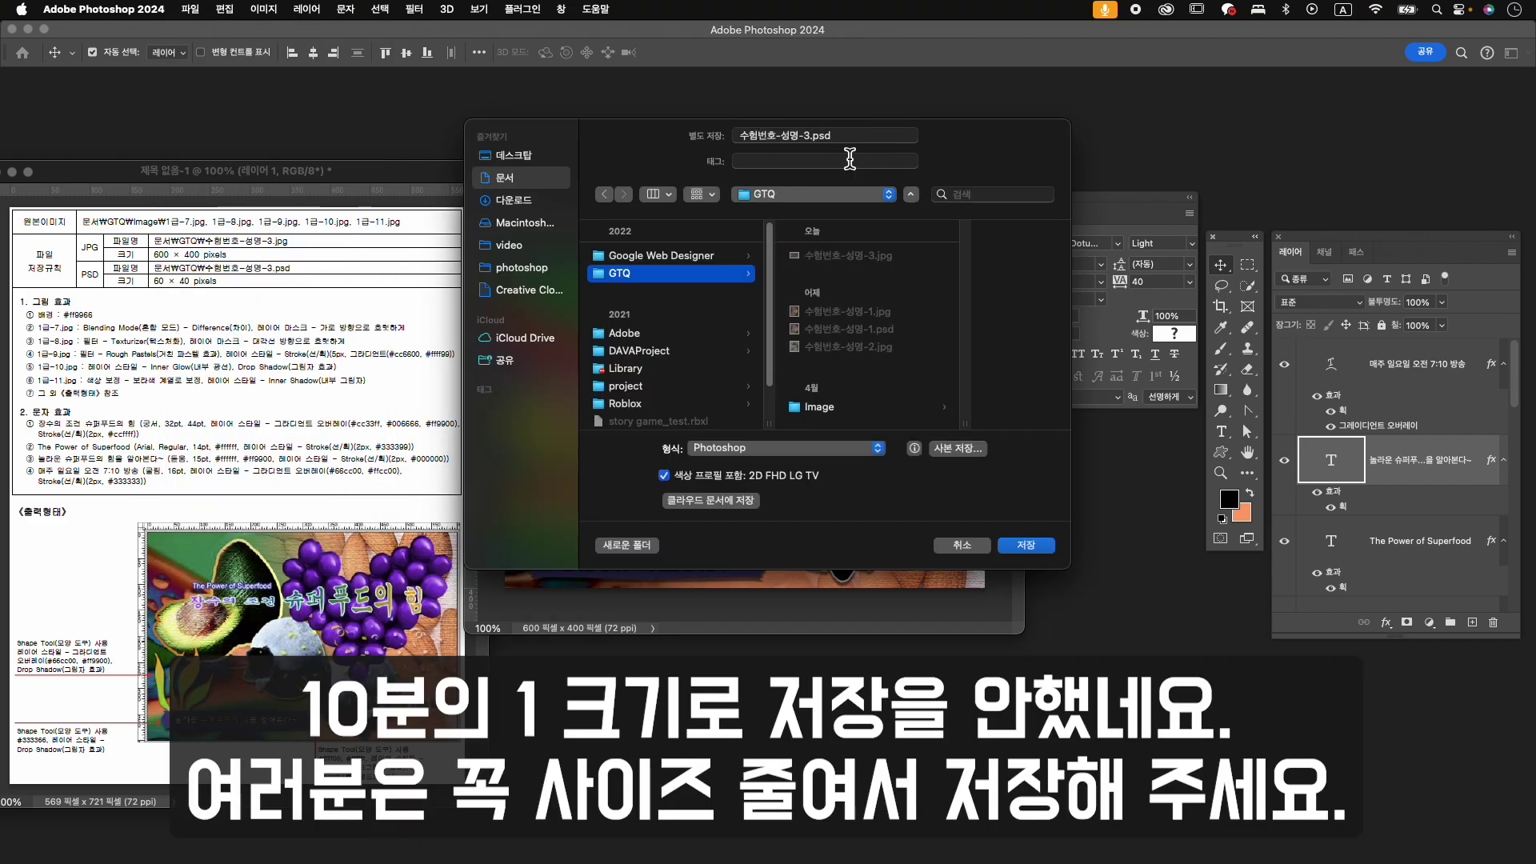
left_click(1026, 545)
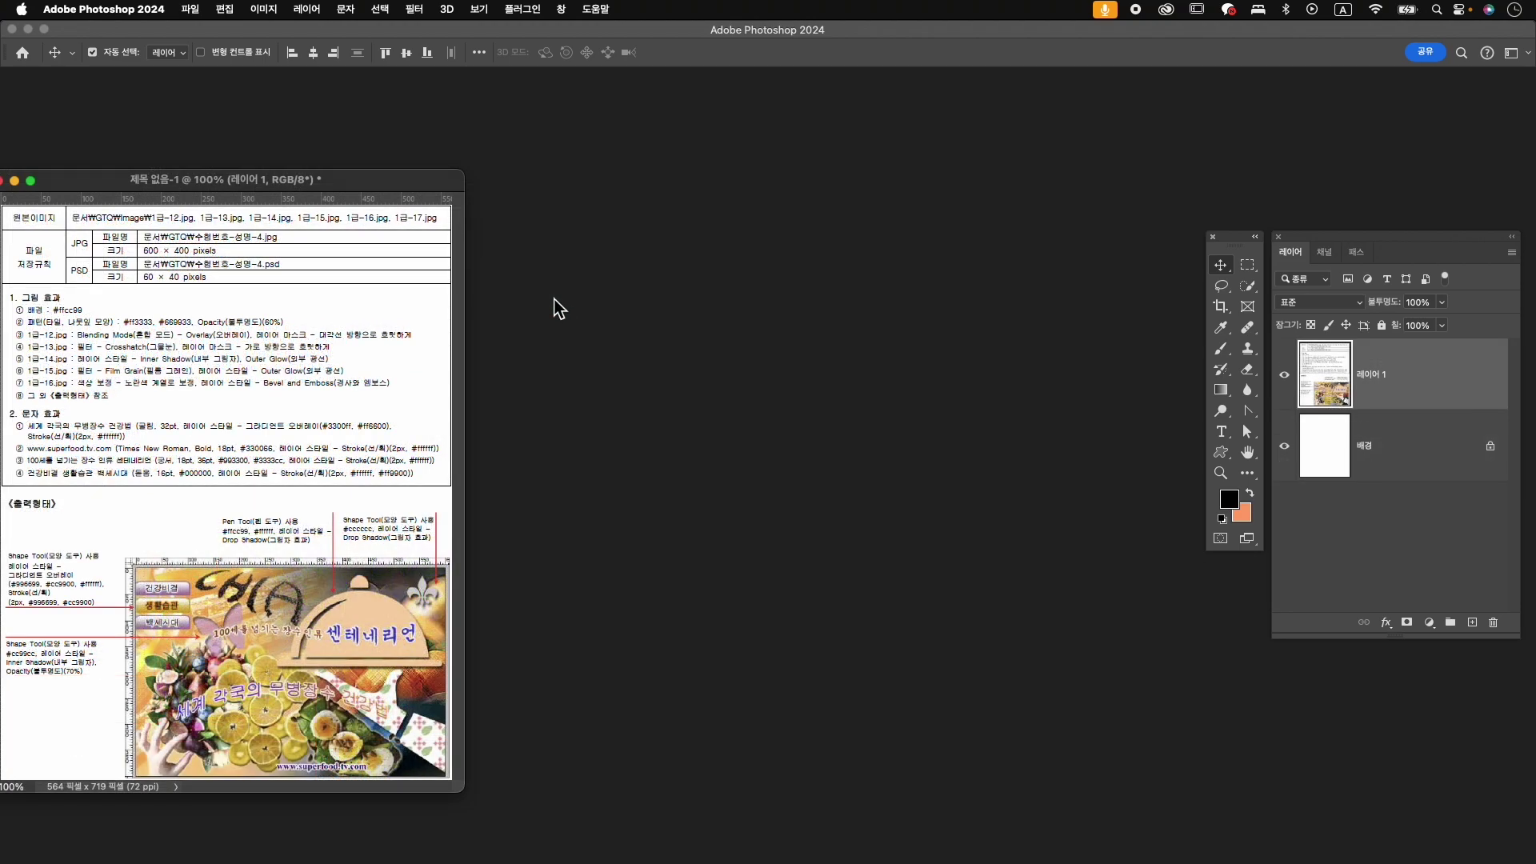
- Create a new 600 × 400 px document named 수험번호-성명-4 at 72 ppi in RGB
key("super+n")
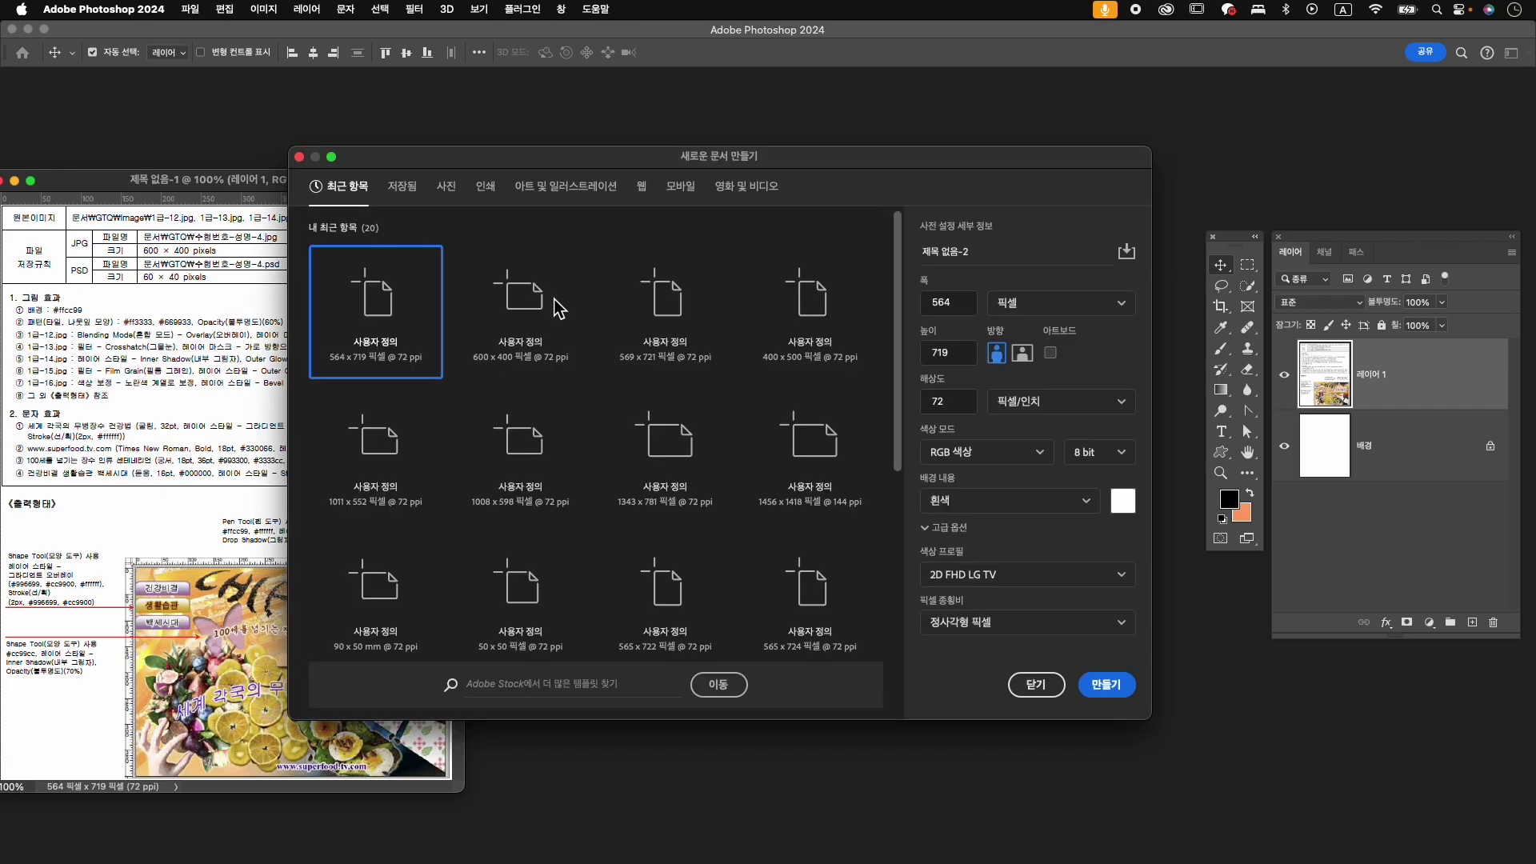
type("쉬")
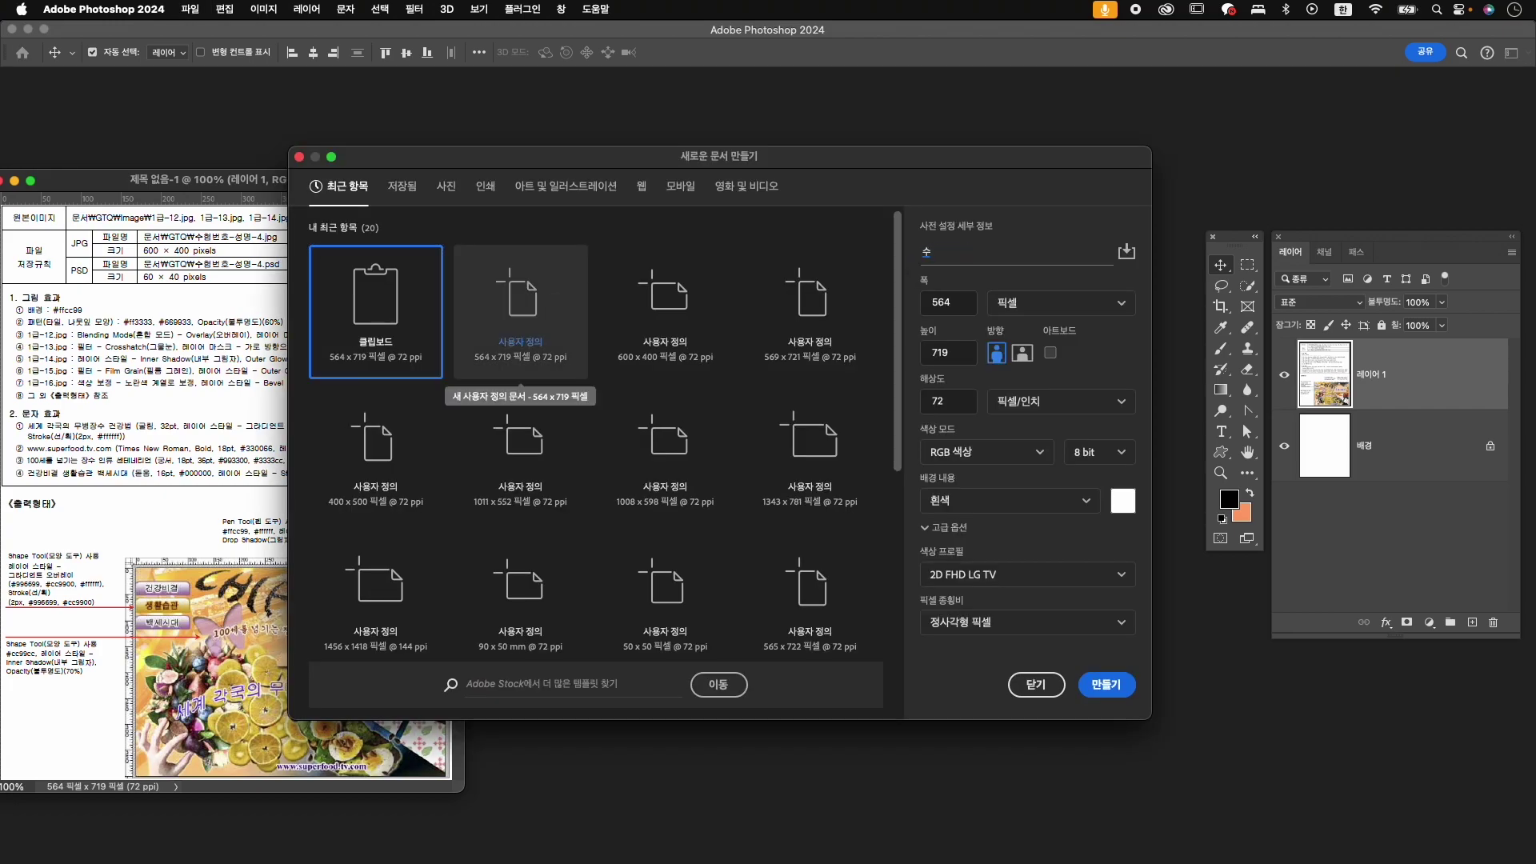
key("Tab")
type("6-0")
key("Tab")
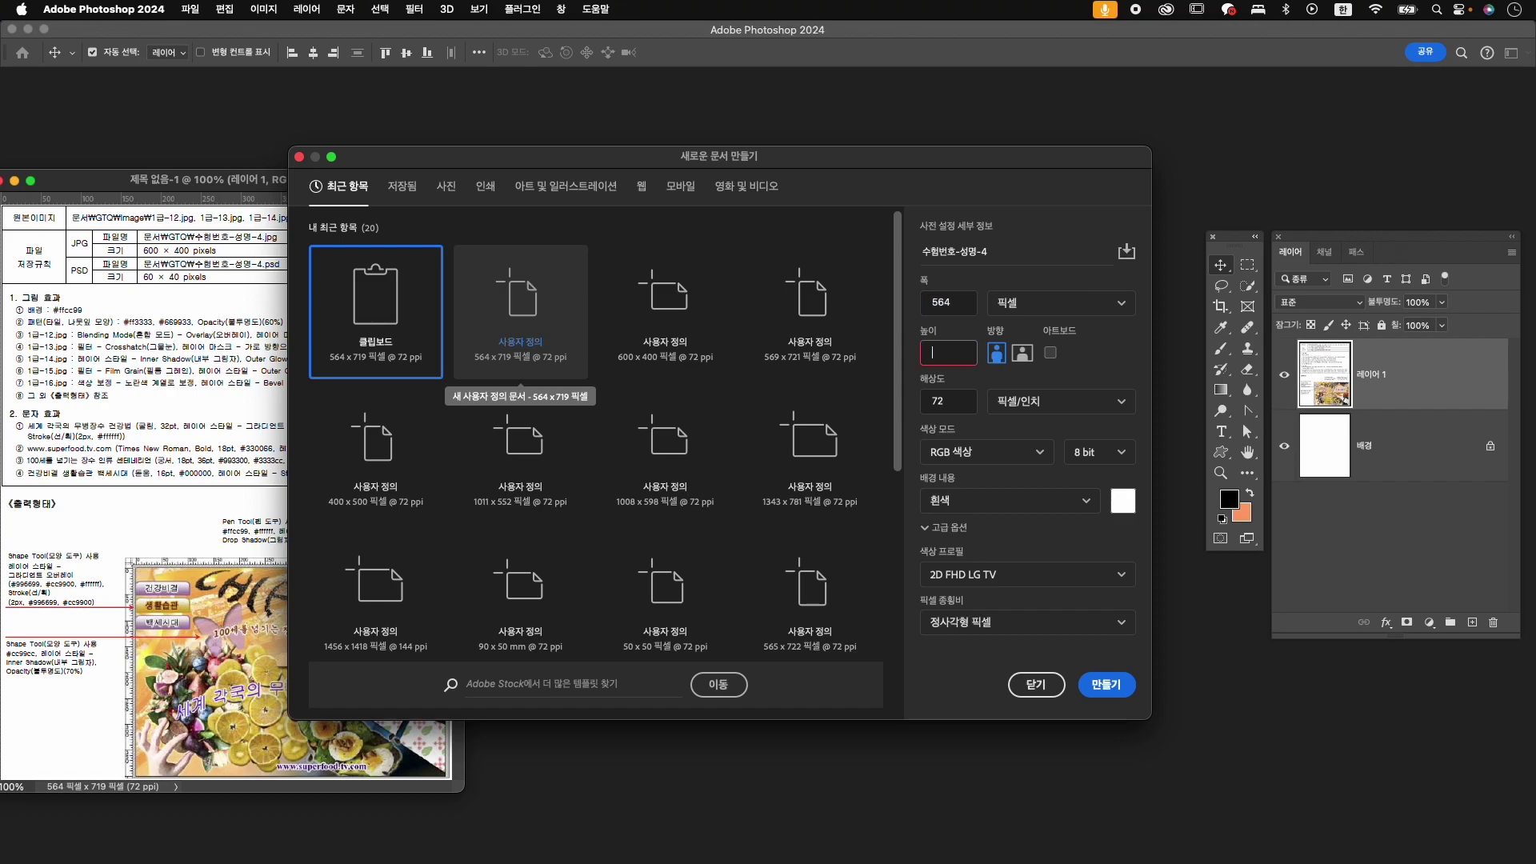
key("shift+Tab")
type("600")
key("Tab")
type("400")
left_click(1107, 684)
- Place the new document's window beside the task sheet, enlarge it and fit the canvas to it
left_click_drag(278, 103, 736, 253)
left_click_drag(976, 618, 1109, 716)
key("super+0")
scroll(908, 563, "down", 1)
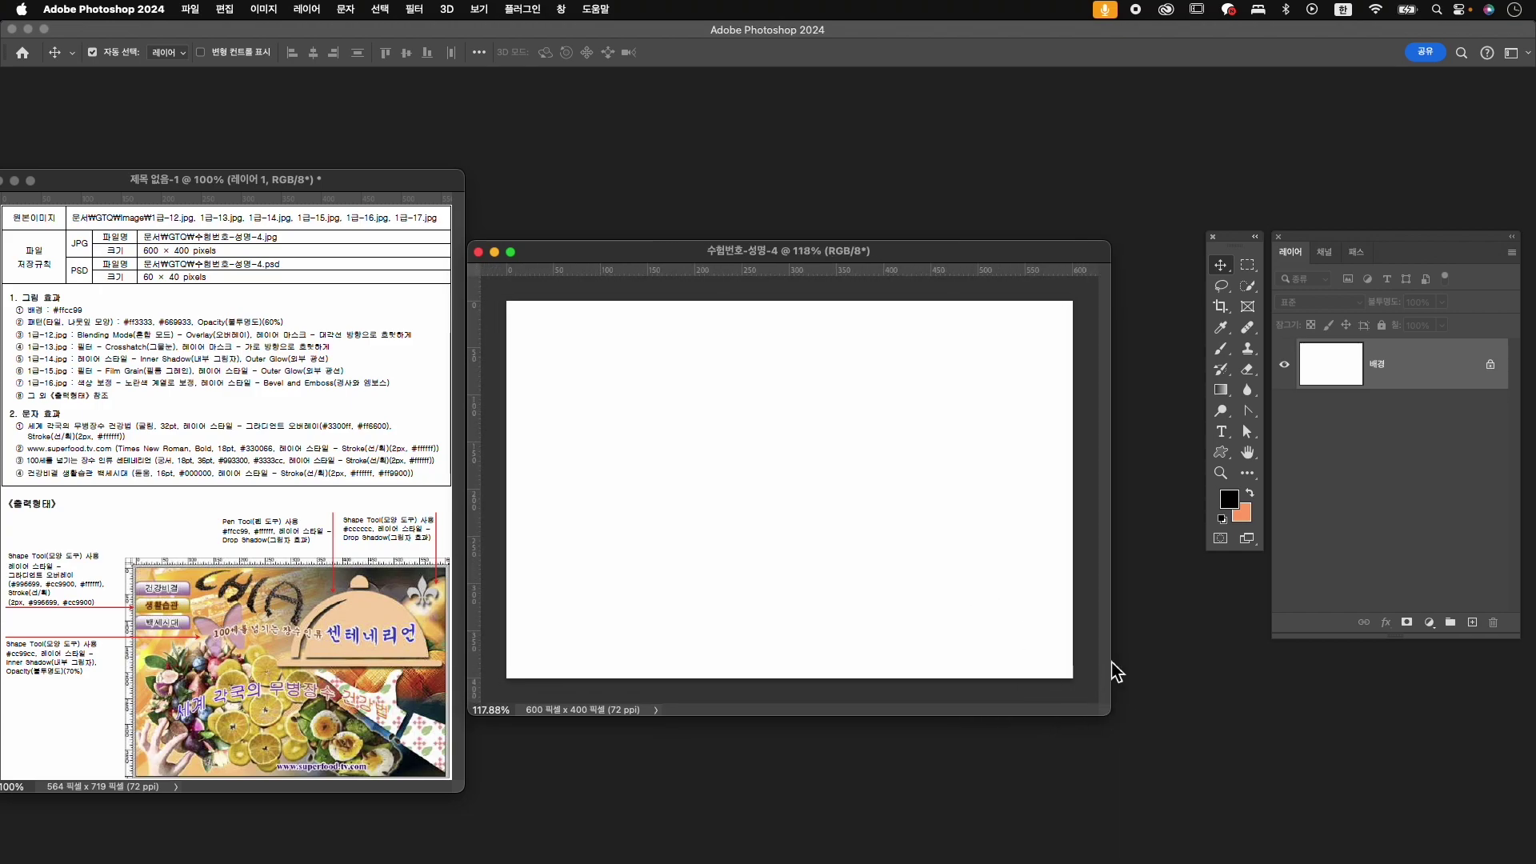
- Set the background colour to #ffcc99 and fill the background layer with it in Normal mode at 100% opacity
left_click(1245, 512)
type("ffc")
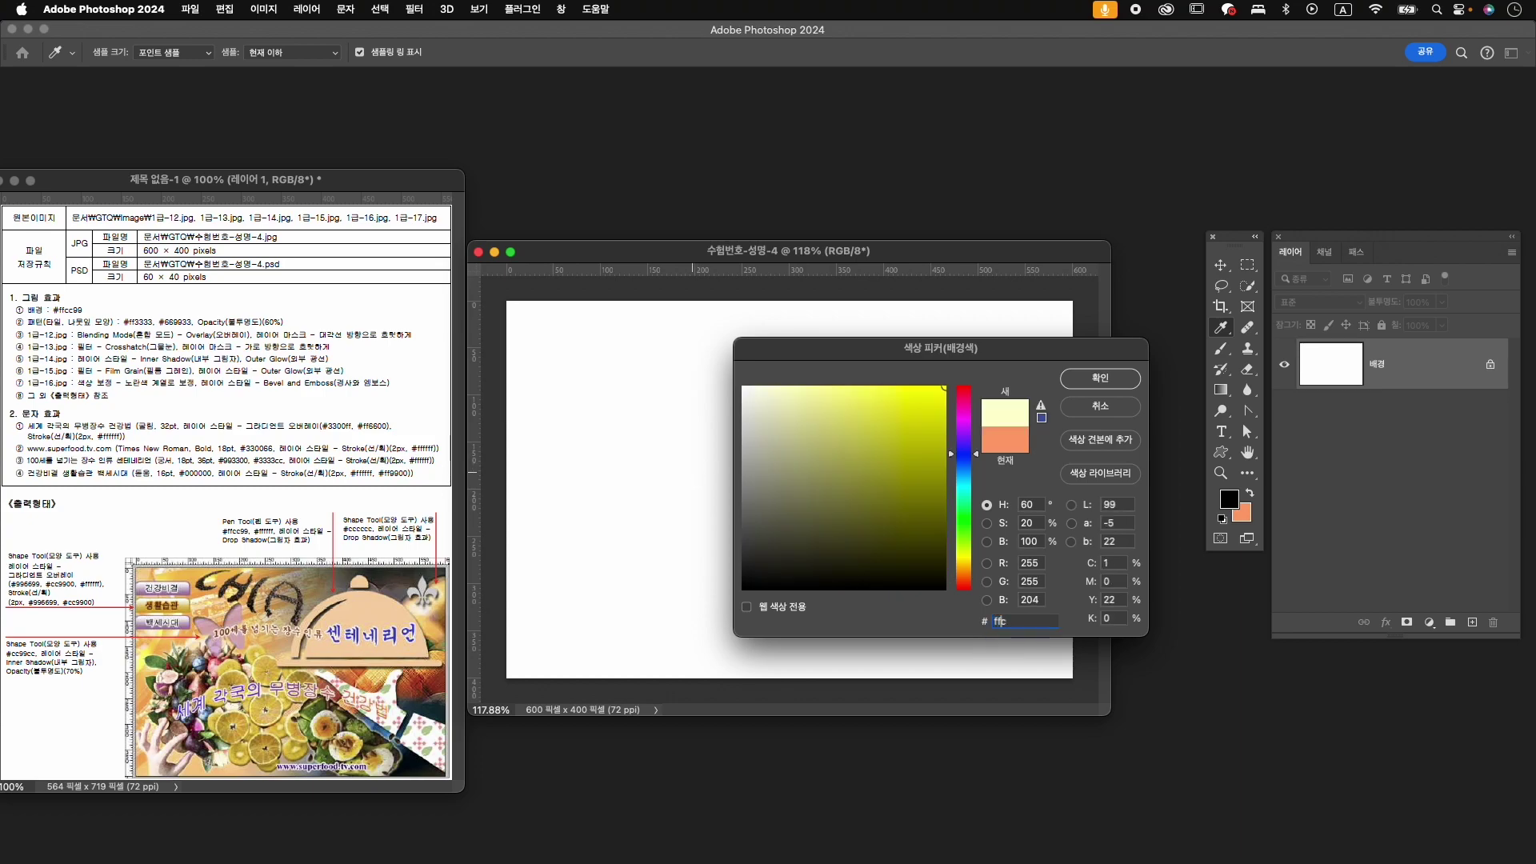
type("c99")
key("Return")
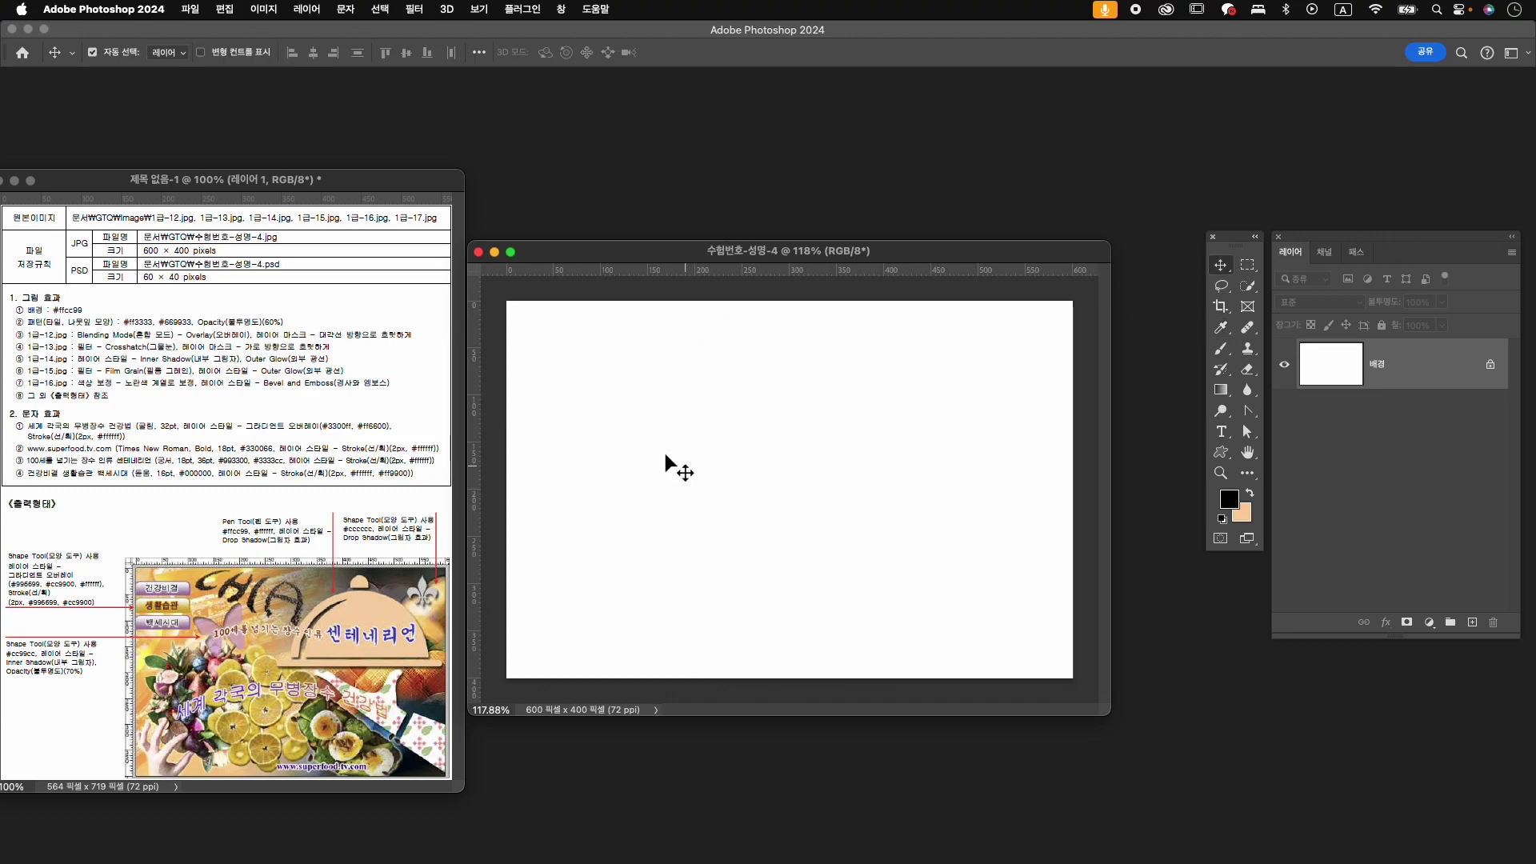
left_click(224, 9)
left_click(309, 276)
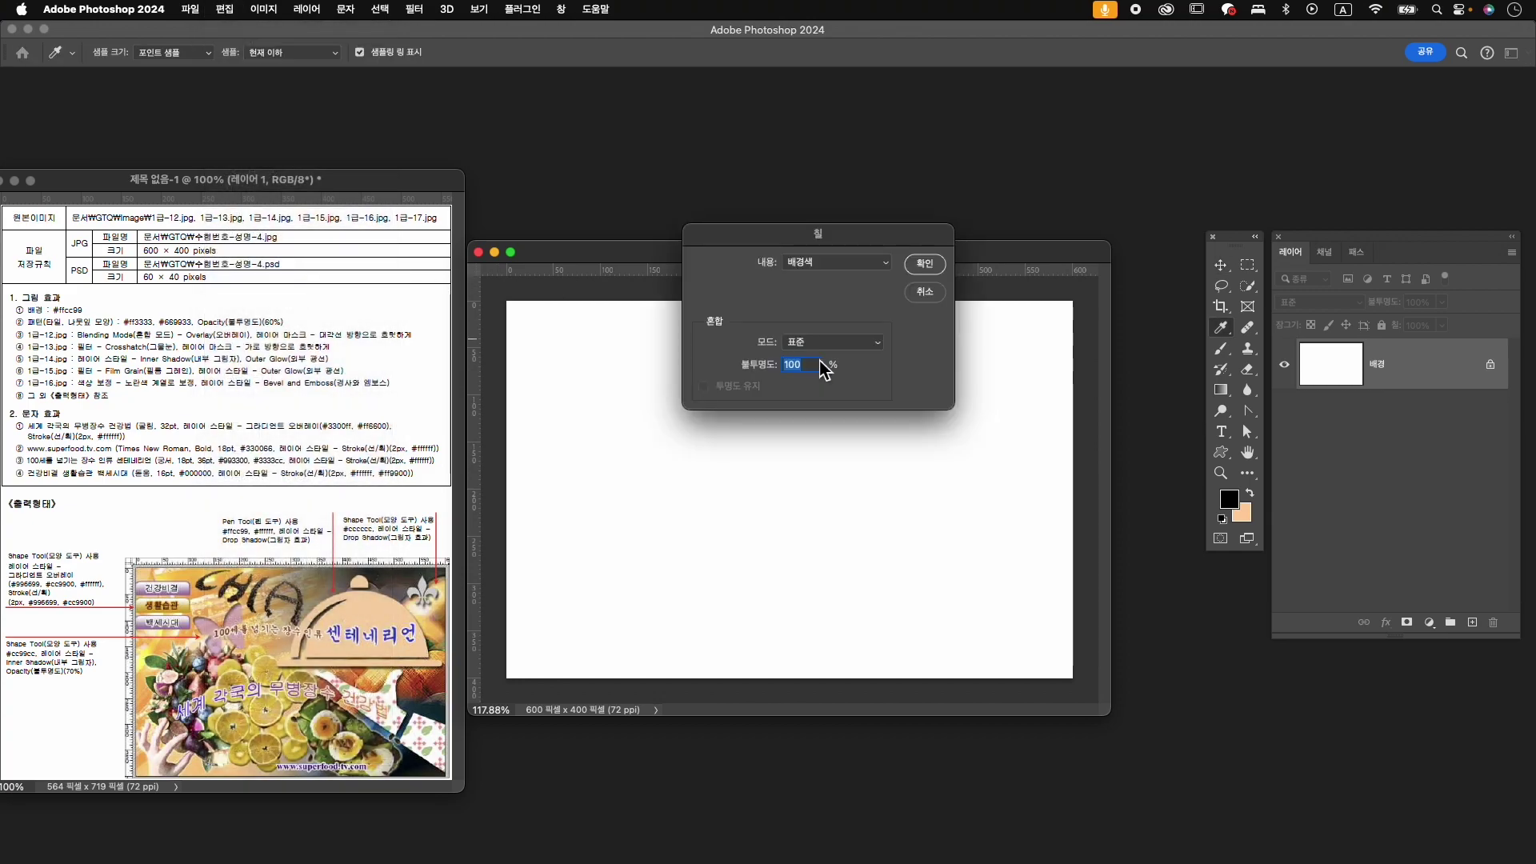
left_click(925, 263)
key("v")
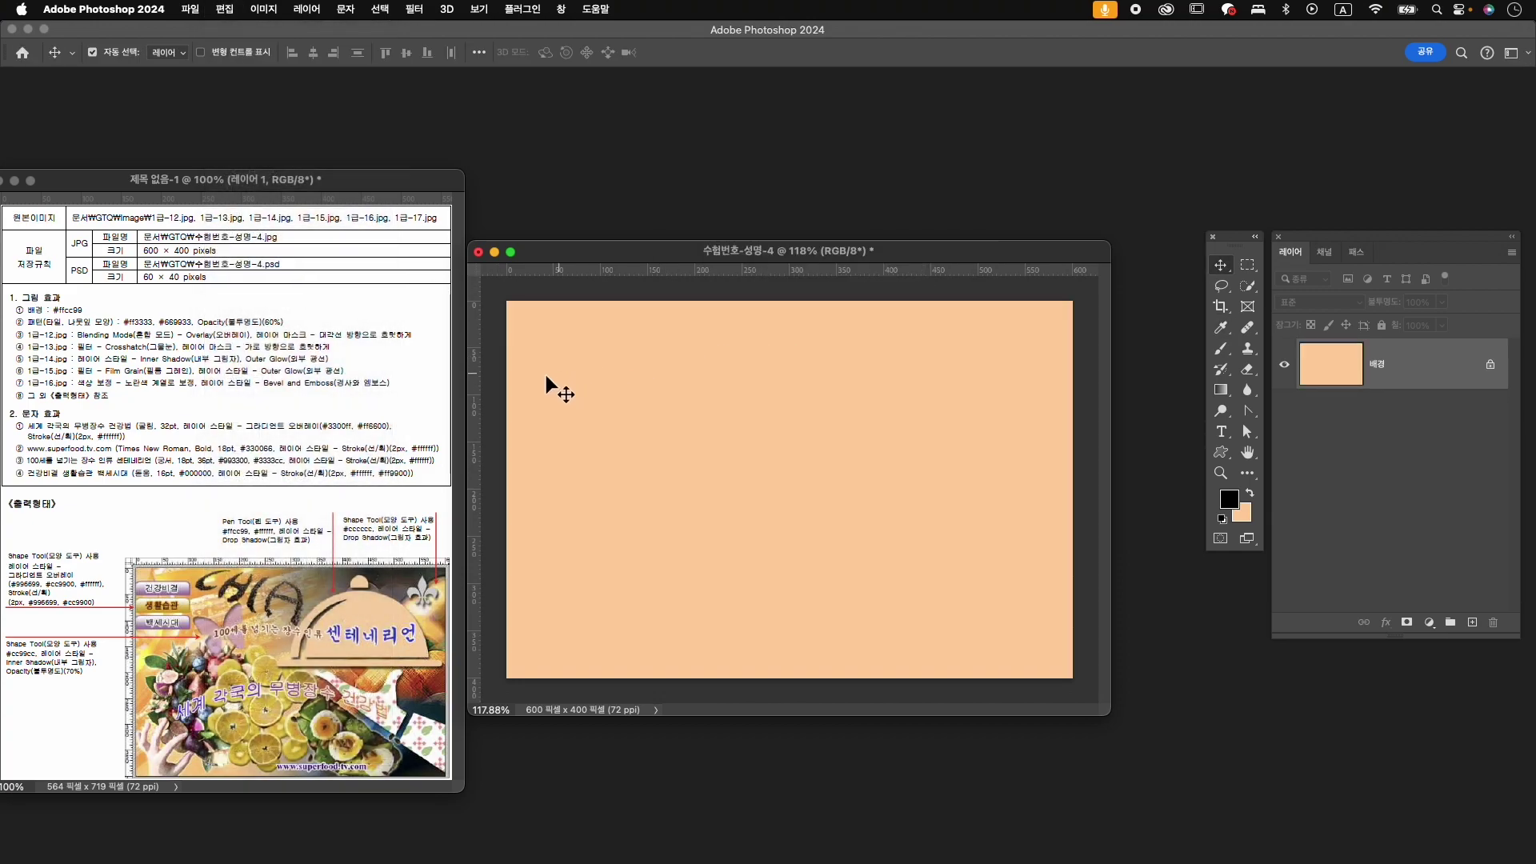
left_click_drag(734, 254, 737, 224)
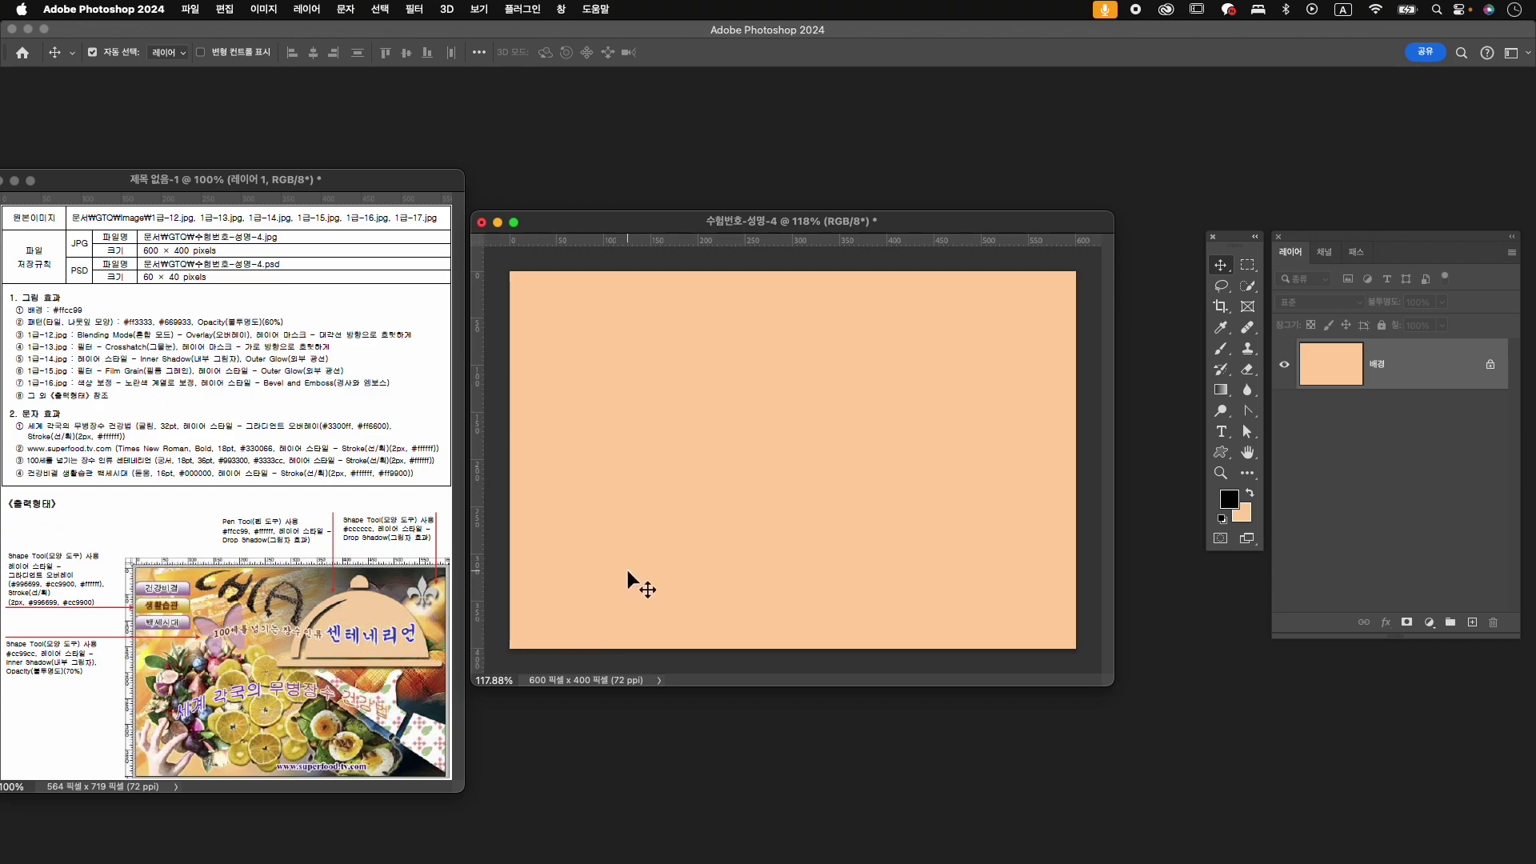
- Create a 50 × 50 px document at 72 ppi with transparent background contents for the pattern
key("super+n")
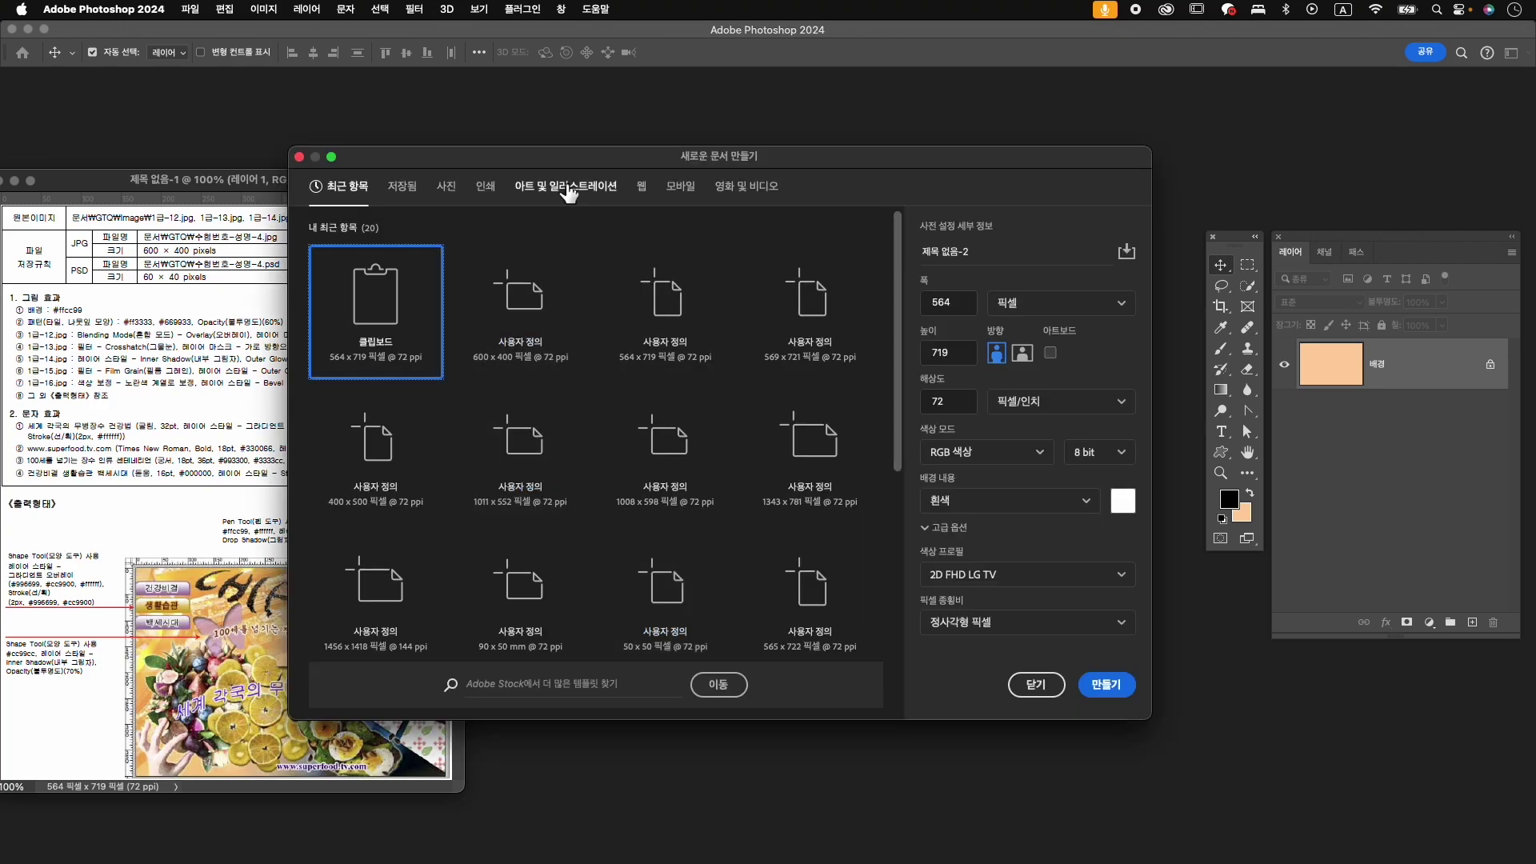
left_click_drag(583, 162, 821, 152)
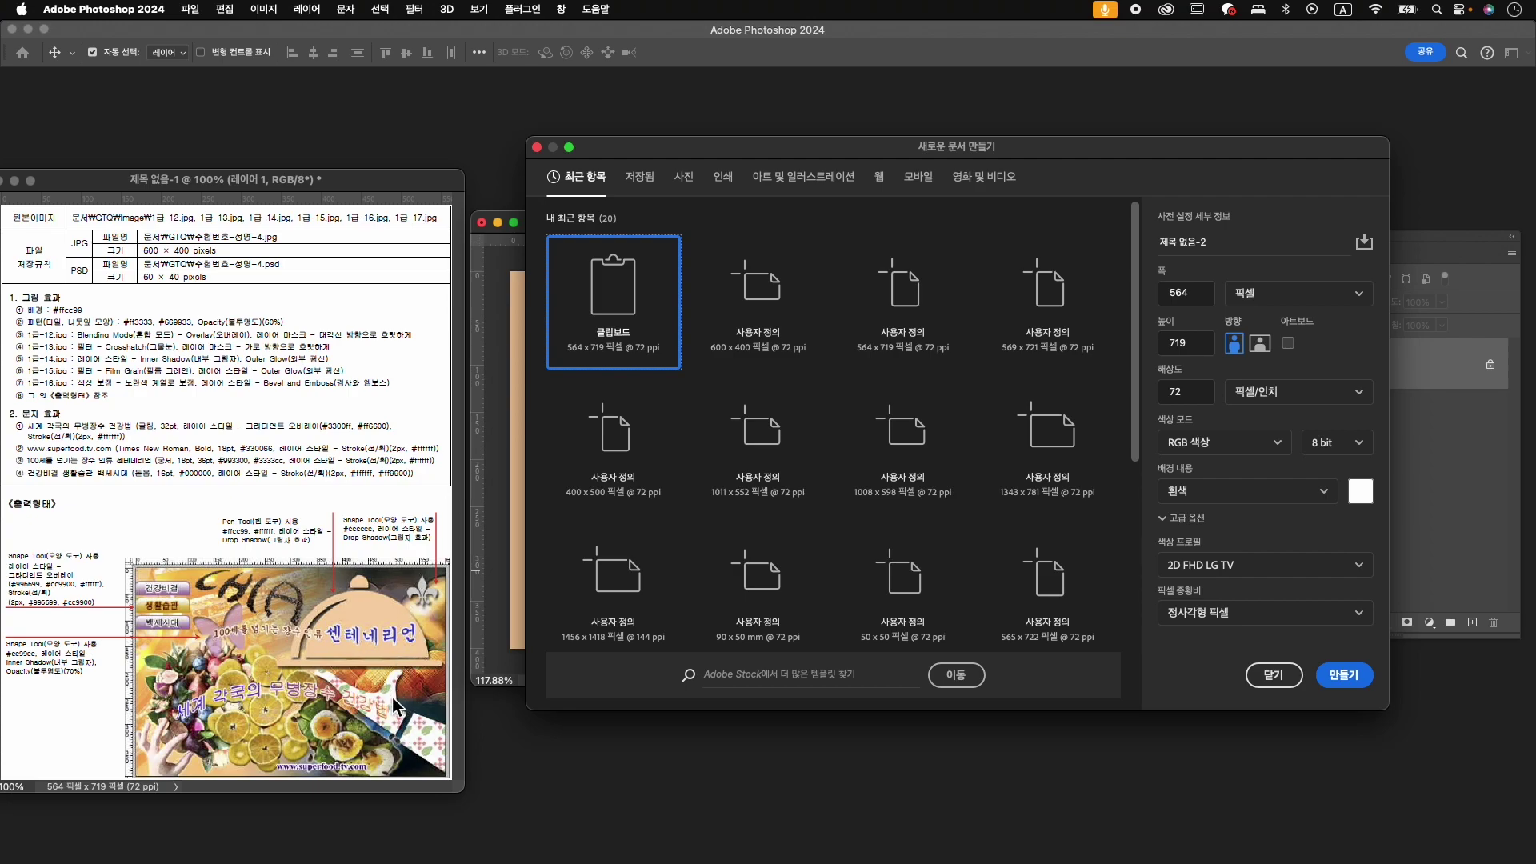
left_click_drag(696, 151, 523, 197)
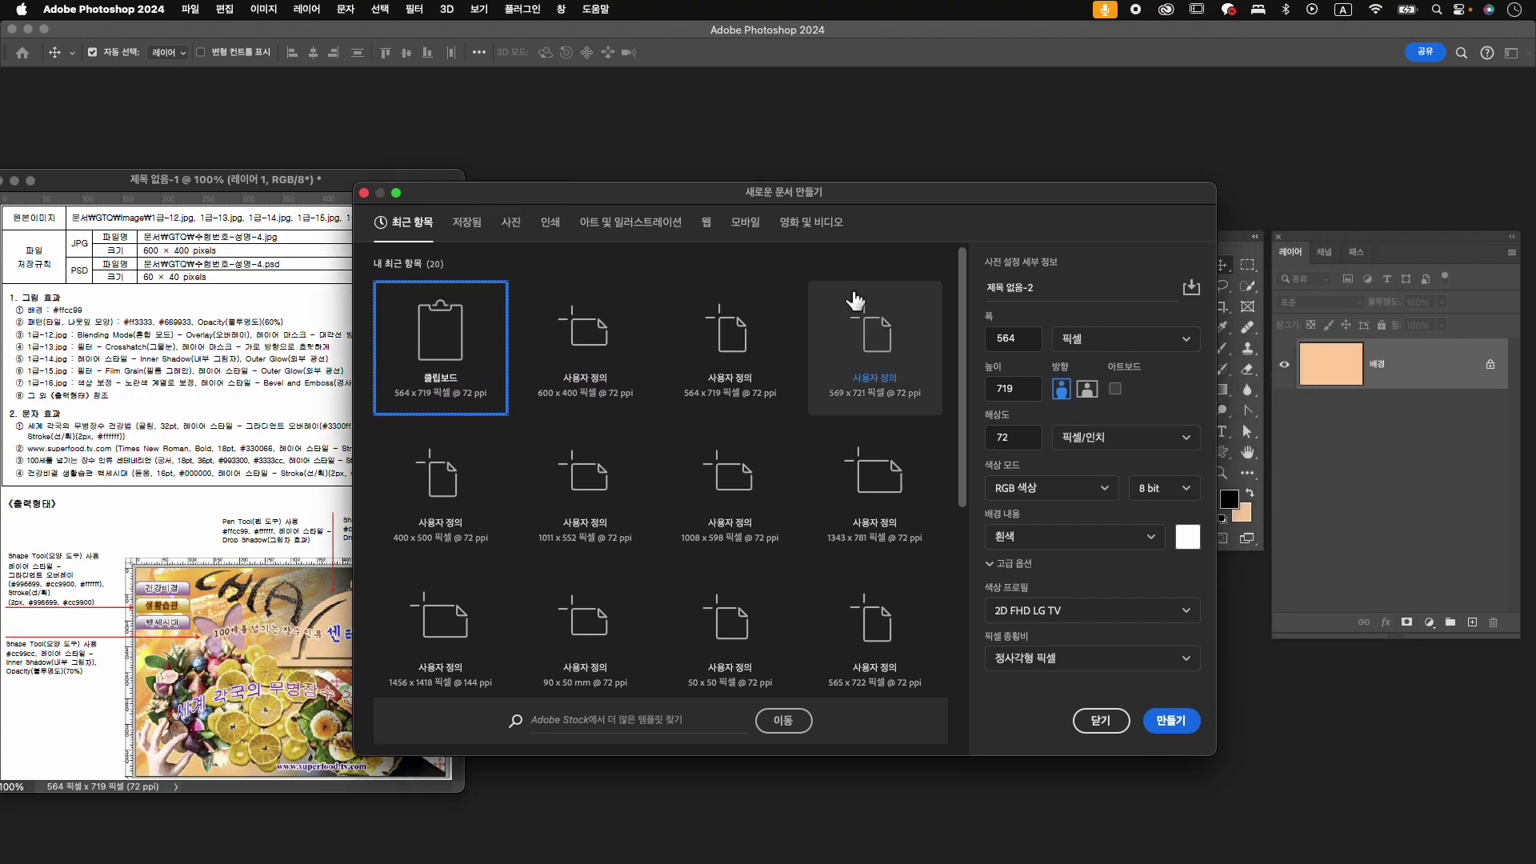
left_click(1026, 339)
key("Tab")
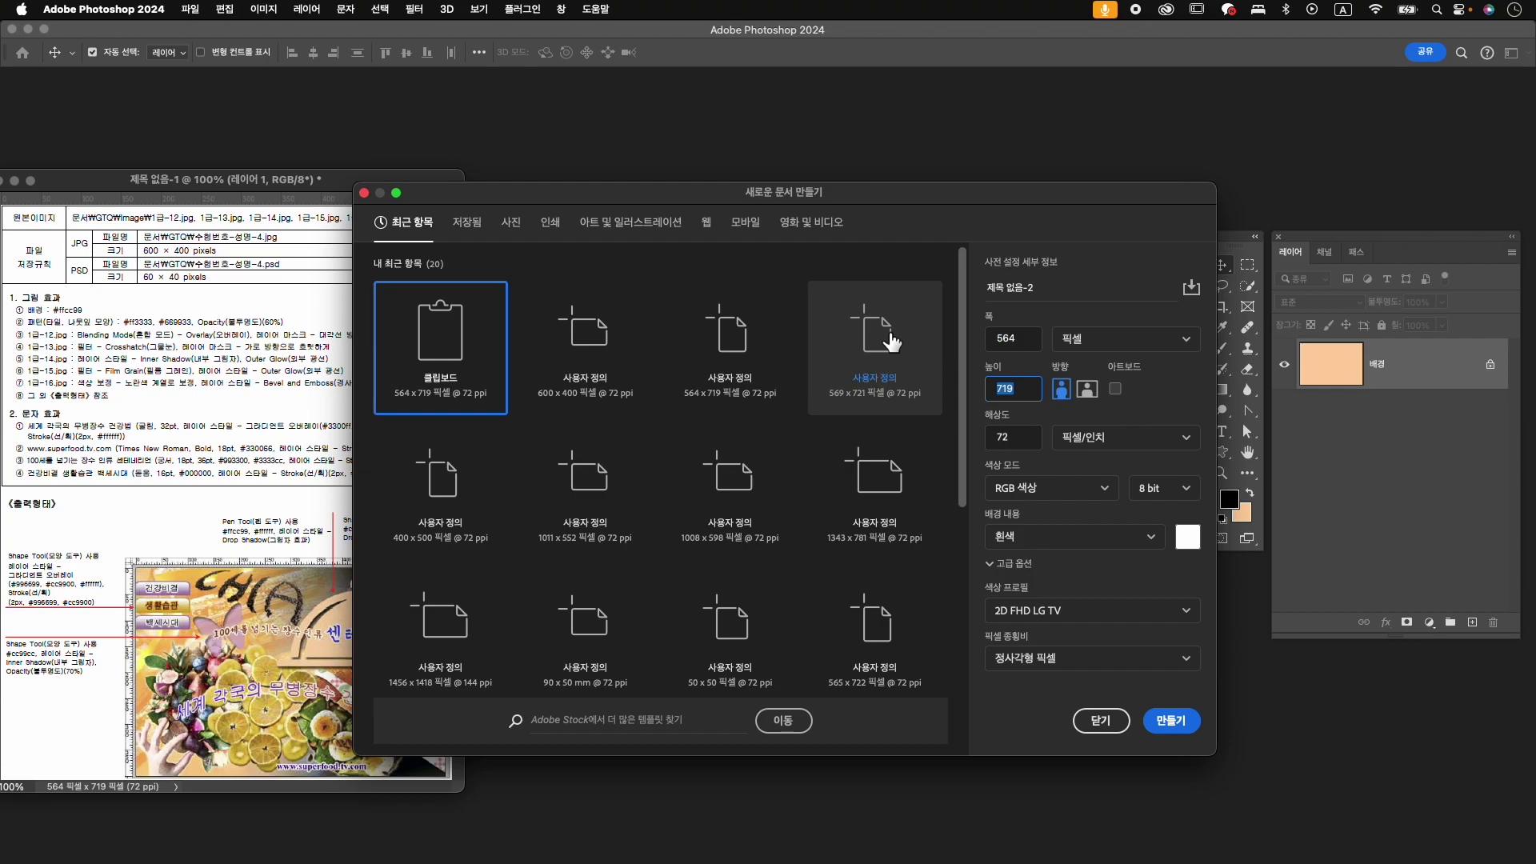
key("shift+Tab")
type("0")
key("Tab")
type("50")
key("Tab")
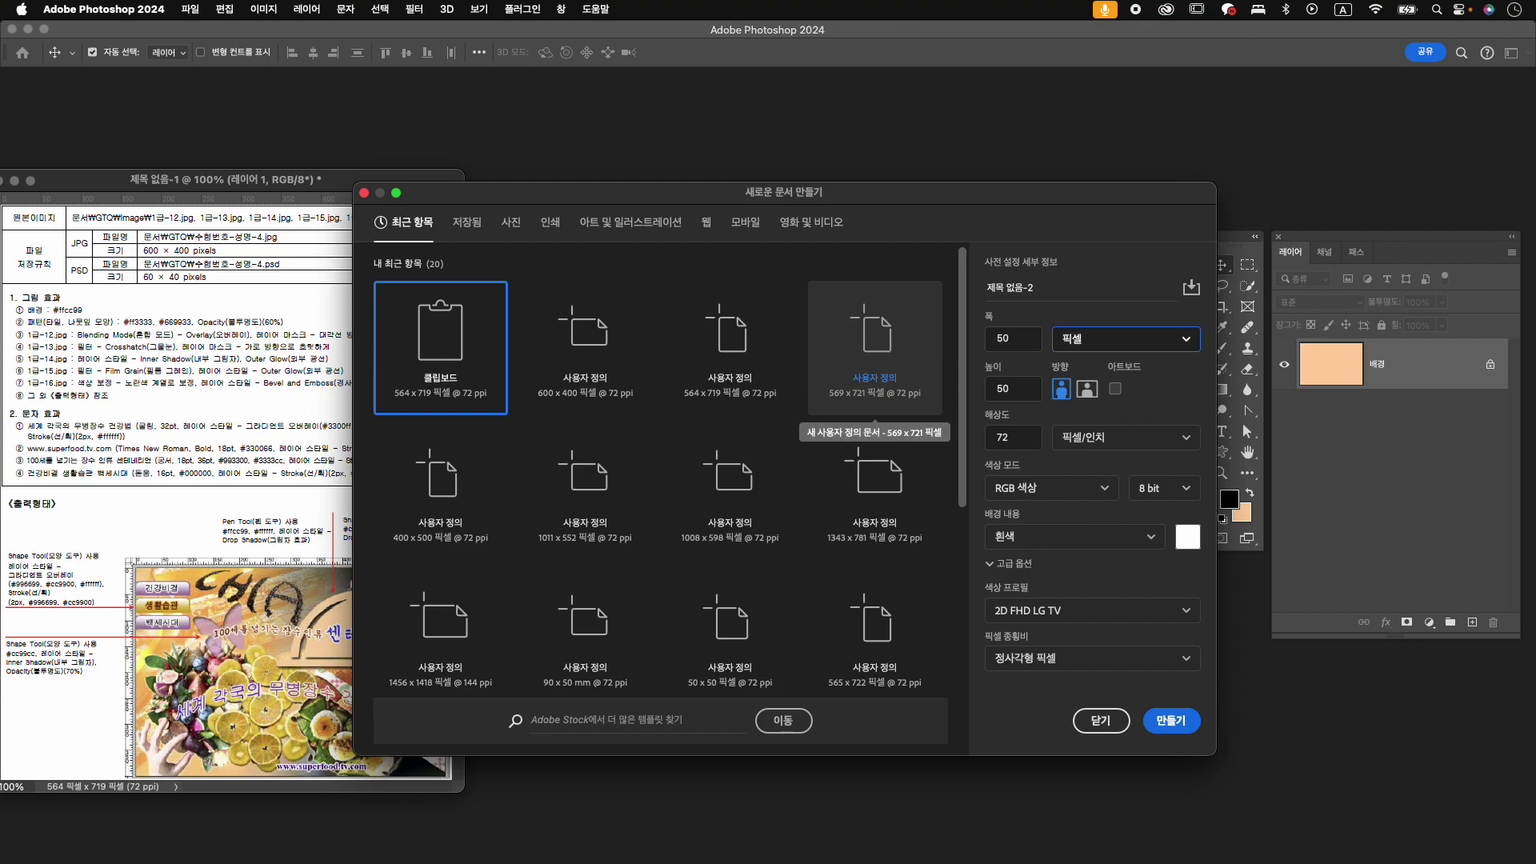
left_click(1076, 546)
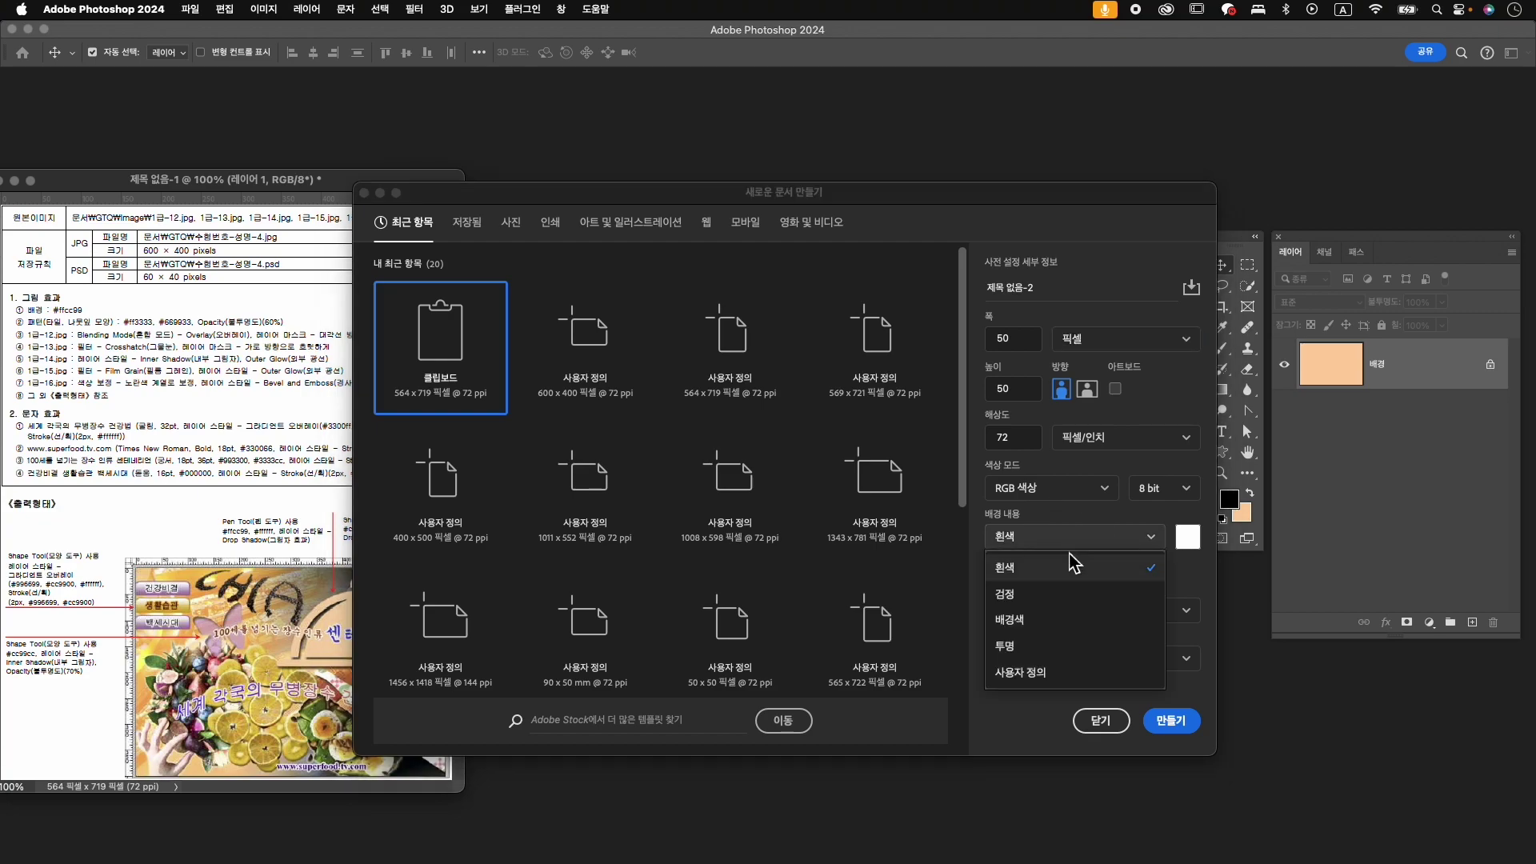
left_click(1080, 654)
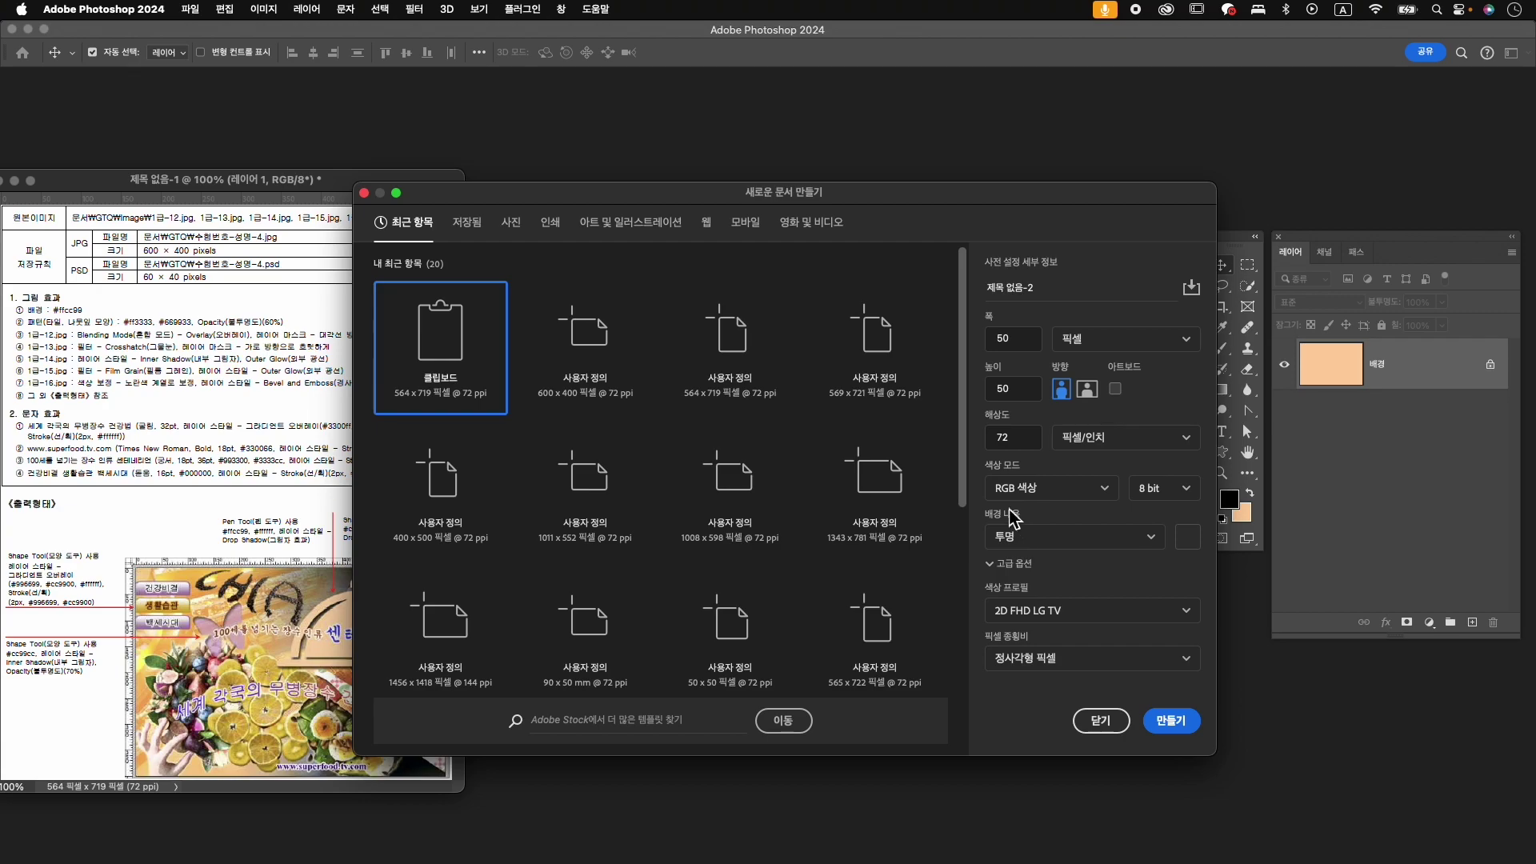
left_click(1170, 722)
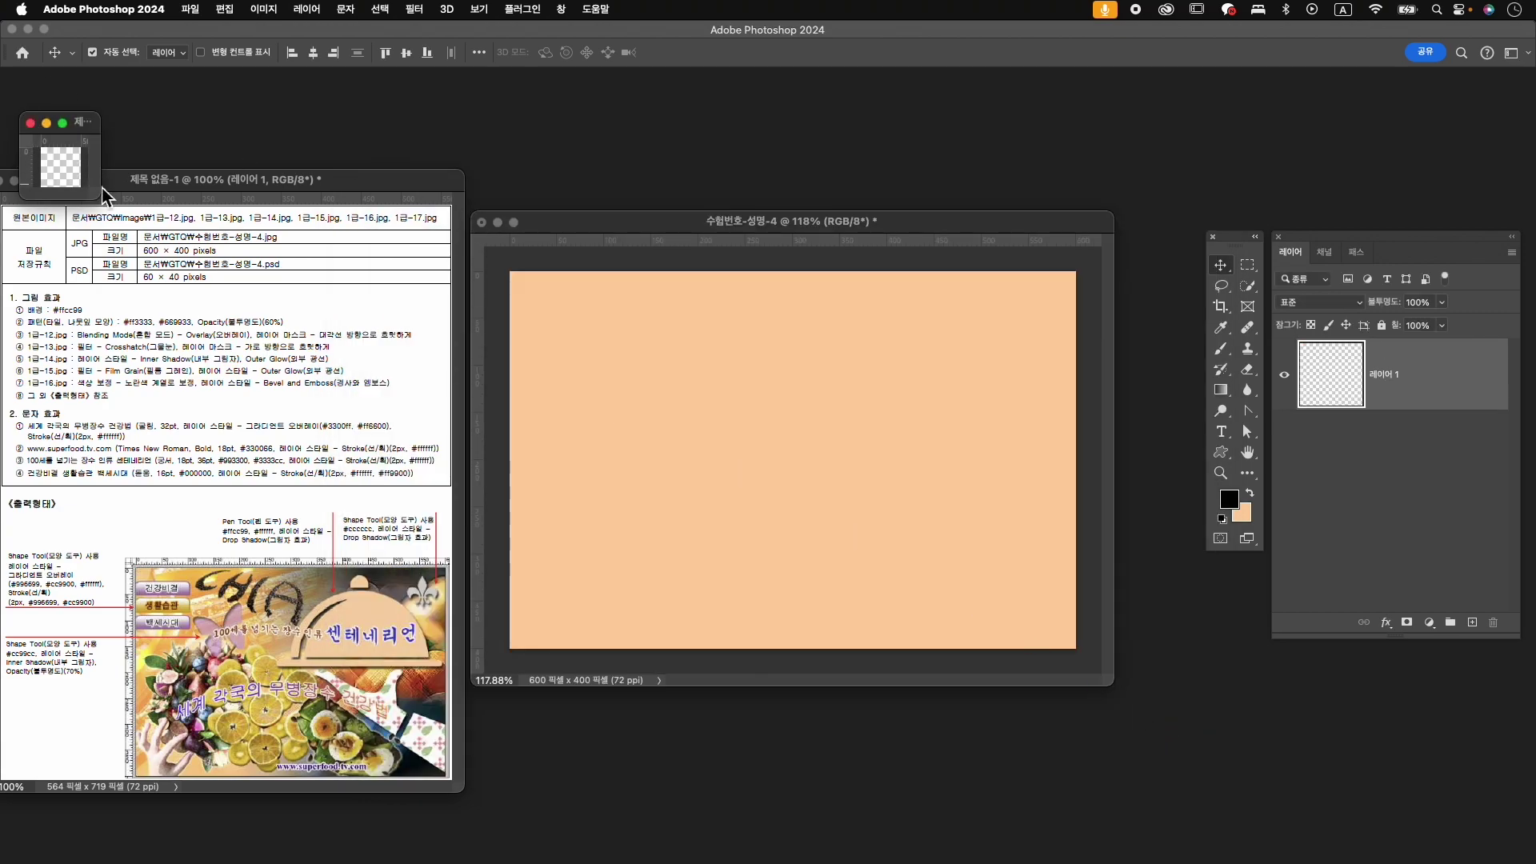
- Enlarge the 50 × 50 px document's window beside the task sheet and fit the transparent canvas to it
left_click_drag(103, 196, 664, 694)
left_click_drag(361, 135, 780, 178)
key("super+0")
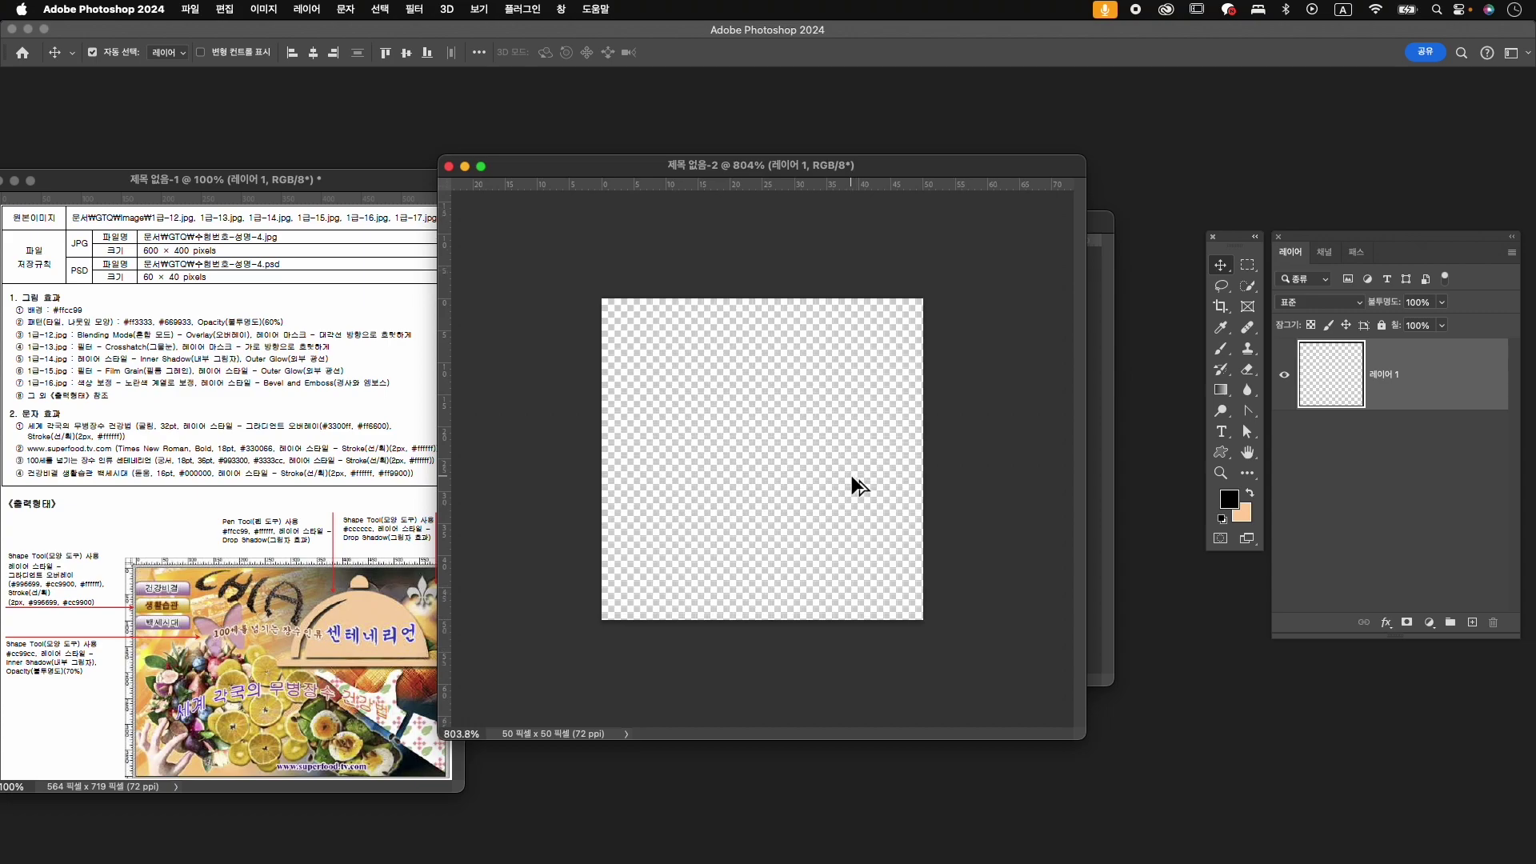
left_click_drag(803, 170, 843, 183)
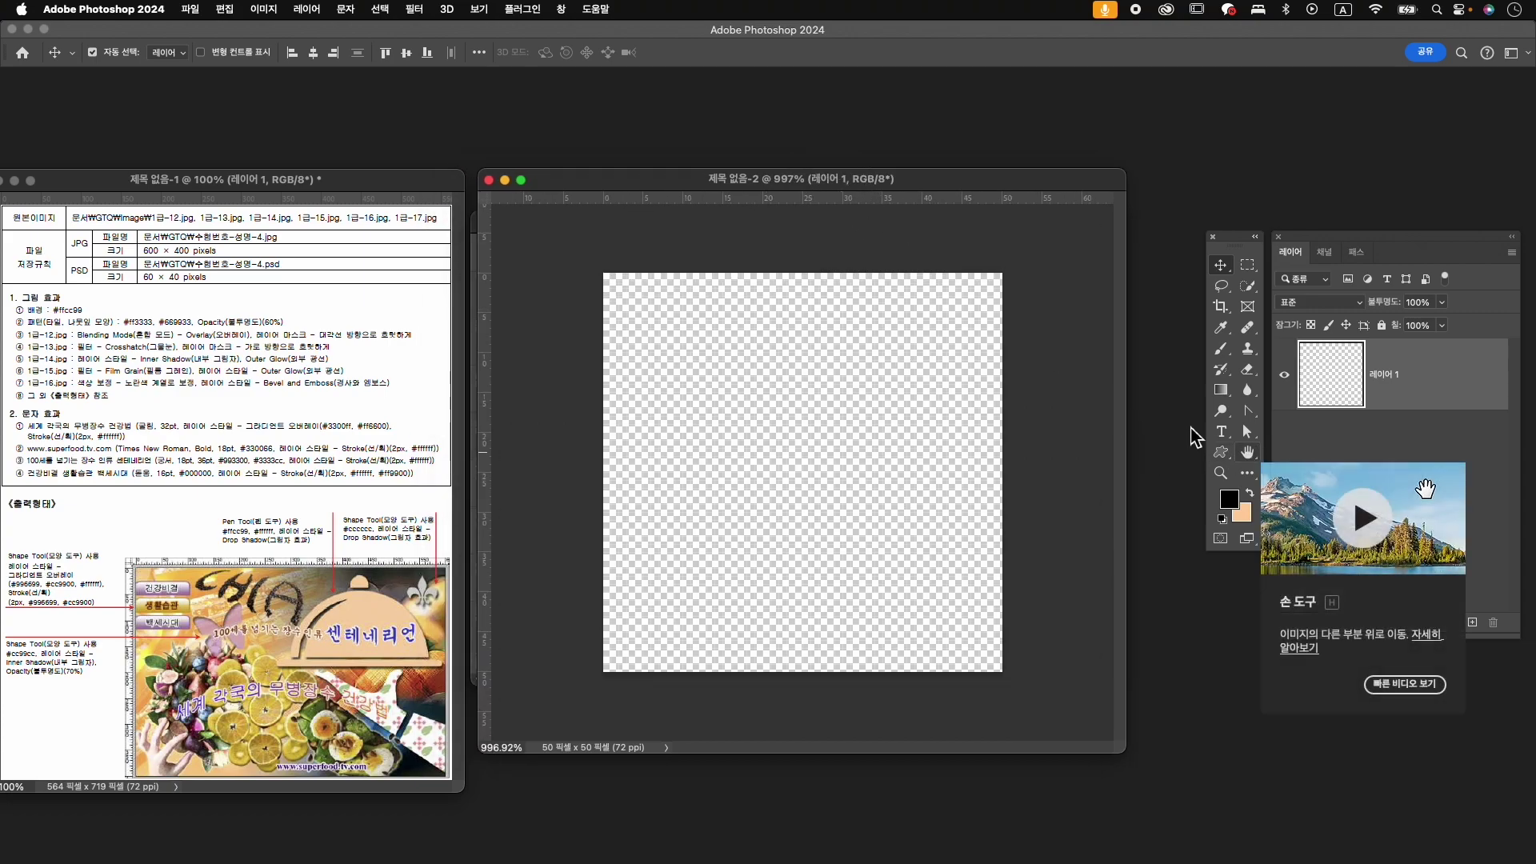
left_click_drag(764, 194, 774, 189)
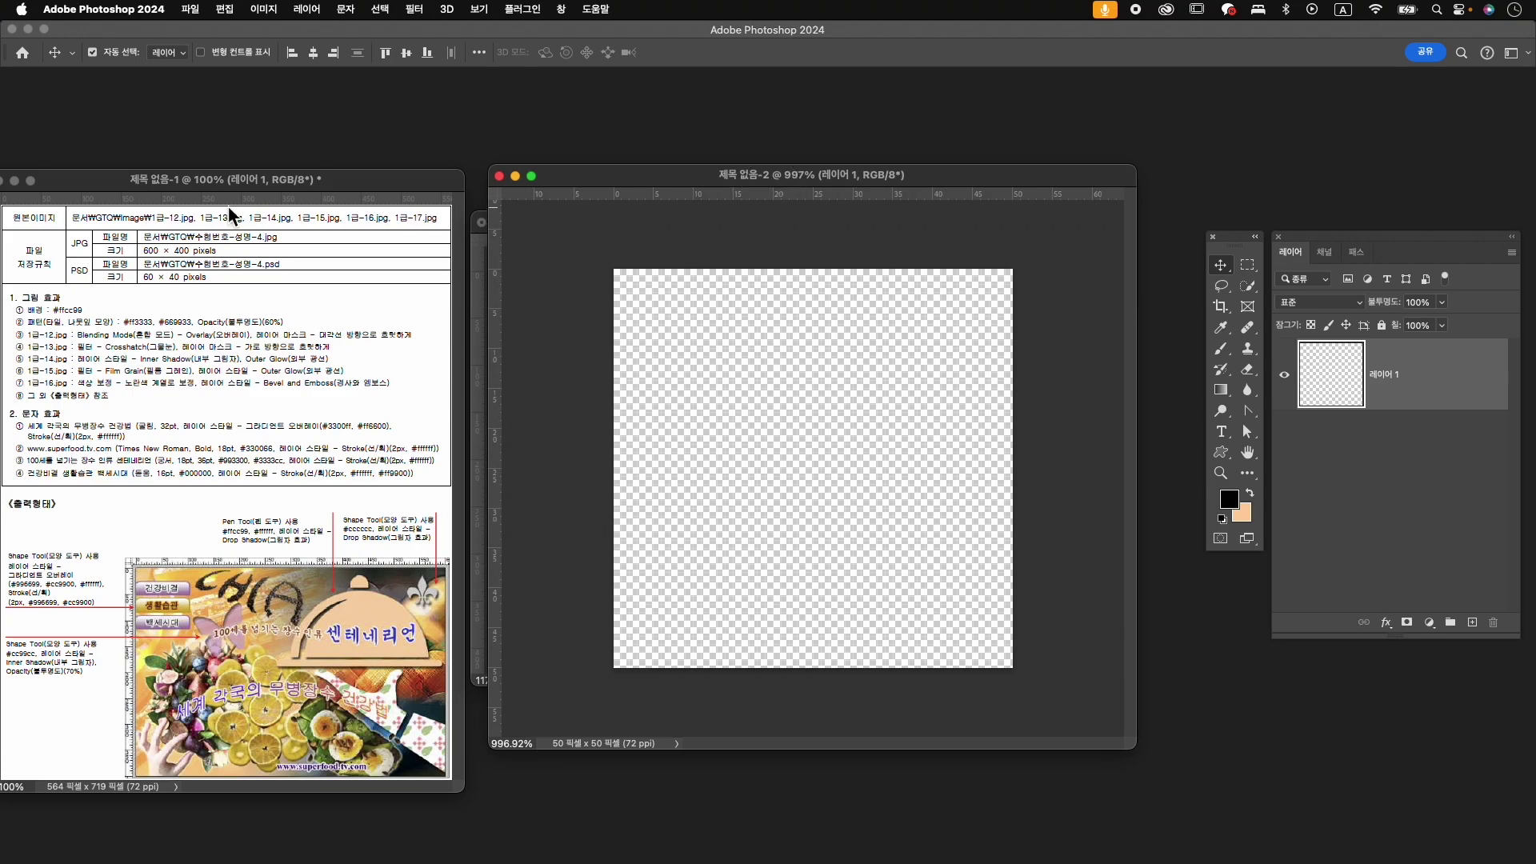
- Search the custom shapes for 타일 and select the diamond checkerboard shape in the 타일 group
left_click(592, 9)
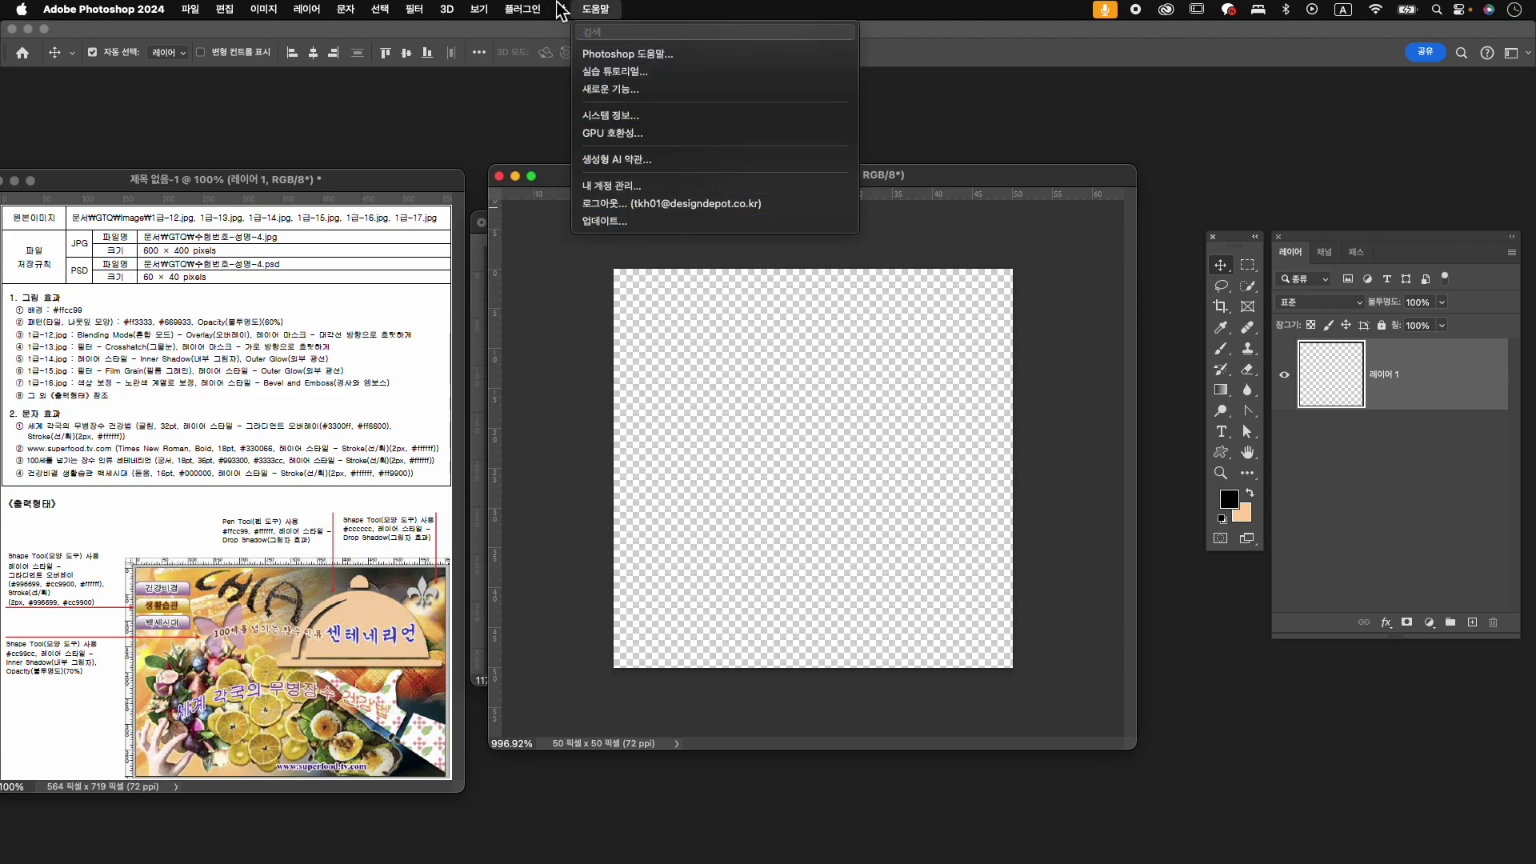
mouse_move(564, 9)
left_click(573, 248)
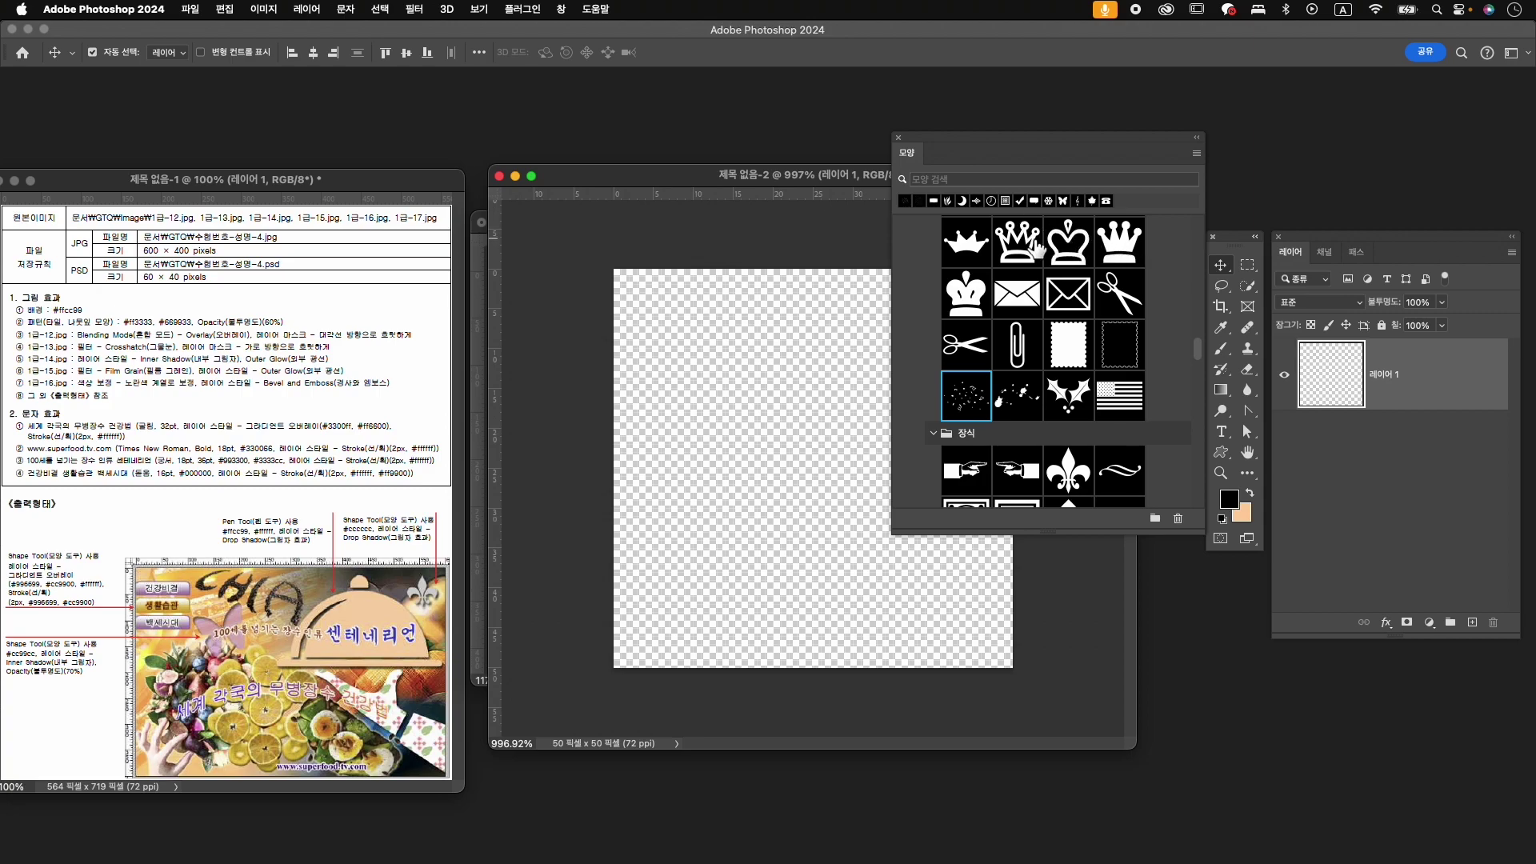
left_click(1025, 180)
key("ctrl+space")
type("타일")
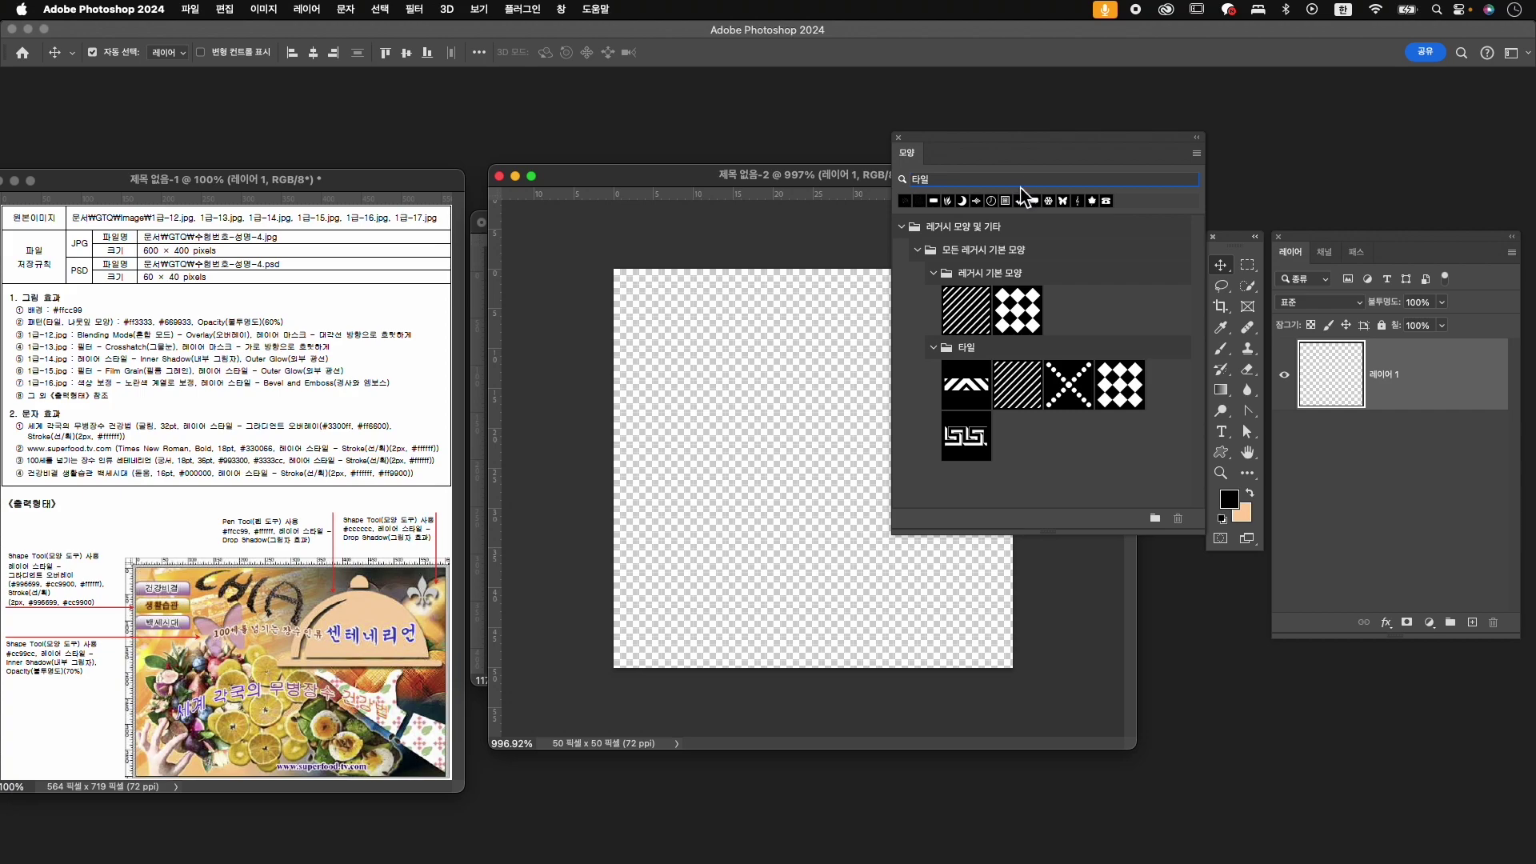
left_click(1120, 386)
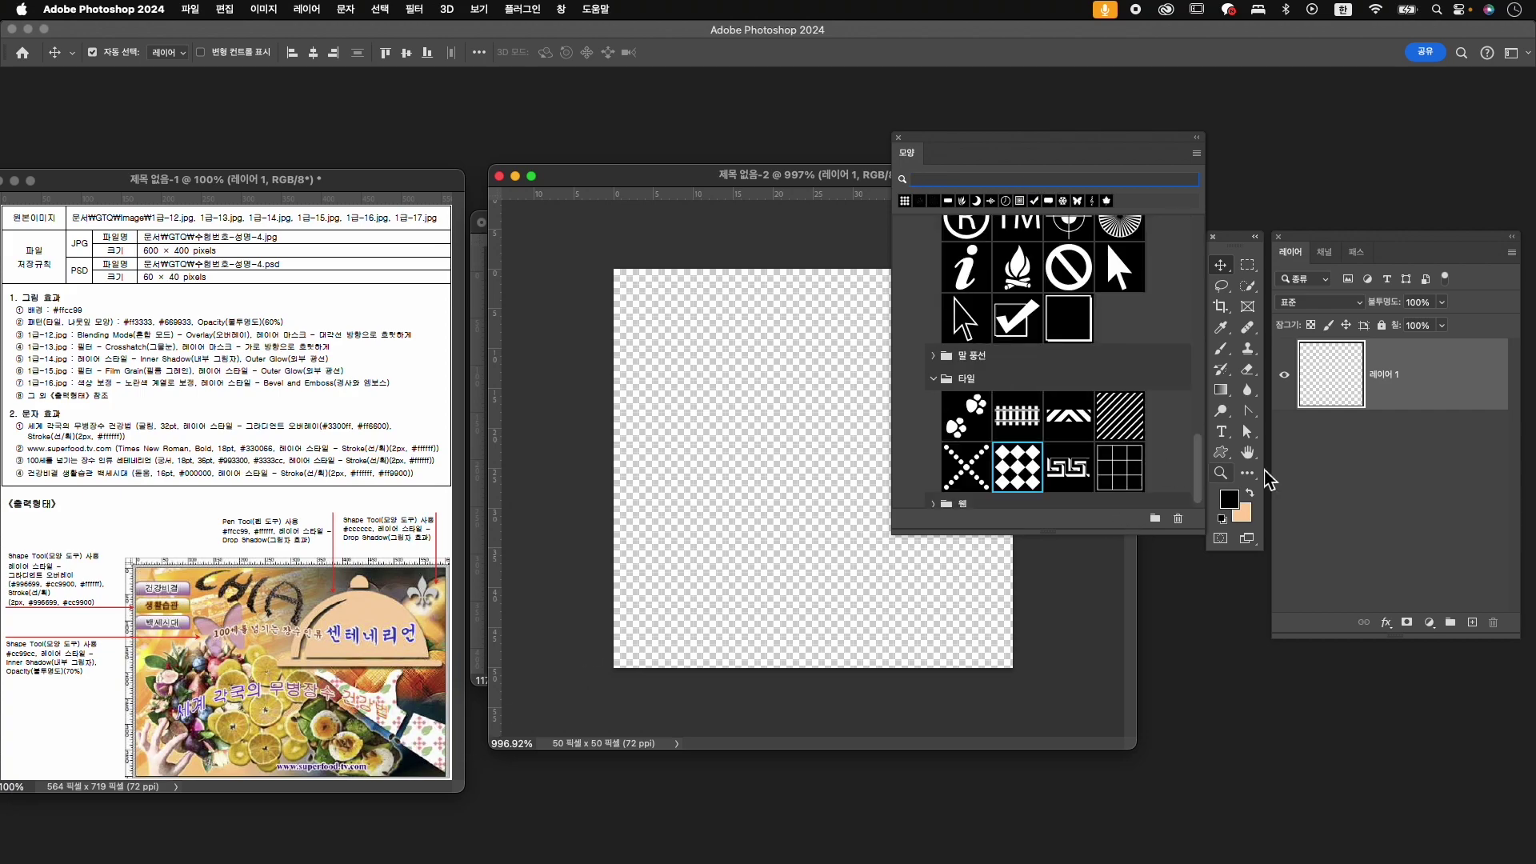
- Draw the diamond tile shape about 24 × 24 px, fill it with #ff3333 and move it to about X 4, Y 5 px
left_click(1220, 453)
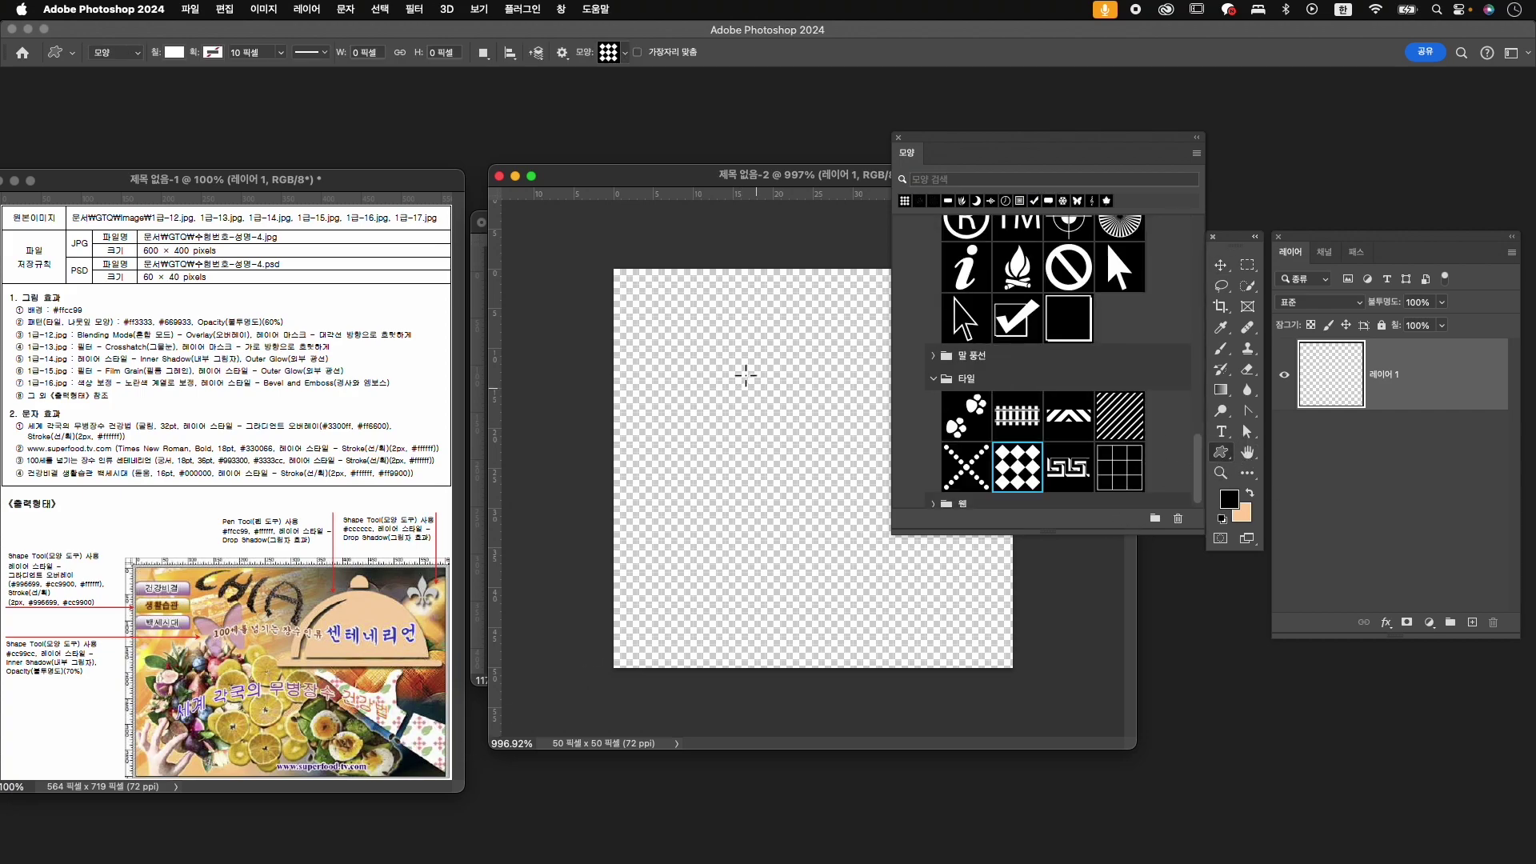
left_click_drag(653, 331, 837, 544)
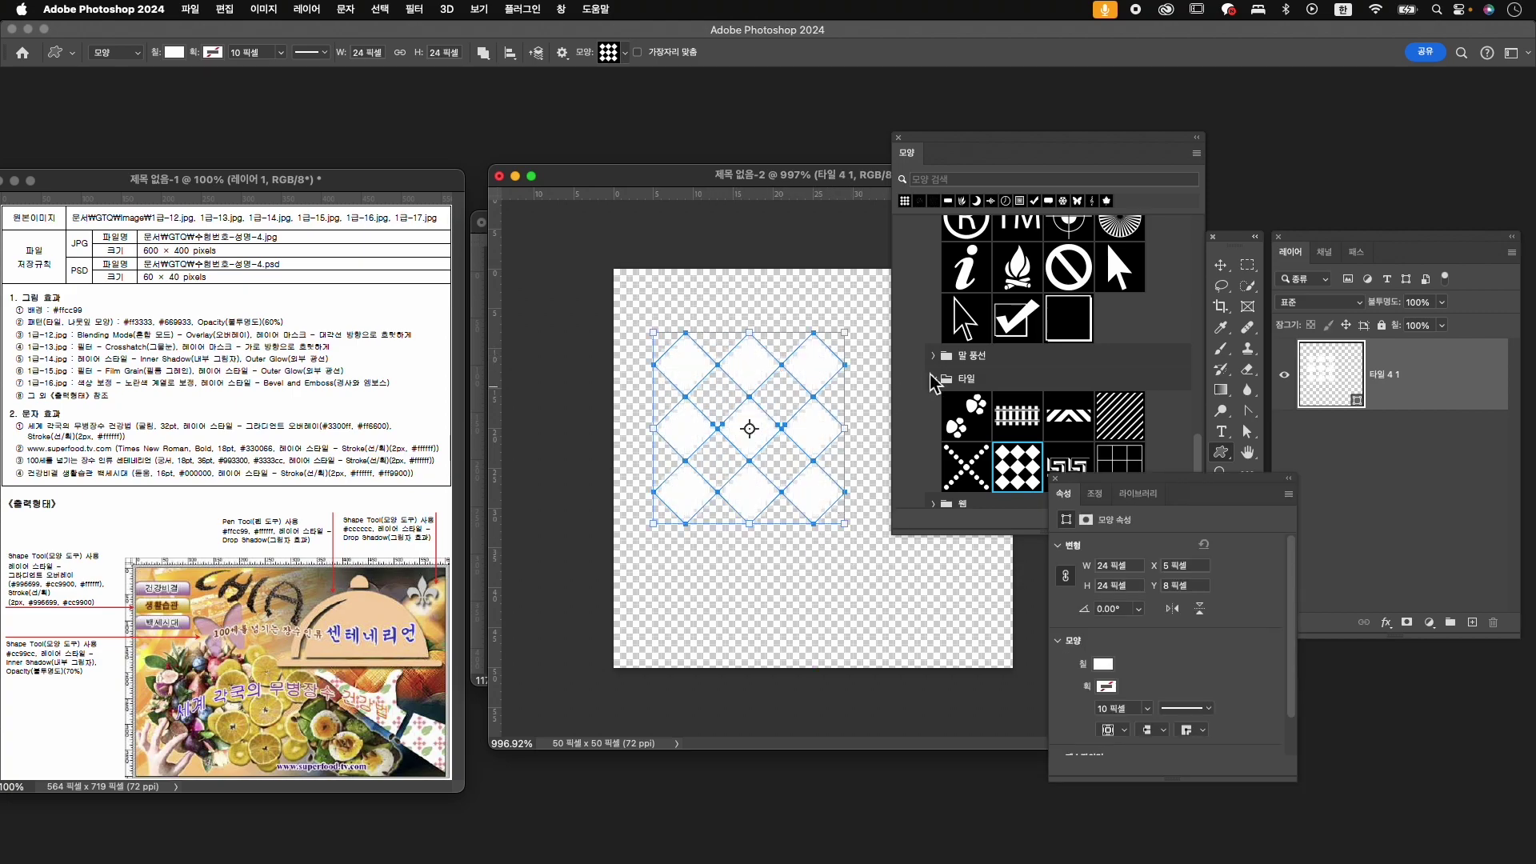
left_click(1107, 668)
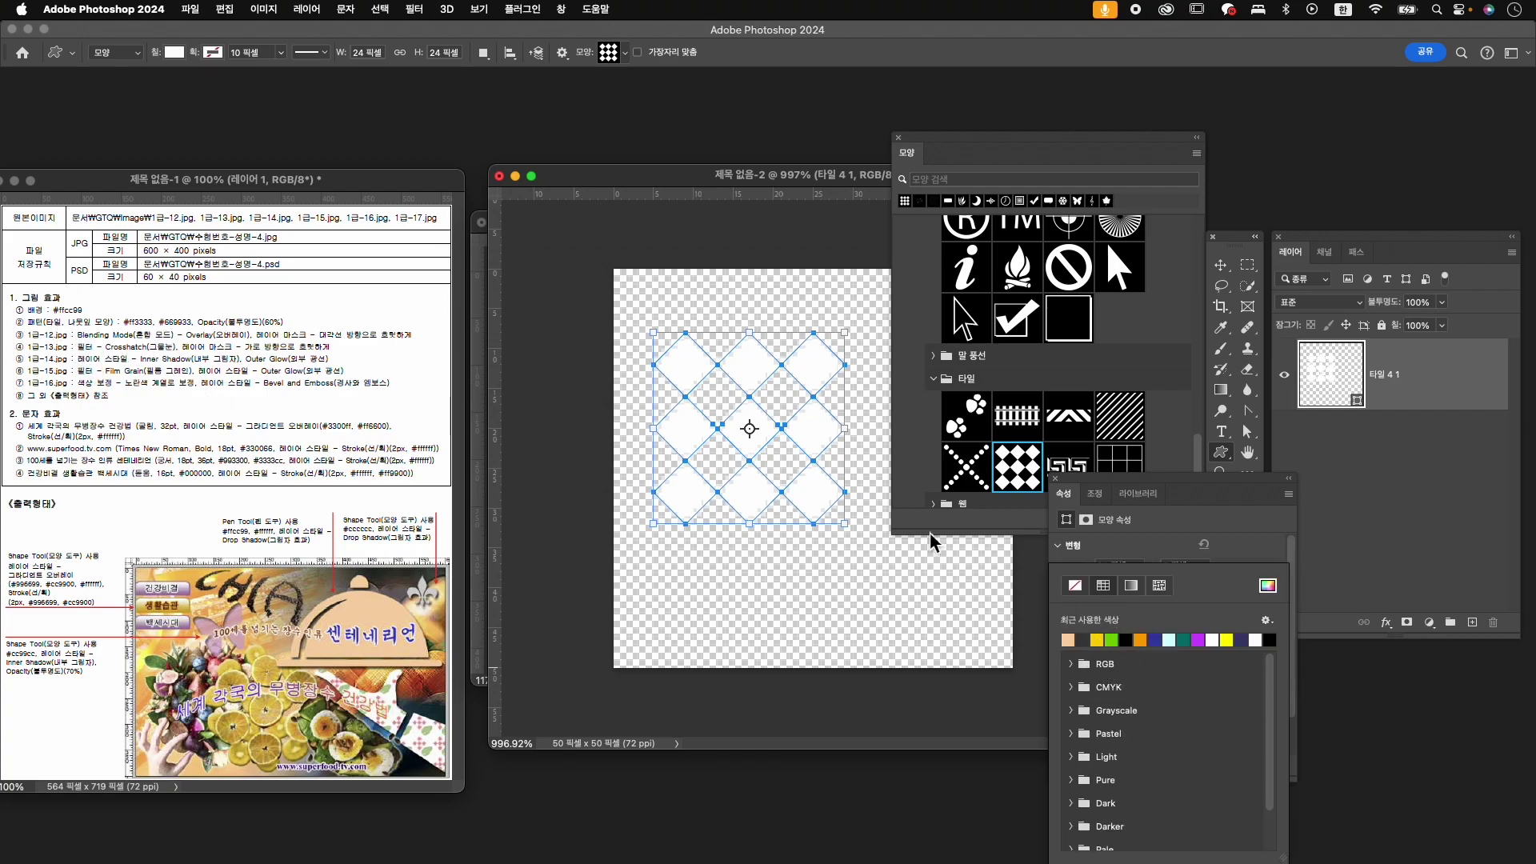
left_click(1268, 585)
type("ff3333")
key("Return")
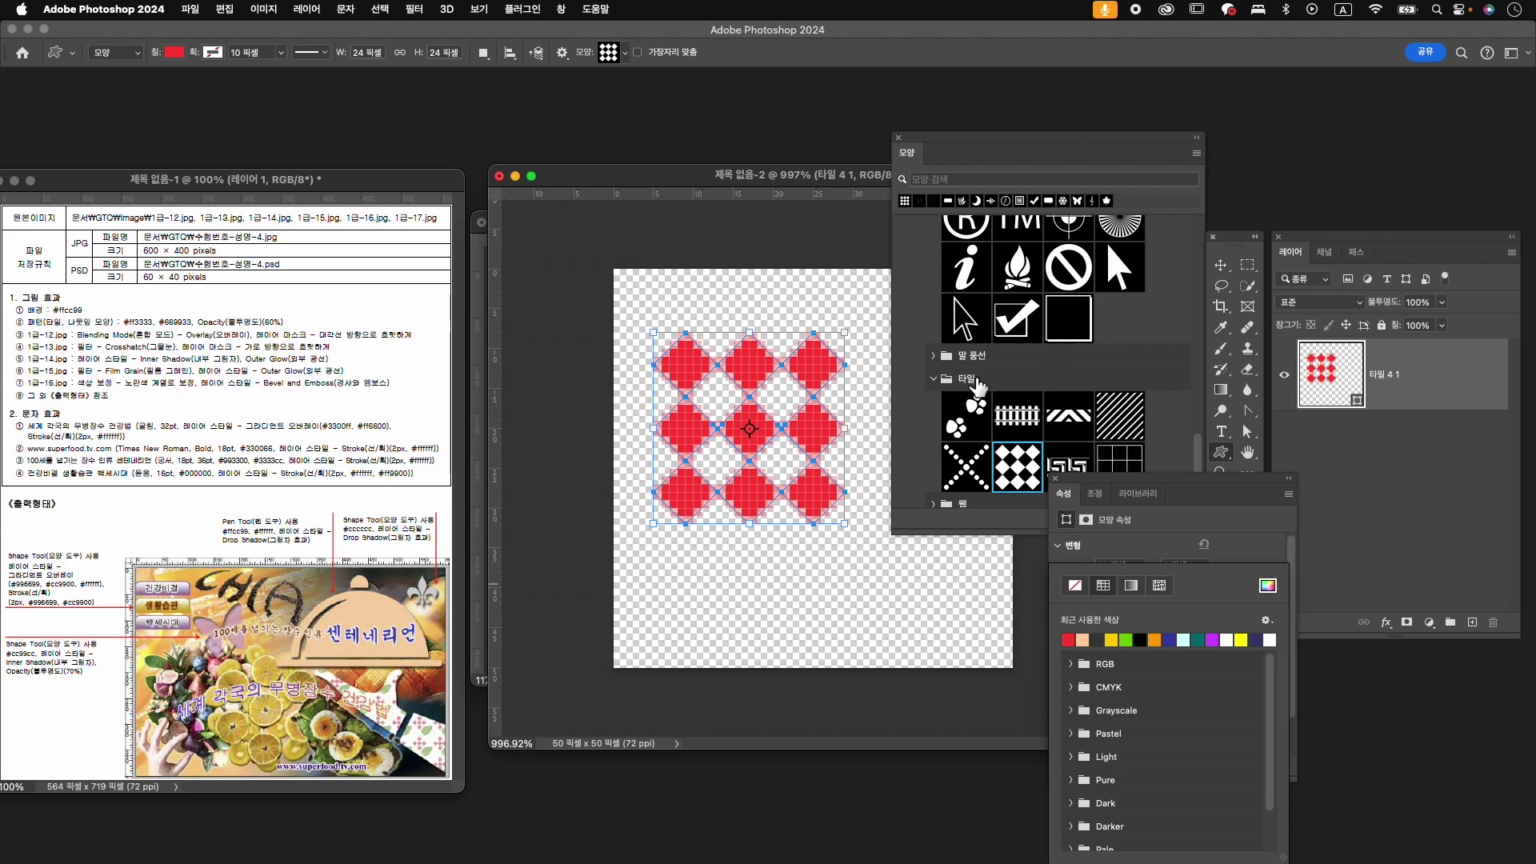
left_click(957, 404)
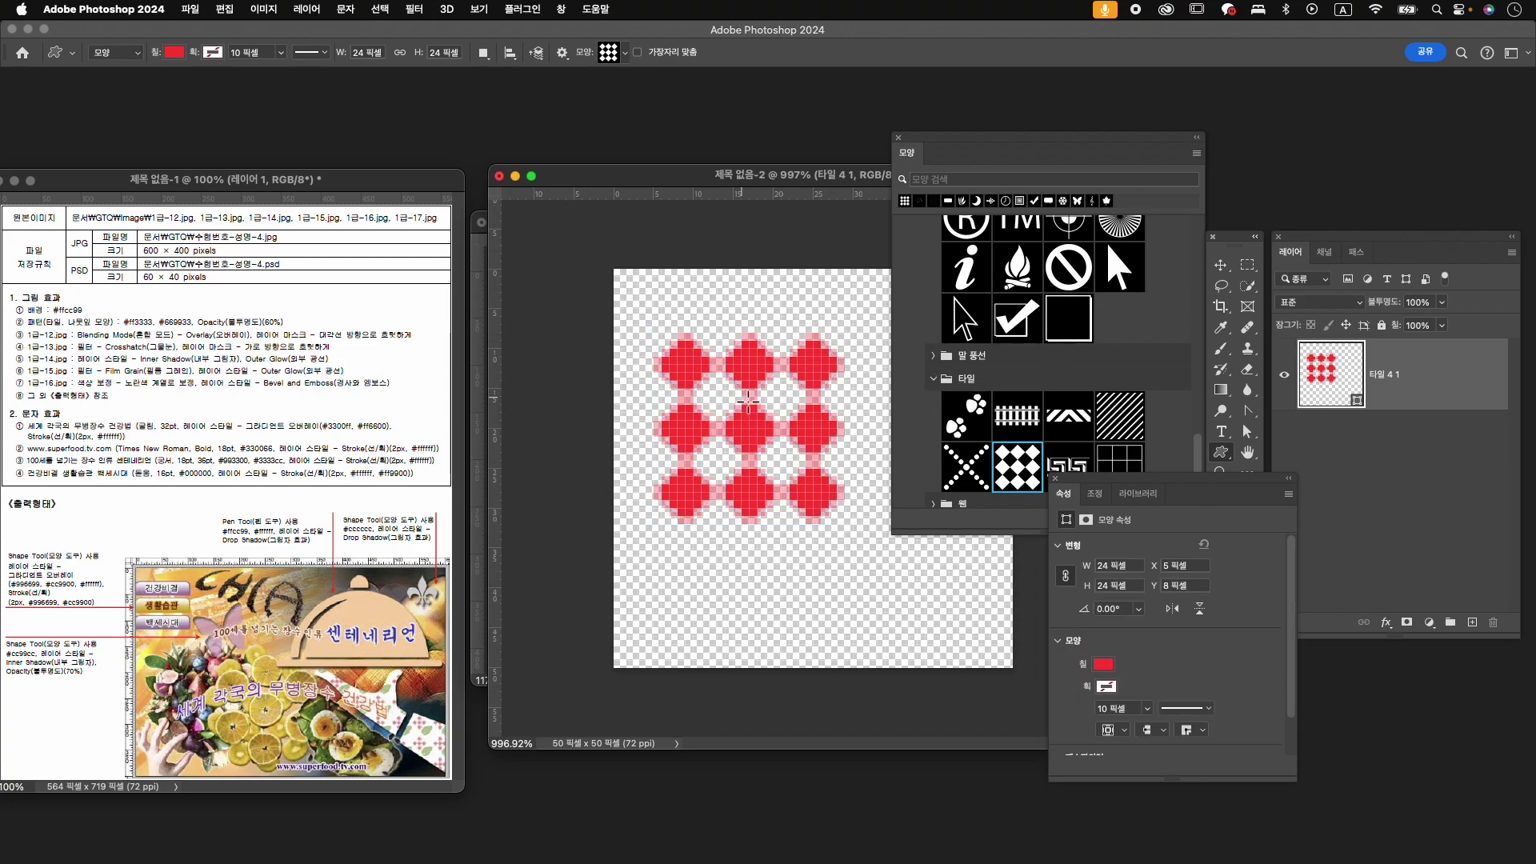
key("v")
left_click_drag(764, 366, 748, 333)
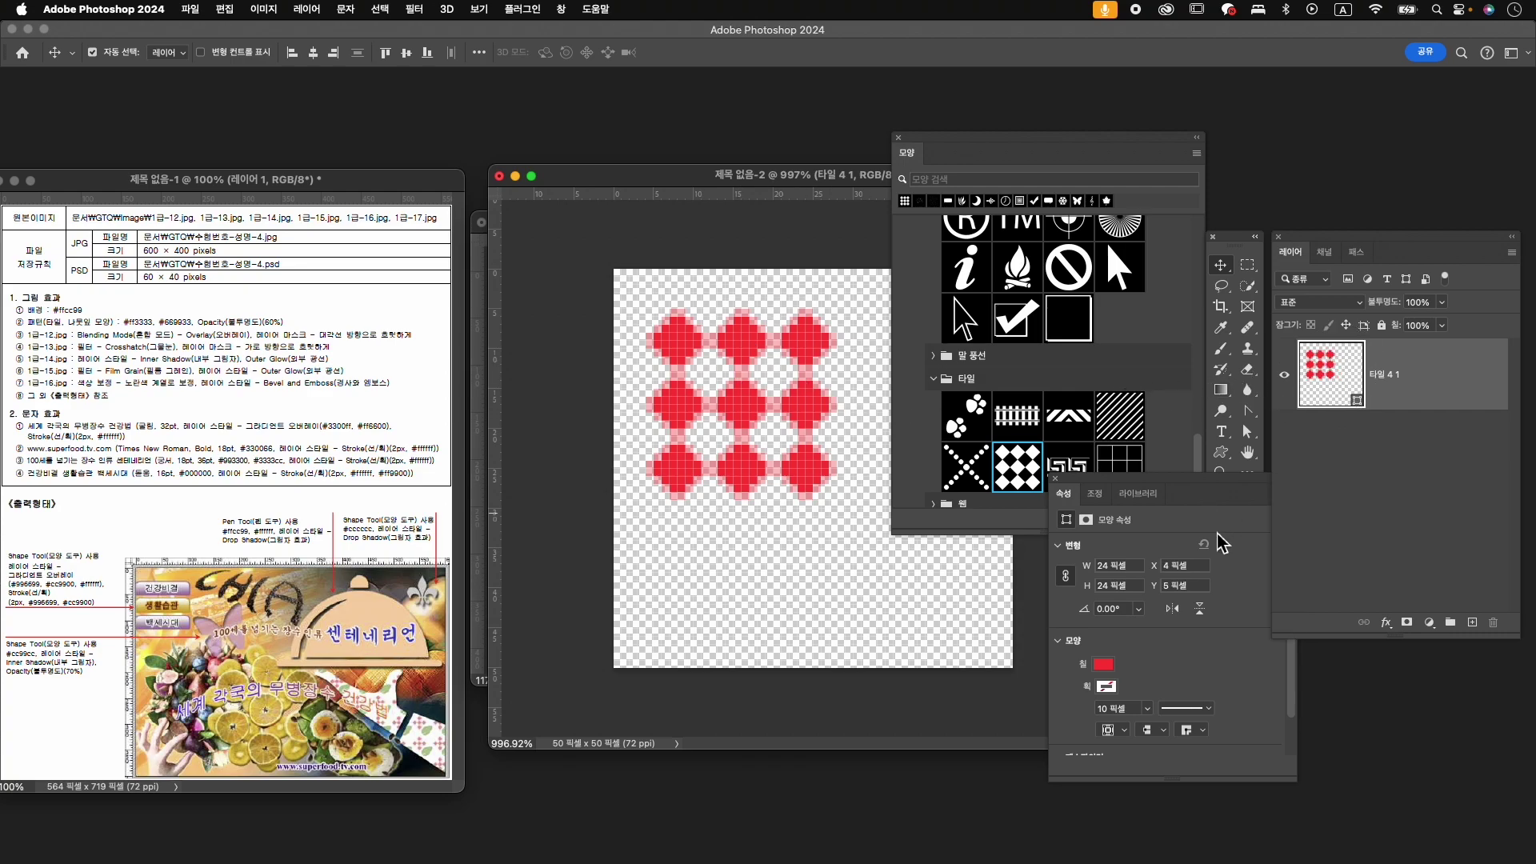
- Add a layer mask to the tile layer and select rectangular areas around its four corner diamonds
left_click(1406, 622)
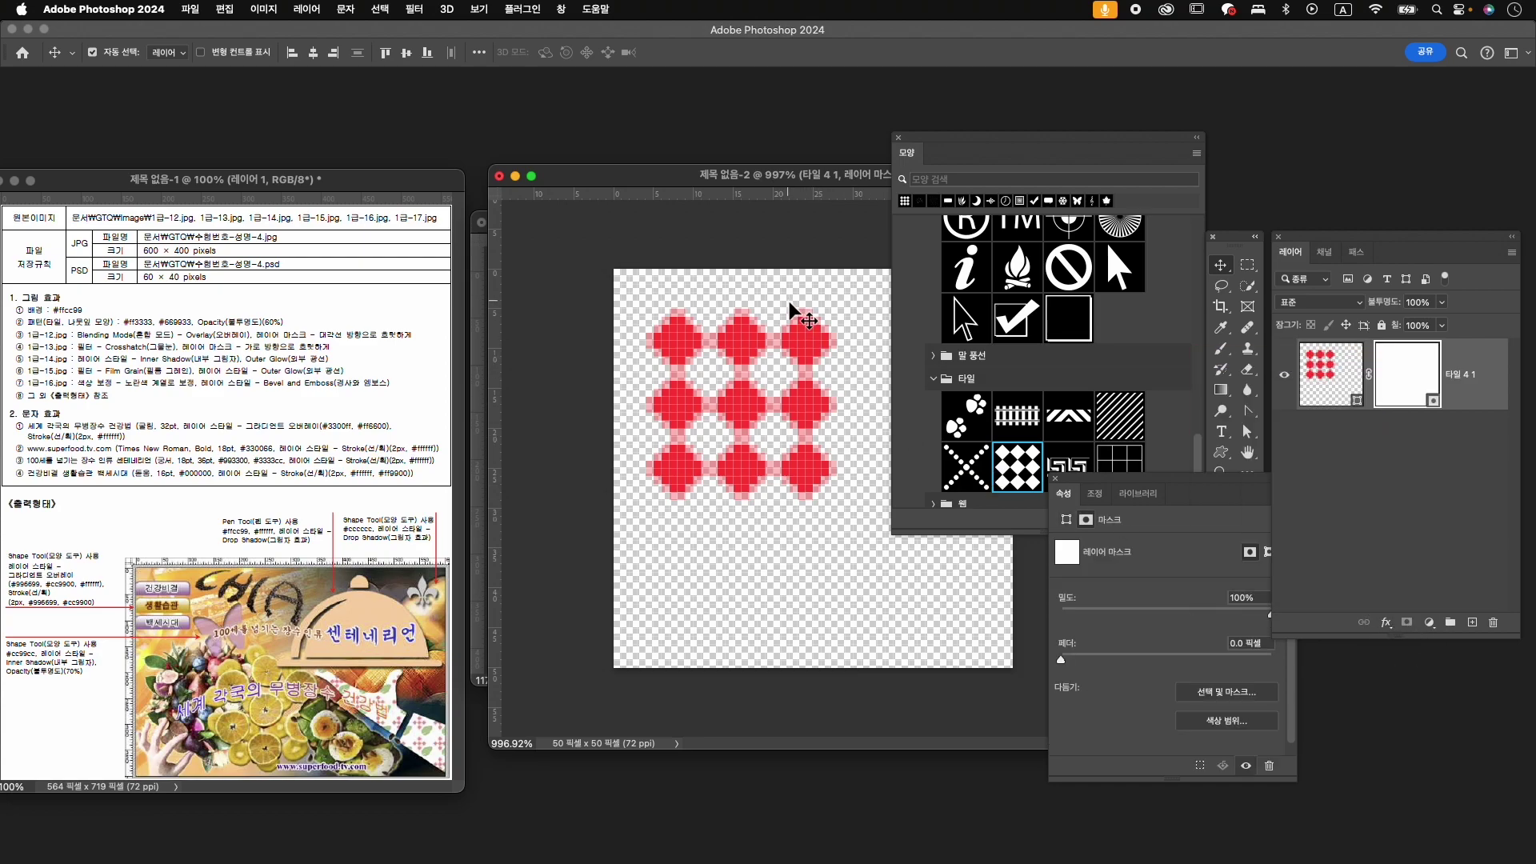
key("m")
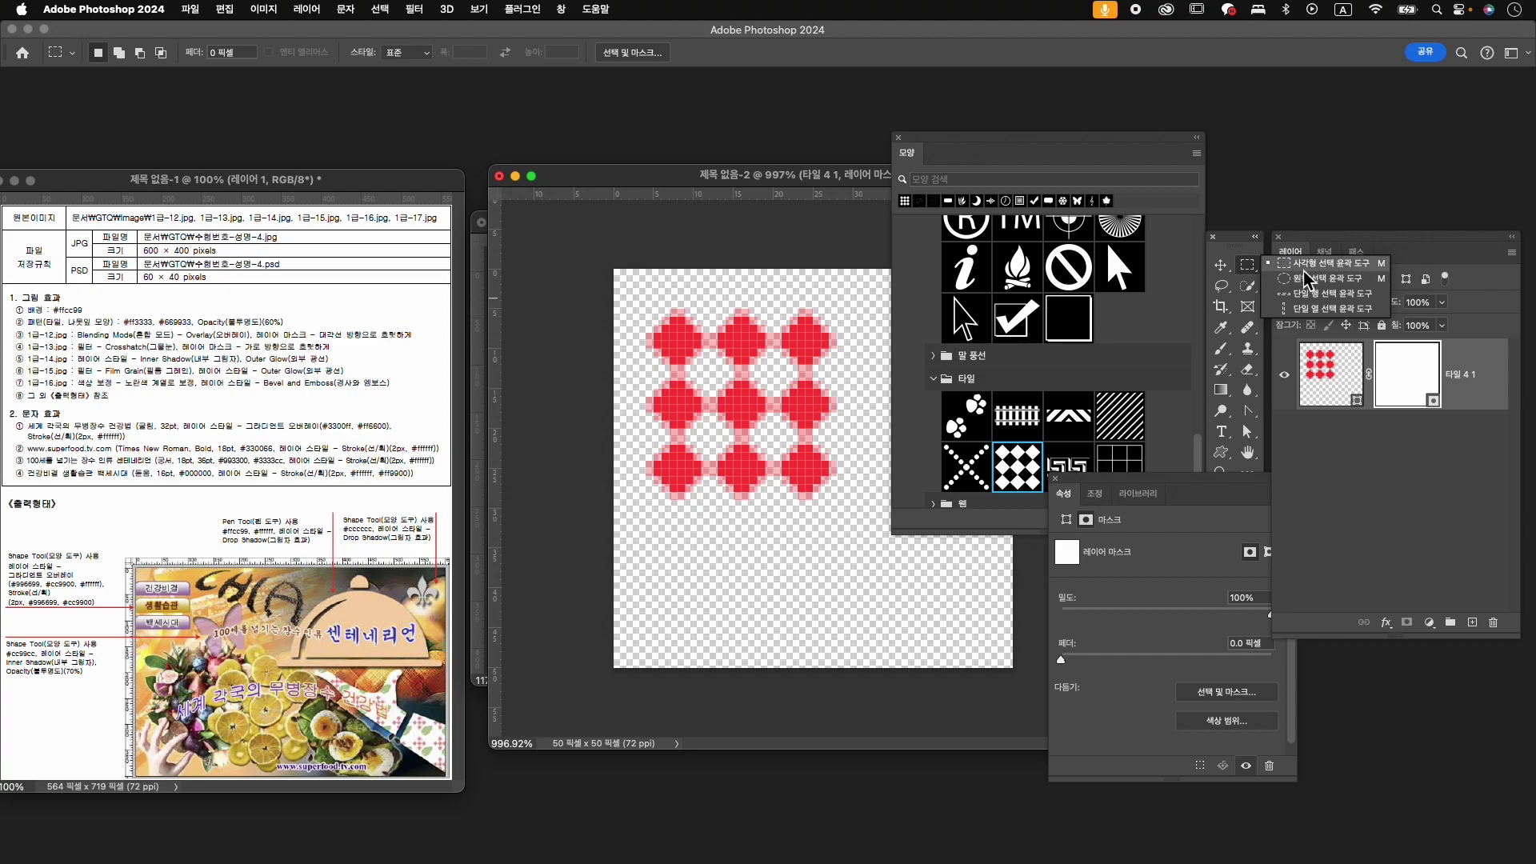
left_click_drag(773, 292, 842, 368)
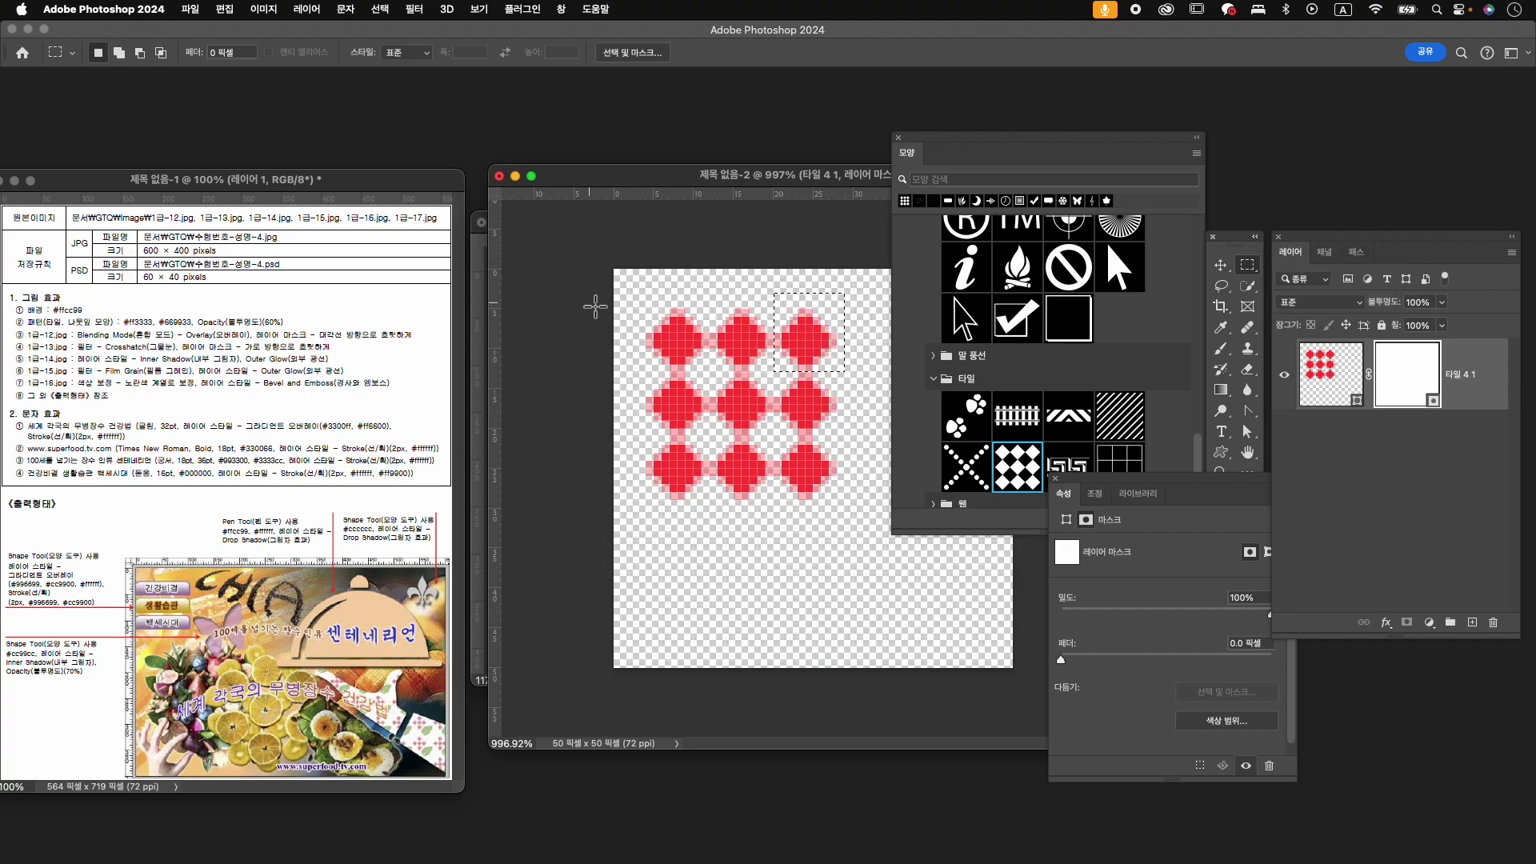
left_click_drag(631, 285, 709, 372)
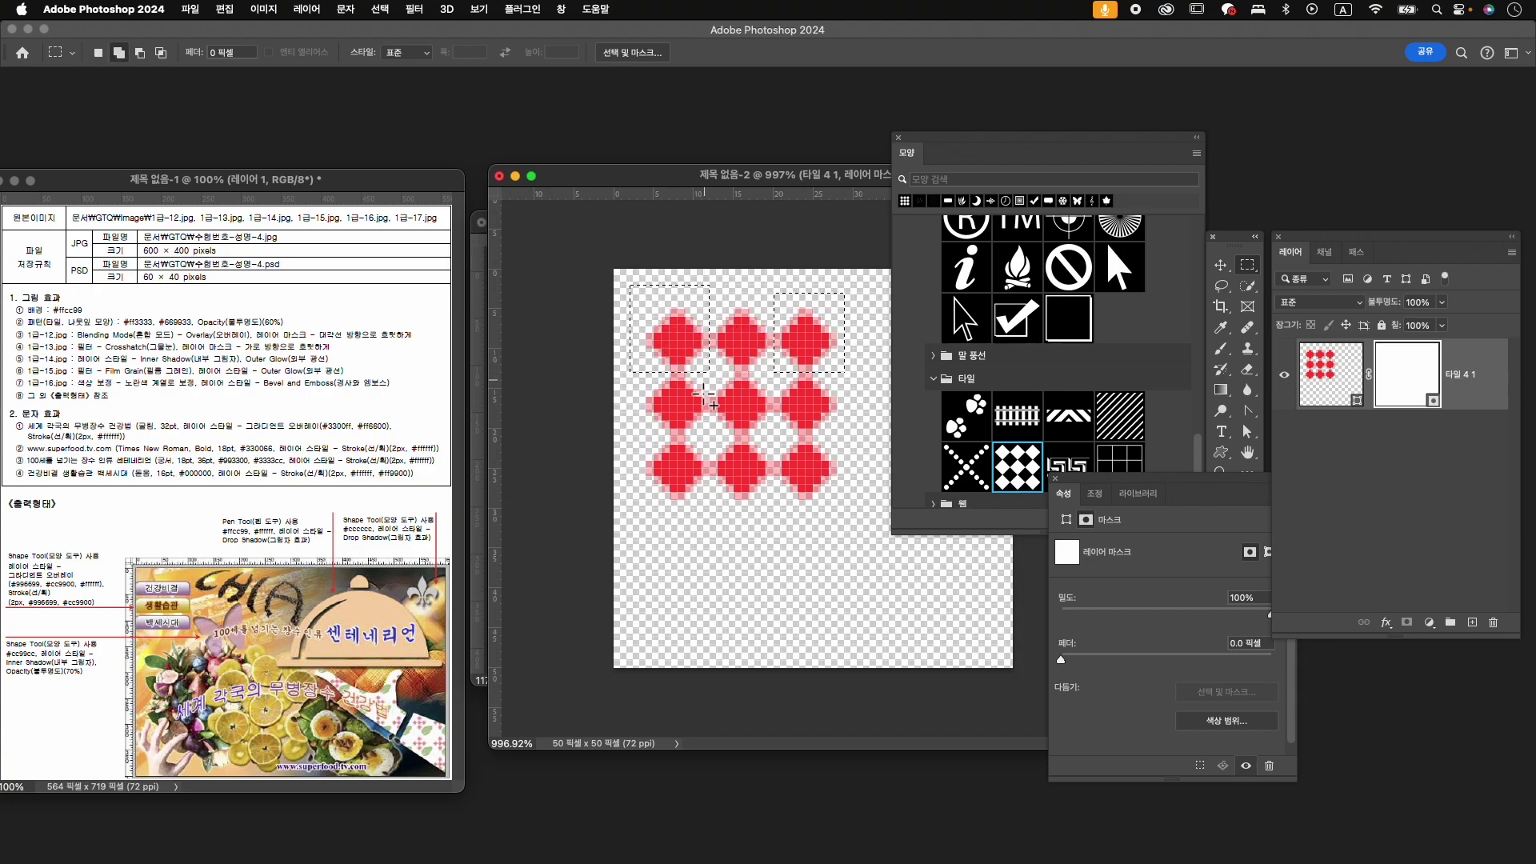
left_click_drag(630, 437, 710, 516)
left_click_drag(766, 437, 876, 531)
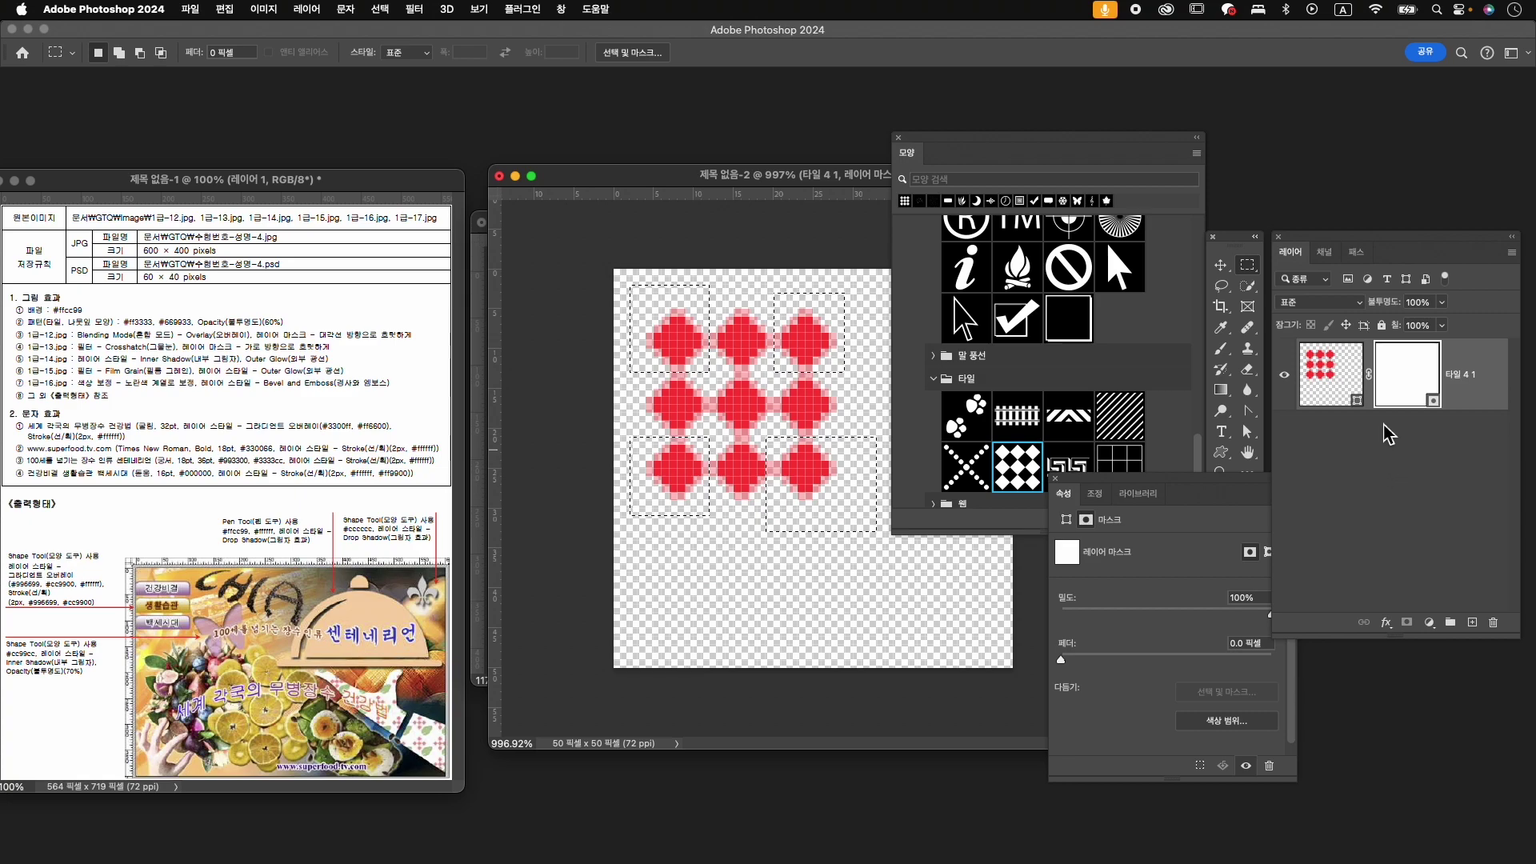
- Paint the selected mask areas black to hide the corner diamonds, deselect, and shift the remaining cross up about 1 px
key("b")
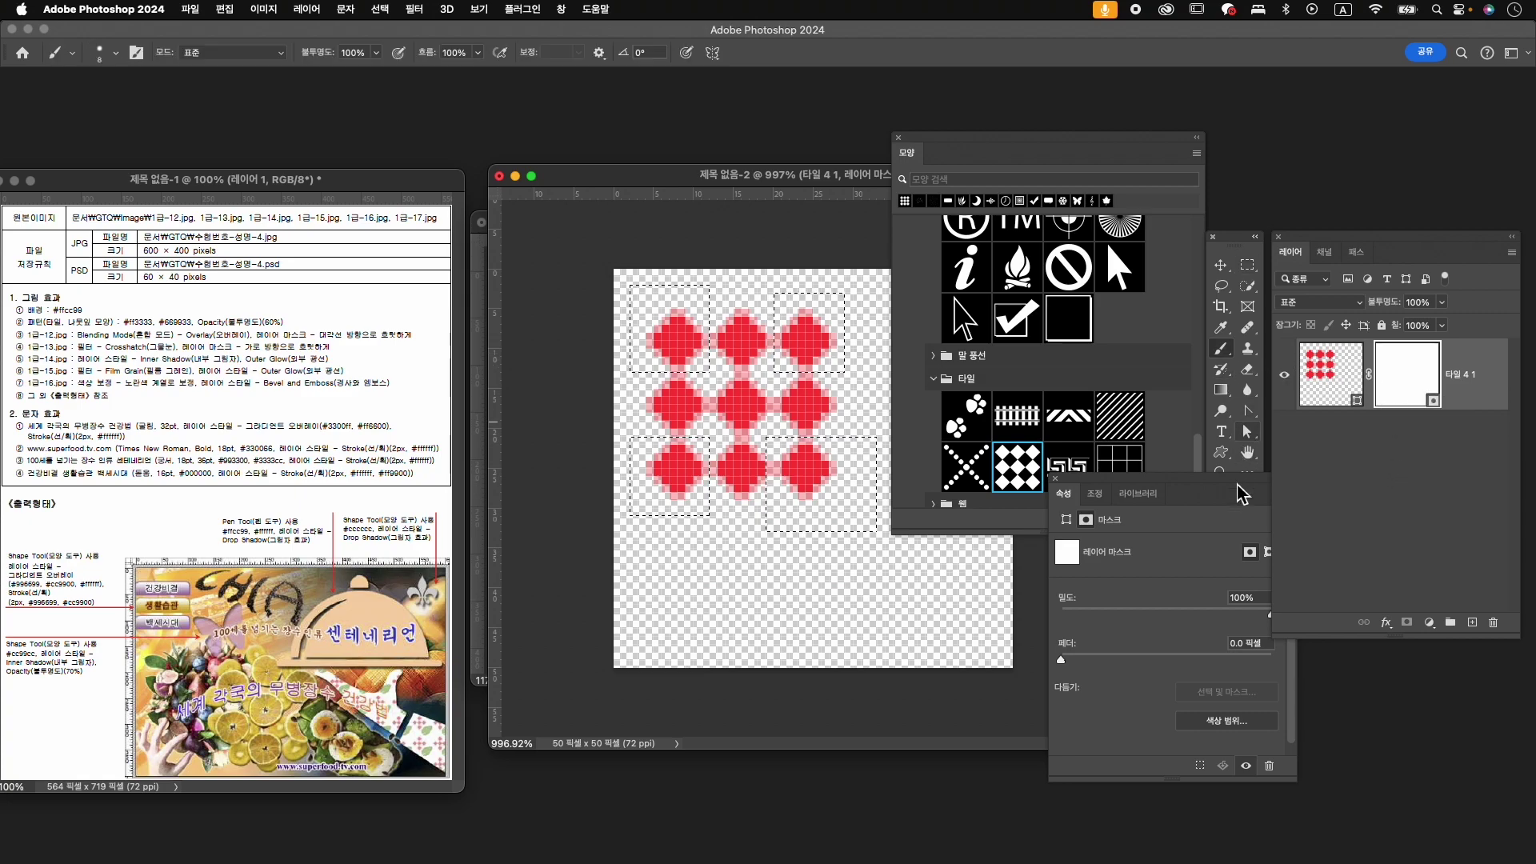
left_click_drag(1228, 492, 1191, 582)
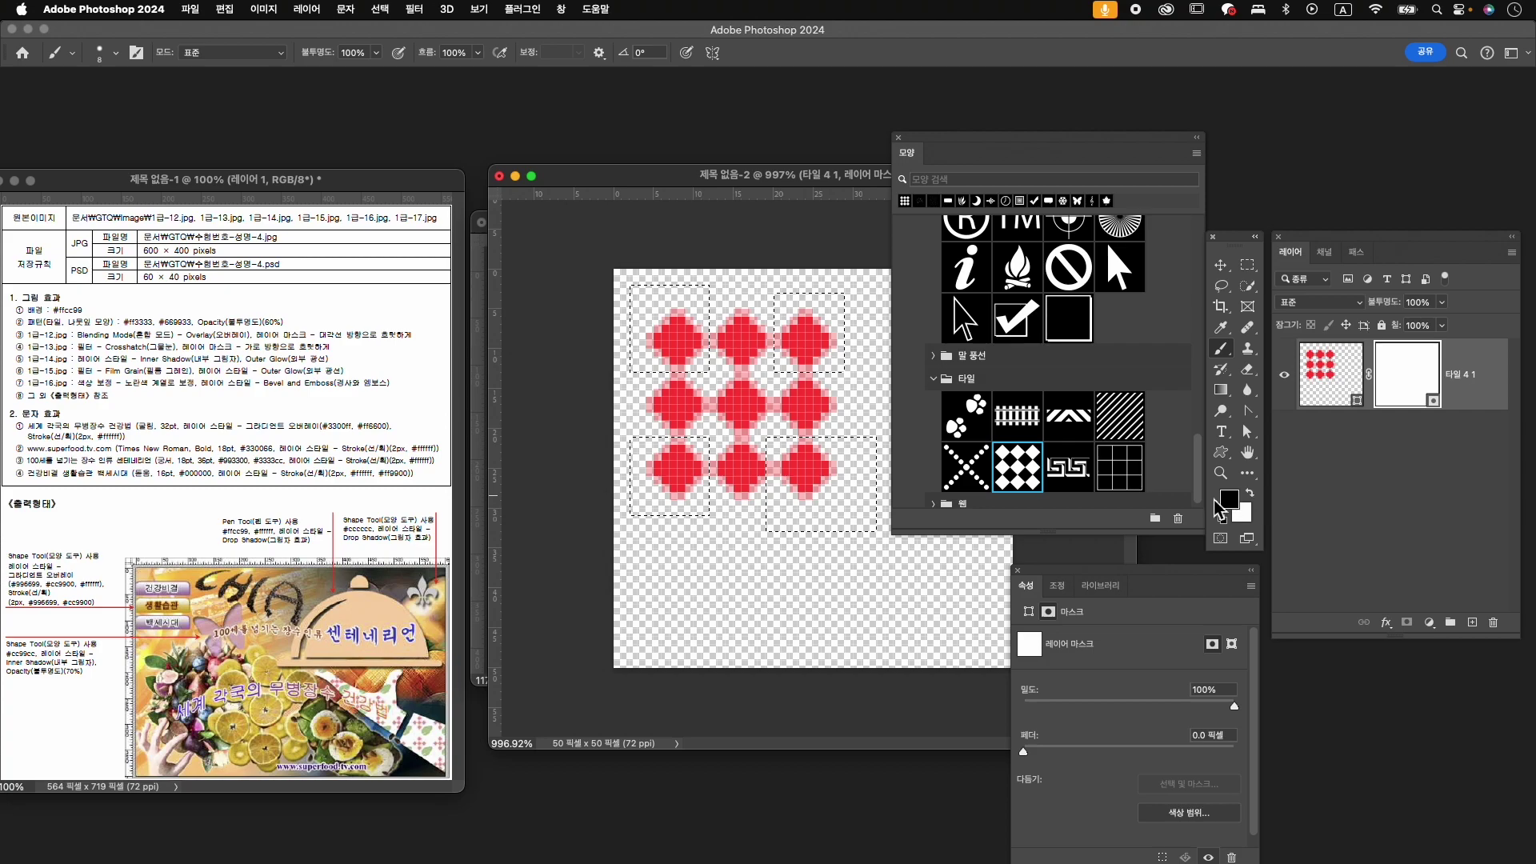
left_click(676, 340)
left_click(808, 340)
left_click(808, 472)
left_click(686, 476)
left_click_drag(693, 481, 828, 527)
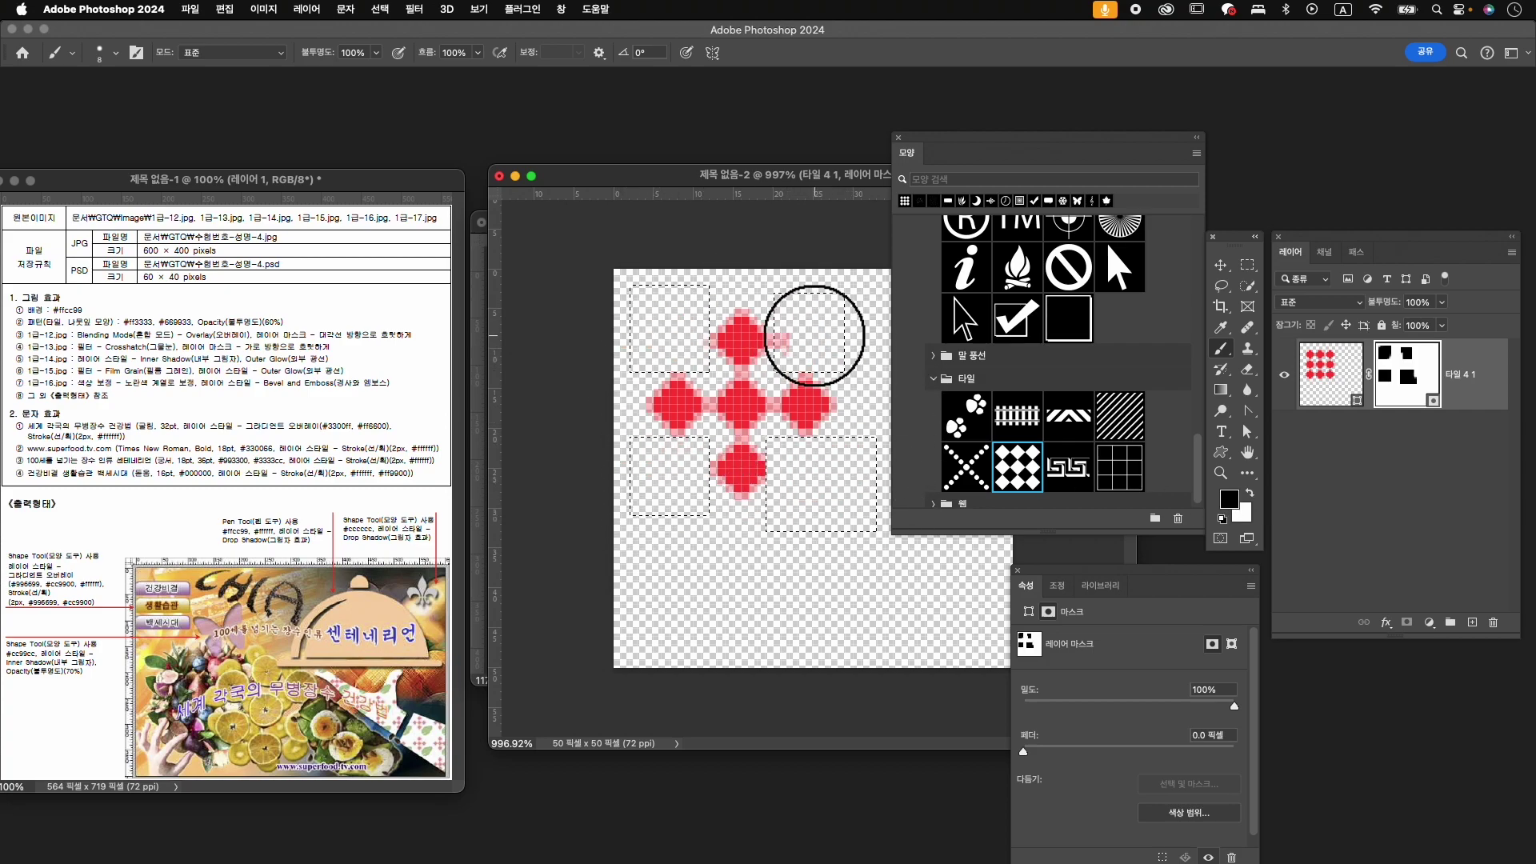
left_click(799, 326)
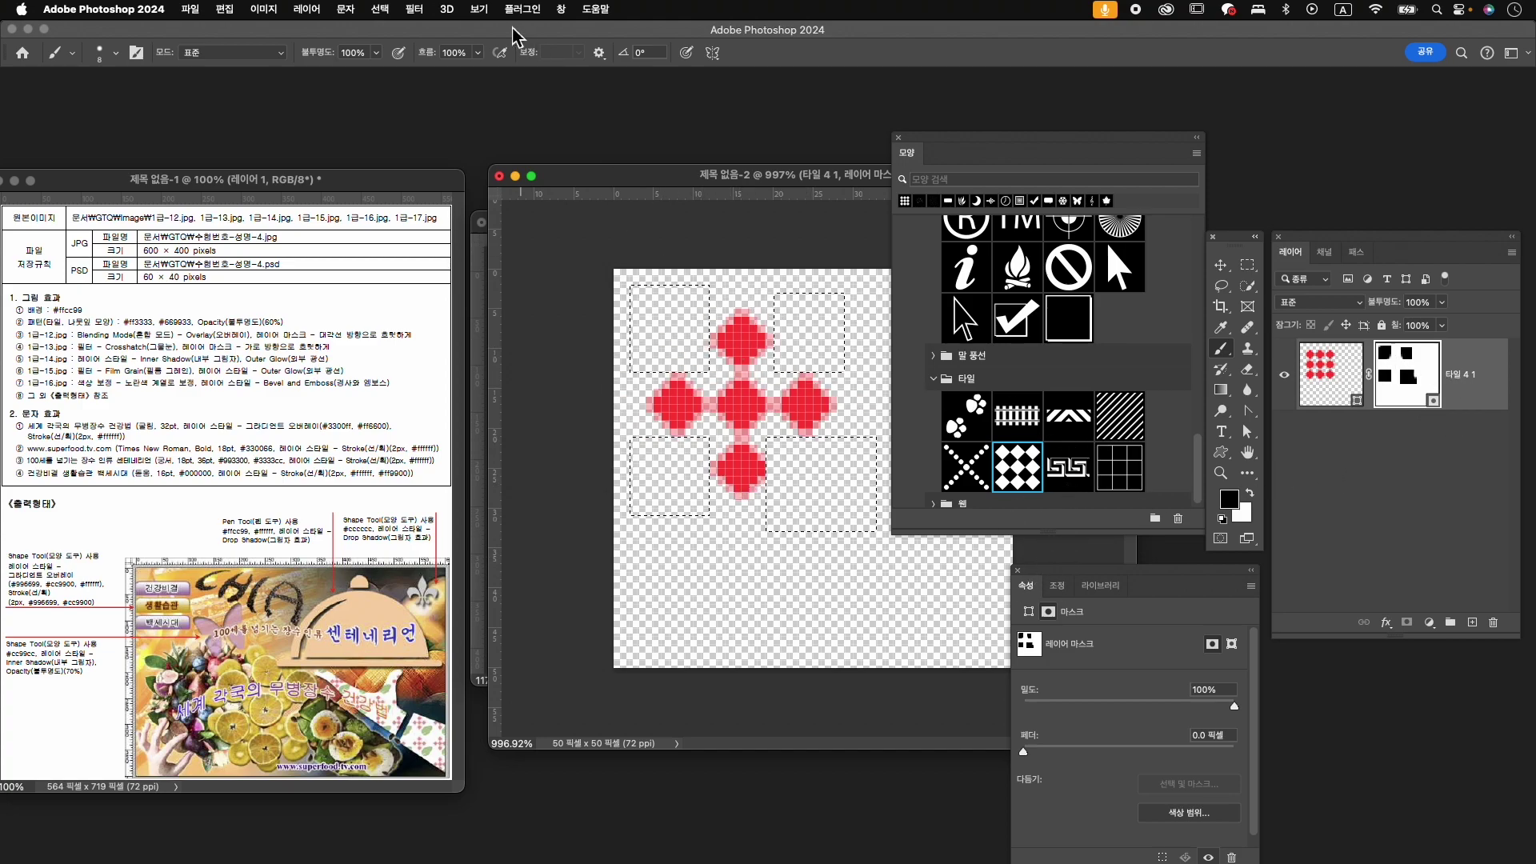
left_click(380, 9)
left_click(396, 48)
key("v")
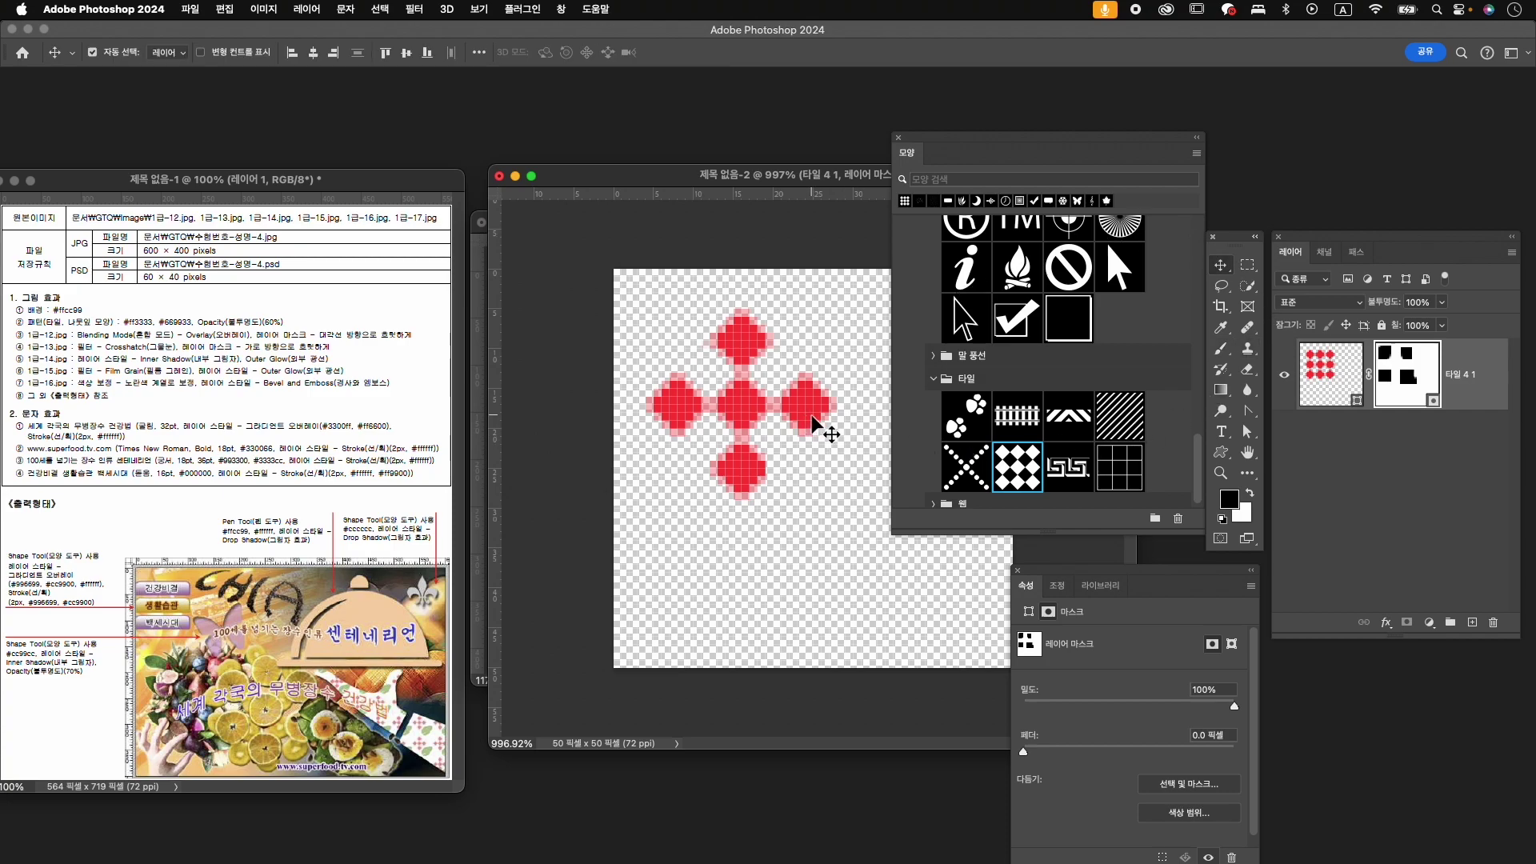
left_click_drag(811, 416, 808, 408)
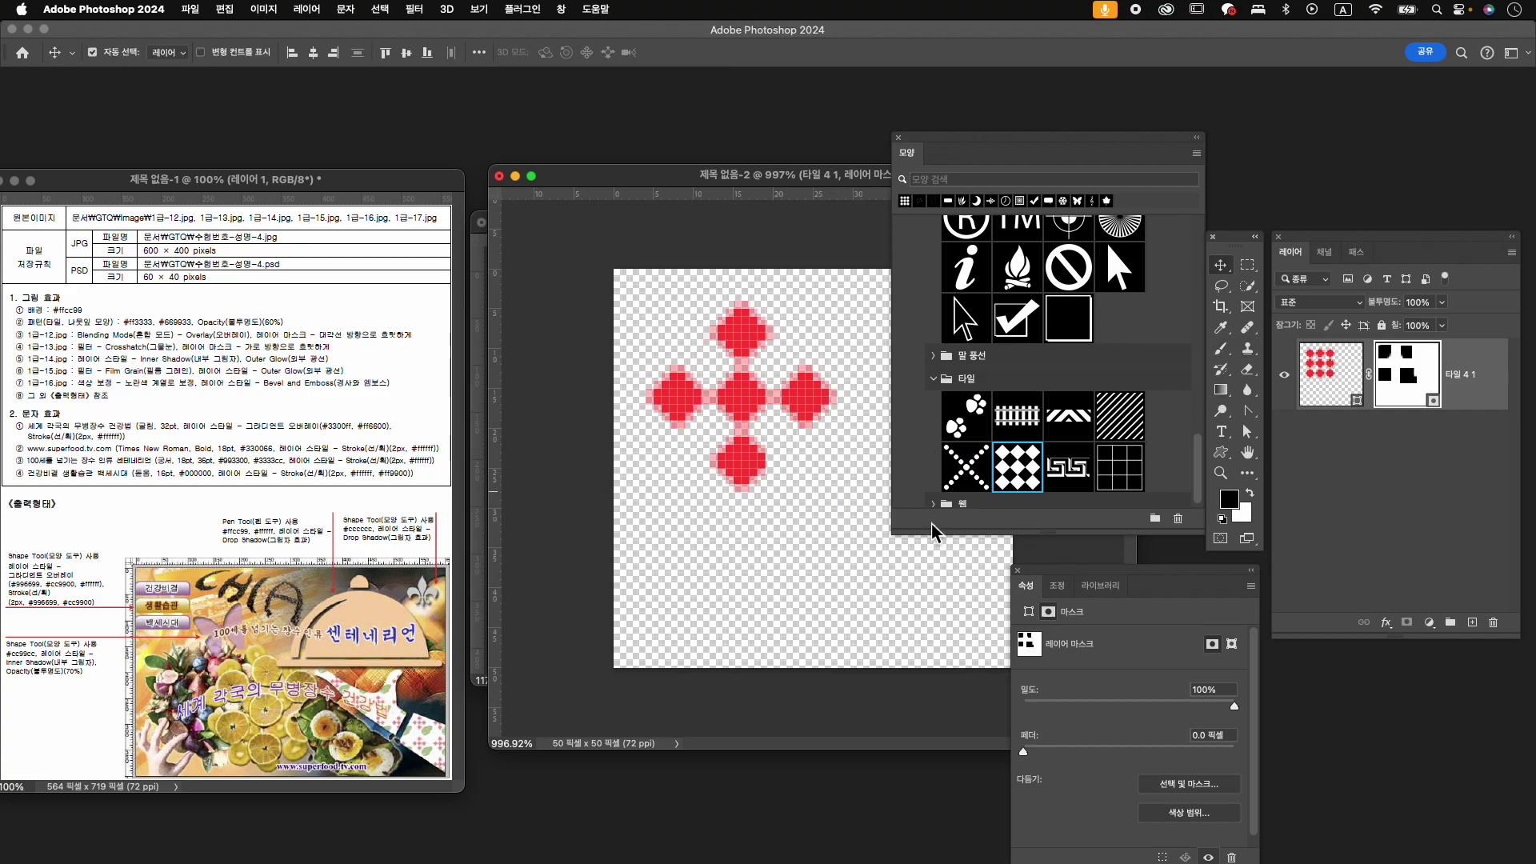
- Search the custom shapes for 나뭇잎 and draw the first 자연 leaf about 19 × 17 px in the canvas's lower-right area
left_click(944, 181)
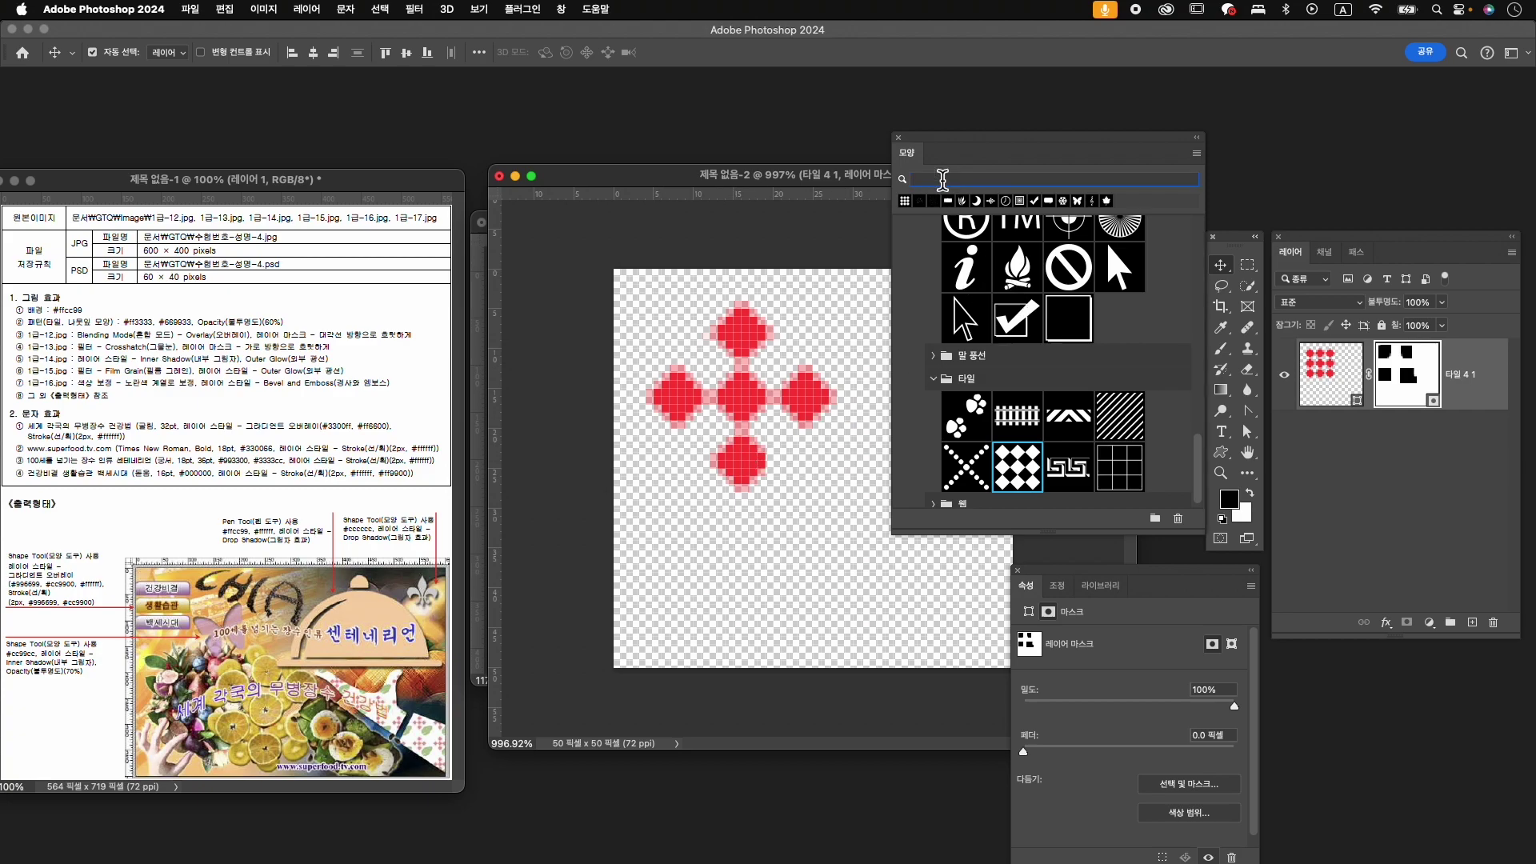
type("나뭇이")
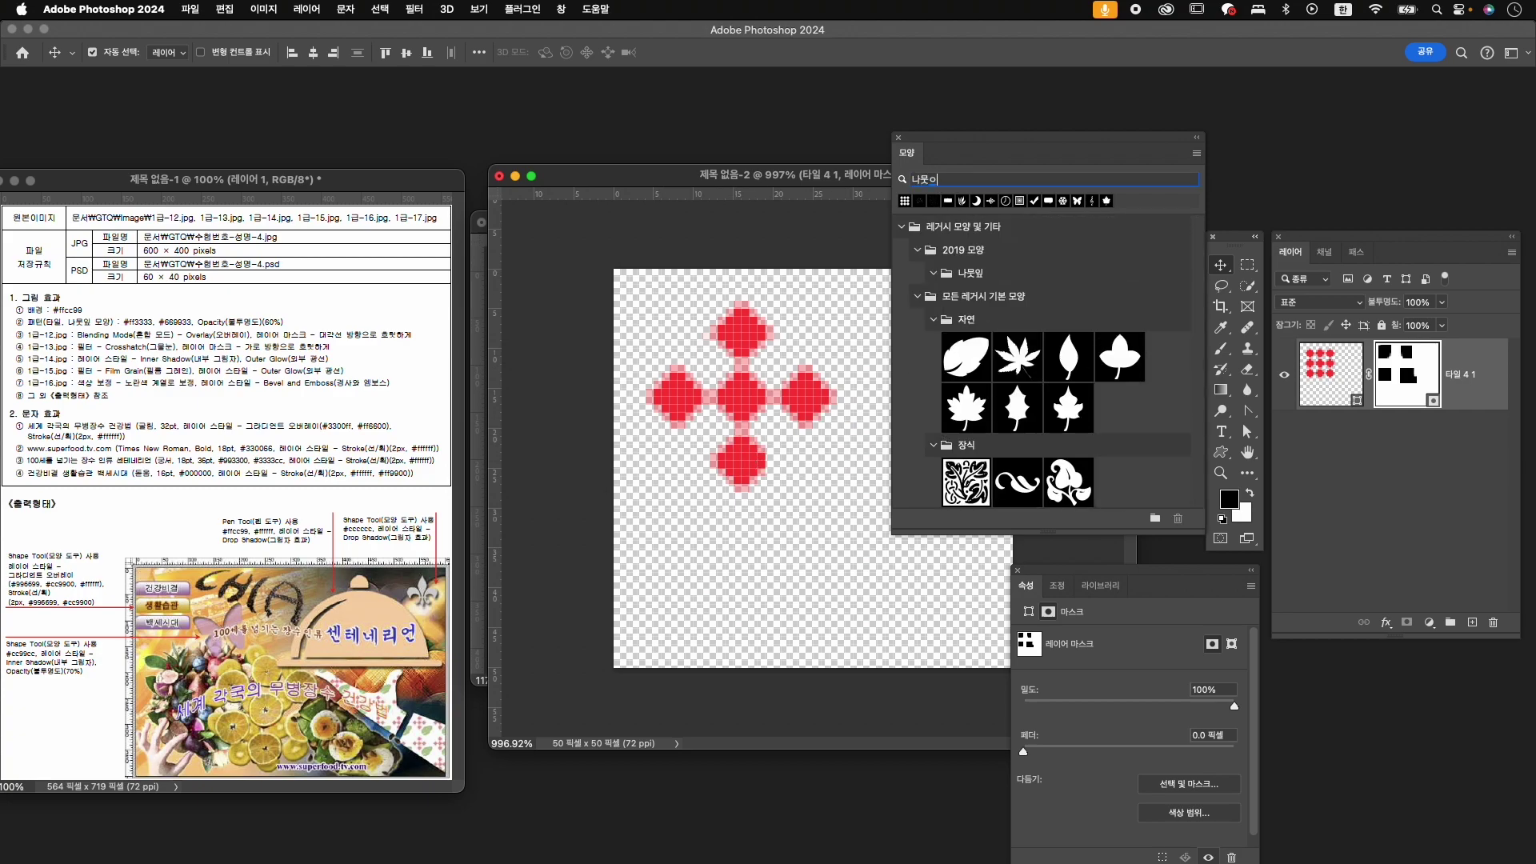
left_click(964, 358)
left_click(1220, 453)
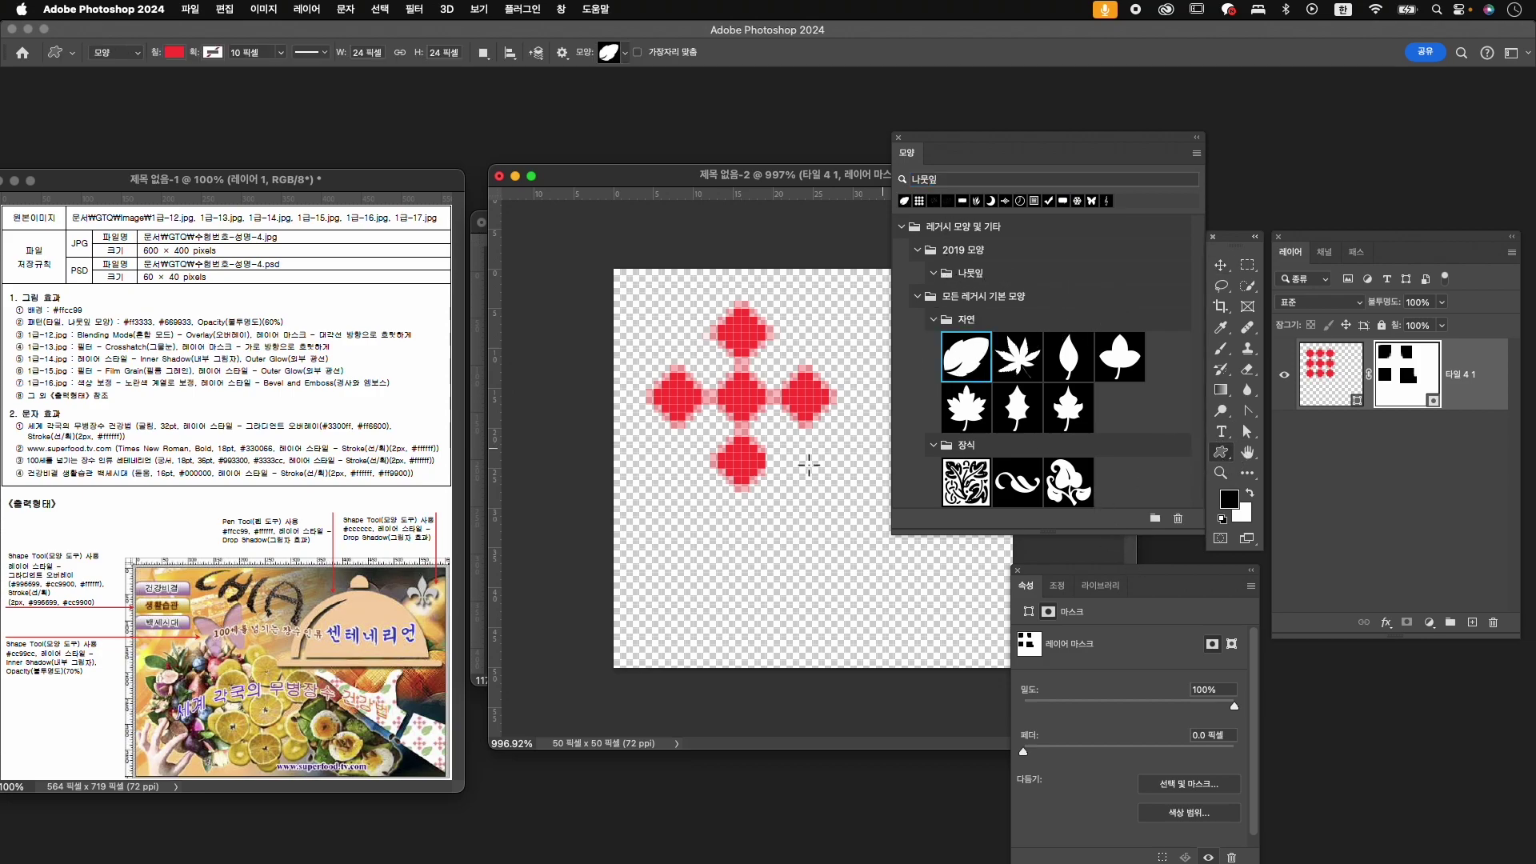
left_click_drag(801, 518, 949, 651)
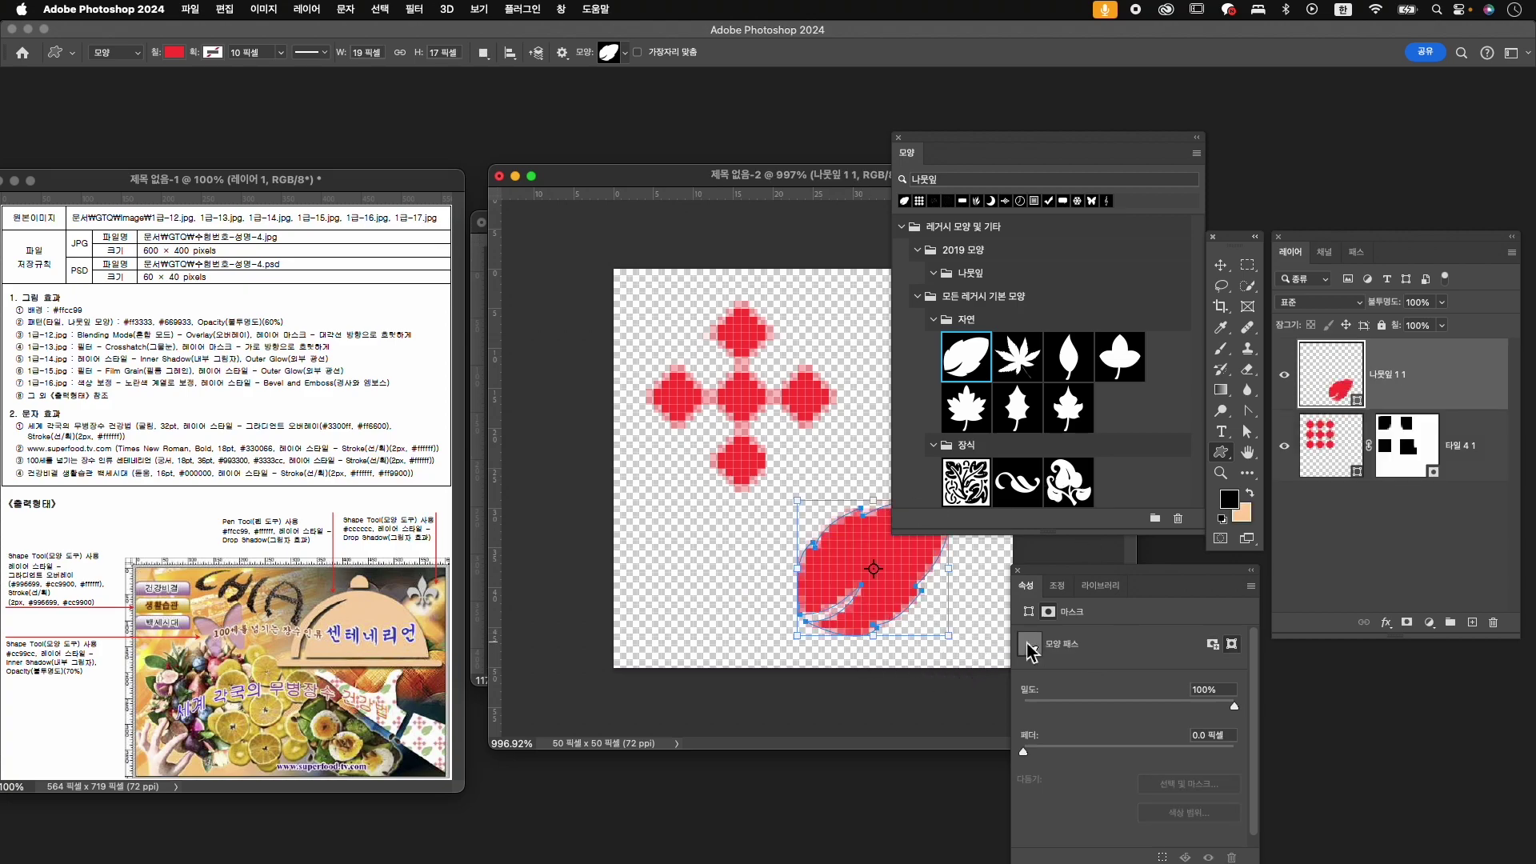
- Set the leaf shape's fill colour to #669933
left_click(1346, 400)
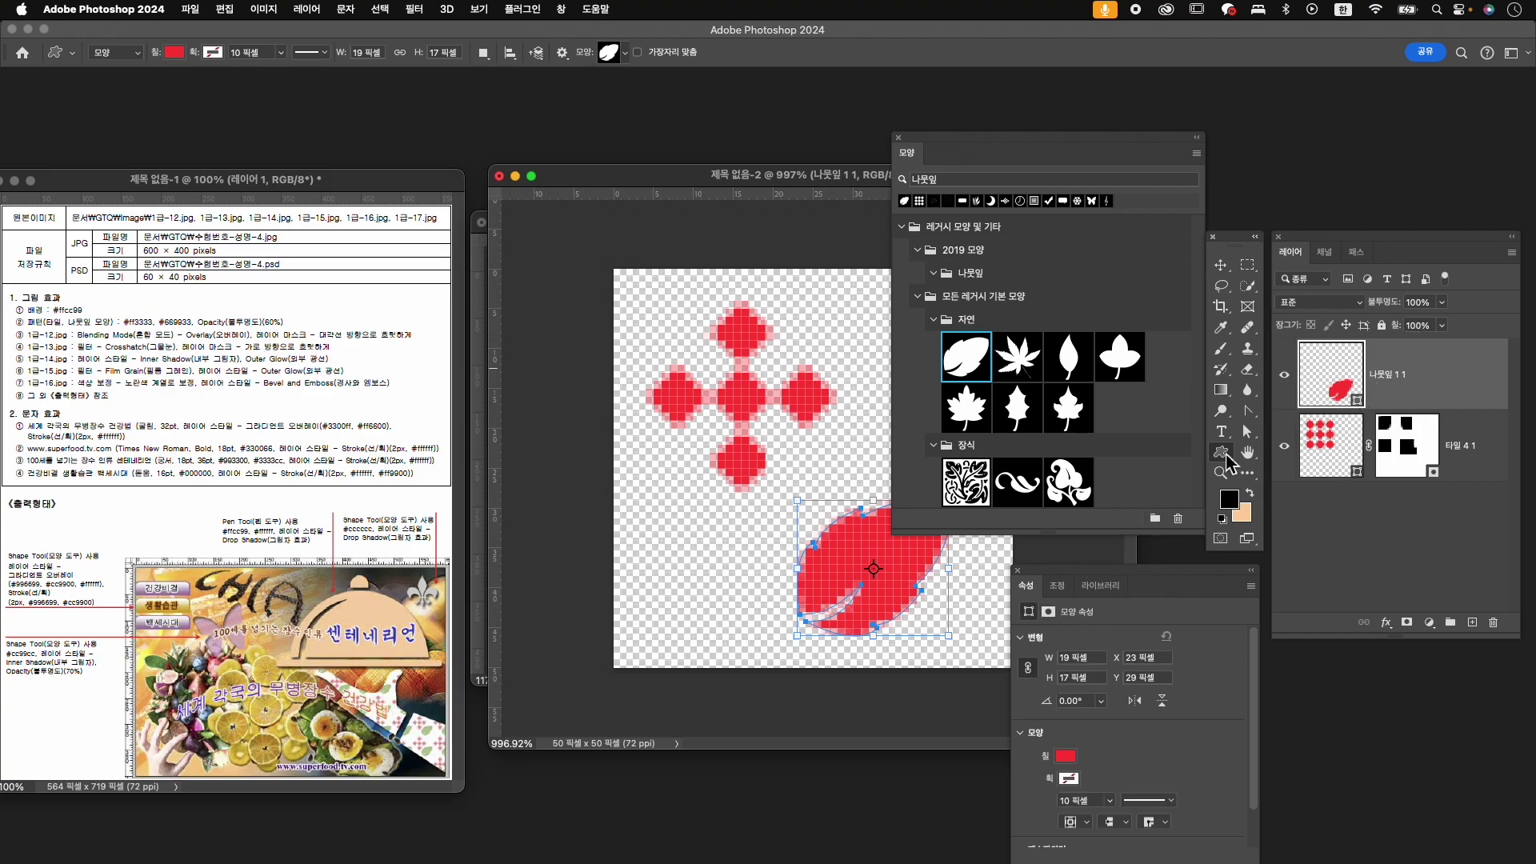
left_click(1069, 756)
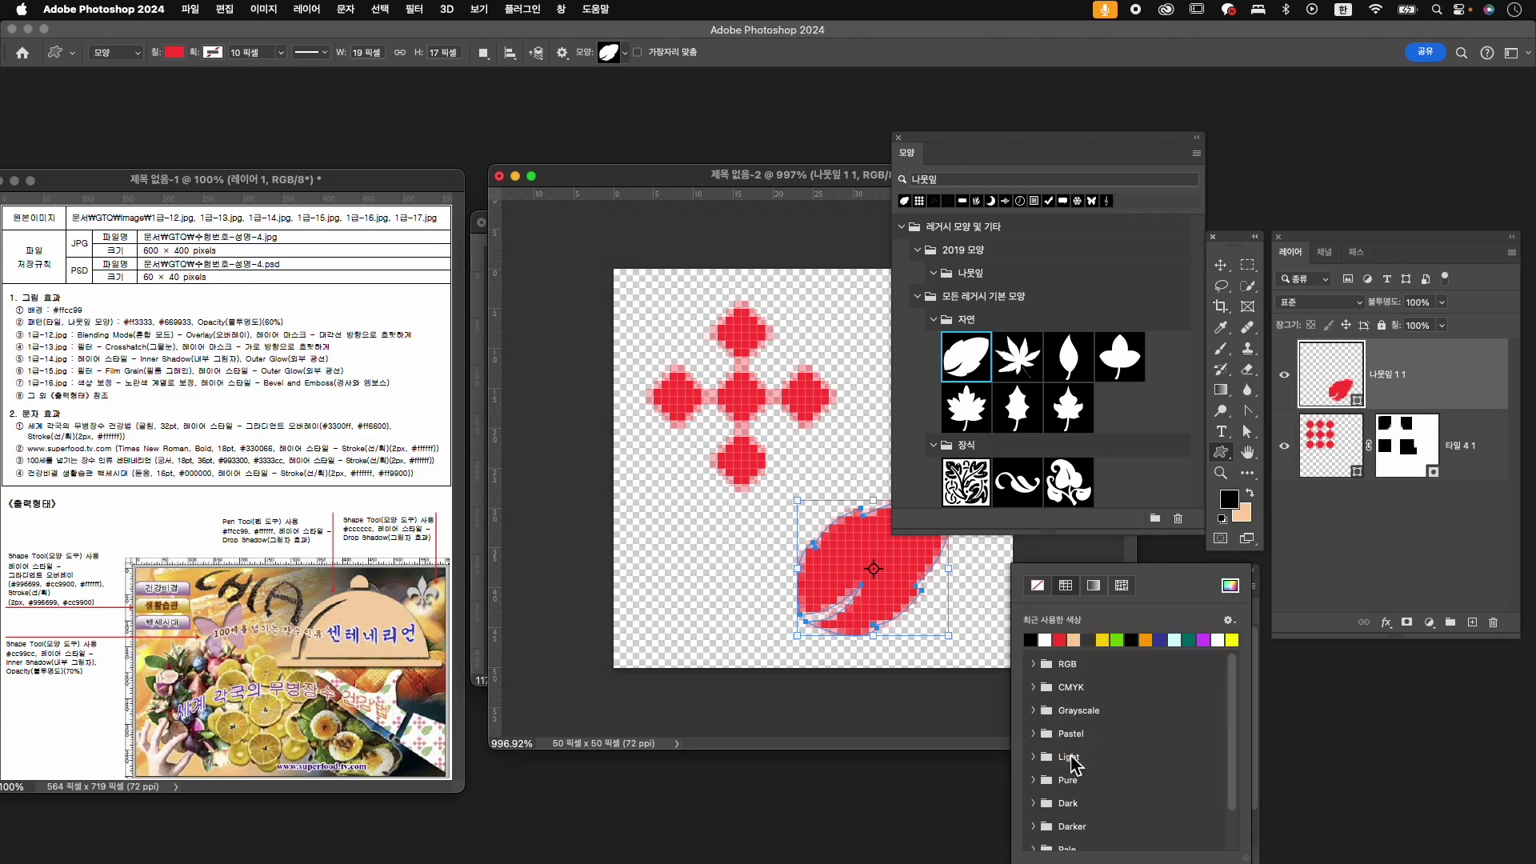
left_click(1231, 585)
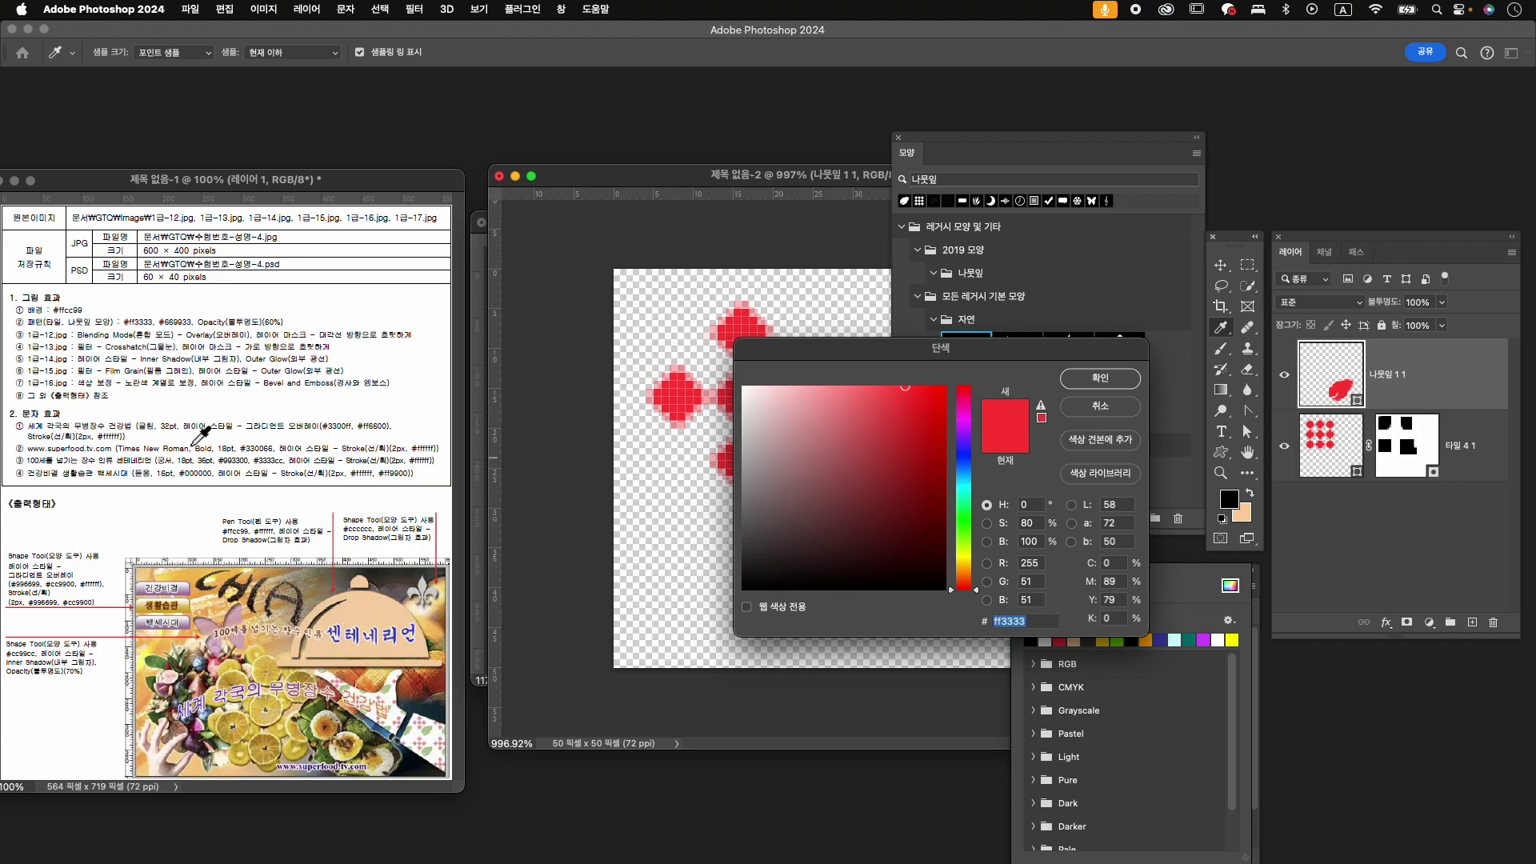
type("6699")
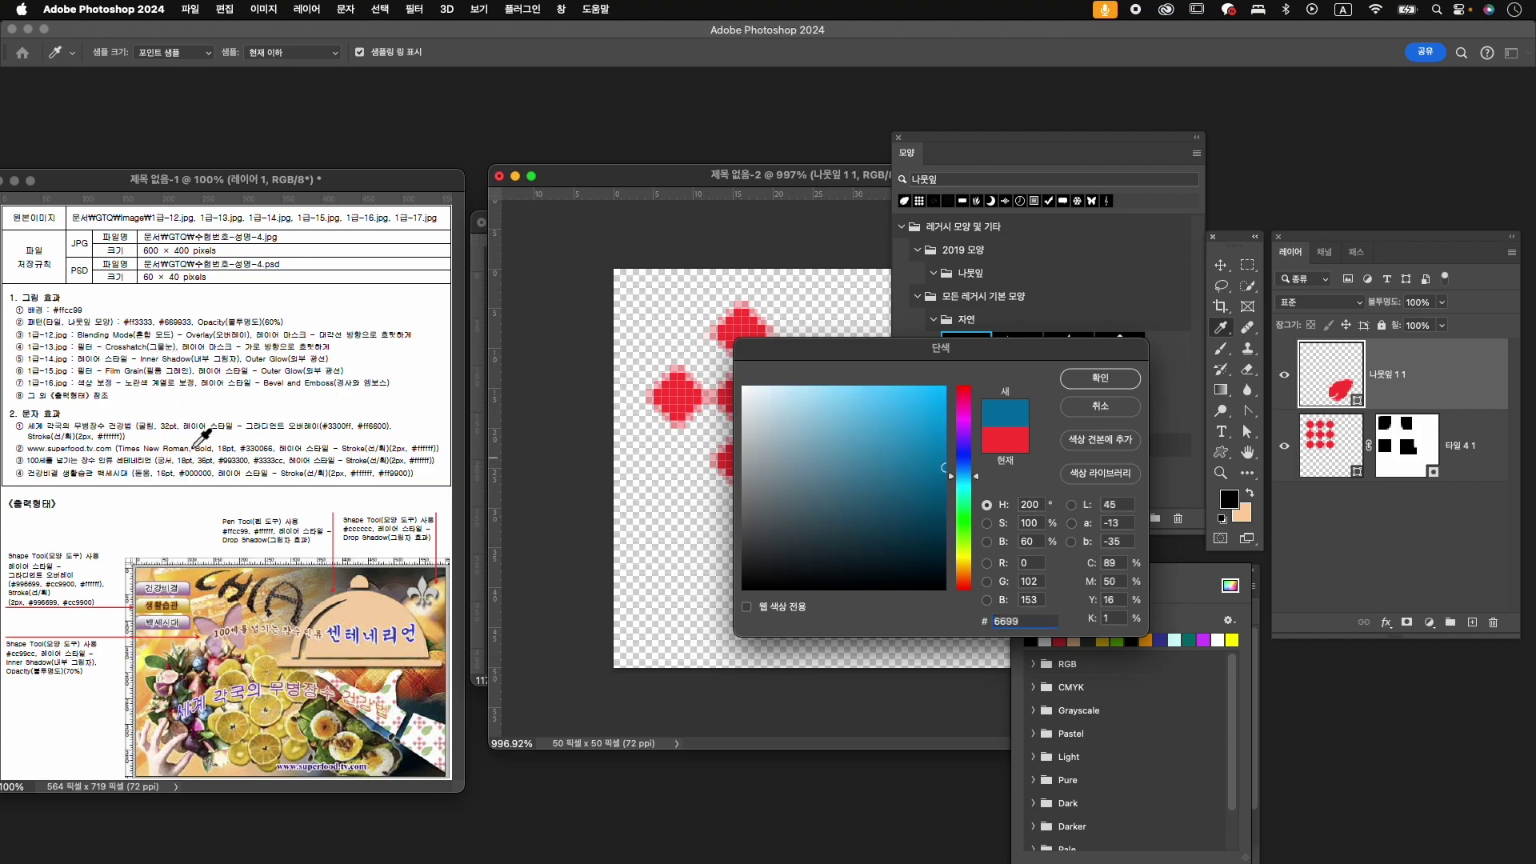
type("33")
key("Return")
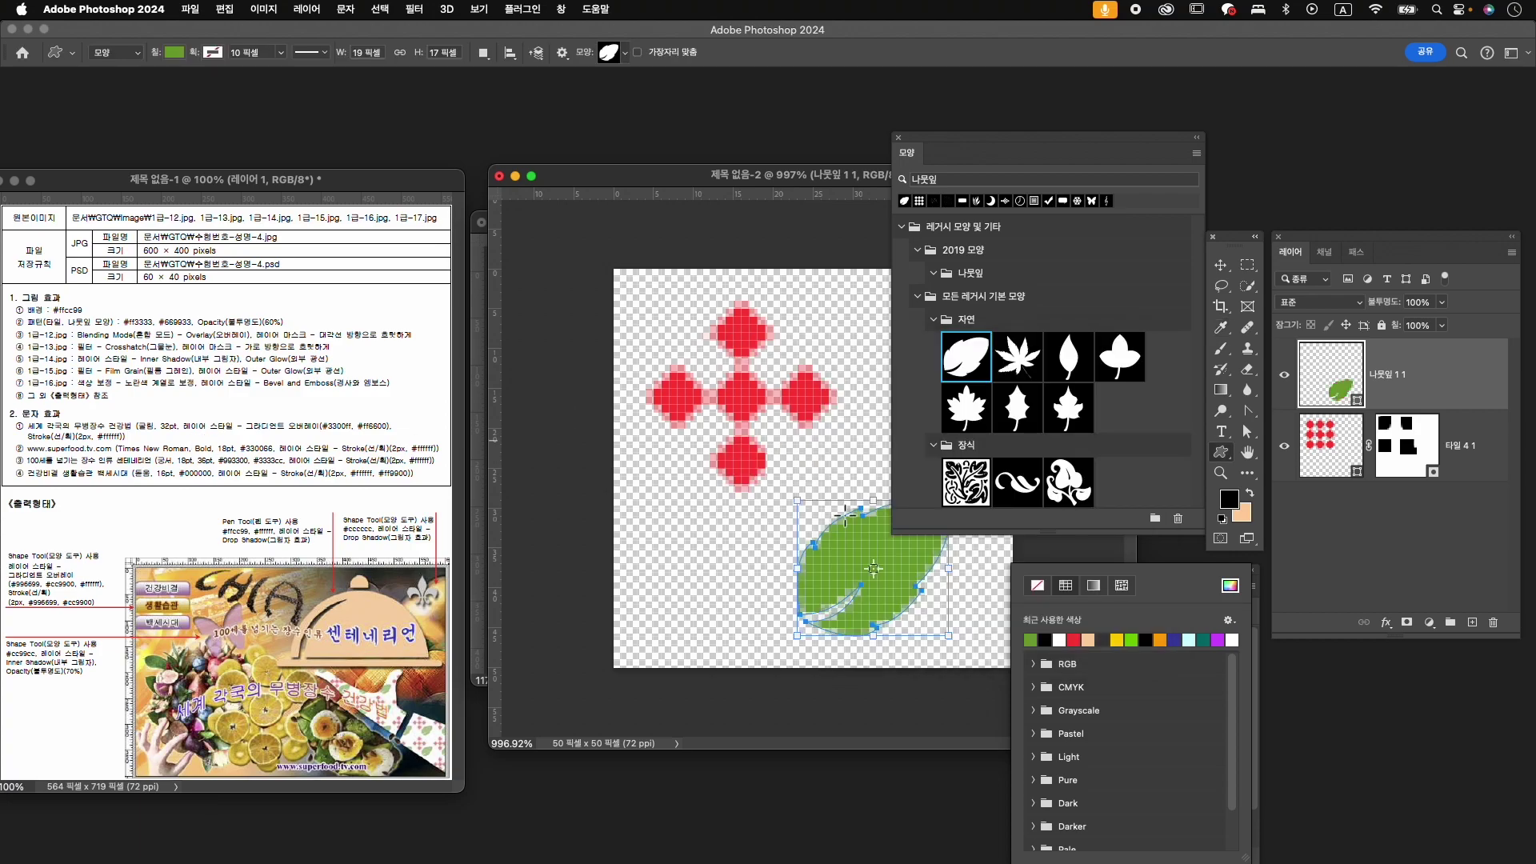
- Set the opacity of both the leaf and tile layers to 60%
left_click(1464, 447, "shift")
left_click(1418, 303)
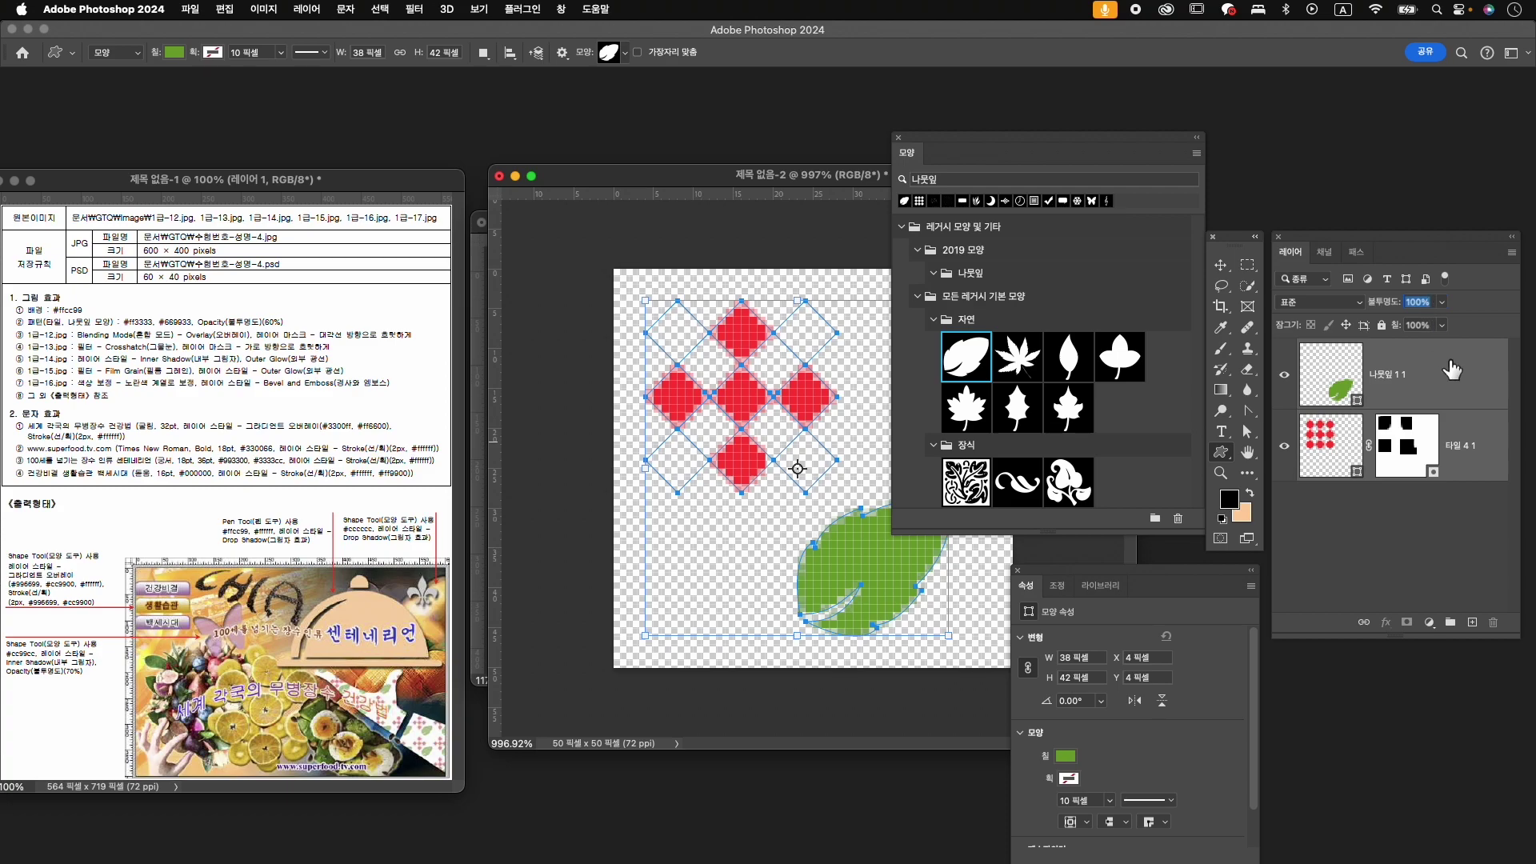
type("60")
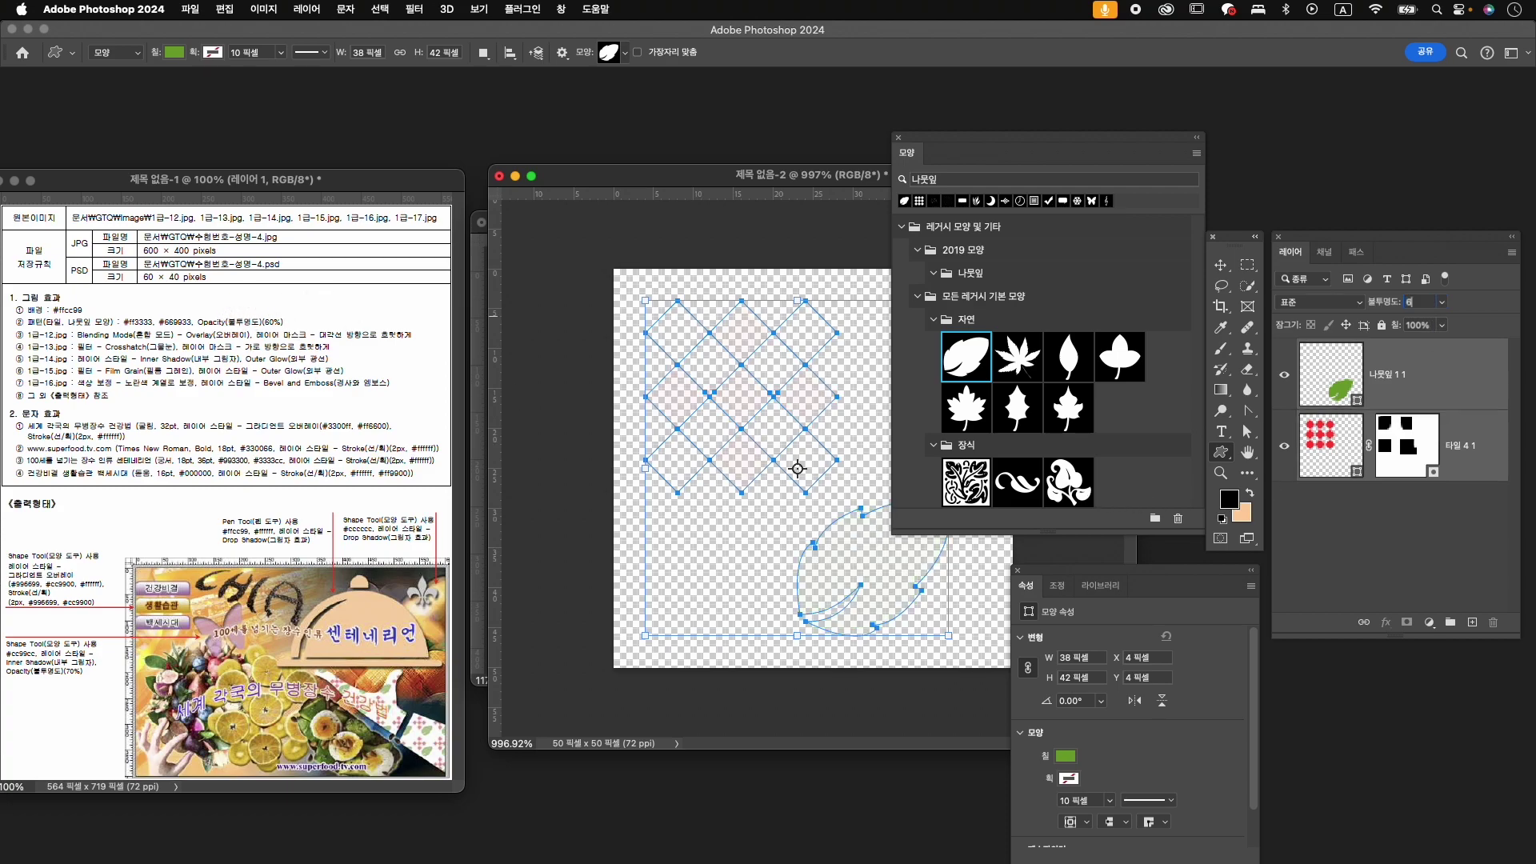
- Scale the tile cross up to about 123% and the leaf to about 110% with Free Transform
left_click(1492, 457)
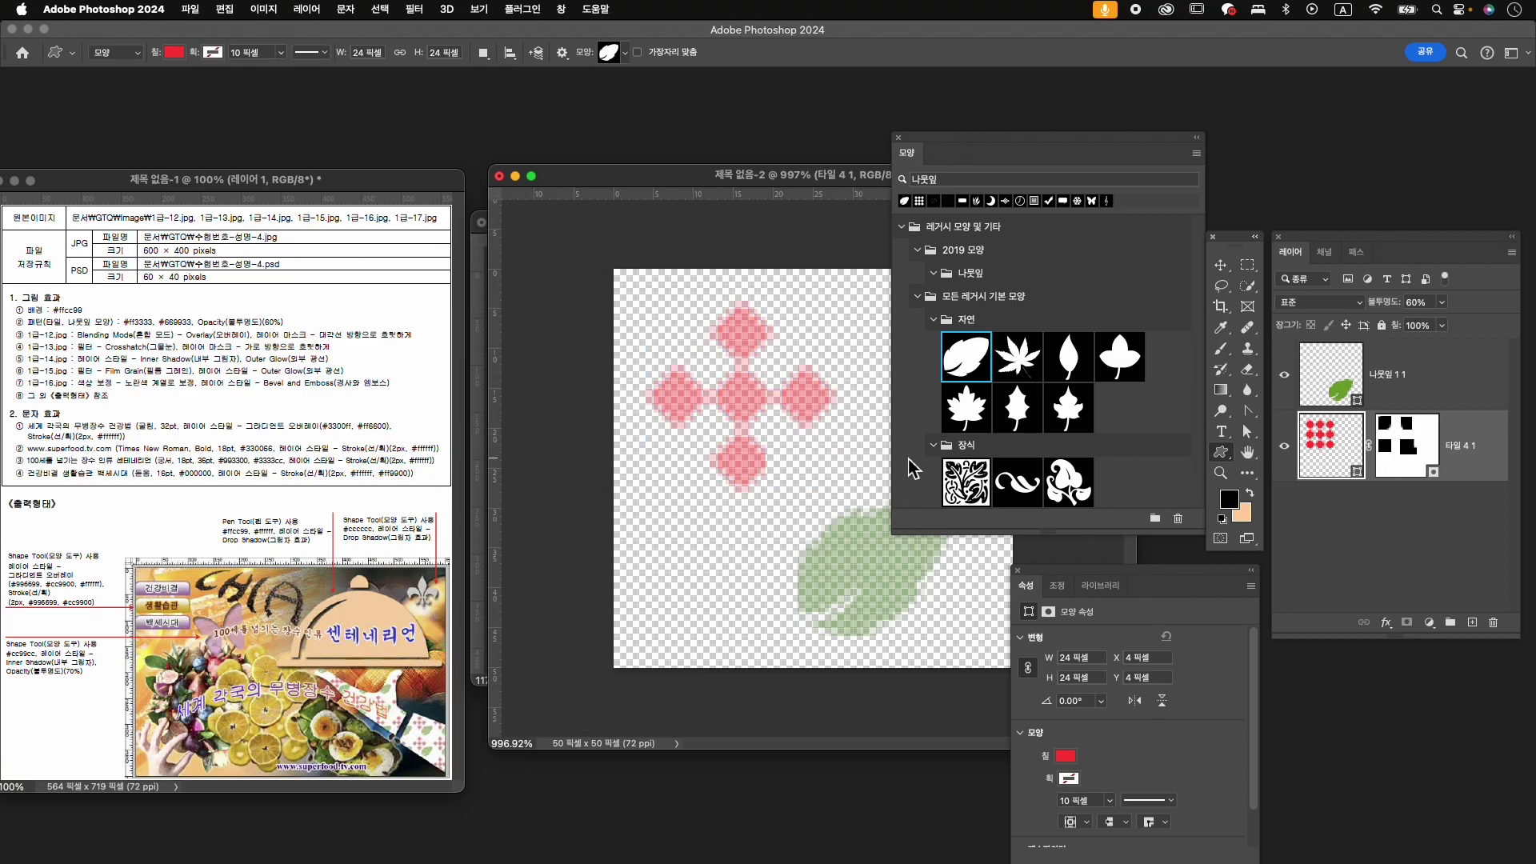
key("super+t")
left_click_drag(836, 492, 892, 548)
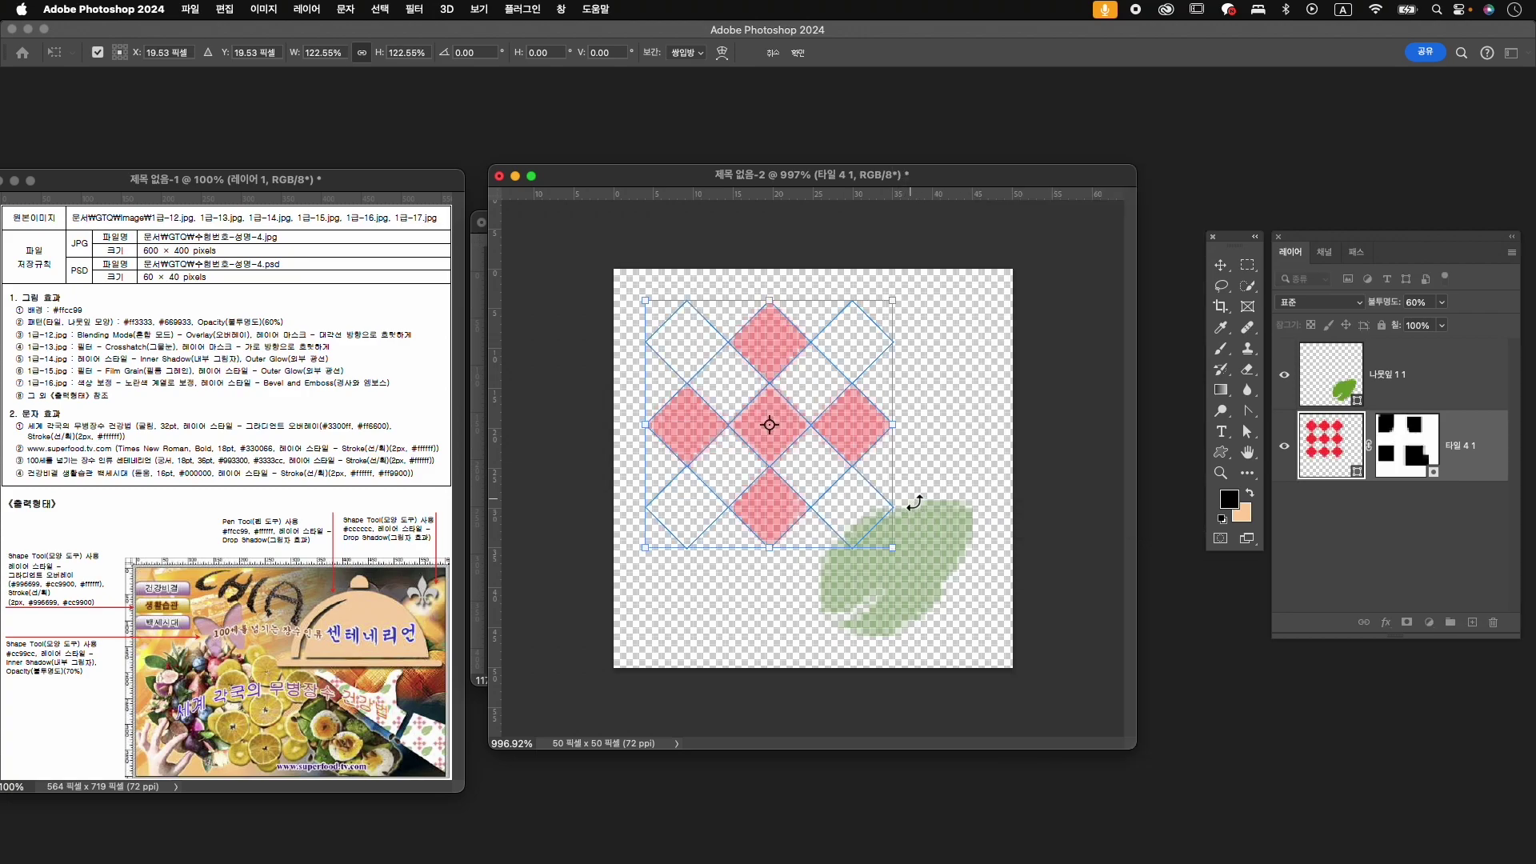
key("Return")
left_click(932, 560)
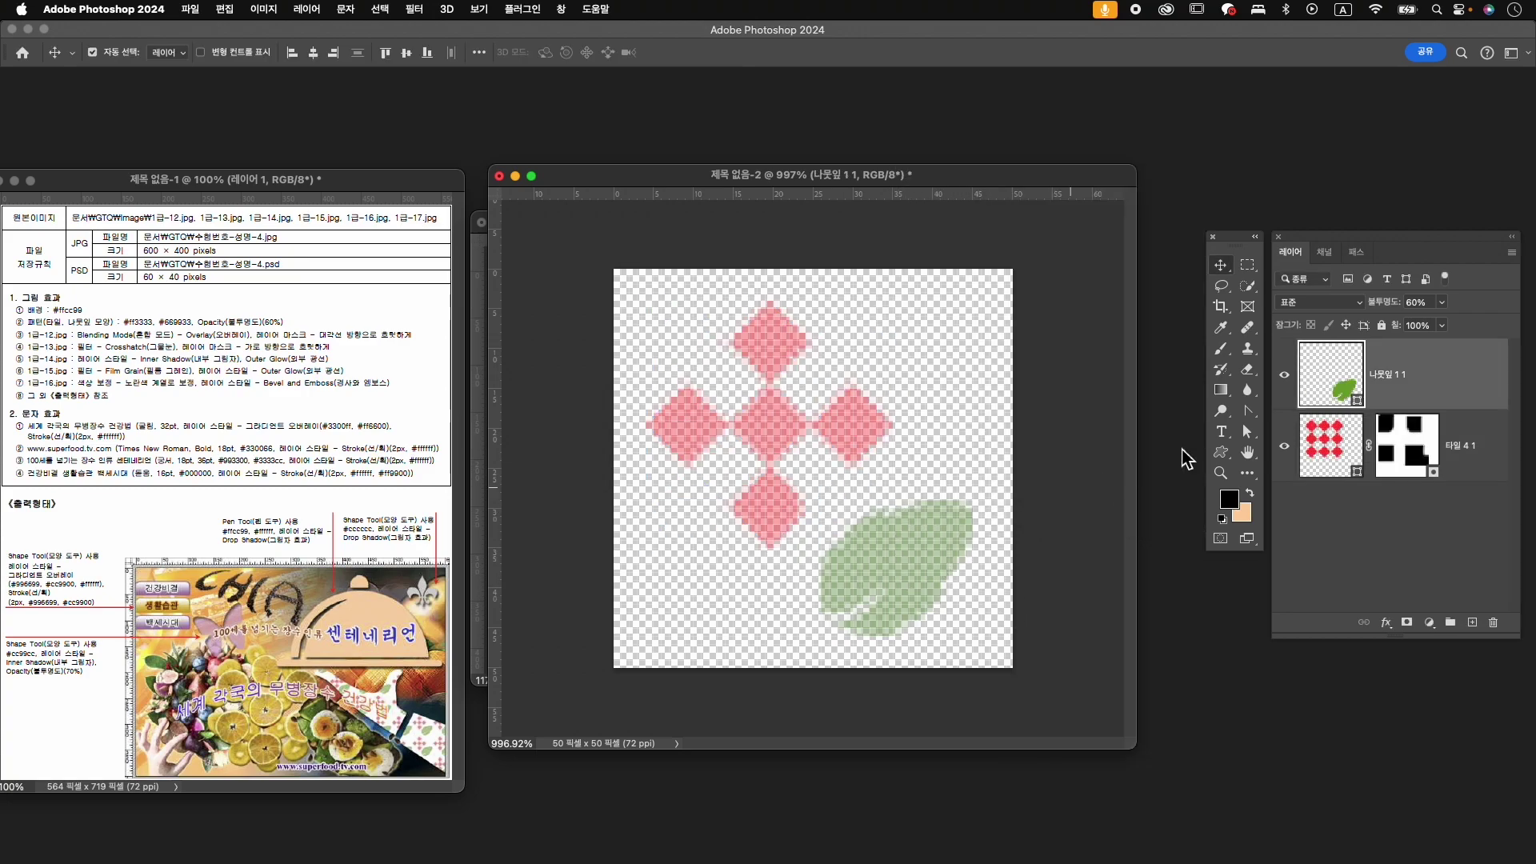
key("super+t")
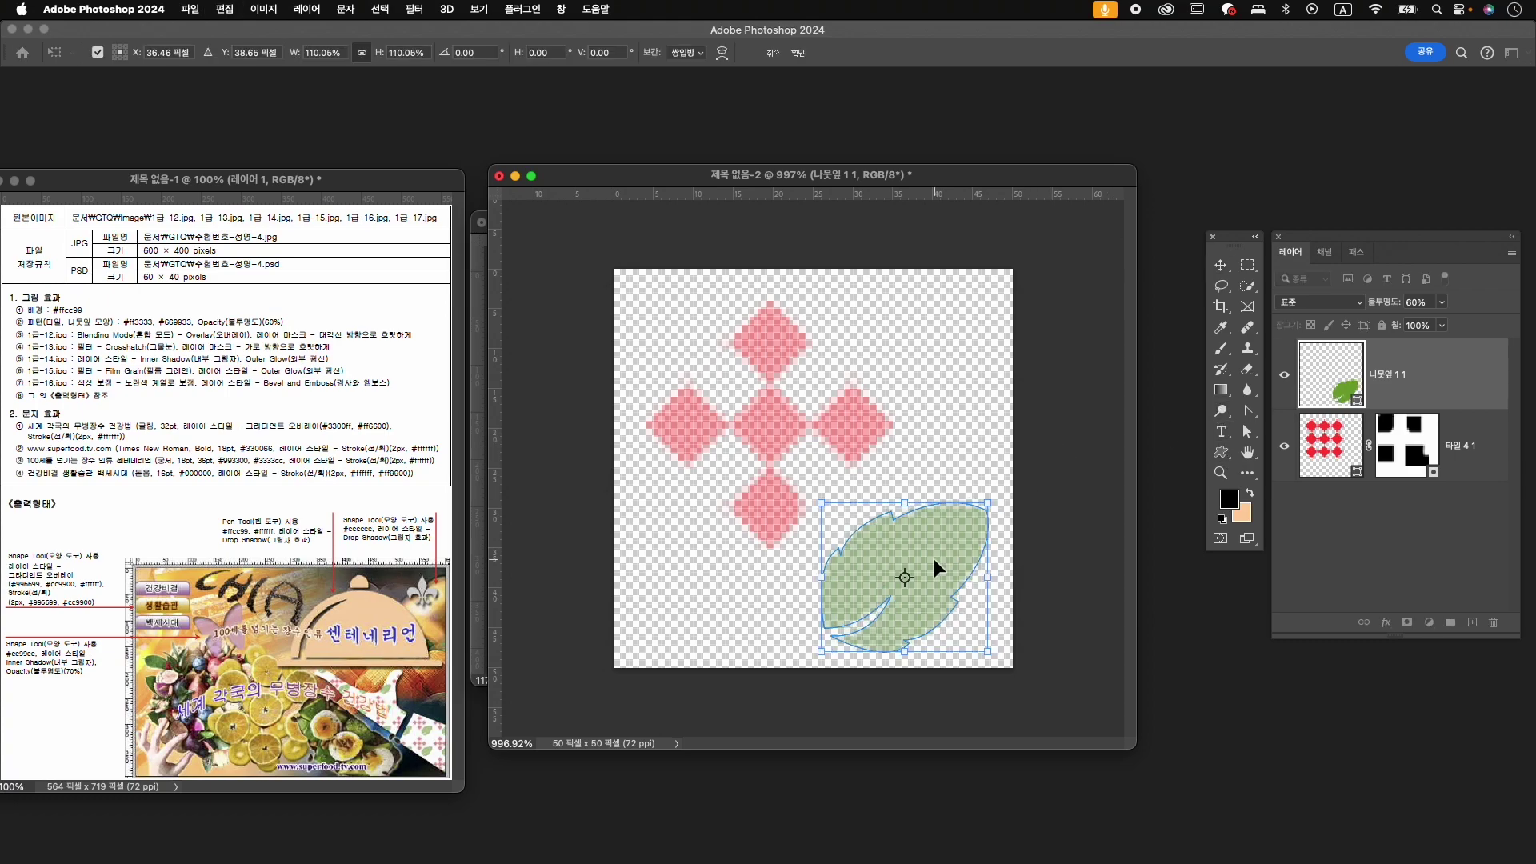
key("Return")
- Shift the tile cross about 1 px up and left, and nudge the leaf 2 px up and 1 px left
left_click_drag(748, 358, 741, 351)
left_click(918, 564)
key("Up")
key("Up")
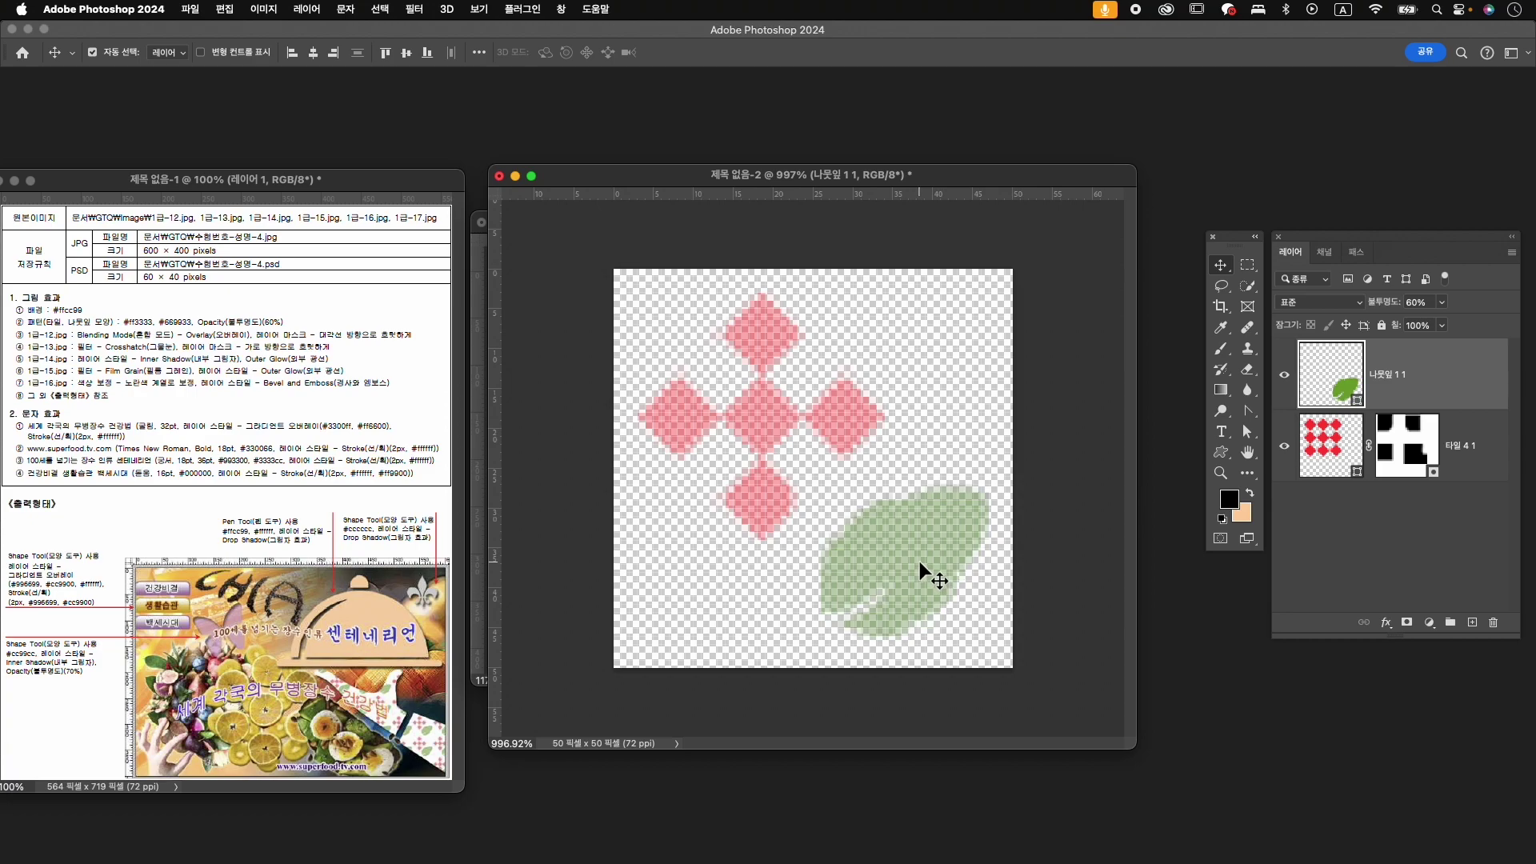
key("Left")
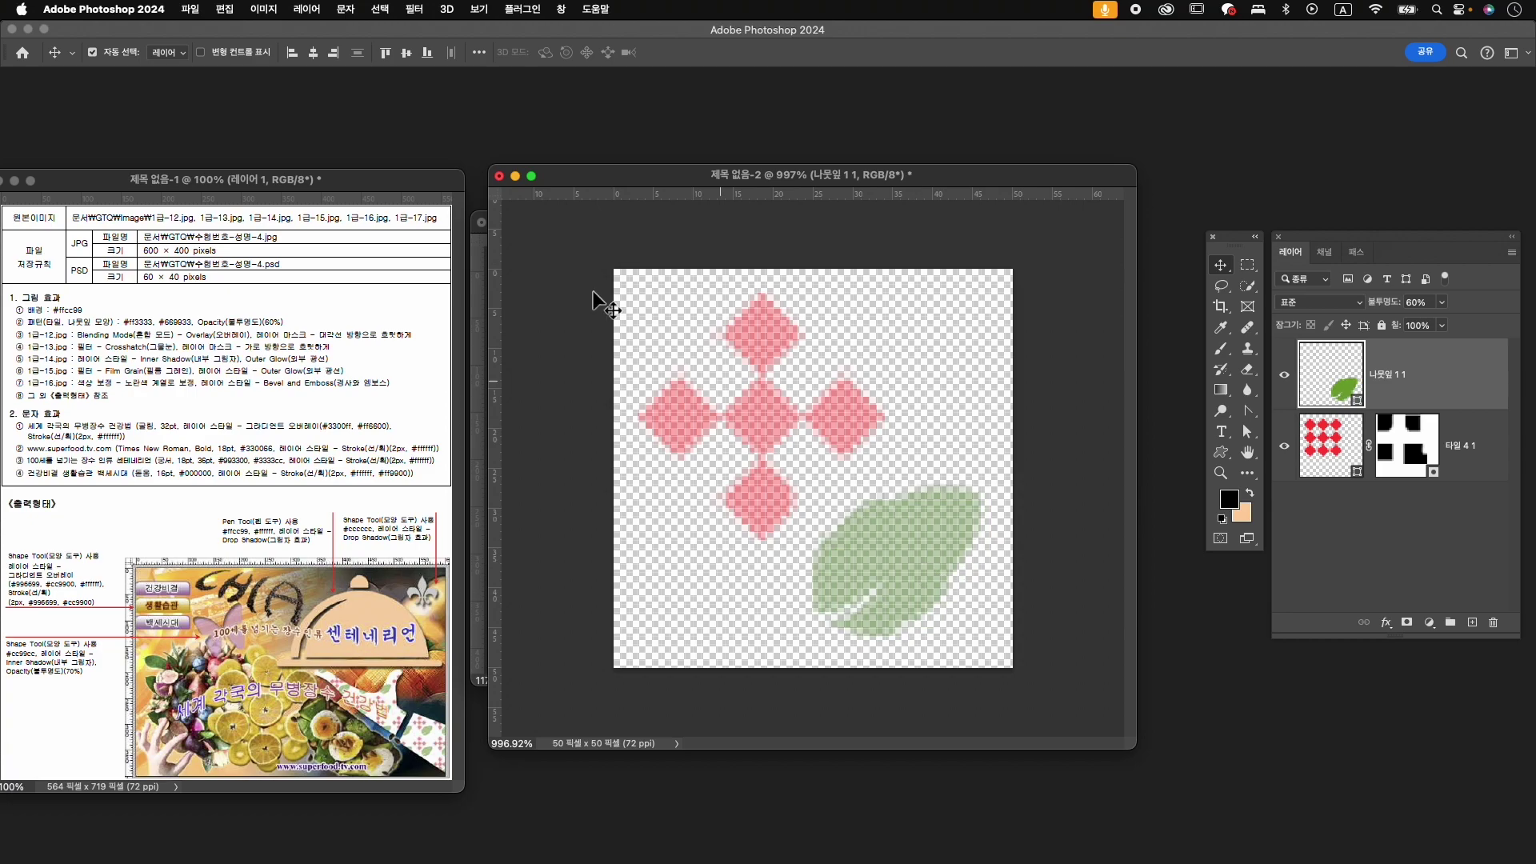
- Define the tile-and-leaf artwork as a new pattern
left_click(224, 9)
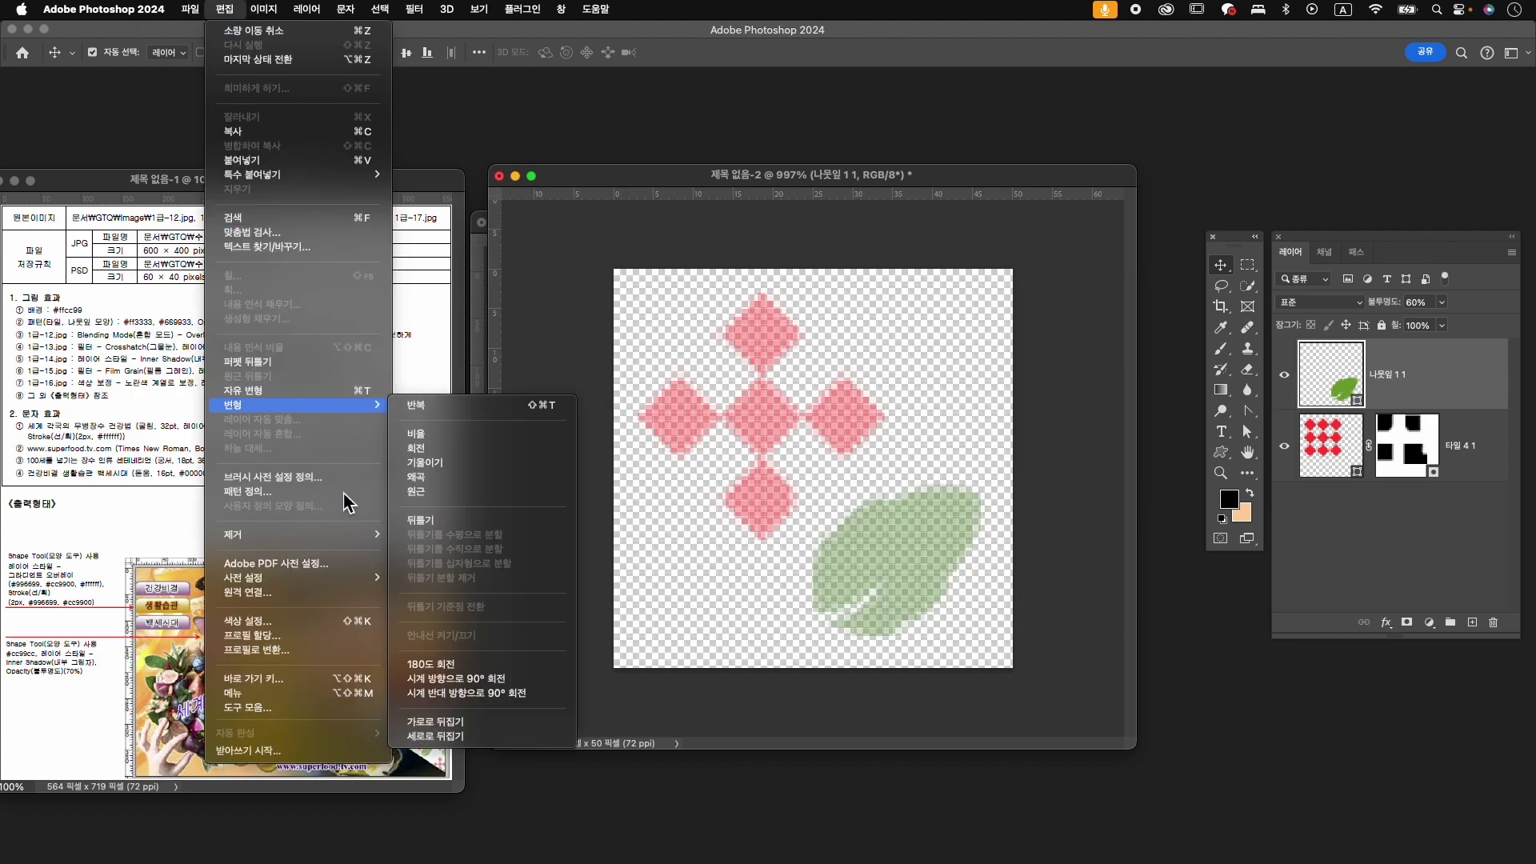
left_click(318, 491)
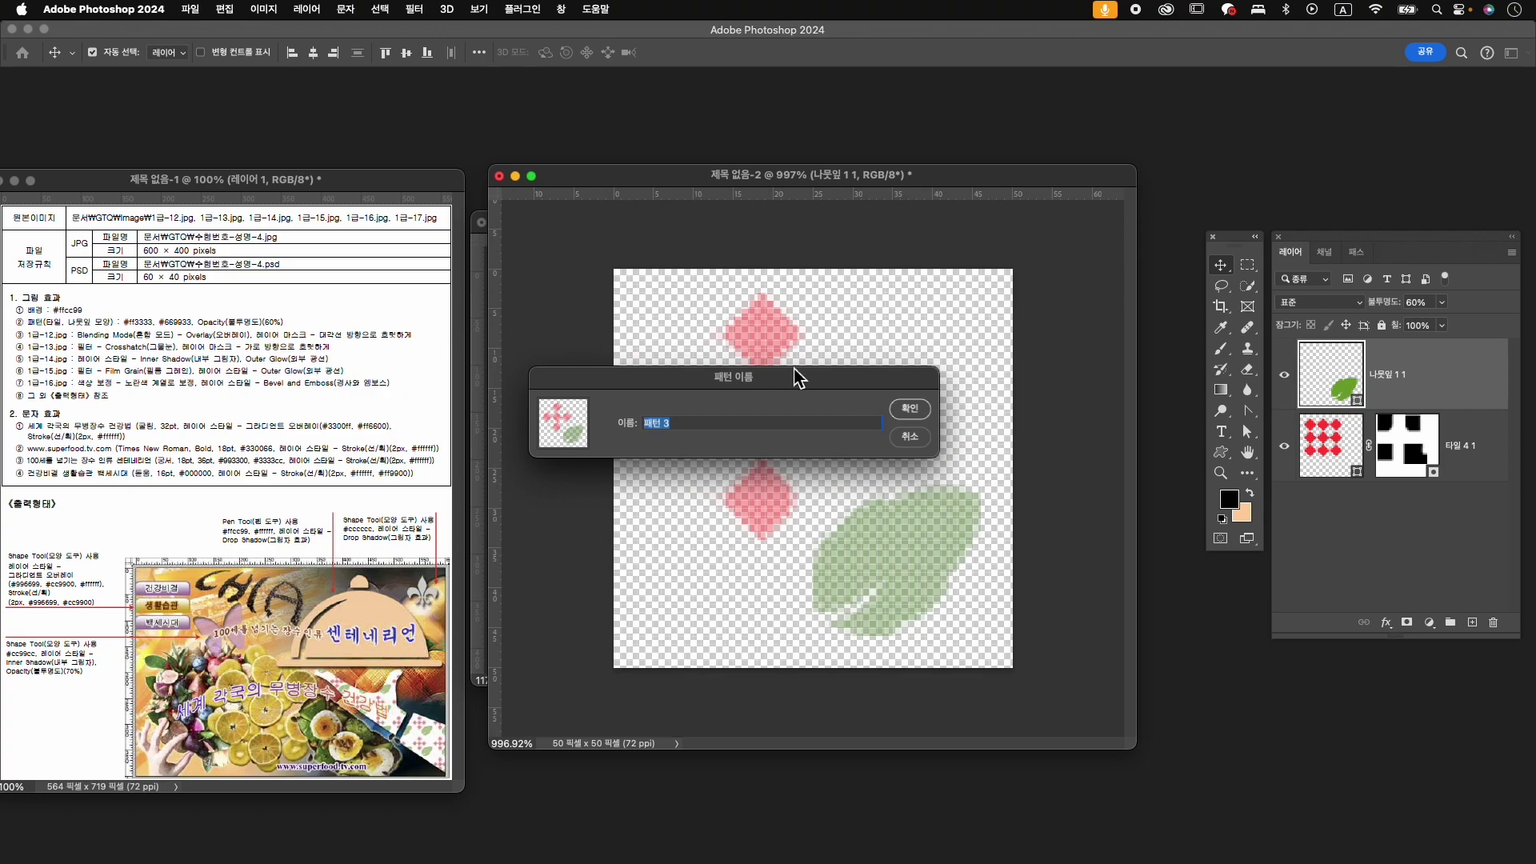
key("Caps_Lock")
type("ㅌ")
left_click(910, 408)
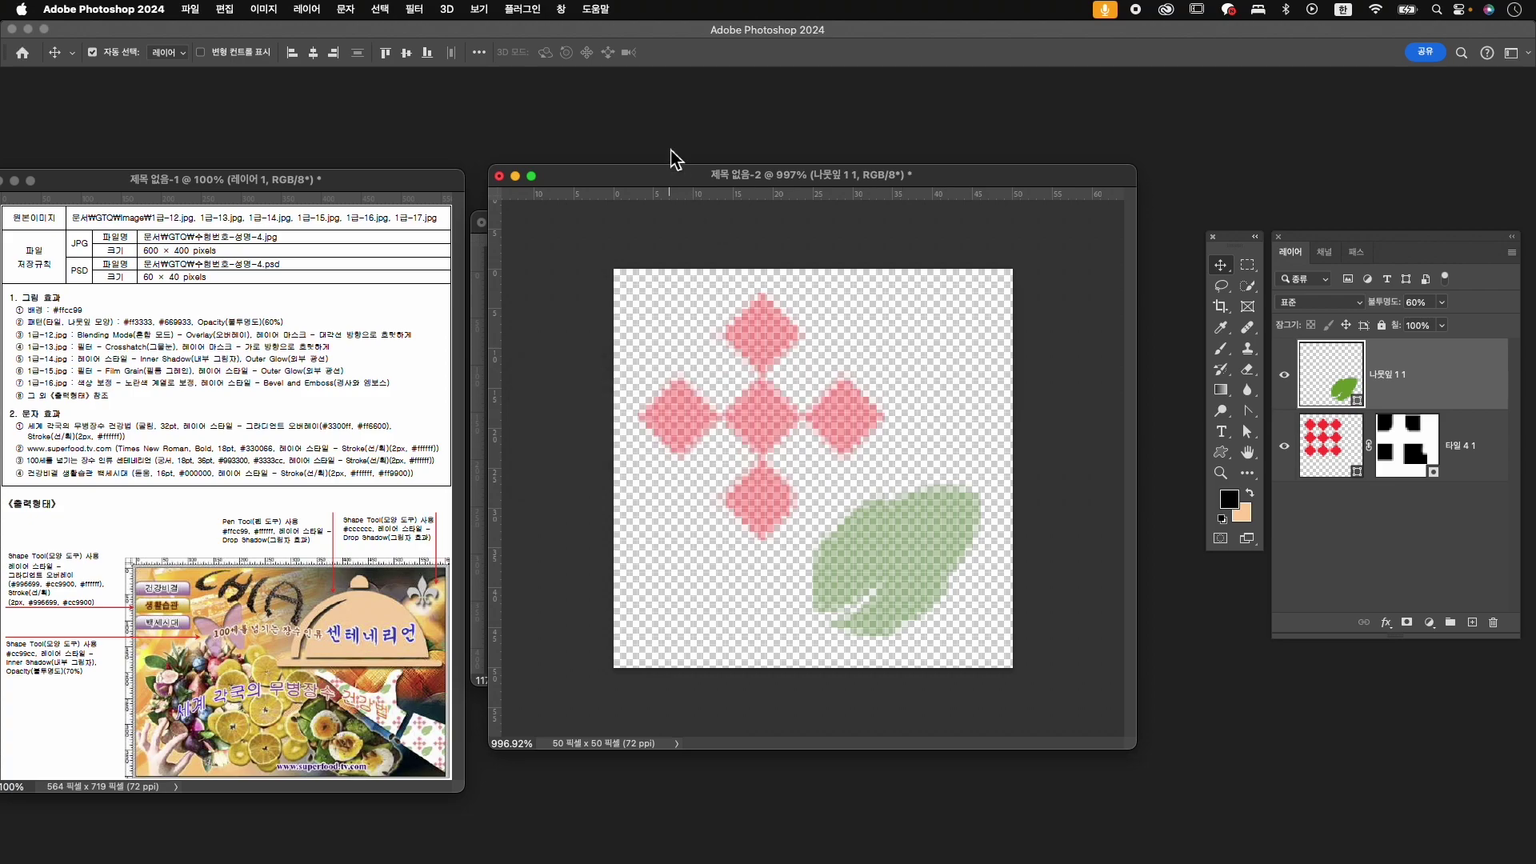
- Save the 600 × 400 px #ffcc99 document as 수험번호-성명-4.psd in the GTQ folder
left_click_drag(552, 183, 540, 723)
mouse_move(665, 220)
left_mouse_down()
mouse_move(665, 195)
mouse_move(667, 212)
left_mouse_up()
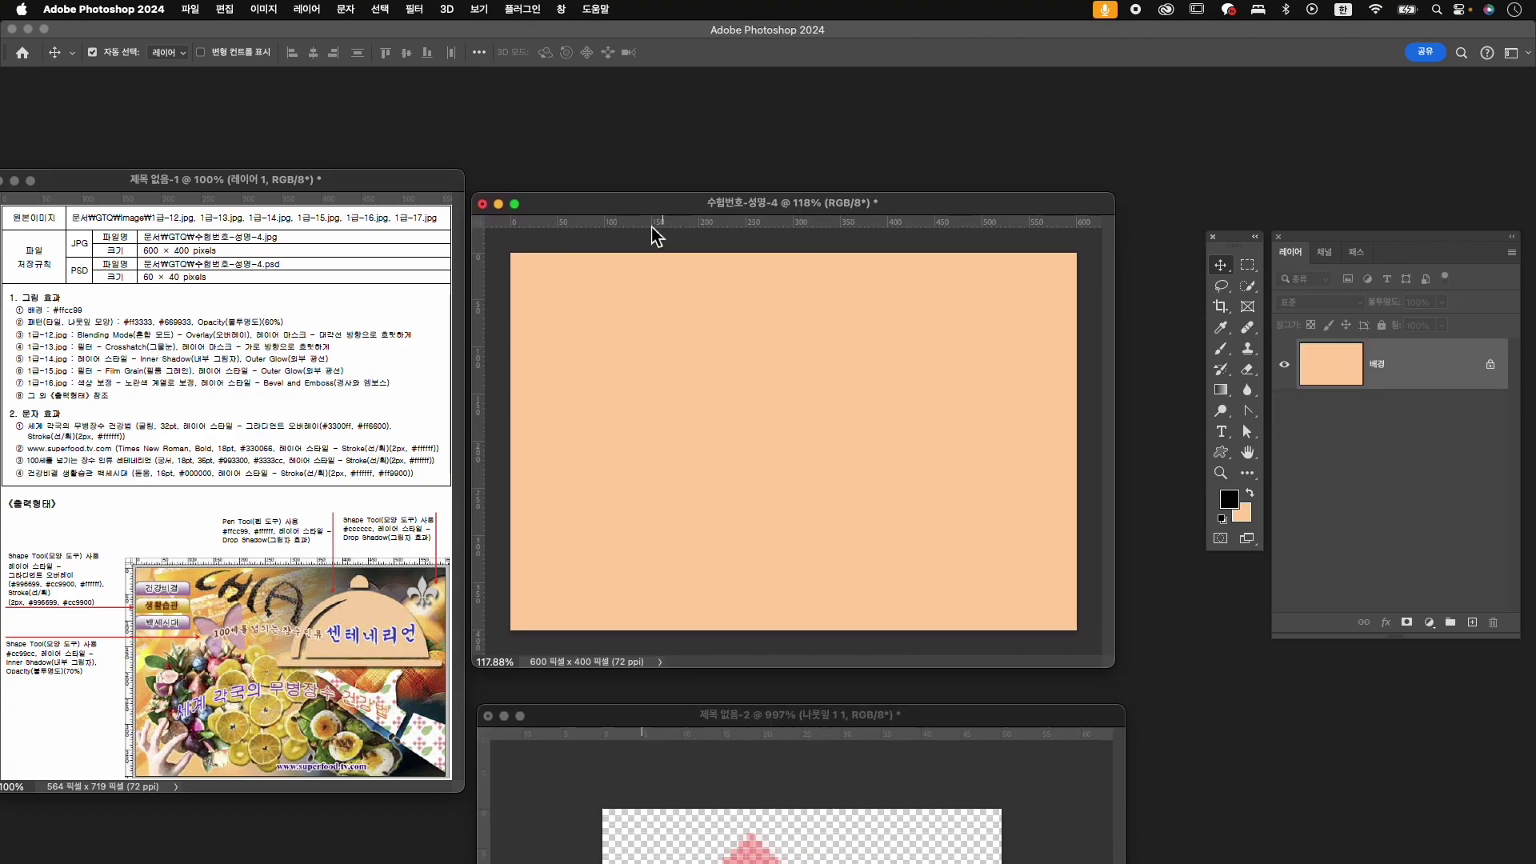
left_click(199, 10)
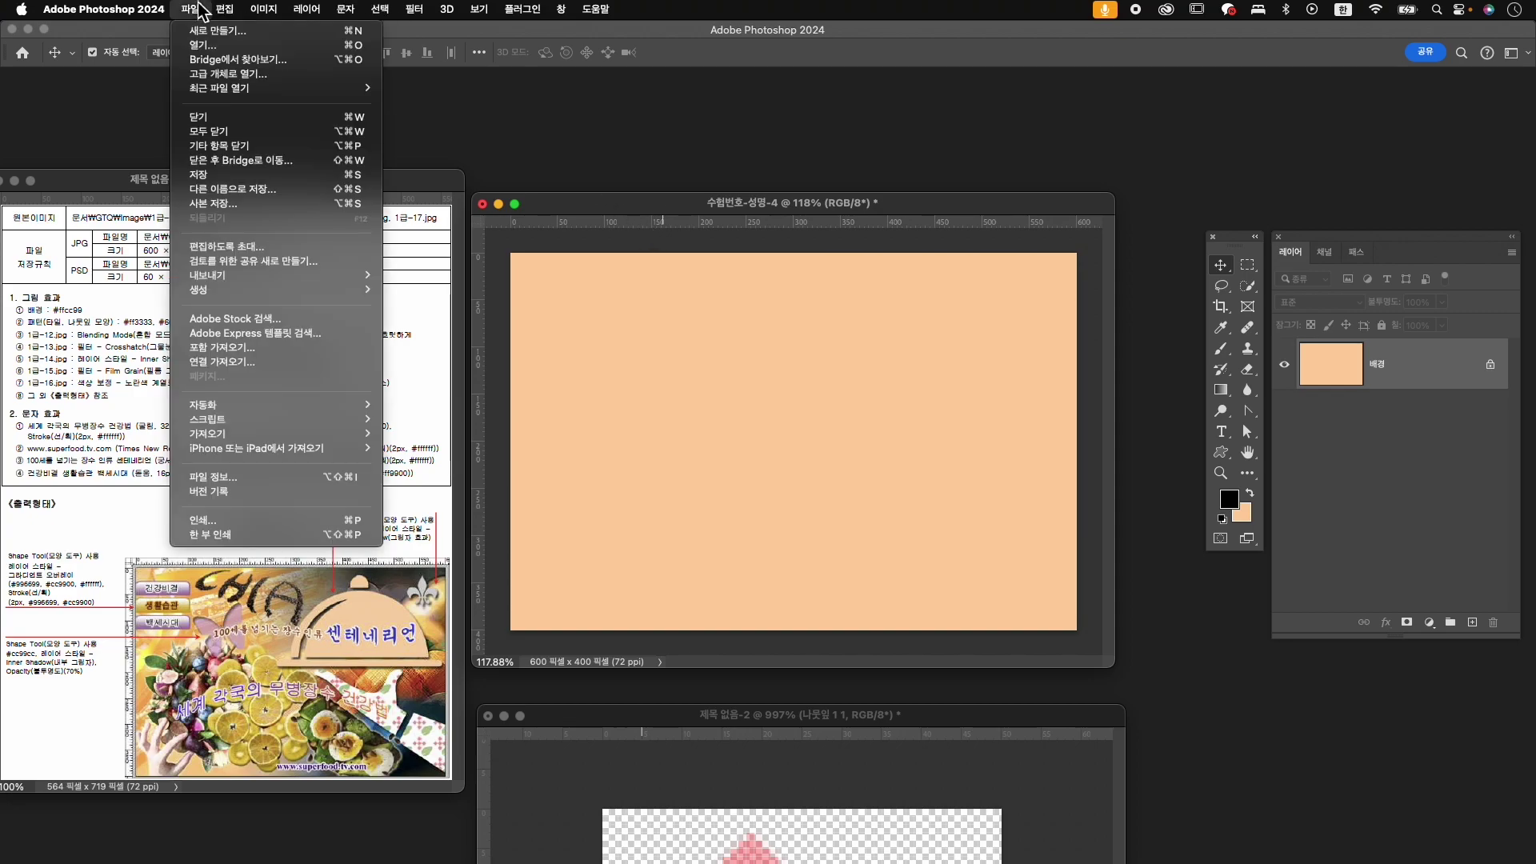
left_click(236, 190)
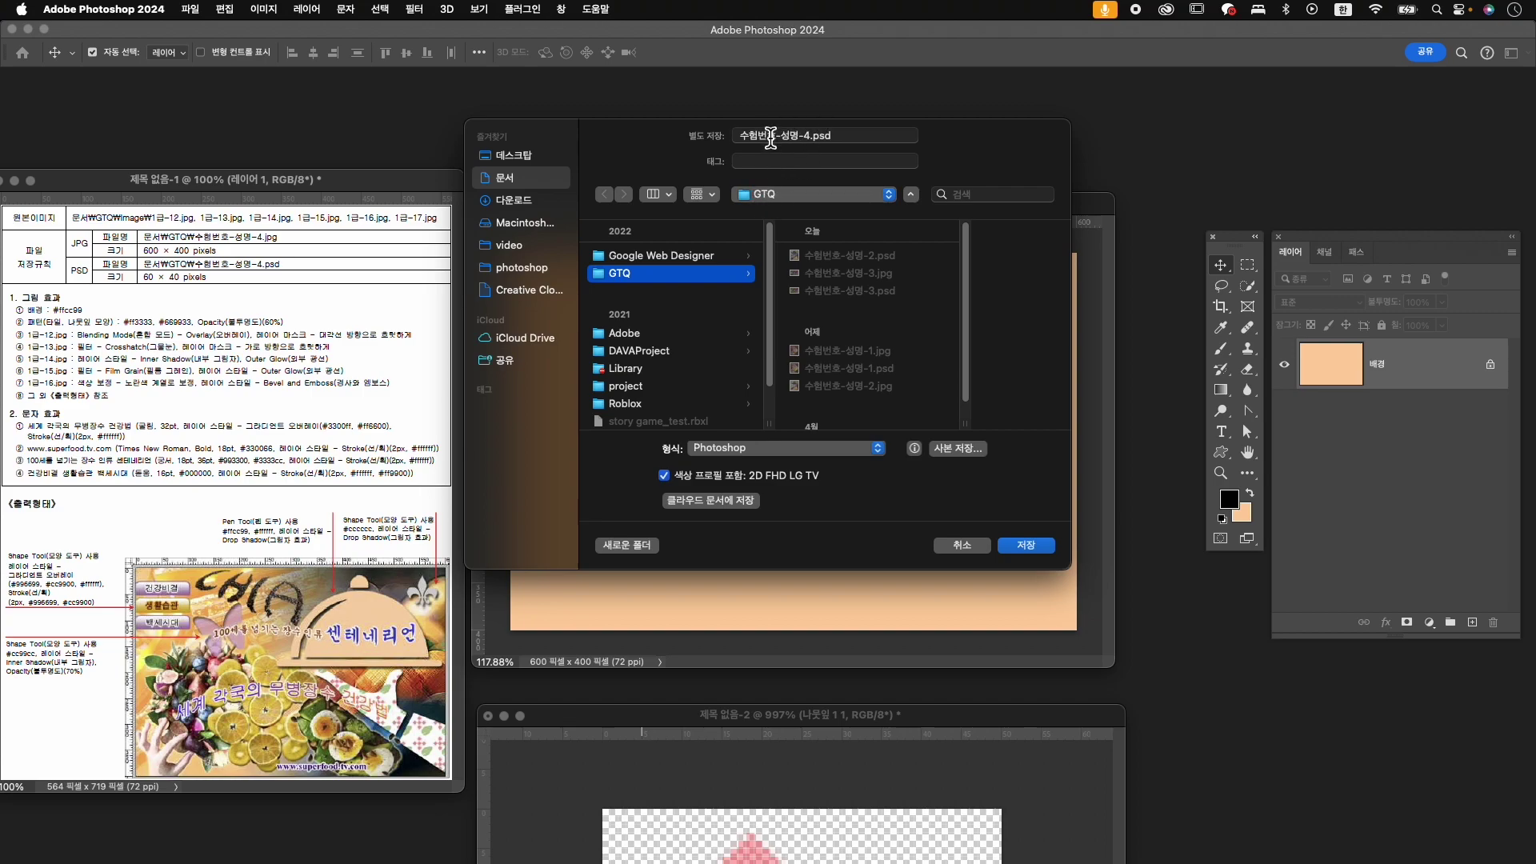
left_click(1023, 548)
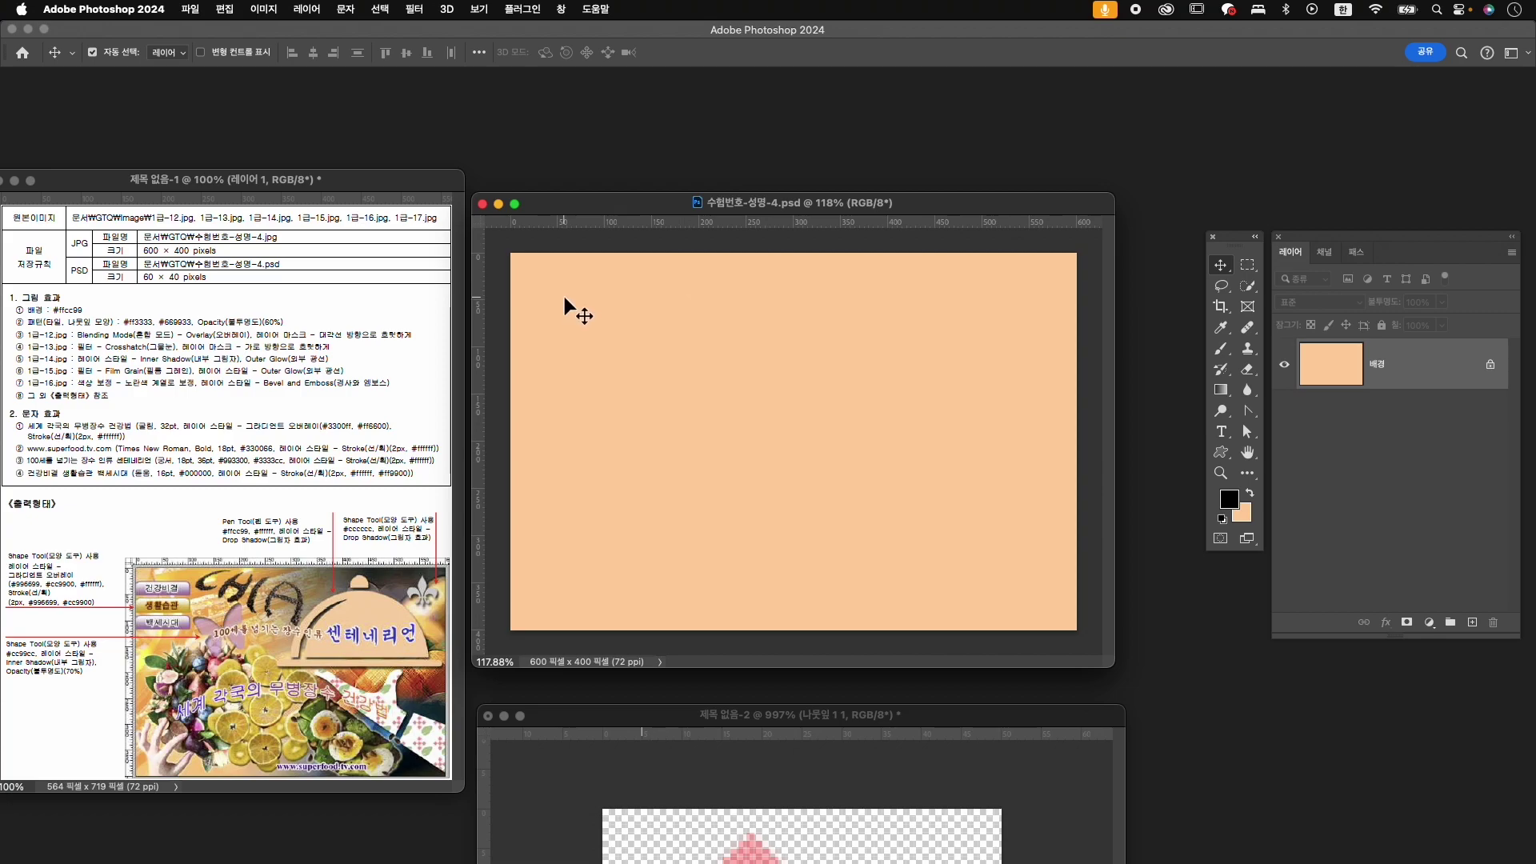
- Open 1급-12.jpg from the GTQ folder's Image subfolder and move its window clear of the task sheet
key("super+o")
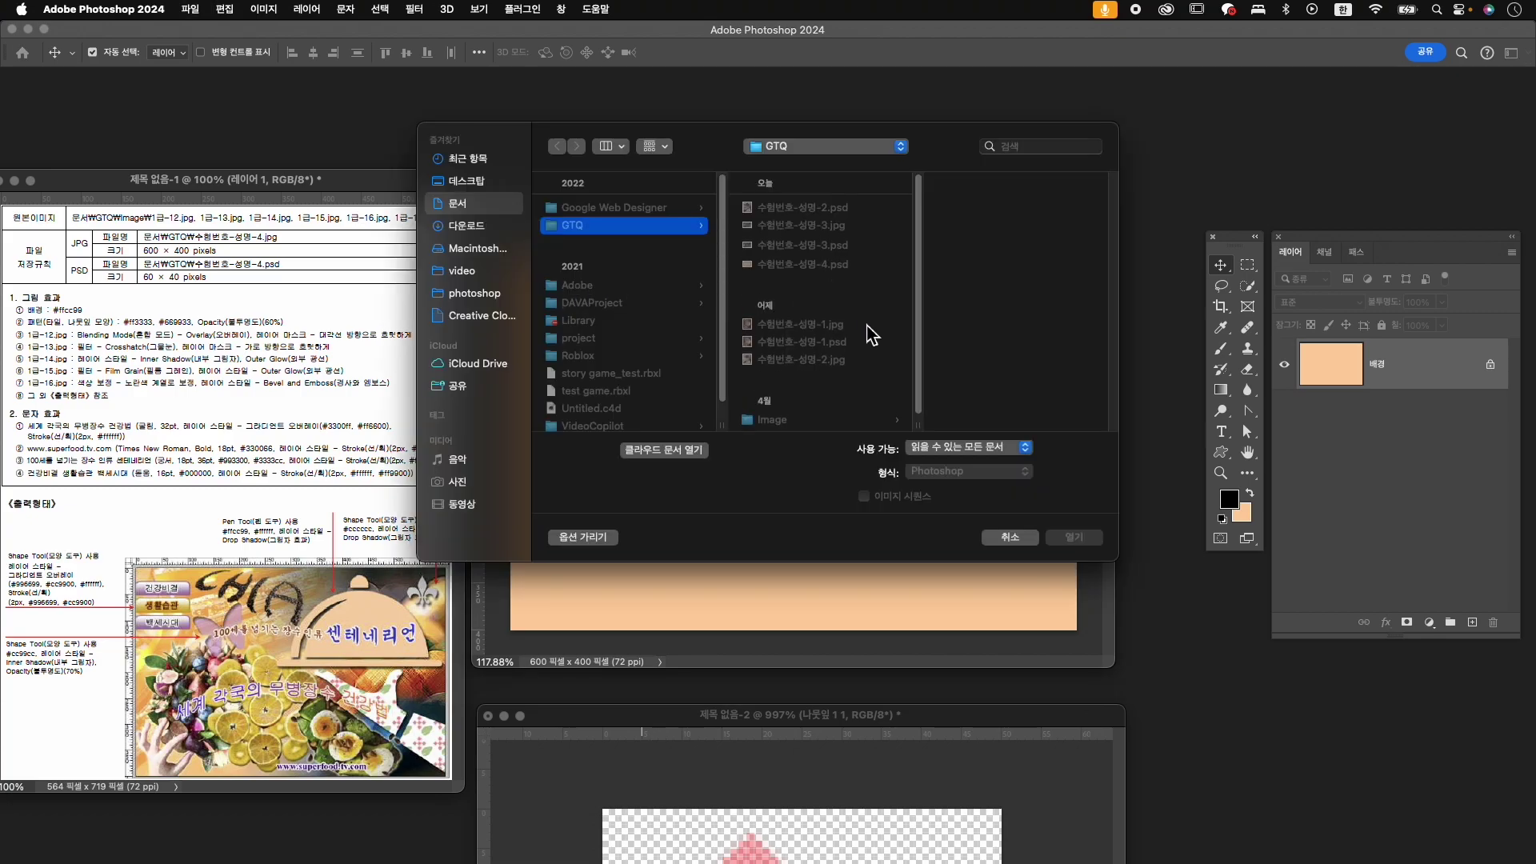
left_click(810, 415)
left_click(995, 400)
left_click(1076, 536)
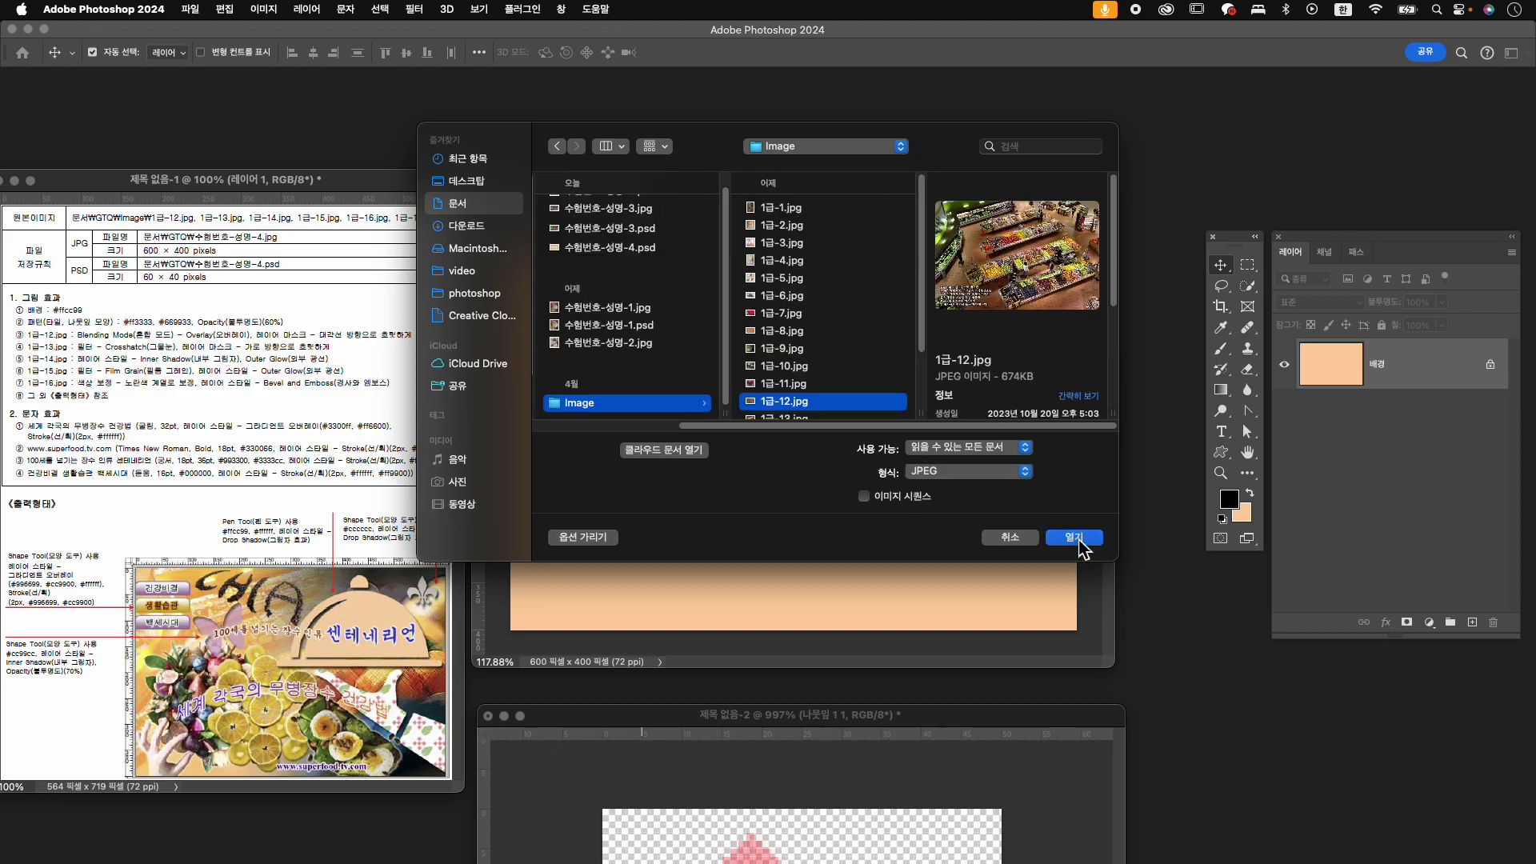
left_click_drag(390, 152, 772, 111)
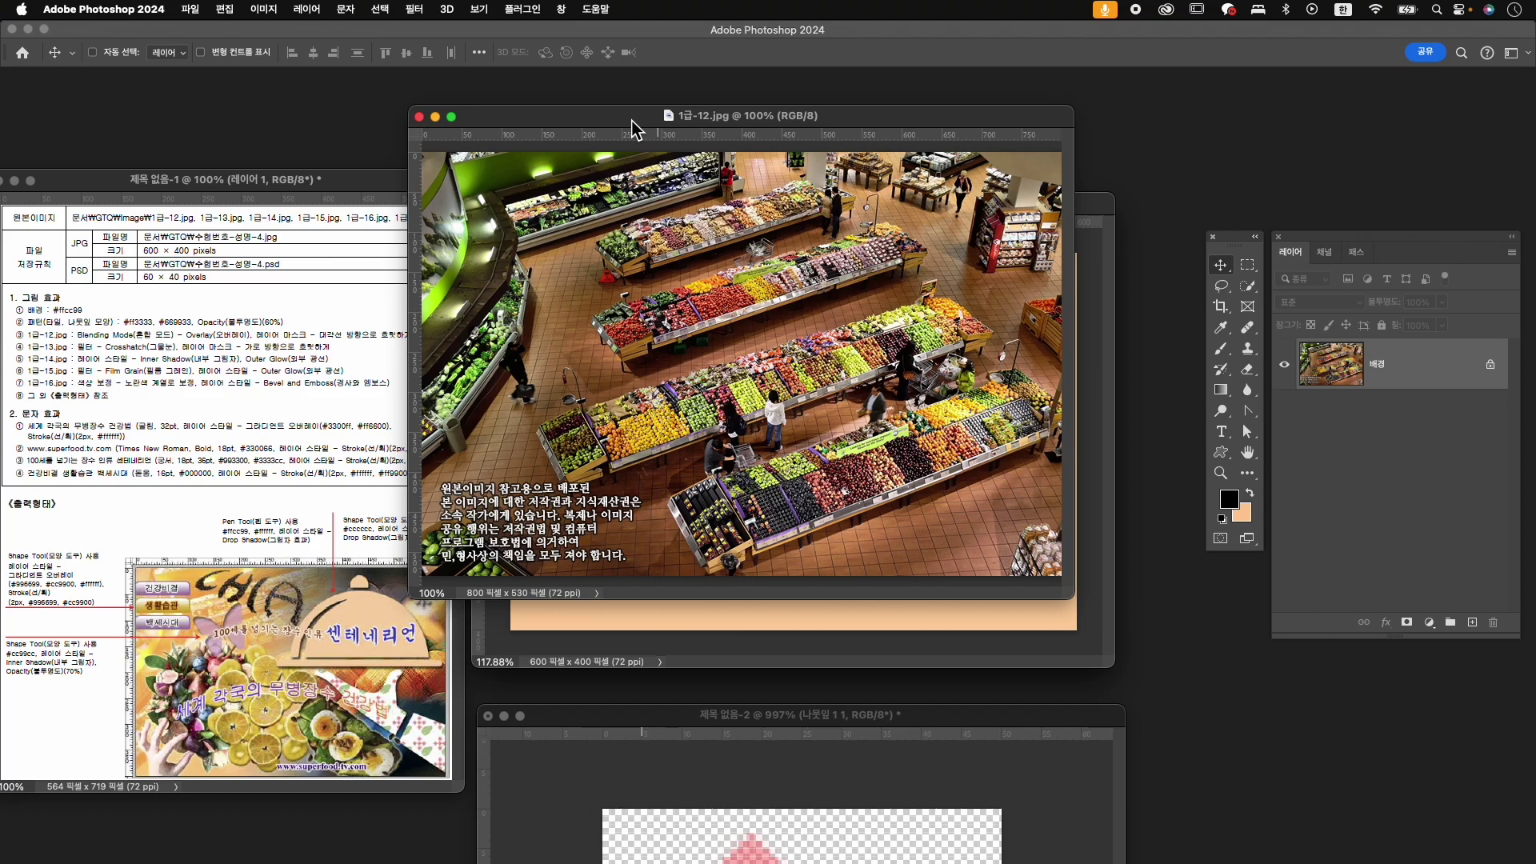
- Resize 1급-12.jpg proportionally to a width of 604 pixels
key("super+alt+i")
type("600")
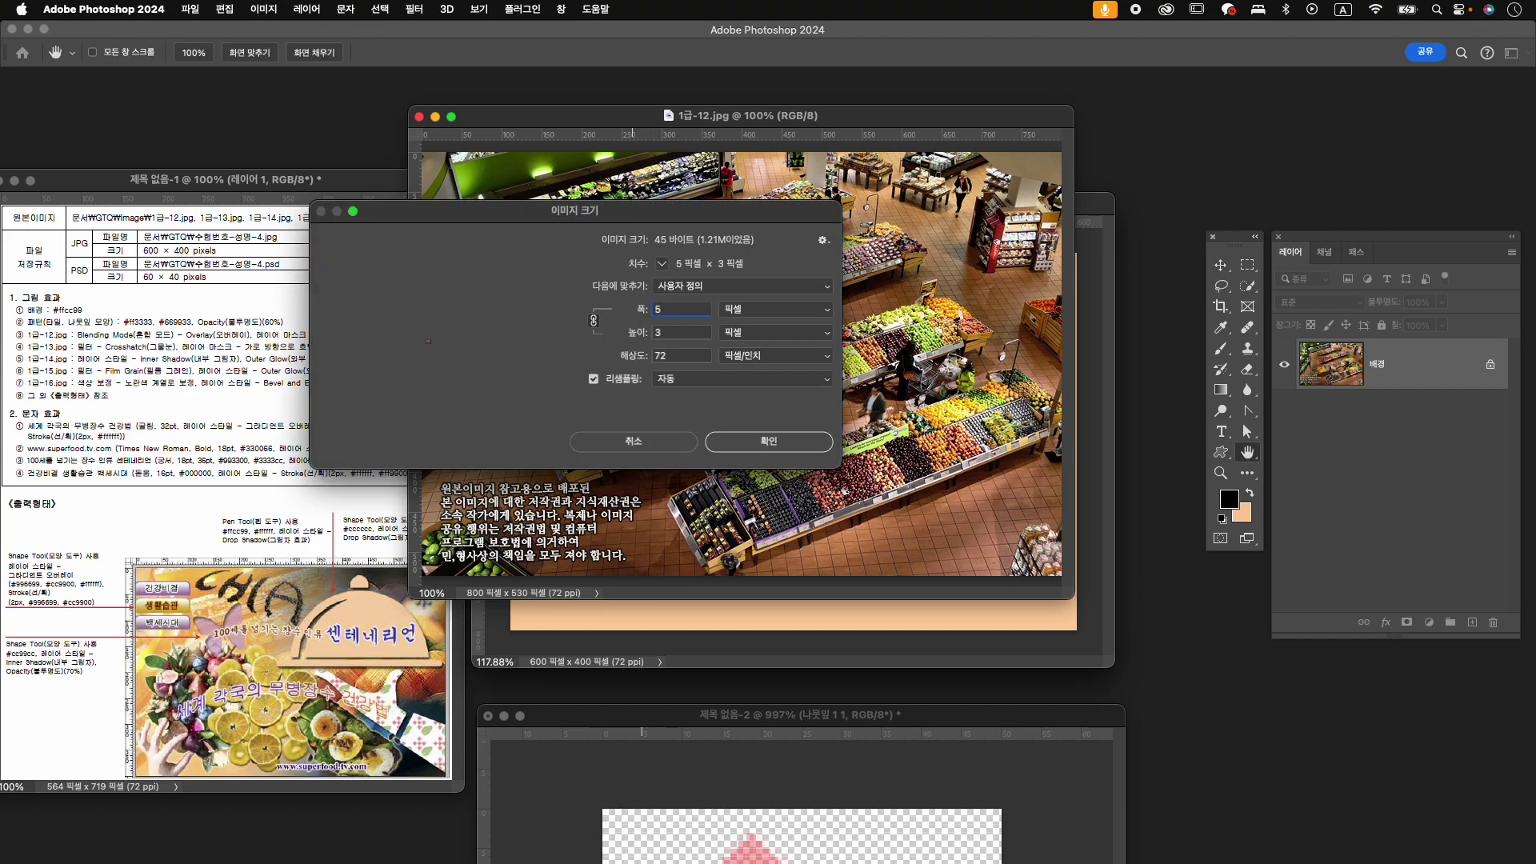
key("Up")
key("Up")
key("Up")
key("Up")
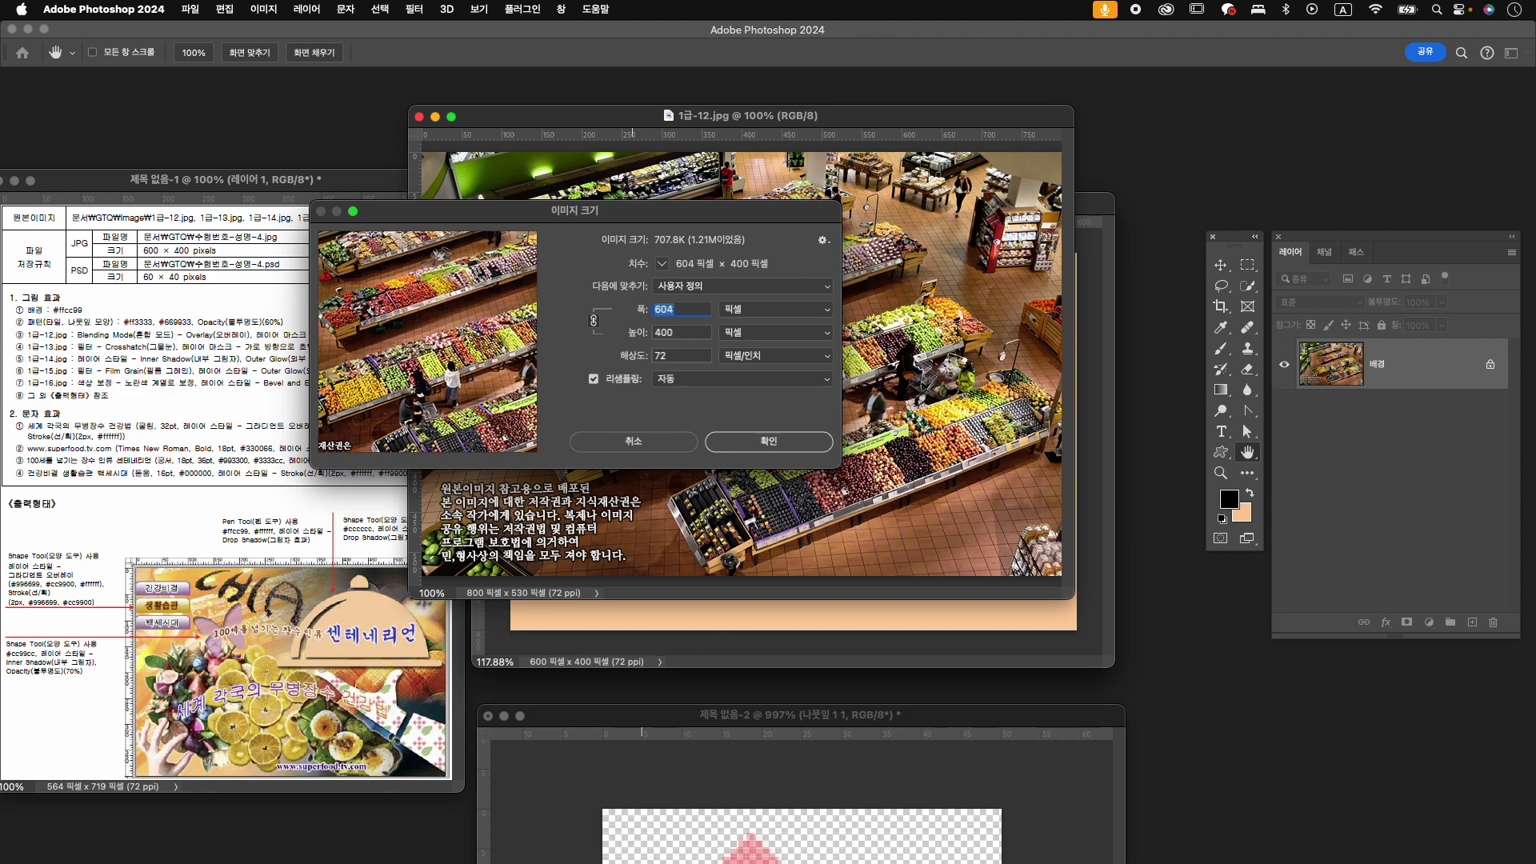
key("Return")
- Copy the resized market photo into 수험번호-성명-4.psd and close 1급-12.jpg without saving
key("super")
left_click_drag(670, 350, 803, 621)
left_click(418, 117)
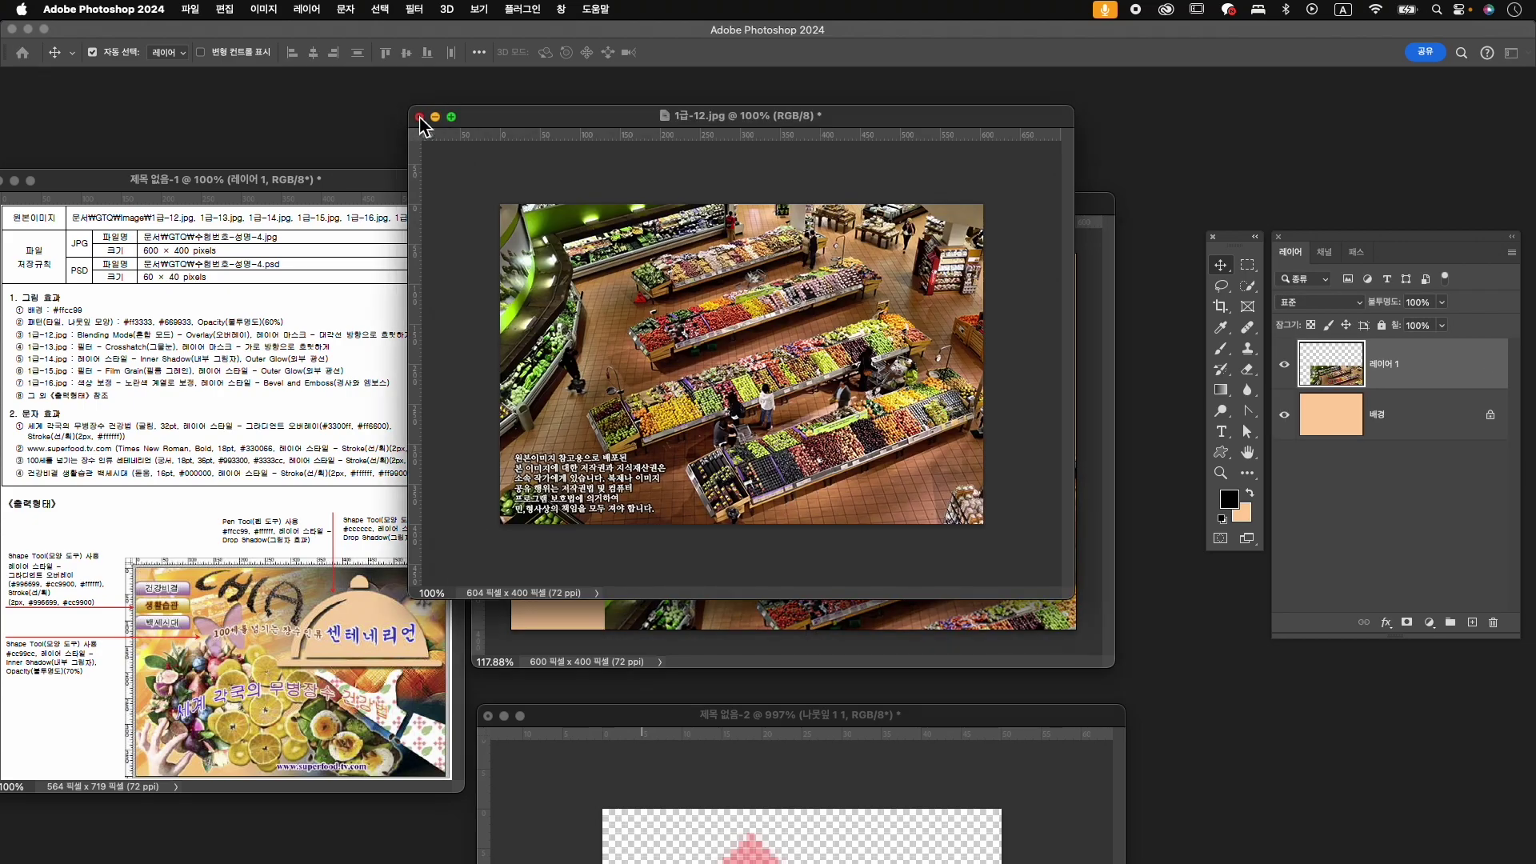
left_click(775, 336)
- Reposition the market photo with Free Transform so that it covers the whole canvas
key("super+t")
left_click_drag(851, 528, 713, 314)
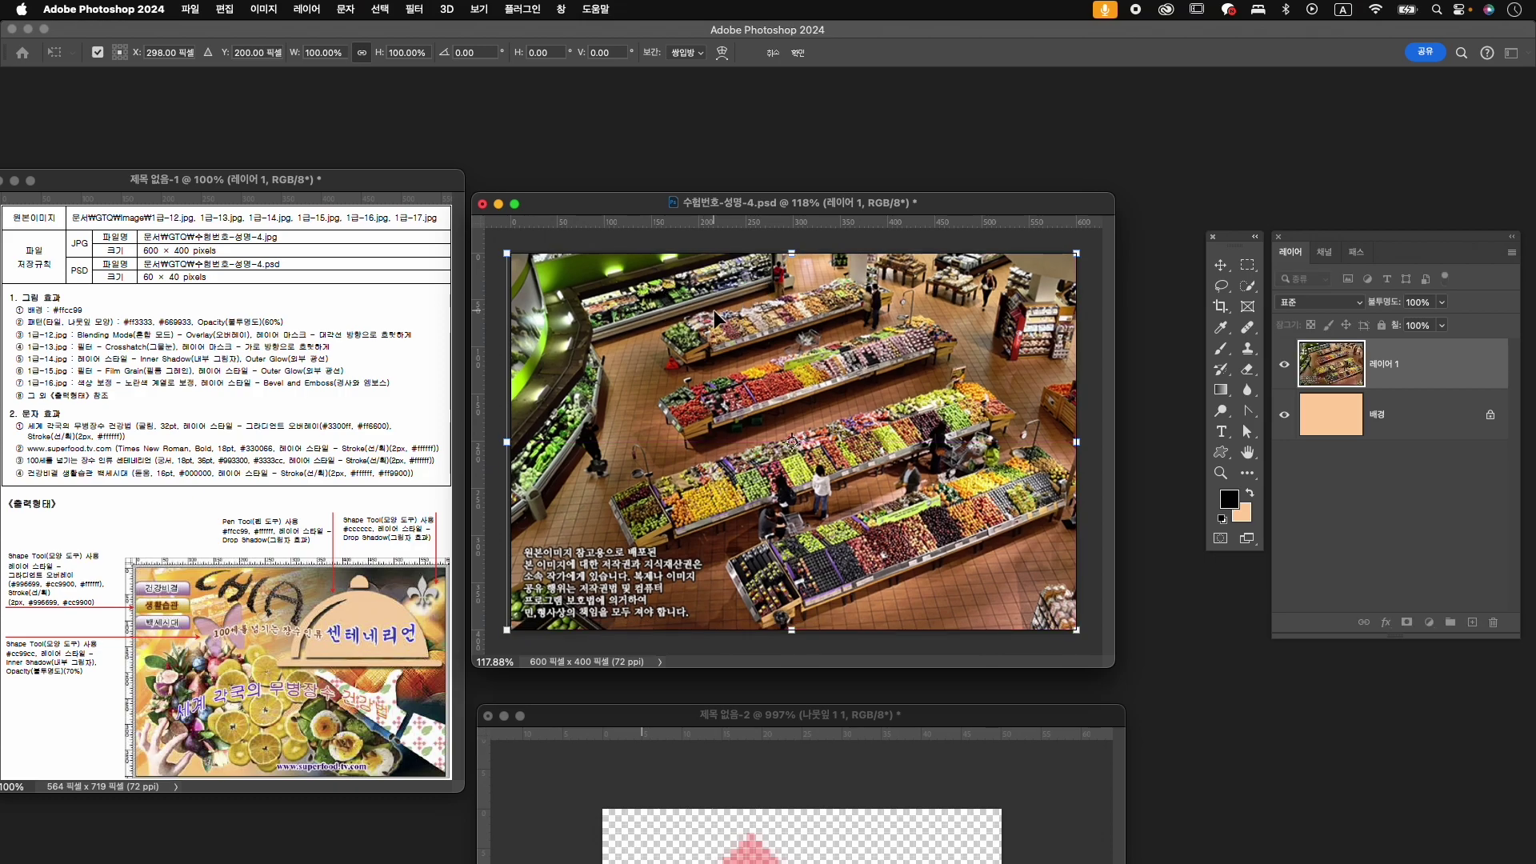
key("Return")
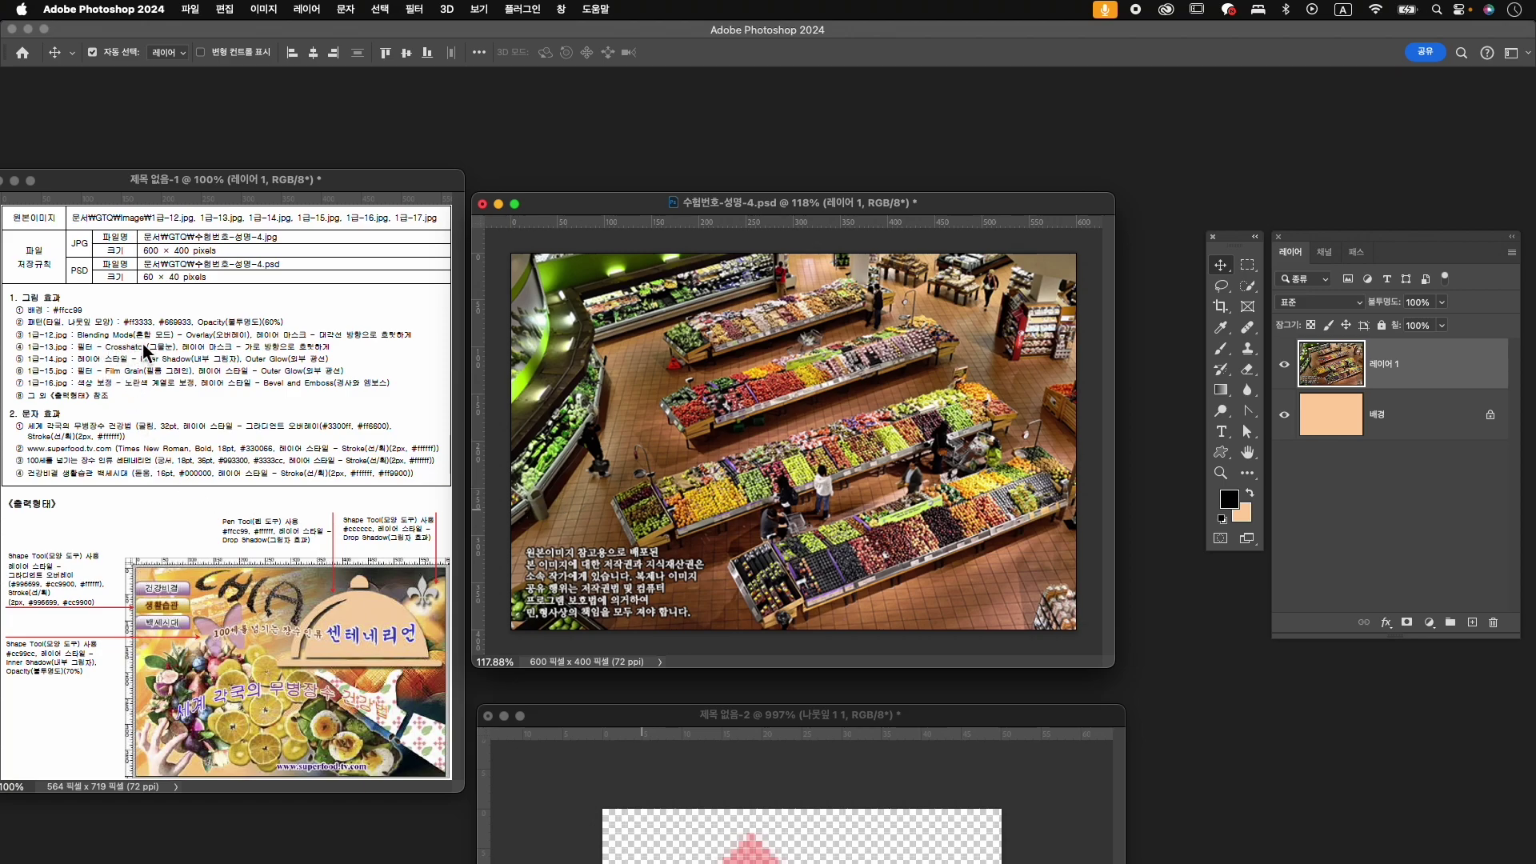
- Set the market photo layer's blending mode to Overlay and add a layer mask to it
left_click(1324, 304)
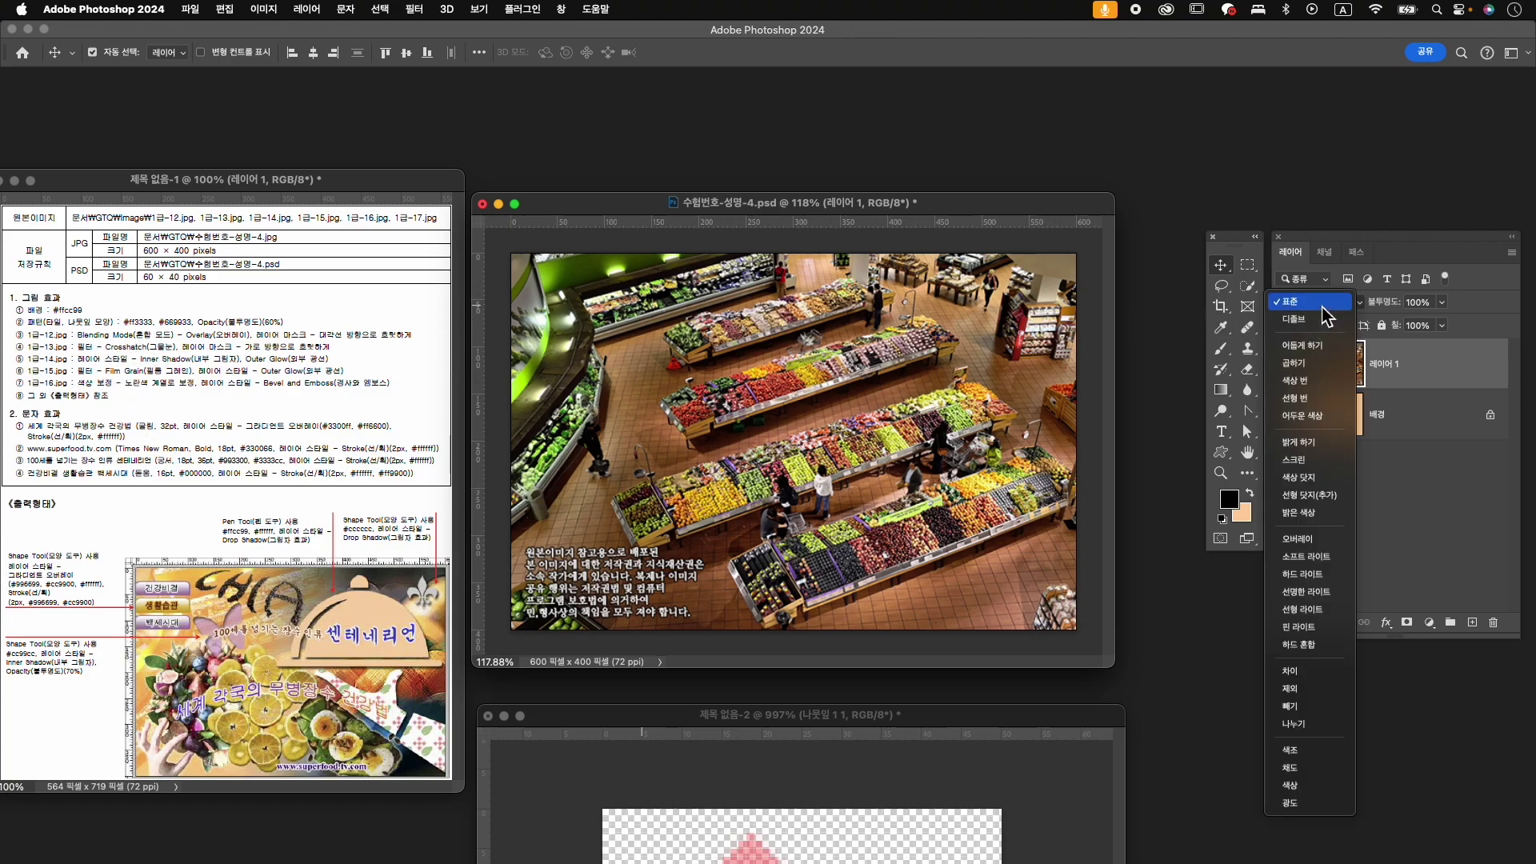
left_click(1319, 540)
key("d")
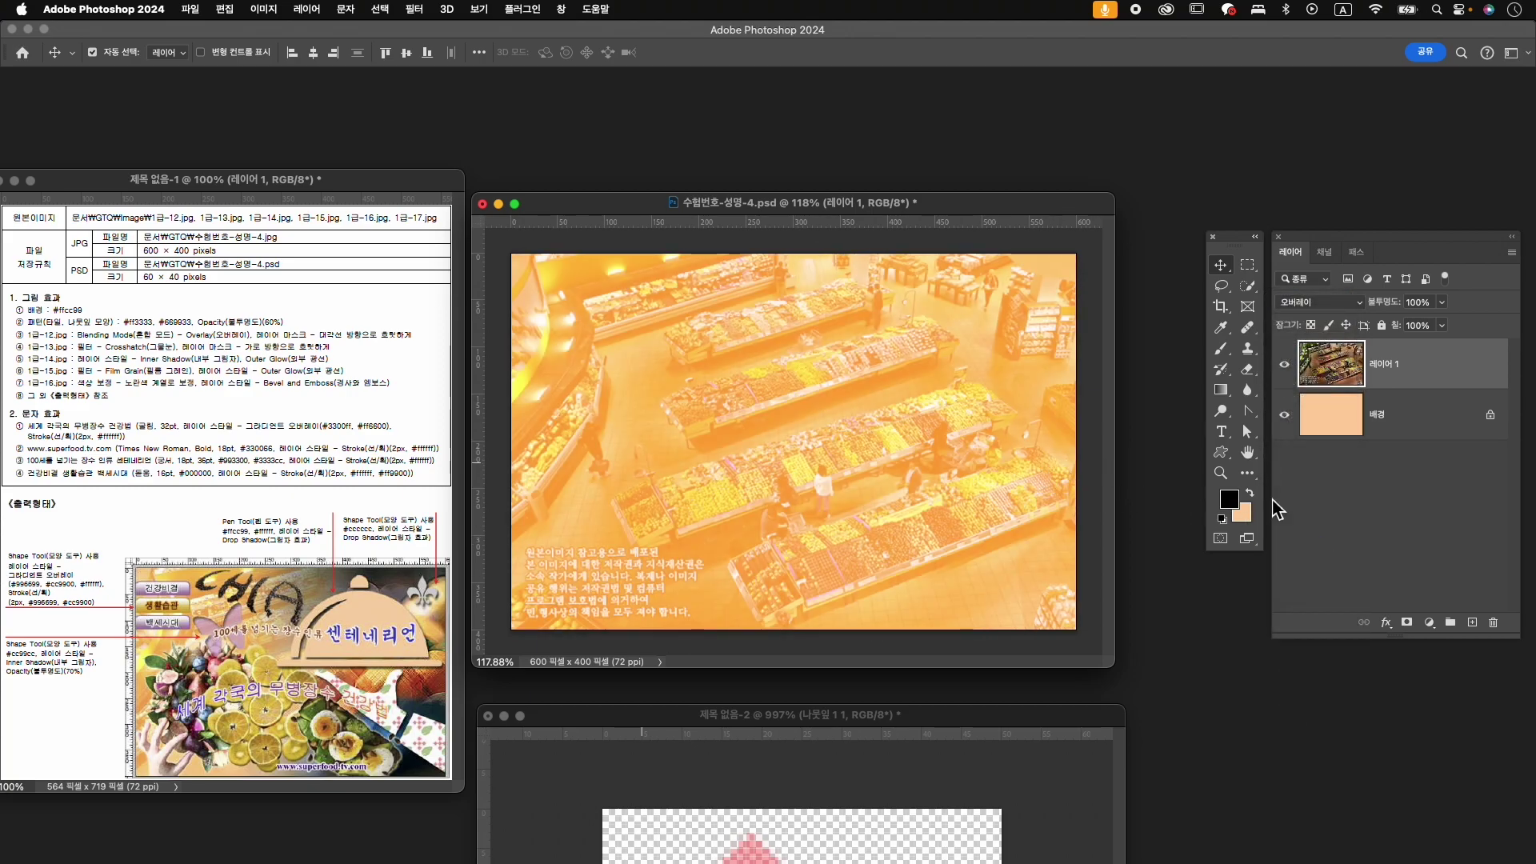
left_click(1406, 622)
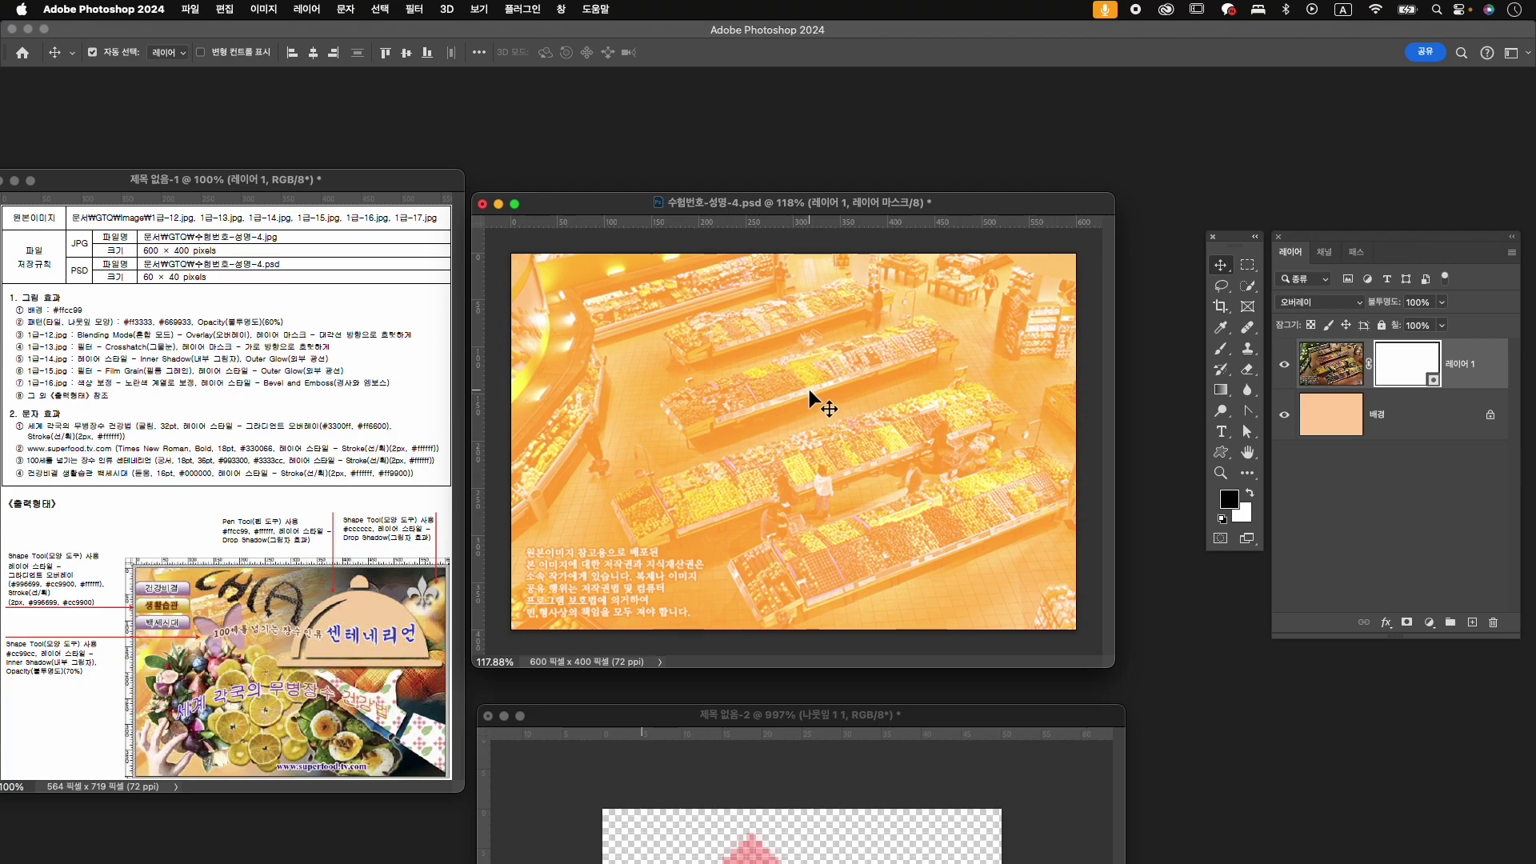
- Fade the mask with a diagonal linear gradient, white toward the photo's upper left and black toward its lower right
key("g")
left_click_drag(685, 324, 921, 520)
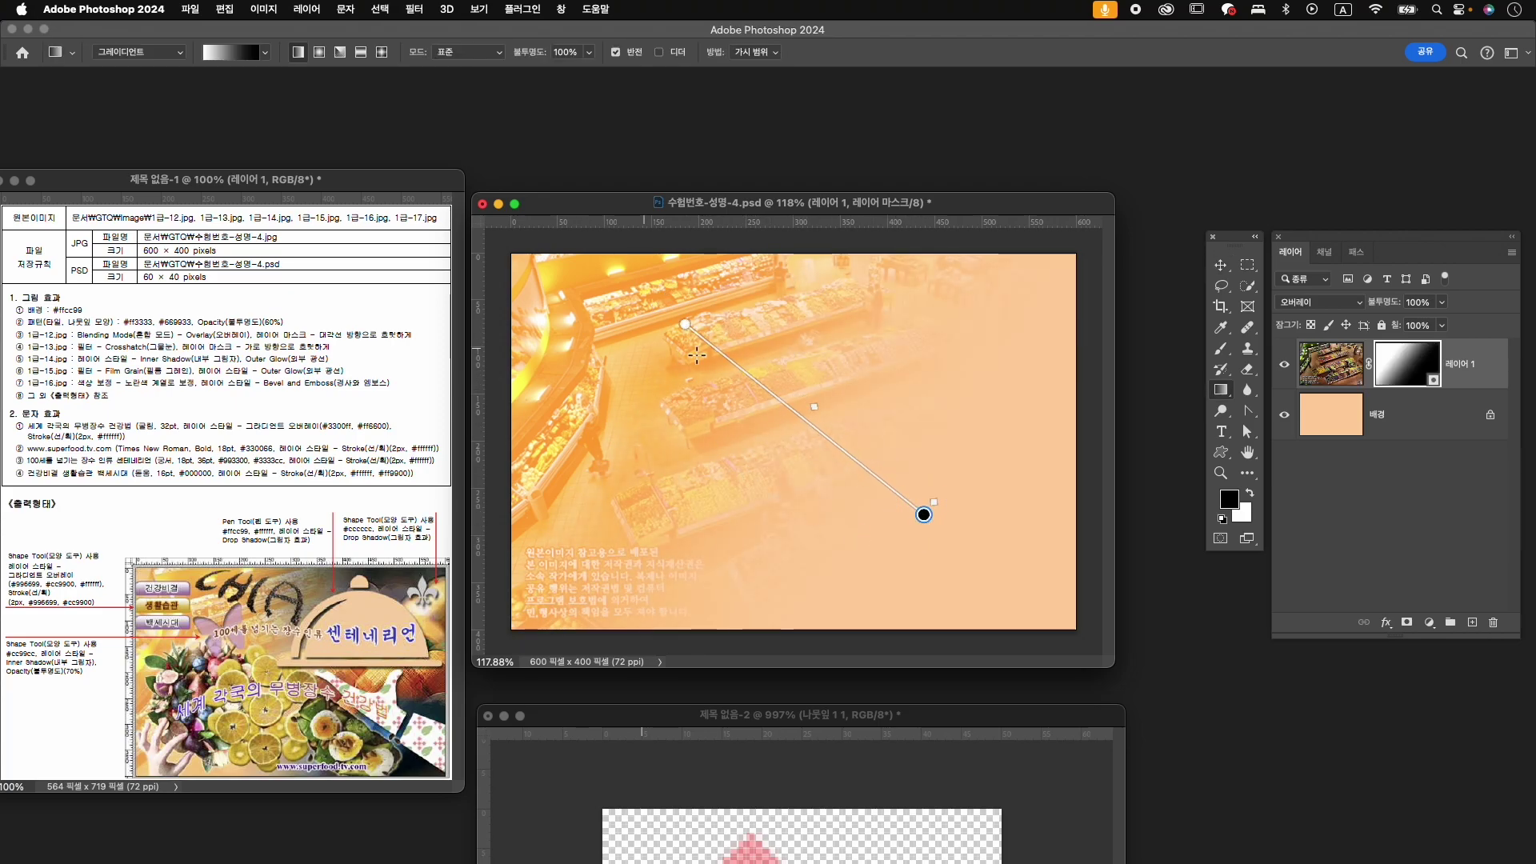
left_click_drag(703, 342, 625, 364)
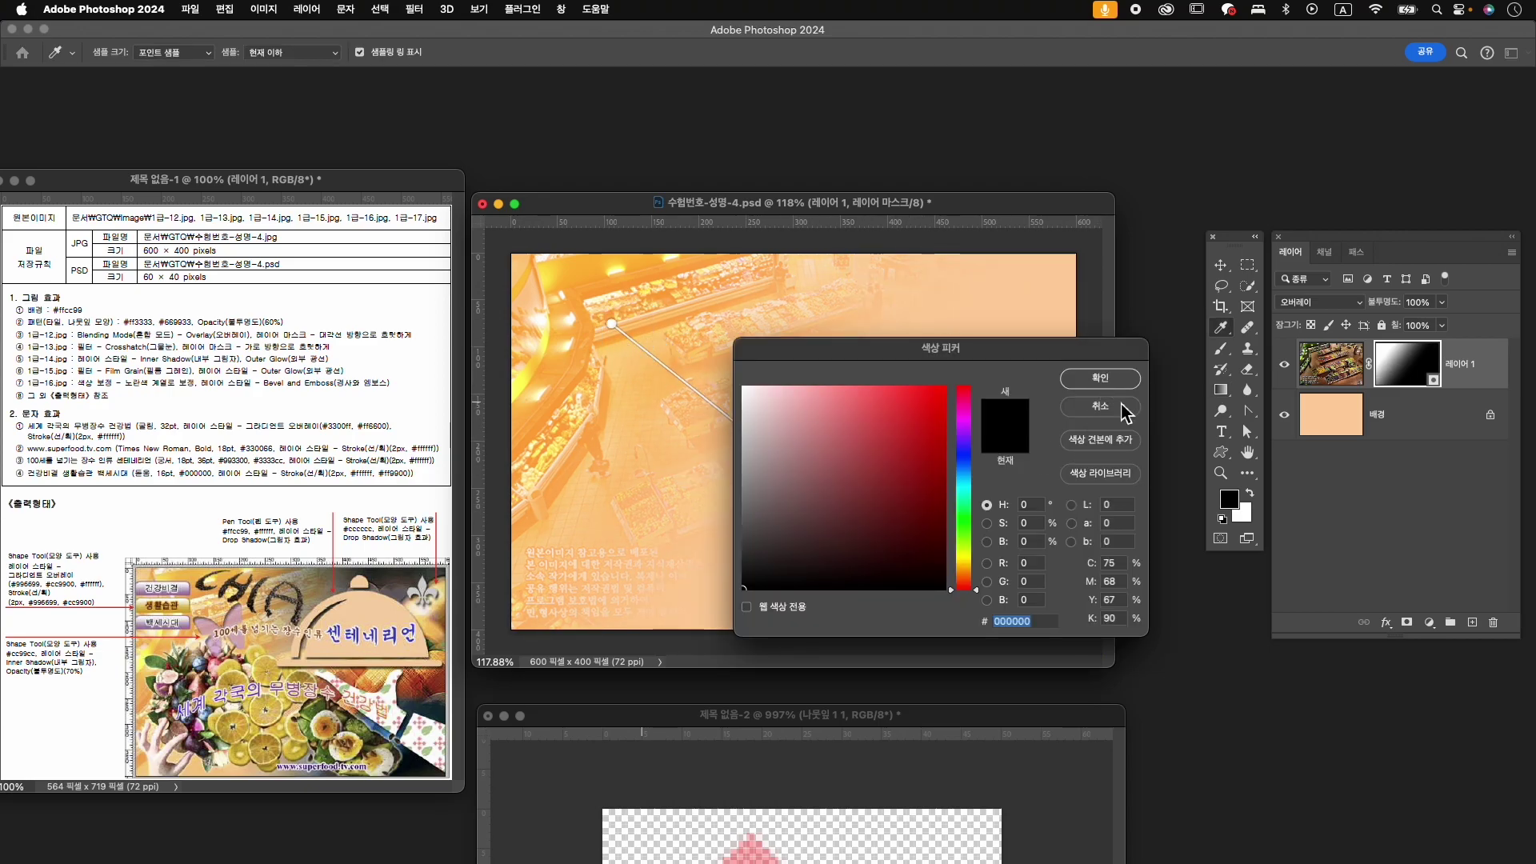
left_click(1111, 386)
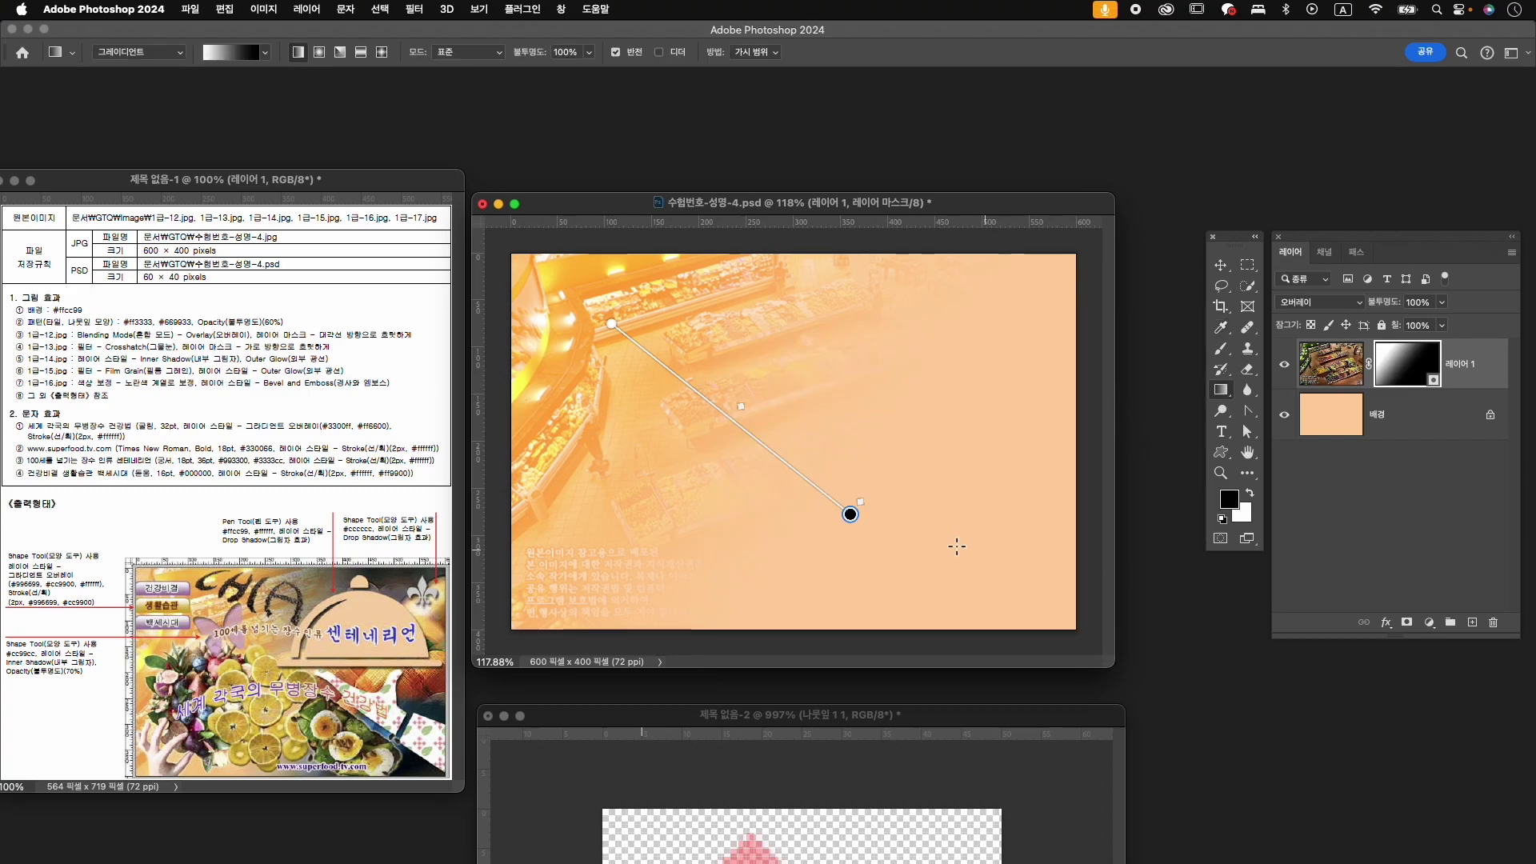
- Rename the masked market photo layer to 1-12
left_click(1331, 364)
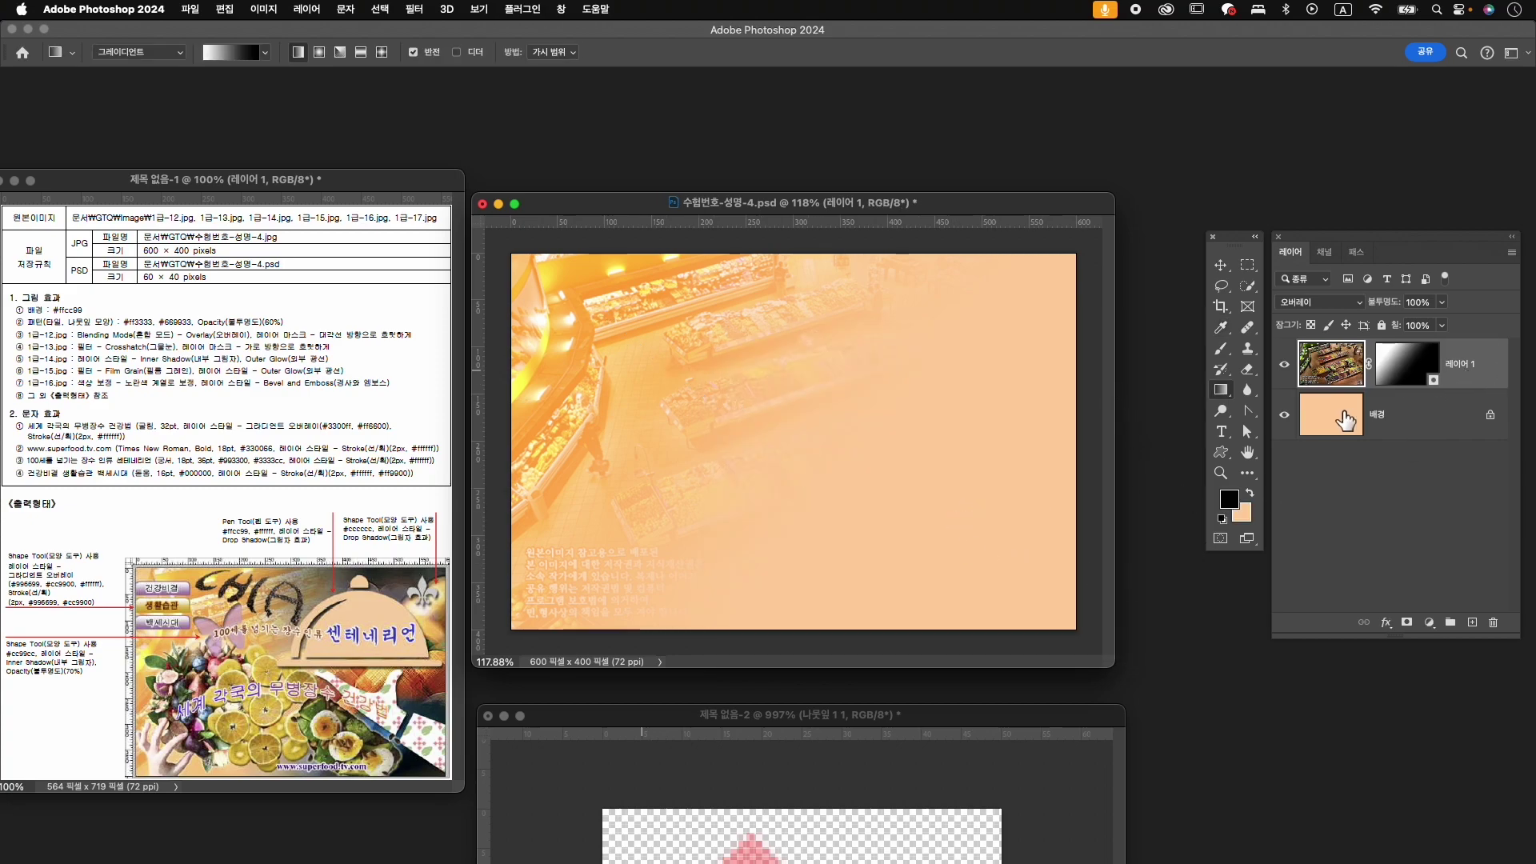
double_click(1464, 368)
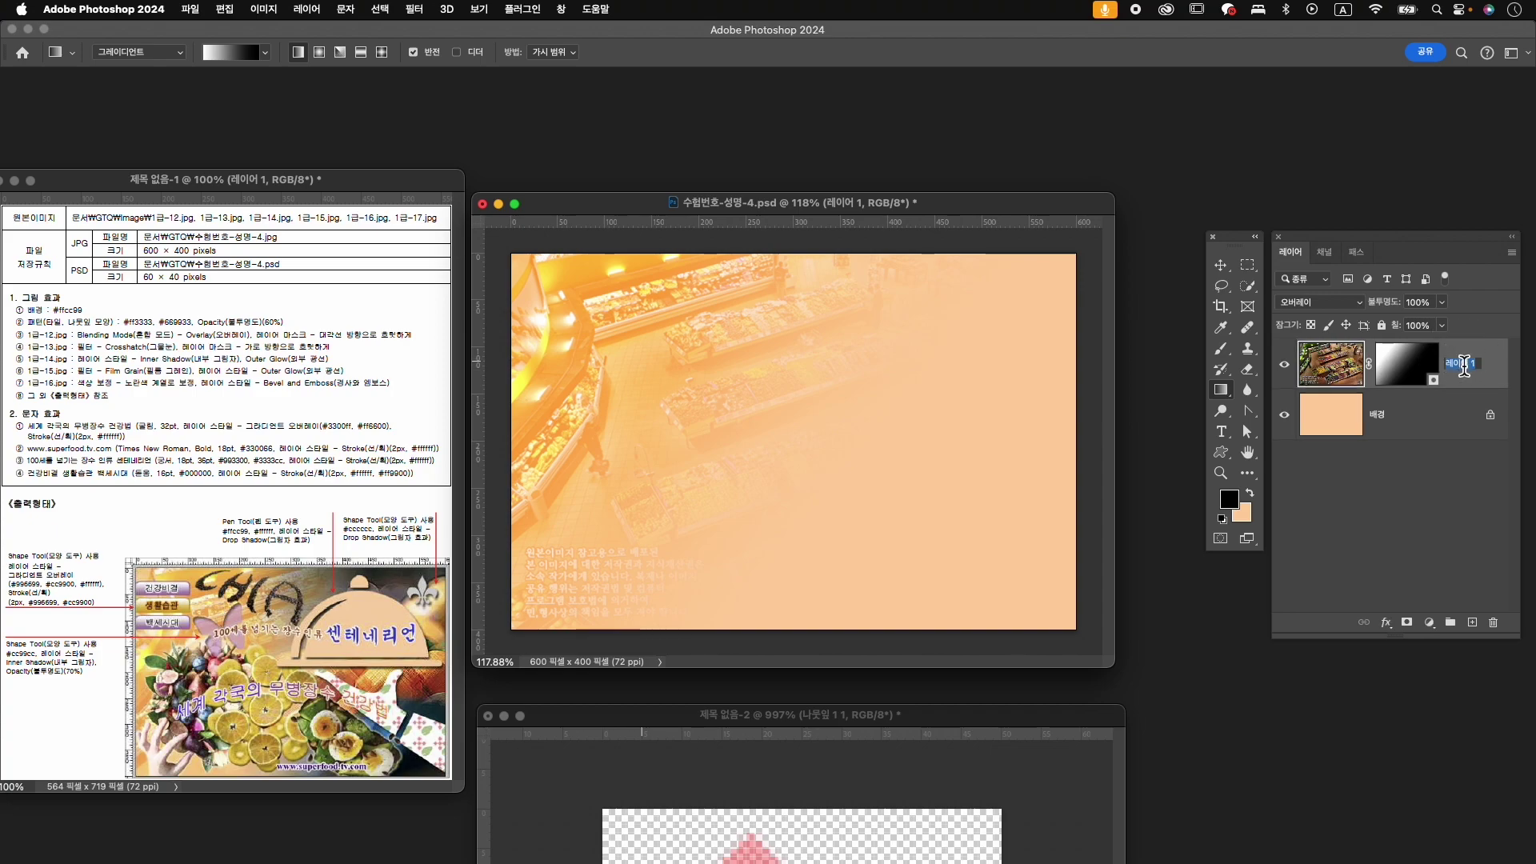
type("1-12")
key("Return")
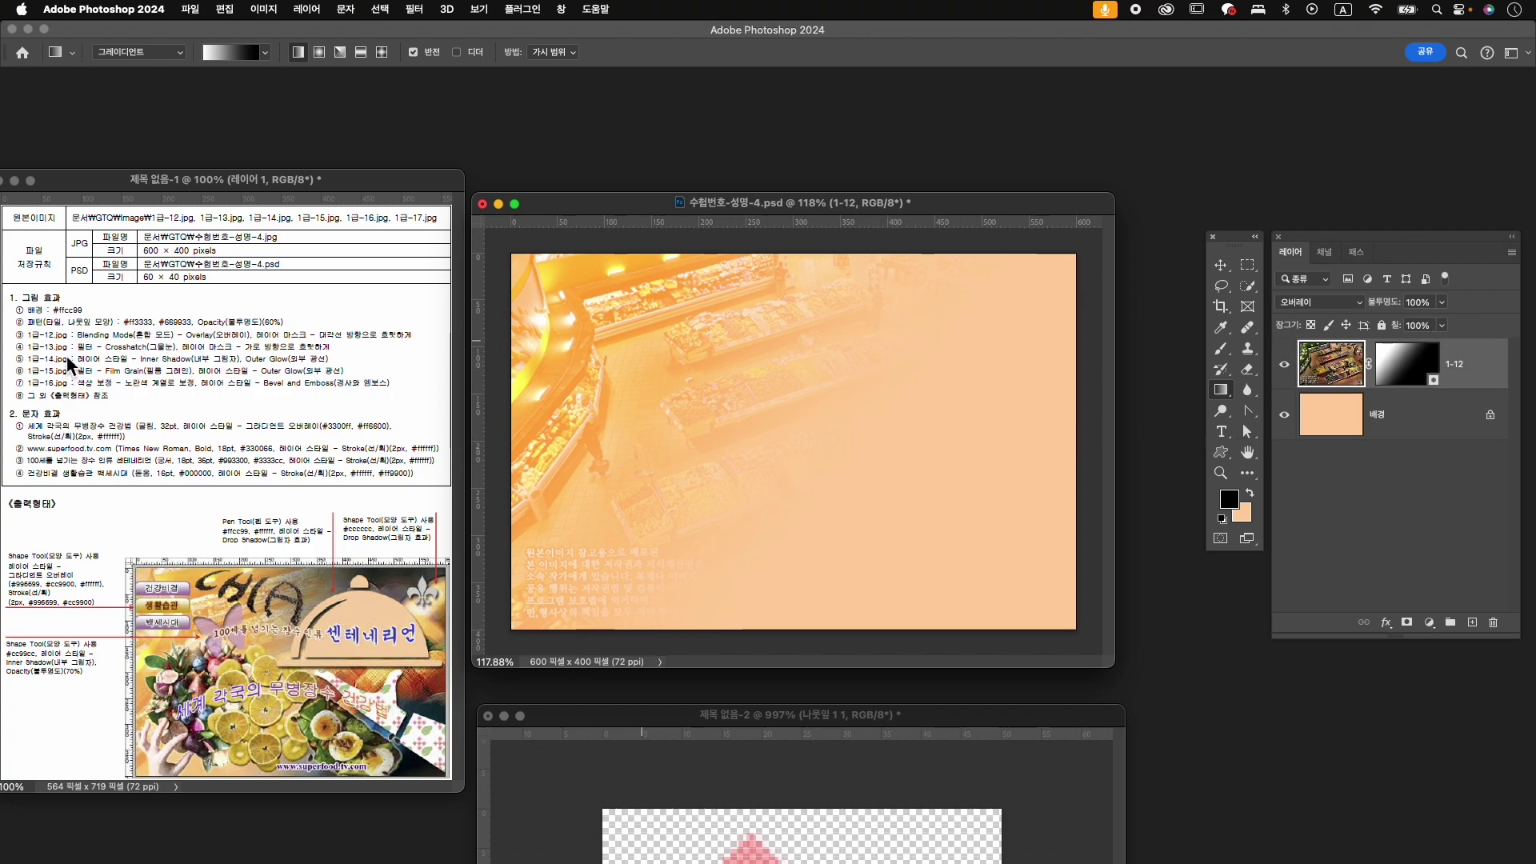
- Open 1급-13.jpg from the Image folder and move its window over the composition
key("super+o")
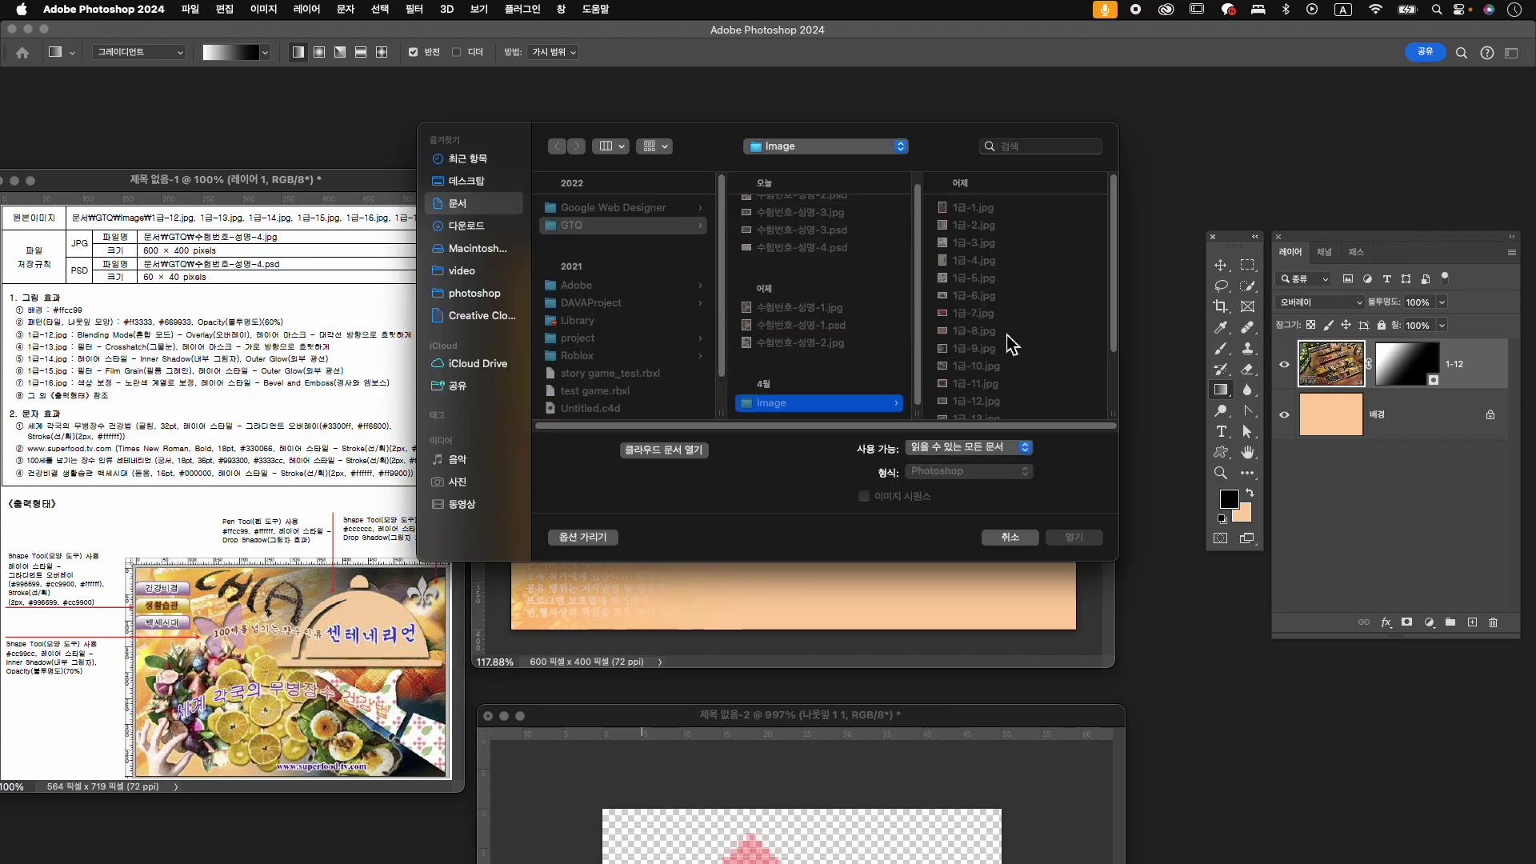
scroll(994, 384, "down", 1)
left_click(992, 408)
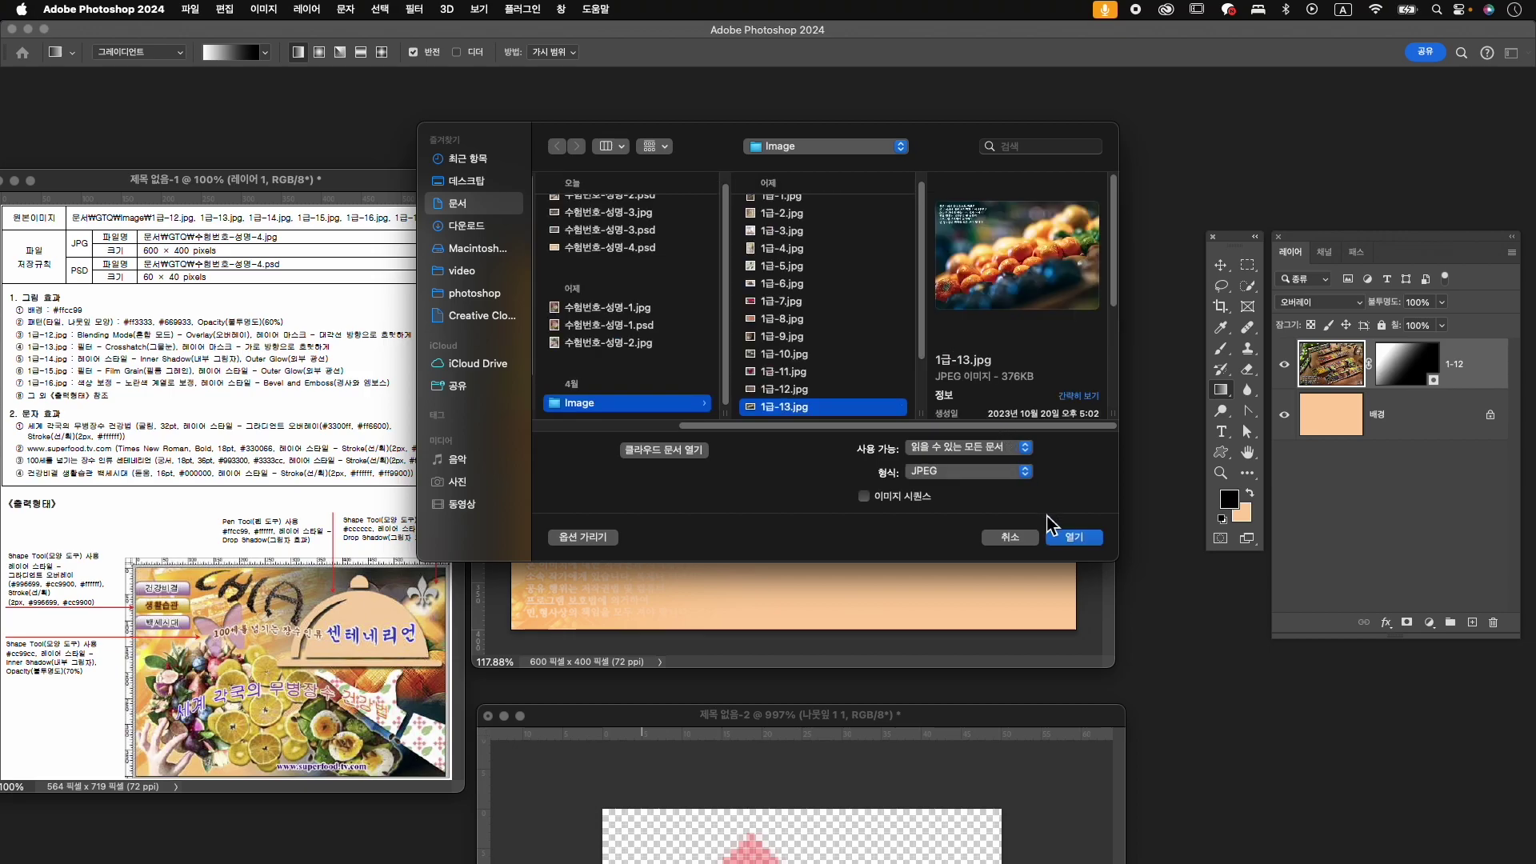
left_click(1091, 548)
left_click_drag(356, 148, 725, 156)
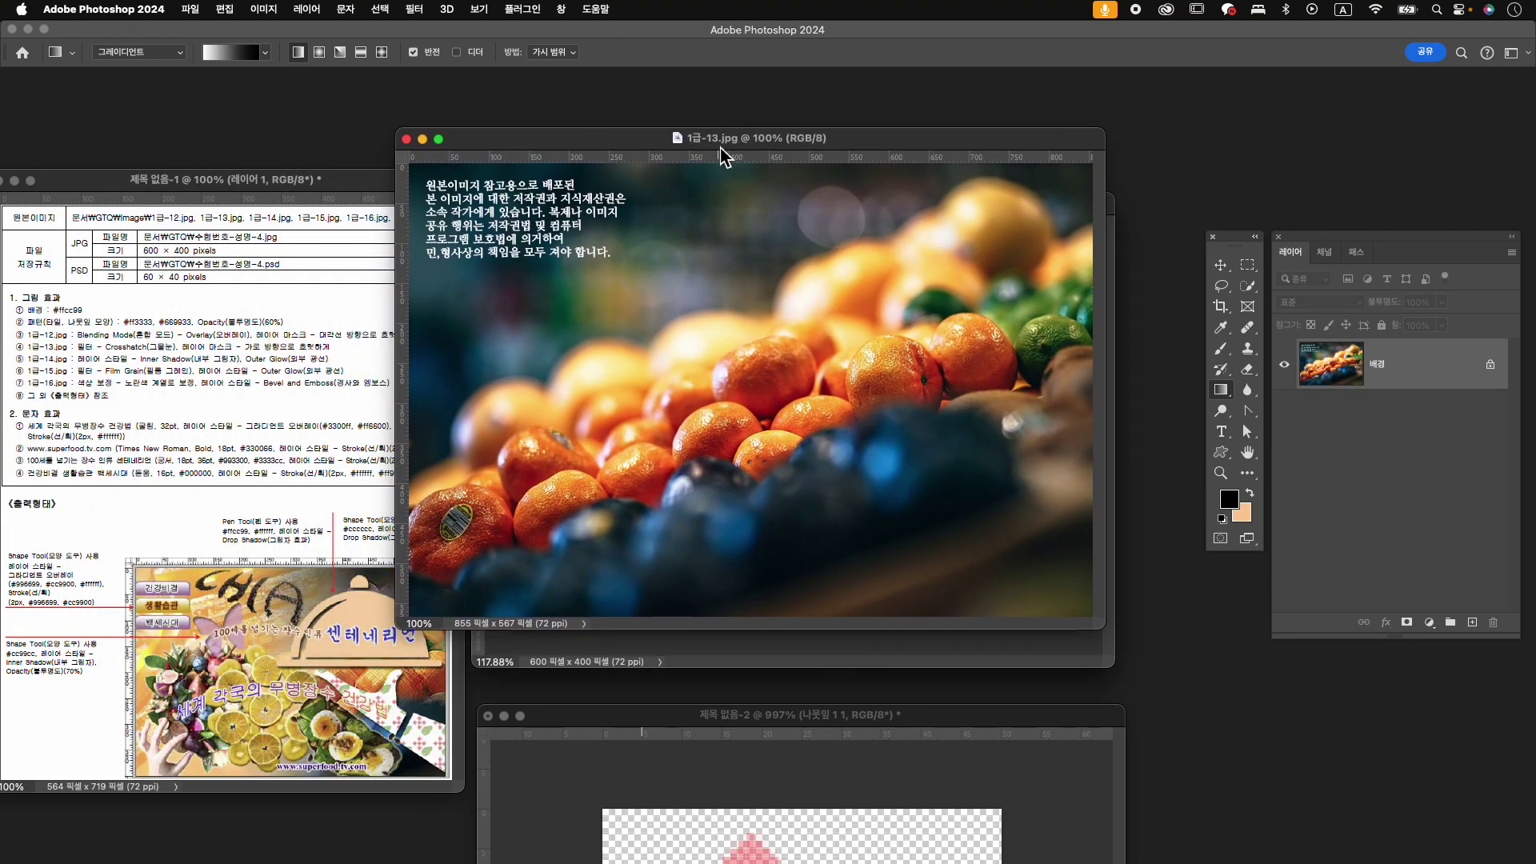
- Apply the Crosshatch (그물눈) brush stroke filter to 1급-13.jpg from the Filter Gallery
left_click(430, 8)
left_click(448, 115)
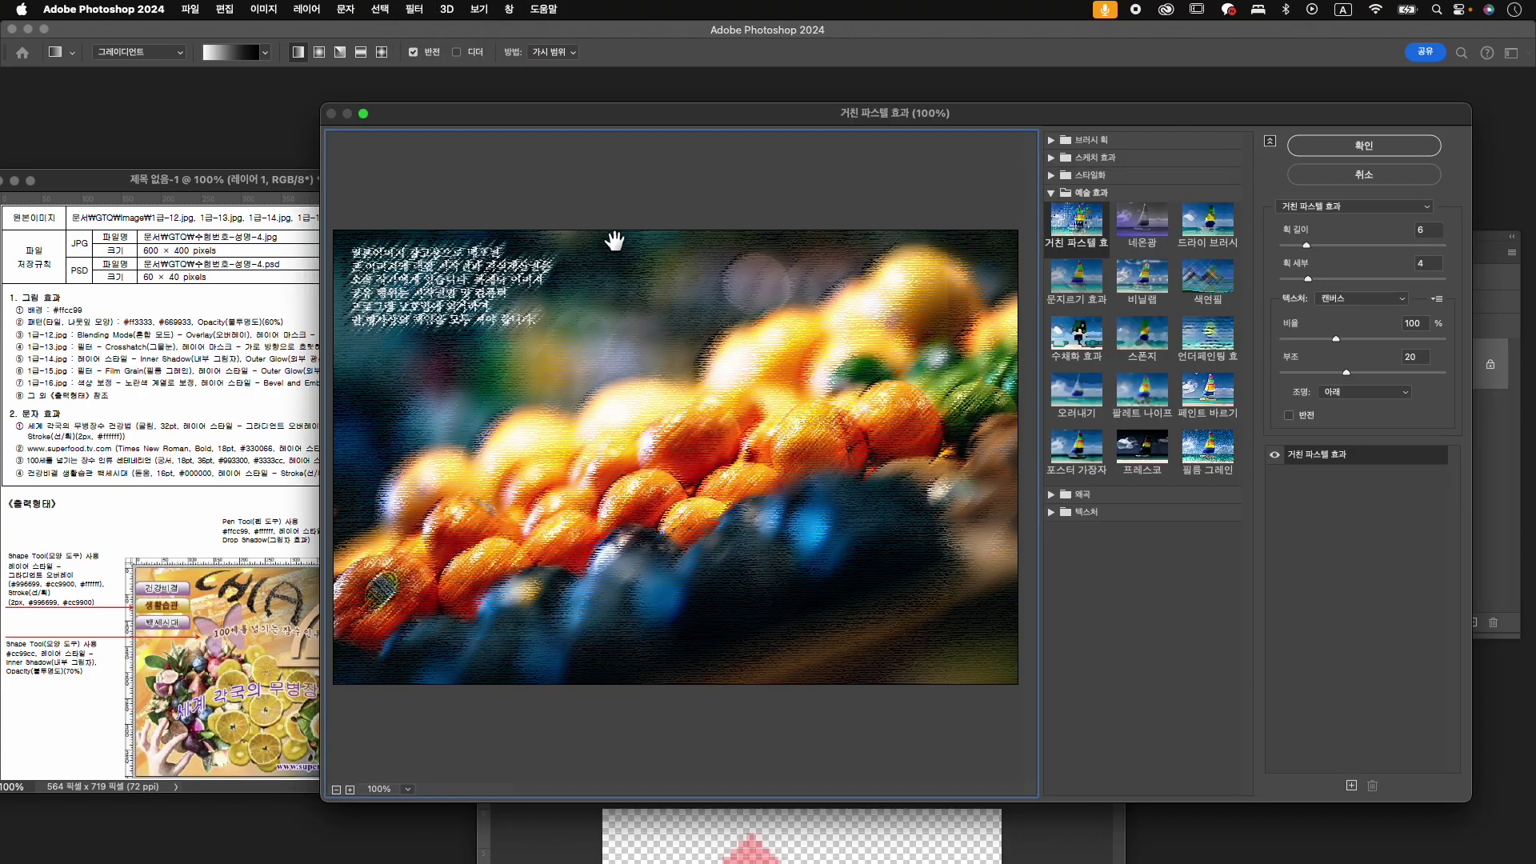
left_click(1053, 142)
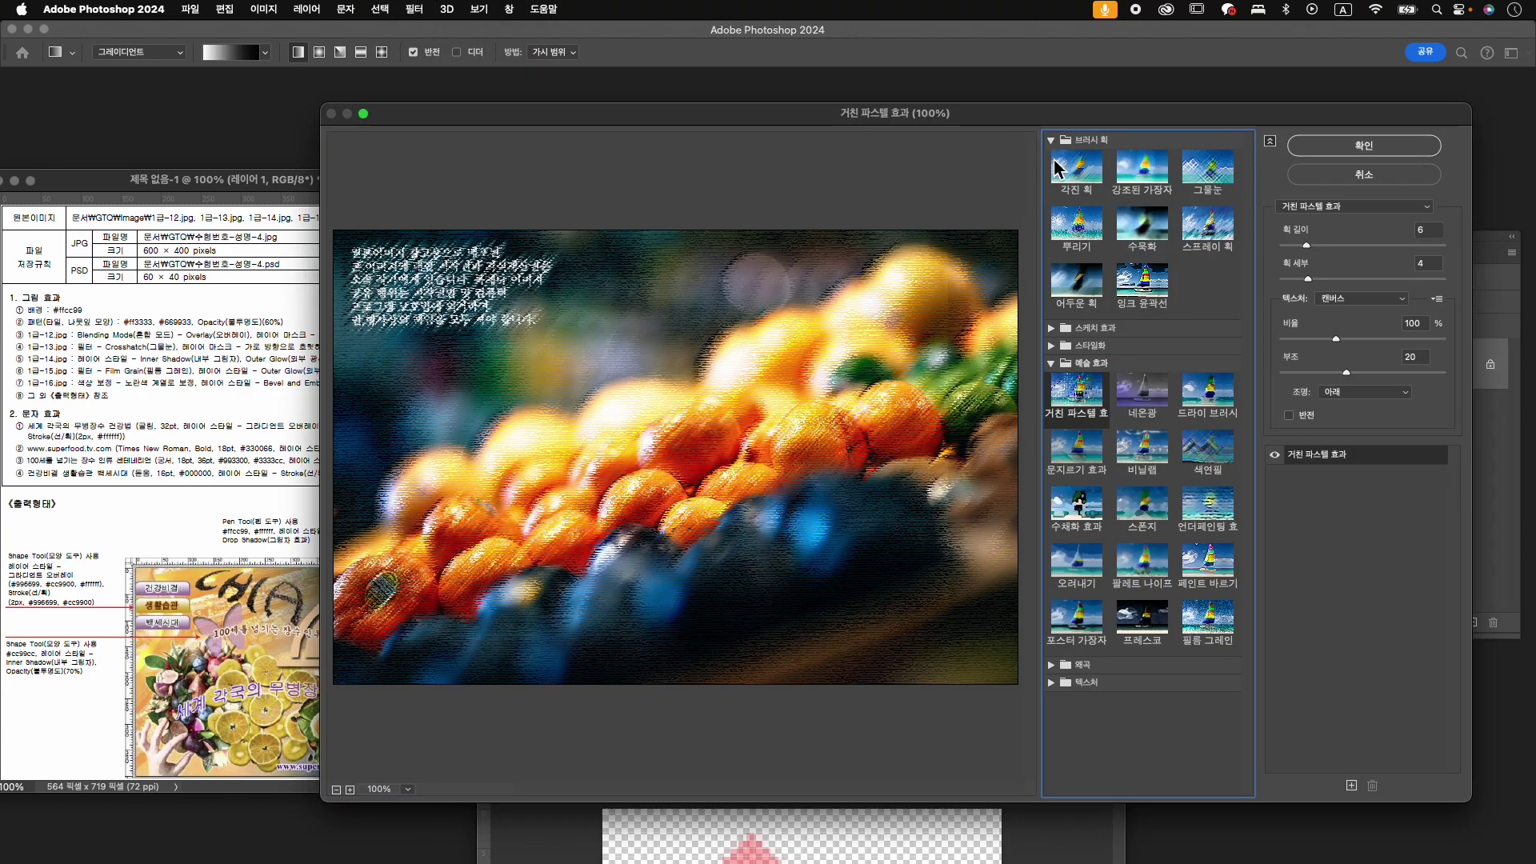
left_click(1222, 172)
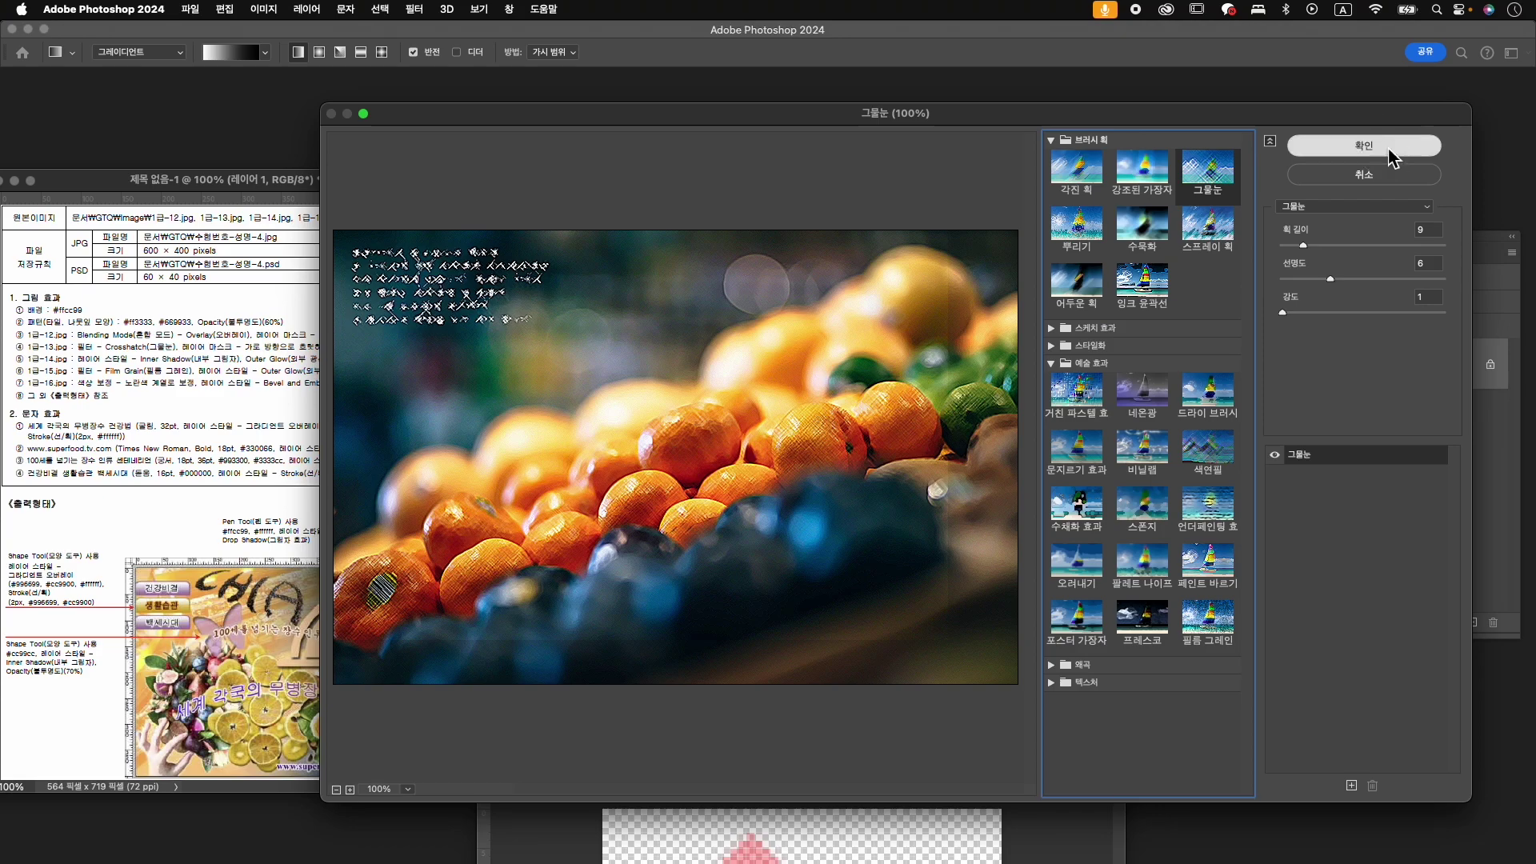
left_click(1362, 145)
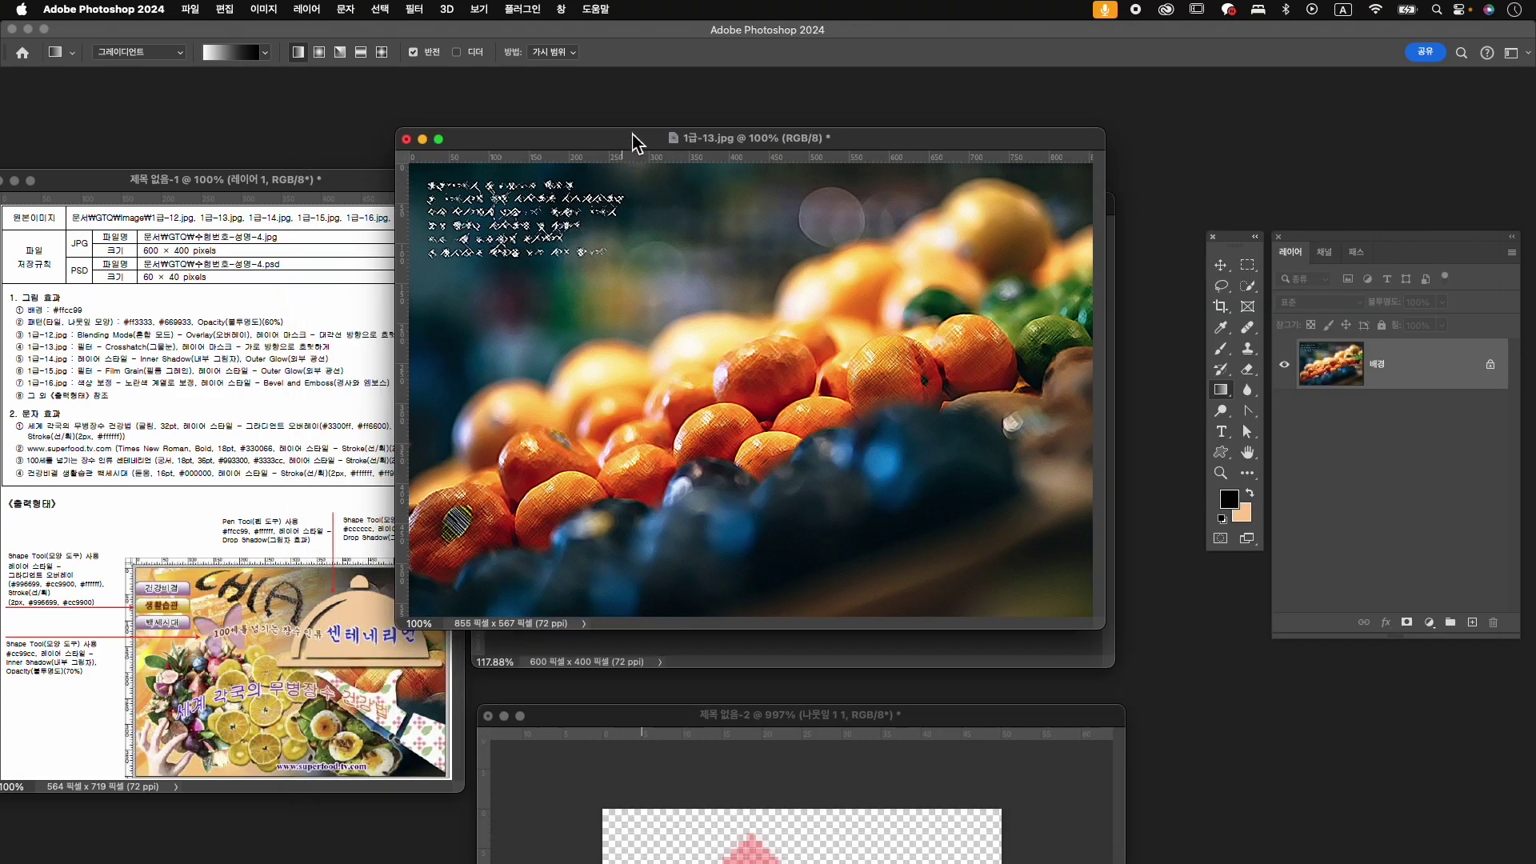
- Resize 1급-13.jpg proportionally to a width of 602 pixels
key("super+alt+i")
type("600")
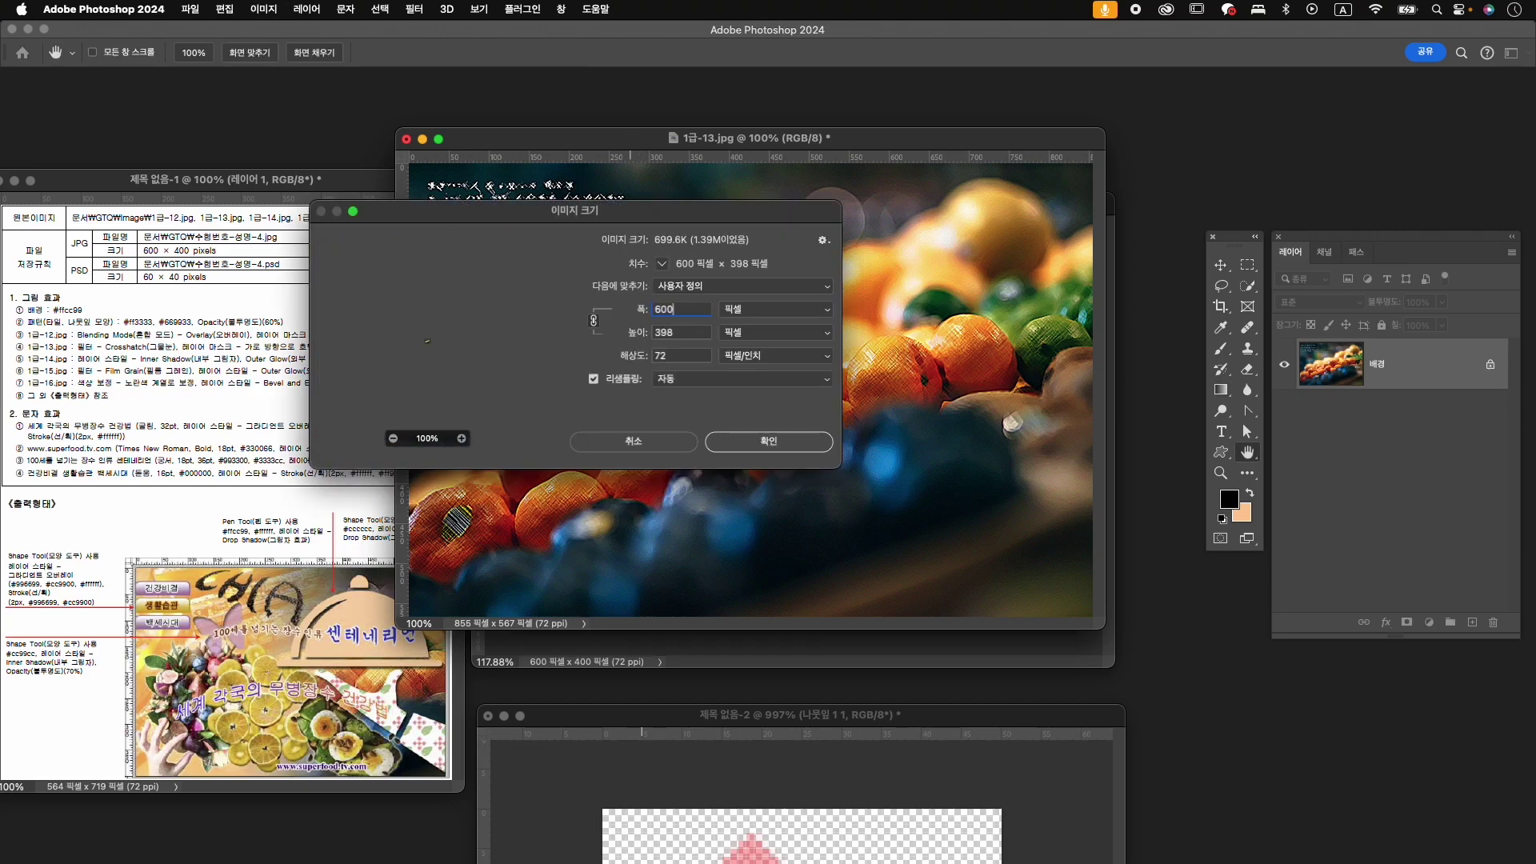
key("BackSpace")
type("2")
key("Return")
- Copy the crosshatched fruit photo over the canvas of 수험번호-성명-4.psd and close 1급-13.jpg without saving
key("g")
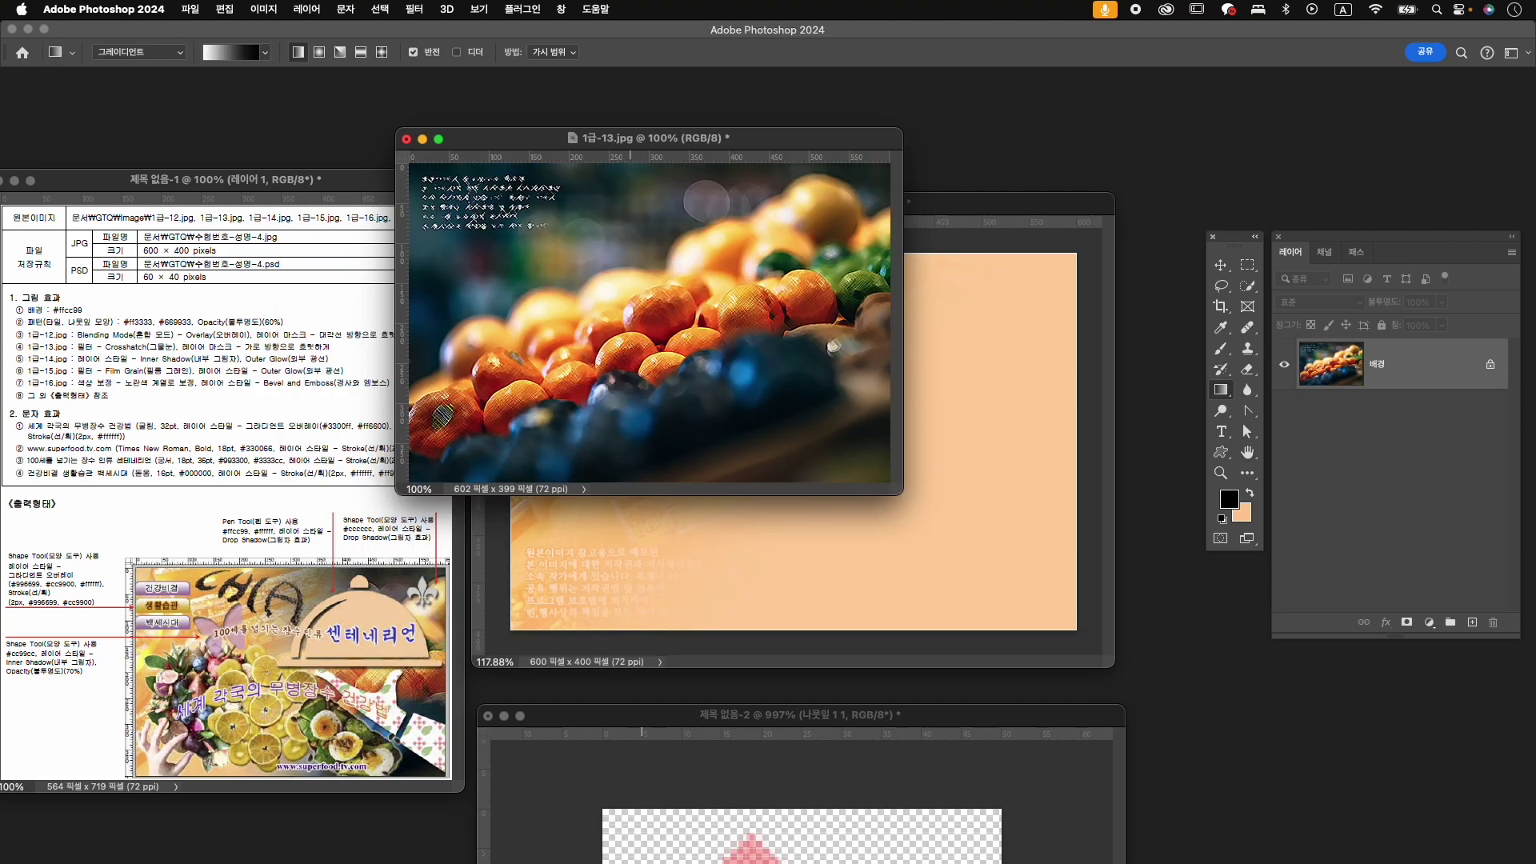
key("v")
left_click_drag(656, 324, 726, 412)
left_click(407, 141)
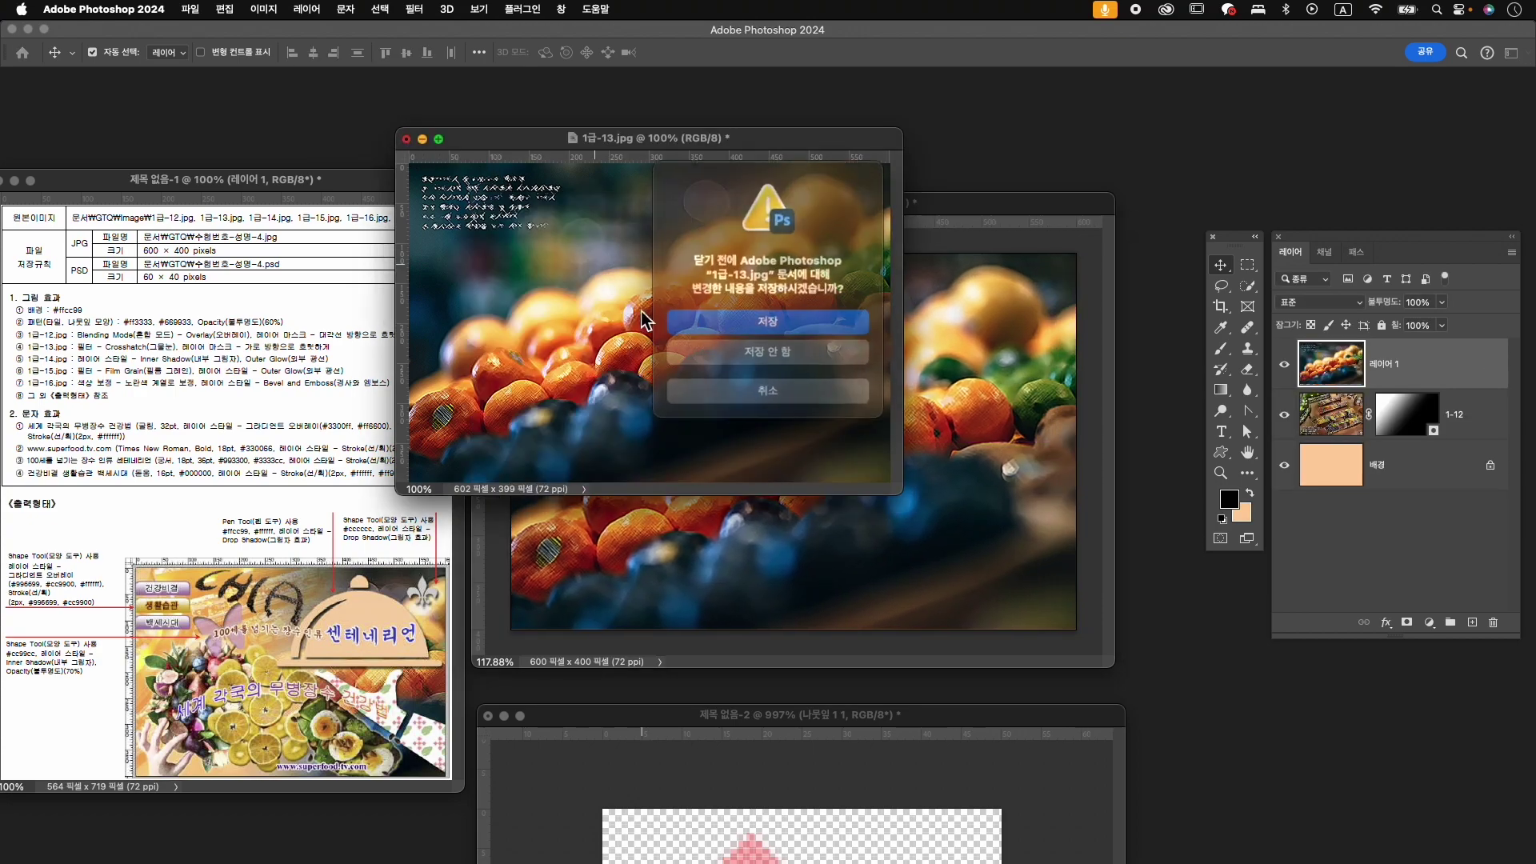
left_click(768, 344)
- Rename the crosshatched fruit photo layer as 1-13
double_click(1385, 364)
type("1-13")
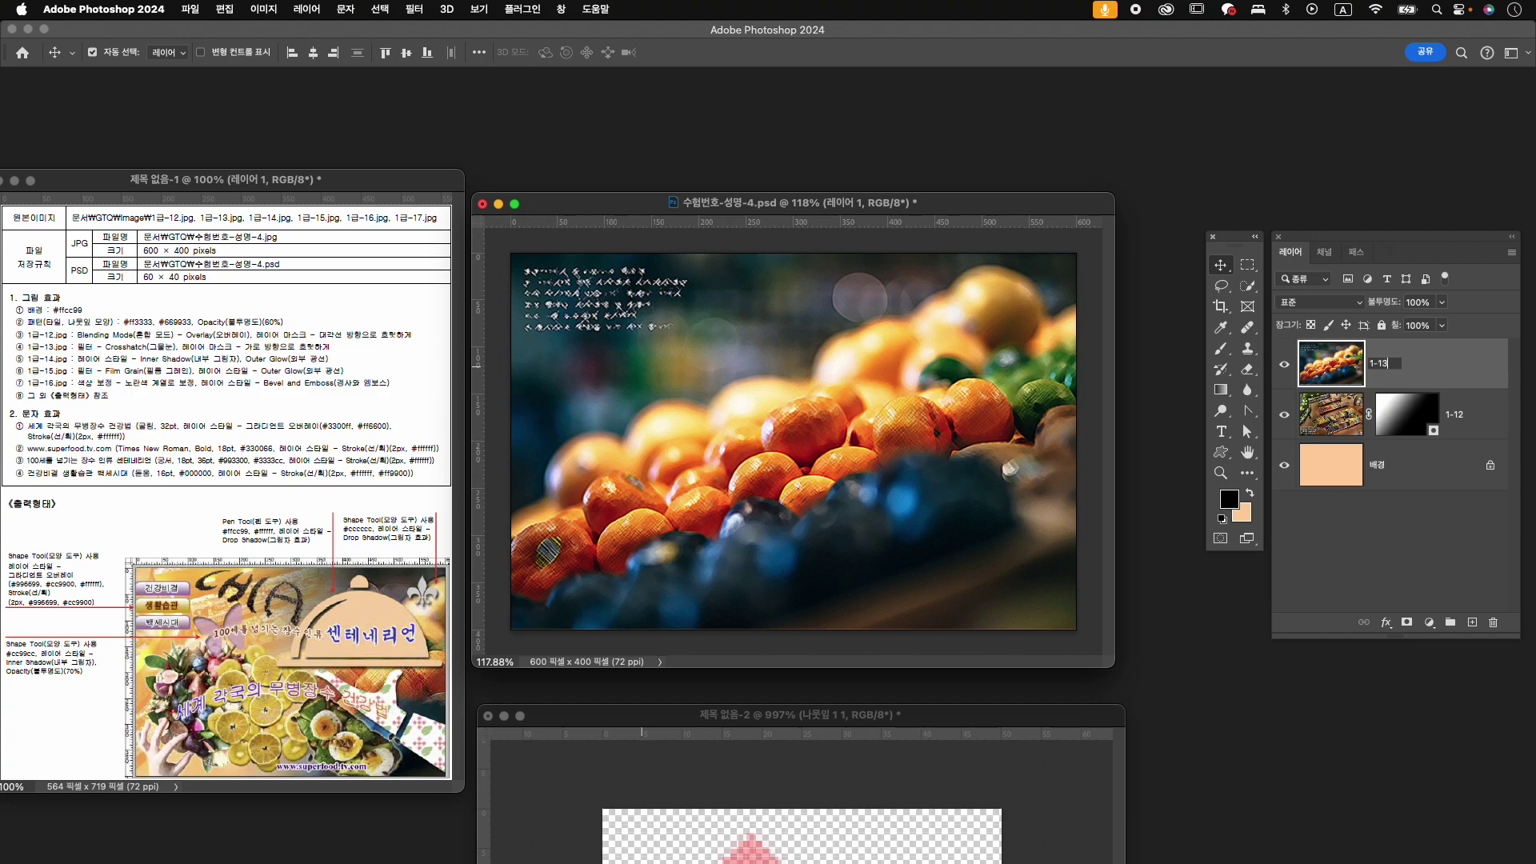
key("Return")
- Add a layer mask to layer 1-13 and fade the photo out horizontally toward its left side with a black-white linear gradient
left_click(1406, 622)
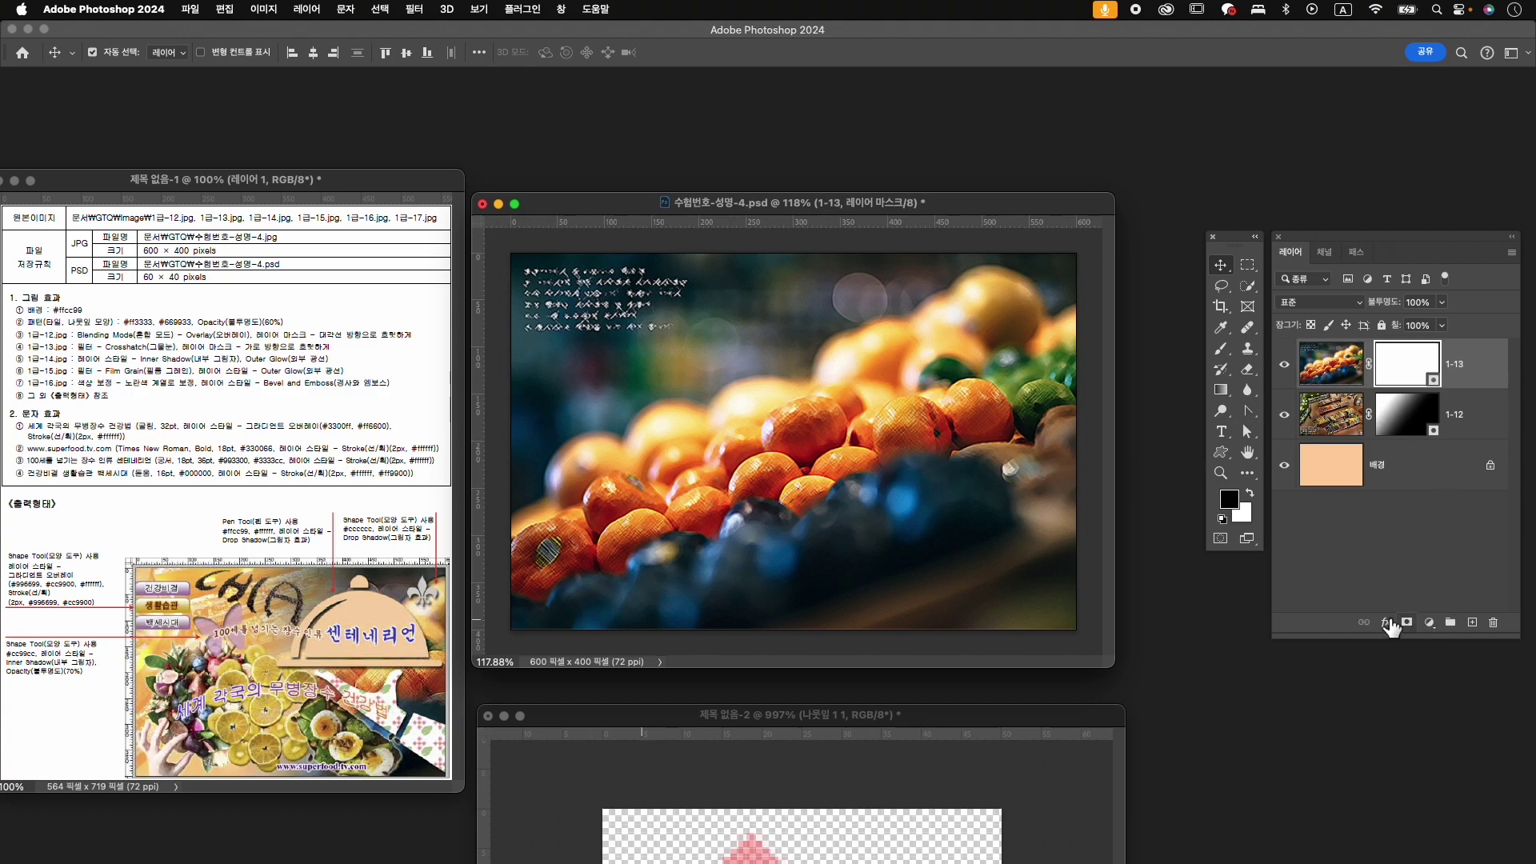
key("g")
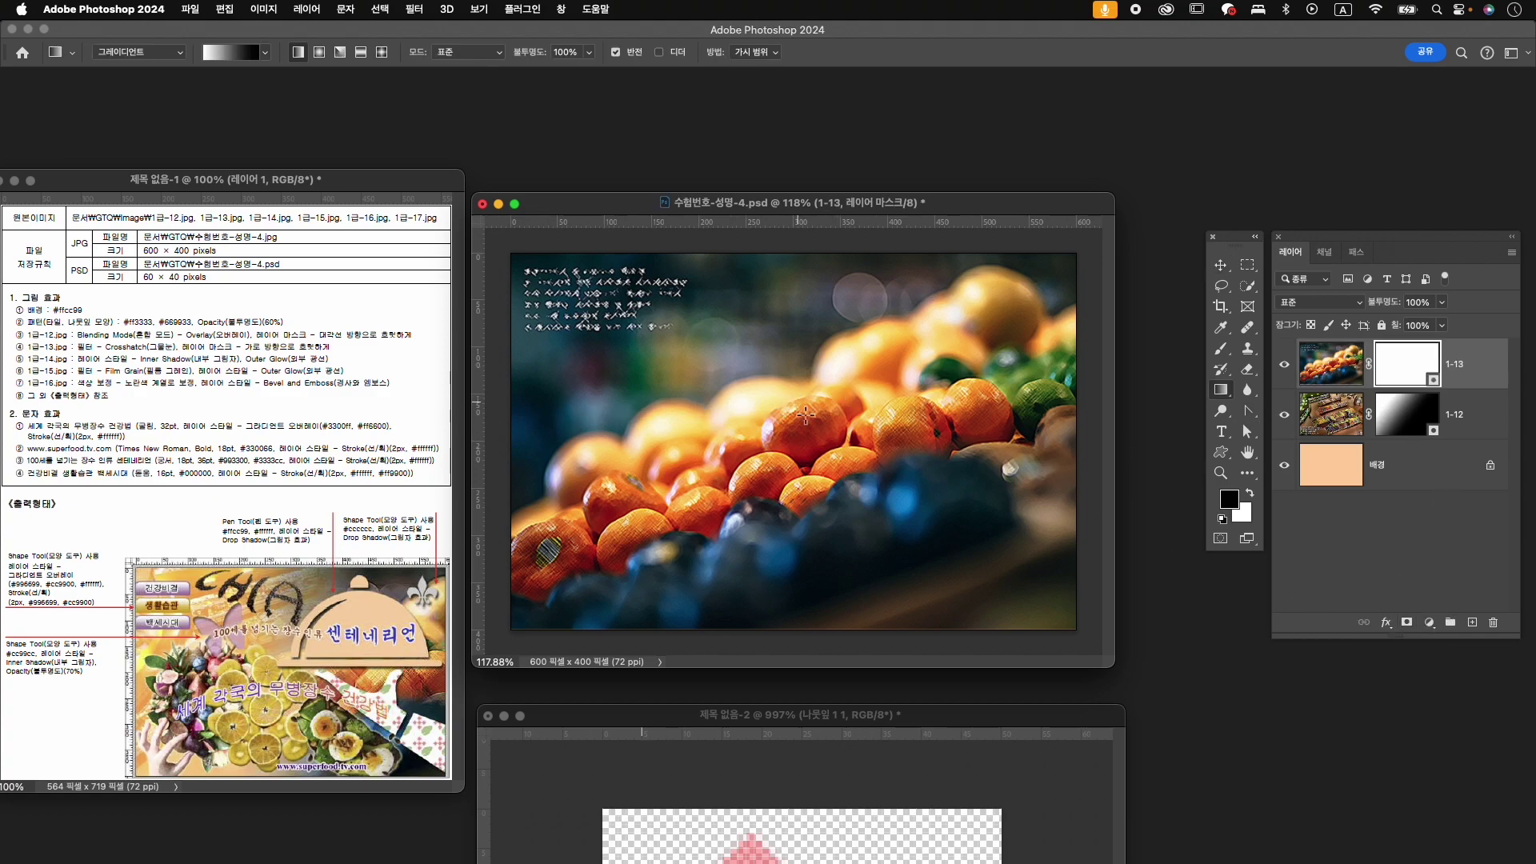
left_click_drag(895, 415, 696, 414)
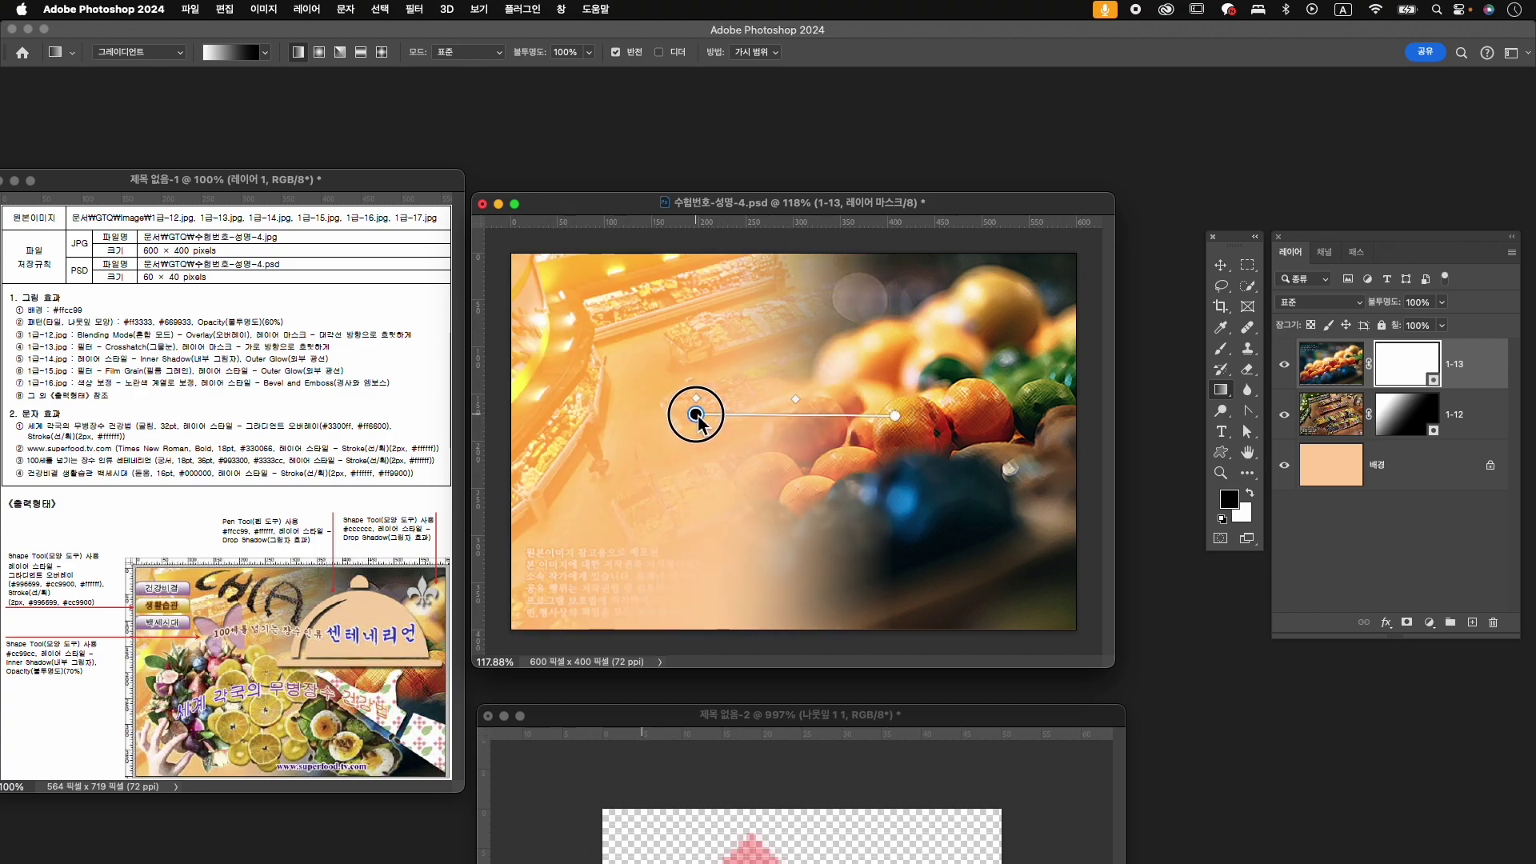
left_click_drag(1046, 407, 723, 403)
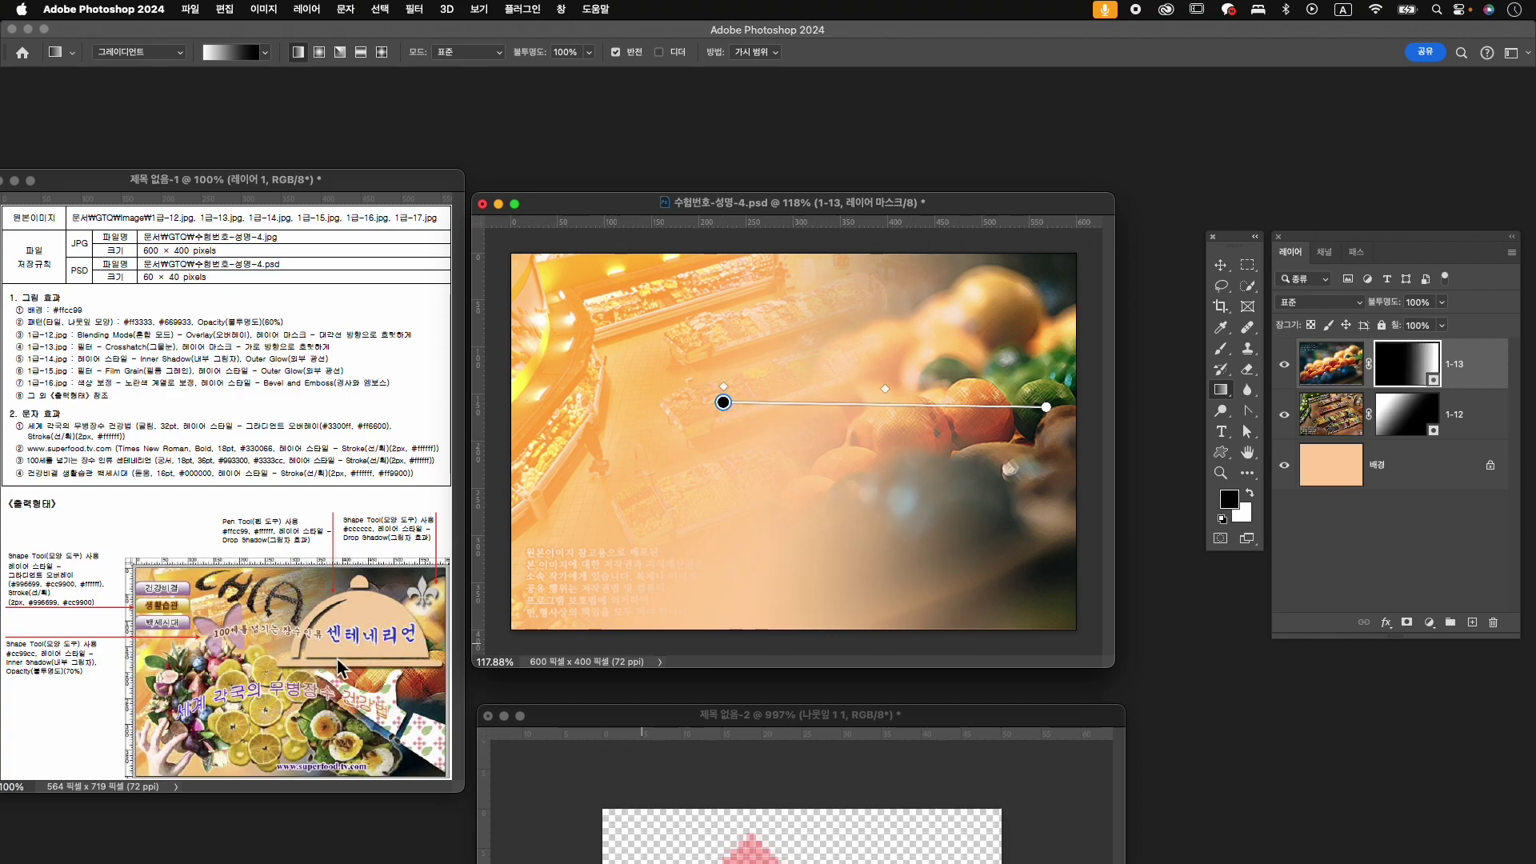
left_click_drag(948, 438, 720, 432)
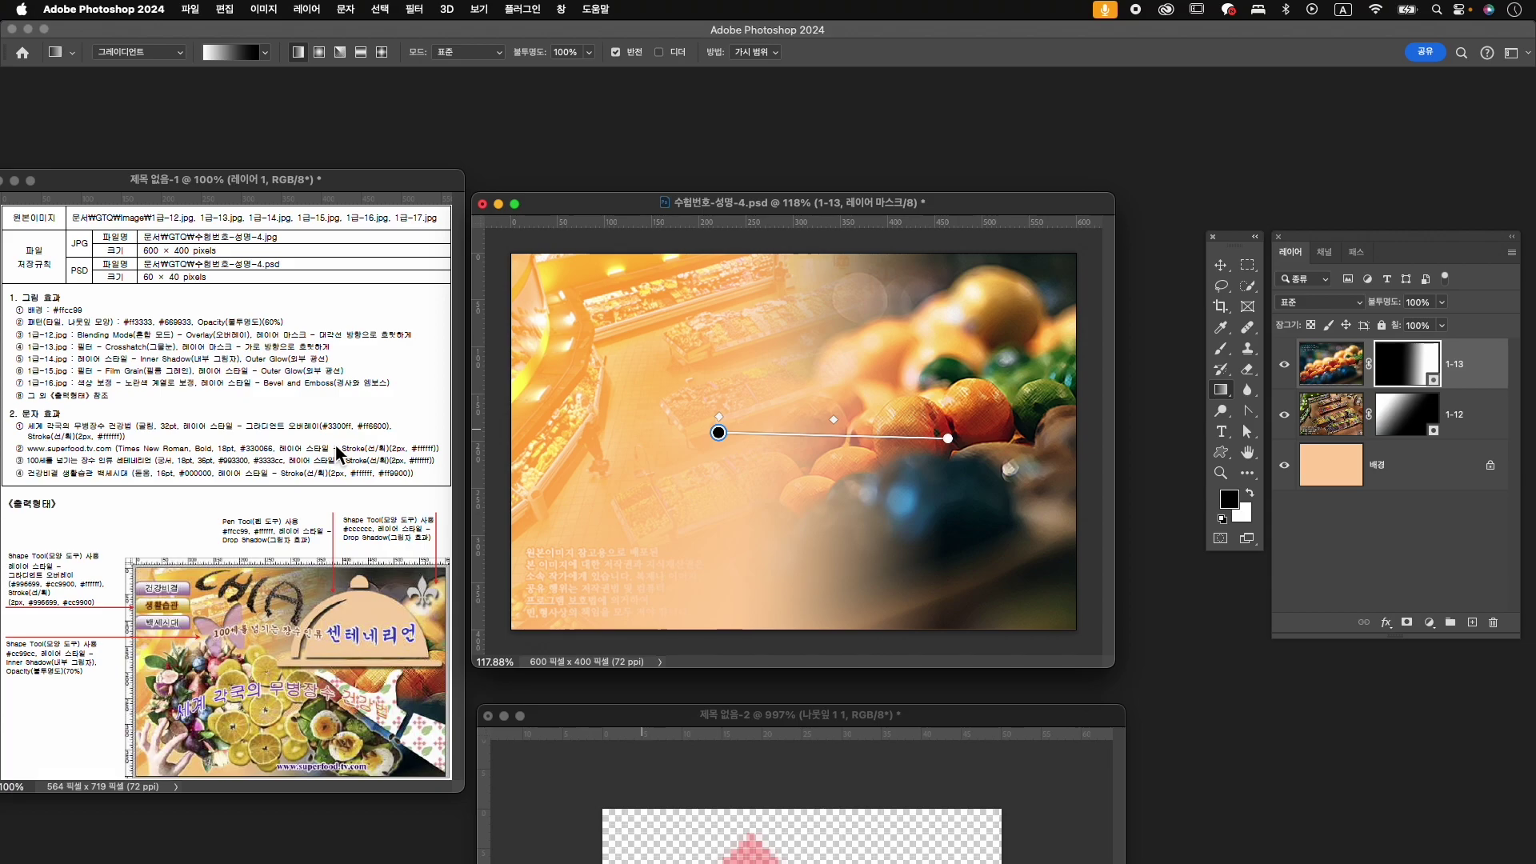
- Open 1급-14.jpg from the Image folder and move its window over the composition
key("super+o")
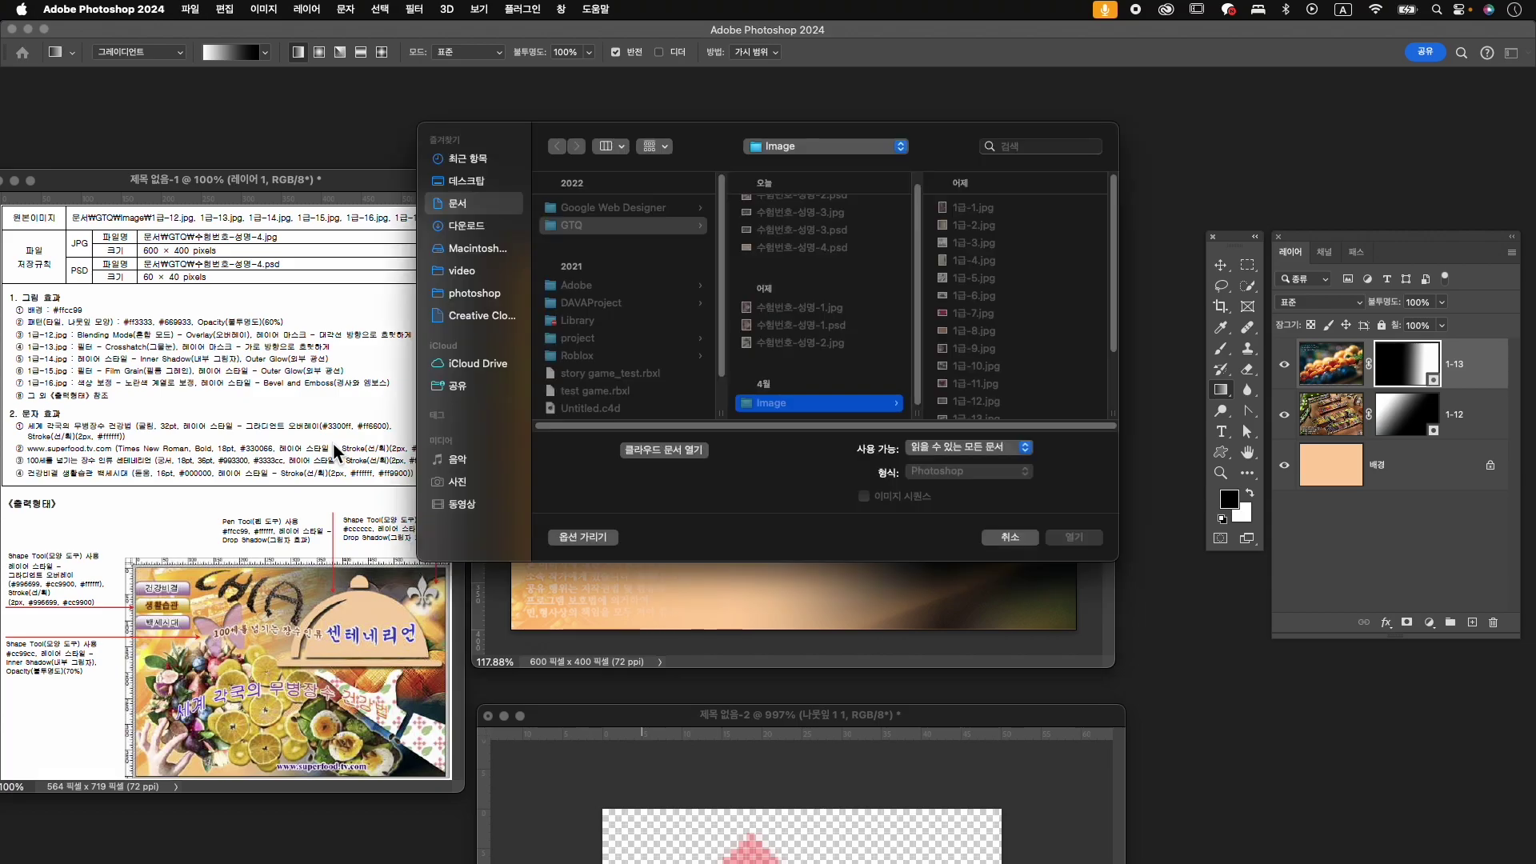
scroll(992, 339, "down", 3)
left_click(986, 349)
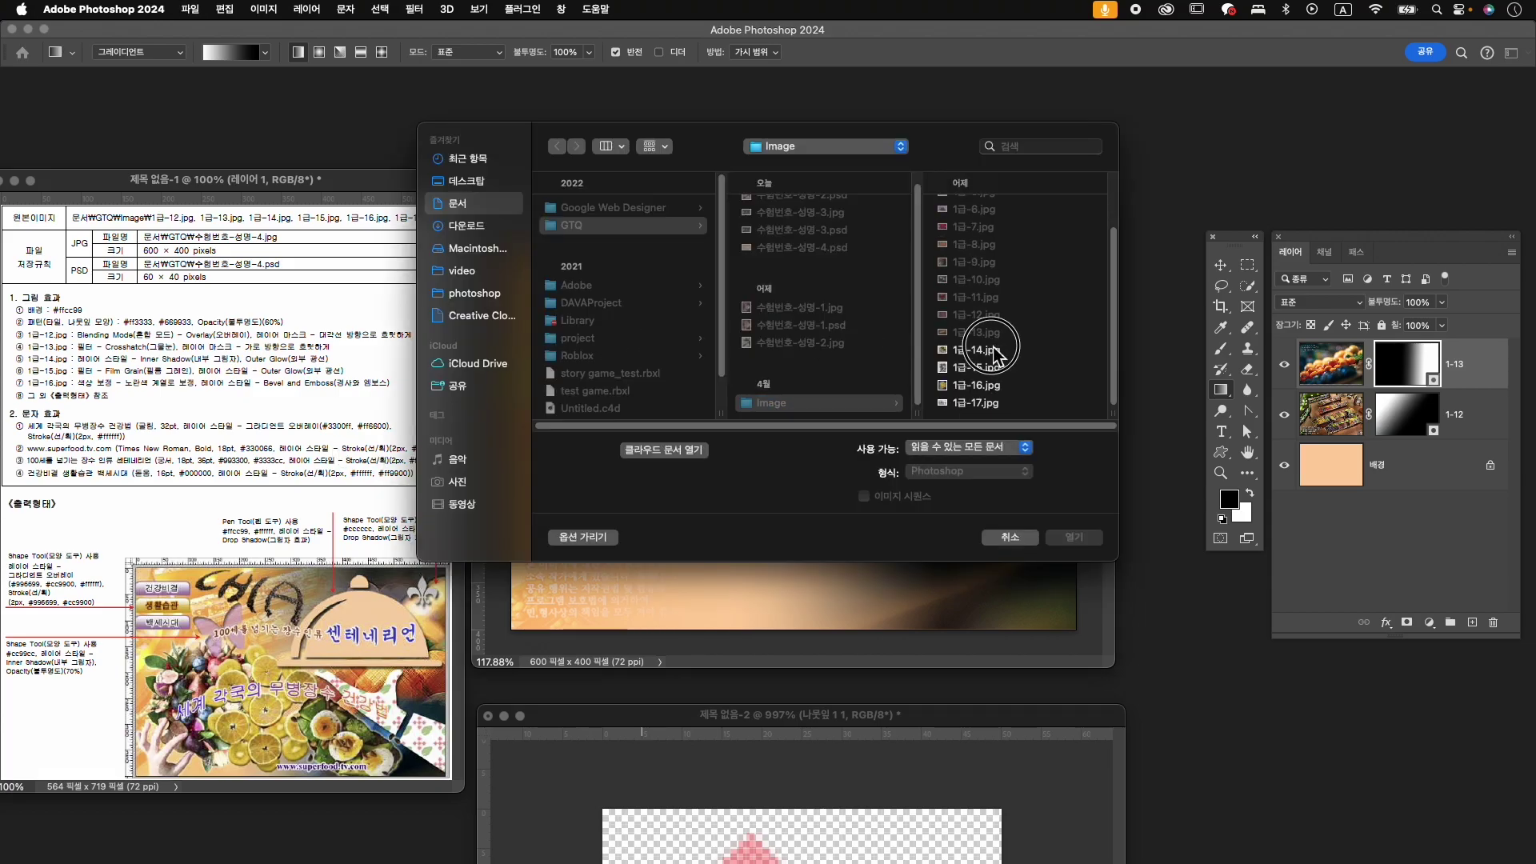
left_click(1072, 538)
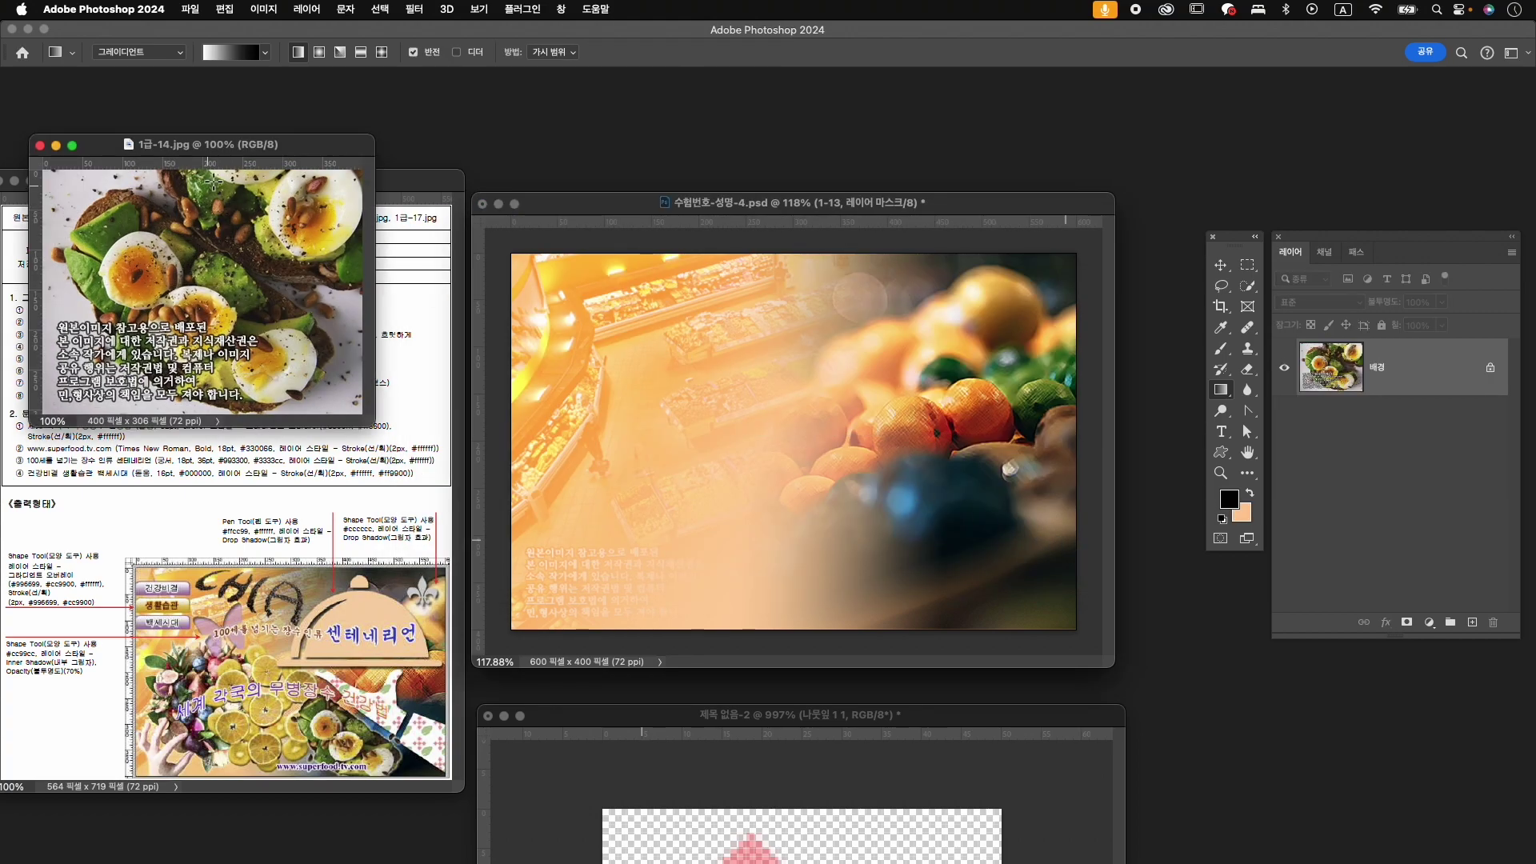
left_click_drag(219, 145, 692, 158)
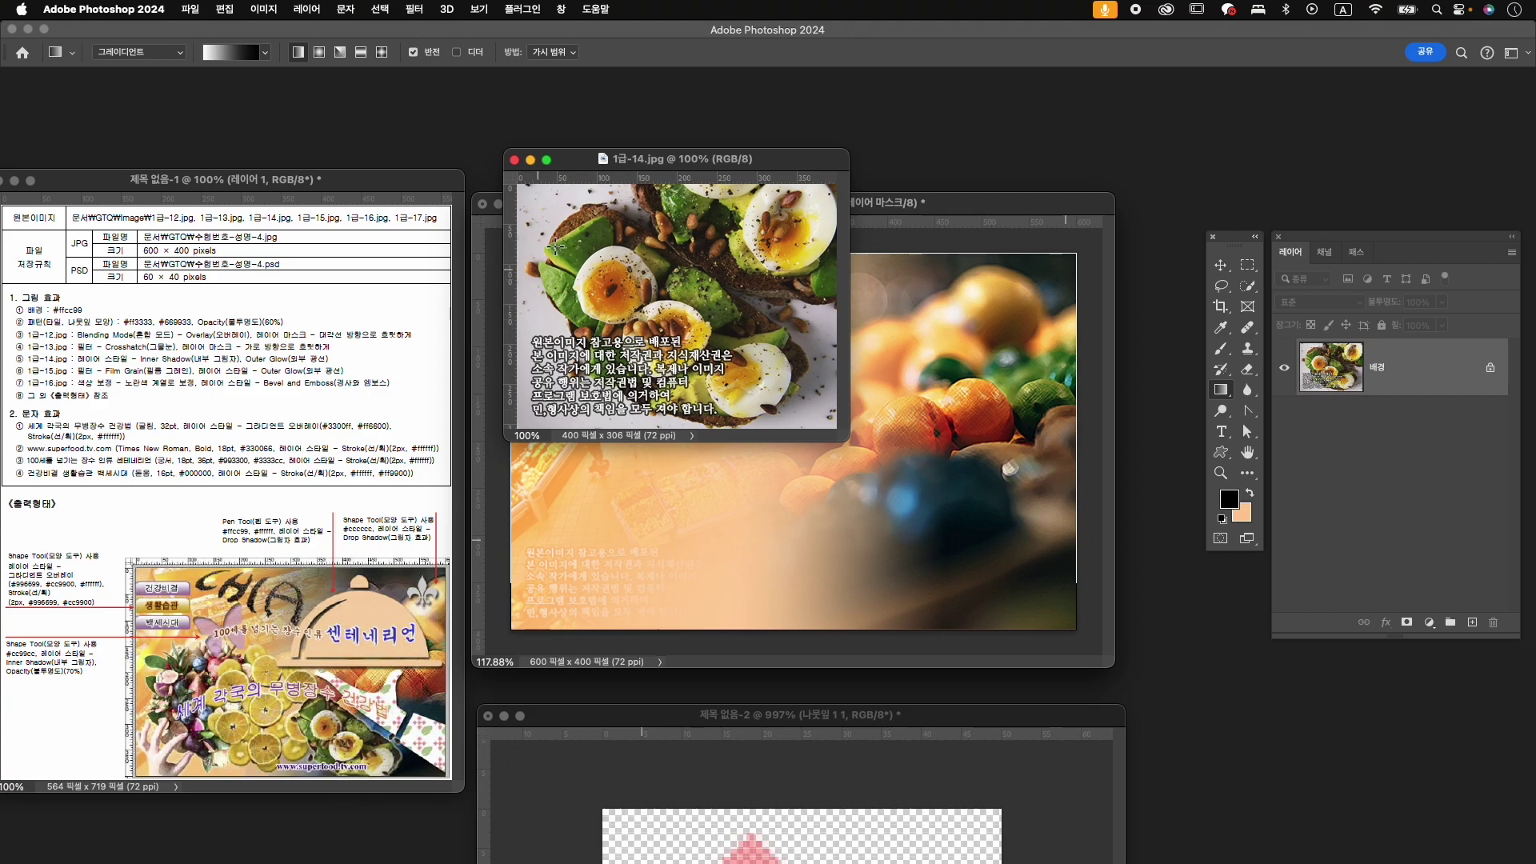
- Select the avocado-and-egg toast in the lower left of 1급-14.jpg with Object Selection and refine its edge with Quick Selection
left_click(1247, 286)
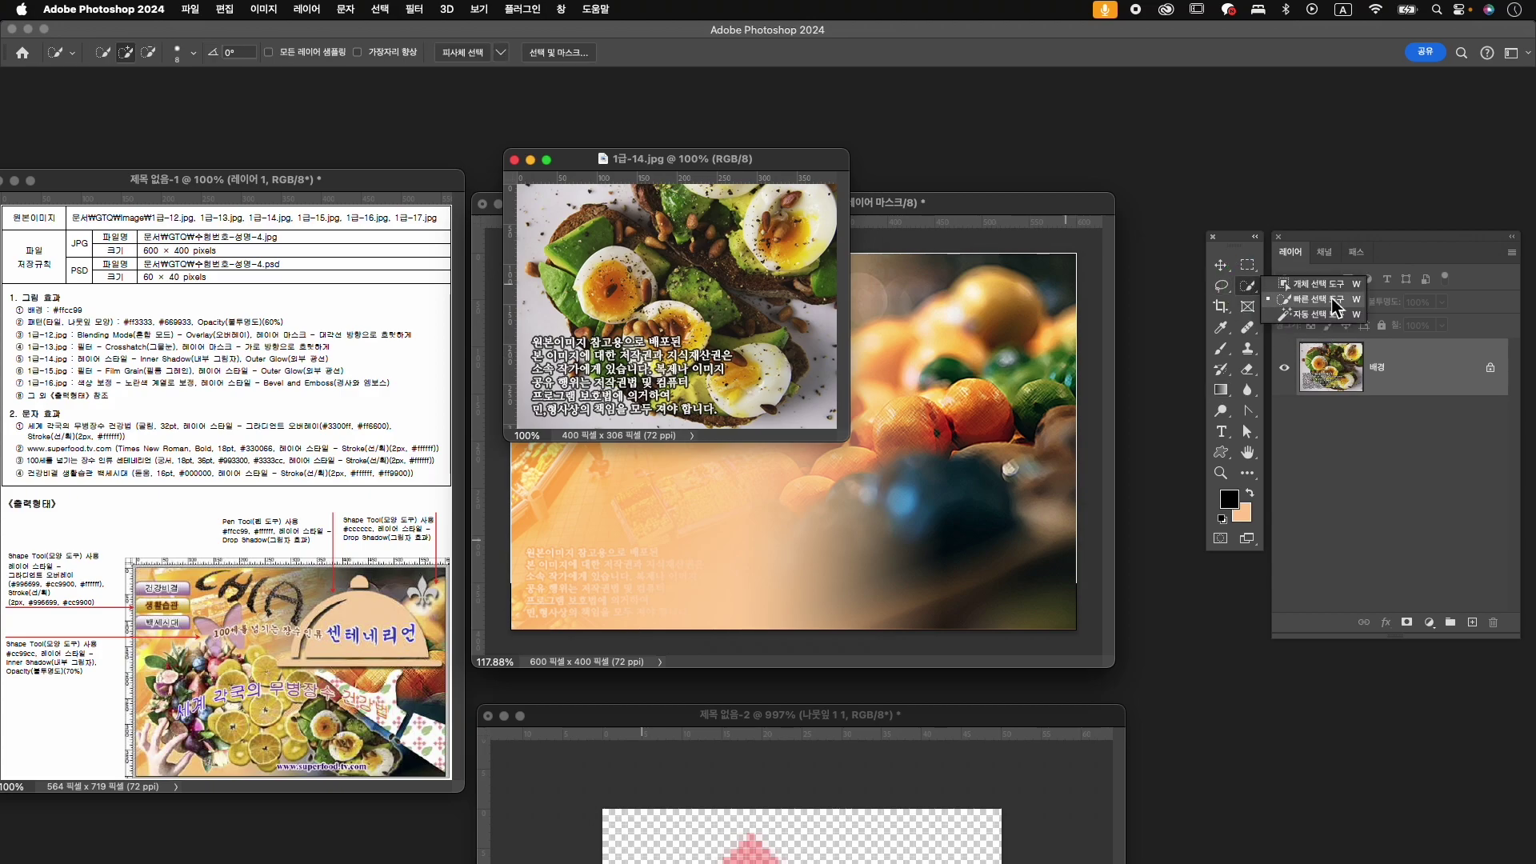
left_click(1316, 284)
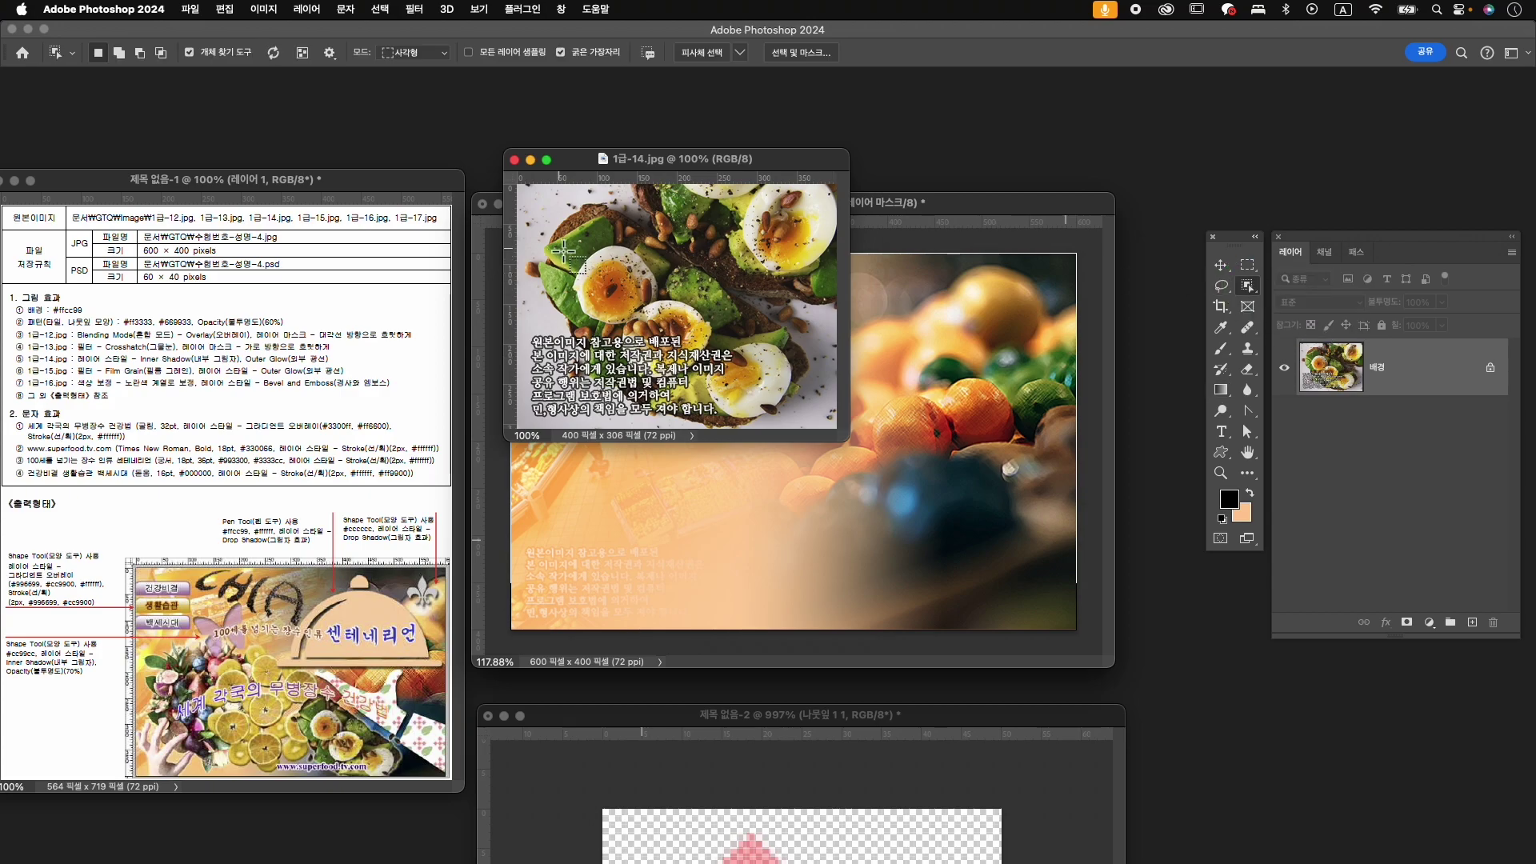
left_click(602, 248)
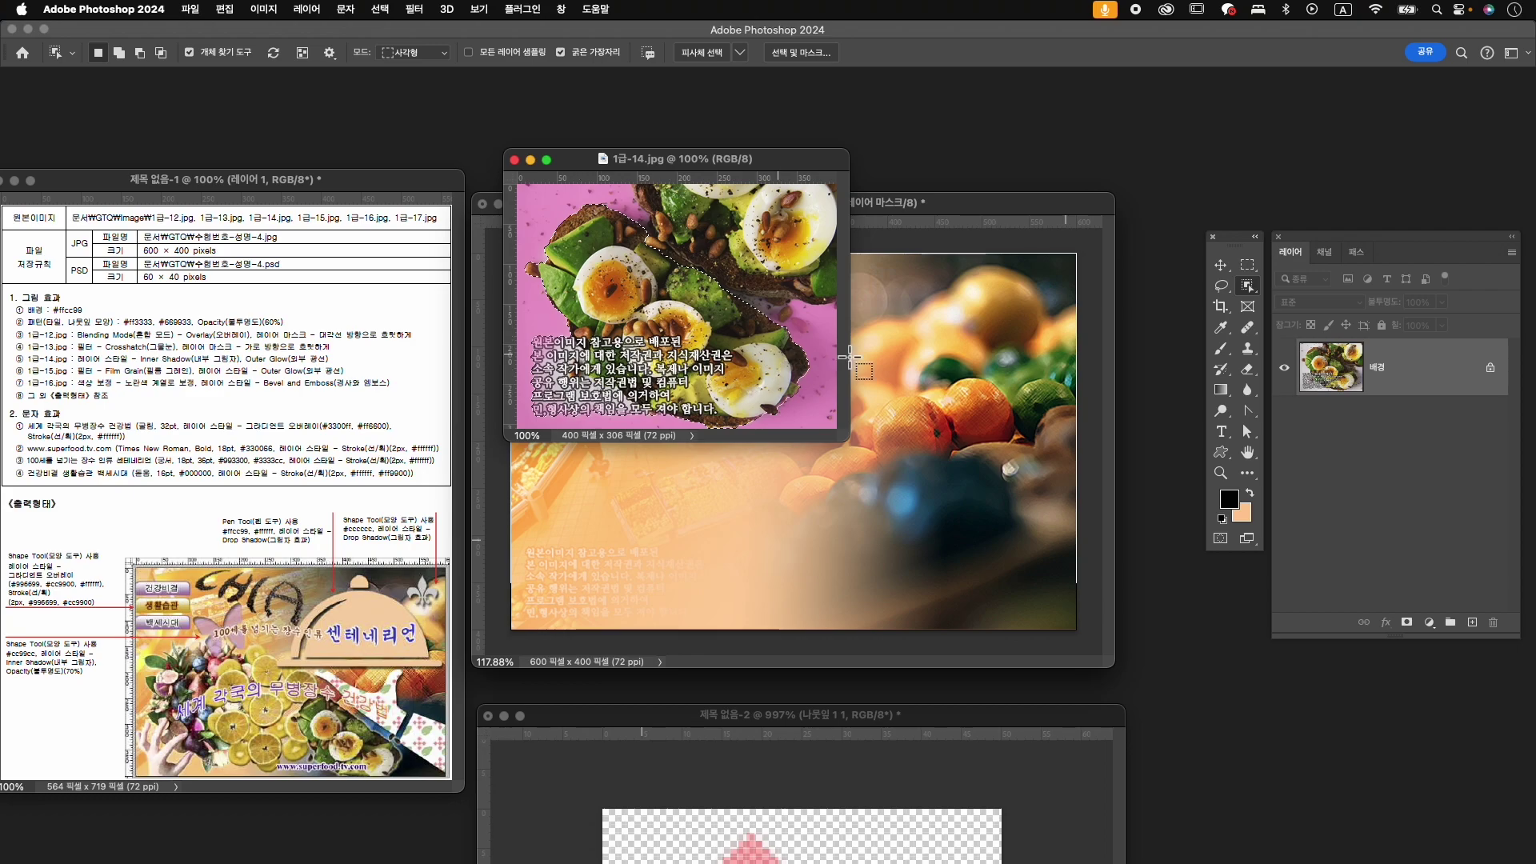
left_click(1247, 286)
left_click(1318, 299)
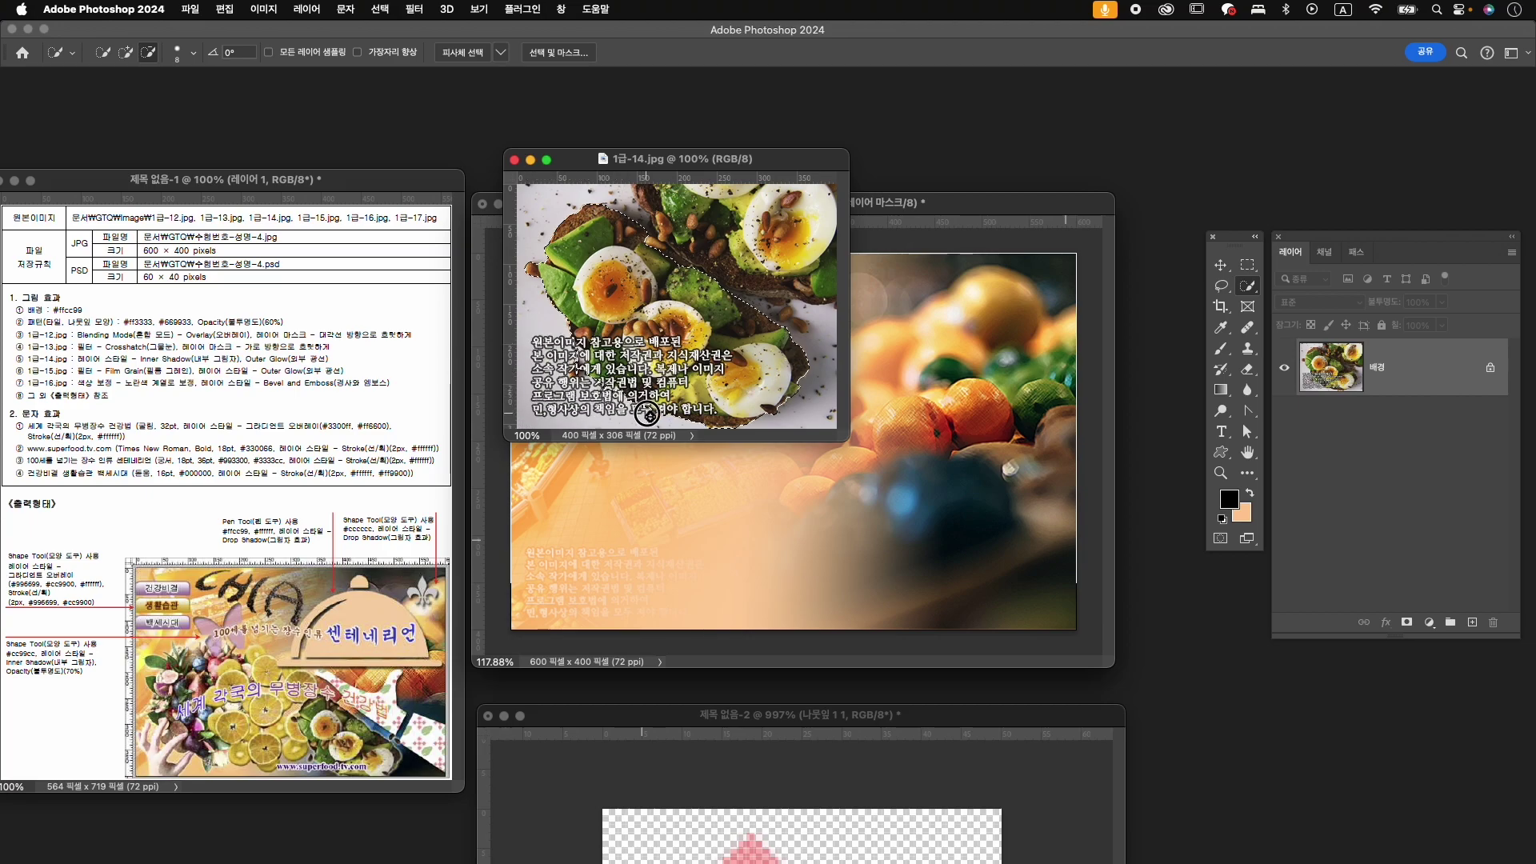
left_click(586, 364, "alt")
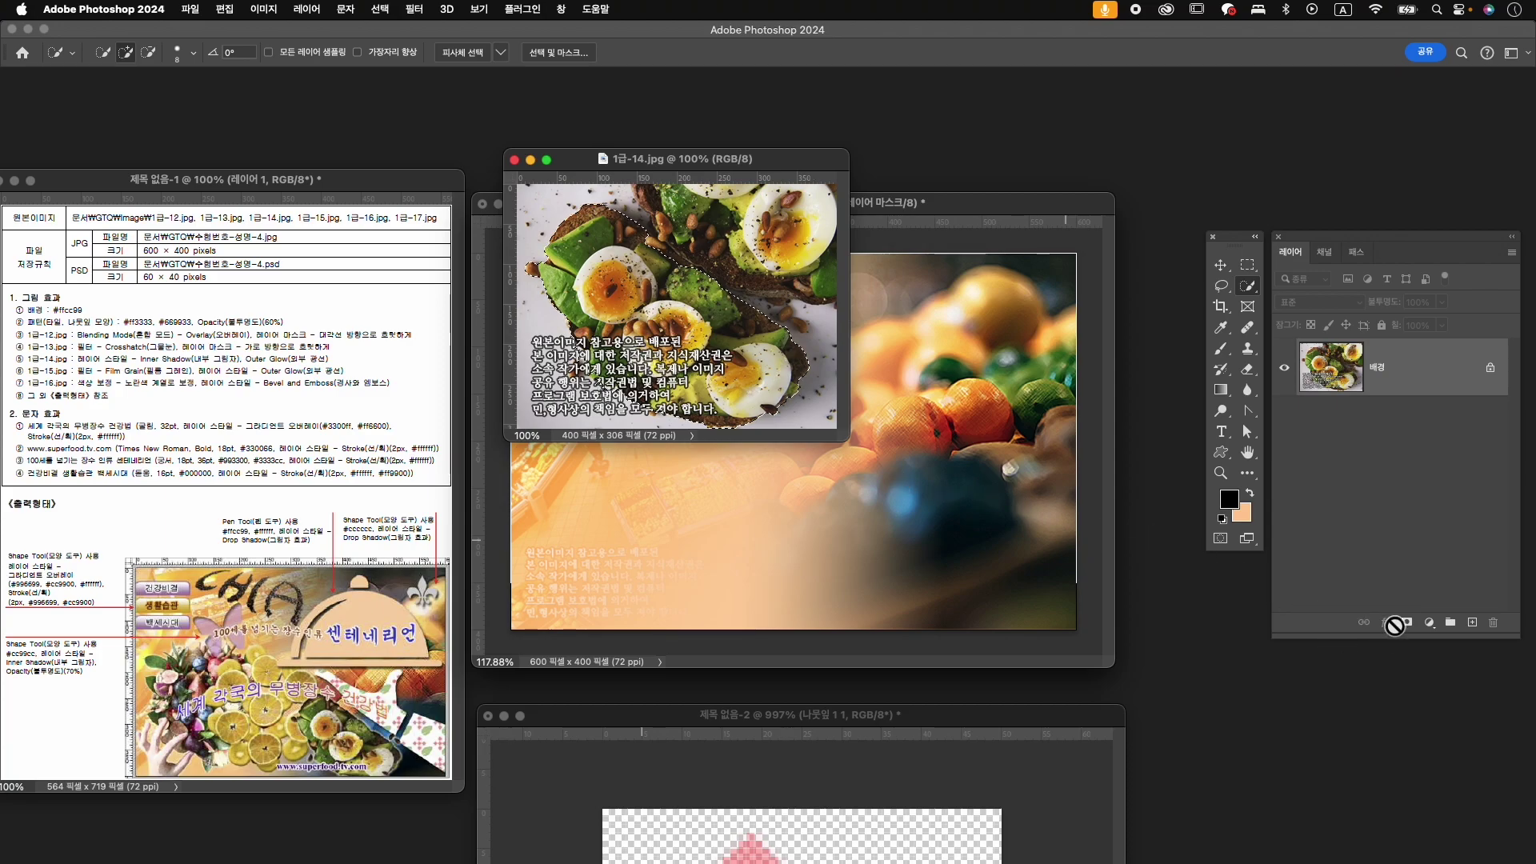
- Mask out everything around the toast in 1급-14.jpg and touch up the mask edge with small white and black brush strokes
left_click(1407, 622)
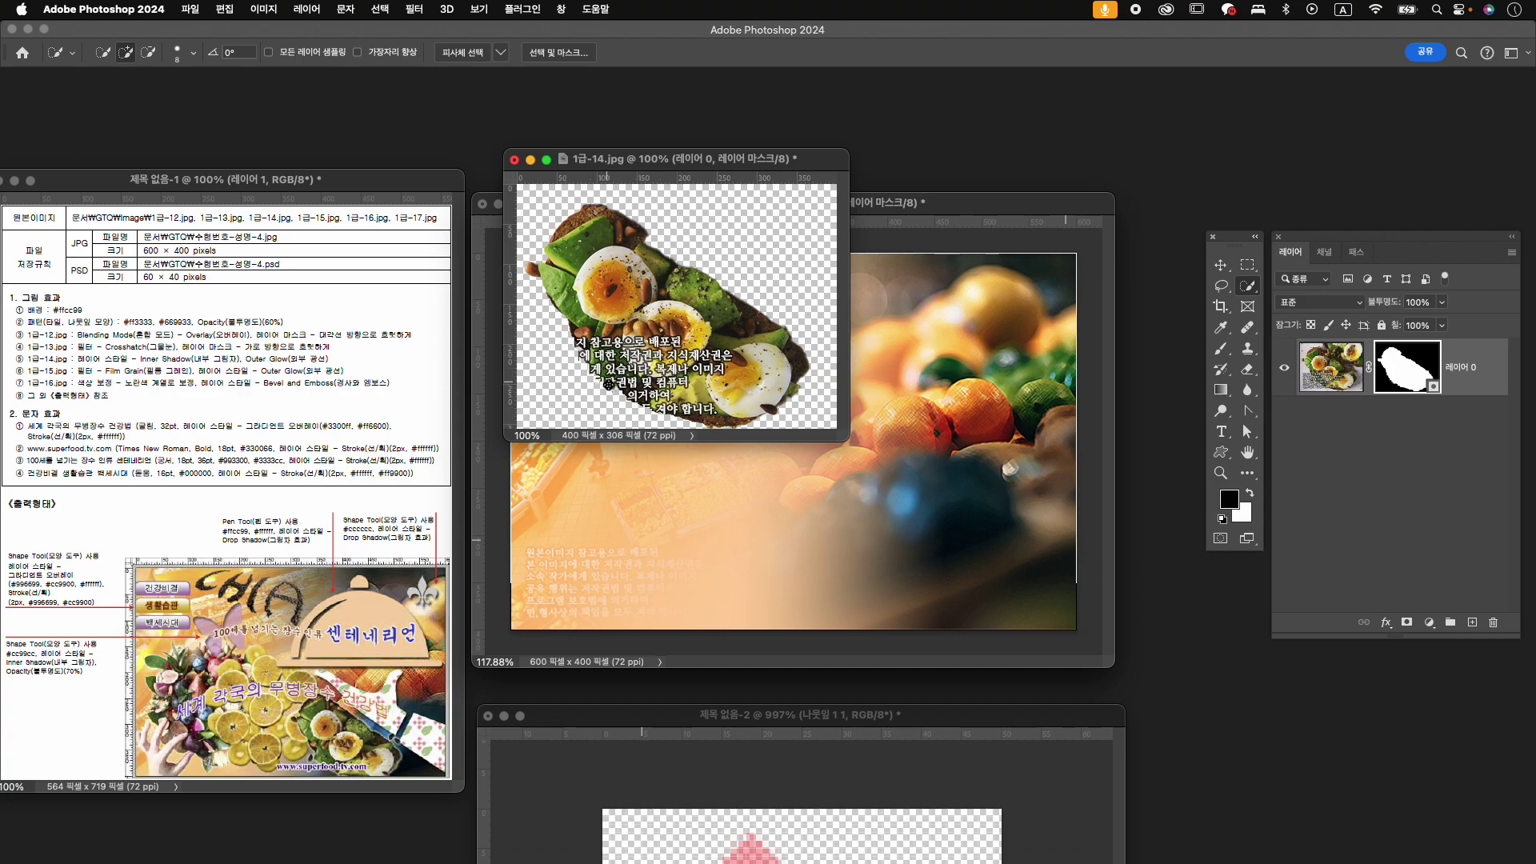
key("b")
left_click(1249, 494)
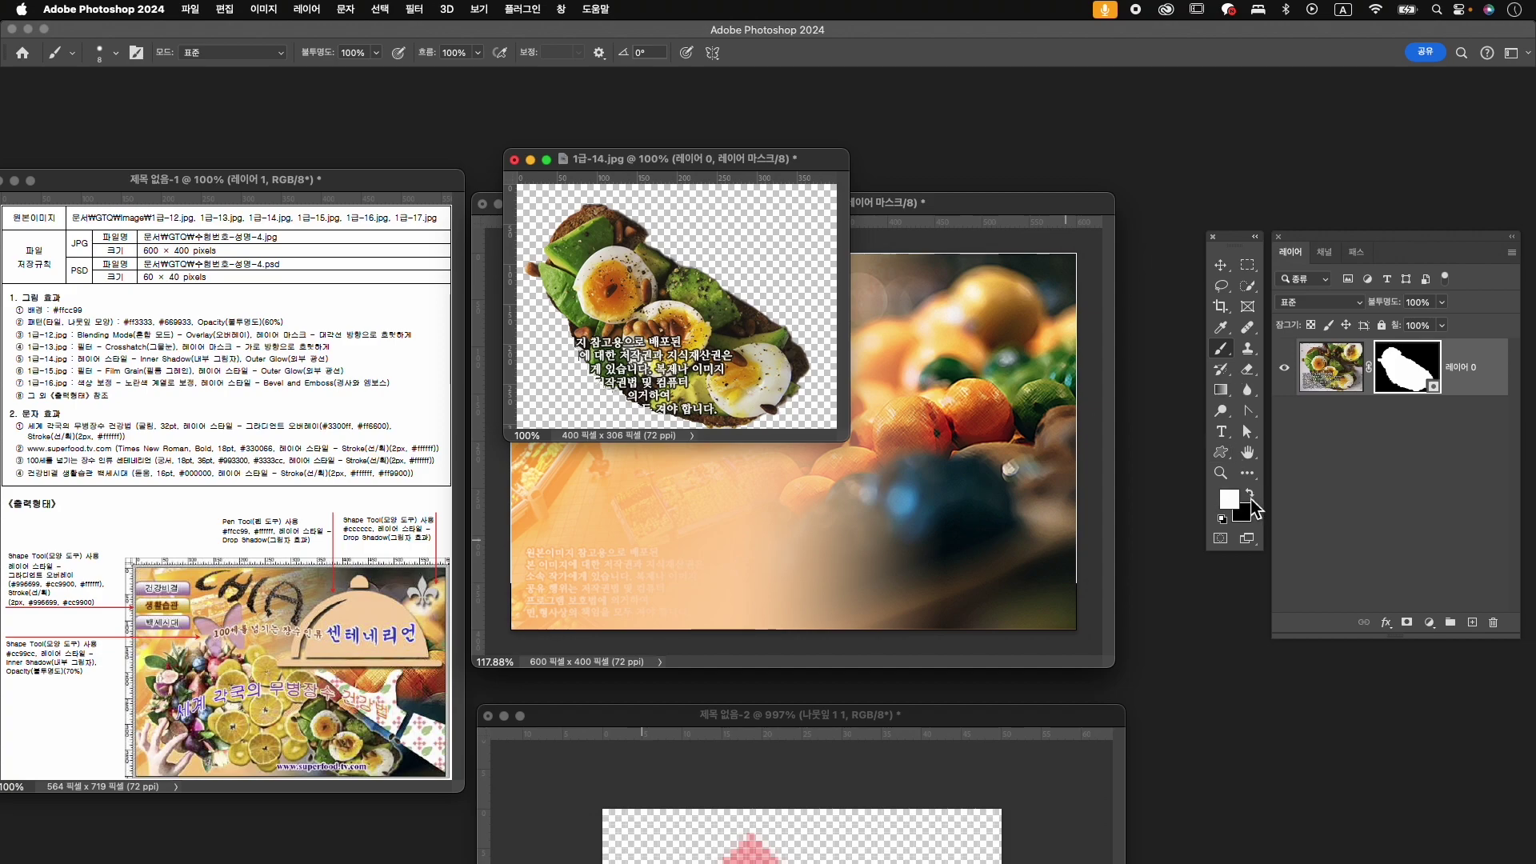
mouse_move(616, 382)
left_mouse_down()
mouse_move(584, 383)
mouse_move(692, 395)
mouse_move(582, 381)
mouse_move(620, 398)
left_mouse_up()
key("x")
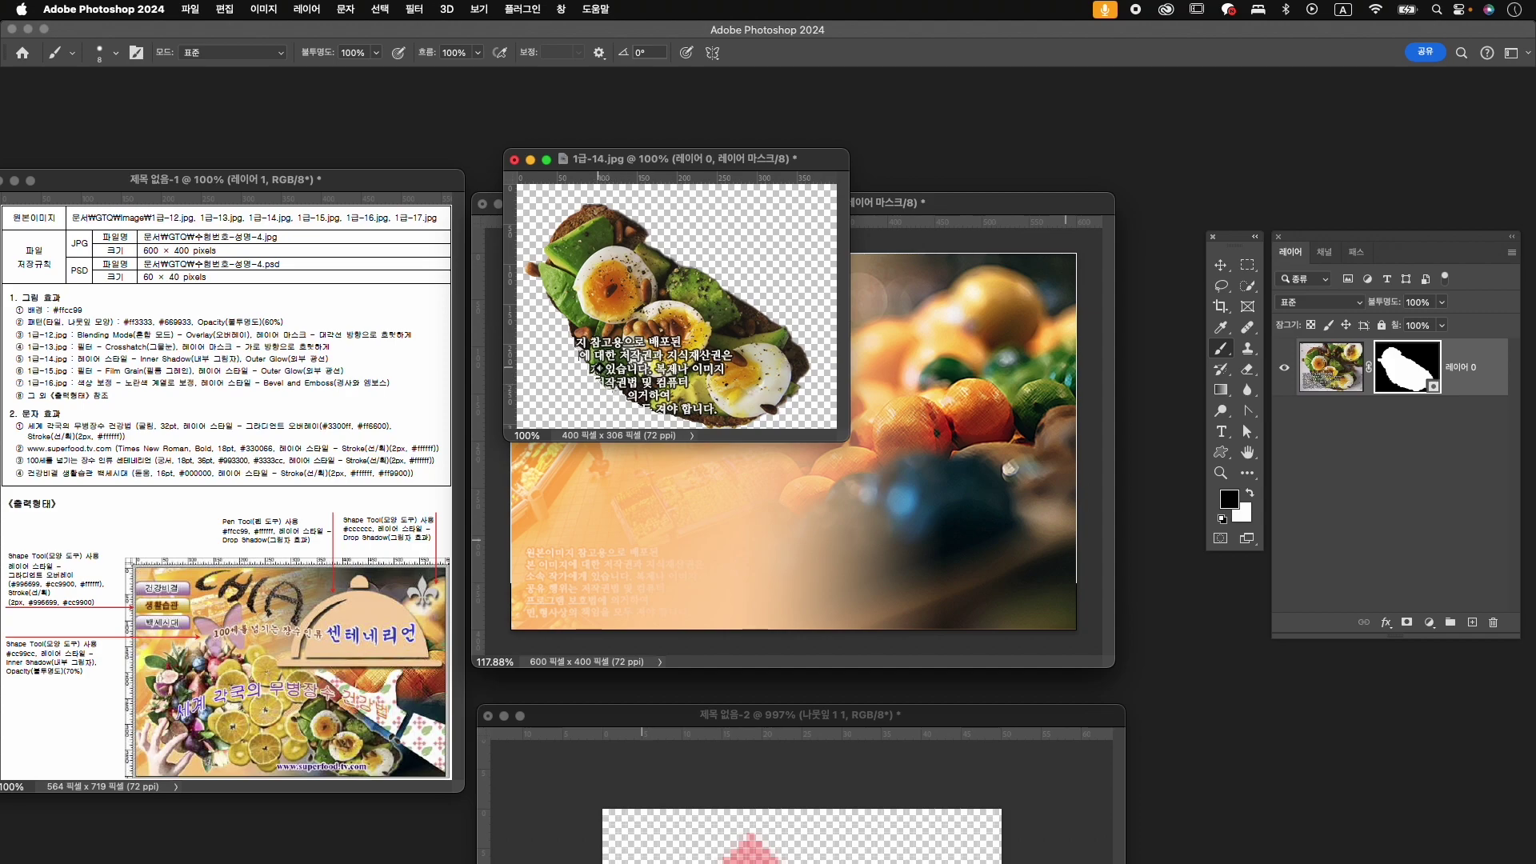
key("x")
mouse_move(584, 369)
left_mouse_down()
mouse_move(577, 337)
mouse_move(583, 369)
left_mouse_up()
key("x")
- Copy the masked toast into 수험번호-성명-4.psd, scale it proportionally to about 60%, and place it at the canvas's lower right
key("v")
mouse_move(732, 352)
left_mouse_down()
mouse_move(928, 480)
mouse_move(940, 516)
mouse_move(840, 533)
left_mouse_up()
key("super+t")
left_click_drag(999, 342, 930, 397)
left_click_drag(838, 511, 861, 577)
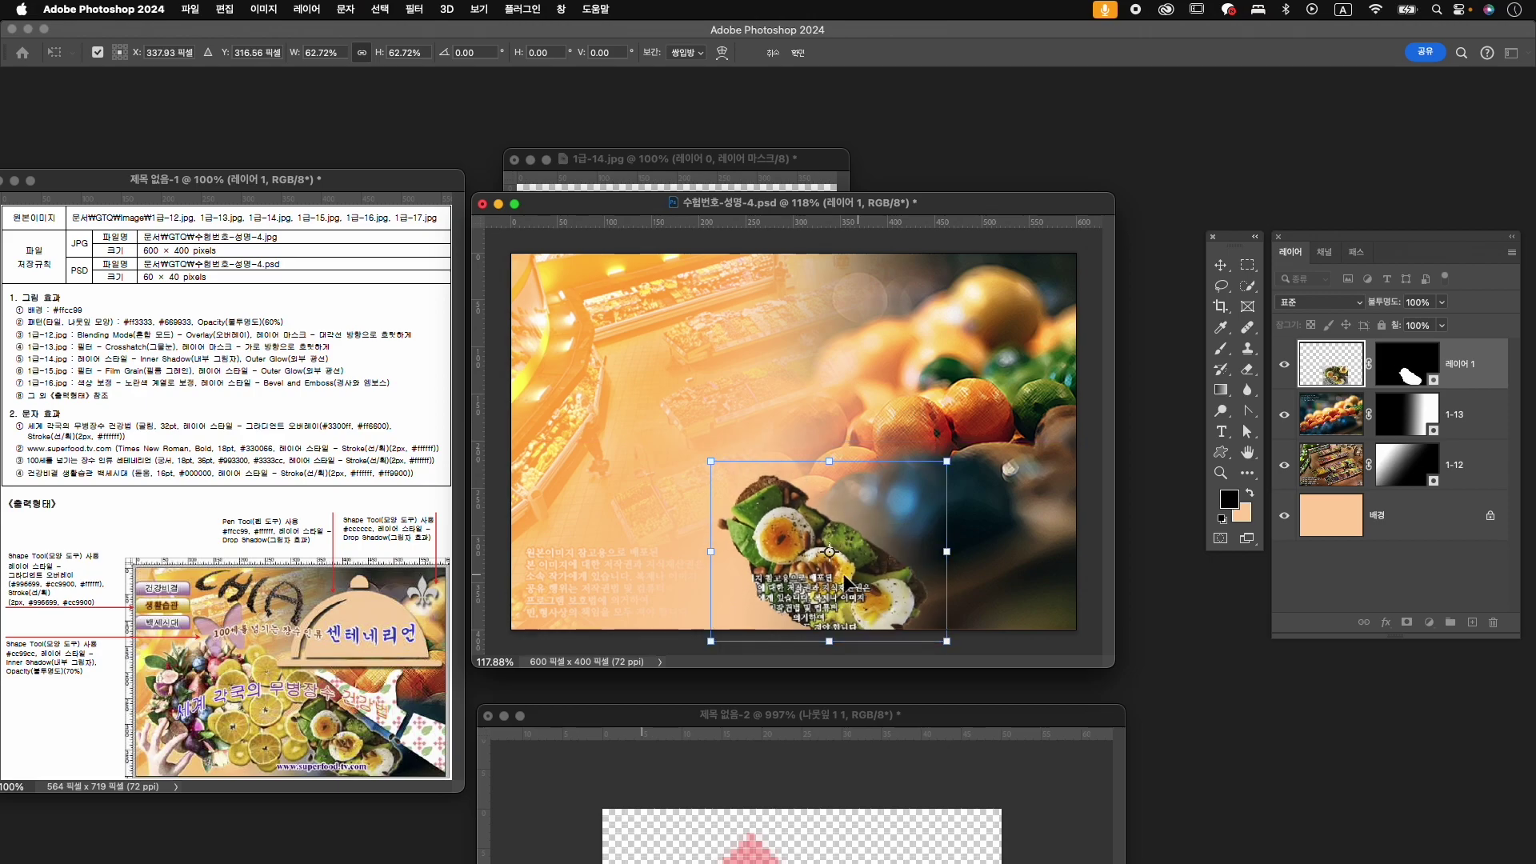
left_click_drag(772, 536, 827, 538)
left_click_drag(1021, 647, 1008, 637)
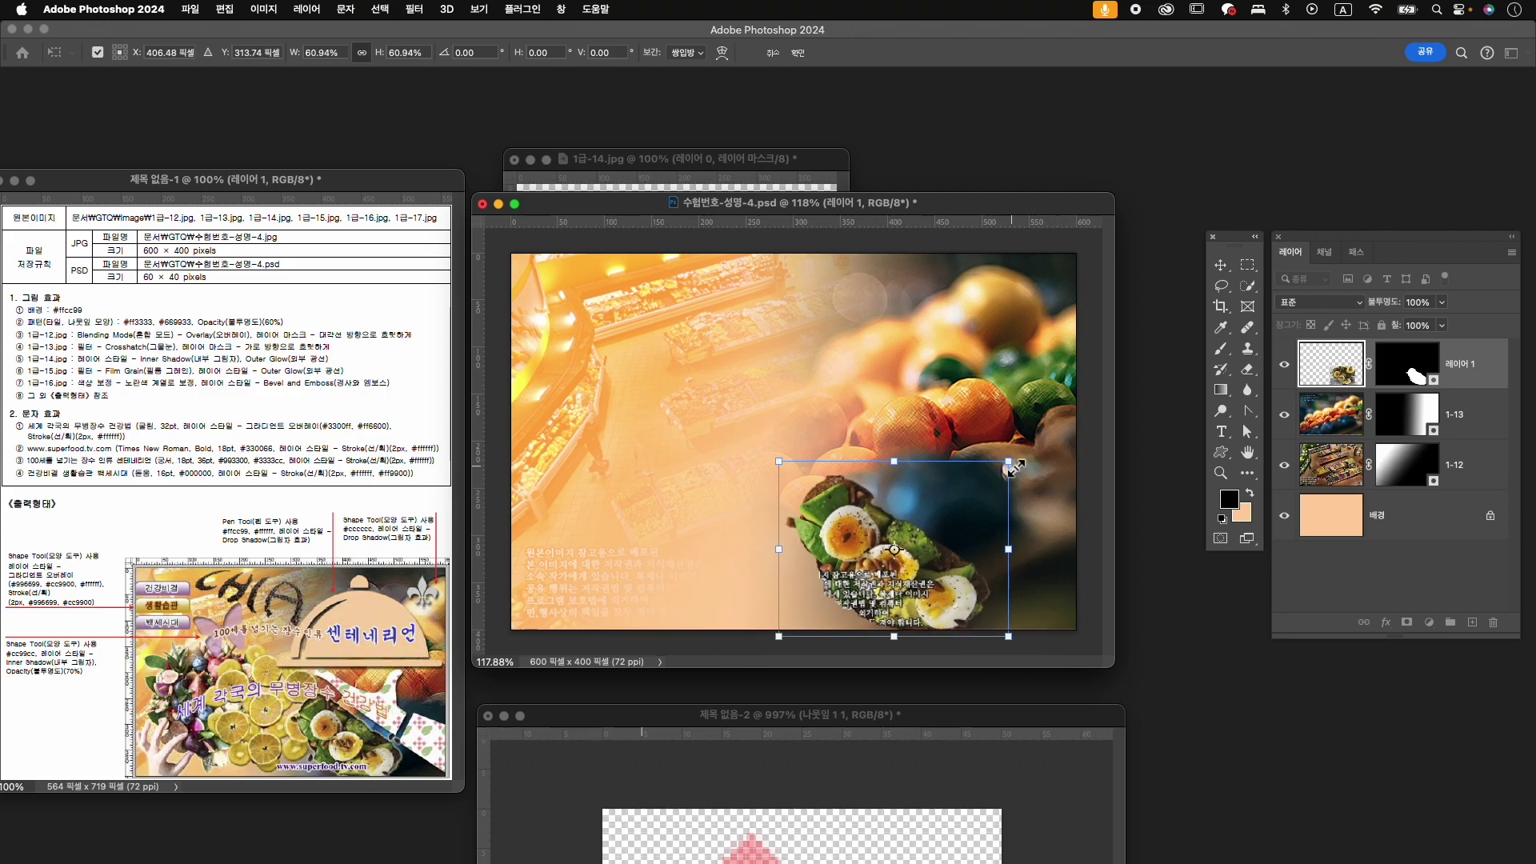
mouse_move(1010, 464)
left_mouse_down()
mouse_move(986, 442)
mouse_move(1005, 464)
left_mouse_up()
key("Return")
- Rename the toast layer as 1-14
double_click(1468, 370)
type("1-14")
key("Return")
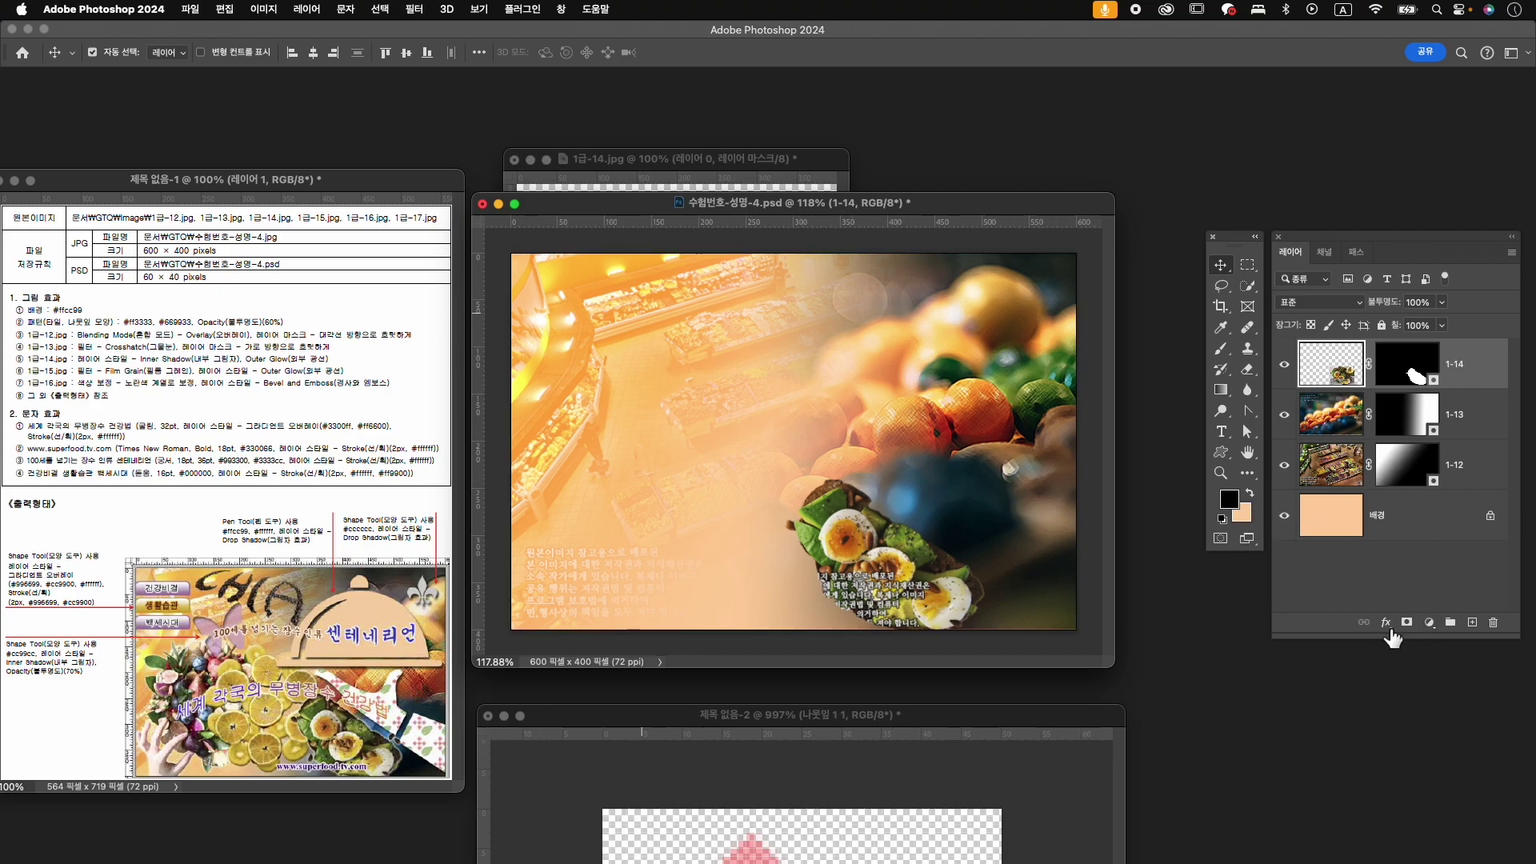
- Apply Inner Shadow (내부 그림자) and Outer Glow (외부 광선) layer styles to layer 1-14
left_click(1386, 622)
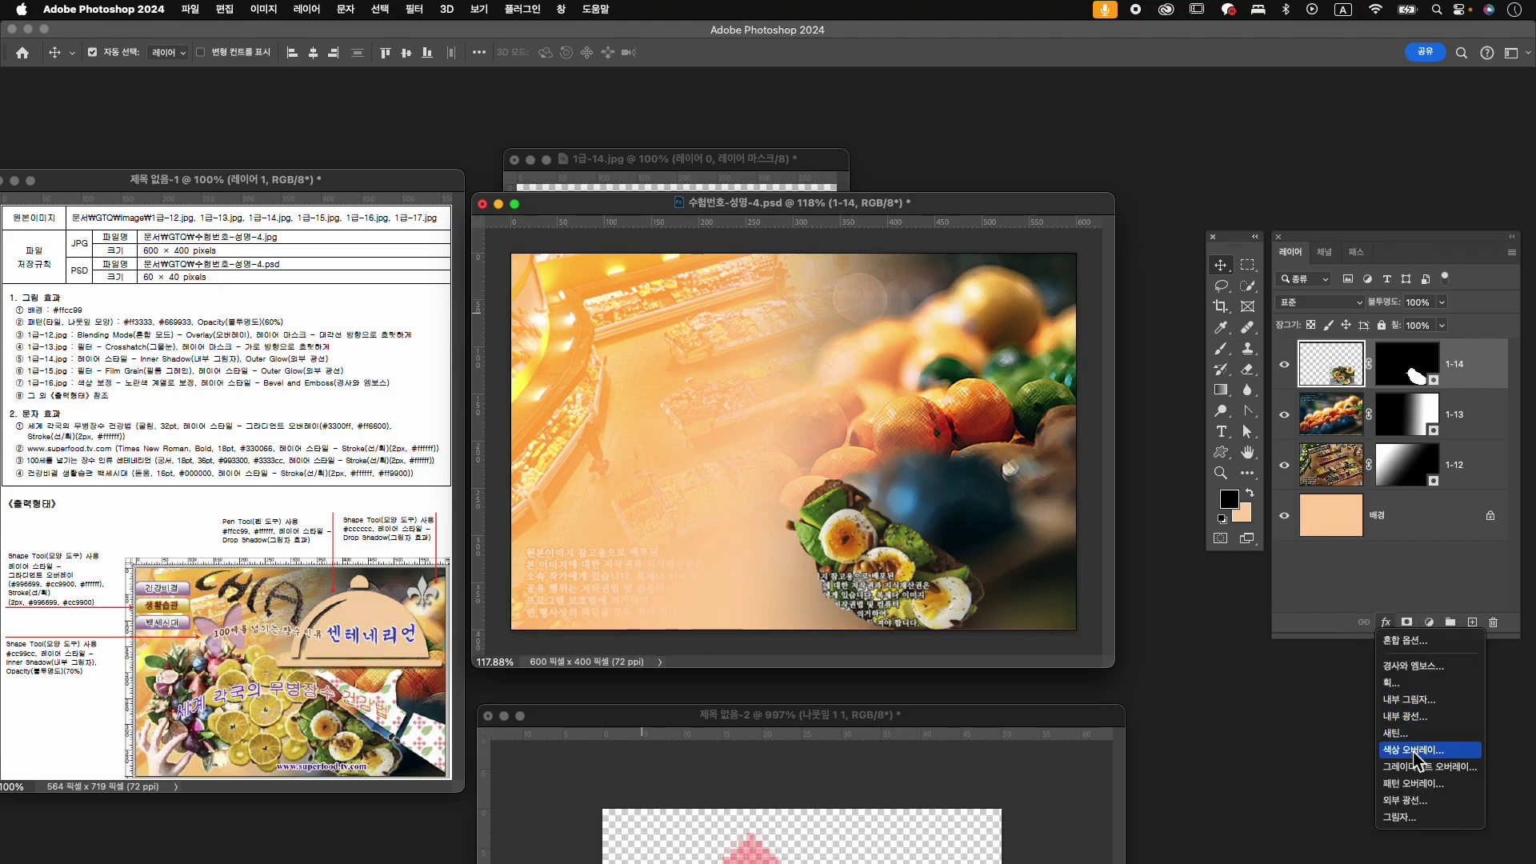
left_click(1426, 702)
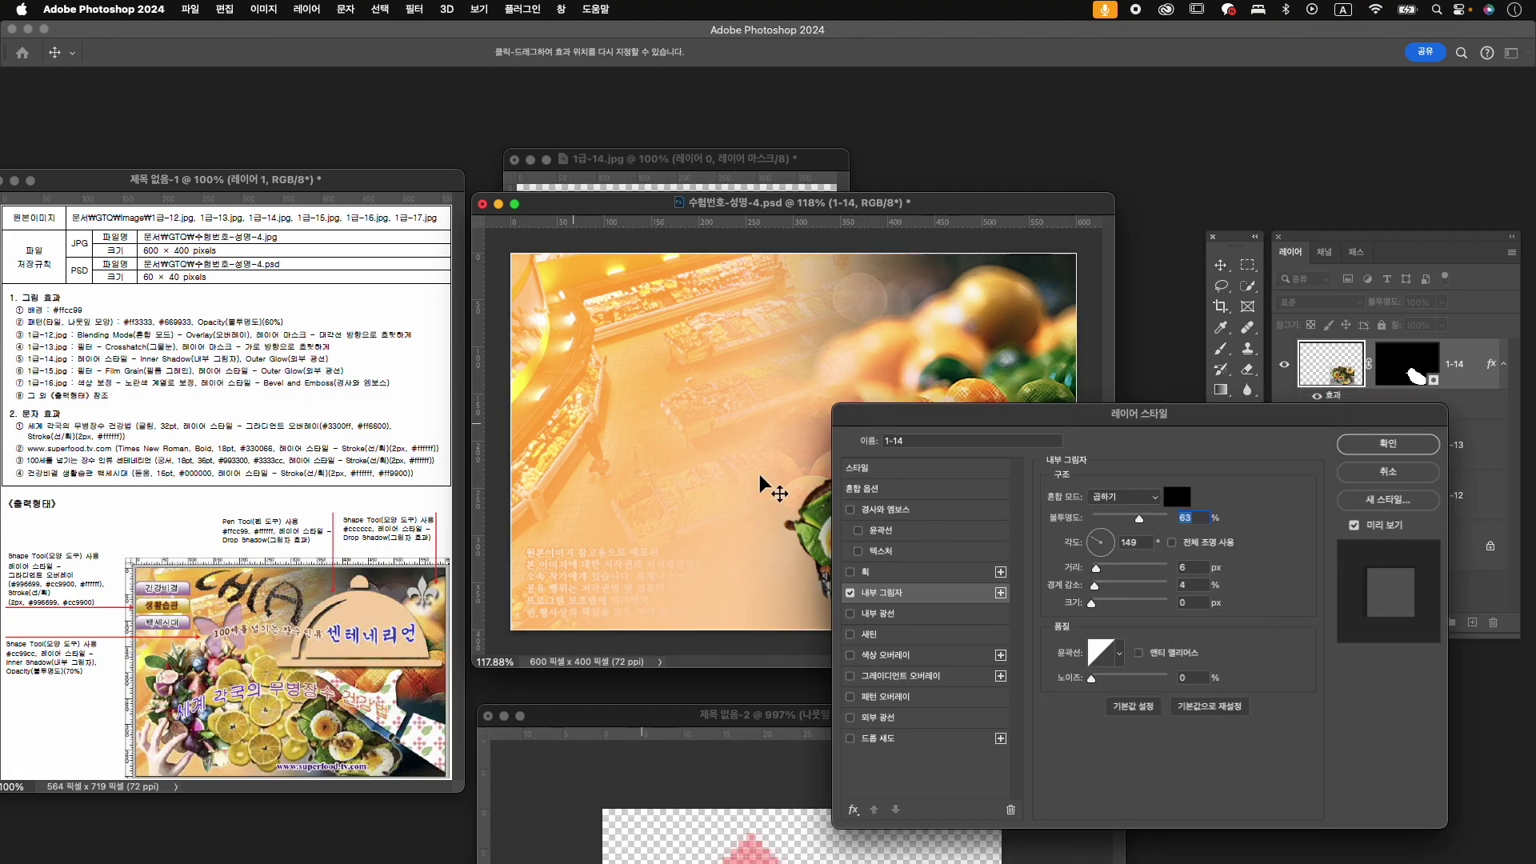
left_click(919, 719)
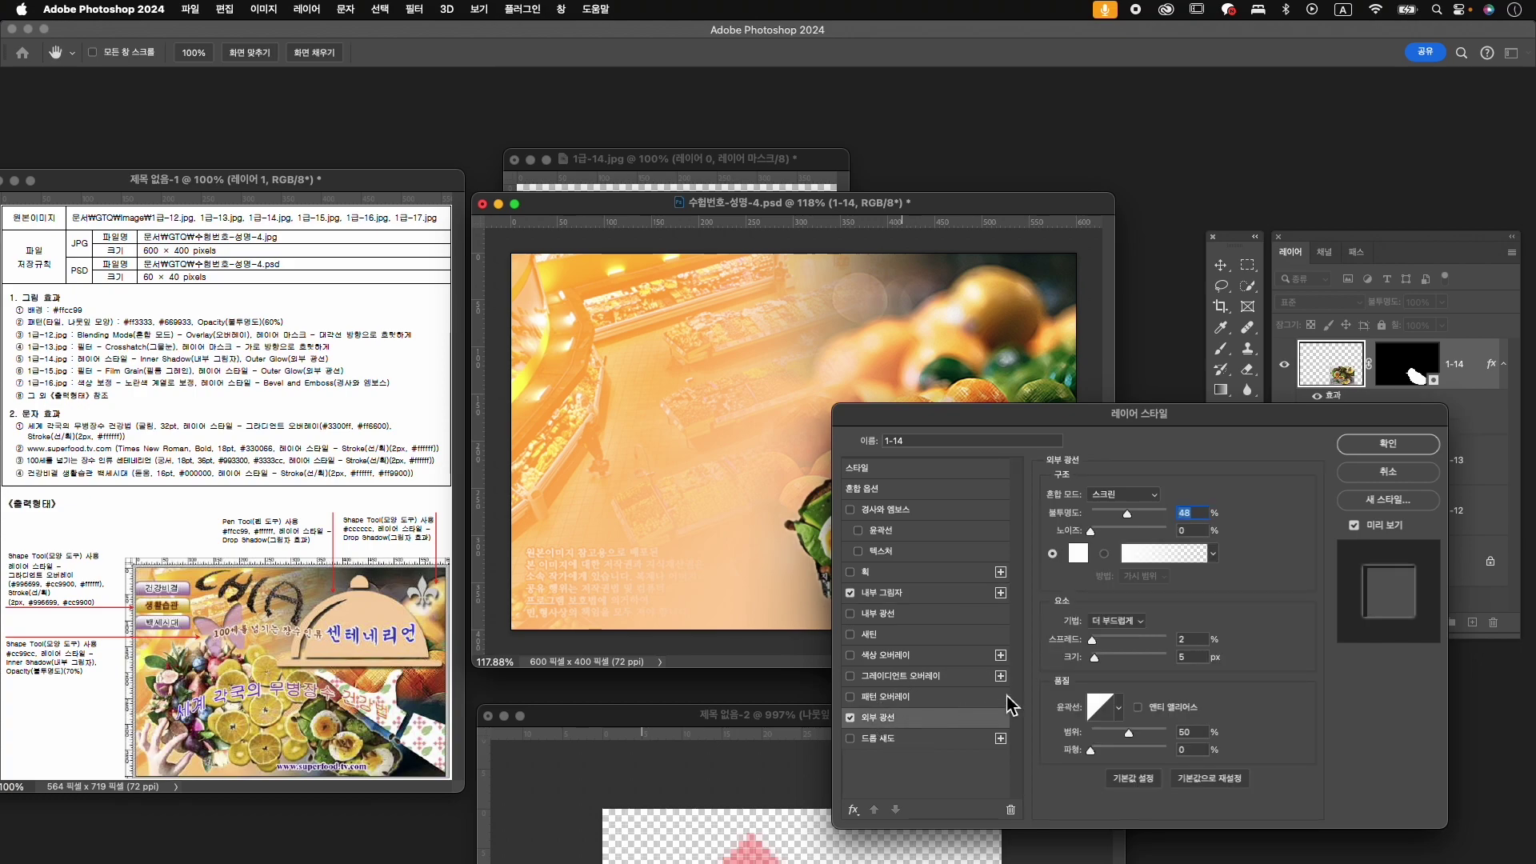
left_click(1380, 452)
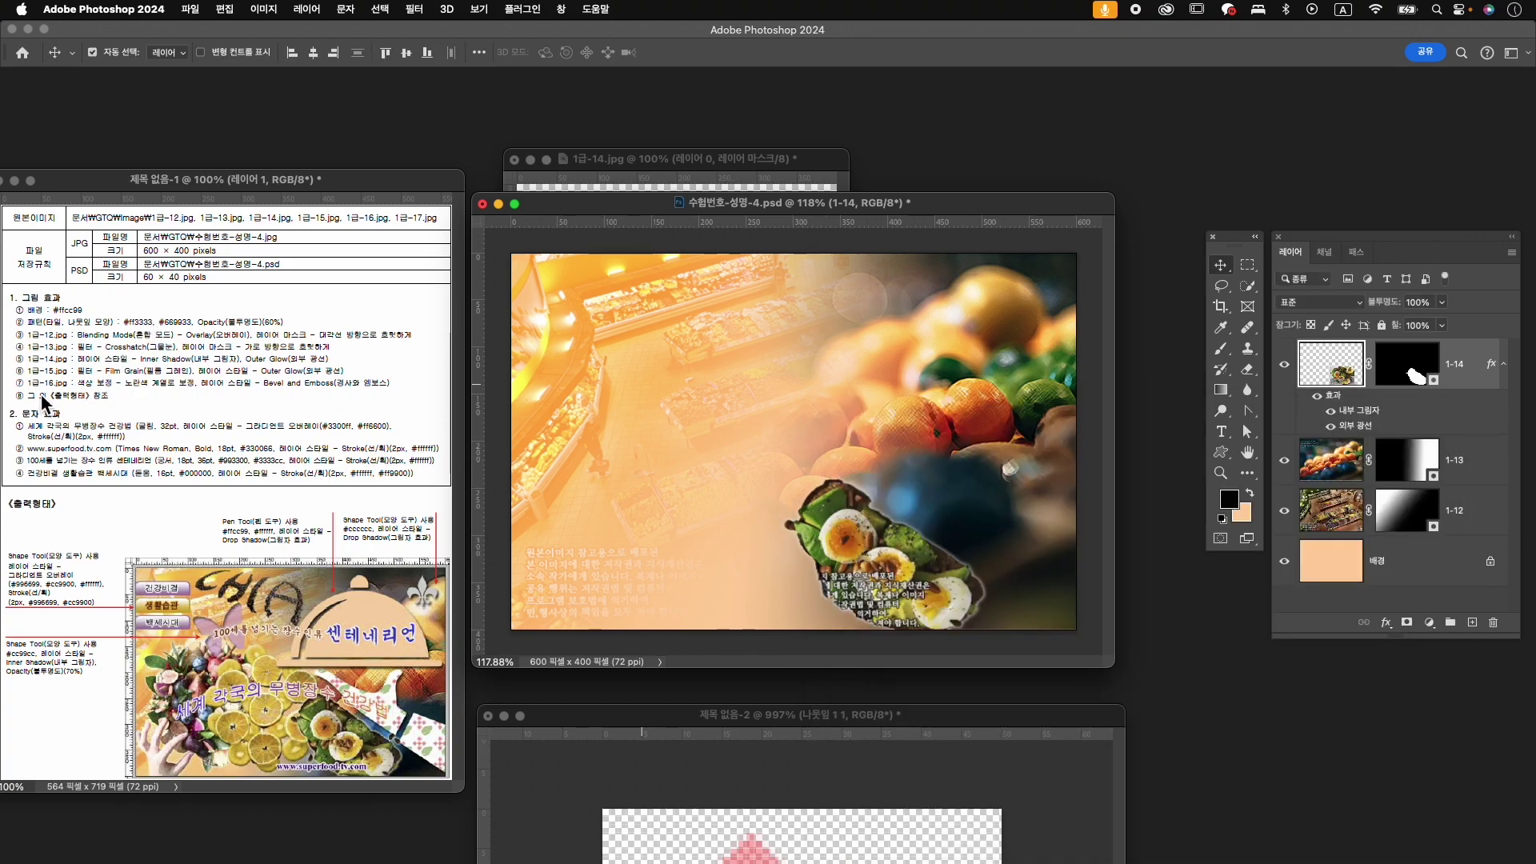
- Open 1급-15.jpg from the Image folder
key("super+o")
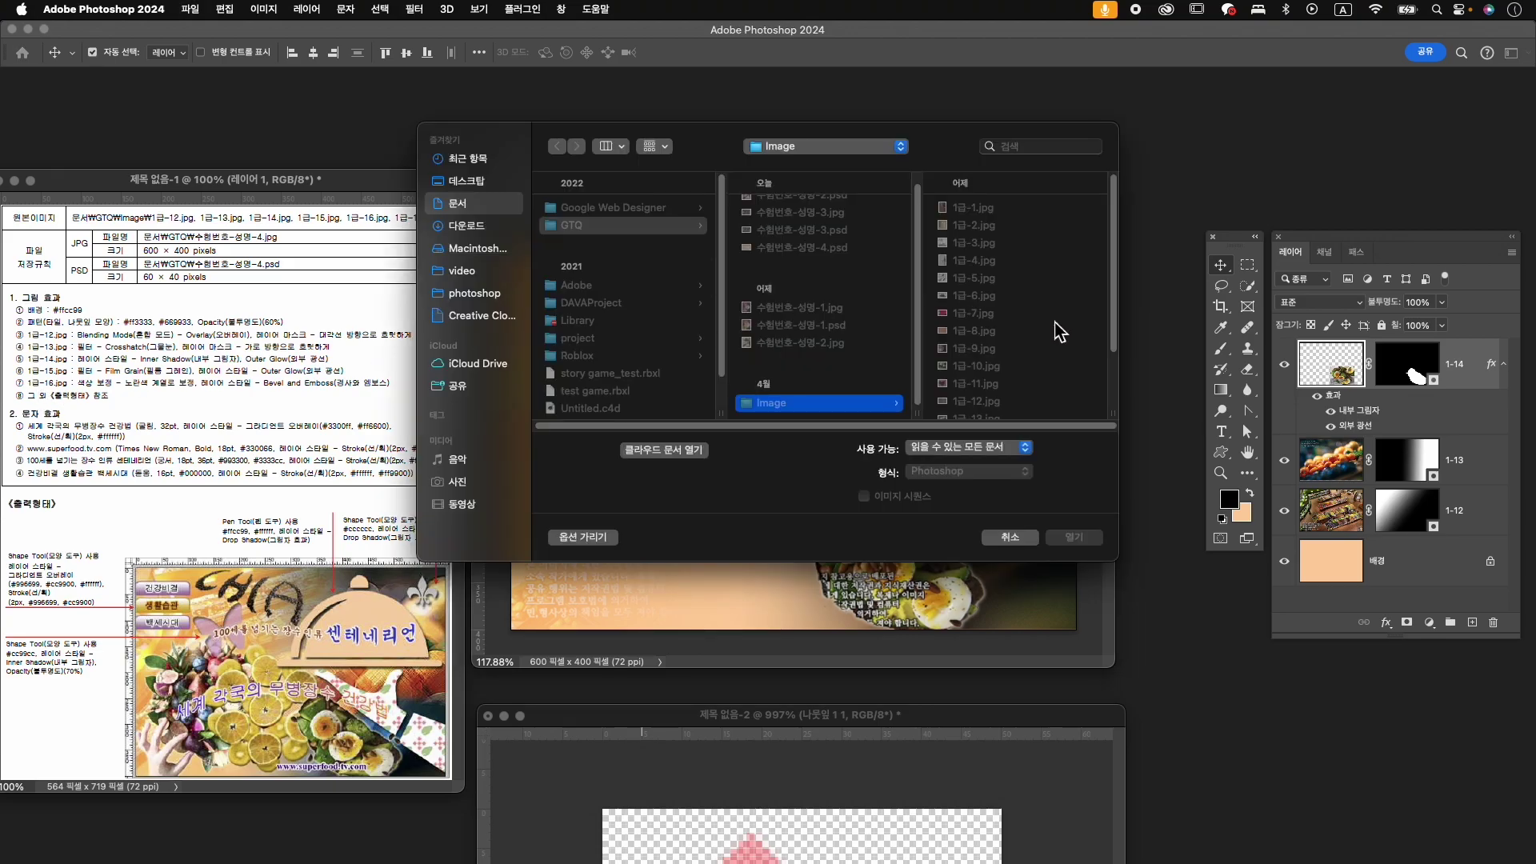
scroll(1060, 331, "down", 3)
left_click(1002, 368)
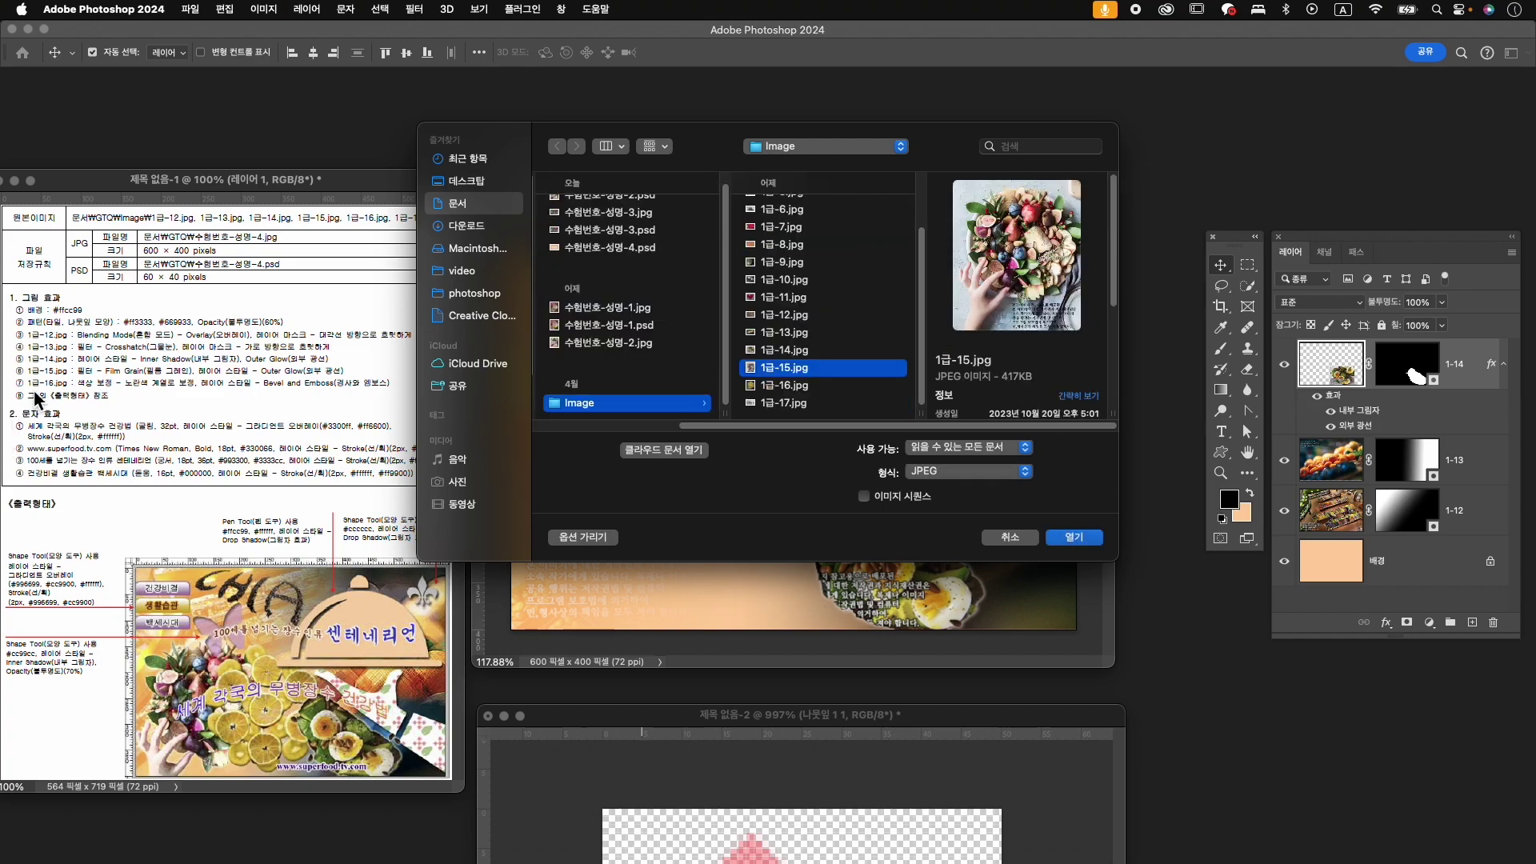
left_click(1074, 537)
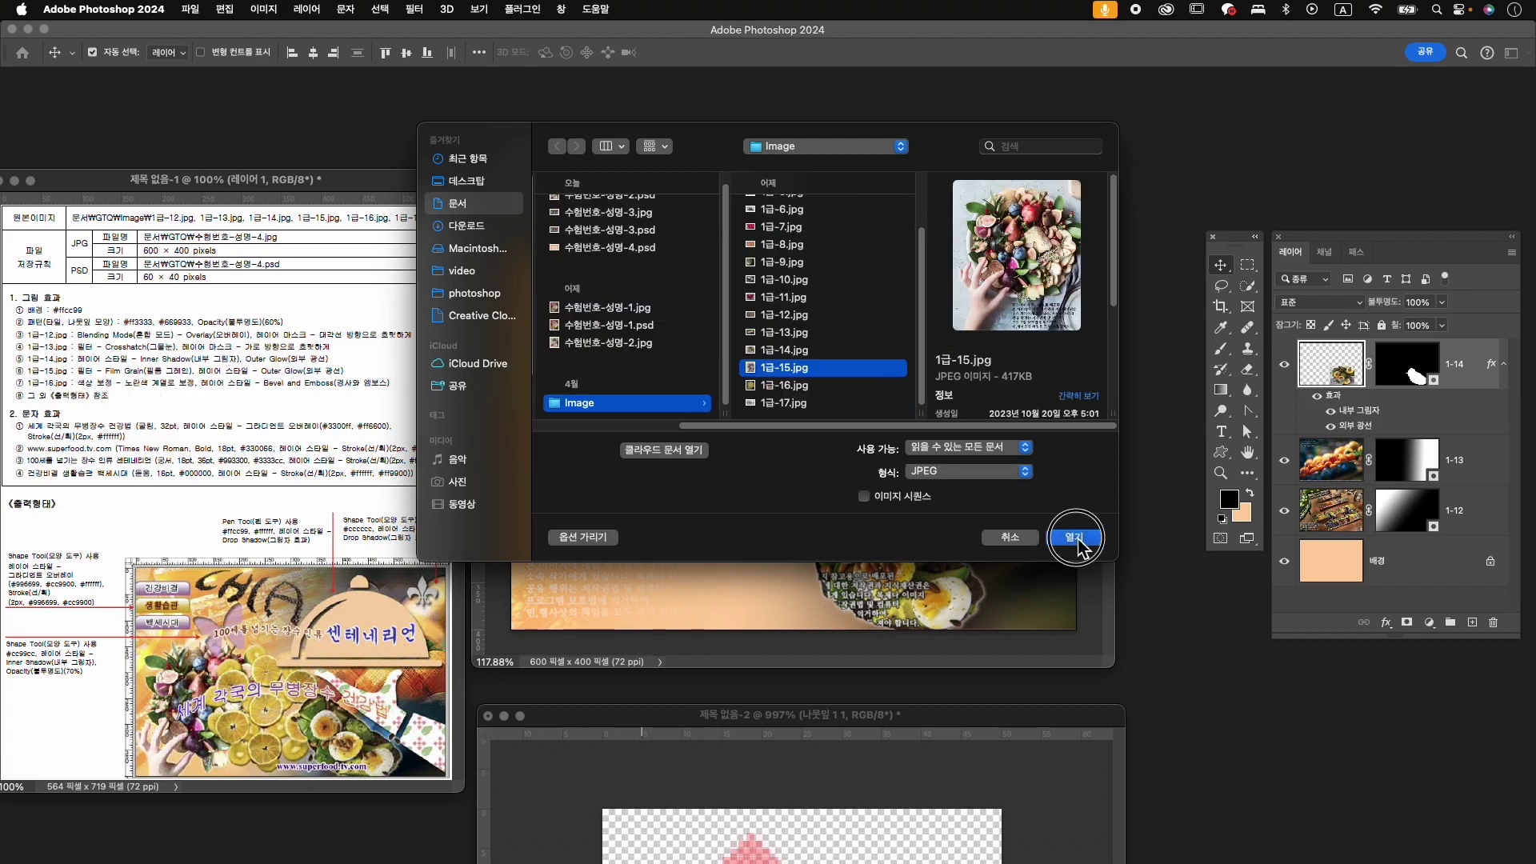
- Close 1급-14.jpg without saving and move the 1급-15.jpg window over the composition
left_click(518, 168)
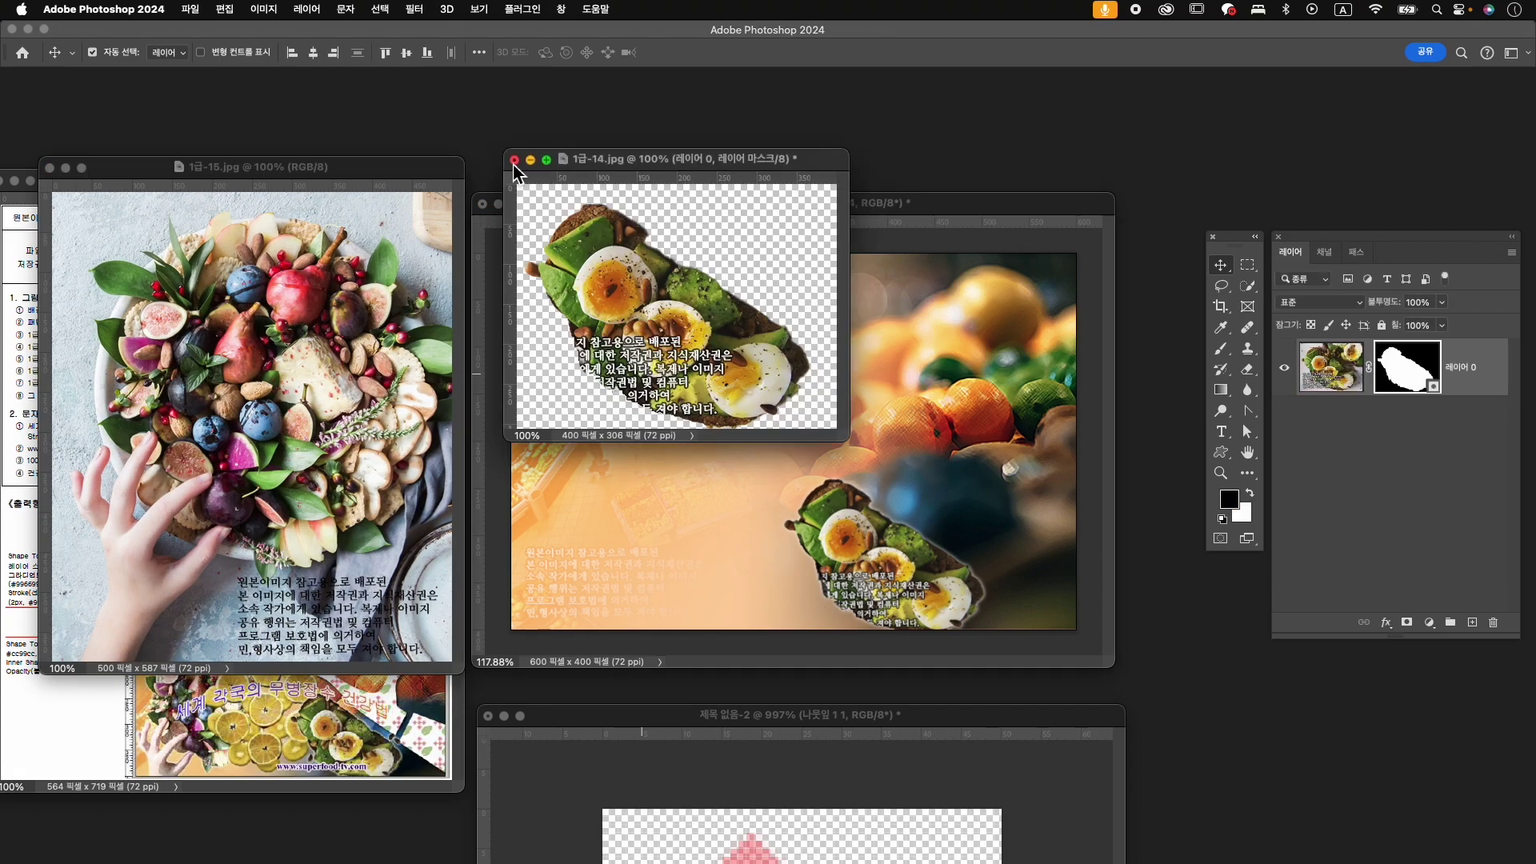
left_click(514, 159)
left_click(748, 344)
left_click_drag(286, 158, 787, 115)
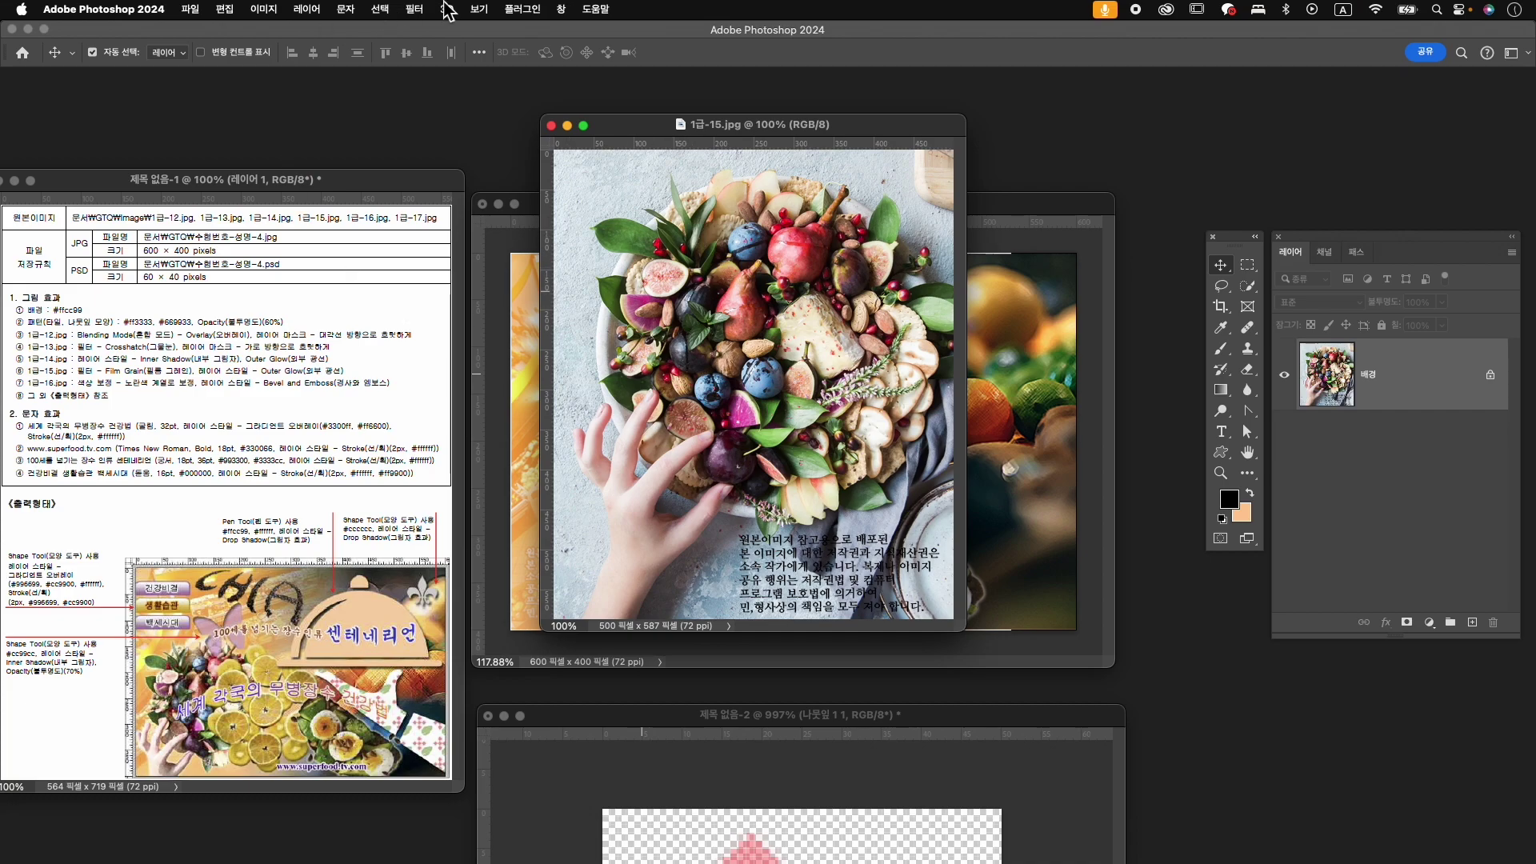
- Apply the Film Grain (필름 그레인) artistic filter to 1급-15.jpg from the Filter Gallery
left_click(413, 10)
left_click(472, 131)
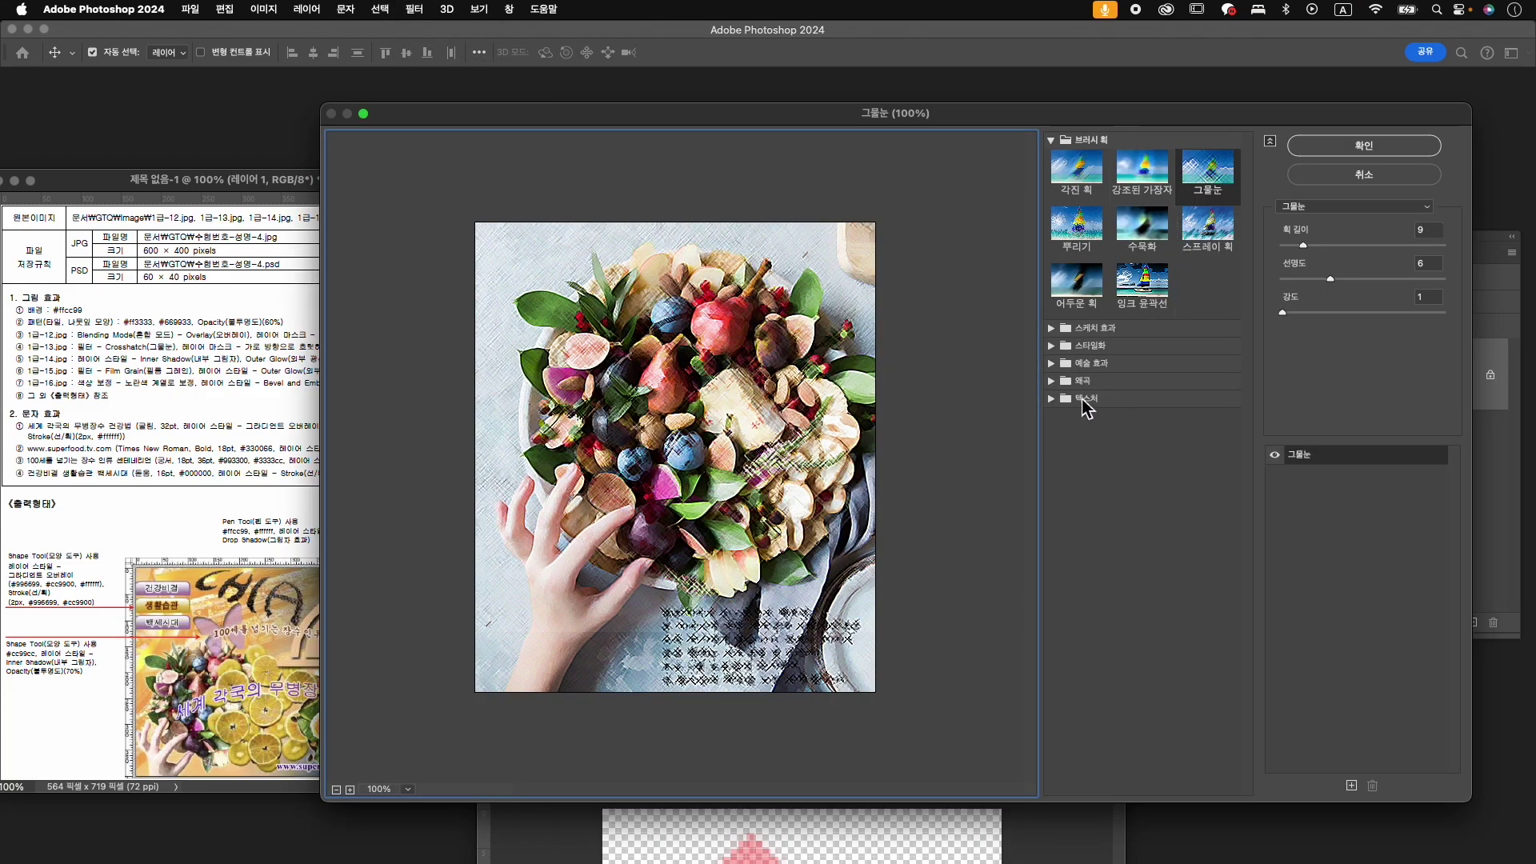
left_click(1055, 364)
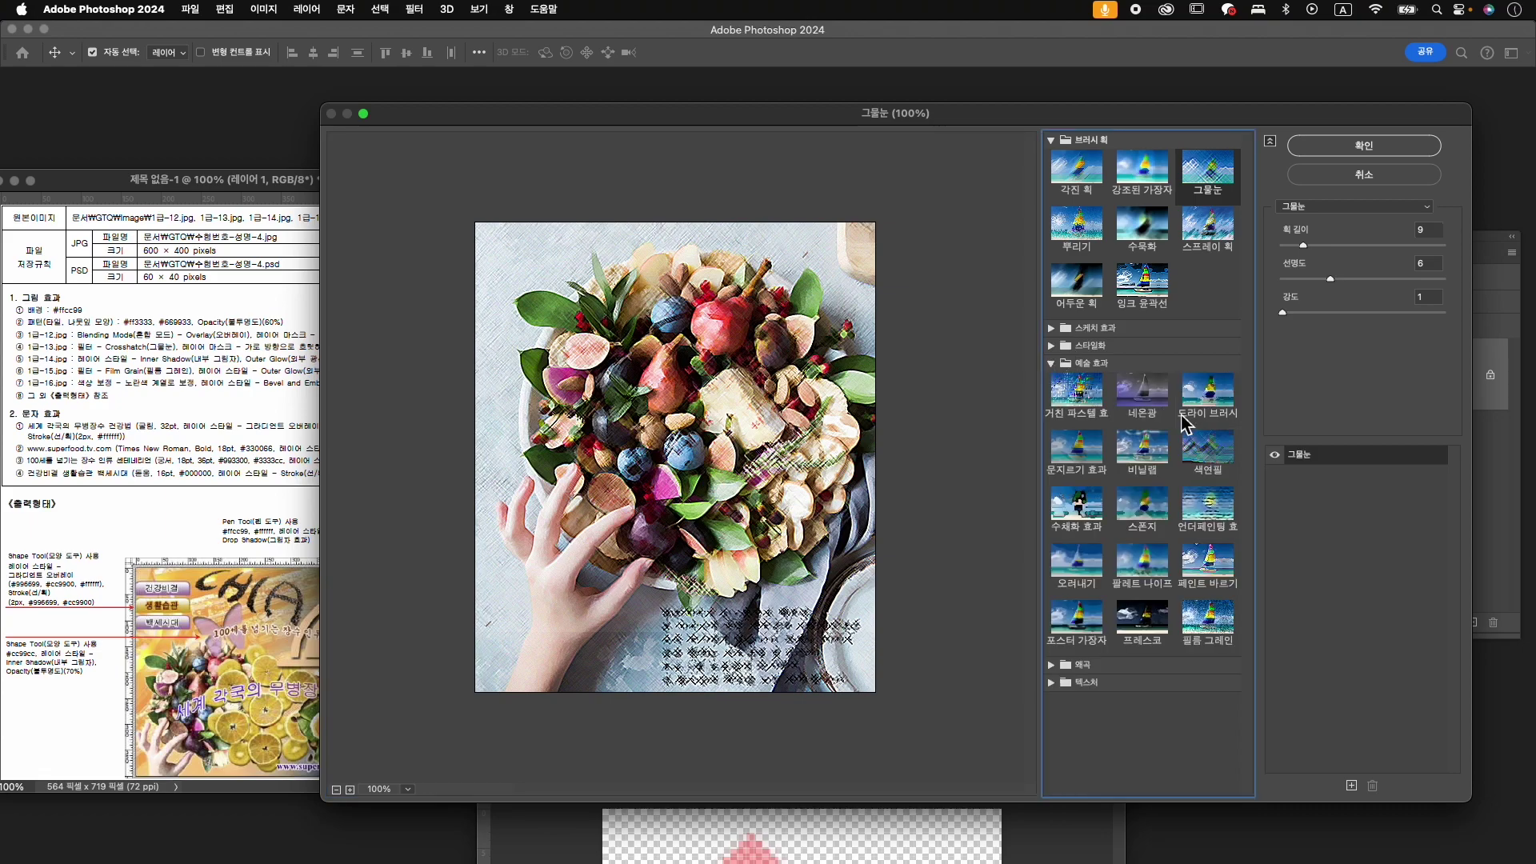
left_click(1214, 610)
left_click(1392, 150)
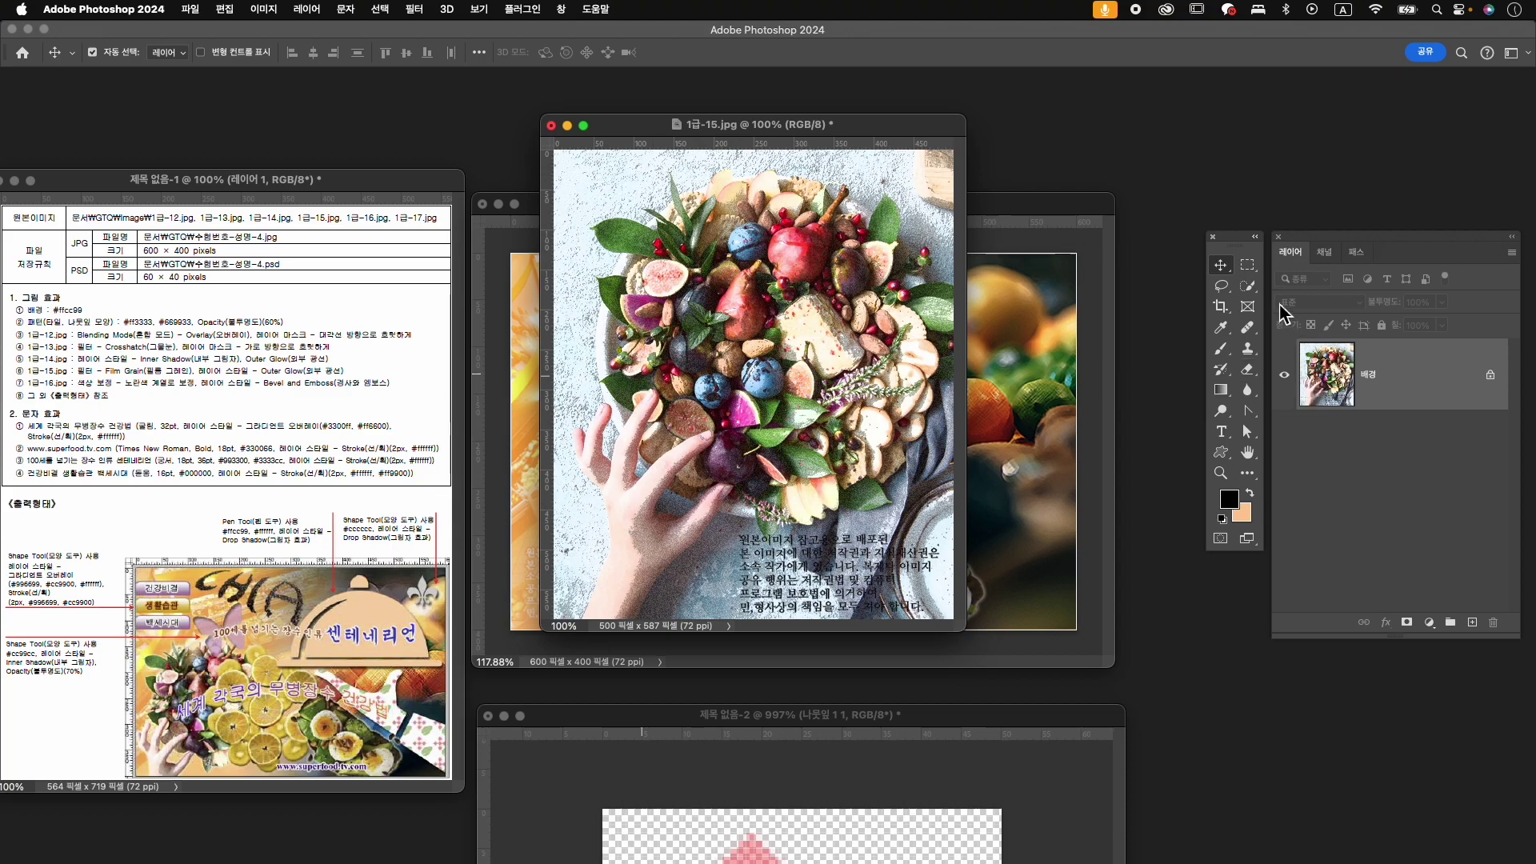
- Select the hand and fruit platter in 1급-15.jpg with Object Selection and trim the upper and right background using Quick Selection
mouse_move(1247, 286)
left_mouse_down()
mouse_move(1304, 303)
mouse_move(1316, 284)
left_mouse_up()
left_click_drag(572, 182, 955, 639)
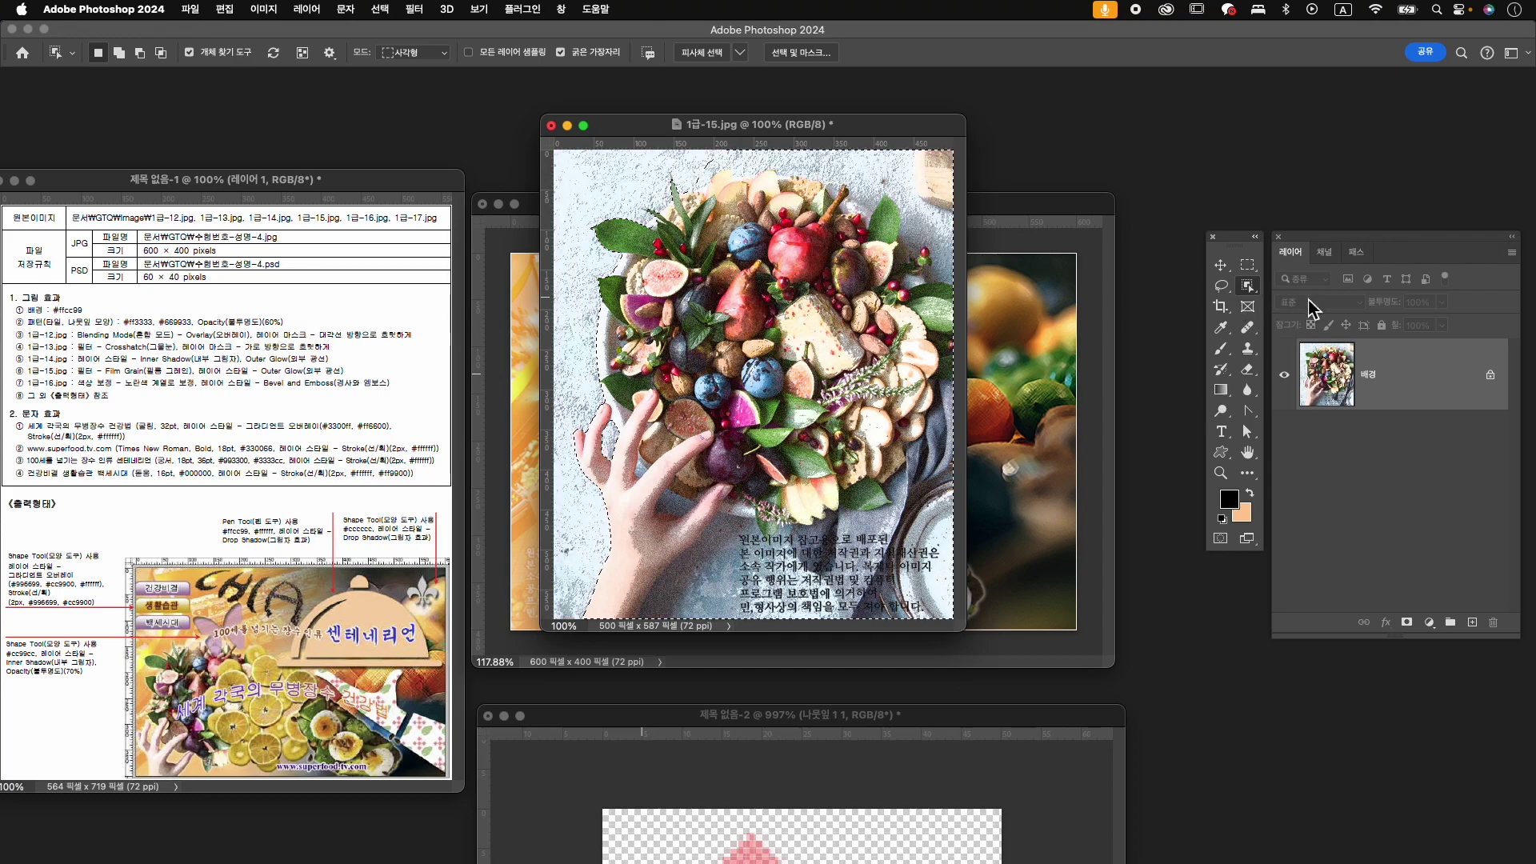
left_click_drag(1247, 286, 1309, 308)
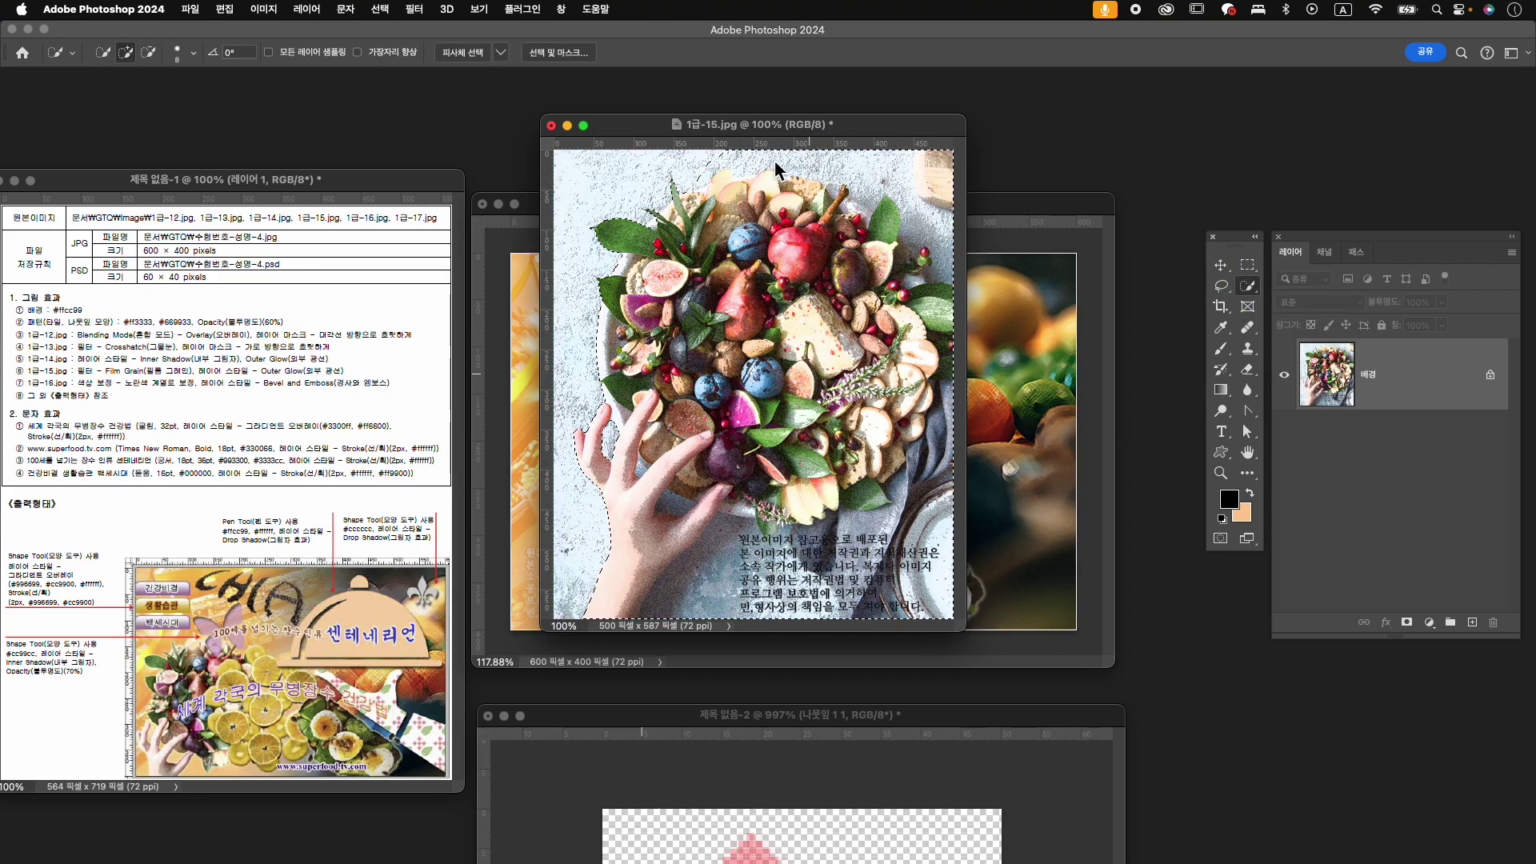
key("bracketright")
mouse_move(745, 163)
left_mouse_down()
mouse_move(915, 178)
mouse_move(946, 251)
left_mouse_up()
key("alt")
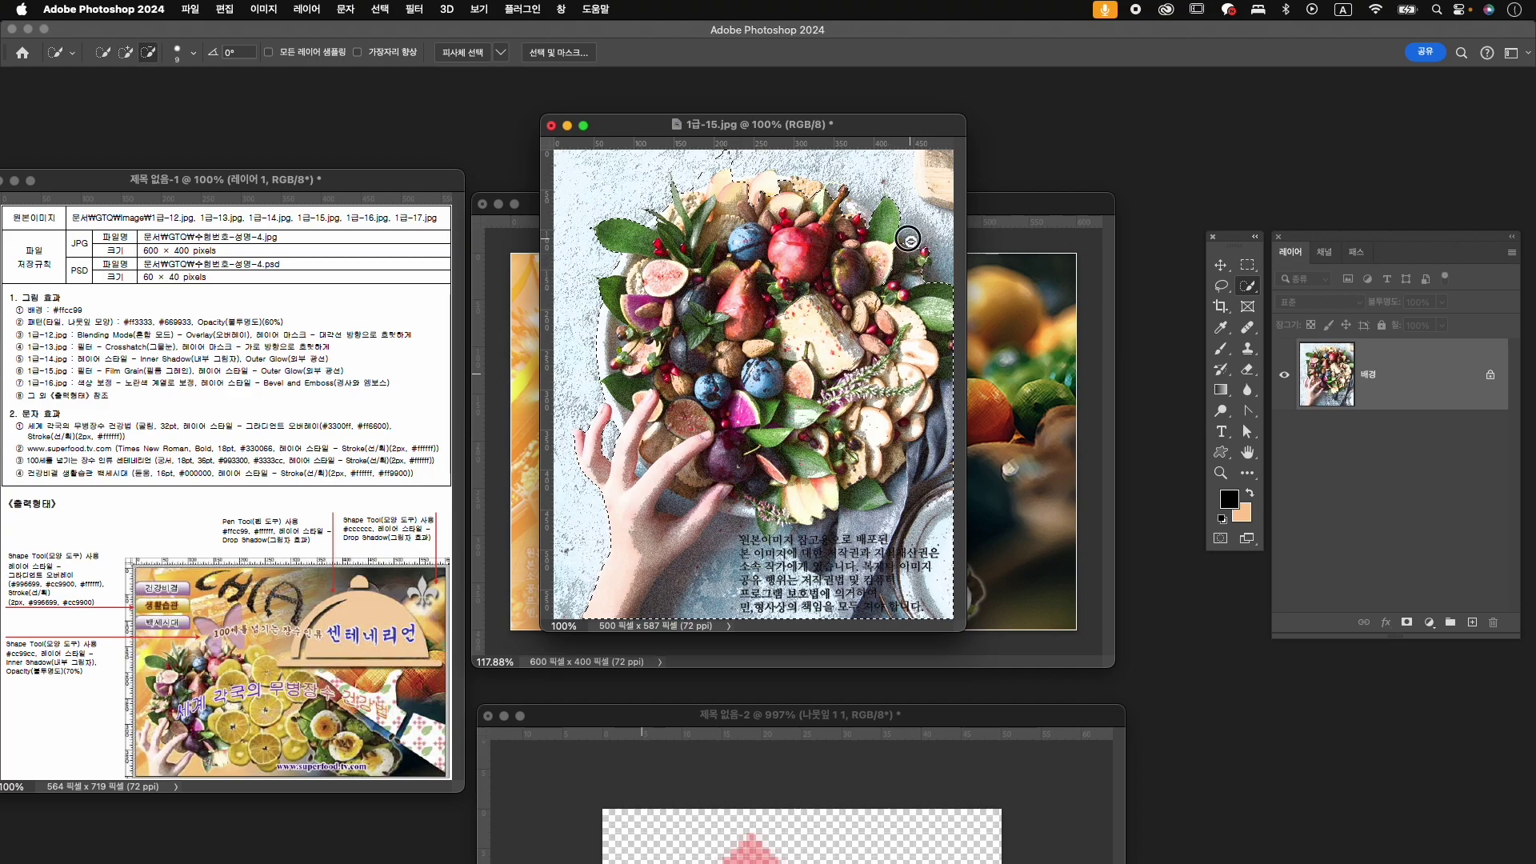
key("alt")
mouse_move(943, 452)
left_mouse_down()
mouse_move(919, 560)
mouse_move(932, 499)
mouse_move(930, 512)
left_mouse_up()
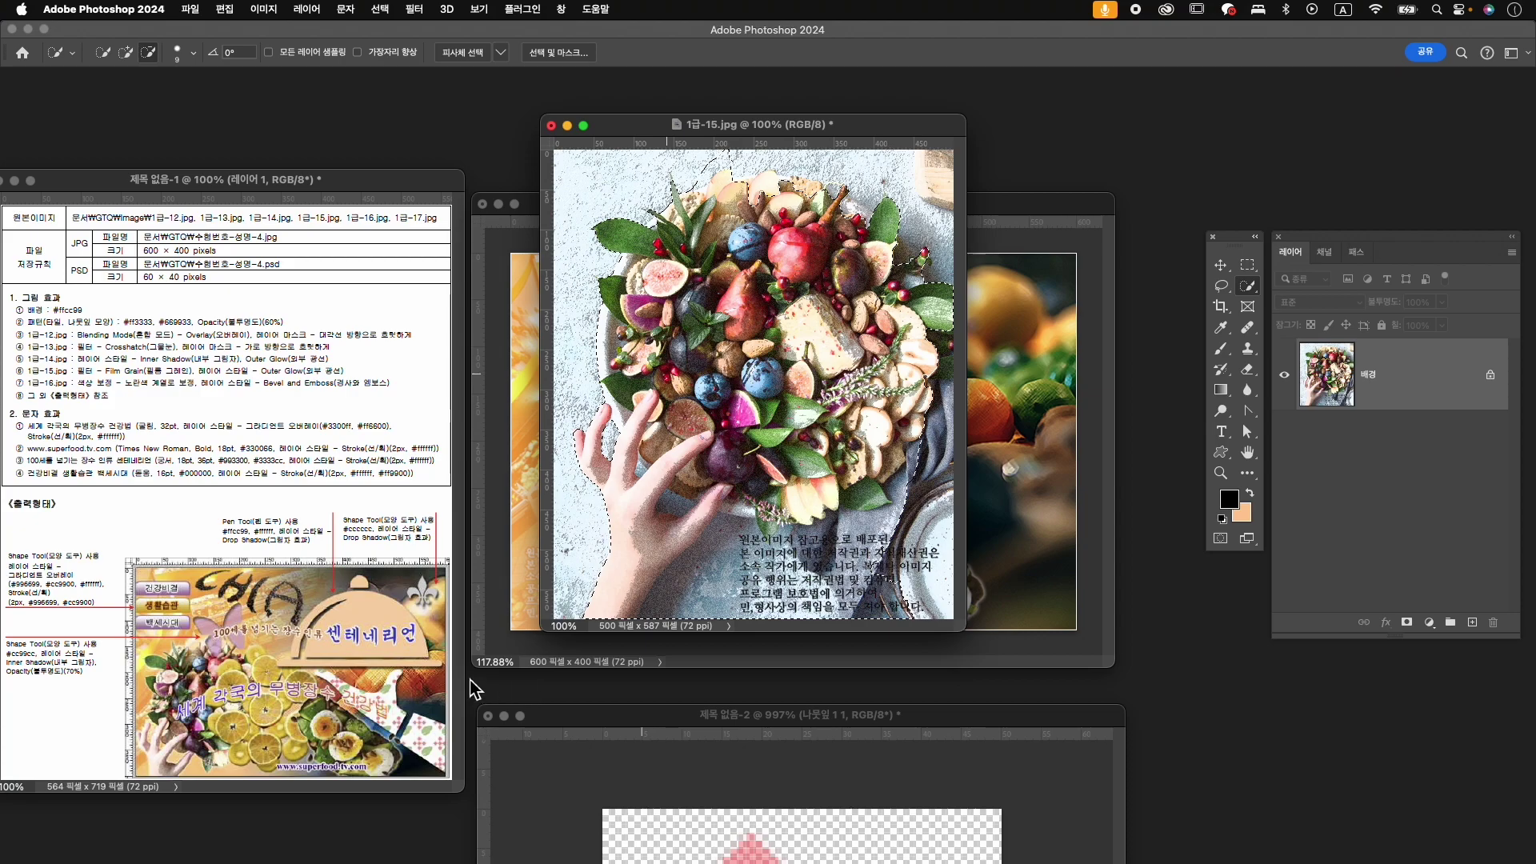
mouse_move(758, 574)
left_mouse_down()
mouse_move(713, 544)
mouse_move(804, 586)
mouse_move(888, 550)
mouse_move(878, 520)
mouse_move(904, 477)
mouse_move(849, 488)
mouse_move(897, 506)
left_mouse_up()
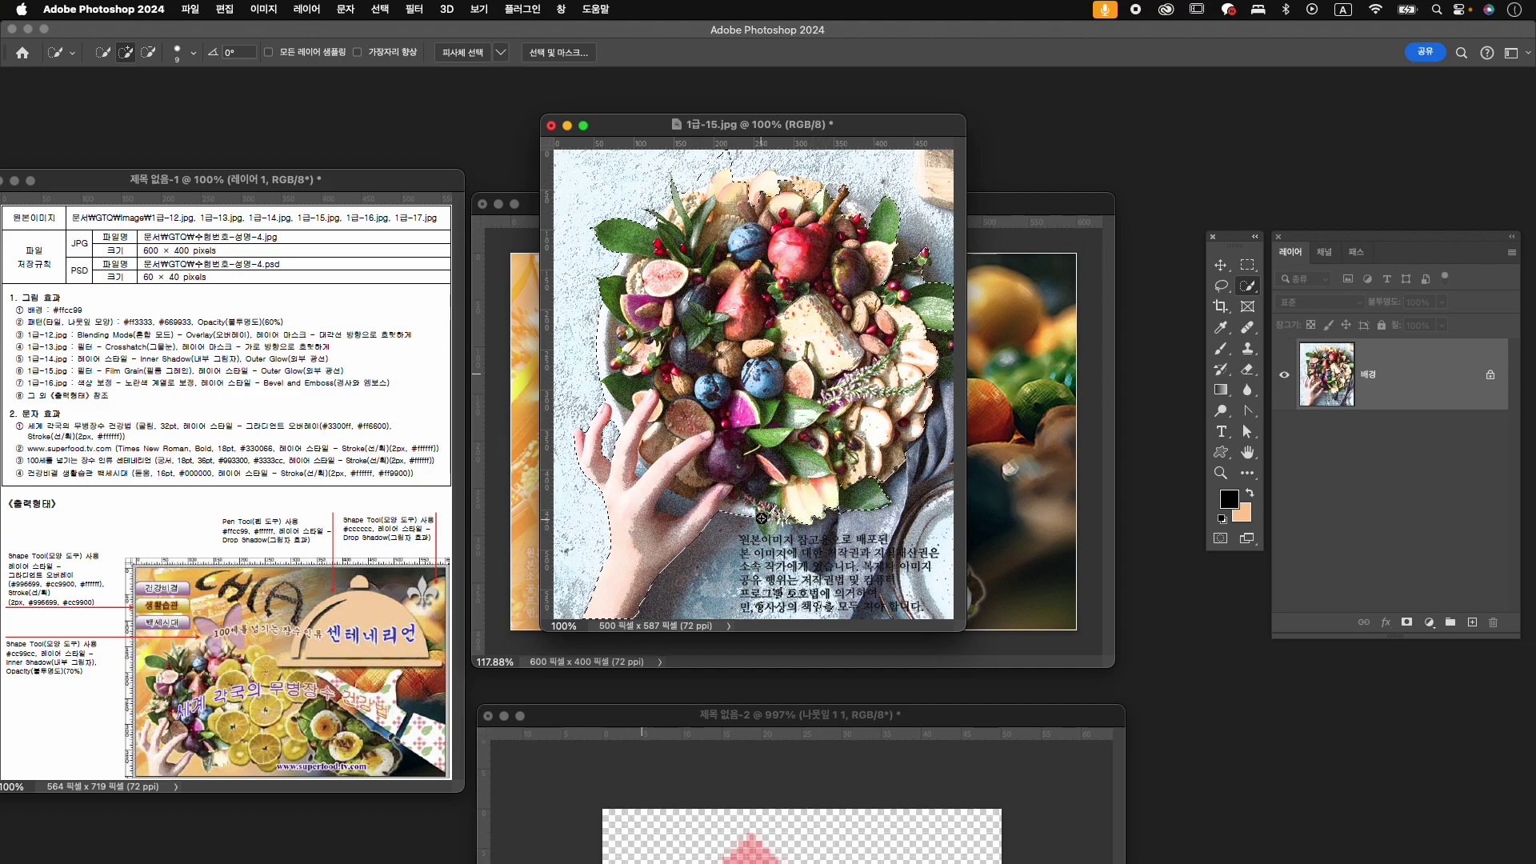
- Refine the 1급-15.jpg selection around the lower leaves, upper edge, left fruits, wrist and outer fingers with Quick Selection
left_click_drag(776, 513, 778, 516)
left_click_drag(722, 373, 881, 317)
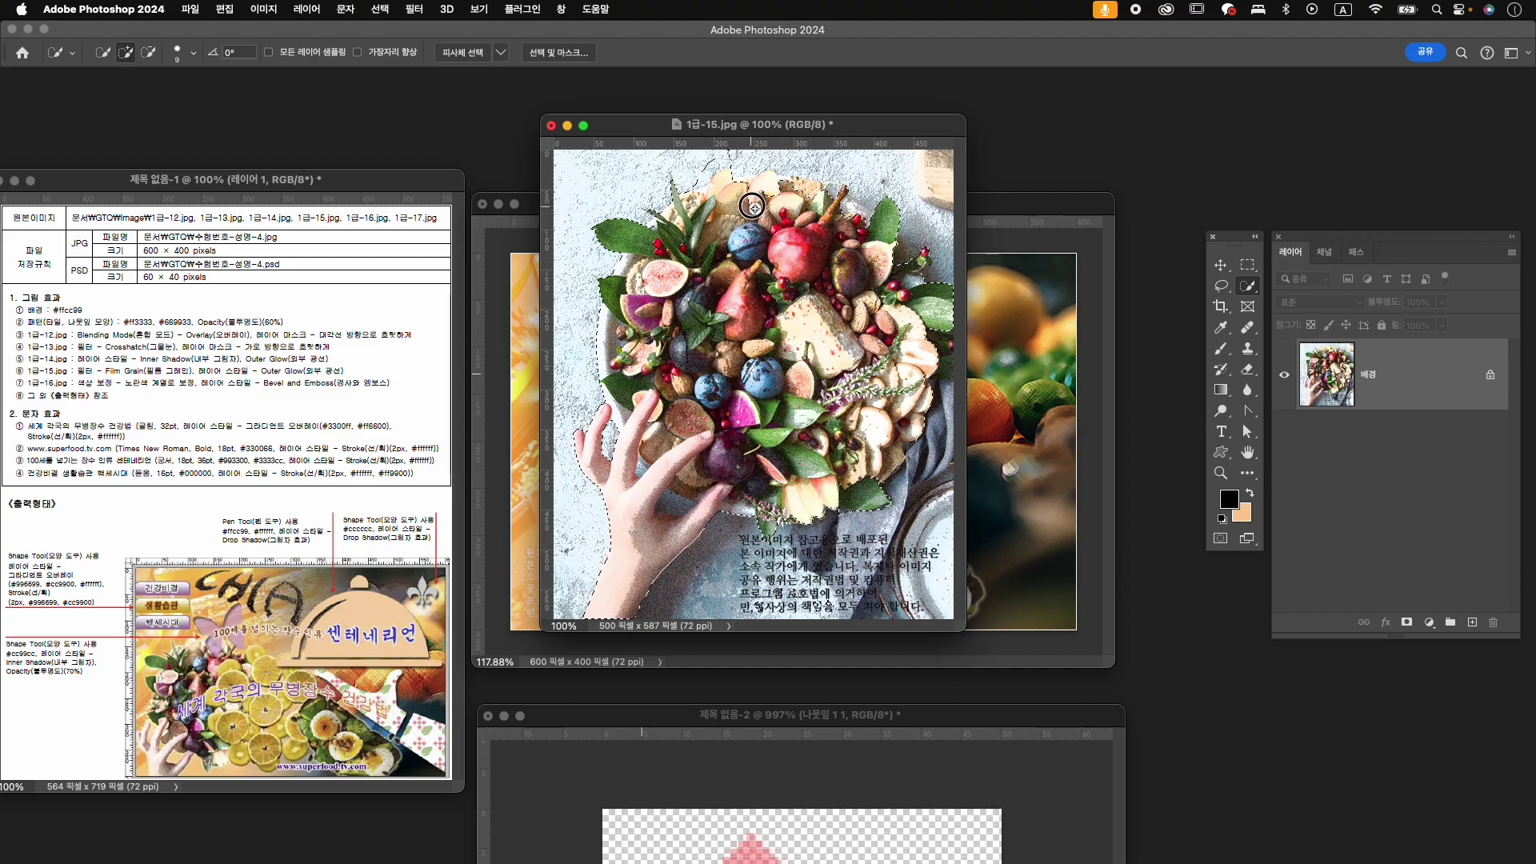
mouse_move(729, 178)
left_mouse_down()
mouse_move(724, 157)
mouse_move(704, 180)
left_mouse_up()
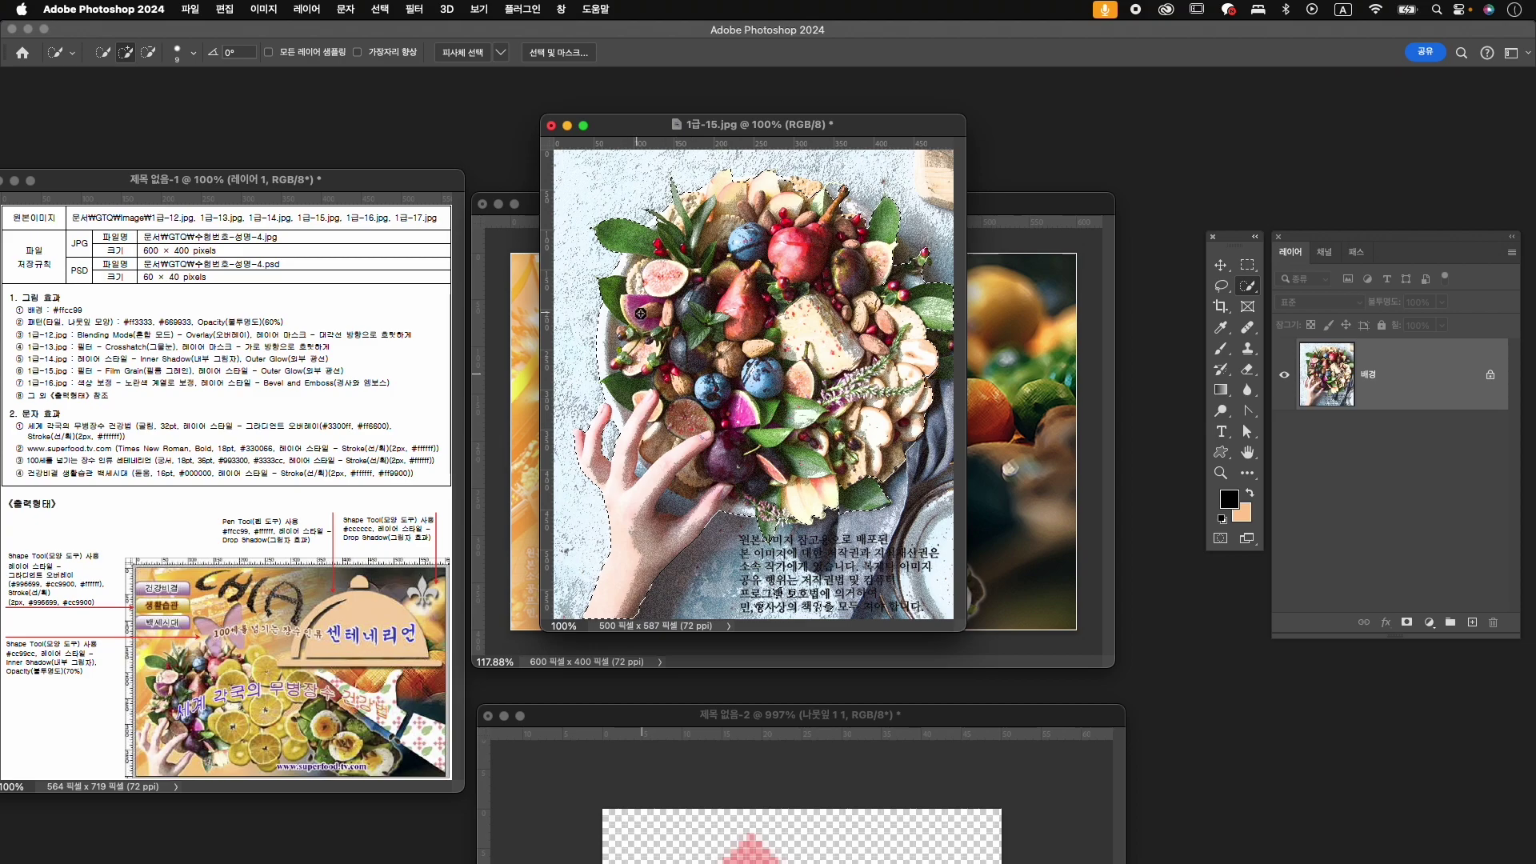
mouse_move(630, 287)
left_mouse_down()
mouse_move(686, 357)
mouse_move(745, 384)
left_mouse_up()
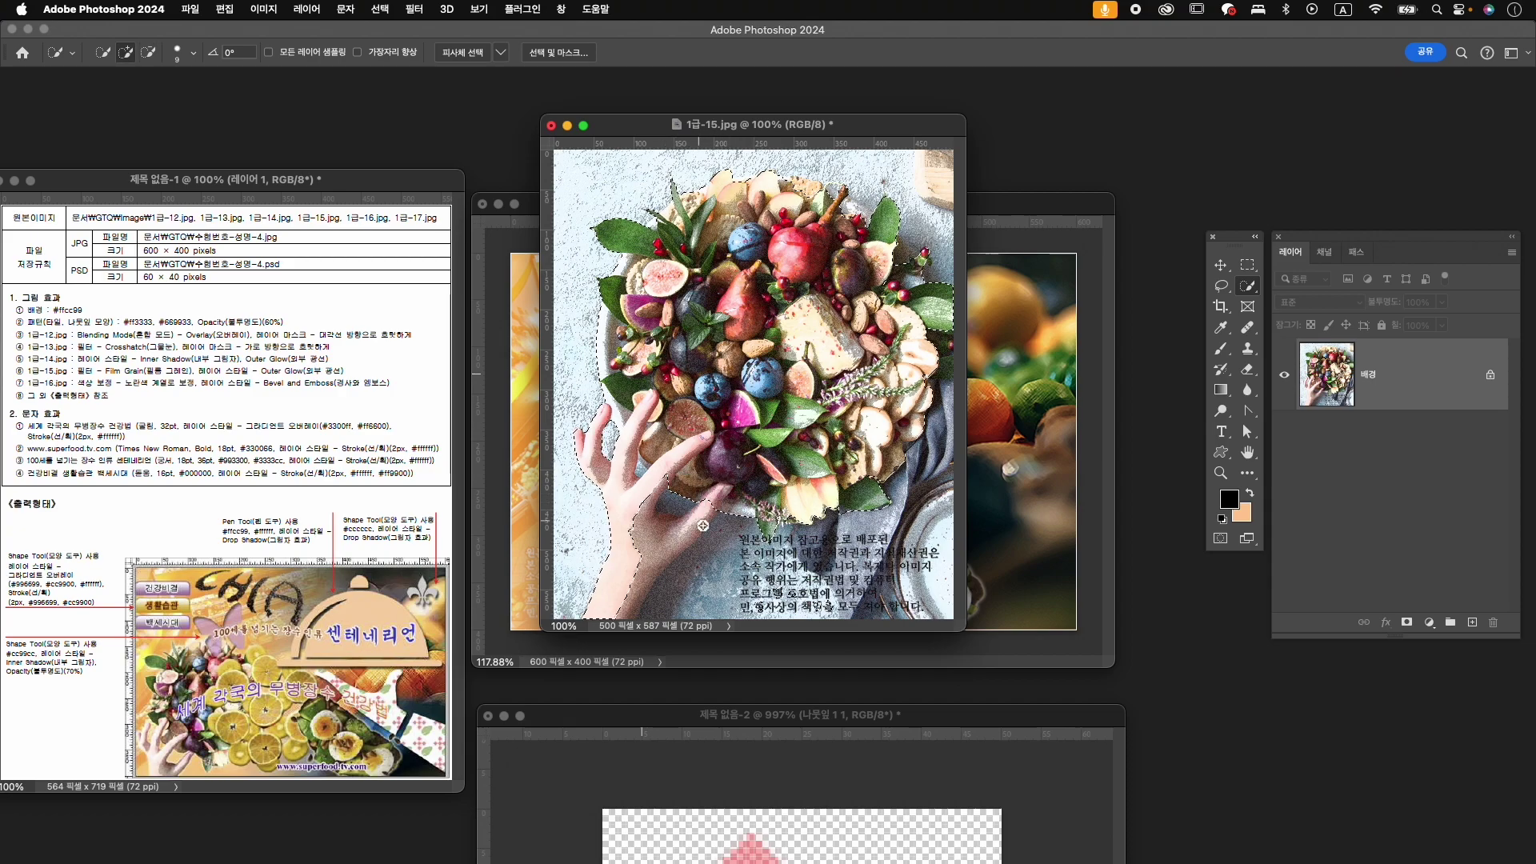
left_click_drag(639, 560, 644, 535)
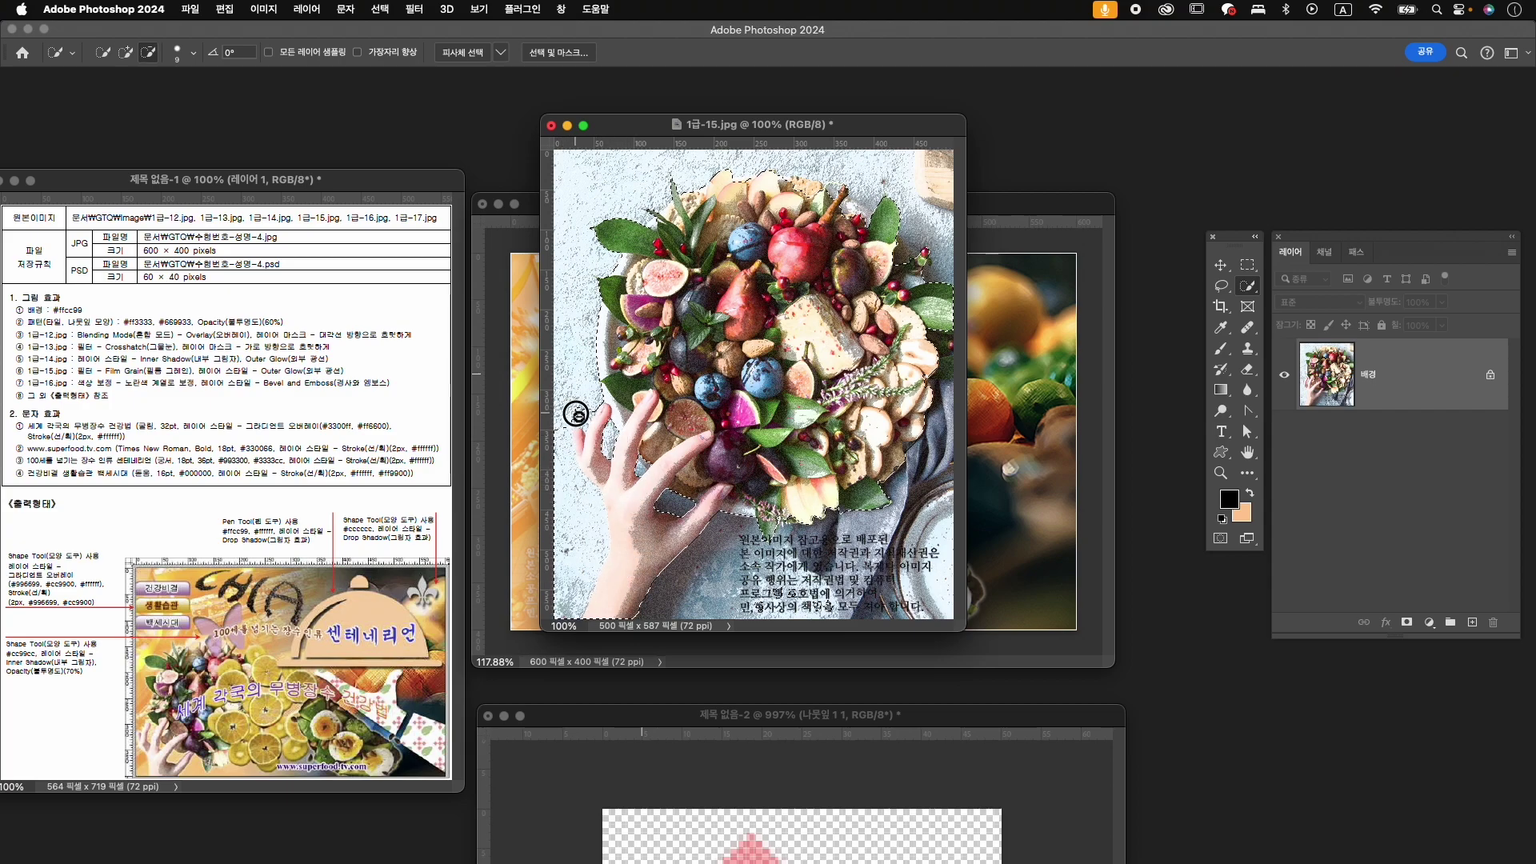
mouse_move(569, 431)
left_mouse_down()
mouse_move(569, 576)
mouse_move(583, 466)
left_mouse_up()
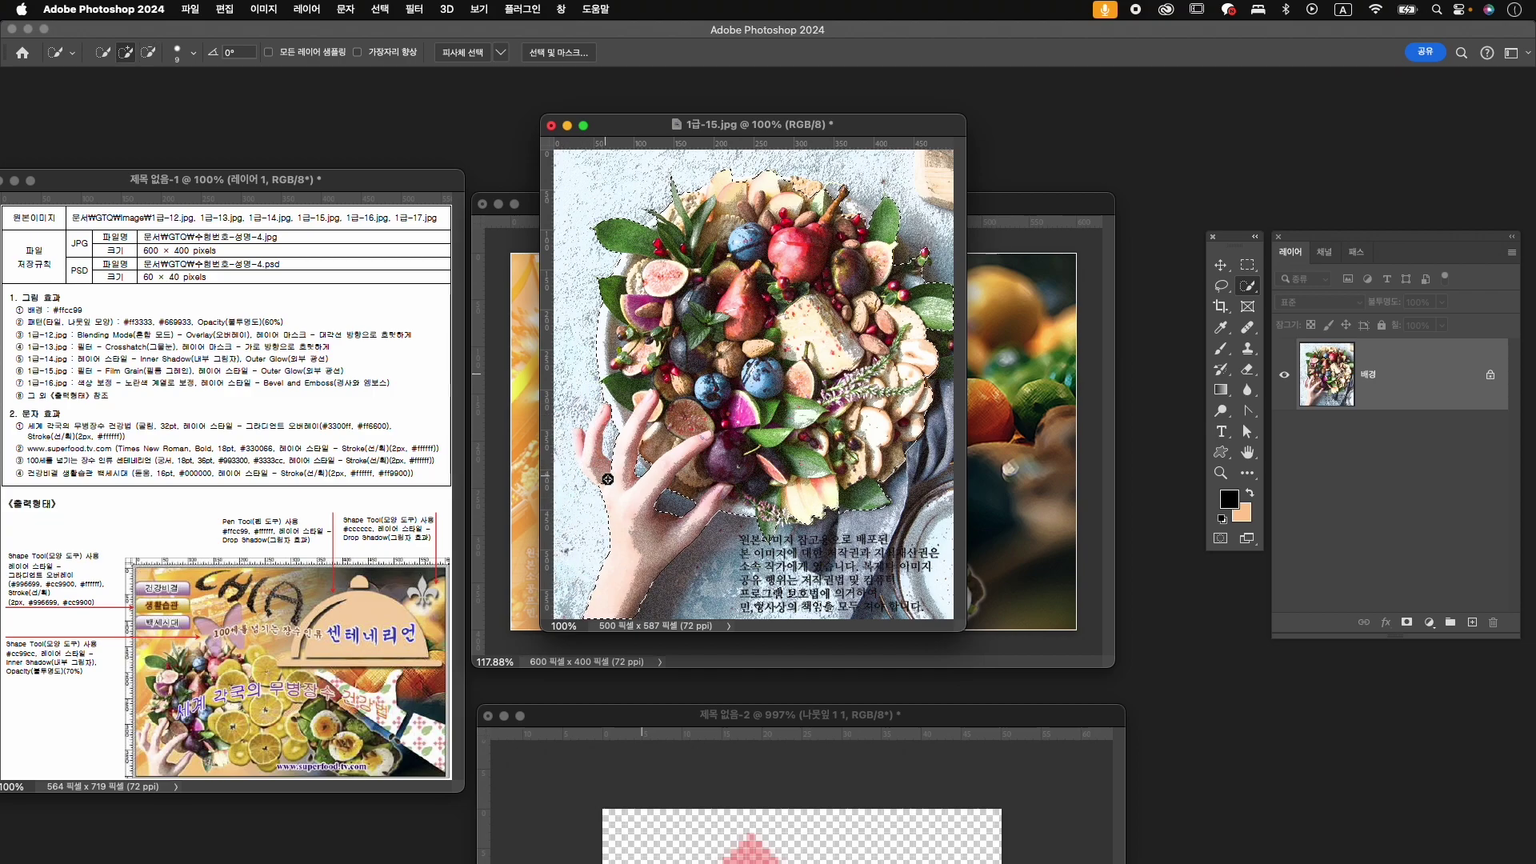
- Subtract the background gaps between the fingers from the selection using a smaller Quick Selection brush
key("bracketleft")
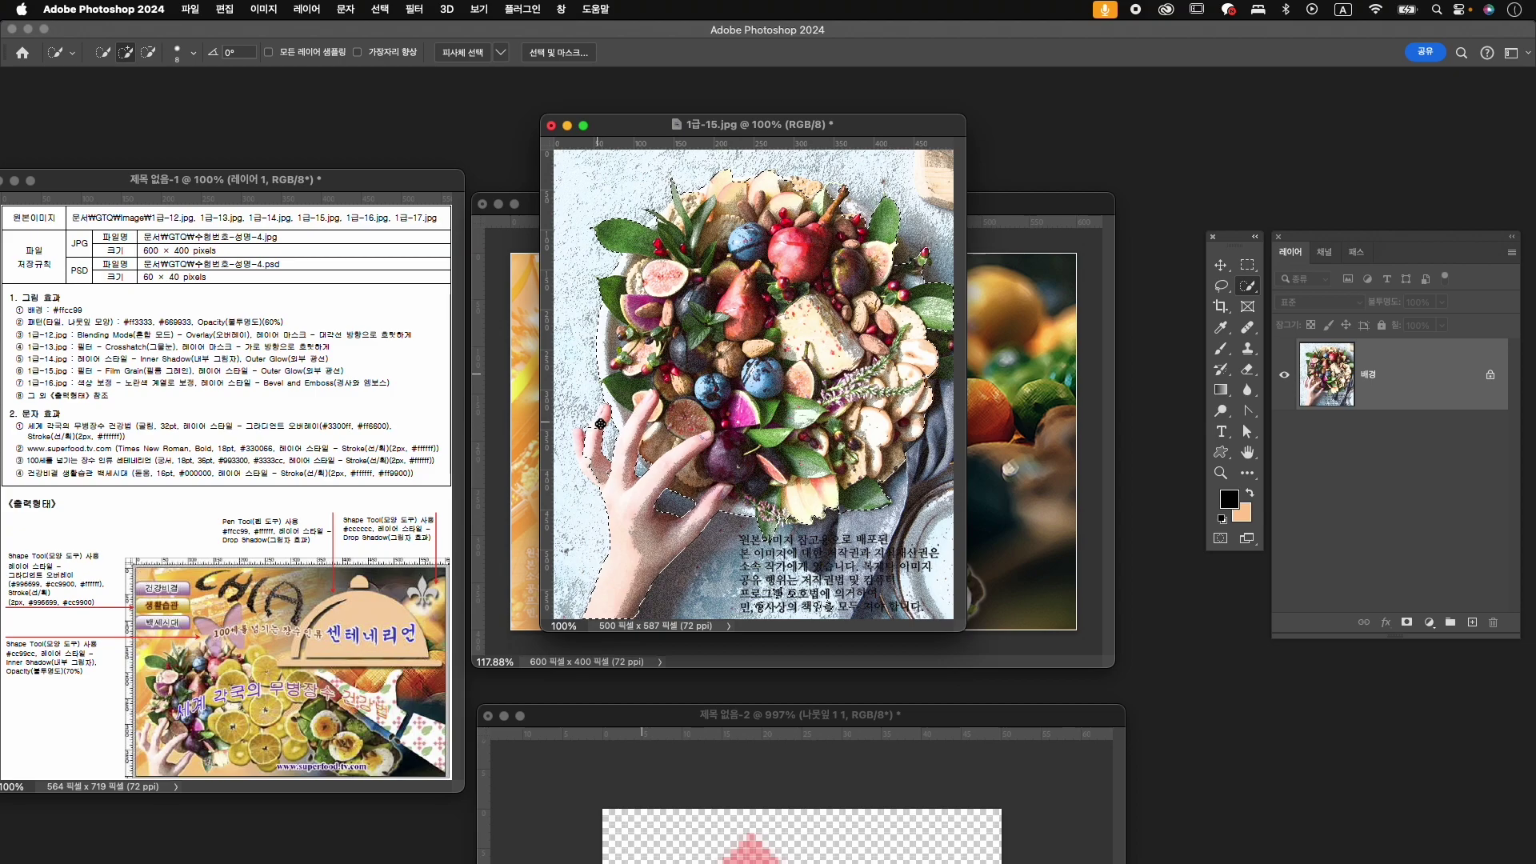
scroll(593, 463, "up", 5)
scroll(679, 446, "left", 2)
mouse_move(620, 450)
left_mouse_down()
mouse_move(633, 370)
mouse_move(640, 383)
left_mouse_up()
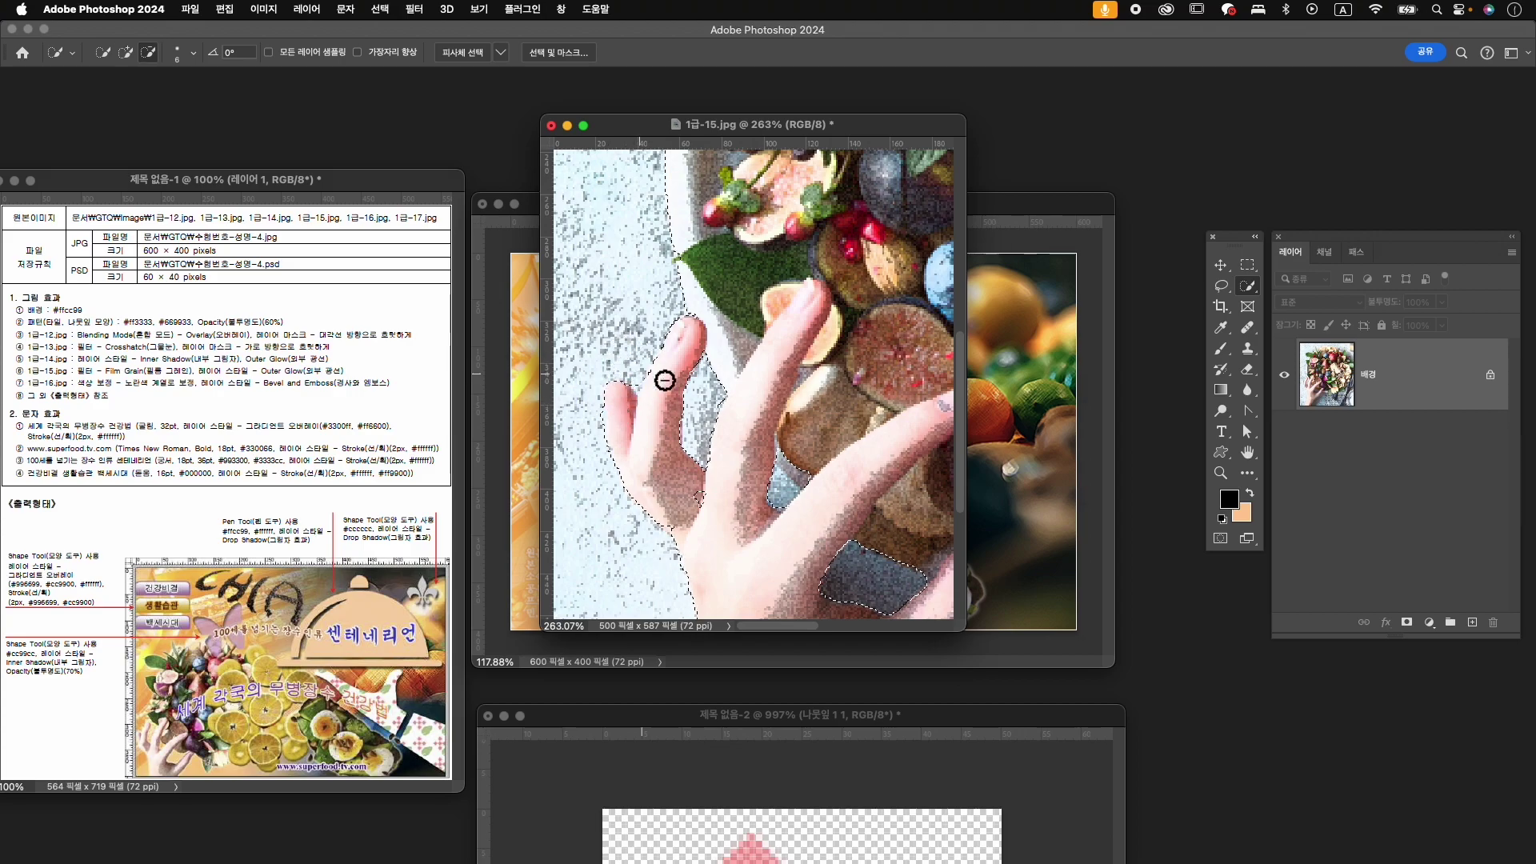
key("z")
scroll(837, 425, "down", 2)
scroll(837, 424, "down", 4)
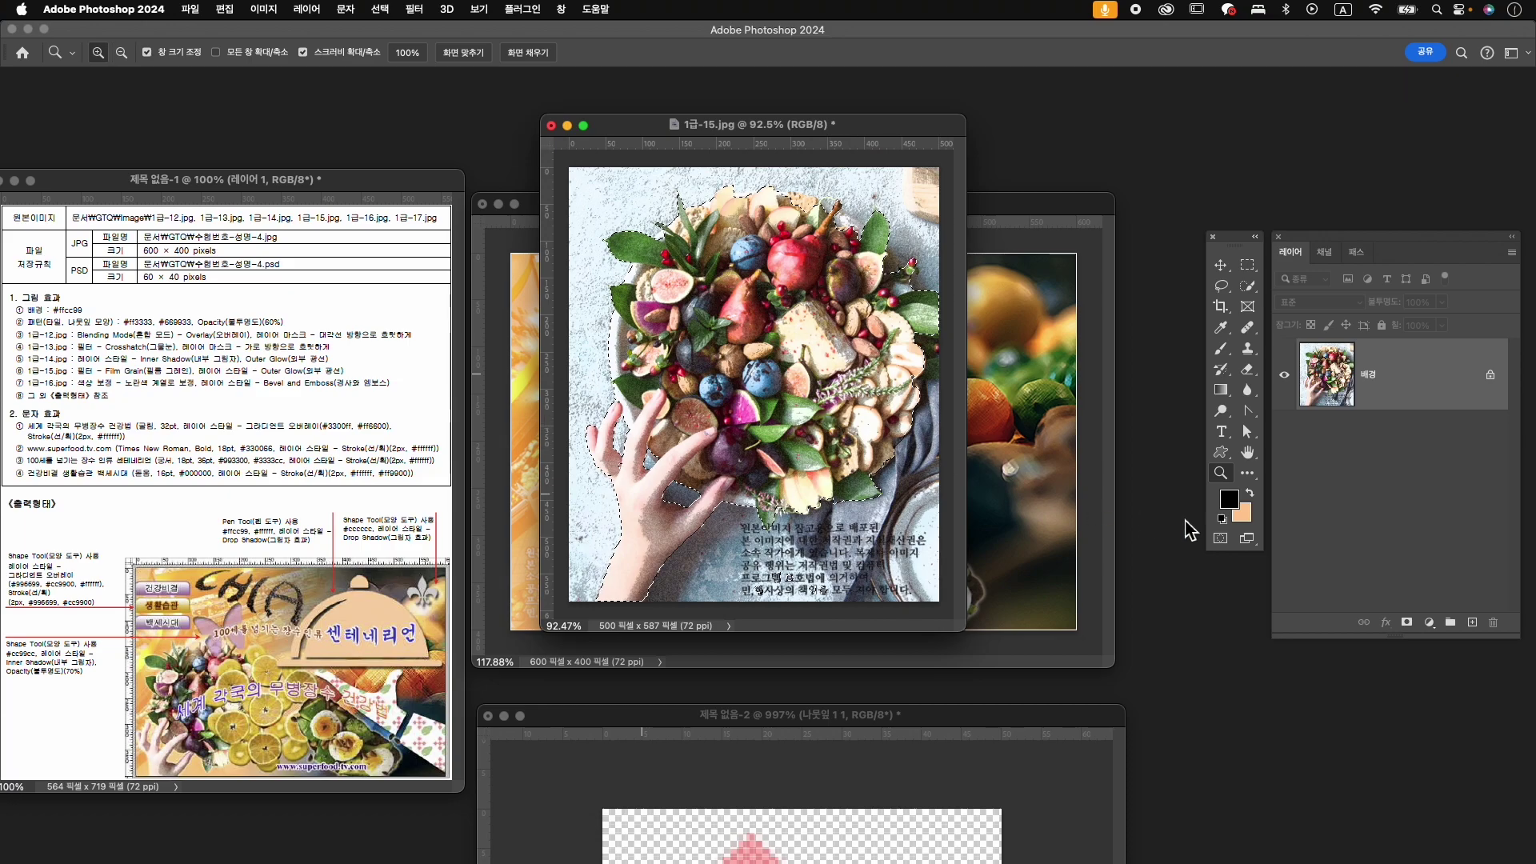
- Add a layer mask from the selection and paint out the leftover copyright text with a black 25 px brush
left_click(1407, 622)
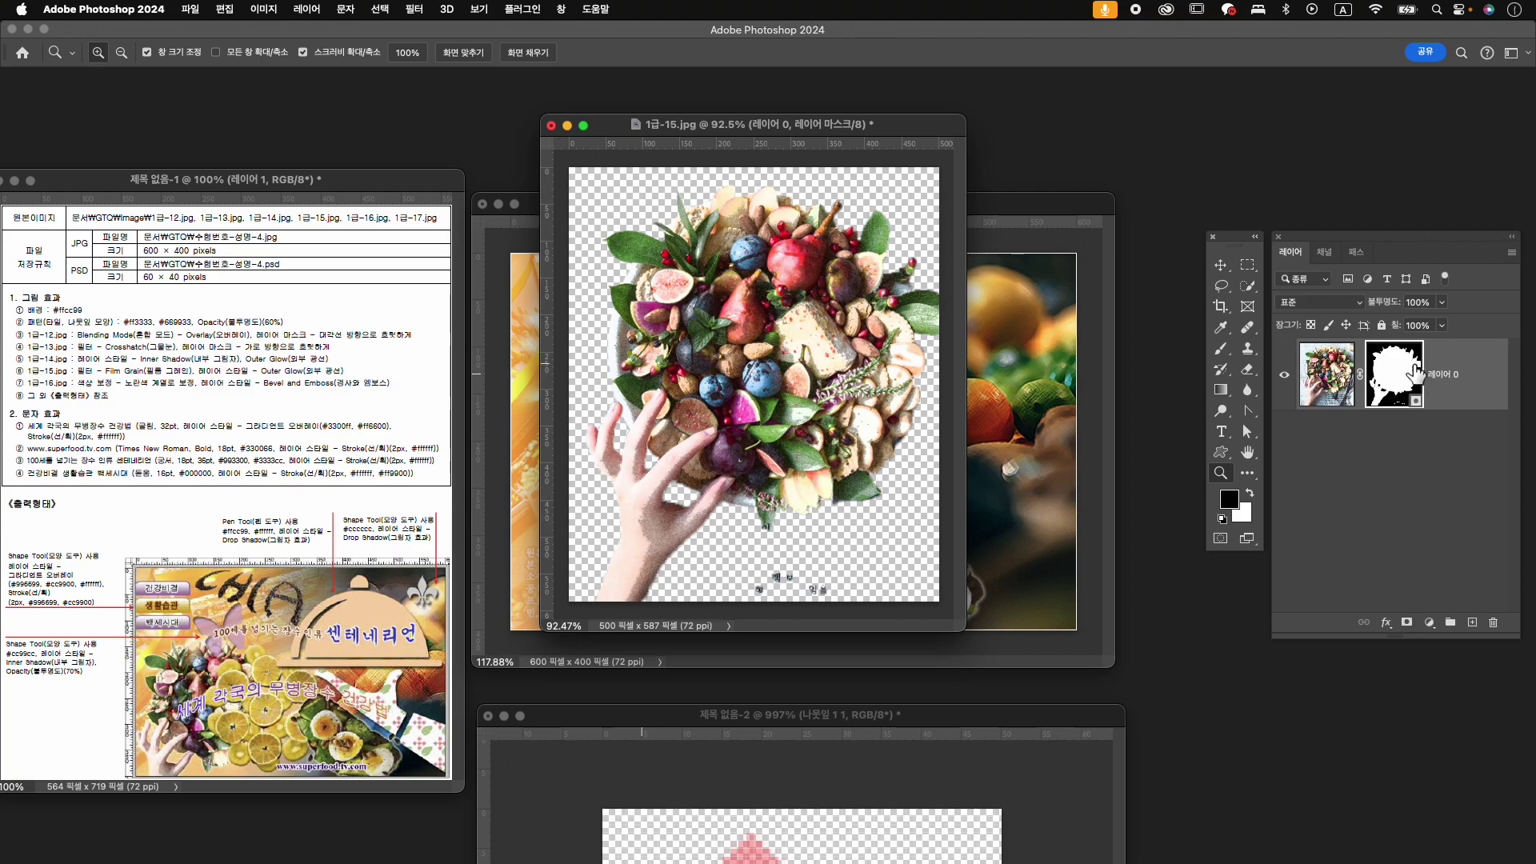
key("b")
key("]")
key("]")
key("]")
key("]")
mouse_move(757, 587)
left_mouse_down()
mouse_move(827, 572)
mouse_move(785, 585)
mouse_move(891, 590)
left_mouse_up()
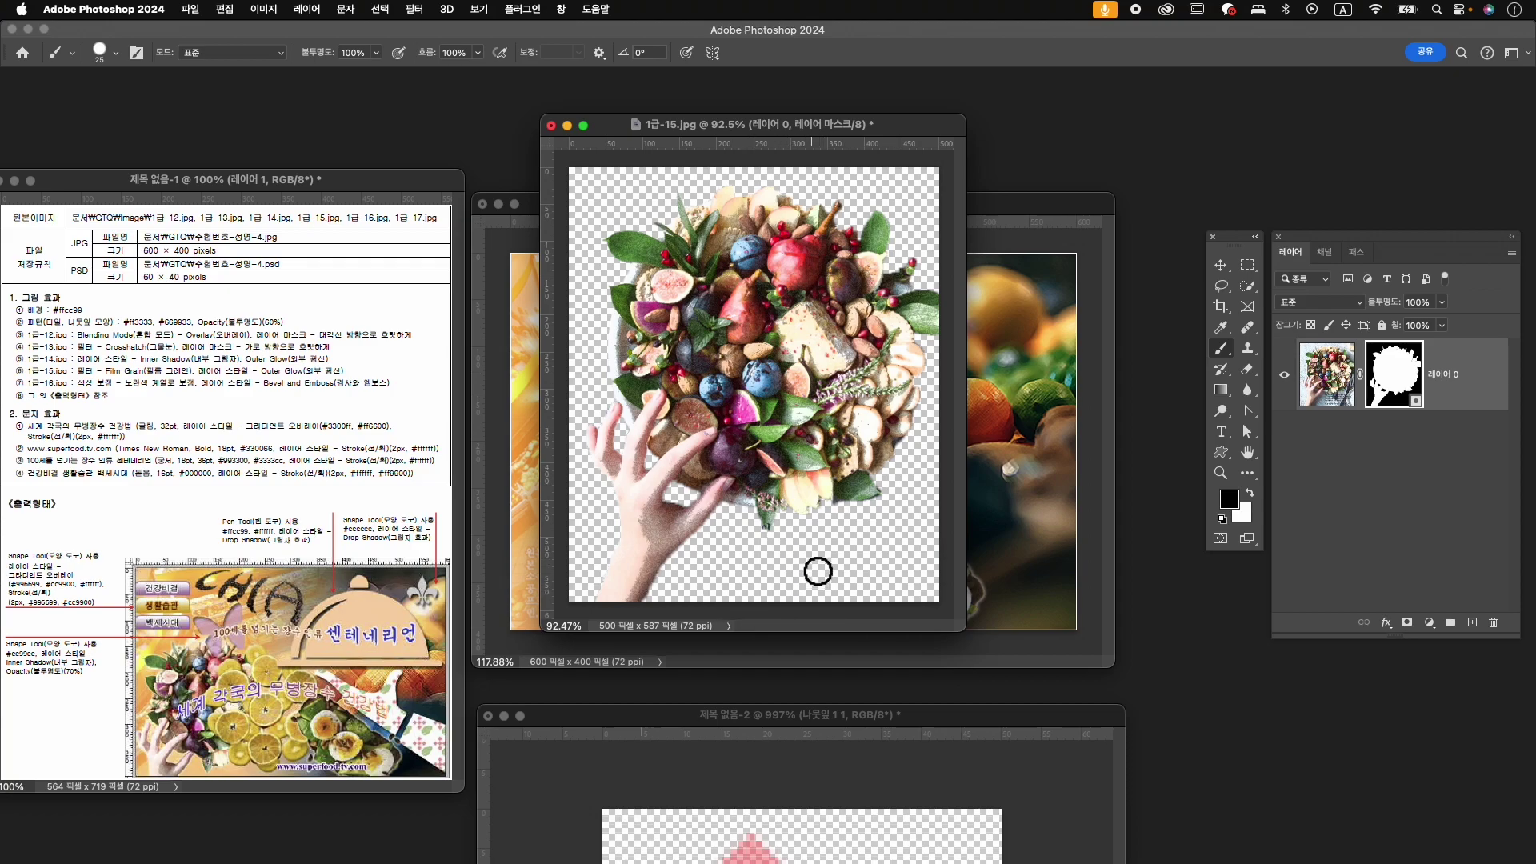
- Move the masked platter into 수험번호-성명-4.psd and close 1급-15.jpg without saving
key("v")
left_click_drag(816, 368, 952, 423)
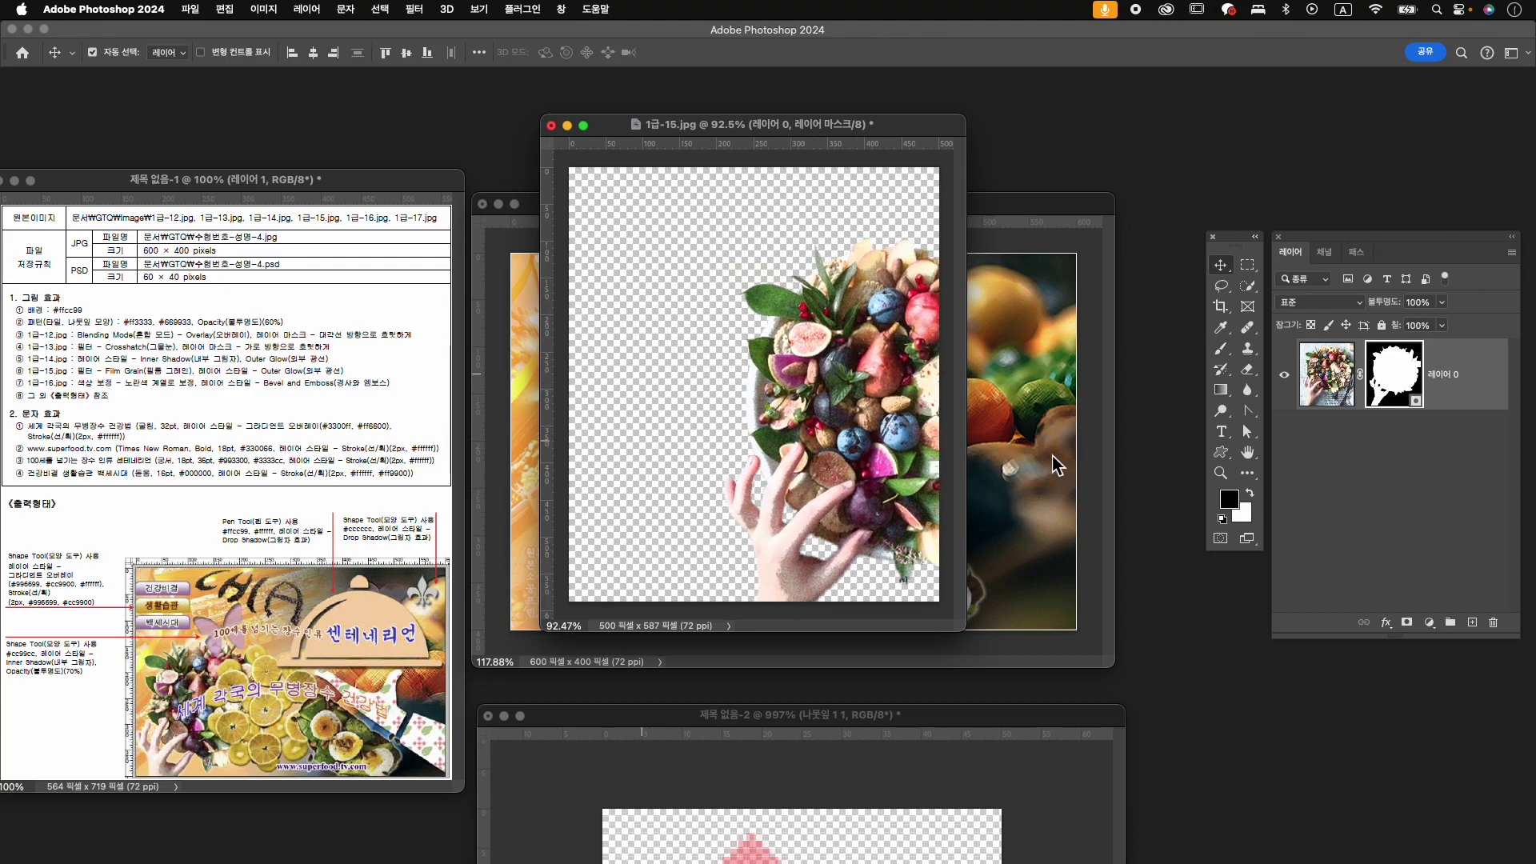
left_click_drag(1052, 456, 1055, 458)
left_click_drag(890, 448, 662, 459)
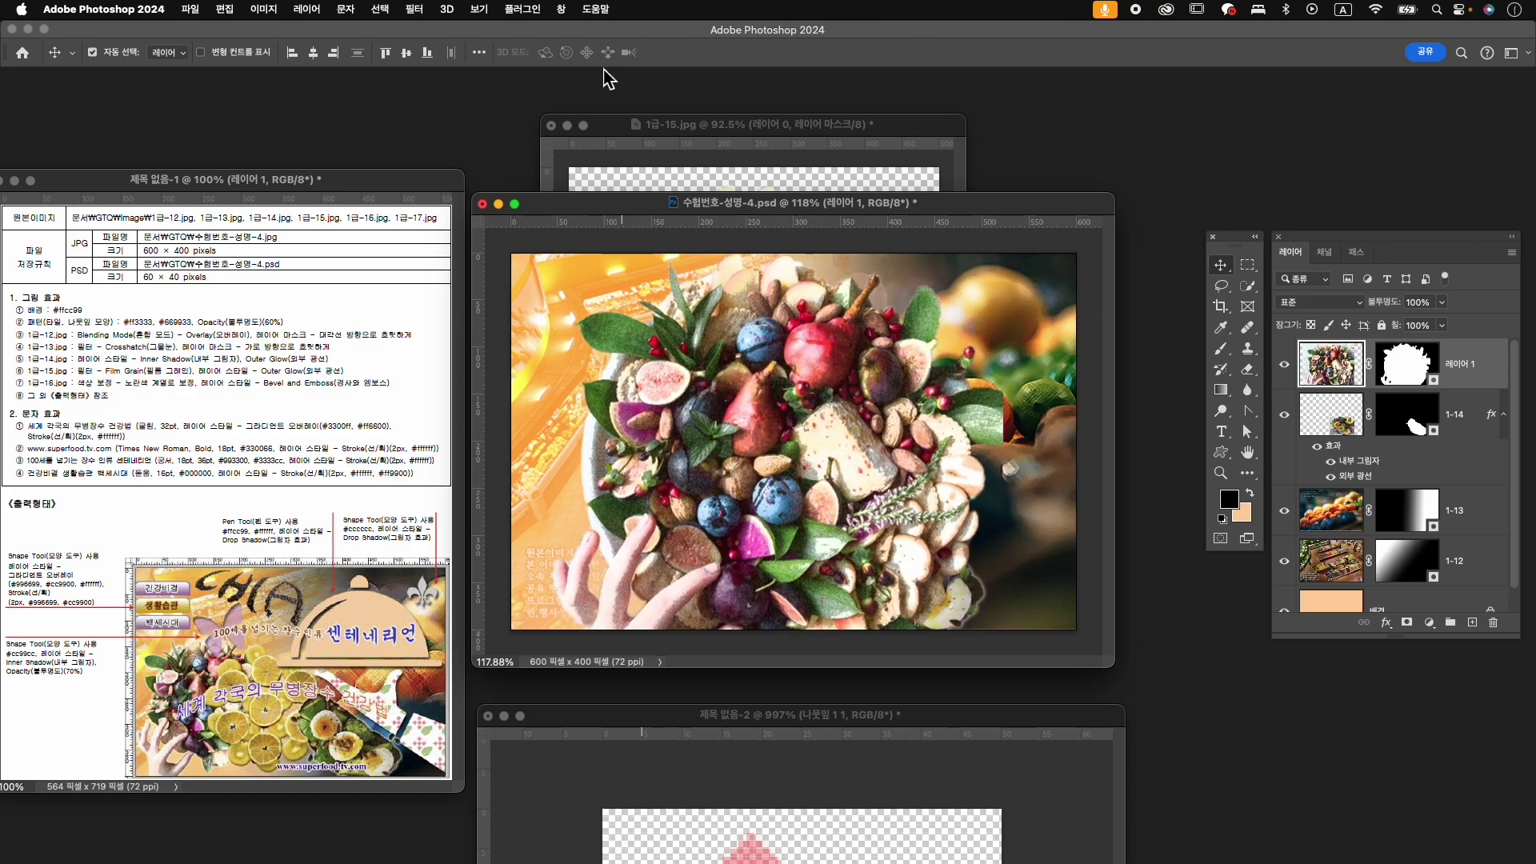
left_click(551, 126)
left_click(836, 354)
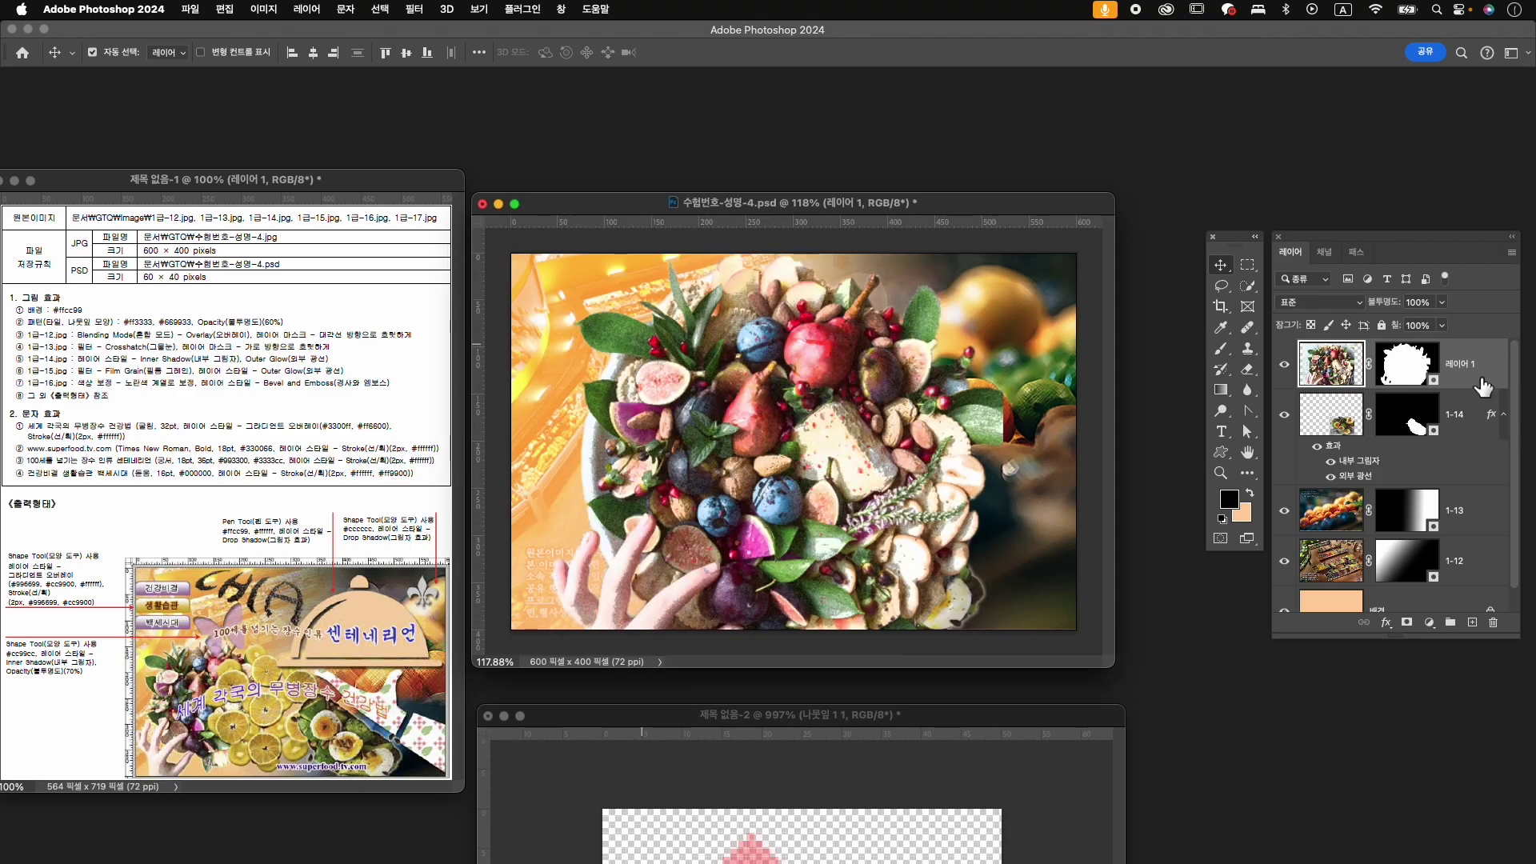
- Rename the platter layer as 1-15
double_click(1460, 364)
type("1-15")
key("Return")
- Scale layer 1-15 proportionally to about 51% and place it in the lower-left corner of the composition
key("ctrl+t")
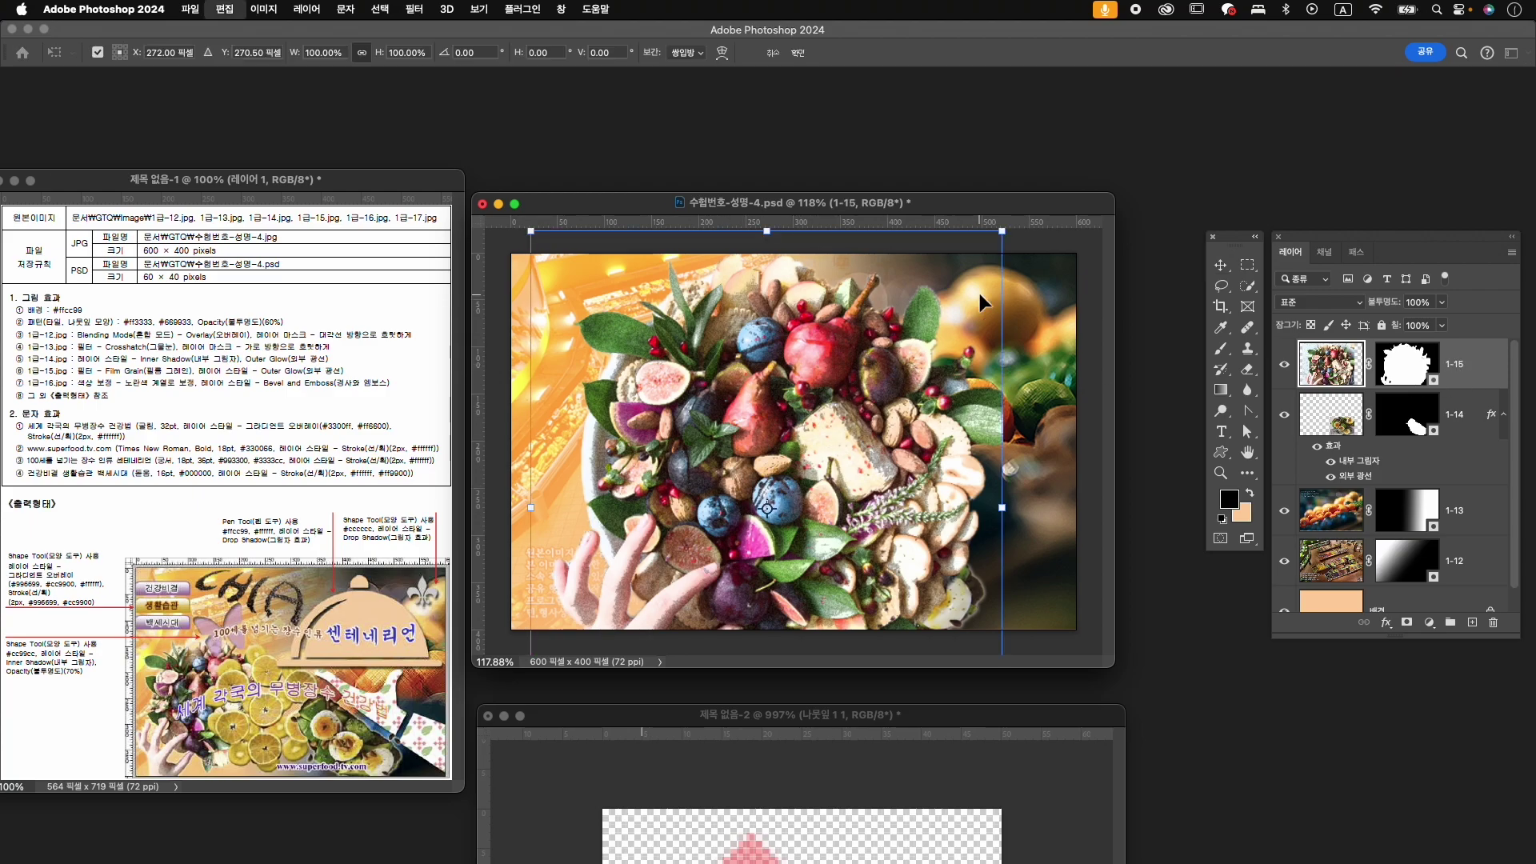
left_click_drag(1003, 233, 888, 367)
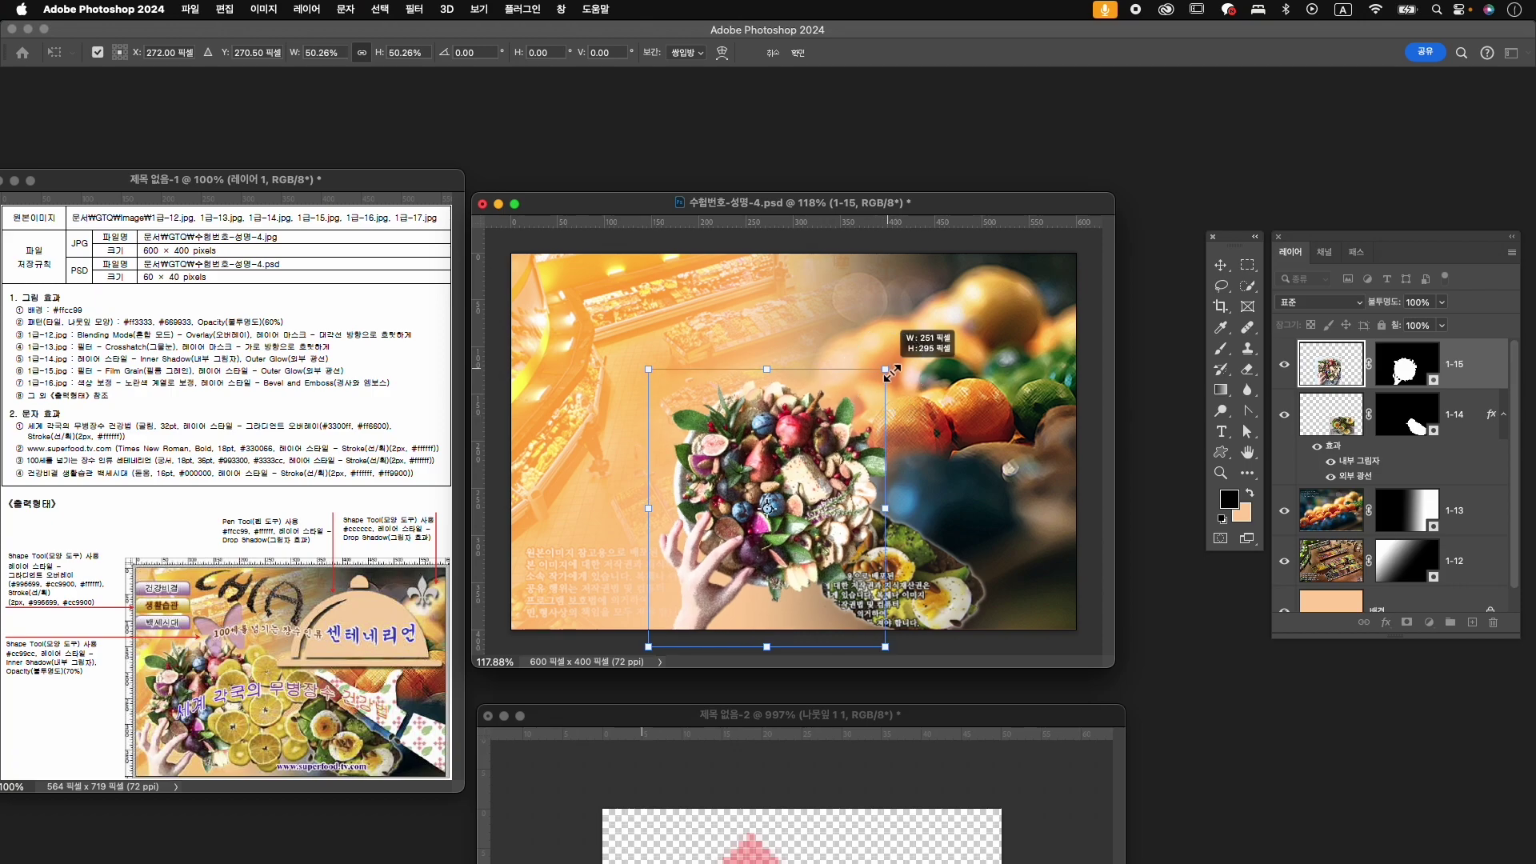
left_click_drag(868, 462, 740, 479)
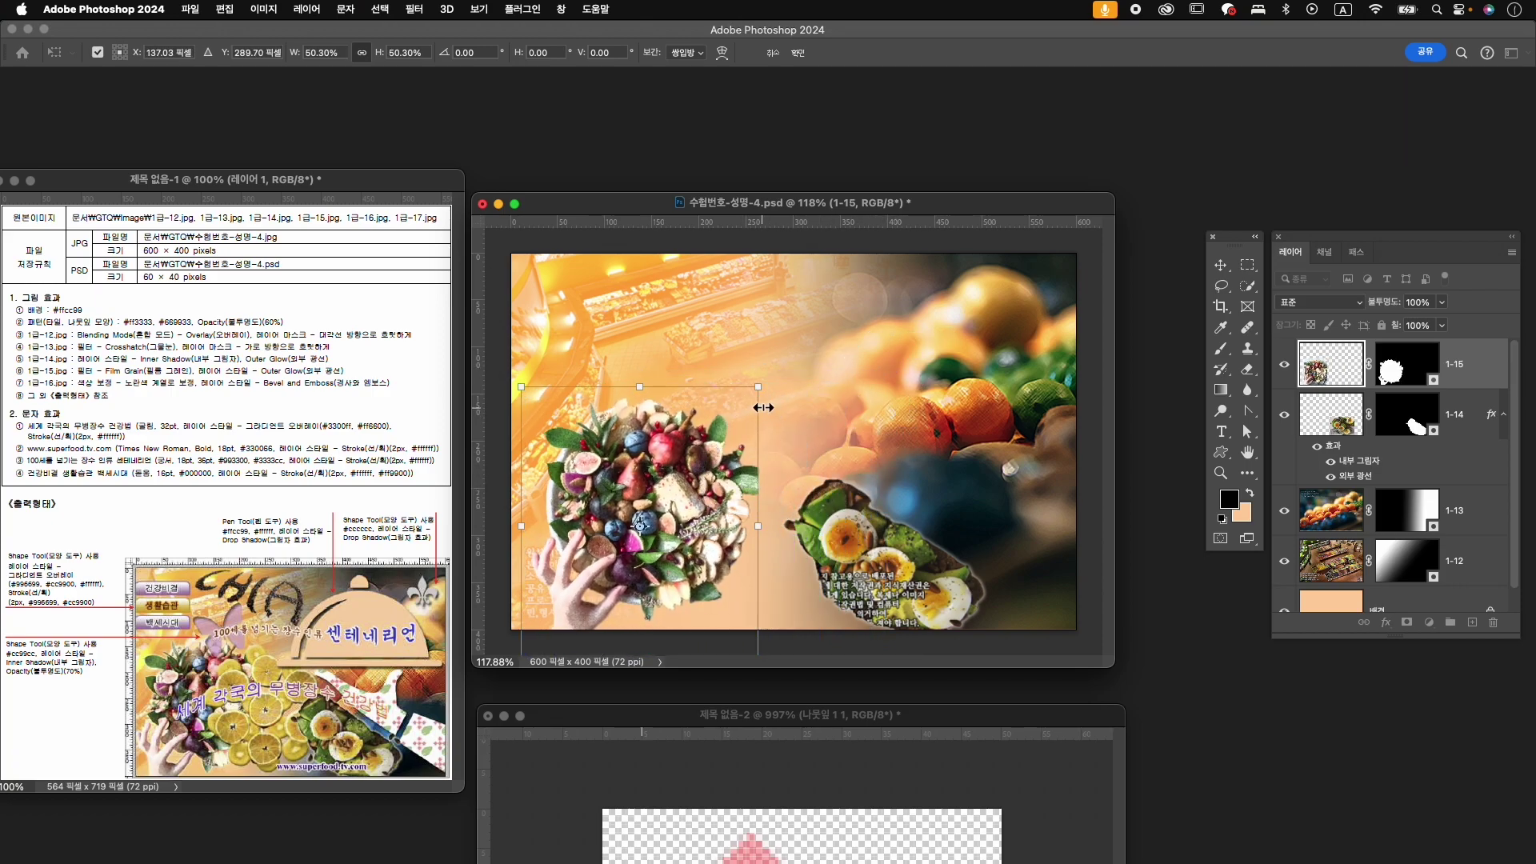
left_click_drag(758, 385, 745, 399)
left_click_drag(708, 477, 681, 489)
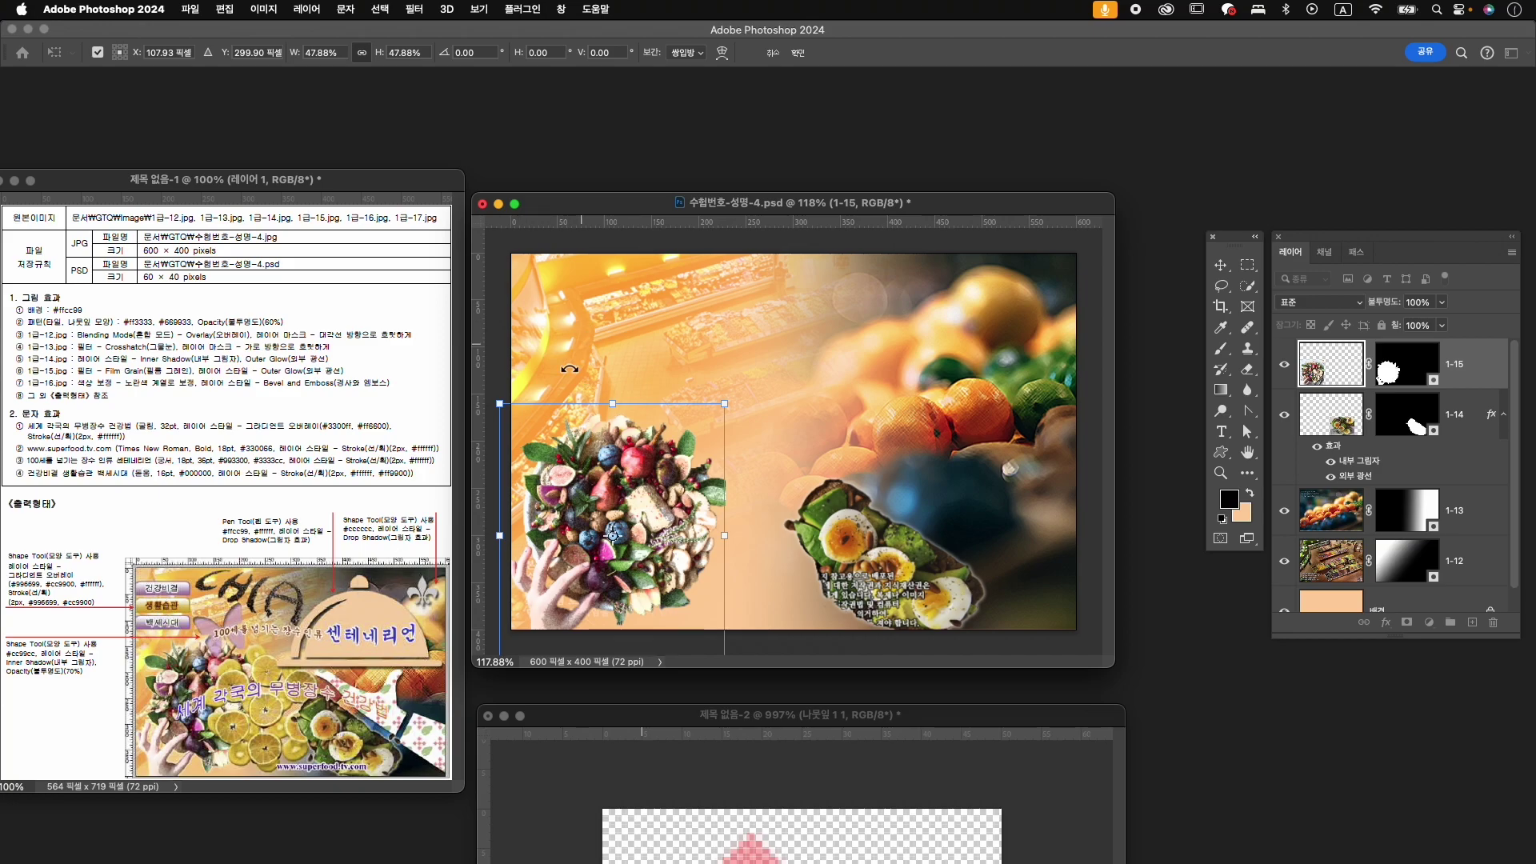
left_click_drag(723, 404, 741, 387)
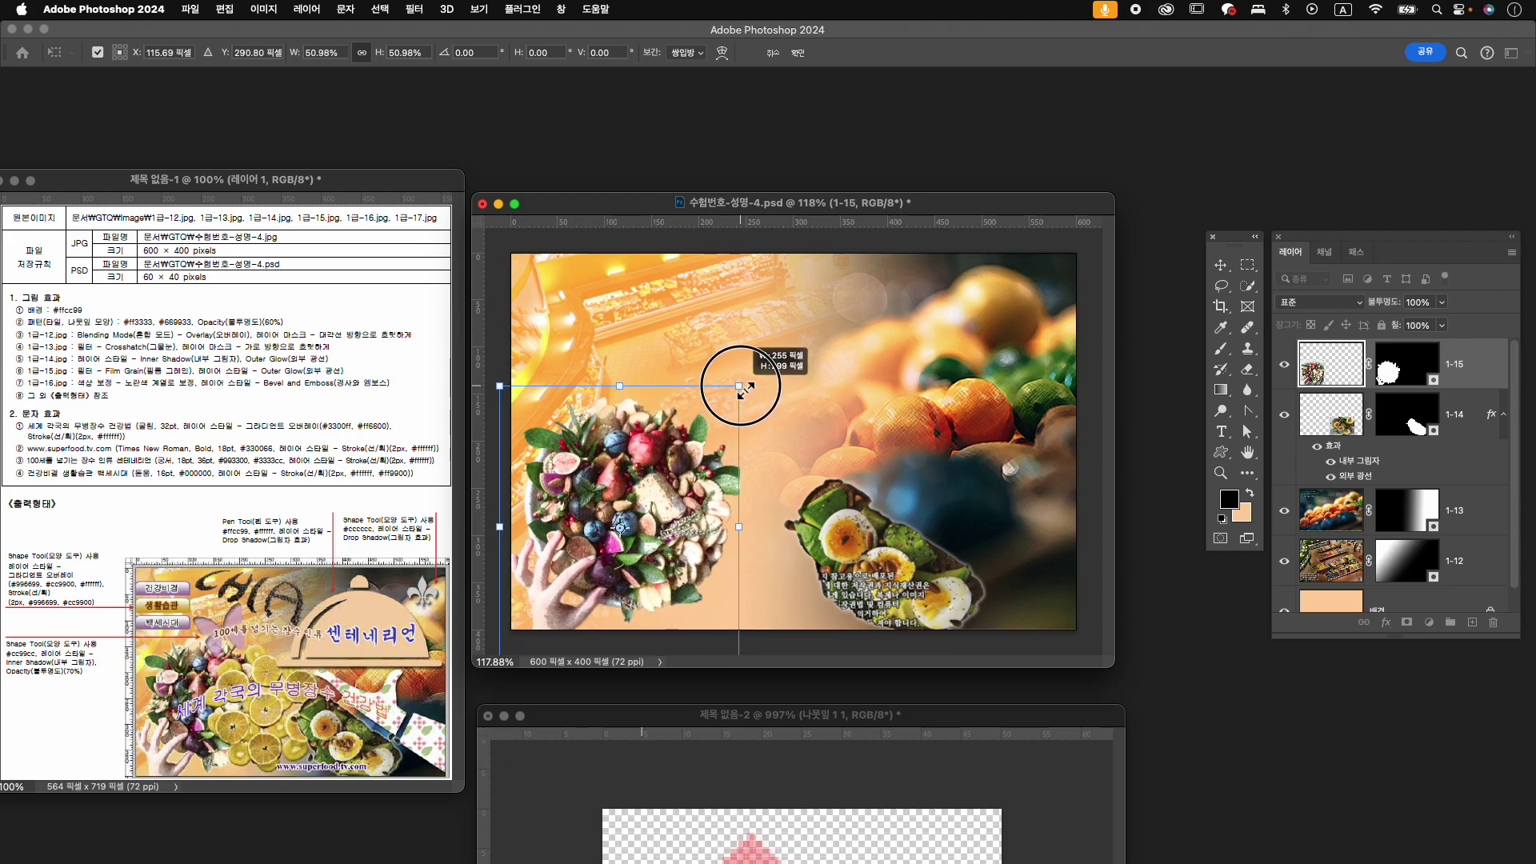
key("Left")
key("Left")
key("Left")
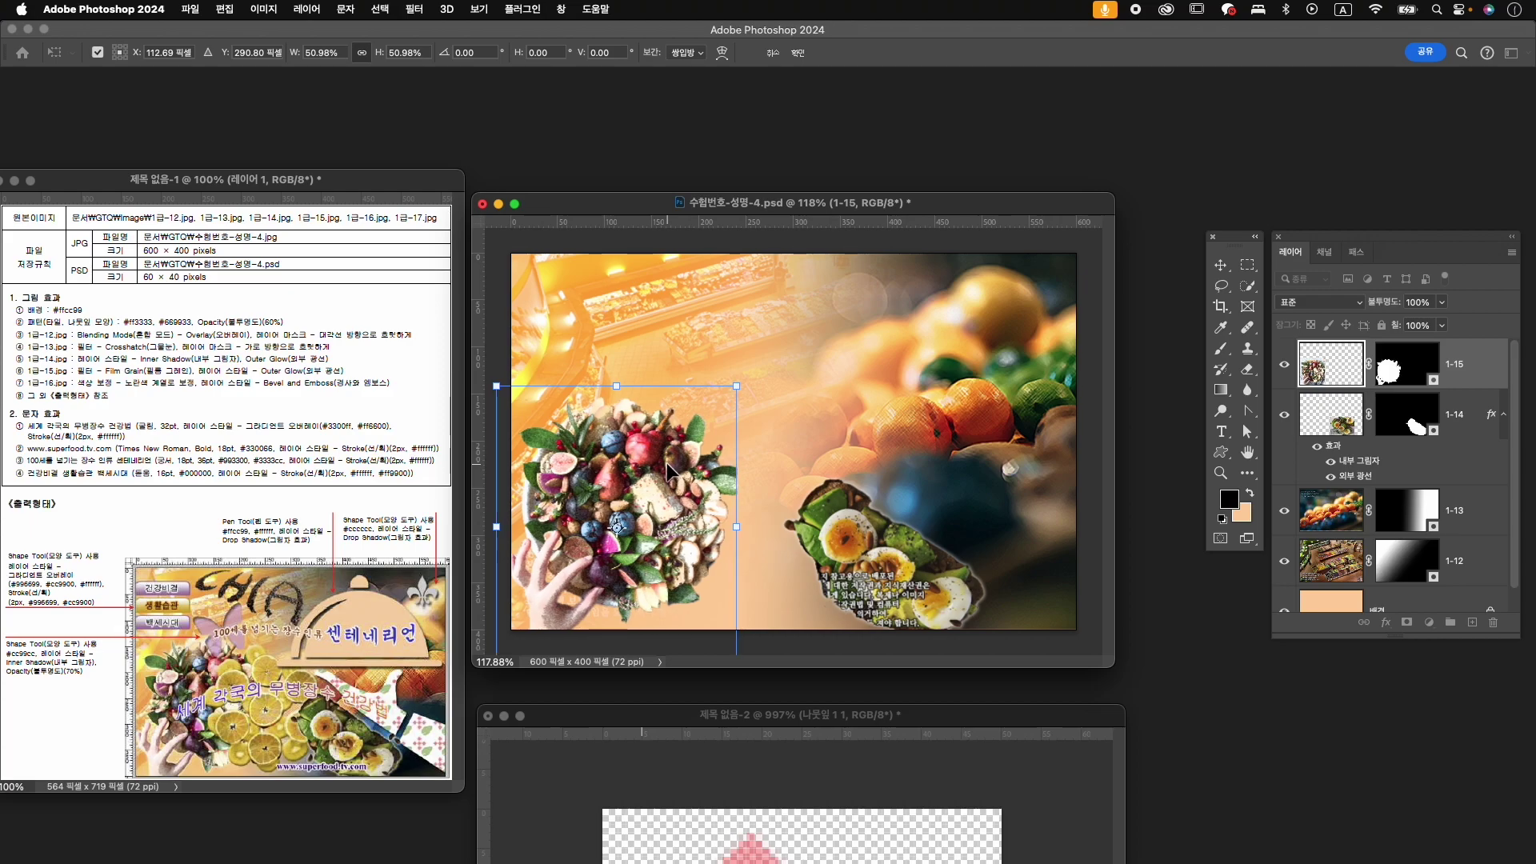
key("Return")
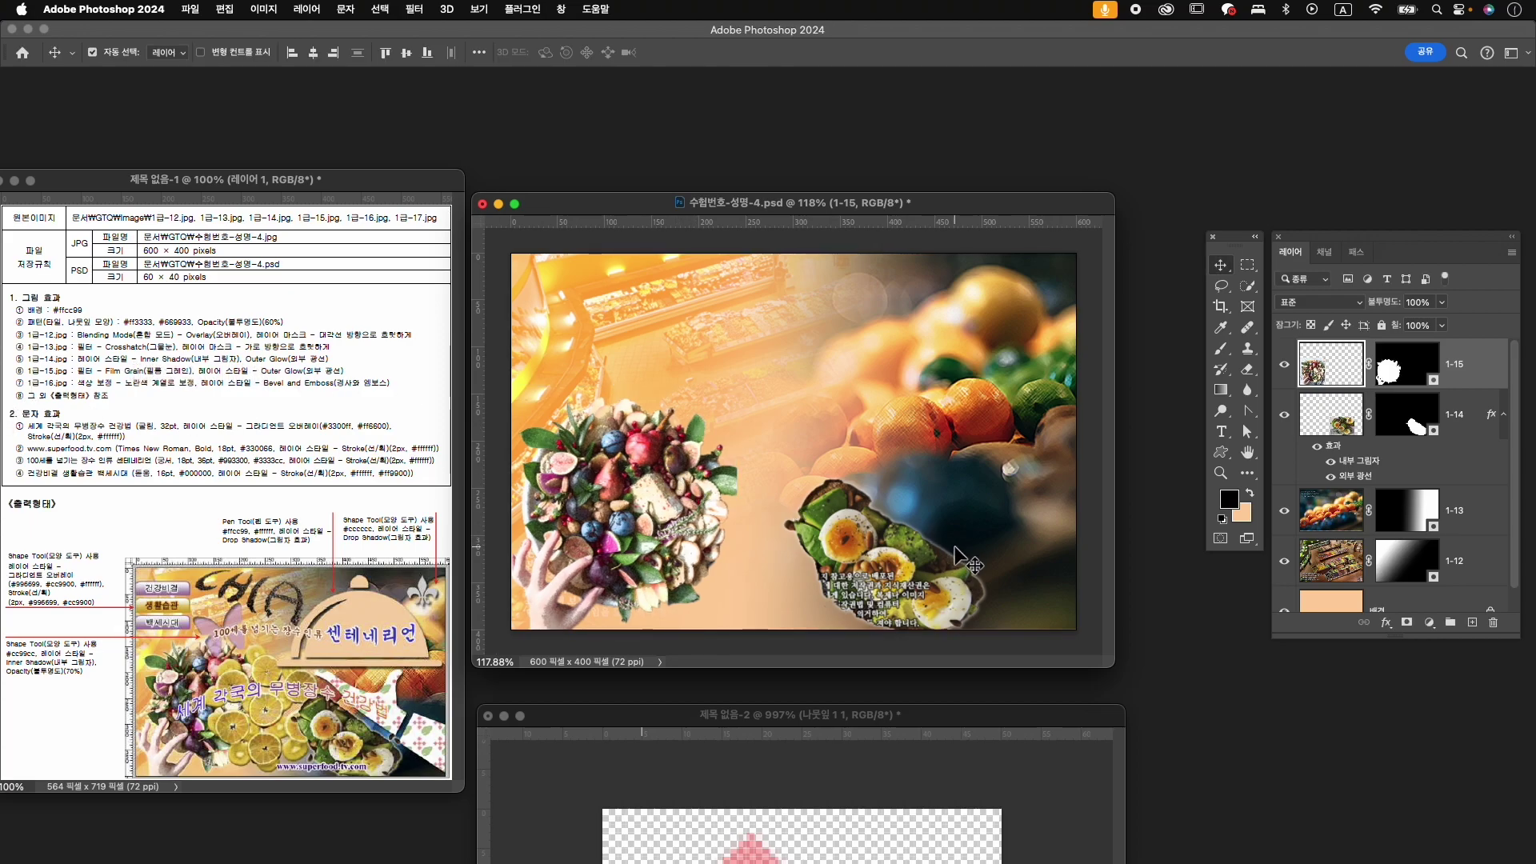
- Apply an Outer Glow (외부 광선) layer style to layer 1-15
left_click(1385, 623)
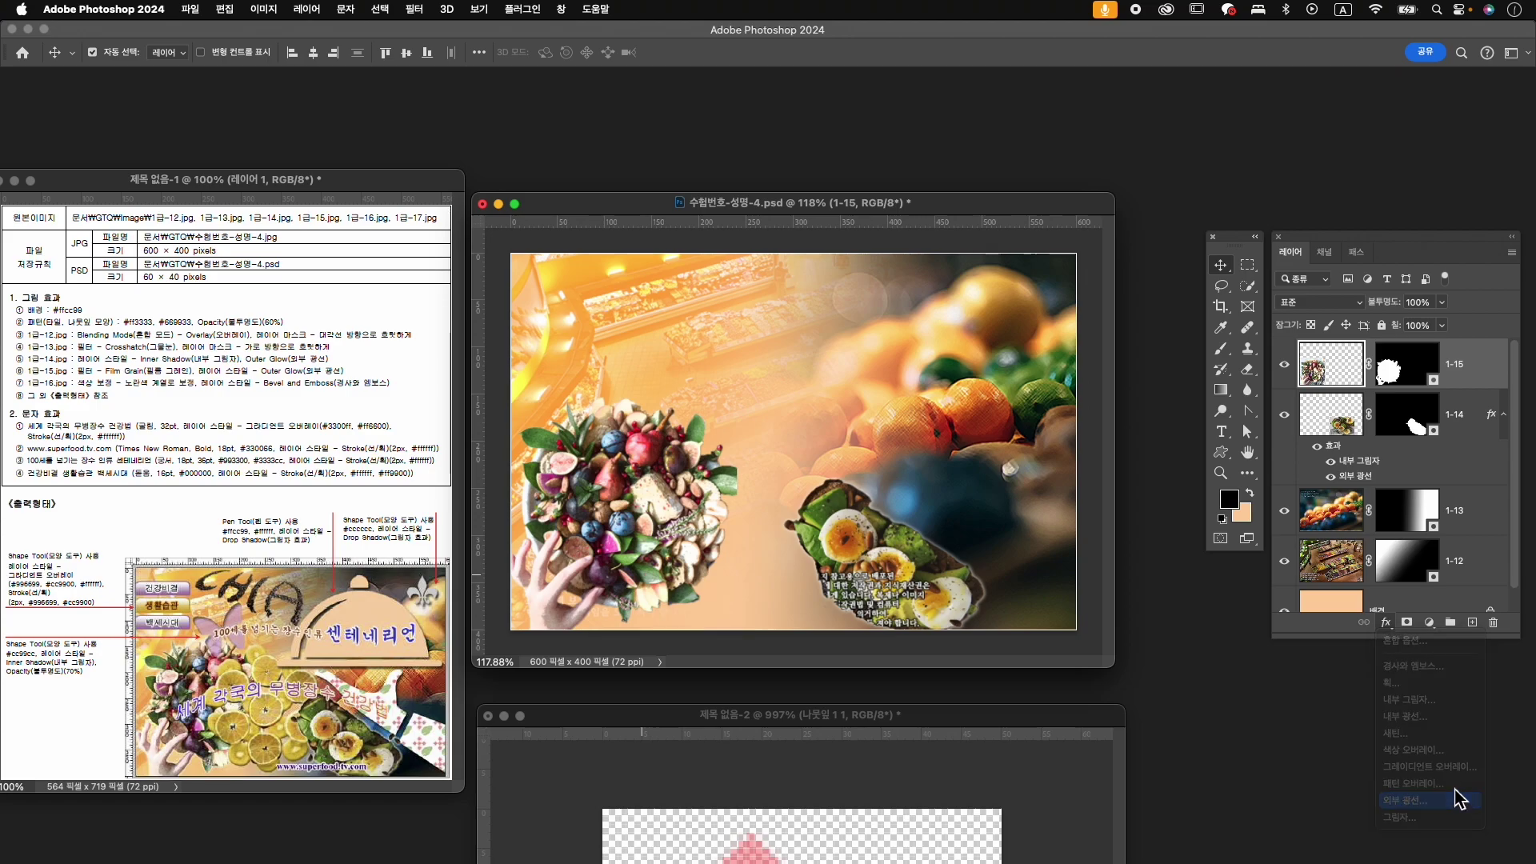
left_click(1408, 800)
left_click(1370, 449)
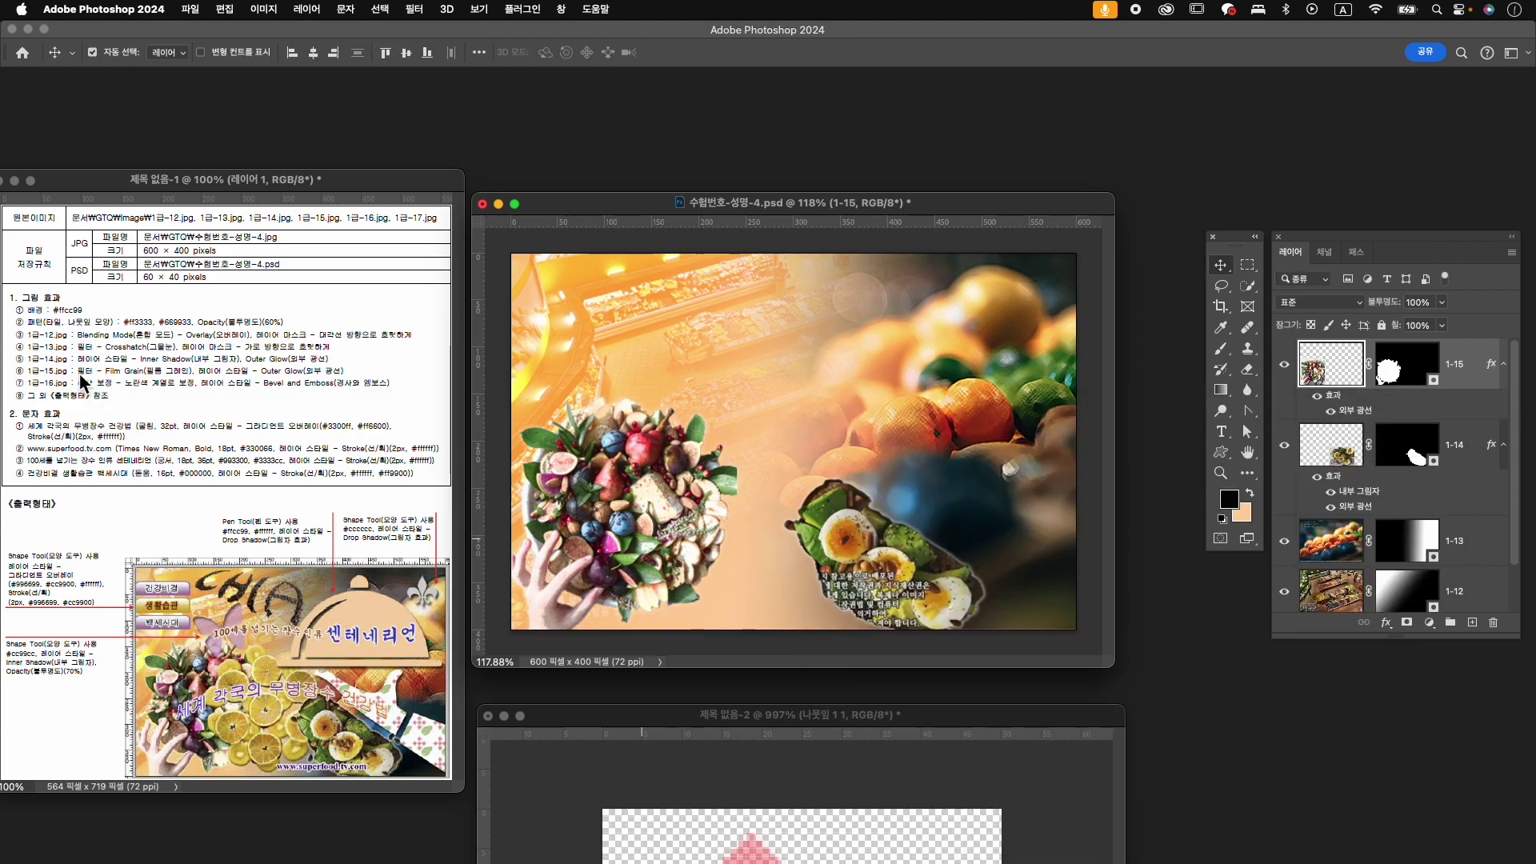
- Open 1급-16.jpg from the Image folder and move its window over the composition
key("super+o")
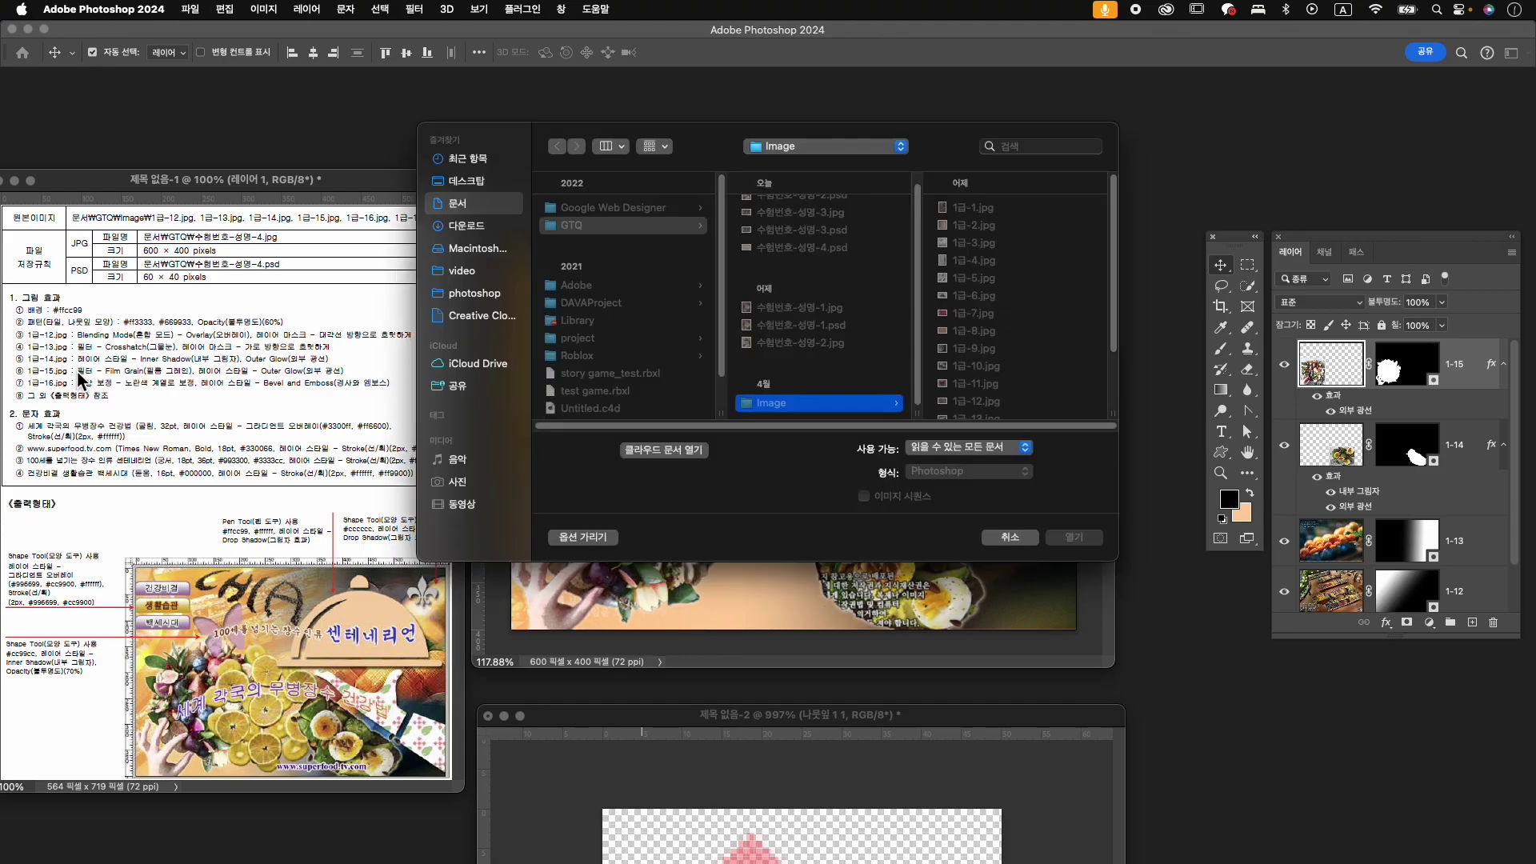
scroll(1024, 336, "down", 3)
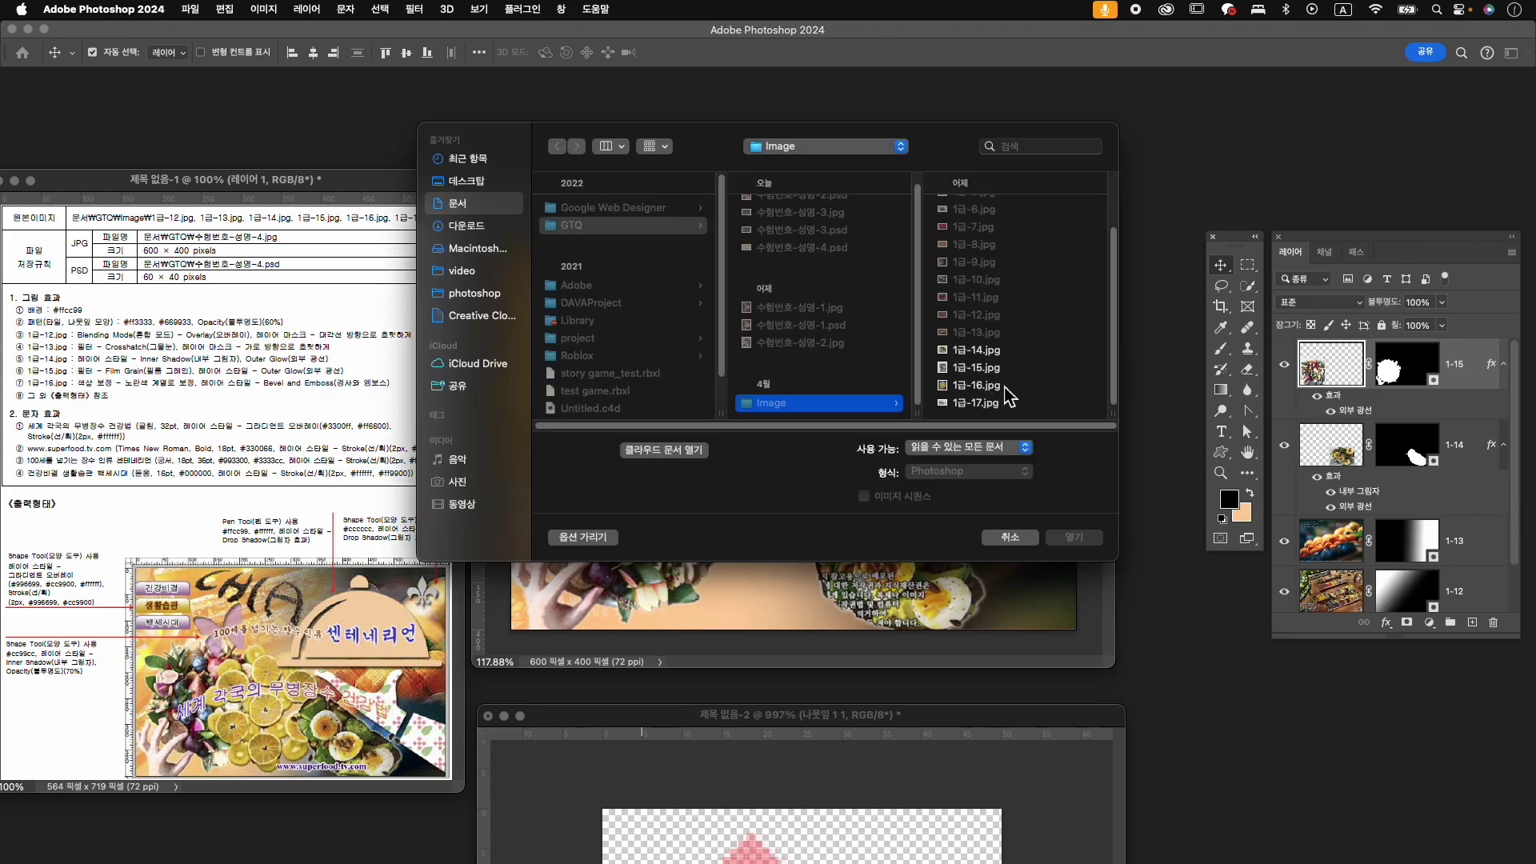
left_click(1005, 387)
left_click(1080, 540)
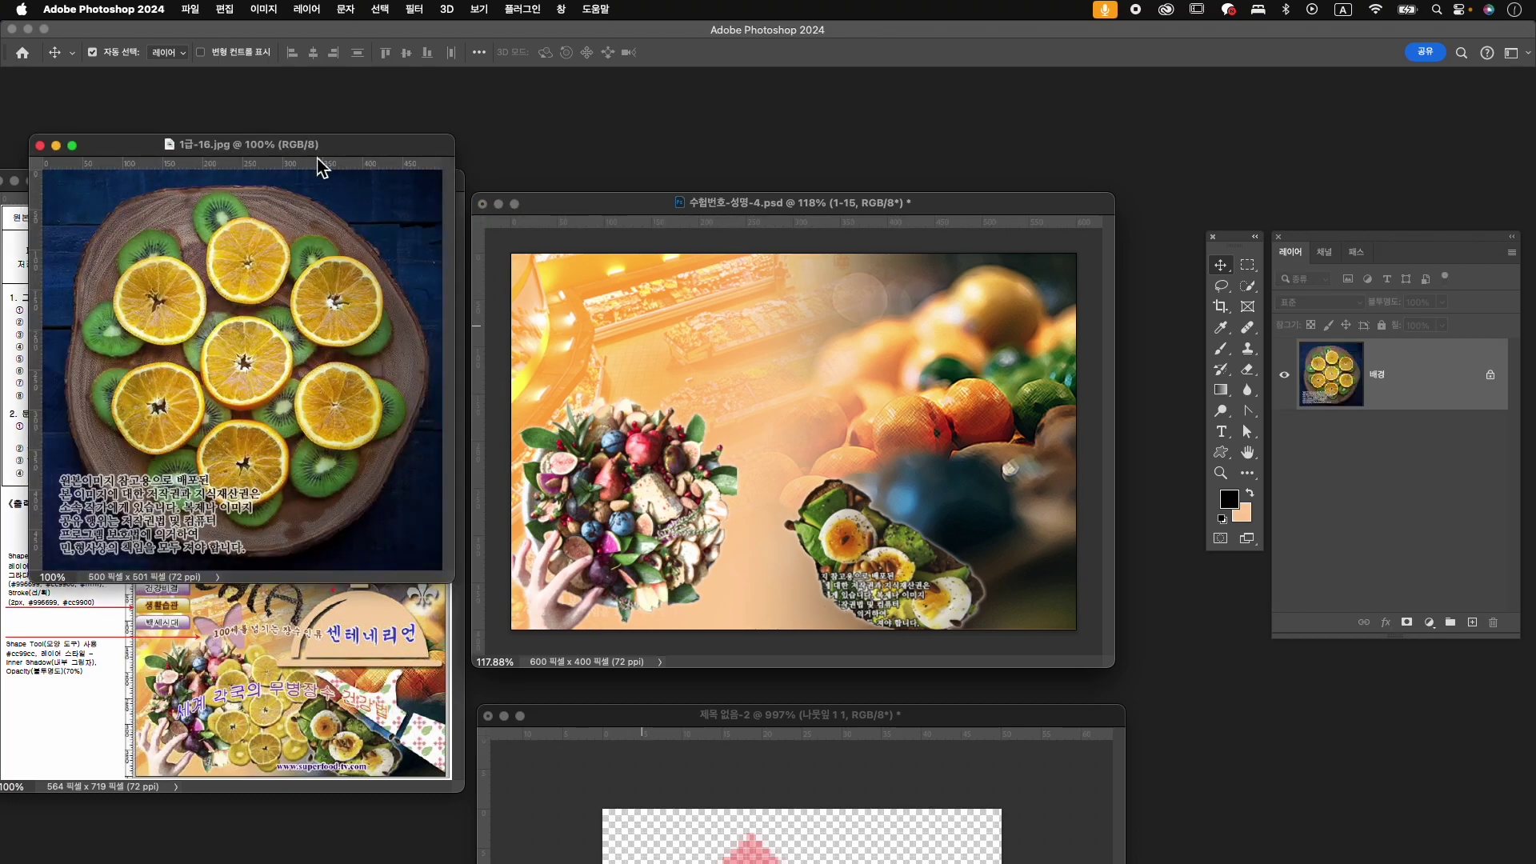
left_click_drag(343, 151, 726, 161)
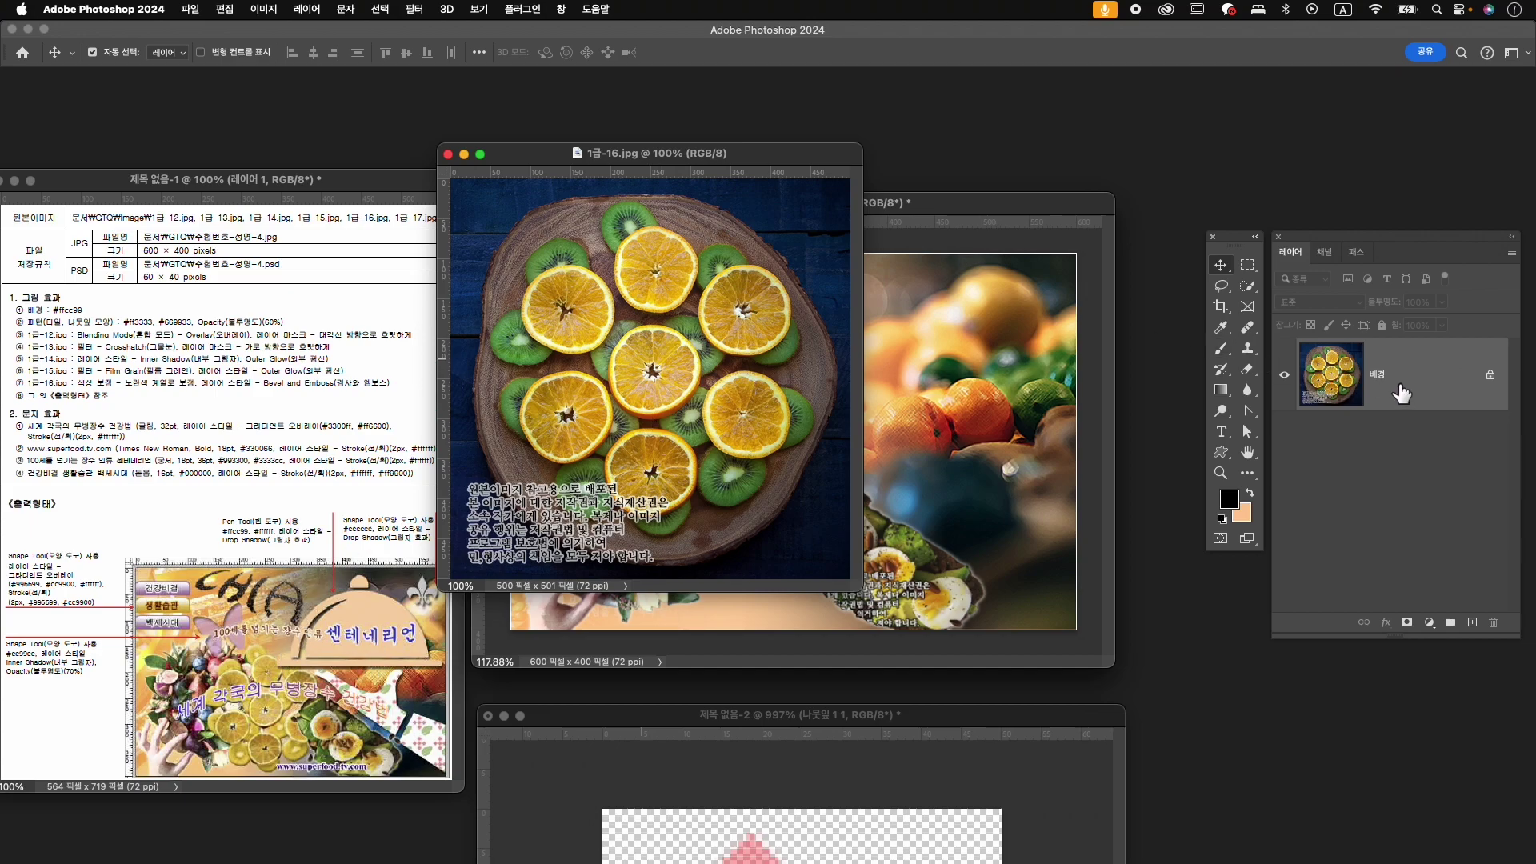
left_click(1248, 287)
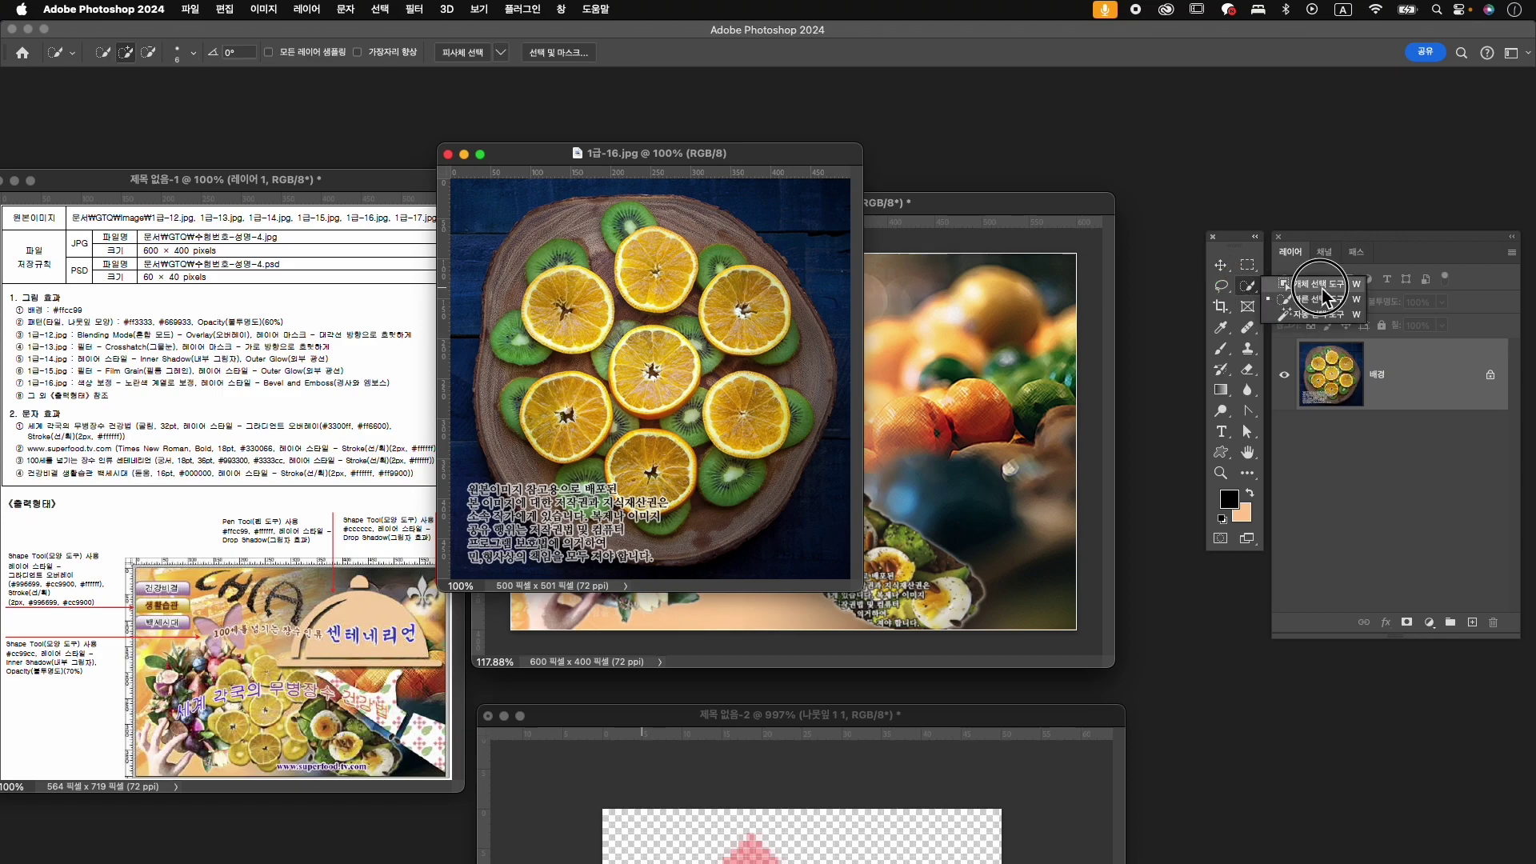
left_click(1288, 284)
left_click_drag(499, 222, 795, 521)
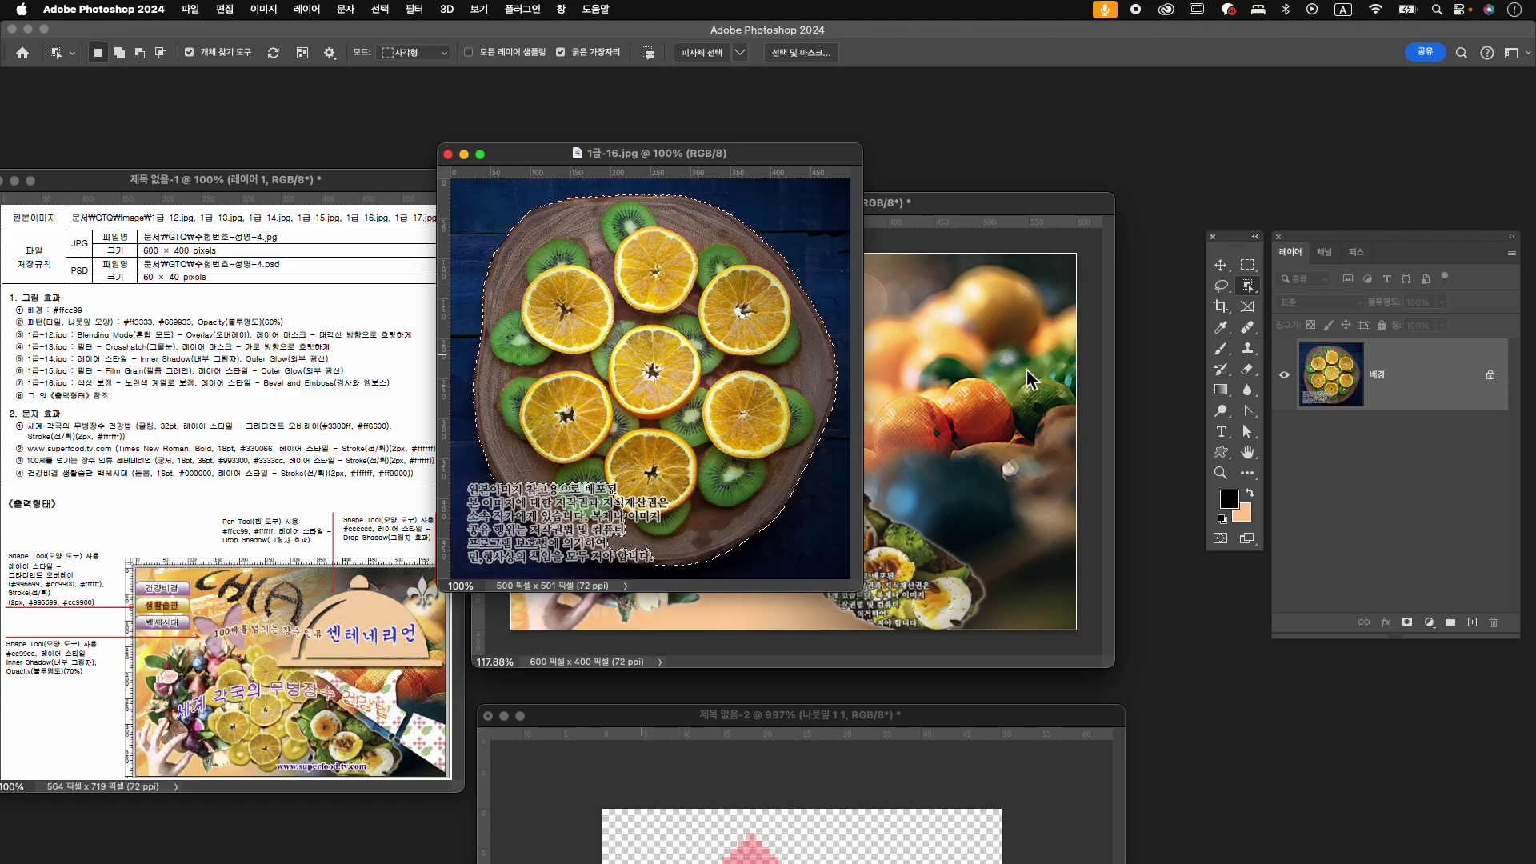
left_click(1248, 286)
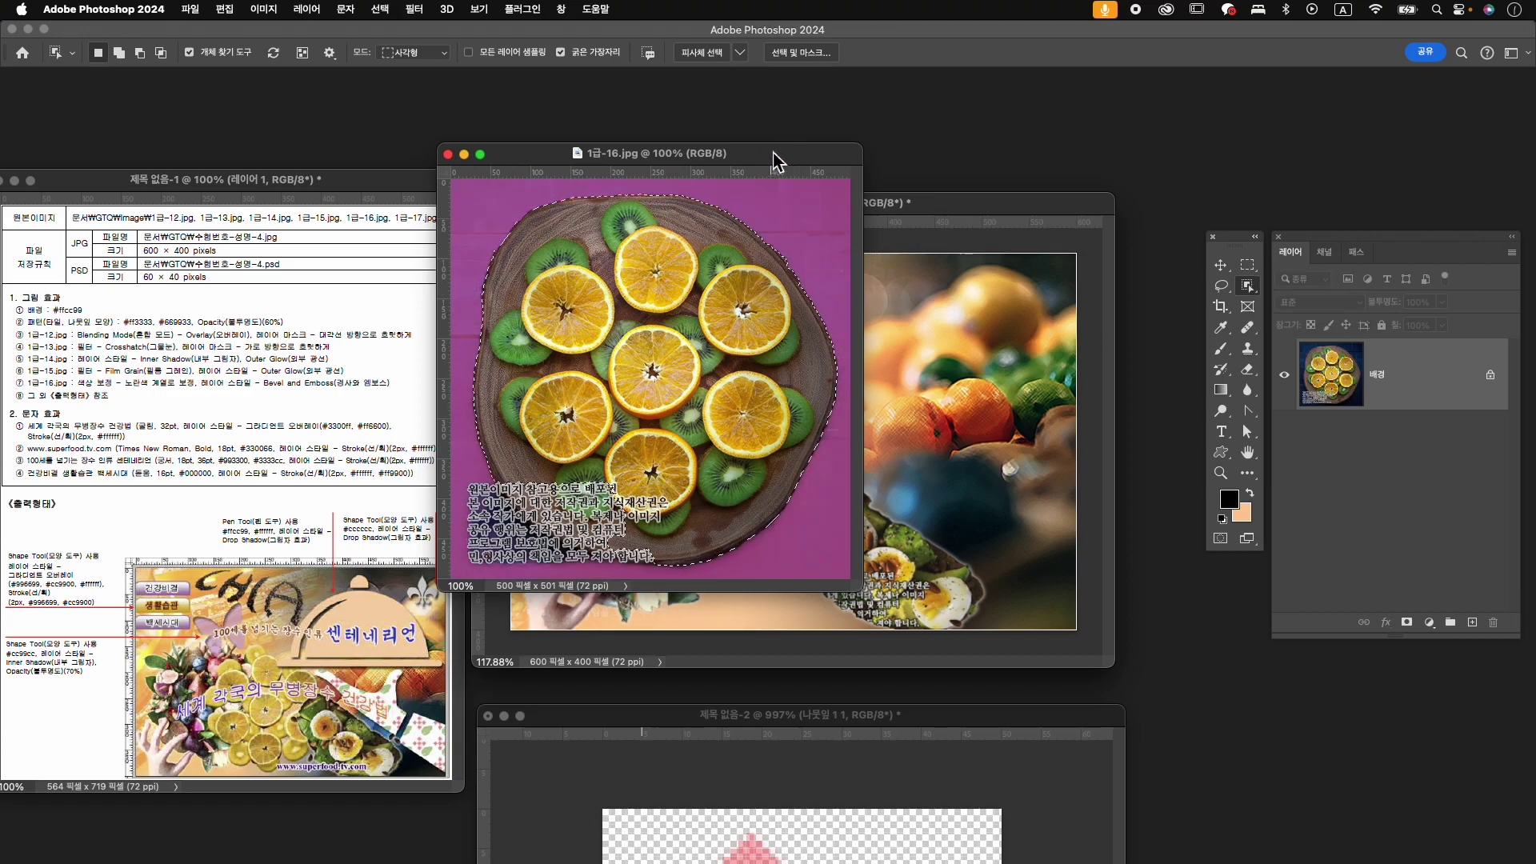
left_click(380, 8)
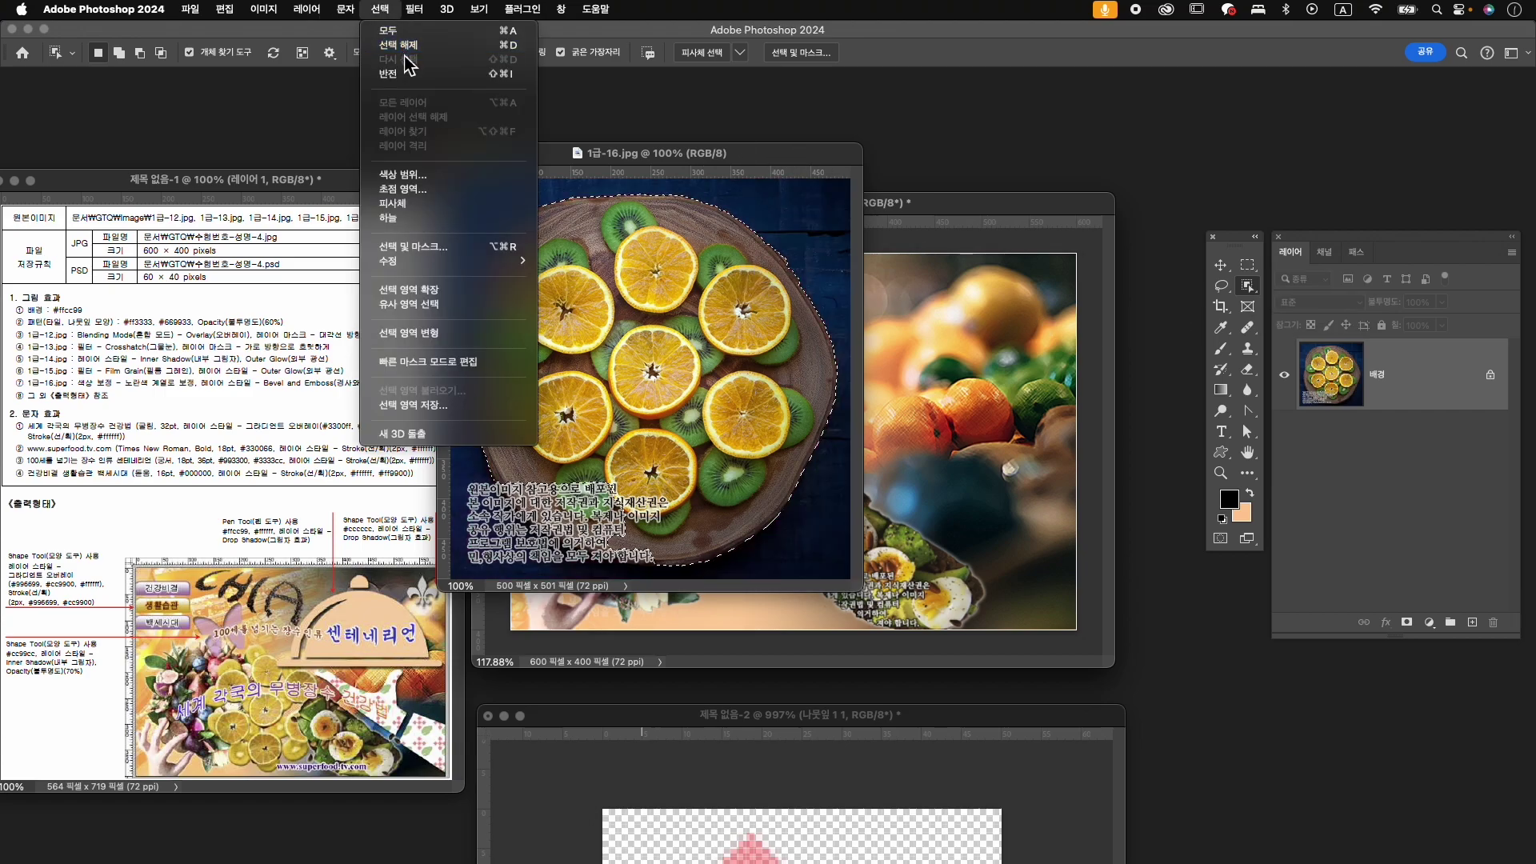
left_click(409, 48)
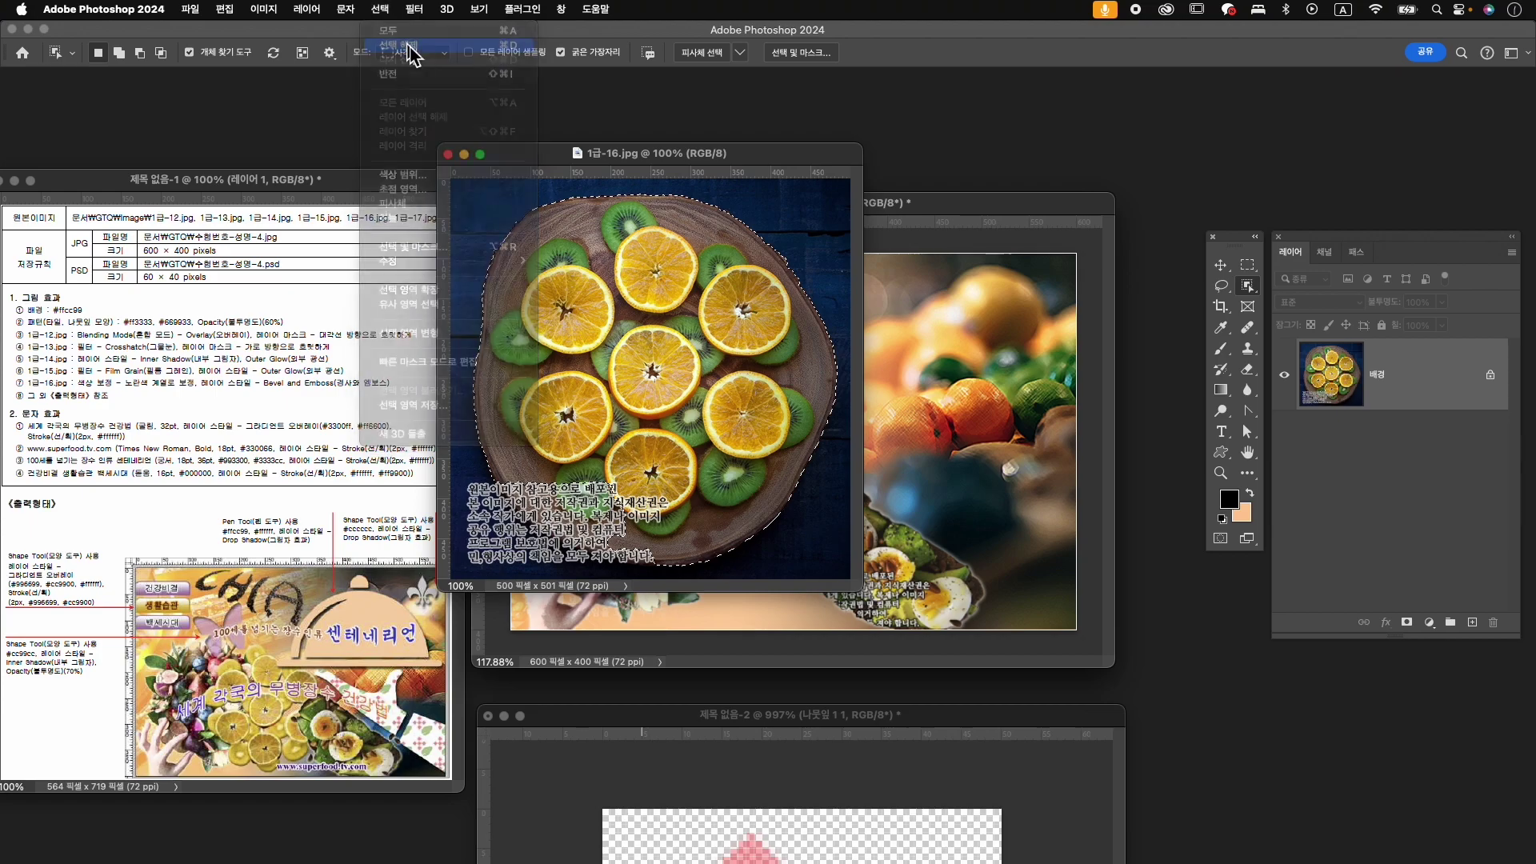
- Select the green kiwi slices around the oranges in 1급-16.jpg with the Quick Selection tool
left_click(1256, 295)
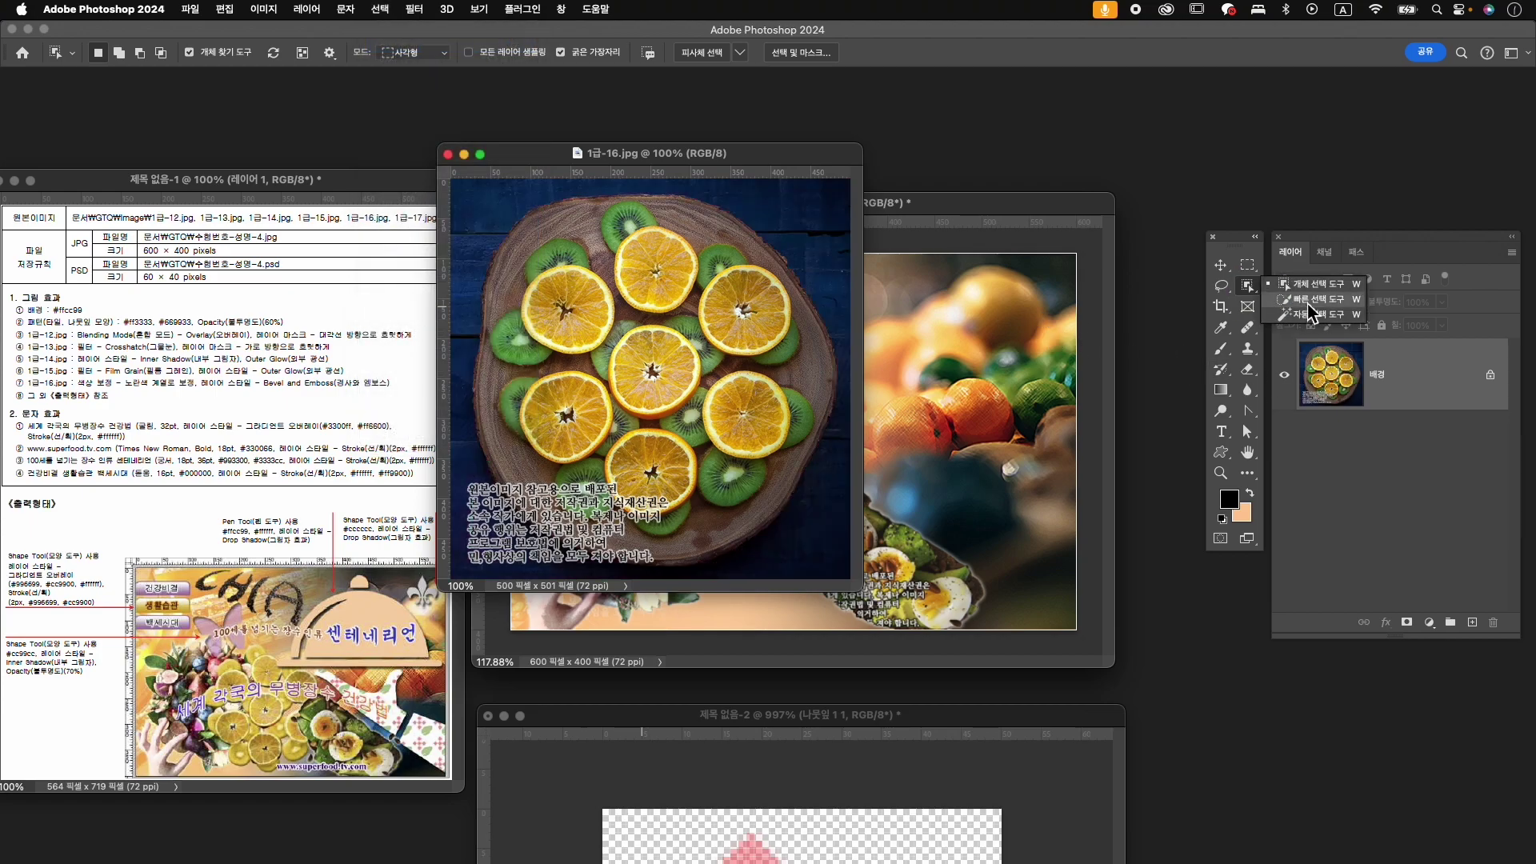
left_click(1313, 288)
left_click(1313, 299)
mouse_move(633, 216)
left_mouse_down()
mouse_move(630, 228)
mouse_move(641, 217)
left_mouse_up()
left_click(554, 251)
left_click(510, 333)
left_click(513, 407)
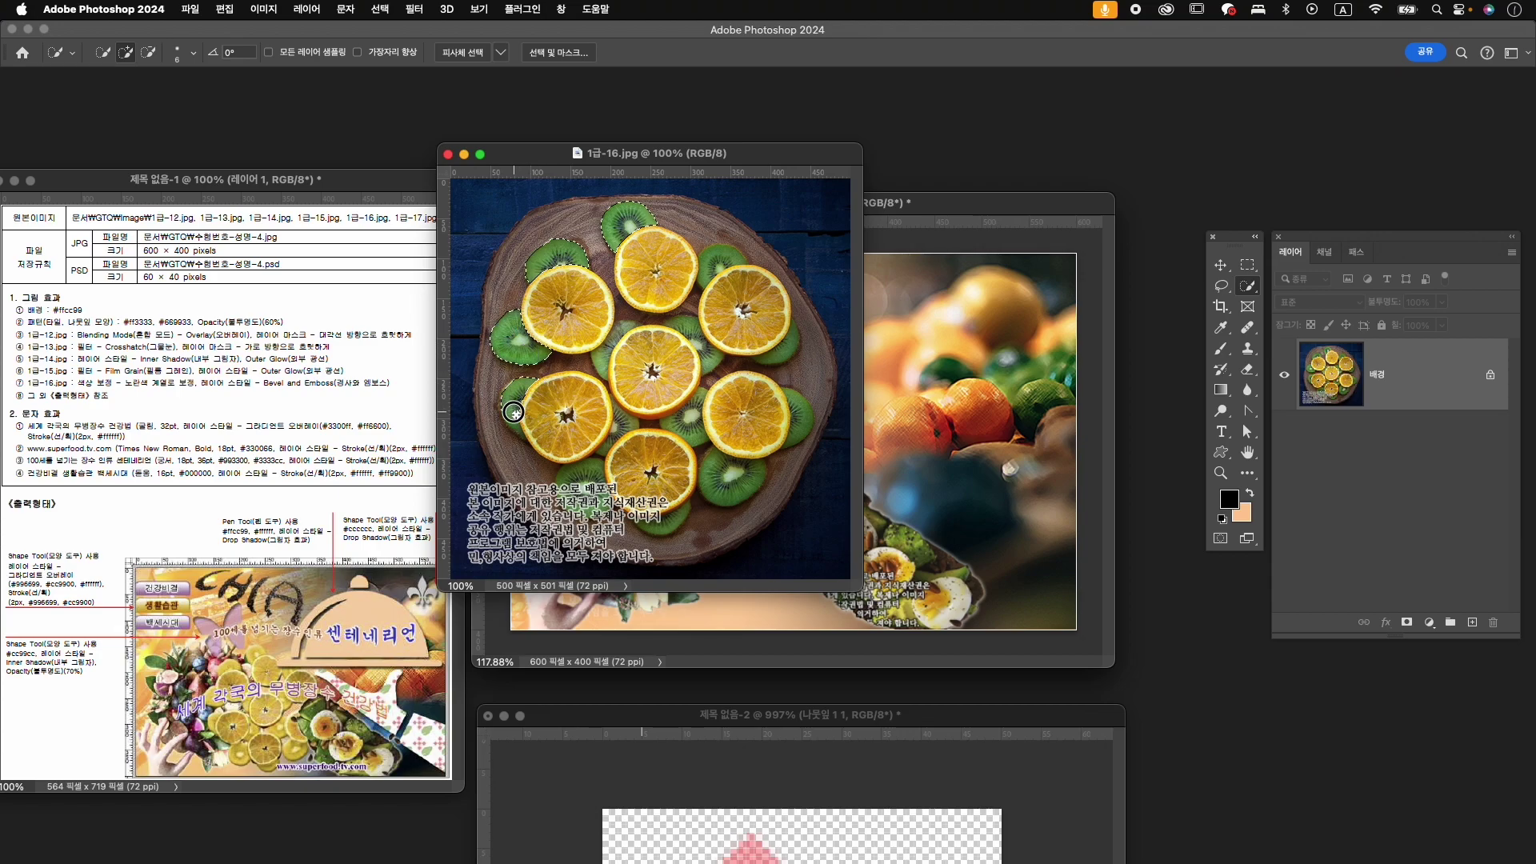
left_click(513, 423)
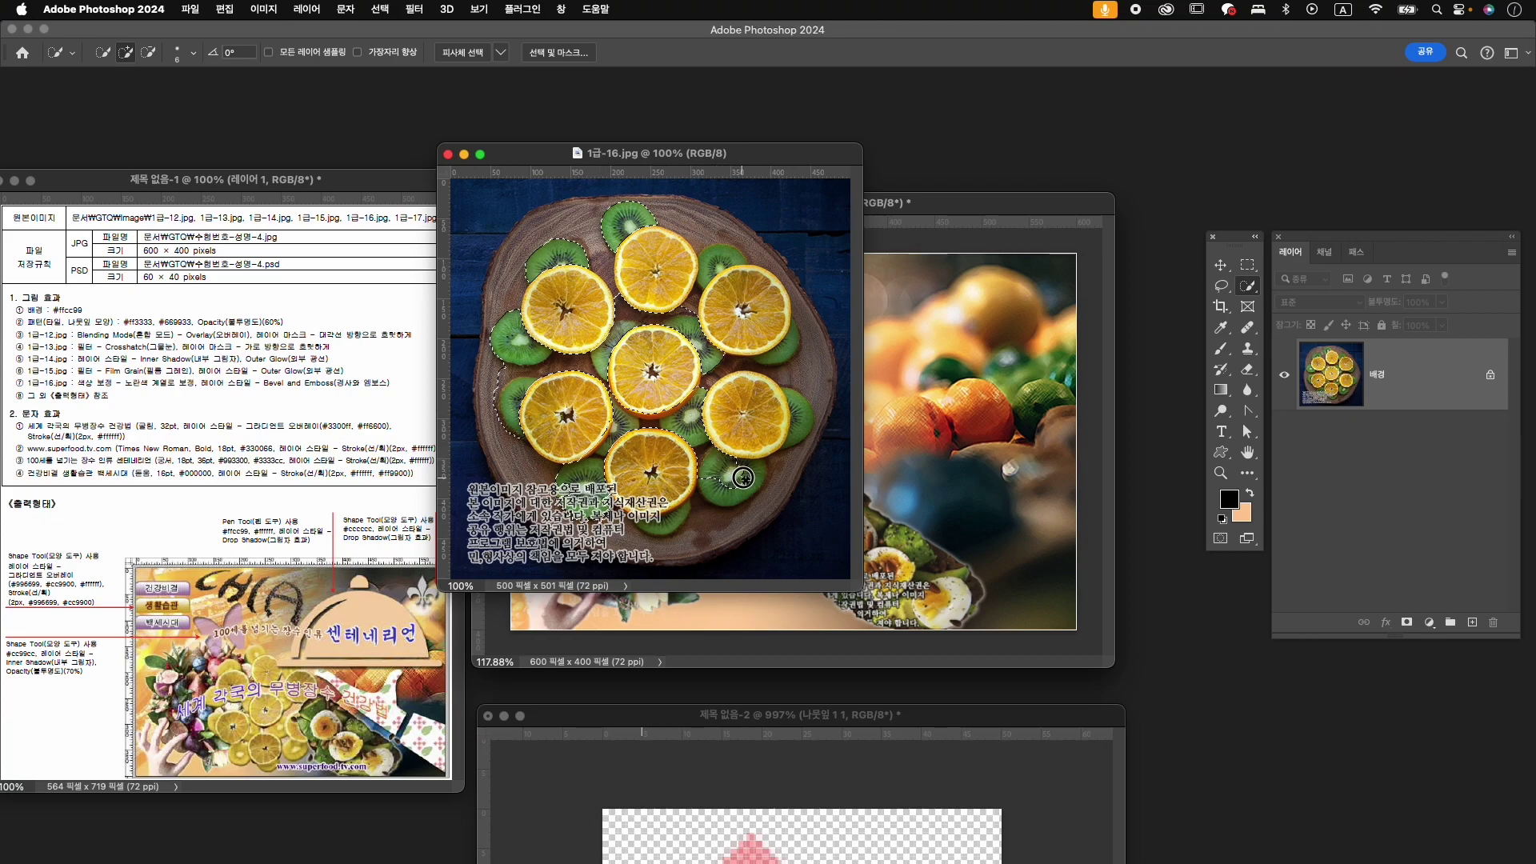
left_click(790, 376)
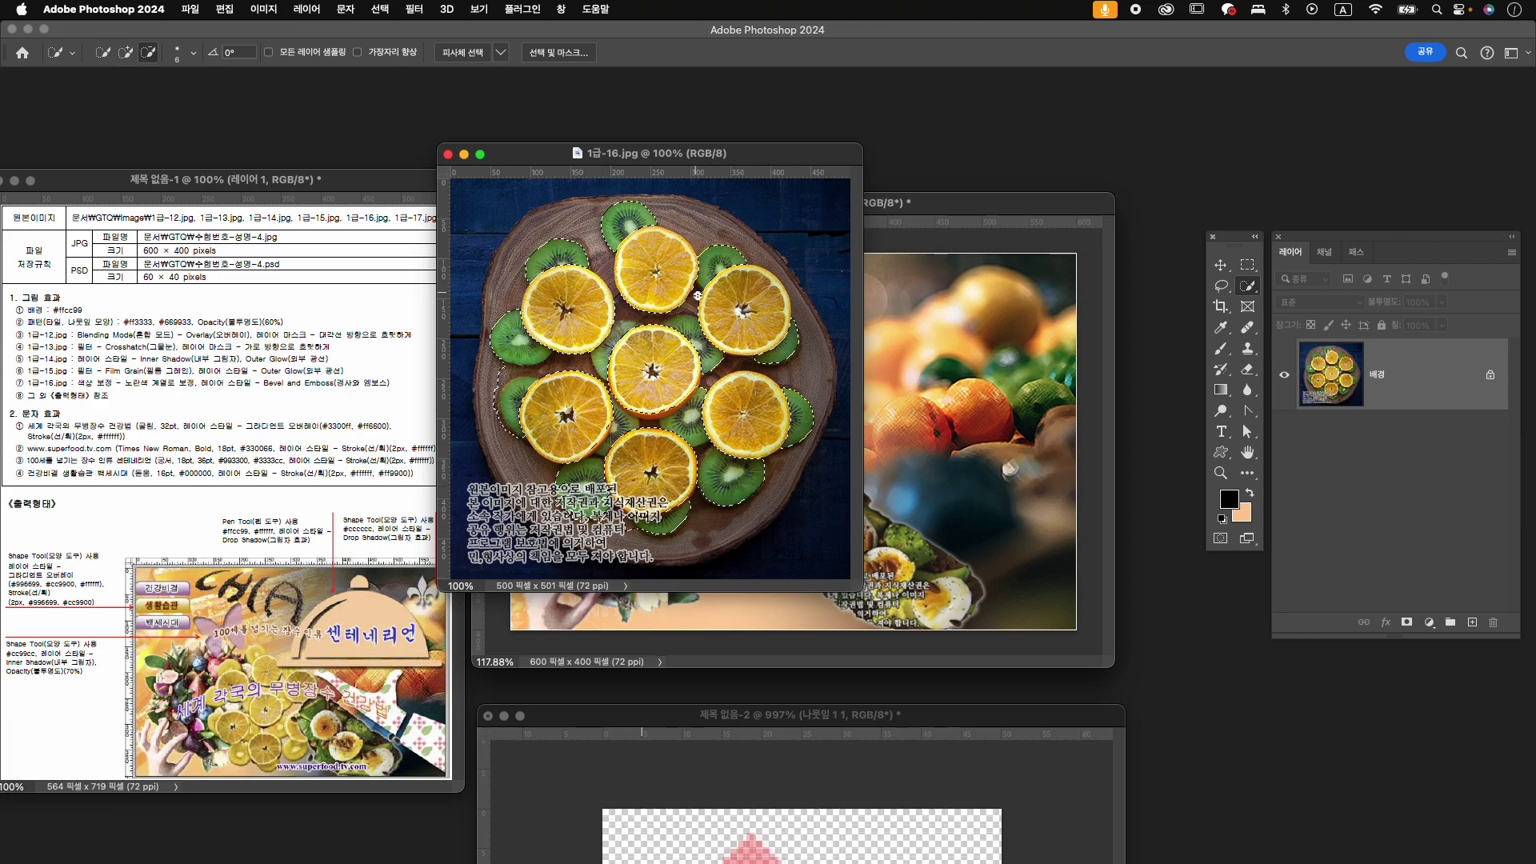
- Compare the kiwi selection with the task sheet's output example and subtract stray areas from it
scroll(243, 758, "up", 5)
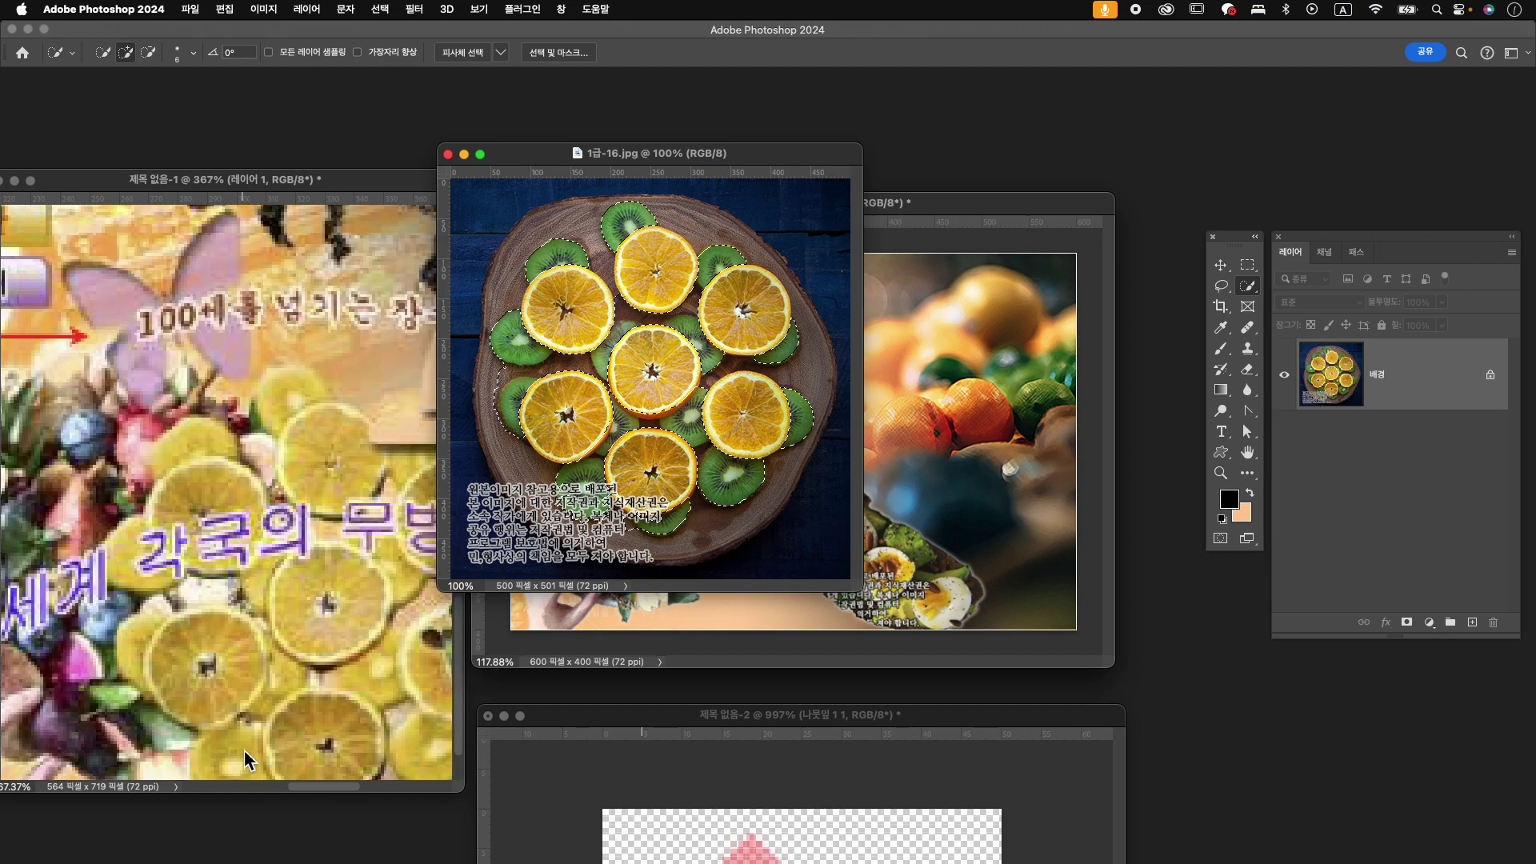
scroll(374, 730, "down", 4)
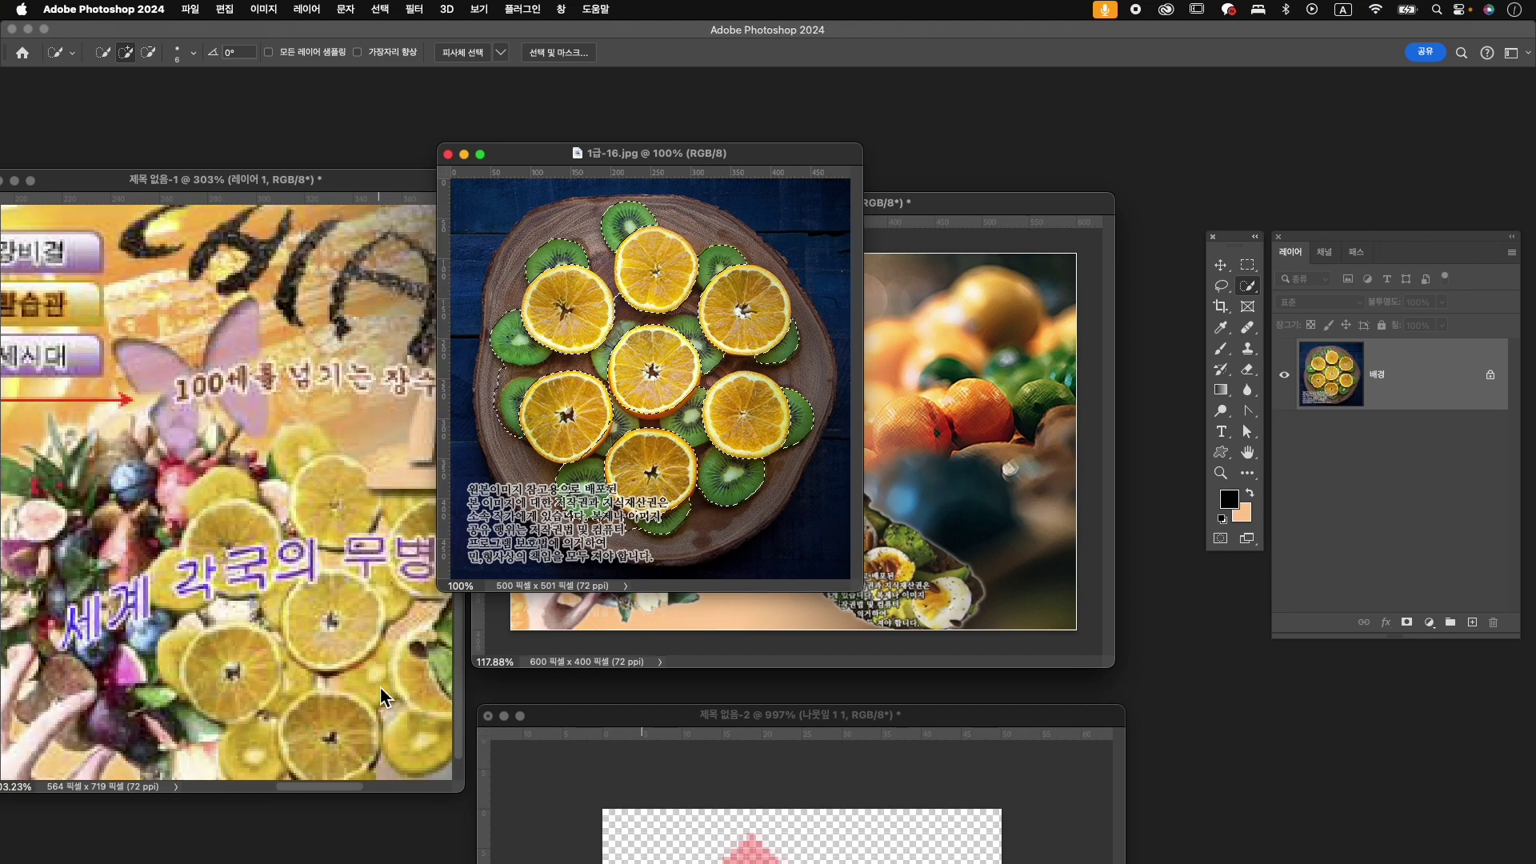
scroll(334, 665, "down", 1)
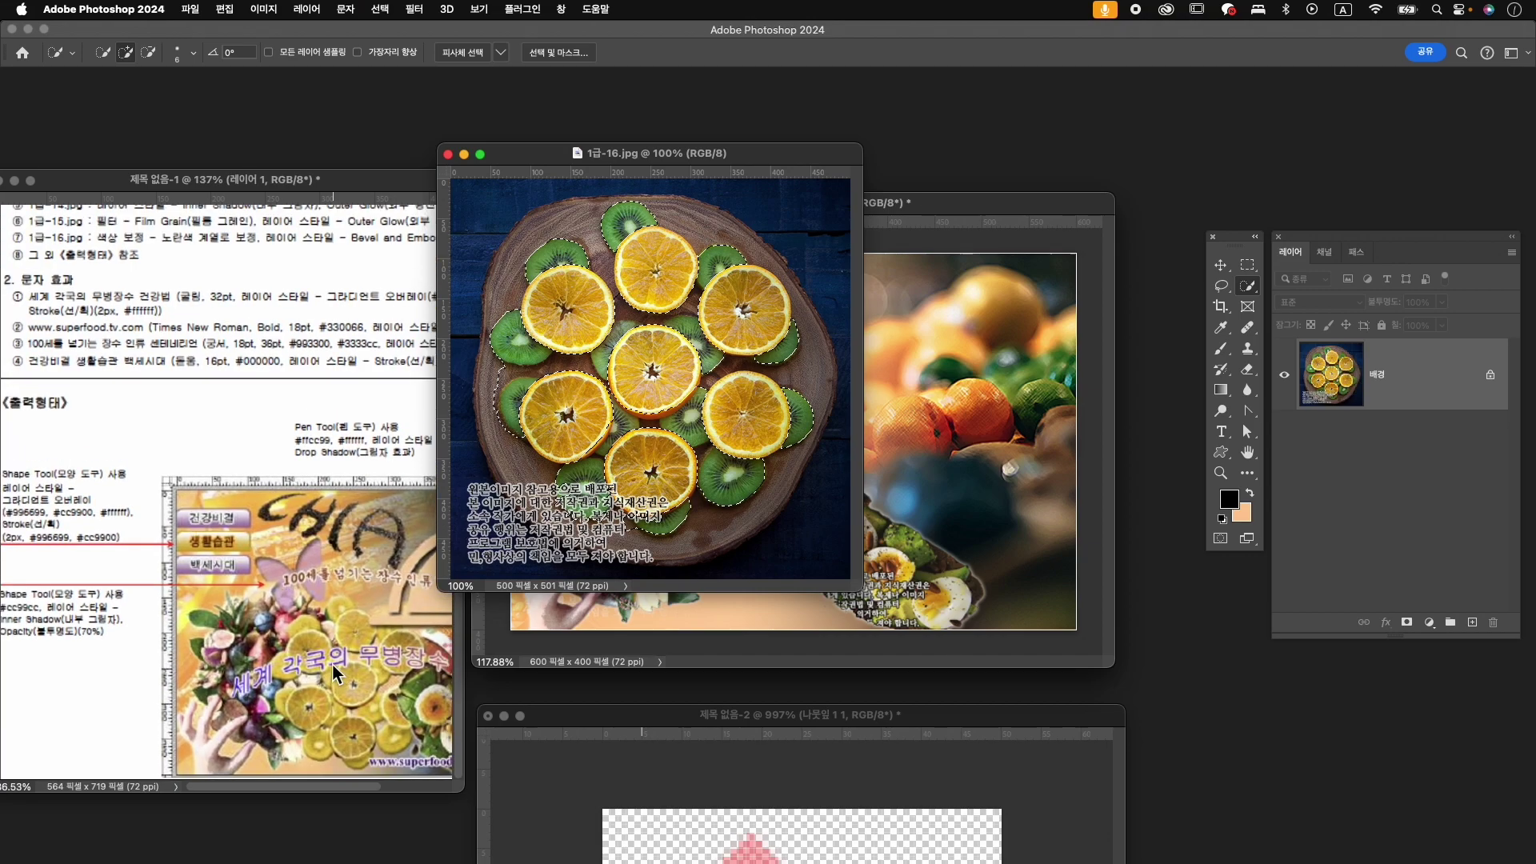
key("alt")
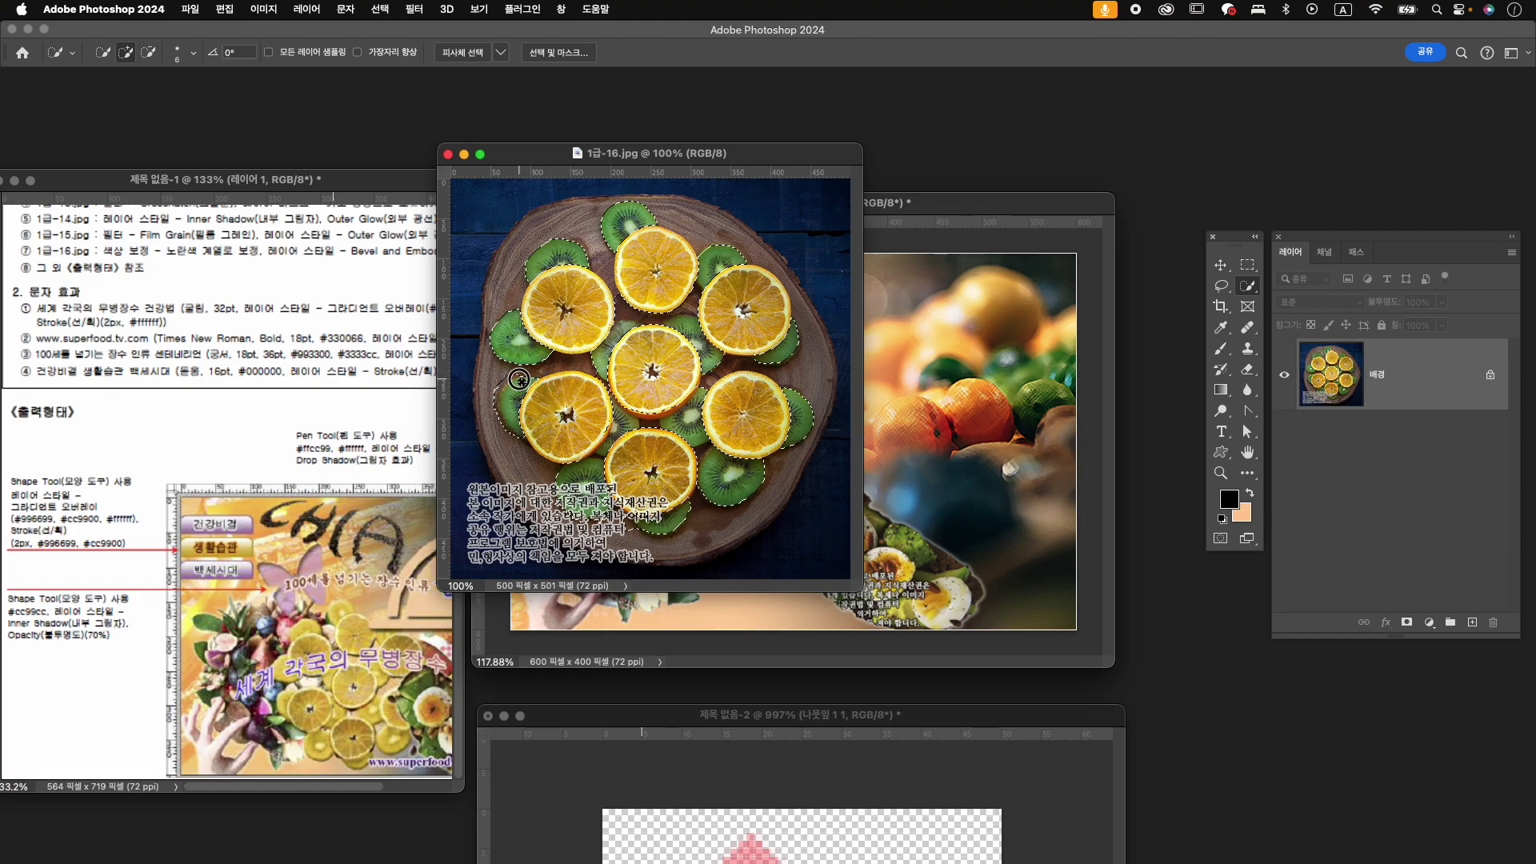
key("alt")
- Add a Hue/Saturation (색조/채도) adjustment layer for the kiwi selection with Colorize (색상화) on, hue 48 and saturation 100
left_click(1429, 625)
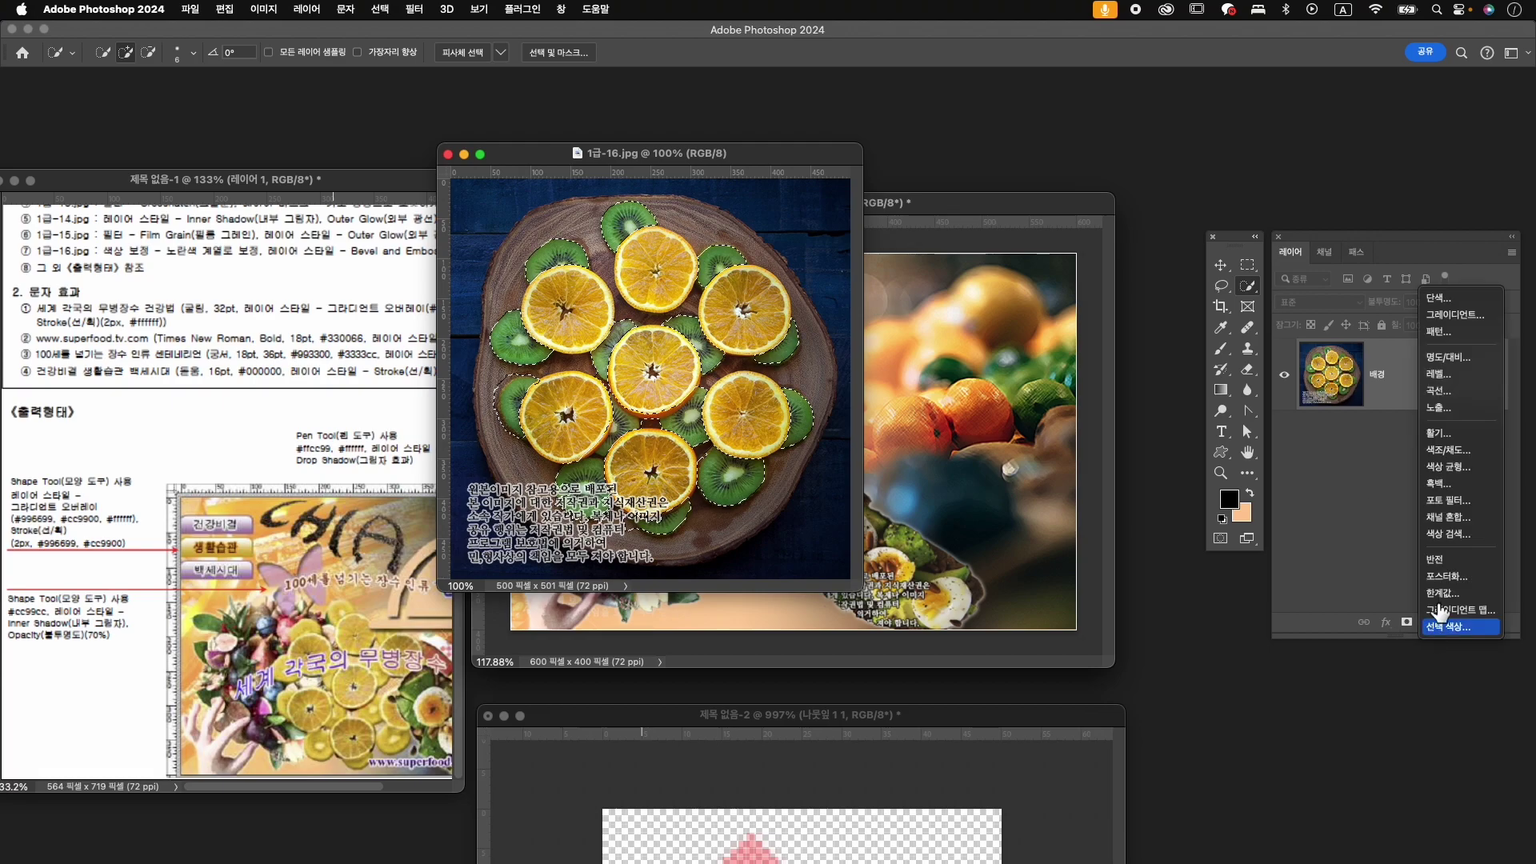
left_click(1476, 450)
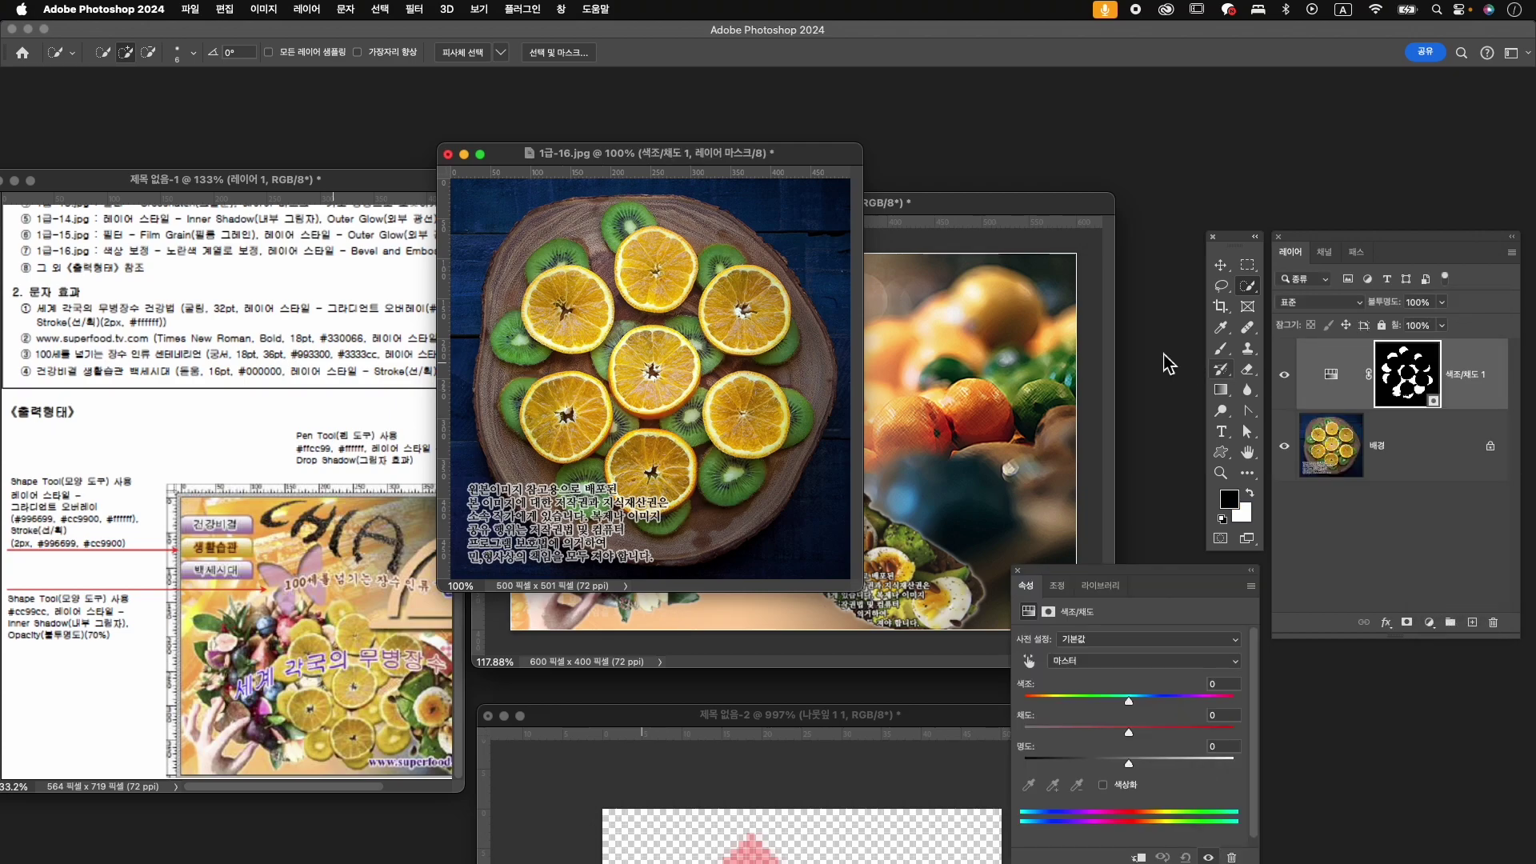
left_click(1136, 787)
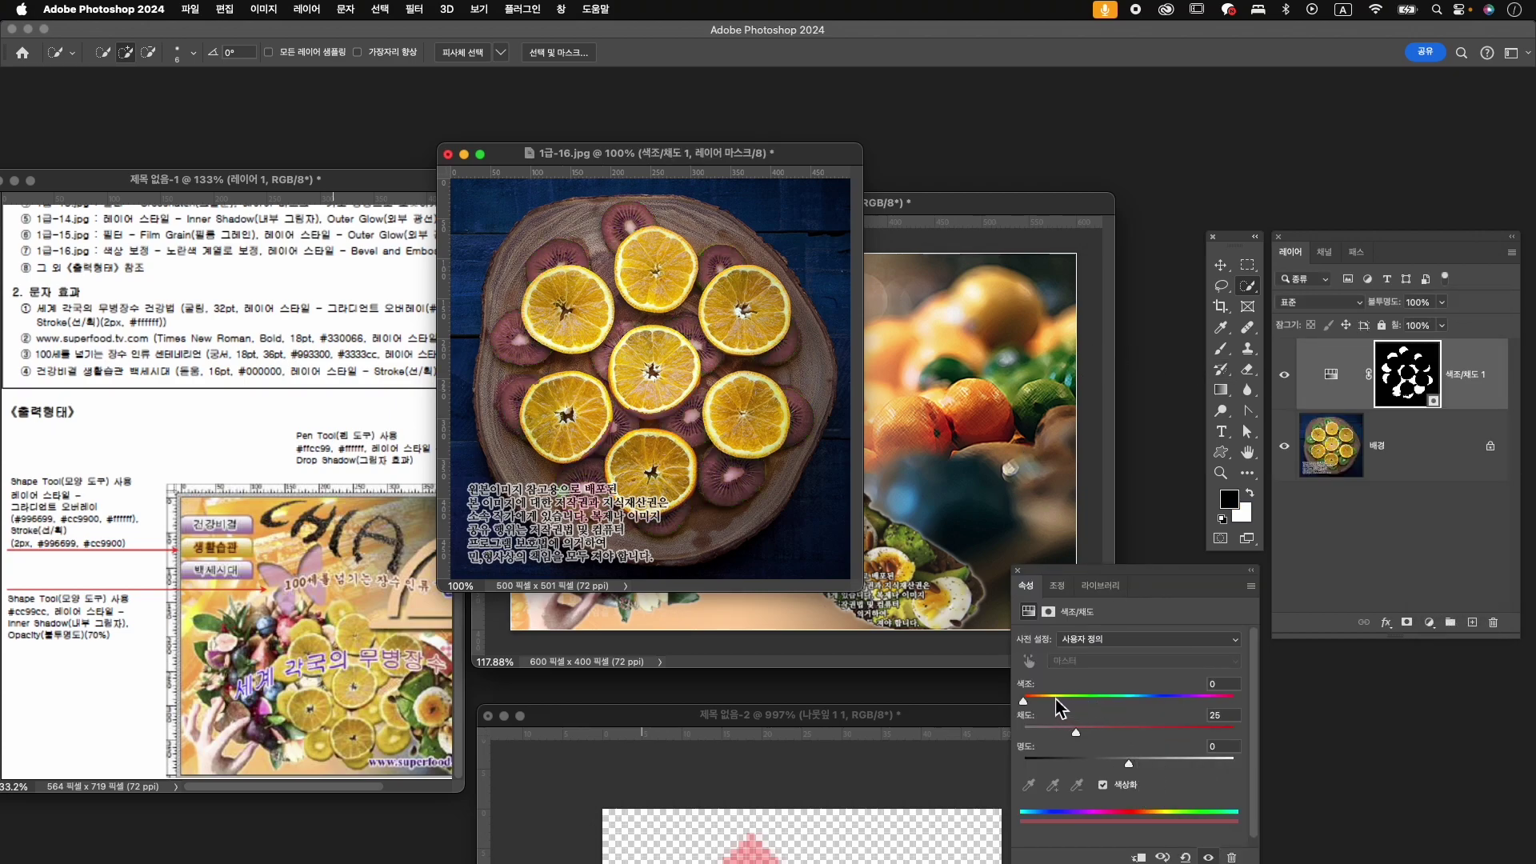
left_click(1056, 701)
left_click_drag(1076, 732, 1245, 728)
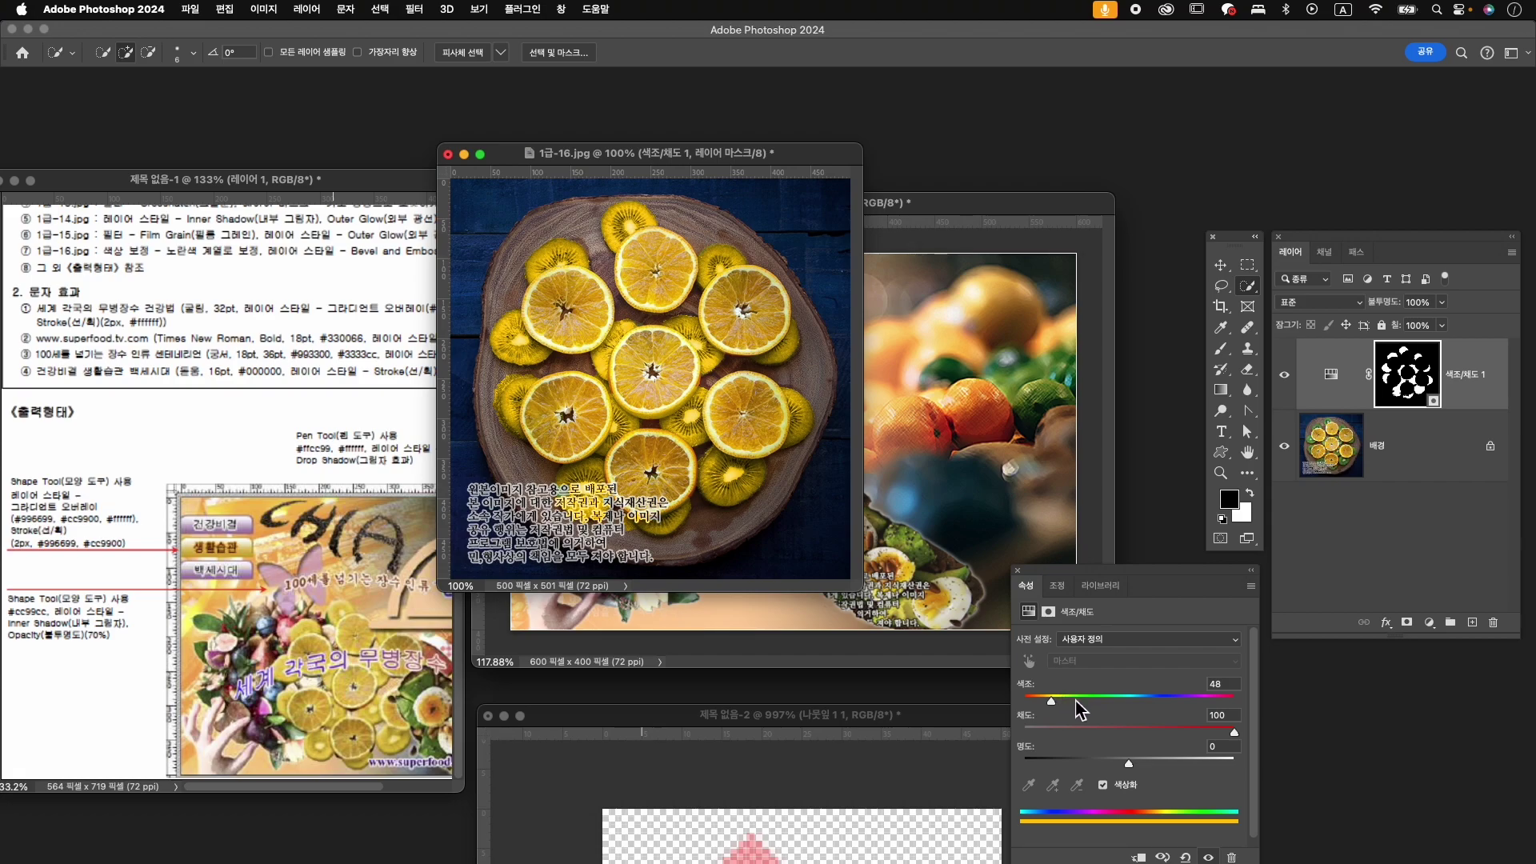
left_click(1018, 571)
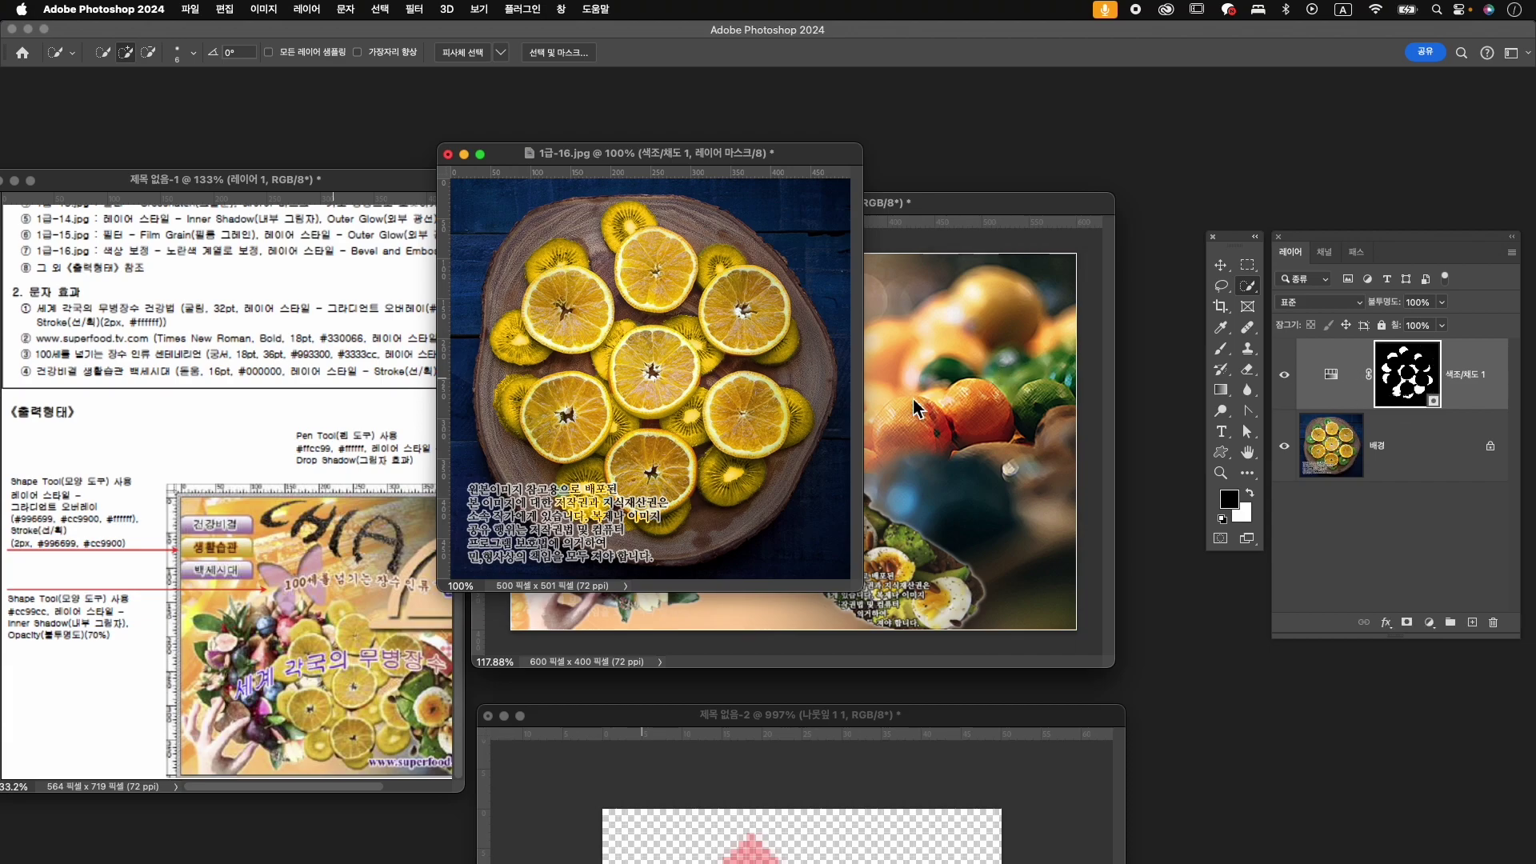
- Paint with a white brush on the Hue/Saturation mask over the orange slices to colorize them too
key("b")
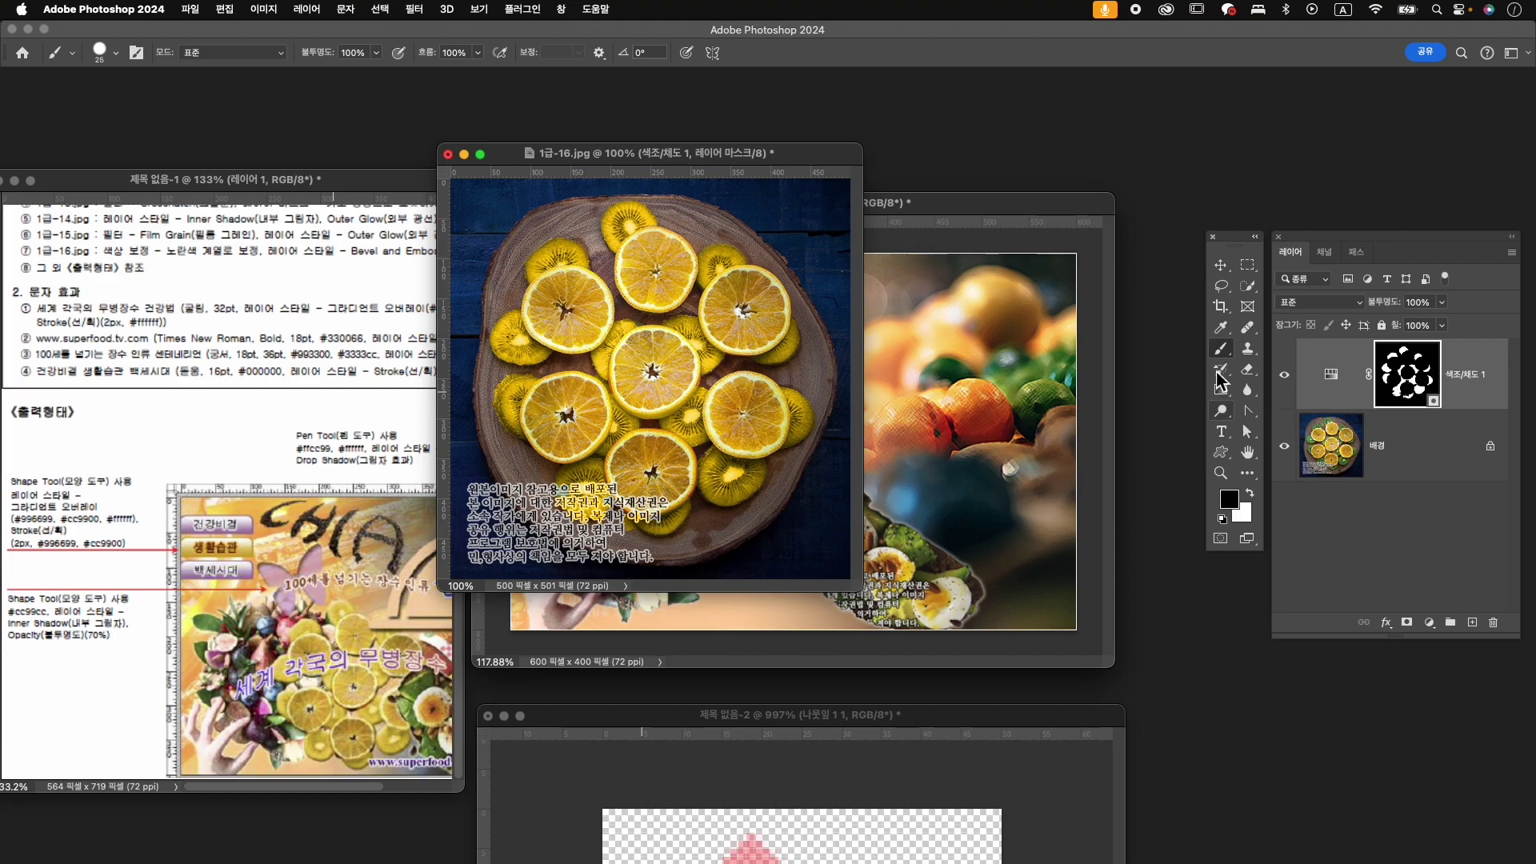
left_click(1252, 496)
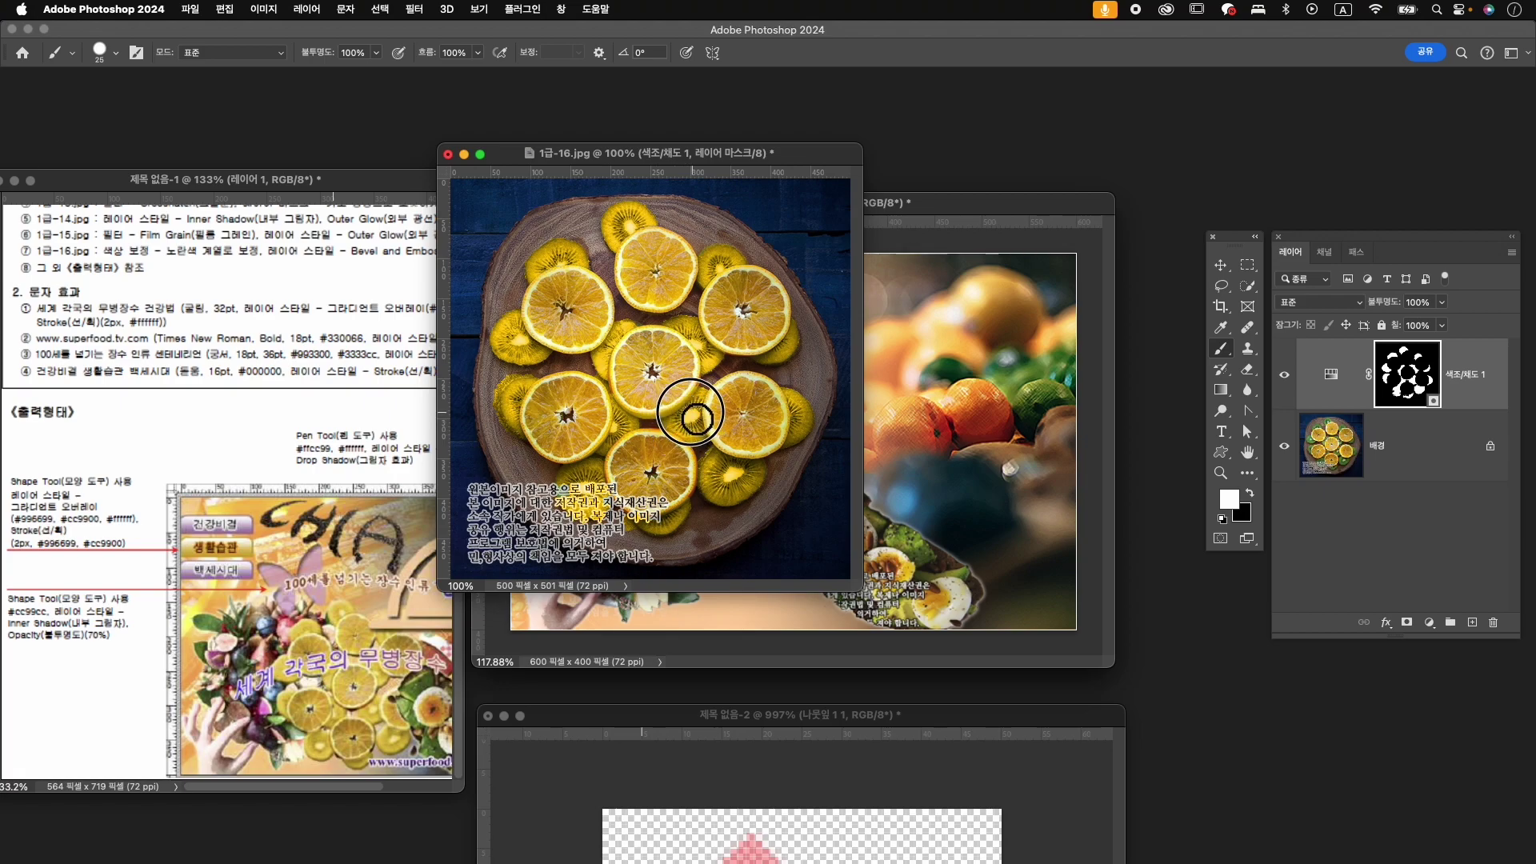
mouse_move(622, 370)
left_mouse_down()
mouse_move(677, 475)
mouse_move(660, 450)
mouse_move(655, 482)
mouse_move(643, 446)
mouse_move(676, 501)
mouse_move(640, 484)
mouse_move(642, 455)
mouse_move(633, 478)
mouse_move(623, 461)
mouse_move(632, 485)
mouse_move(661, 487)
mouse_move(686, 459)
mouse_move(673, 468)
mouse_move(671, 444)
mouse_move(643, 445)
mouse_move(688, 488)
mouse_move(768, 421)
mouse_move(727, 398)
mouse_move(741, 433)
mouse_move(779, 441)
mouse_move(751, 439)
mouse_move(755, 393)
mouse_move(751, 437)
mouse_move(791, 440)
mouse_move(735, 482)
left_mouse_up()
mouse_move(750, 336)
left_mouse_down()
mouse_move(770, 294)
mouse_move(743, 326)
mouse_move(746, 286)
mouse_move(763, 300)
mouse_move(734, 286)
mouse_move(724, 329)
mouse_move(766, 331)
mouse_move(712, 326)
mouse_move(778, 327)
mouse_move(772, 291)
mouse_move(779, 312)
mouse_move(686, 268)
mouse_move(648, 289)
mouse_move(642, 253)
mouse_move(688, 286)
mouse_move(653, 291)
mouse_move(666, 249)
mouse_move(667, 280)
mouse_move(656, 246)
mouse_move(681, 282)
mouse_move(652, 263)
mouse_move(638, 297)
mouse_move(672, 303)
mouse_move(551, 289)
mouse_move(602, 305)
mouse_move(547, 332)
mouse_move(620, 348)
mouse_move(598, 407)
mouse_move(561, 404)
mouse_move(583, 438)
mouse_move(589, 405)
mouse_move(542, 410)
mouse_move(575, 444)
mouse_move(611, 405)
mouse_move(560, 413)
mouse_move(564, 442)
mouse_move(609, 416)
mouse_move(594, 402)
mouse_move(594, 469)
left_mouse_up()
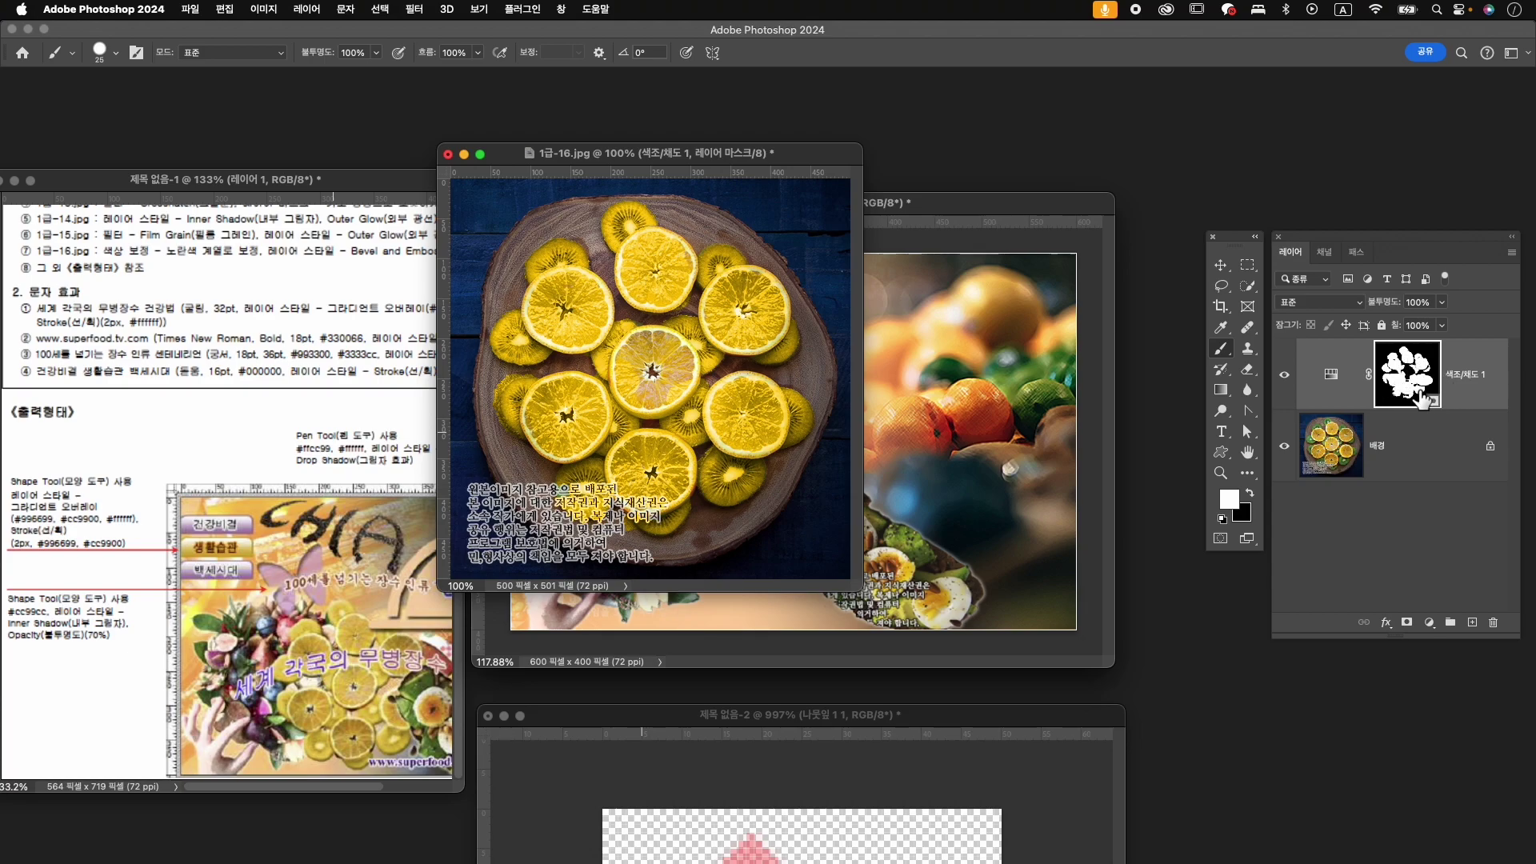
- Load the Hue/Saturation mask as a selection and refine it around the fruit slices with the Quick Selection tool
left_click(1418, 390, "super")
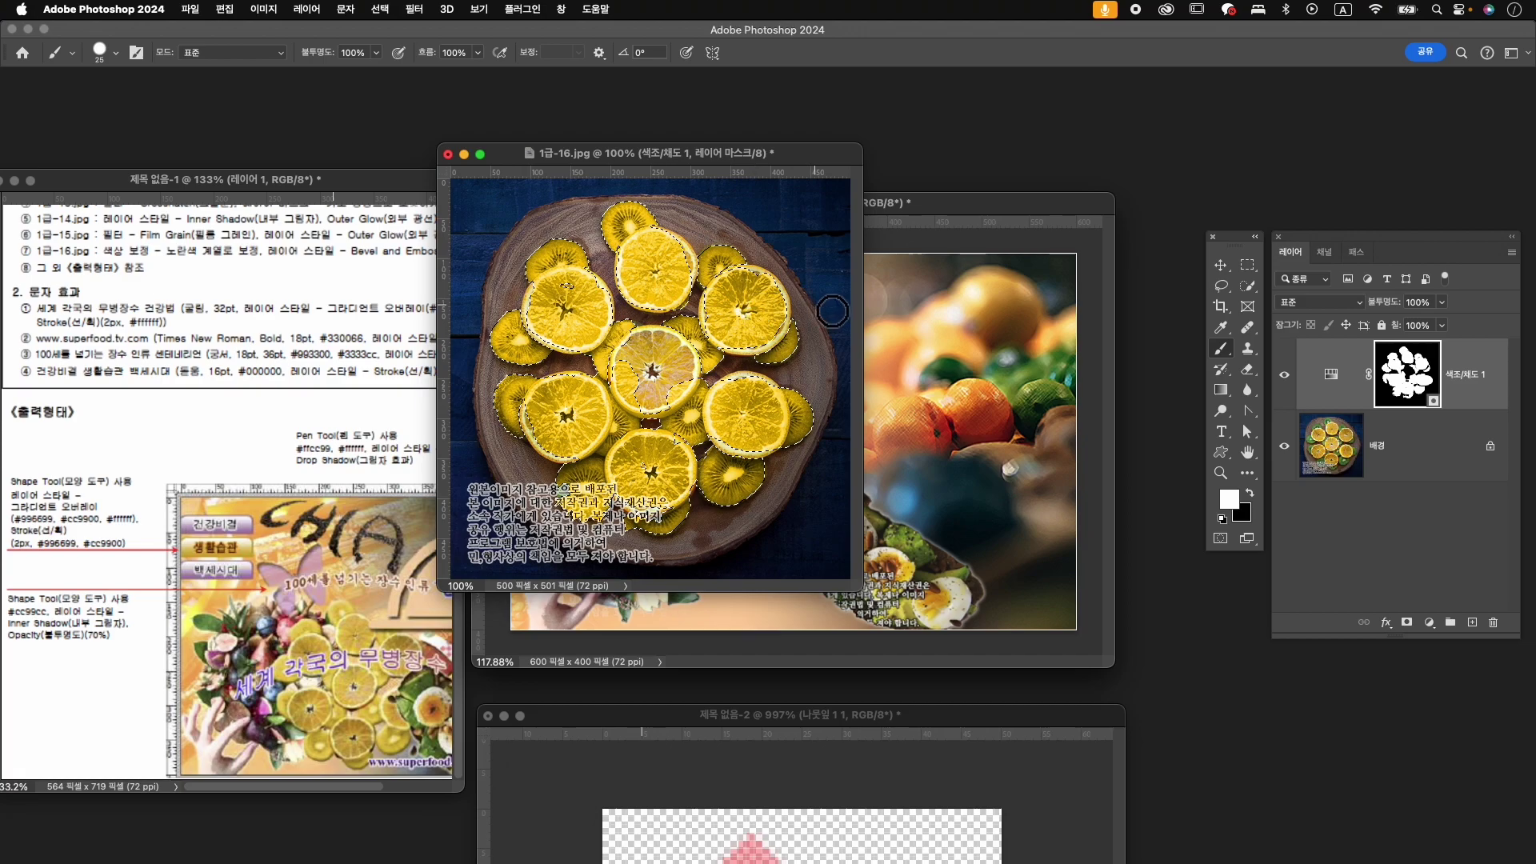
left_click(1247, 286)
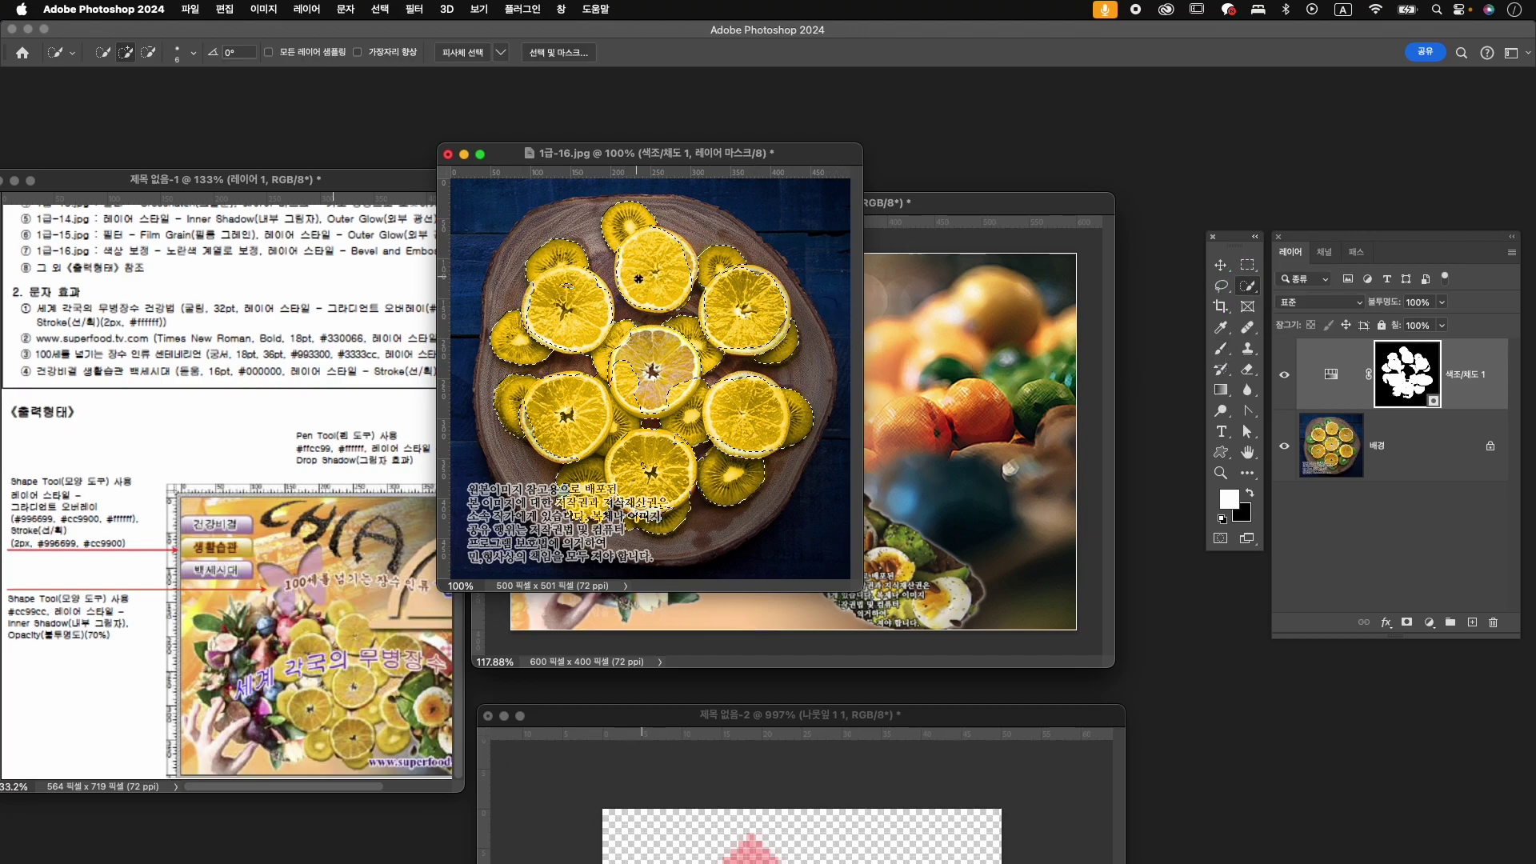
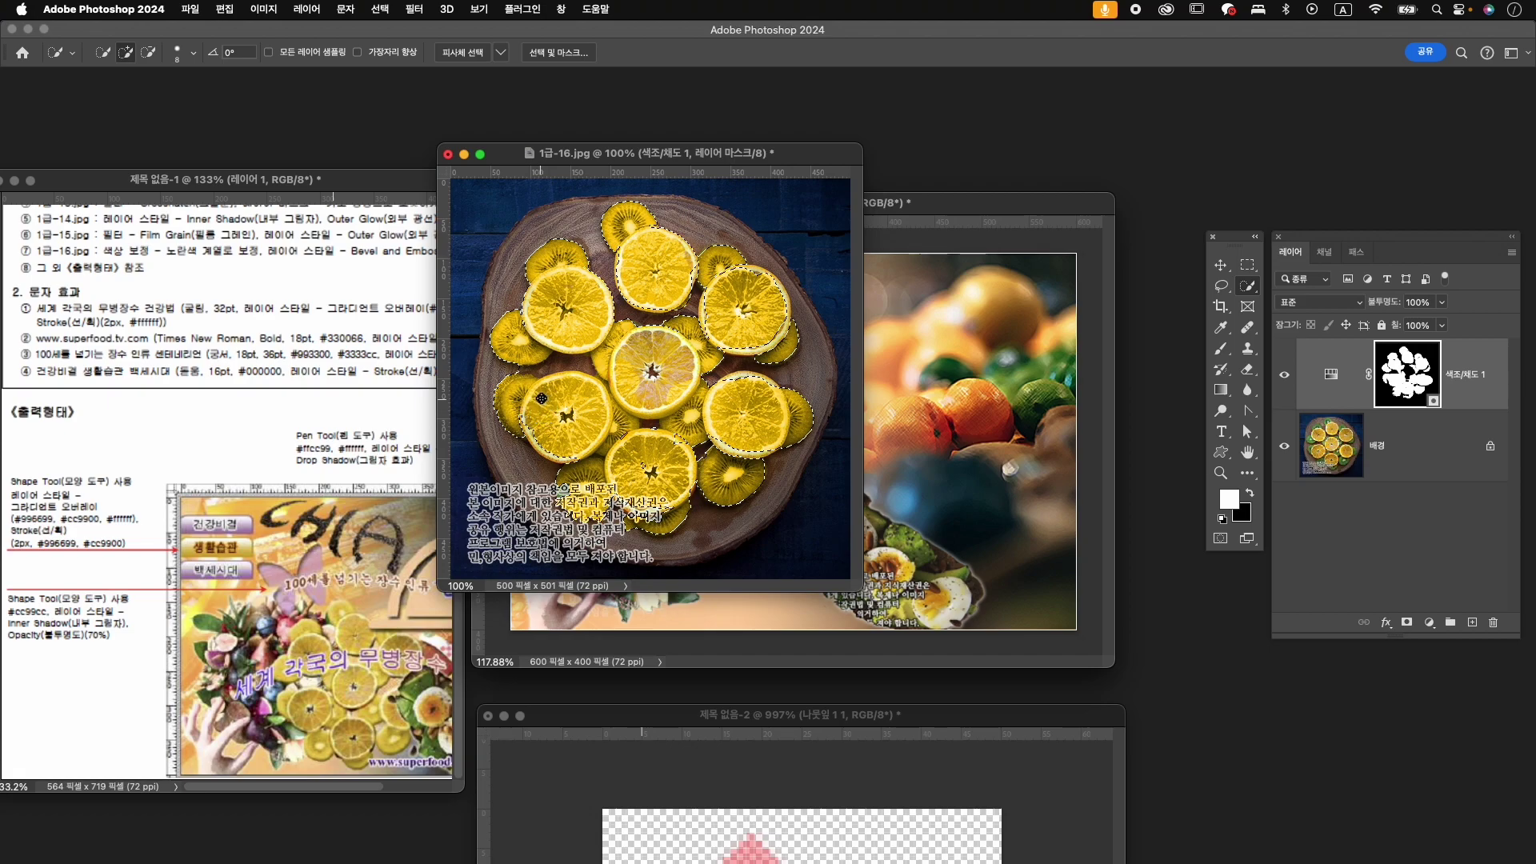
key("alt")
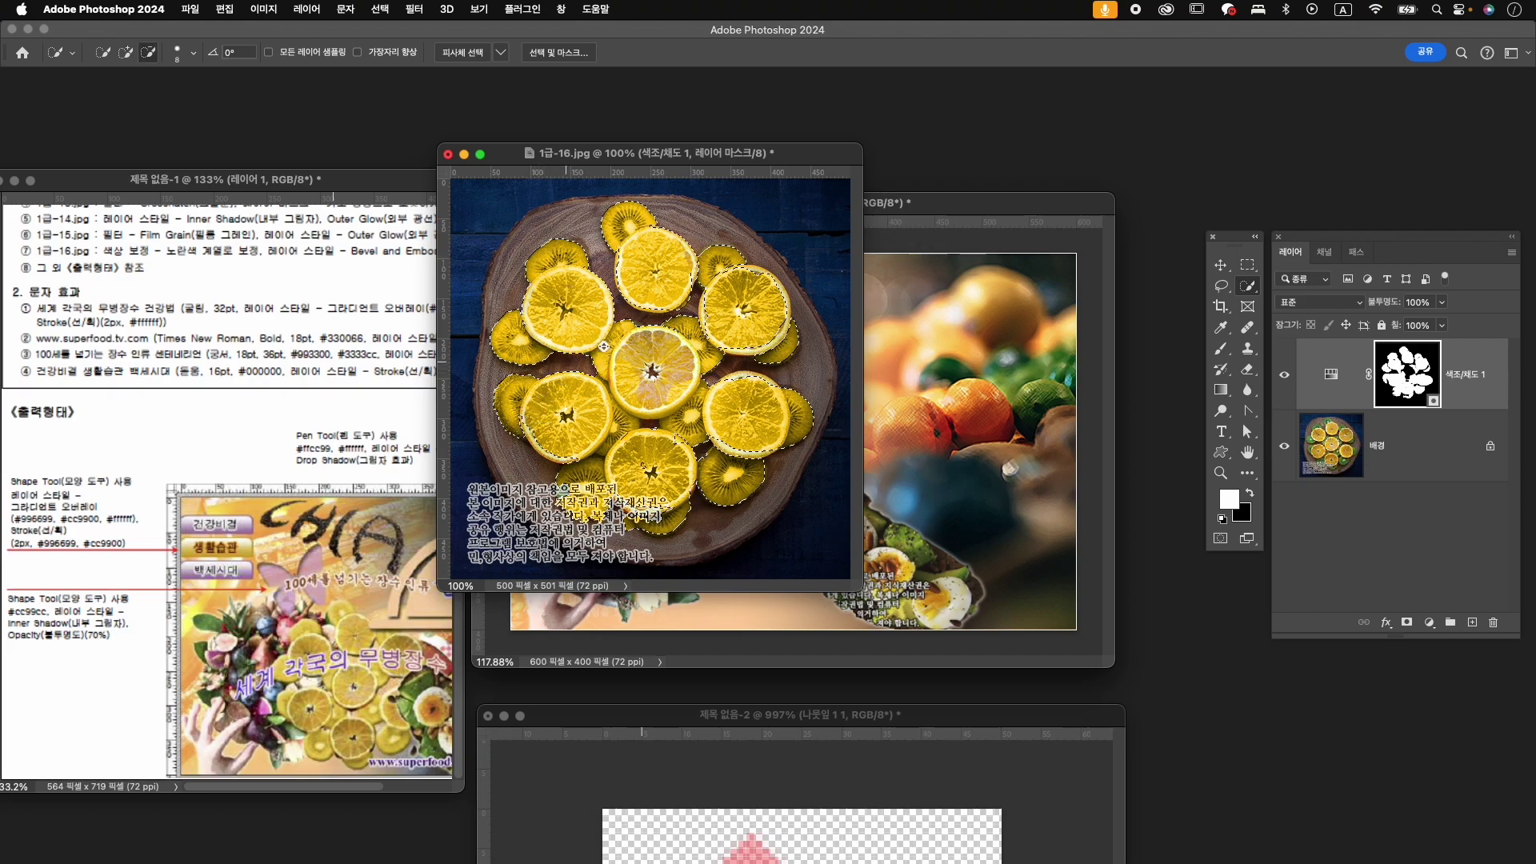
key("alt")
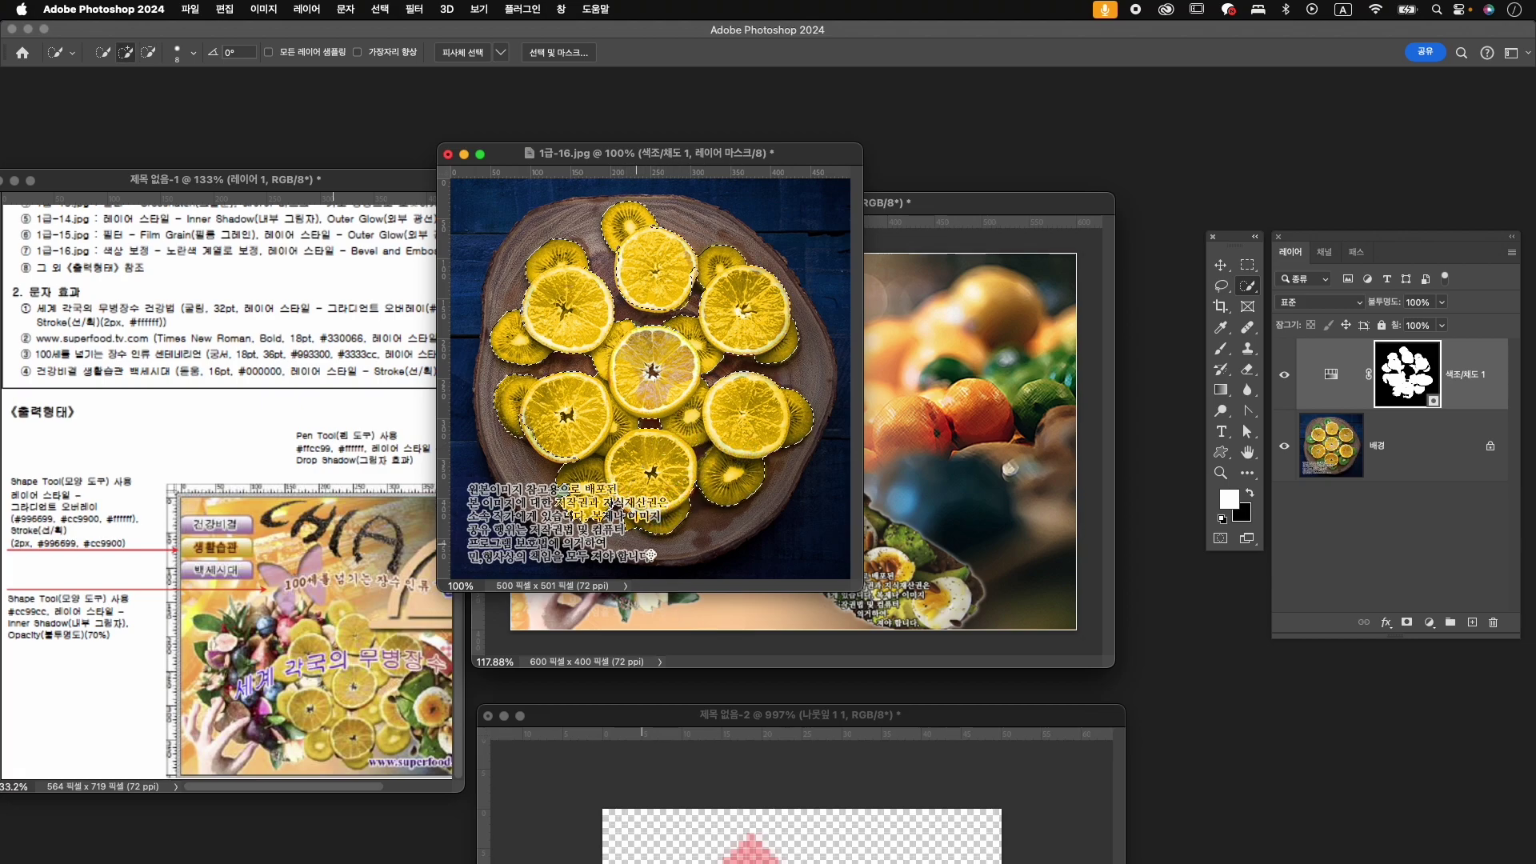
- Correct the fruit selection around the copyright text and use it to add a layer mask to the 배경 layer
left_click(1406, 460)
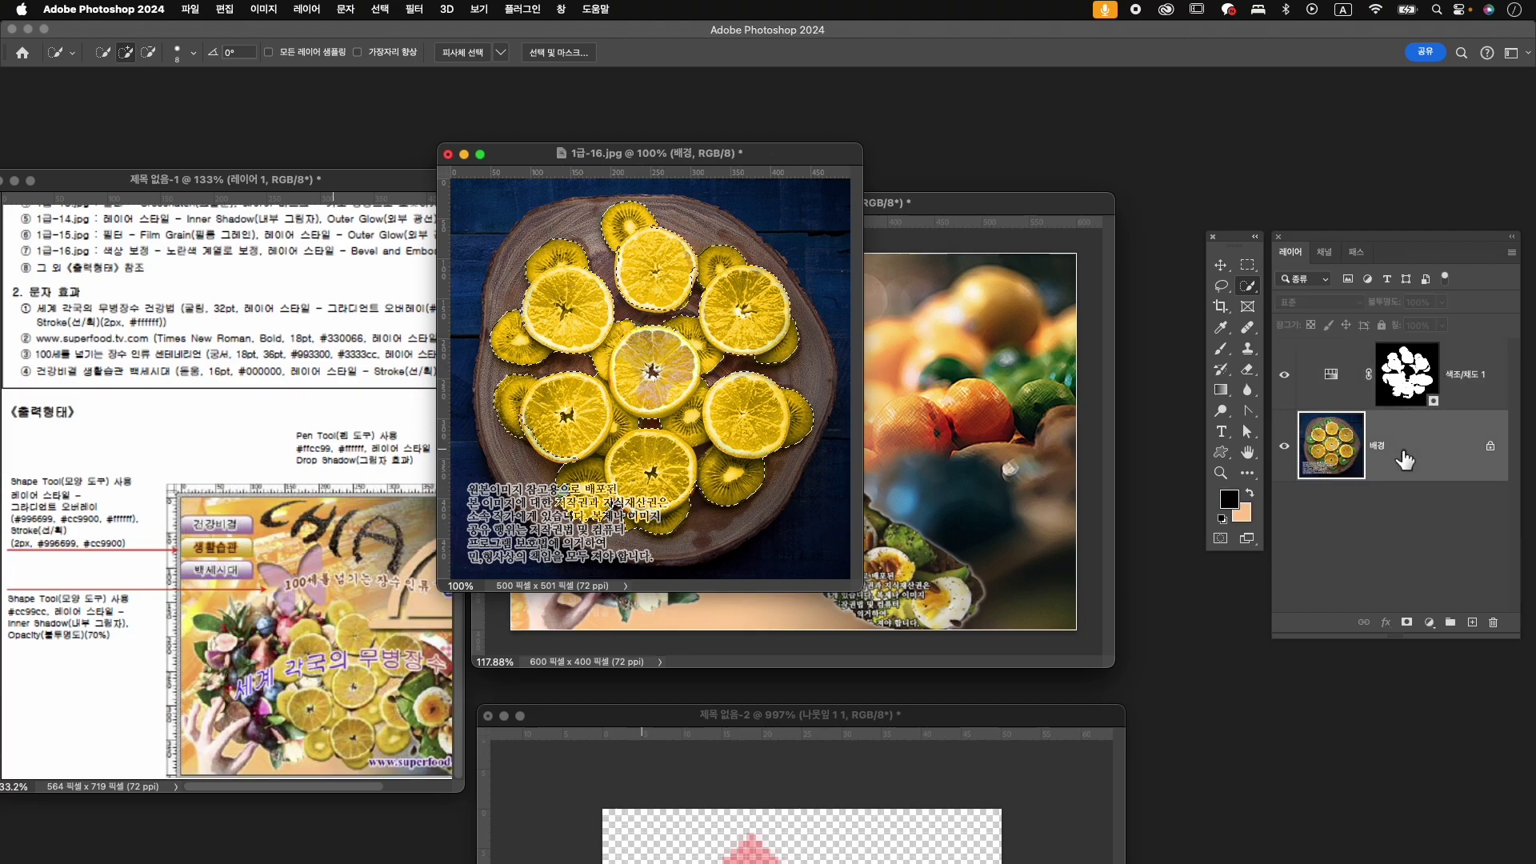
left_click(1406, 623)
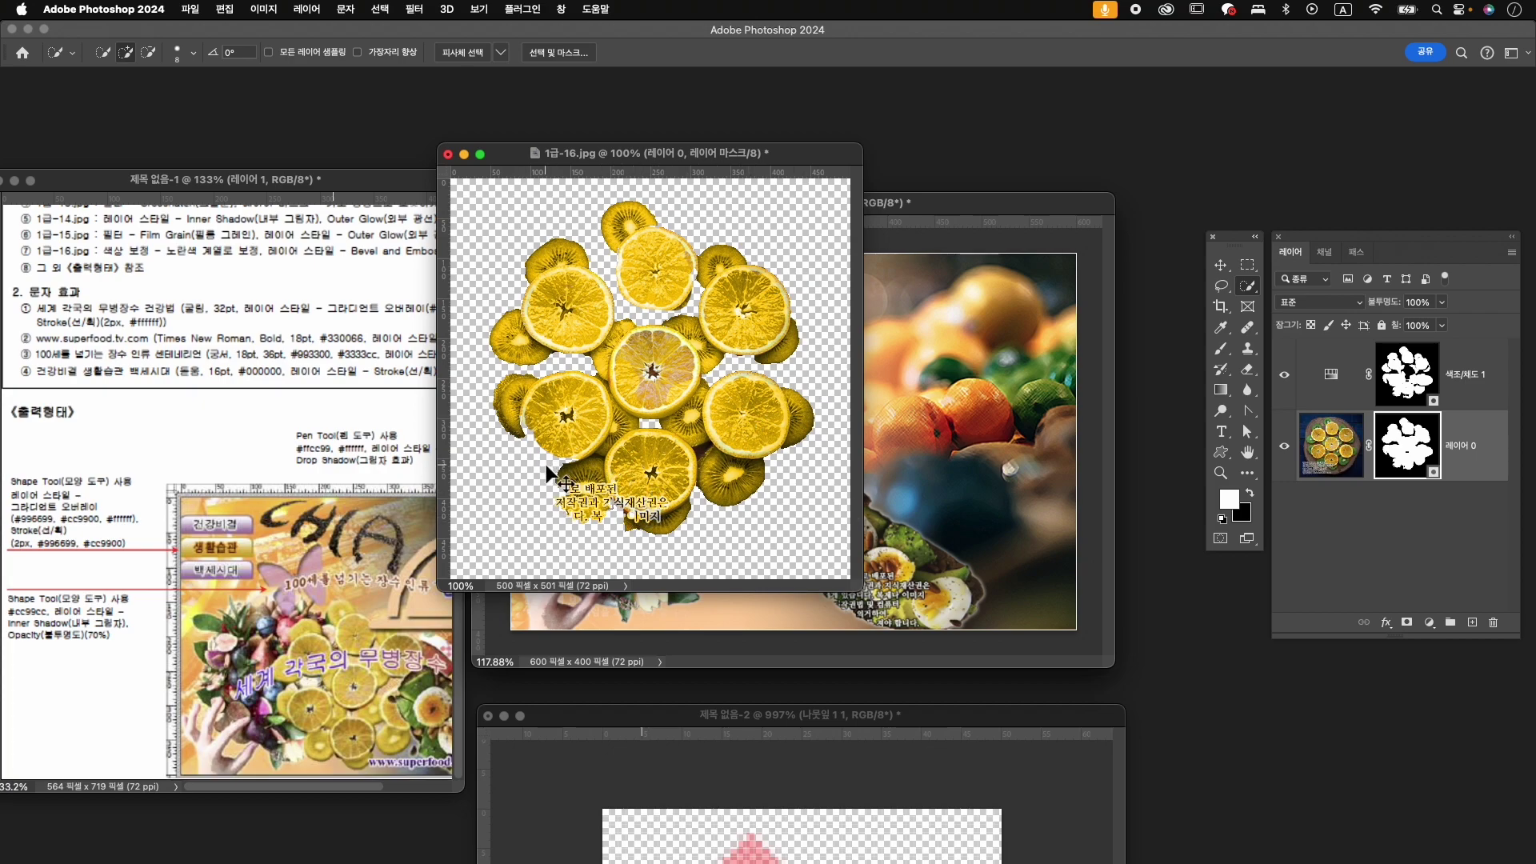
key("super+z")
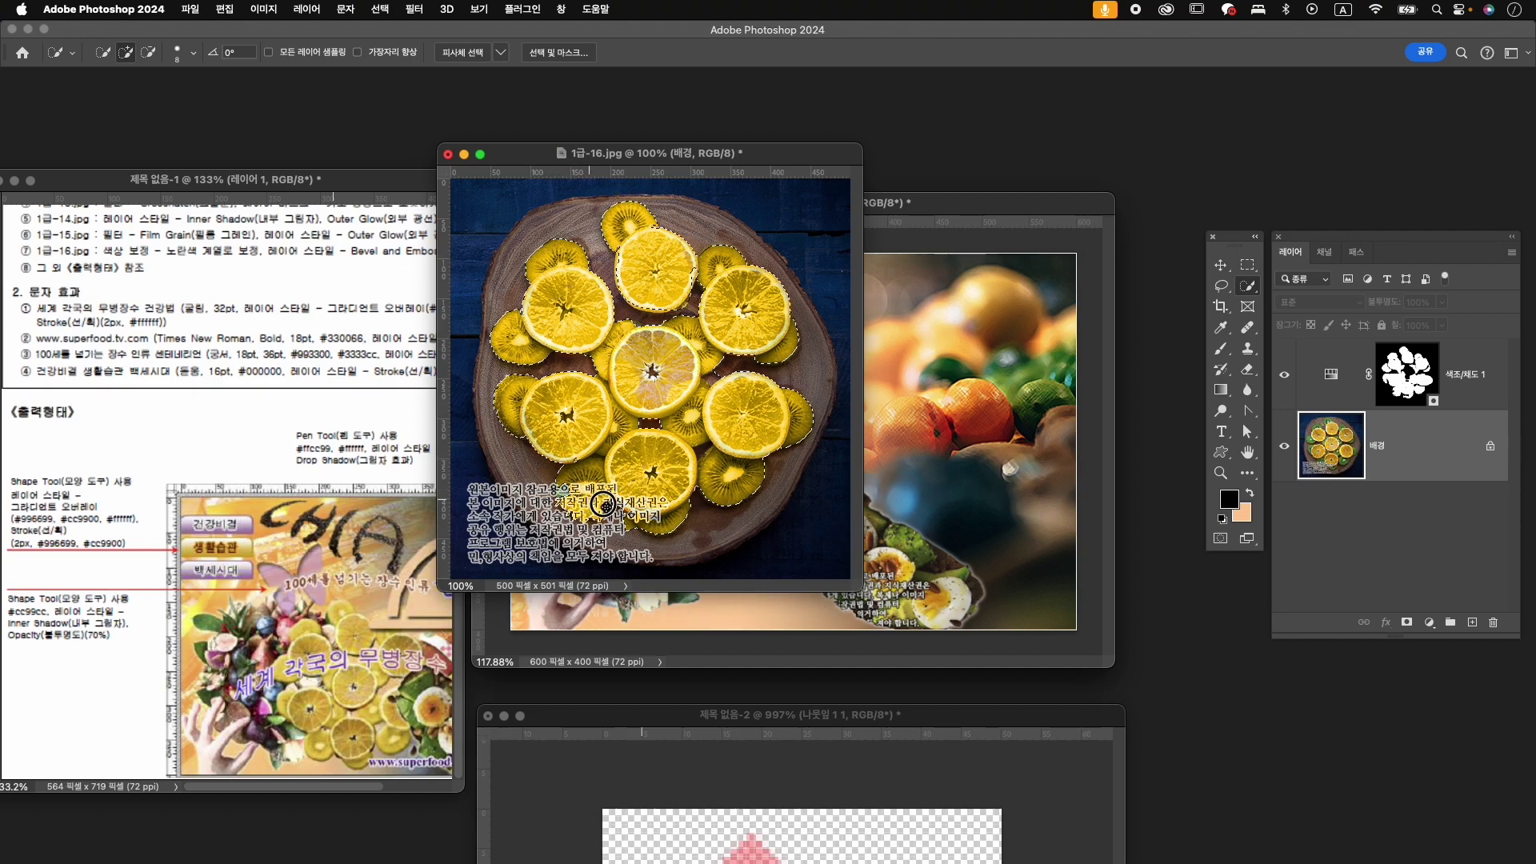
key("alt")
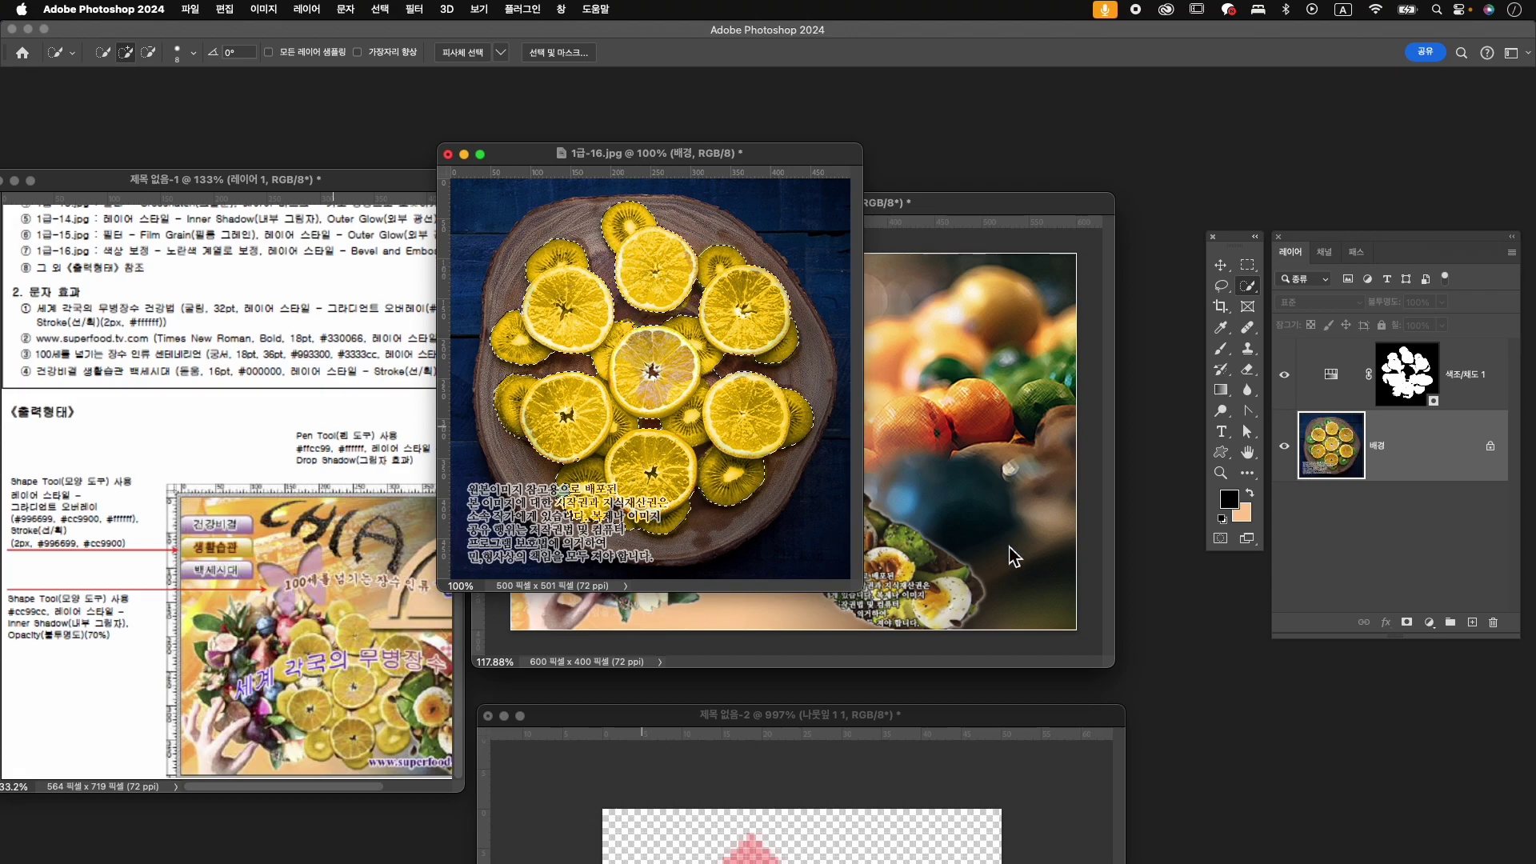
left_click(1407, 622)
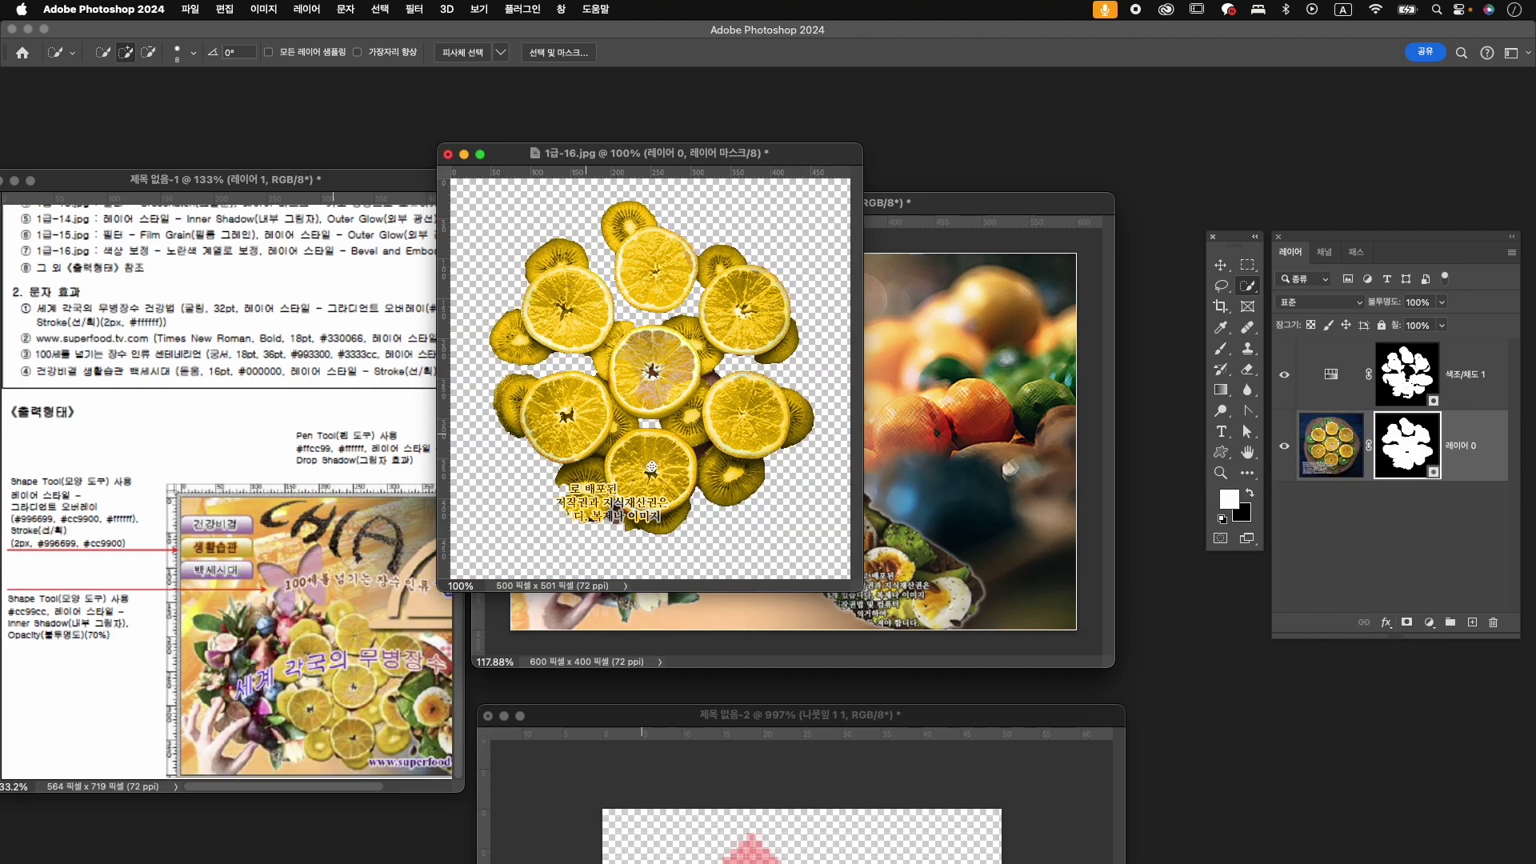
- Touch up the masked fruit edge beside the copyright text with a white brush
key("b")
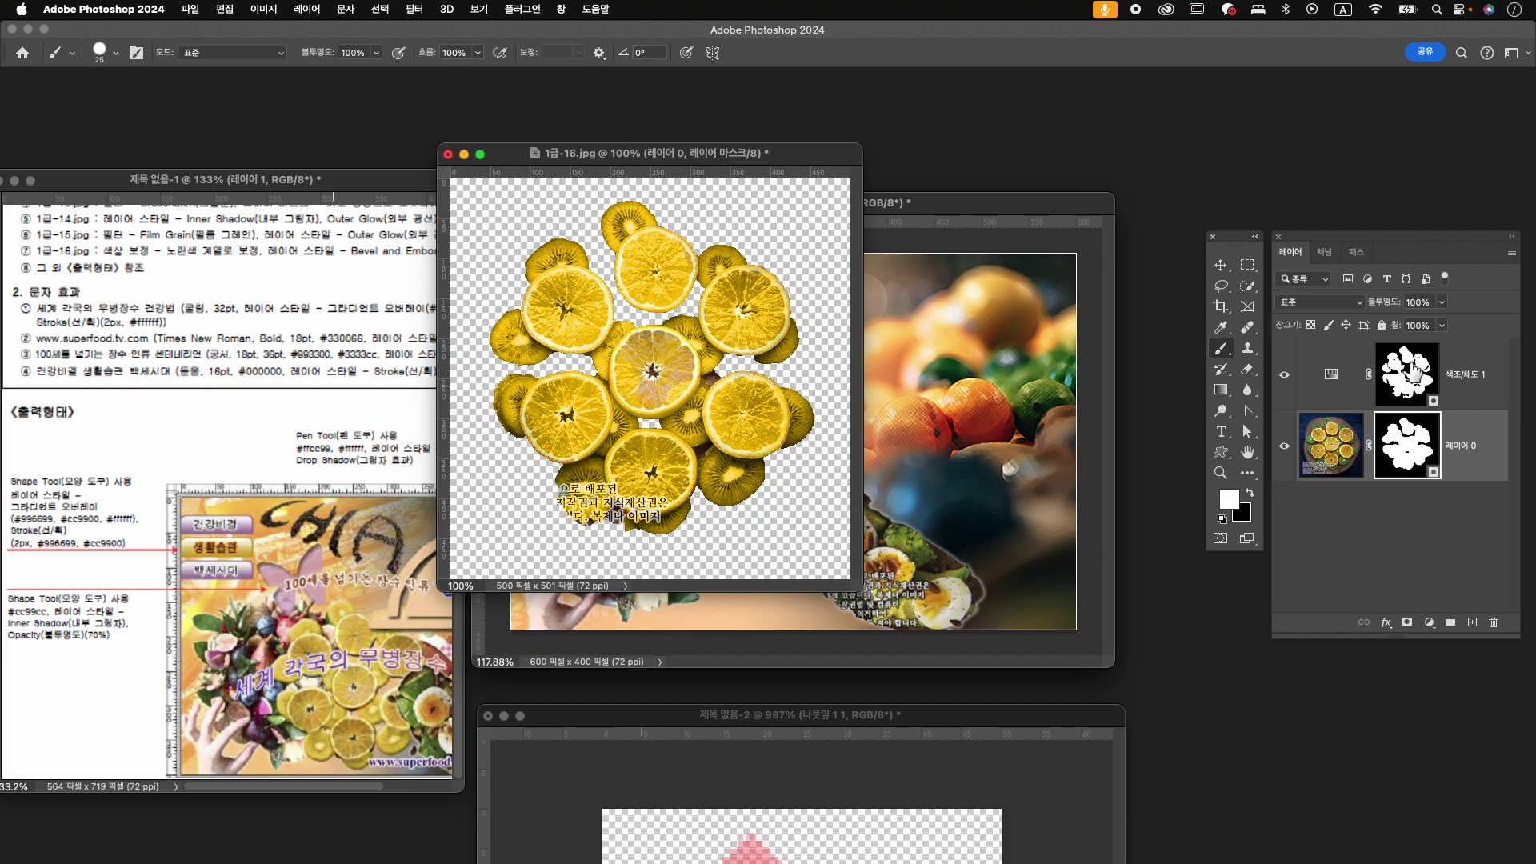
left_click(1296, 392)
left_click_drag(567, 490, 590, 505)
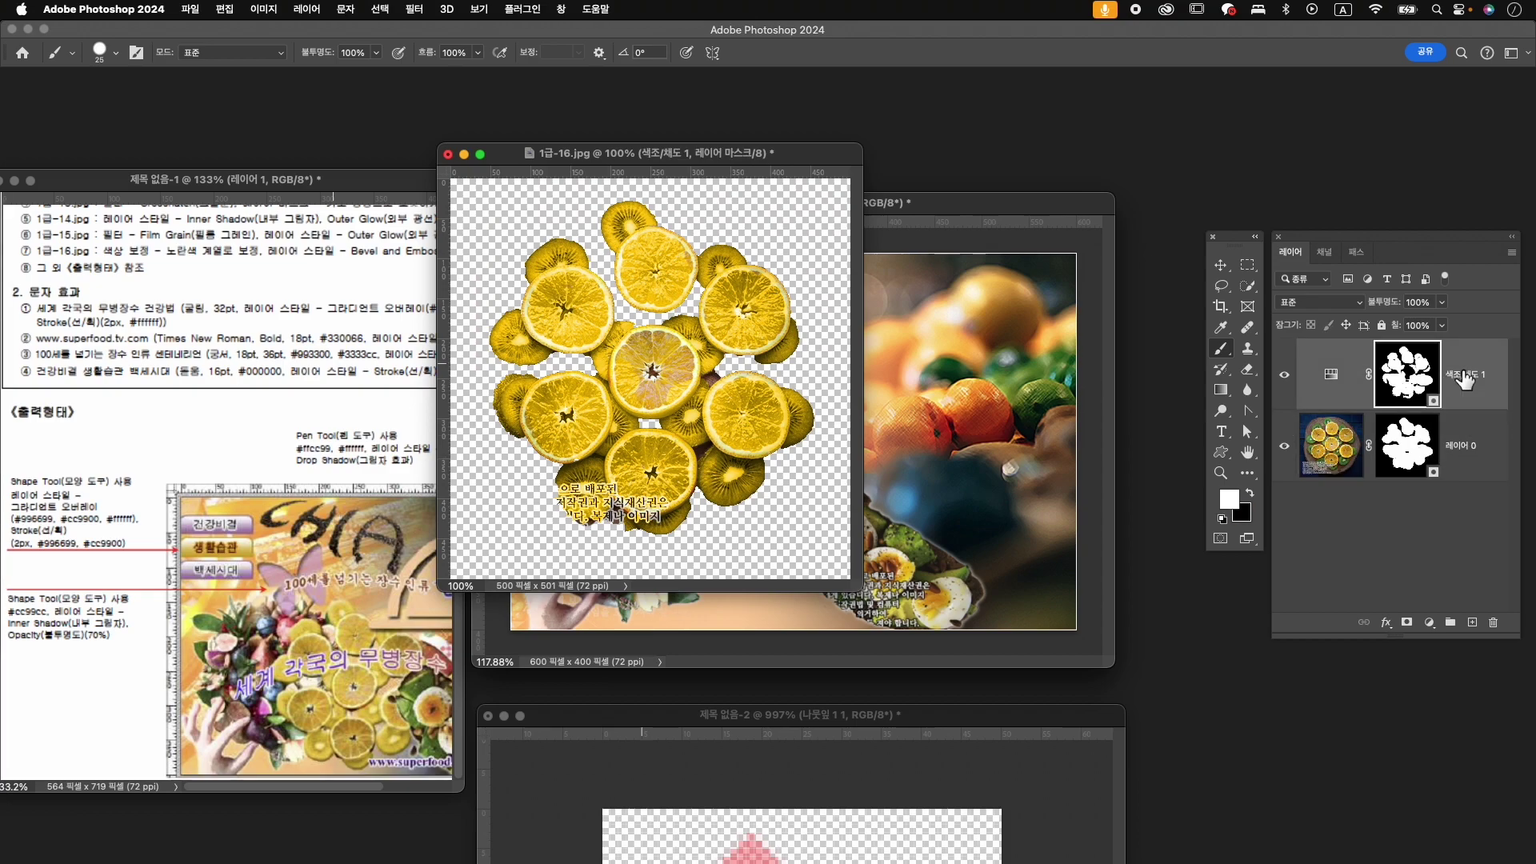
- Stamp the visible layers into a new layer and copy the merged fruit slices into the 수험번호-성명-4.psd composition
key("super+alt+shift+e")
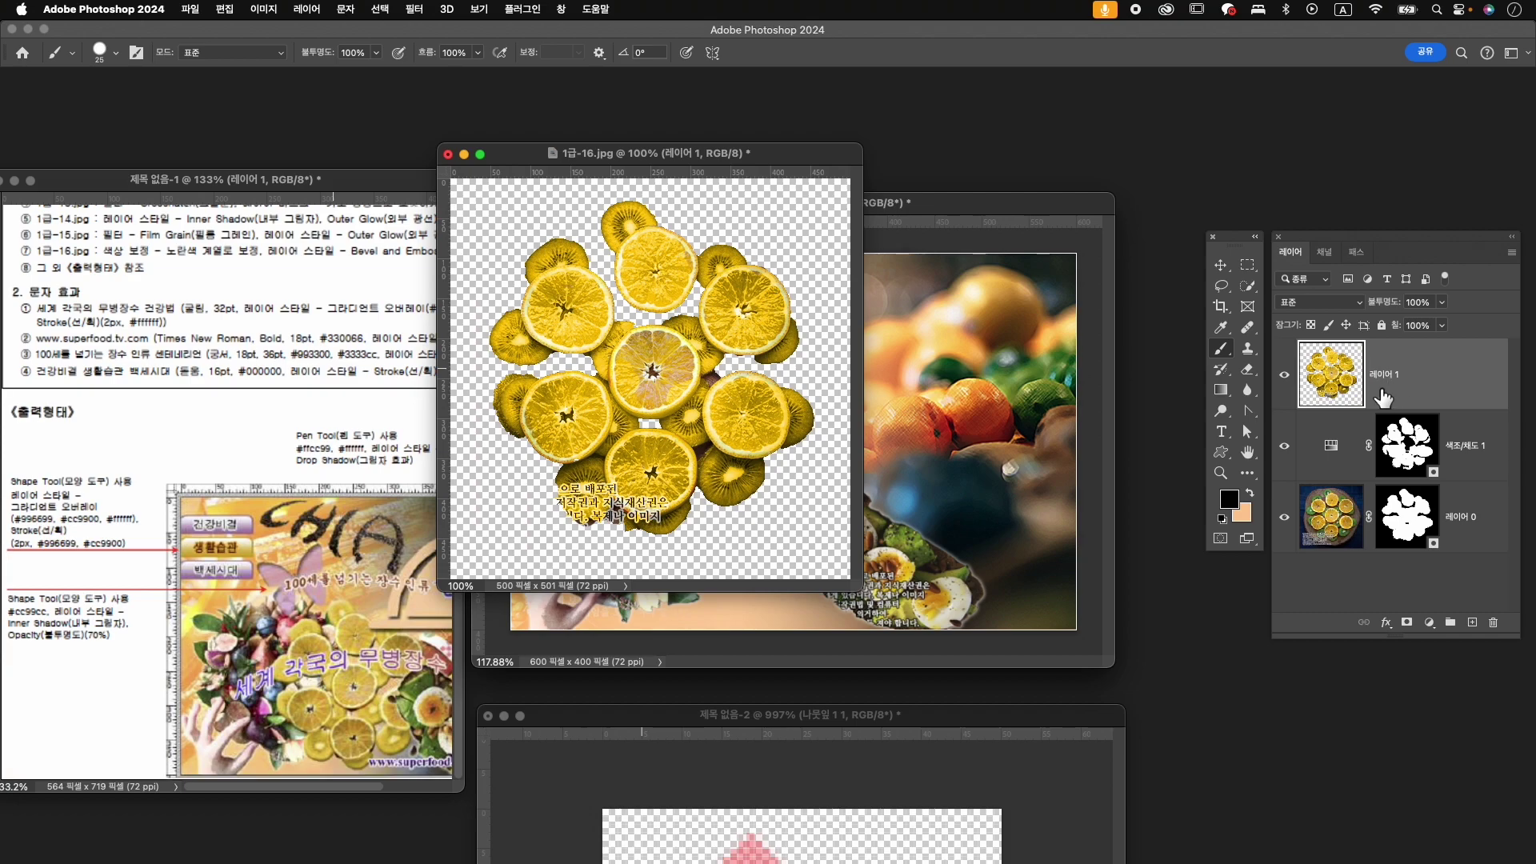
key("v")
left_click_drag(806, 343, 1010, 370)
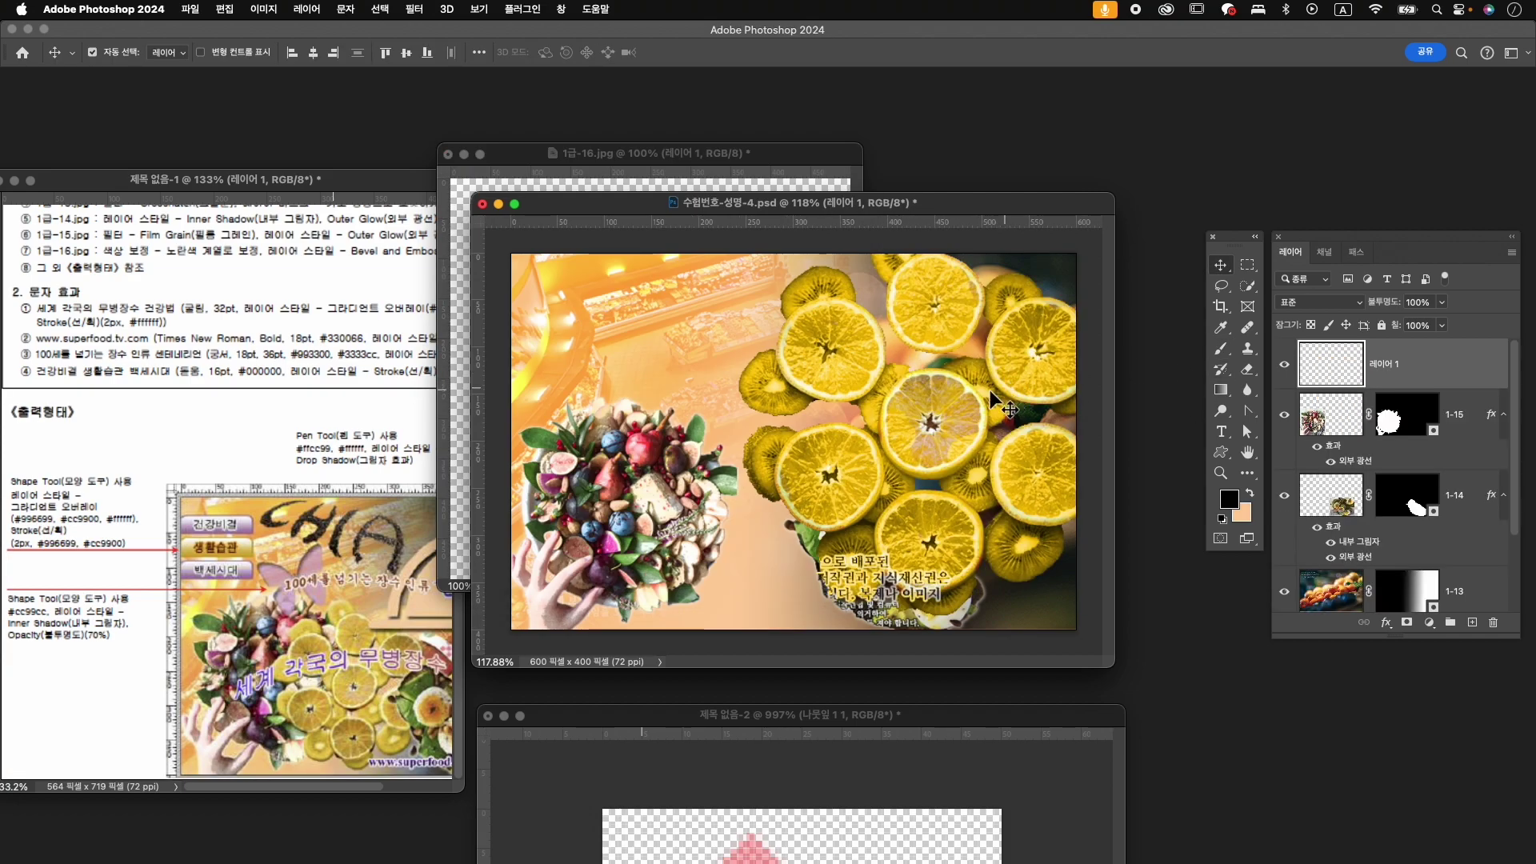
- Close 1급-16.jpg without saving and scale the fruit slices to about 69%, placing them between the hand-held fruit bouquet and the food plate
left_click(448, 155)
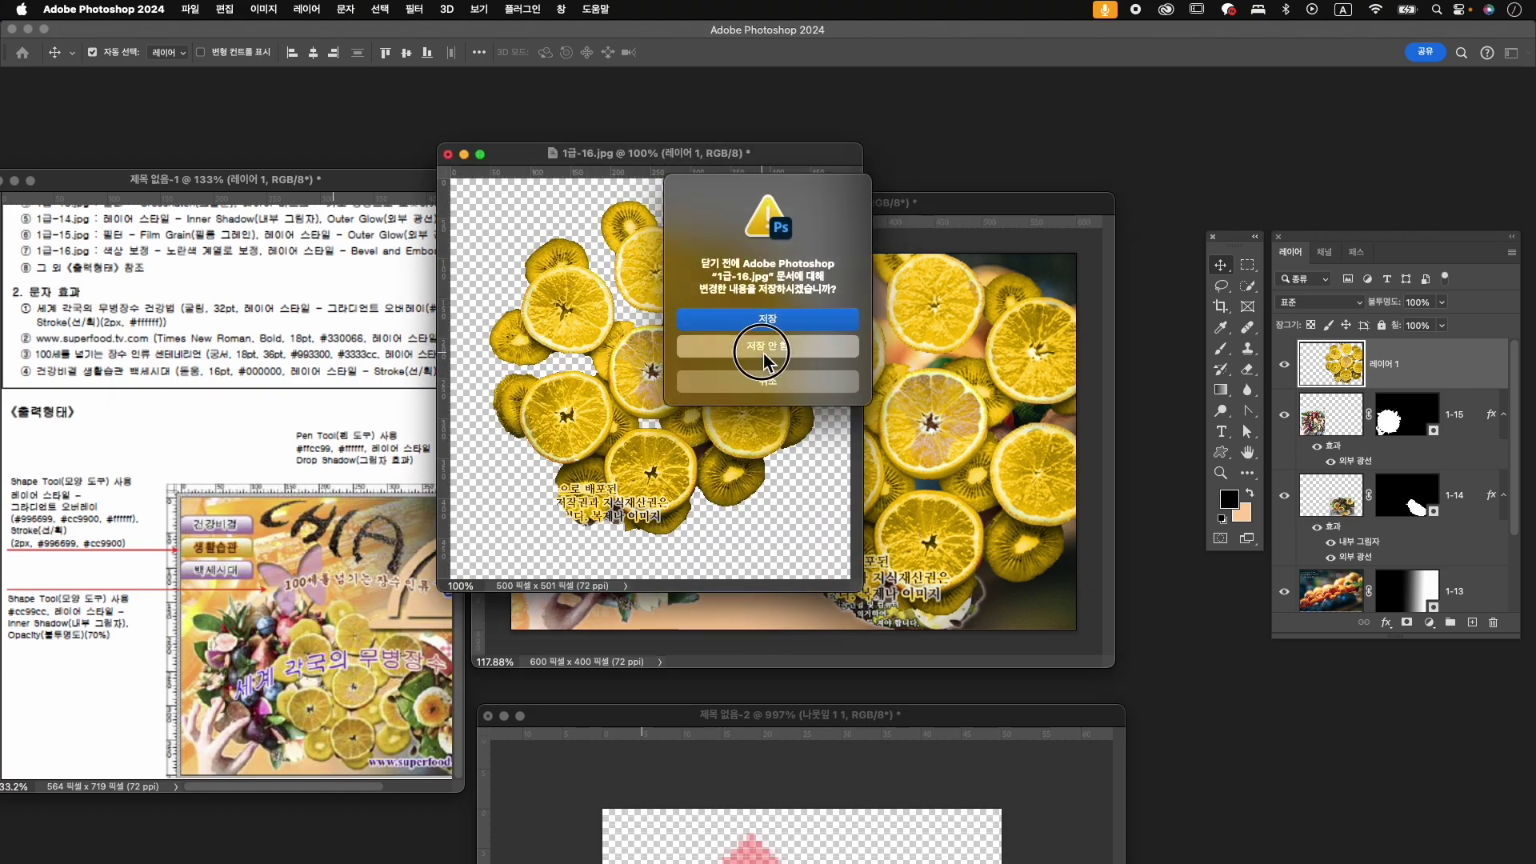
left_click(767, 348)
key("super+t")
left_click_drag(988, 352, 851, 436)
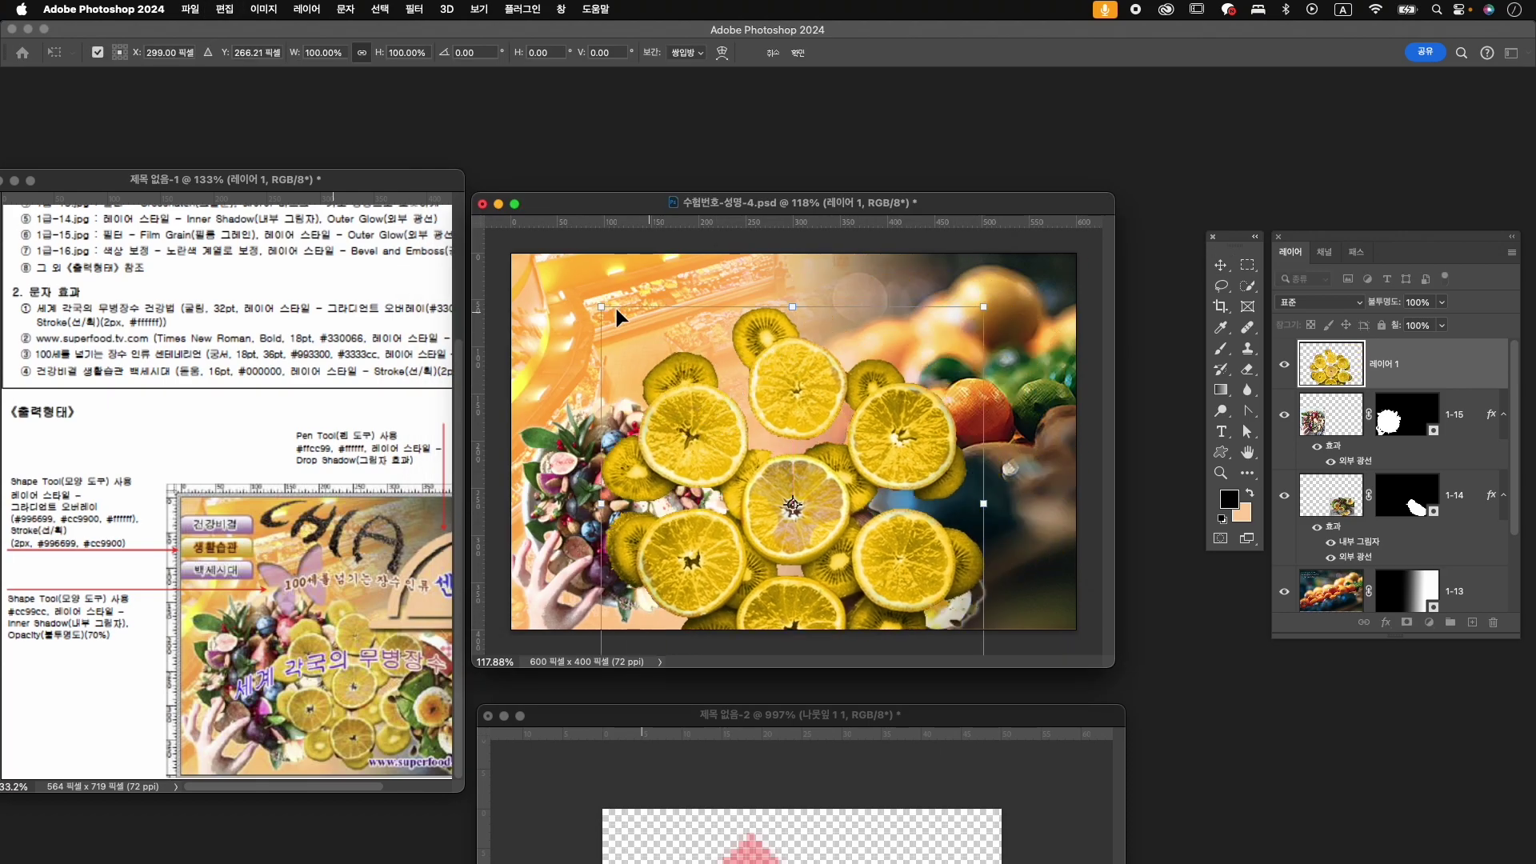
left_click_drag(600, 306, 661, 367)
mouse_move(691, 444)
left_mouse_down()
mouse_move(727, 435)
mouse_move(707, 413)
mouse_move(677, 421)
left_mouse_up()
left_click_drag(703, 487, 695, 487)
key("Down")
key("Down")
key("Down")
key("Down")
key("Down")
key("Down")
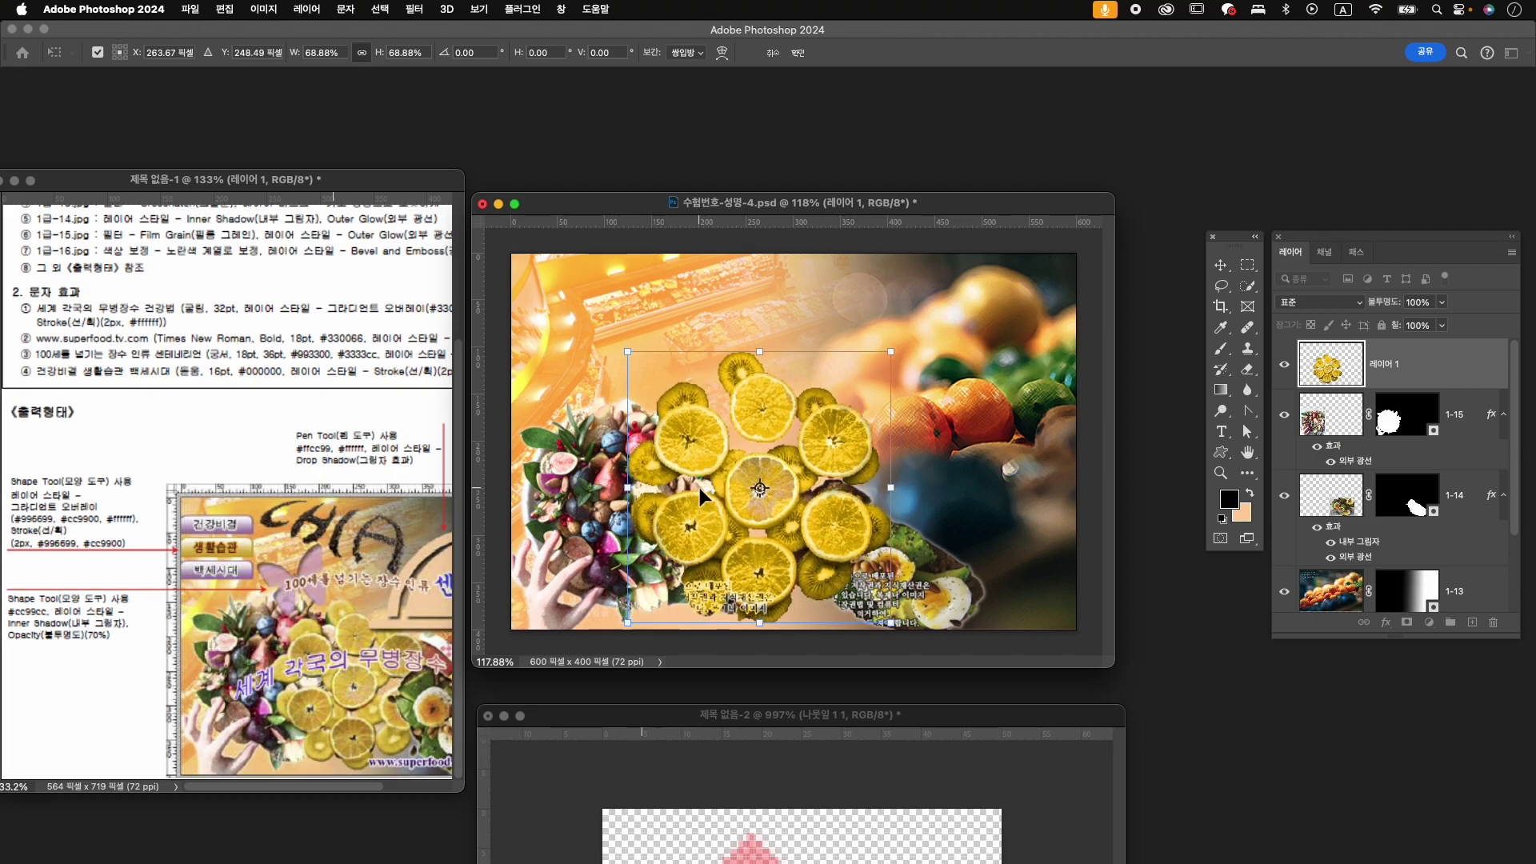
key("Down")
key("Down")
key("Down")
key("Down")
key("Return")
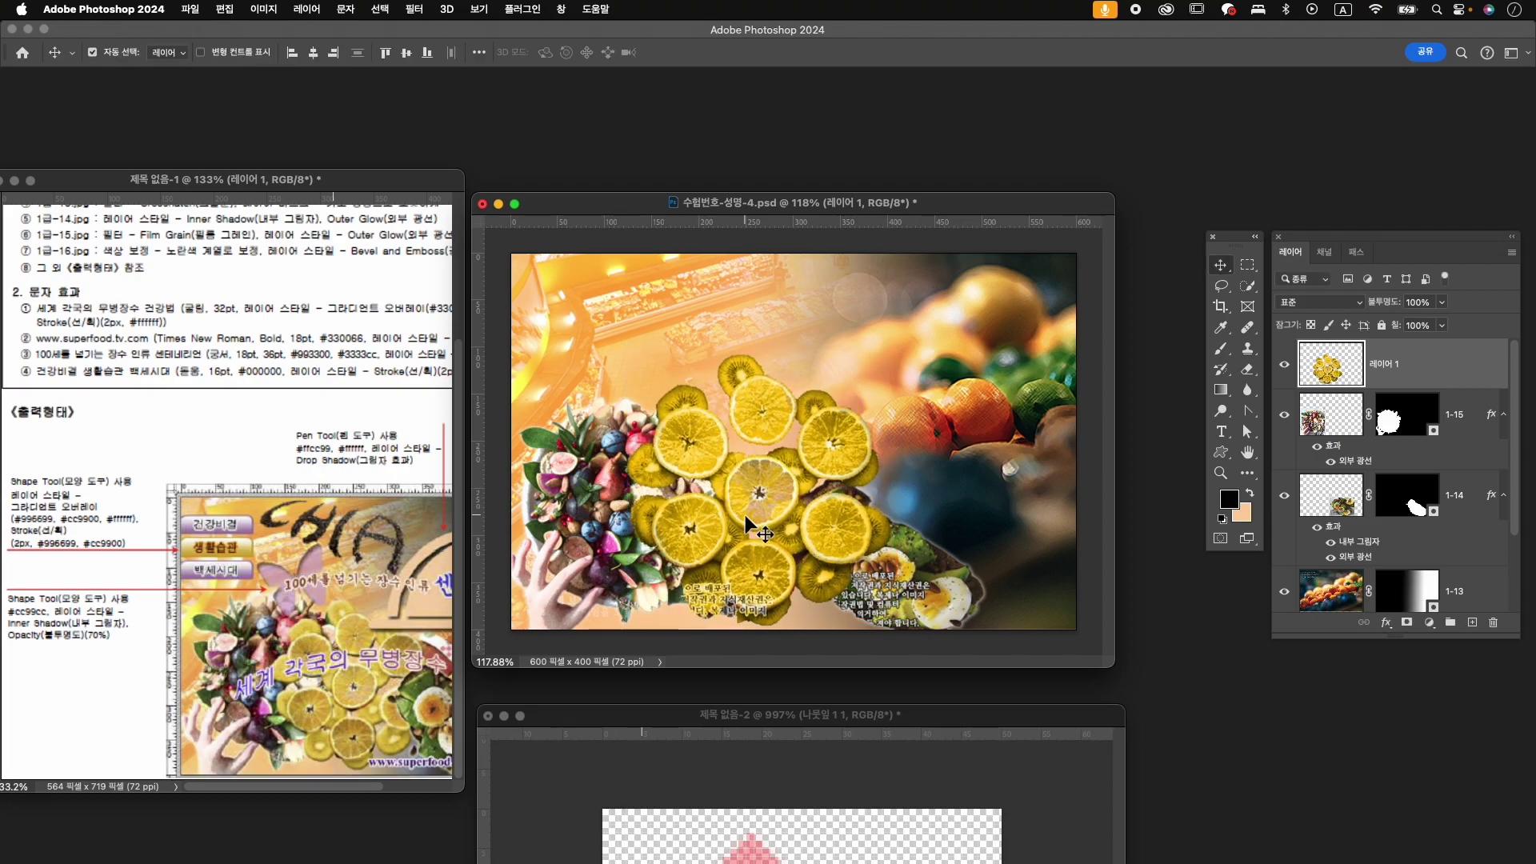
- Set the Eraser to a 10 px brush with 100% opacity and 100% flow for cleaning the fruit slices' lower edge
key("b")
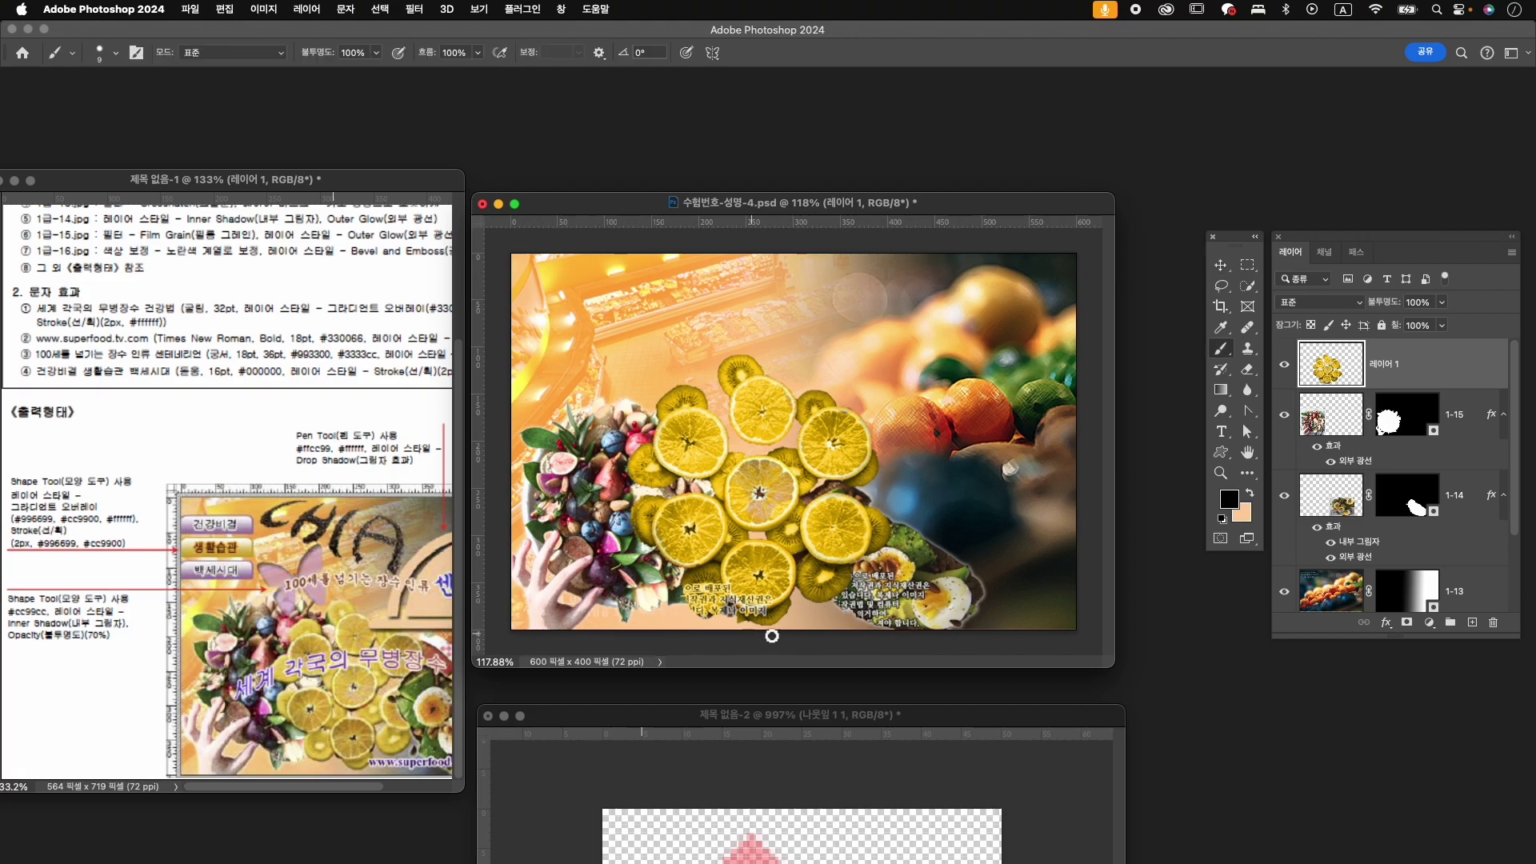
key("e")
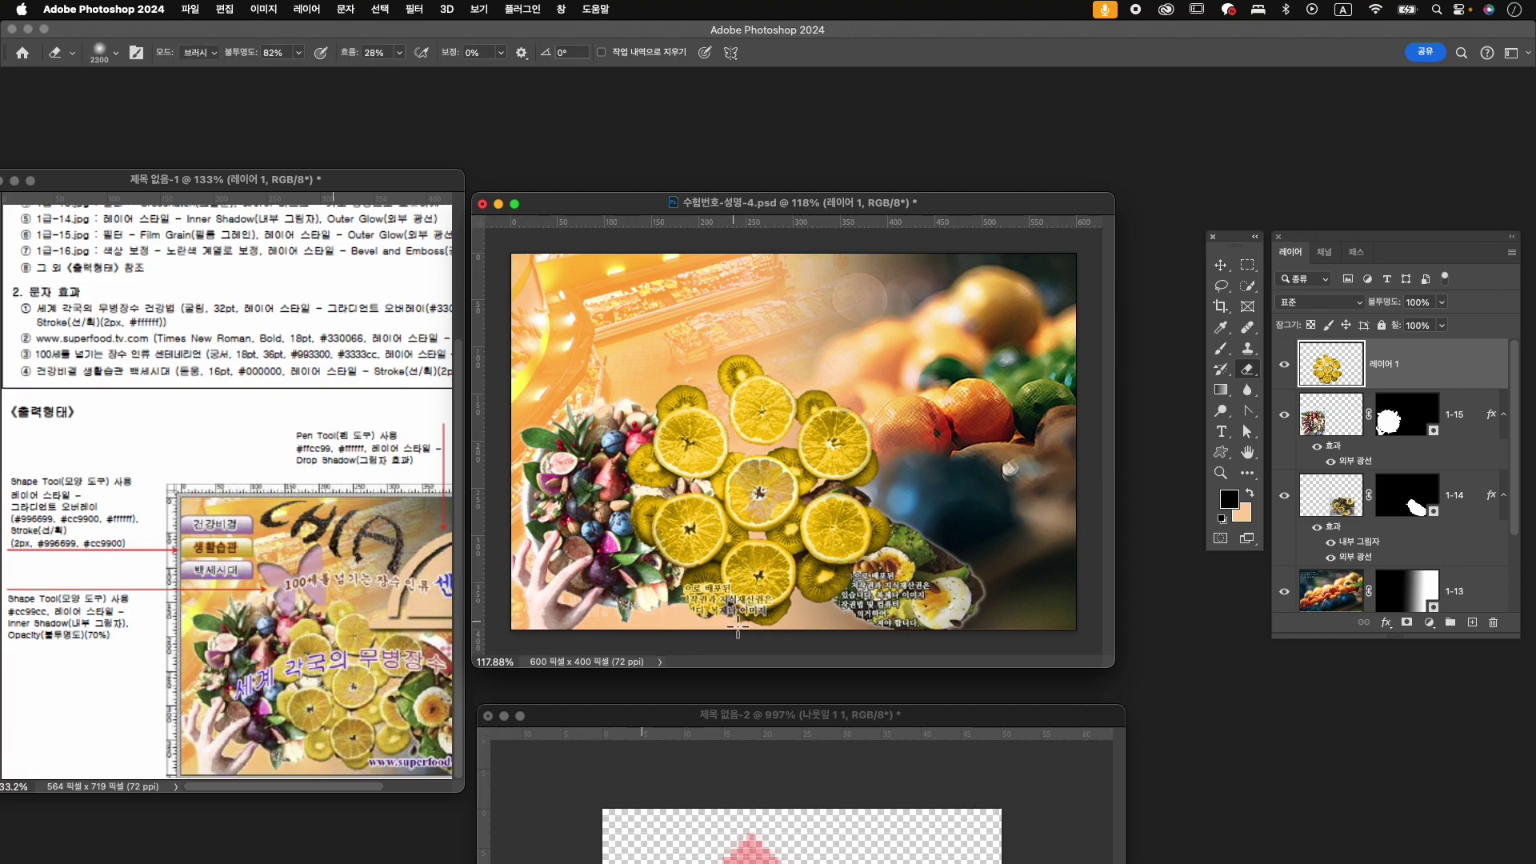
key("bracketleft")
key("bracketleft")
key("bracketleft")
key("bracketleft")
key("bracketleft")
key("bracketleft")
key("bracketleft")
key("bracketleft")
key("bracketleft")
key("bracketleft")
key("bracketleft")
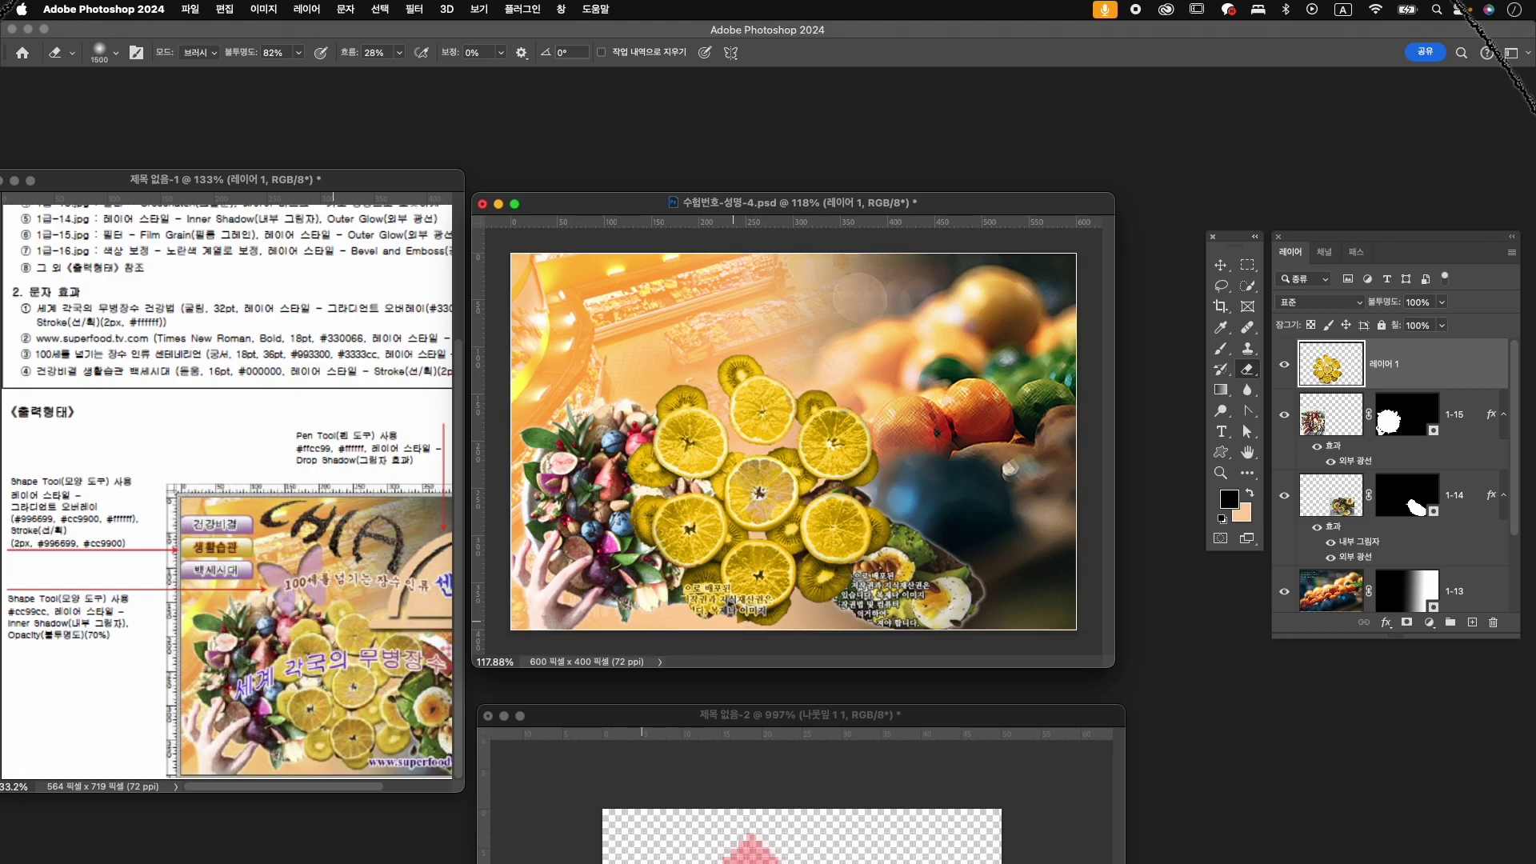
key("bracketleft")
key("bracketleft")
key("bracketleft")
key("bracketleft")
key("bracketleft")
key("bracketleft")
key("bracketleft")
key("bracketleft")
key("bracketleft")
key("bracketleft")
key("bracketleft")
key("bracketleft")
key("bracketleft")
key("bracketleft")
key("bracketleft")
key("bracketleft")
key("bracketleft")
key("bracketleft")
key("bracketleft")
key("bracketleft")
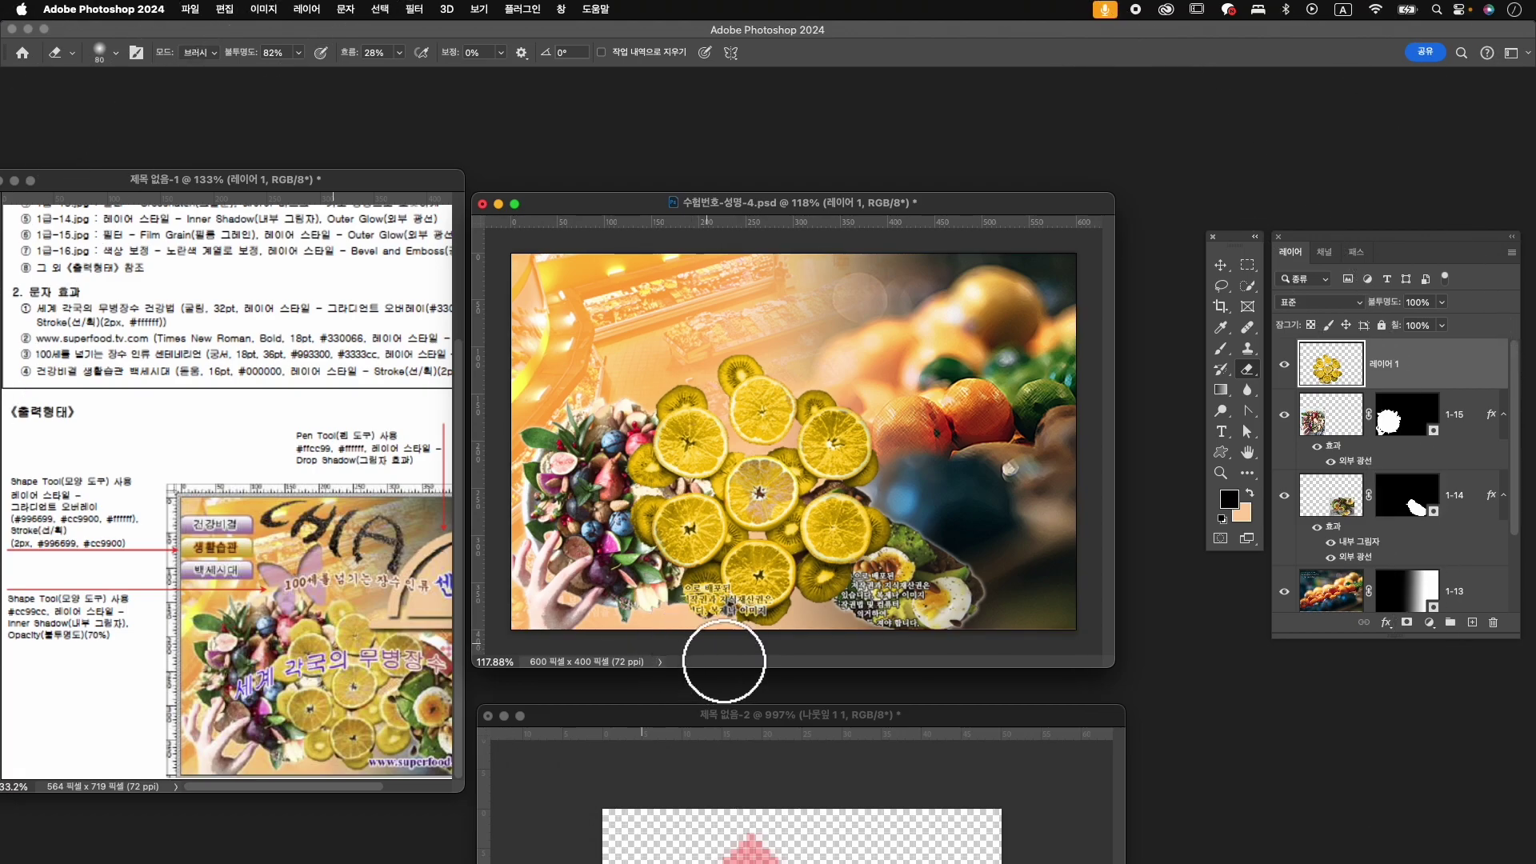
key("bracketleft")
key("bracketleft")
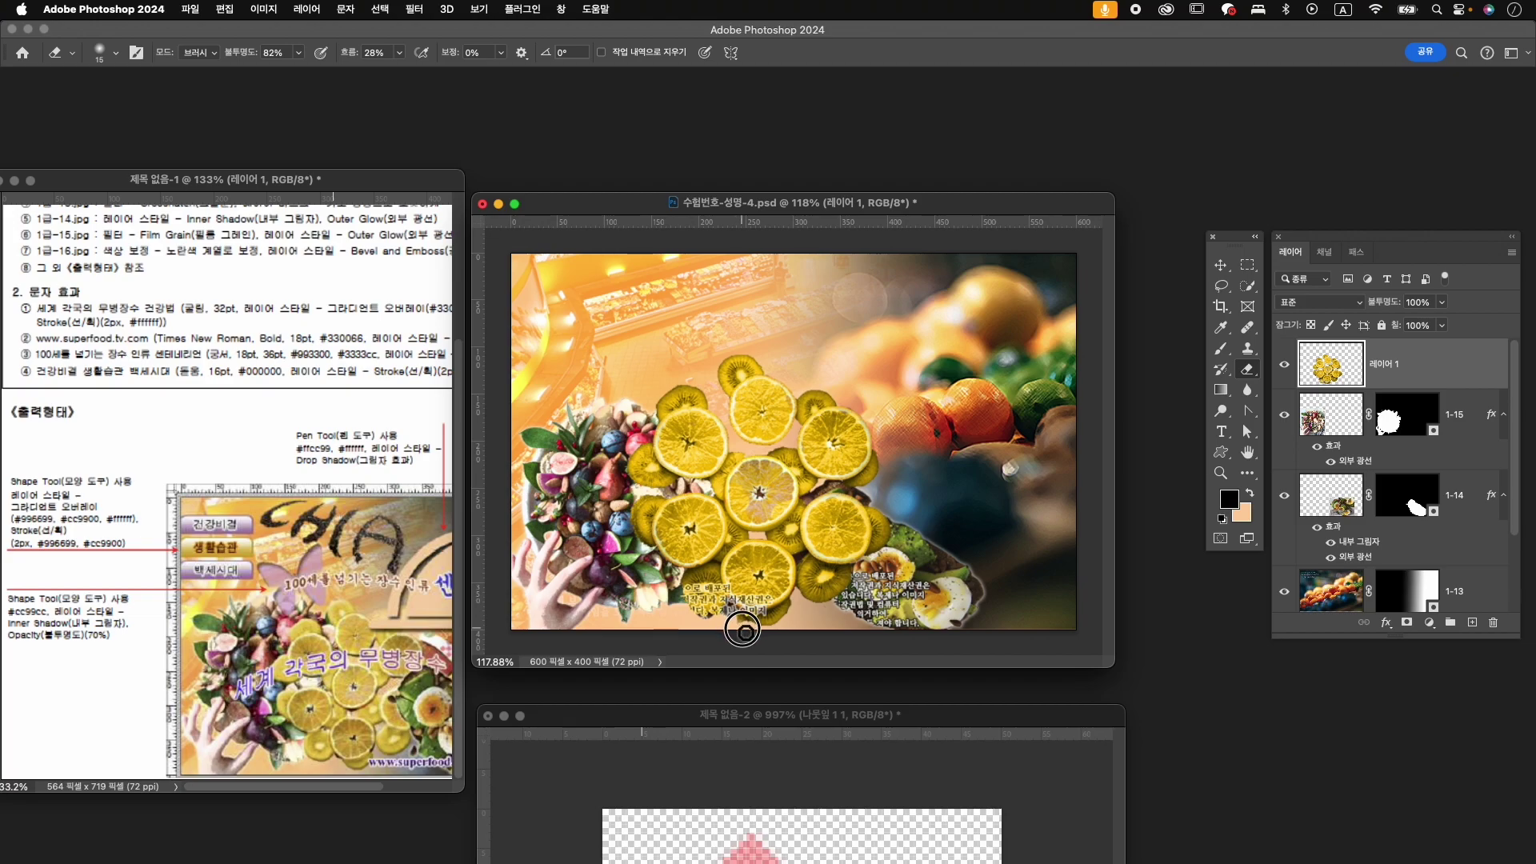
key("bracketleft")
left_click_drag(235, 55, 308, 60)
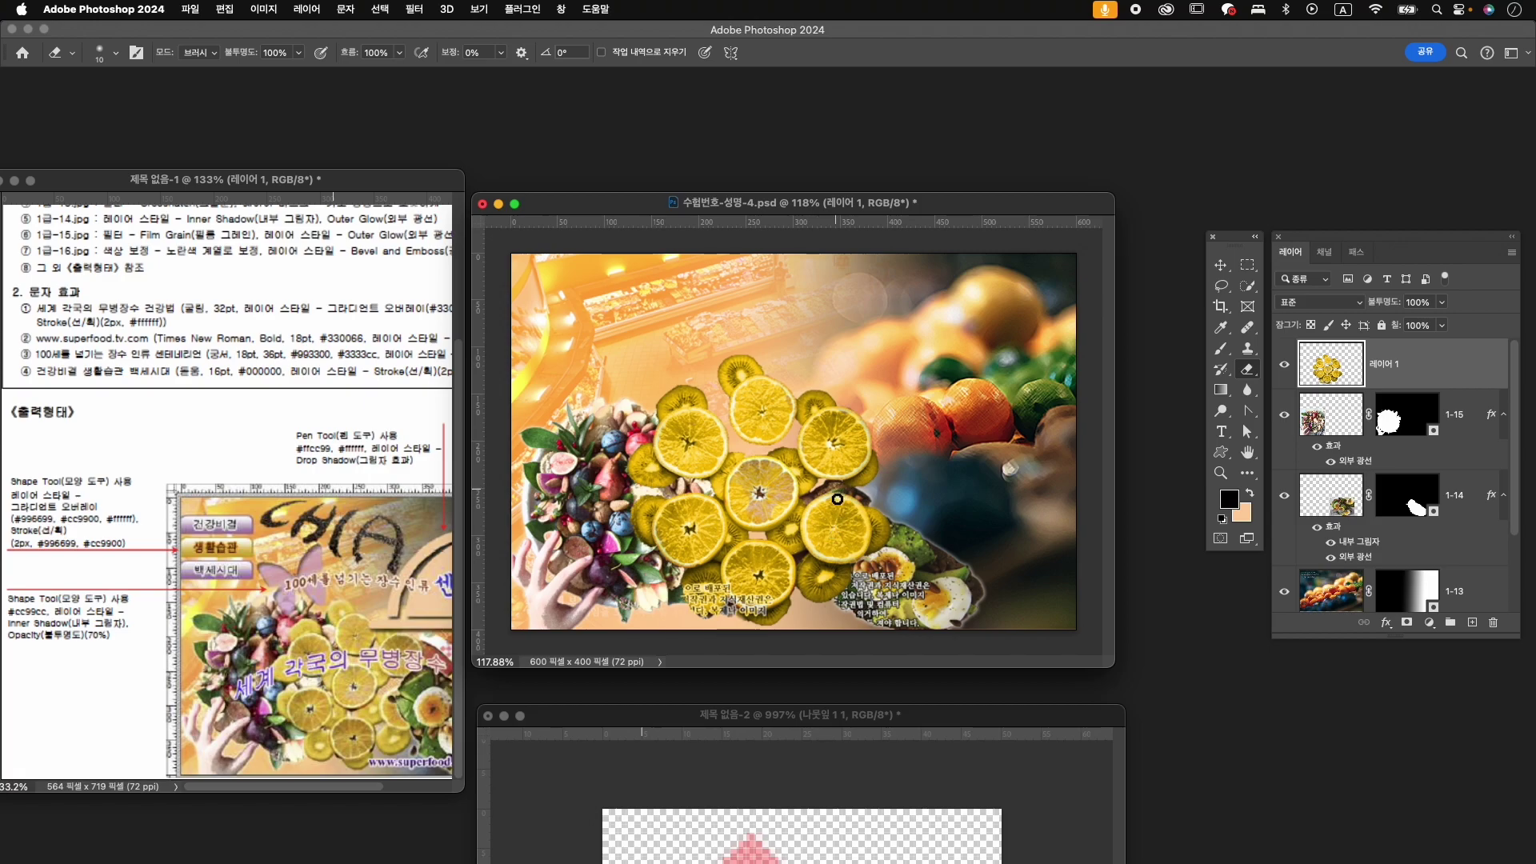
- Rename the fruit slices layer to 1-16
key("v")
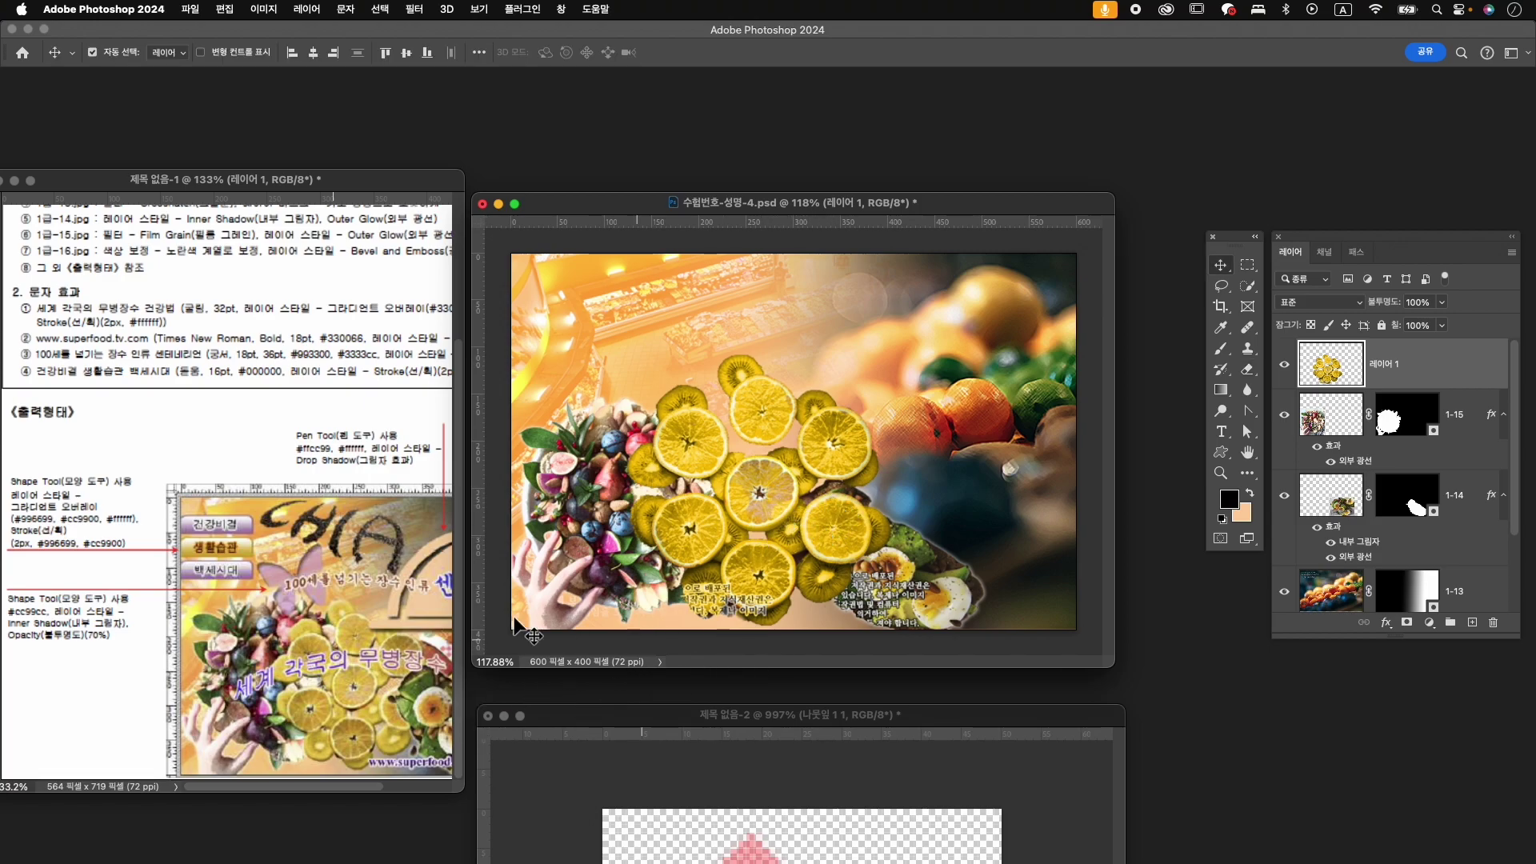
scroll(336, 376, "down", 3)
double_click(1386, 364)
type("1-16")
key("Return")
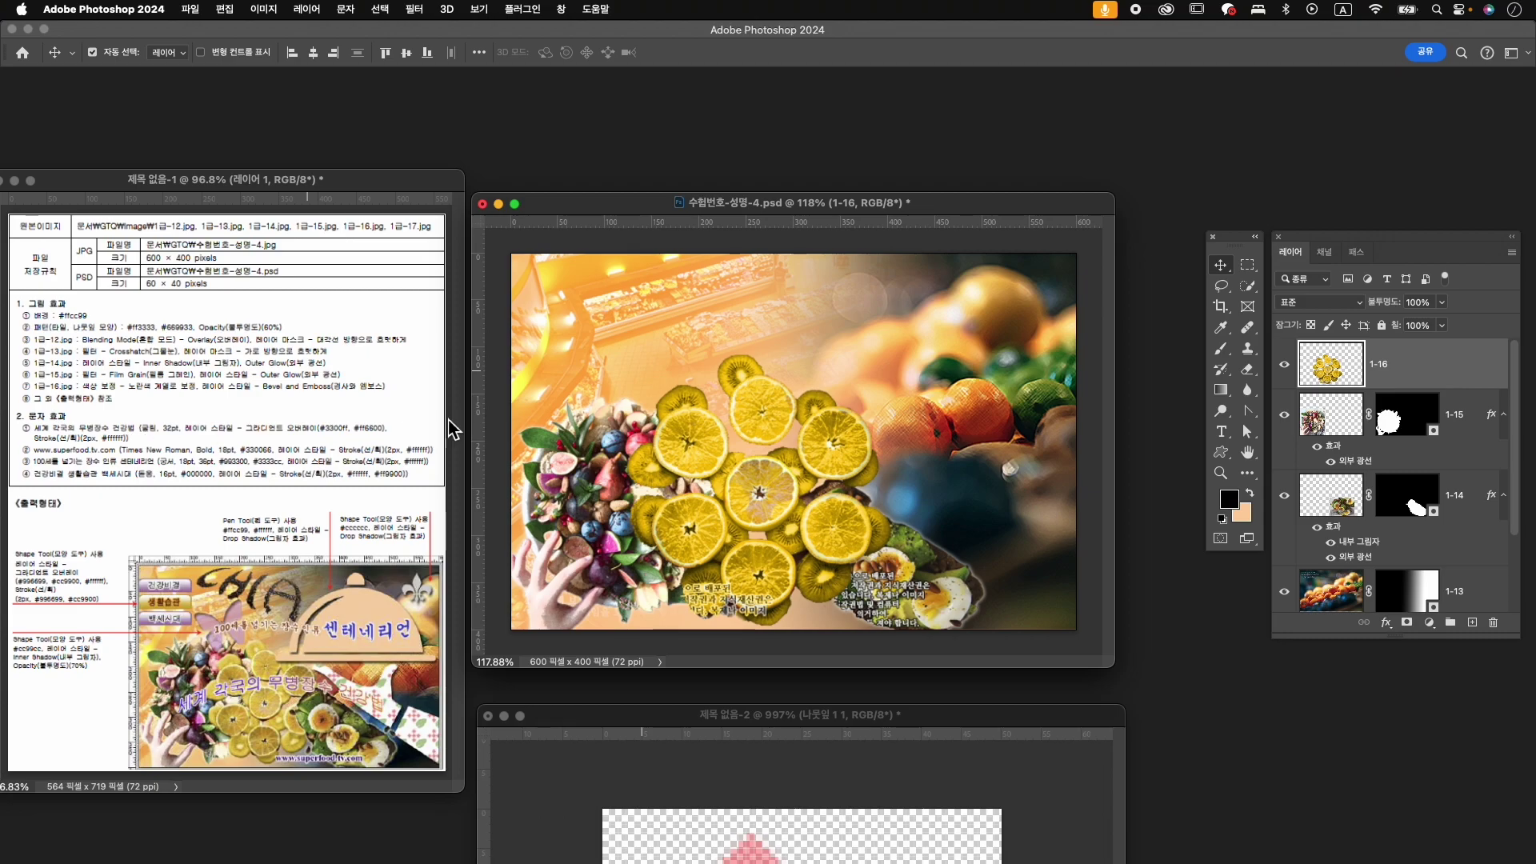
- Apply a Bevel and Emboss (경사와 엠보스) layer style to the 1-16 layer
left_click(1386, 623)
left_click(1423, 681)
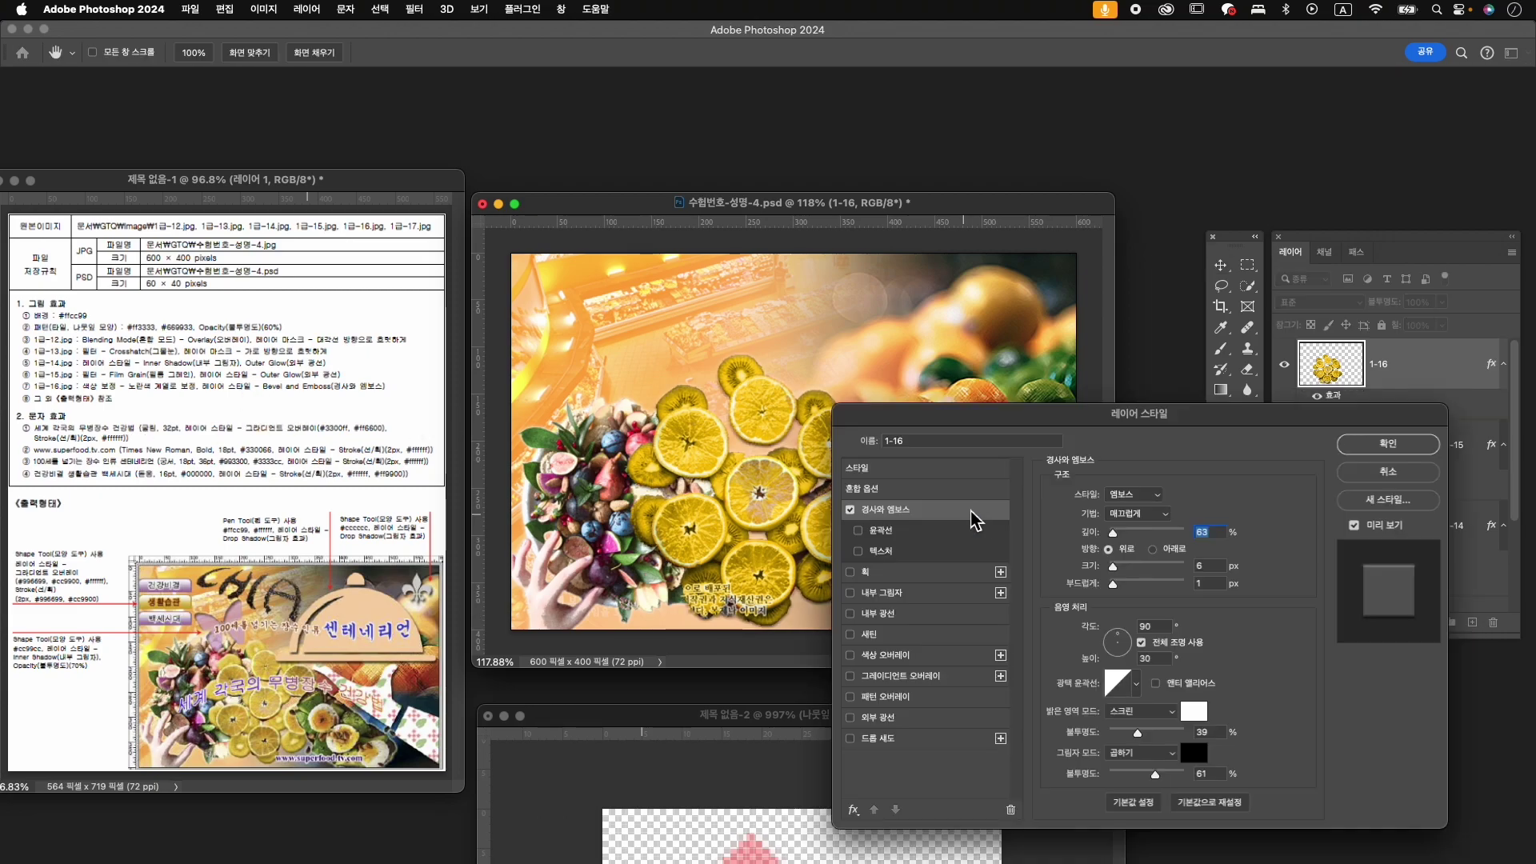
left_click(1383, 445)
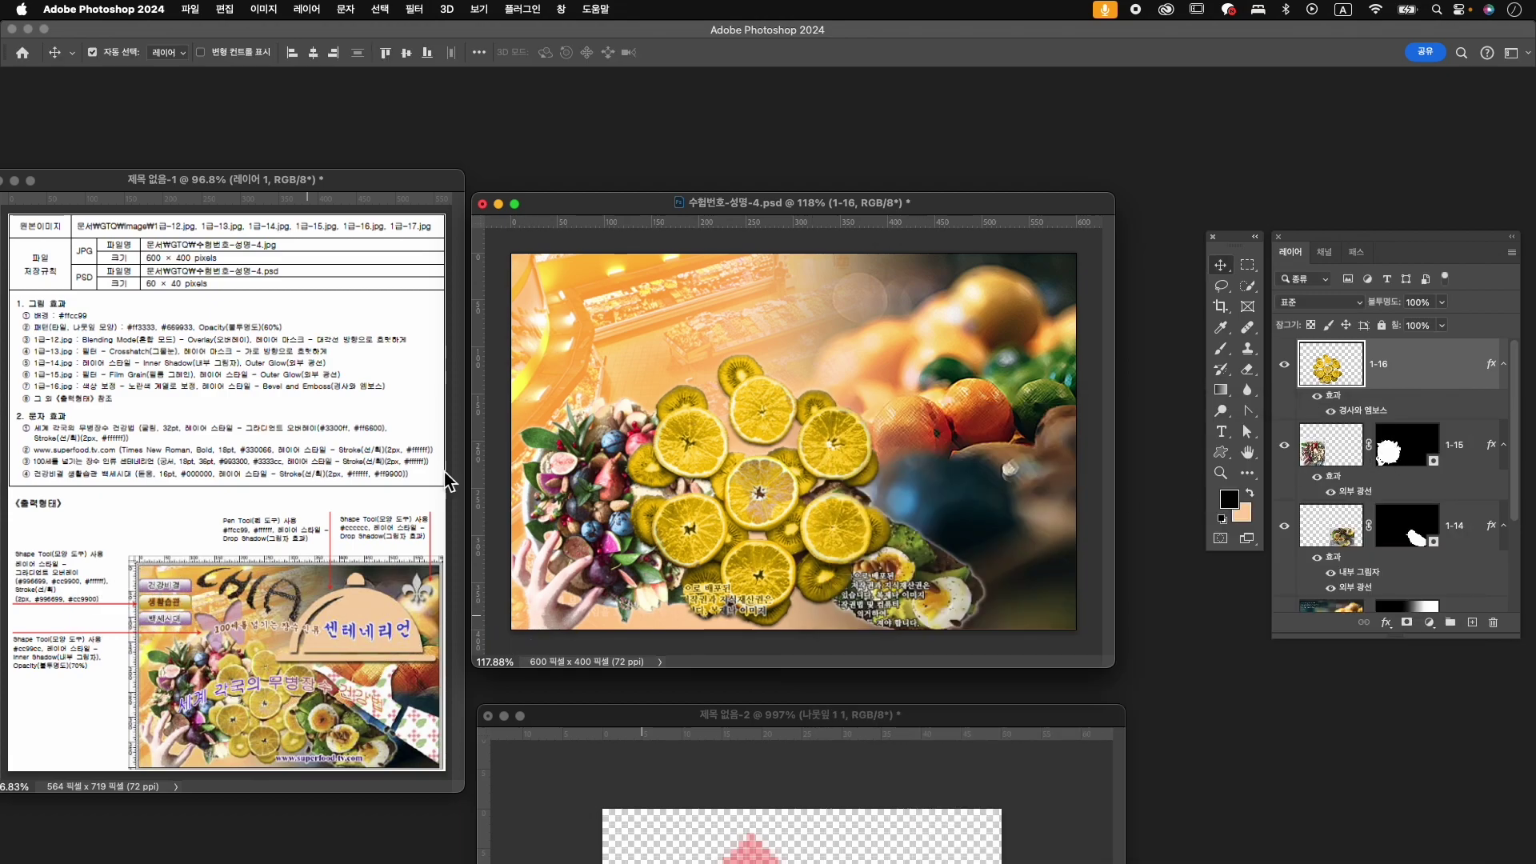
- Activate the Custom Shape tool, show the shape library and search it for 배너
left_click(1220, 452)
left_click(561, 9)
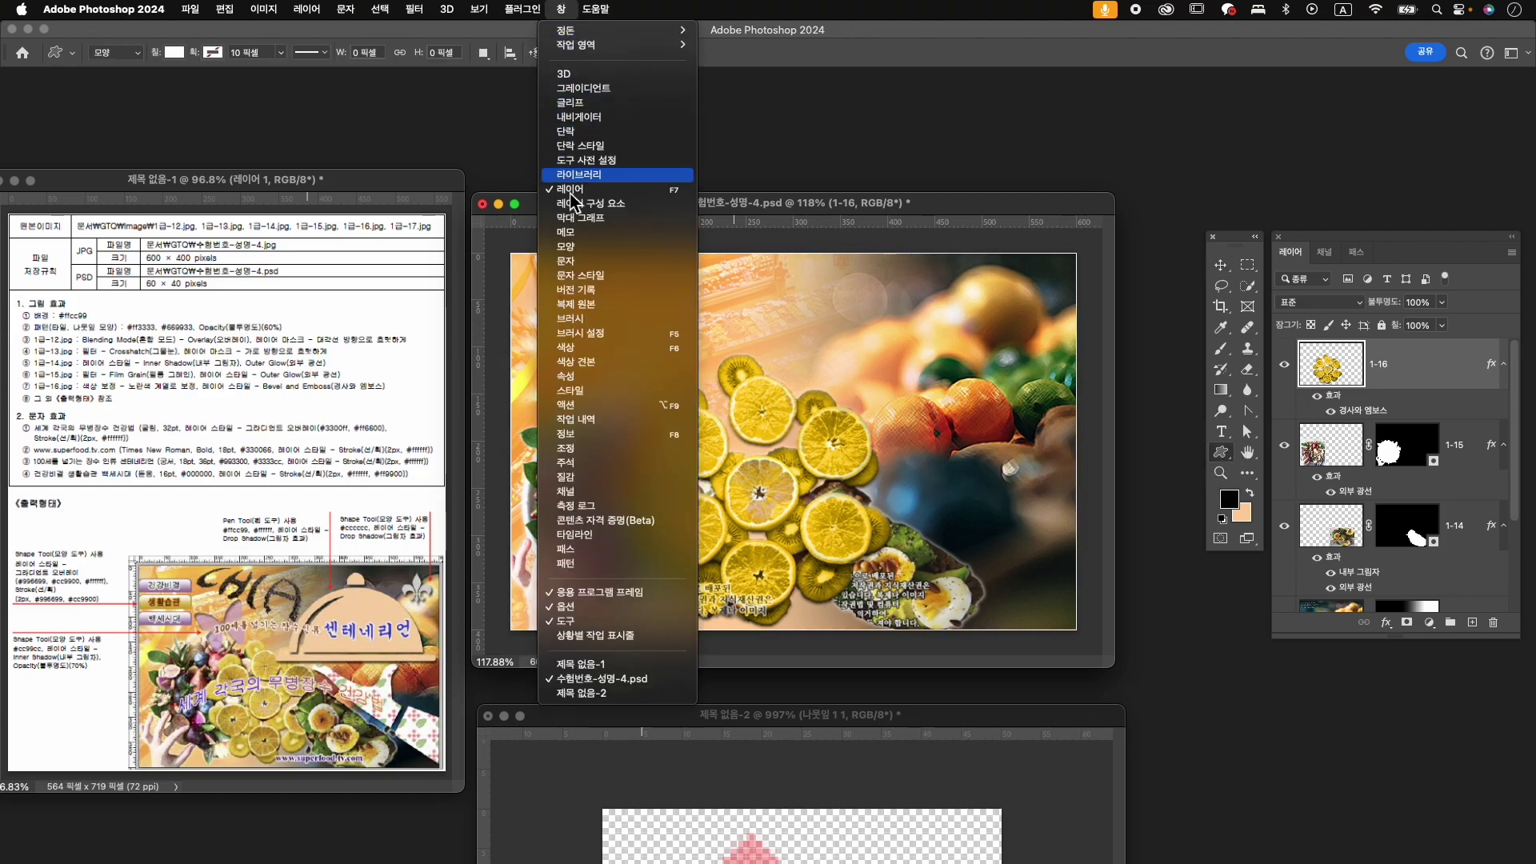
left_click(599, 247)
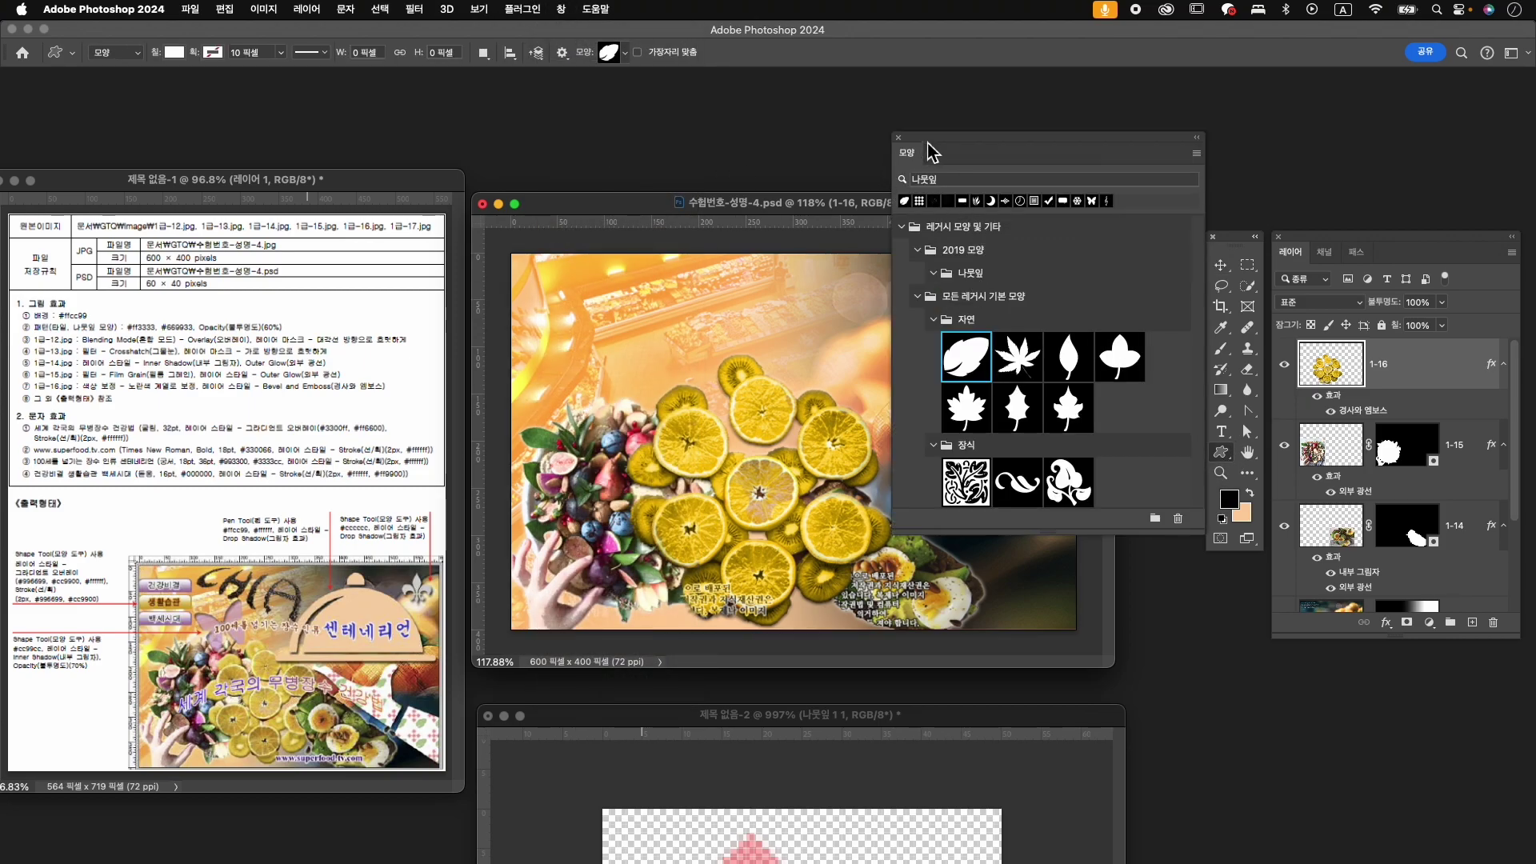
left_click(972, 179)
type("배너")
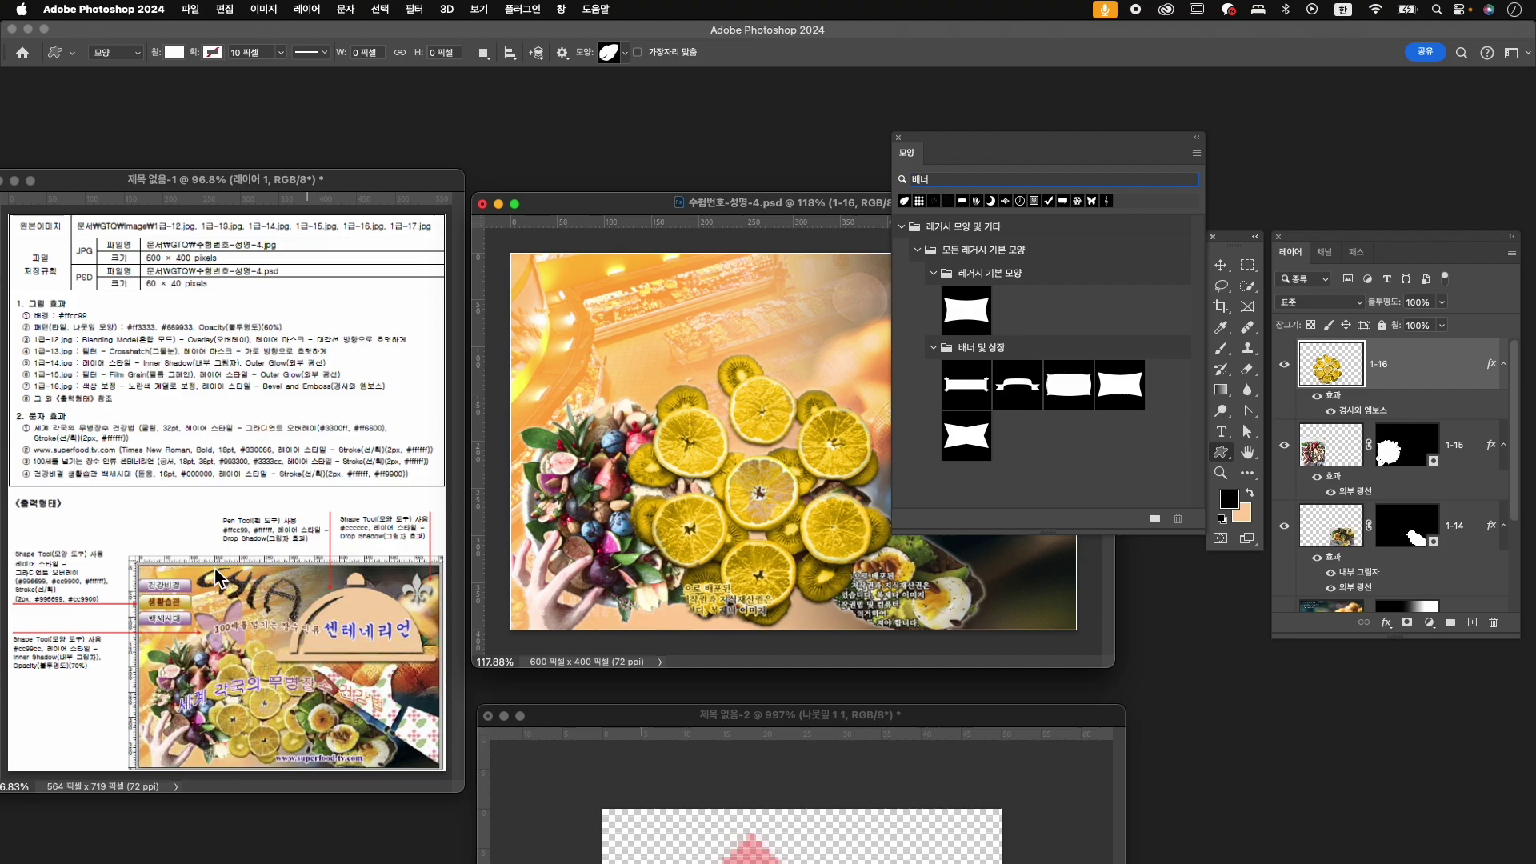
key("Return")
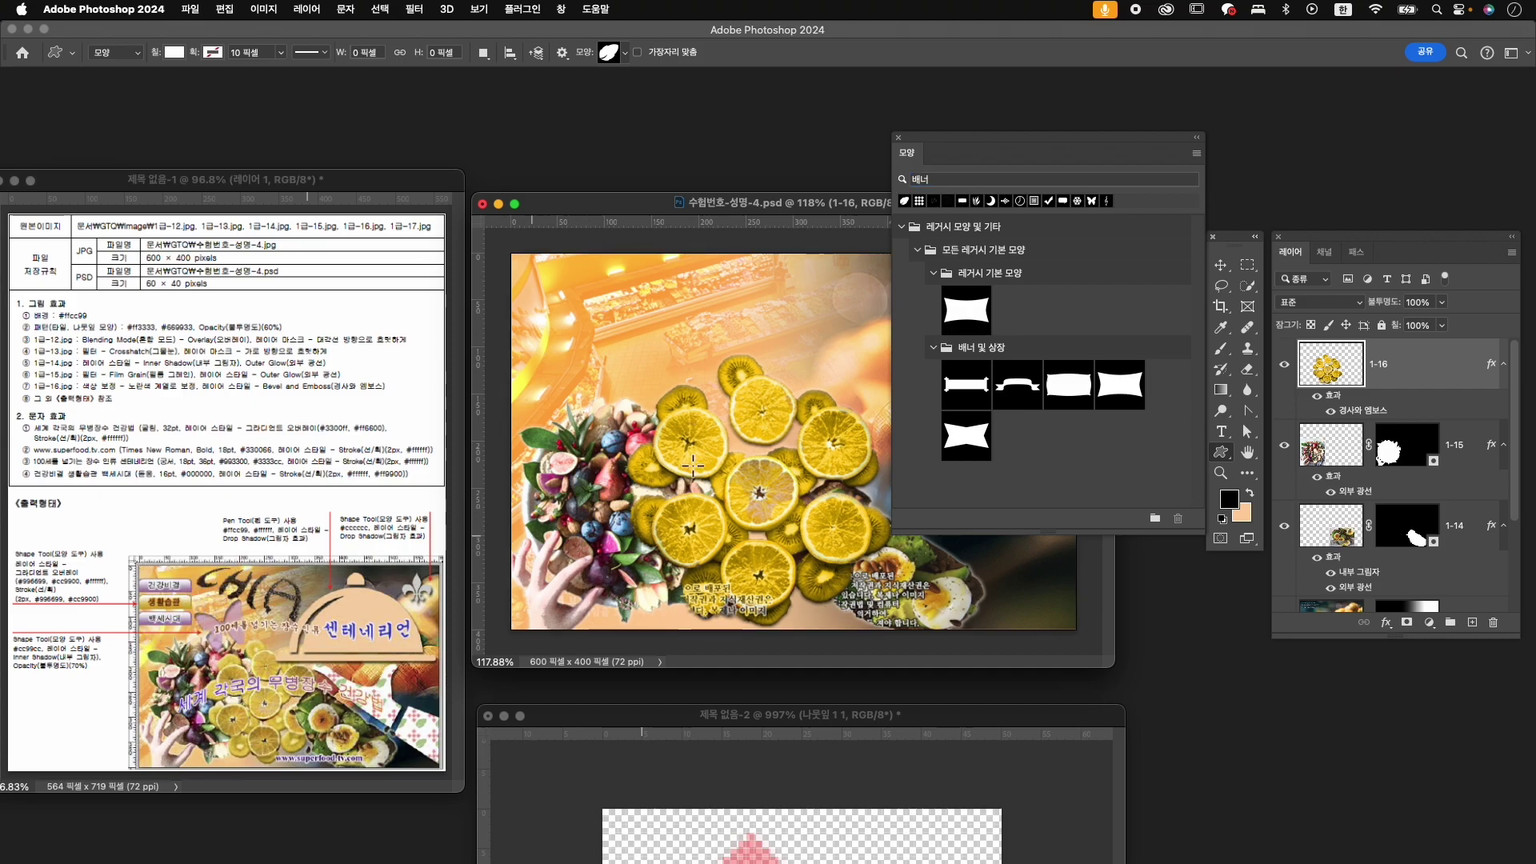
- Clear the shape search and choose the tabbed button (탭이 지정된 단추) shape from the legacy default shapes
left_click(964, 181)
key("BackSpace")
key("BackSpace")
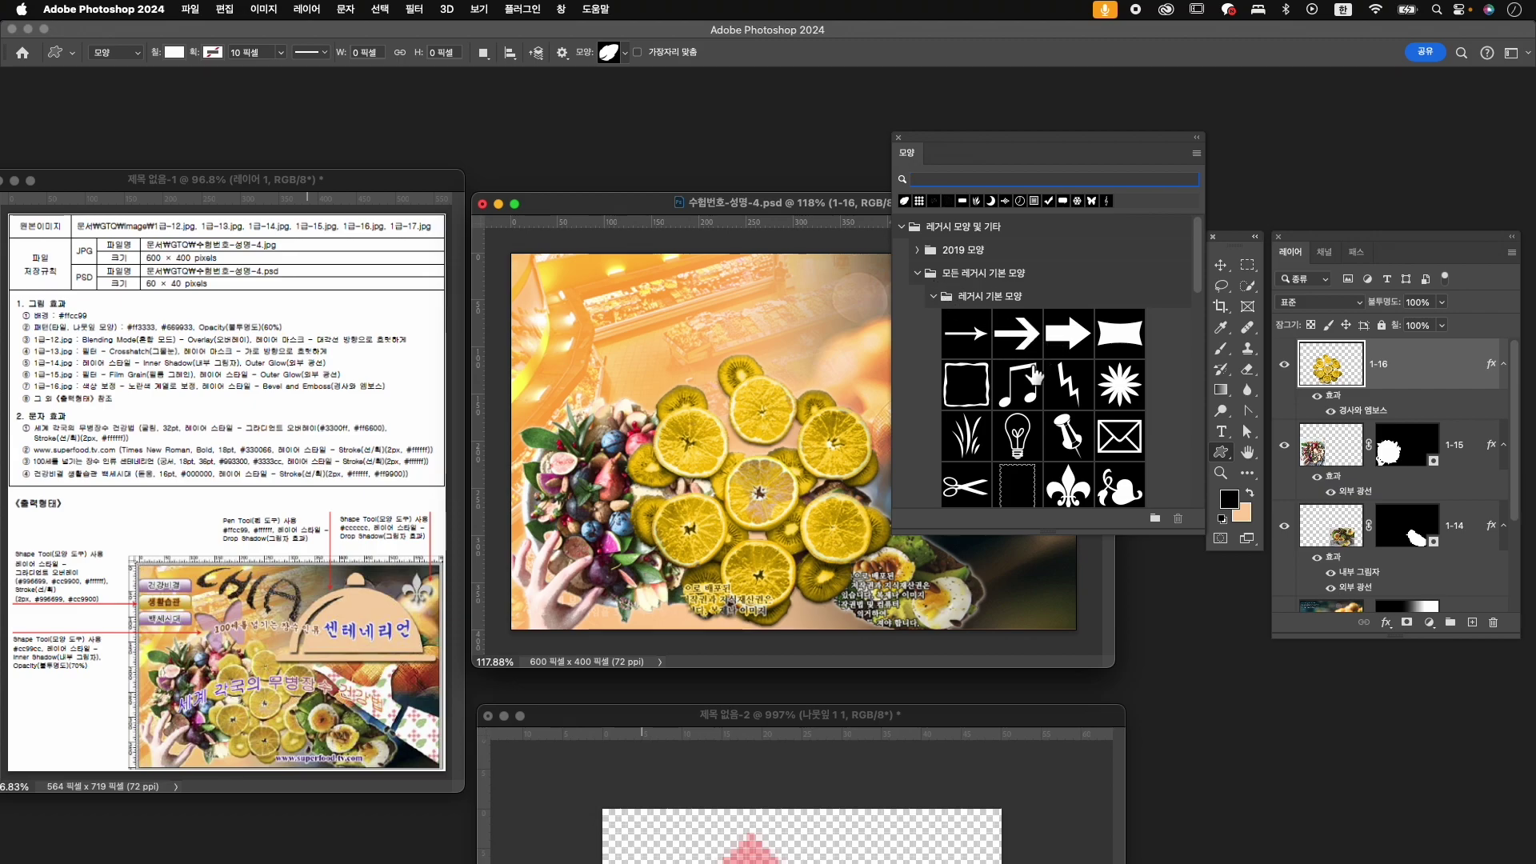
scroll(1044, 366, "down", 5)
scroll(1000, 352, "up", 5)
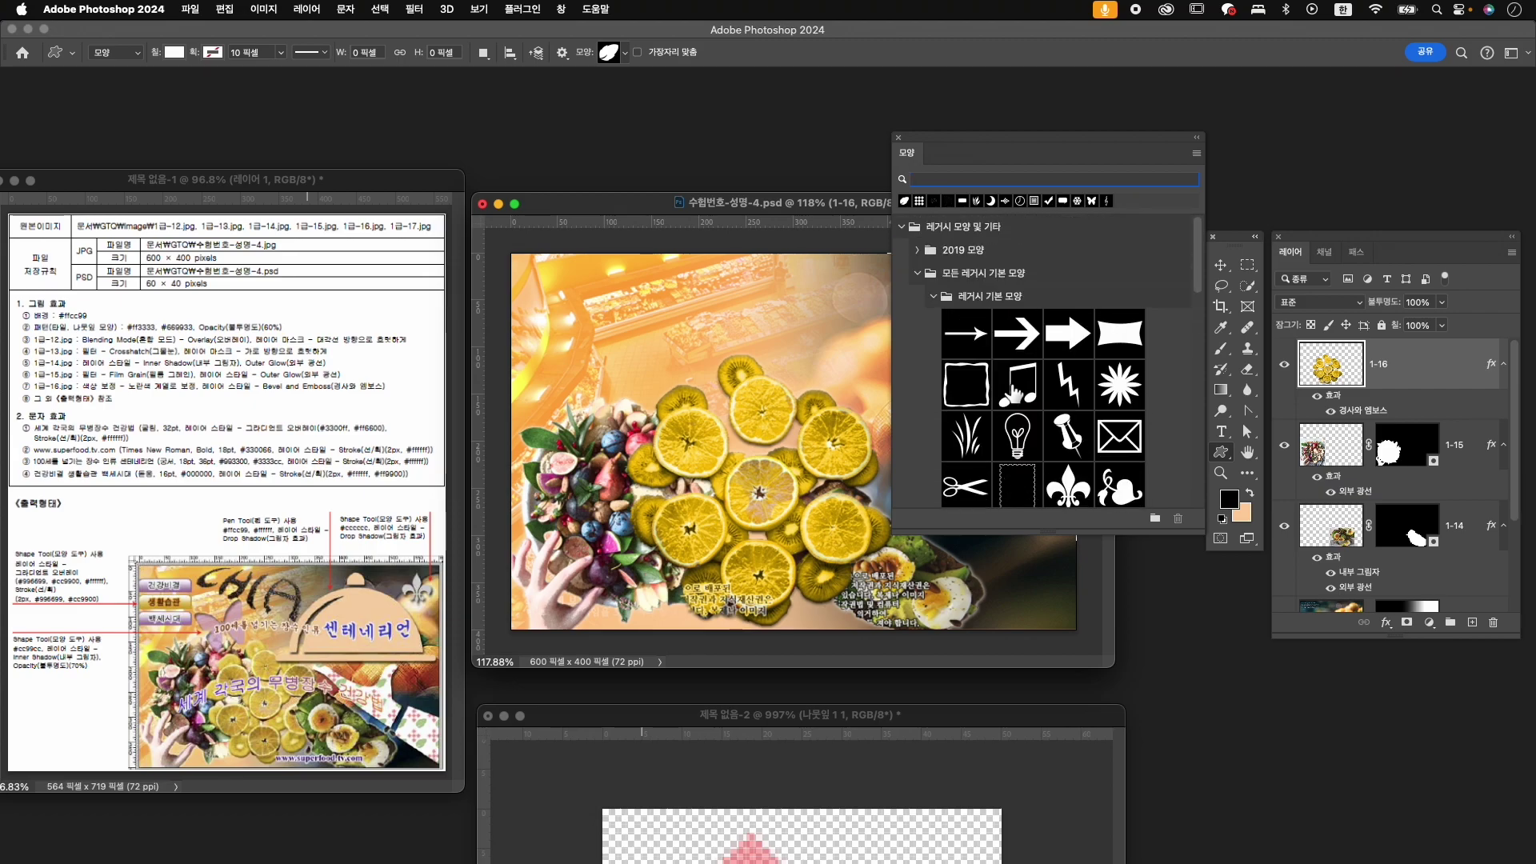
left_click(933, 296)
scroll(1064, 400, "down", 3)
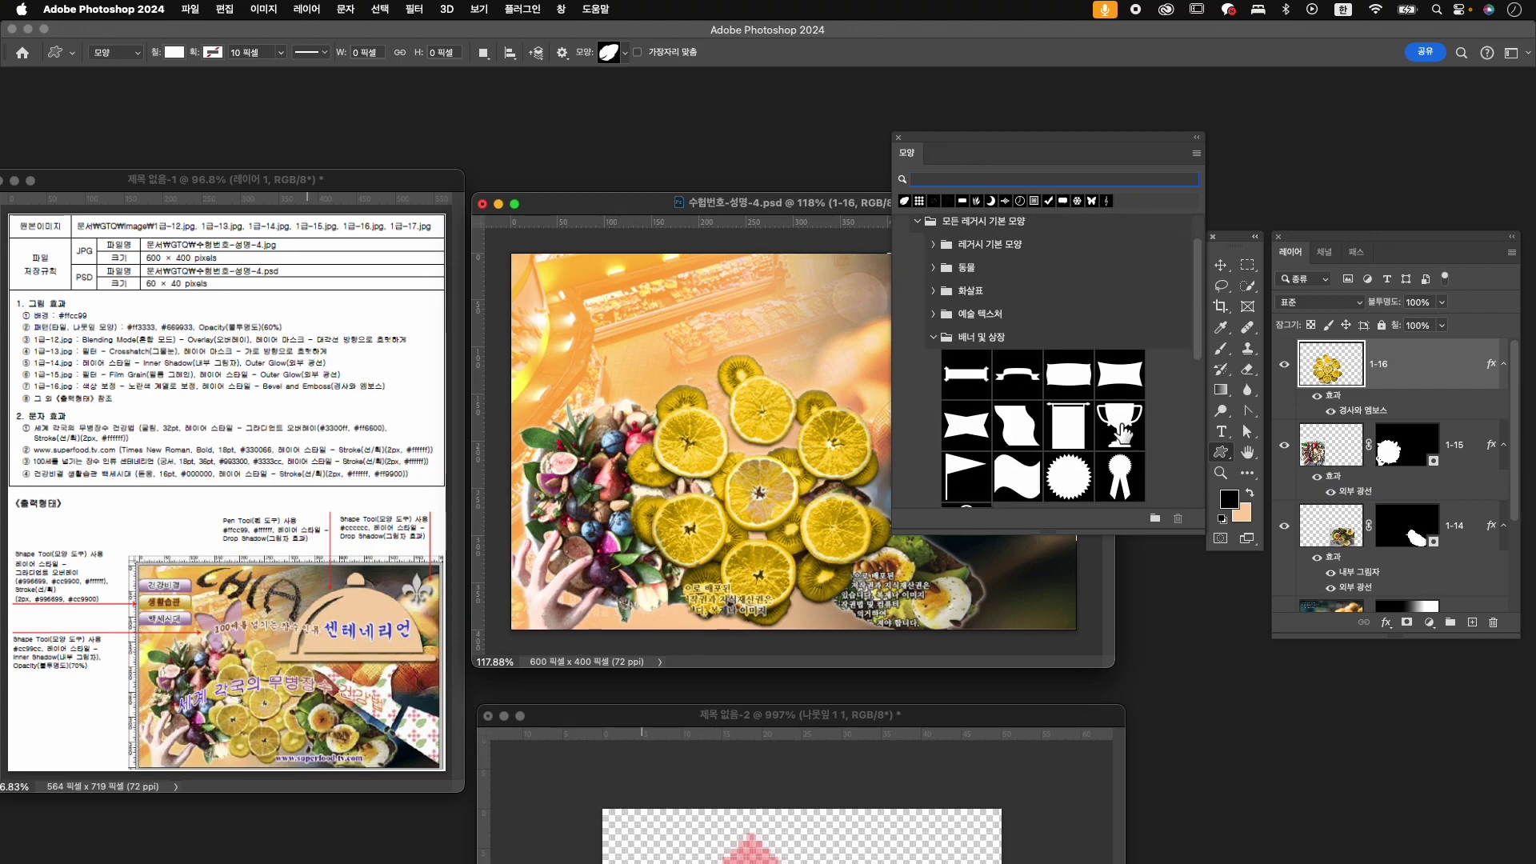
scroll(1122, 434, "down", 10)
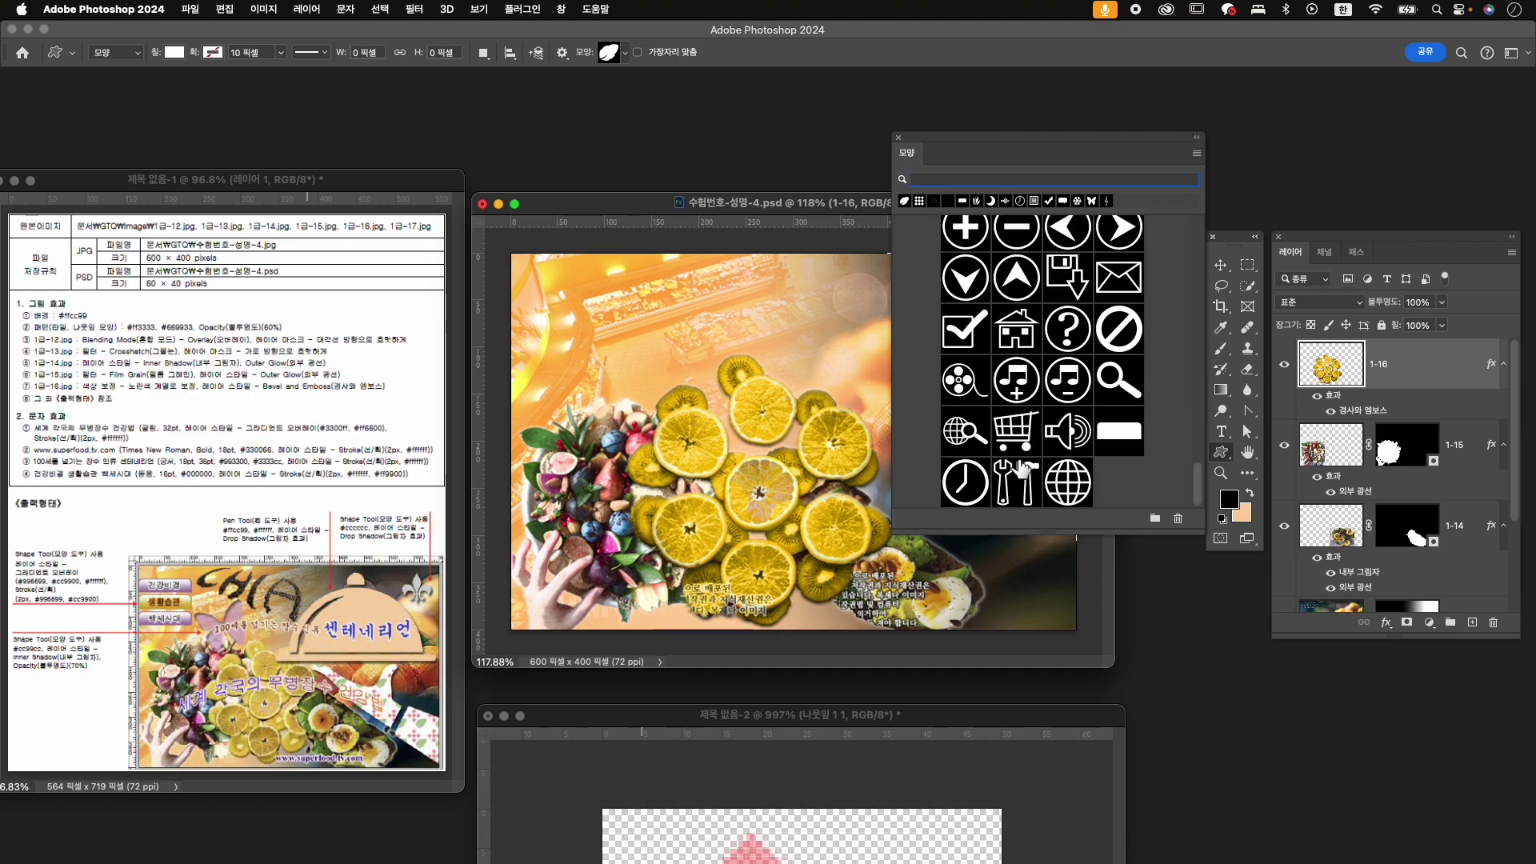
left_click(1133, 436)
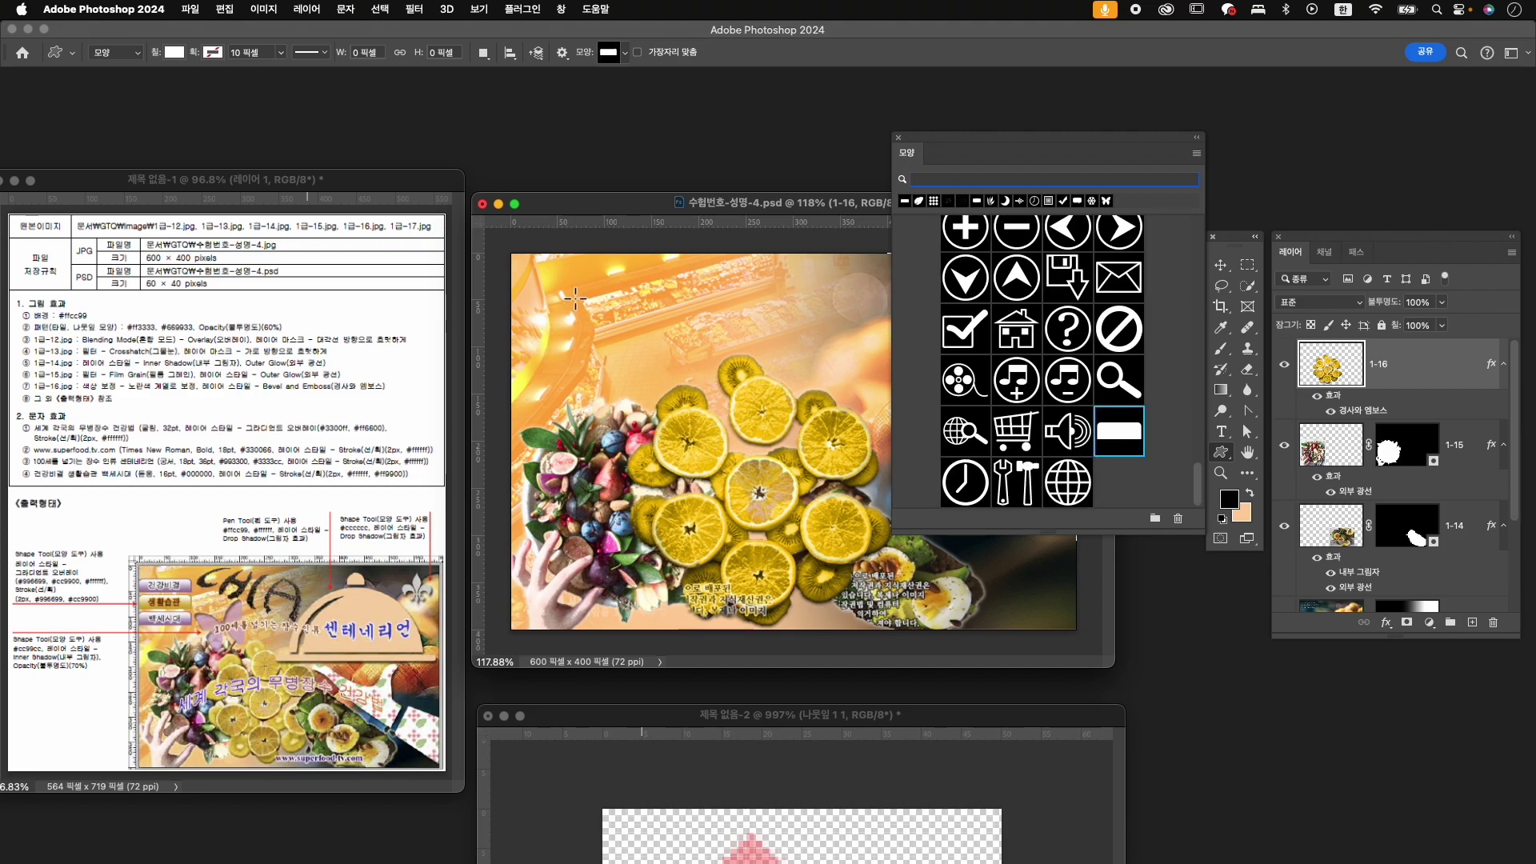
- Draw a tabbed button about 100 × 31 px near the canvas's upper-left corner and open its color choices
left_click_drag(511, 282, 585, 291)
key("v")
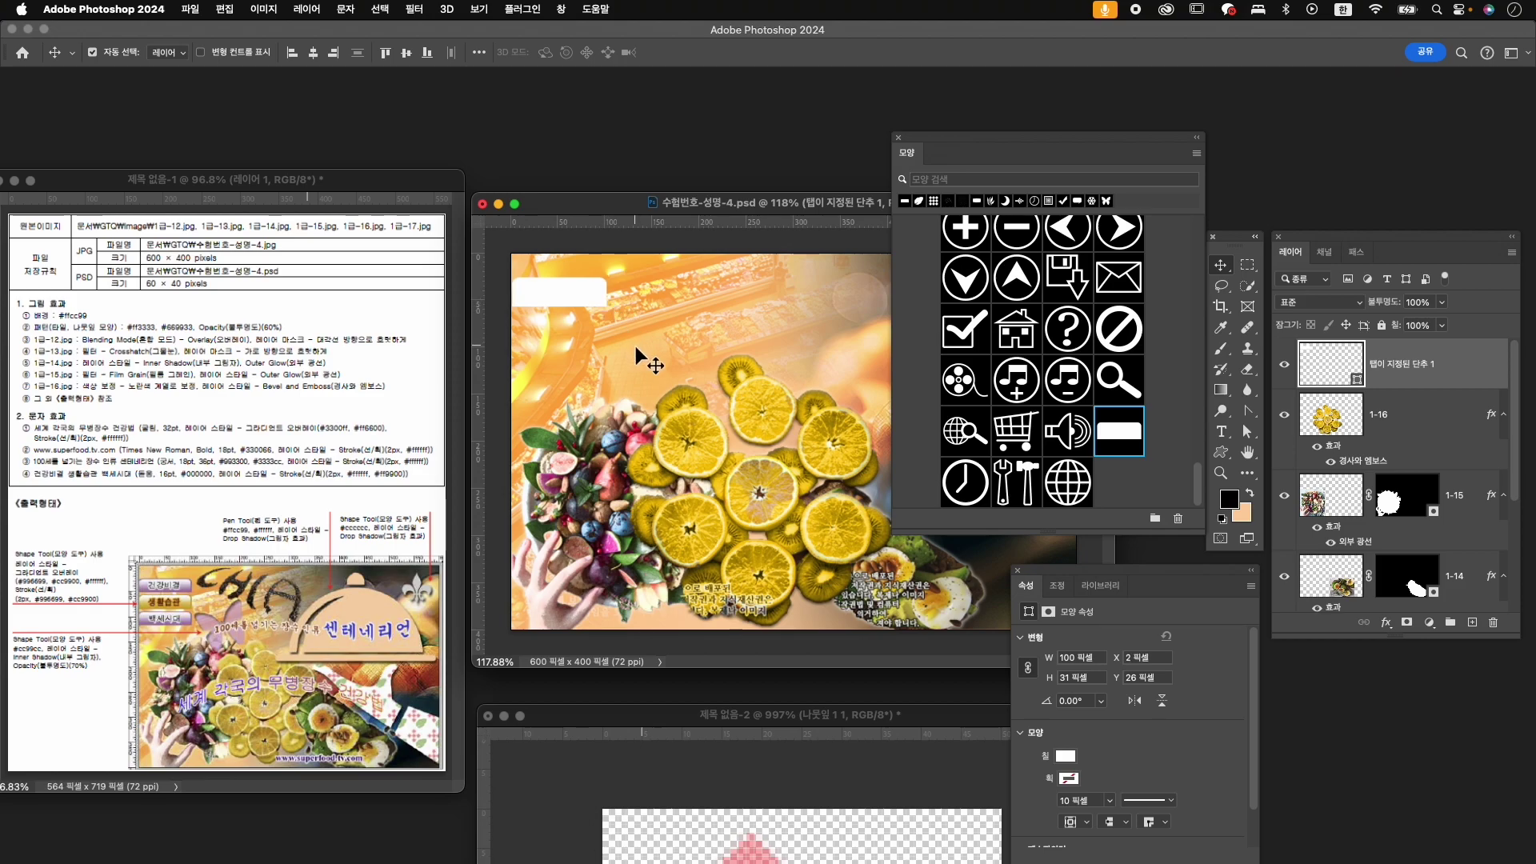
left_click(1080, 773)
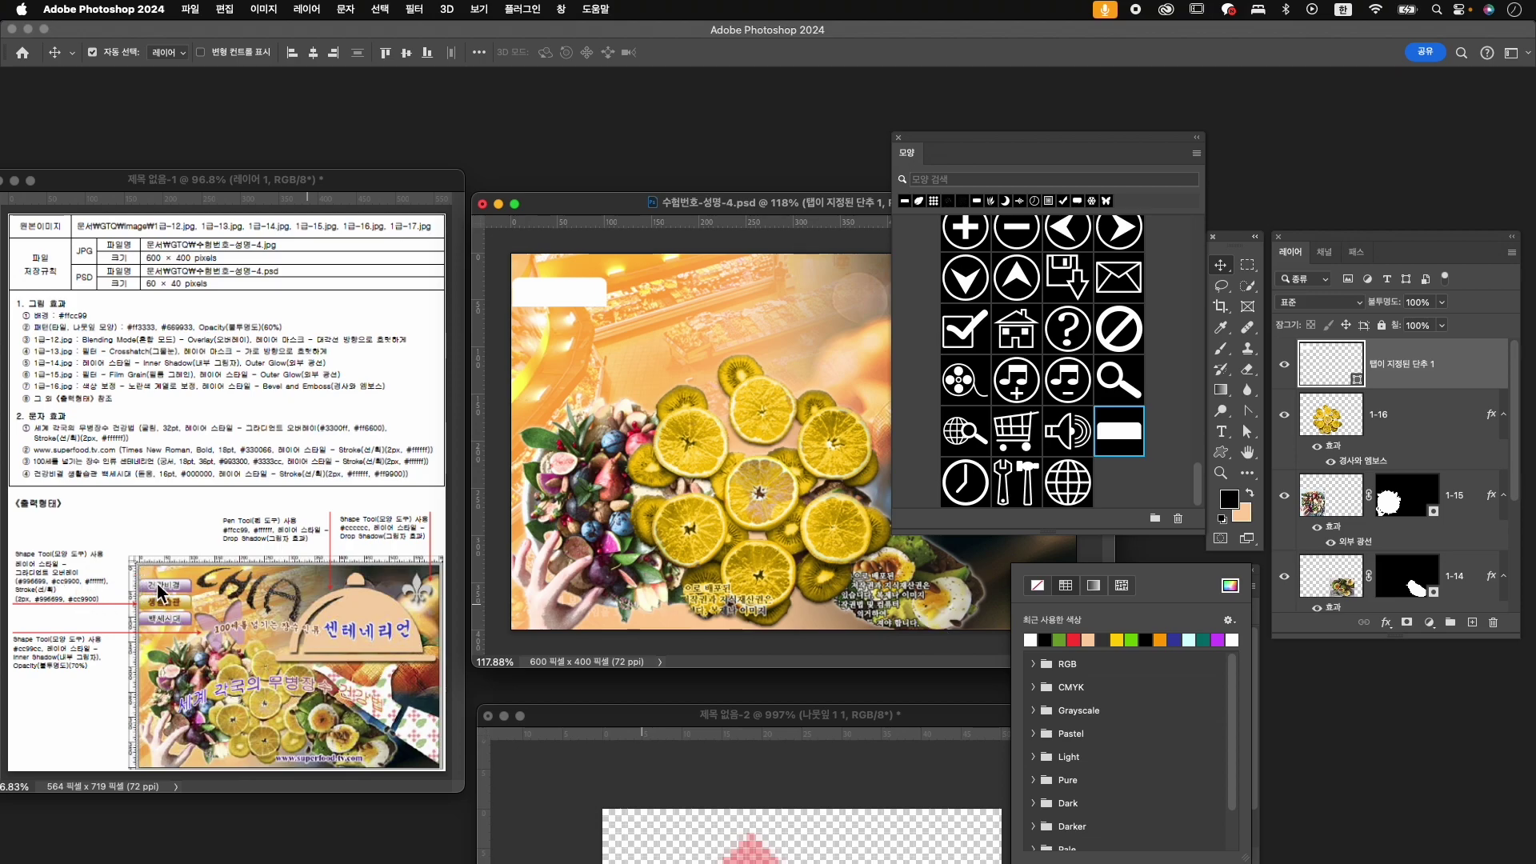
- Add a gradient overlay to the tab button shape layer and set the gradient's starting colour stop to #996699
left_click(1387, 623)
left_click(1421, 767)
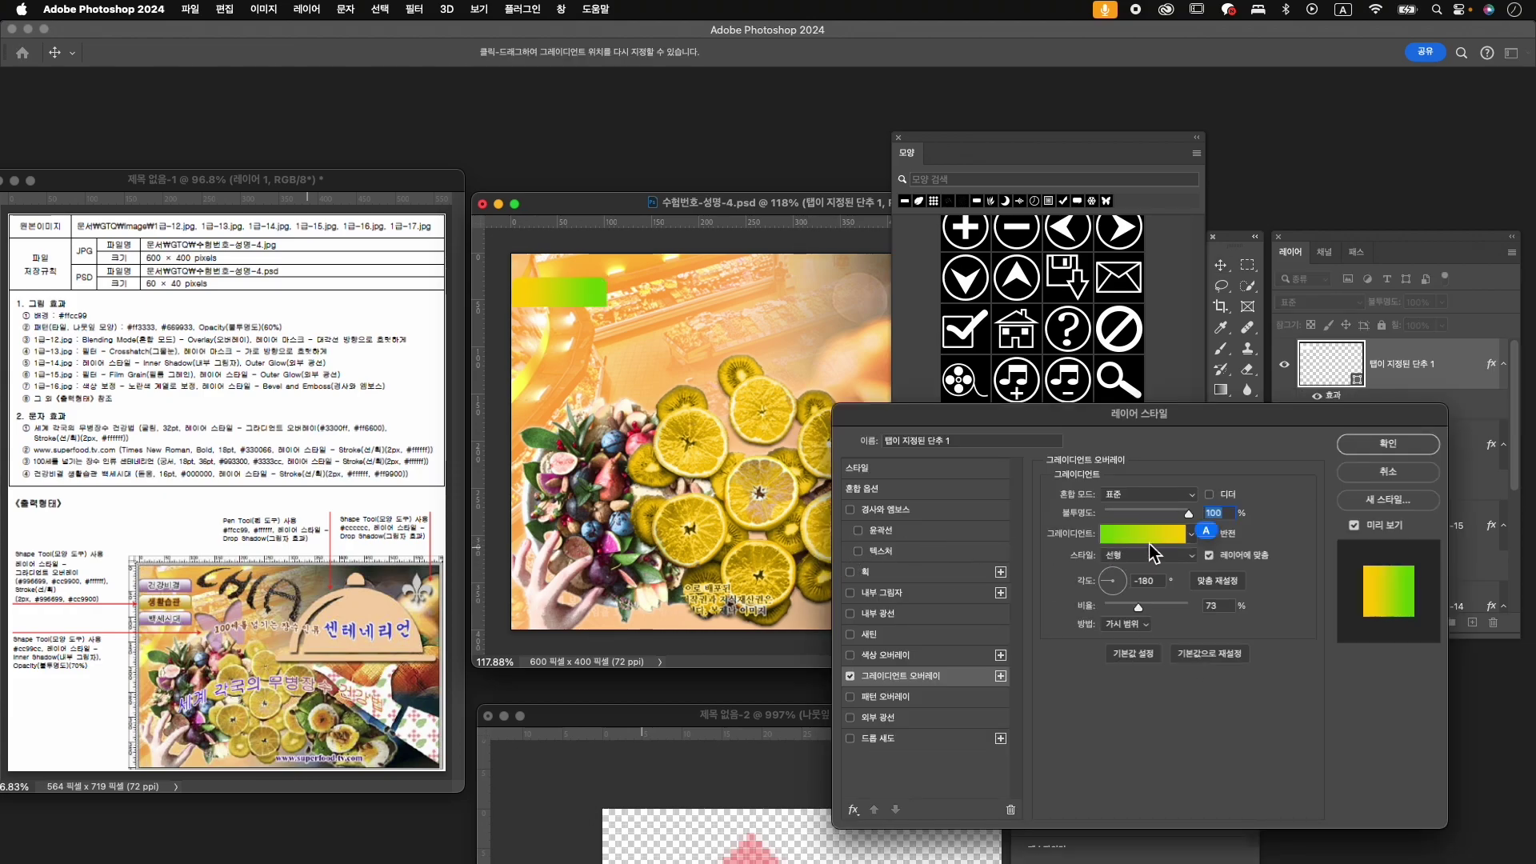
left_click(1150, 541)
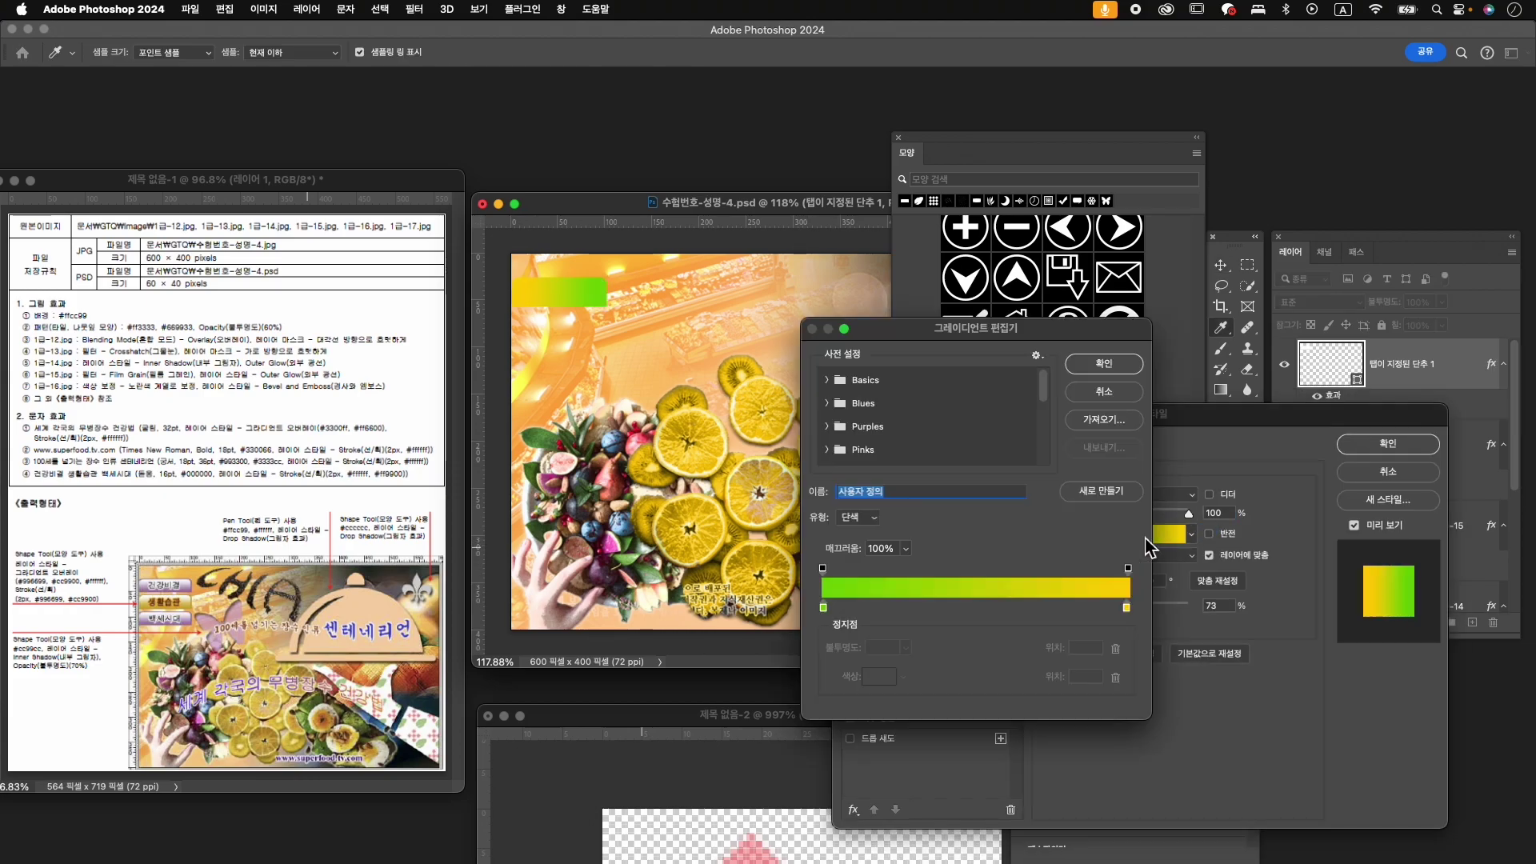
left_click(824, 608)
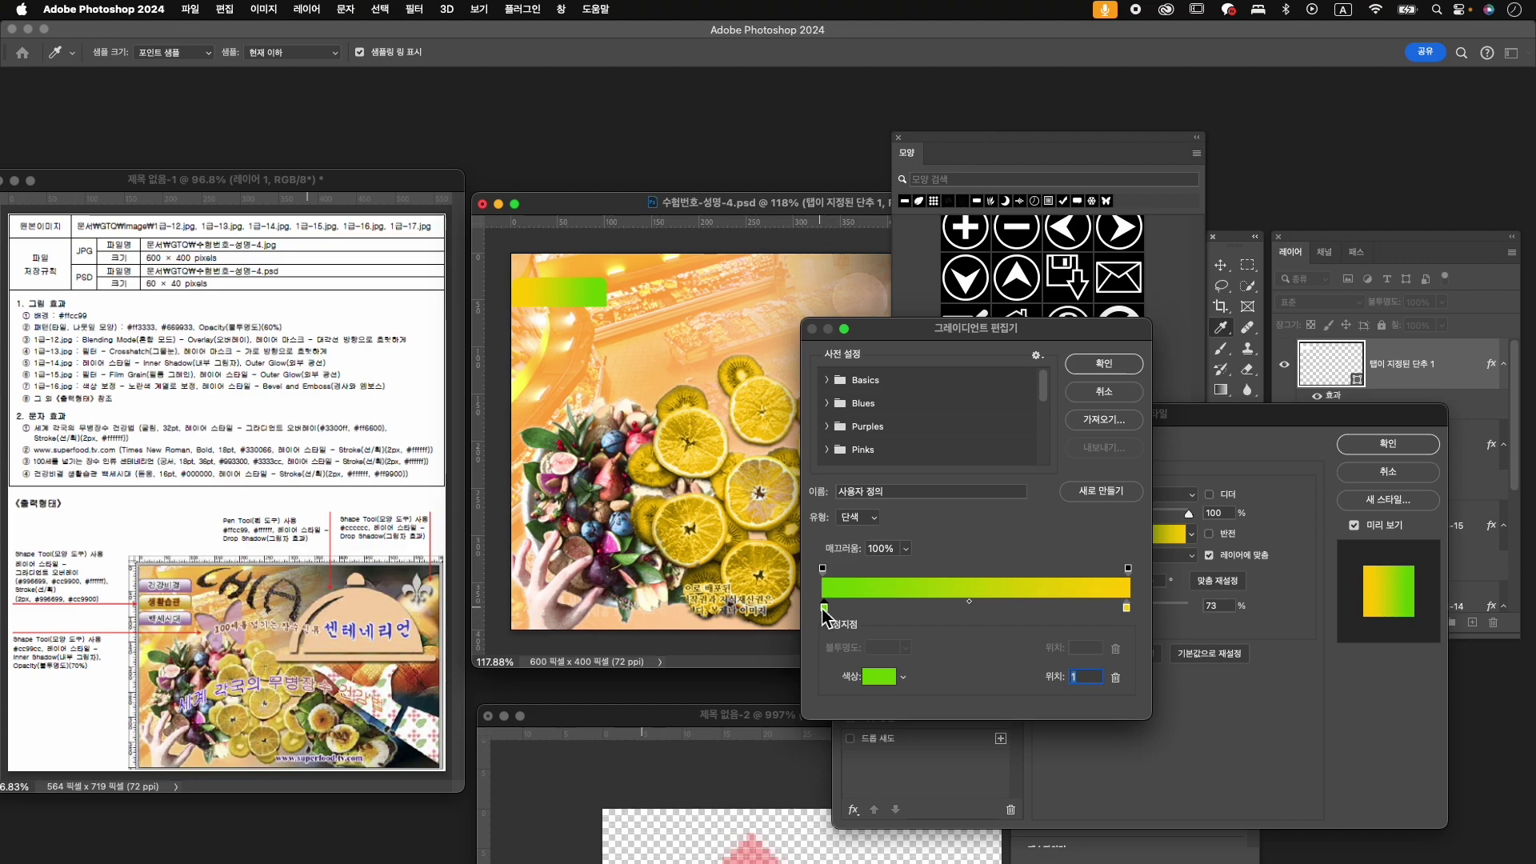
left_click(878, 676)
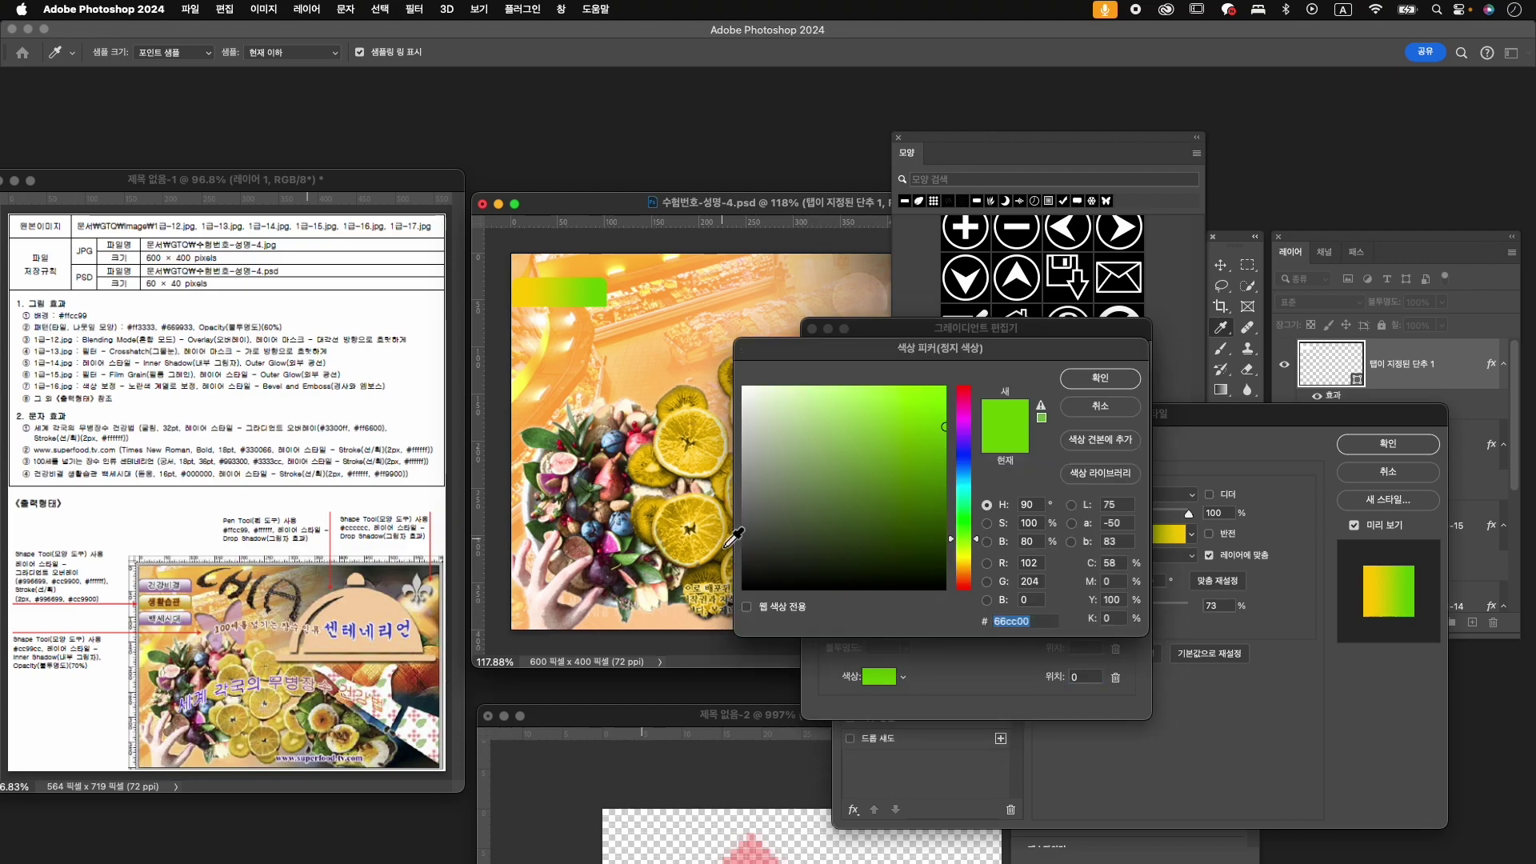
type("996699")
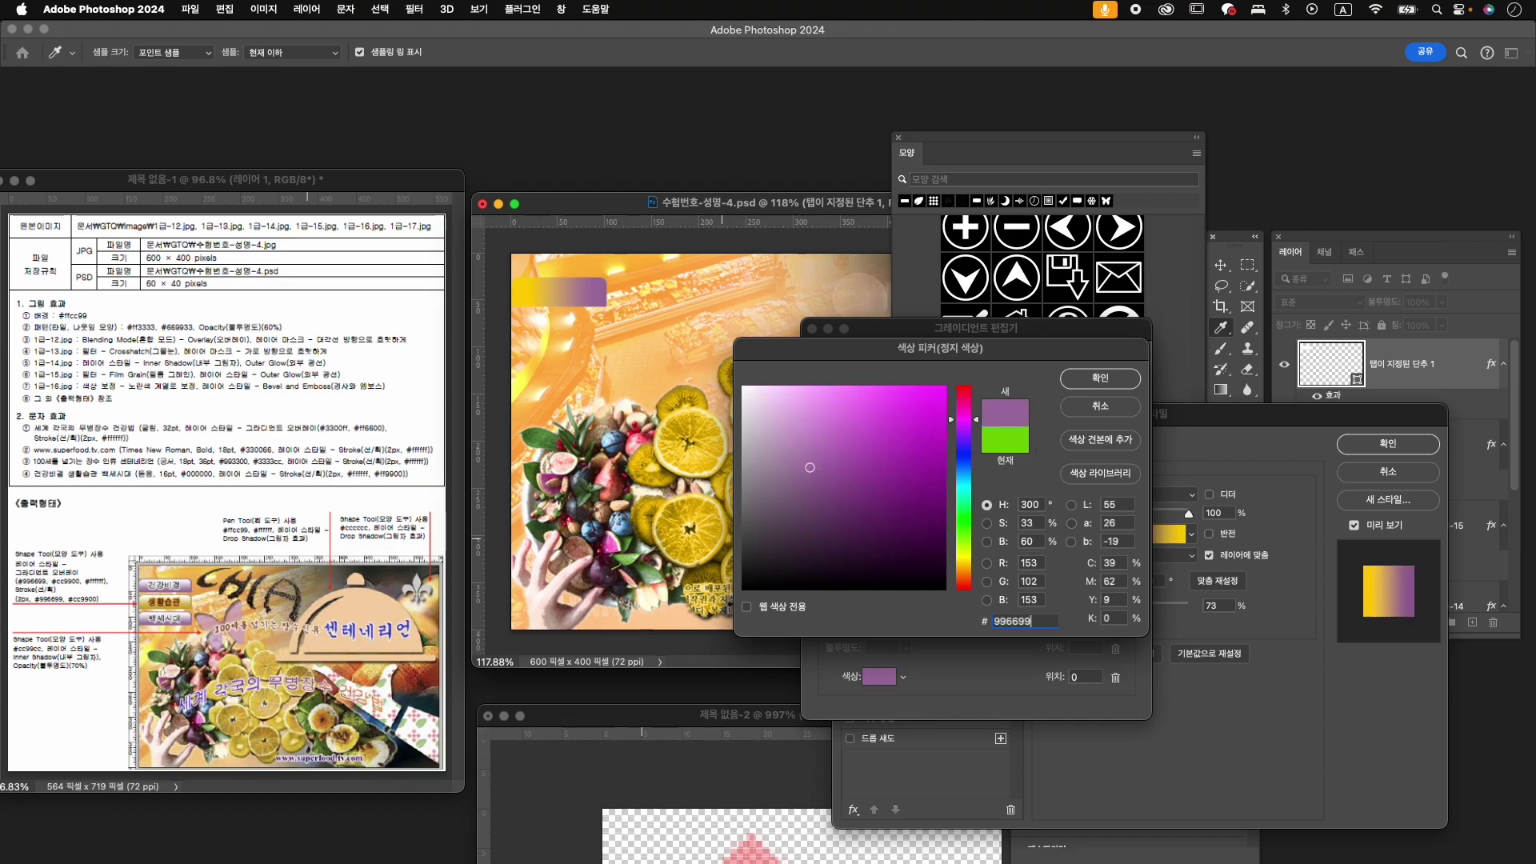
key("Return")
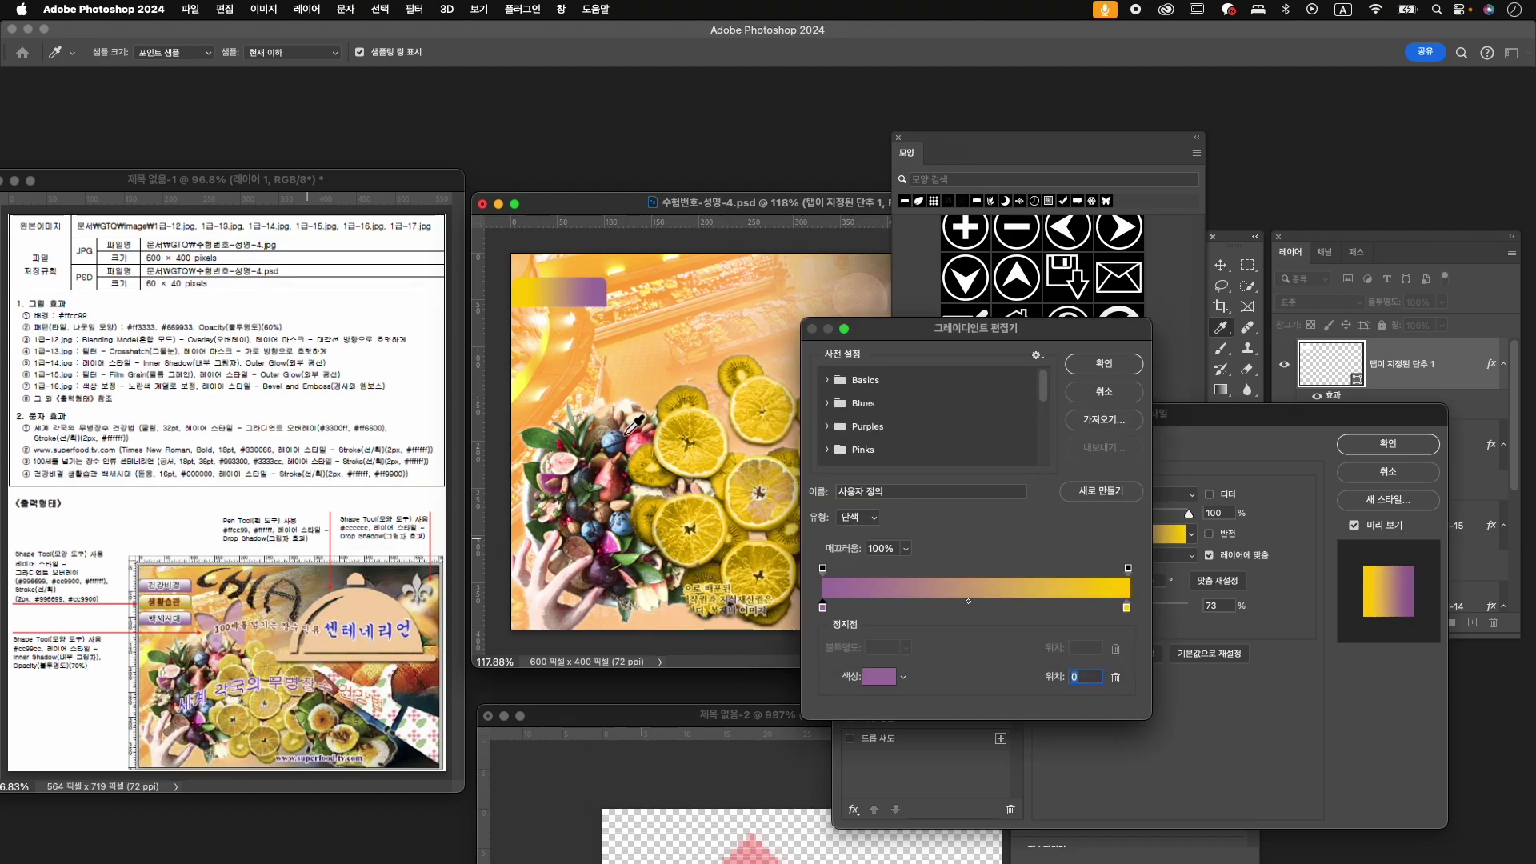
- Set the gradient overlay's ending colour stop to white and its angle to 90 degrees
double_click(1127, 609)
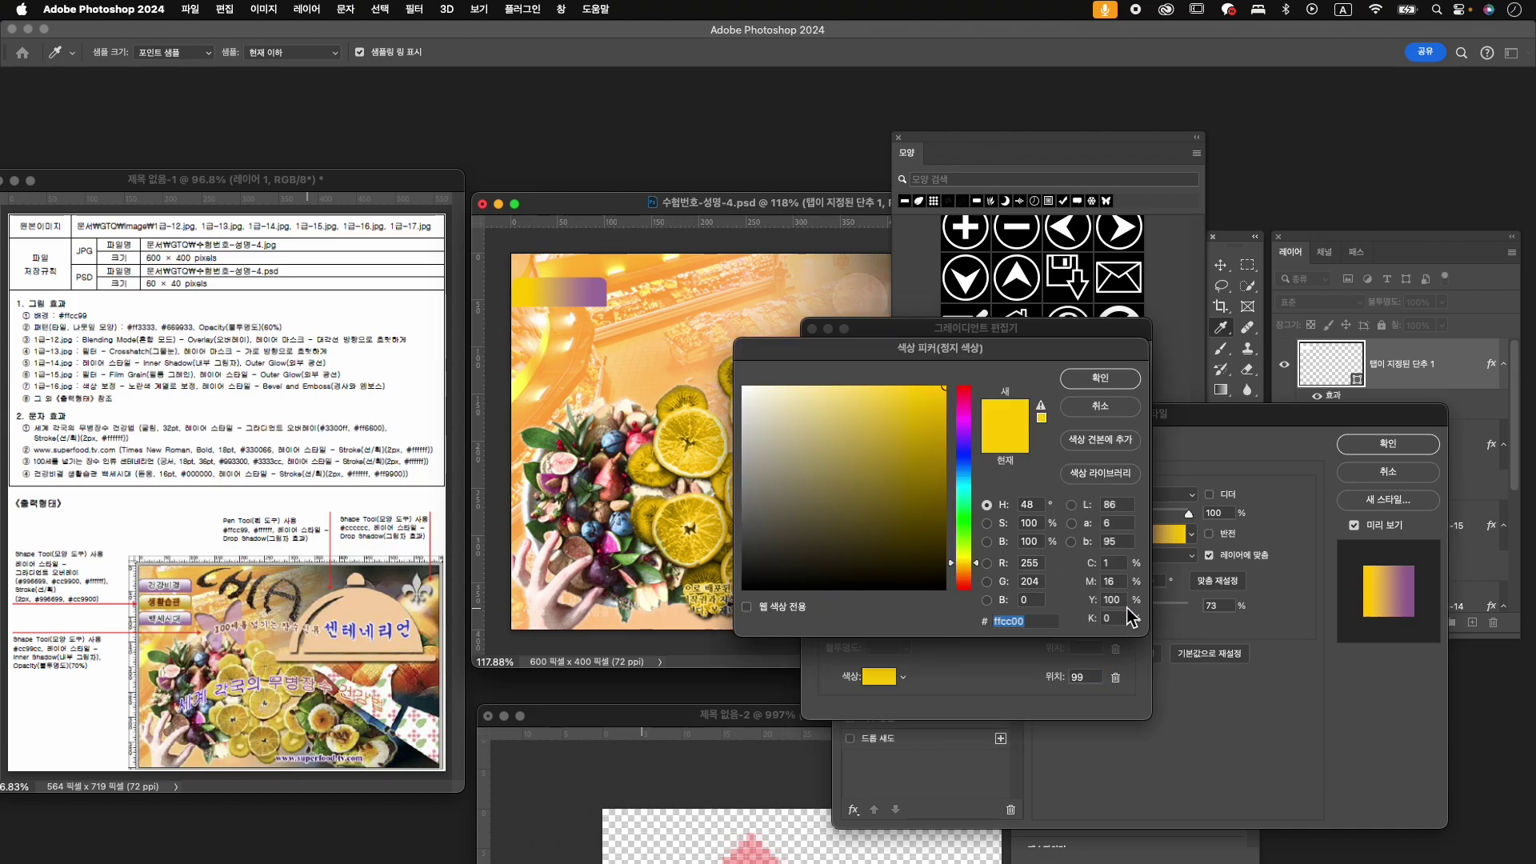
left_click(651, 332)
left_click(1100, 378)
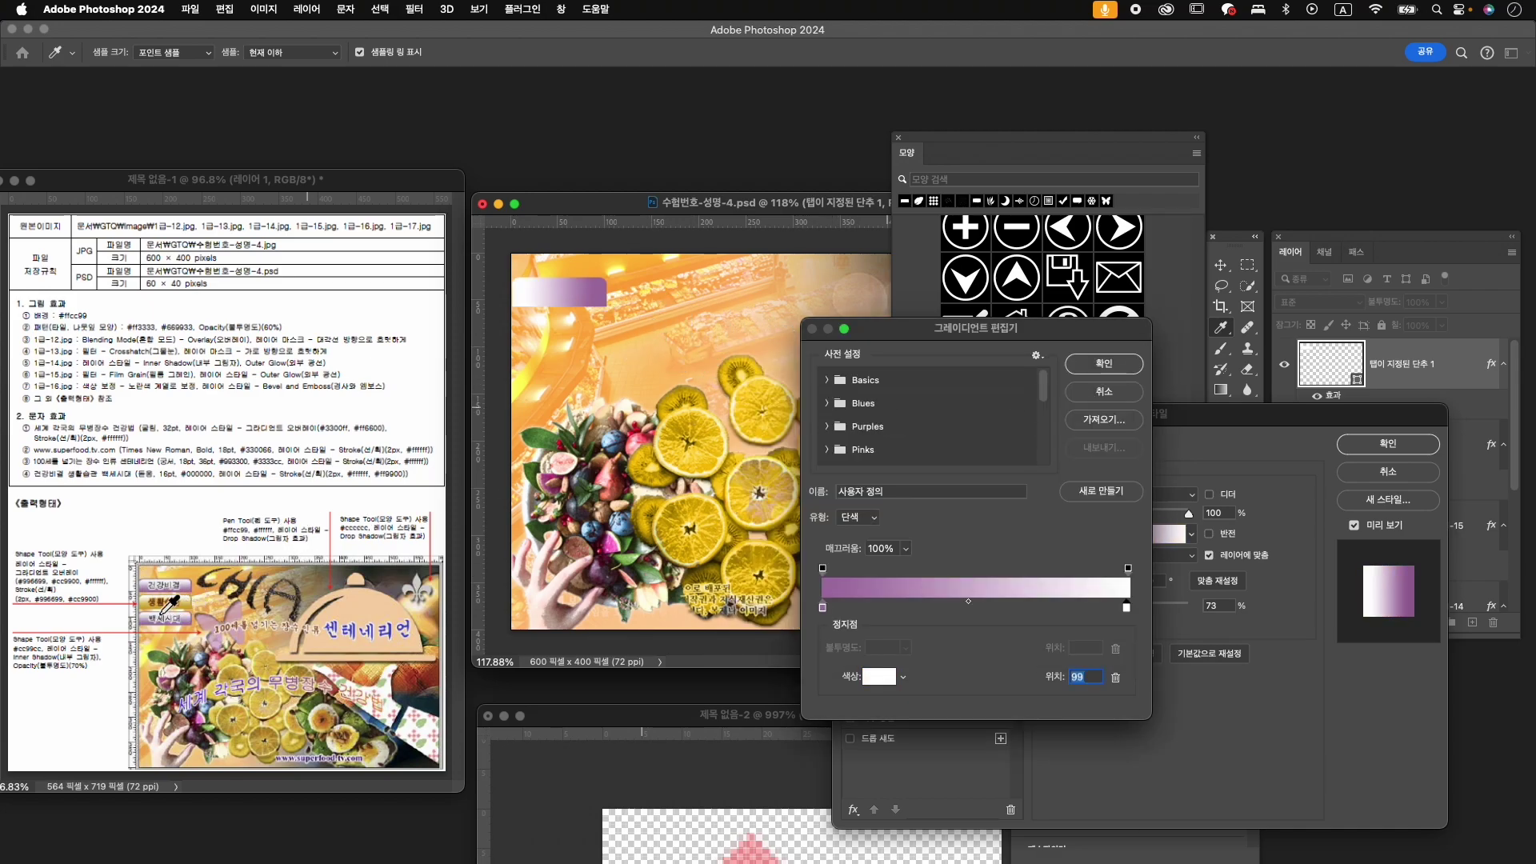
left_click(1105, 392)
left_click_drag(1124, 592, 1118, 582)
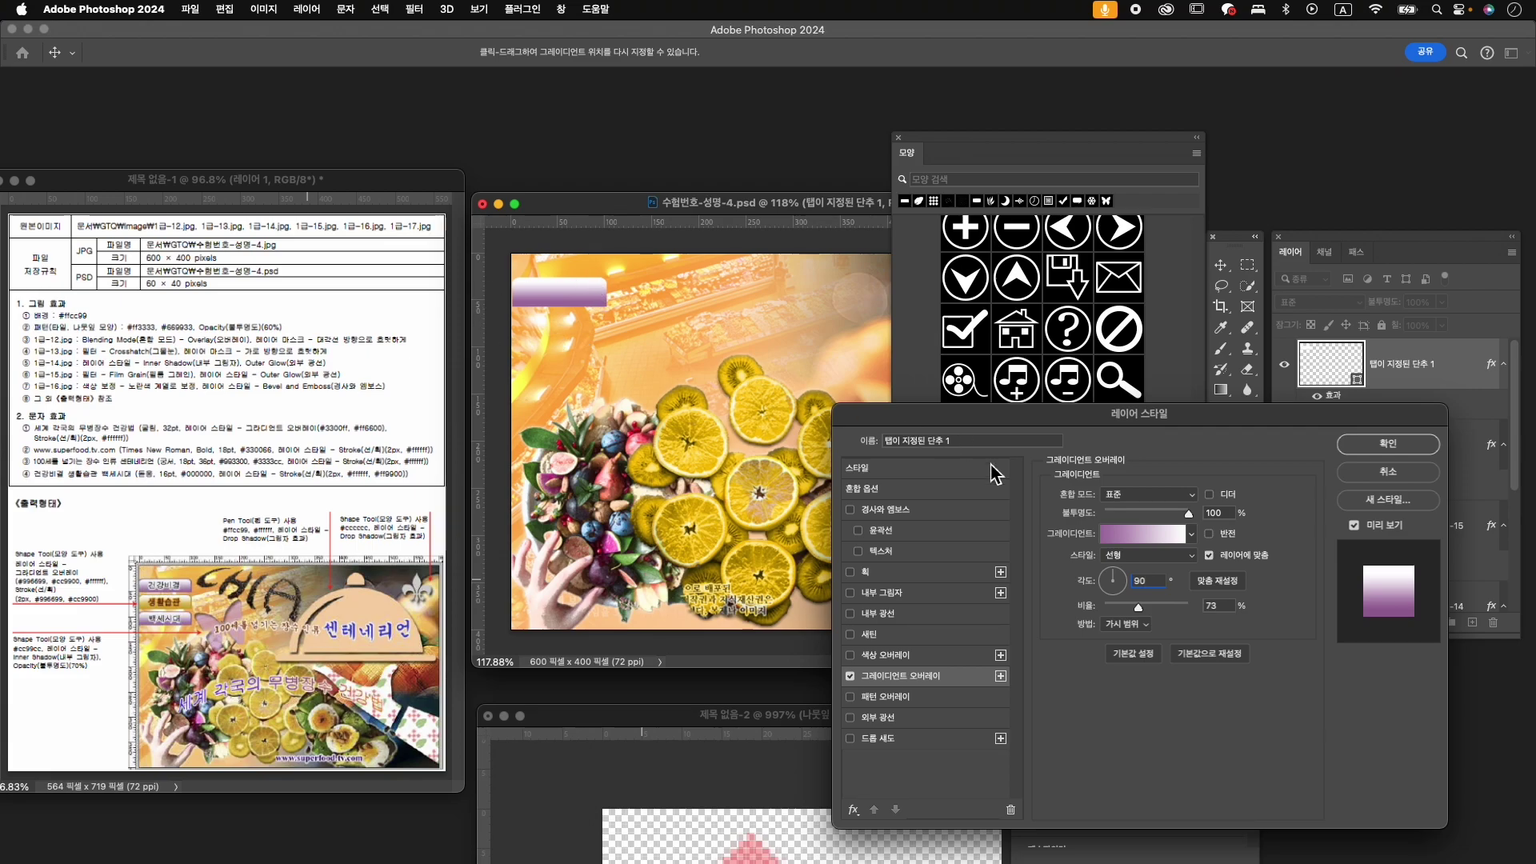
- Add a 2 px outside stroke to the button in the purple sampled from its gradient, and apply the layer style
left_click(878, 571)
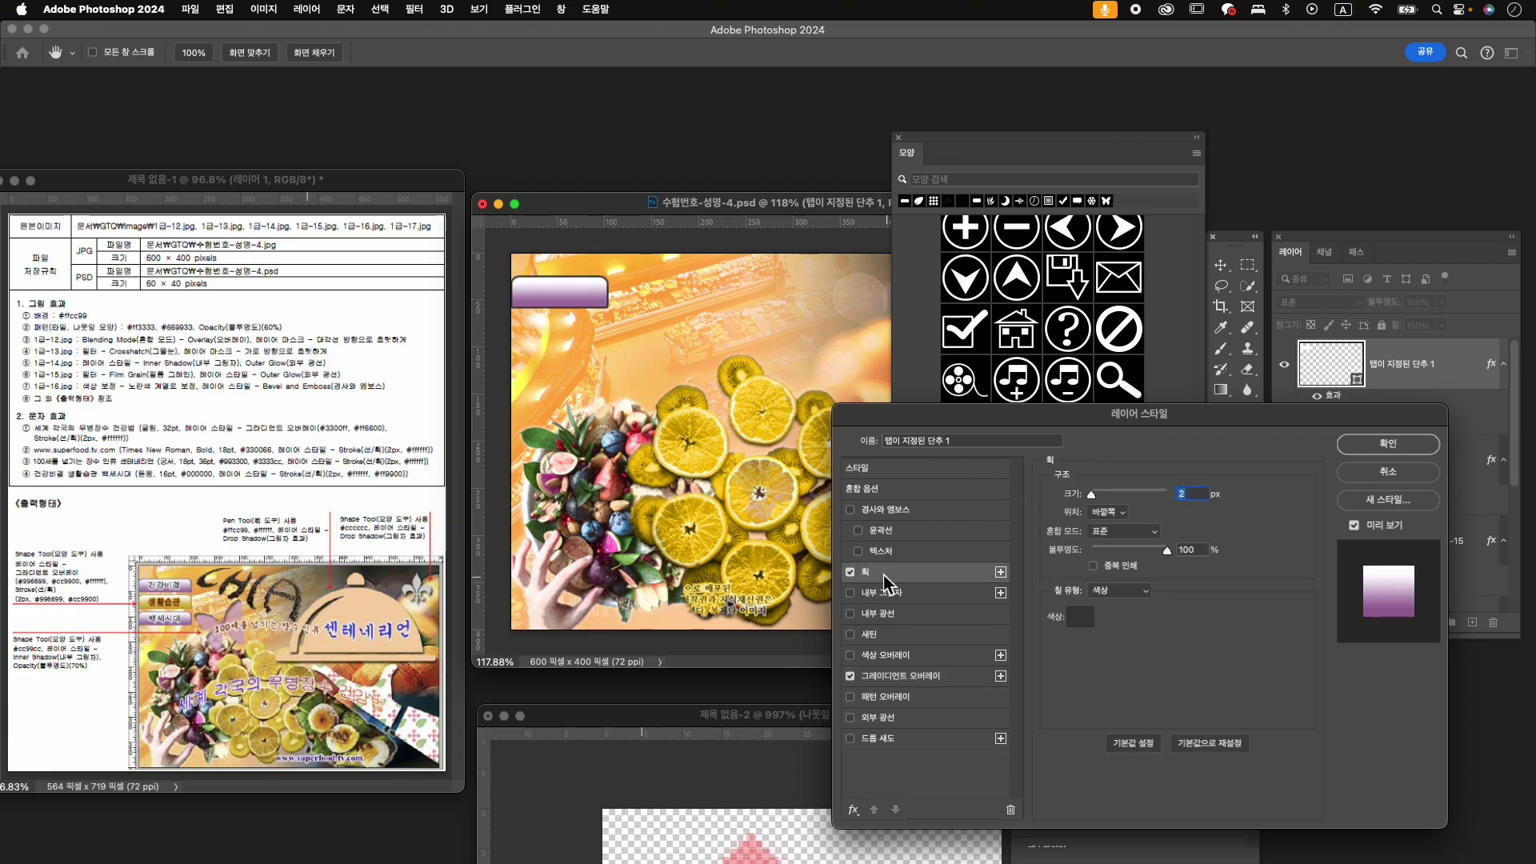
left_click(1084, 622)
left_click(684, 532)
left_click(521, 288)
key("Return")
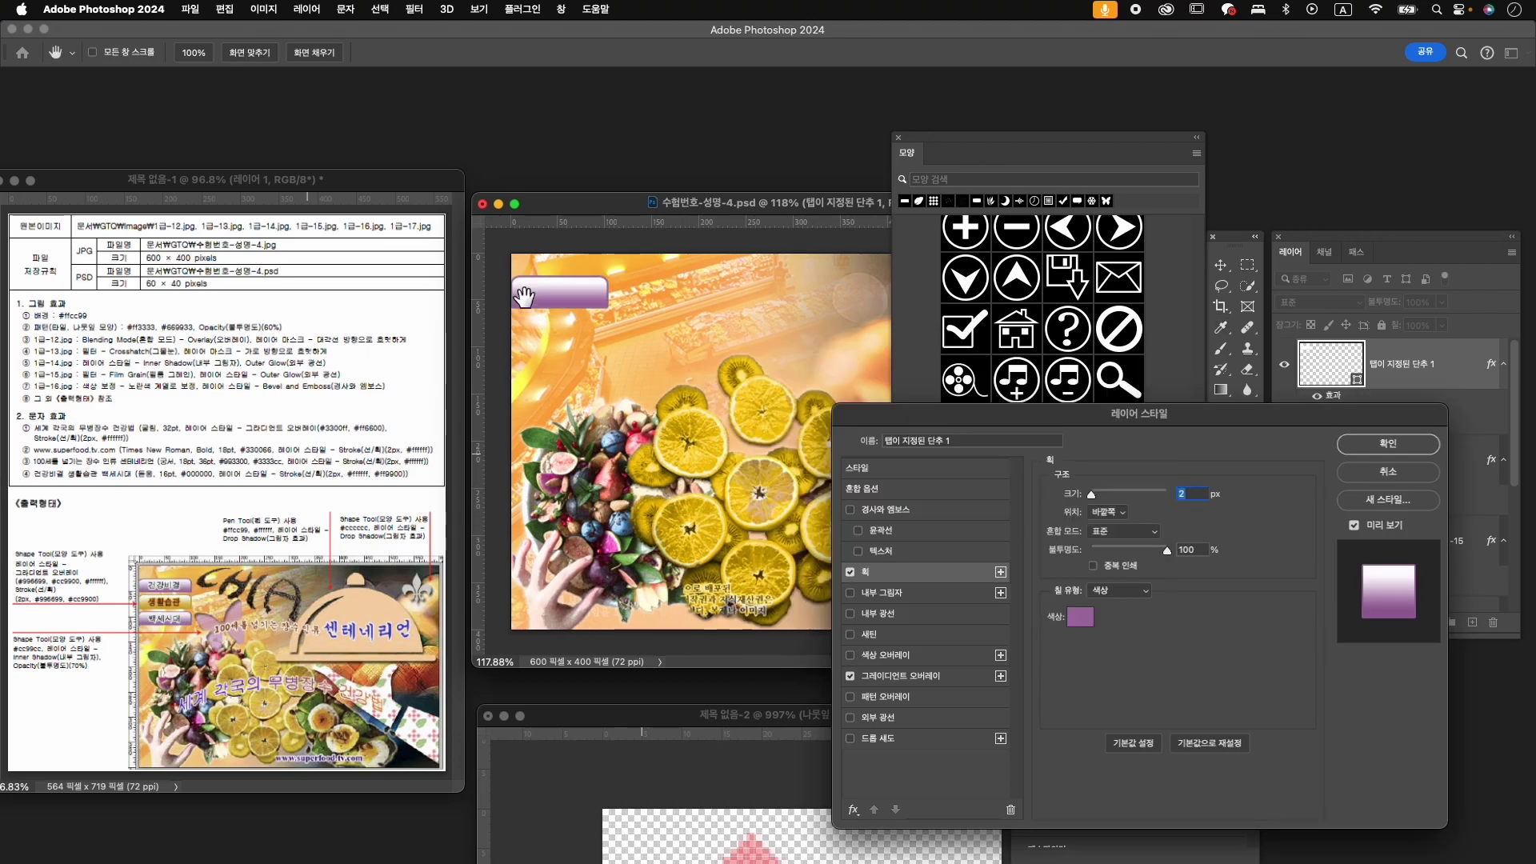
left_click(1376, 454)
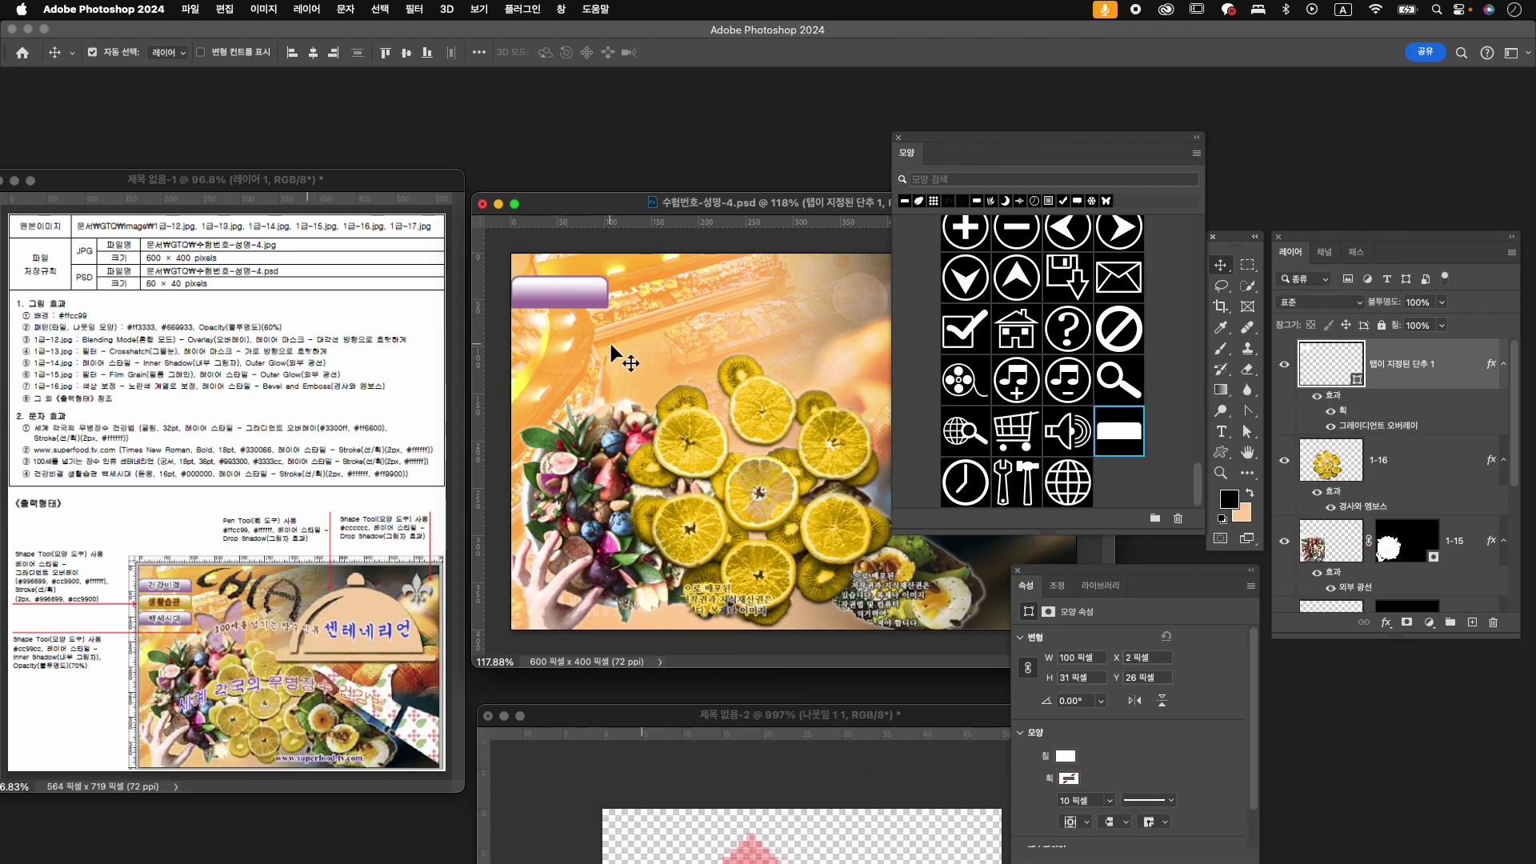
- Reduce the tab button's height to 27 px and nudge it up to Y 24 px
key("super+t")
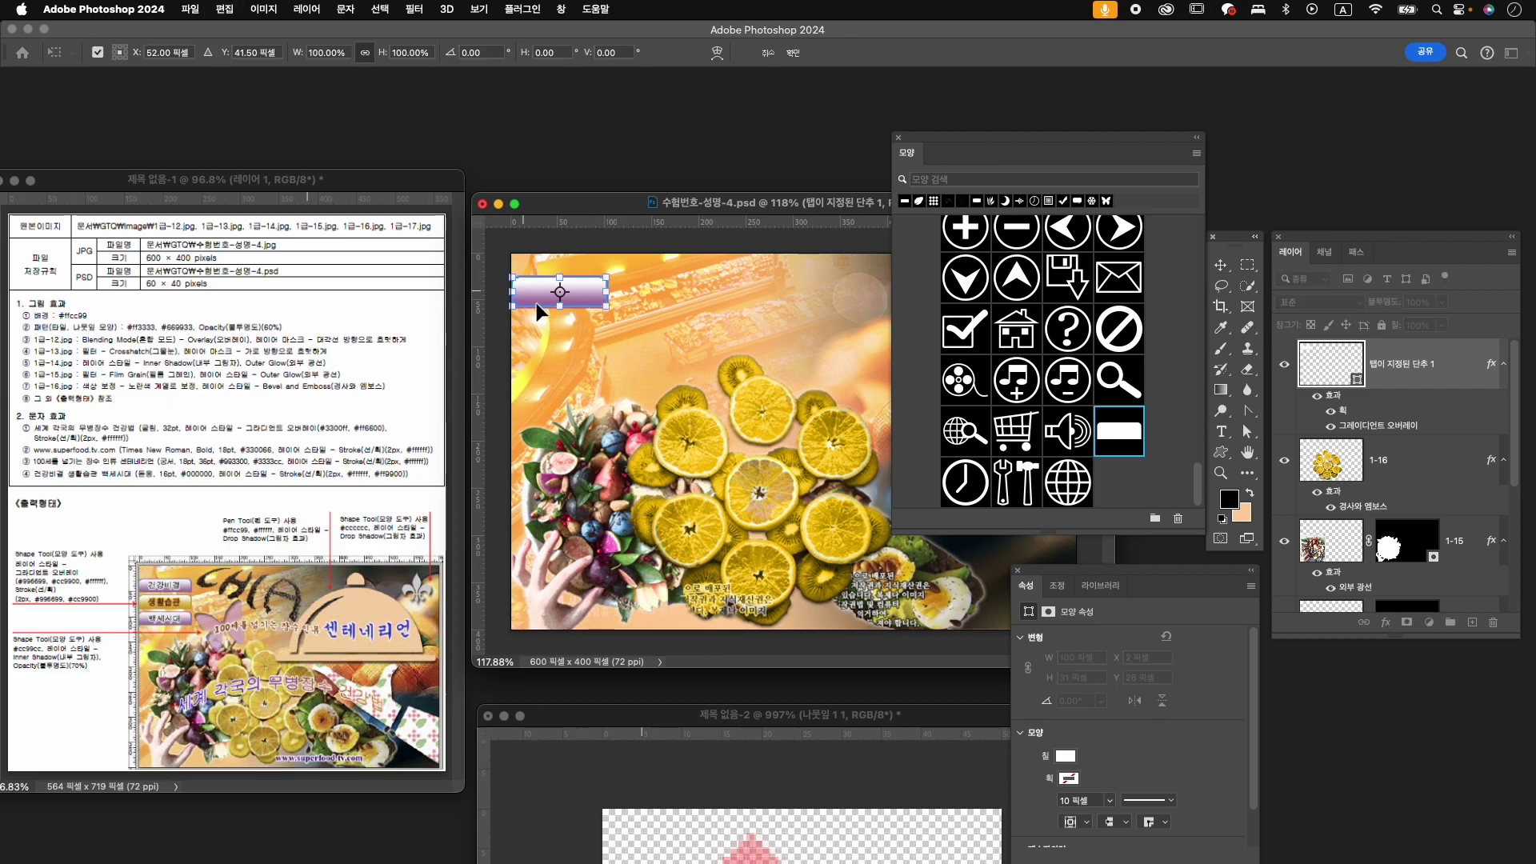
left_click_drag(559, 306, 559, 302)
key("Return")
key("Up")
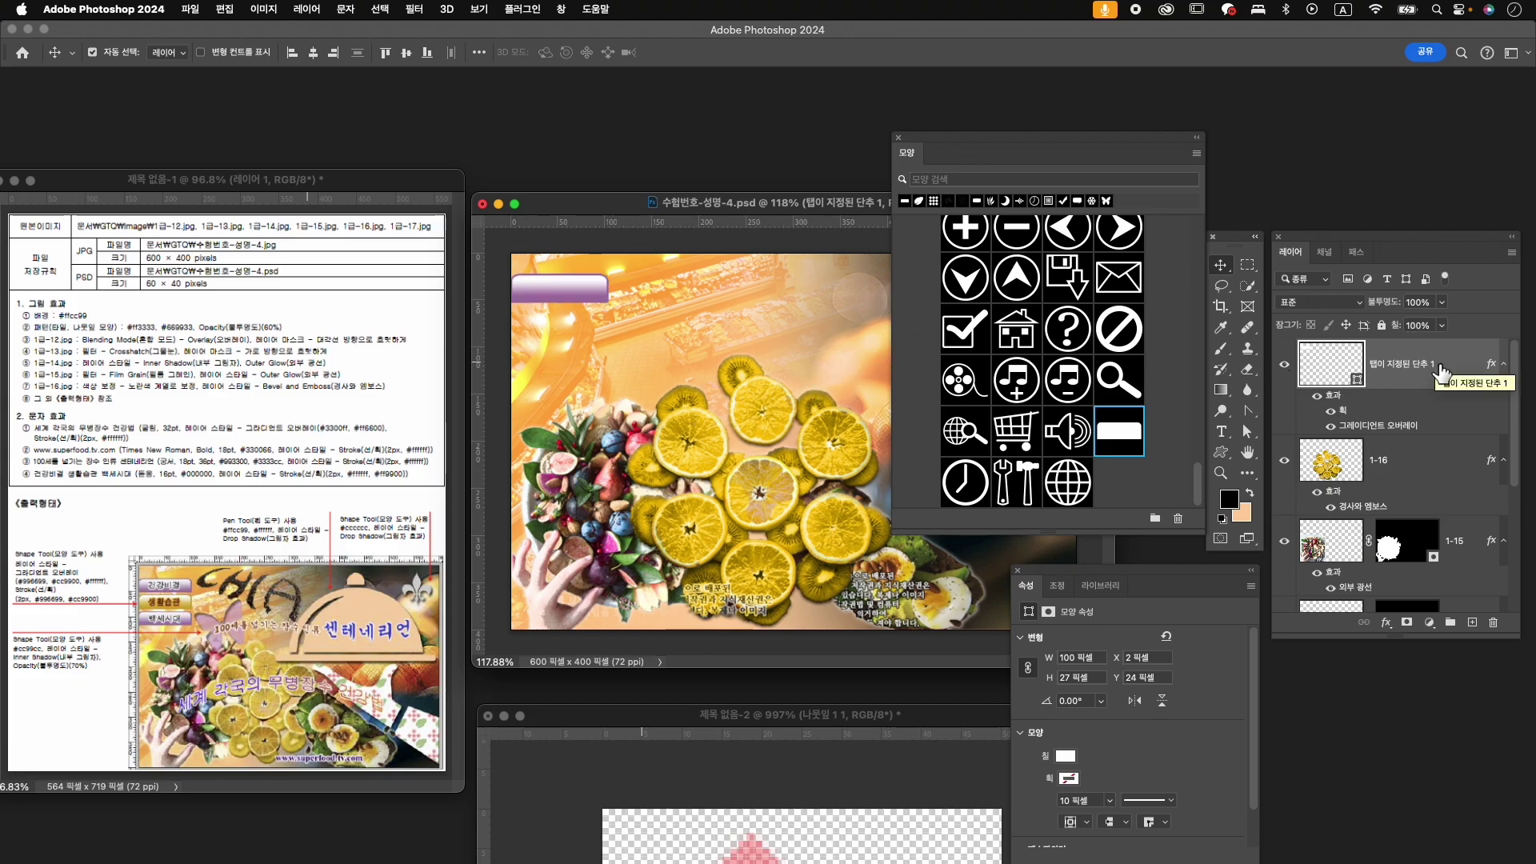
- Duplicate the button layer twice and move the uppermost copy straight down to Y 96 px
key("super+j")
key("super+j")
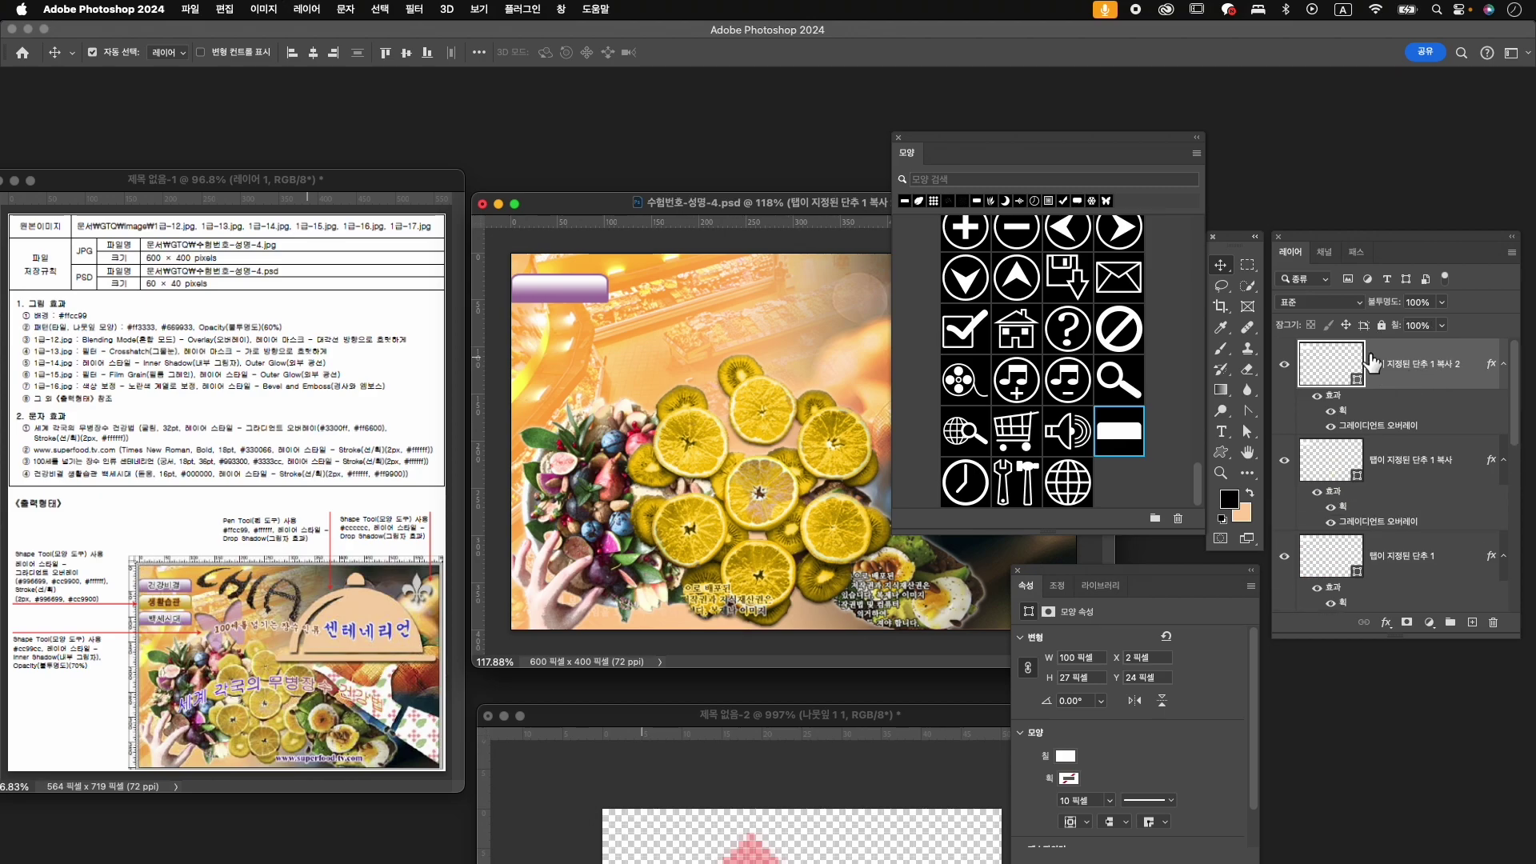
key("super+t")
left_click_drag(587, 285, 588, 355)
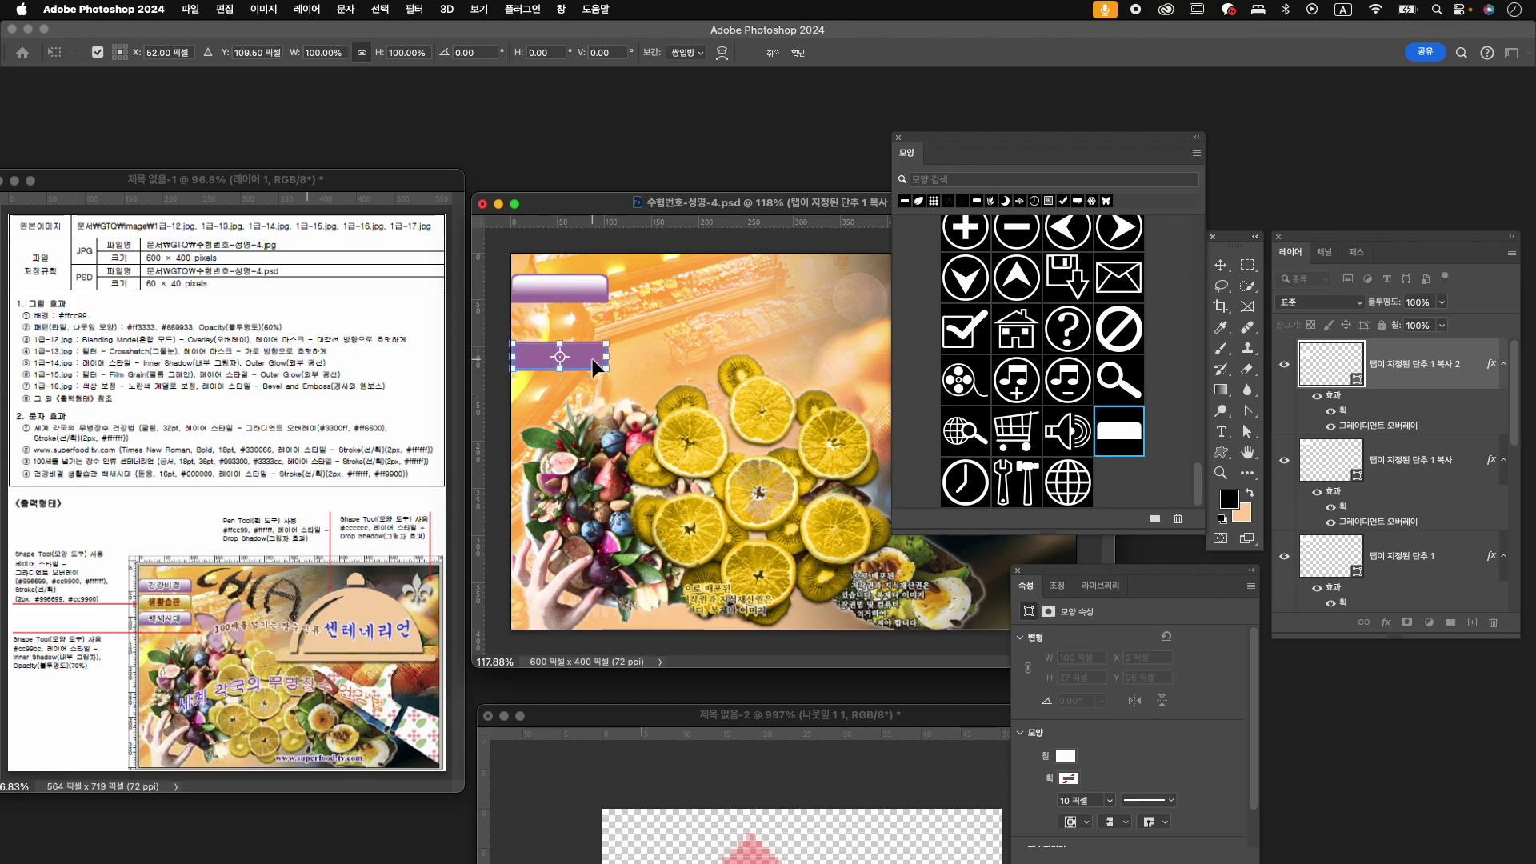
key("Return")
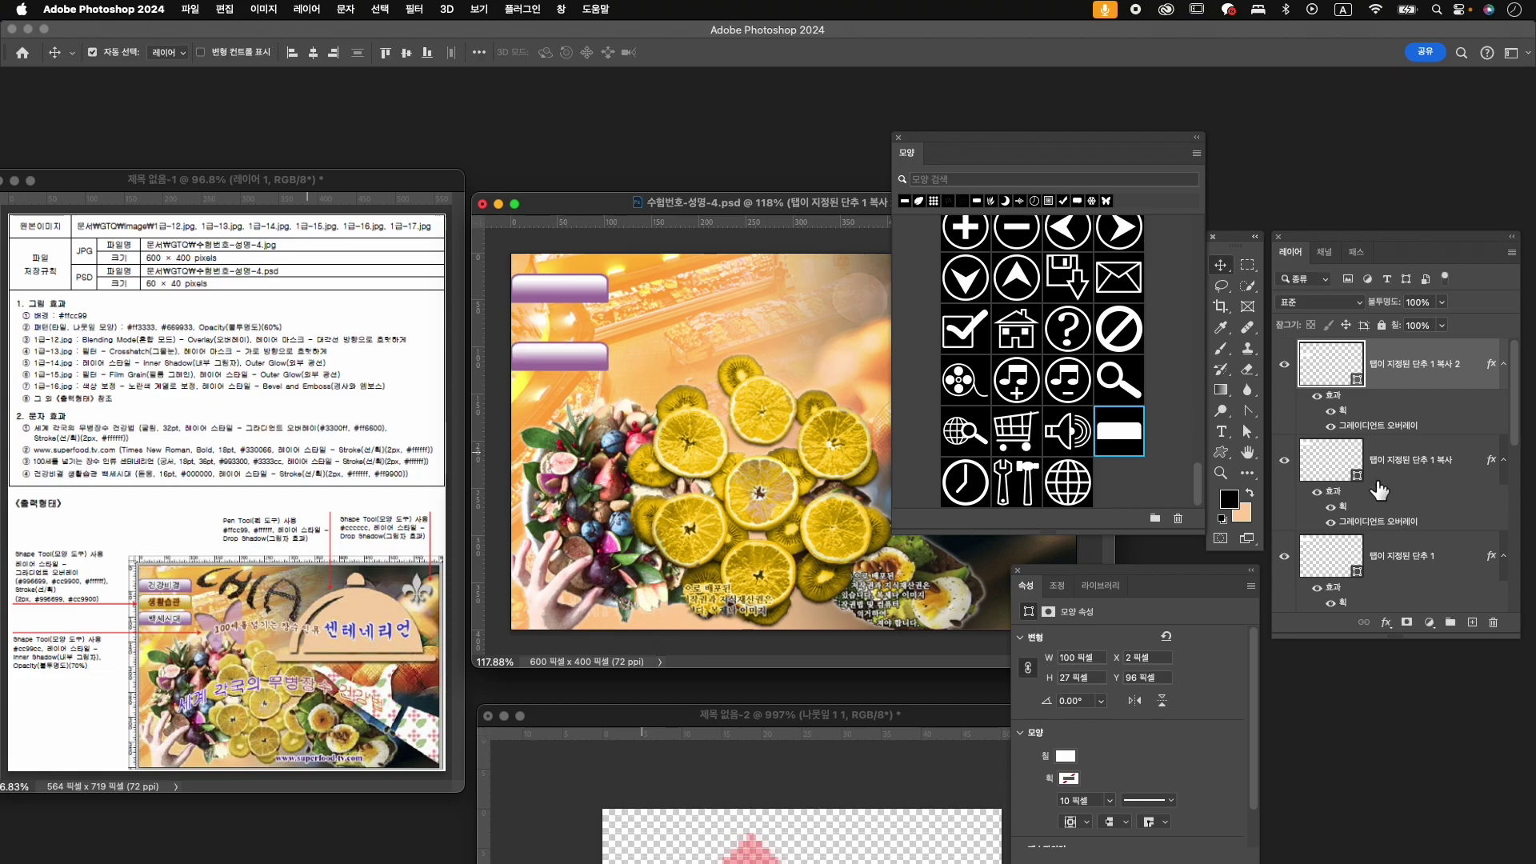
- Select all three button layers and distribute them evenly by their vertical centres
left_click(1428, 560, "shift")
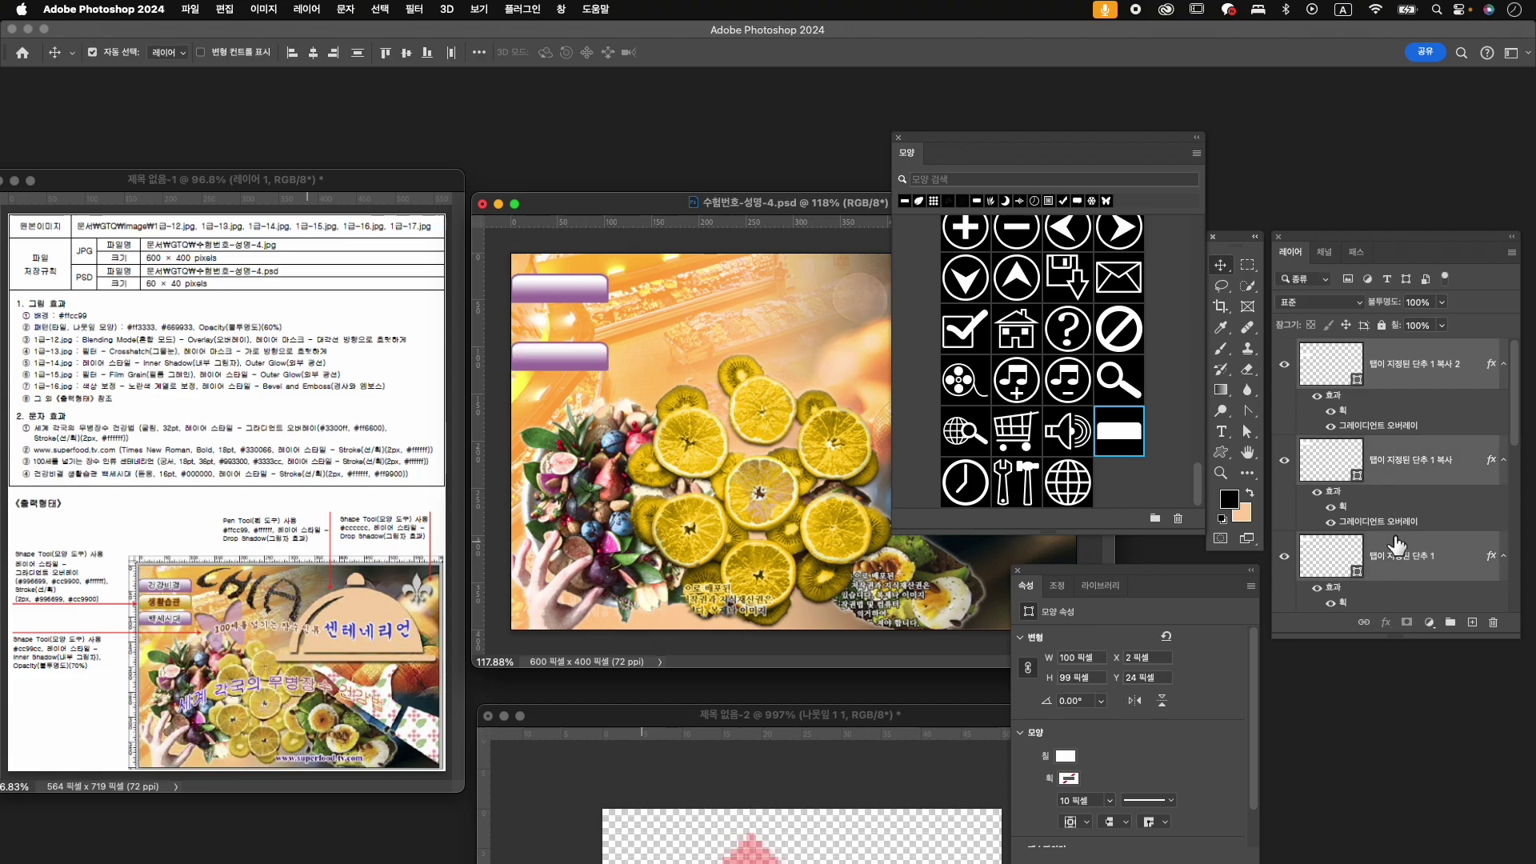
left_click(1221, 265)
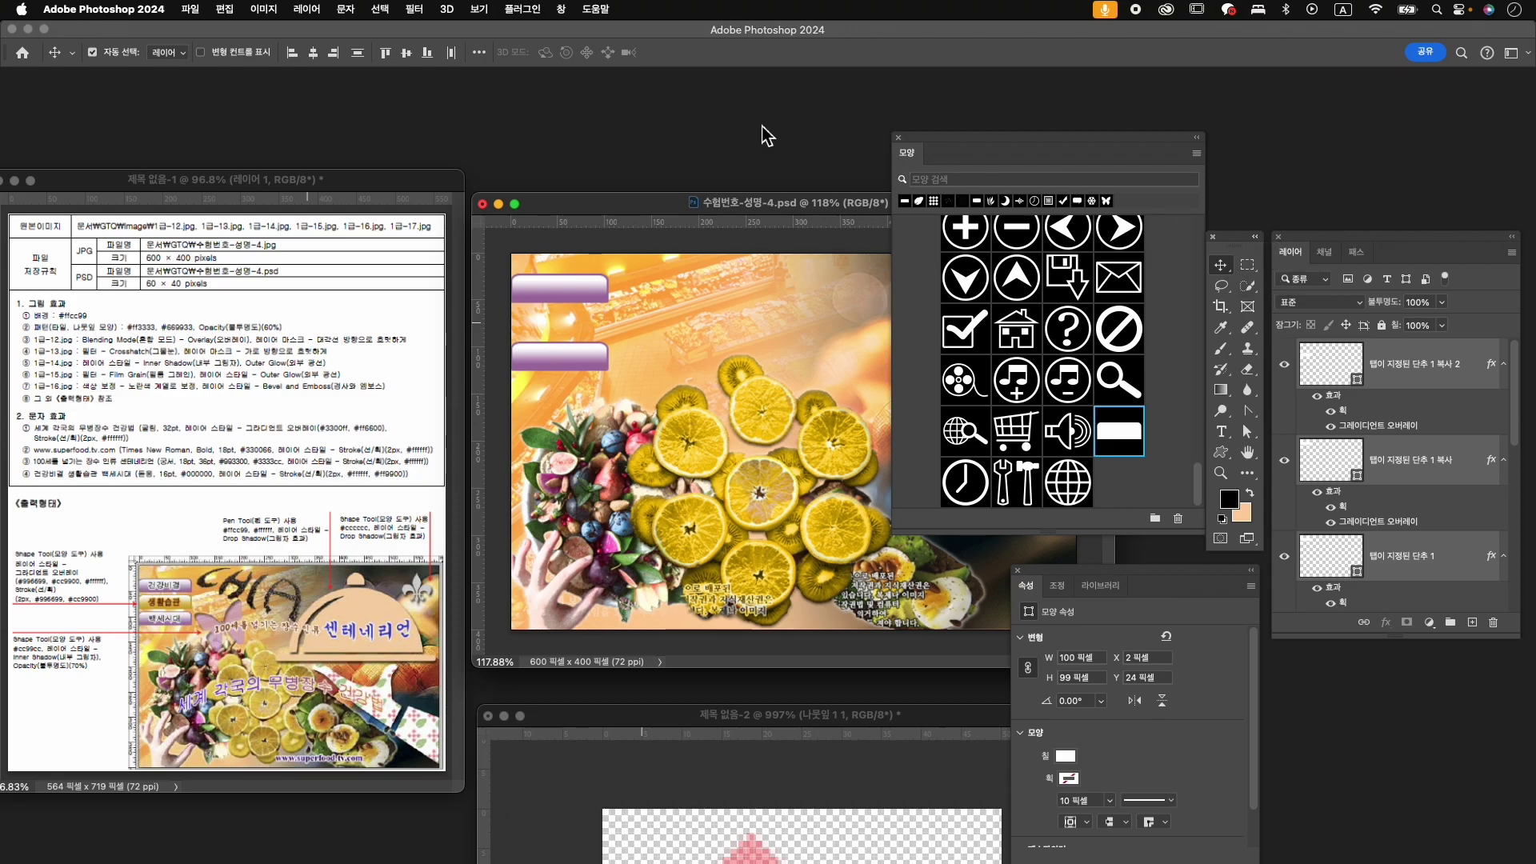
left_click(479, 54)
left_click(524, 203)
left_click(503, 187)
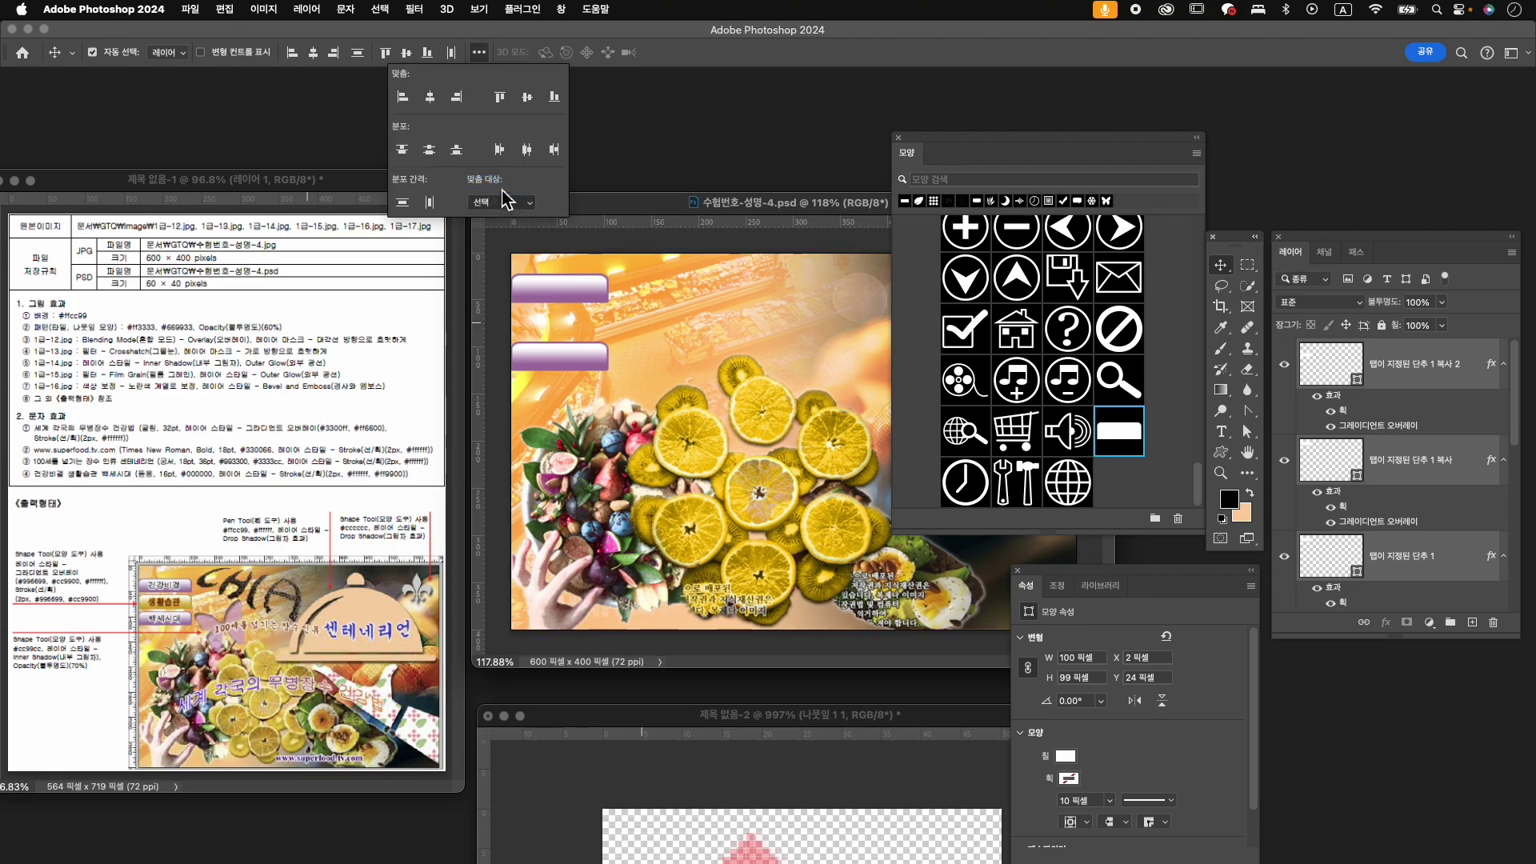
left_click(435, 152)
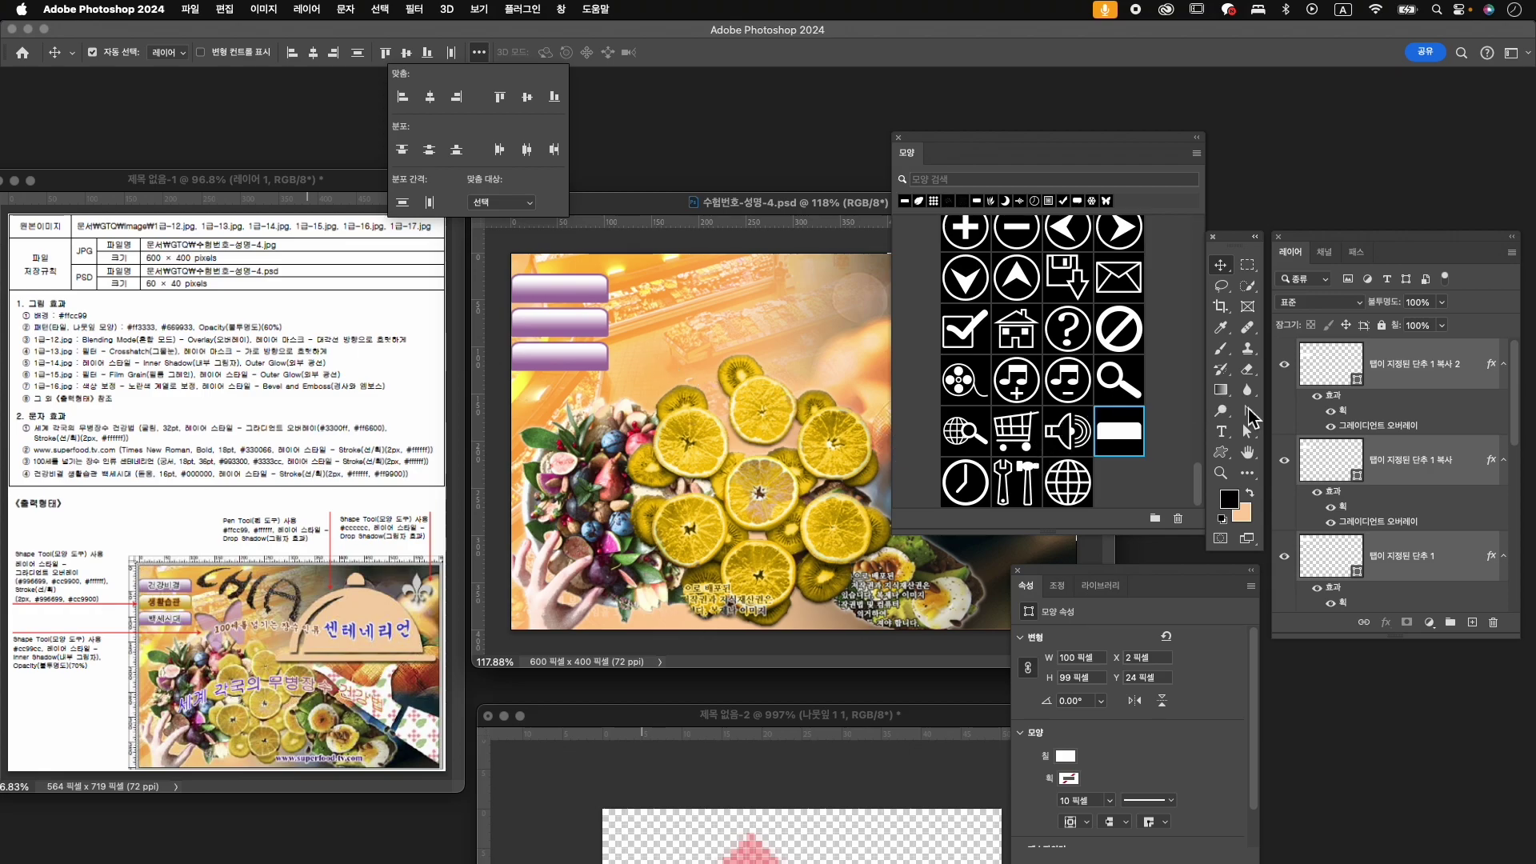
- Nudge the three buttons up and compress them together vertically to a combined height of 85 px
left_click(1440, 379)
left_click(1449, 548, "shift")
key("Up")
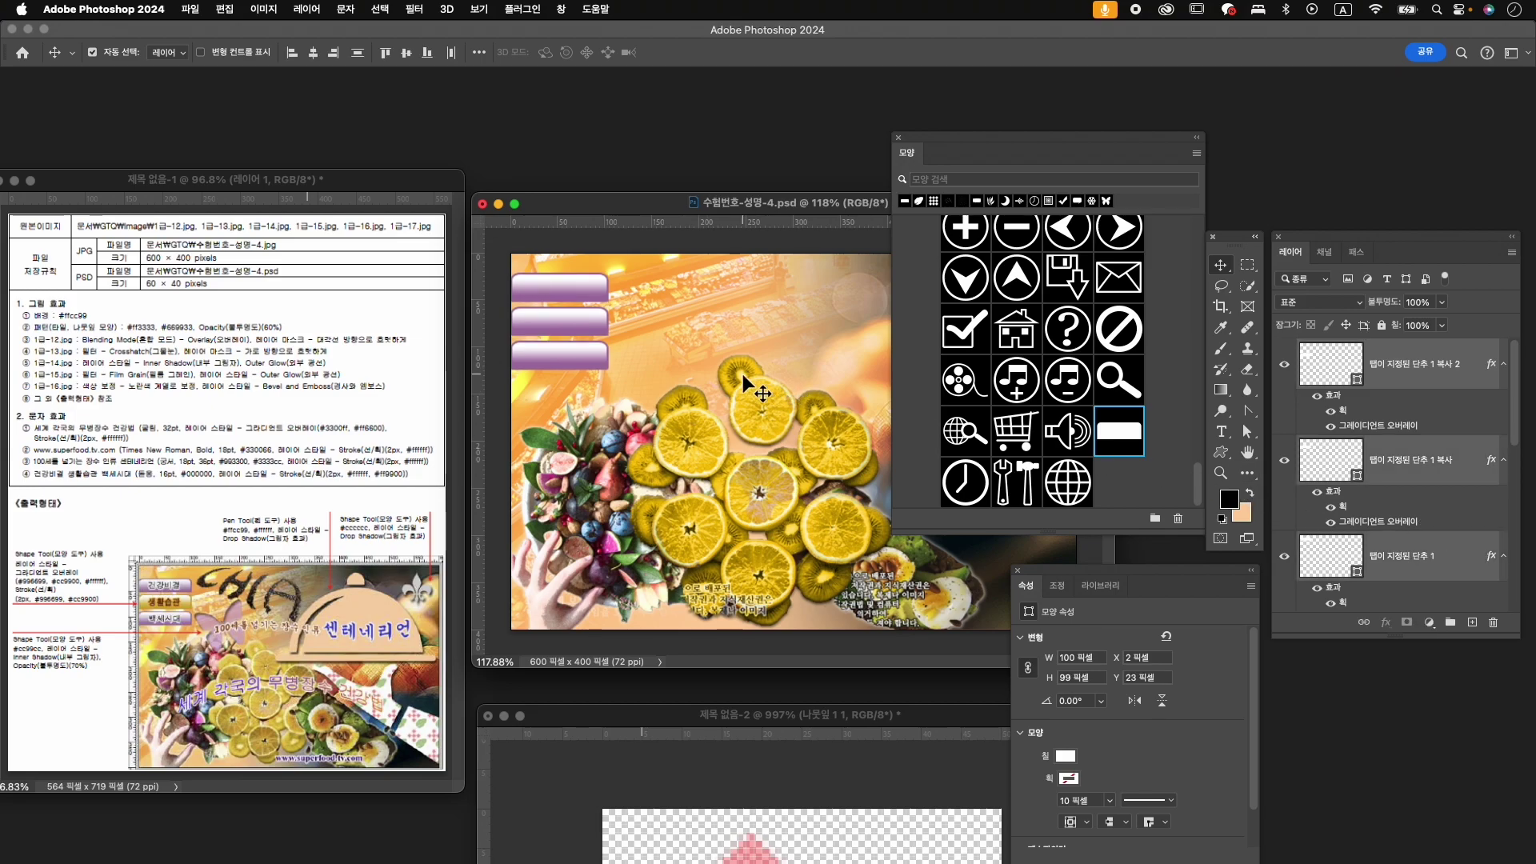
key("super+t")
mouse_move(569, 369)
left_mouse_down()
mouse_move(552, 344)
mouse_move(562, 362)
left_mouse_up()
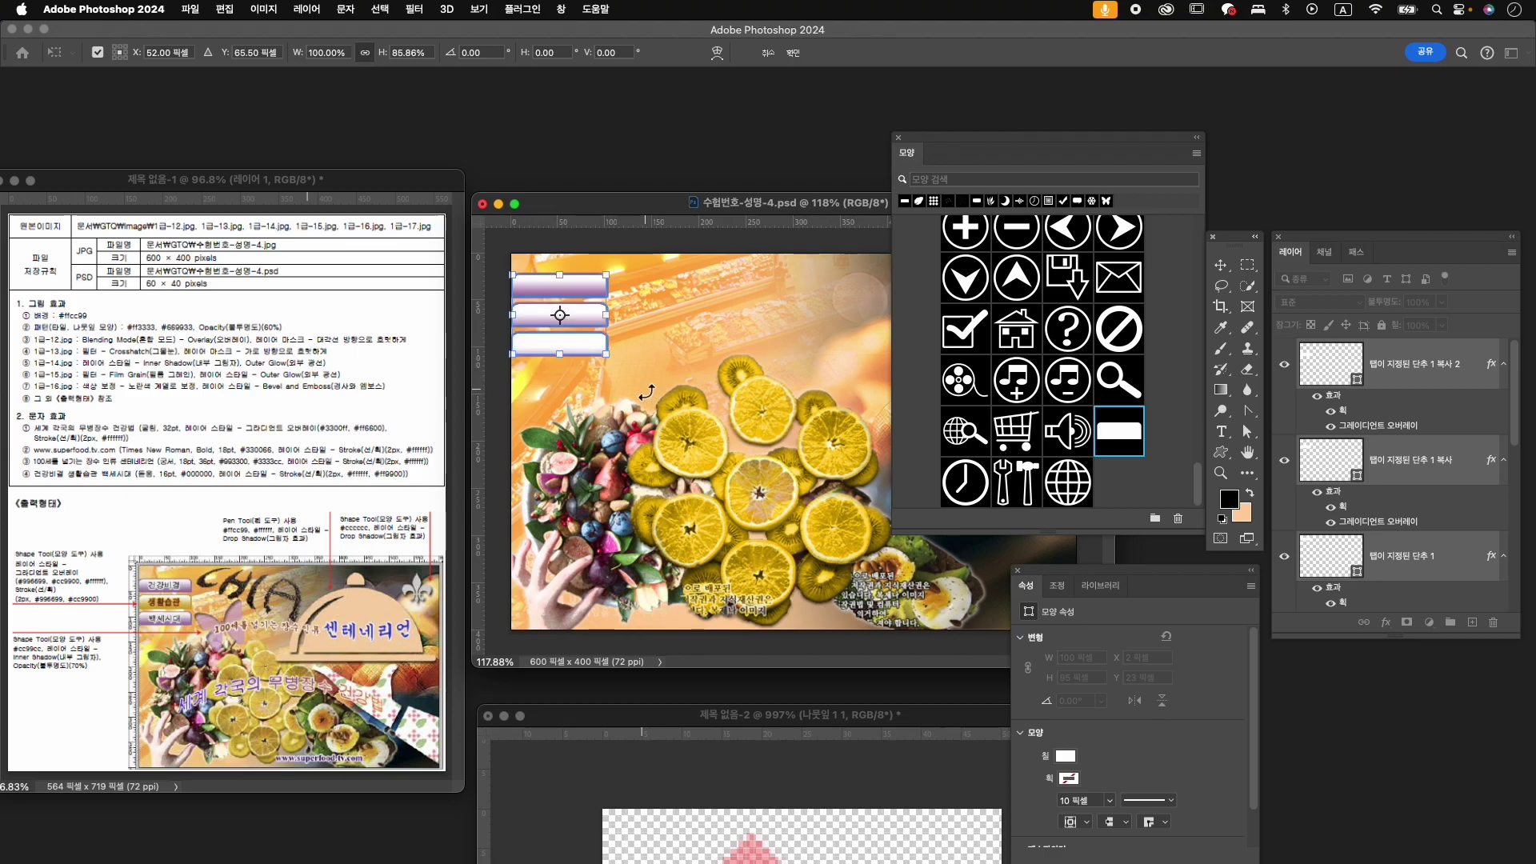
key("Return")
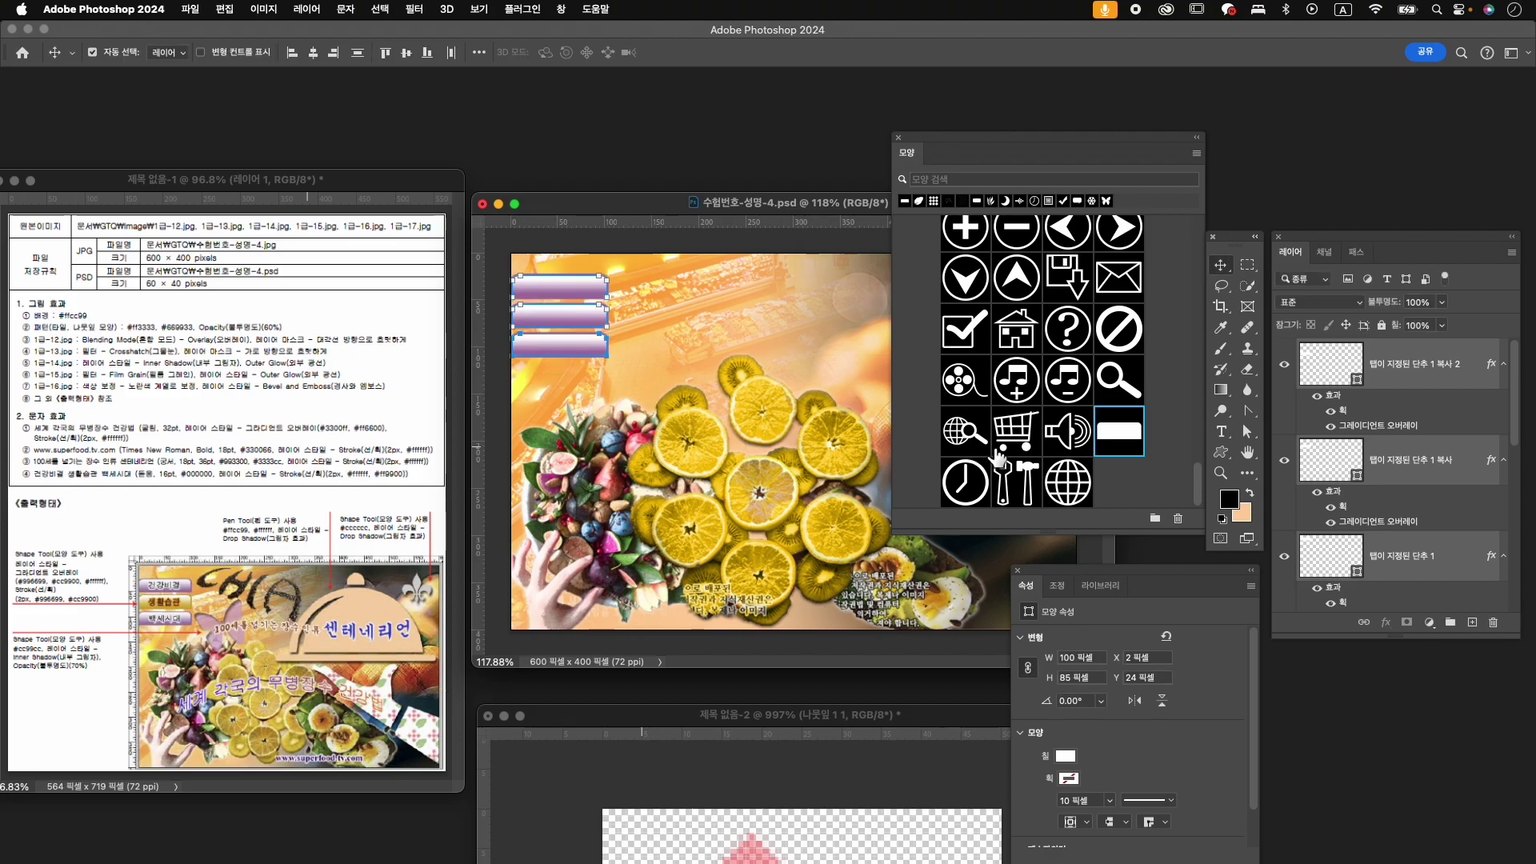
- Change the purple stop of the middle button's gradient overlay to #cc9900 and copy the colour code
left_click(1418, 461)
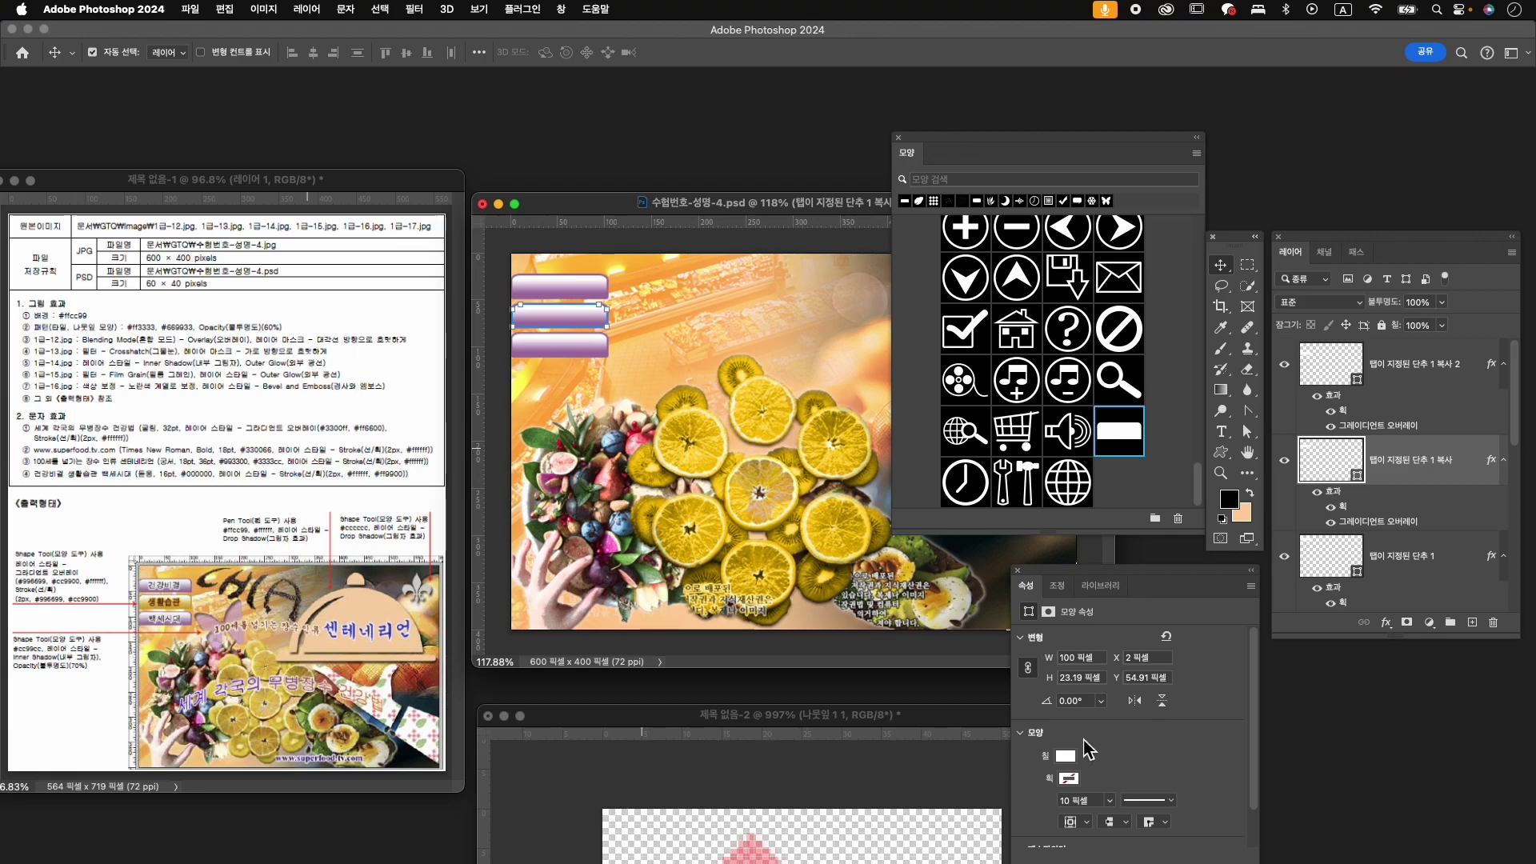
double_click(1380, 522)
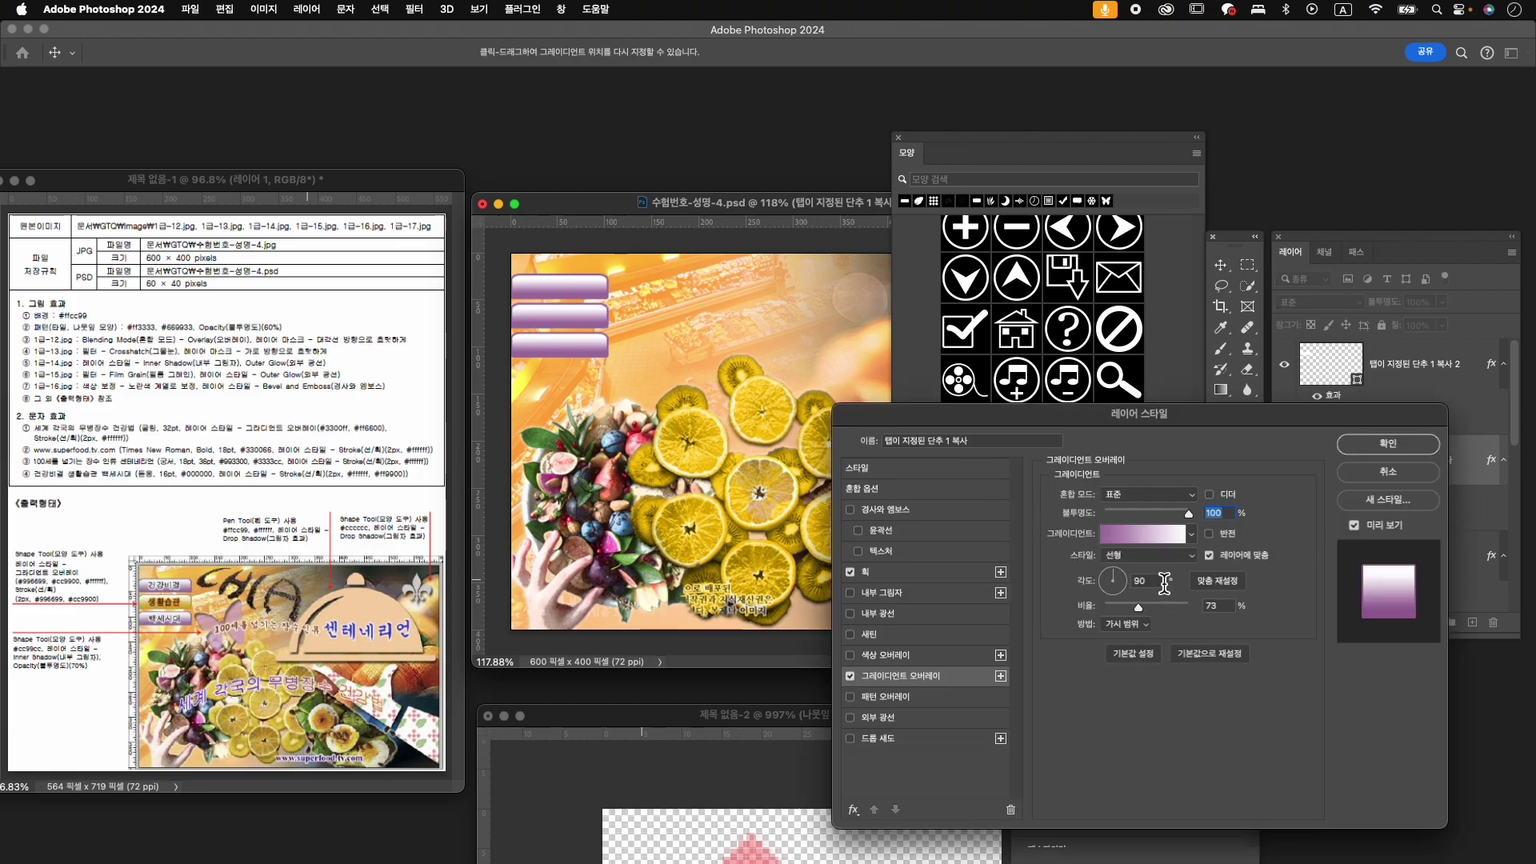
left_click(1158, 549)
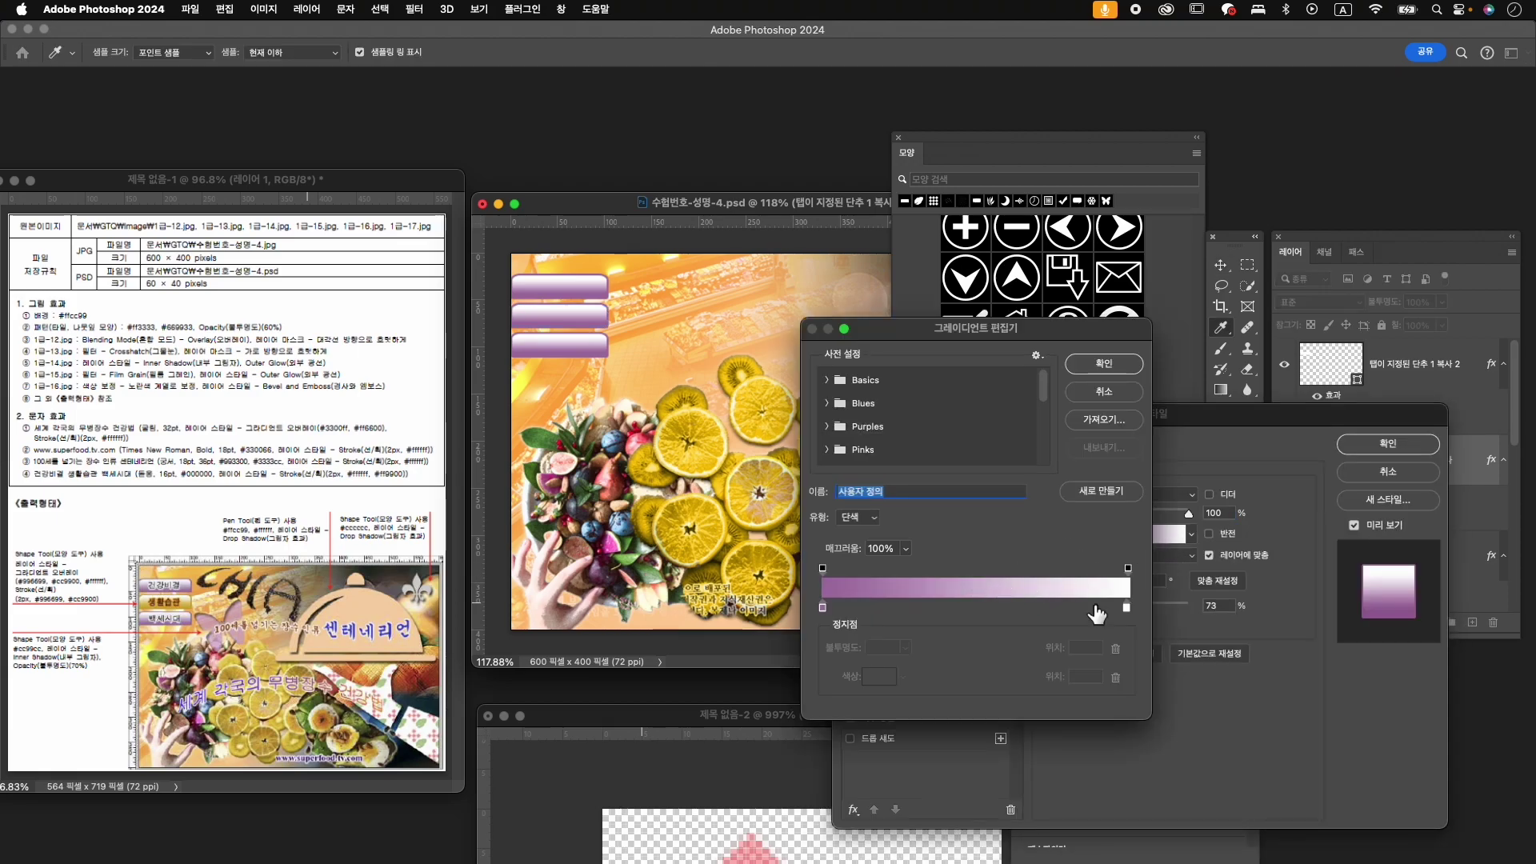
double_click(823, 608)
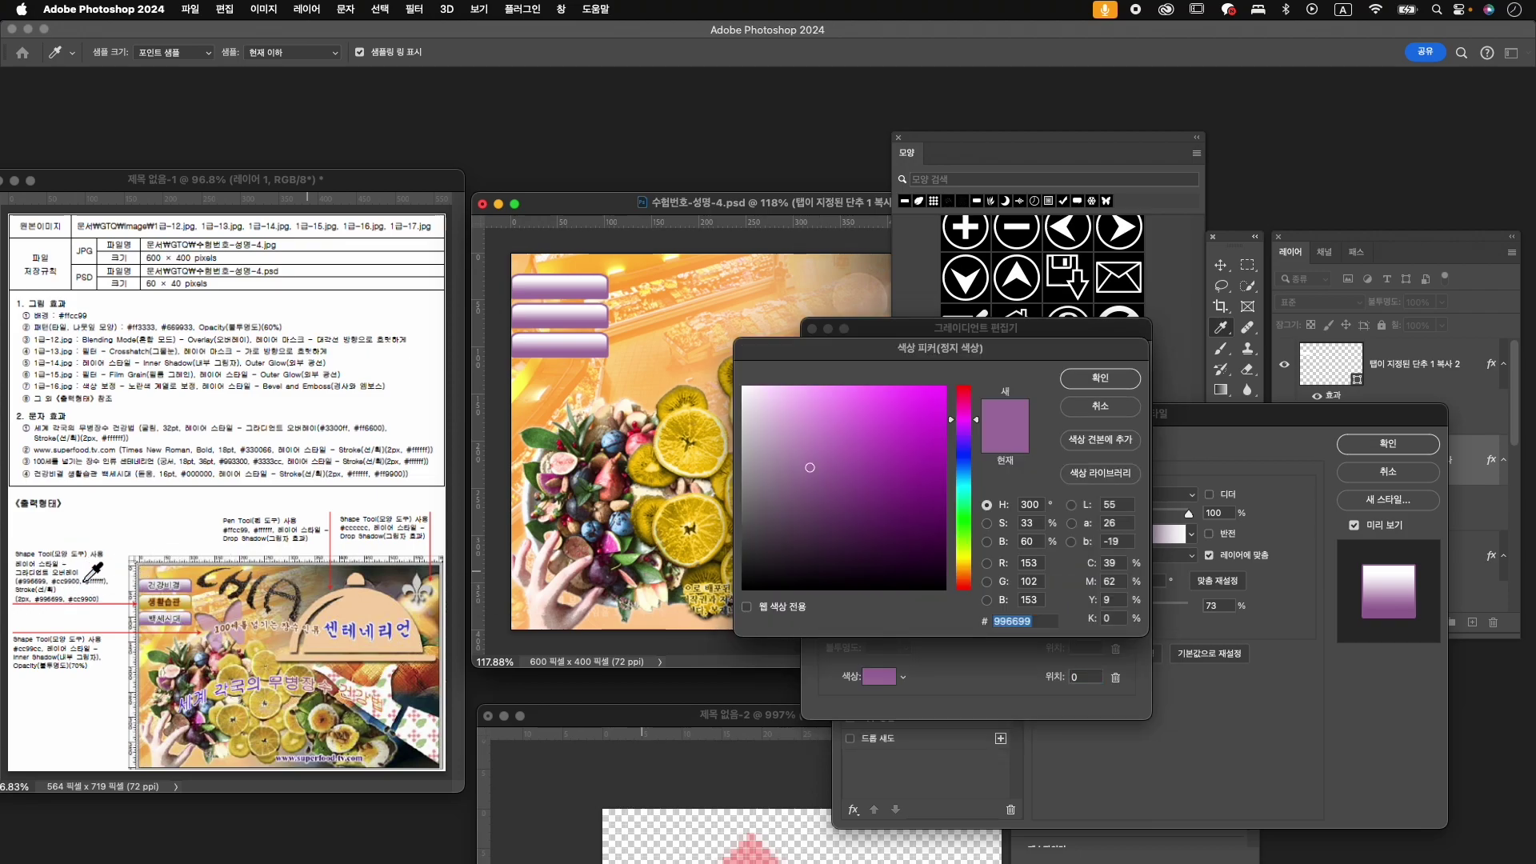
type("cc9900")
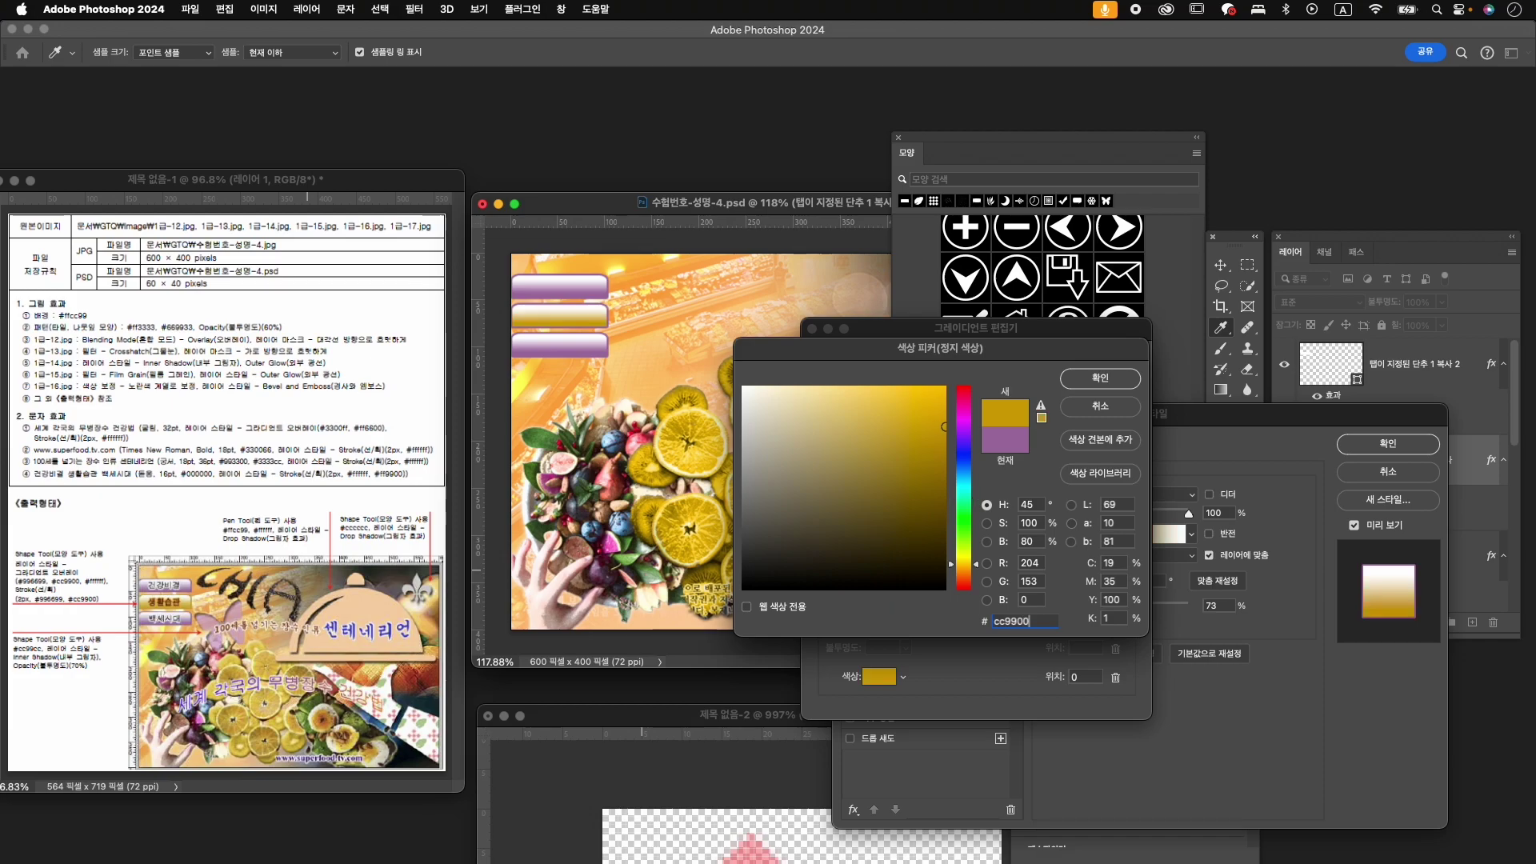
key("alt")
key("super+a")
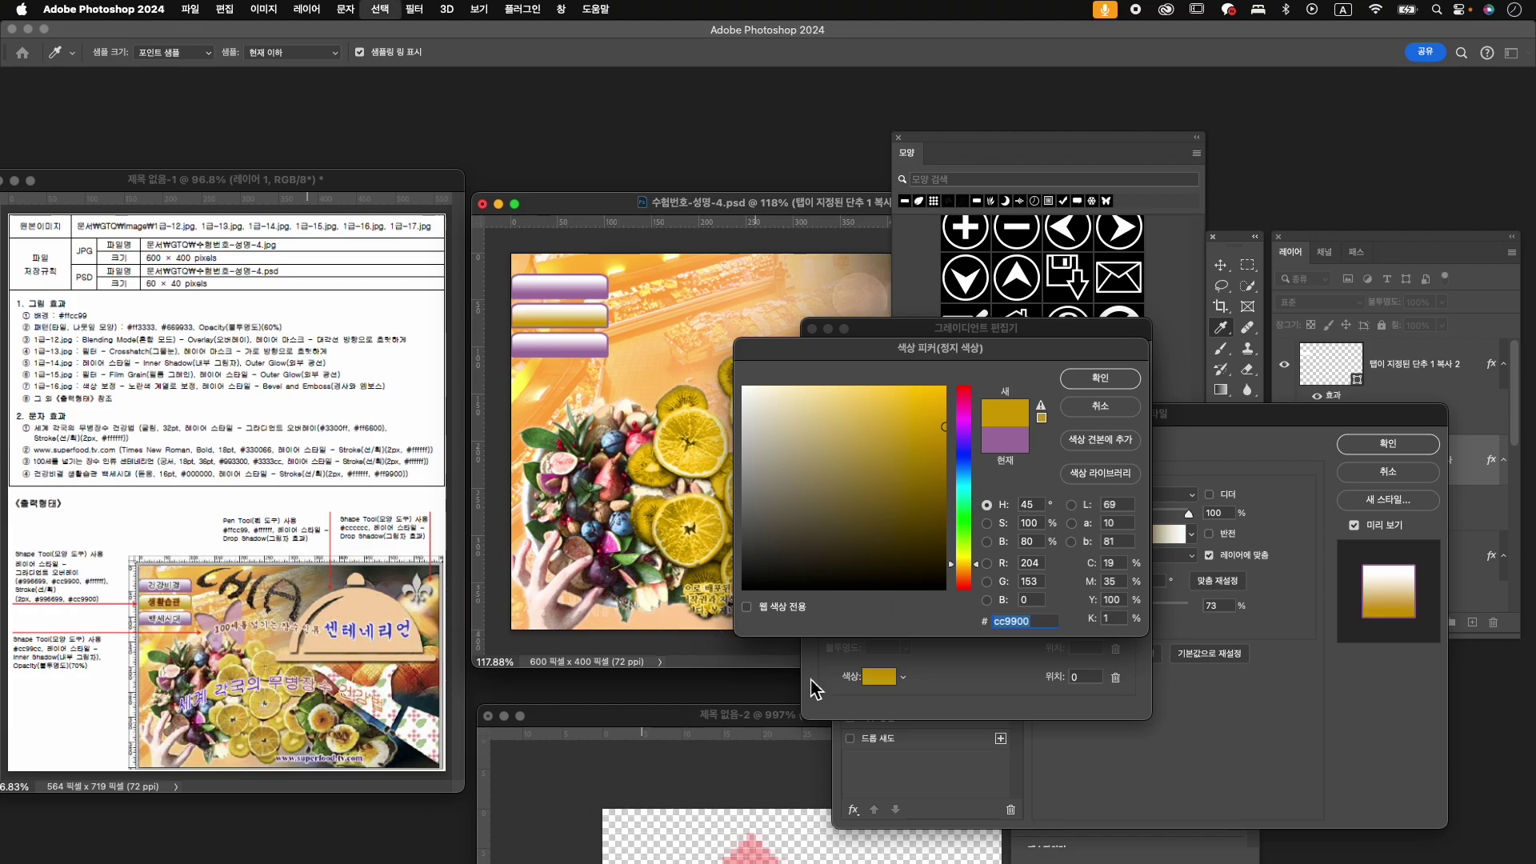
key("super+c")
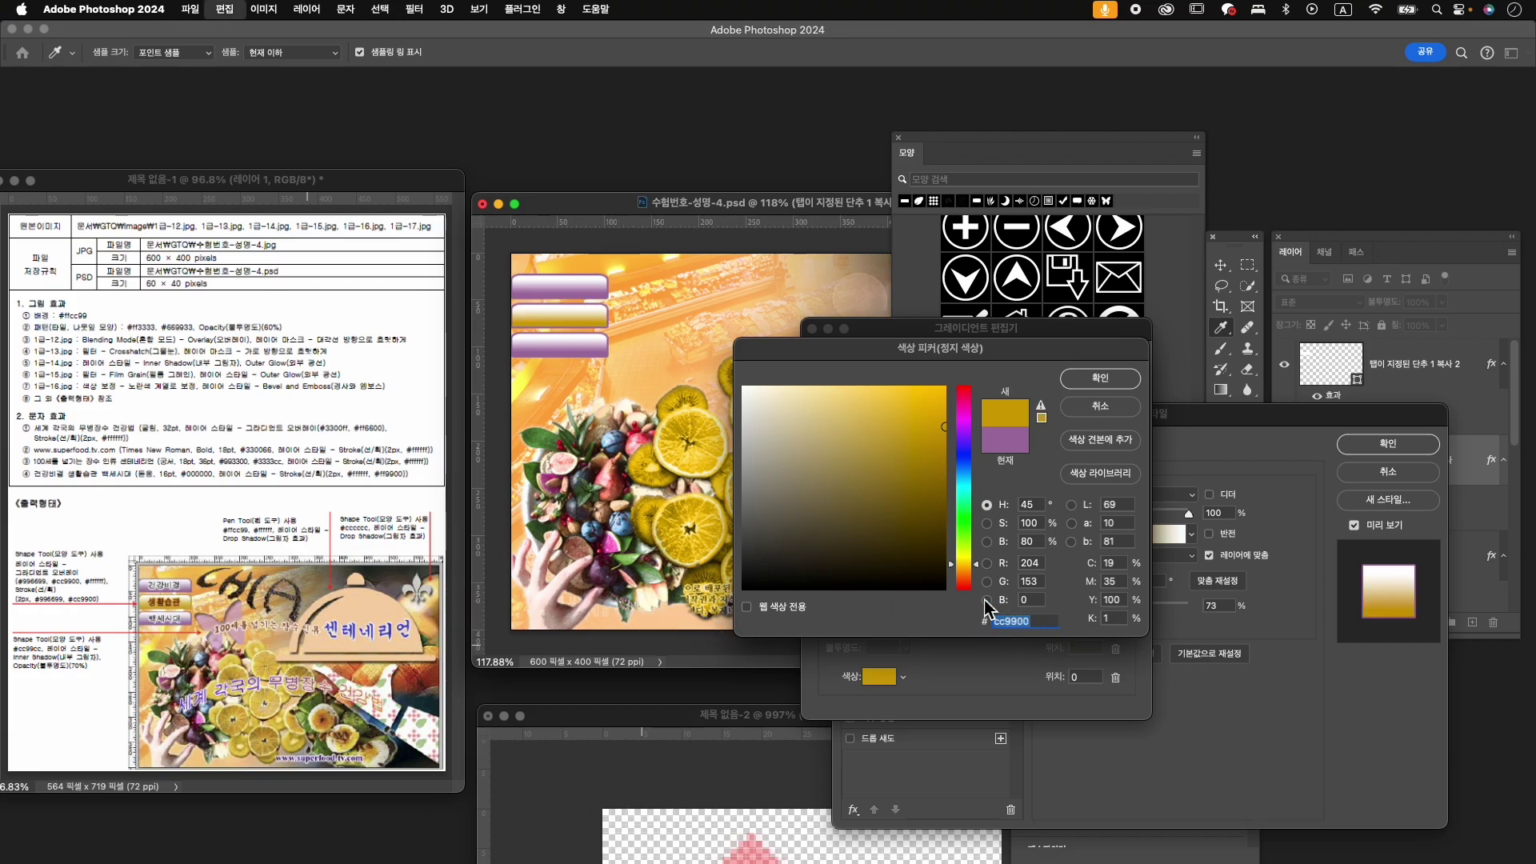
left_click(1100, 378)
left_click(1098, 365)
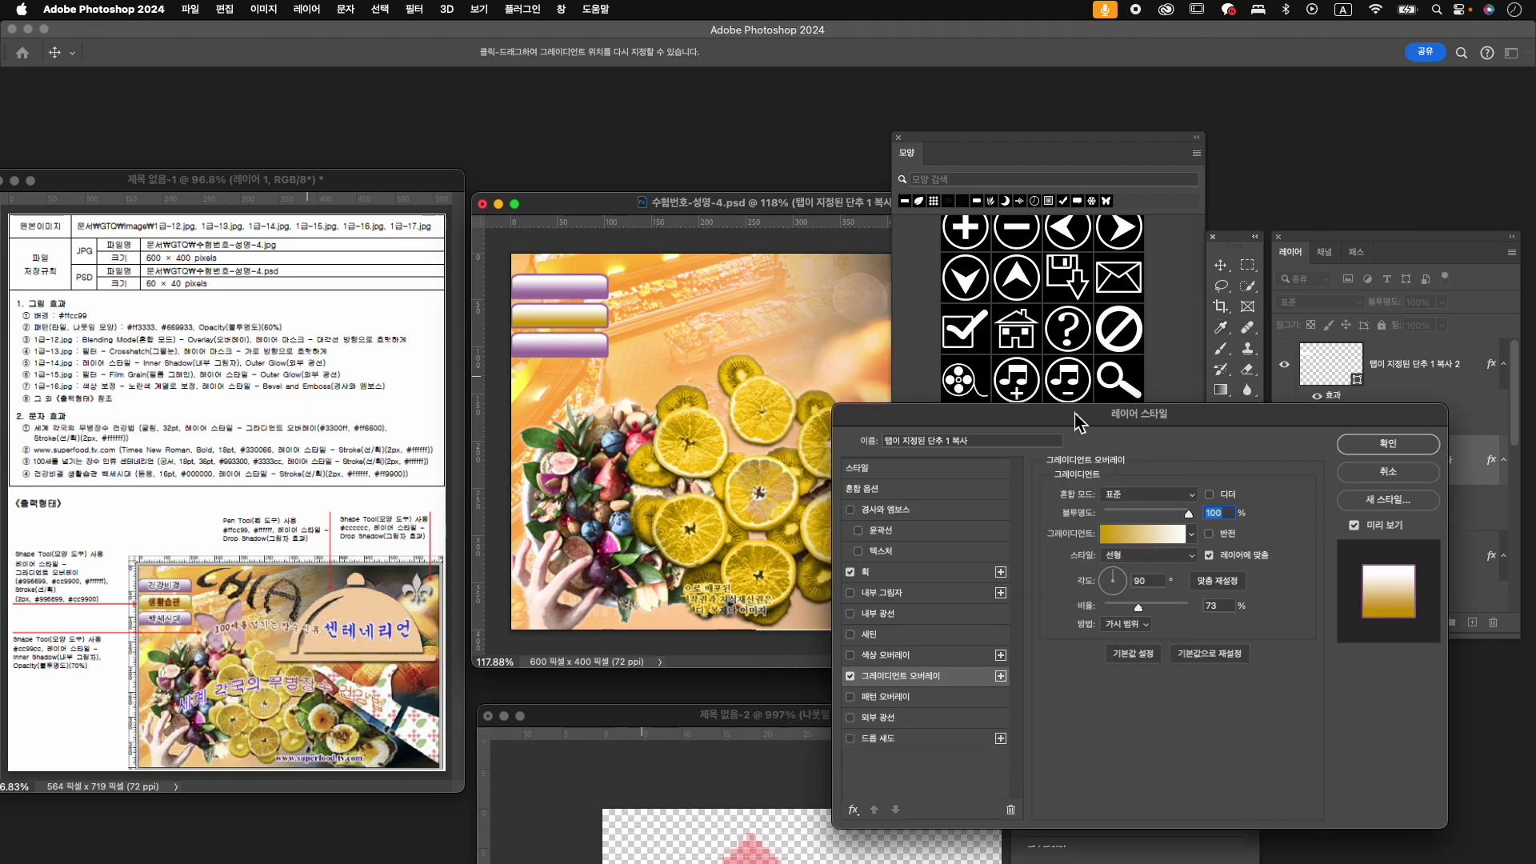
- Set the middle button's stroke colour to #cc9900 and apply the layer style
left_click(903, 571)
left_click(1084, 620)
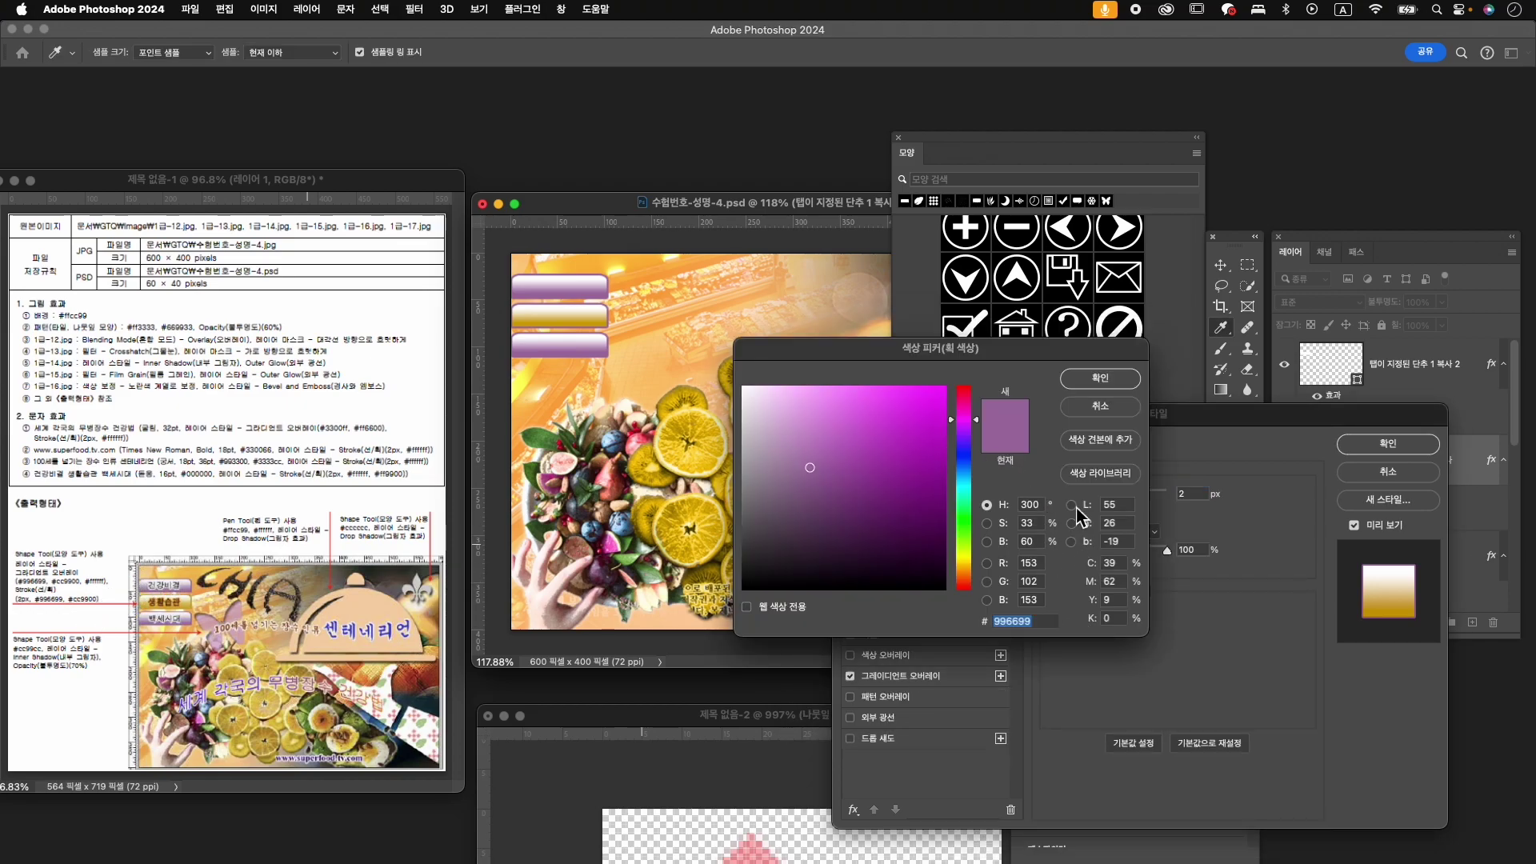
type("cc9900")
left_click(1101, 381)
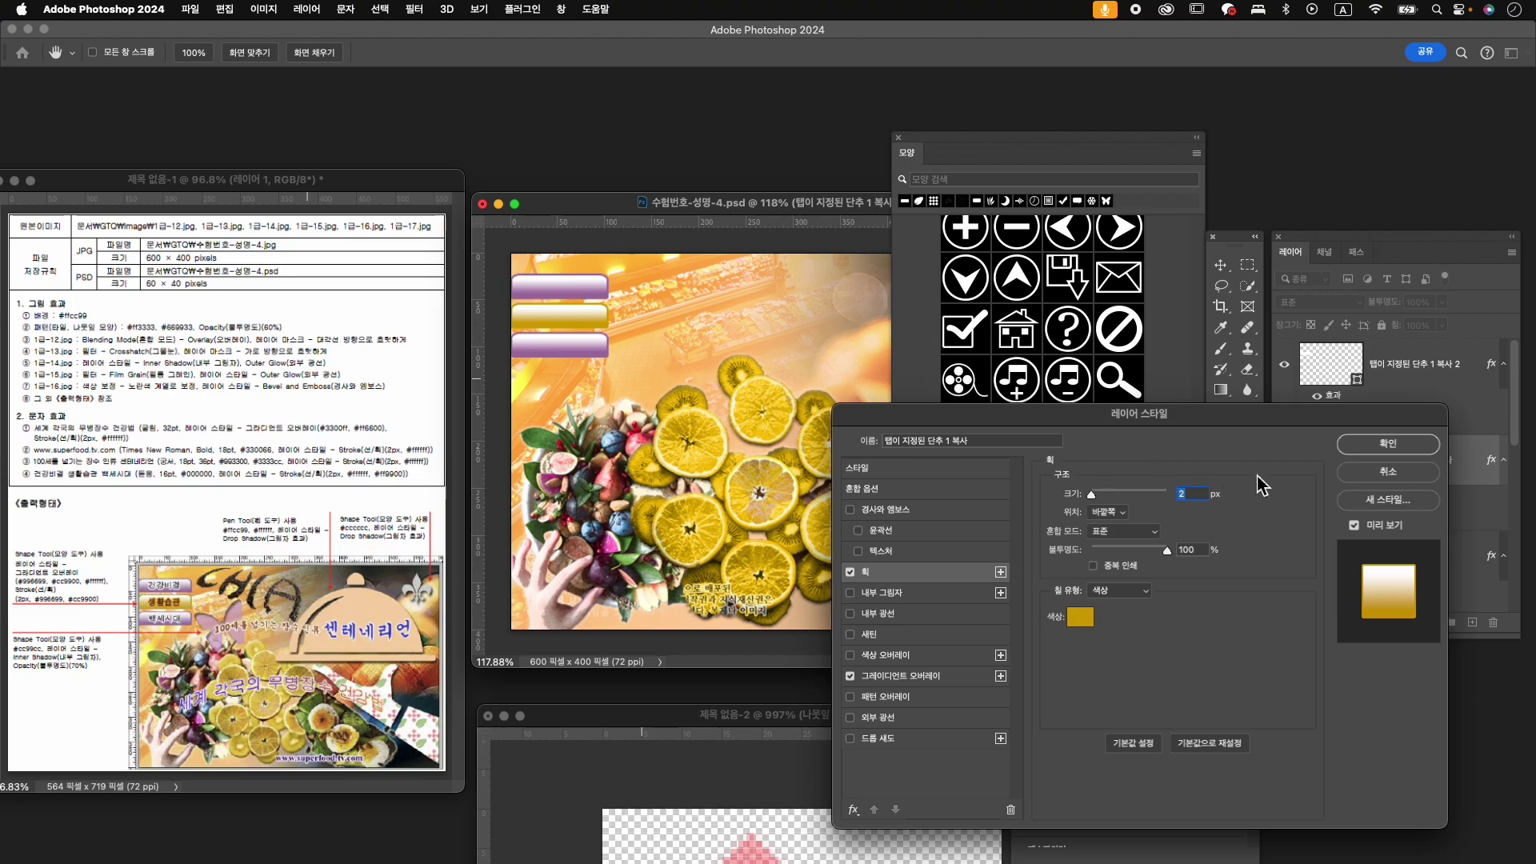
left_click(1388, 443)
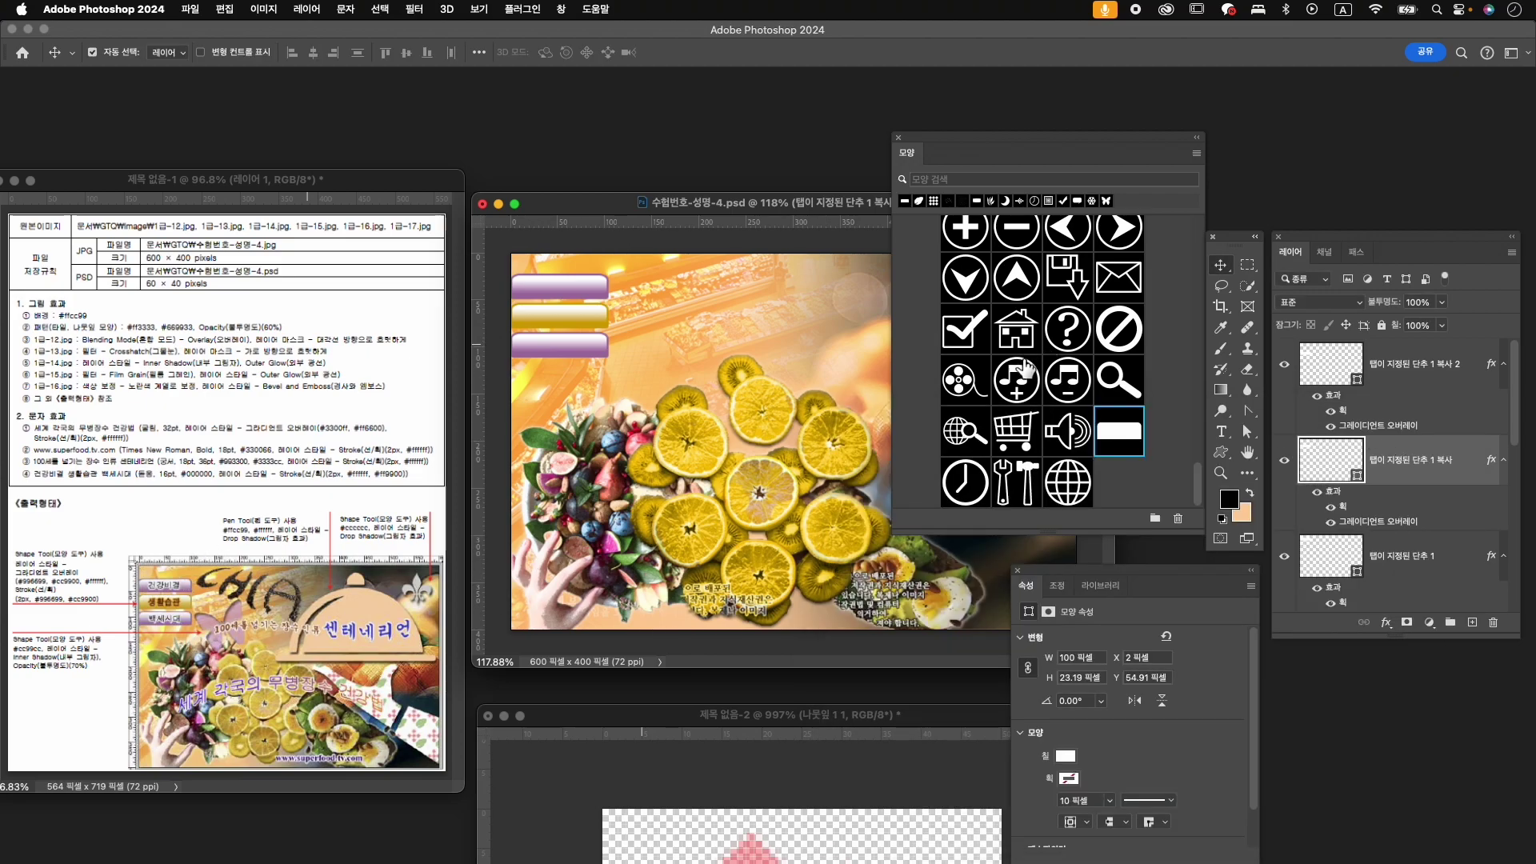
- Search the shape library for 나비 and draw the nature-group butterfly about 106 × 93 px just below the three buttons
scroll(1022, 370, "up", 3)
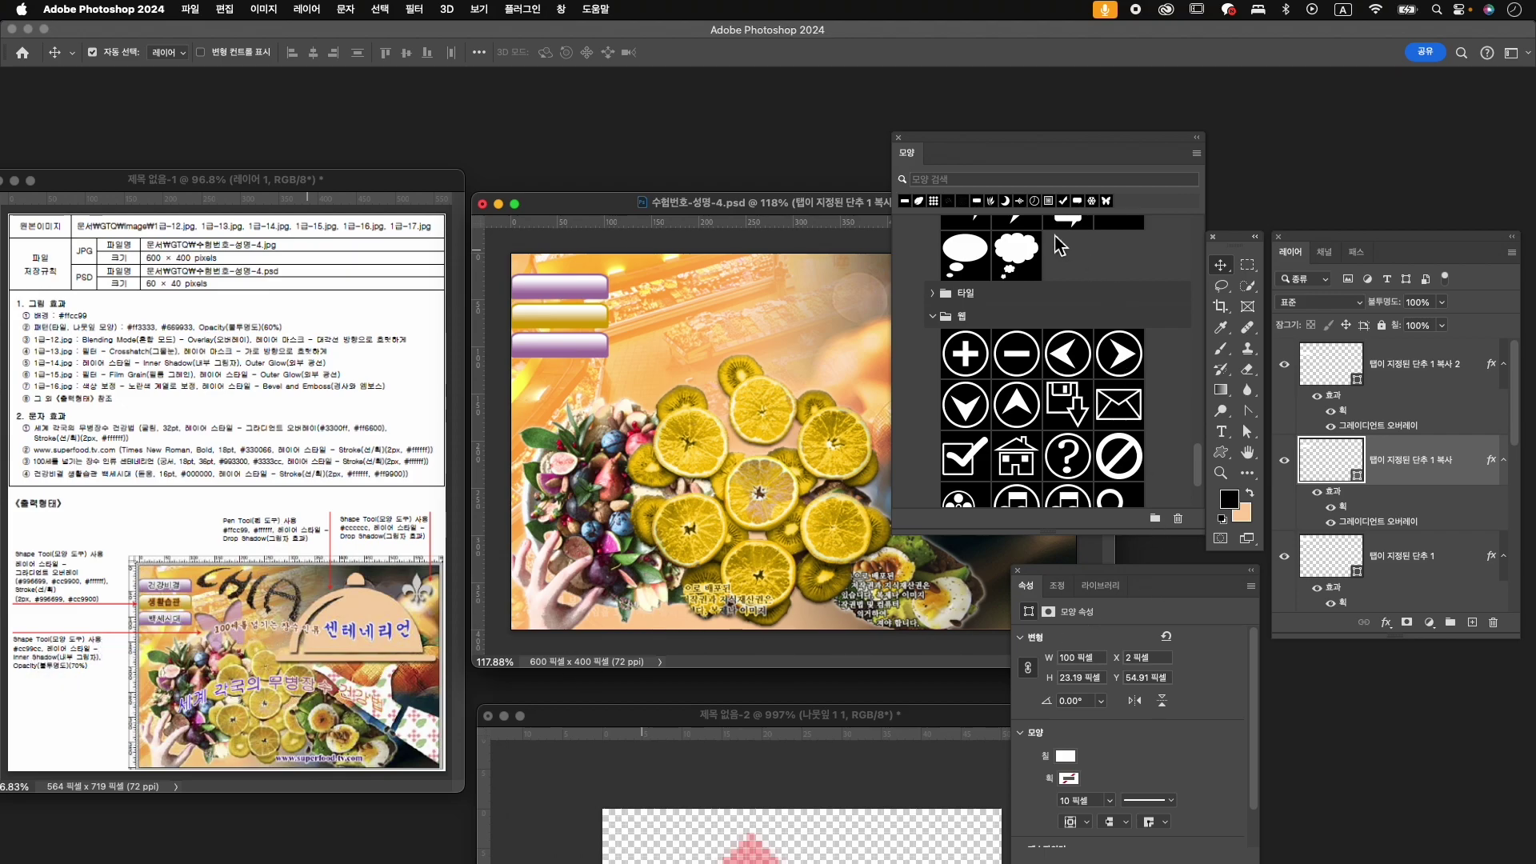
left_click(1008, 178)
key("ctrl+space")
type("나비")
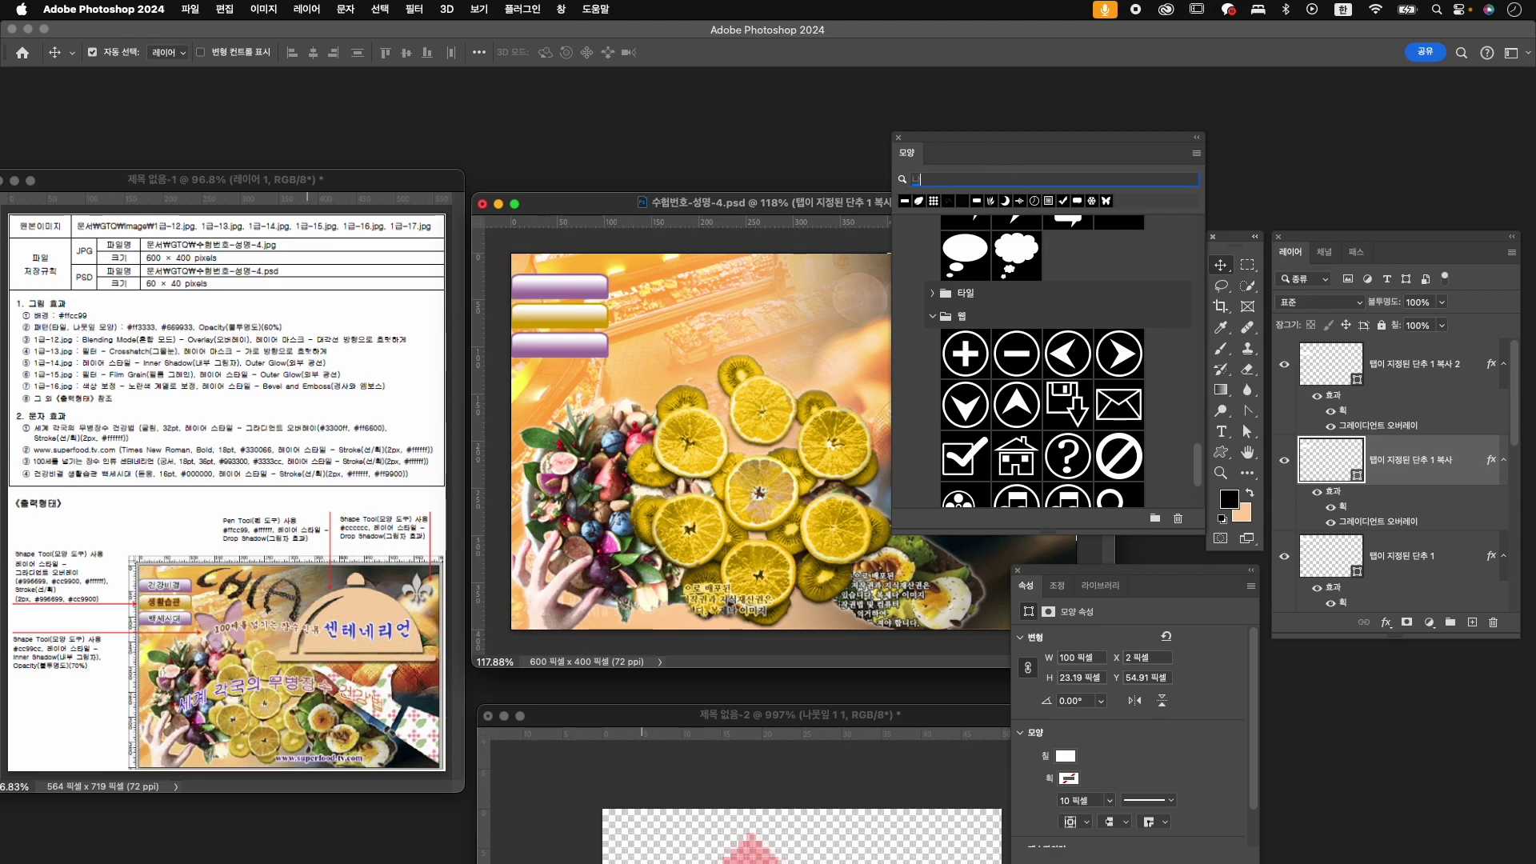
key("Return")
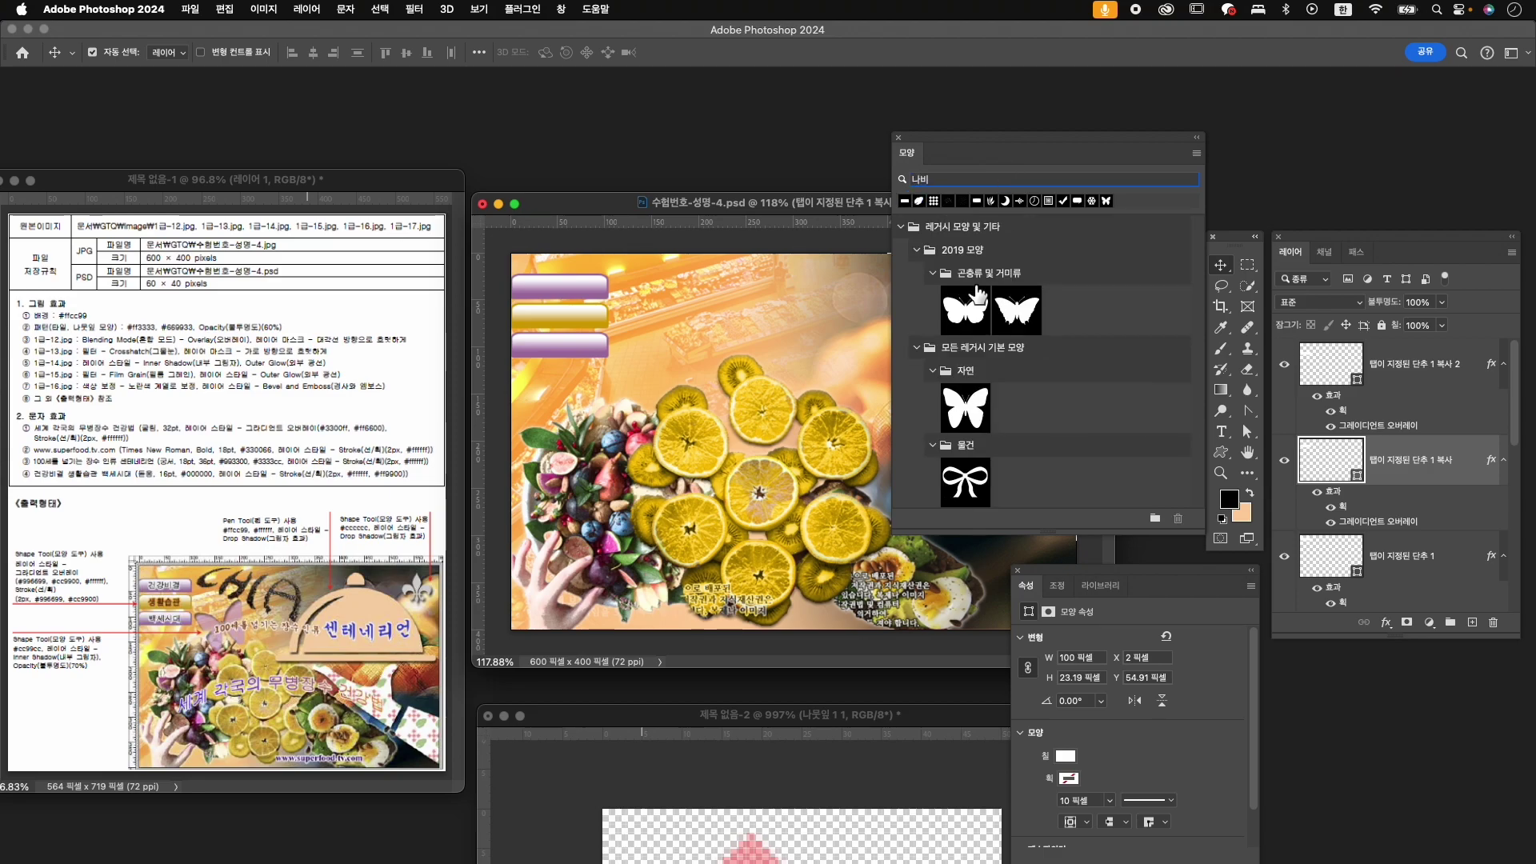
left_click(970, 415)
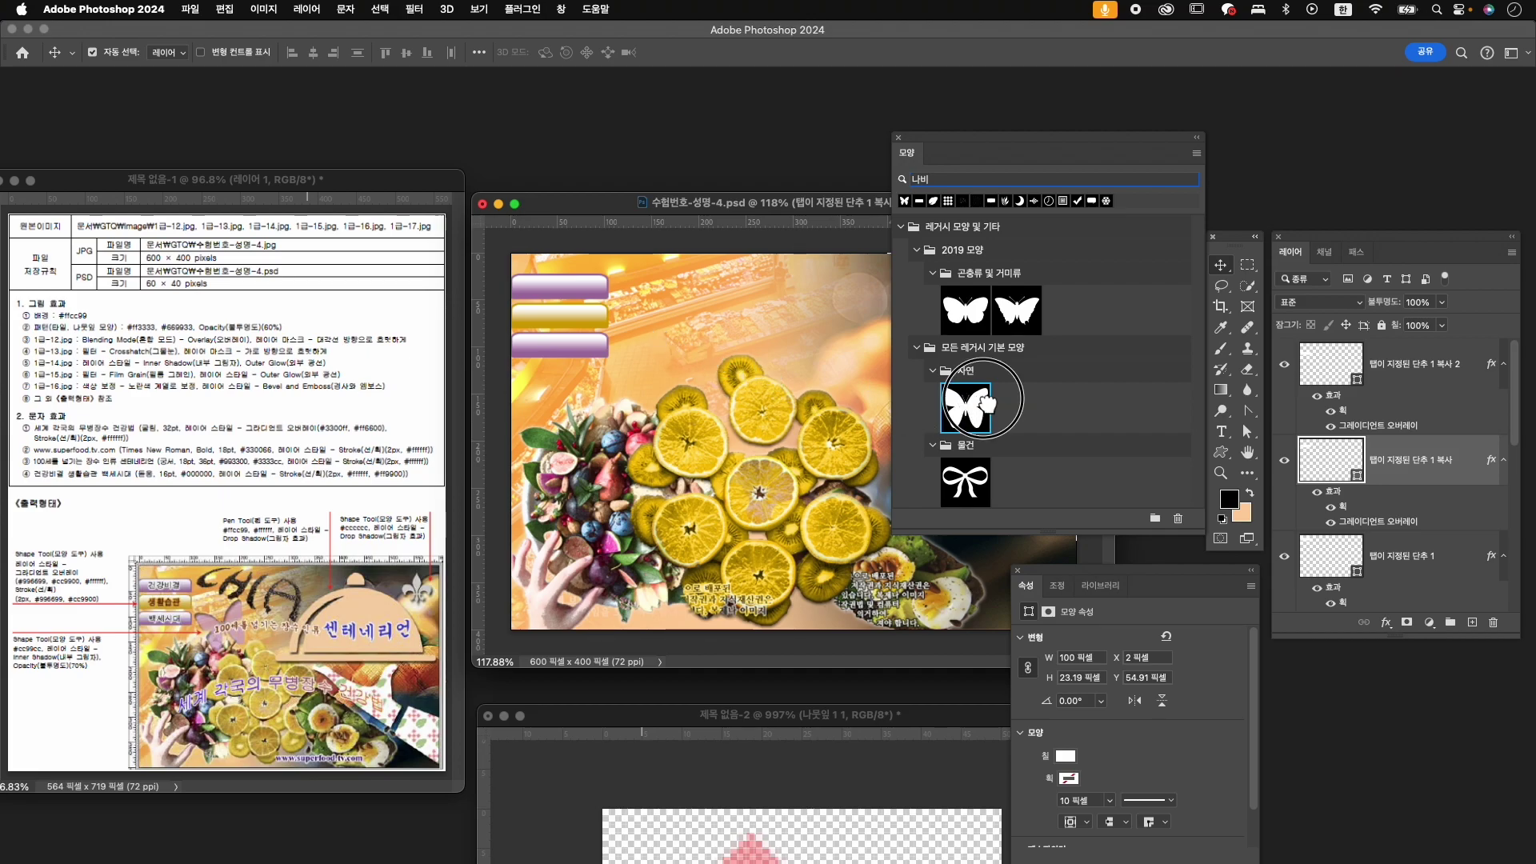
left_click(1221, 452)
left_click_drag(608, 356, 703, 439)
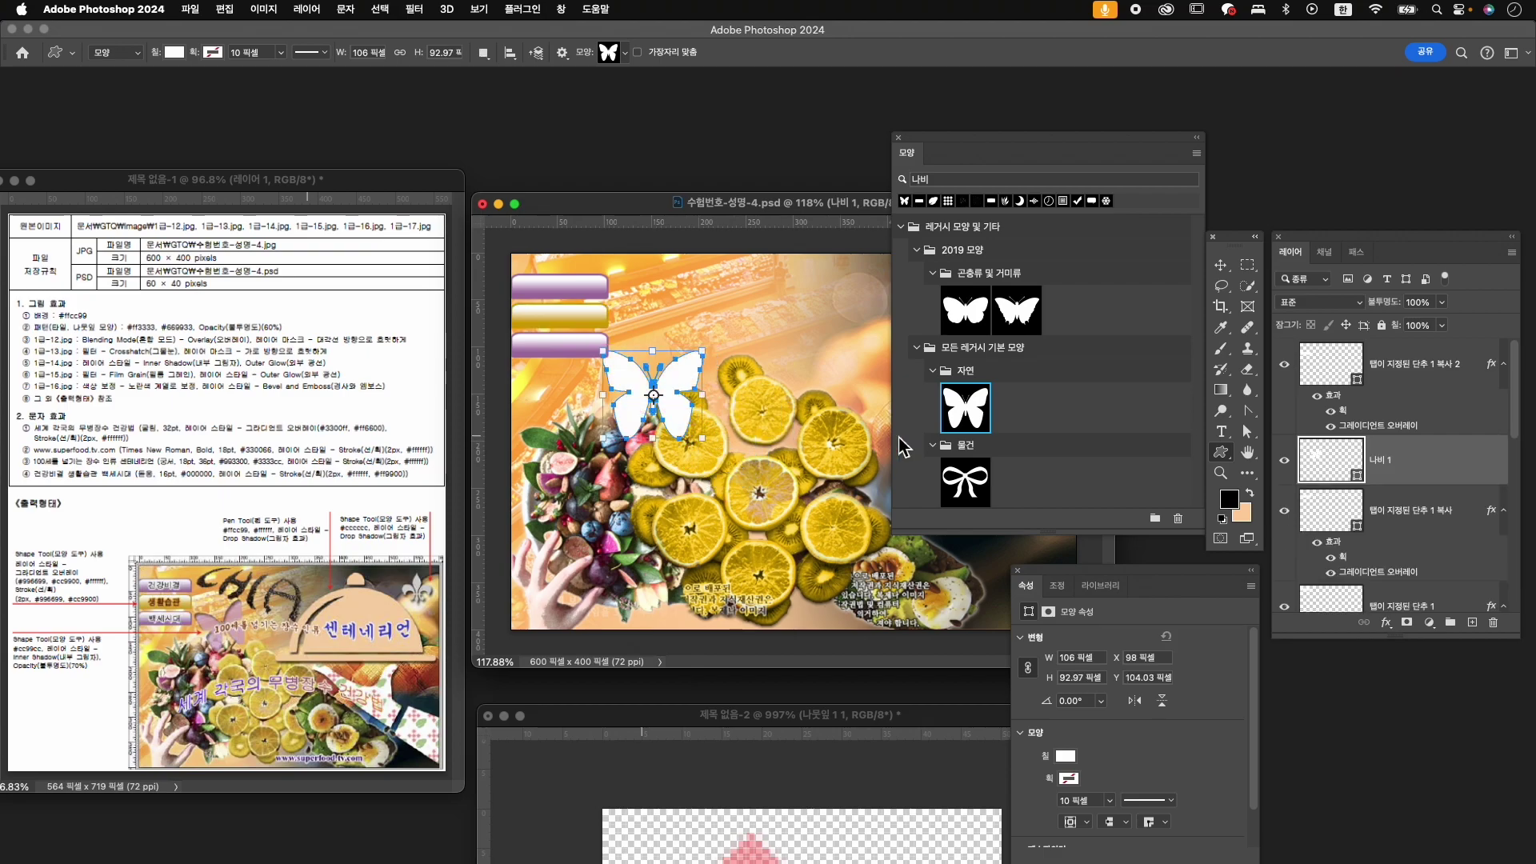
- Set the butterfly shape's fill colour to #cc99cc
left_click(1066, 758)
left_click(1230, 586)
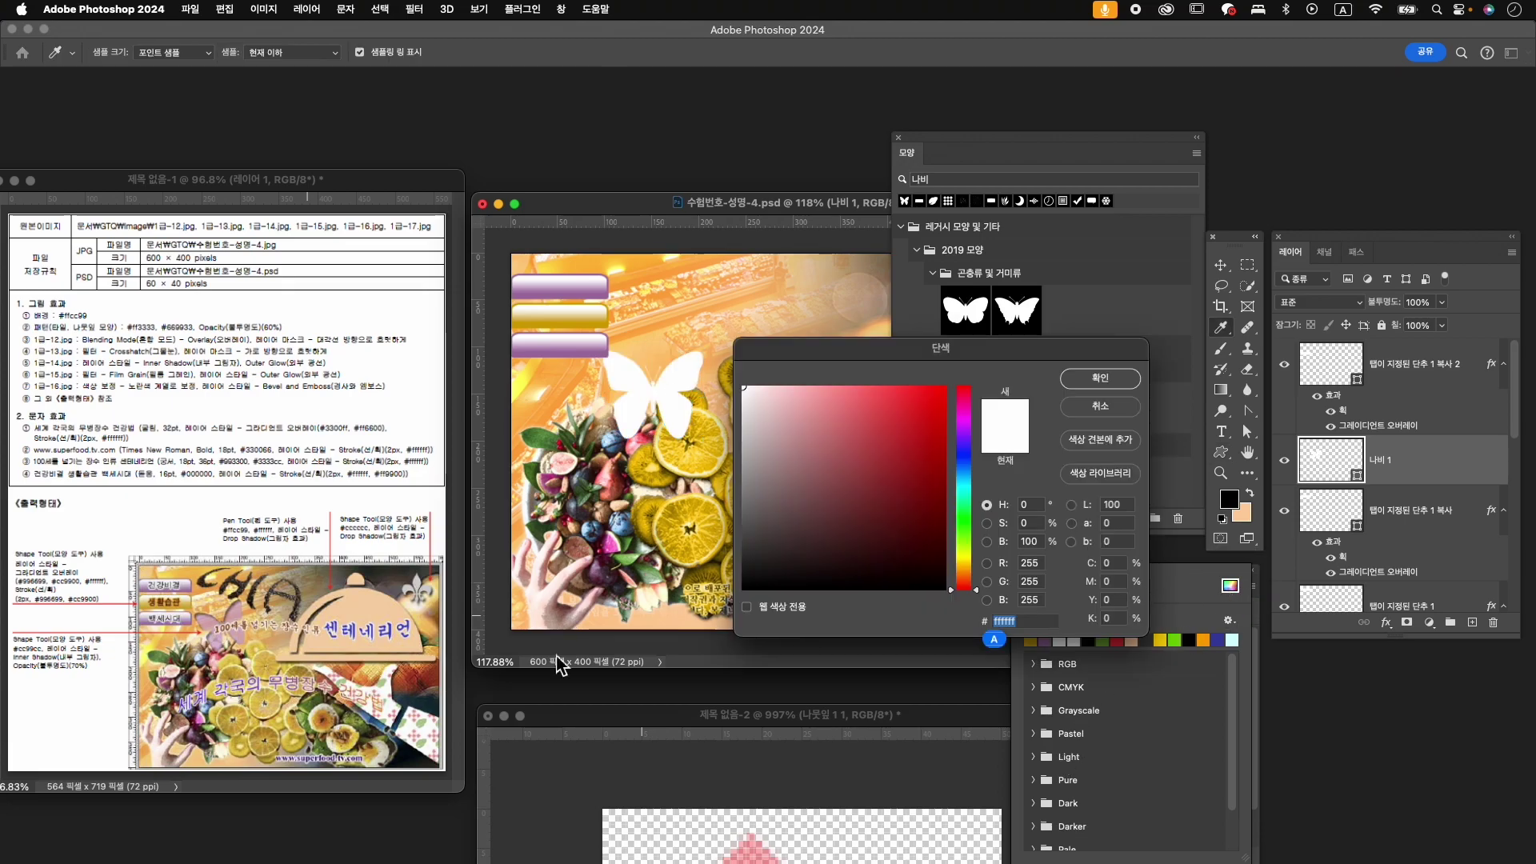
type("cc0")
key("BackSpace")
type("99cc")
key("Return")
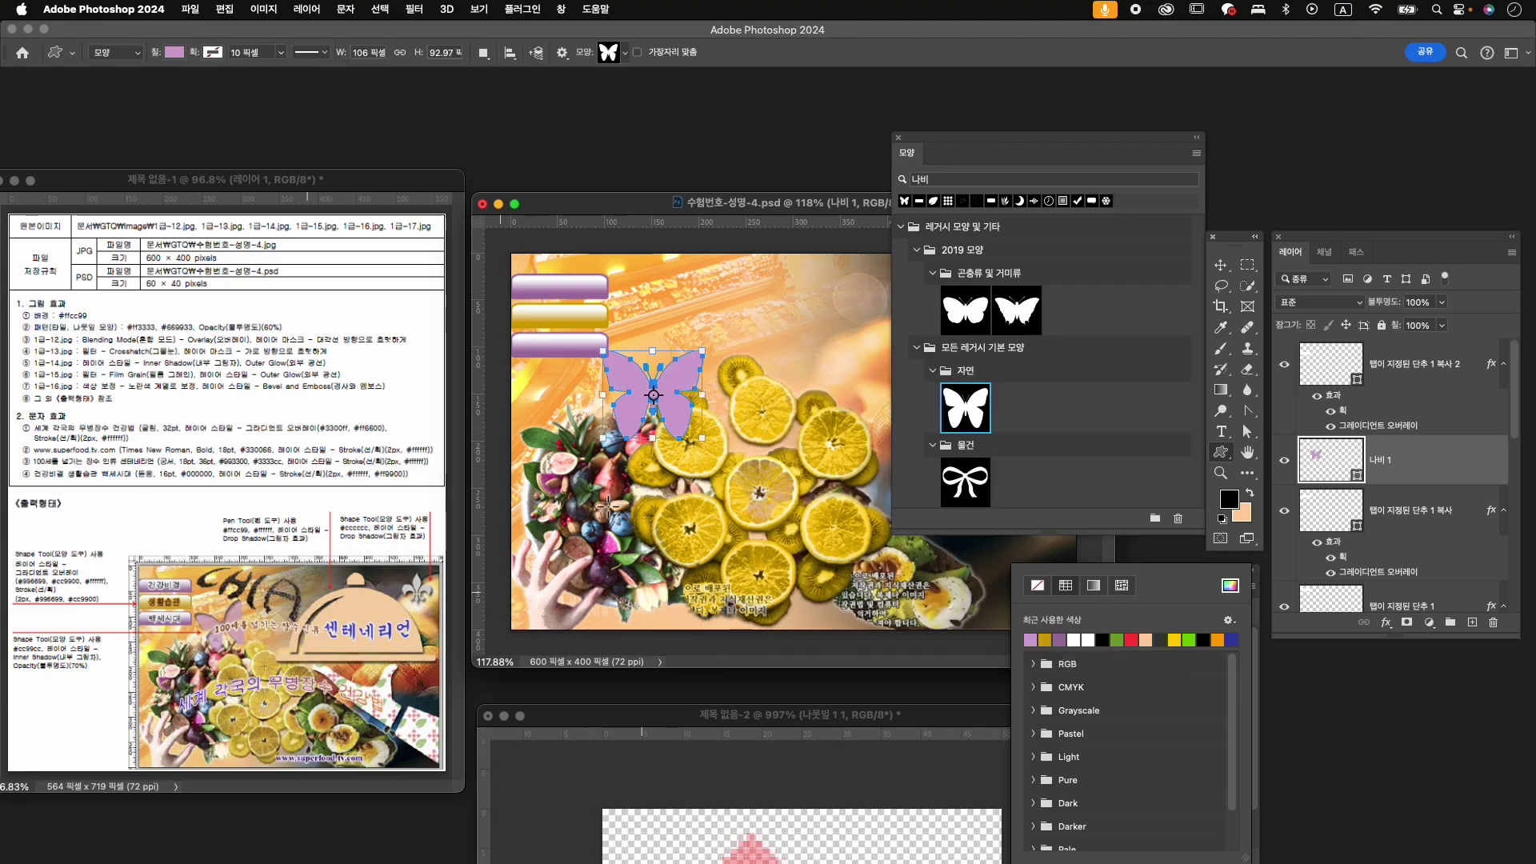
- Add an Inner Shadow effect to the butterfly layer and set the layer's opacity to 70%
left_click(1388, 623)
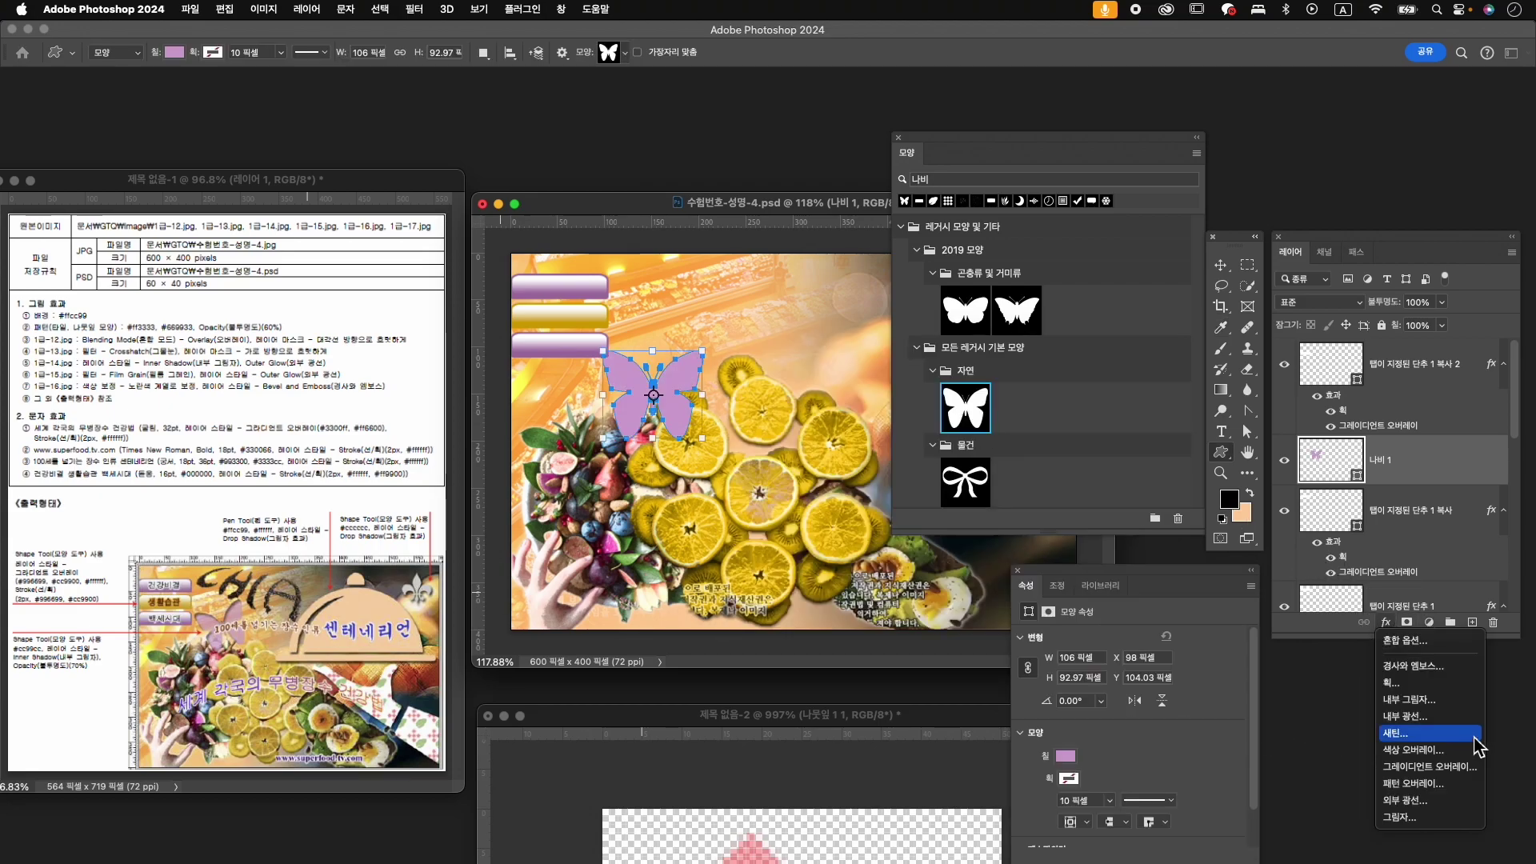
left_click(1444, 701)
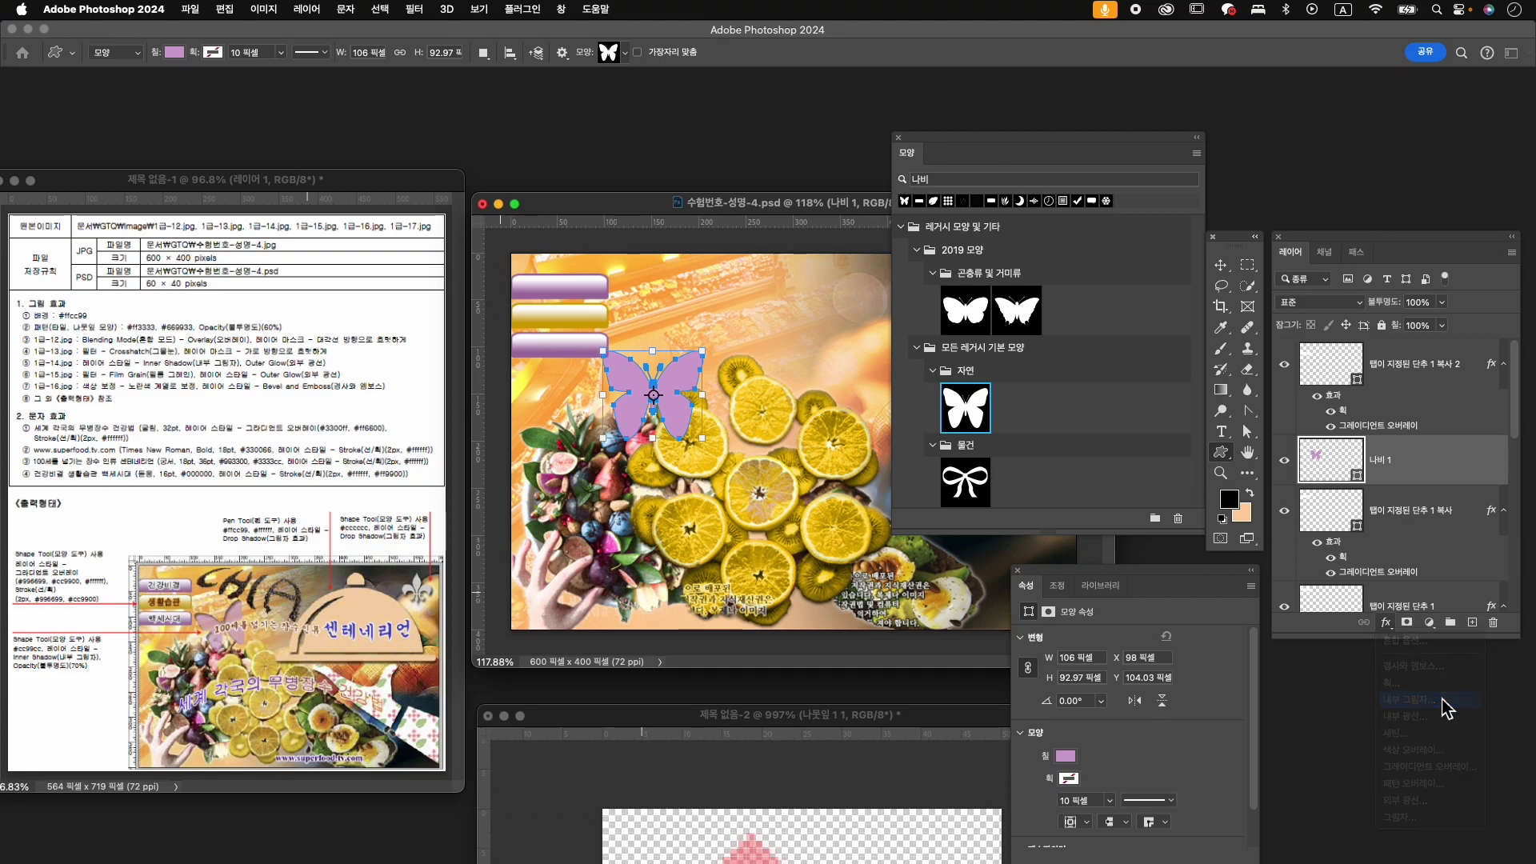
left_click(1388, 444)
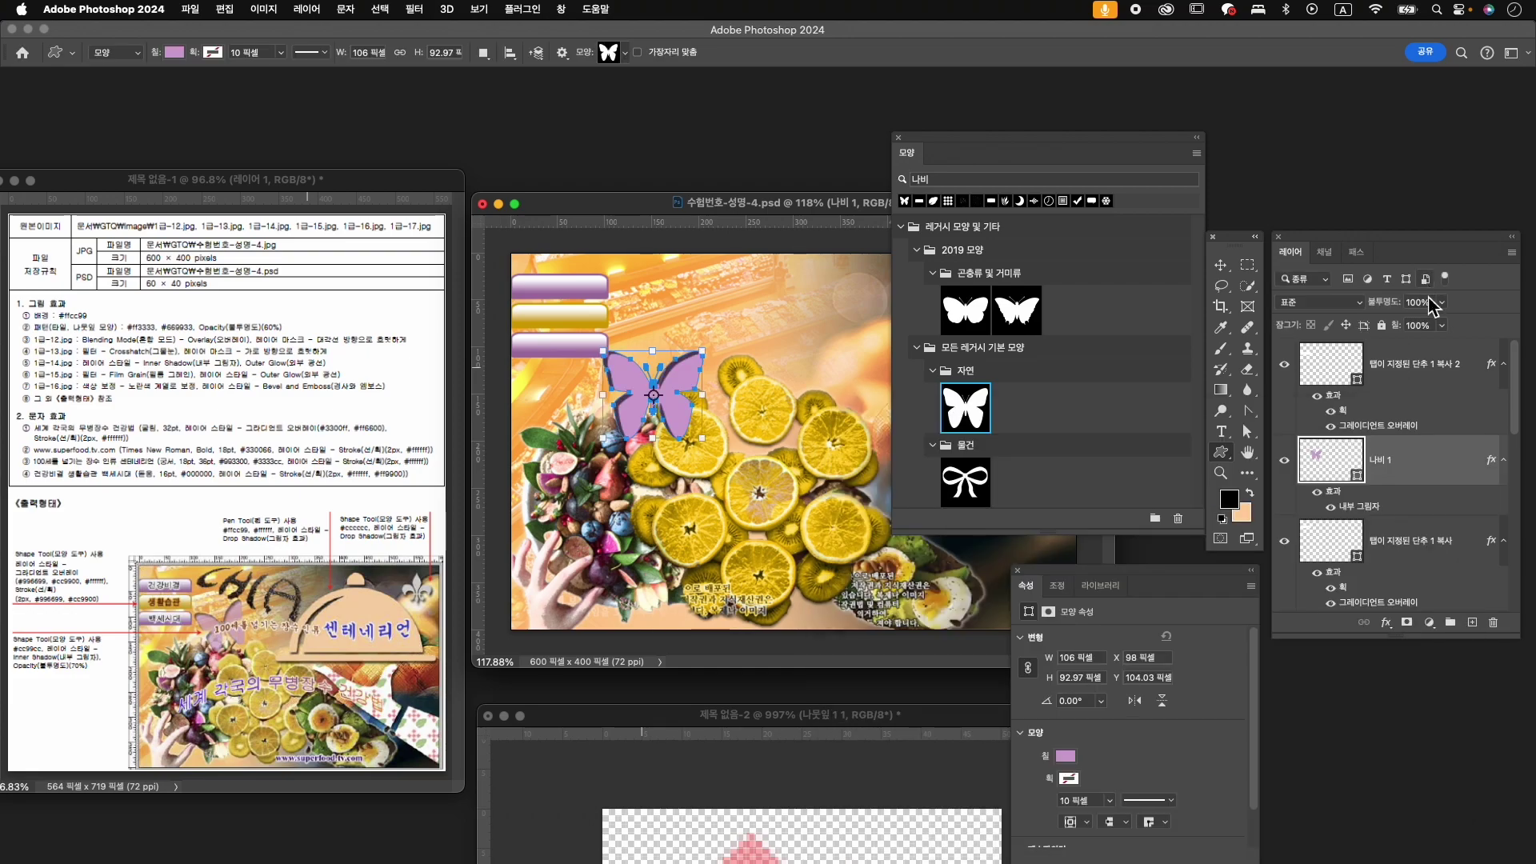
type("70")
key("Return")
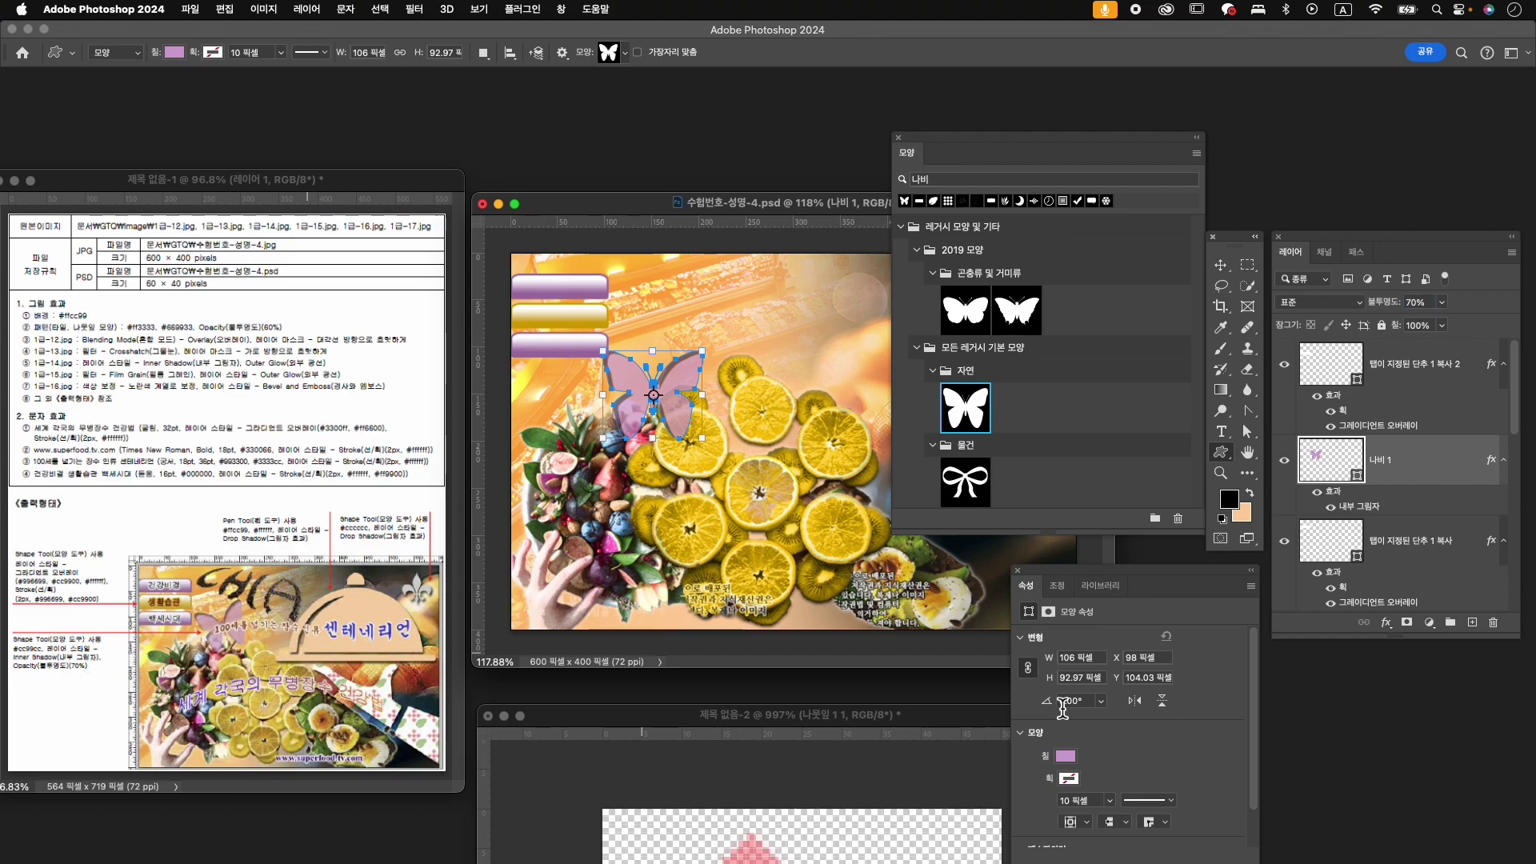
- Transform the butterfly to about 98 × 101 px, rotate it to about -18°, and place it above the orange slices
key("super+t")
left_click_drag(672, 397, 686, 389)
left_click_drag(736, 337, 708, 306)
left_click_drag(686, 386, 722, 395)
key("Return")
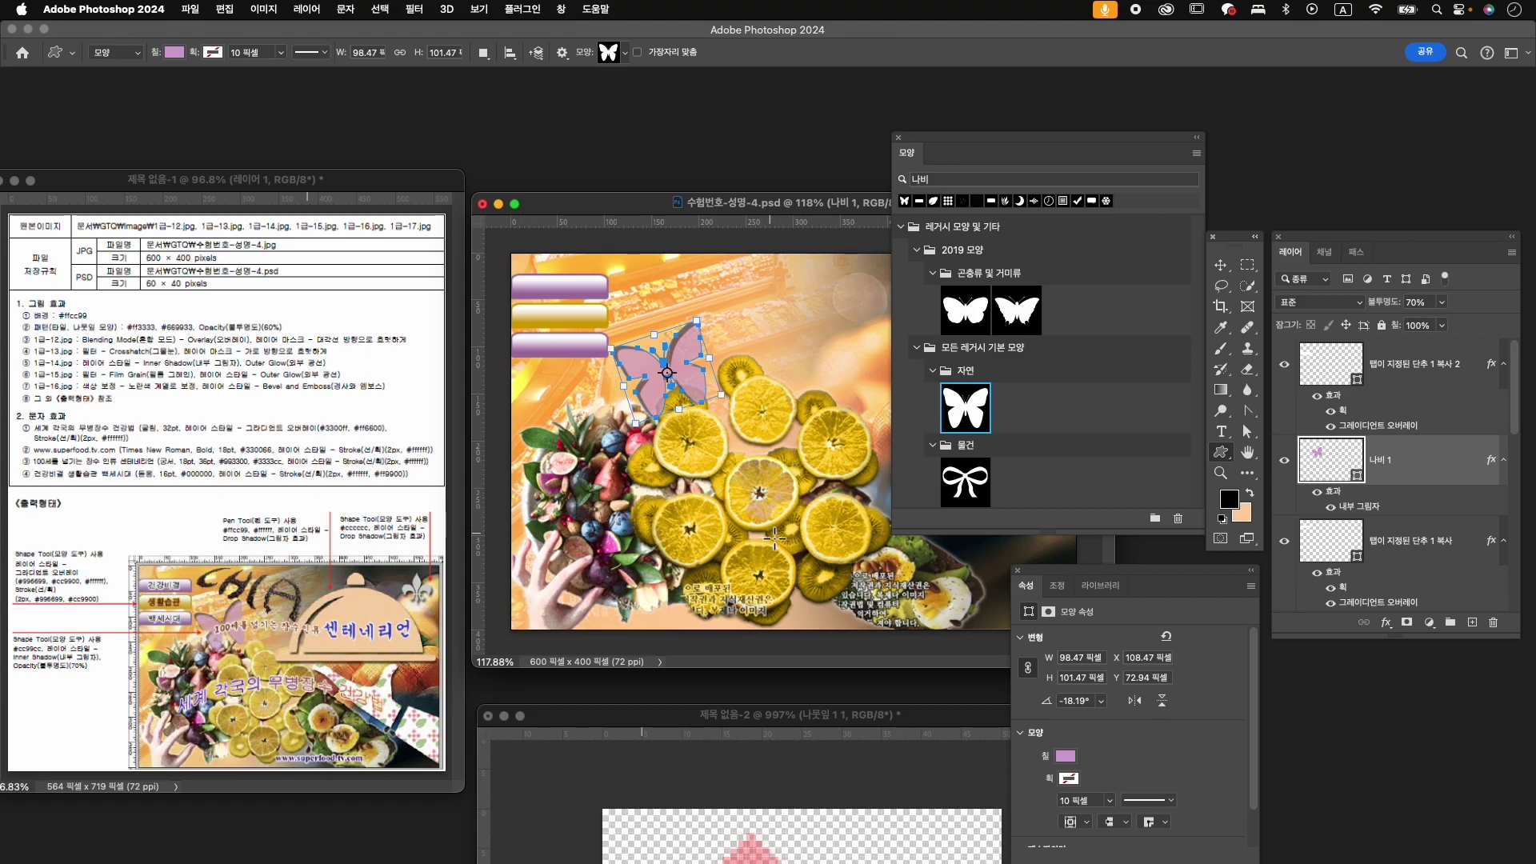
- Nudge the butterfly shape up by 12 px
key("v")
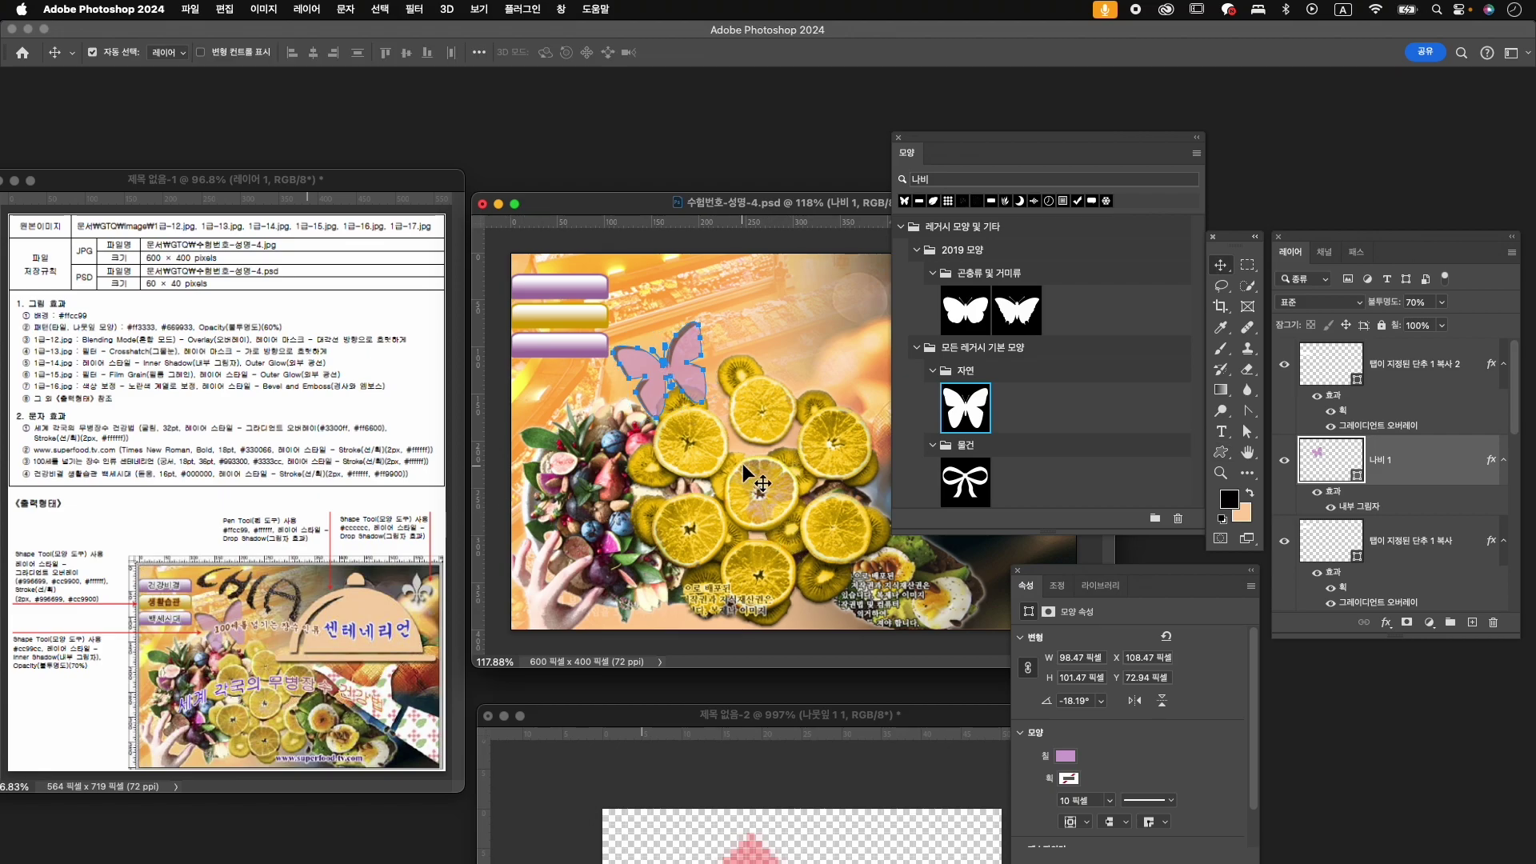
key("Up")
key("Up")
key("Up")
key("Up")
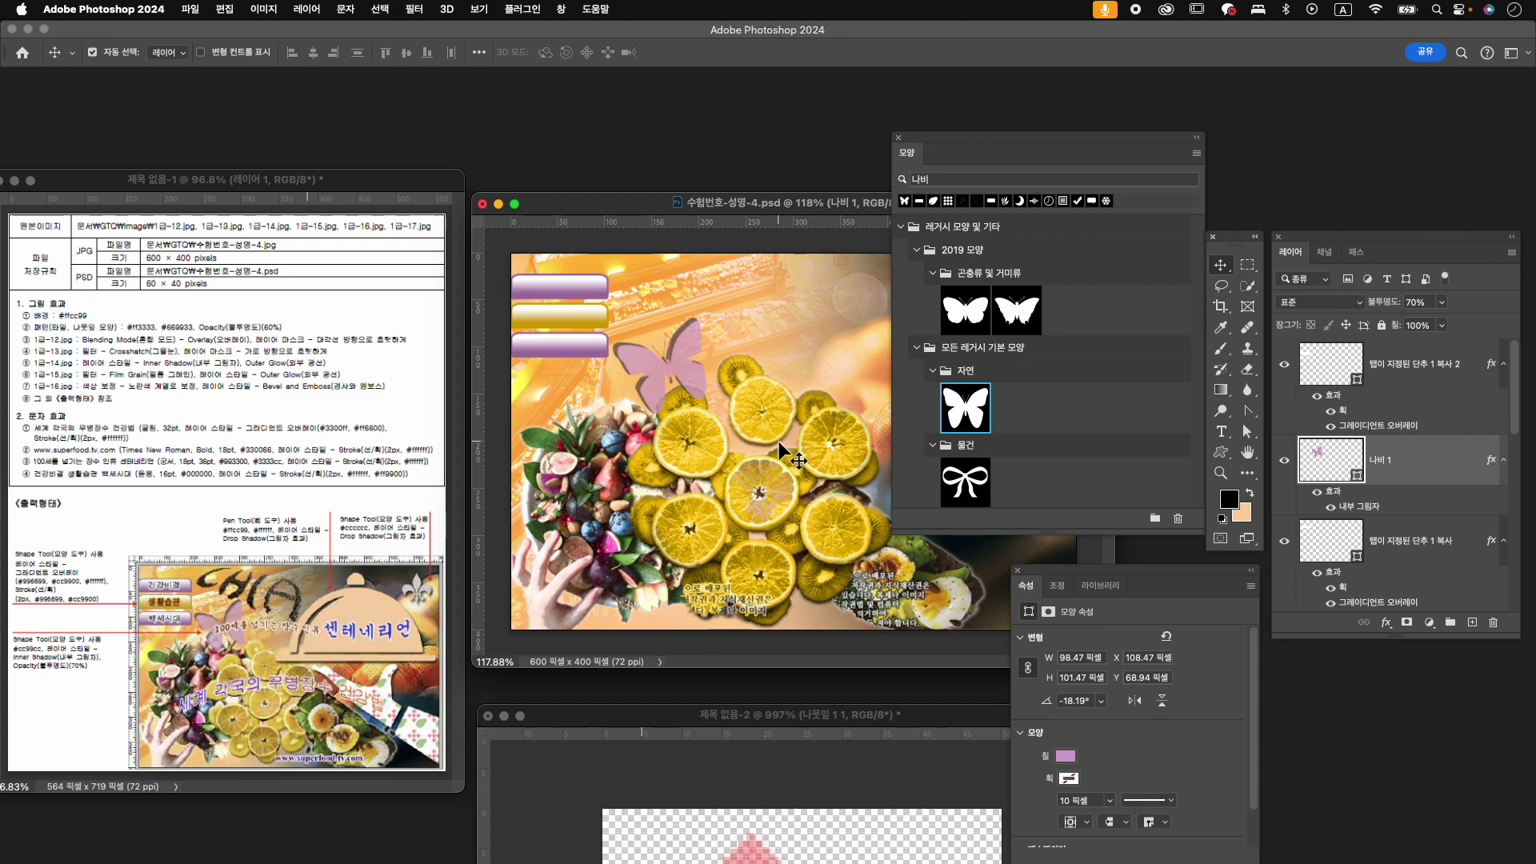
key("Up")
key("Up")
key("Up")
key("Up")
key("Up")
key("Up")
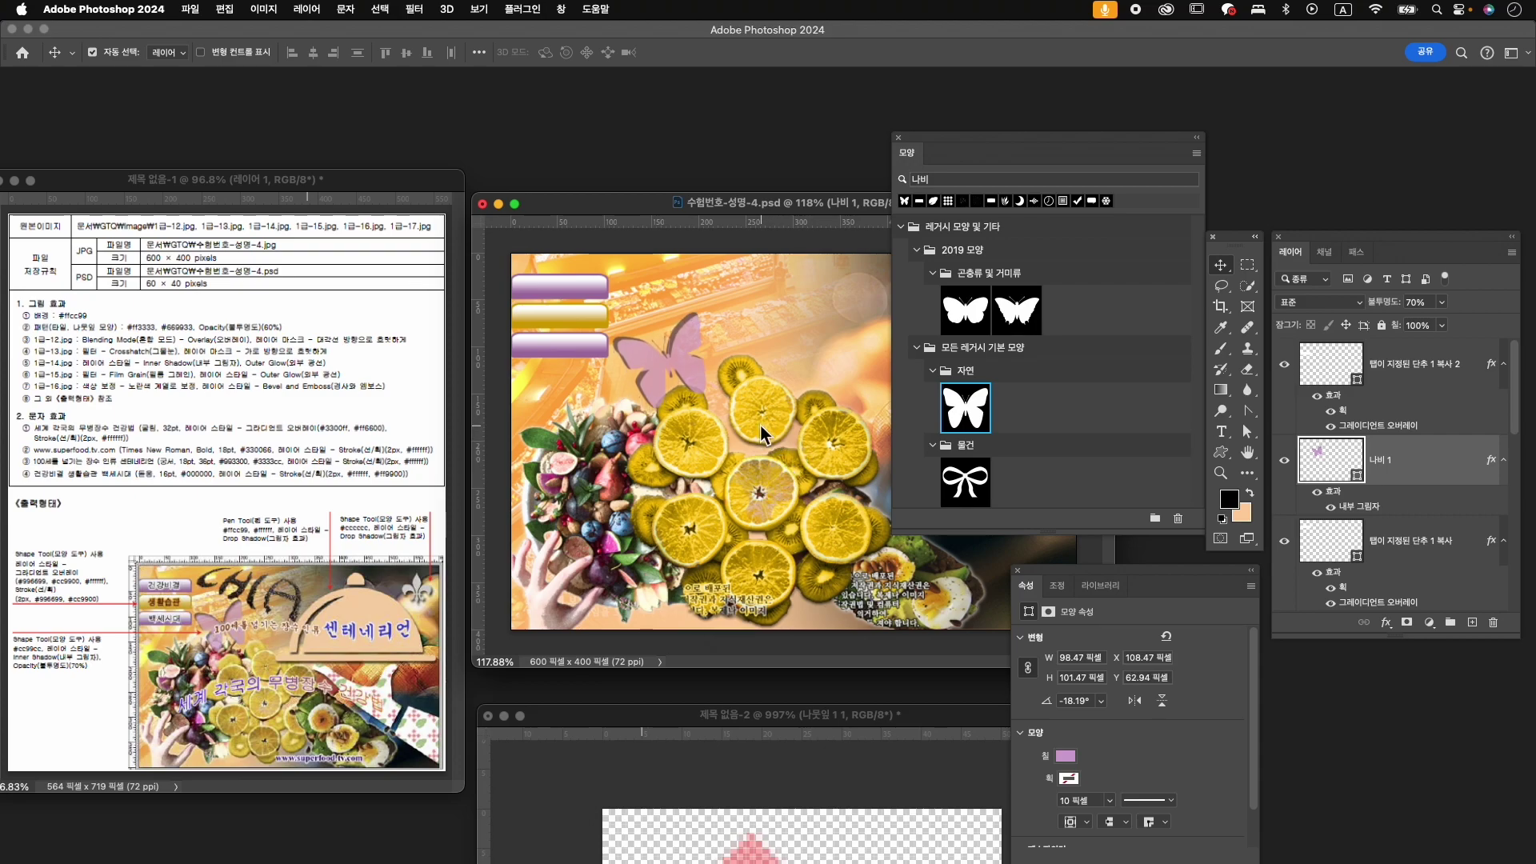
key("Up")
key("Up")
- Set the distance of the butterfly's inner shadow to 4 px and apply the layer style
double_click(1359, 507)
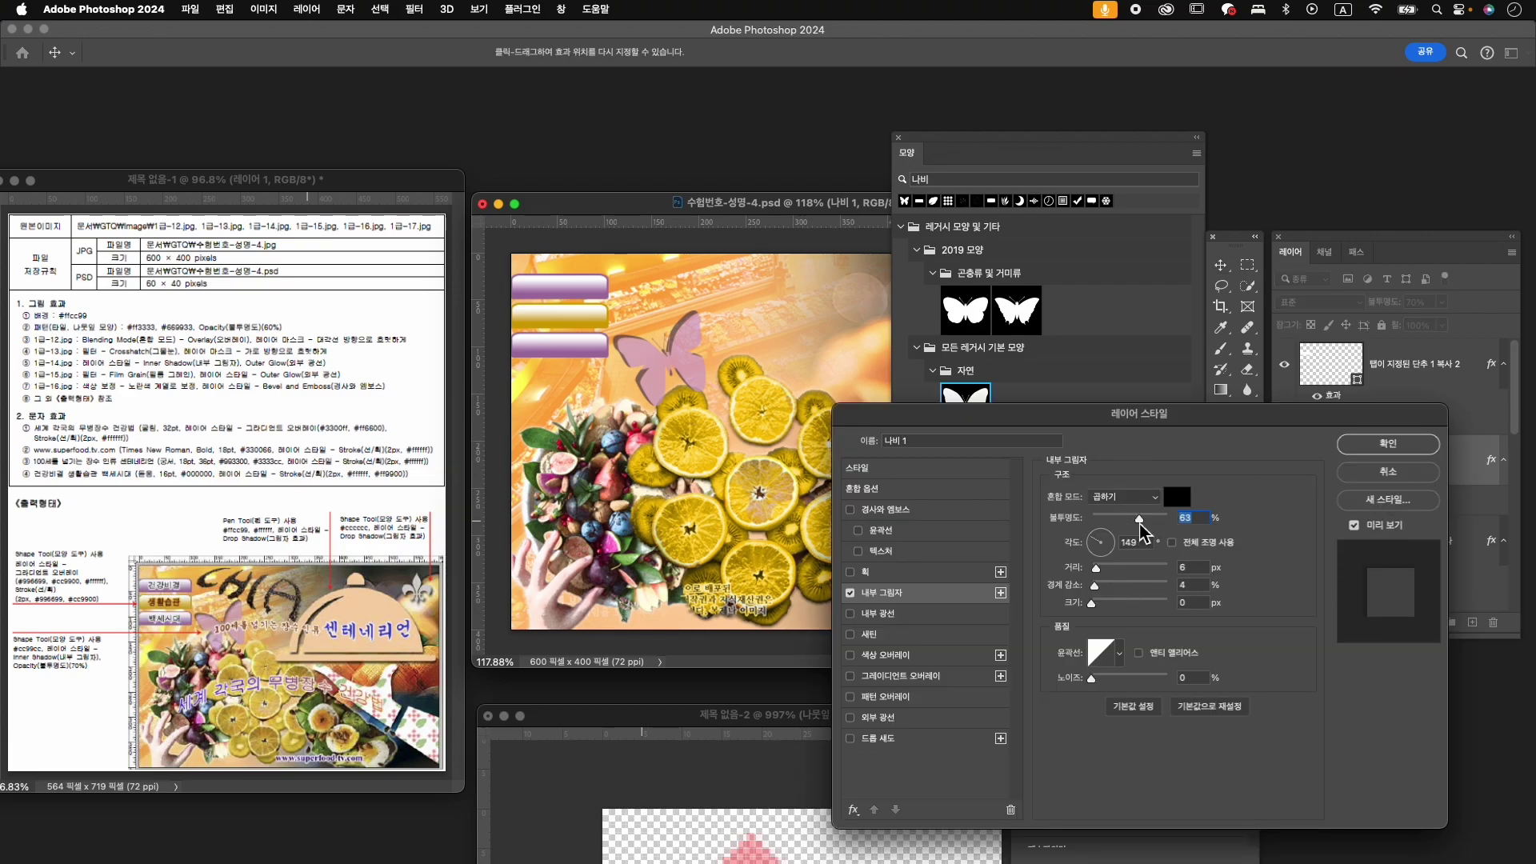
left_click(1192, 568)
type("4")
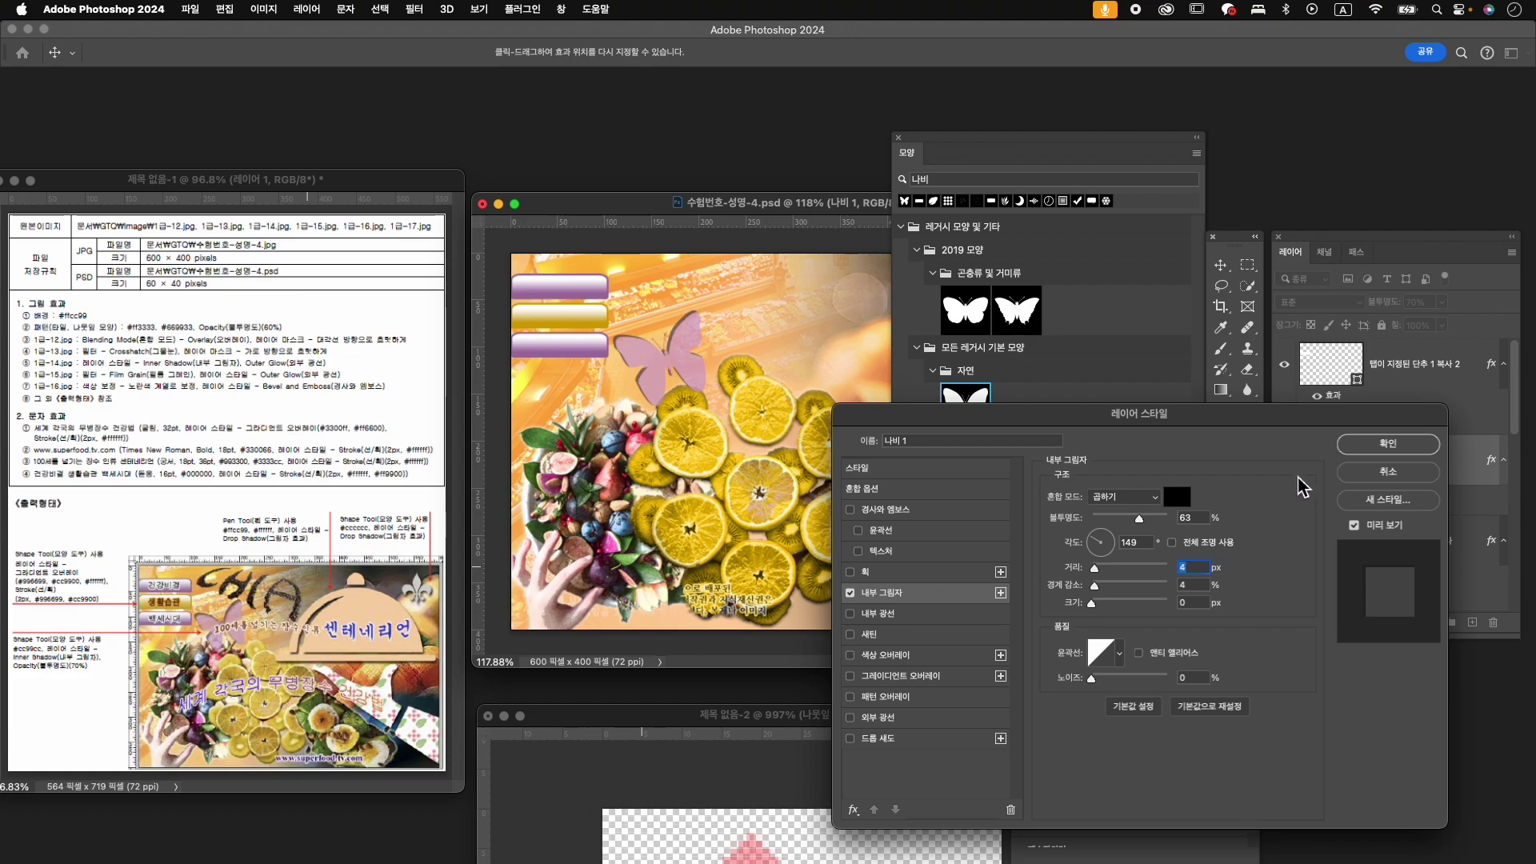
key("Return")
- Scale the orange-slice image layer 1-16 down to about 260 × 266 px
left_click(770, 493)
key("ctrl+t")
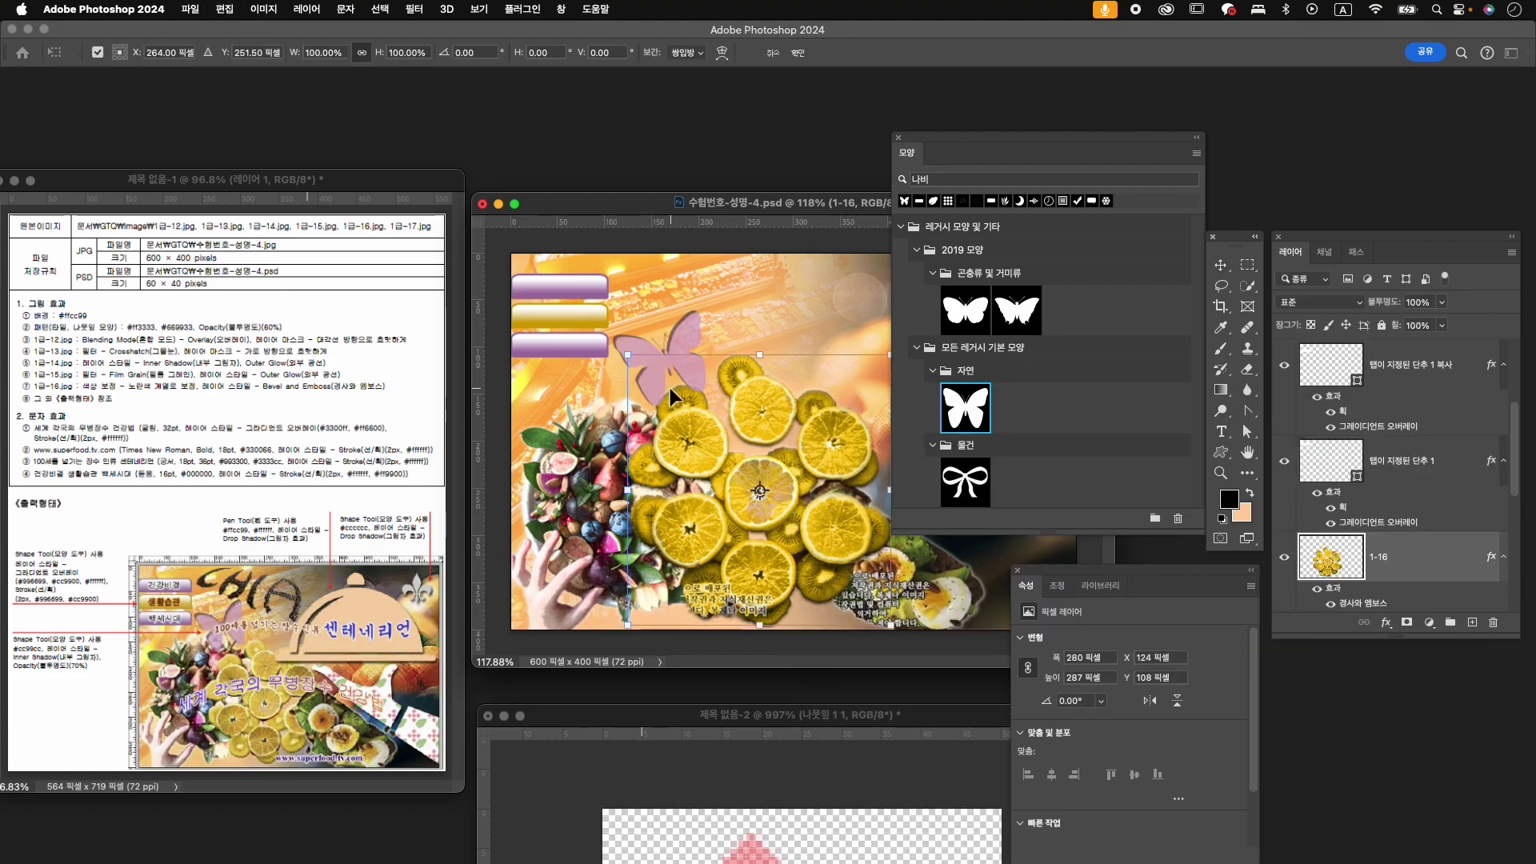
left_click_drag(889, 356, 872, 381)
key("Return")
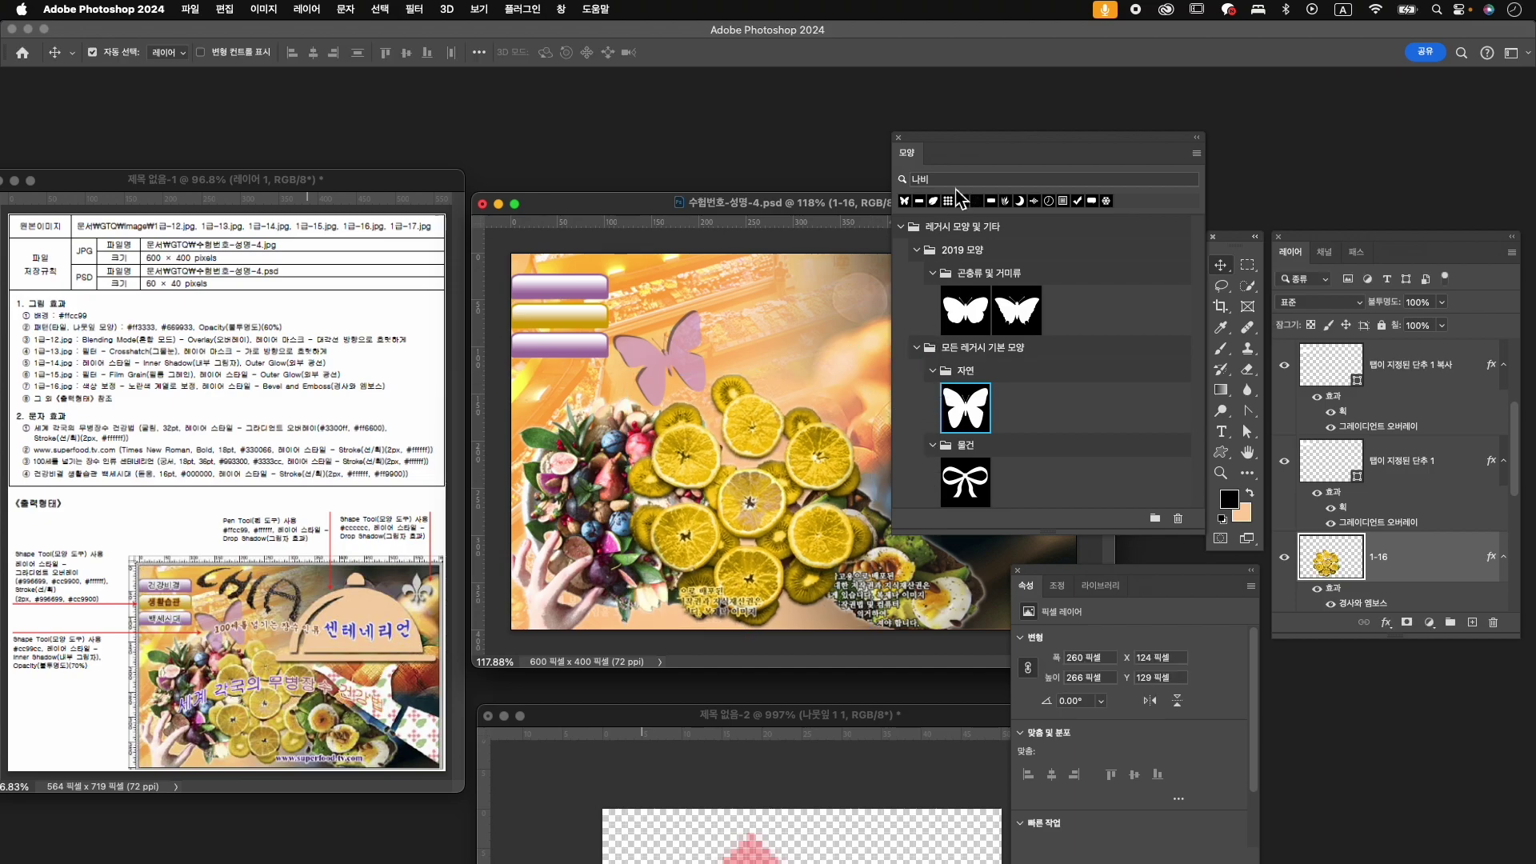
- Move the butterfly layer above the button layers to the top of the layer stack
scroll(1414, 372, "up", 3)
left_click(1415, 370)
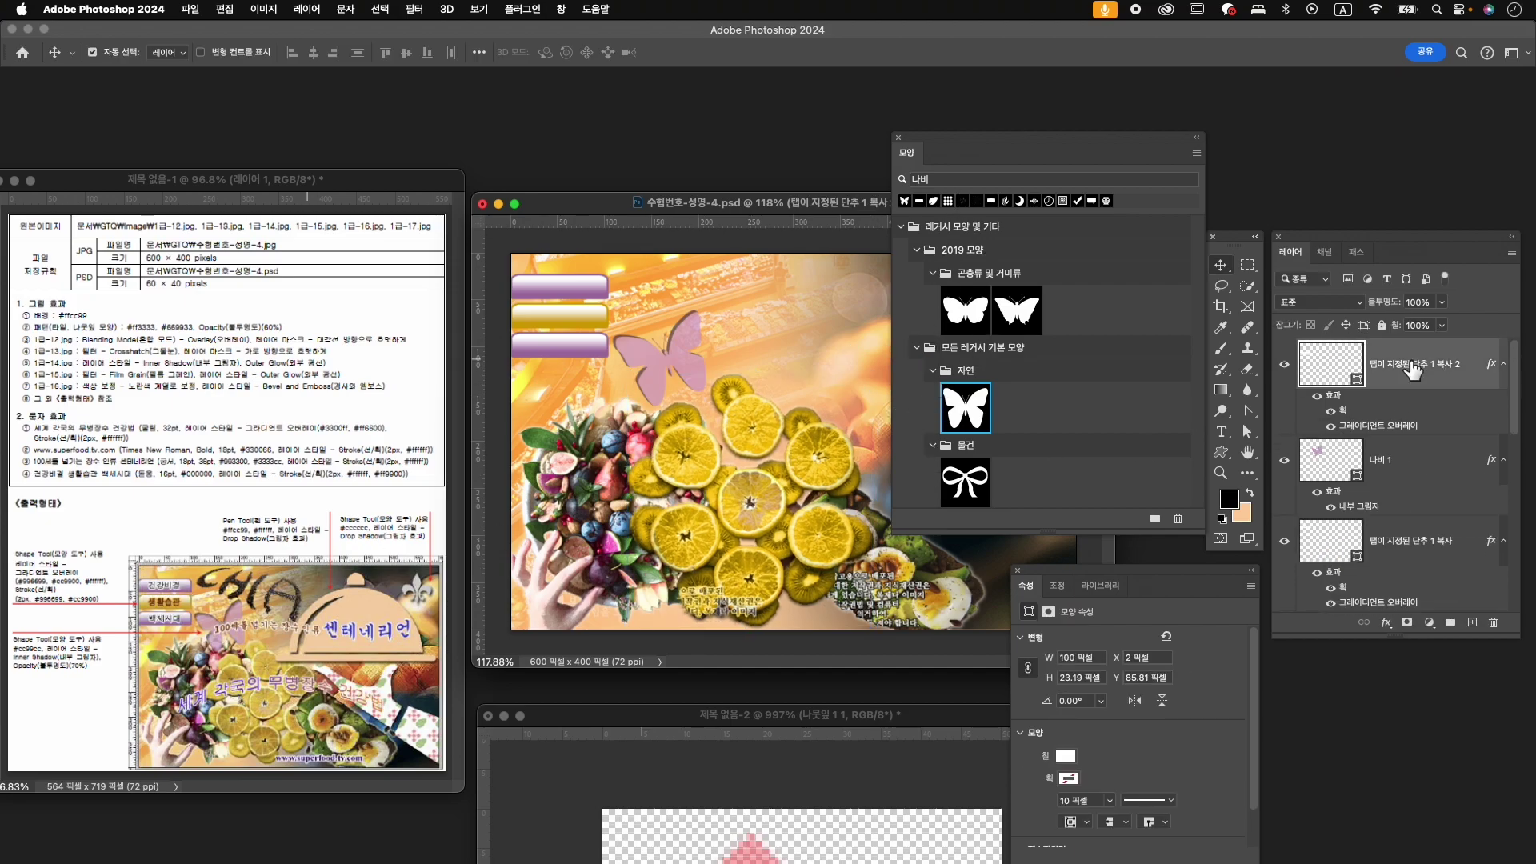
left_click_drag(1389, 448, 1392, 352)
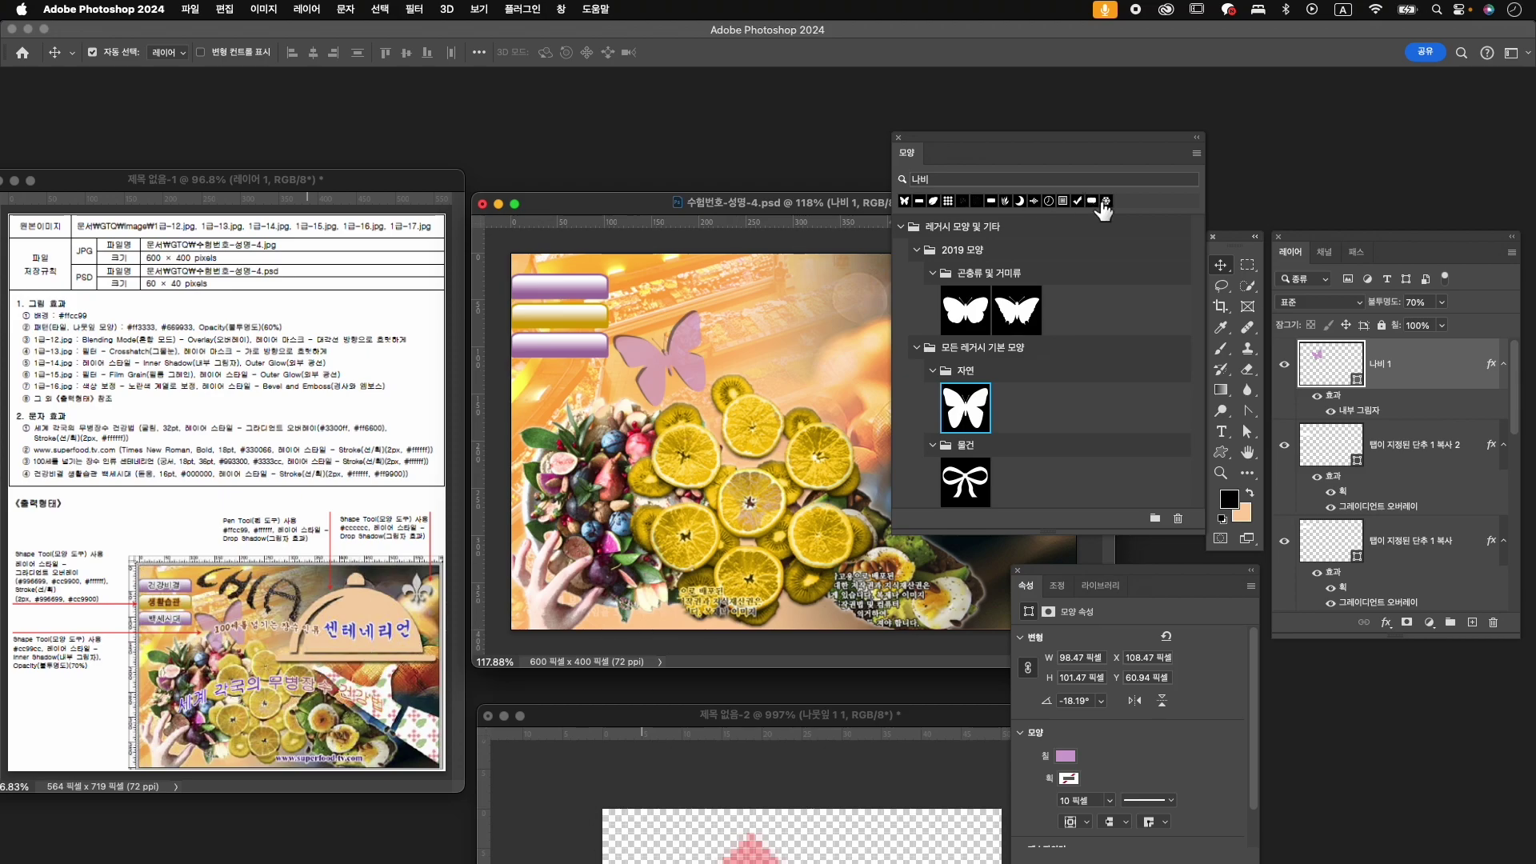
- Move the shape library off the canvas, and try searching it for 장식 before clearing the search
left_click_drag(1067, 145, 1331, 119)
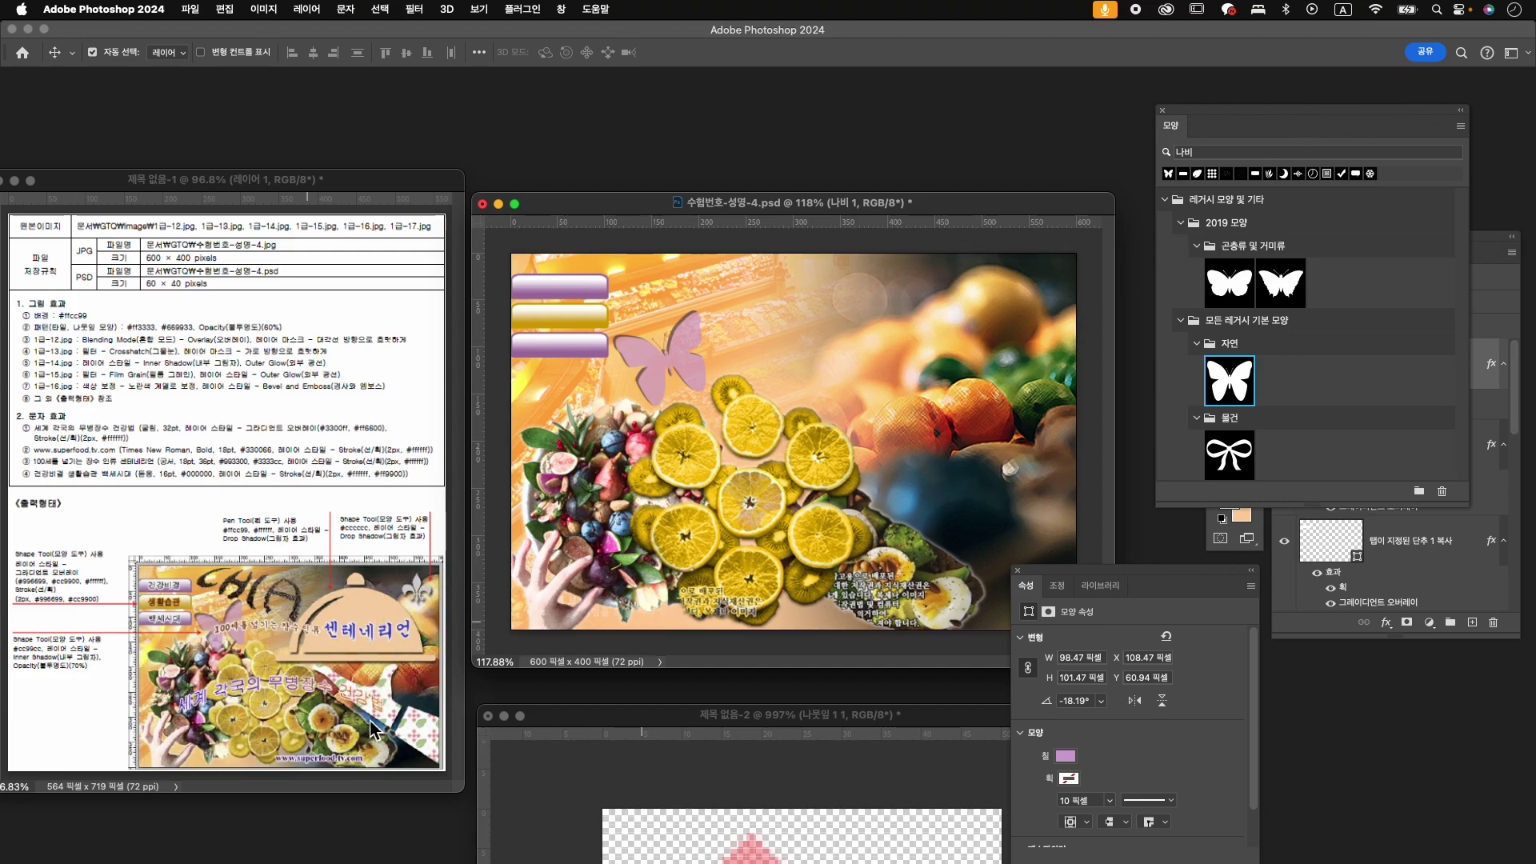
left_click(1228, 154)
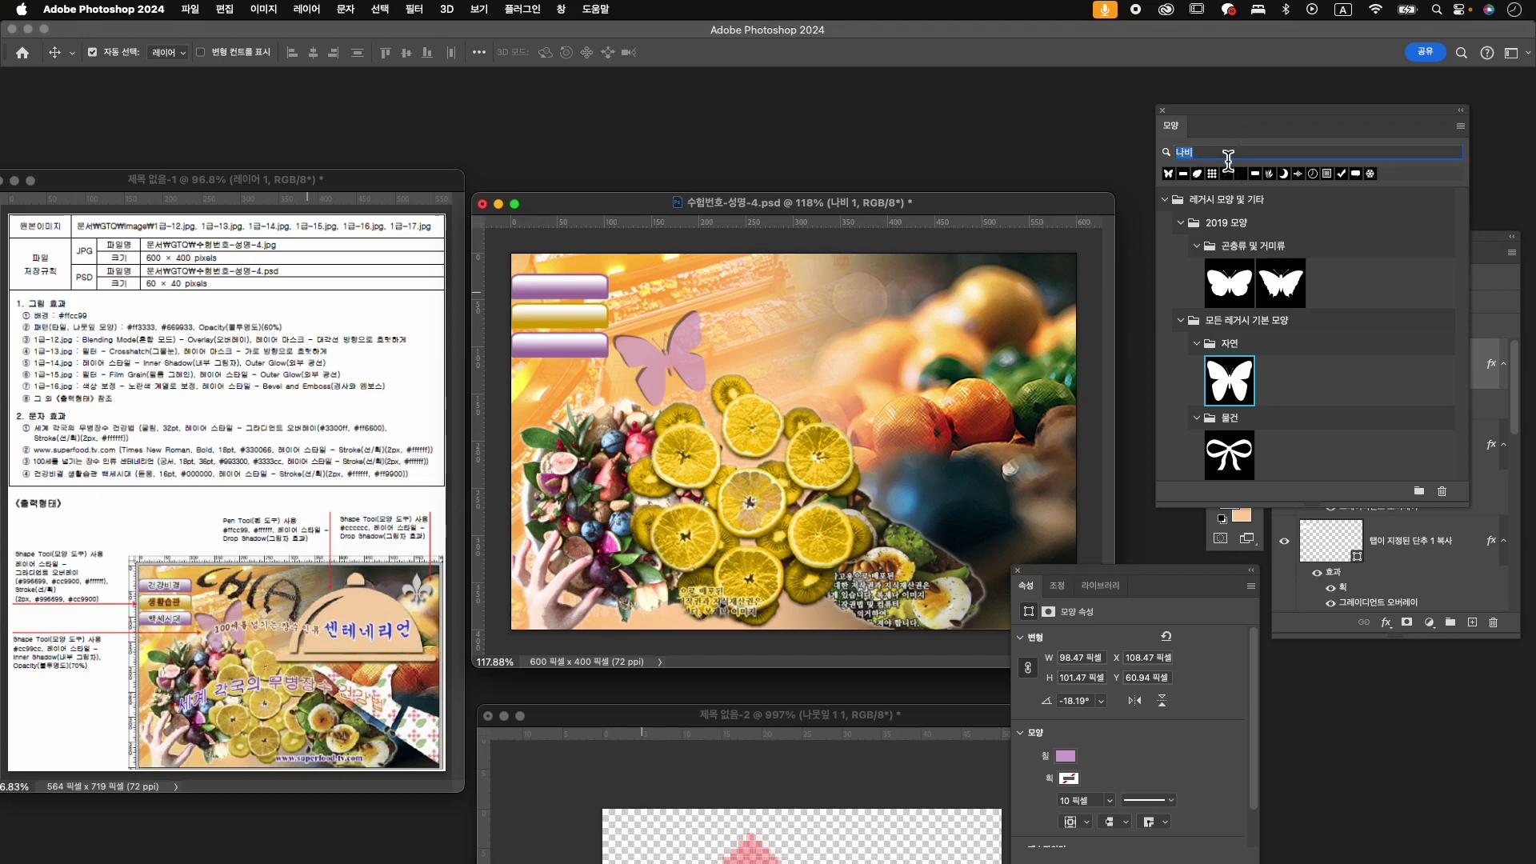
type("wkd")
key("BackSpace")
key("BackSpace")
key("BackSpace")
type("wkd")
key("BackSpace")
key("BackSpace")
key("BackSpace")
key("Caps_Lock")
type("장식")
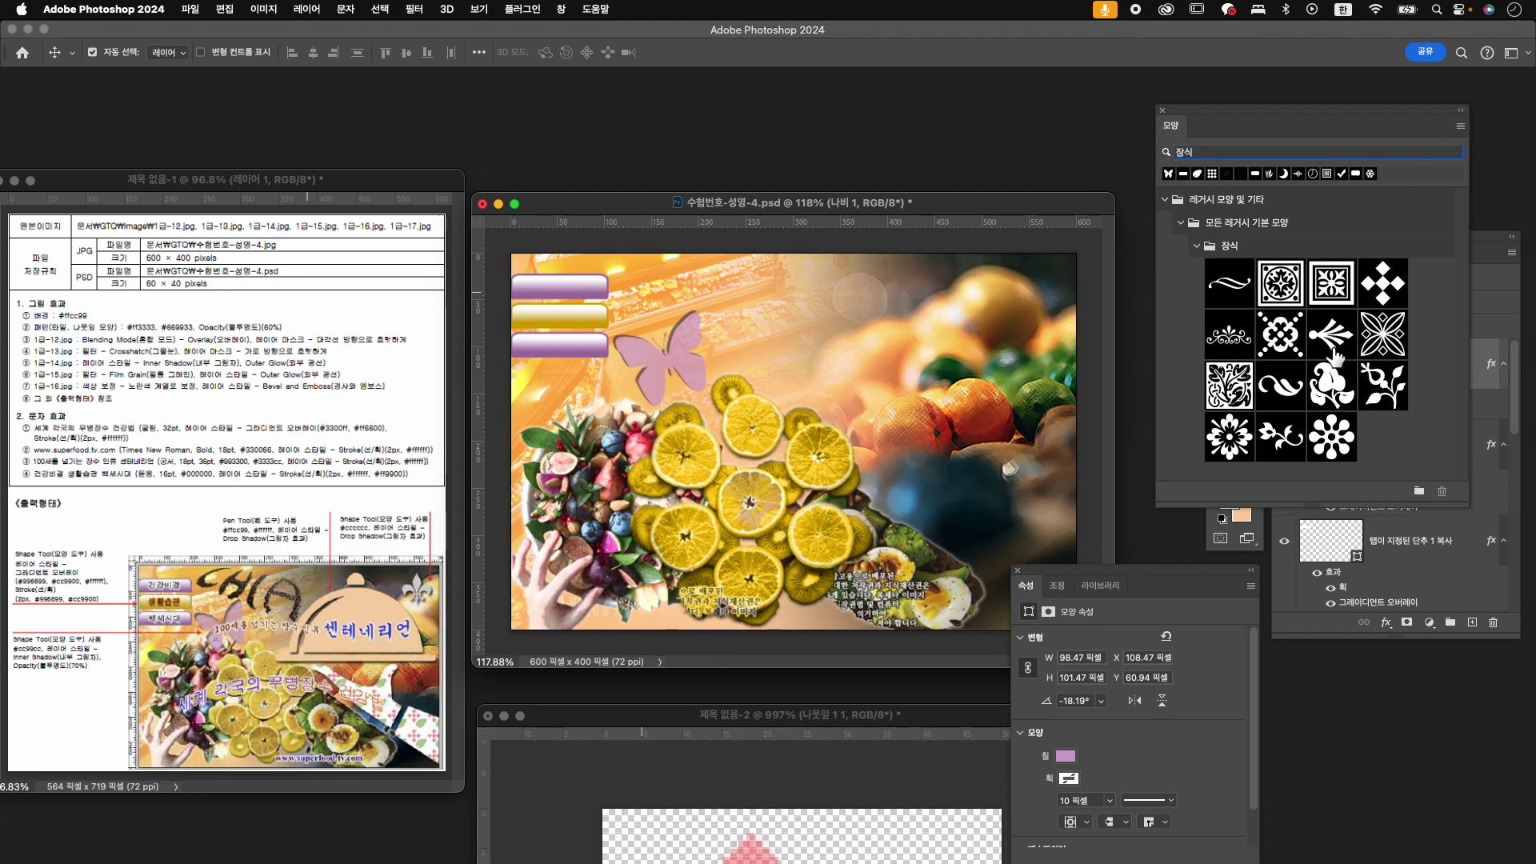
key("BackSpace")
key("BackSpace")
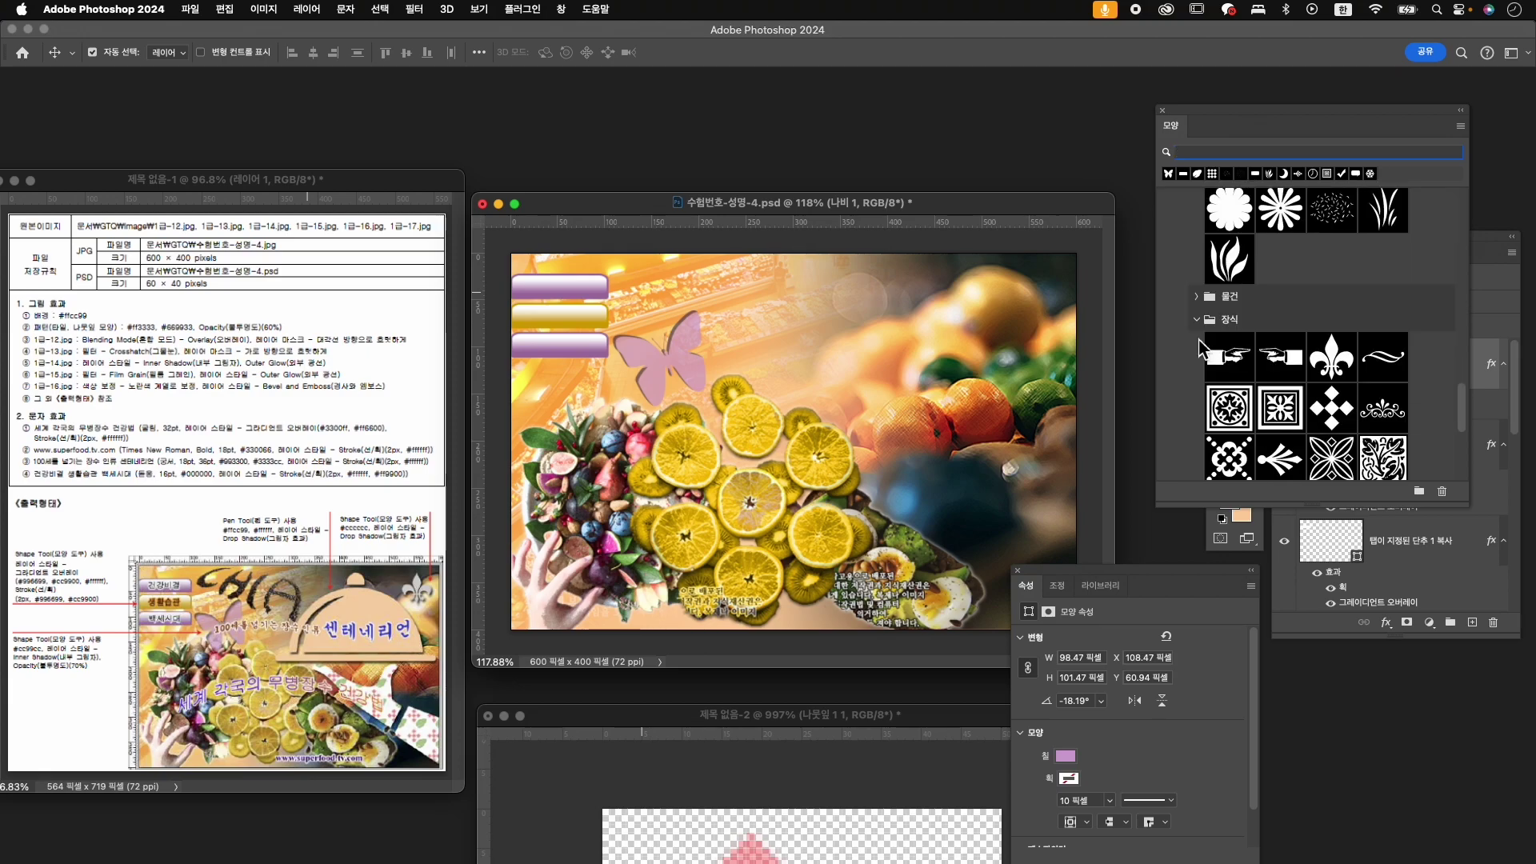
- Choose the fleur-de-lis from the 장식 shape group and draw it about 52 × 55 px in the canvas's upper-right corner
left_click(1208, 302)
scroll(1280, 344, "down", 5)
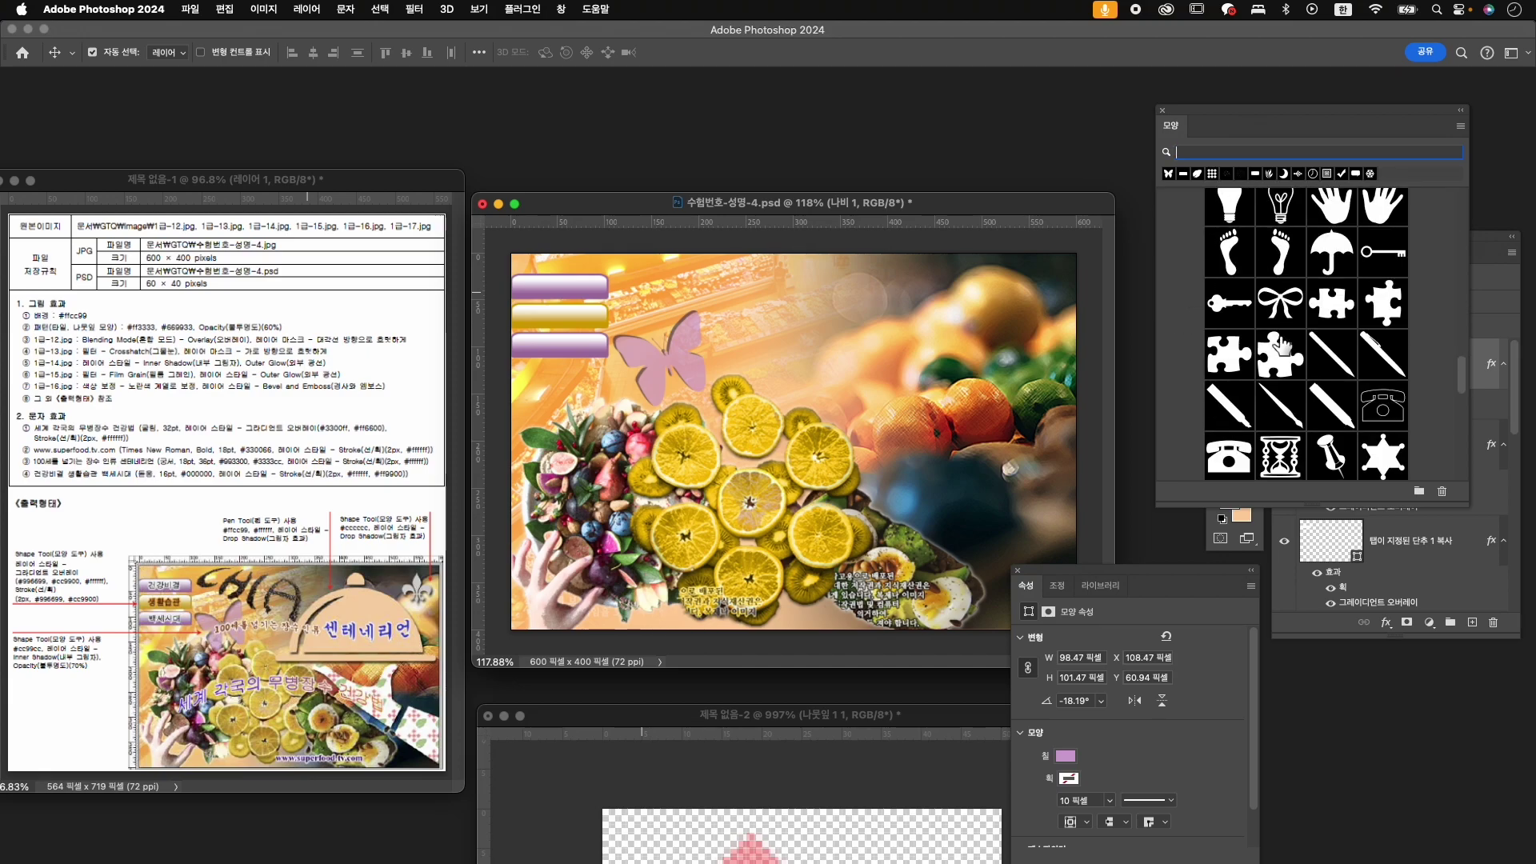
scroll(1282, 344, "down", 10)
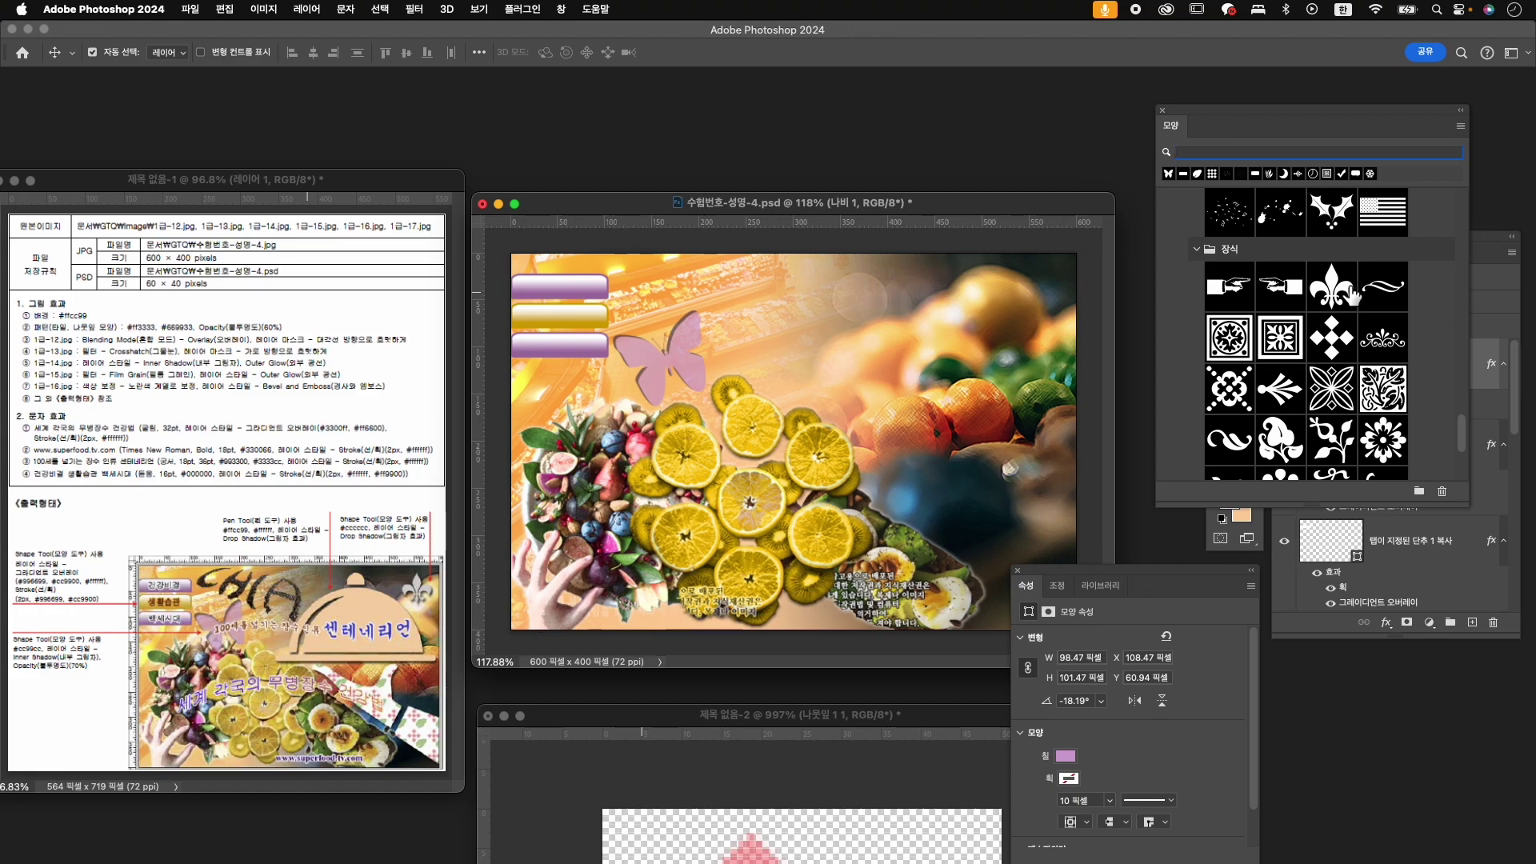
left_click(1343, 280)
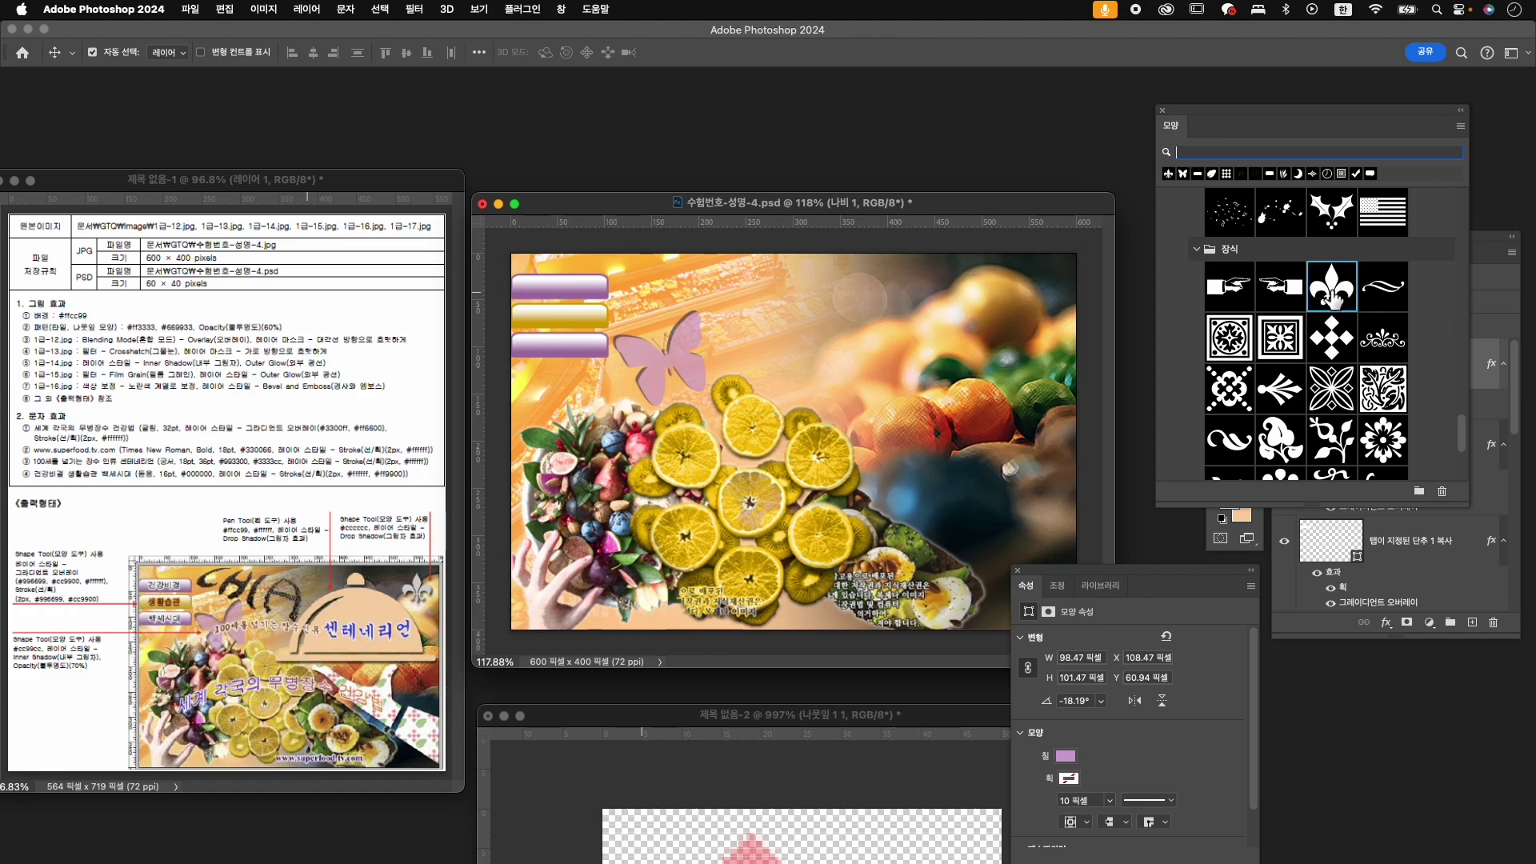
left_click(1226, 512)
left_click(1231, 548)
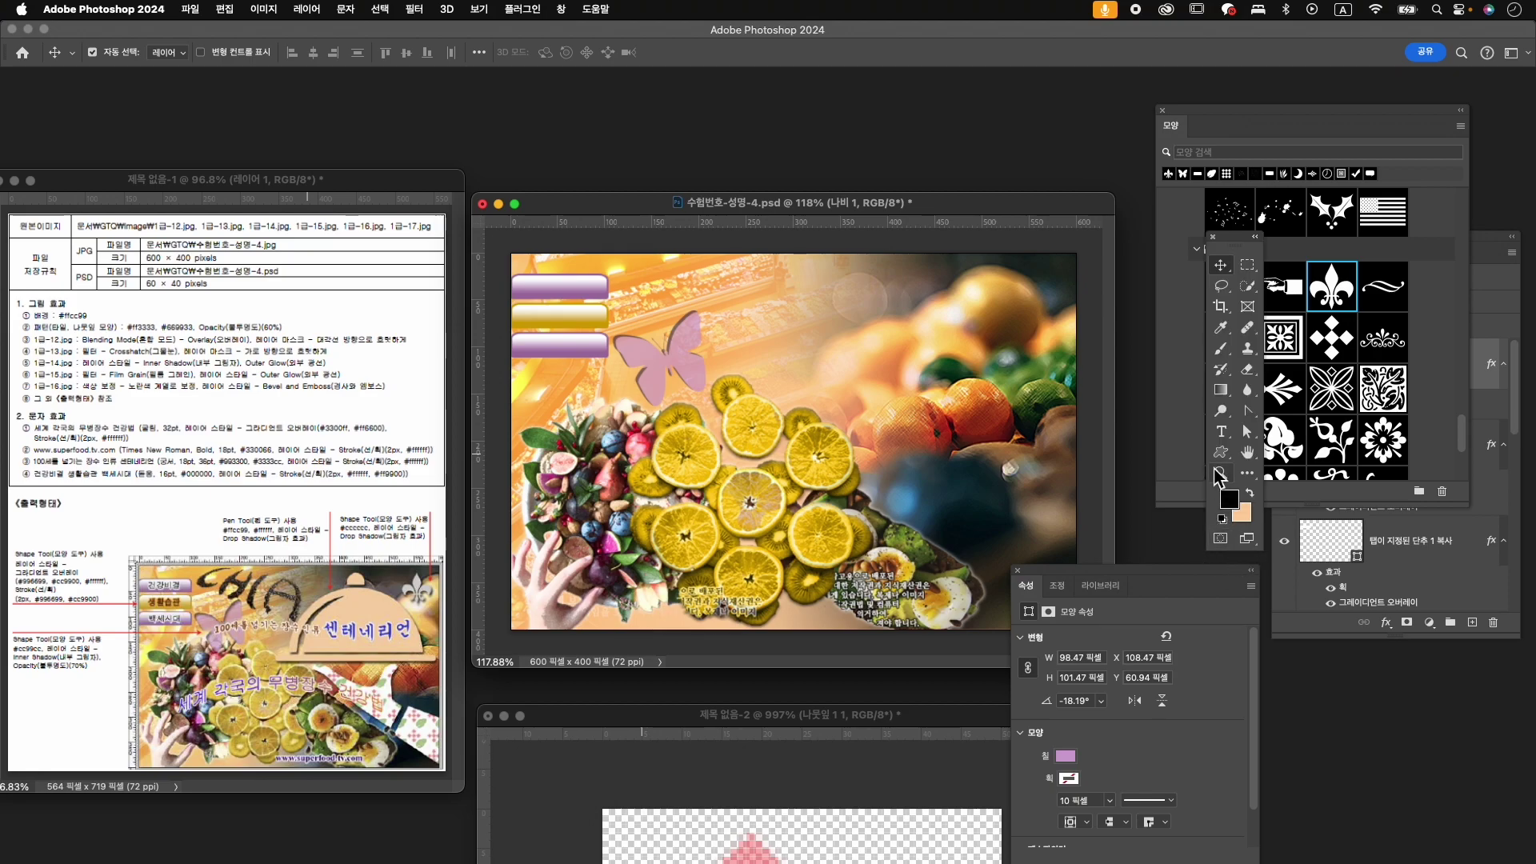
left_click(1224, 455)
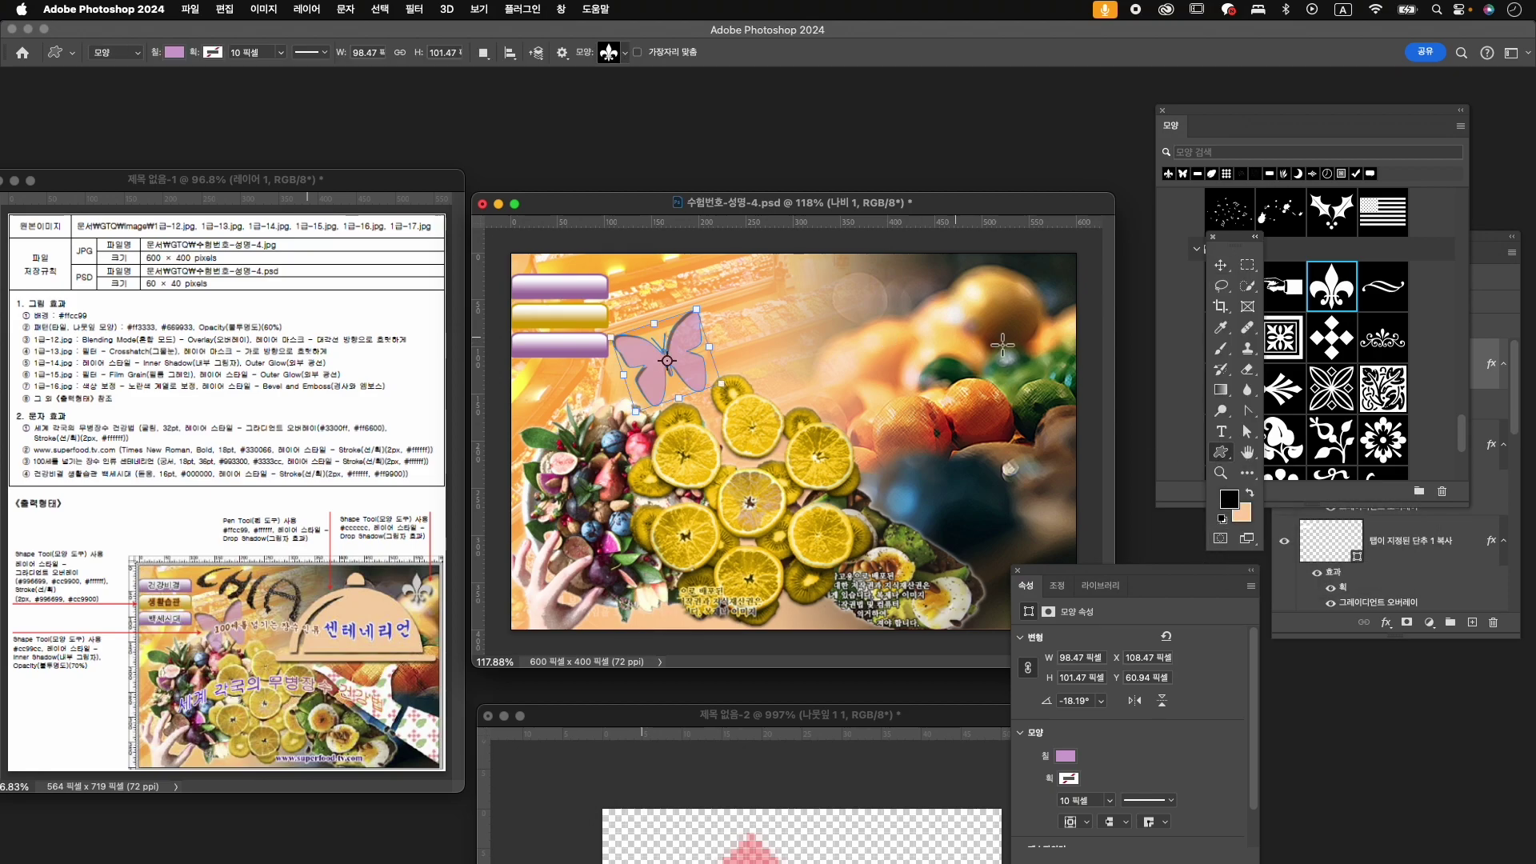
left_click_drag(1010, 289, 1062, 338)
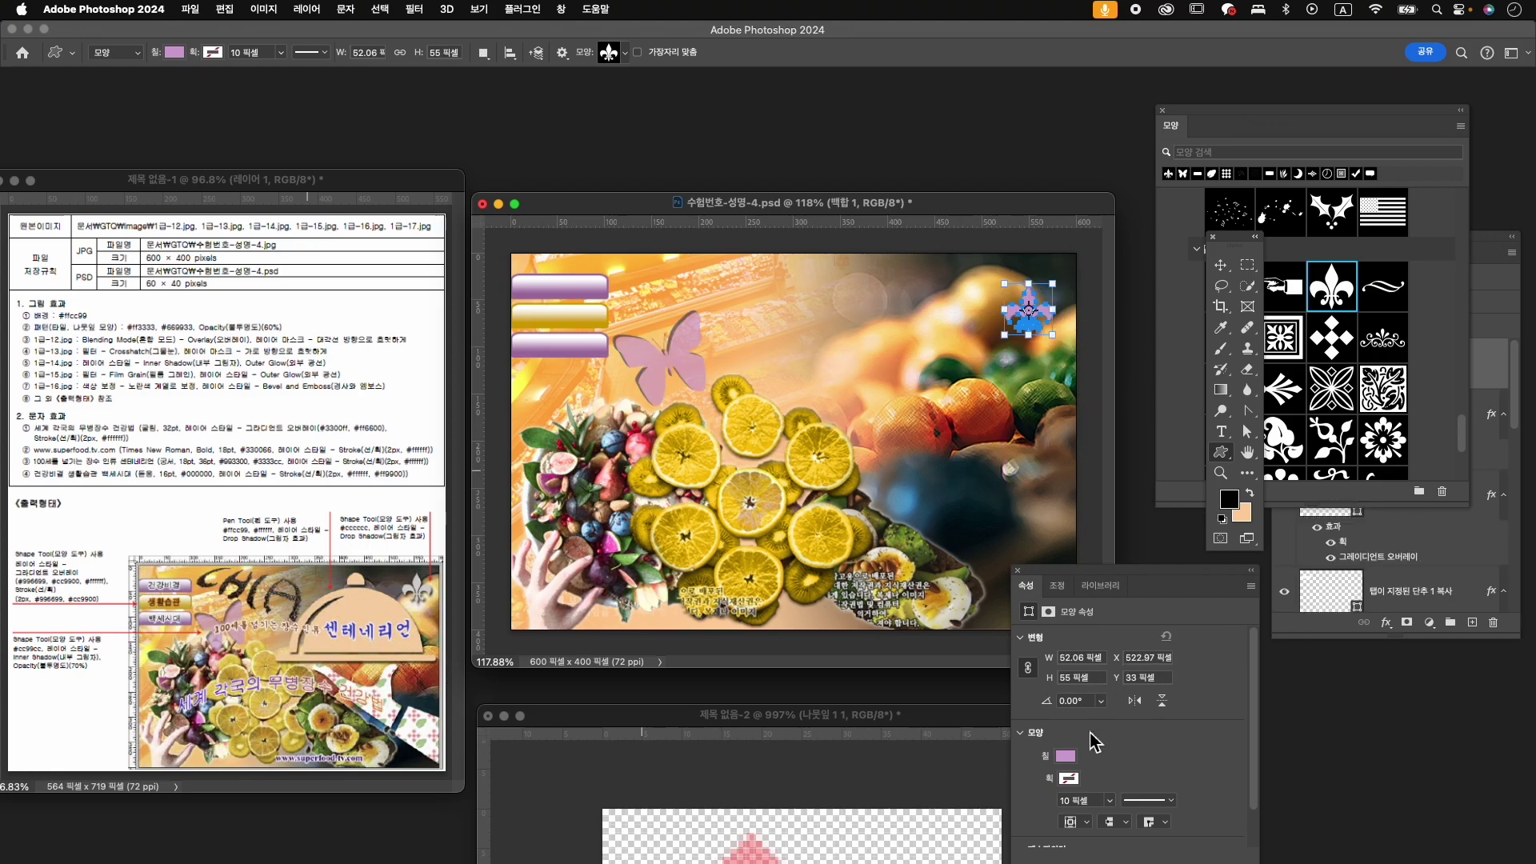
- Set the fleur-de-lis shape's fill colour to #cccccc
left_click(1067, 757)
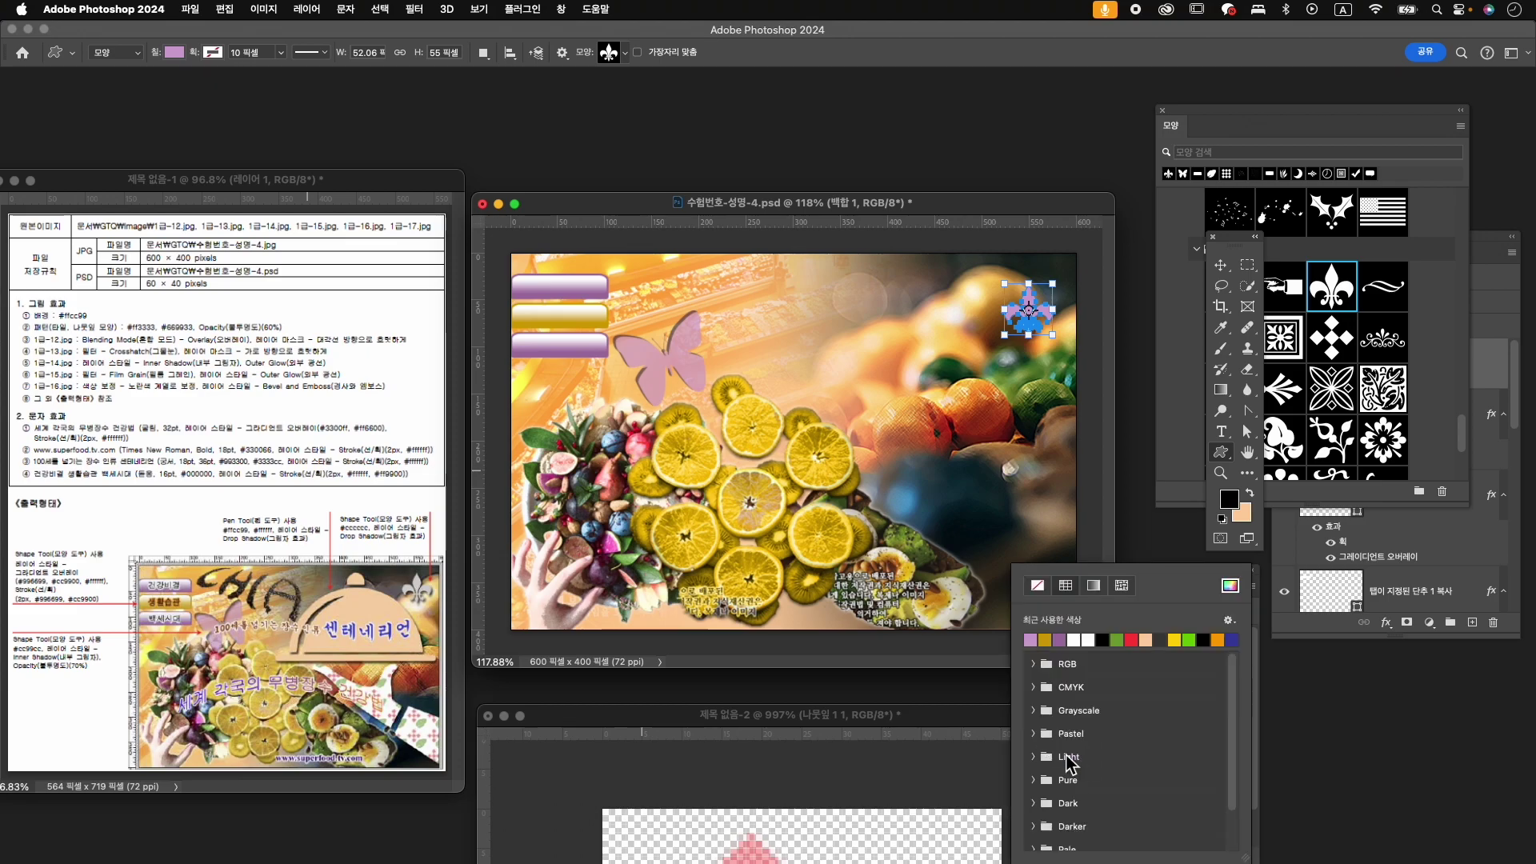
left_click(1230, 586)
type("cc")
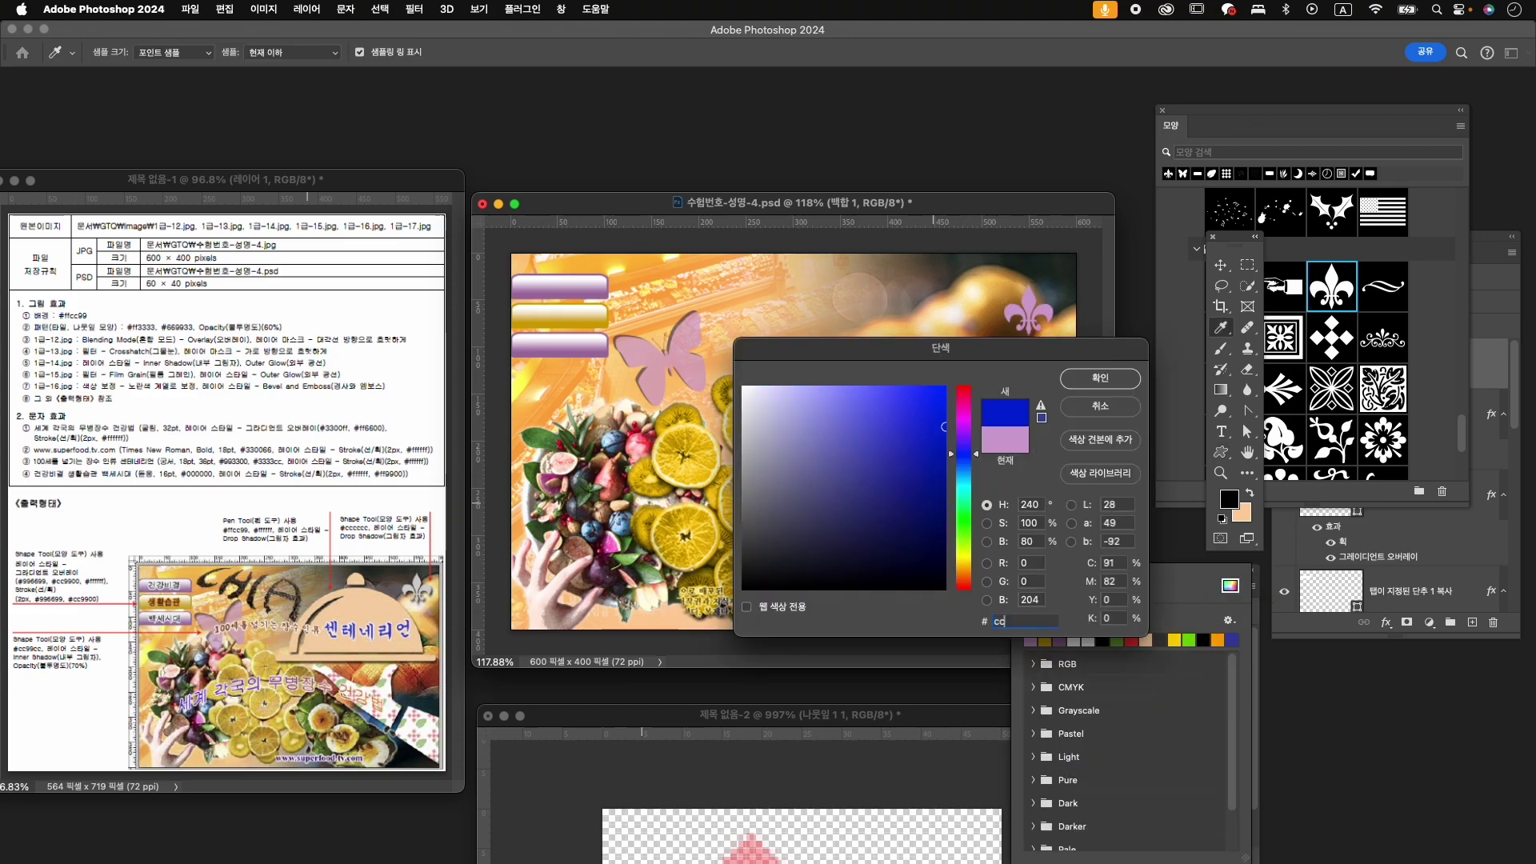
type("cccc")
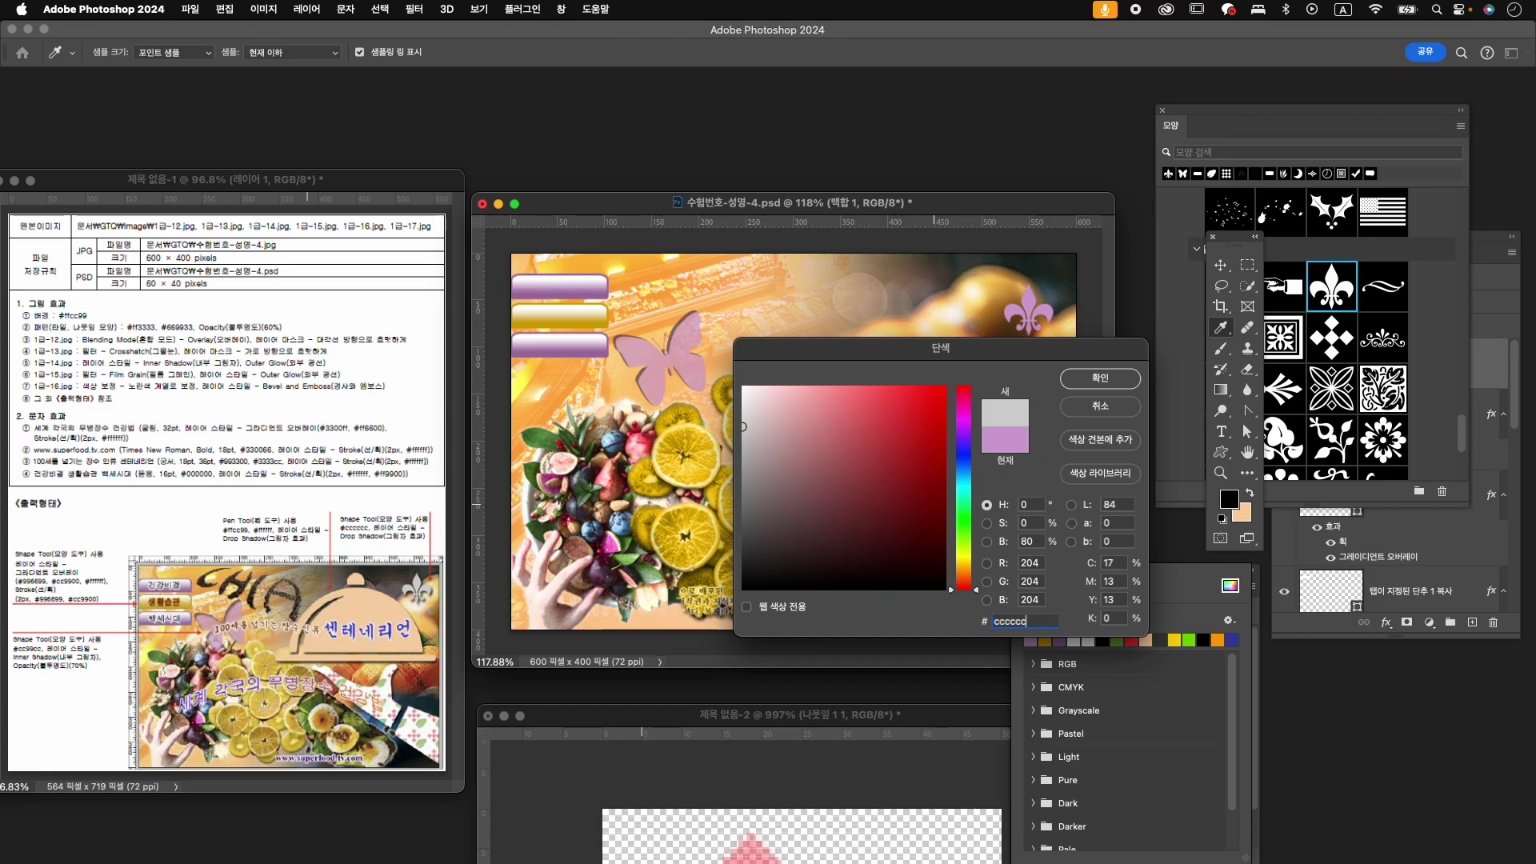
key("Return")
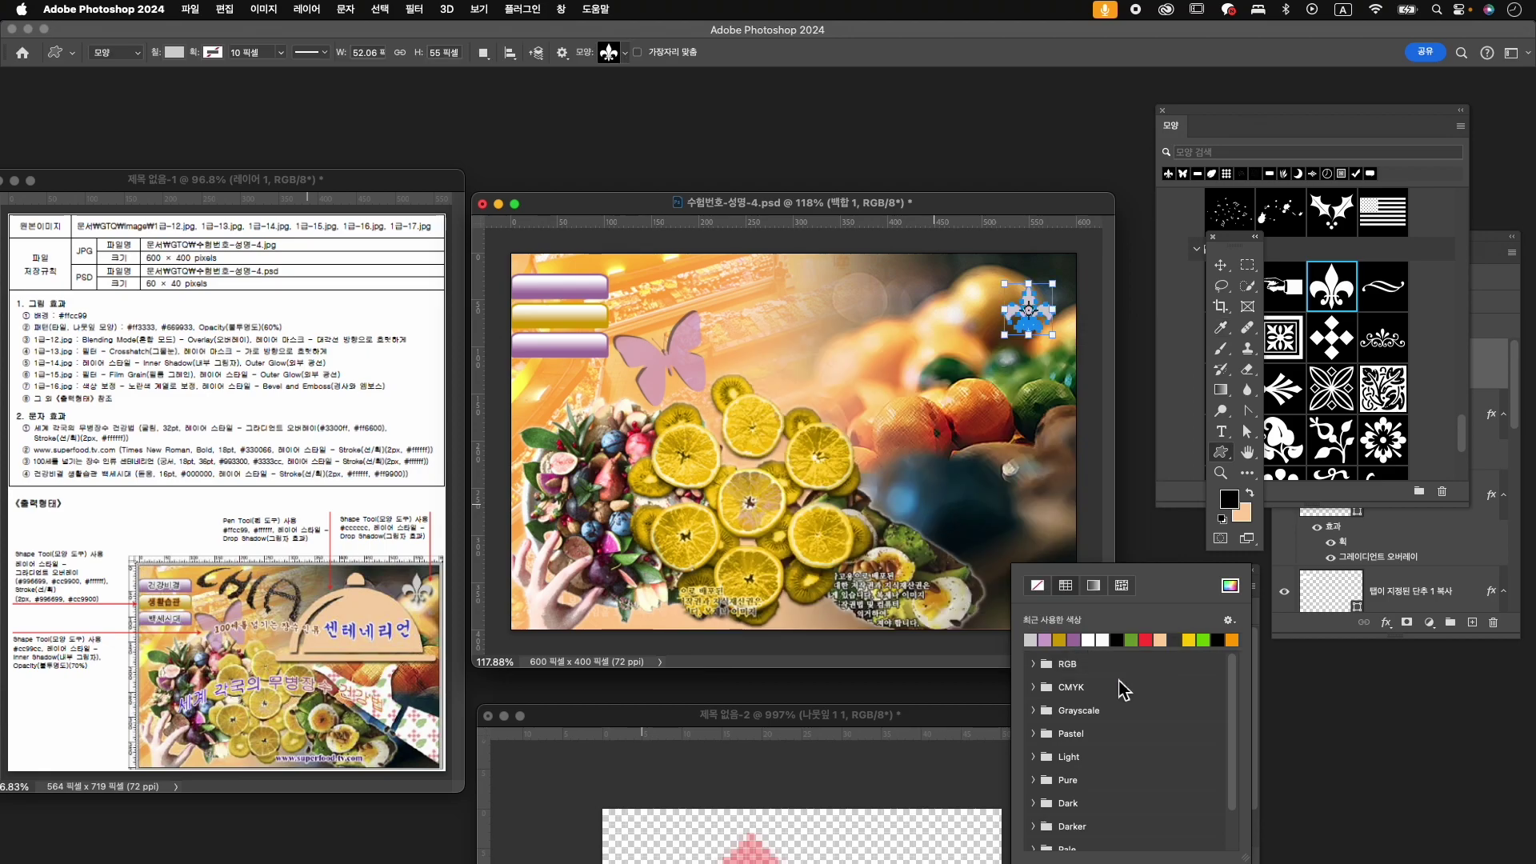
- Apply a drop shadow layer style with its preset settings to the fleur-de-lis shape
left_click(1386, 623)
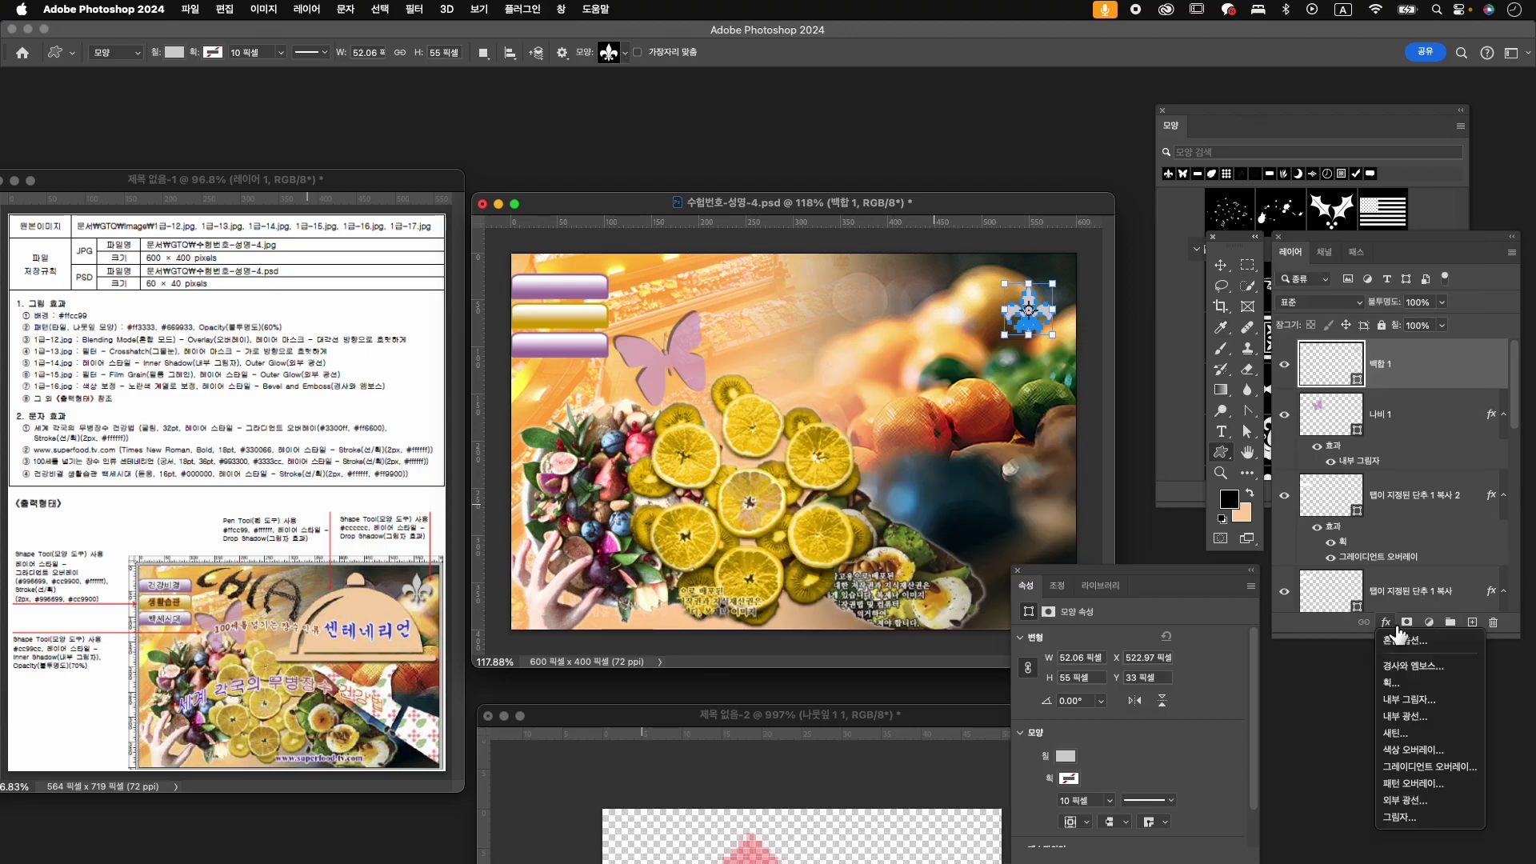
left_click(1450, 817)
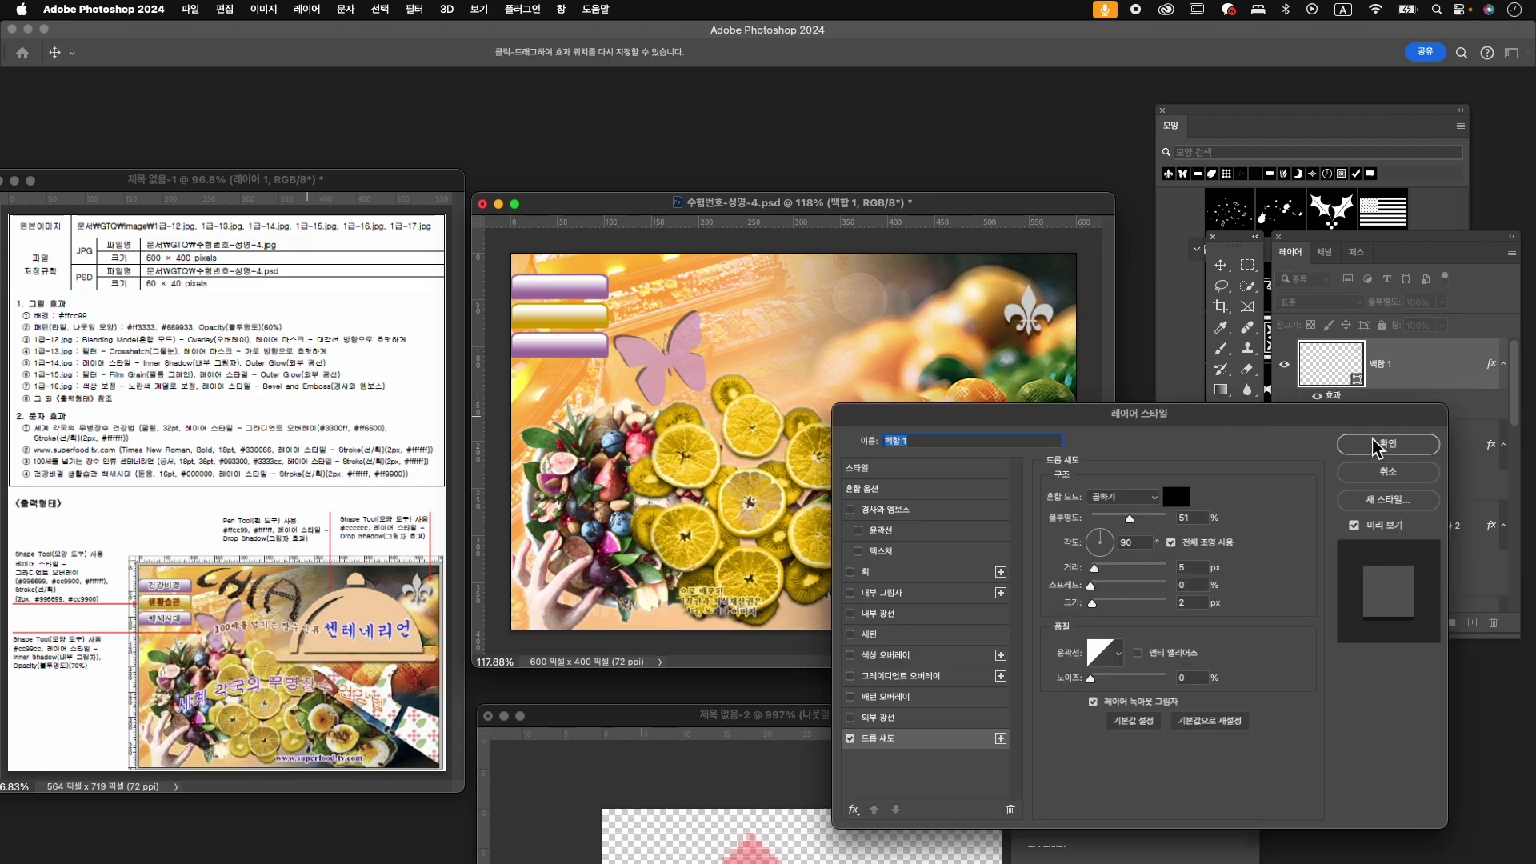
left_click(1376, 438)
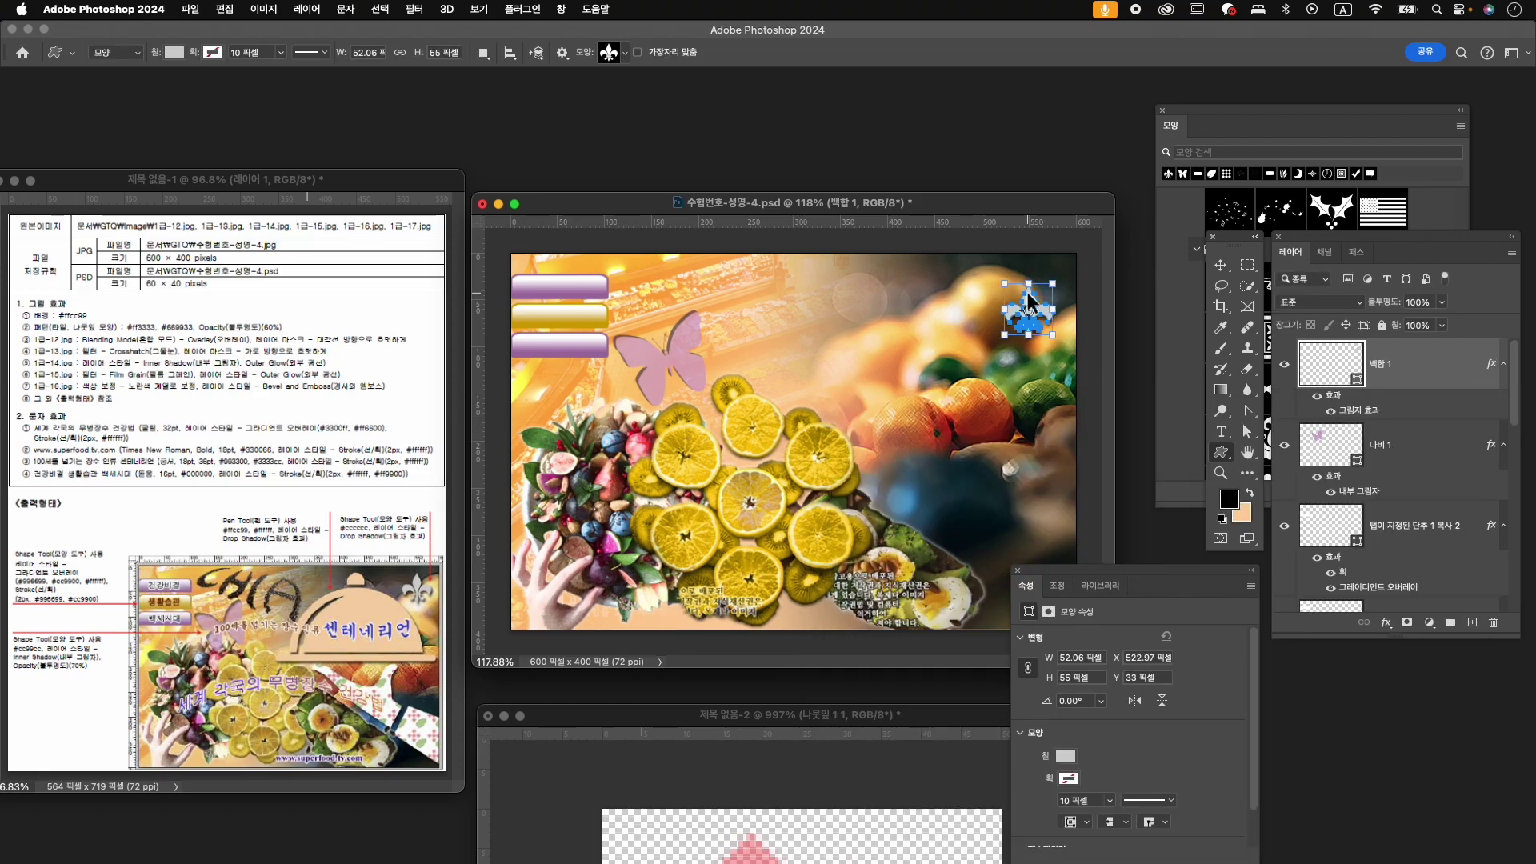
- Move the fleur-de-lis closer to the canvas's upper-right corner, to about X 532.72 and Y 17.69 px
key("ctrl+t")
key("Up")
key("Up")
key("Up")
key("Up")
key("Up")
key("Up")
key("Right")
key("Right")
key("Right")
key("Right")
key("Right")
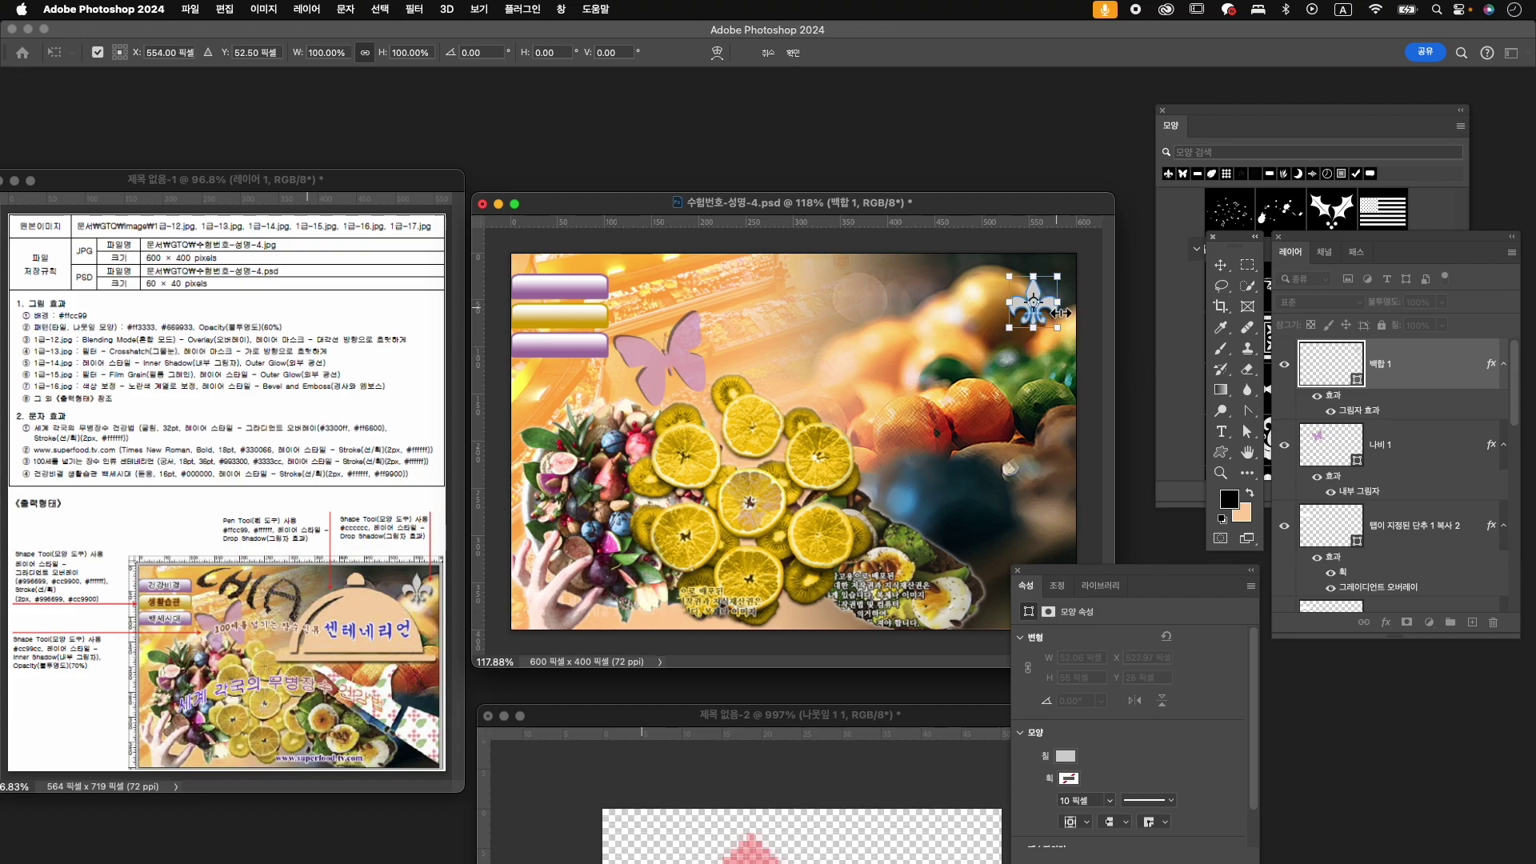
left_click_drag(1048, 306, 1054, 299)
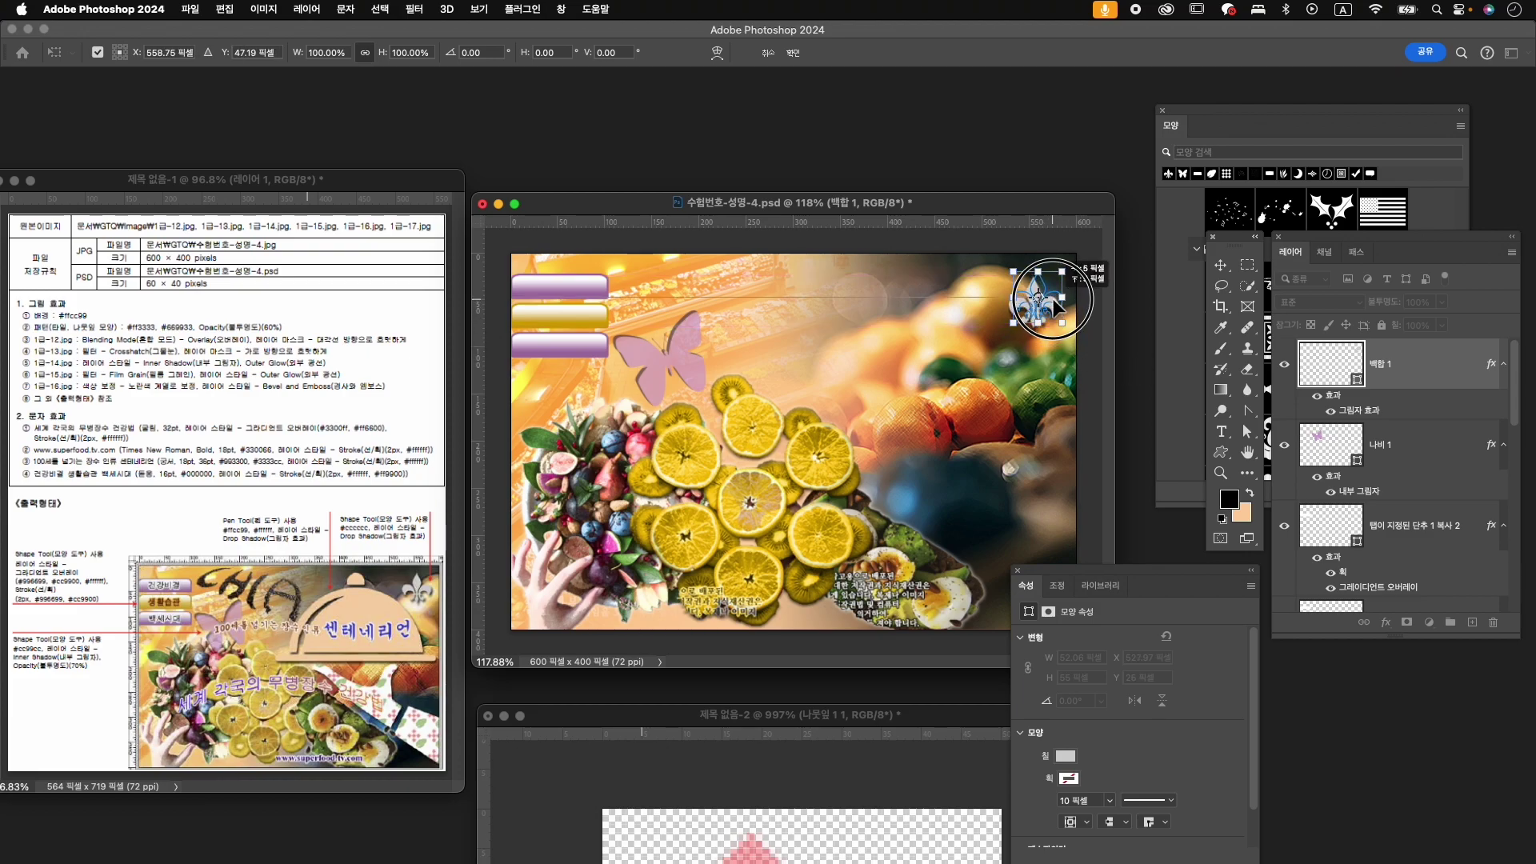
key("Up")
key("Up")
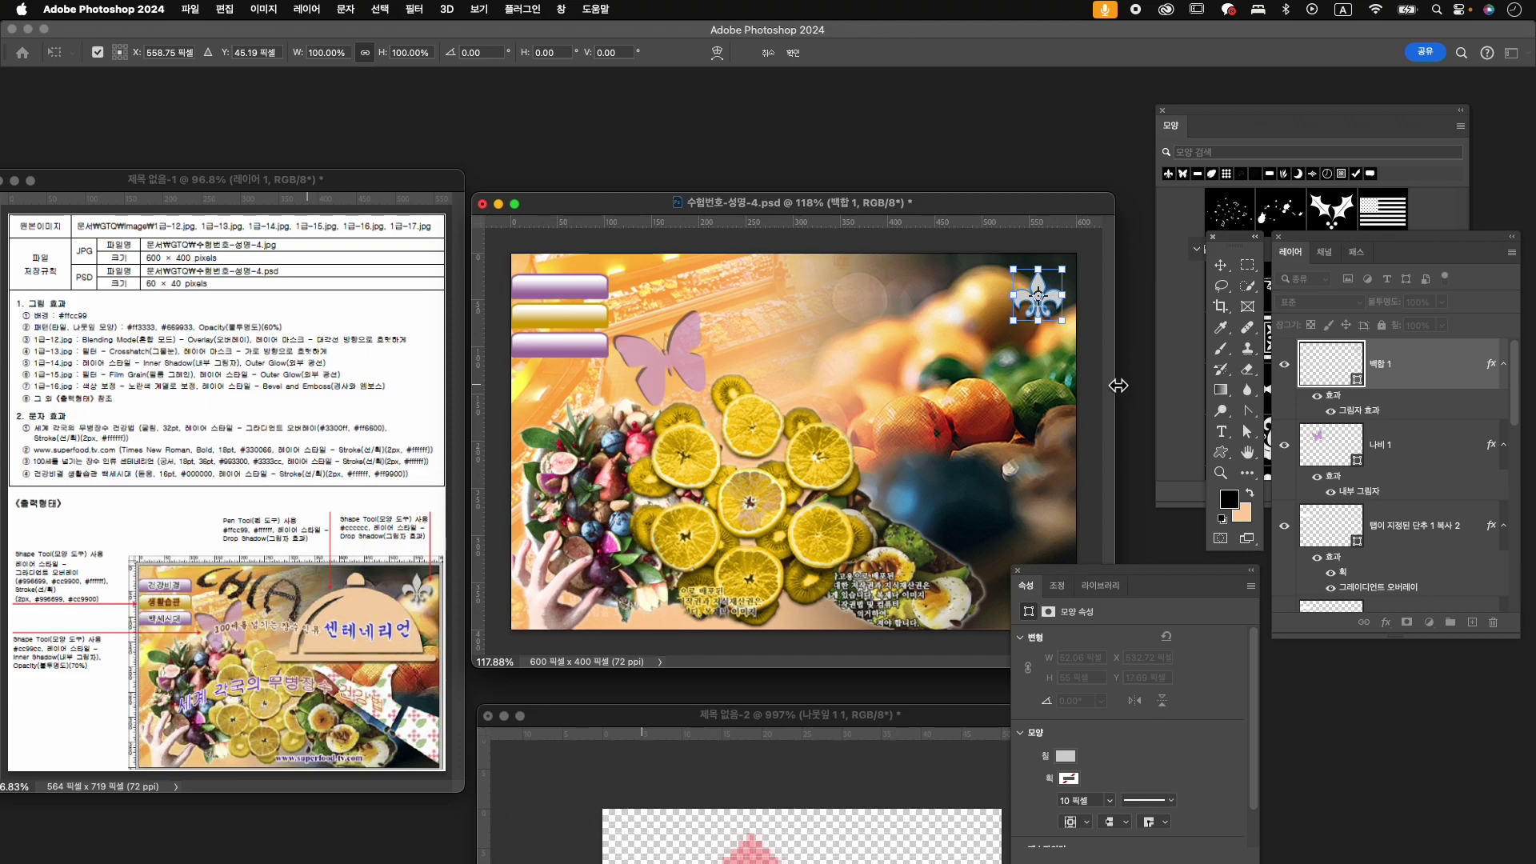
key("Return")
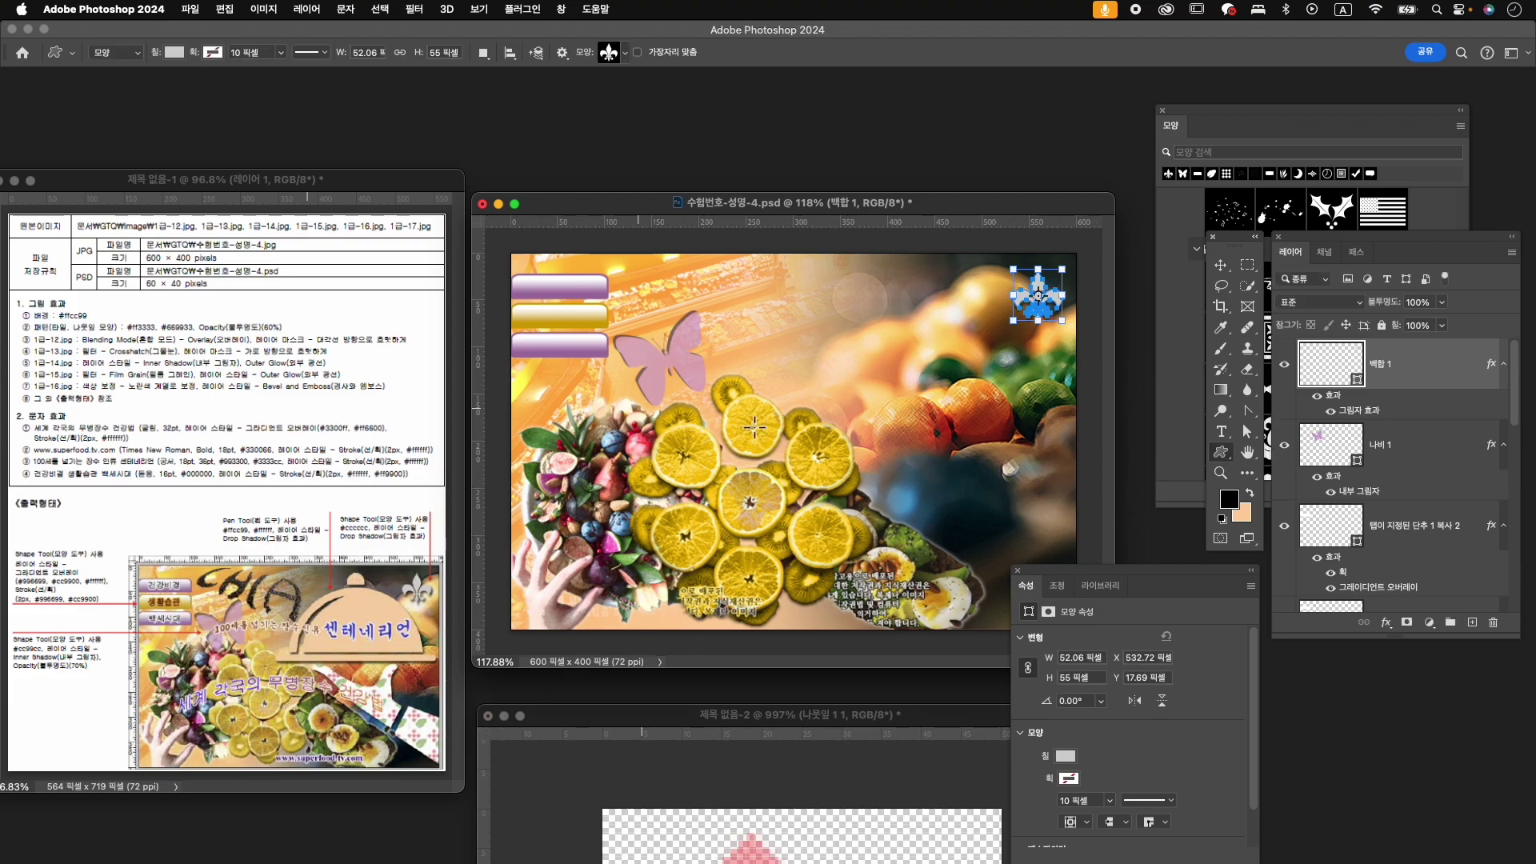
- Close the shape library, move the properties out of the way, and activate the Pen tool in shape mode
left_click(1166, 120)
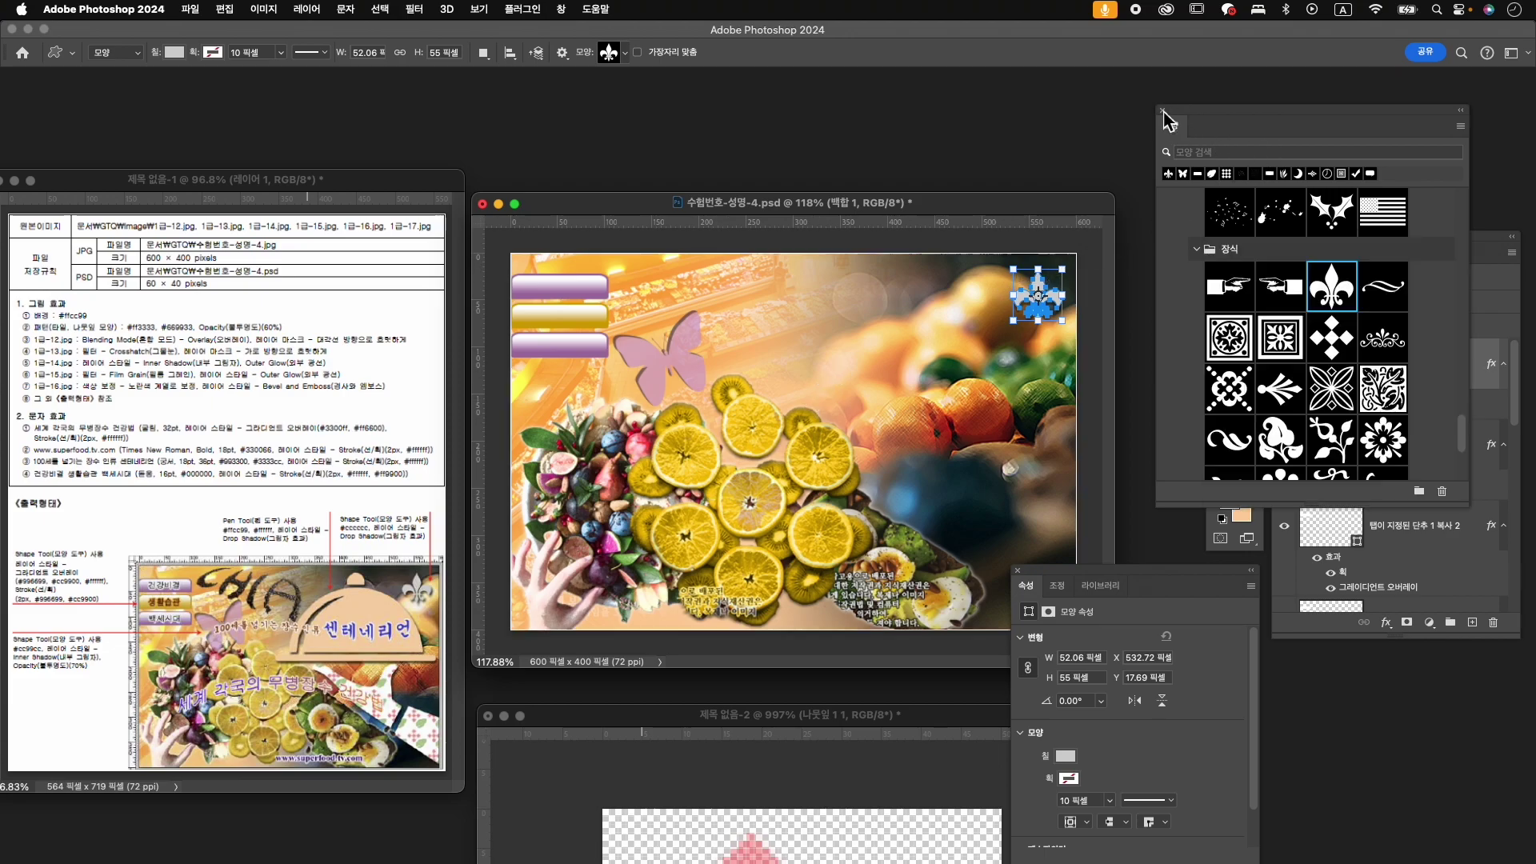
left_click(1163, 111)
left_click_drag(1163, 569, 1256, 605)
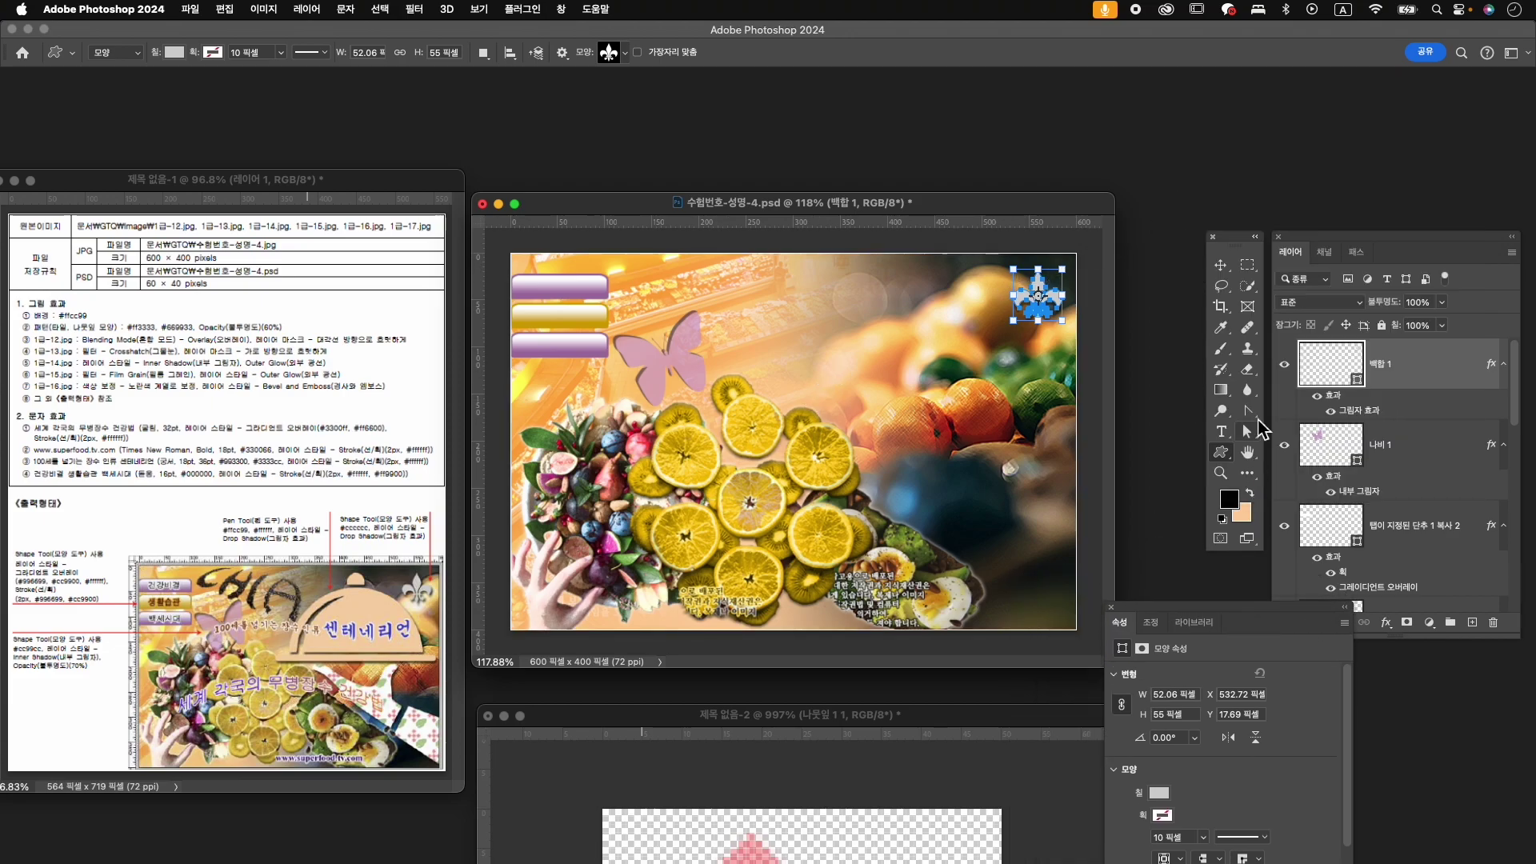
left_click_drag(1247, 411, 1324, 420)
left_click(112, 53)
left_click(104, 54)
- Set the fill colour to black with the fleur-de-lis layer still selected
left_click(173, 53)
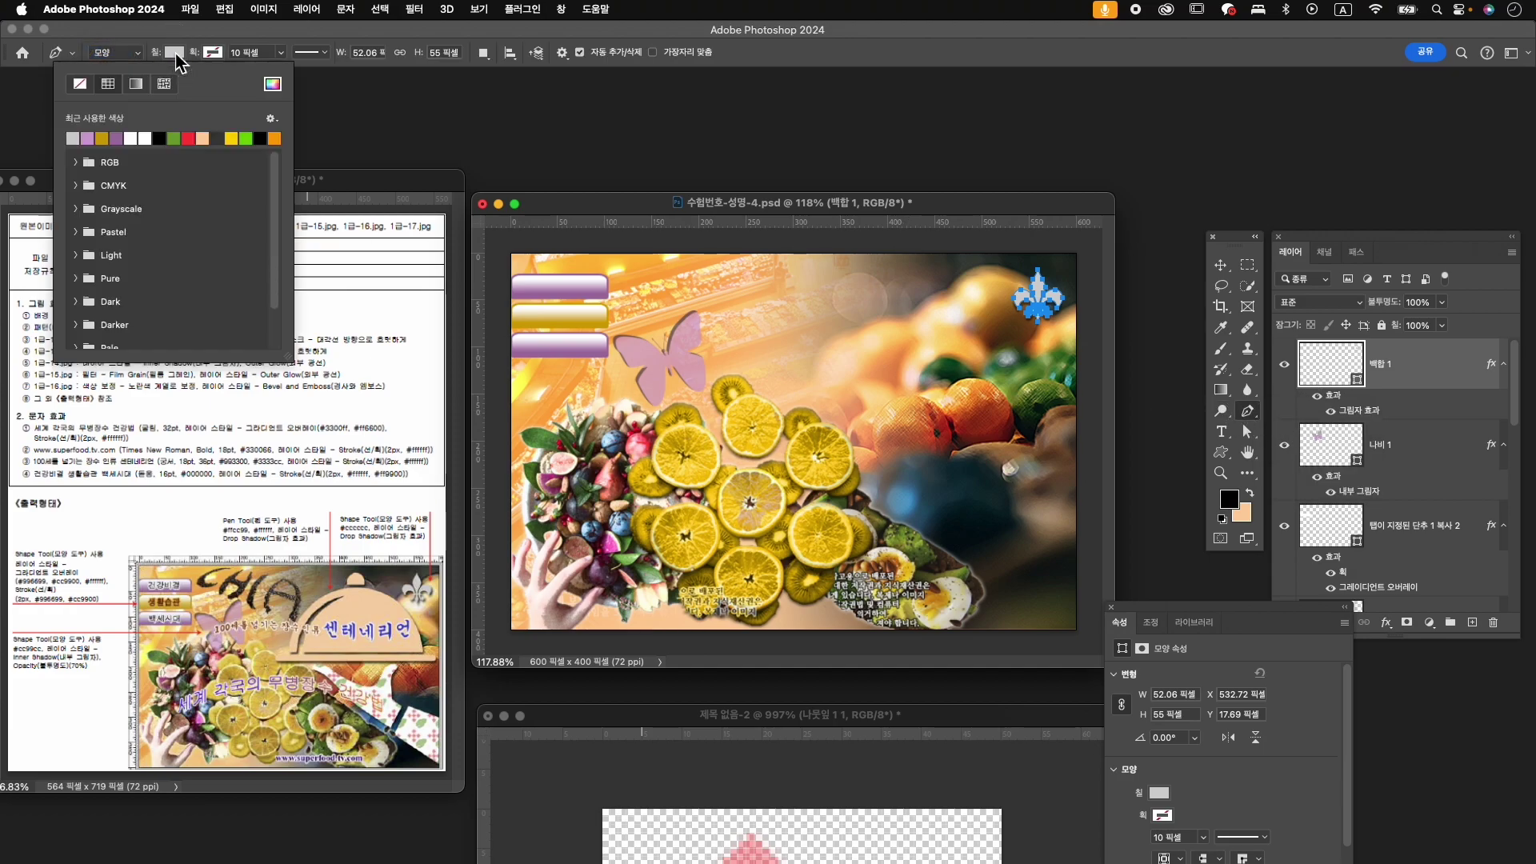
left_click(160, 138)
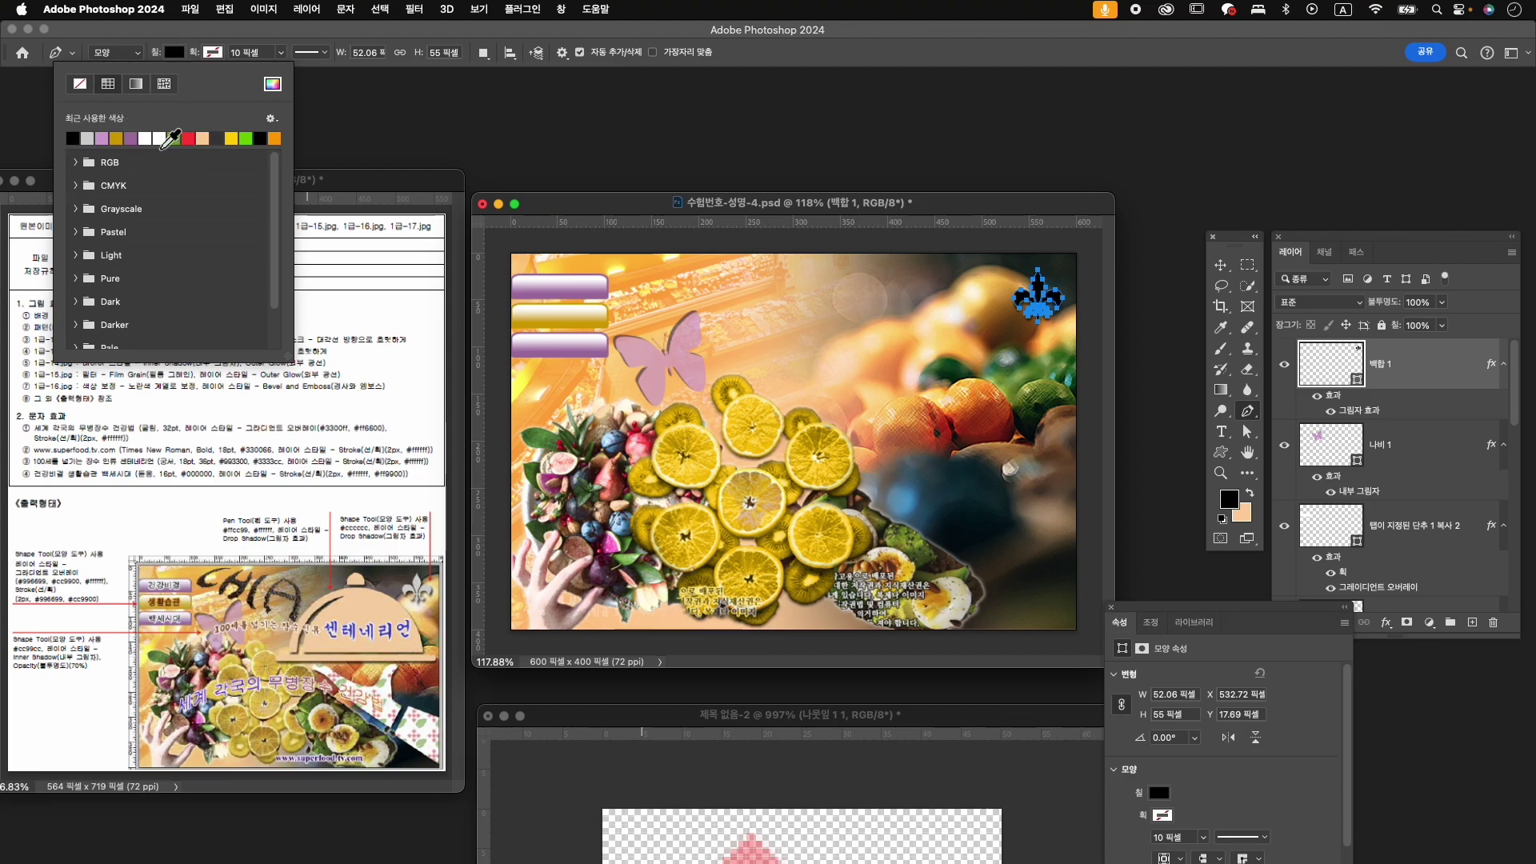
left_click(444, 42)
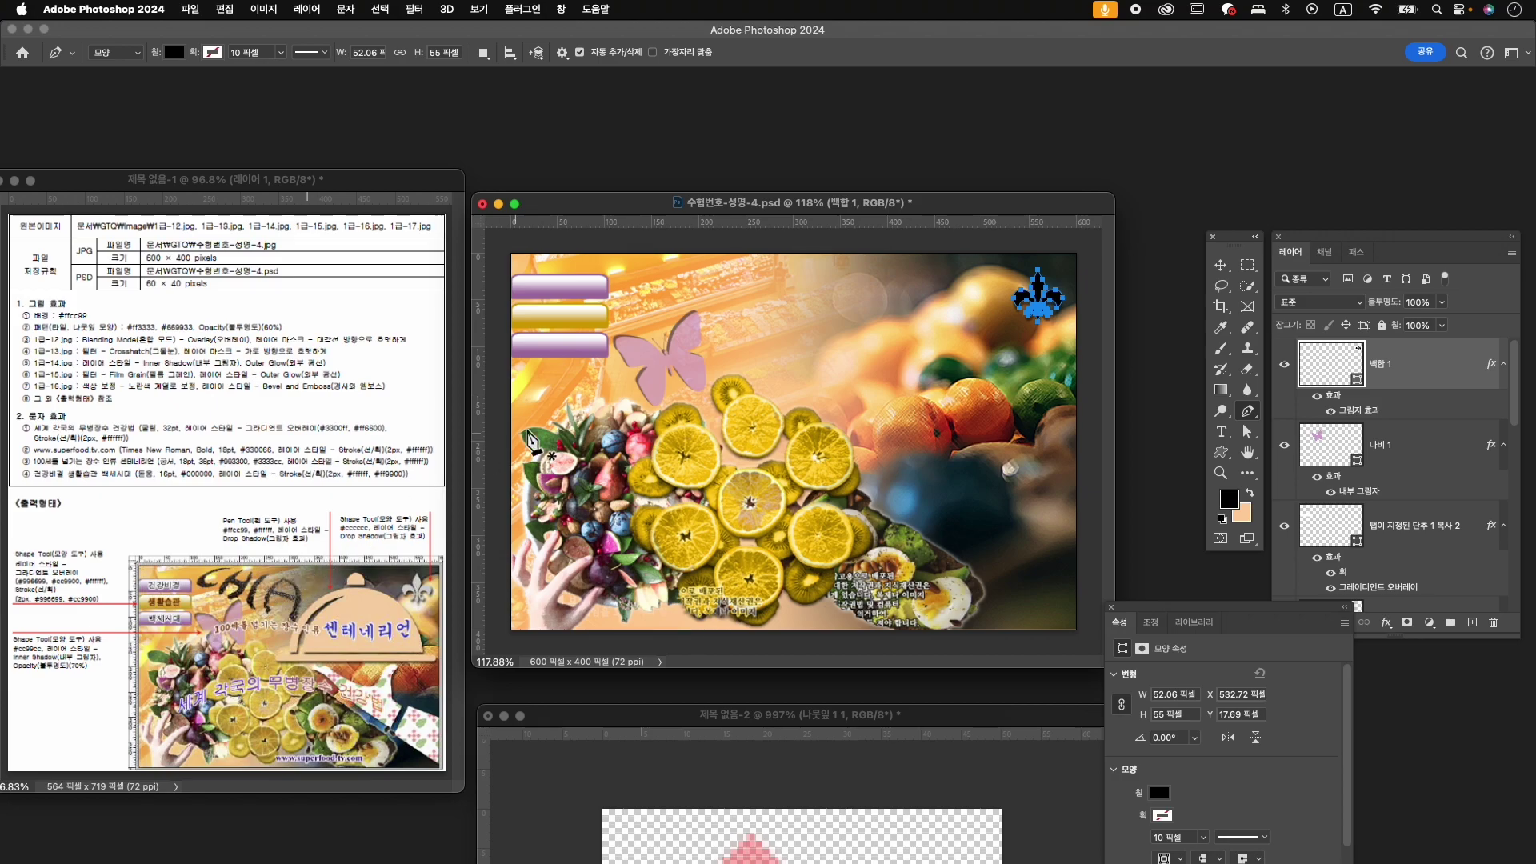
- Place two vertical guides near the canvas centre and a horizontal guide at about 200 px down the image
left_click_drag(483, 436, 778, 420)
left_click_drag(482, 456, 841, 434)
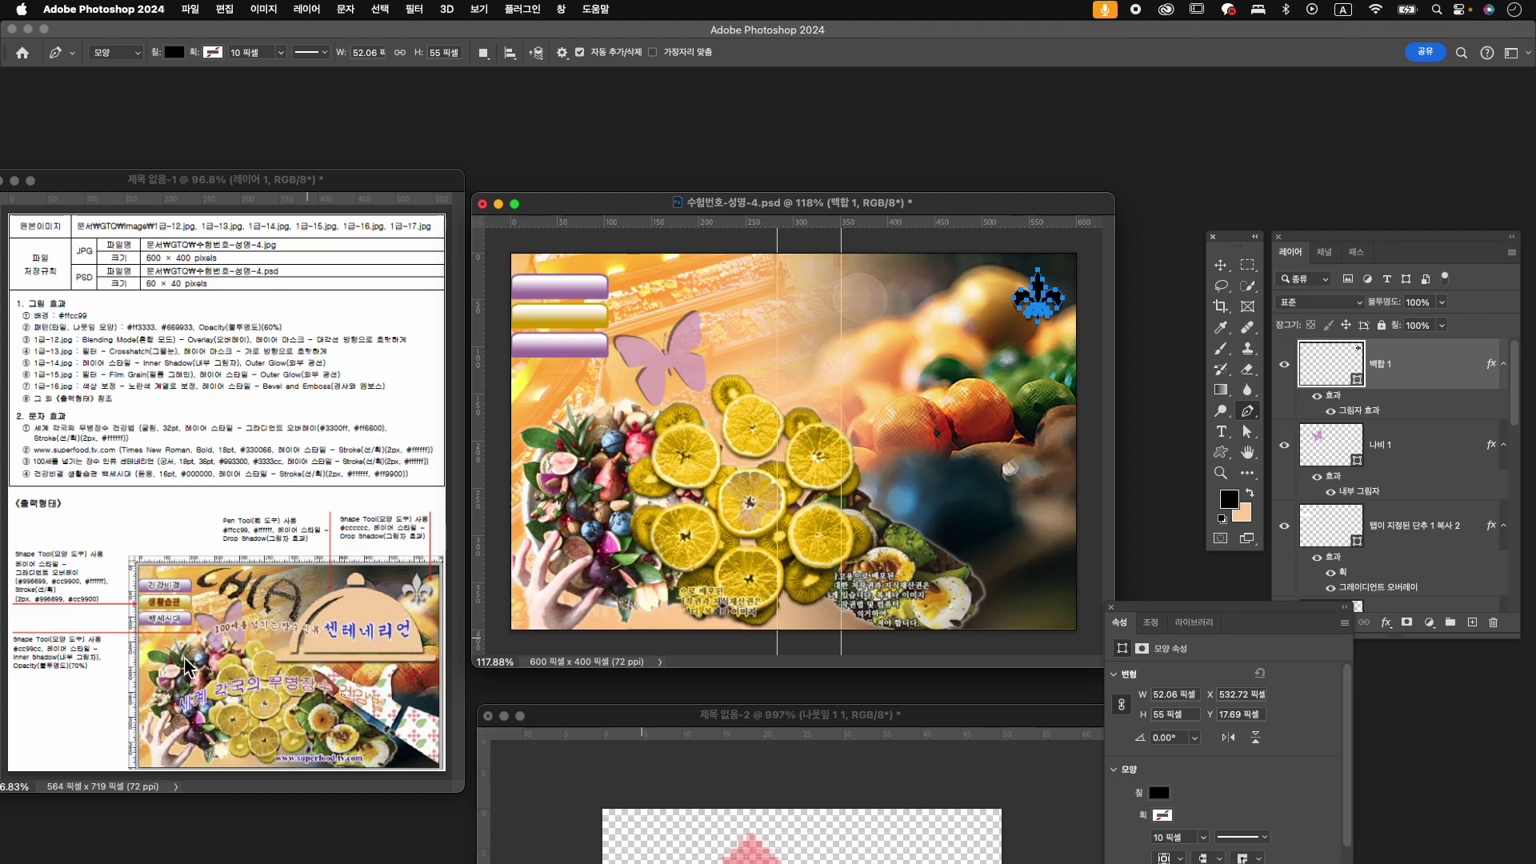
left_click_drag(717, 224, 776, 450)
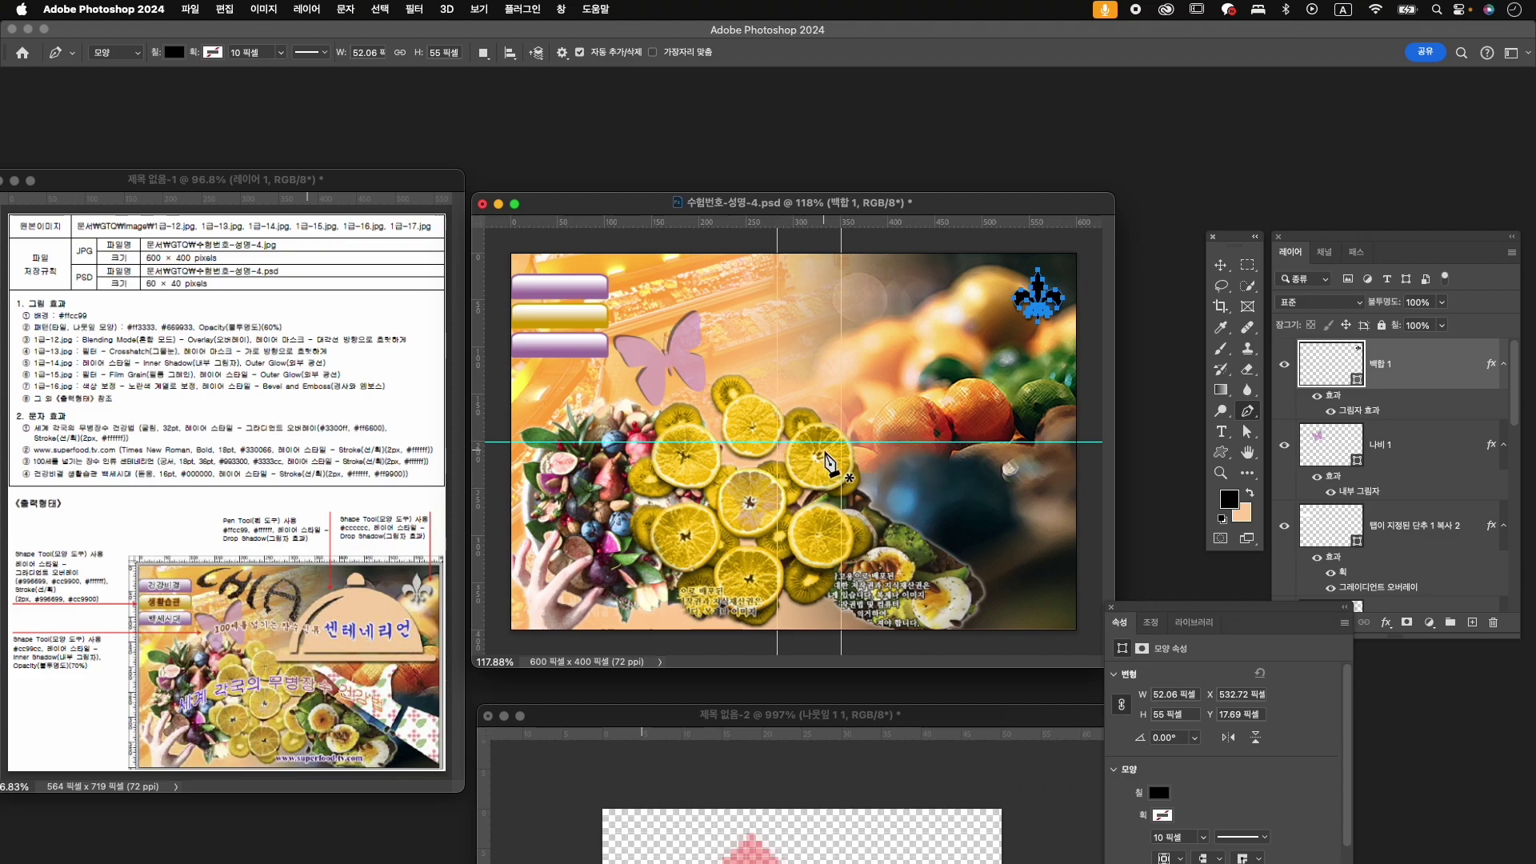
- Scale the lemon-slice layer 1-16 down proportionally to about 93.31%
key("v")
left_click(792, 479)
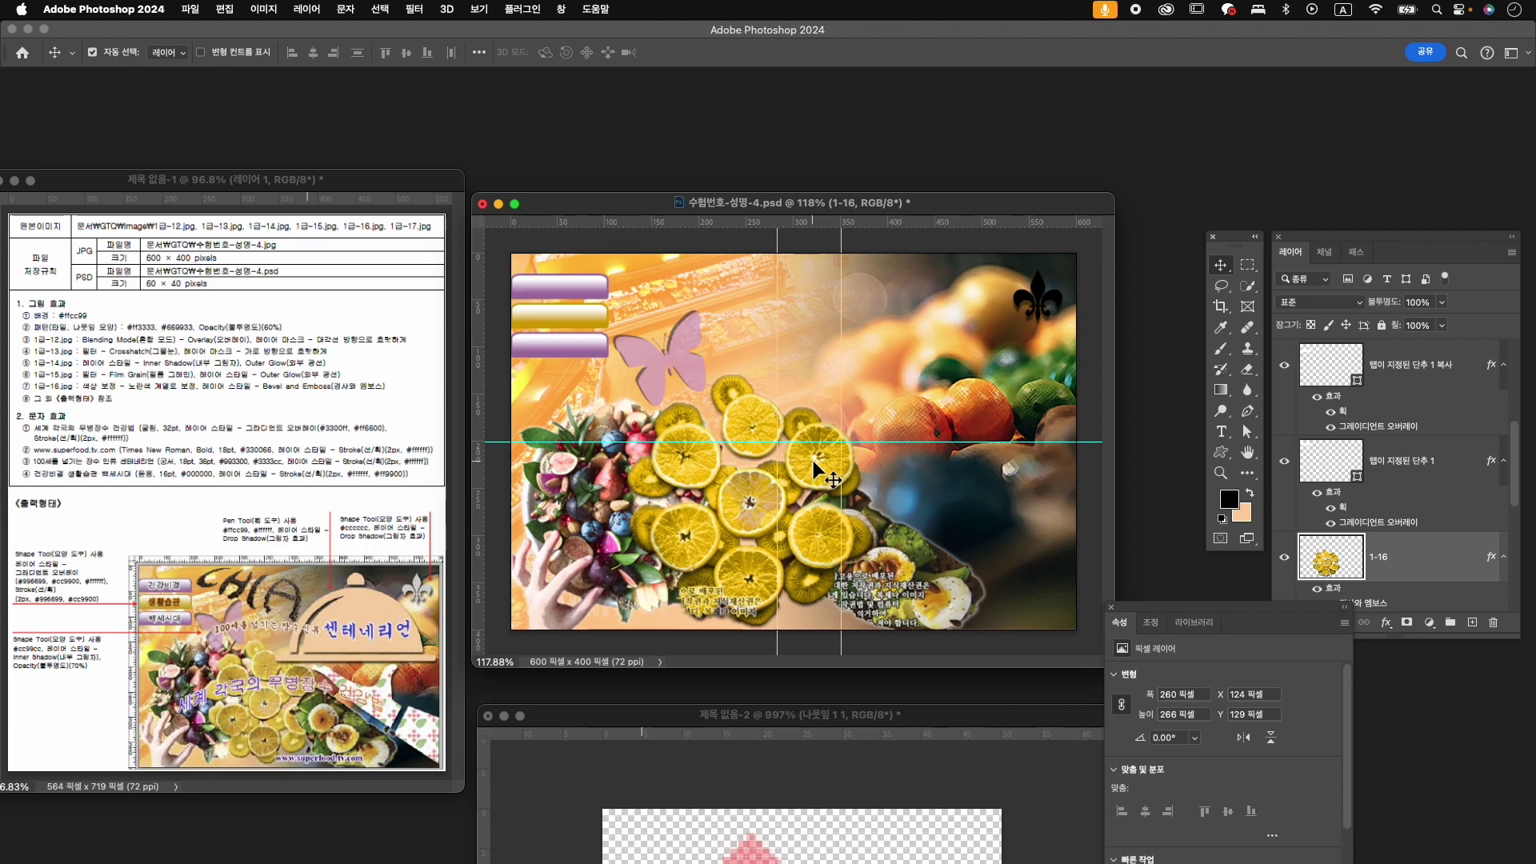
key("super+t")
mouse_move(875, 386)
left_mouse_down()
mouse_move(869, 373)
mouse_move(856, 392)
left_mouse_up()
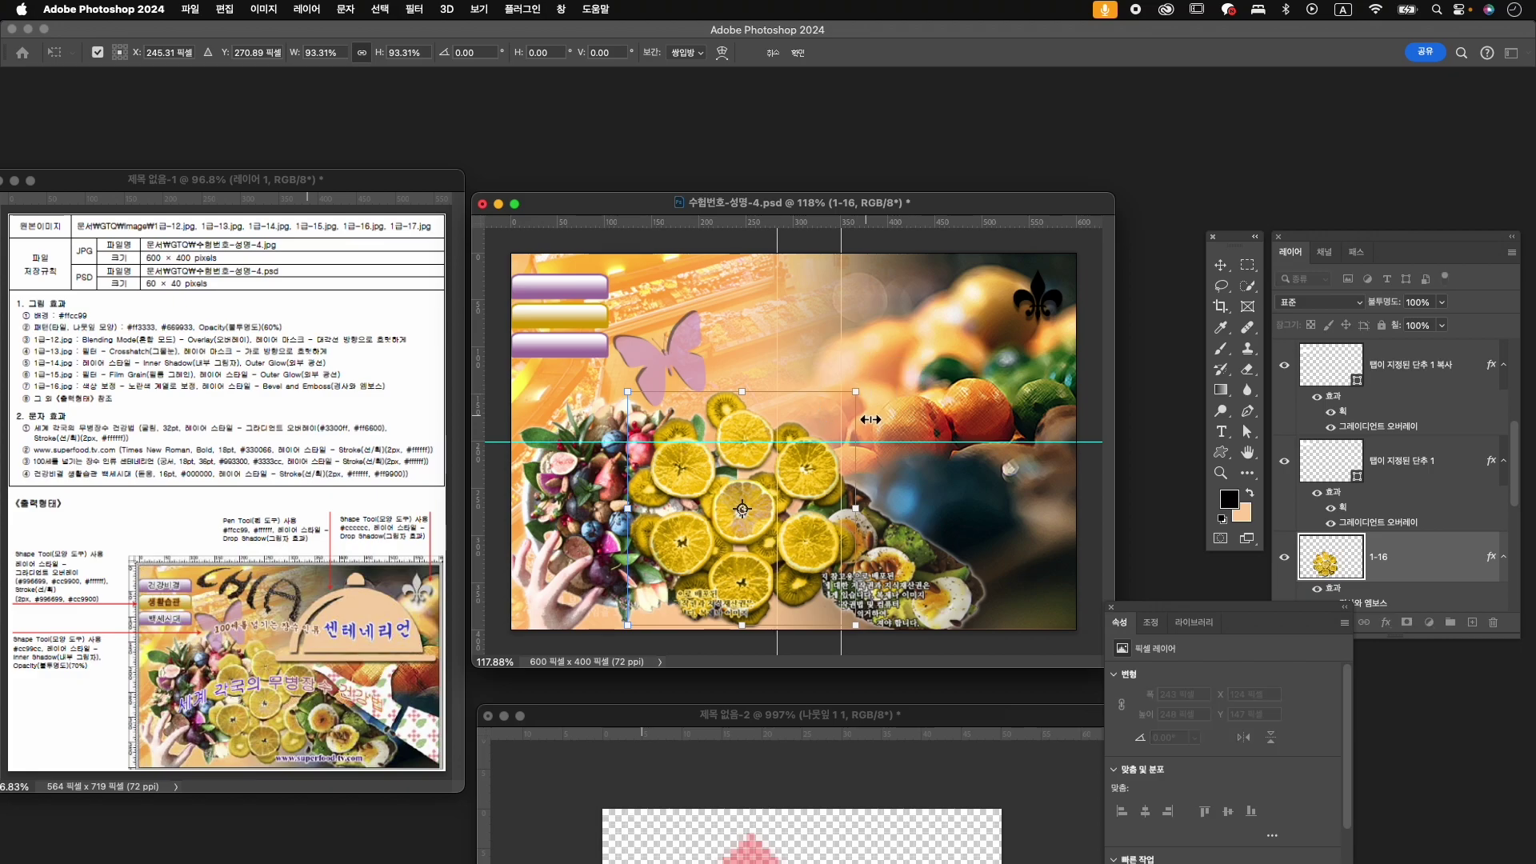
key("Return")
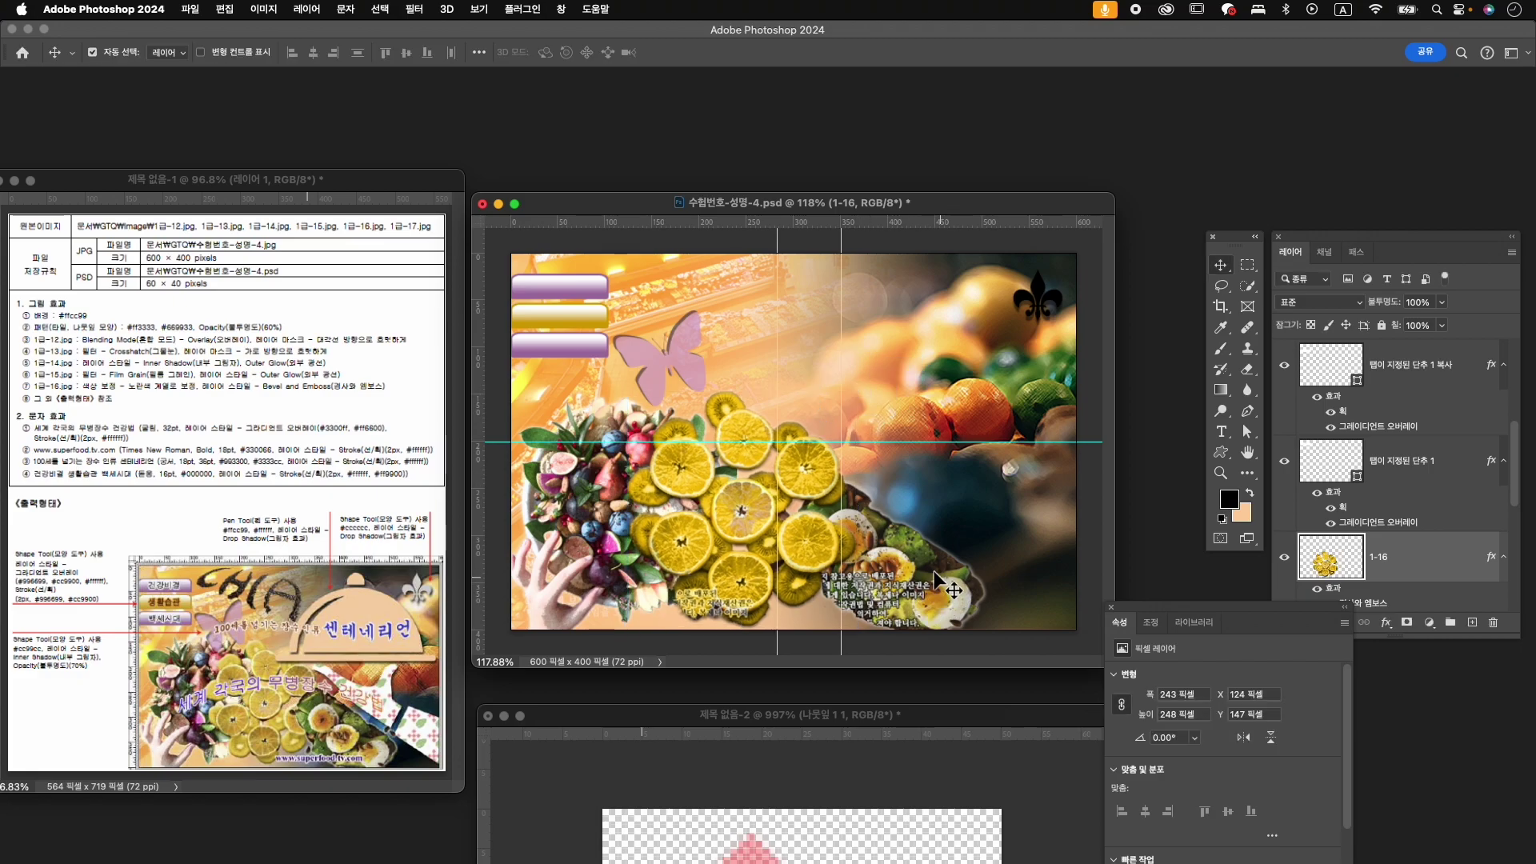
- Move the salad layer 1-14 above the lemon-slice layer 1-16 in the layer stack
left_click(932, 575)
left_click(1341, 542)
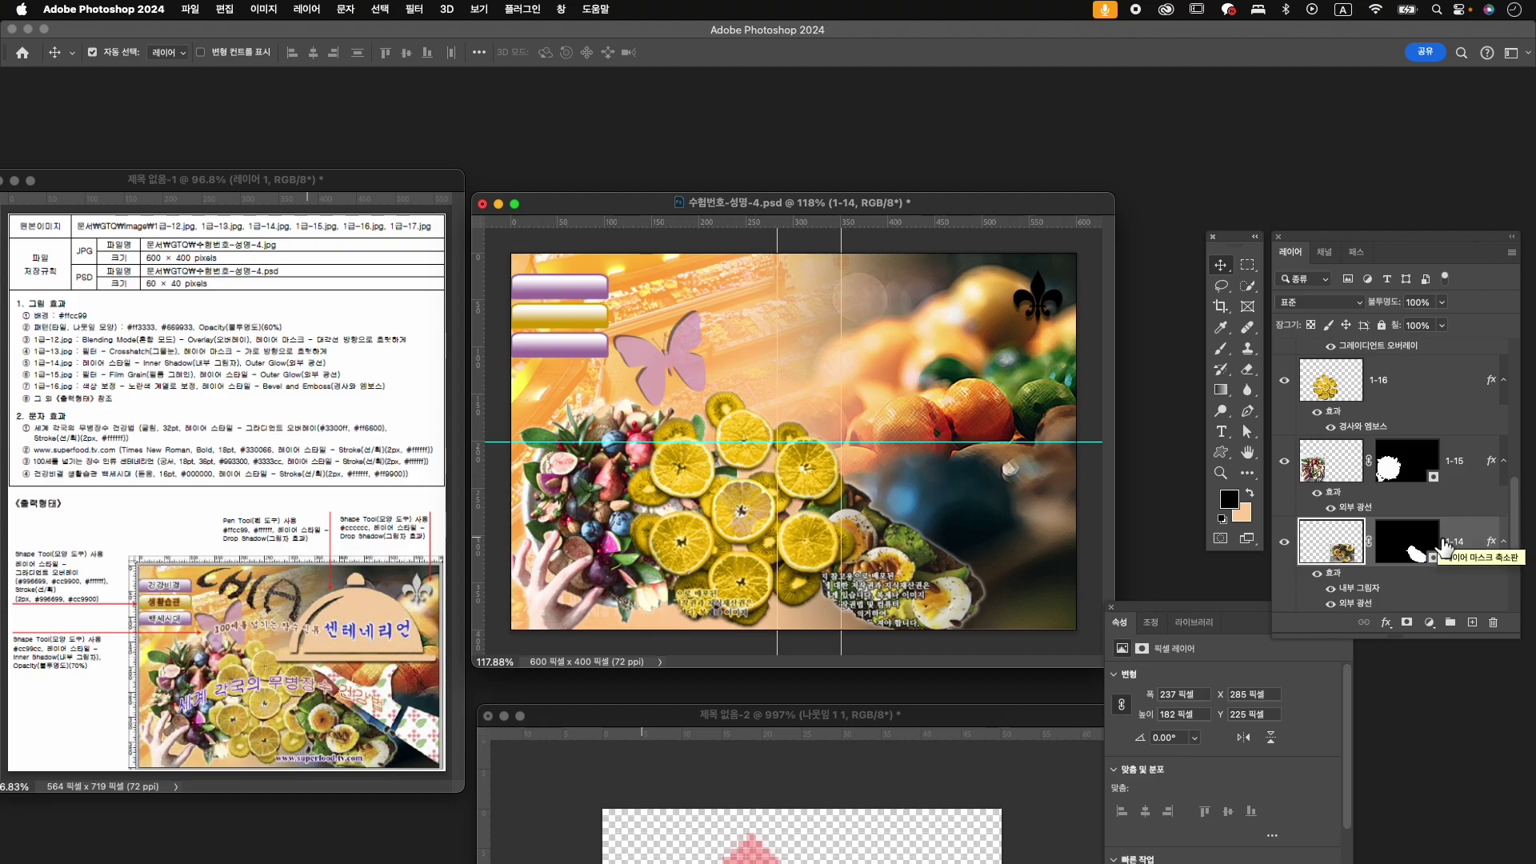
left_click_drag(1444, 546, 1433, 545)
key("super+bracketright")
key("super+bracketright")
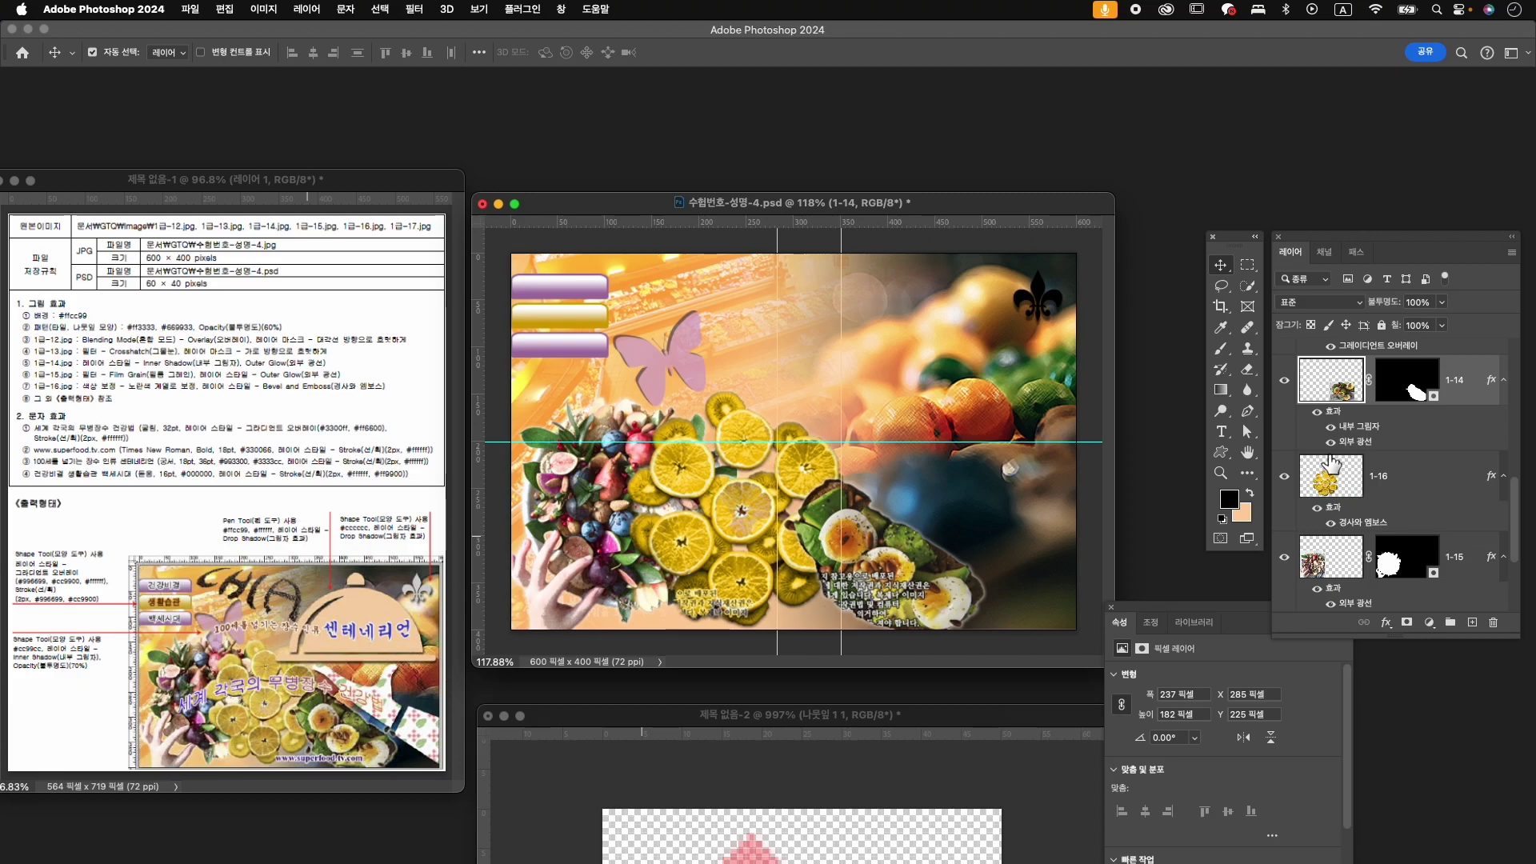
- Restore the fleur-de-lis shape's fill to light grey #cccccc, with the Pen tool active
scroll(1429, 384, "up", 5)
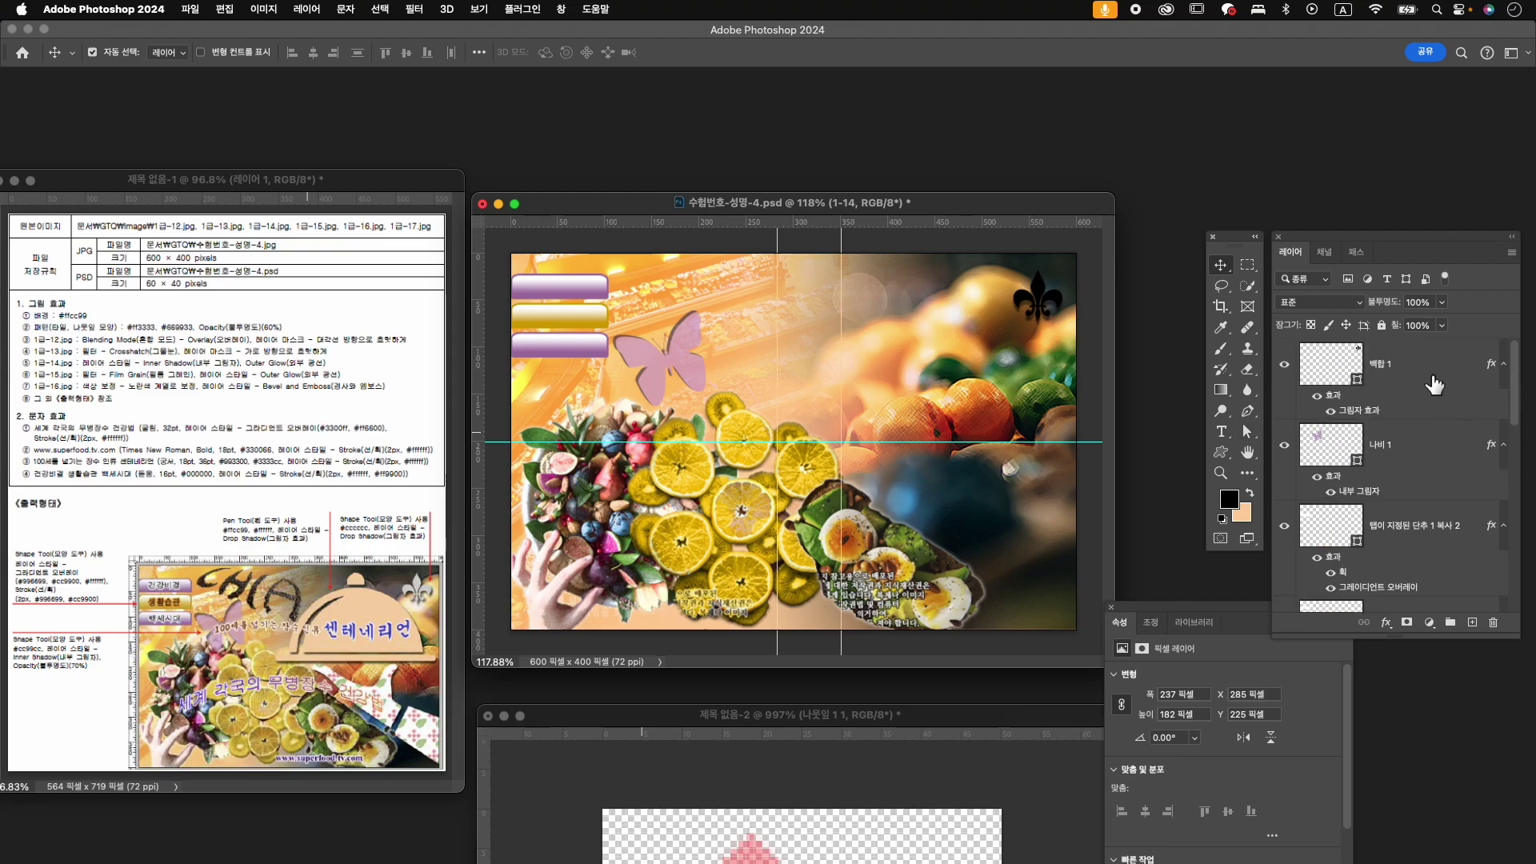
left_click(1424, 377)
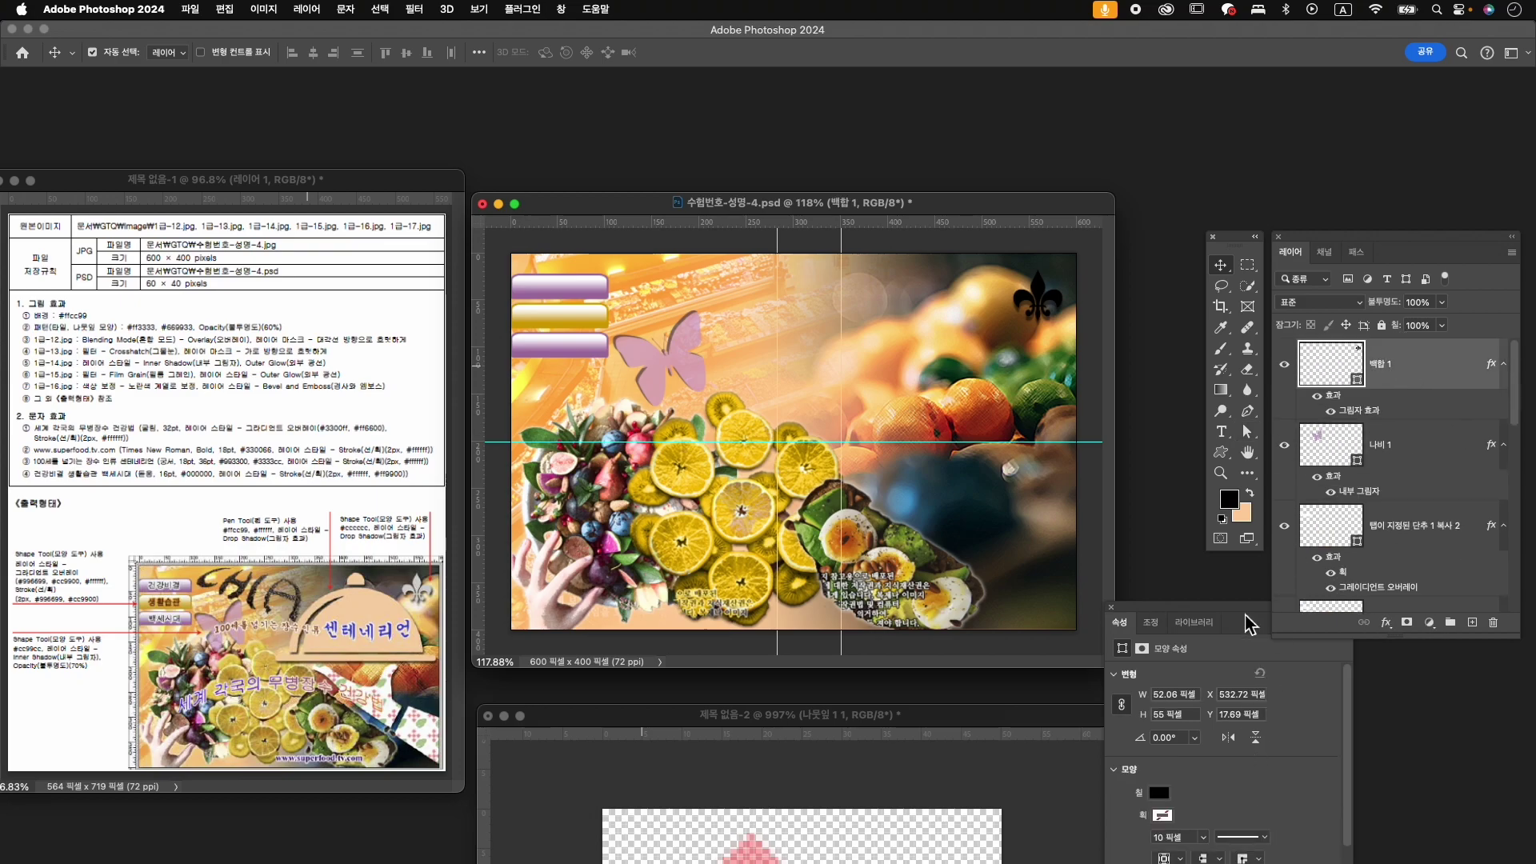
left_click(1247, 411)
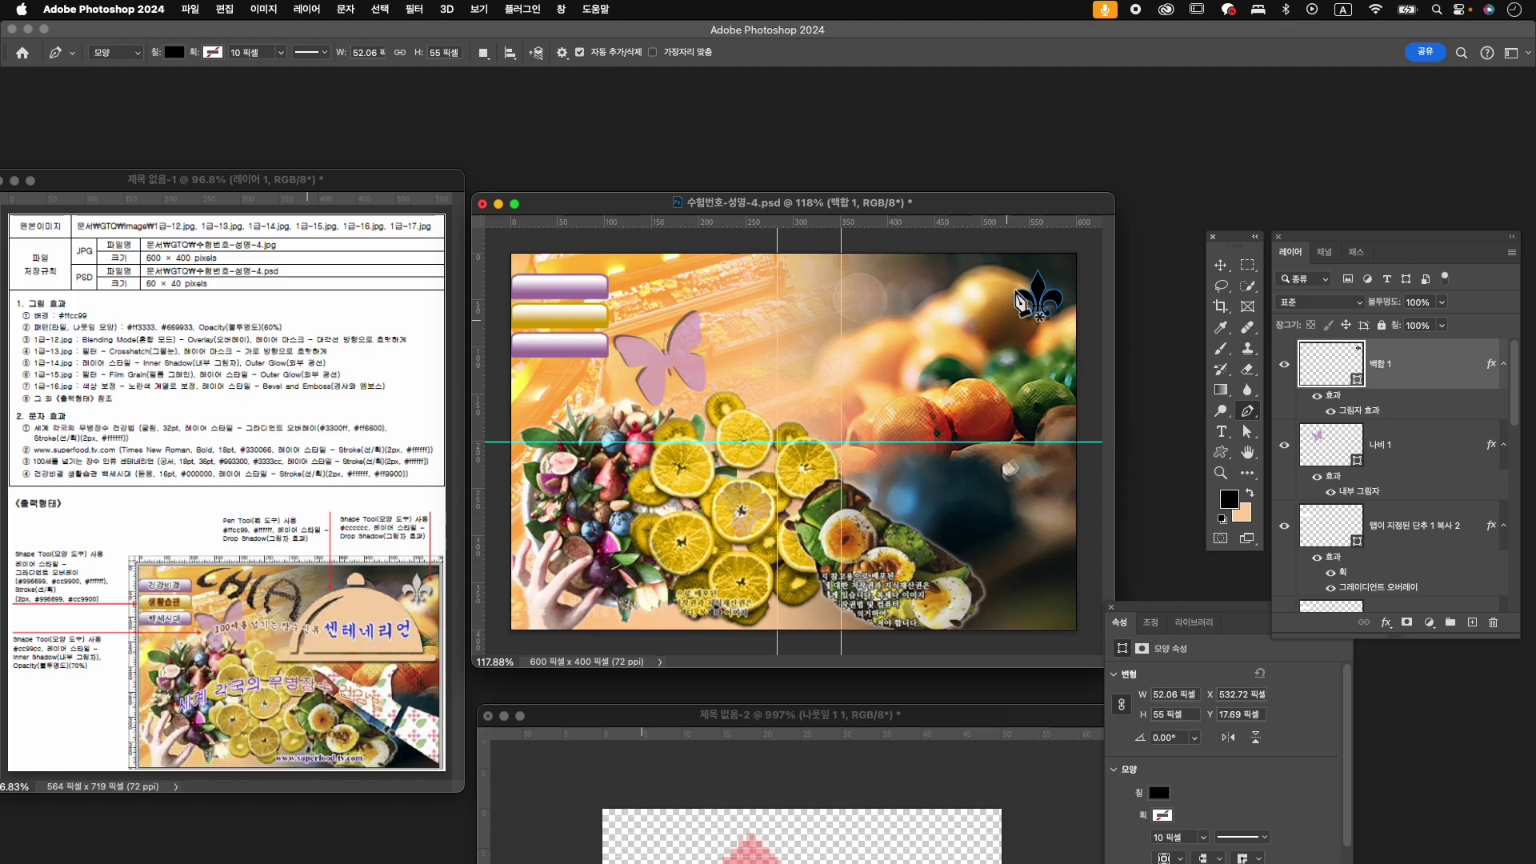
left_click(1160, 796)
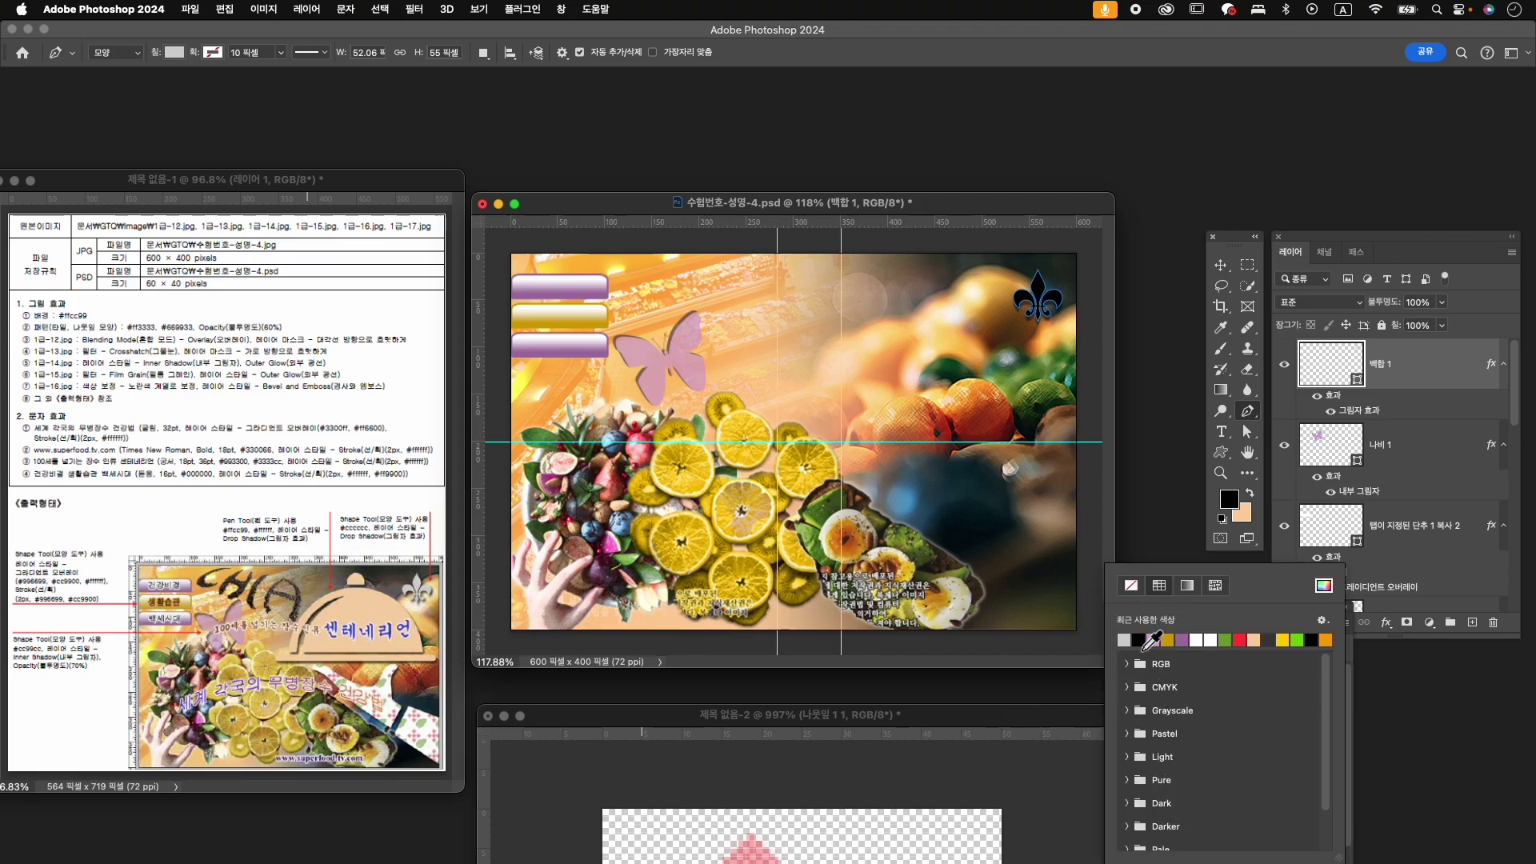
left_click(1139, 640)
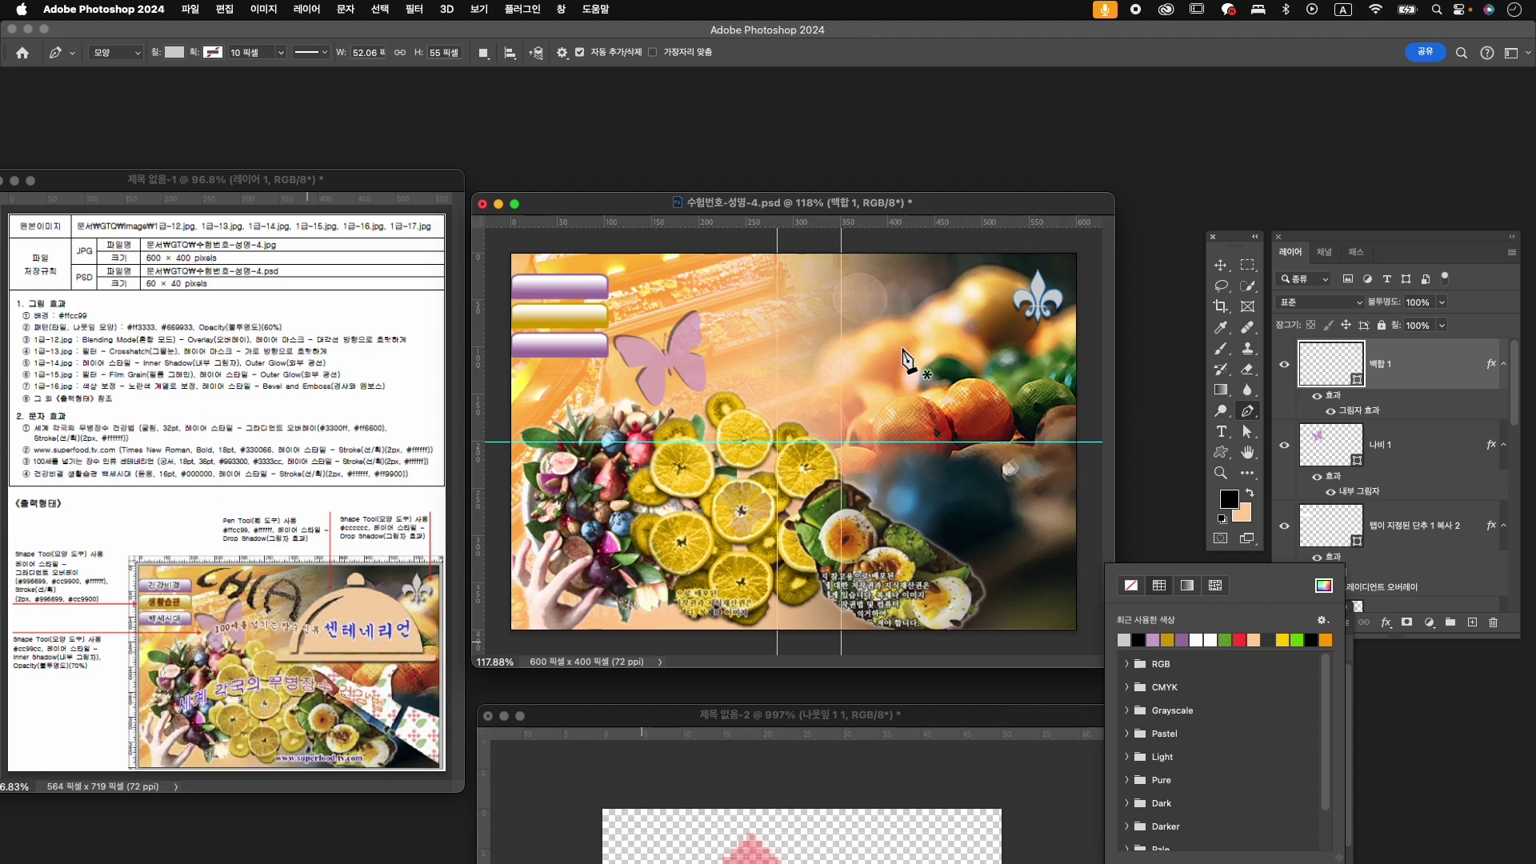
- Draw a small closed lid-knob shape about 30 × 26 px with the Pen tool near the canvas top, beside the fleur-de-lis
left_click(913, 268)
left_click(899, 291)
left_click_drag(903, 303, 903, 305)
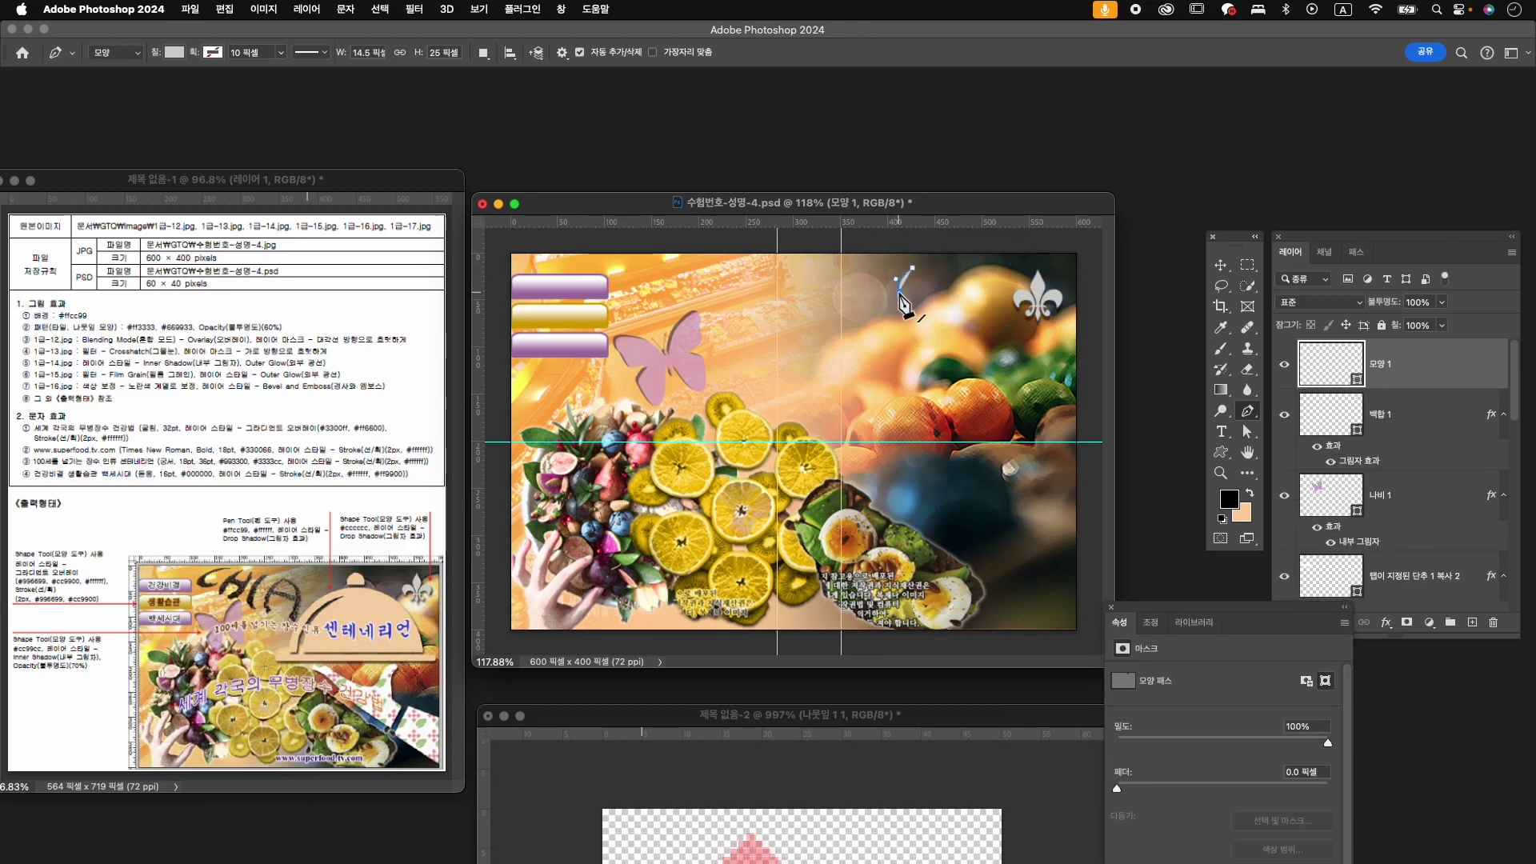
left_click(926, 294)
left_click_drag(926, 293, 930, 294)
left_click(910, 273)
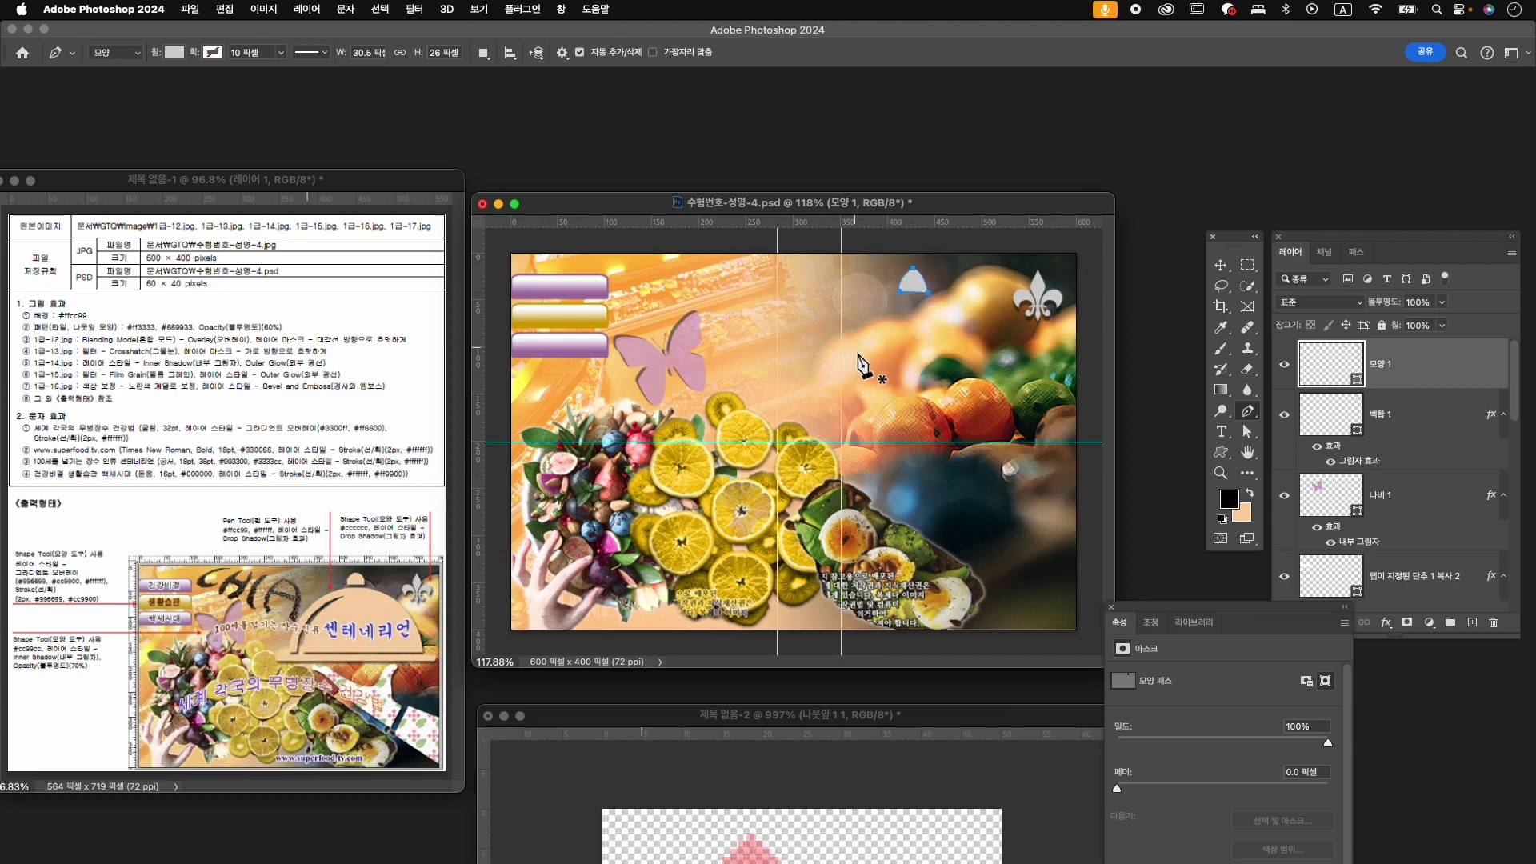
- Draw a closed dome-lid shape about 264 × 135 px with the Pen tool, directly below the small knob
left_click(911, 298)
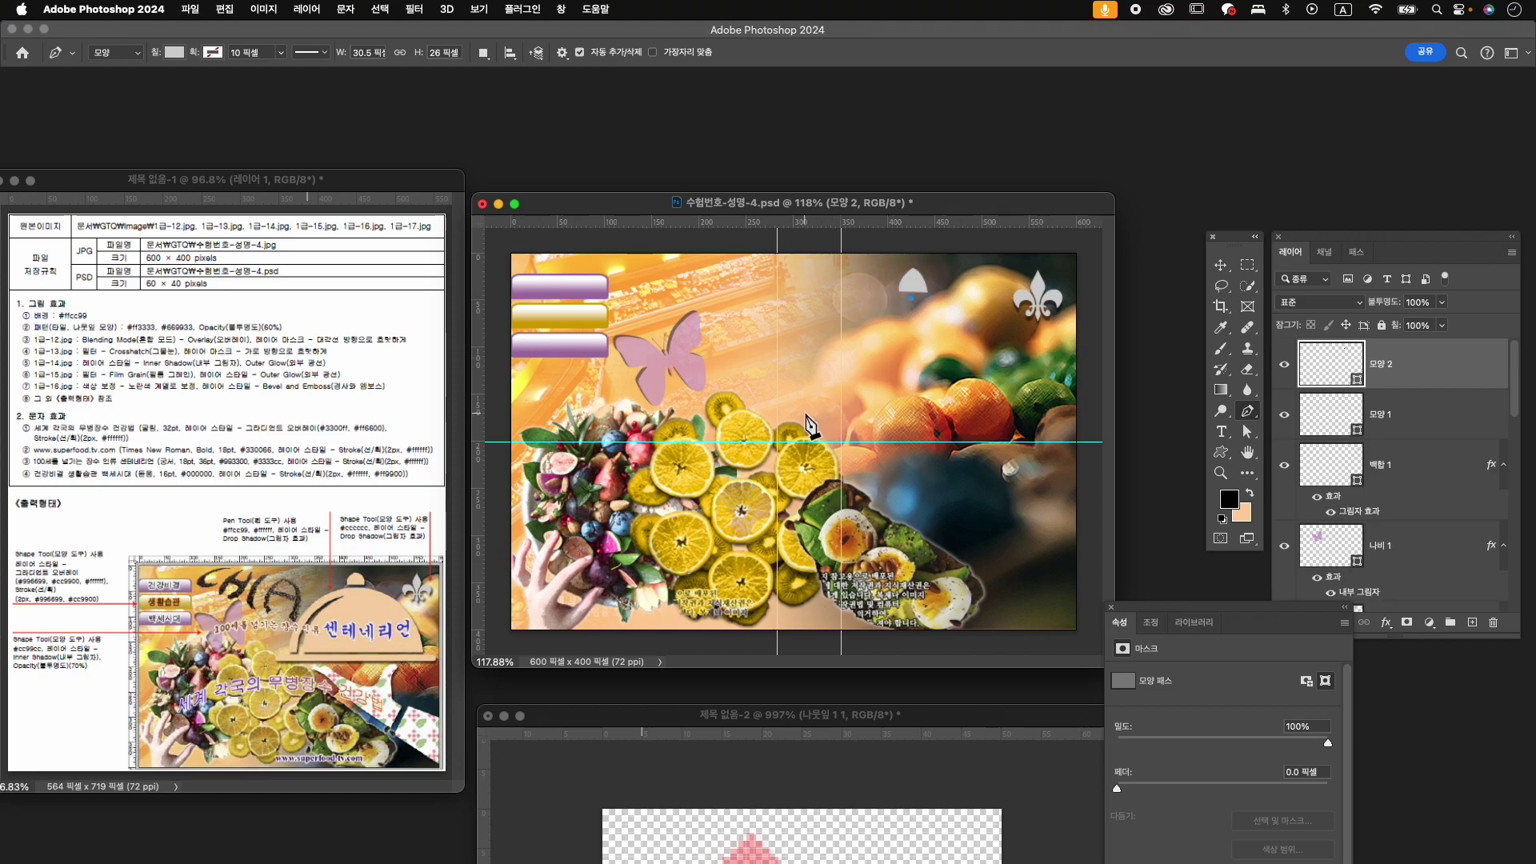
left_click_drag(796, 425, 811, 520)
left_click(797, 427, "alt")
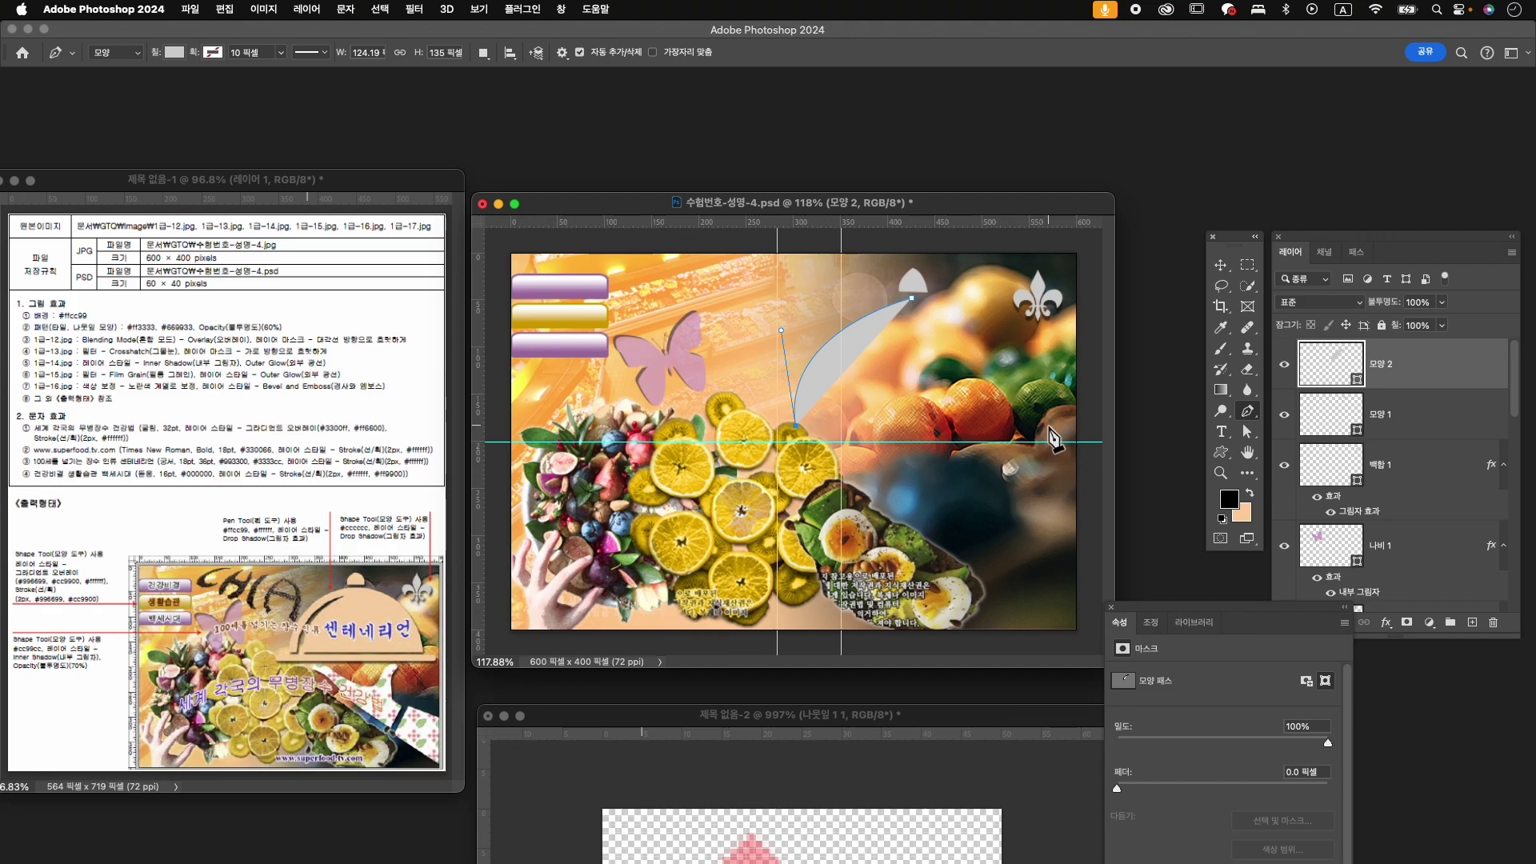
left_click(1043, 425)
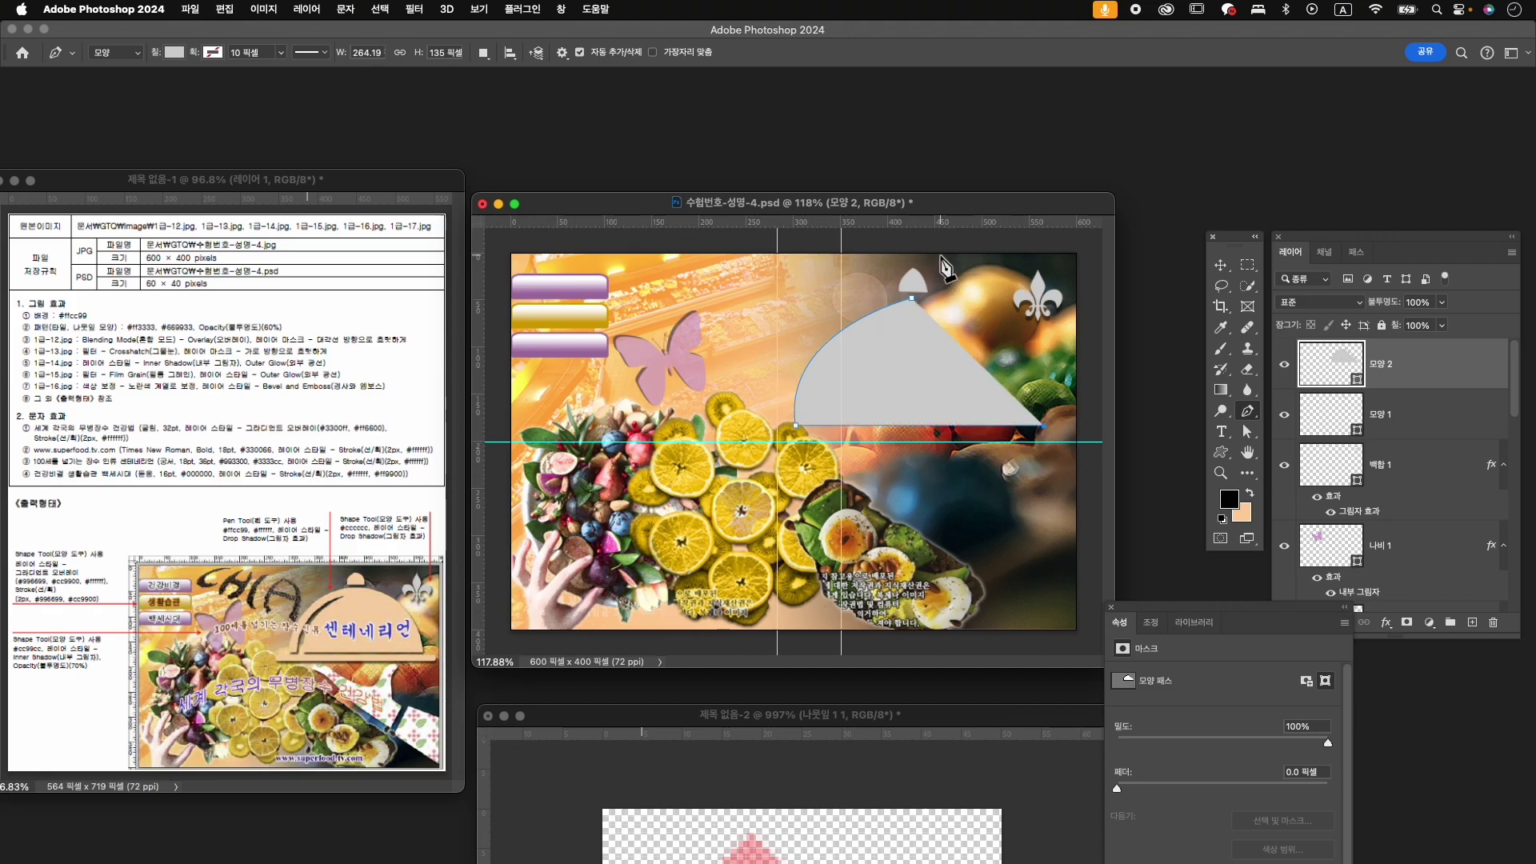
left_click_drag(912, 297, 792, 291)
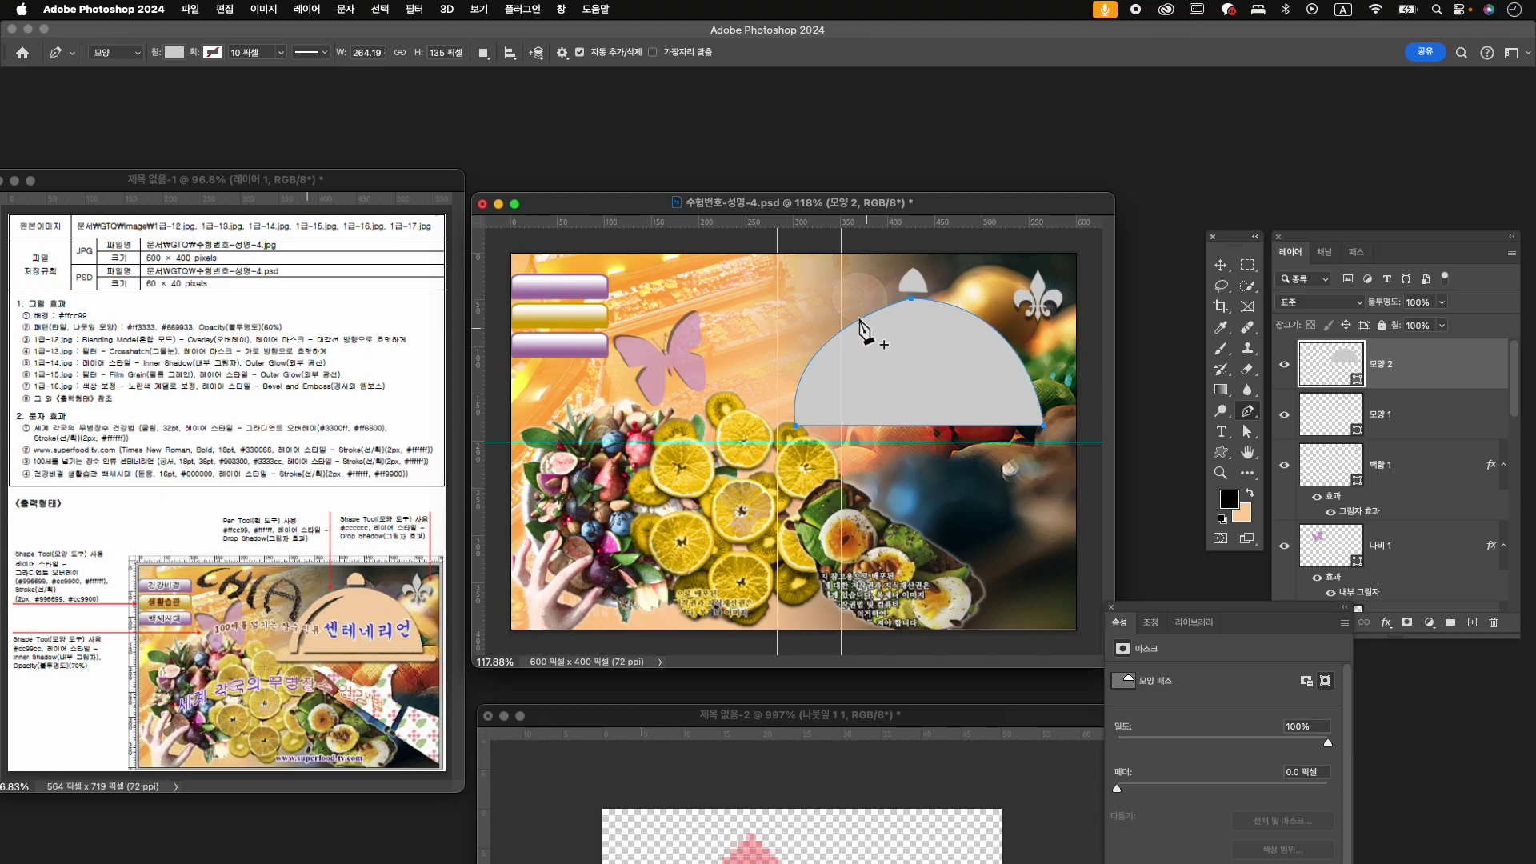
- Refine the dome's curvature by adjusting the direction handles of its top anchor point
left_click(912, 300, "super")
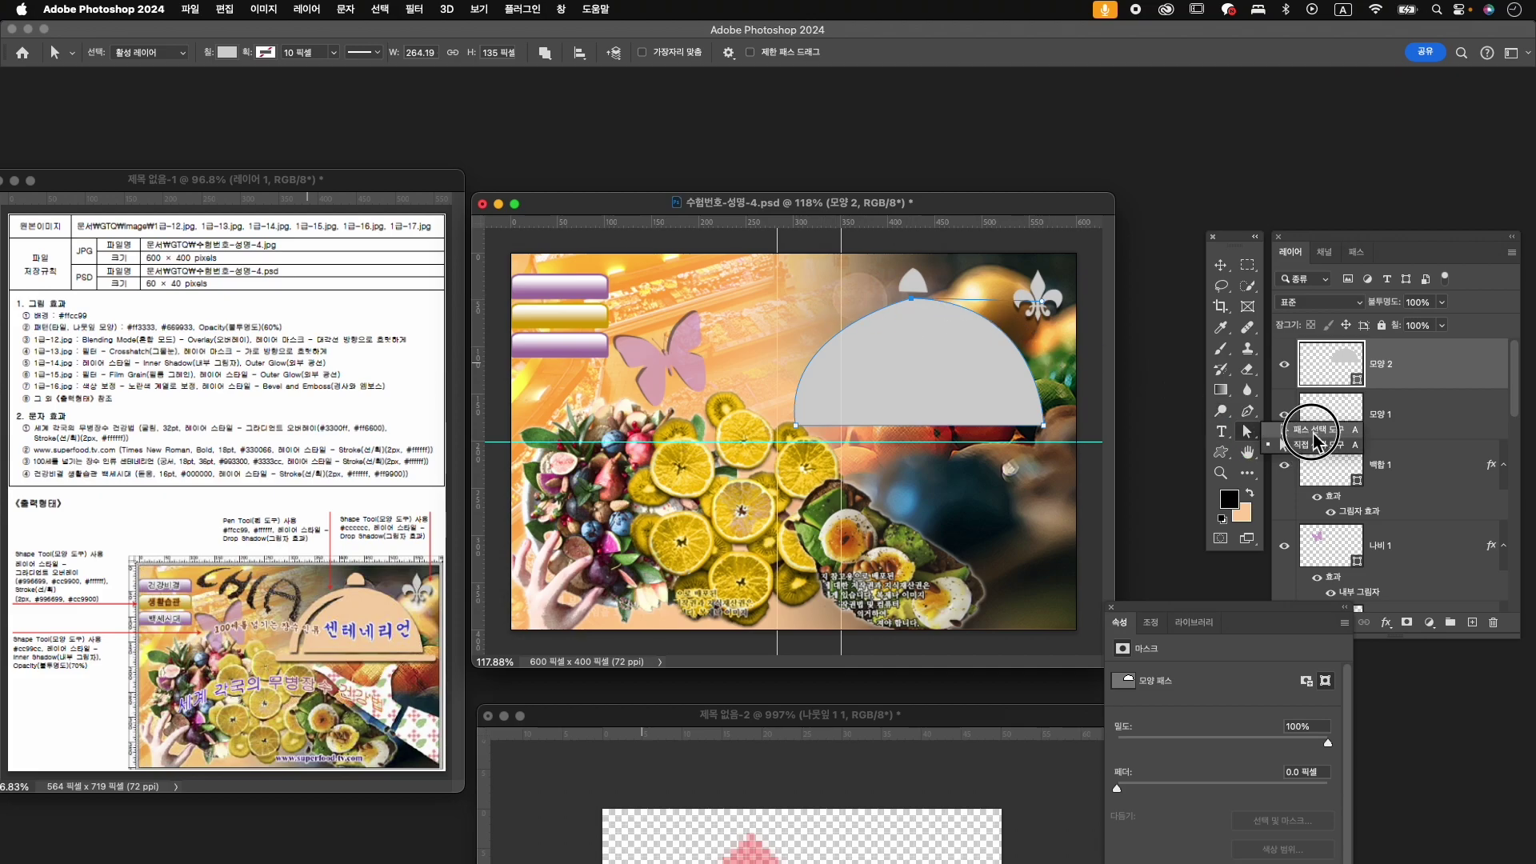
left_click_drag(1248, 410, 1296, 484)
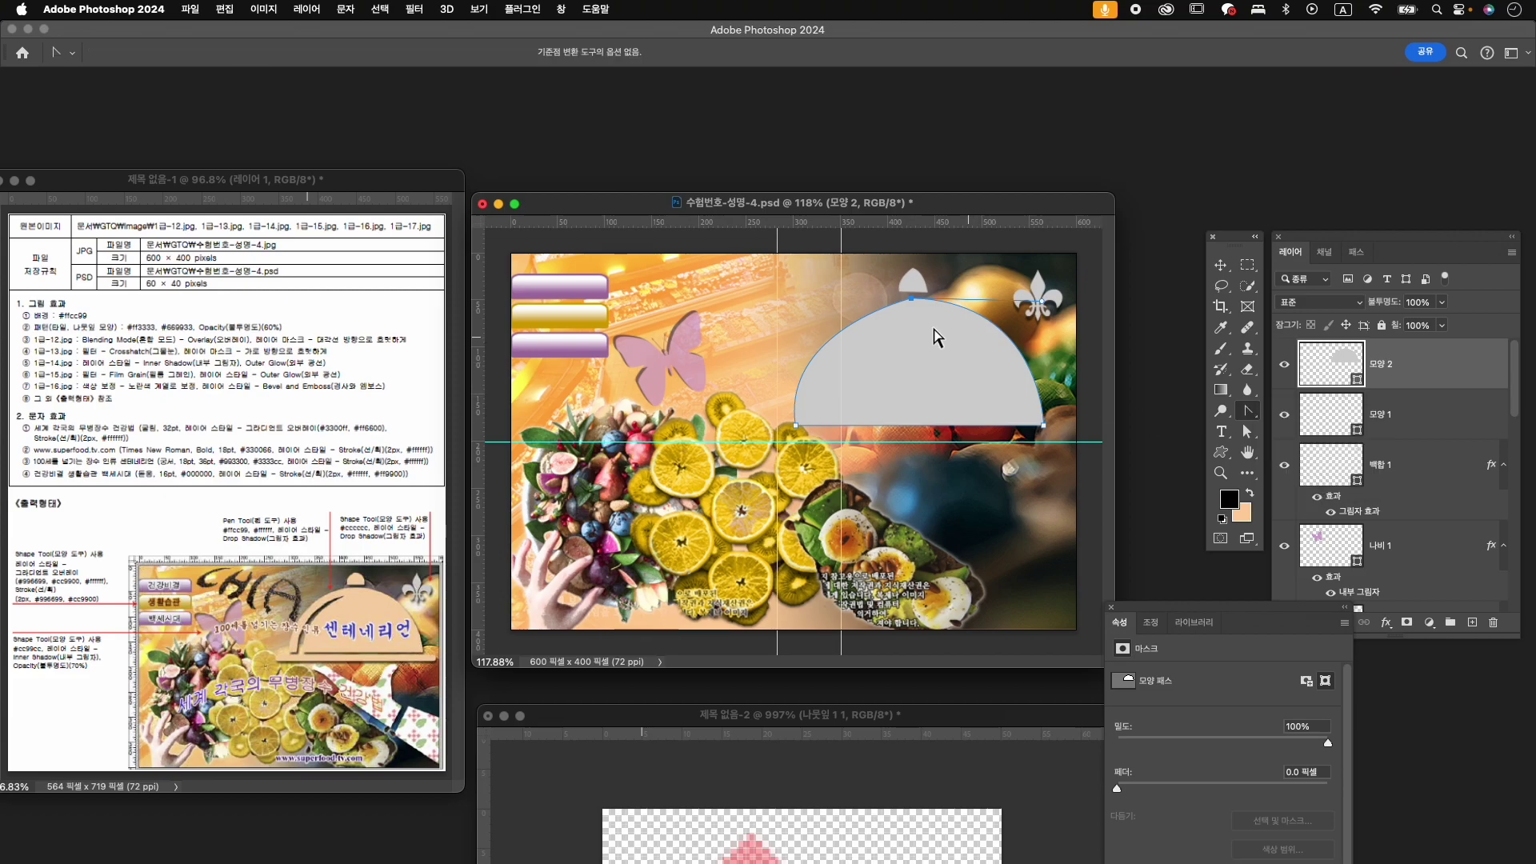
left_click_drag(912, 300, 1042, 299)
key("a")
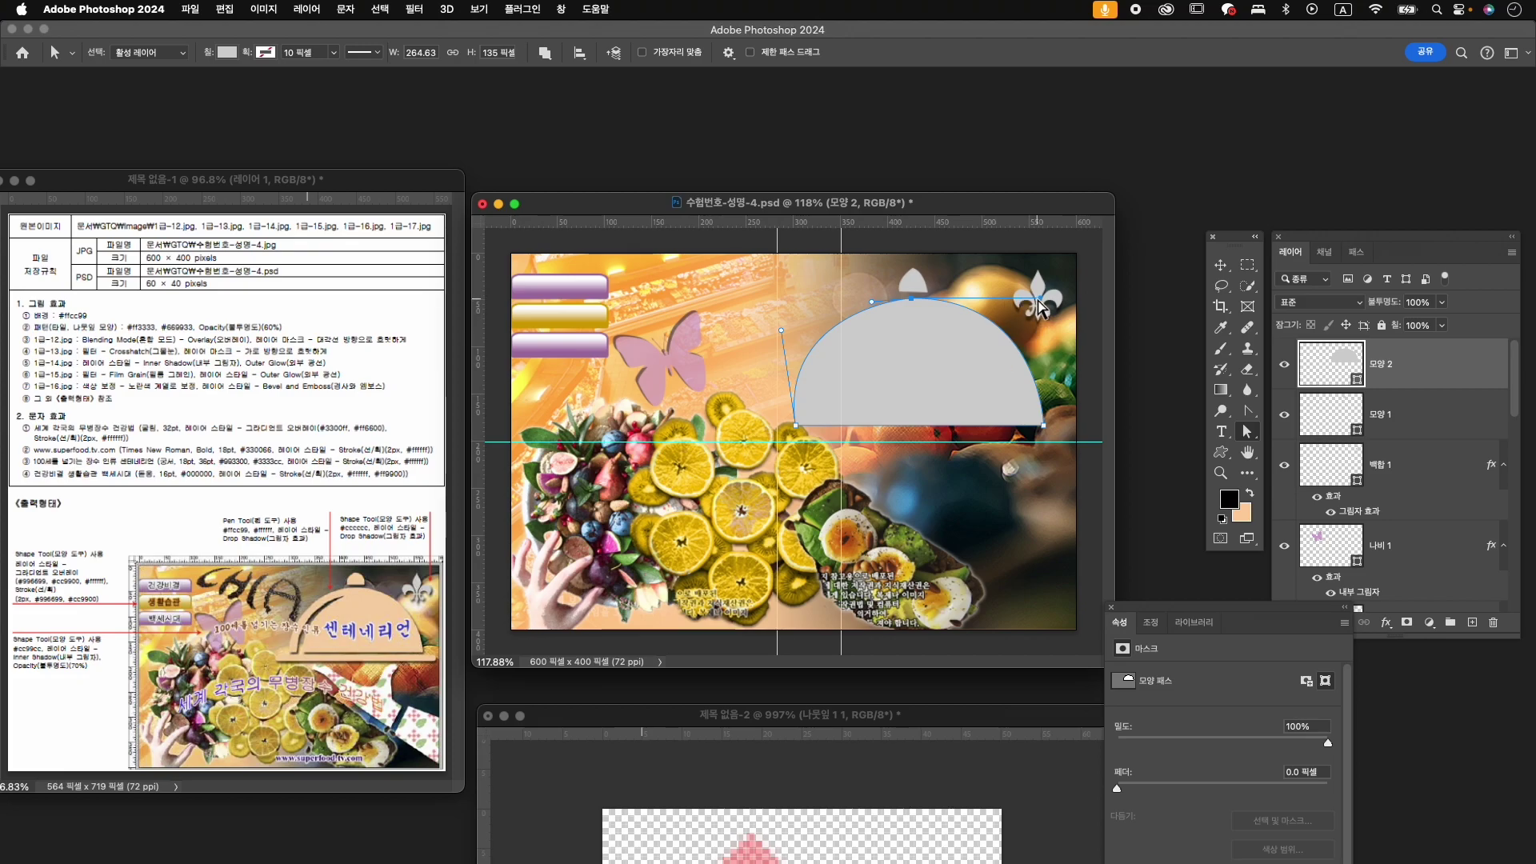
left_click_drag(875, 303, 884, 301)
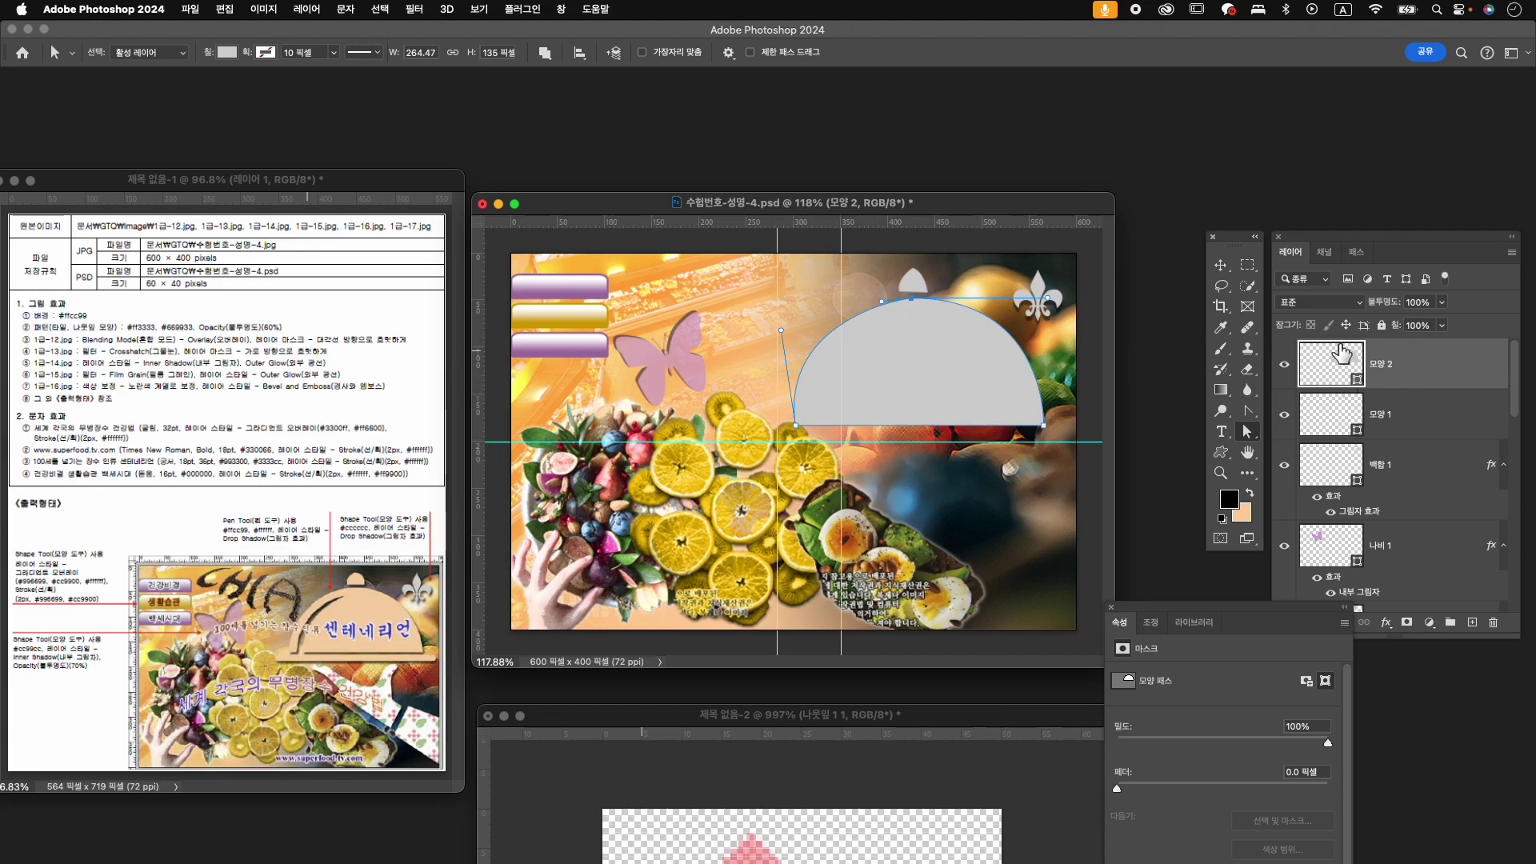
- Cut a narrow curved highlight out of the dome-lid shape's left side with the Pen tool in Subtract Front Shape mode
left_click(1433, 419)
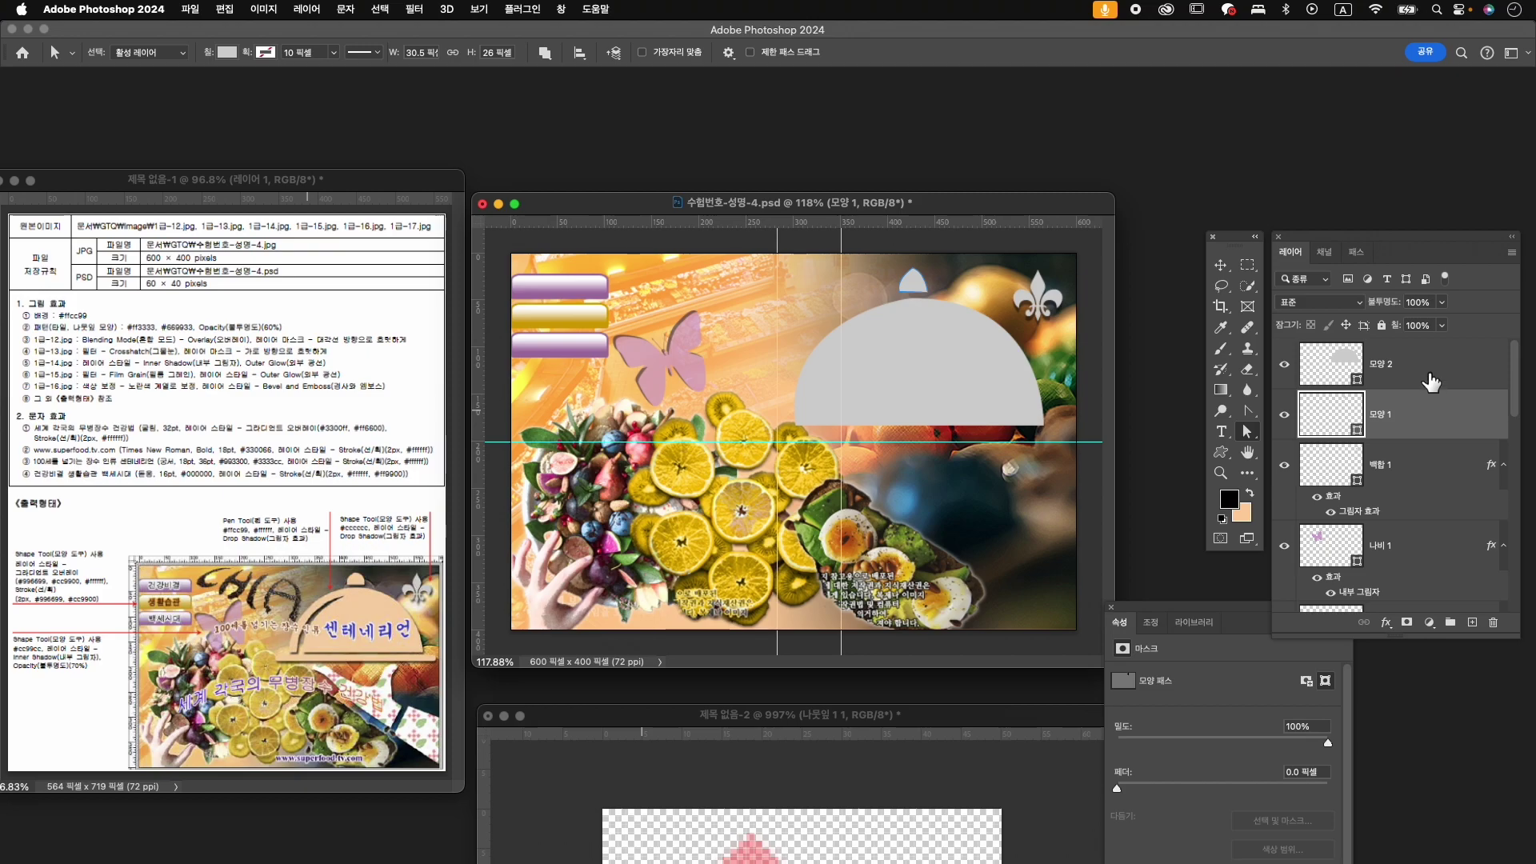
left_click(1431, 382)
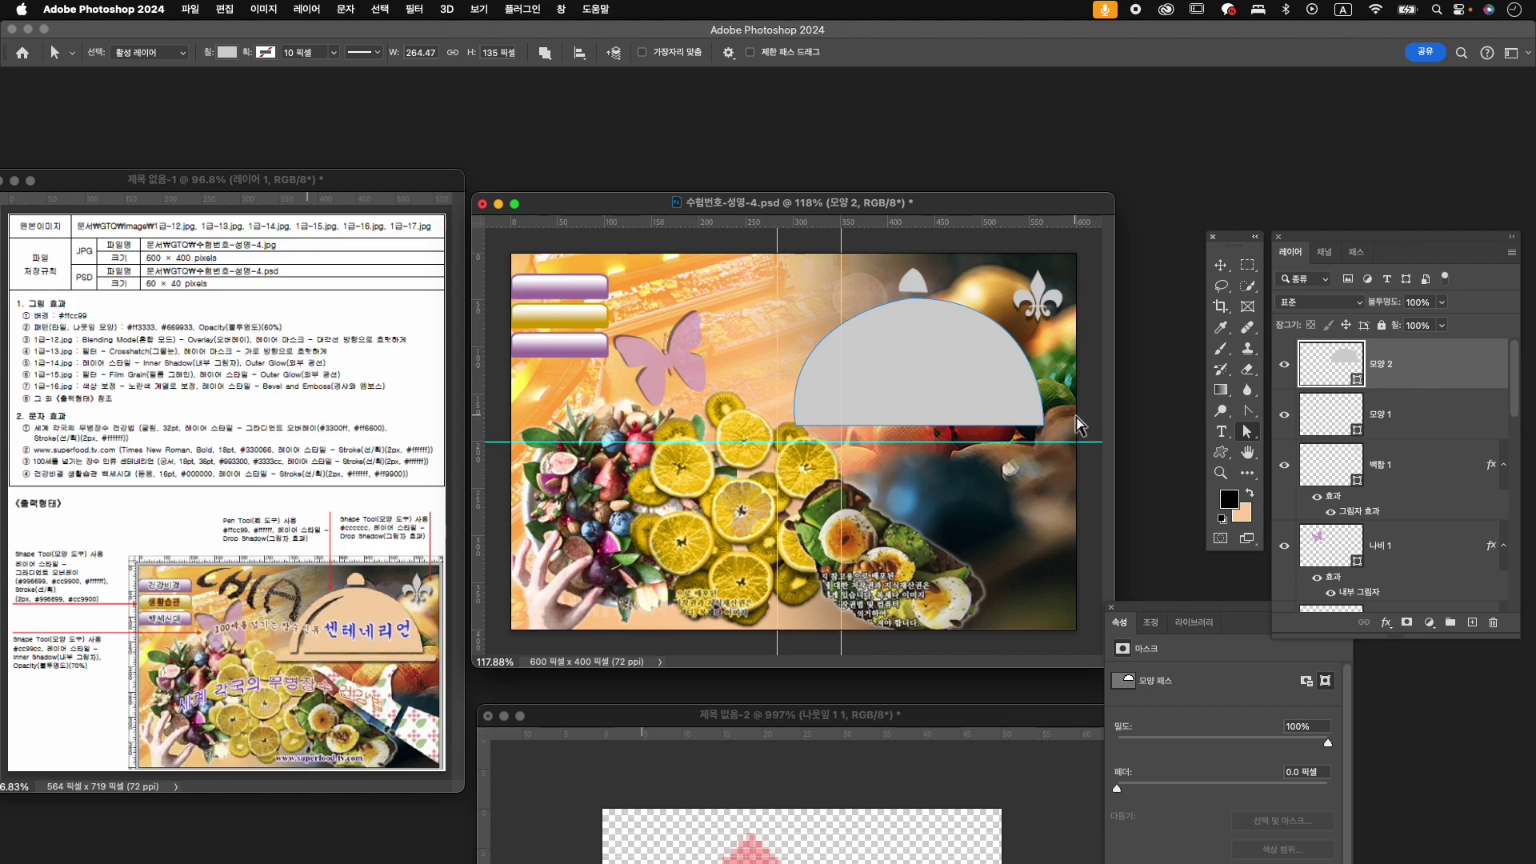
key("p")
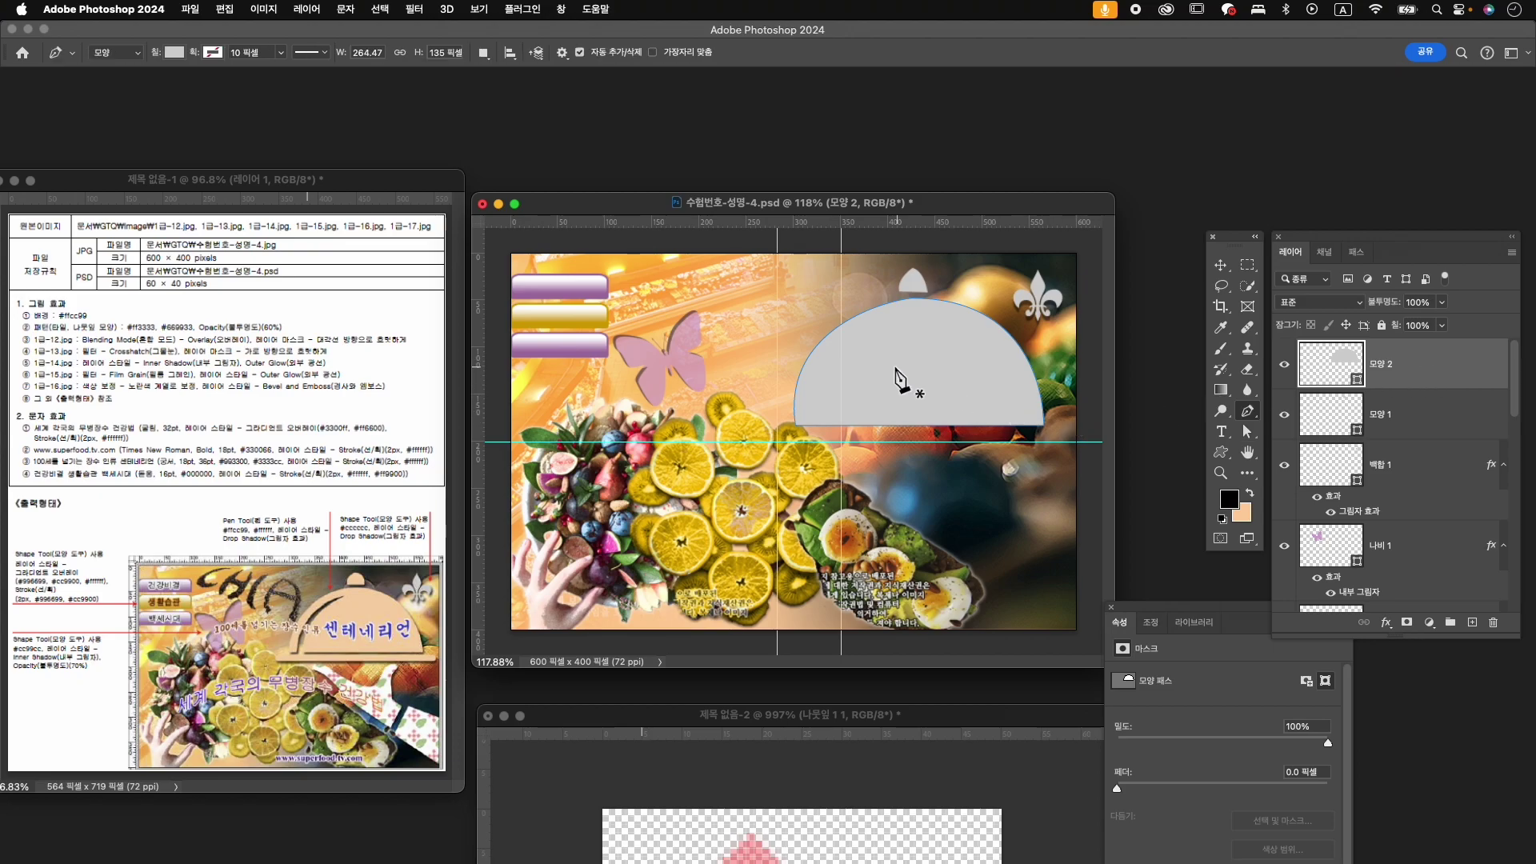
left_click(484, 53)
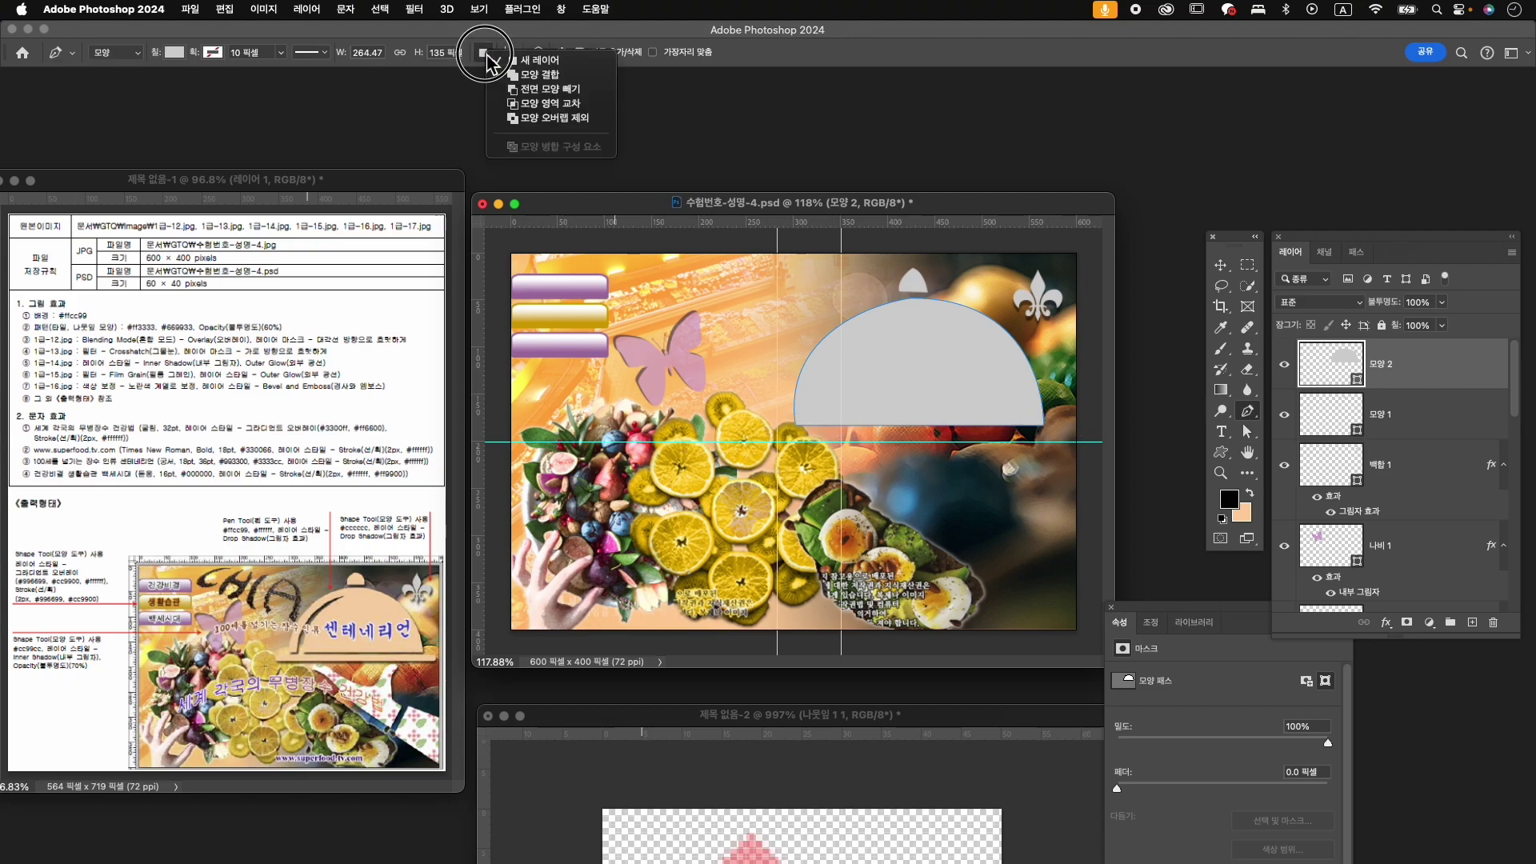
left_click(544, 91)
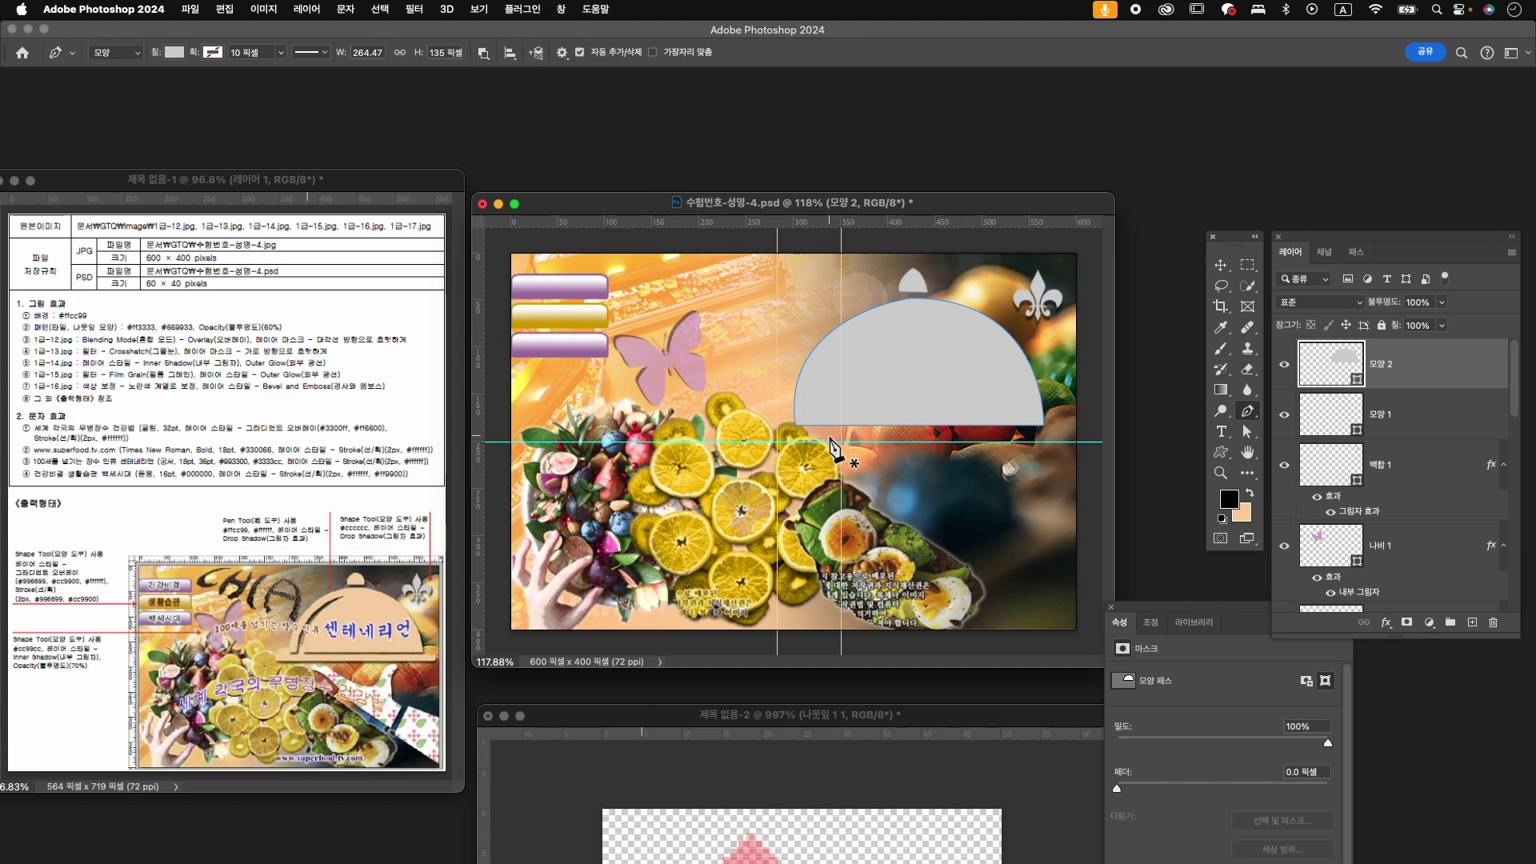
left_click(809, 428)
left_click_drag(869, 328, 937, 306)
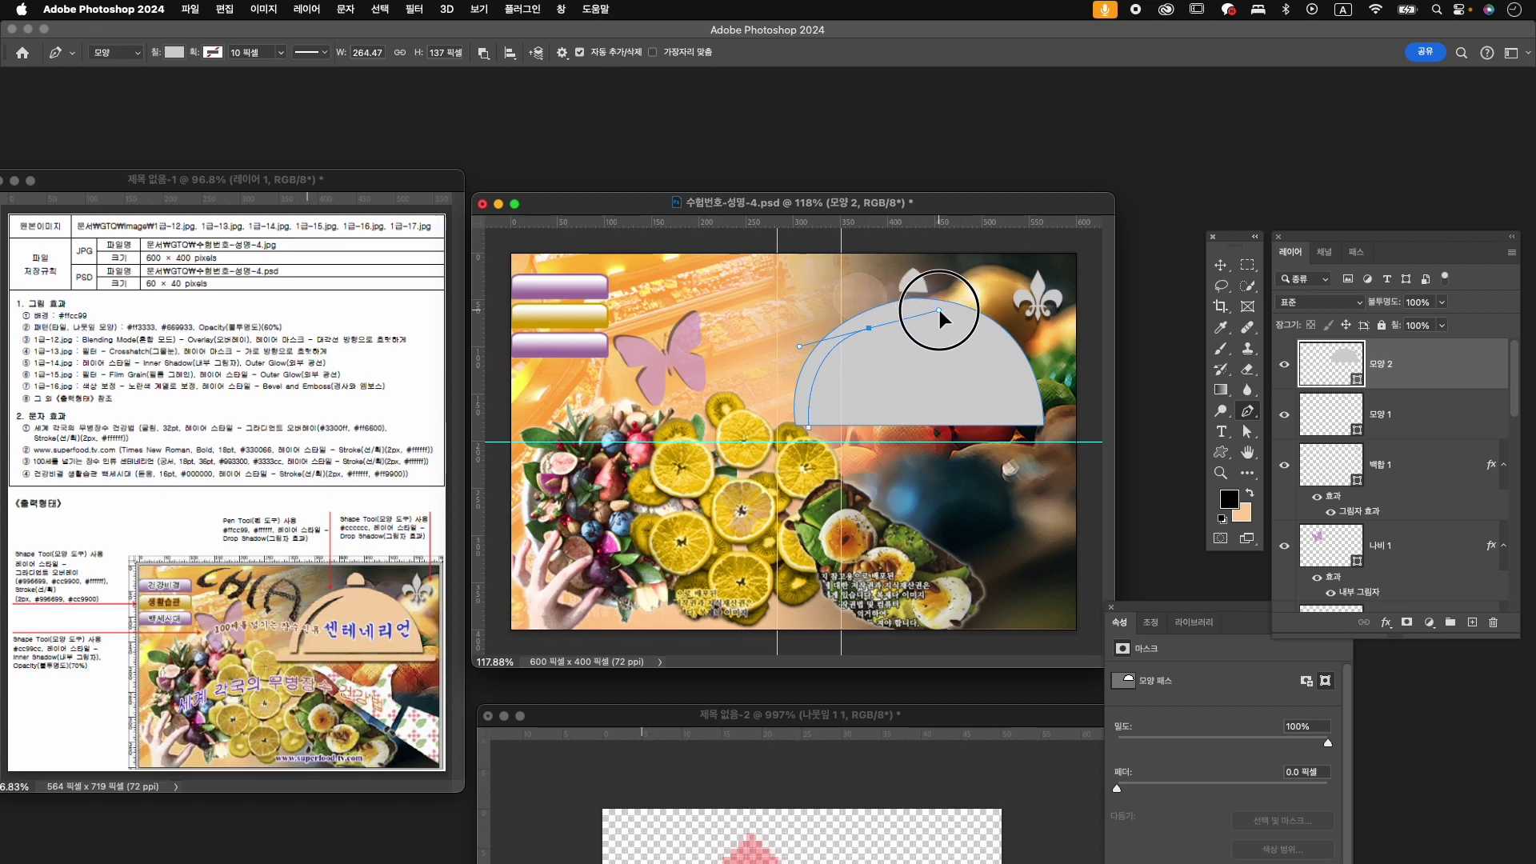
left_click(869, 329, "alt")
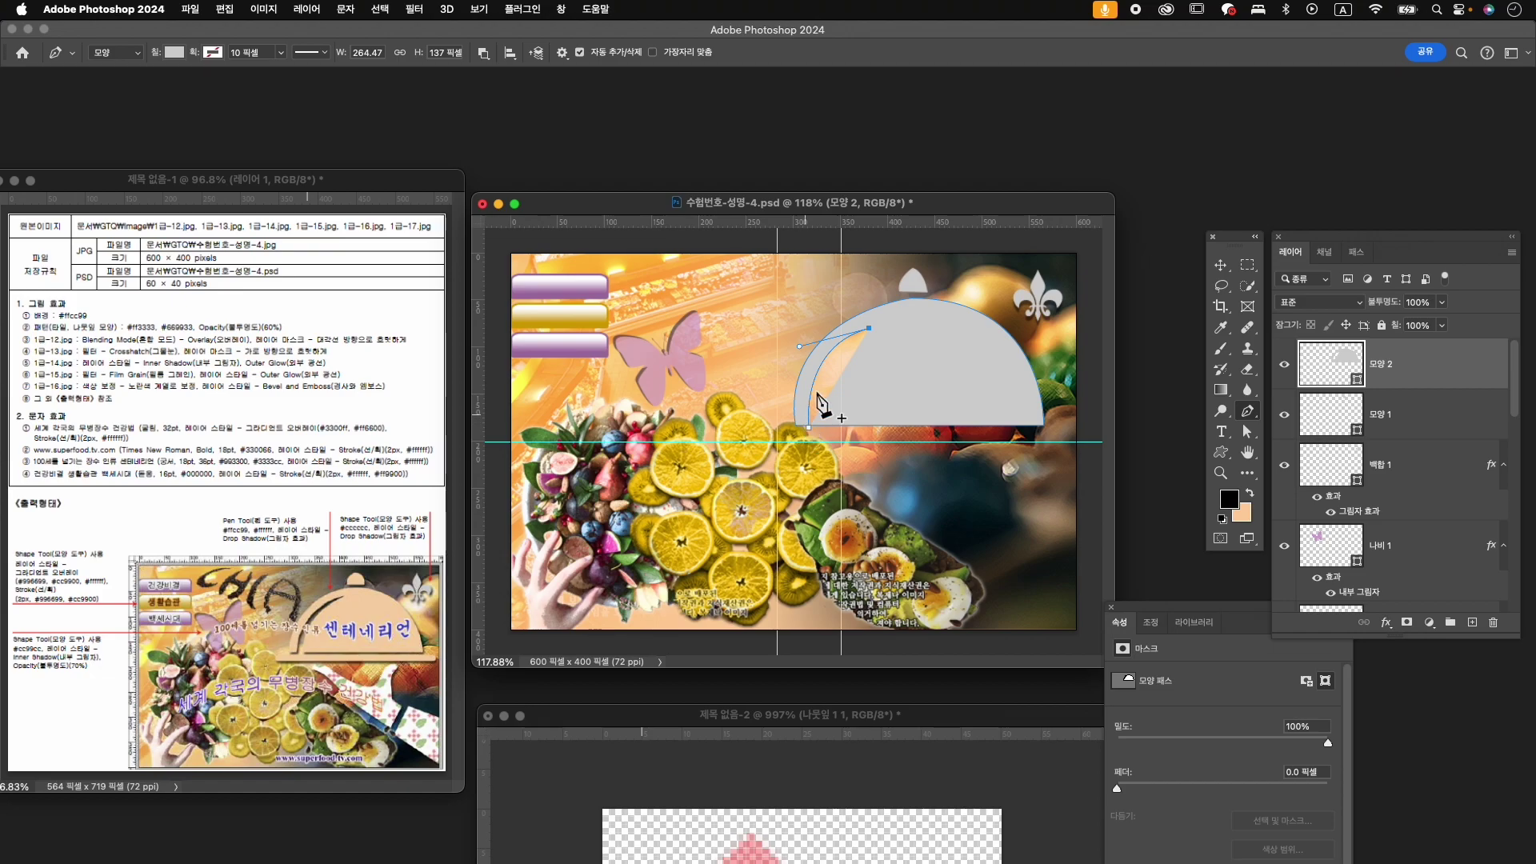
left_click_drag(870, 329, 895, 311)
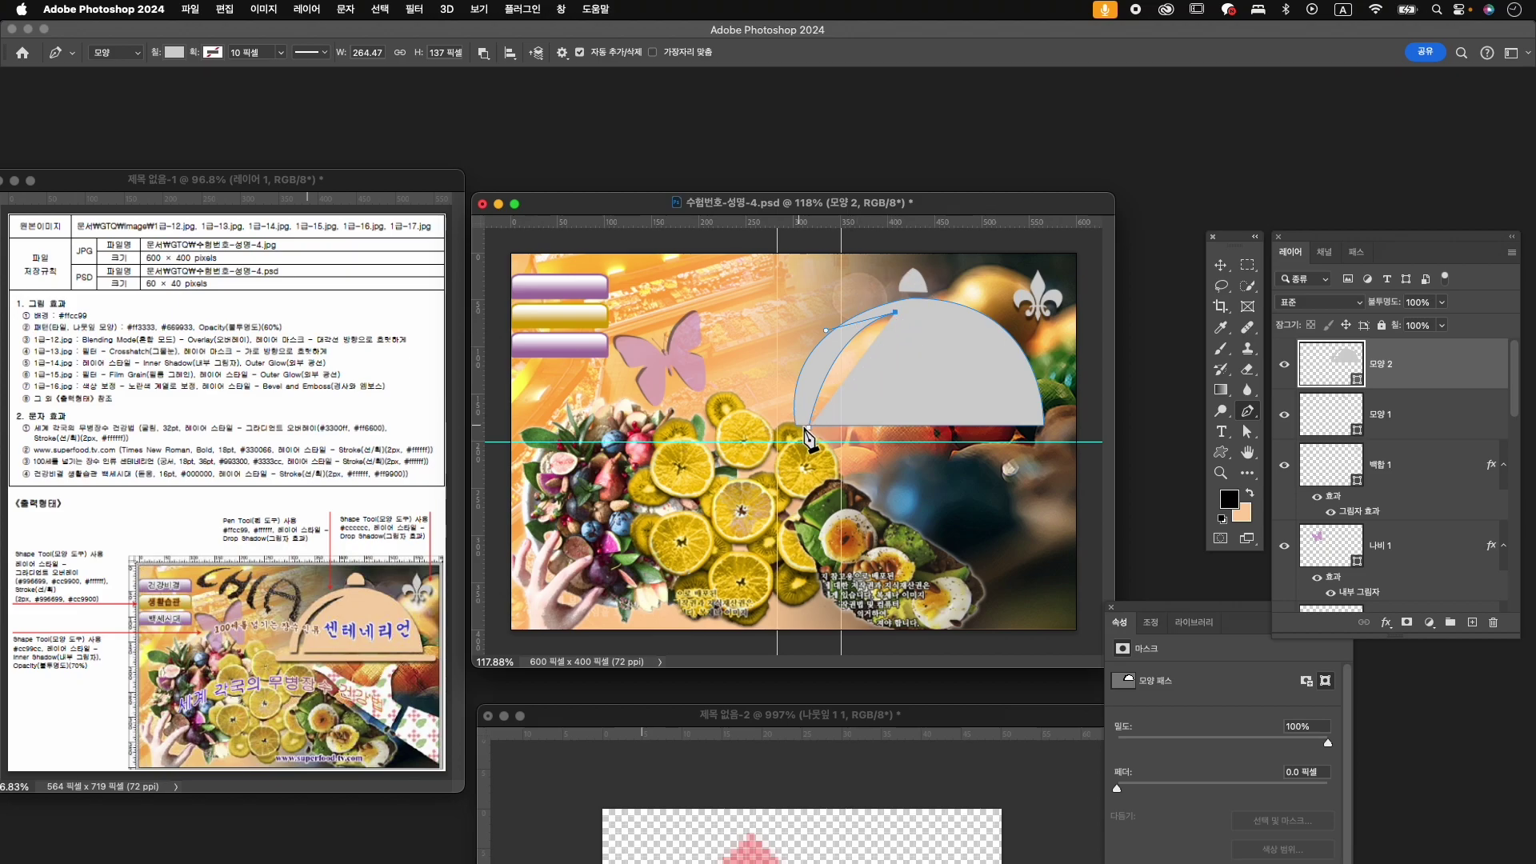
left_click_drag(823, 428, 803, 520)
left_click(1222, 267)
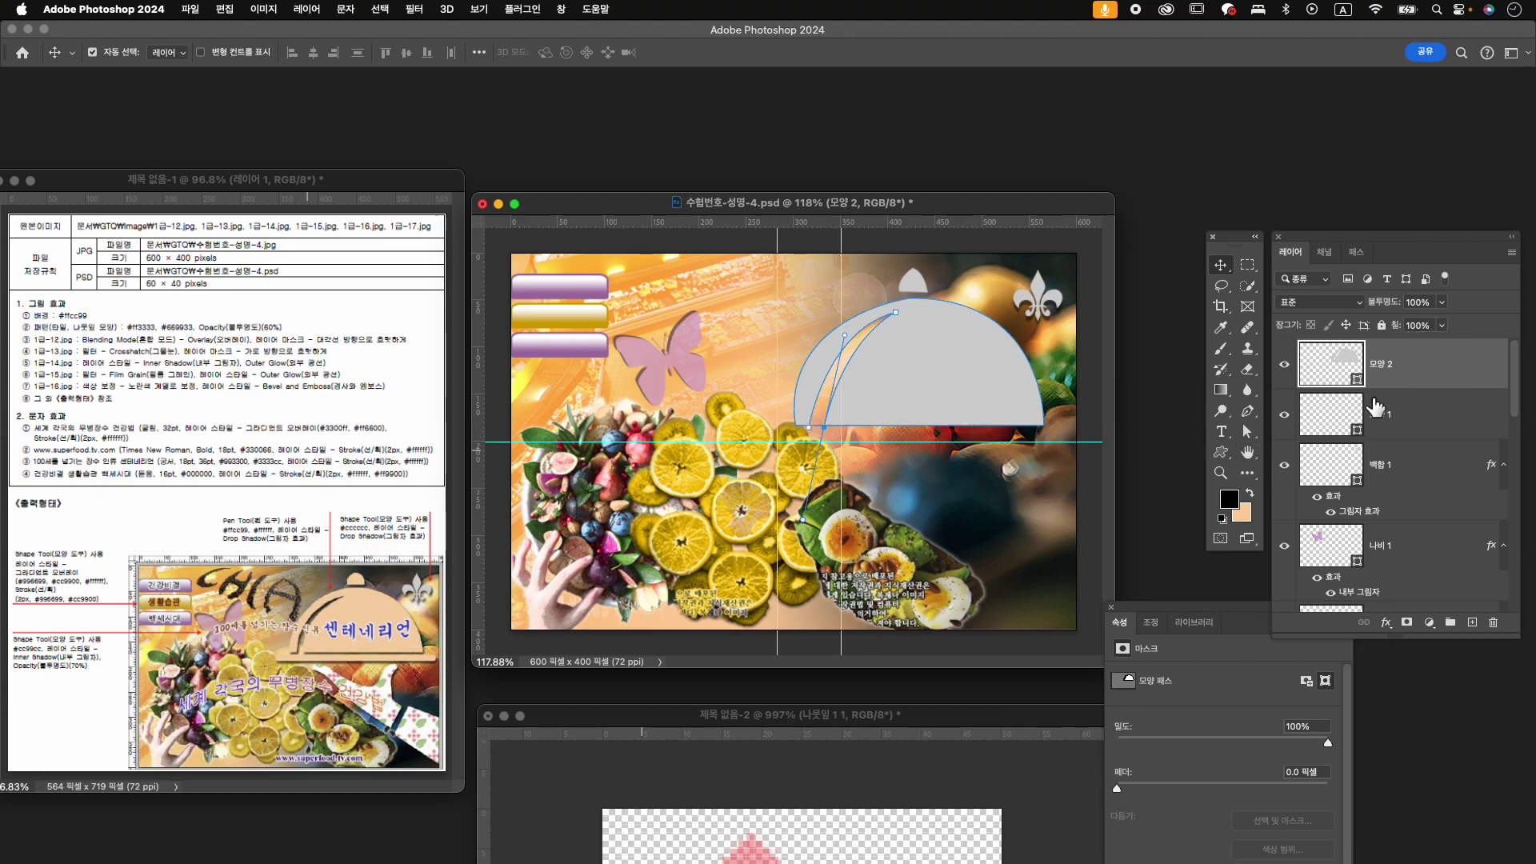
left_click(1246, 413)
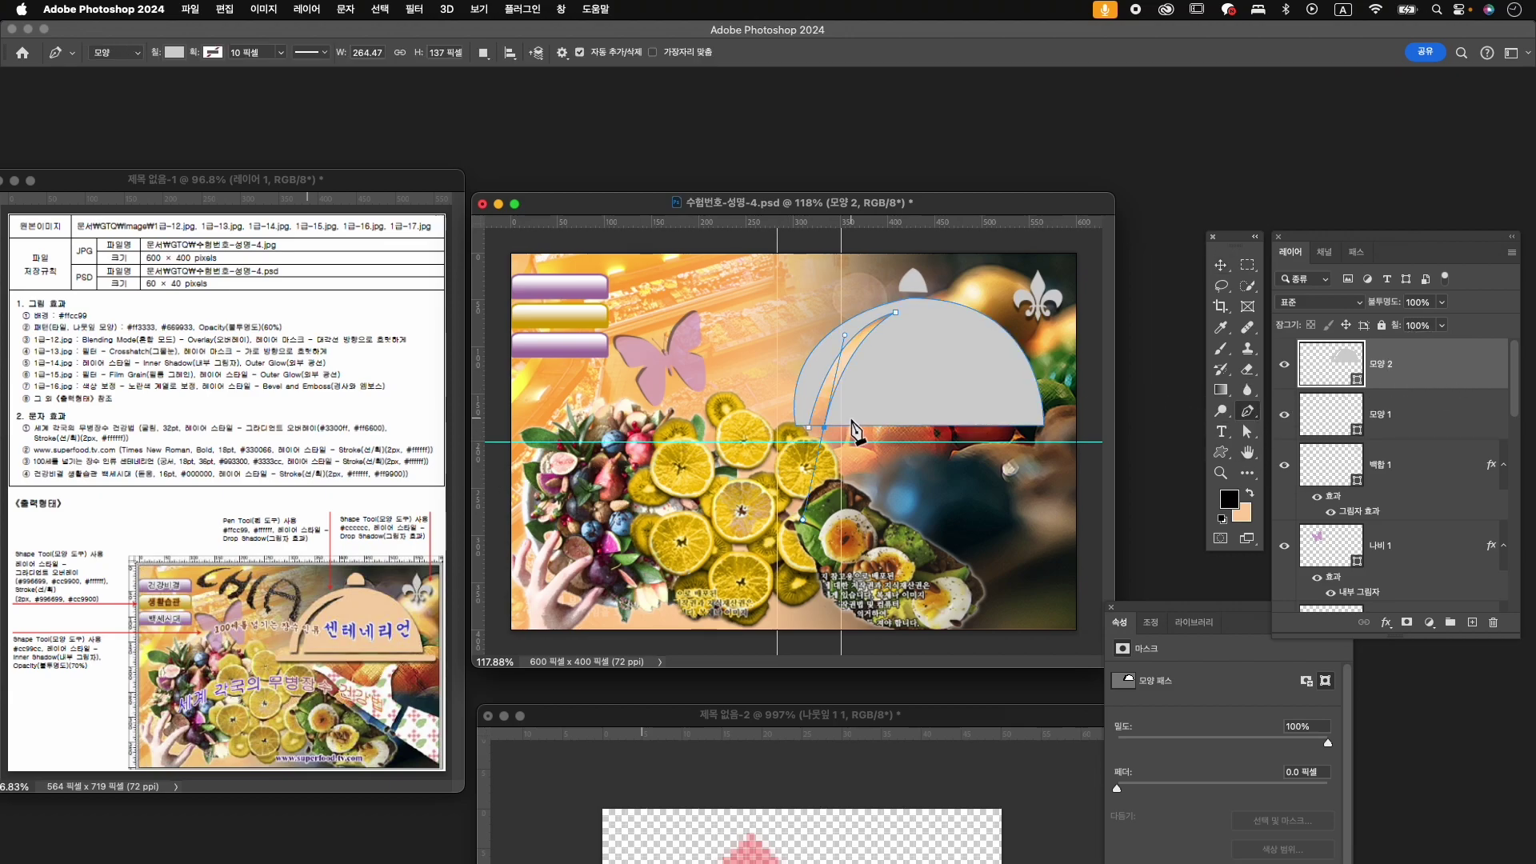
left_click(811, 418)
left_click(1255, 413)
- Draw a closed tray shape with rounded ends, about 316 × 18 px, directly beneath the dome with the Pen tool
left_click(484, 52)
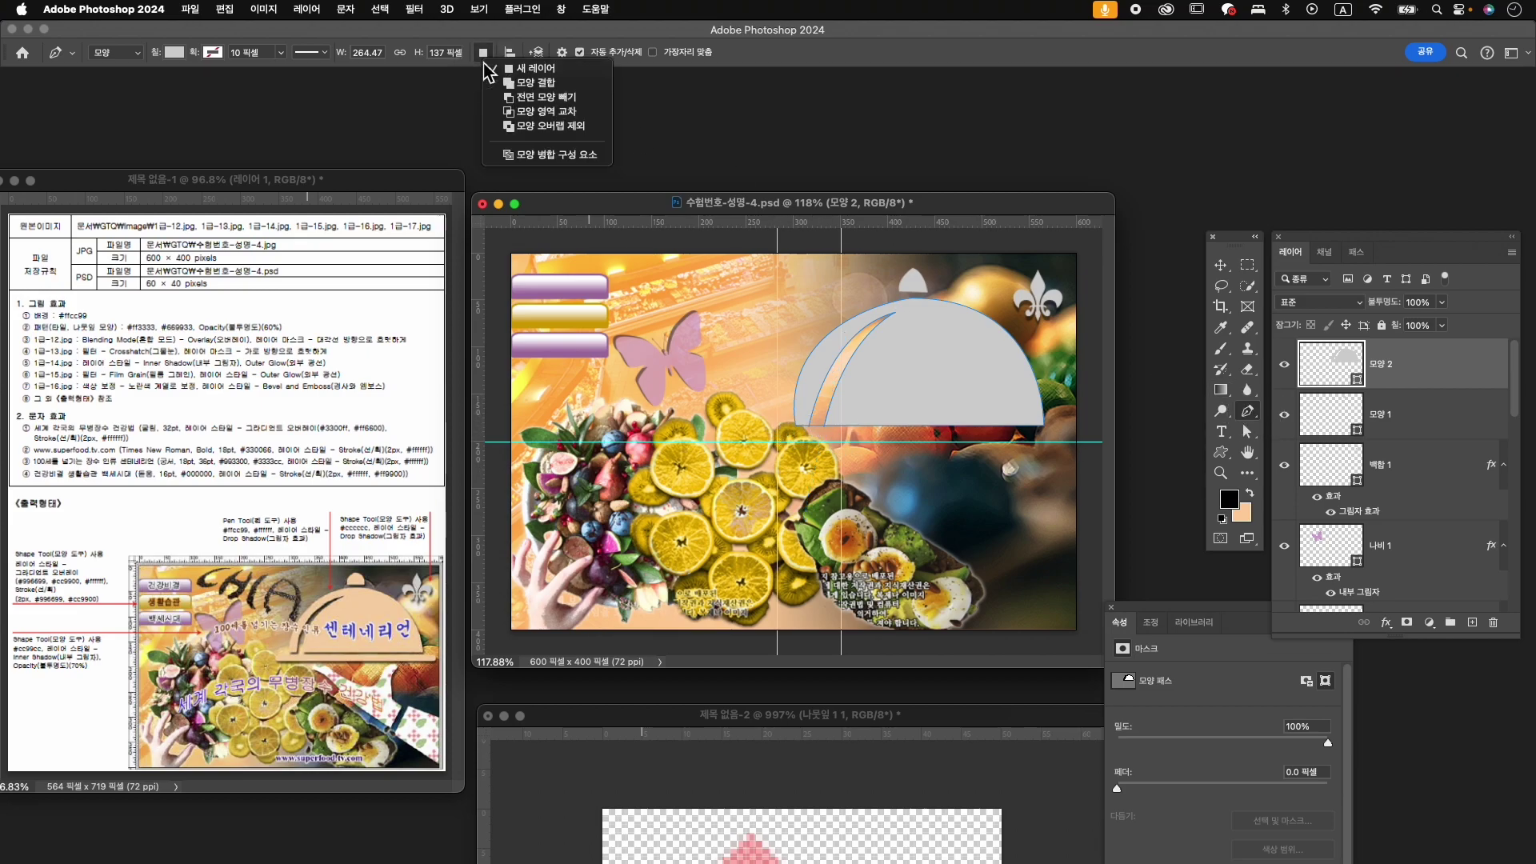
left_click(561, 83)
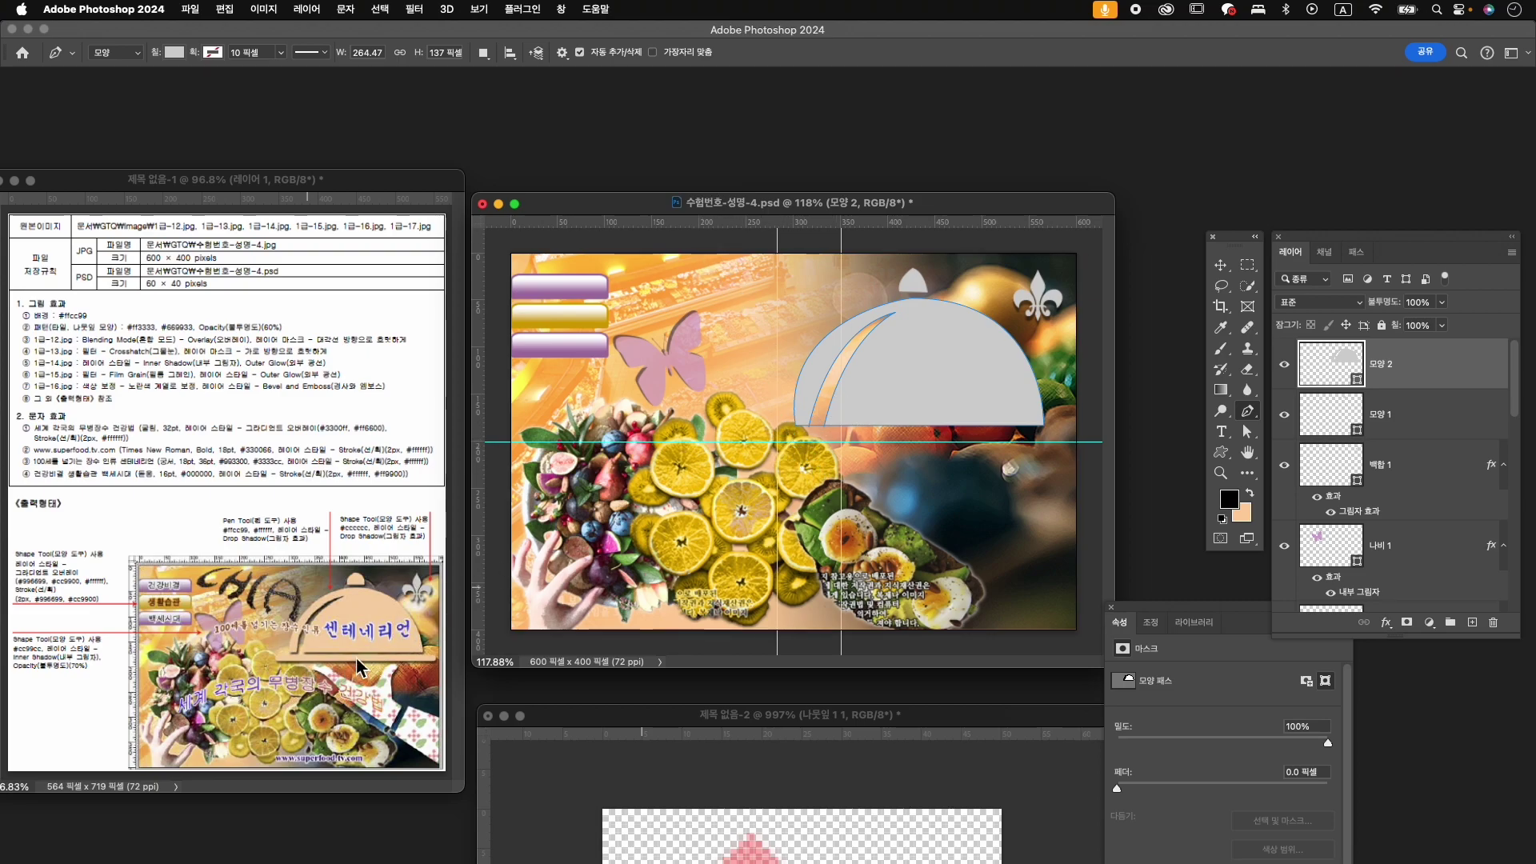
left_click(789, 439)
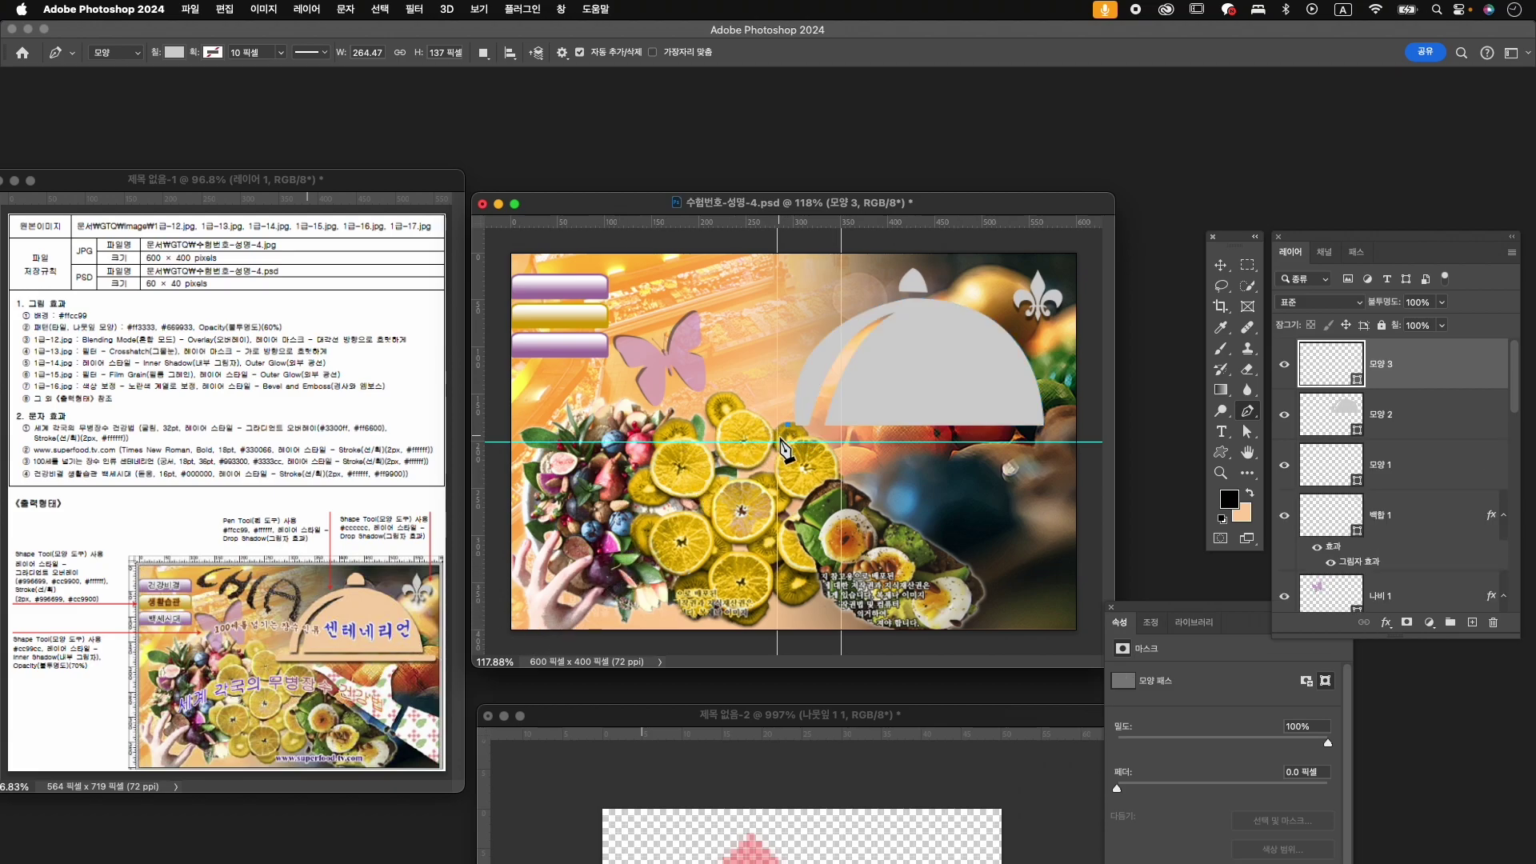
left_click_drag(791, 440, 809, 451)
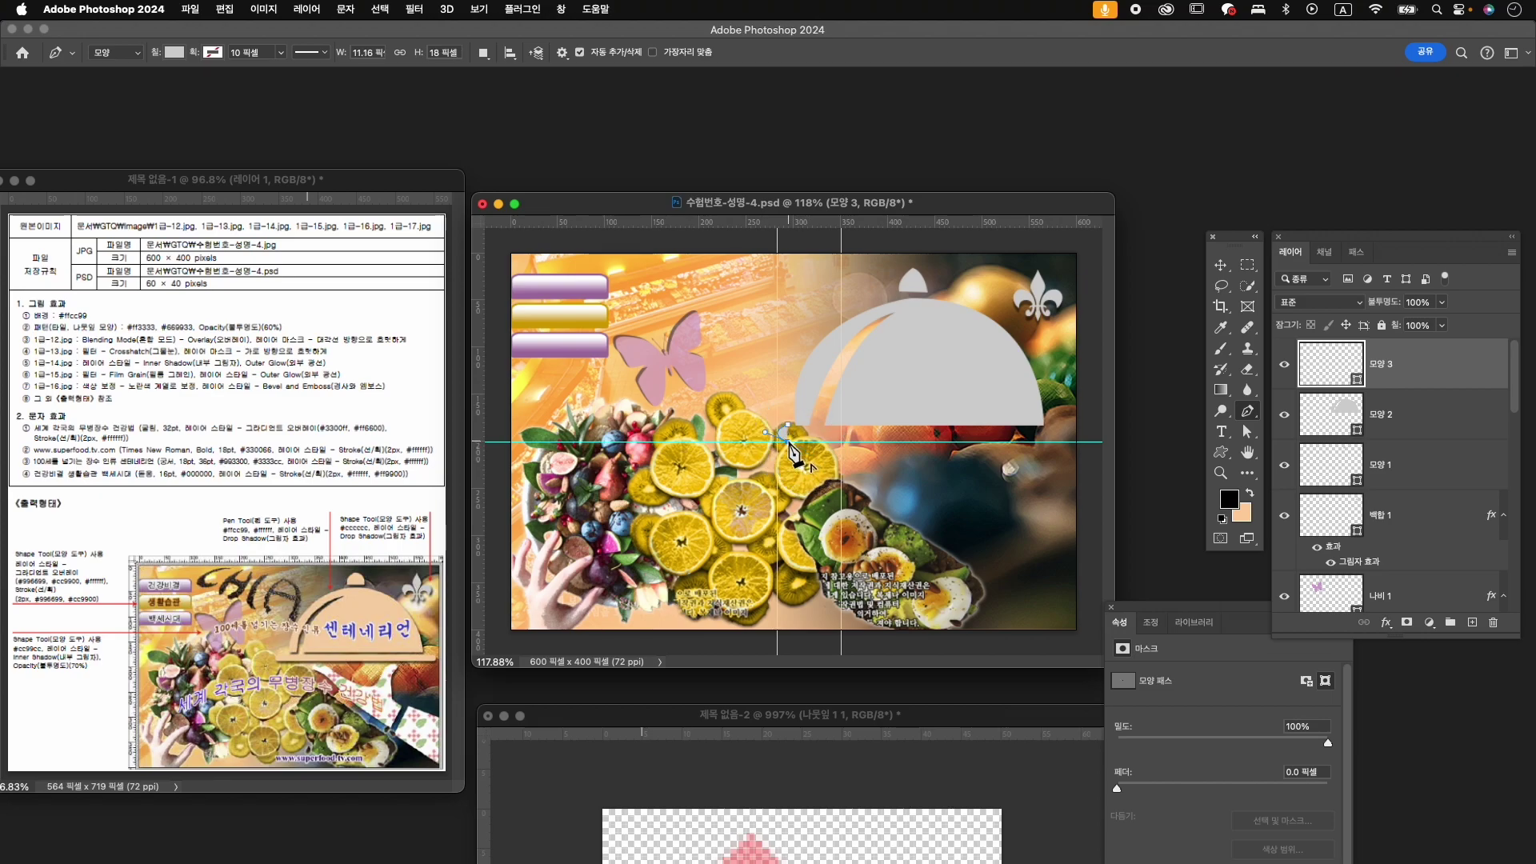
left_click(1072, 441)
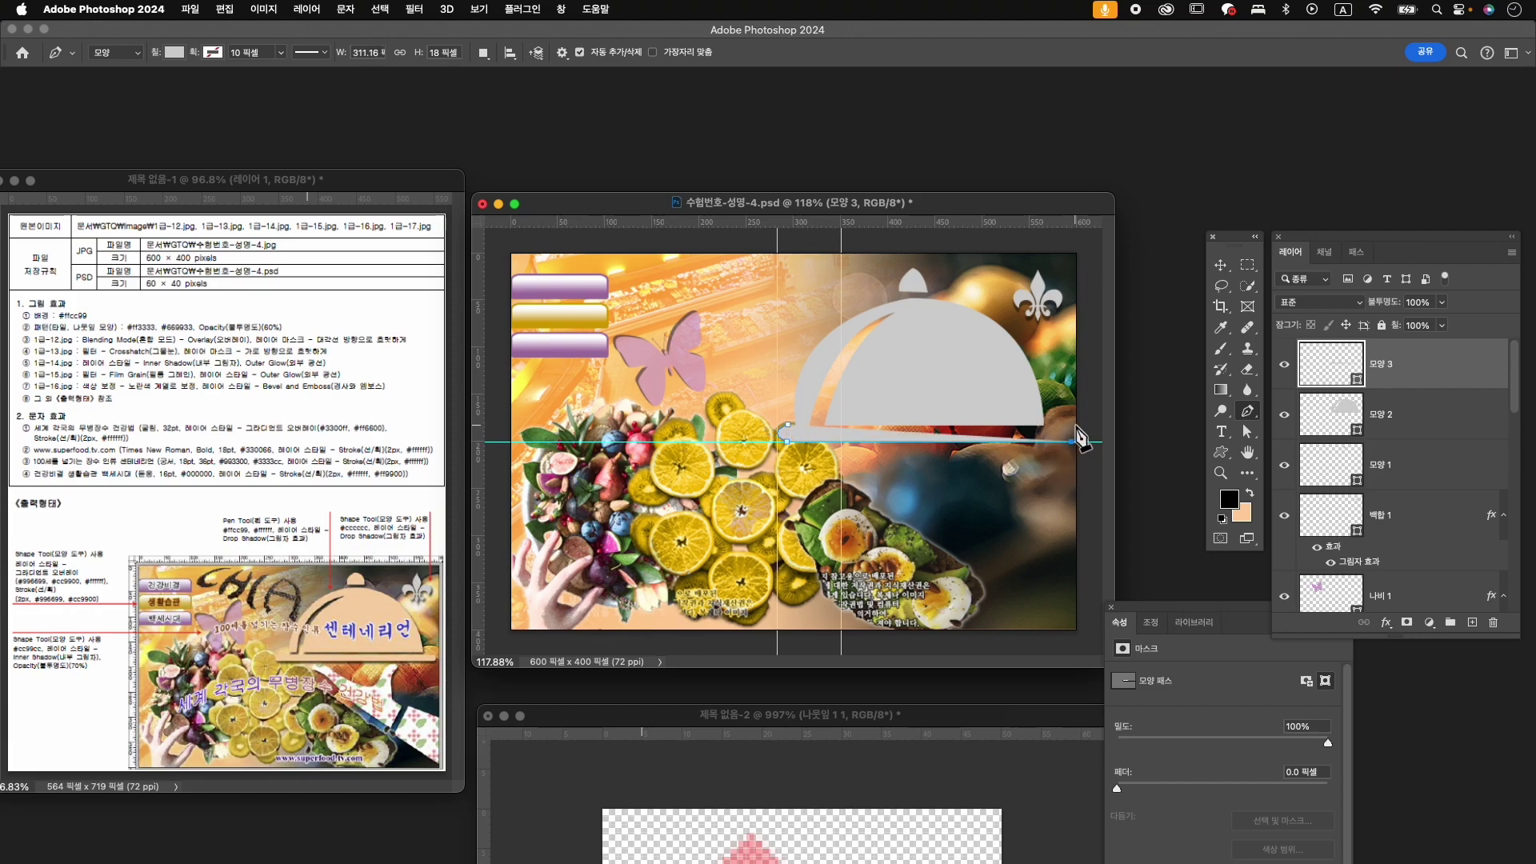
left_click(1064, 425)
left_click_drag(1054, 422, 1054, 422)
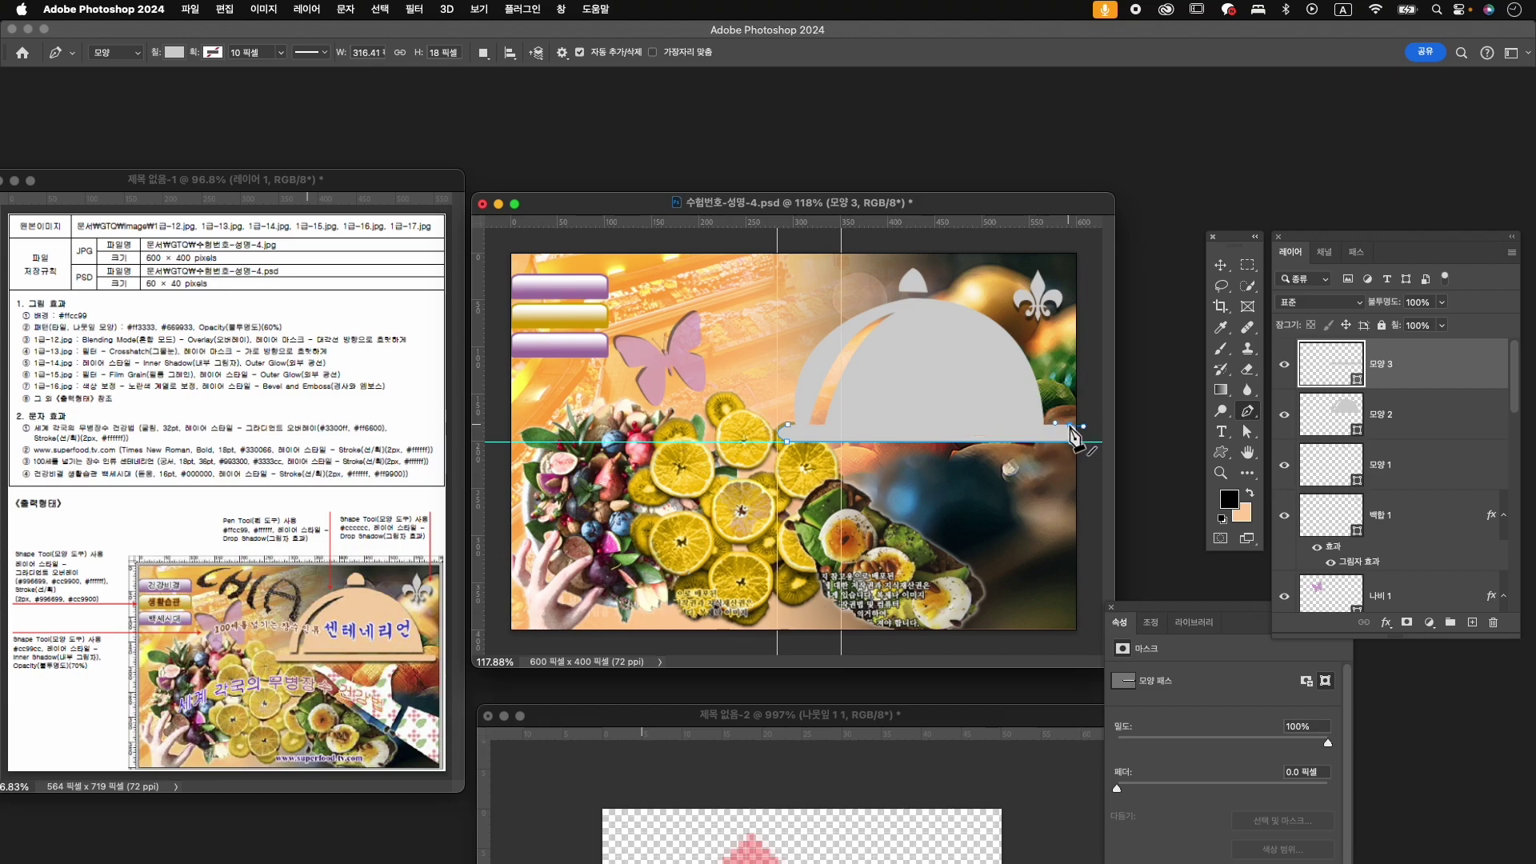
left_click(788, 425)
key("a")
left_click(1076, 436)
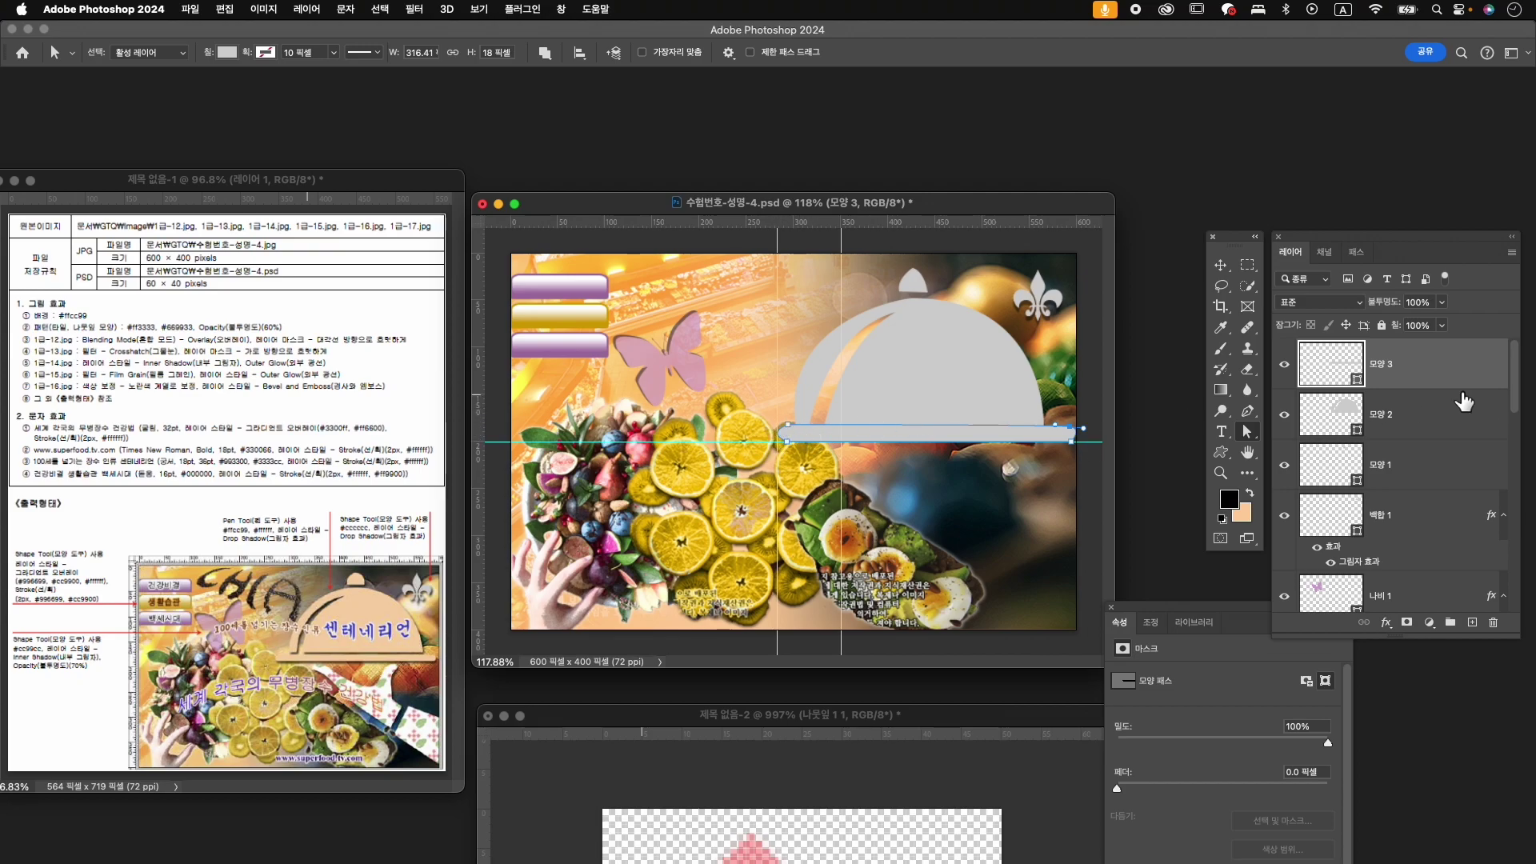
- Nudge the tray shape slightly down with Free Transform to leave a thin gap beneath the dome
key("super+t")
key("Down")
key("Down")
key("Down")
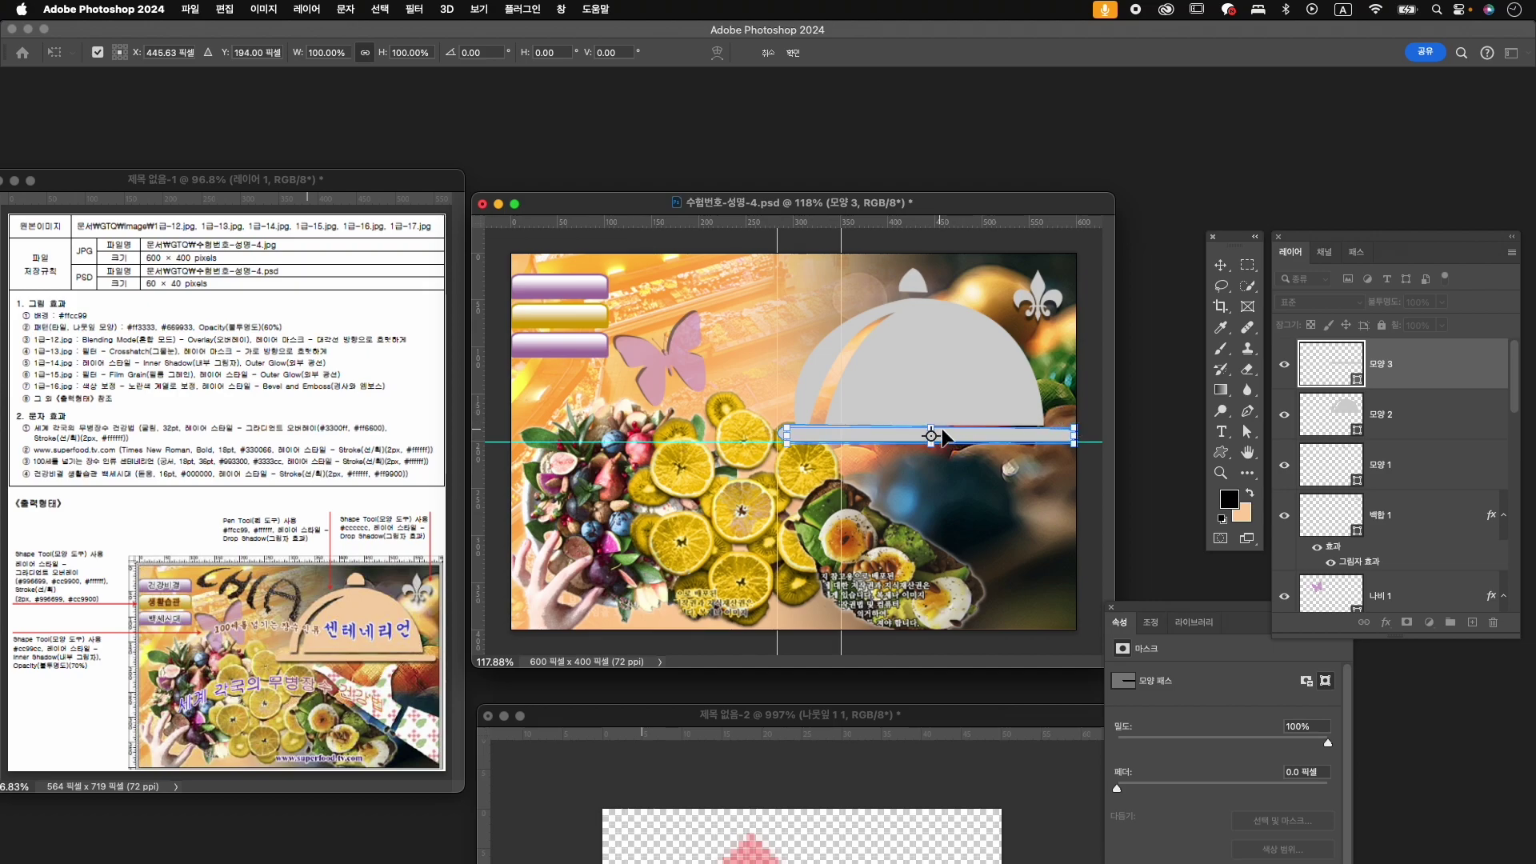
key("Return")
- Lower the tray's upper-left anchor point to slim the shape to about 316 × 15 px
key("a")
left_click(788, 425)
key("Down")
key("Down")
key("Down")
key("Up")
left_click(1090, 468)
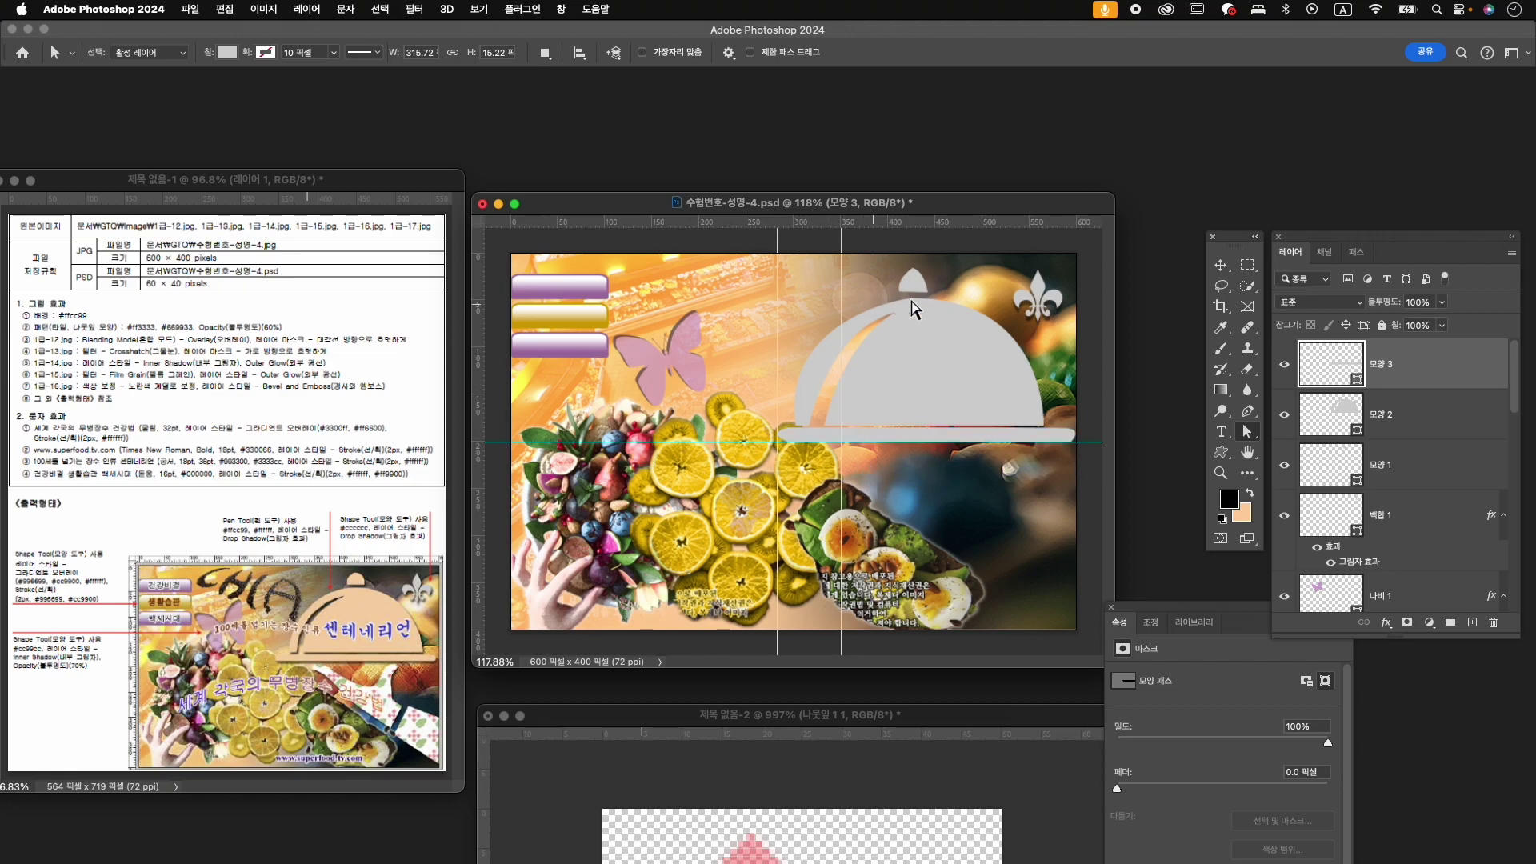
- Round the lid knob by converting its top anchor point to a curve and adjusting its lower points, to about 31 × 29 px
left_click(1409, 516)
left_click(1416, 474)
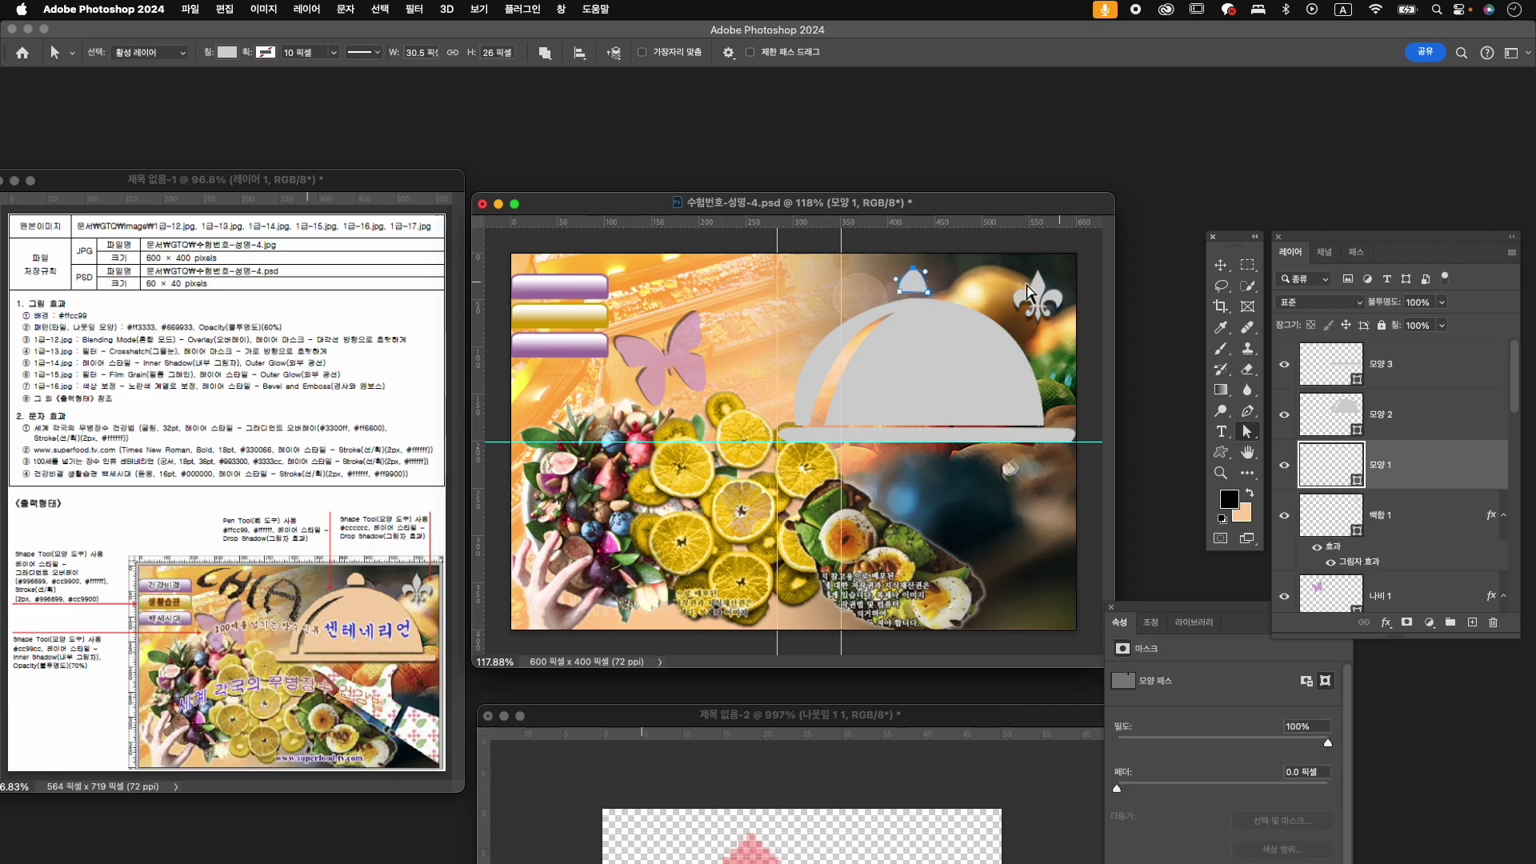
left_click_drag(1247, 411, 1317, 491)
left_click(1316, 489)
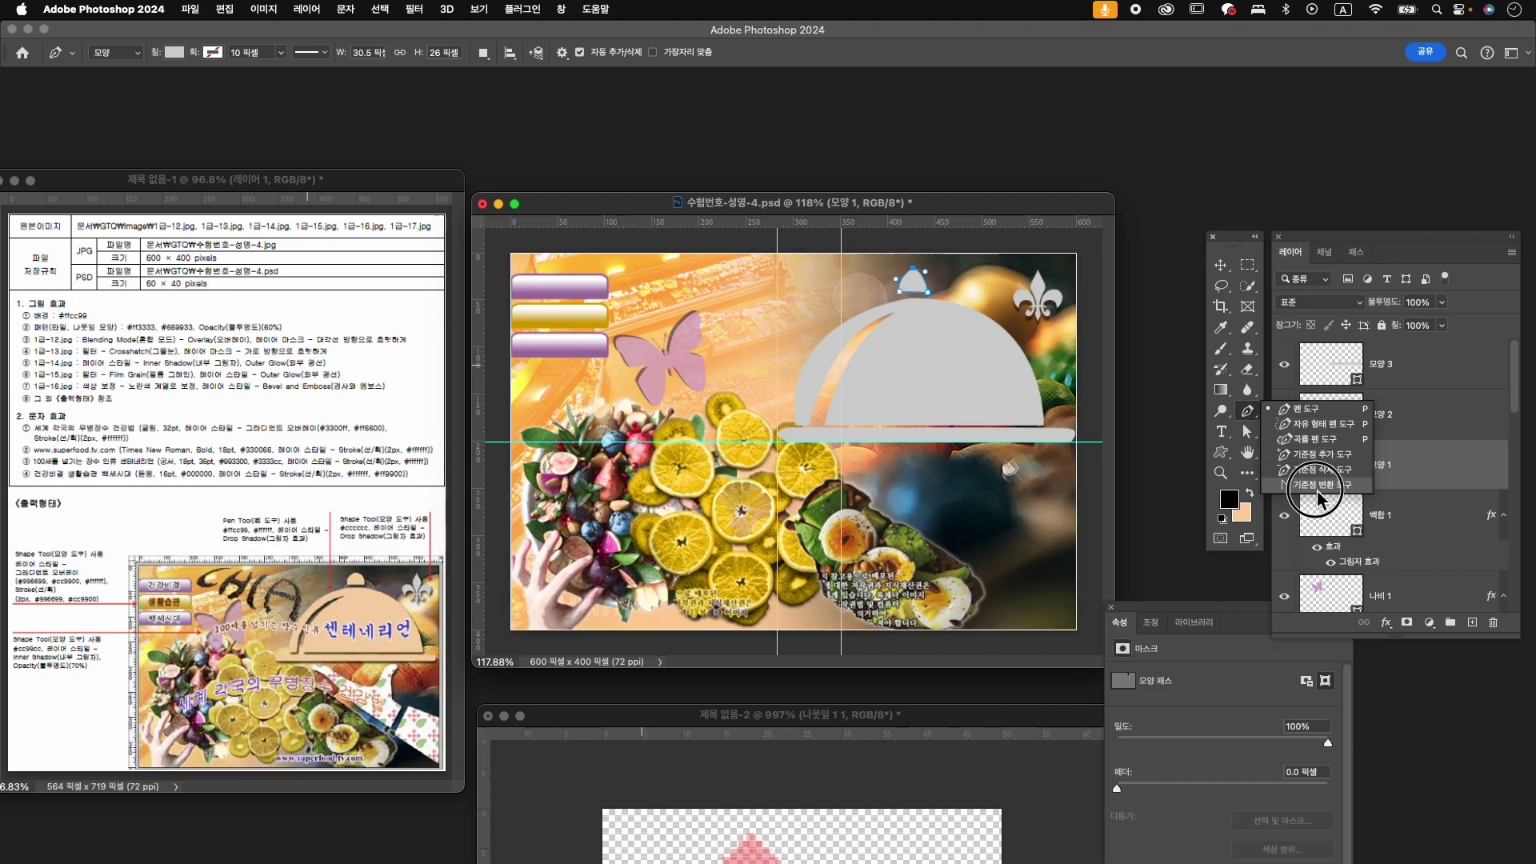
left_click(914, 277)
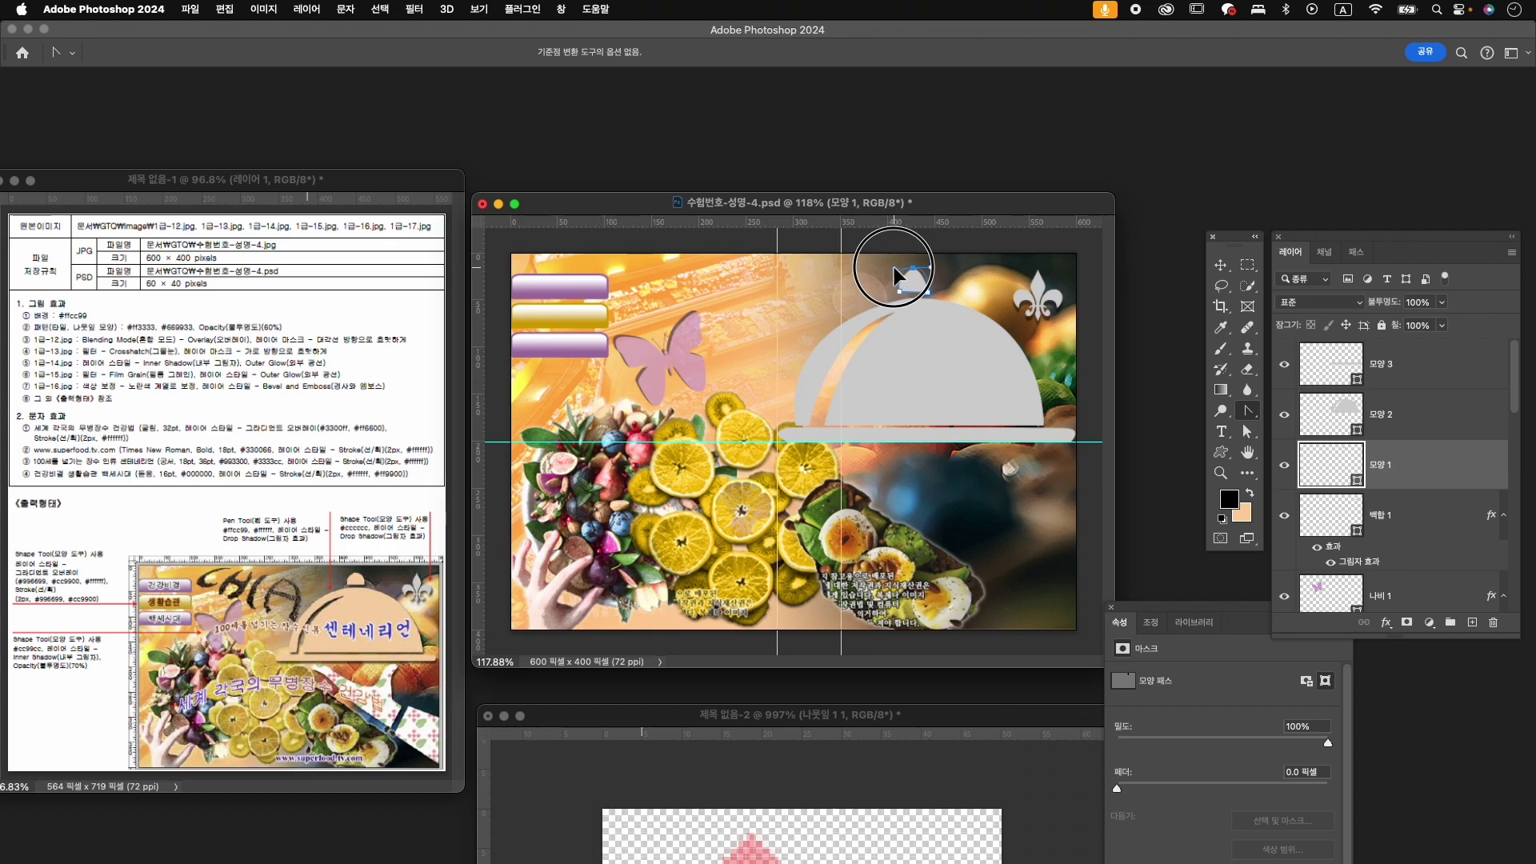
key("a")
mouse_move(926, 277)
left_mouse_down()
mouse_move(932, 303)
mouse_move(900, 295)
mouse_move(928, 293)
left_mouse_up()
left_click(904, 302)
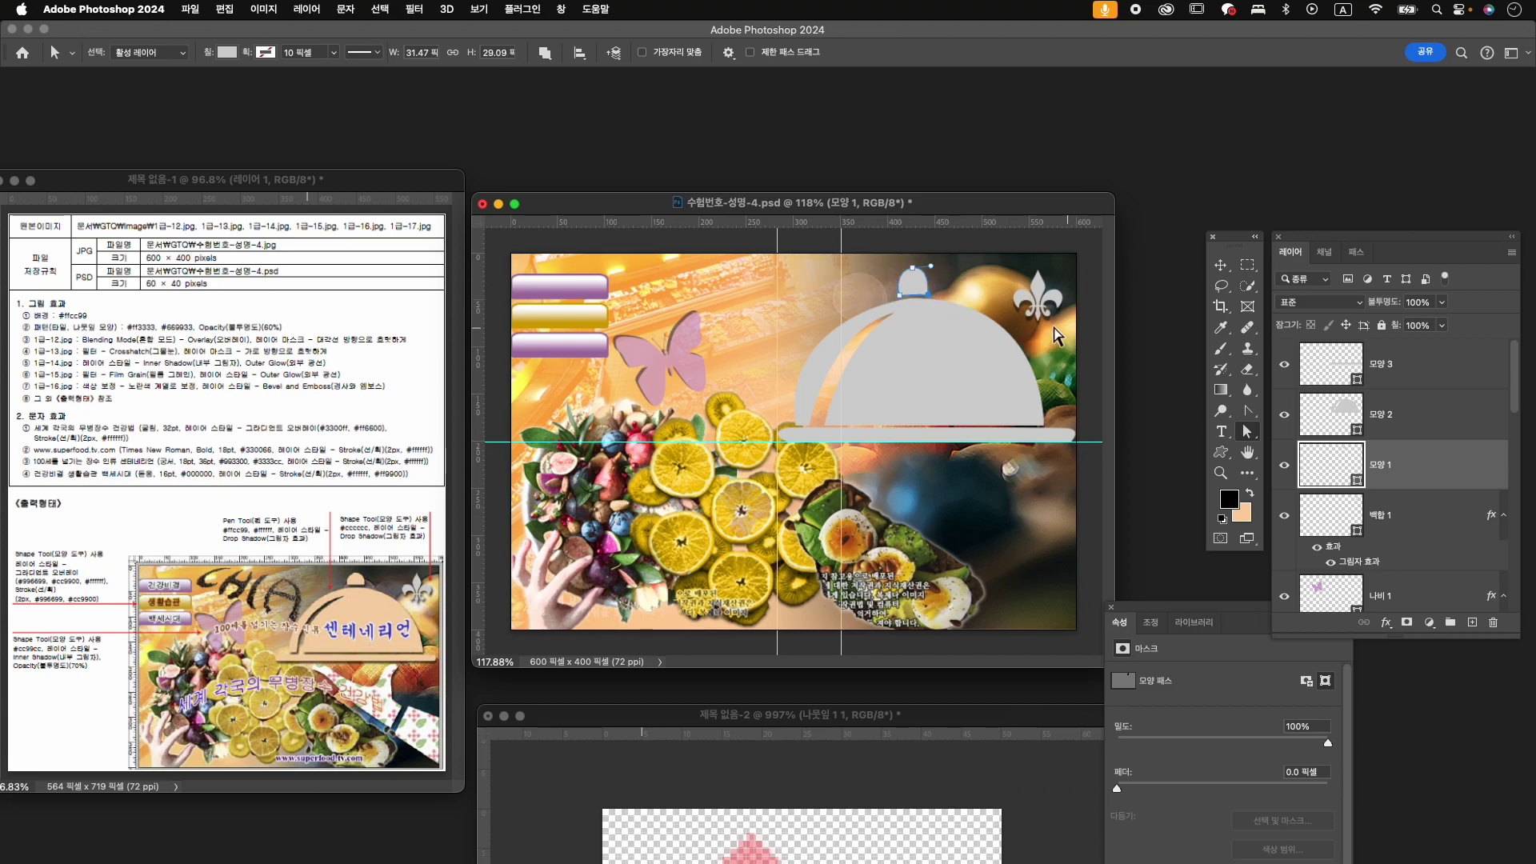
- Merge the knob, dome and tray shape layers into one shape layer
key("v")
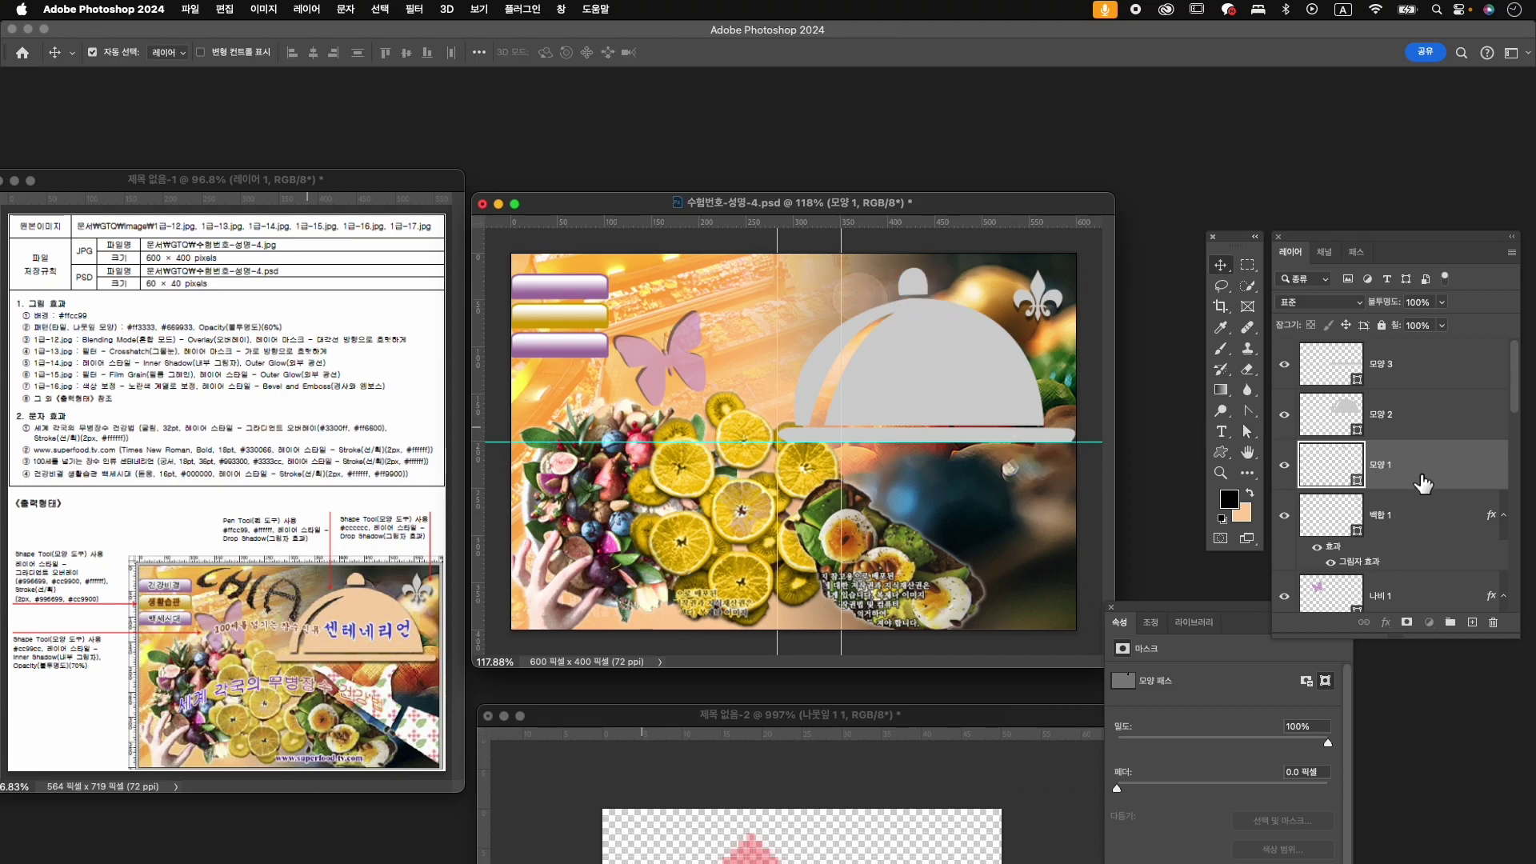
left_click(1436, 364, "shift")
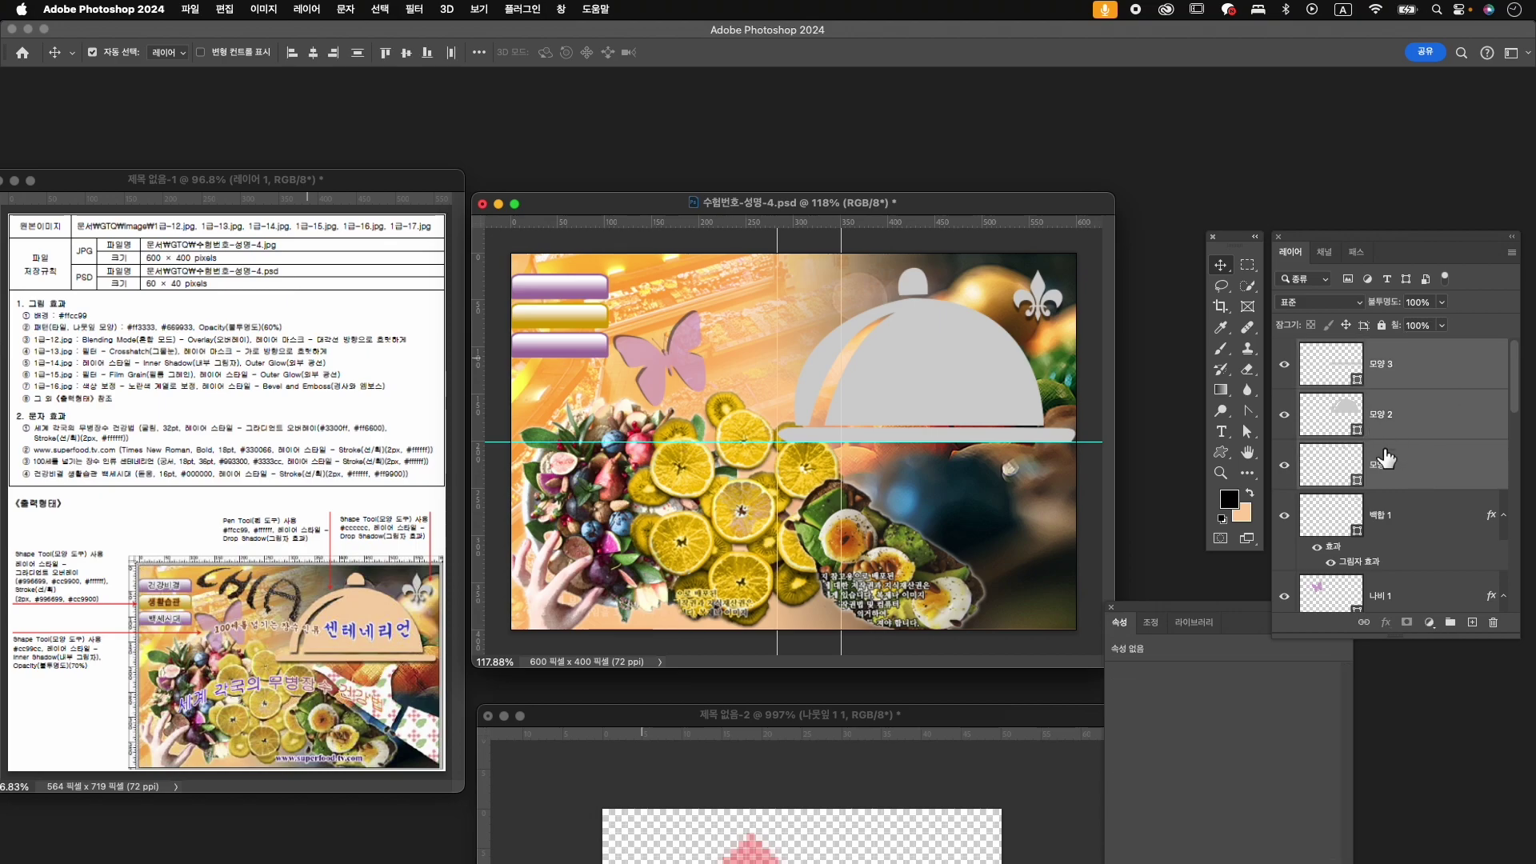
left_click(1437, 432)
left_click(1443, 358, "super")
left_click(1439, 448, "super")
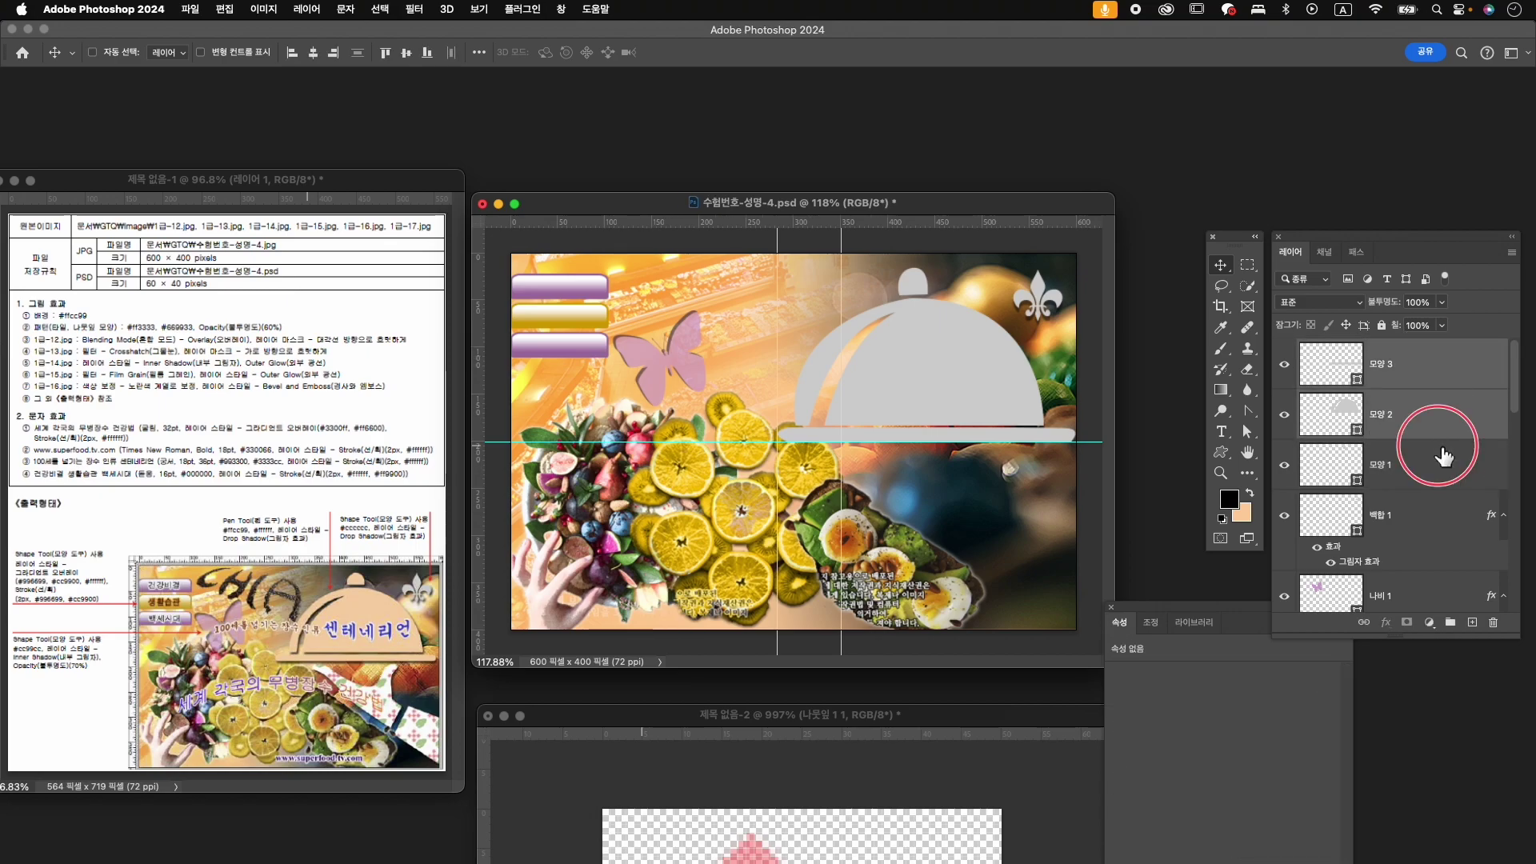
left_click(1429, 372)
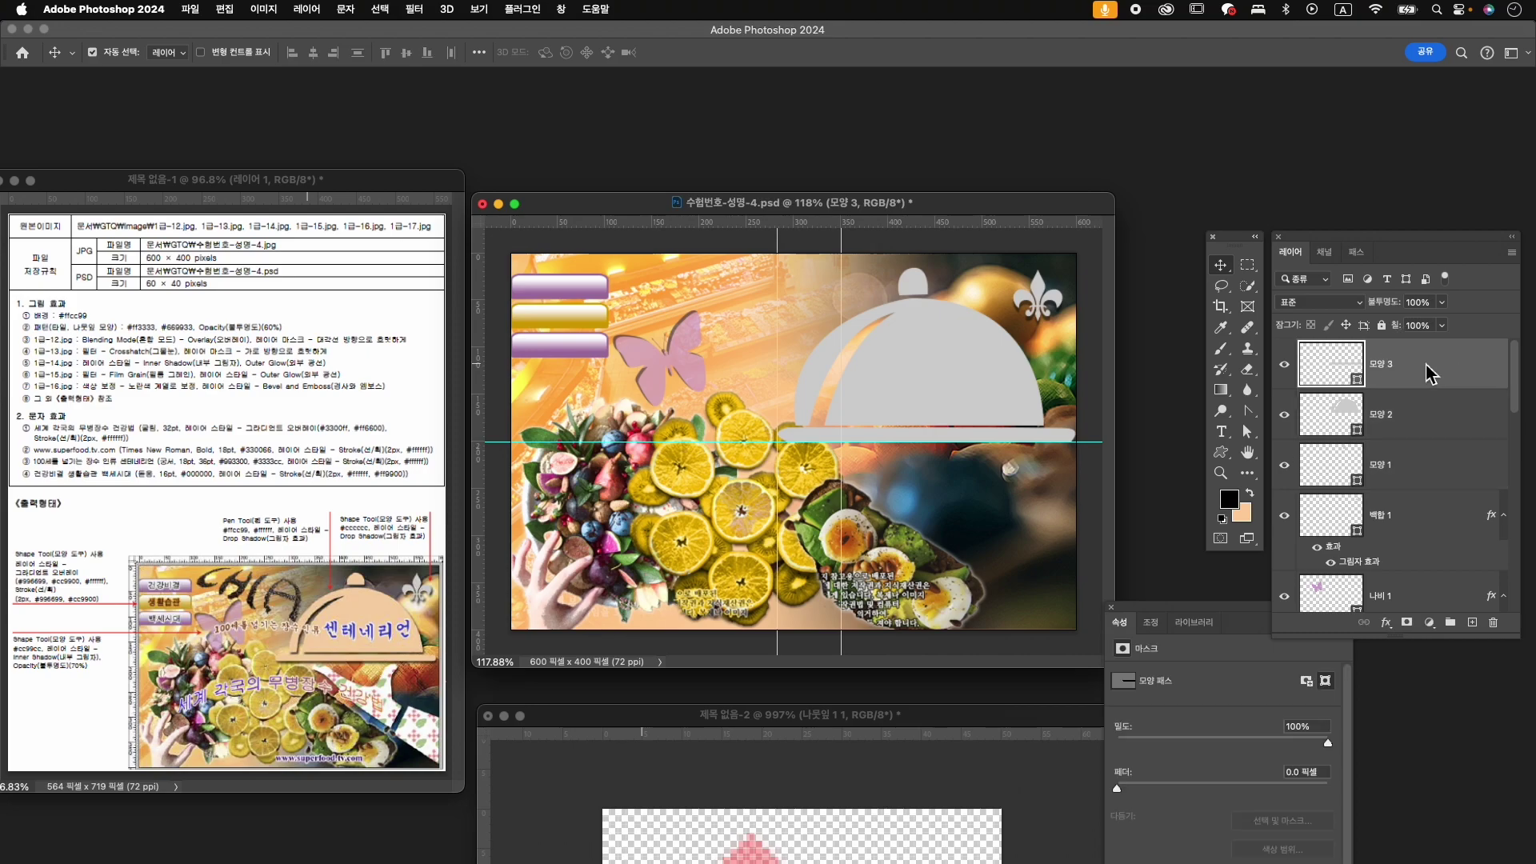
left_click(1438, 476, "shift")
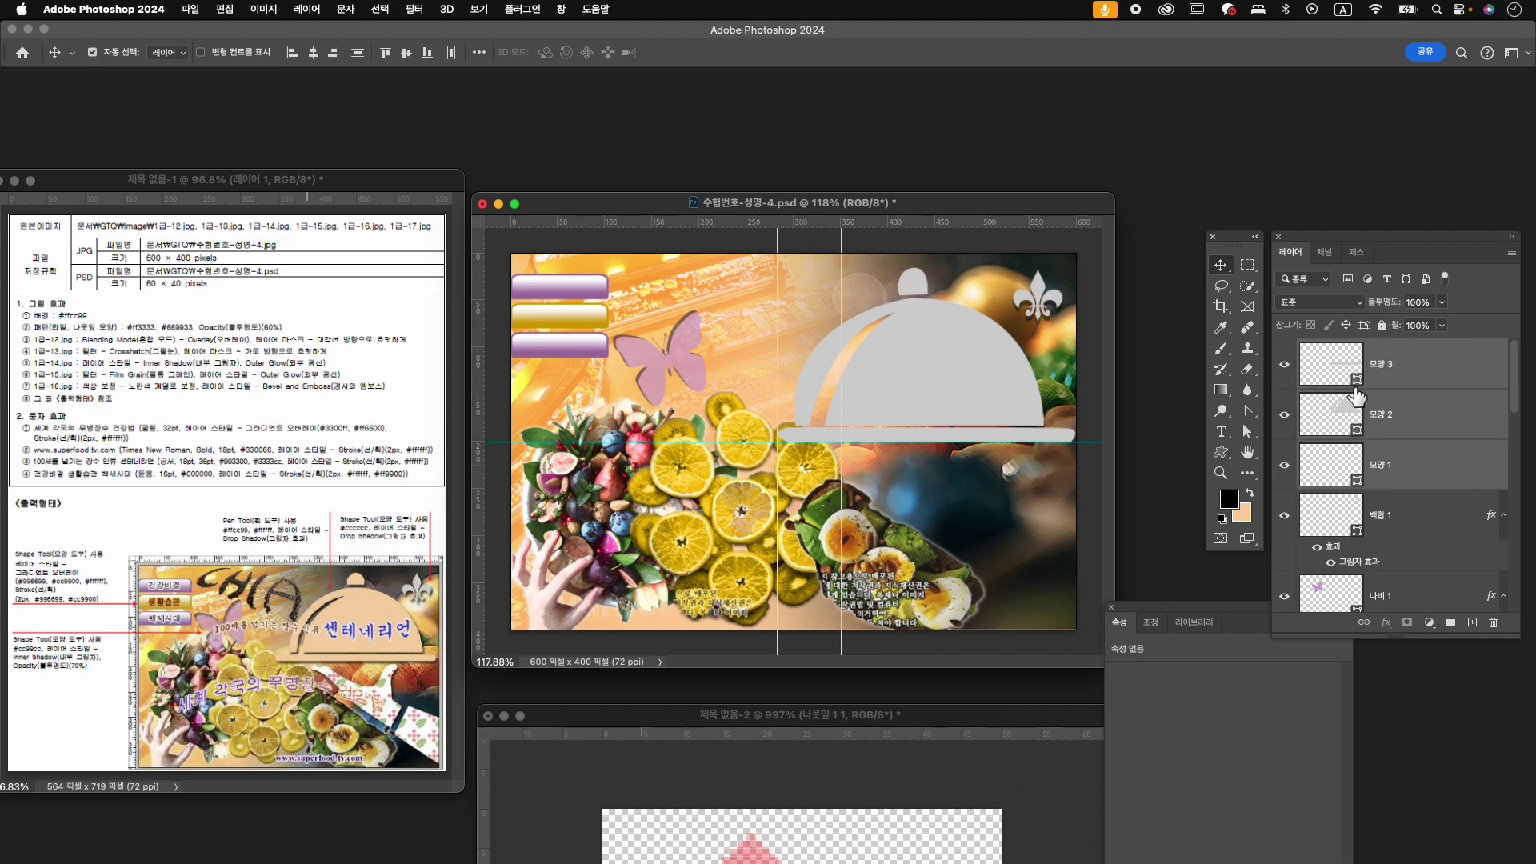
right_click(1431, 378)
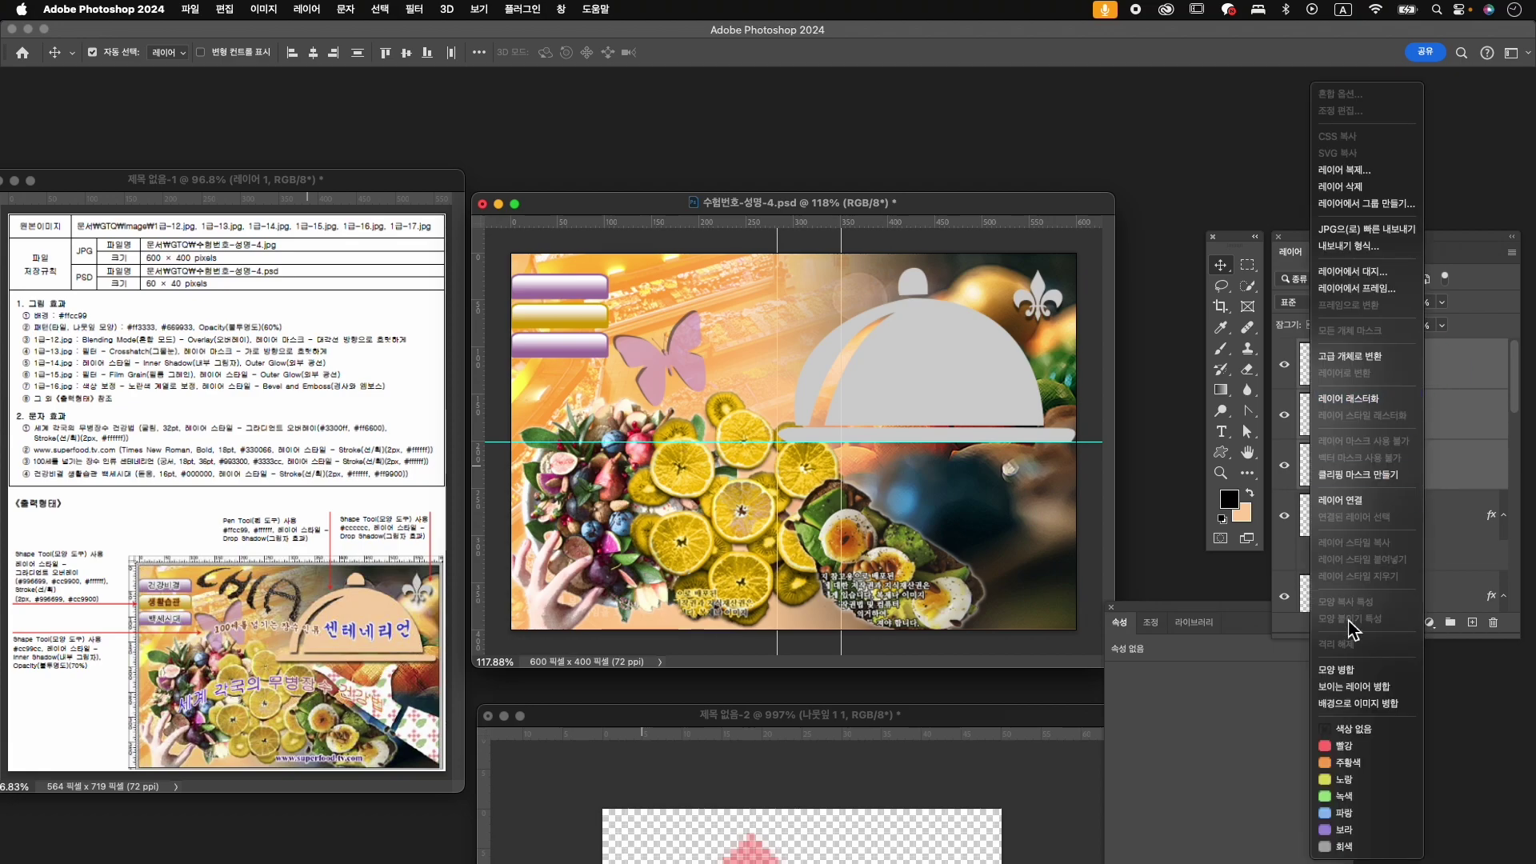
left_click(1353, 670)
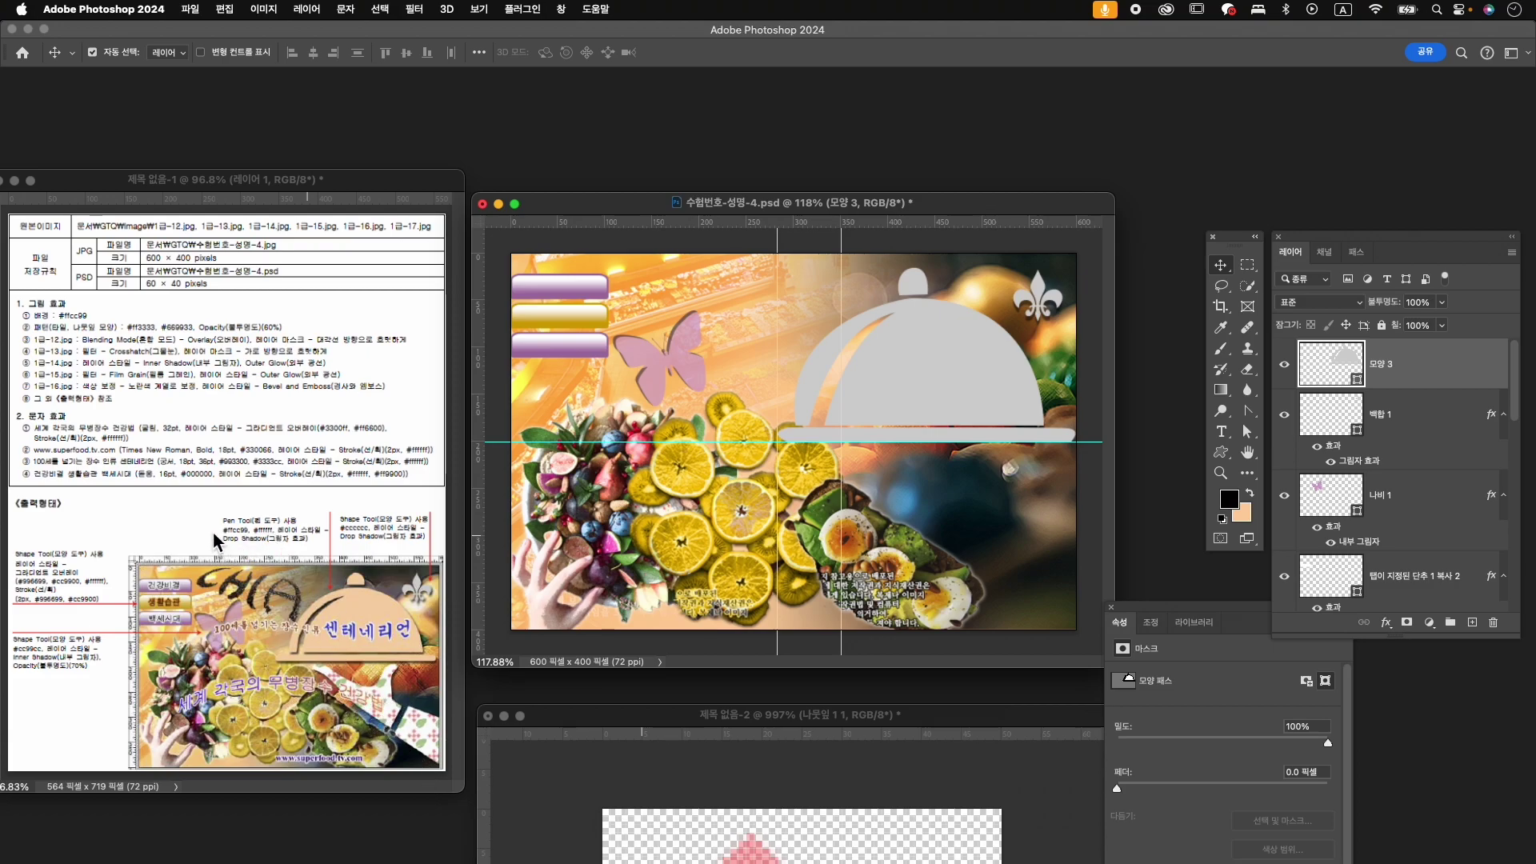
- Set the merged dish cover's fill to #ffcc99 and apply a Drop Shadow with the preset settings
double_click(1337, 364)
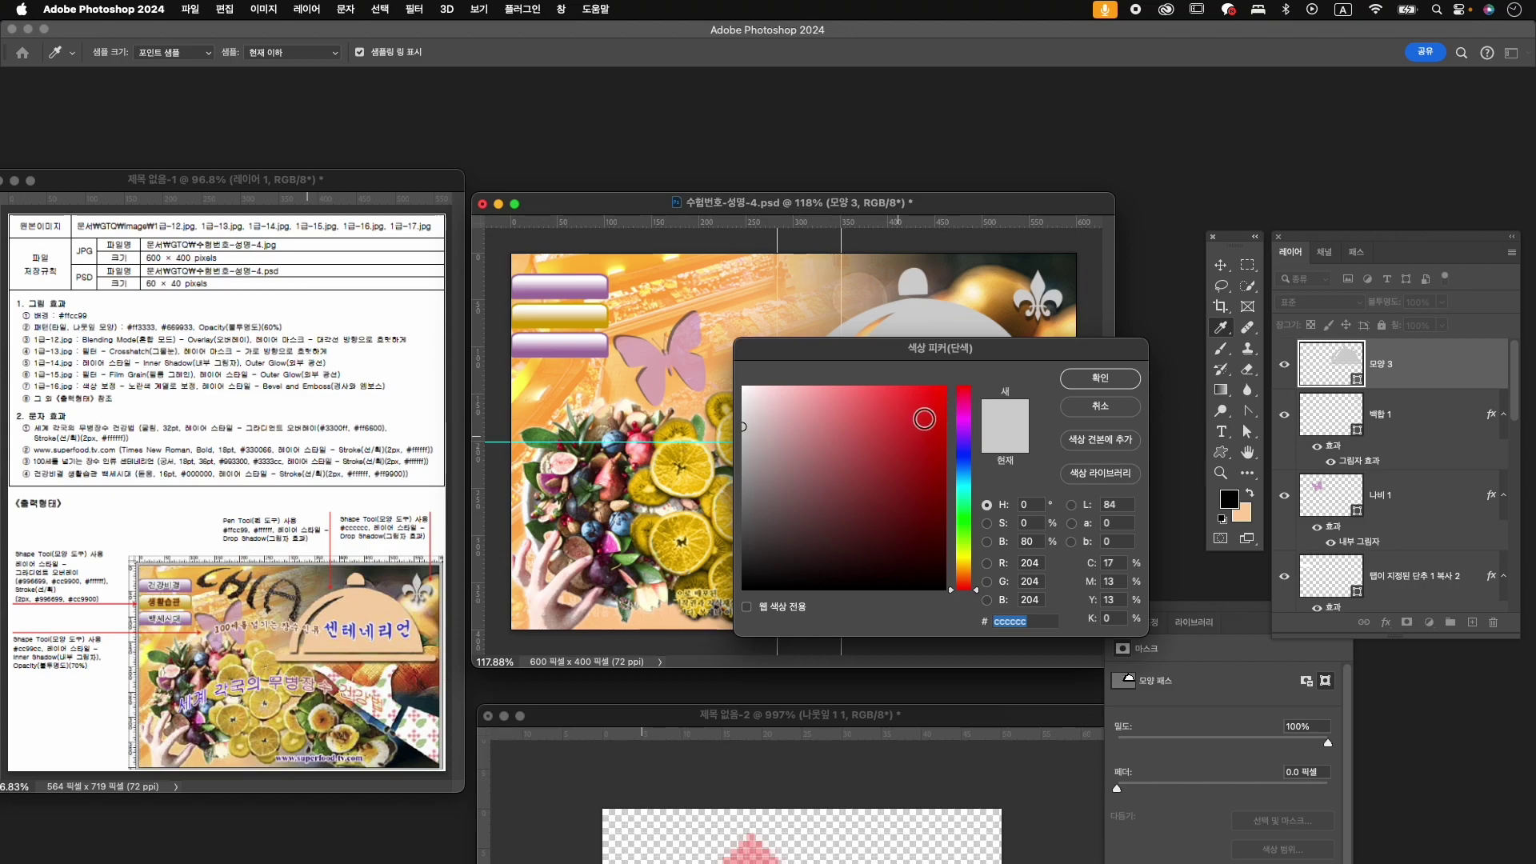
type("ffcc99")
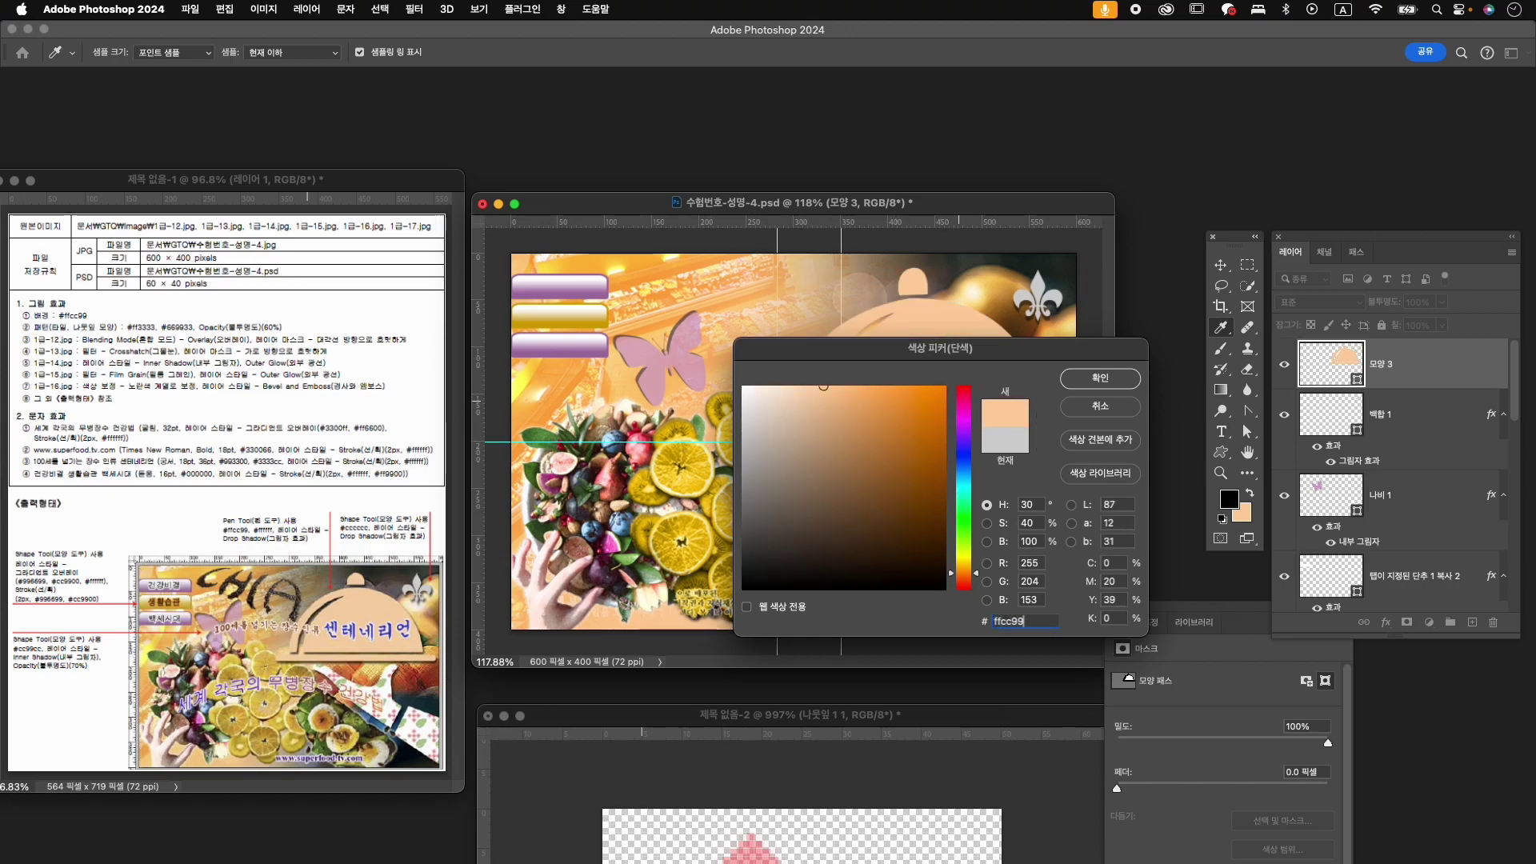
key("Return")
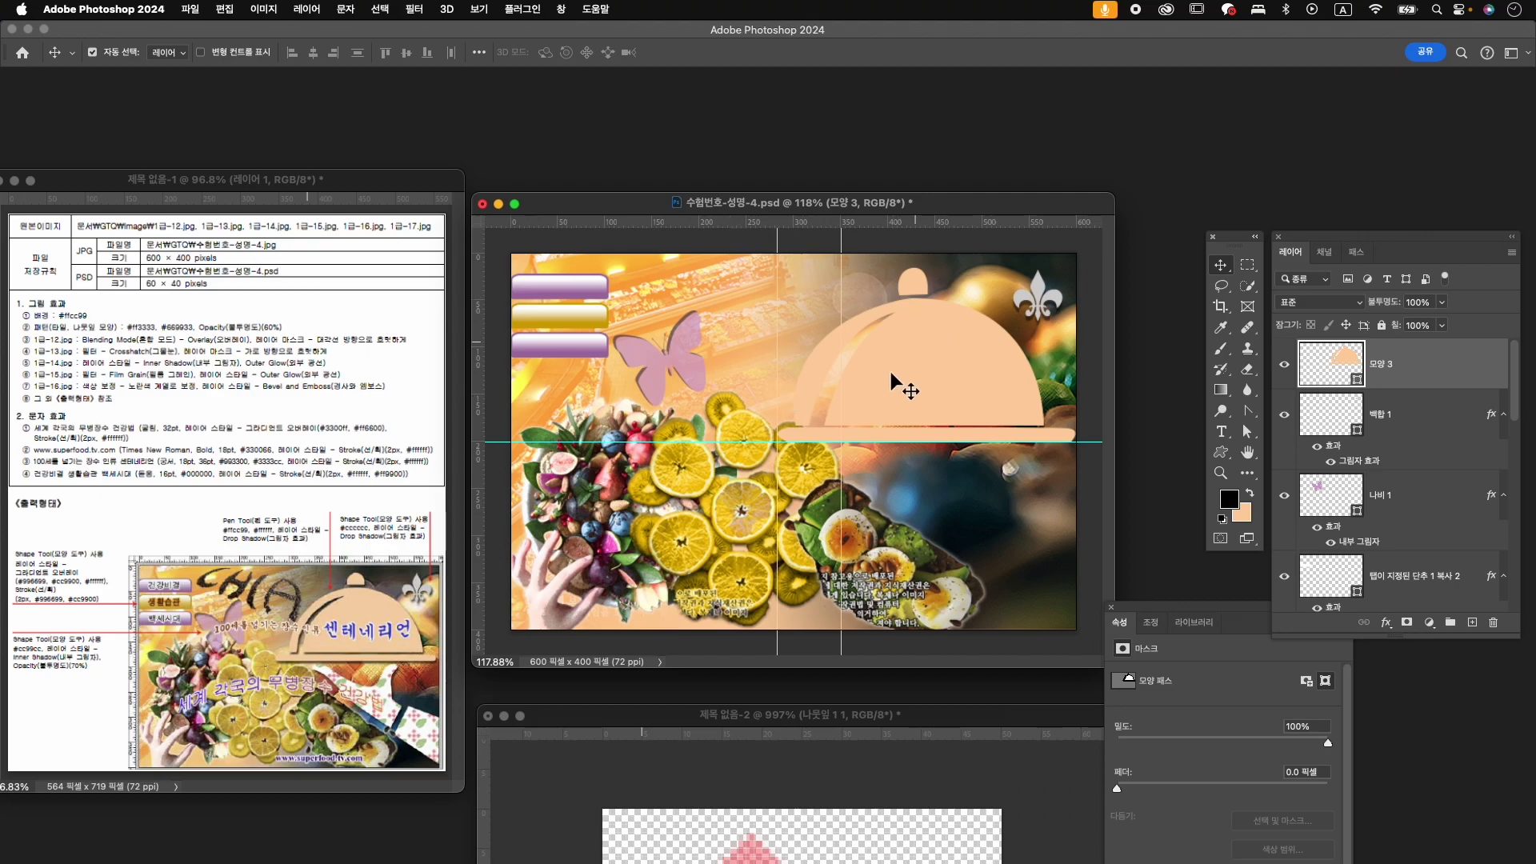
left_click(1387, 623)
left_click(1408, 826)
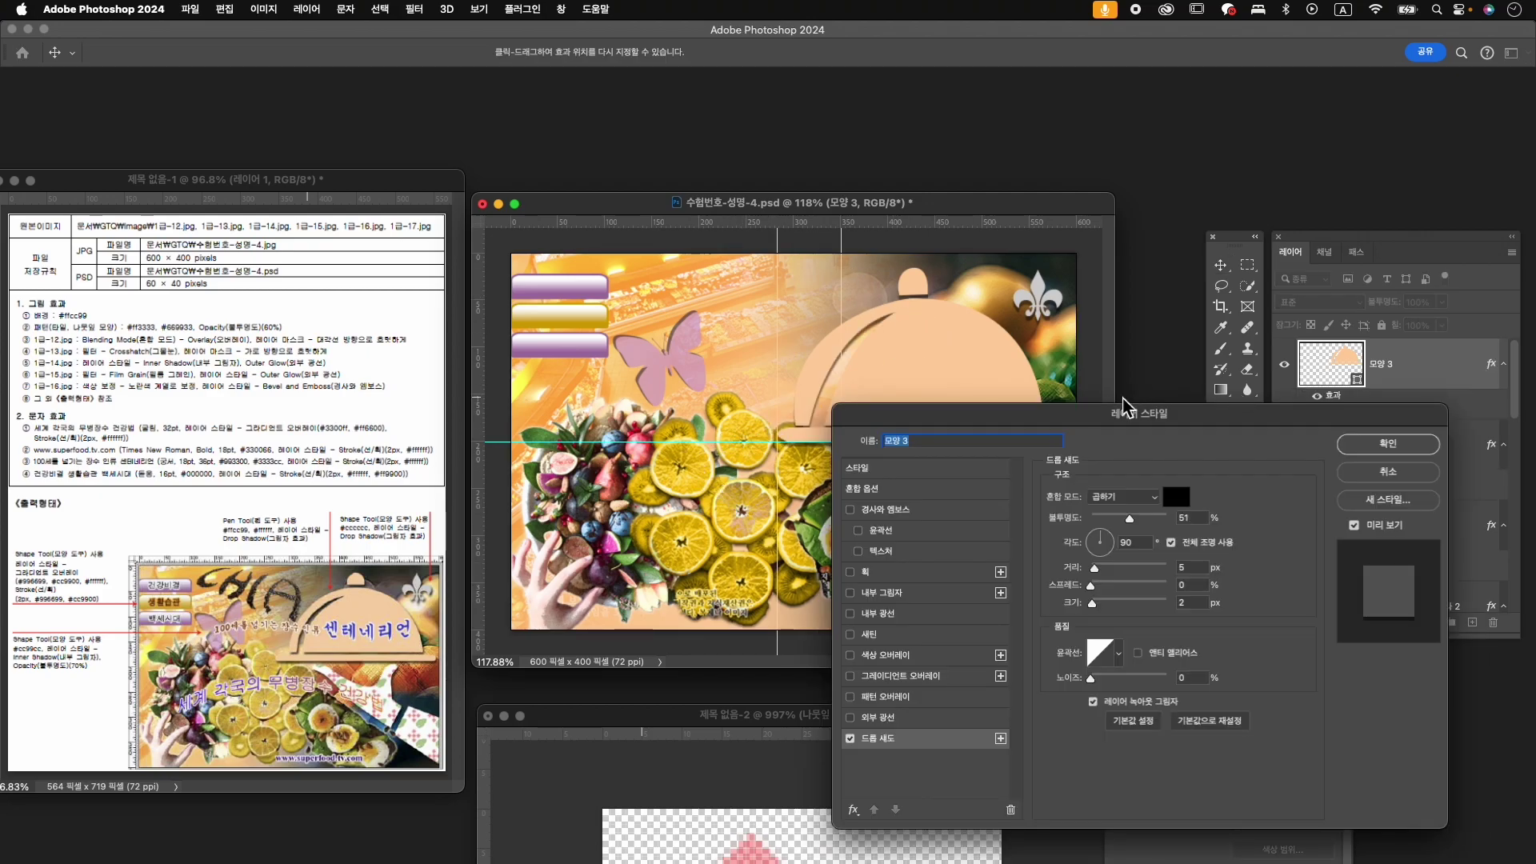
left_click(1352, 444)
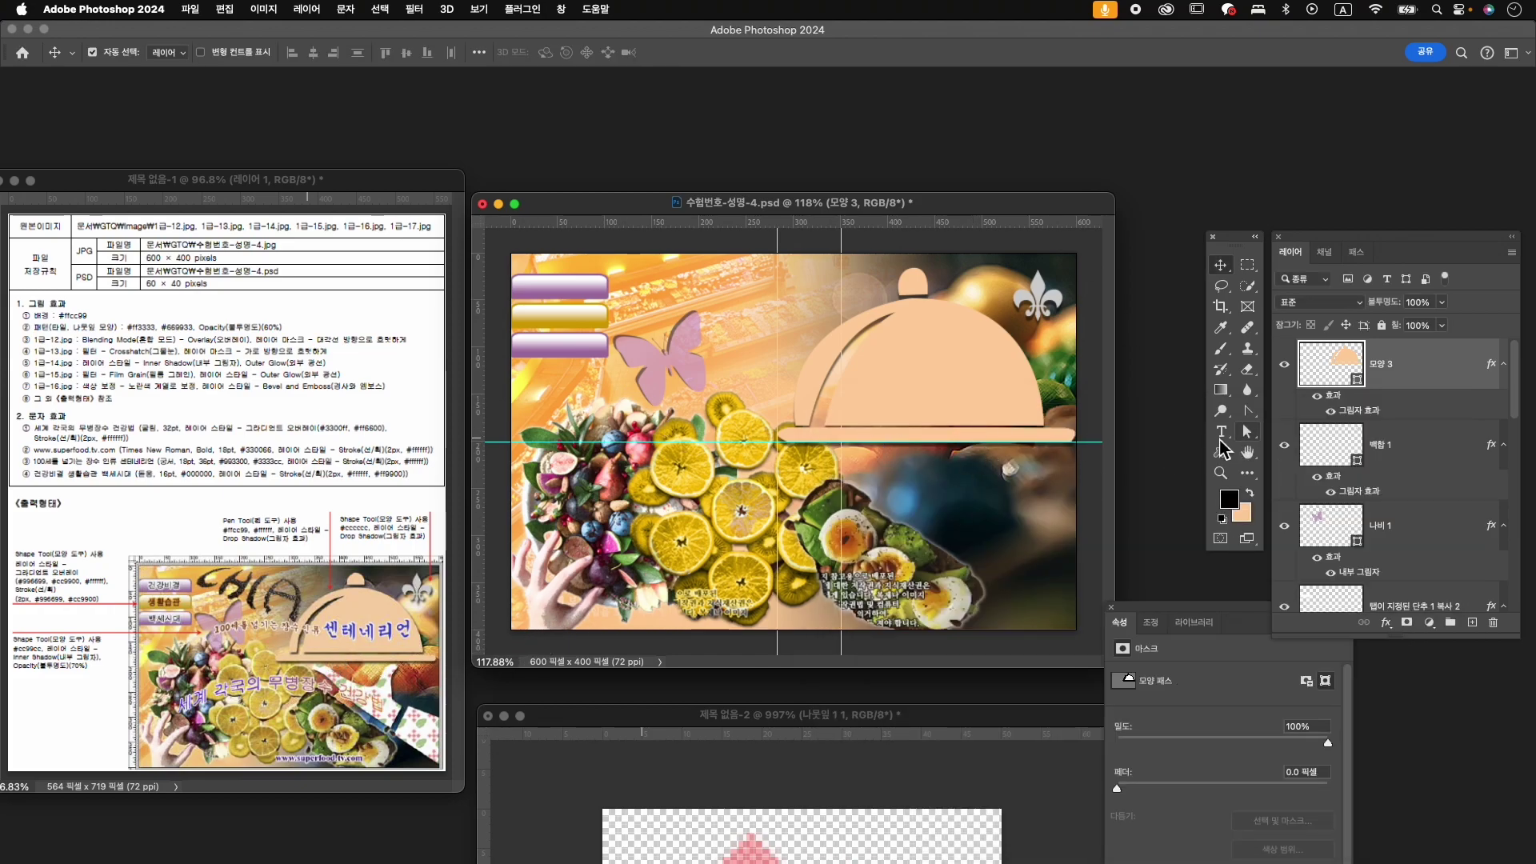
- Start a new pen shape below the tray, curving from the thumb tip down to the palm and across, about 84 px wide
key("p")
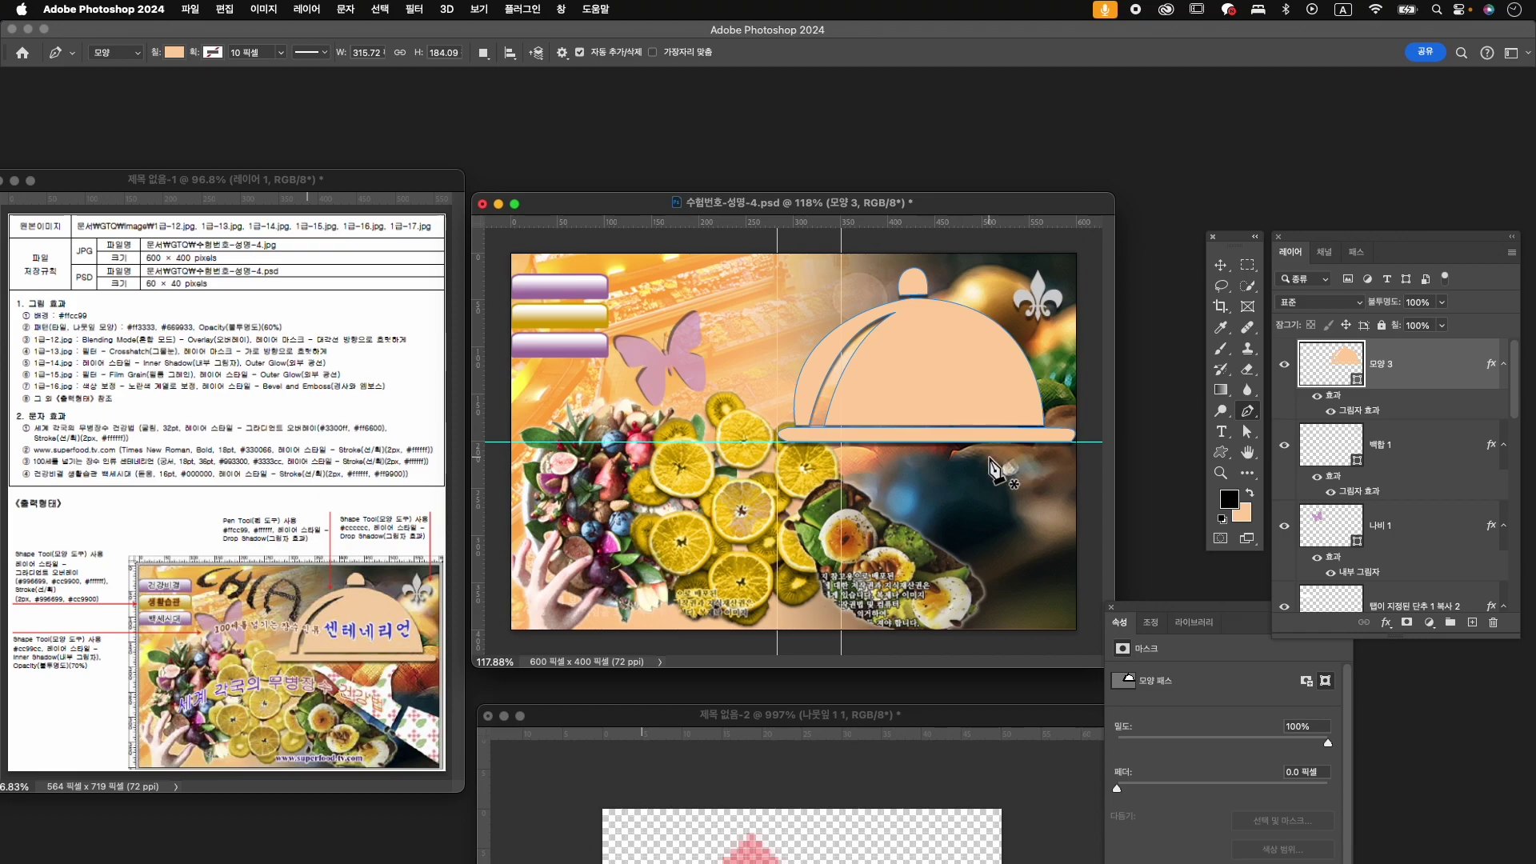
left_click(997, 451)
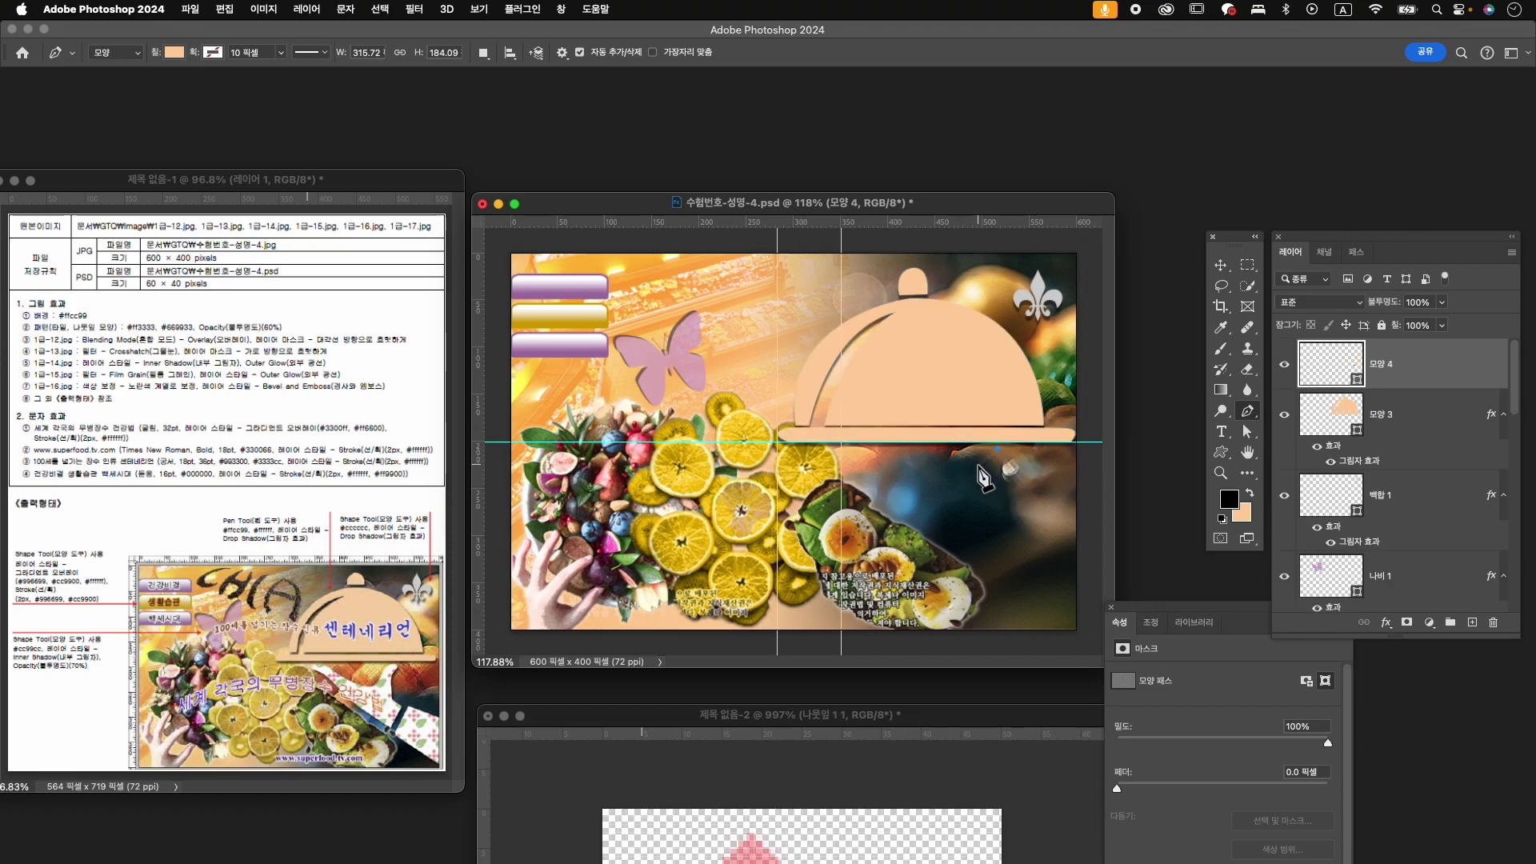
left_click_drag(974, 481, 969, 509)
left_click(972, 484)
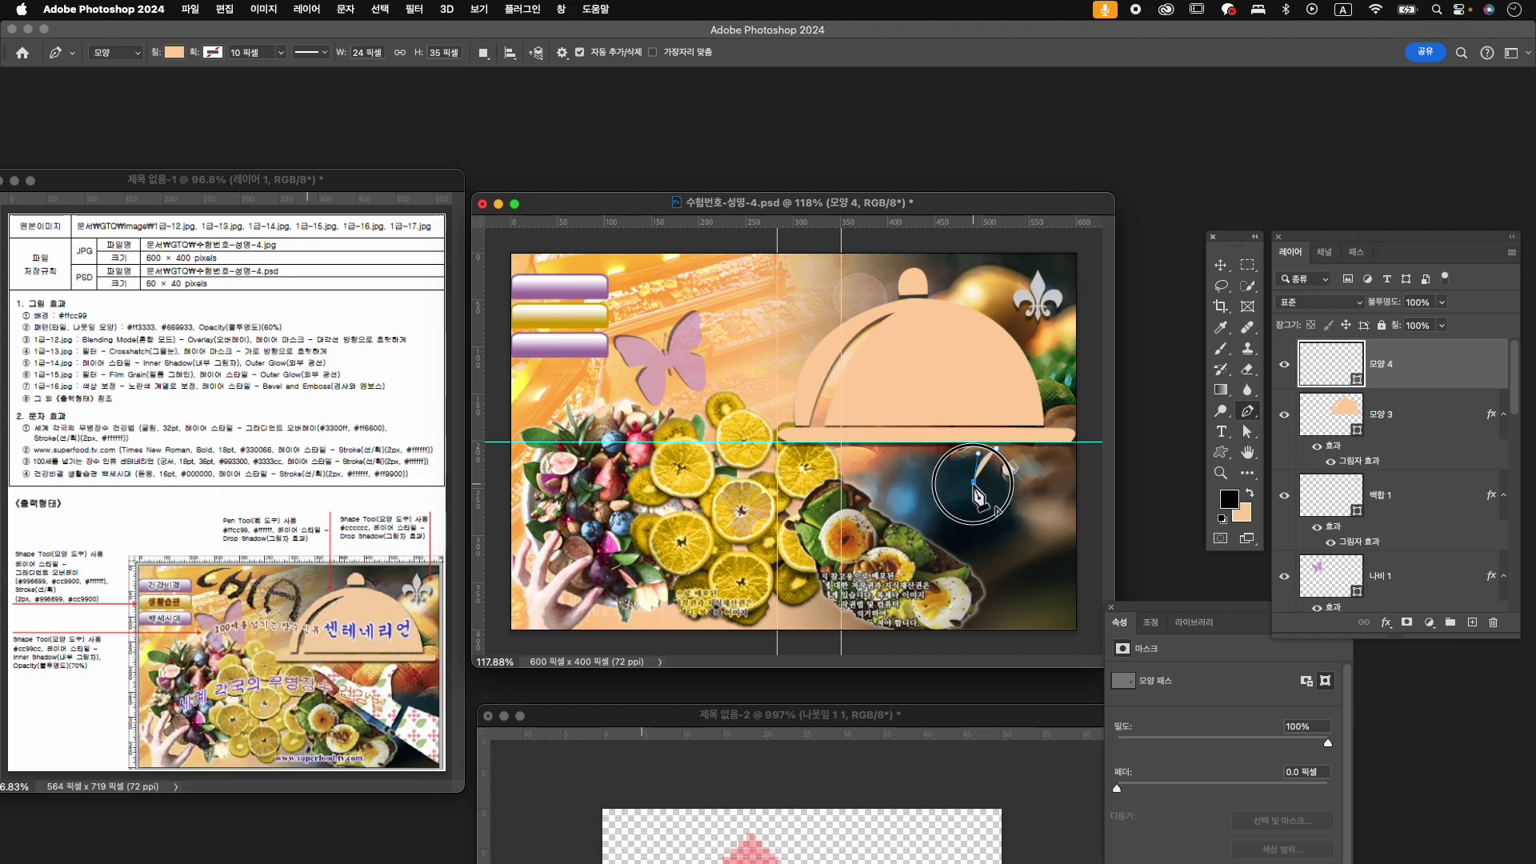
left_click(918, 481)
left_click_drag(886, 467, 870, 455)
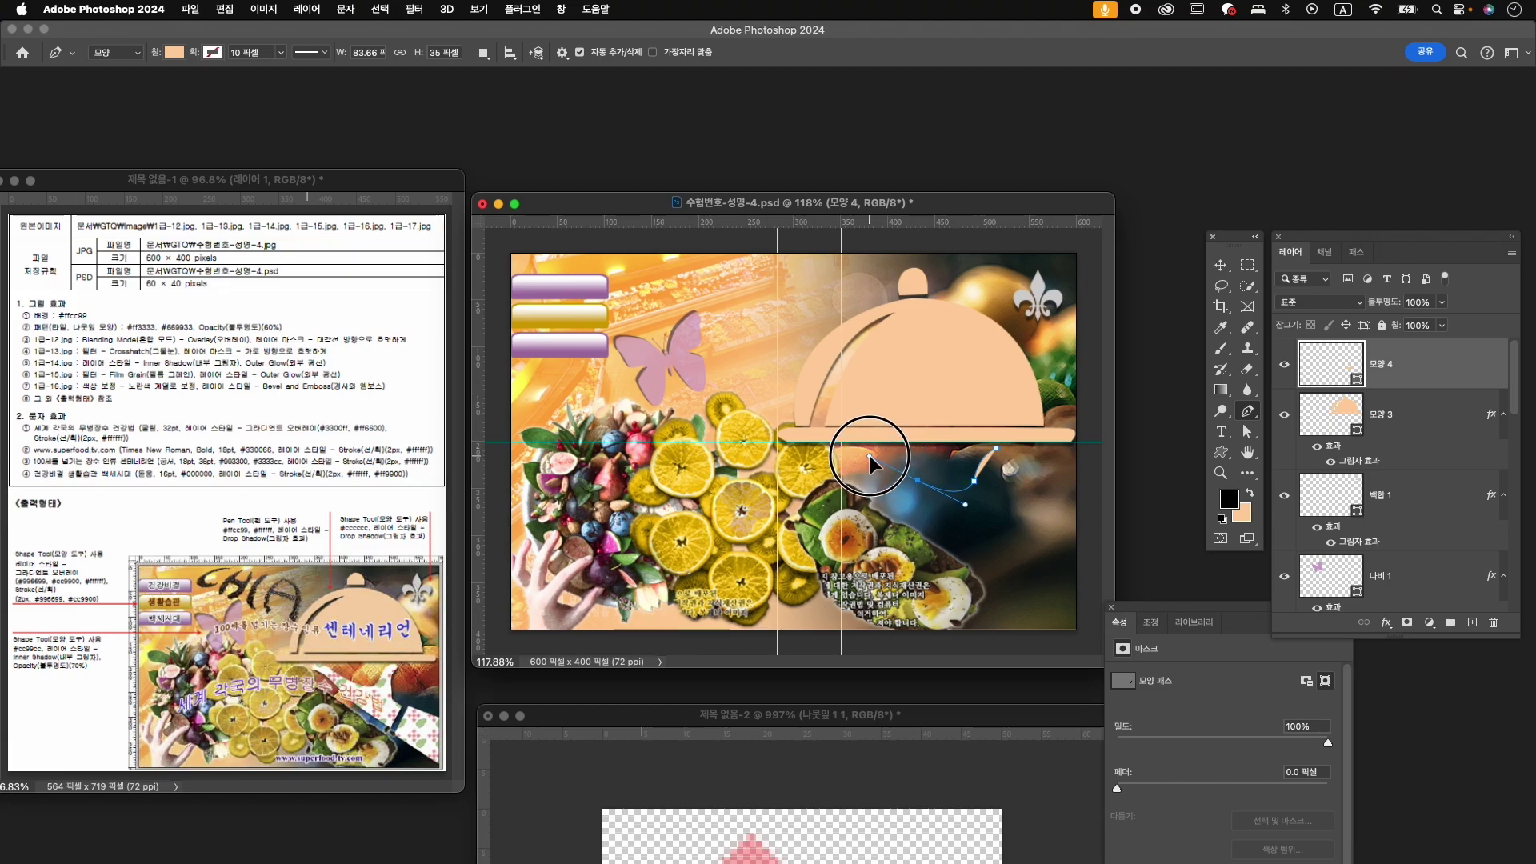
left_click(919, 481, "alt")
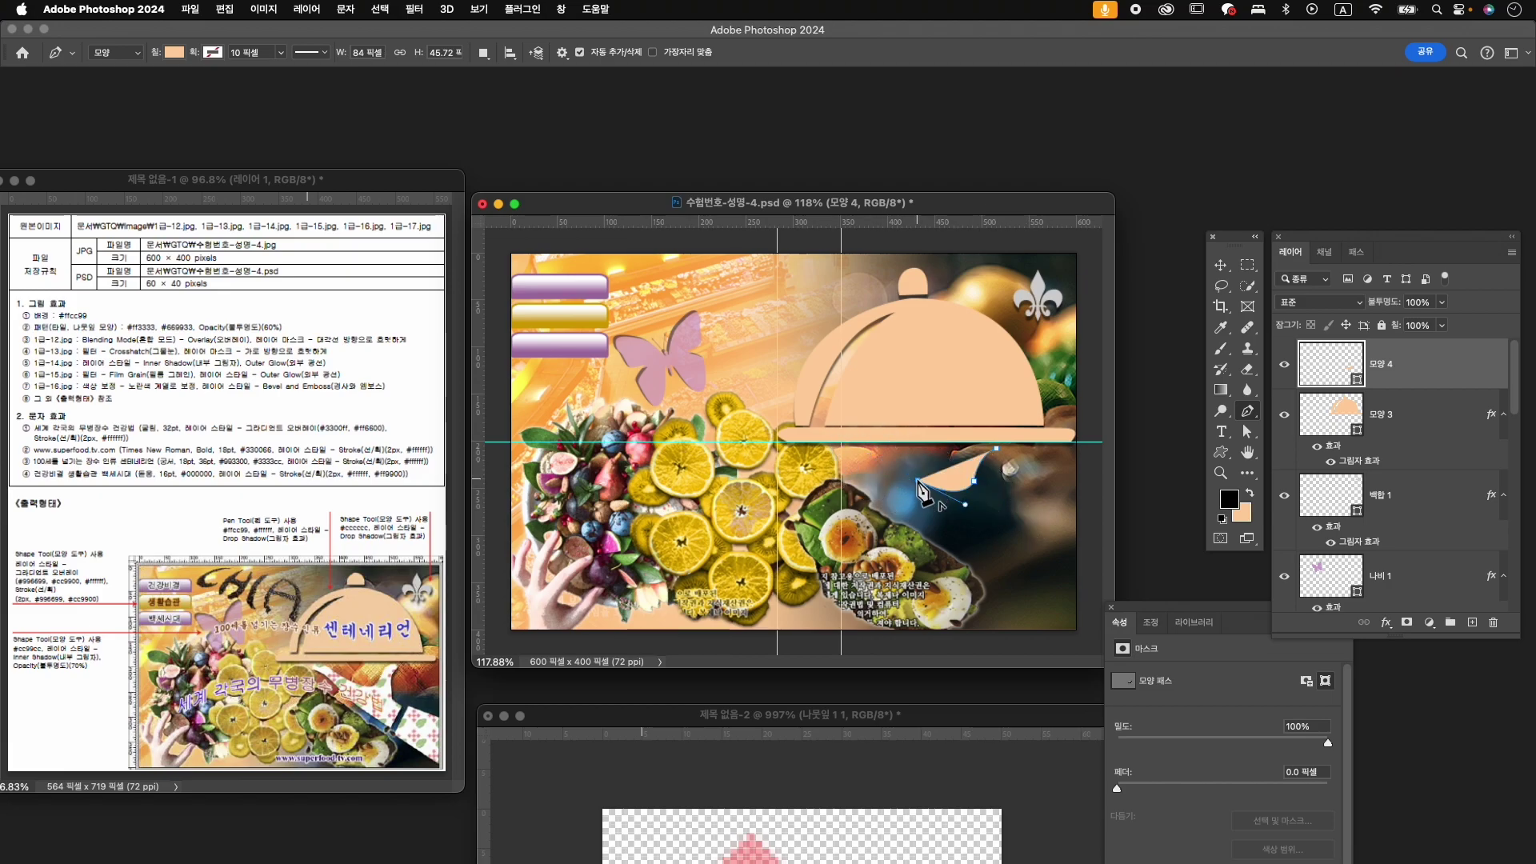
- Extend the hand's upper edge to a fingertip under the tray at the guide intersection, redoing the tip anchor and rounding it down to about 173 px wide
left_click(841, 441)
left_click_drag(843, 446, 840, 452)
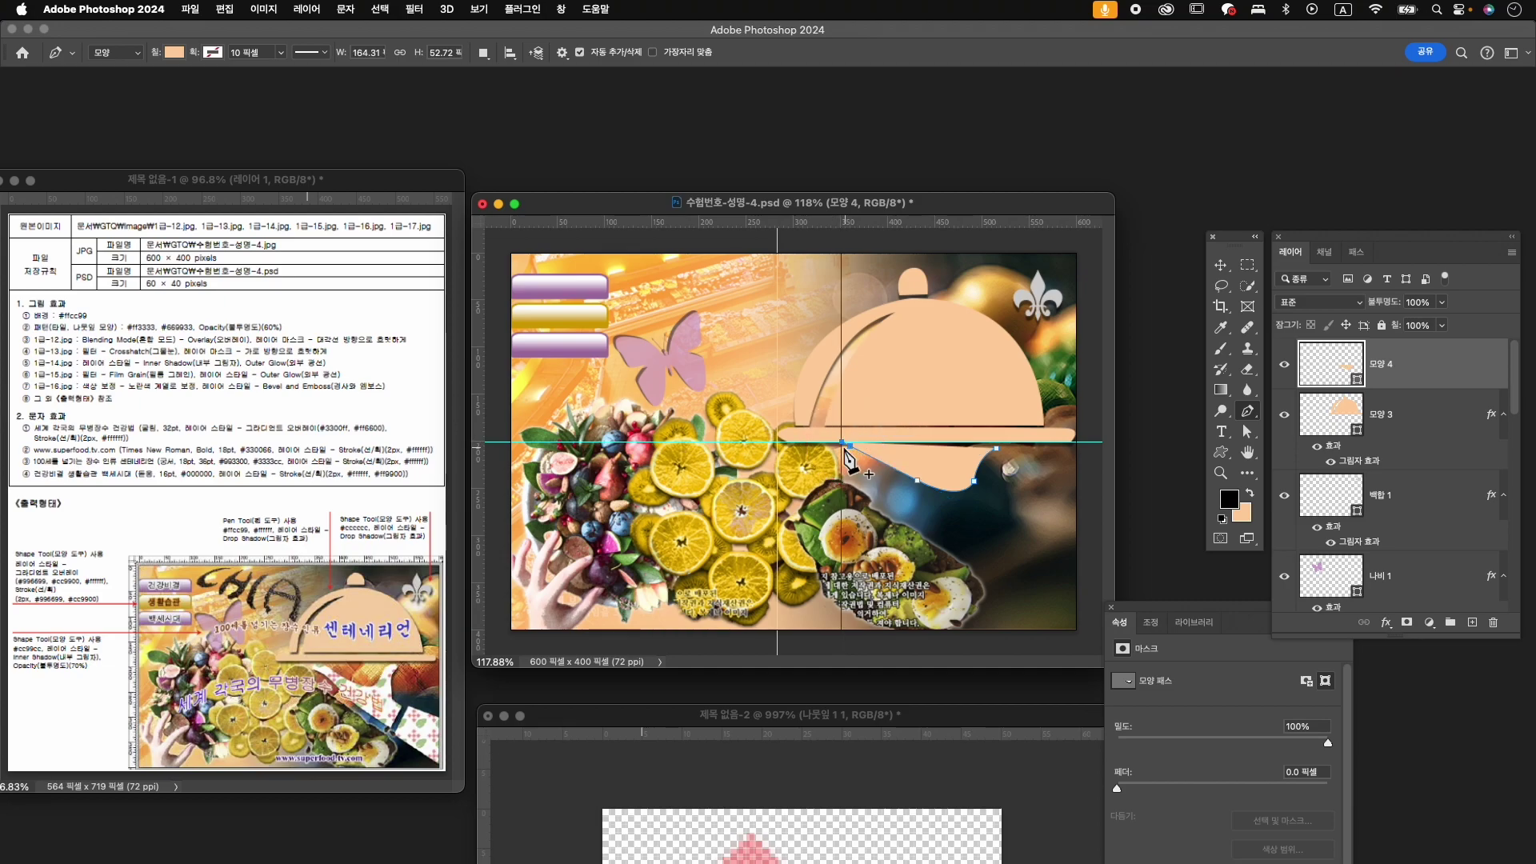
key("super+z")
key("super+z")
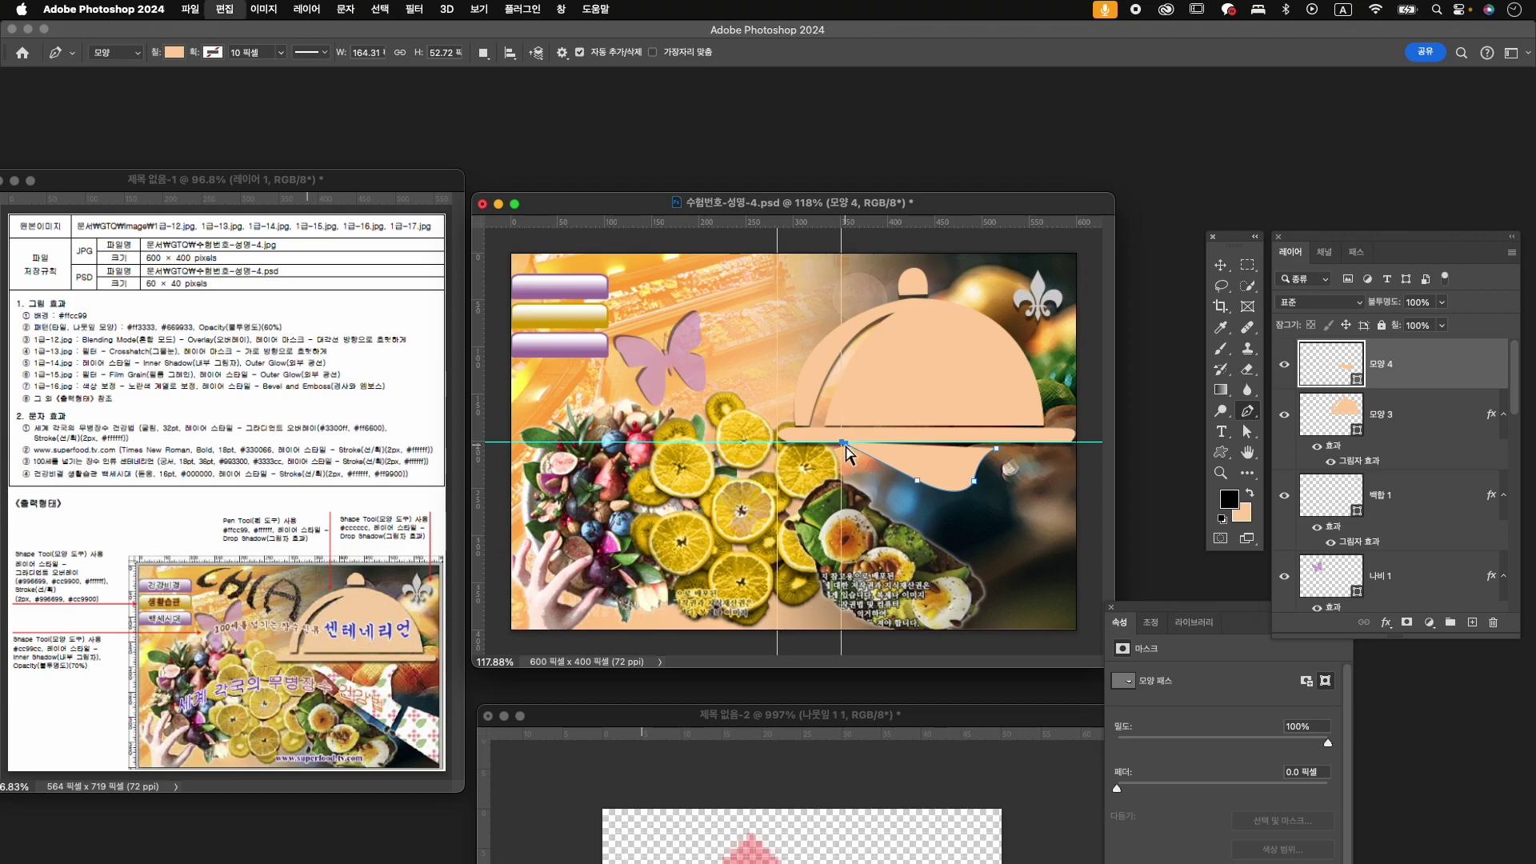
left_click(844, 446)
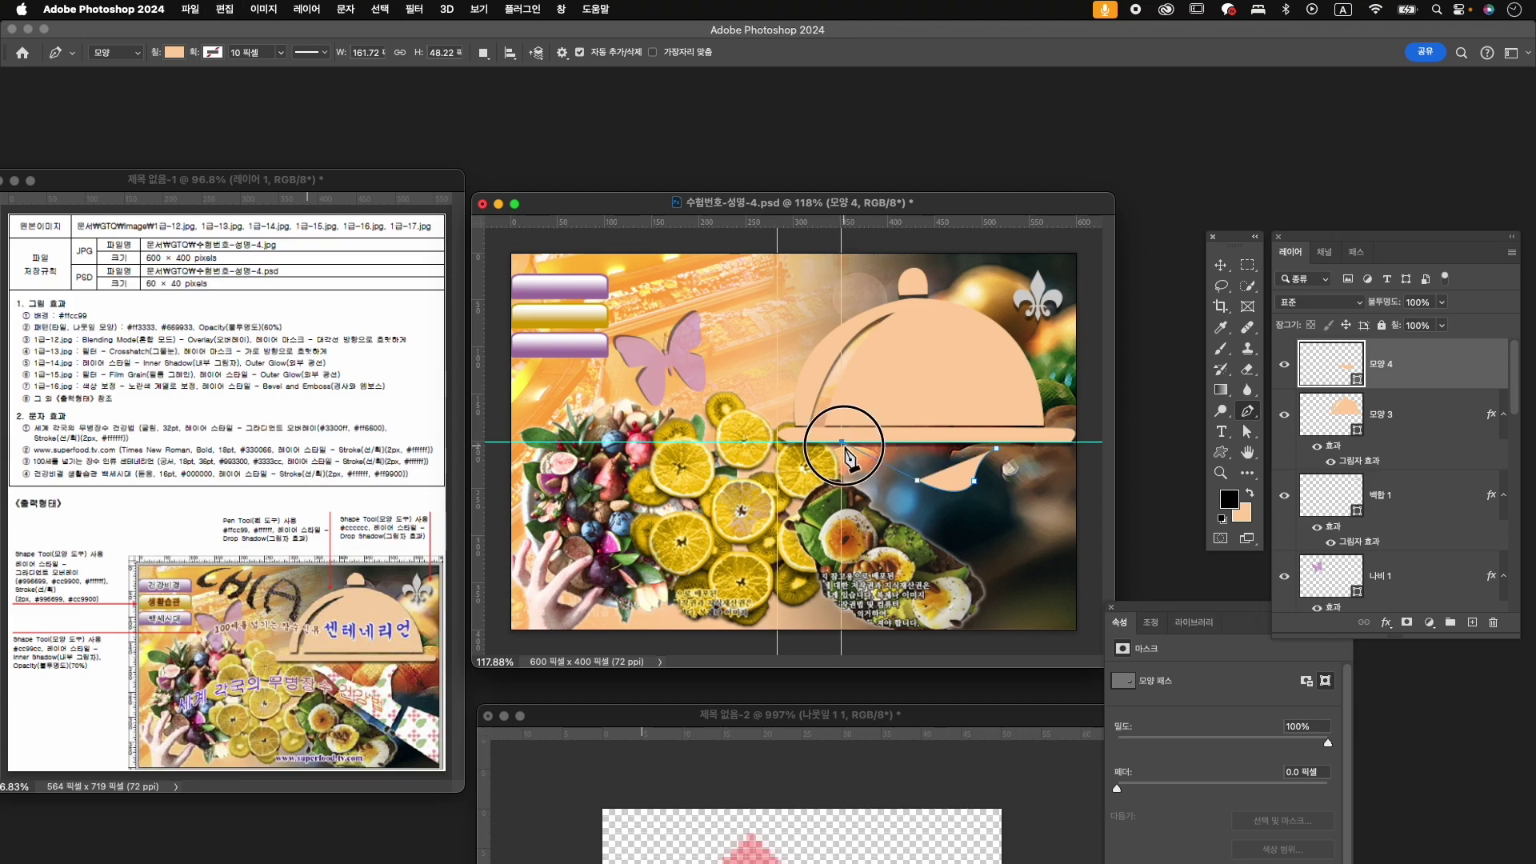
left_click(844, 445)
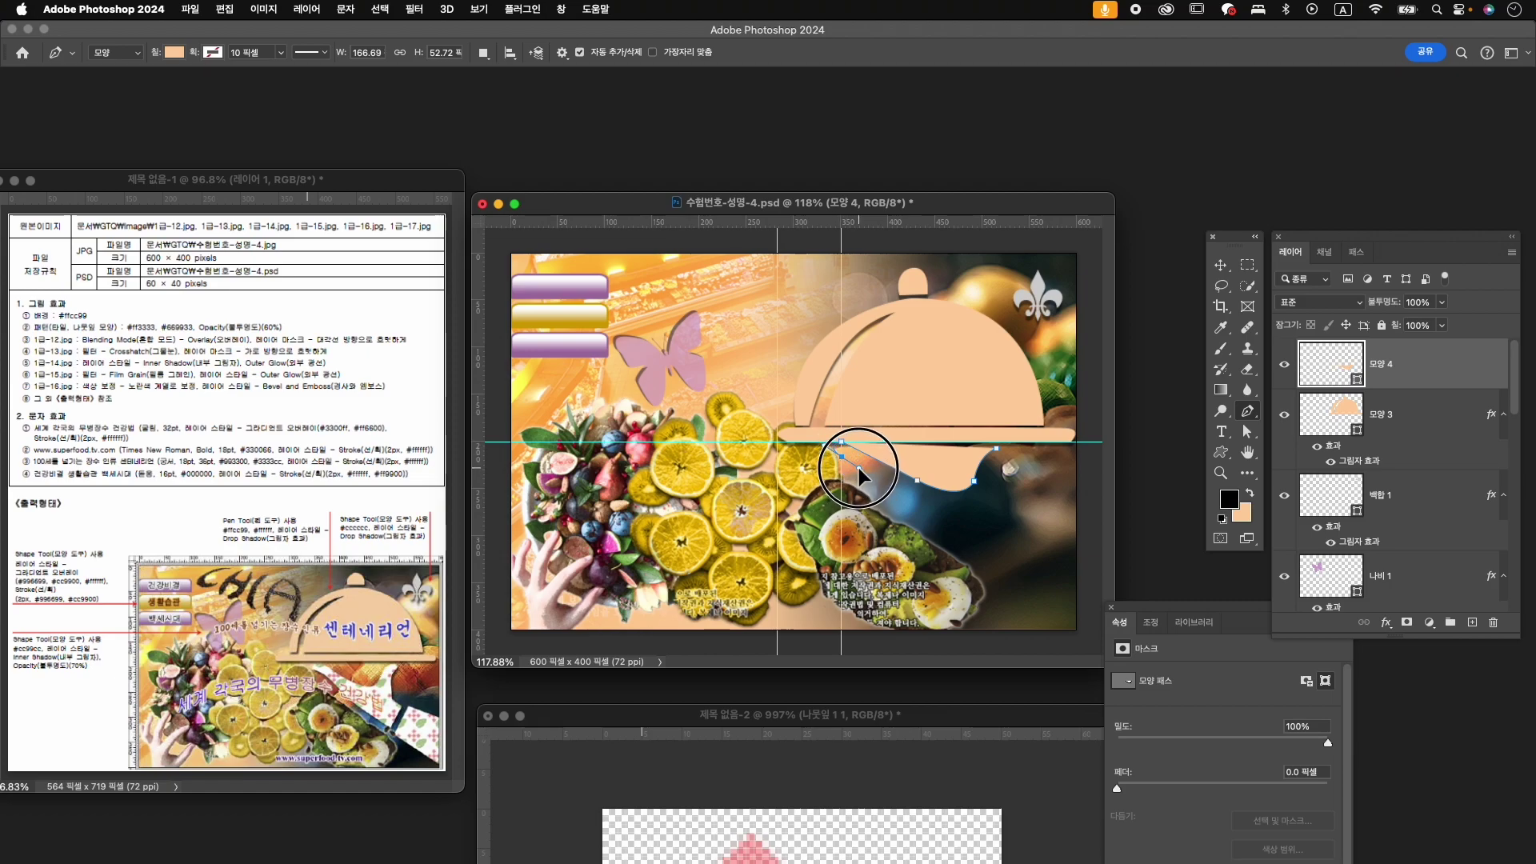
left_click_drag(861, 467, 861, 466)
left_click(843, 457, "alt")
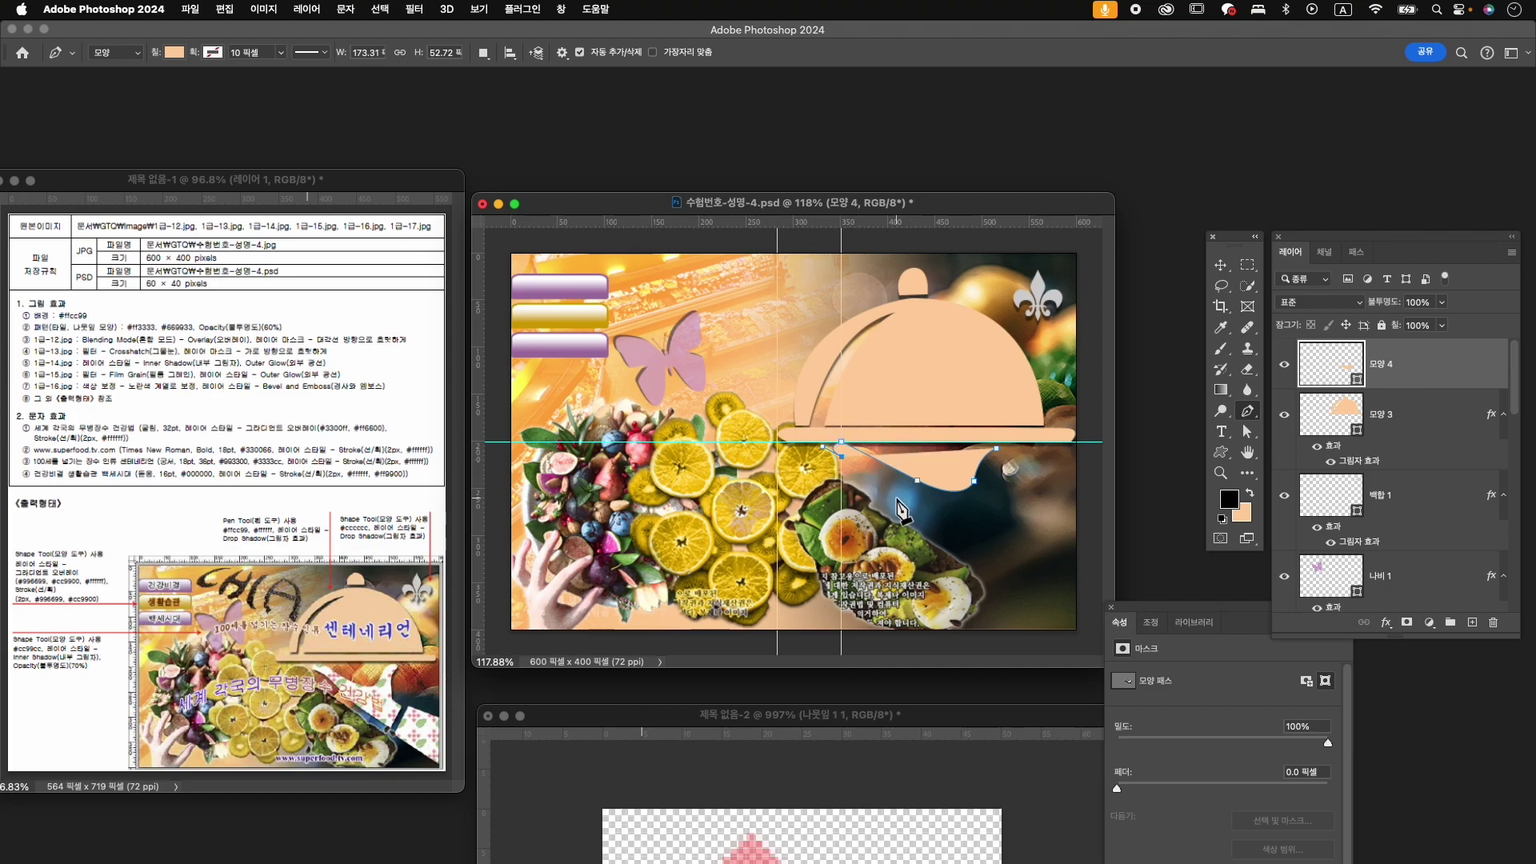
- Draw the hand's lower edge down to the wrist, turn back up and close the outline at the thumb, about 182 × 119 px overall
left_click_drag(887, 486, 896, 496)
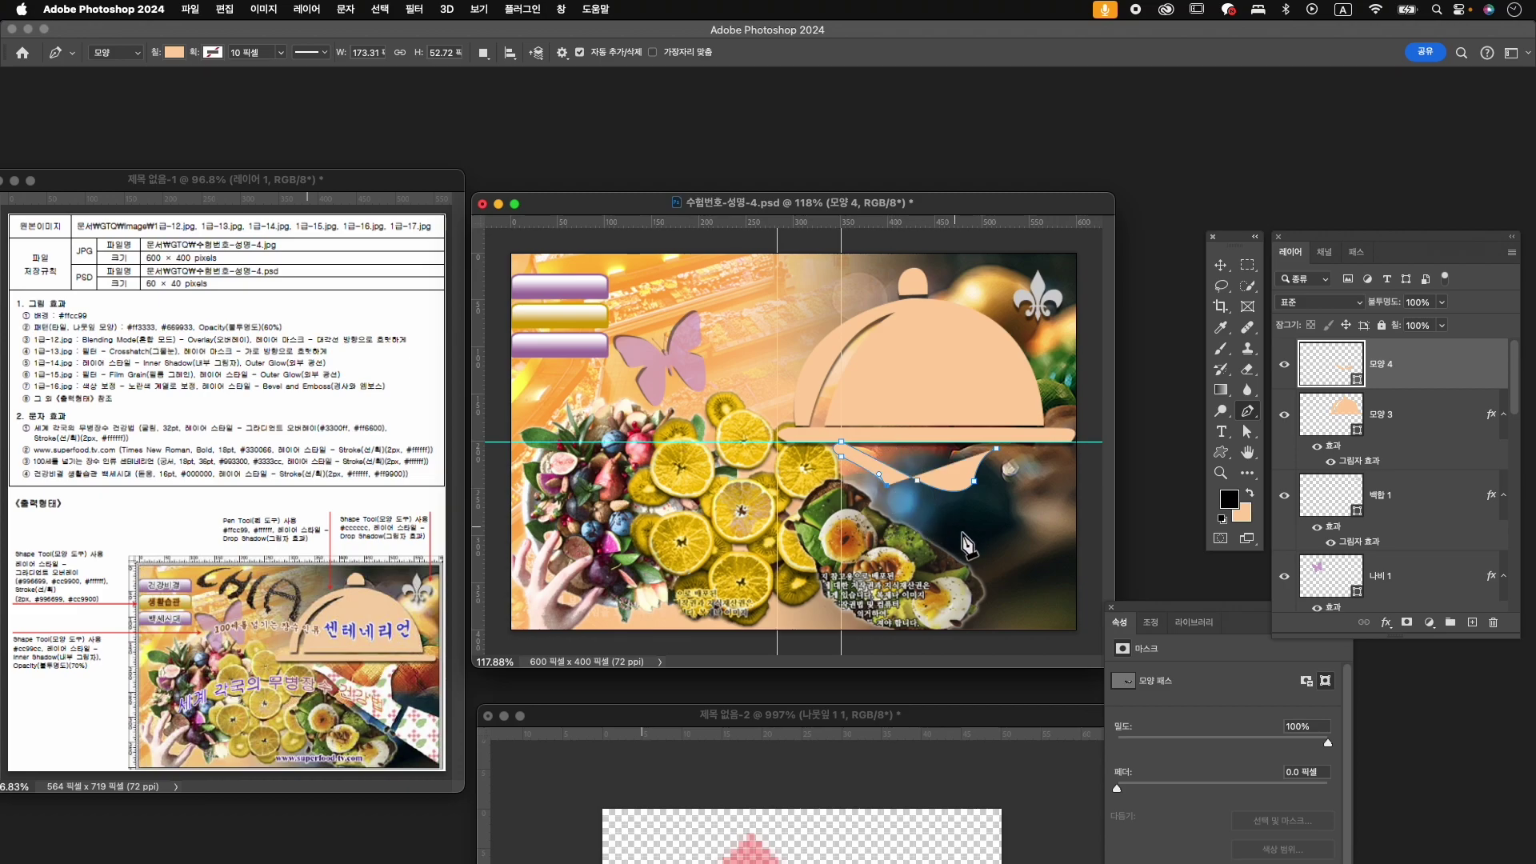
left_click_drag(982, 554, 1046, 567)
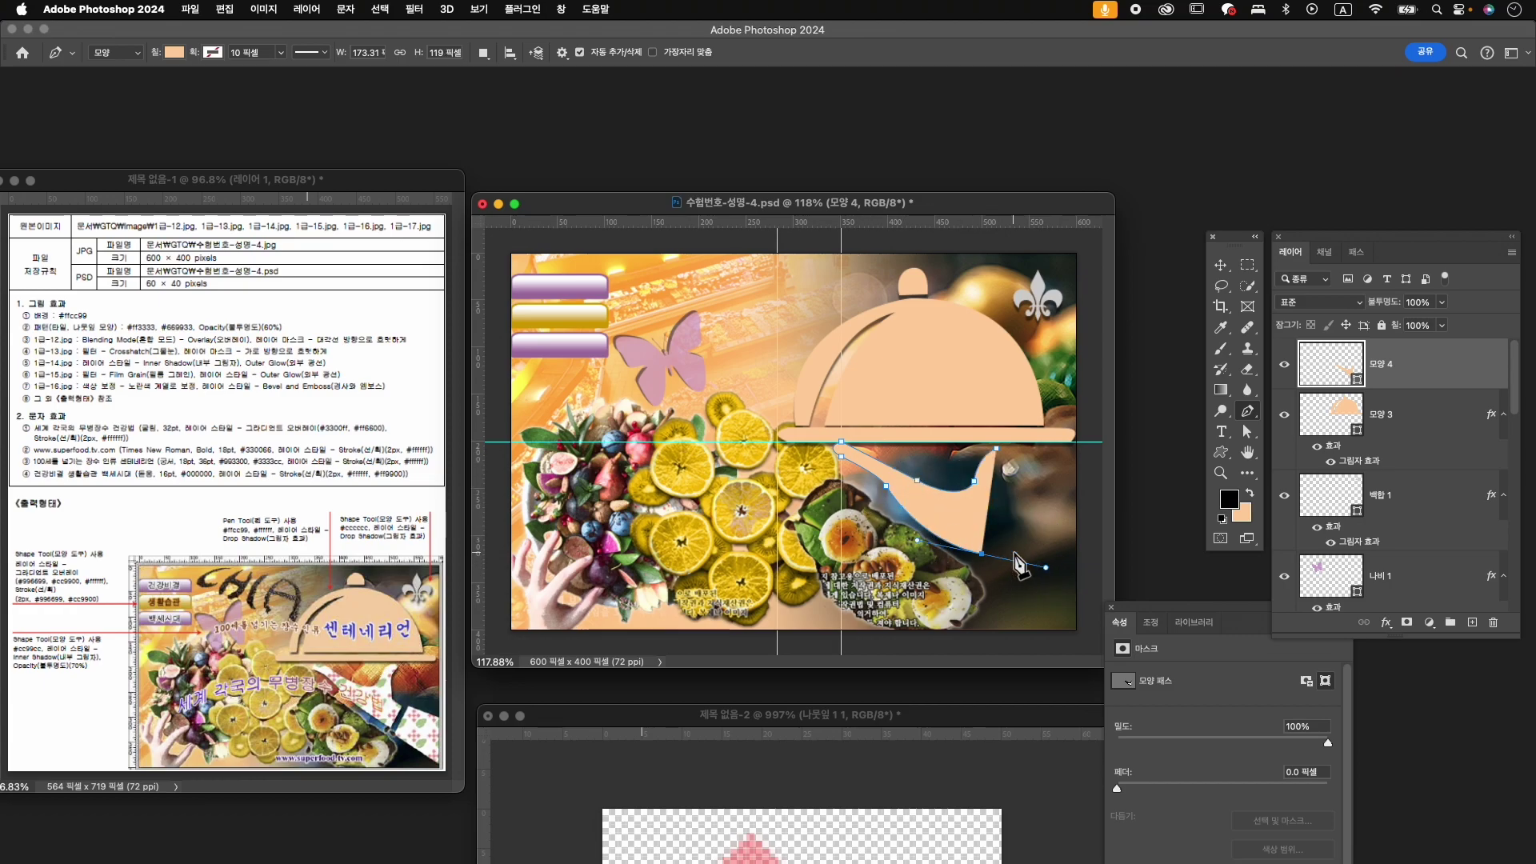
left_click(981, 553)
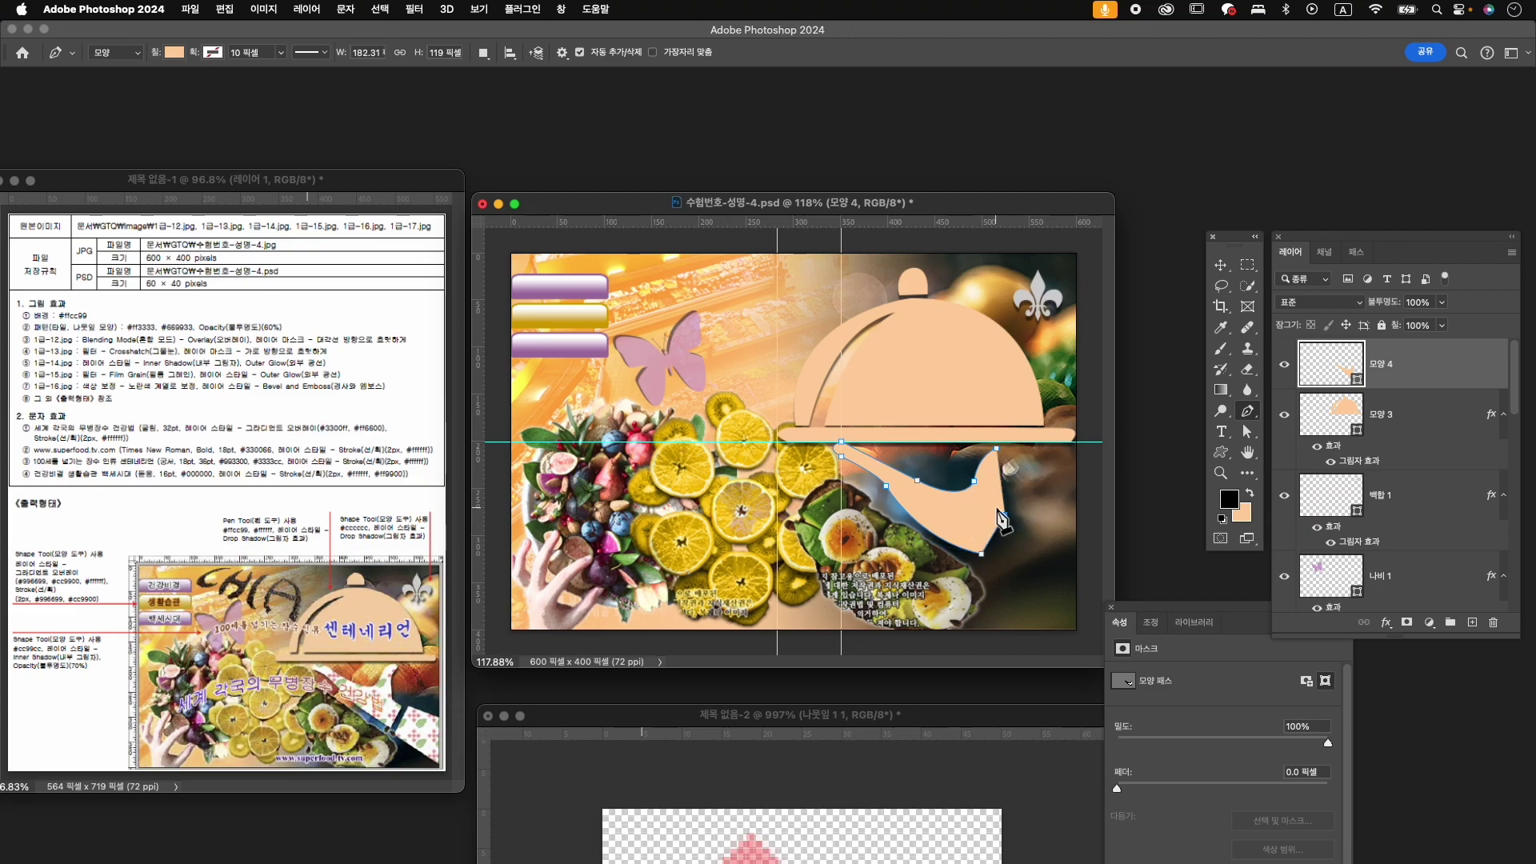
left_click(1004, 514)
left_click(1009, 451)
left_click_drag(1014, 452, 988, 457)
key("super+z")
left_click(997, 449)
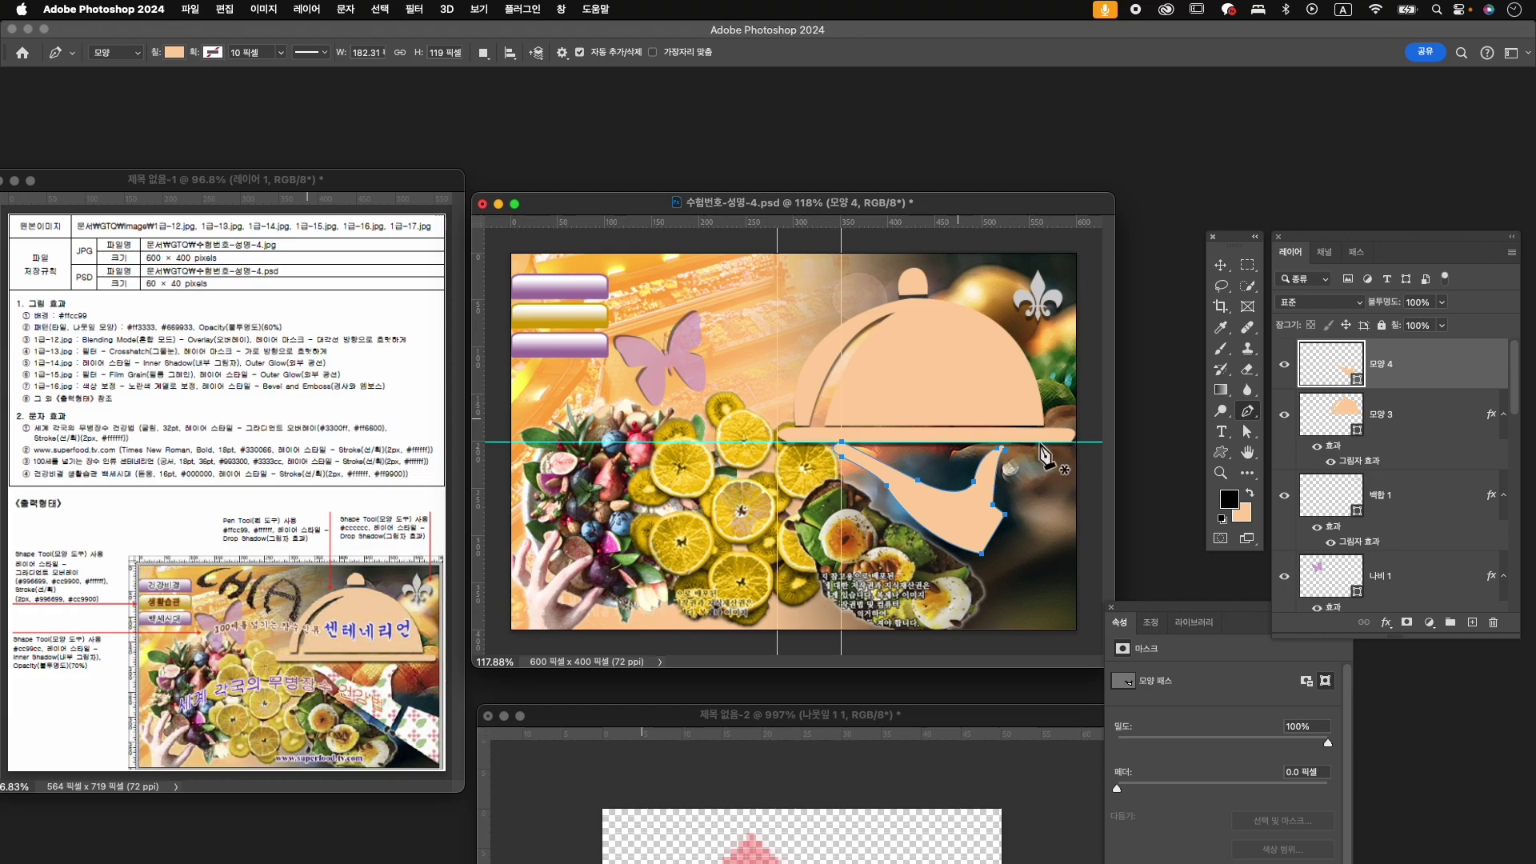
- Refine the palm, thumb and wrist anchor points of the hand shape to about 184 × 115 px
key("a")
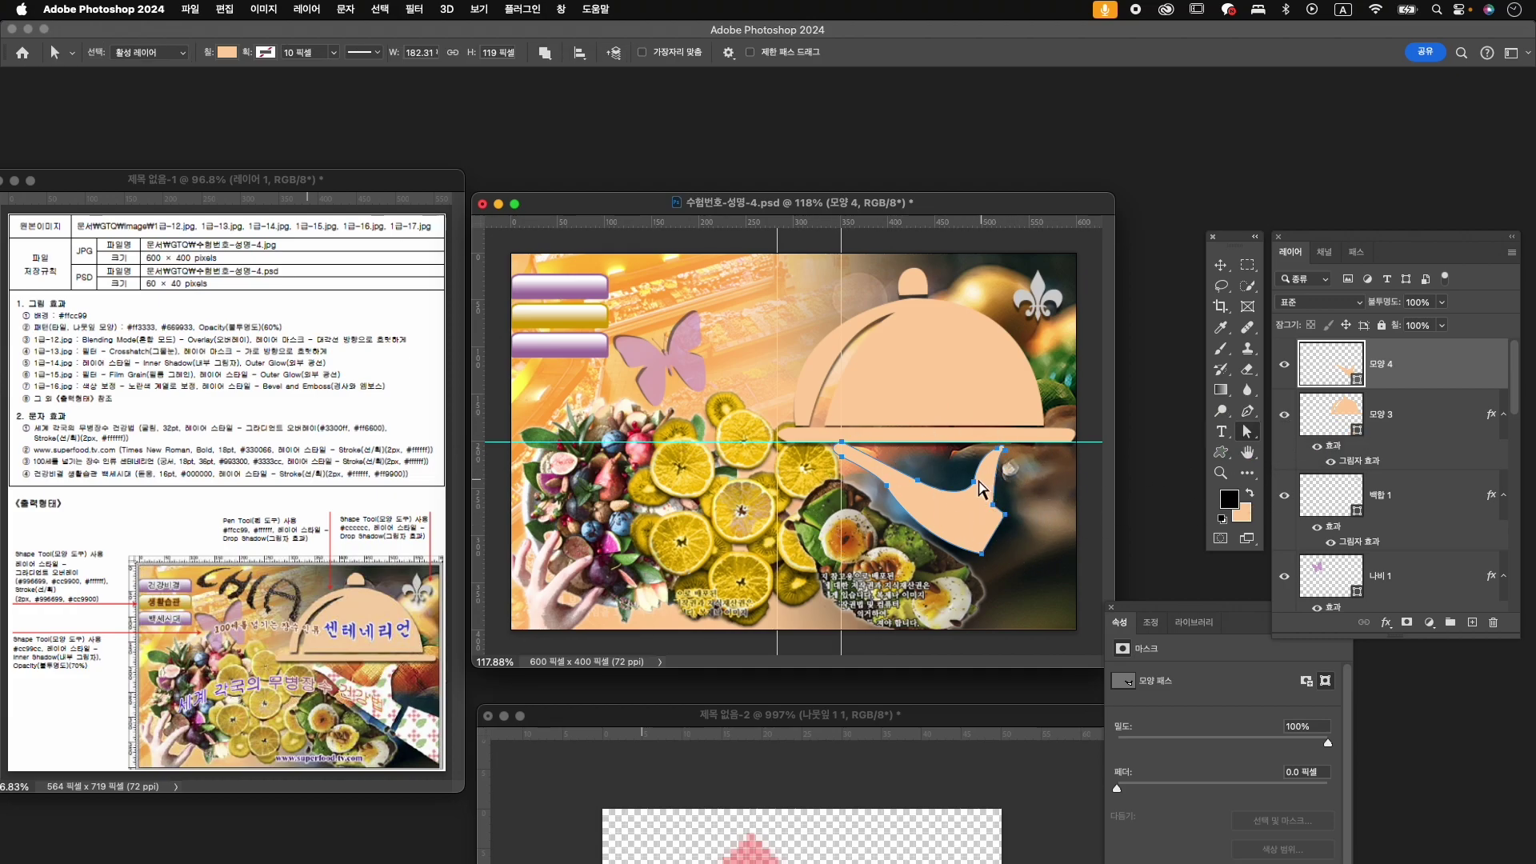
left_click(970, 484)
mouse_move(969, 486)
left_mouse_down()
mouse_move(1003, 506)
mouse_move(986, 496)
left_mouse_up()
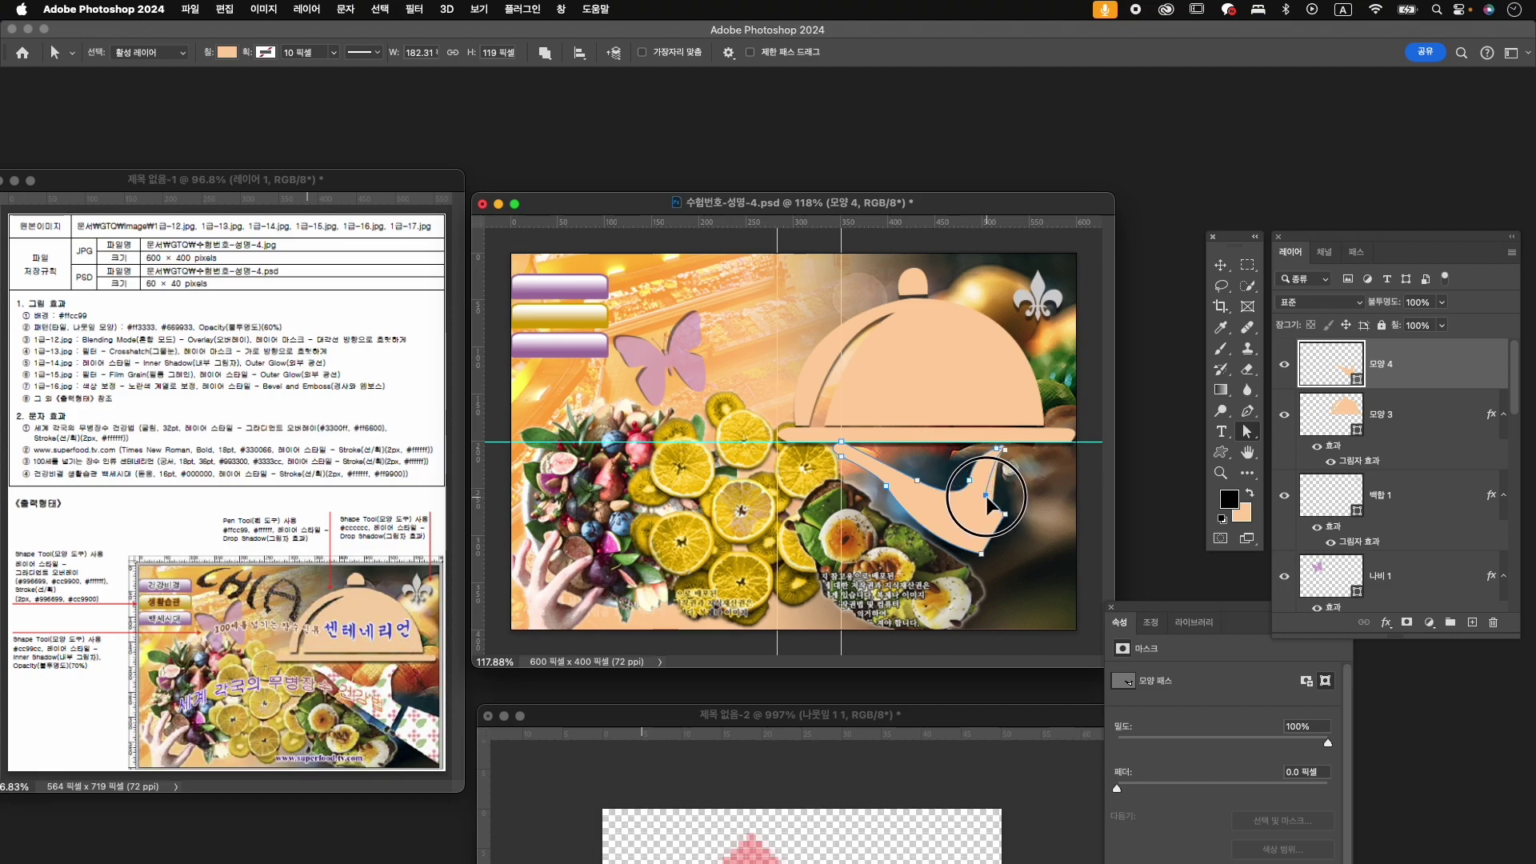
left_click(1006, 453)
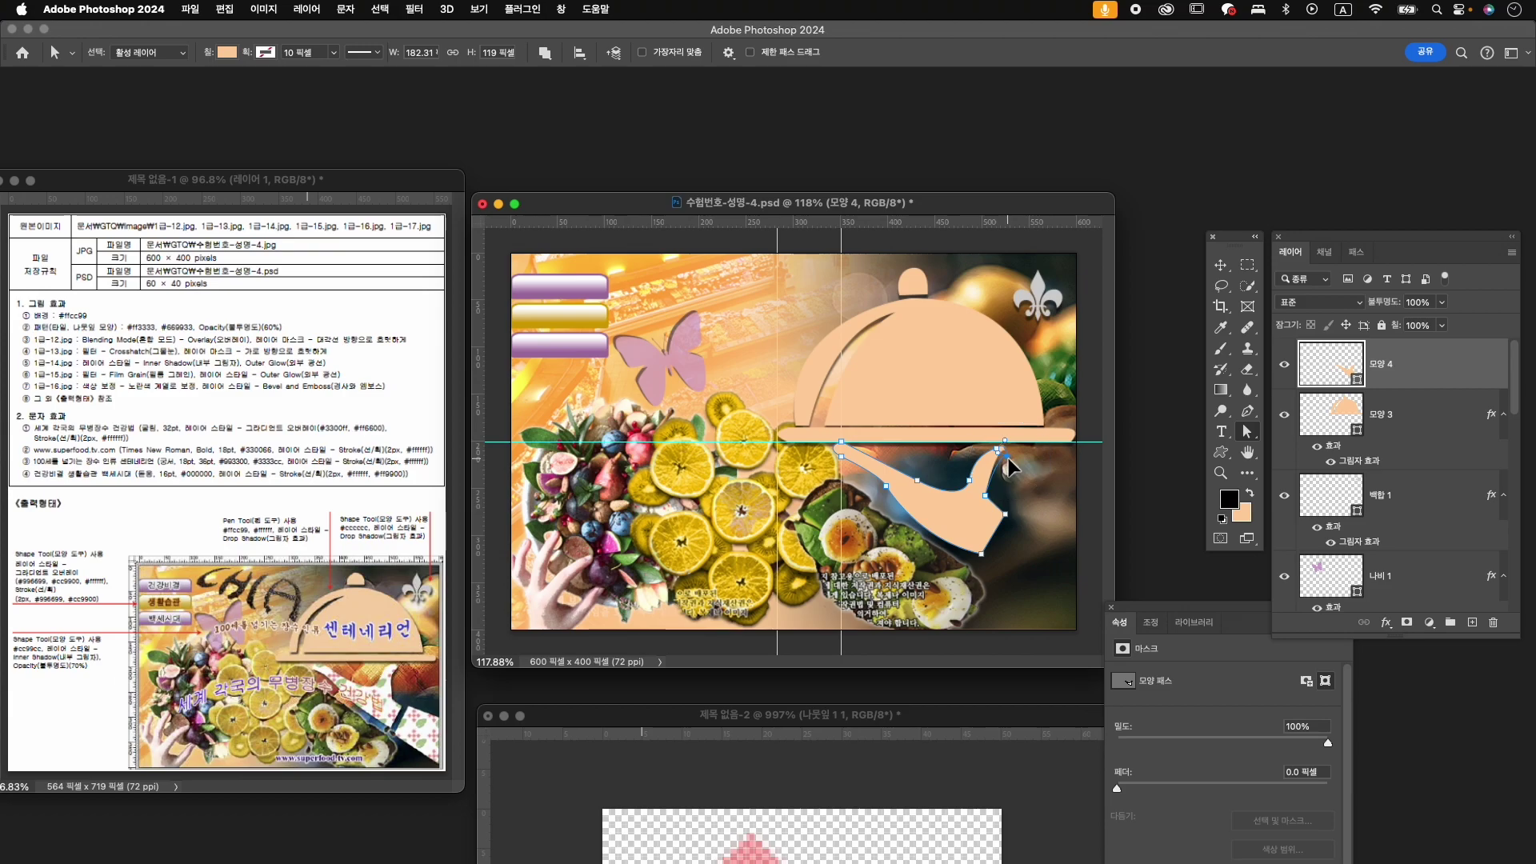
left_click(1006, 517)
left_click_drag(983, 554, 932, 527)
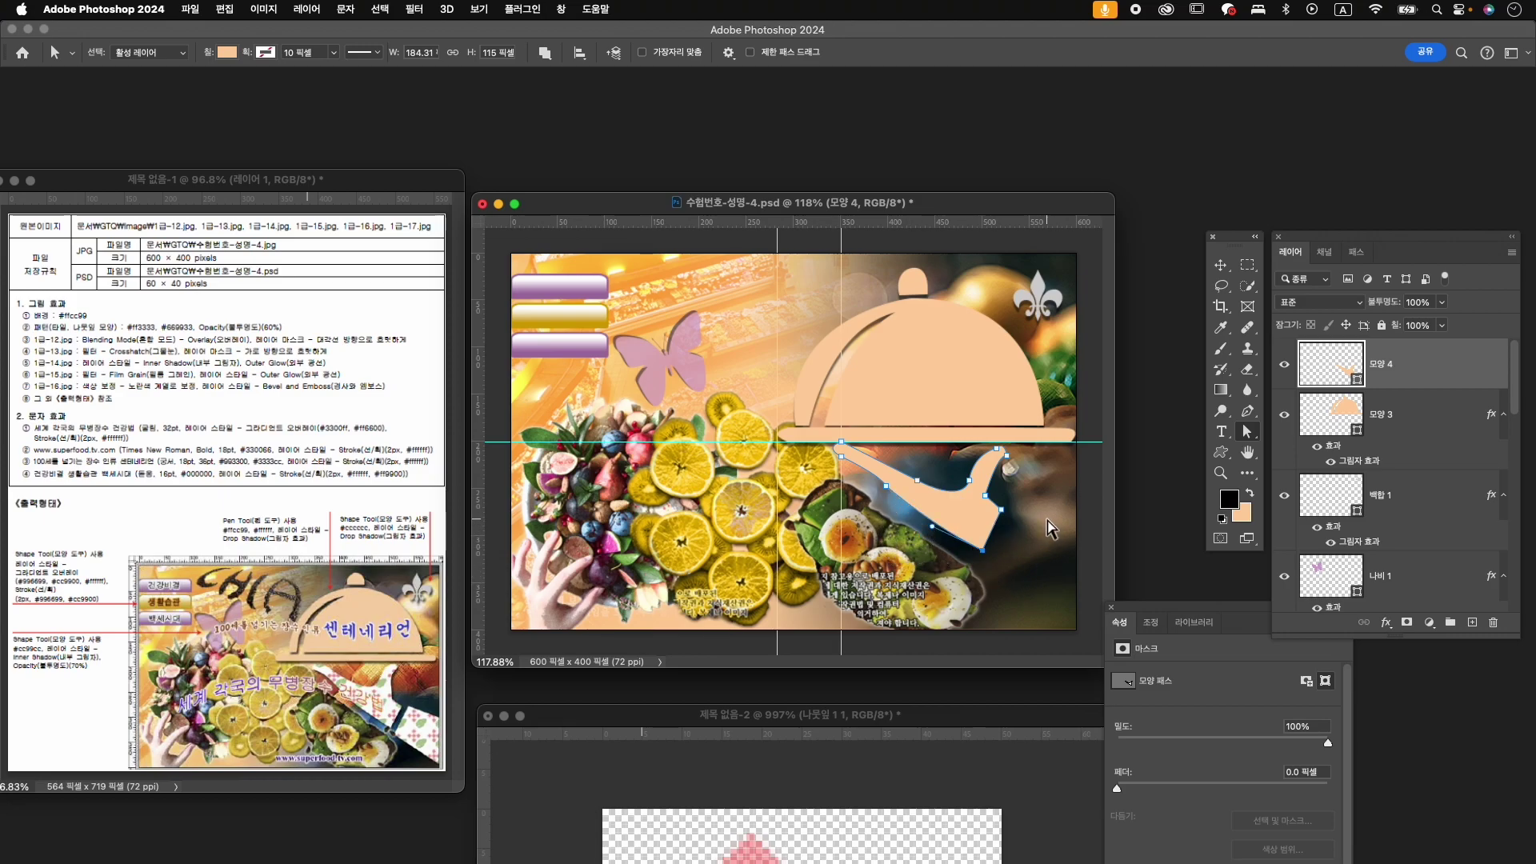
- Draw a four-sided sleeve beside the wrist out to the canvas's right edge and lower its upper-right corner, to about 105 × 123 px
left_click(1248, 410)
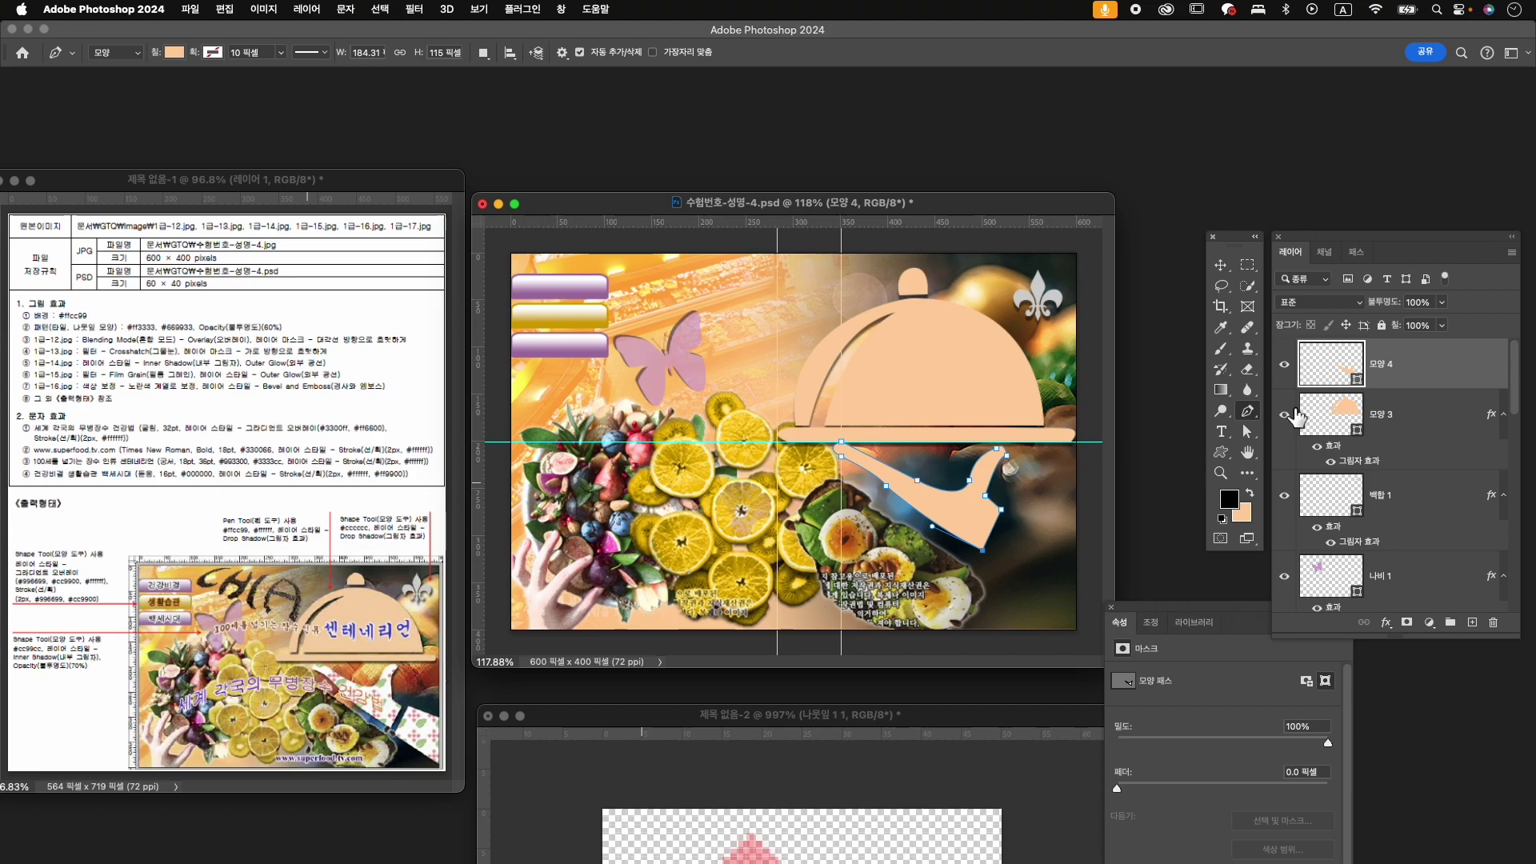
left_click(1012, 506)
left_click(988, 559)
left_click(1085, 621)
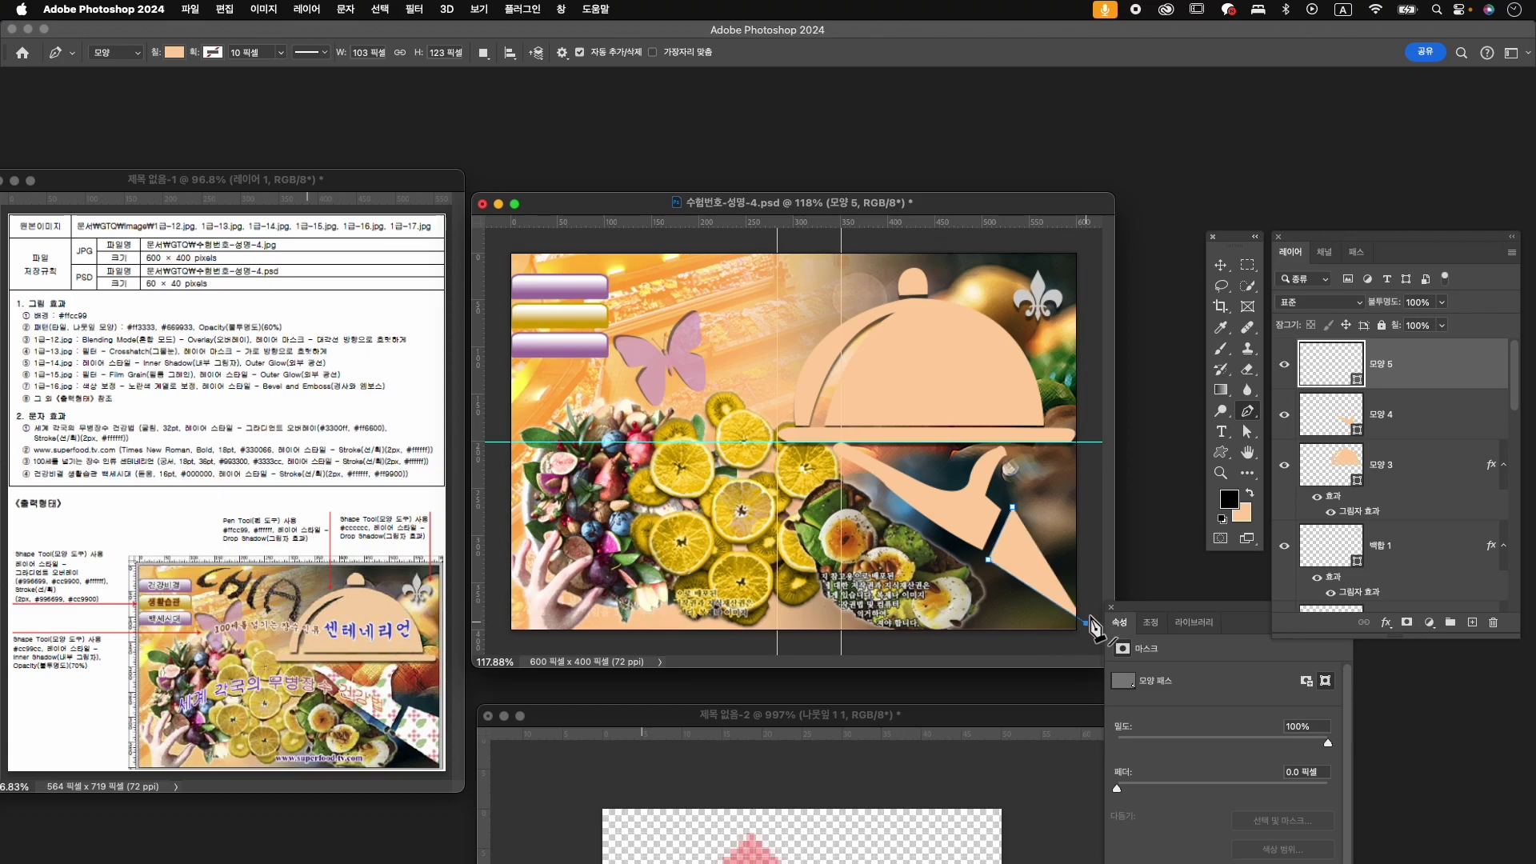
left_click(1090, 510)
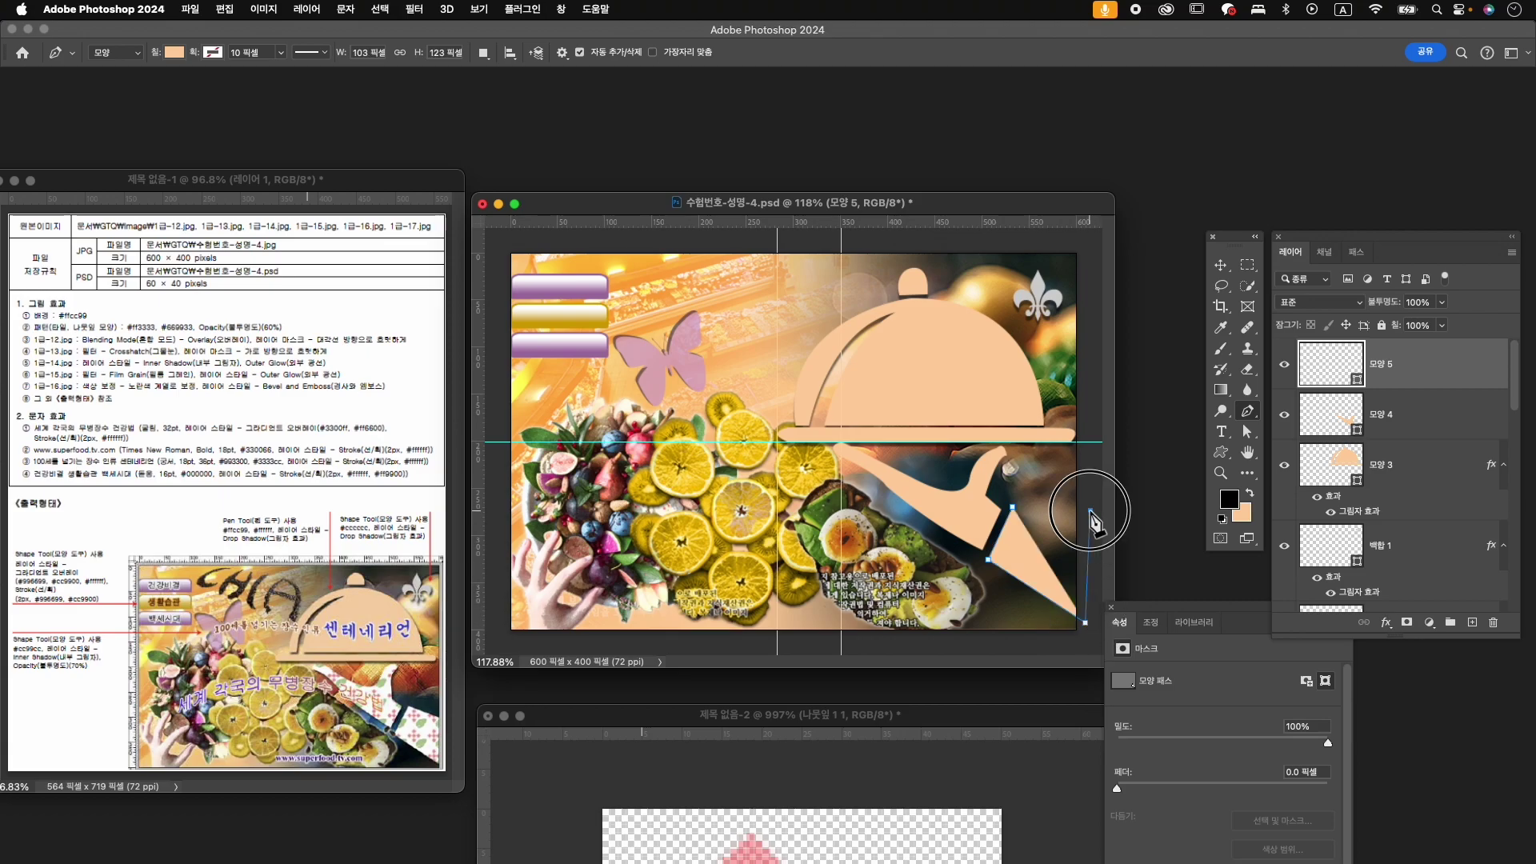
left_click(1014, 509)
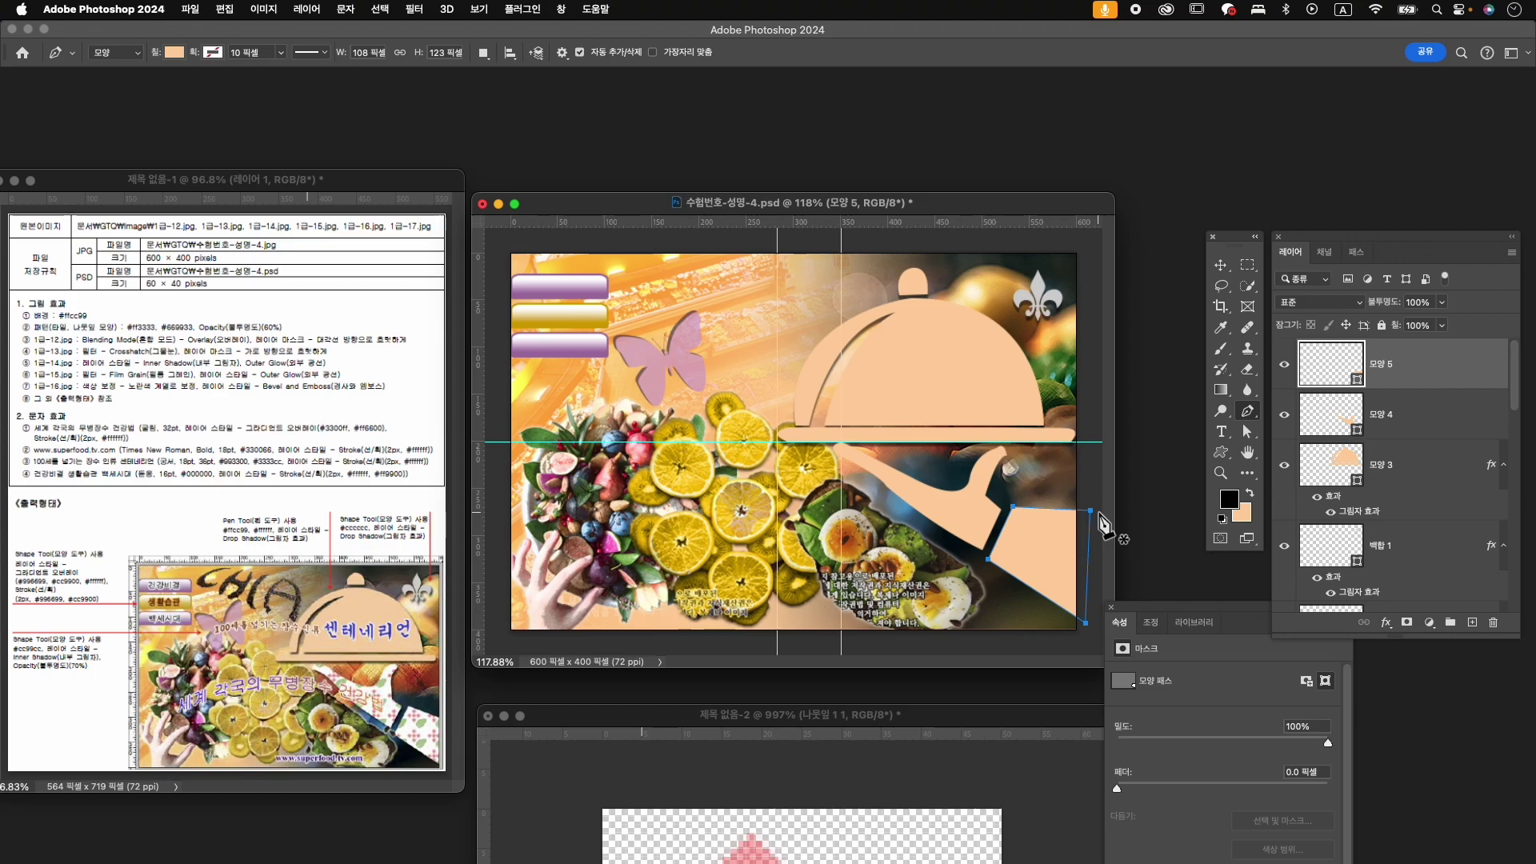
key("a")
left_click_drag(1093, 513, 1088, 530)
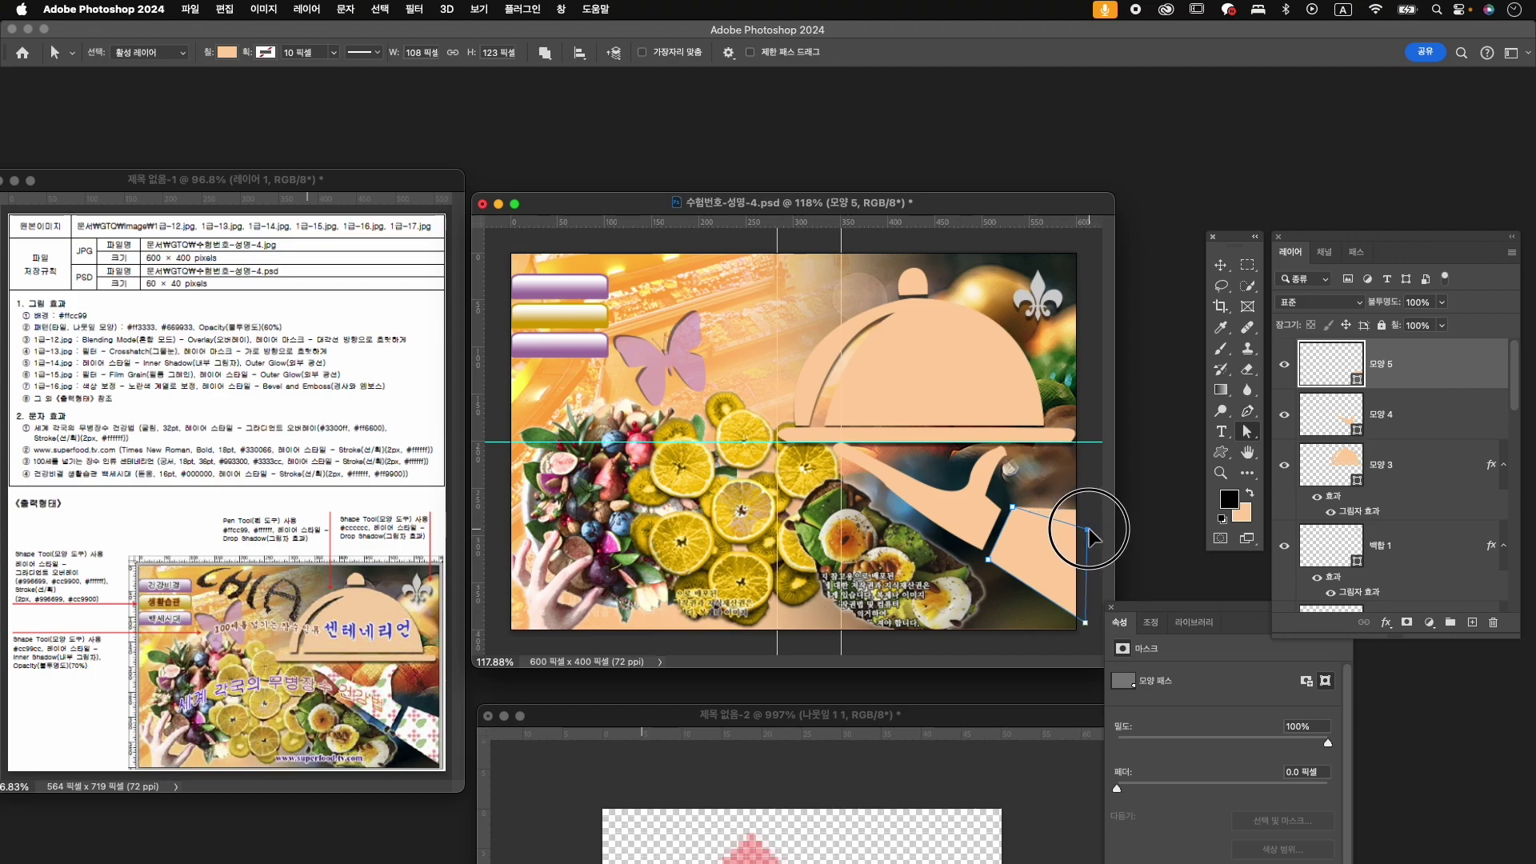
- Merge the hand and sleeve shape layers into one shape layer
key("z")
left_click_drag(1022, 545, 1027, 543)
left_click(1026, 447, "alt")
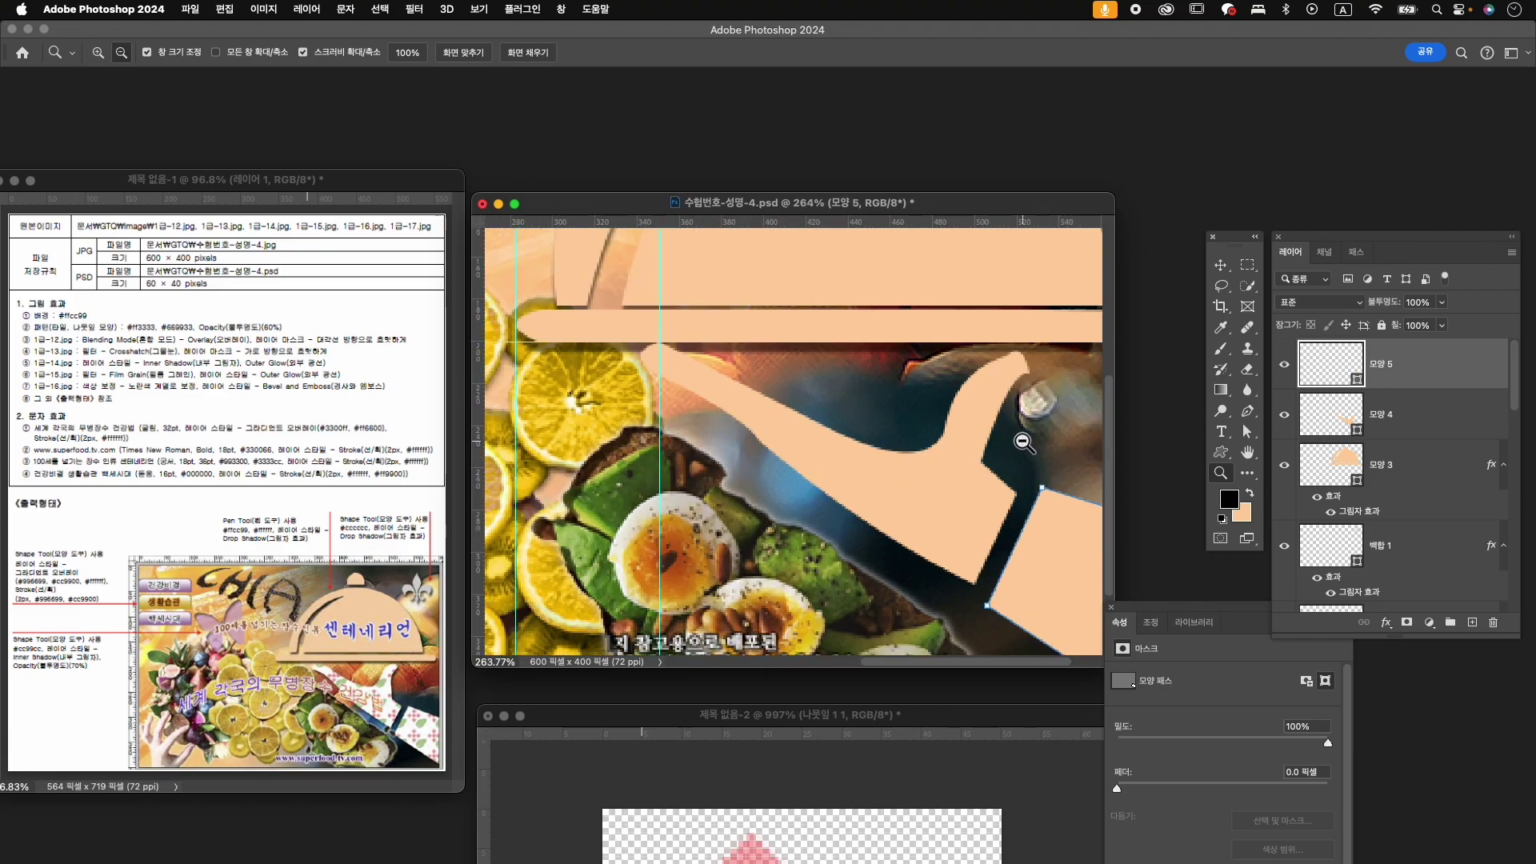
left_click_drag(1005, 438, 836, 441)
key("a")
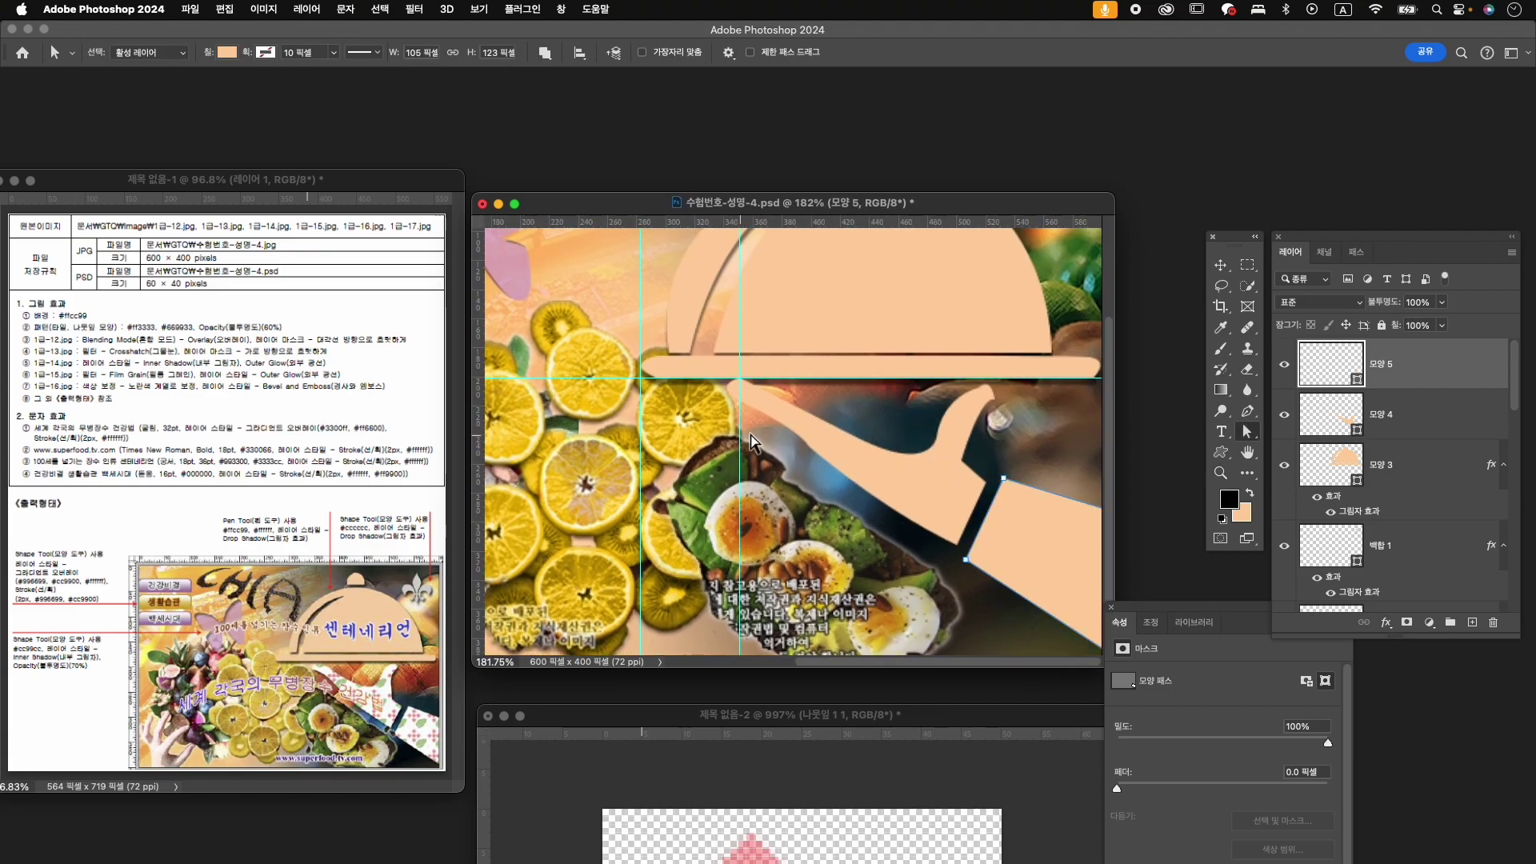
left_click(1438, 428, "shift")
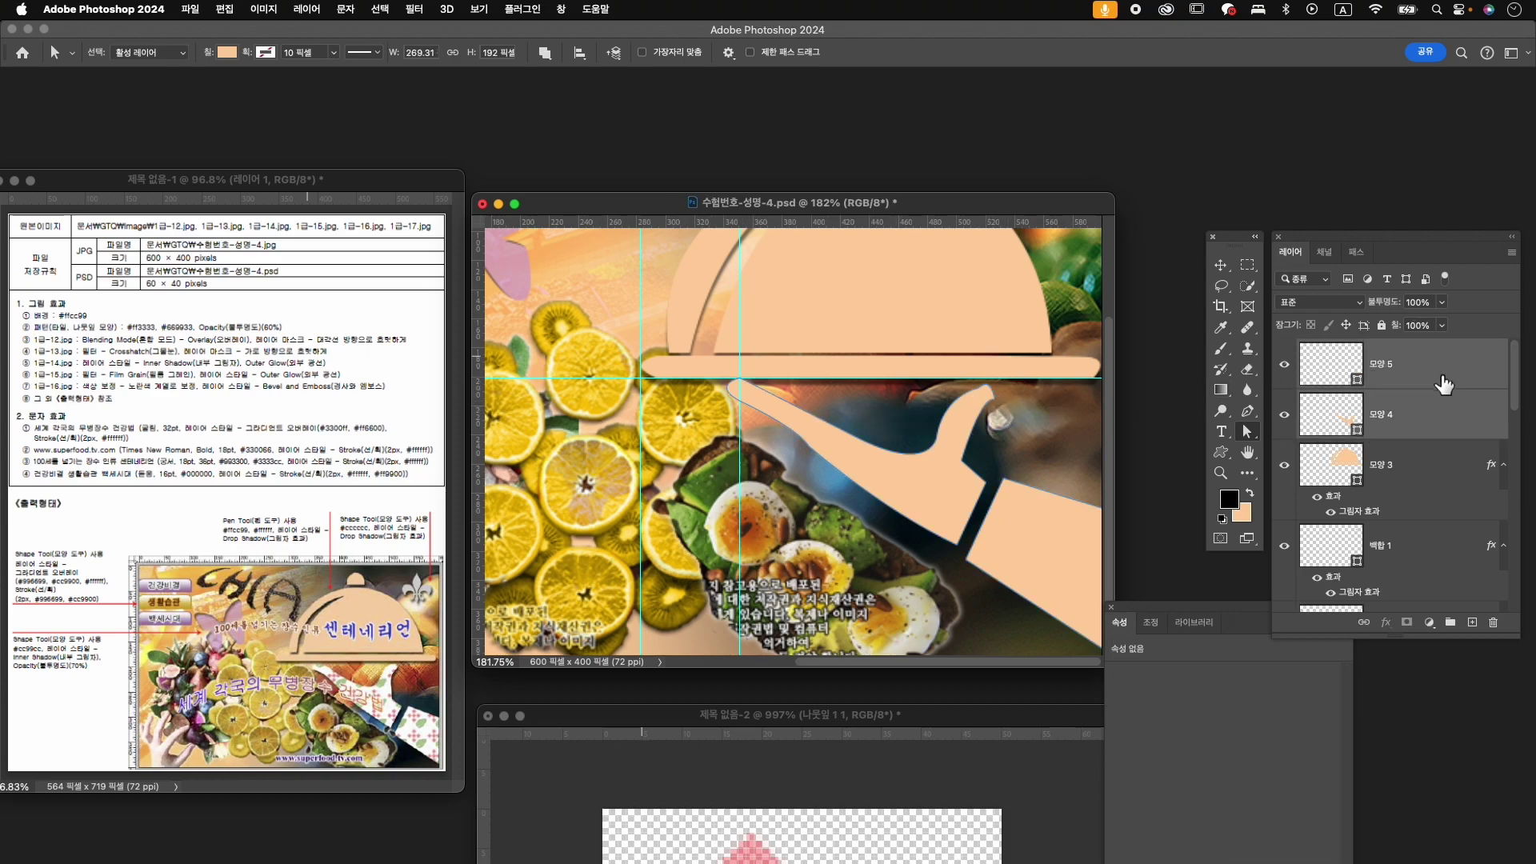
right_click(1426, 384)
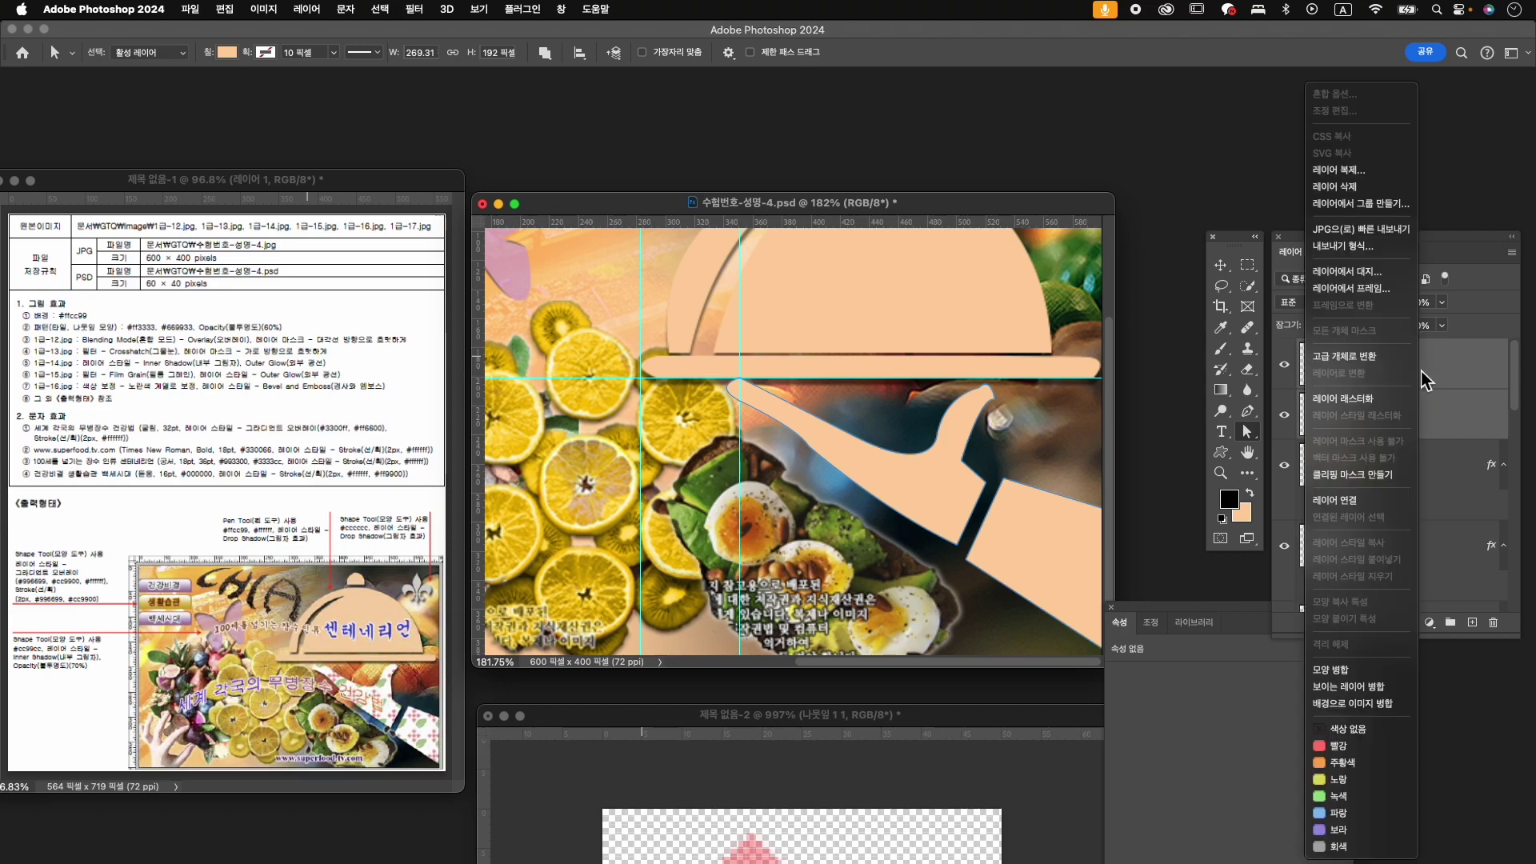
left_click(1390, 672)
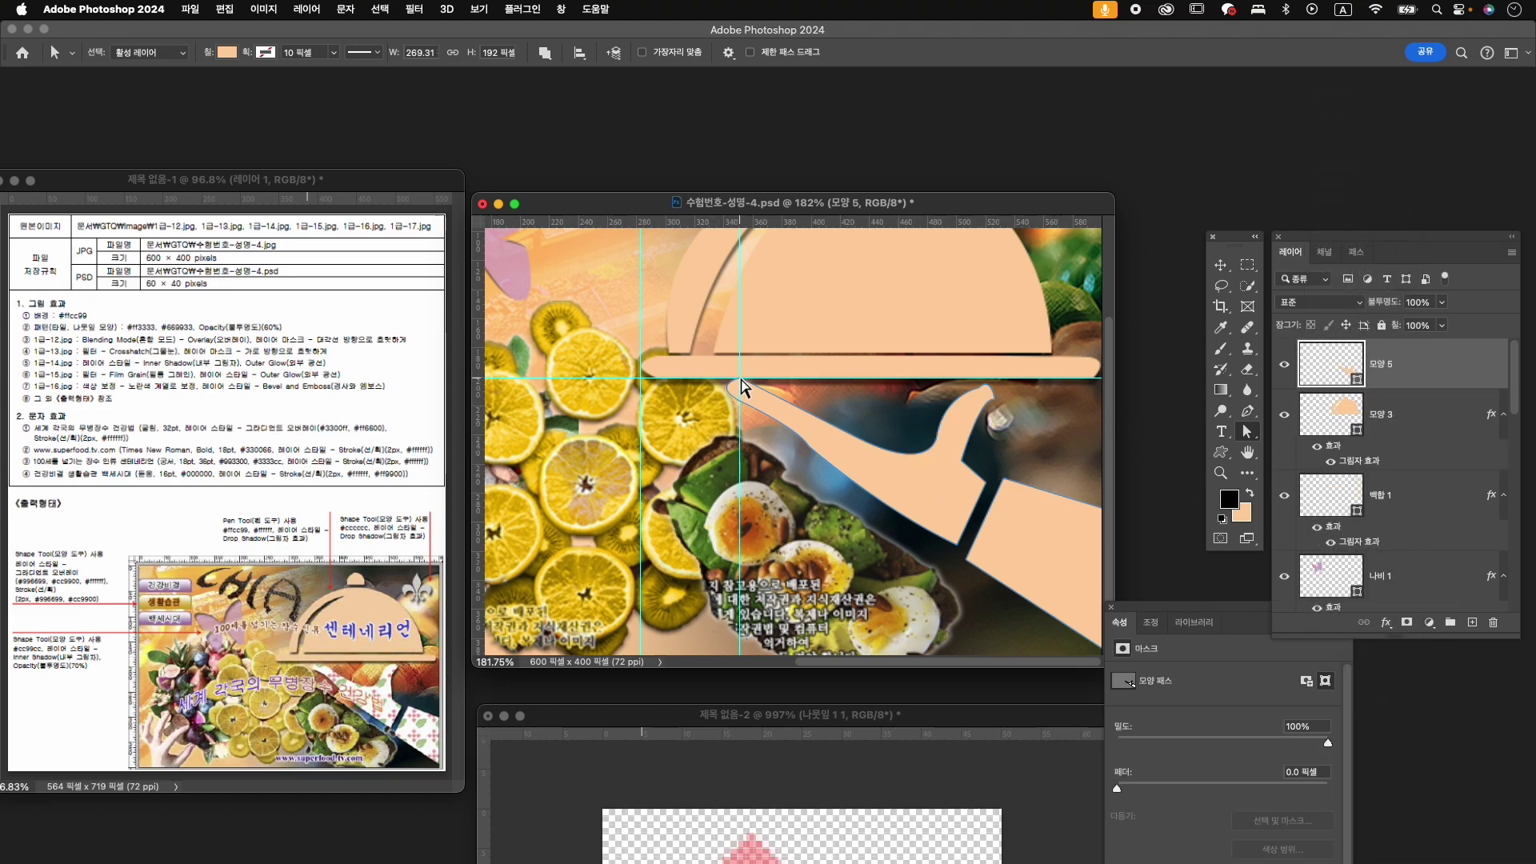
- Raise the fingertip anchor towards the horizontal guide and shift the thumb tip inward, bringing the merged shape to about 269 × 190 px
left_click(742, 388)
left_click_drag(747, 384, 751, 386)
key("Up")
key("Up")
key("Up")
left_click_drag(995, 399, 981, 400)
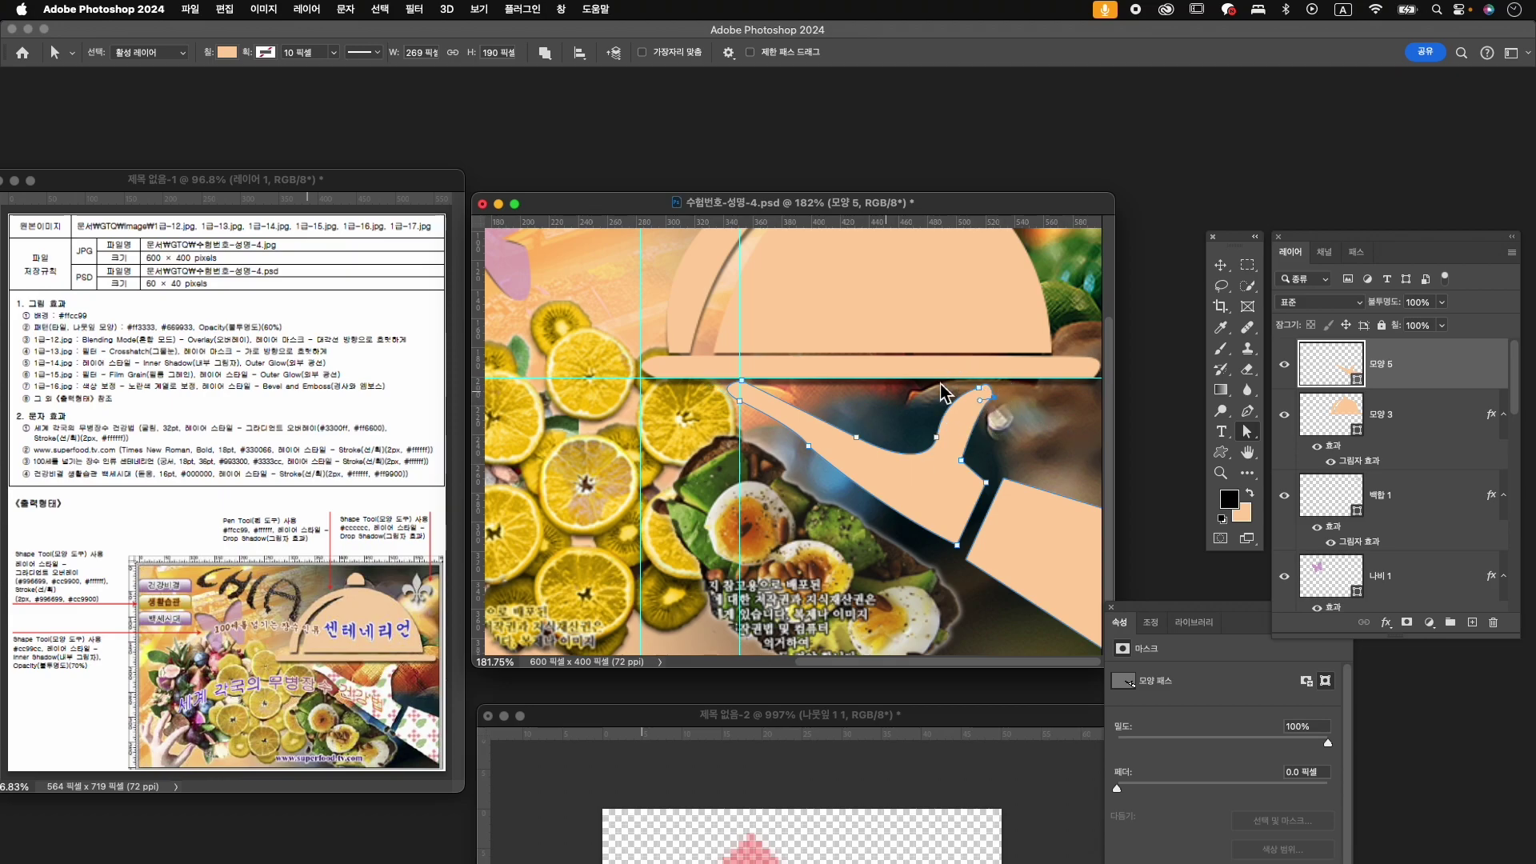
- Adjust the curve of the hand's lower edge between finger and wrist, and swap the foreground and background colours
left_click_drag(811, 452, 893, 518)
left_click(874, 508)
key("x")
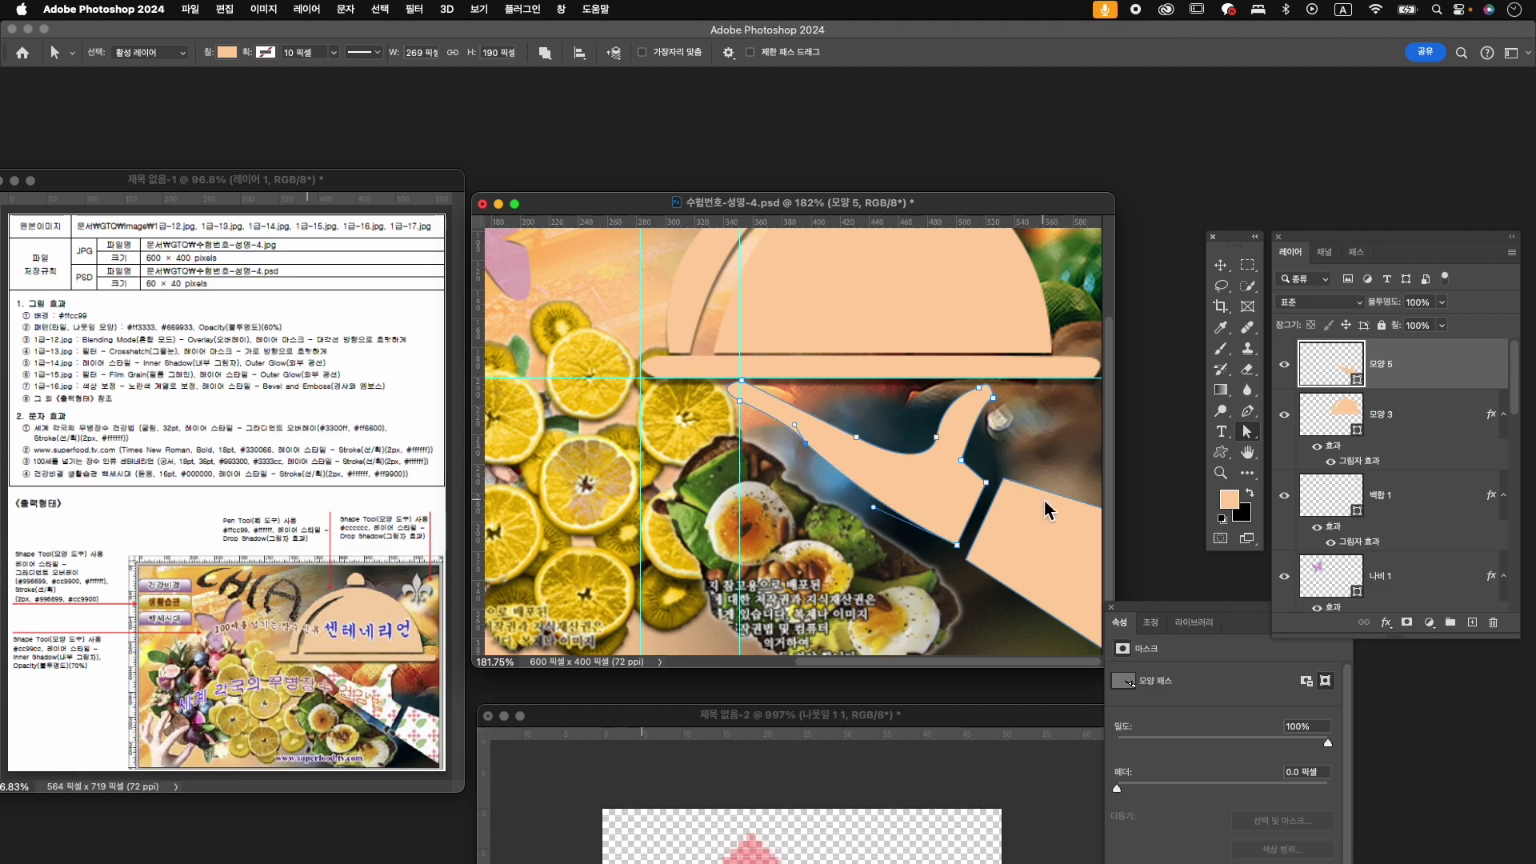
scroll(1014, 481, "down", 5)
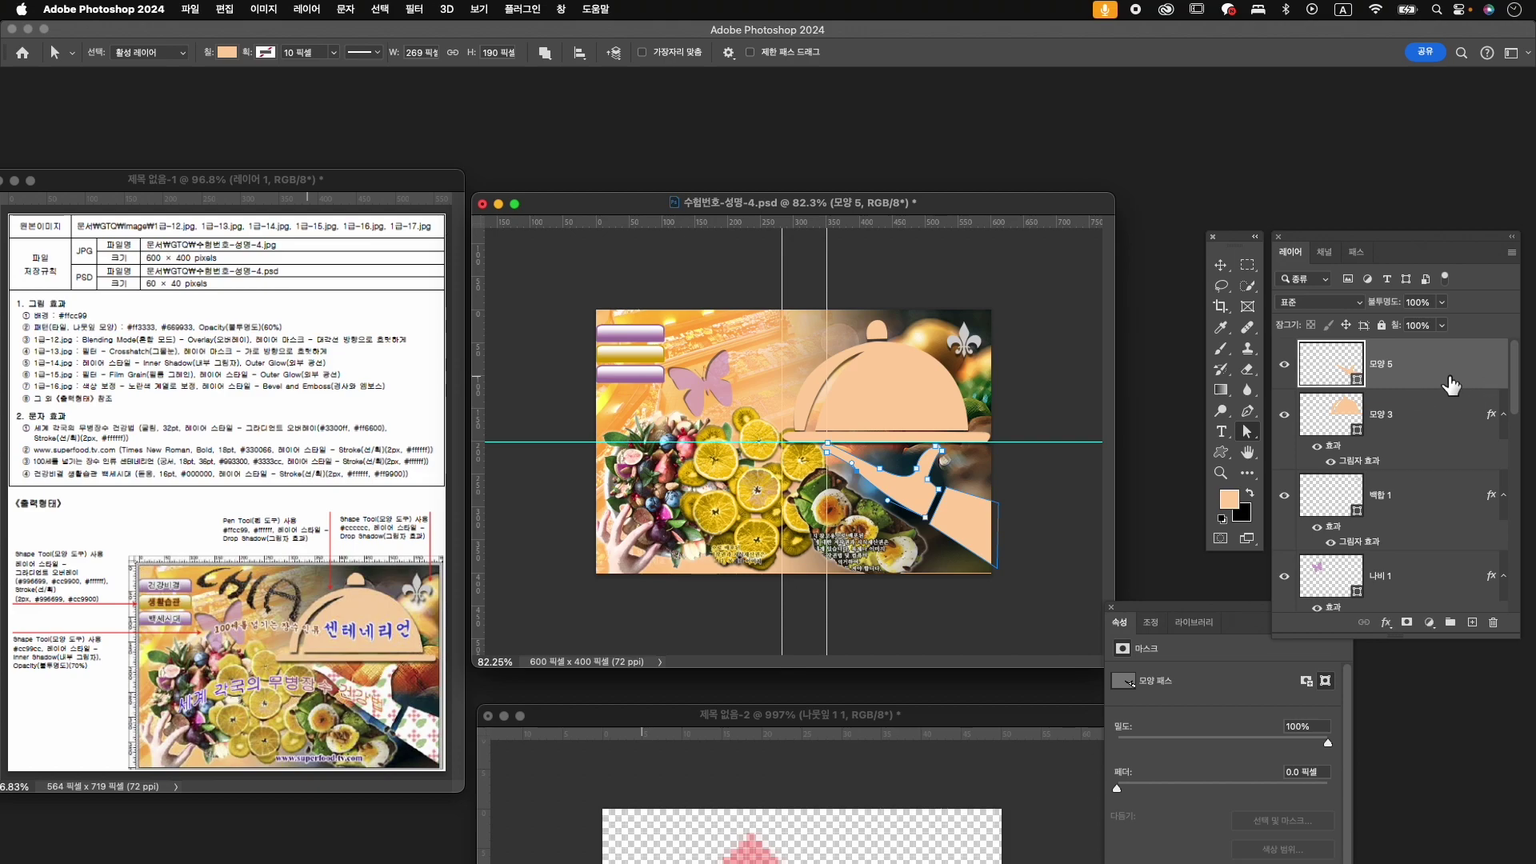
- Duplicate the complete merged hand-and-sleeve shape layer with none of its subpaths selected
key("super+j")
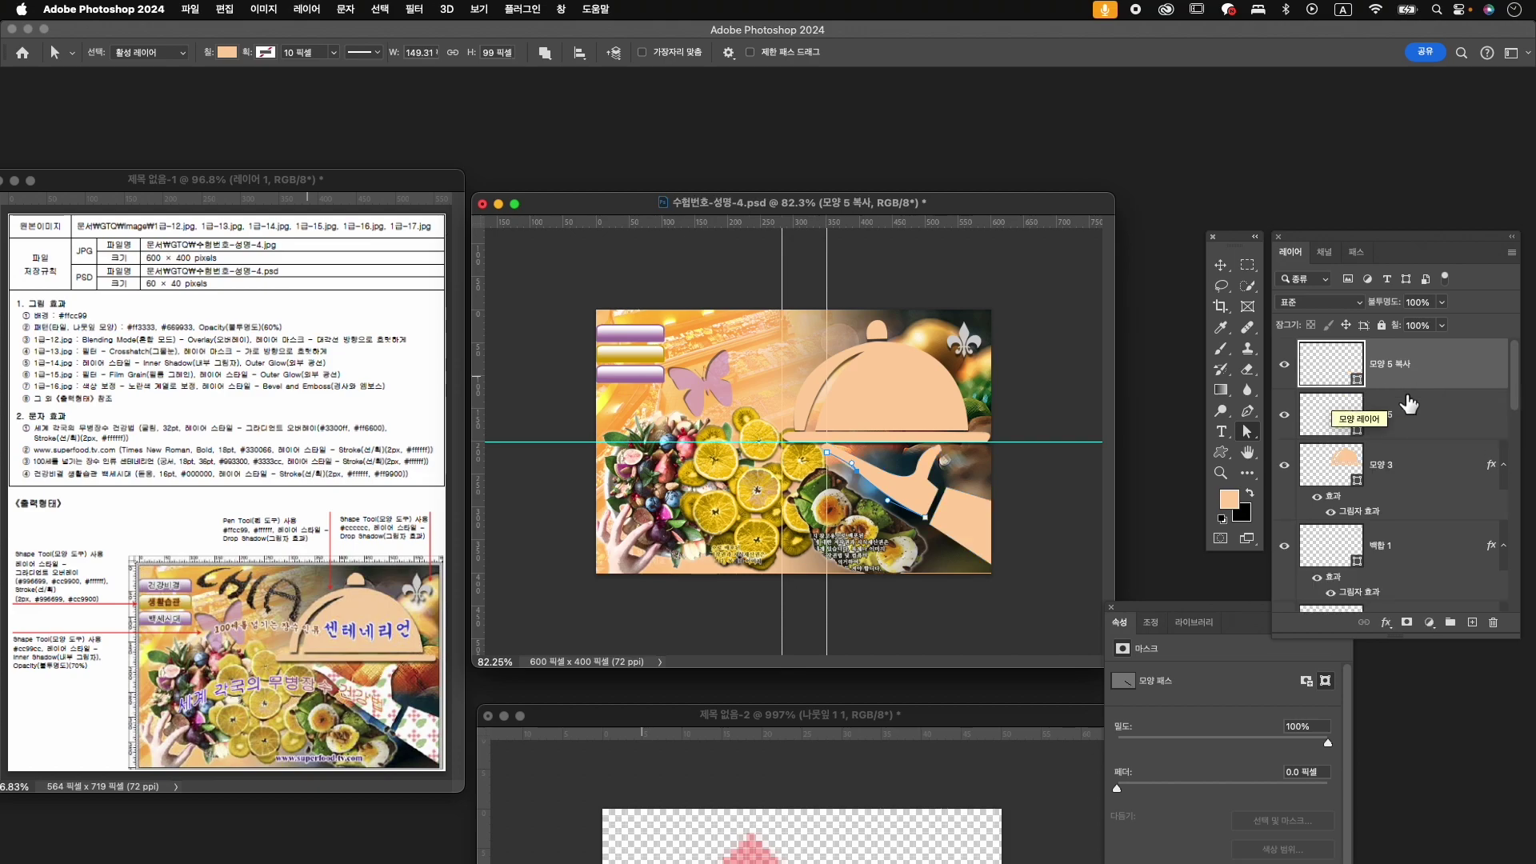
key("super+z")
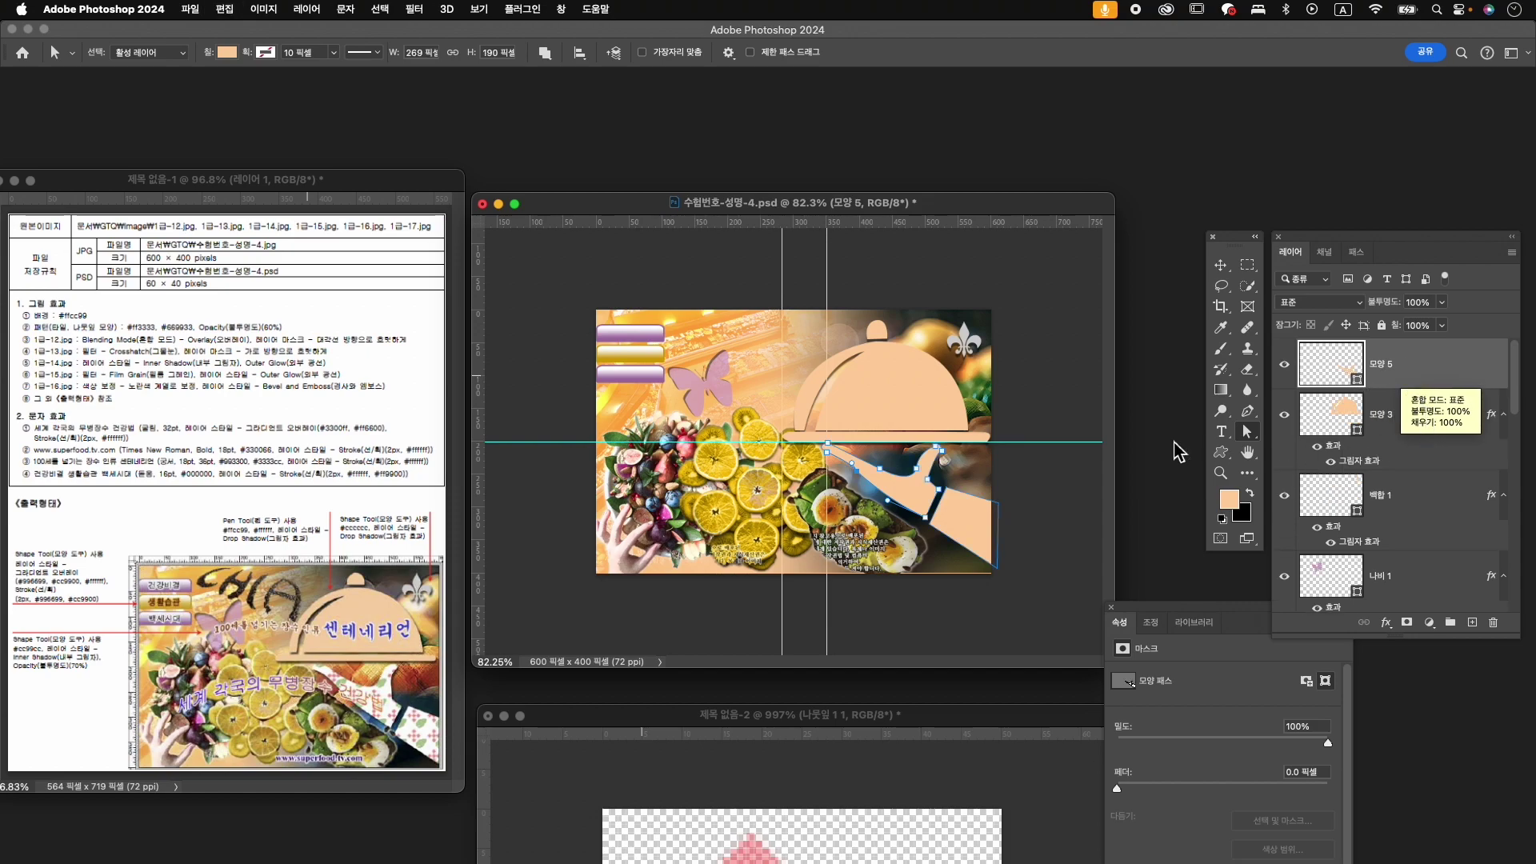
key("v")
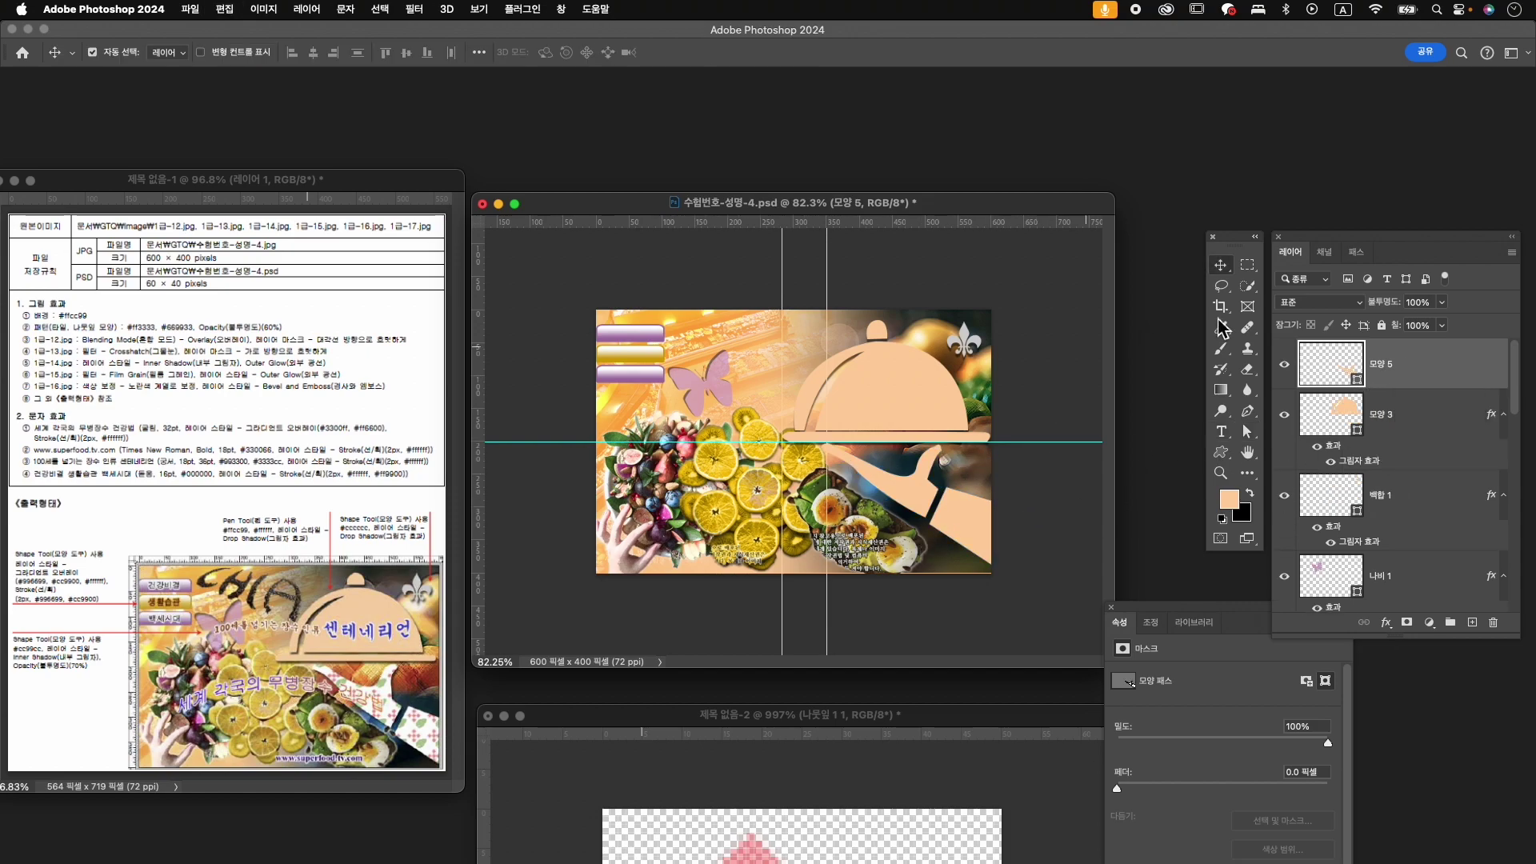
left_click(1396, 420)
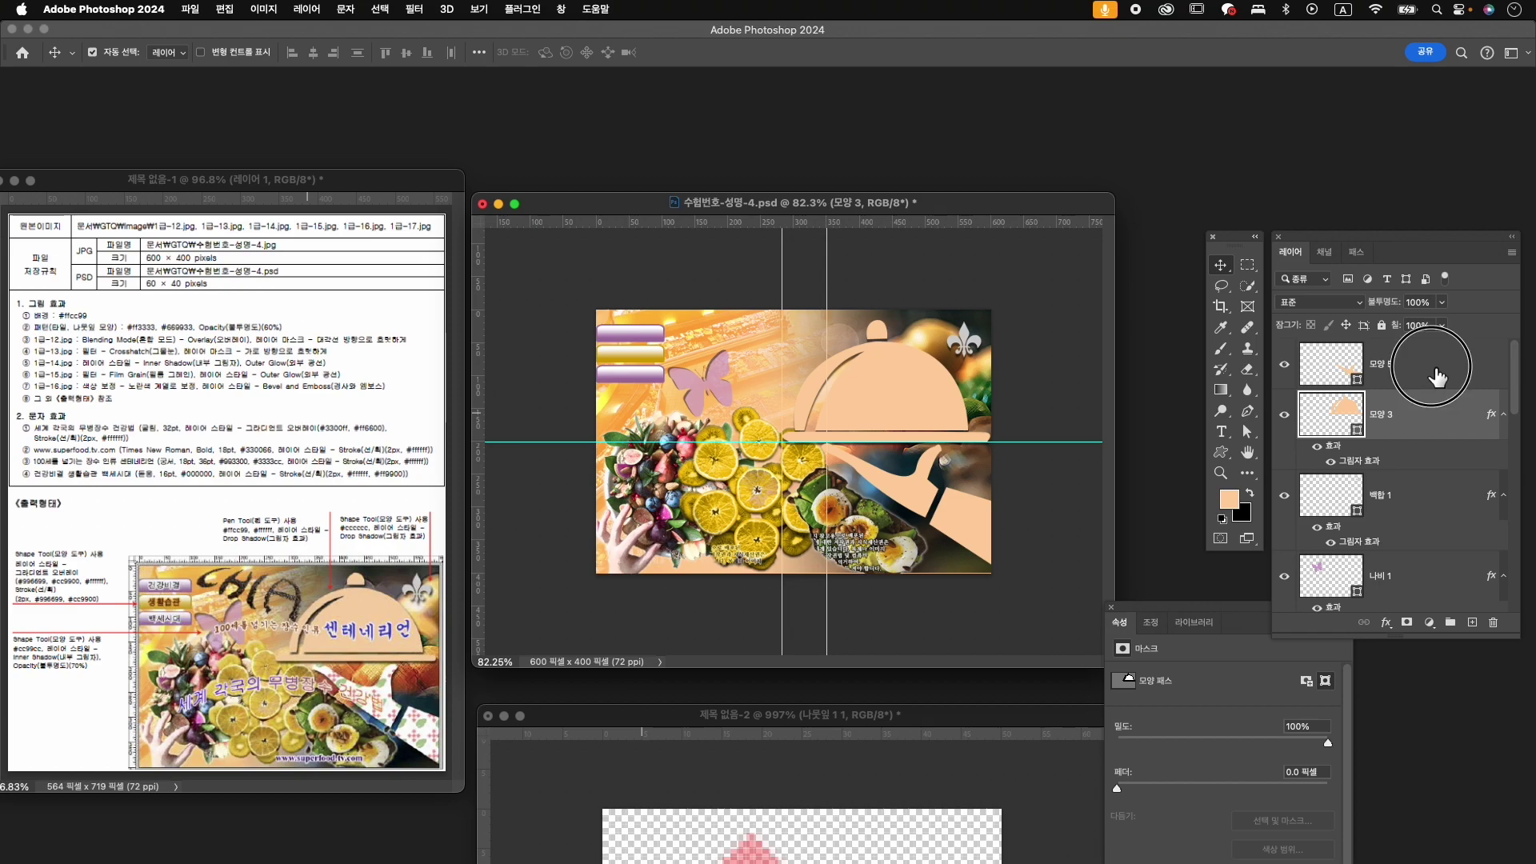
left_click(1437, 376)
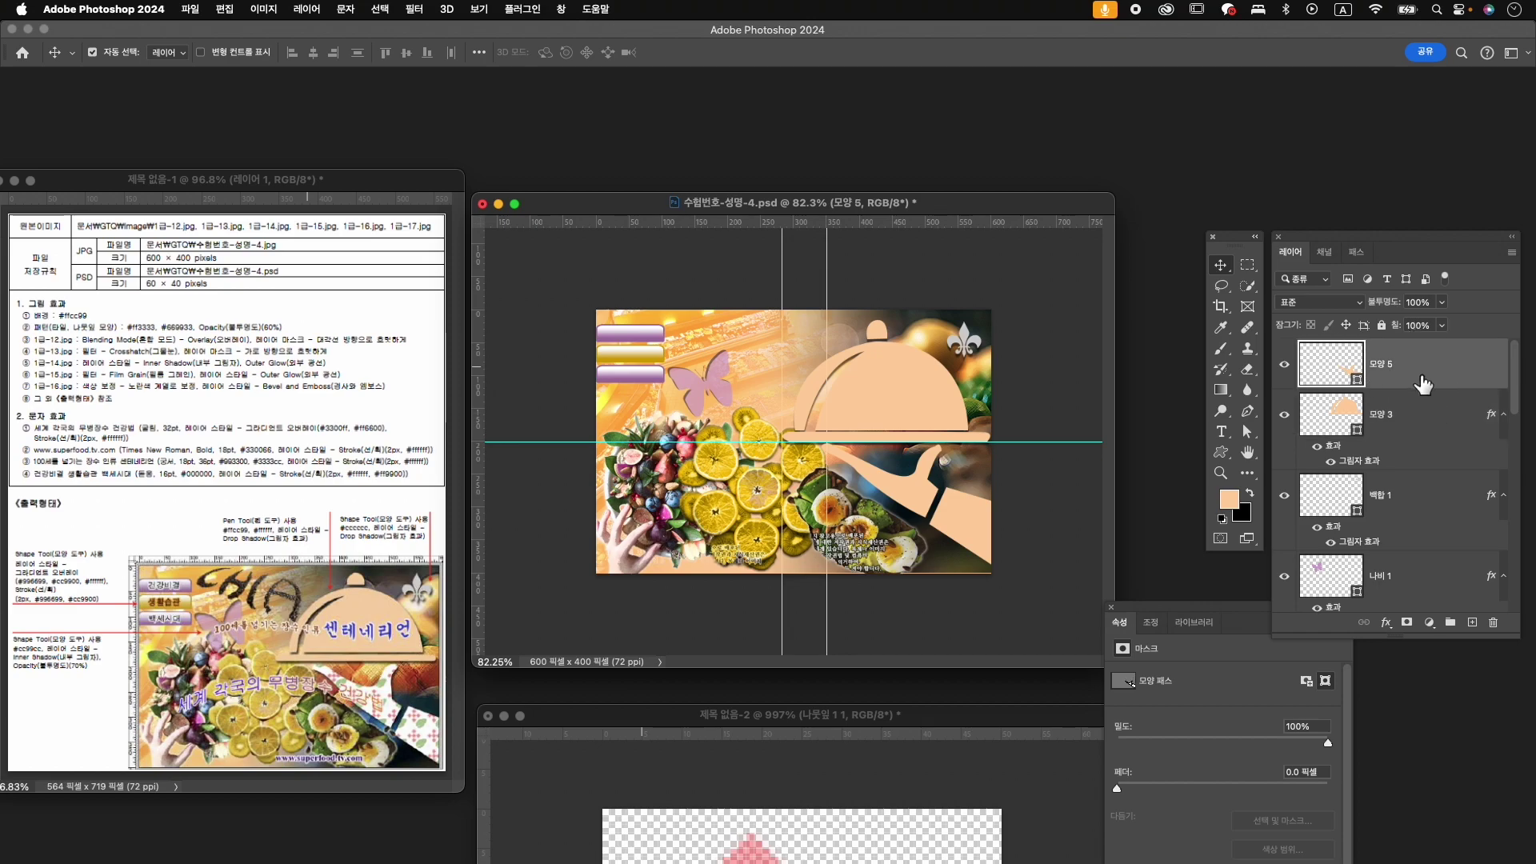
key("super+j")
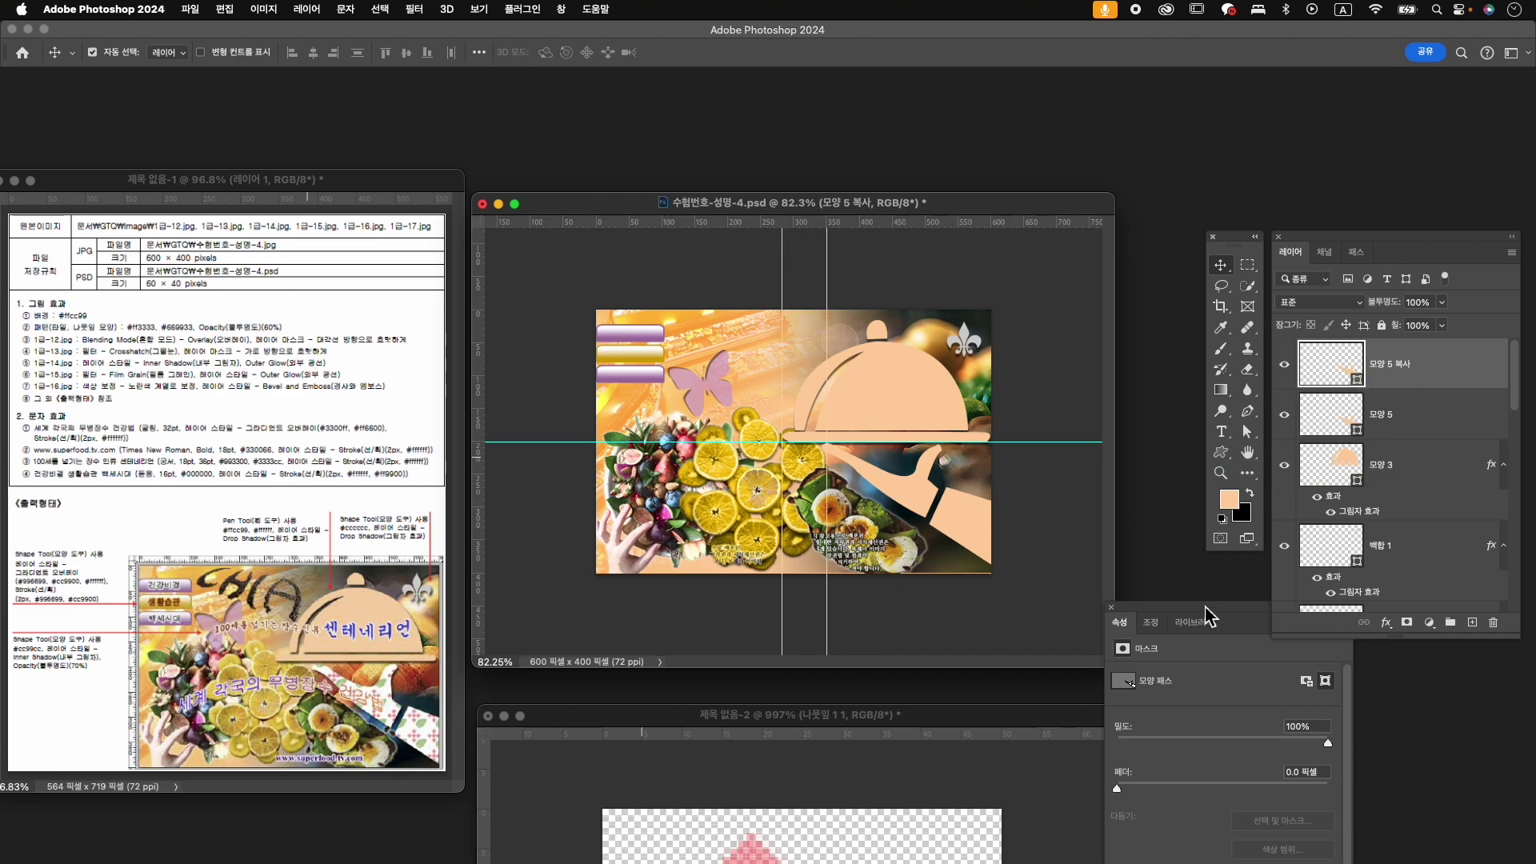
- Fill the duplicated hand-and-sleeve shape with the custom red-and-green tile and leaf pattern
left_click(1249, 413)
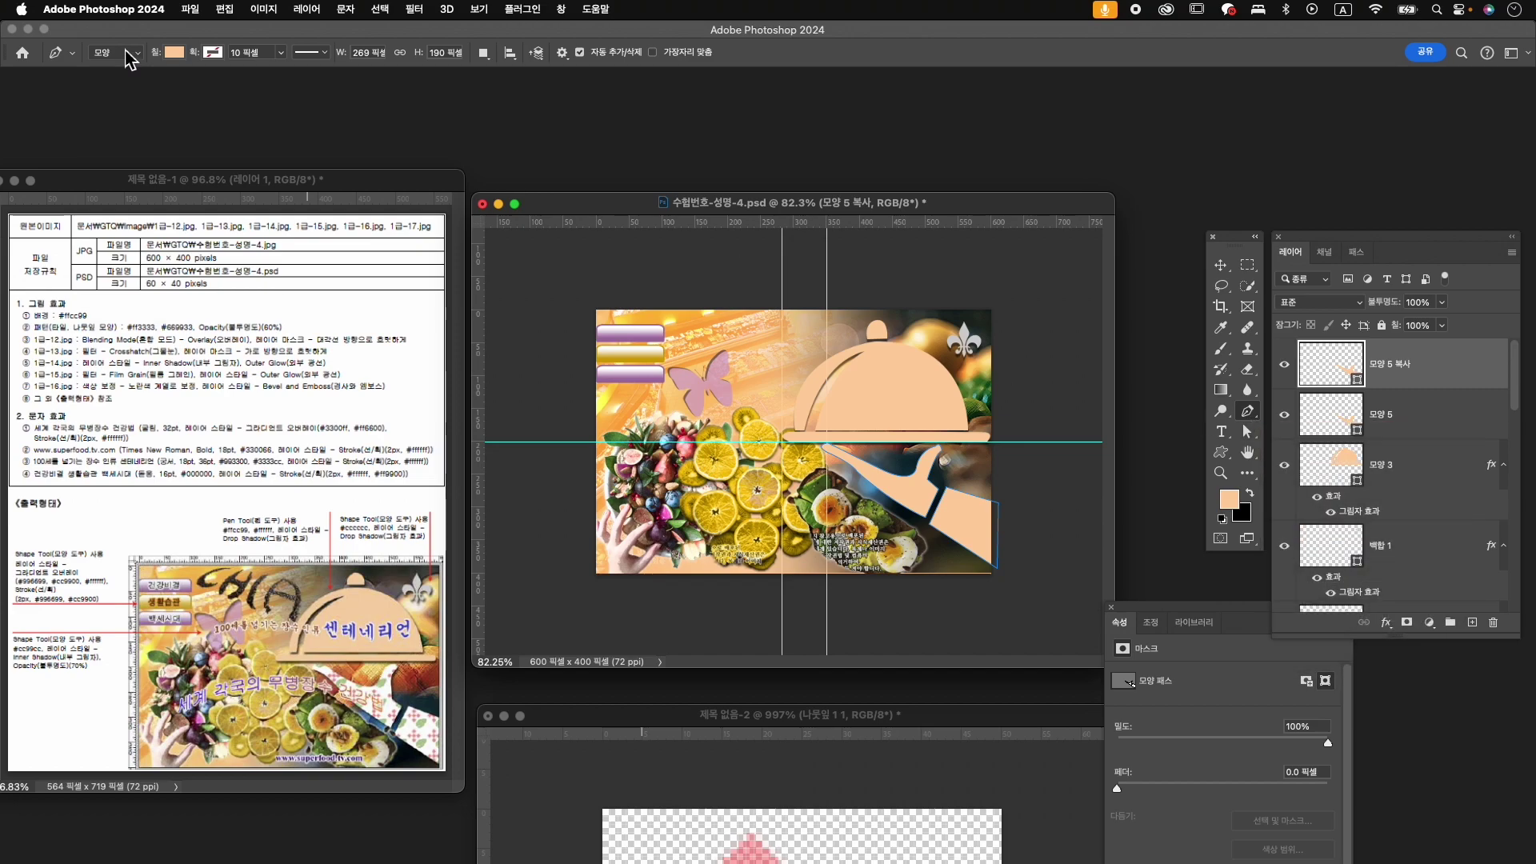
left_click(175, 53)
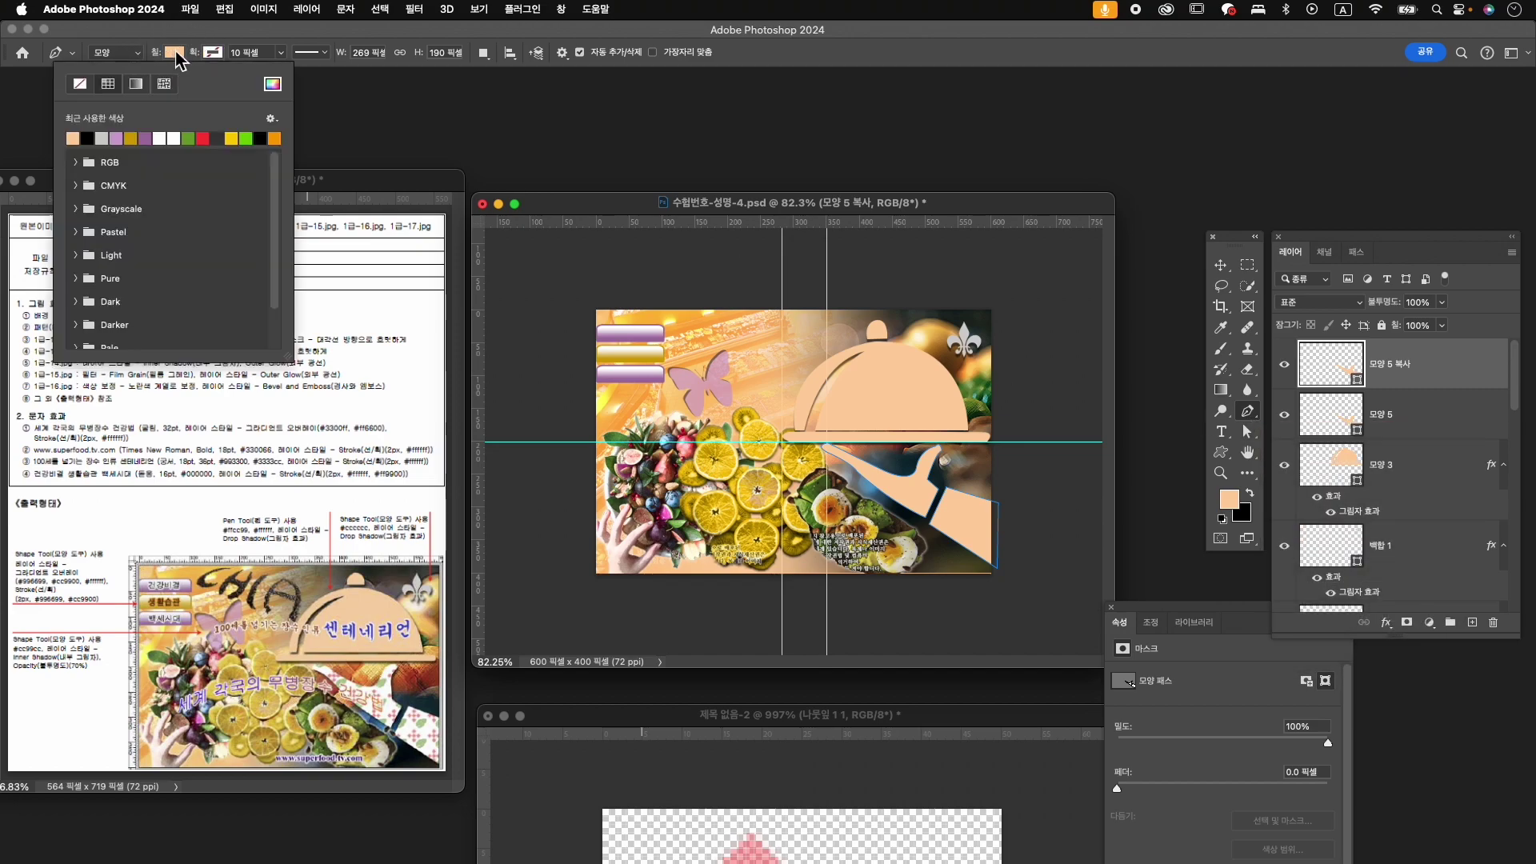
left_click(162, 84)
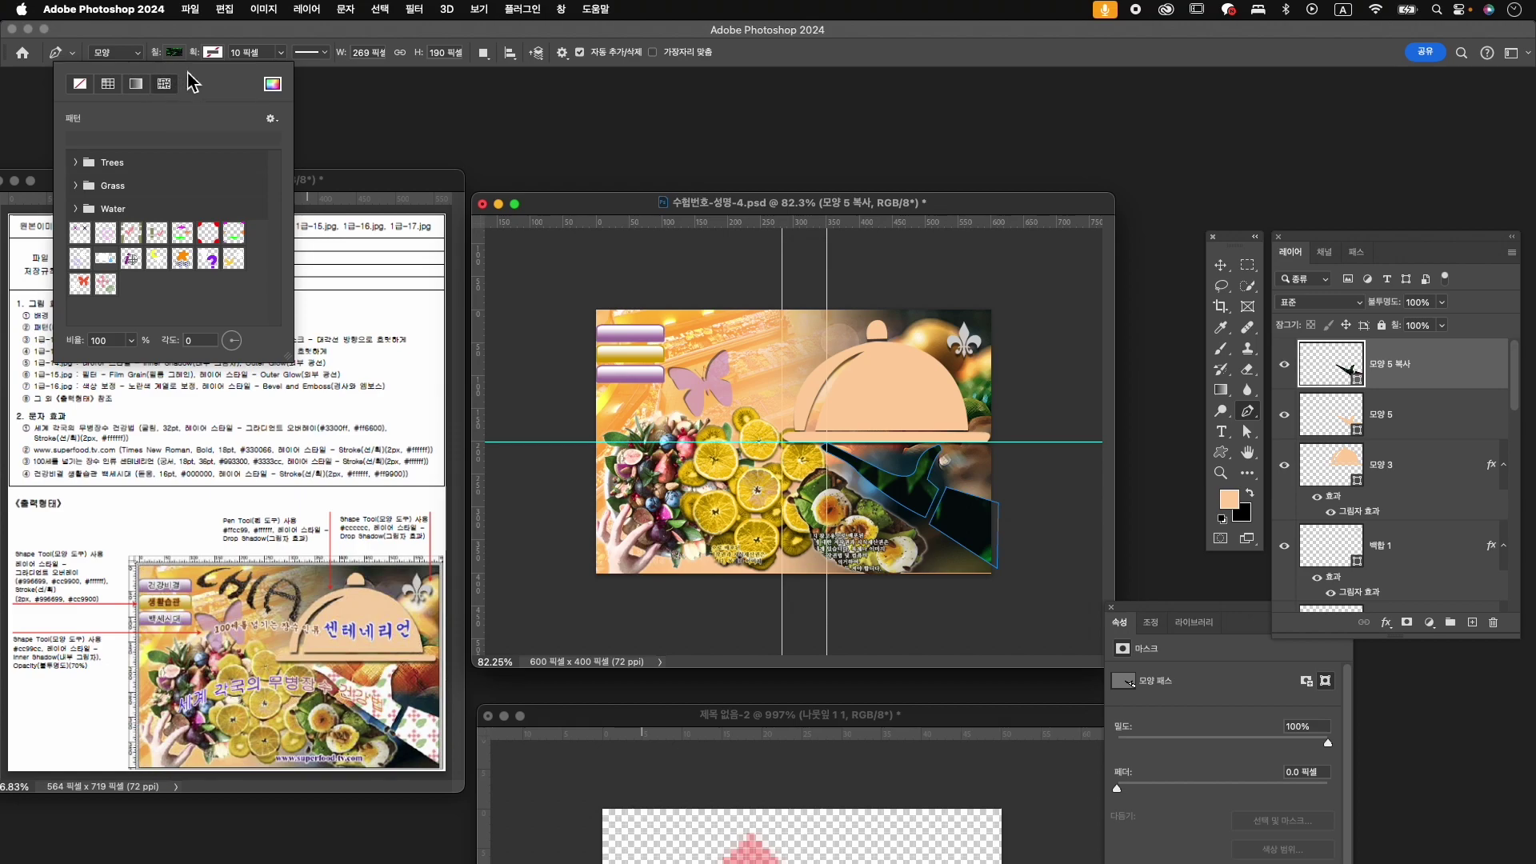
left_click(106, 284)
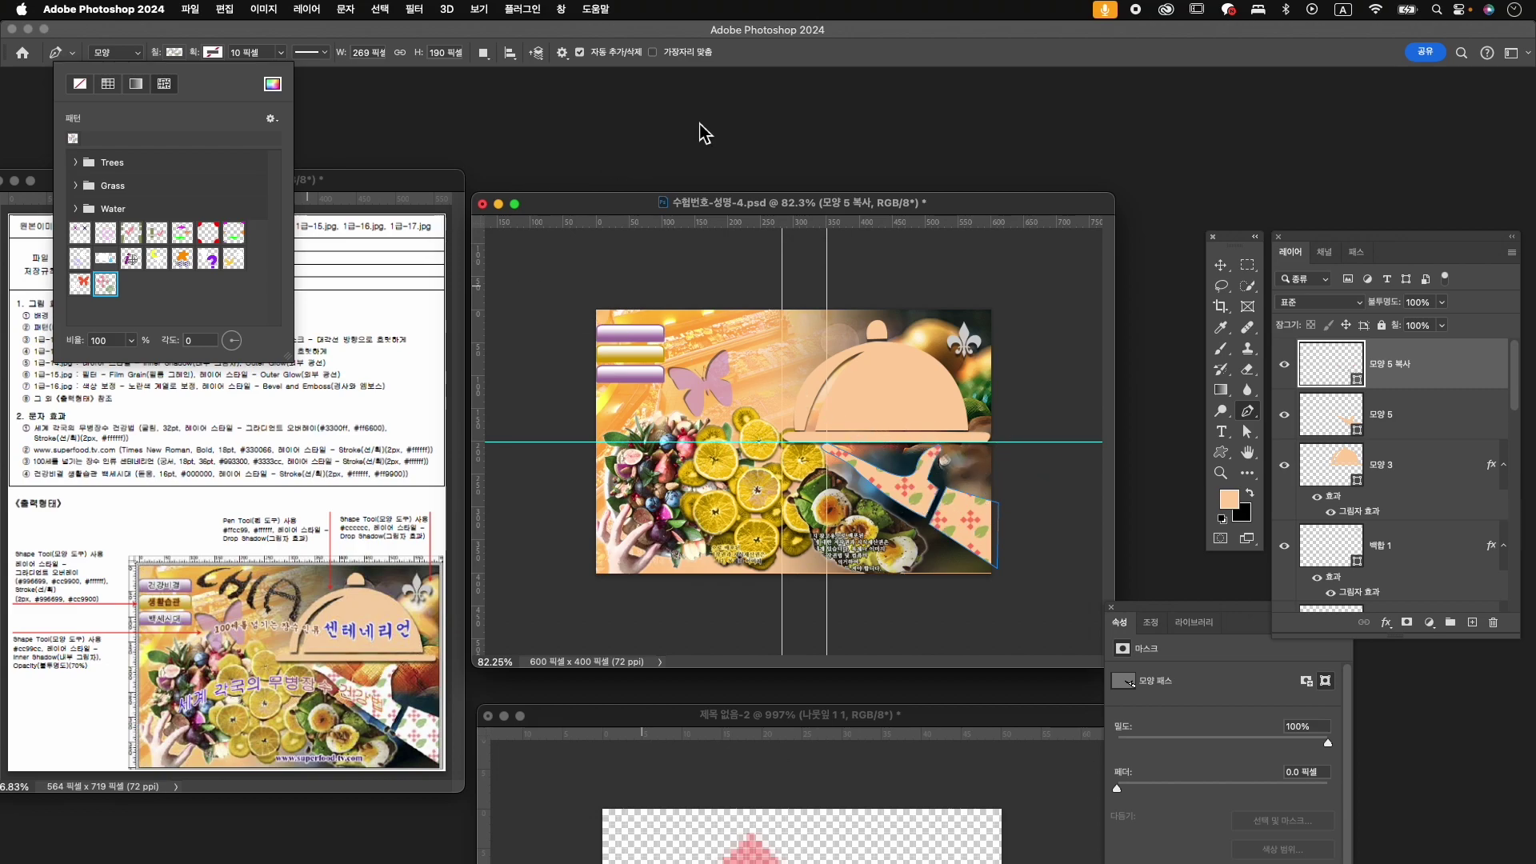
left_click(920, 51)
- Change the fill of the original hand-and-sleeve shape beneath the patterned copy to white, ffffff
left_click(1412, 422)
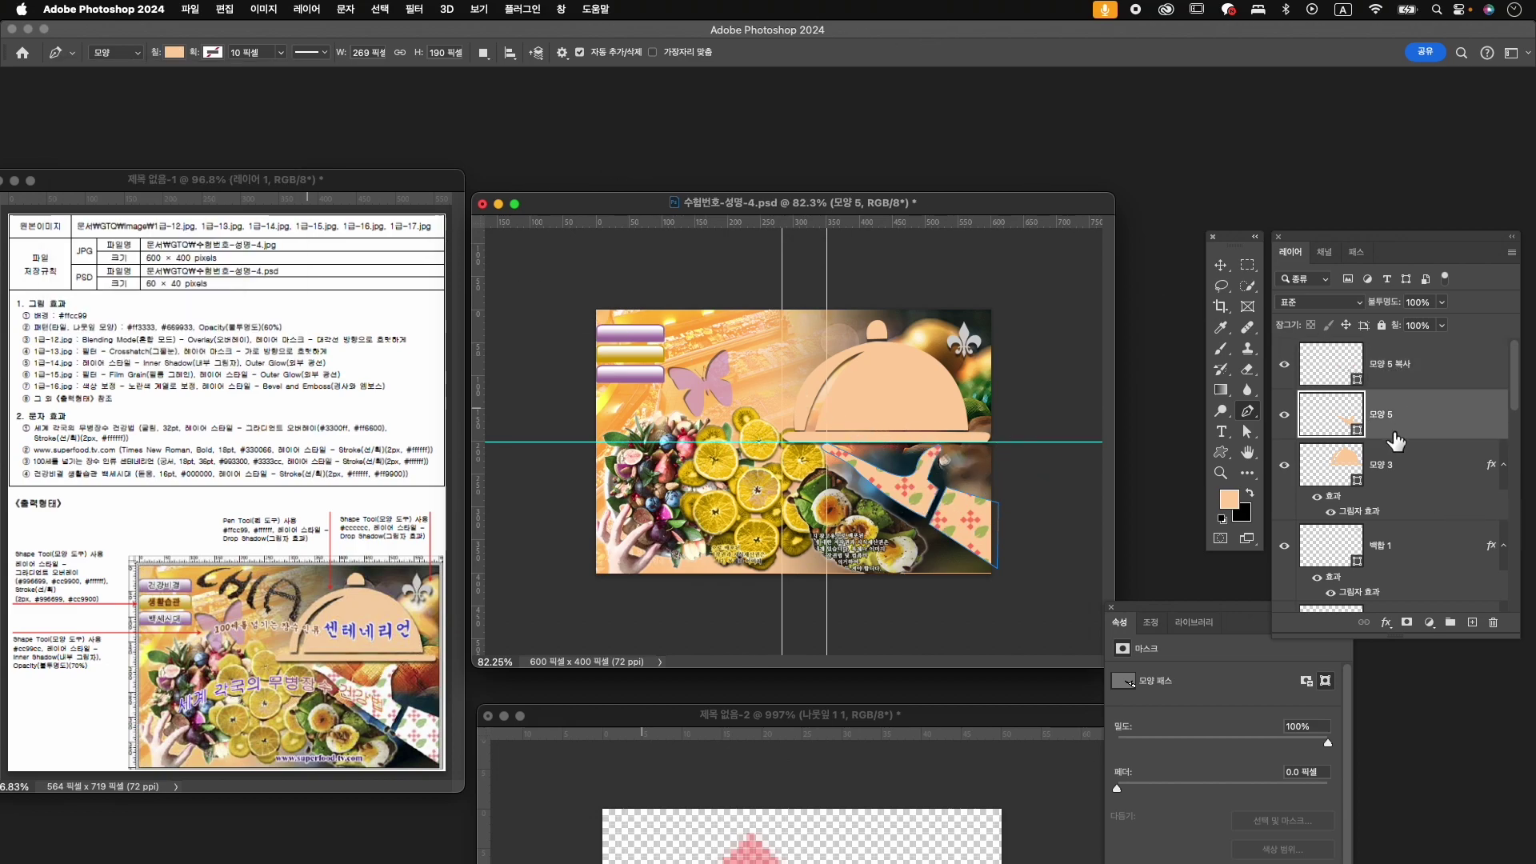
double_click(1352, 422)
left_click_drag(828, 451, 742, 387)
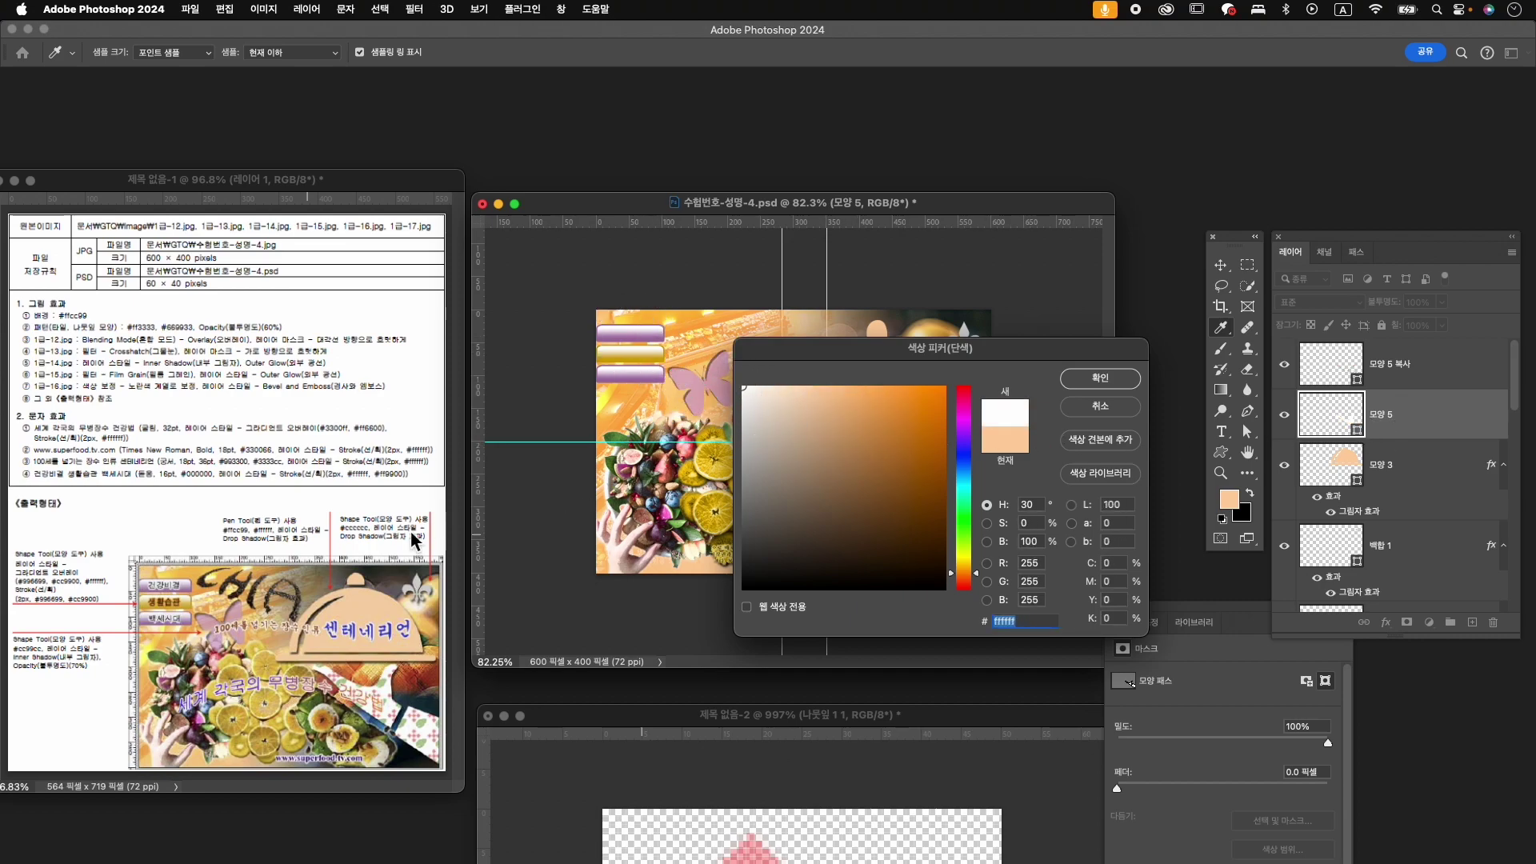
left_click(1101, 379)
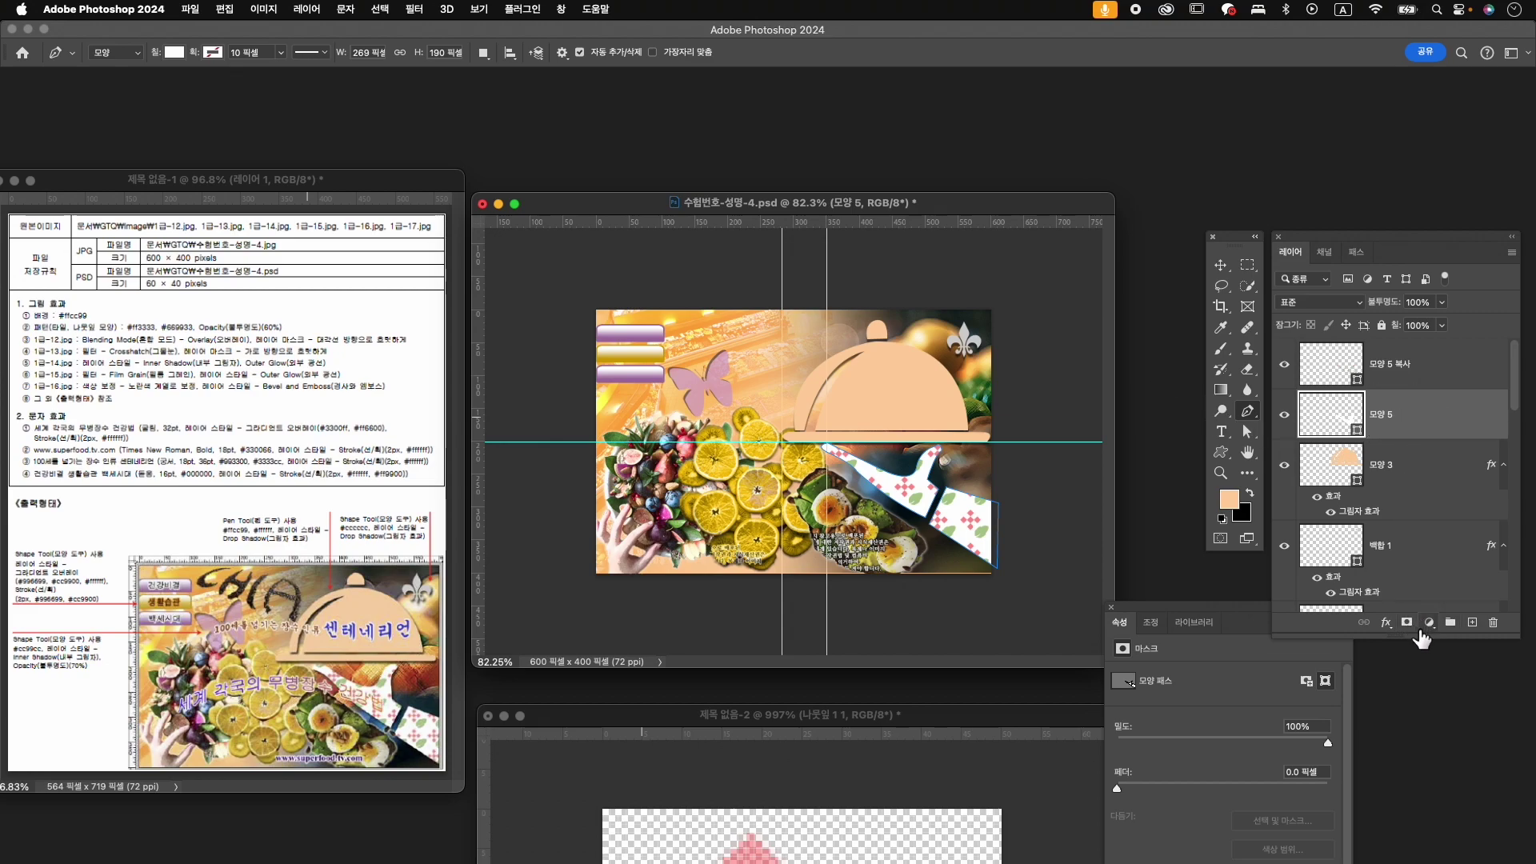
- Add a Drop Shadow layer style to the white hand-and-sleeve shape
left_click(1385, 622)
left_click(1463, 816)
left_click(1396, 442)
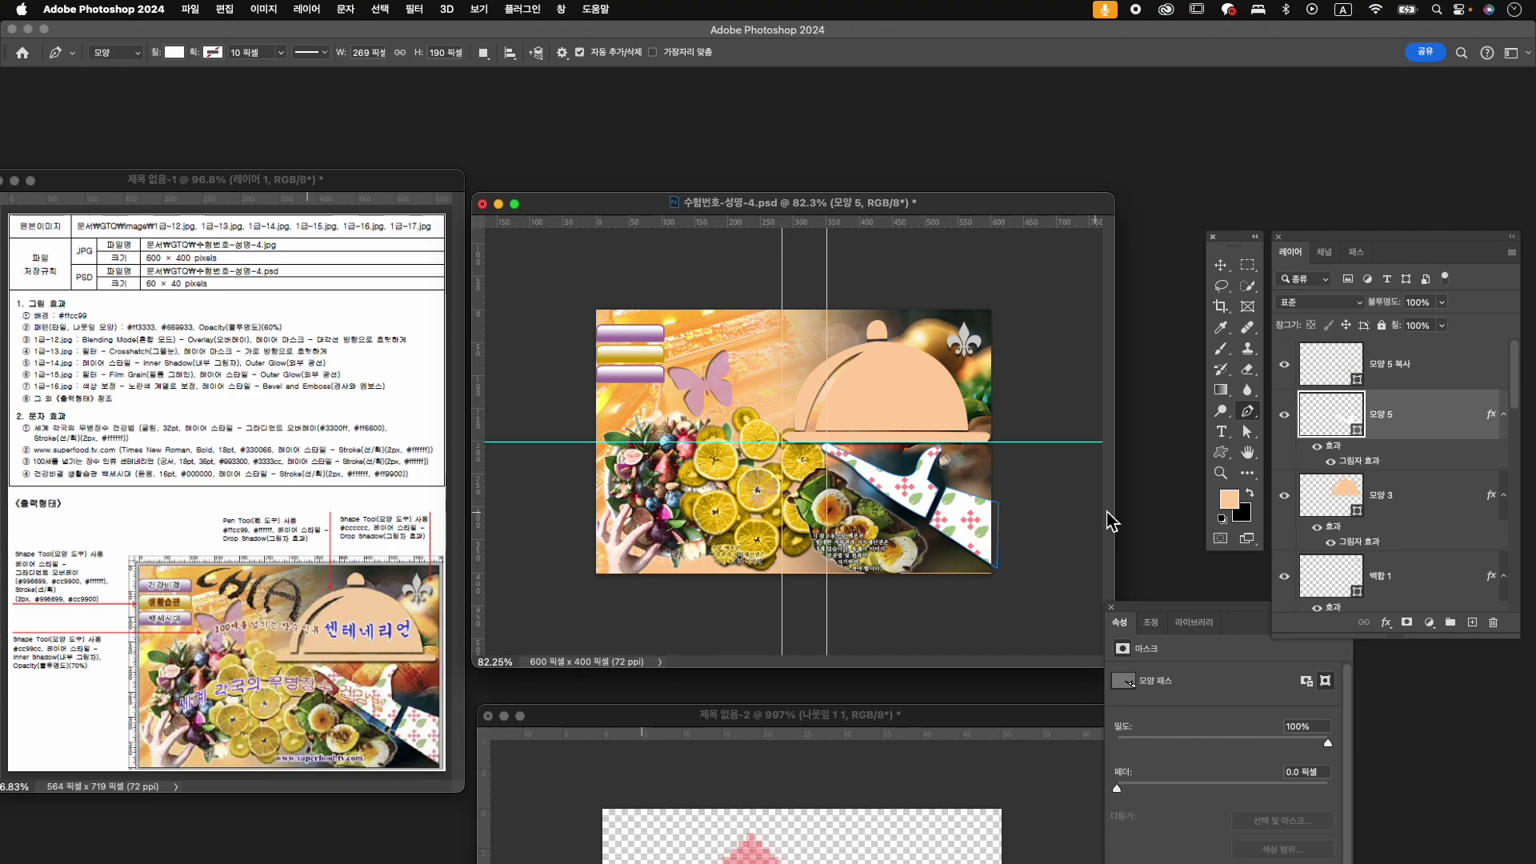
- Reduce the pattern scale on the duplicated hand-and-sleeve shape to 67%
left_click(1433, 377)
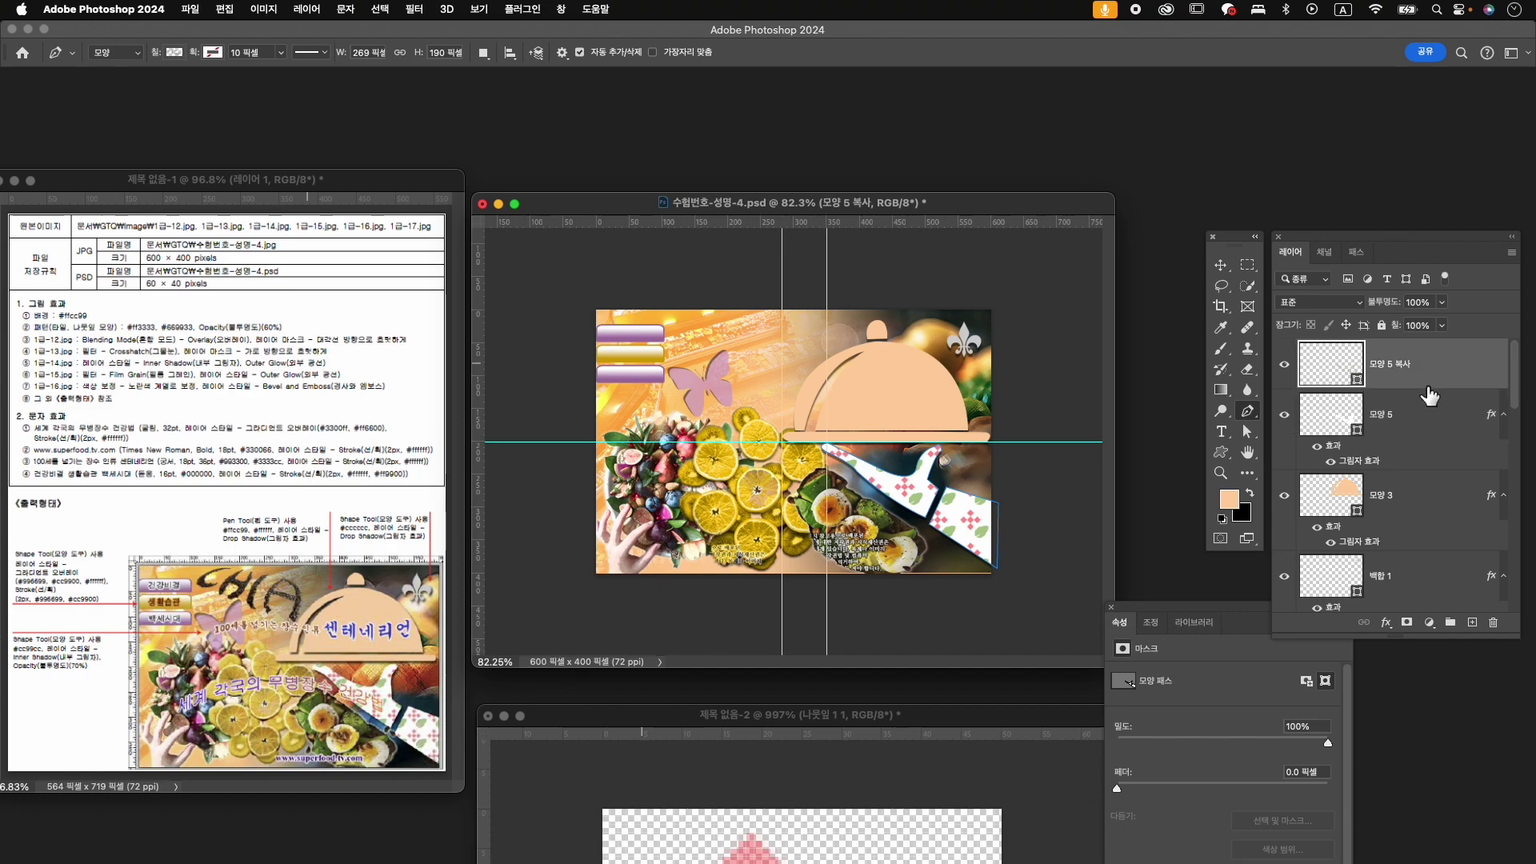
left_click(1408, 436)
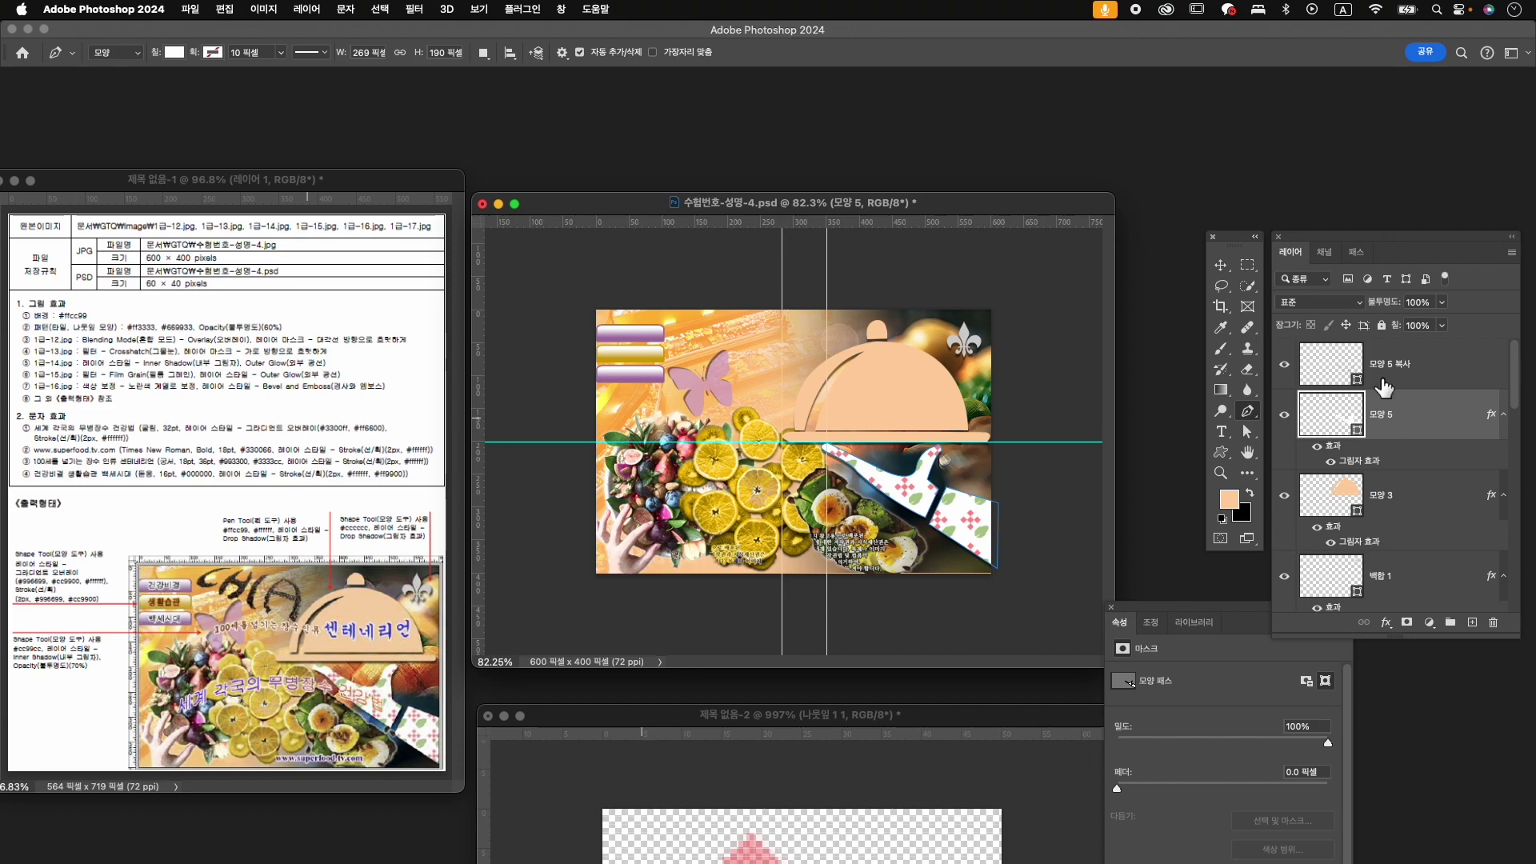
left_click(1416, 372)
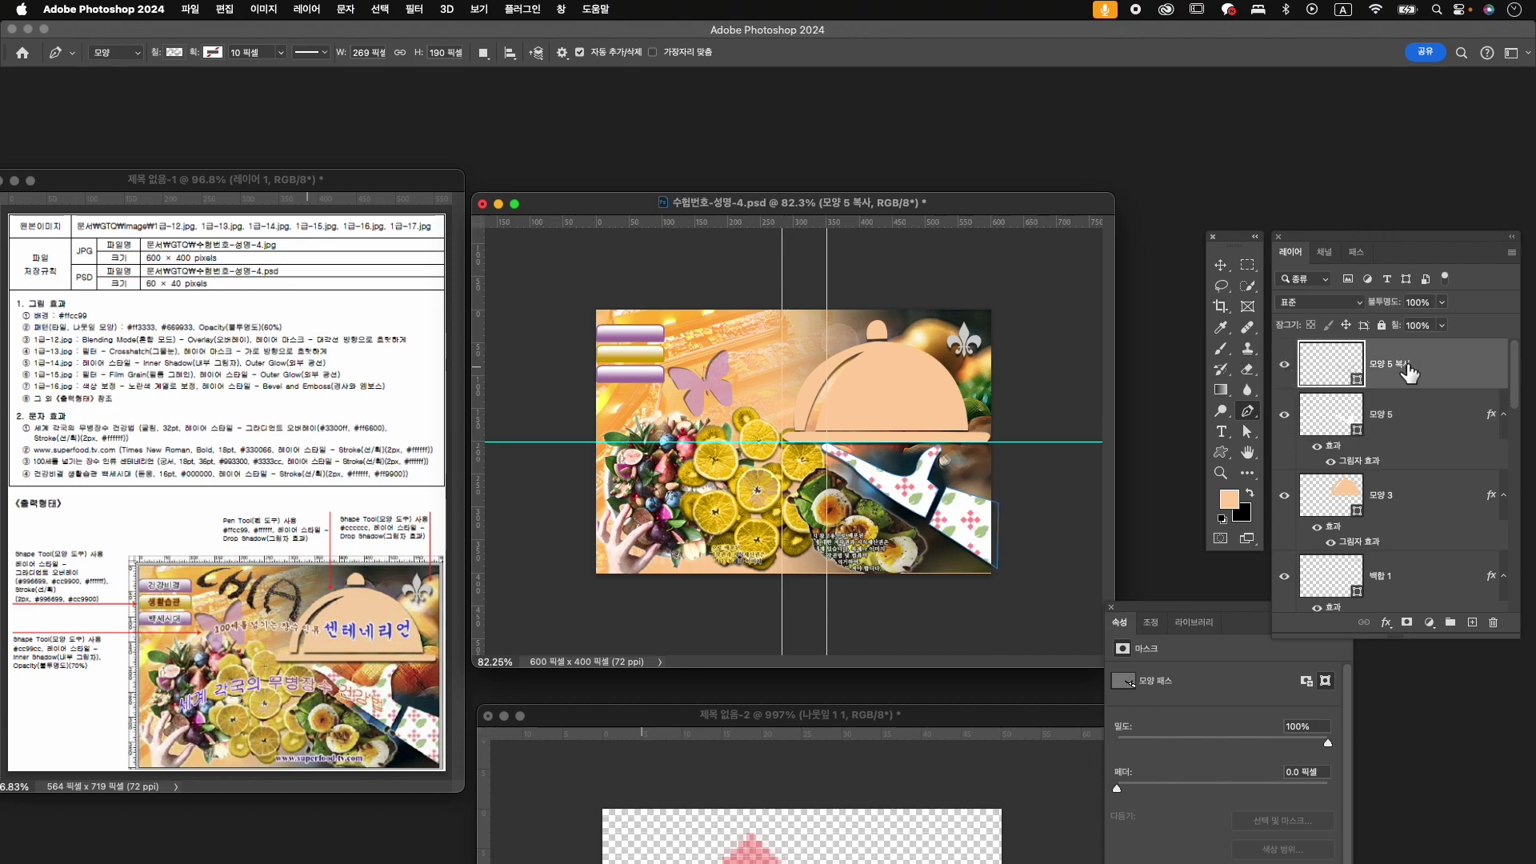
left_click(173, 52)
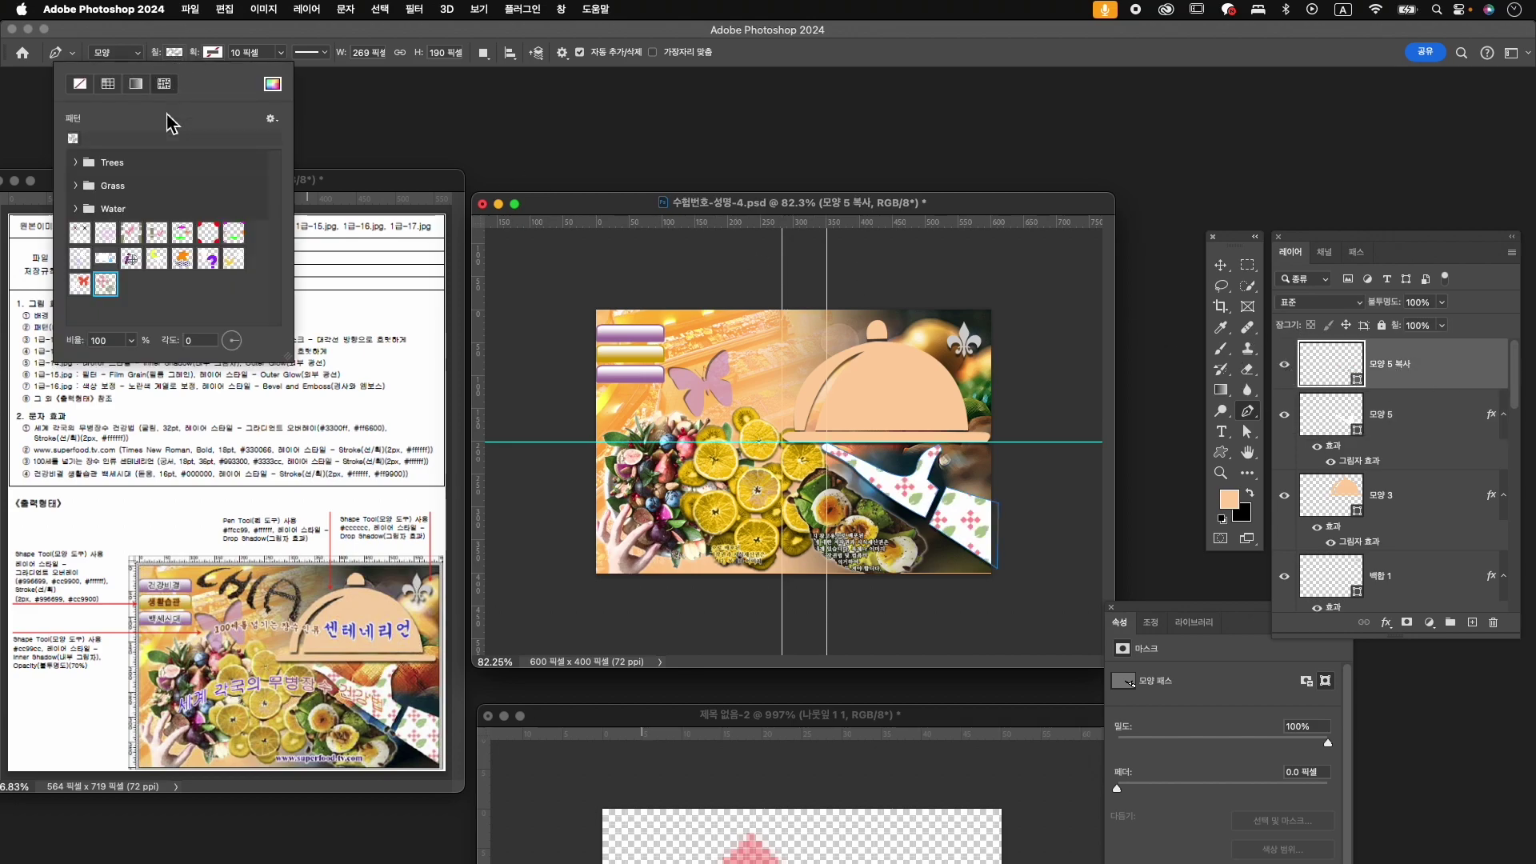
left_click(131, 341)
left_click_drag(133, 362, 132, 363)
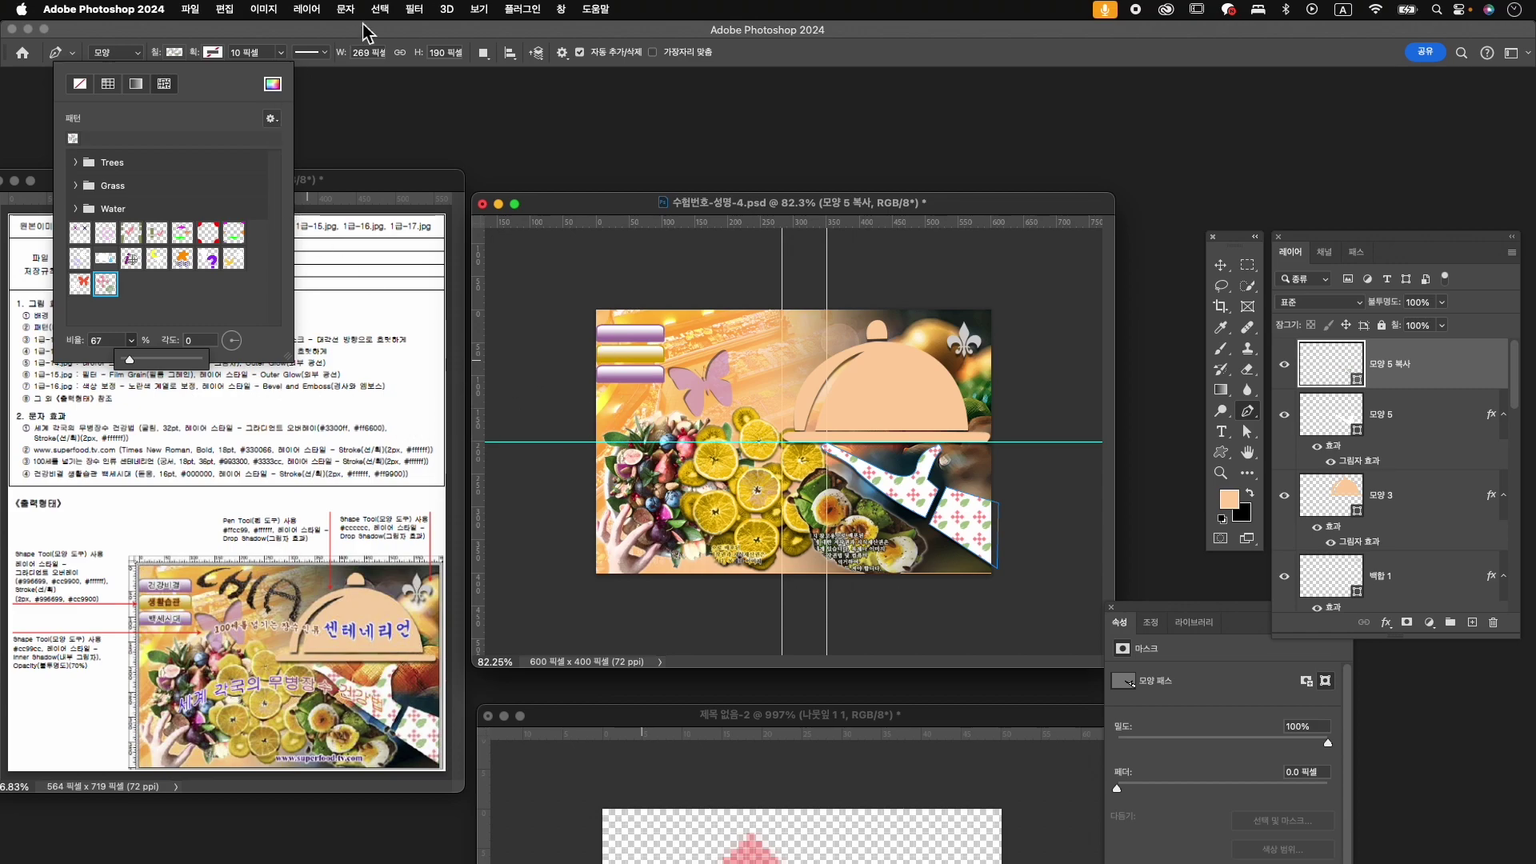
left_click(589, 42)
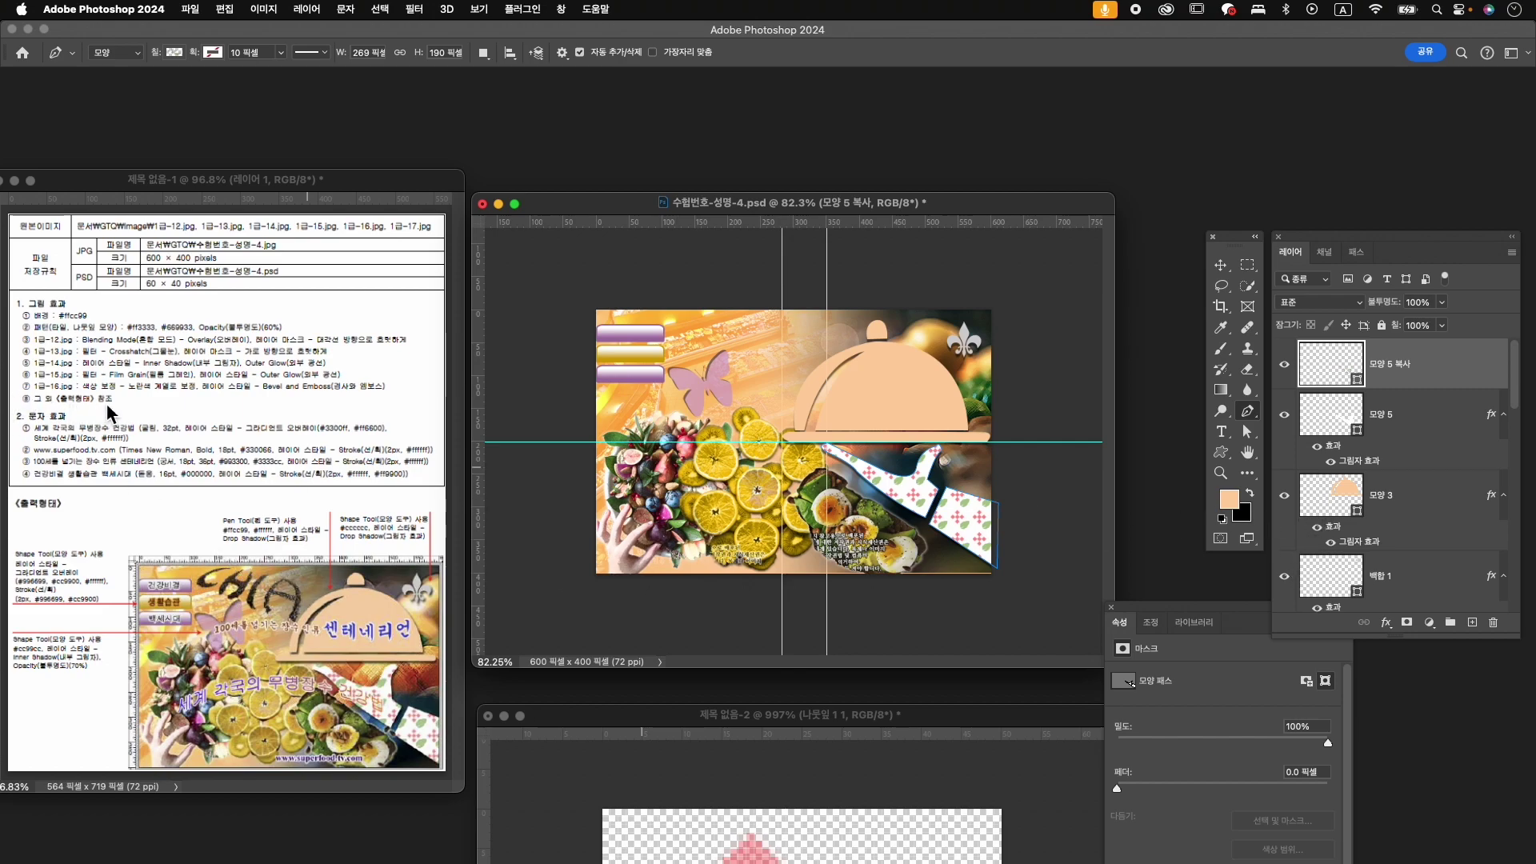
- Open 1급-17.jpg from the Image folder and place its window over the composition
key("super+o")
scroll(1037, 320, "down", 3)
left_click(1009, 403)
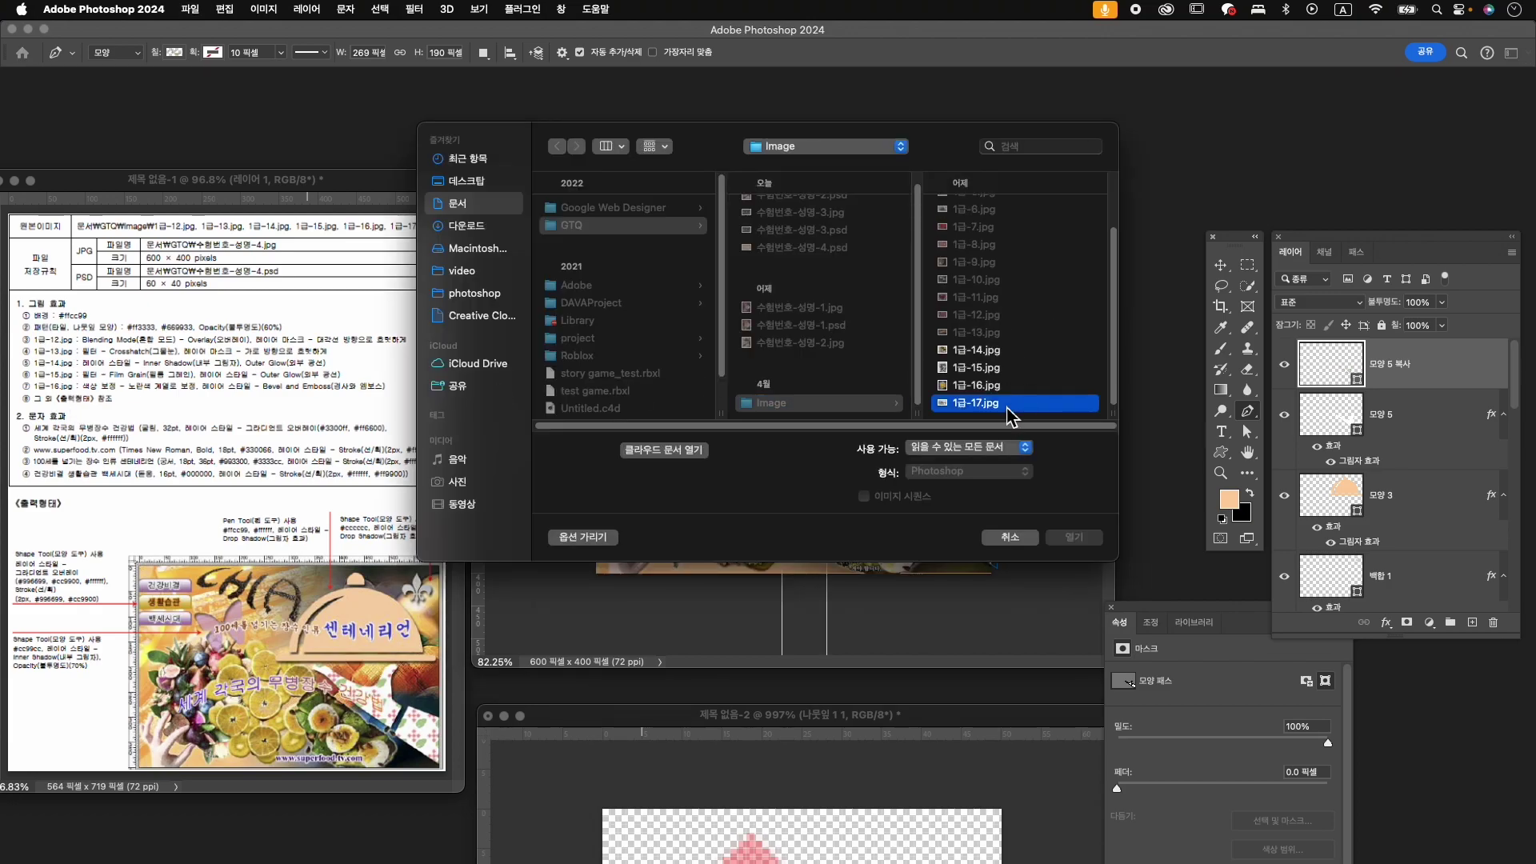
left_click(1085, 544)
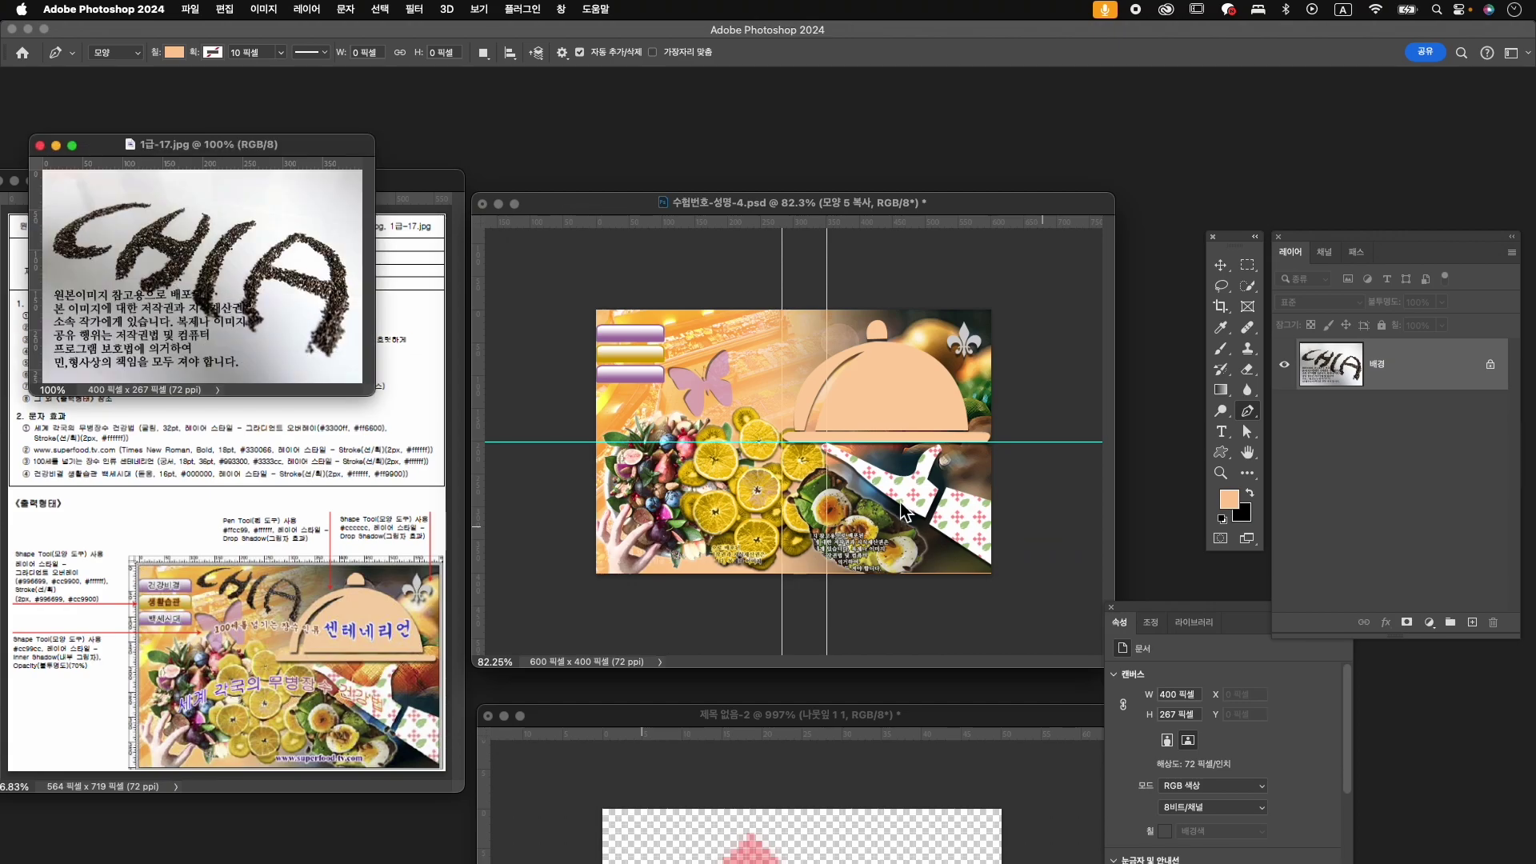
left_click_drag(316, 154, 927, 174)
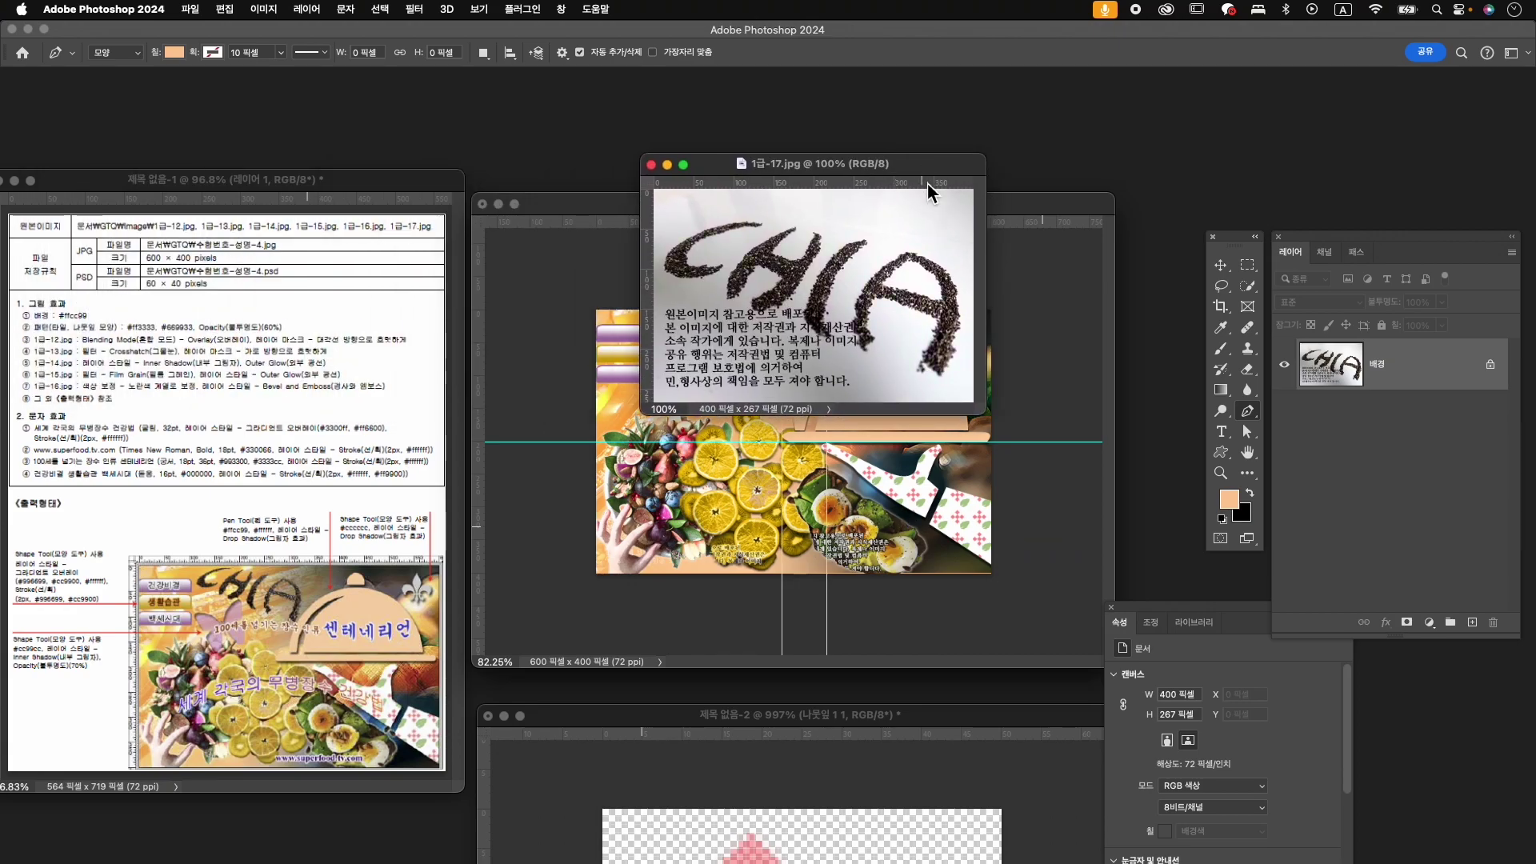
- Select the CHIA seed lettering with the Object Selection tool and isolate it with a layer mask
left_click(1248, 285)
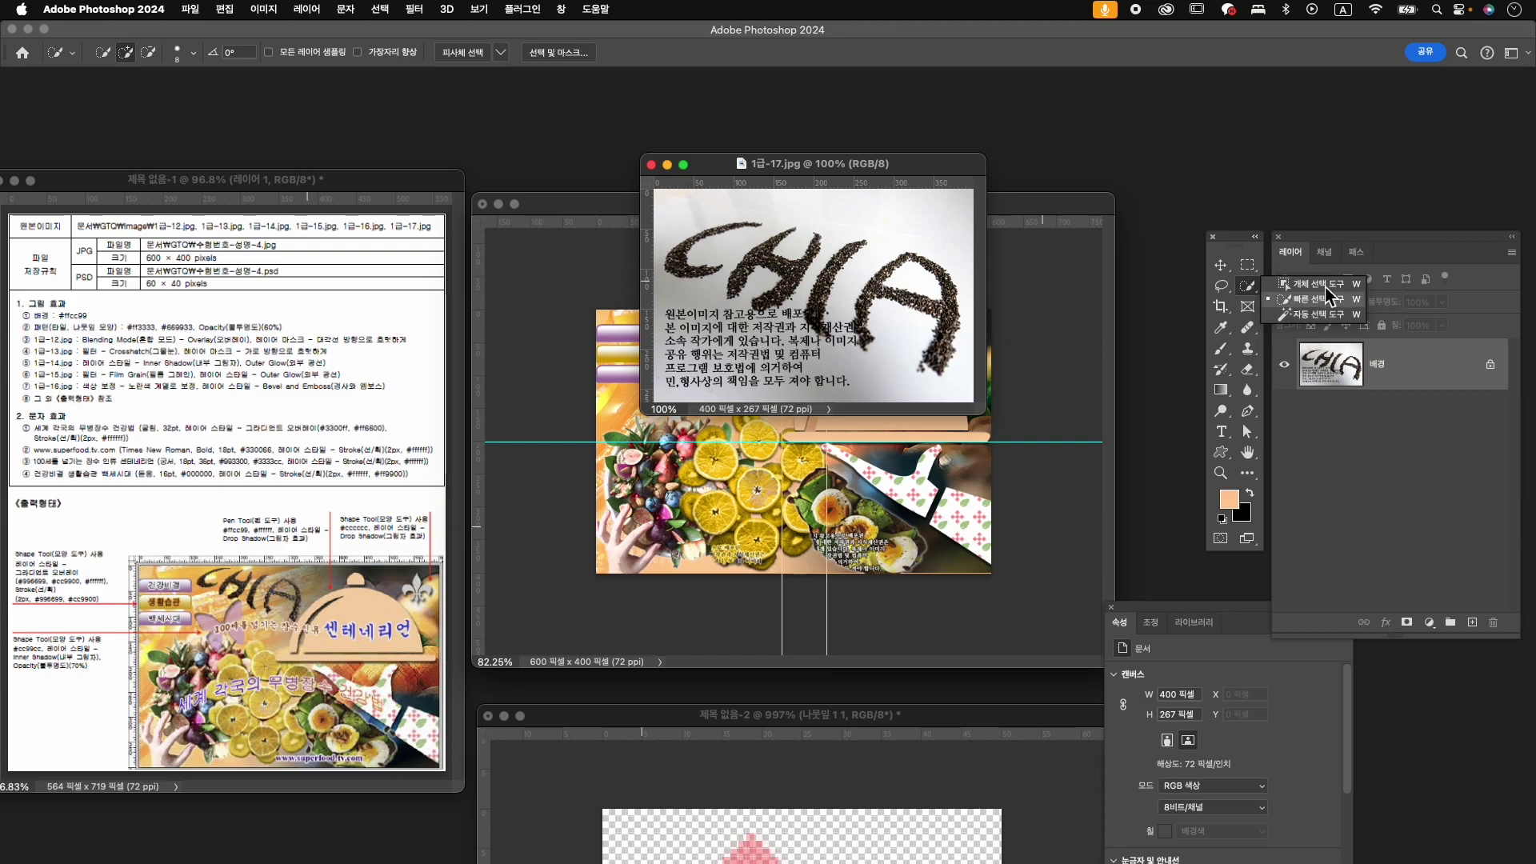
left_click(1316, 284)
left_click_drag(665, 212, 956, 383)
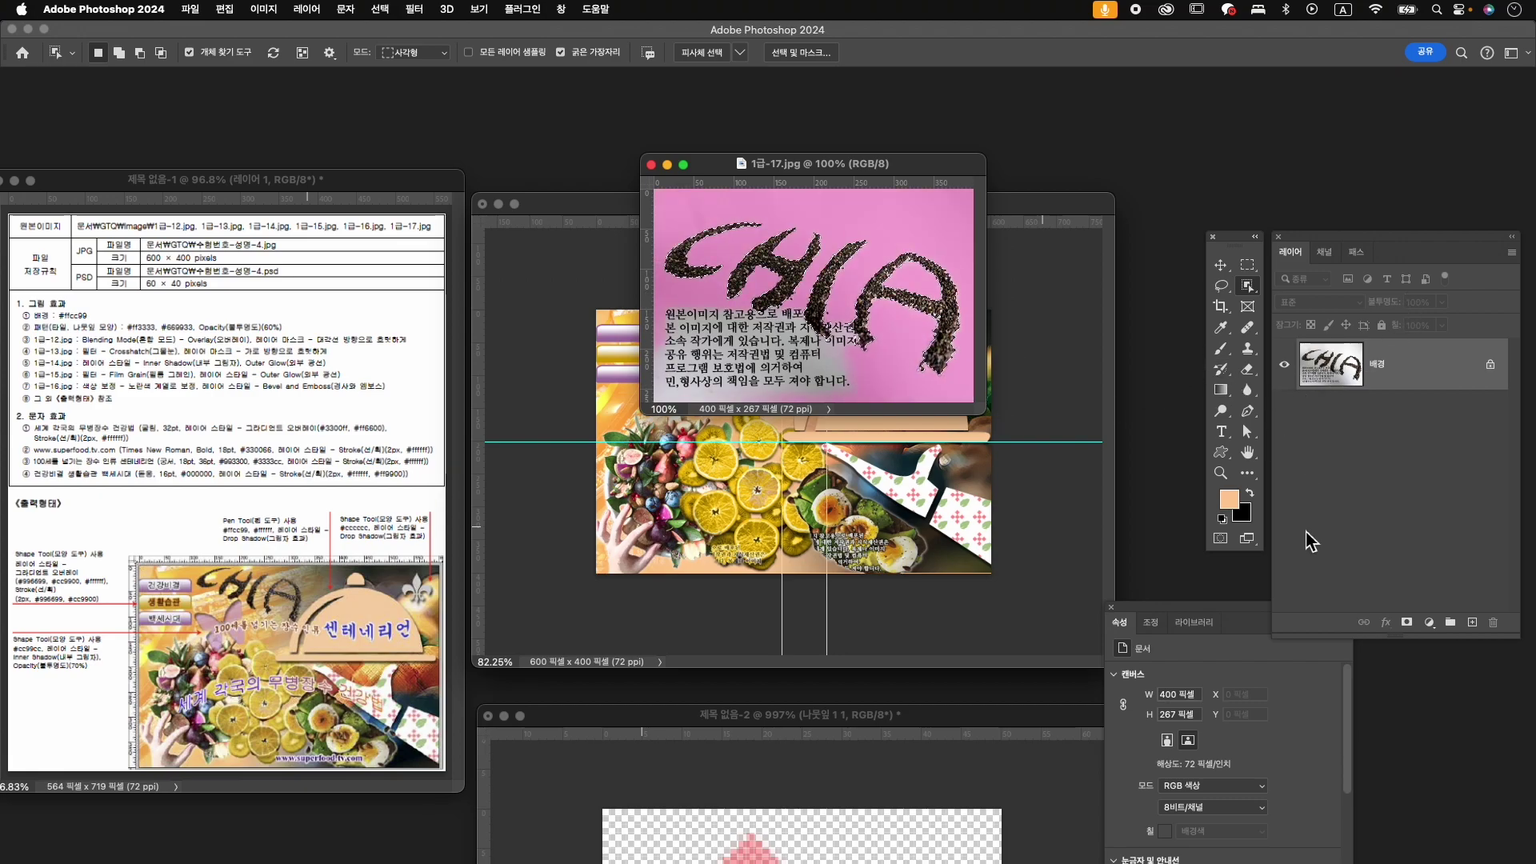
left_click(1407, 622)
key("backslash")
key("backslash")
key("backslash")
key("backslash")
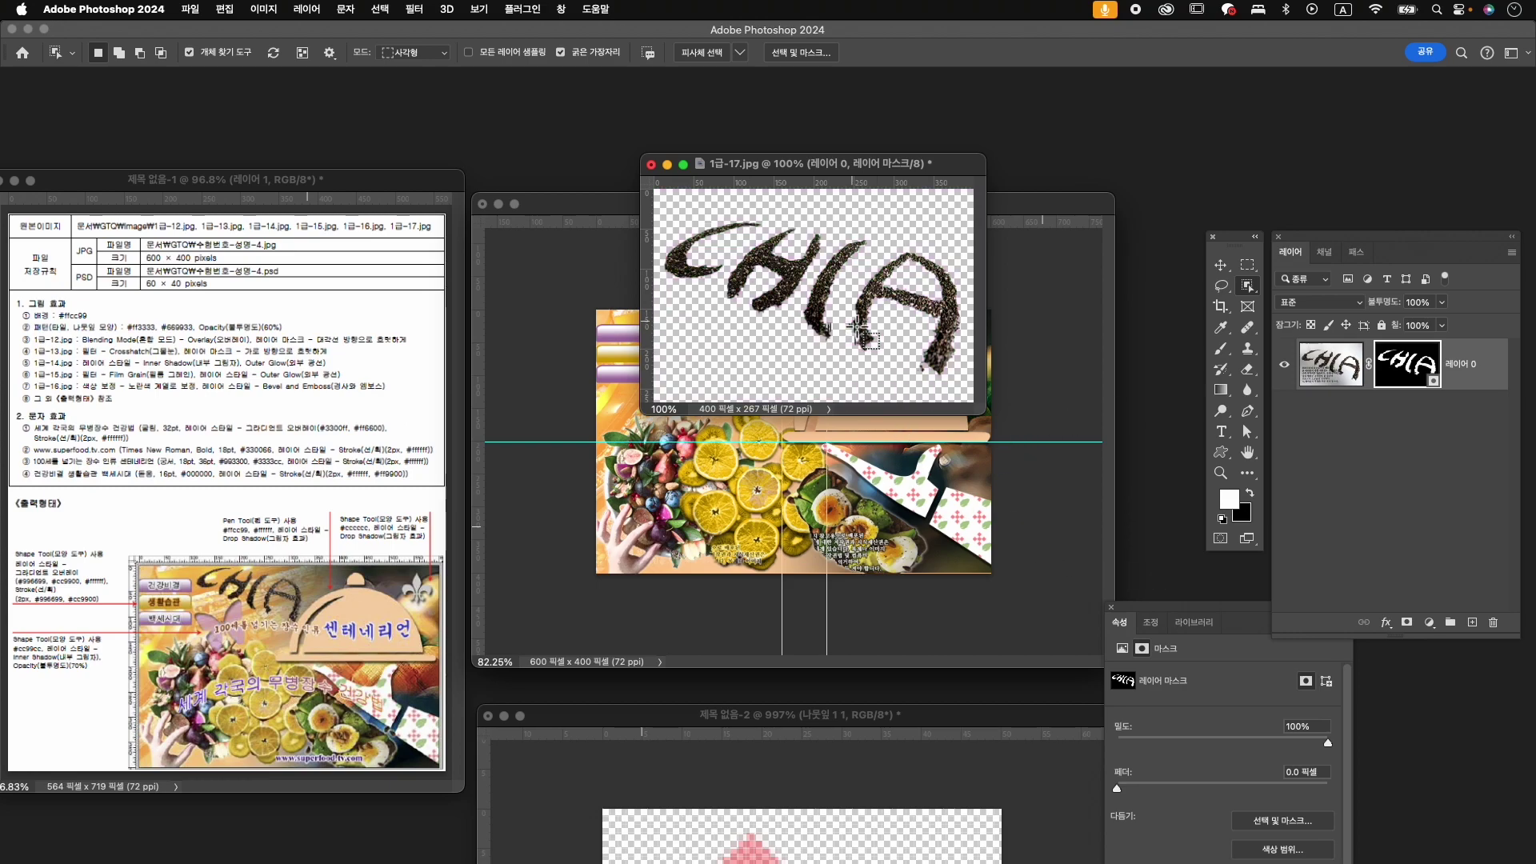
- Paint black on the CHIA layer mask to hide the stray remnants beside the letter A
key("b")
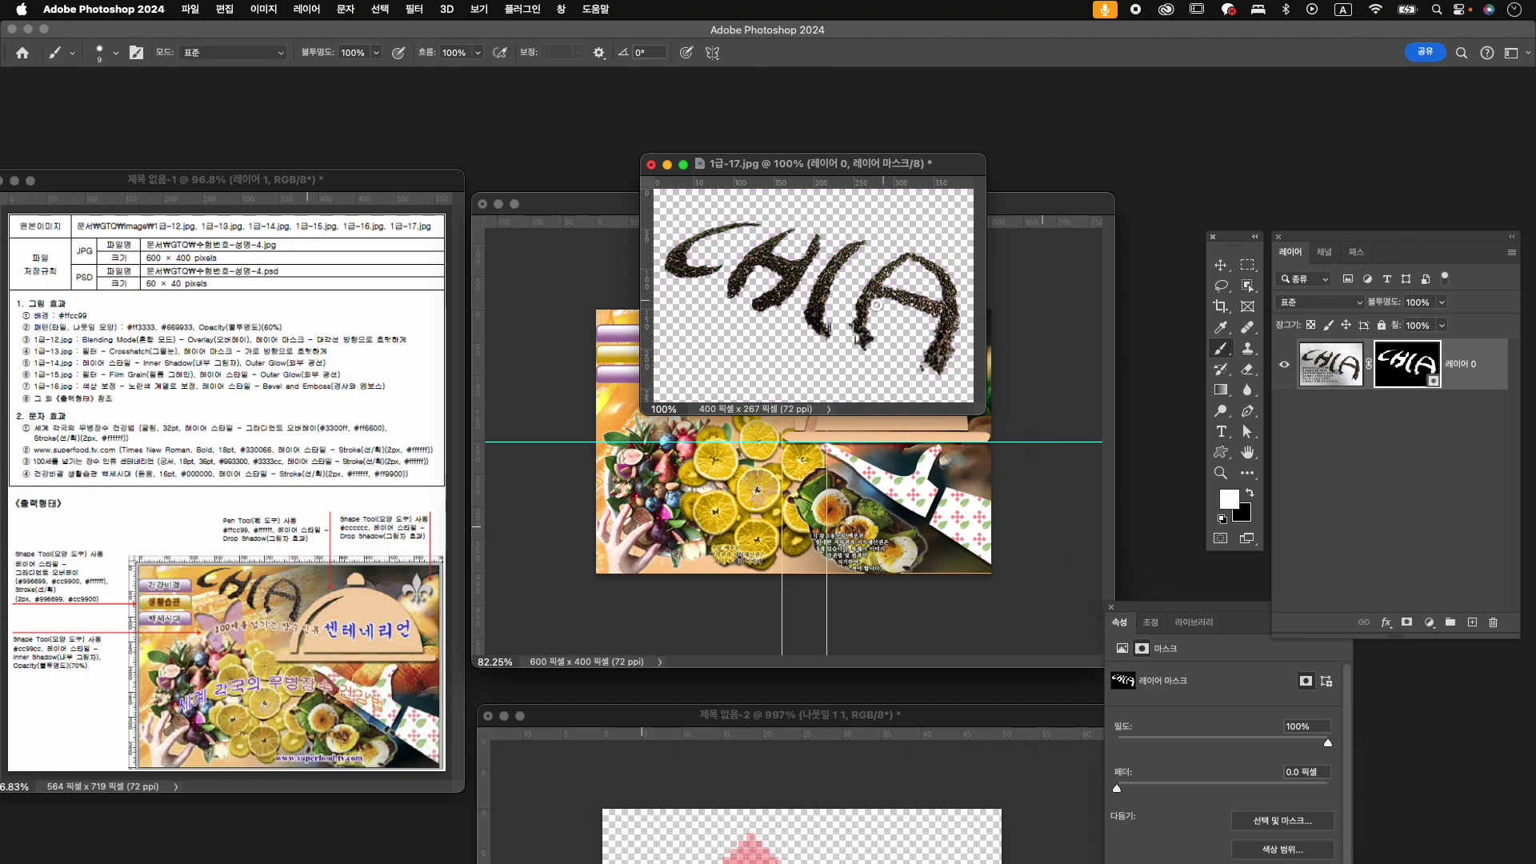
key("x")
mouse_move(831, 321)
left_mouse_down()
mouse_move(848, 318)
mouse_move(871, 366)
mouse_move(853, 361)
mouse_move(876, 355)
left_mouse_up()
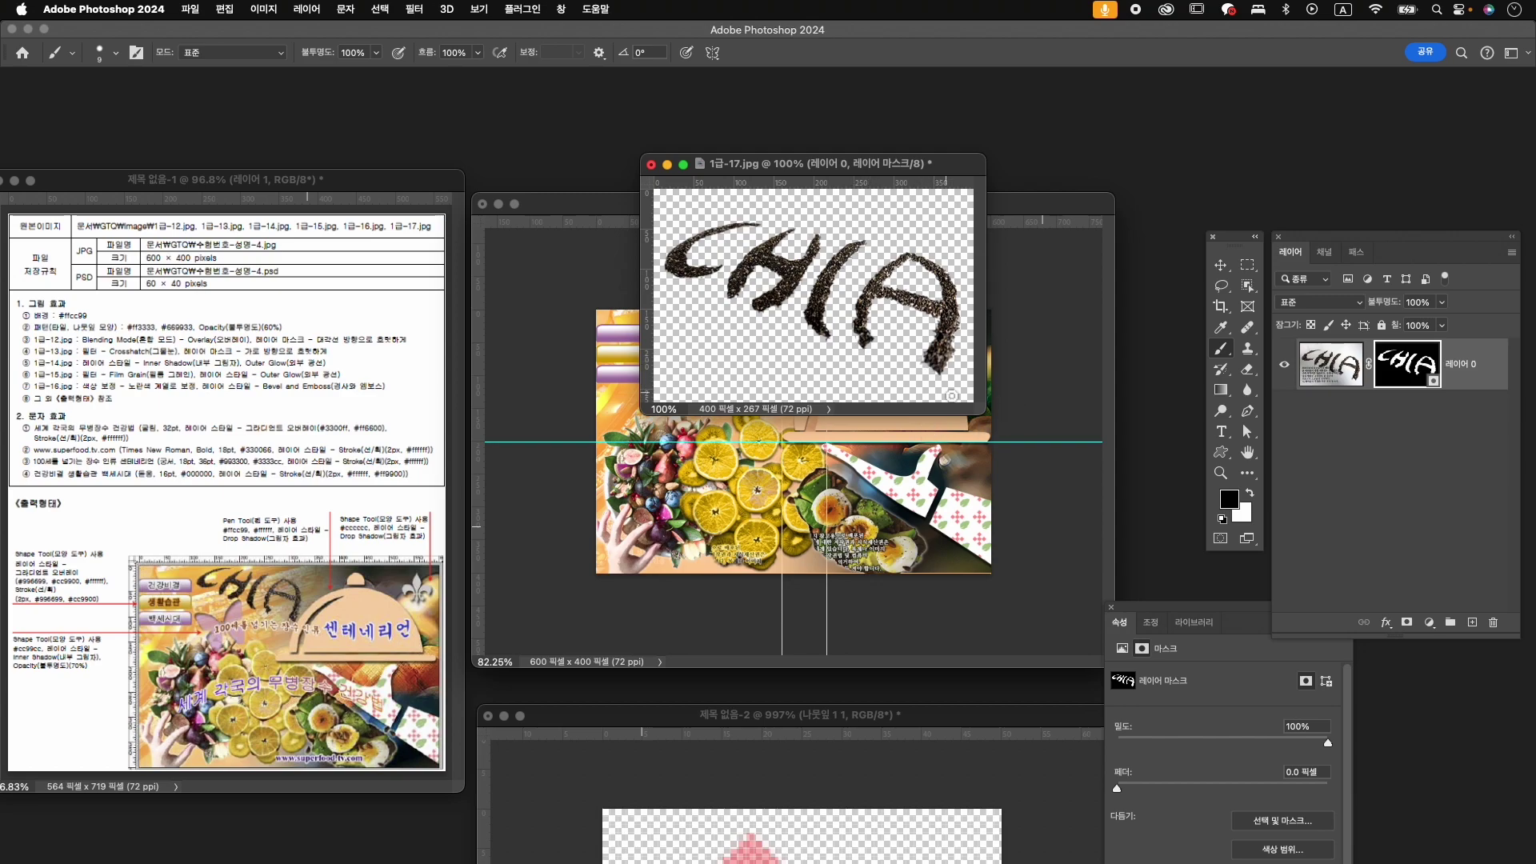
key("x")
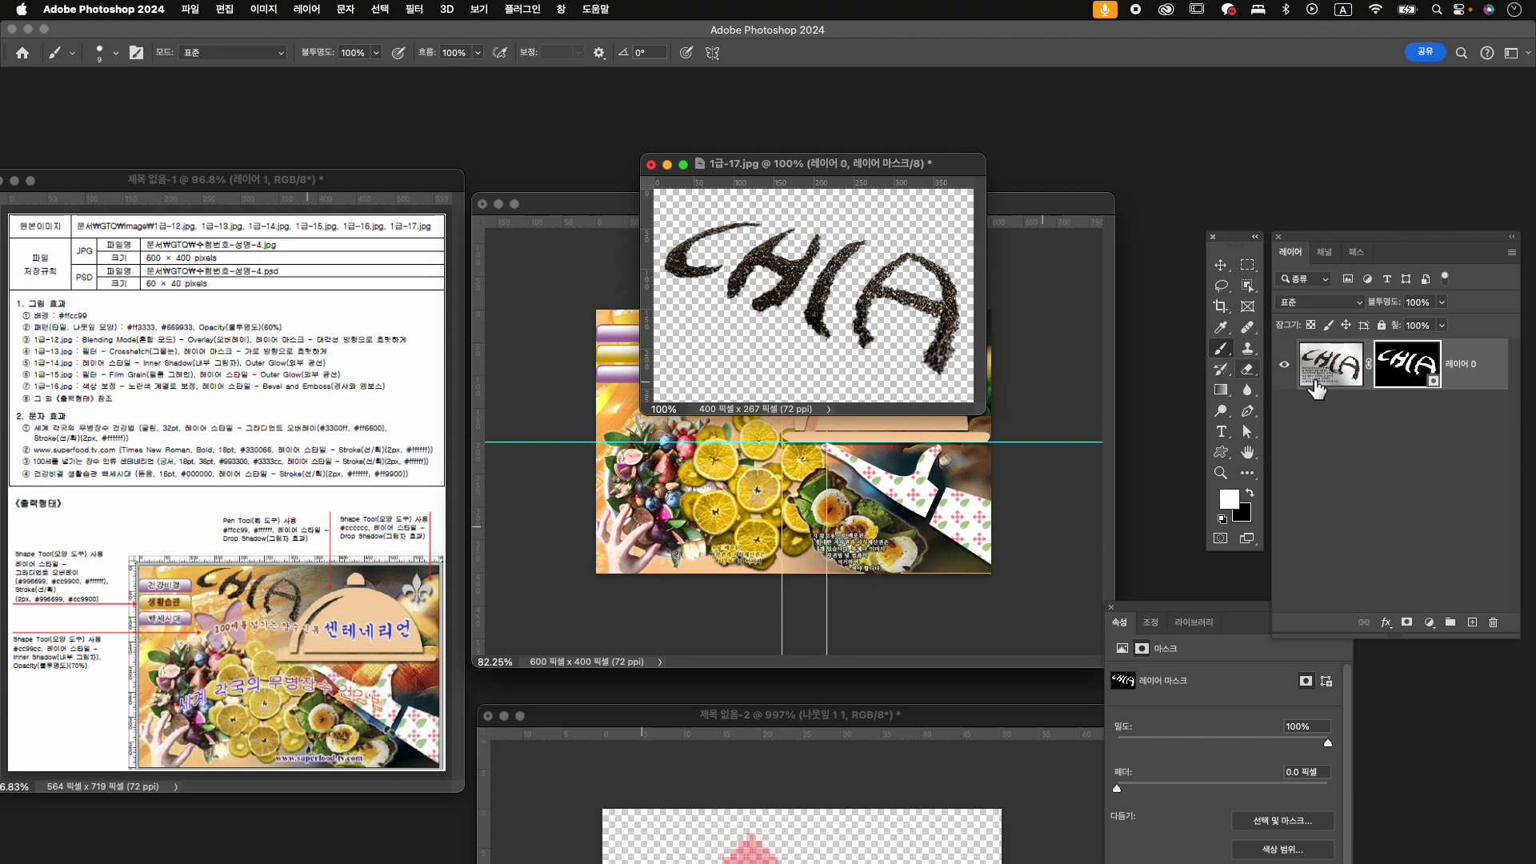
- Bring the masked CHIA lettering into 수험번호-성명-4.psd, scale it to about 52% and place it above the butterfly
key("v")
mouse_move(836, 265)
left_mouse_down()
mouse_move(977, 408)
mouse_move(911, 468)
left_mouse_up()
key("ctrl+t")
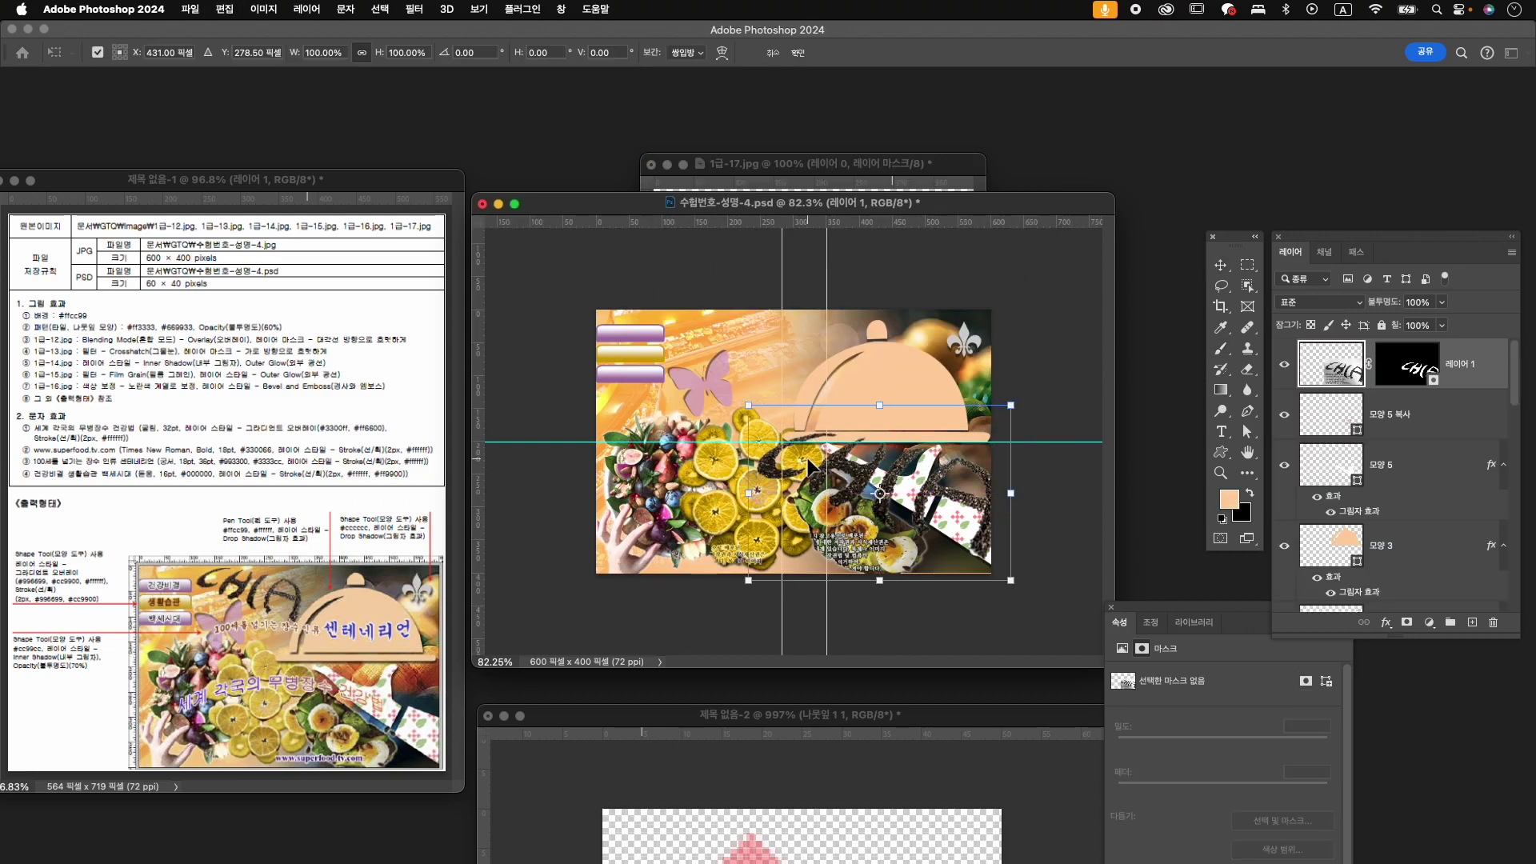
left_click_drag(799, 451, 734, 375)
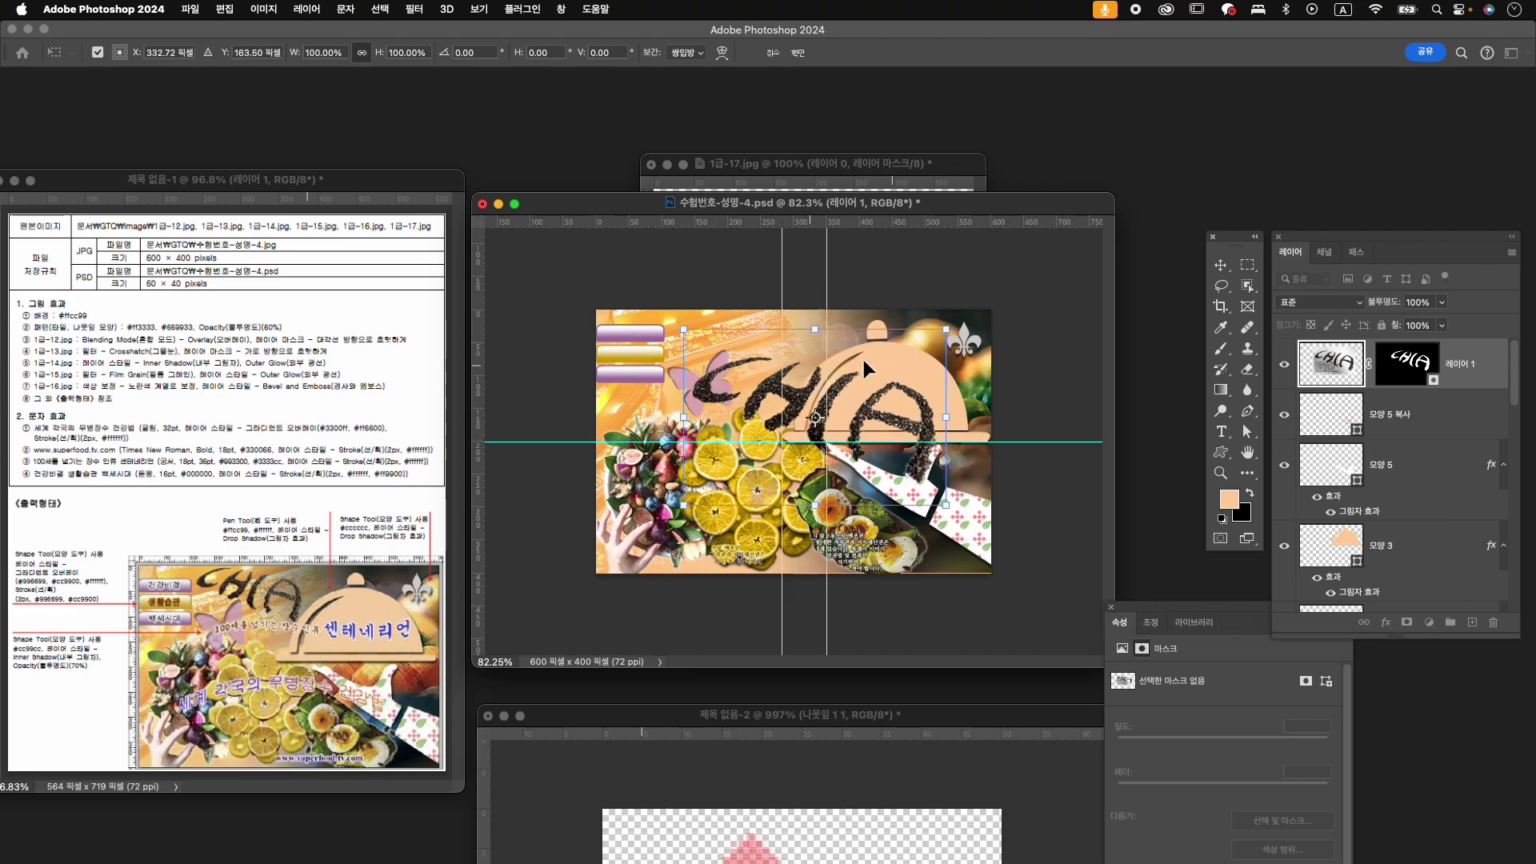
left_click_drag(952, 510, 775, 351)
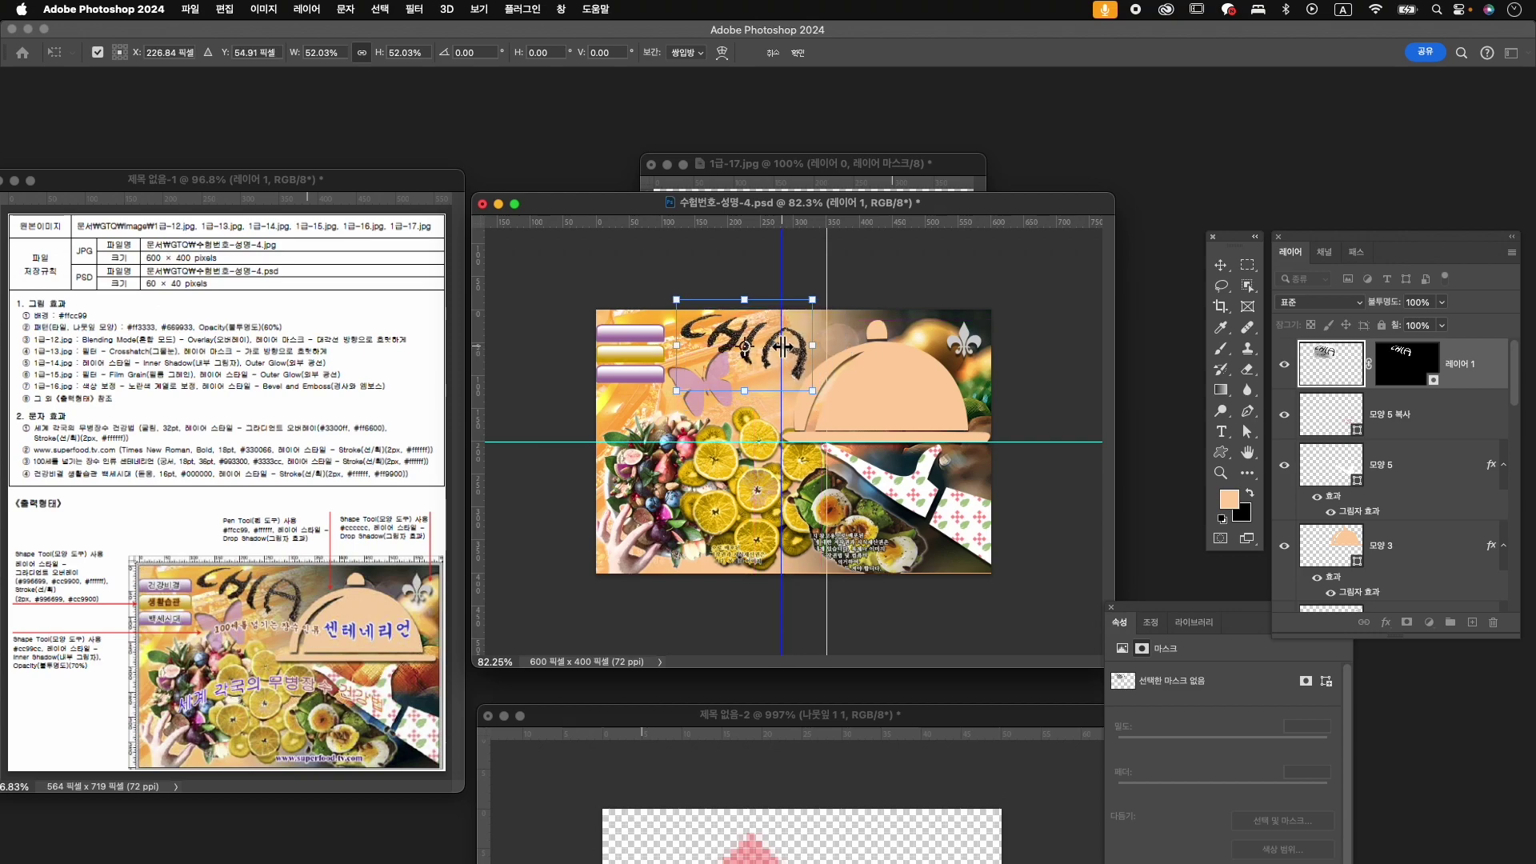
- Nudge the CHIA lettering slightly left and up to match the reference, and apply the transformation
key("Left")
key("Left")
key("Left")
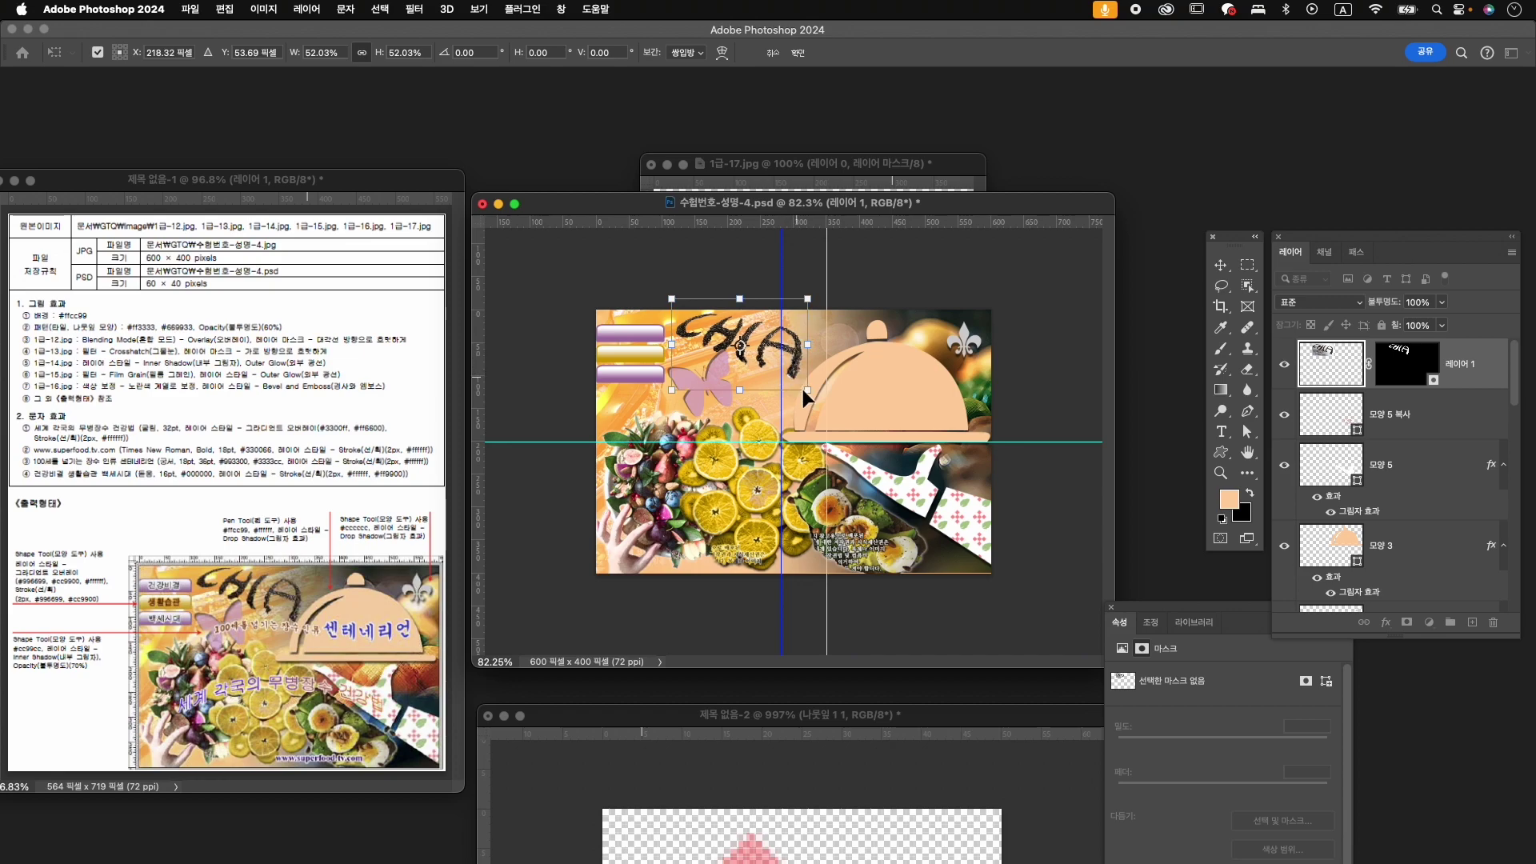
key("Up")
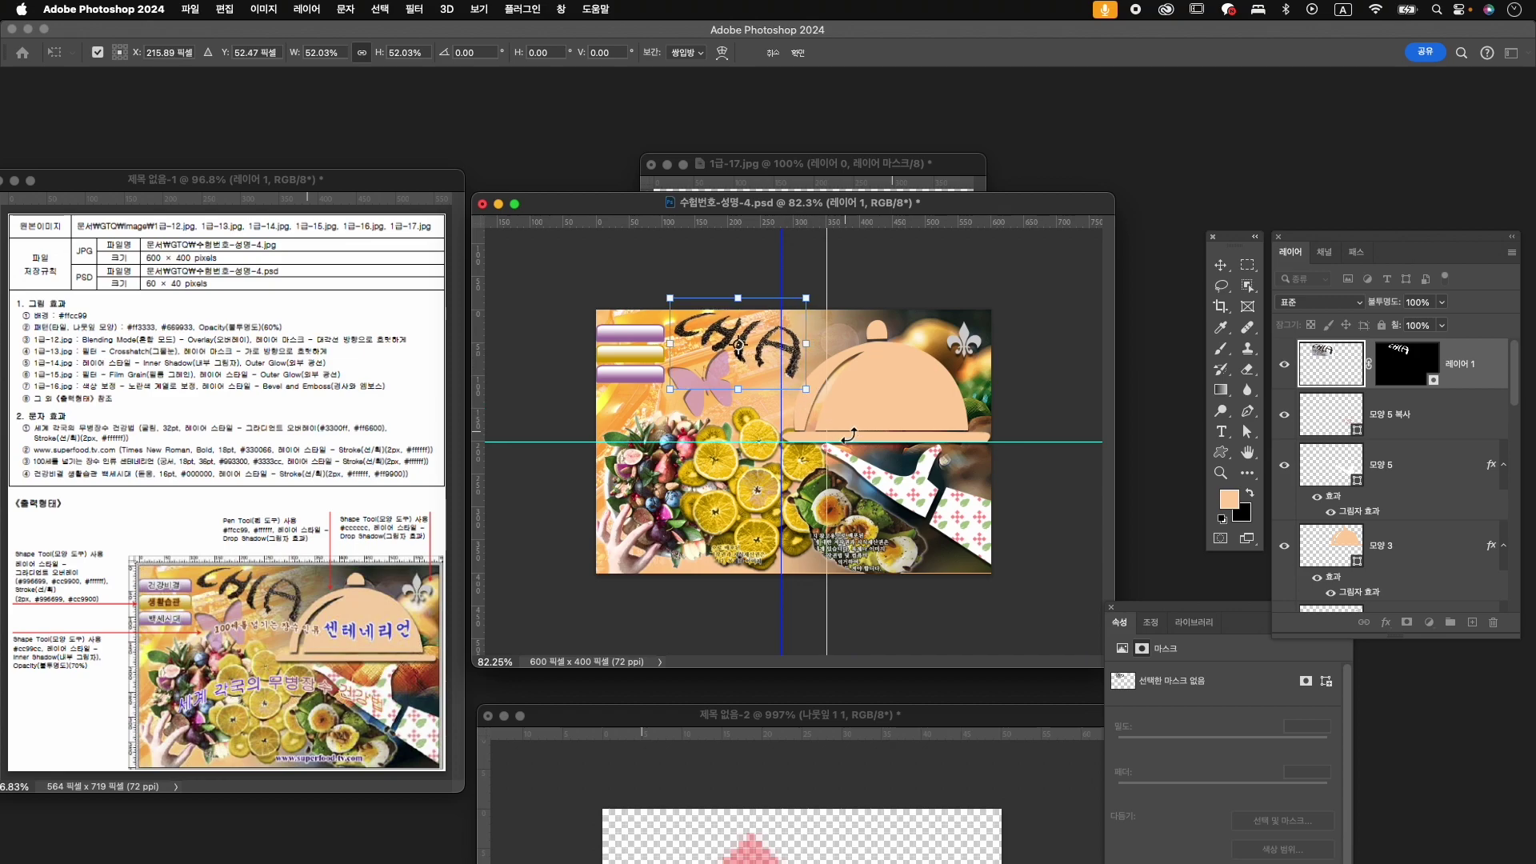
key("Right")
key("Right")
key("Return")
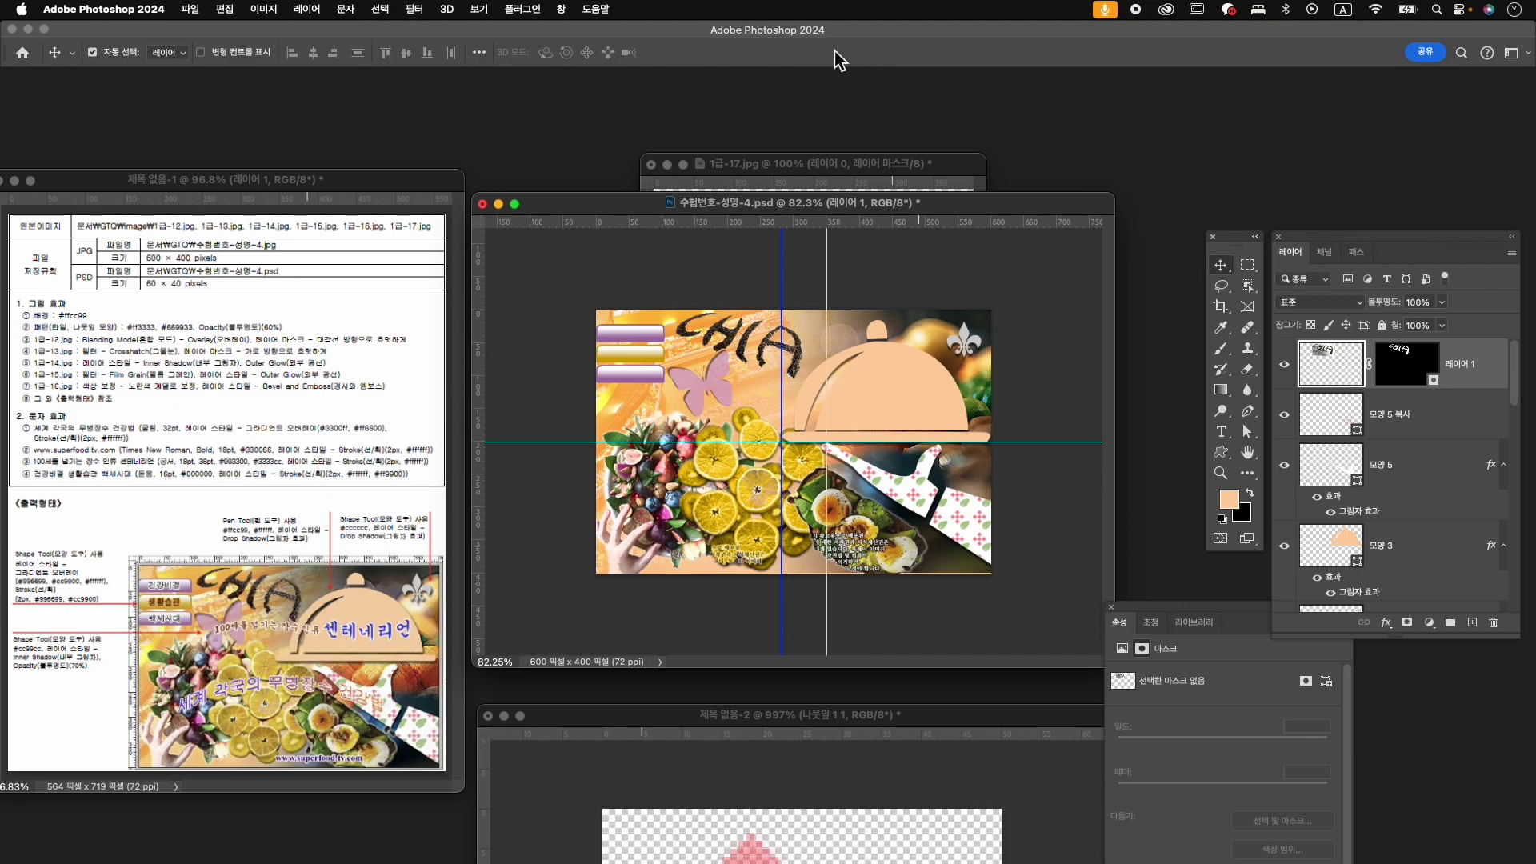
- Close the 1급-17.jpg source document and rename the CHIA lettering layer as 1-17
left_click(649, 184)
left_click(651, 164)
left_click(822, 362)
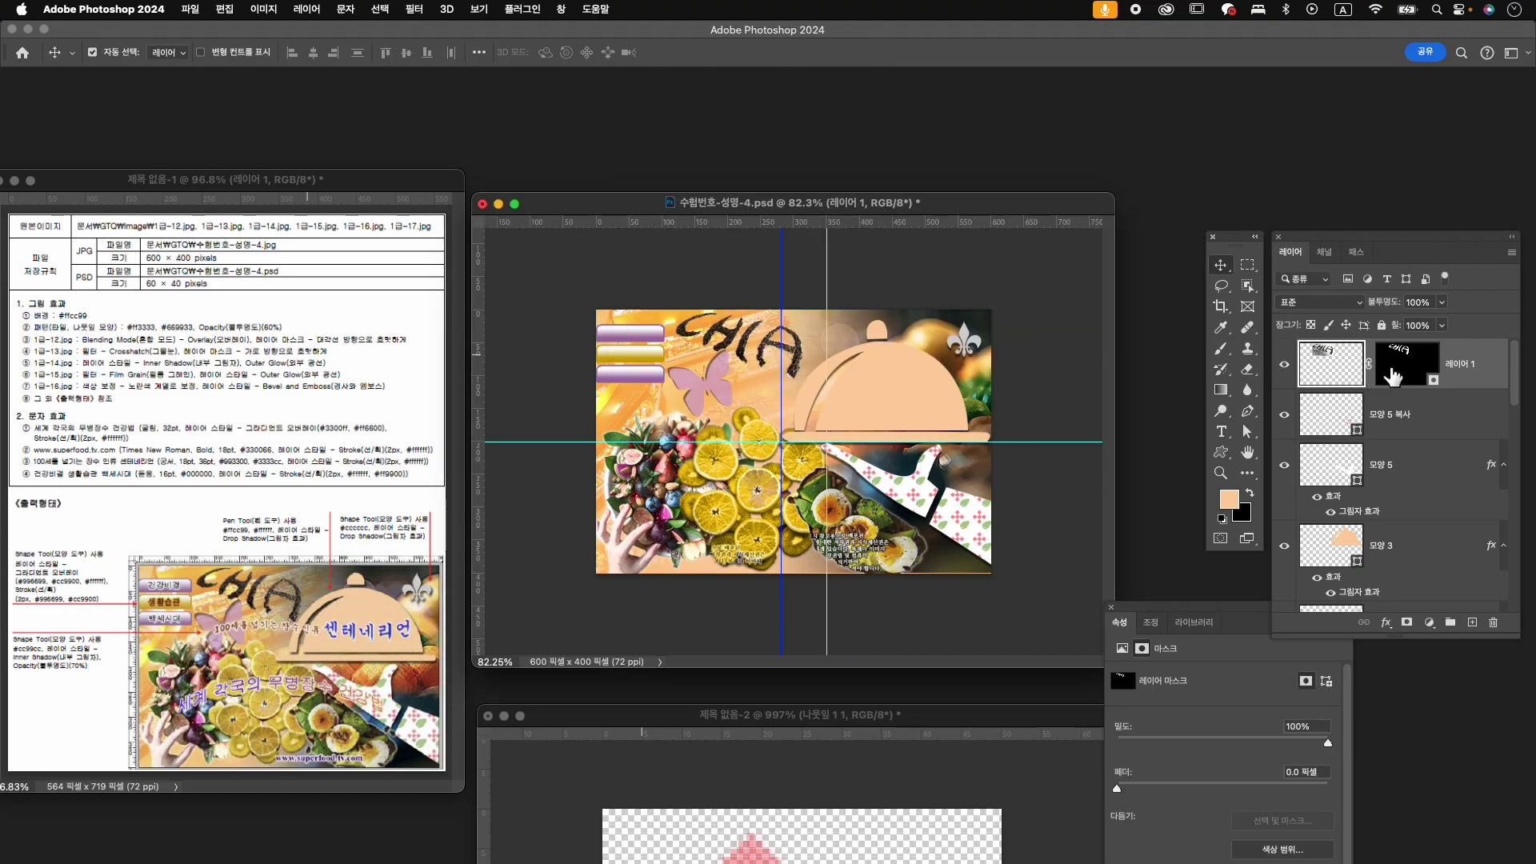
double_click(1461, 363)
type("1-17")
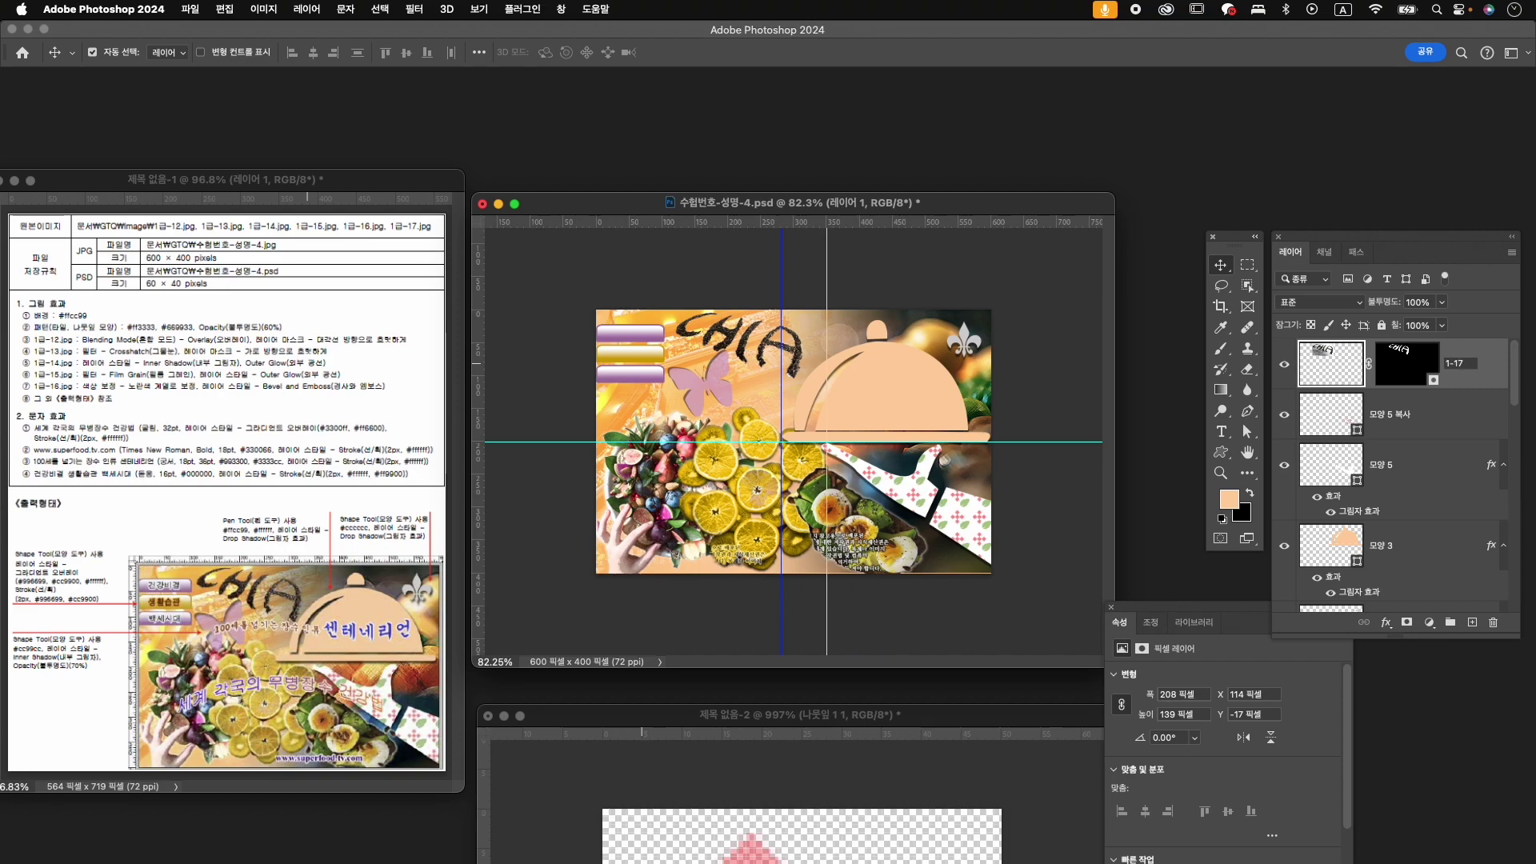
key("Return")
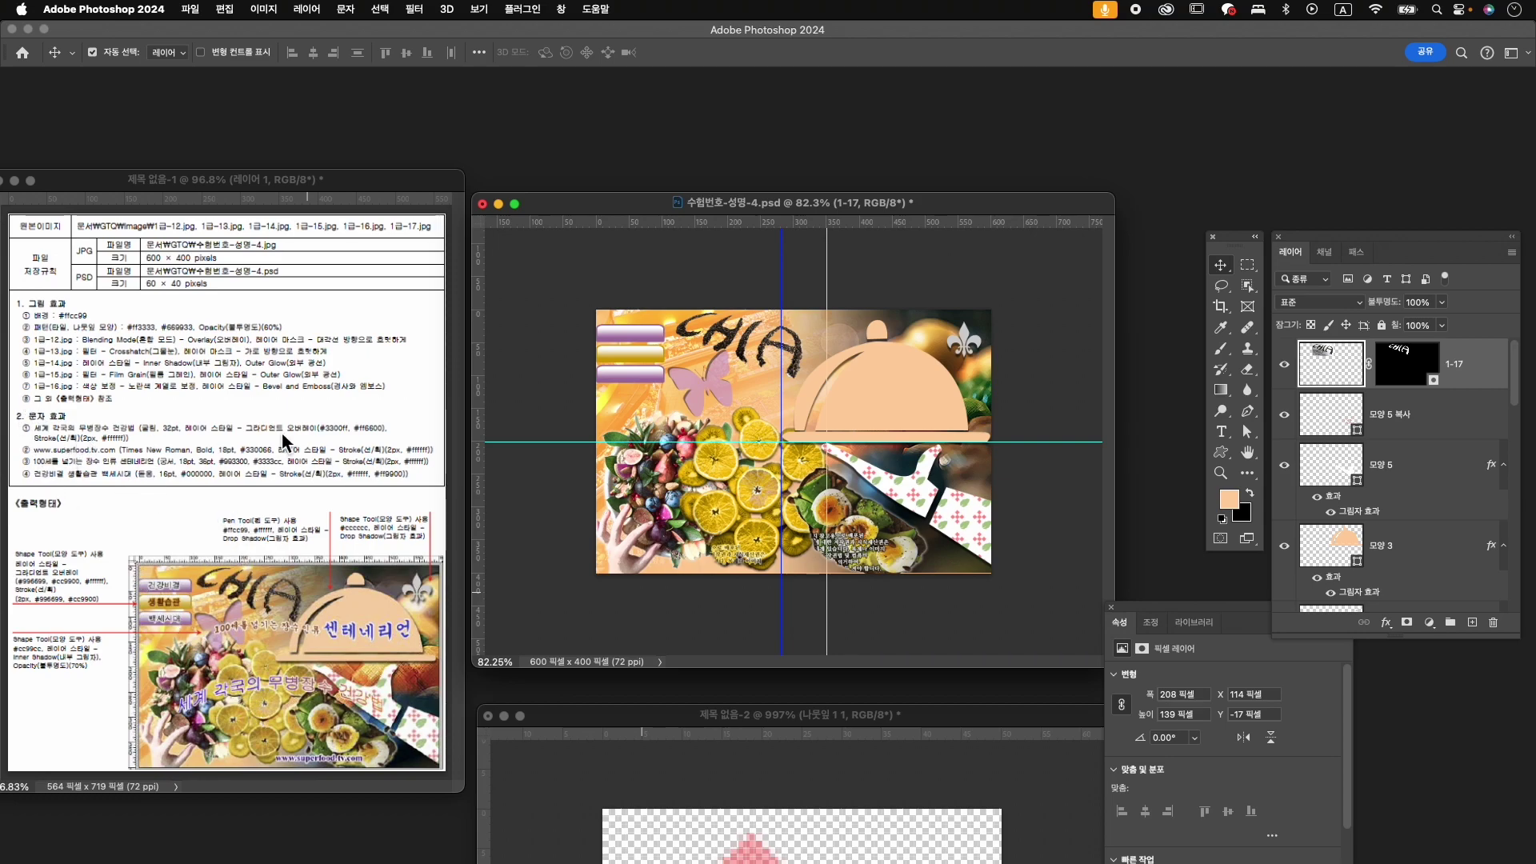
- Close the pattern document 제목 없음-2 without saving its changes
key("t")
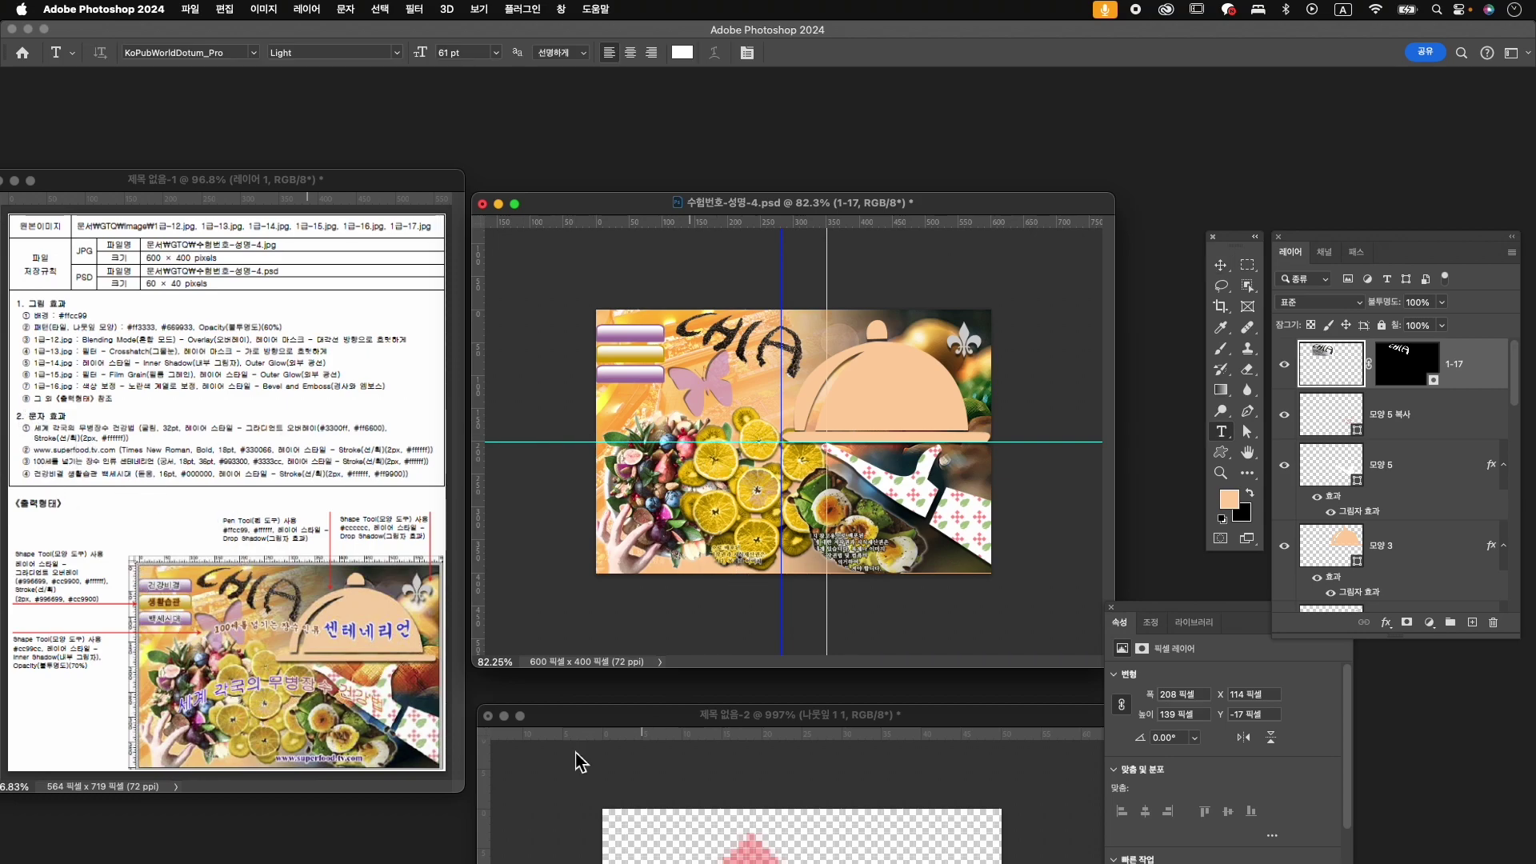
left_click(488, 717)
left_click(488, 716)
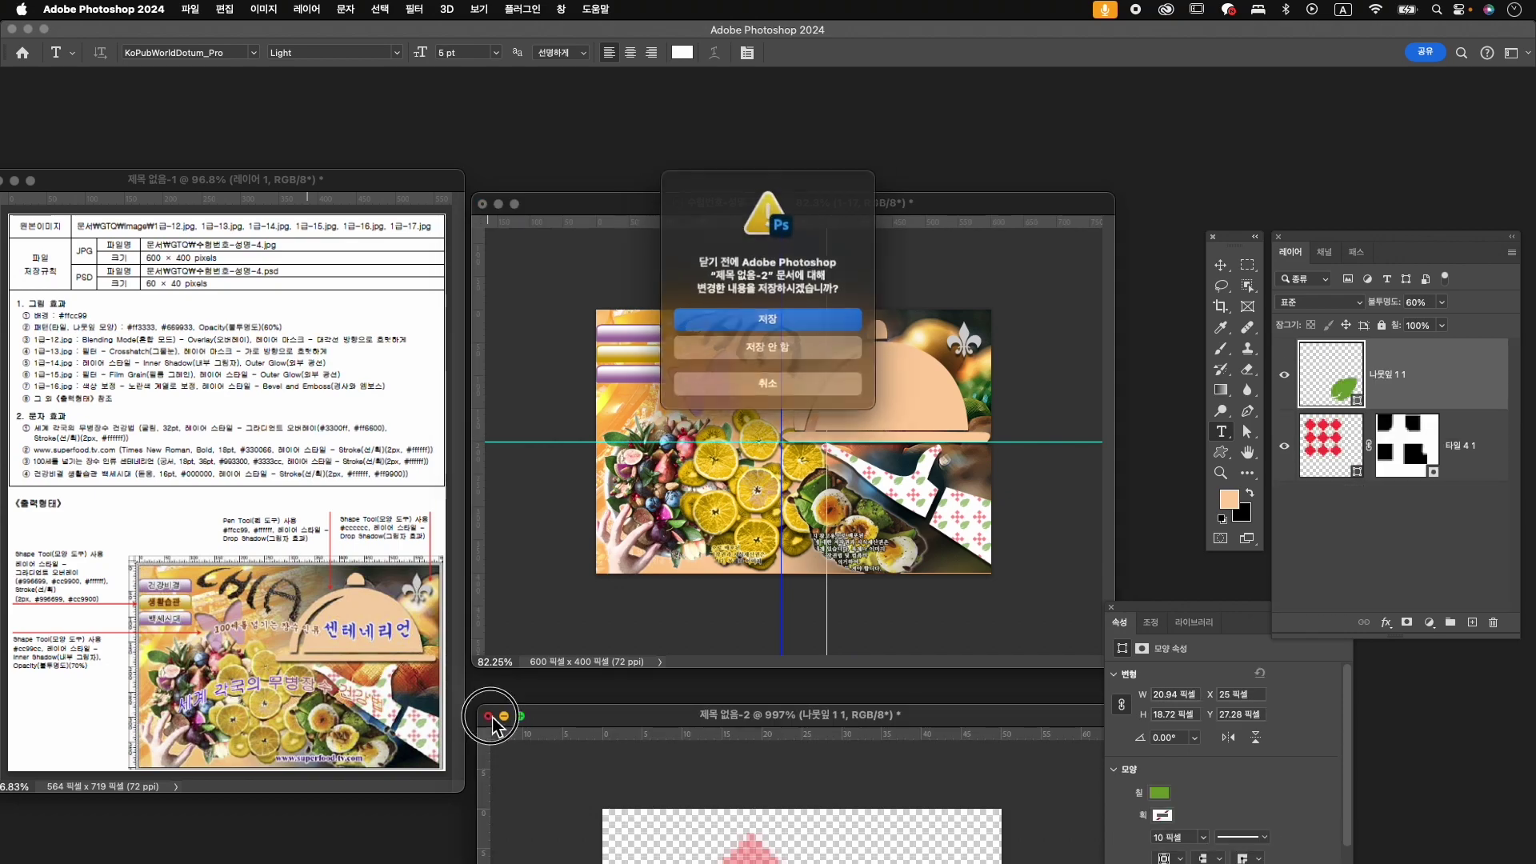
left_click(764, 346)
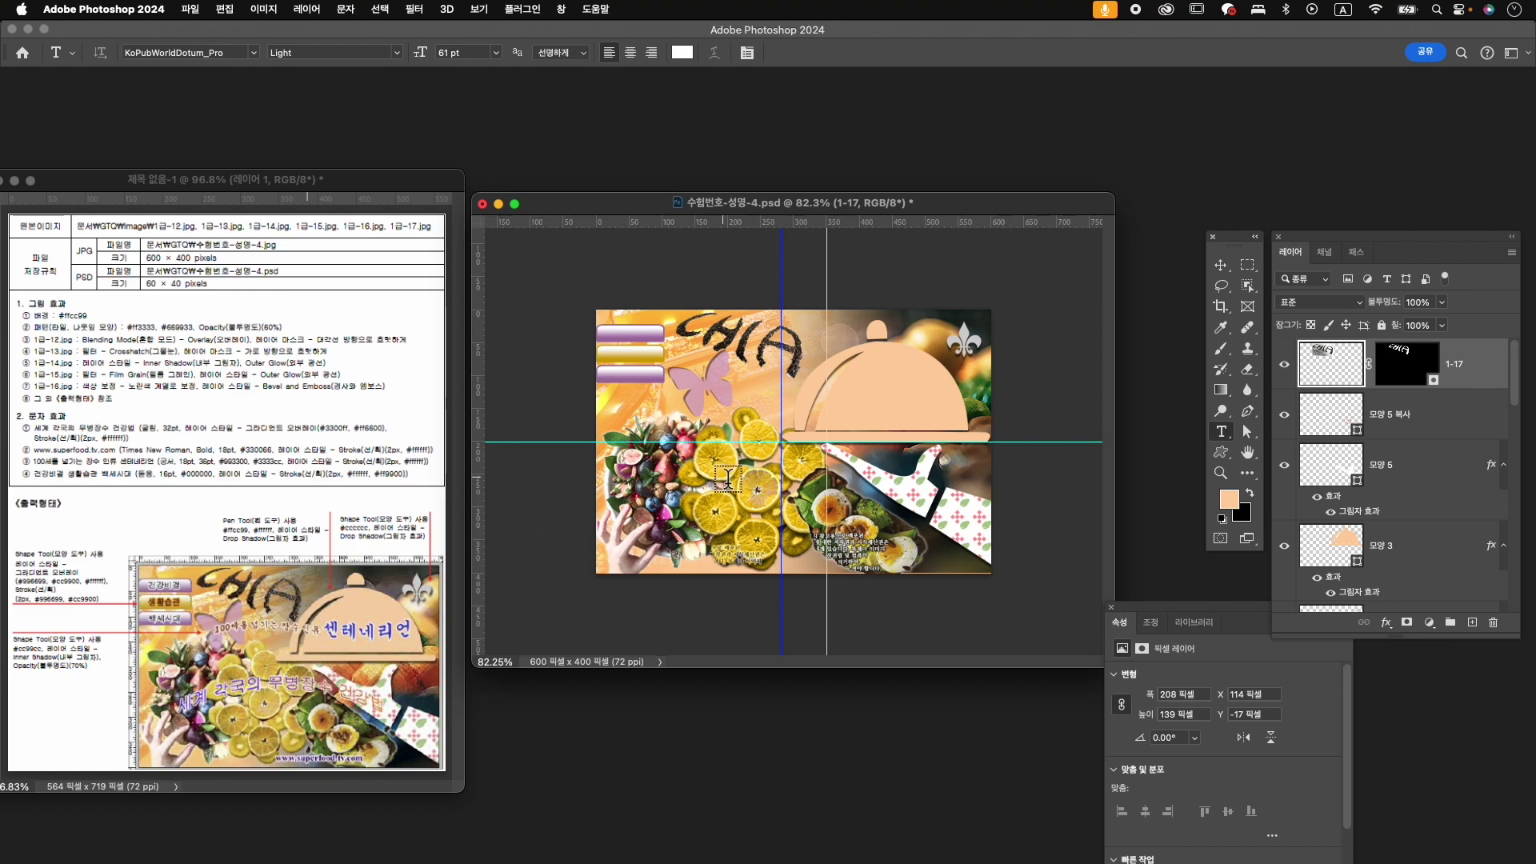
- Add the text 세계 각국의 무병장수 건강법 across the orange slices and set its font to 210 Gulim
left_click(648, 473)
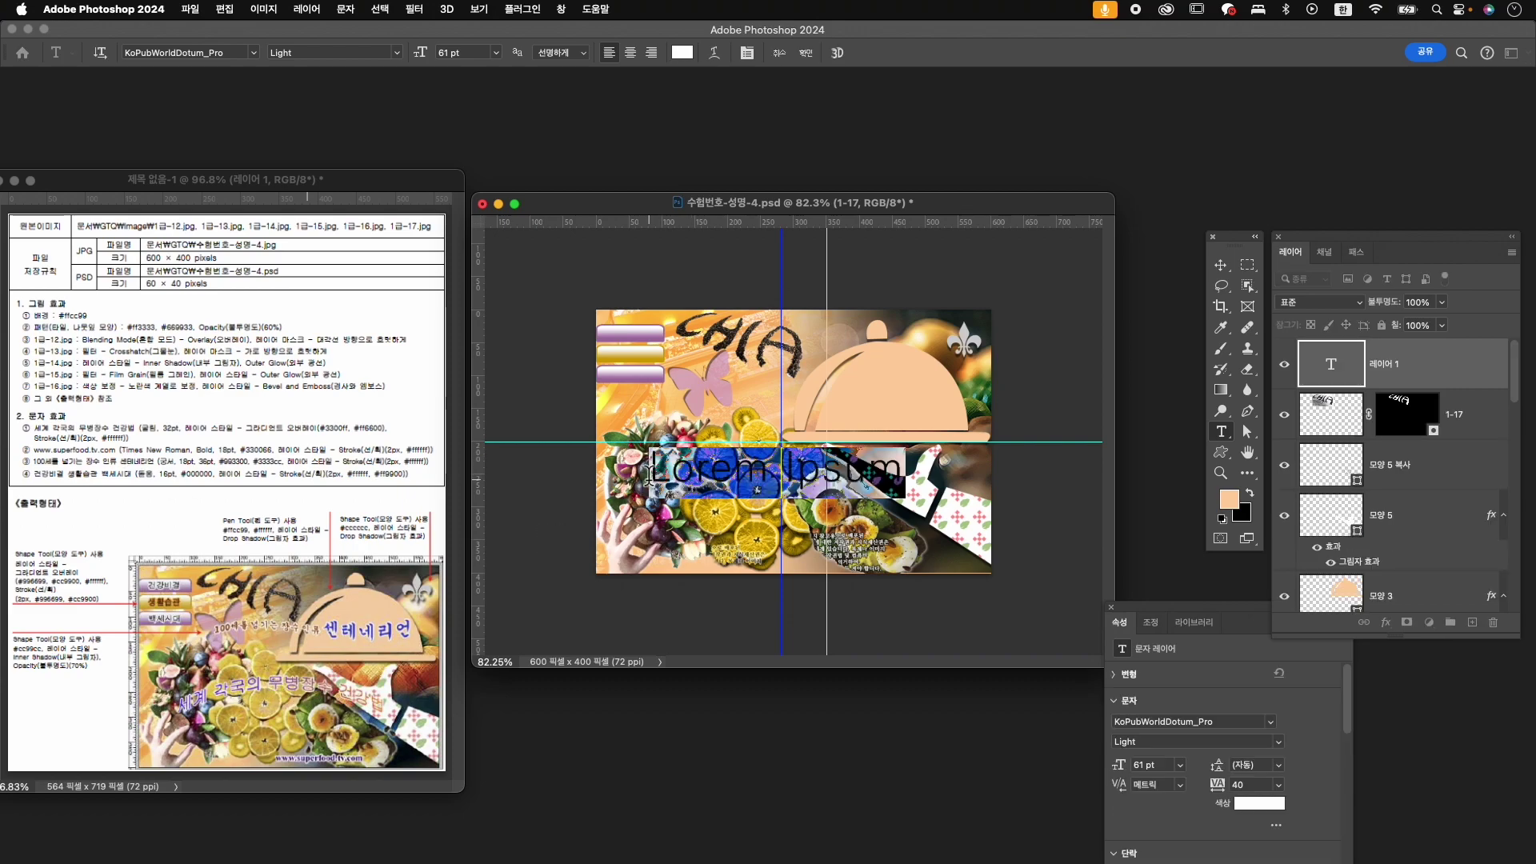
type("세계 각국의 무병장수")
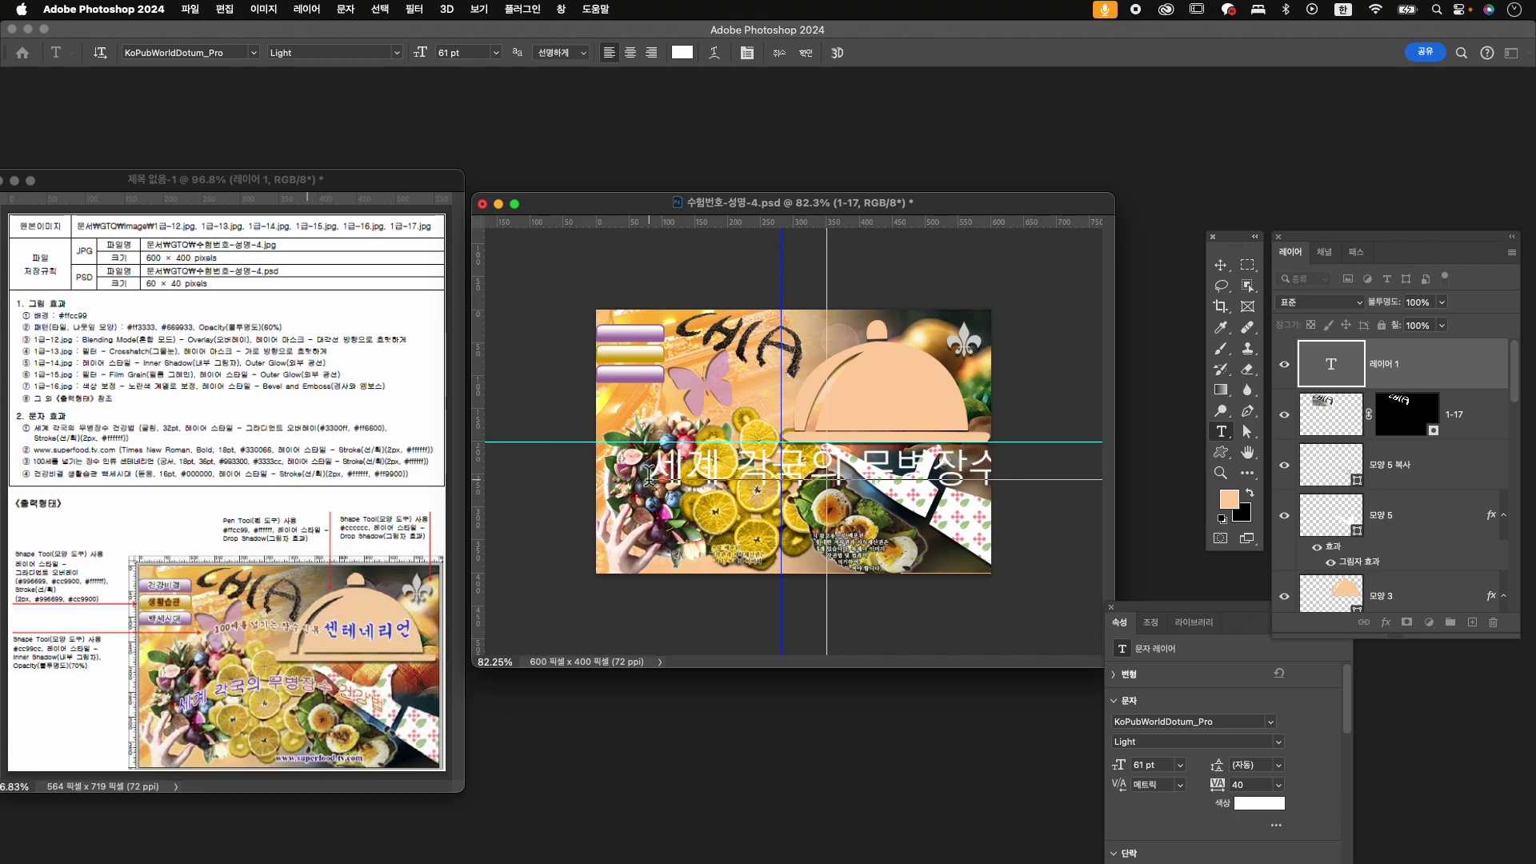
key("super+a")
key("super+t")
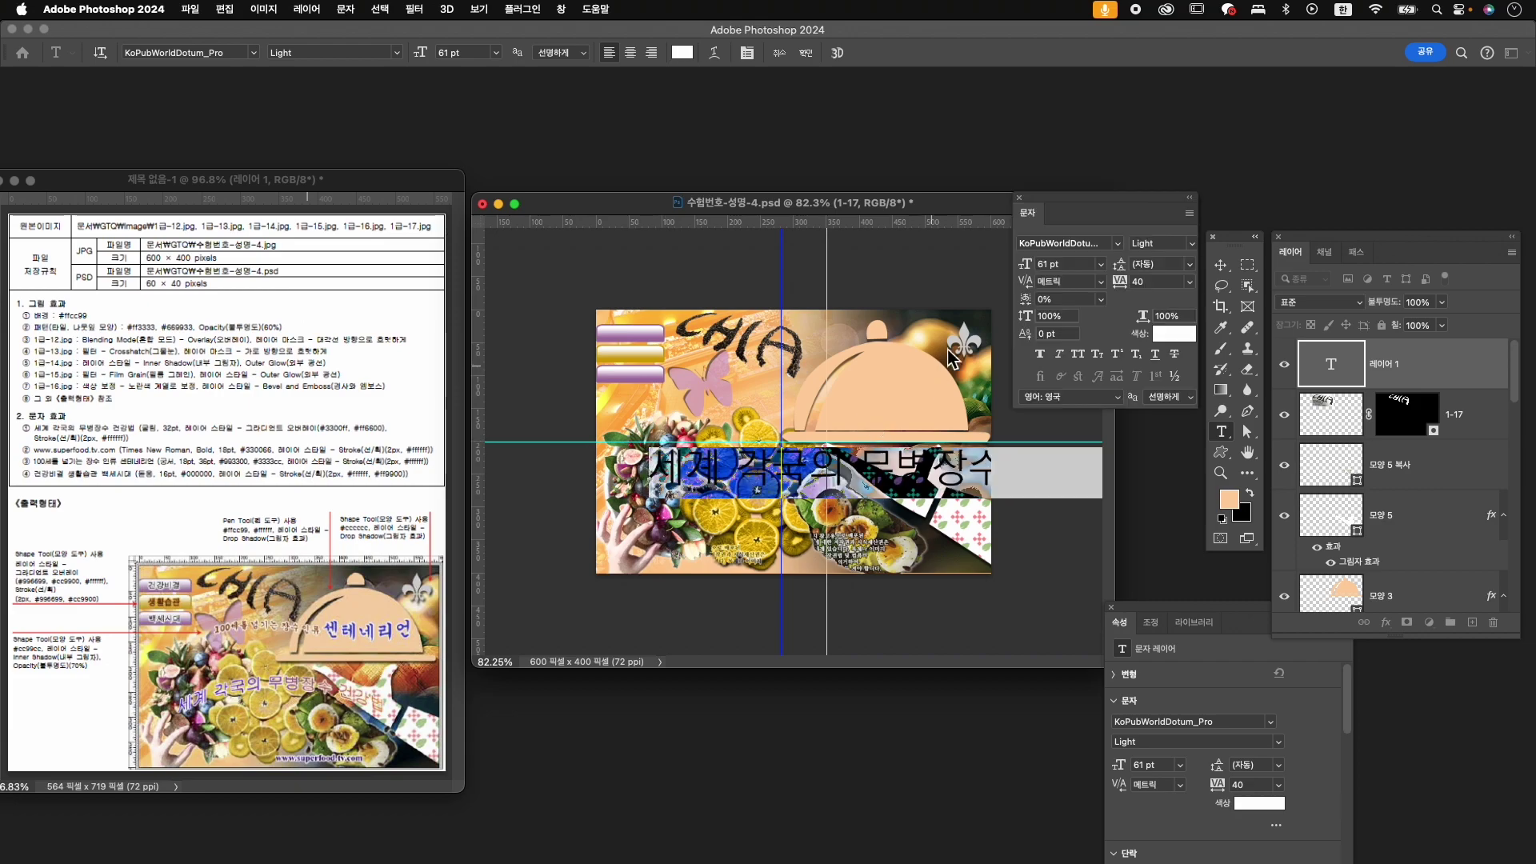
left_click(1100, 243)
left_click(1118, 244)
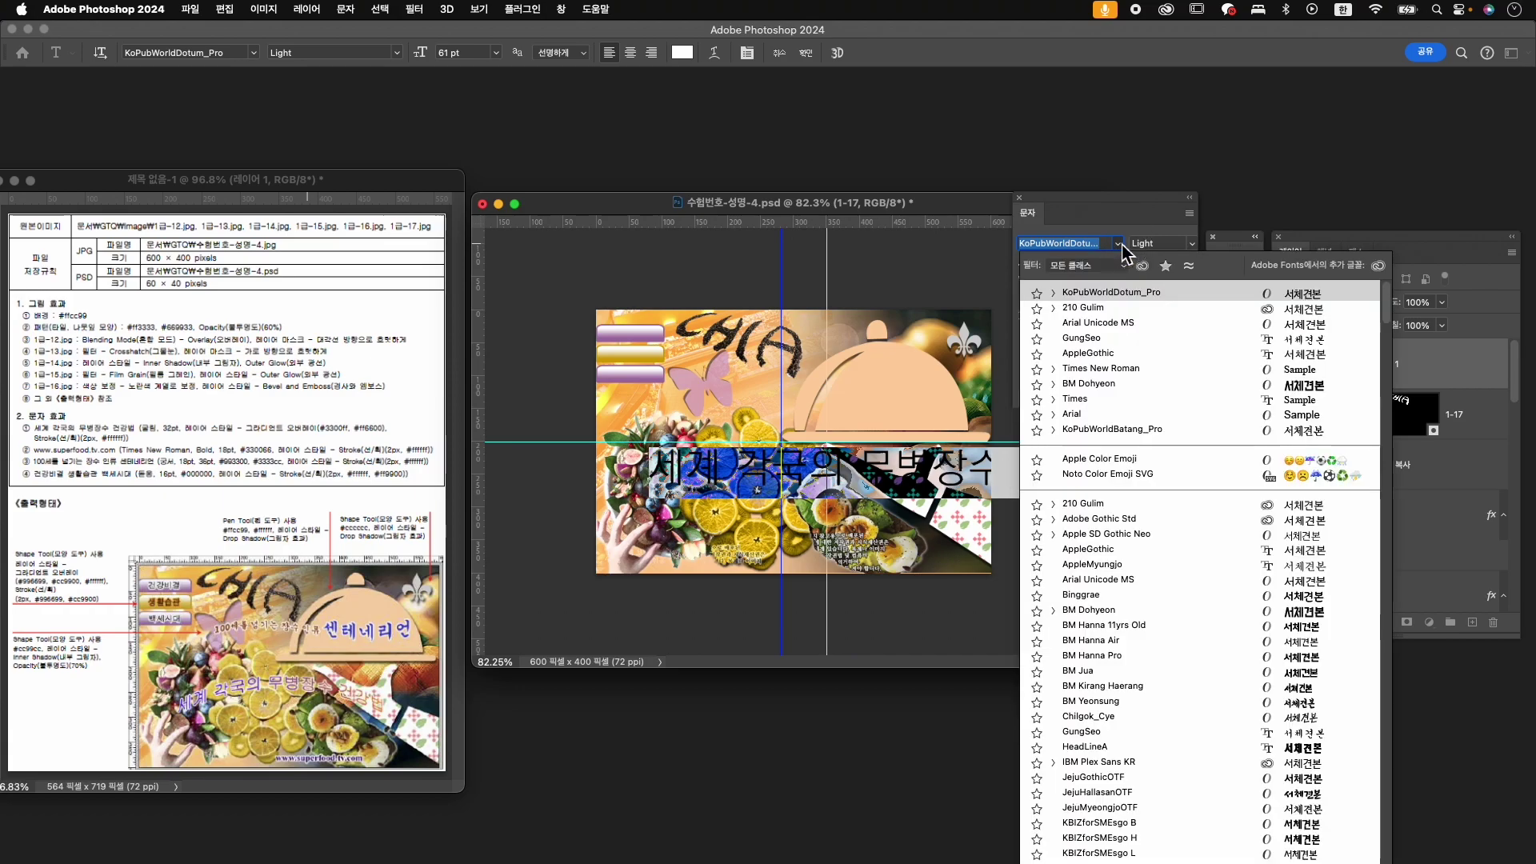
left_click(1128, 308)
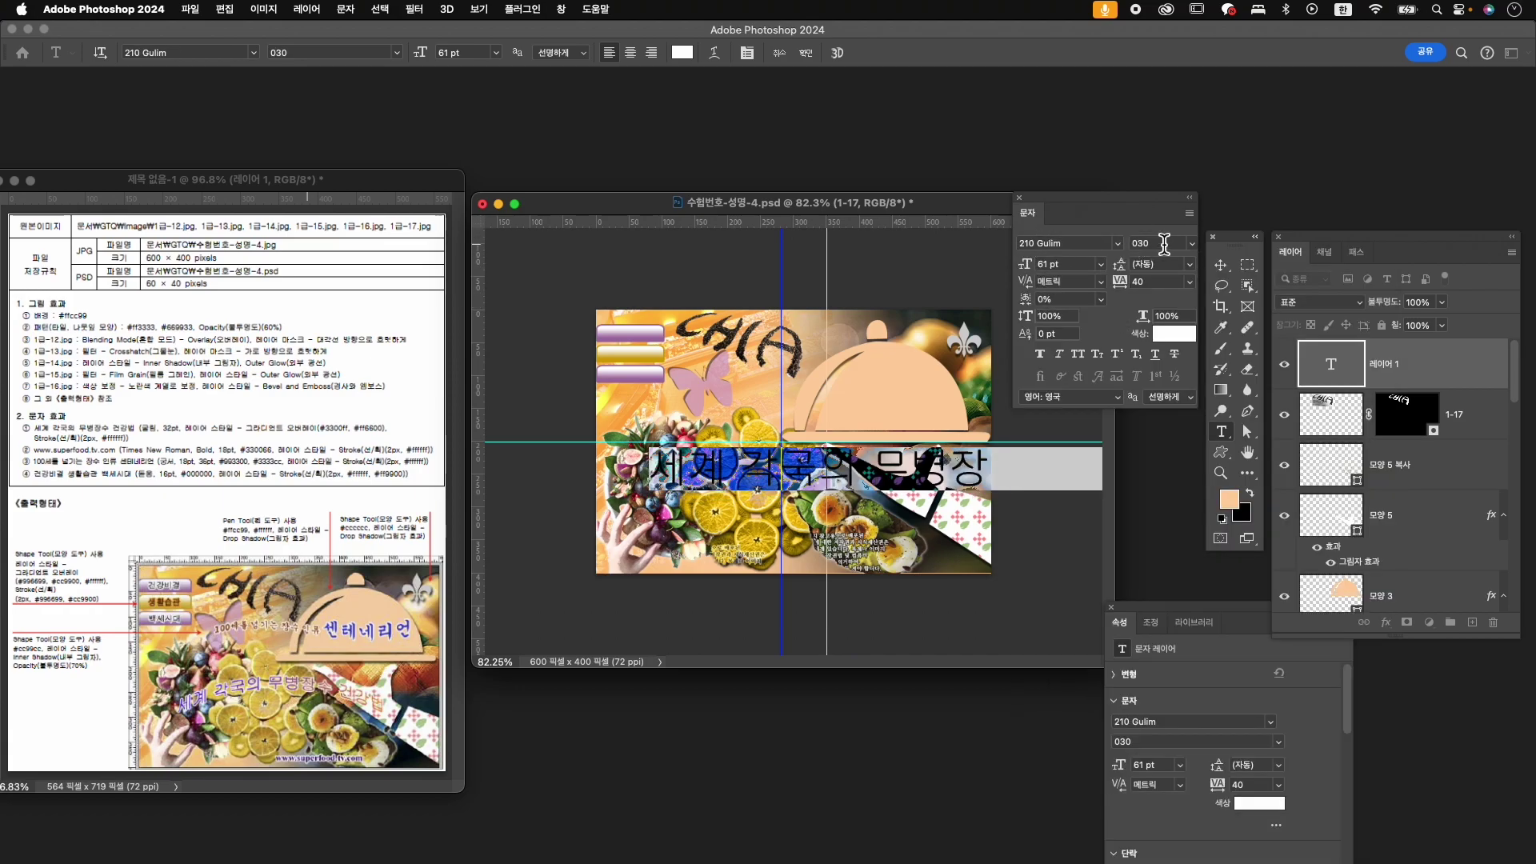
- Set the headline text to 32 pt with tracking 0 and commit it
key("Tab")
type("32")
key("Return")
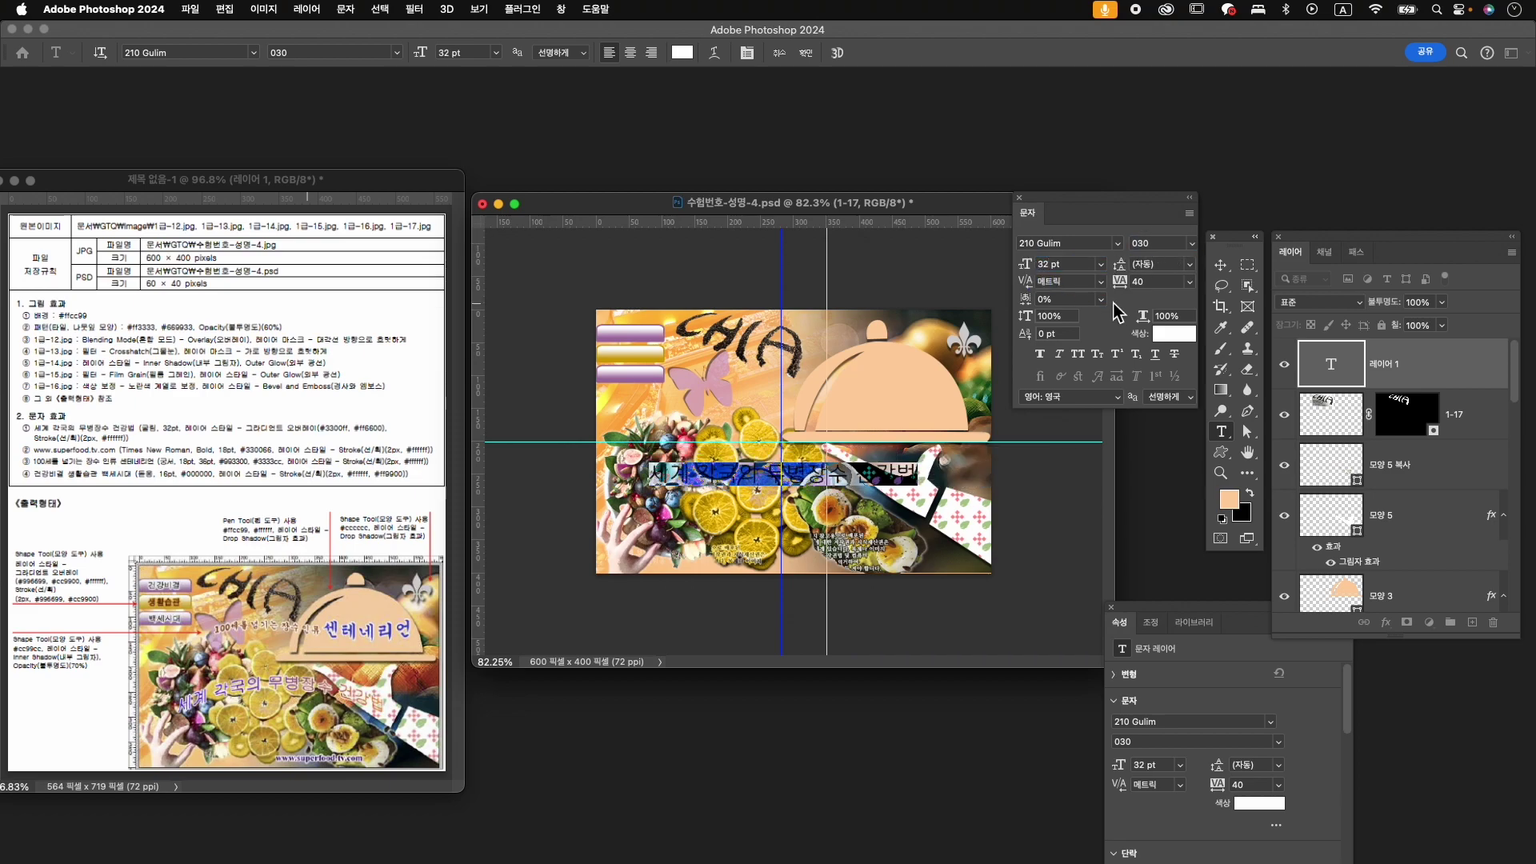
left_click(1183, 282)
type("0")
key("Return")
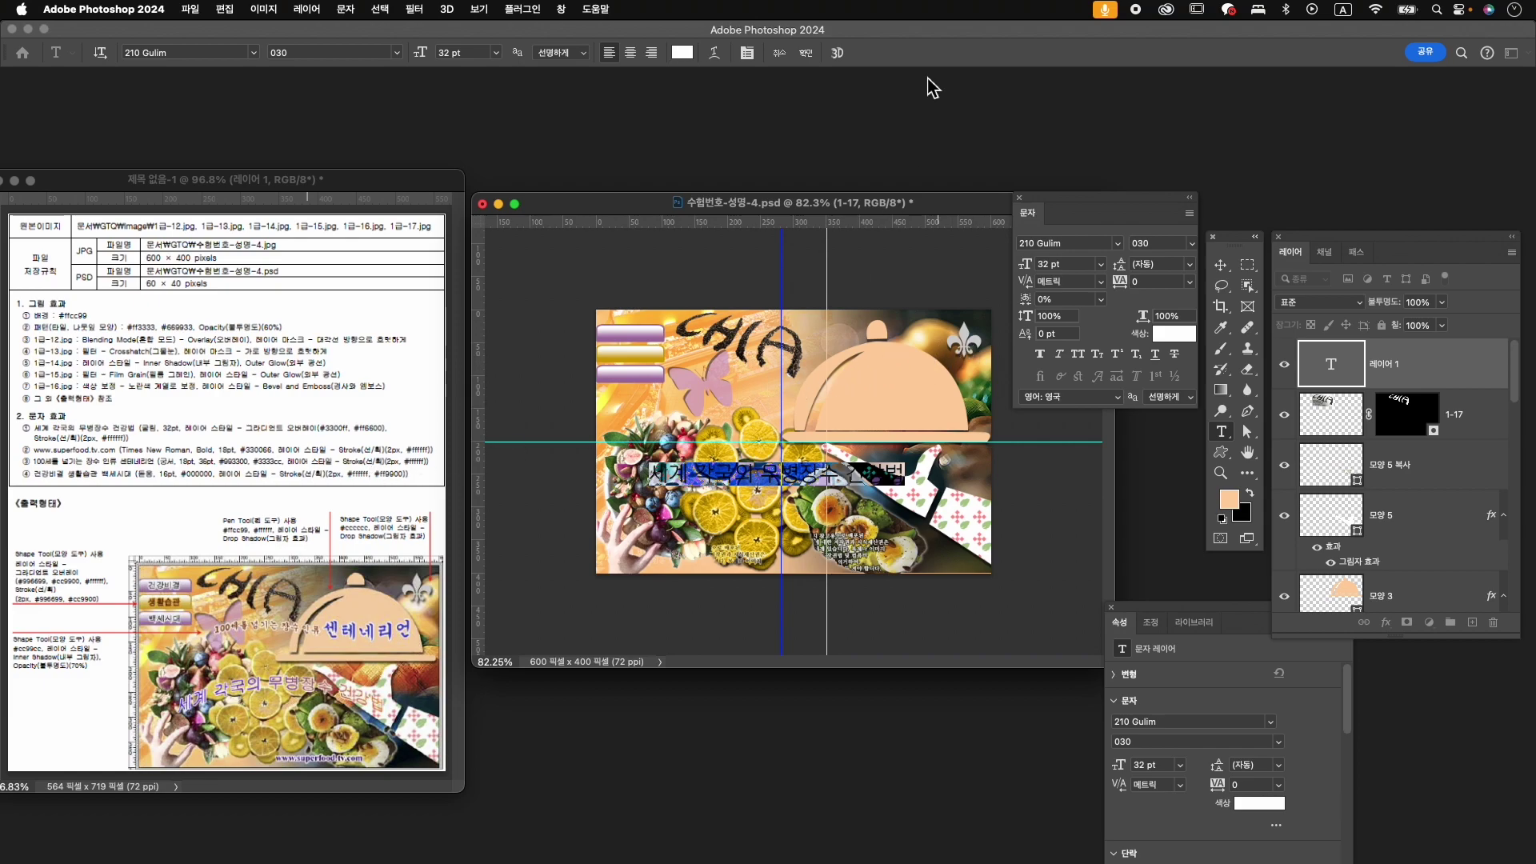
left_click(804, 54)
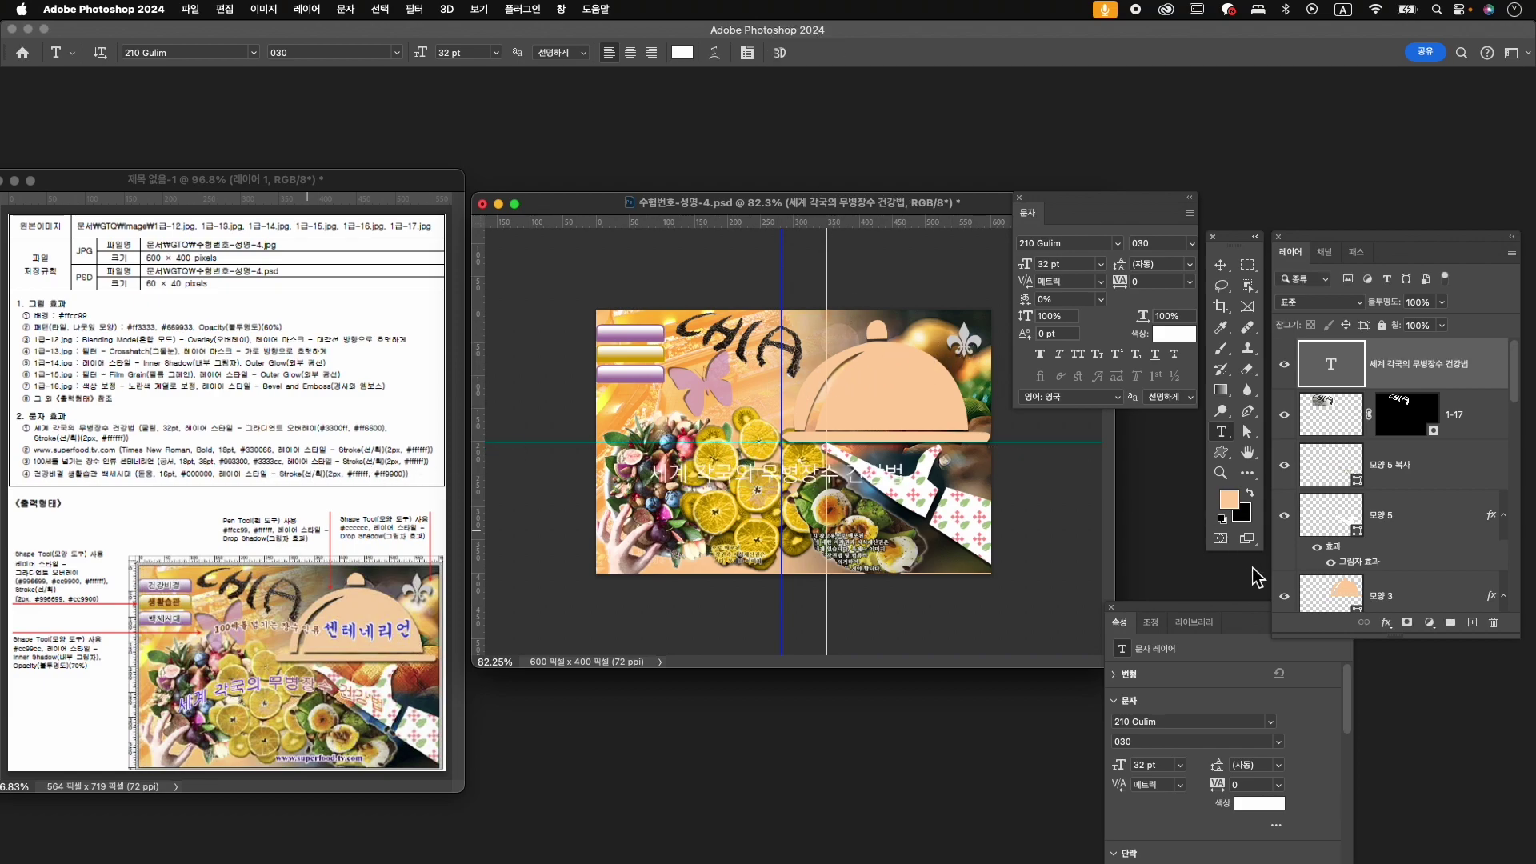
- Add a Gradient Overlay to the headline text and set its starting colour to #3300ff
left_click(1396, 622)
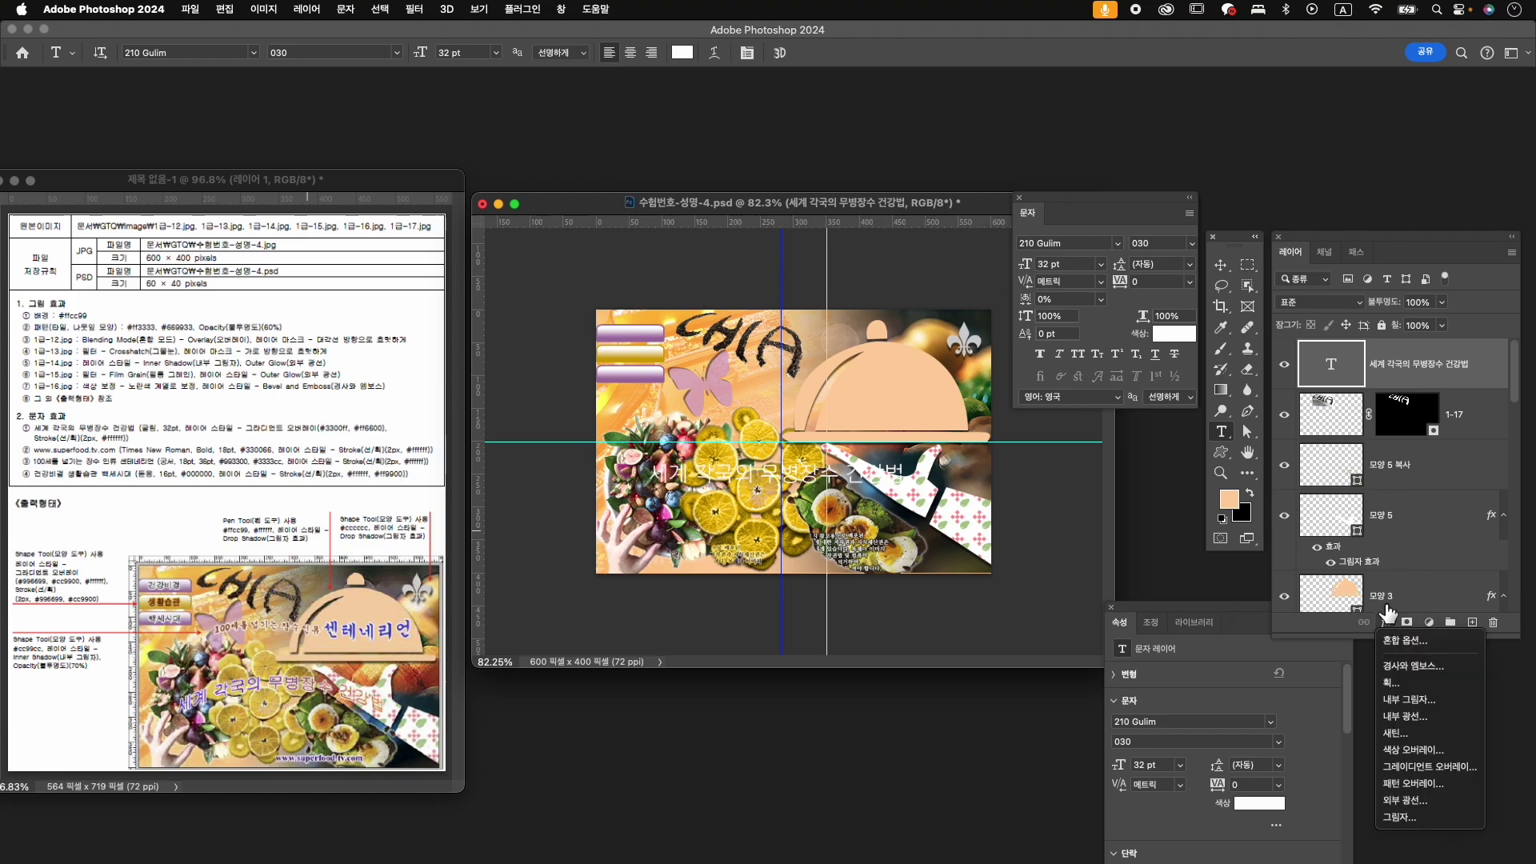
left_click(1452, 768)
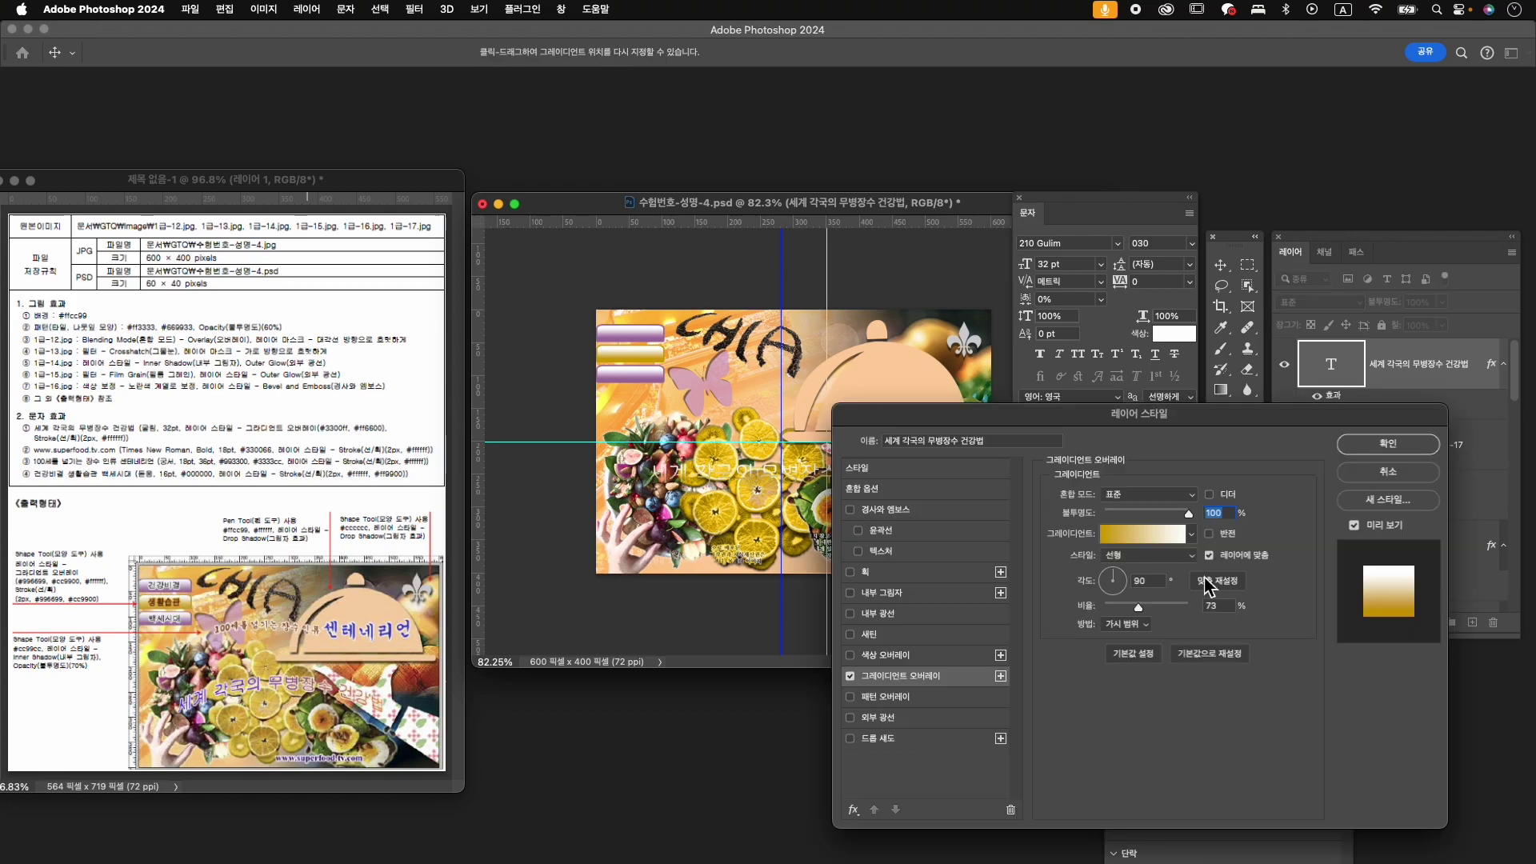
left_click(1160, 535)
double_click(824, 608)
type("3300ff")
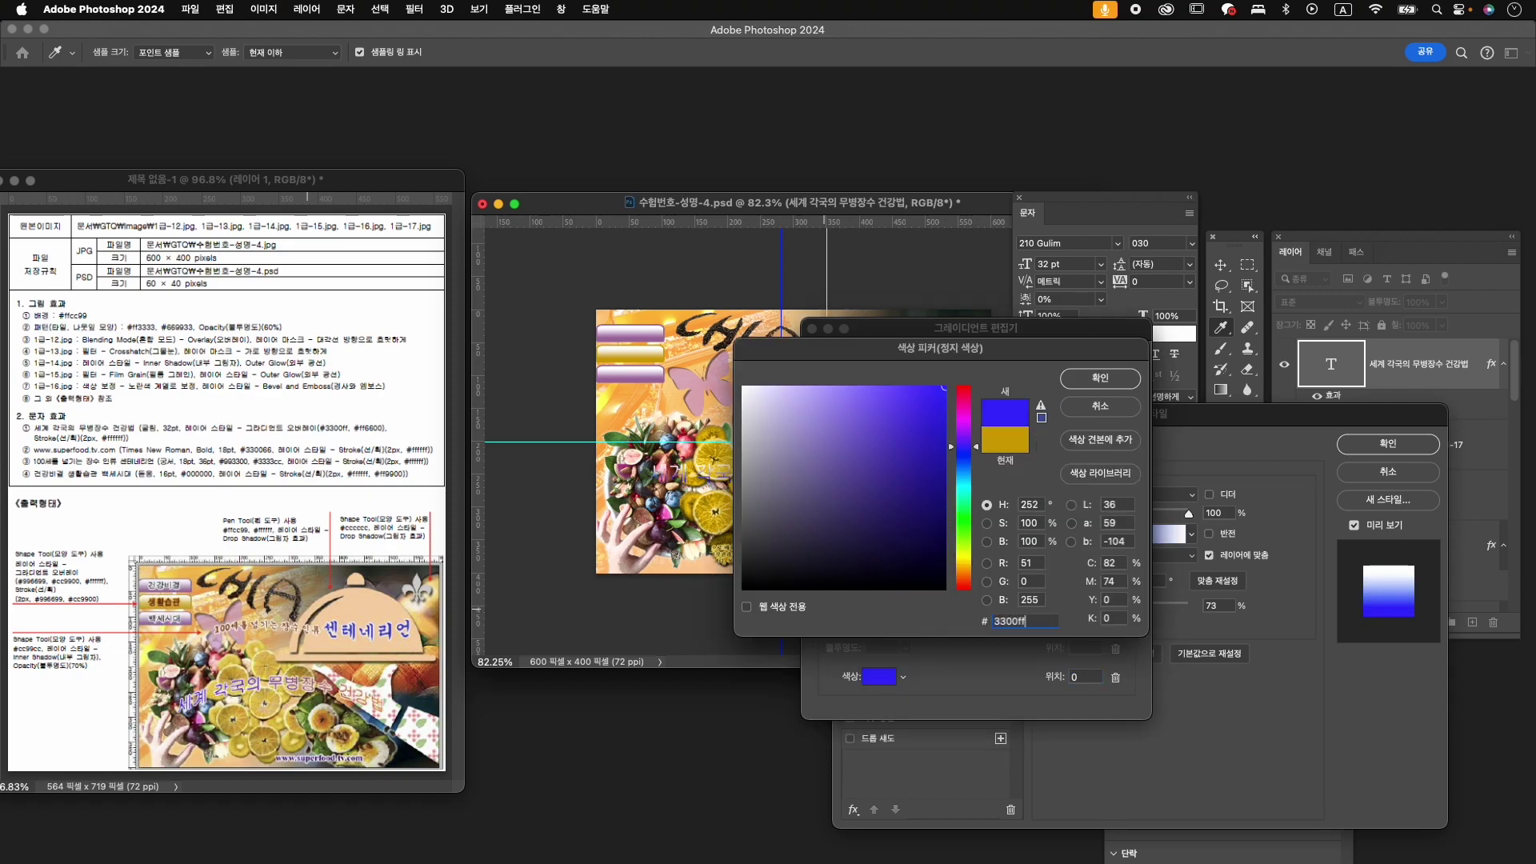
key("Return")
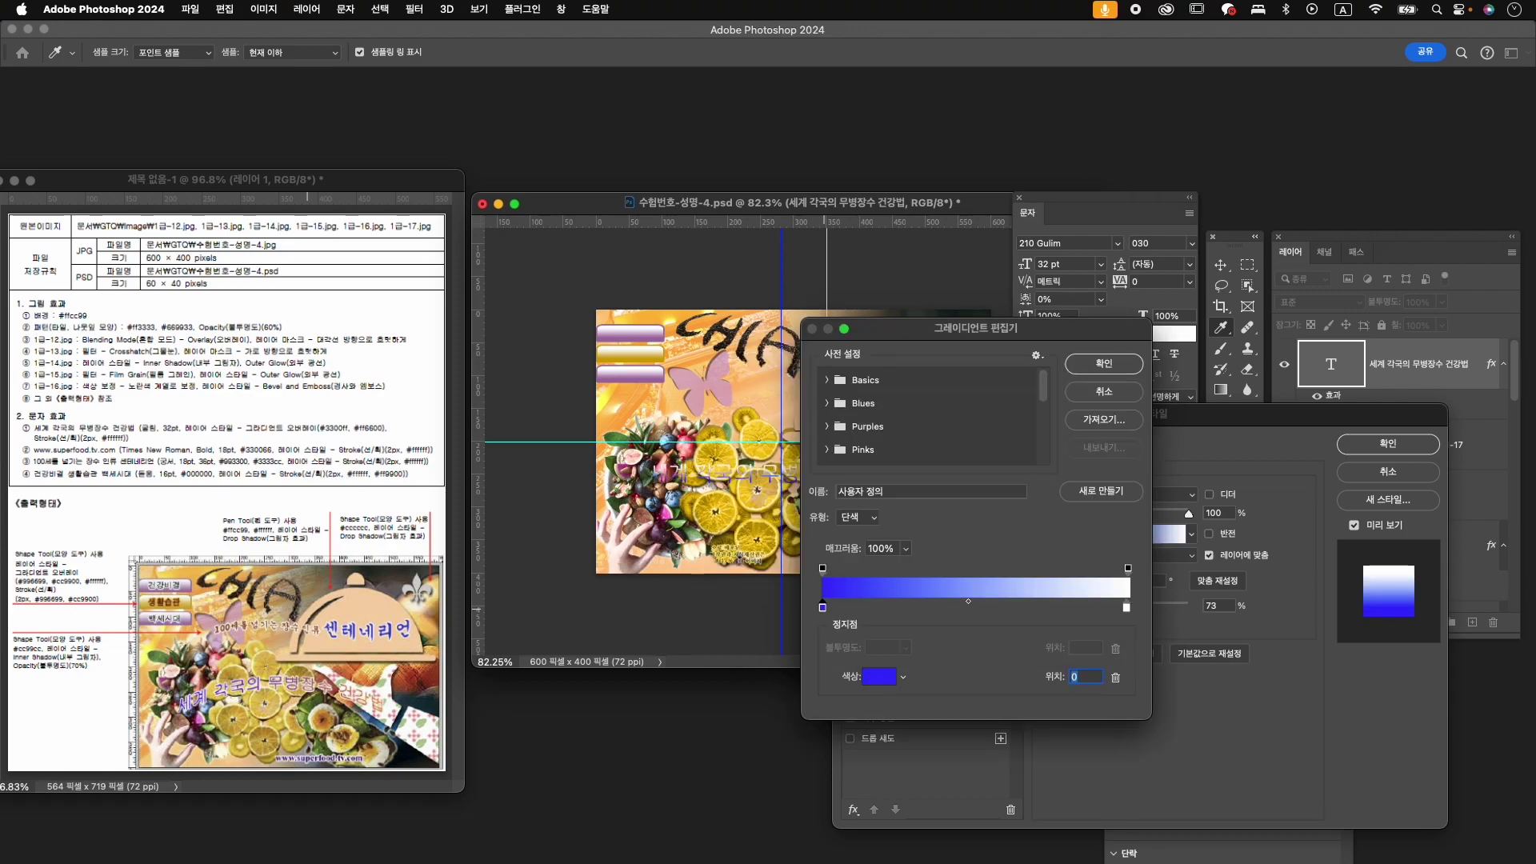
- Set the gradient's end colour to #ff6600 and turn its angle so it runs horizontally, blue to orange
left_click(1128, 608)
double_click(1128, 609)
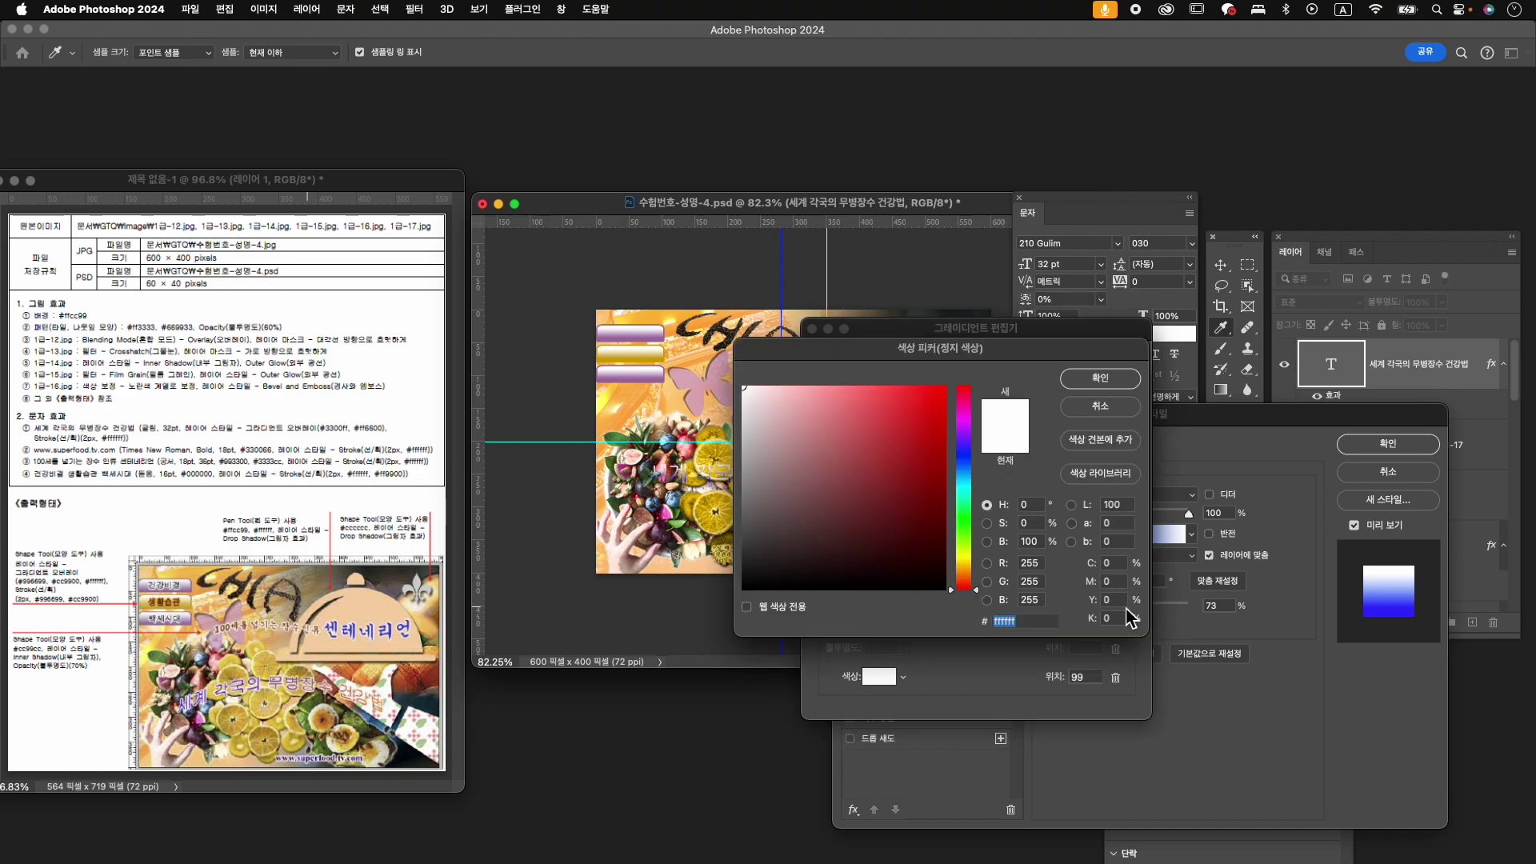
type("ff66")
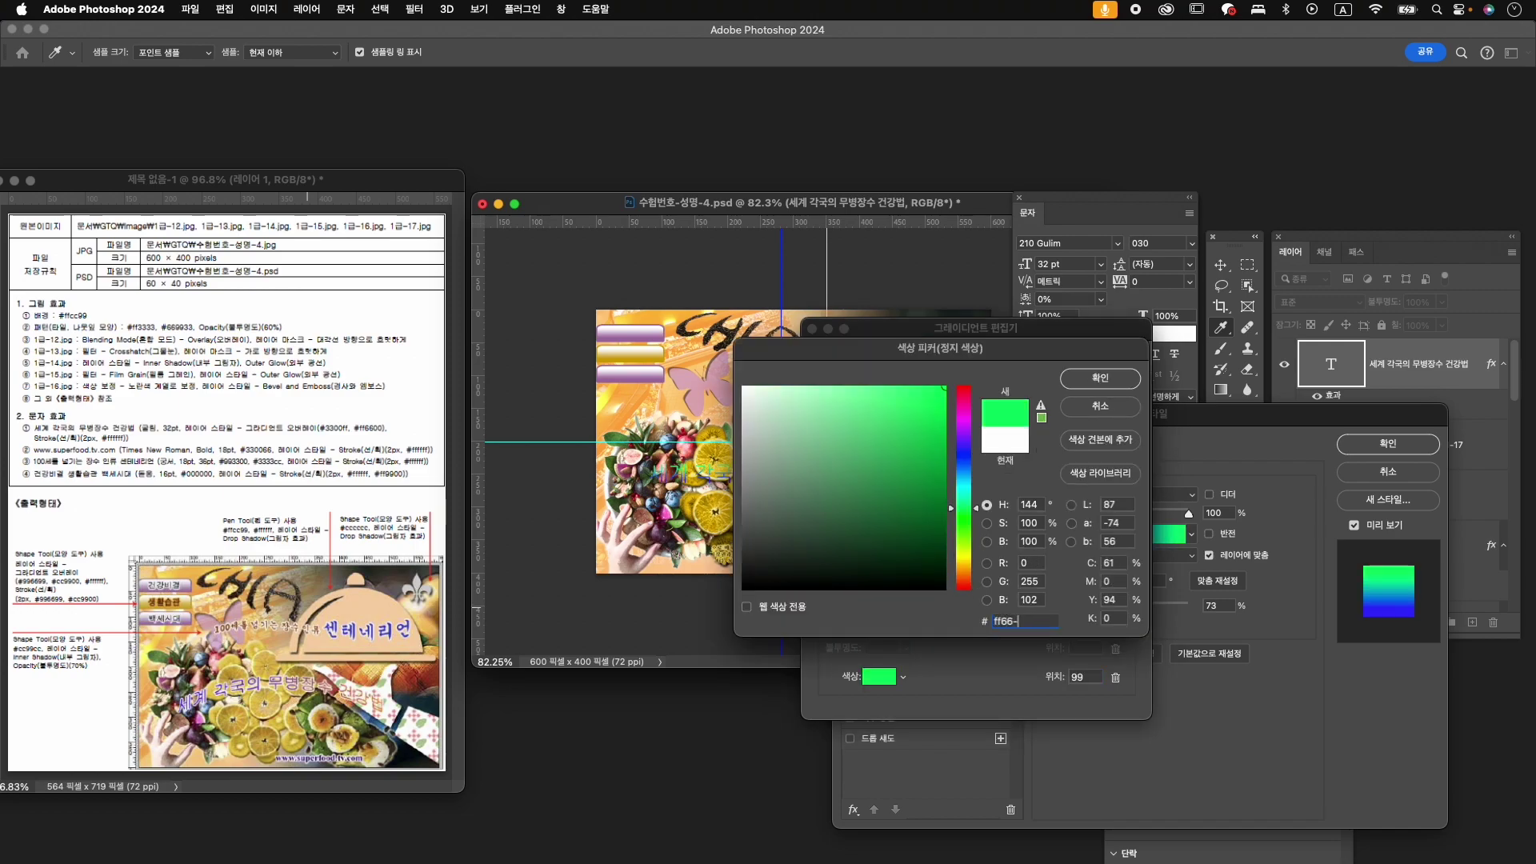
type("00")
left_click(1101, 377)
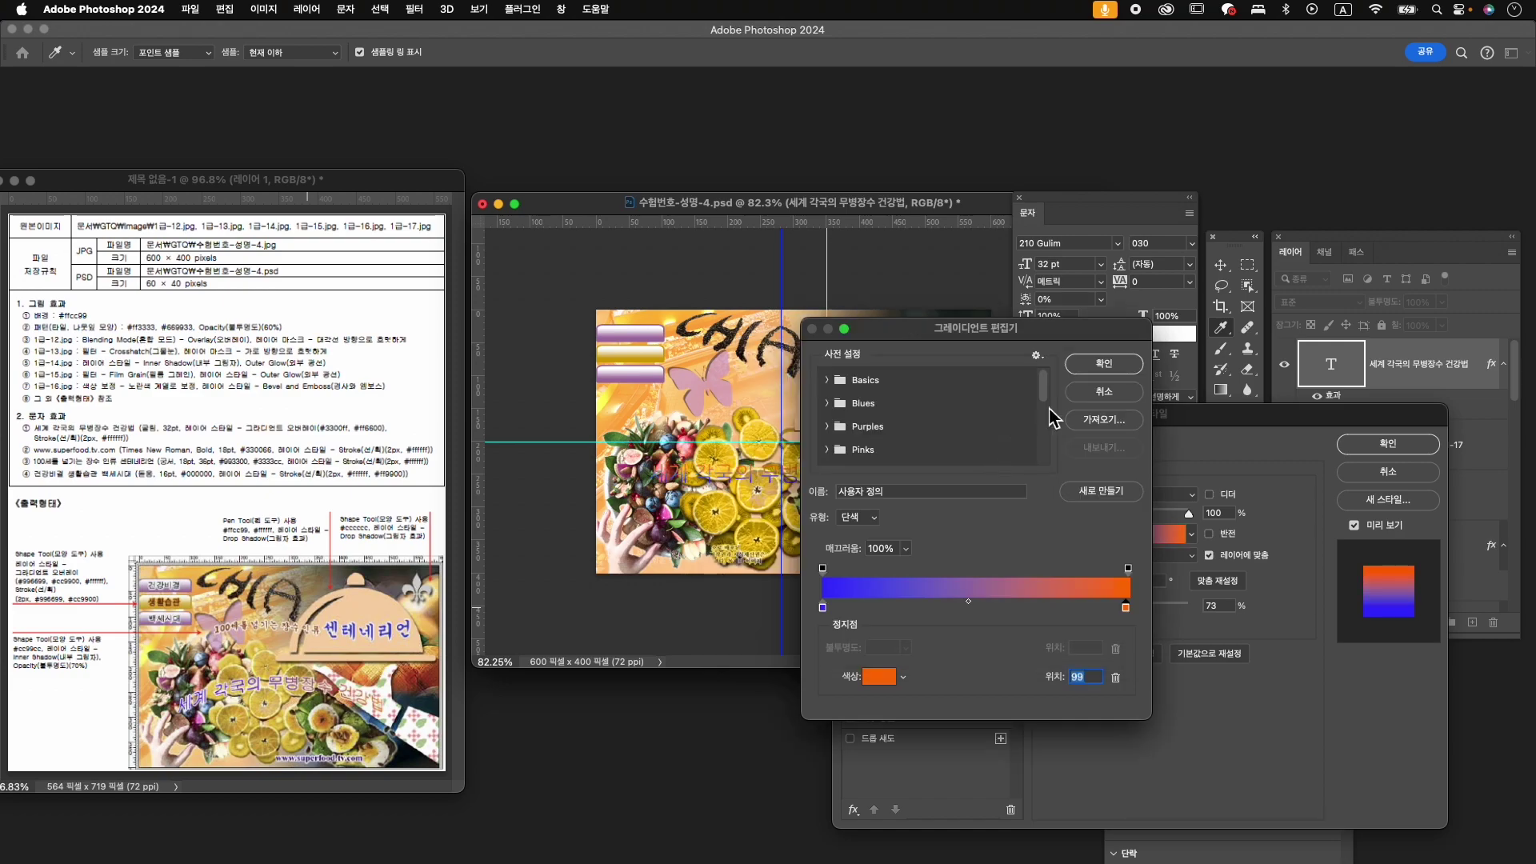
left_click(1104, 366)
left_click_drag(985, 416, 999, 516)
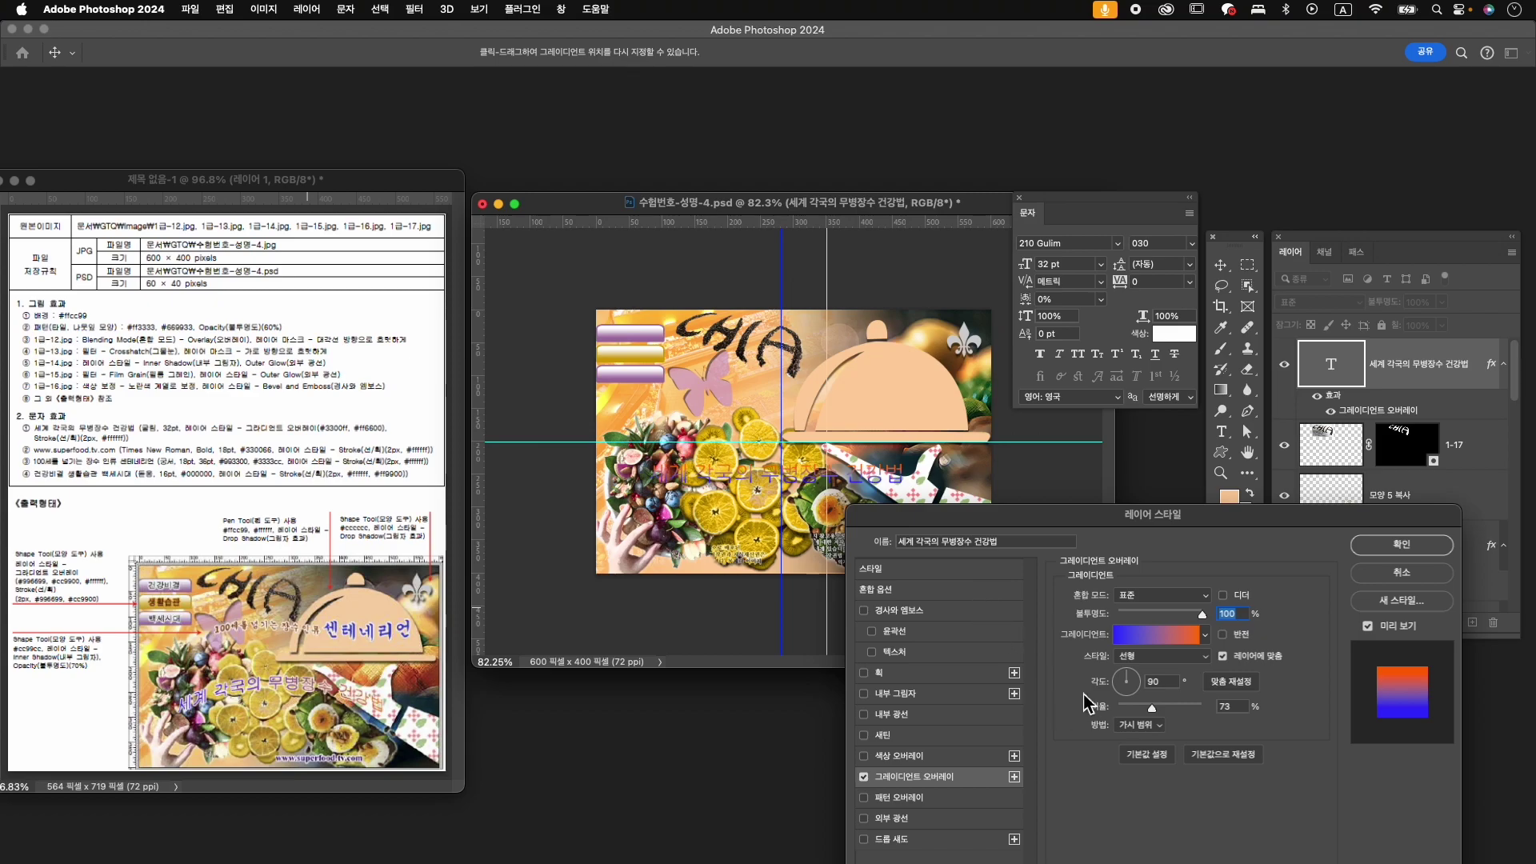
left_click(1138, 682)
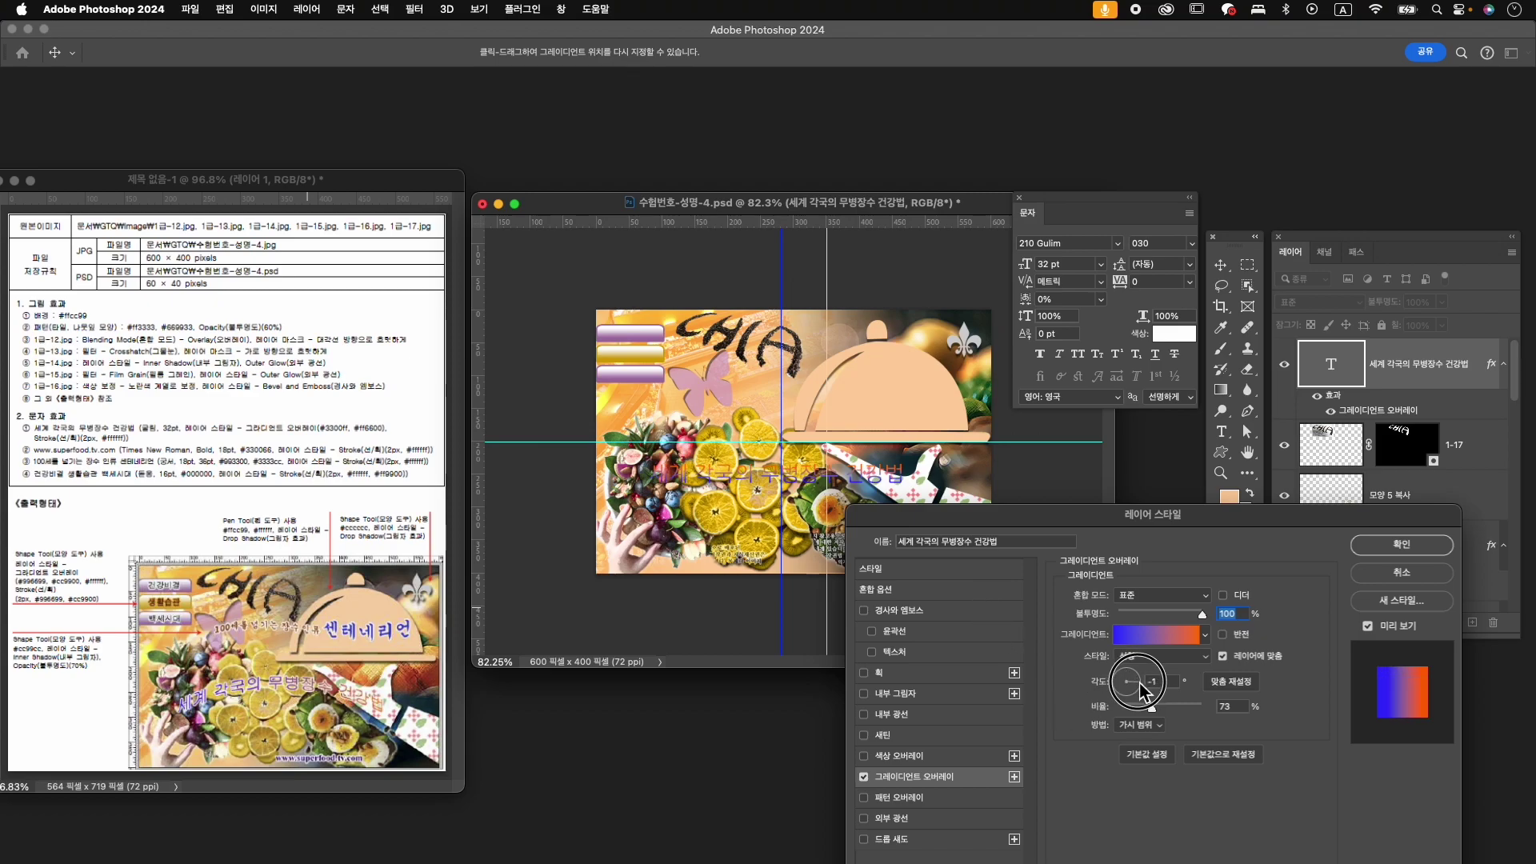
- Add a 2 px outside stroke in #ffffff to the headline and apply the layer style
left_click(940, 678)
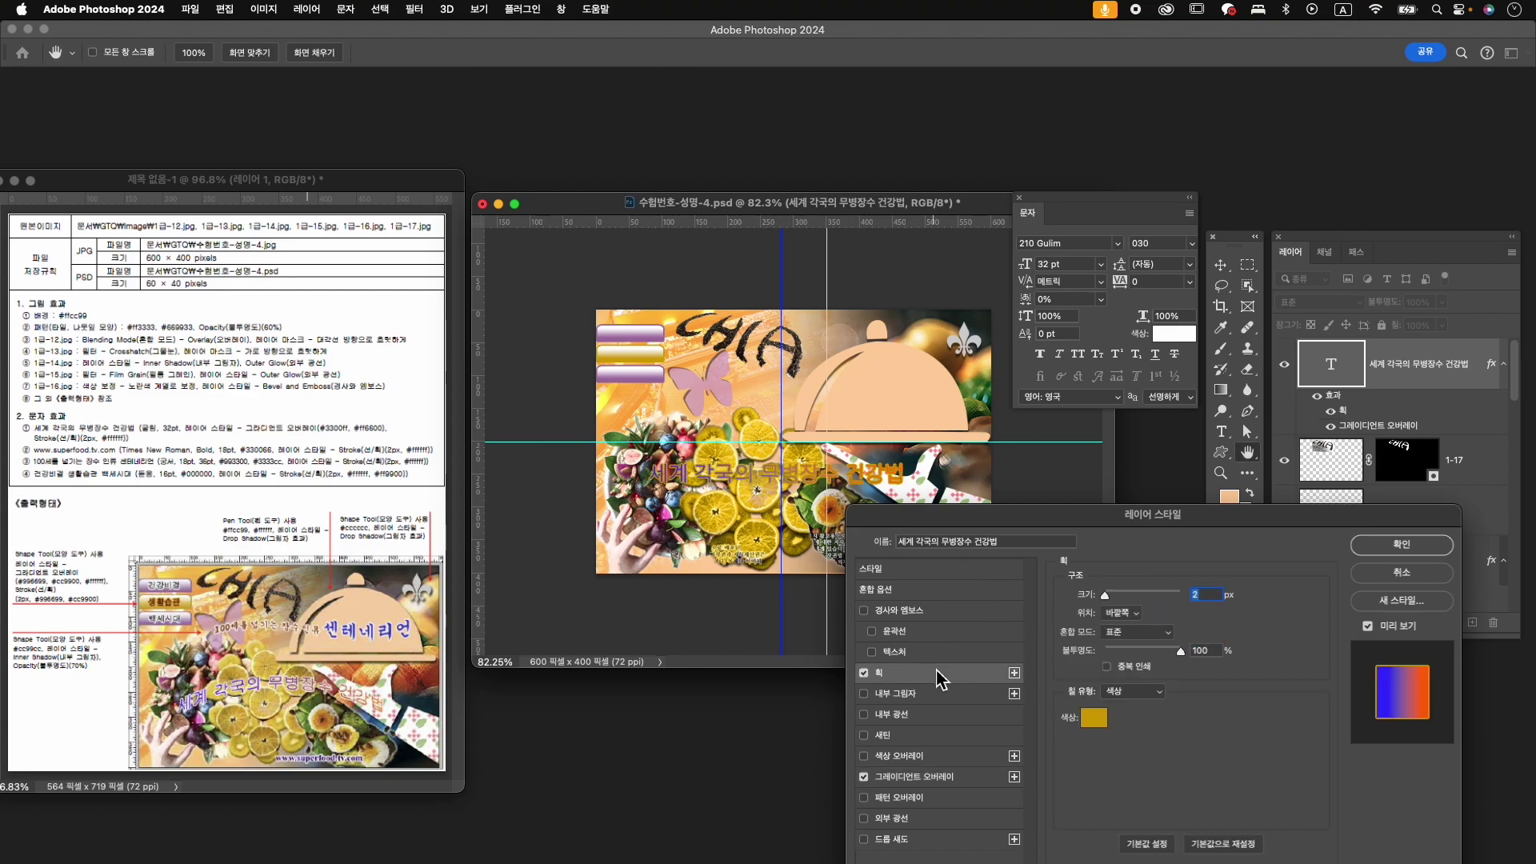
left_click(1104, 724)
left_click_drag(892, 491, 697, 374)
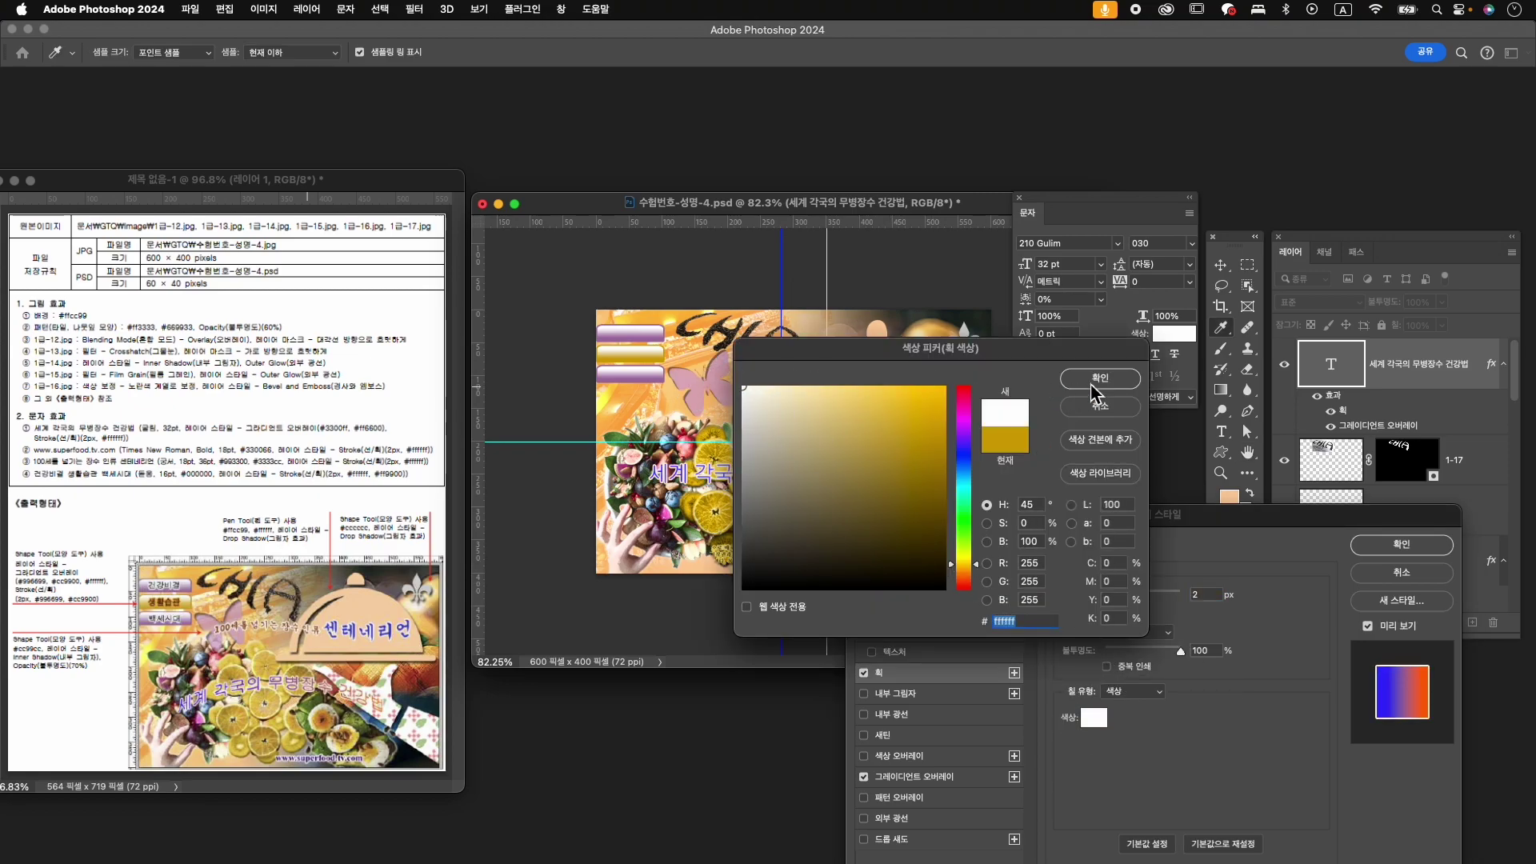
left_click(1086, 384)
left_click(1420, 549)
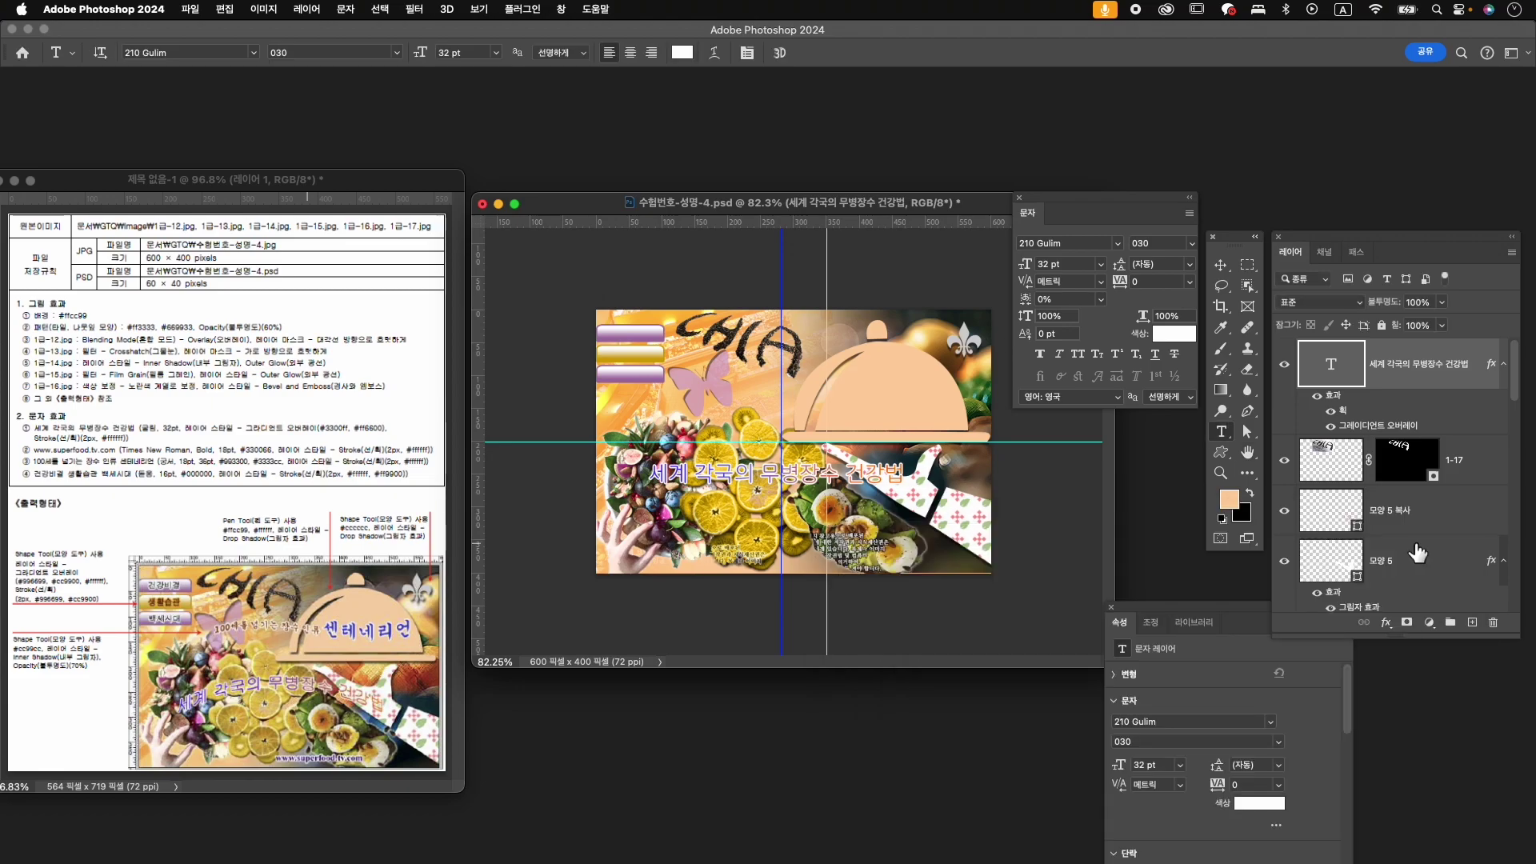
- Warp the headline text with the Arch (아치) style, using a gentle upward bend to match the reference
left_click(715, 53)
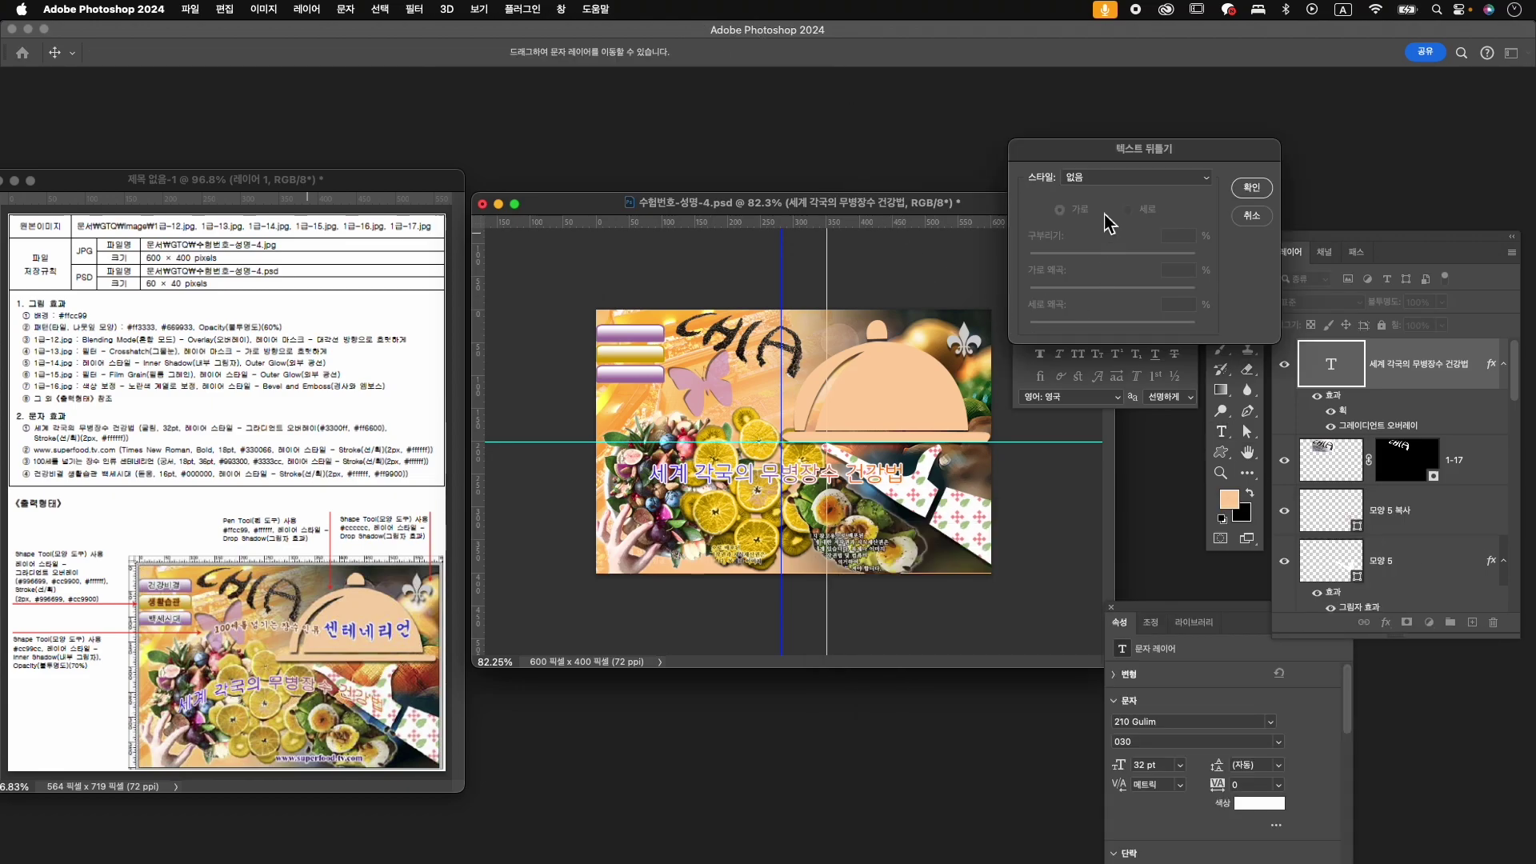
left_click(1126, 179)
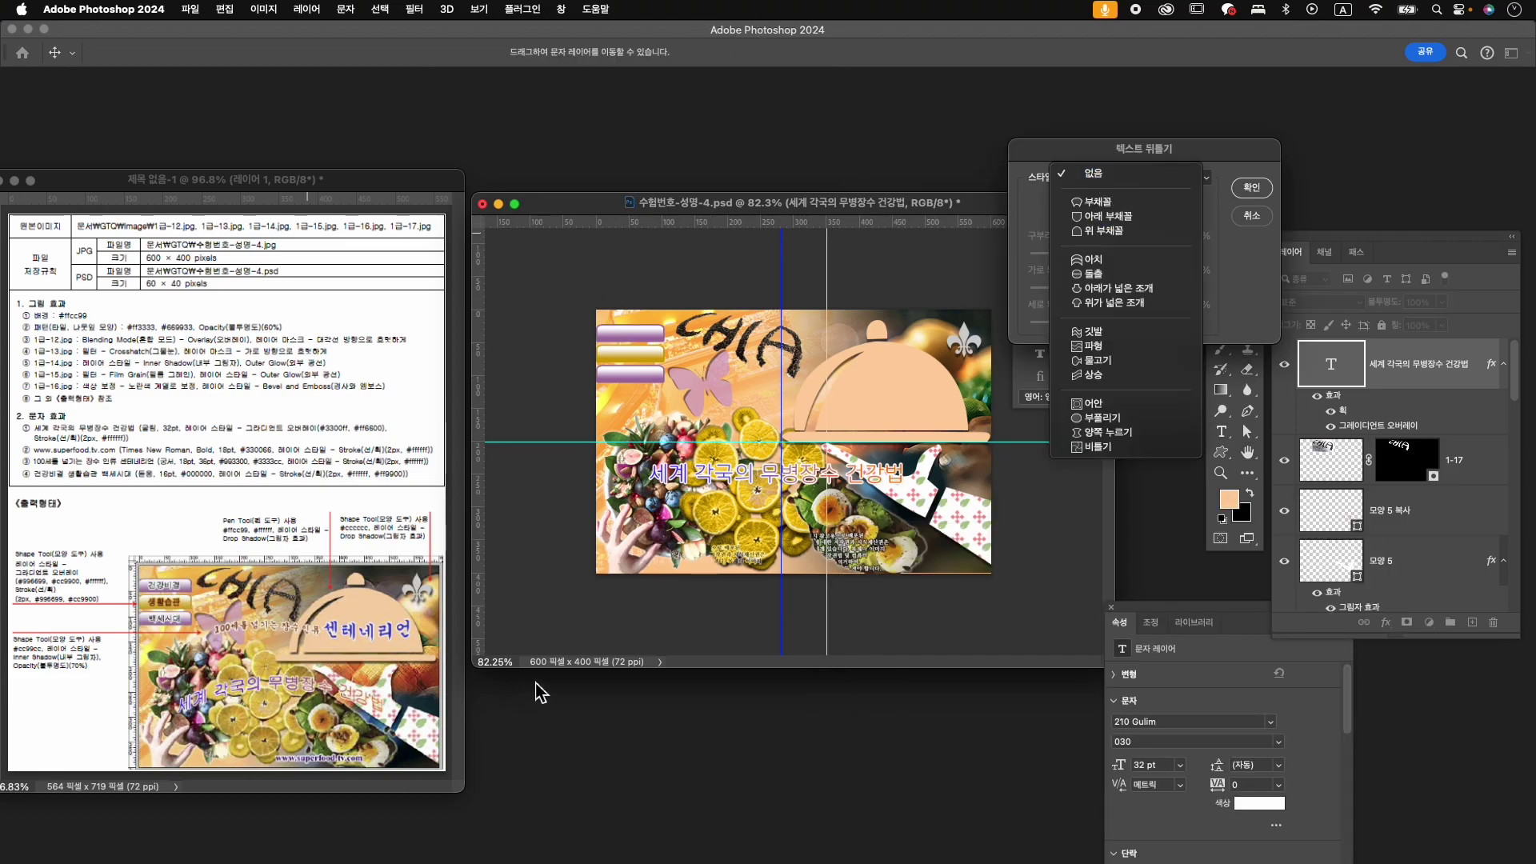
left_click(1095, 260)
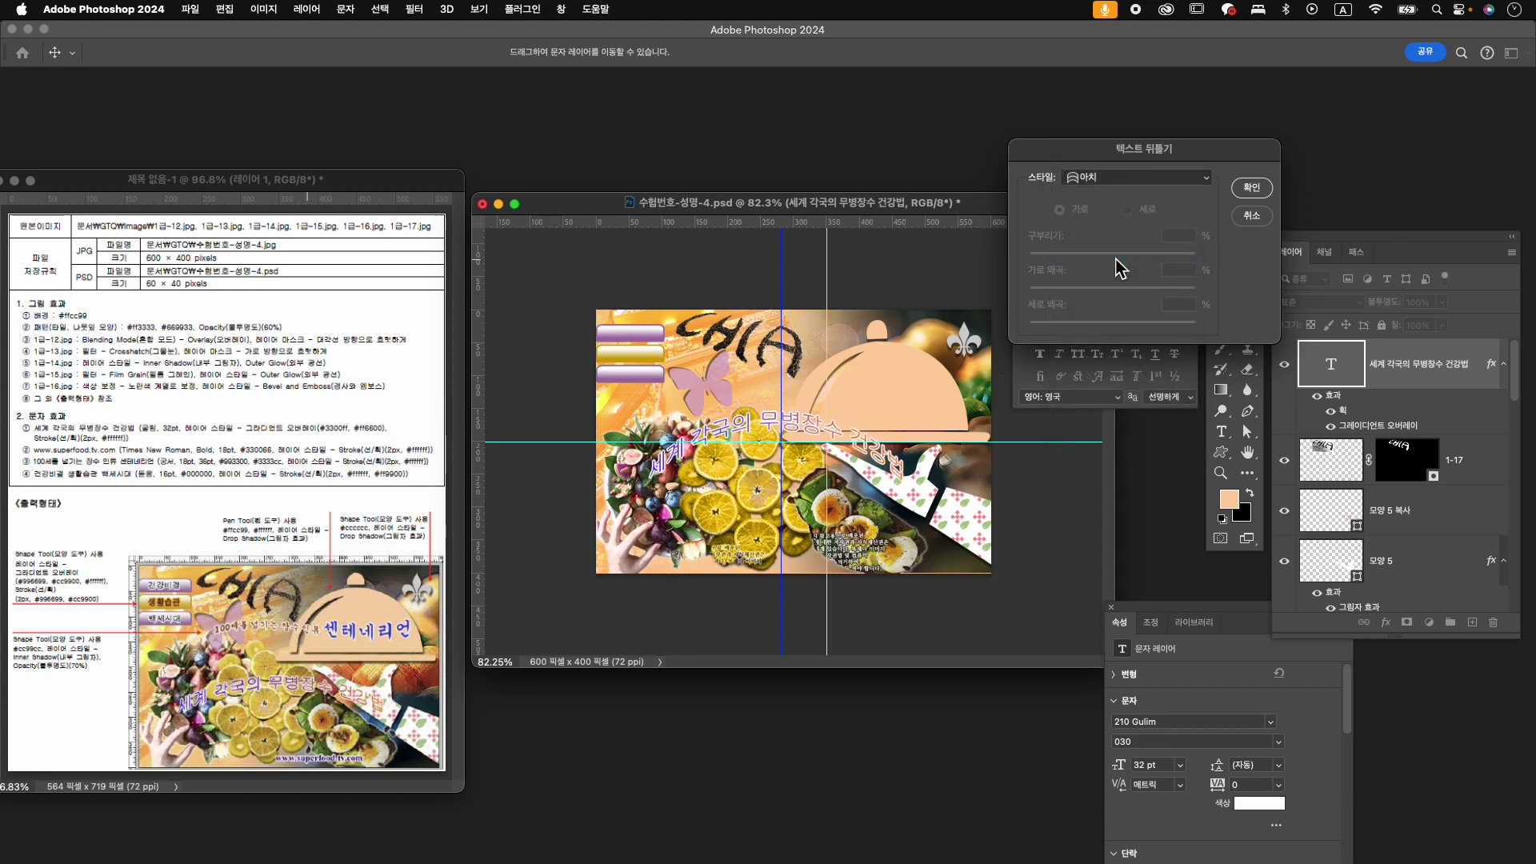
left_click_drag(1142, 256, 1135, 257)
left_click(1252, 189)
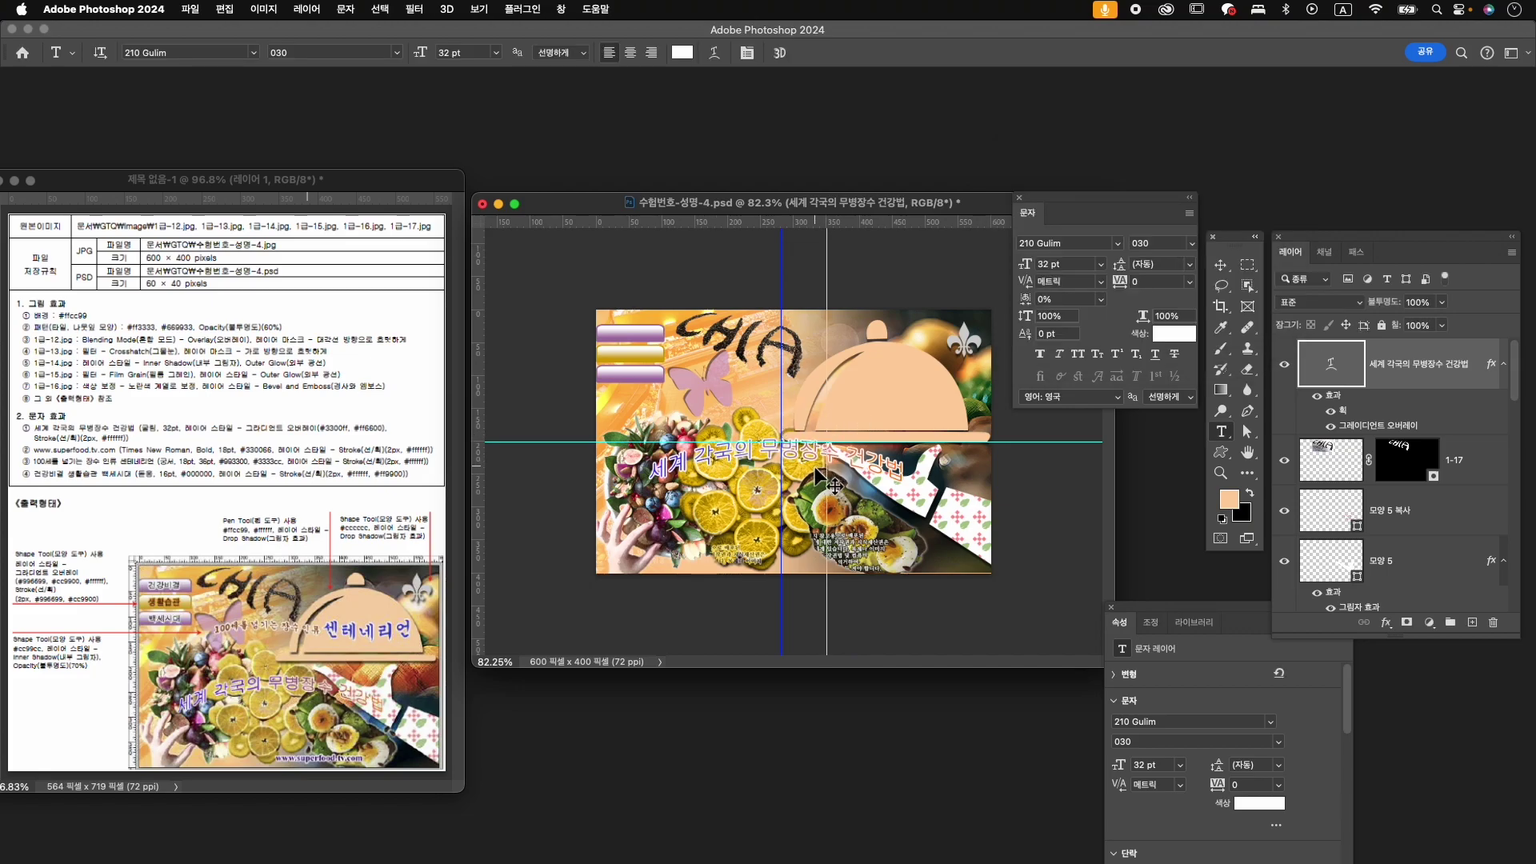
- Move the arched headline down over the orange slices to about X 265.86, Y 252.10 px and apply the transformation
key("ctrl+t")
left_click_drag(810, 452, 805, 482)
key("Up")
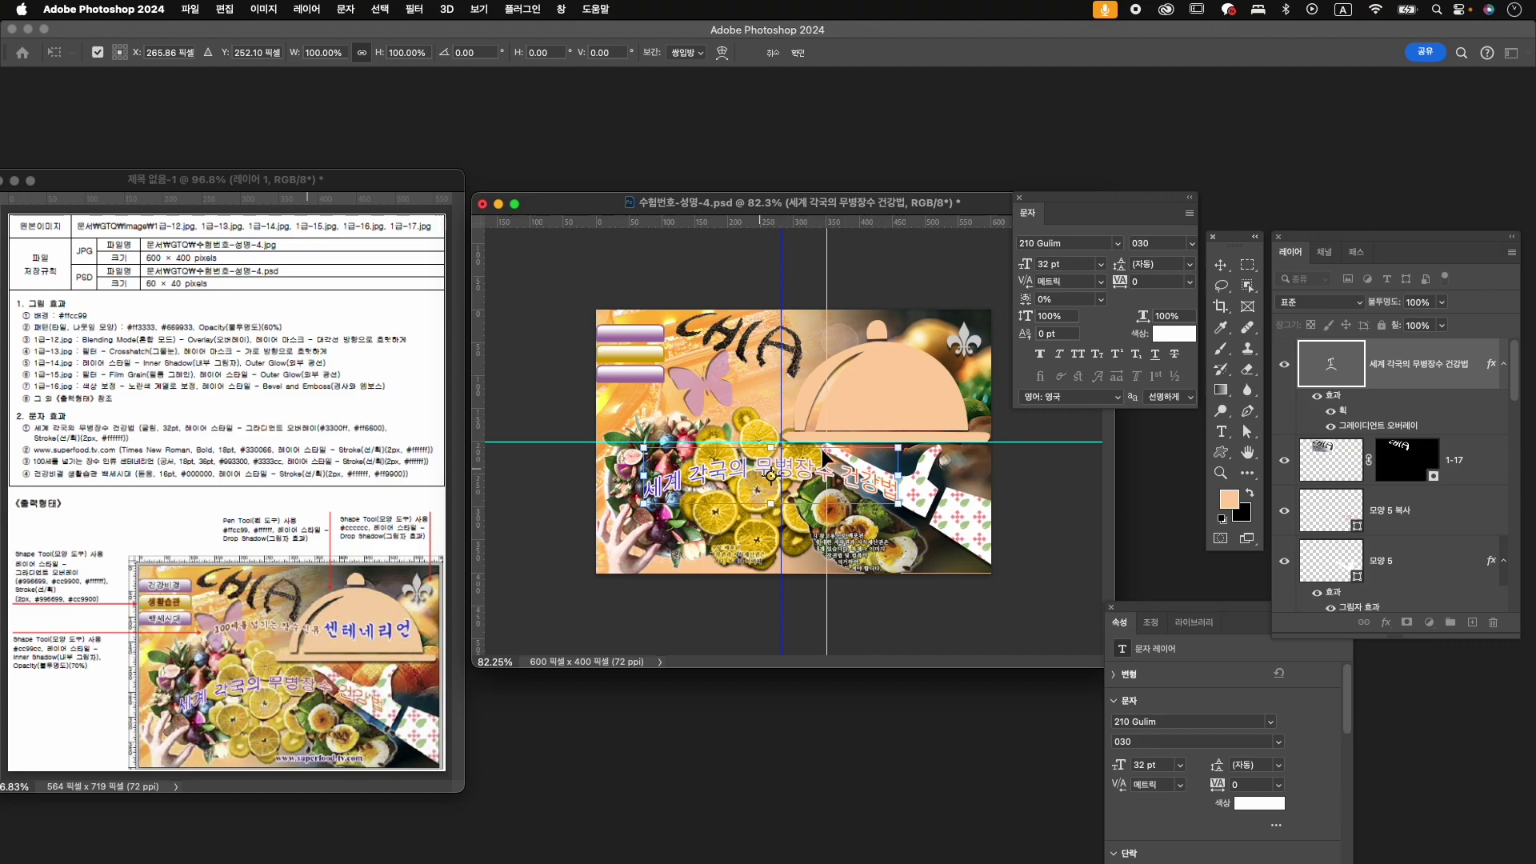
key("Return")
- Set the arched headline's tracking to 40
left_click(1156, 284)
type("40")
key("Return")
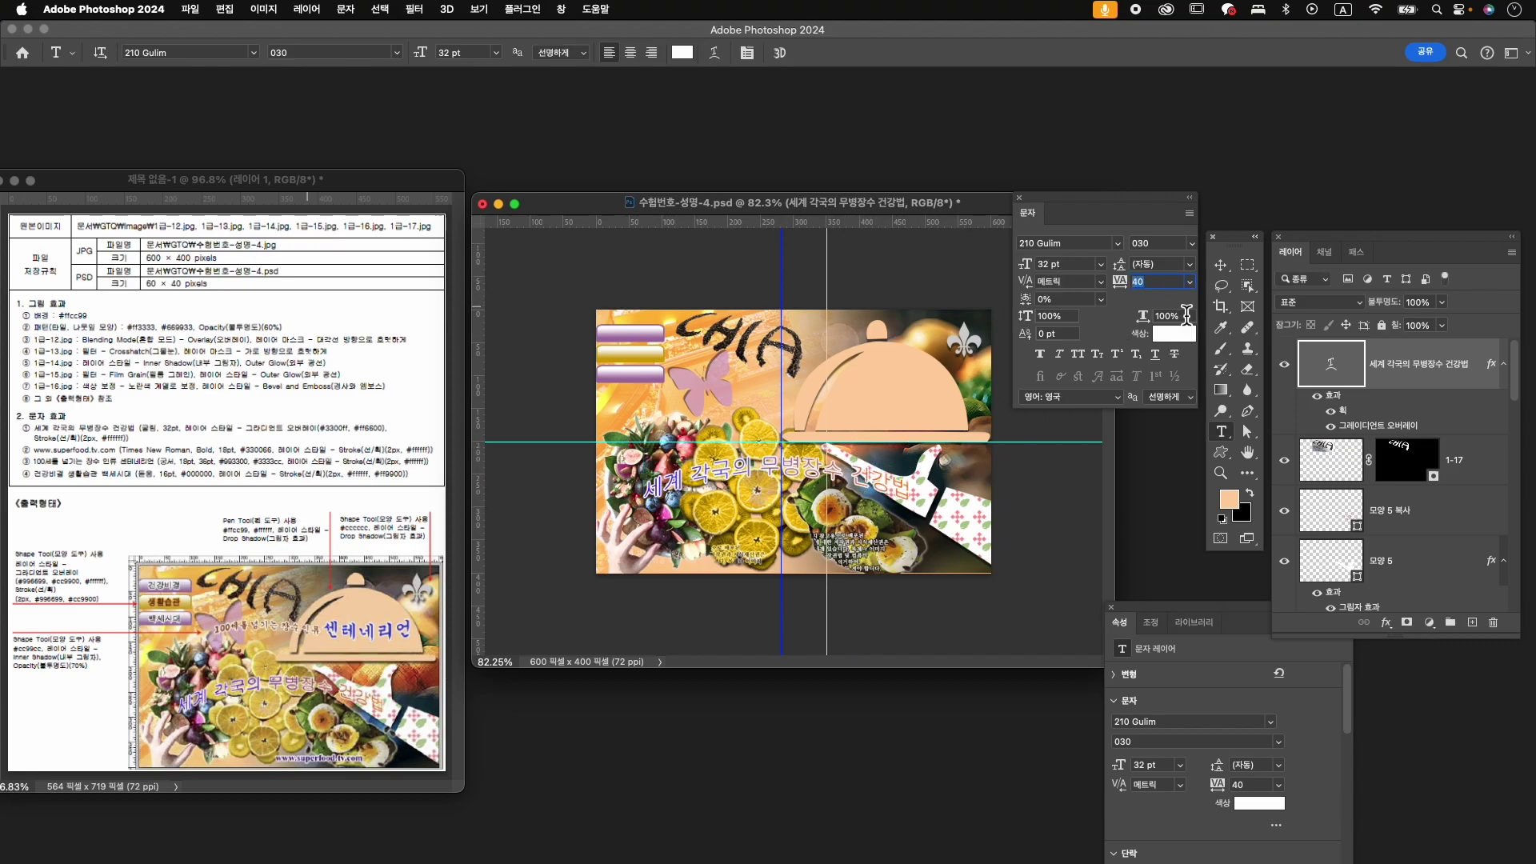
key("Return")
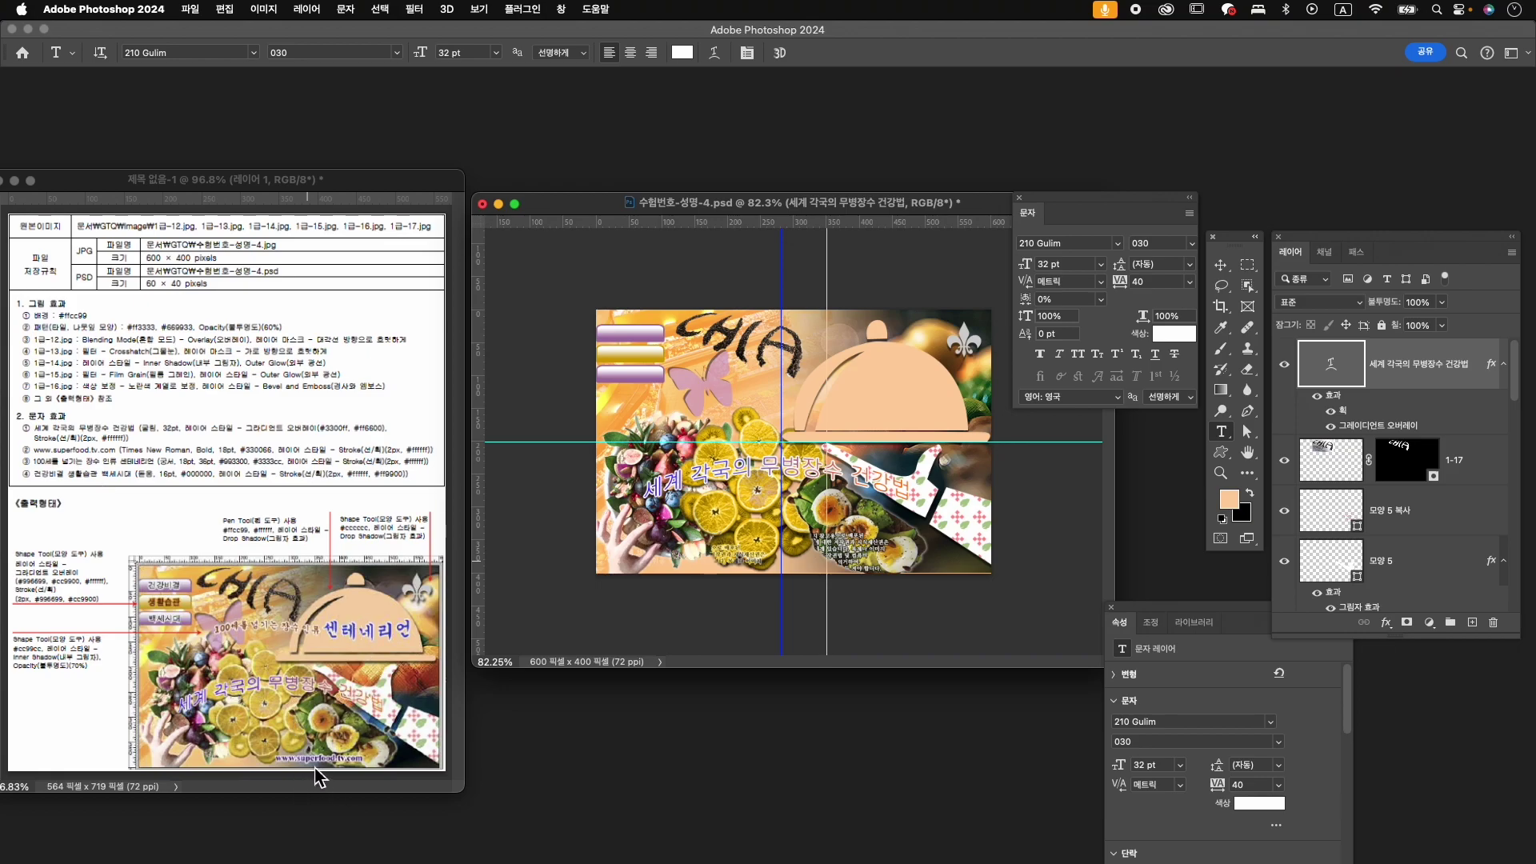
left_click(809, 564)
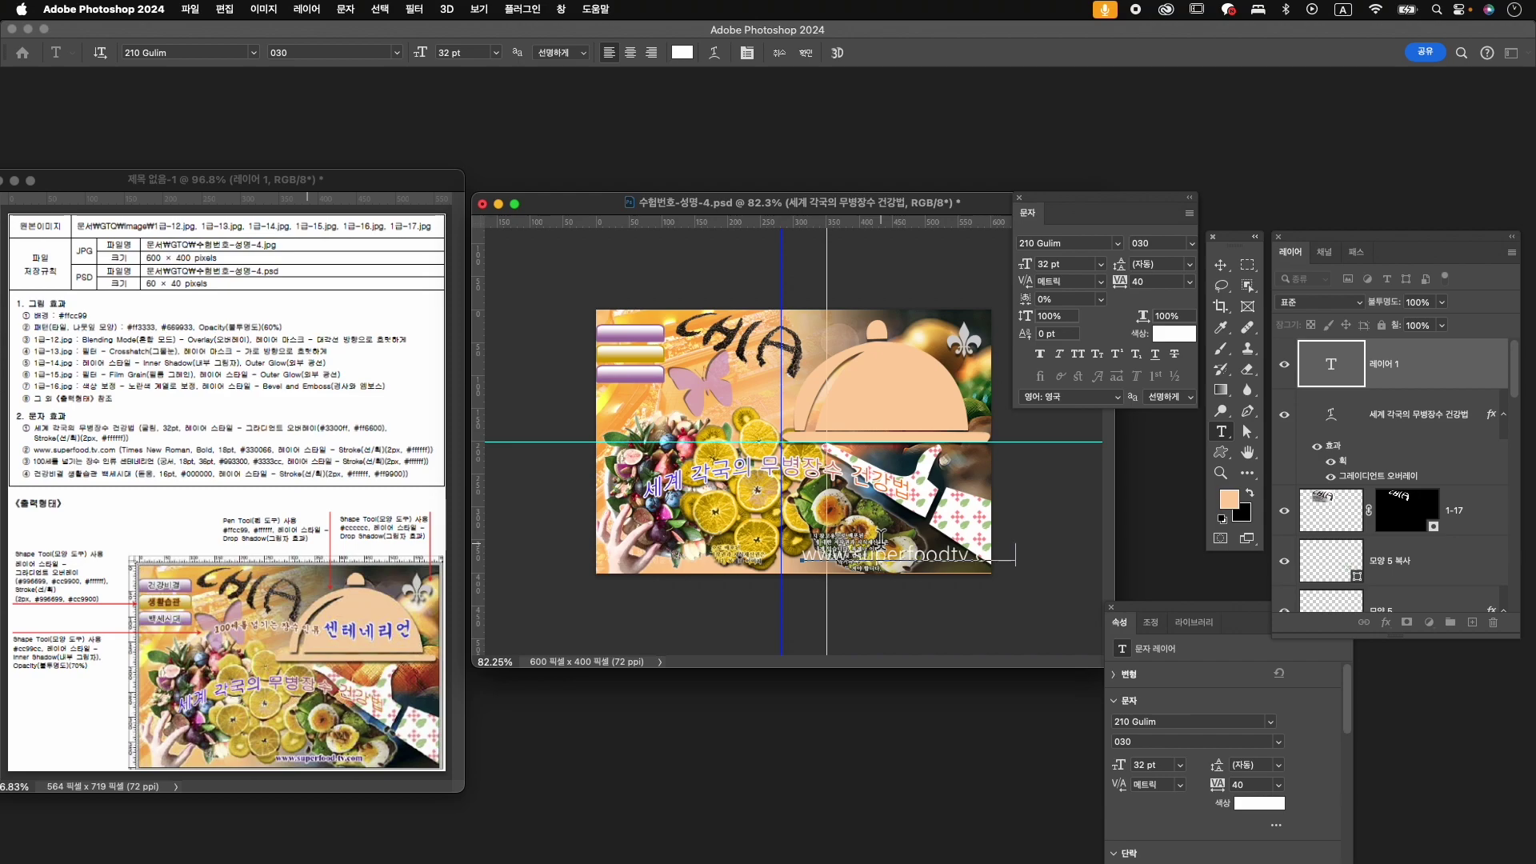
key("super+a")
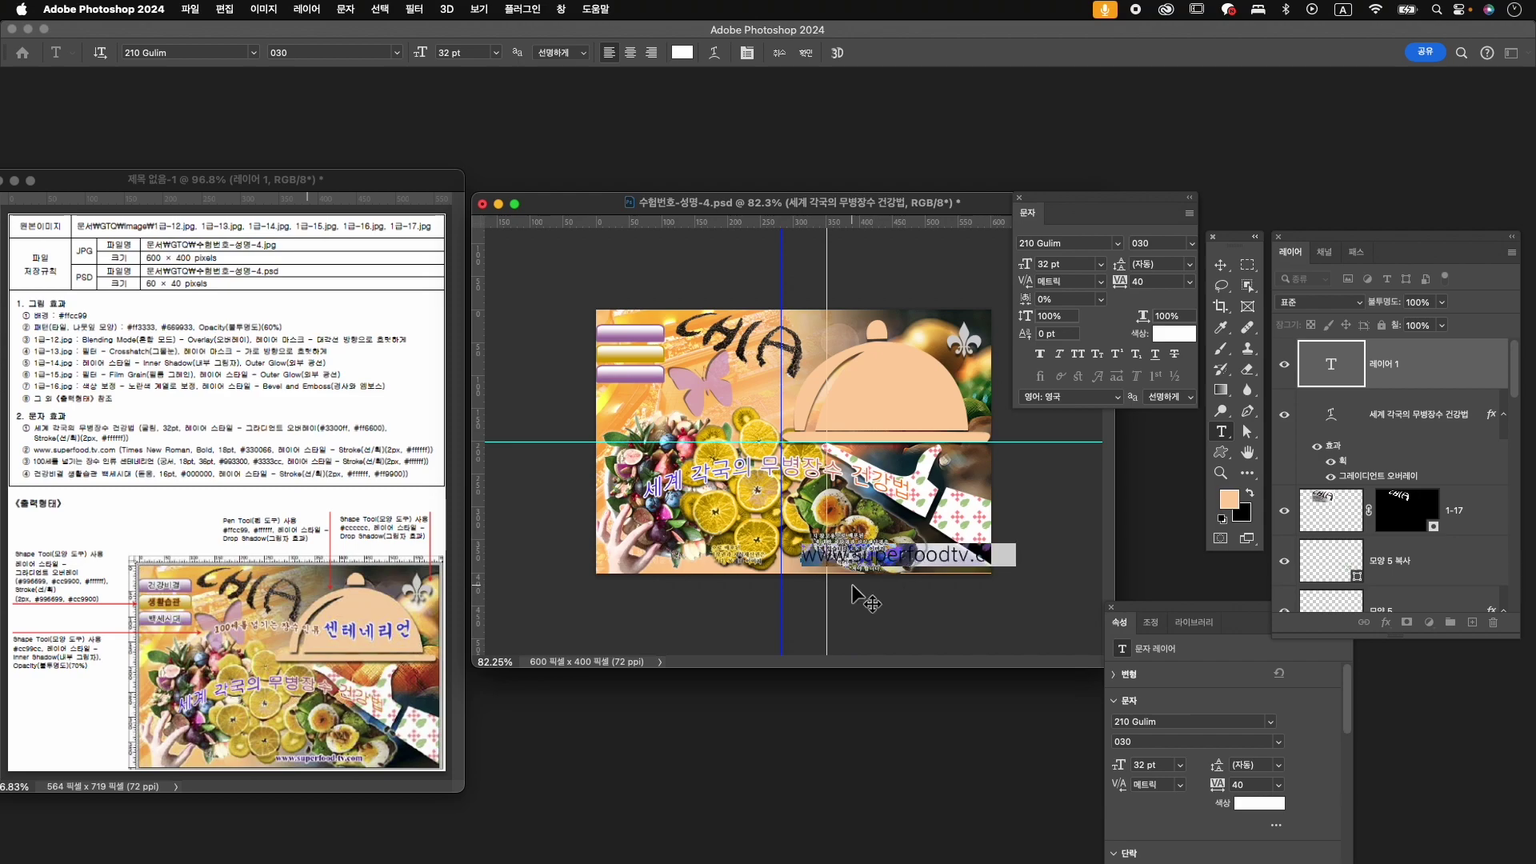
left_click(981, 564)
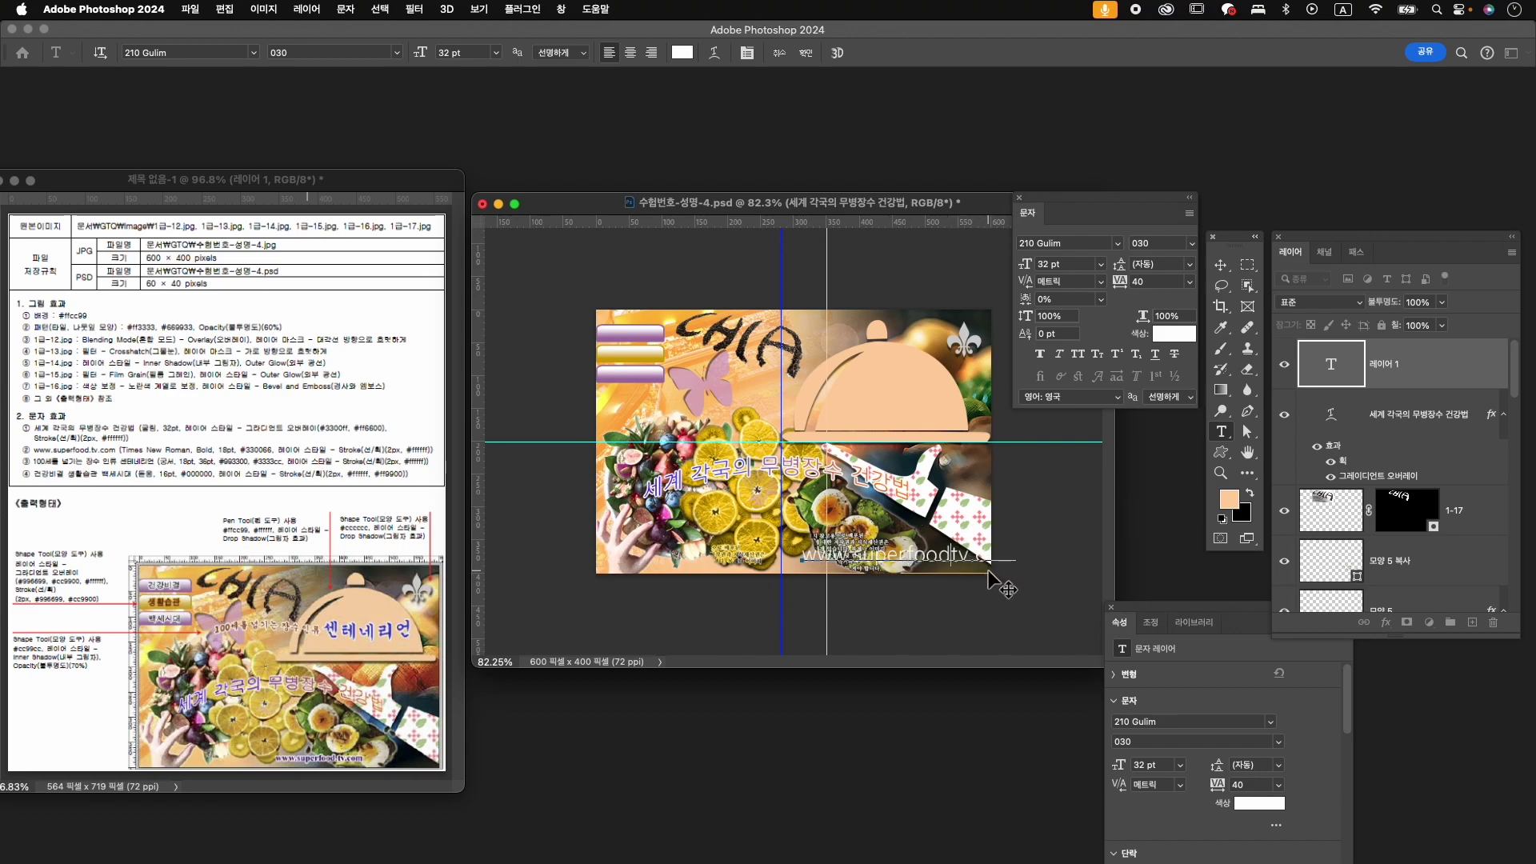
key("super+a")
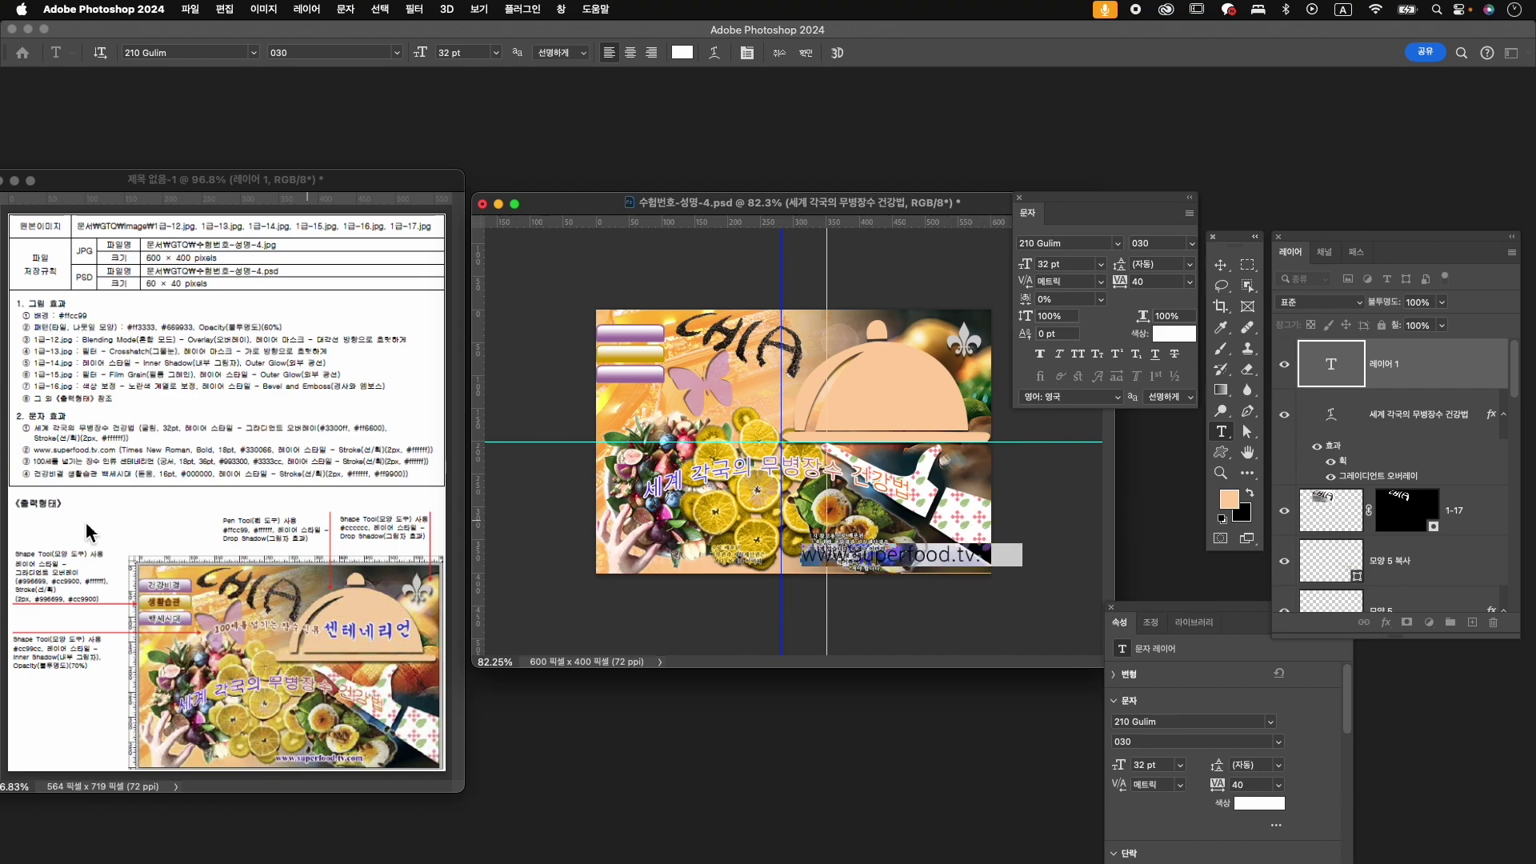
- Set the web address text in Times Bold at 18 pt
left_click(1057, 242)
type("times")
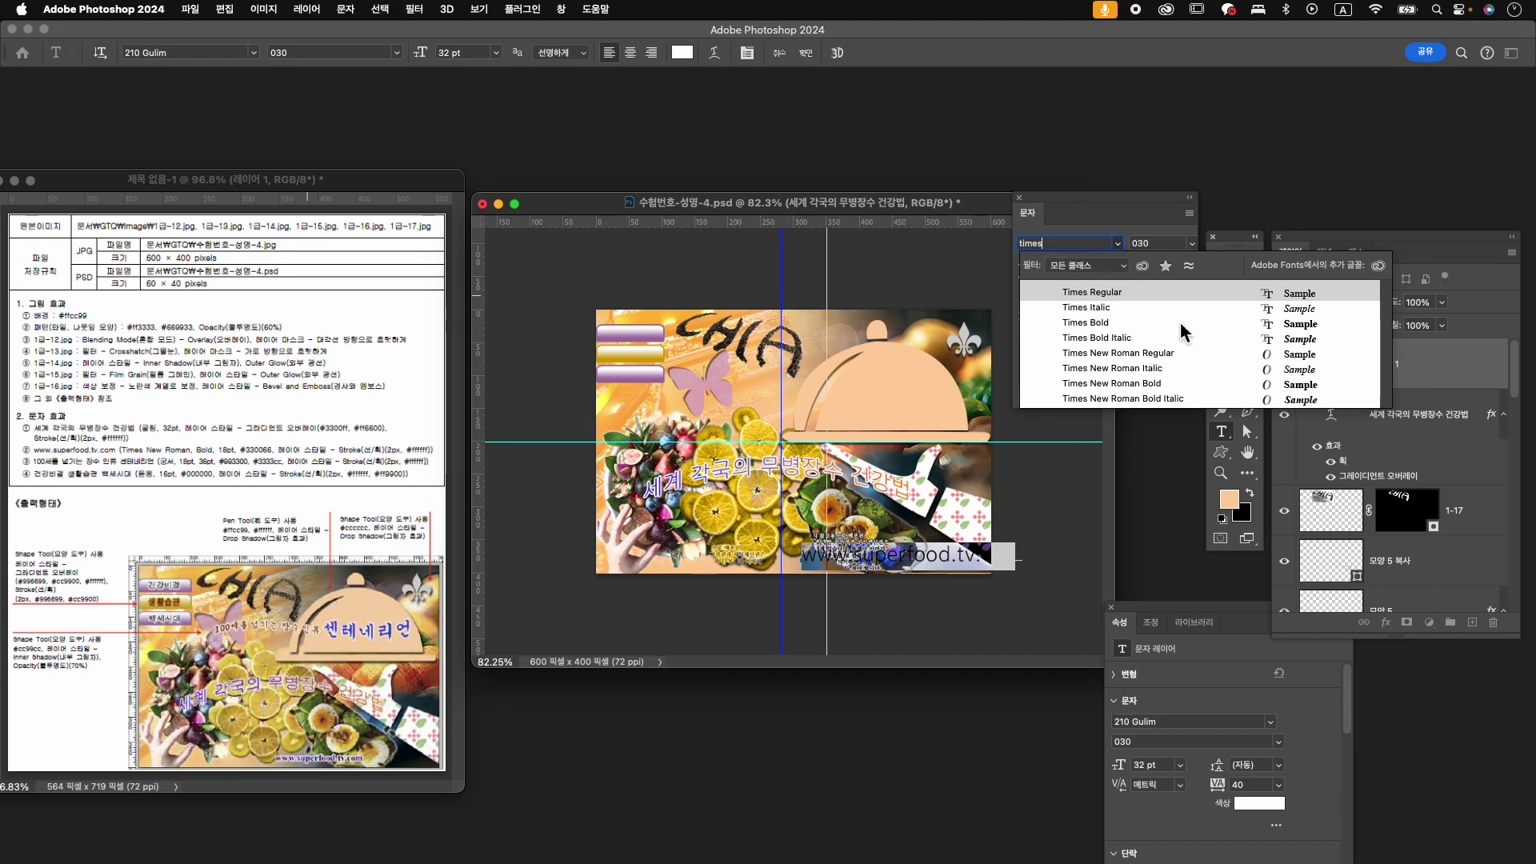
left_click(1124, 324)
left_click(1055, 264)
type("18")
key("Return")
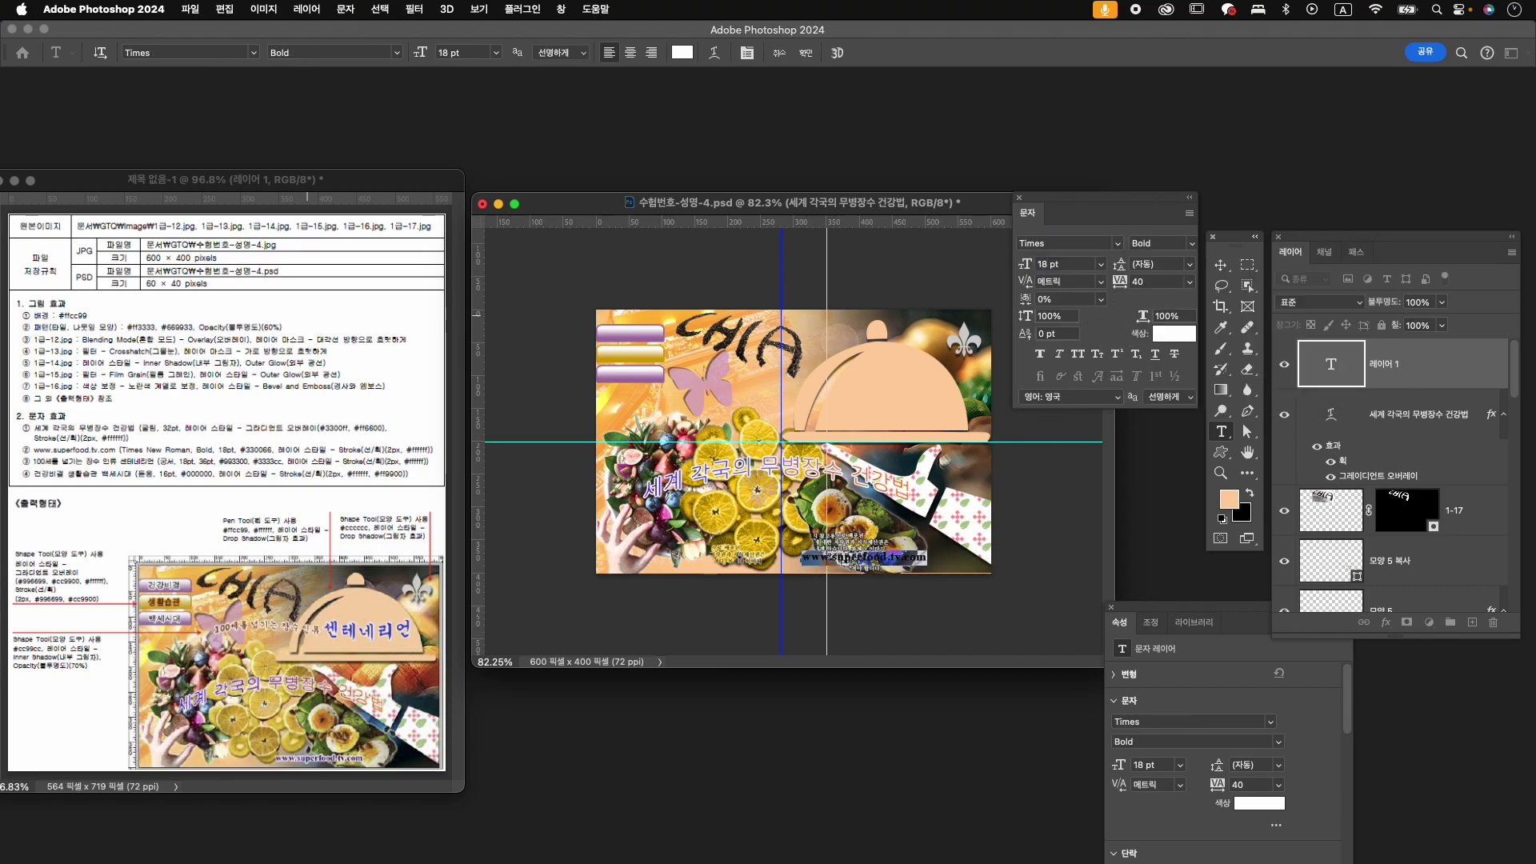
- Color the web address text #330066 and commit the text edit
left_click(1174, 334)
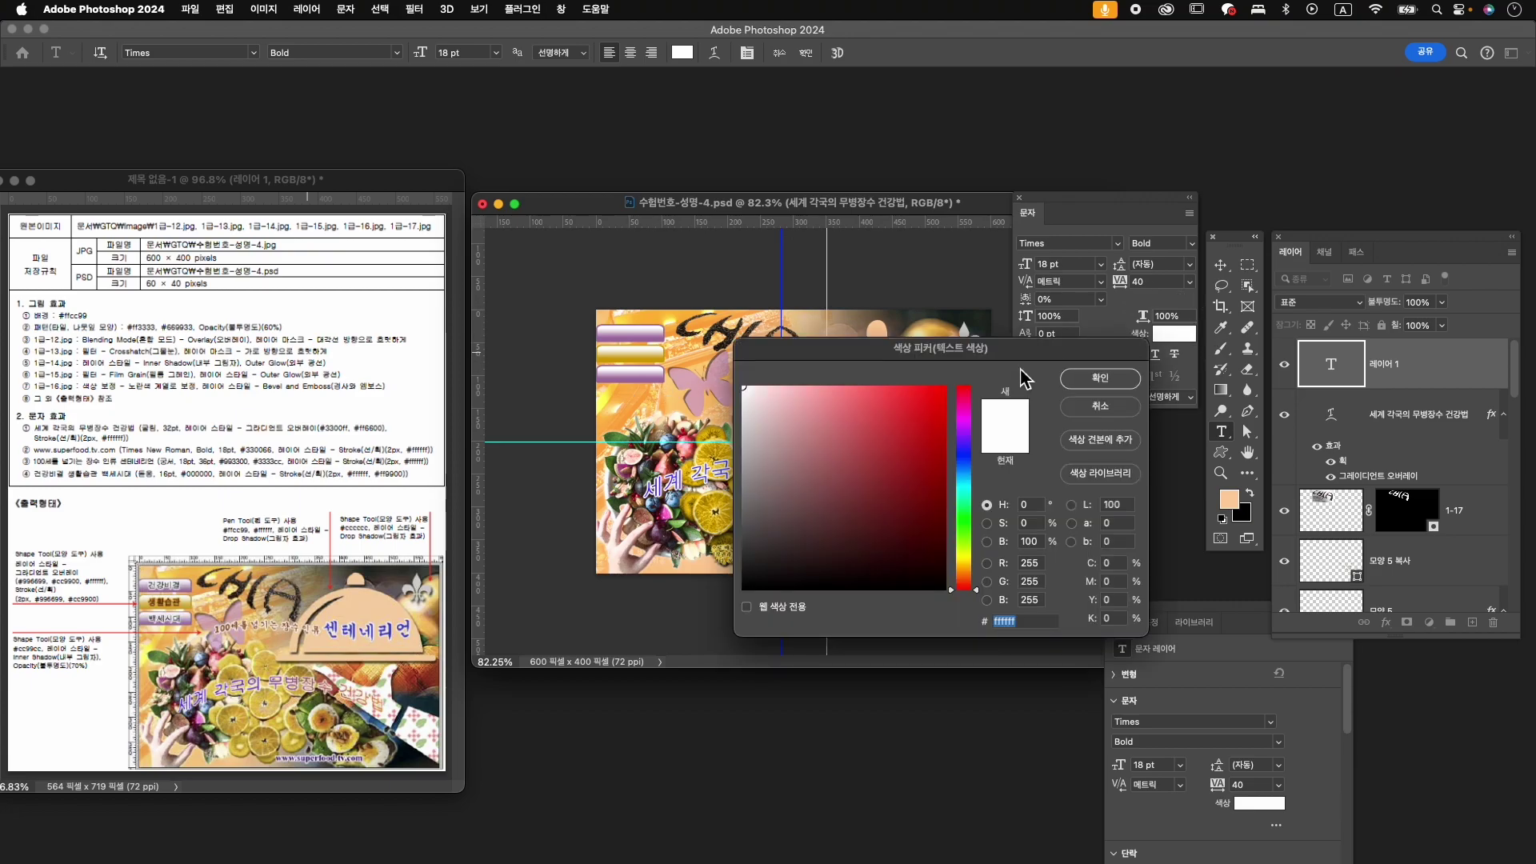
type("3300")
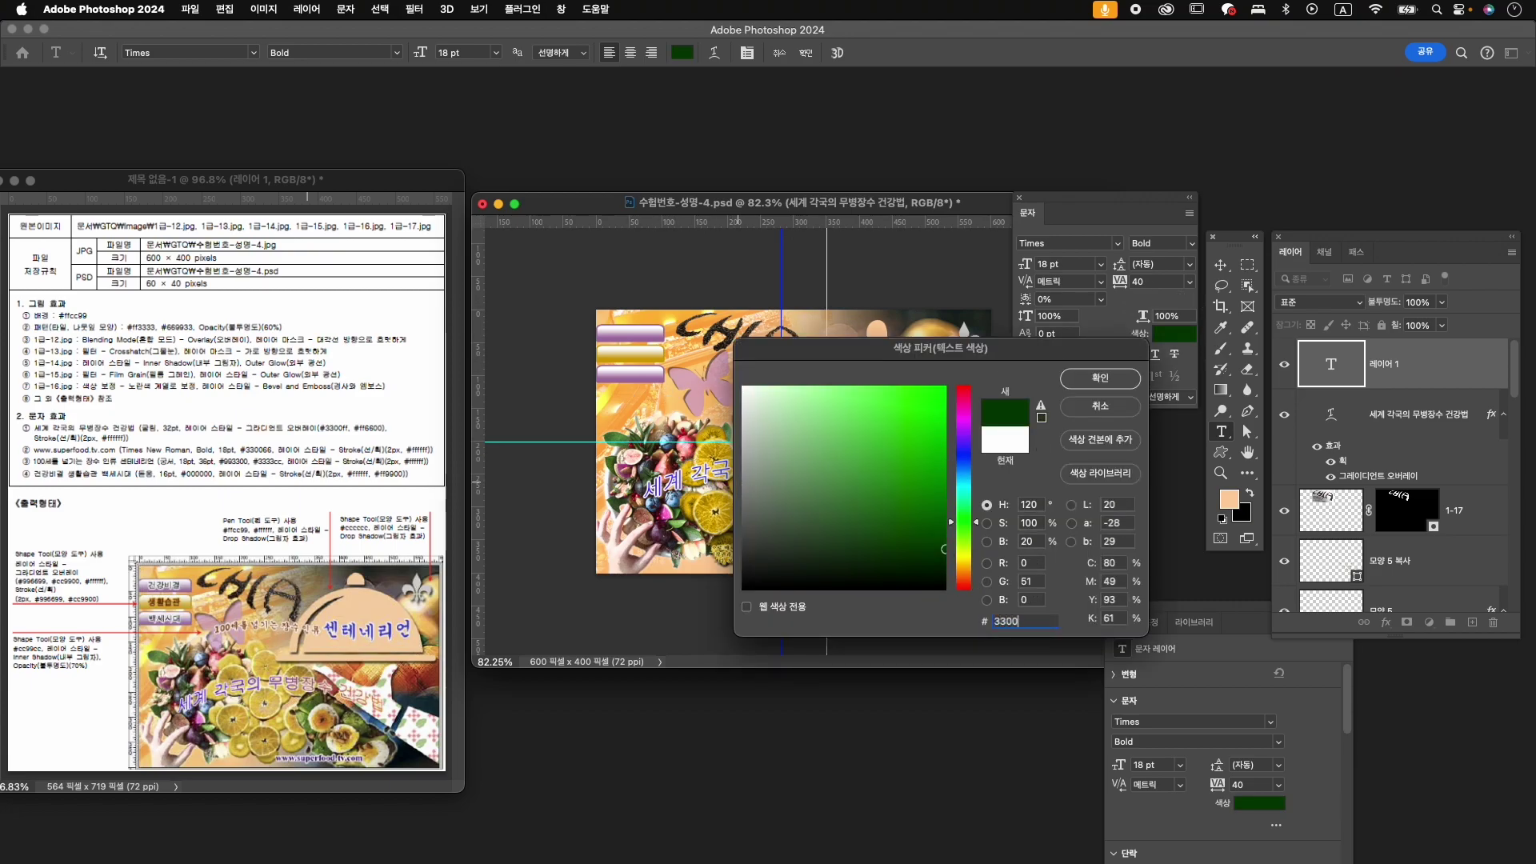
type("66")
key("Return")
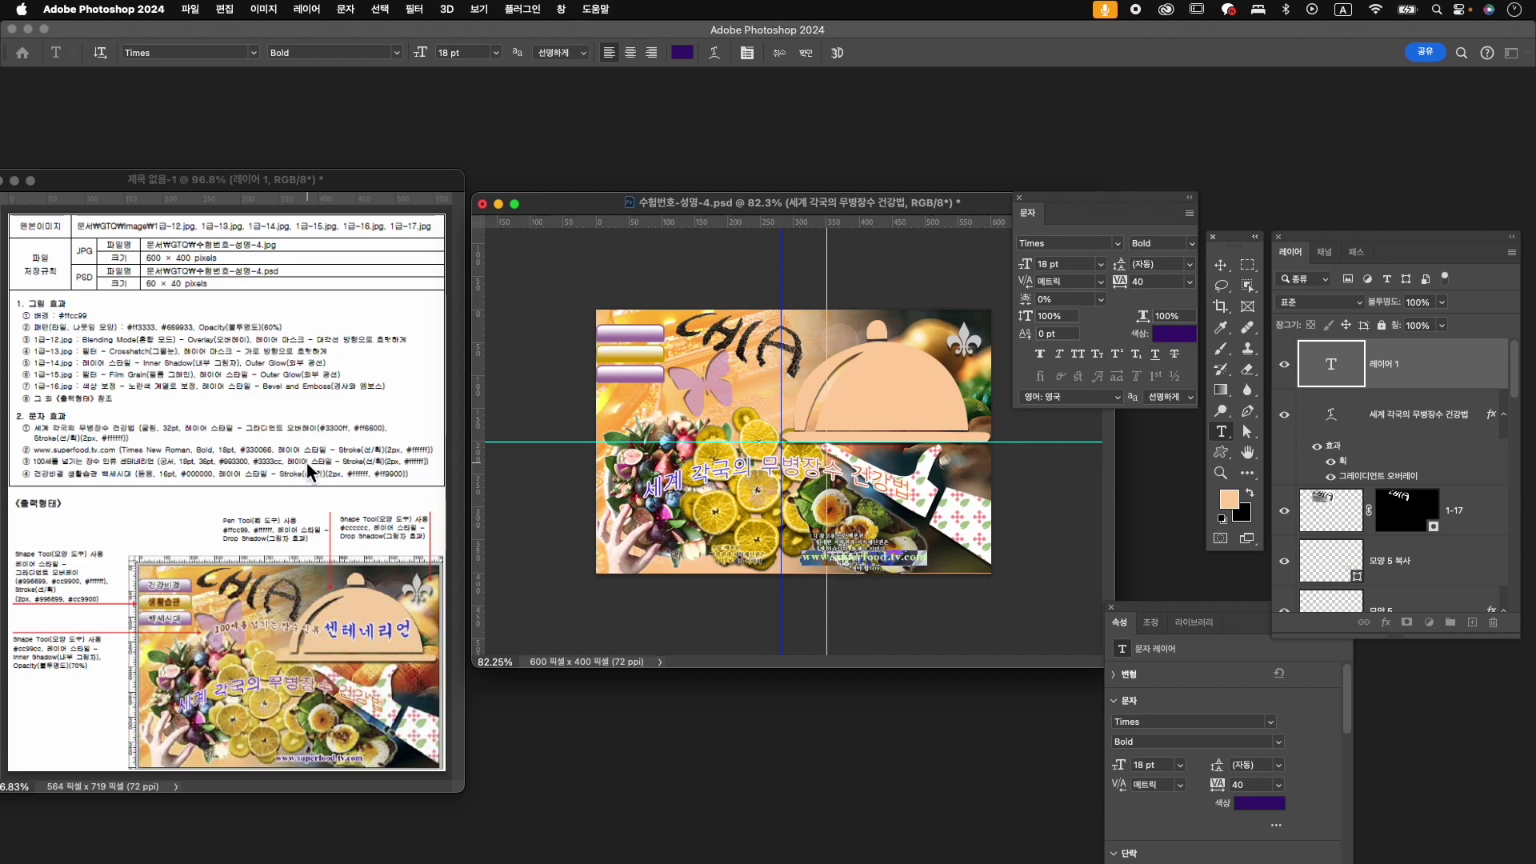
left_click(806, 52)
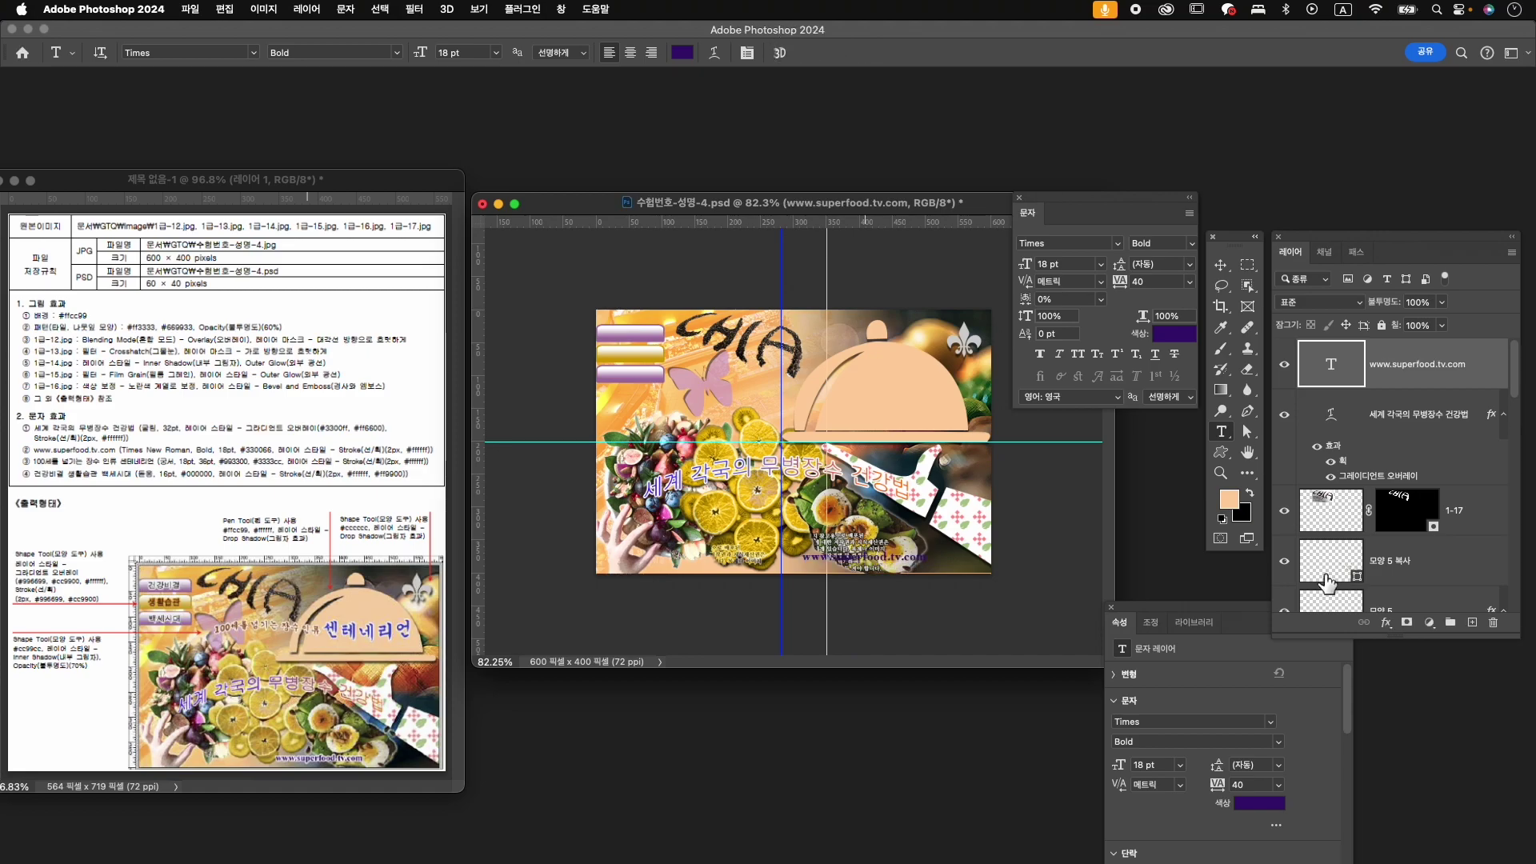
- Add a 2 px outside stroke in #ffffff to the web address layer and apply the layer style
left_click(1386, 624)
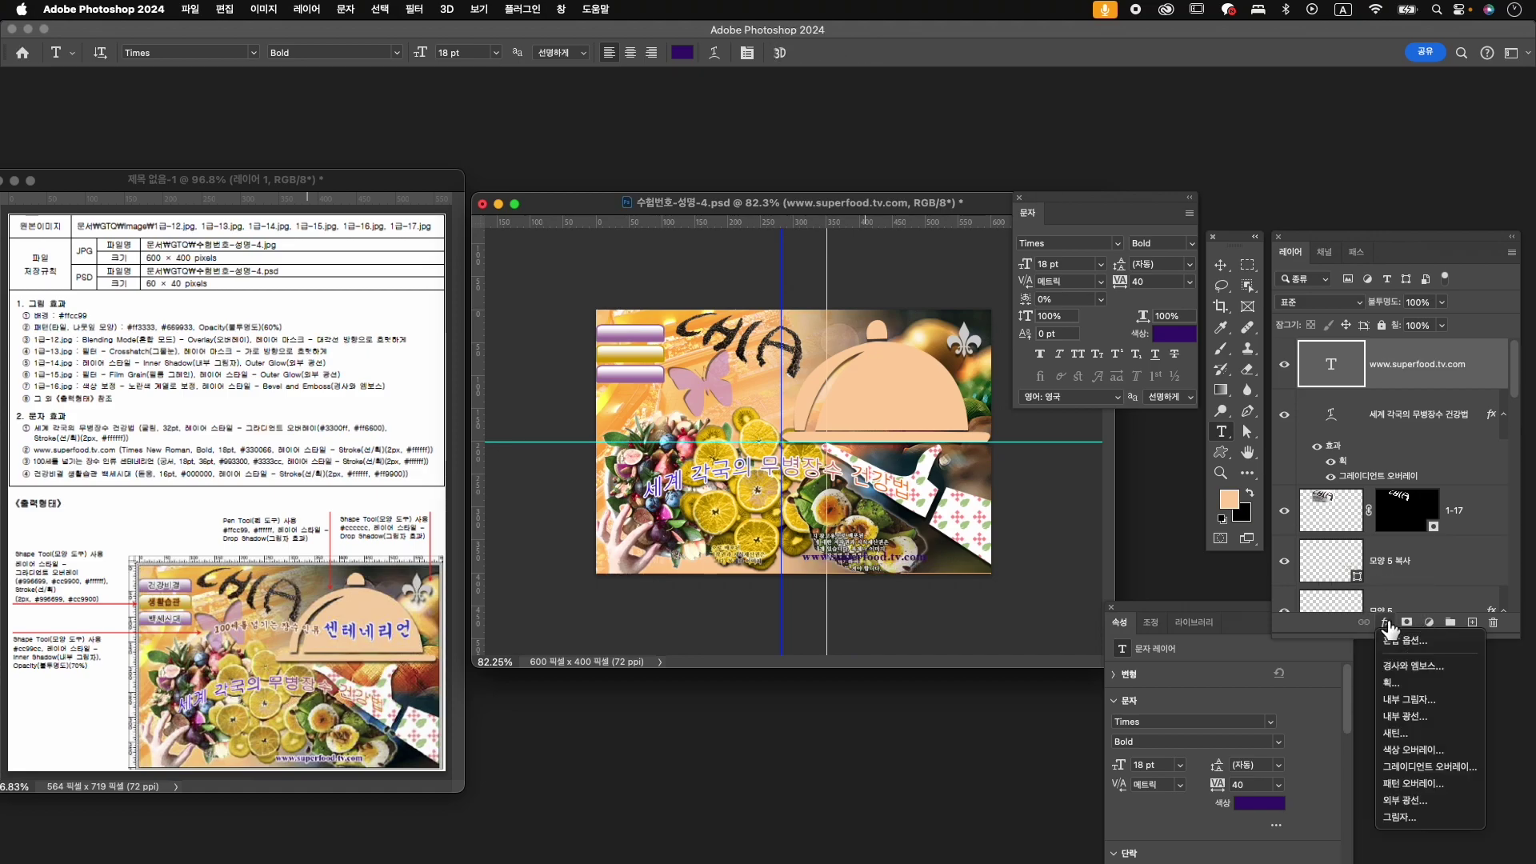
left_click(1405, 682)
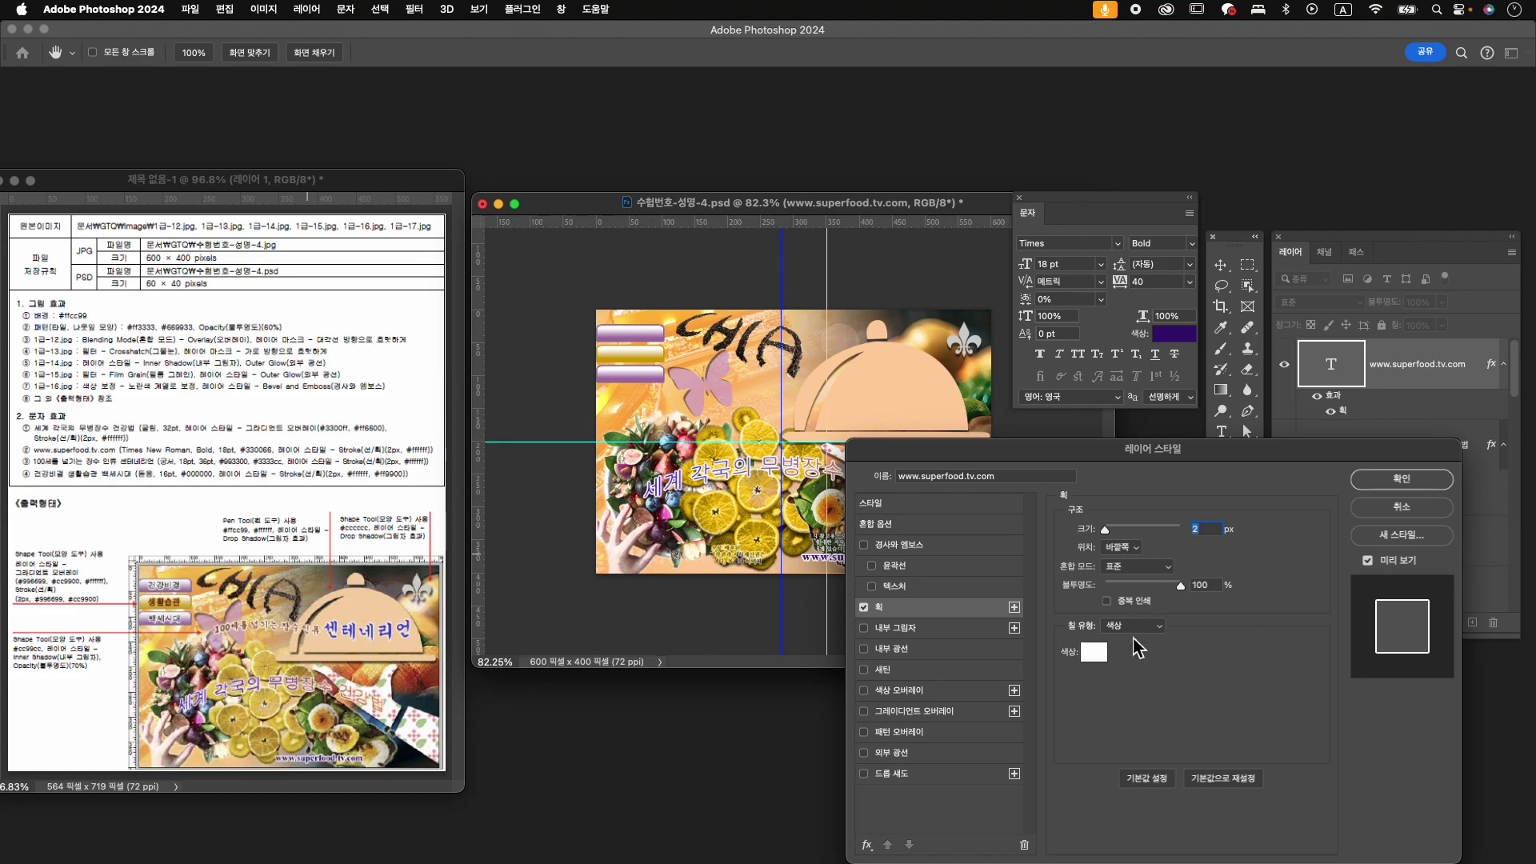
left_click(1095, 653)
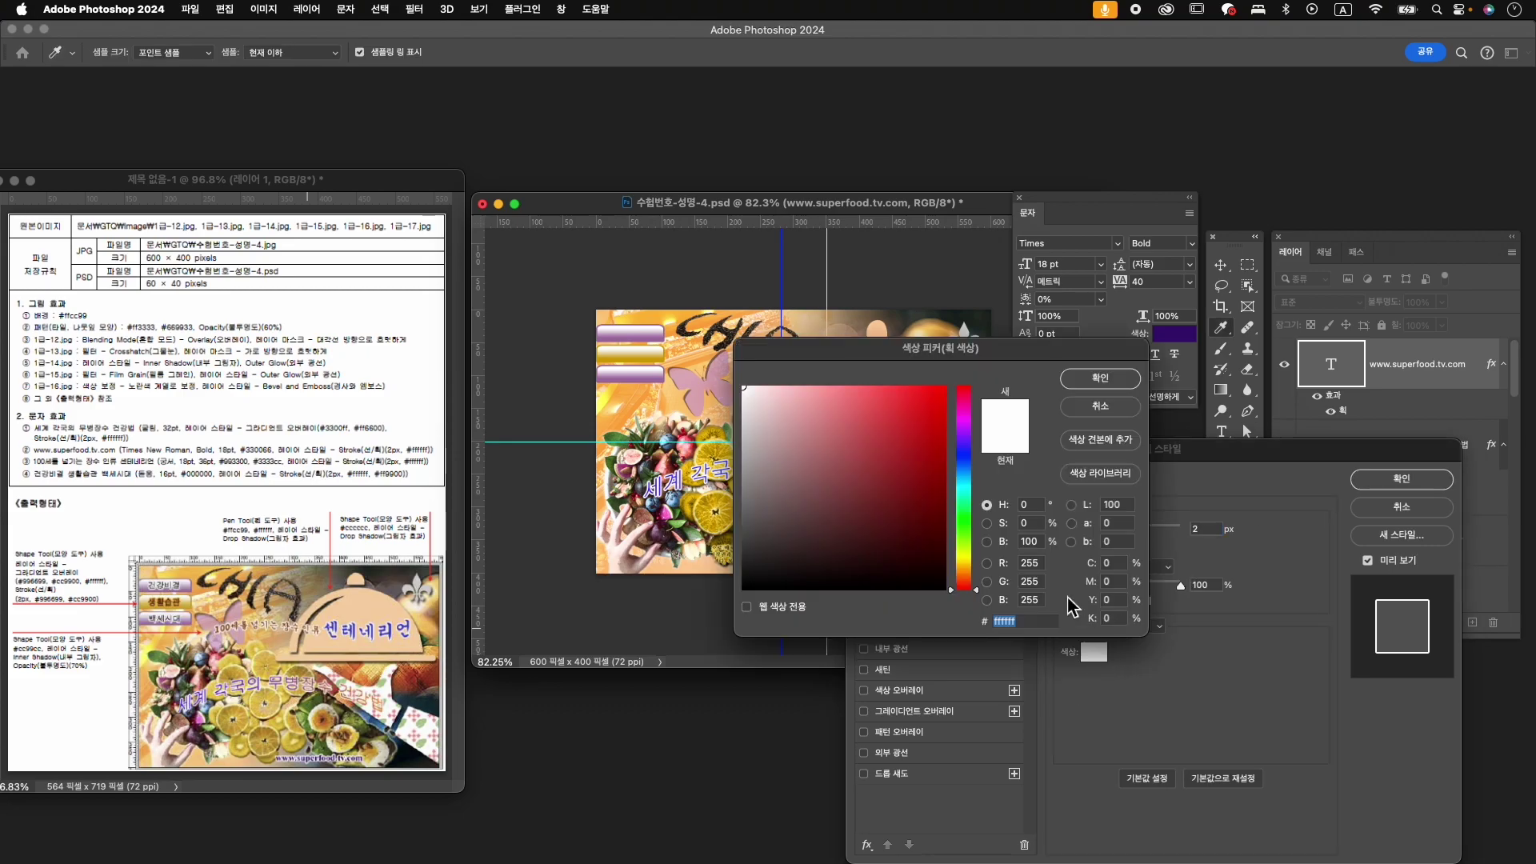
left_click(1100, 379)
left_click(1391, 481)
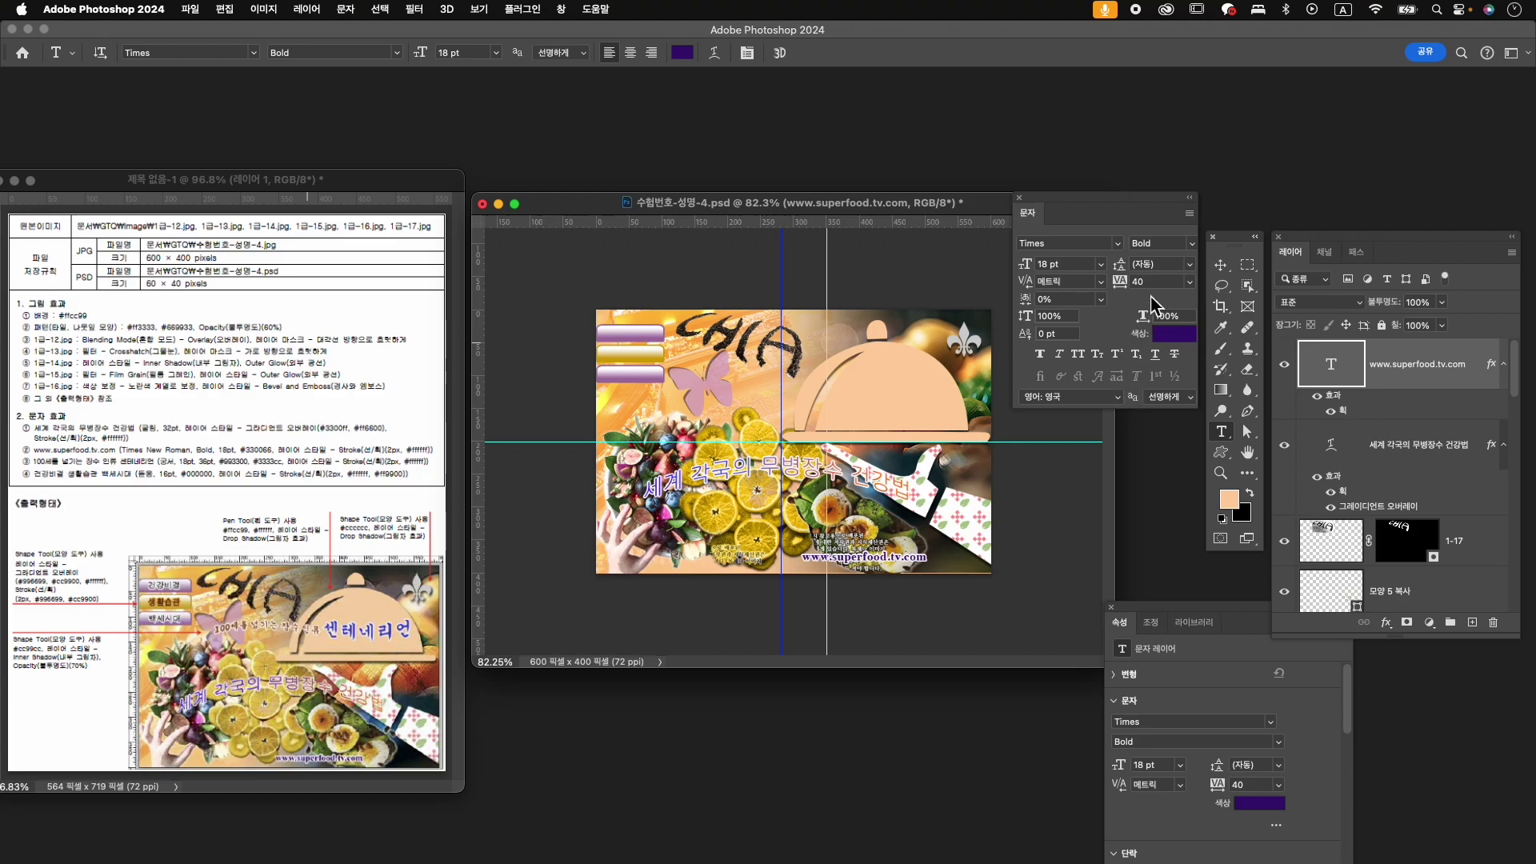
- Set the web address's tracking to 0 and move it left and slightly down to match the reference
type("0")
key("Return")
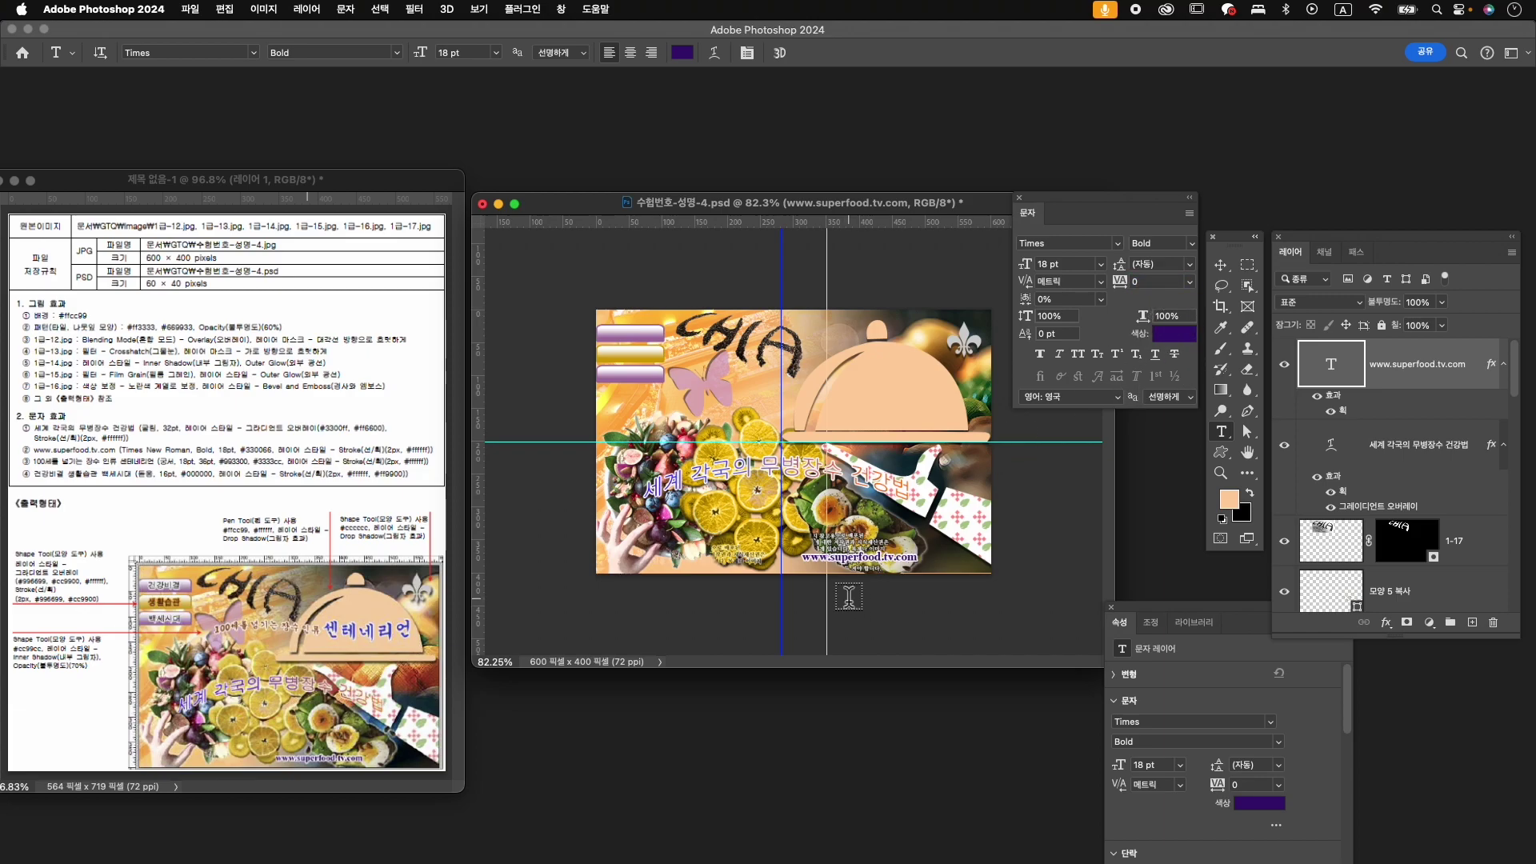
key("super+t")
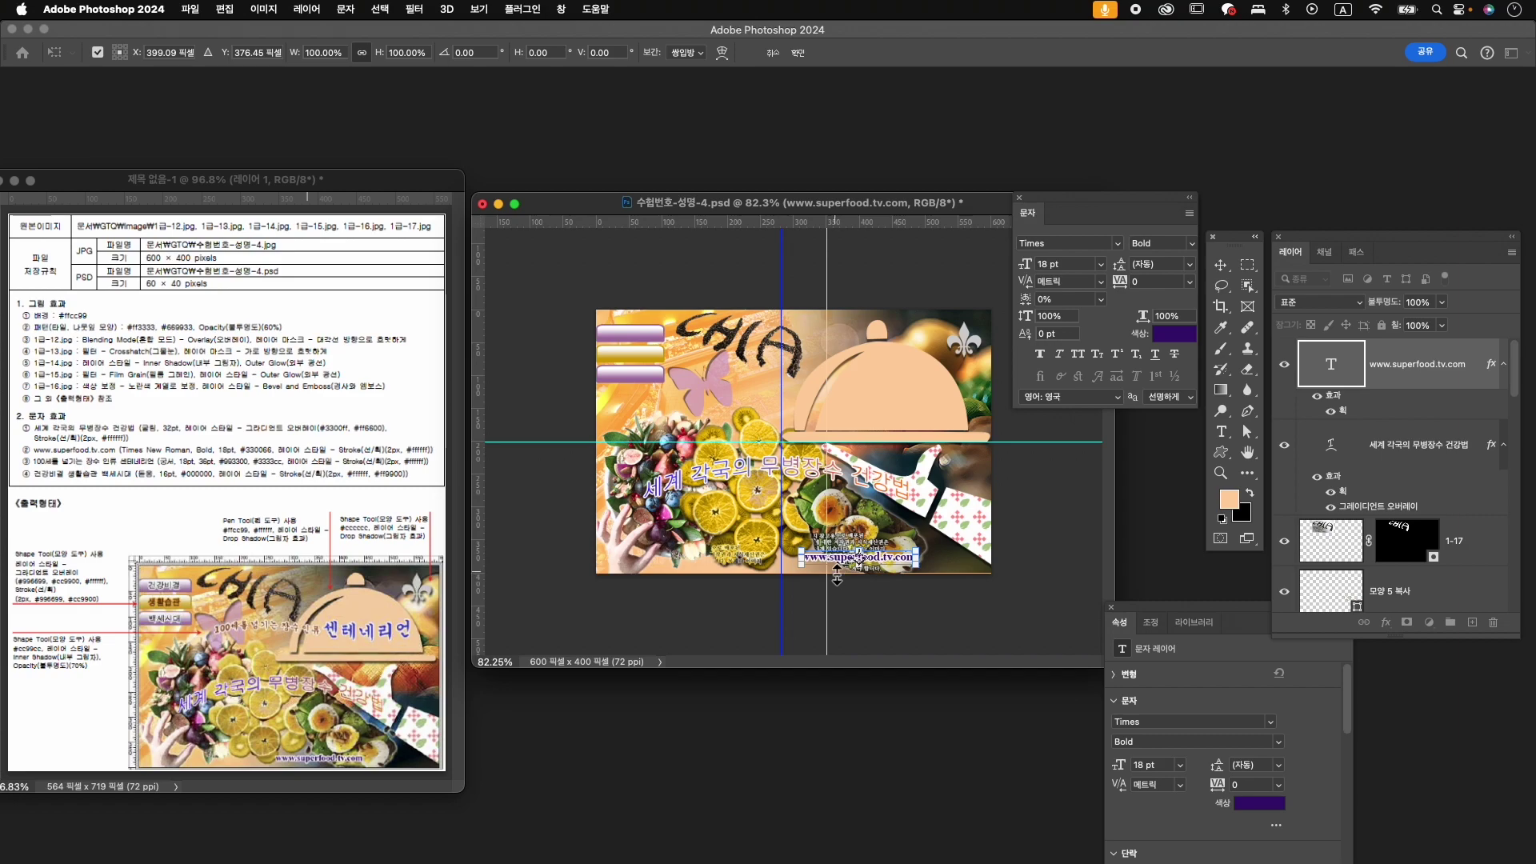
left_click_drag(825, 560, 871, 570)
key("Left")
key("Left")
key("Down")
key("Return")
- Add the text line "100세를 넘기는 장수 인류 센테네리언" starting at the butterfly and running across the dish cover
key("t")
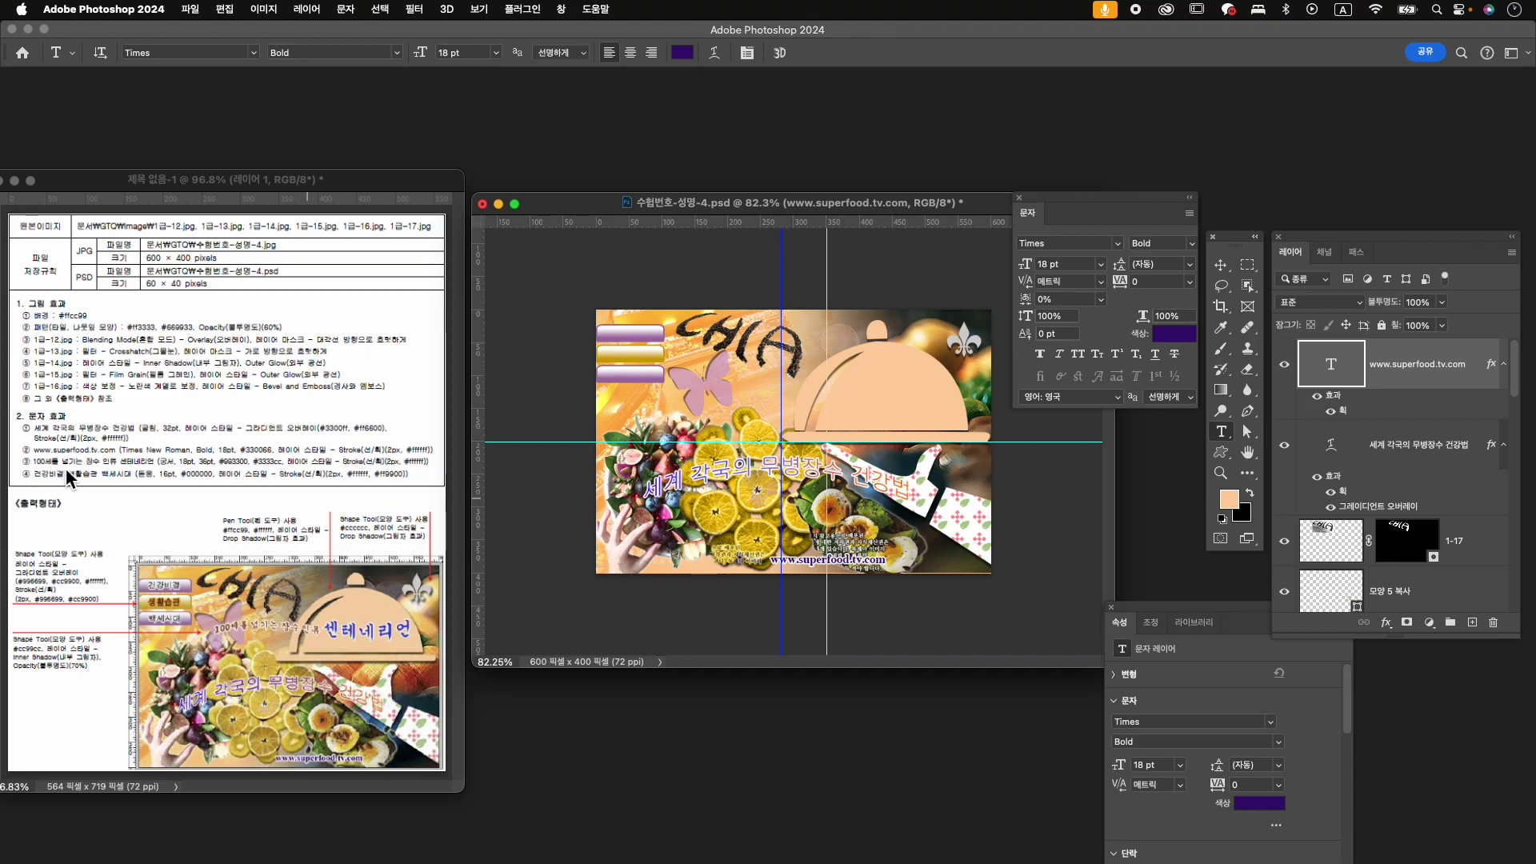
left_click(696, 406)
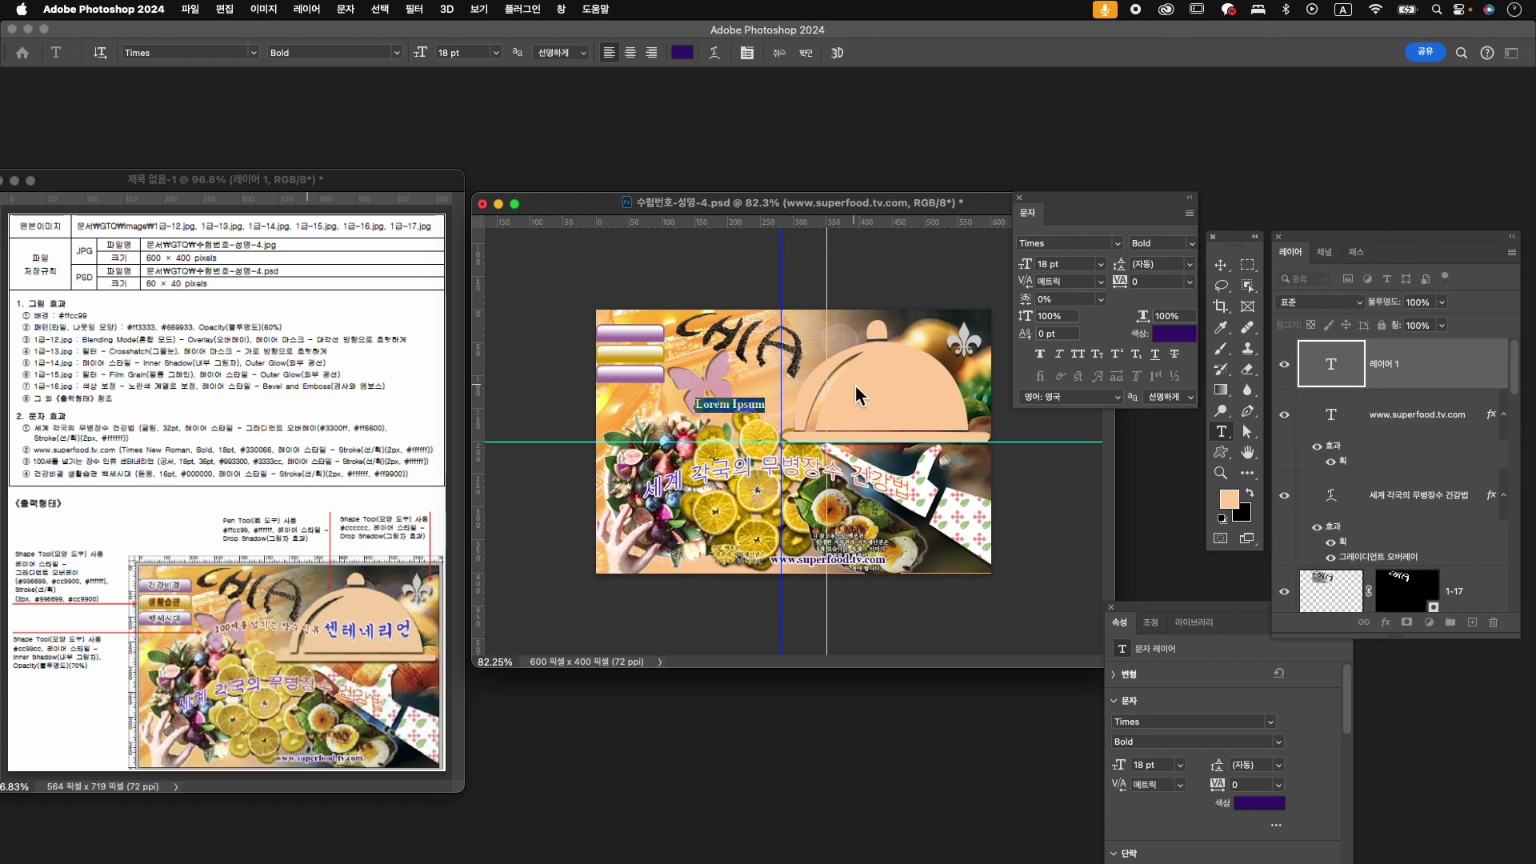
key("ctrl+space")
type("100세")
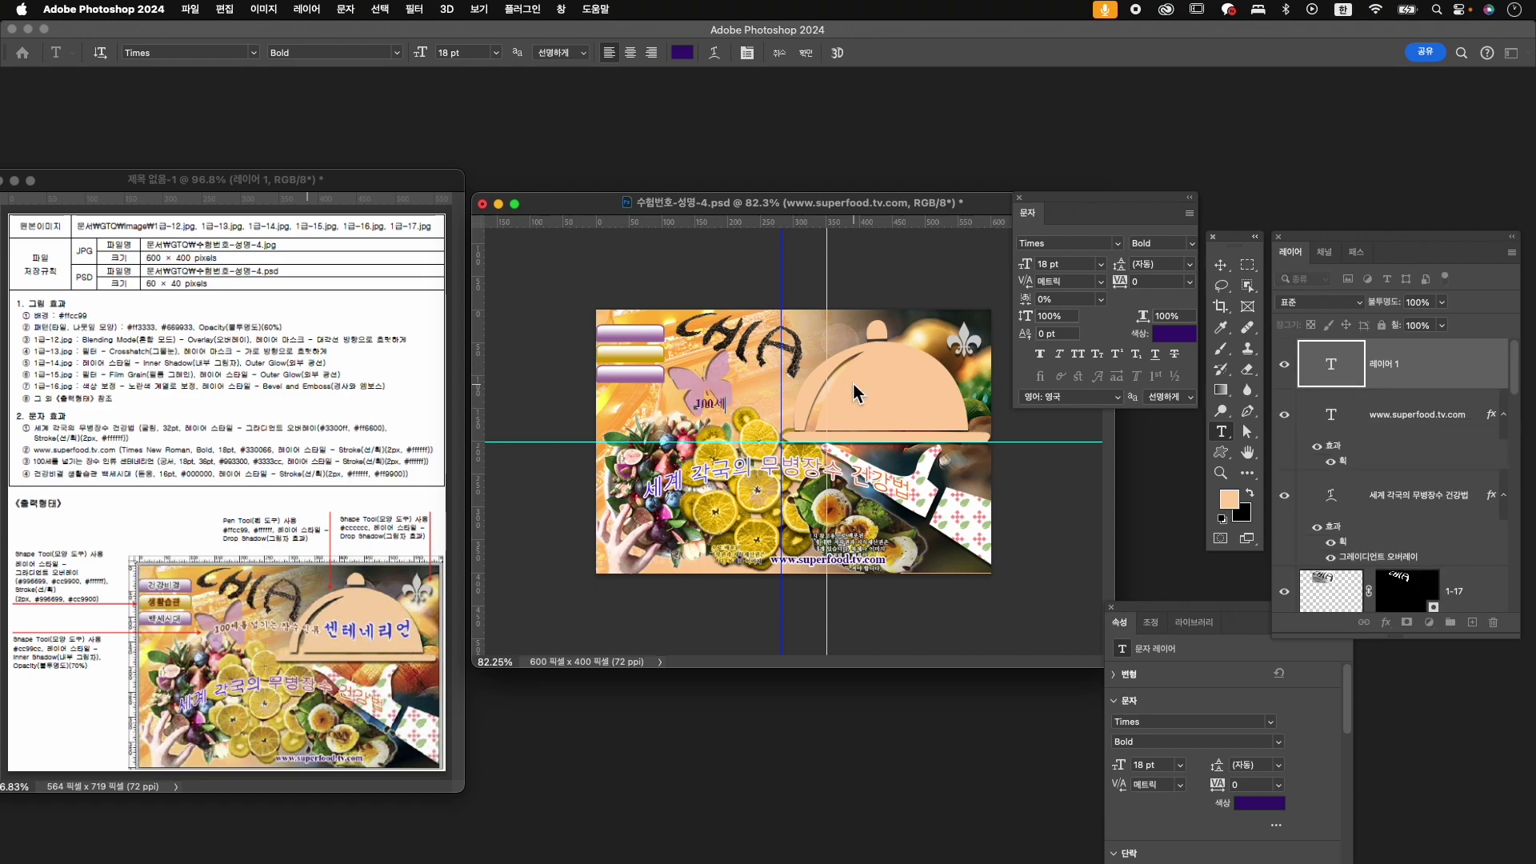
type("르를 넘기는 장수 이")
type("ㄴ류 센테네ㄹ")
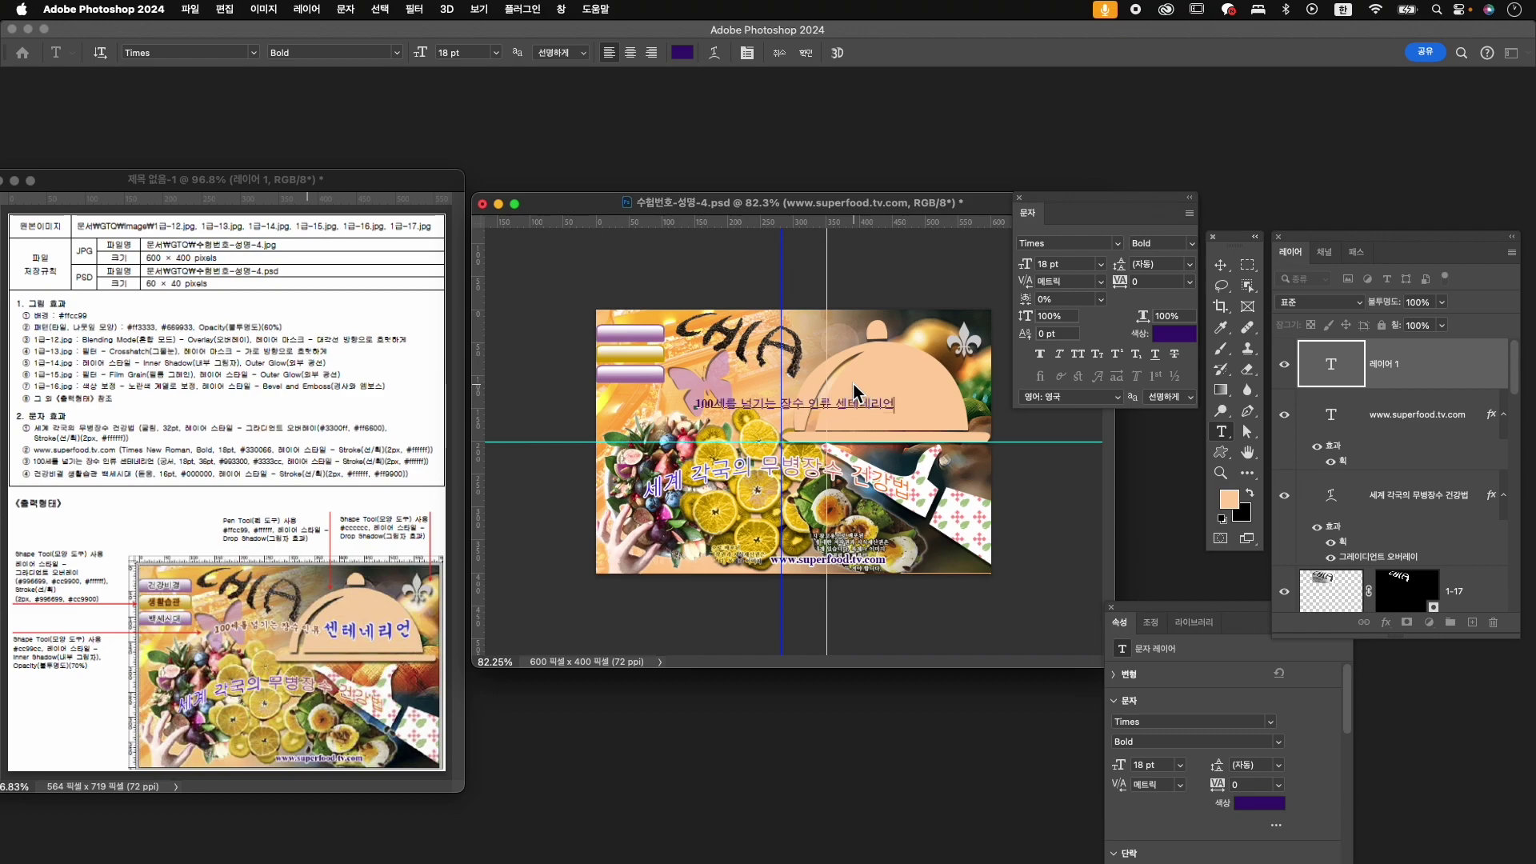
- Set the whole "100세를 넘기는 장수 인류 센테네리언" line in the GungSeo font
key("super+a")
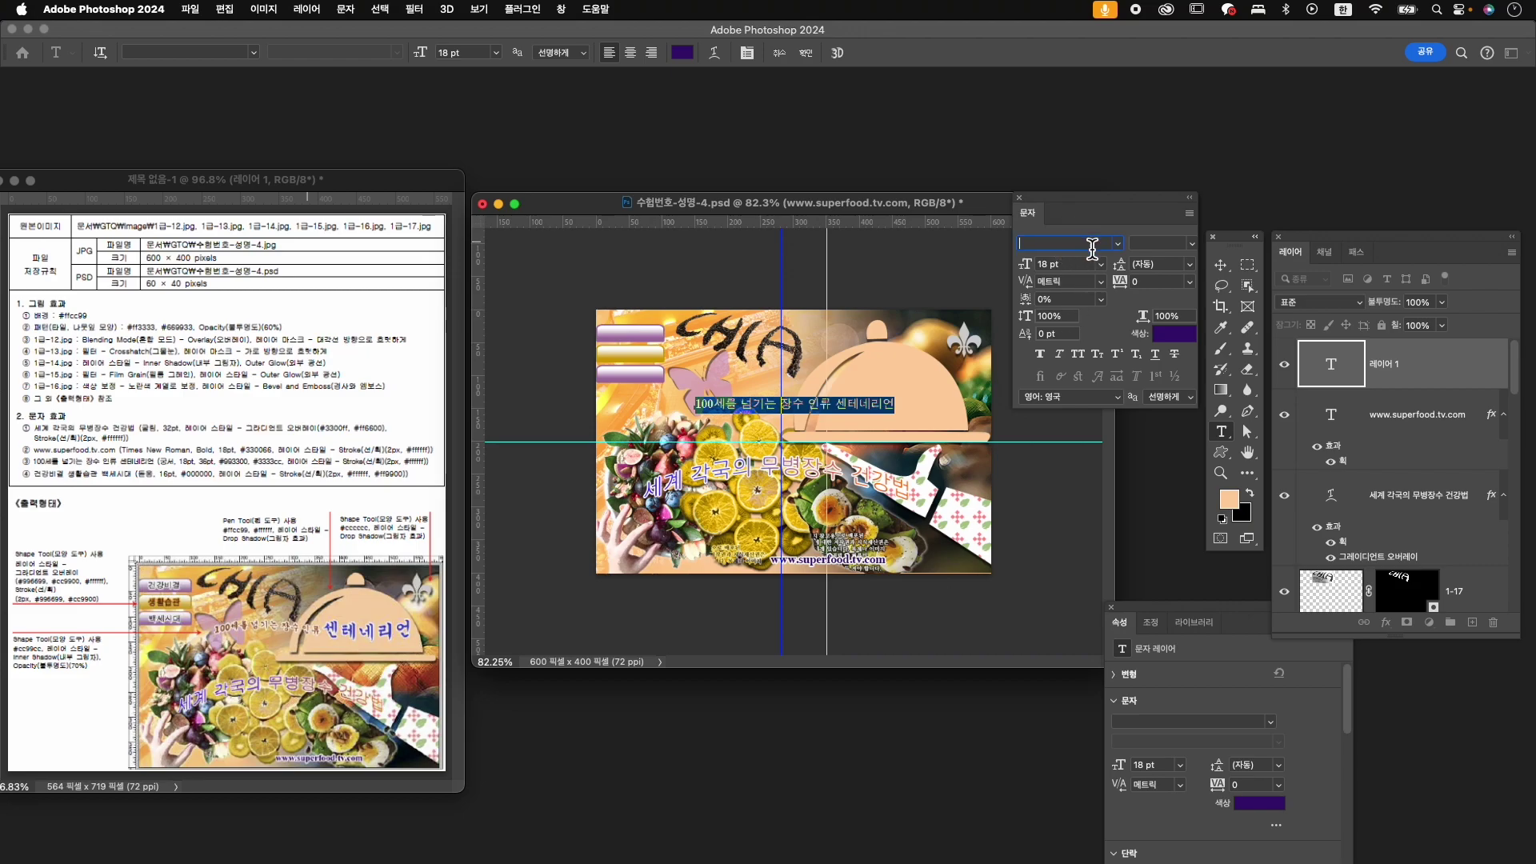
left_click(1118, 243)
left_click(1110, 376)
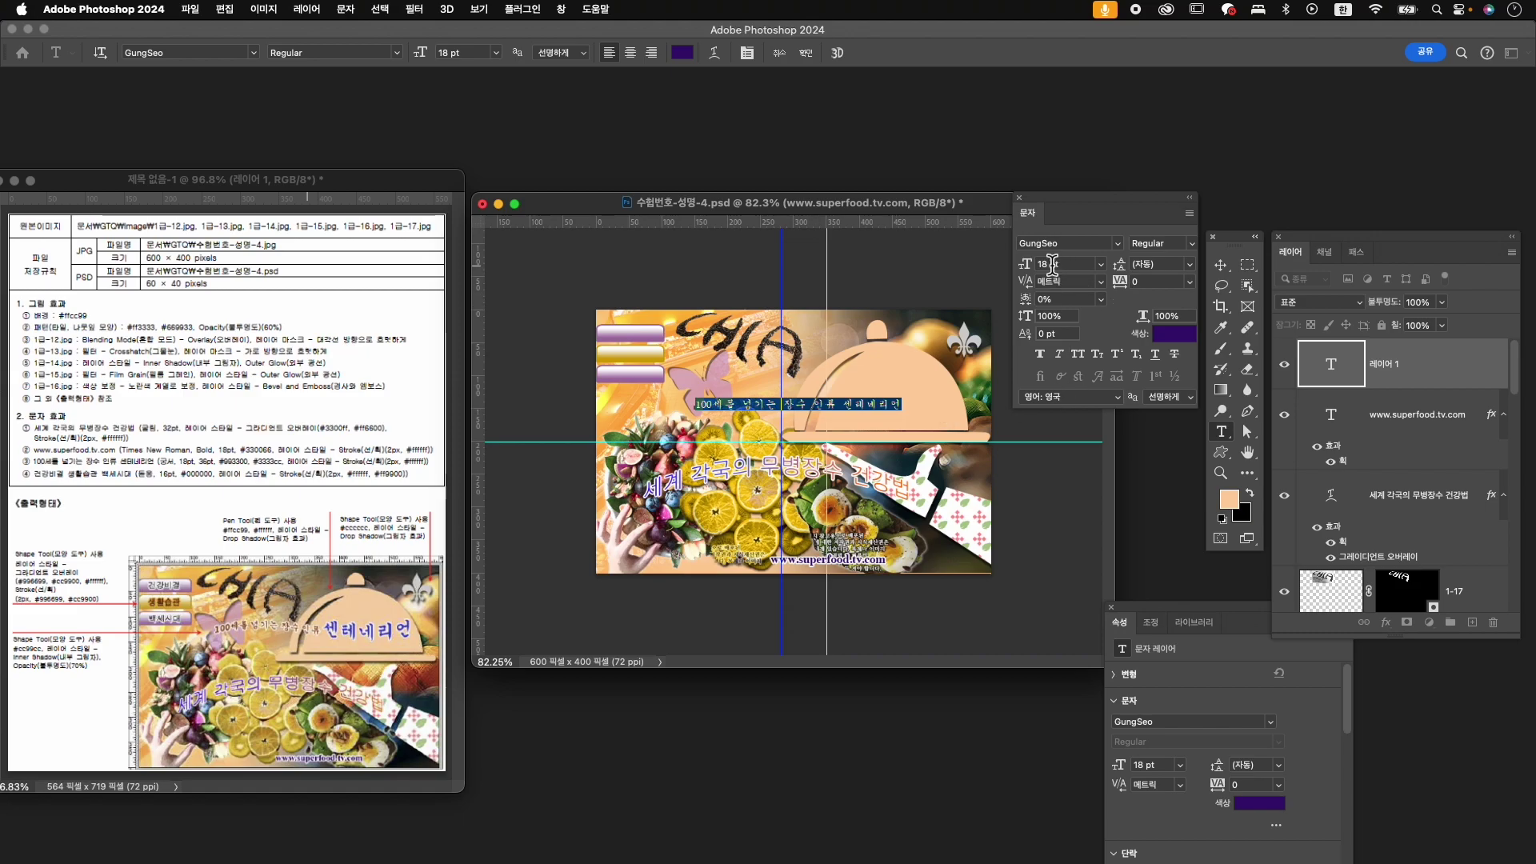
- Set the word 센테네리언 to 36 pt and color it #3333cc
double_click(850, 405)
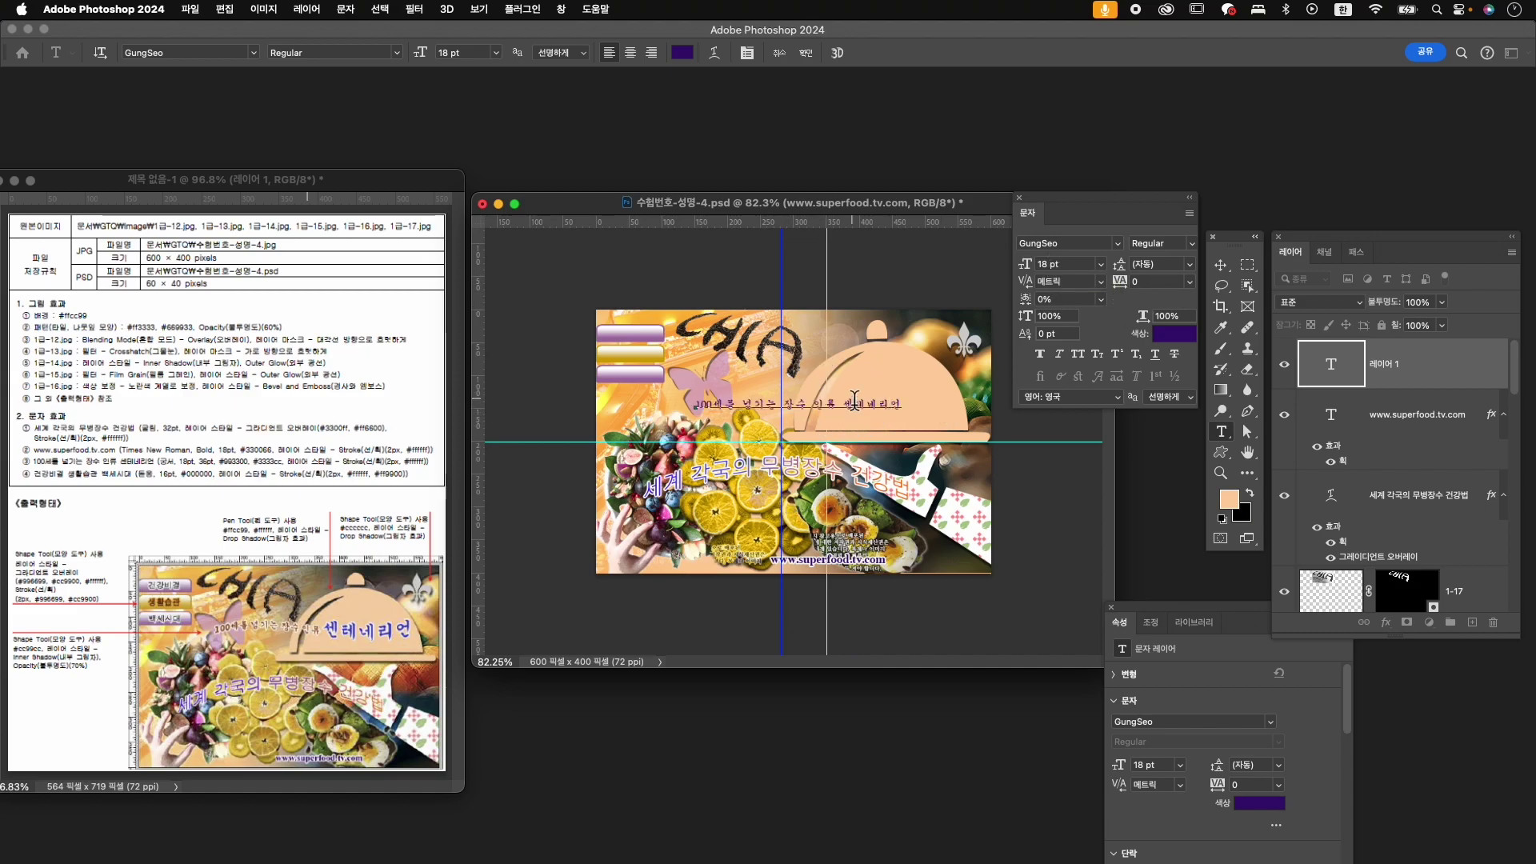
left_click(1053, 265)
key("Caps_Lock")
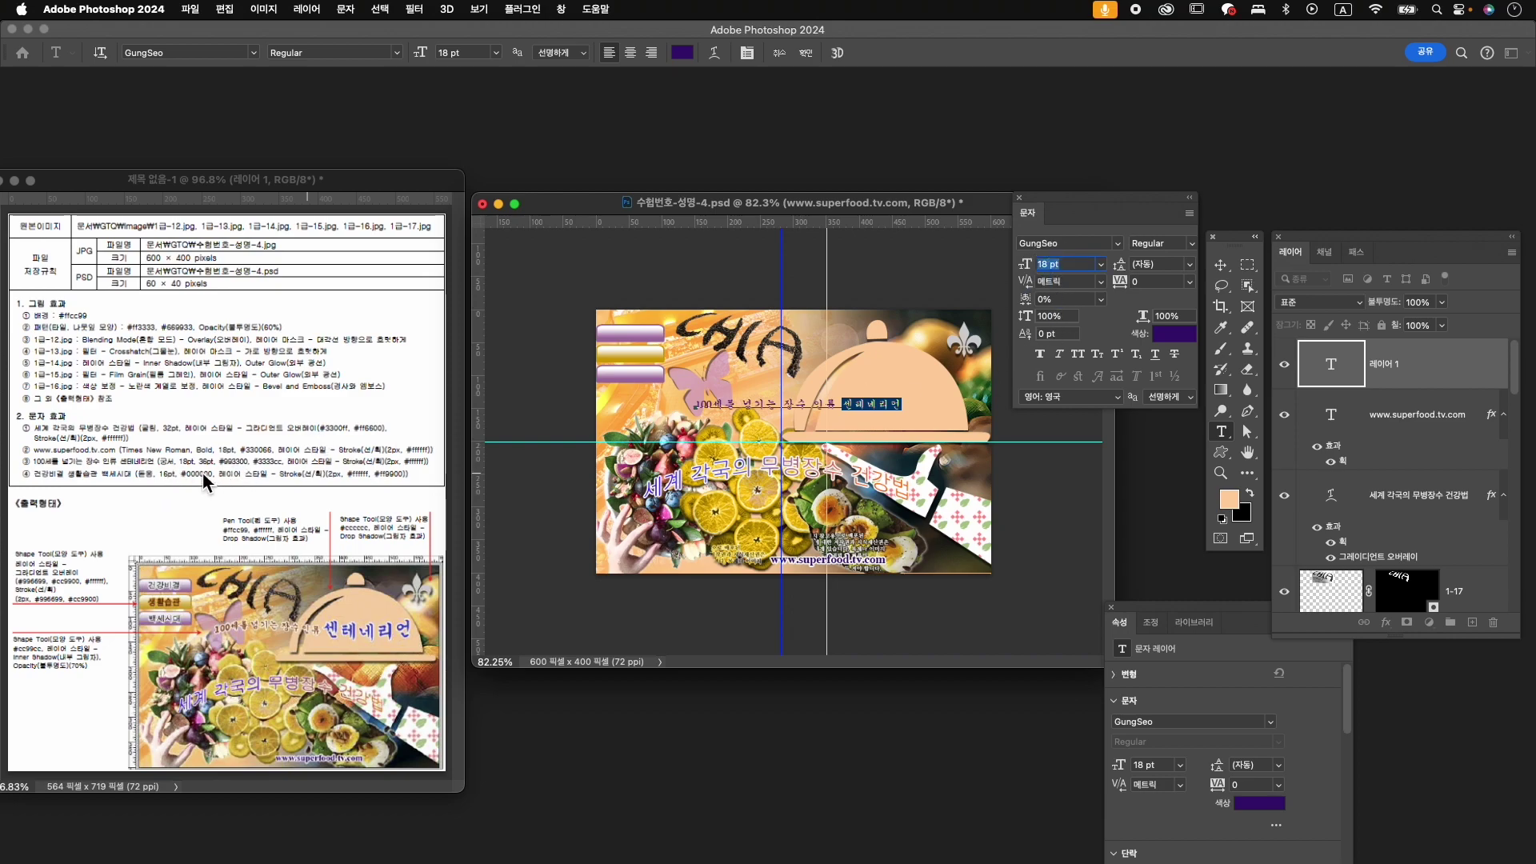
key("Return")
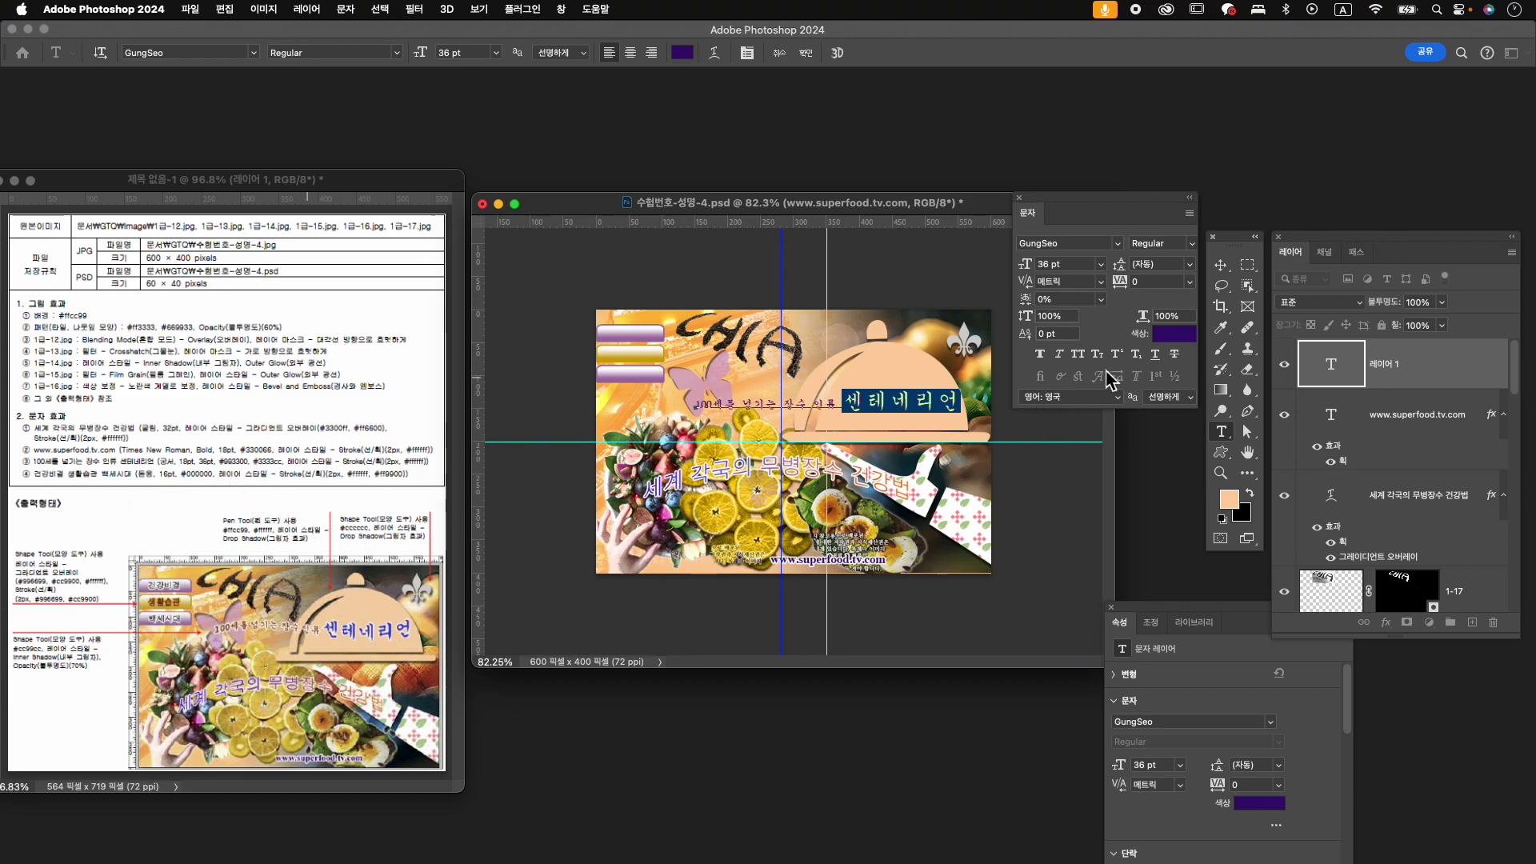
left_click(1189, 339)
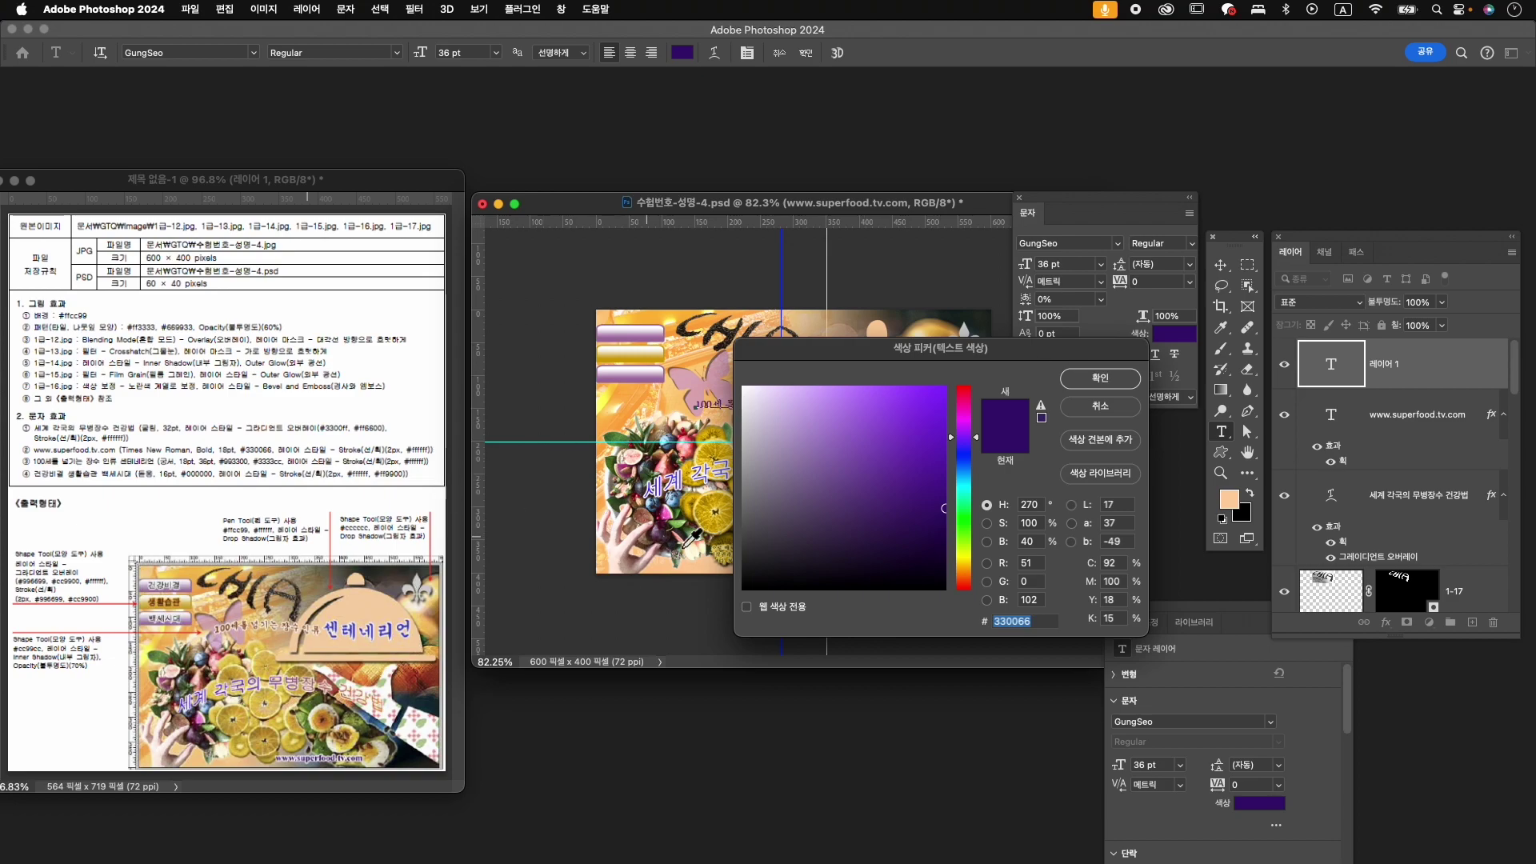
type("3333cc")
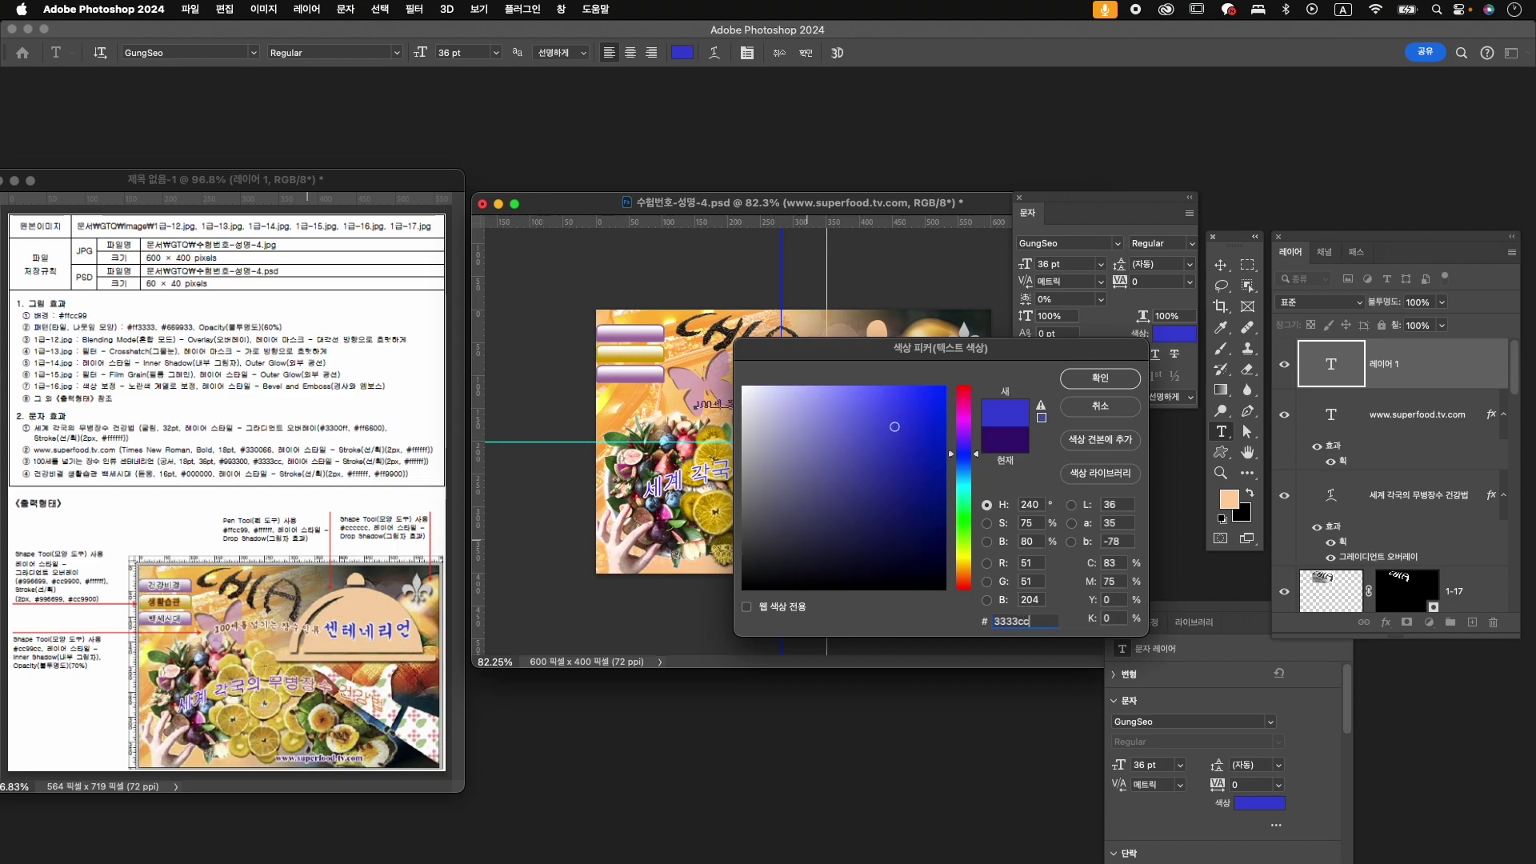
key("Return")
- Color the words "100세를 넘기는 장수 인류" #993300 and commit the text edit
left_click(834, 409)
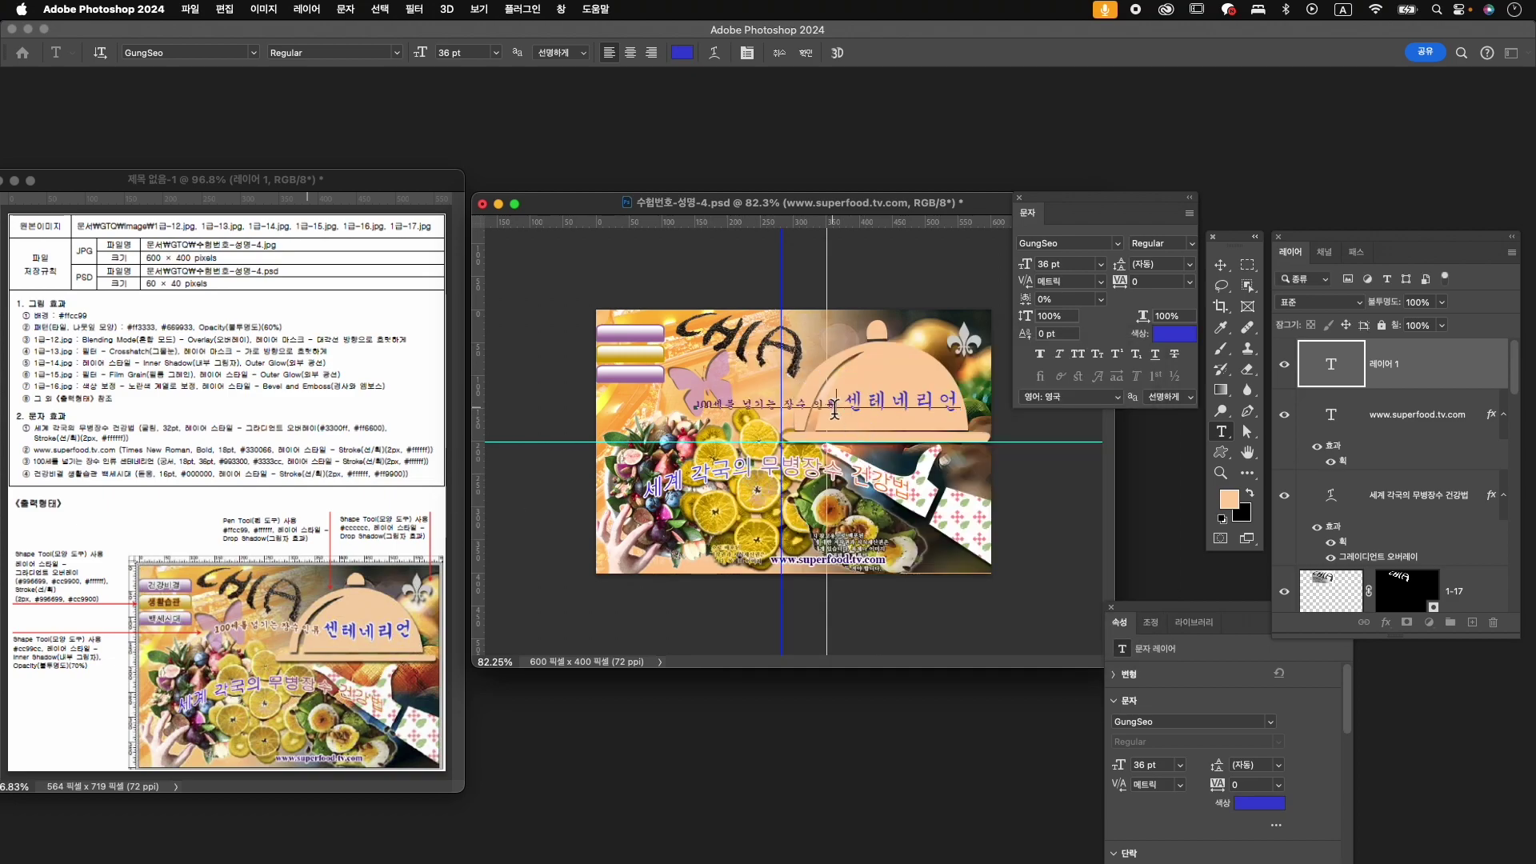
double_click(831, 409)
left_click(1177, 334)
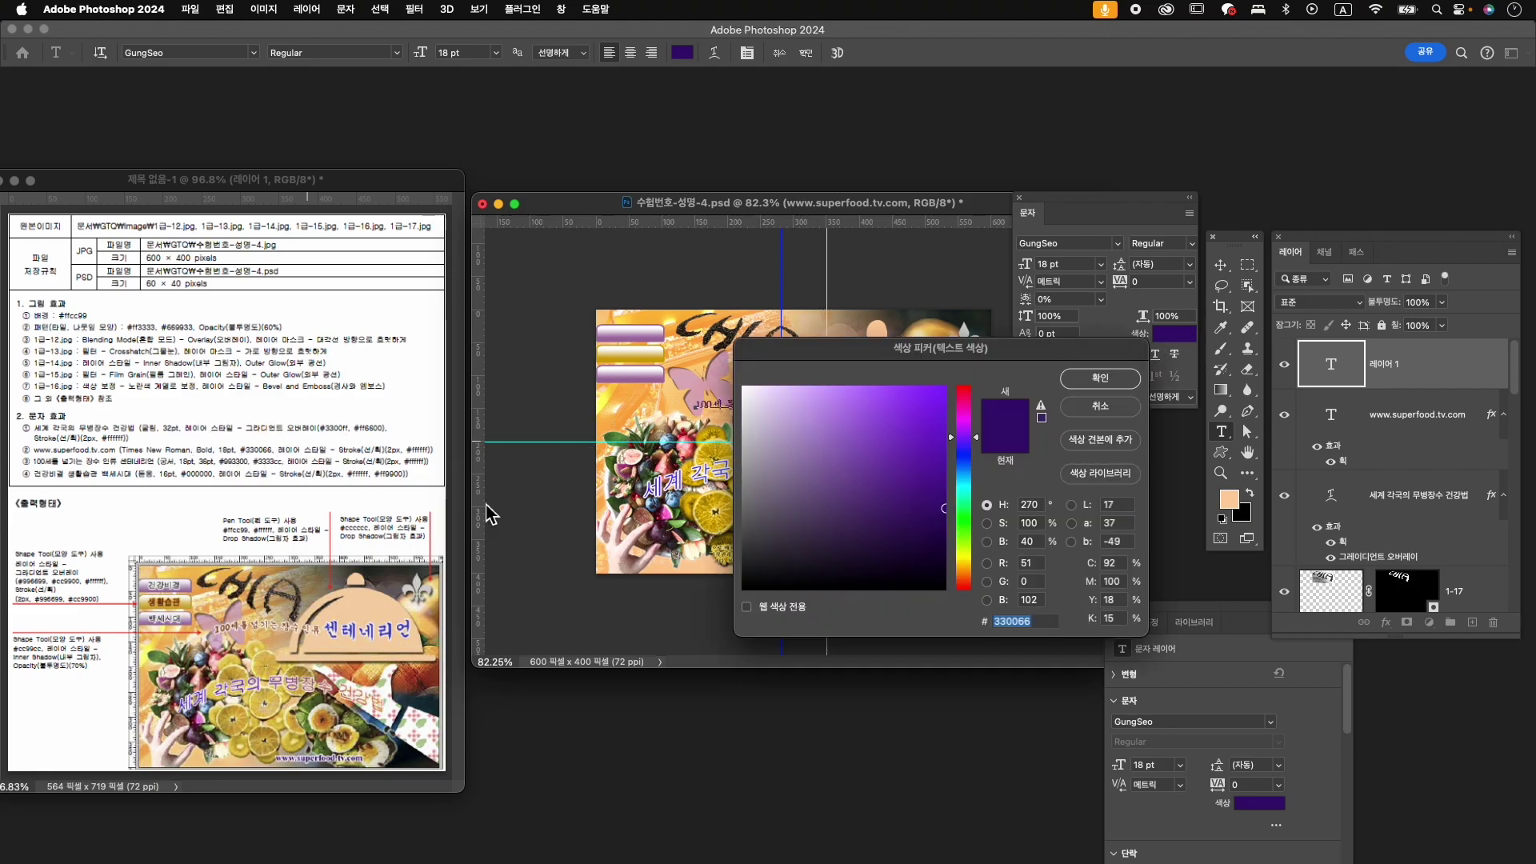
type("993300")
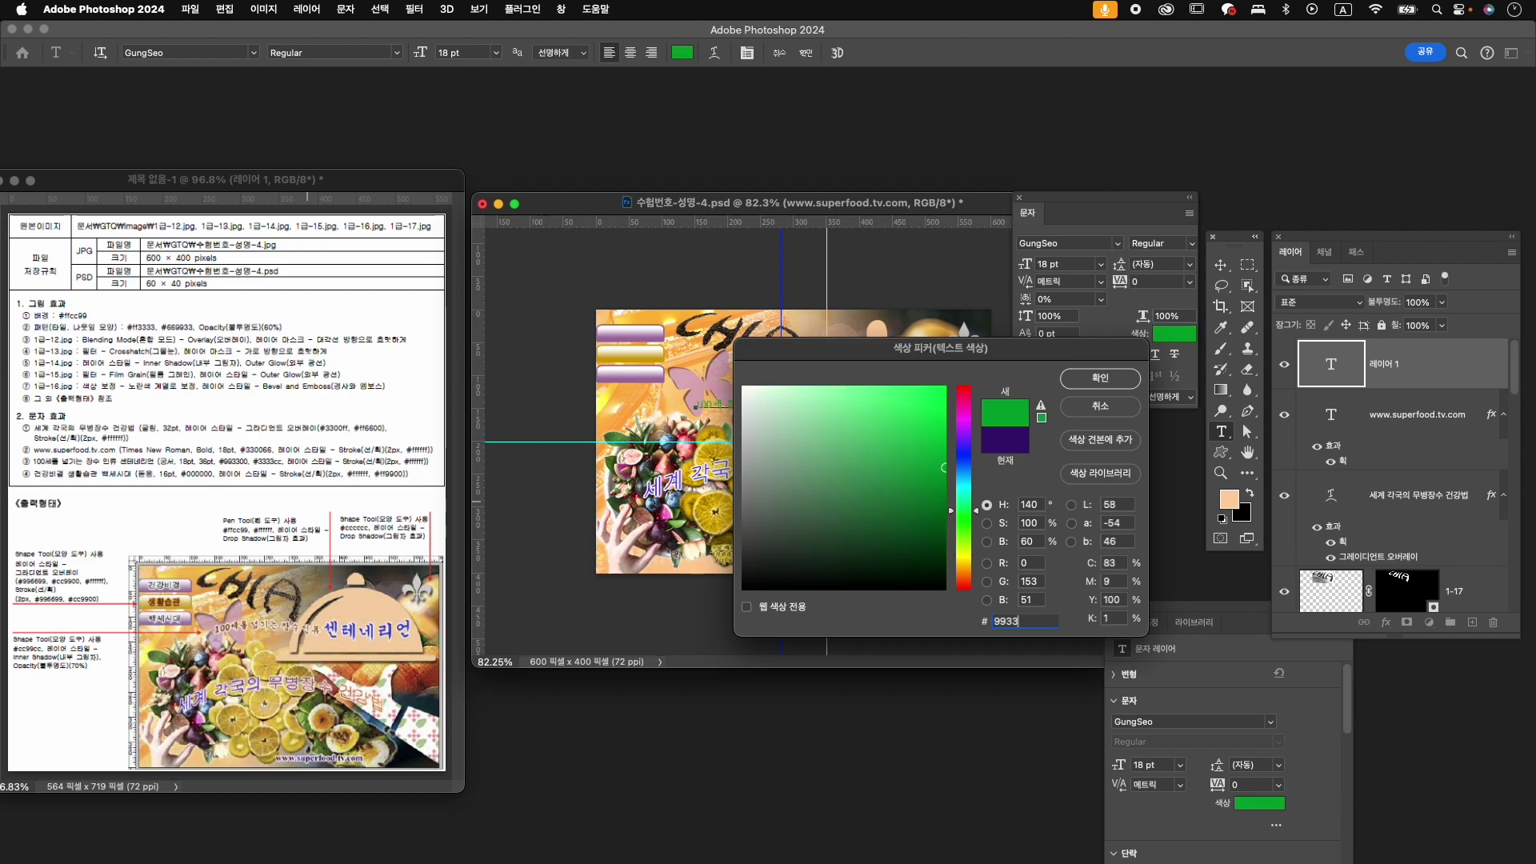
key("Return")
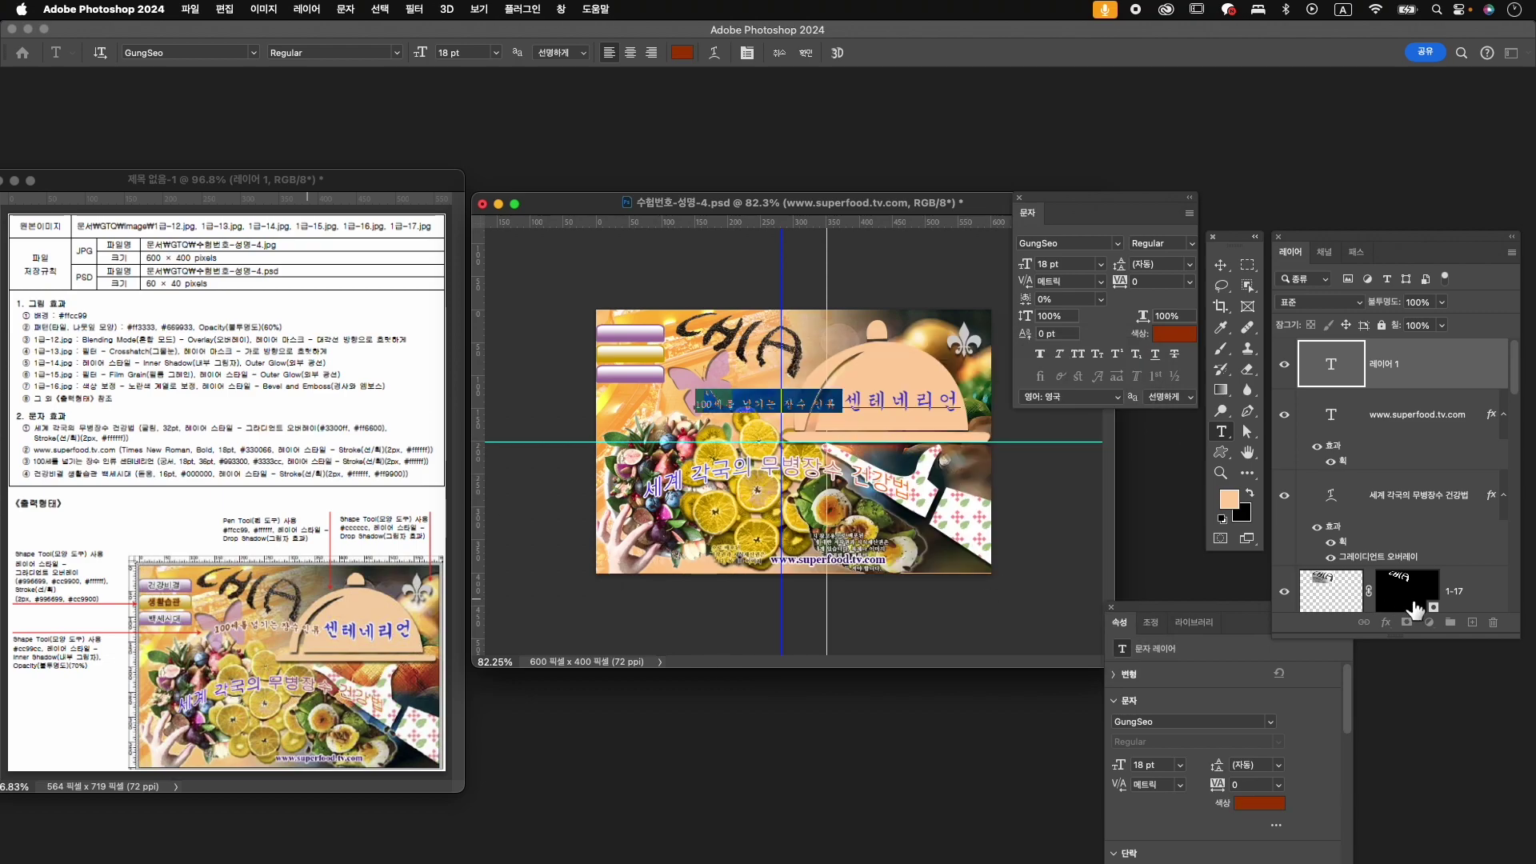
left_click(806, 53)
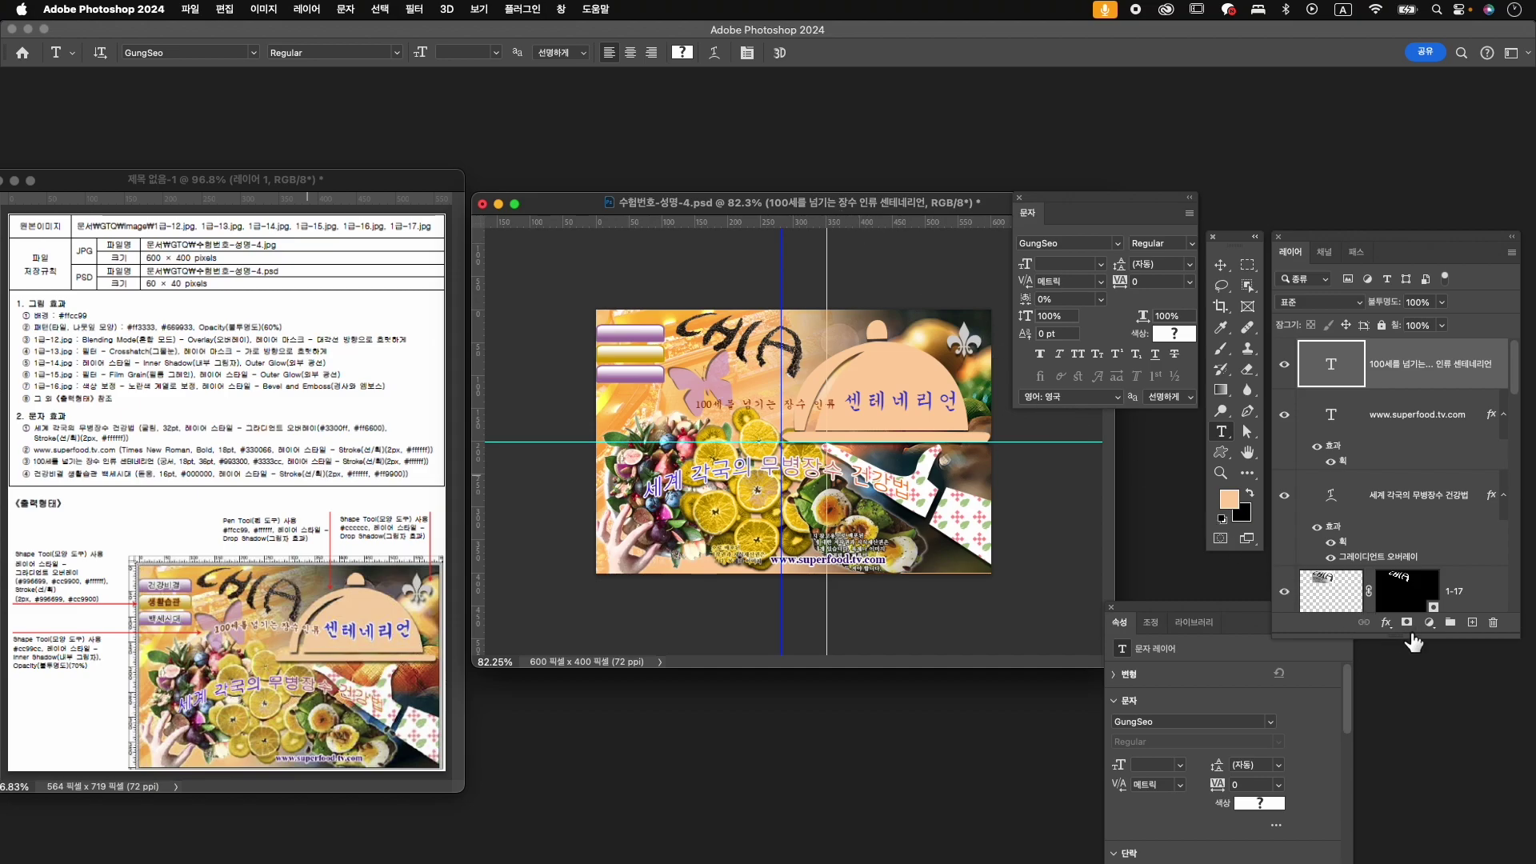
- Add a 2 px outside stroke in white to the "100세를 넘기는 장수 인류 센테네리언" layer and apply the layer style
left_click(1386, 623)
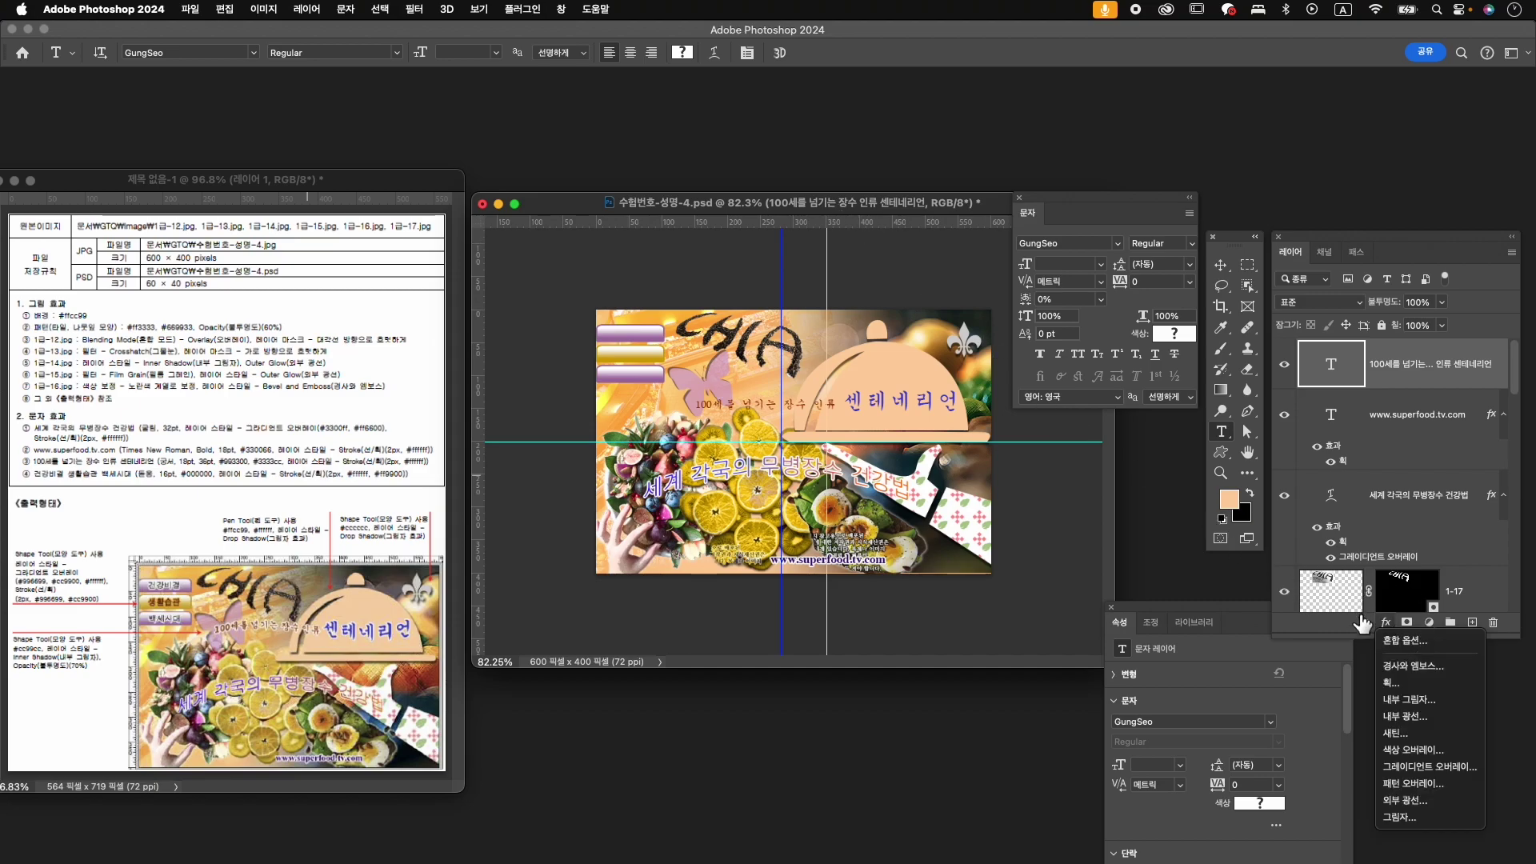
left_click(1392, 683)
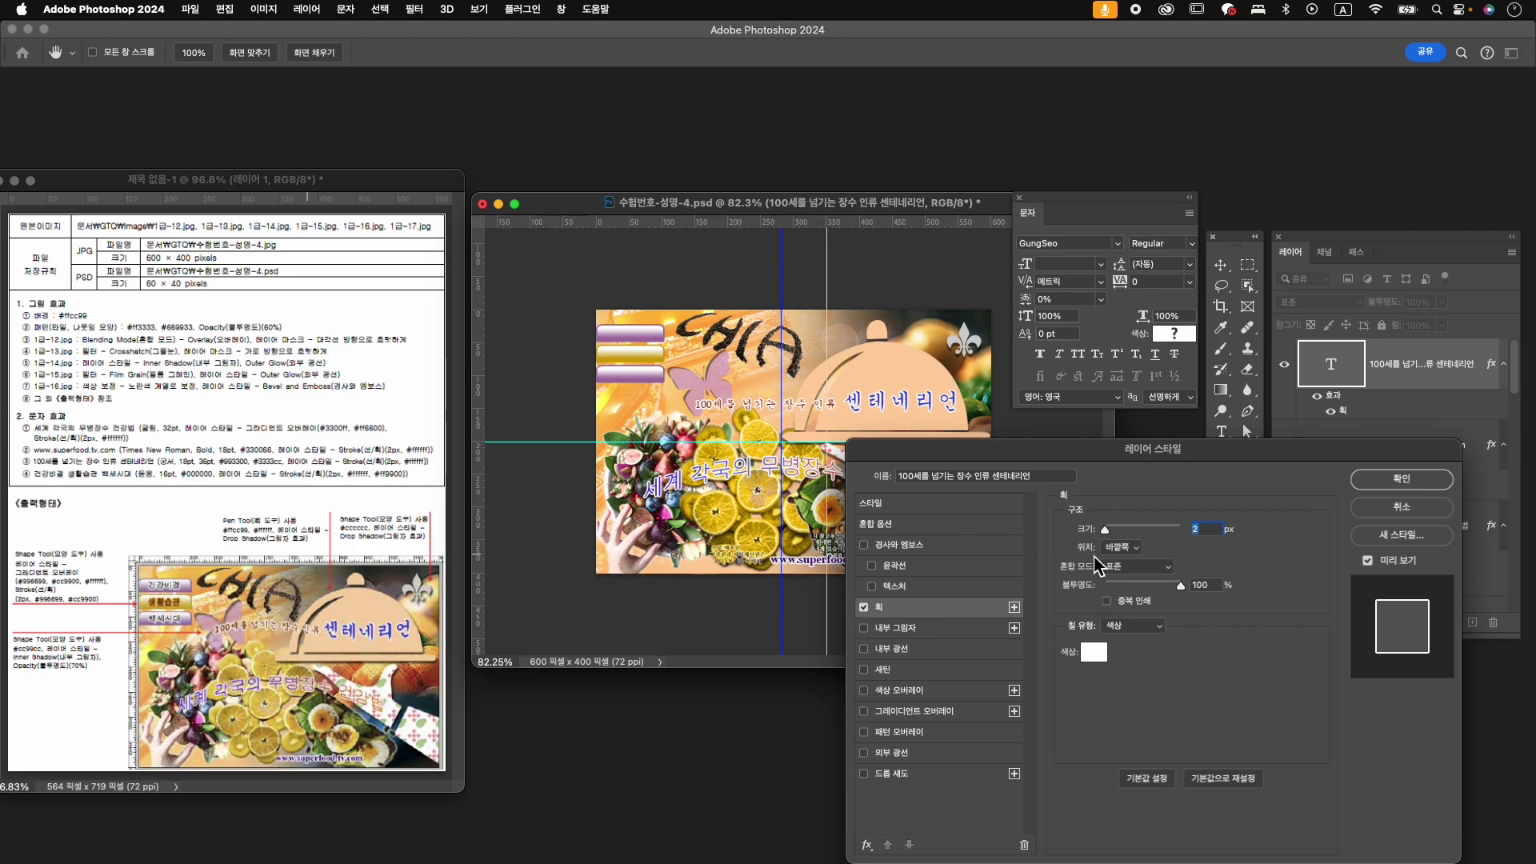
left_click(1401, 479)
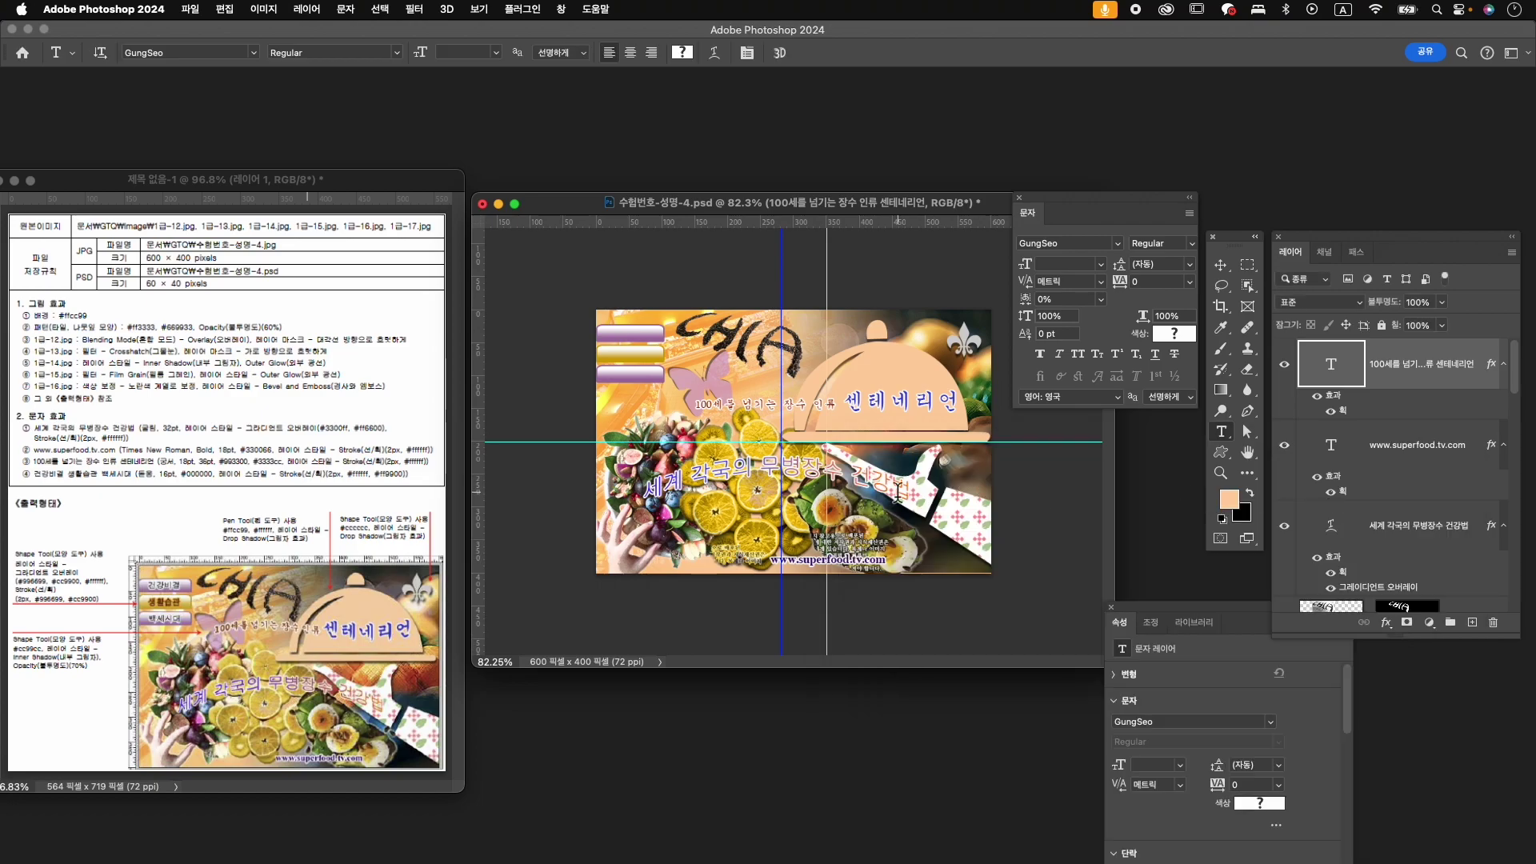
- Apply a horizontal Flag text warp to the "100세를 넘기는 장수 인류 센테네리언" line and nudge it slightly upward
left_click(714, 53)
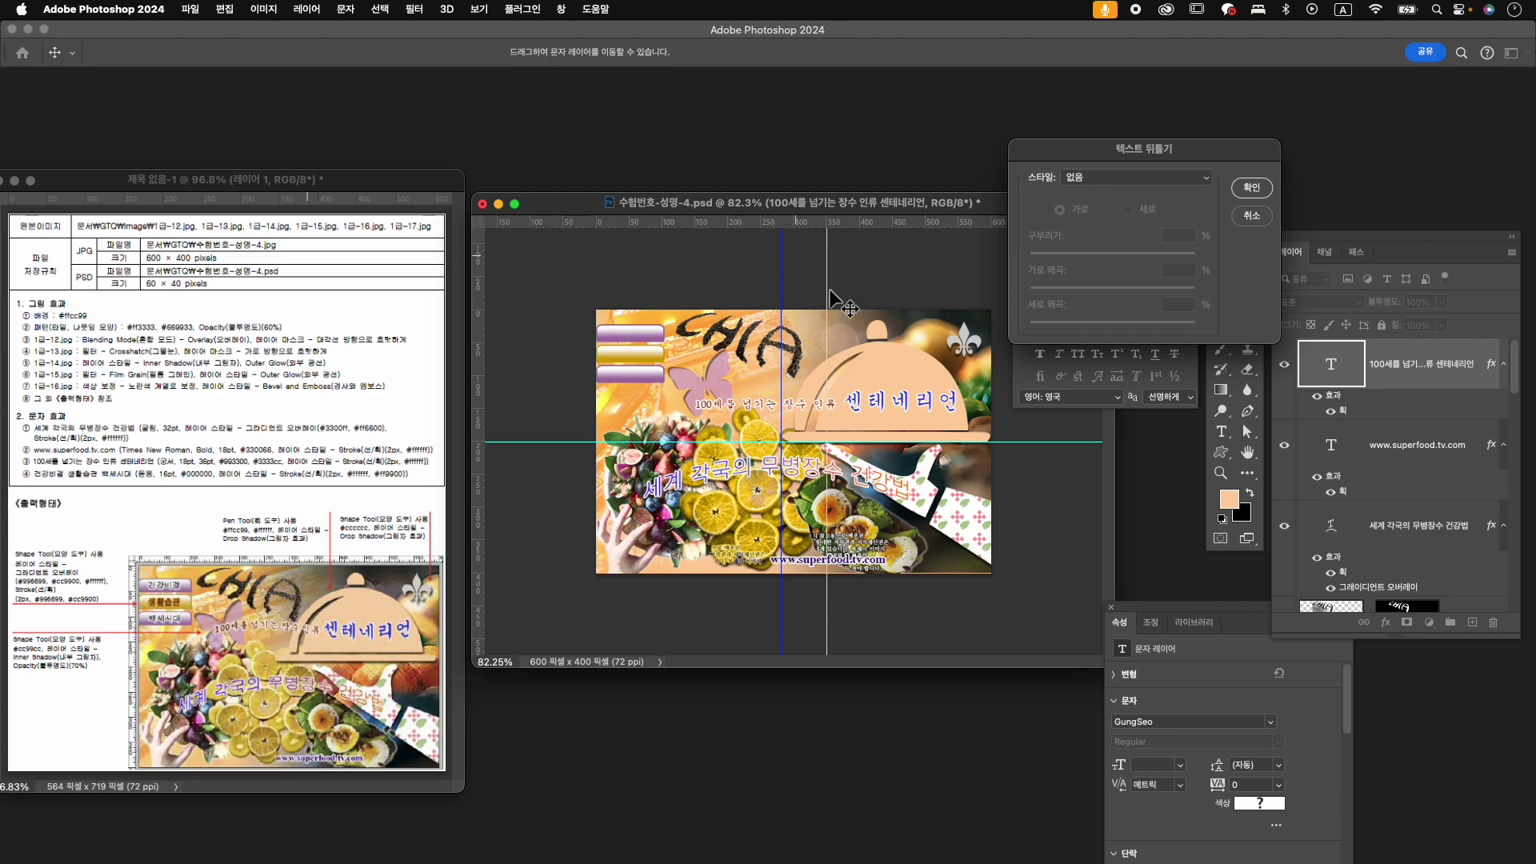
left_click(1170, 192)
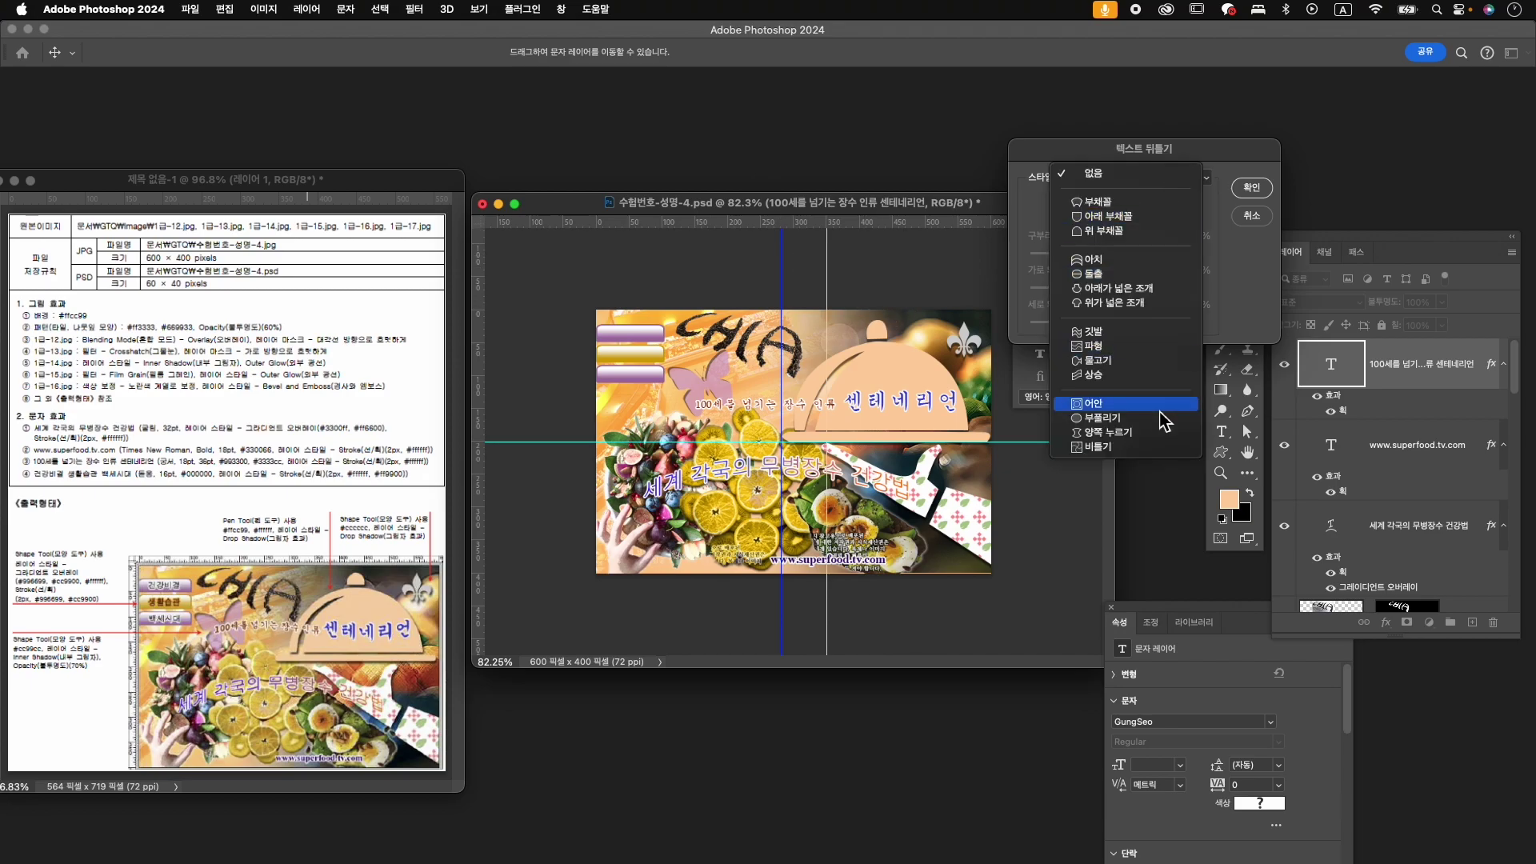
left_click(1145, 336)
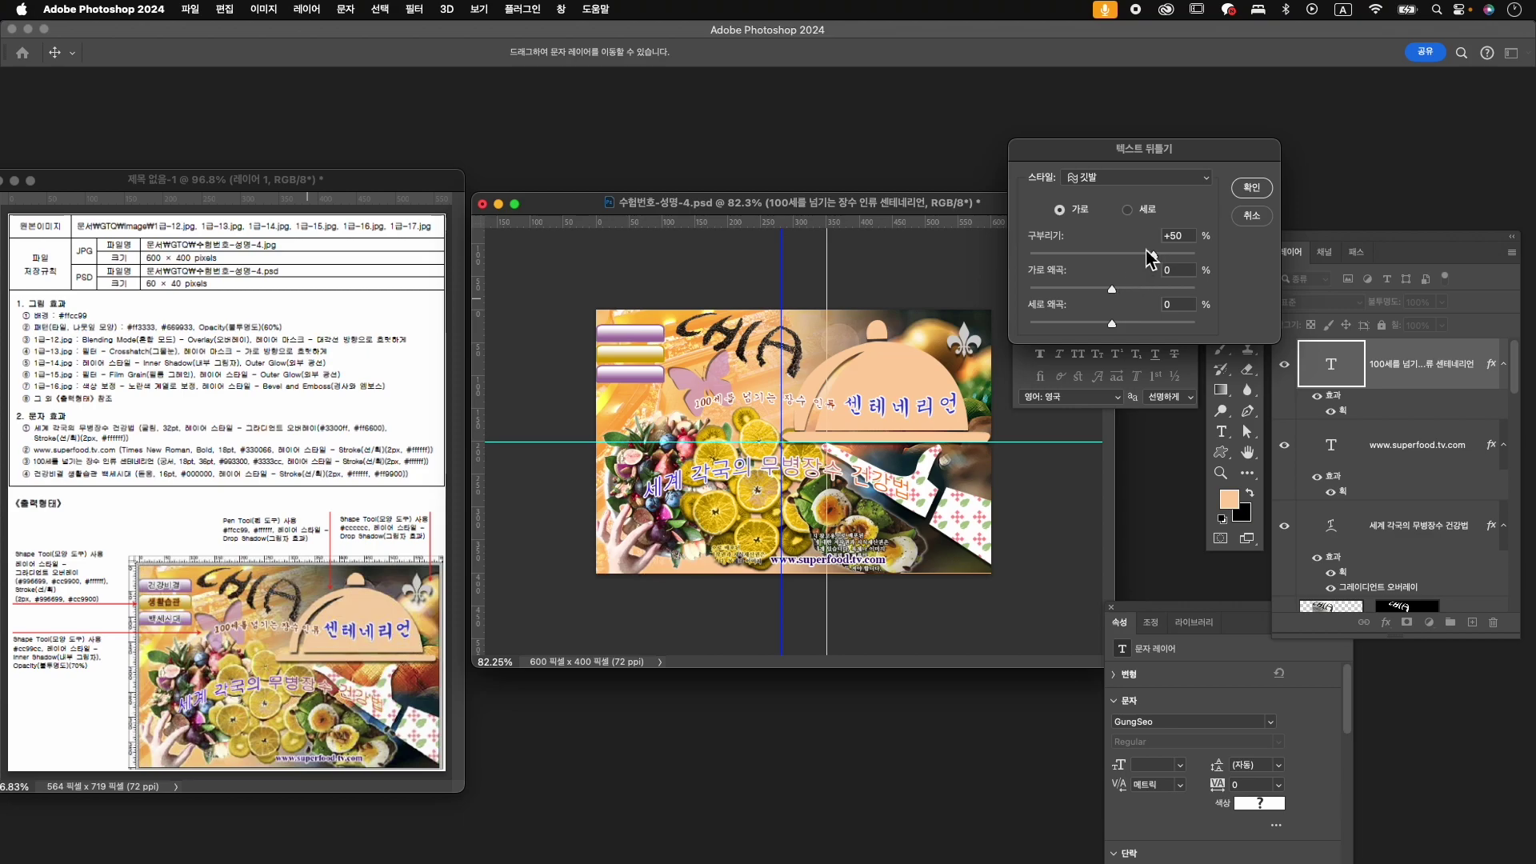
left_click(1250, 188)
key("super+t")
left_click_drag(900, 410, 896, 401)
key("Return")
key("t")
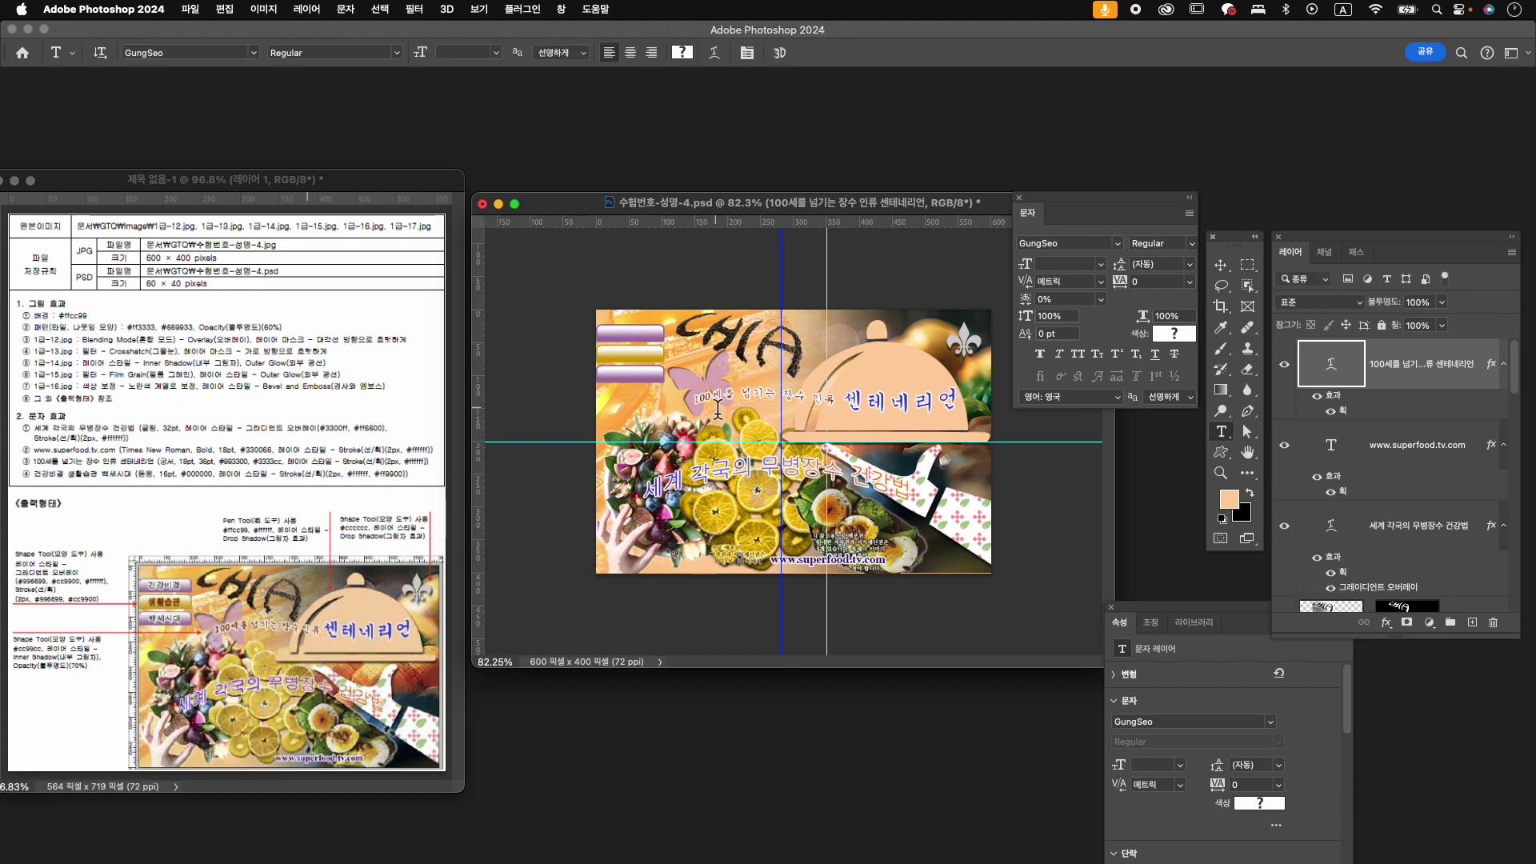
- Select the pink butterfly shape and nudge it slightly downward behind the start of the 센테네리언 line
key("v")
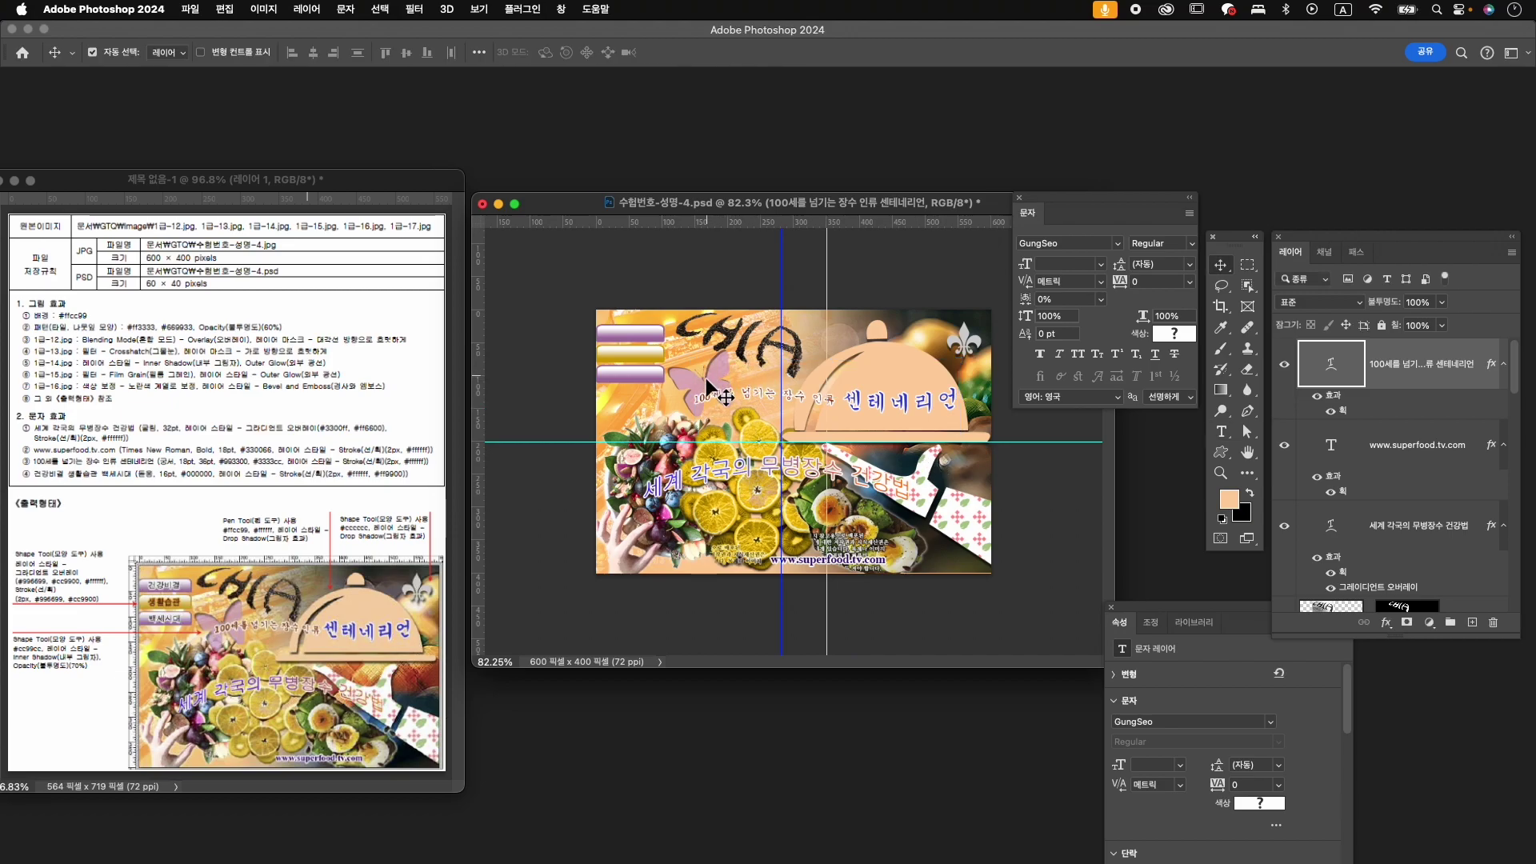
left_click(692, 378)
key("super+t")
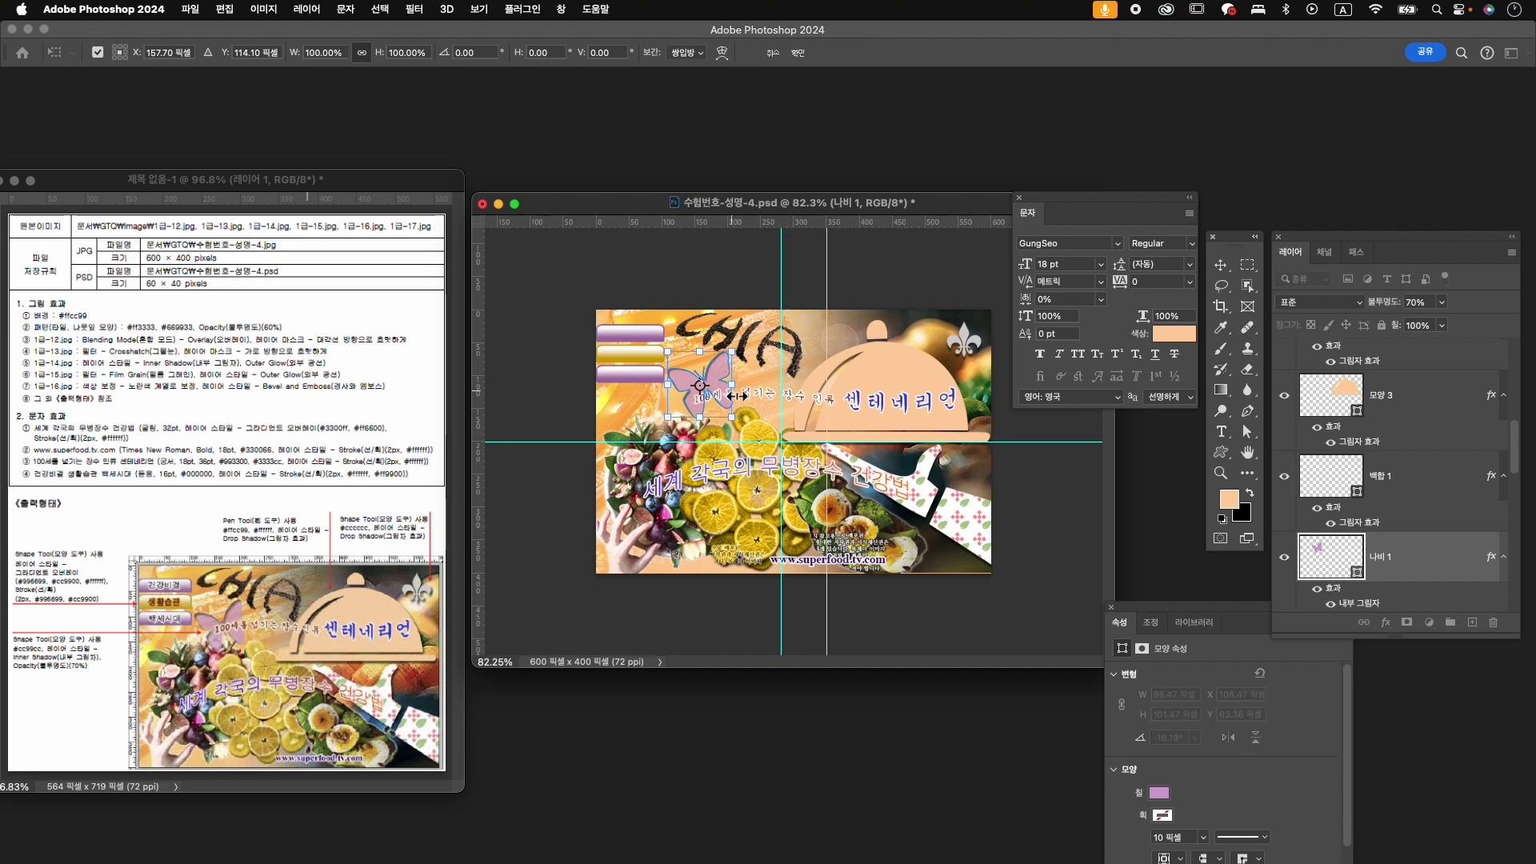
left_click_drag(737, 396, 741, 400)
key("Return")
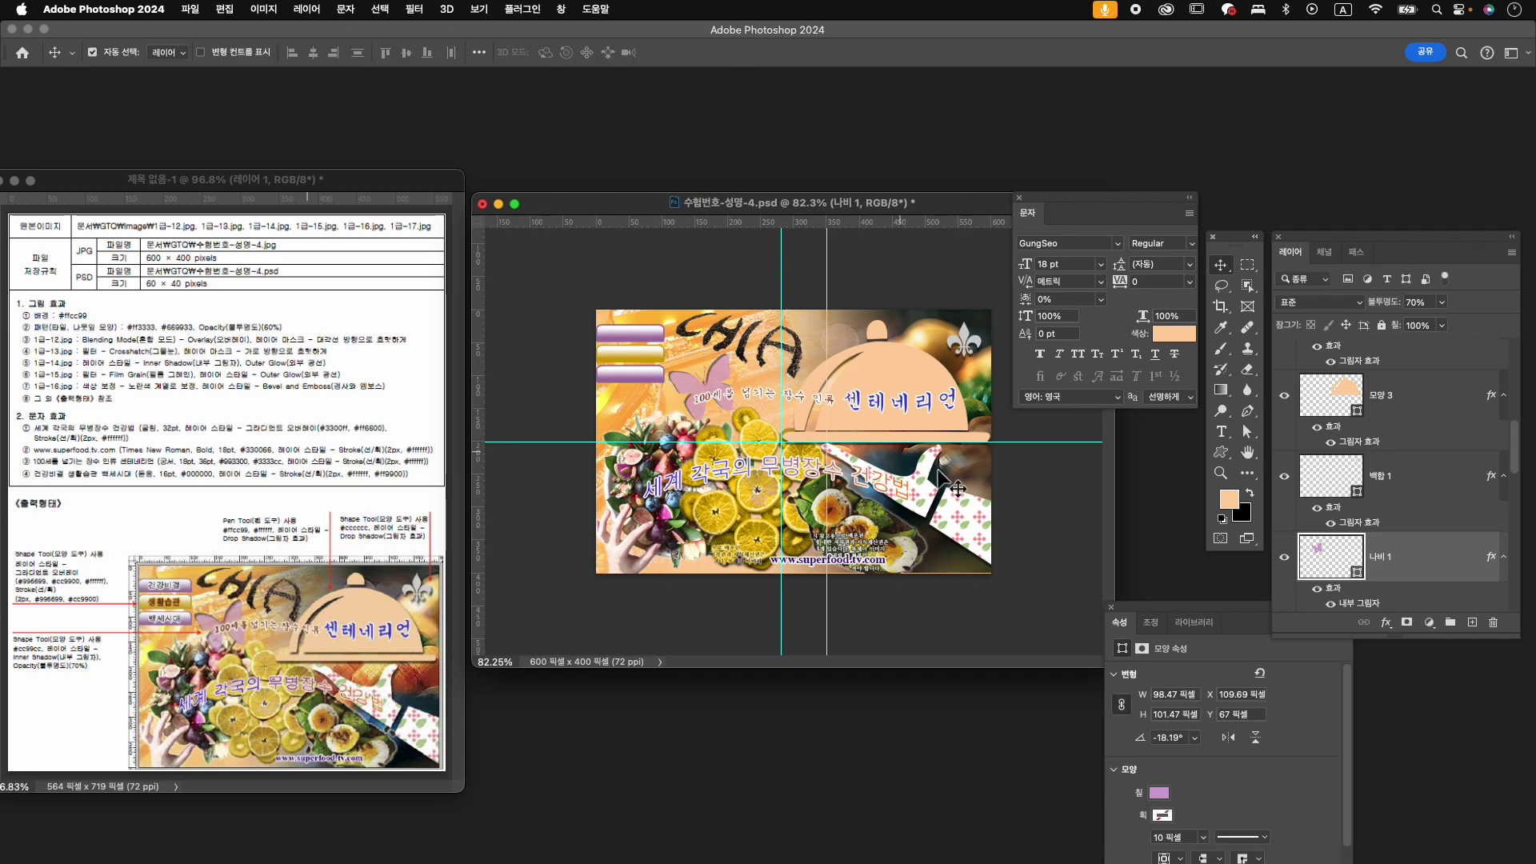
- Add a new text layer reading 건강비결 on the uppermost menu button, above the 센테네리언 line in the layer stack
left_click(741, 400)
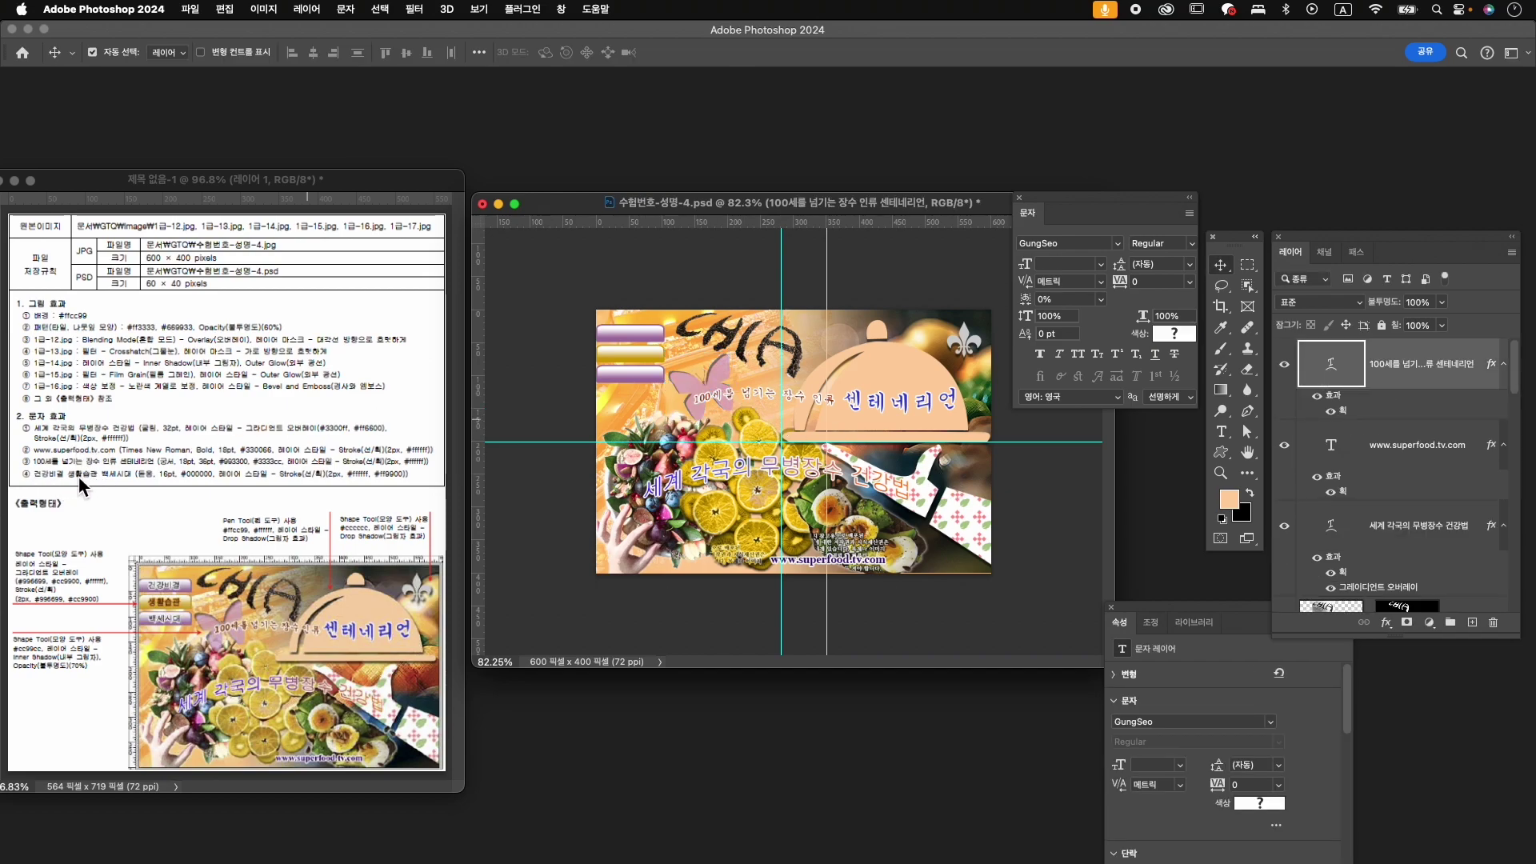
key("t")
scroll(687, 408, "up", 3)
scroll(688, 407, "up", 2)
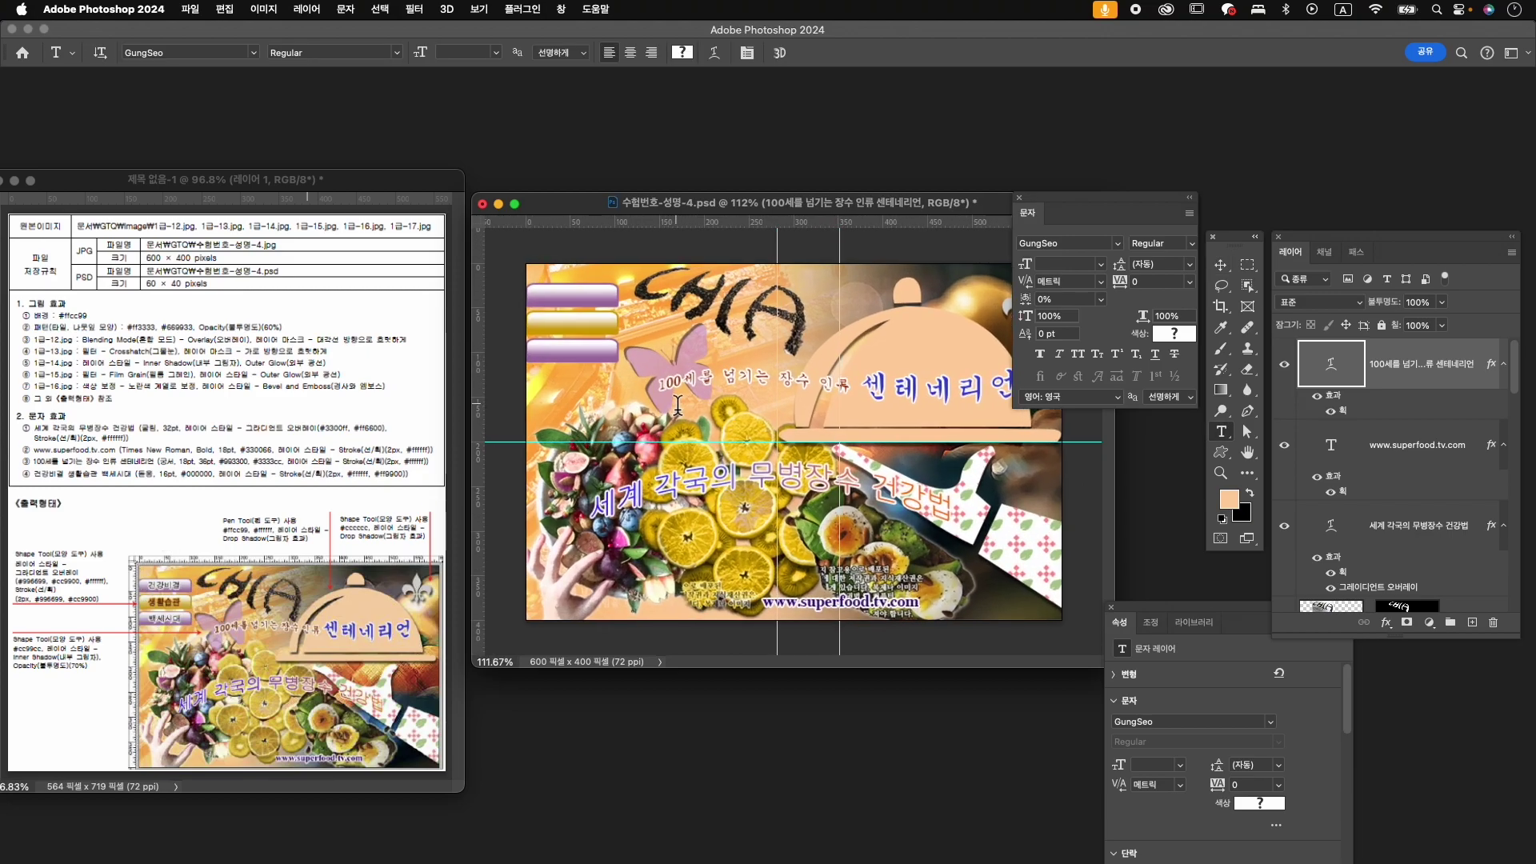
left_click(543, 300)
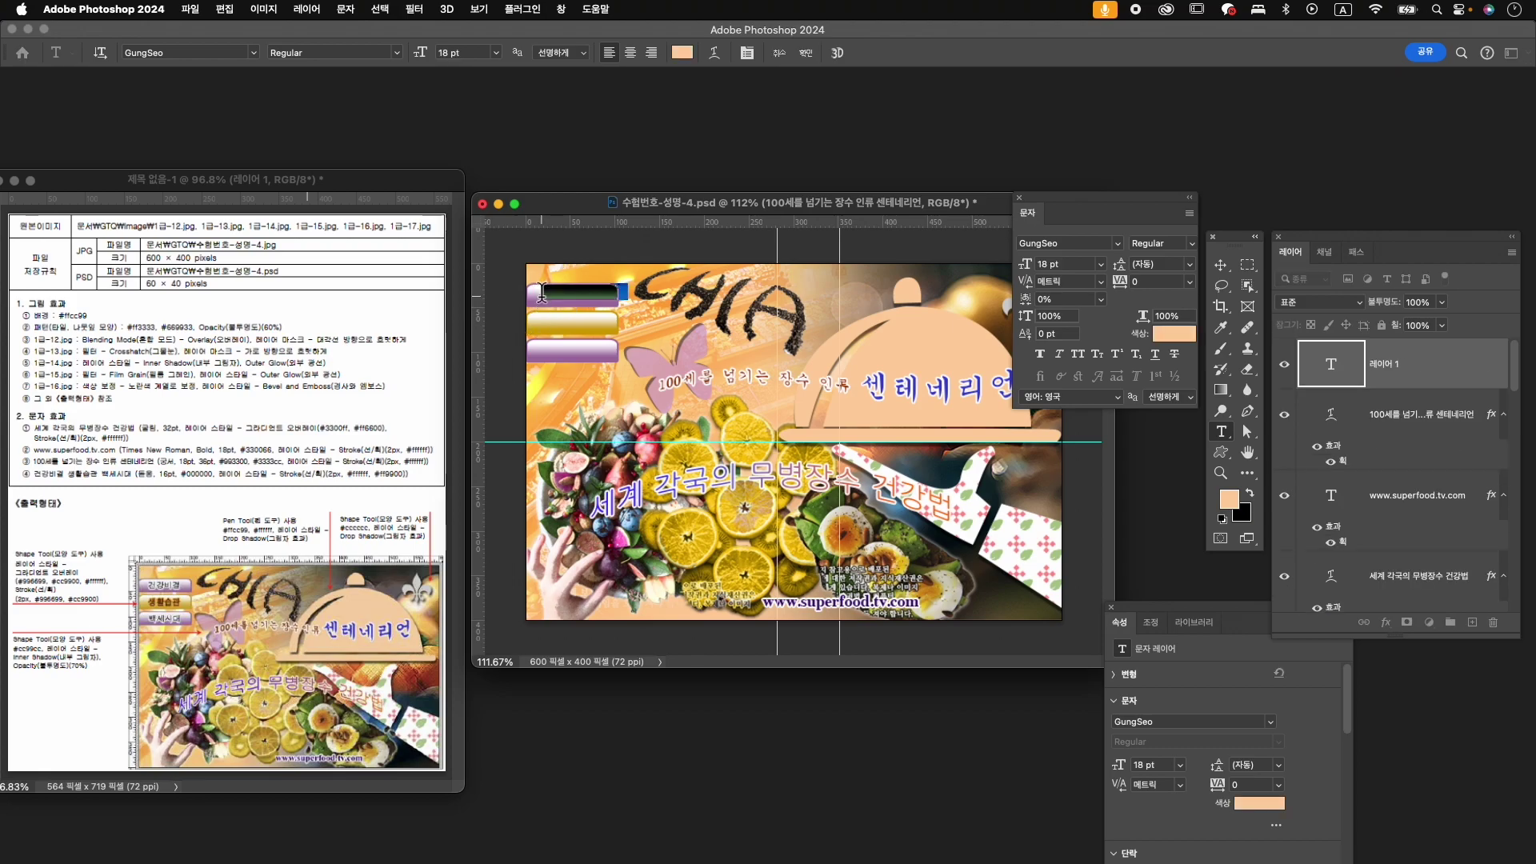
key("ctrl+space")
key("BackSpace")
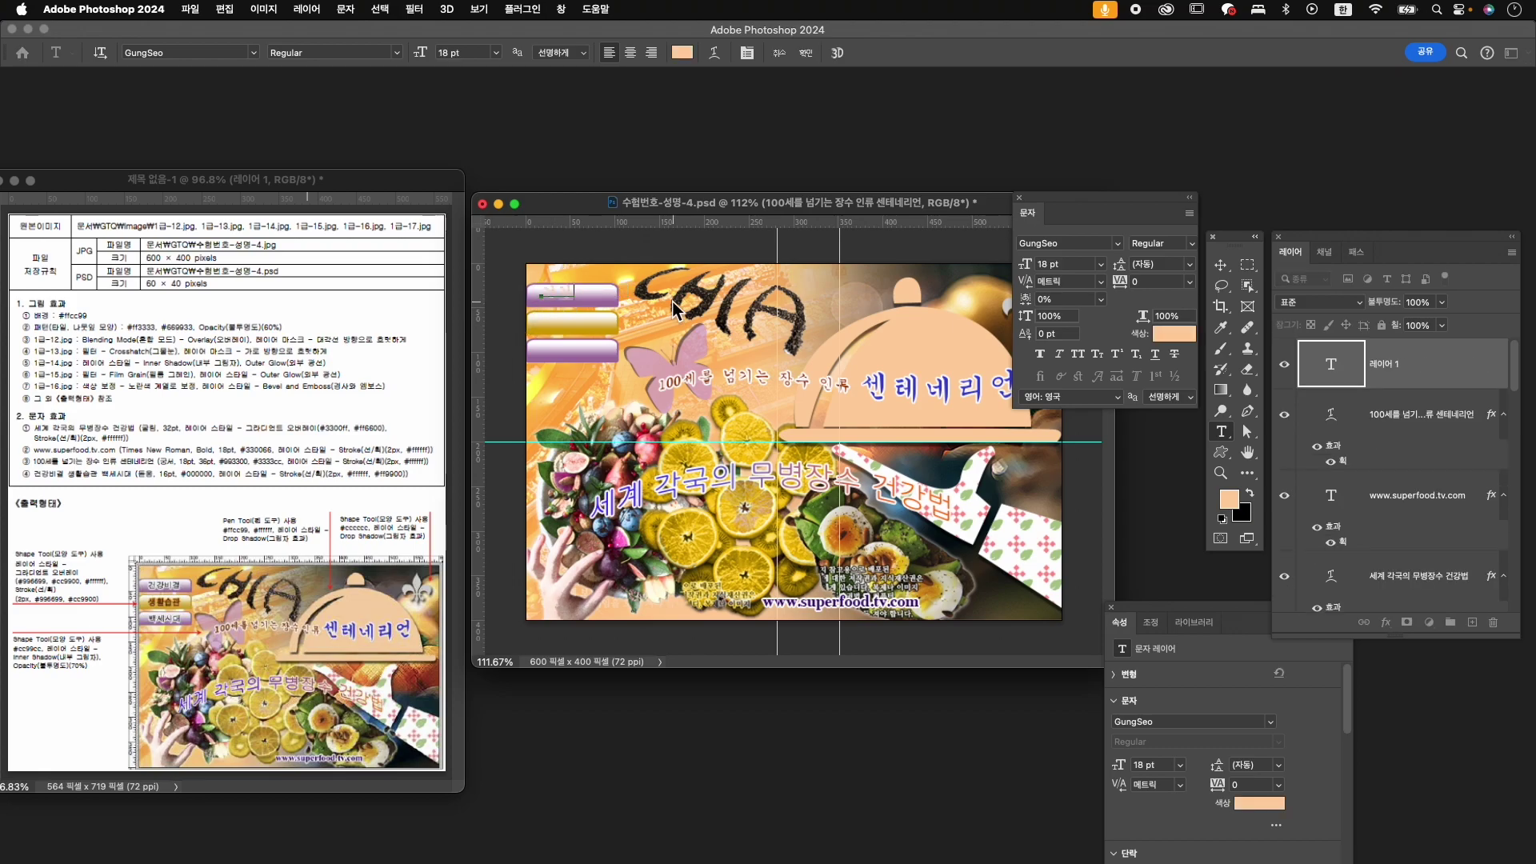
- Set the 건강비결 text in KoPubWorldDotum_Pro Medium at 16 pt
key("super+a")
left_click(1126, 244)
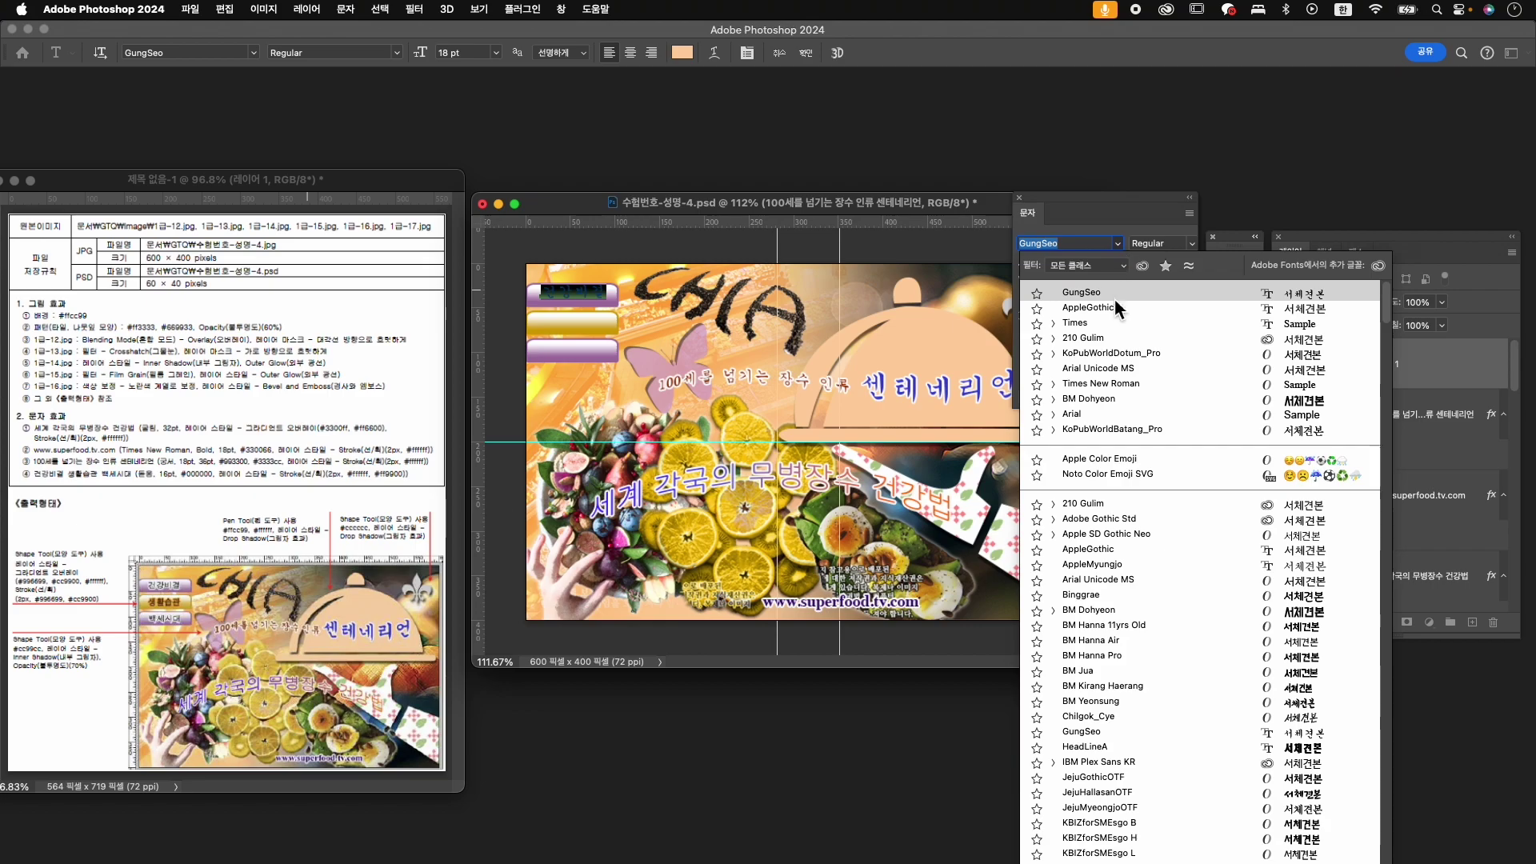
left_click(1125, 353)
left_click(1191, 244)
left_click(1184, 264)
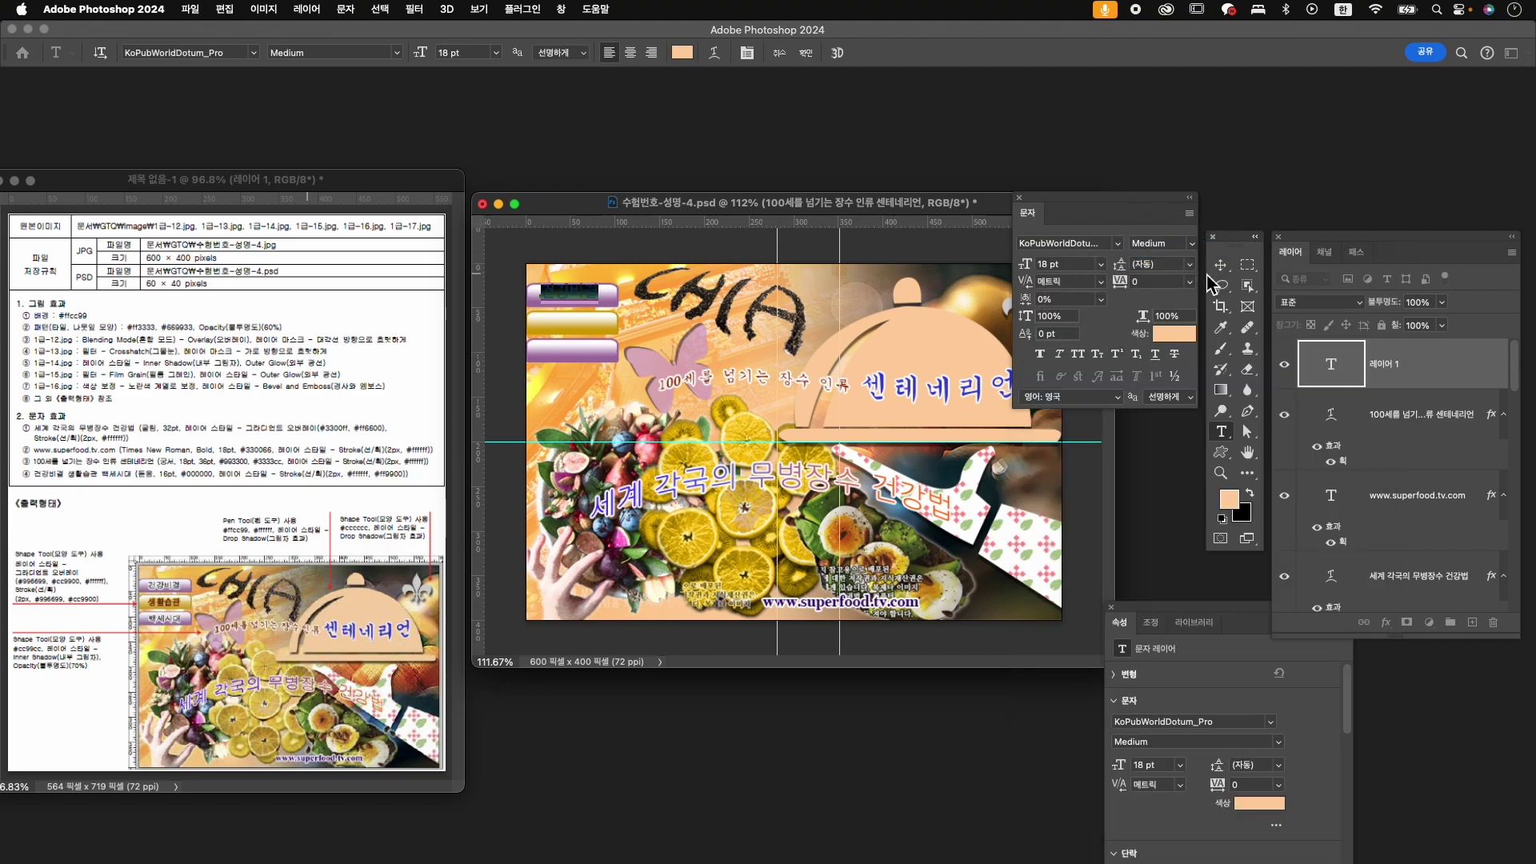
left_click(1072, 264)
type("16")
key("Return")
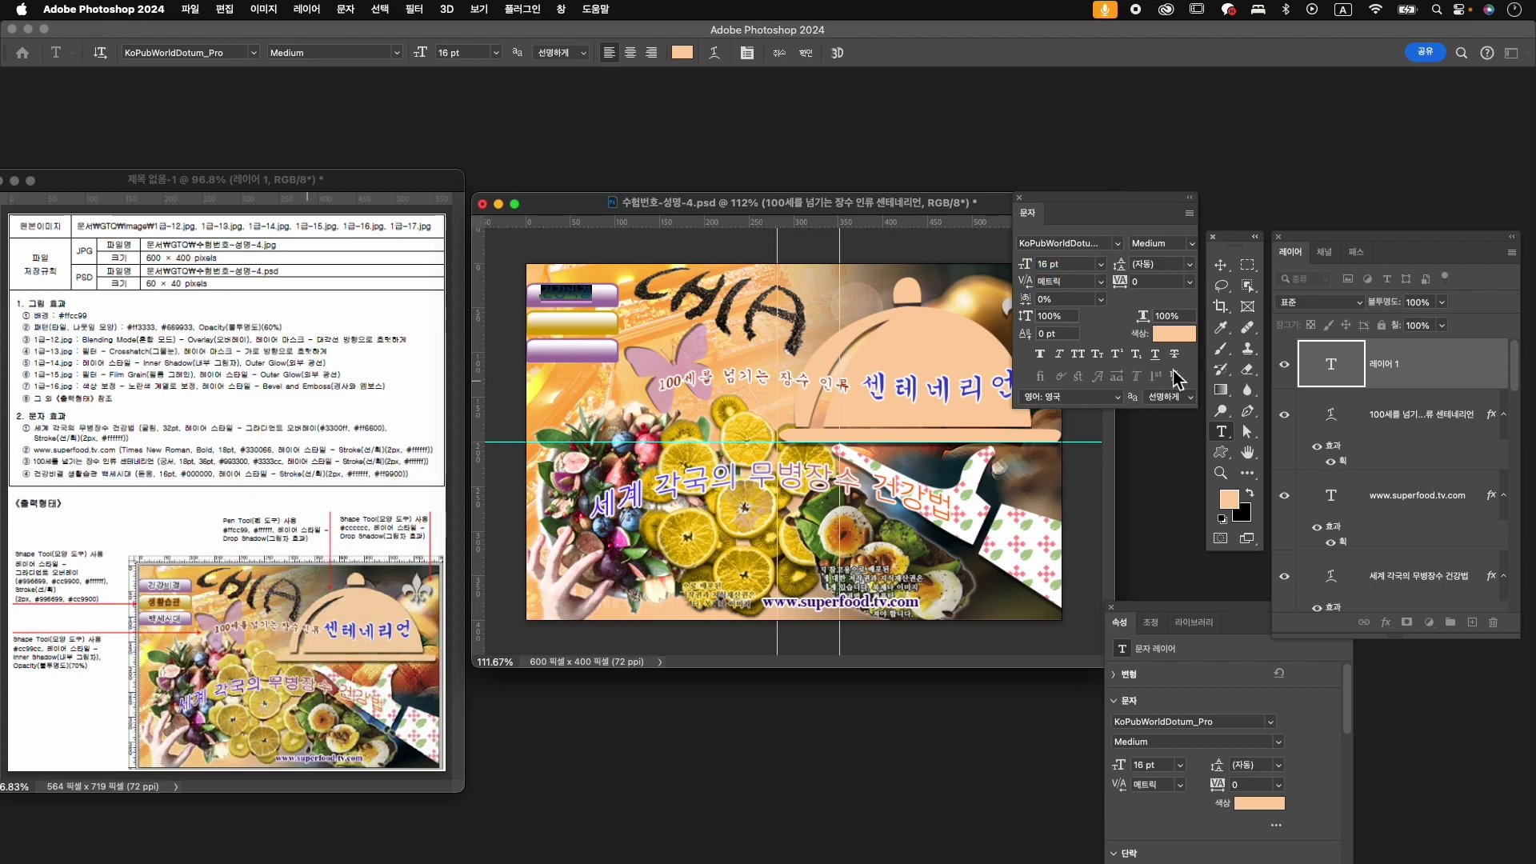
- Color the 건강비결 text black (#000000) and commit the text edit
left_click(1173, 333)
left_click(744, 590)
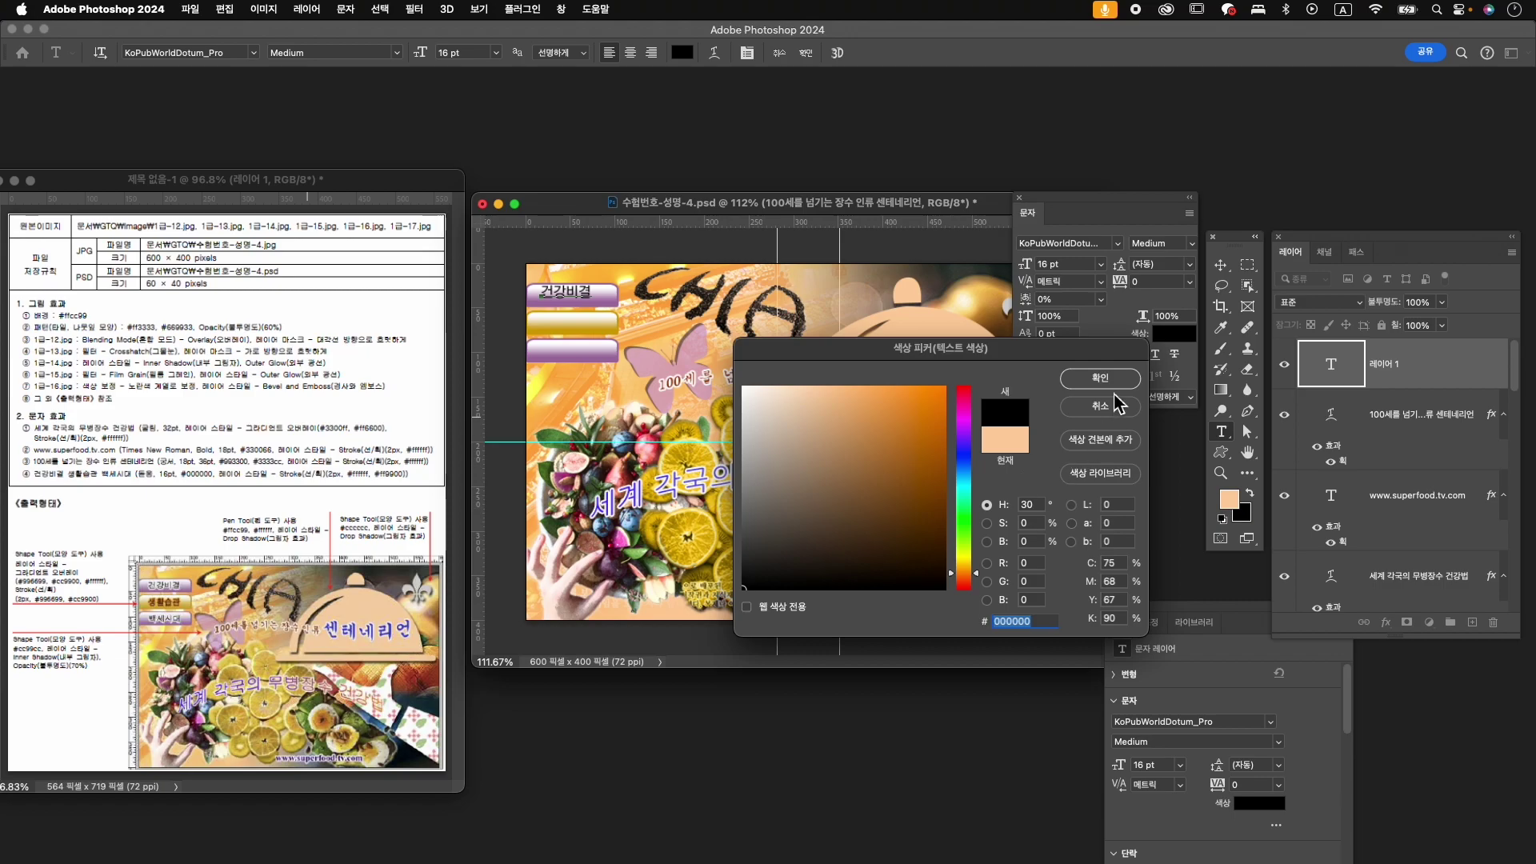
left_click(1101, 378)
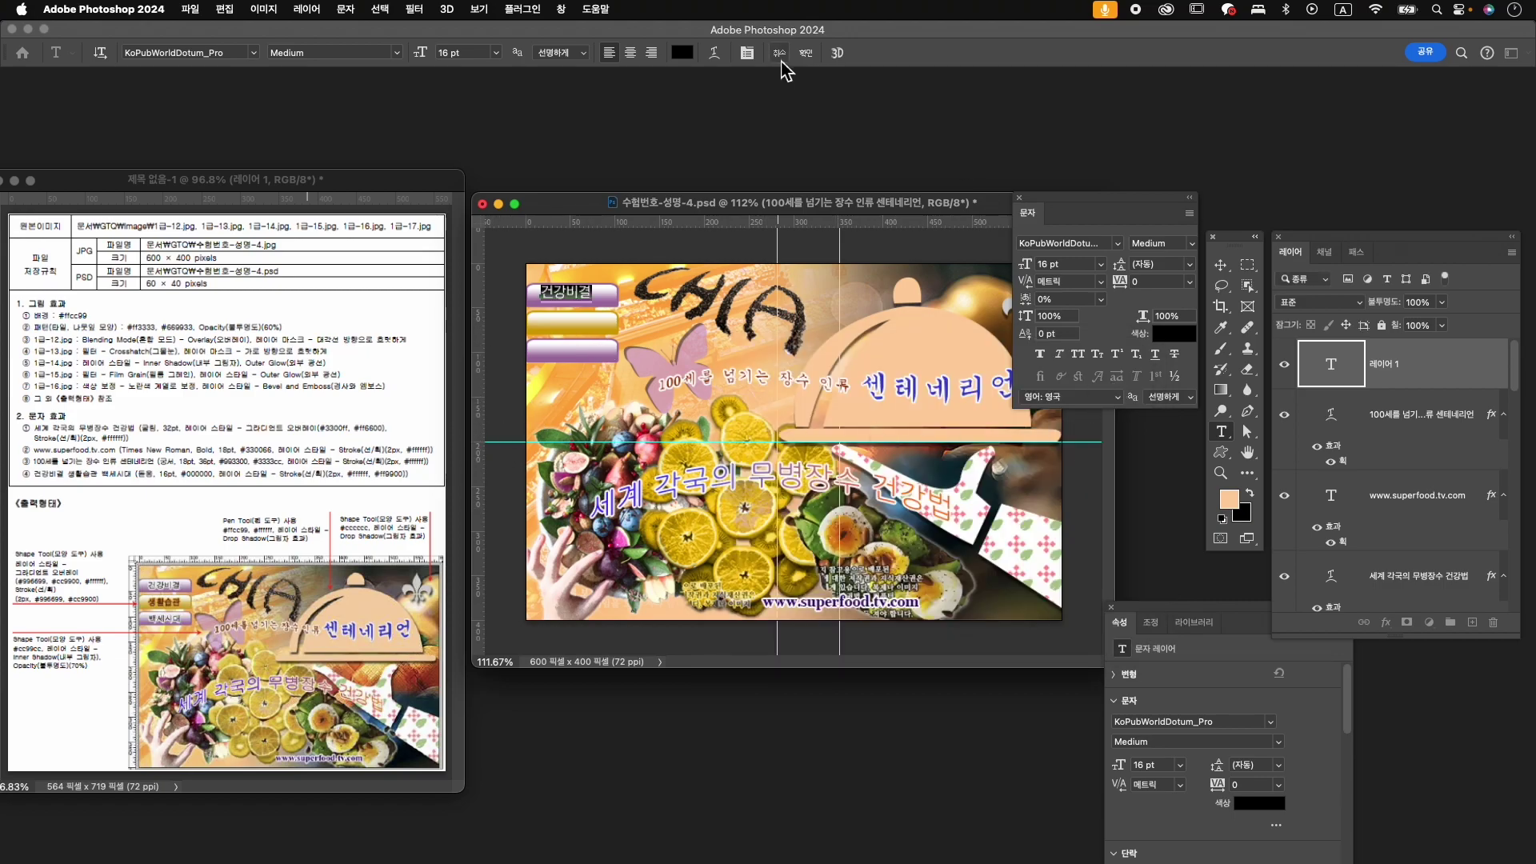
left_click(806, 53)
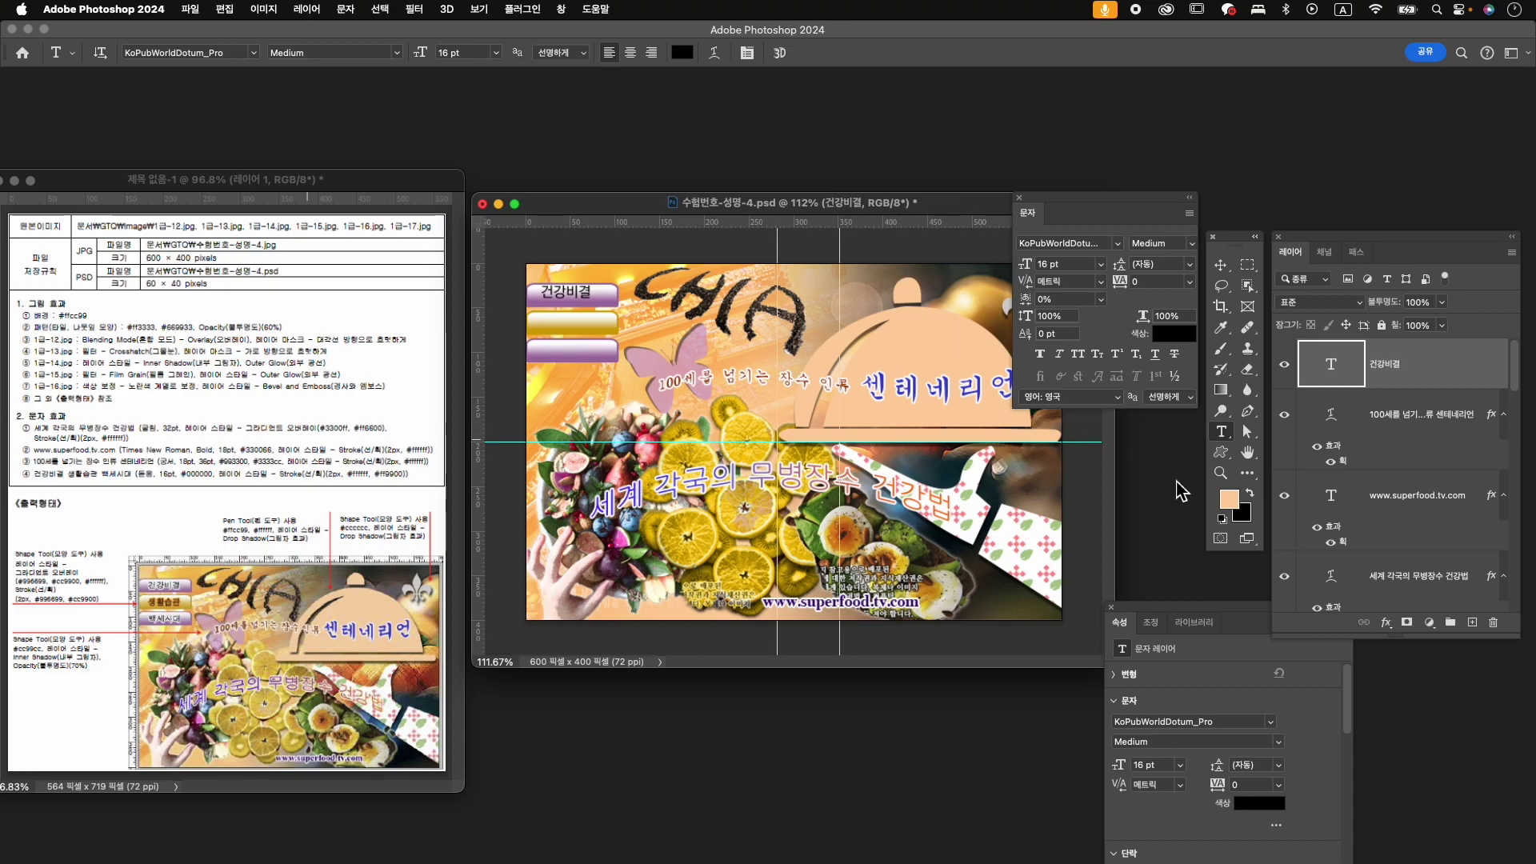
- Add a 2 px outside stroke in white (#ffffff) to the 건강비결 layer and apply the layer style
left_click(1387, 623)
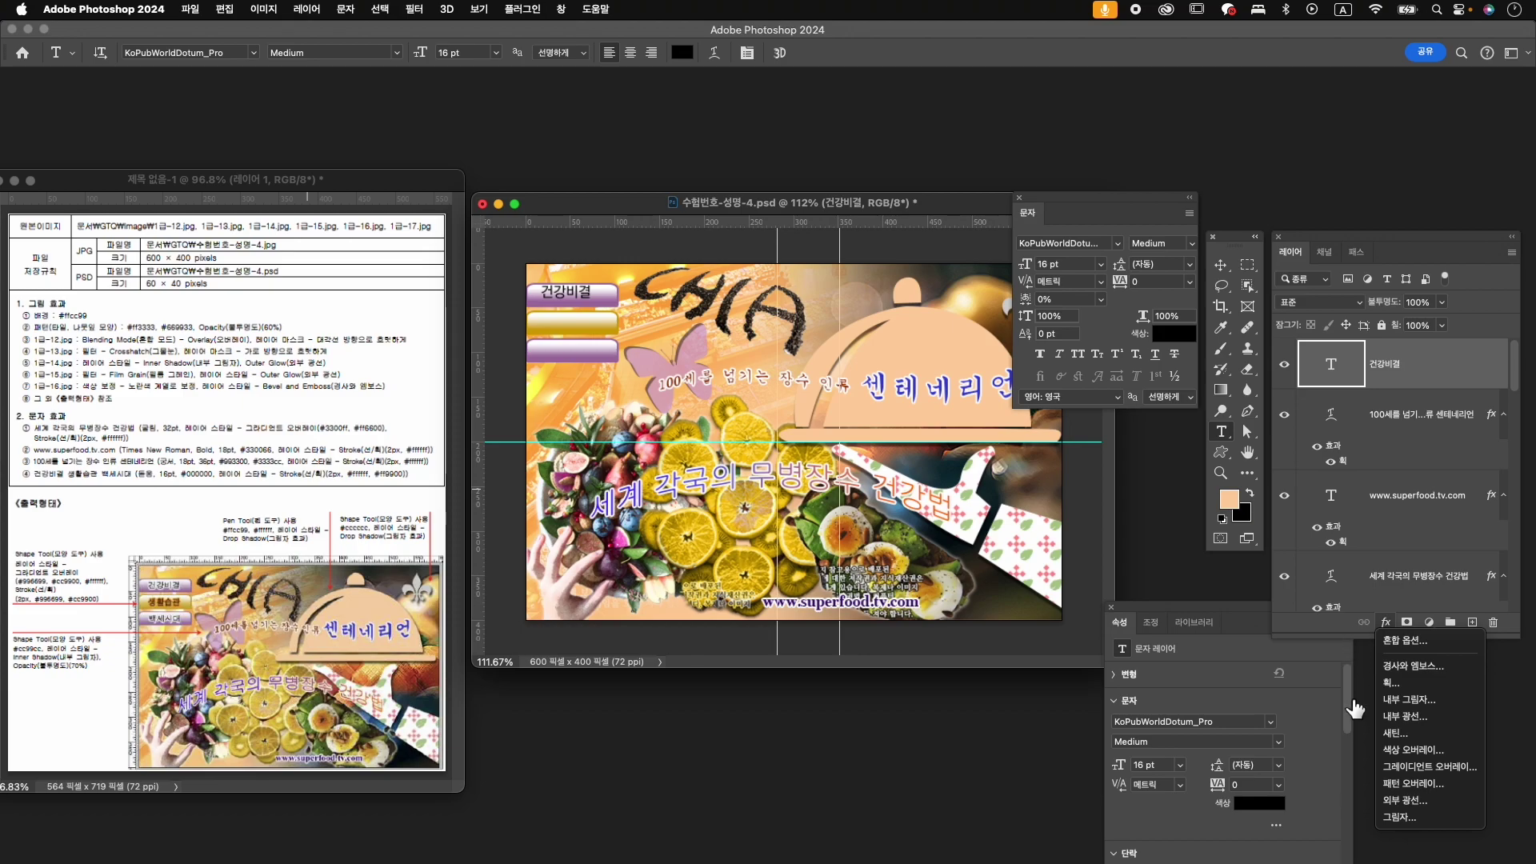
left_click(1392, 683)
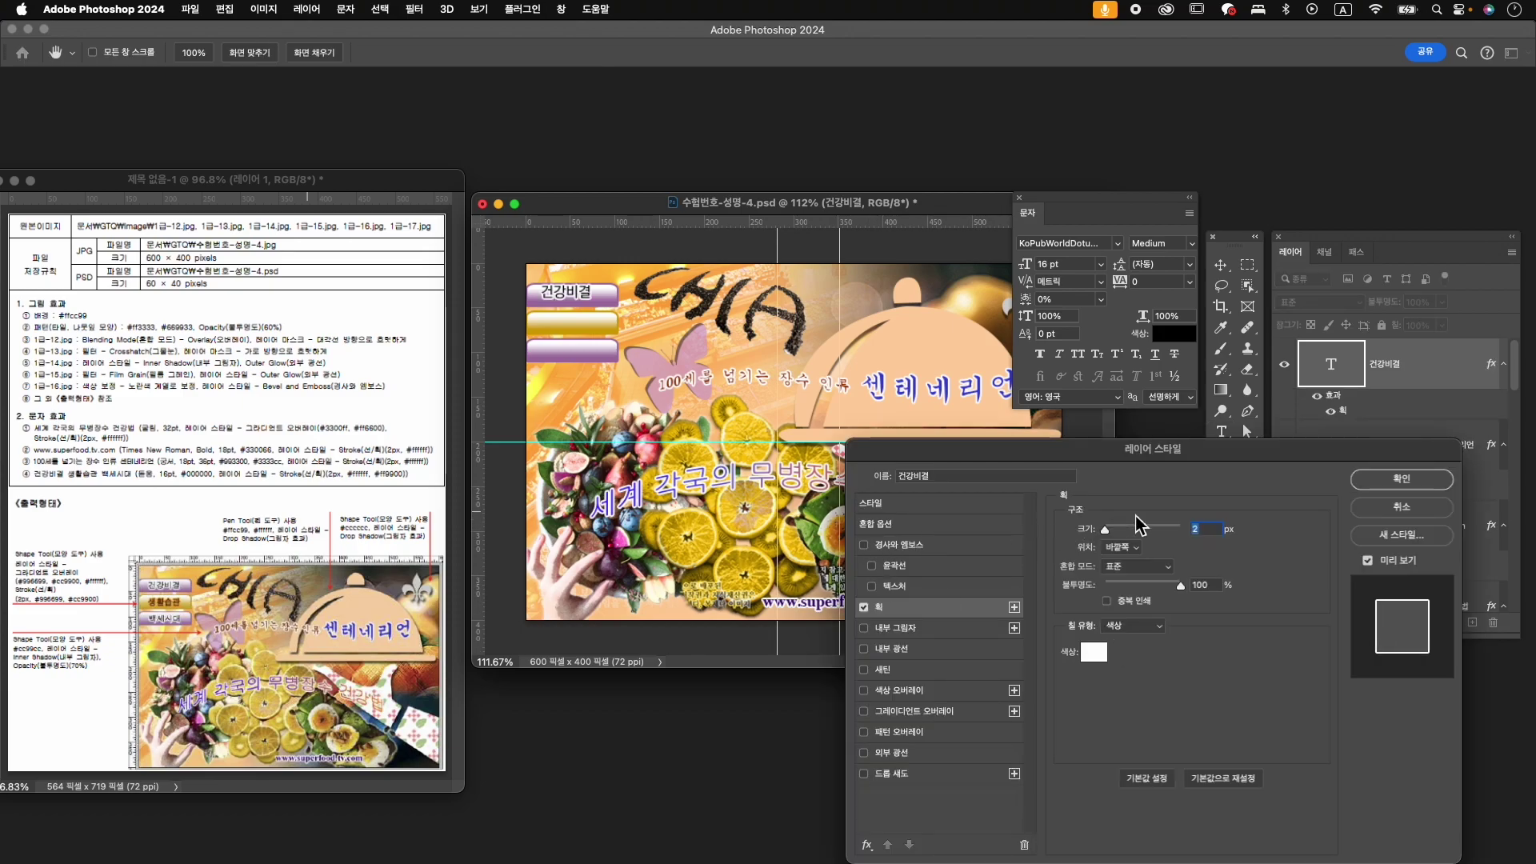
left_click(1104, 656)
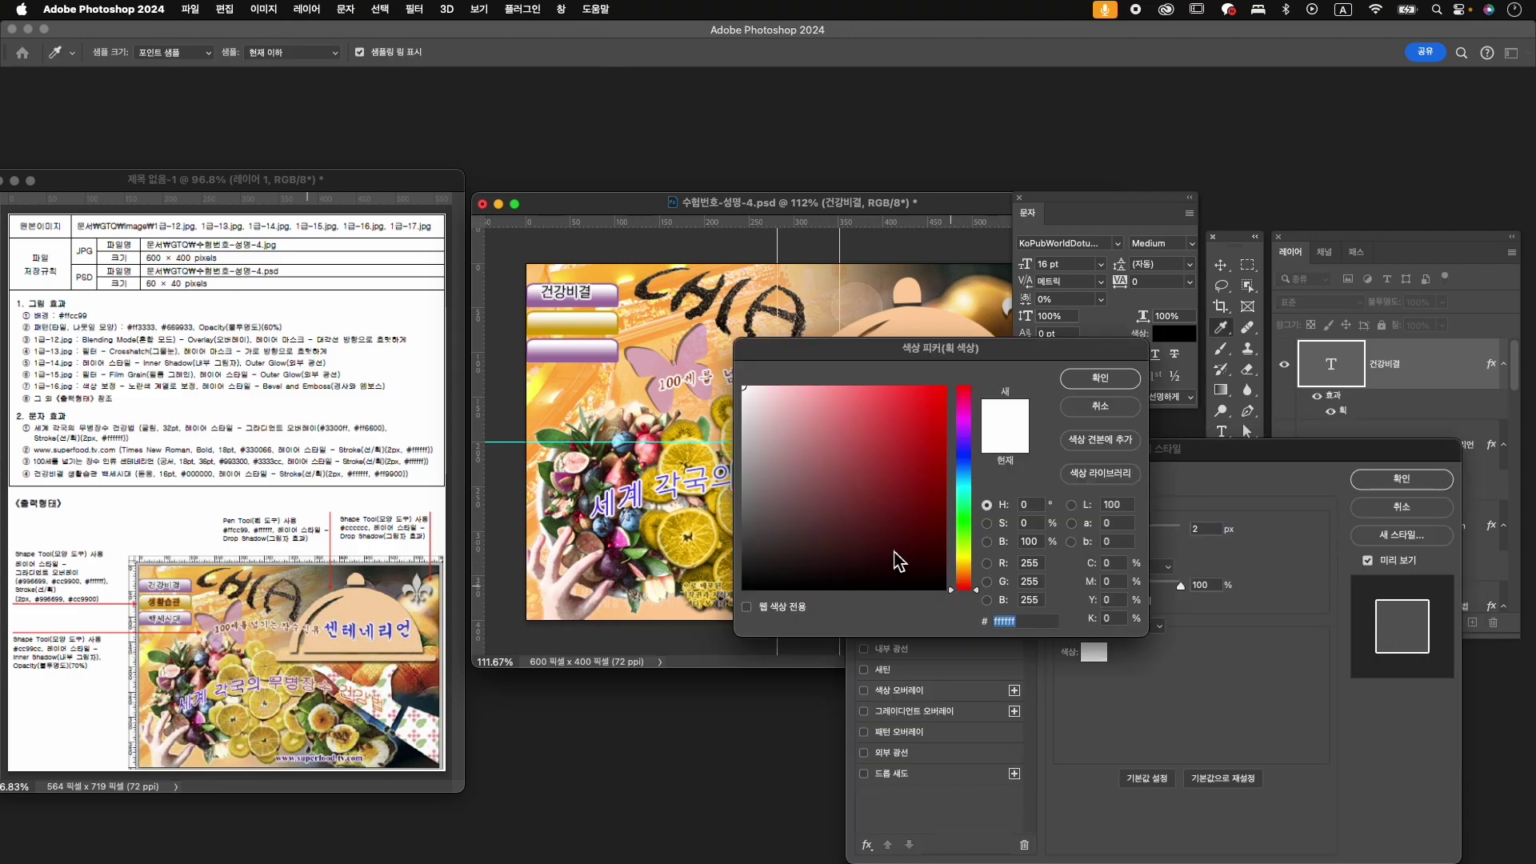
left_click(1096, 380)
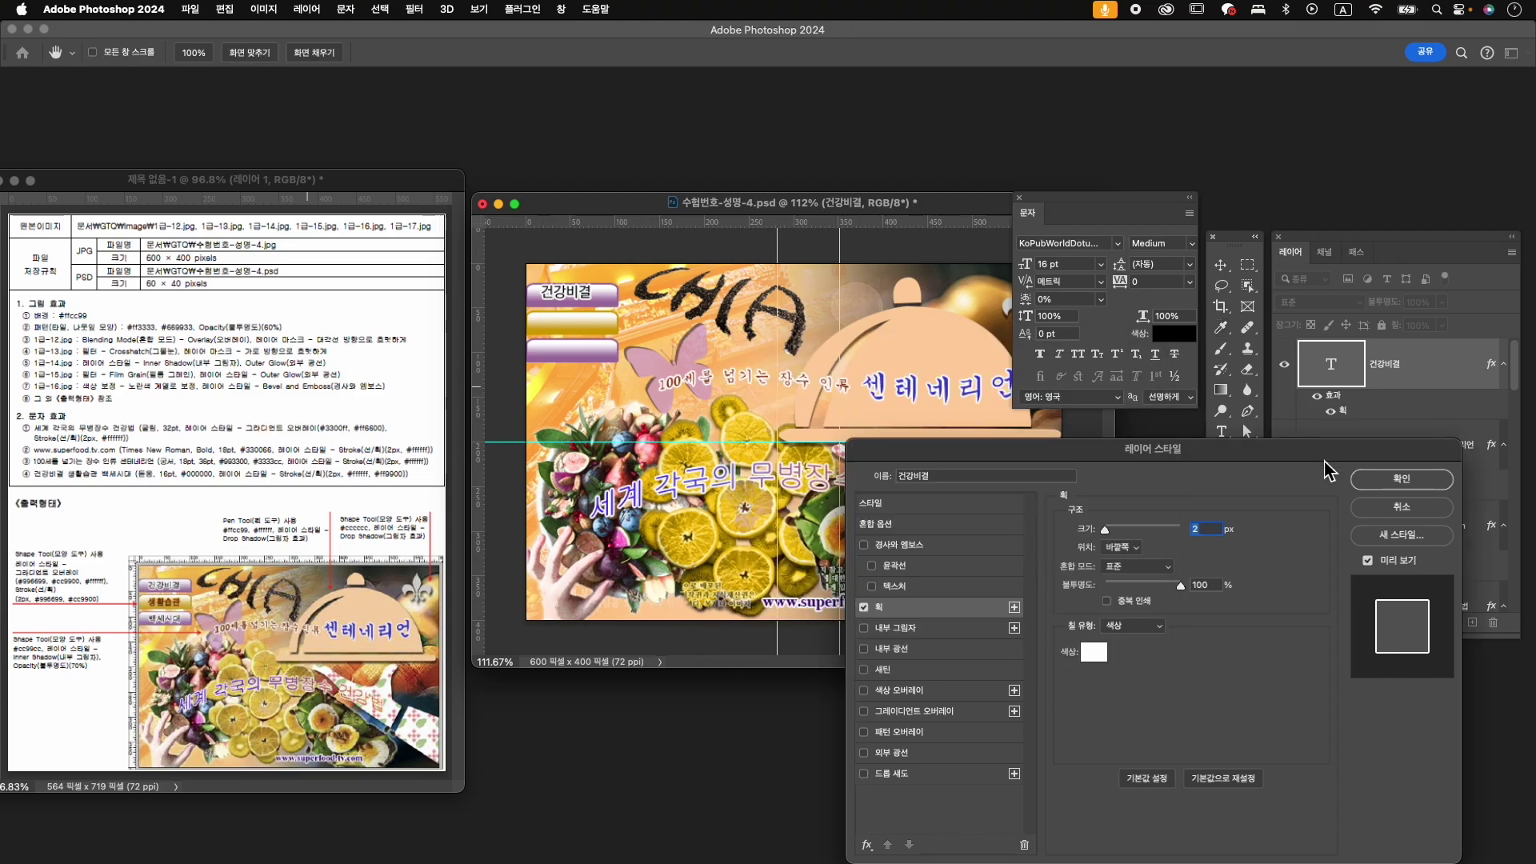
left_click(1426, 485)
- Center the 건강비결 label on the uppermost menu button
key("ctrl+t")
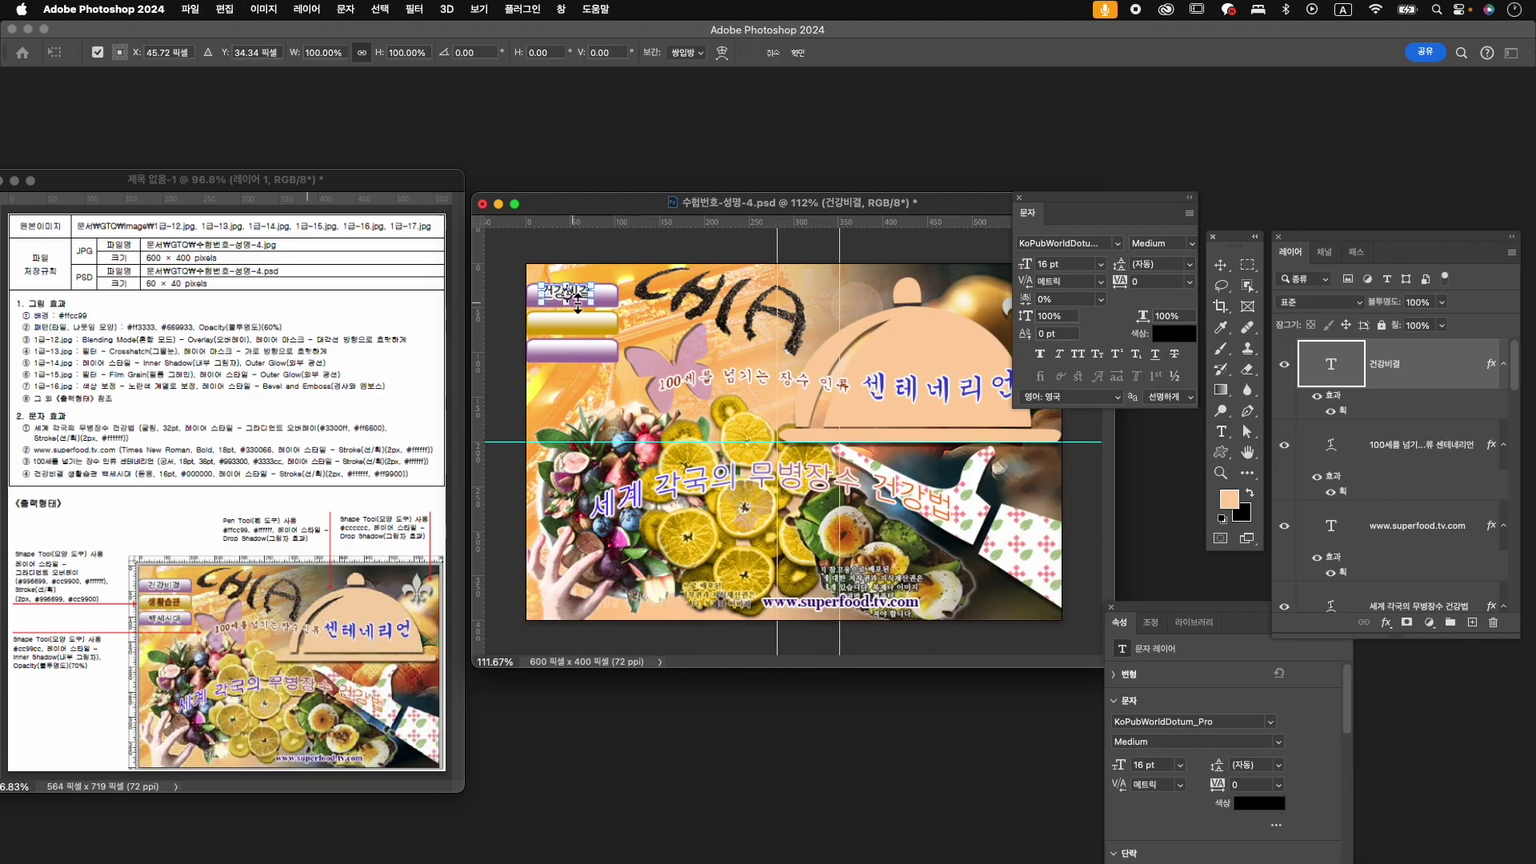
left_click_drag(581, 307, 583, 305)
key("Return")
key("t")
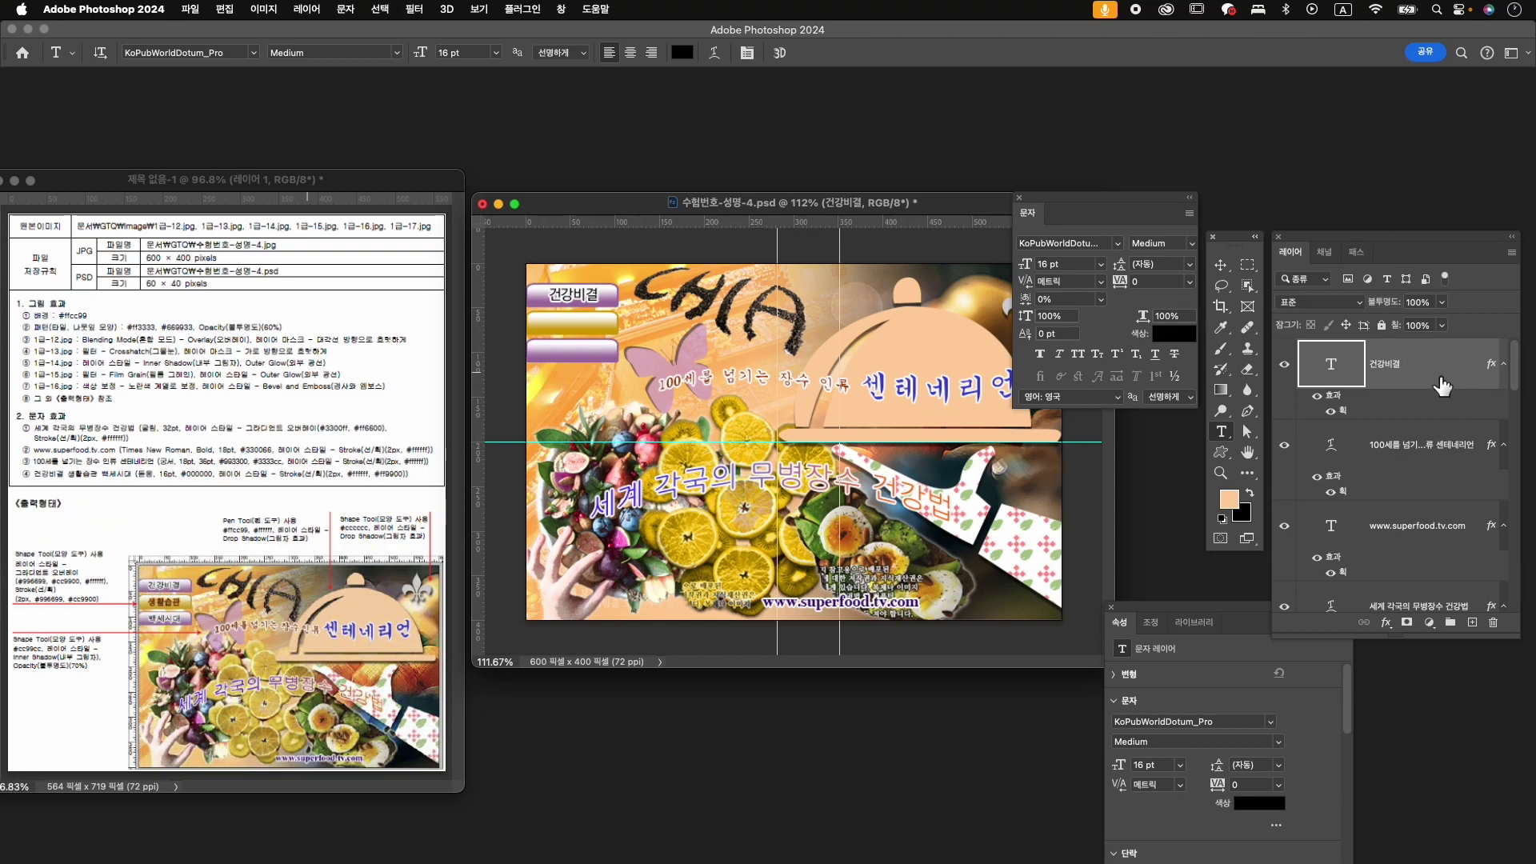
- Duplicate the 건강비결 text layer twice and move the topmost copy straight down onto the third menu button
key("super+j")
key("super+j")
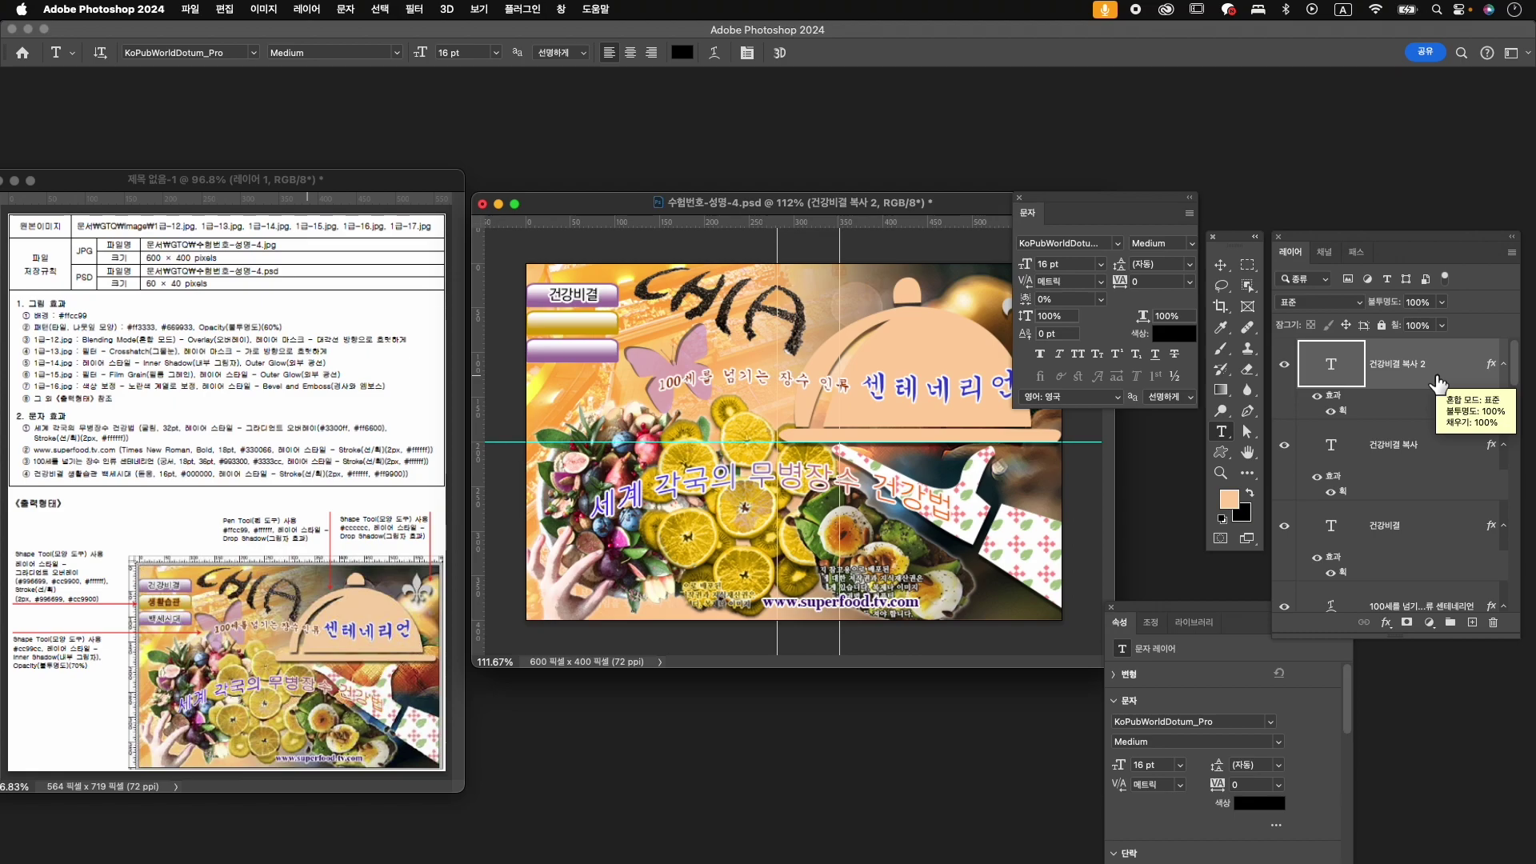
key("super+t")
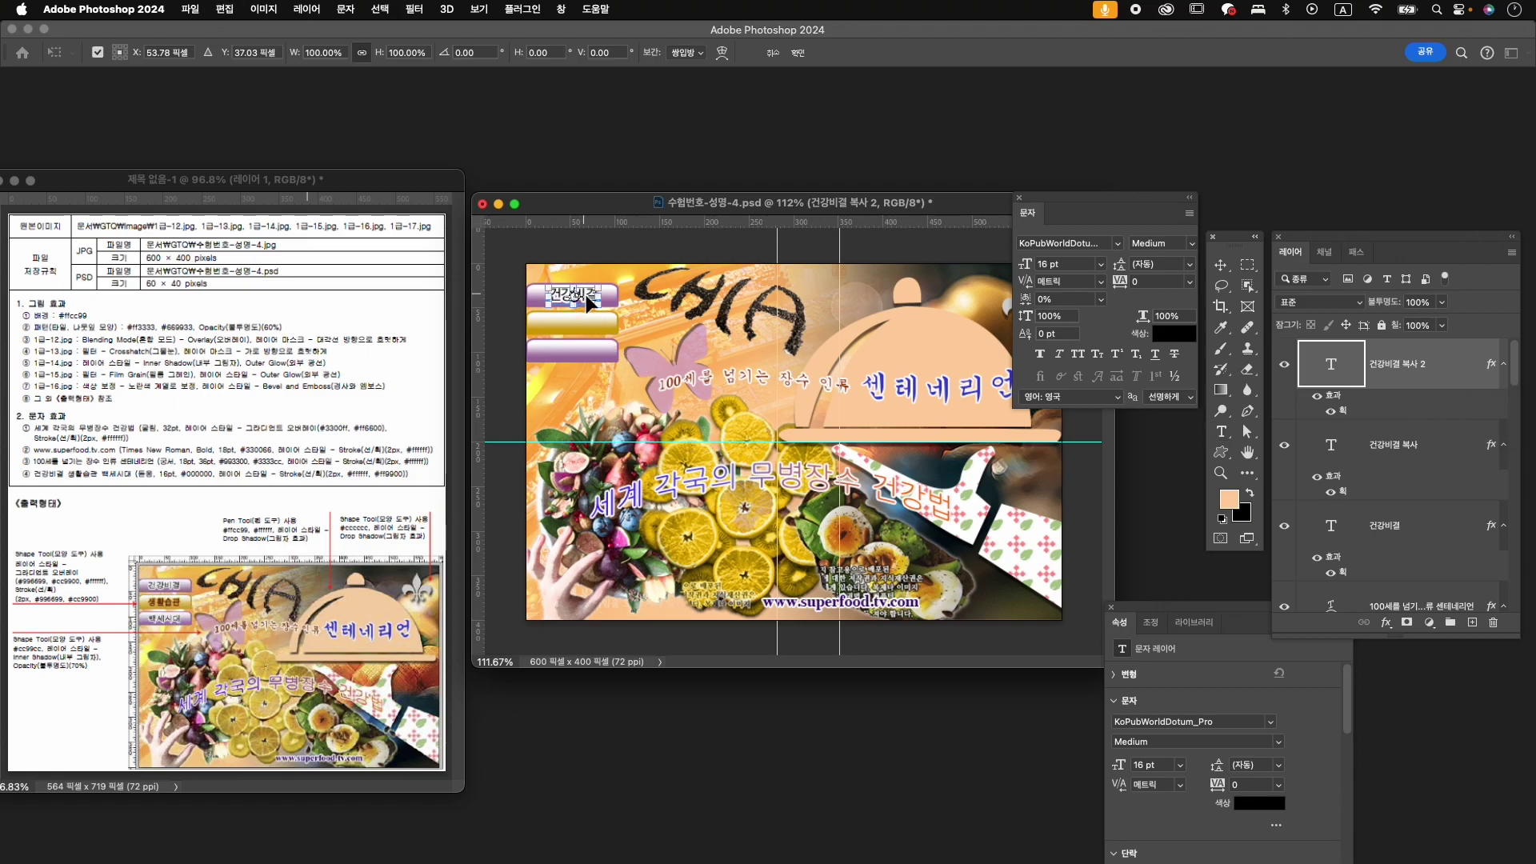
left_click_drag(590, 301, 579, 348)
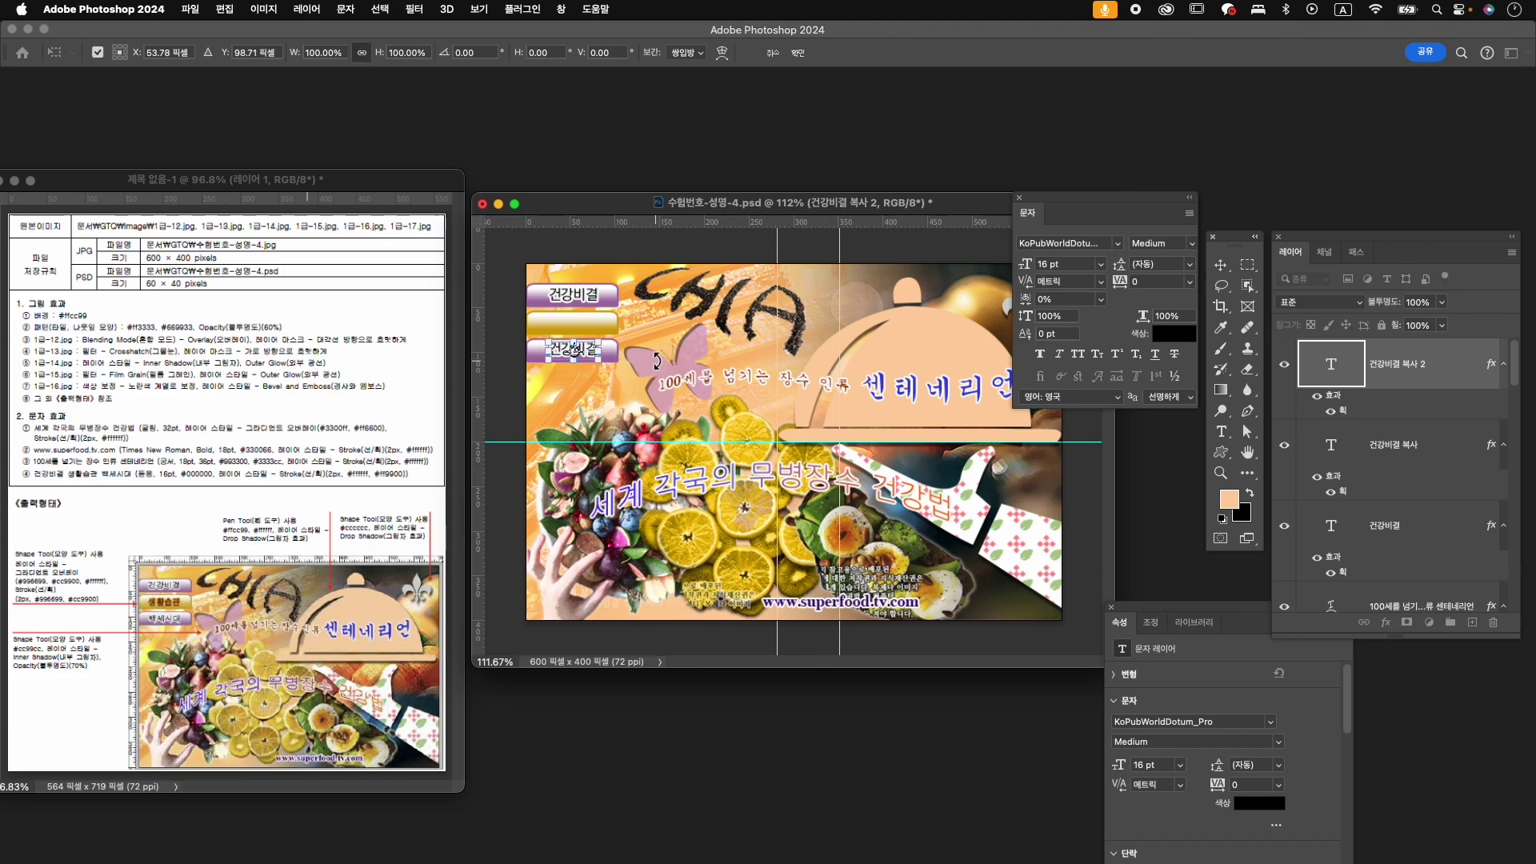
key("Return")
- Select all three 건강비결 text layers and distribute them evenly by their vertical centers
left_click(1415, 526, "shift")
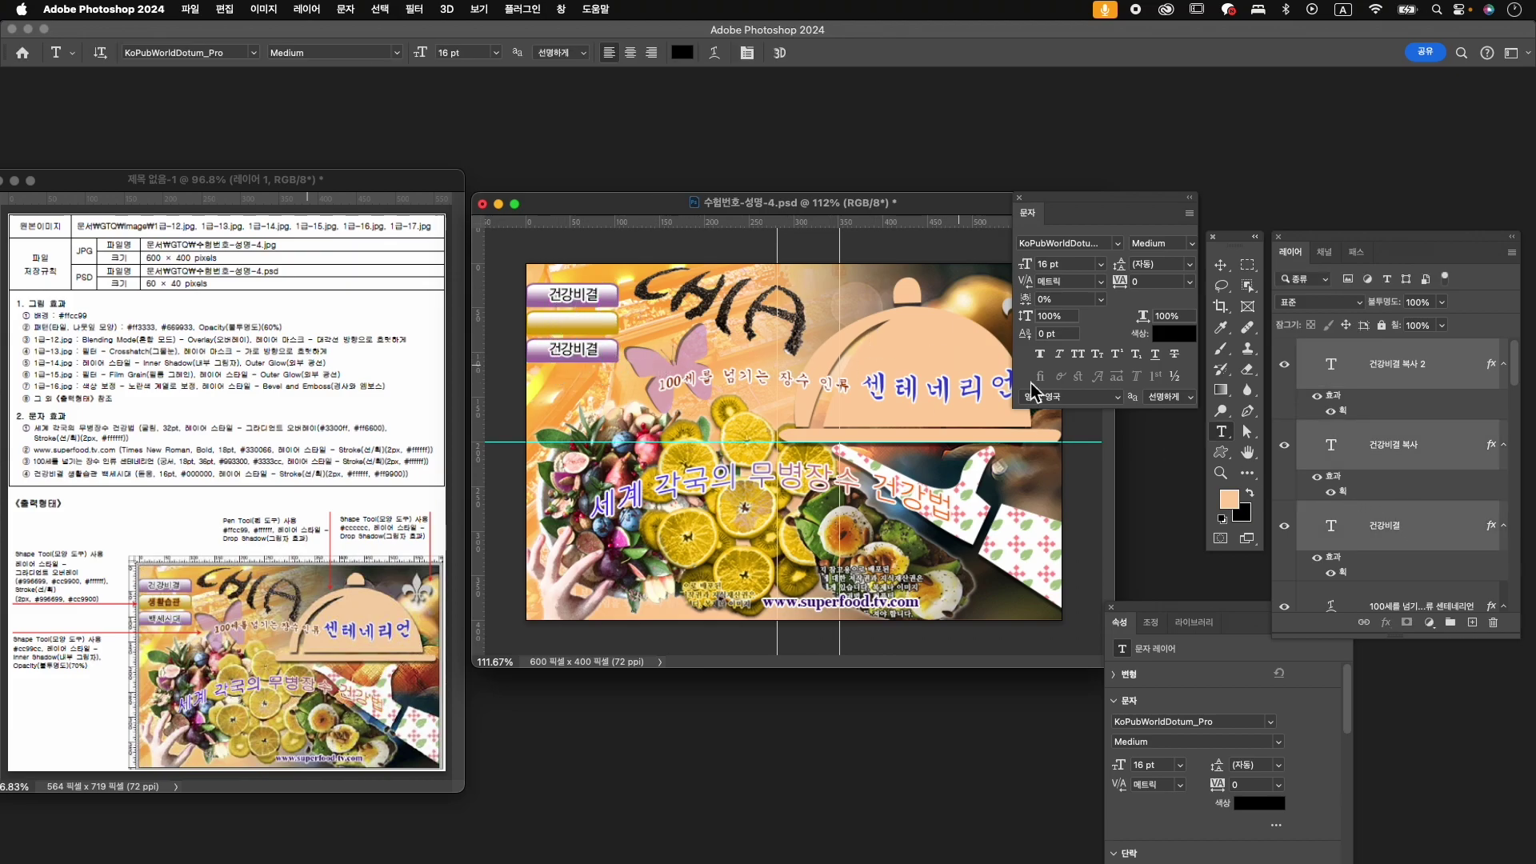
key("v")
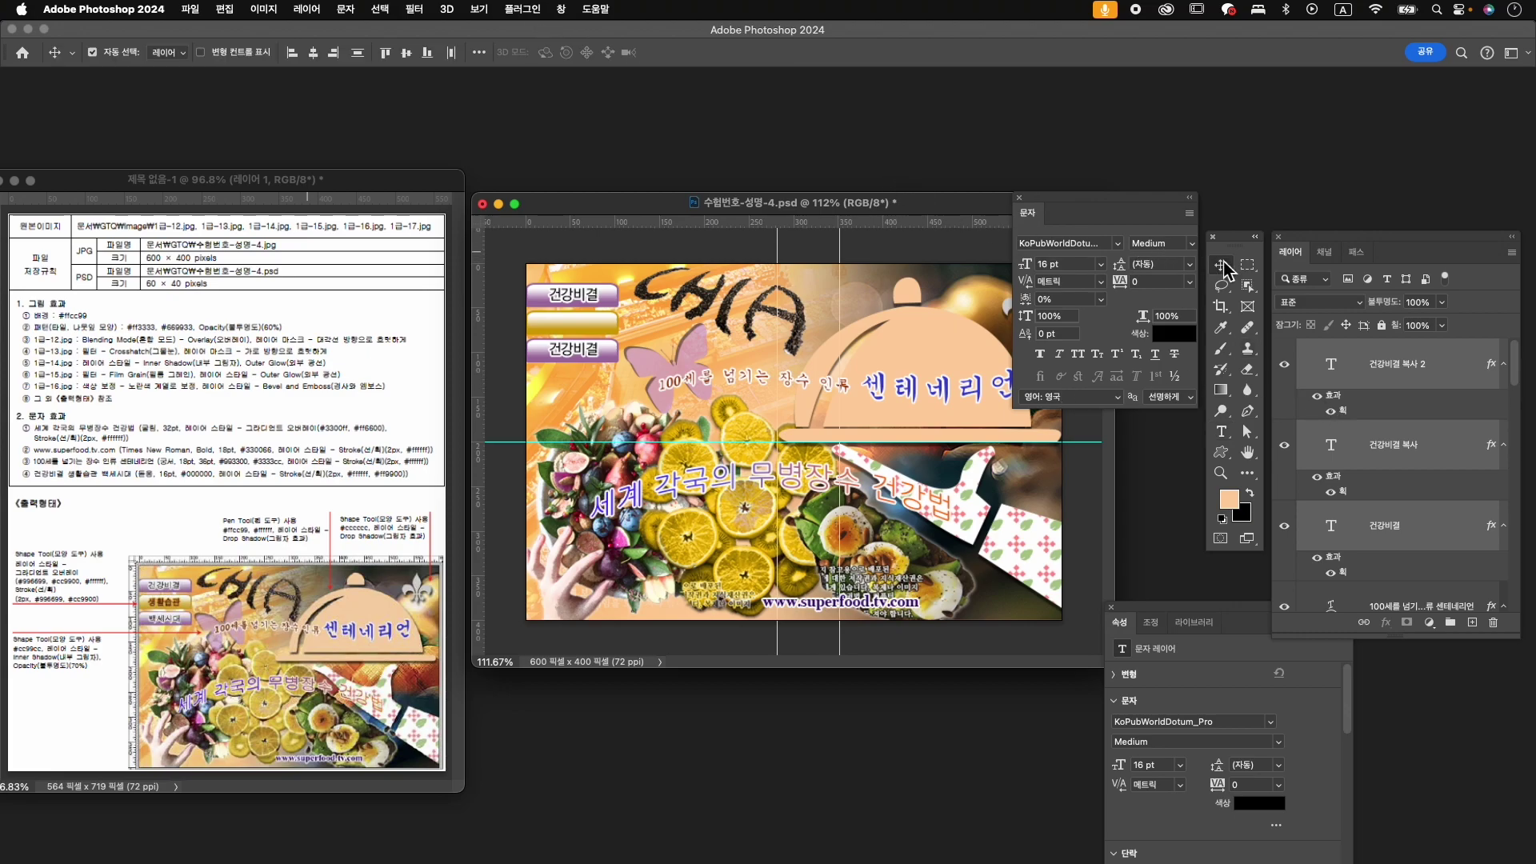
left_click(479, 53)
left_click(435, 151)
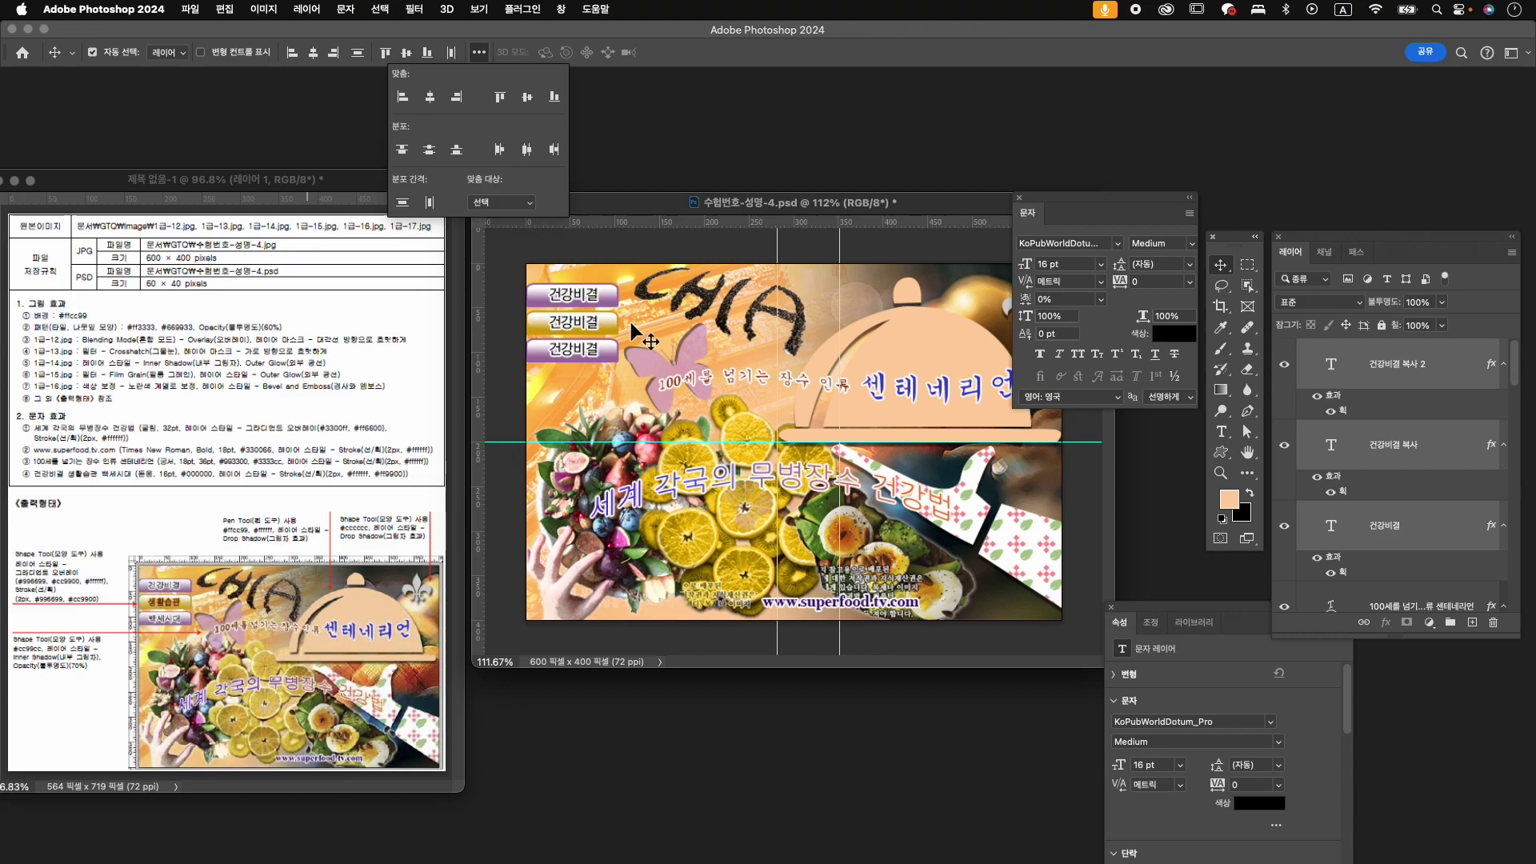
- Replace the text on the middle menu button with 생활습관 and on the lowest button with 백세시대
left_click(1424, 448)
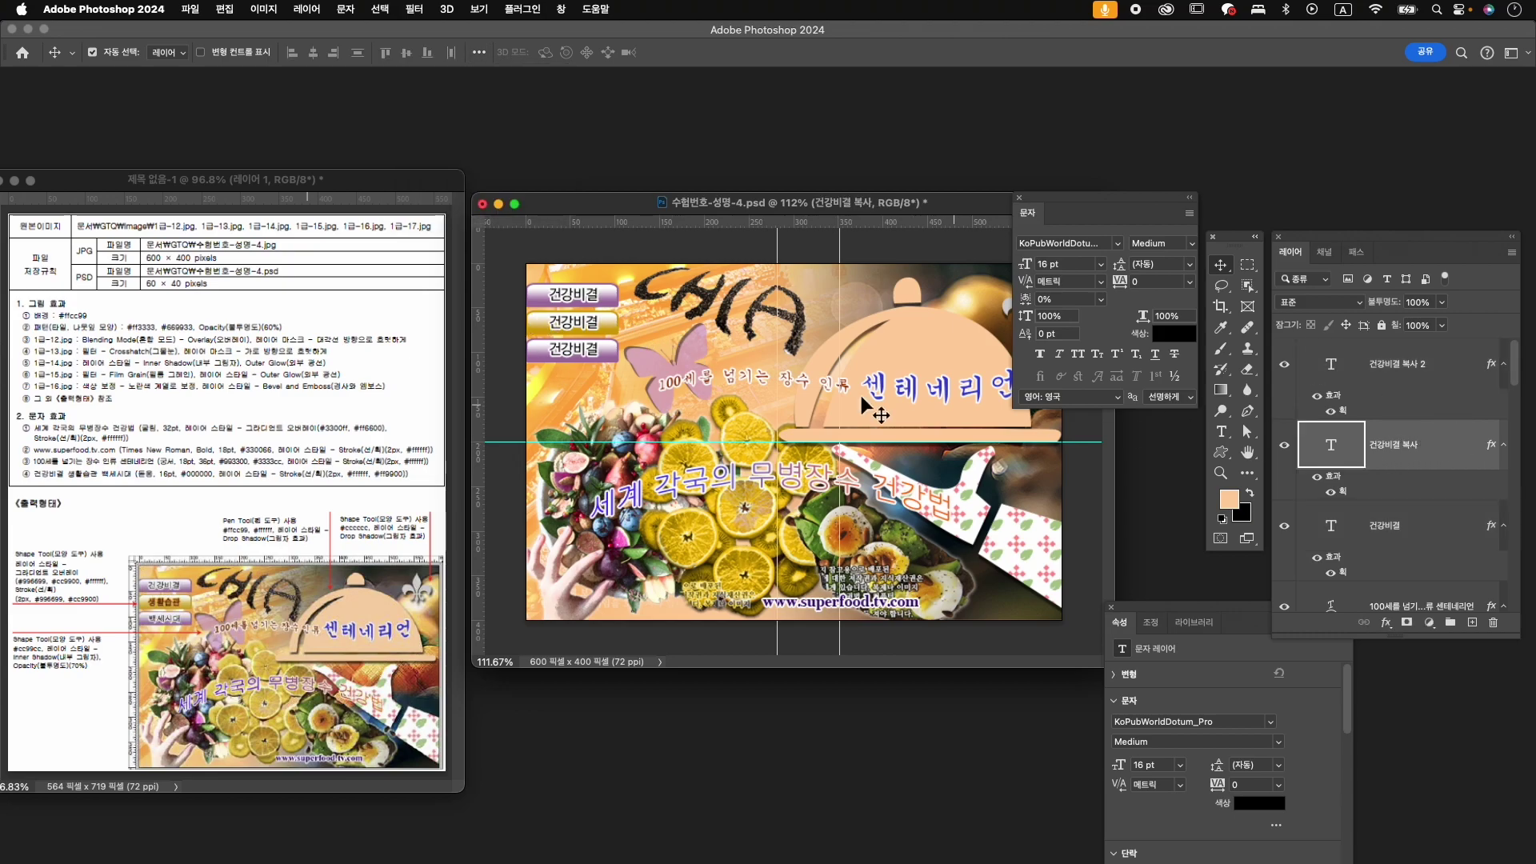
double_click(580, 334)
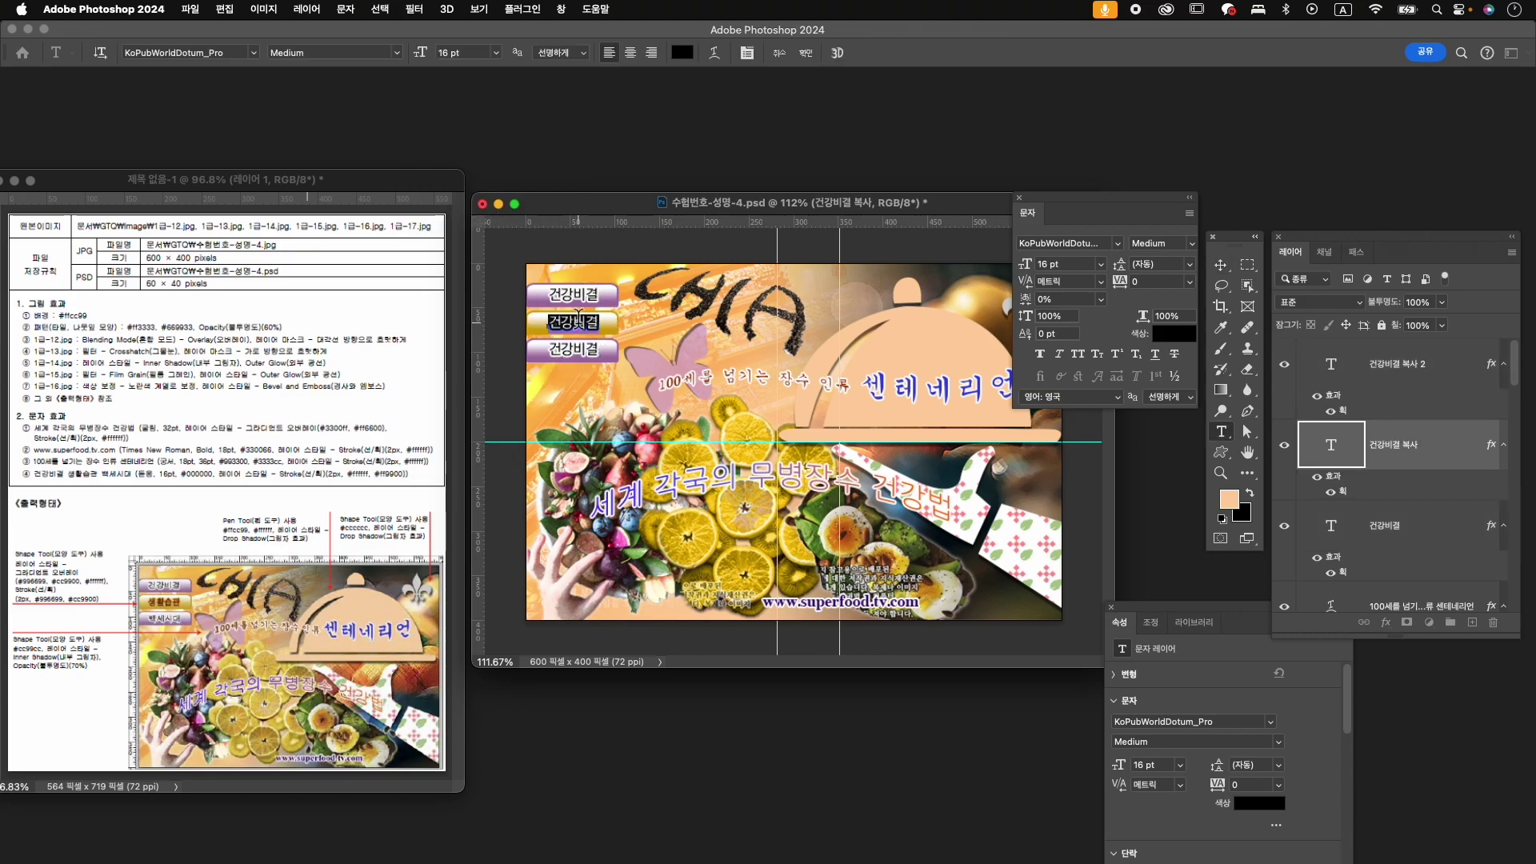
type("새")
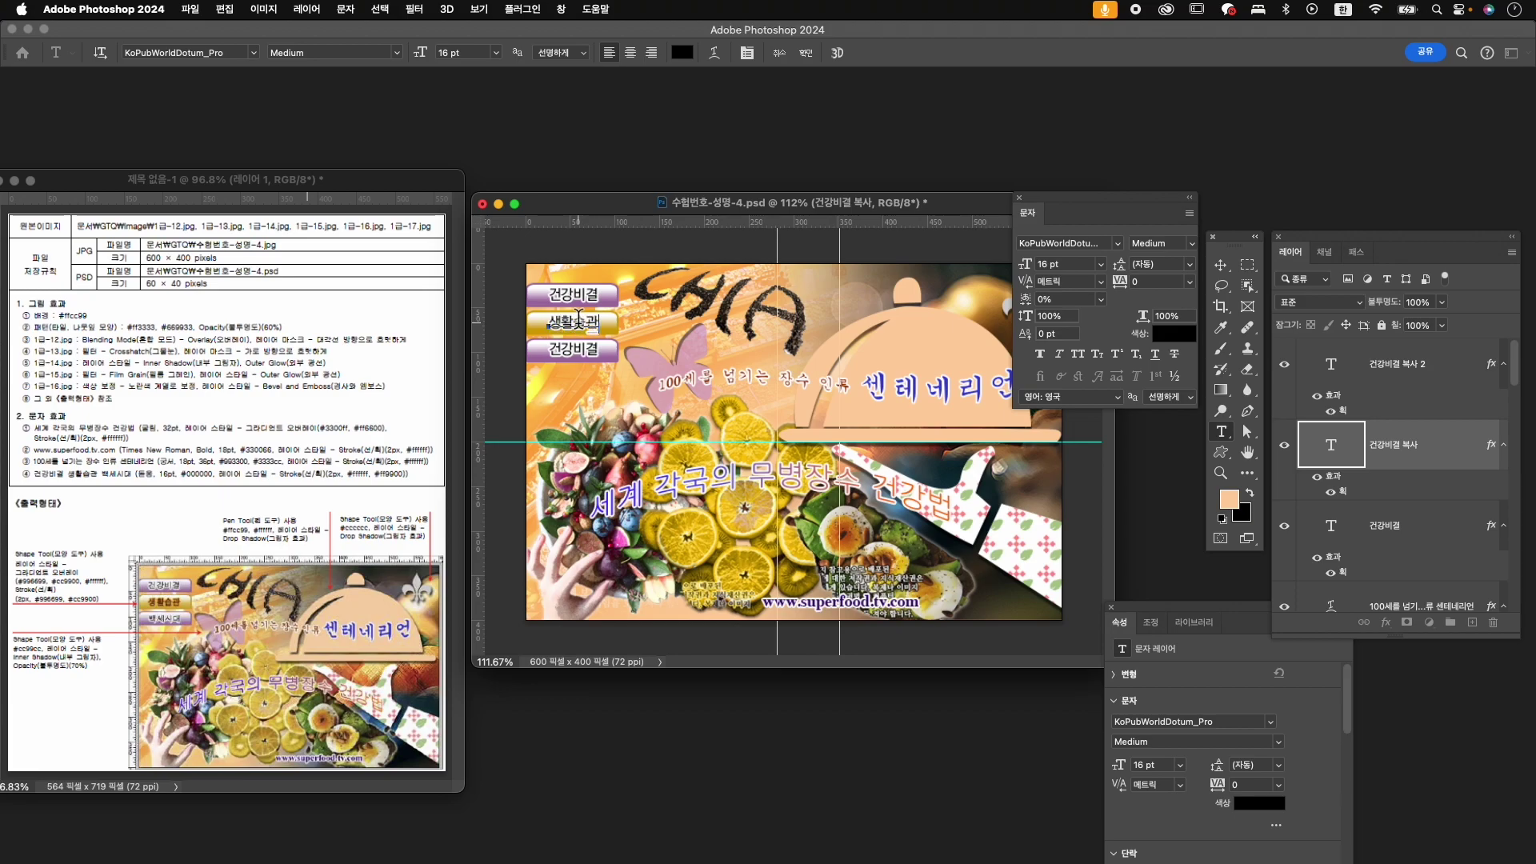
left_click(1427, 374)
double_click(575, 349)
type("백ㅅ")
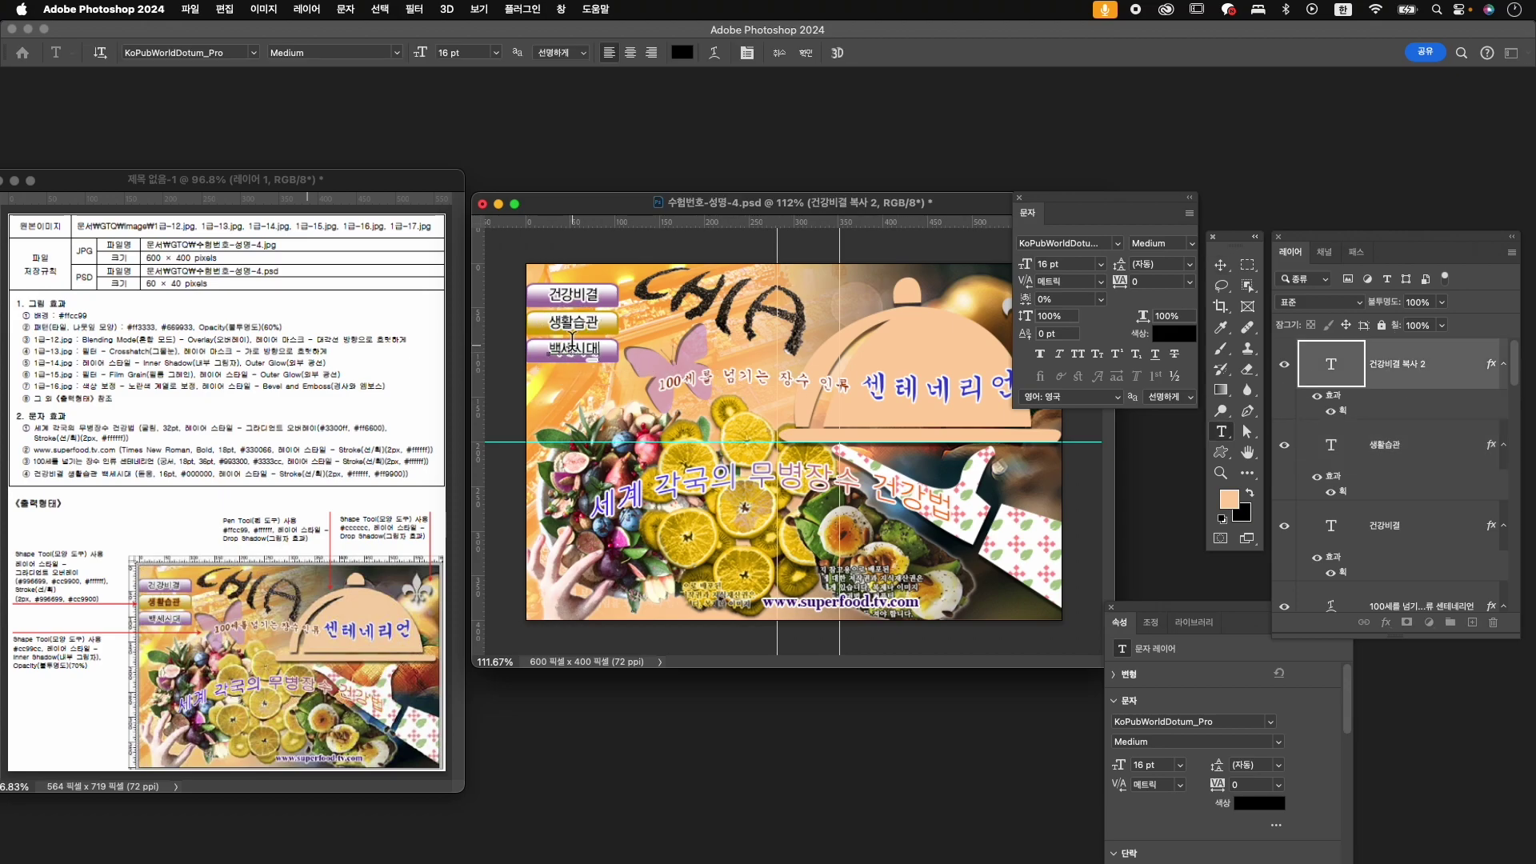
- Change the stroke color of the 생활습관 label on the middle menu button to #ff9900
left_click(1441, 455)
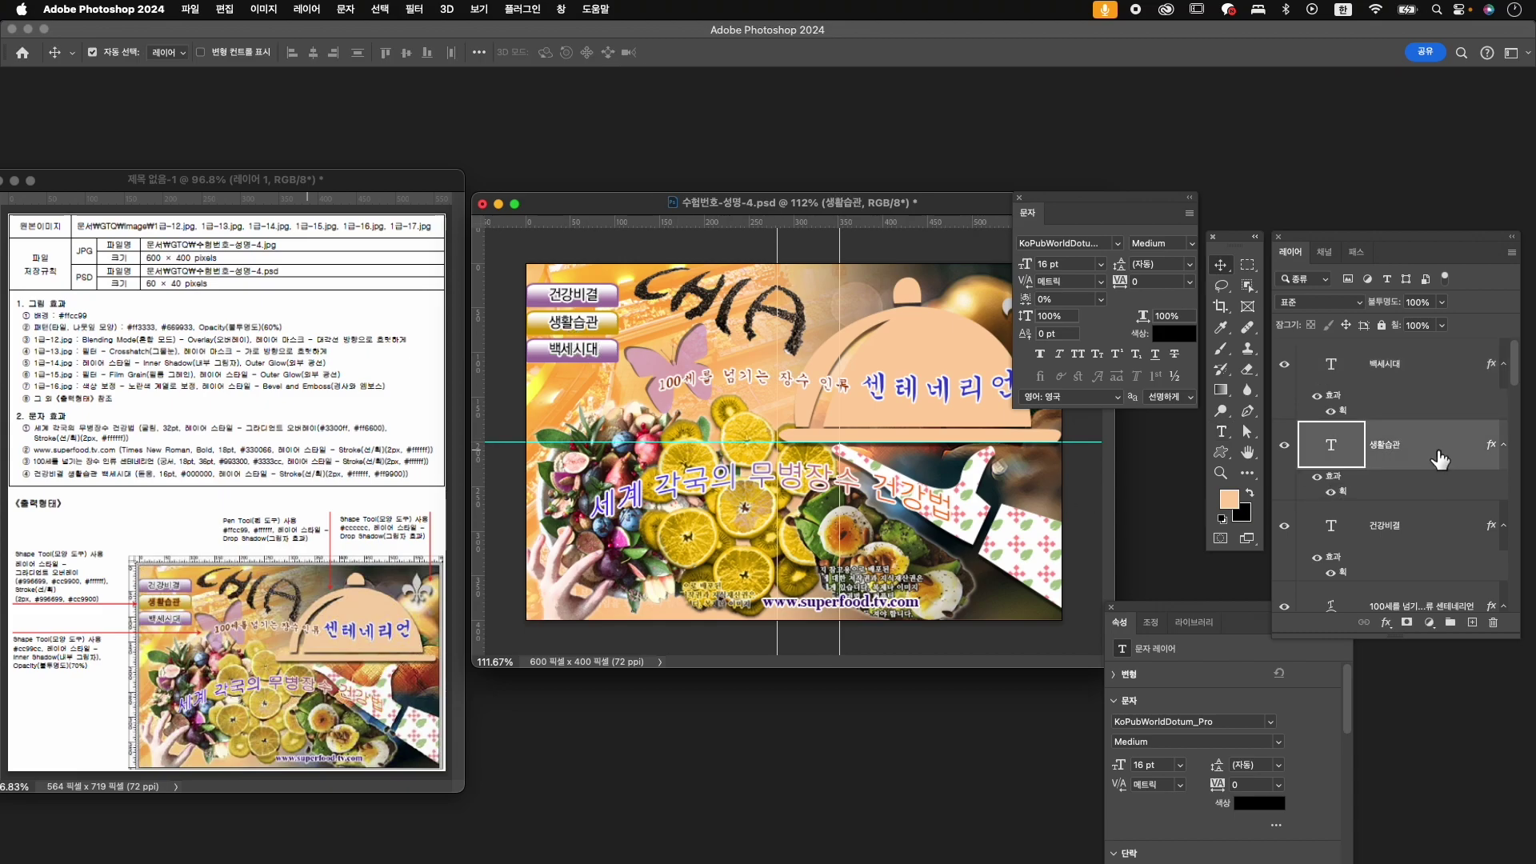
double_click(1343, 492)
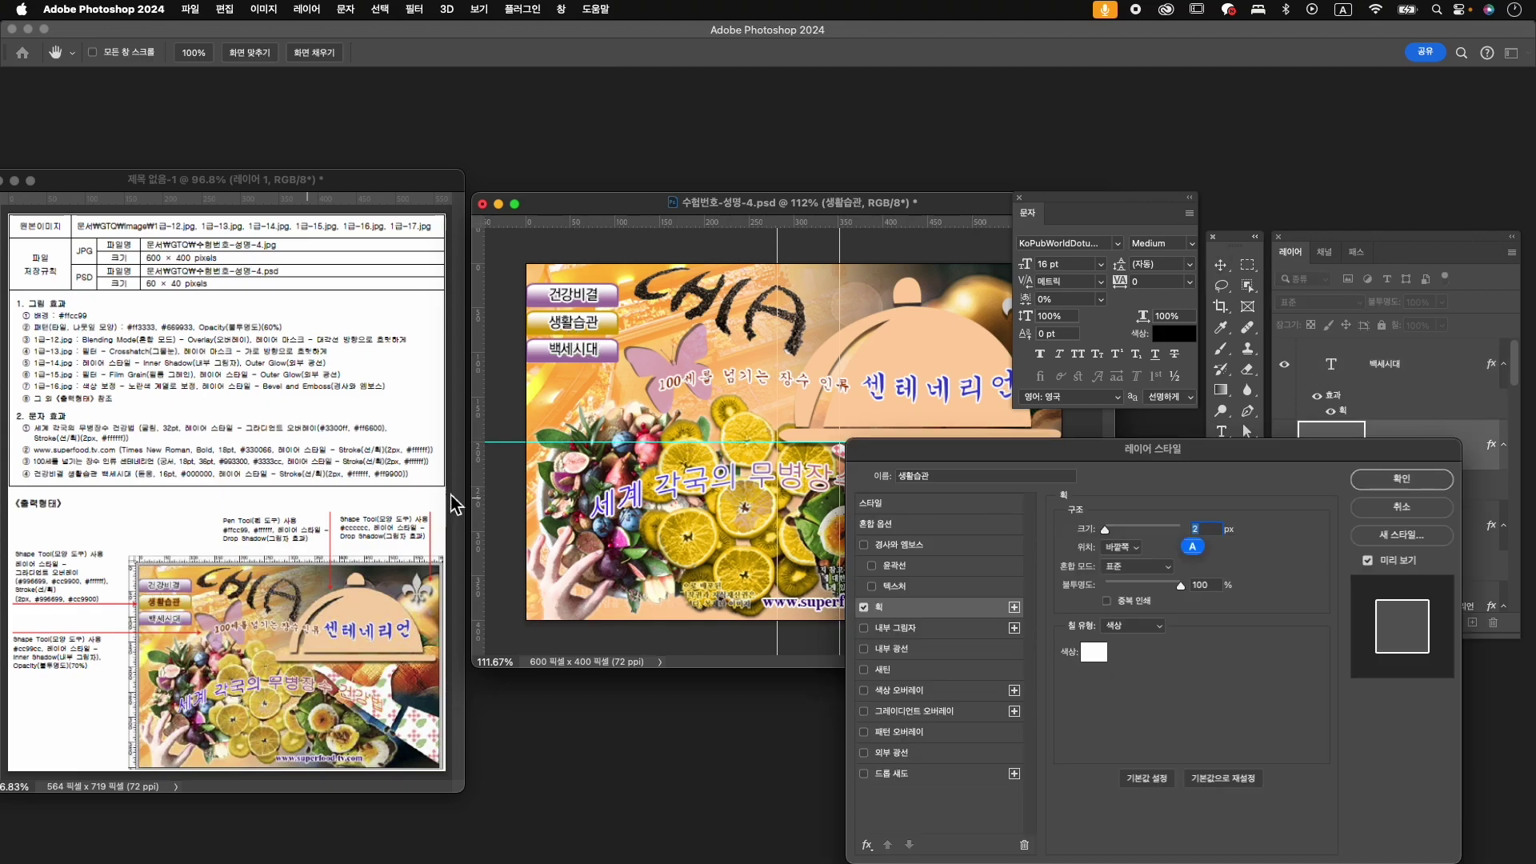
left_click(1094, 652)
type("ff9900")
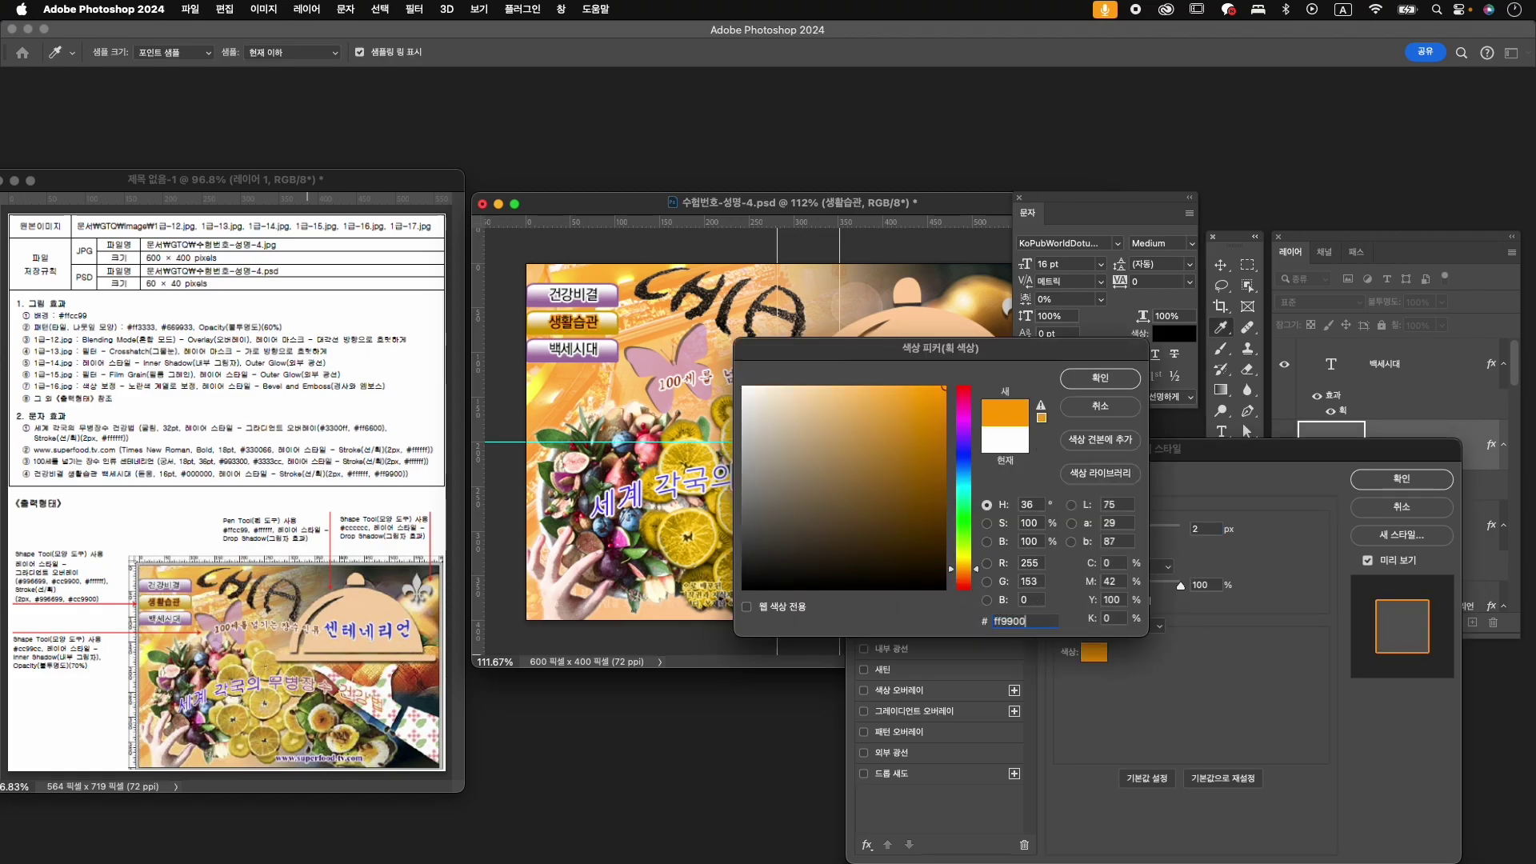
key("Return")
left_click(1400, 485)
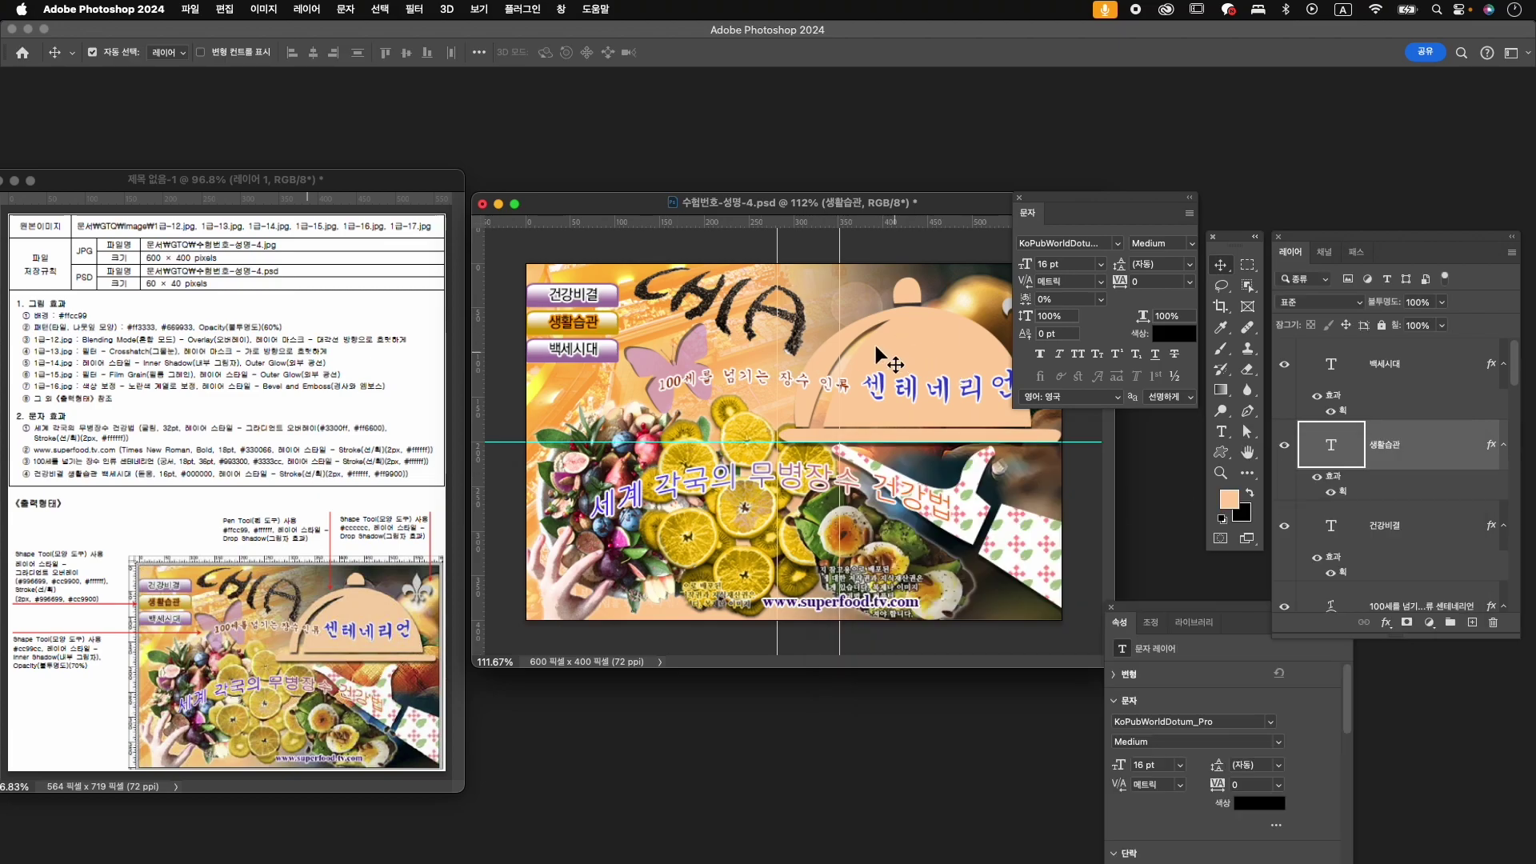
- Close the floating Character and Properties panels
left_click(1019, 197)
left_click(1111, 606)
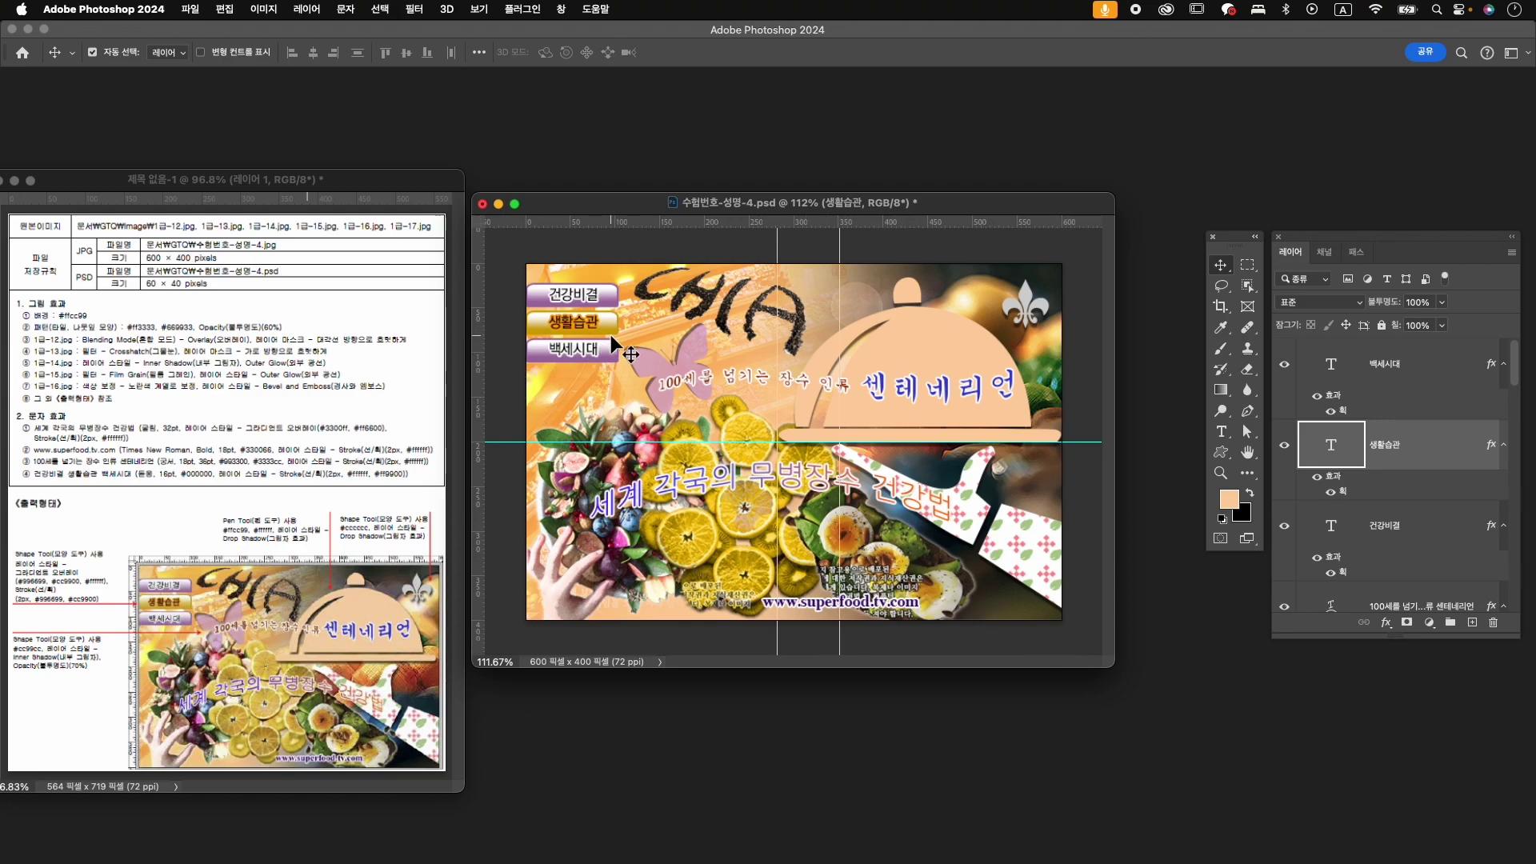
double_click(585, 322)
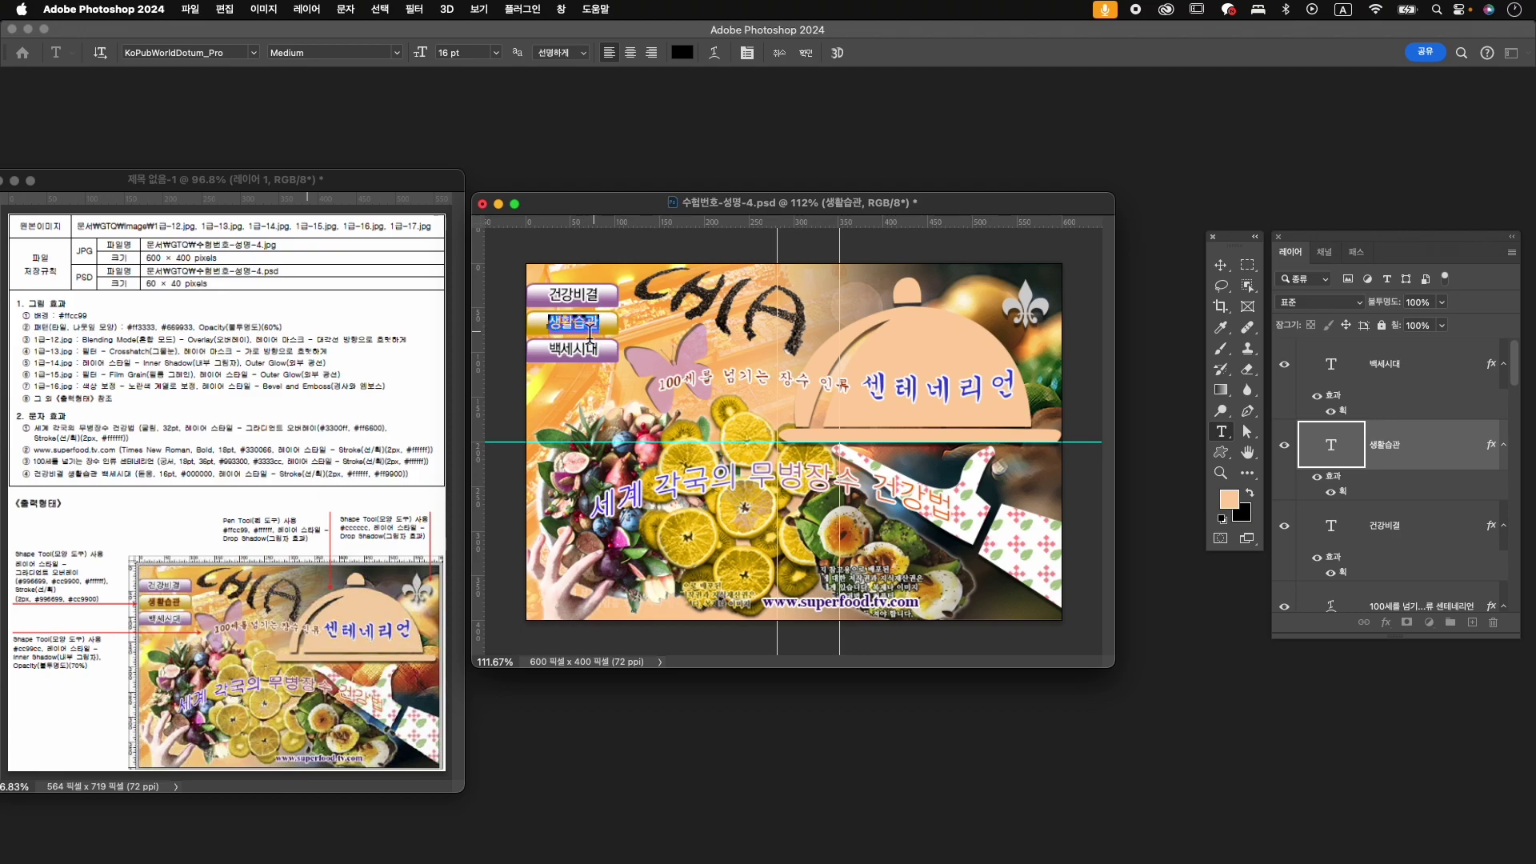
left_click(649, 363)
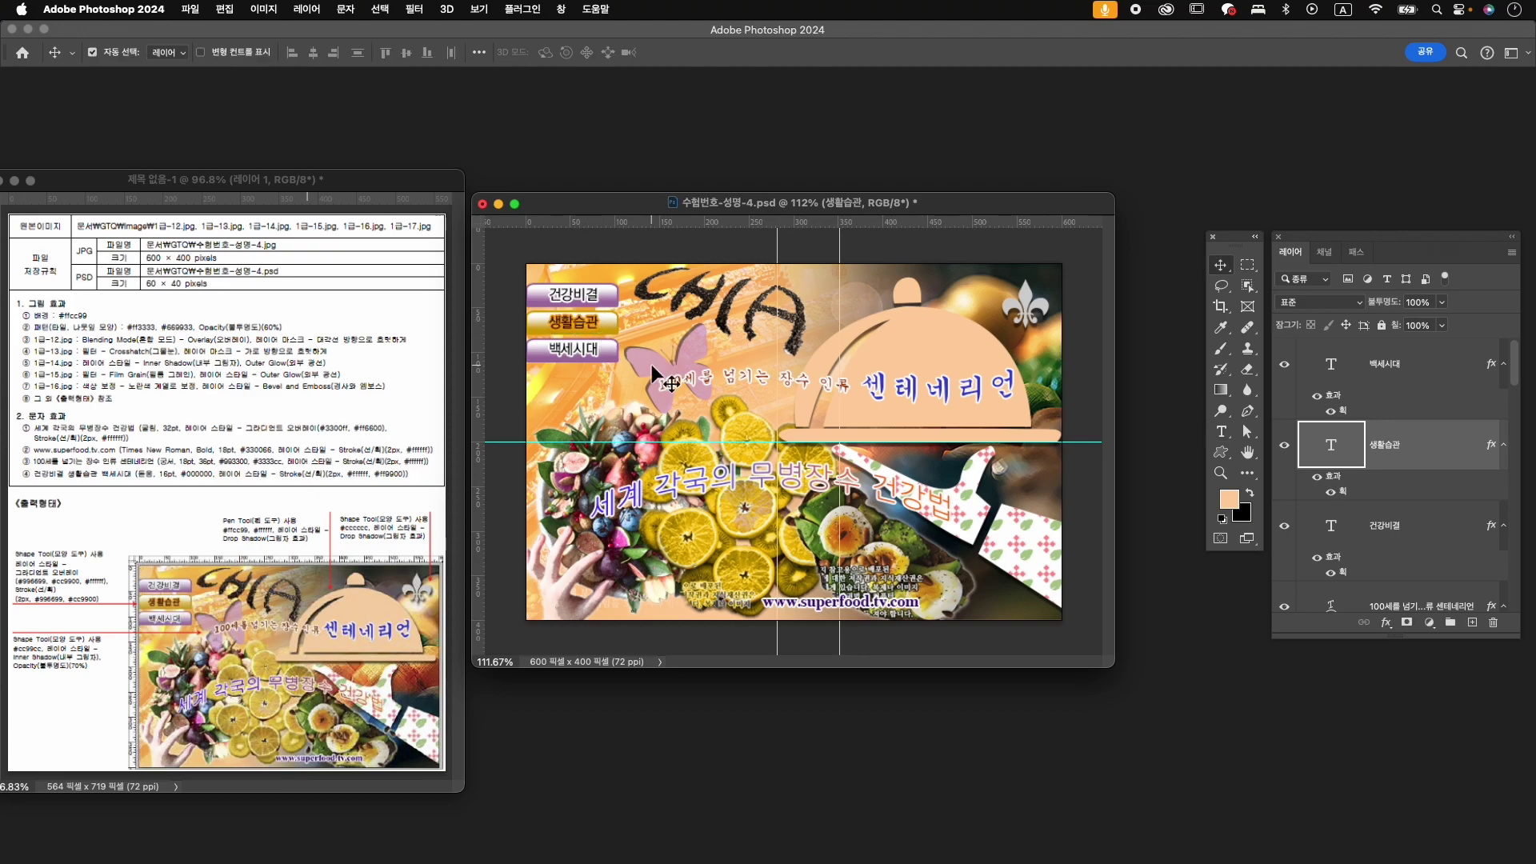
- Clear all guides from the composition
left_click(649, 363)
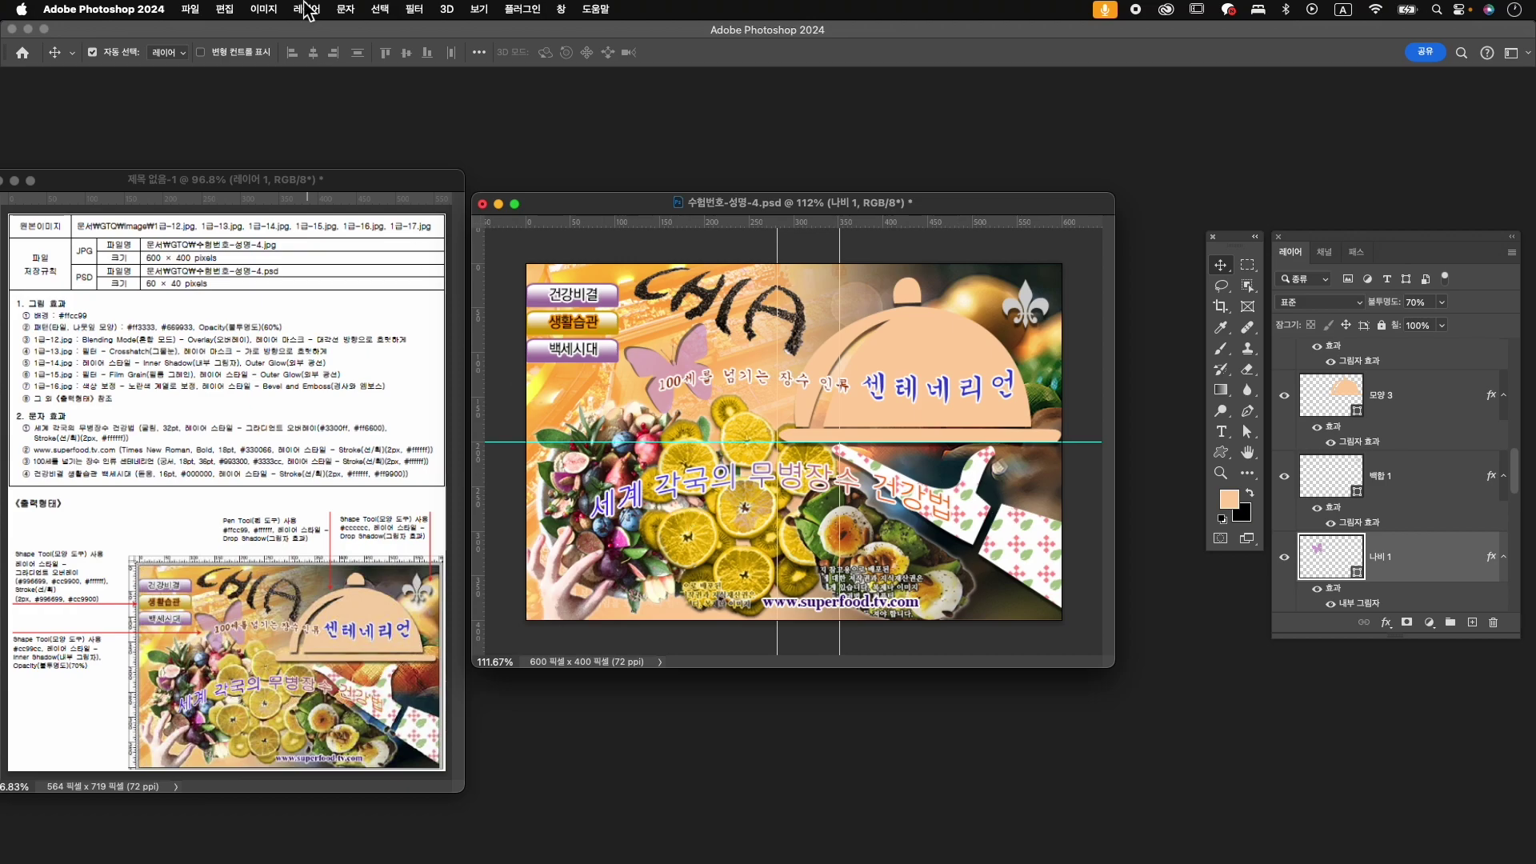
left_click(479, 8)
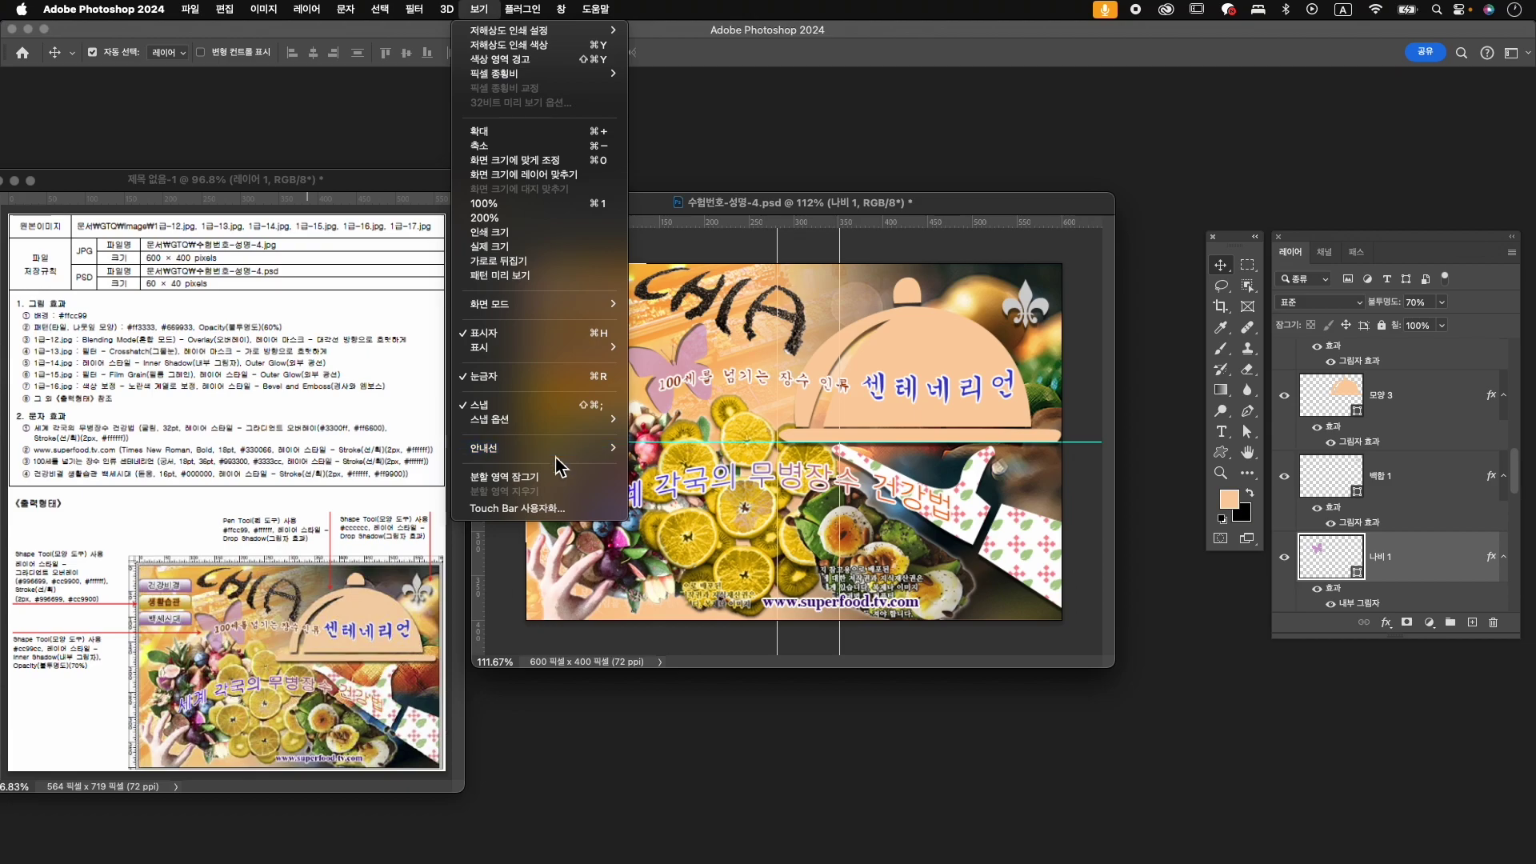
left_click(711, 484)
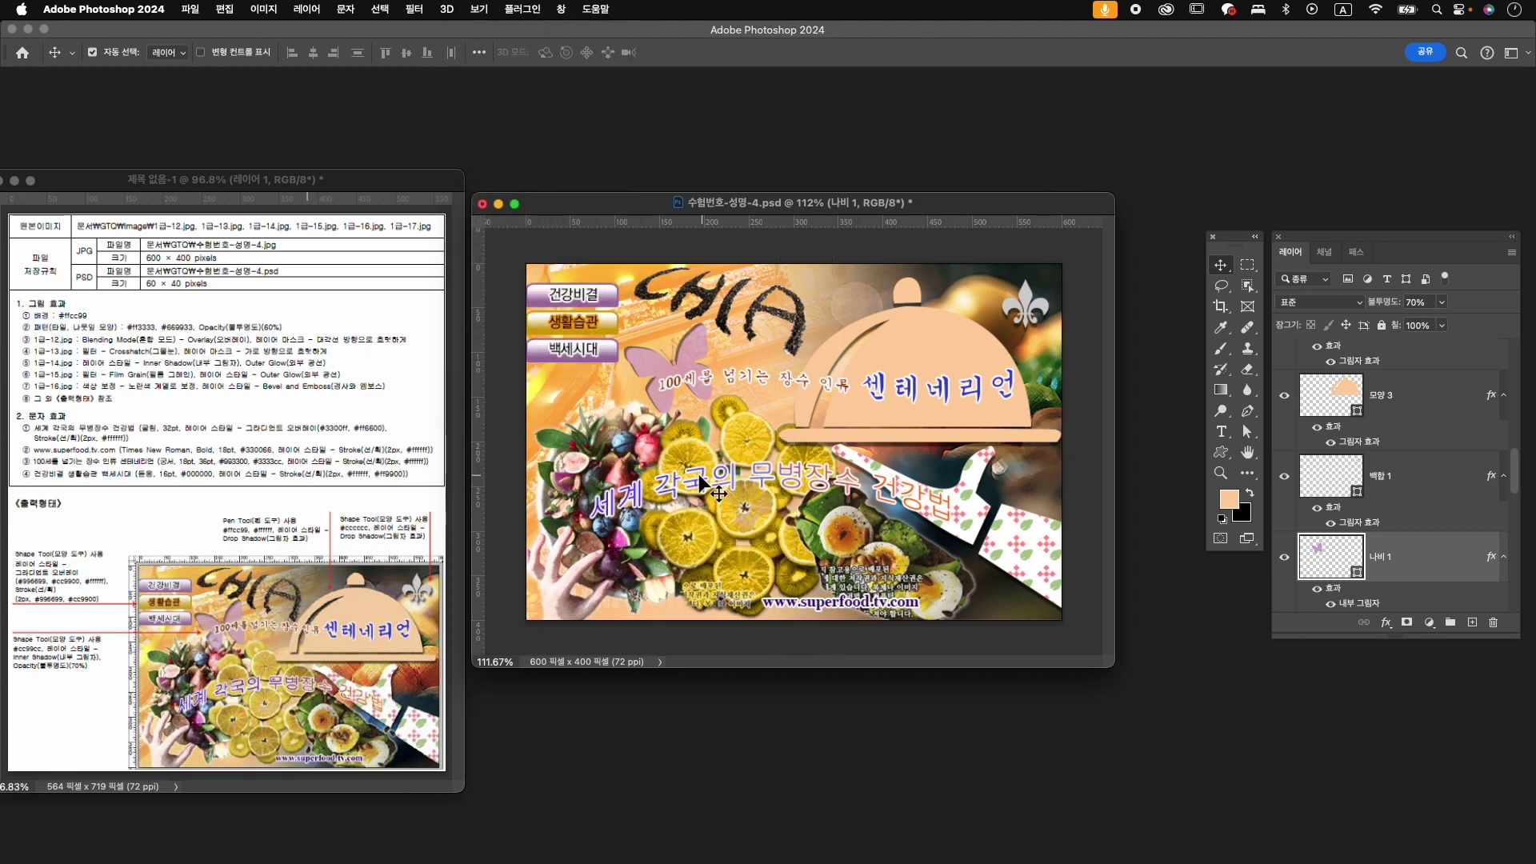
- Quick-export the full-size composition as 수험번호-성명-4.jpg into the GTQ folder in Documents
left_click(192, 9)
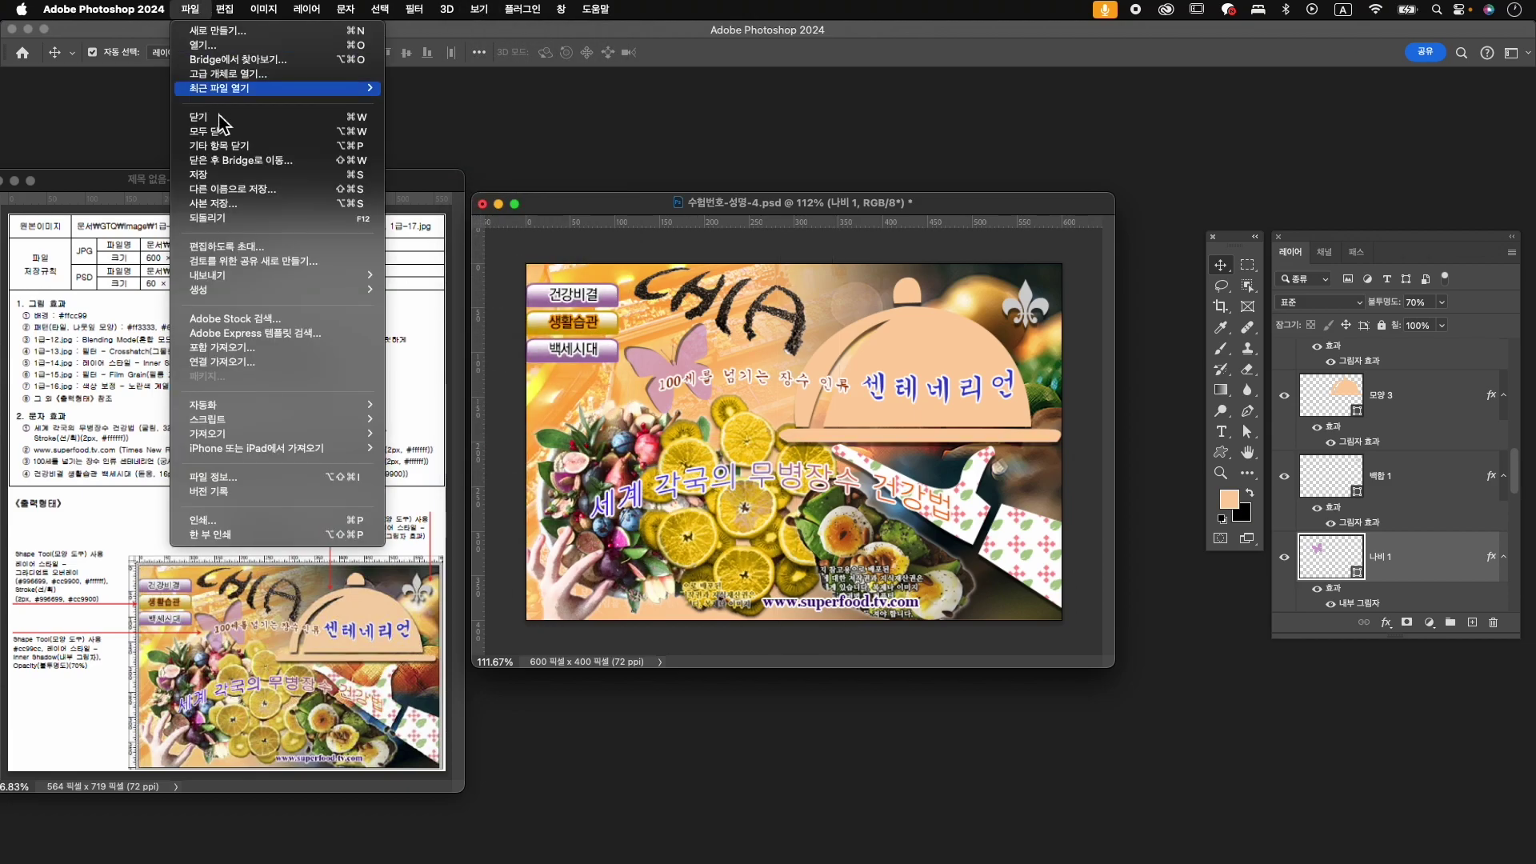
mouse_move(318, 281)
left_click(414, 276)
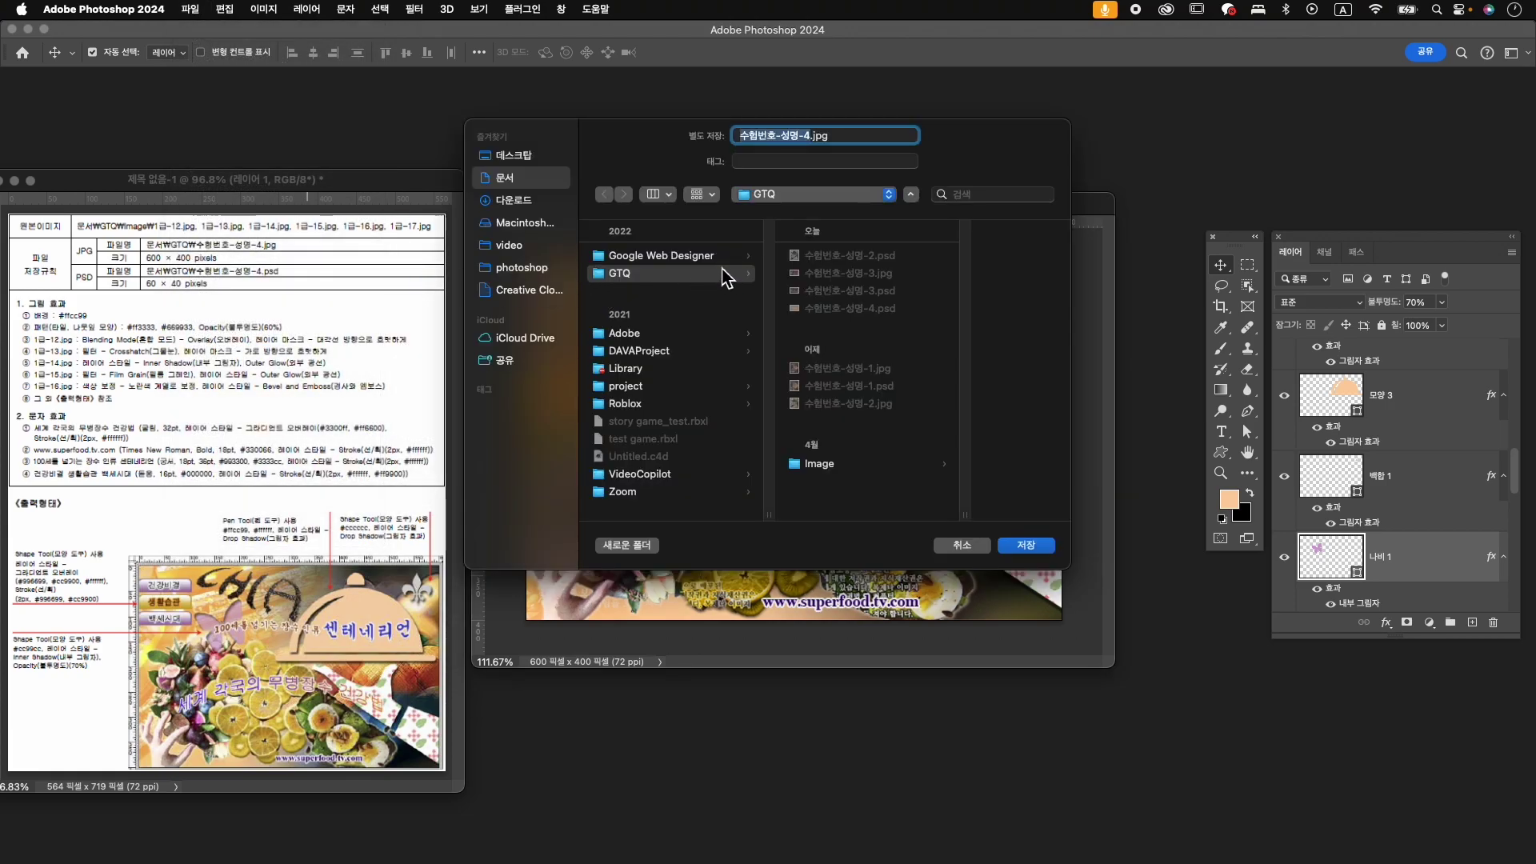
left_click(727, 275)
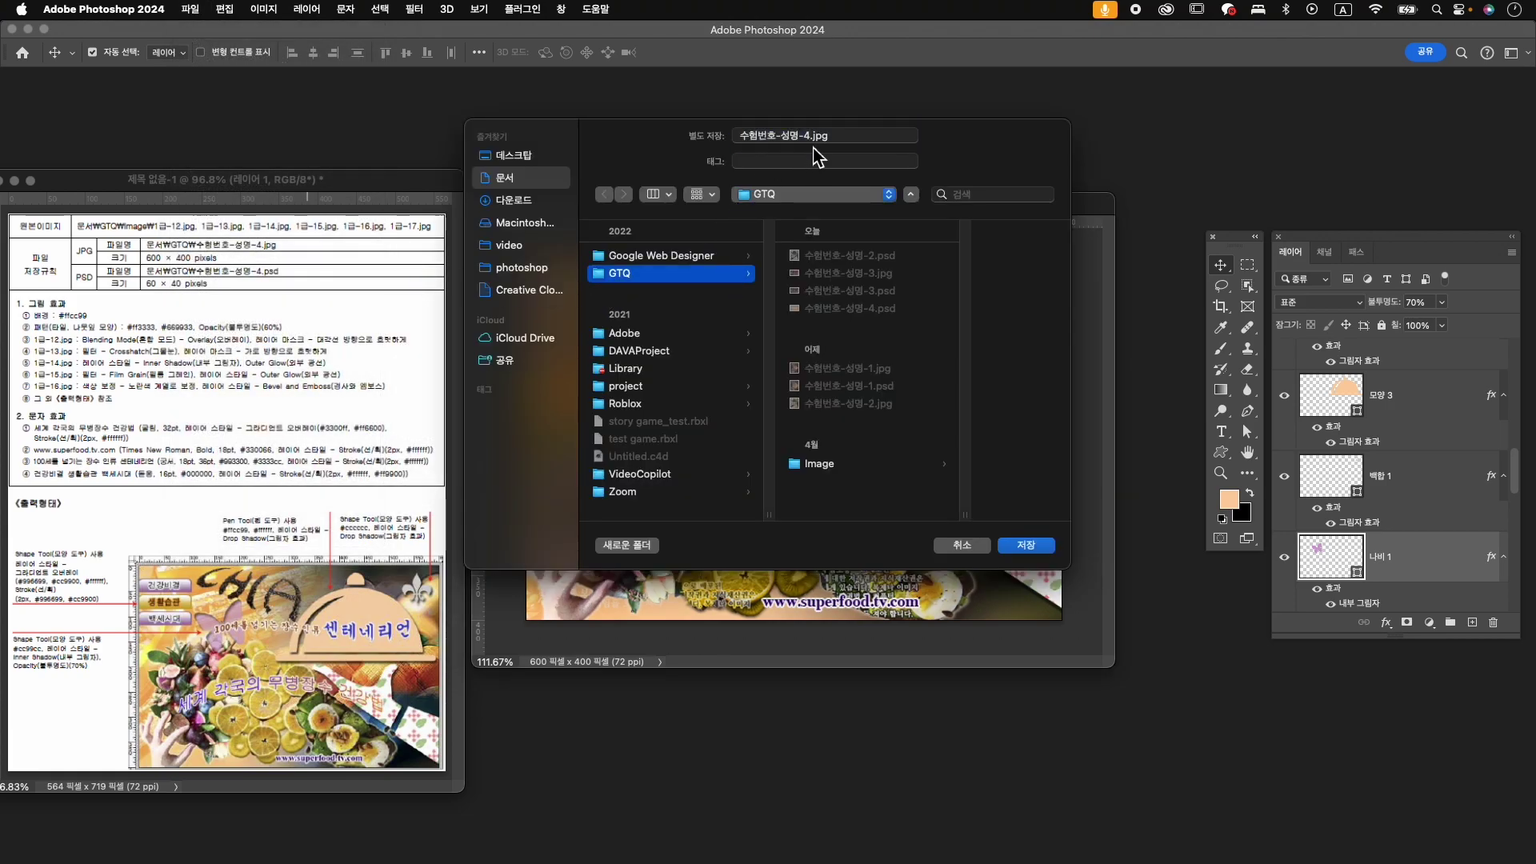
left_click(1025, 543)
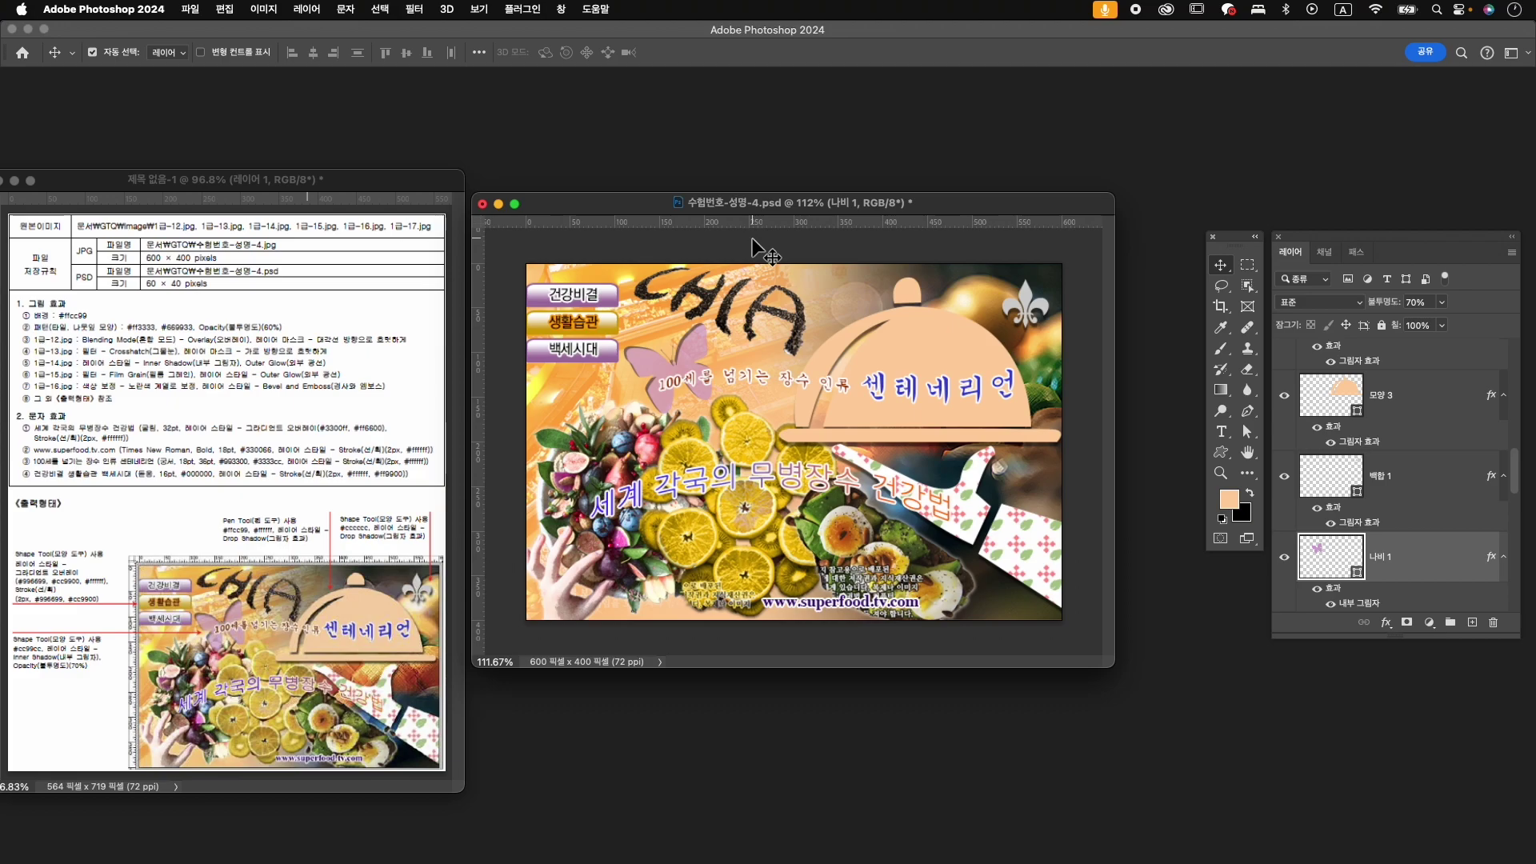
- Resize the image proportionally to 60 × 40 pixels
key("super+alt+i")
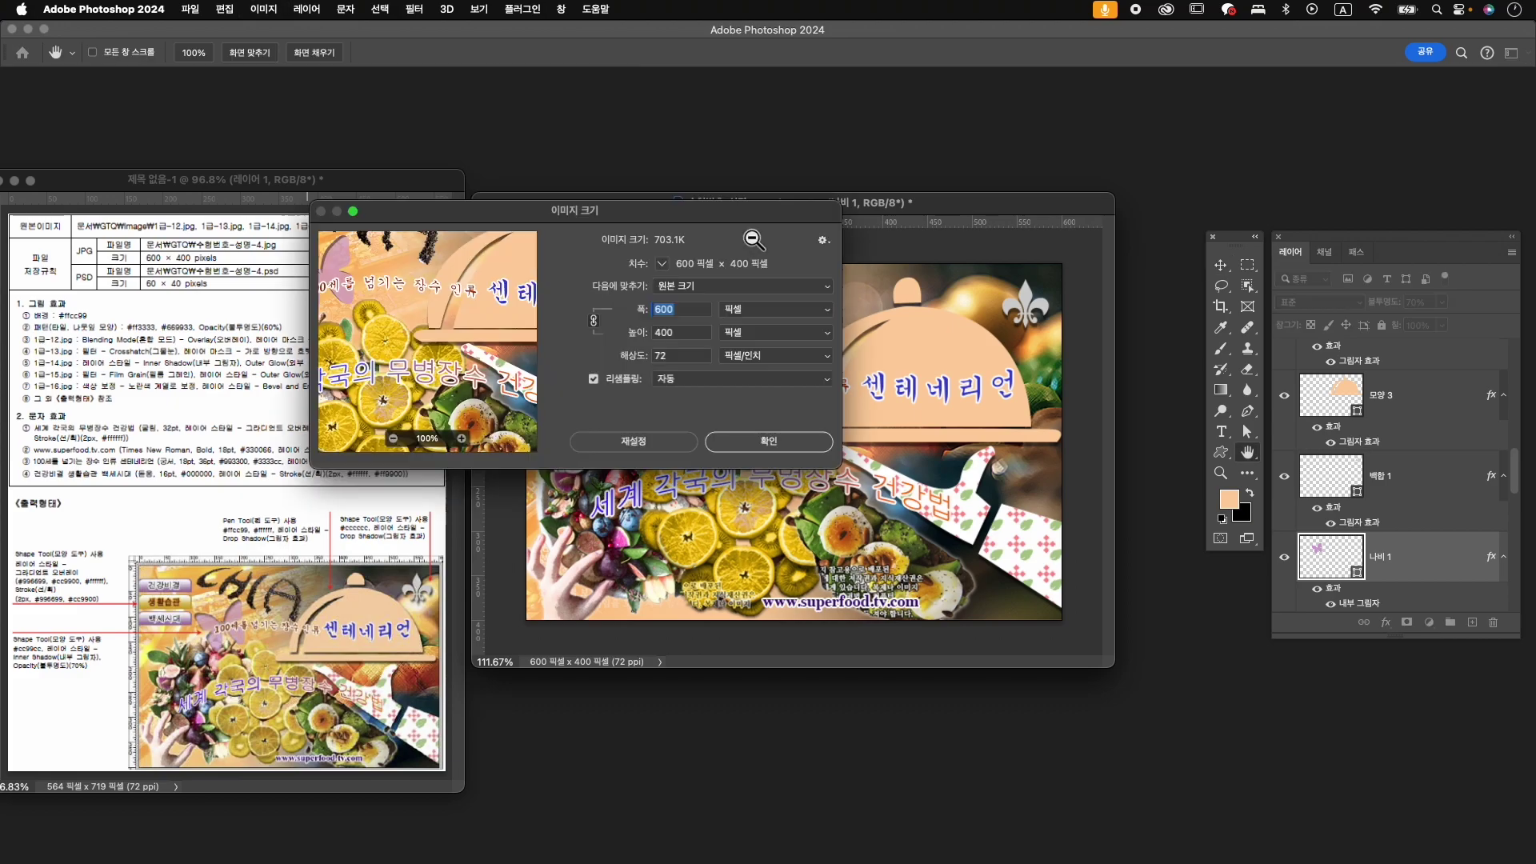
type("60")
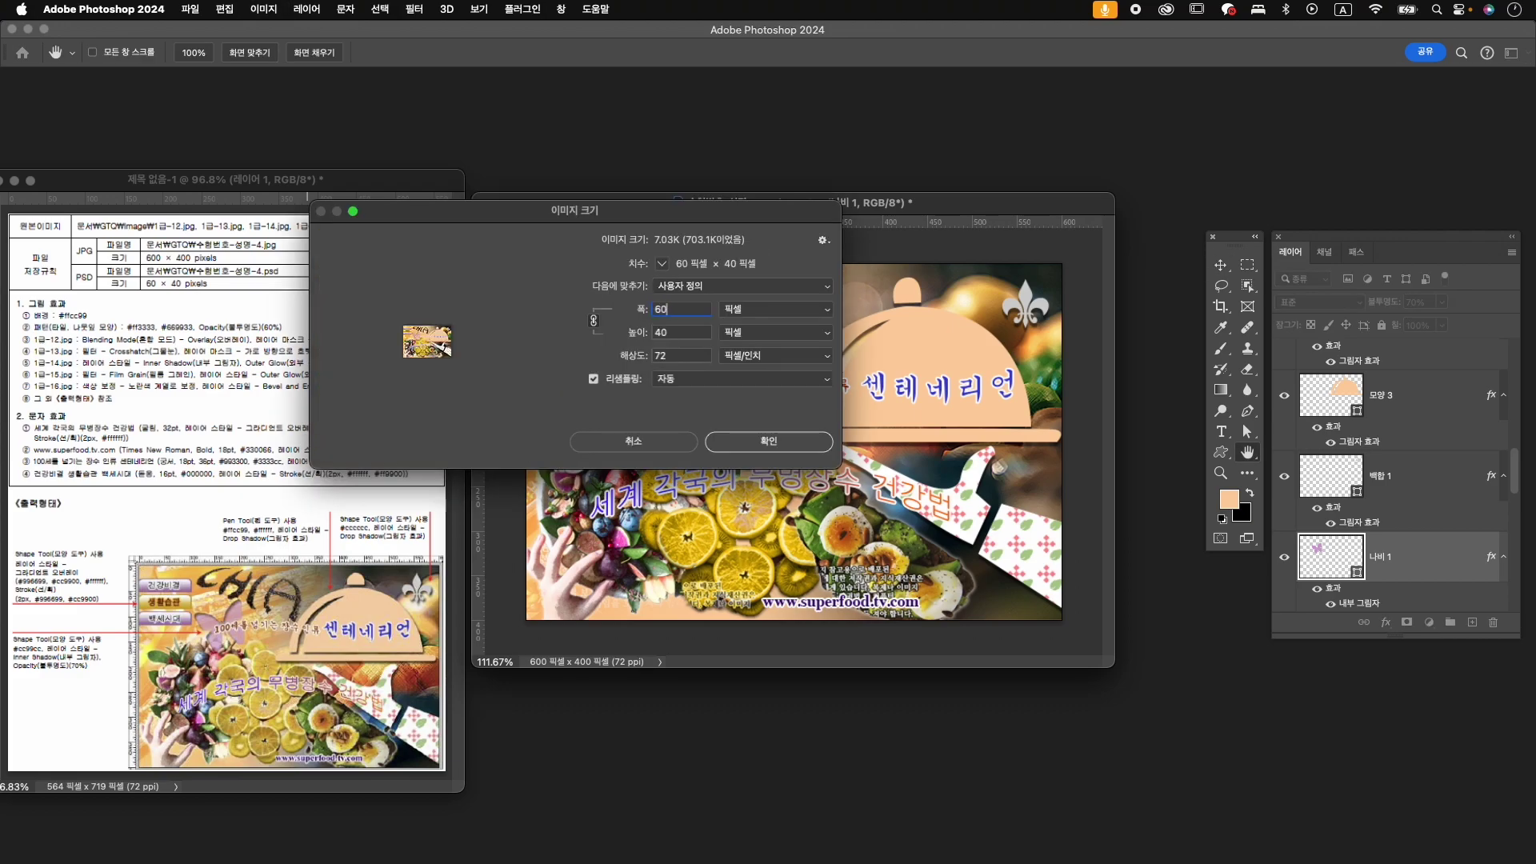
key("Return")
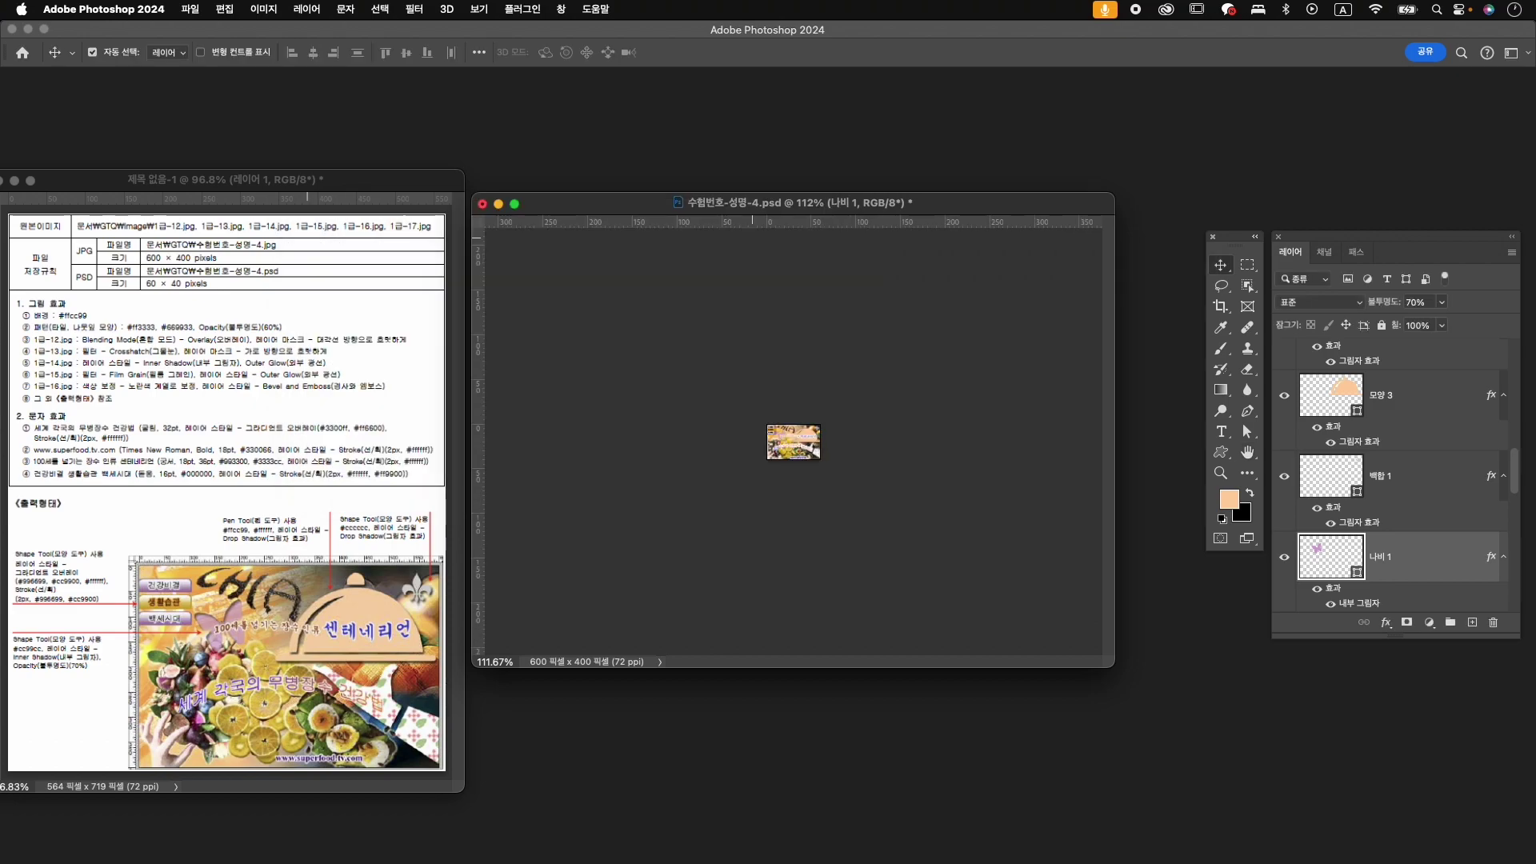
- Save the reduced document in Photoshop format as 수험번호-성명-4.psd in the GTQ folder, replacing the existing file
left_click(192, 9)
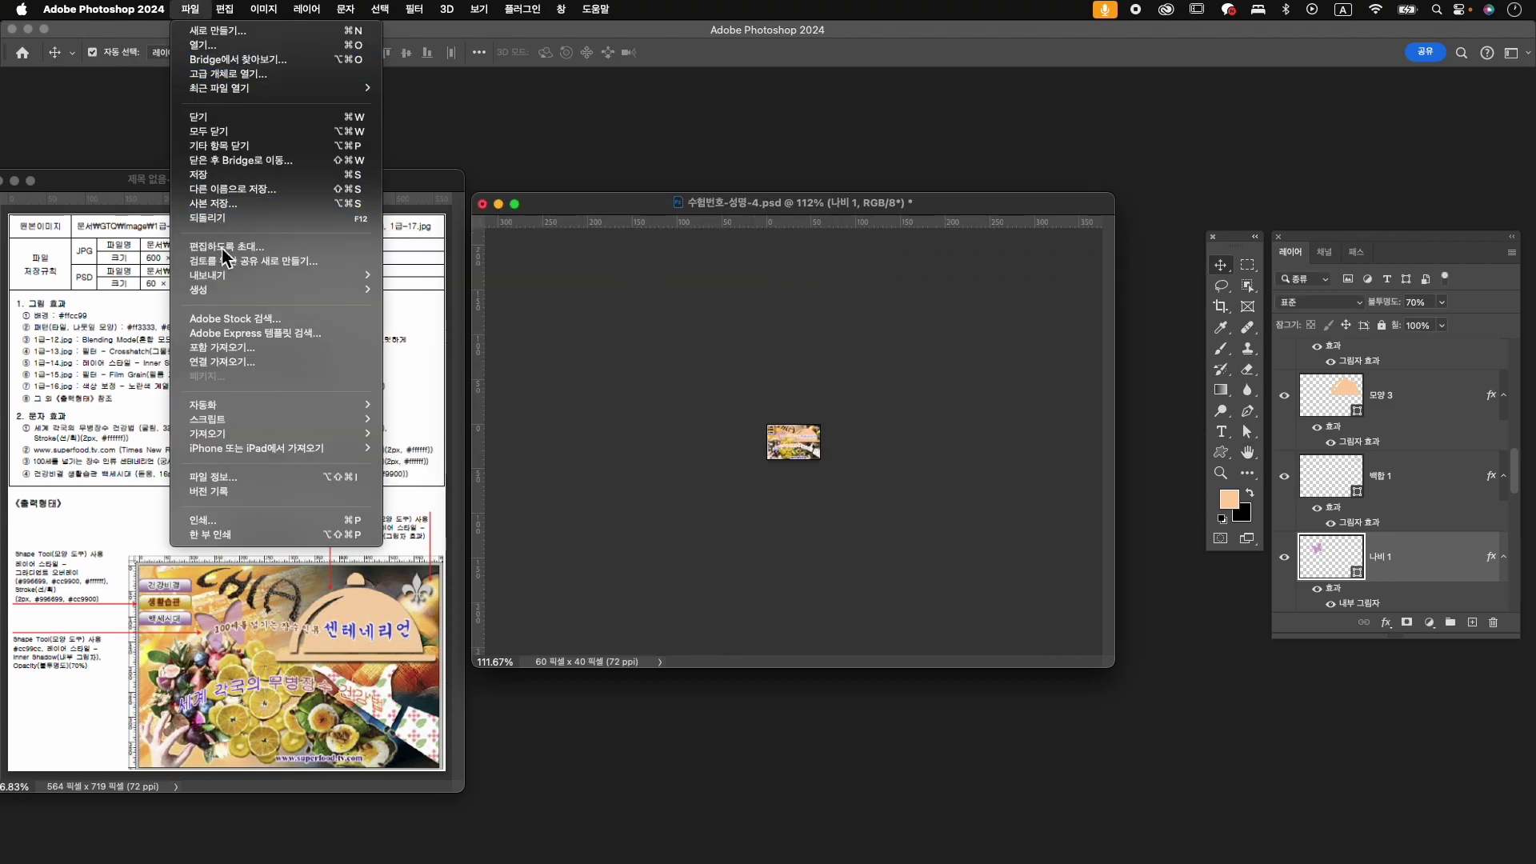
left_click(274, 192)
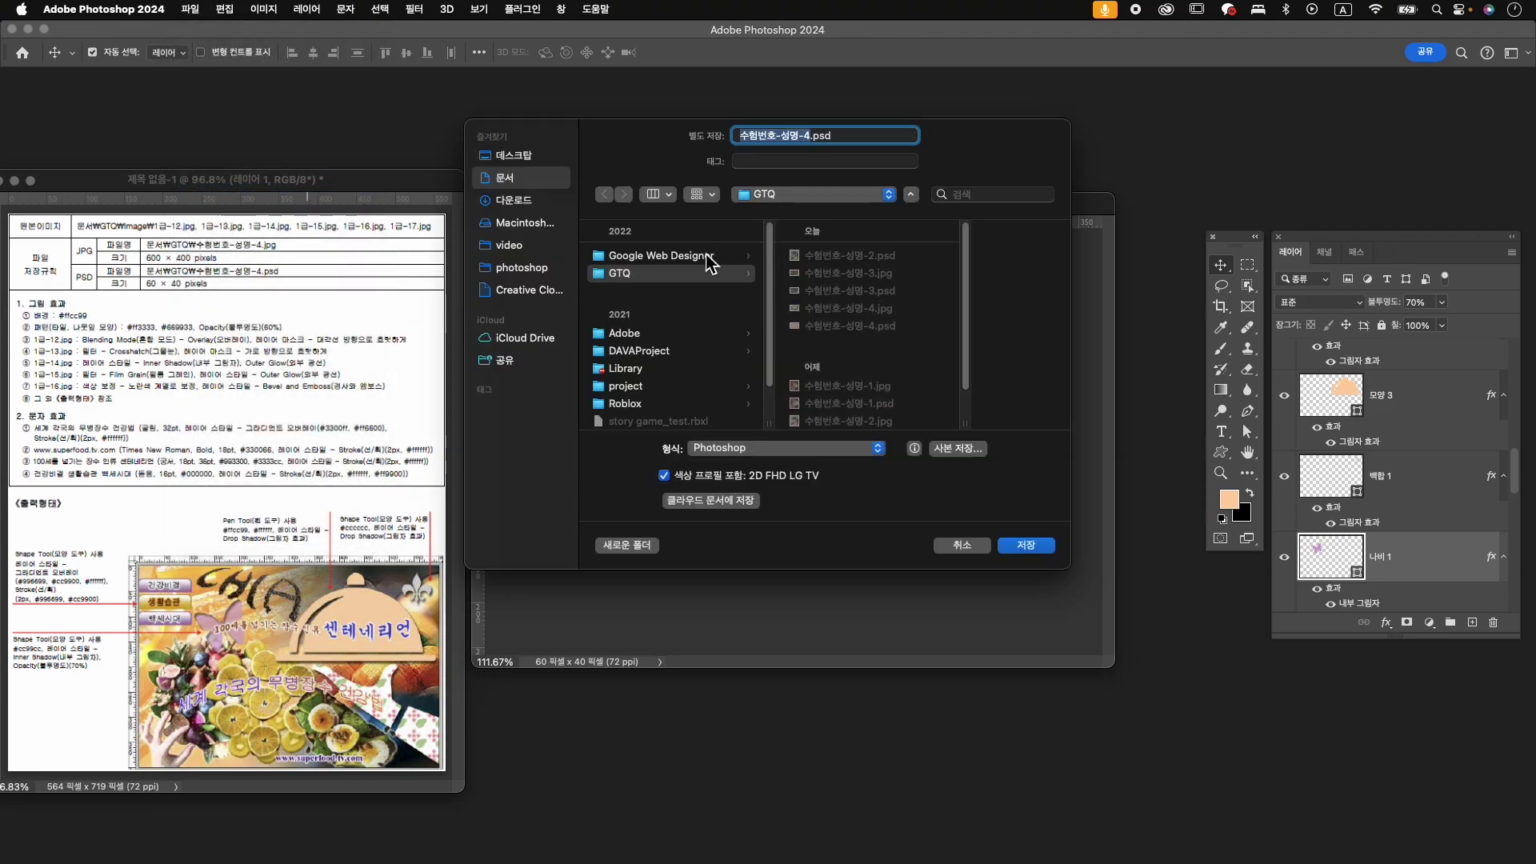
left_click(673, 276)
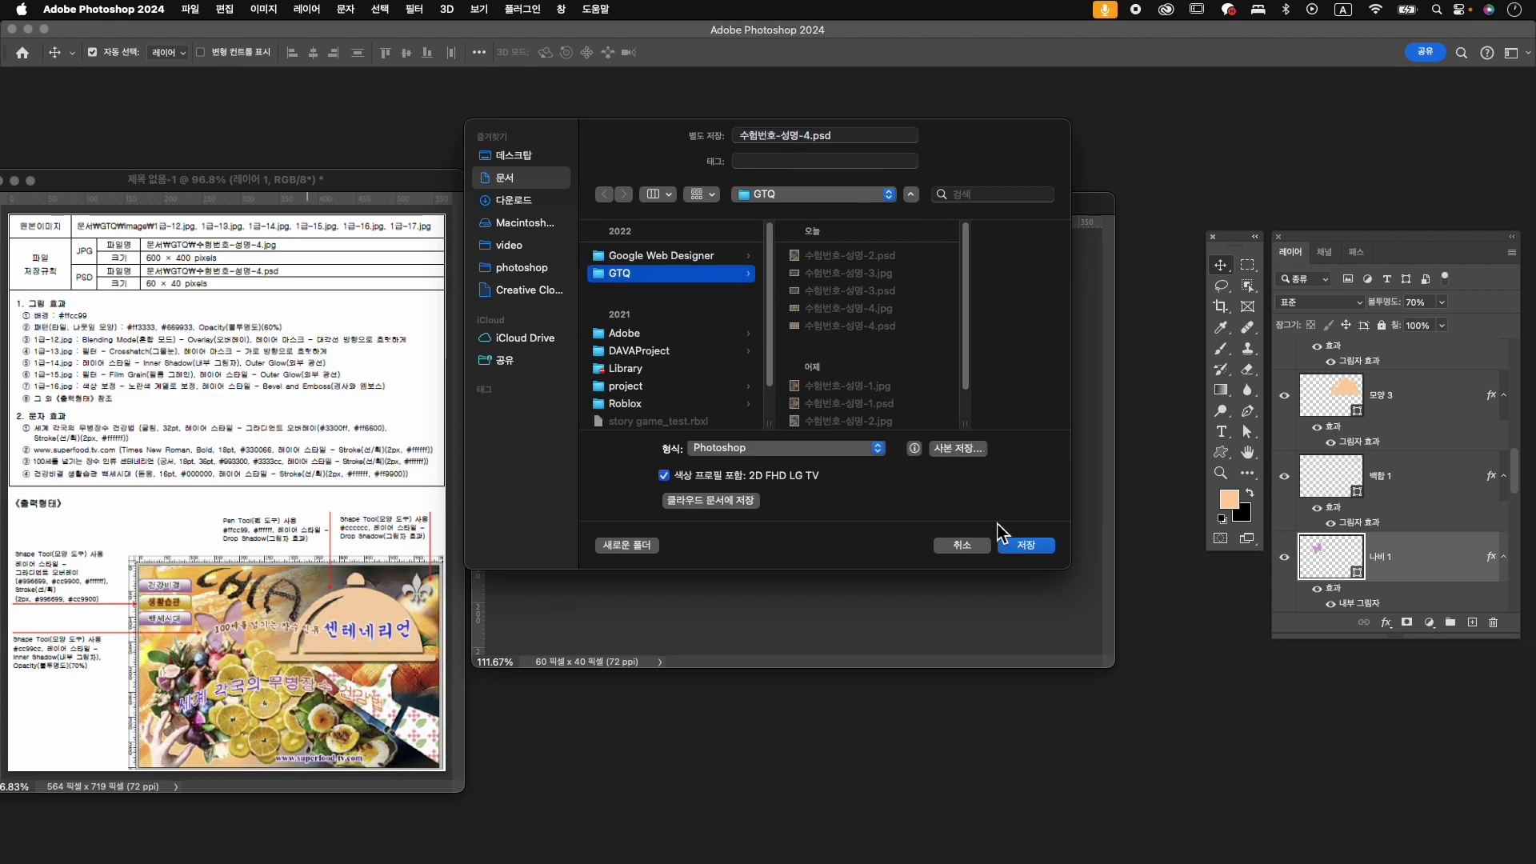
left_click(1024, 547)
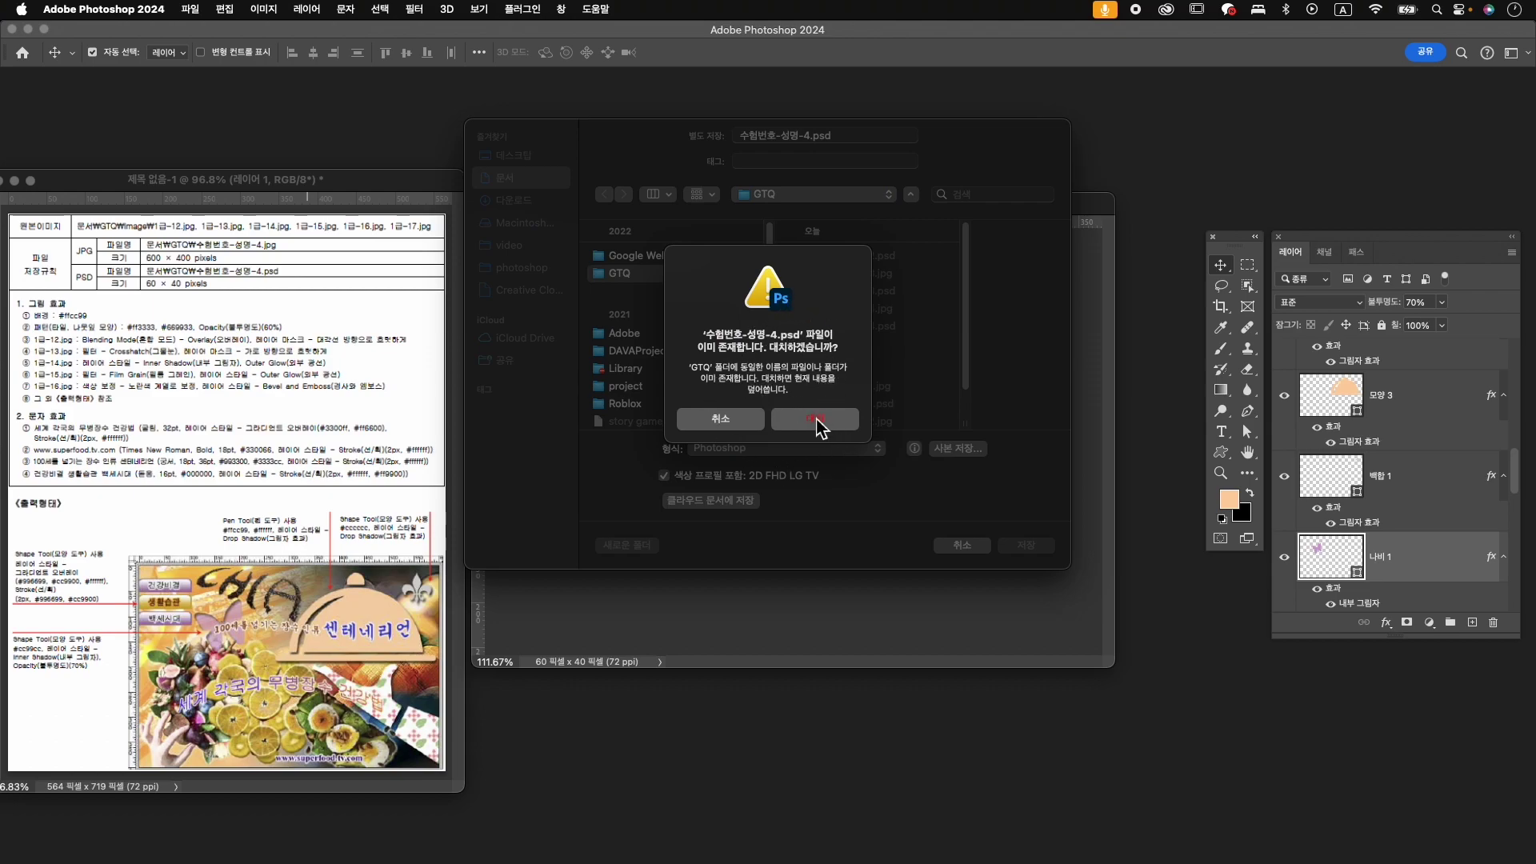
left_click(816, 421)
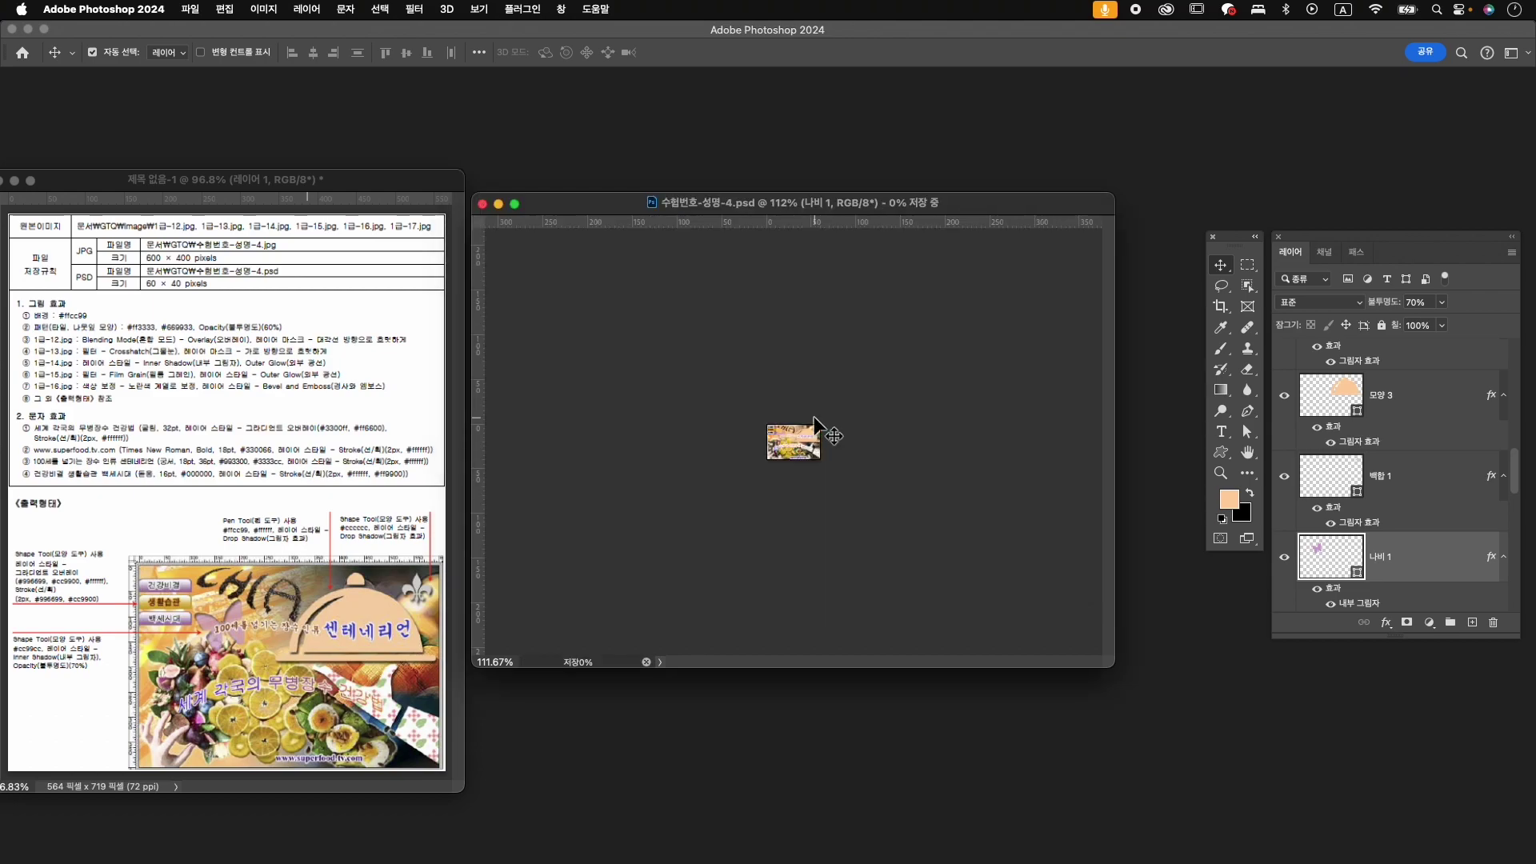